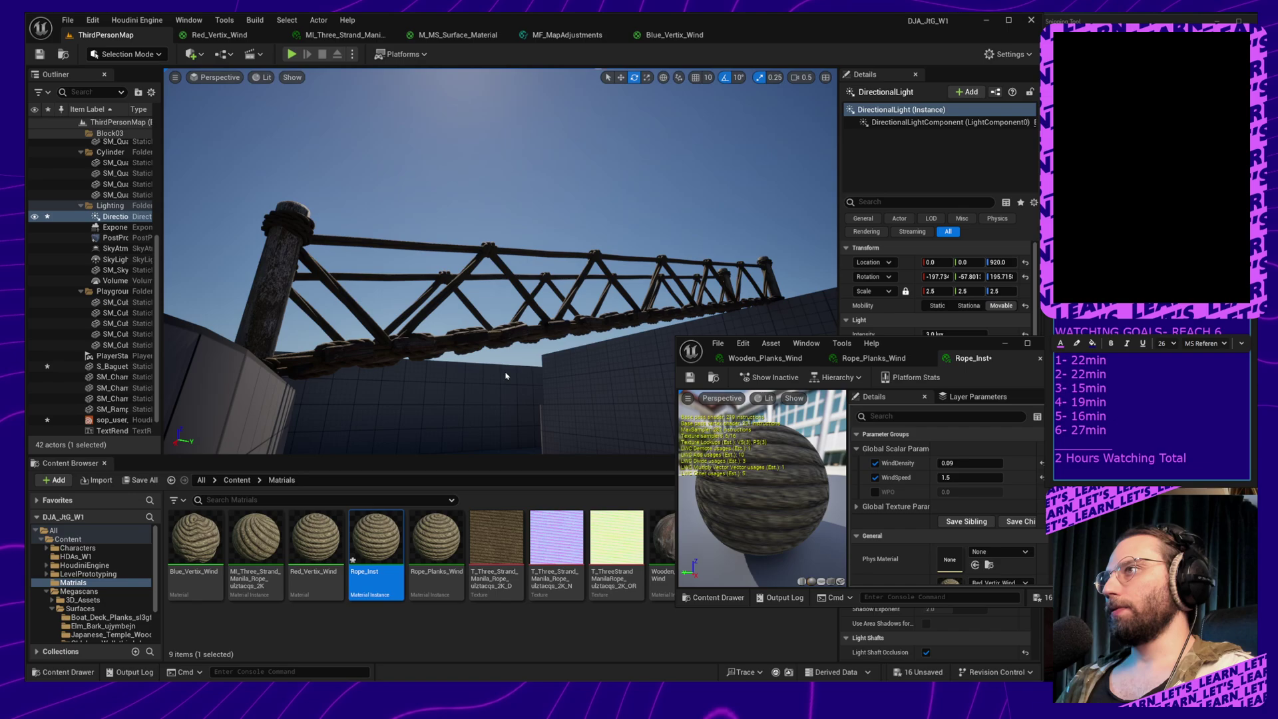
Switch to Houdini and view the whole rope bridge from the side
left_click(496, 694)
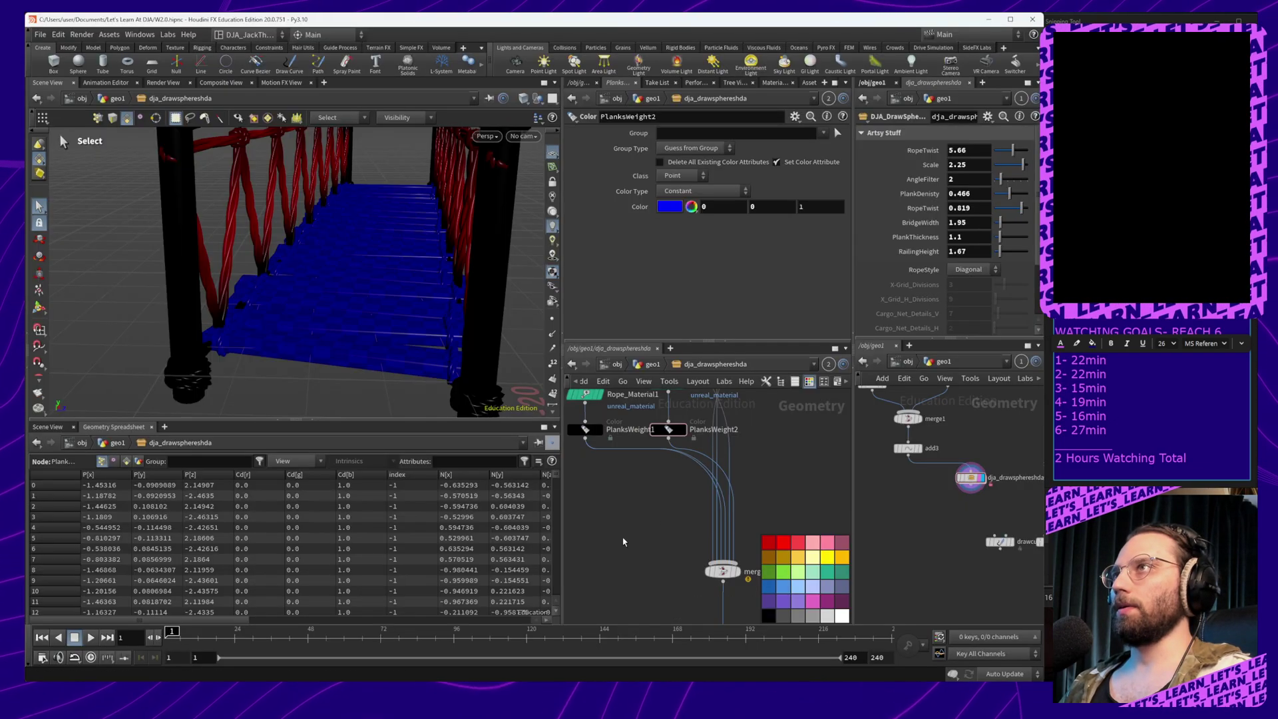
left_click_drag(510, 286, 346, 308, "alt")
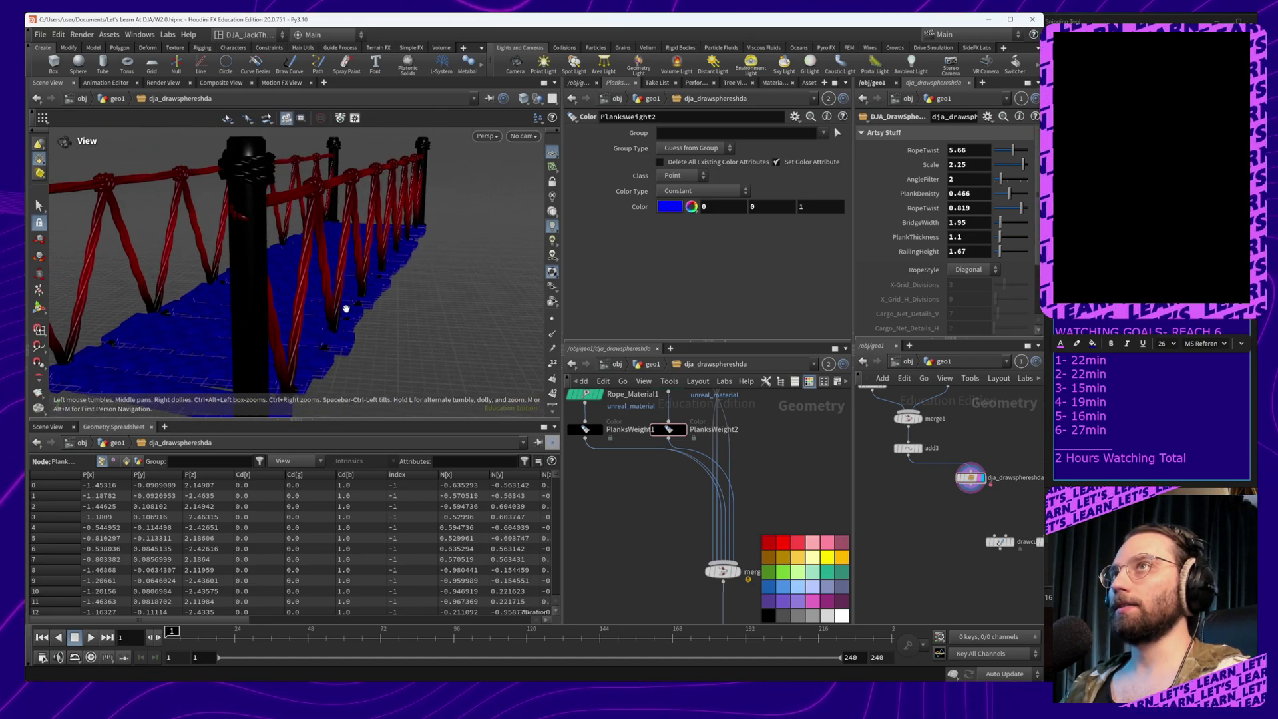
left_click_drag(482, 251, 419, 260, "alt")
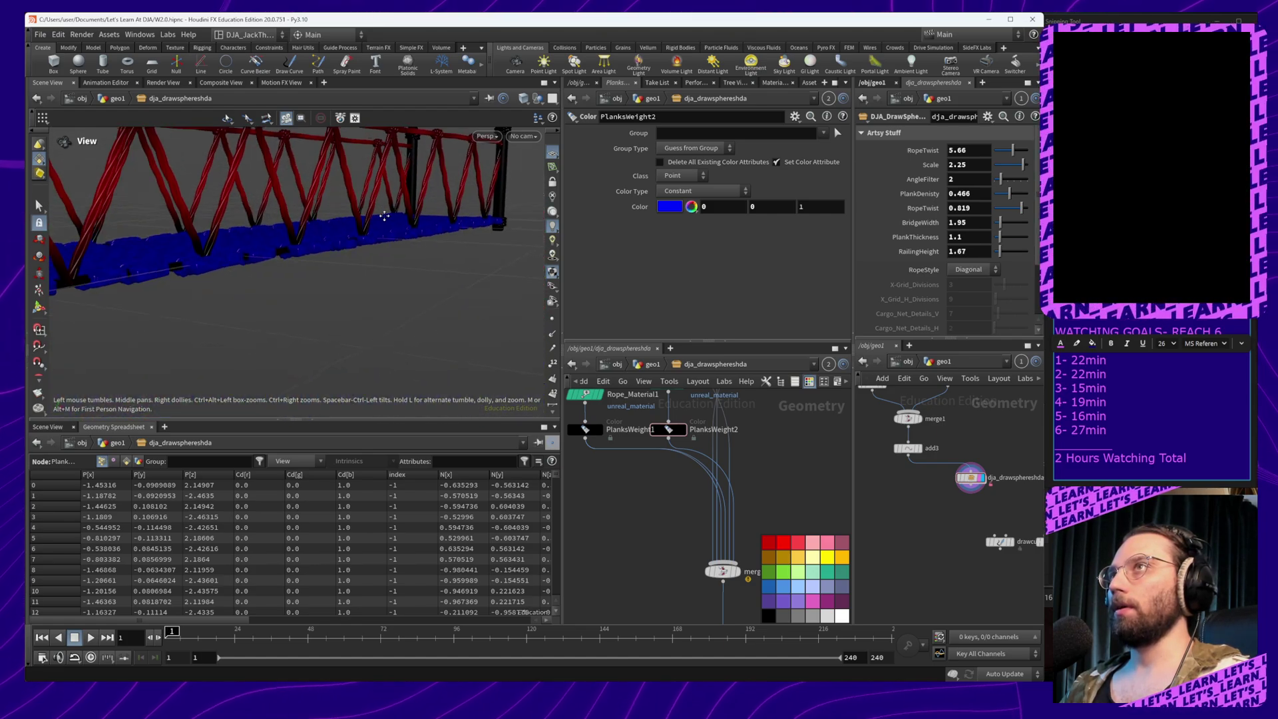
right_click_drag(420, 259, 383, 287)
middle_click_drag(408, 277, 398, 325)
left_click_drag(398, 325, 321, 325)
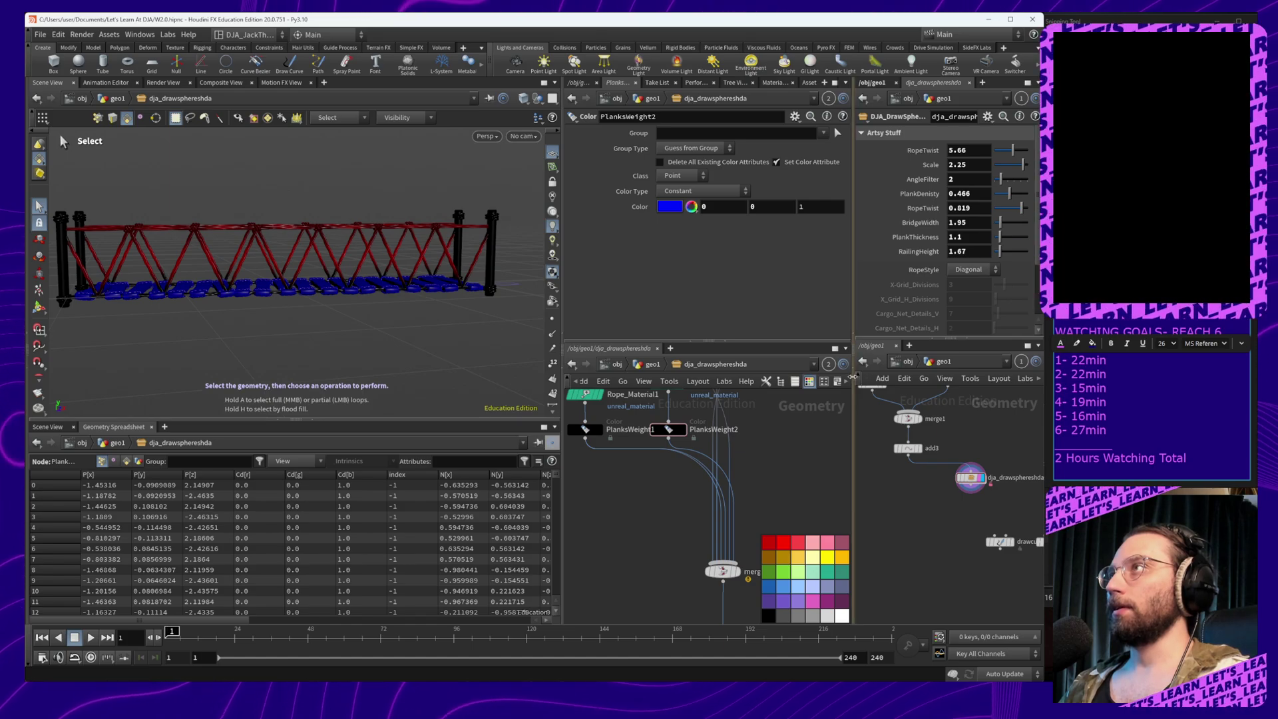
Collapse the second parameter and network panes so the asset's network and parameters fill the full width
left_click(854, 354)
middle_click_drag(858, 454, 850, 564)
scroll(850, 562, "down", 3)
mouse_move(905, 524)
middle_mouse_down()
mouse_move(896, 442)
mouse_move(909, 518)
middle_mouse_up()
scroll(728, 603, "up", 2)
mouse_move(722, 590)
middle_mouse_down()
mouse_move(762, 602)
mouse_move(705, 607)
middle_mouse_up()
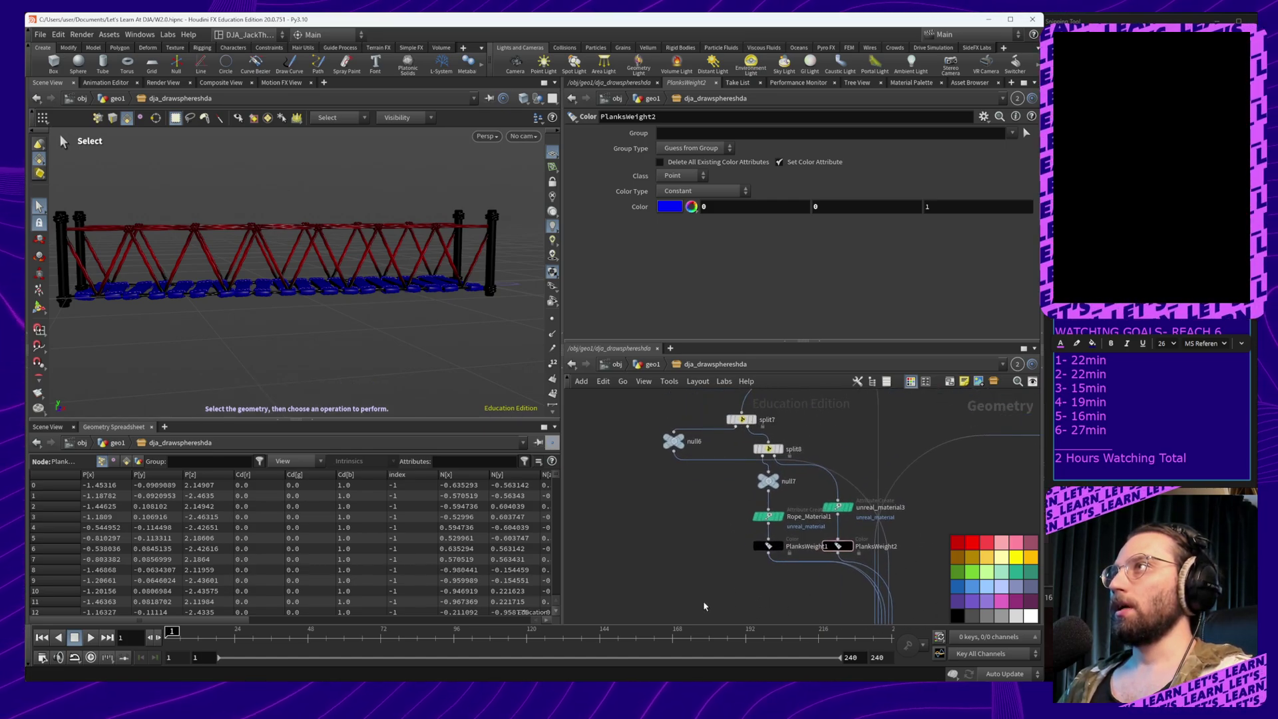
Collapse the split, null, material and PlanksWeight nodes into a subnet and name it Make_Planks_Blue
left_click_drag(648, 420, 758, 519)
key("shift+c")
left_click(788, 520)
left_click(788, 520)
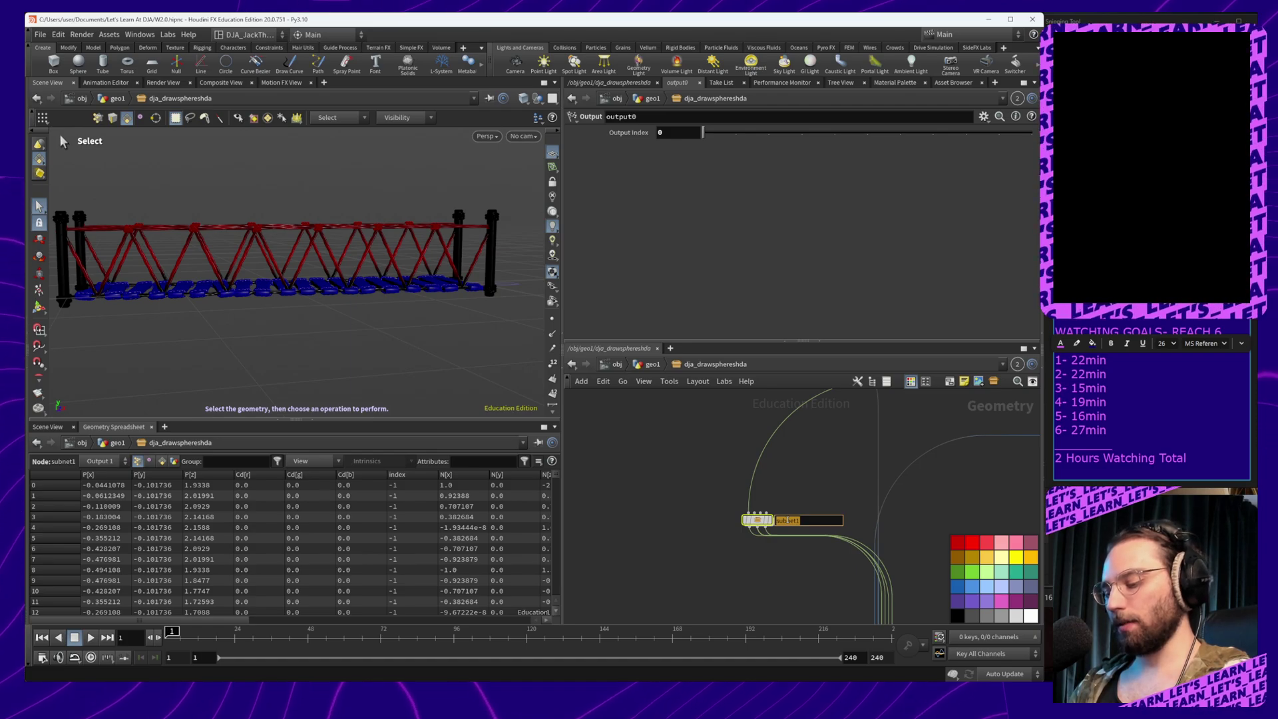
type("Make_Planks_")
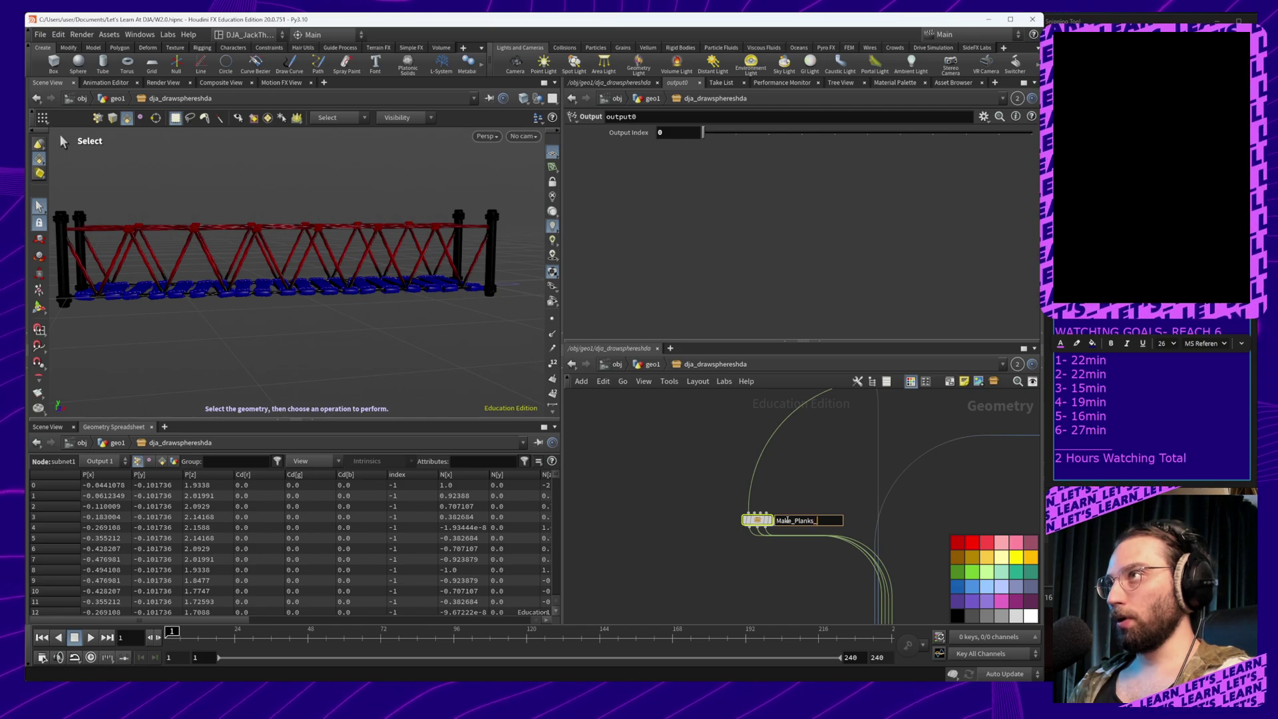
type("Blue")
key("Return")
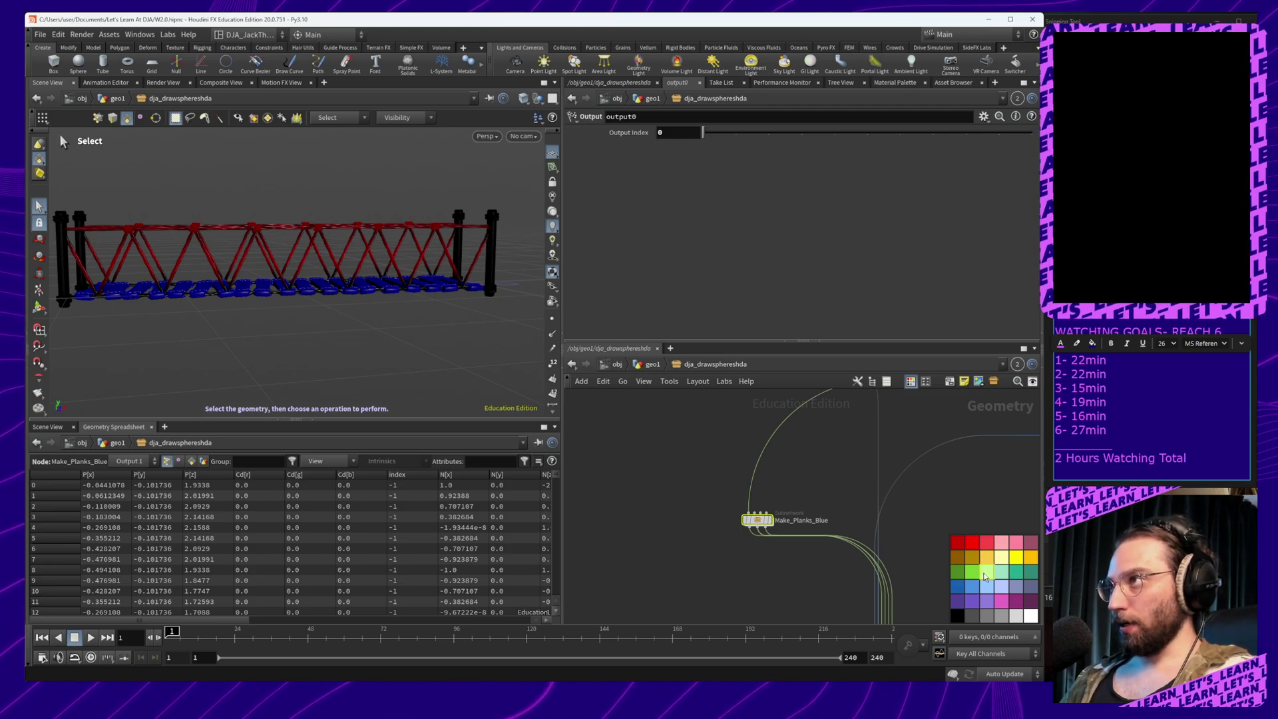
Move the split4 node down beside the merge8 node above the weight-paint colour nodes
left_click(836, 496)
middle_click_drag(901, 470, 625, 525)
middle_click_drag(753, 525, 746, 601)
middle_click(795, 551)
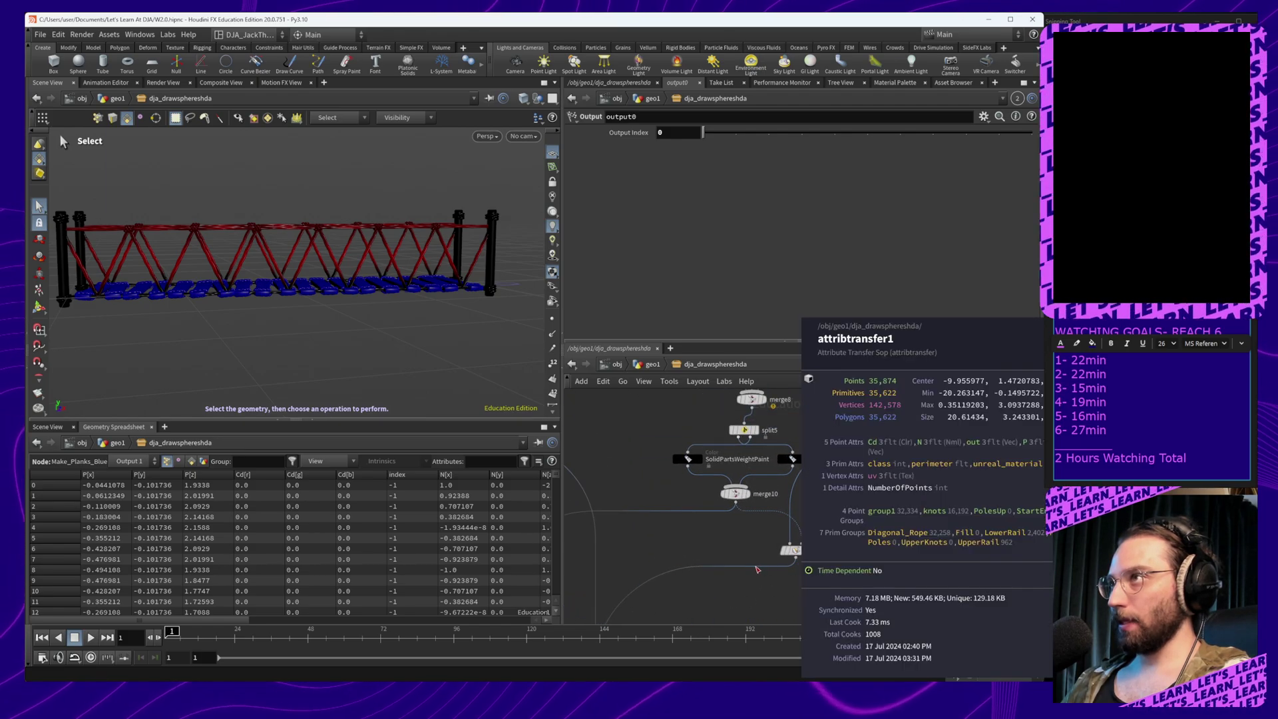
middle_click_drag(727, 553, 676, 563)
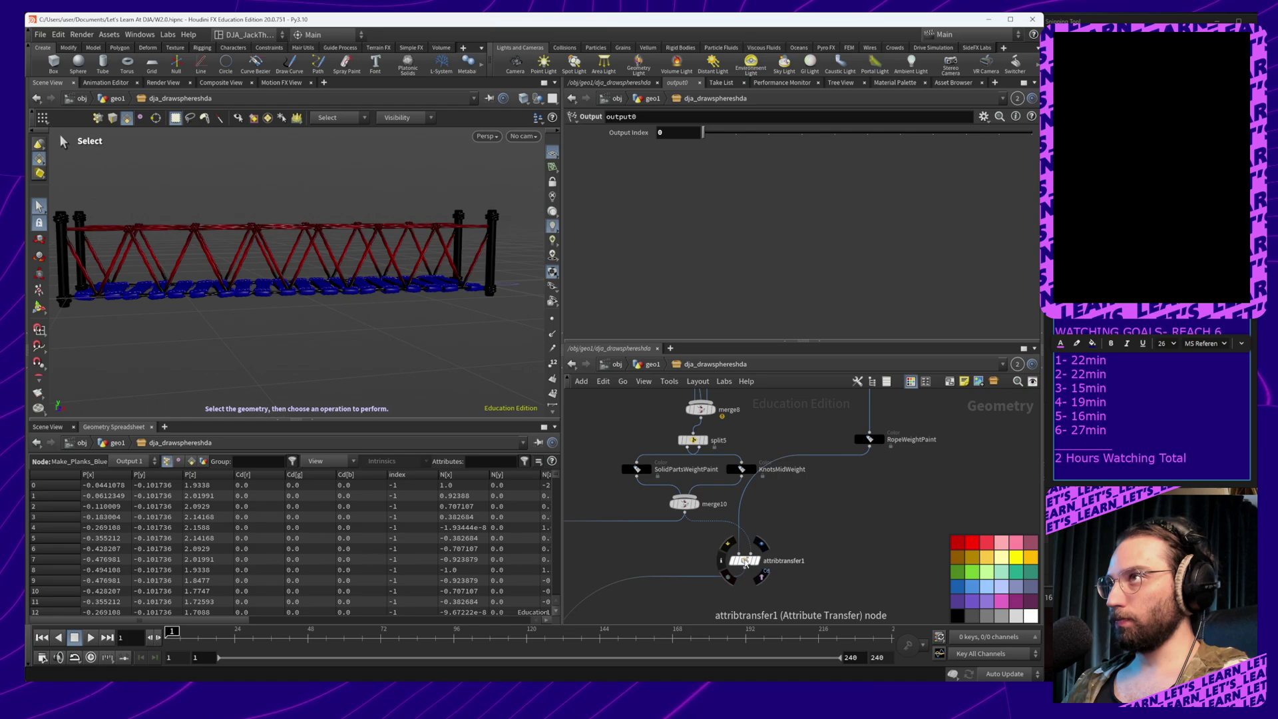
middle_click_drag(834, 499, 899, 565)
scroll(836, 547, "down", 1)
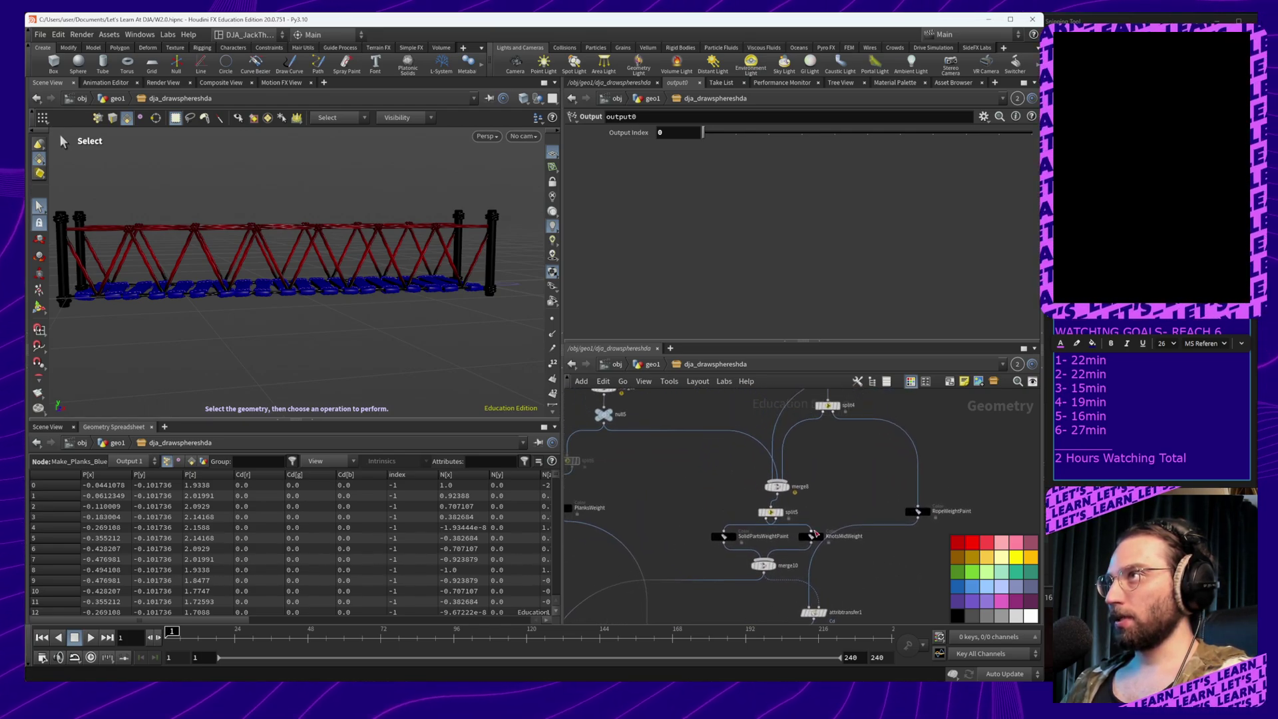
mouse_move(730, 497)
middle_mouse_down()
mouse_move(716, 540)
mouse_move(715, 516)
middle_mouse_up()
scroll(723, 524, "down", 1)
left_click(807, 447)
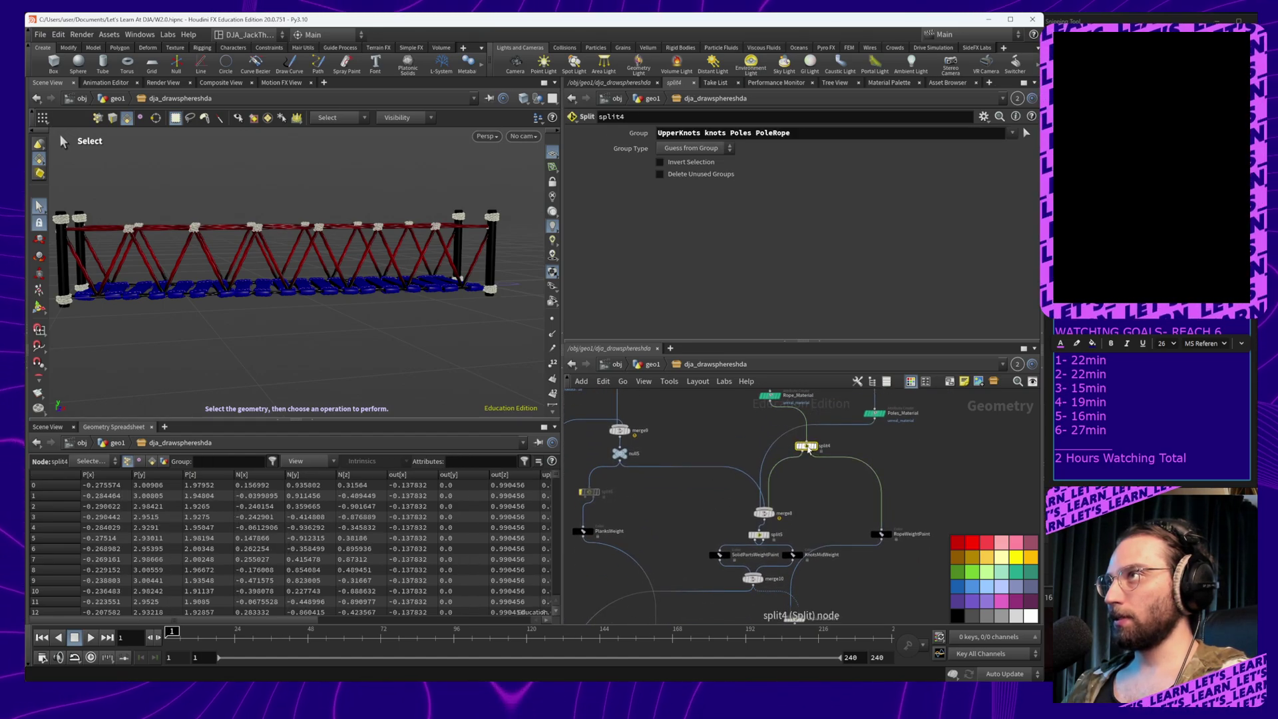
left_click_drag(808, 449, 810, 493)
Collapse the weight-painting nodes, from the null below the plank merge through attribtransfer1, into a subnet named Weight_Painting_Red
middle_click_drag(684, 526, 795, 504)
middle_click_drag(834, 444, 806, 457)
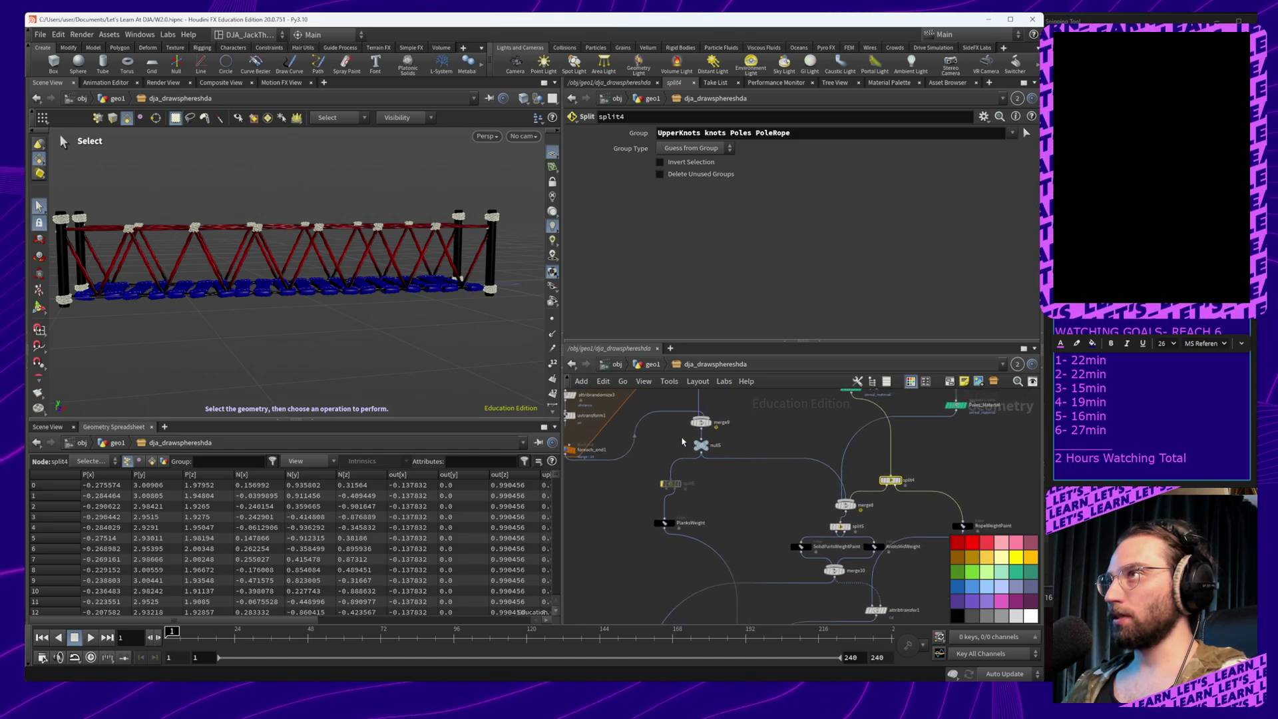
left_click_drag(654, 437, 1022, 623)
mouse_move(896, 592)
middle_mouse_down()
mouse_move(833, 544)
mouse_move(873, 597)
middle_mouse_up()
key("ctrl+c")
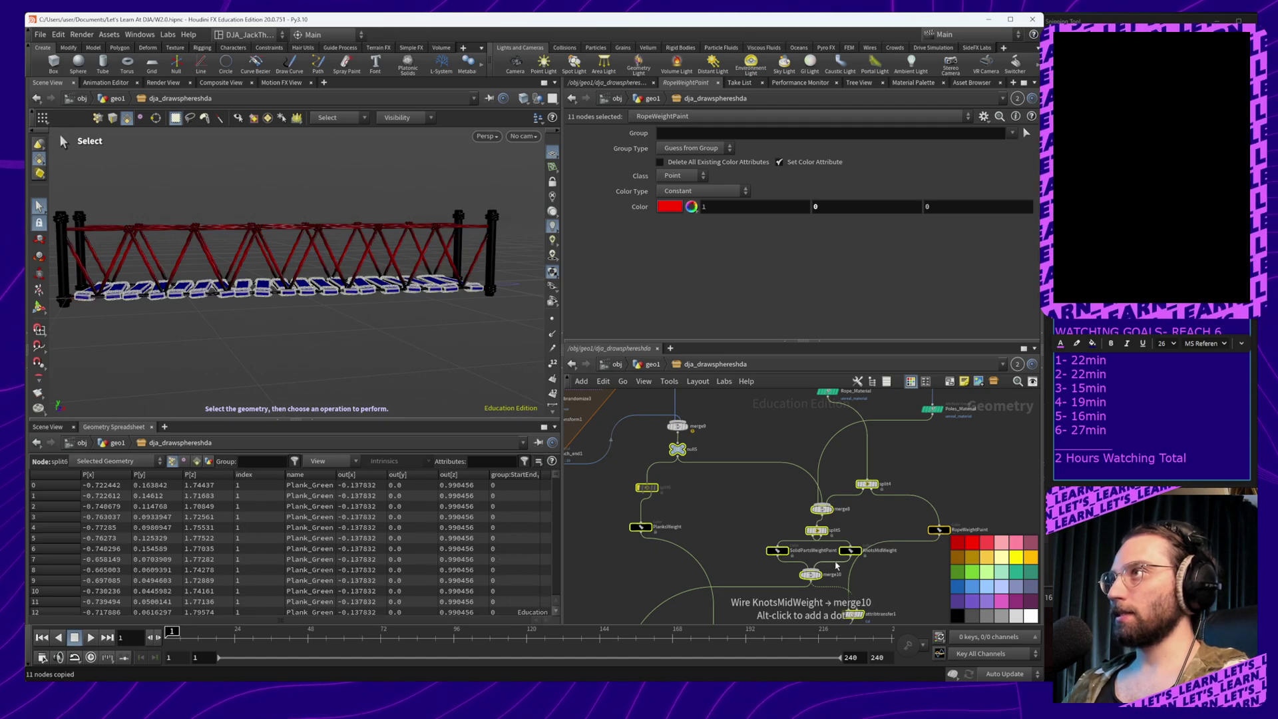
middle_click_drag(887, 579, 880, 555)
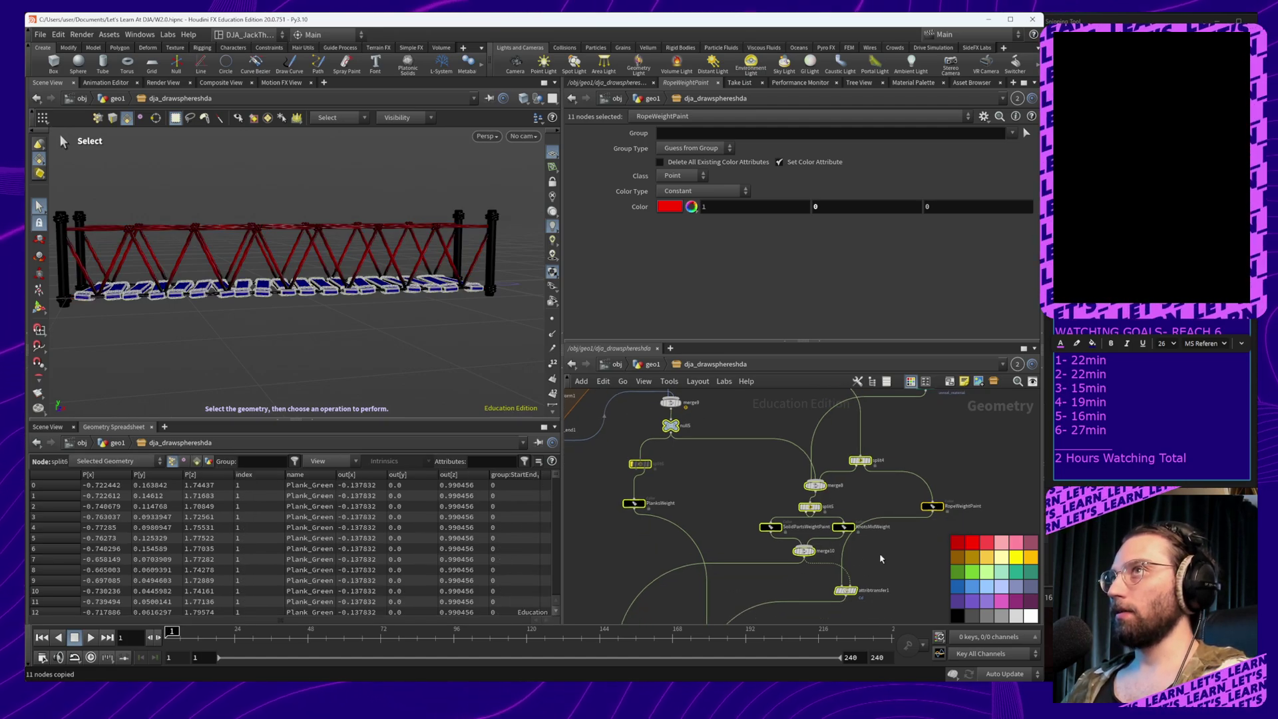
scroll(882, 559, "down", 2)
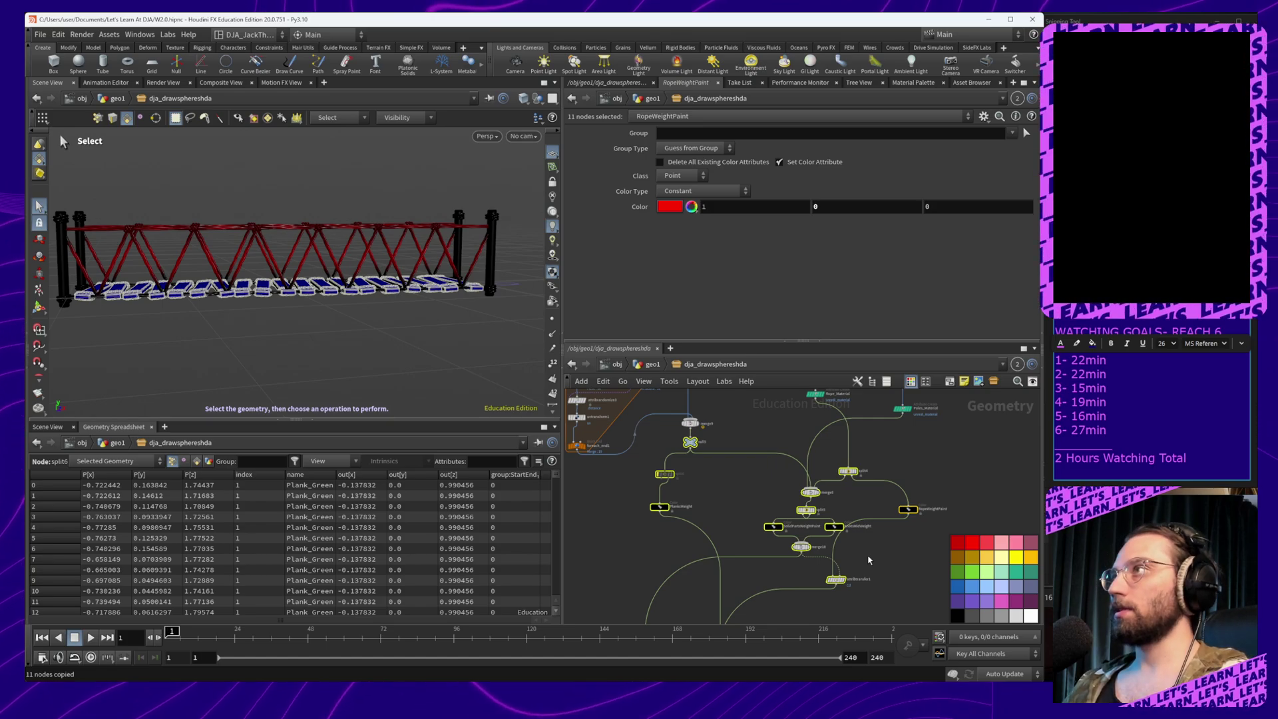
key("shift+c")
left_click_drag(673, 480, 800, 532)
left_click(808, 525)
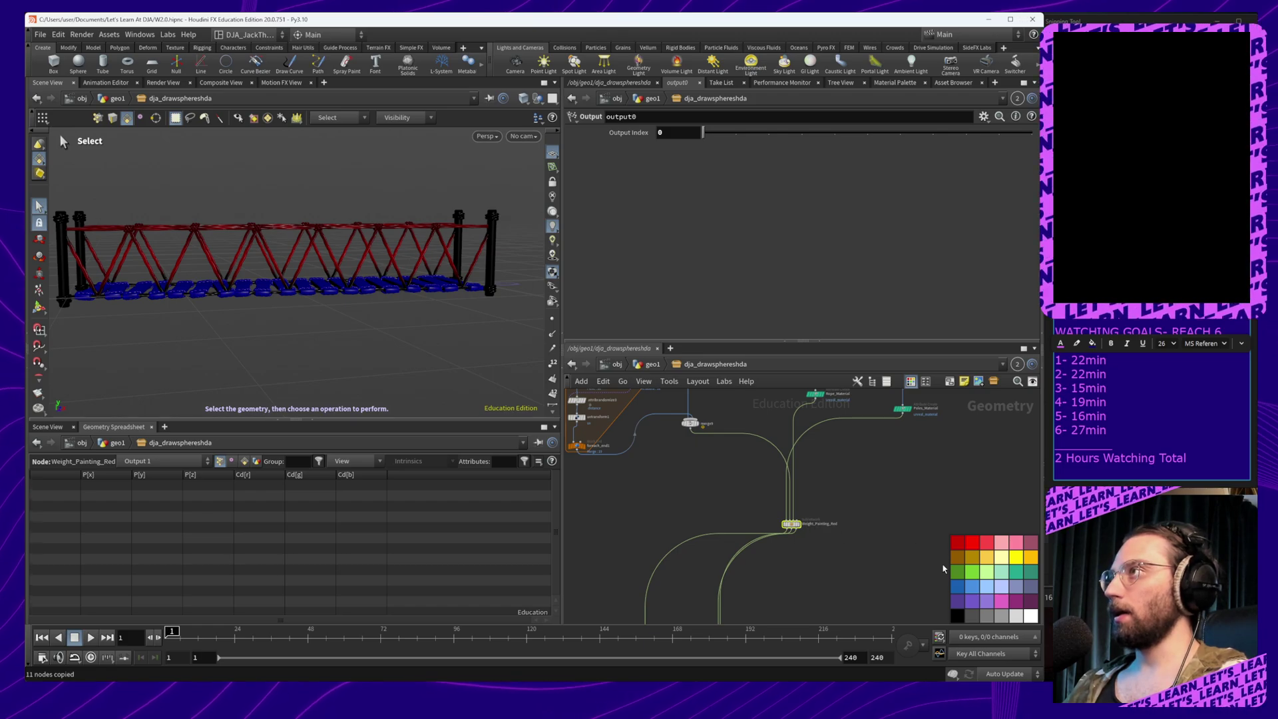
Rearrange the nodes around the Weight_Painting_Red subnet to tidy the network layout
middle_click_drag(835, 599, 847, 540)
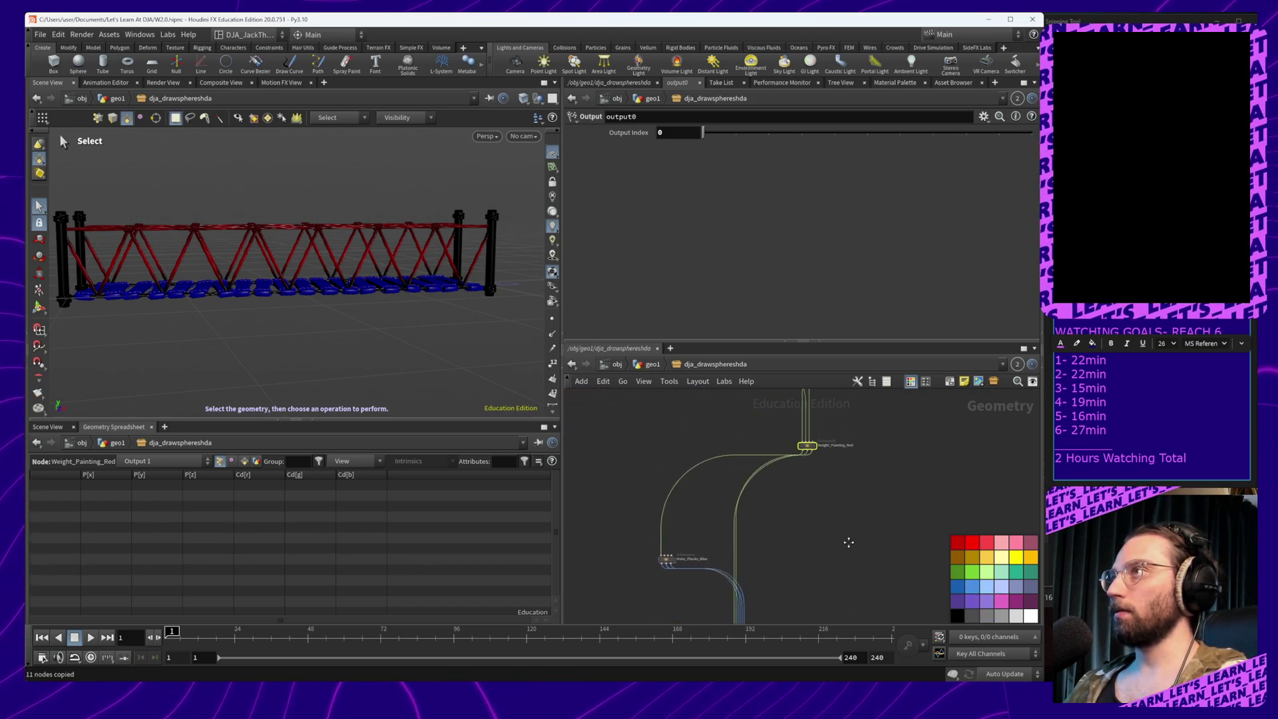
left_click_drag(804, 459, 816, 574)
mouse_move(862, 554)
middle_mouse_down()
mouse_move(870, 471)
mouse_move(869, 580)
middle_mouse_up()
mouse_move(867, 531)
middle_mouse_down()
mouse_move(845, 605)
mouse_move(845, 568)
mouse_move(805, 616)
middle_mouse_up()
left_click_drag(856, 531, 724, 481)
left_click(892, 469)
left_click_drag(888, 556, 768, 502)
middle_click_drag(658, 572, 812, 580)
scroll(816, 539, "up", 4)
scroll(841, 573, "down", 2)
left_click_drag(683, 452, 668, 451)
Examine the copytopoints1 node and the for-each loop that randomizes the planks below it
scroll(760, 449, "down", 3)
middle_click_drag(747, 448, 744, 514)
scroll(744, 514, "up", 2)
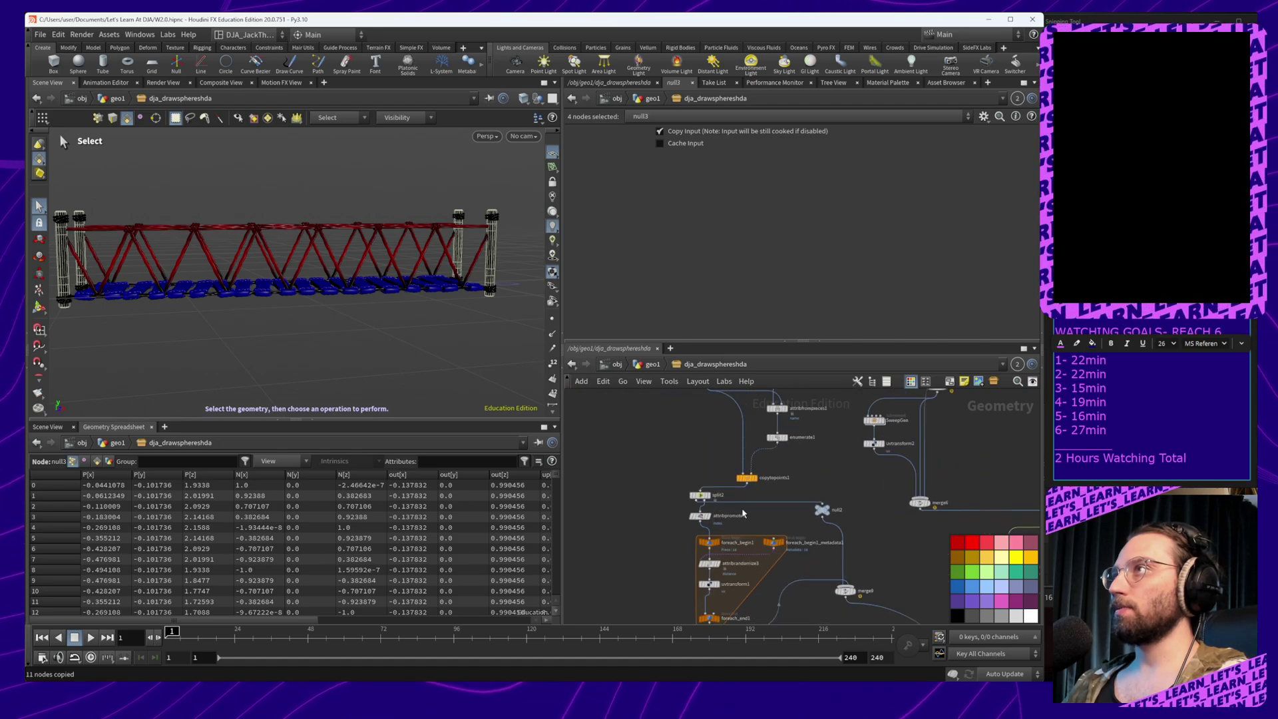
scroll(739, 496, "down", 2)
left_click(747, 485)
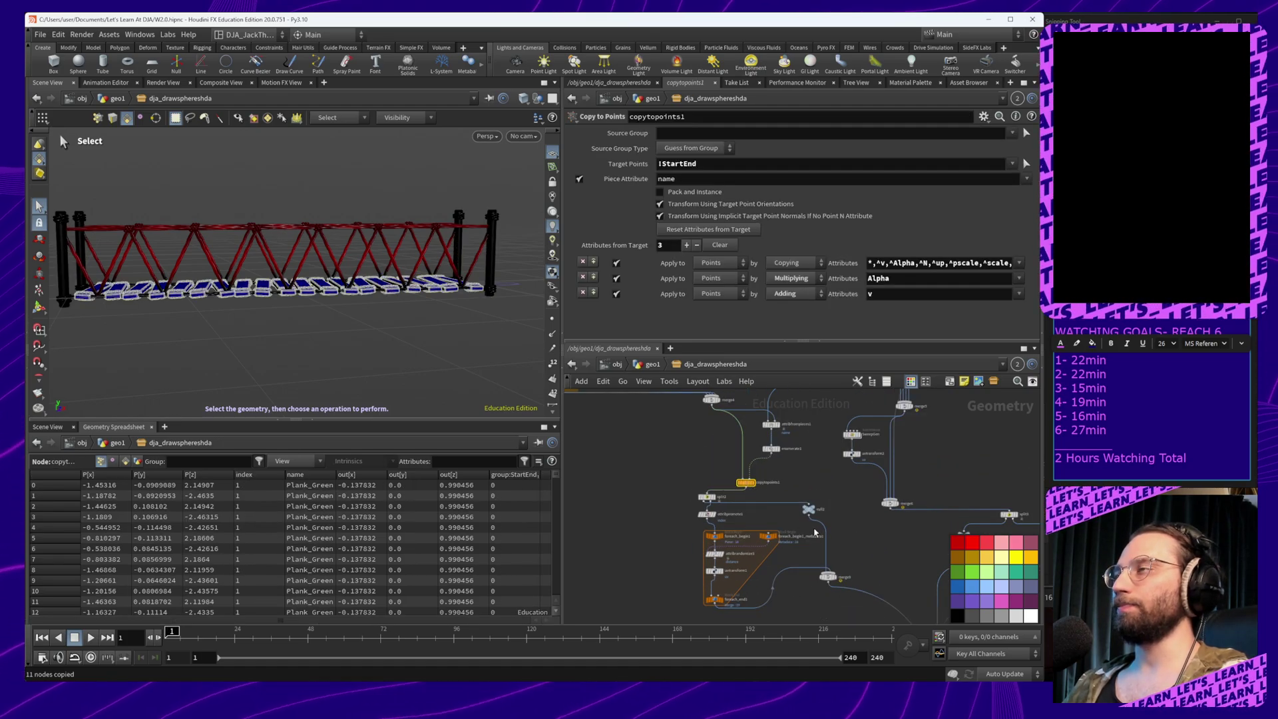
middle_click(810, 510)
middle_click_drag(791, 484, 797, 432)
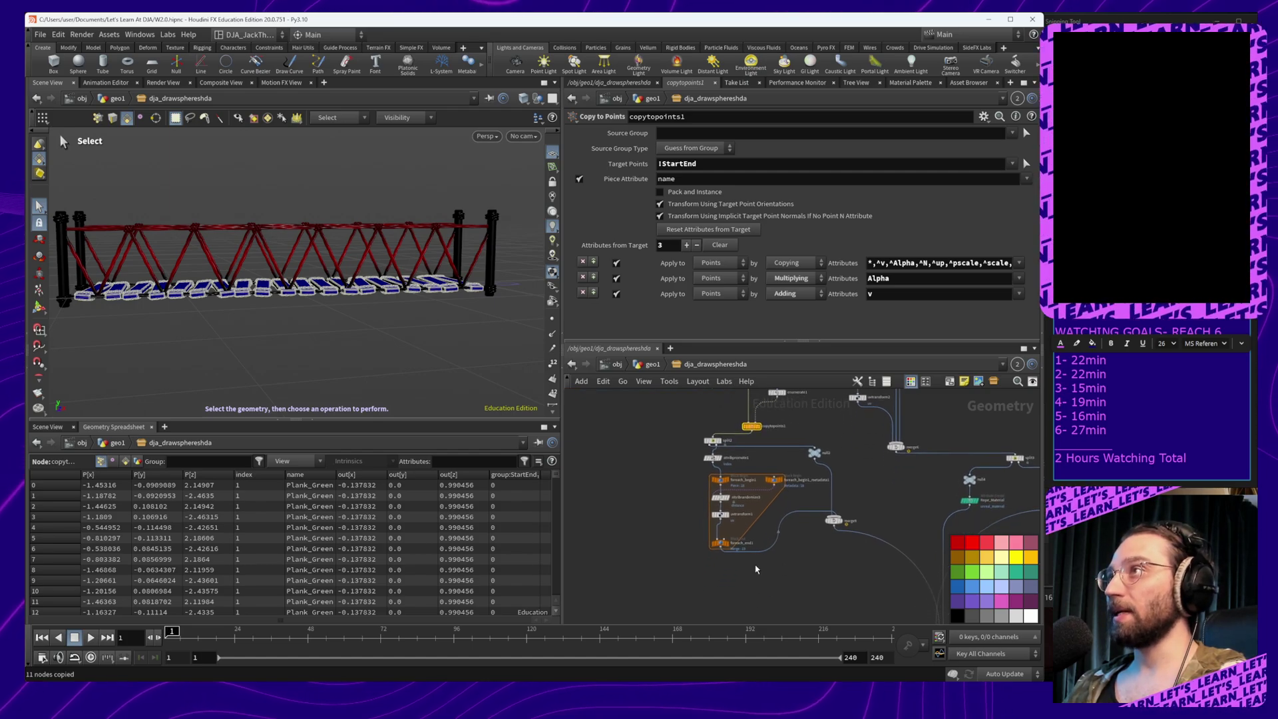
scroll(736, 585, "up", 2)
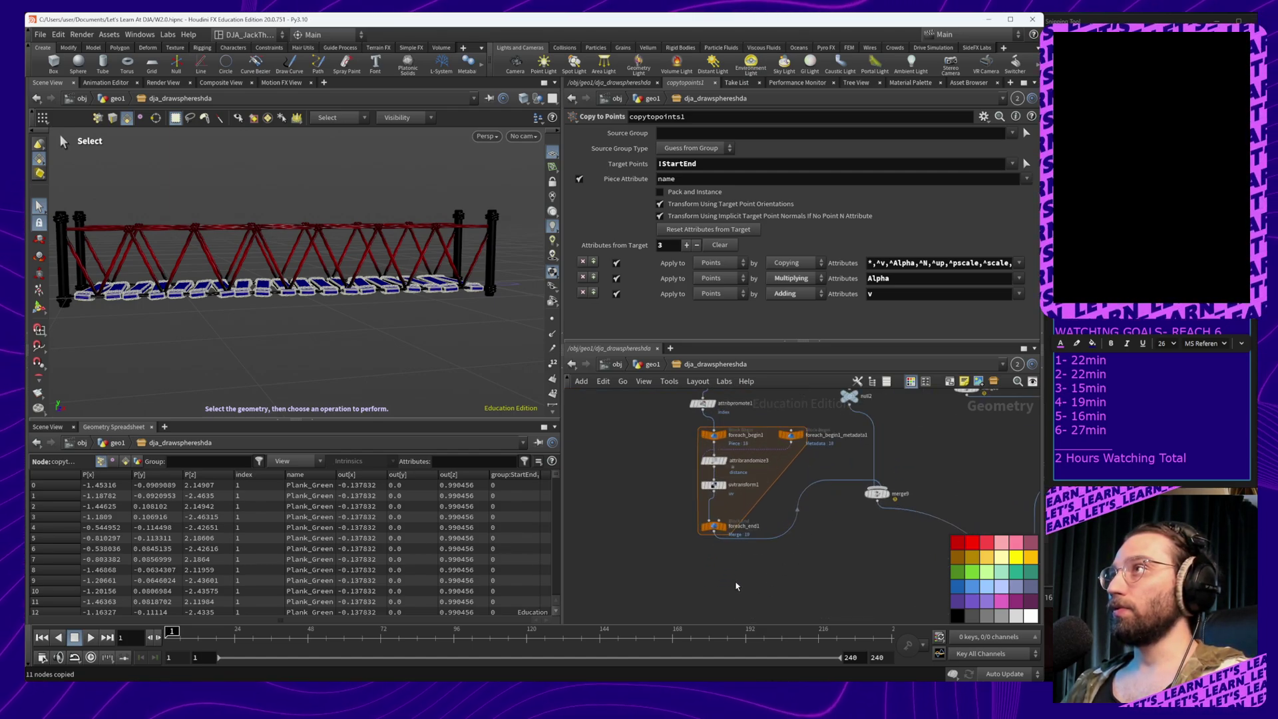
middle_click_drag(776, 553, 763, 609)
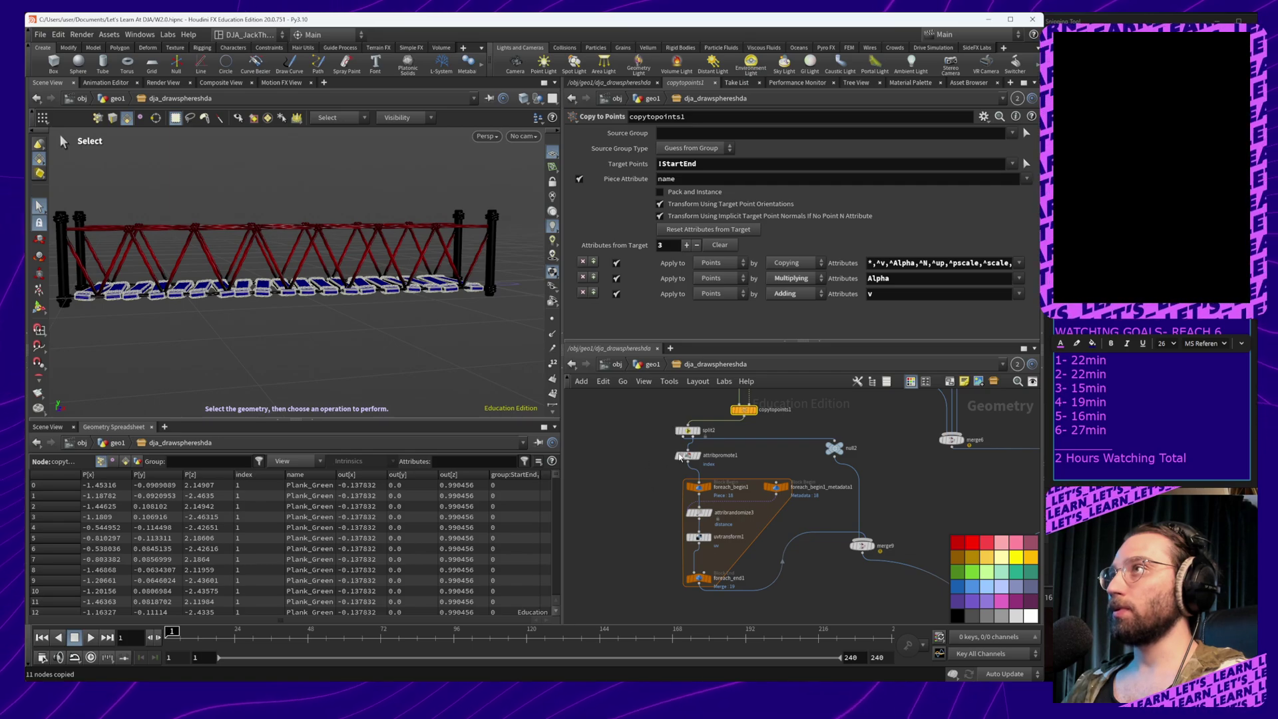
Try to collapse the plank randomizing nodes from split2 through merge9, including null2, into one subnet
left_click_drag(659, 419, 858, 591)
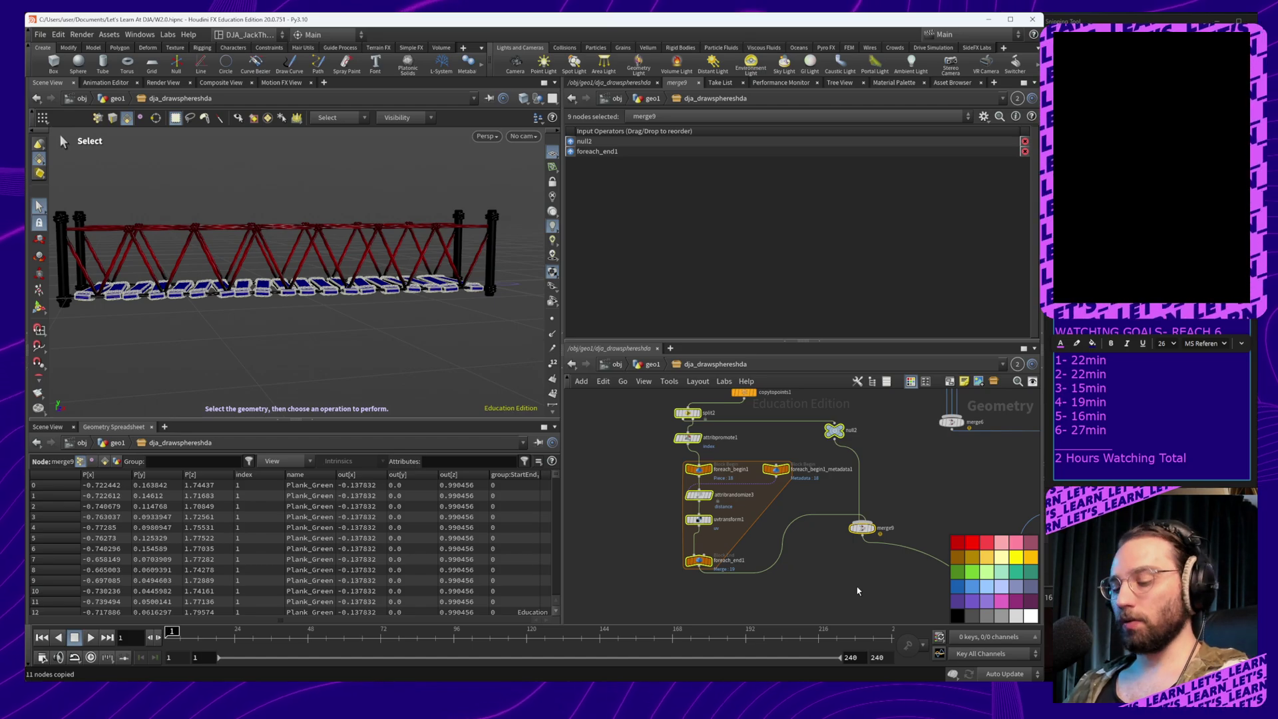
key("shift+c")
middle_click_drag(808, 443, 831, 473)
key("ctrl+z")
key("shift+c")
key("ctrl+z")
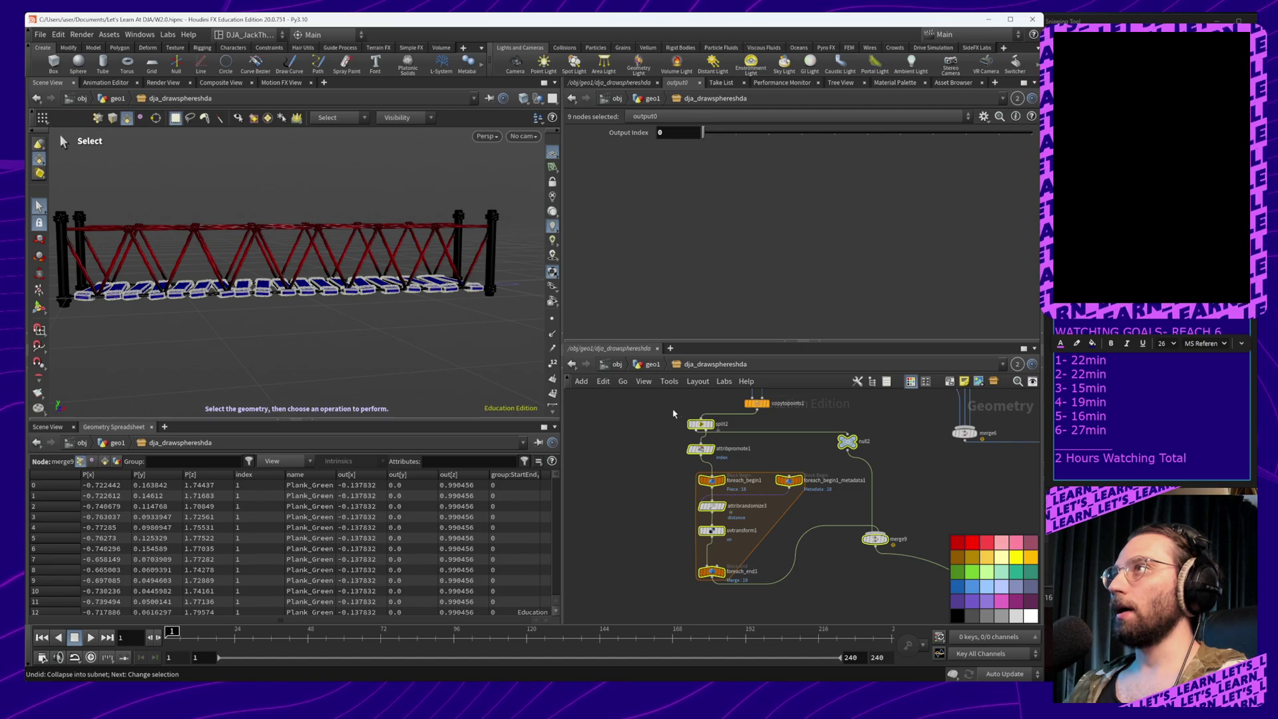
Collapse split2, attribpromote1 and the whole for-each loop with its metadata node into a subnet placed directly below copytopoints1
left_click_drag(673, 410, 748, 592)
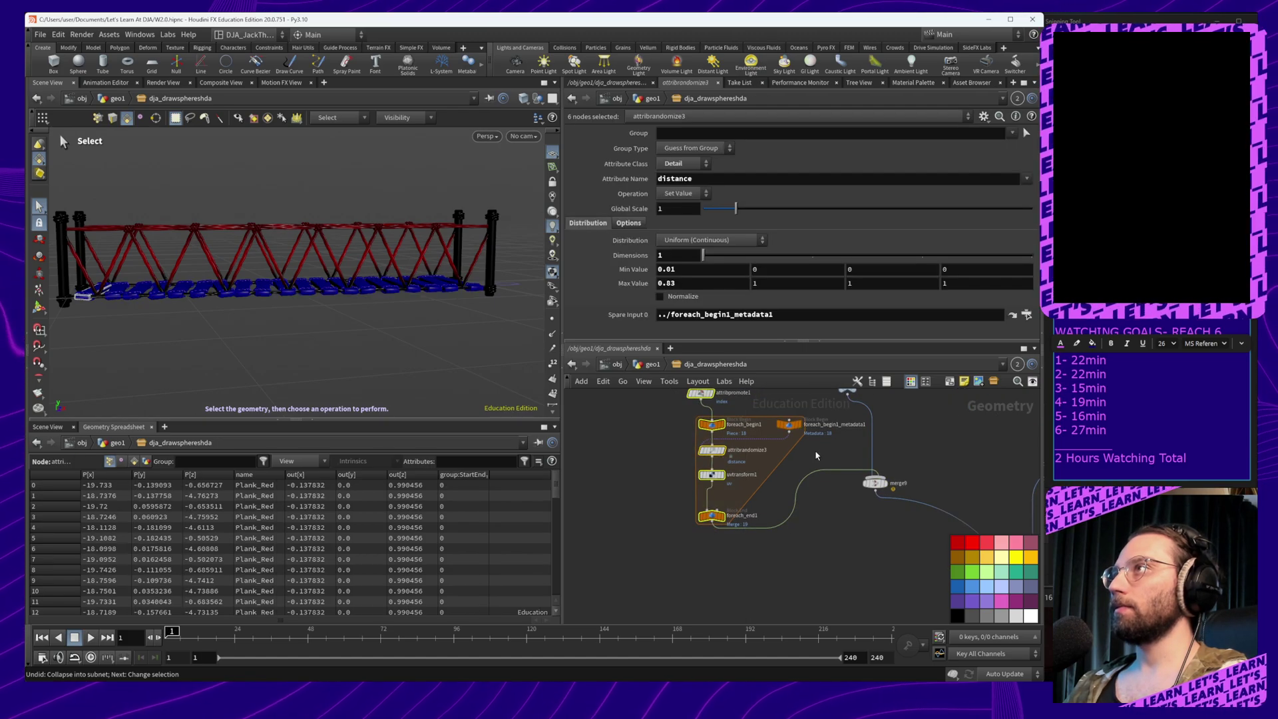
left_click(789, 424, "shift")
key("ctrl+c")
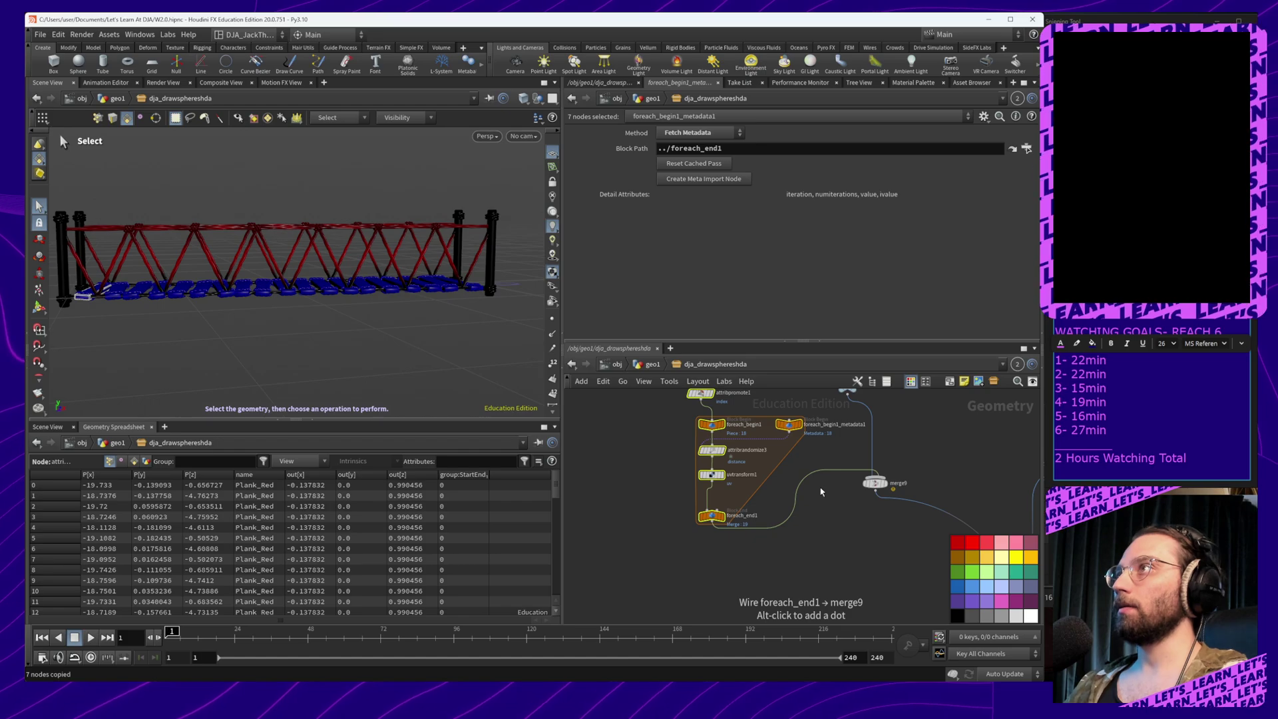
key("shift+c")
middle_click_drag(825, 482, 808, 574)
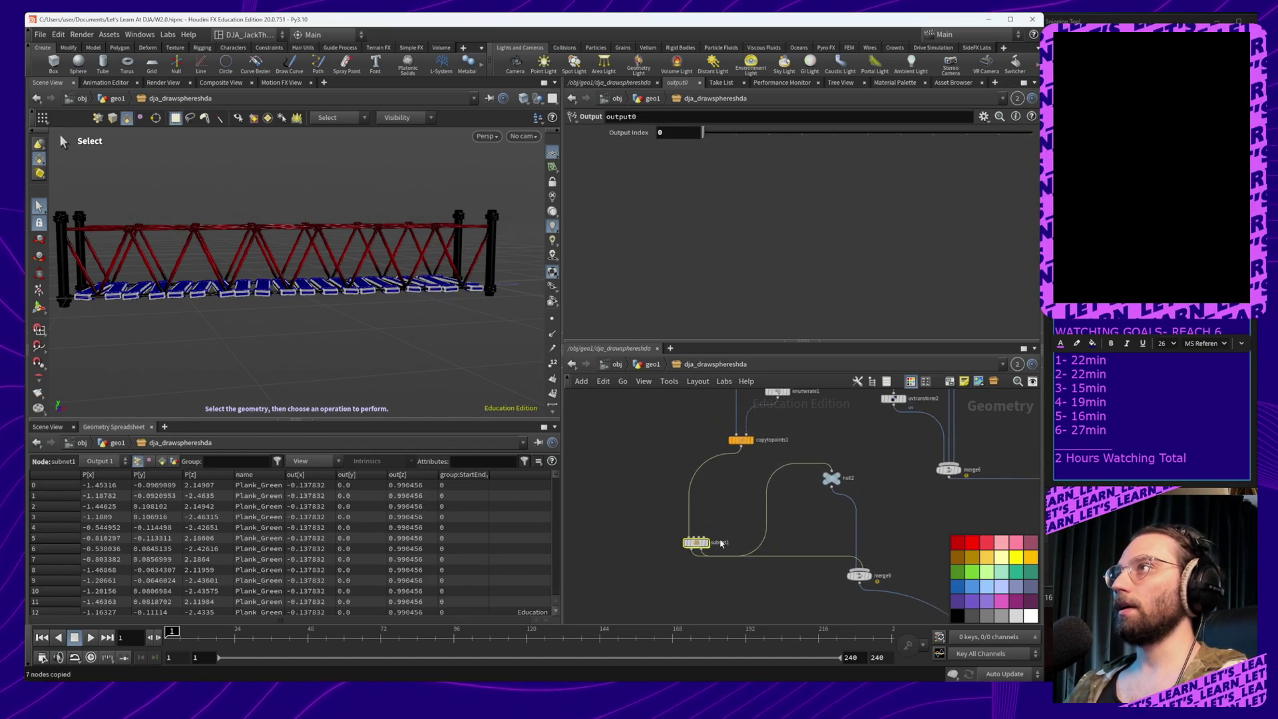
left_click_drag(702, 544, 740, 473)
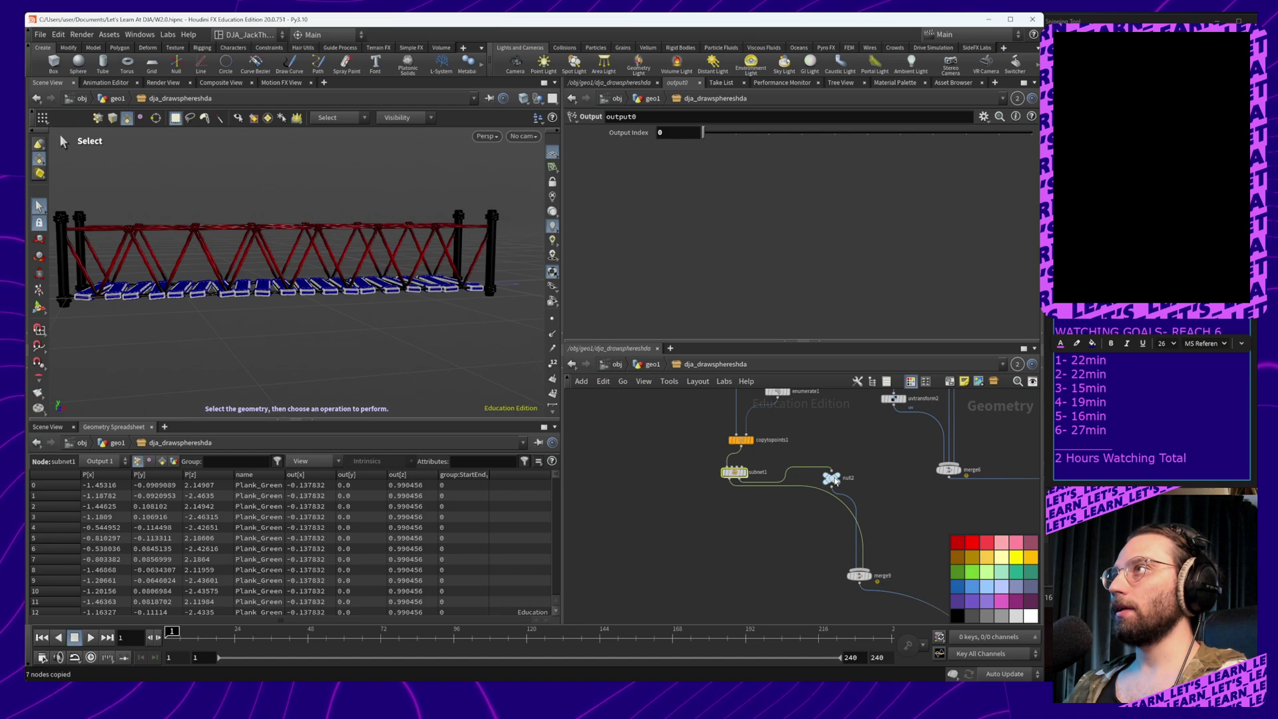
Add a dot on the wire from the new subnet to merge9, and delete the null2 node from the other branch
left_click_drag(834, 481, 884, 542)
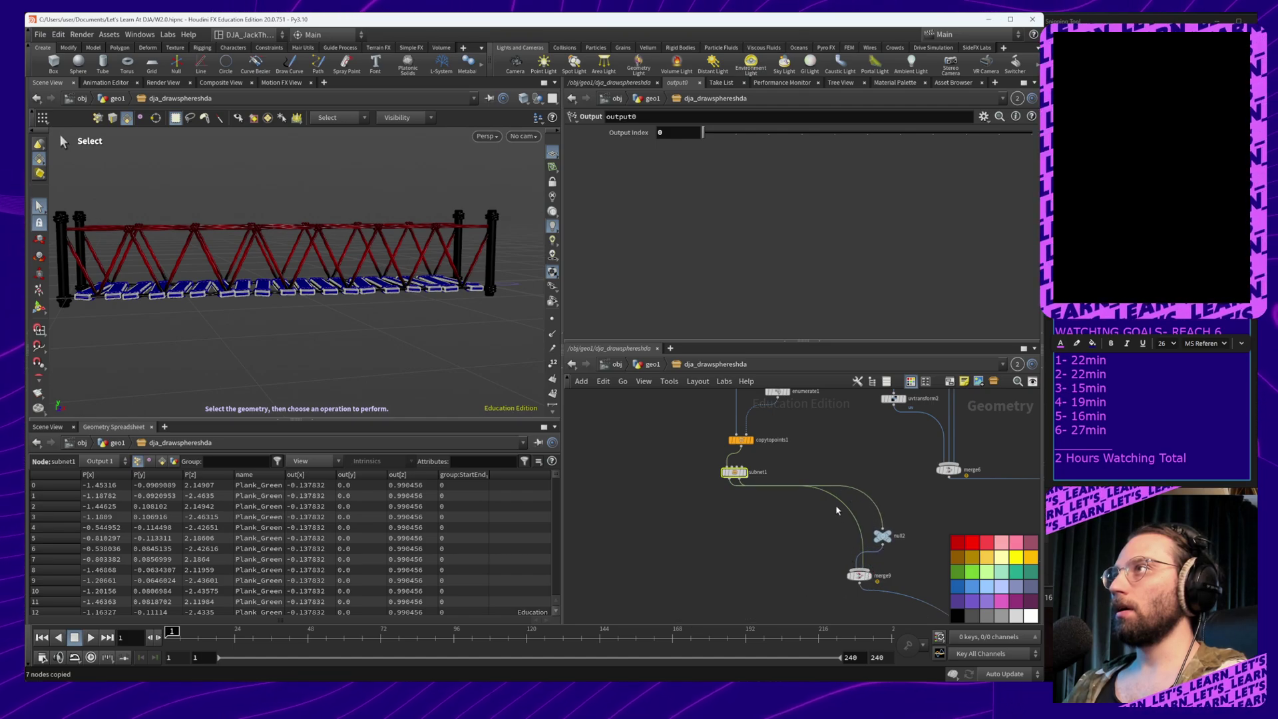
left_click_drag(840, 503, 725, 512)
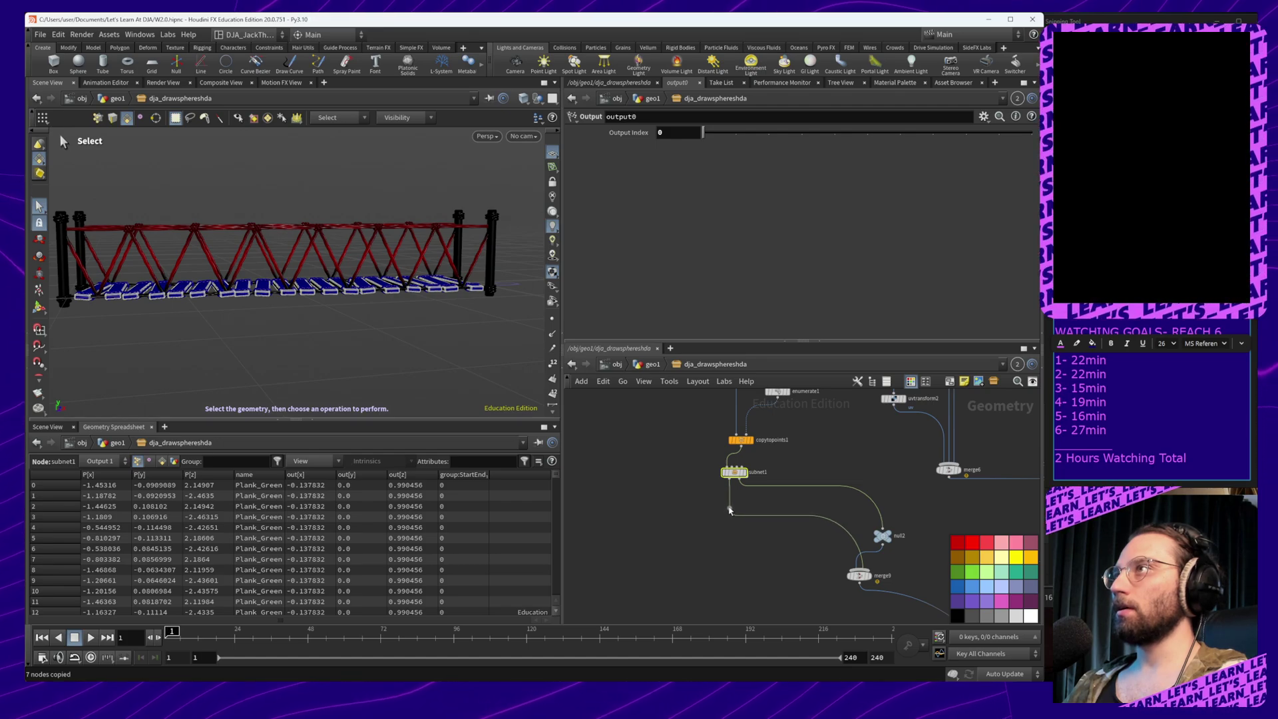
left_click_drag(888, 535, 732, 534)
left_click(731, 533)
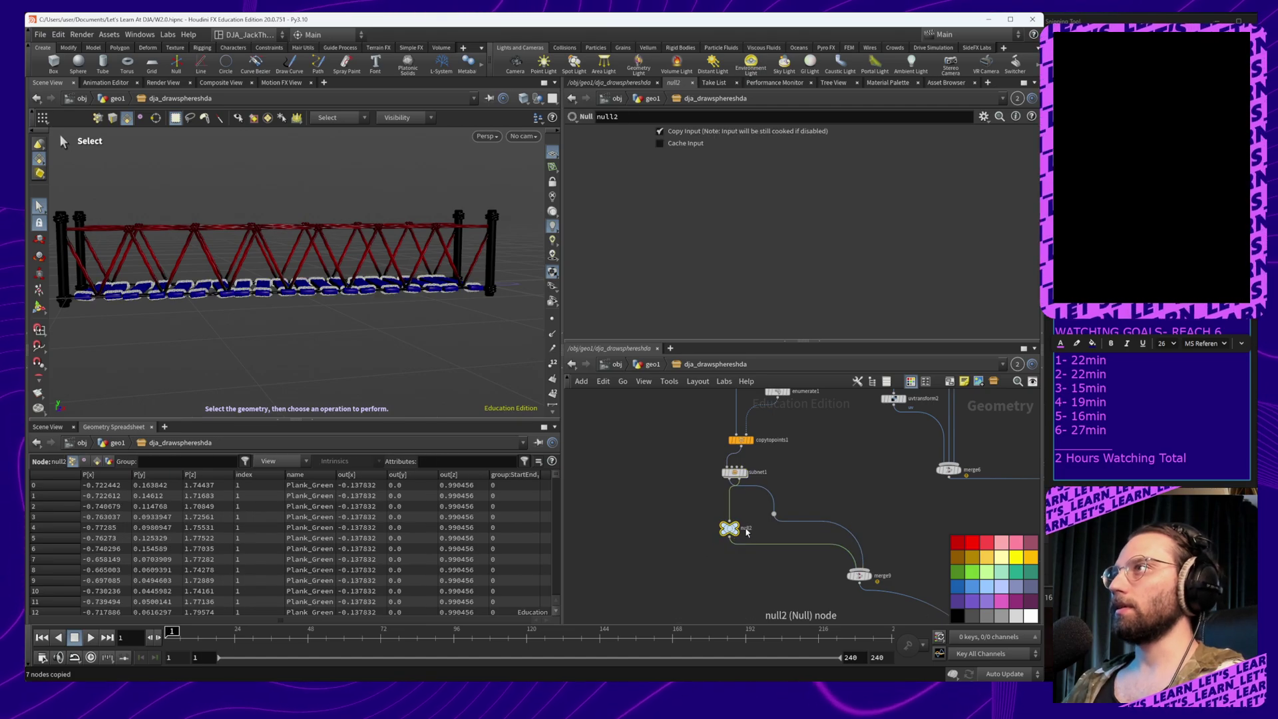
key("Delete")
Add a dot on the second subnet wire and line up both wire dots directly above merge9
left_click(822, 489, "alt")
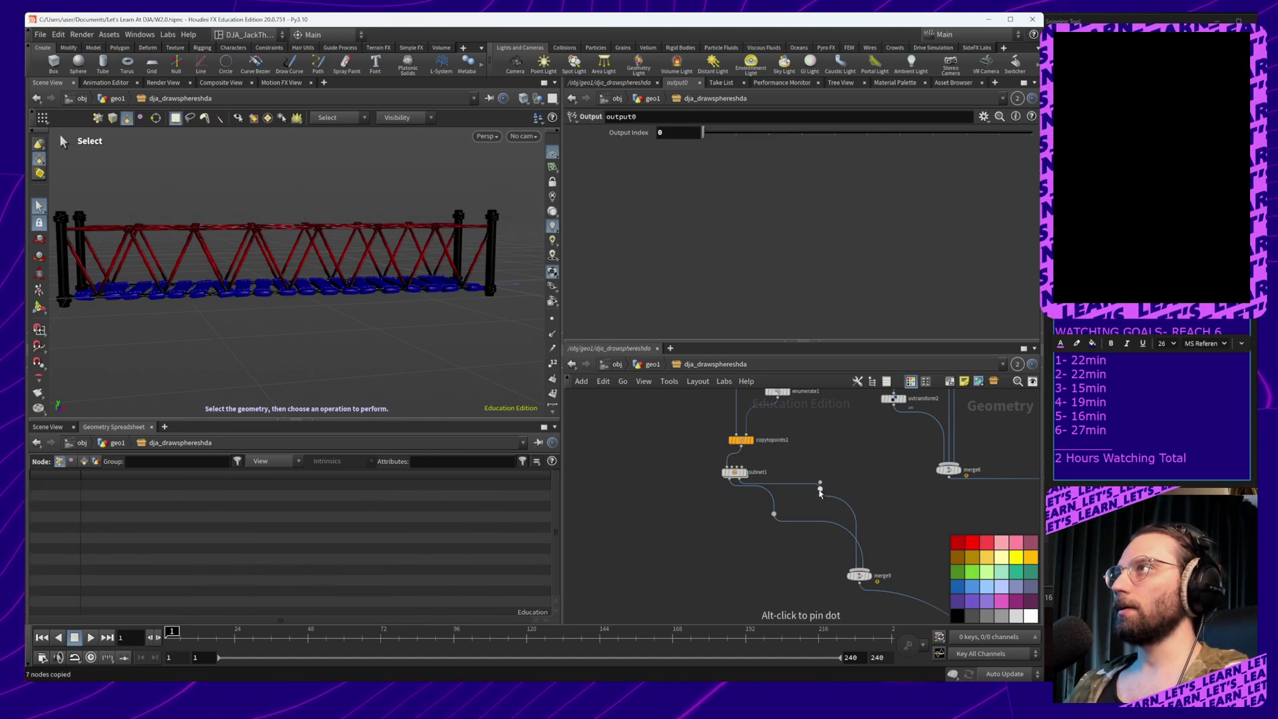
left_click_drag(820, 489, 865, 512)
left_click(877, 511)
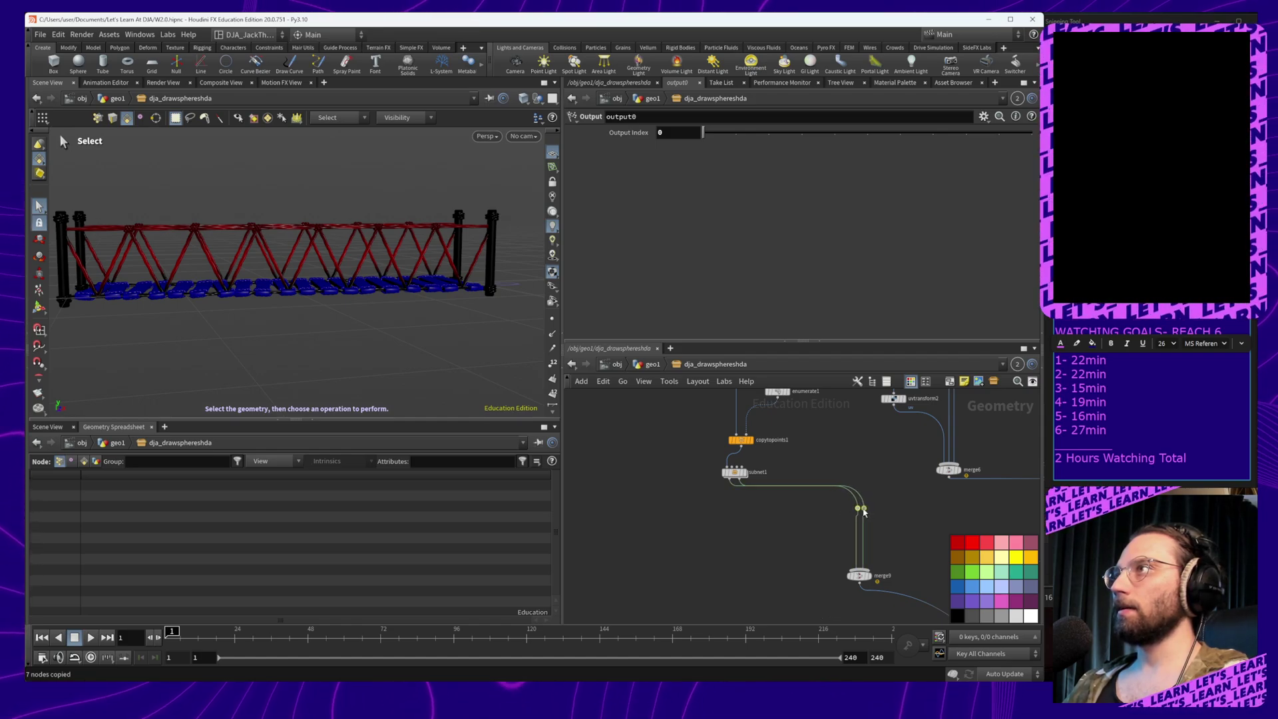
left_click(865, 511)
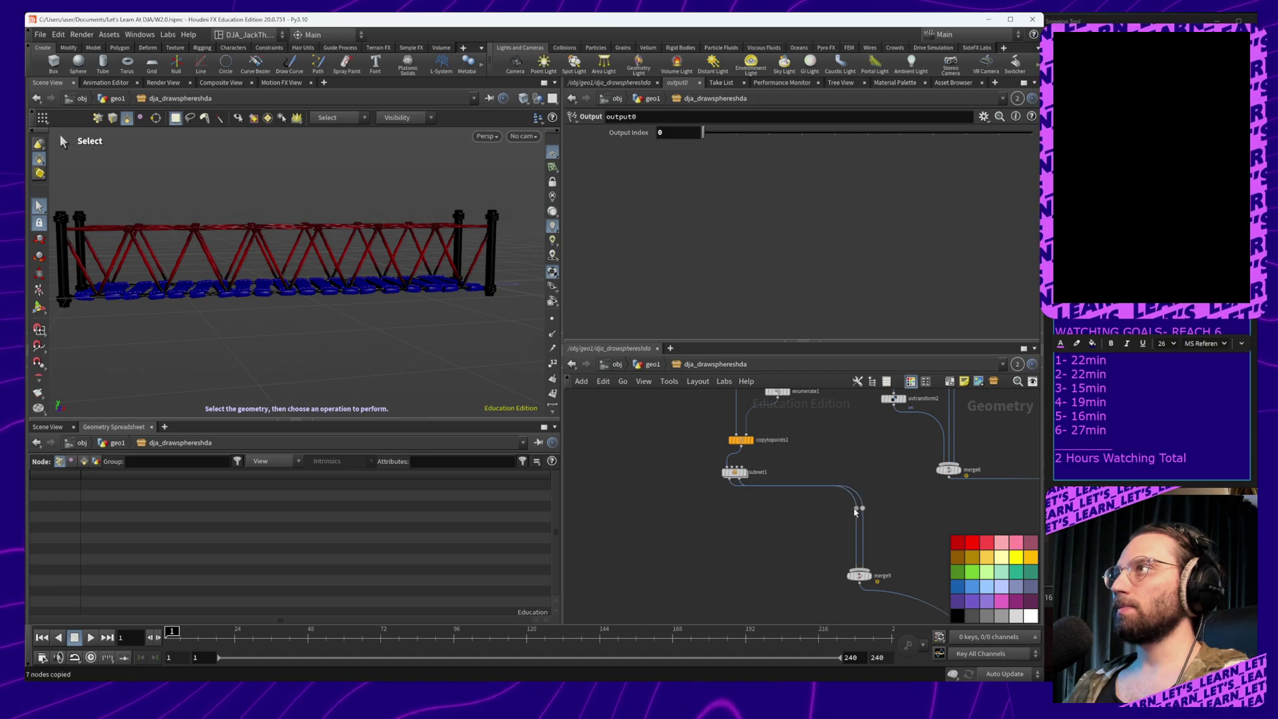
Try to add an extra dot on subnet1's output wires to merge9, placed just below the subnet
left_click(740, 488, "alt")
key("ctrl+z")
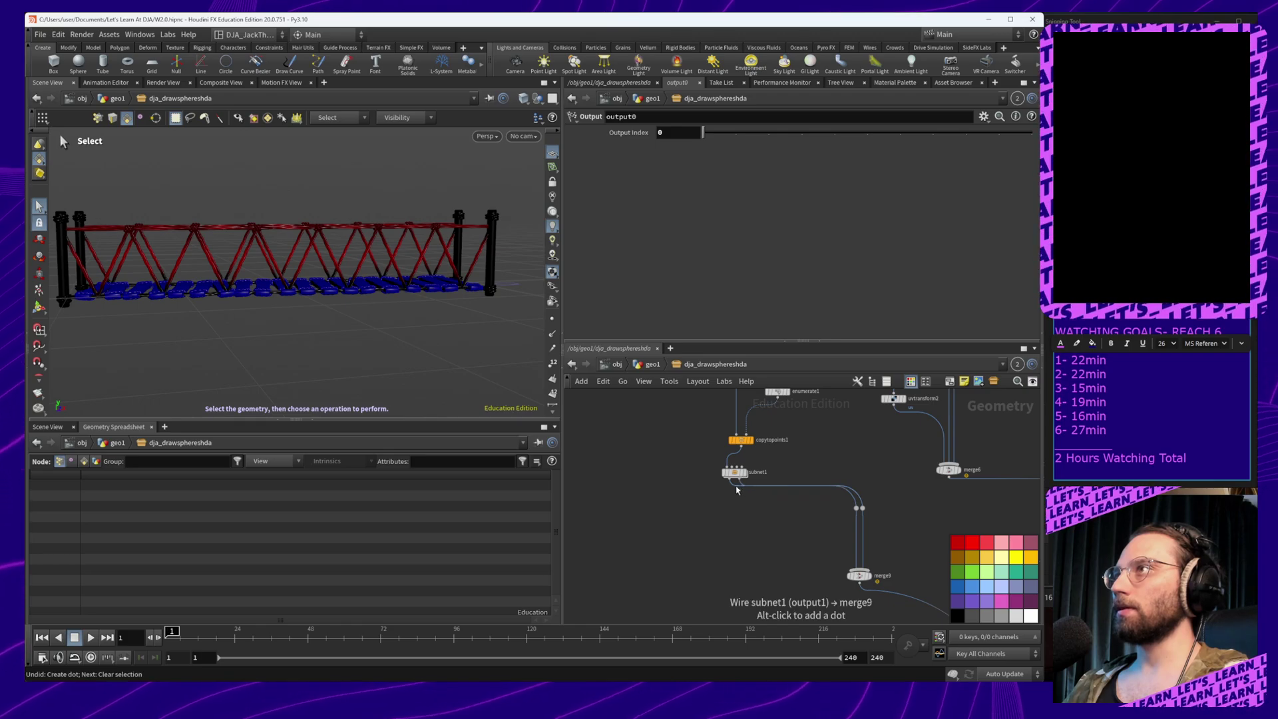
left_click_drag(736, 487, 731, 498, "alt")
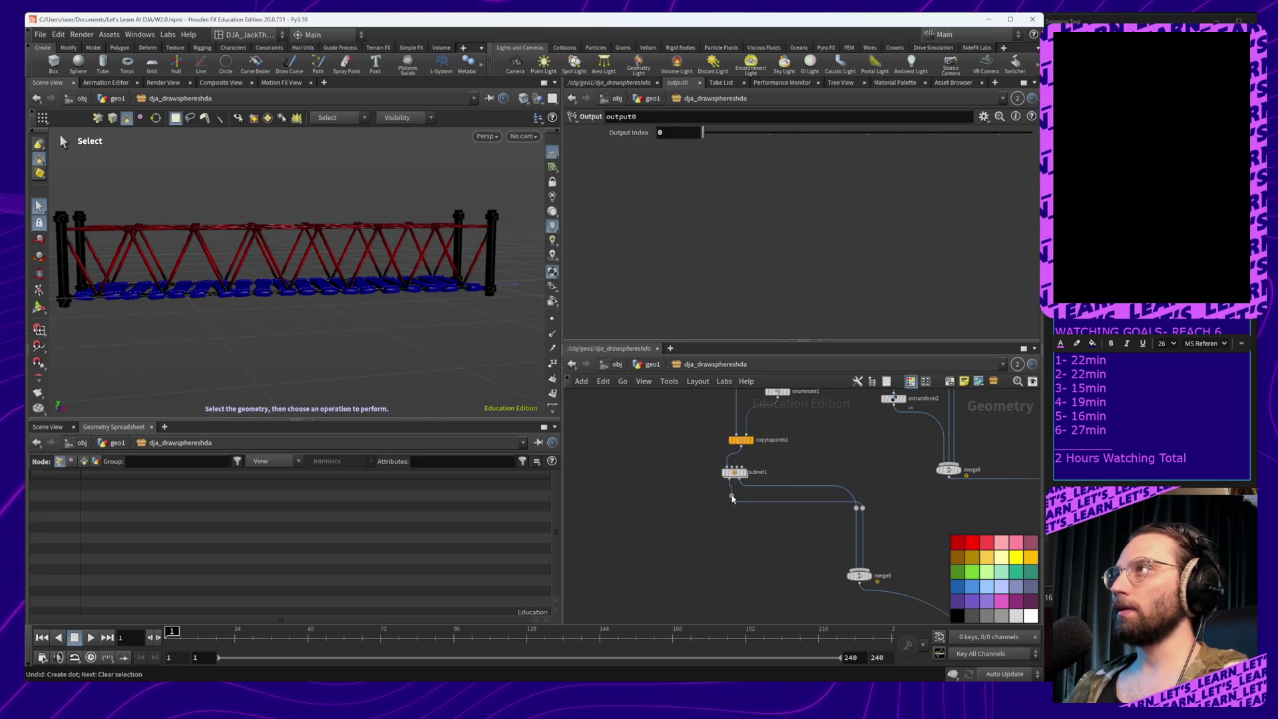
key("ctrl+z")
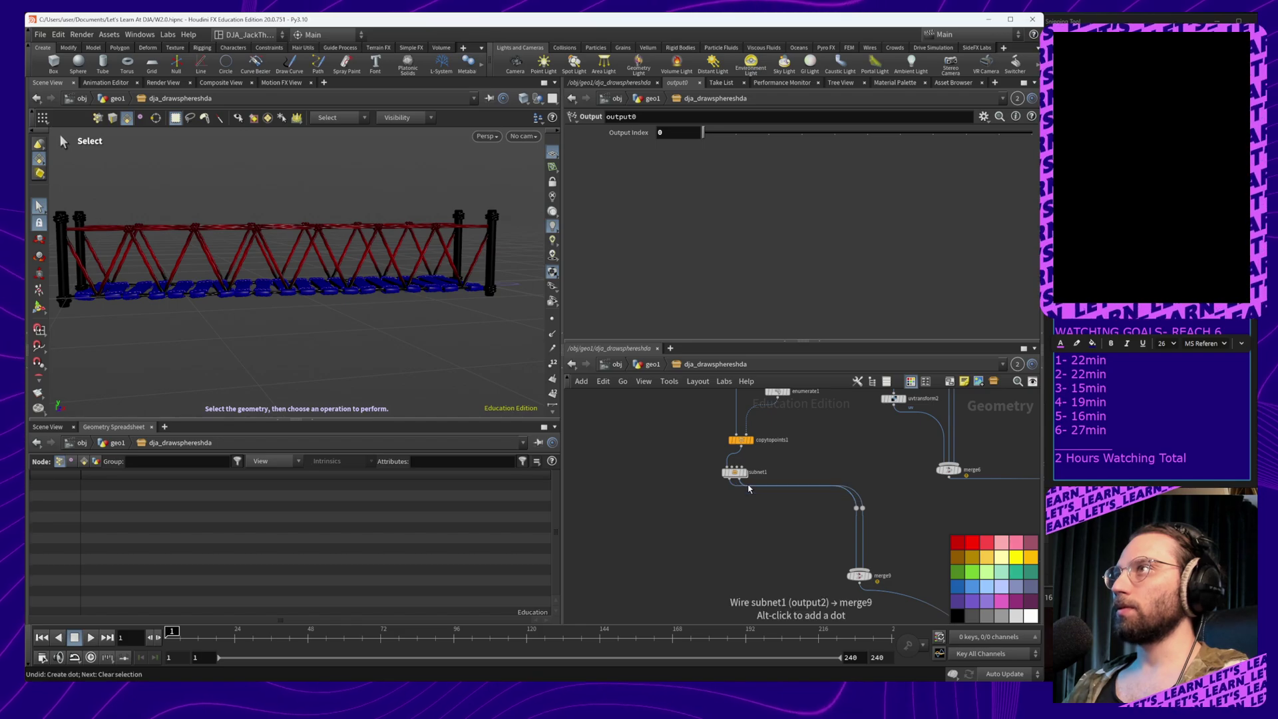
left_click(740, 487, "alt")
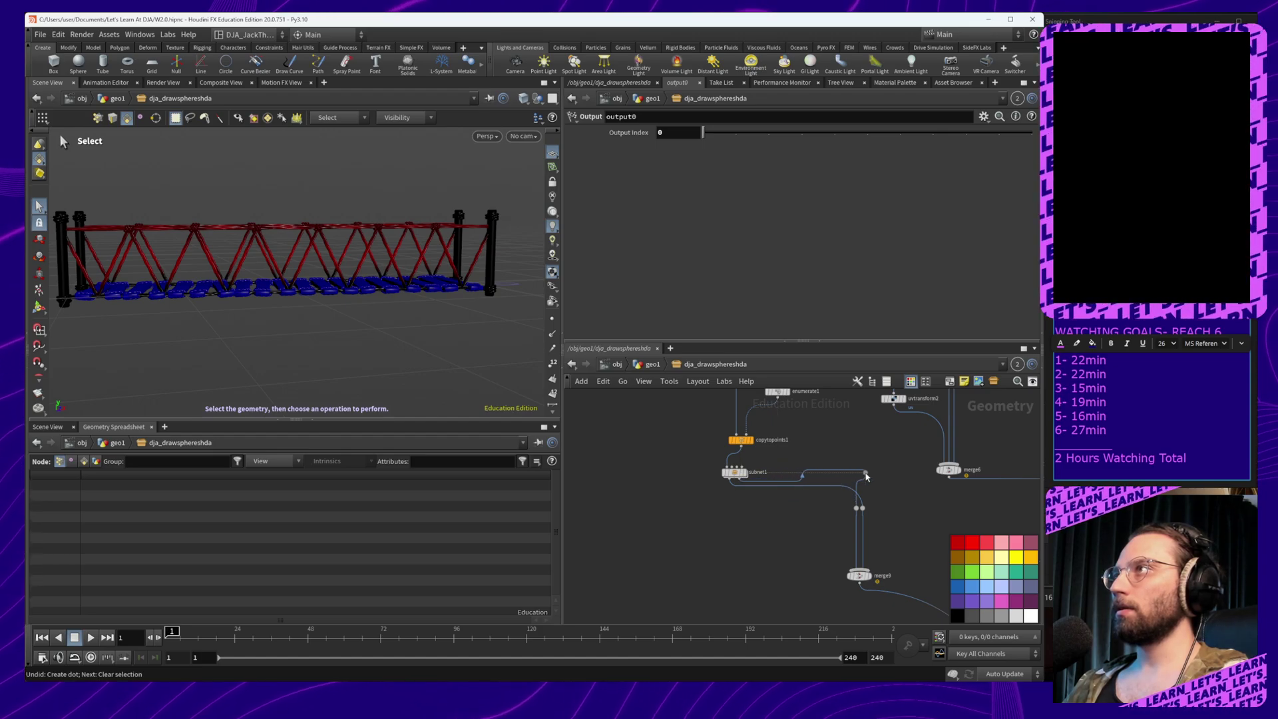
left_click_drag(866, 477, 791, 491)
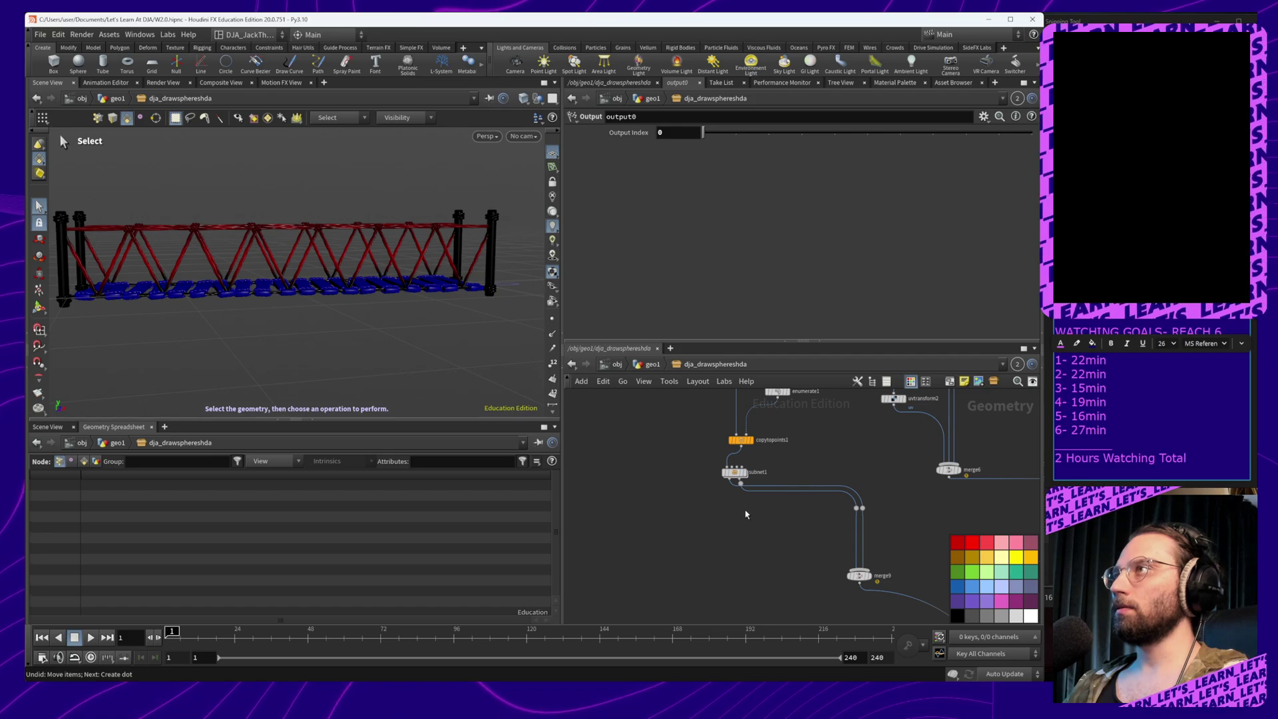
Try to route subnet1's first output through a dot below the subnet and stagger the two dots above merge9
scroll(770, 535, "up", 4)
middle_click_drag(831, 514, 776, 486)
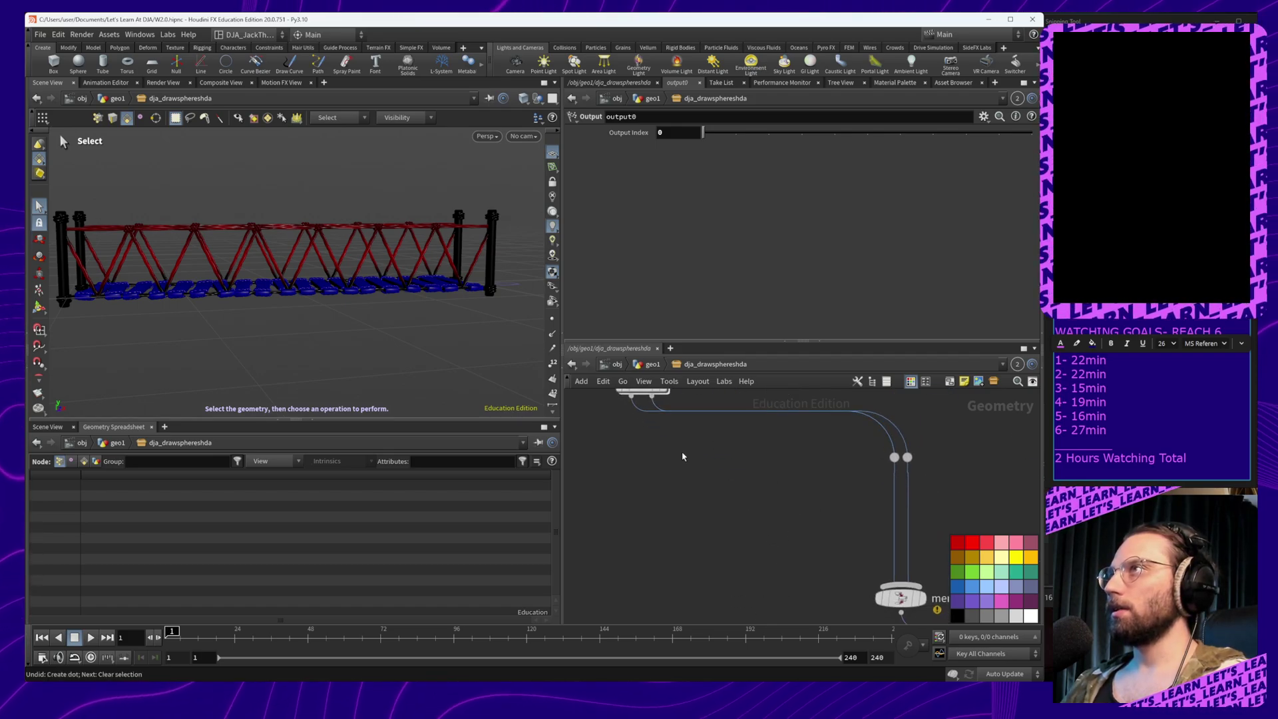
middle_click_drag(650, 414, 672, 468)
left_click(668, 463, "alt")
left_click_drag(668, 464, 656, 491)
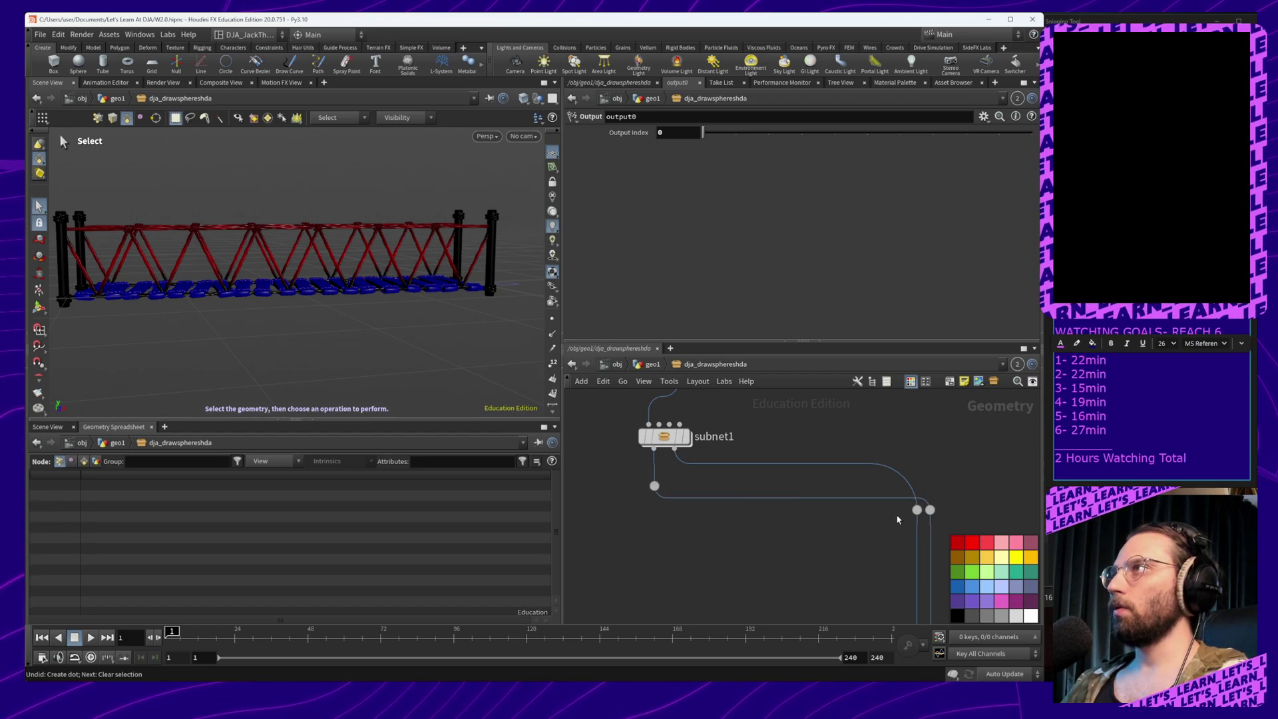
left_click_drag(931, 488, 919, 474)
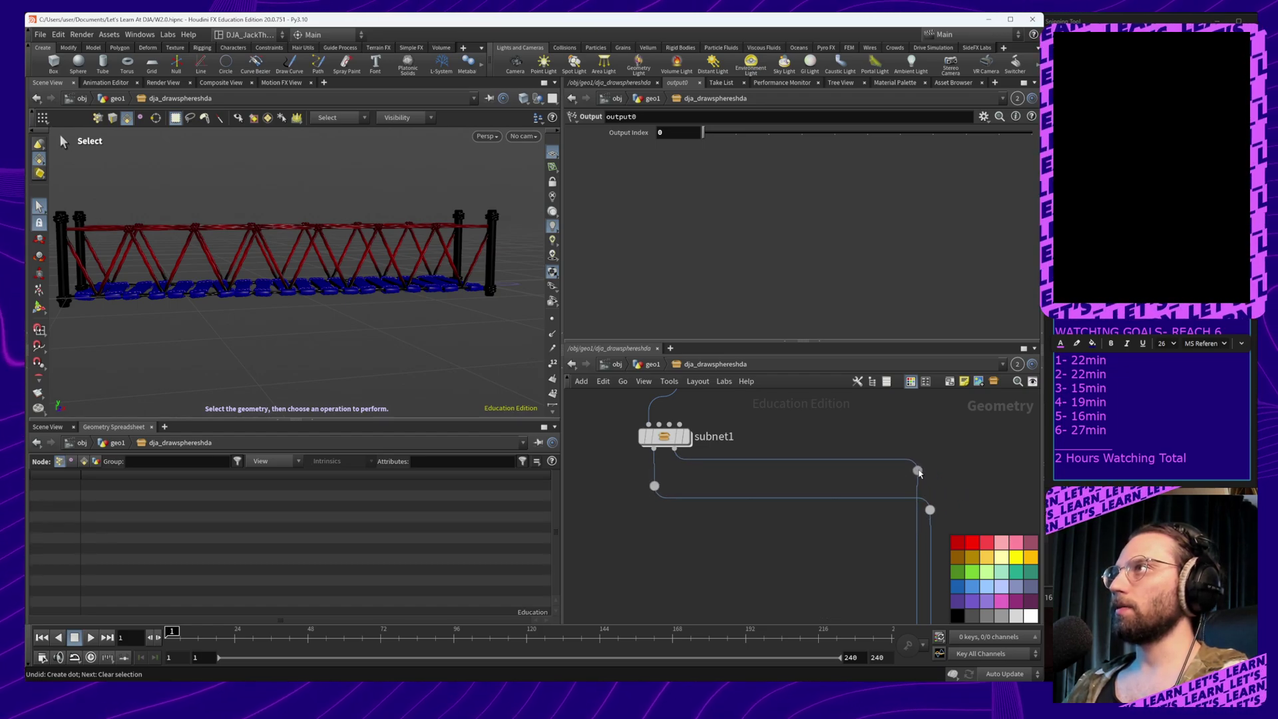
scroll(850, 521, "down", 5)
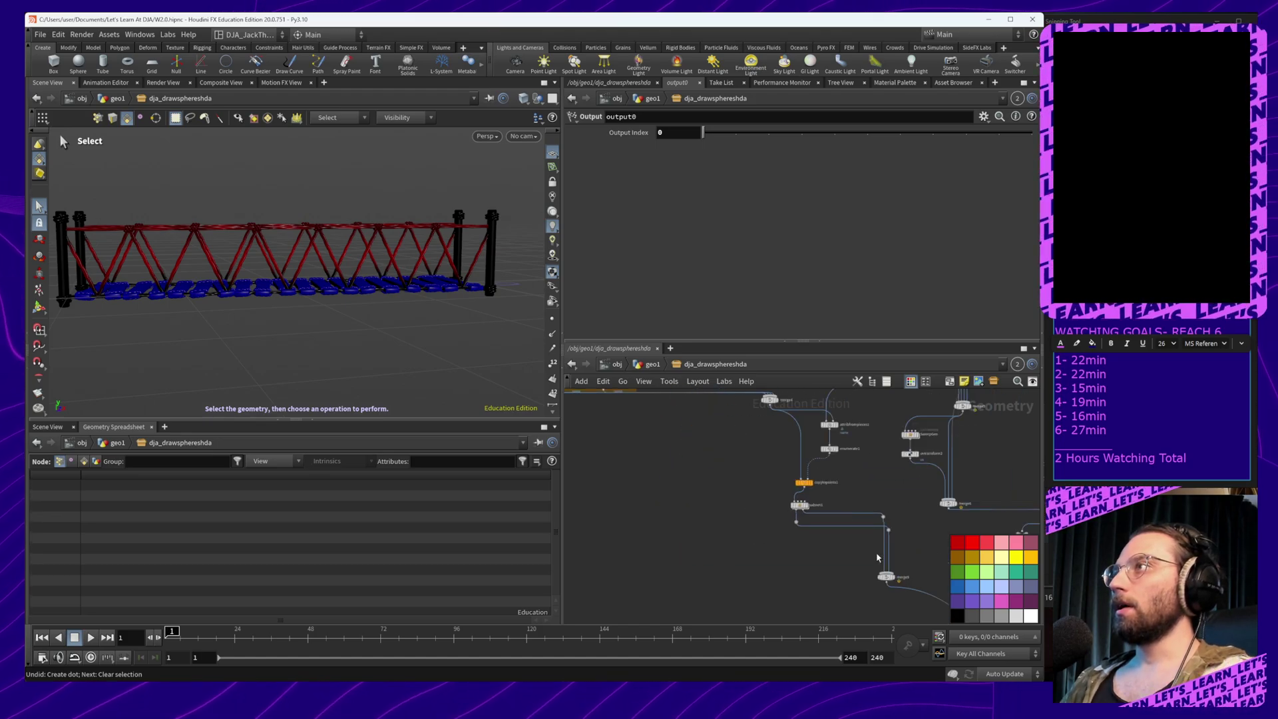
middle_click_drag(838, 552, 806, 581)
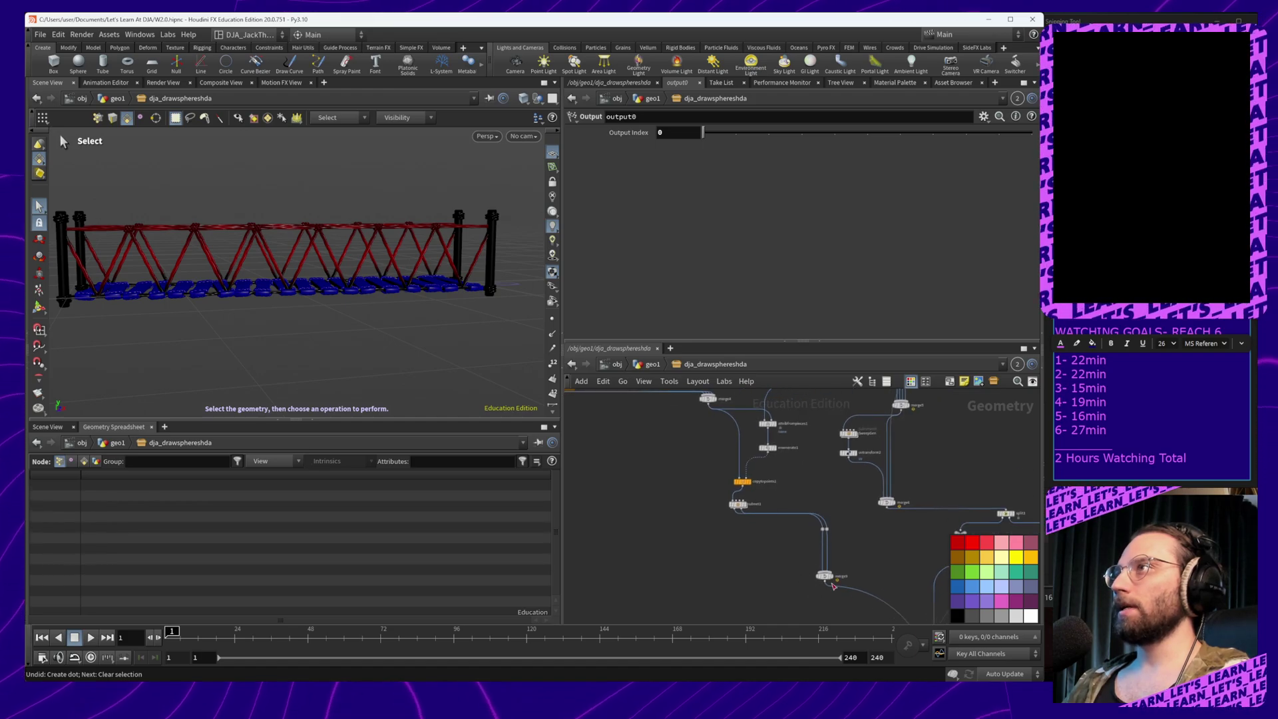
Rename the subnet below copytopoints1 as UV_Randomization
scroll(826, 592, "up", 4)
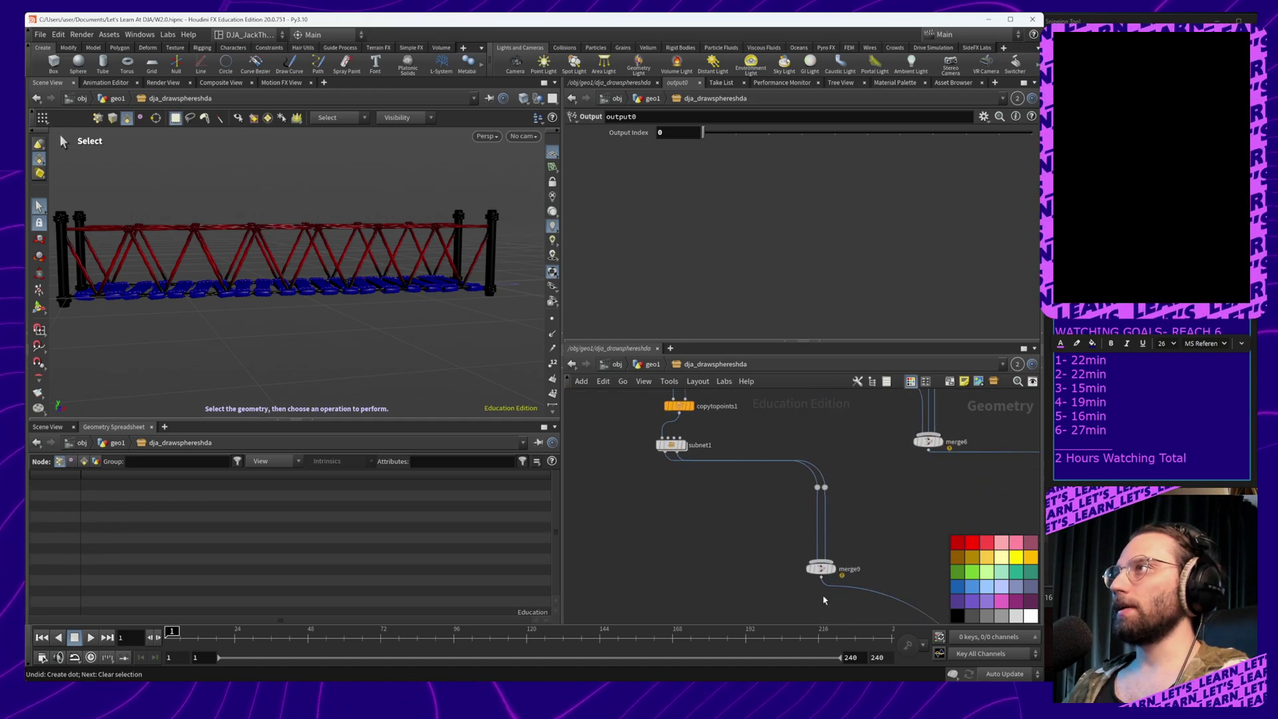
left_click(671, 447)
double_click(701, 446)
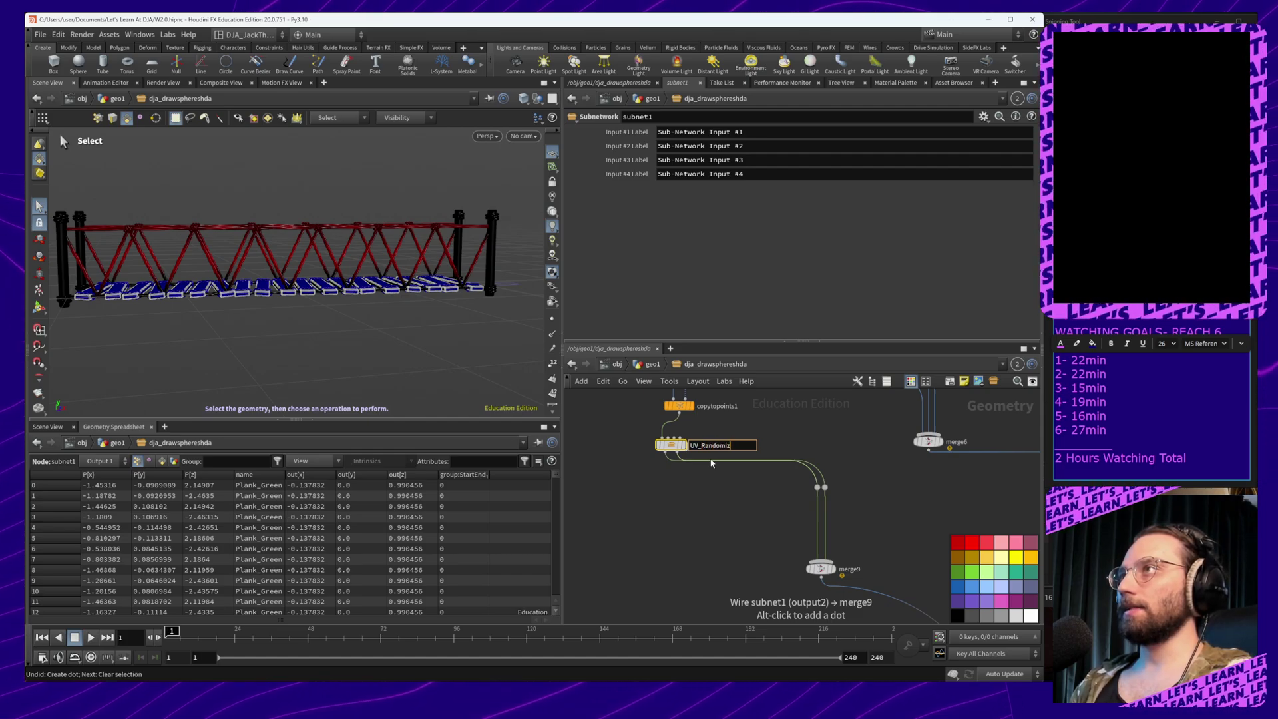
type("UV_Randomization")
key("Return")
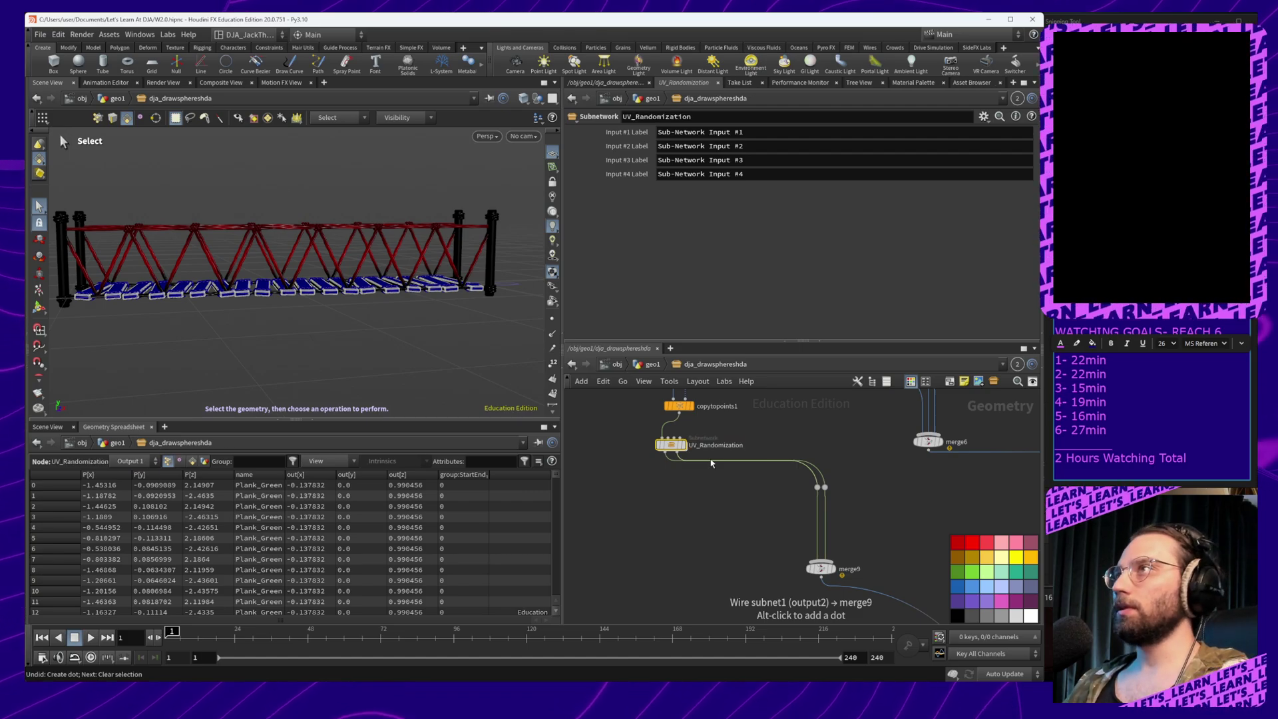
Recolour the network box around the row of yellow nodes left of merge4 to black
middle_click_drag(753, 474, 755, 513)
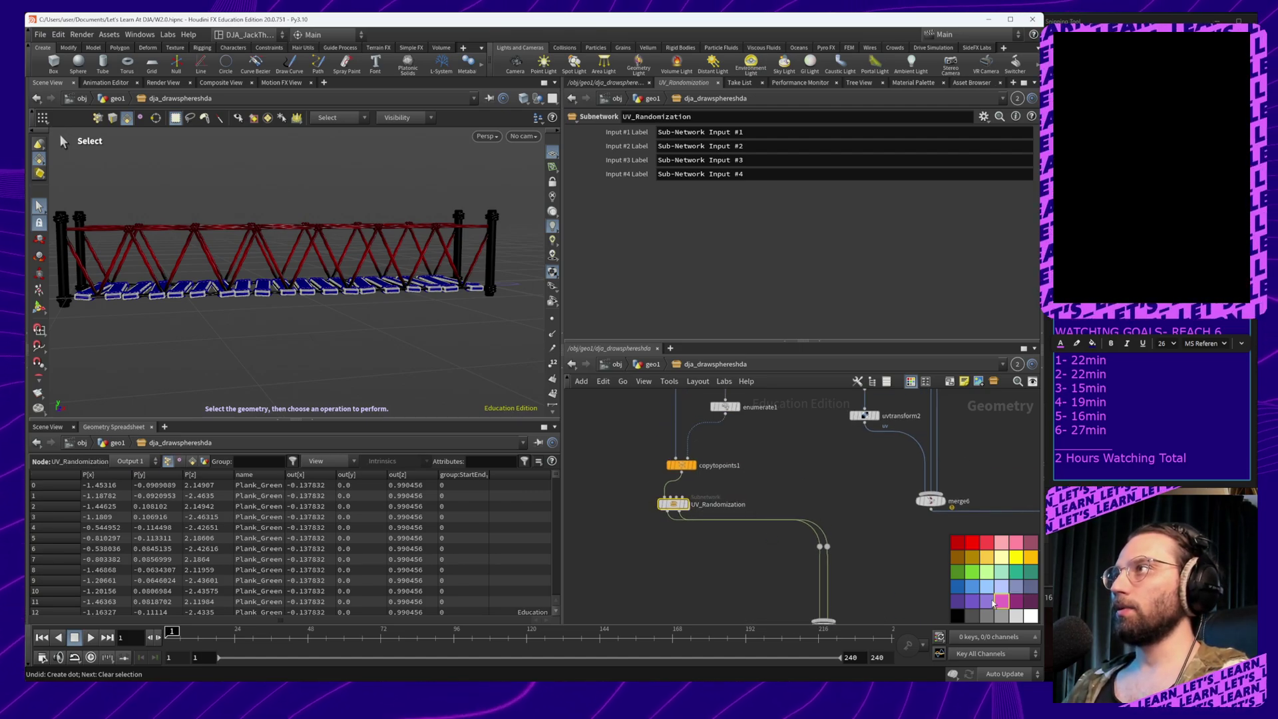
scroll(772, 516, "down", 6)
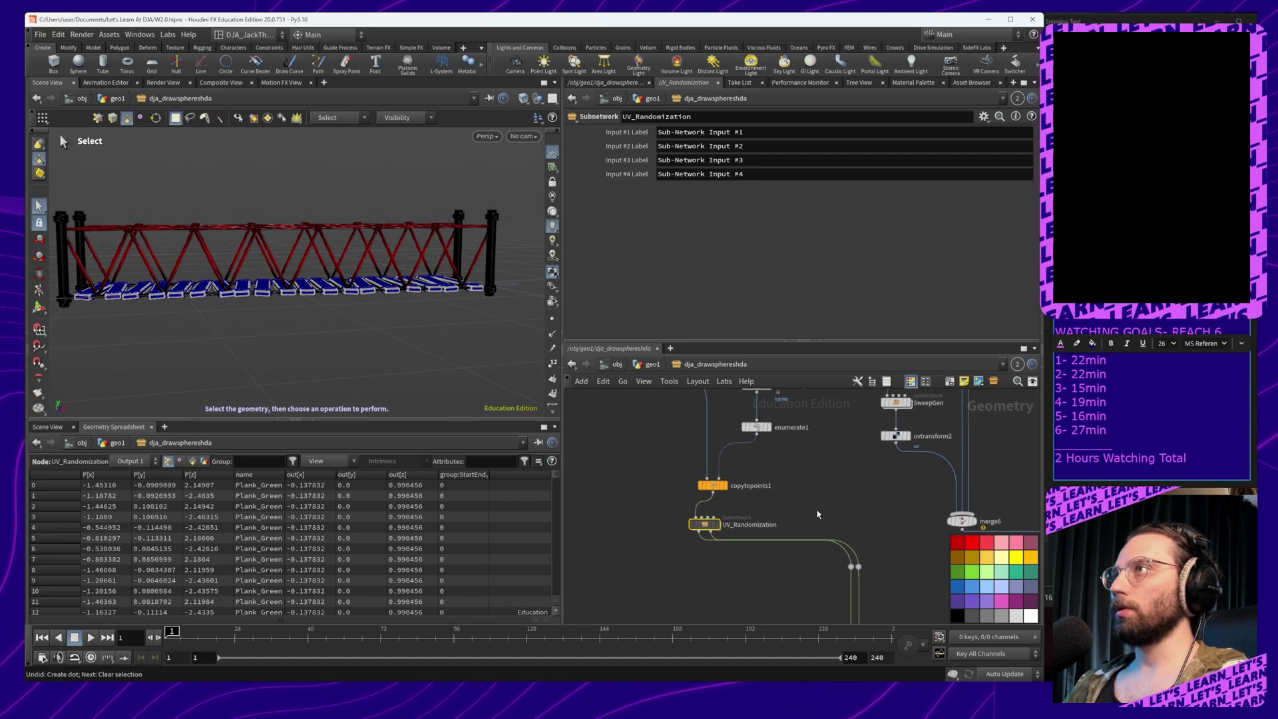
scroll(780, 508, "up", 6)
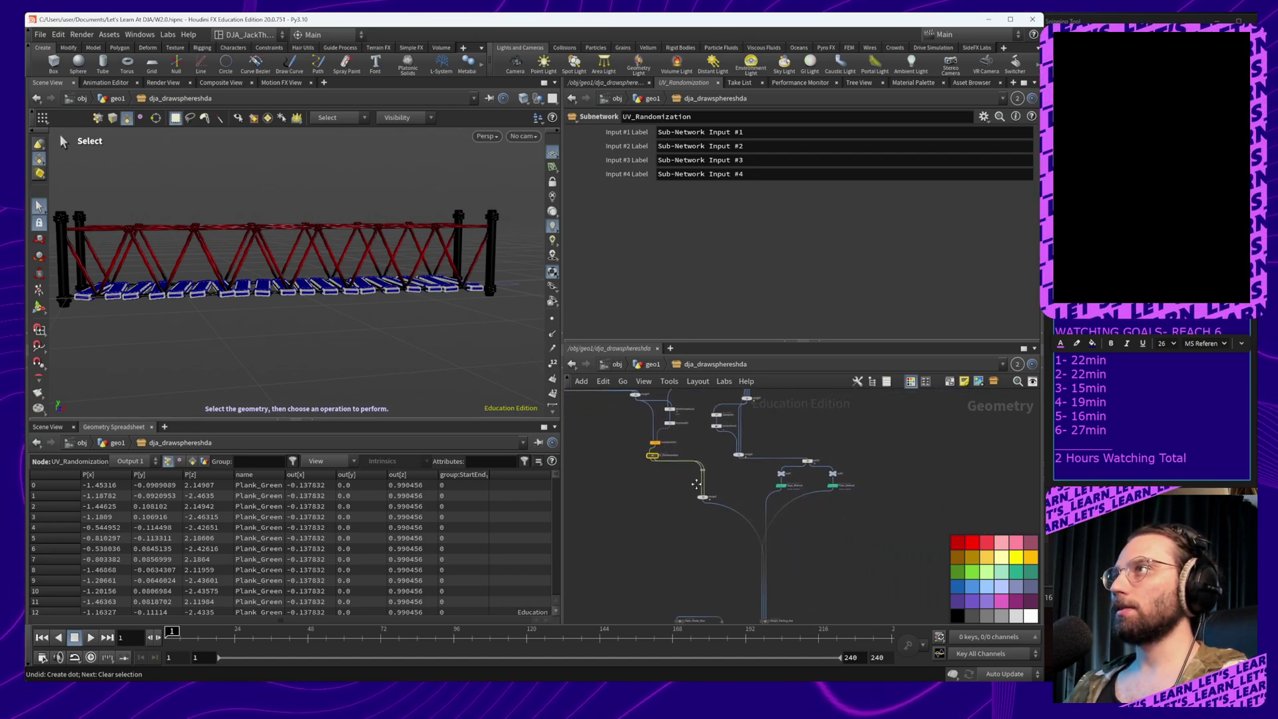
middle_click_drag(692, 519, 810, 592)
scroll(848, 548, "down", 5)
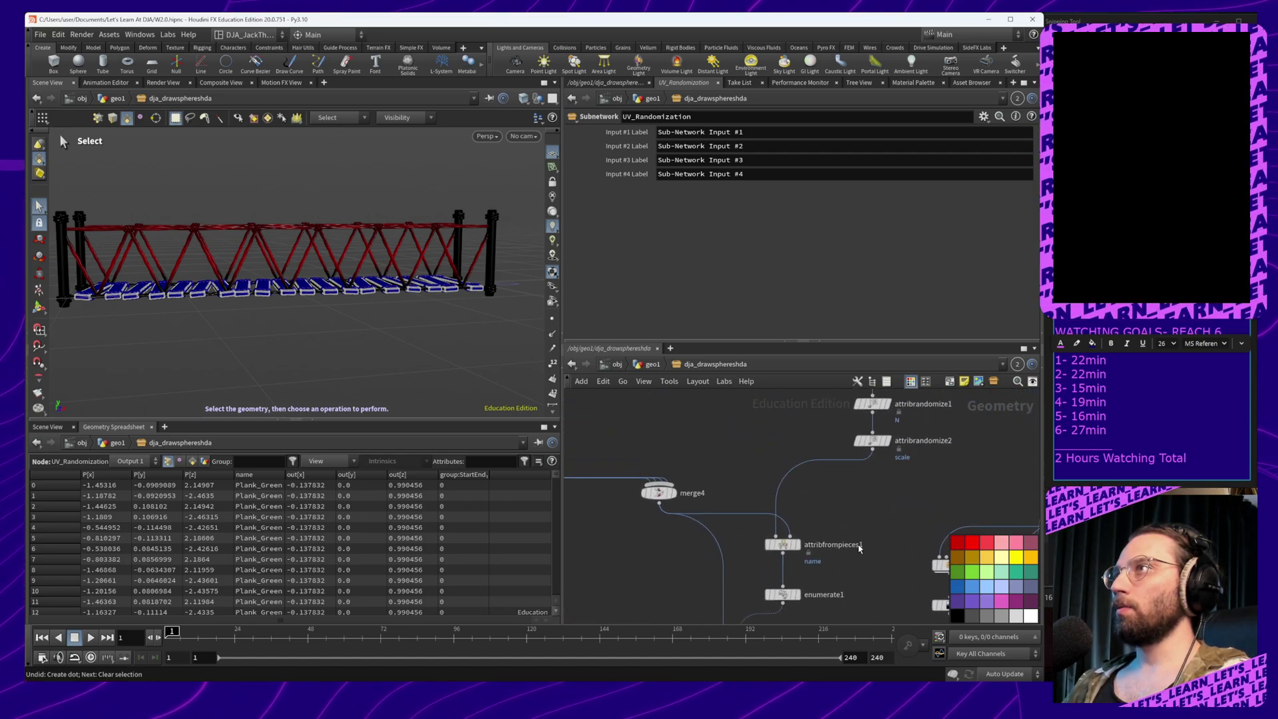
middle_click_drag(866, 539, 997, 518)
scroll(788, 536, "down", 3)
mouse_move(737, 552)
middle_mouse_down()
mouse_move(787, 536)
mouse_move(742, 557)
middle_mouse_up()
left_click_drag(633, 461, 661, 455)
middle_click_drag(788, 566, 684, 602)
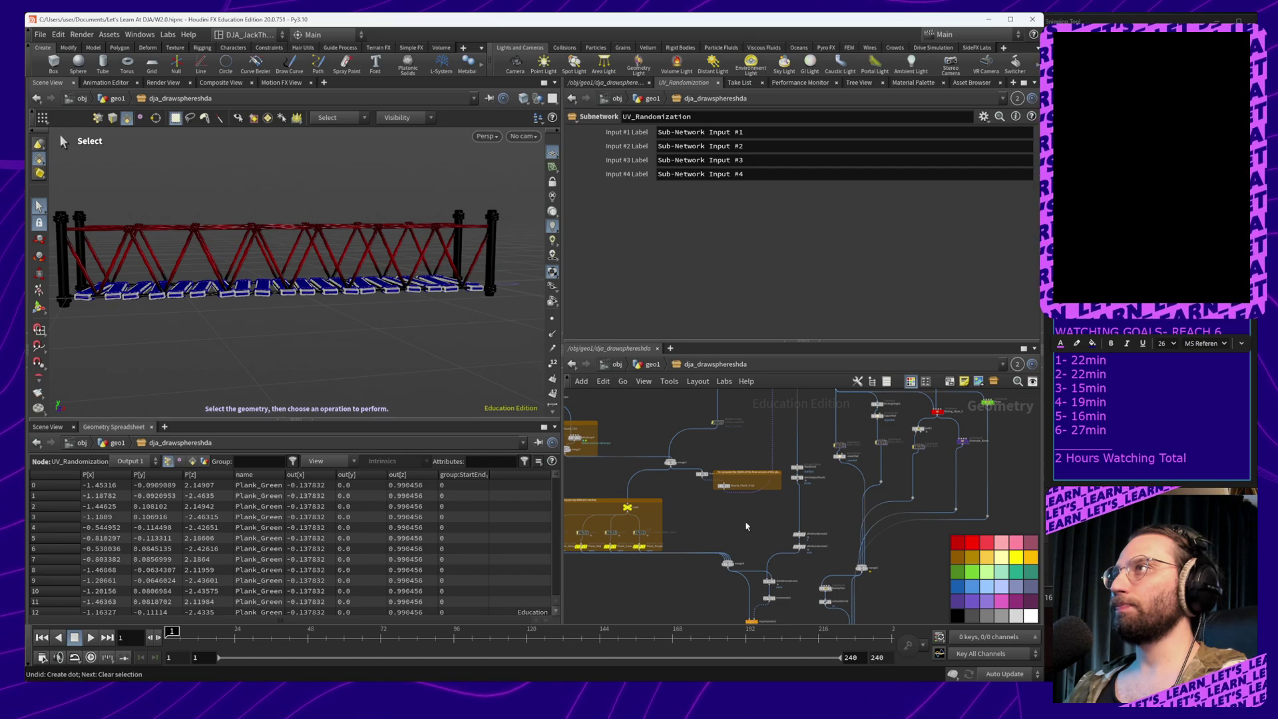
middle_click_drag(725, 507, 780, 504)
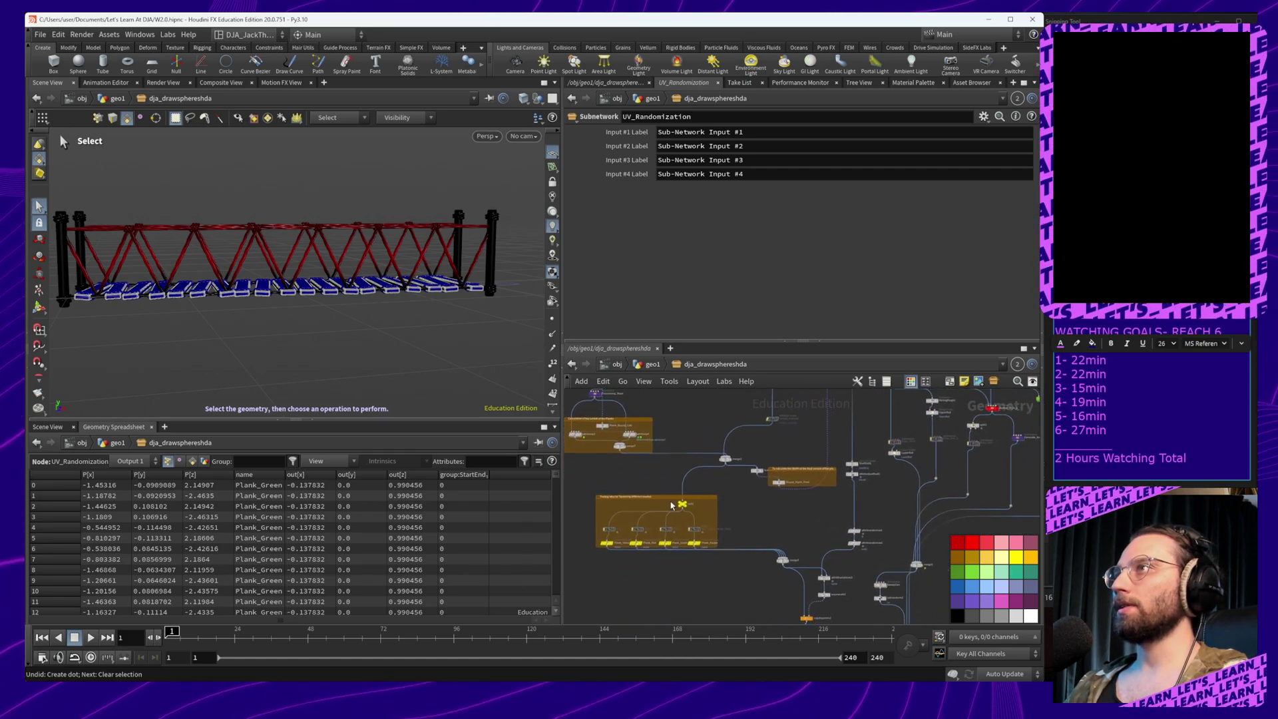
left_click(967, 618)
Examine the plank width calculation box with Bound_Plank_Final and the overall layout of the network
scroll(825, 539, "up", 6)
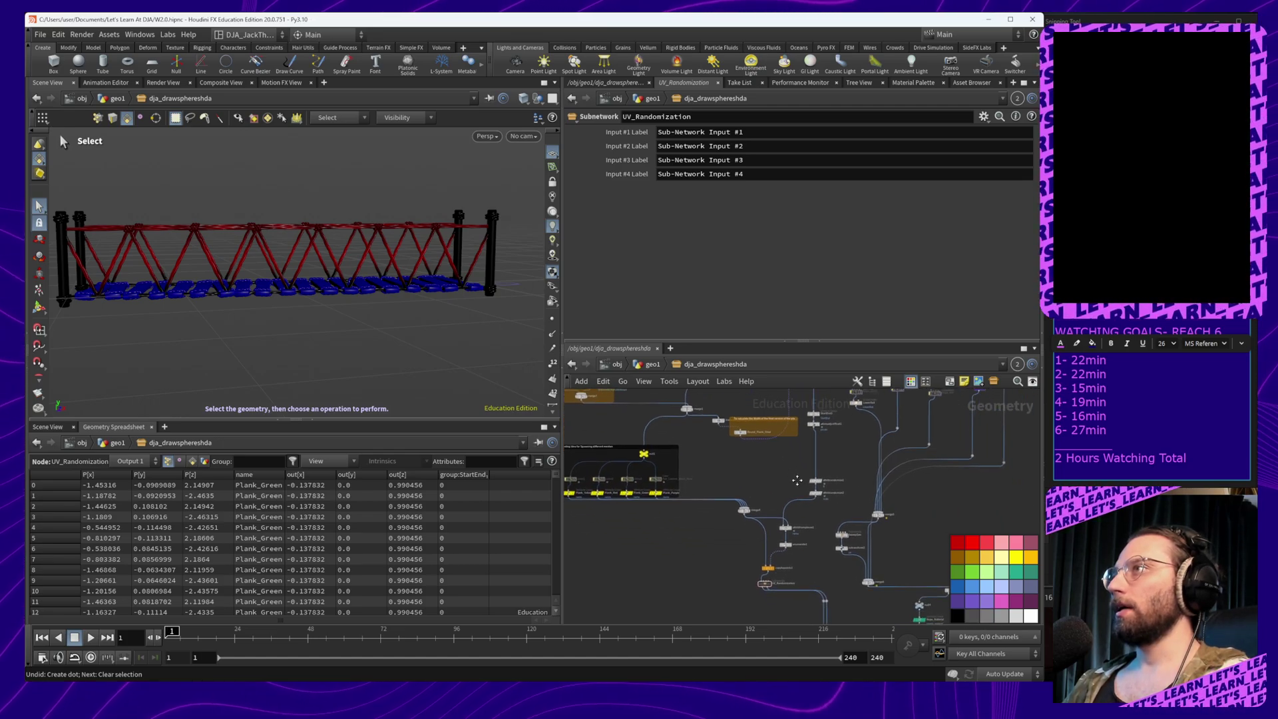
middle_click_drag(809, 553, 830, 551)
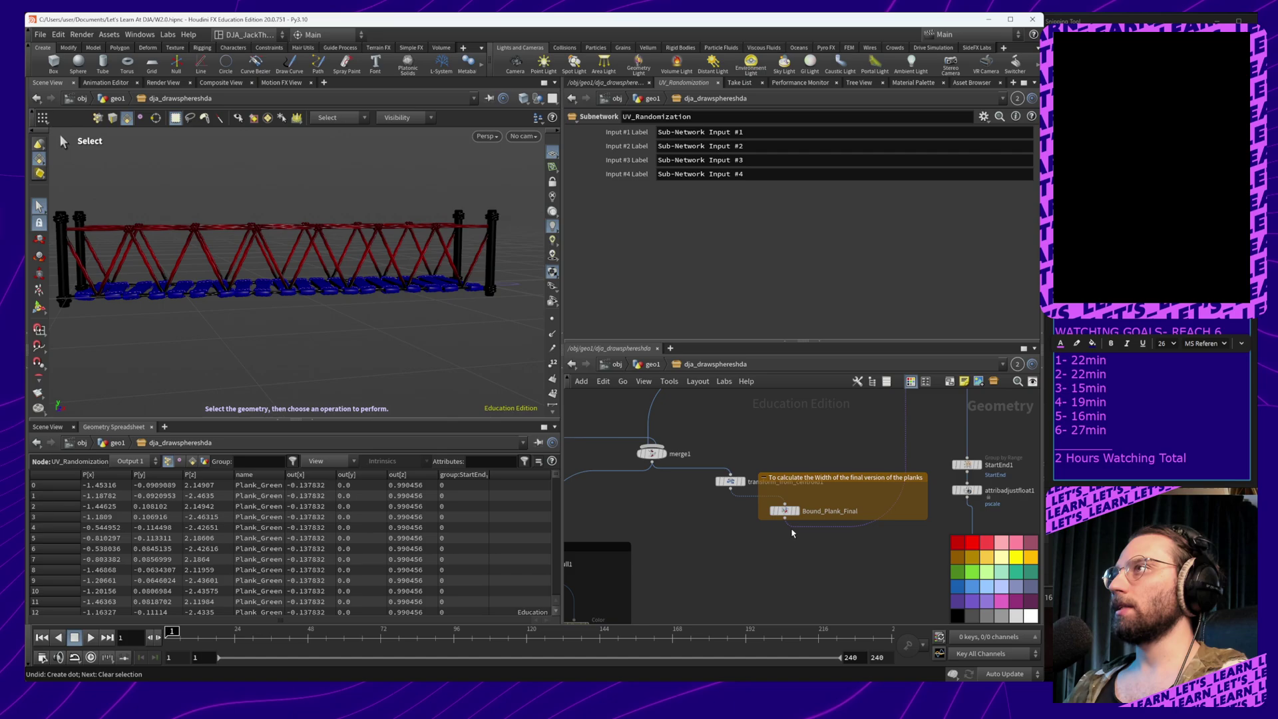
scroll(830, 537, "down", 6)
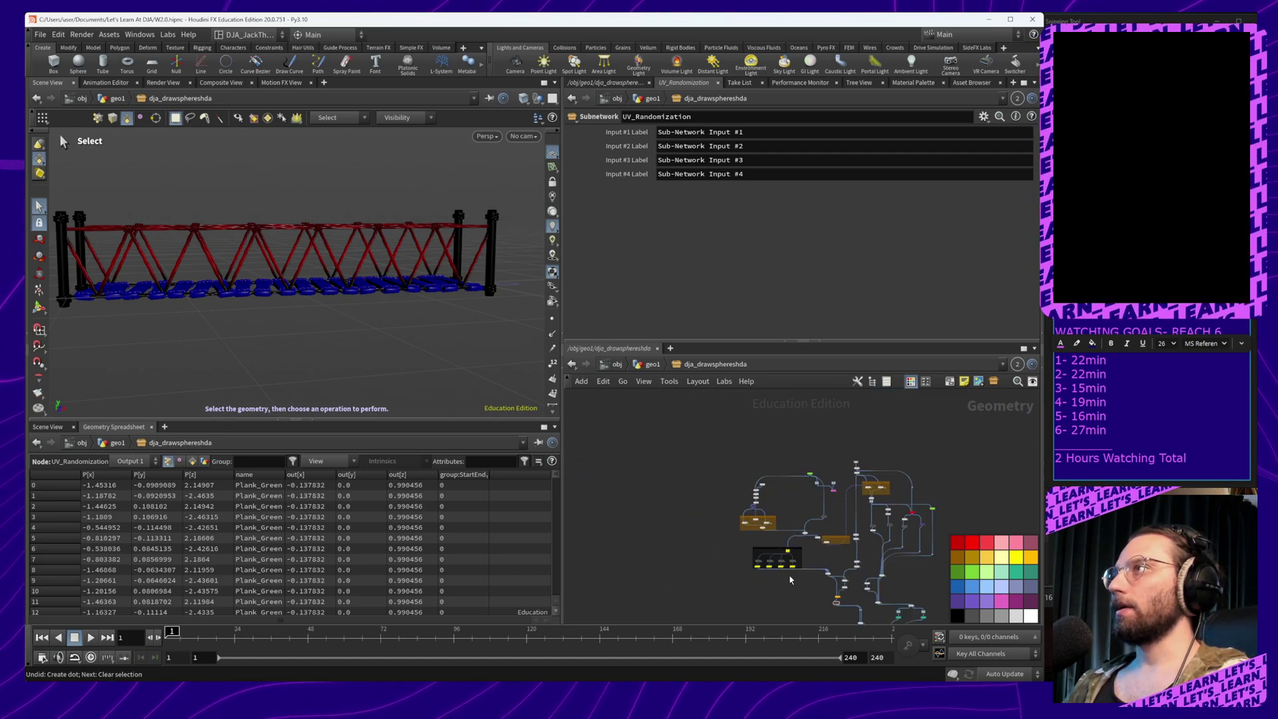
middle_click_drag(785, 602, 723, 568)
scroll(792, 490, "up", 5)
scroll(690, 520, "up", 3)
scroll(757, 554, "down", 4)
Move the SweepGen subnet together with uvtransform2 so both sit directly below merge5
left_click_drag(686, 514, 799, 502)
middle_click_drag(772, 542, 778, 502)
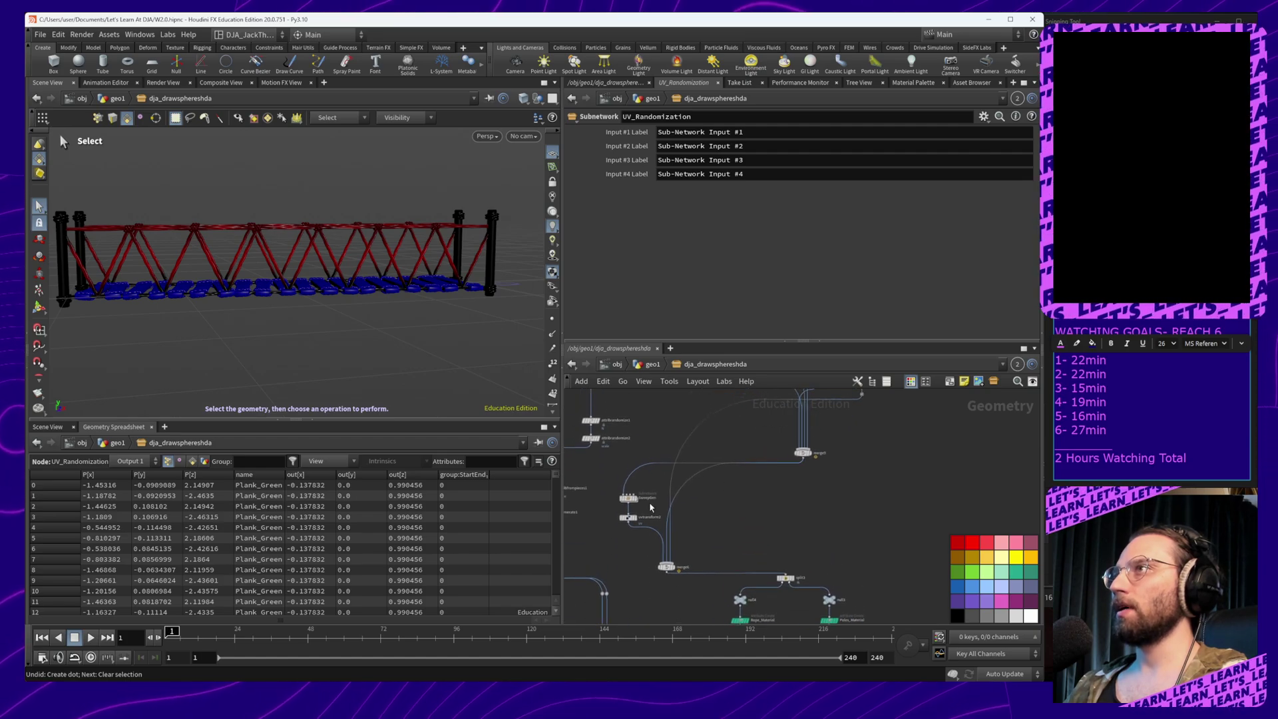
left_click_drag(607, 483, 806, 505)
left_click(896, 490)
scroll(845, 508, "up", 4)
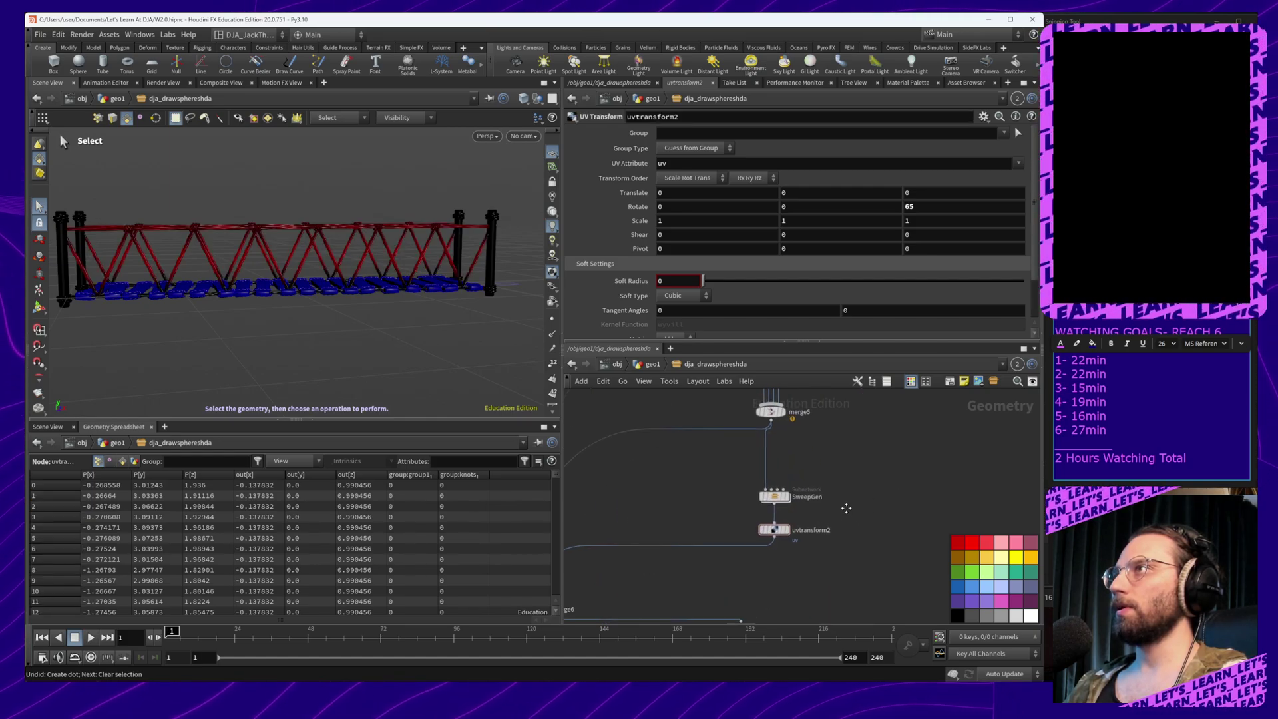
mouse_move(845, 507)
middle_mouse_down()
mouse_move(871, 536)
mouse_move(858, 515)
middle_mouse_up()
left_click_drag(770, 480, 808, 548)
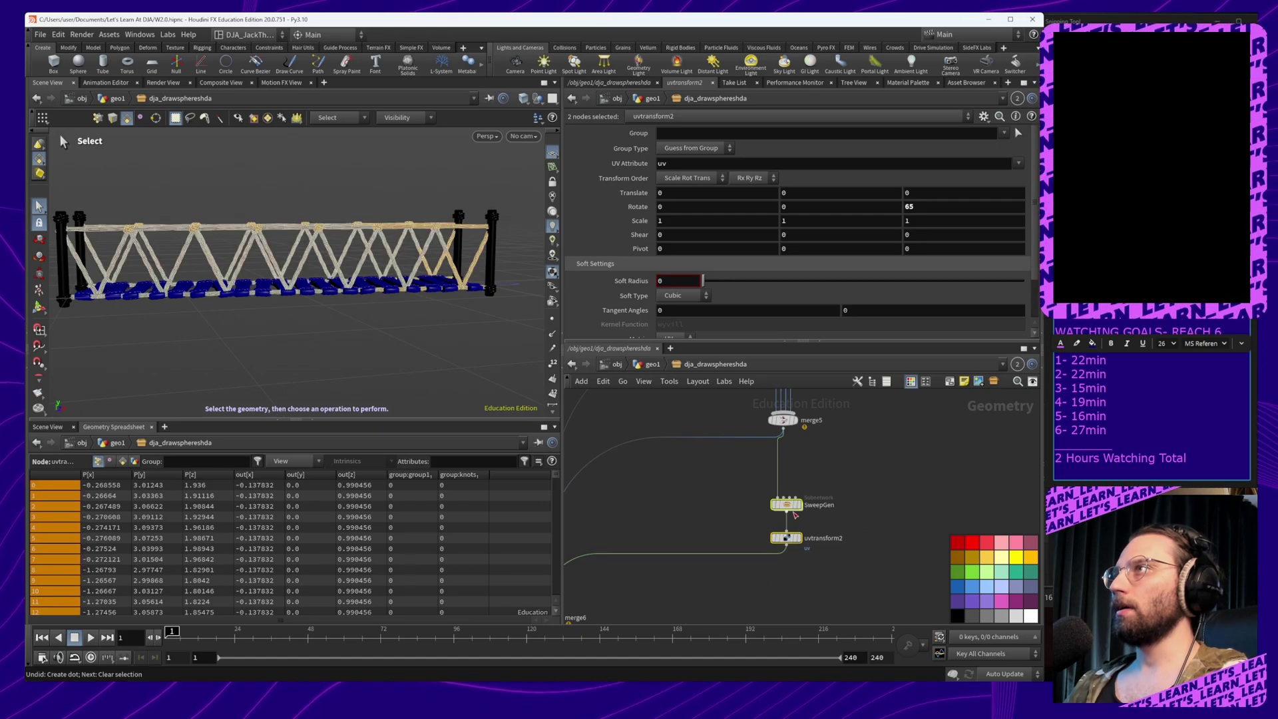
left_click_drag(789, 505, 795, 507)
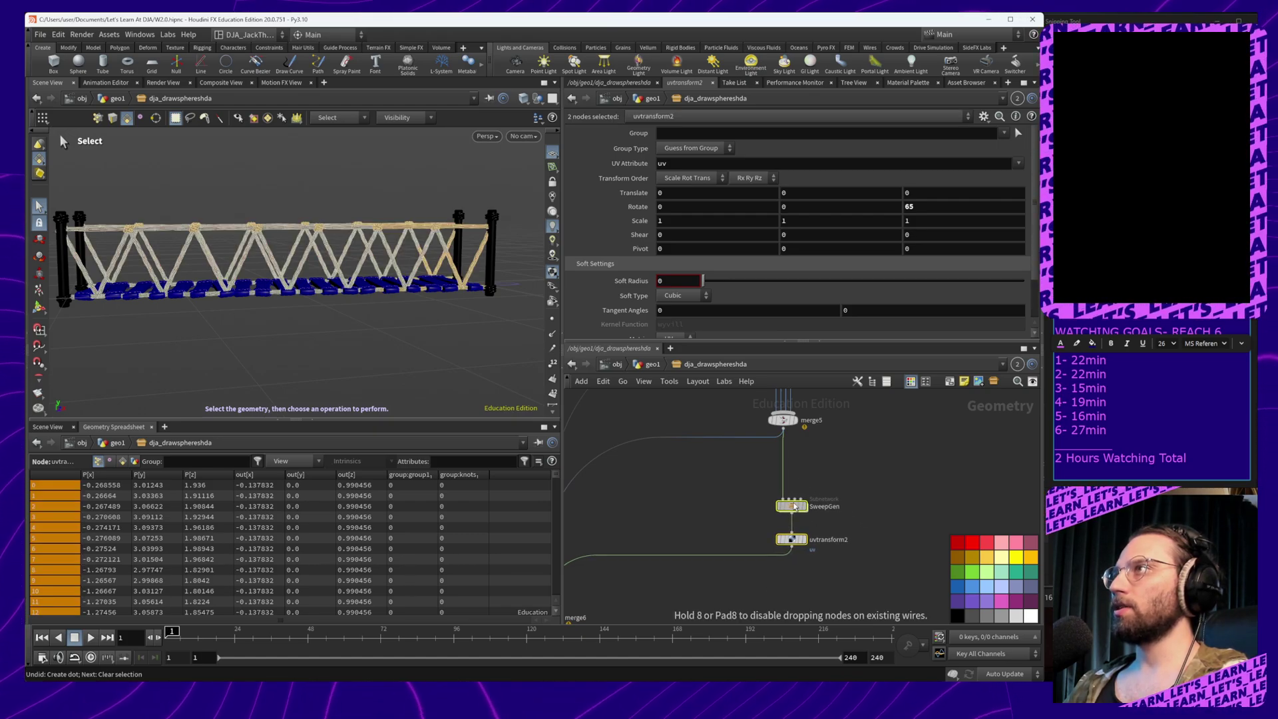
left_click(857, 484)
Try red and magenta as the node colour of the SweepGen subnet
left_click(791, 506)
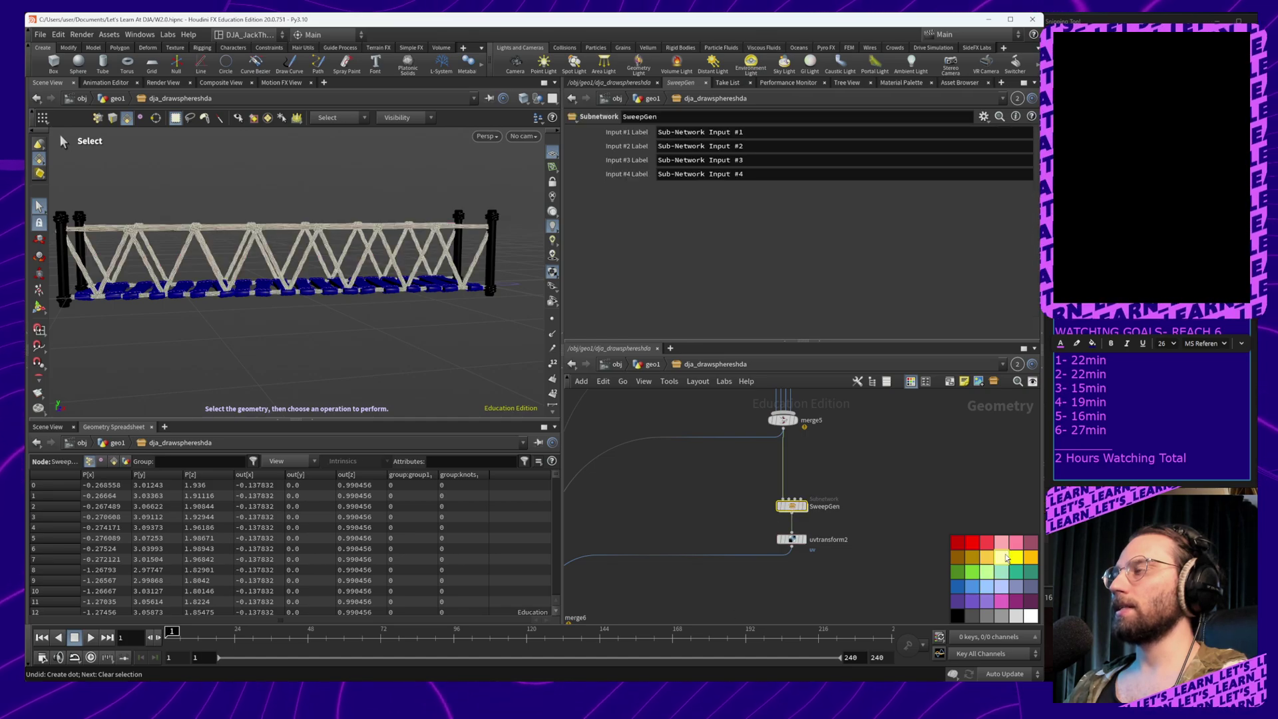
left_click(973, 544)
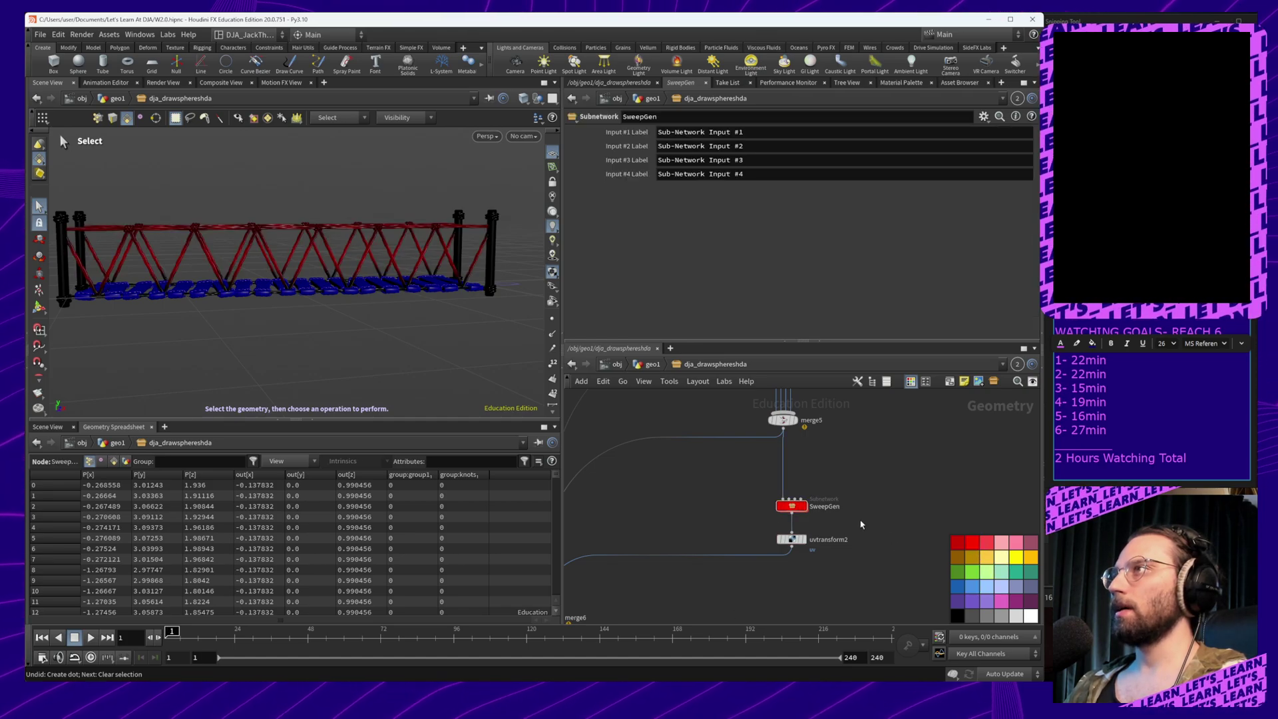
left_click(795, 510)
left_click(1016, 602)
left_click(899, 525)
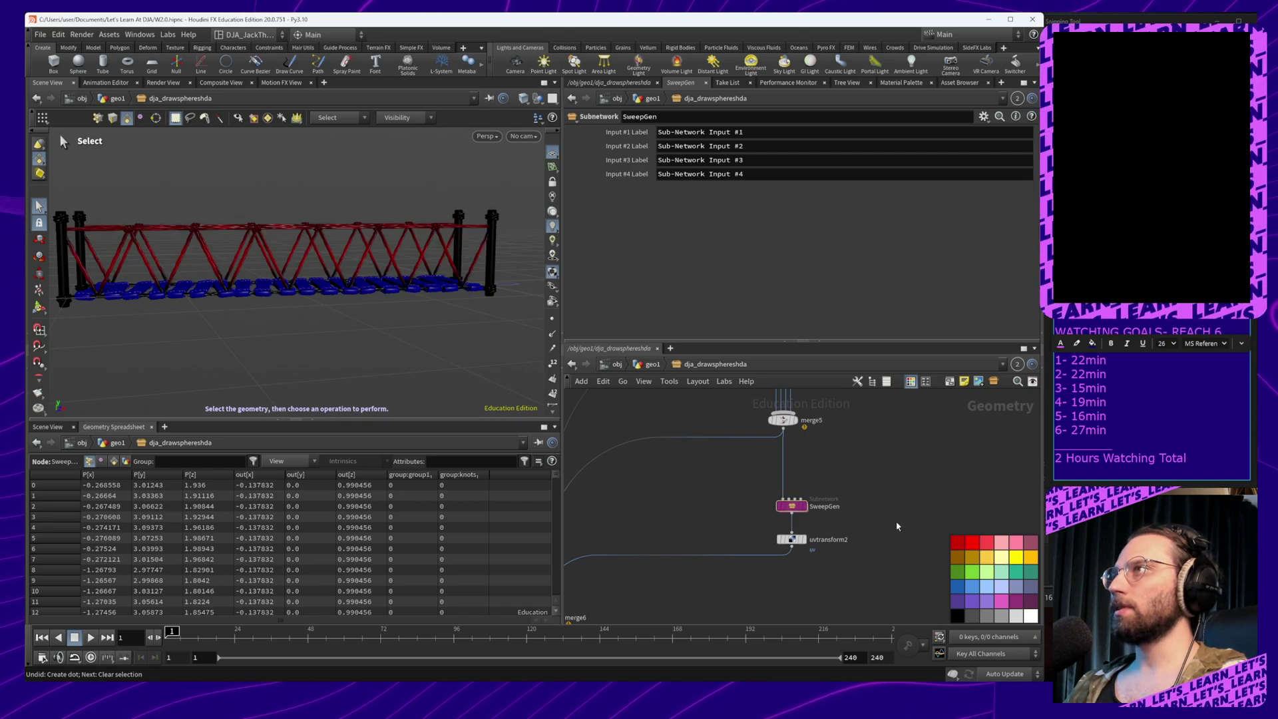
Set the SweepGen subnet's node colour to purple, like the Generate_Knots subnet
scroll(895, 523, "down", 5)
middle_click_drag(894, 517, 800, 609)
scroll(770, 610, "up", 4)
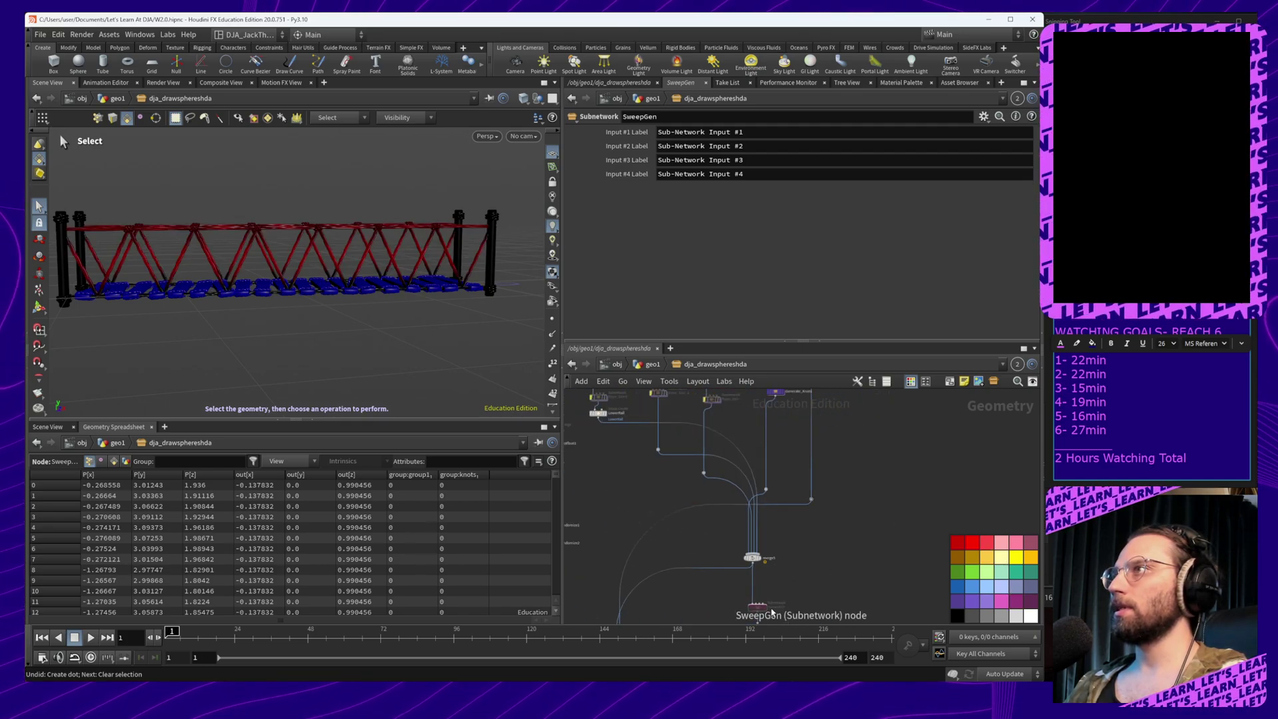
scroll(875, 583, "down", 2)
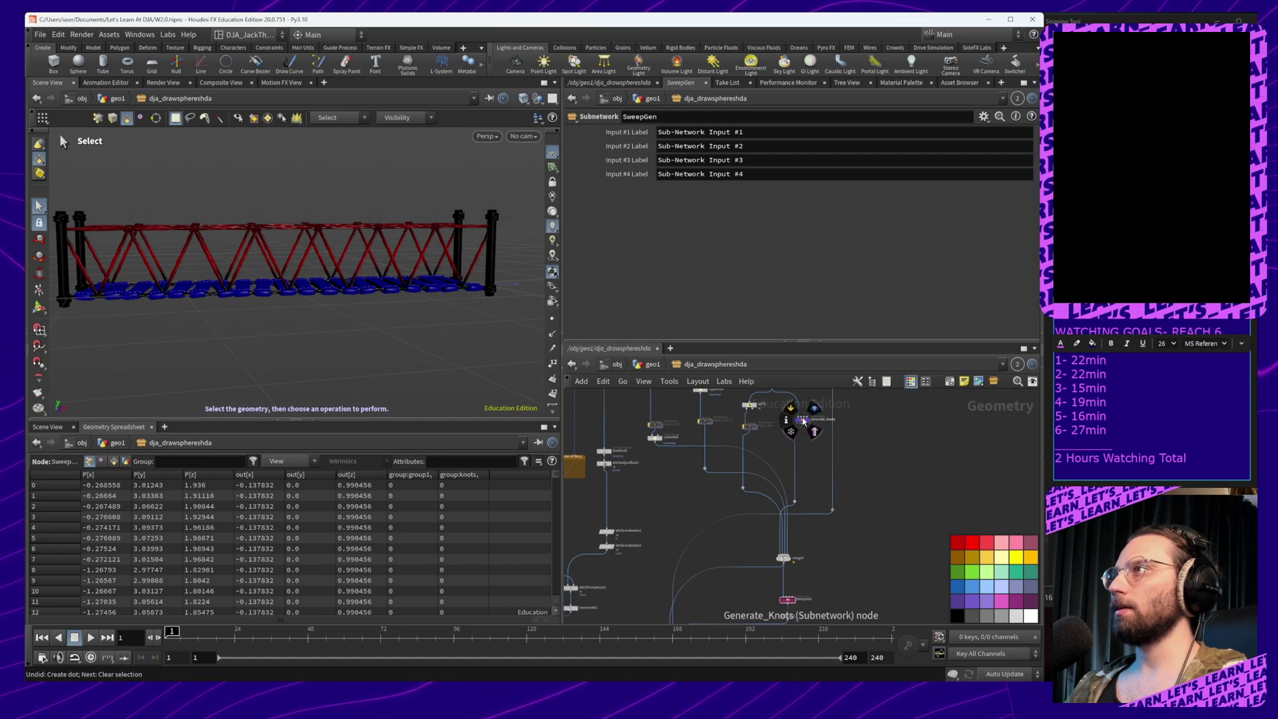
middle_click_drag(806, 575, 810, 490)
scroll(809, 491, "up", 4)
left_click(777, 564)
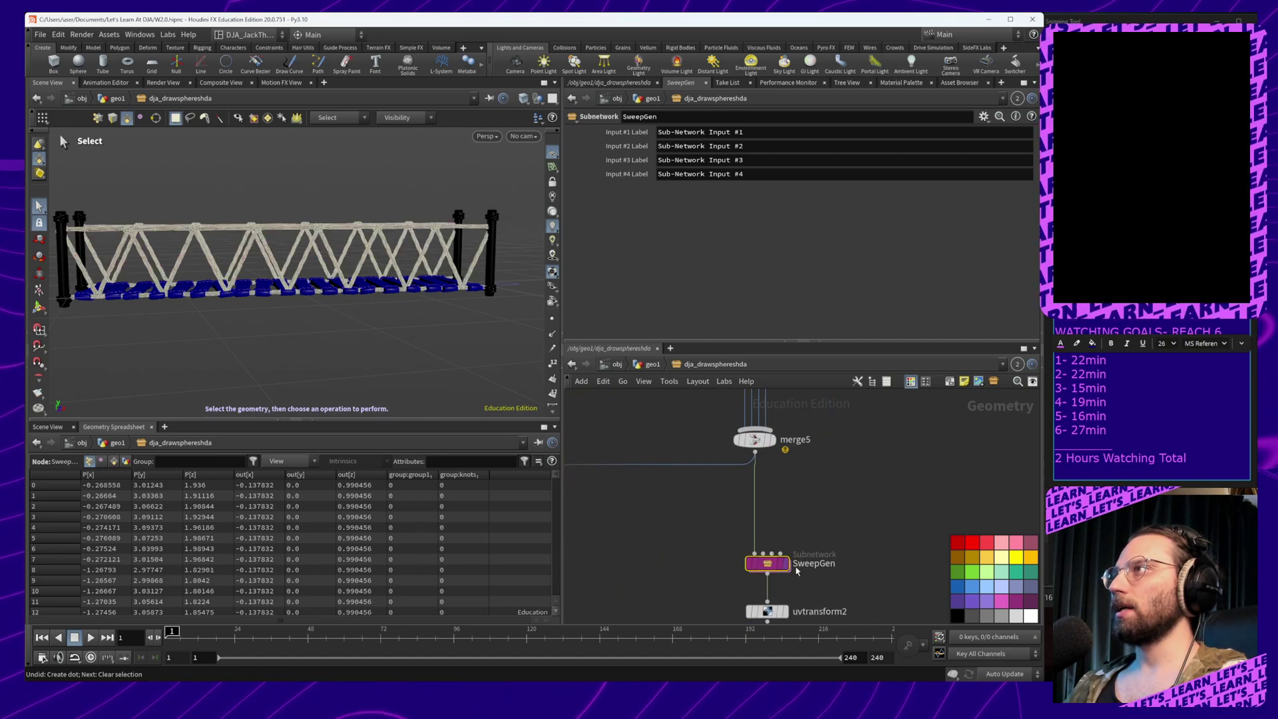
left_click(958, 601)
left_click(857, 552)
Rename the SweepGen subnet to RopeGen
scroll(853, 546, "down", 8)
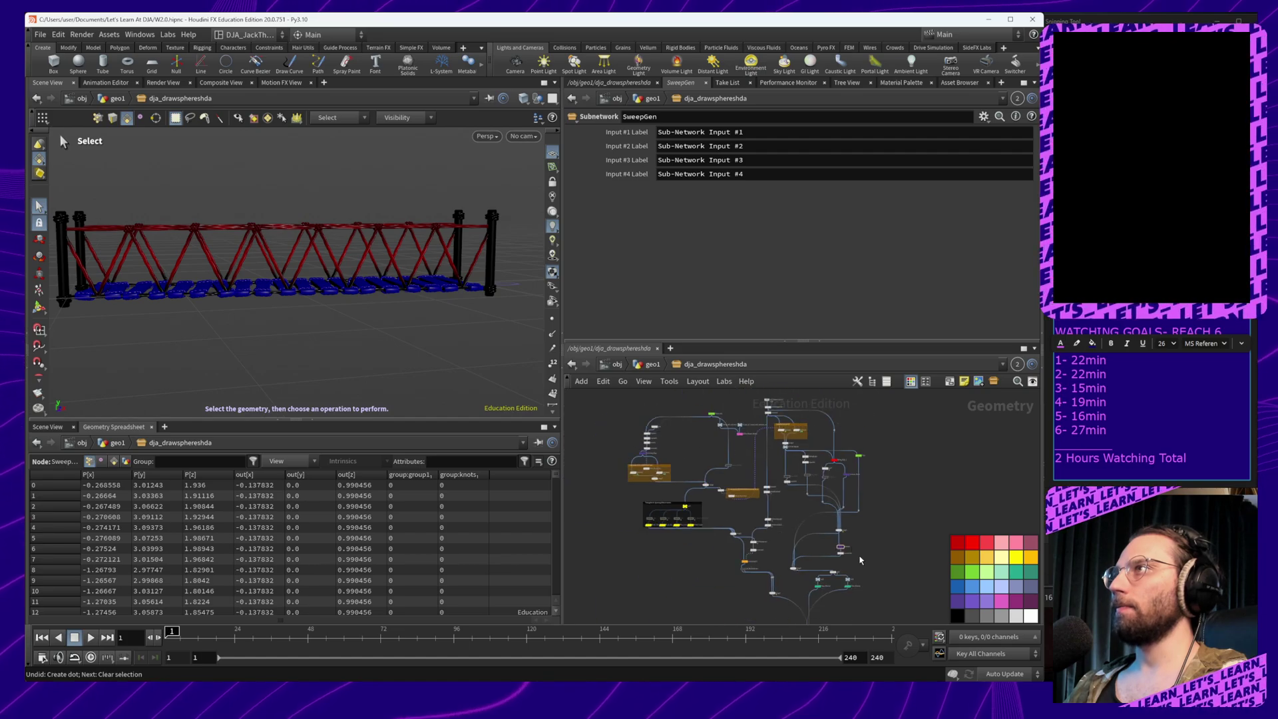
middle_click_drag(869, 560, 825, 541)
scroll(817, 538, "up", 8)
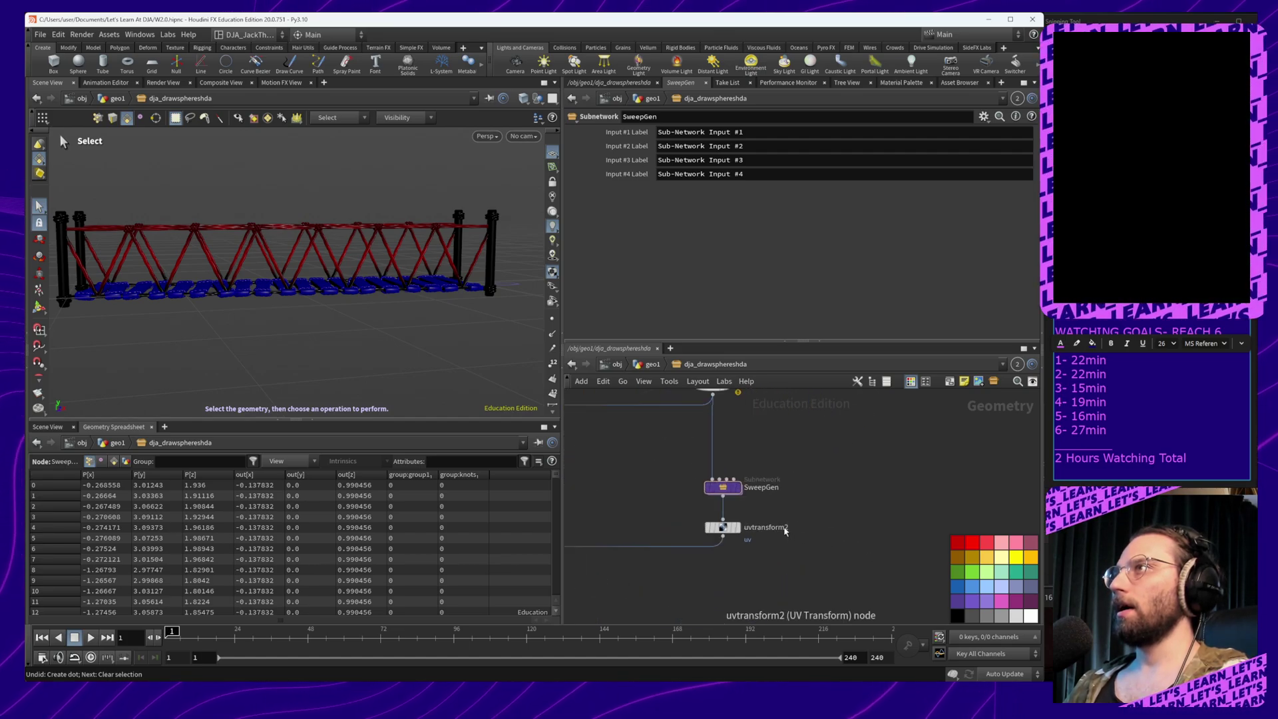
double_click(762, 488)
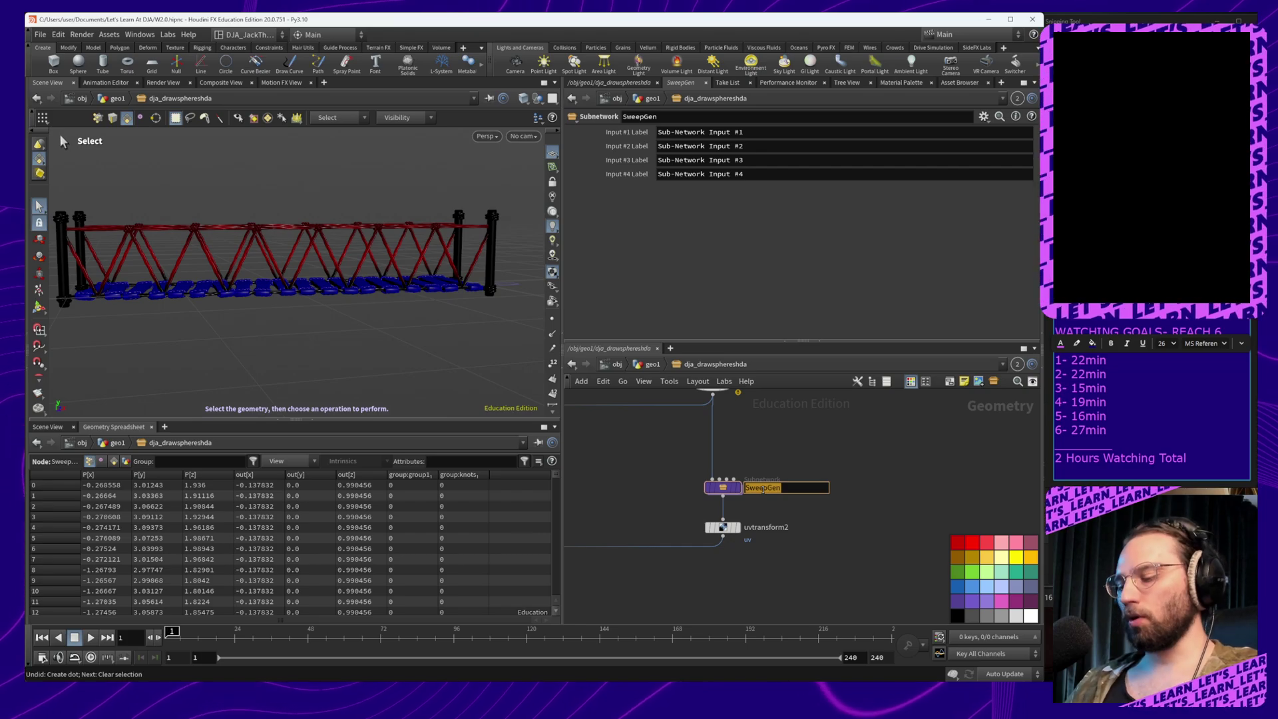
type("Rope")
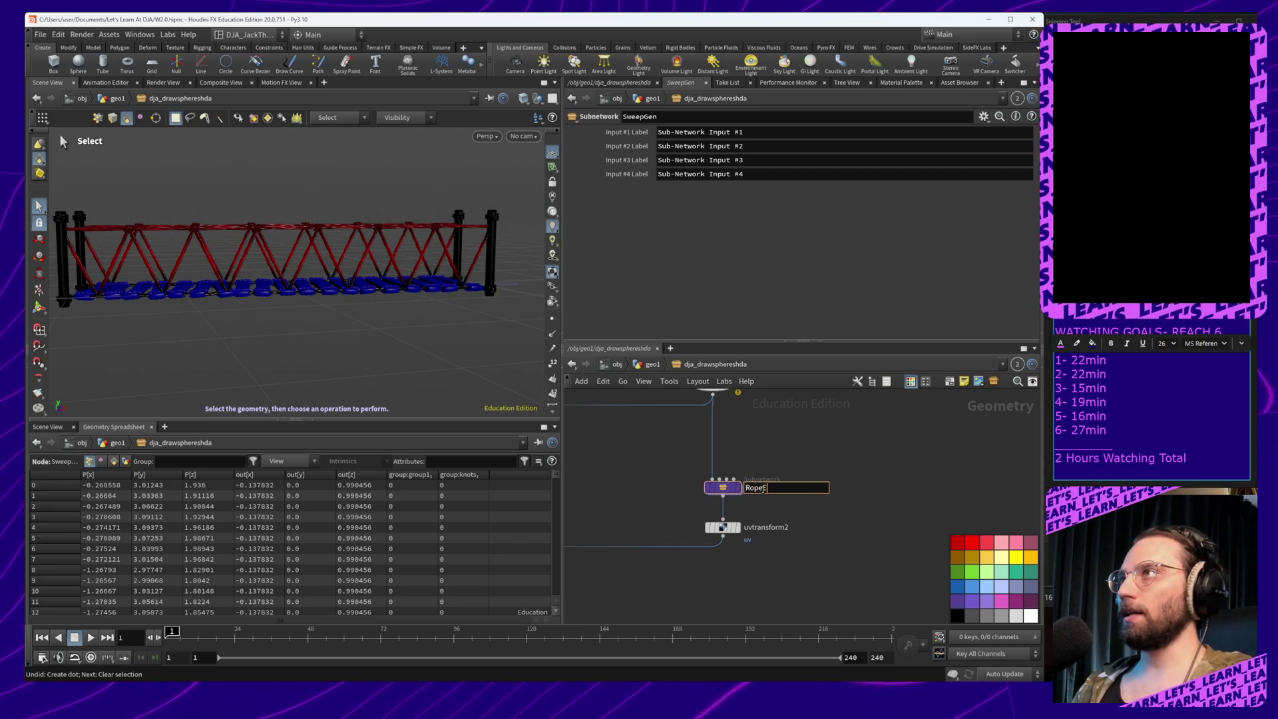
type("Gen")
key("Return")
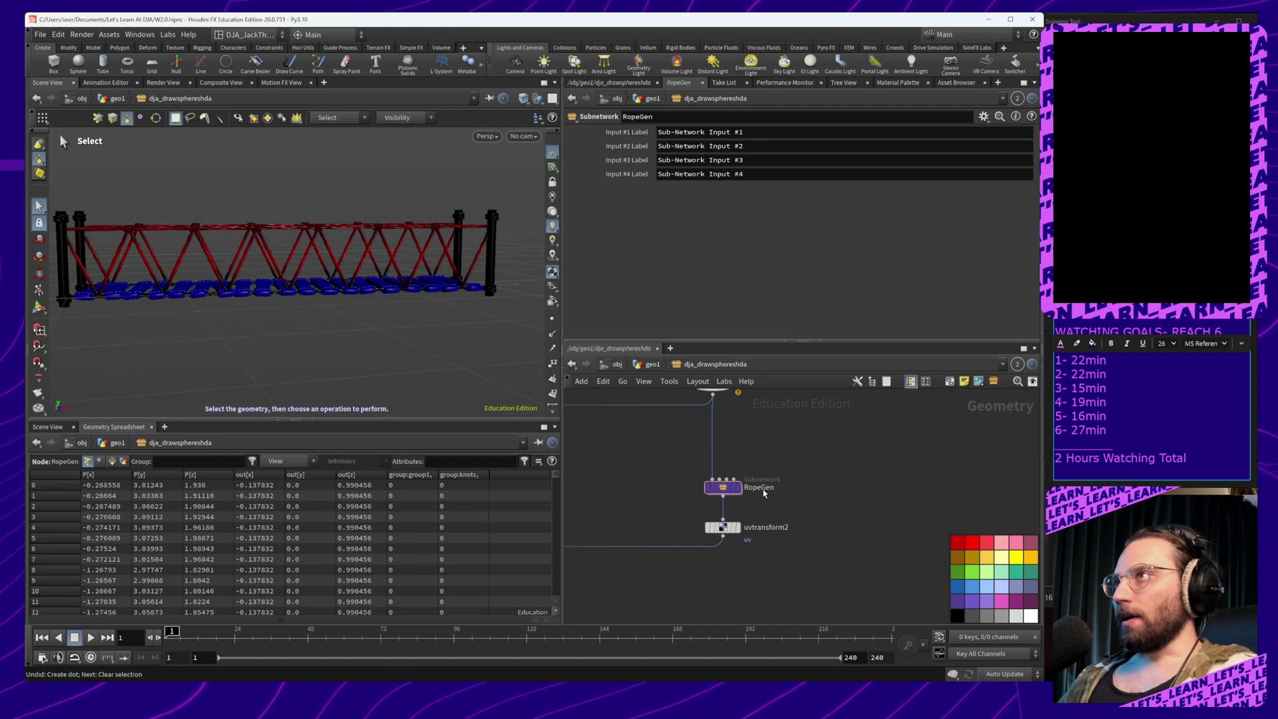
Branch a Null node off the merge5 output, placed beside the existing RopeGen wire
middle_click_drag(776, 471, 772, 532)
left_click_drag(709, 459, 816, 482)
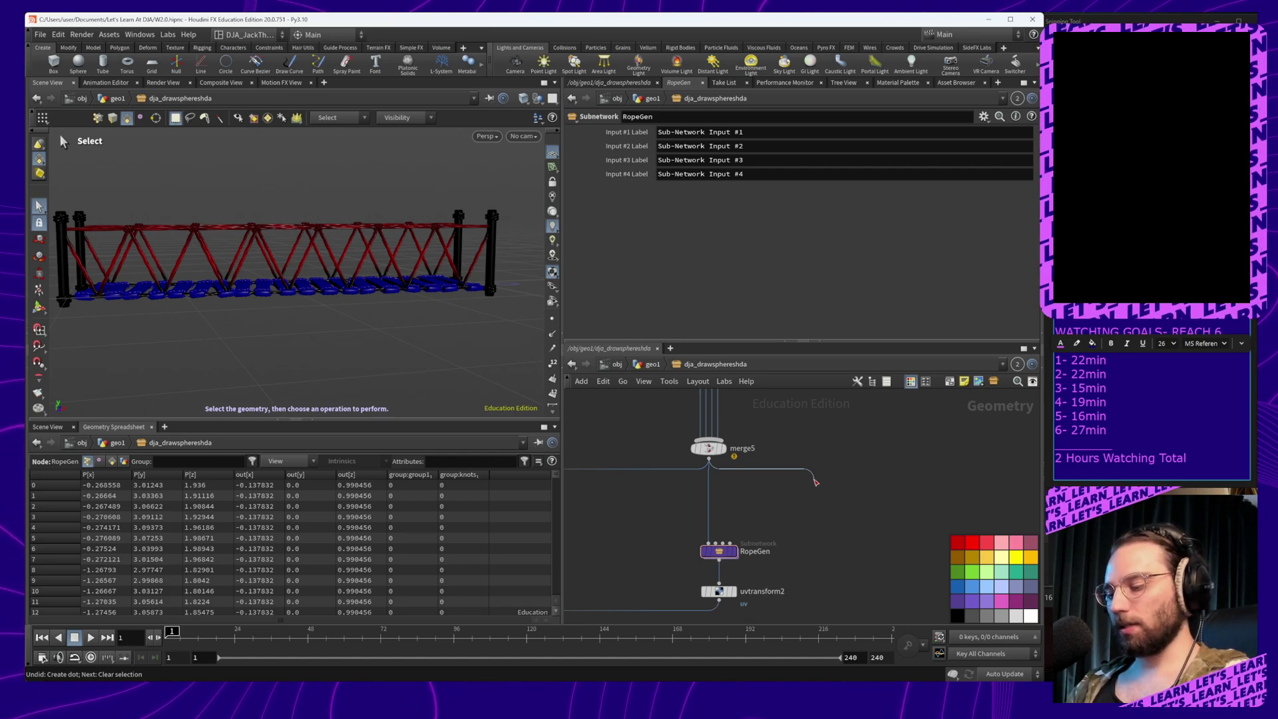
key("Tab")
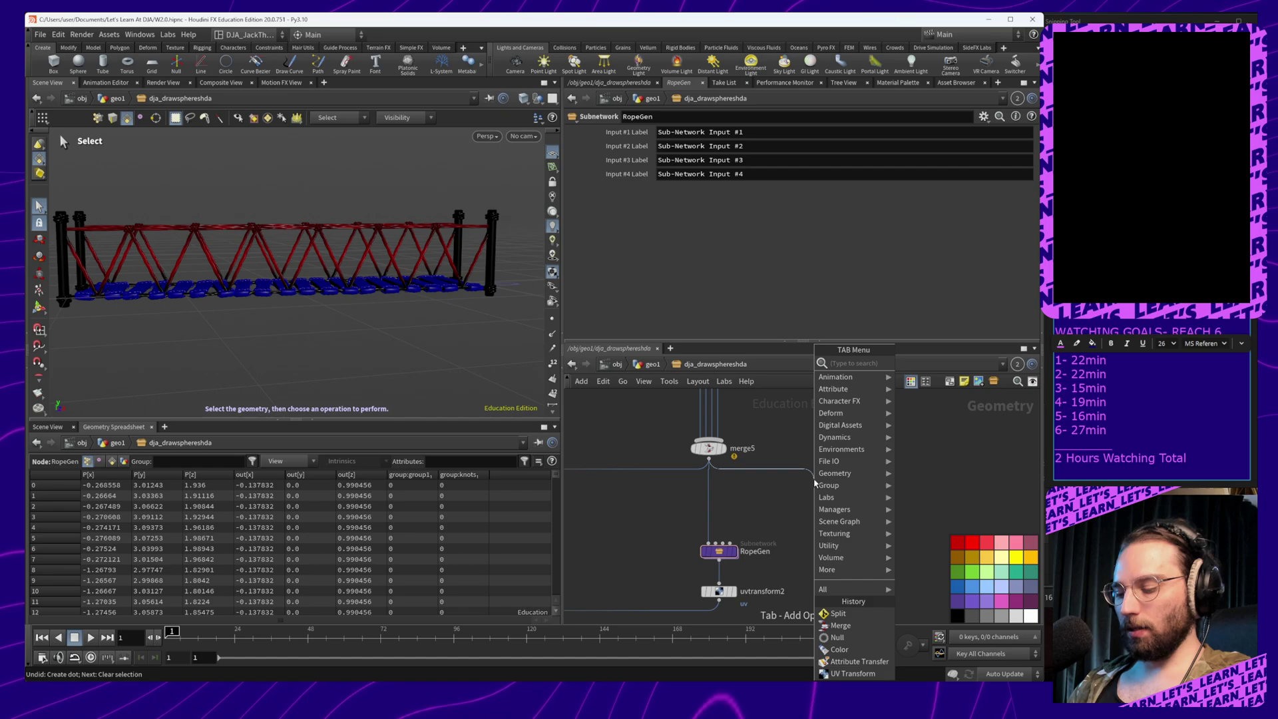
type("null")
key("Return")
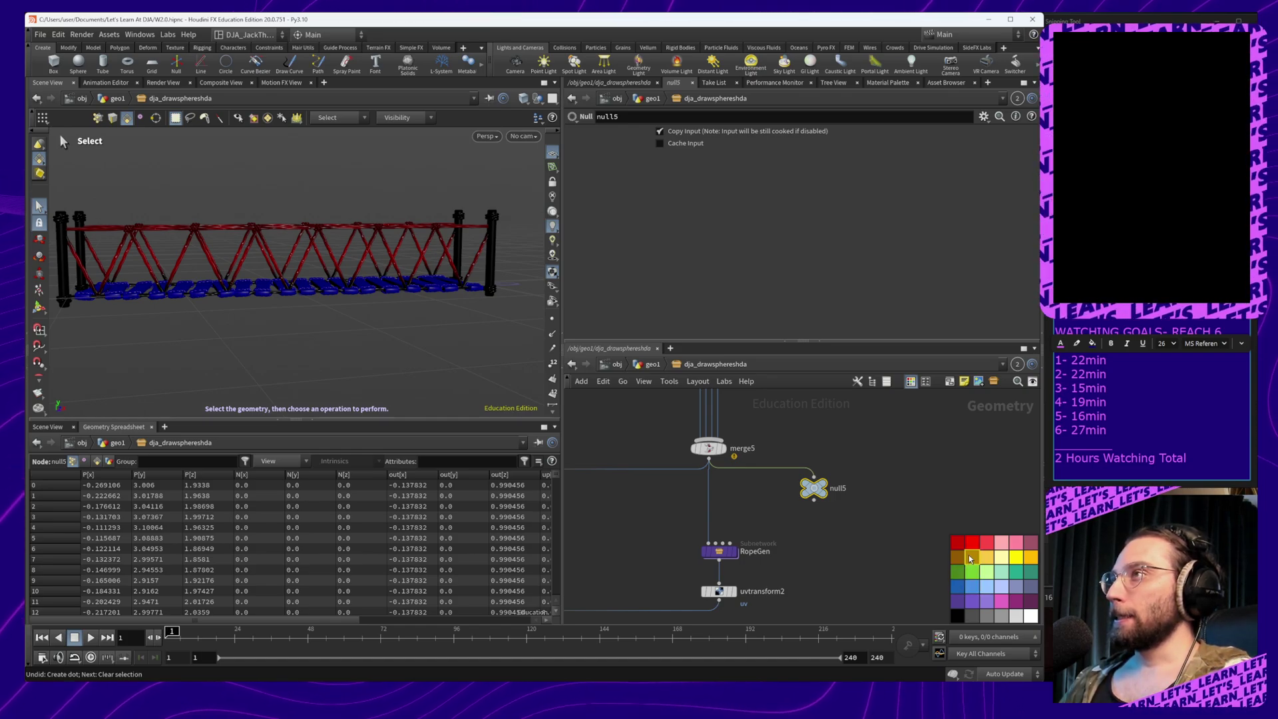
Move the new null far out to the right of merge5 and set its node colour to magenta
scroll(892, 539, "down", 8)
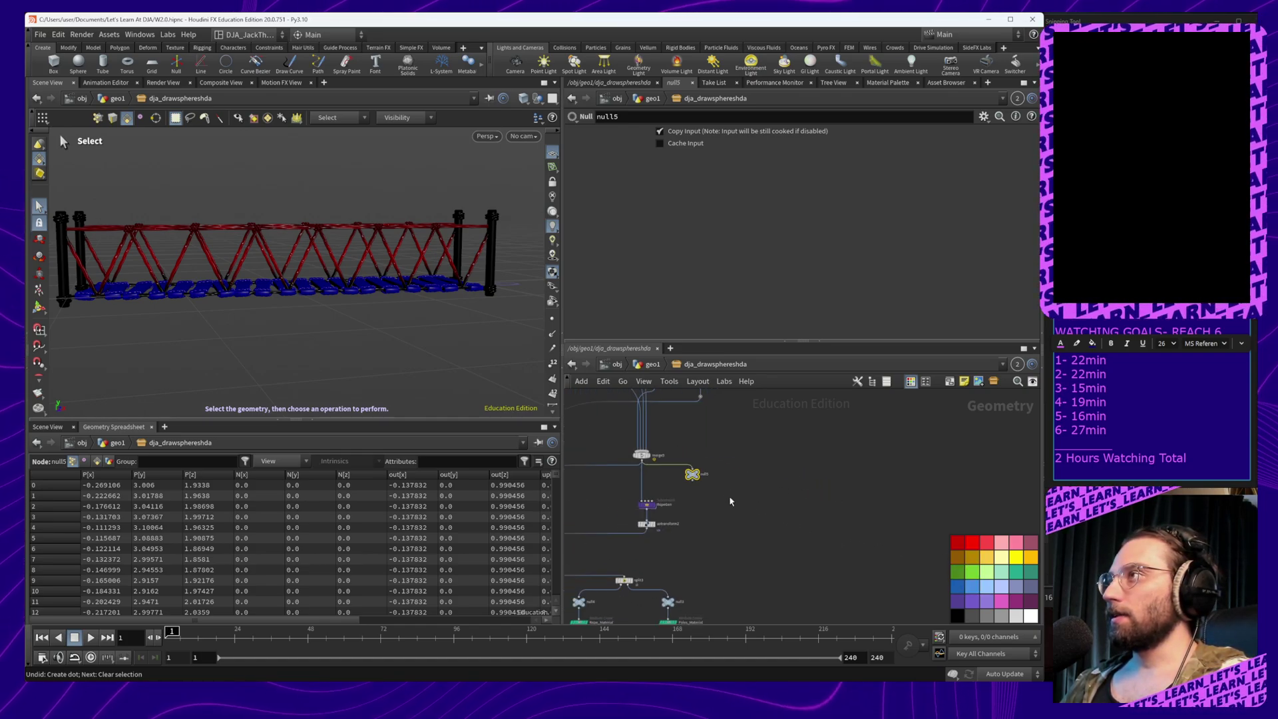
left_click_drag(701, 481, 927, 487)
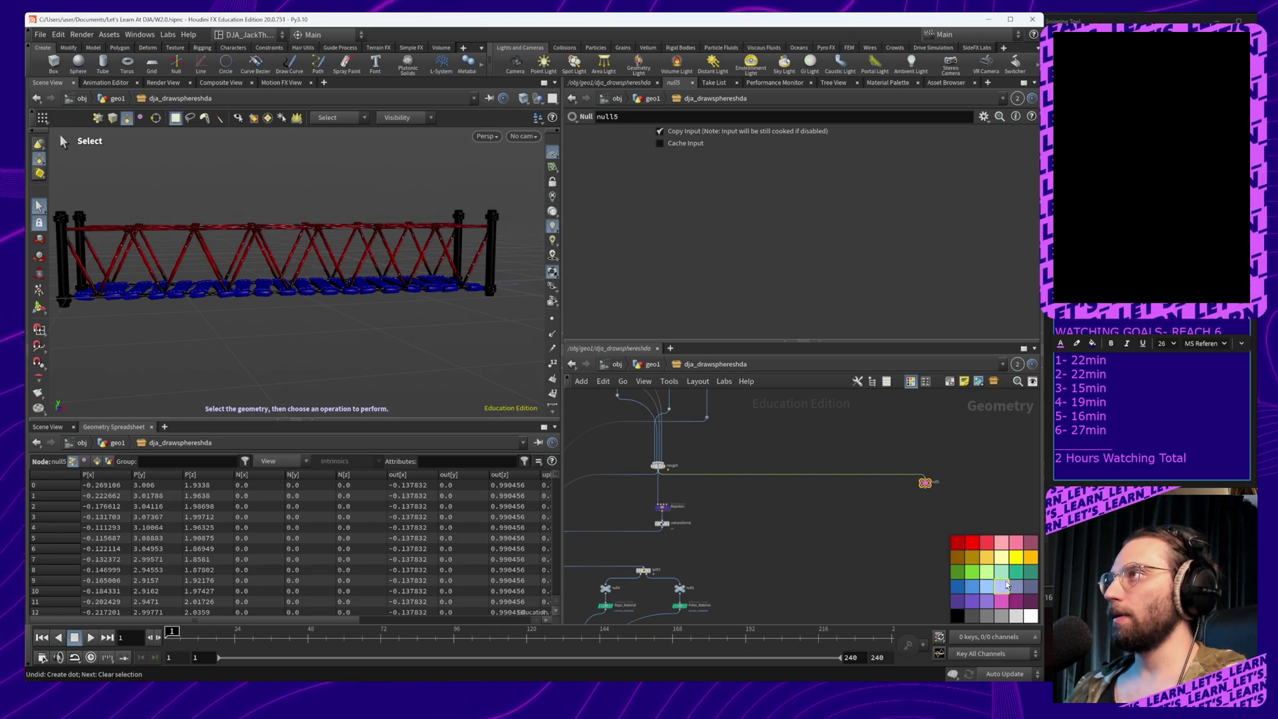
middle_click_drag(846, 530, 800, 557)
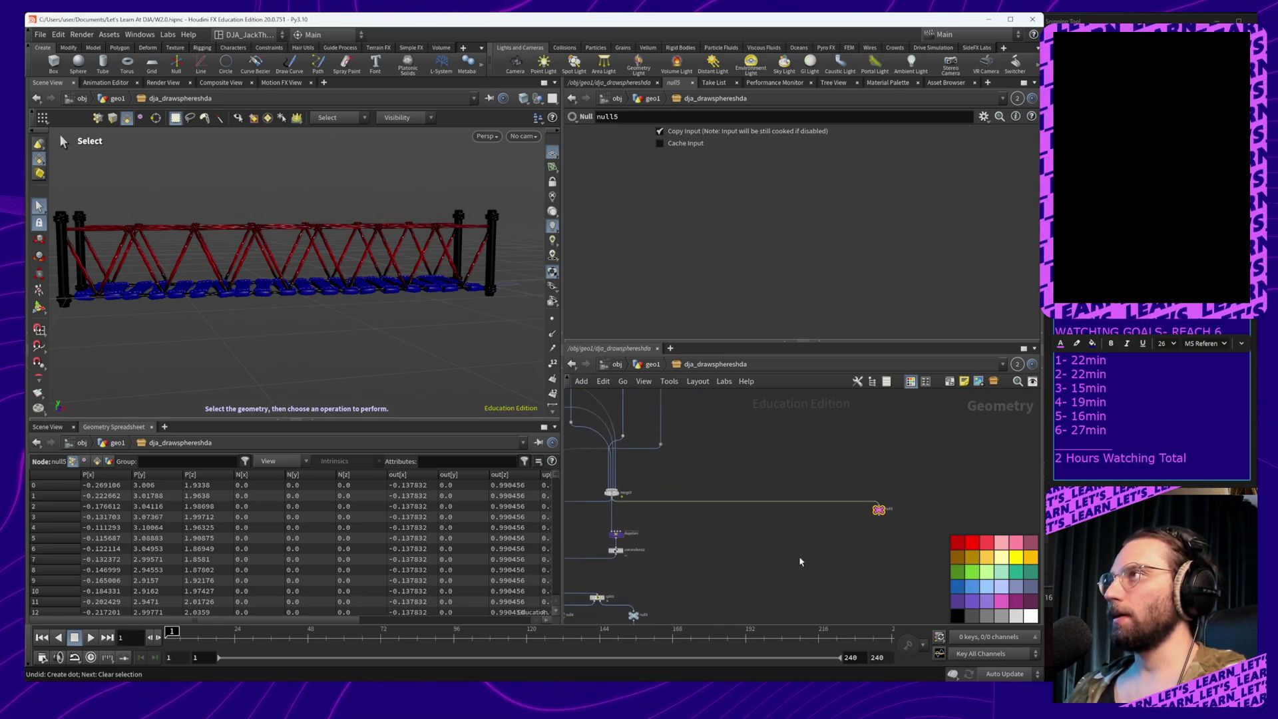
Set the node colour of the DifferenPLanks_Meshes subnet to black
scroll(800, 557, "down", 5)
middle_click_drag(654, 472, 742, 493)
scroll(742, 493, "up", 4)
scroll(815, 496, "up", 8)
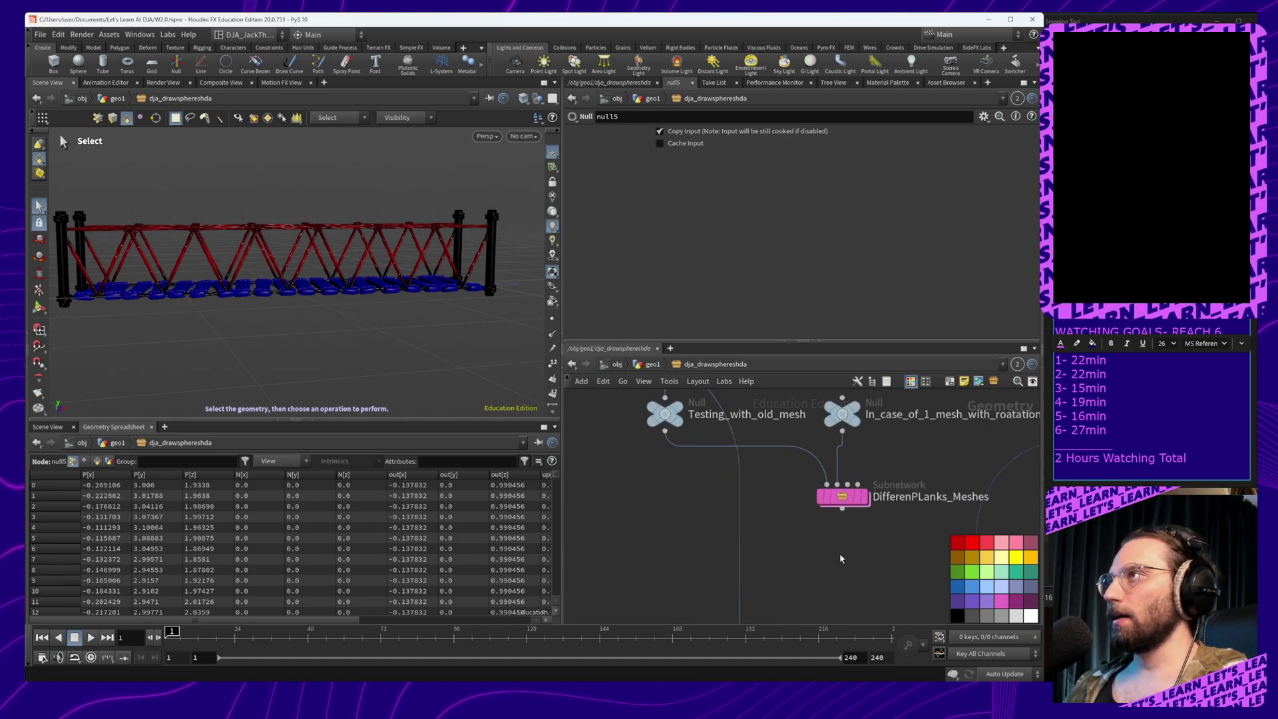
left_click(849, 501)
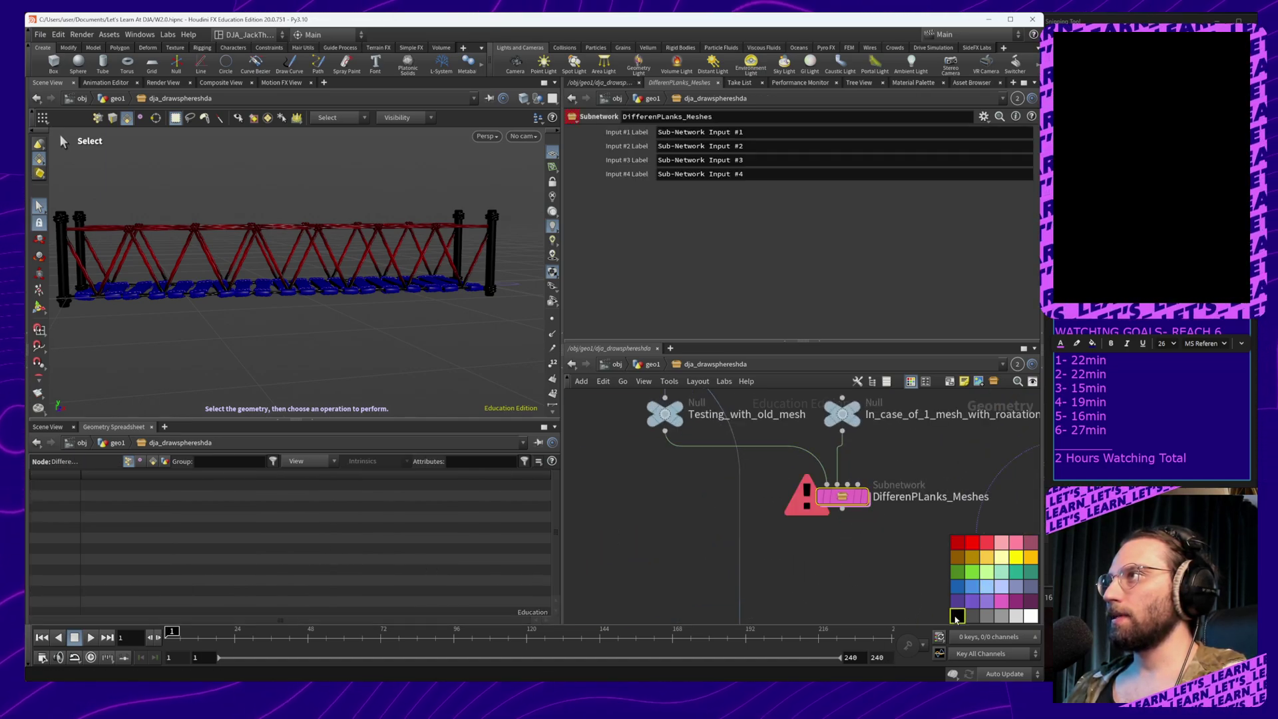
left_click(959, 618)
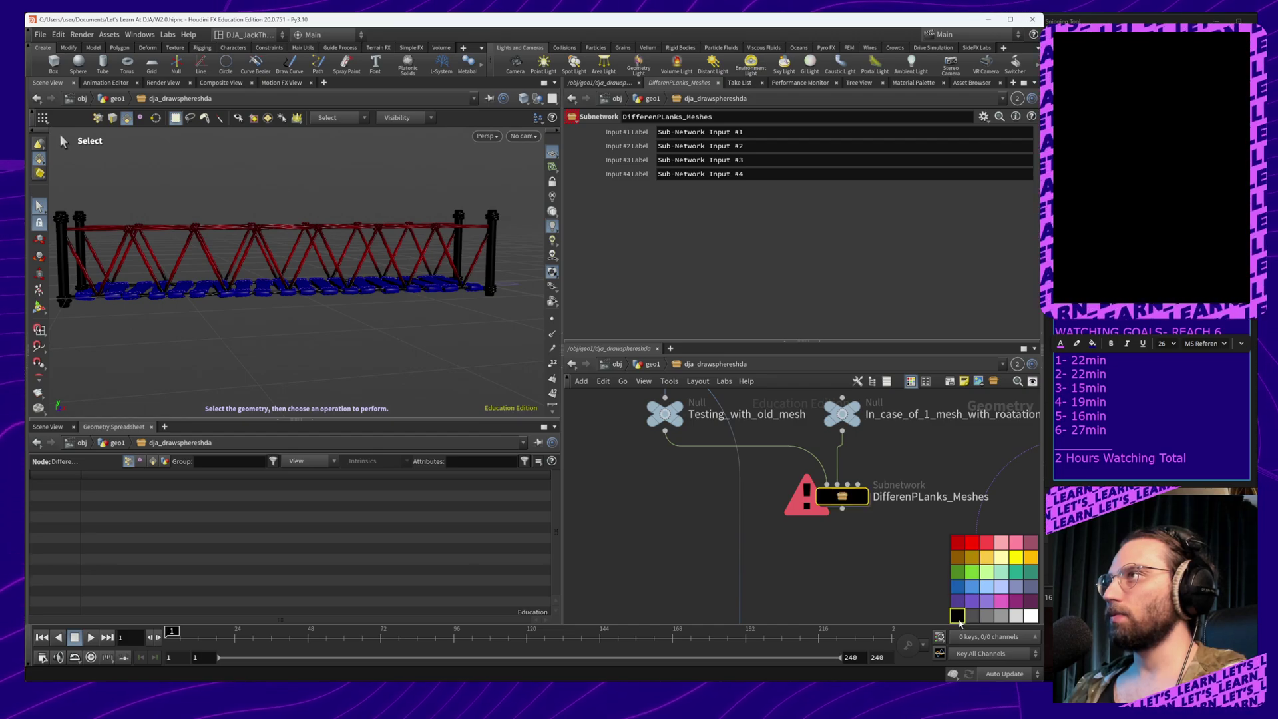
Bypass the DifferenPLanks_Meshes subnet
scroll(891, 574, "down", 10)
middle_click_drag(878, 604, 821, 508)
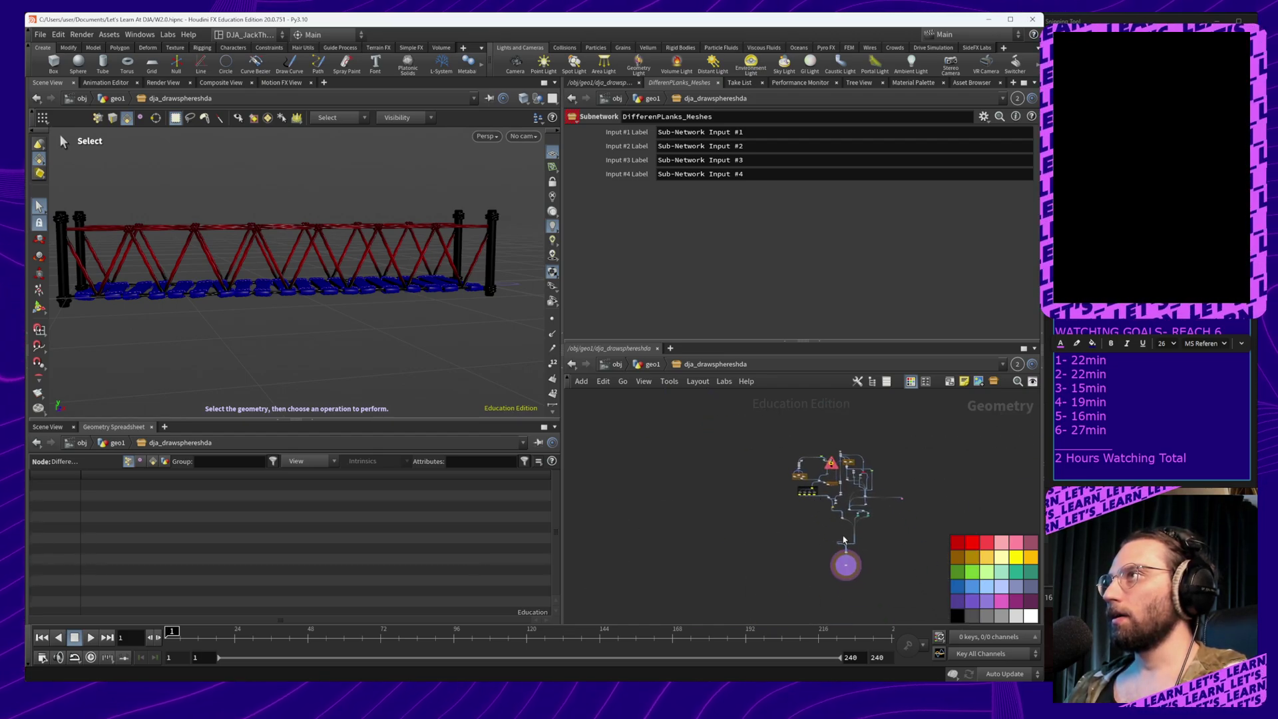
scroll(826, 511, "up", 8)
middle_click_drag(796, 433, 848, 587)
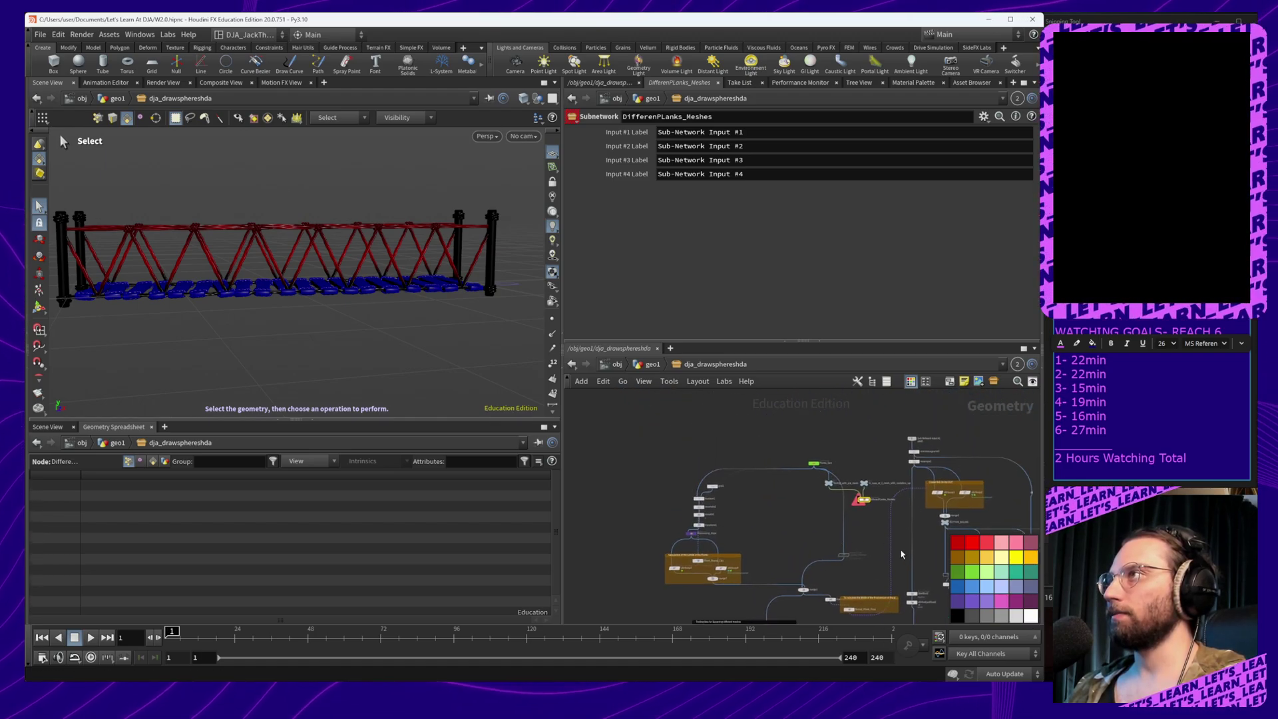
scroll(880, 501, "up", 8)
left_click(789, 562)
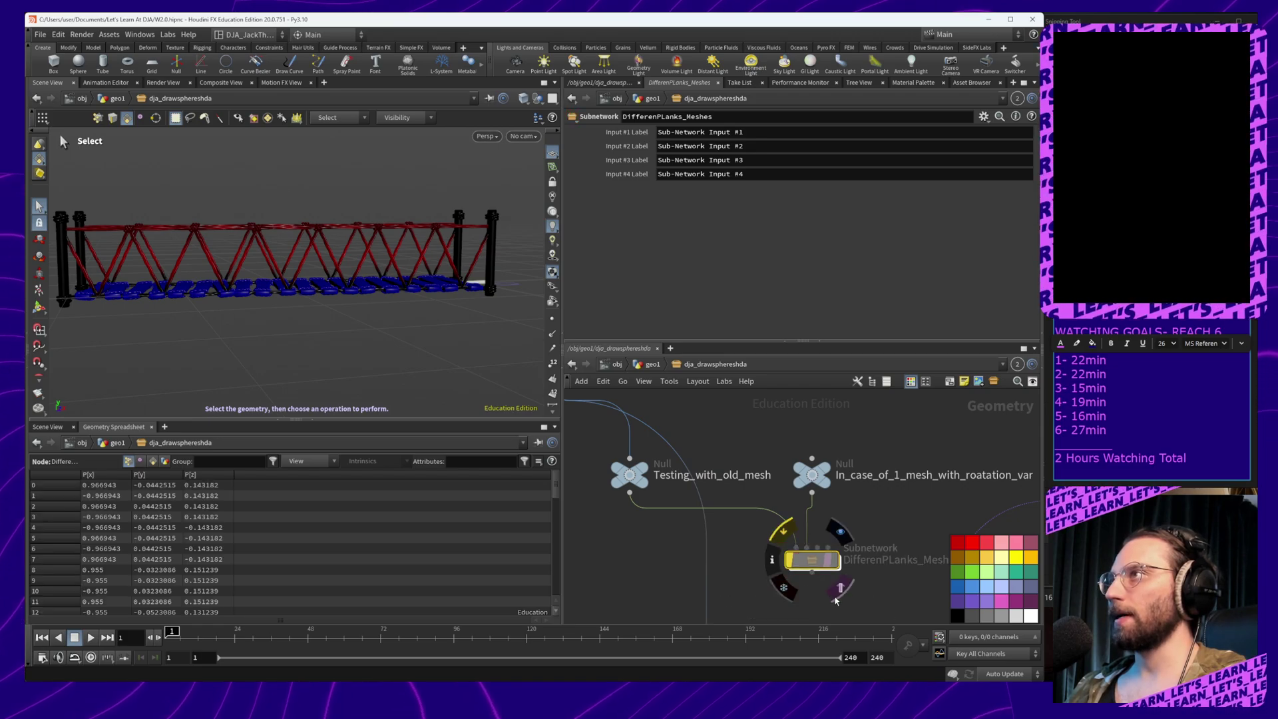
Move the magenta null back closer to merge5, keeping it out to the right of the RopeGen branch
scroll(876, 582, "down", 8)
middle_click_drag(940, 607, 807, 538)
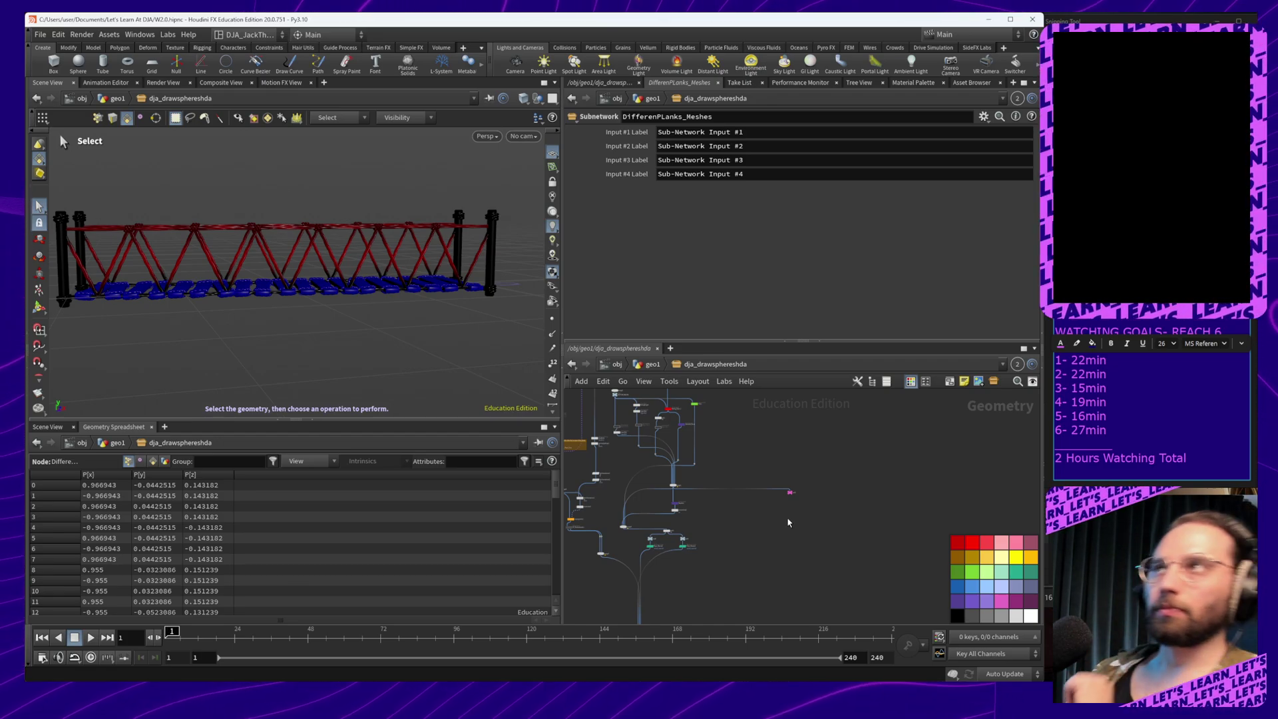
scroll(795, 517, "up", 5)
middle_click_drag(796, 517, 875, 519)
scroll(827, 545, "down", 2)
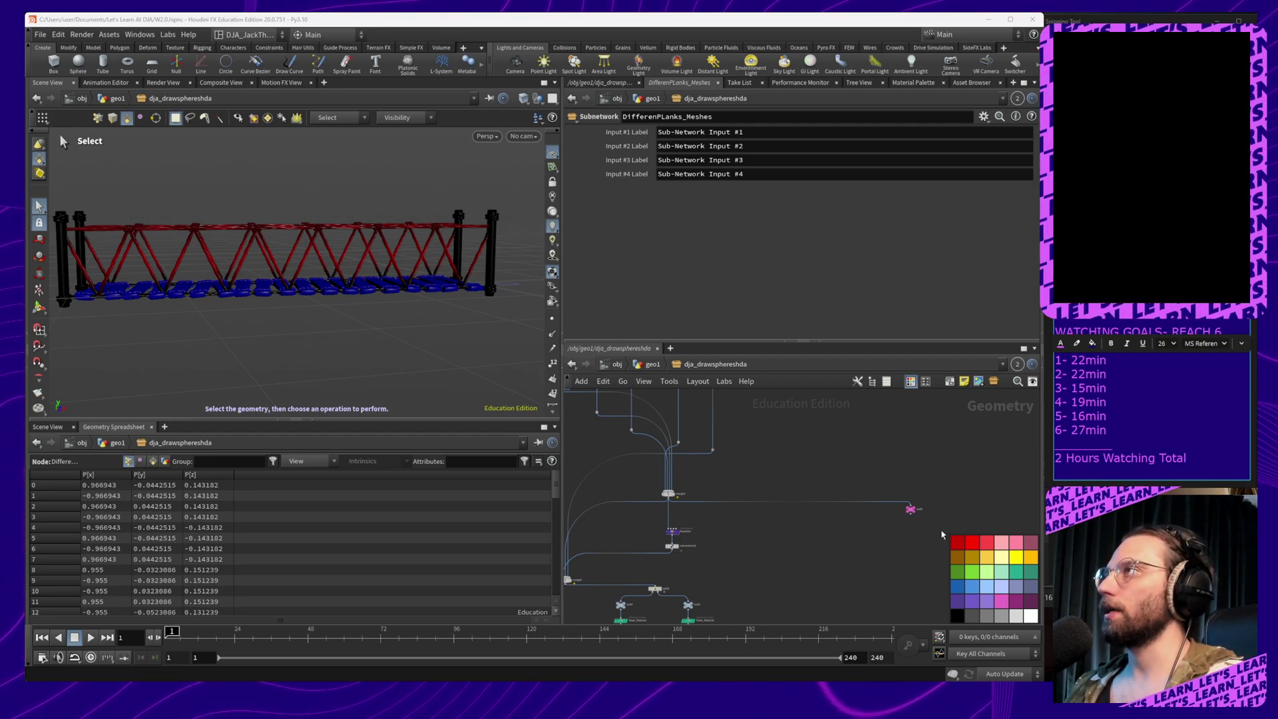
middle_click_drag(876, 555, 876, 514)
scroll(841, 537, "up", 5)
scroll(876, 530, "down", 4)
left_click_drag(919, 459, 805, 461)
middle_click_drag(714, 552, 809, 572)
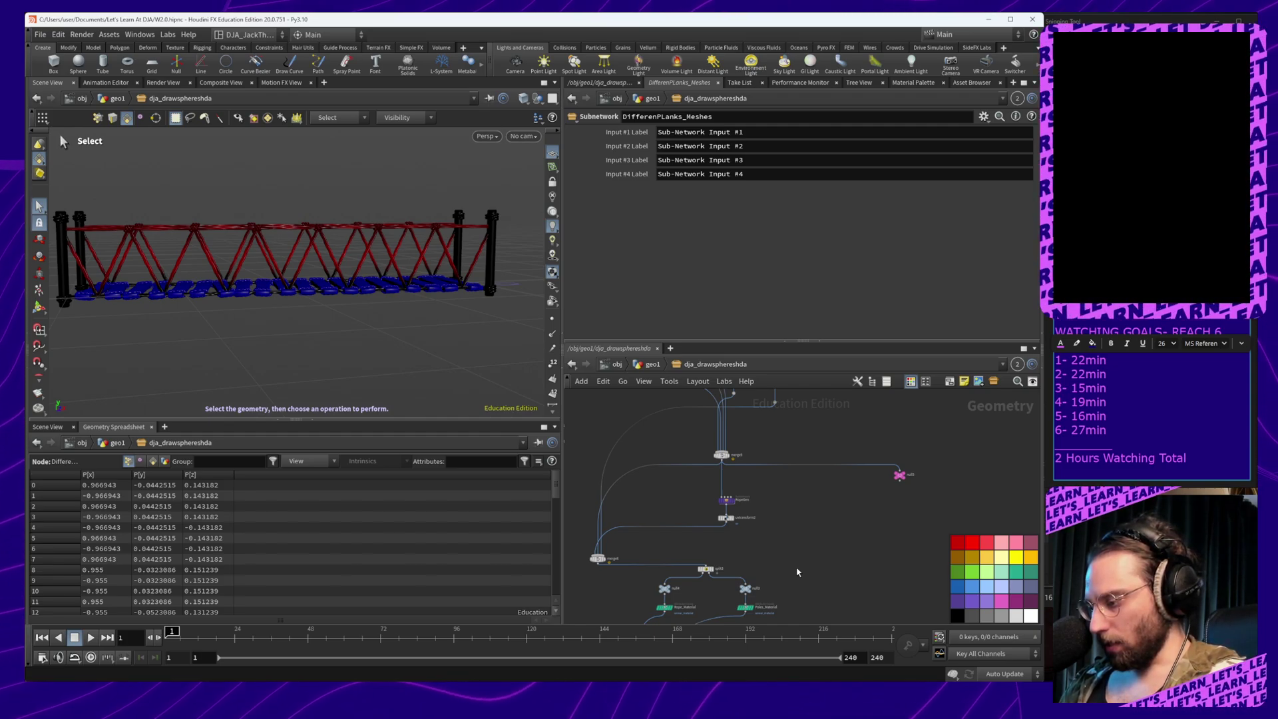
scroll(904, 484, "up", 4)
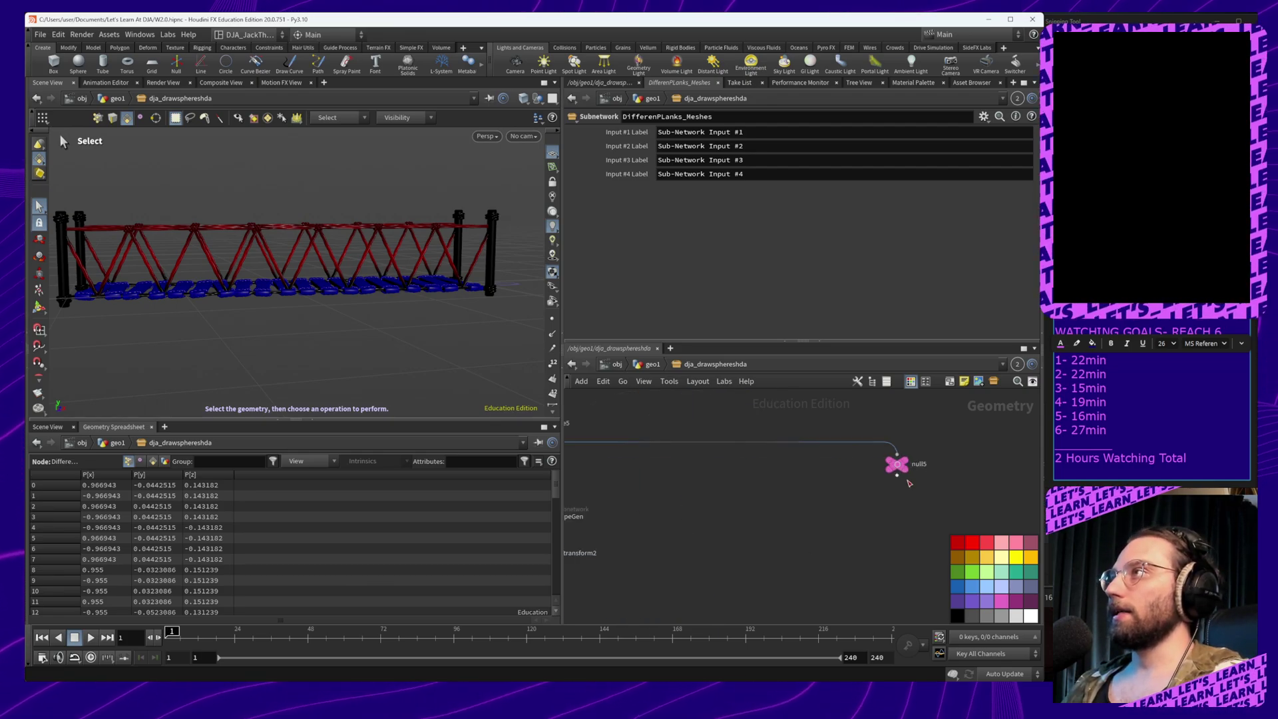
left_click_drag(894, 471, 874, 471)
Rename the magenta null to Out_Rope_Line
double_click(898, 463)
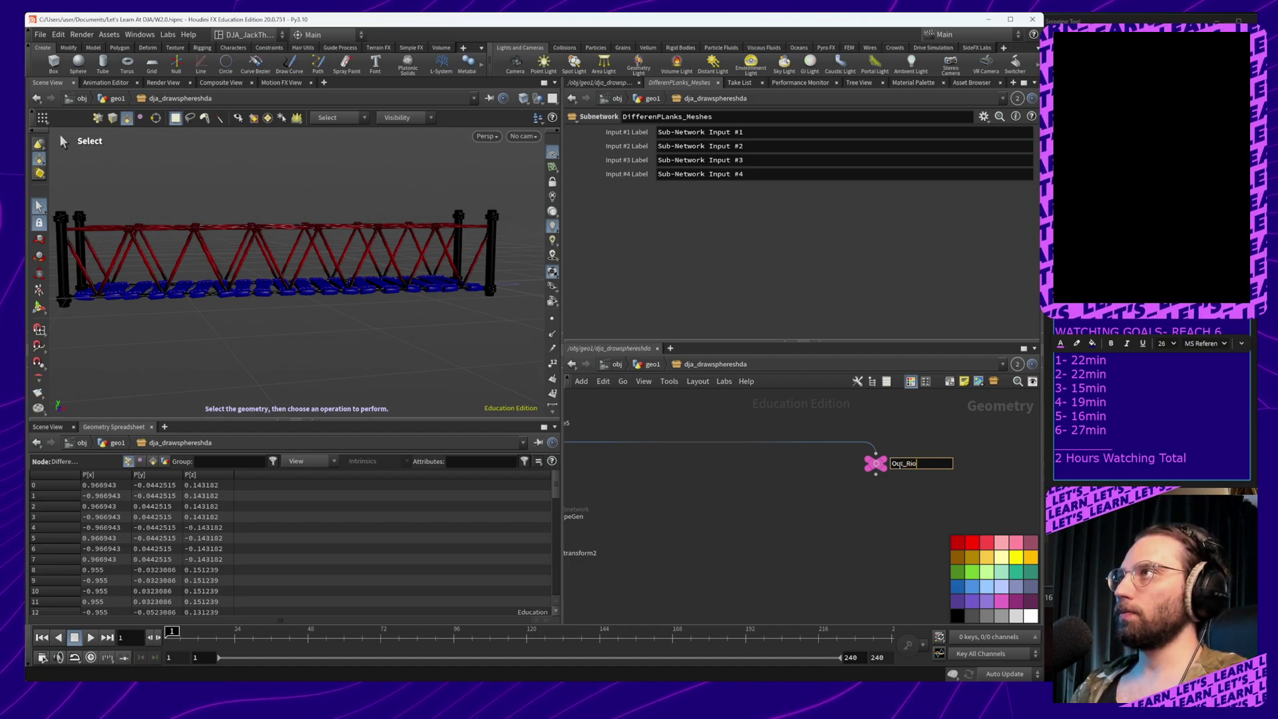
type("Out_Rope")
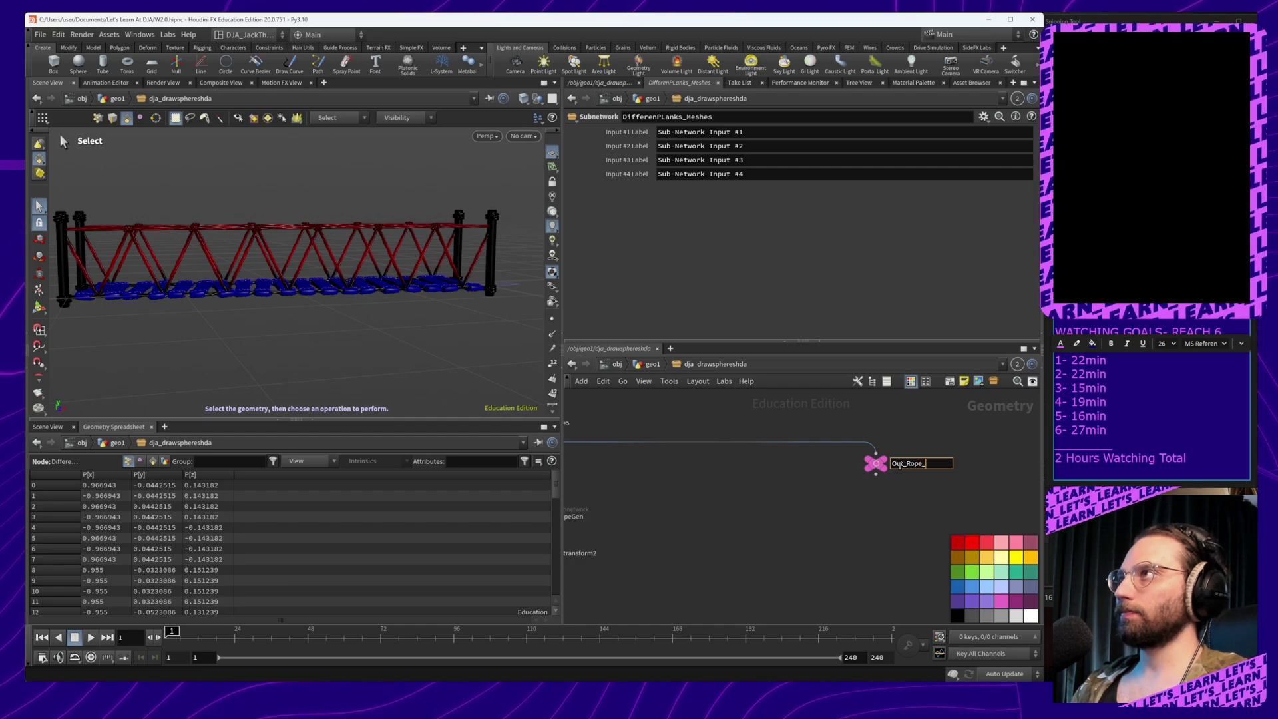
type("_Lin")
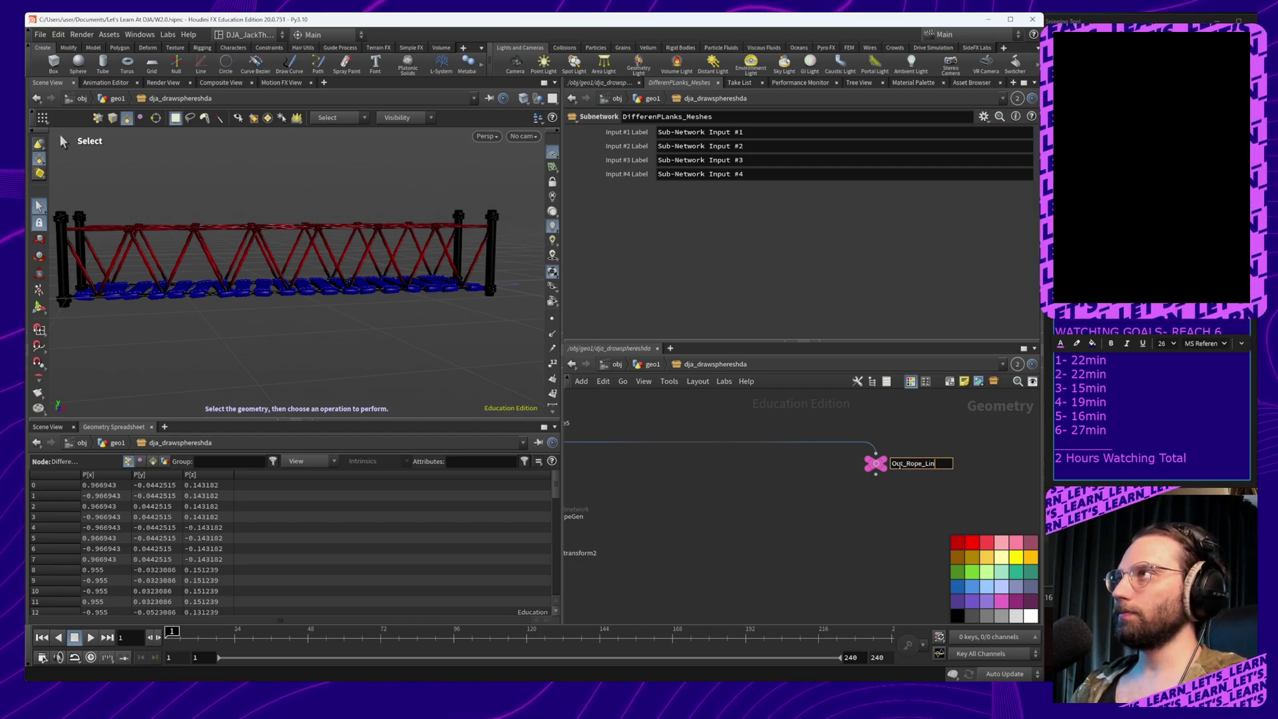
type("e")
key("Return")
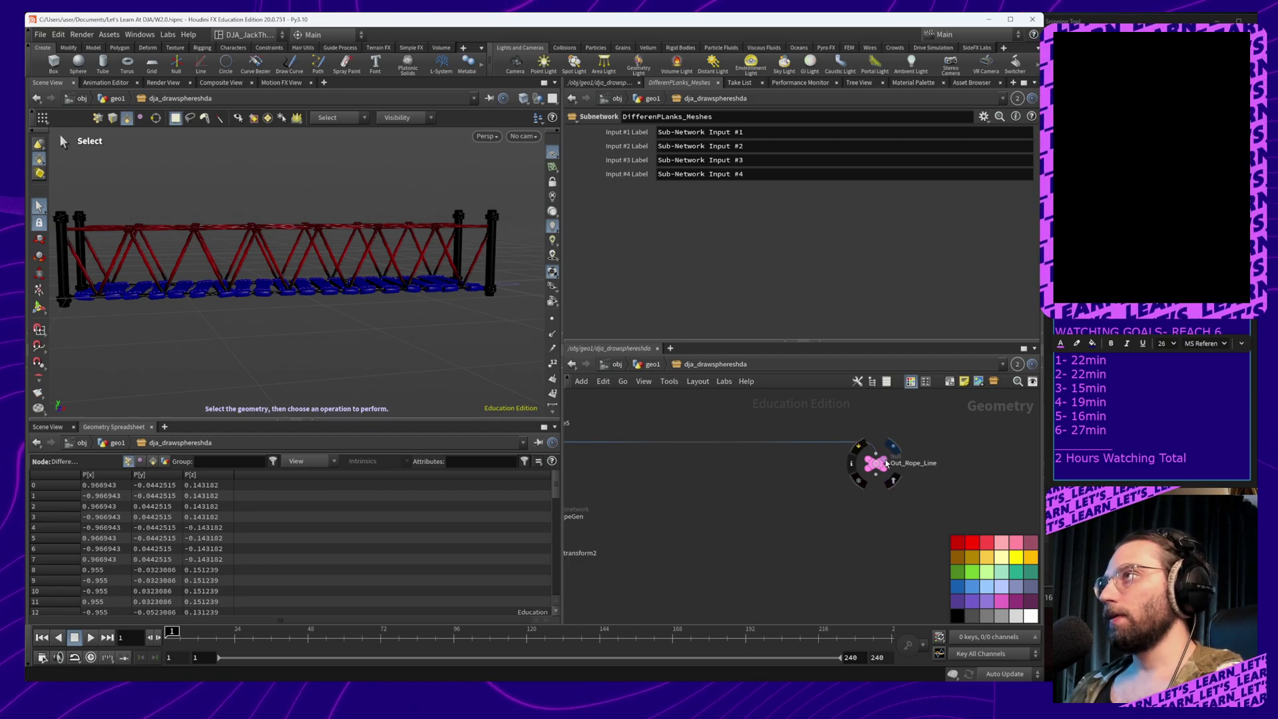
Display and select the Out_Rope_Line null, and view its rope lines in the 3D scene
left_click(890, 455)
left_click(876, 464)
left_click_drag(299, 263, 392, 306, "alt")
right_click_drag(392, 305, 392, 267, "alt")
mouse_move(390, 267)
left_mouse_down("alt")
mouse_move(366, 251)
mouse_move(365, 266)
left_mouse_up("alt")
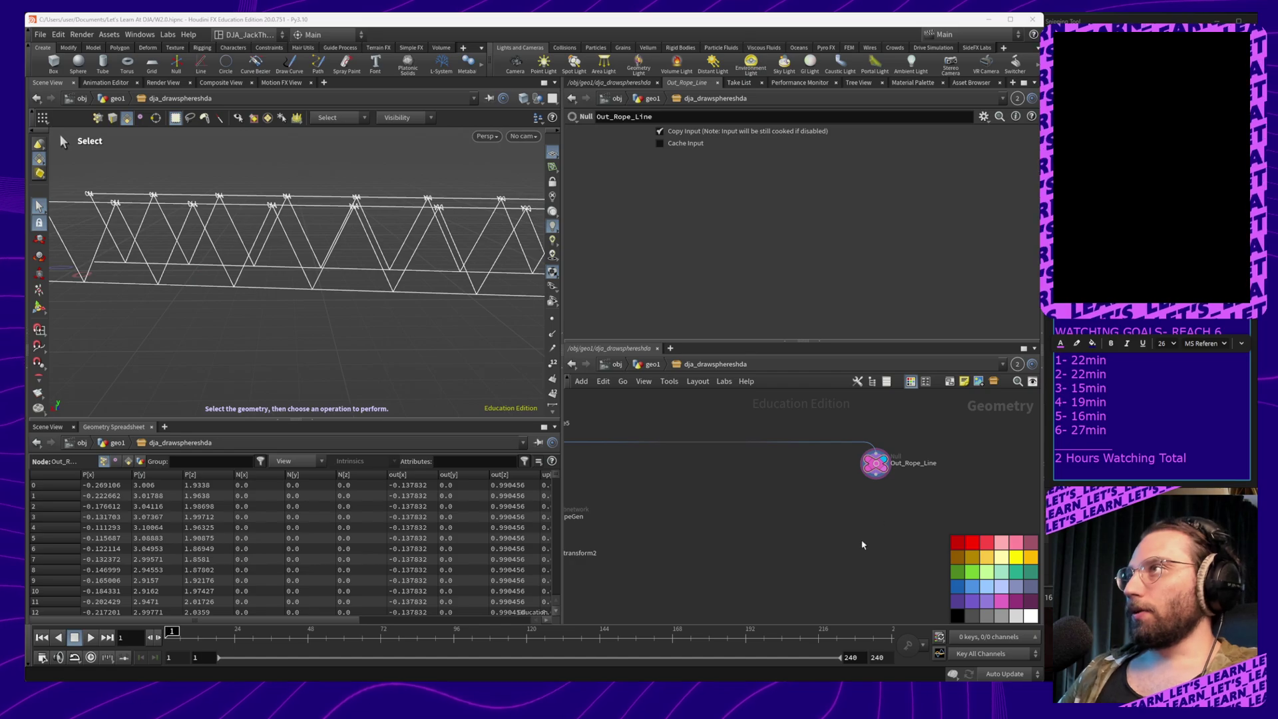
Collapse the geometry spreadsheet pane to enlarge the scene view and frame the whole set of rope lines from an angle
middle_click_drag(846, 561, 747, 533)
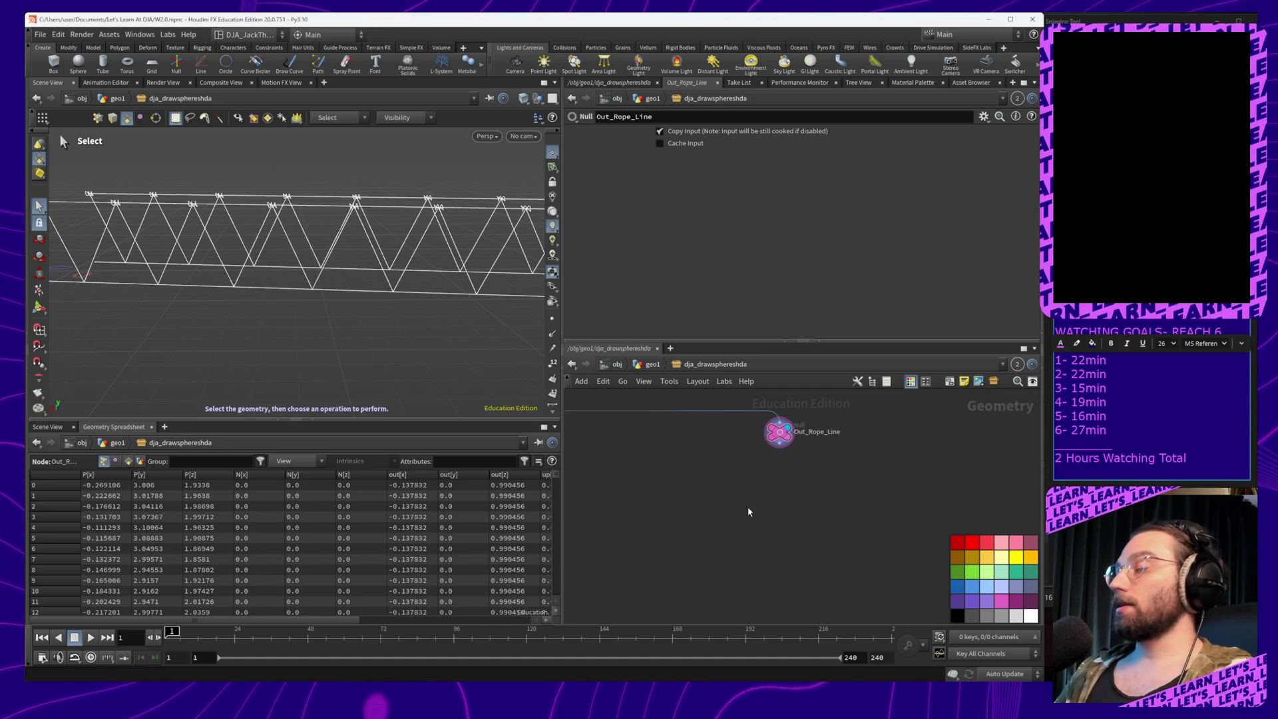
scroll(770, 513, "up", 4)
middle_click_drag(827, 500, 746, 604)
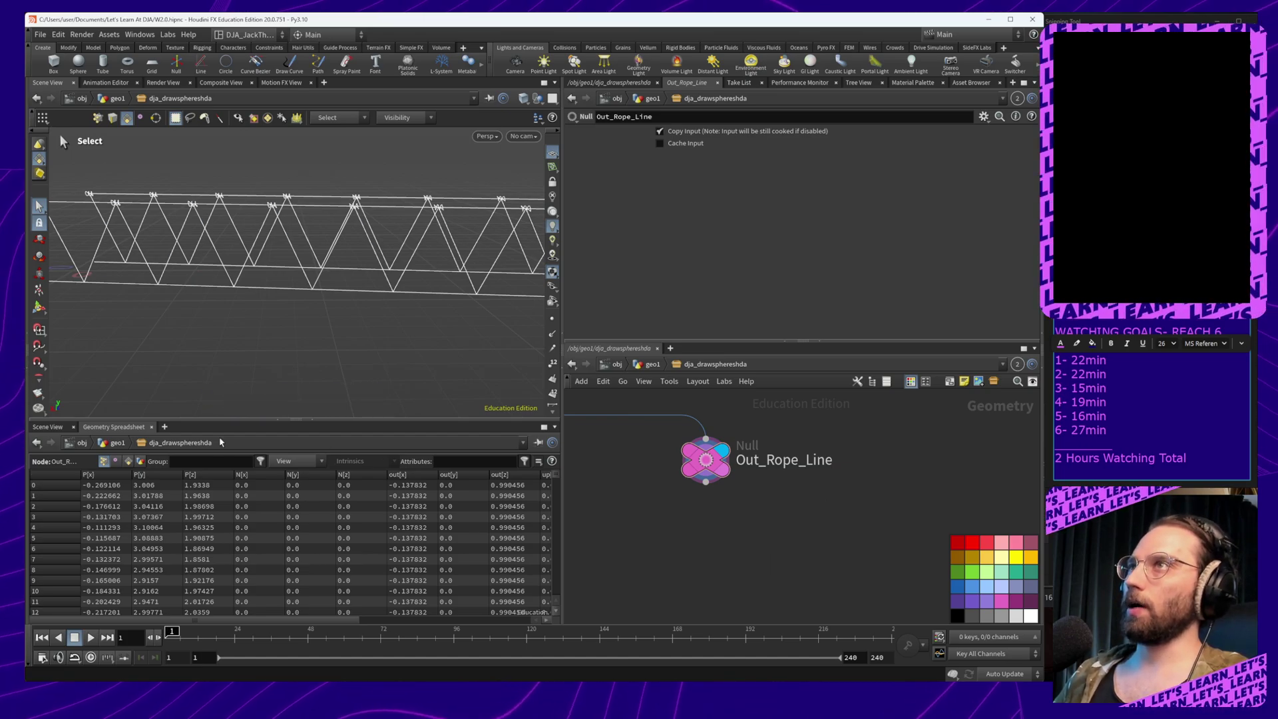
left_click(310, 422)
left_click(313, 395)
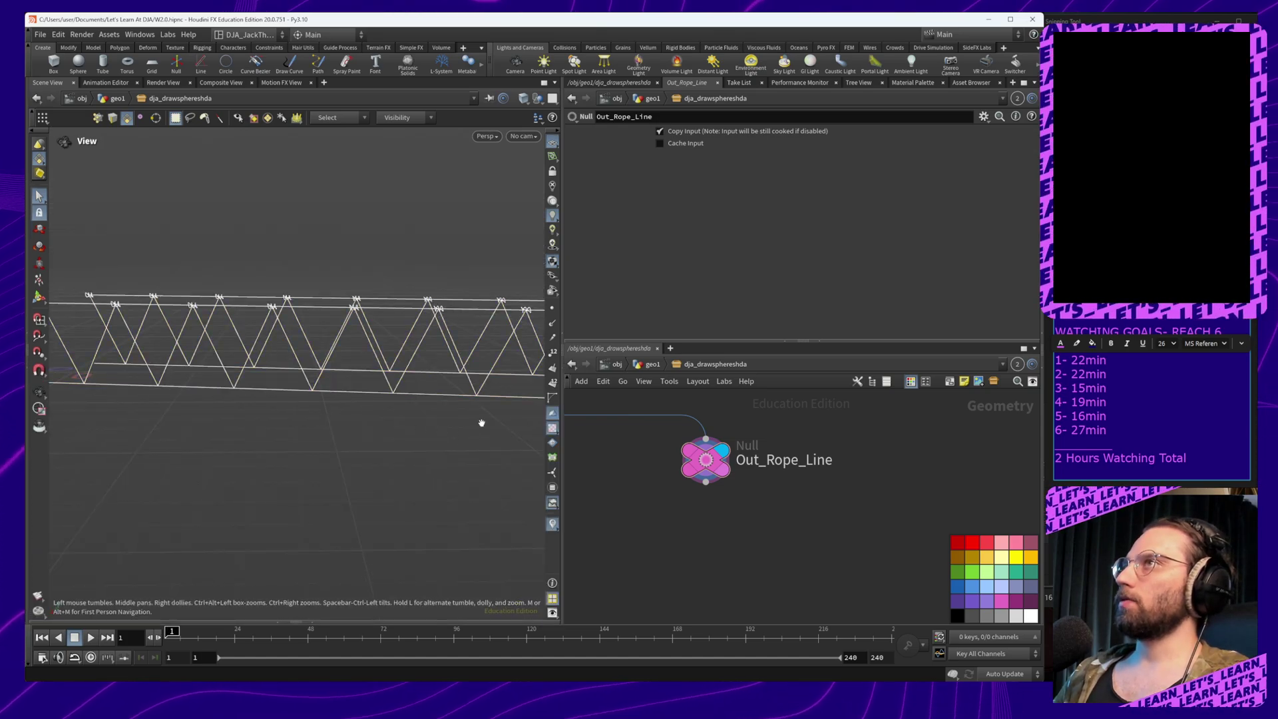
left_click_drag(481, 423, 356, 380)
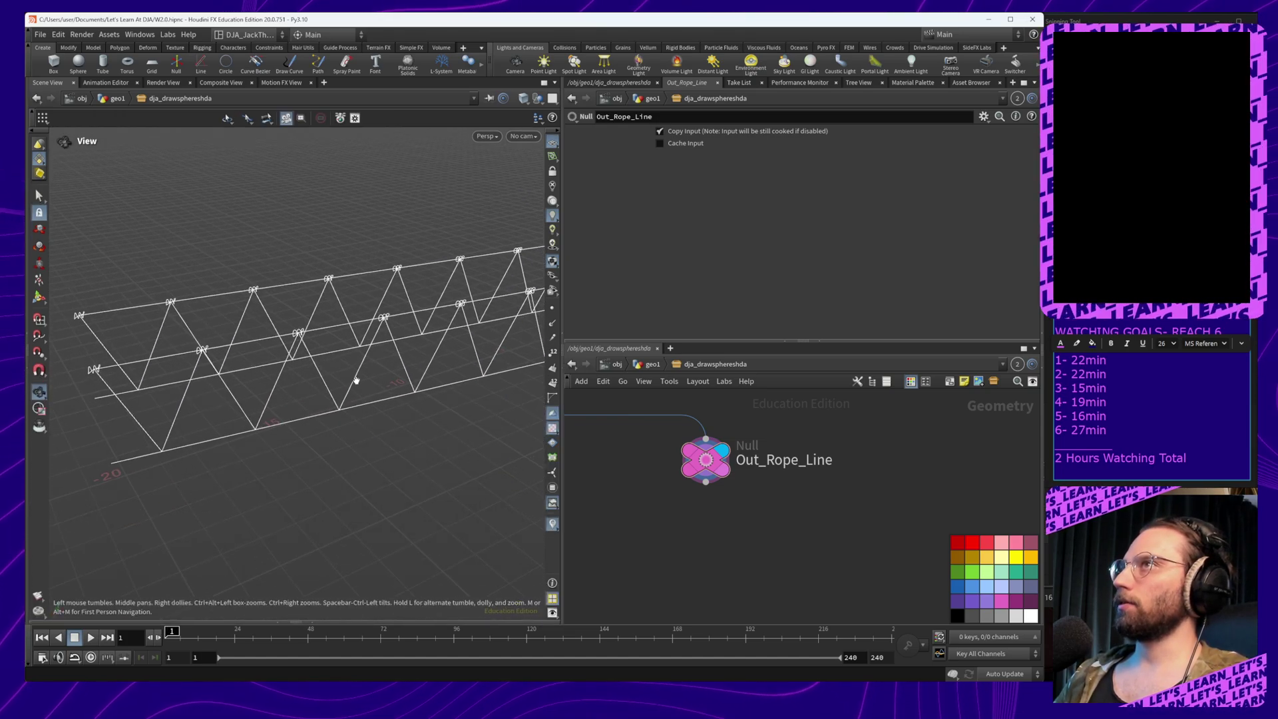
middle_click_drag(459, 403, 388, 400, "alt")
right_click_drag(388, 400, 391, 460, "alt")
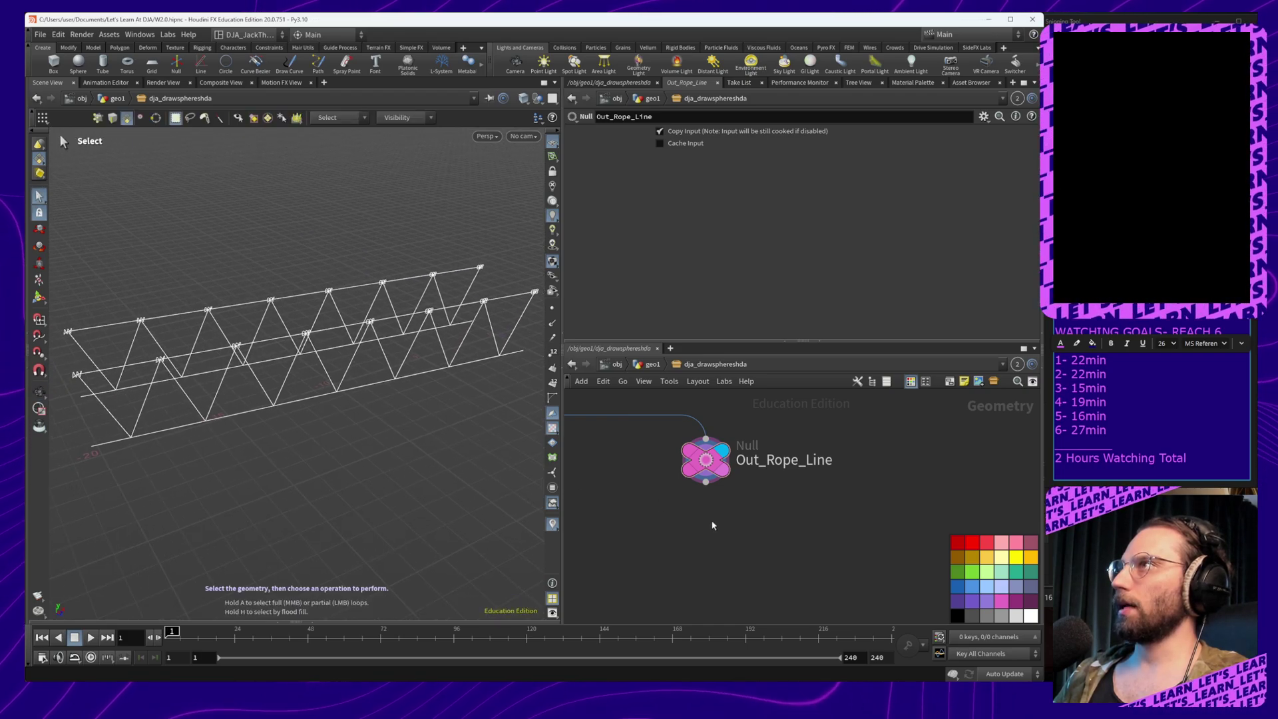
Add a Split node directly below Out_Rope_Line and wire the null's output into it
middle_click_drag(685, 548, 744, 505)
key("Tab")
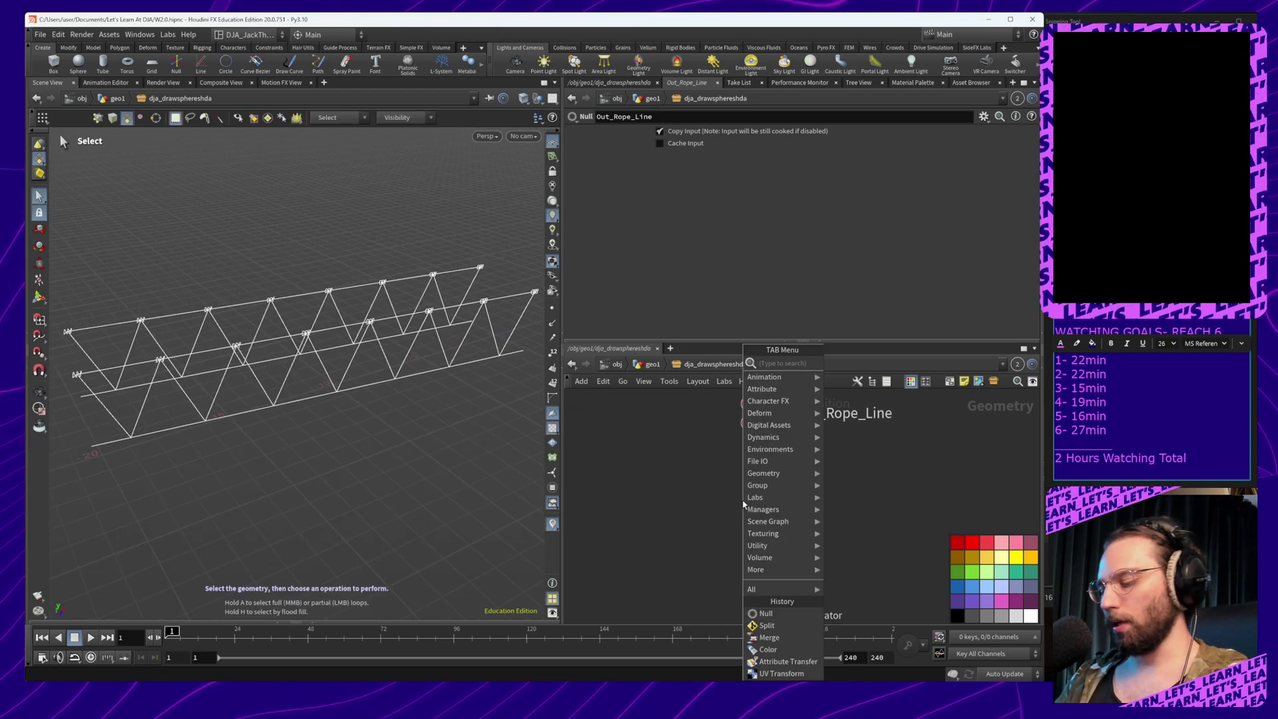
type("split")
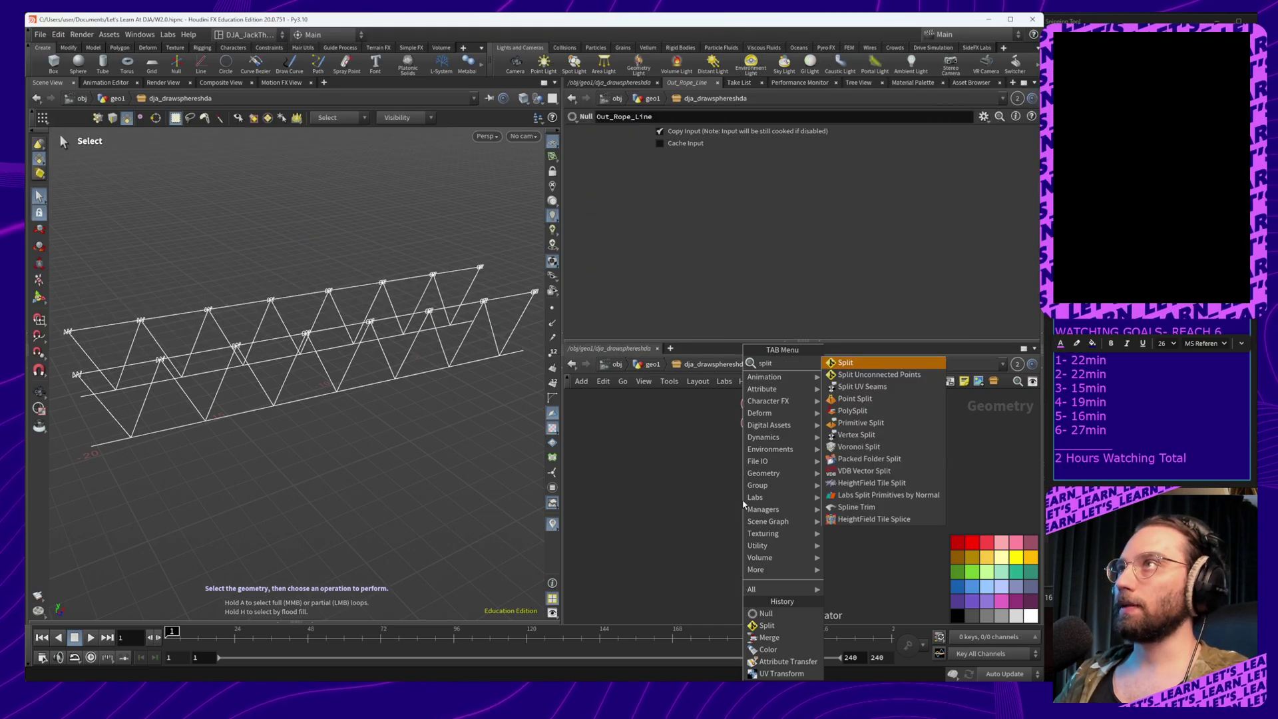
key("Return")
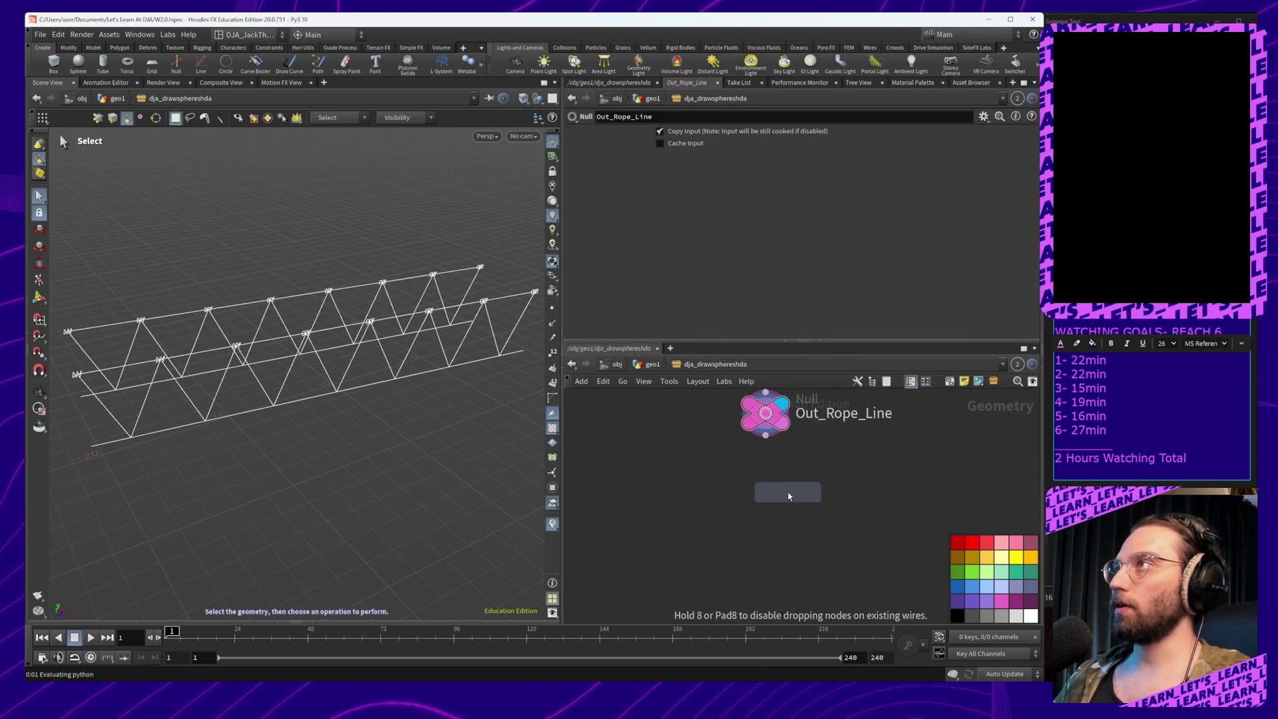
left_click(765, 485)
left_click_drag(766, 436, 766, 470)
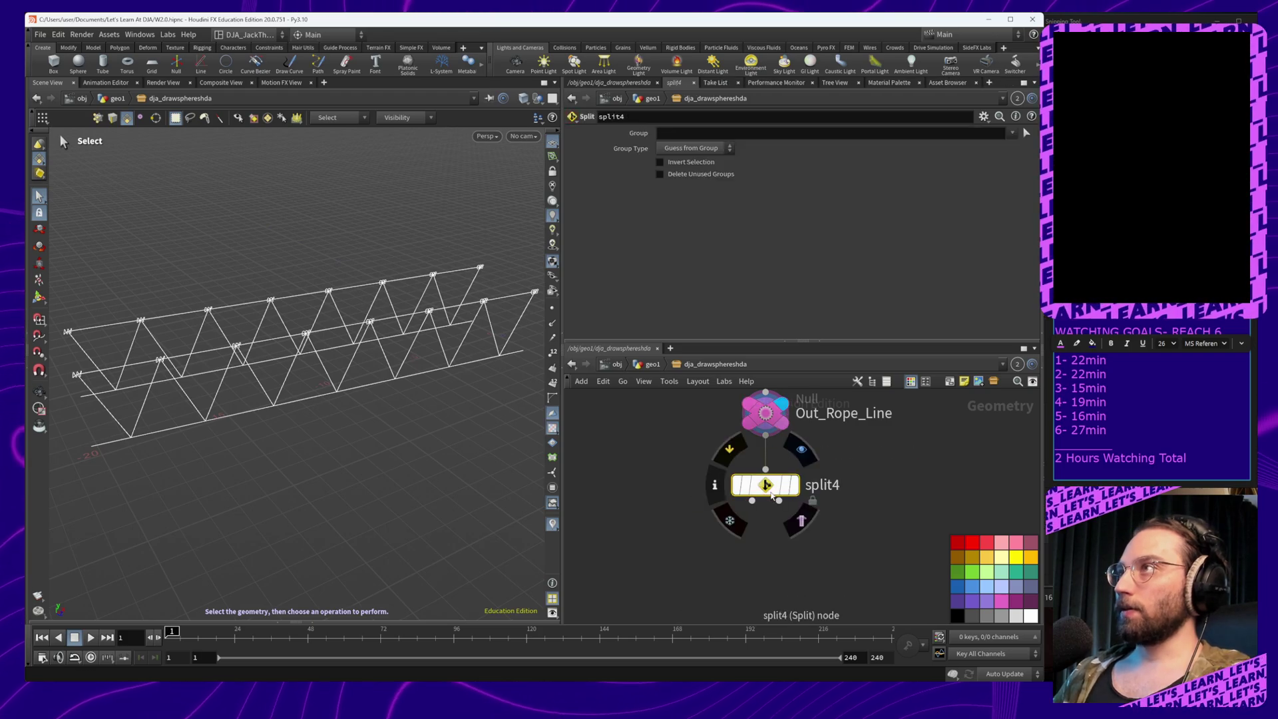
Add a Null below split4 and wire the Split's first output into it
left_click(766, 527)
key("Tab")
type("null")
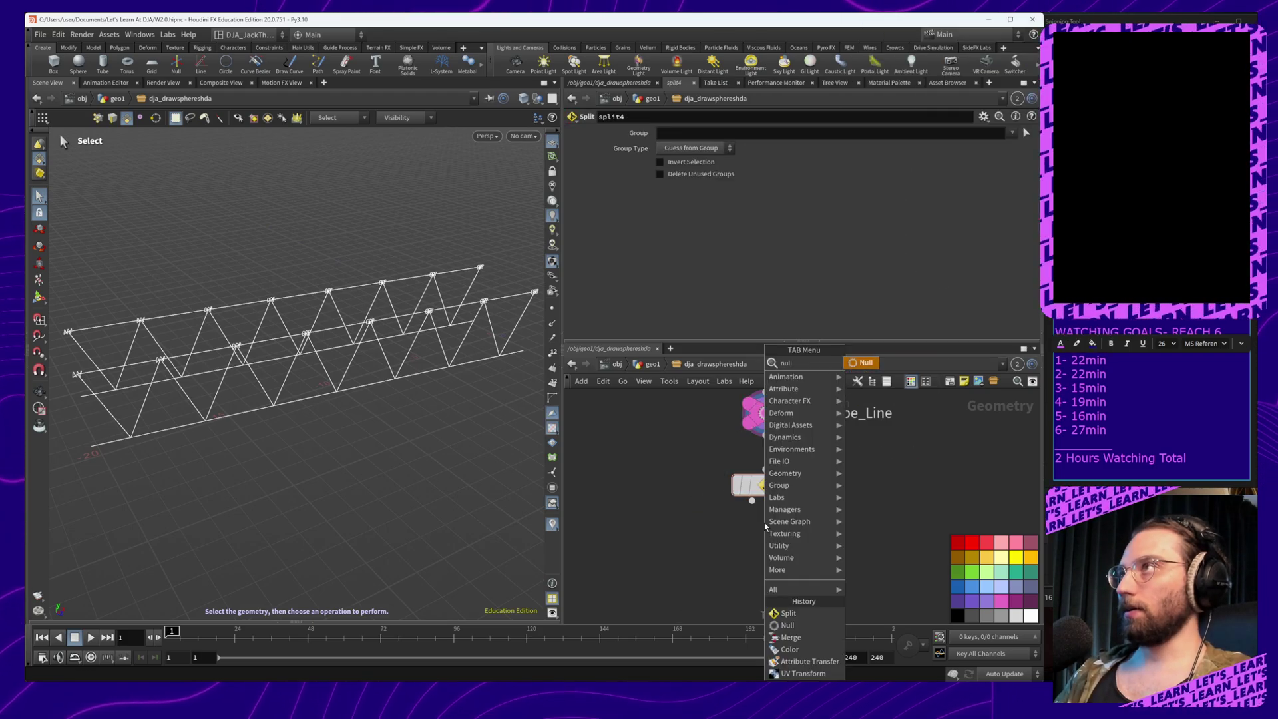
key("Return")
left_click(731, 546)
left_click_drag(752, 500, 731, 520)
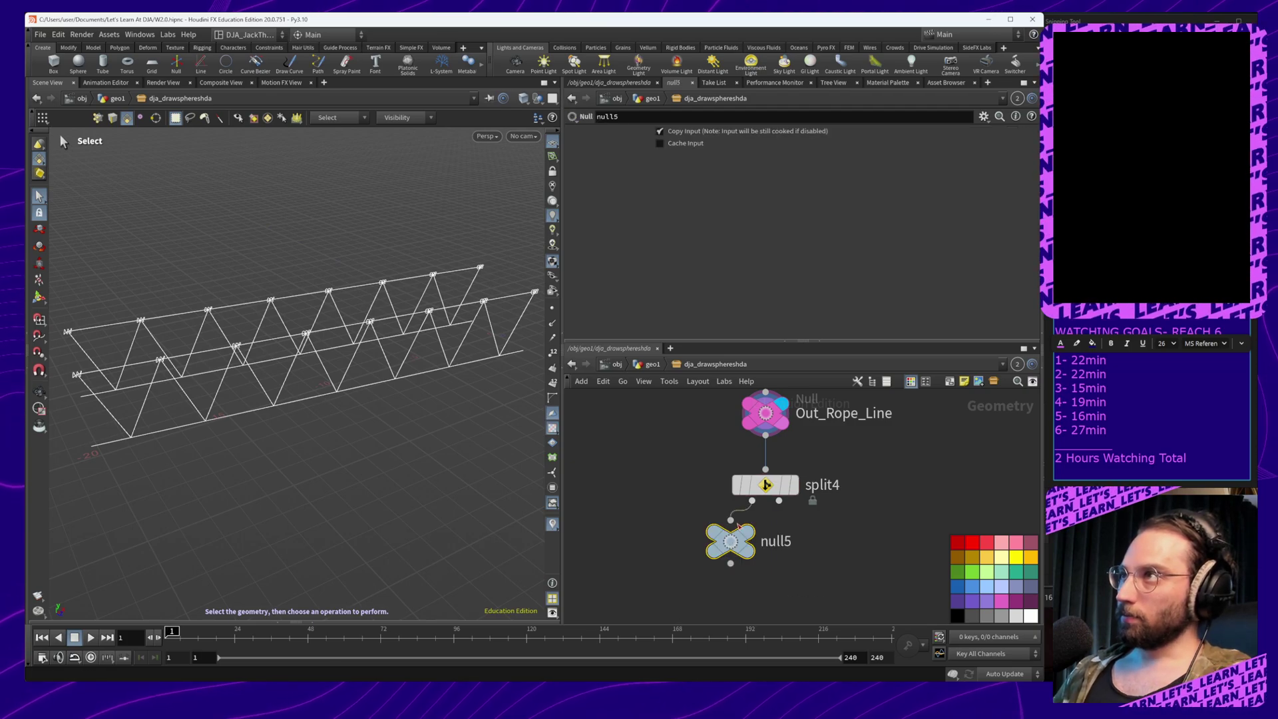
Display the new null and set split4's Group to UpperKnots
left_click(747, 532)
left_click(782, 486)
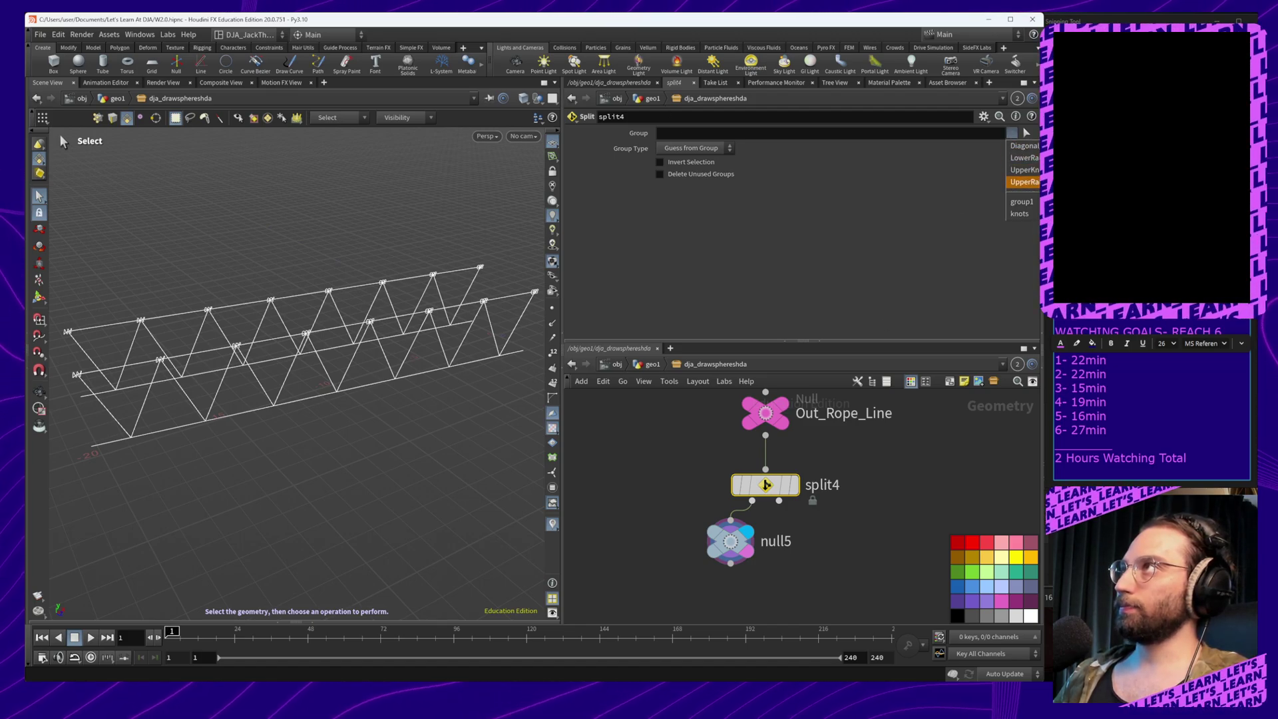
left_click(1023, 169)
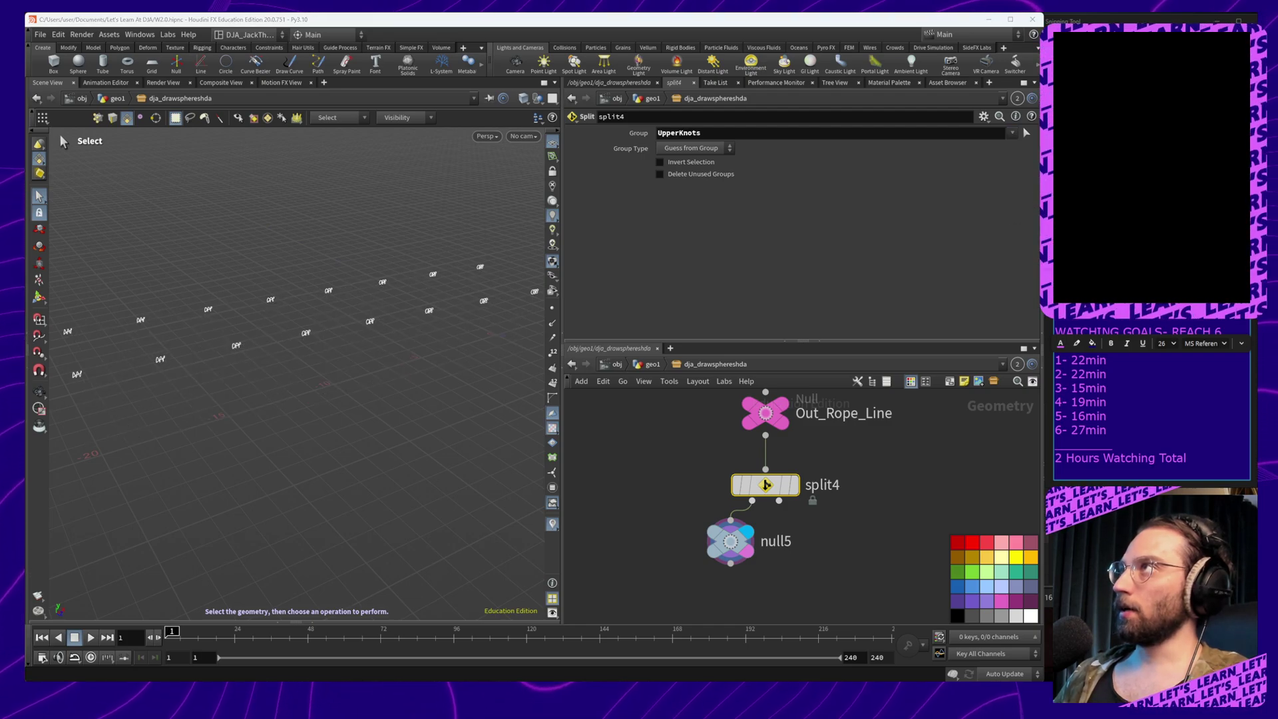
Move the first null farther out and add a second Null level with it, wired to split4's second output
left_click_drag(730, 541, 677, 542)
left_click_drag(779, 501, 809, 569)
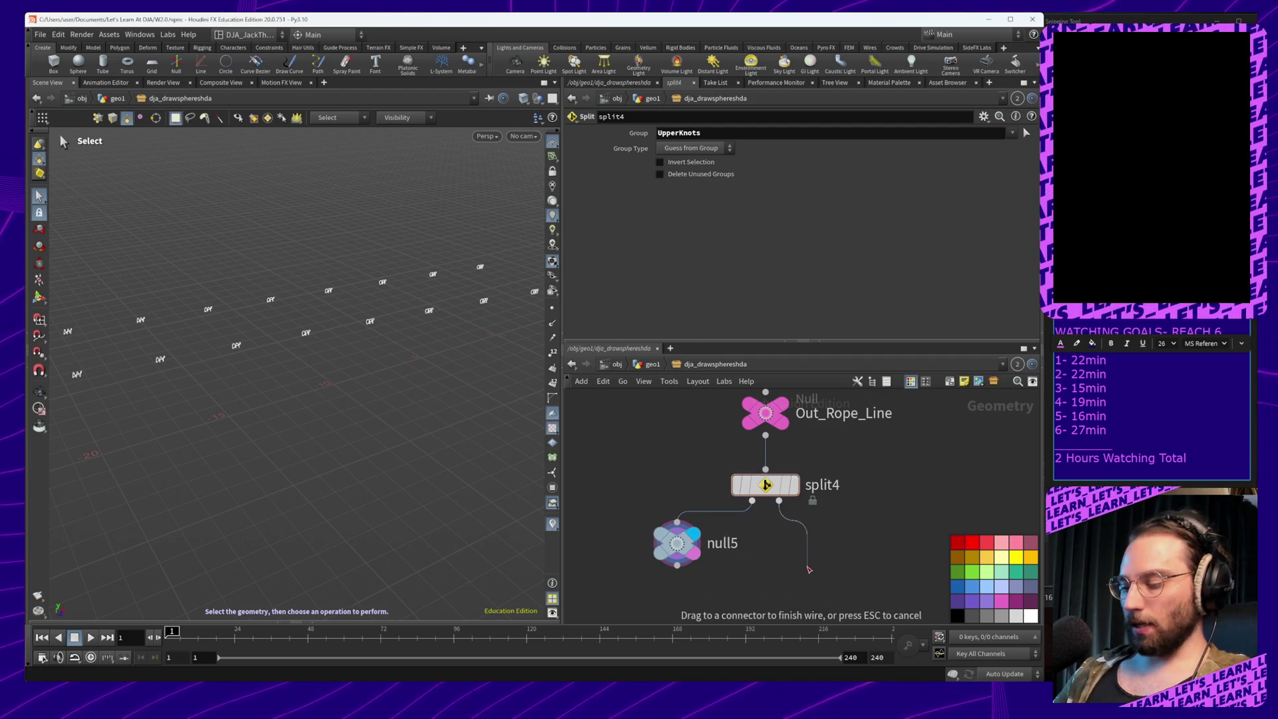
key("Tab")
type("null")
key("Return")
left_click(809, 571)
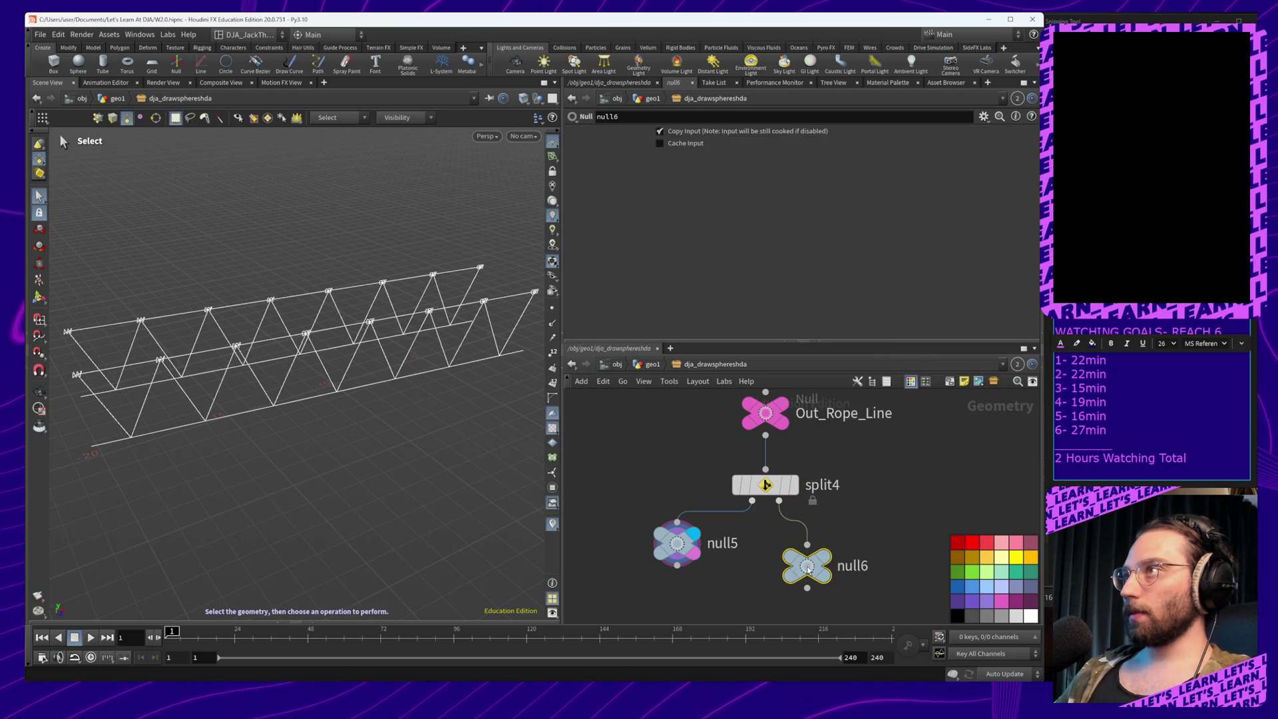
left_click_drag(813, 569, 833, 545)
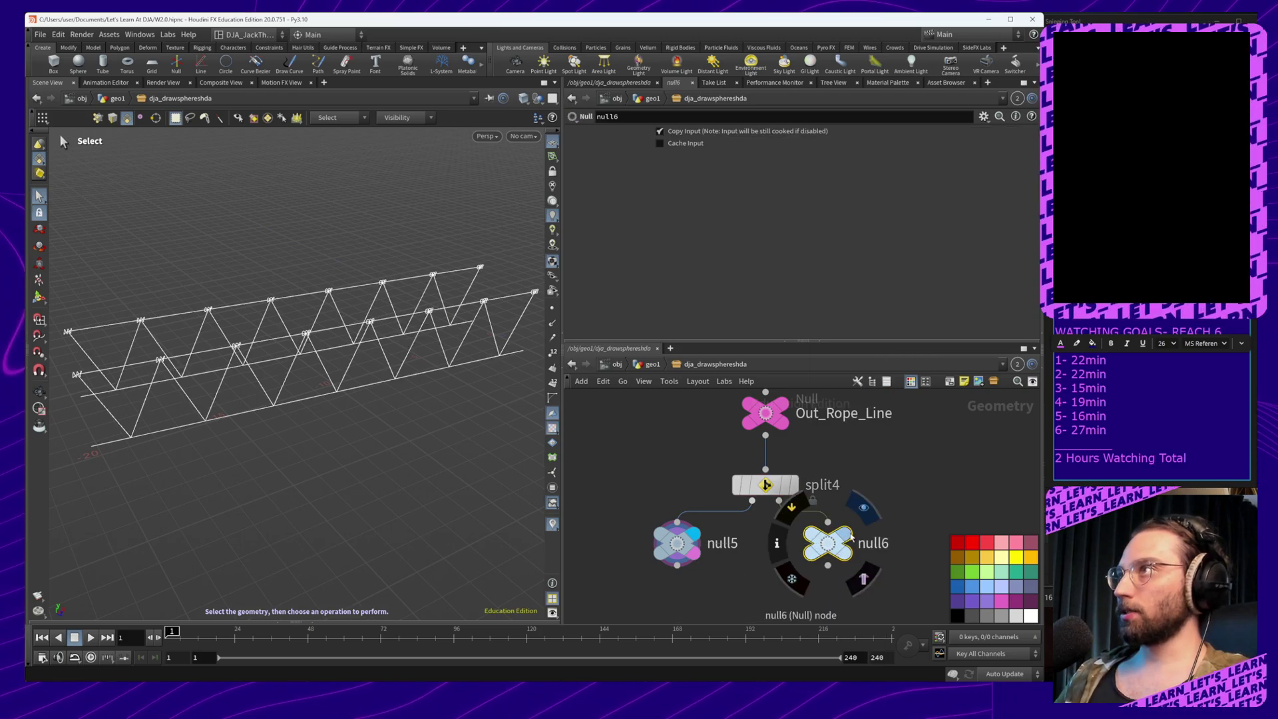
Display the null on split4's second output and rename it split_rope
left_click(844, 534)
left_click(849, 554)
left_click(865, 547)
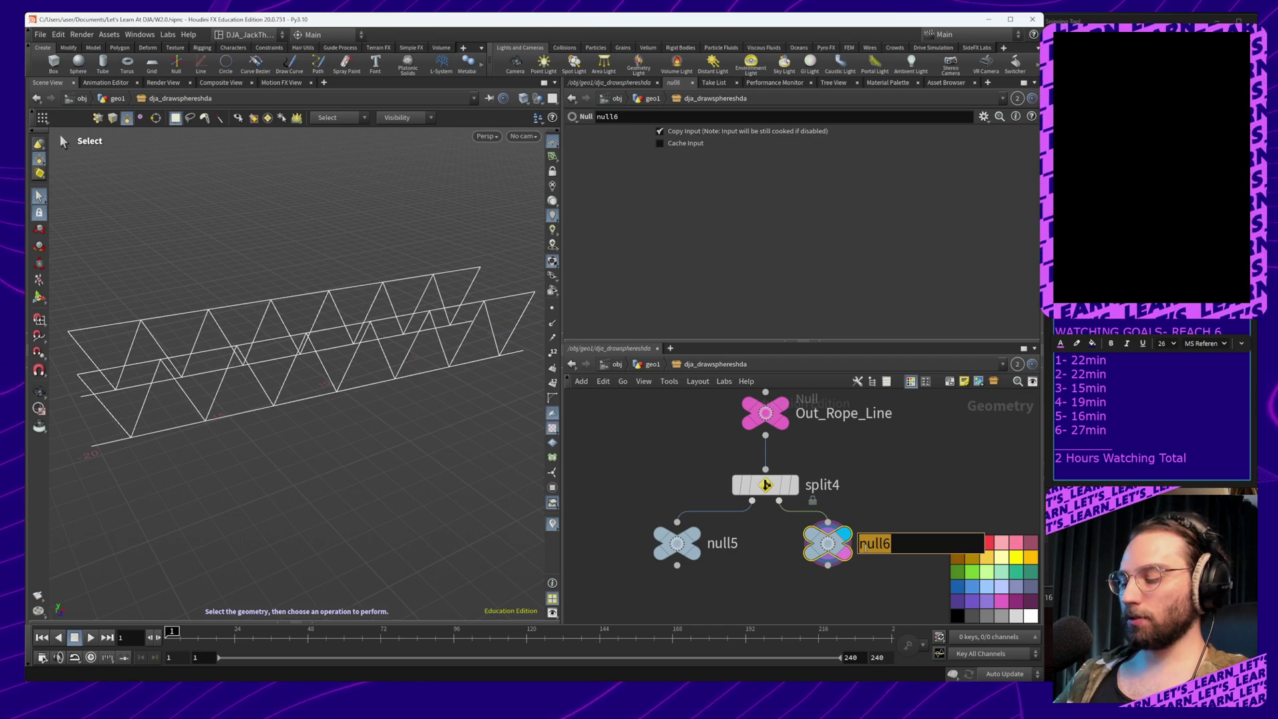
type("sp")
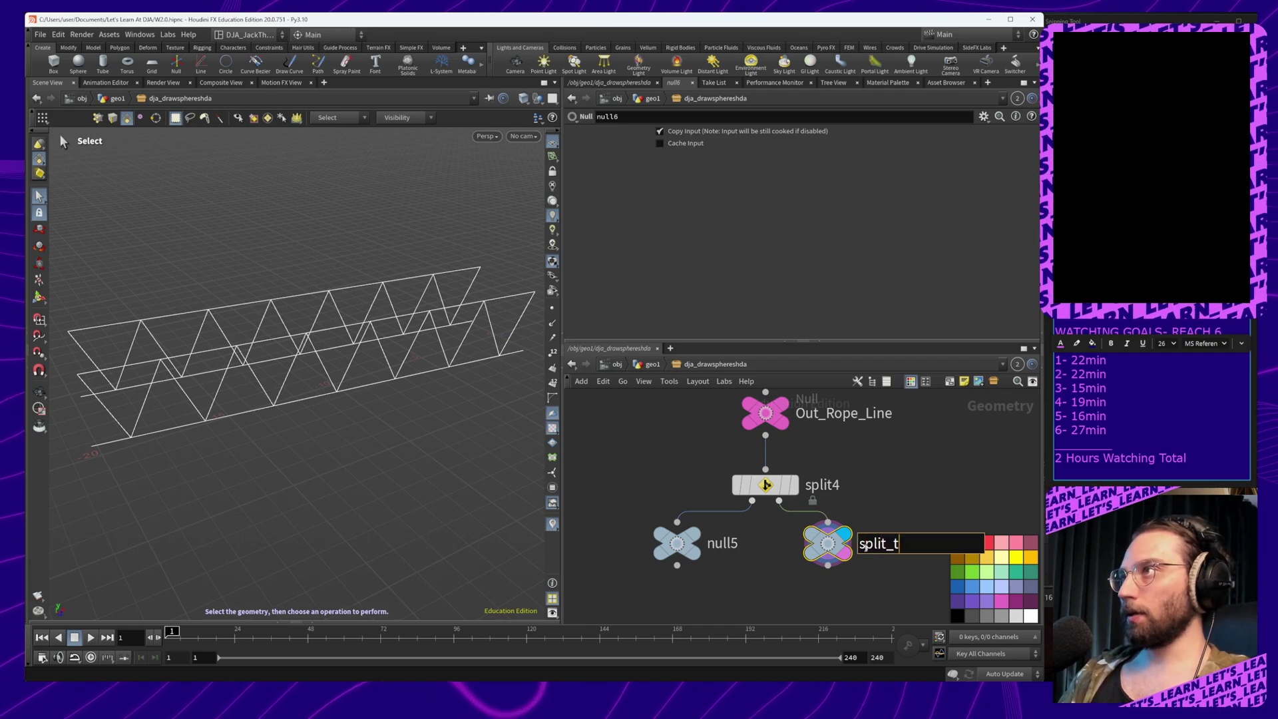
type("lit_ro")
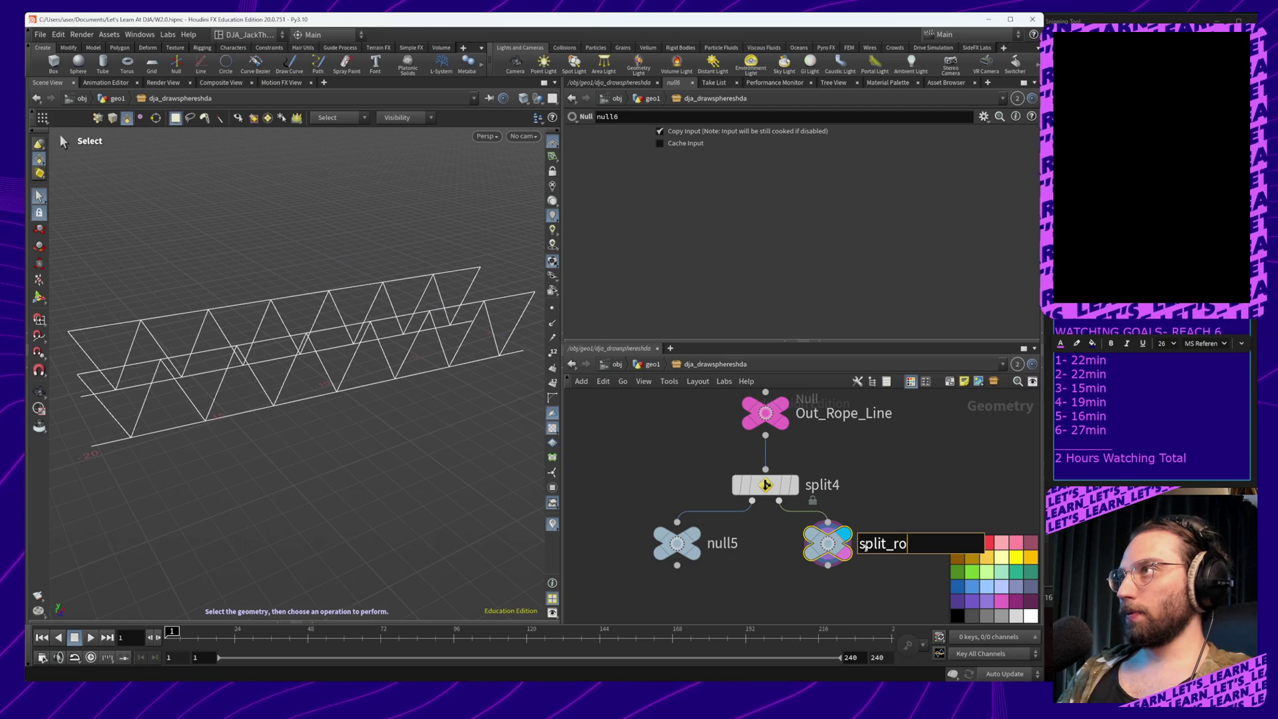
type("pe")
key("Return")
Rename the null on split4's first output split_knots
left_click(721, 543)
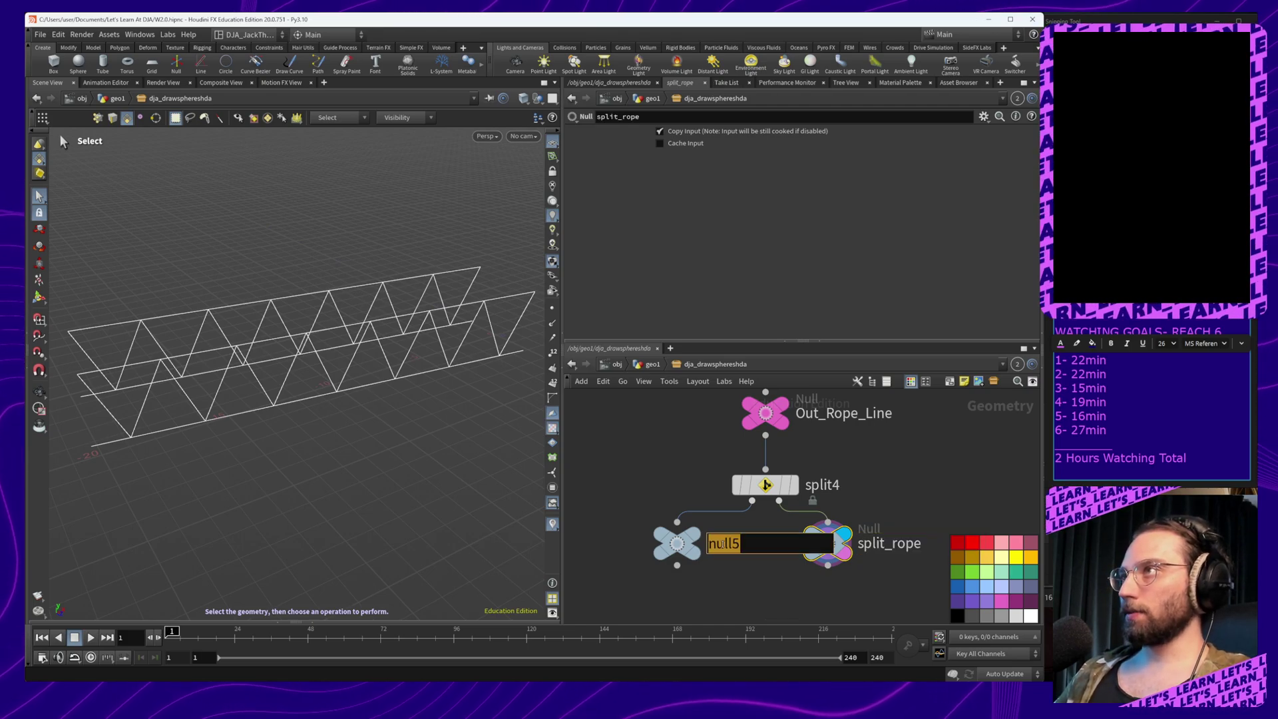
type("split_")
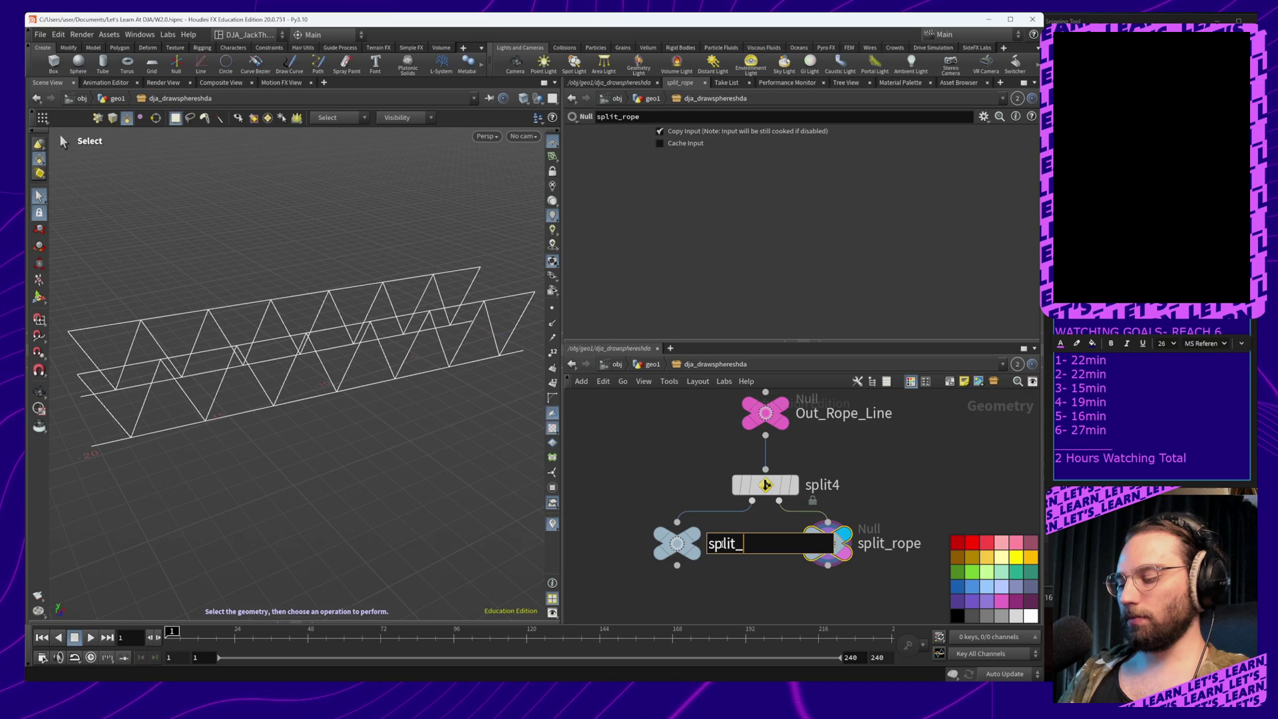
type("knots")
key("Return")
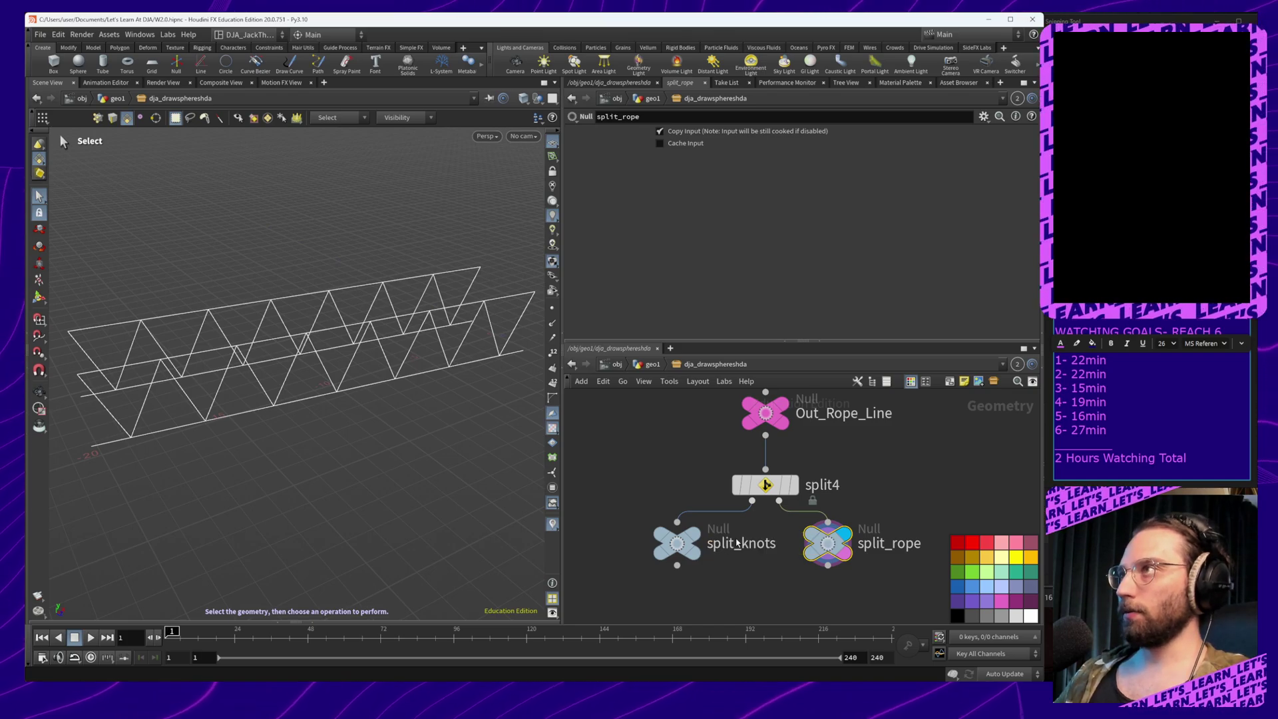
Move the split_rope null slightly farther away from split_knots and deselect it
middle_click_drag(751, 604, 711, 497)
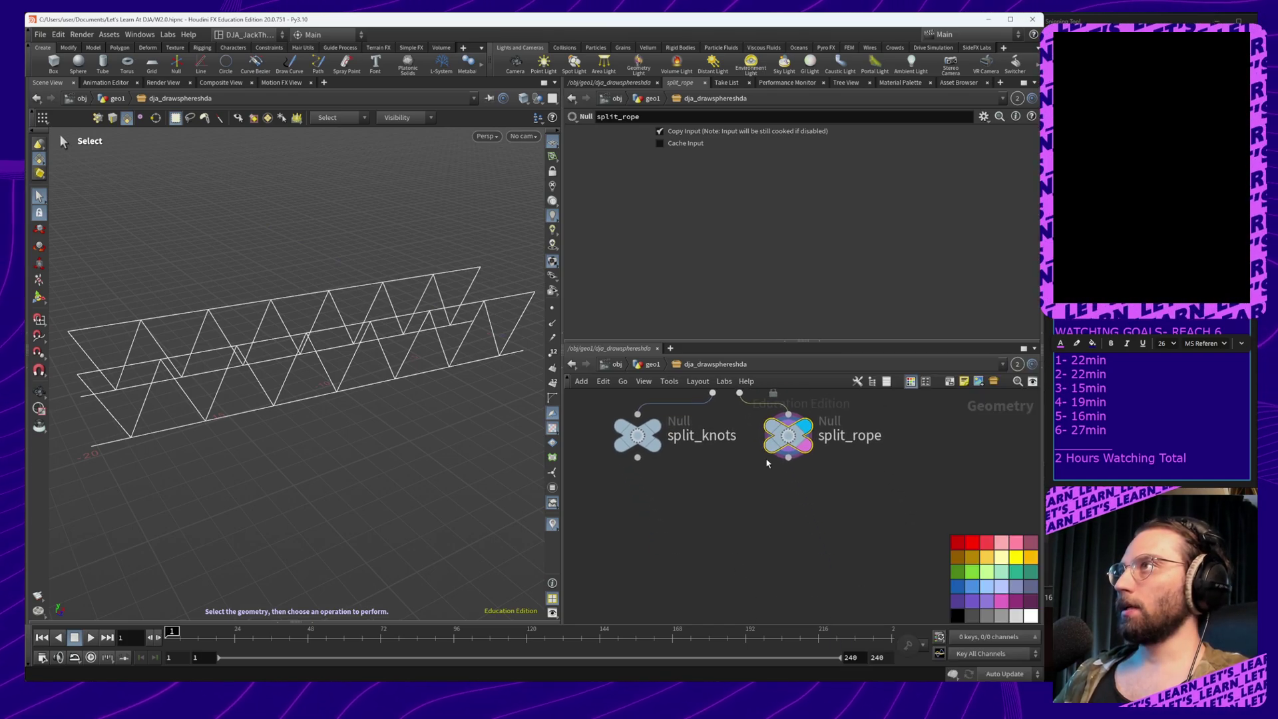
left_click_drag(785, 440, 813, 440)
left_click(841, 499)
Add a Vellum Solver below split_rope, leaving room for another node between them
scroll(848, 508, "down", 3)
middle_click_drag(848, 508, 802, 582)
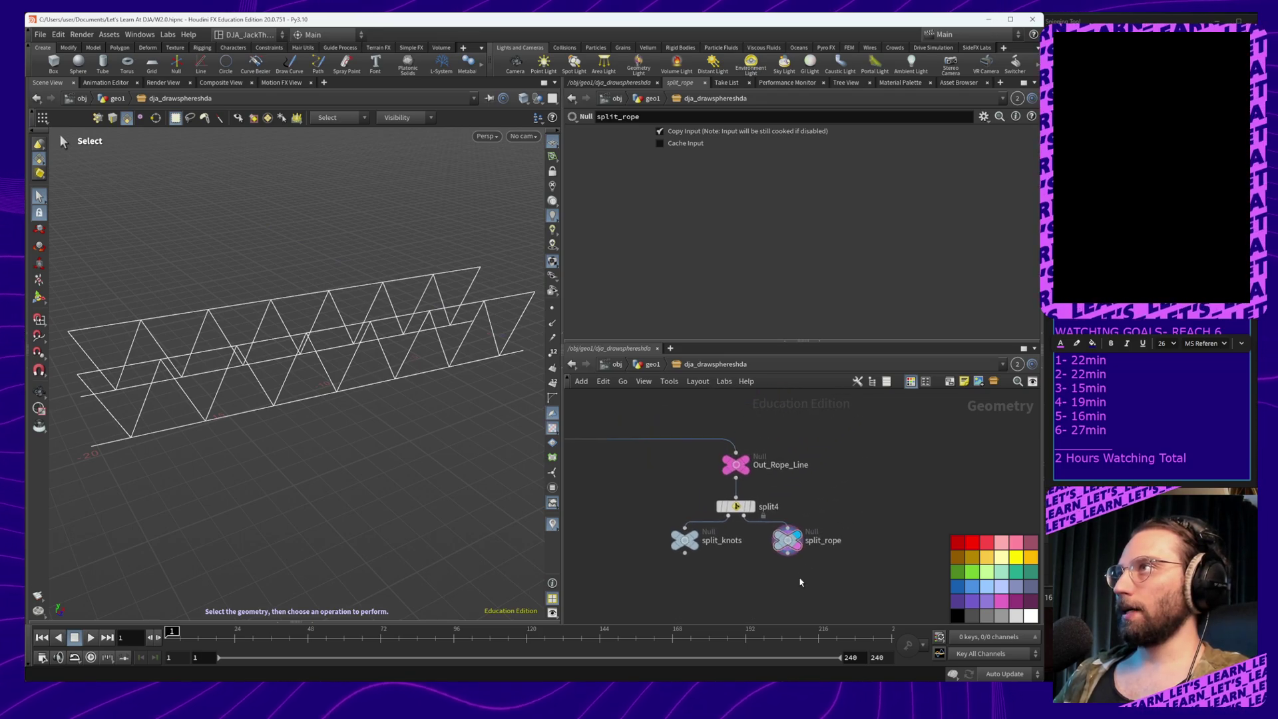
scroll(802, 582, "up", 2)
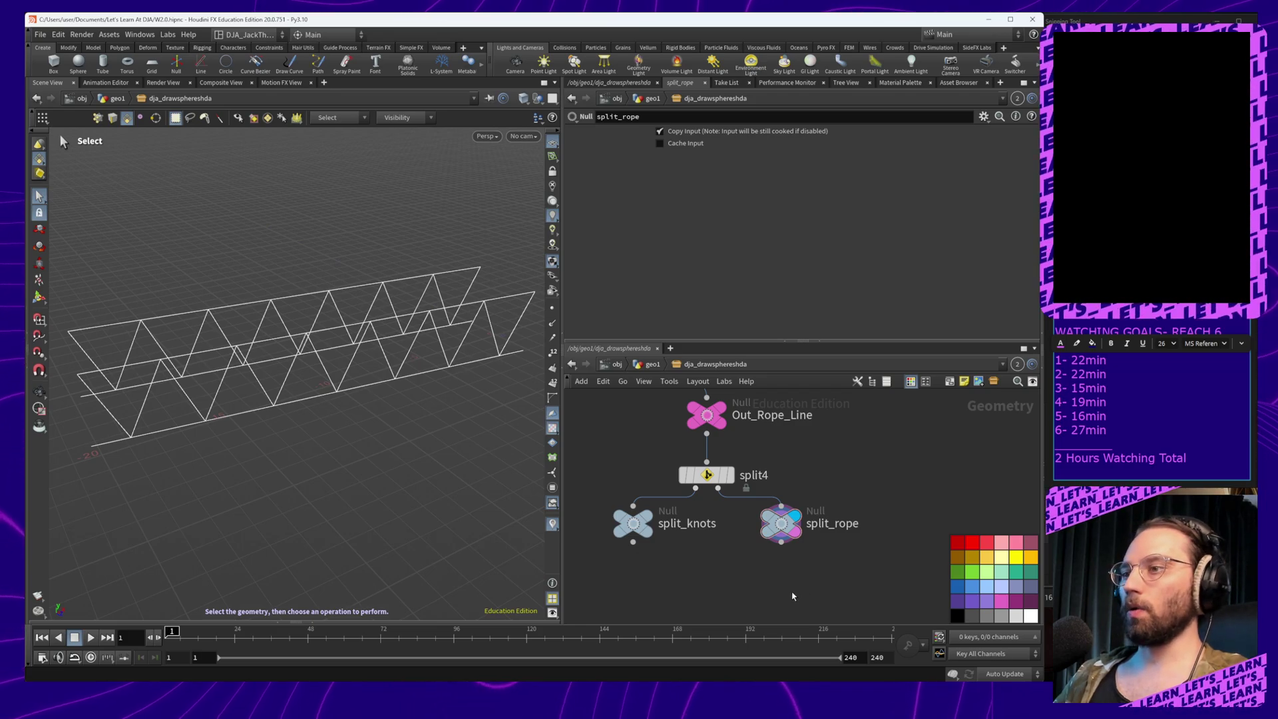
key("Tab")
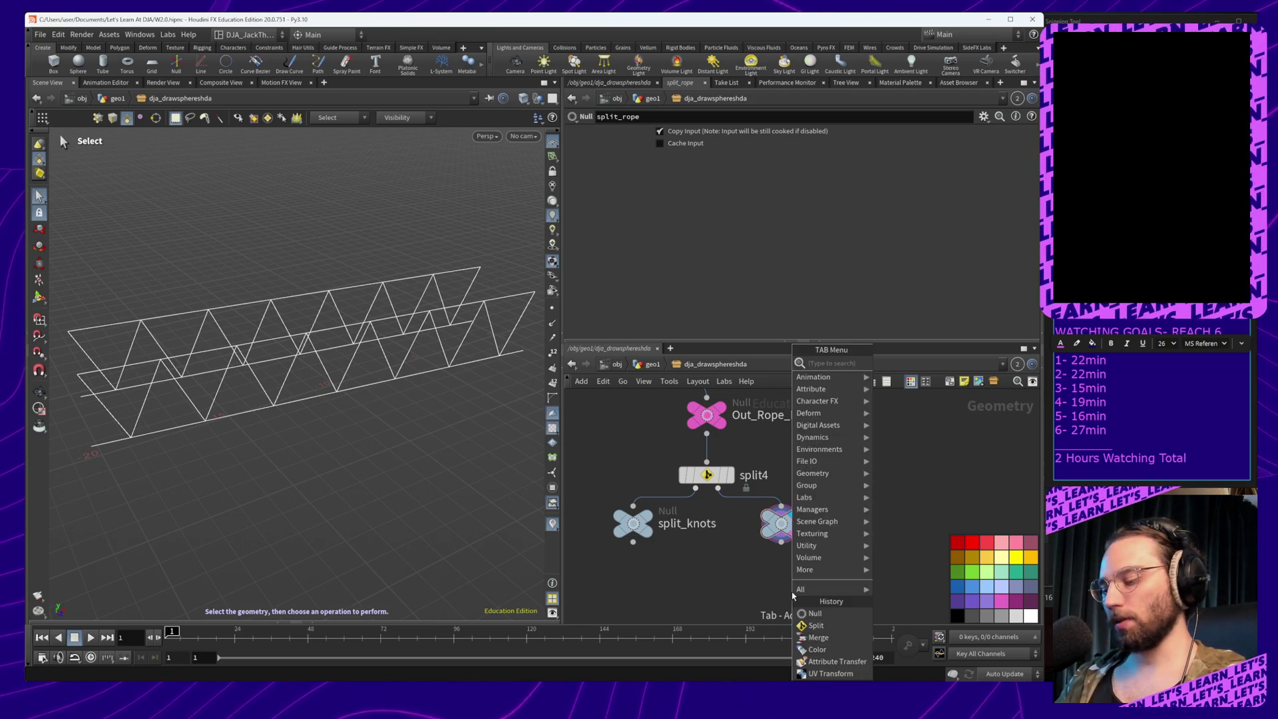
type("vellum")
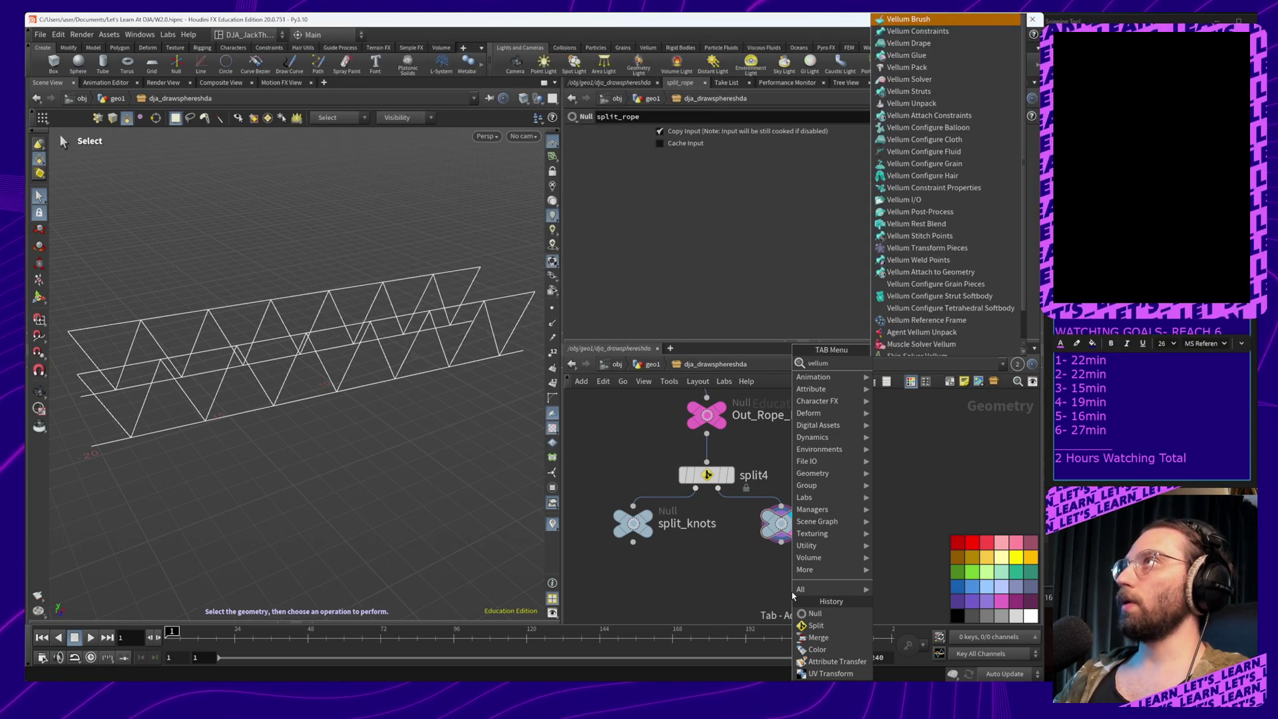
type(" so")
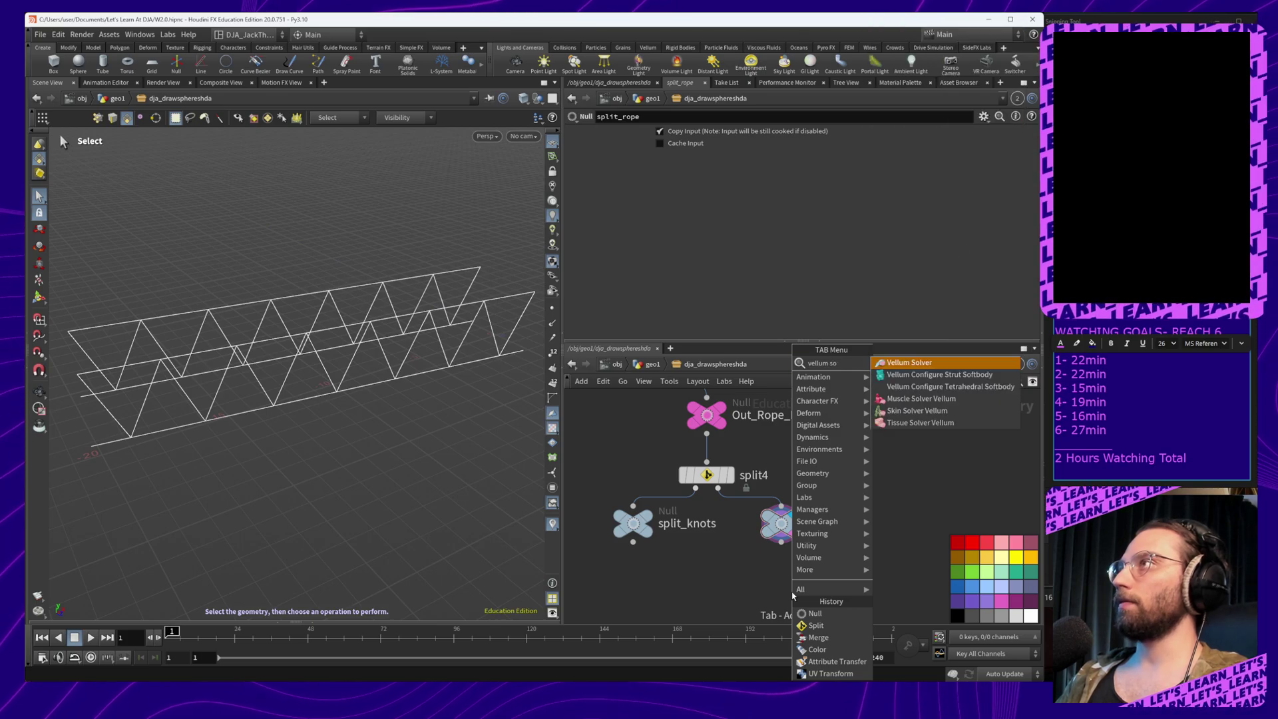
key("Return")
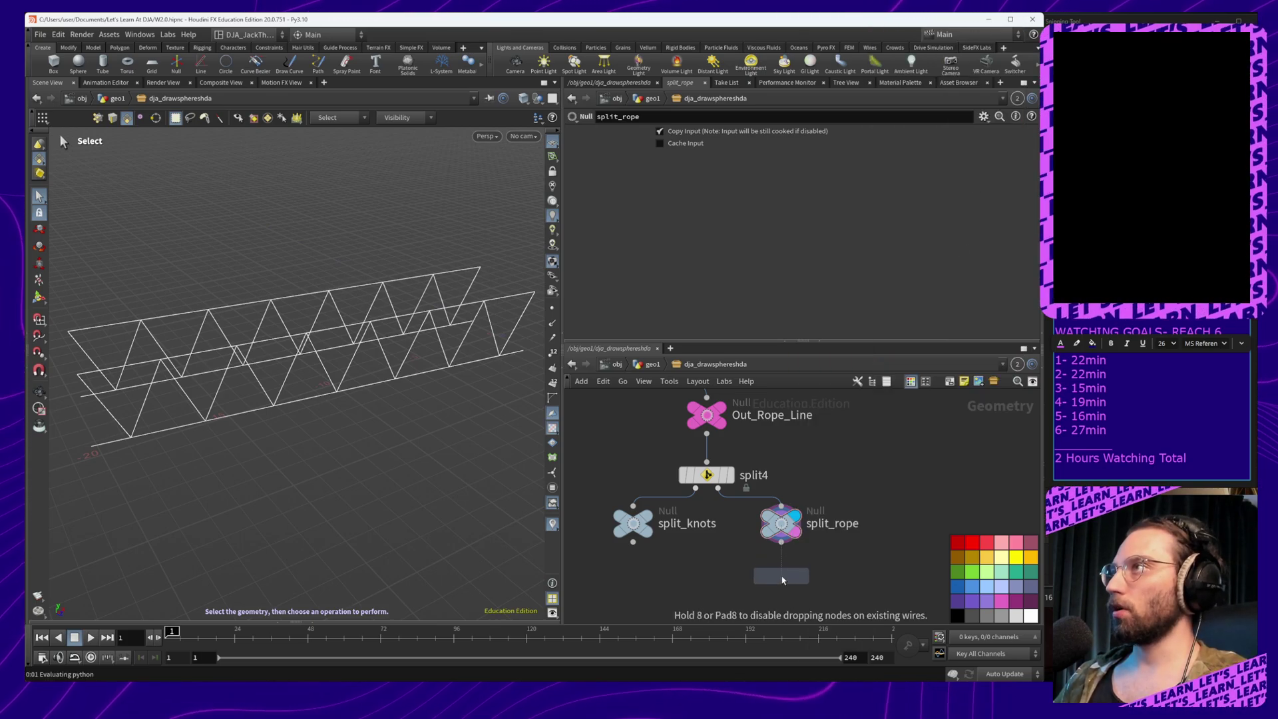
left_click(782, 582)
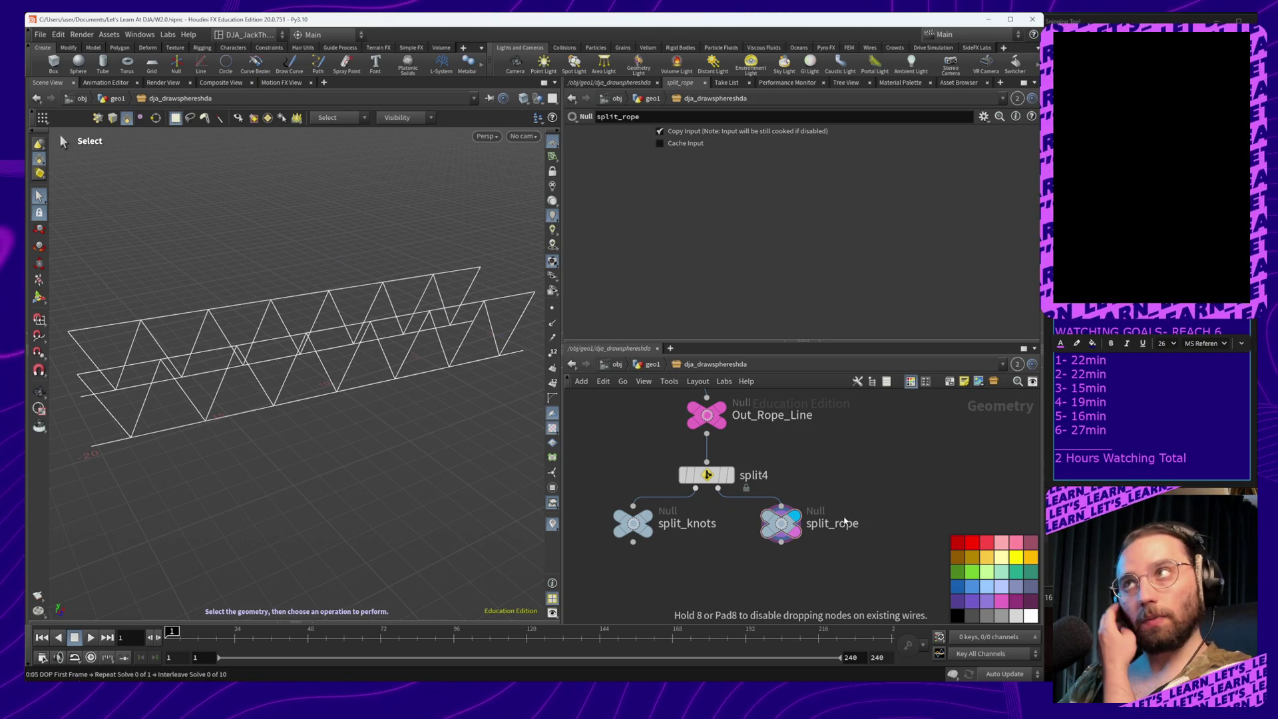
middle_click_drag(851, 546, 850, 466)
left_click_drag(781, 504, 781, 520)
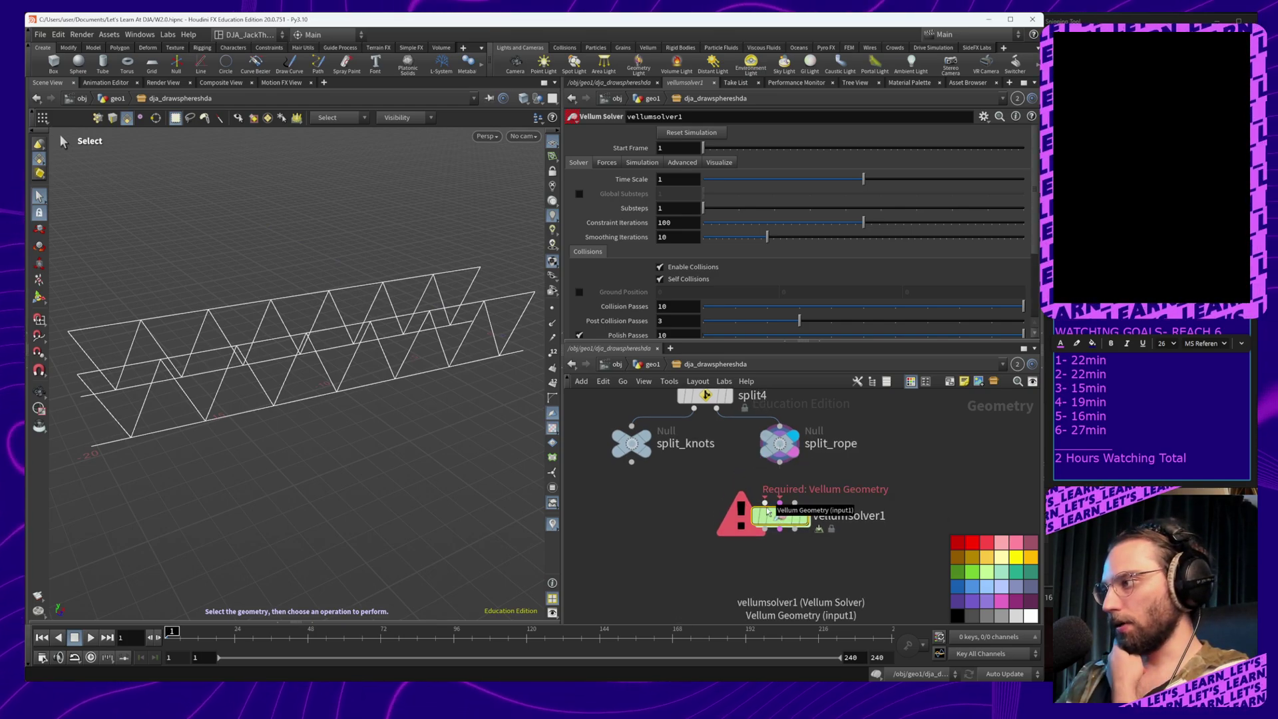
left_click_drag(781, 515, 780, 565)
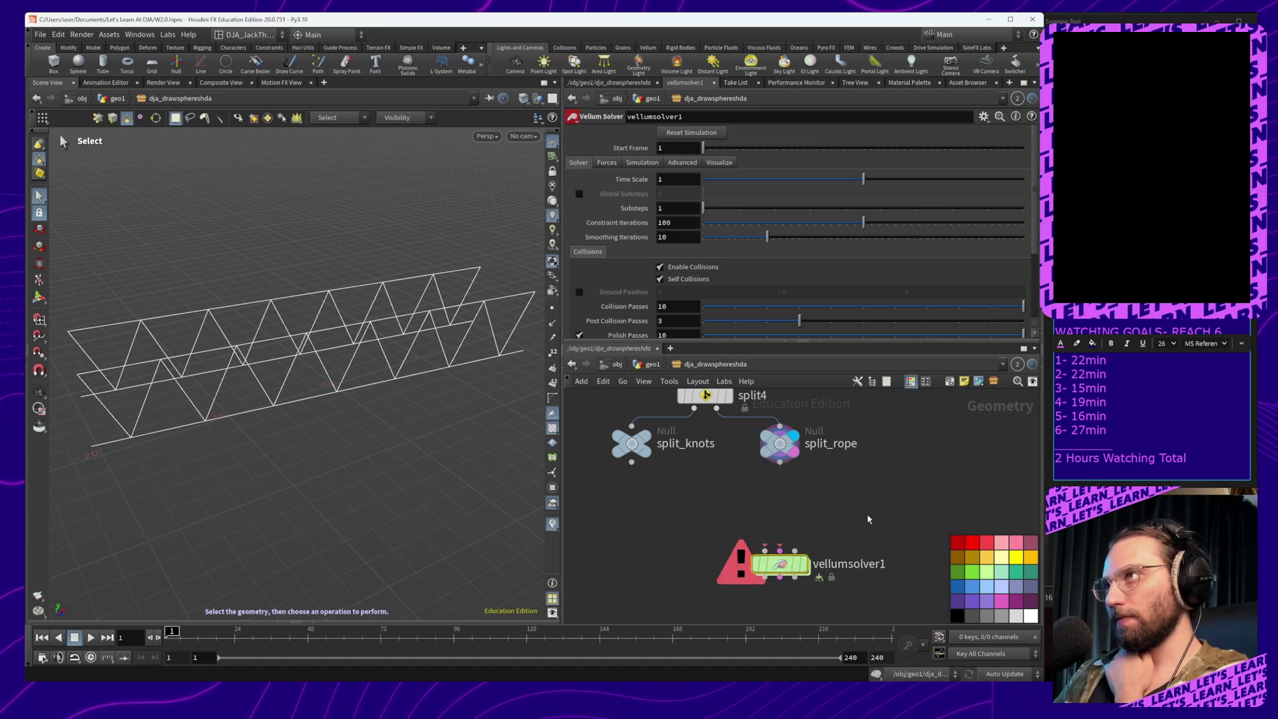
Add a Vellum Constraints node between split_rope and the Vellum Solver
key("Tab")
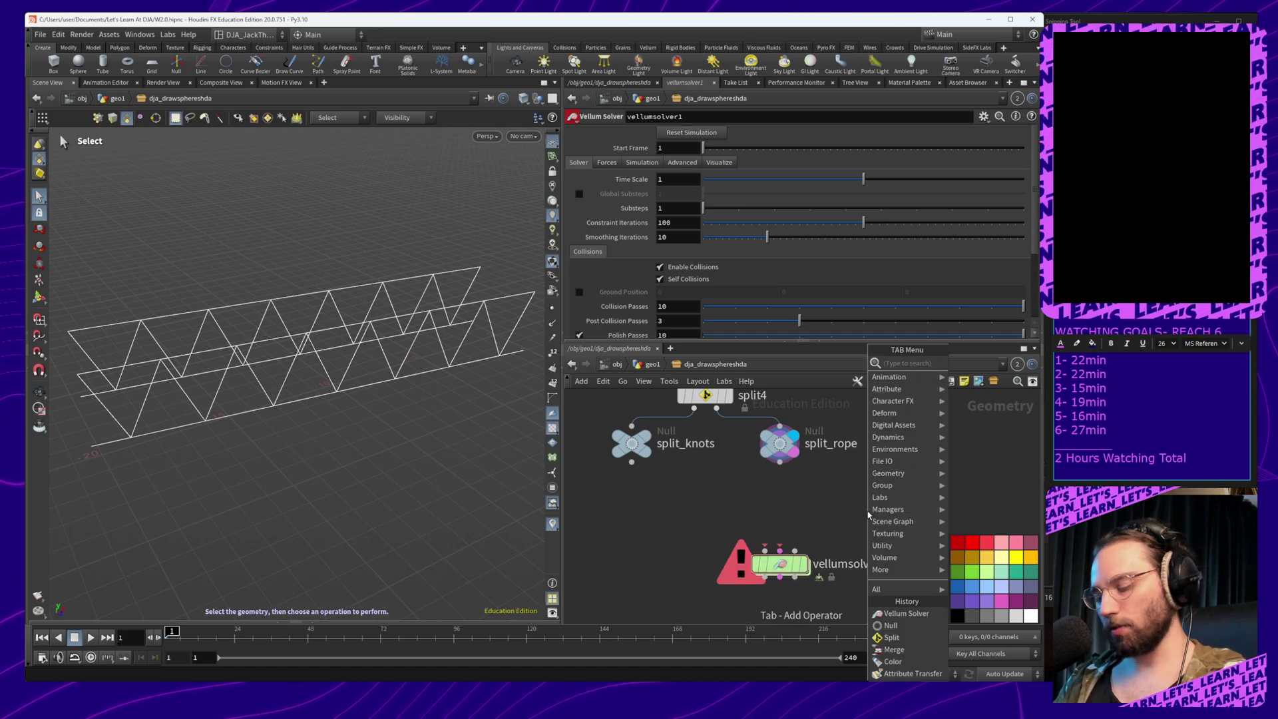
type("vellum")
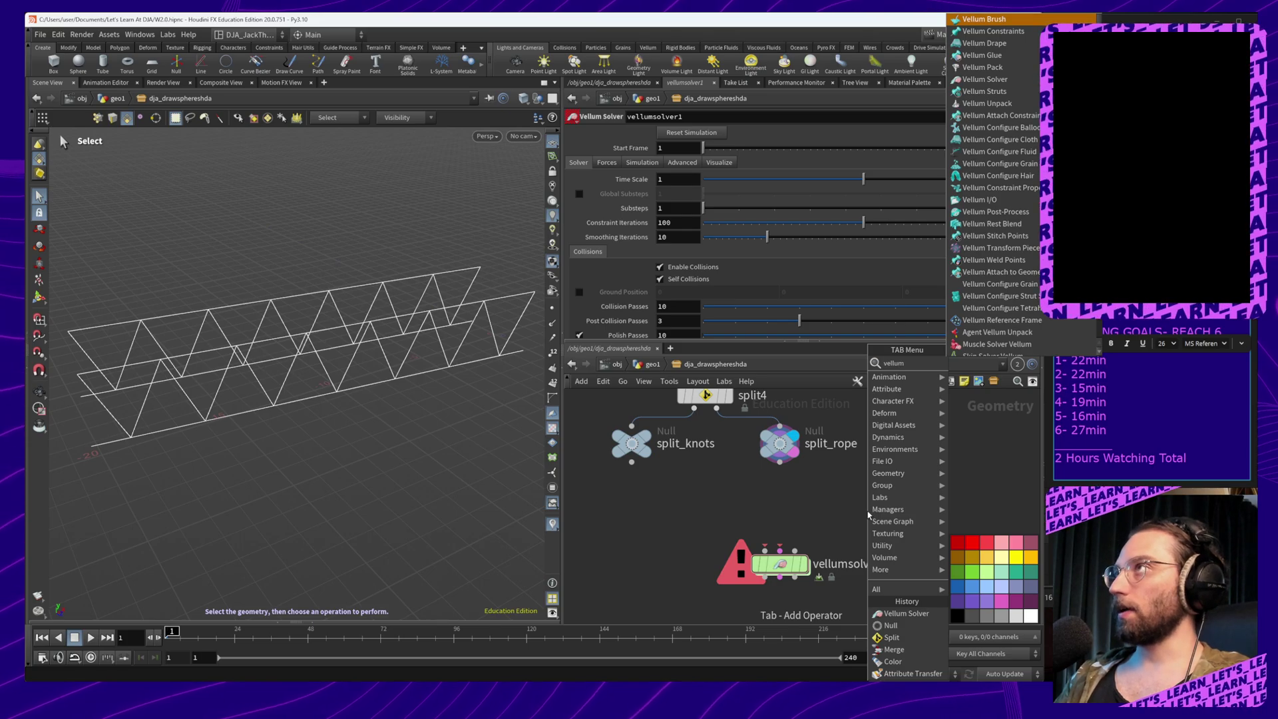
type(" cos")
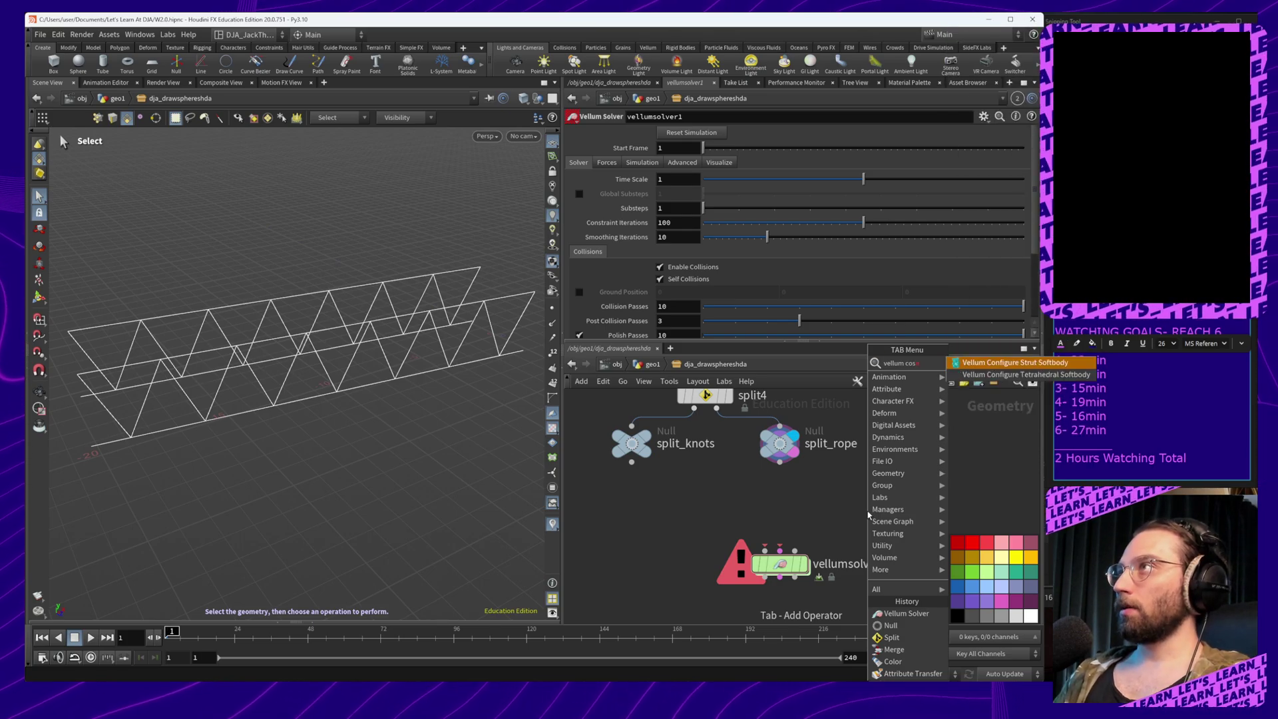
type("tr")
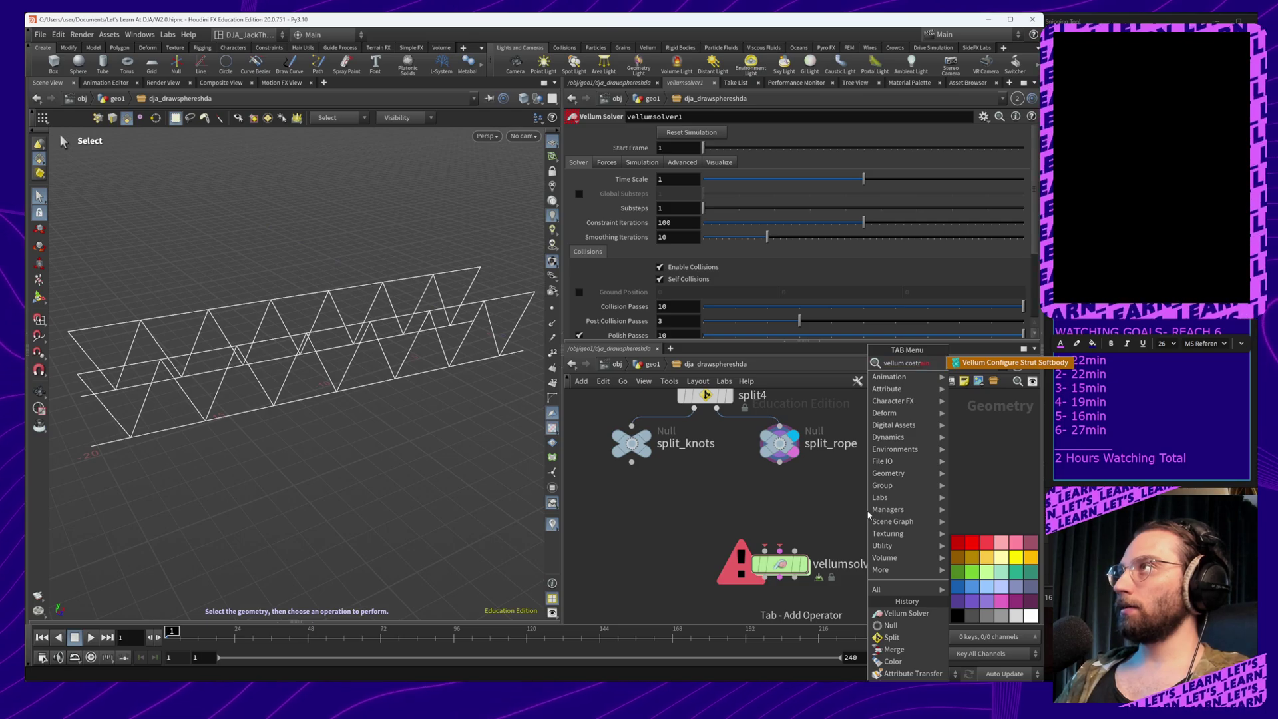
key("BackSpace")
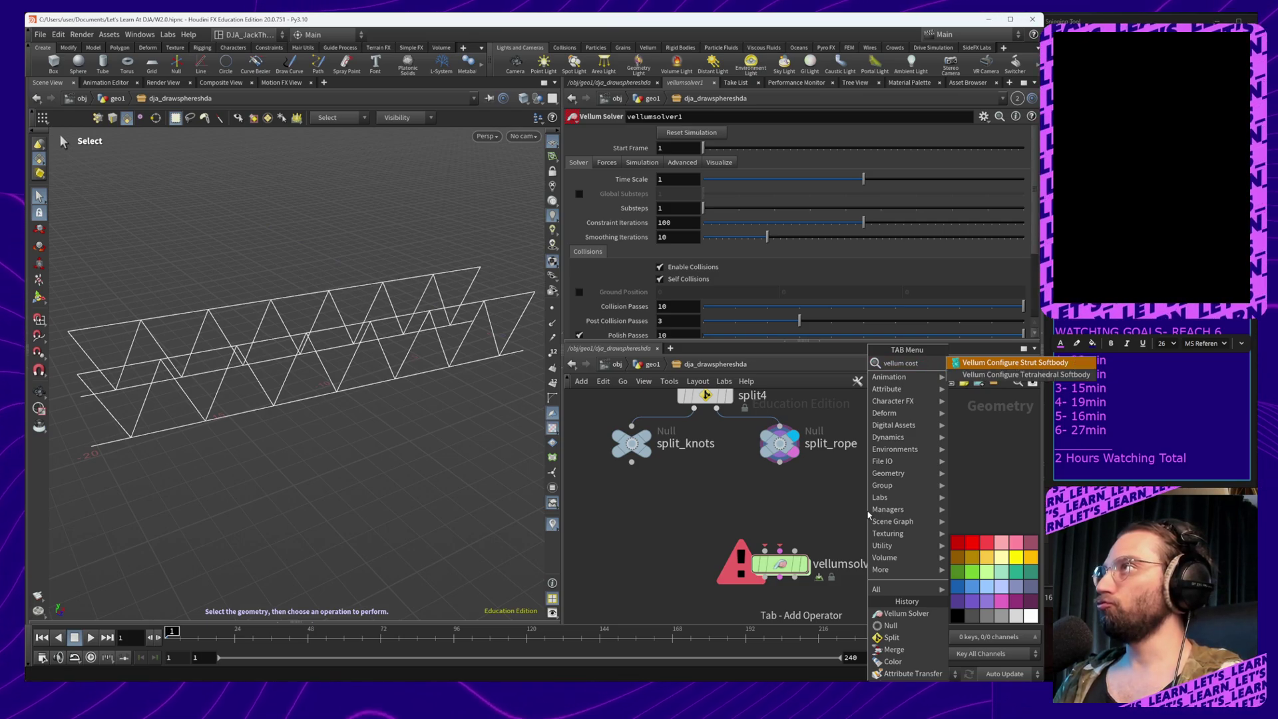
key("BackSpace")
type("n")
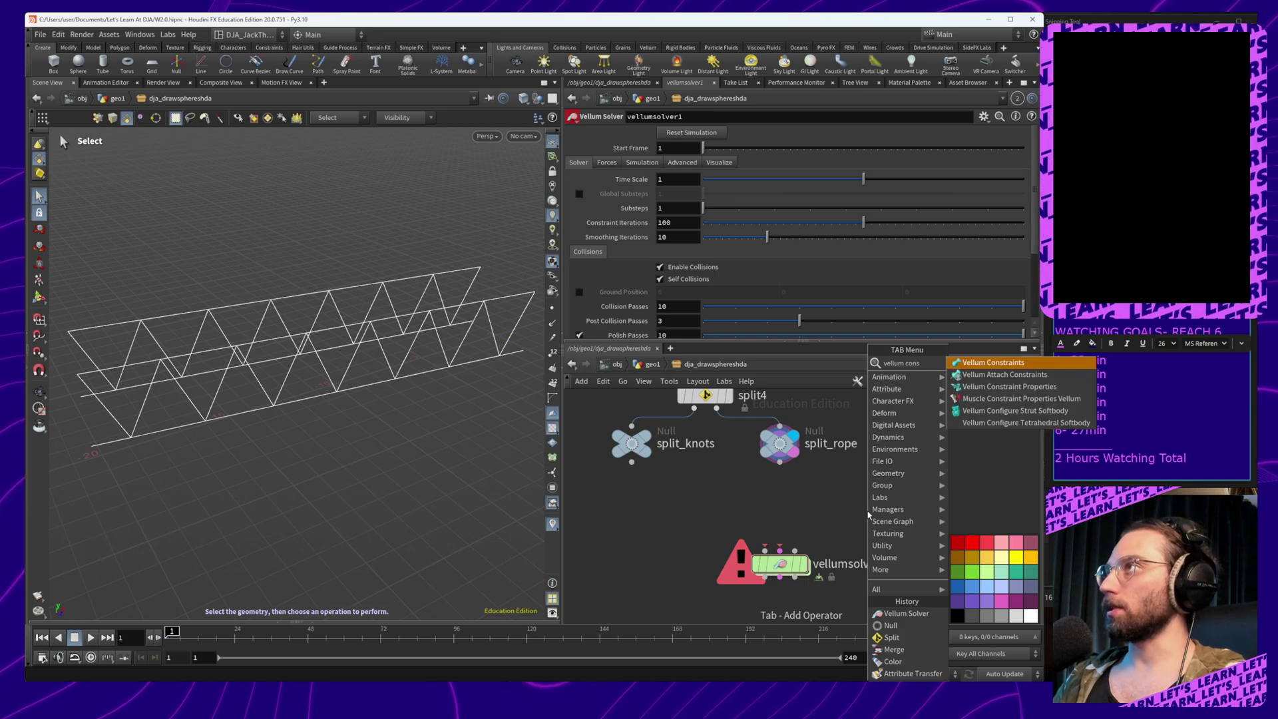
key("Return")
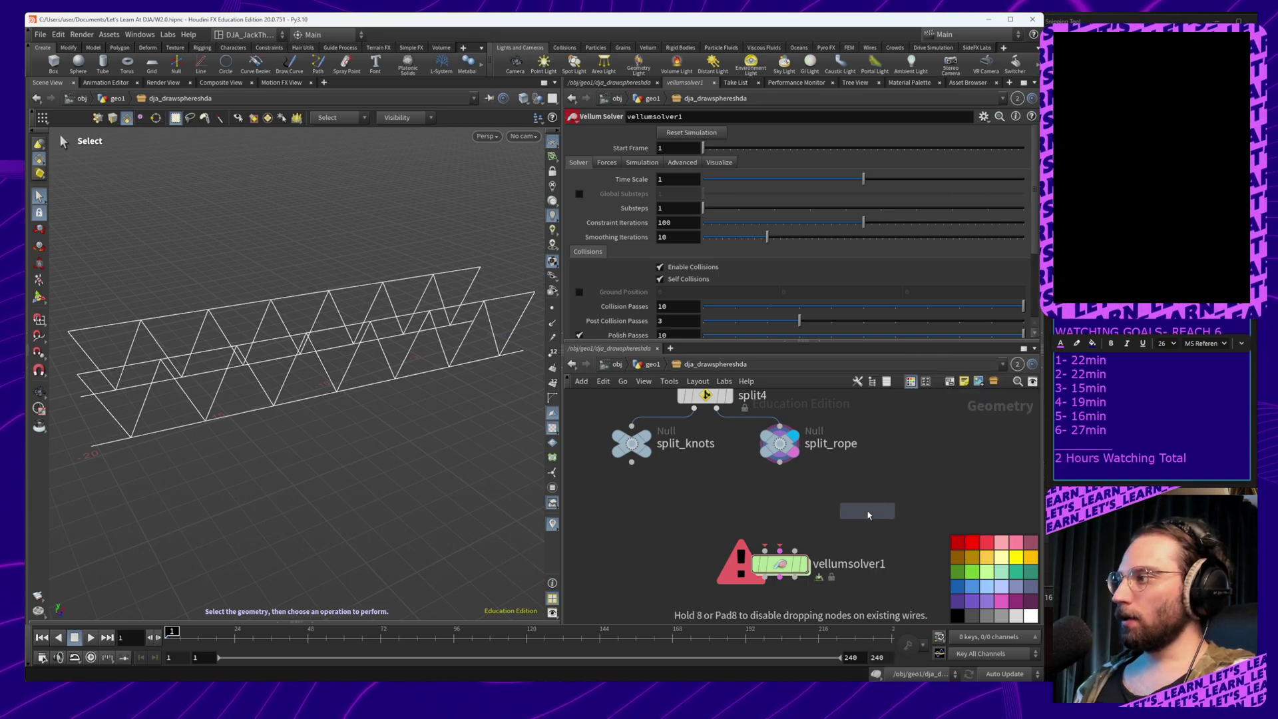
left_click(778, 506)
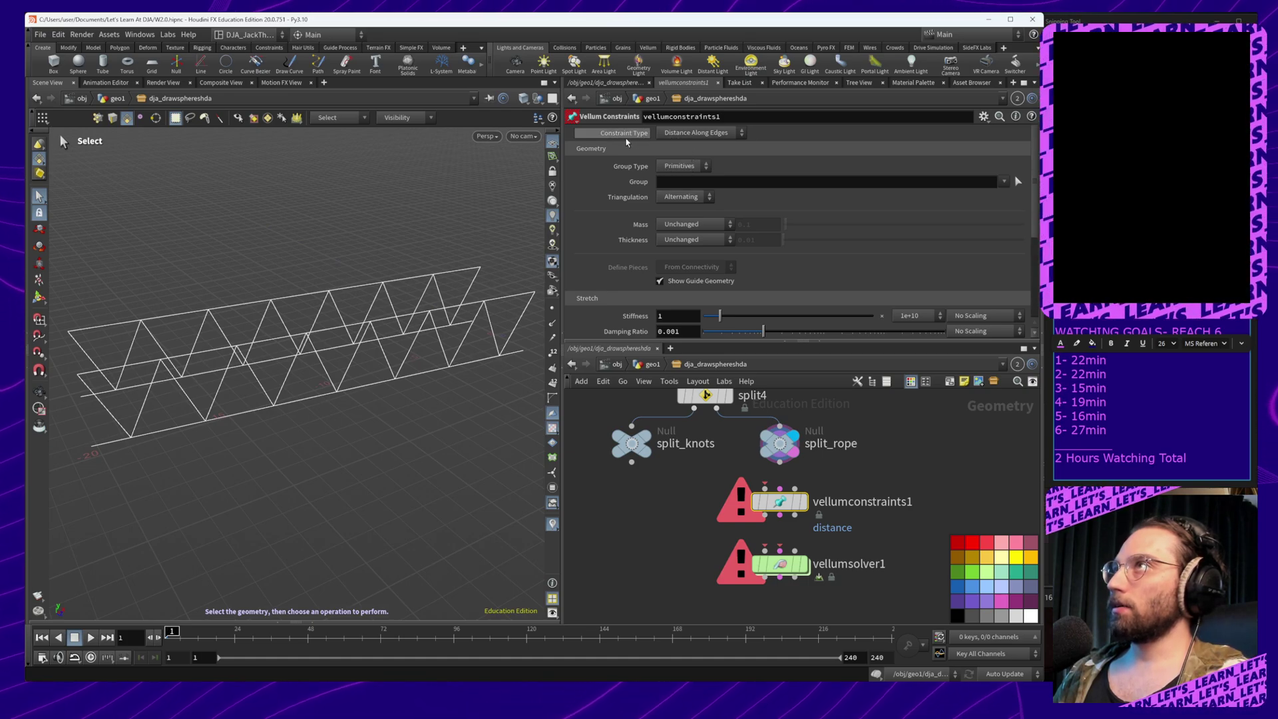
Set the Vellum Constraints node's Constraint Type to String and wire split_rope's output into its first input
left_click(726, 135)
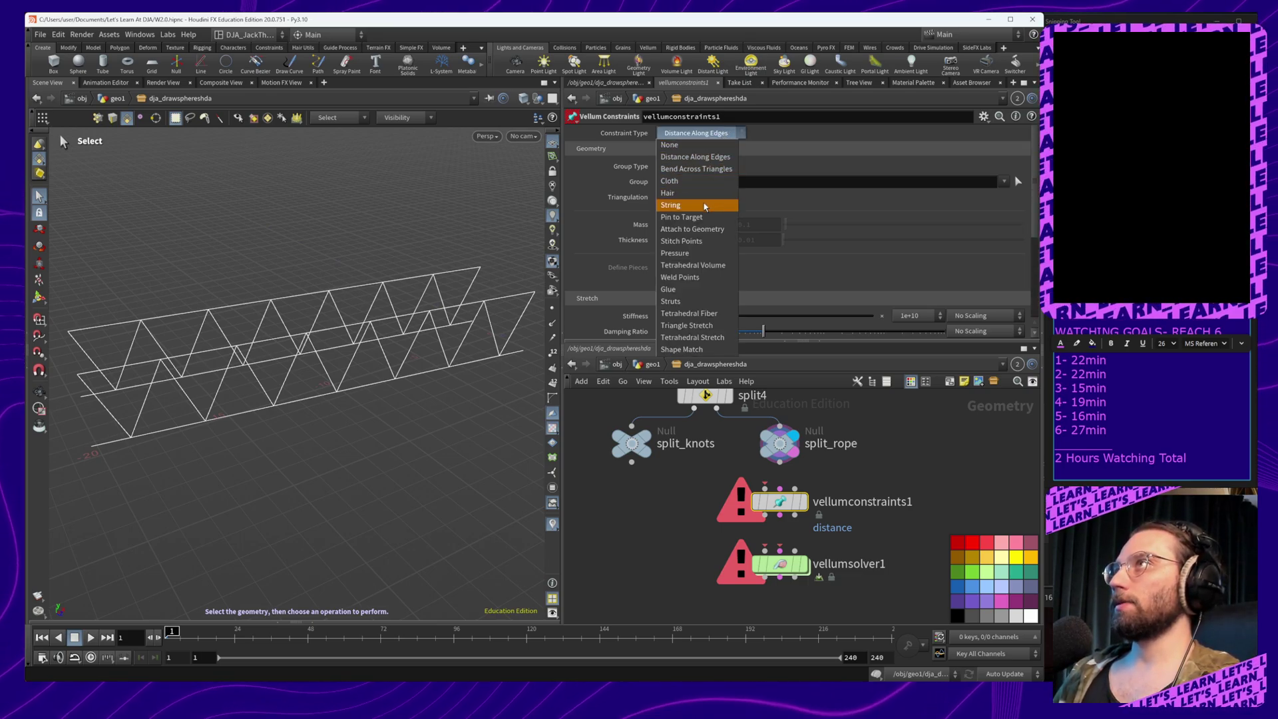
left_click(679, 205)
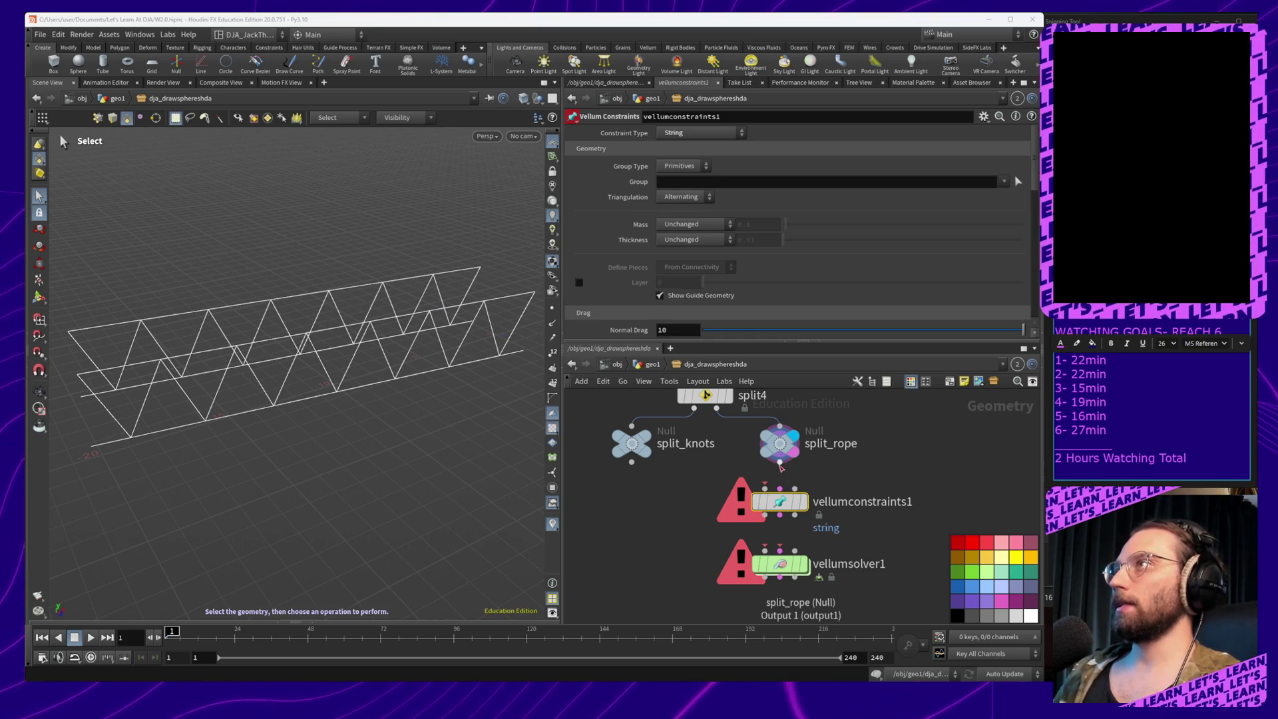
left_click_drag(779, 462, 766, 491)
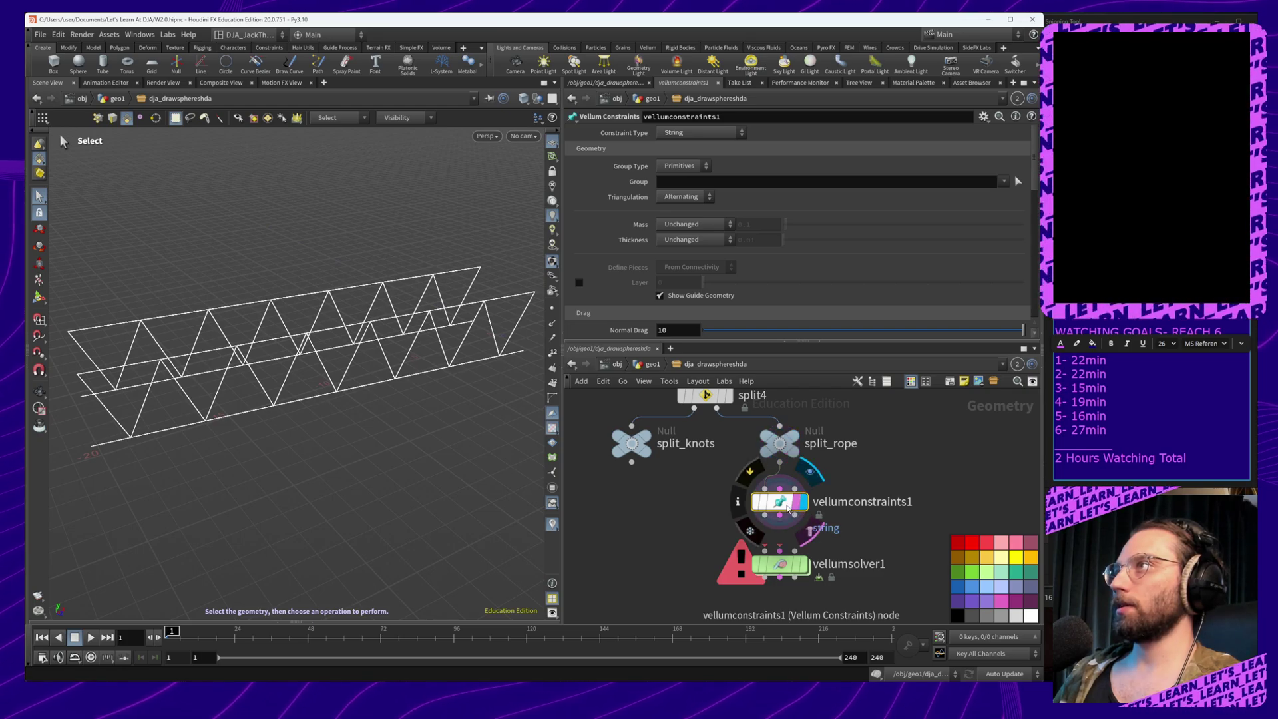
middle_click_drag(845, 542, 843, 462)
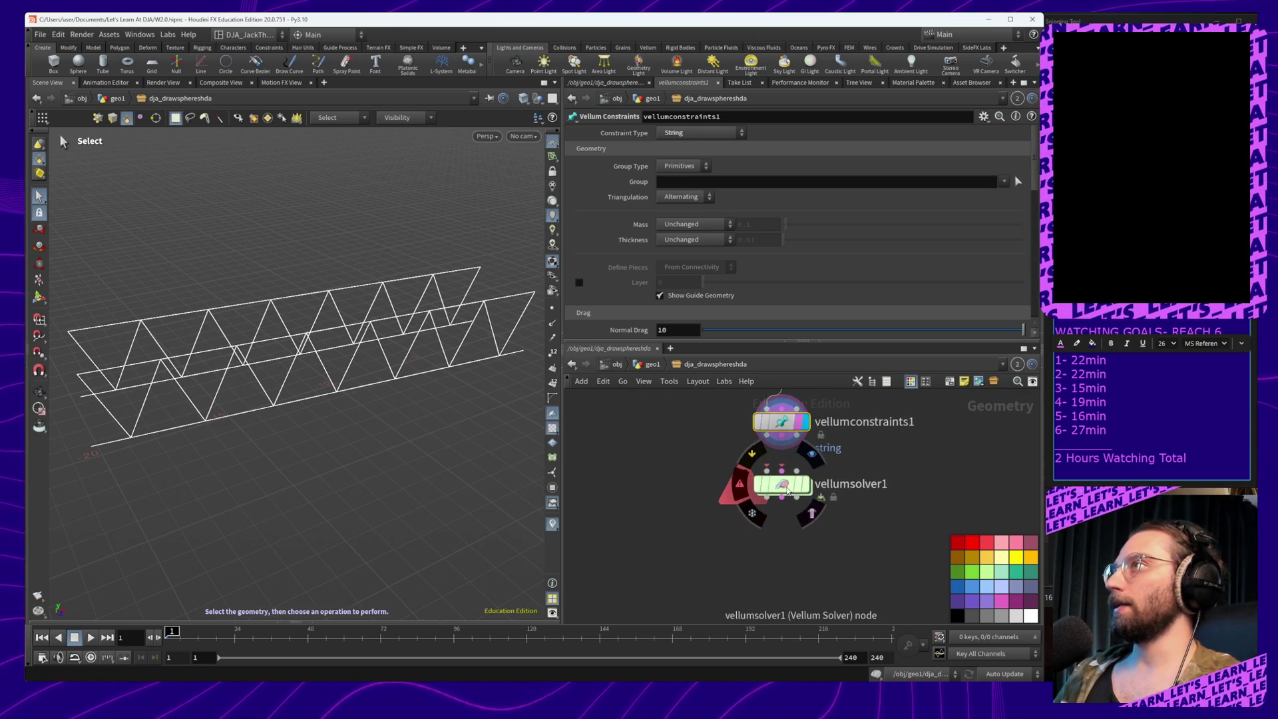
Move the Vellum Solver slightly lower and wire the Vellum Constraints node's first two outputs into its matching inputs
left_click_drag(787, 491, 784, 508)
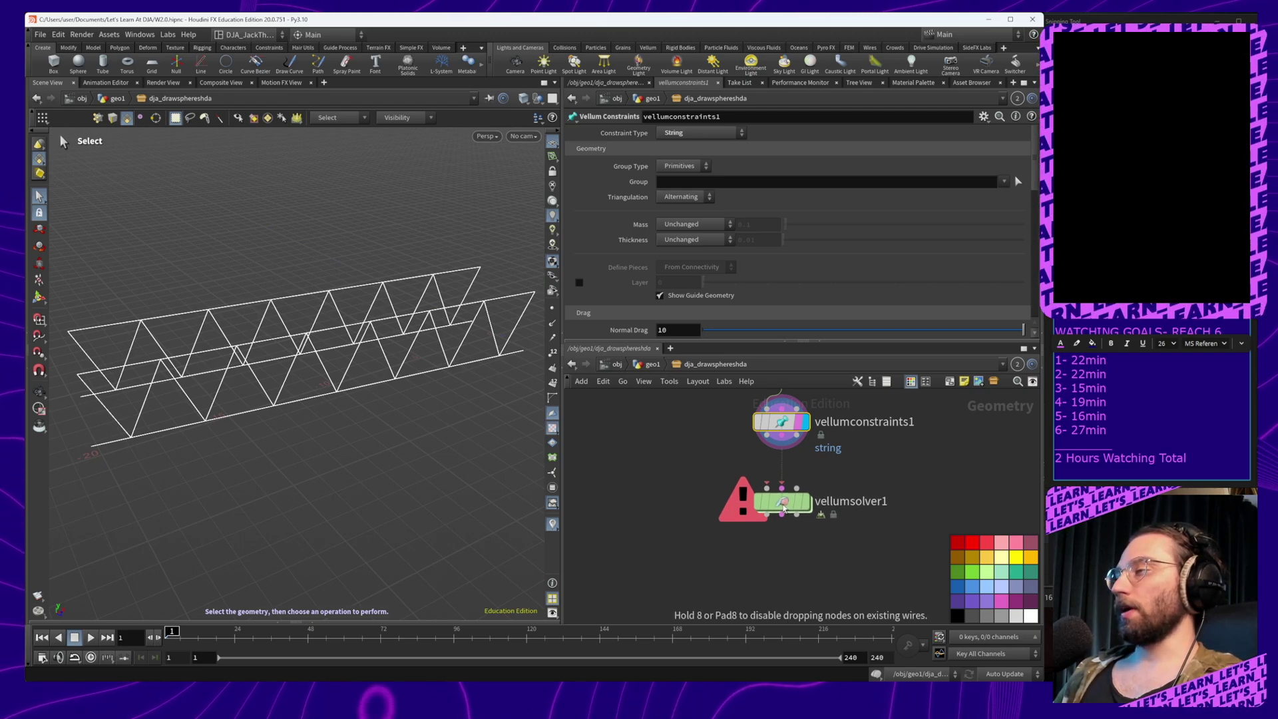
left_click(766, 438)
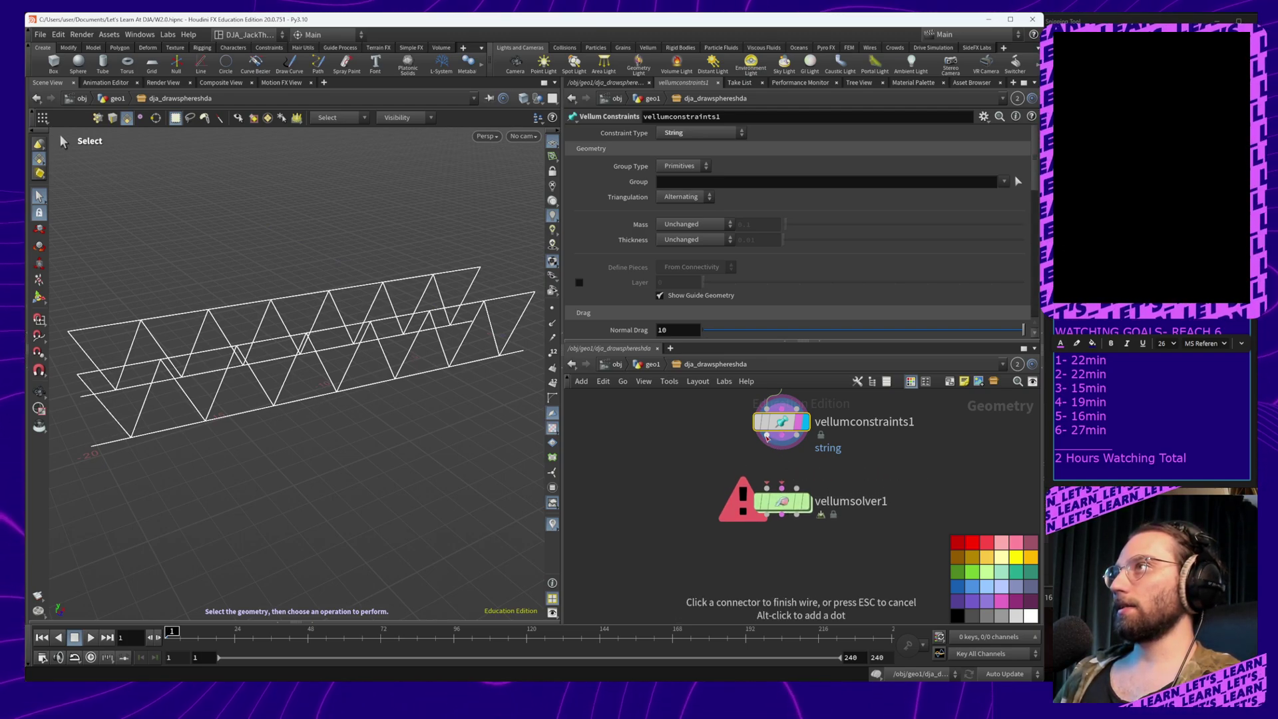
left_click_drag(766, 437, 766, 487)
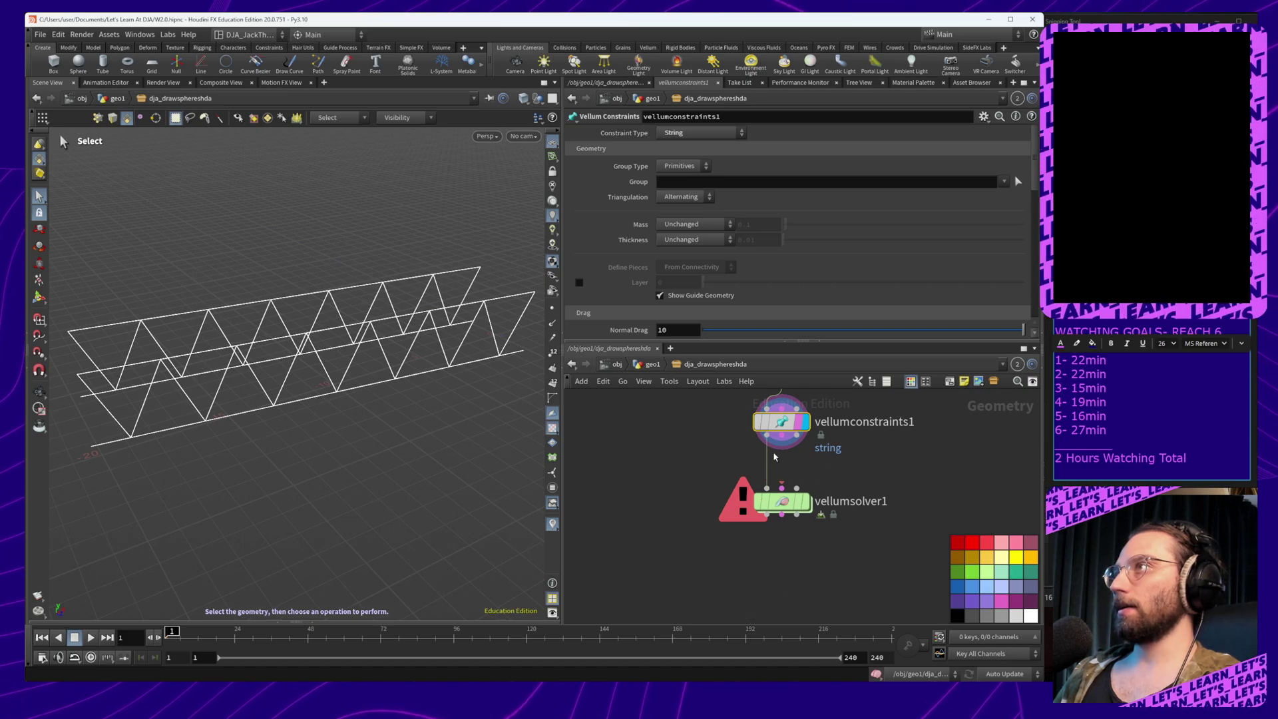
left_click_drag(781, 436, 781, 487)
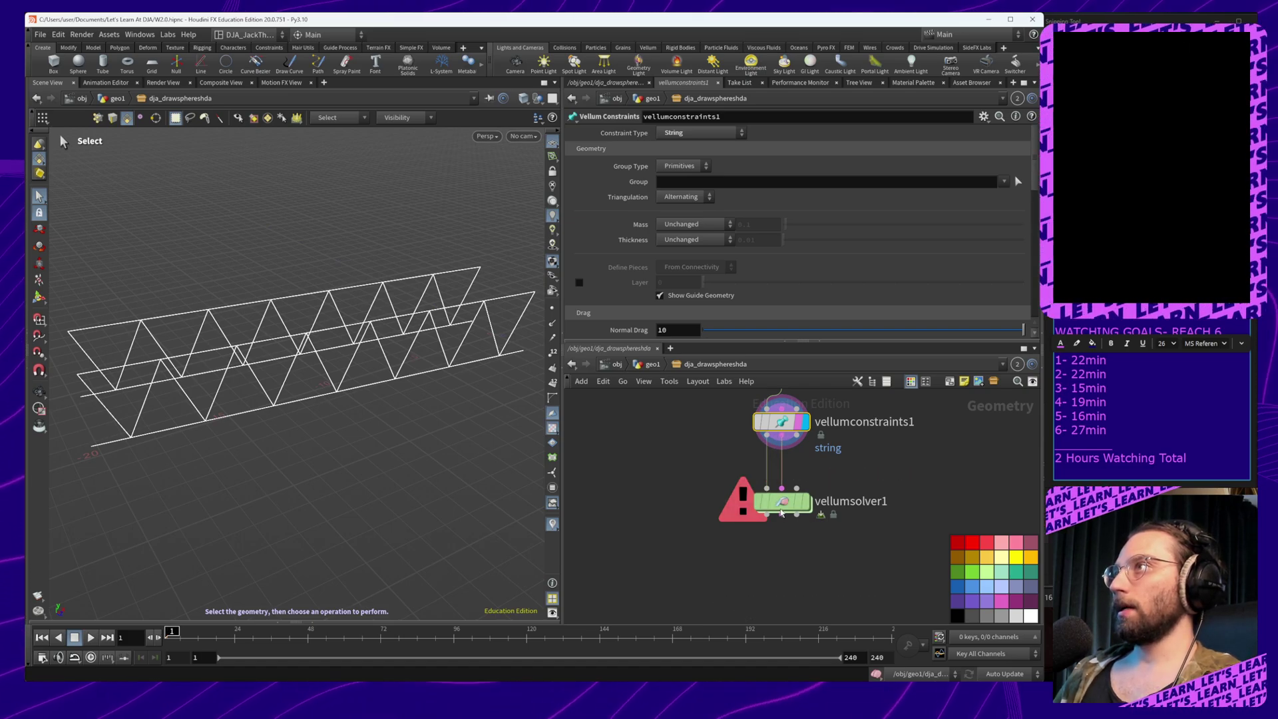
left_click(781, 509)
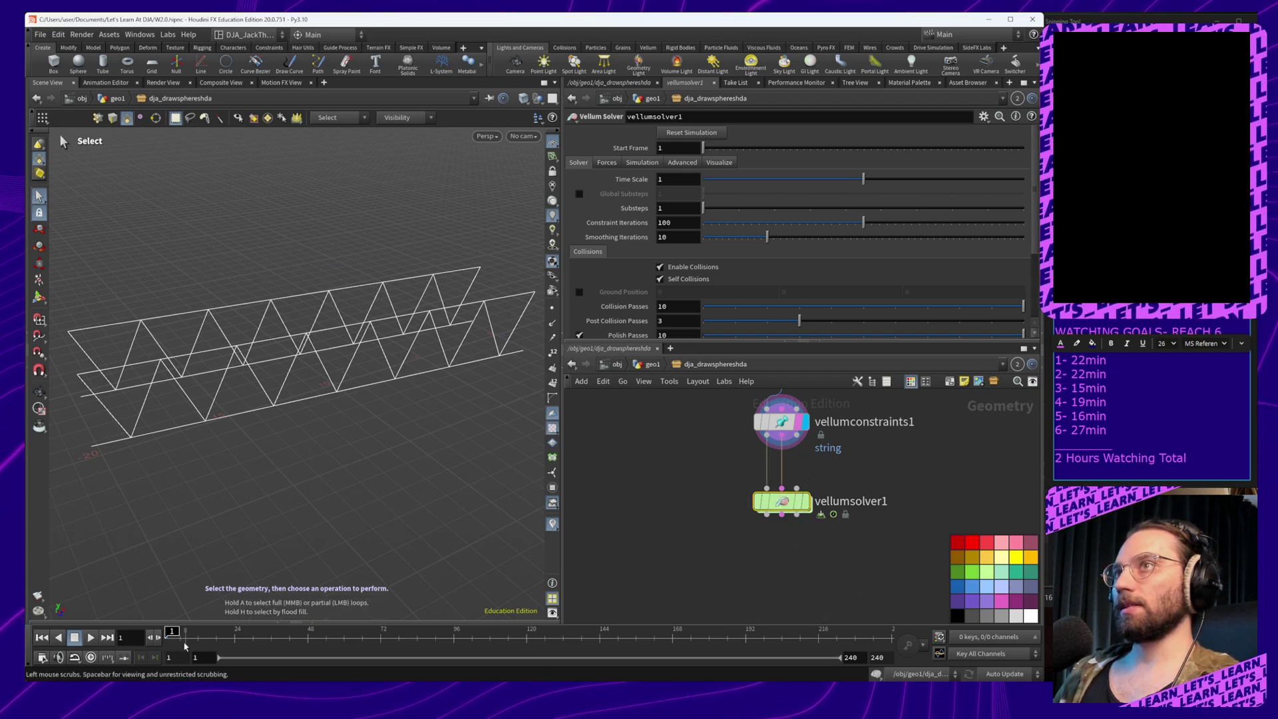
Display the Vellum Solver, play the rope simulation from the first frame, and rewind it to frame 1
left_click(89, 640)
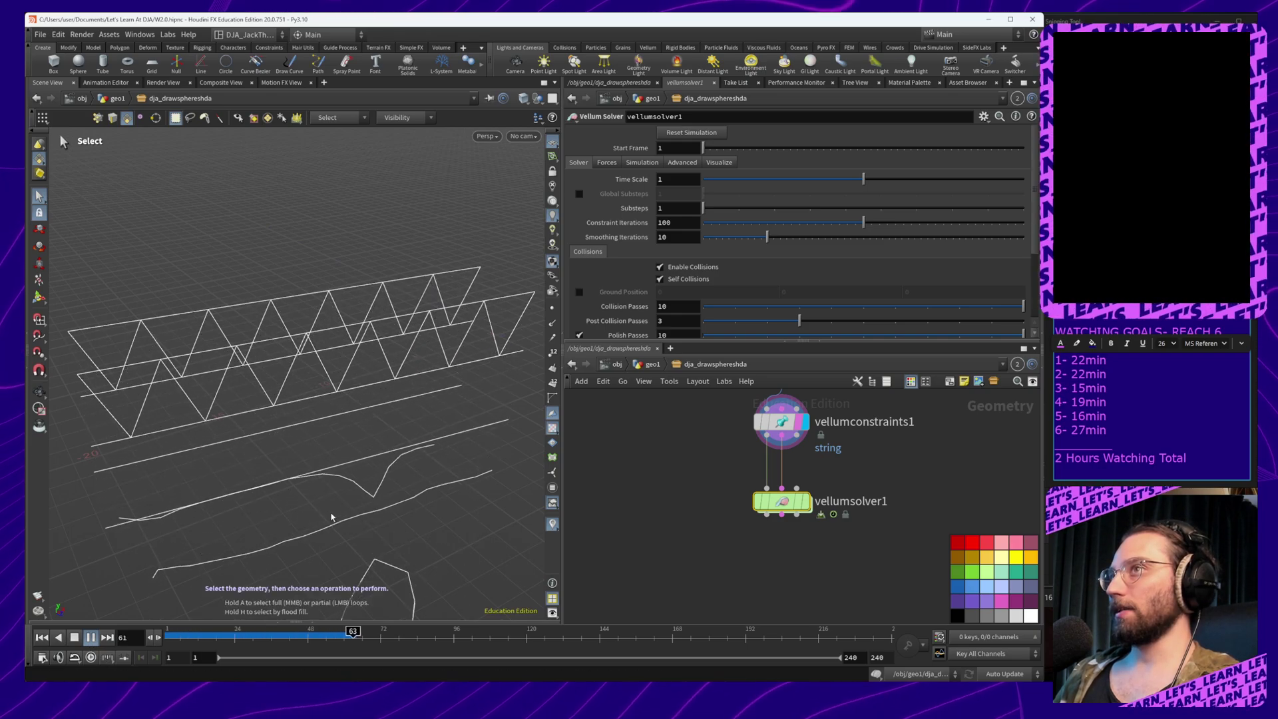
left_click(808, 504)
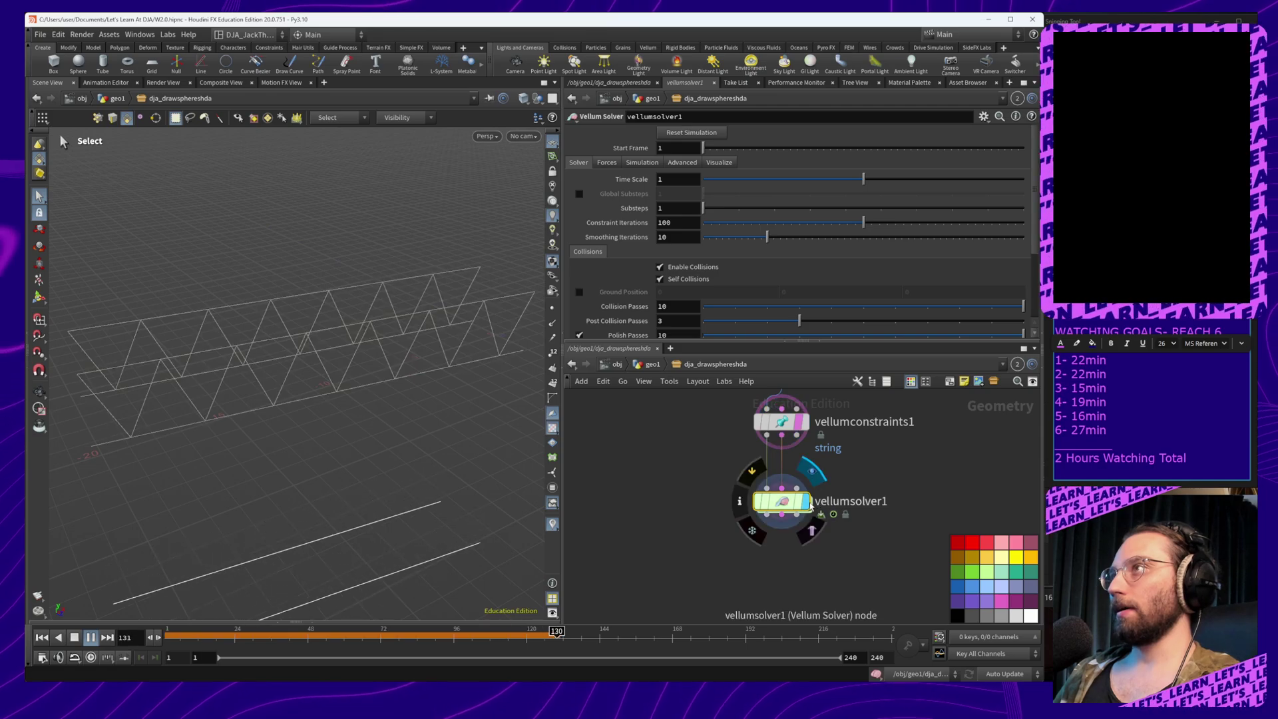
left_click(44, 638)
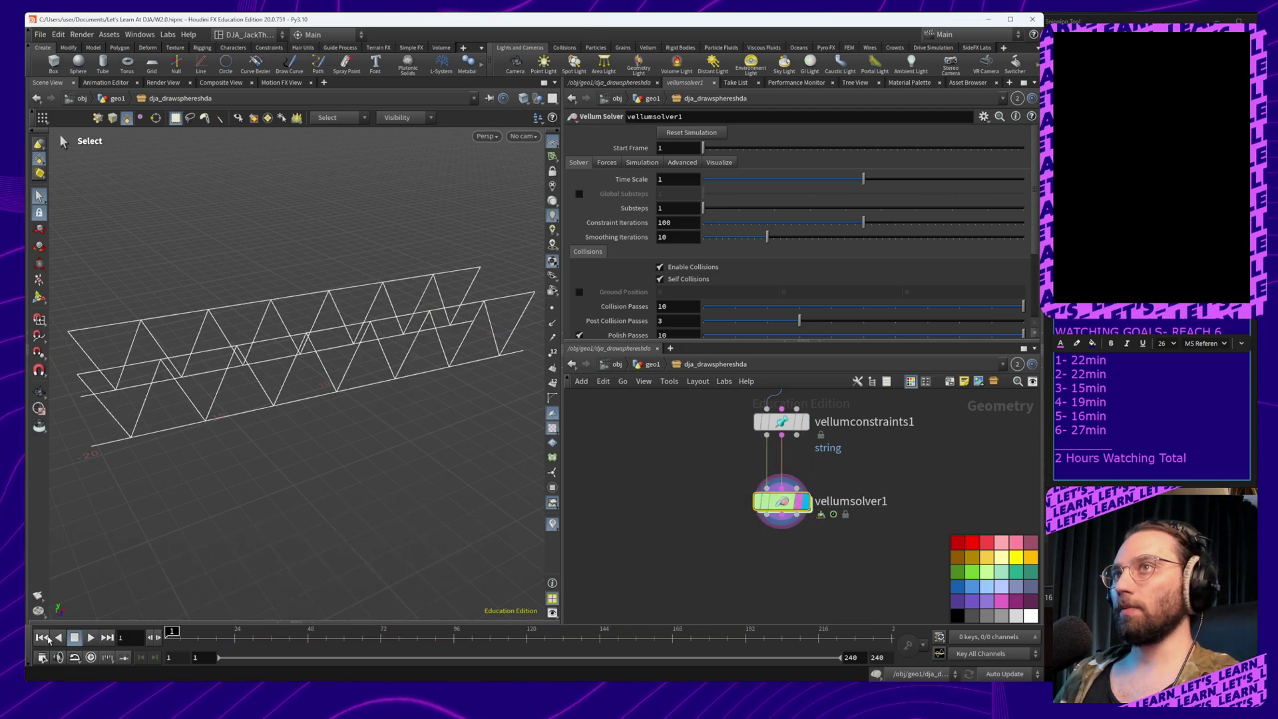
left_click(91, 638)
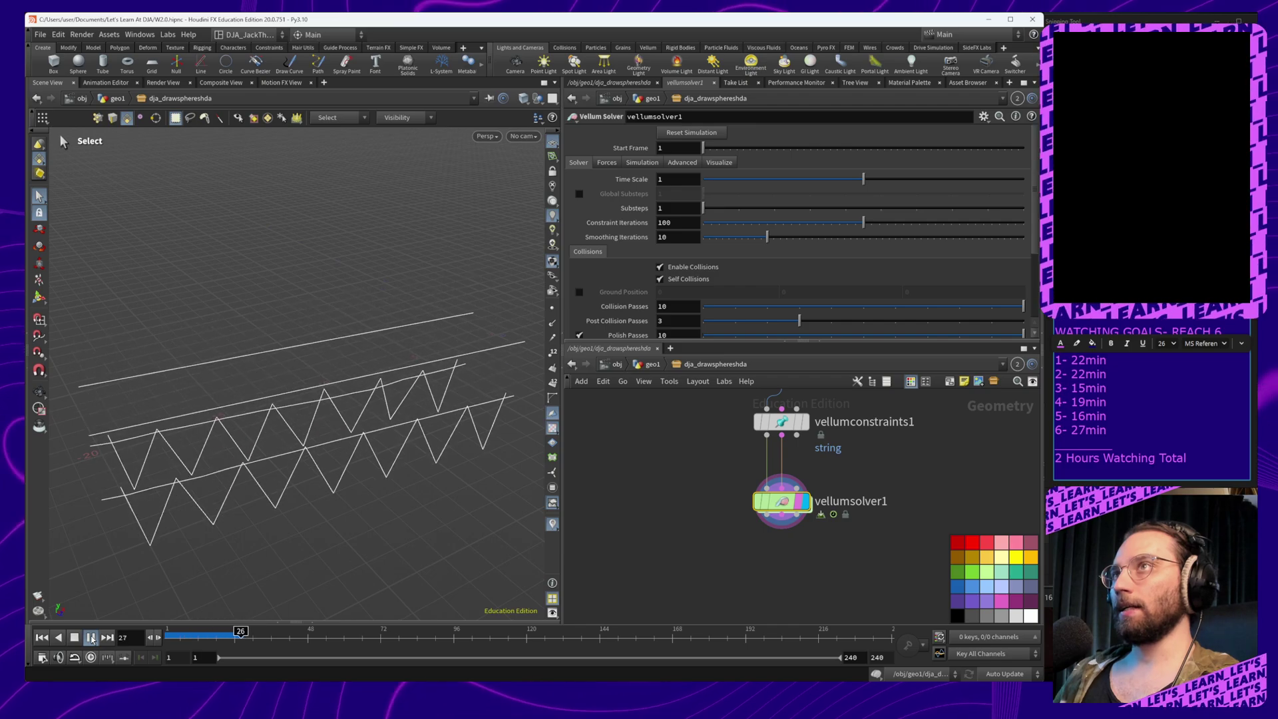
left_click(41, 637)
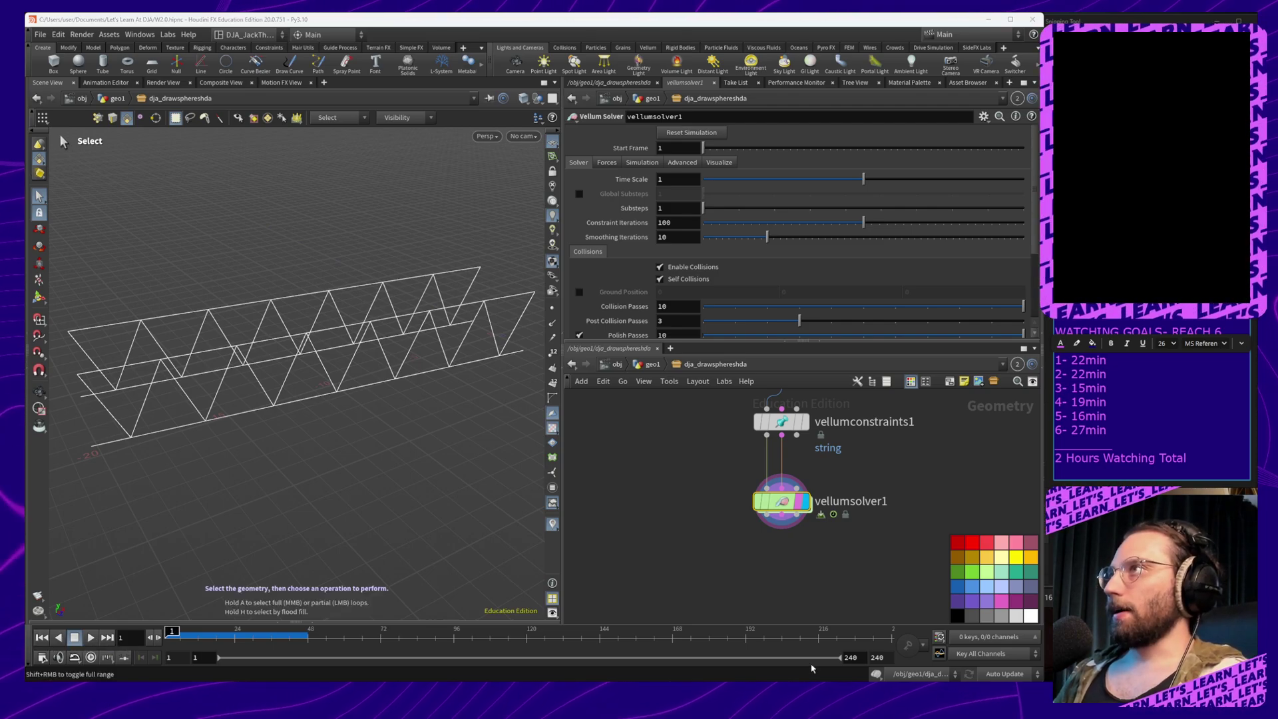
Move the Vellum Constraints and Vellum Solver nodes farther below split_rope and set the display flag on split_rope
middle_click_drag(861, 555, 840, 600)
scroll(866, 514, "down", 1)
middle_click_drag(866, 510, 867, 521)
left_click_drag(856, 609, 782, 557)
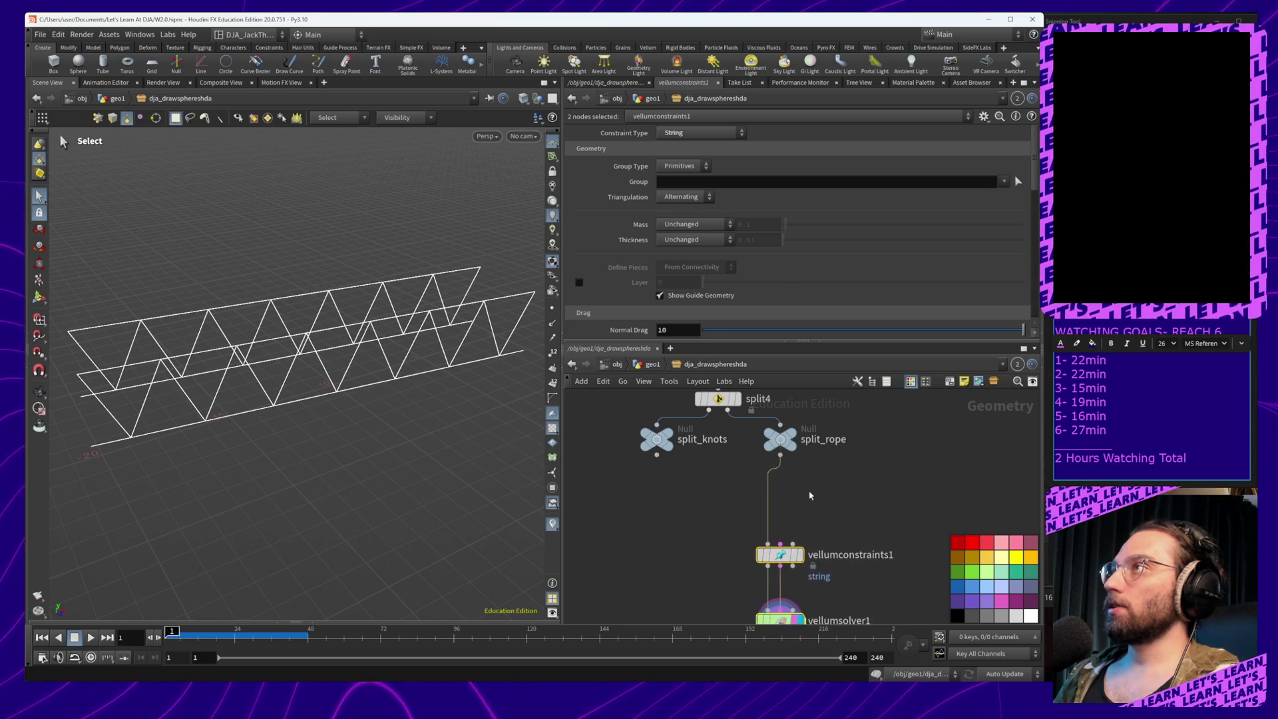
left_click(810, 492)
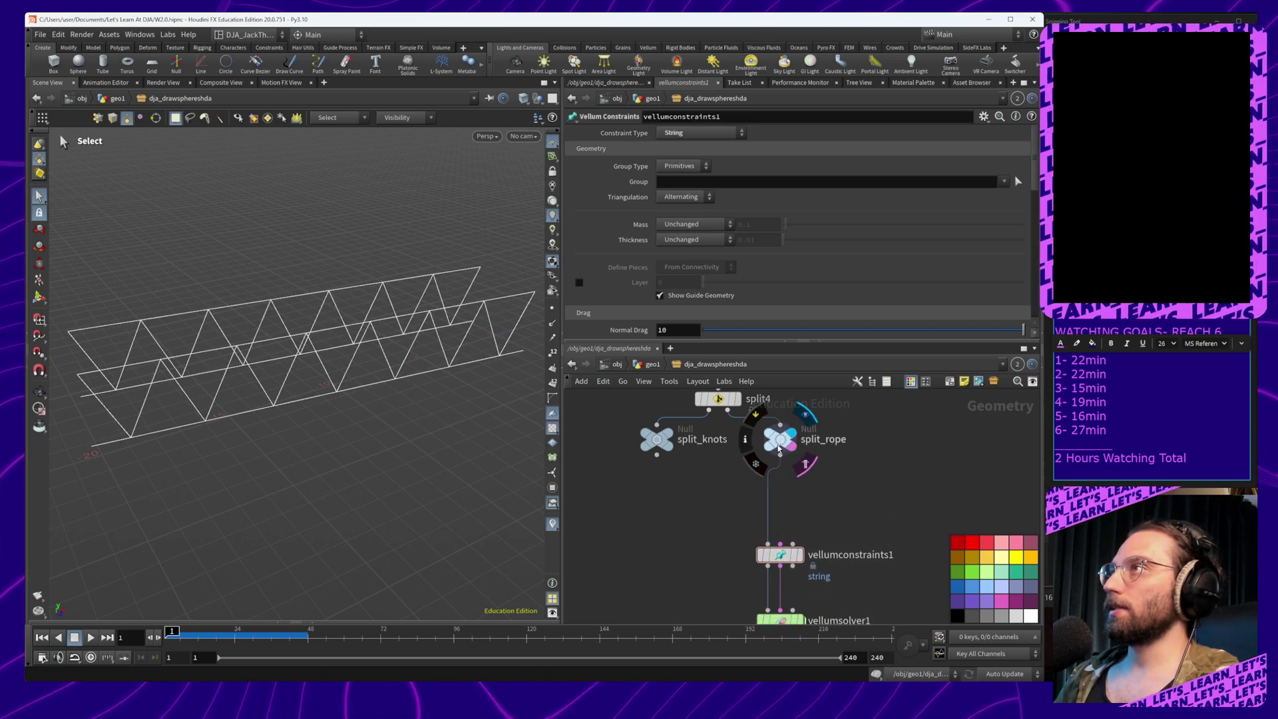
left_click(792, 450)
middle_click_drag(832, 503, 861, 450)
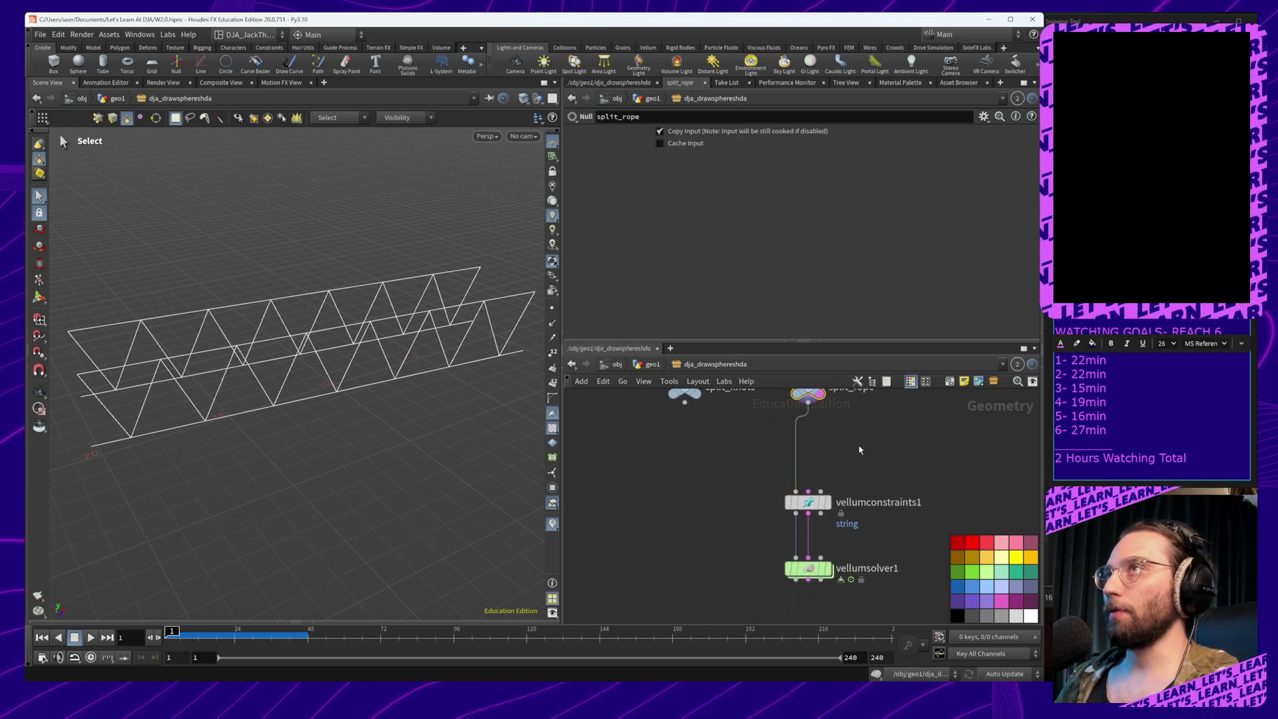
Capture a screenshot of the whole bridge in the viewport and bring the Snipping Tool window over Houdini for annotation
middle_click_drag(465, 428, 448, 423, "alt")
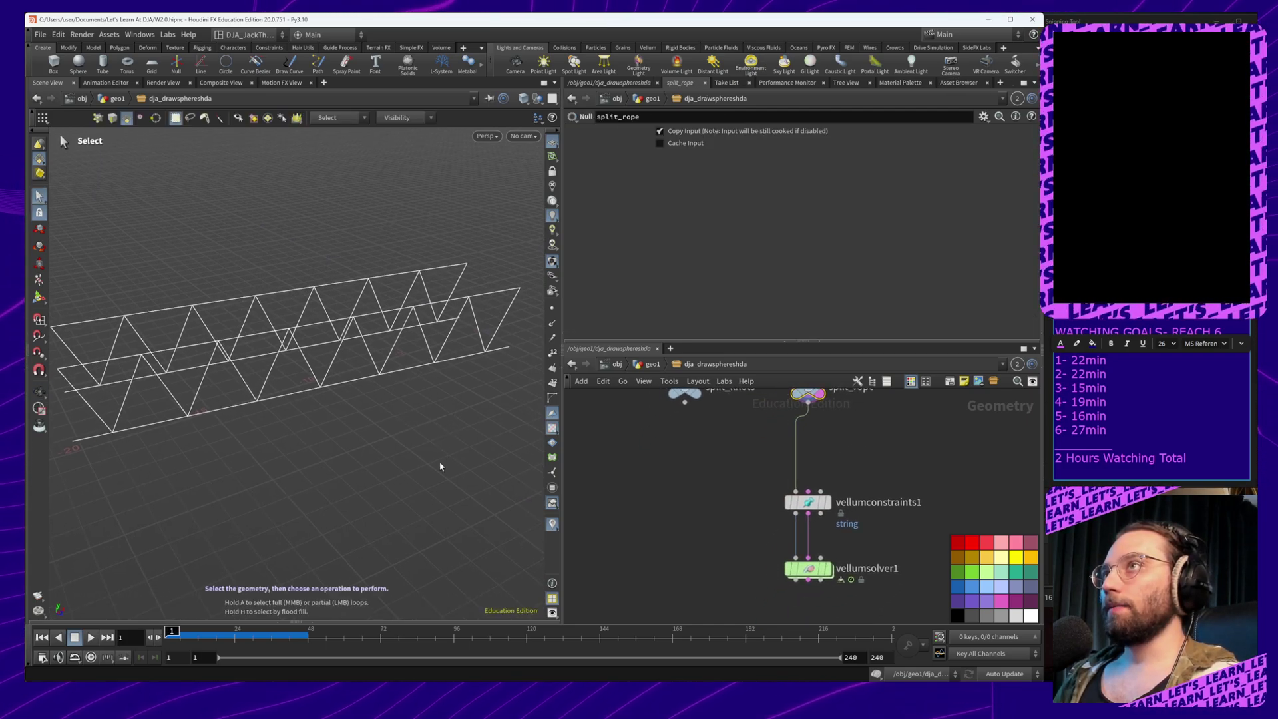
right_click_drag(440, 464, 442, 444, "alt")
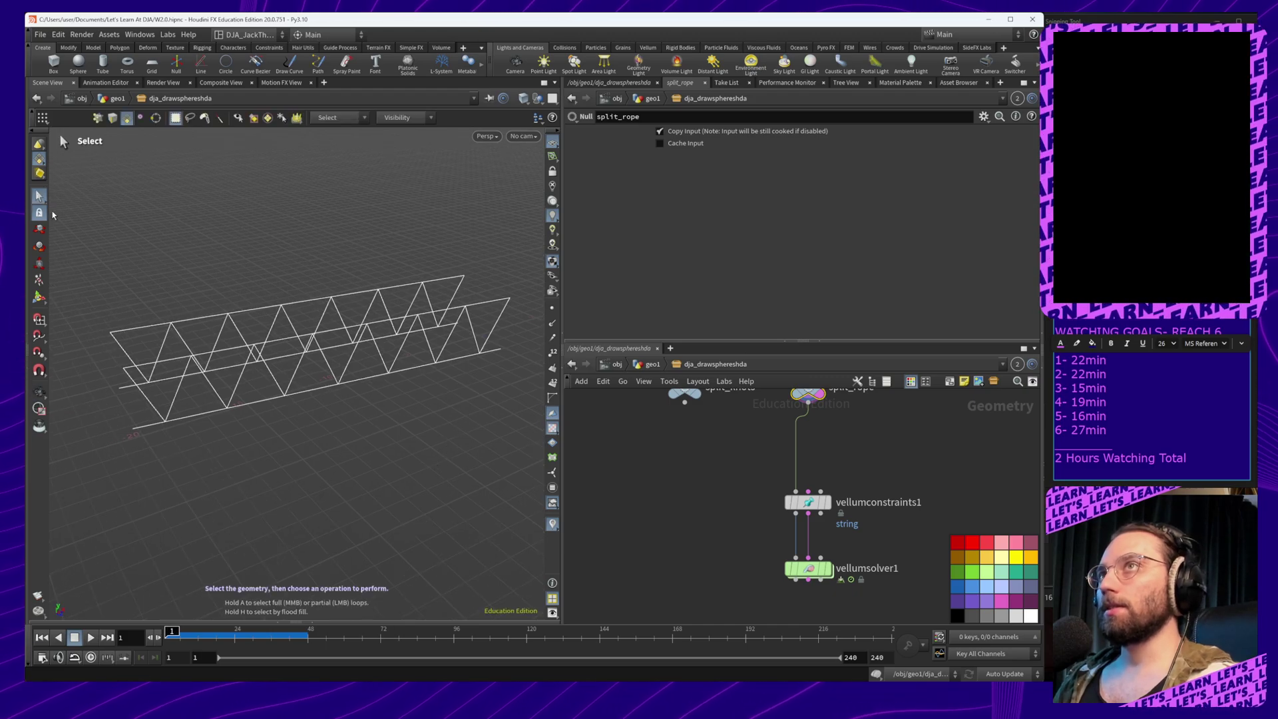
key("super+shift+s")
left_click_drag(54, 187, 565, 496)
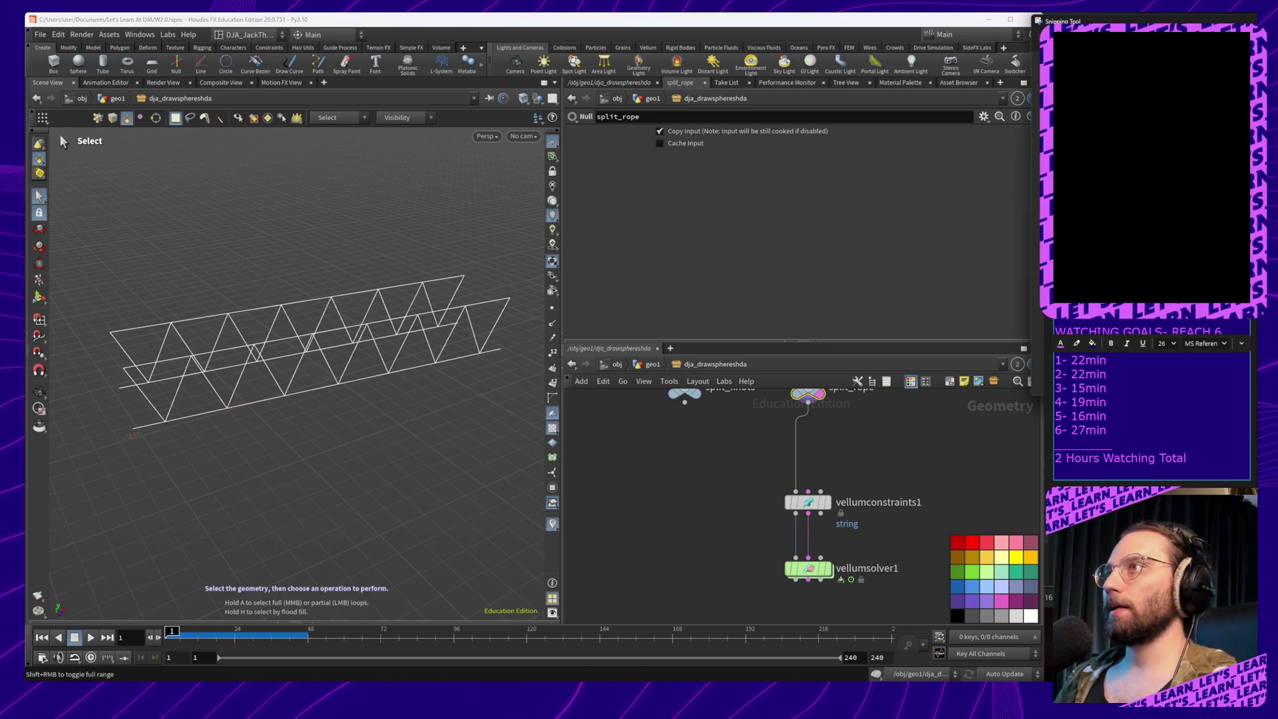
left_click_drag(1191, 24, 447, 107)
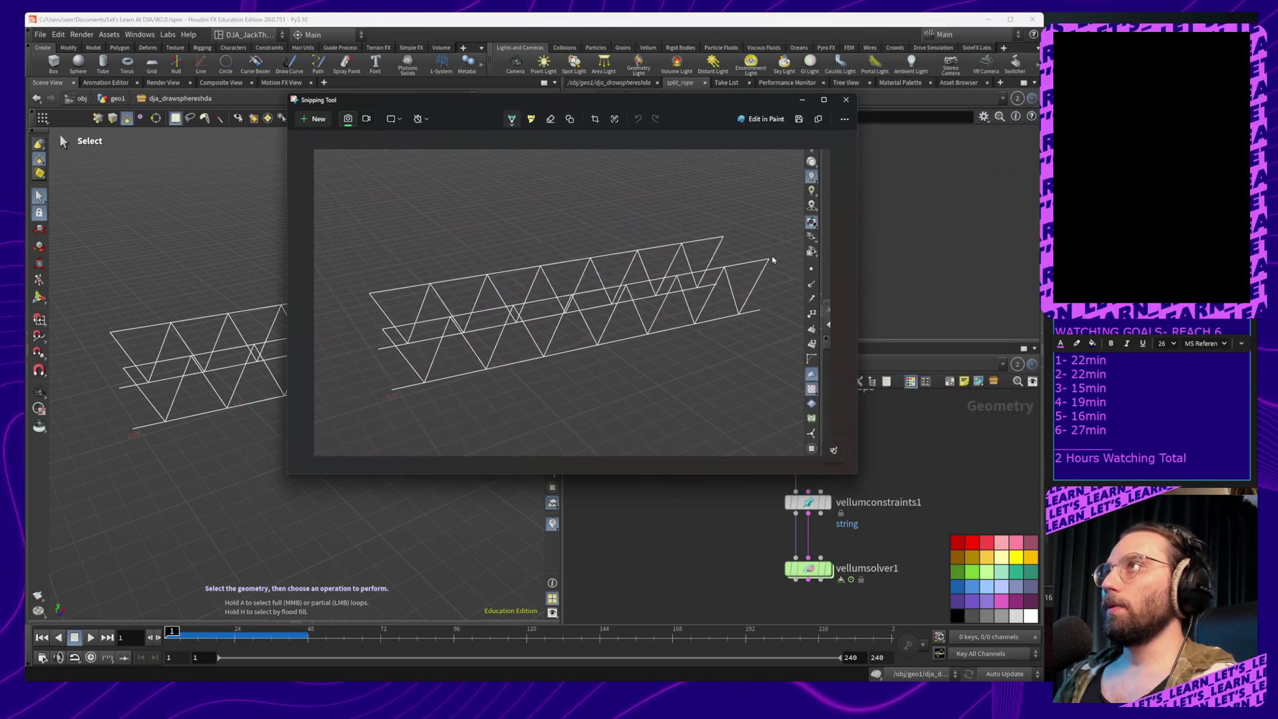
Mark the two upper rope ends on the bridge's right side with green Xs and draw a pin above the rear one
mouse_move(772, 259)
left_mouse_down()
mouse_move(713, 244)
mouse_move(724, 237)
mouse_move(719, 198)
left_mouse_up()
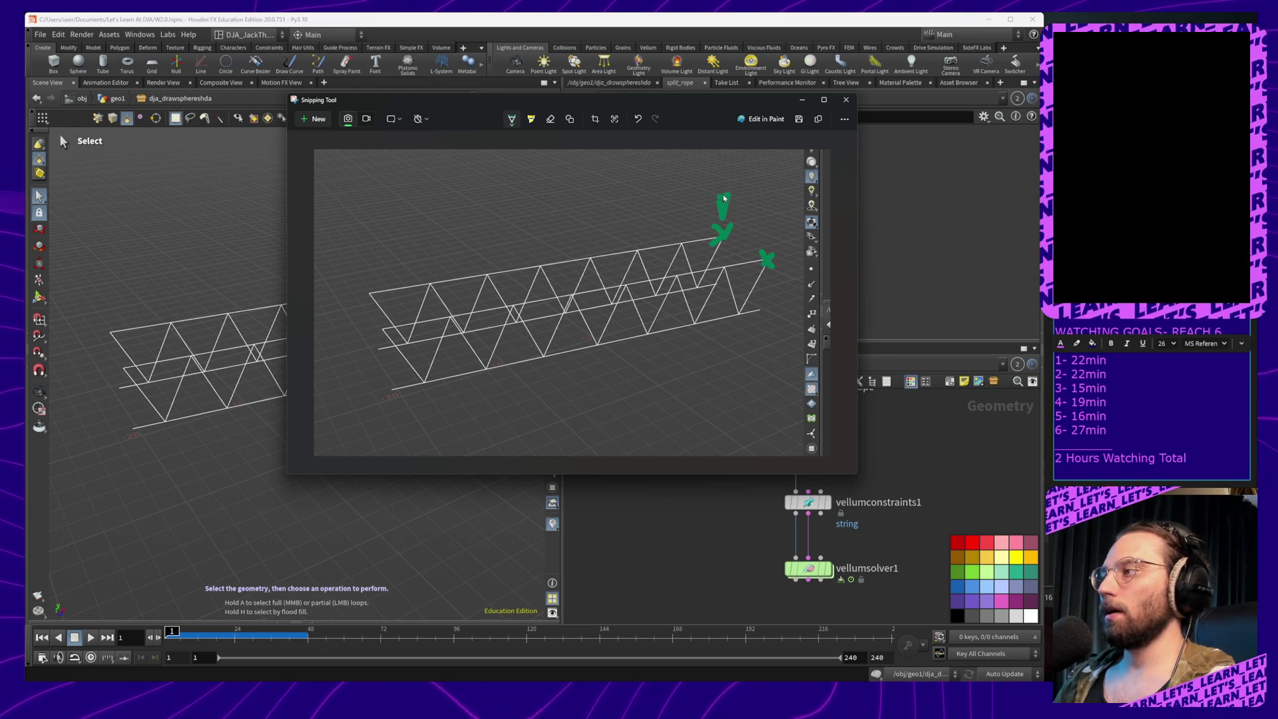
left_click_drag(724, 195, 723, 189)
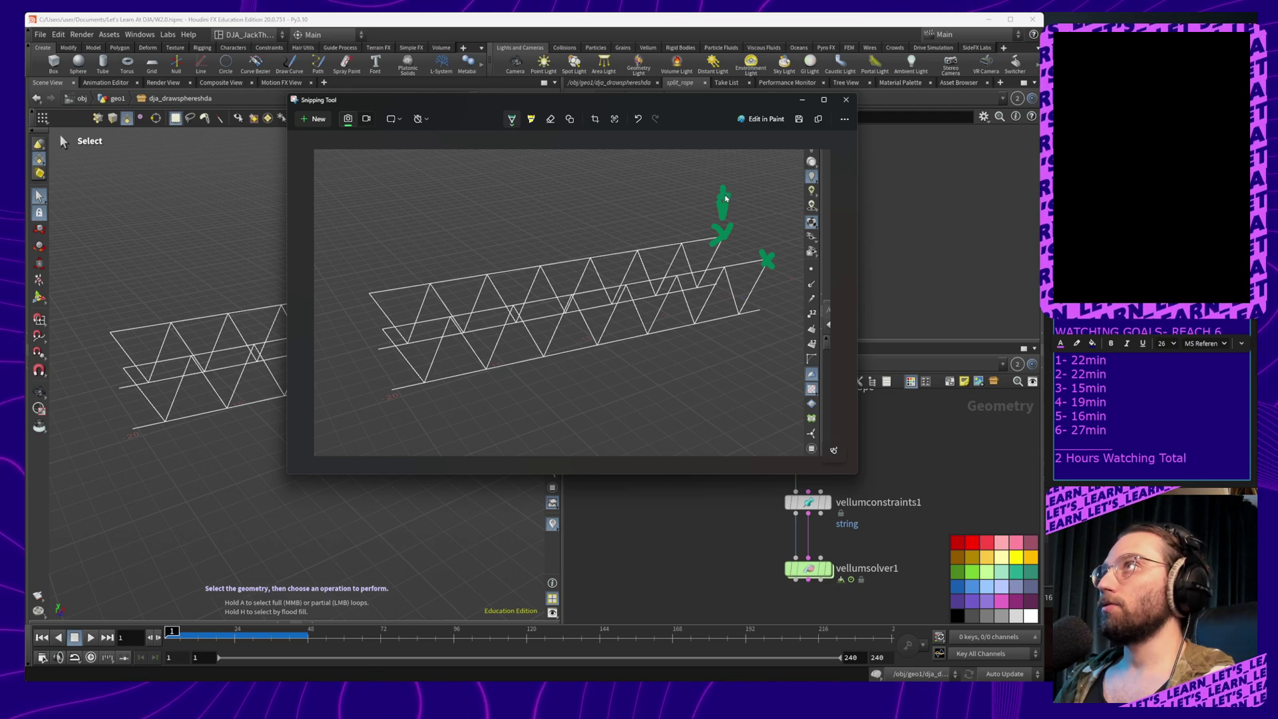
key("ctrl+z")
key("ctrl+z")
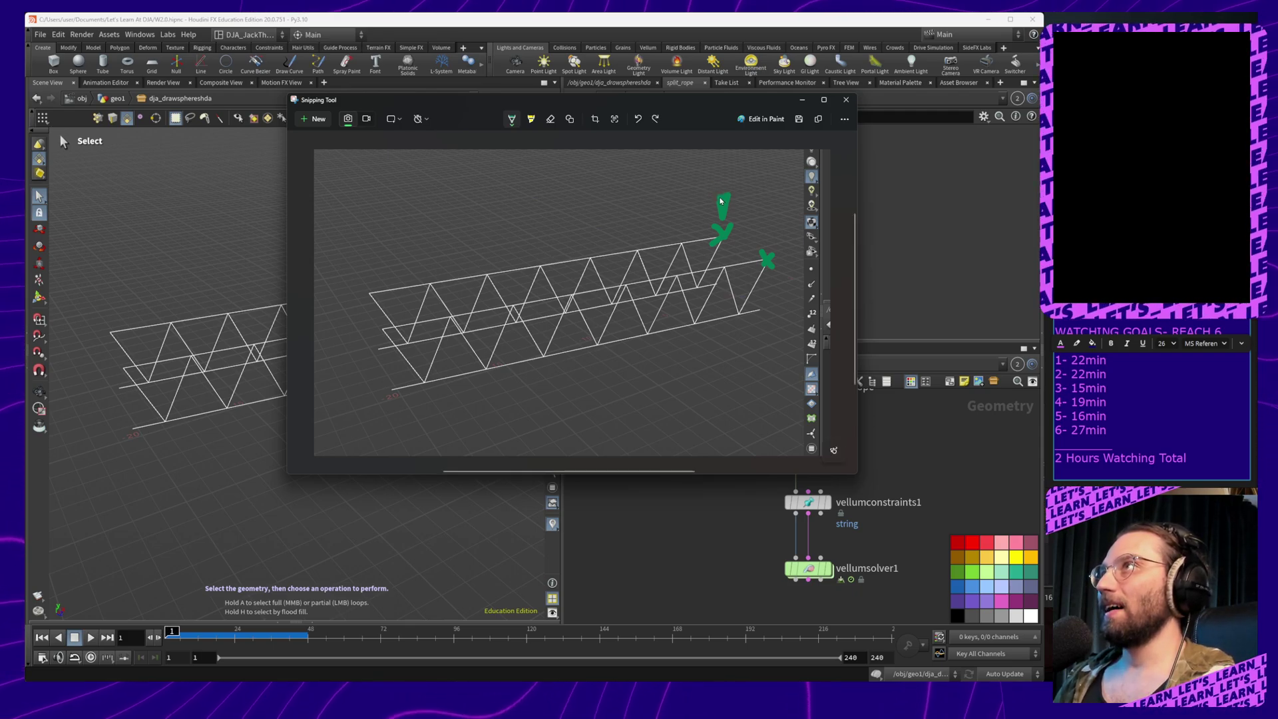
left_click_drag(706, 169, 736, 170)
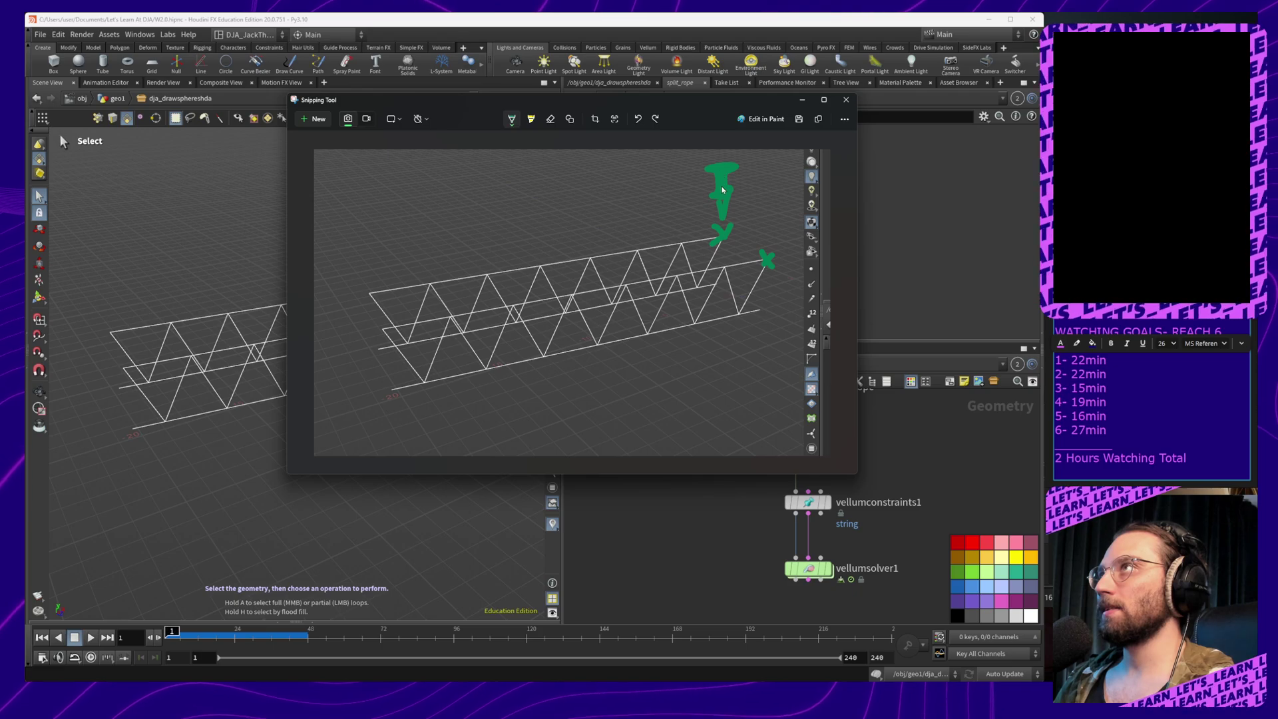
Draw a matching green pin above the front upper X at the bridge's right end, undoing stray strokes
mouse_move(763, 225)
left_mouse_down()
mouse_move(766, 238)
mouse_move(770, 223)
left_mouse_up()
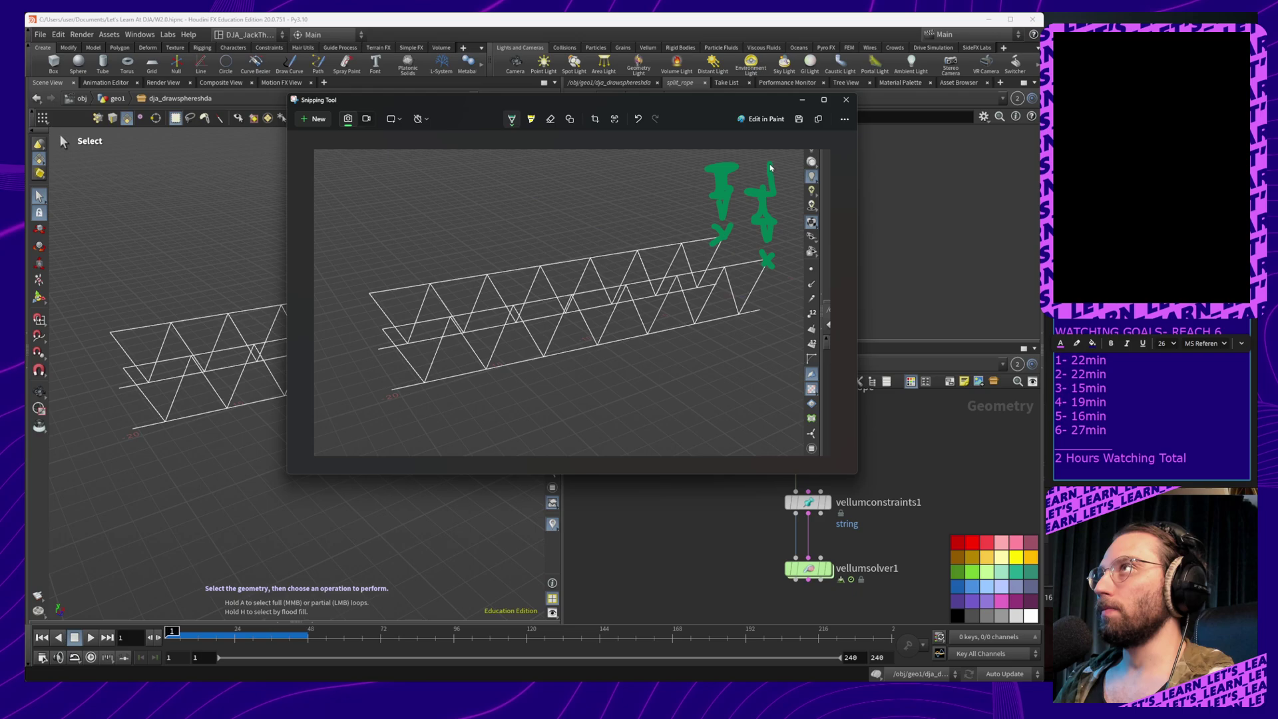
key("ctrl+z")
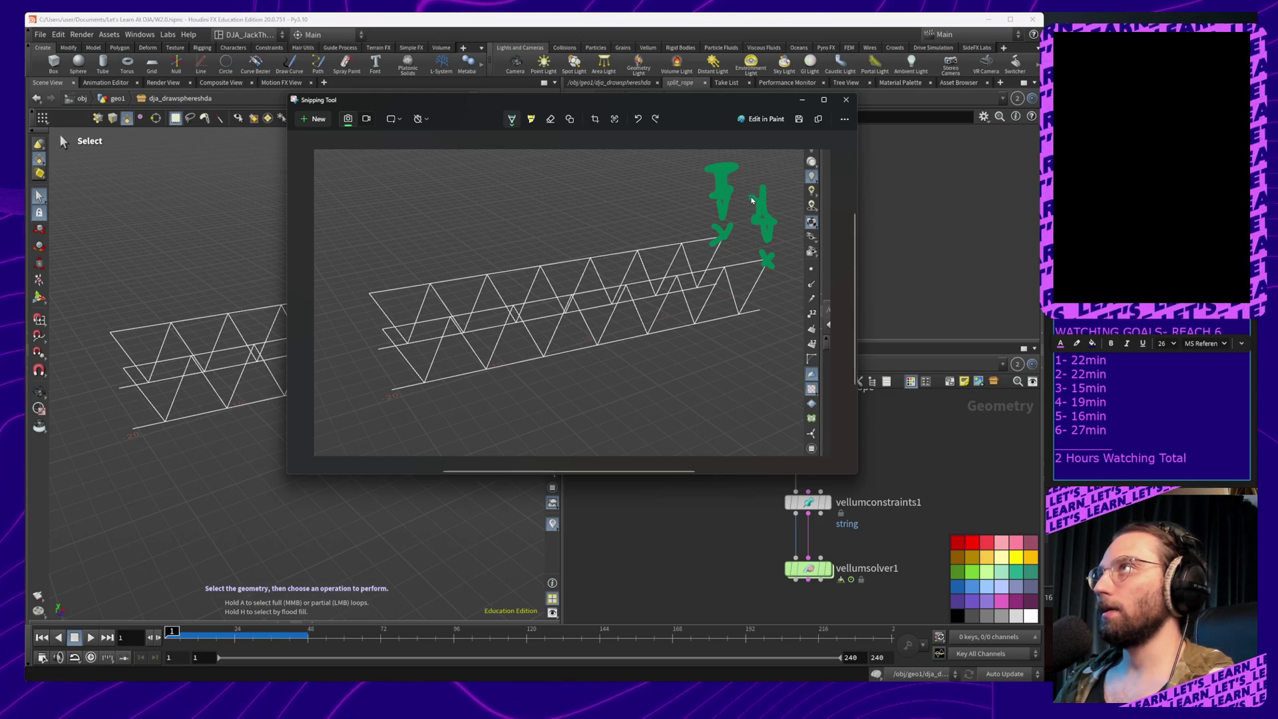
mouse_move(746, 196)
left_mouse_down()
mouse_move(777, 194)
mouse_move(756, 195)
mouse_move(764, 221)
mouse_move(776, 186)
mouse_move(756, 189)
left_mouse_up()
key("ctrl+z")
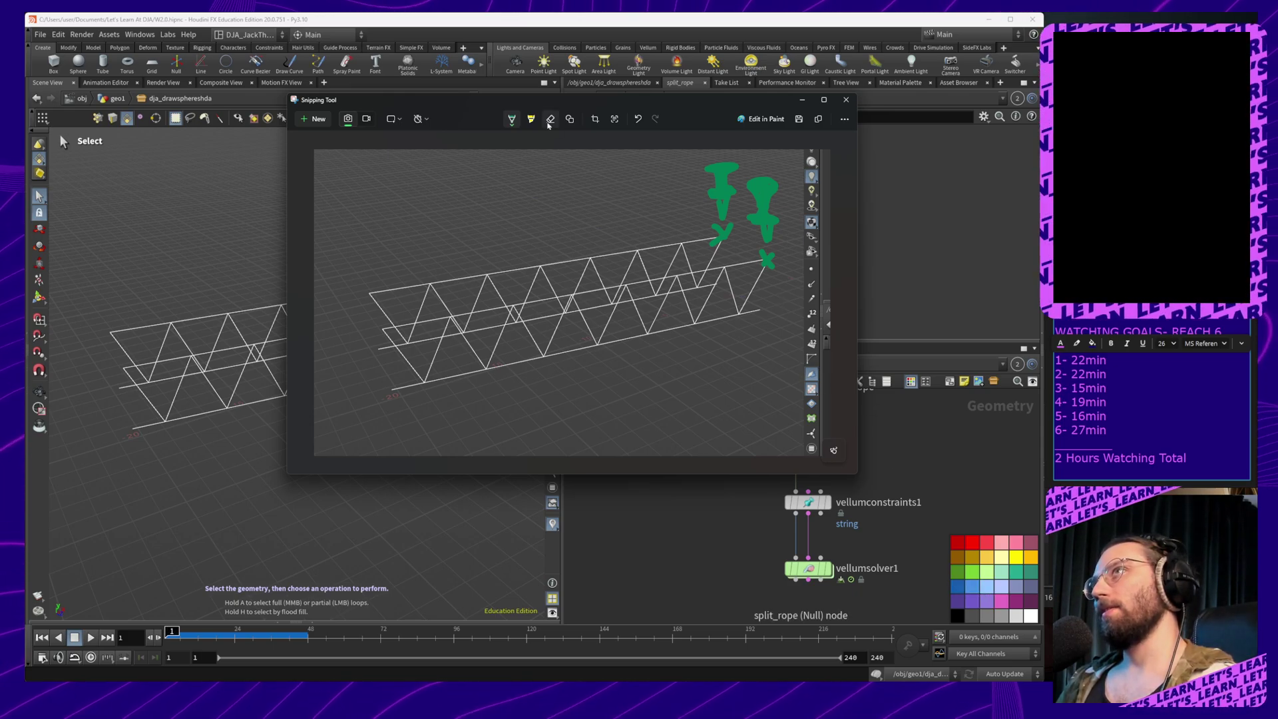
left_click(511, 119)
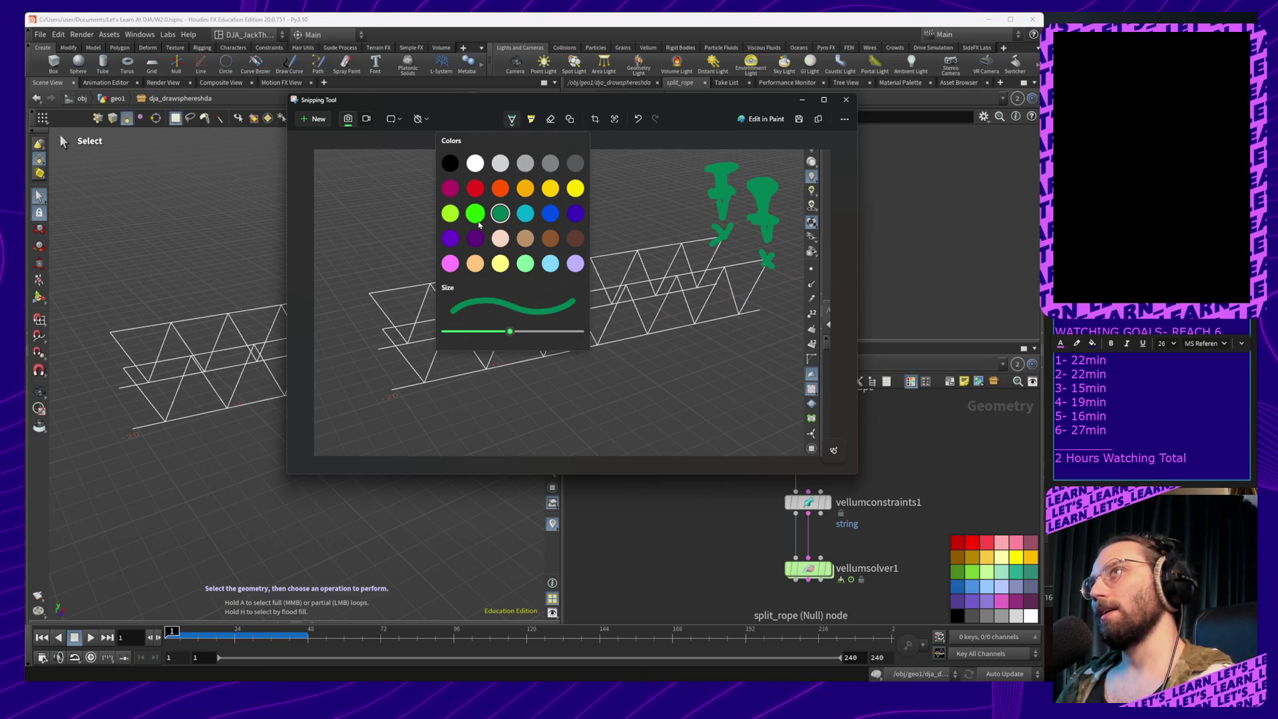
left_click(794, 273)
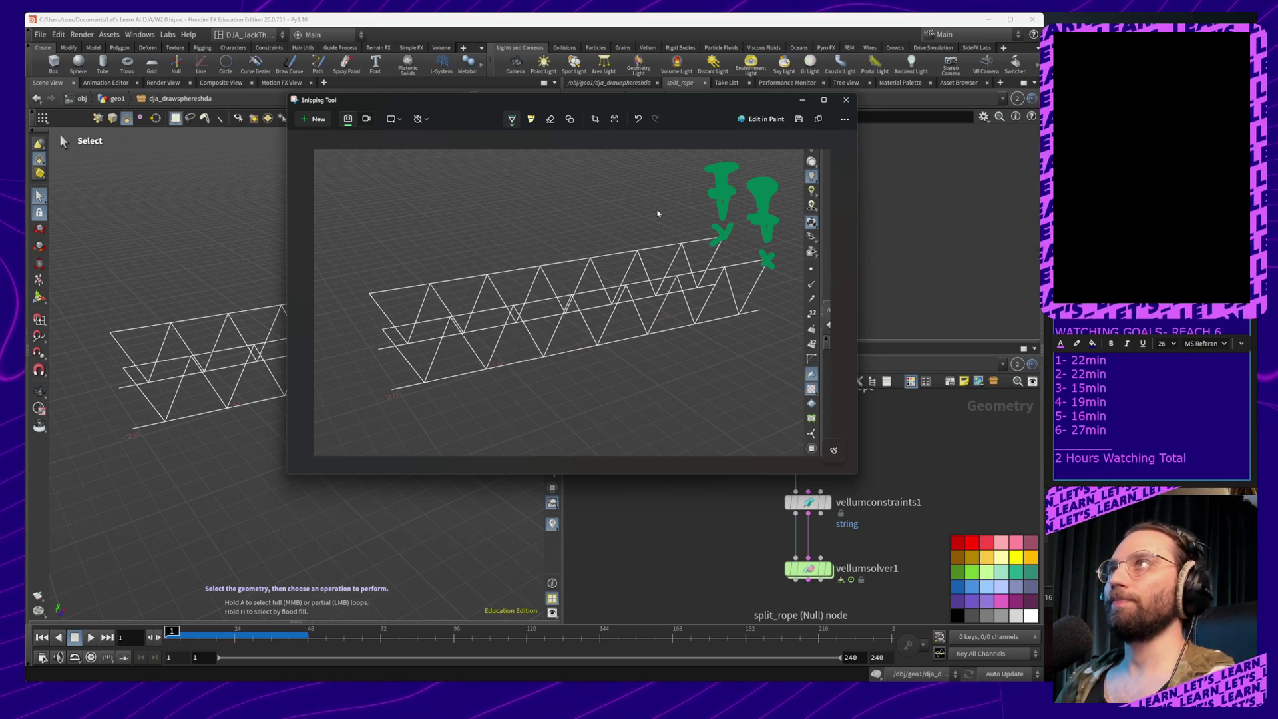
Mark the two upper rope ends on the bridge's left side with green Xs and draw a pin above each
left_click_drag(372, 277, 370, 294)
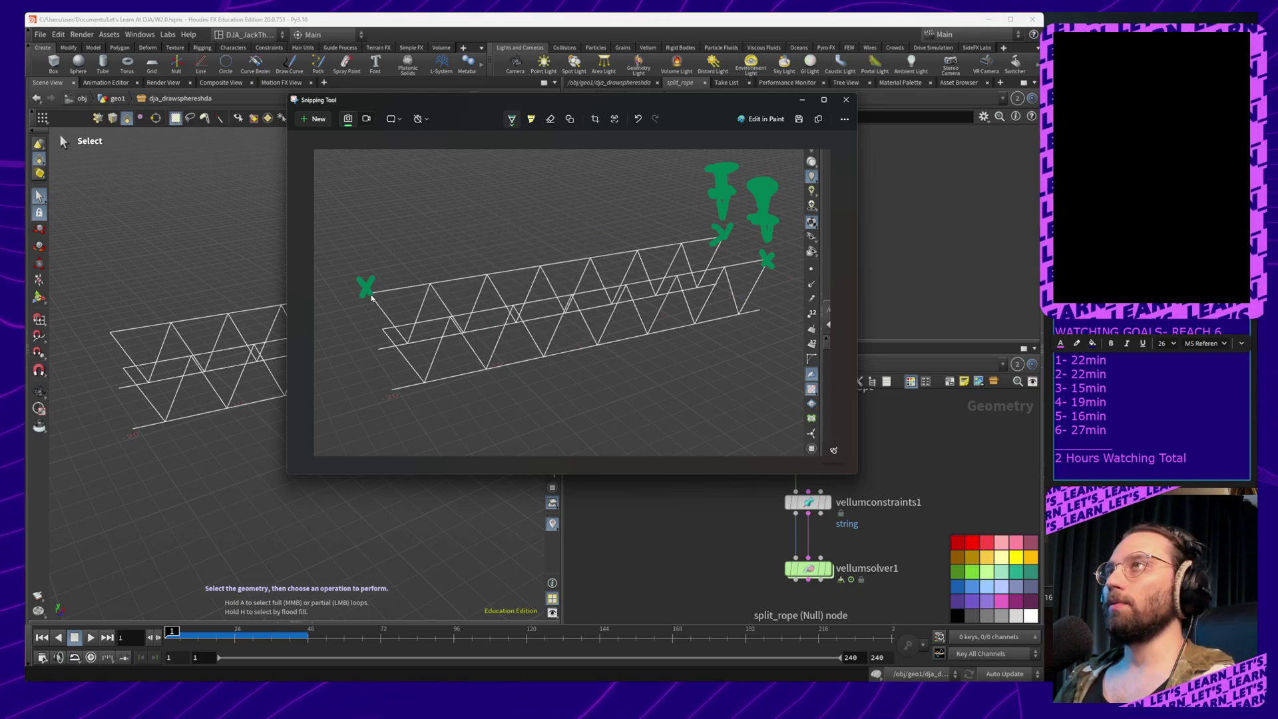
mouse_move(380, 342)
left_mouse_down()
mouse_move(362, 316)
mouse_move(371, 303)
left_mouse_up()
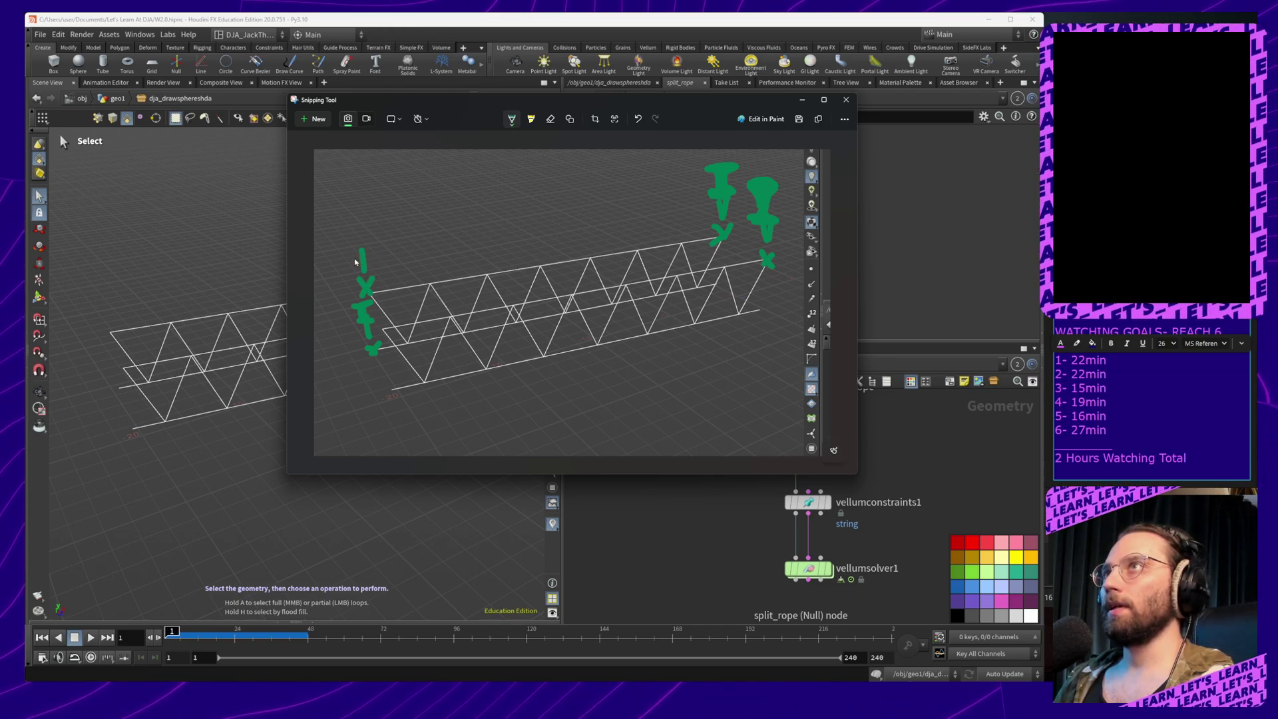
mouse_move(354, 258)
left_mouse_down()
mouse_move(366, 257)
mouse_move(358, 249)
left_mouse_up()
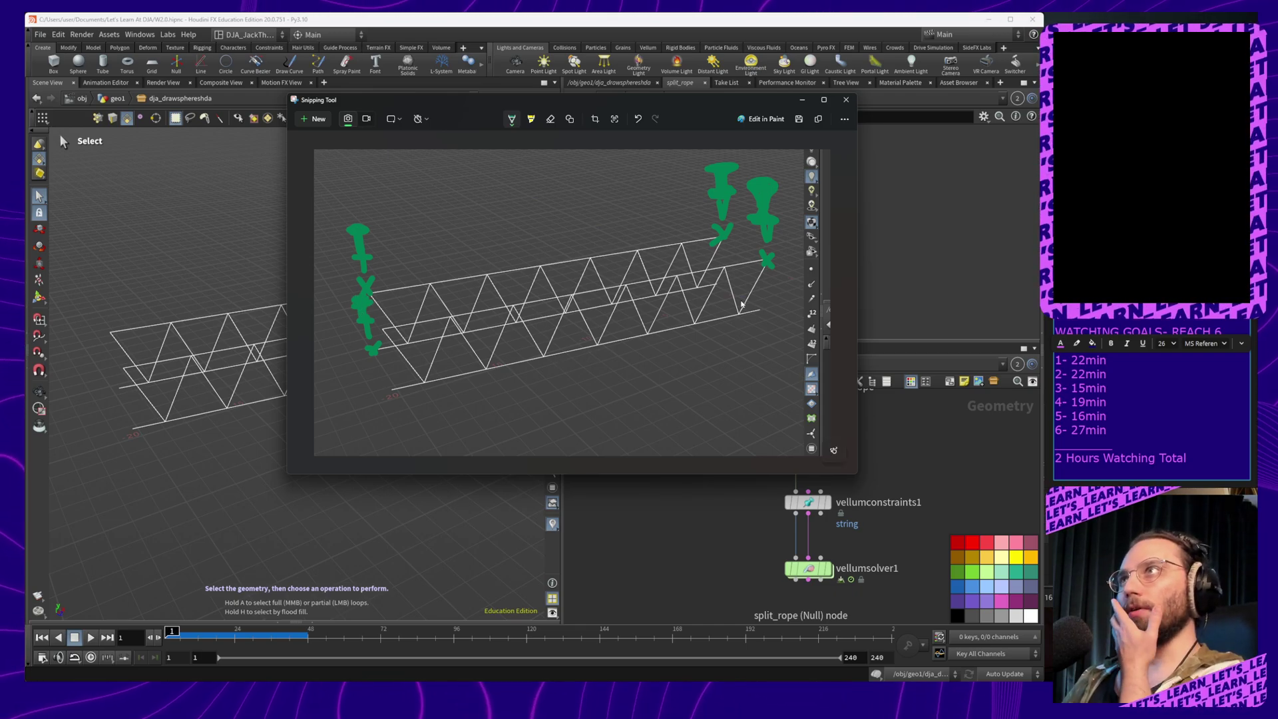
Mark the lower rope ends at both ends of the bridge with green Xs
left_click_drag(762, 307, 757, 320)
left_click_drag(753, 304, 760, 322)
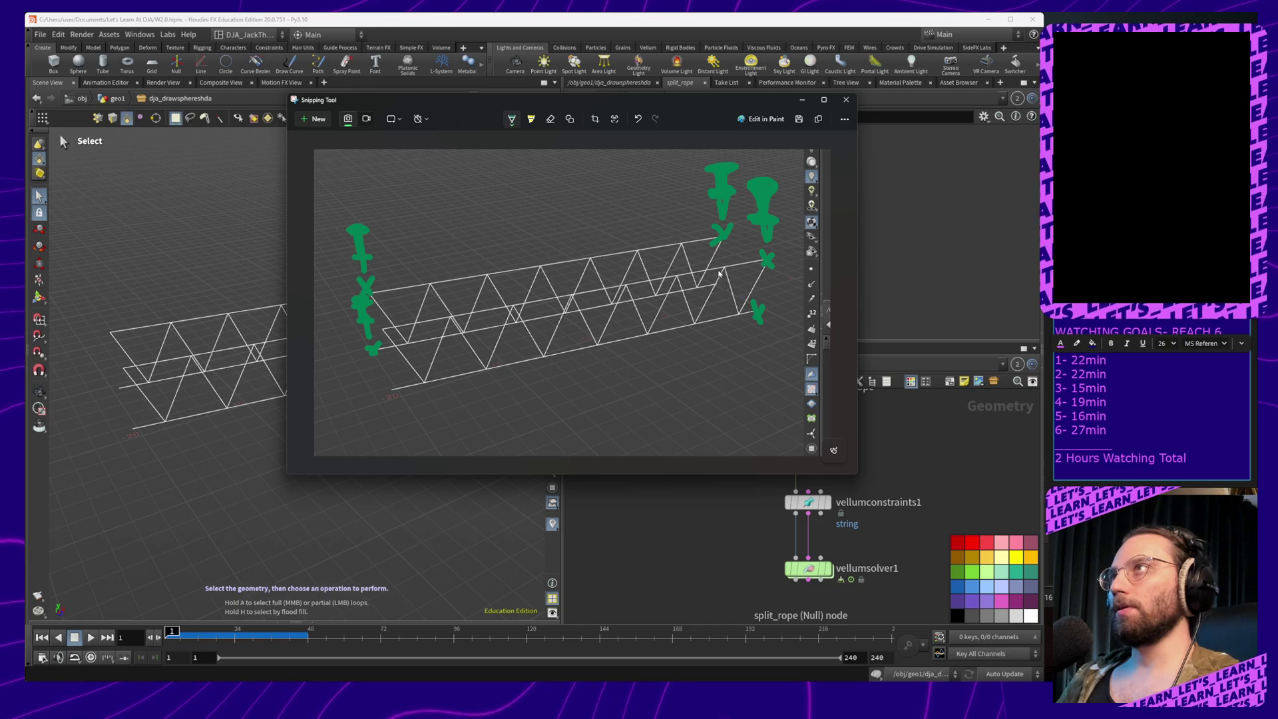
left_click_drag(709, 271, 720, 287)
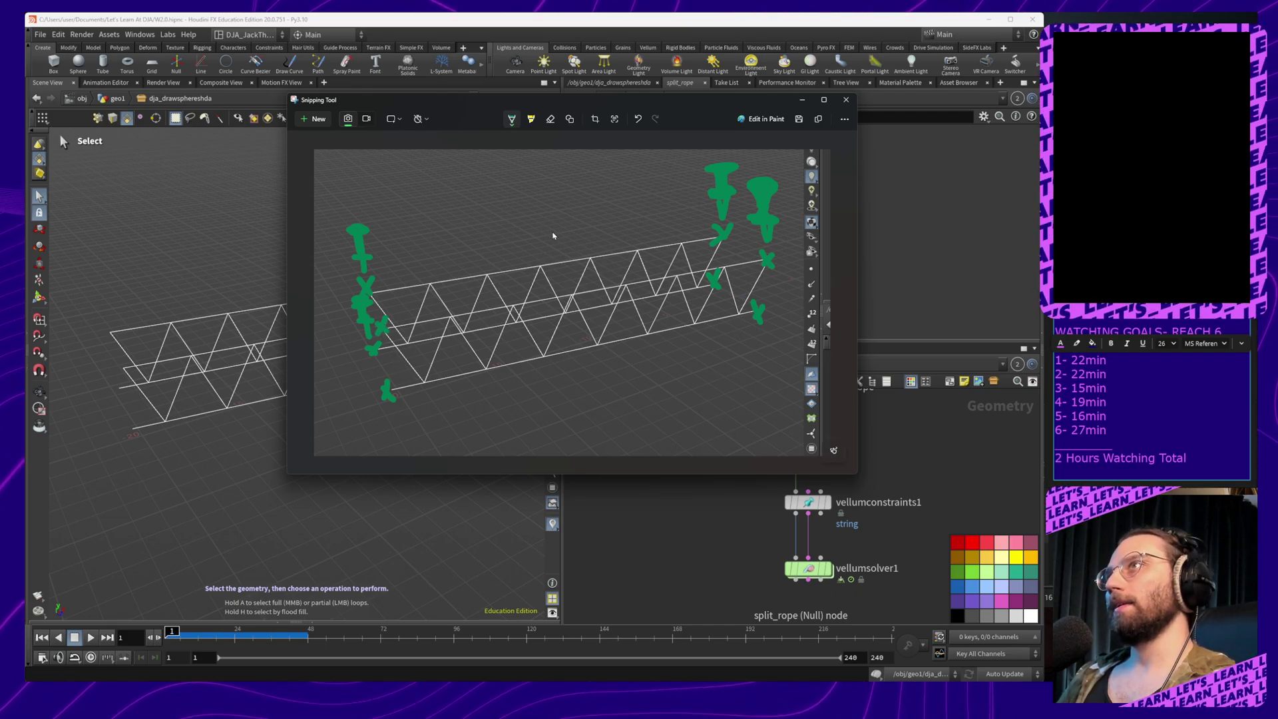
Sketch the sagging ropes with zigzag lacing between the marked ends, minimize the annotated screenshot, and return to Houdini's node network
mouse_move(386, 331)
left_mouse_down()
mouse_move(503, 394)
mouse_move(611, 378)
mouse_move(710, 291)
mouse_move(694, 375)
mouse_move(516, 445)
mouse_move(397, 381)
mouse_move(444, 410)
mouse_move(506, 392)
mouse_move(586, 433)
mouse_move(718, 373)
mouse_move(719, 244)
mouse_move(603, 336)
mouse_move(437, 320)
mouse_move(378, 272)
left_mouse_up()
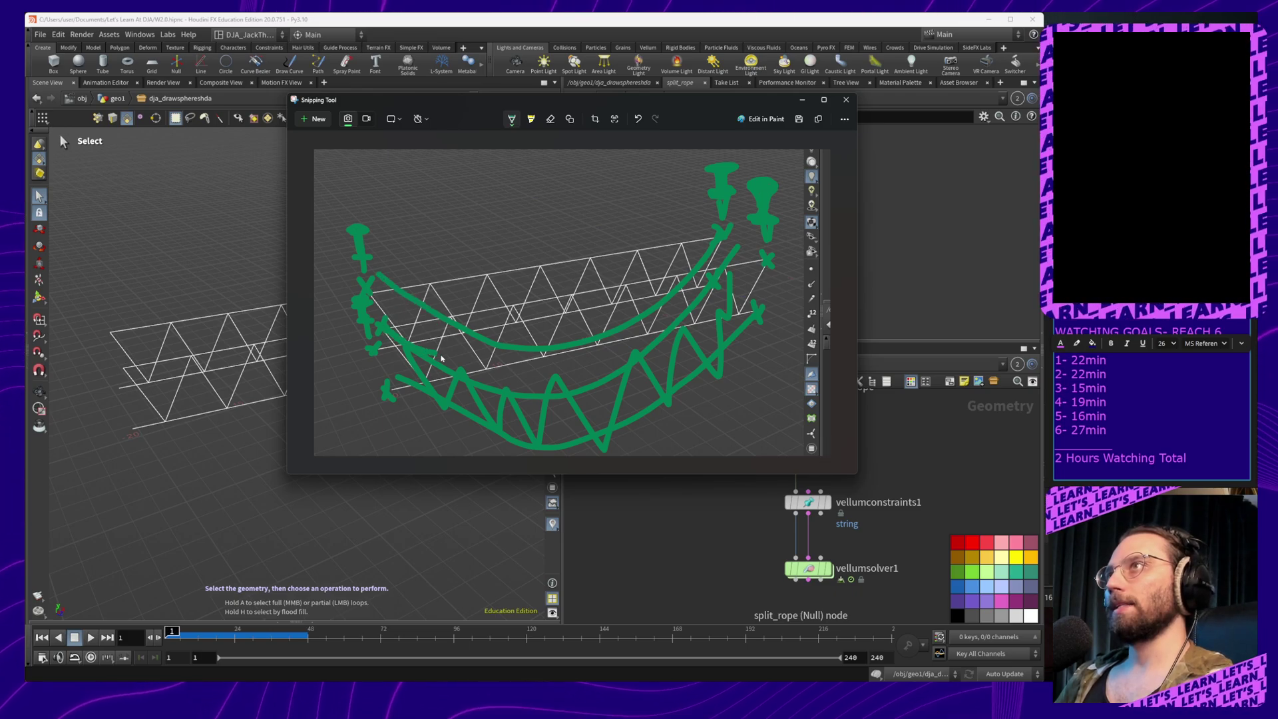
left_click_drag(441, 358, 624, 365)
mouse_move(729, 246)
left_mouse_down()
mouse_move(692, 296)
mouse_move(615, 346)
mouse_move(536, 366)
mouse_move(455, 359)
mouse_move(385, 301)
left_mouse_up()
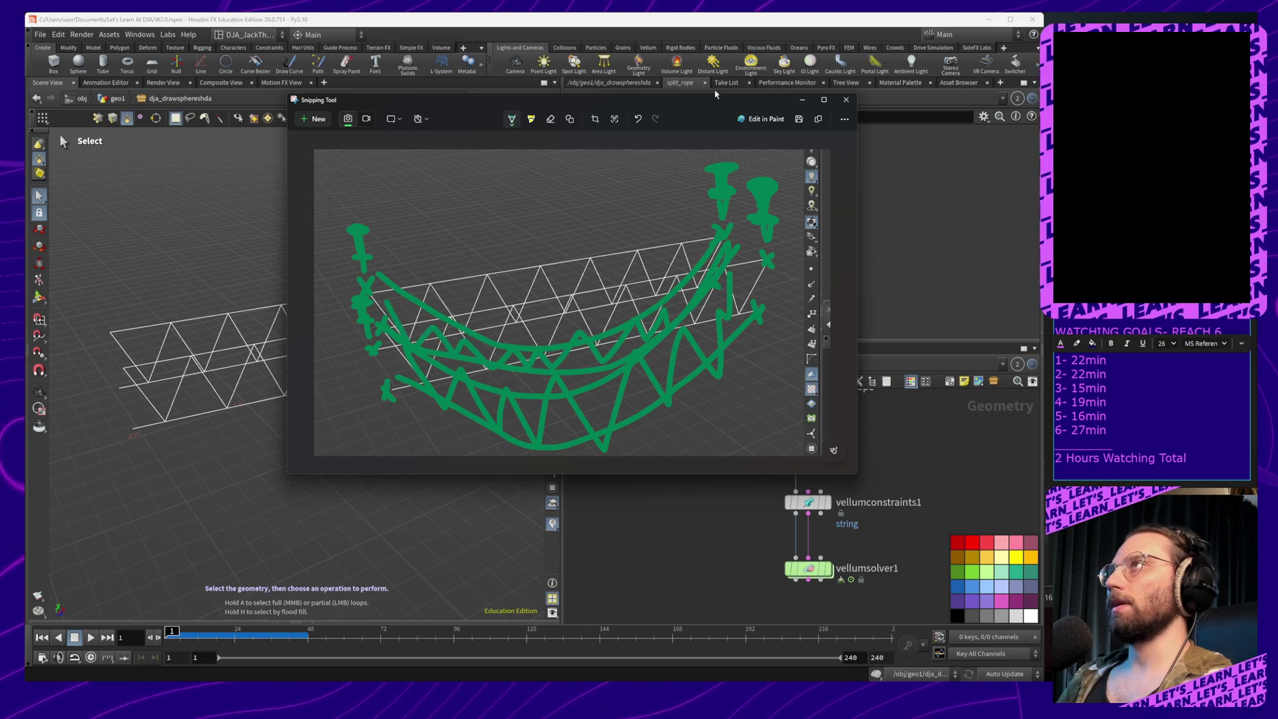
left_click(802, 100)
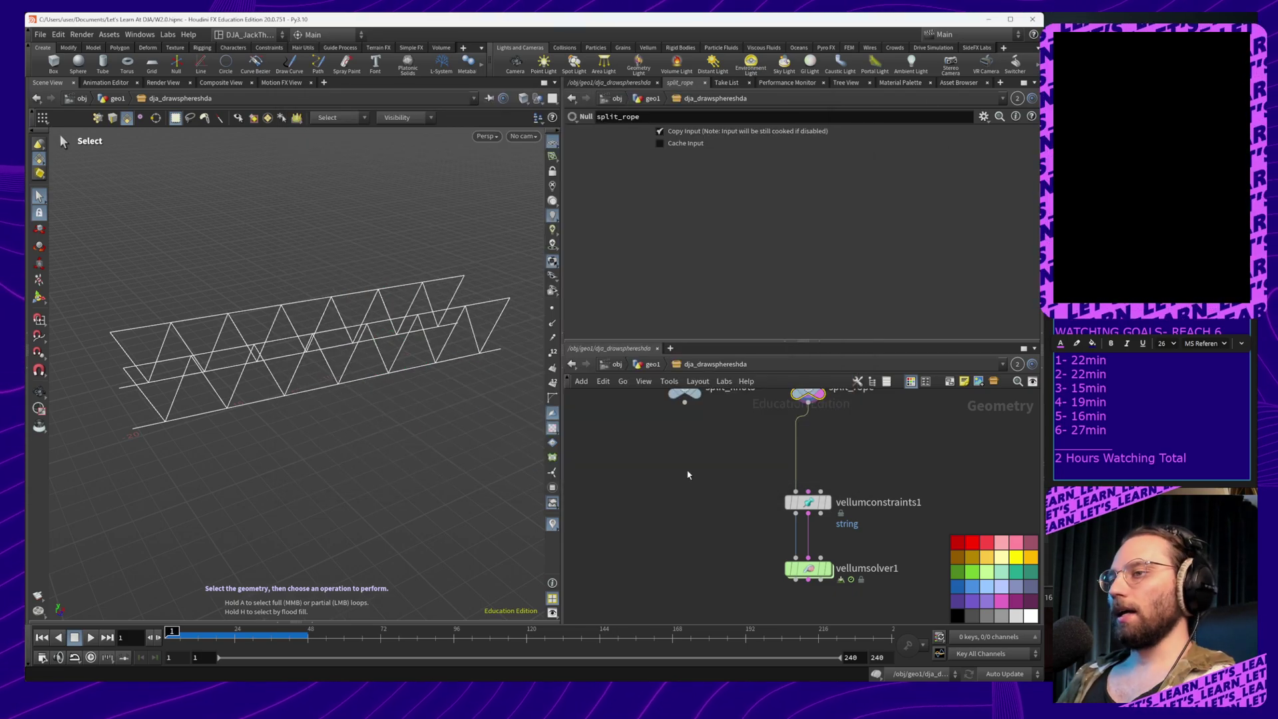
middle_click_drag(735, 520, 733, 583)
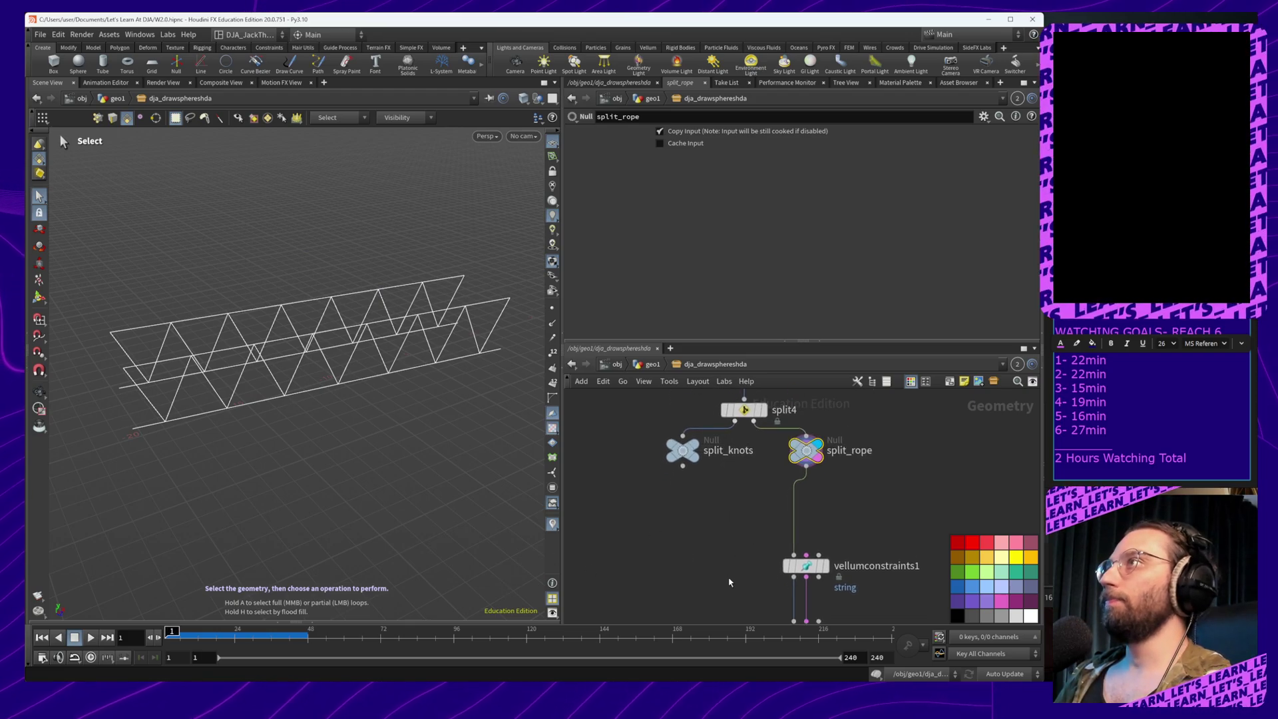
Insert a Split node on the wire between split_rope and vellumconstraints1
left_click(715, 561)
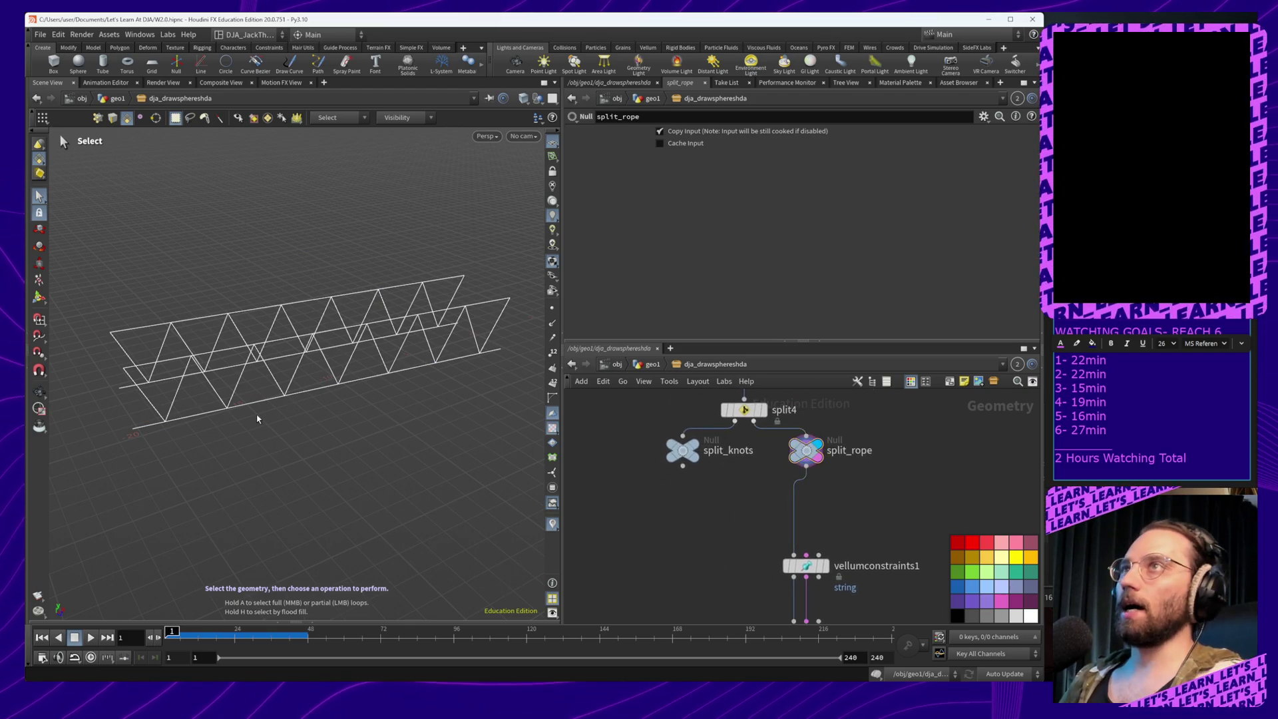
left_click_drag(258, 420, 336, 386, "alt")
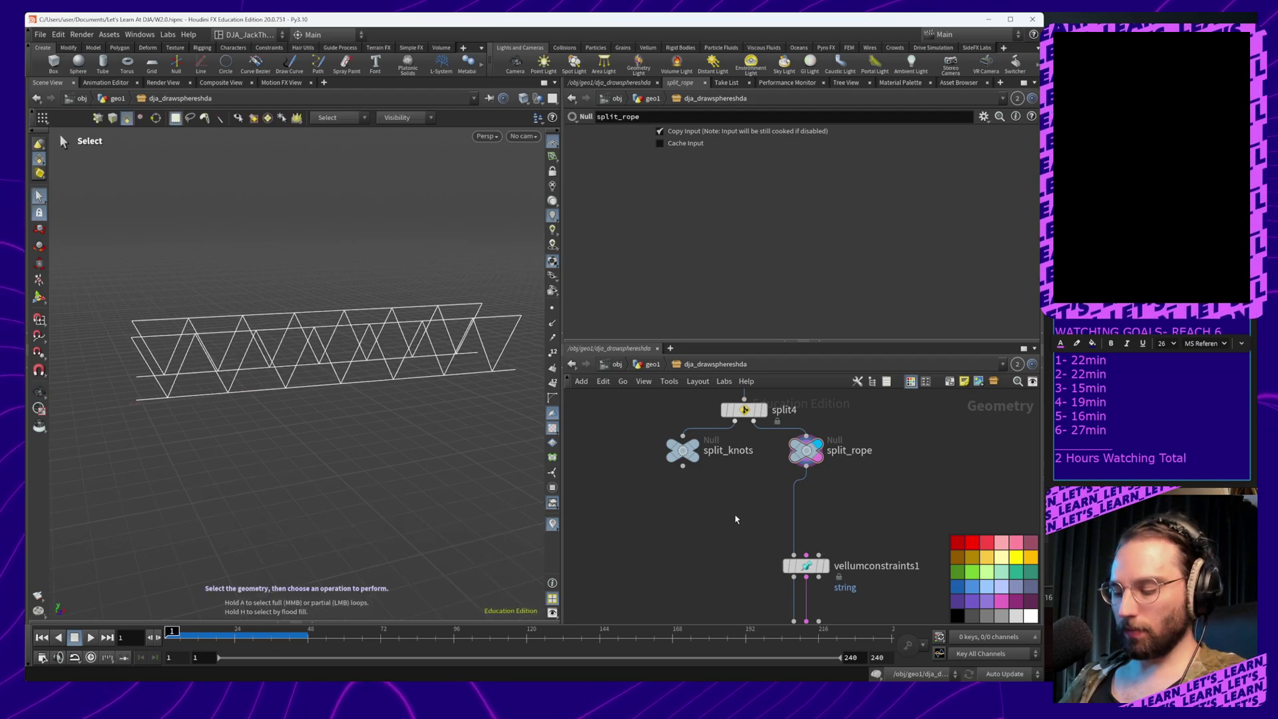
key("Tab")
type("spl")
key("Return")
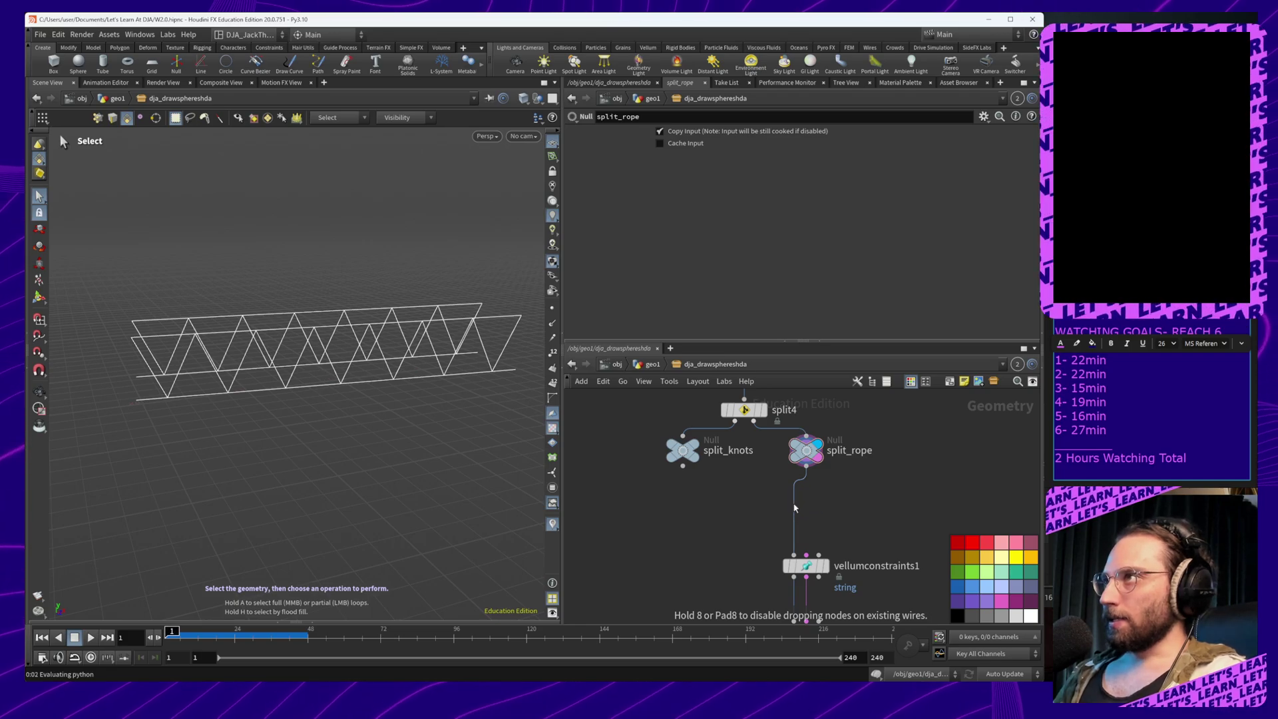
left_click(824, 513)
left_click_drag(823, 519, 810, 521)
middle_click_drag(864, 544, 853, 496)
Set the Split node's group to UpperRail LowerRail and display the vellumconstraints1 result in the viewport
left_click(1012, 133)
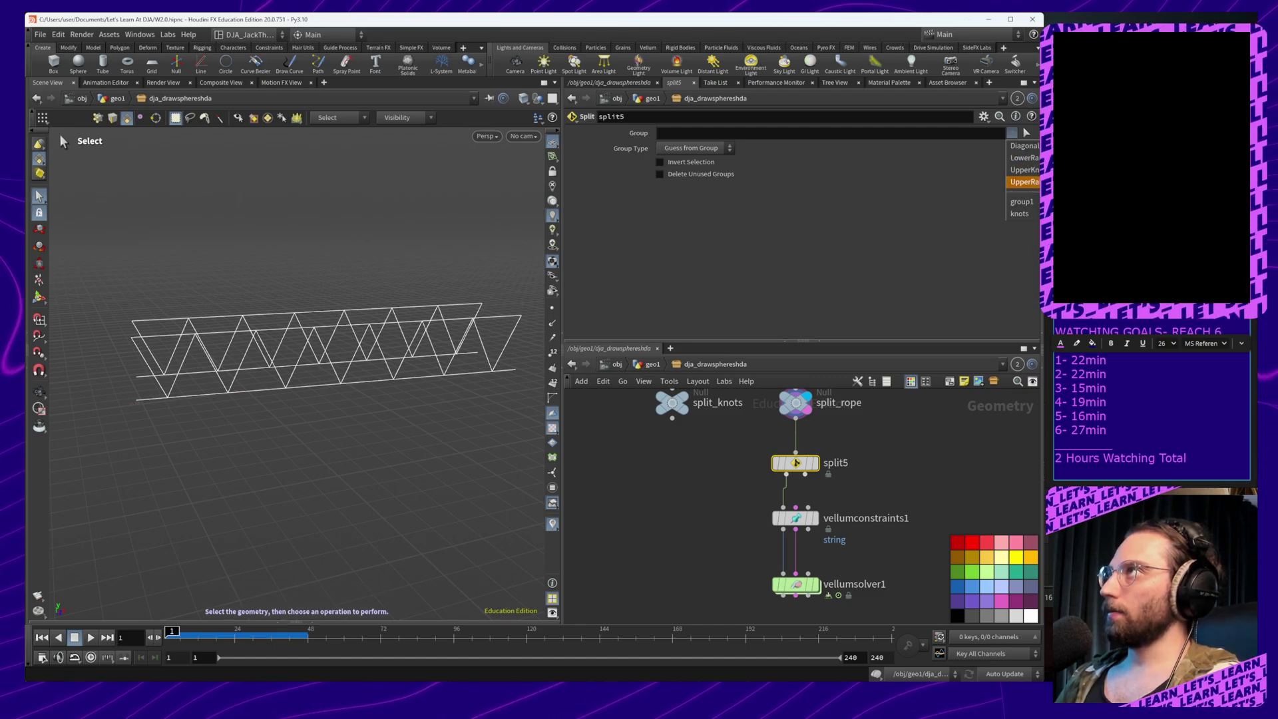
left_click(1026, 182)
left_click(1012, 135)
left_click(1026, 158)
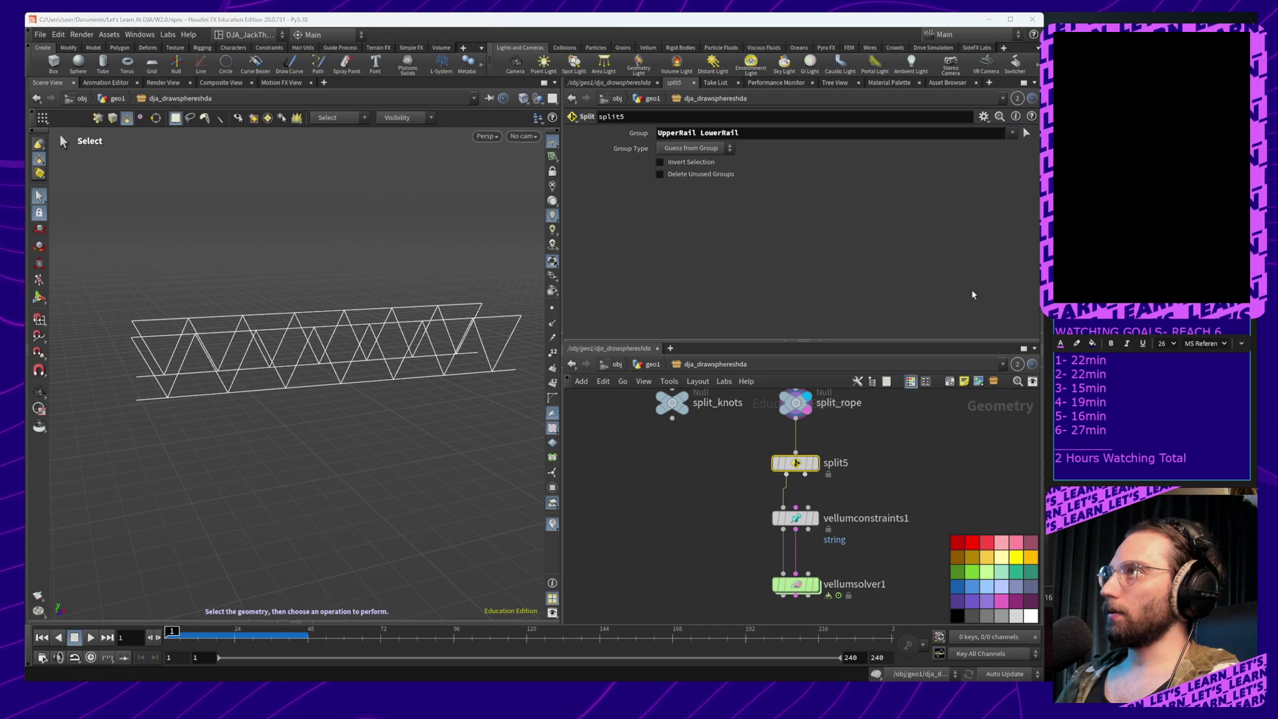
middle_click_drag(897, 478, 876, 433)
left_click(795, 418)
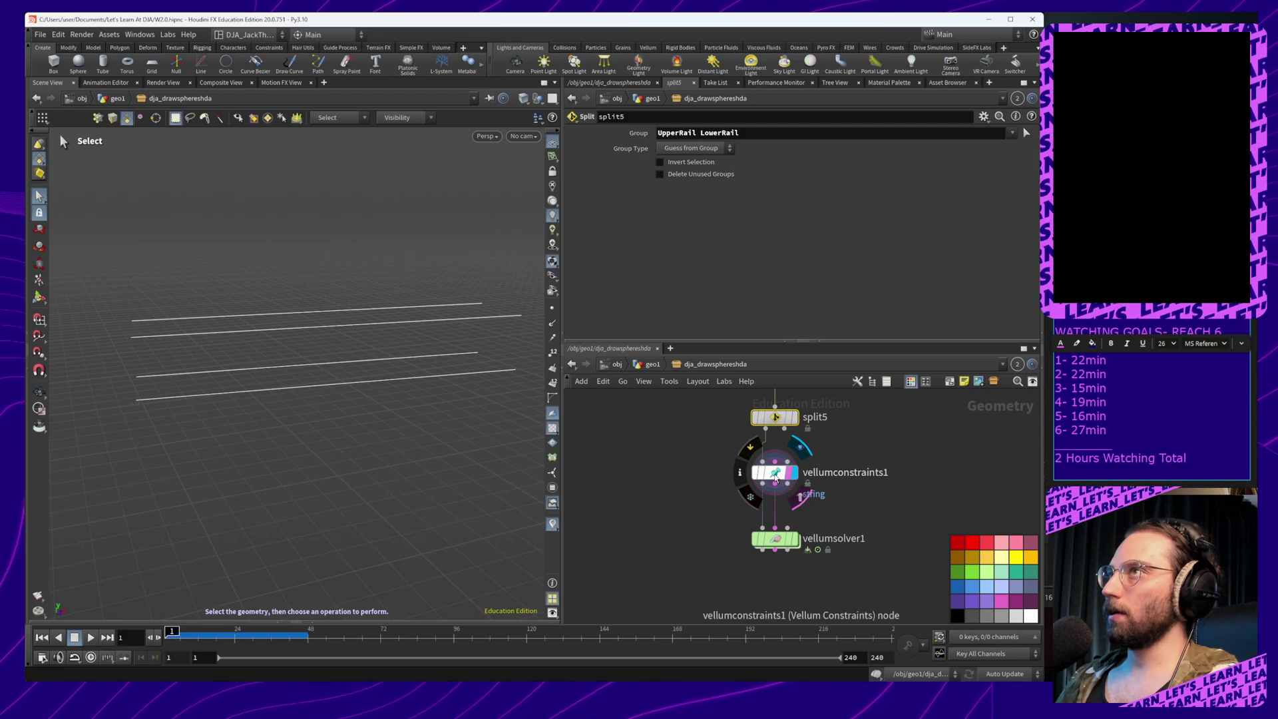
left_click(792, 473)
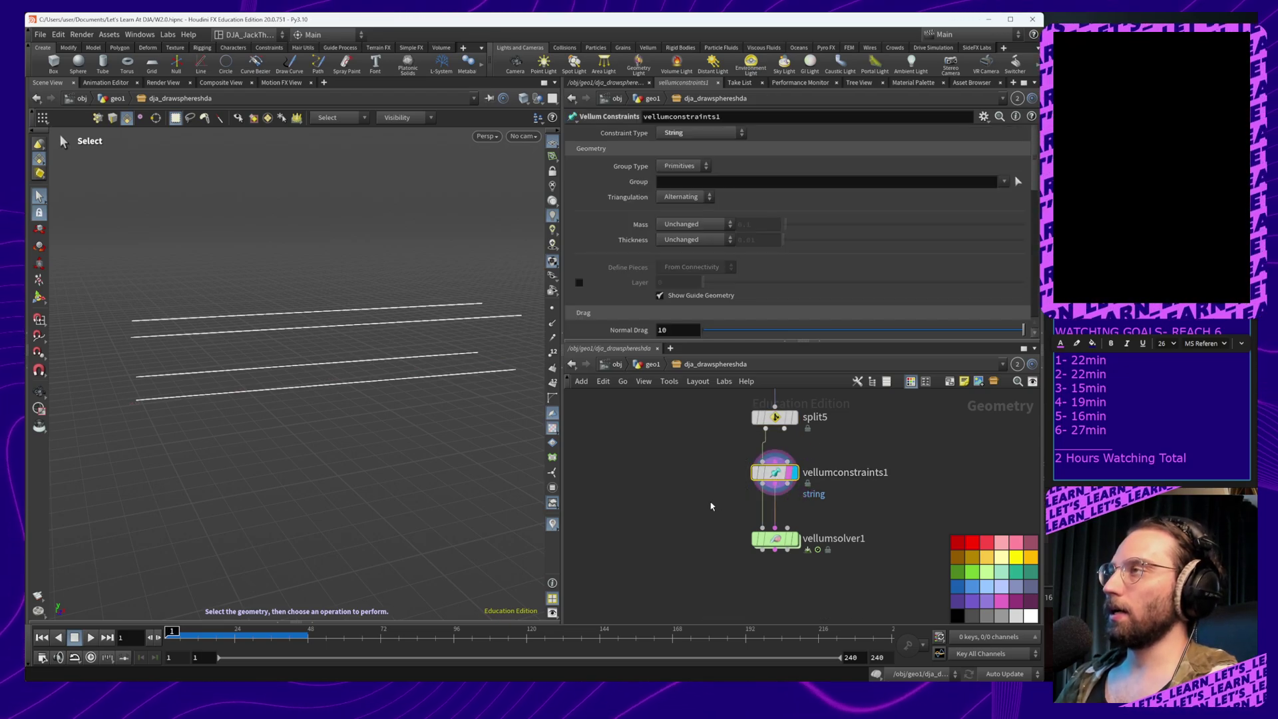
Make room below split5 by moving the Vellum nodes down, and insert a Group by Range node before vellumconstraints1
left_click_drag(704, 474, 843, 545)
left_click_drag(779, 474, 778, 540)
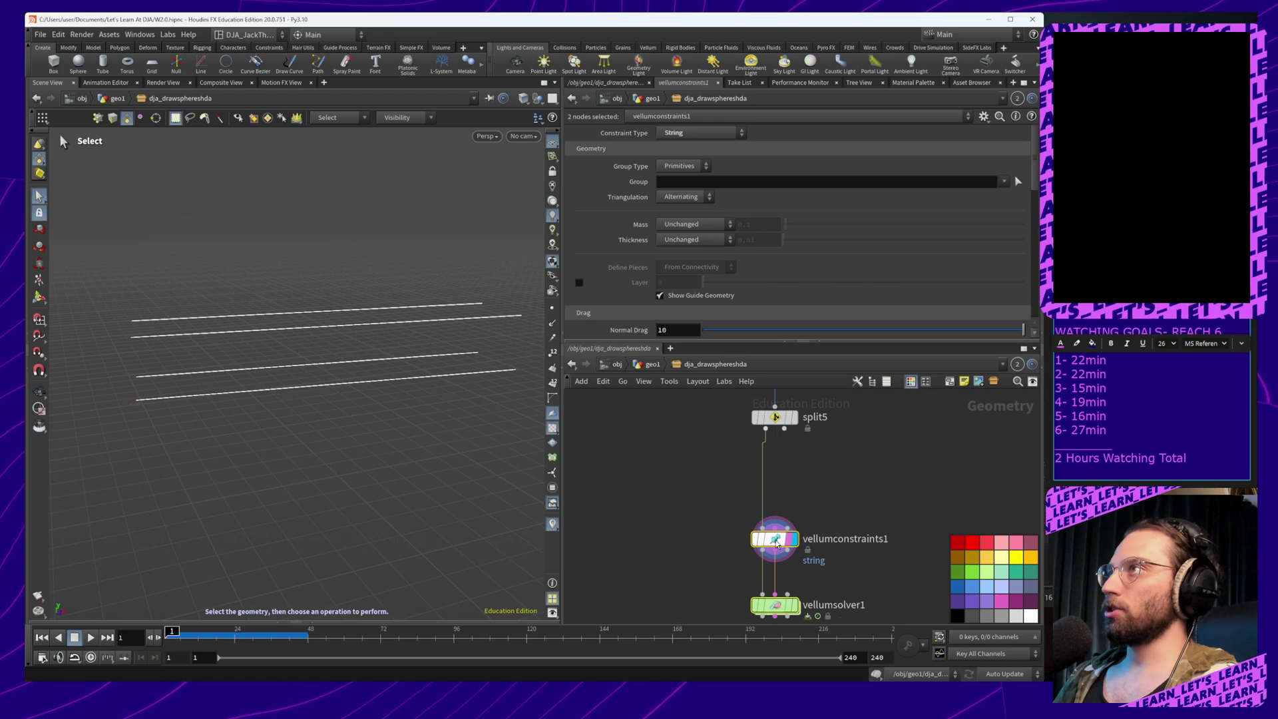
left_click(808, 466)
key("Tab")
type("grou")
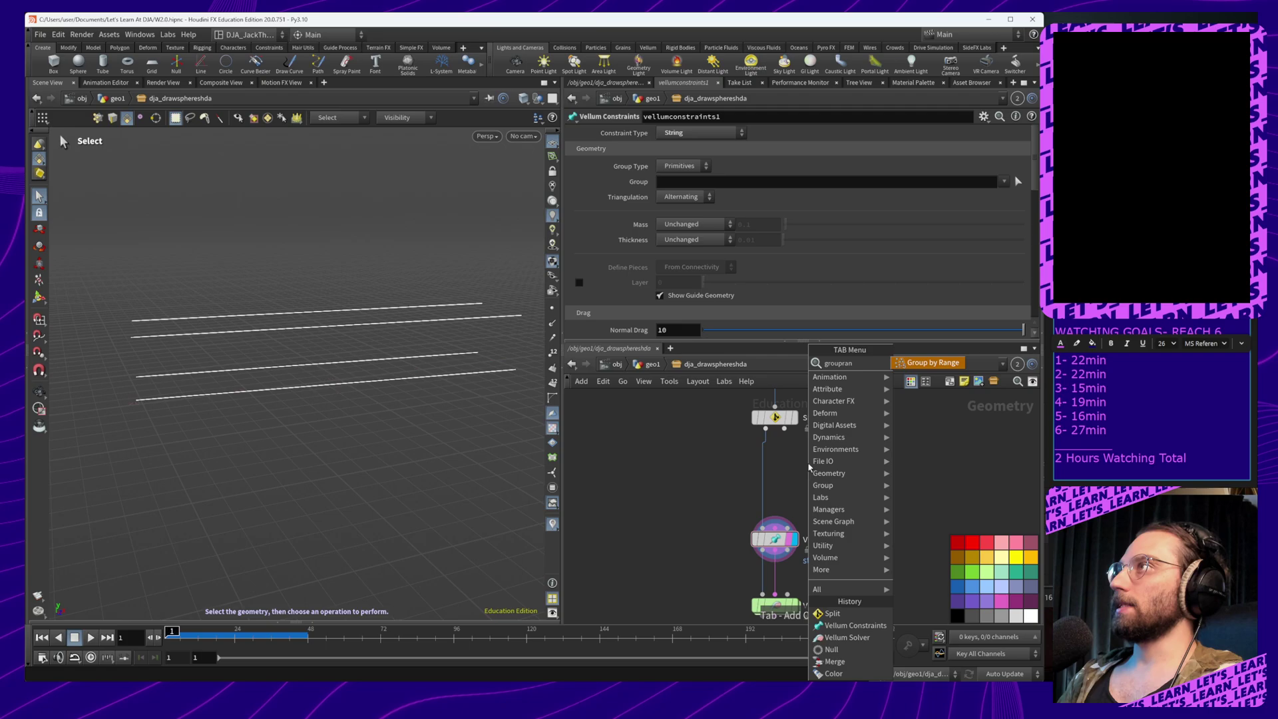
key("Return")
left_click(763, 476)
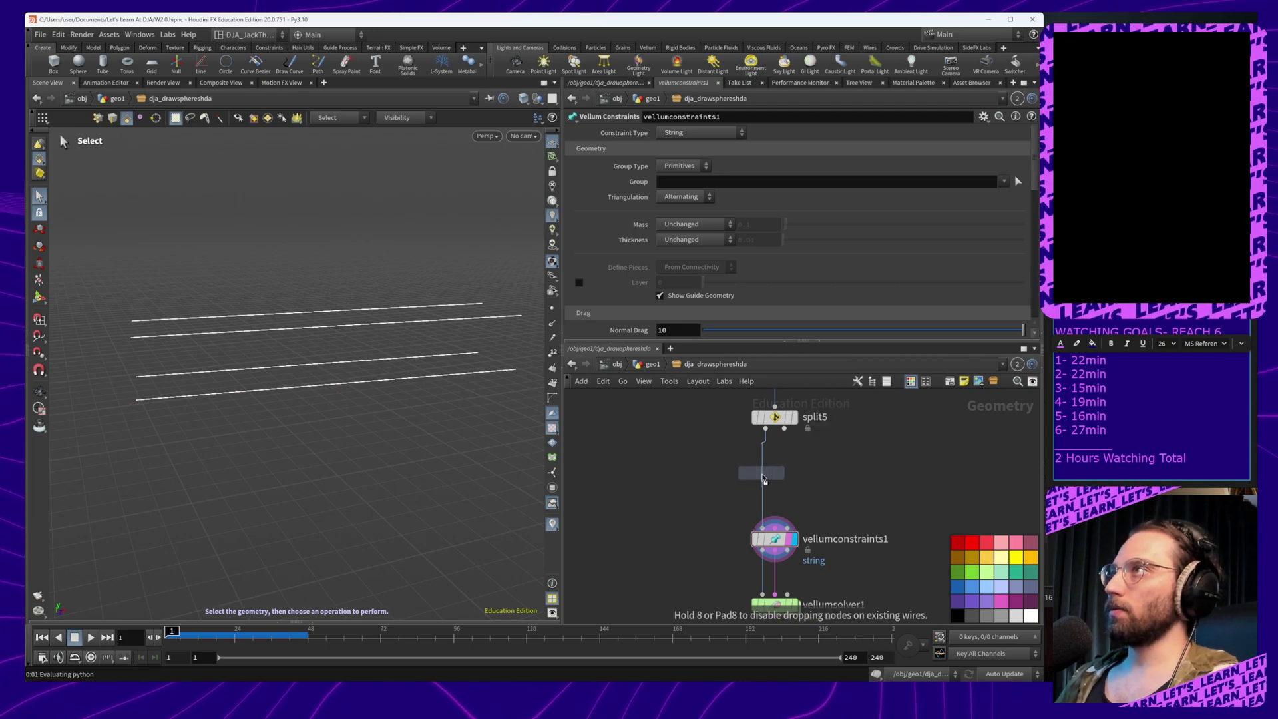
left_click_drag(763, 477, 776, 477)
mouse_move(777, 477)
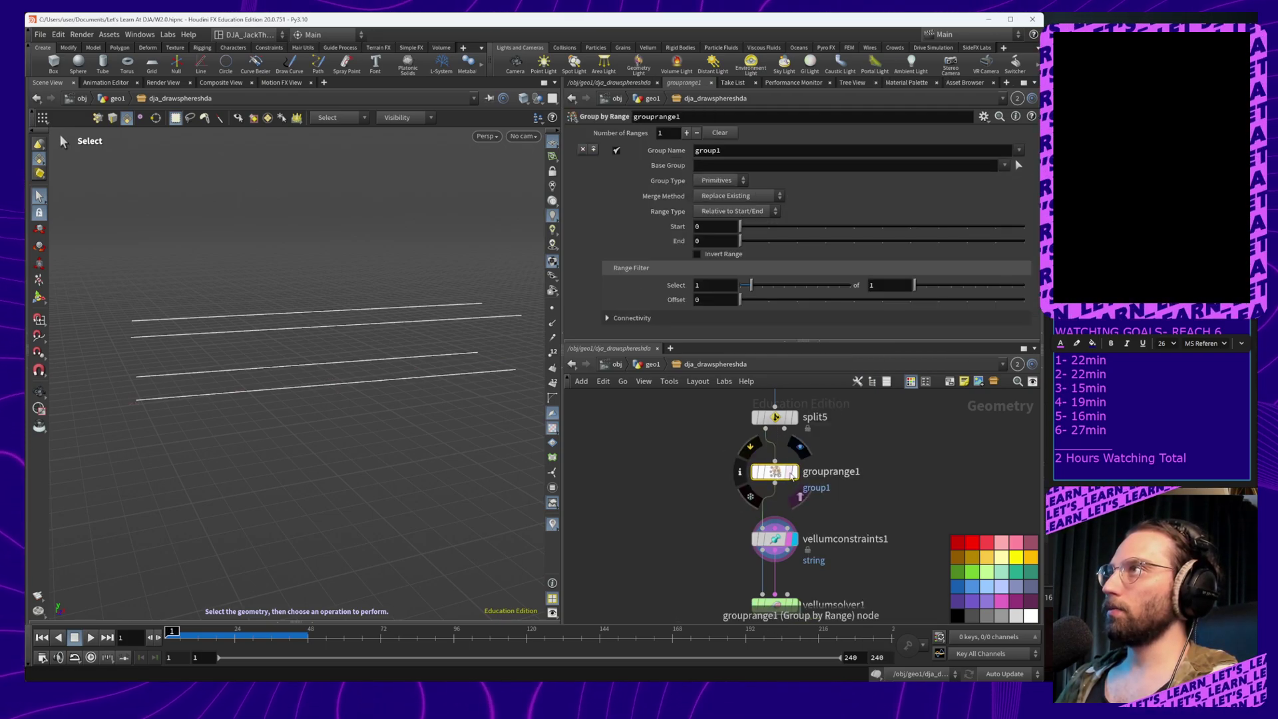
Display the Group by Range node and show points and point numbers on the rails in the viewport
left_click(800, 447)
left_click(551, 308)
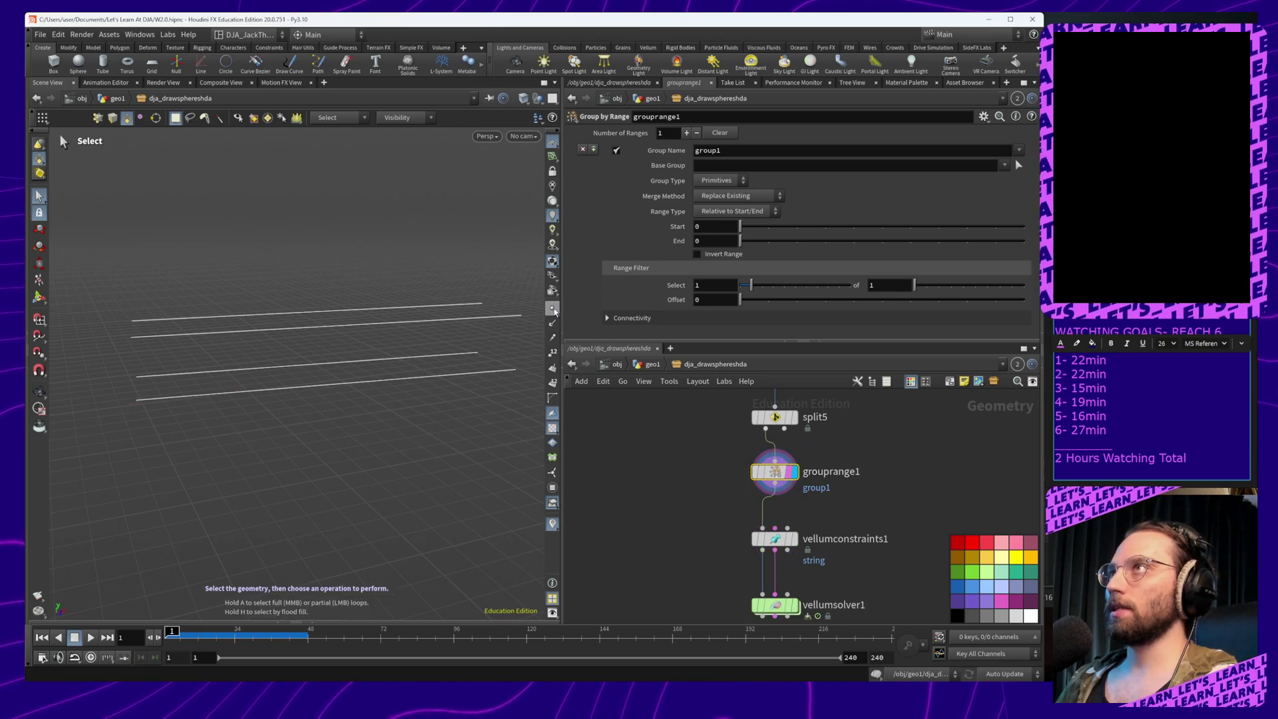
left_click_drag(436, 374, 507, 344, "alt")
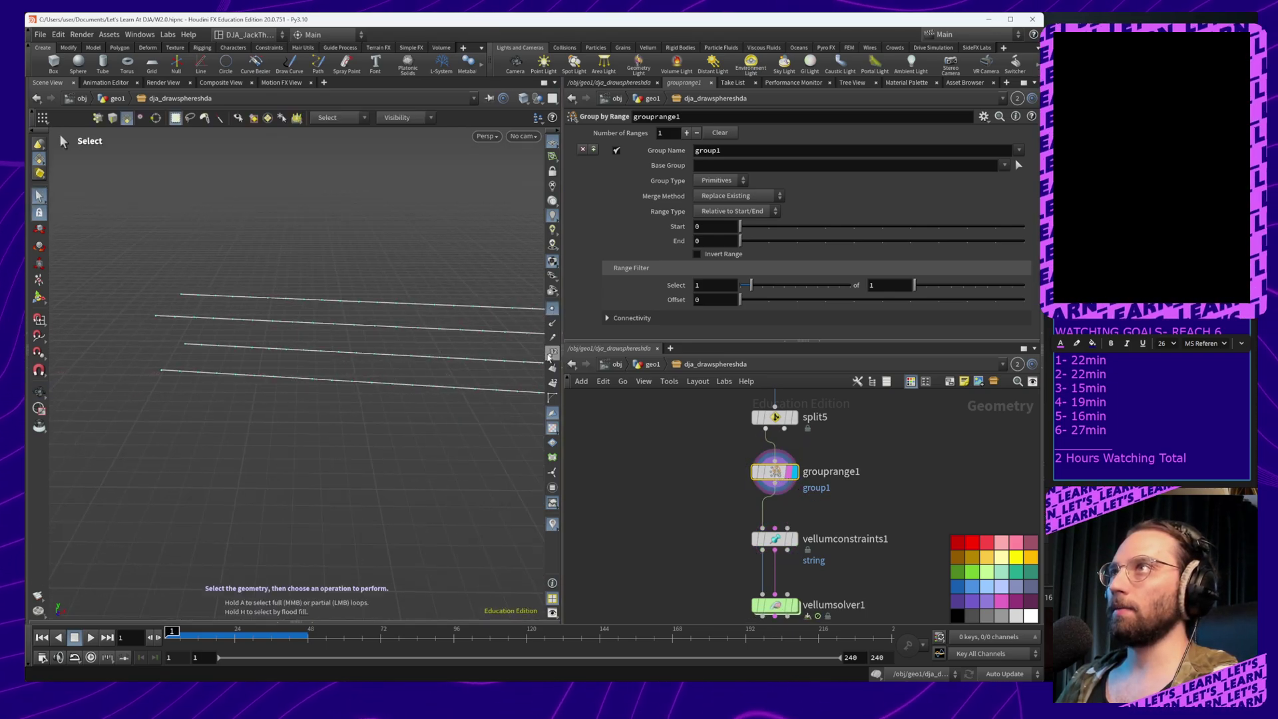
left_click(552, 353)
left_click_drag(197, 382, 311, 442, "alt")
key("s")
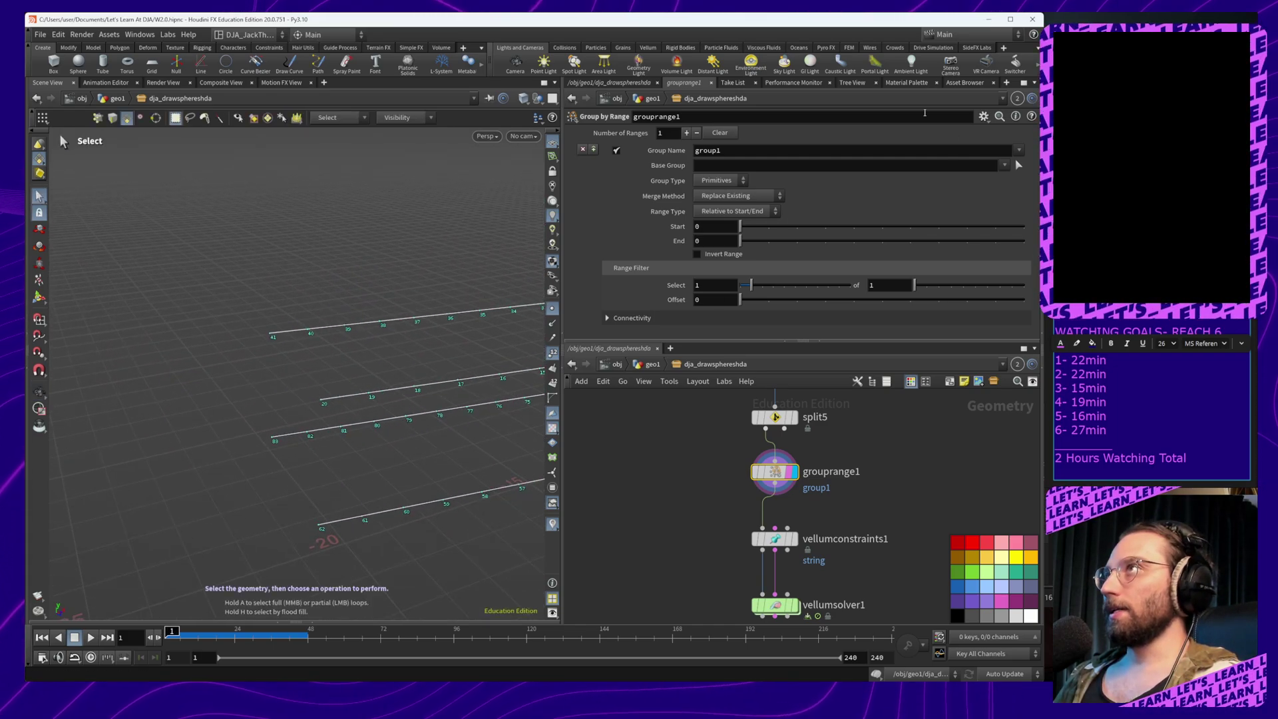
Set the Group by Range type to Points and name the group OurPins
left_click(721, 182)
left_click(722, 195)
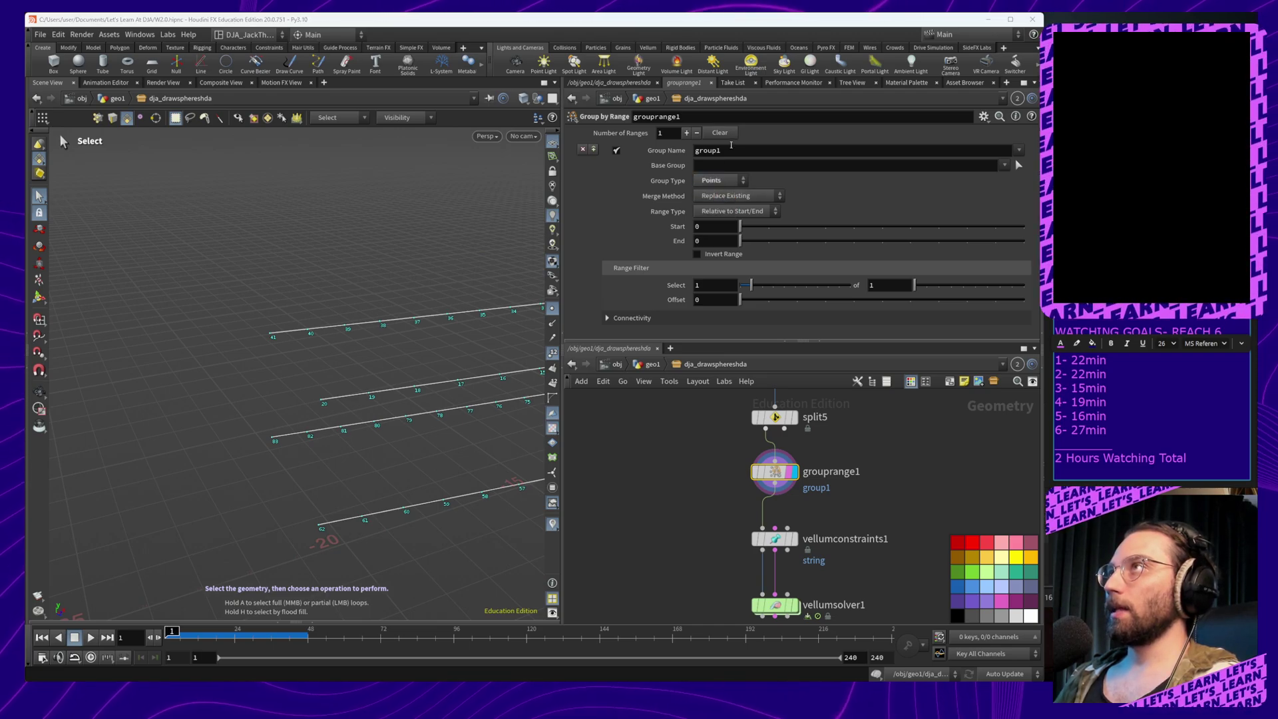
left_click(733, 152)
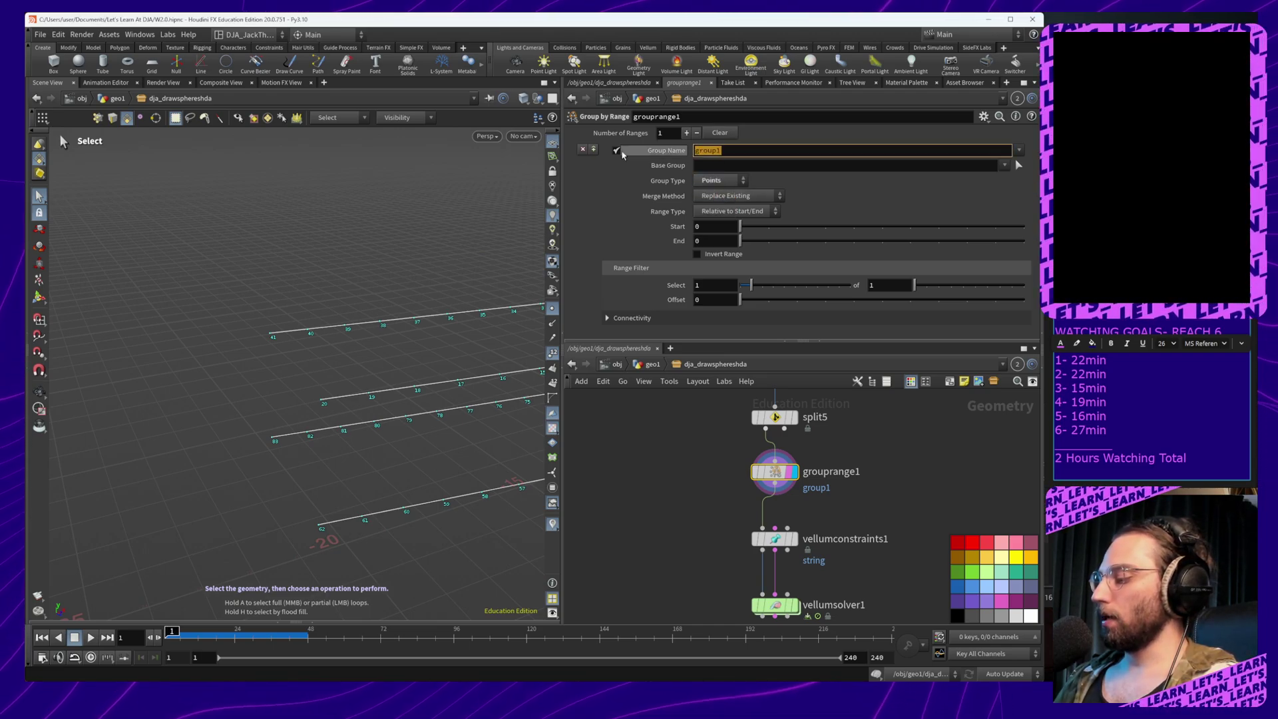
type("p")
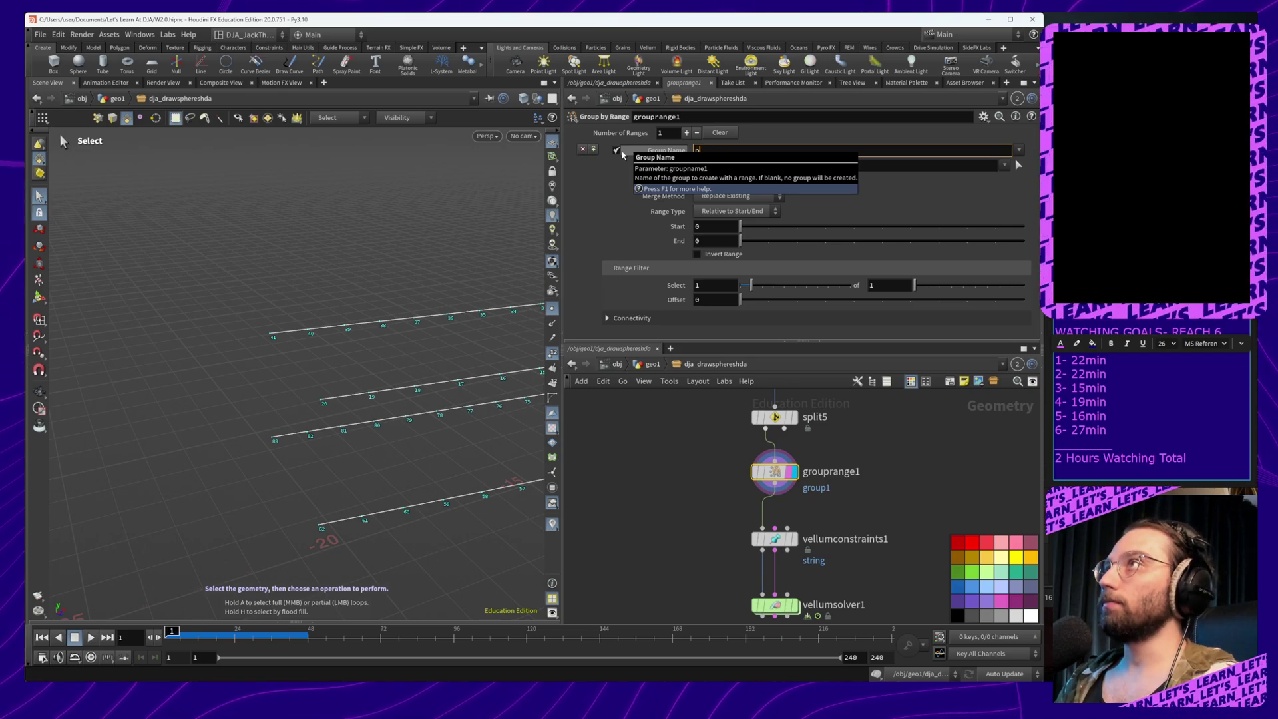
type("ins")
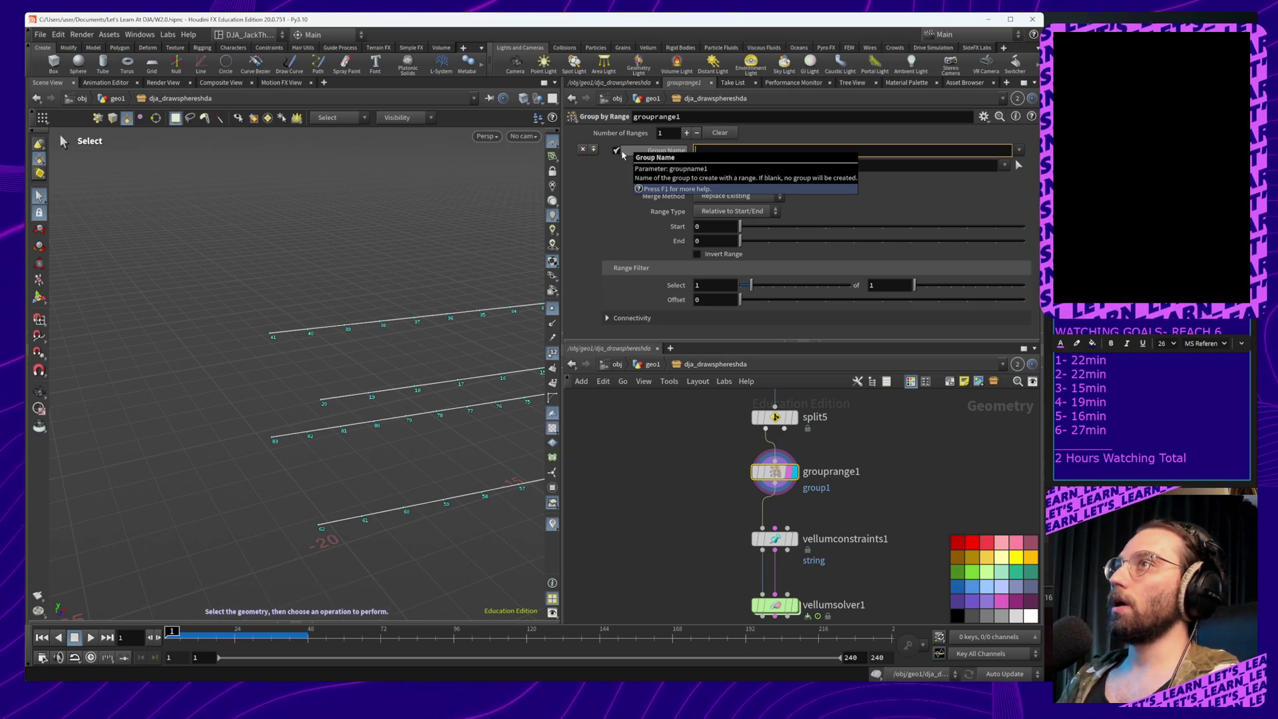
type("ourPin")
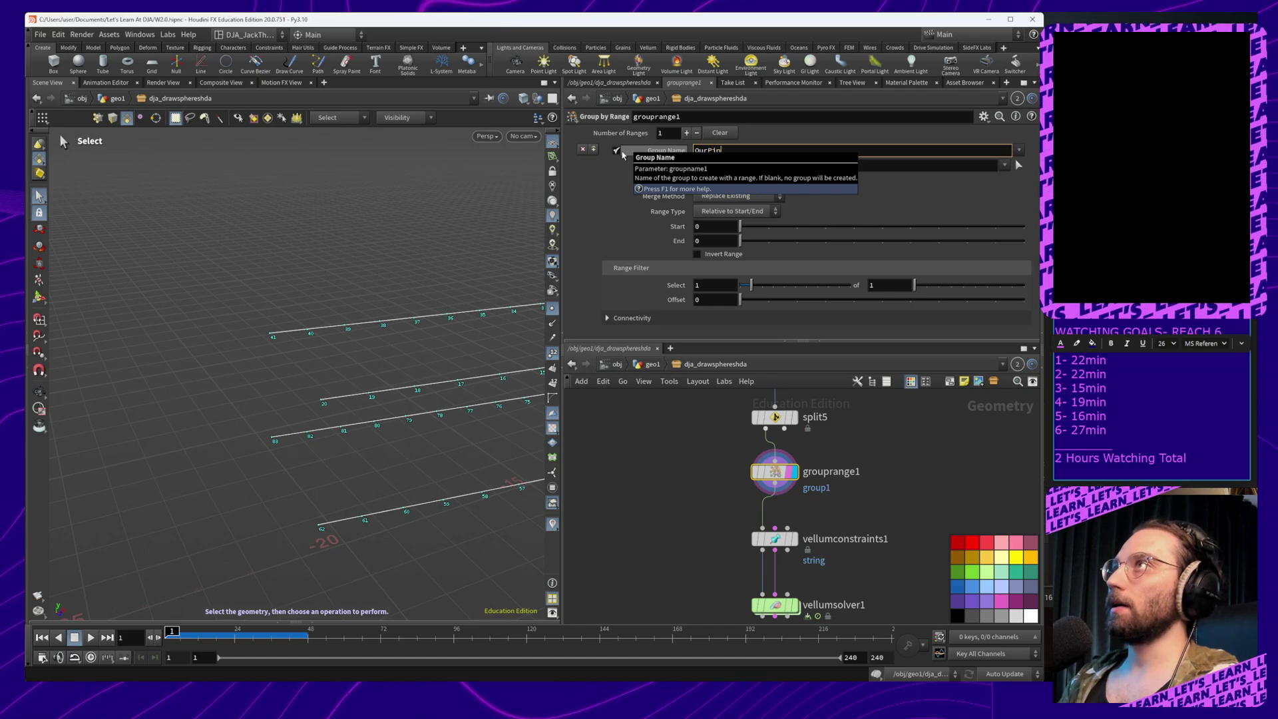
type("s")
key("Return")
Switch to the annotated sketch in Snipping Tool, number the four pins 1 to 4, and return to Houdini
key("alt+Tab")
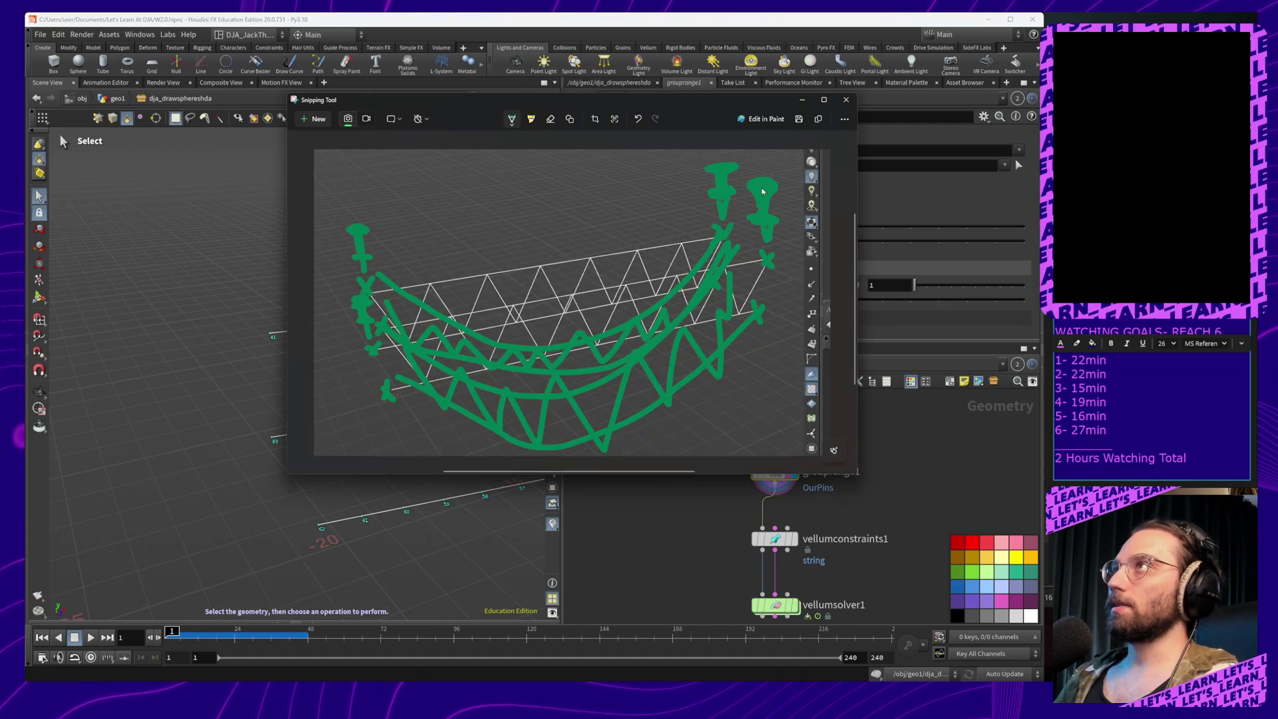
mouse_move(690, 164)
left_mouse_down()
mouse_move(691, 175)
mouse_move(769, 170)
left_mouse_up()
left_click_drag(357, 193, 360, 212)
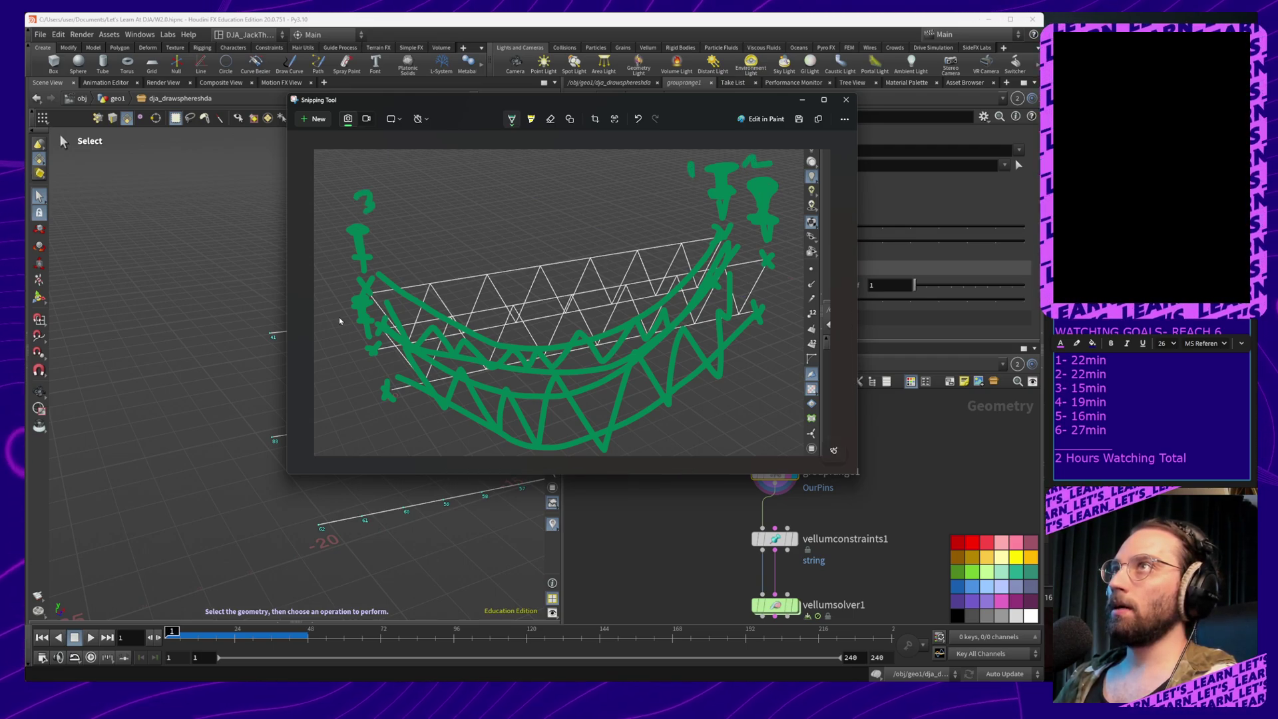
left_click_drag(335, 306, 342, 335)
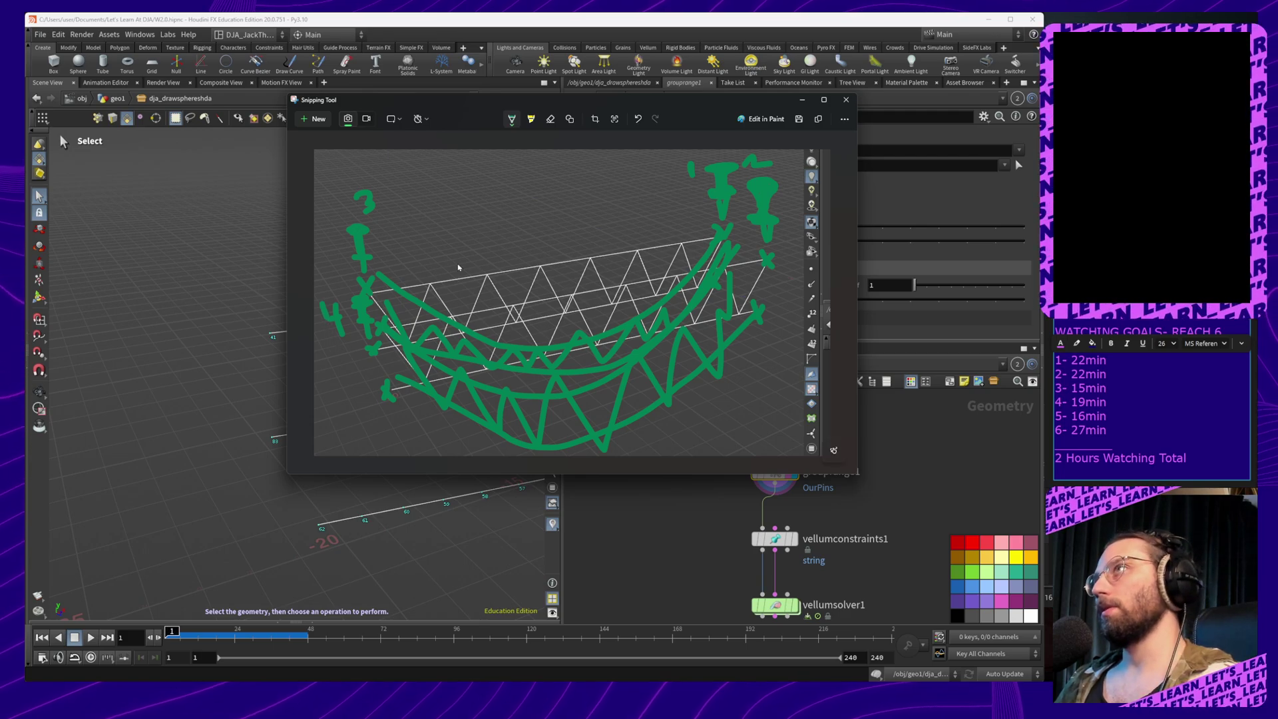
key("alt")
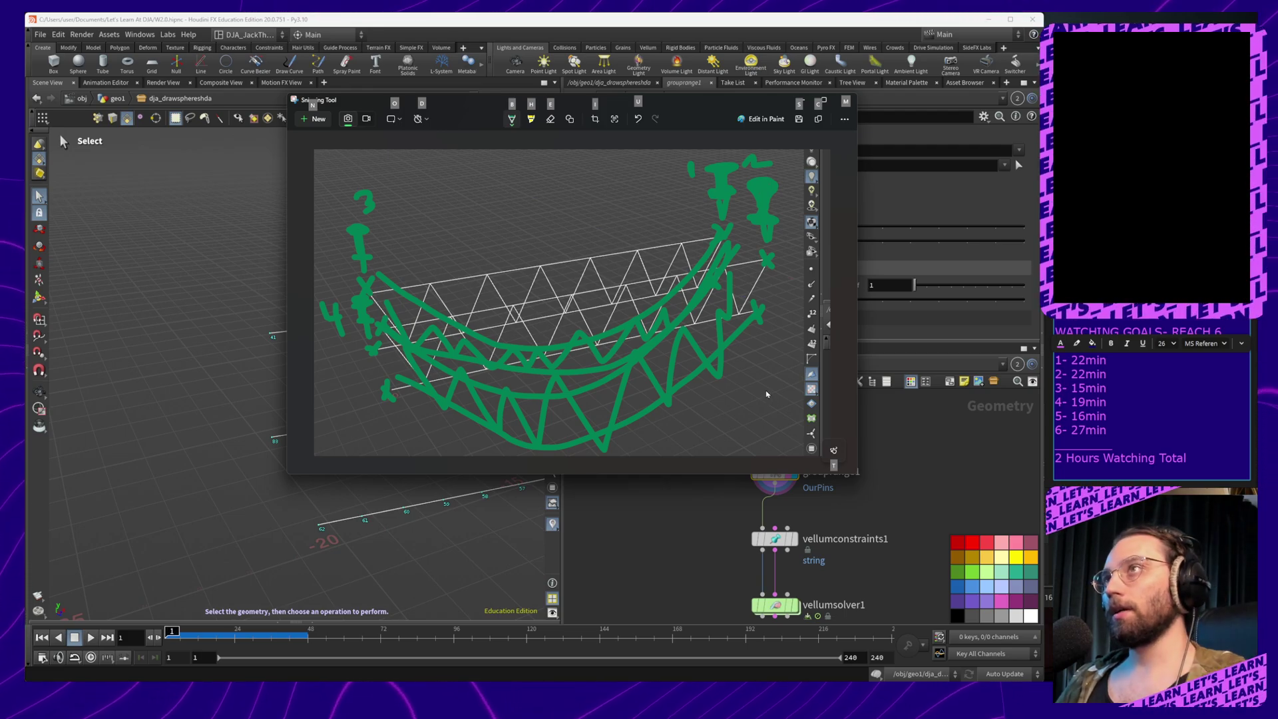
key("alt+Tab")
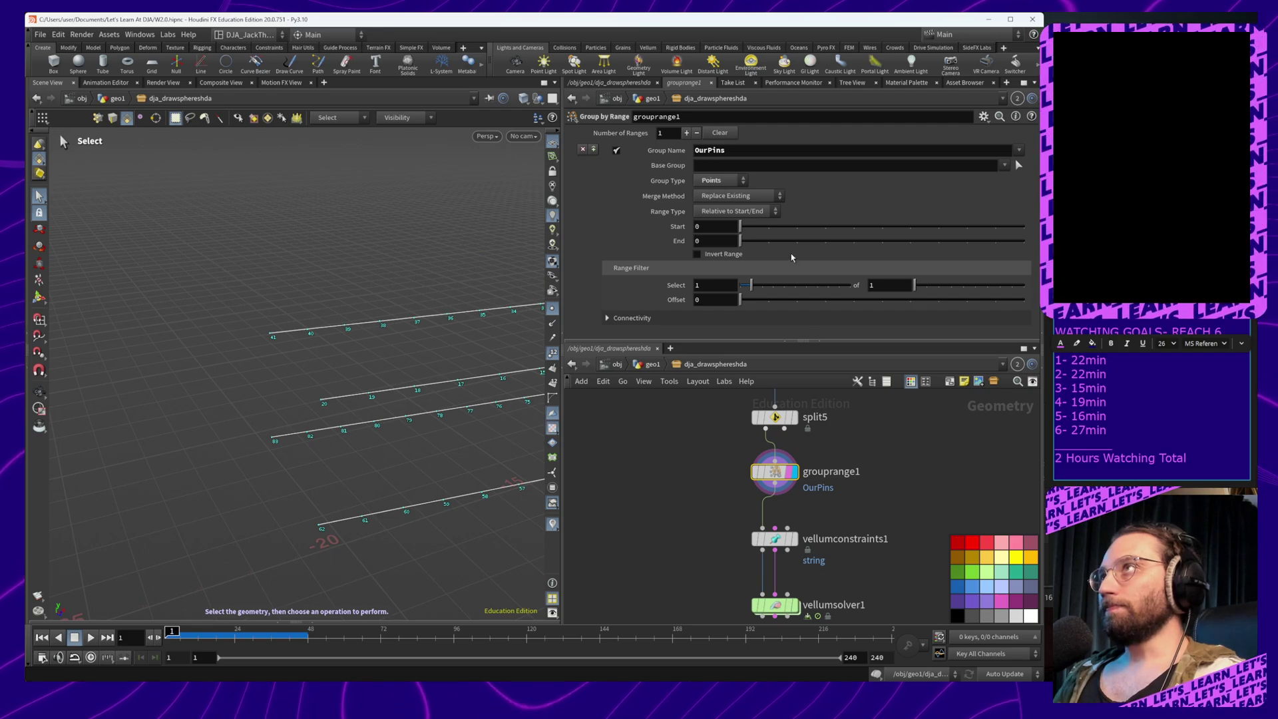
Make the Group by Range node affect disconnected geometry separately in its connectivity settings
left_click(629, 317)
scroll(735, 285, "down", 2)
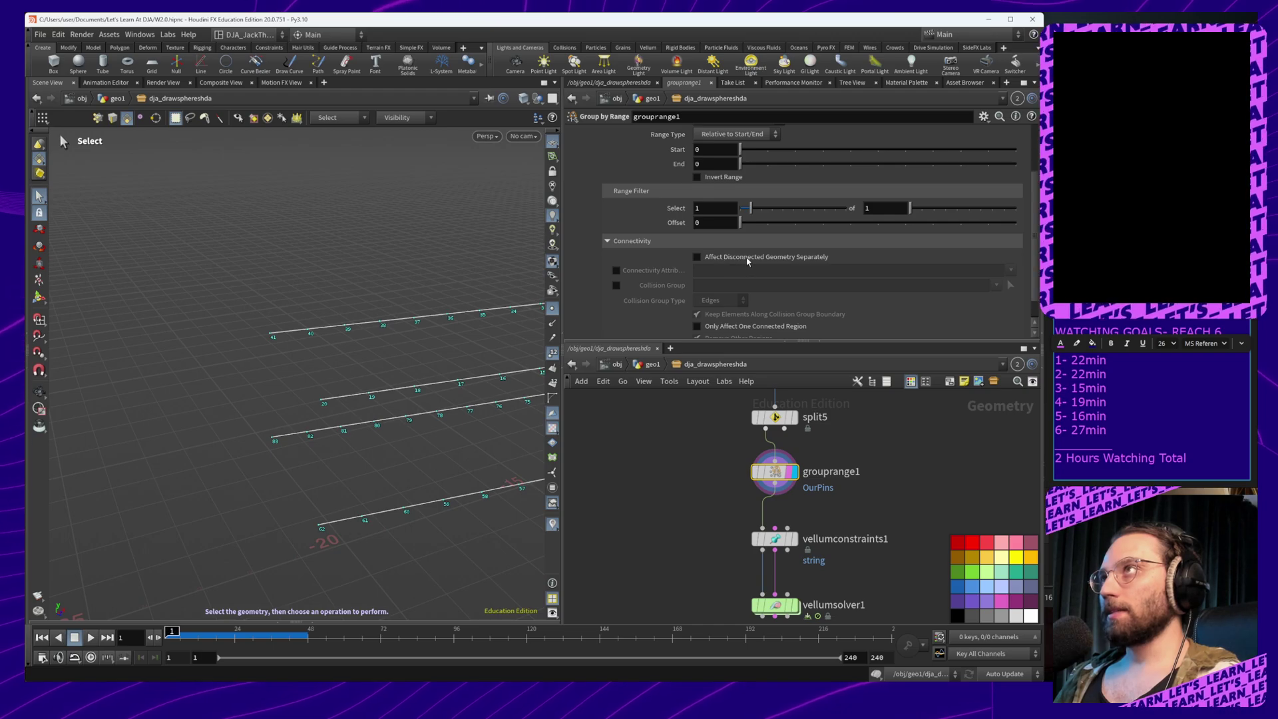
left_click(697, 257)
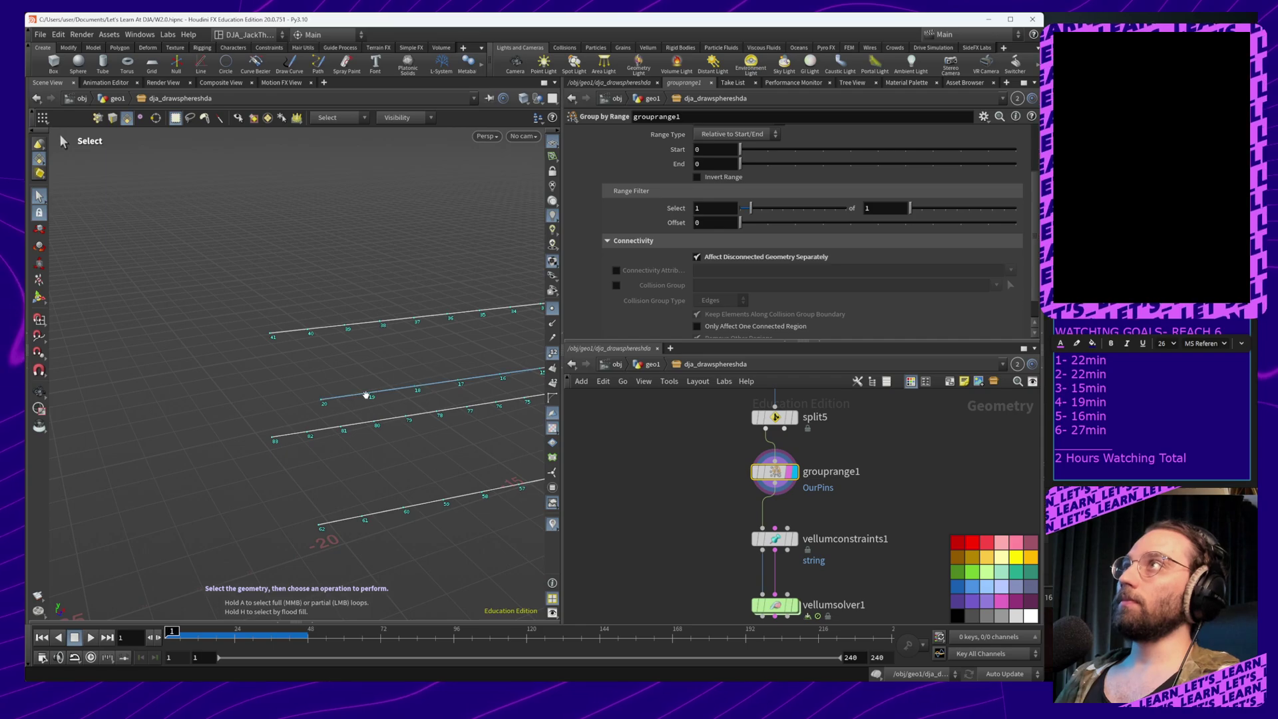
Set the range Start and End to 1 and invert the range so only each rail's end points are grouped
key("Escape")
left_click_drag(335, 398, 374, 382)
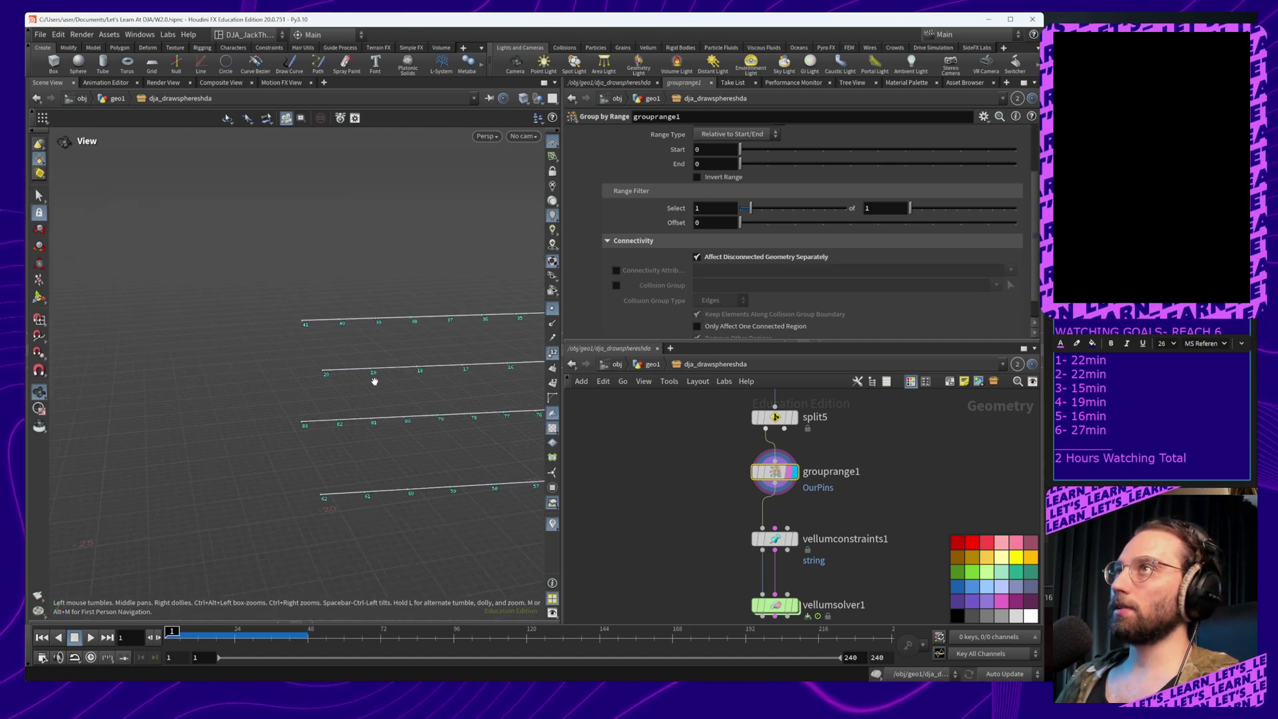
middle_click_drag(373, 382, 239, 366)
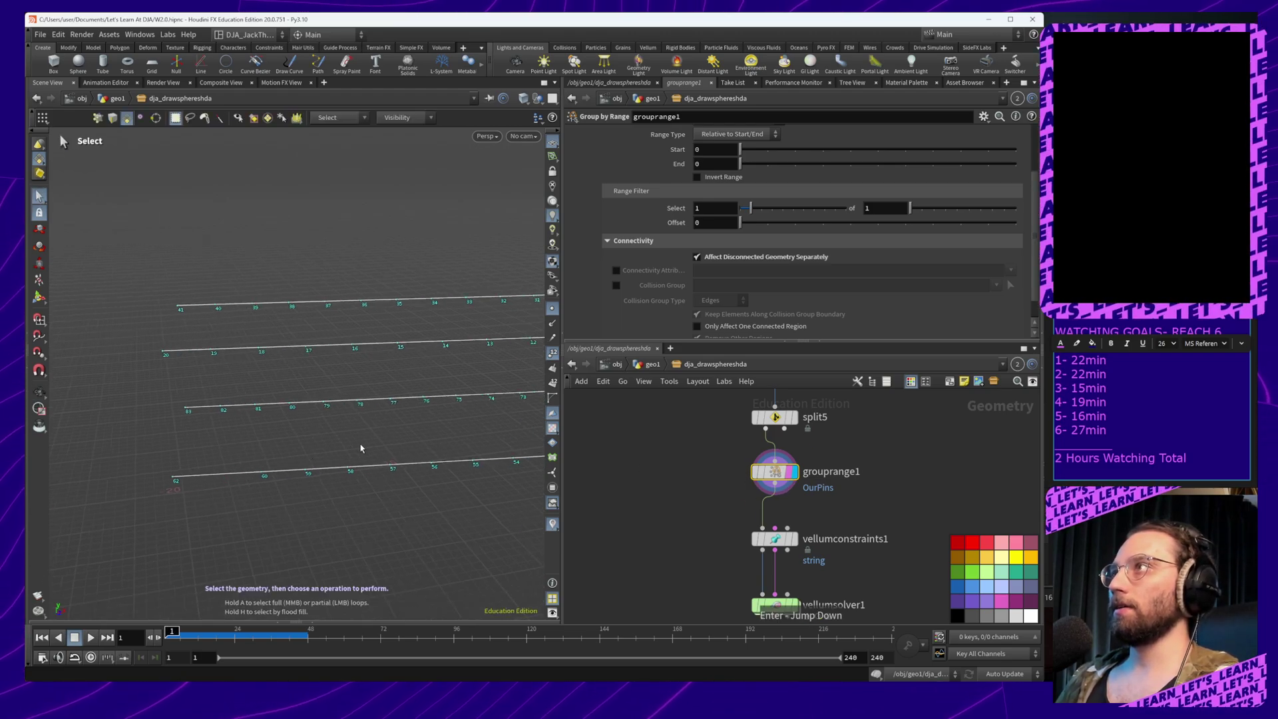
key("Return")
middle_click_drag(439, 407, 317, 377)
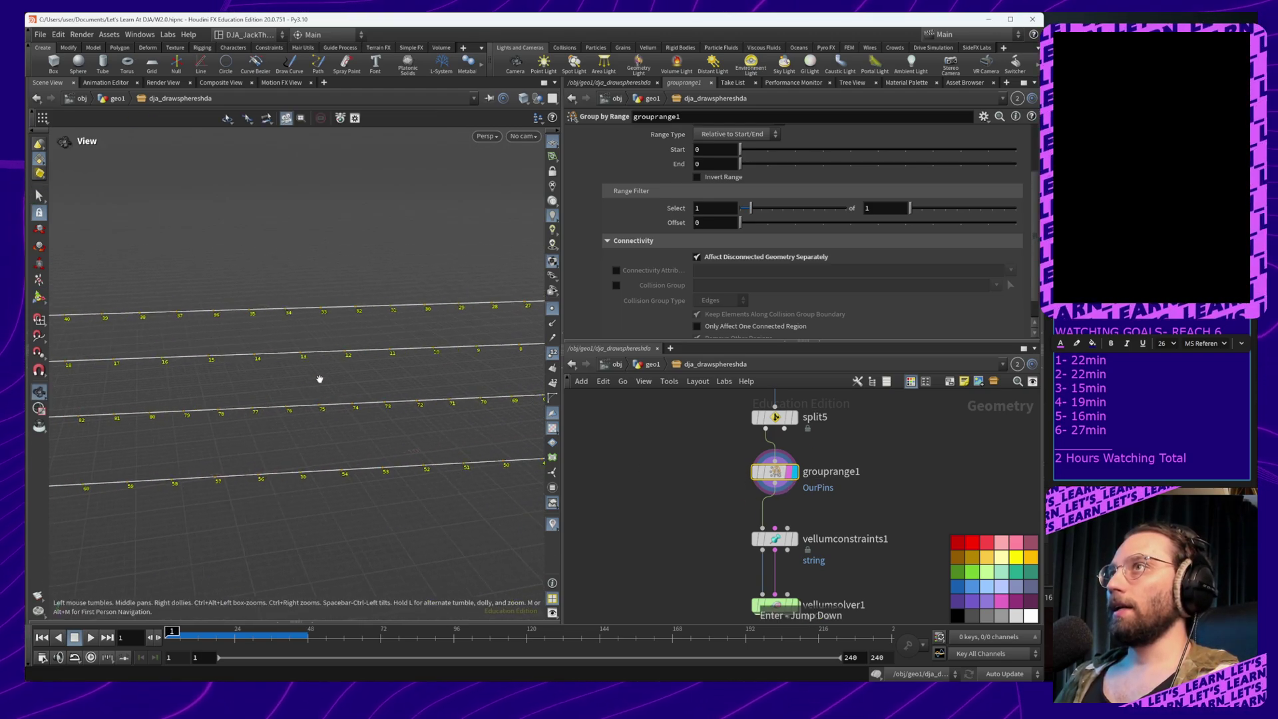
scroll(410, 428, "down", 5)
middle_click_drag(410, 428, 318, 414)
scroll(762, 168, "up", 5)
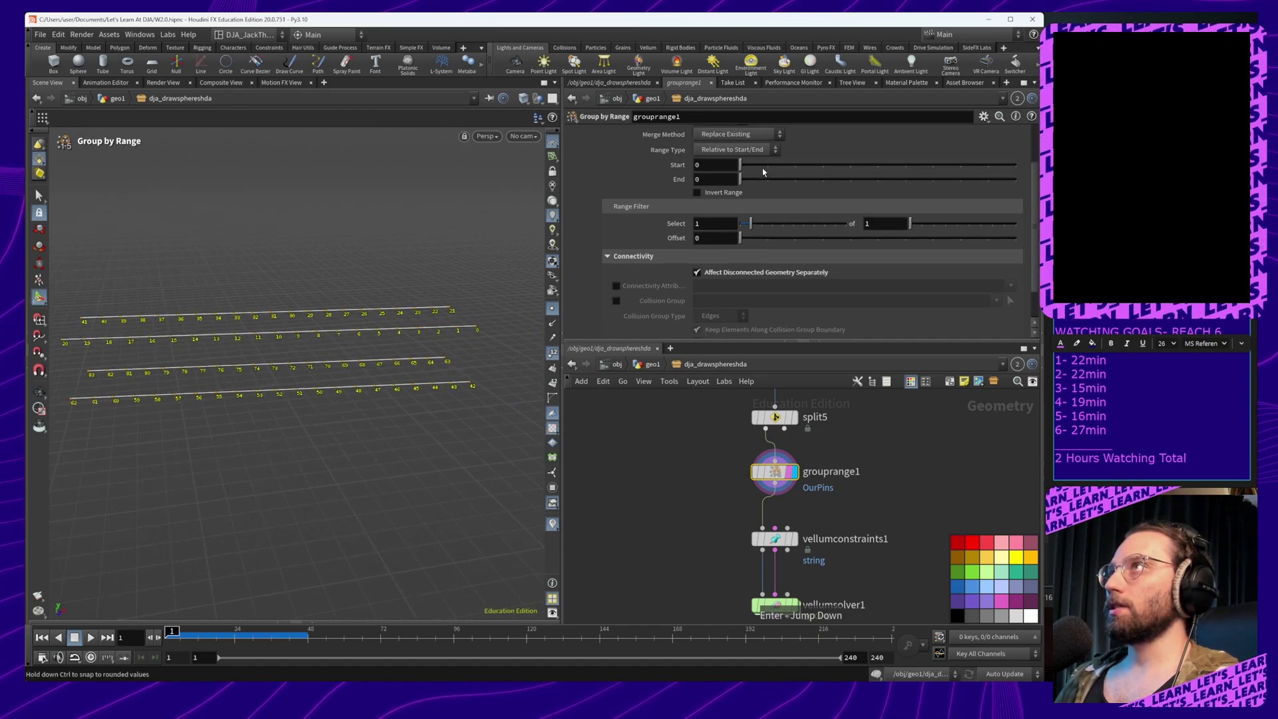
left_click_drag(746, 229, 757, 246)
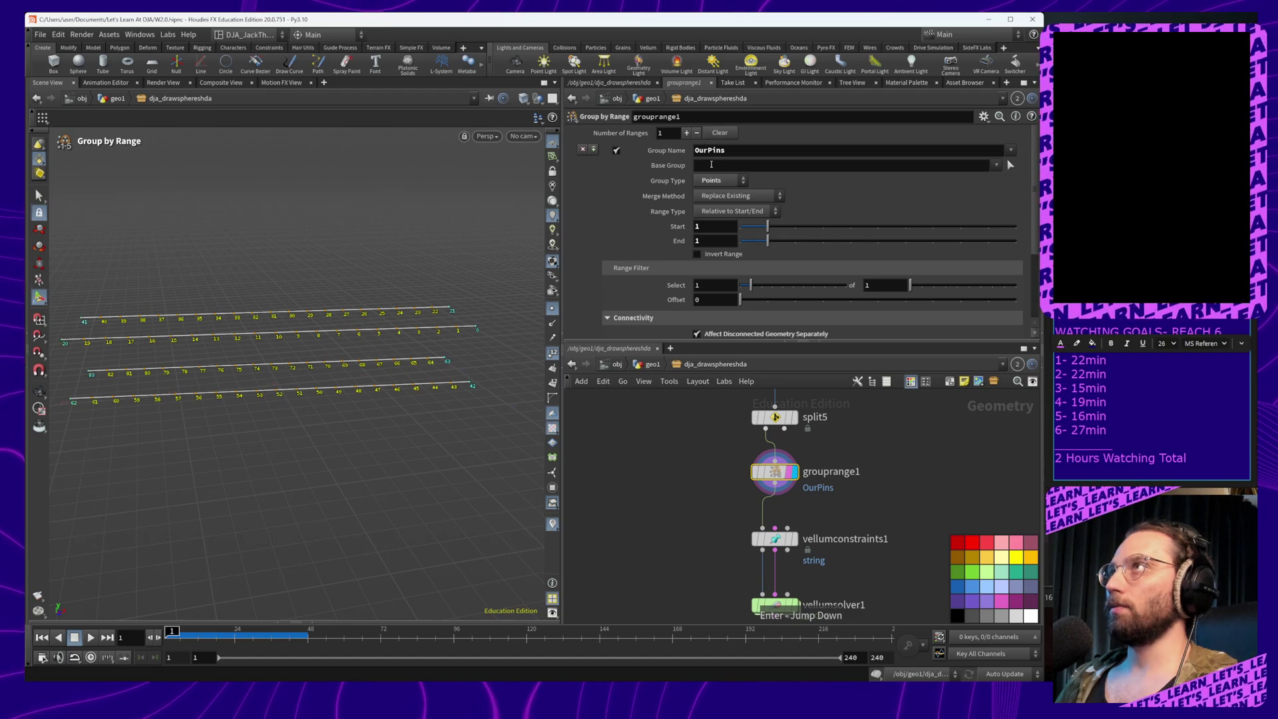
left_click(716, 255)
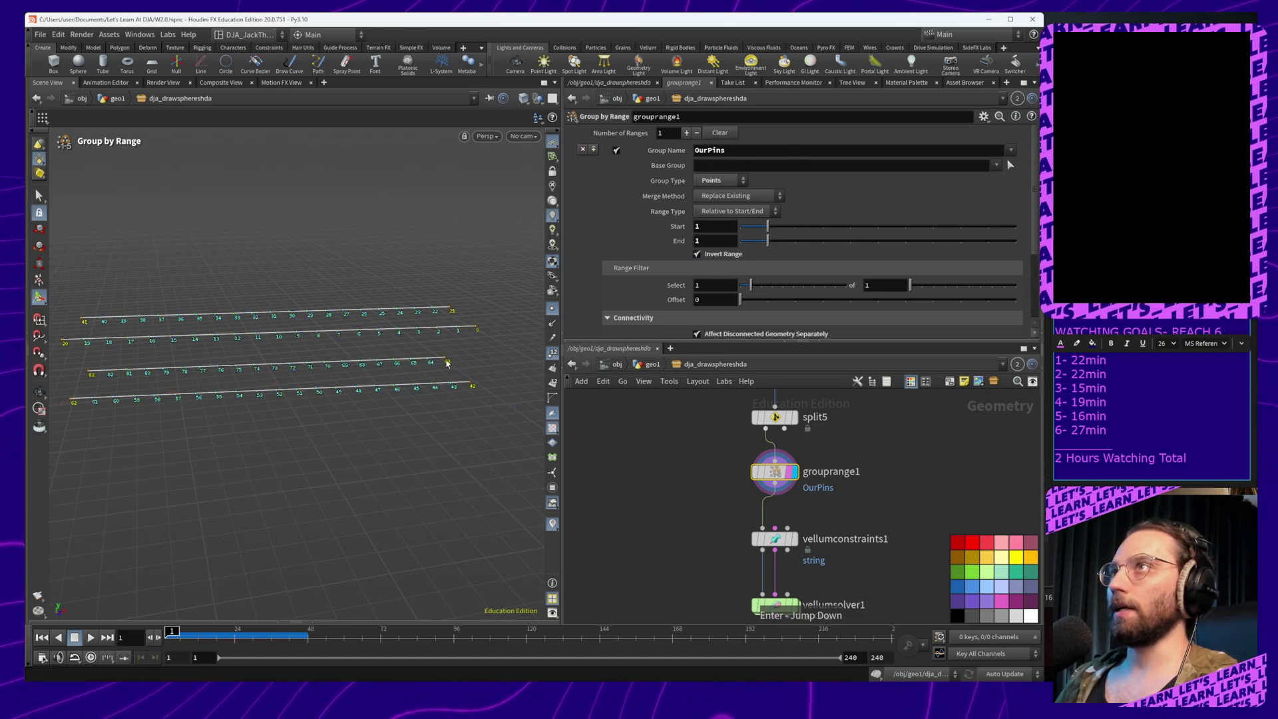
Inspect the grouped rail end points from several angles and check which groups the Vellum Constraints node offers
left_click_drag(447, 363, 400, 390, "alt")
middle_click_drag(399, 391, 360, 346, "alt")
left_click_drag(359, 345, 373, 377, "alt")
middle_click_drag(374, 377, 428, 371, "alt")
right_click_drag(428, 370, 417, 442, "alt")
middle_click_drag(416, 442, 382, 414, "alt")
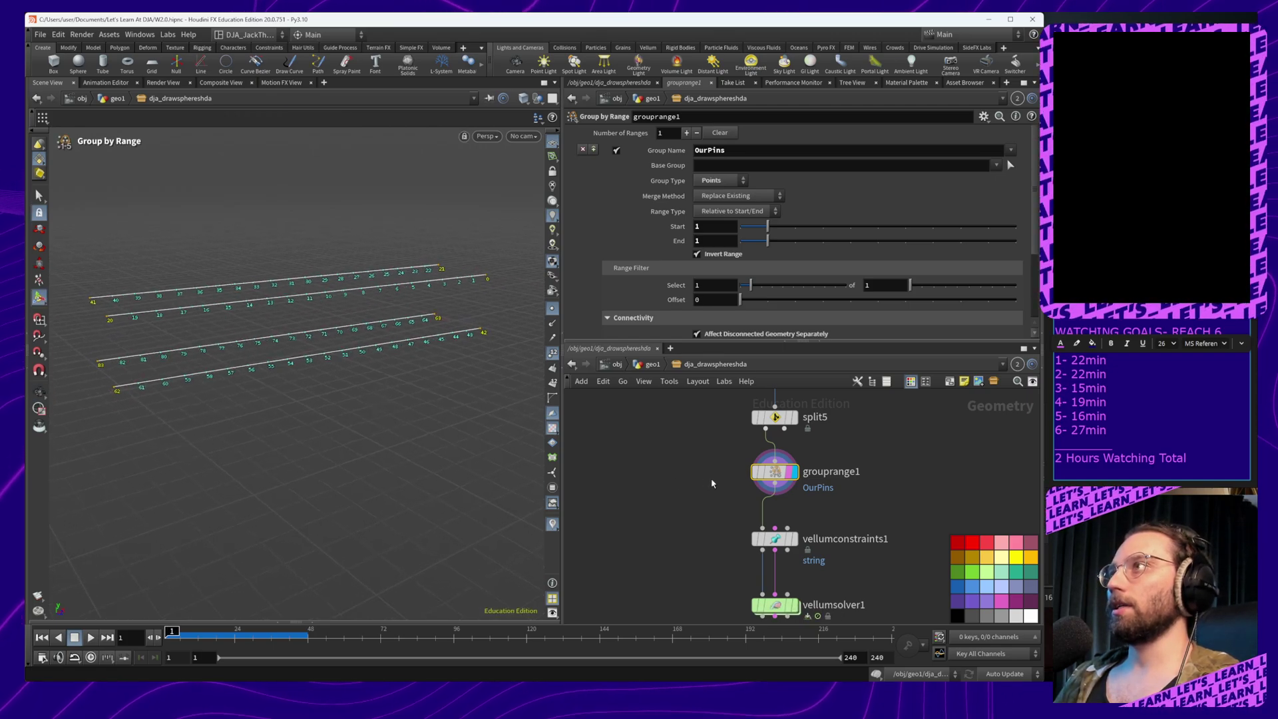
left_click(777, 539)
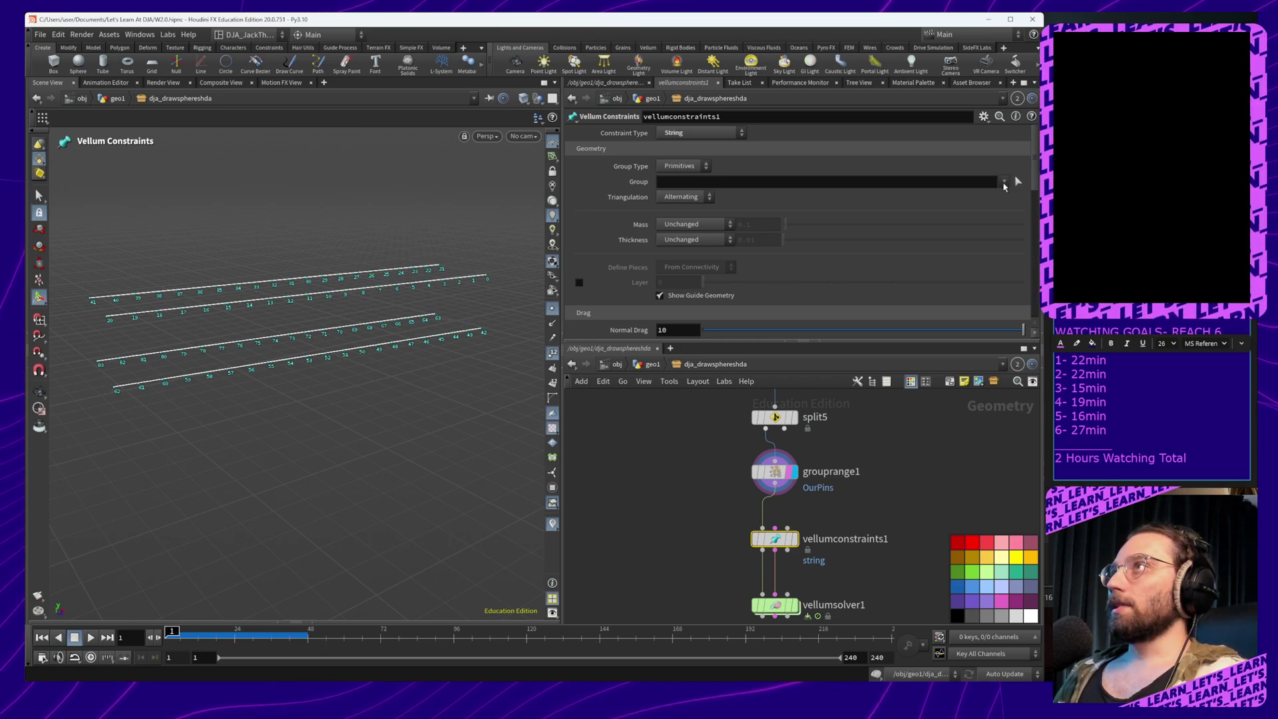
left_click(1004, 180)
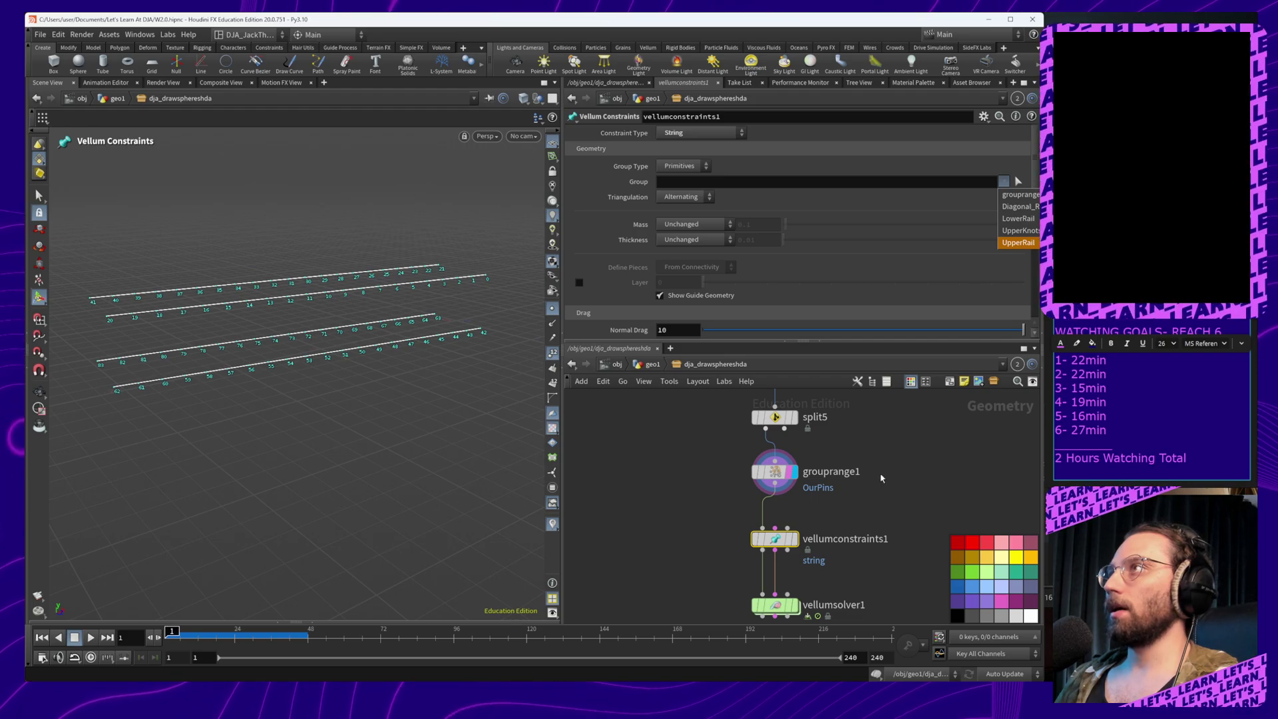
Rename the Group by Range node to OurPins and assign its primitives as the Vellum Constraints node's geometry group
left_click(776, 472)
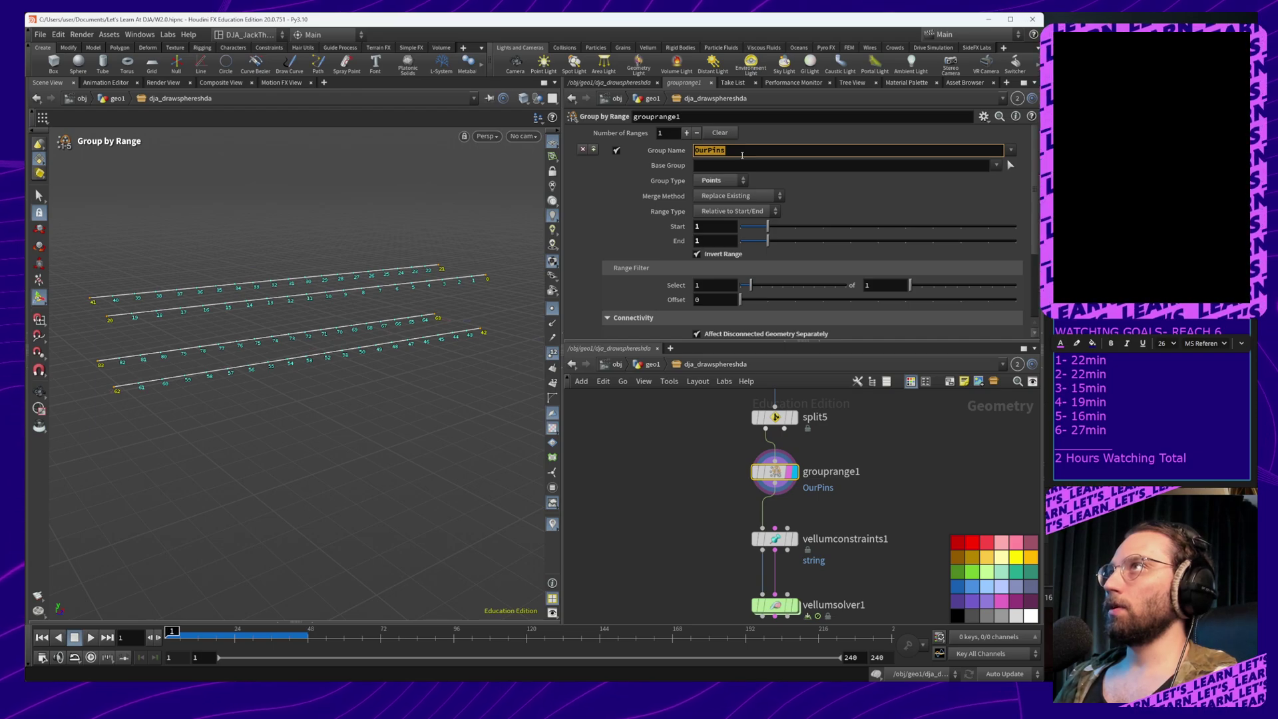
double_click(710, 117)
type("OurPins")
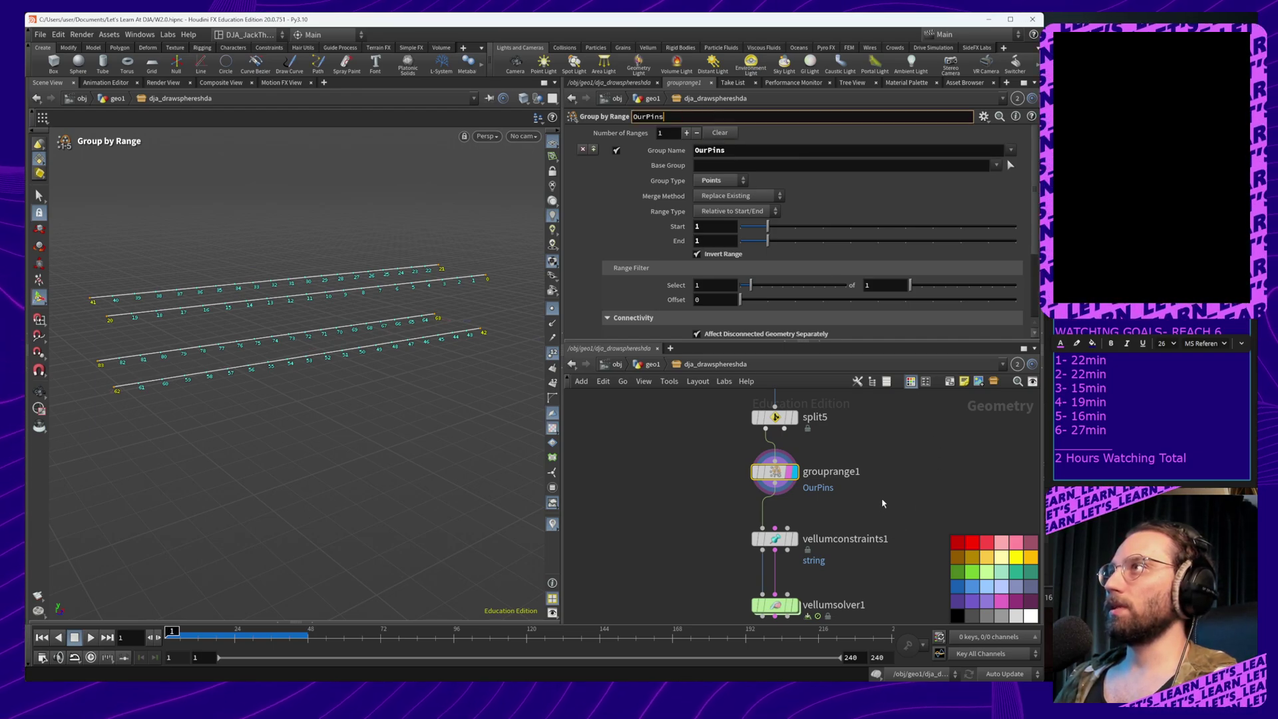
key("Return")
left_click(784, 540)
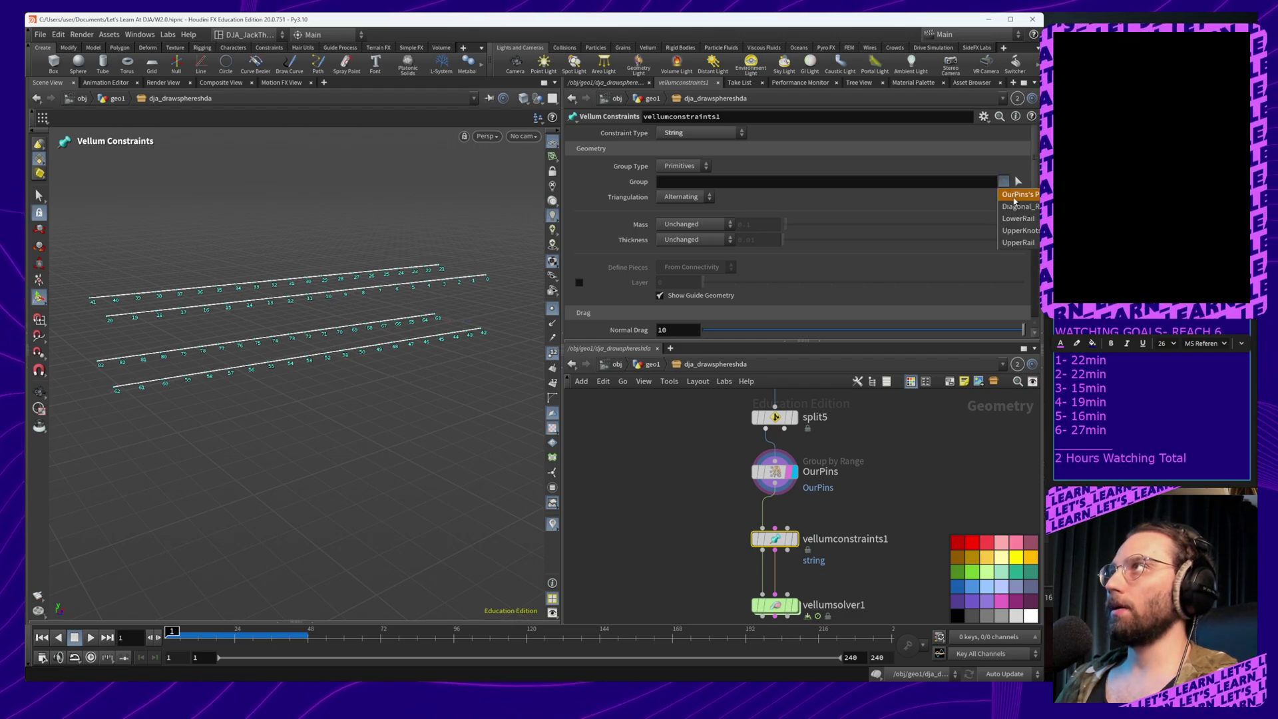
left_click(1013, 198)
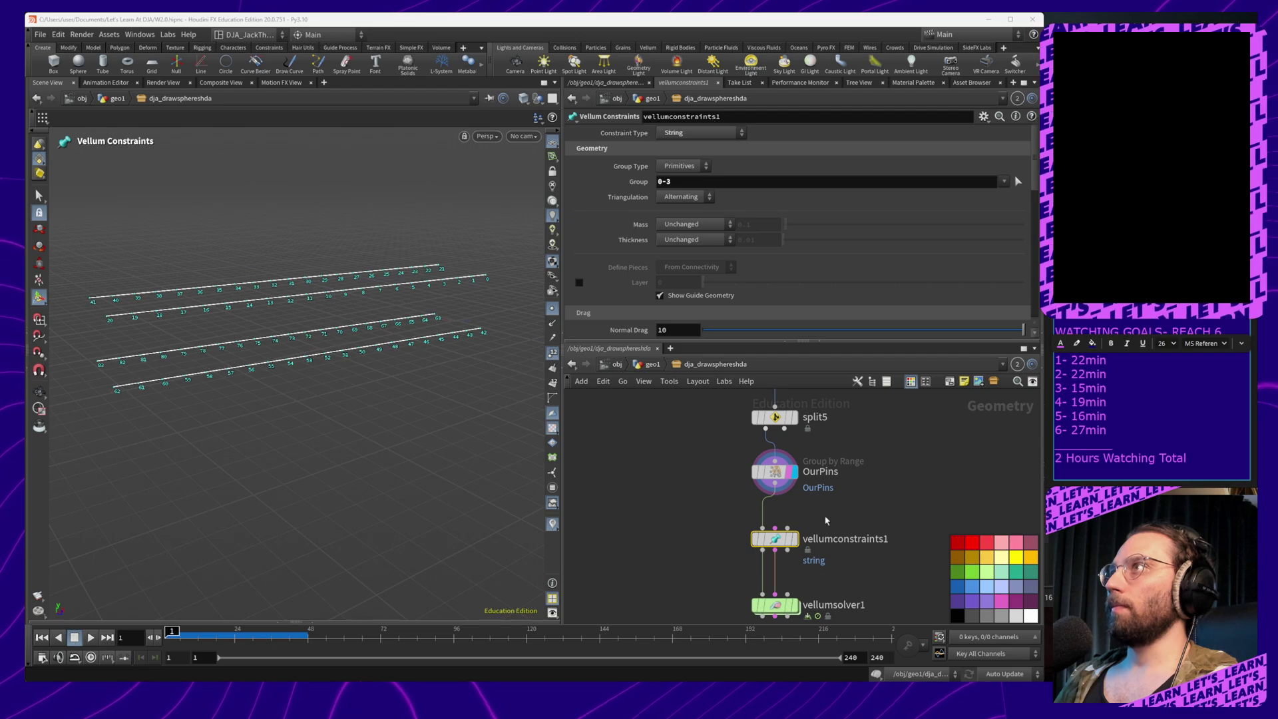
Save the scene as a new version named W2.1.hipnc
middle_click_drag(847, 502, 857, 430)
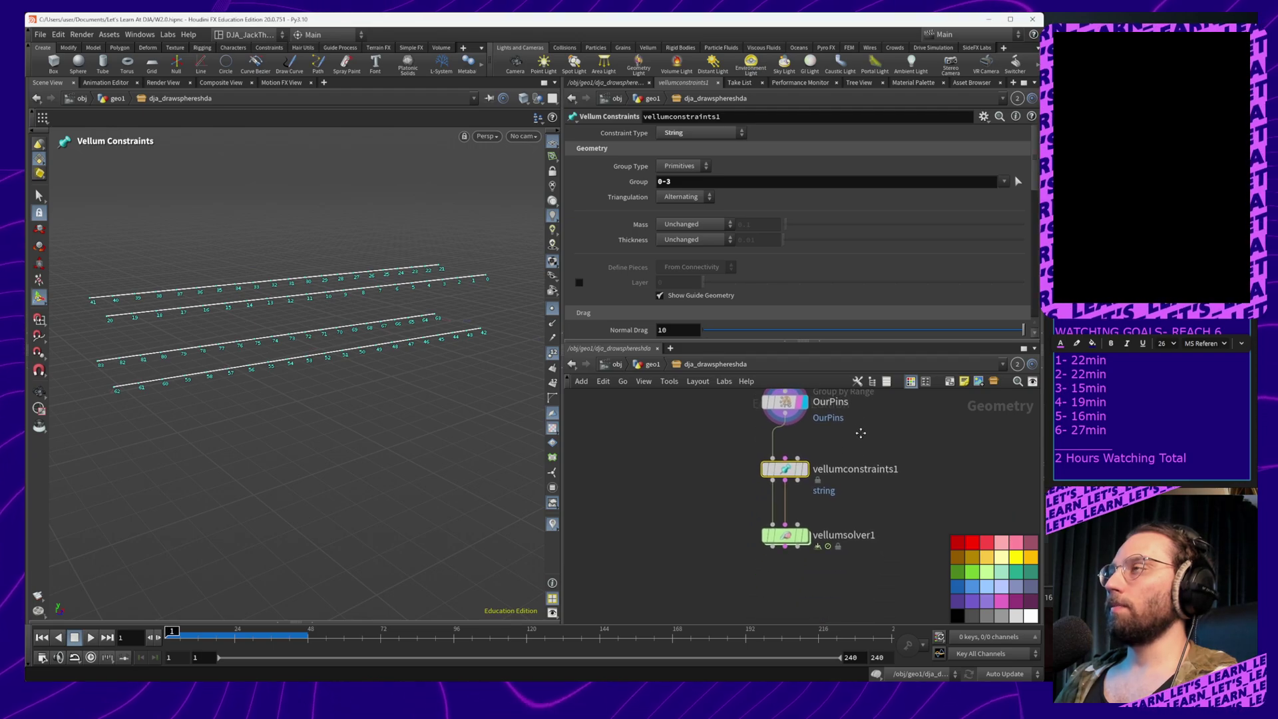
left_click(787, 537)
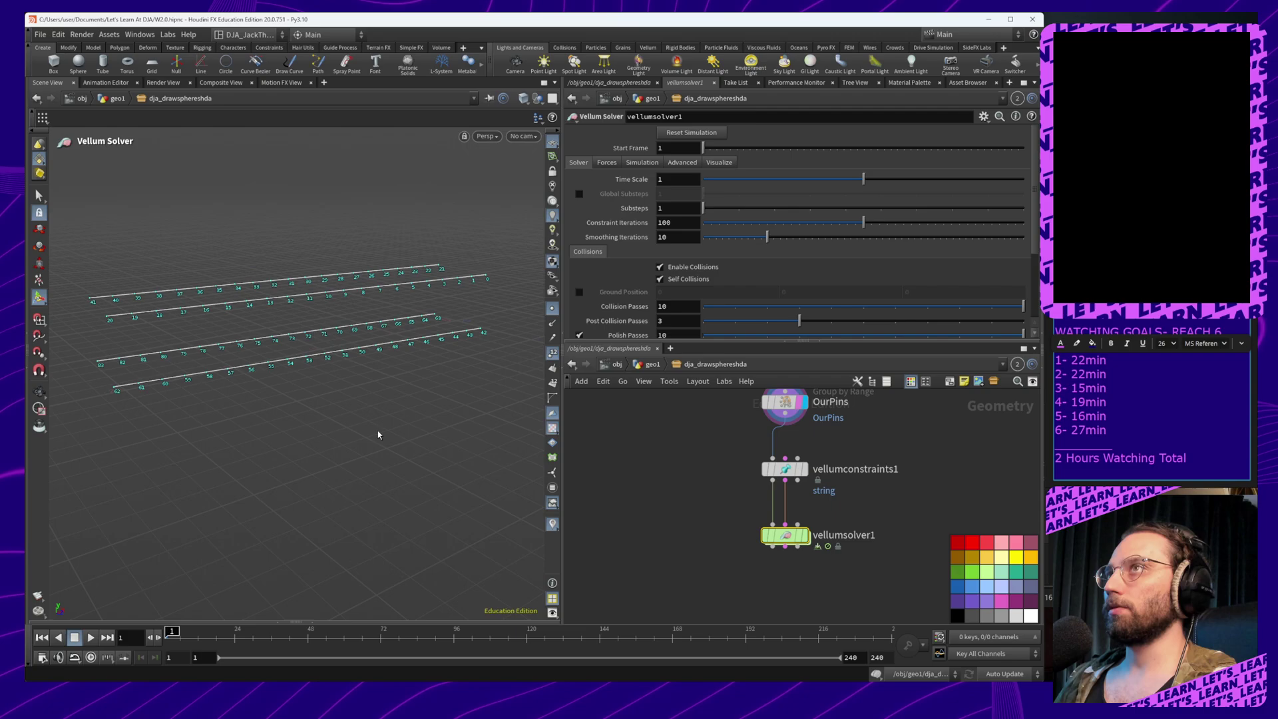
key("ctrl+shift+s")
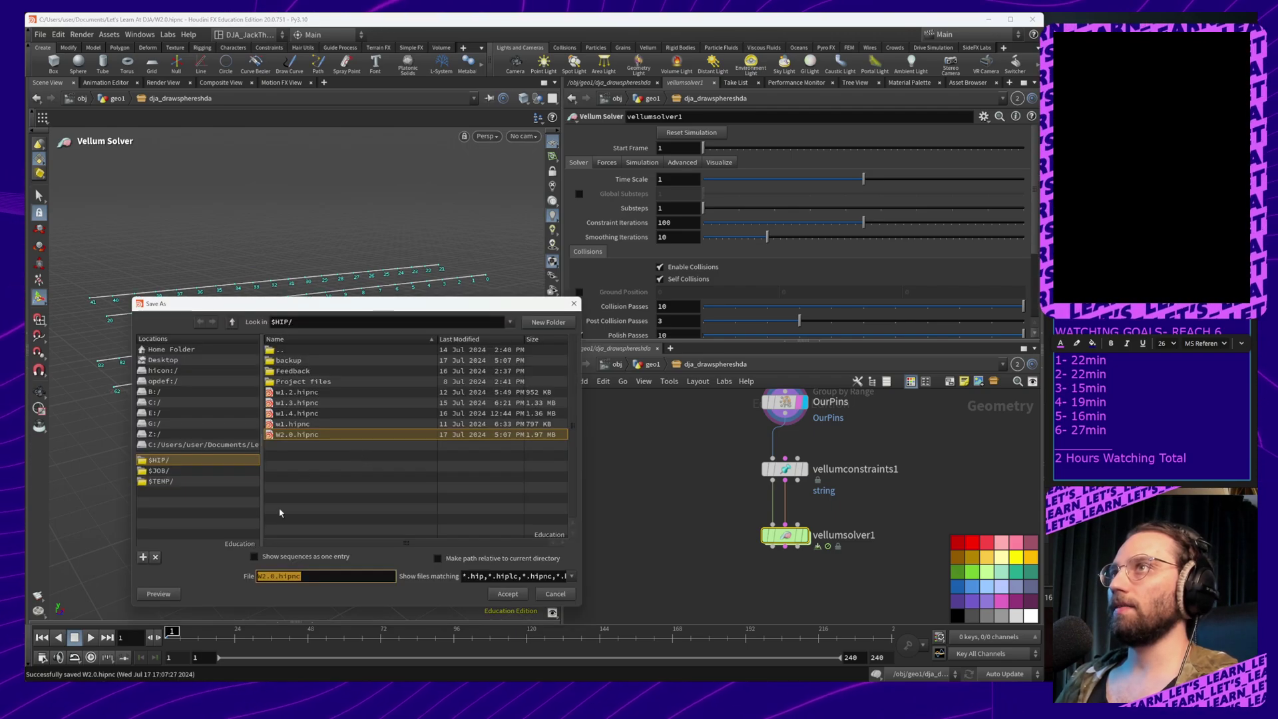
left_click(309, 578)
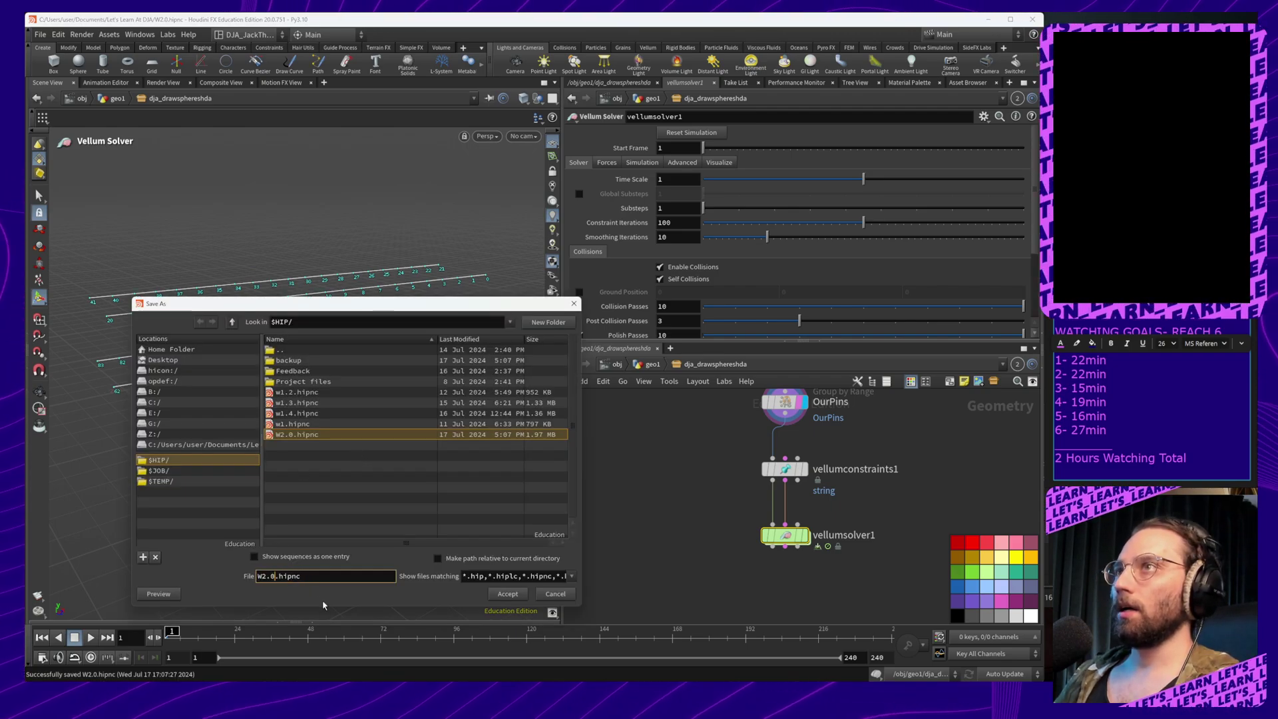
key("BackSpace")
type("1")
key("Return")
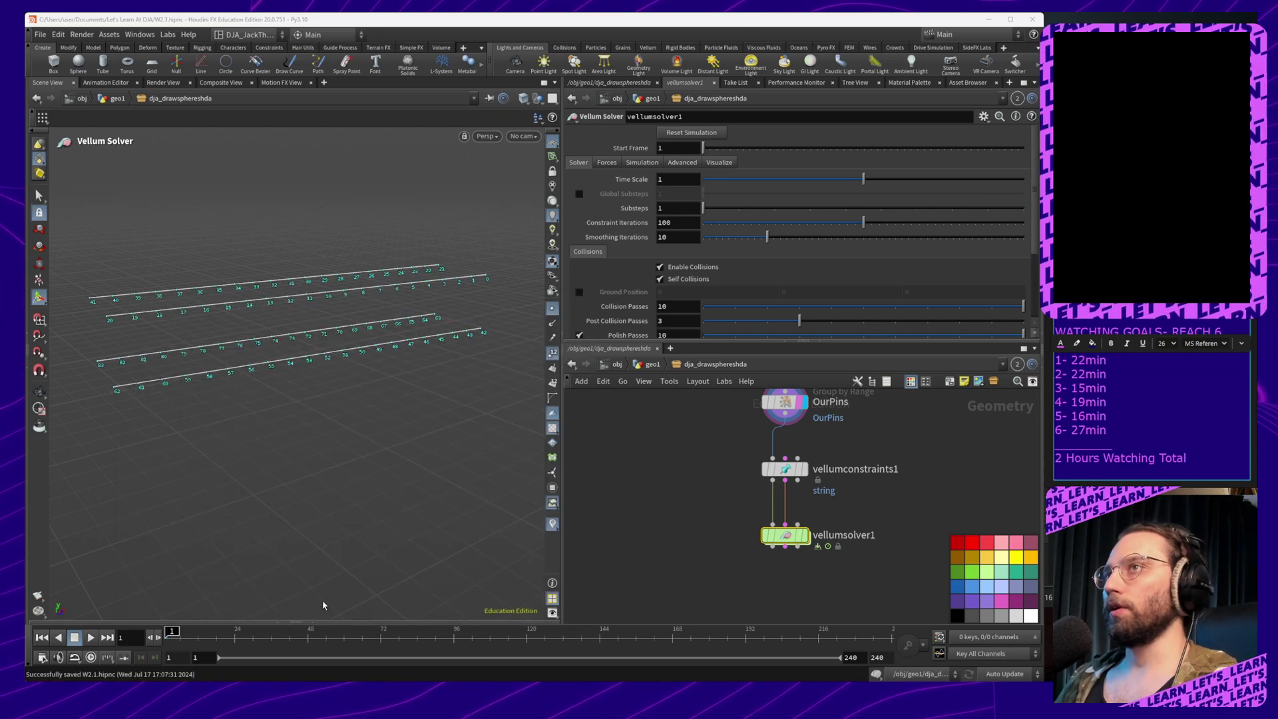
Play the Vellum simulation to check how the rail ropes behave, and return to the first frame
left_click(92, 637)
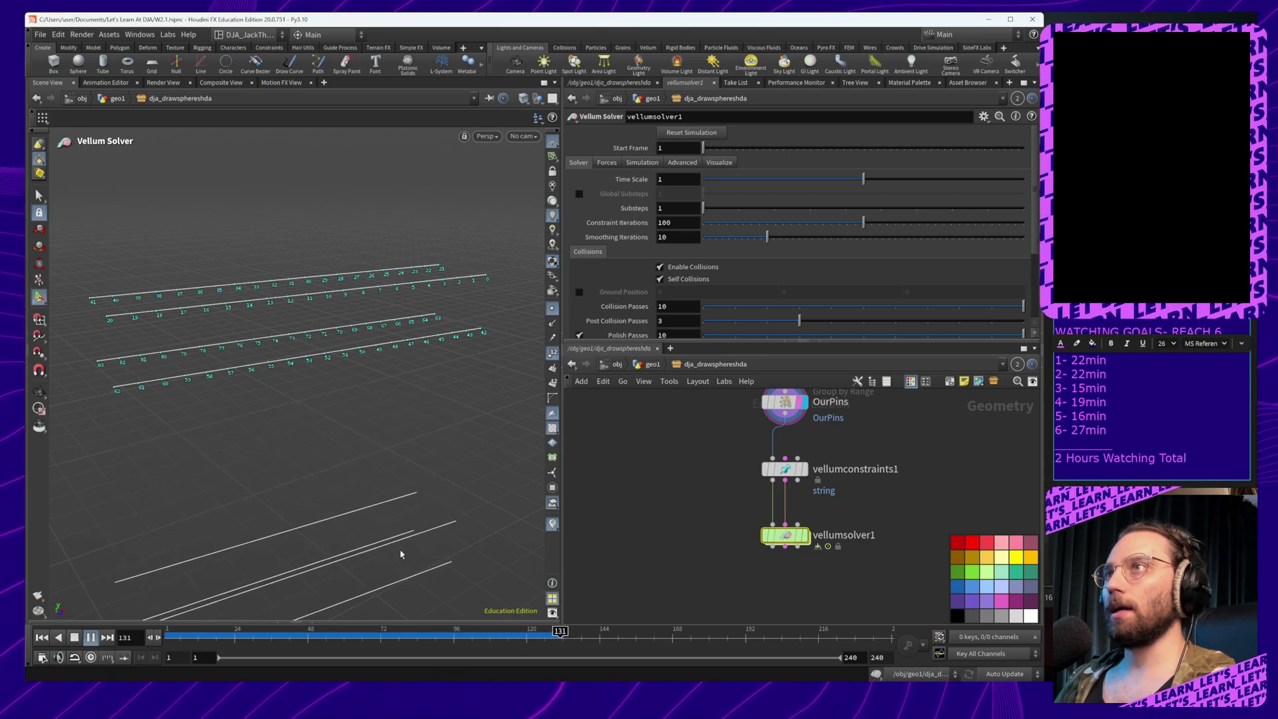
left_click_drag(402, 553, 413, 477, "alt")
middle_click_drag(413, 476, 428, 302, "alt")
left_click_drag(426, 406, 408, 453, "alt")
left_click(91, 637)
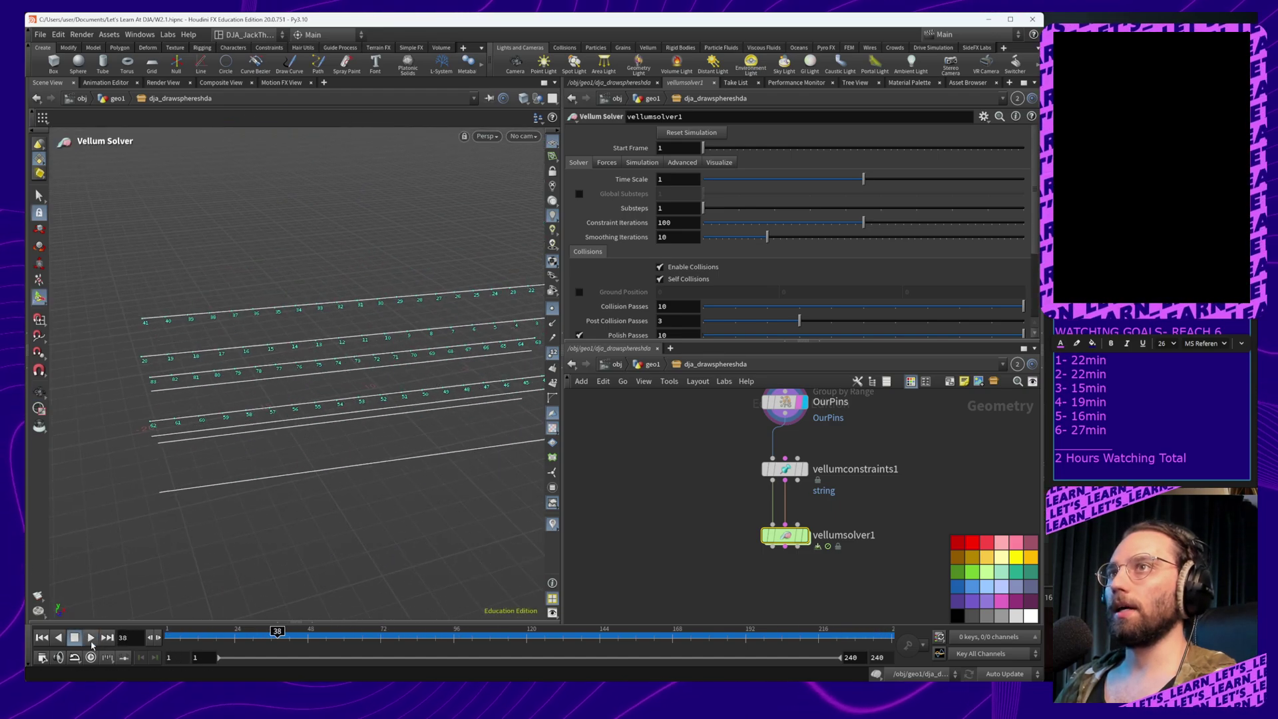
left_click(41, 637)
left_click_drag(360, 493, 440, 444, "alt")
middle_click_drag(440, 444, 360, 499, "alt")
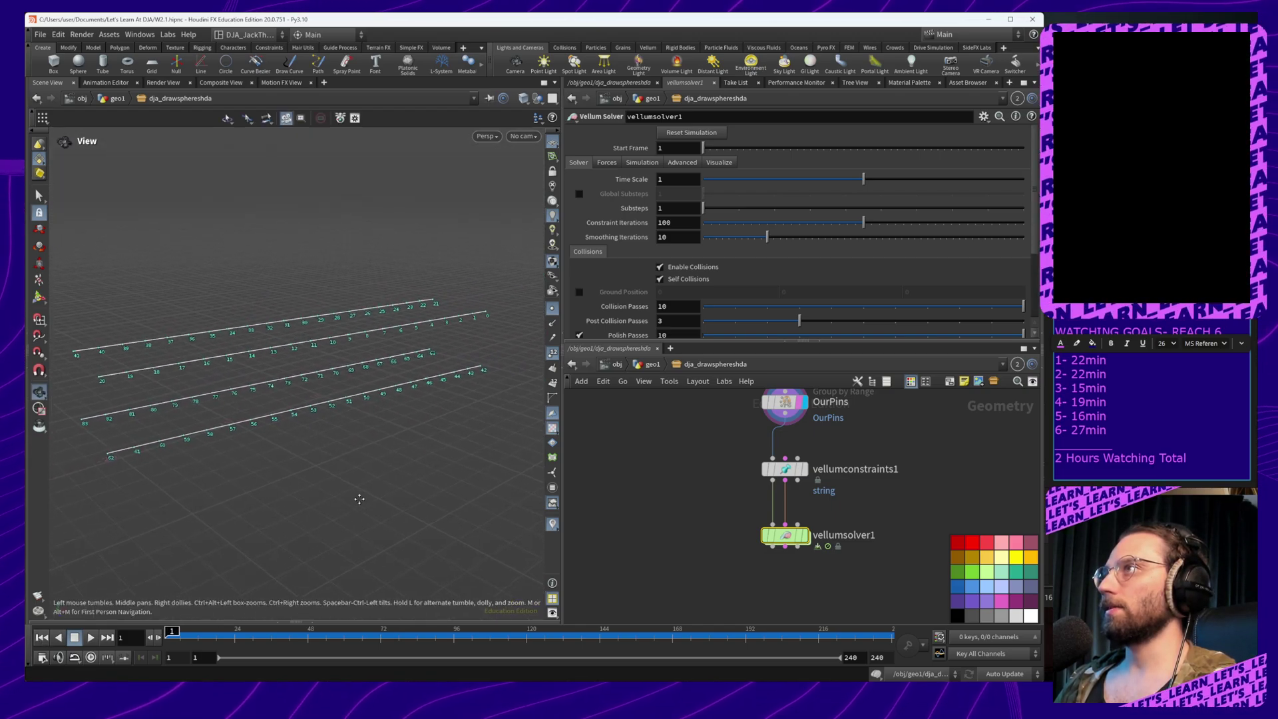
Review the OurPins range settings and the Vellum Constraints group to find why the rope ends are not pinned
left_click(785, 401)
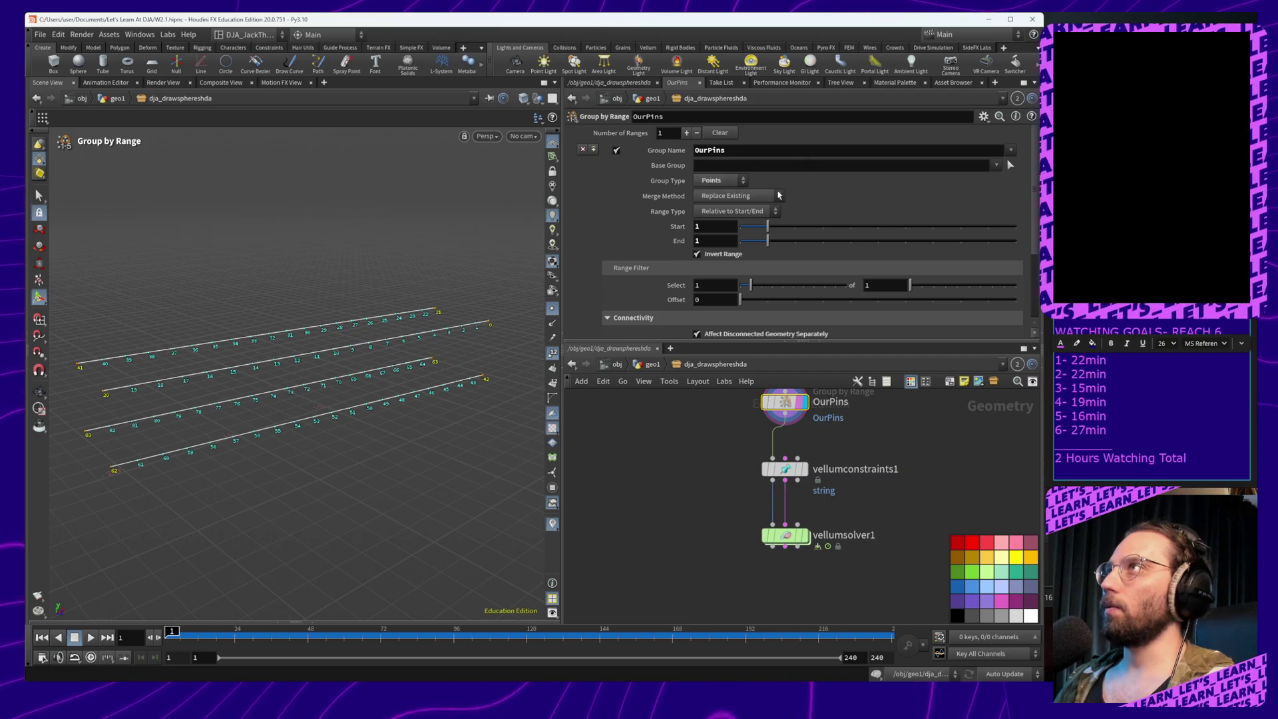
scroll(733, 299, "down", 4)
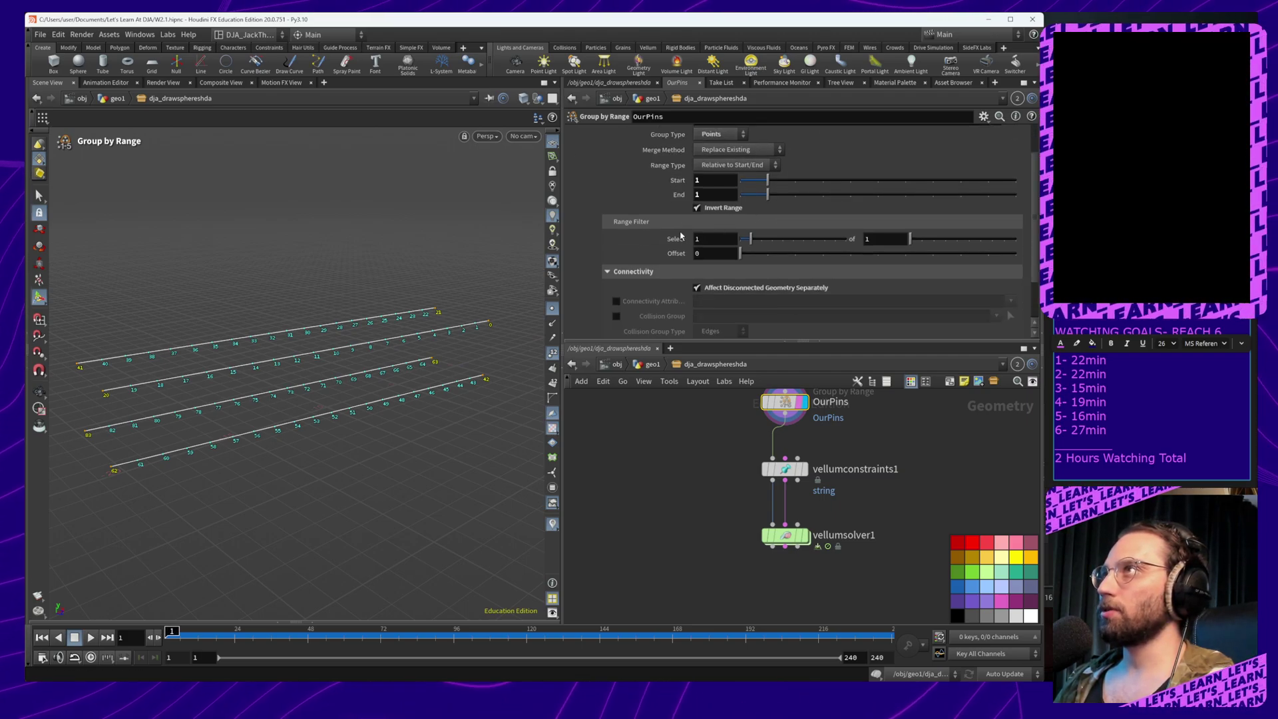
left_click(786, 469)
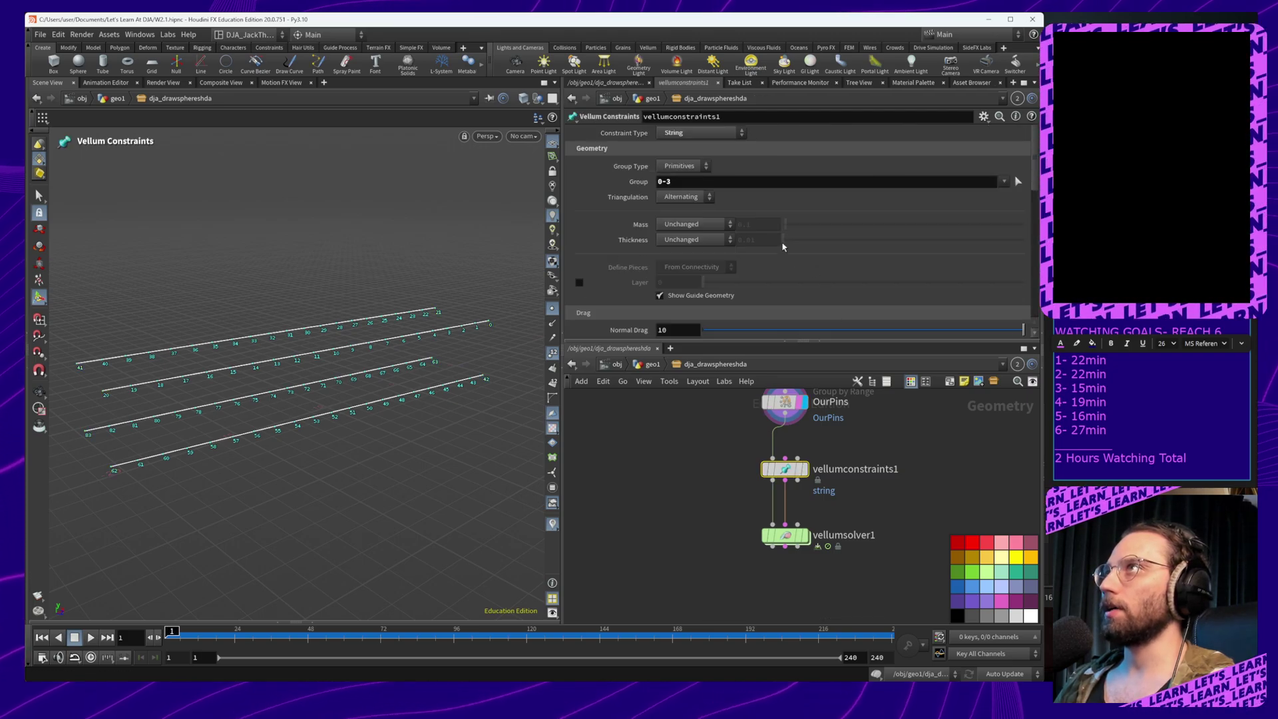
middle_click_drag(895, 443, 855, 472)
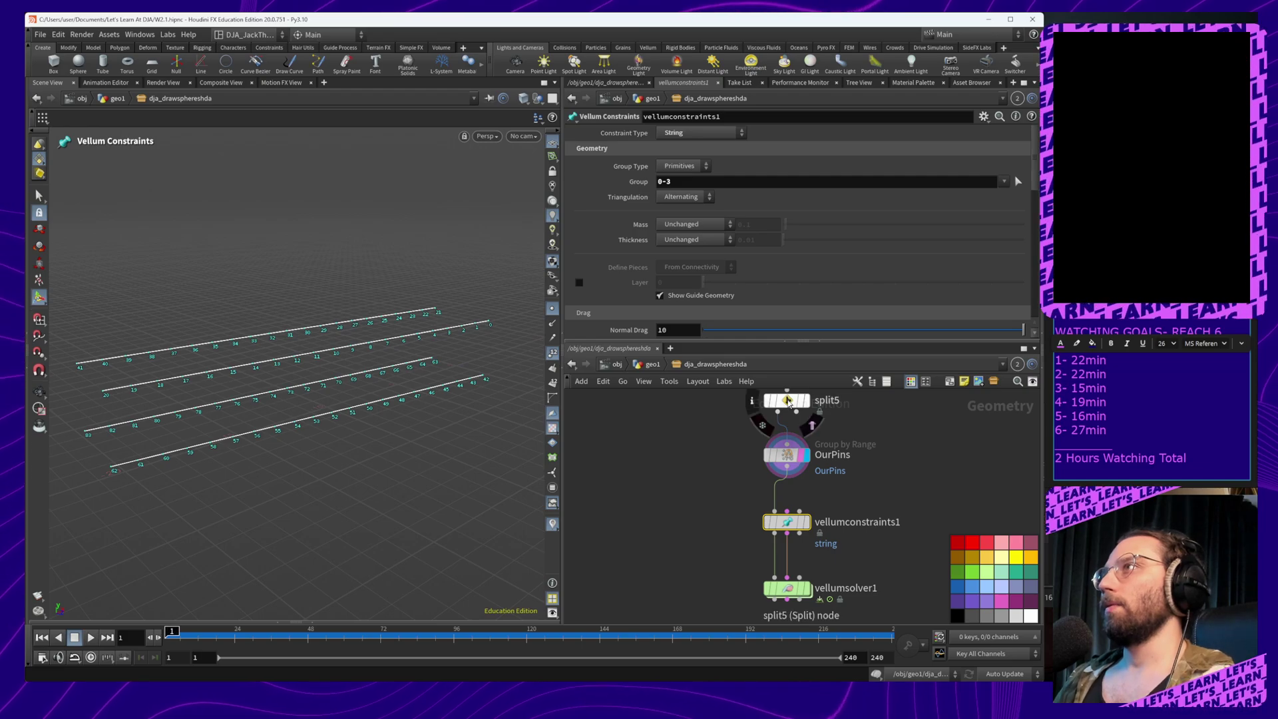
left_click(786, 455)
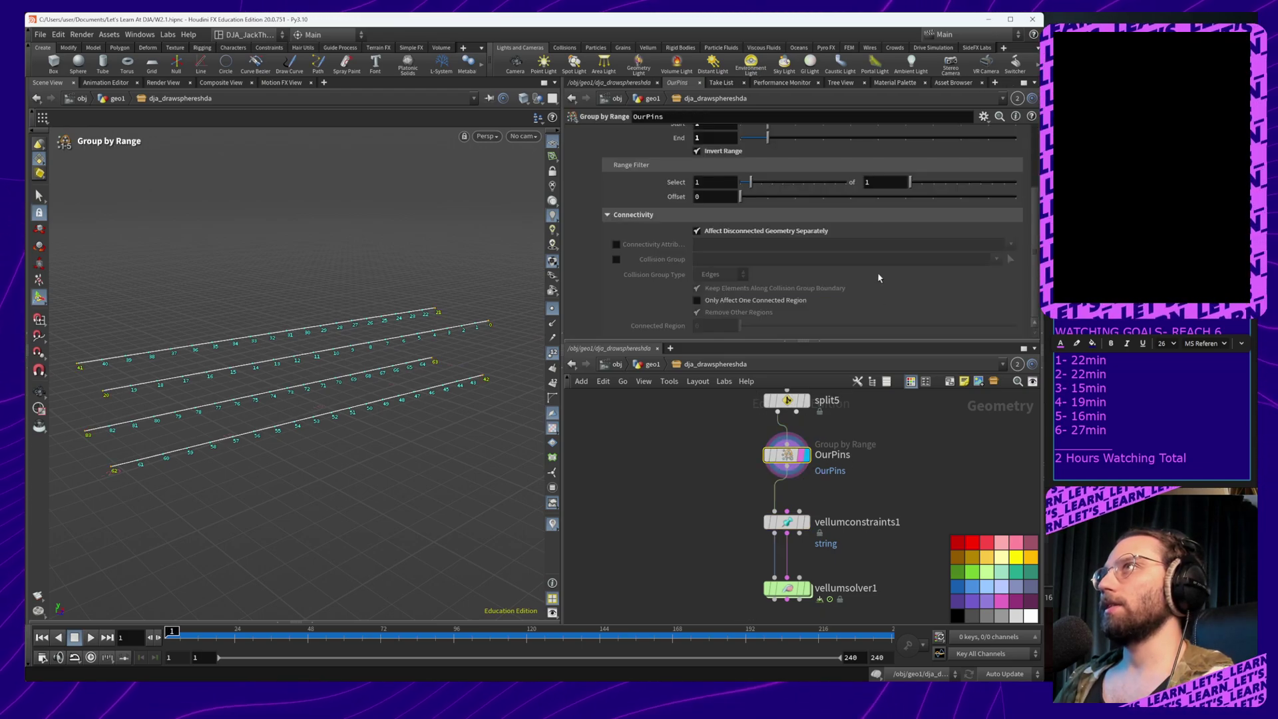
scroll(847, 229, "up", 3)
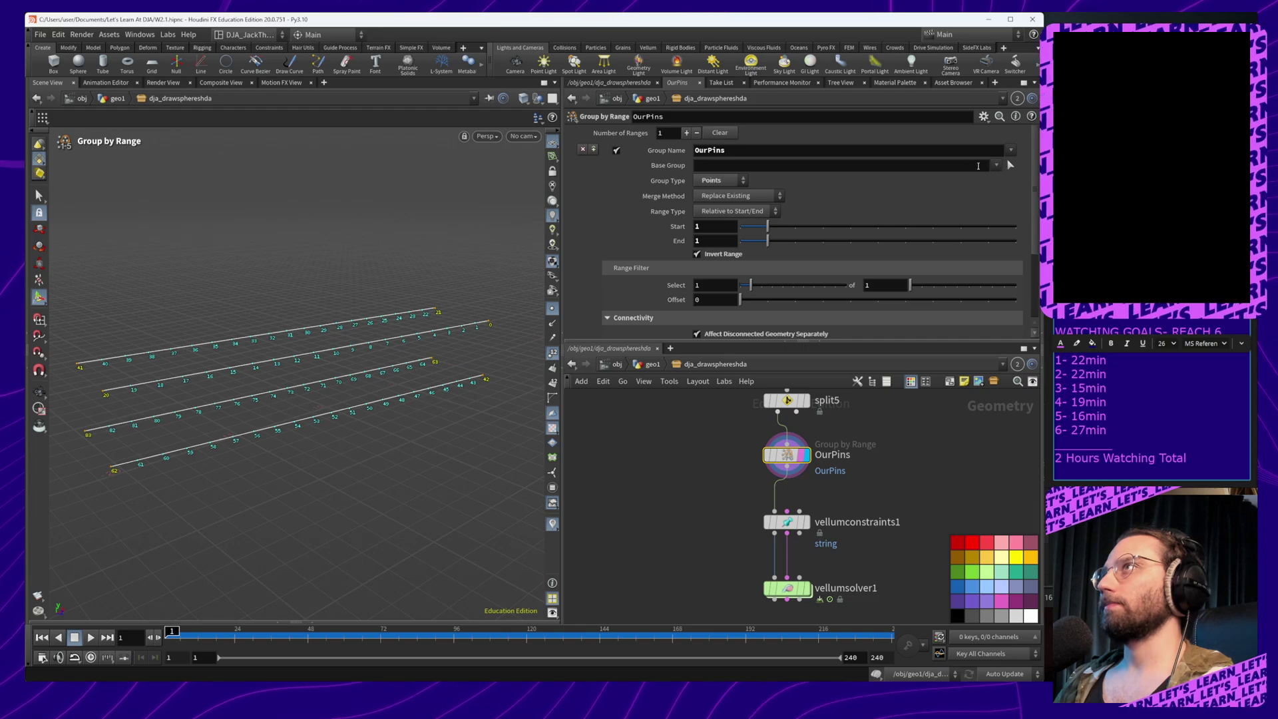
left_click(995, 150)
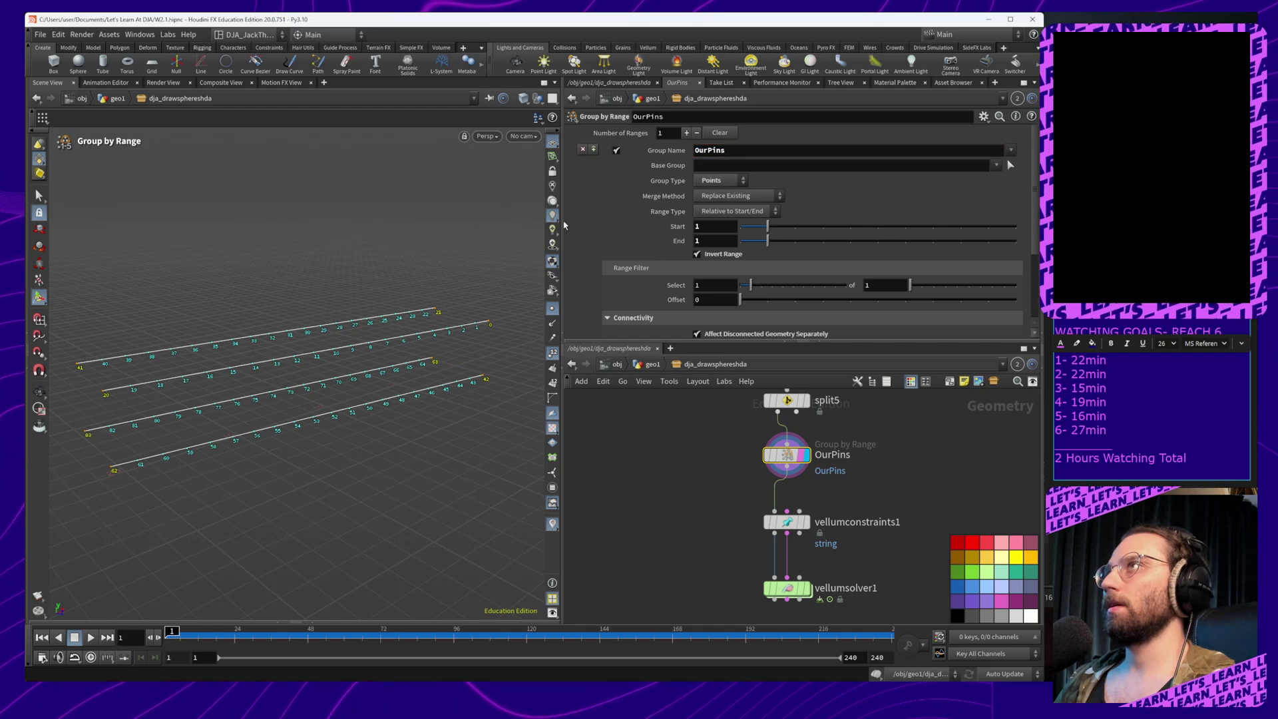
Undo the recent changes back through the Vellum Constraints group assignment and the Group by Range node's rename
key("ctrl+z")
key("ctrl+z")
key("ctrl+z")
key("ctrl+z")
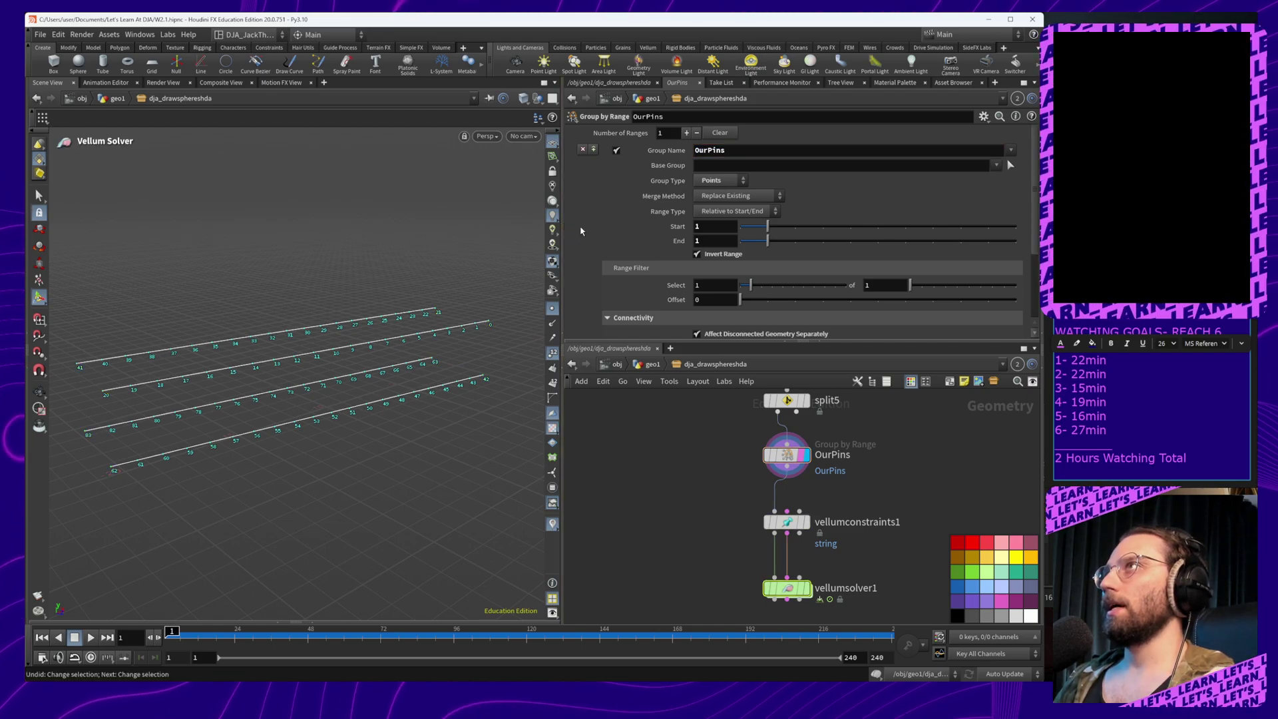
key("ctrl+z")
key("ctrl+z")
key("ctrl+z")
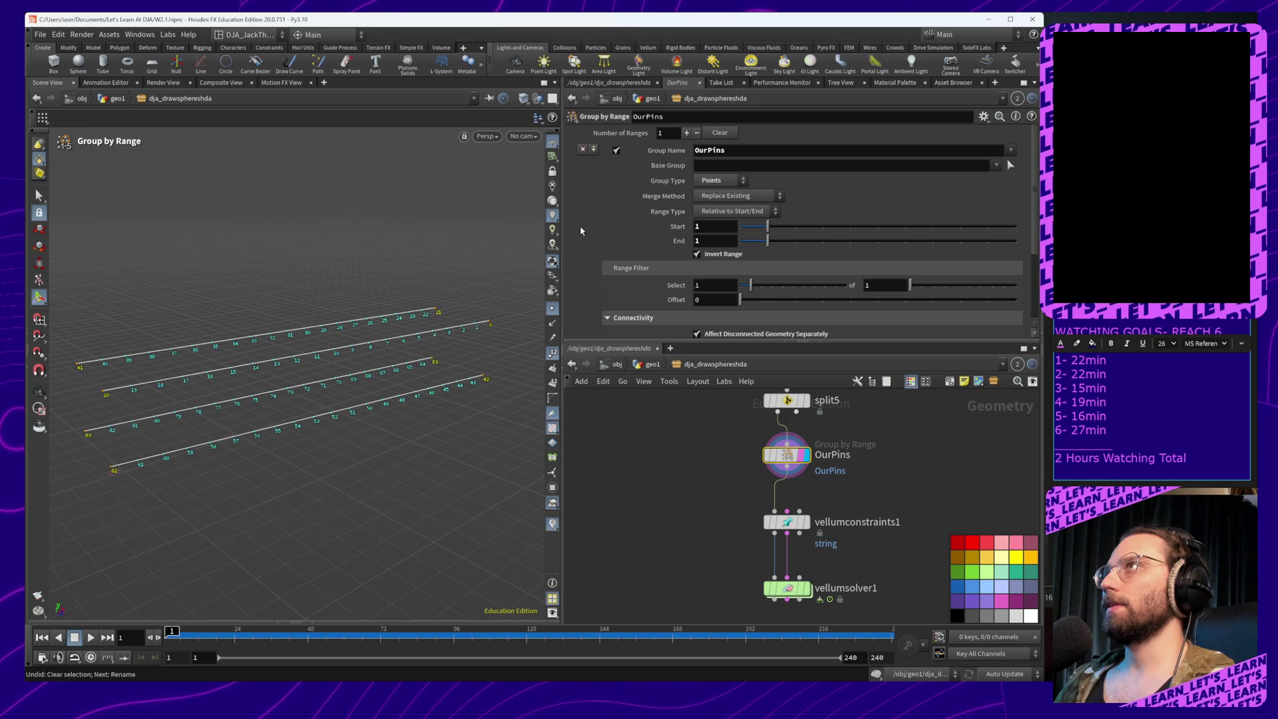
key("ctrl+z")
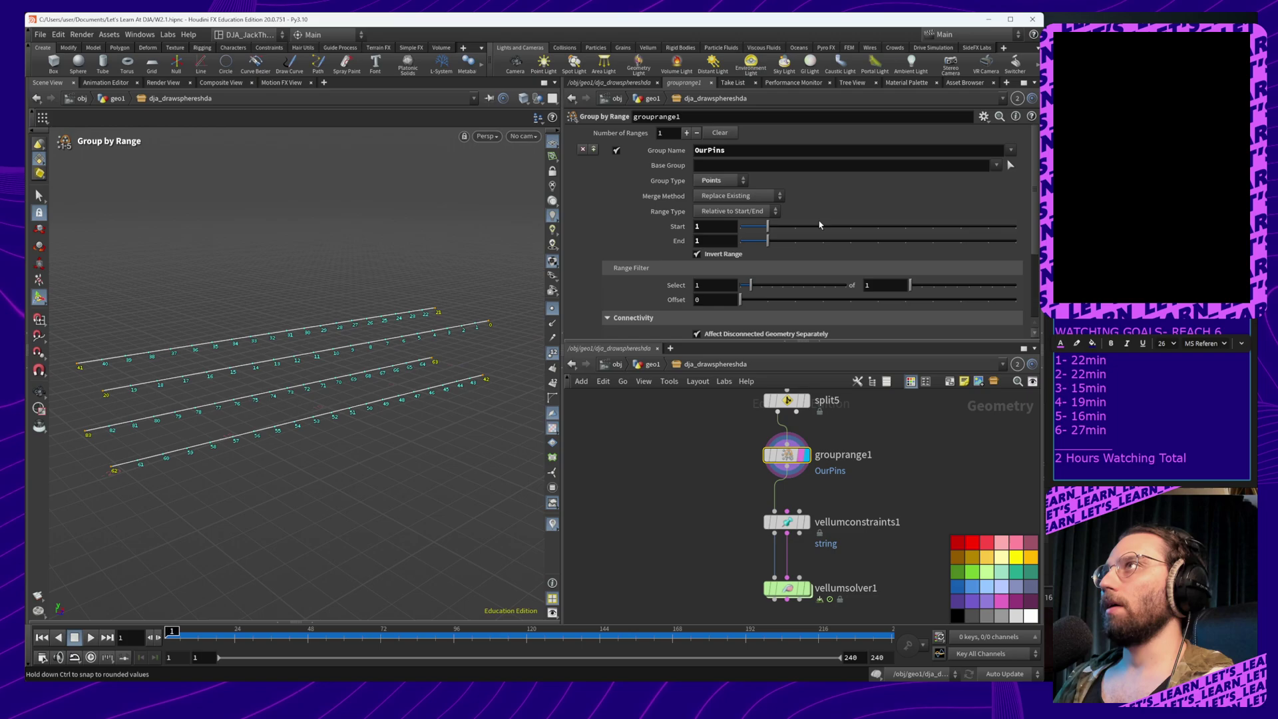
Rename the Group by Range node to OurPins, matching its group name
left_click(767, 151)
key("ctrl+a")
key("ctrl+c")
left_click(740, 117)
key("ctrl+a")
key("ctrl+v")
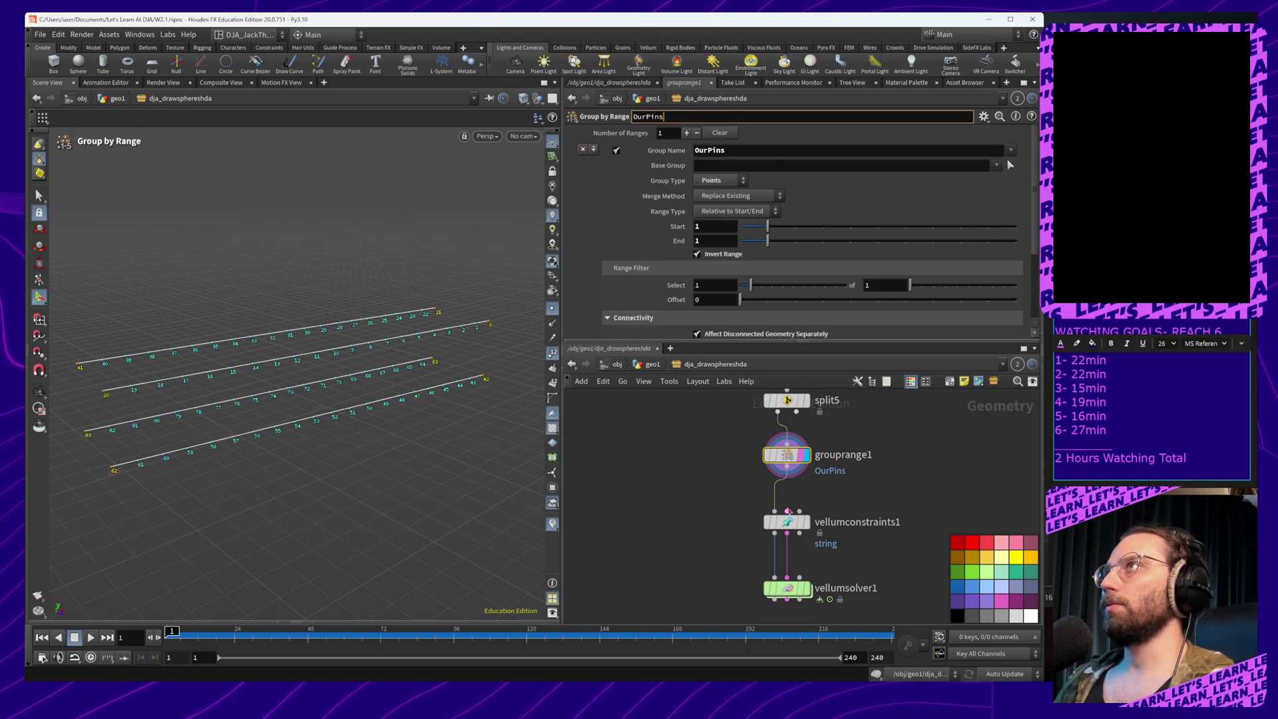
key("Return")
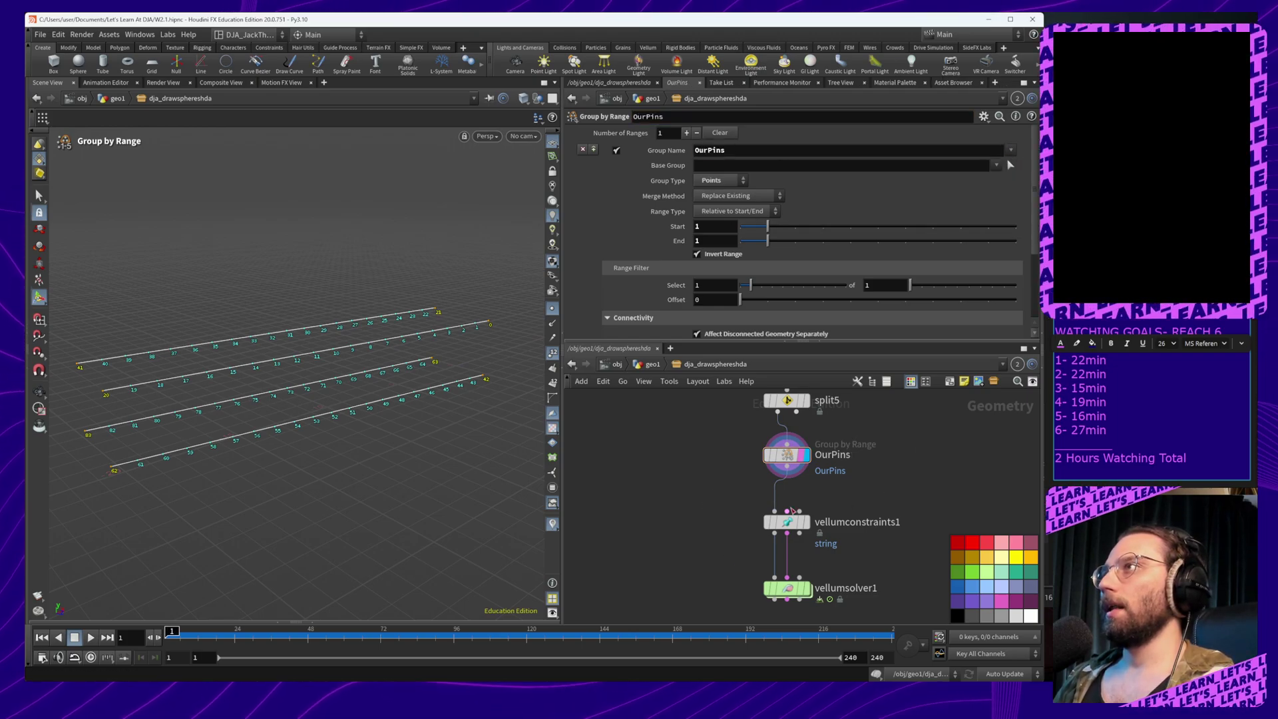
Try the OurPins primitives as the Vellum Constraints geometry group, and undo that assignment
left_click(786, 522)
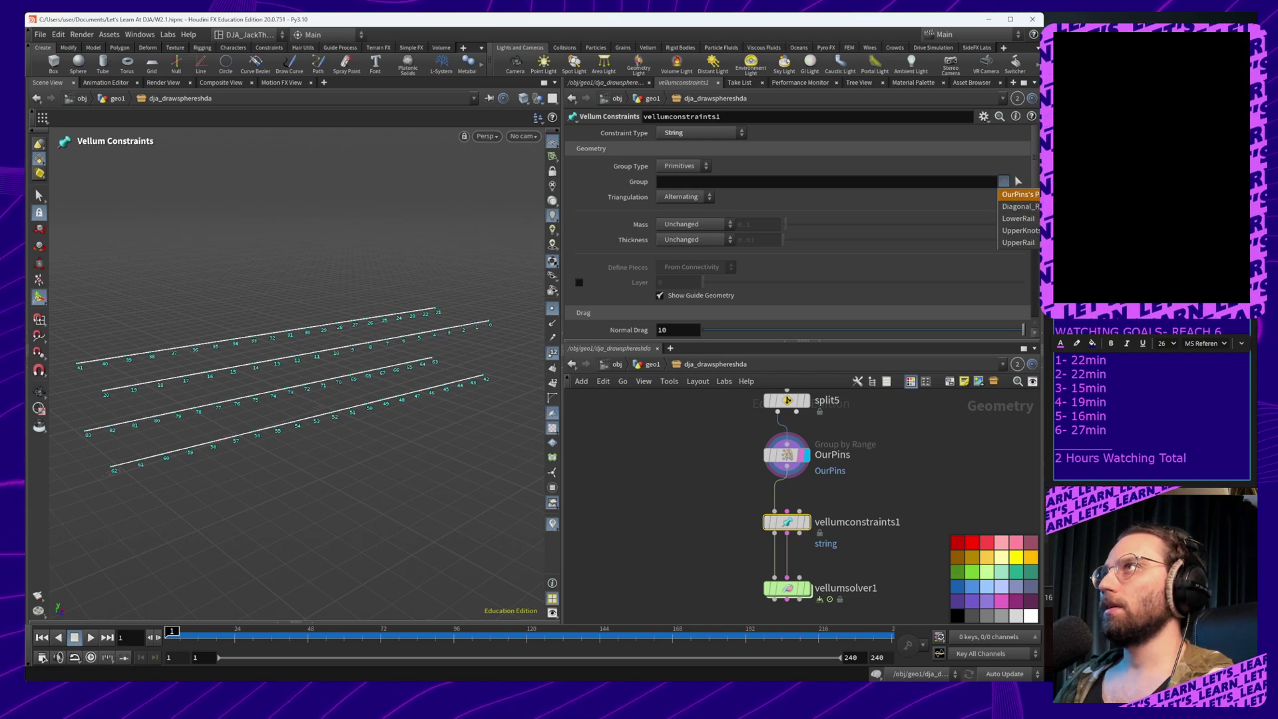
left_click(1018, 195)
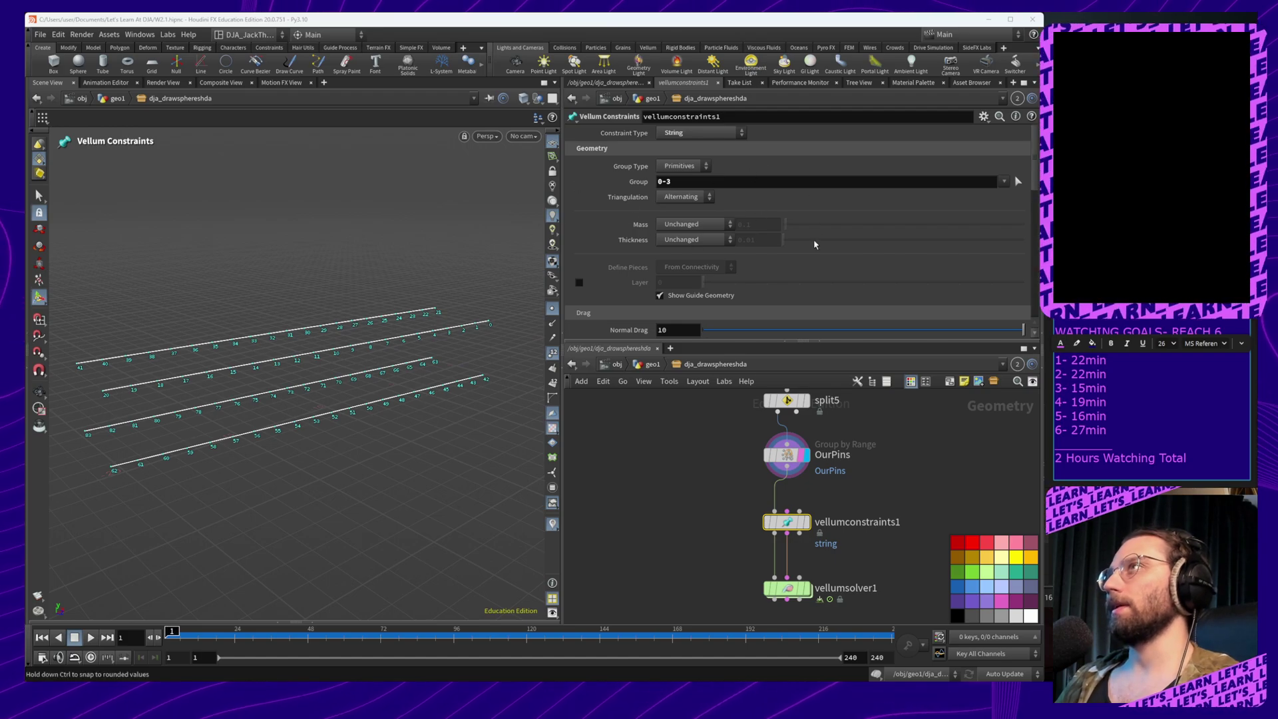
key("ctrl+z")
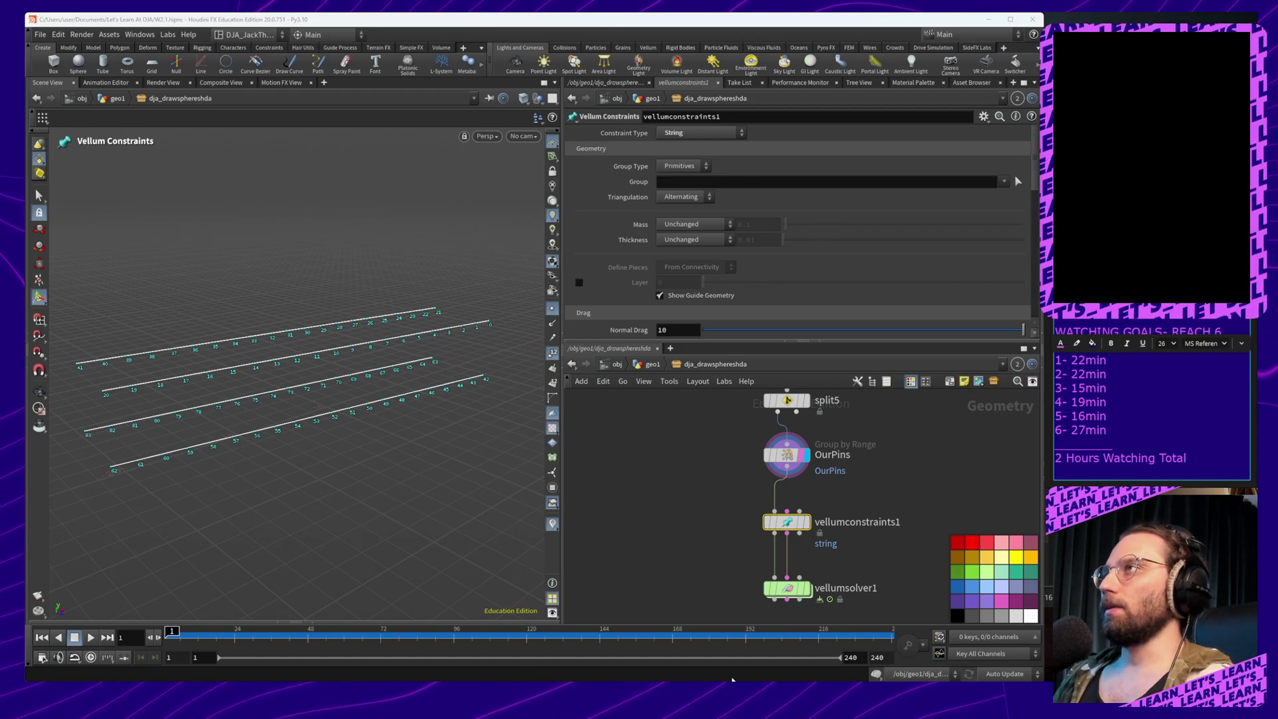
Set the Vellum Constraints node's Pin Points to the OurPins group
left_click(788, 401)
middle_click_drag(846, 440, 829, 526)
left_click(769, 540)
middle_click_drag(885, 576, 894, 477)
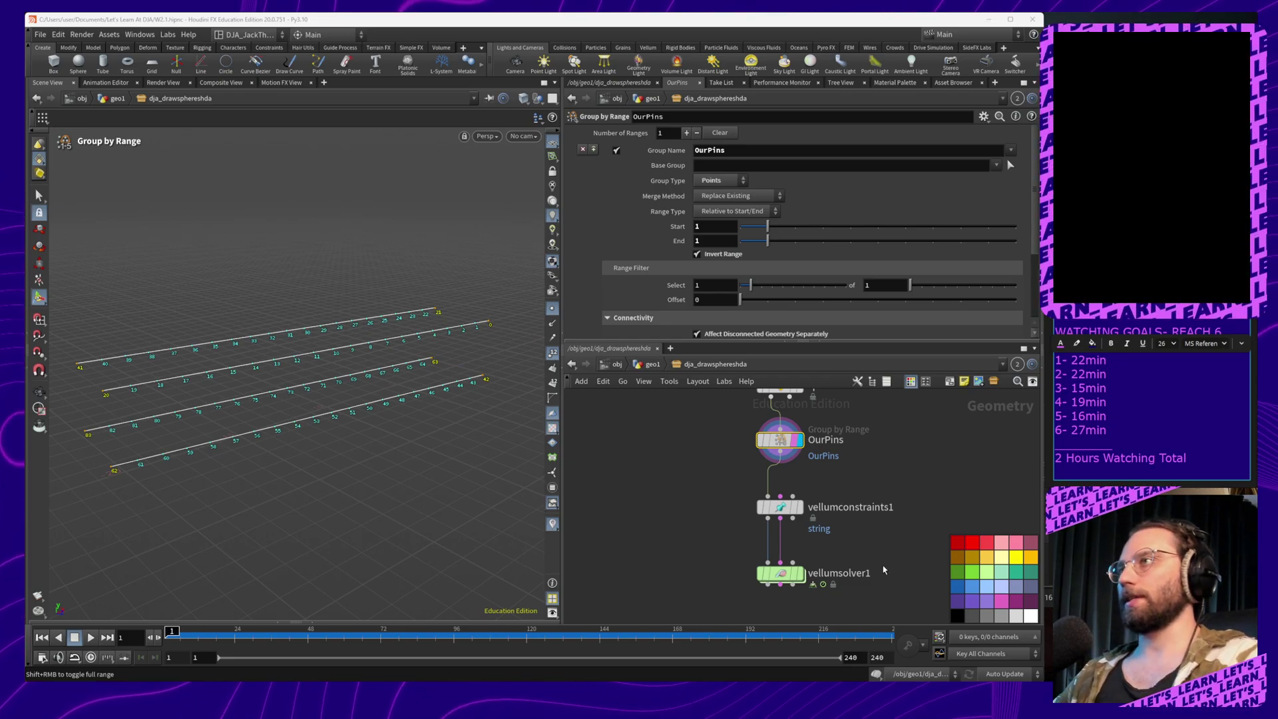
left_click(781, 518)
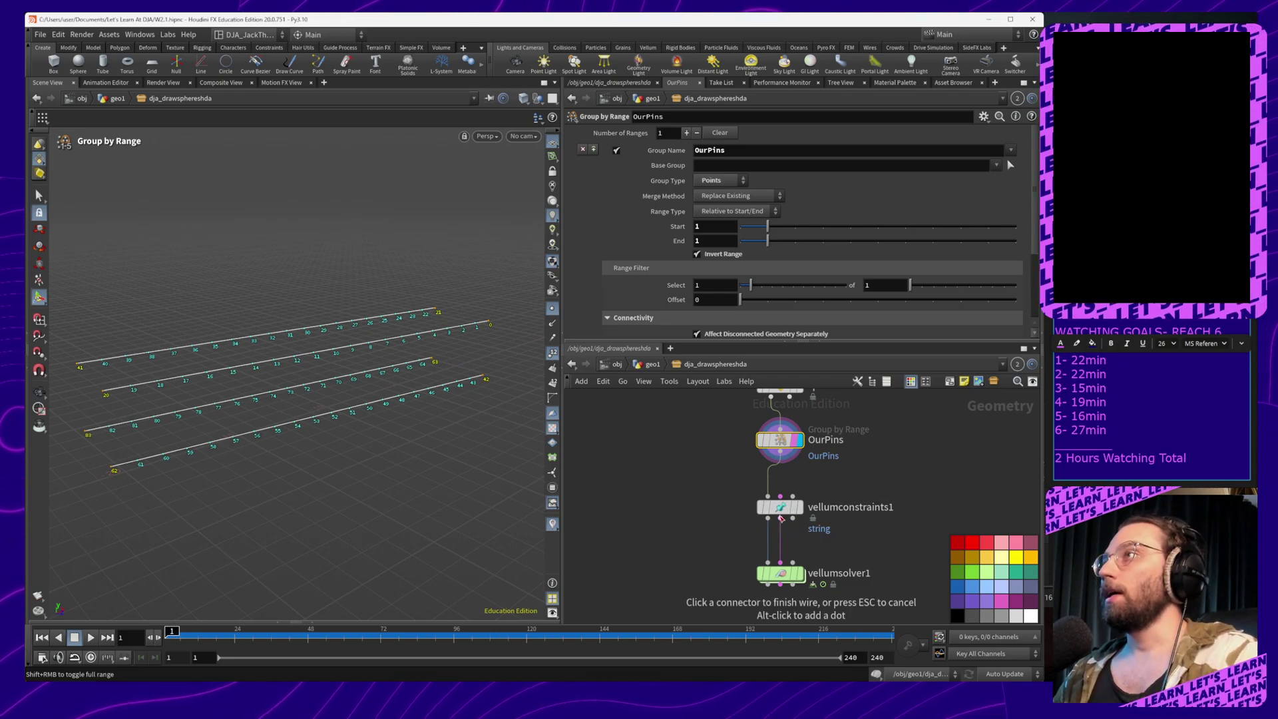
key("Escape")
left_click(782, 509)
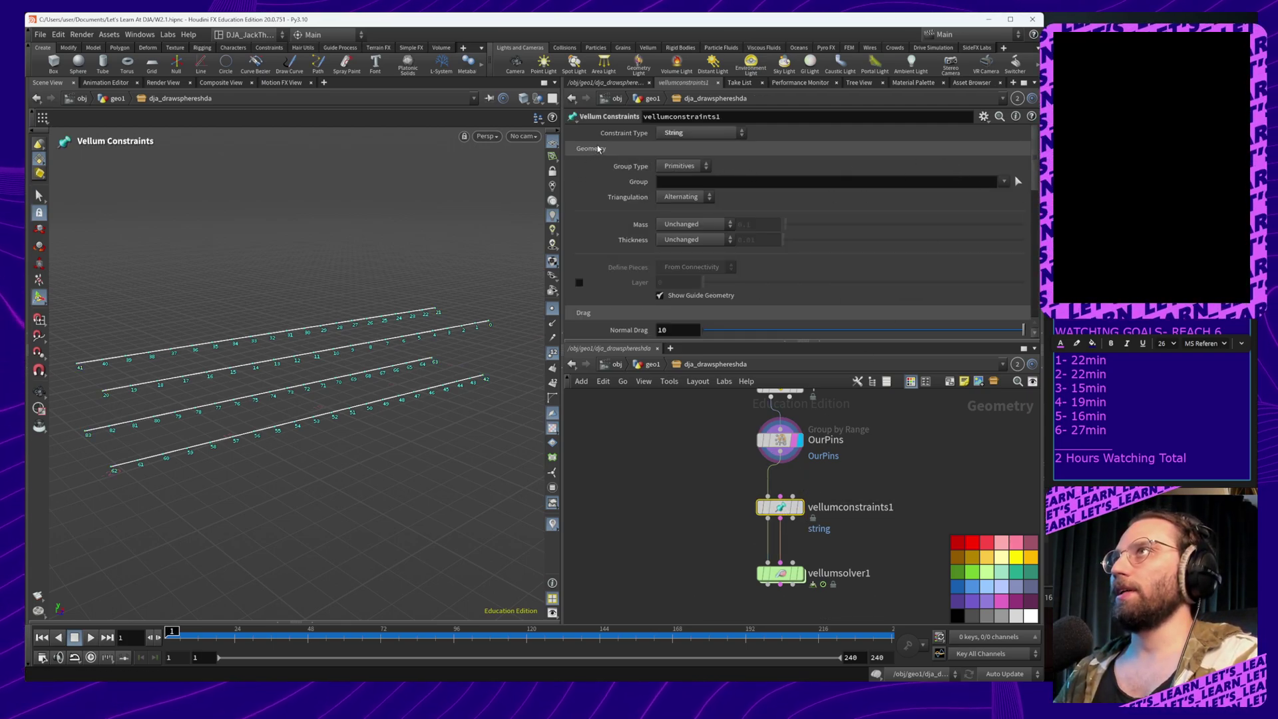
scroll(726, 215, "down", 5)
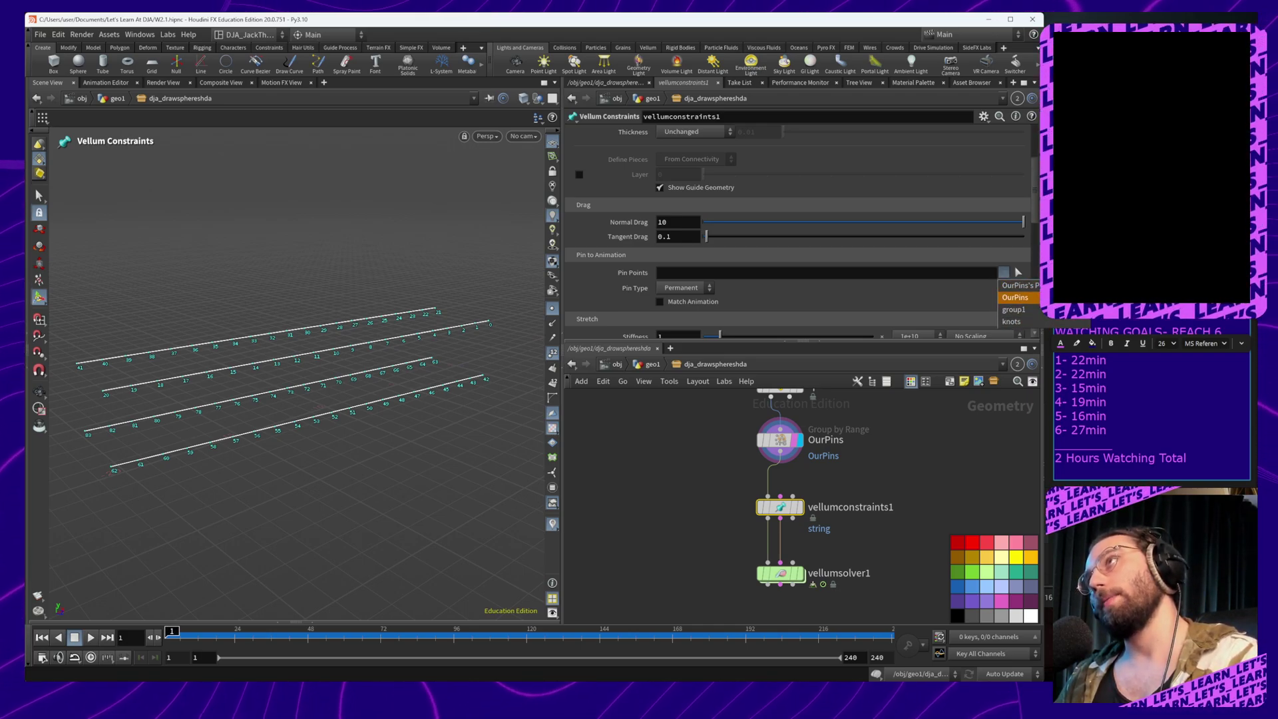
left_click(1015, 298)
middle_click_drag(923, 495, 937, 401)
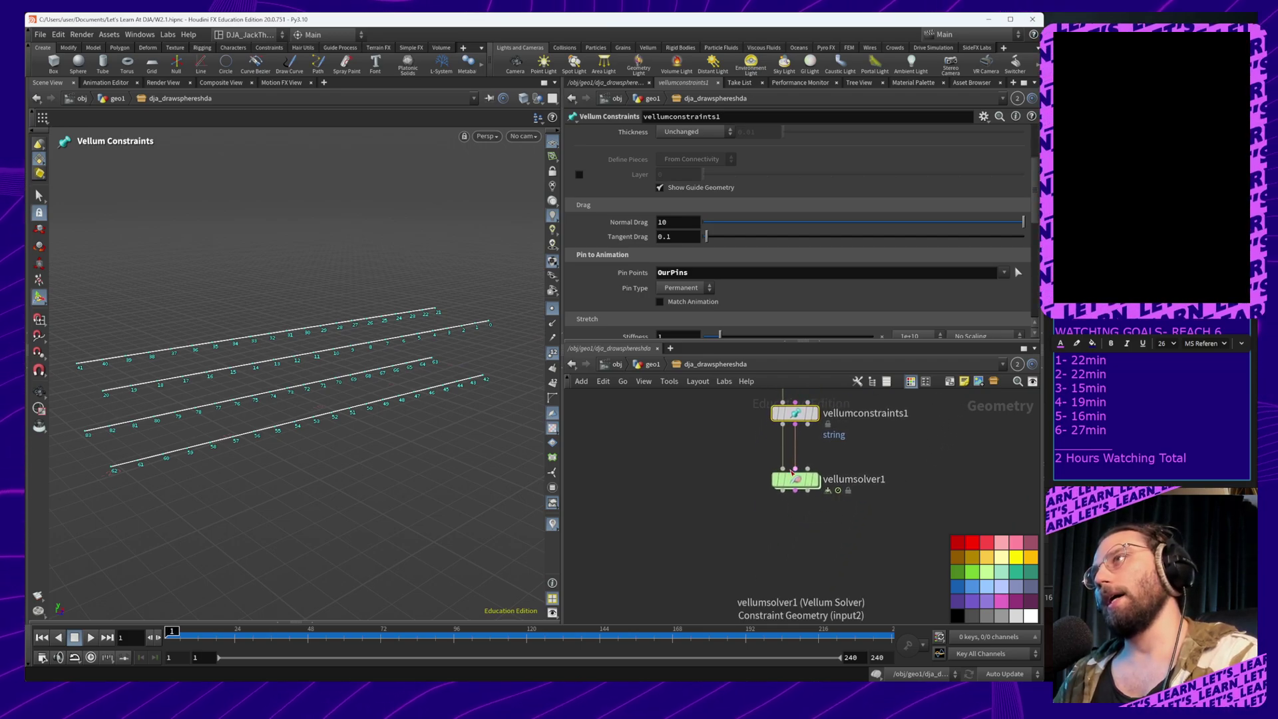
Play the Vellum Solver simulation to examine the rope sag from several angles, and return to frame 1
left_click(794, 477)
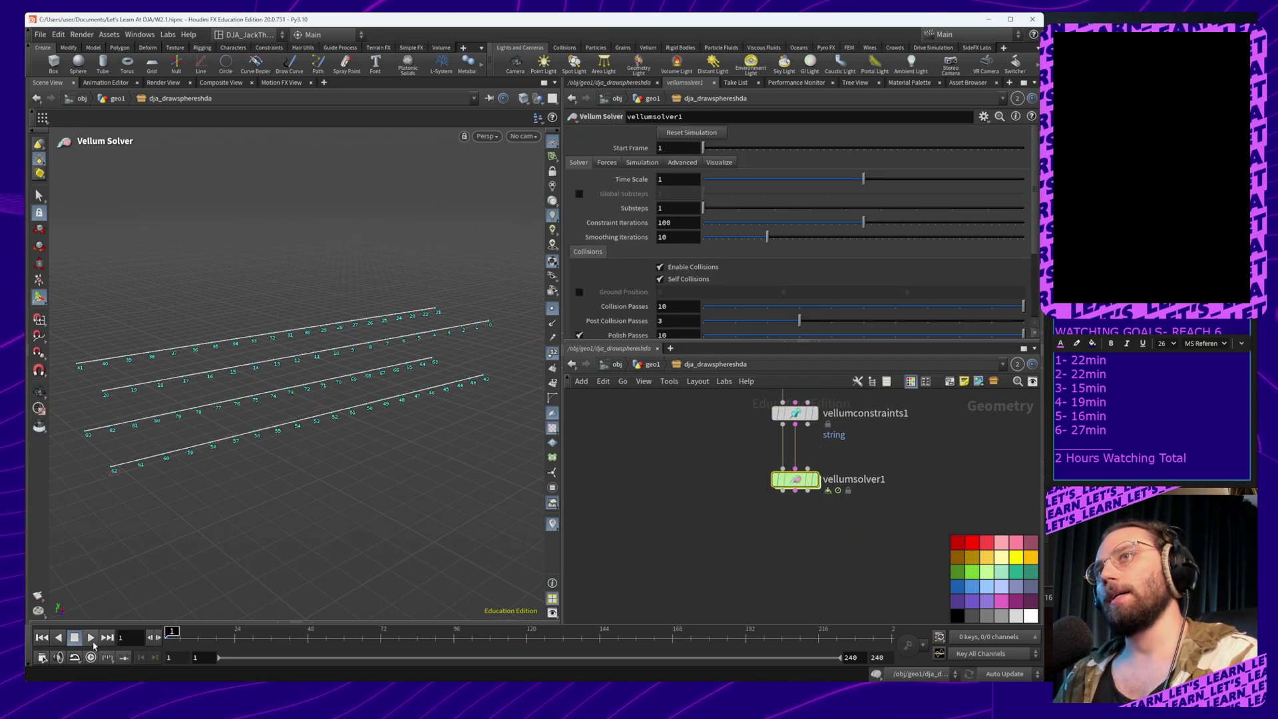
left_click(91, 637)
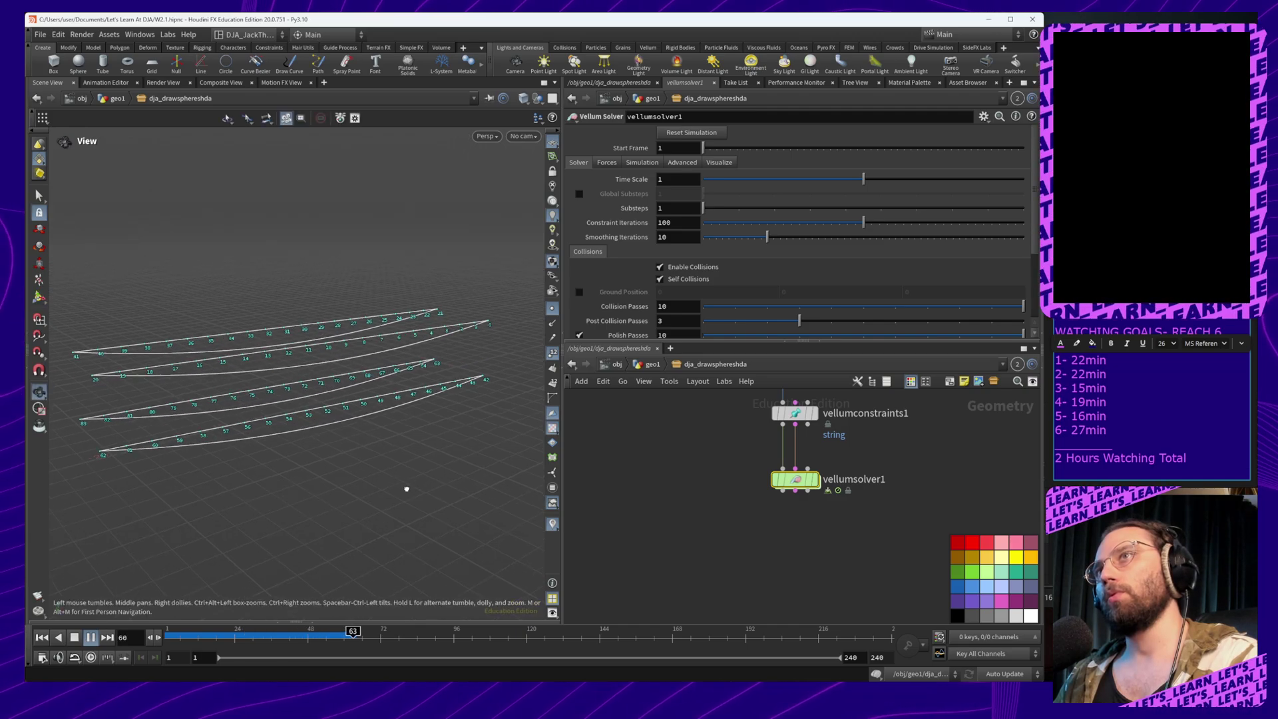
left_click_drag(406, 488, 345, 480, "alt")
middle_click_drag(346, 479, 505, 473, "alt")
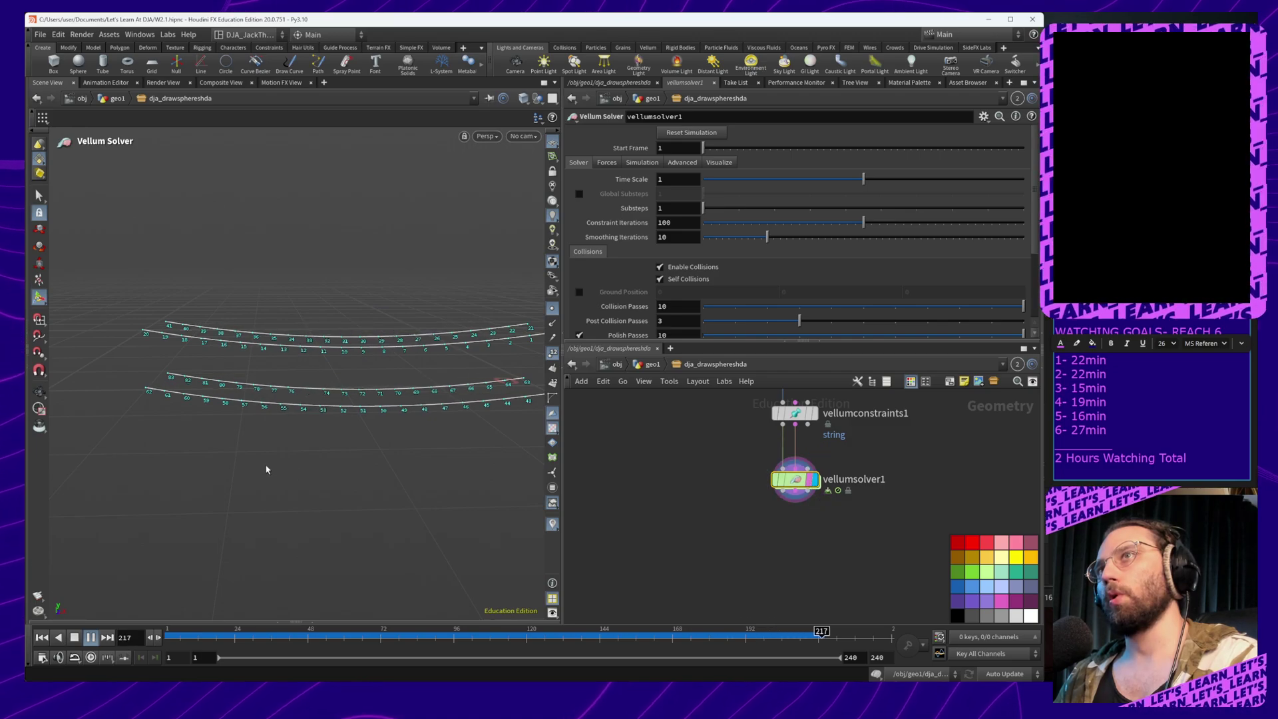
left_click_drag(265, 470, 305, 470, "alt")
middle_click_drag(354, 458, 319, 463, "alt")
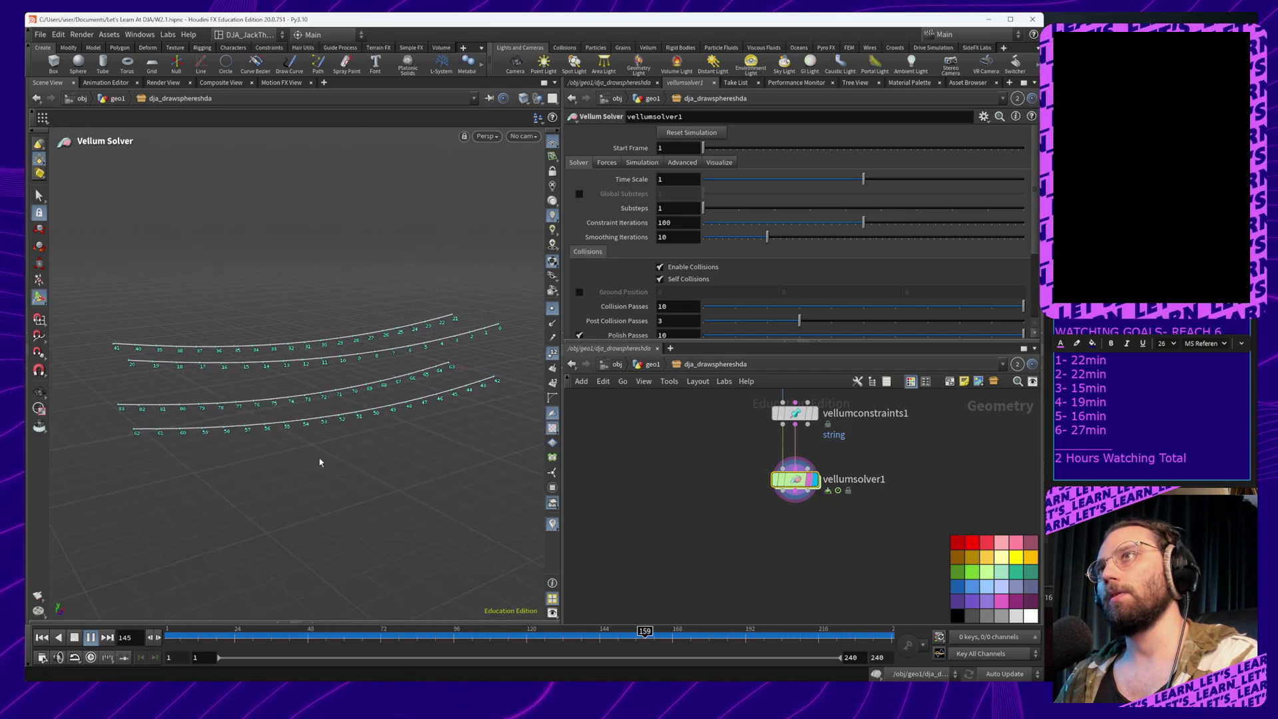
left_click(42, 637)
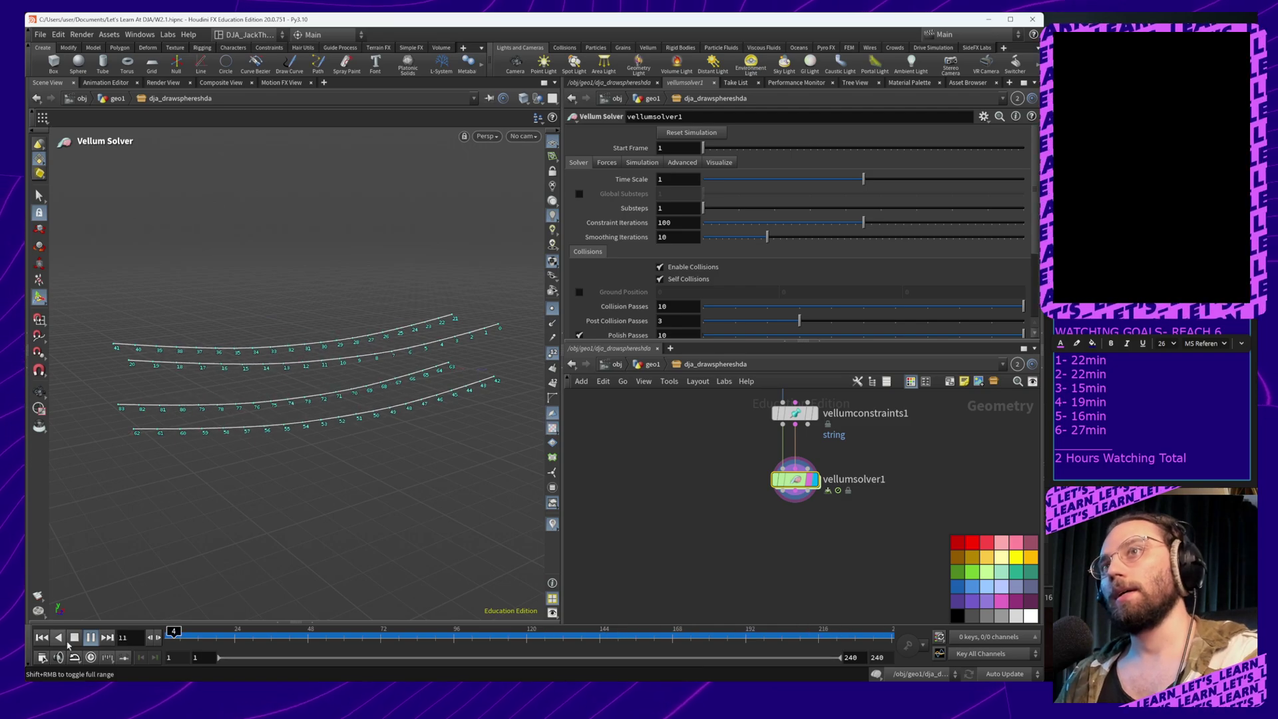
left_click(77, 639)
left_click(44, 638)
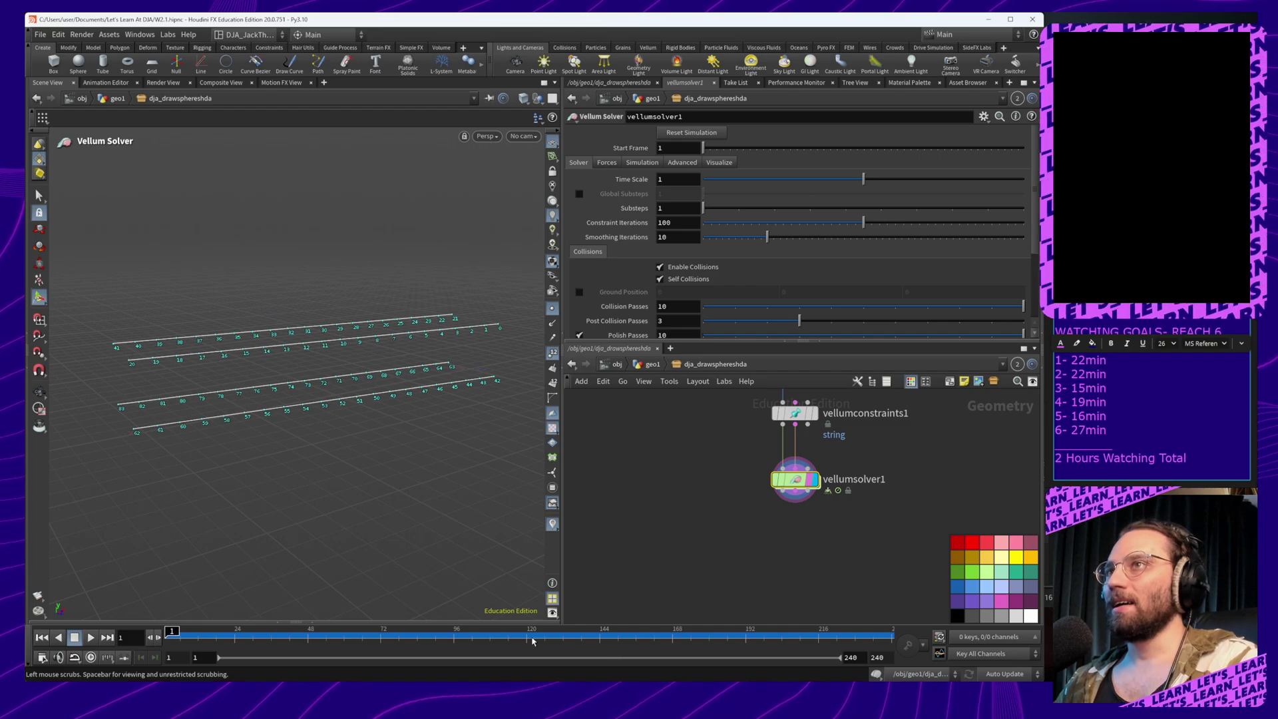
Set the global animation end frame to 1024
left_click_drag(866, 657, 769, 664)
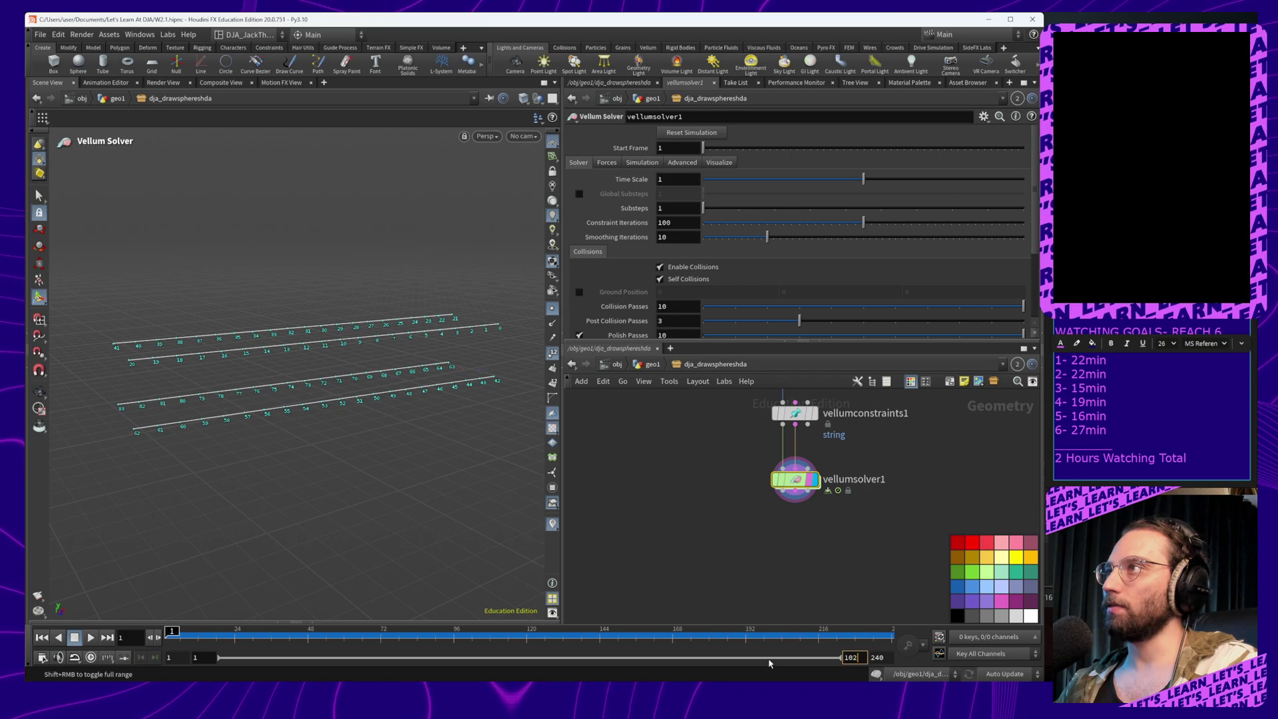
left_click(879, 657)
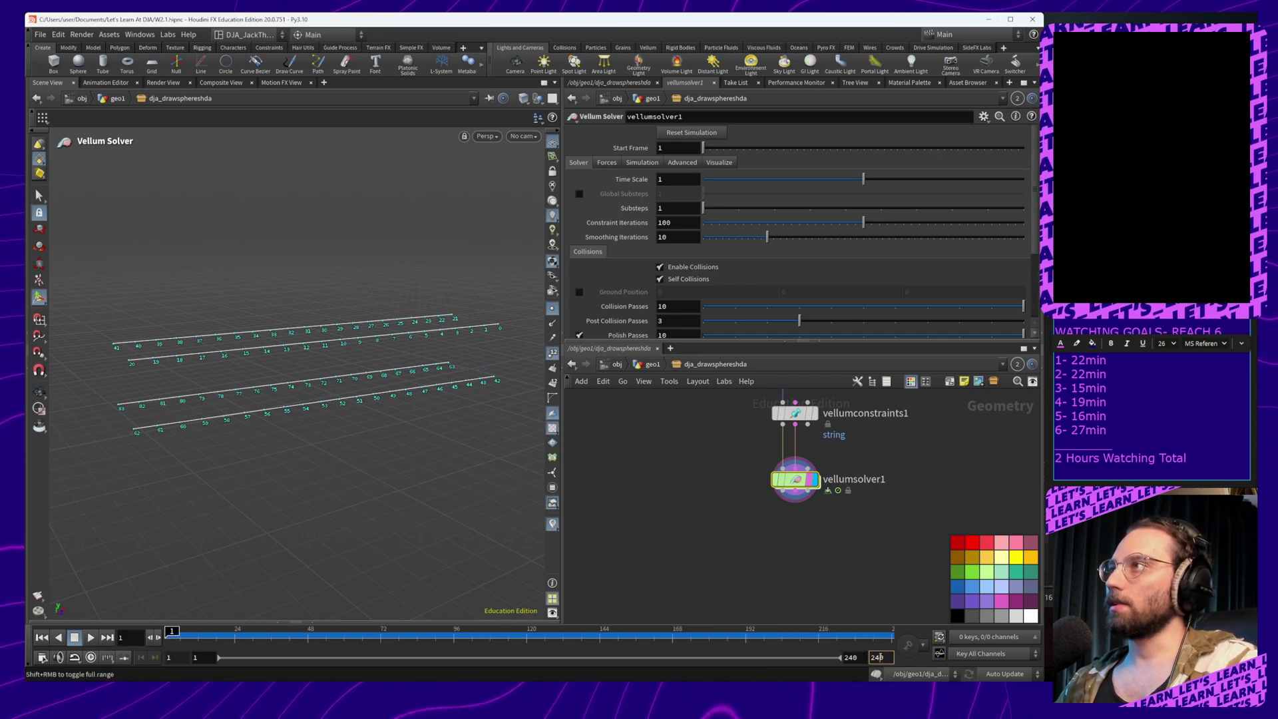
type("1024")
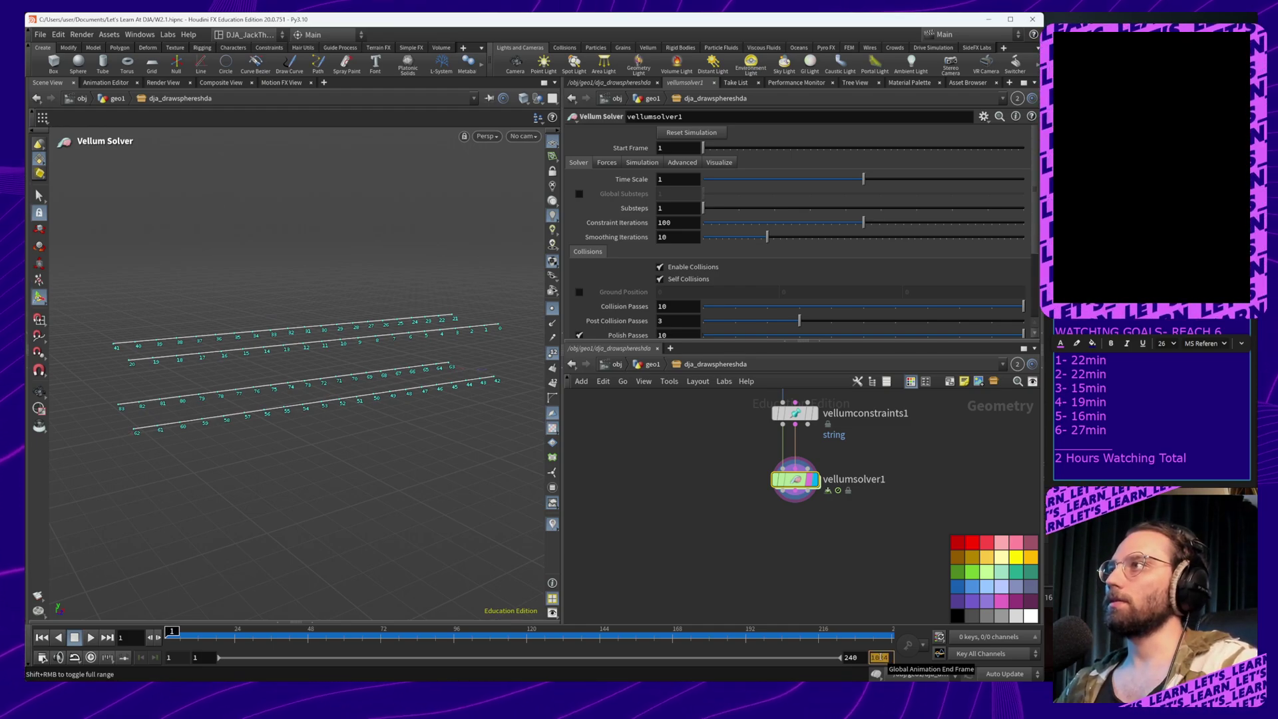
key("Return")
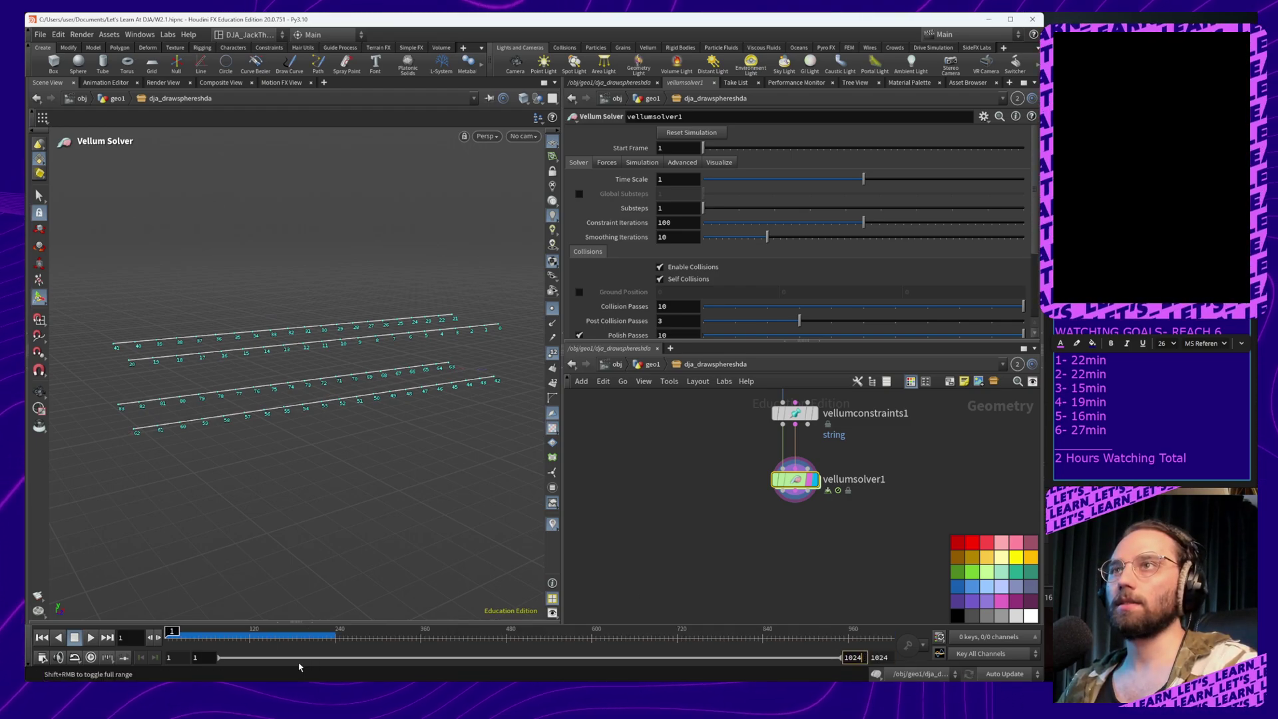
Replay the rope simulation over the extended frame range to check how the ropes settle, and rewind to frame 1
left_click(90, 637)
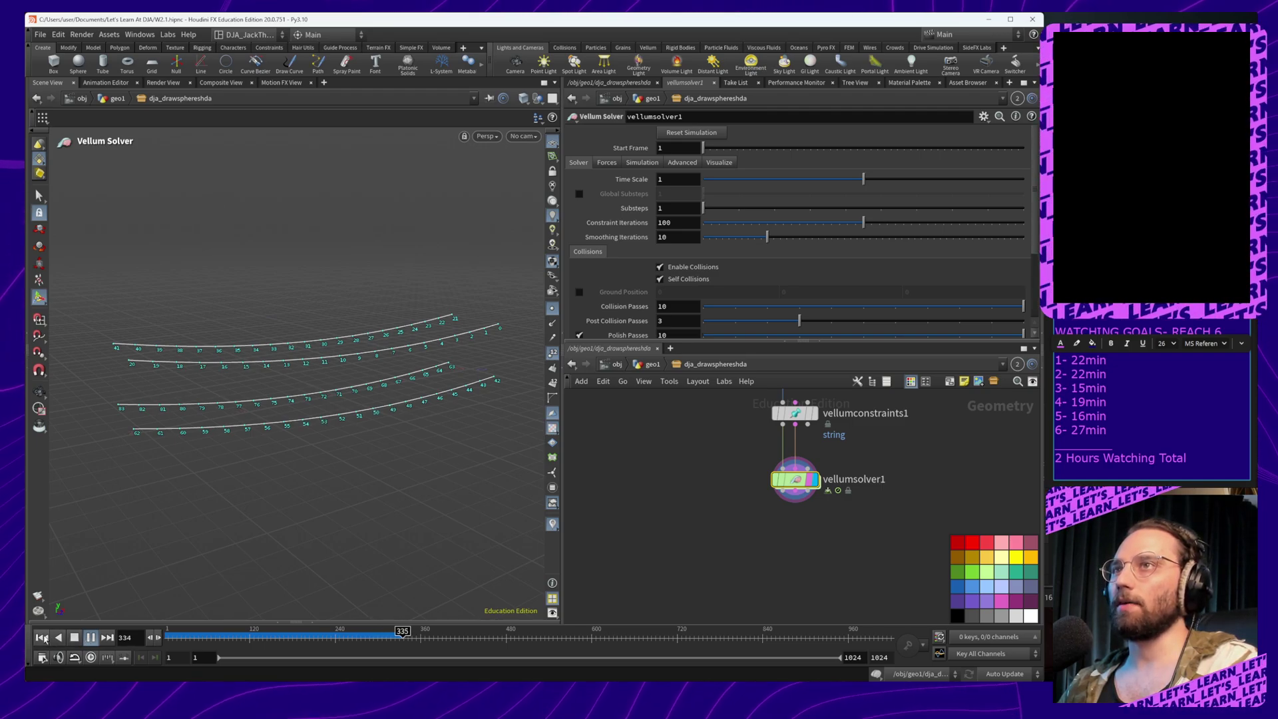
left_click(72, 637)
left_click(91, 637)
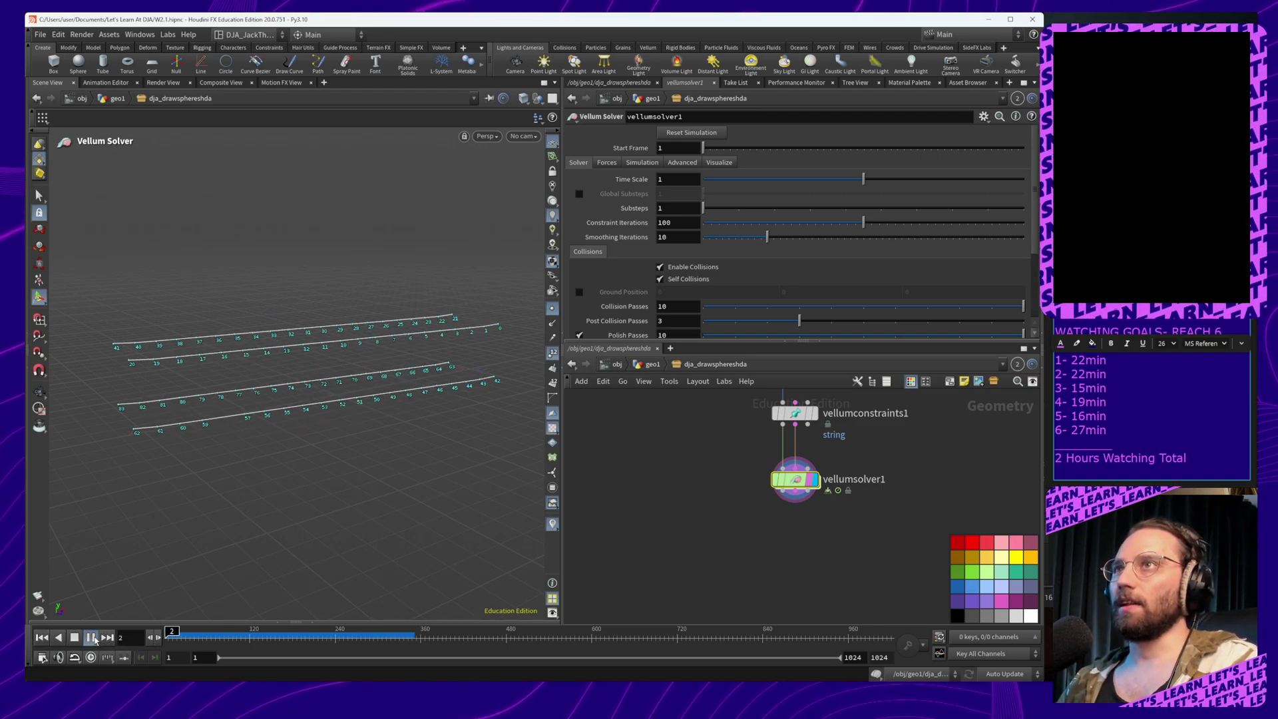
left_click(93, 639)
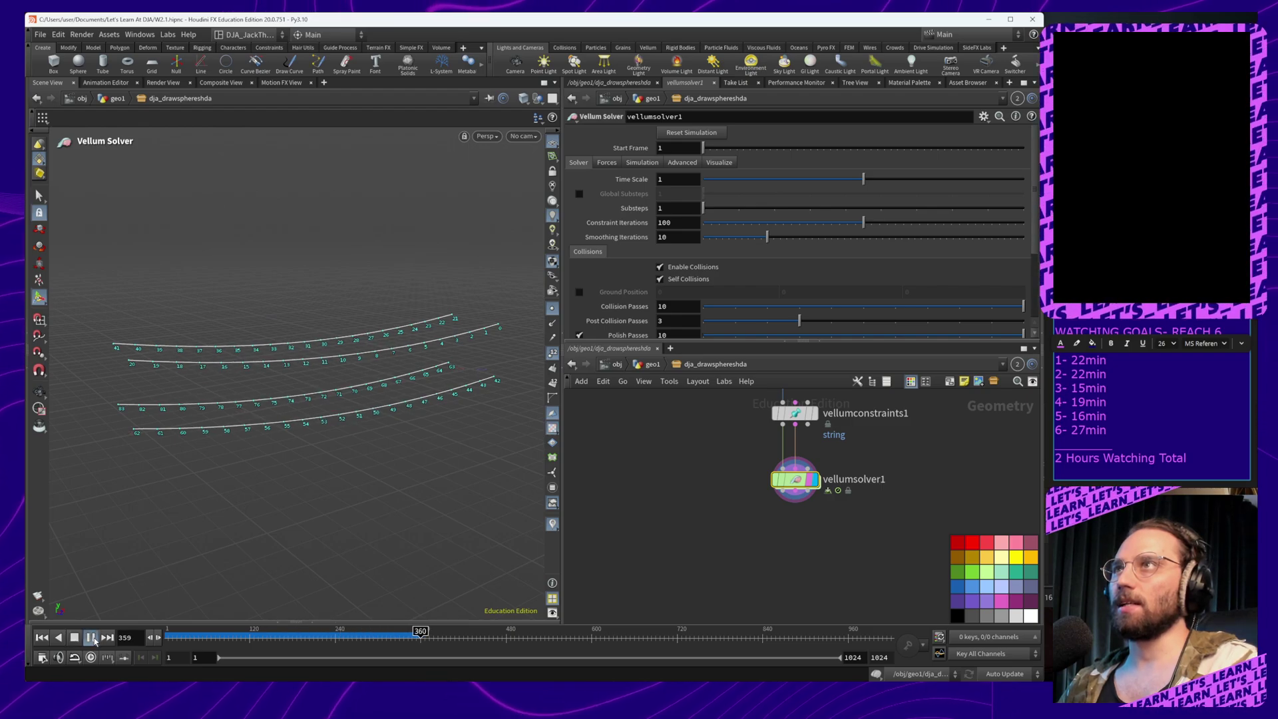
left_click(94, 639)
left_click(94, 639)
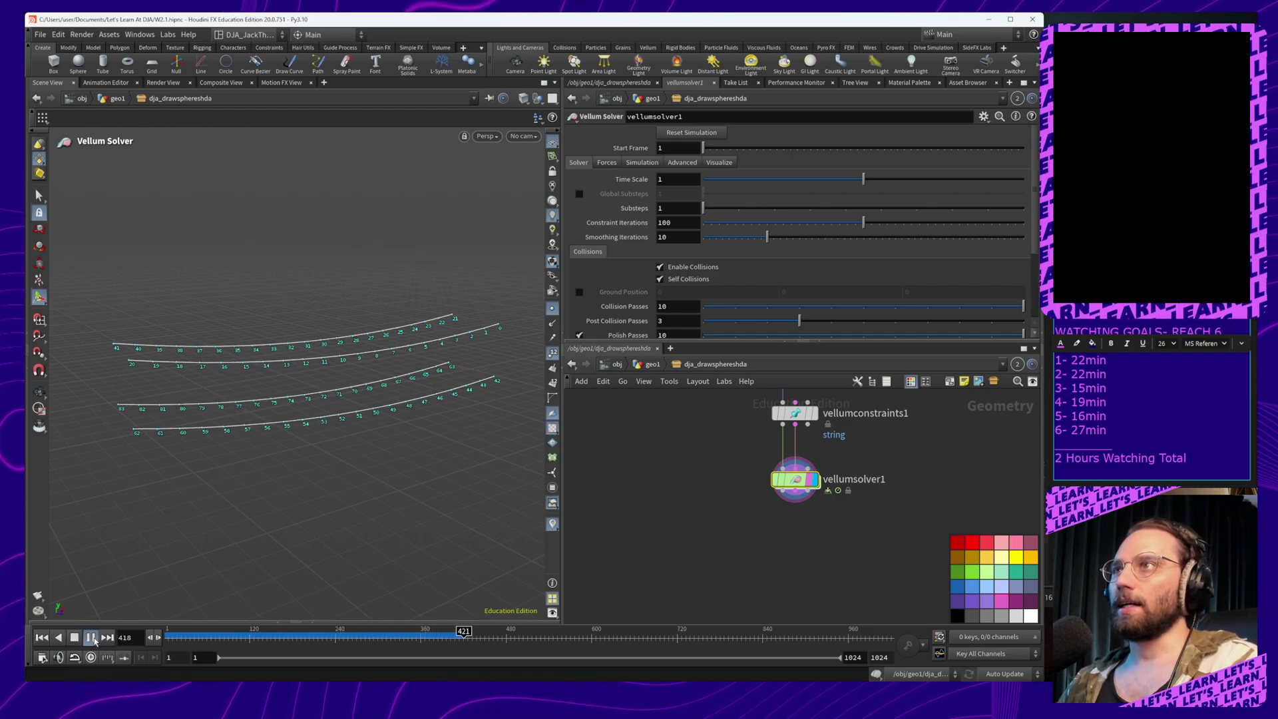
left_click(42, 638)
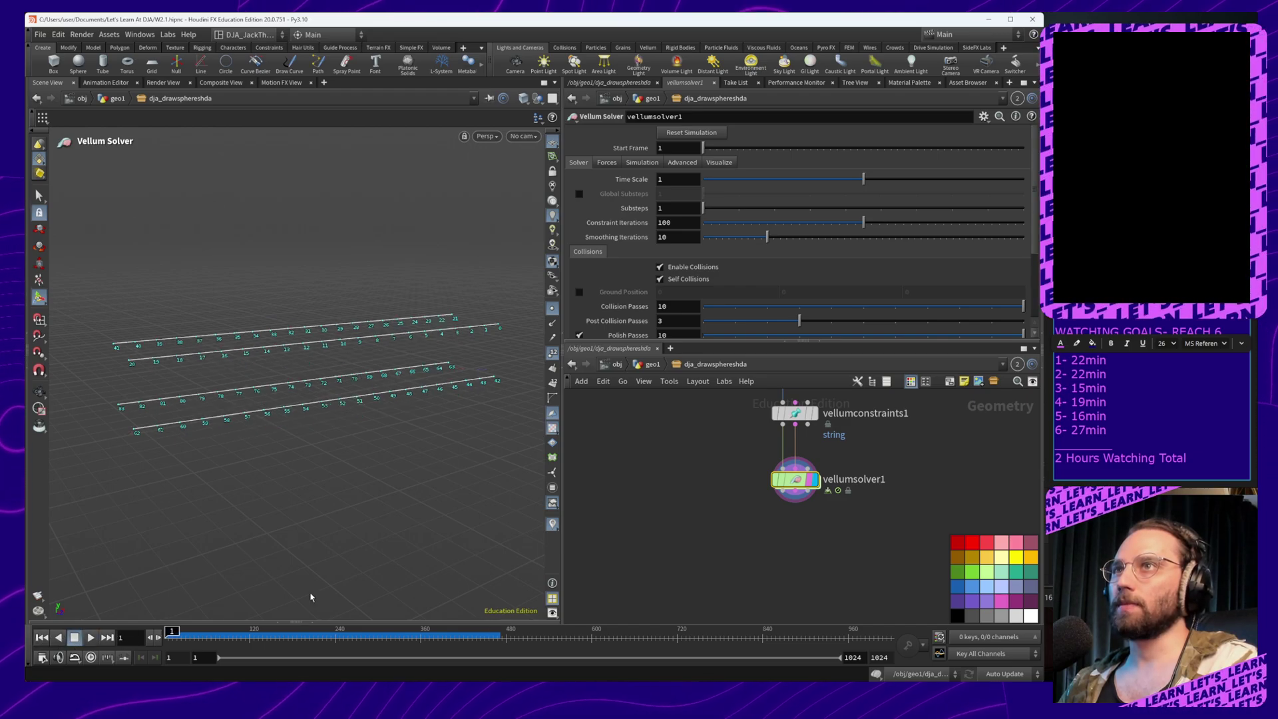
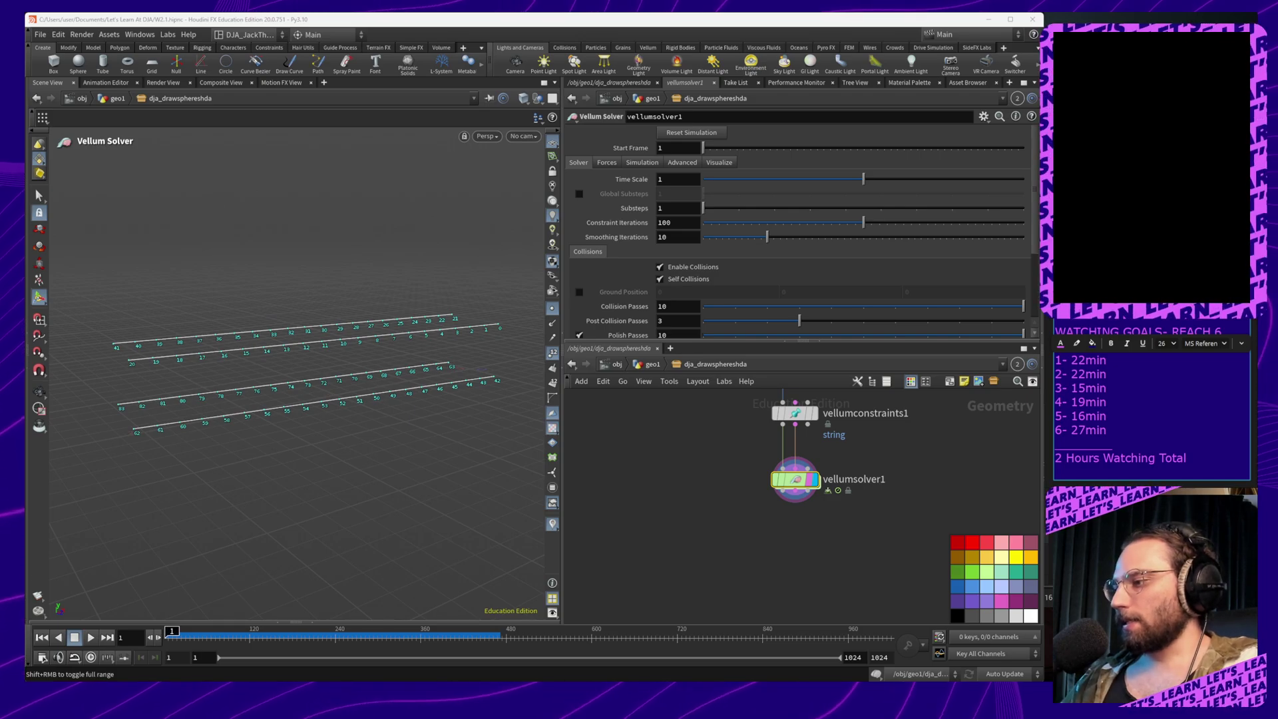
Display split4, split_knots and split5 in turn to examine which knot and rail geometry each one outputs
left_click(800, 563)
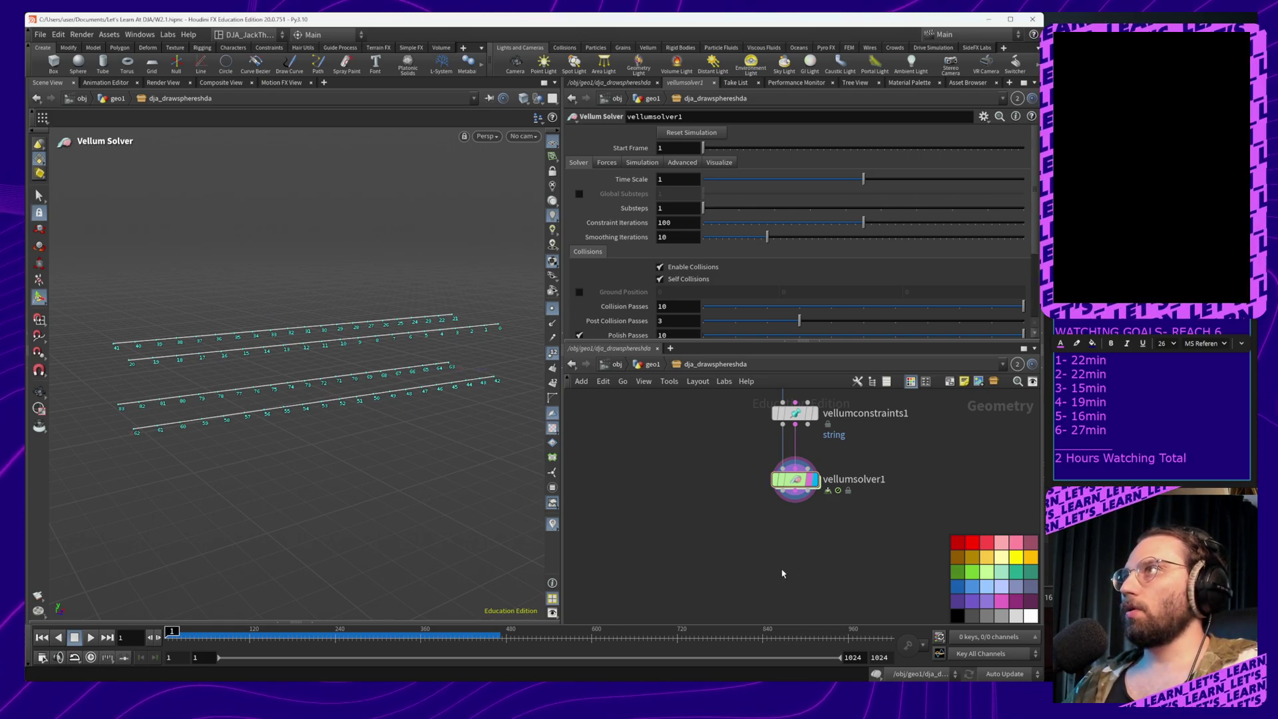
middle_click_drag(846, 502, 848, 549)
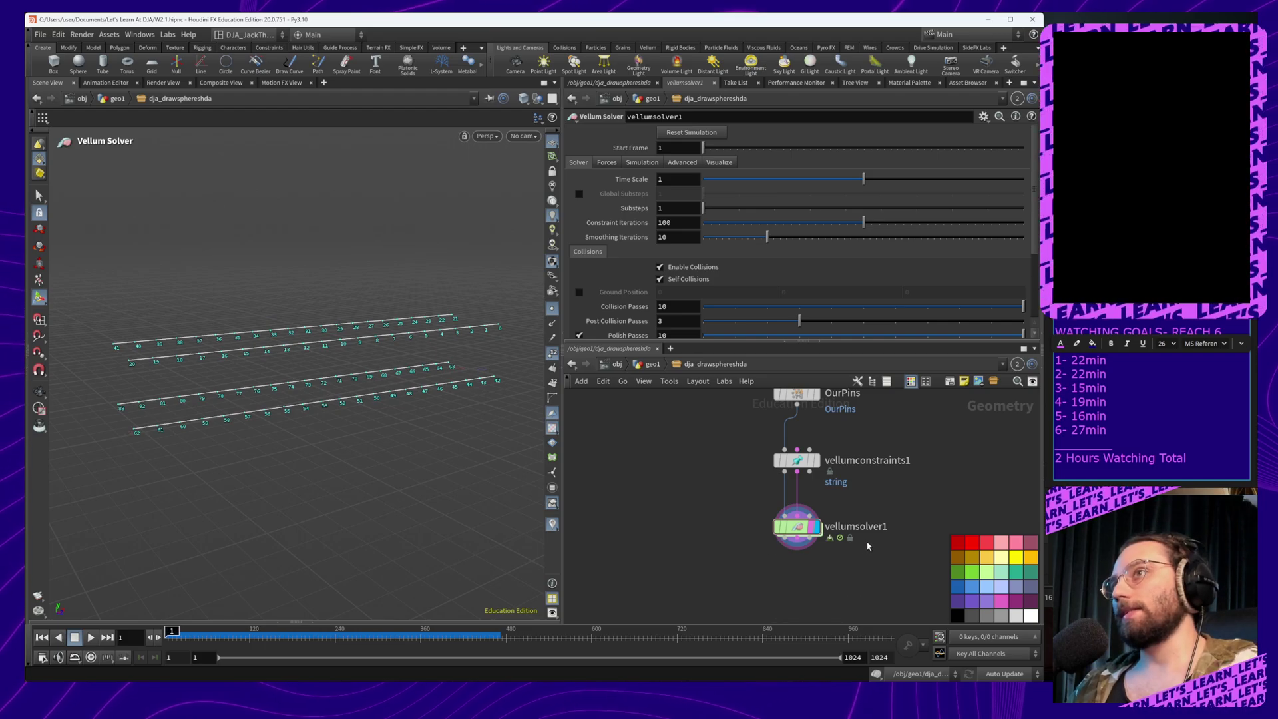
scroll(874, 536, "up", 3)
middle_click_drag(898, 497, 904, 571)
scroll(880, 506, "down", 6)
middle_click_drag(876, 489, 862, 550)
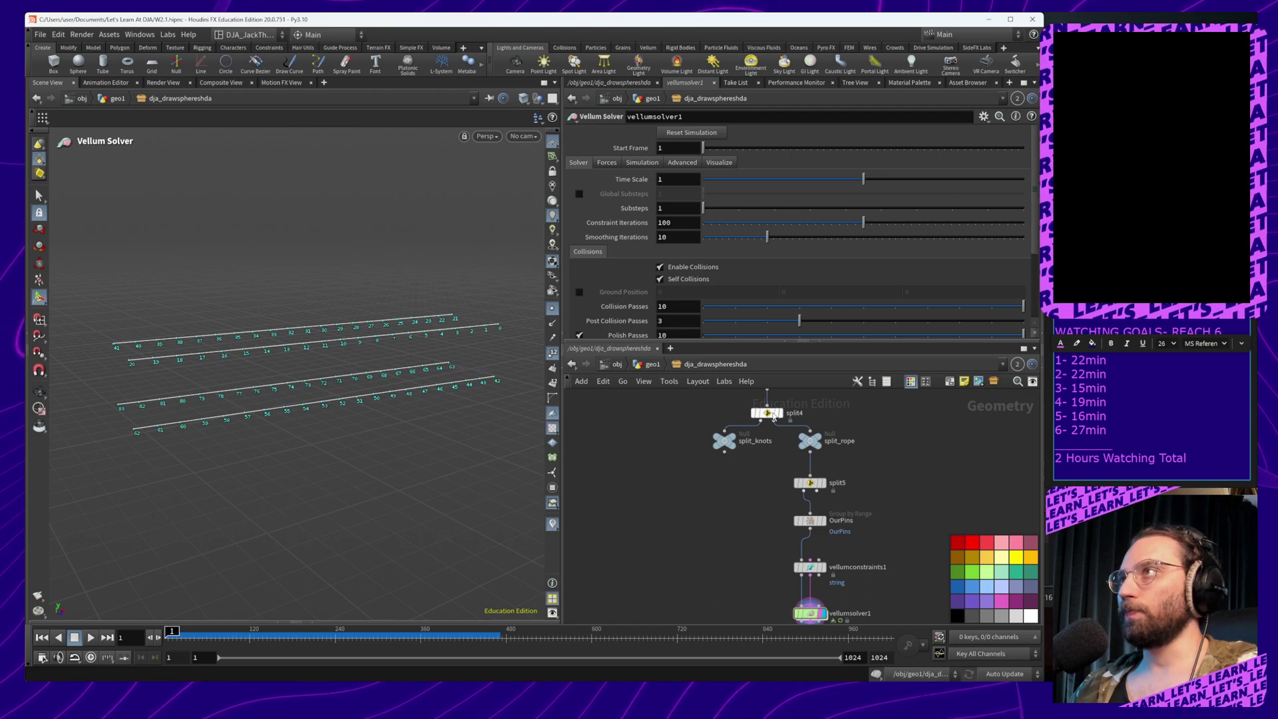
left_click(770, 415)
left_click(780, 414)
left_click(777, 415)
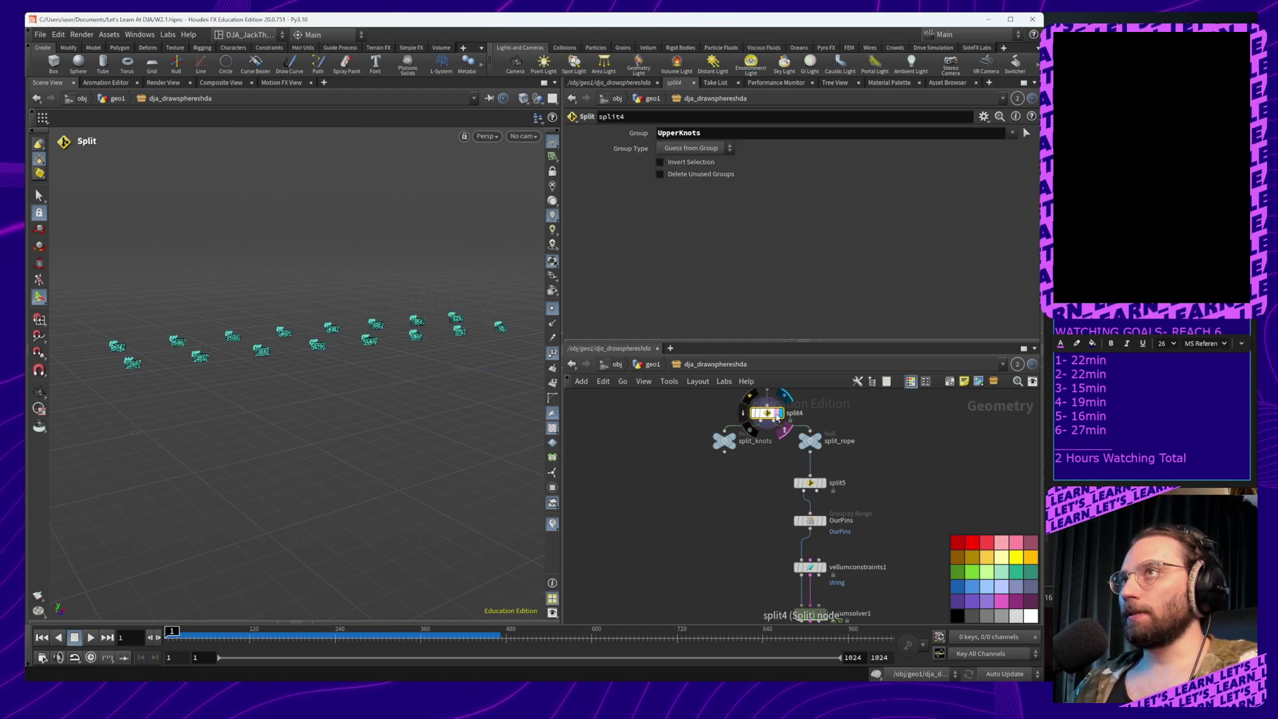
left_click(724, 442)
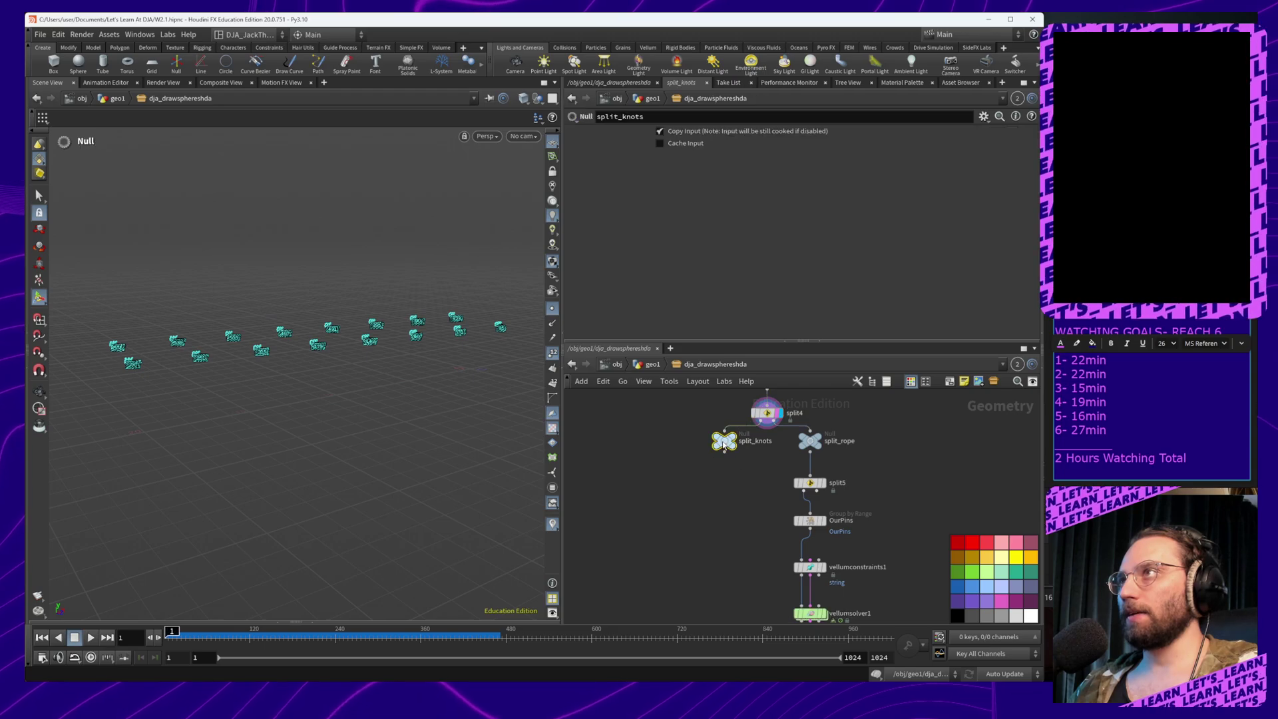
left_click(744, 437)
left_click(741, 455)
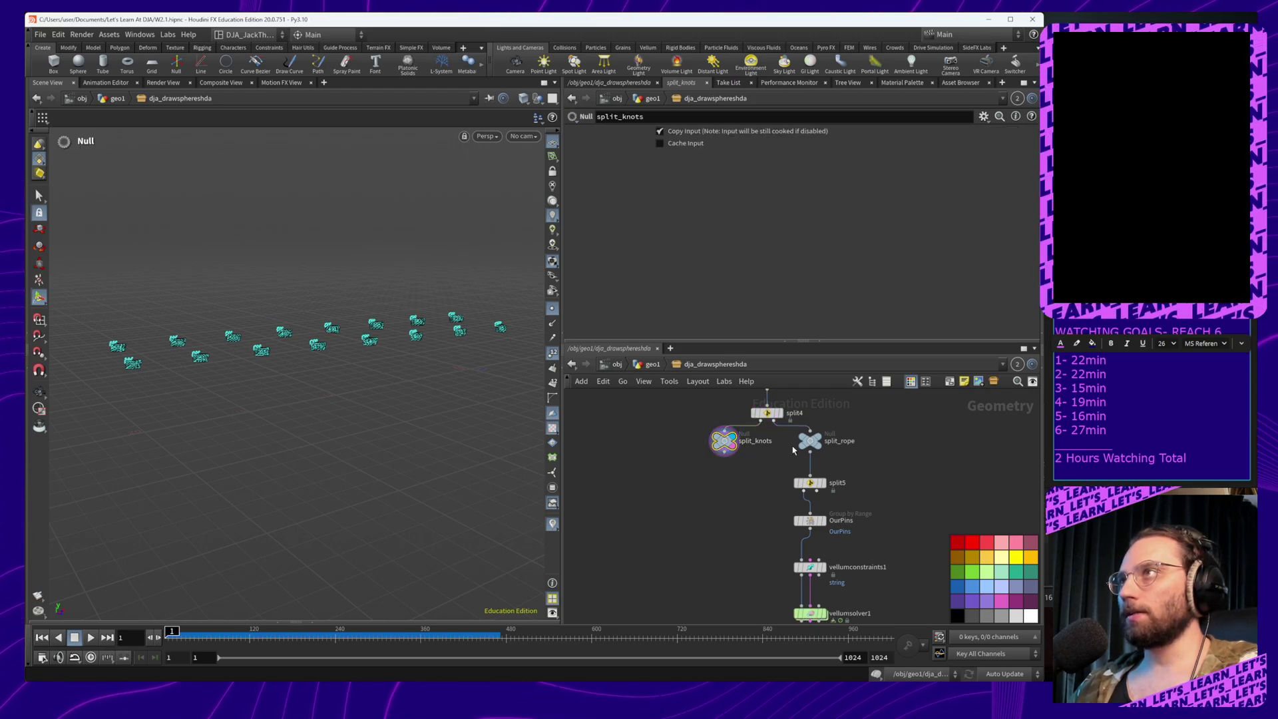
left_click(813, 483)
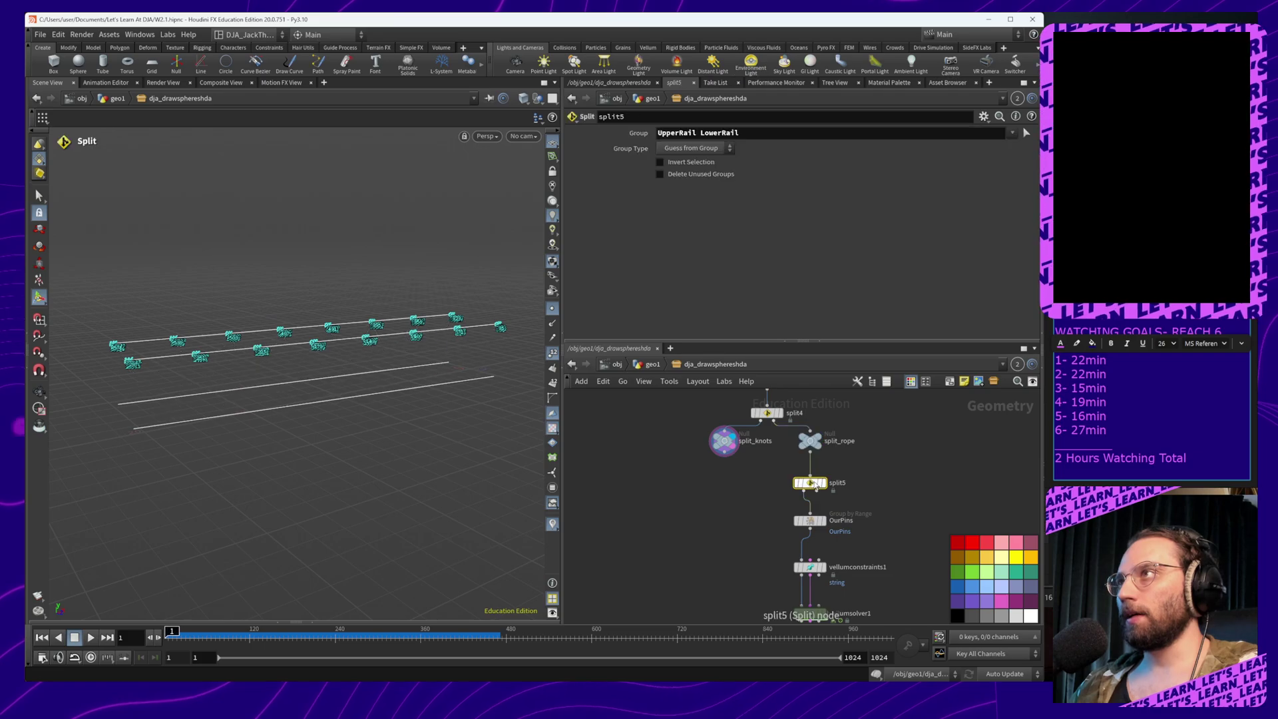
left_click(823, 484)
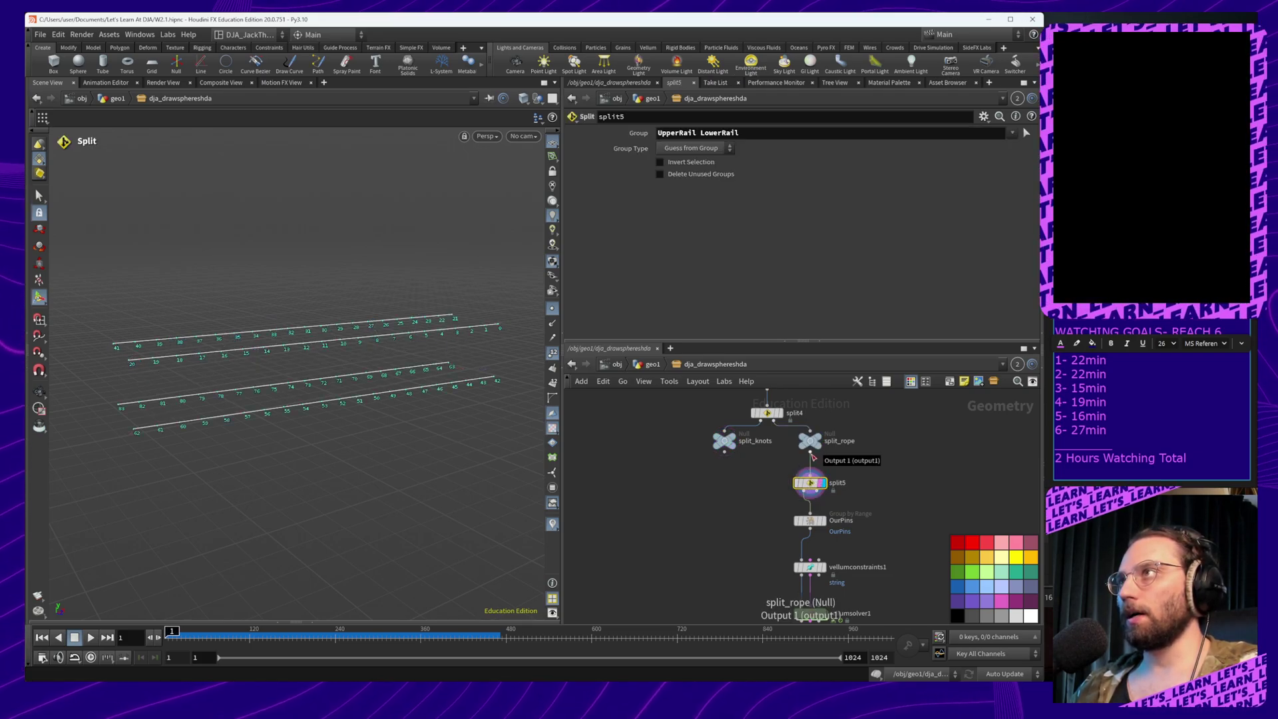
Move the OurPins, Vellum Constraints and Vellum Solver nodes together to one side below split5
middle_click_drag(819, 498, 824, 446)
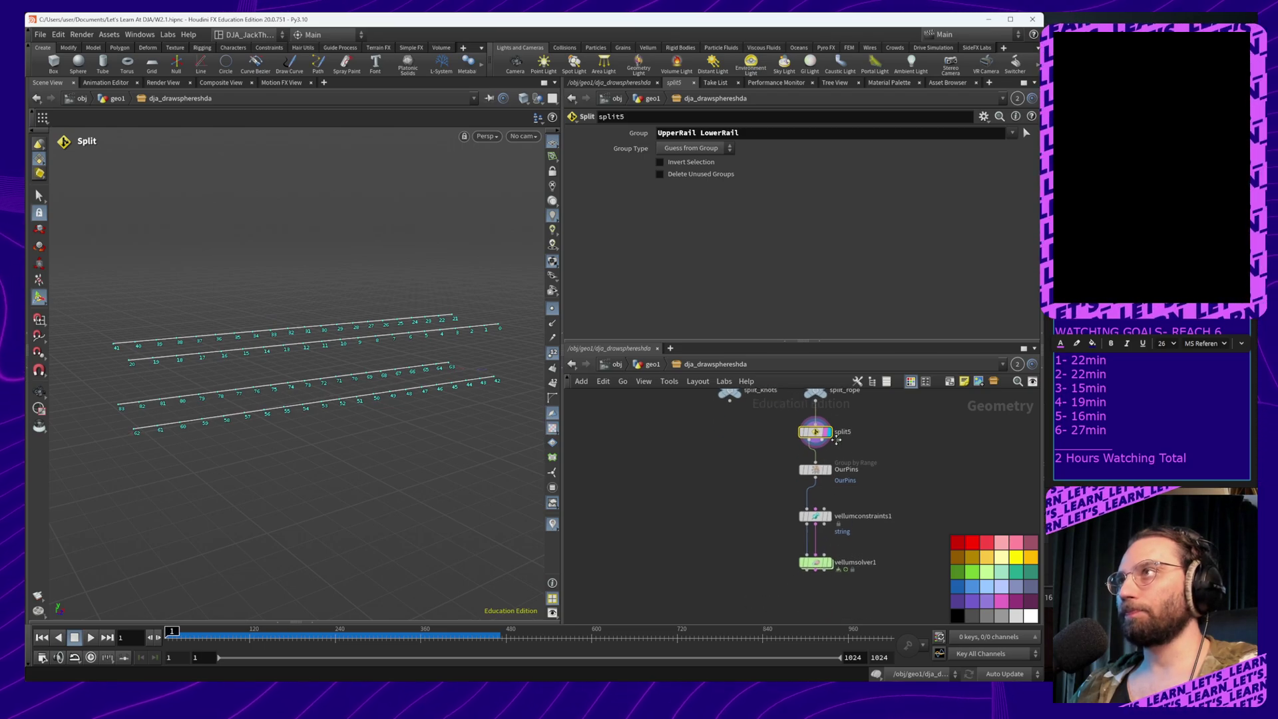
left_click_drag(765, 470, 838, 589)
left_click_drag(814, 472, 728, 474)
left_click(822, 471)
Add a Null node to the second output of split5 and name it Diagonal
left_click(822, 439)
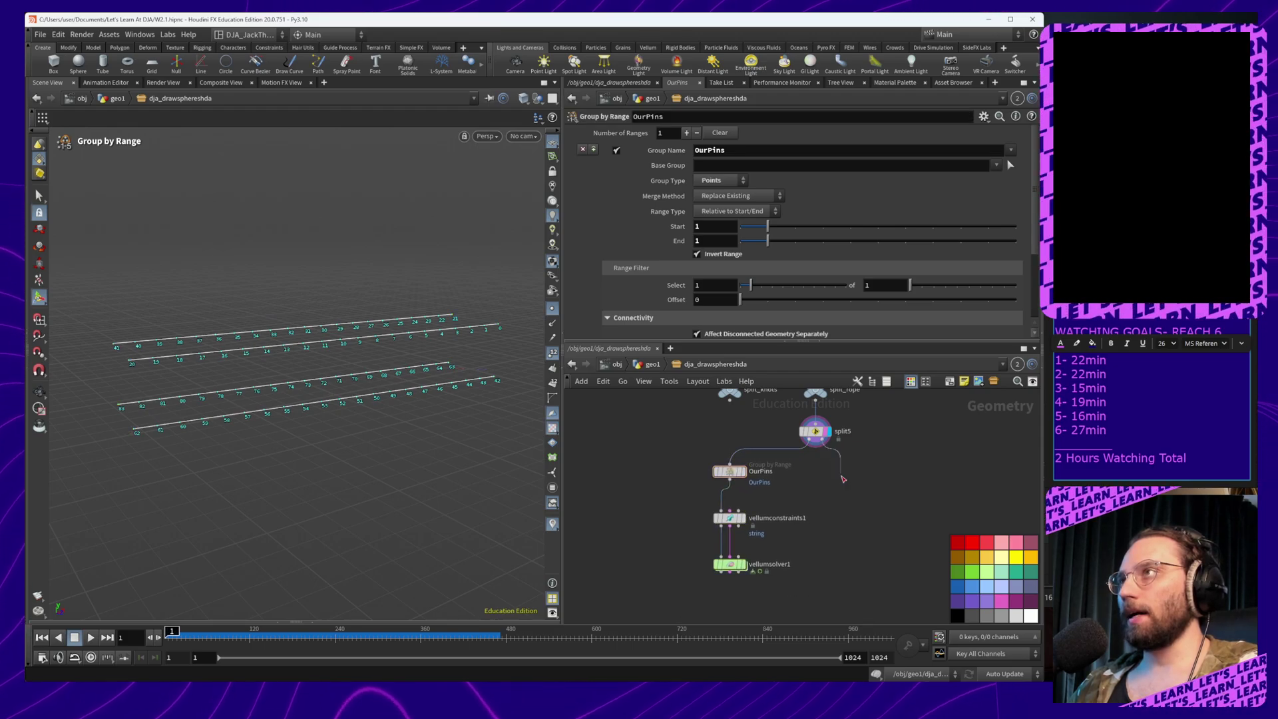
key("Tab")
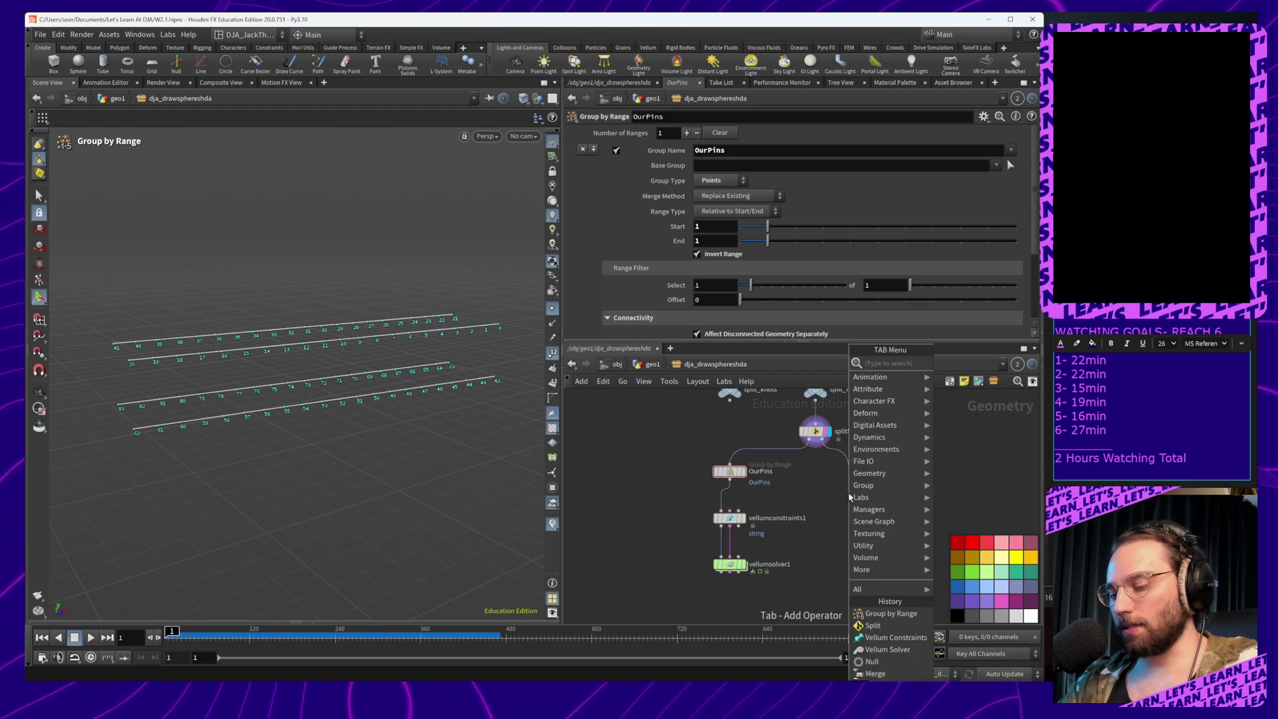
type("null")
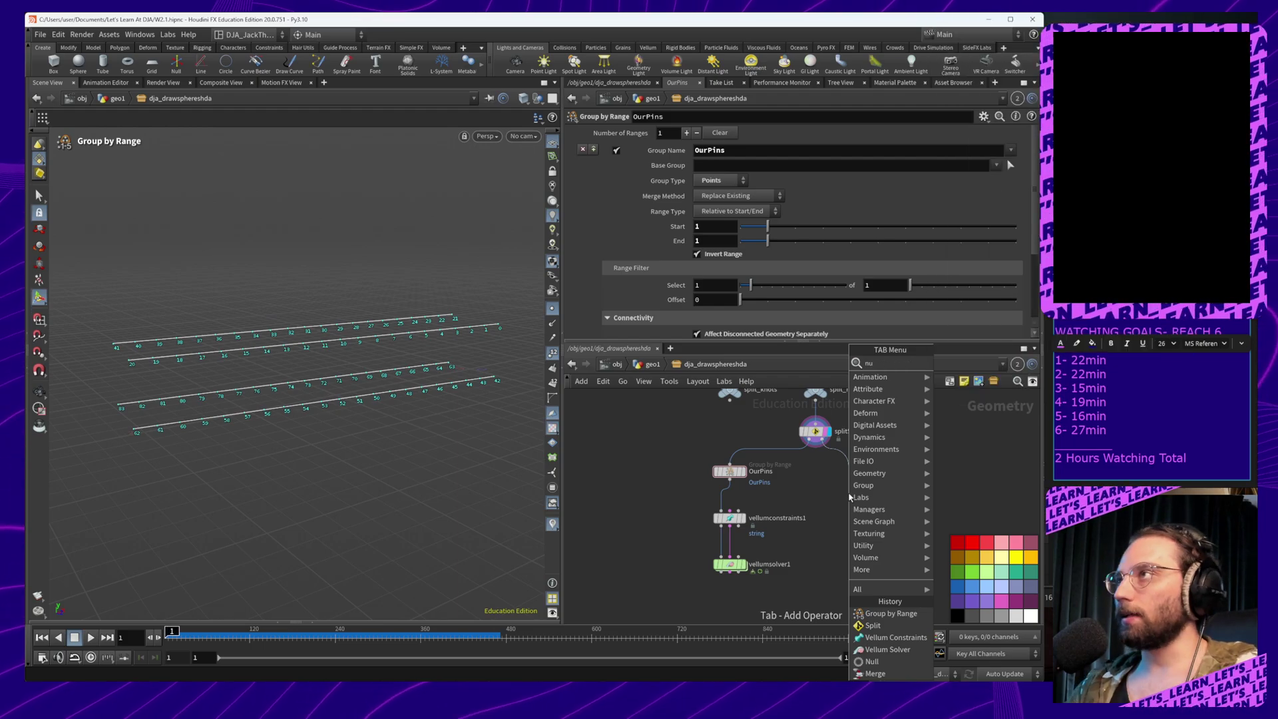
key("Return")
left_click(850, 498)
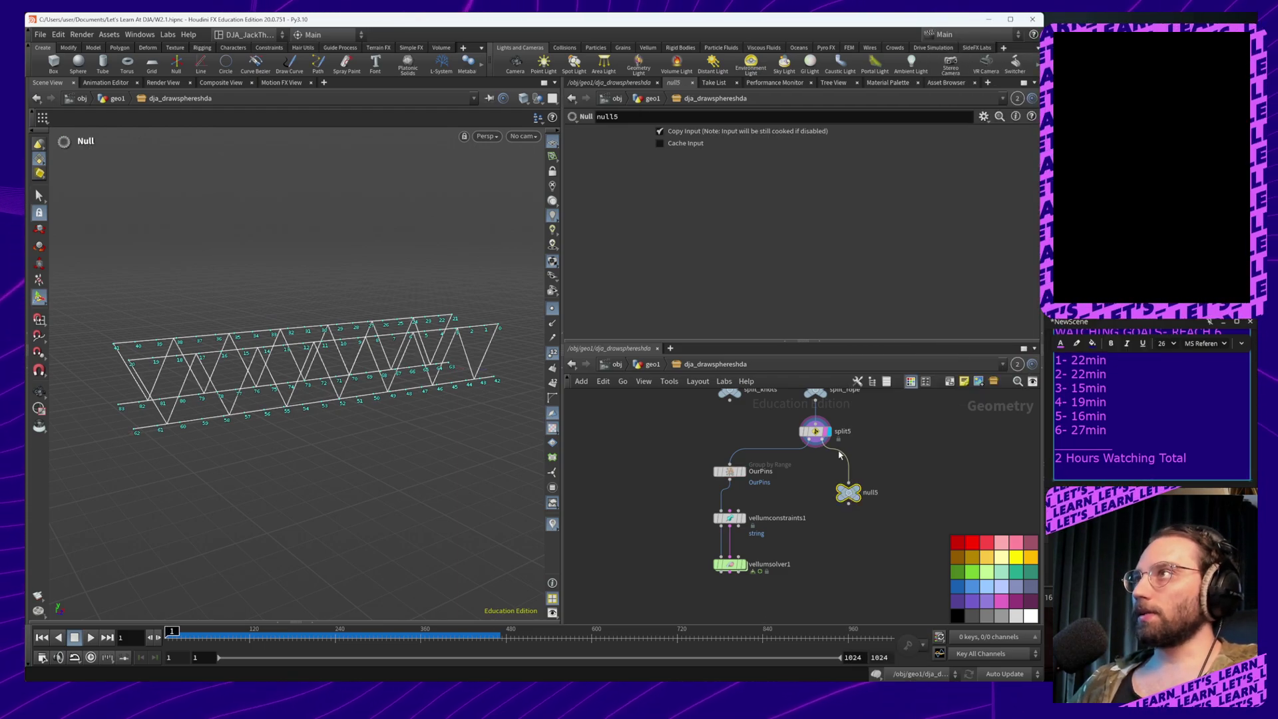
left_click(869, 494)
type("Diagonal")
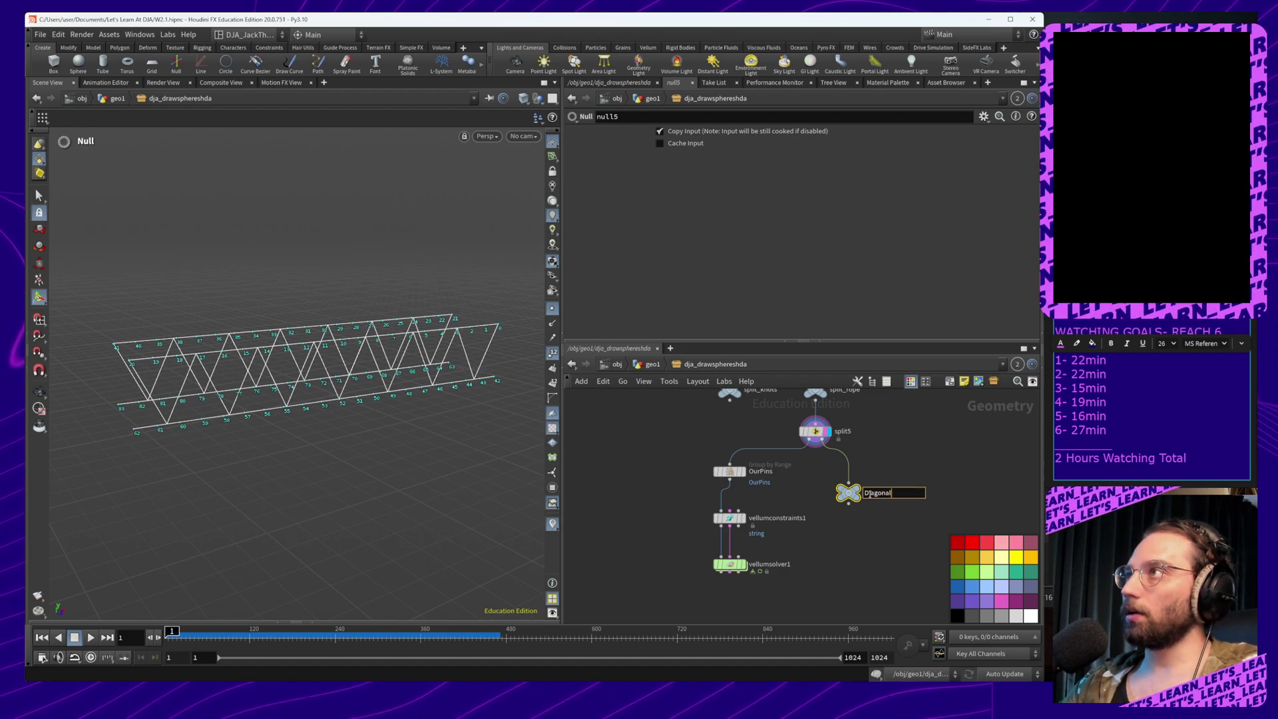
key("Return")
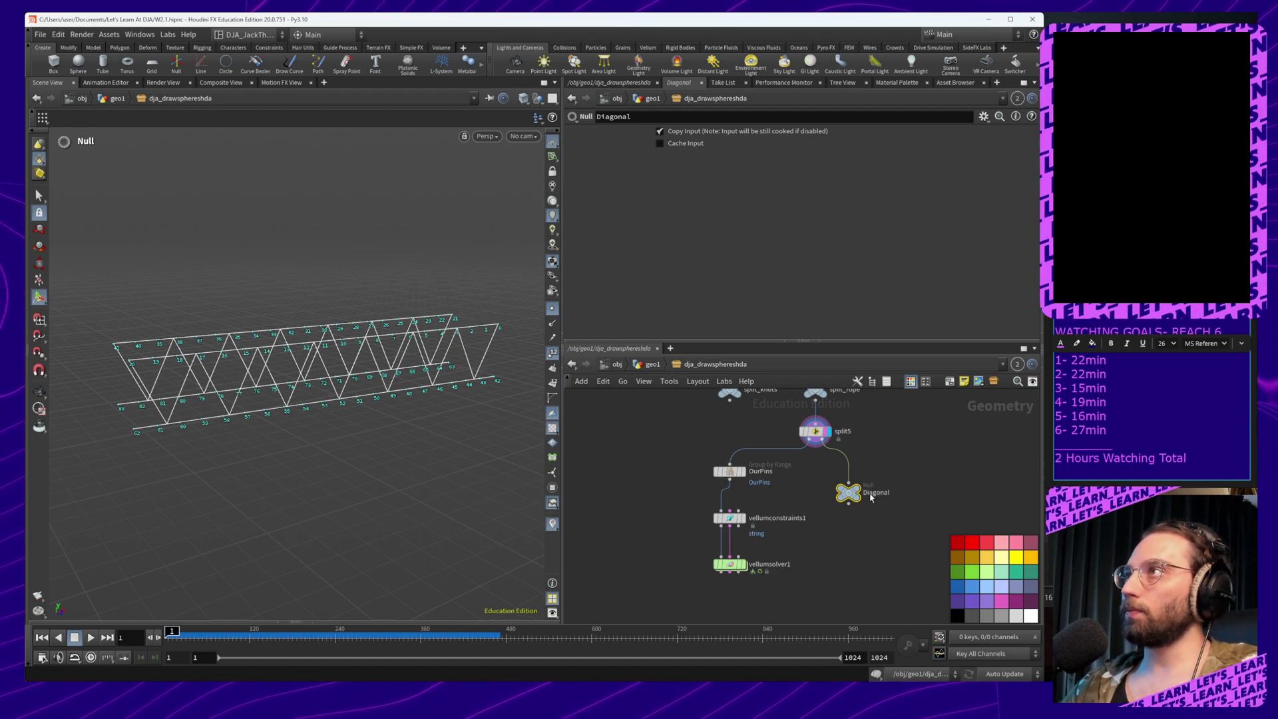
Rename the Diagonal Null as Walls_Ropes_Split and move it level with the OurPins node
left_click(922, 497)
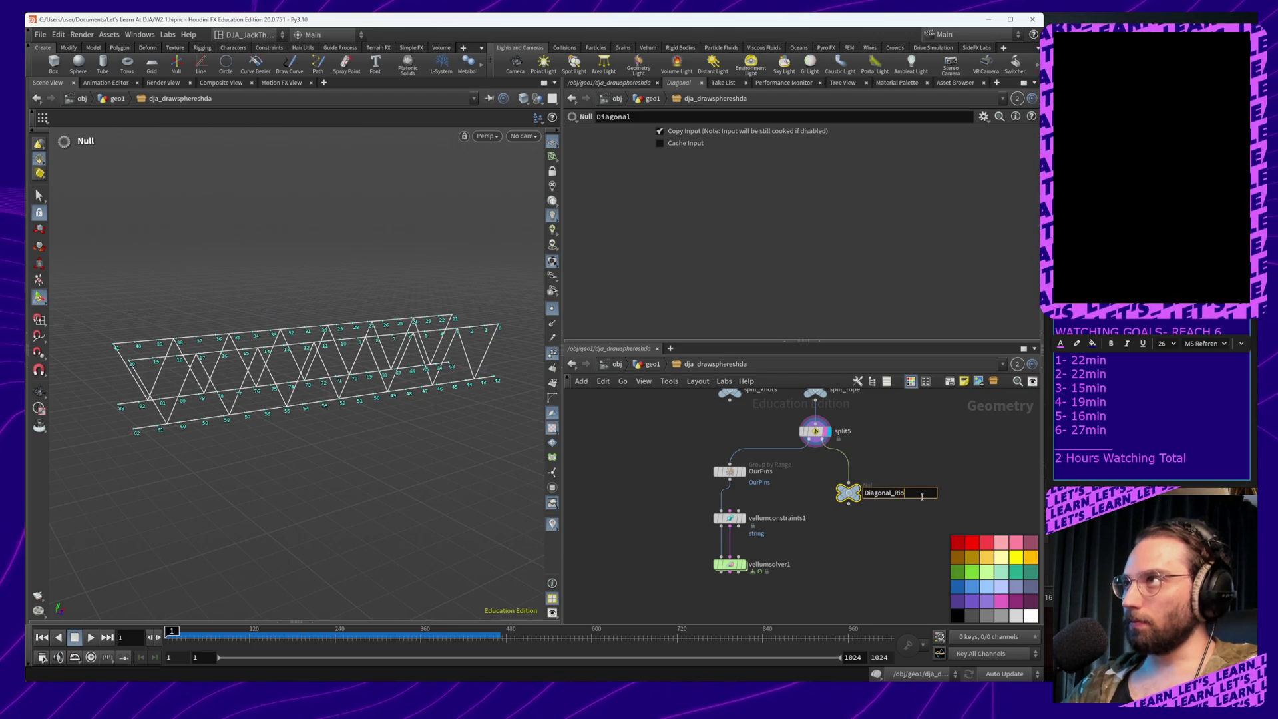
key("ctrl+BackSpace")
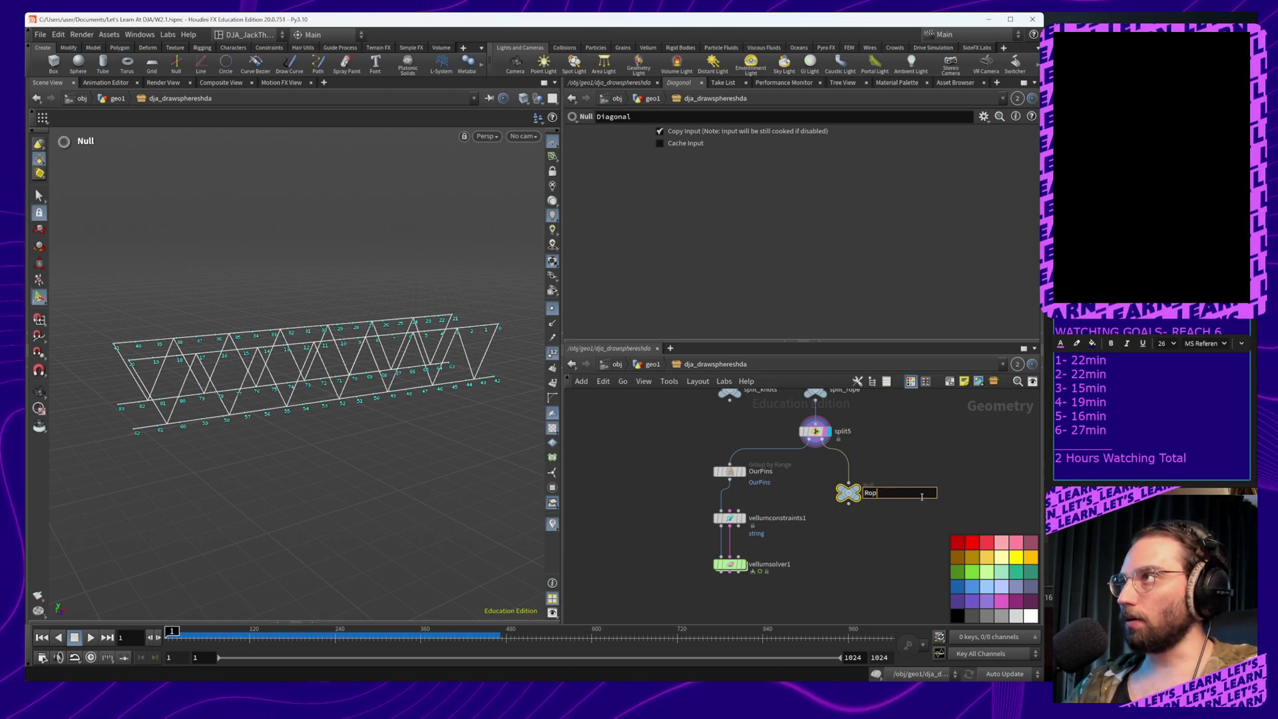
type("Ropes_Back")
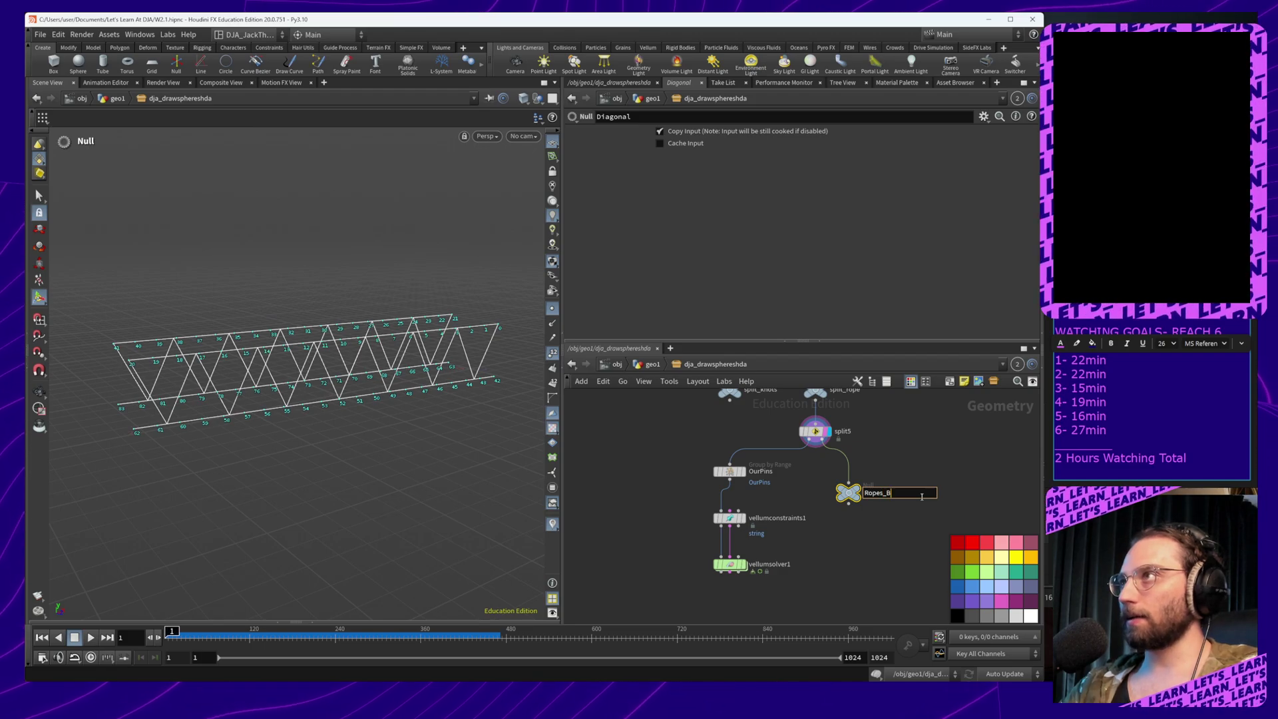
key("BackSpace")
key("BackSpace")
key("BackSpace")
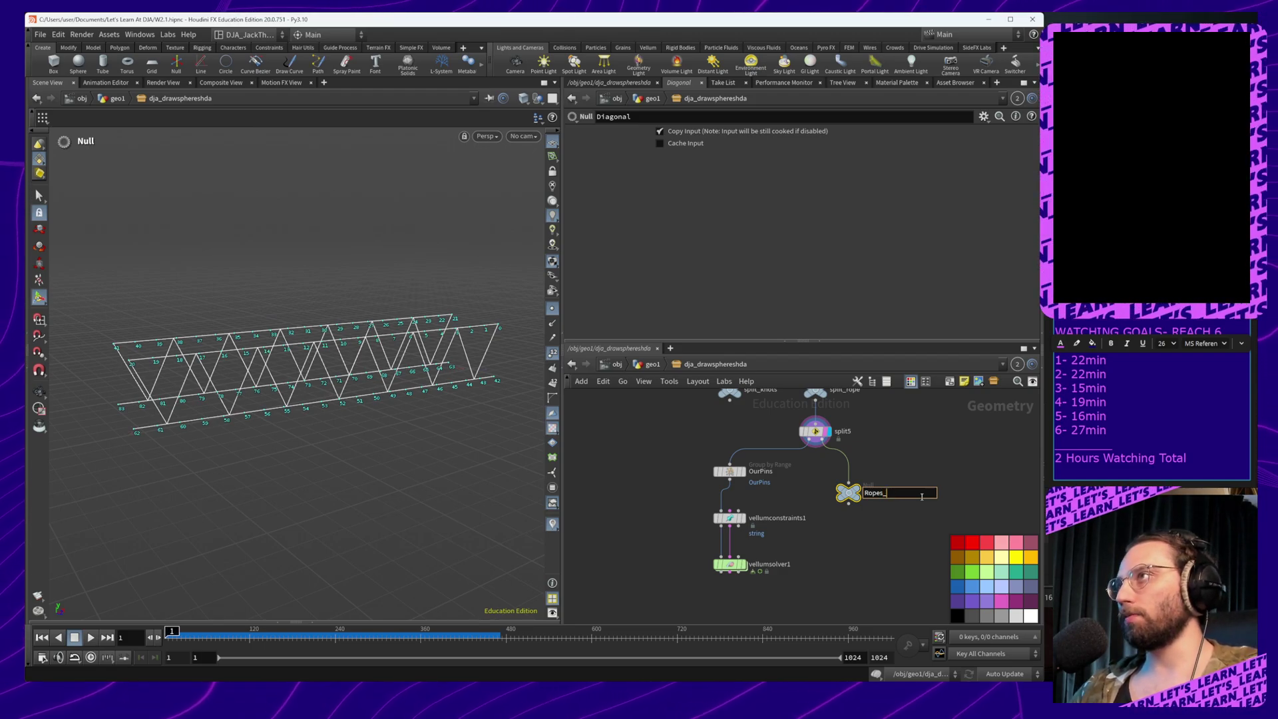
type("Spo")
key("BackSpace")
type("lit")
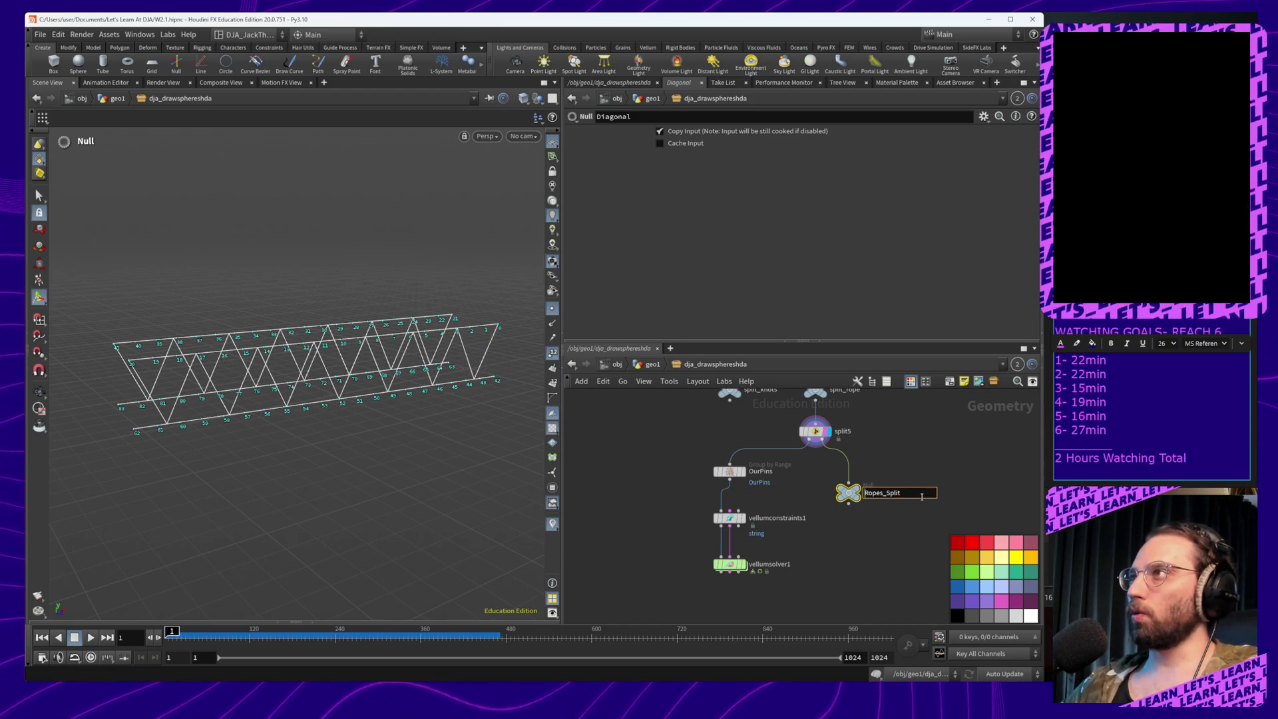
key("Home")
type("Walls")
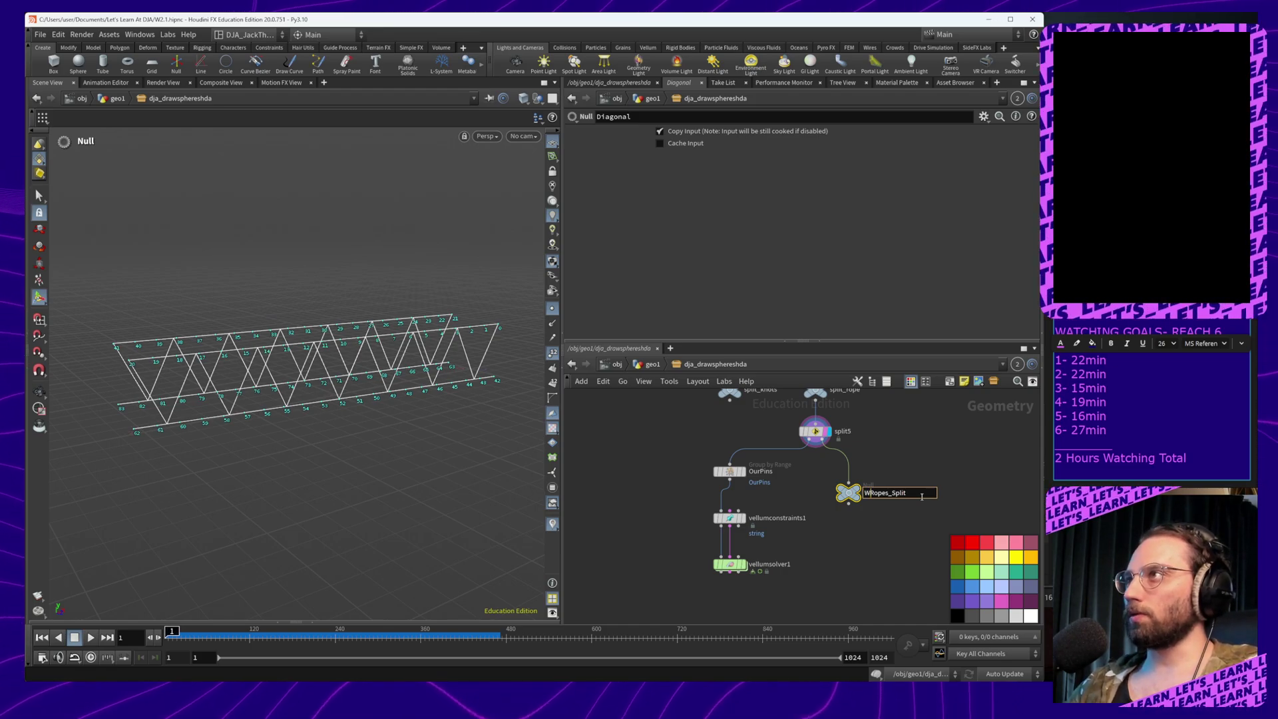
type("_")
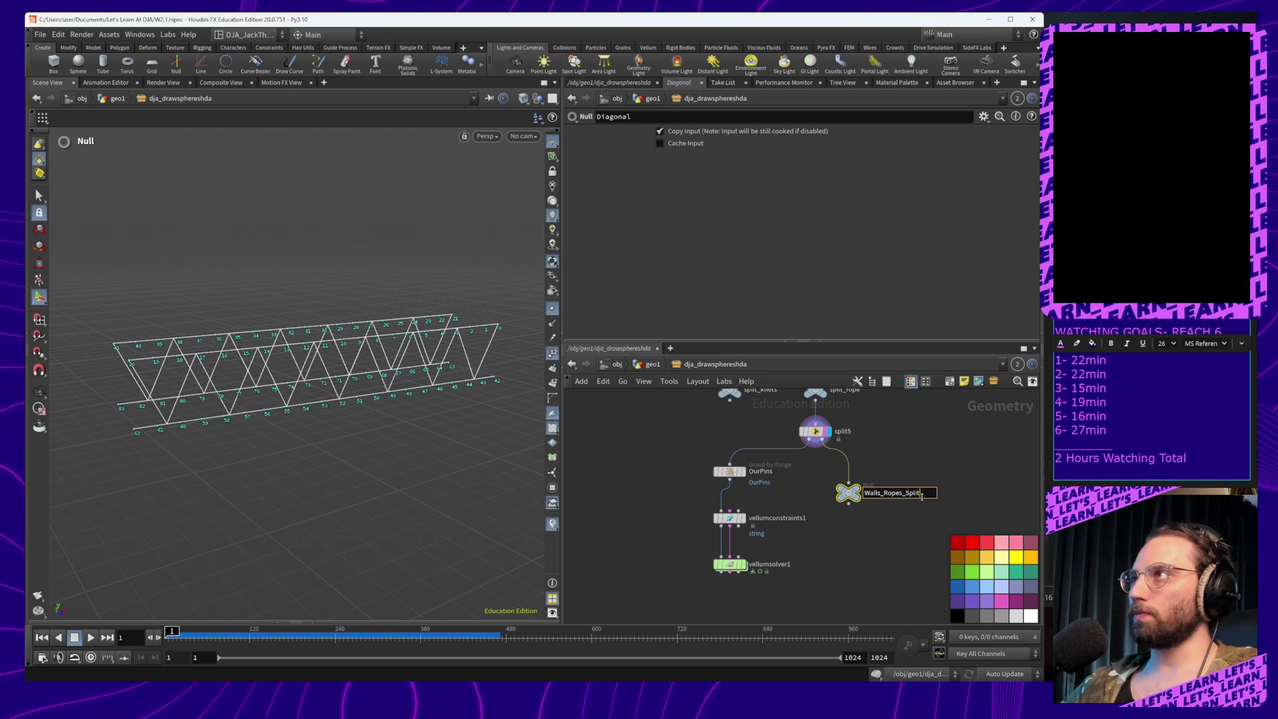
key("Return")
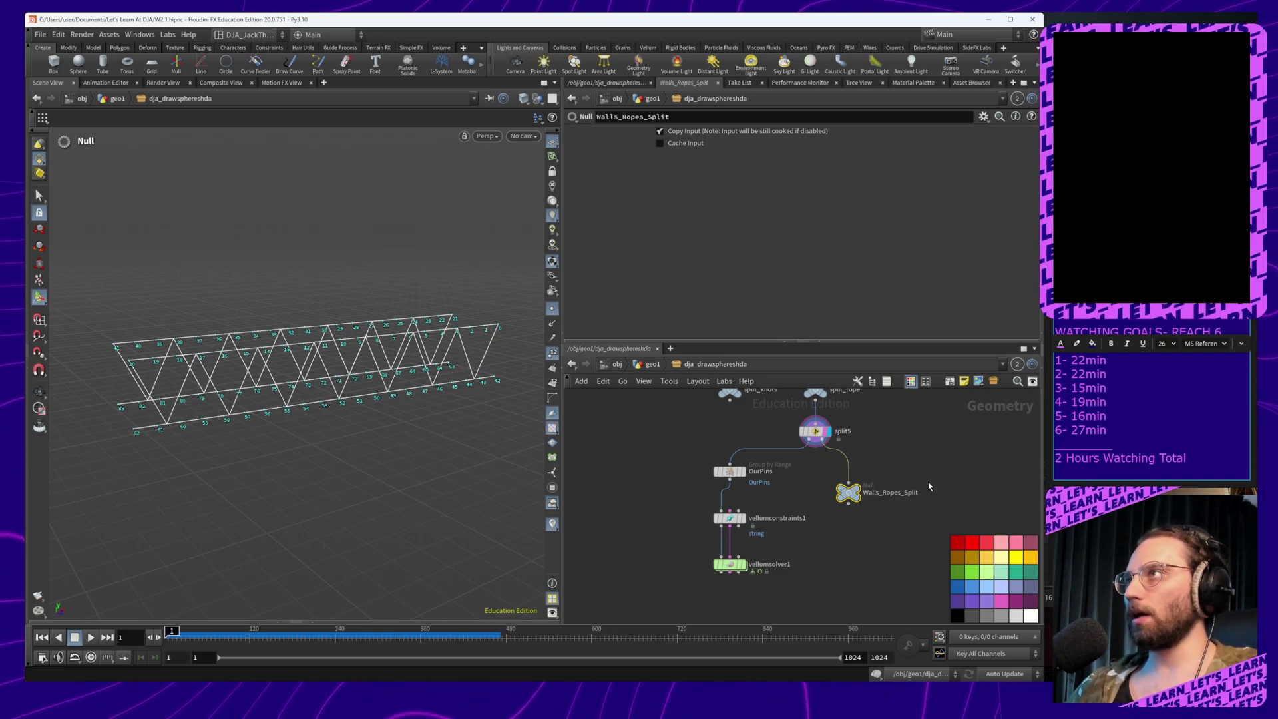
left_click_drag(853, 498, 902, 477)
Examine the rail geometry, the OurPins settings and the groups carried by Walls_Ropes_Split
middle_click_drag(253, 445, 296, 456, "alt")
left_click_drag(296, 456, 229, 391)
right_click_drag(230, 391, 233, 429, "alt")
middle_click_drag(233, 429, 230, 495, "alt")
left_click(731, 473)
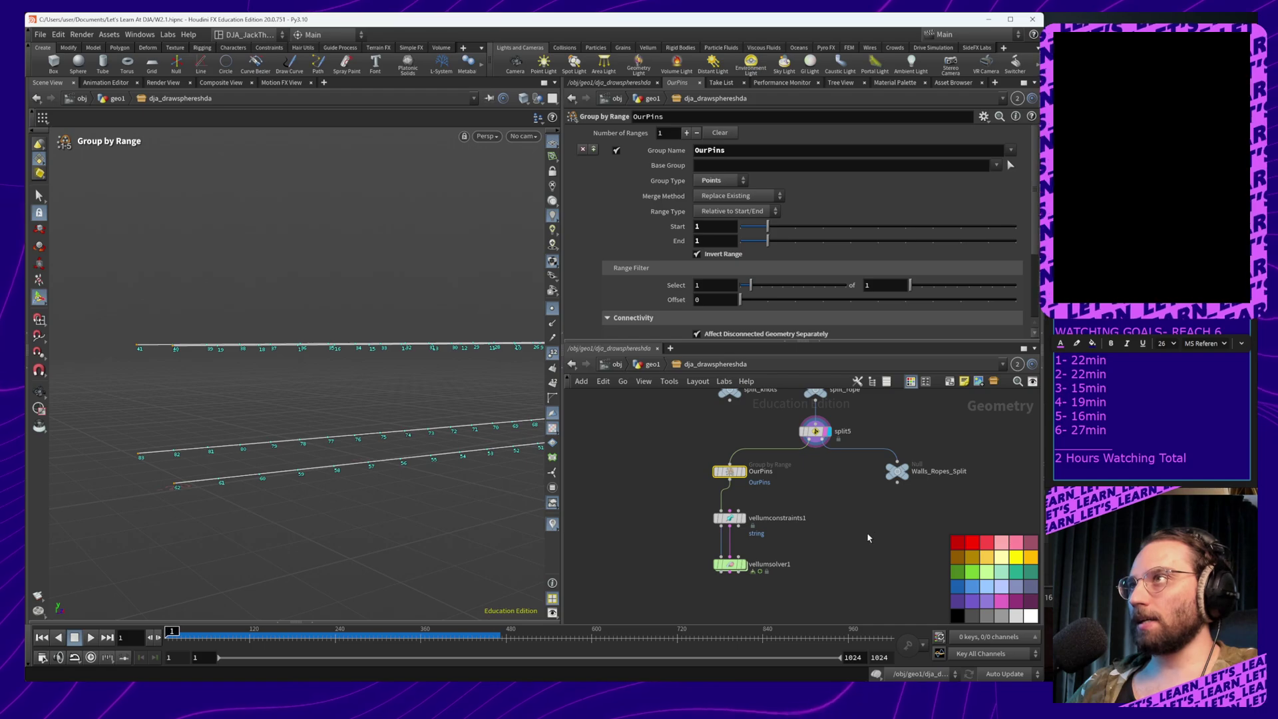
middle_click_drag(867, 533, 812, 503)
middle_click(842, 442)
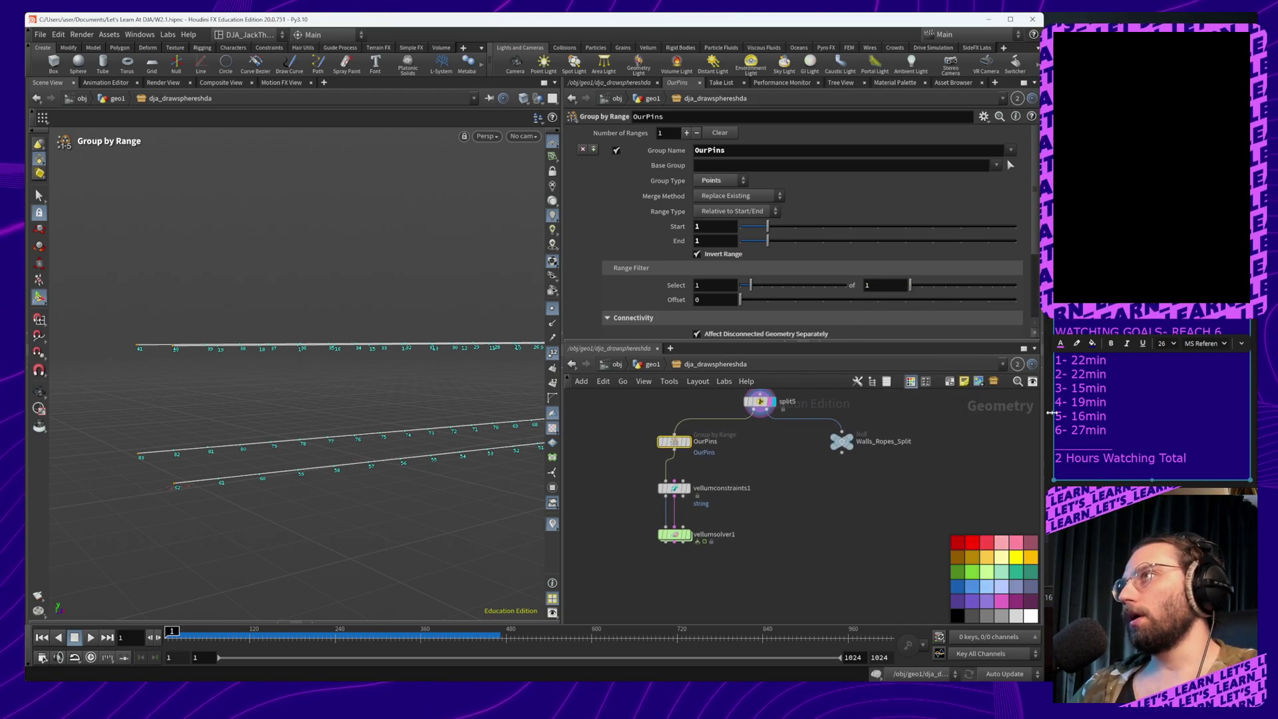
middle_click_drag(841, 470, 646, 479)
middle_click(644, 445)
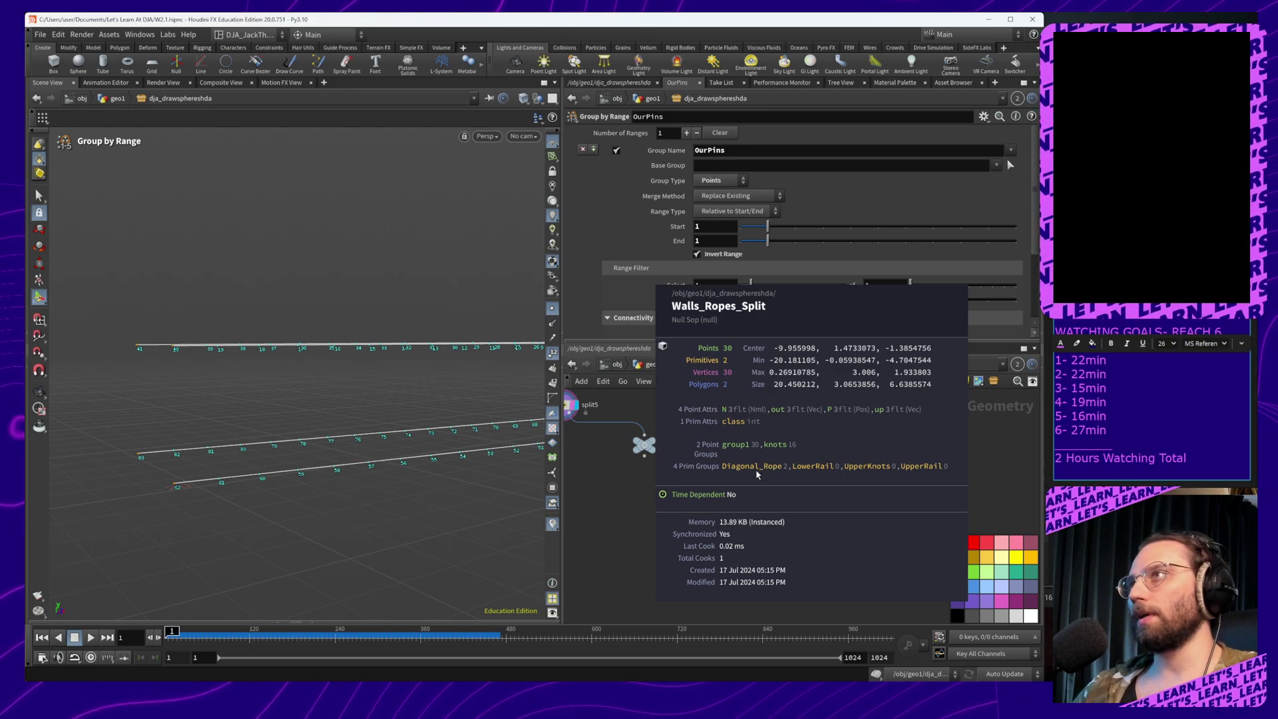
middle_click_drag(685, 488, 863, 480)
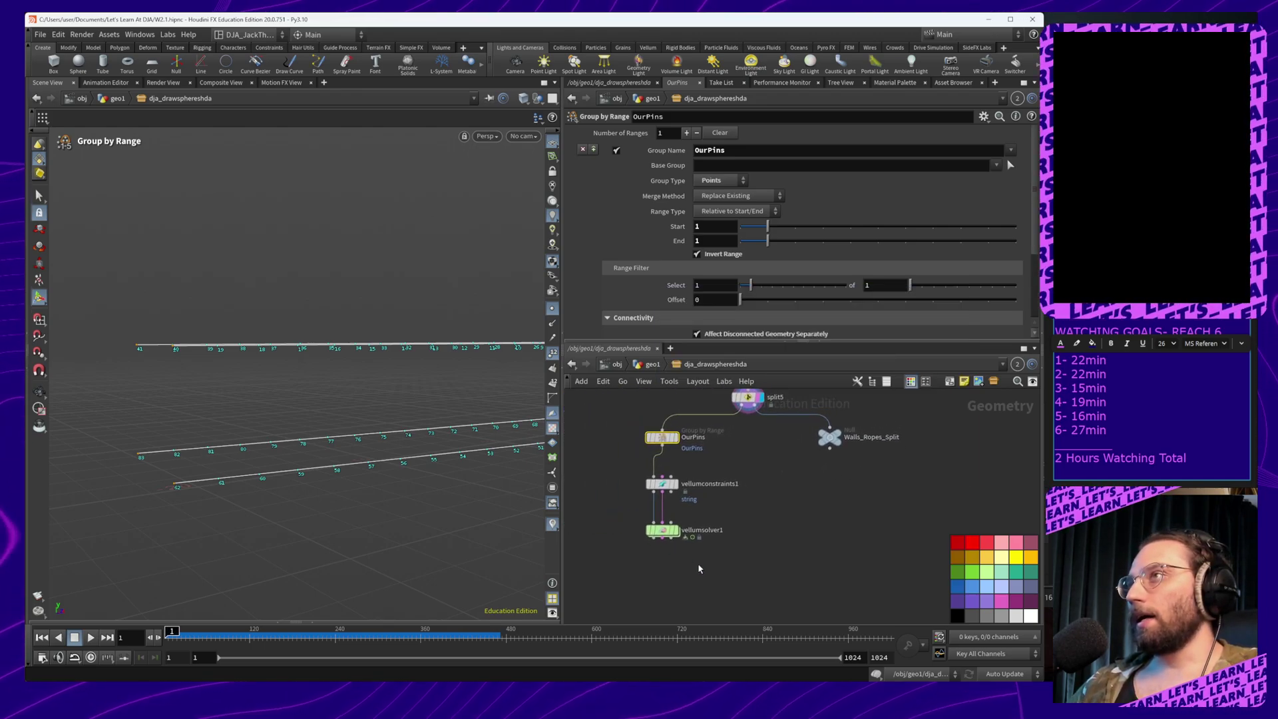
Move the Vellum Constraints and Vellum Solver nodes between the two branches, centred below split5
left_click_drag(710, 564, 751, 502)
left_click(837, 482)
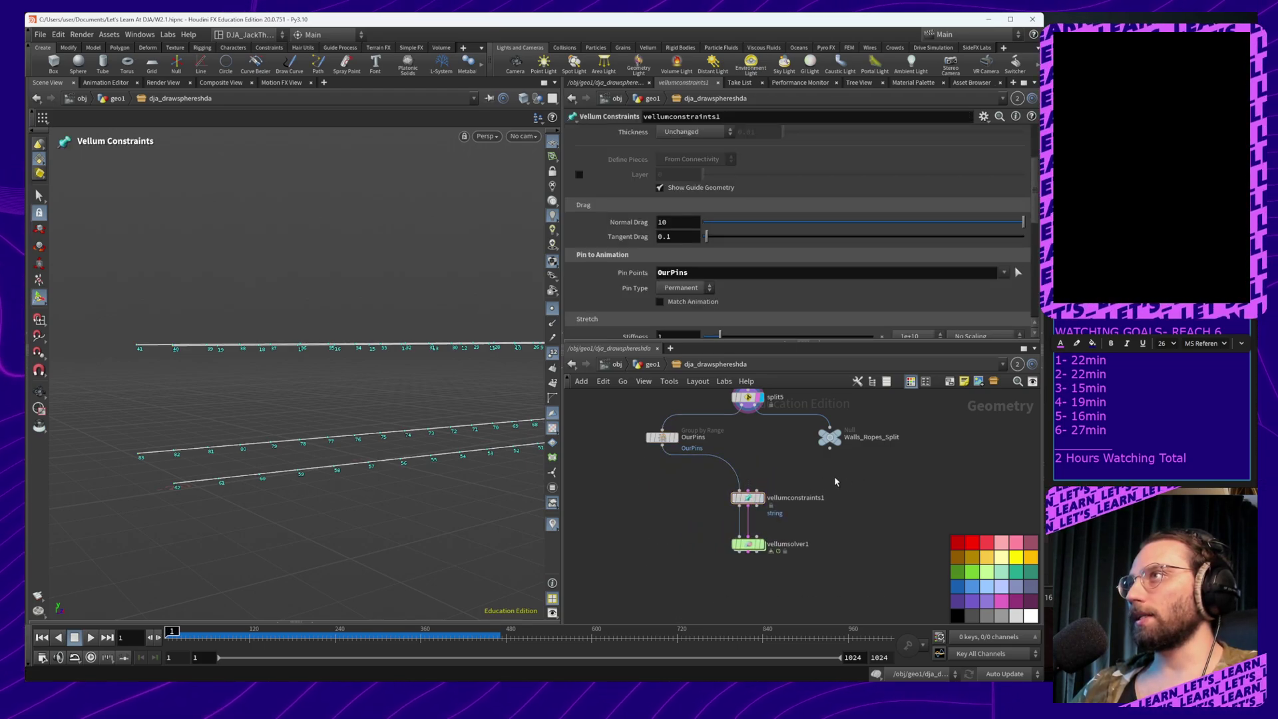
middle_click_drag(835, 481, 851, 514)
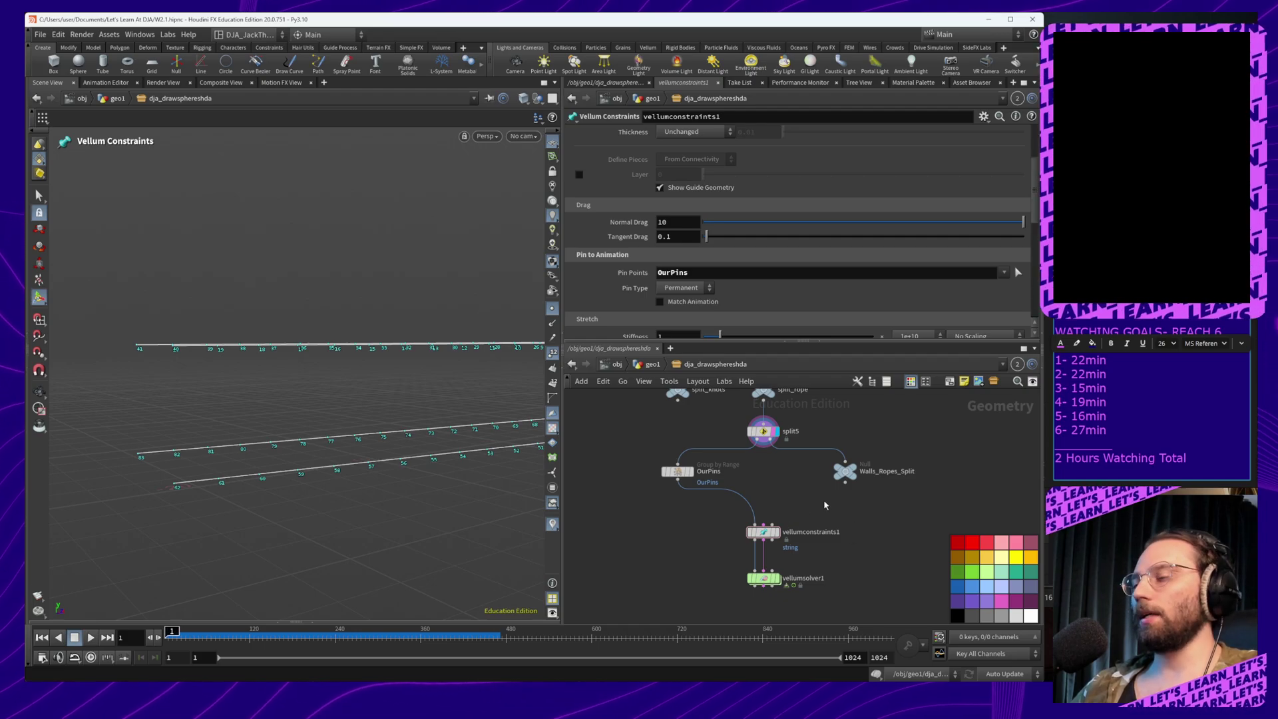
Insert a Merge node between OurPins and vellumconstraints1 and connect Walls_Ropes_Split as its second input
key("Tab")
type("merge")
key("Return")
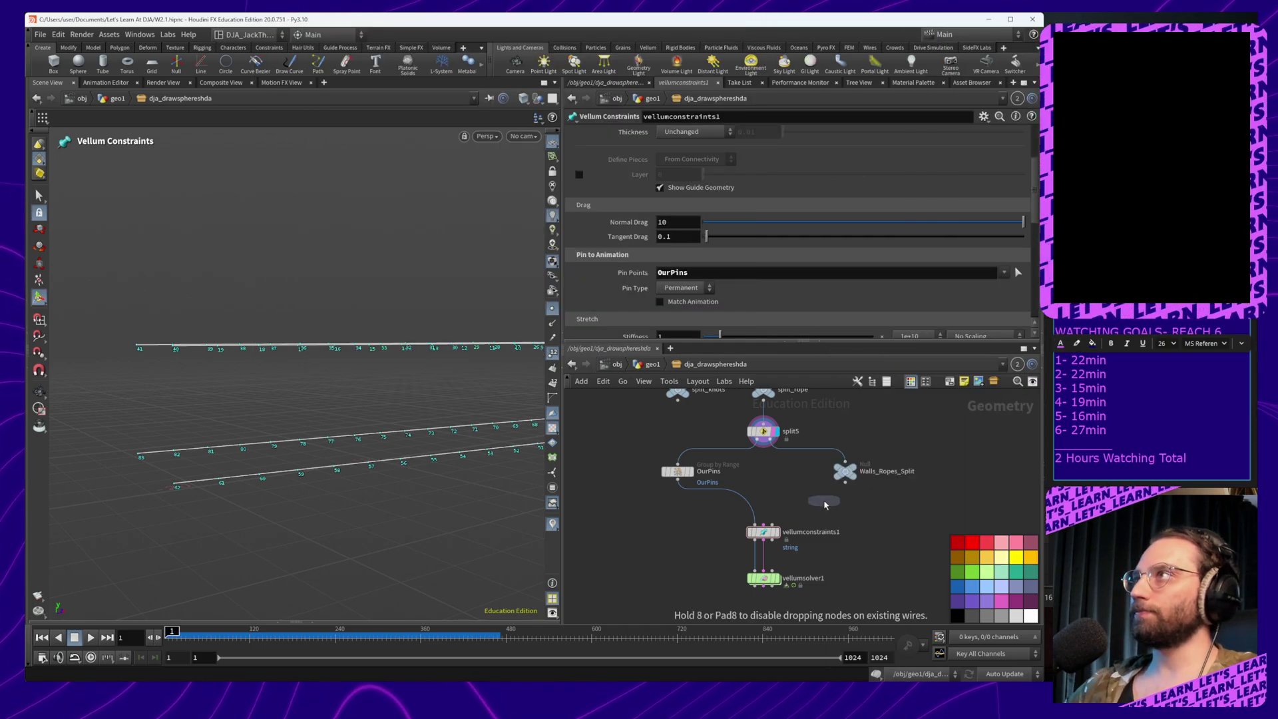
left_click(750, 504)
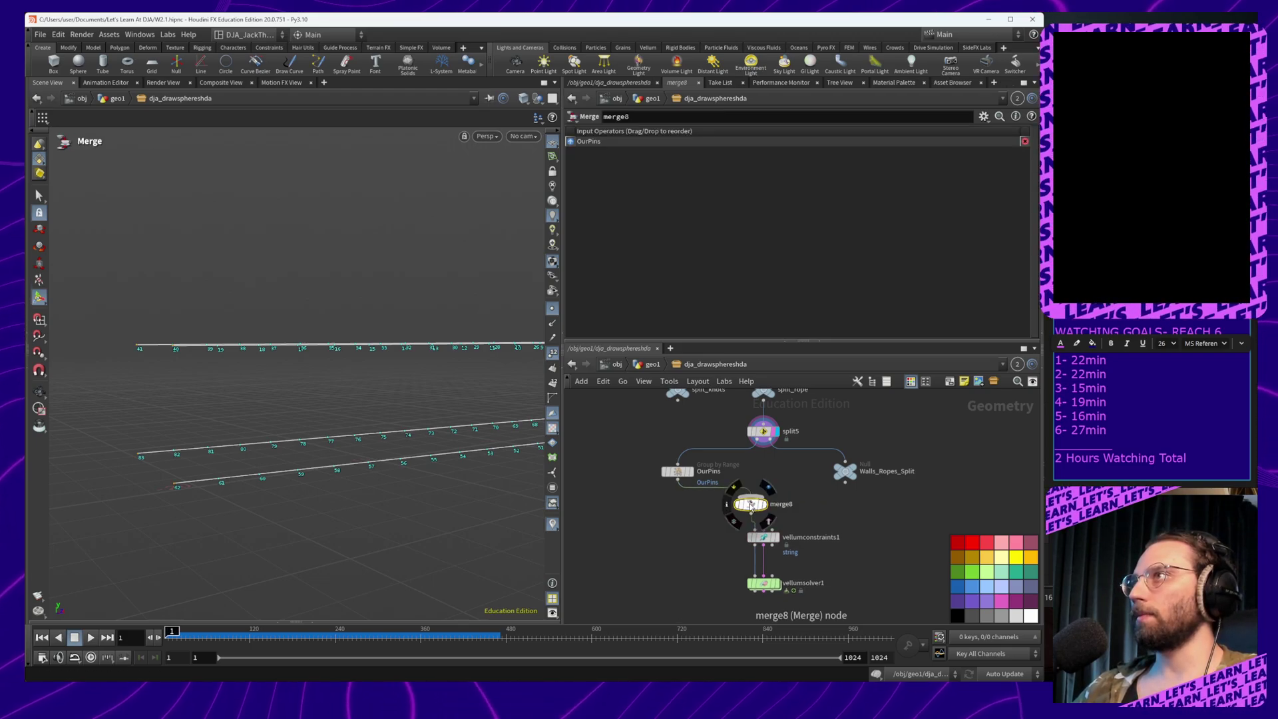
left_click_drag(750, 507, 764, 507)
left_click(845, 483)
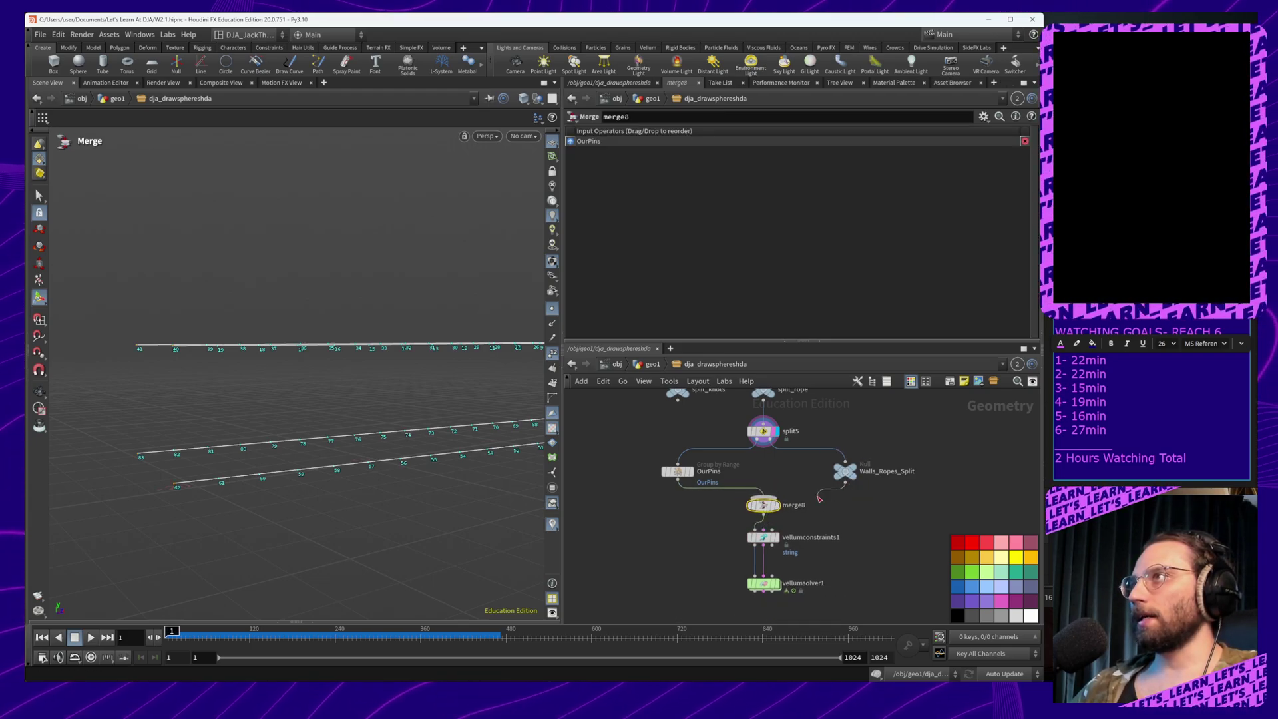
left_click(764, 503)
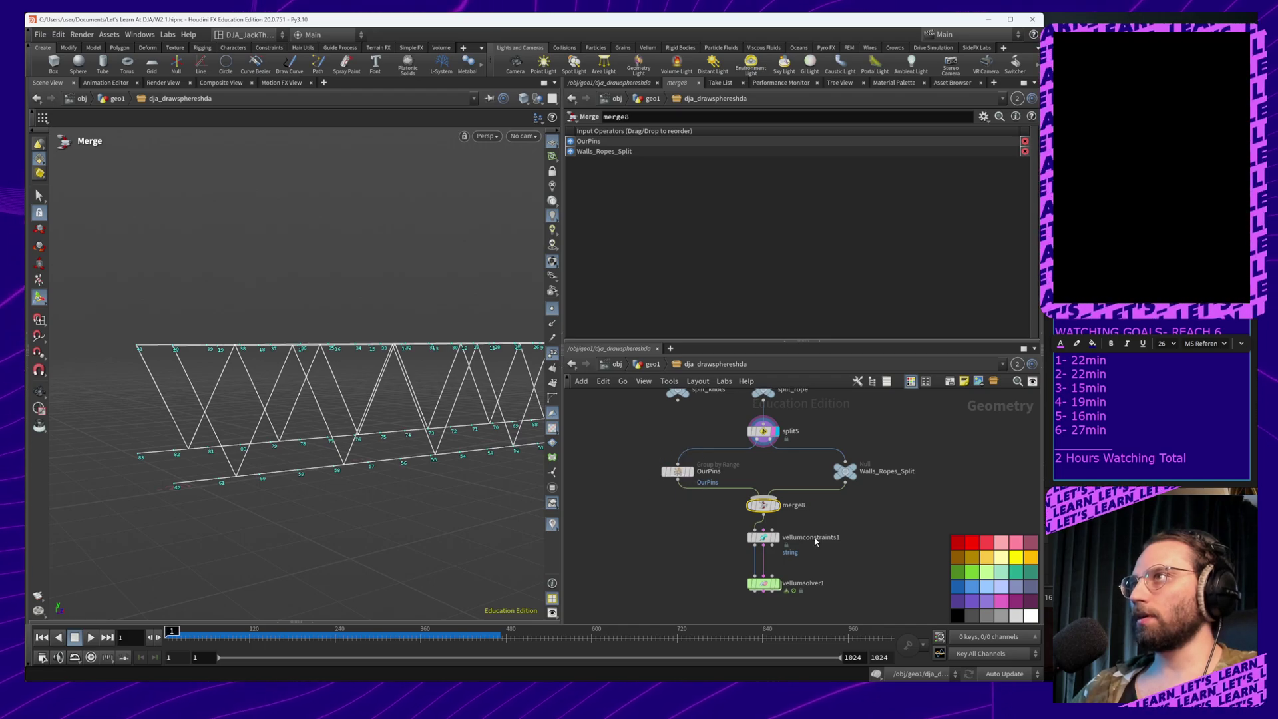
Move the Merge, Vellum Constraints and Vellum Solver nodes further below the branches and display the Merge
middle_click_drag(810, 534, 802, 474)
left_click_drag(780, 577, 759, 483)
left_click(849, 564)
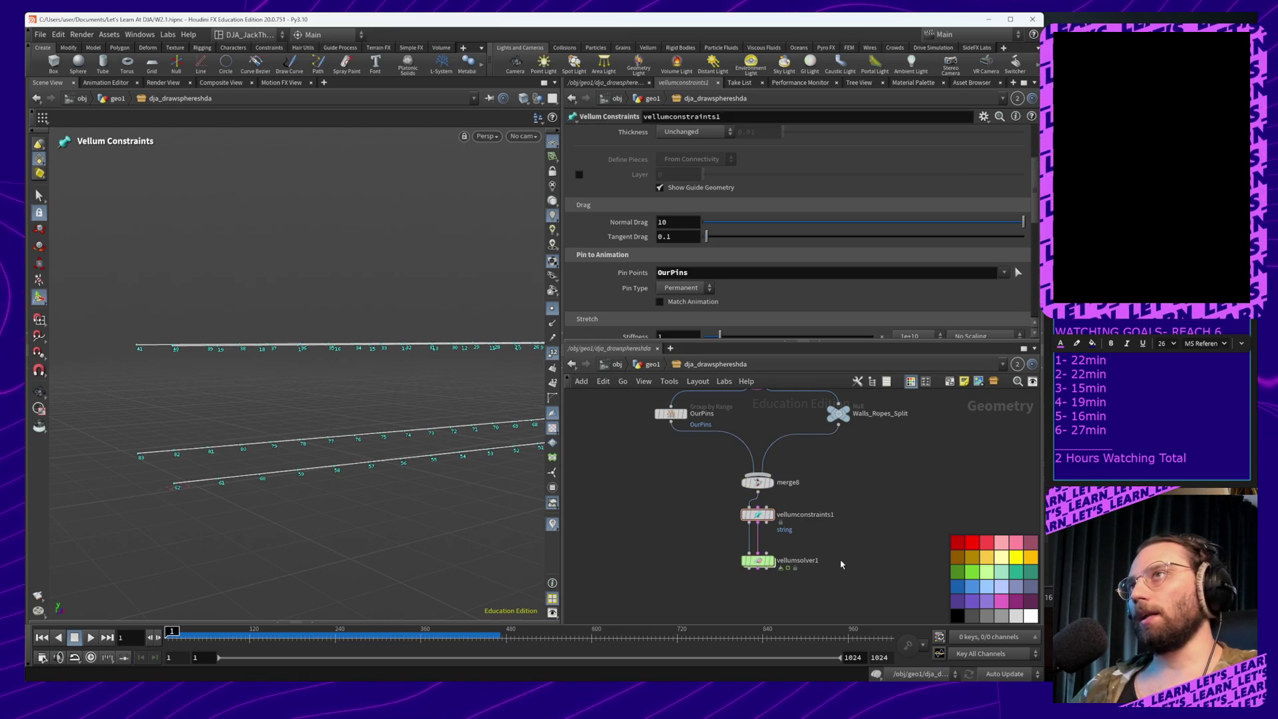
left_click(770, 482)
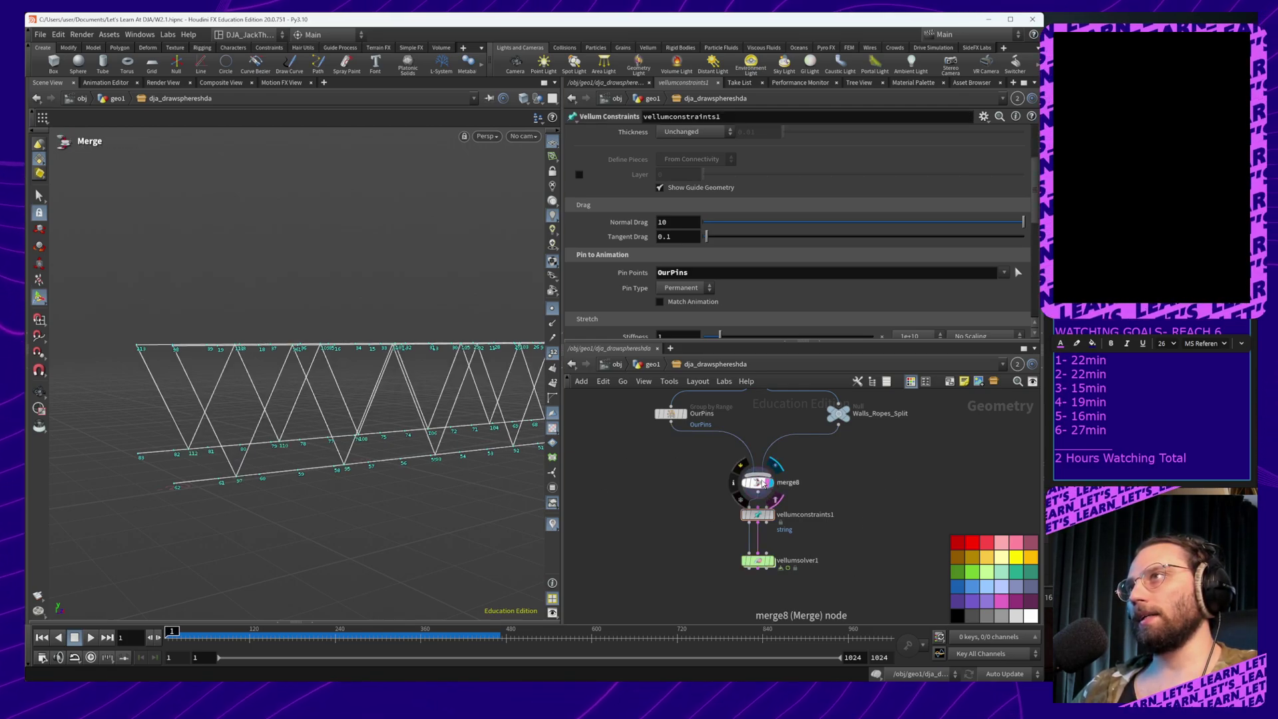
left_click(757, 483)
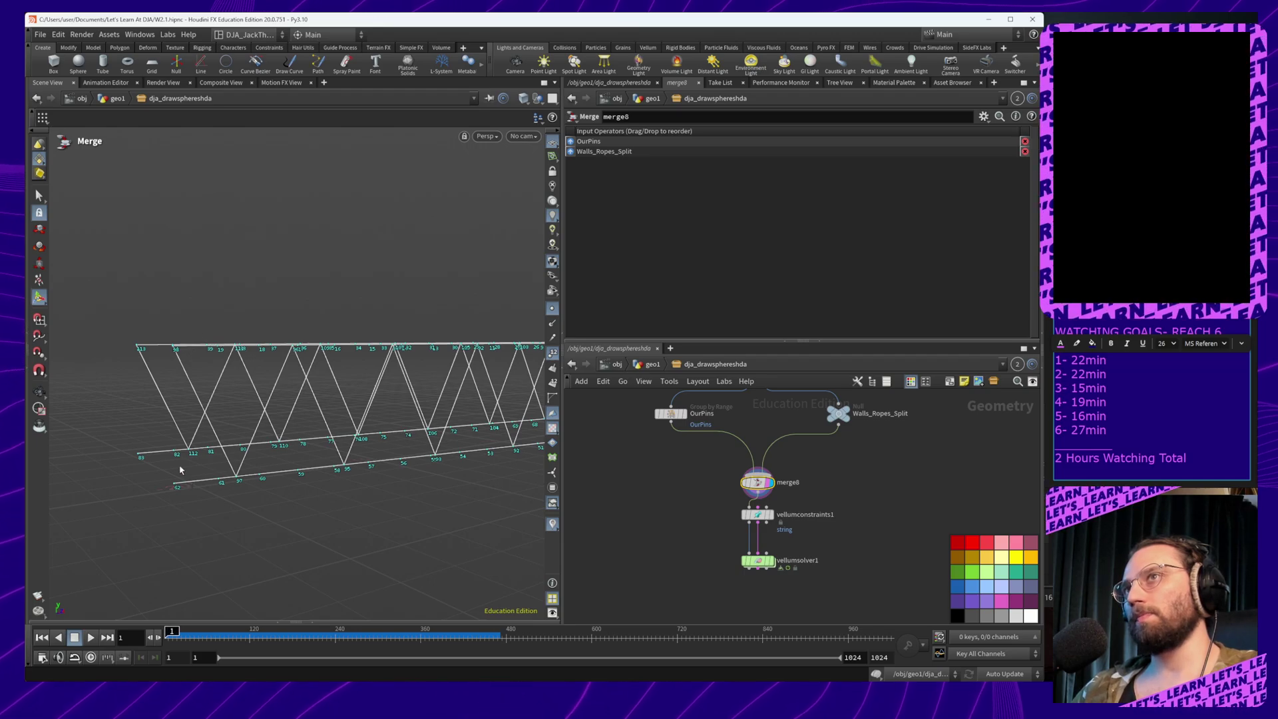
Examine up close where the diagonal rope points meet the rail points in the merged geometry
mouse_move(165, 369)
left_mouse_down("alt")
mouse_move(211, 377)
mouse_move(183, 370)
left_mouse_up("alt")
right_click_drag(183, 371, 234, 295, "alt")
middle_click_drag(250, 297, 199, 325, "alt")
right_click_drag(324, 352, 310, 295, "alt")
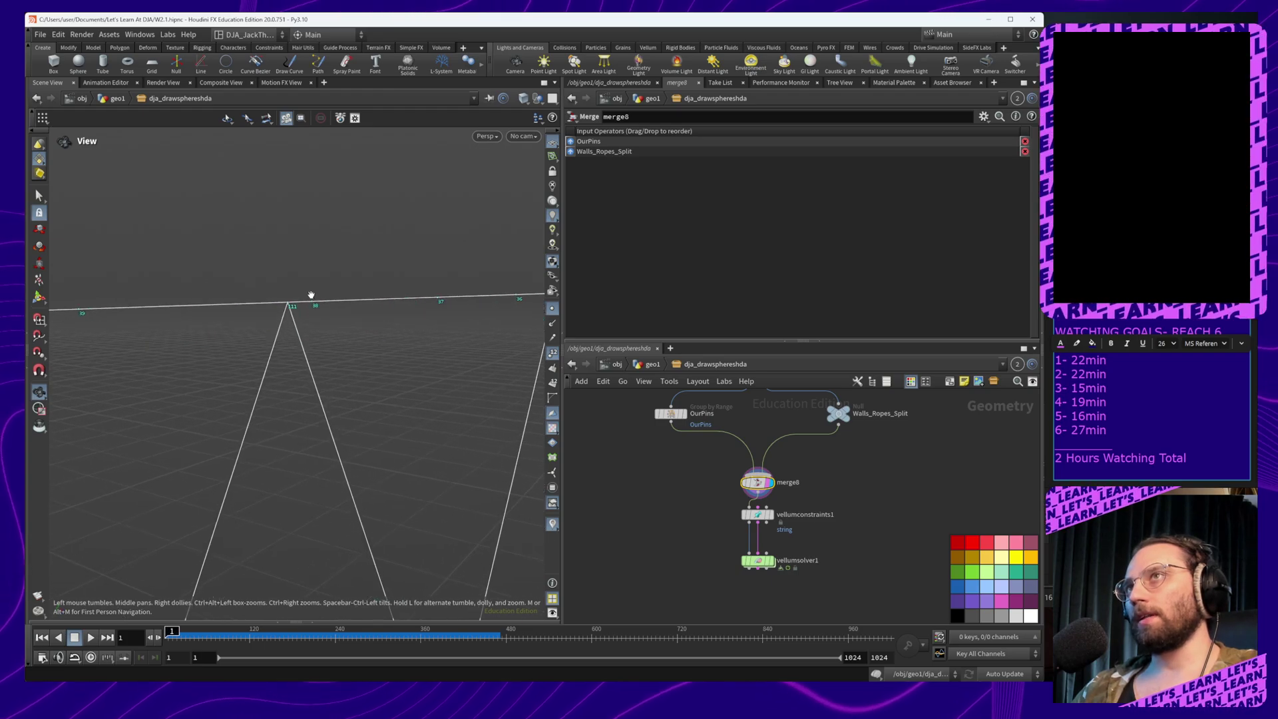
left_click_drag(325, 305, 360, 323, "alt")
right_click_drag(360, 322, 366, 286, "alt")
middle_click_drag(366, 286, 289, 318, "alt")
left_click_drag(289, 318, 499, 372, "alt")
middle_click_drag(499, 371, 234, 352, "alt")
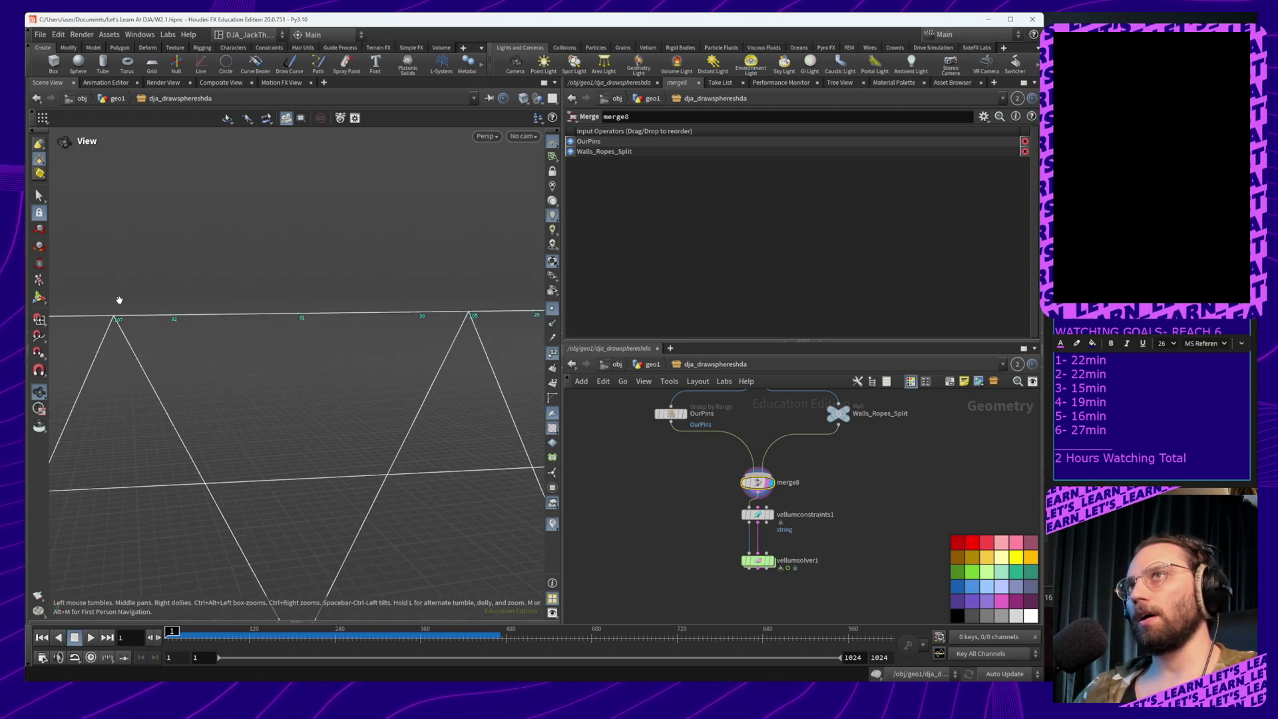
right_click_drag(120, 300, 144, 559, "alt")
middle_click_drag(151, 489, 480, 479, "alt")
middle_click_drag(206, 461, 303, 506, "alt")
Insert a Vellum Glue node between vellumconstraints1 and vellumsolver1
left_click(863, 516)
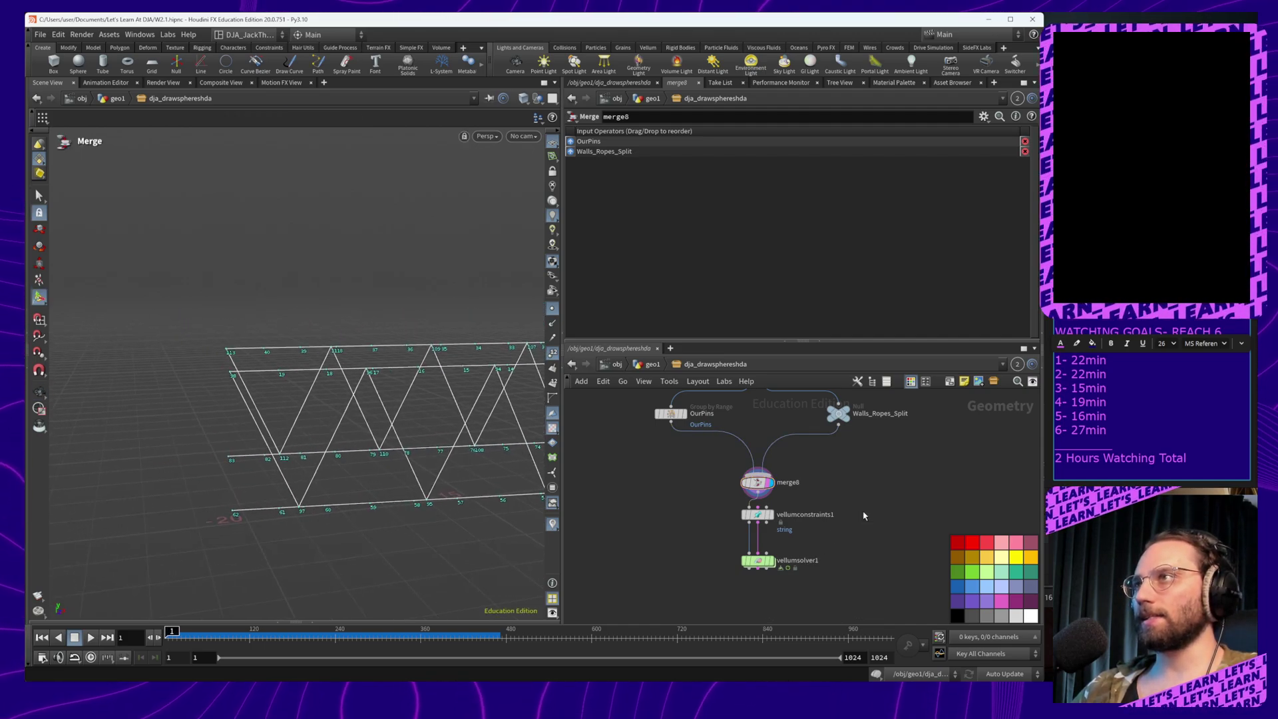
key("Tab")
type("v")
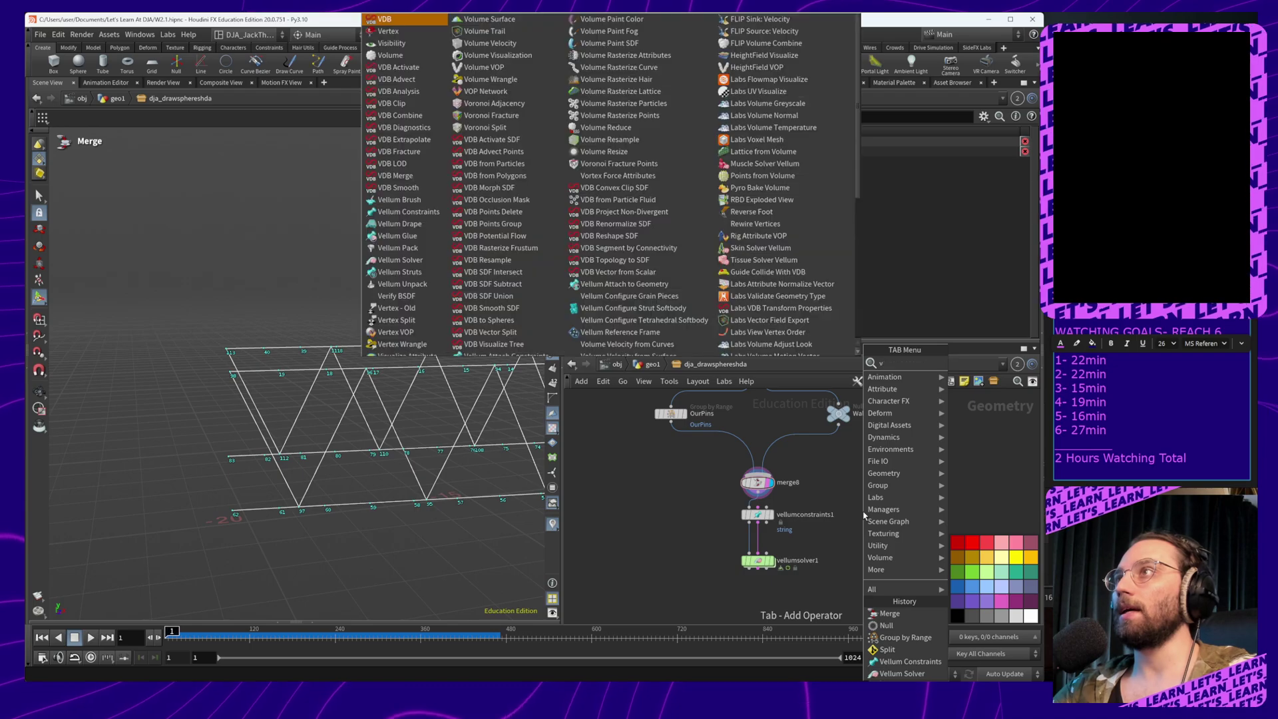
type("el")
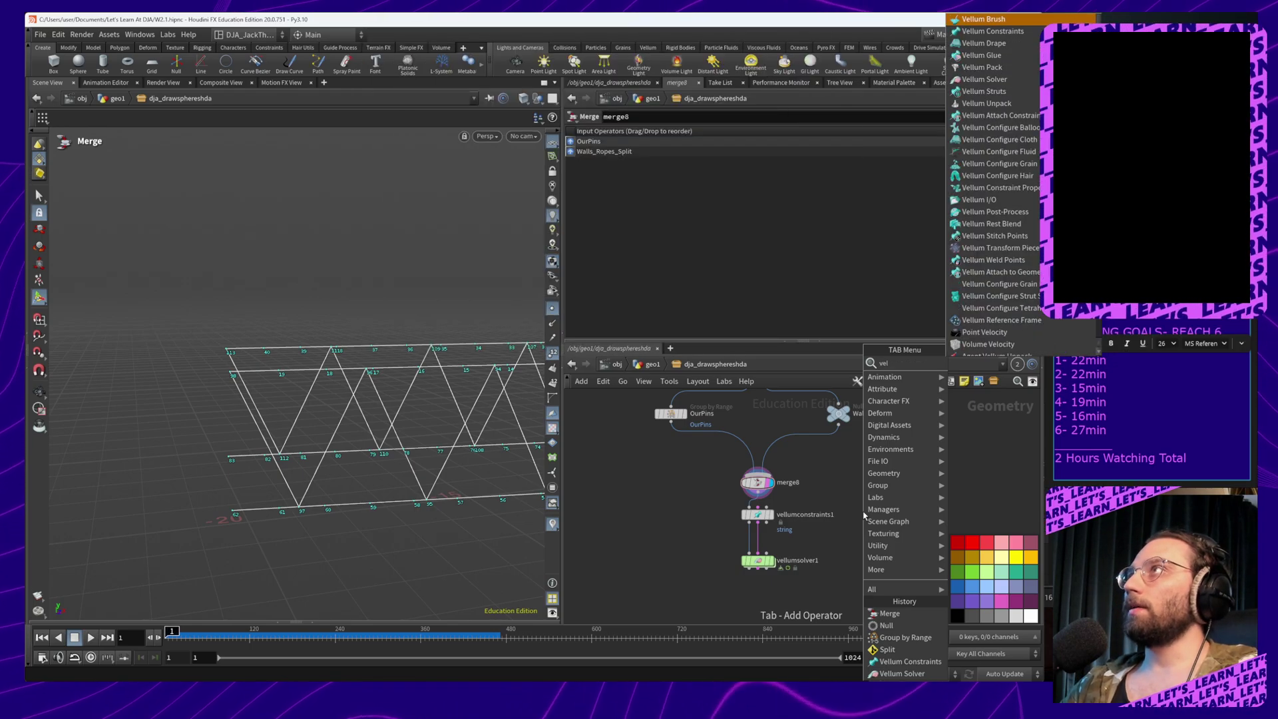
type("li")
key("BackSpace")
type("u")
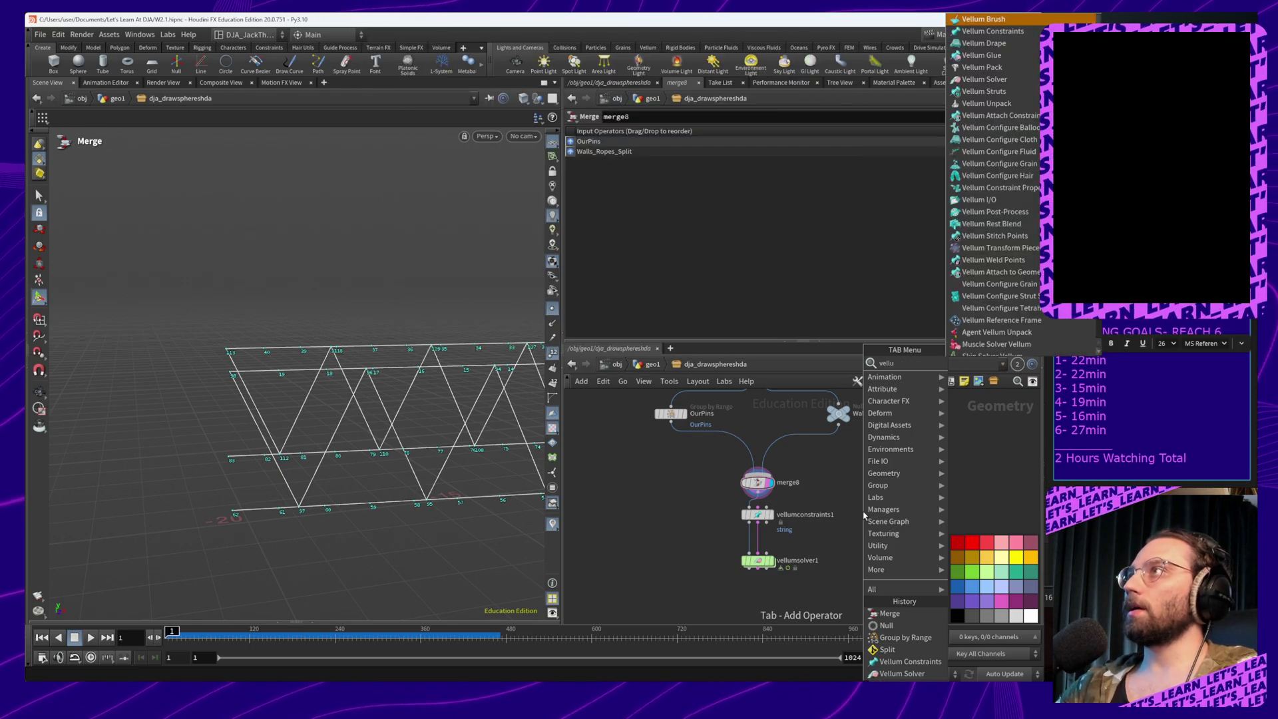
type("m gl")
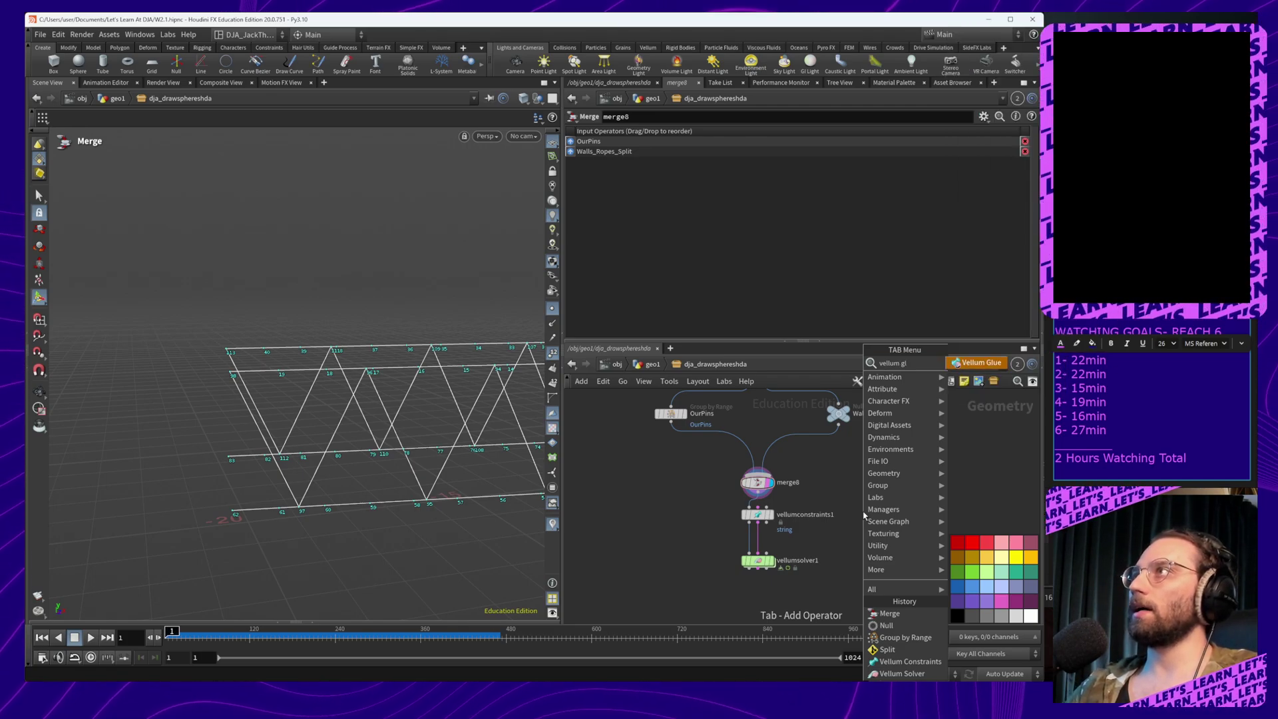
key("Return")
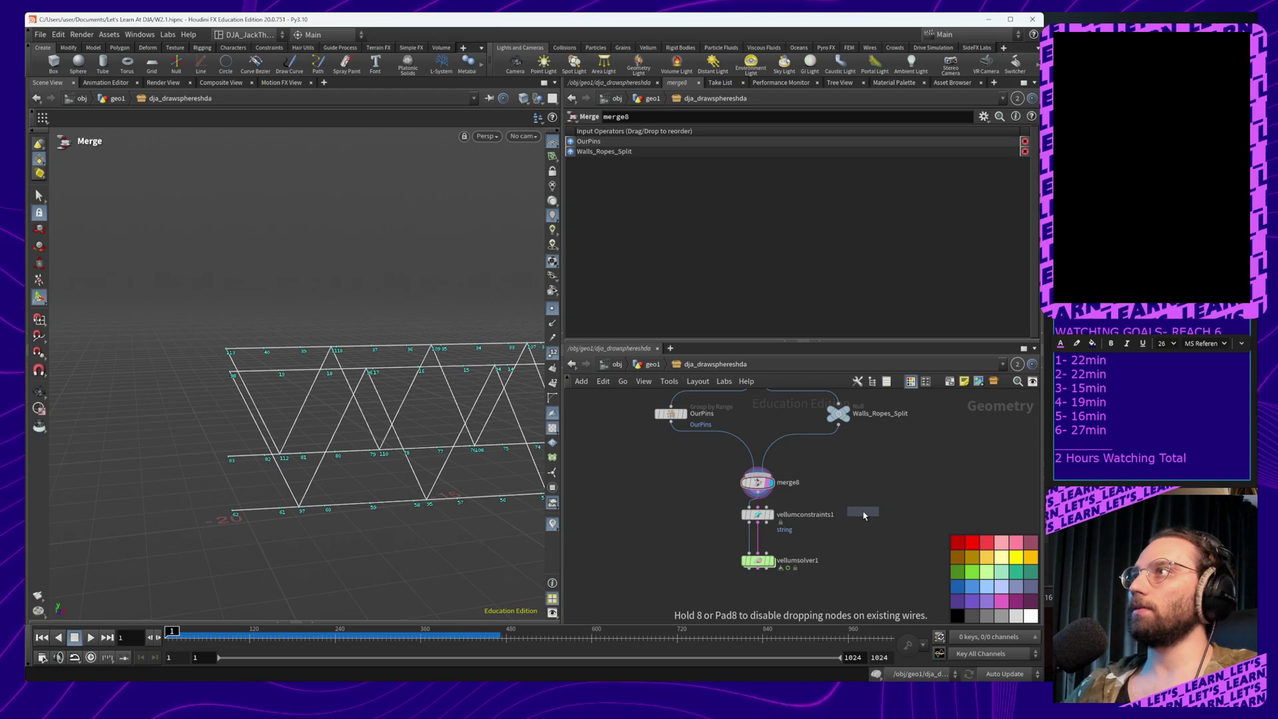
left_click(759, 544)
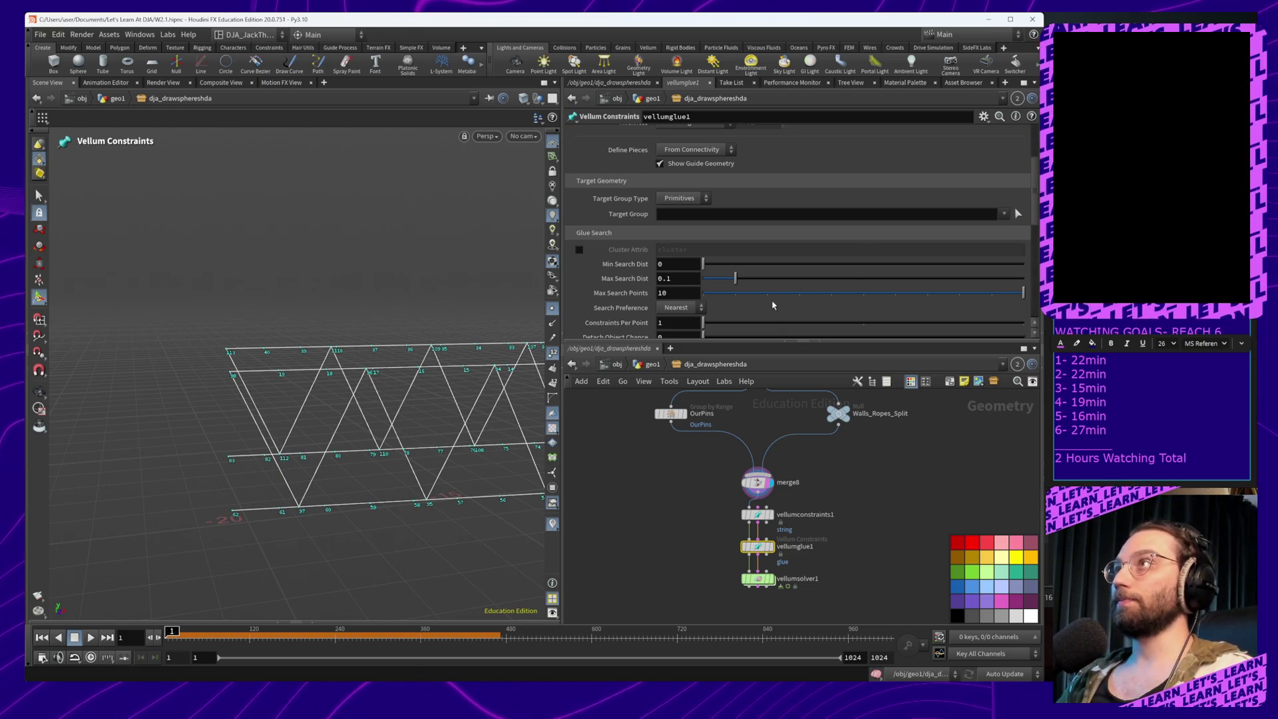
Review the Vellum Glue node's constraint type, geometry groups, glue search and breaking settings
scroll(668, 183, "up", 3)
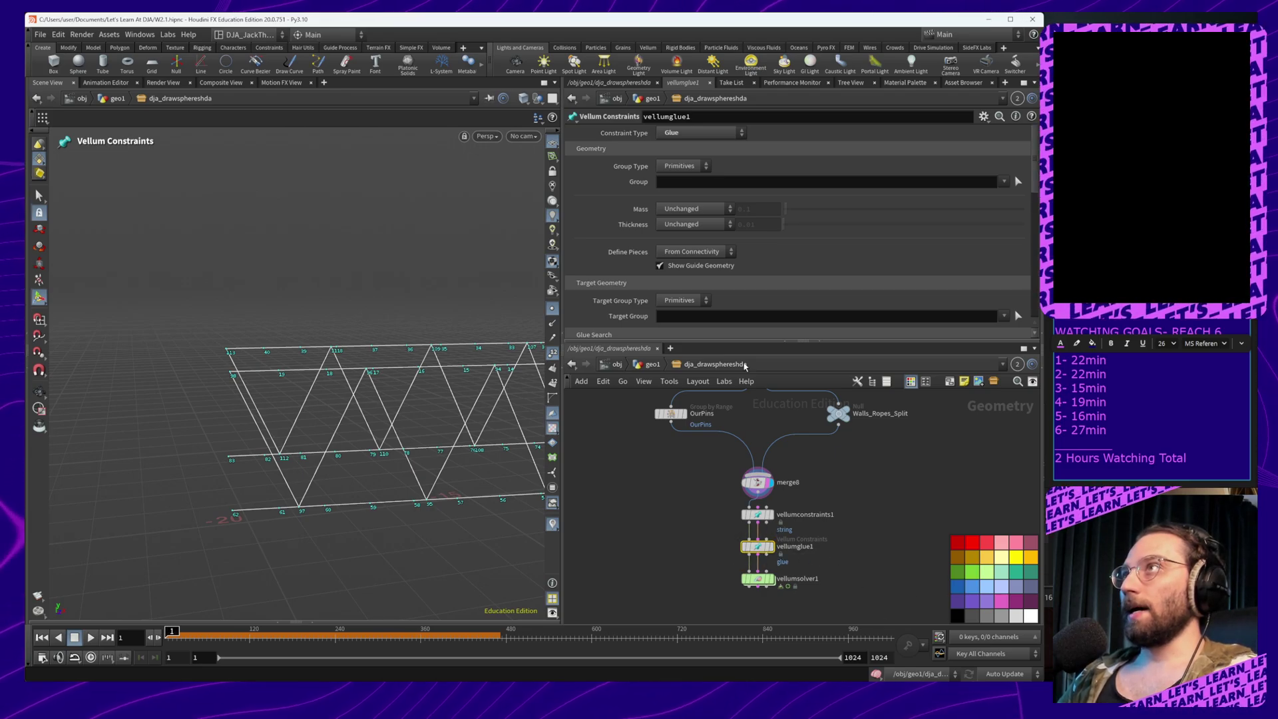
scroll(687, 164, "down", 10)
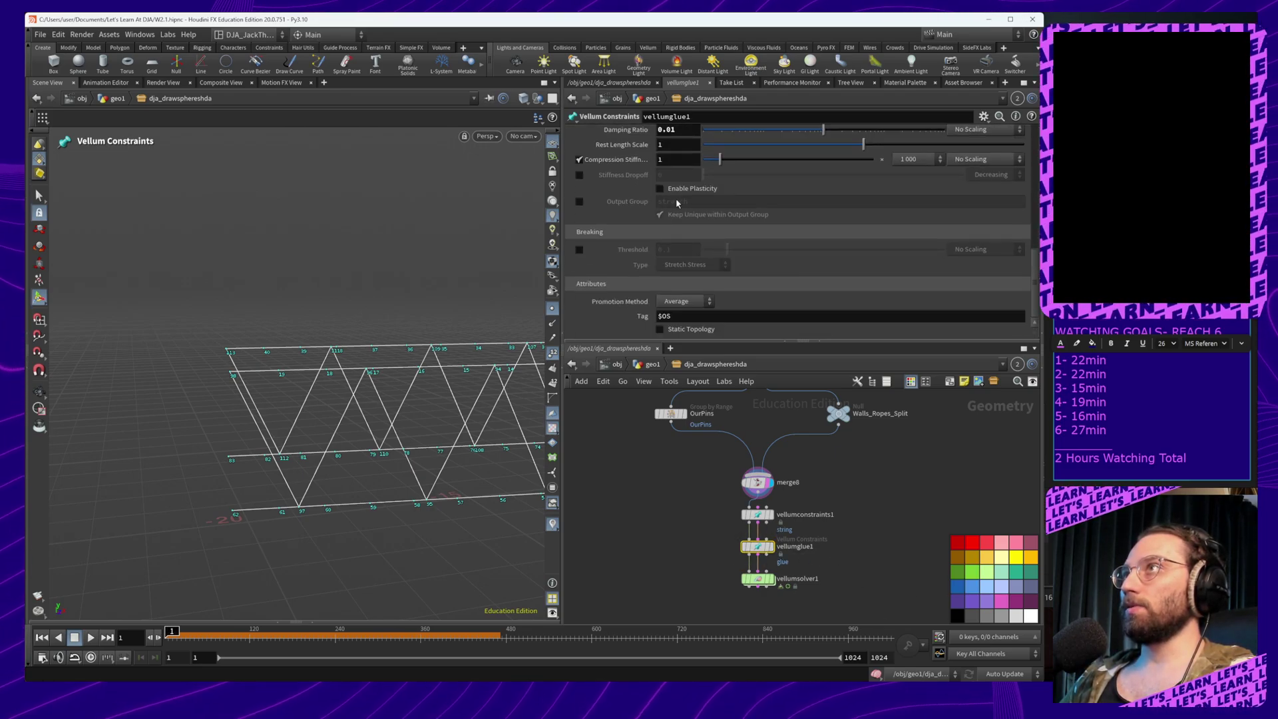
scroll(791, 208, "up", 10)
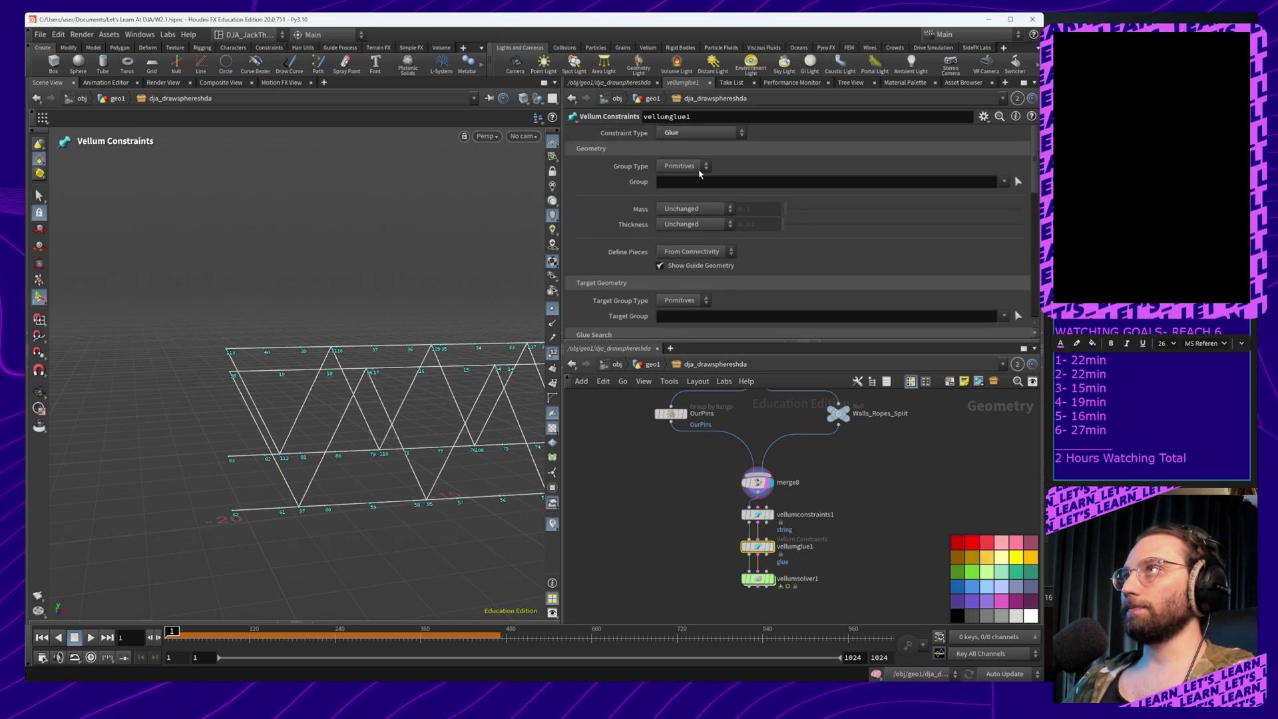
left_click(672, 138)
left_click(673, 137)
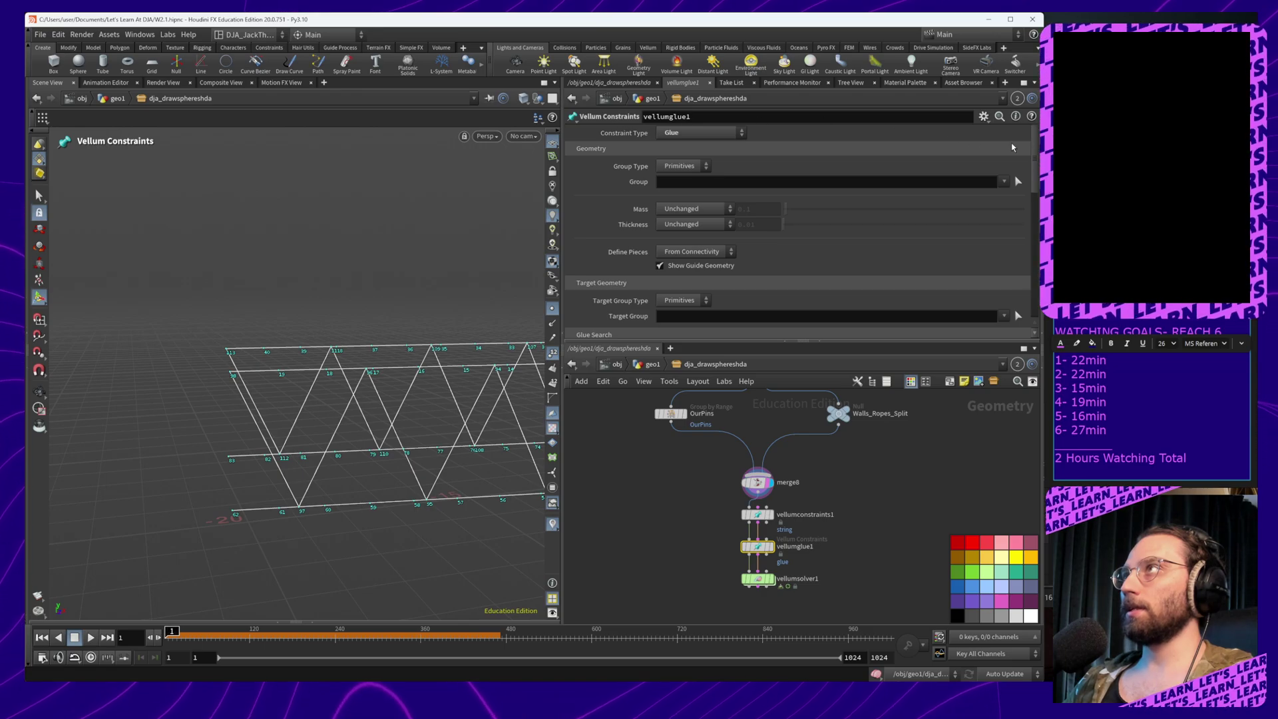
left_click(577, 122)
left_click(577, 122)
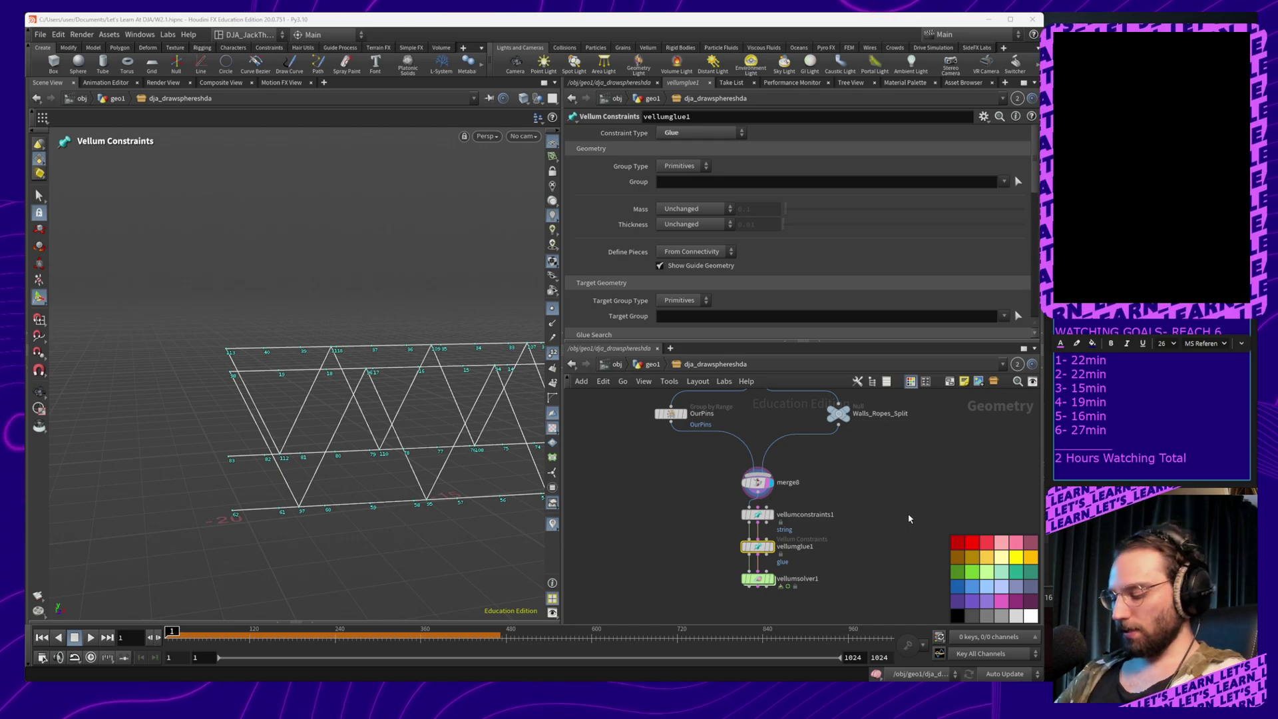
Turn on the Welds visualization for vellumsolver1
scroll(804, 575, "up", 3)
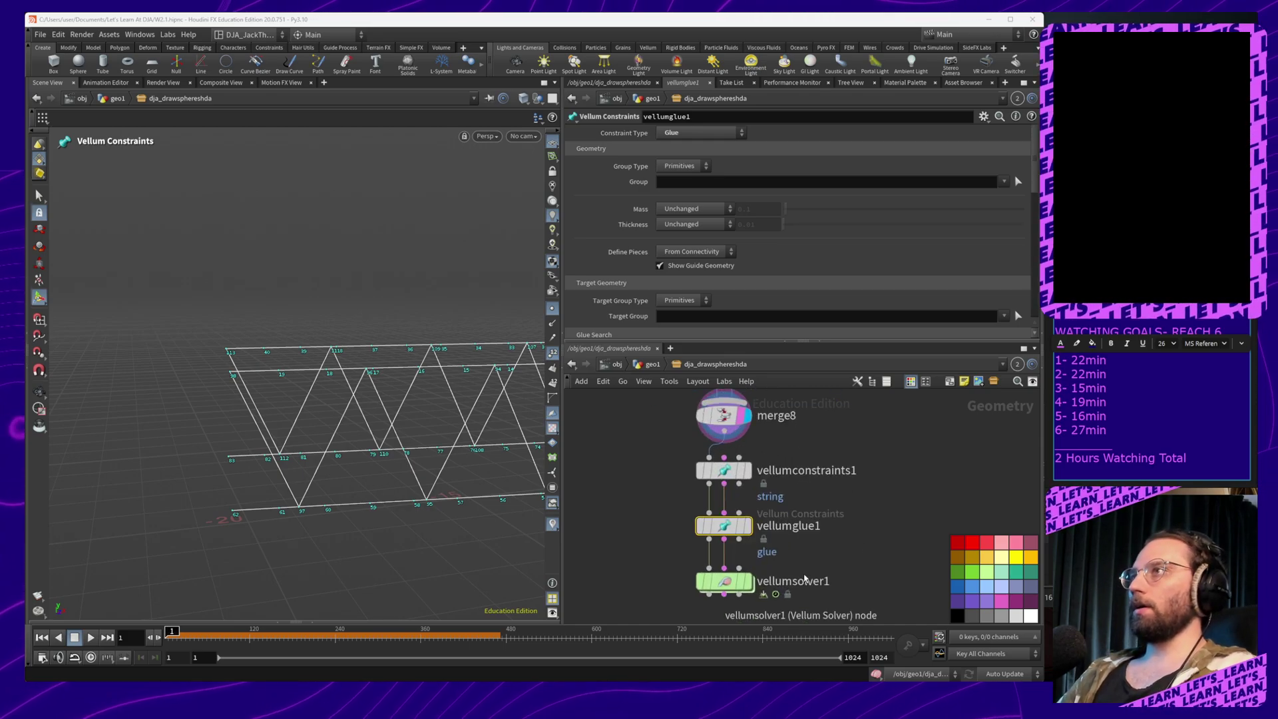
left_click(725, 584)
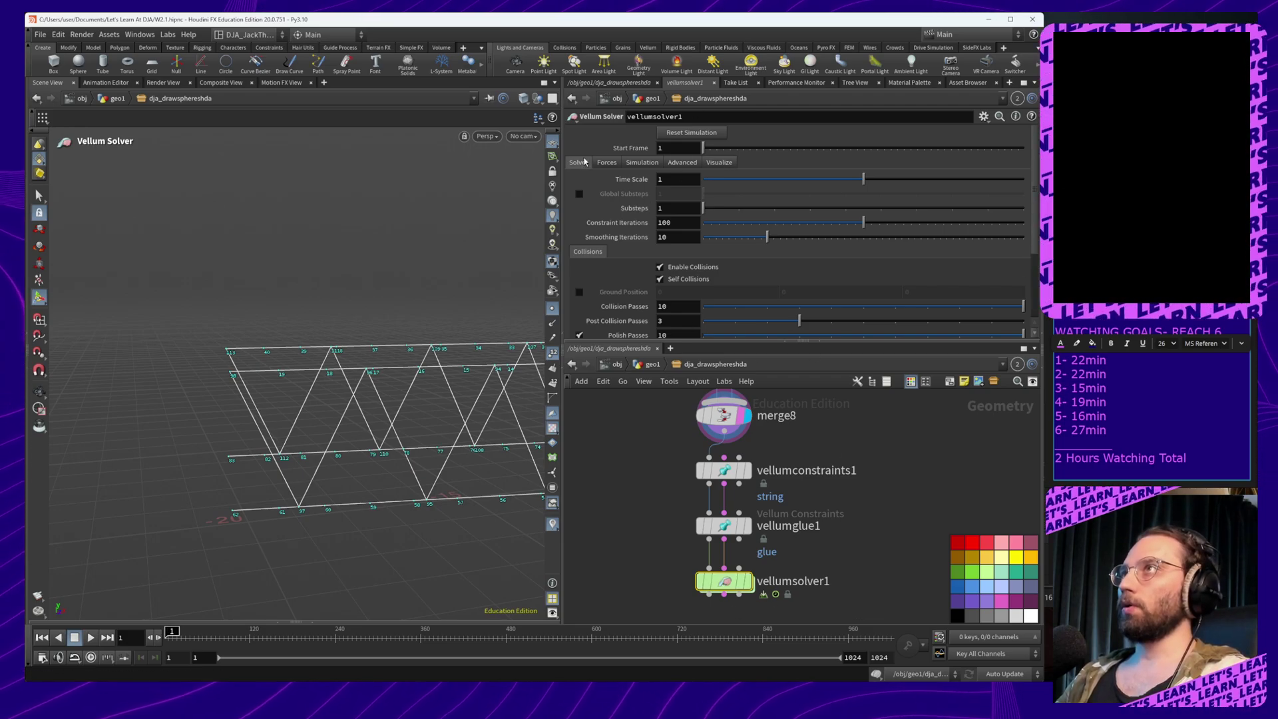
left_click(720, 162)
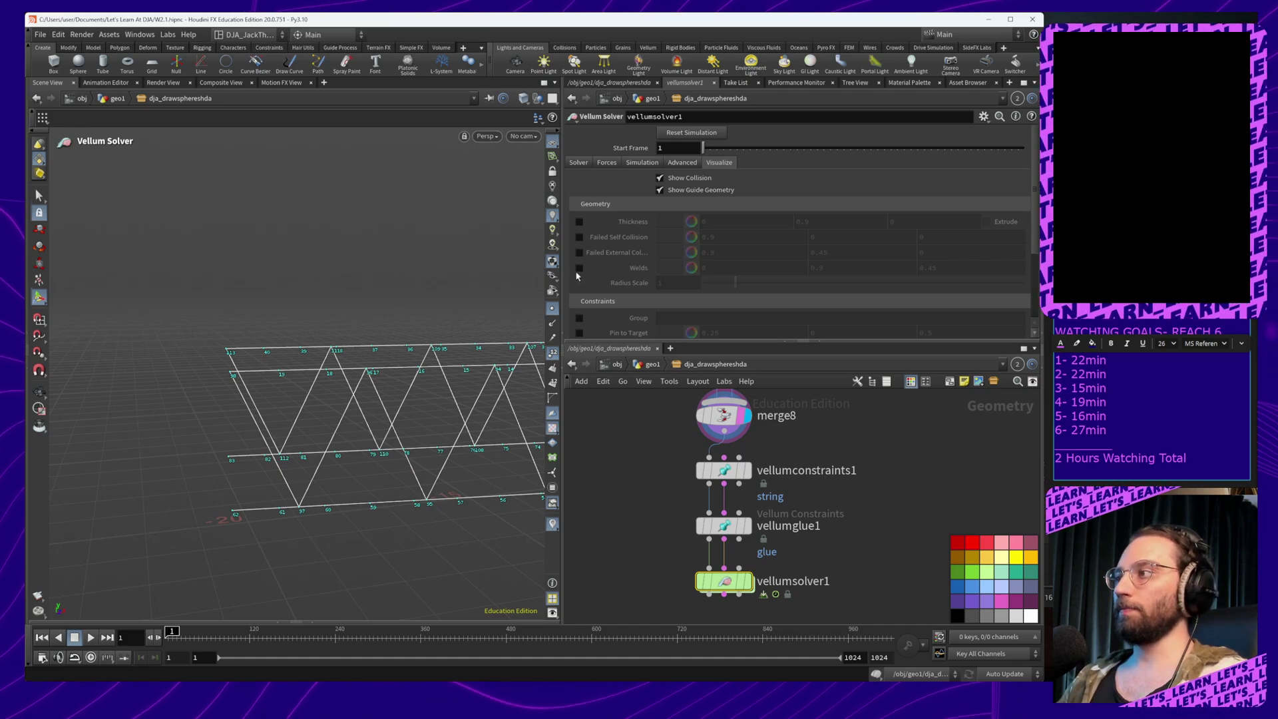
left_click(580, 269)
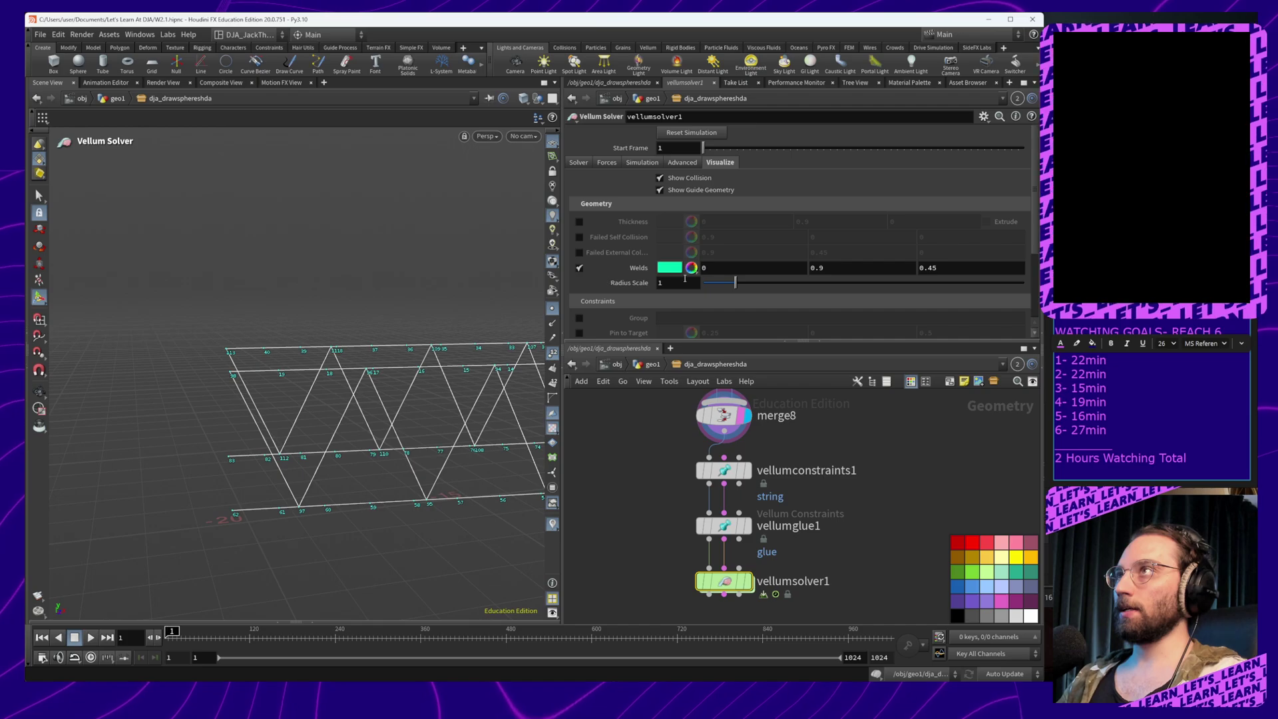
scroll(671, 288, "down", 2)
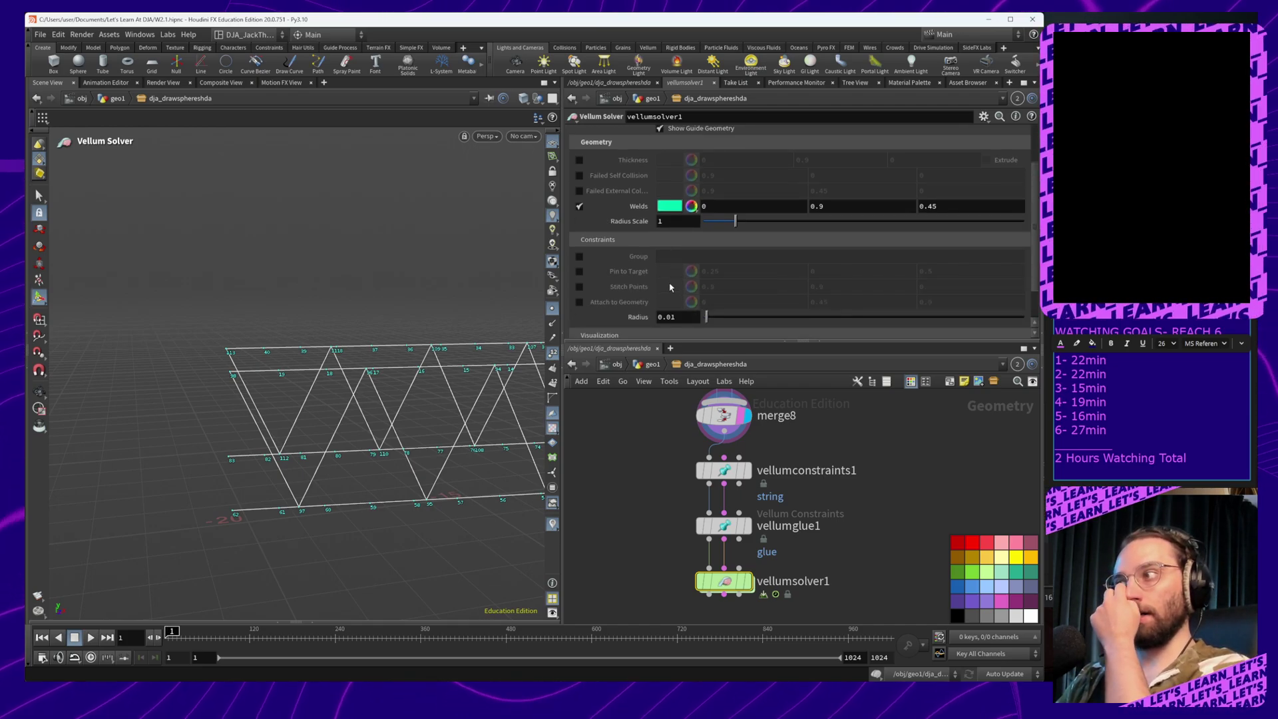
Enable the solver's constraint Group, Pin to Target, Stitch Points and Attach to Geometry visualizations with a Radius of about 0.102
left_click(579, 256)
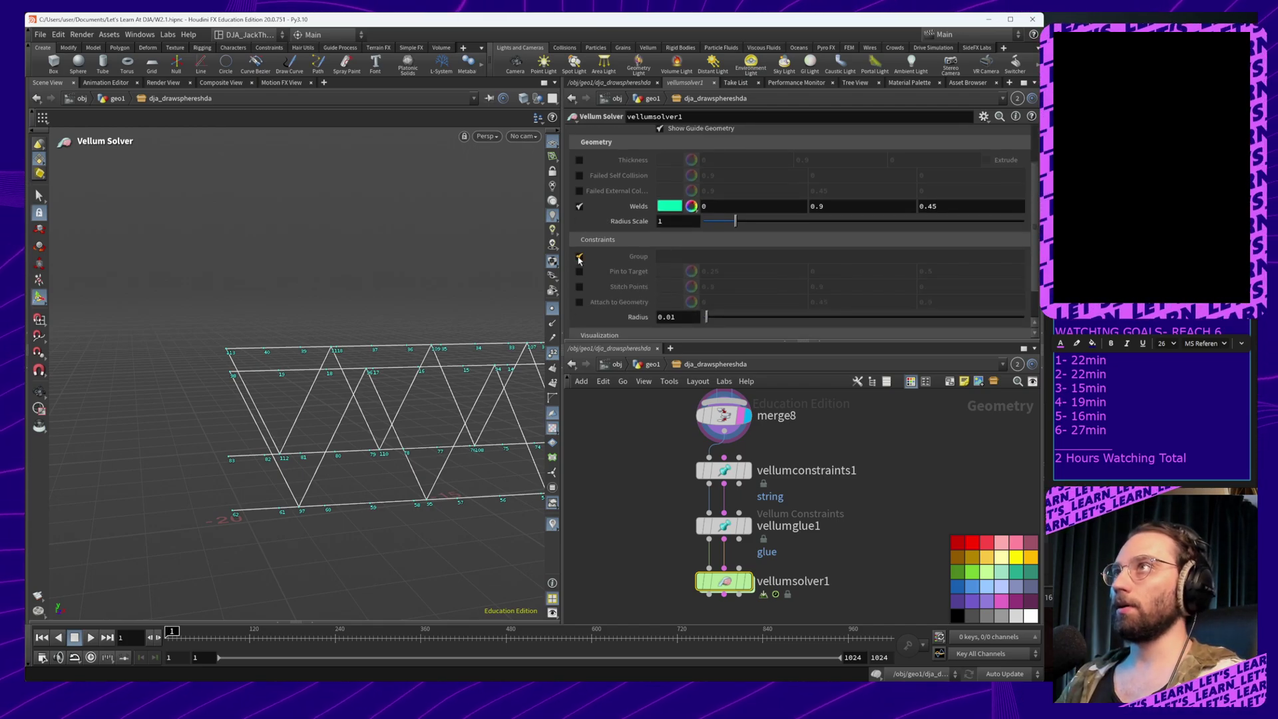
left_click(580, 271)
left_click(579, 287)
left_click(580, 302)
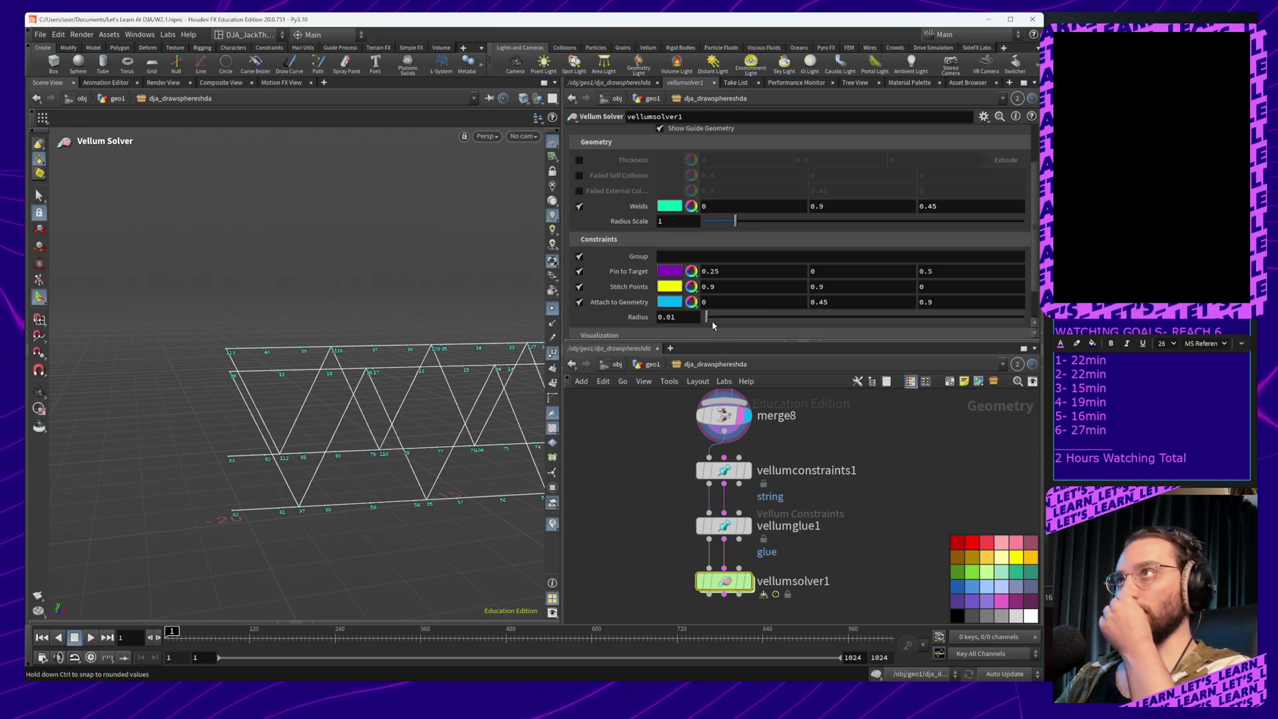
left_click_drag(705, 322, 737, 326)
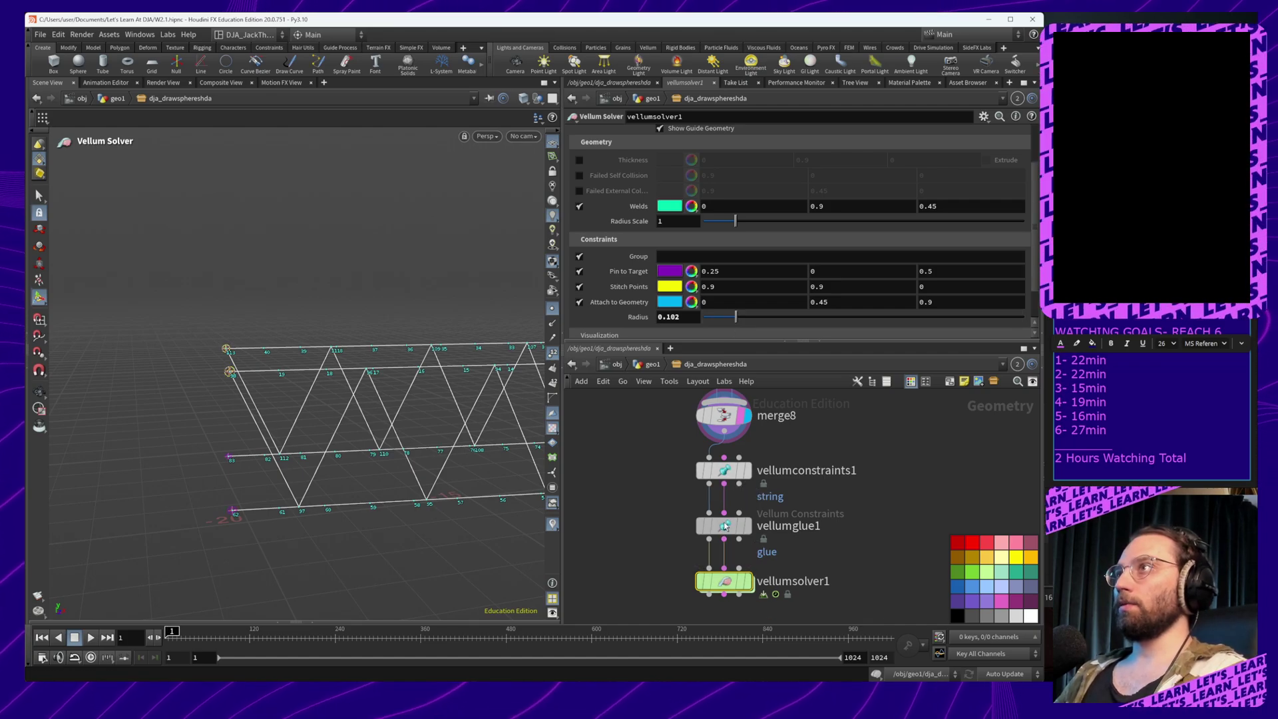
Set the group of vellumglue1 to the UpperRail and LowerRail primitive groups
left_click(725, 526)
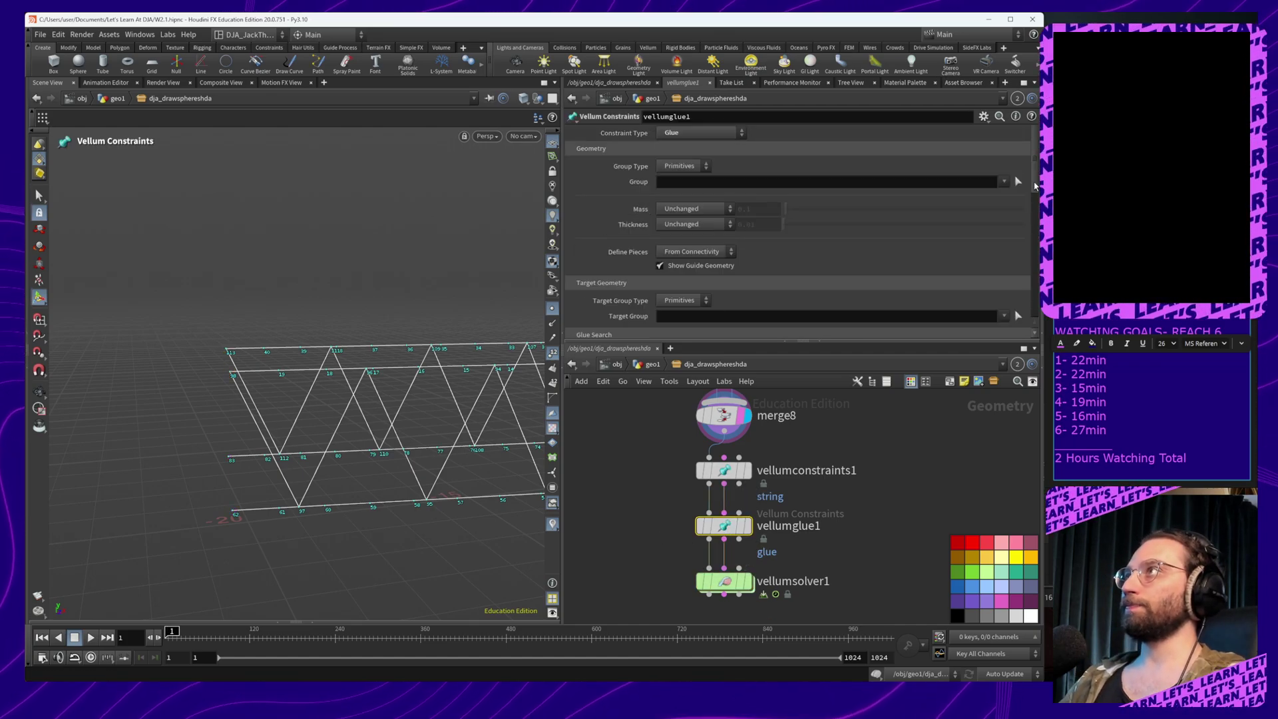
left_click(680, 171)
left_click(678, 188)
left_click(1003, 183)
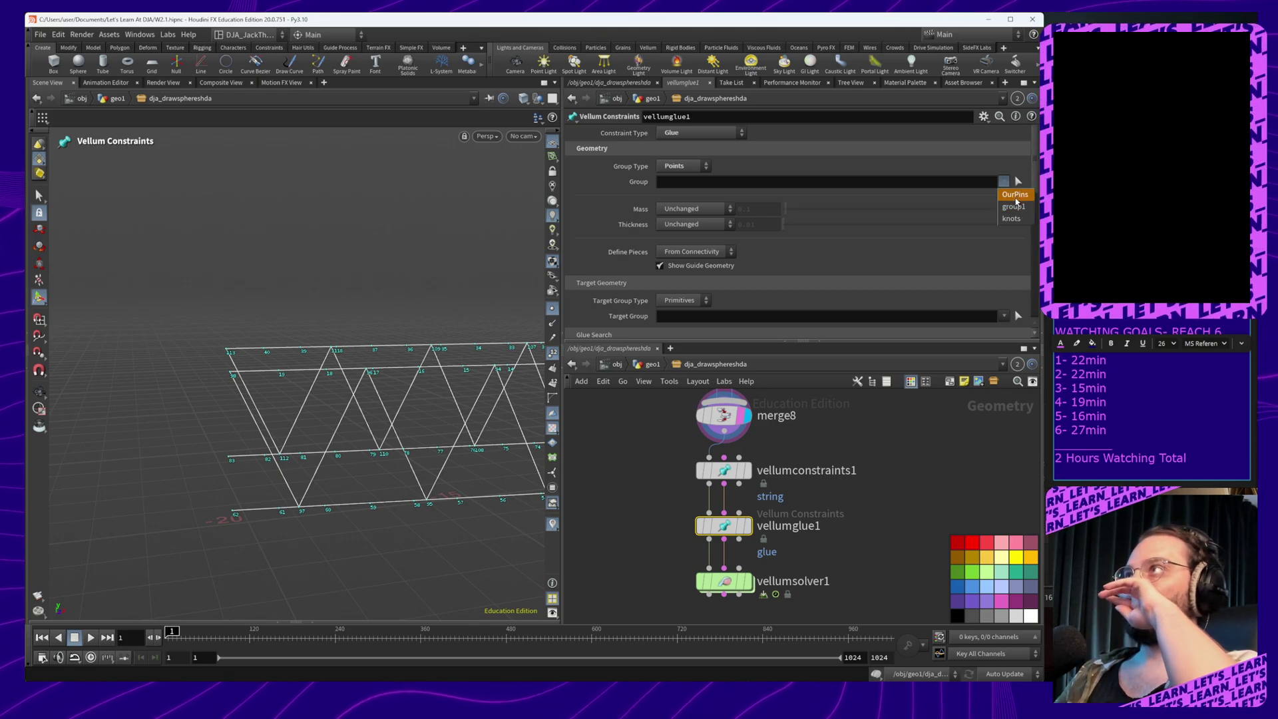
left_click(683, 165)
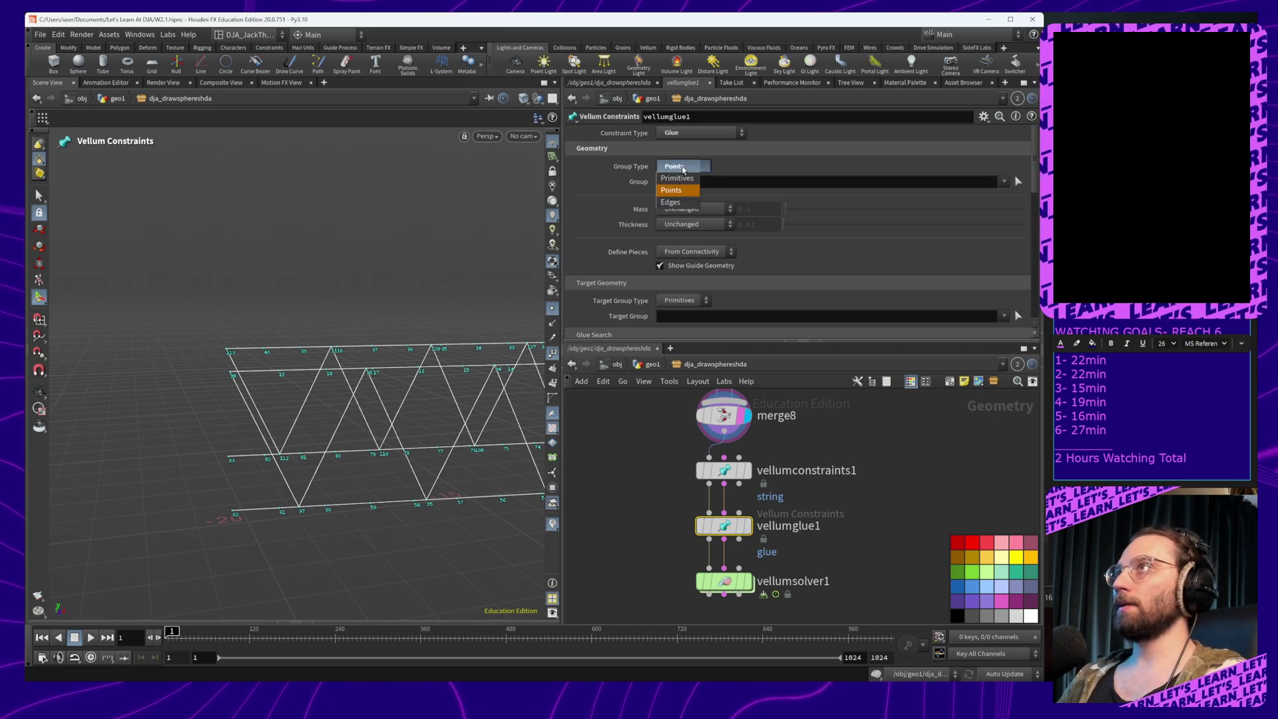
left_click(679, 182)
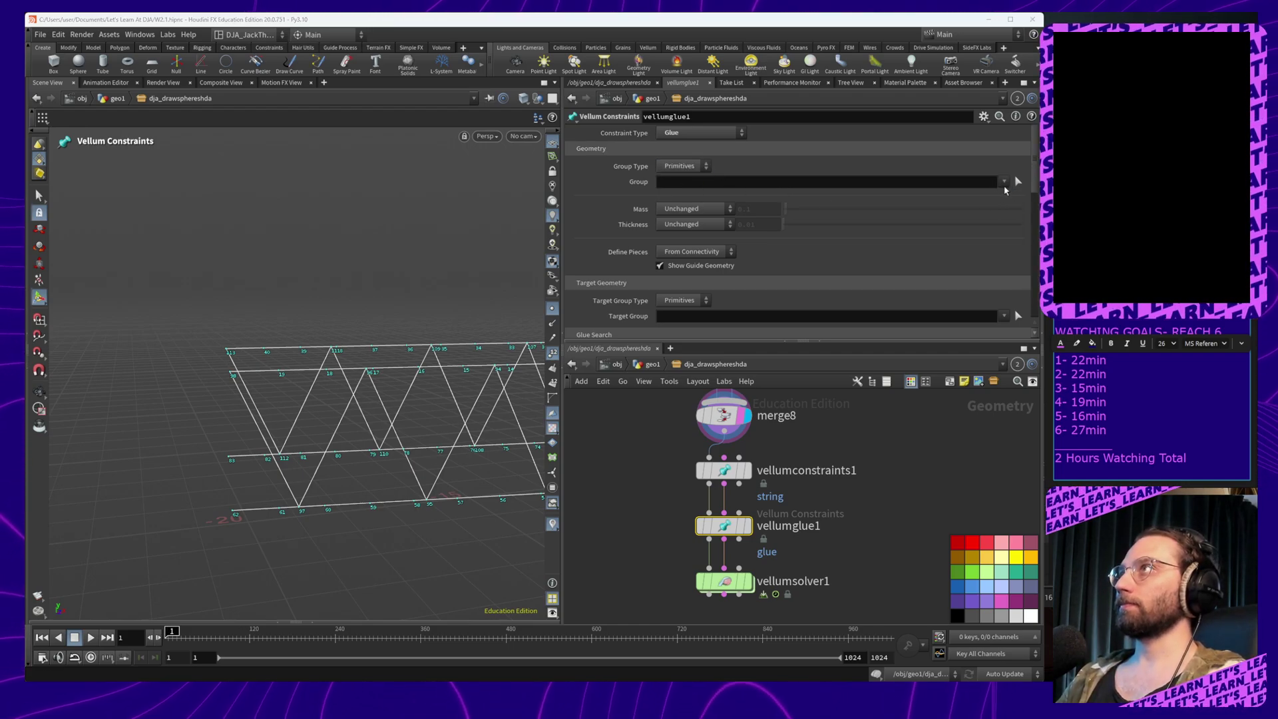
left_click(1003, 182)
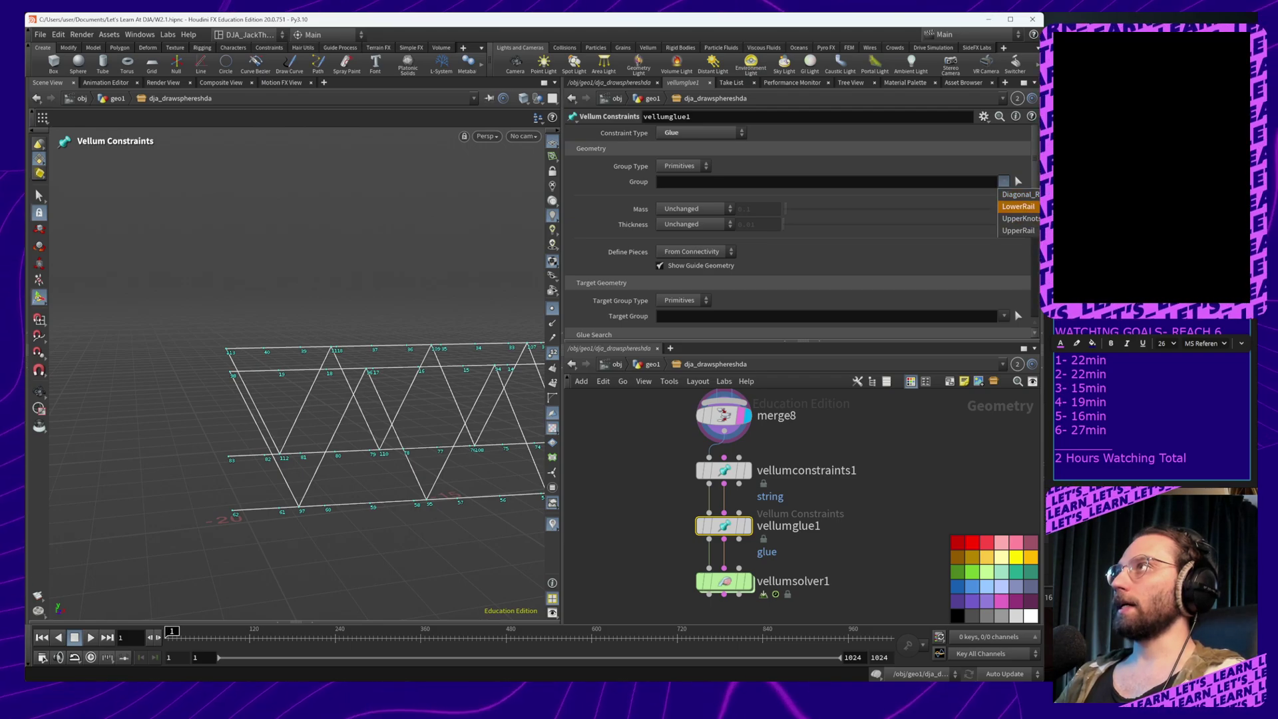
left_click(1018, 231)
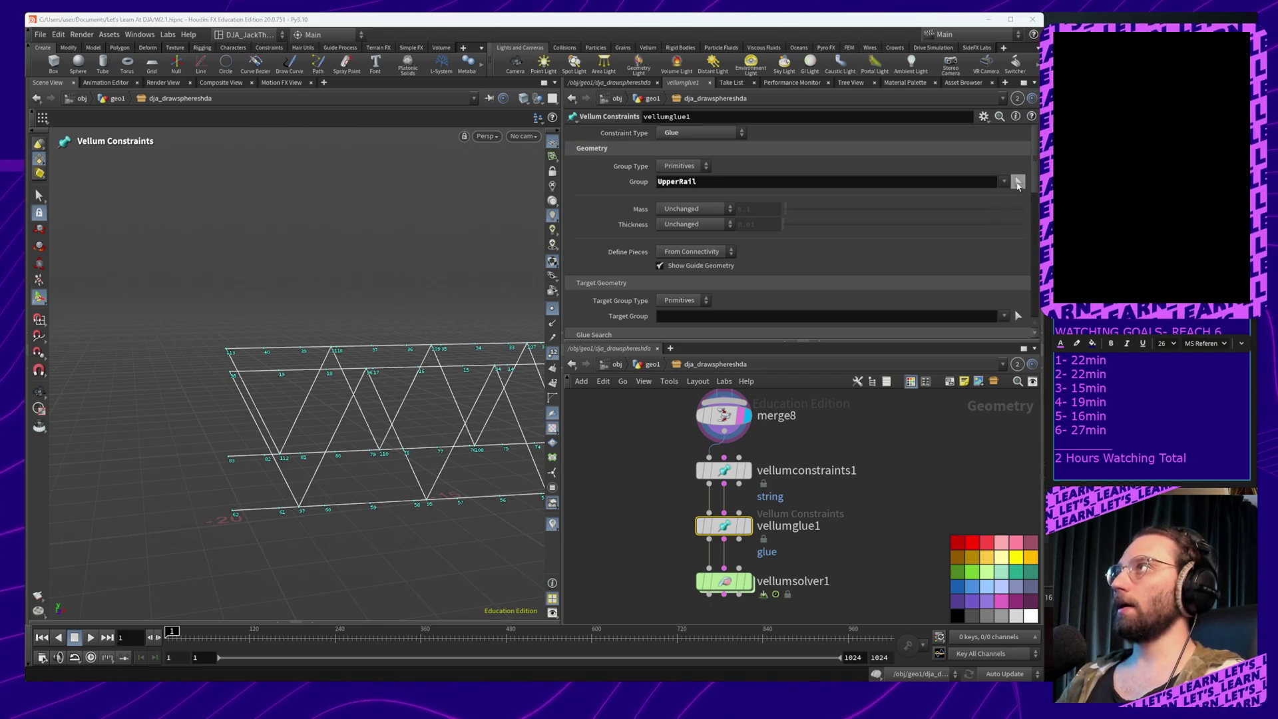
left_click(1017, 206)
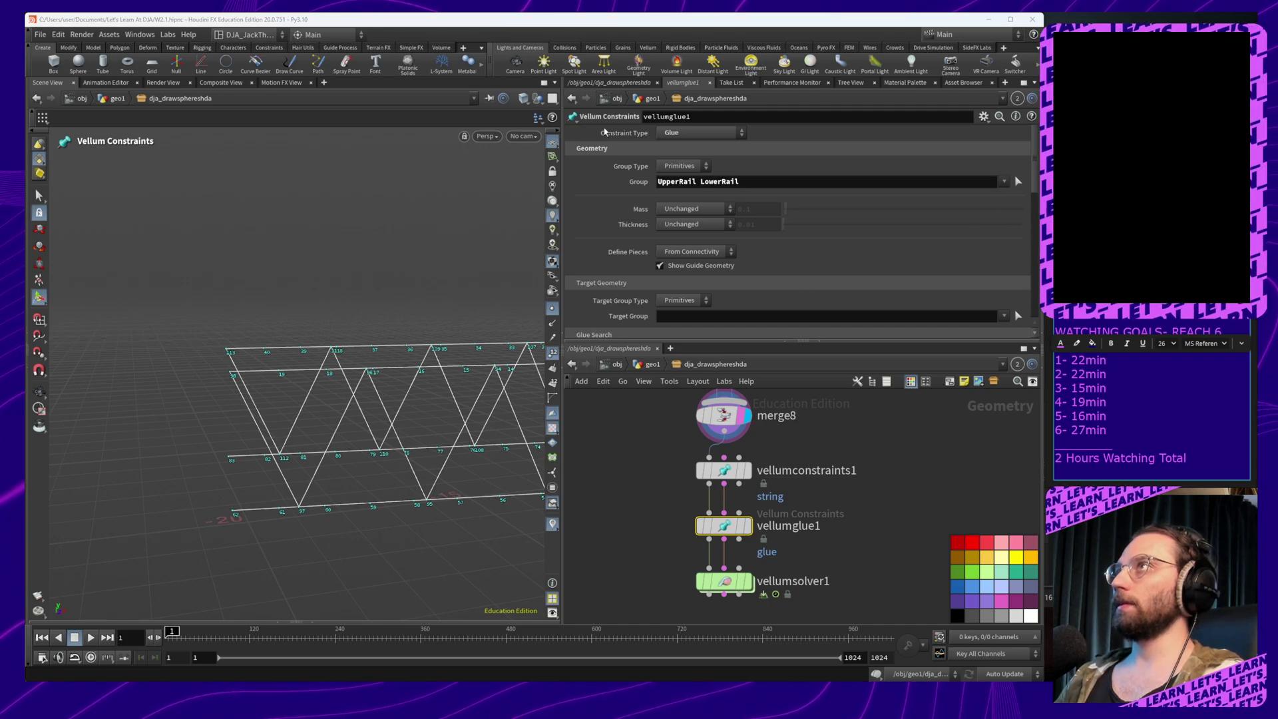
Set the glue constraint's target group type to Points and its target group to Diagonal_Rope
scroll(663, 287, "down", 2)
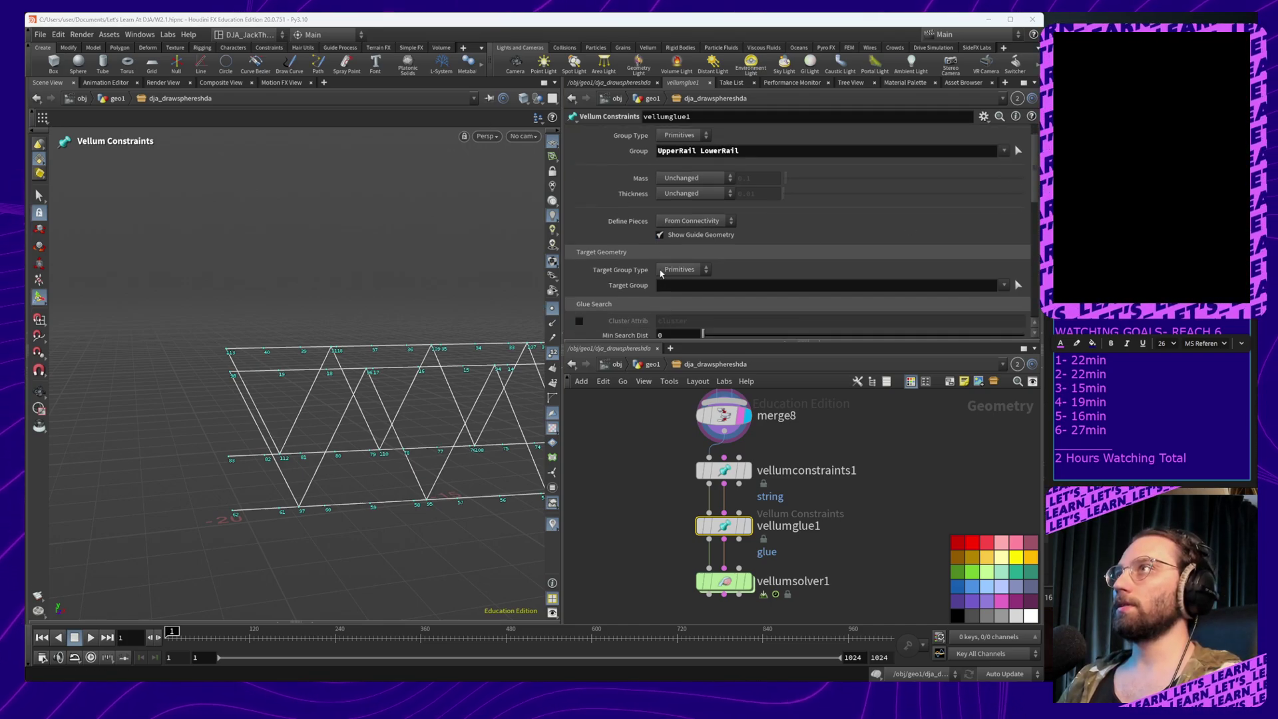
left_click(686, 224)
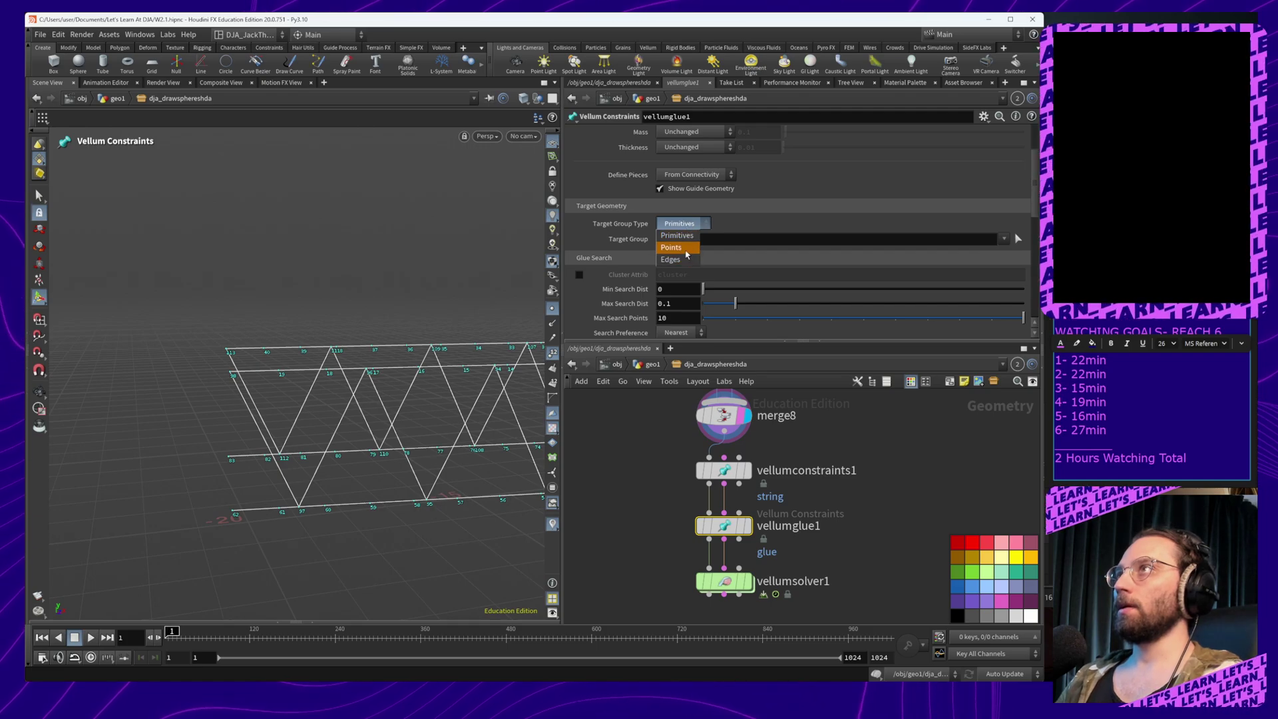
left_click(671, 247)
left_click(1003, 240)
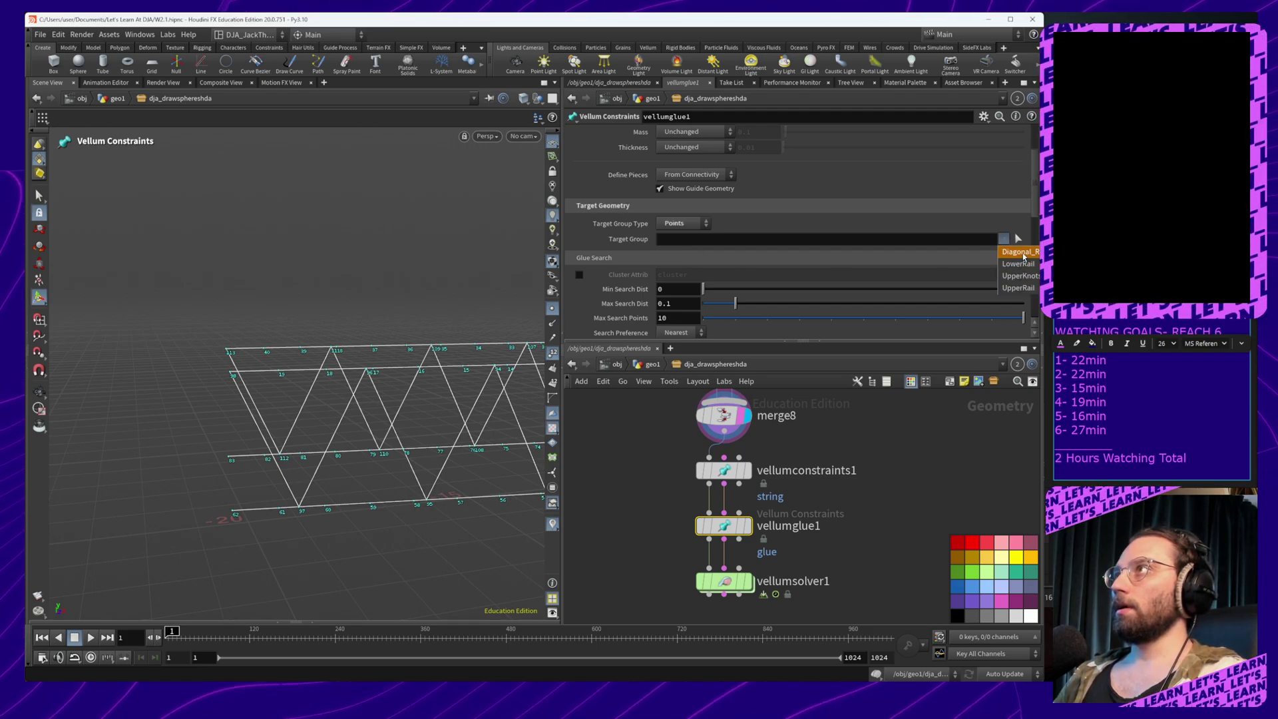
left_click(1007, 255)
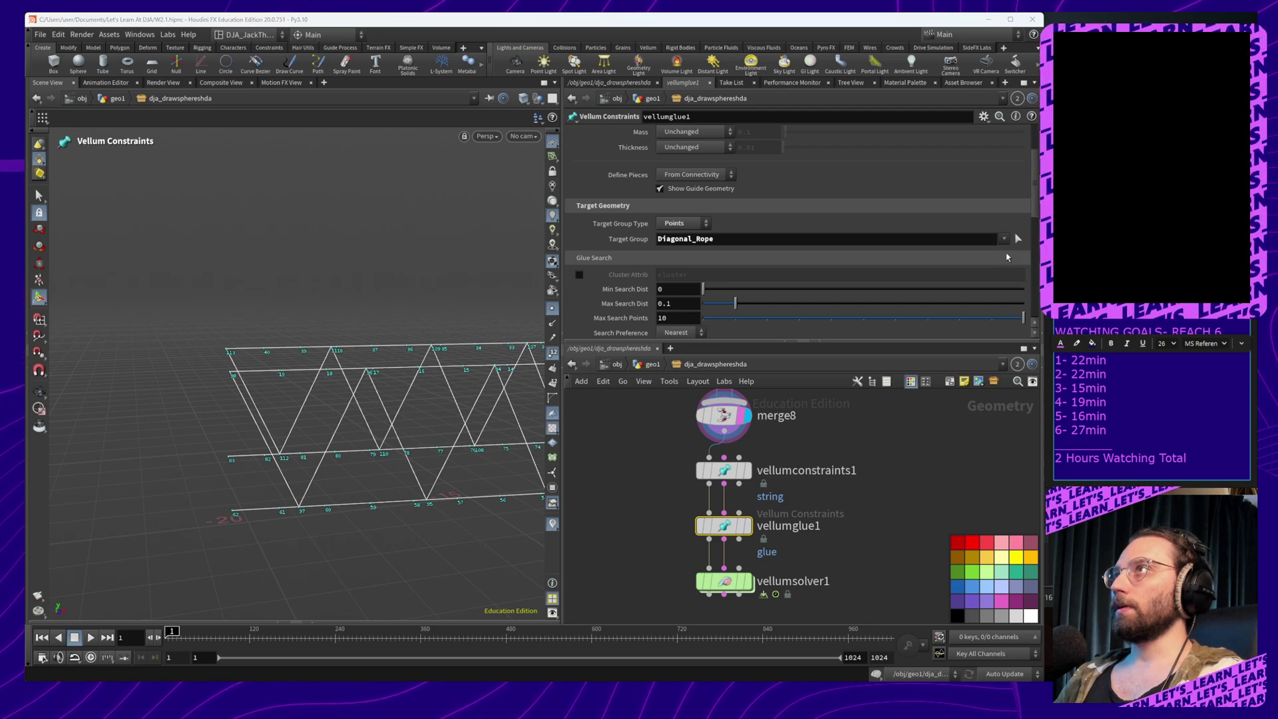
Display vellumsolver1 and enlarge its constraint visualization Radius to about 0.171
scroll(719, 261, "down", 2)
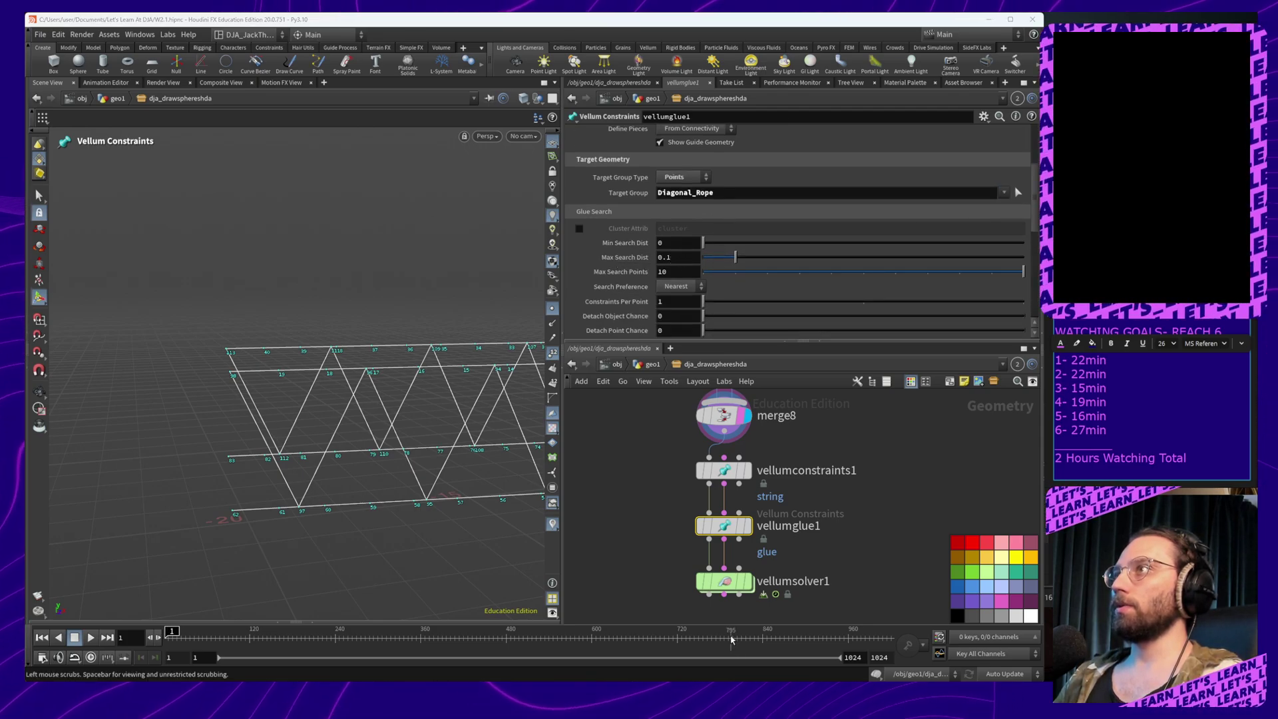
left_click(748, 583)
left_click(725, 581)
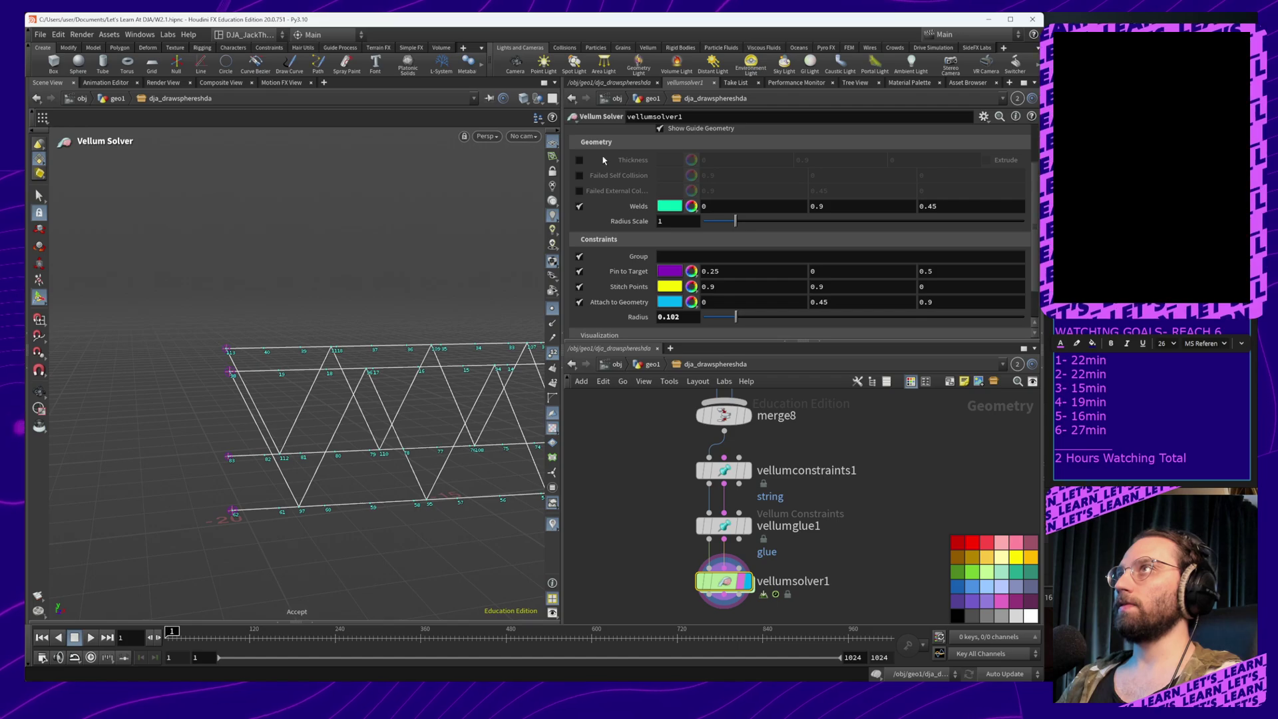
scroll(634, 175, "up", 3)
scroll(709, 242, "down", 3)
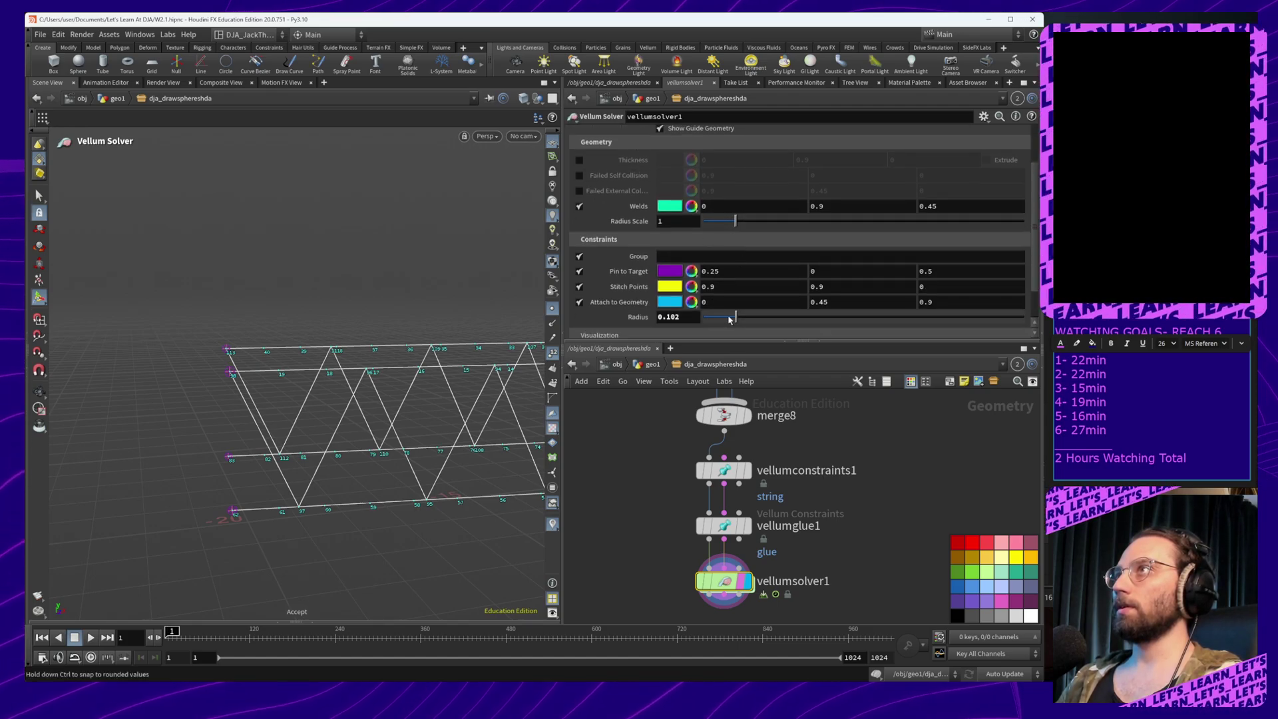
left_click_drag(729, 319, 759, 329)
Recheck the group settings of vellumglue1 and raise its Max Search Dist to about 0.35
left_click(724, 529)
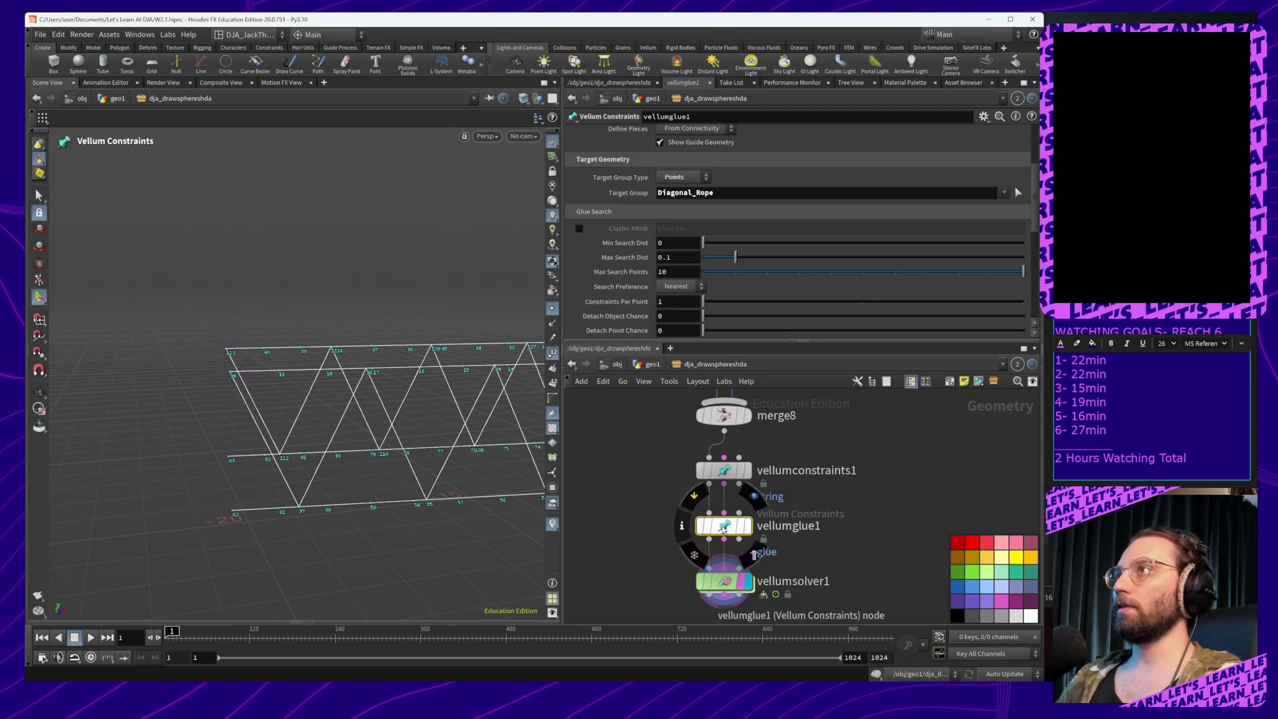
scroll(692, 237, "up", 3)
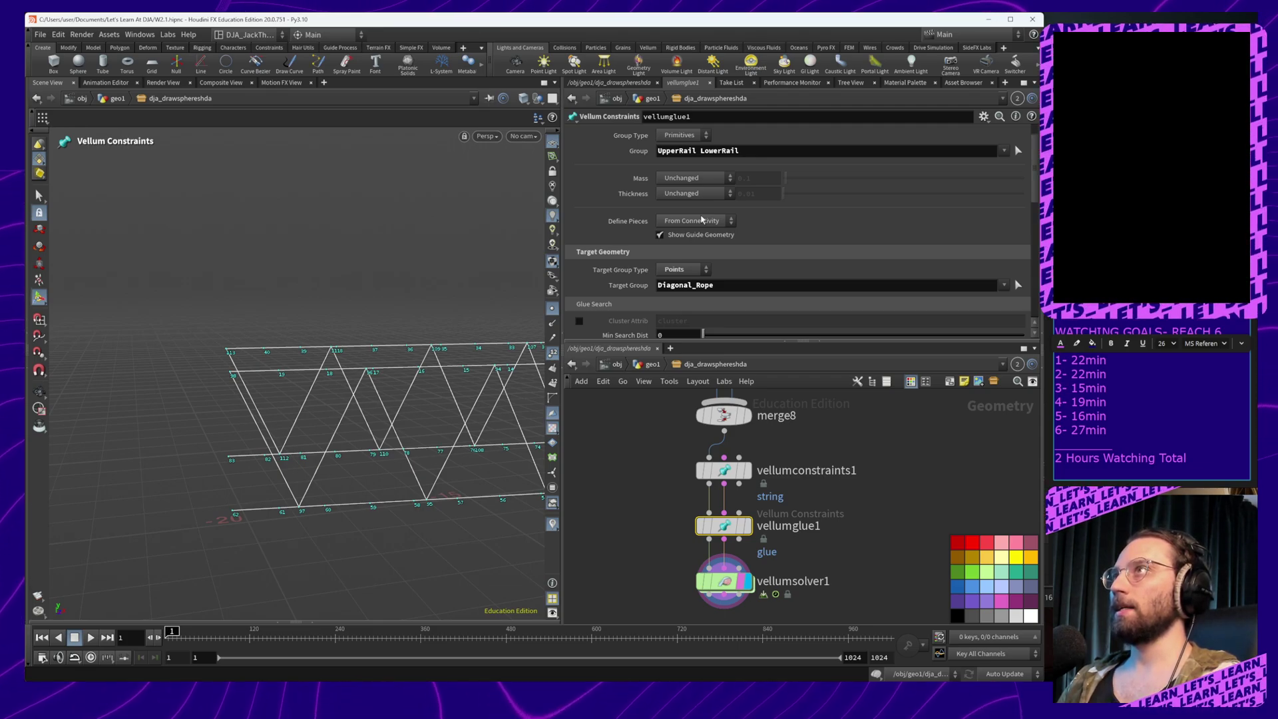
scroll(701, 220, "down", 3)
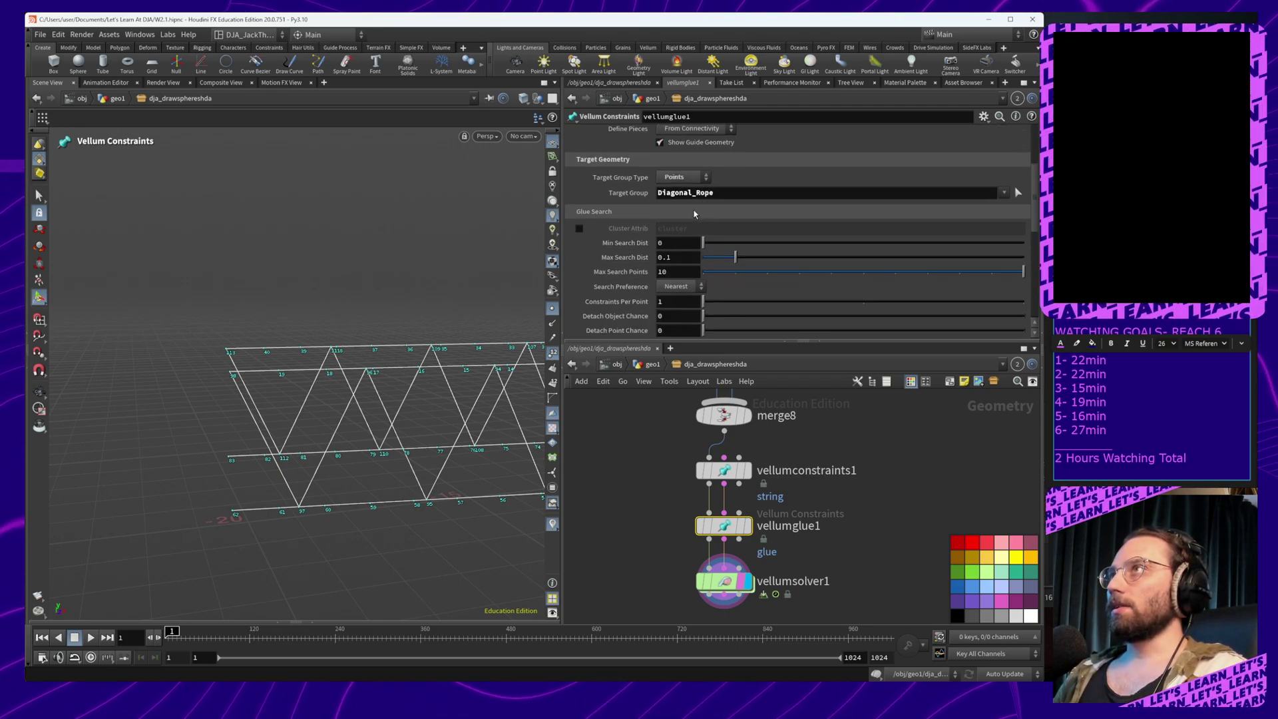
scroll(726, 231, "up", 4)
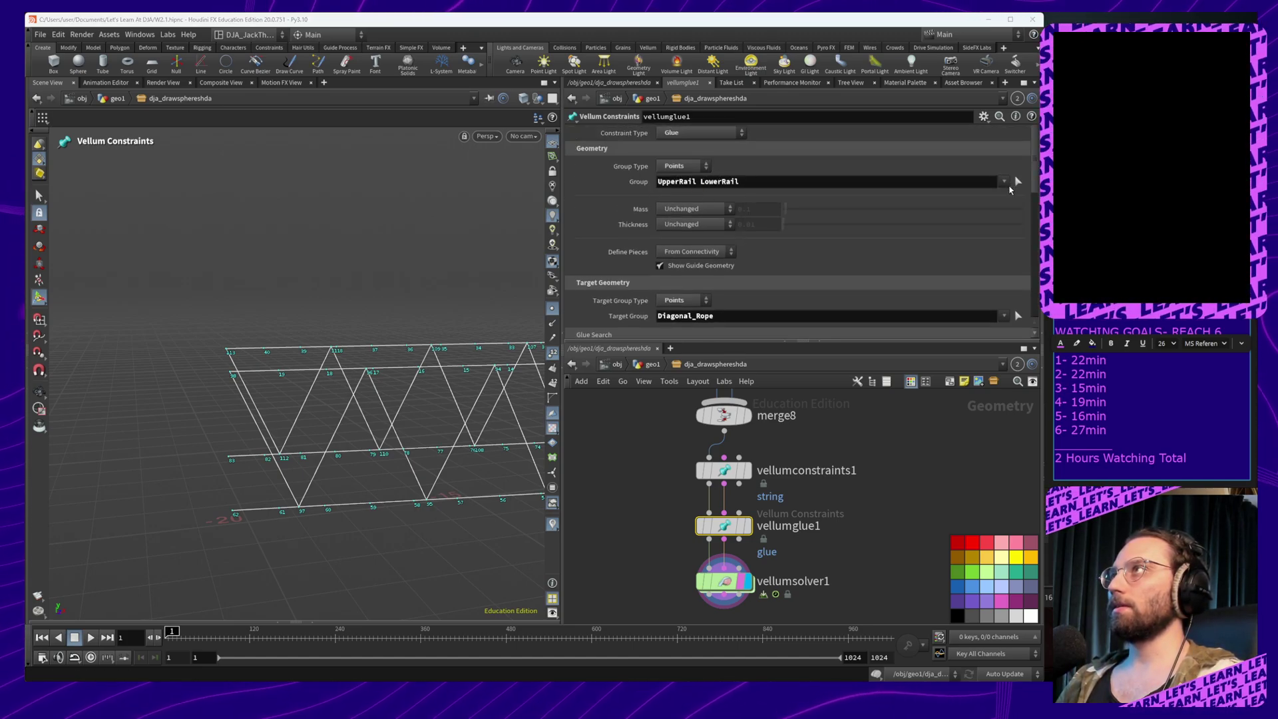
left_click(1004, 181)
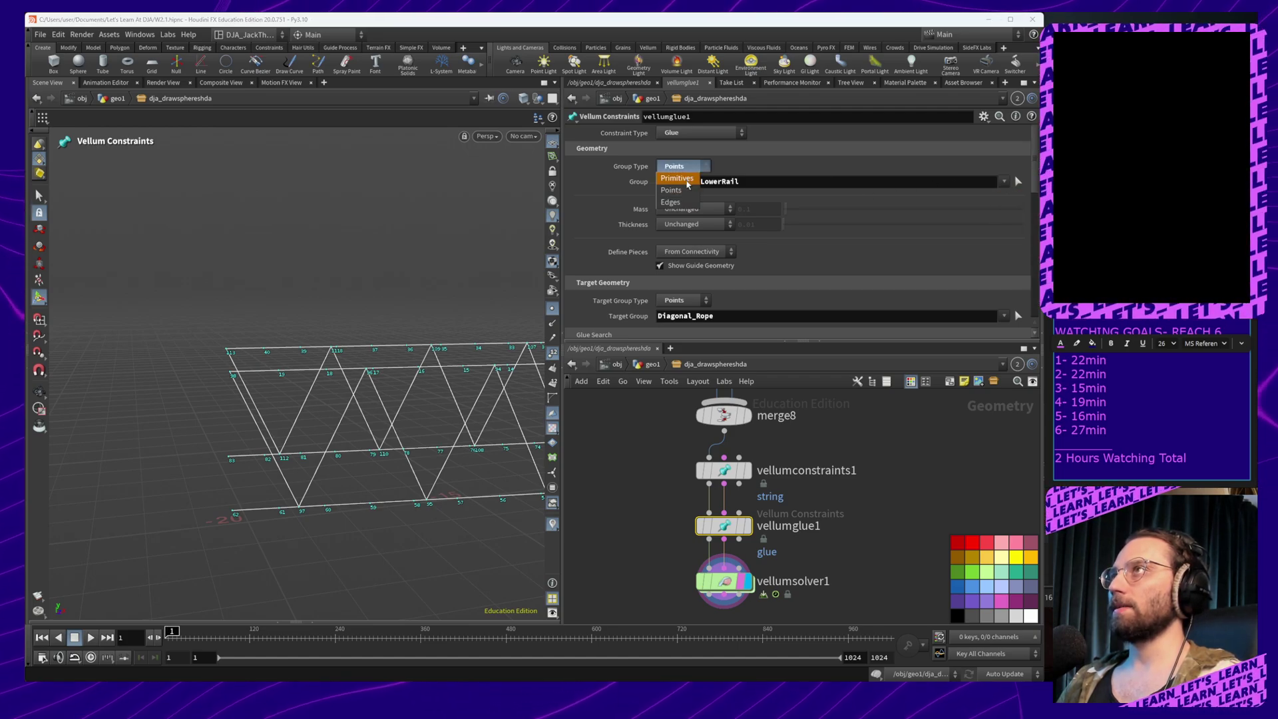
scroll(681, 220, "down", 3)
scroll(701, 286, "down", 2)
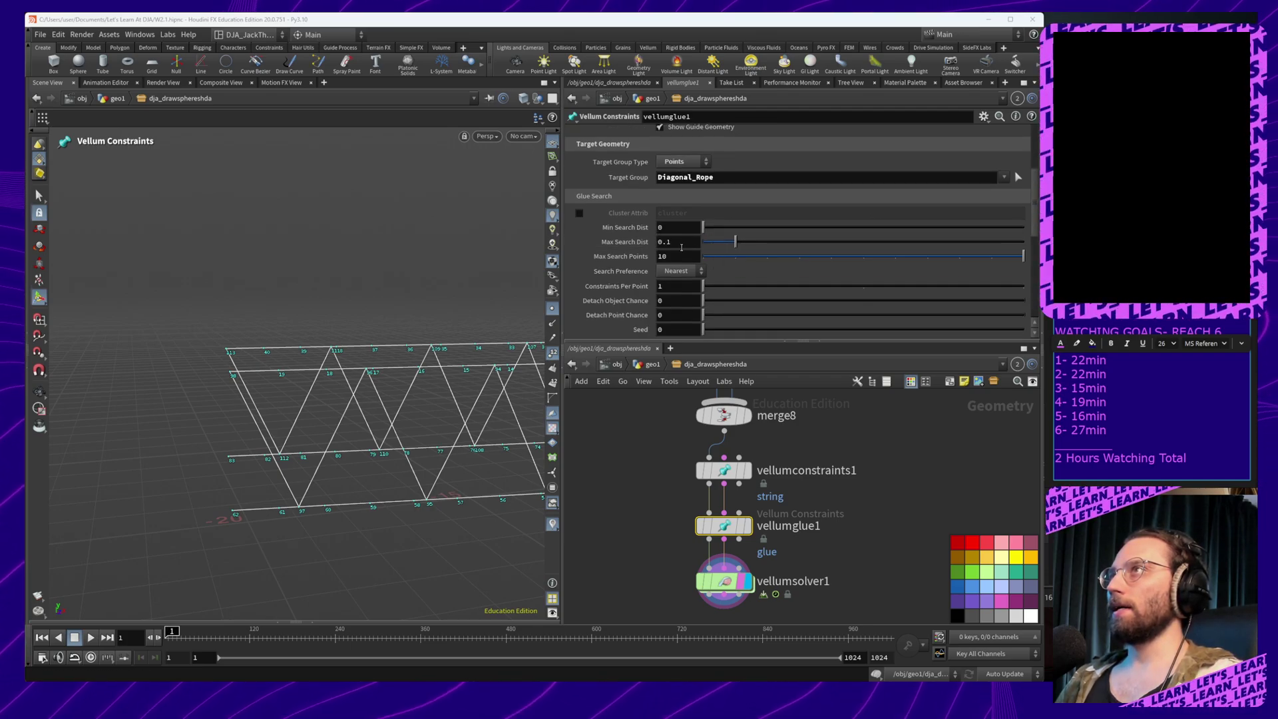
left_click_drag(737, 246, 818, 244)
Inspect the solver's constraint markers up close along the rails and diagonal ropes
left_click(731, 583)
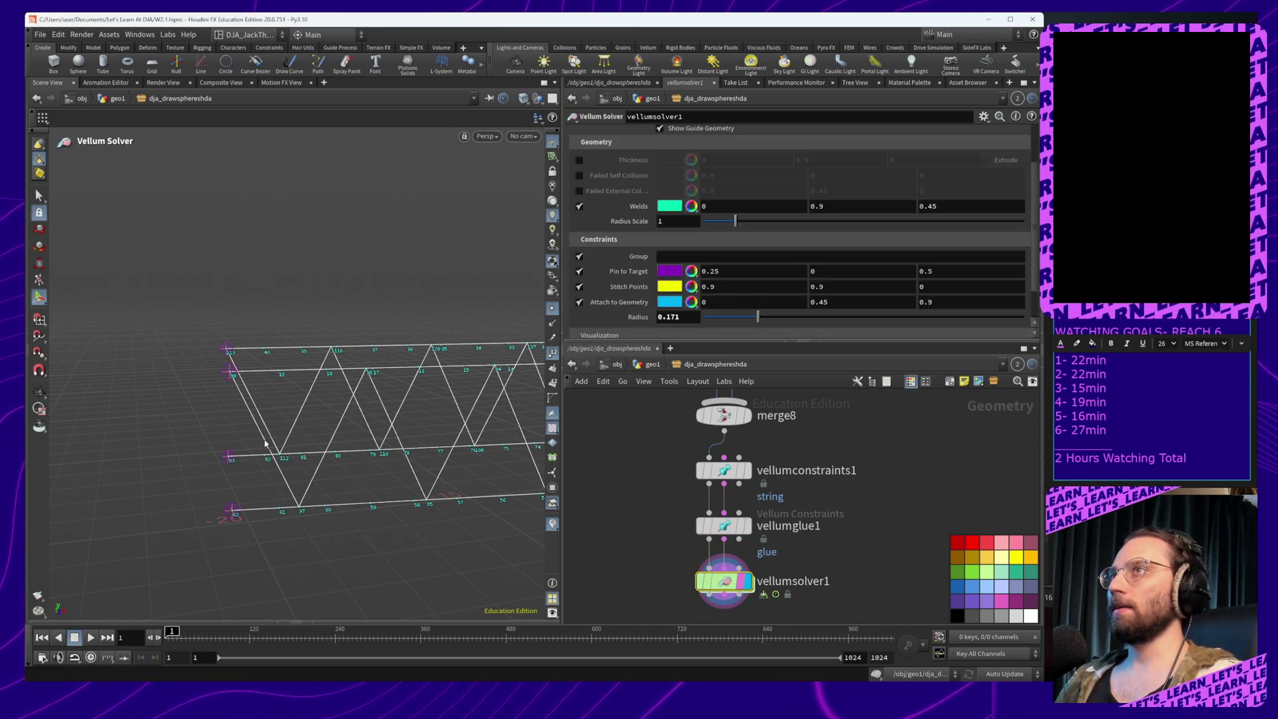
right_click_drag(368, 373, 382, 277)
middle_click_drag(382, 277, 424, 286)
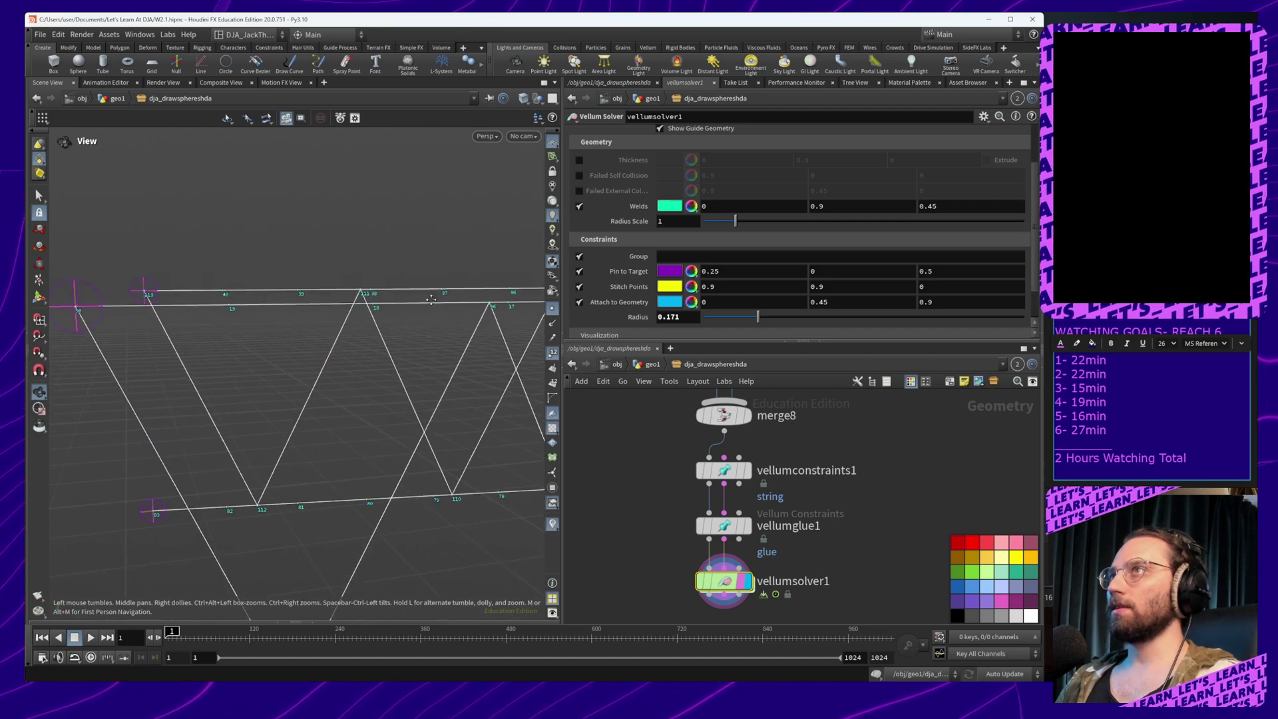
right_click_drag(423, 287, 419, 328)
middle_click_drag(419, 328, 387, 337)
right_click_drag(412, 319, 391, 276)
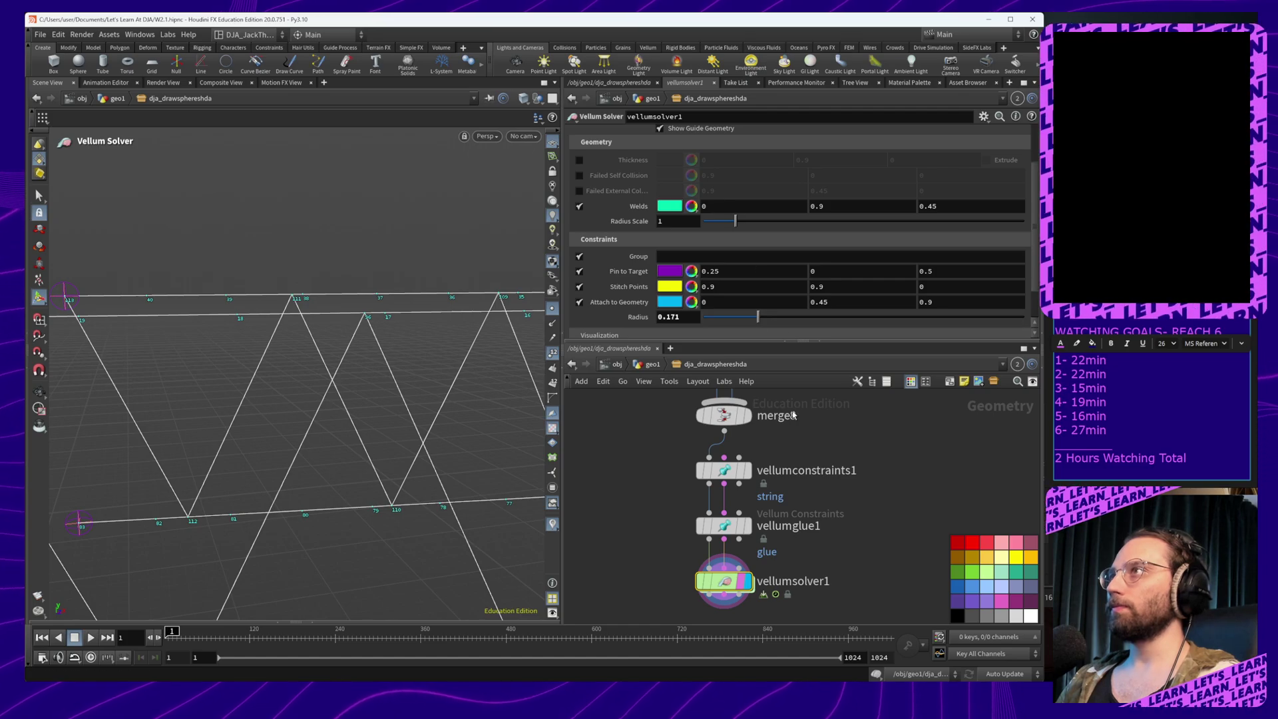
Review the pin, stretch, bend and geometry settings of vellumconstraints1 and the glue search settings of vellumglue1
left_click(724, 470)
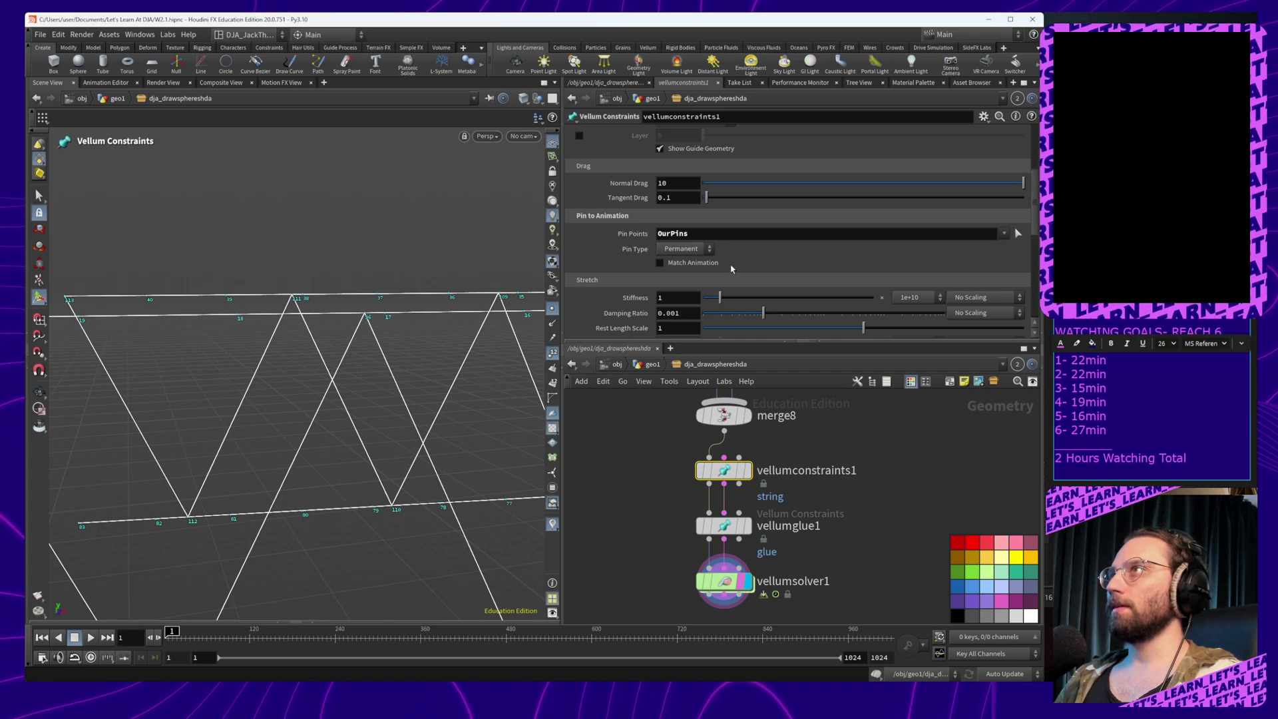
scroll(731, 268, "down", 5)
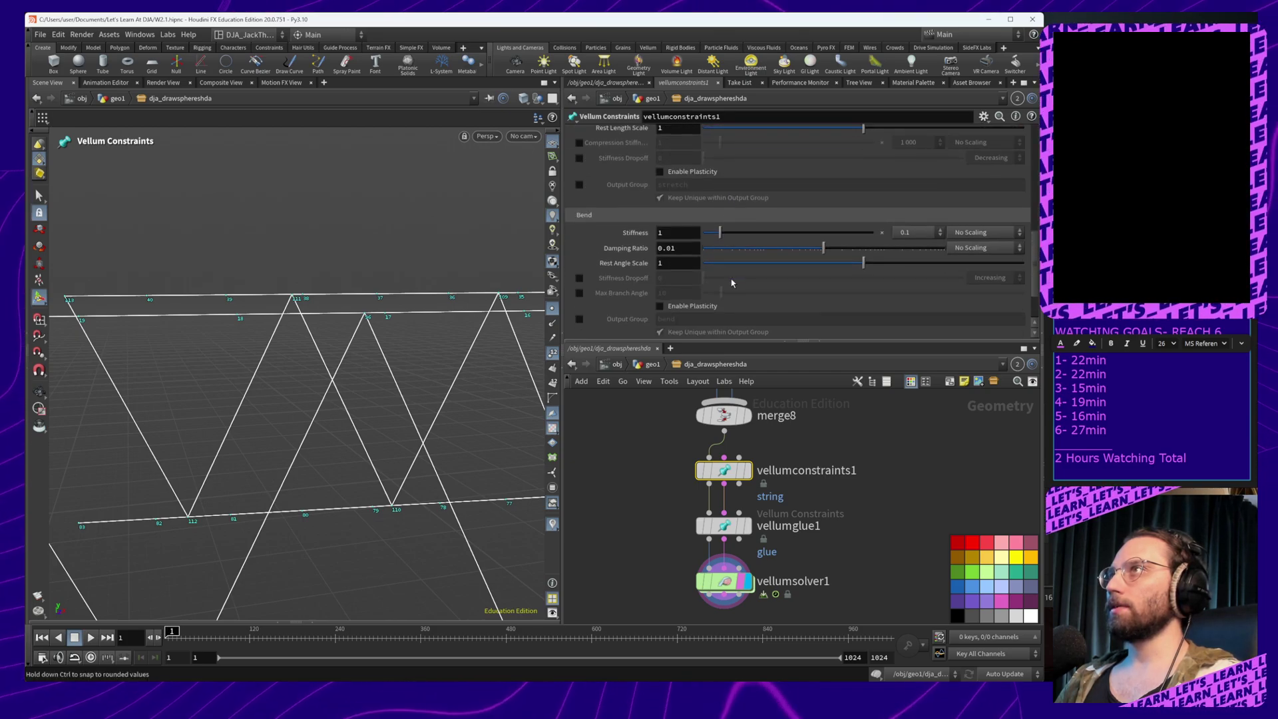
scroll(731, 283, "up", 2)
scroll(731, 283, "up", 5)
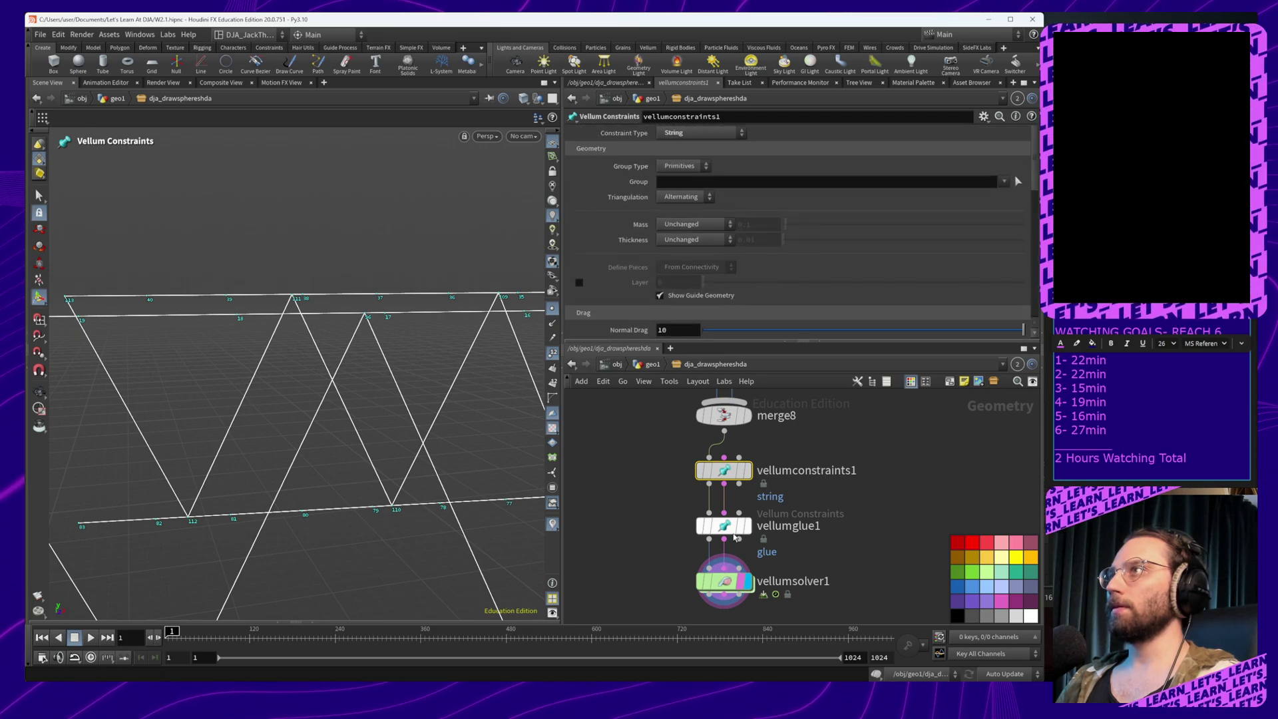
left_click(724, 526)
scroll(696, 282, "down", 3)
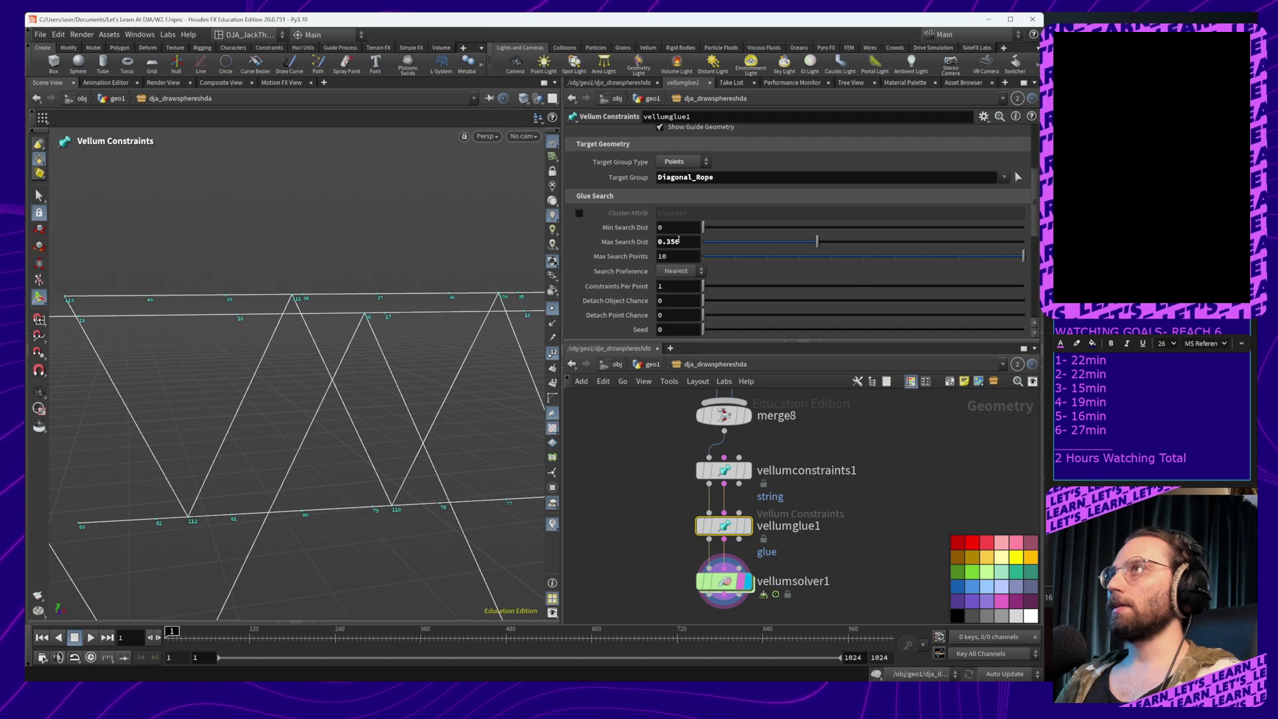
Raise vellumglue1's Min Search Dist to about 0.165 and check the constraint markers of vellumsolver1 along the bridge
left_click_drag(699, 229, 710, 233)
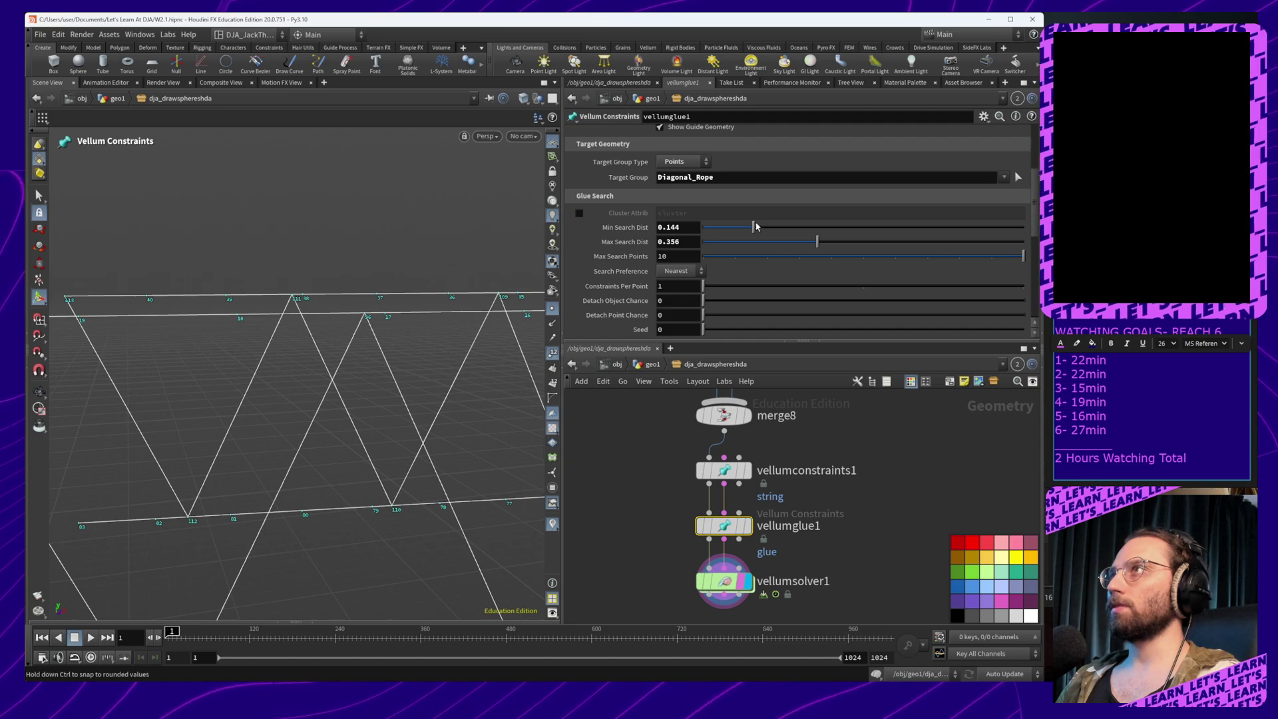
left_click(725, 581)
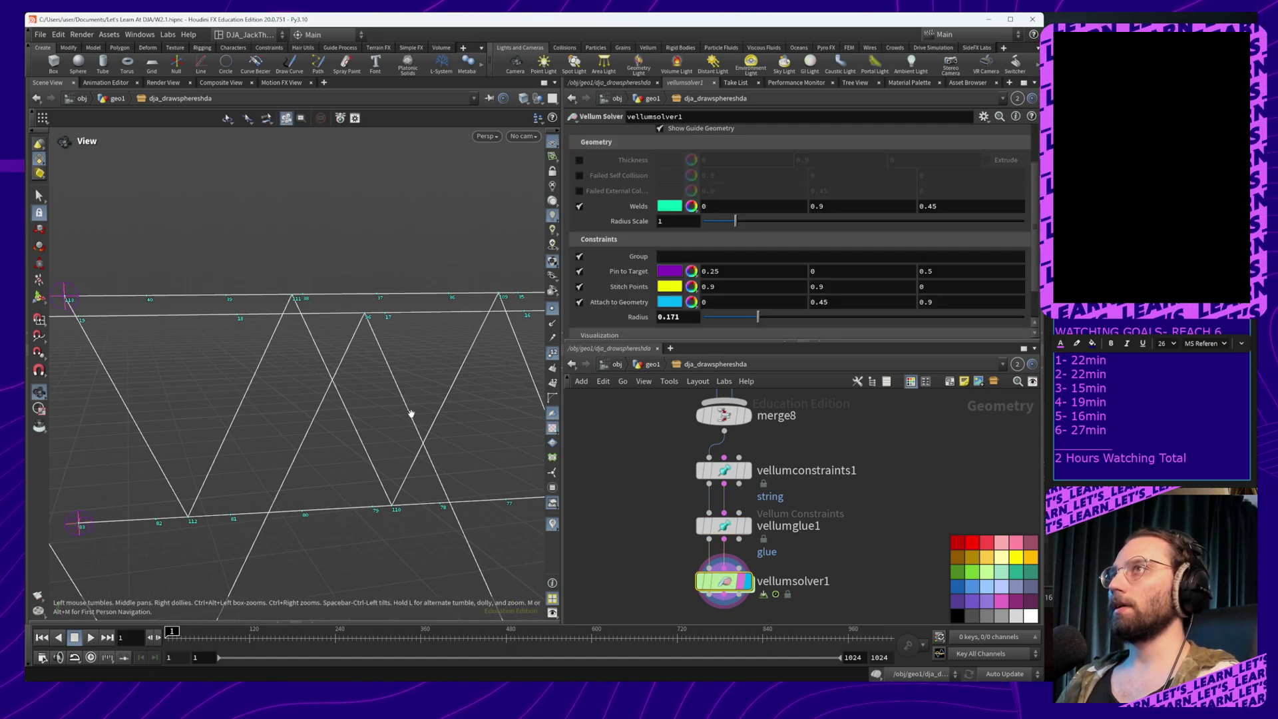
middle_click_drag(412, 414, 579, 376)
scroll(413, 393, "down", 4)
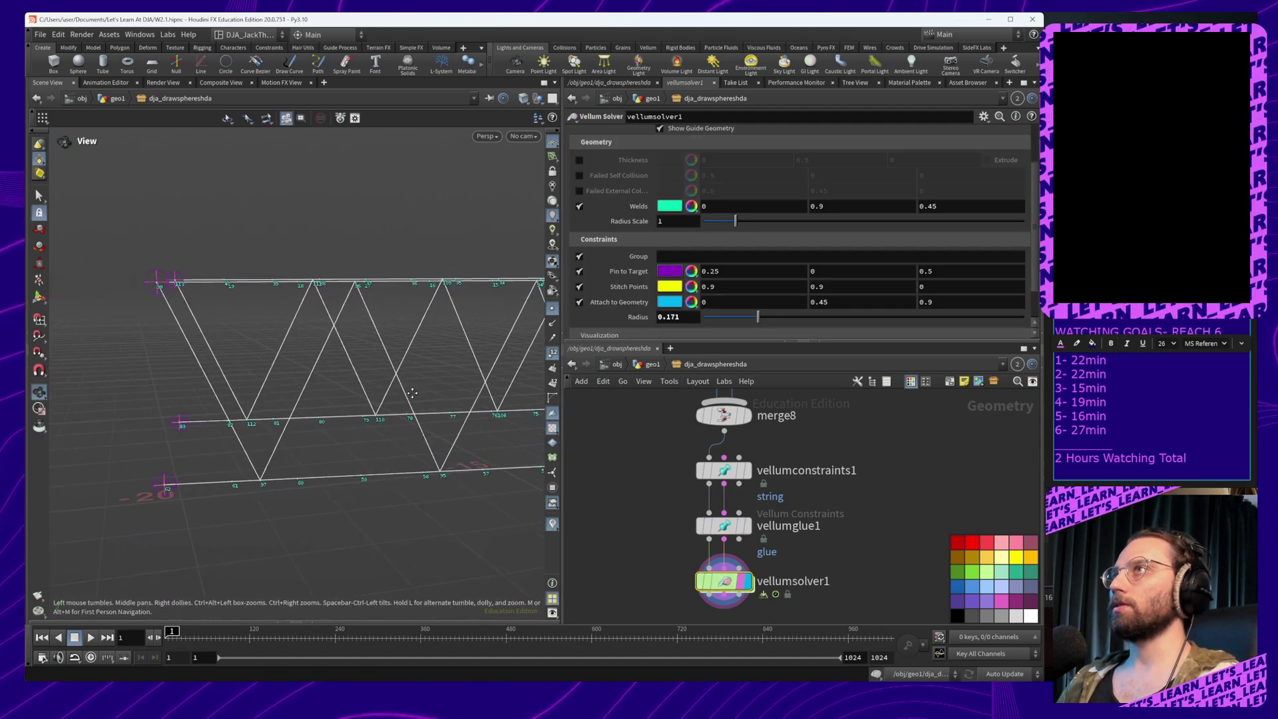
middle_click_drag(412, 393, 342, 419, "alt")
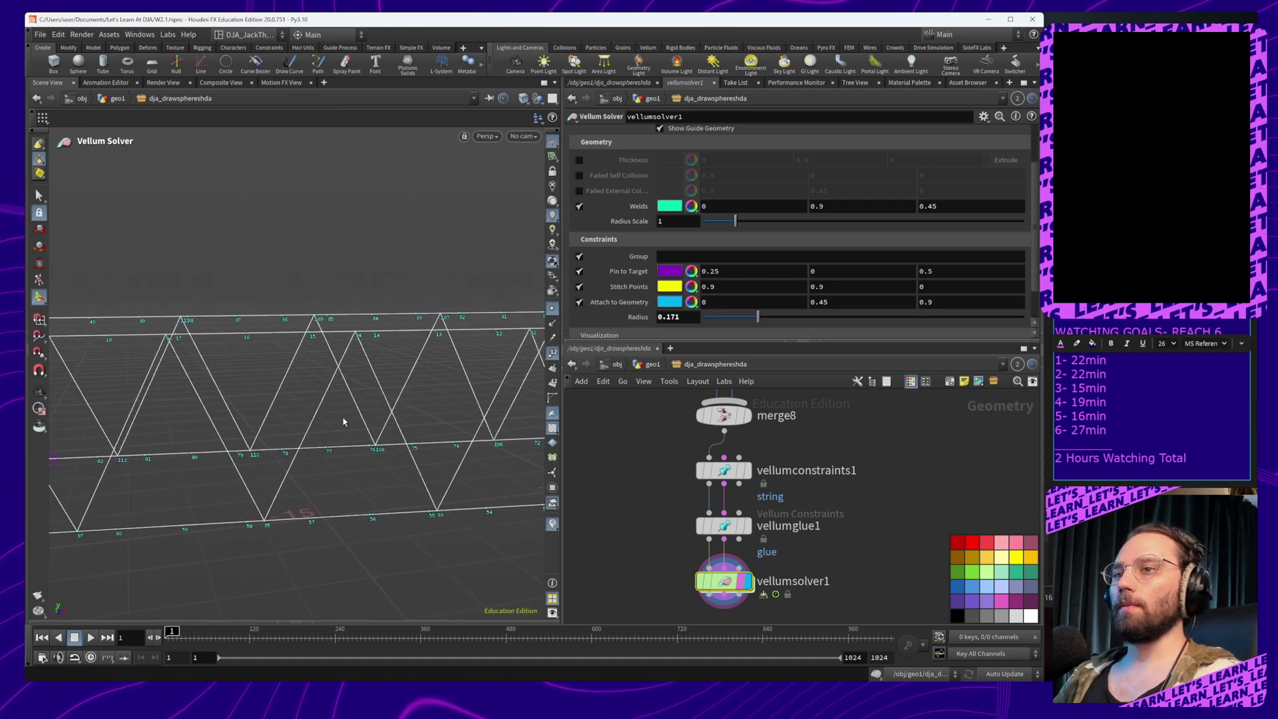
key("alt")
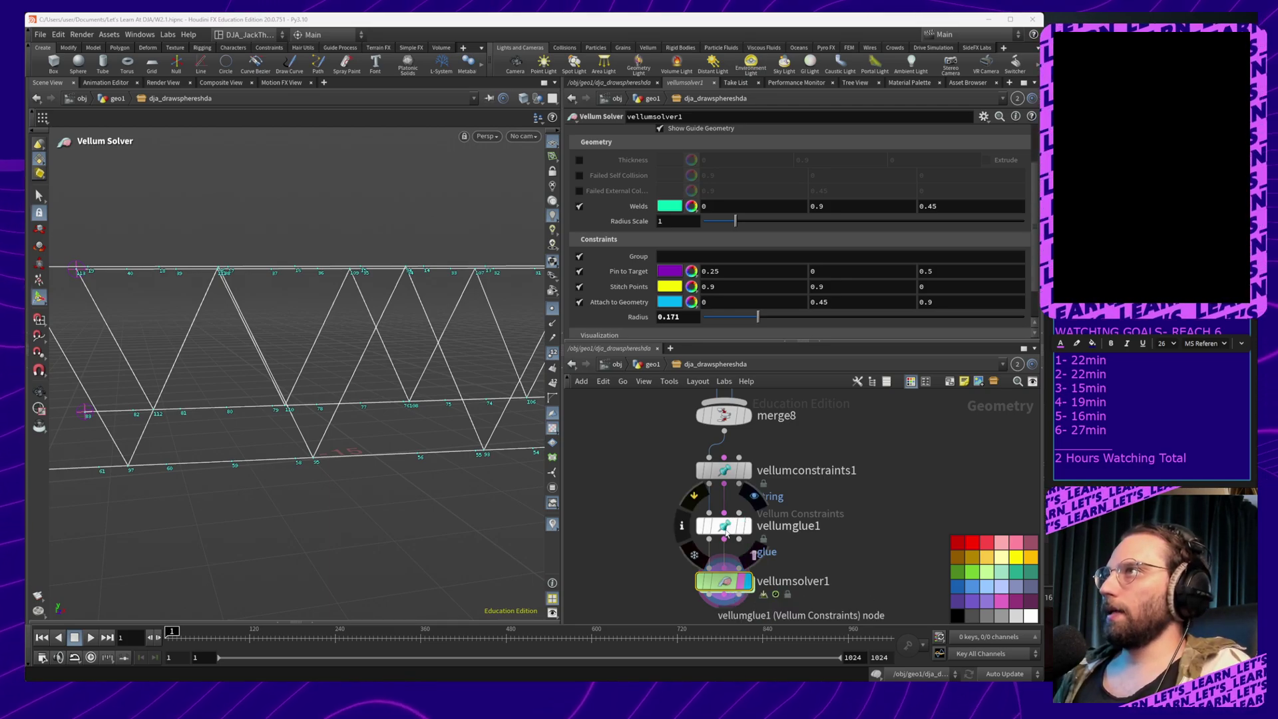
Change the Group Type of vellumglue1's UpperRail LowerRail group to Points
left_click(726, 526)
scroll(790, 273, "up", 3)
scroll(789, 268, "up", 3)
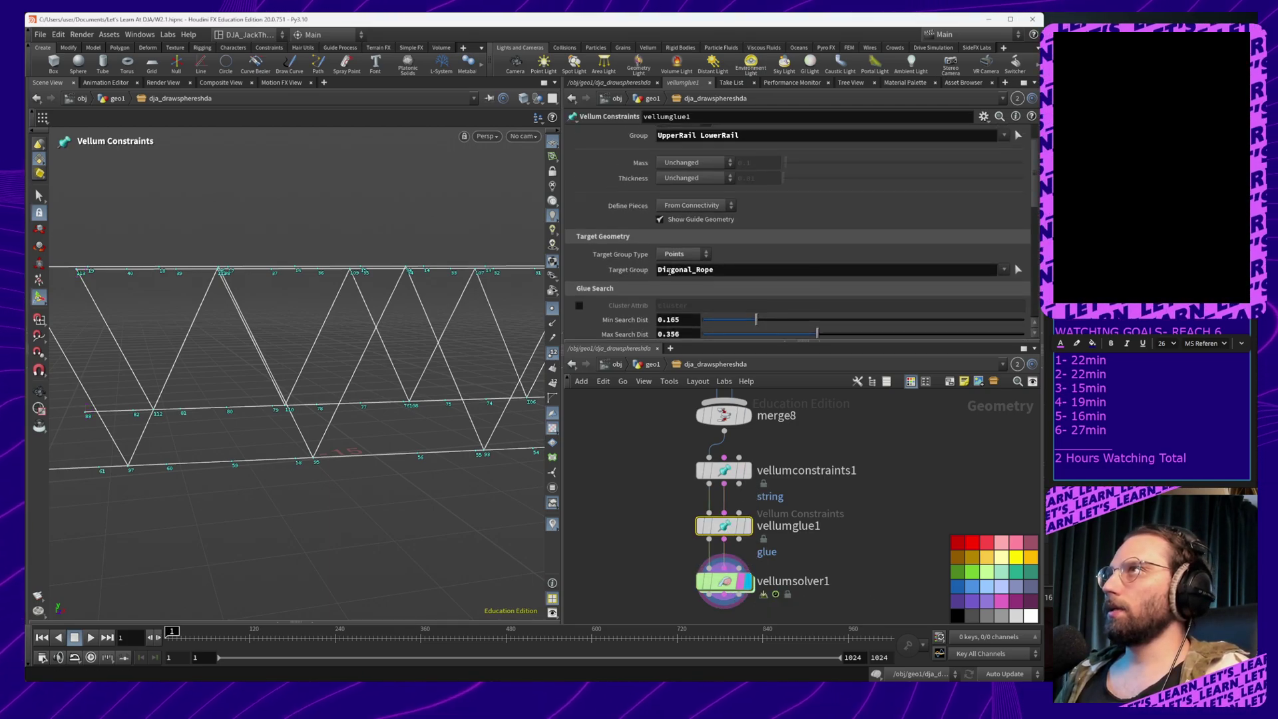
left_click(684, 166)
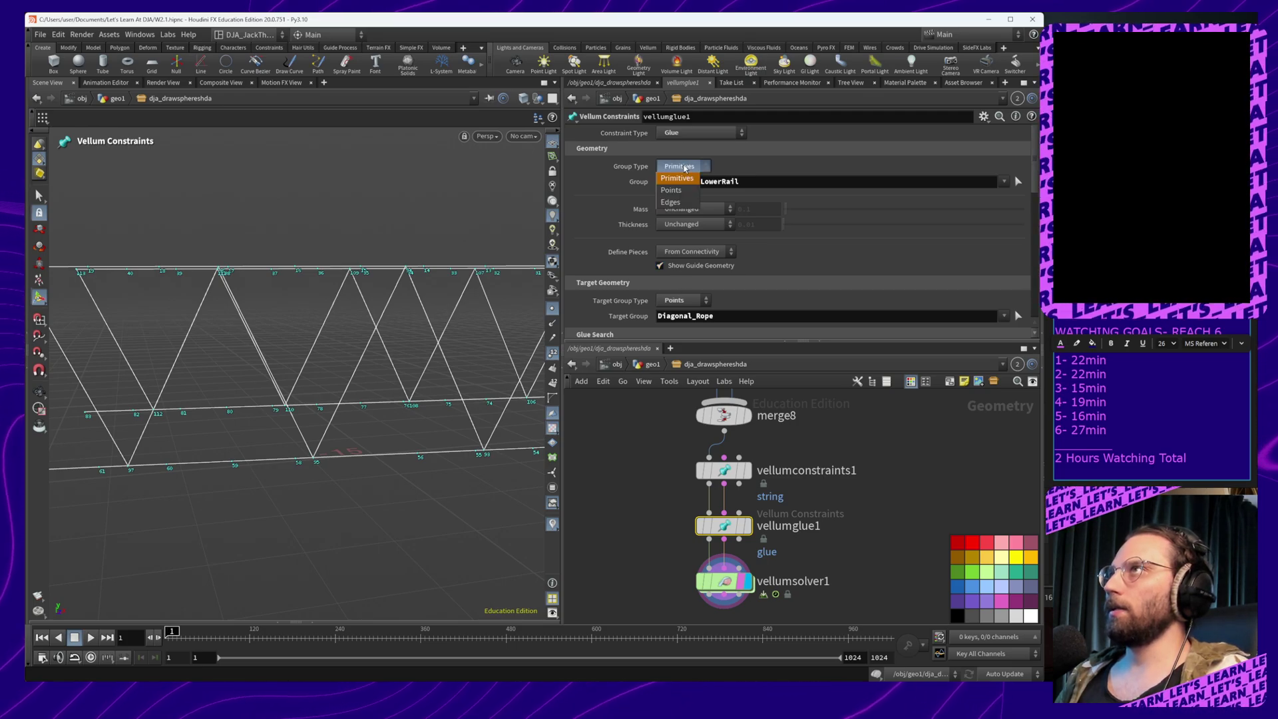
left_click(680, 194)
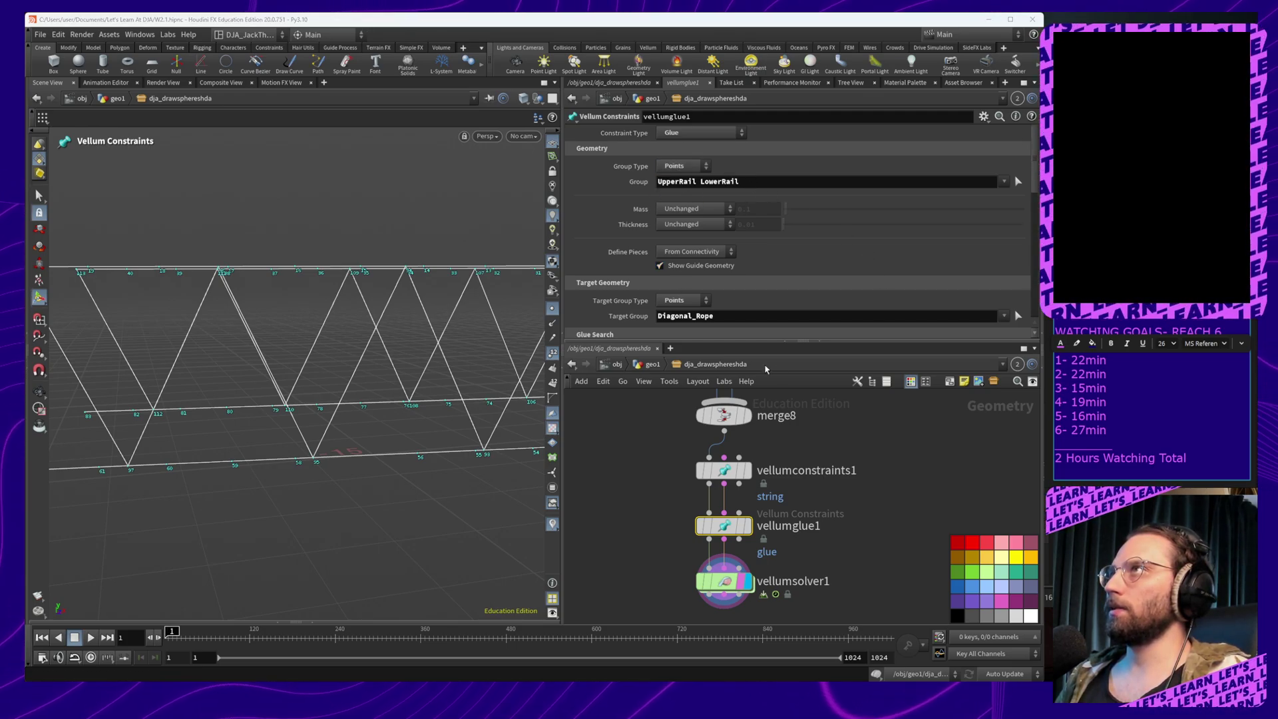
Raise vellumglue1's Max Search Dist to about 0.77 and select vellumsolver1 to check its constraints
scroll(753, 269, "down", 5)
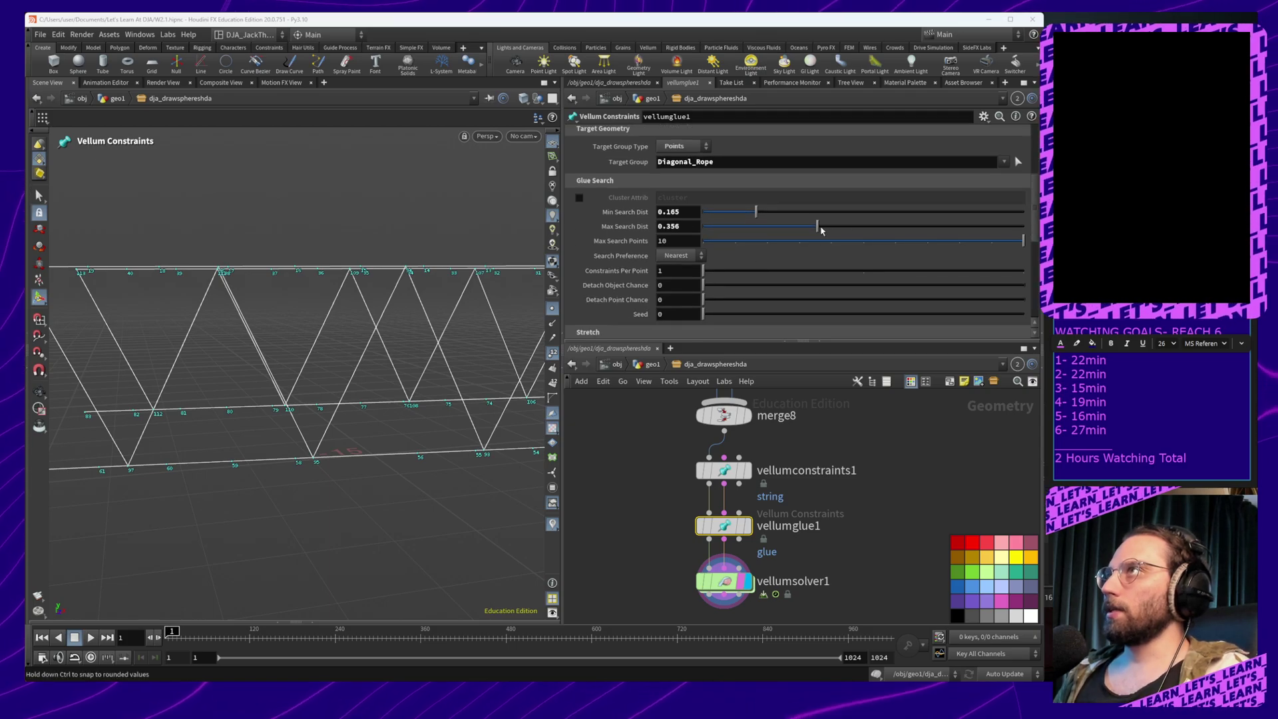
left_click_drag(821, 230, 955, 227)
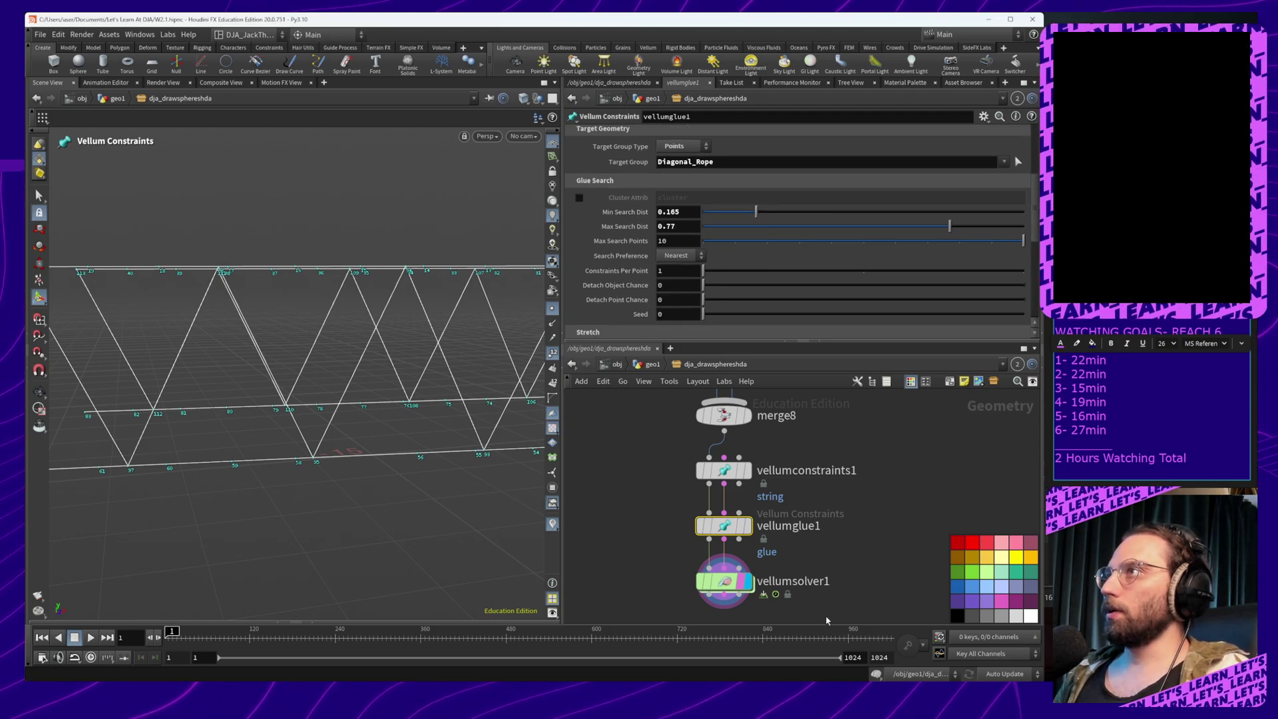
left_click(719, 582)
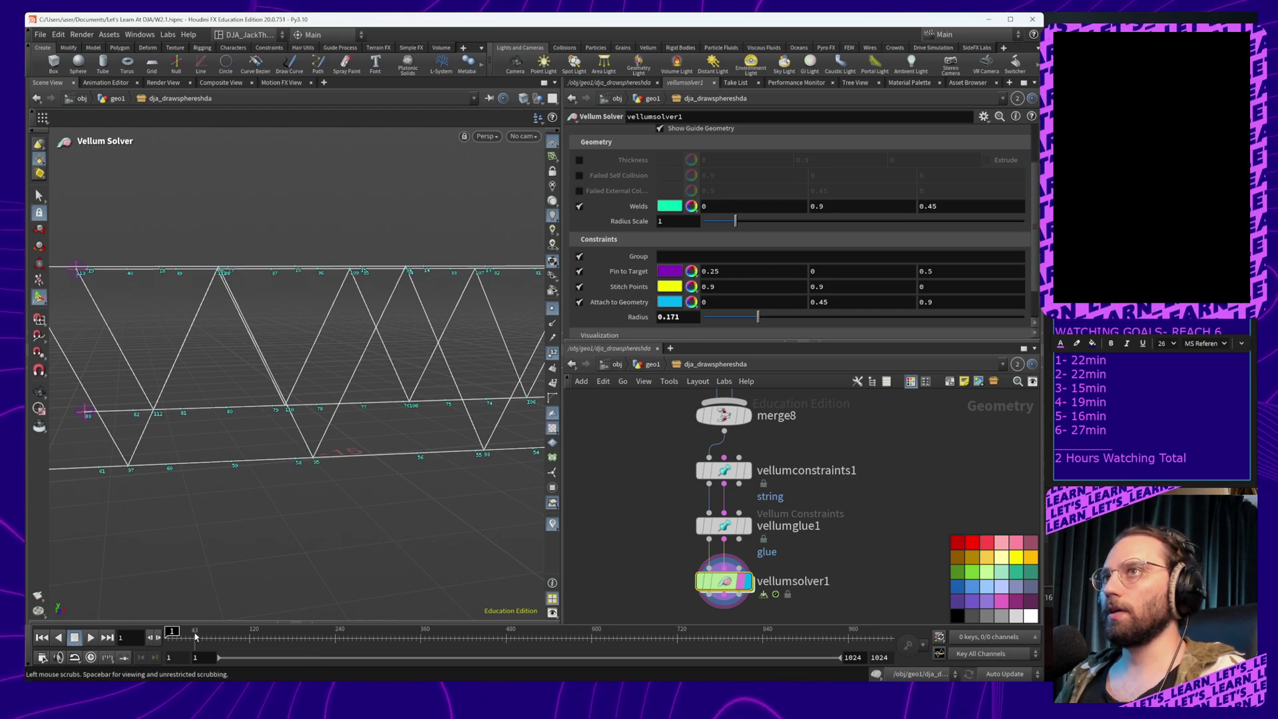
Play the Vellum simulation from the first frame, stop it, and examine how the ropes and rails behave
left_click_drag(169, 637, 118, 636)
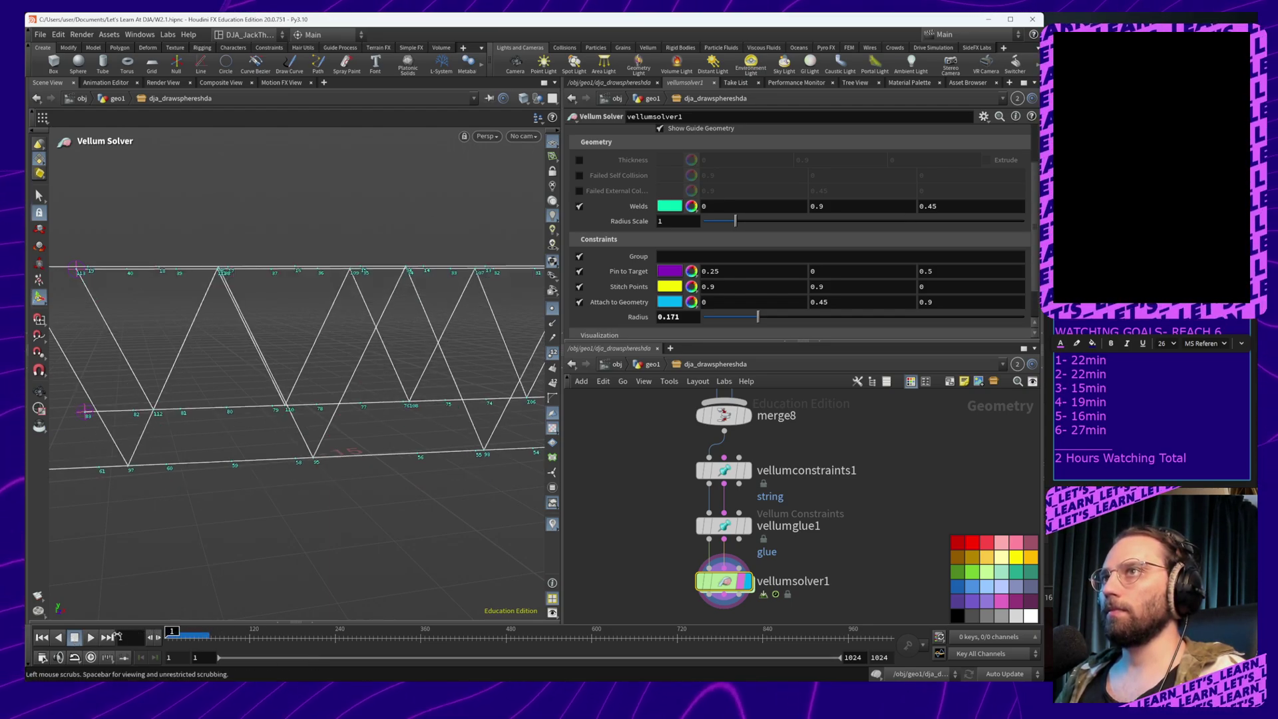
left_click(91, 639)
left_click(92, 638)
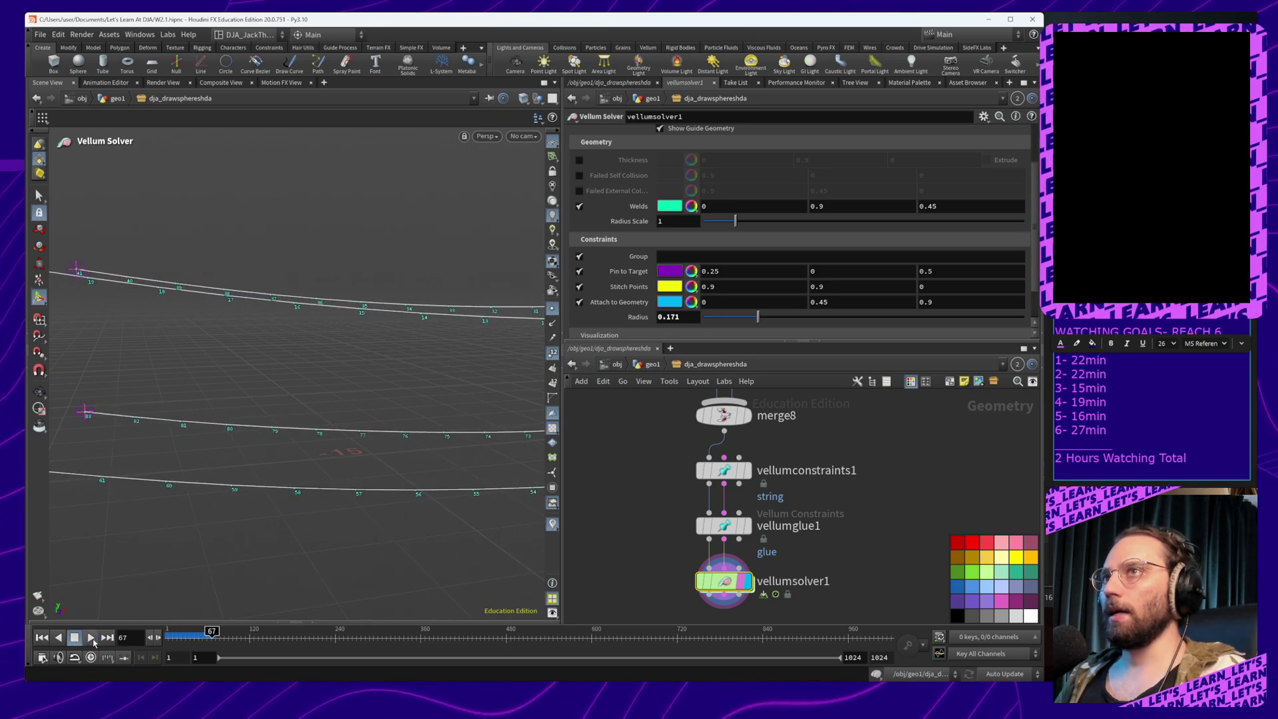
middle_click_drag(307, 512, 336, 524, "alt")
left_click_drag(337, 524, 393, 510, "alt")
Check the node info of vellumglue1 for its available point and primitive groups
mouse_move(847, 474)
middle_mouse_down()
mouse_move(861, 548)
mouse_move(876, 502)
mouse_move(850, 433)
mouse_move(862, 467)
middle_mouse_up()
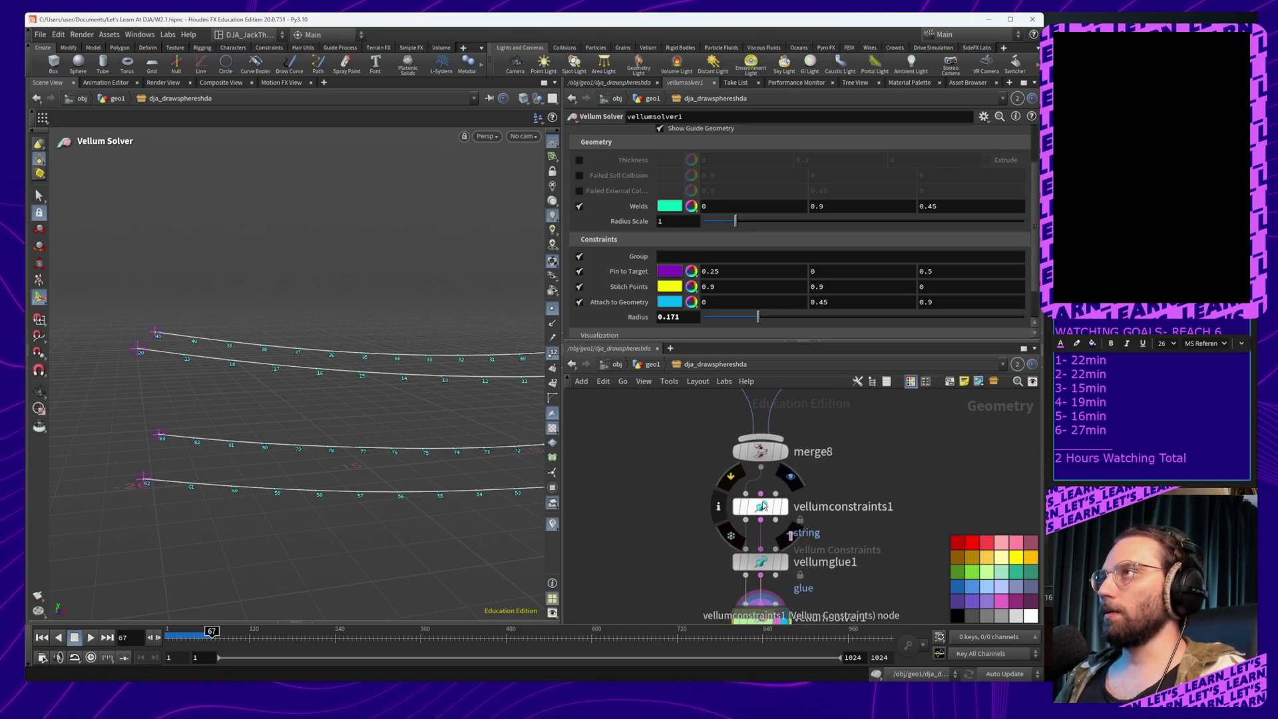
right_click(763, 506)
left_click(760, 512)
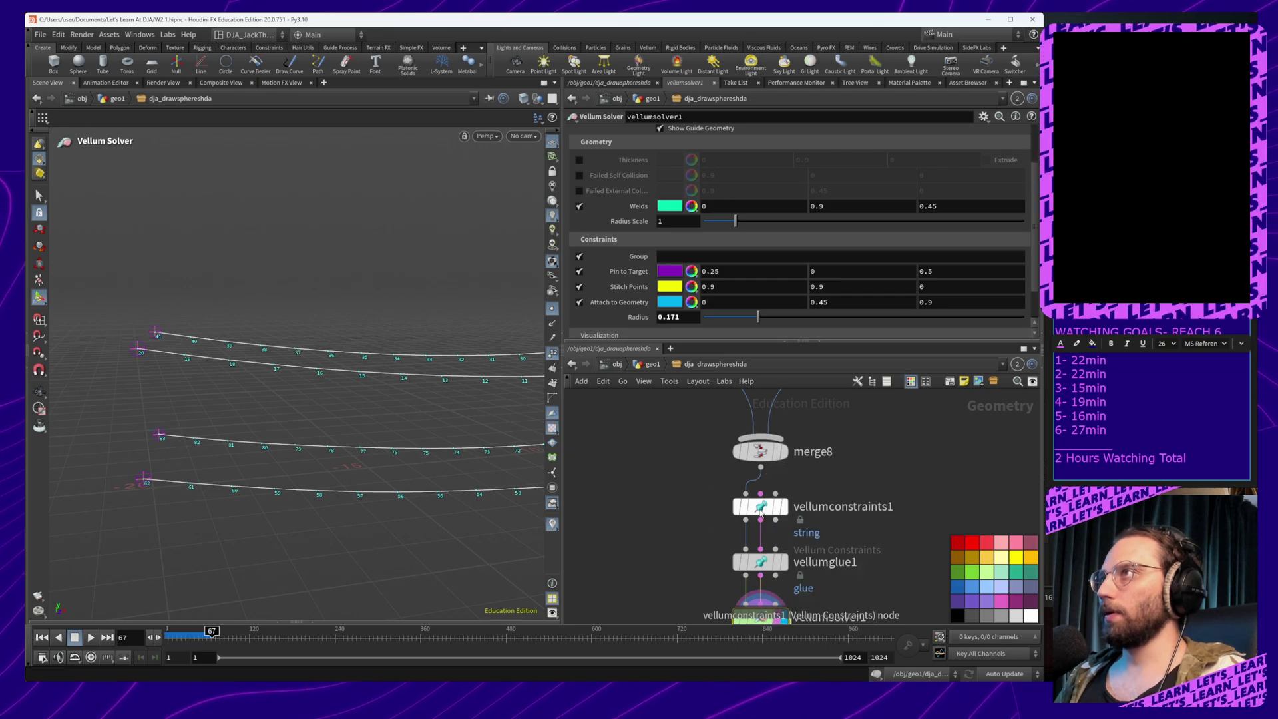
right_click(758, 512)
left_click(756, 512)
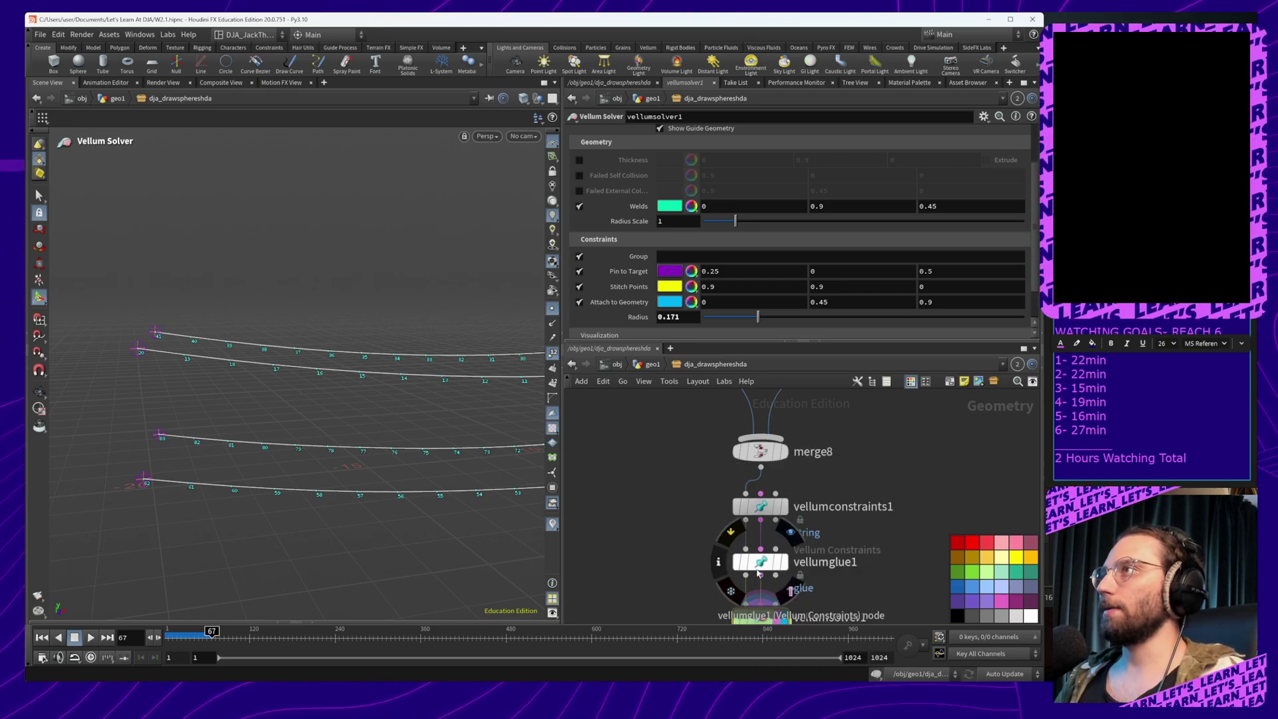
middle_click(757, 571)
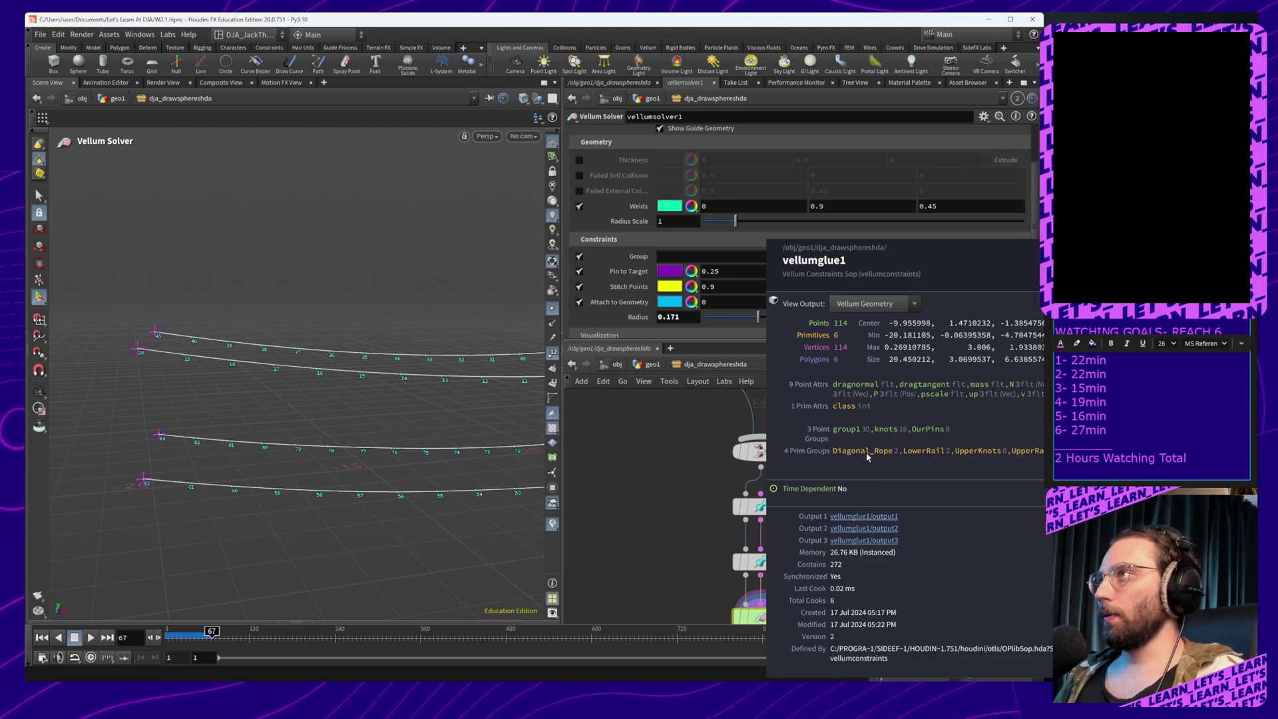
middle_click_drag(864, 455, 750, 538)
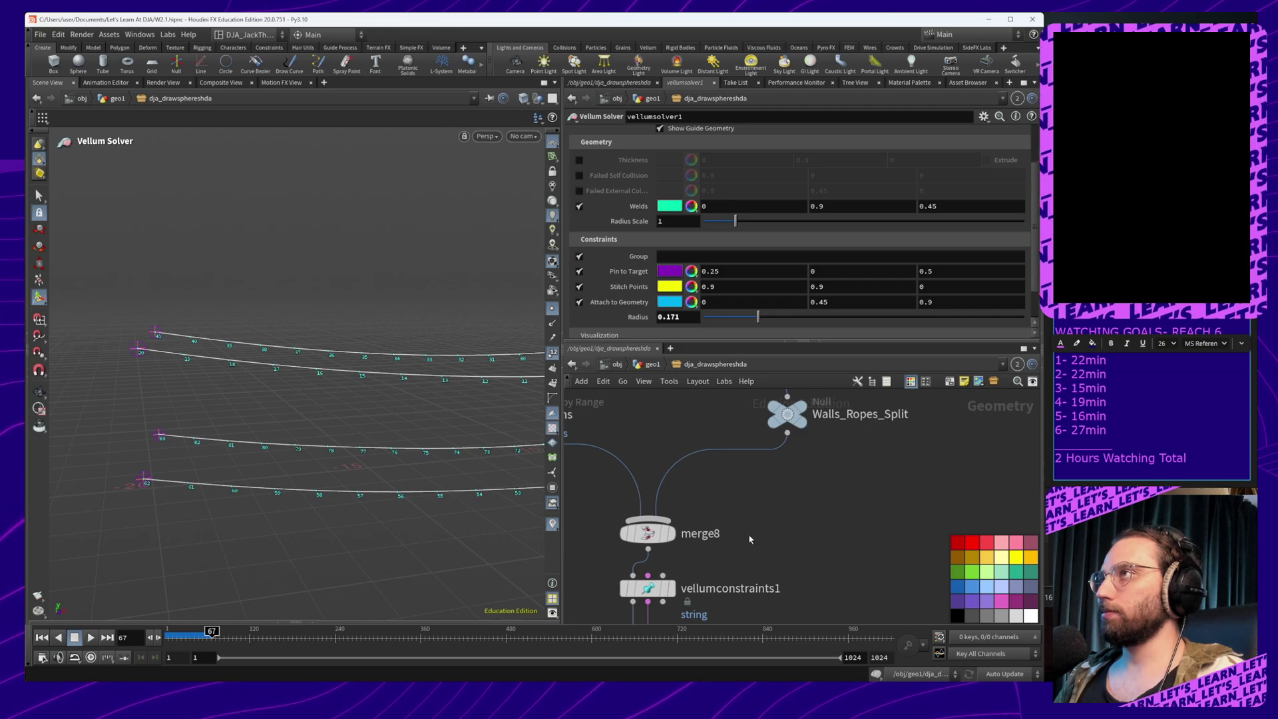
Insert a Group node on the wire between Walls_Ropes_Split and merge8
middle_click_drag(818, 493, 864, 518)
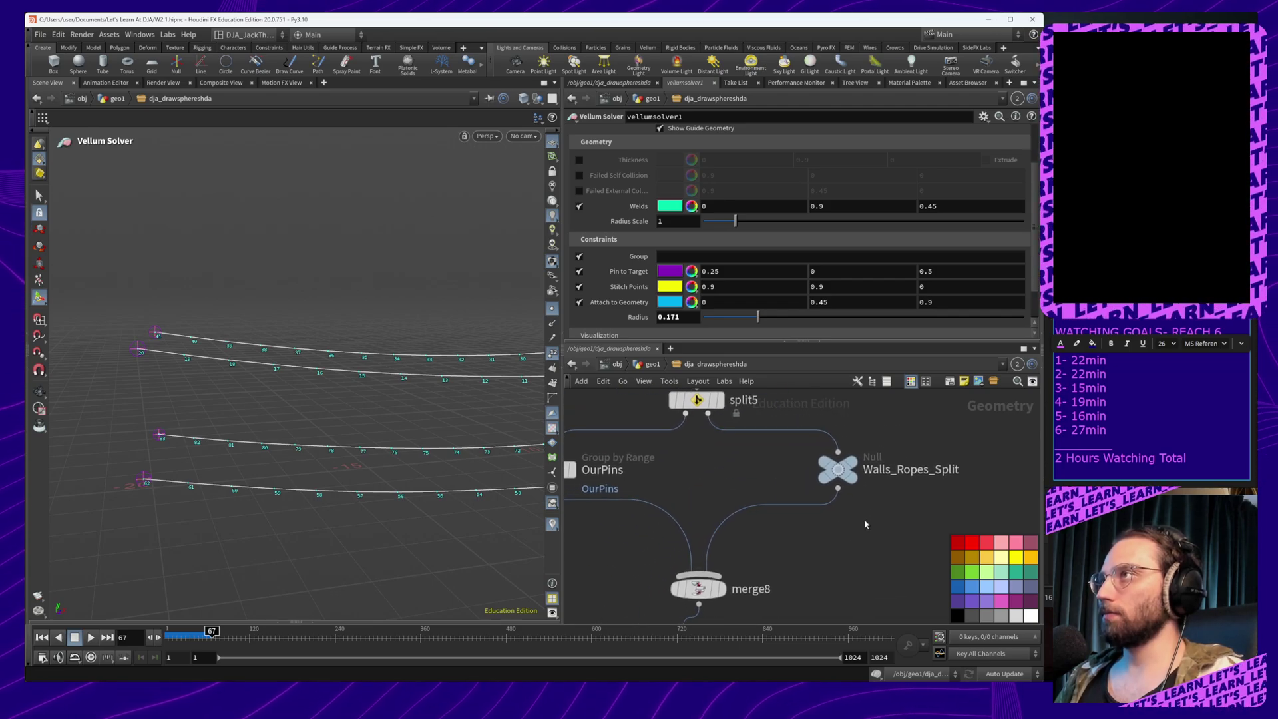
key("Tab")
type("grou")
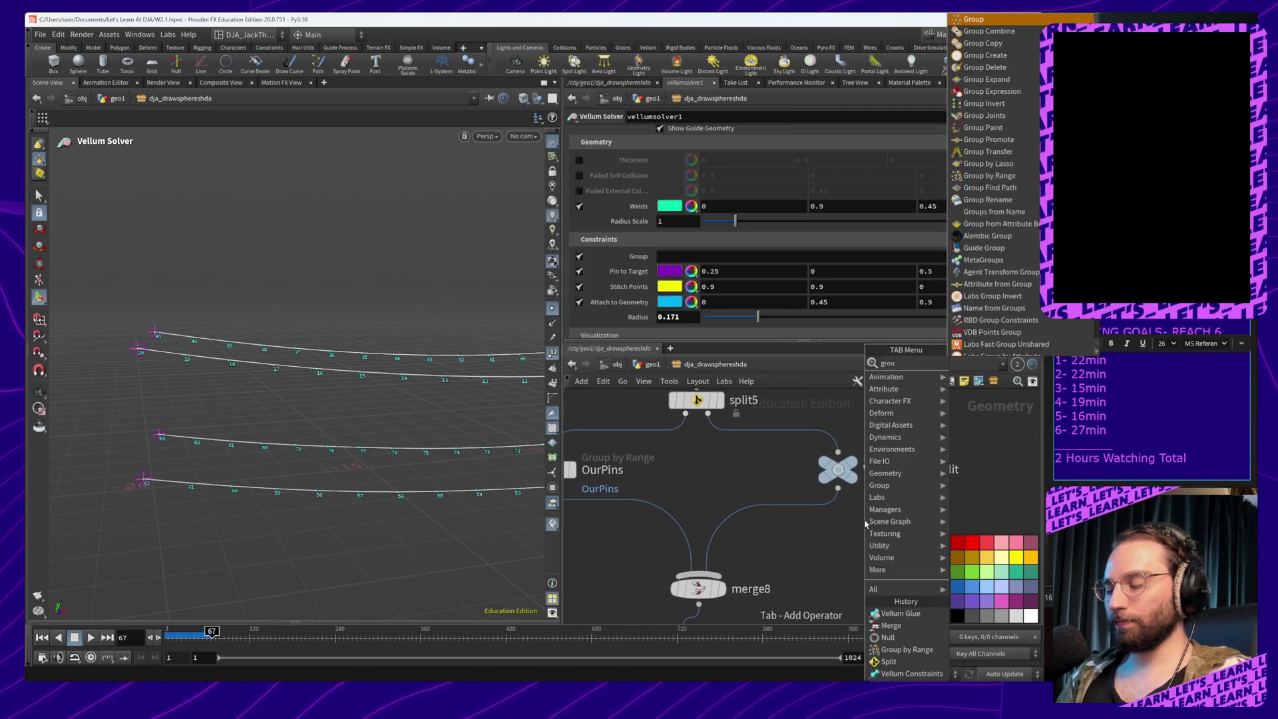
key("Return")
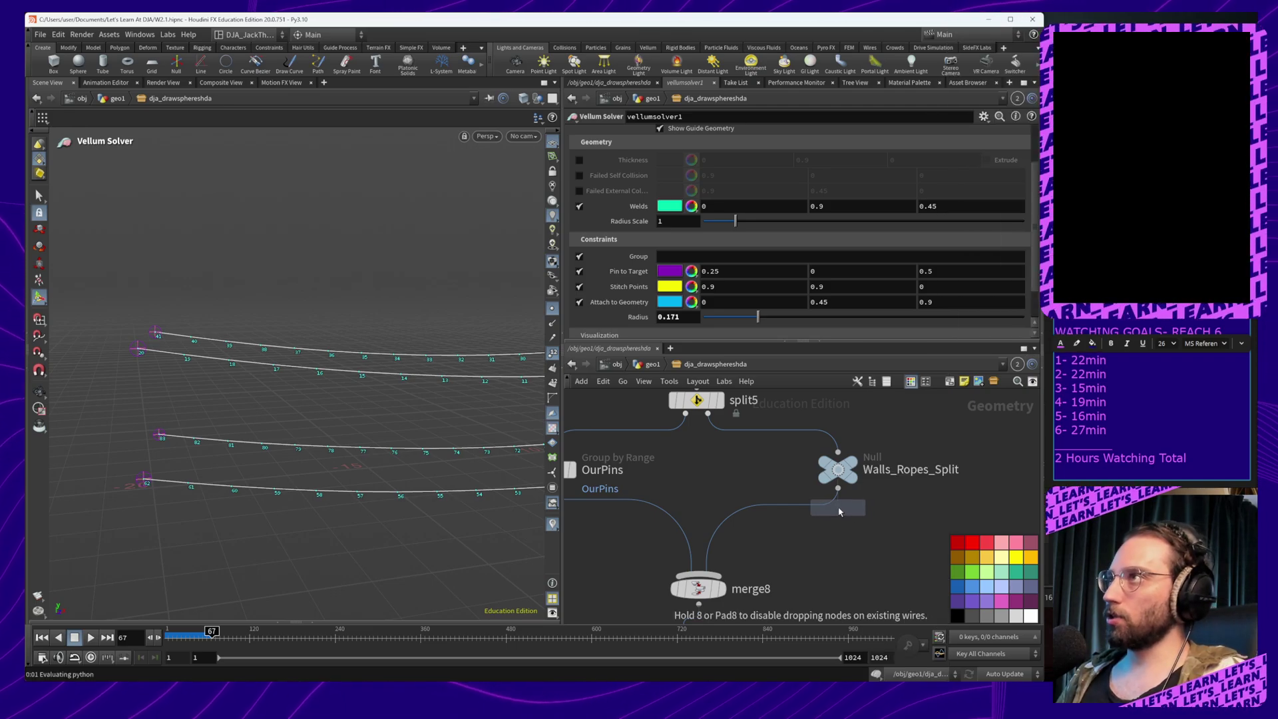
left_click_drag(832, 515, 833, 530)
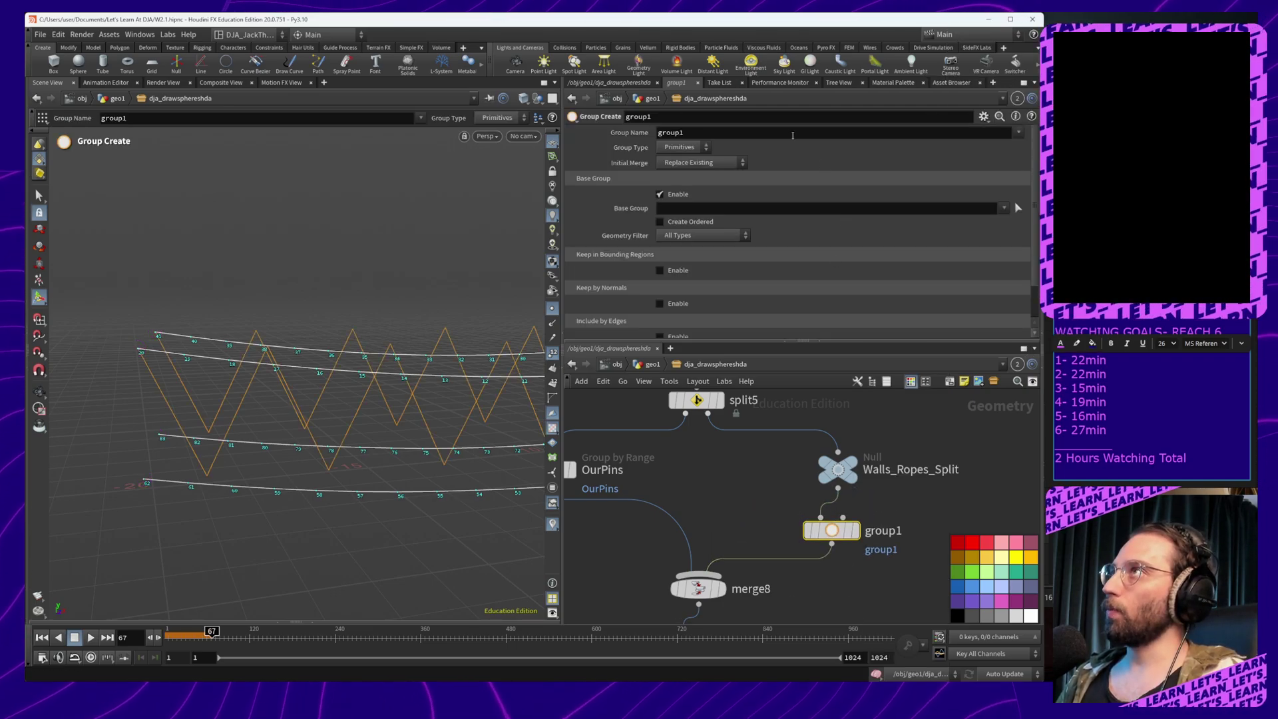
Set the new group node's type to Points and name the group Rails
left_click(691, 147)
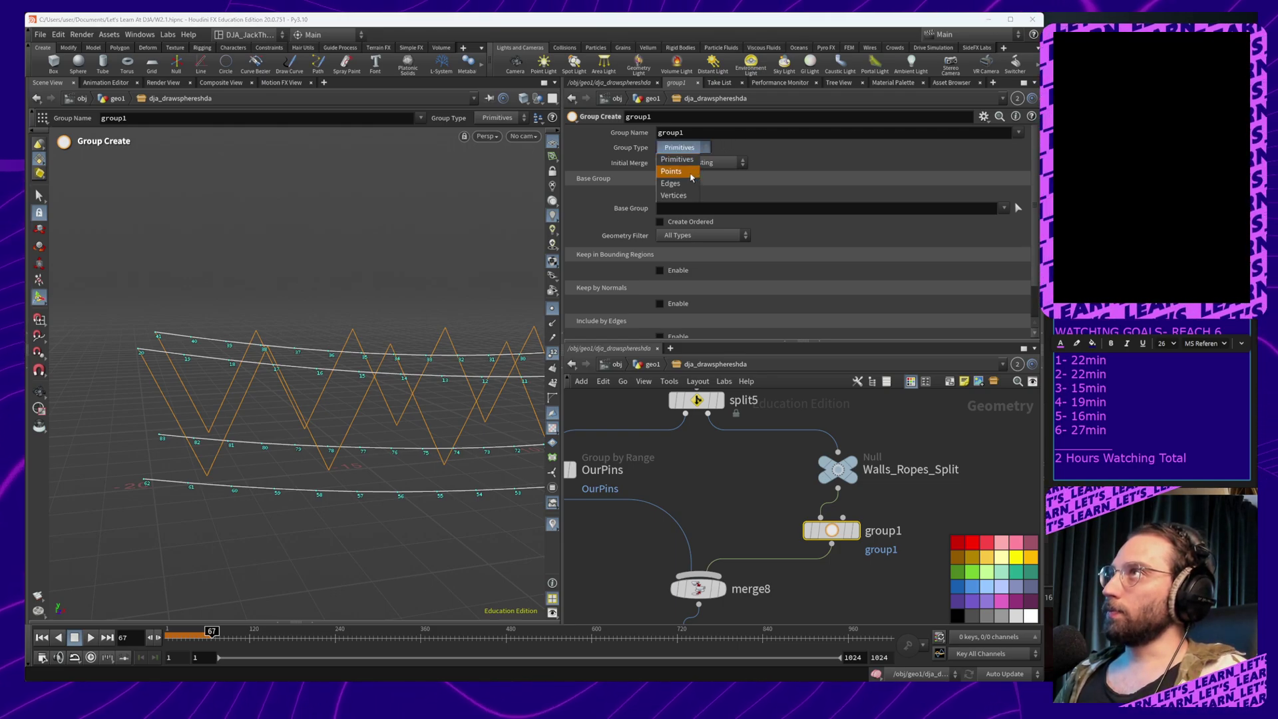
left_click(694, 174)
left_click(727, 135)
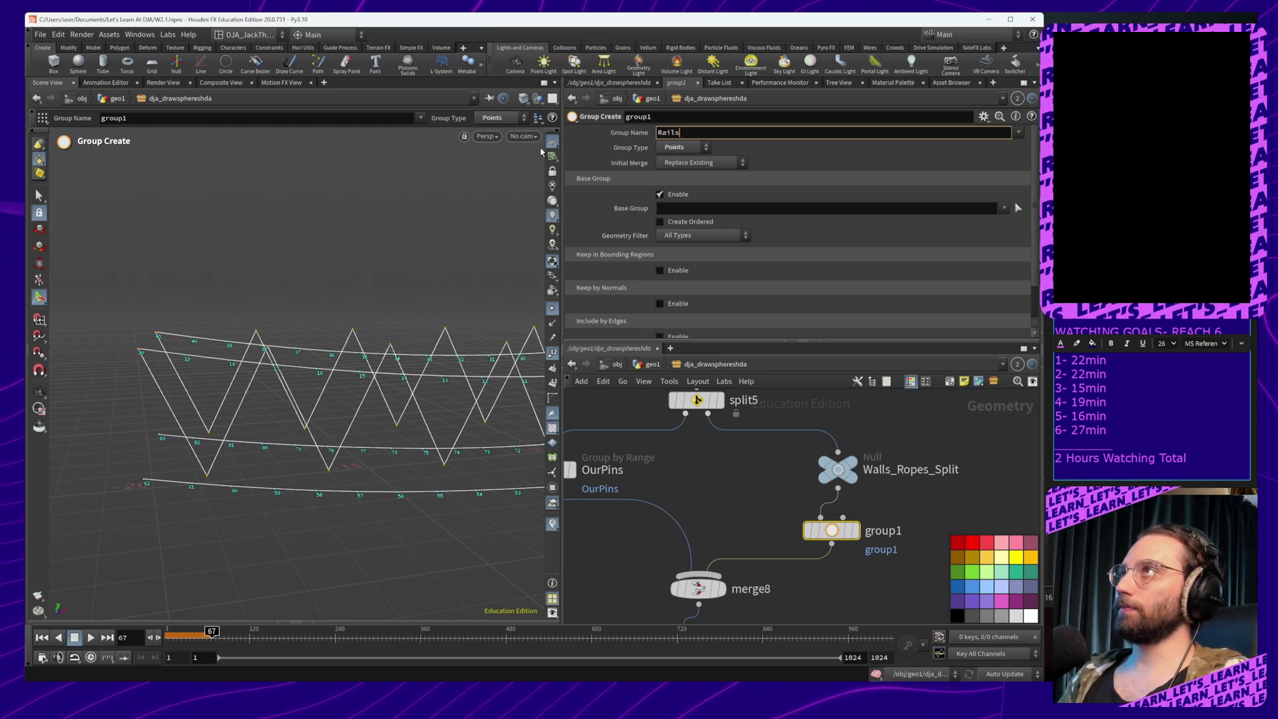
key("Return")
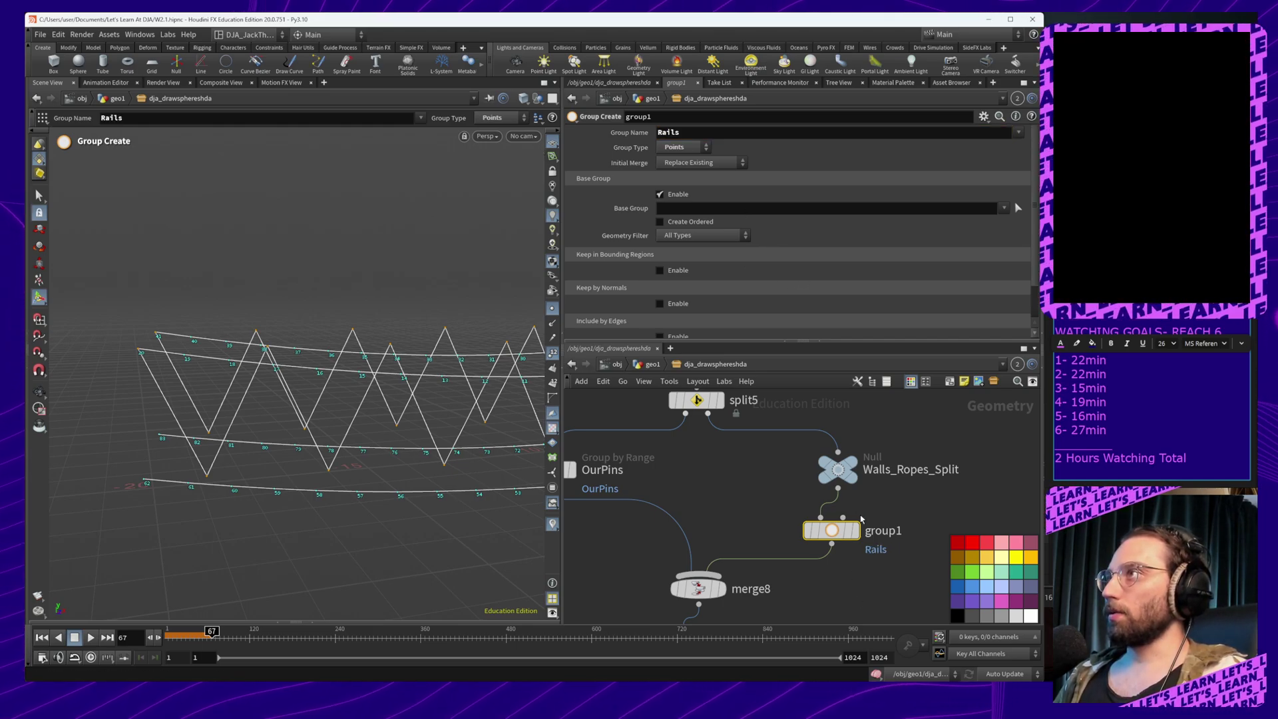
Insert a second Group node on the wire between split5 and OurPins
middle_click_drag(861, 519, 862, 427)
middle_click(838, 439)
middle_click_drag(826, 488, 894, 493)
middle_click_drag(638, 392, 659, 429)
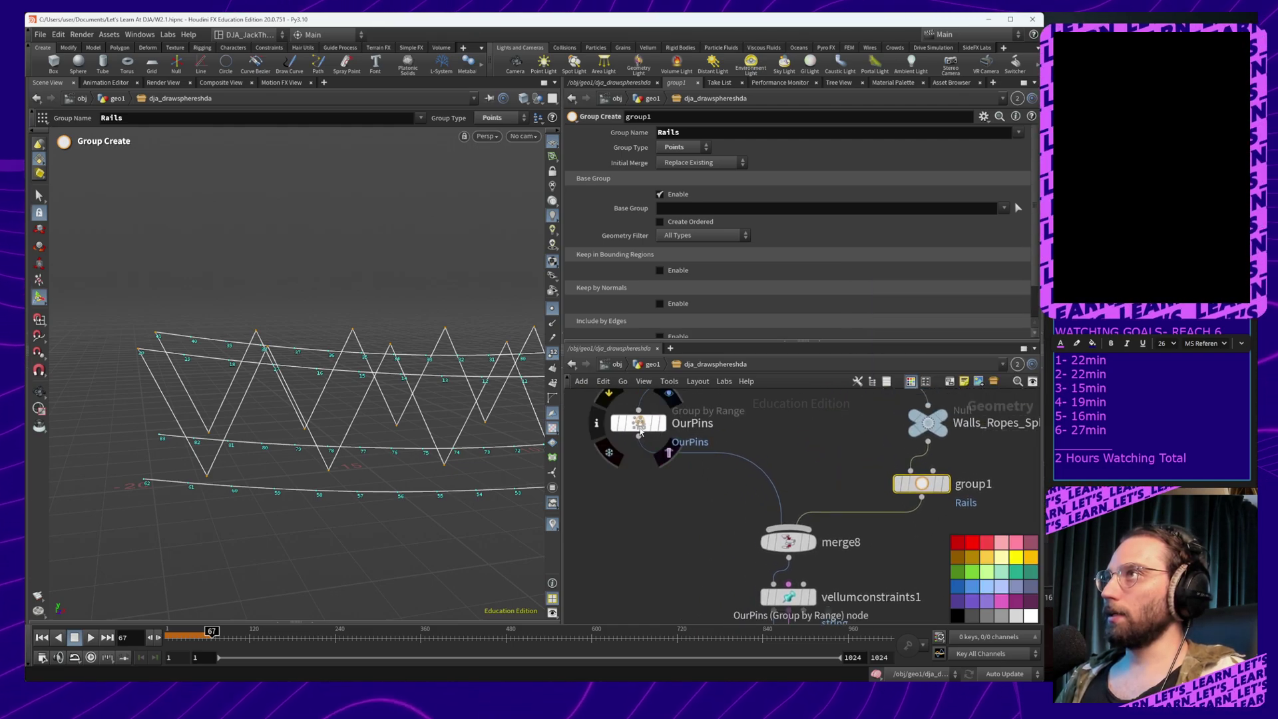
middle_click_drag(794, 414, 807, 498)
left_click(812, 498)
key("Tab")
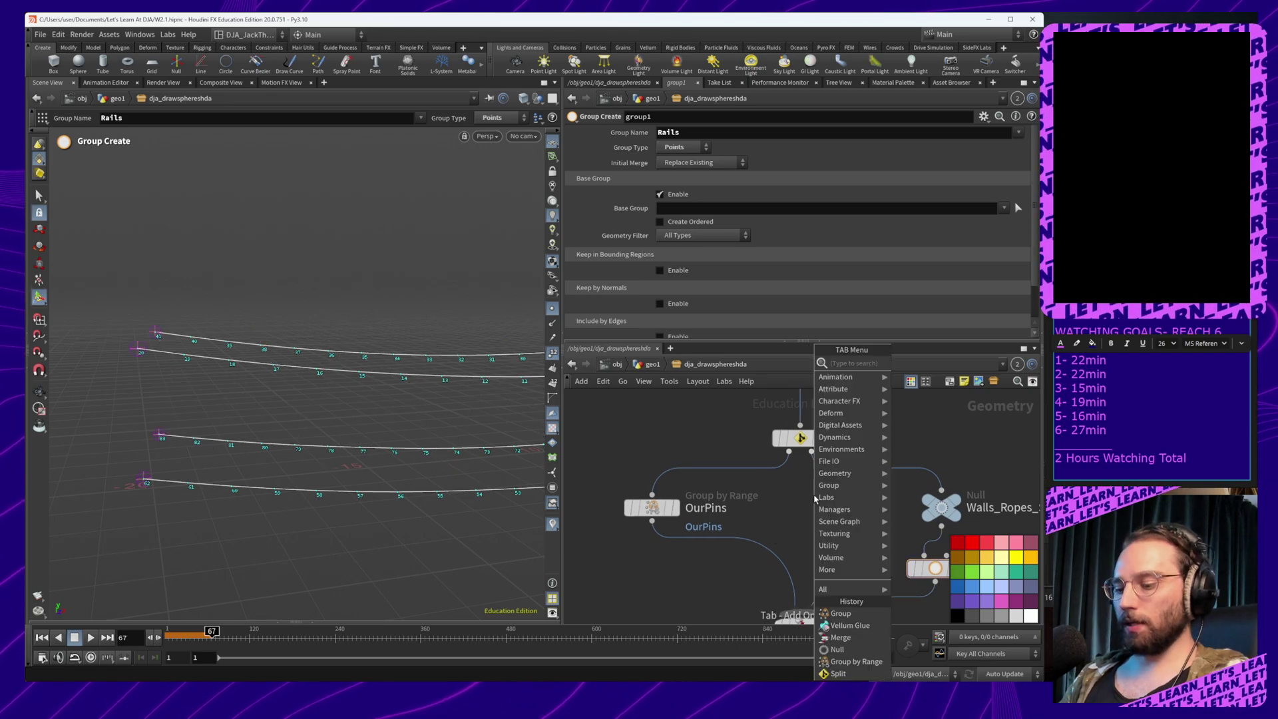
type("grou")
key("Return")
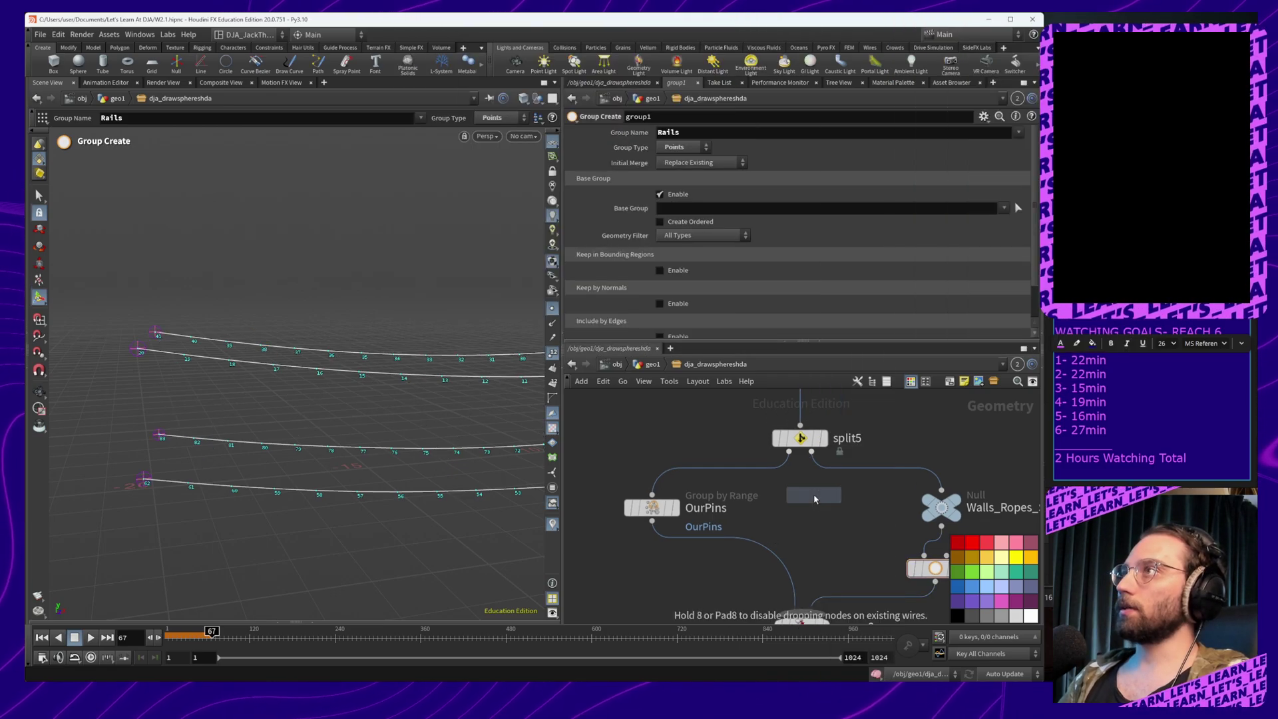
left_click(717, 481)
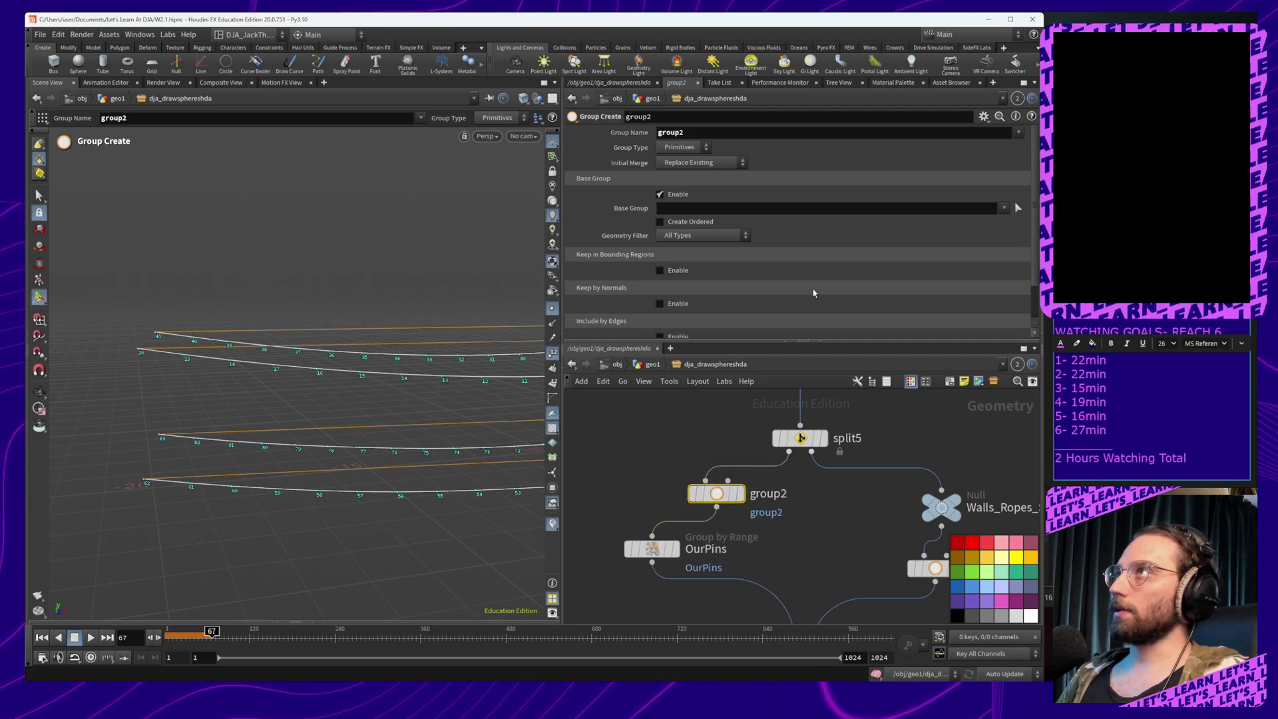
Set the second group node's type to Points and name the group Up%Down
left_click(688, 148)
left_click(689, 171)
left_click(713, 131)
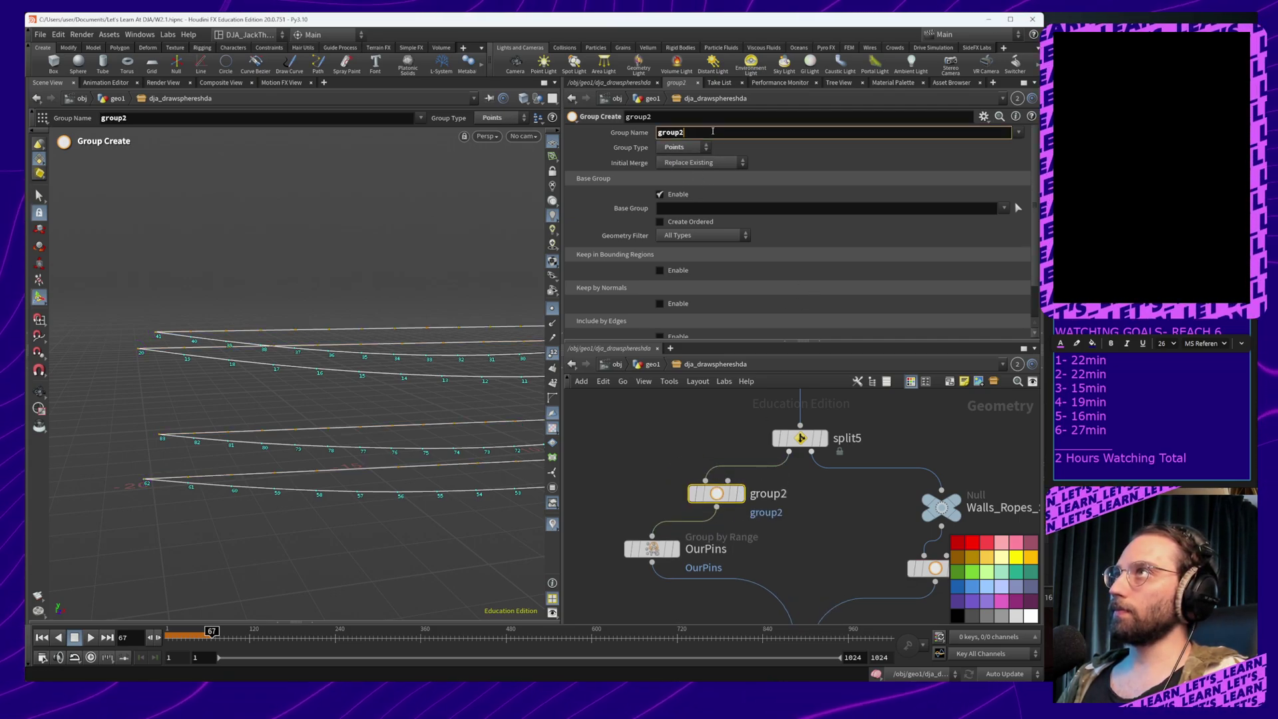
type("U")
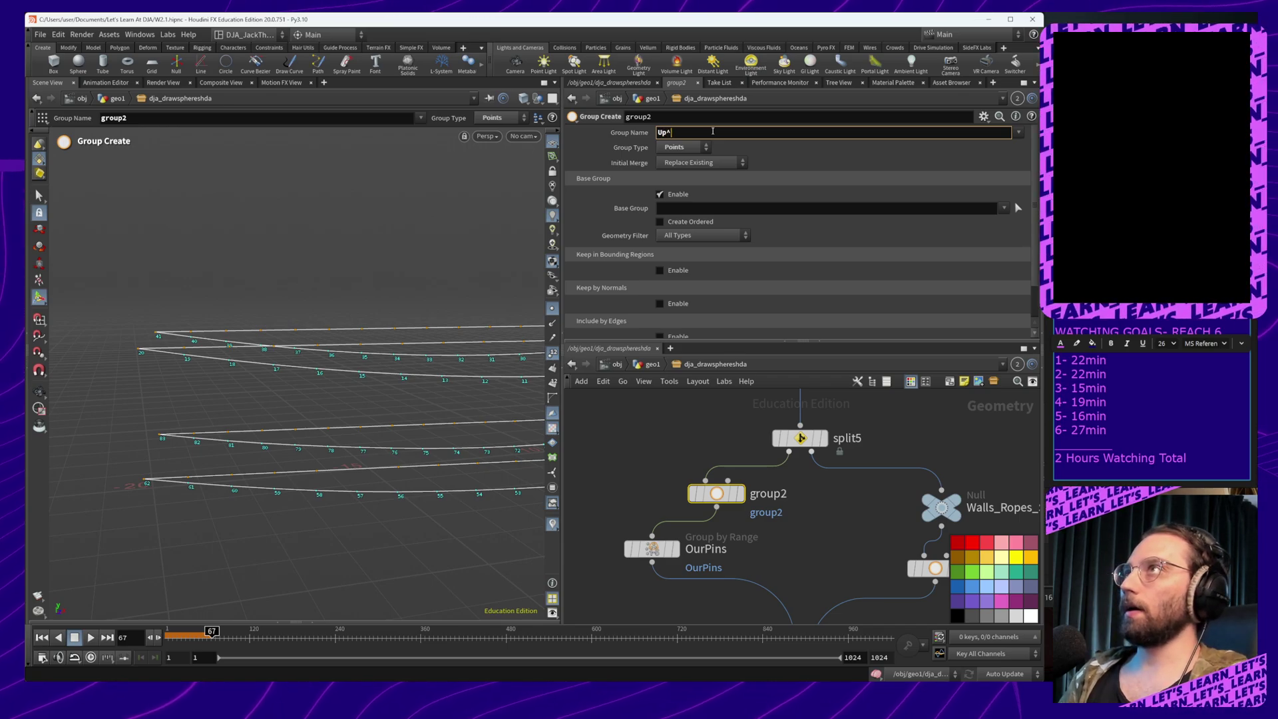
type("p%Down")
key("Return")
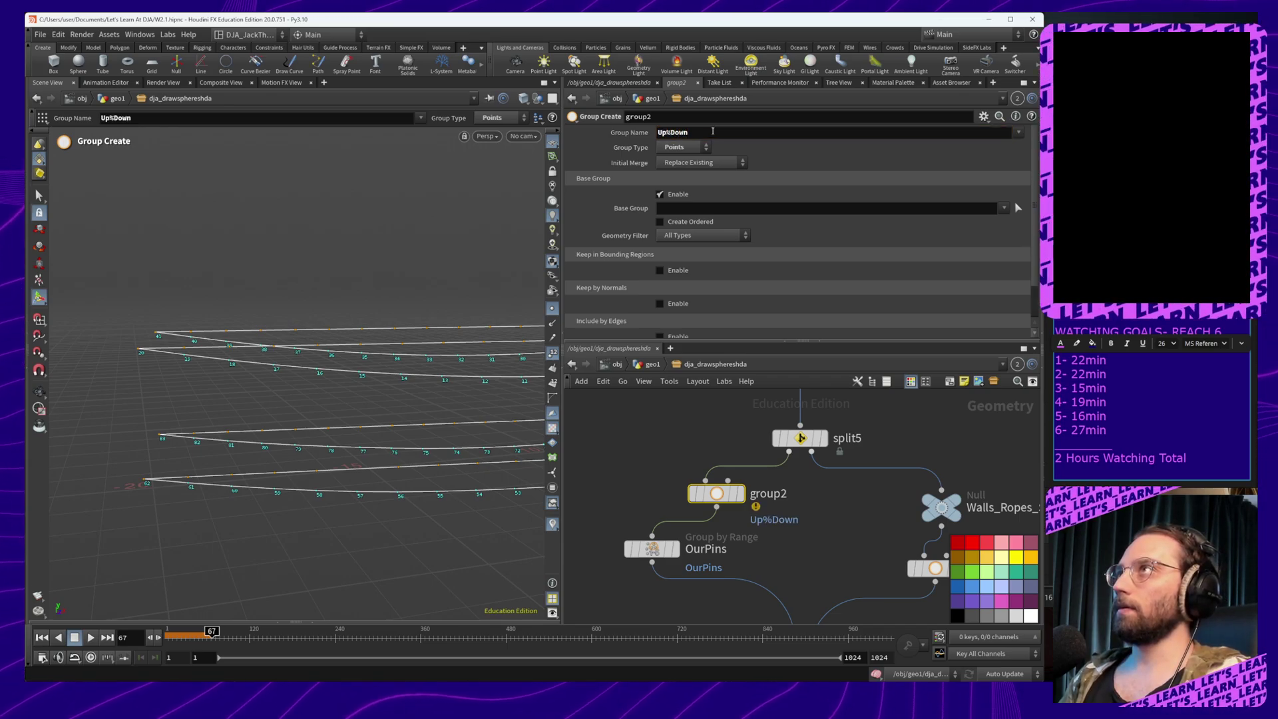
Align group2 directly above OurPins, read its warning, and rename the group UpandDown
left_click_drag(716, 501, 651, 500)
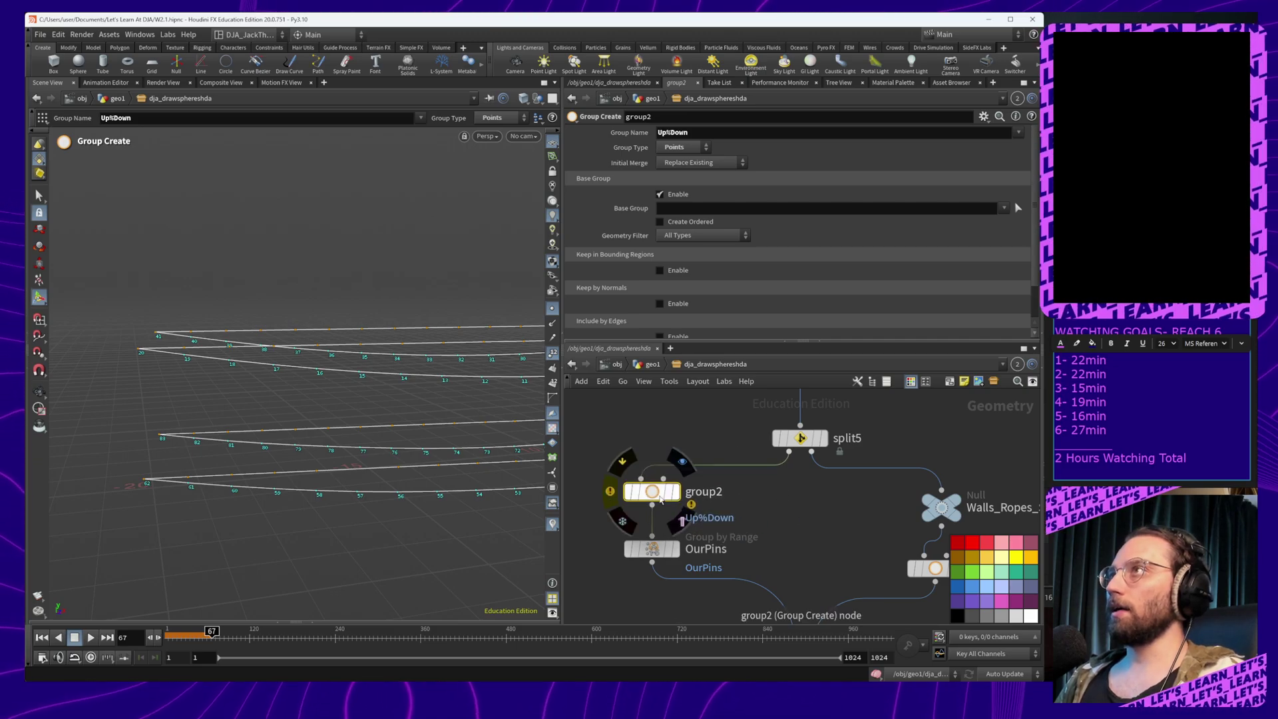
left_click(618, 494)
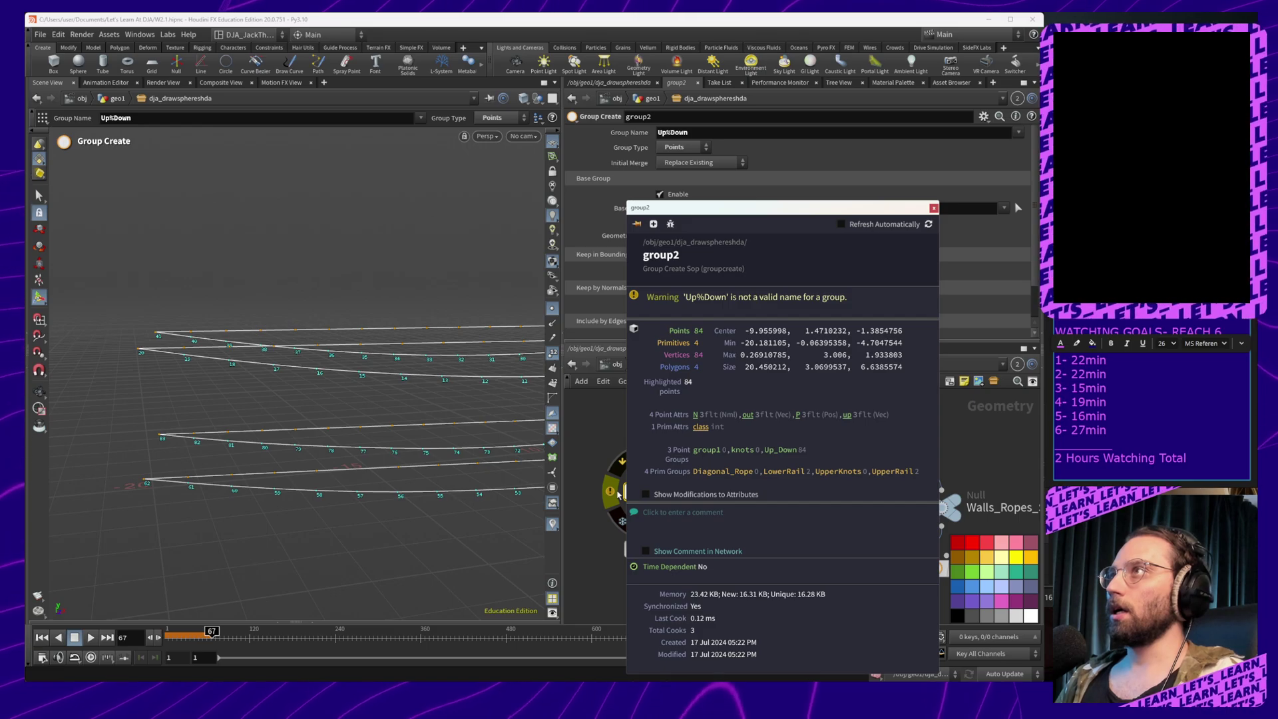
left_click(694, 133)
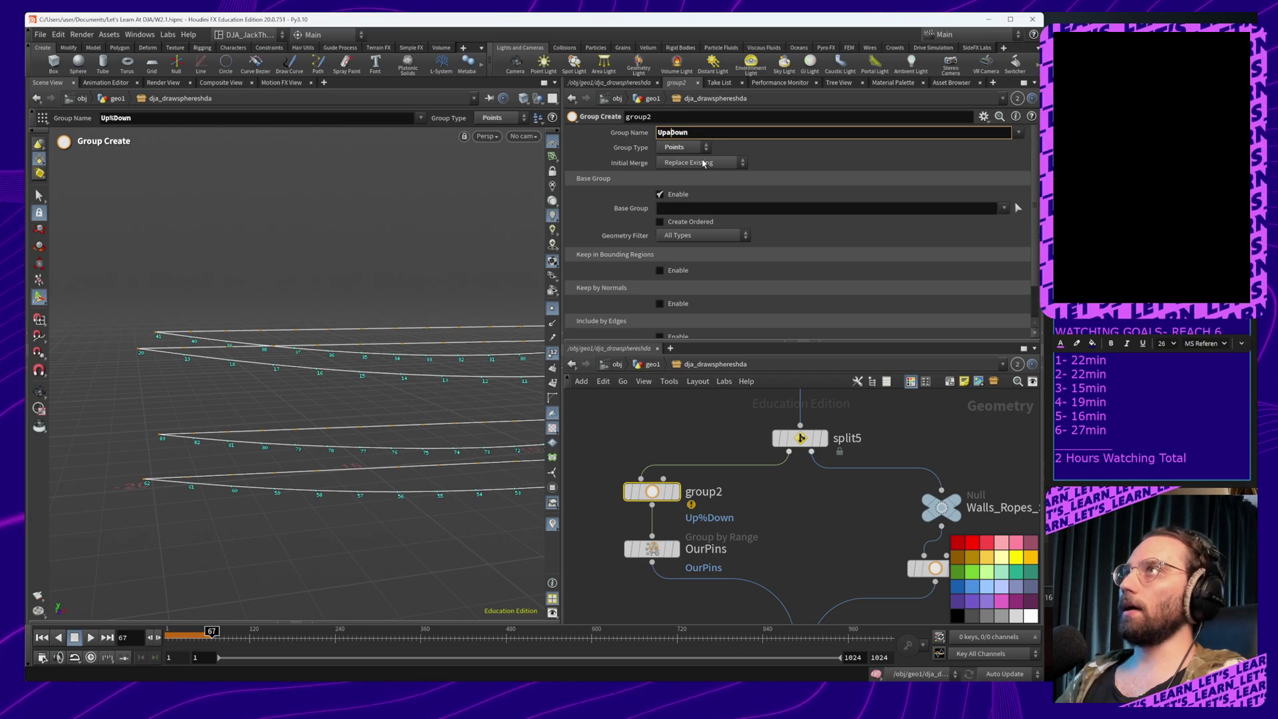
key("Return")
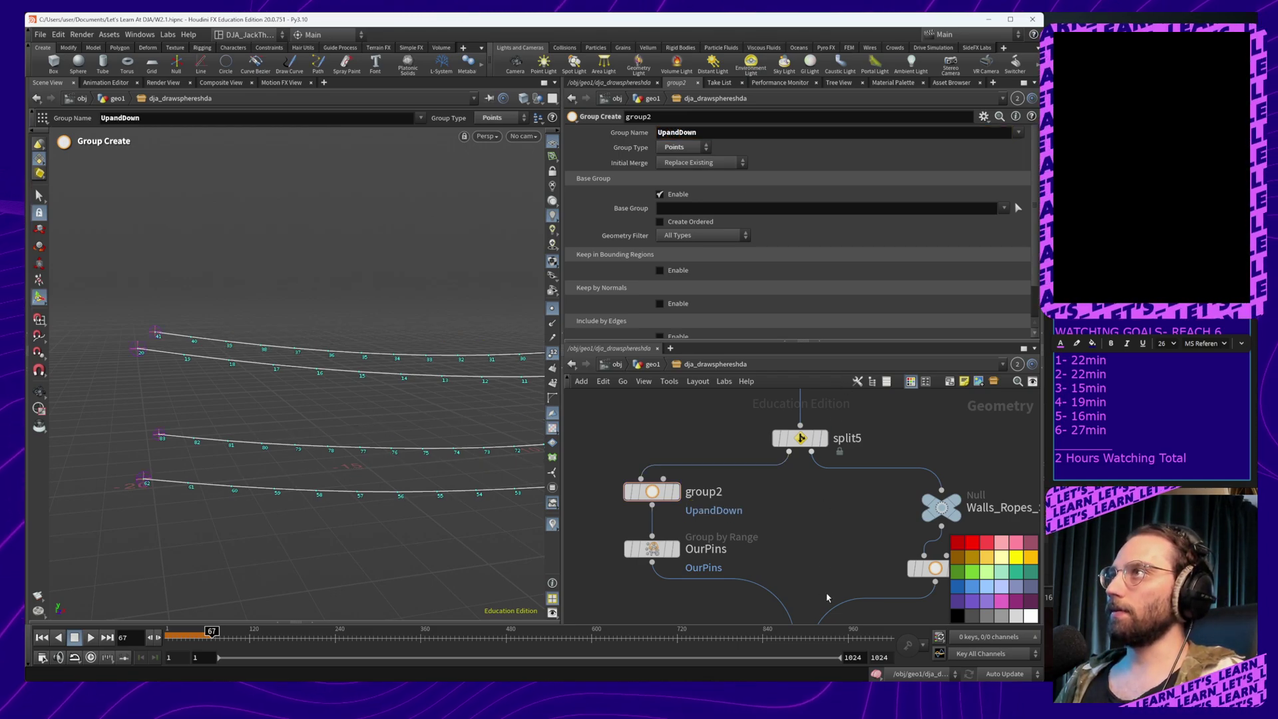
Compare the parameters and viewport display of vellumsolver1 and vellumglue1
middle_click_drag(828, 596, 779, 410)
middle_click_drag(909, 565, 887, 519)
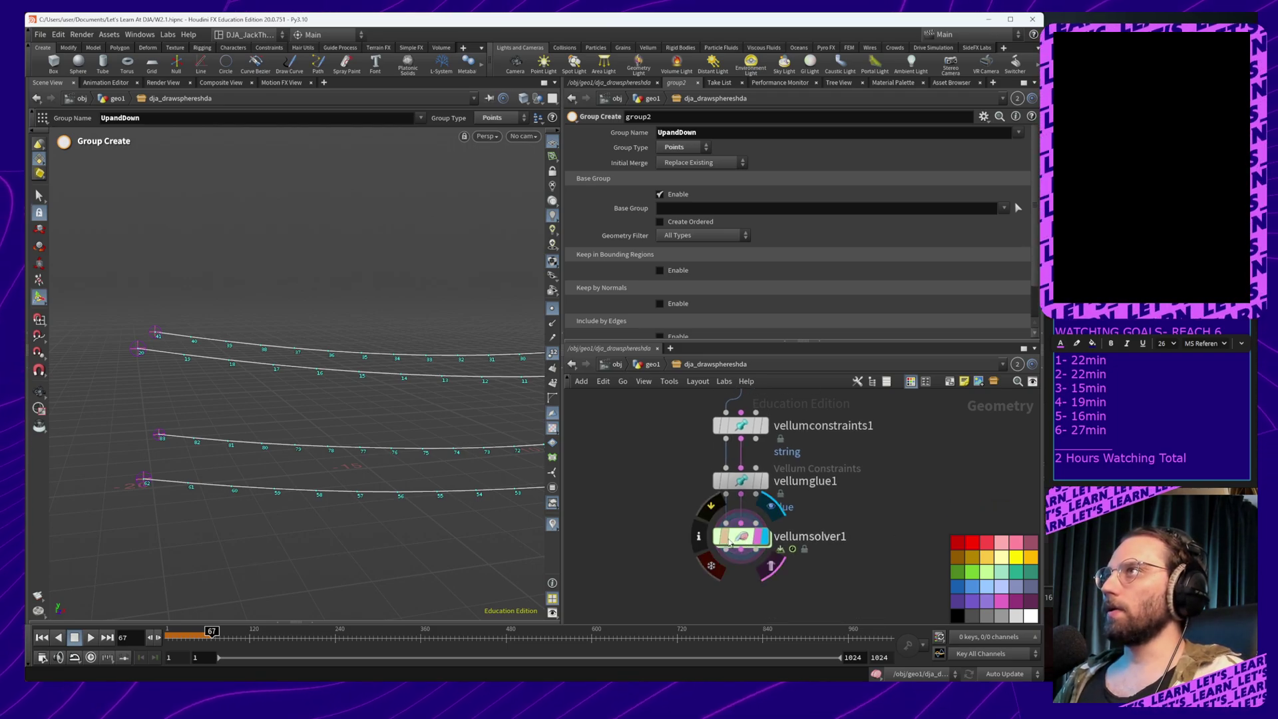
left_click(735, 542)
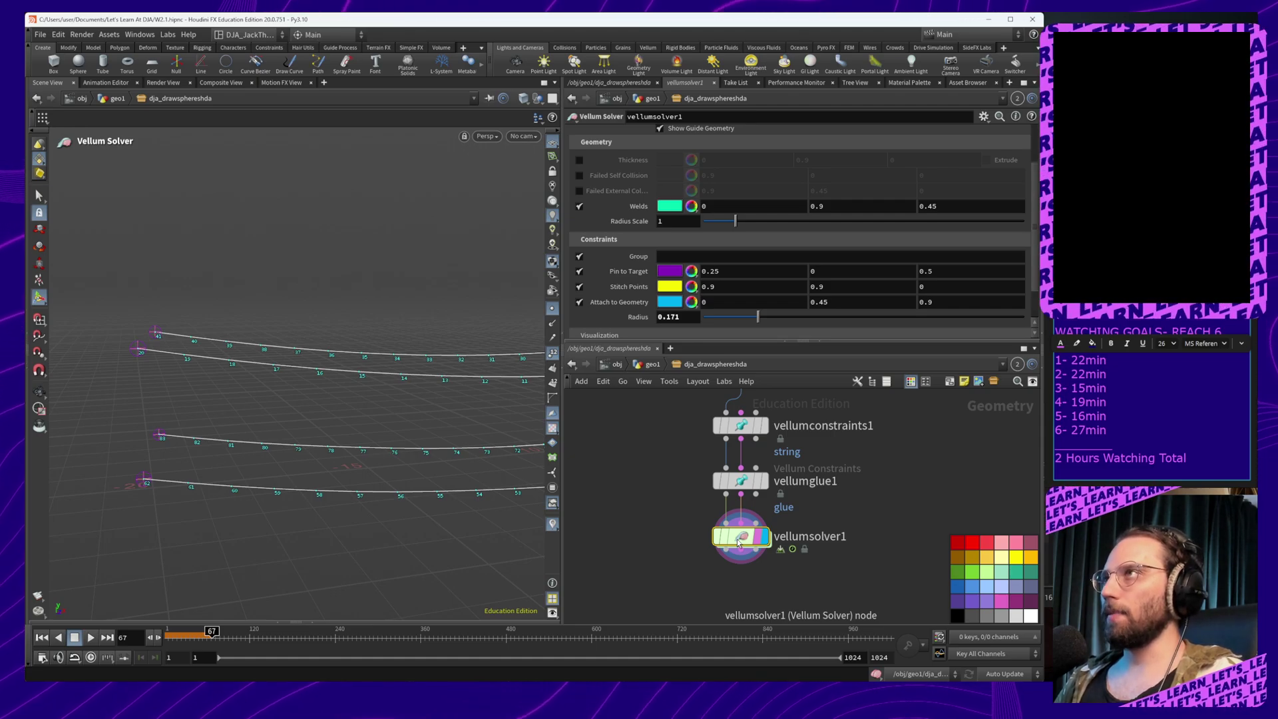
left_click(741, 482)
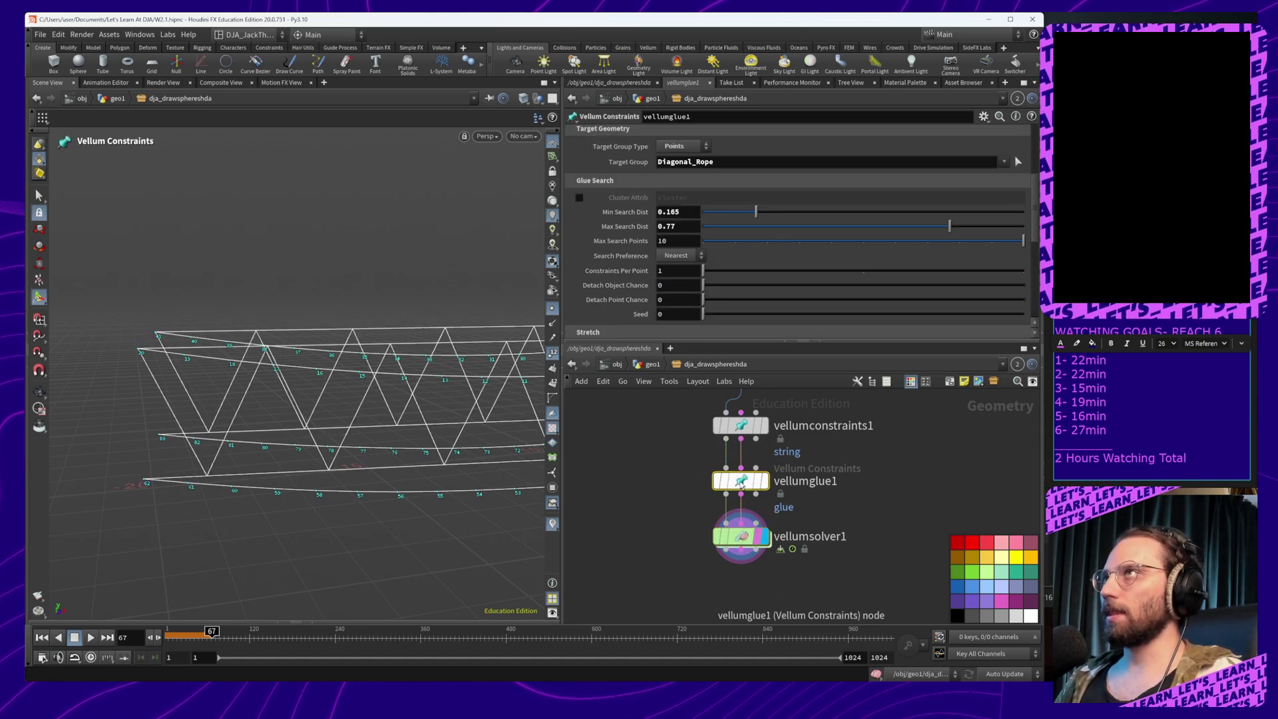
left_click(742, 537)
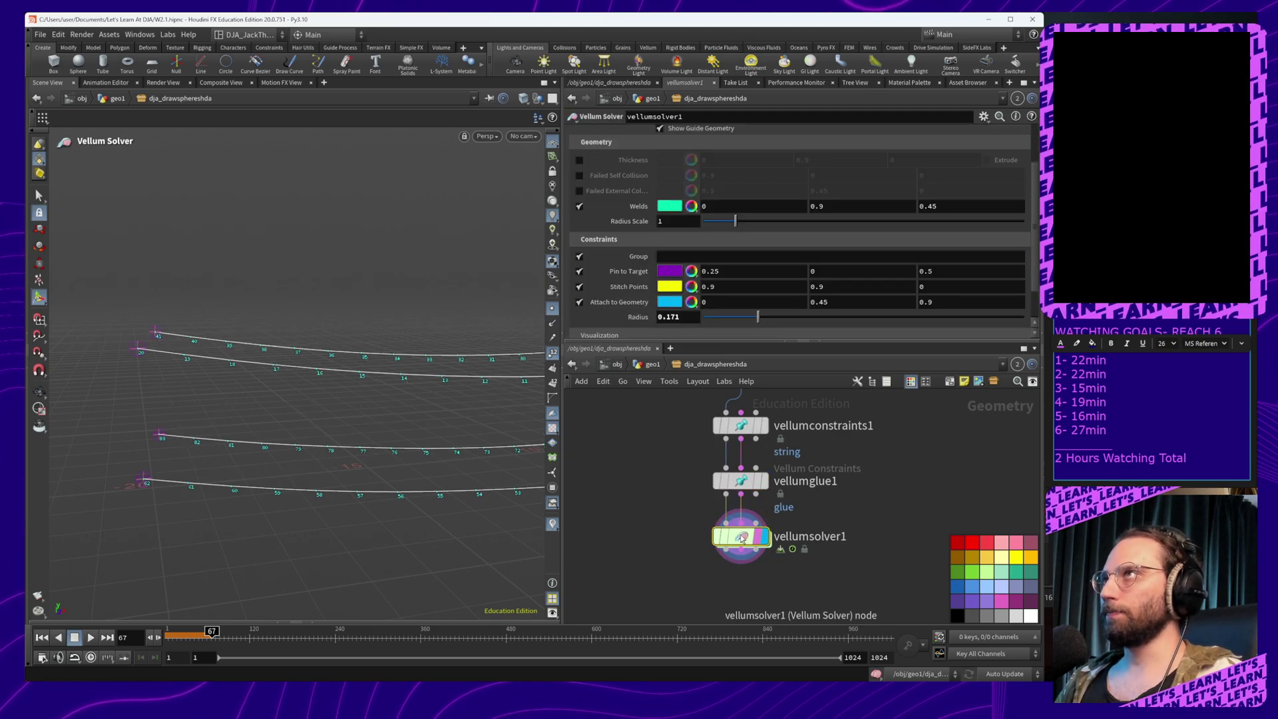
Replace the UpperRail and LowerRail groups in vellumglue1's geometry Group with the UpandDown point group
left_click(736, 483)
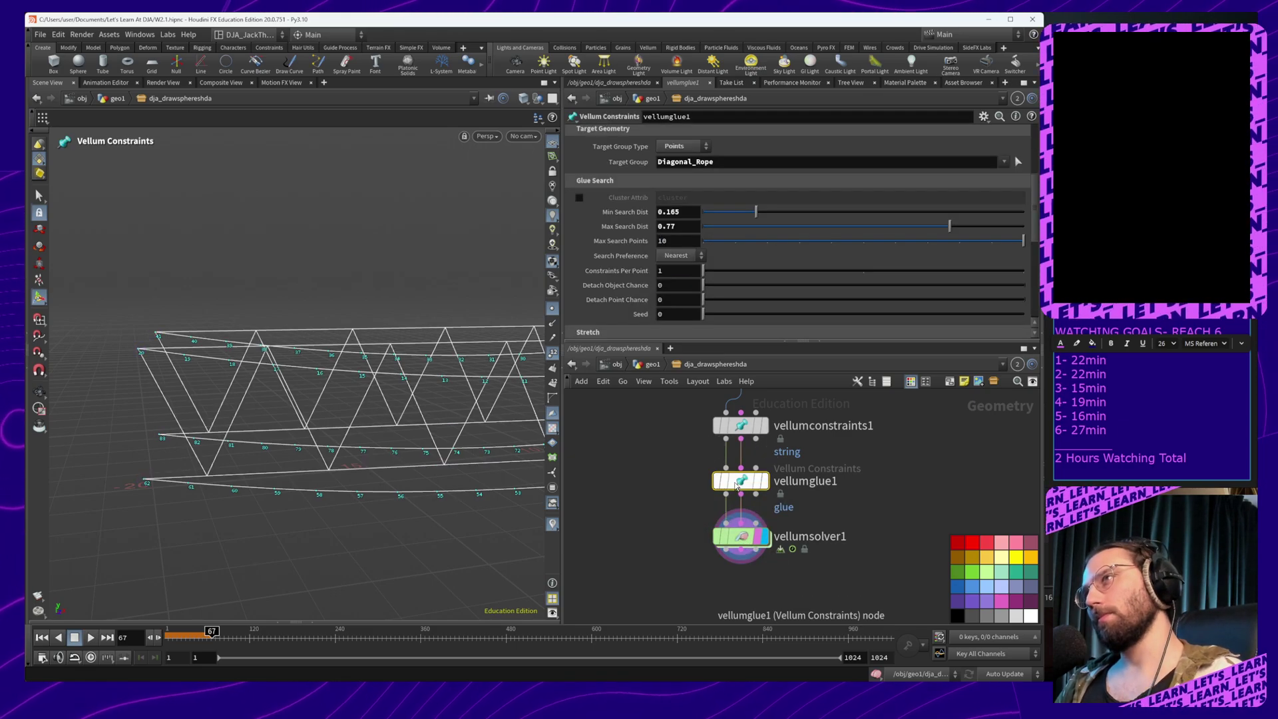
mouse_move(736, 486)
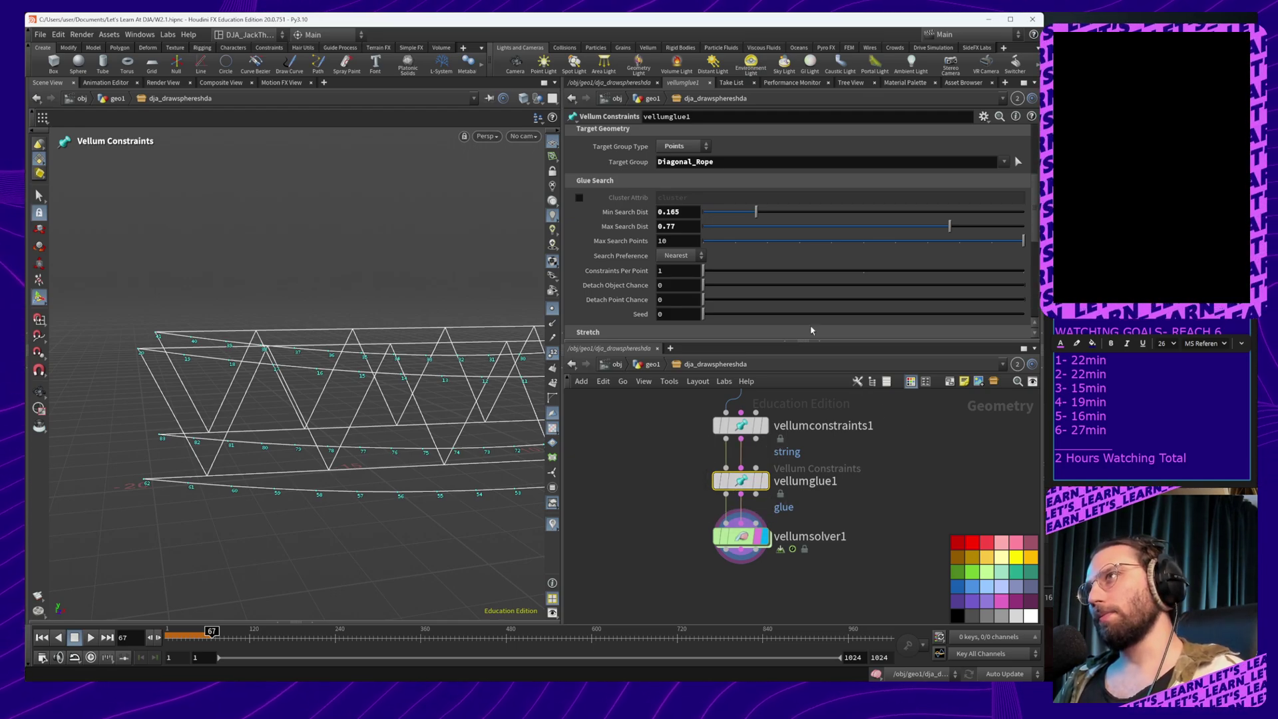
scroll(1005, 186, "up", 3)
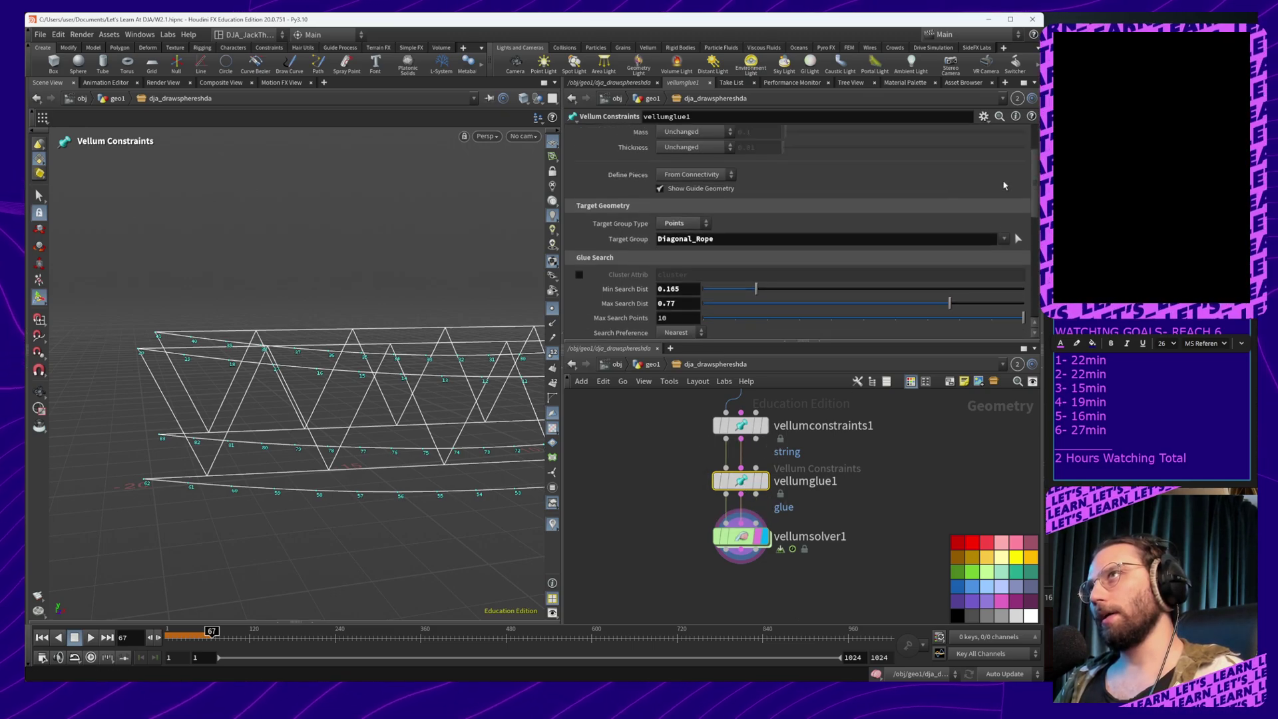
scroll(1005, 185, "up", 3)
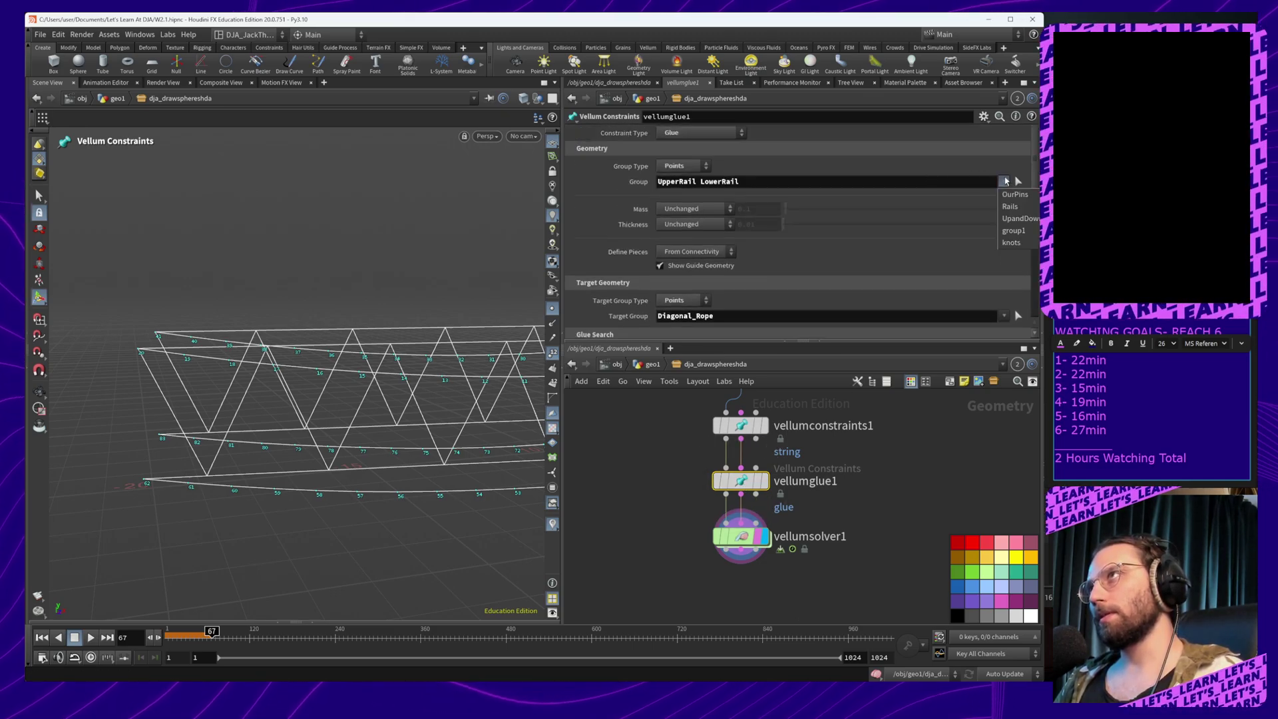
left_click(1018, 218)
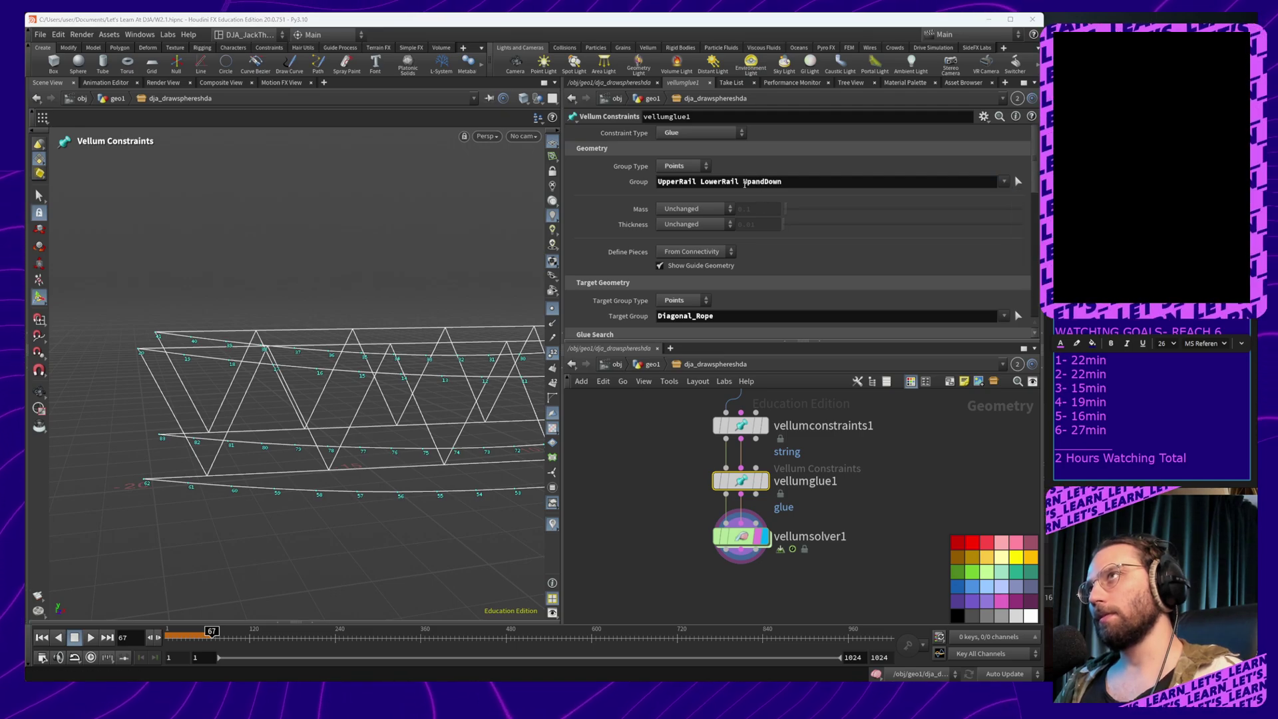
left_click_drag(744, 183, 651, 184)
key("BackSpace")
scroll(1006, 313, "down", 1)
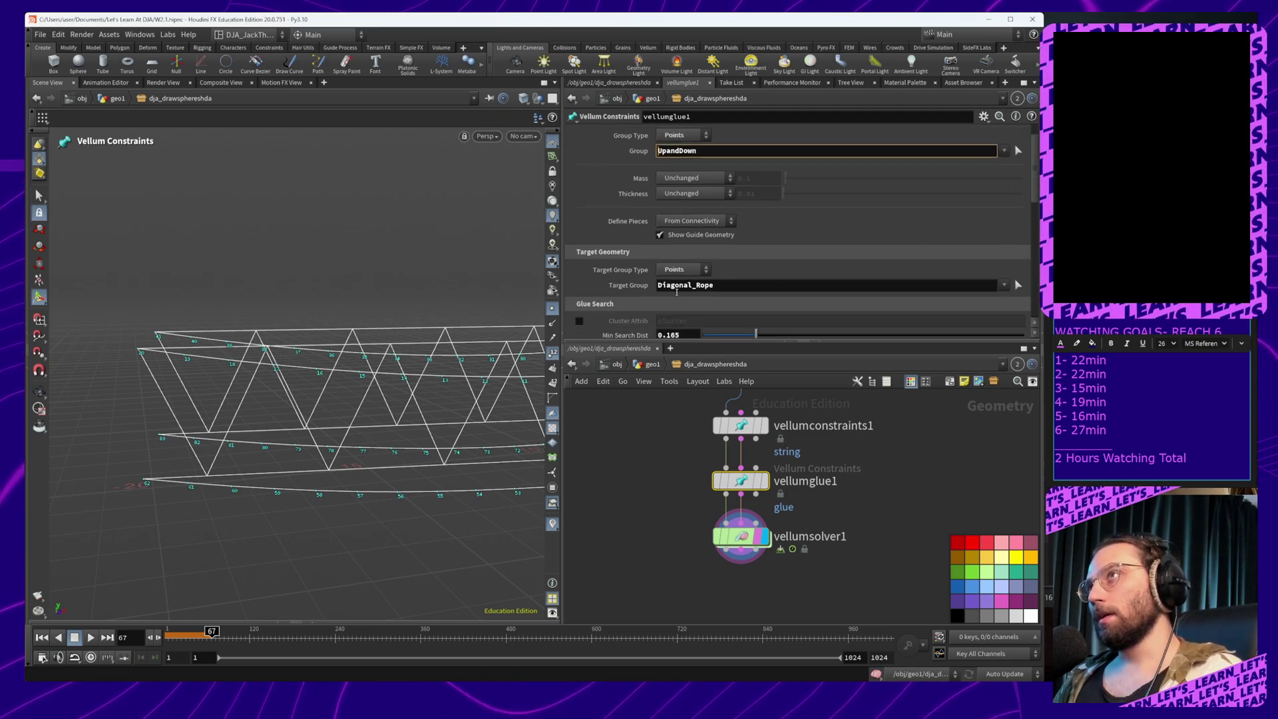
Set vellumglue1's Target Group to the Rails point group
left_click(1005, 285)
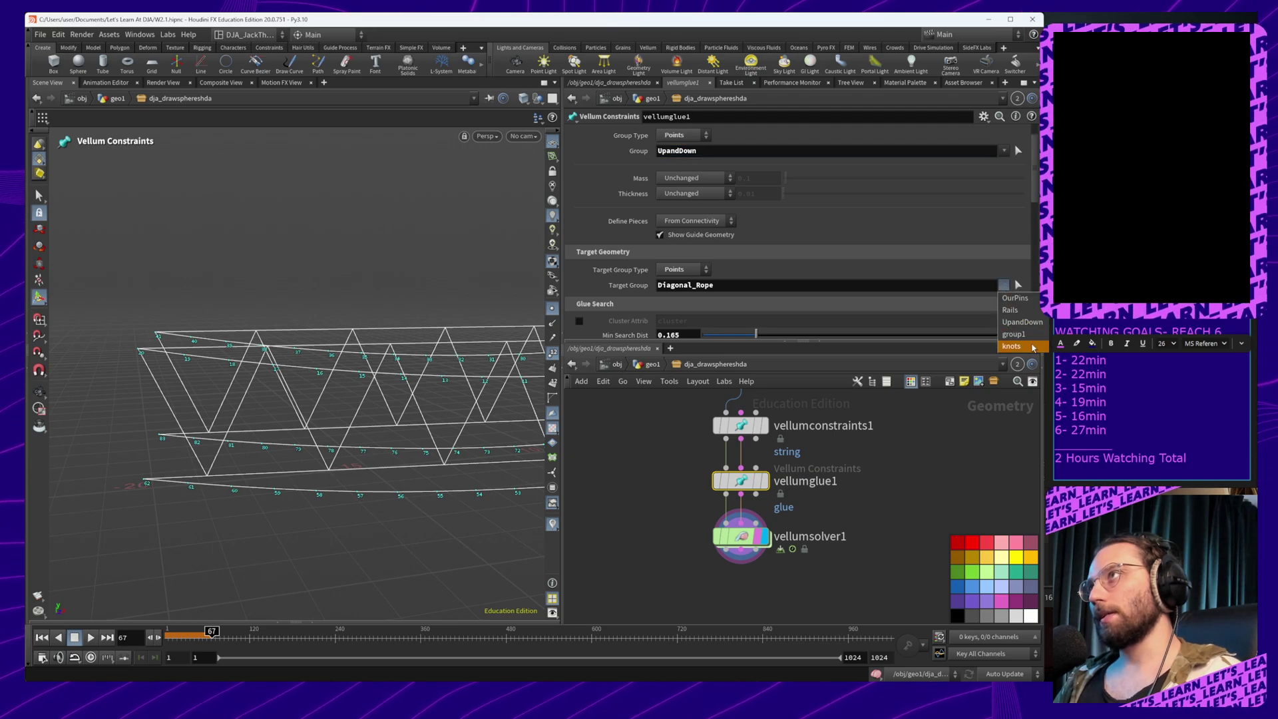
left_click(1025, 311)
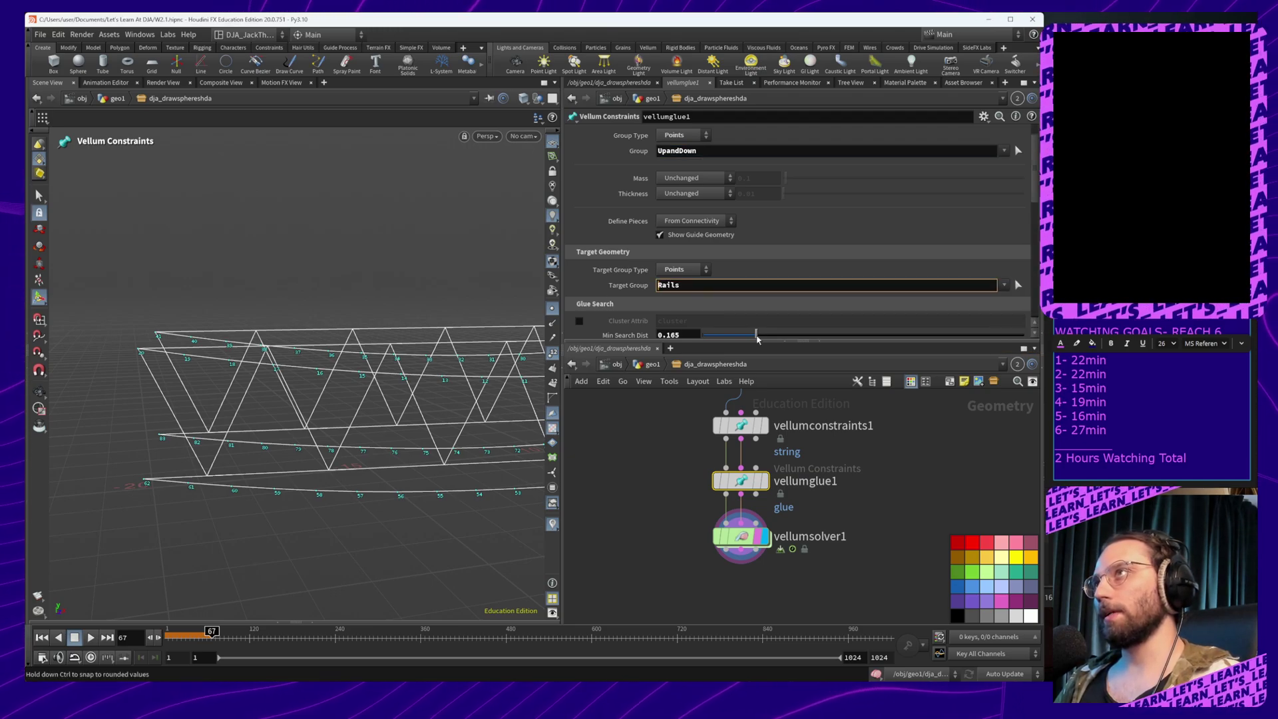
left_click(570, 286)
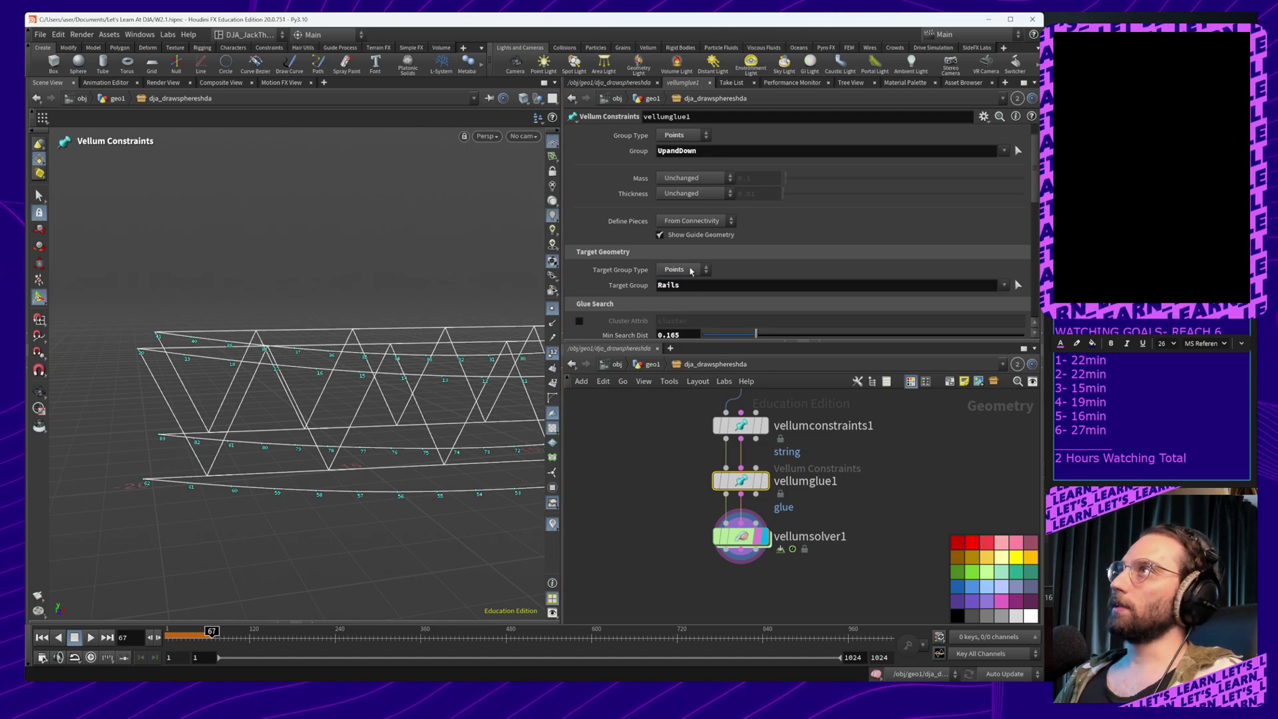
Play the vellumsolver1 simulation from the start and inspect how the diagonal ropes stay attached to the rails, stopping at frame 155
left_click(741, 535)
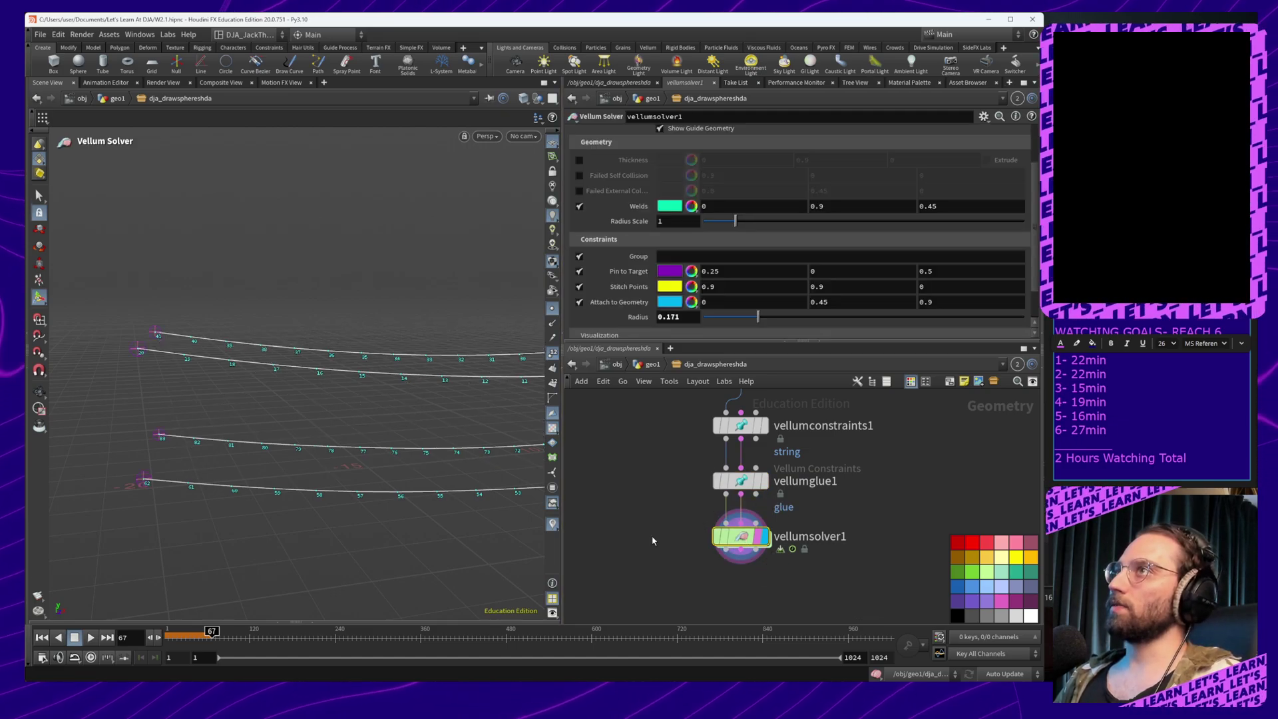
middle_click_drag(380, 421, 392, 406, "alt")
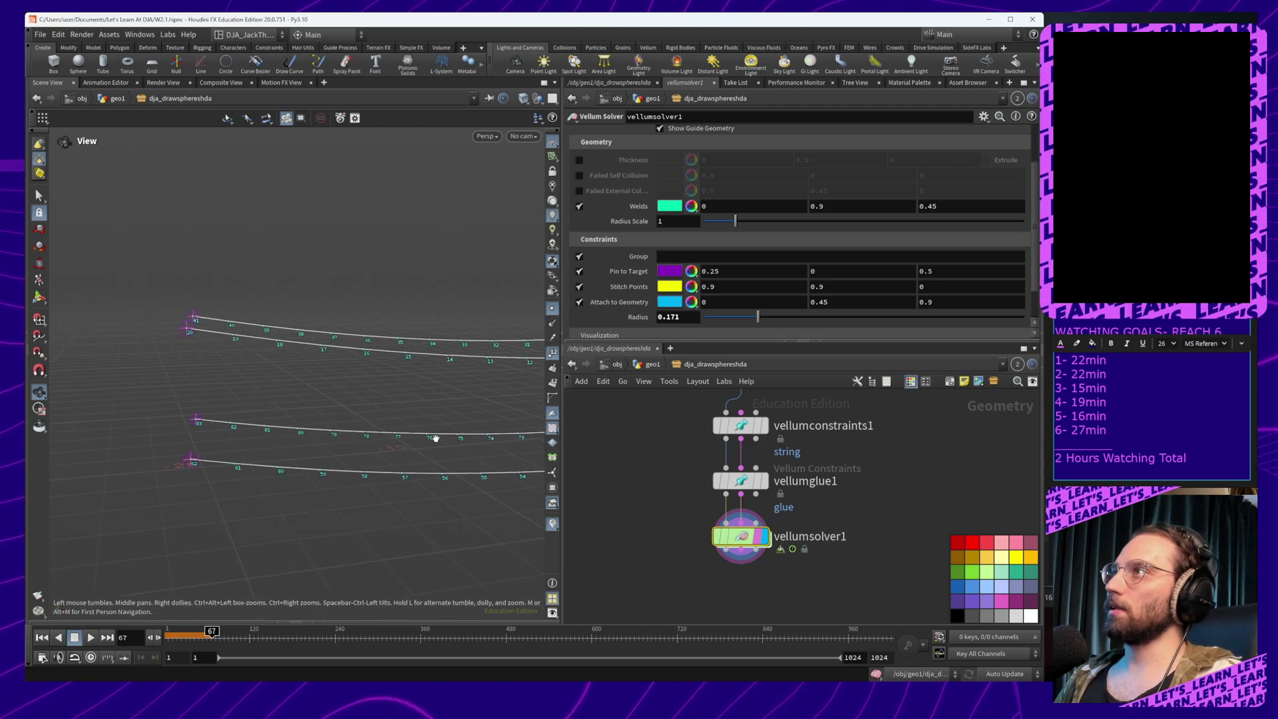
left_click_drag(352, 462, 468, 510)
left_click_drag(213, 630, 73, 626)
left_click_drag(380, 418, 325, 342, "alt")
middle_click_drag(413, 398, 299, 399, "alt")
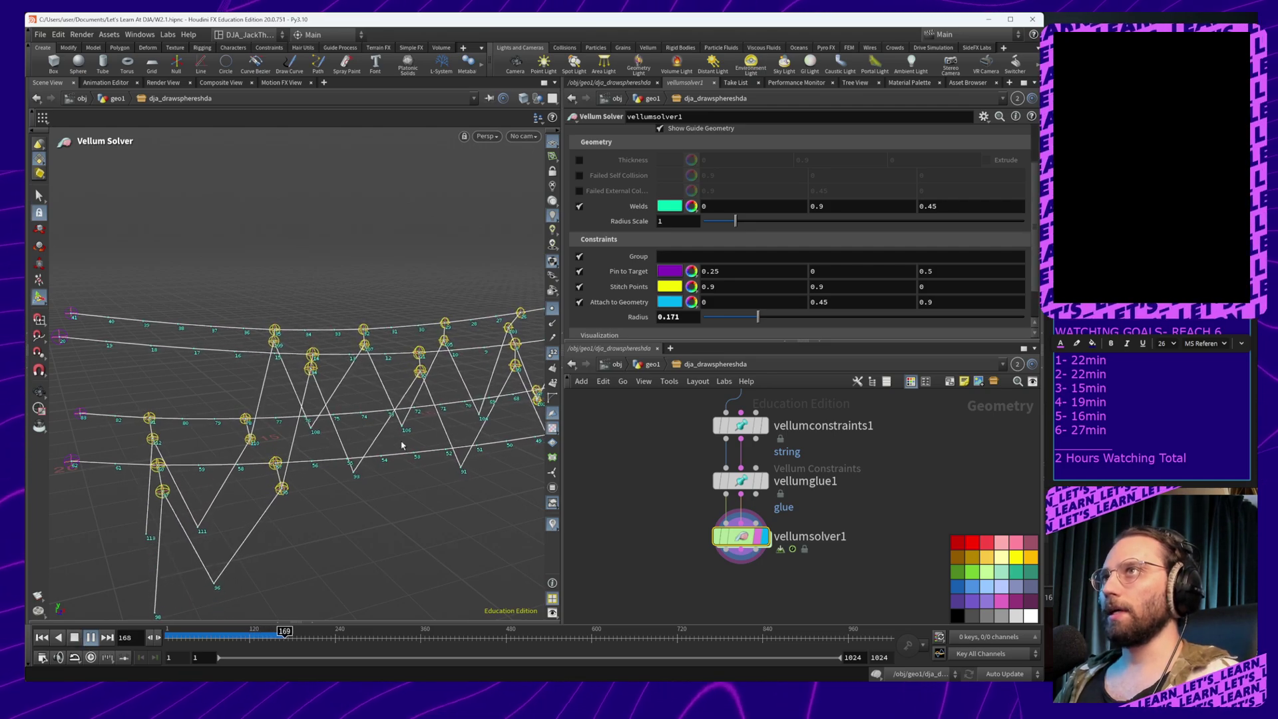
mouse_move(400, 482)
left_mouse_down("alt")
mouse_move(459, 491)
mouse_move(383, 497)
left_mouse_up("alt")
left_click(74, 638)
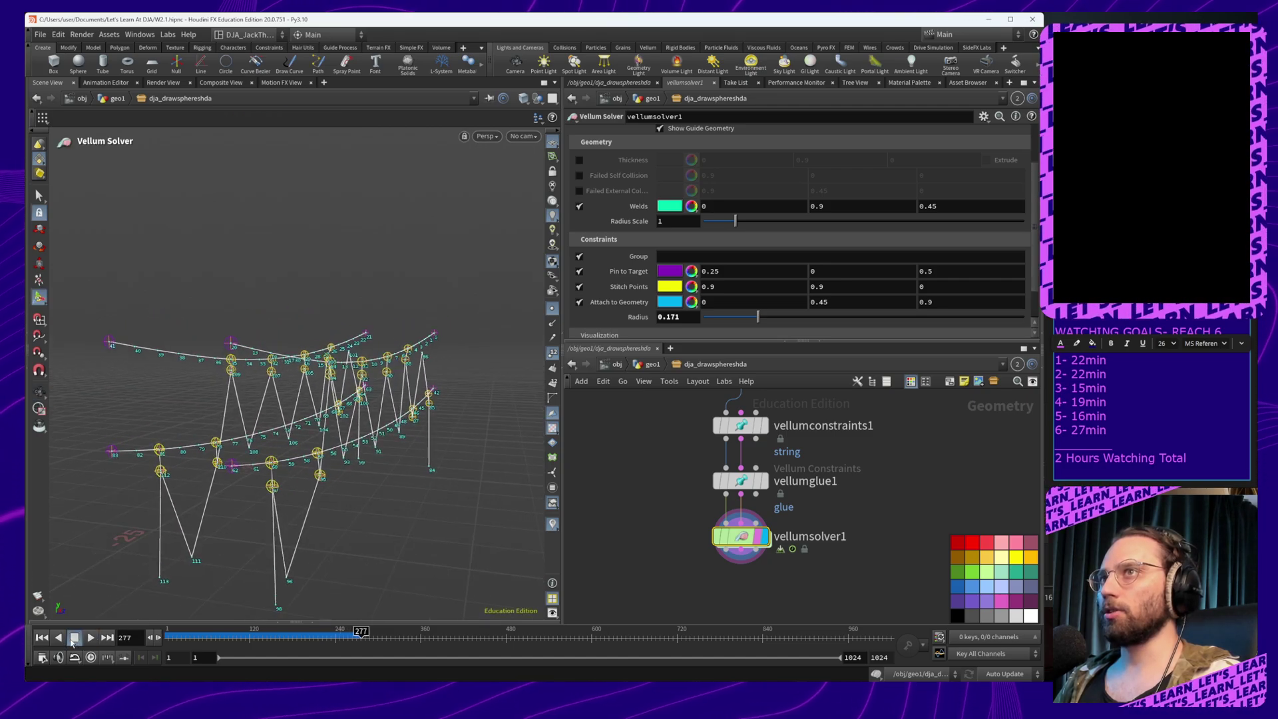
left_click(60, 639)
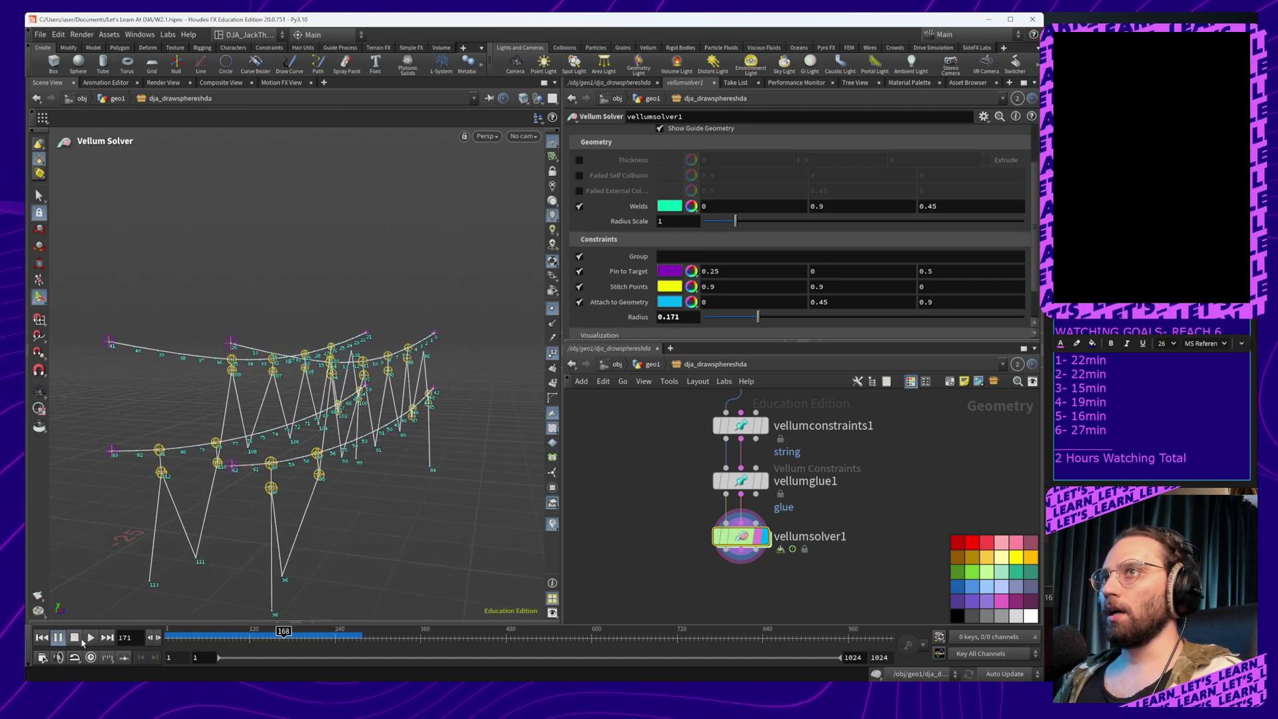
left_click(74, 638)
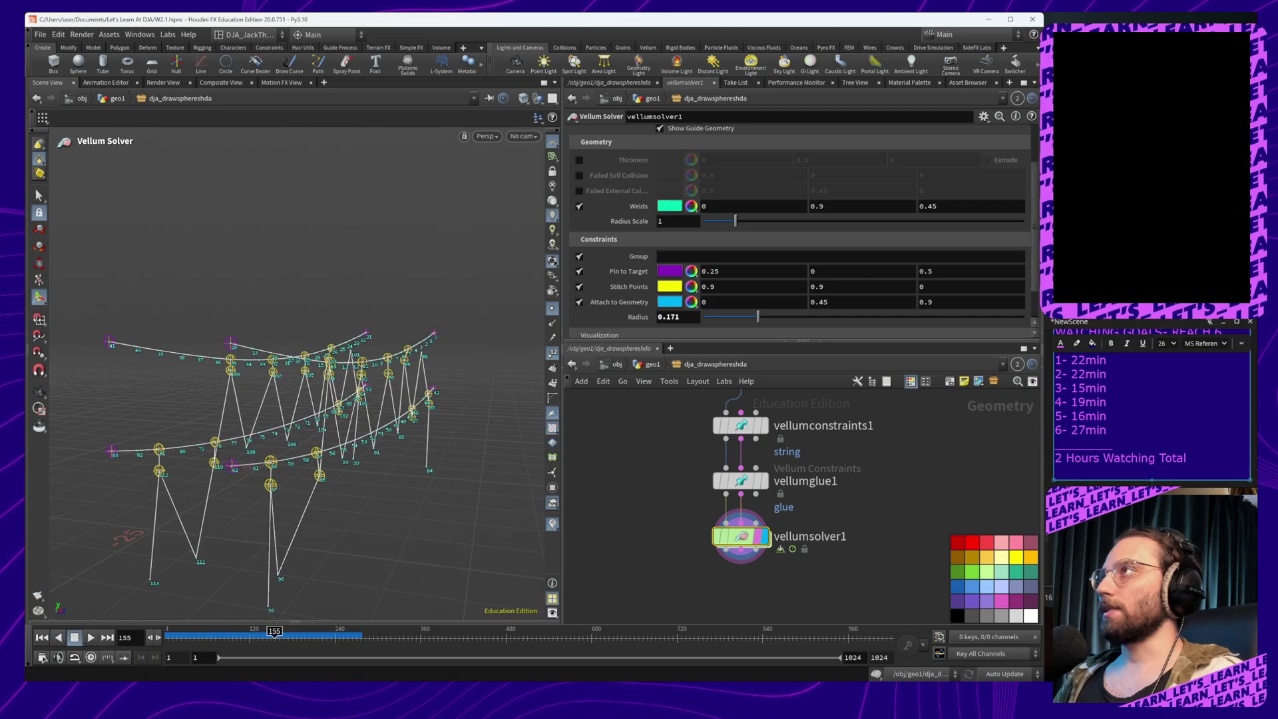
Open a second network and parameter pane, enter dja_drawsphereshda there, and locate the Vellum rope branch
left_click(1042, 370)
double_click(971, 477)
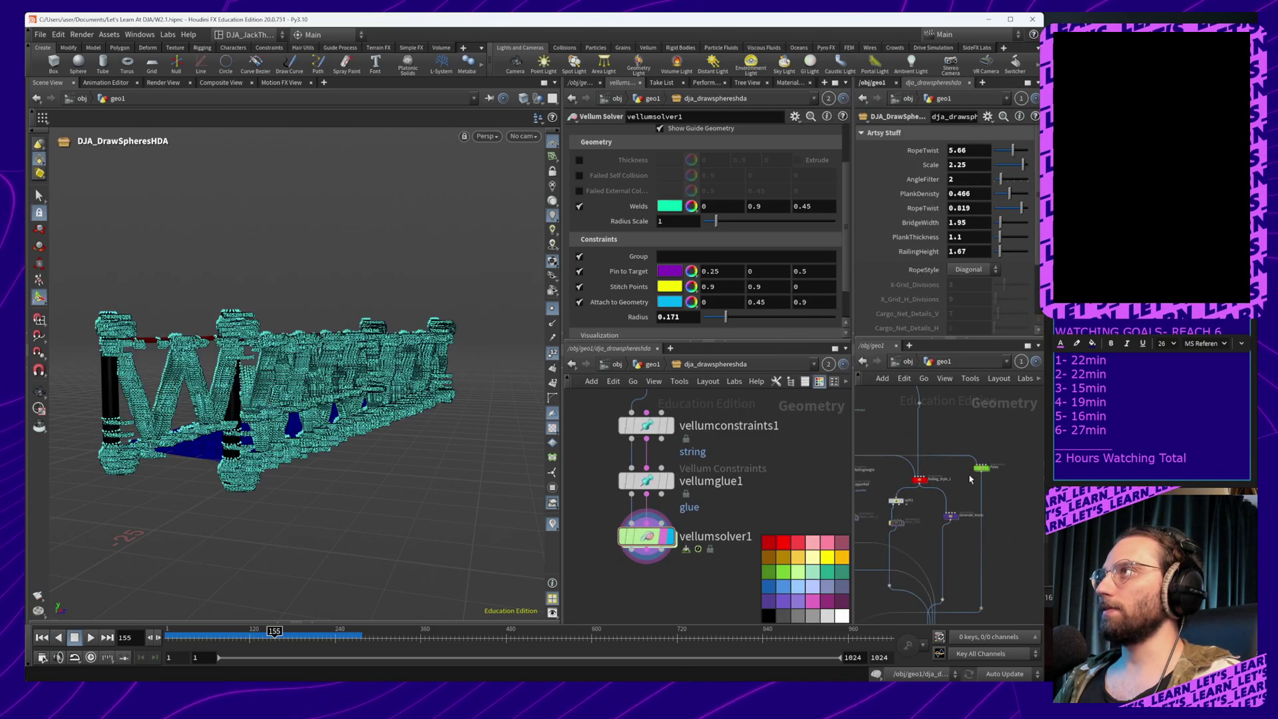
middle_click_drag(943, 554, 976, 446)
scroll(970, 558, "down", 3)
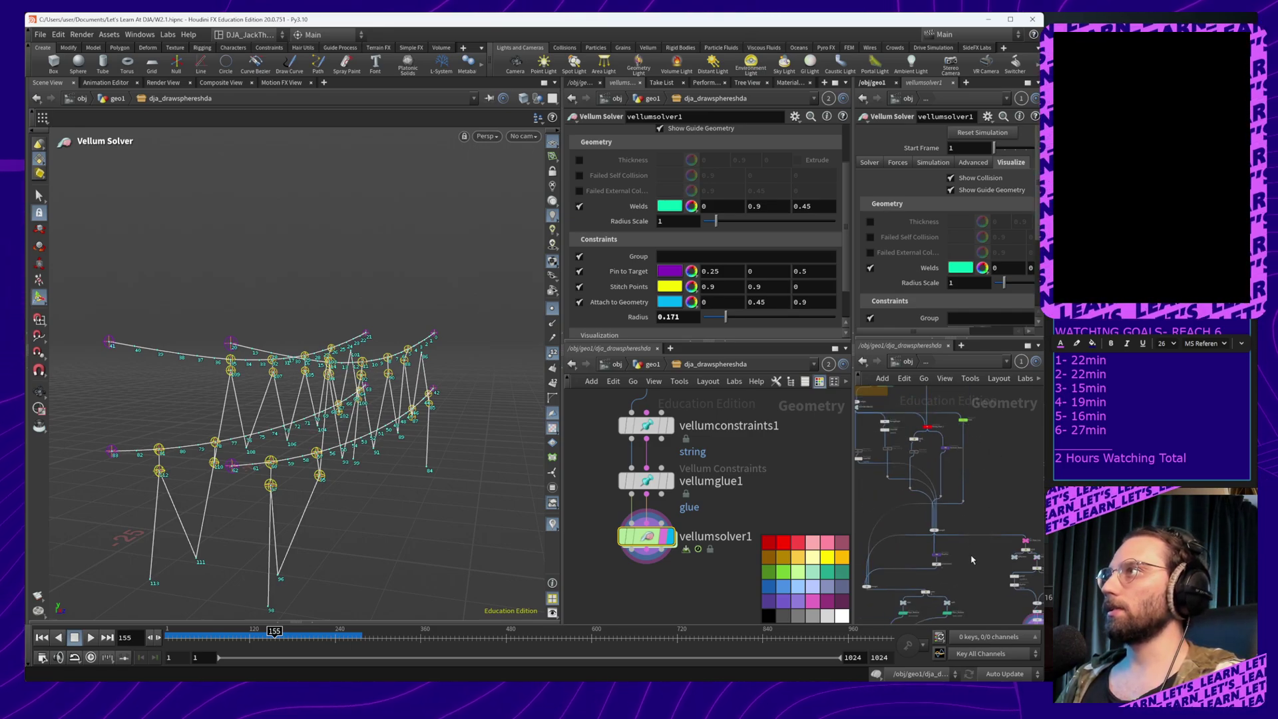
middle_click_drag(970, 559, 866, 406)
scroll(934, 478, "up", 5)
middle_click_drag(908, 487, 967, 507)
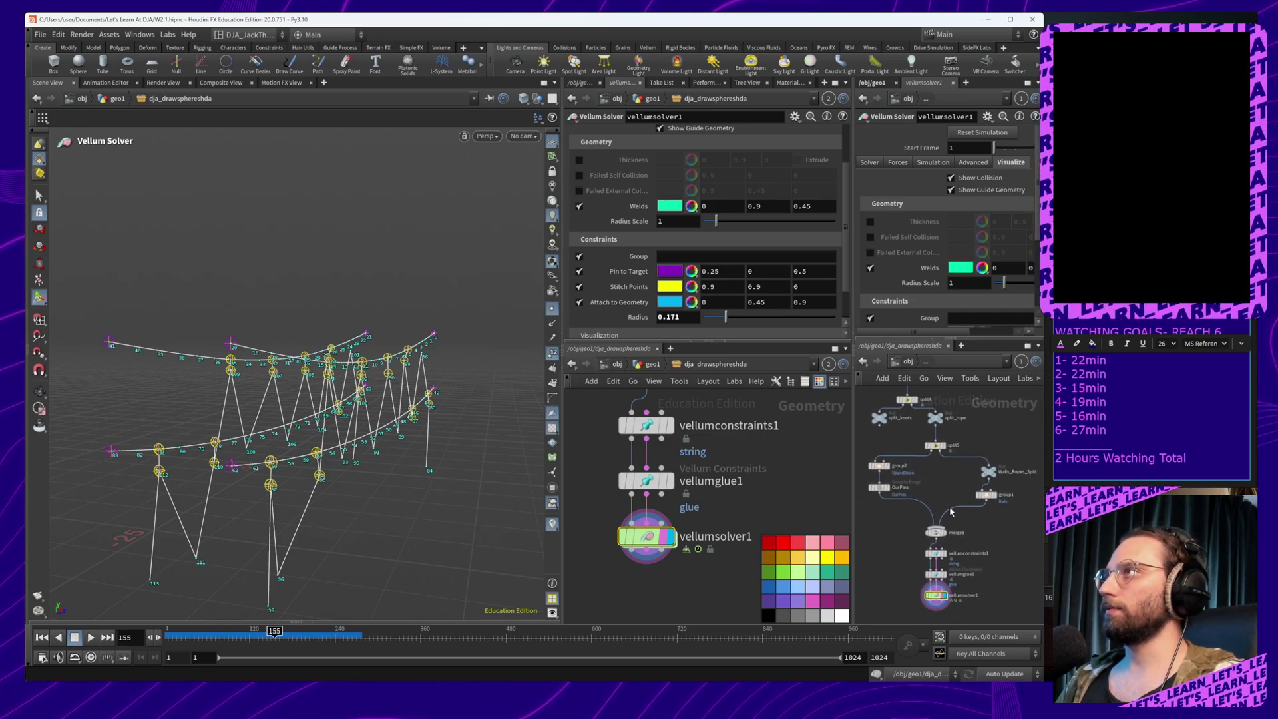
scroll(946, 516, "down", 4)
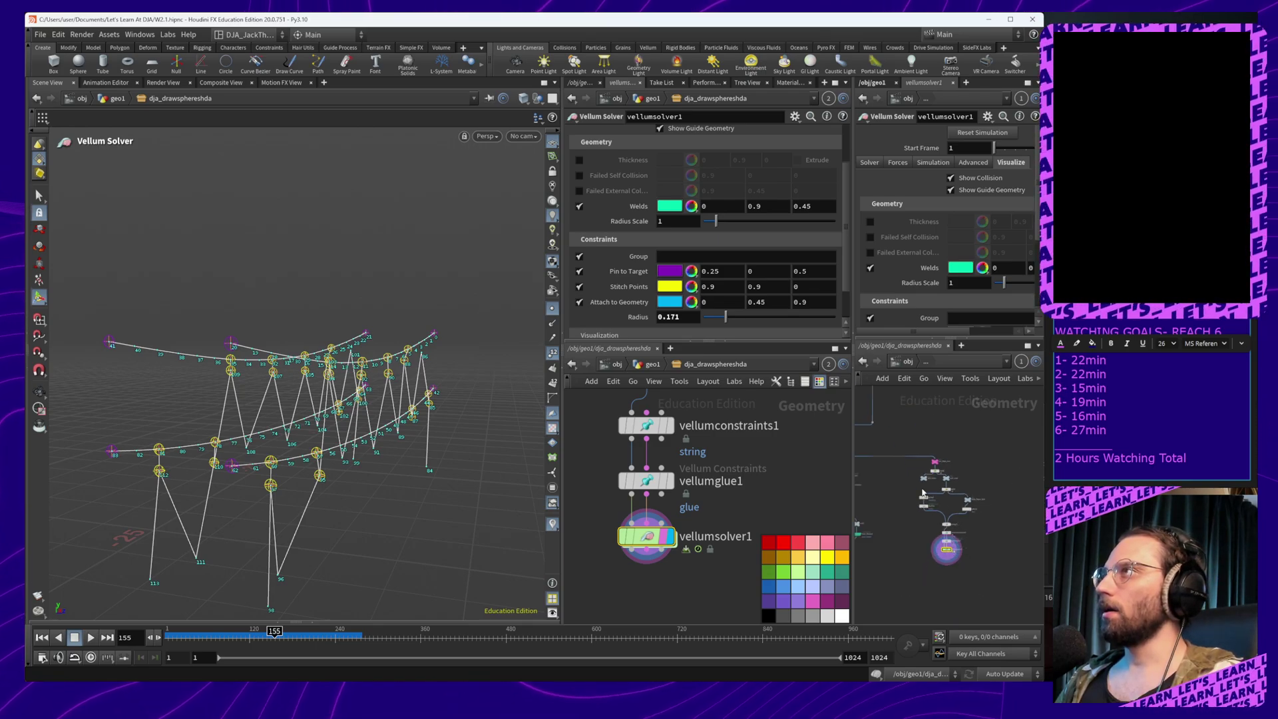
Enclose the 13 nodes of the Vellum rope branch in a network box, colour it black, and extend its lower edge
left_click_drag(949, 503, 997, 585)
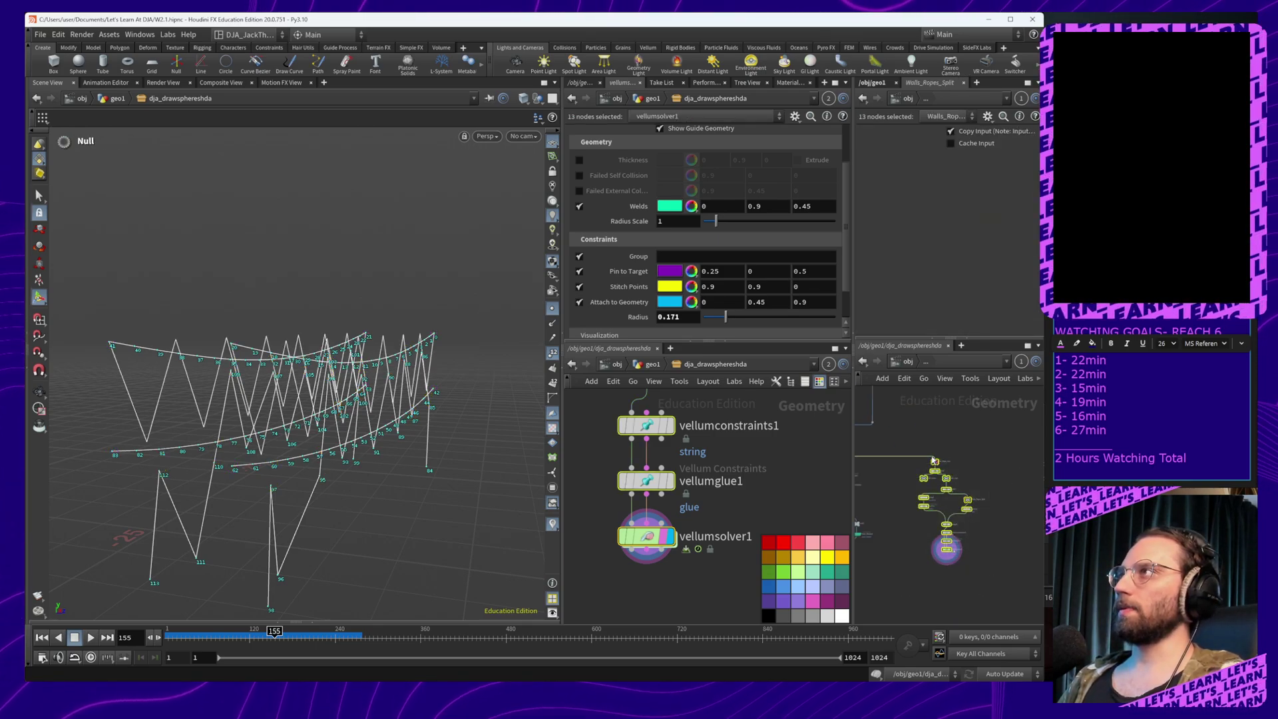
left_click_drag(915, 440, 989, 610)
key("shift+o")
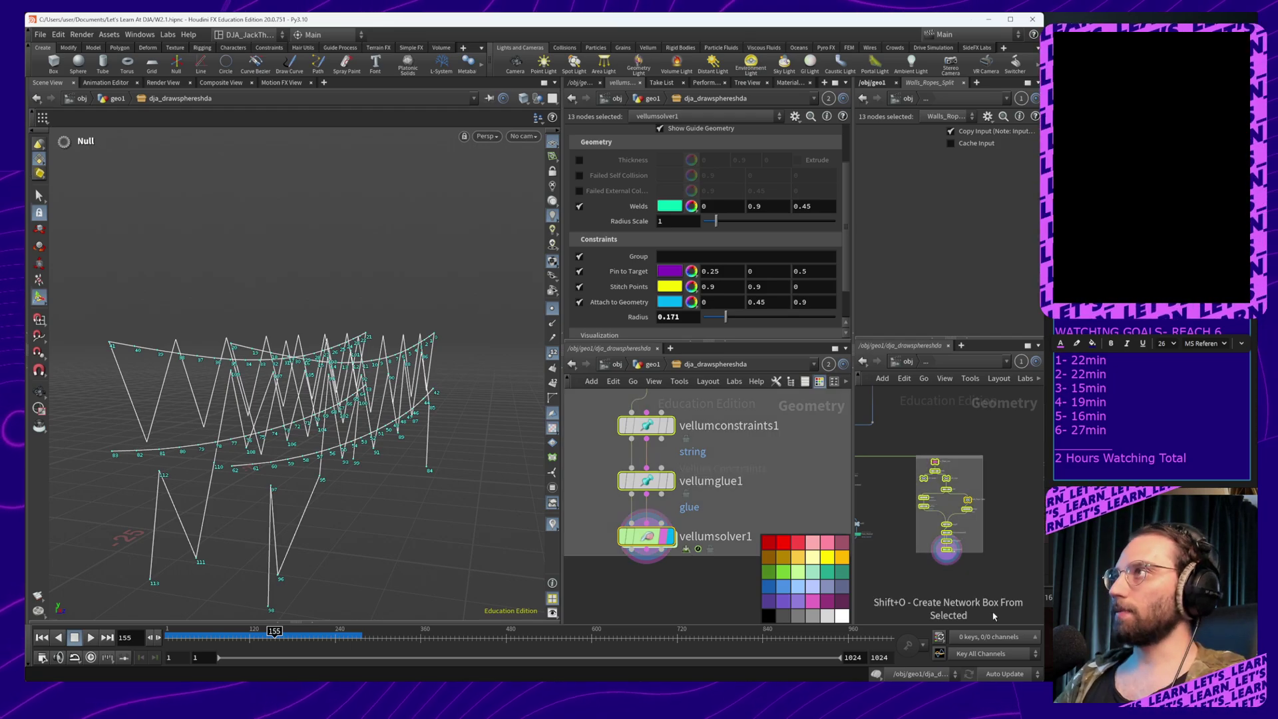
left_click(969, 459)
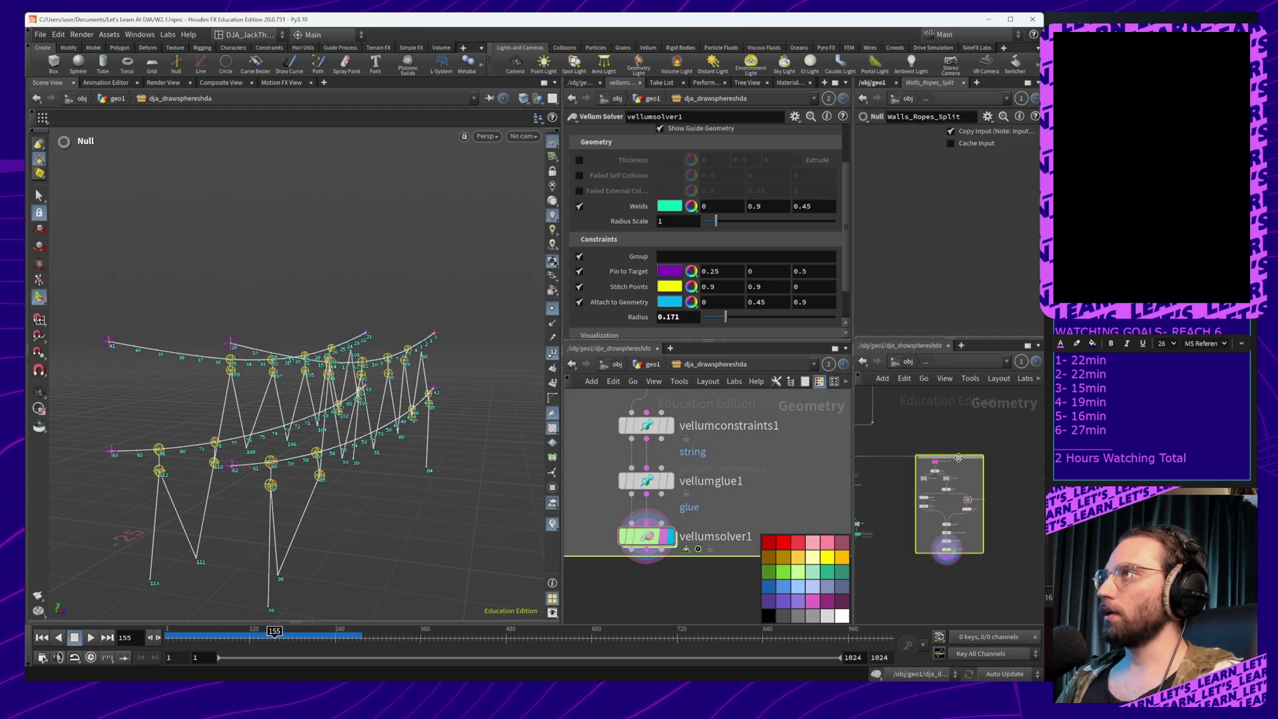
left_click(768, 617)
left_click(1017, 573)
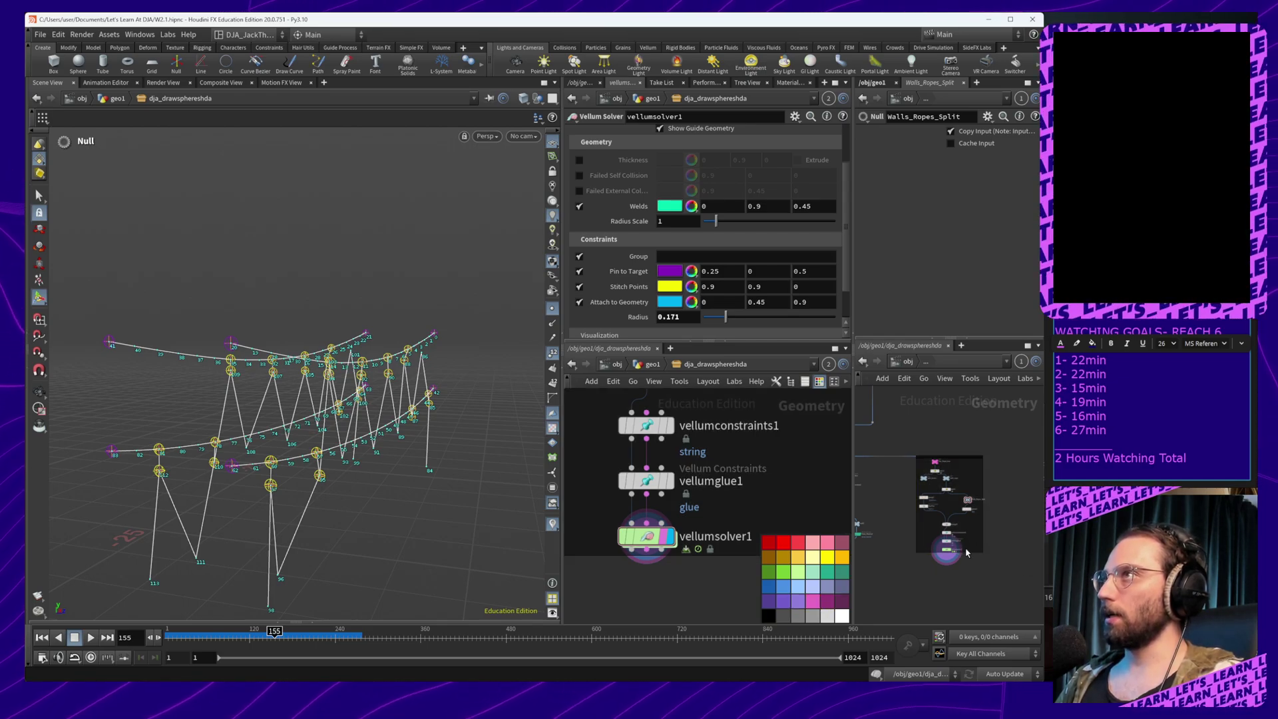
left_click_drag(974, 553, 975, 586)
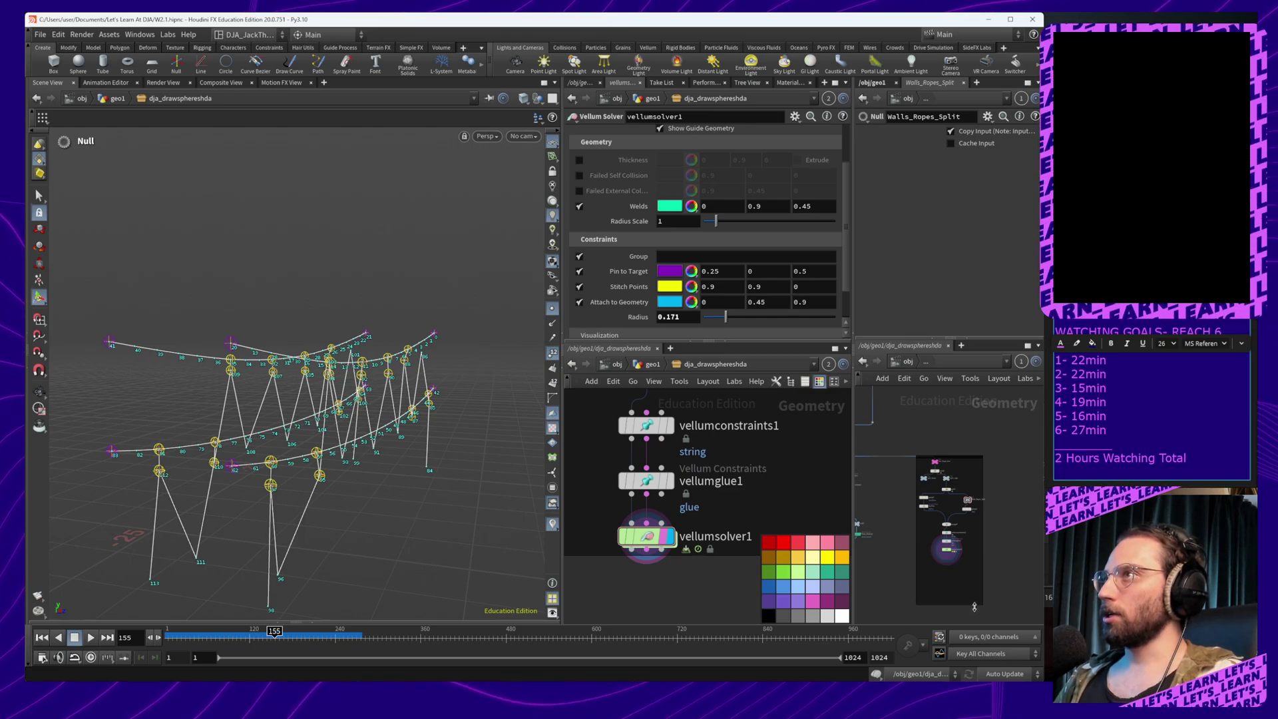
Show vellumglue1's parameters in the second pane alongside those of vellumsolver1
scroll(997, 552, "up", 3)
middle_click_drag(941, 546, 1017, 541)
scroll(1003, 532, "up", 3)
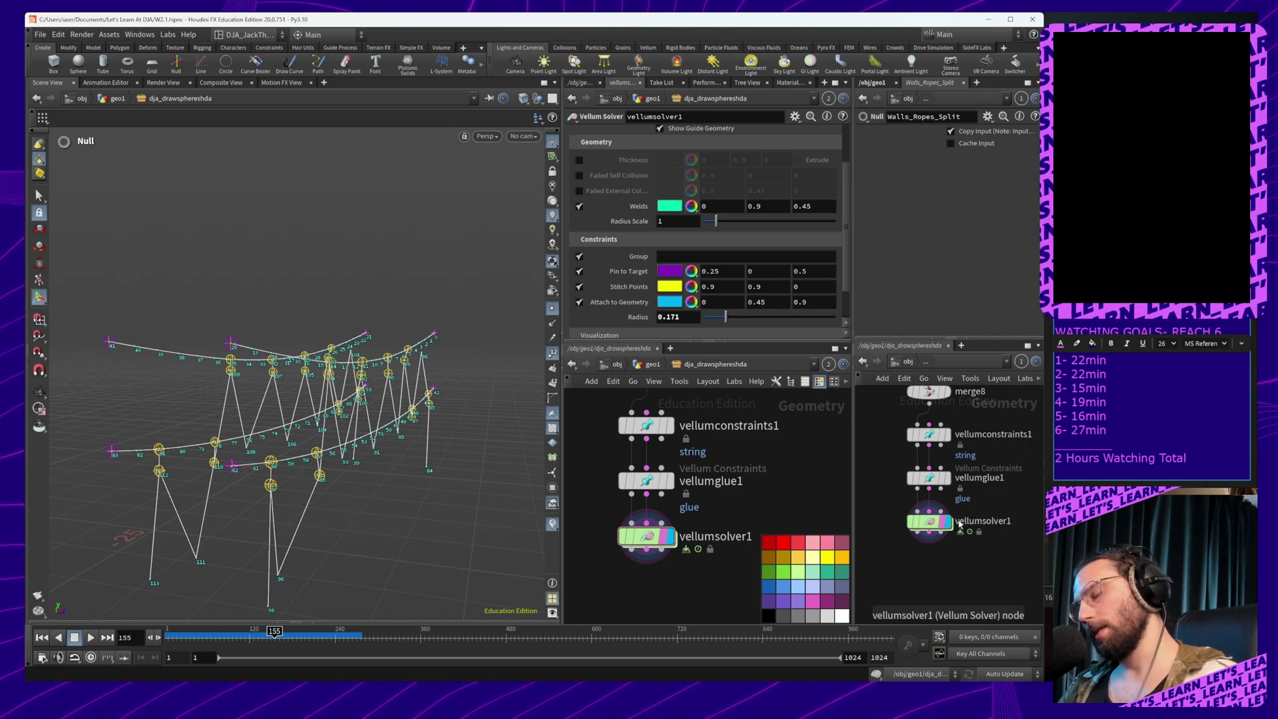
middle_click_drag(997, 541, 1013, 573)
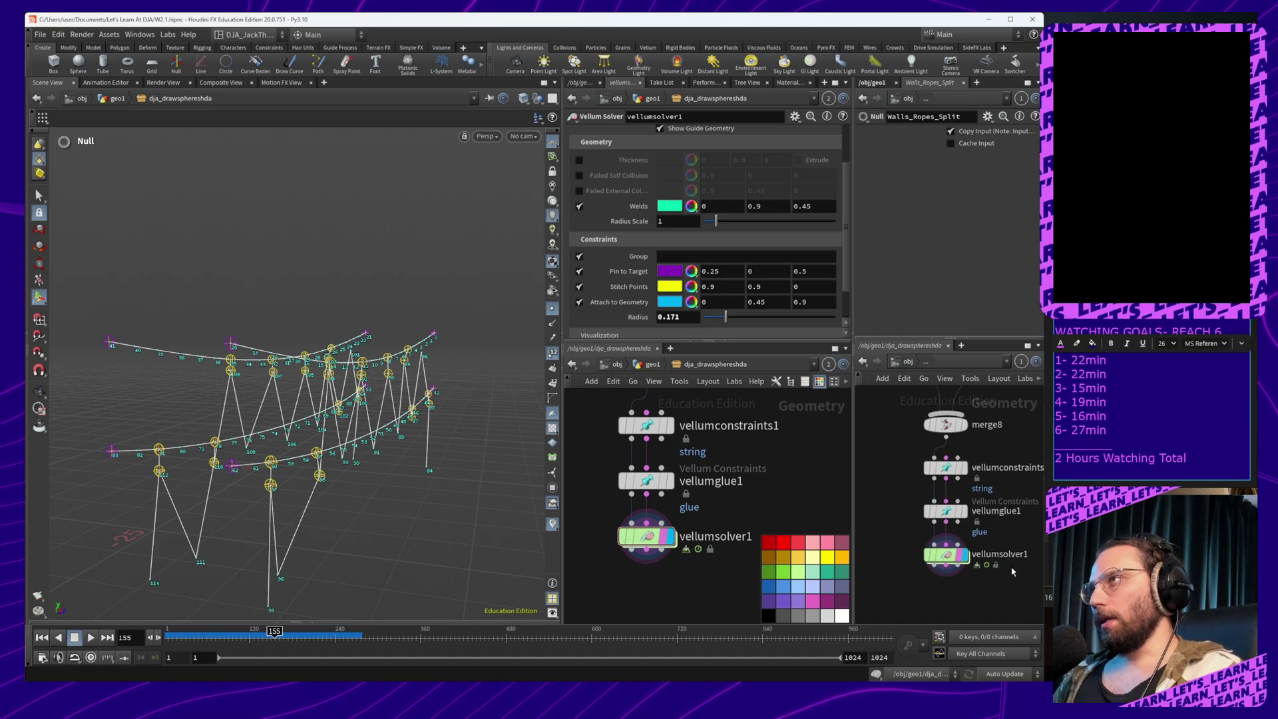
left_click(945, 511)
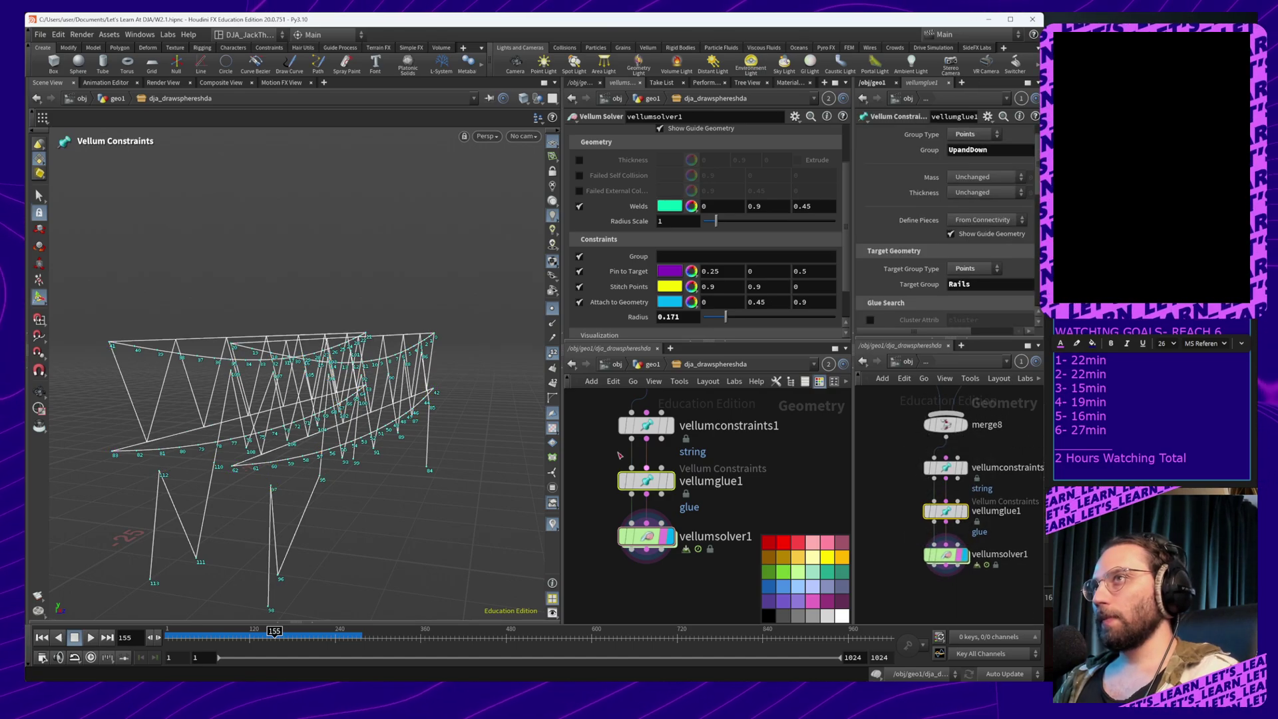
left_click(642, 536)
key("Return")
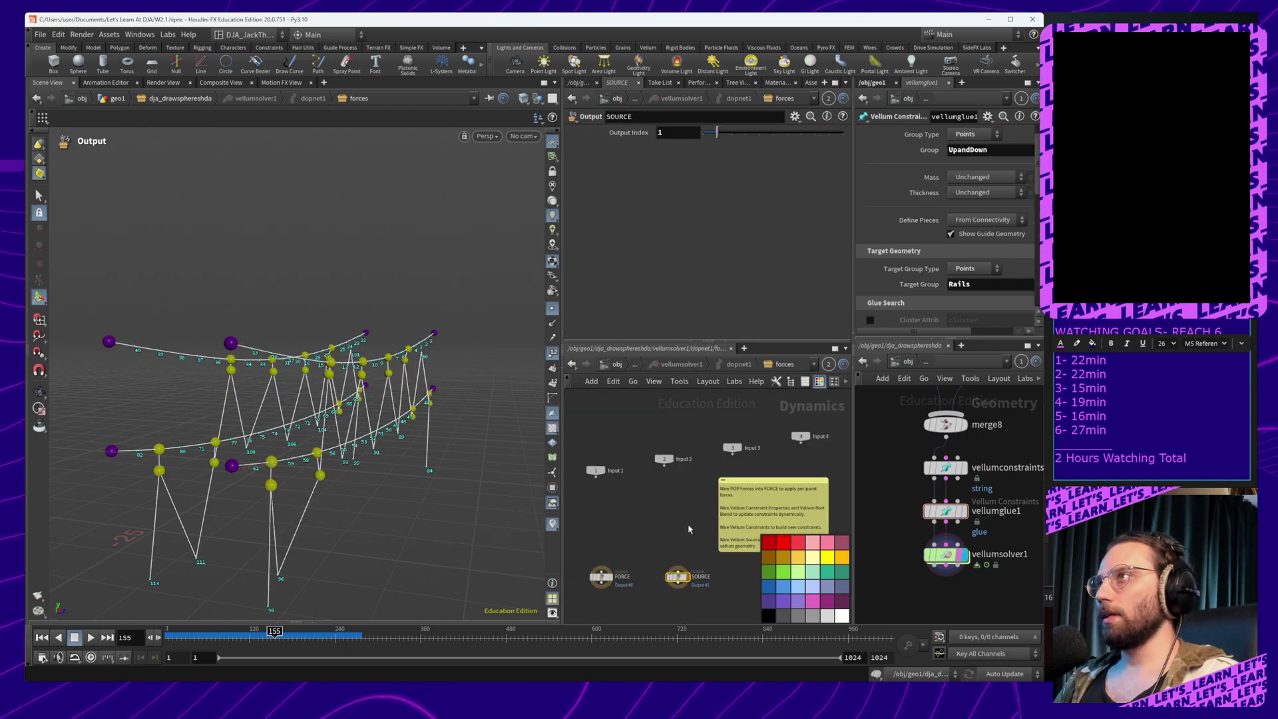
left_click(734, 365)
middle_click_drag(710, 561, 645, 506)
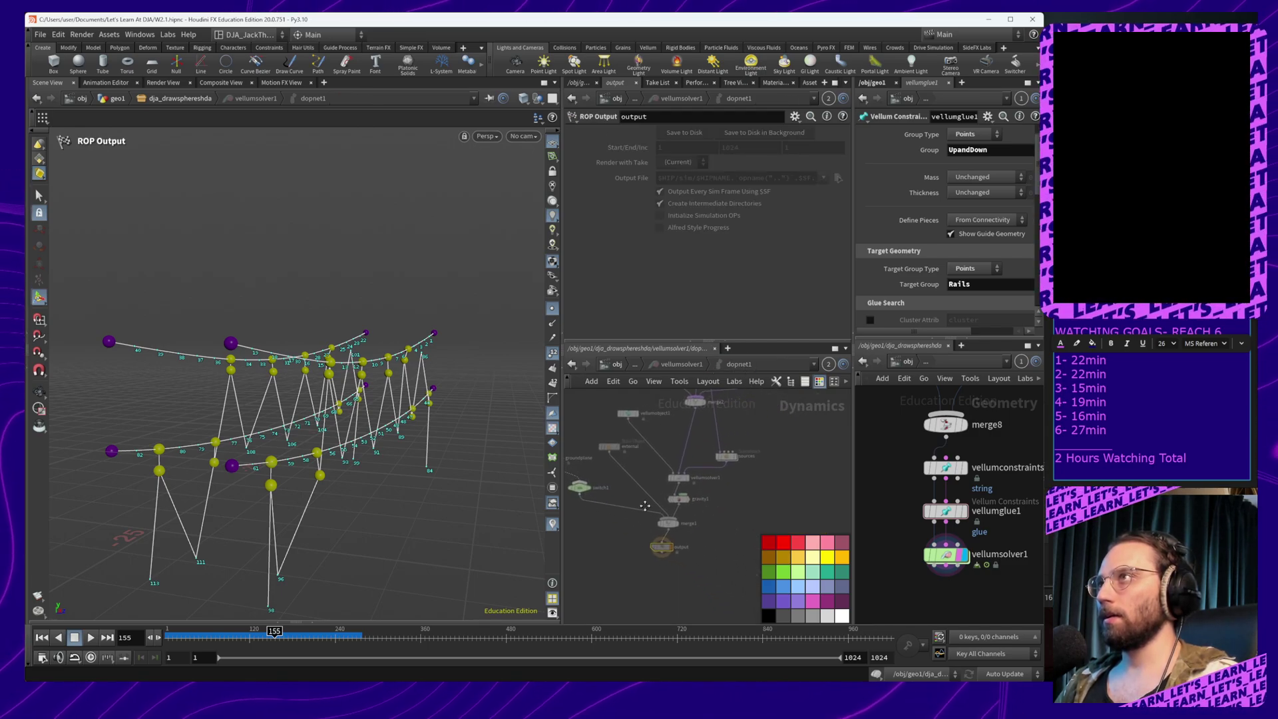
left_click(671, 365)
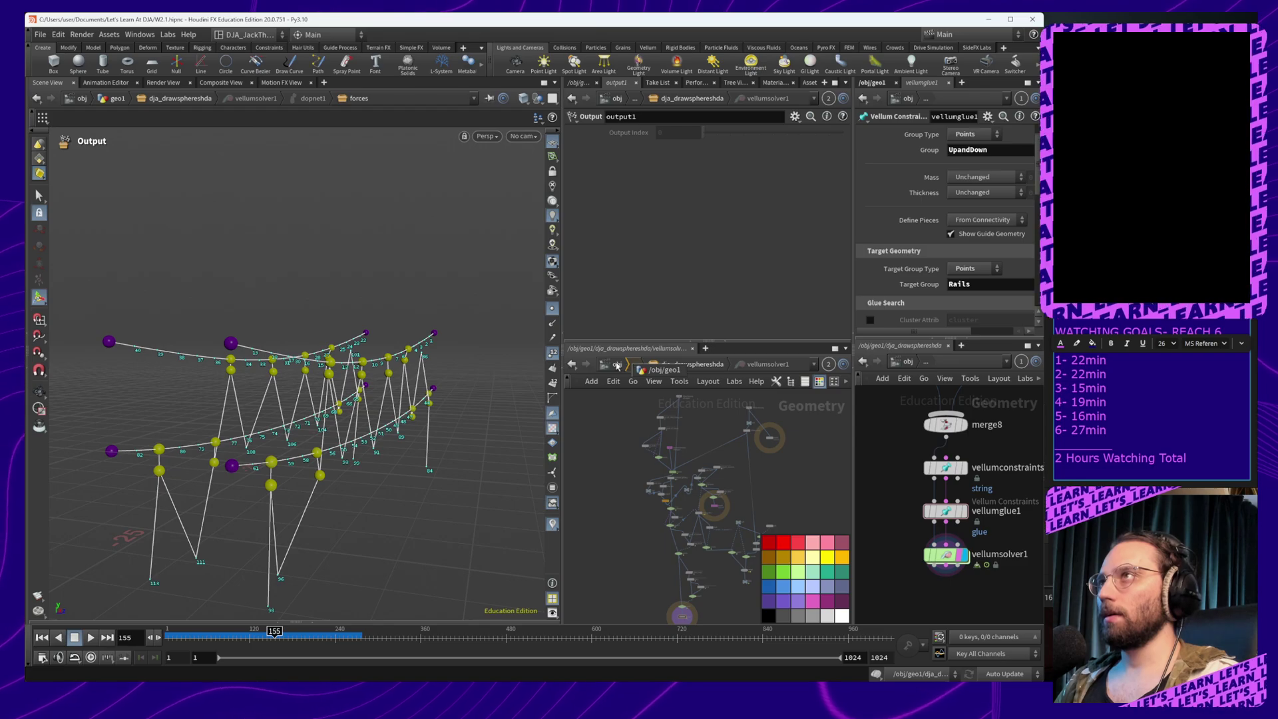
left_click(617, 365)
double_click(707, 507)
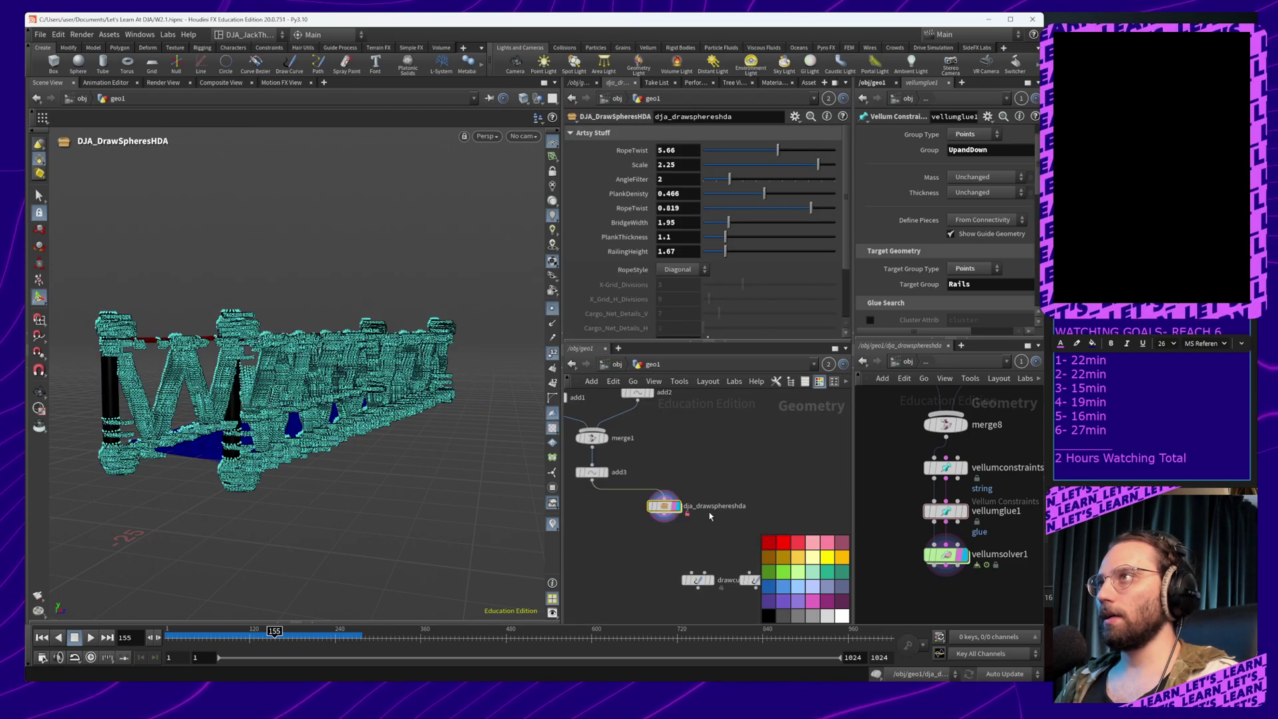
double_click(659, 460)
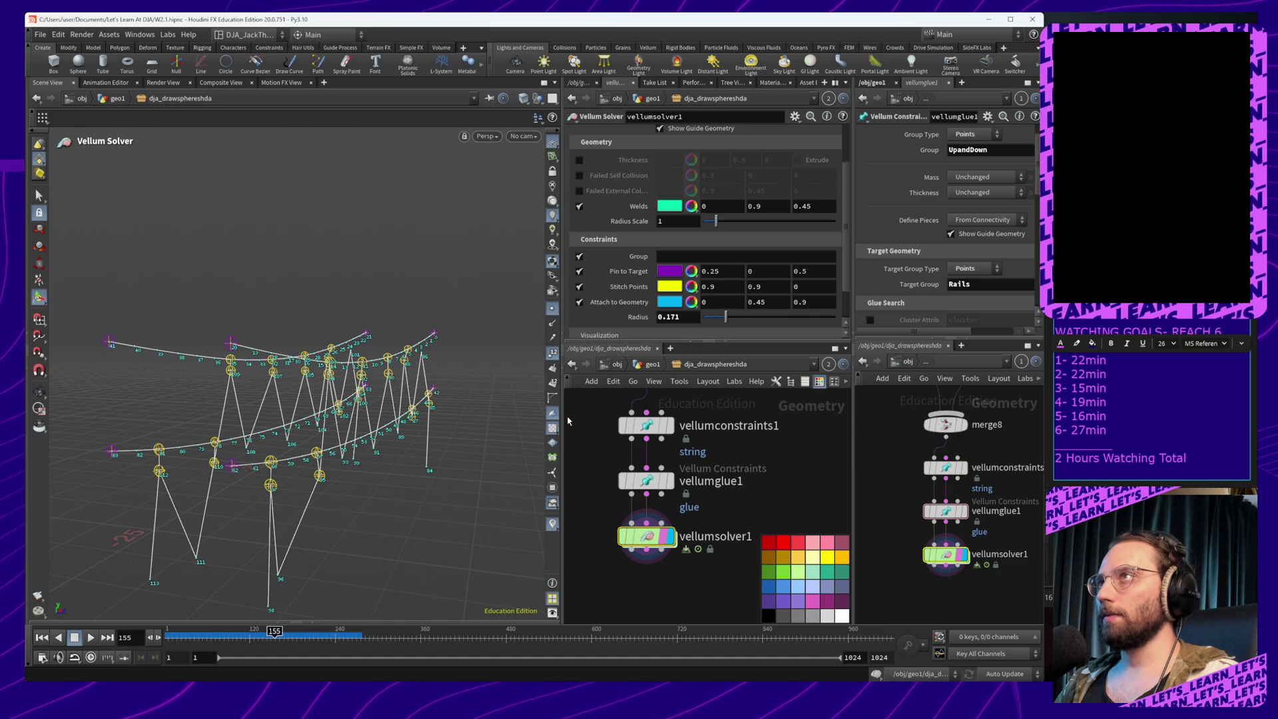
Link the Scene View pane to link group 2 so it follows the first network pane
mouse_move(725, 519)
middle_mouse_down()
mouse_move(774, 508)
mouse_move(728, 505)
middle_mouse_up()
left_click_drag(445, 440, 416, 440, "alt")
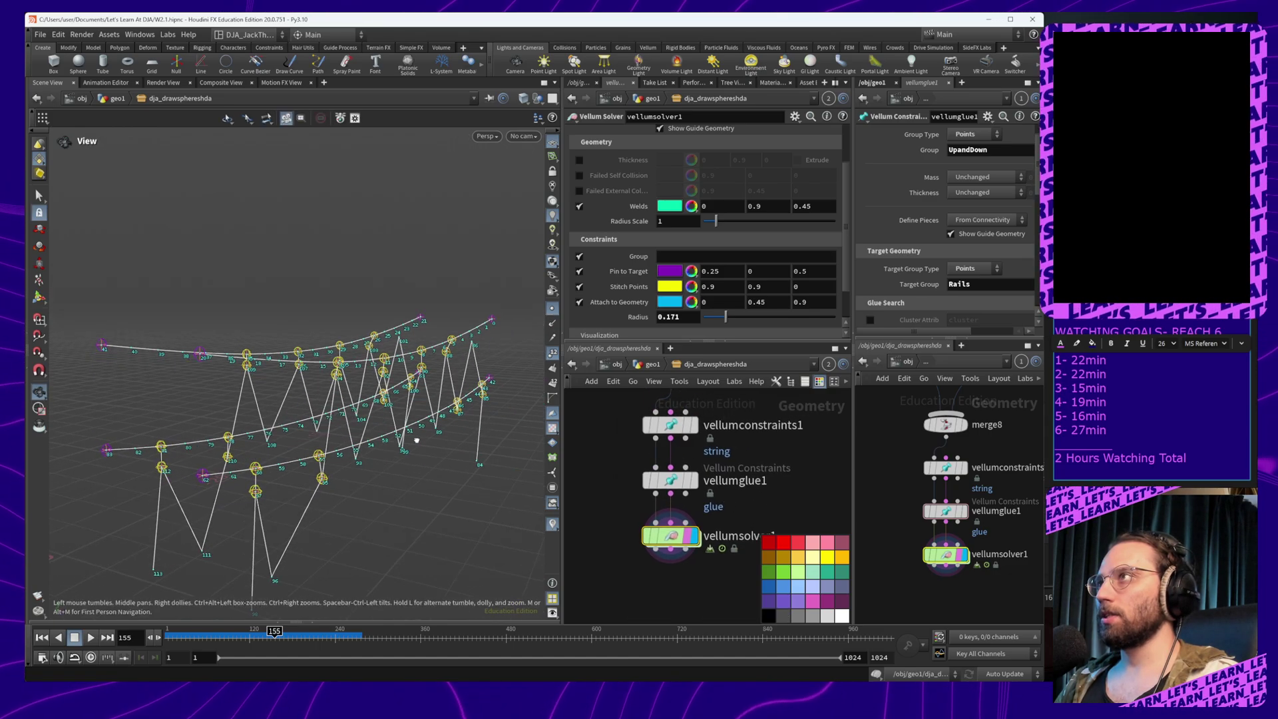
left_click(948, 513)
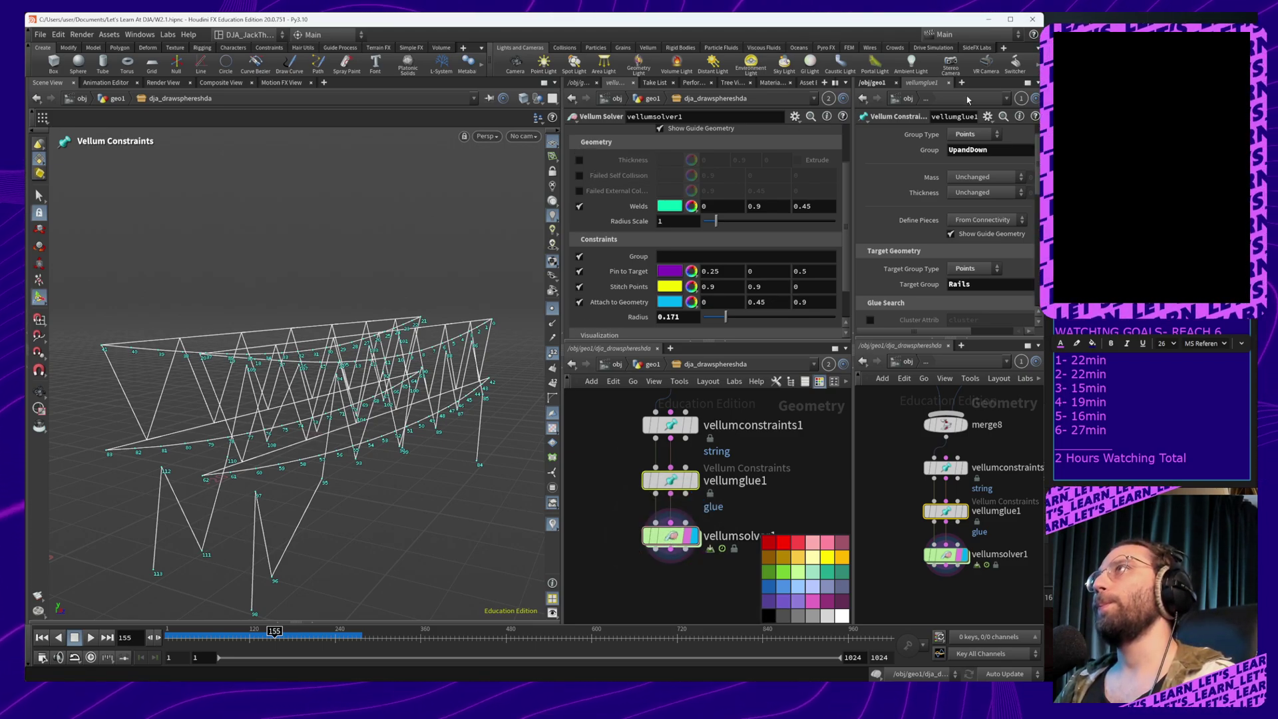
left_click(490, 99)
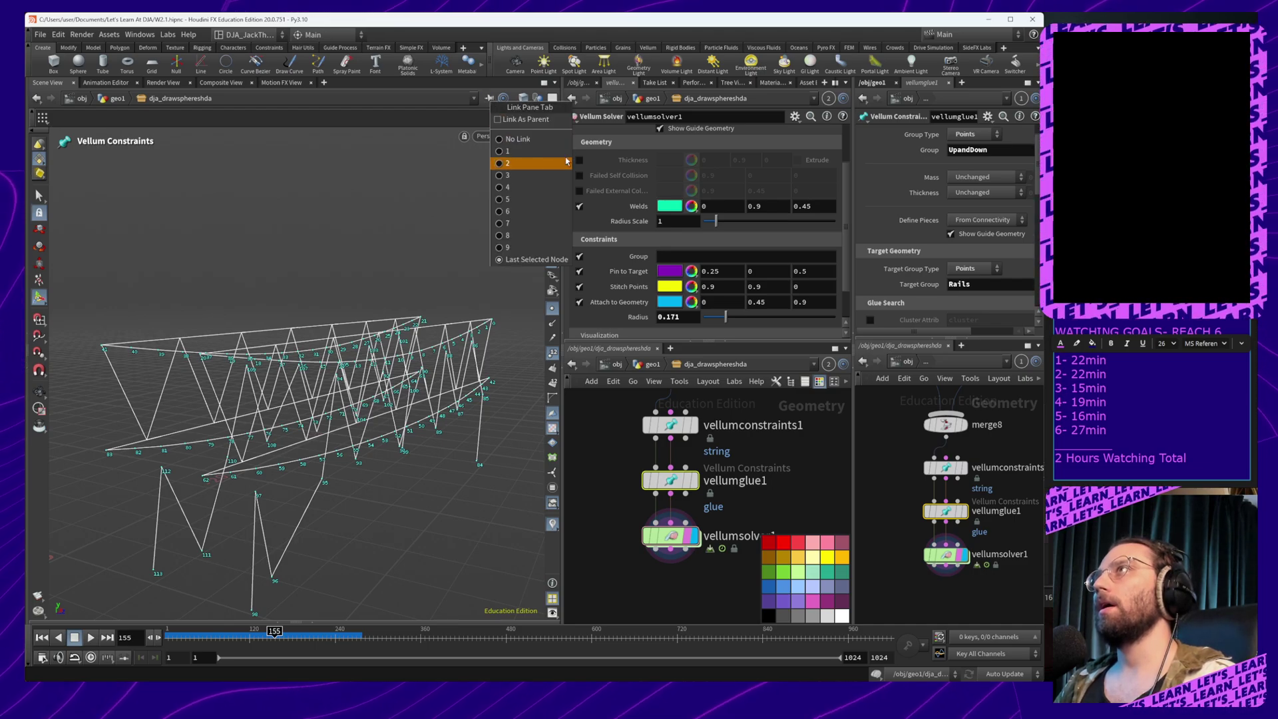
left_click(526, 169)
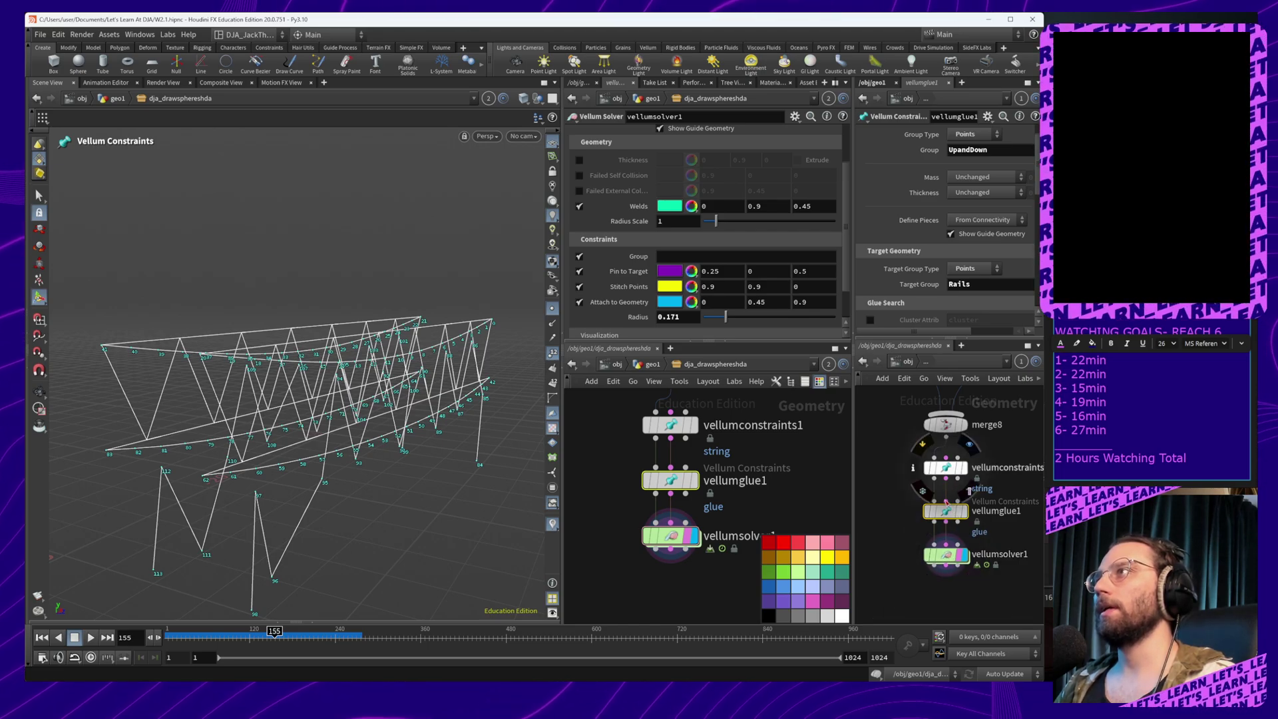
Compare the viewport displays of vellumconstraints1, vellumglue1 and vellumsolver1, examining the stitch points between ropes and rails
left_click(945, 468)
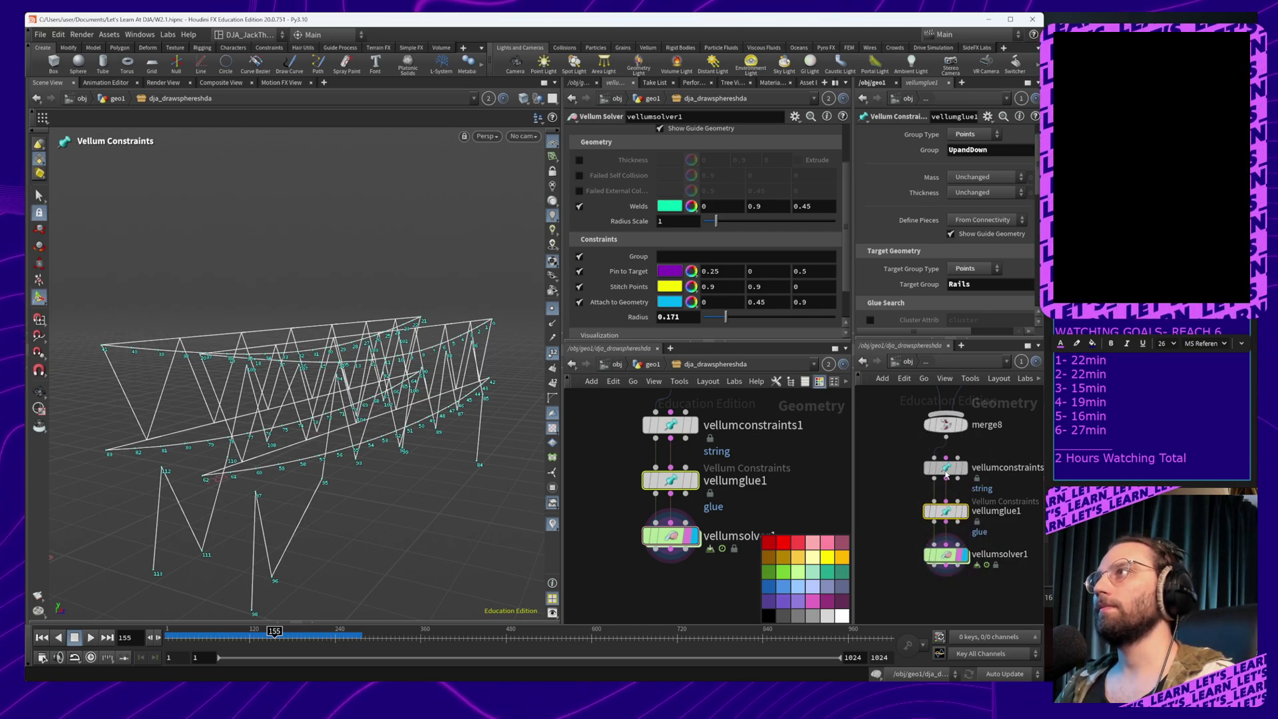
left_click(668, 538)
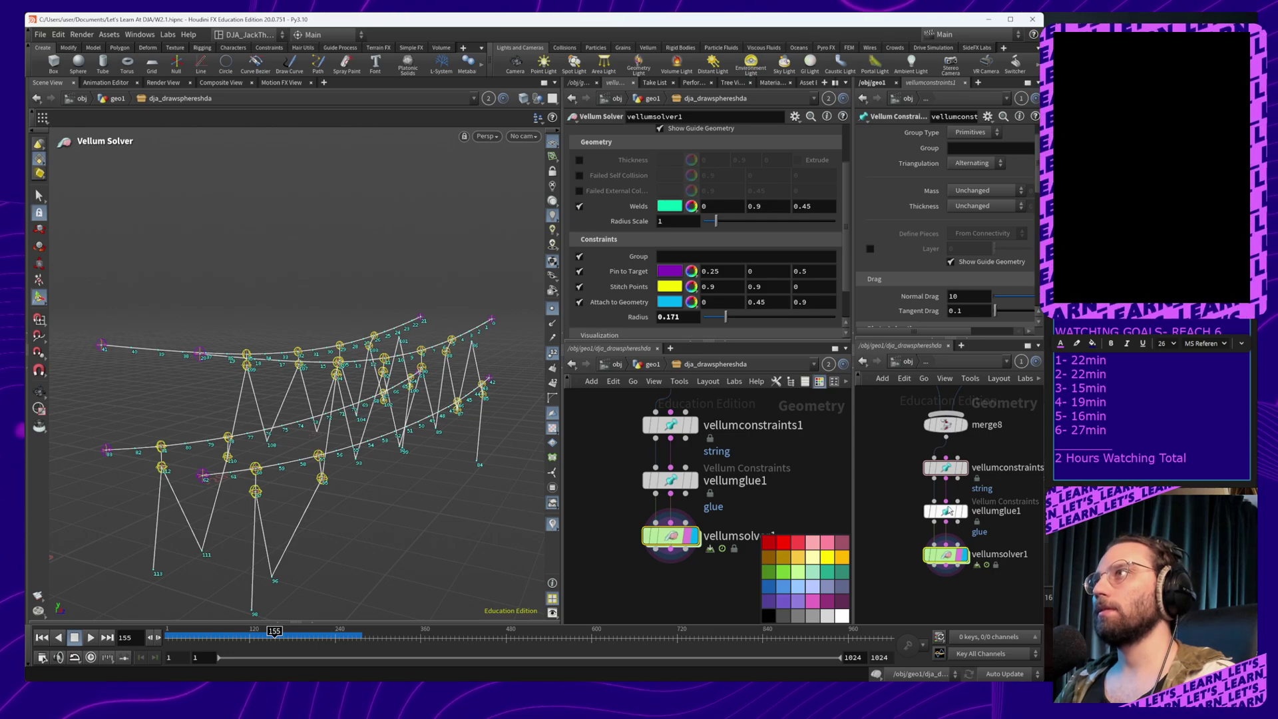
left_click(946, 513)
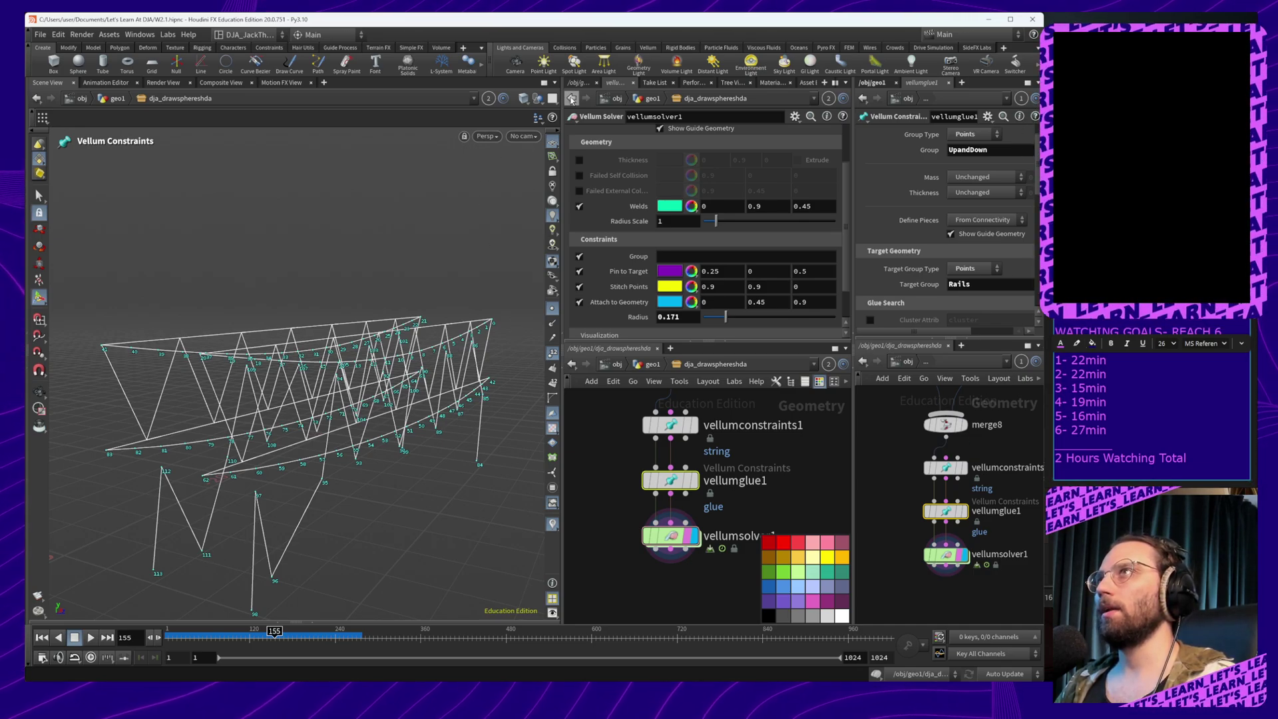
left_click_drag(461, 390, 339, 431, "alt")
left_click(668, 541)
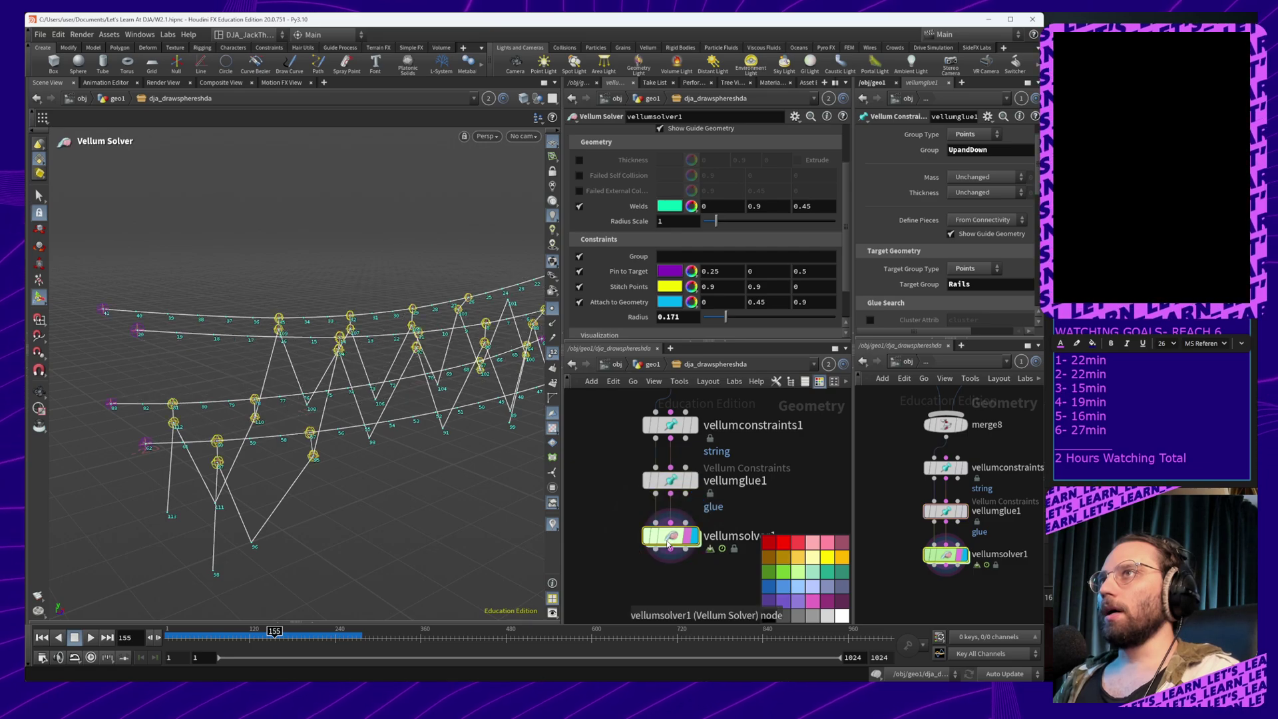
middle_click_drag(471, 488, 438, 508, "alt")
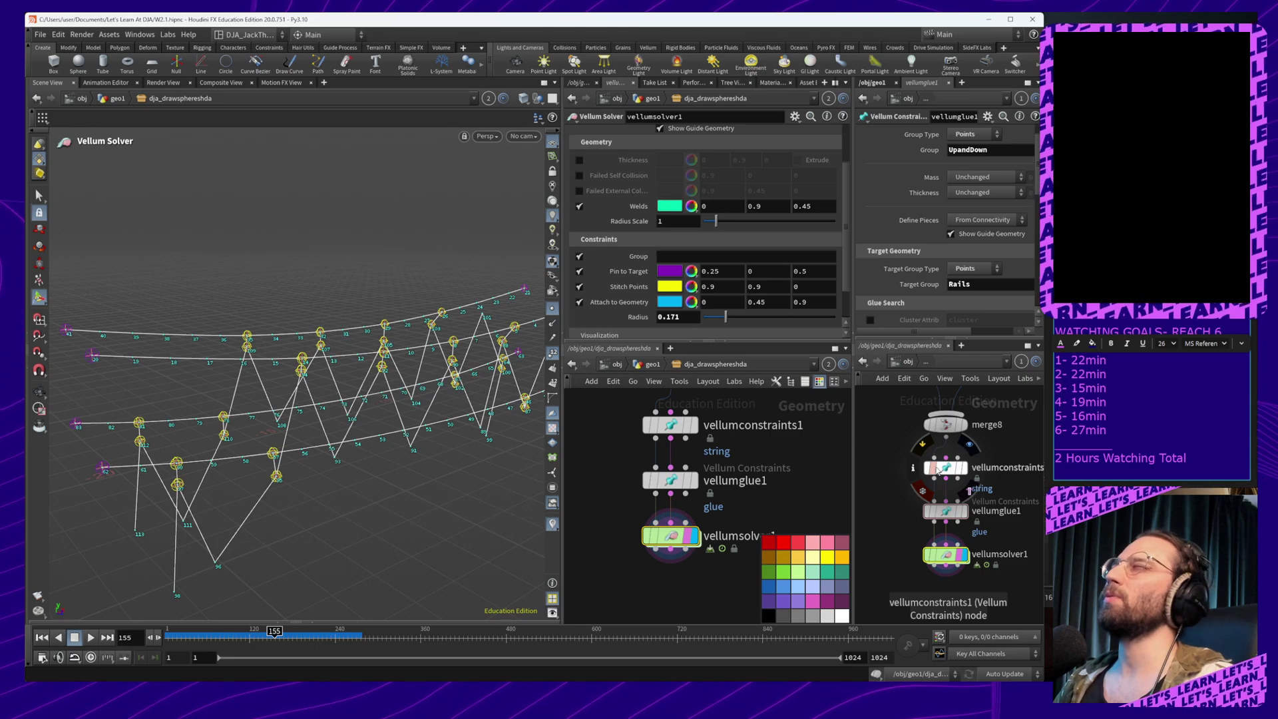
Widen the second pane column and review the pin, stretch and bend settings of vellumconstraints1
left_click(940, 470)
scroll(980, 260, "down", 5)
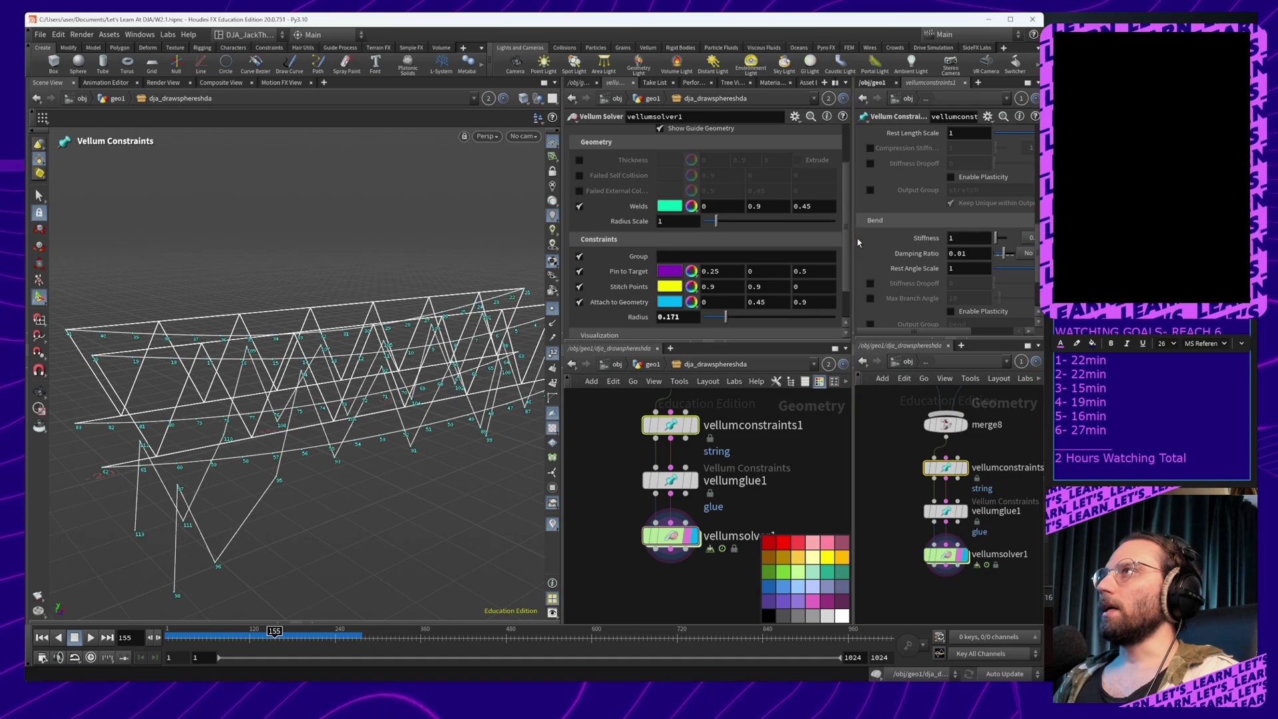
left_click_drag(858, 243, 824, 242)
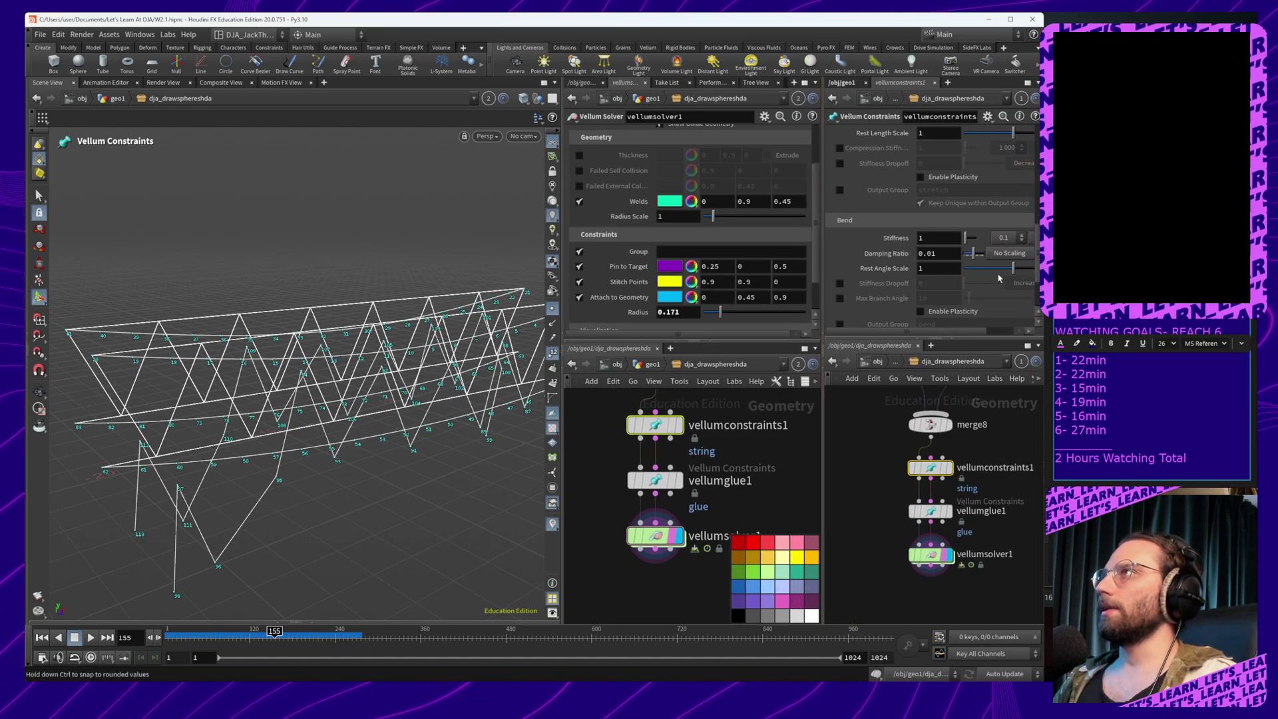
scroll(985, 274, "up", 4)
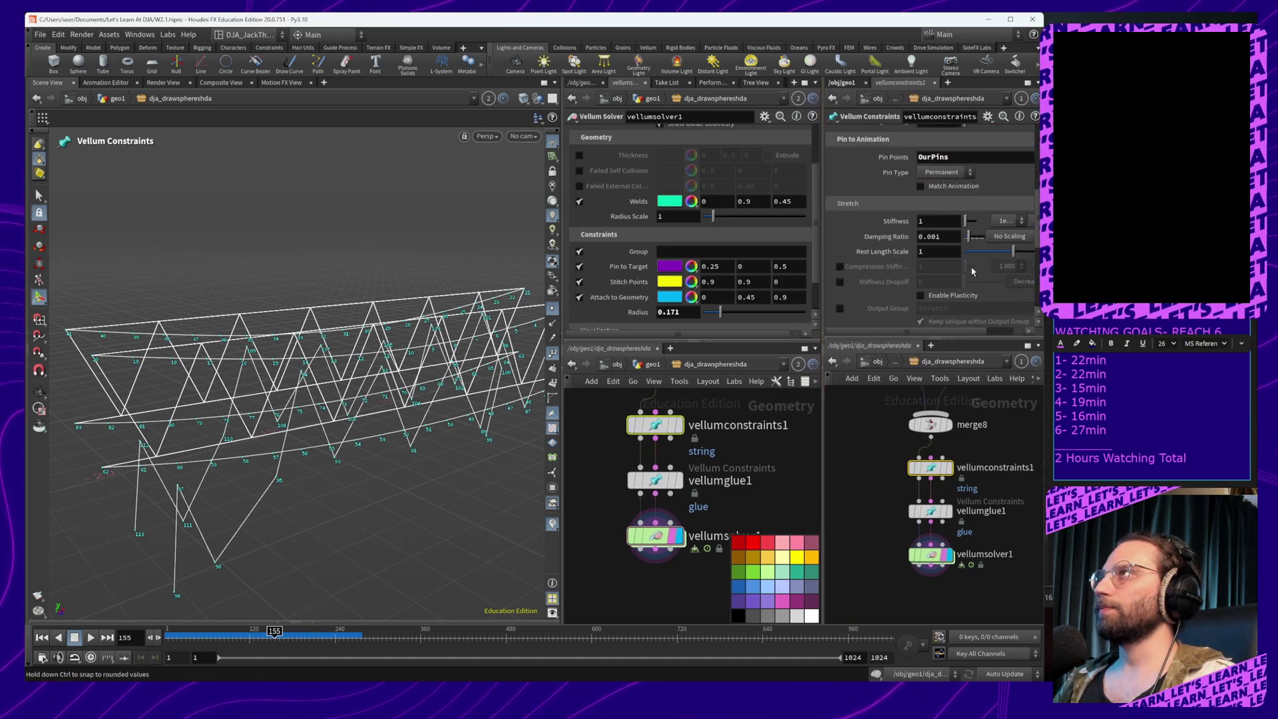
scroll(973, 271, "up", 5)
Set vellumglue1's maximum search distance to 0.5 and its minimum search distance to 0.068
left_click(930, 512)
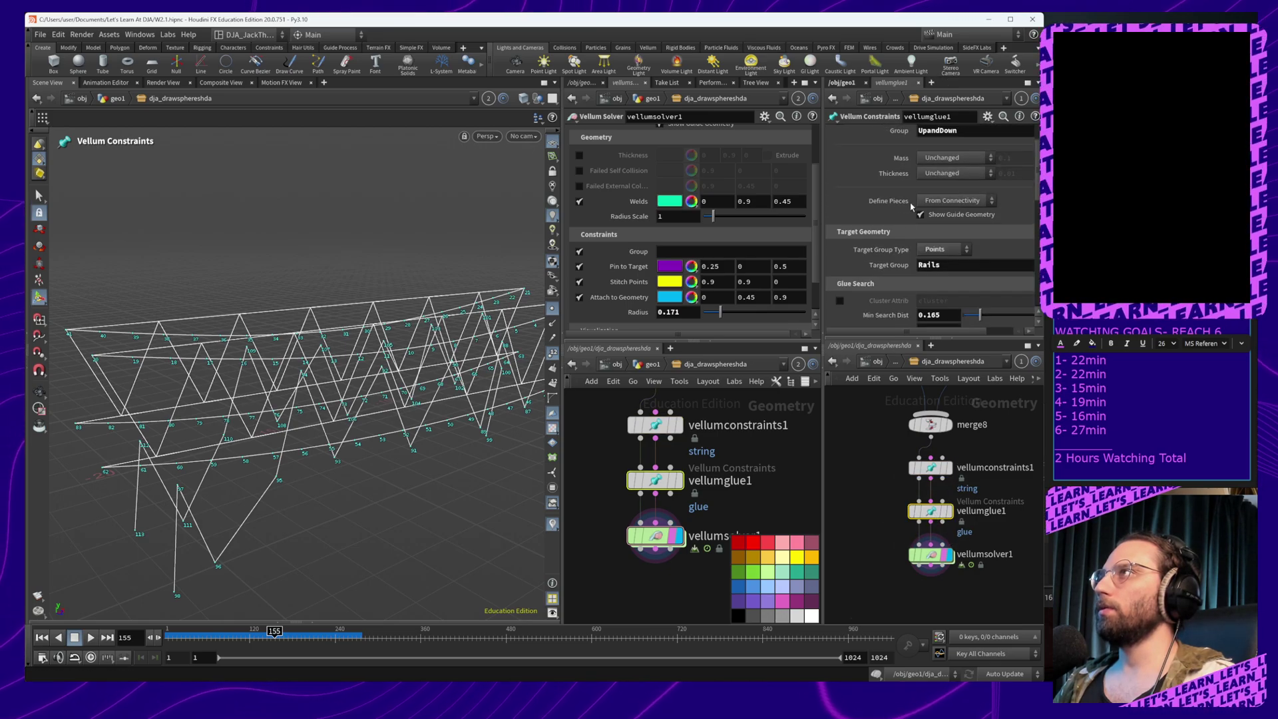
scroll(911, 207, "down", 5)
left_click(951, 205)
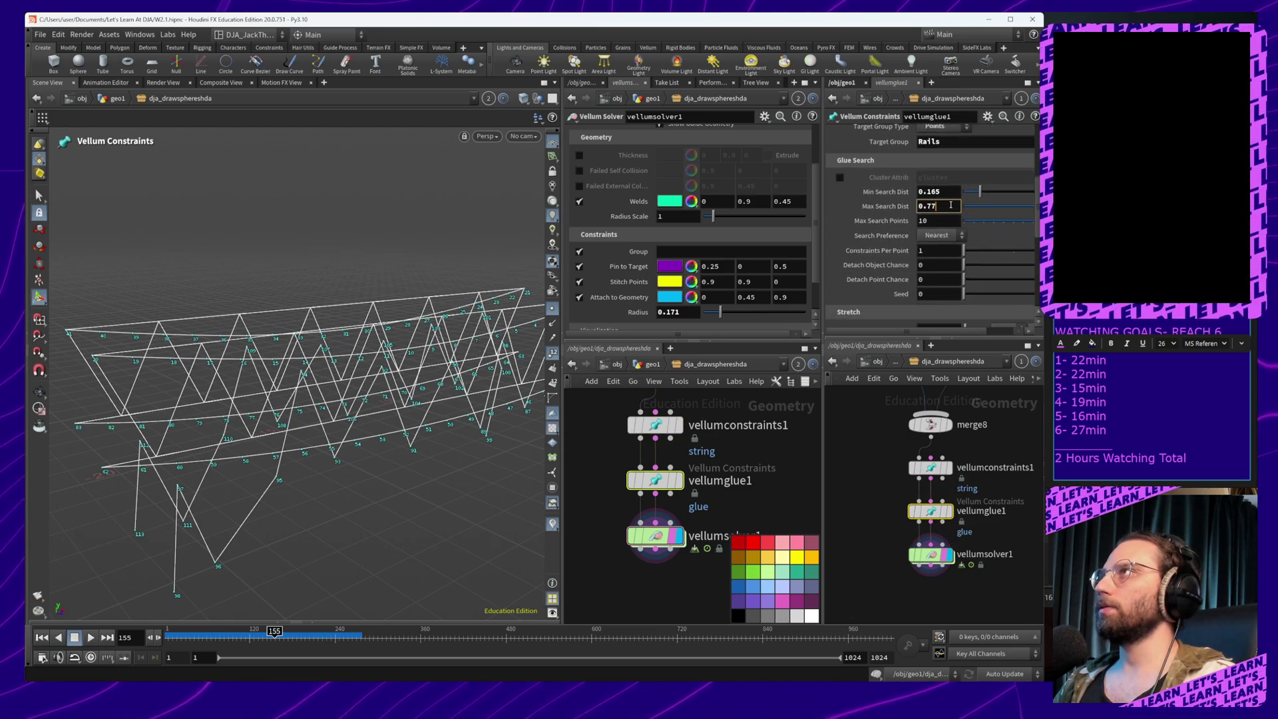
key("Return")
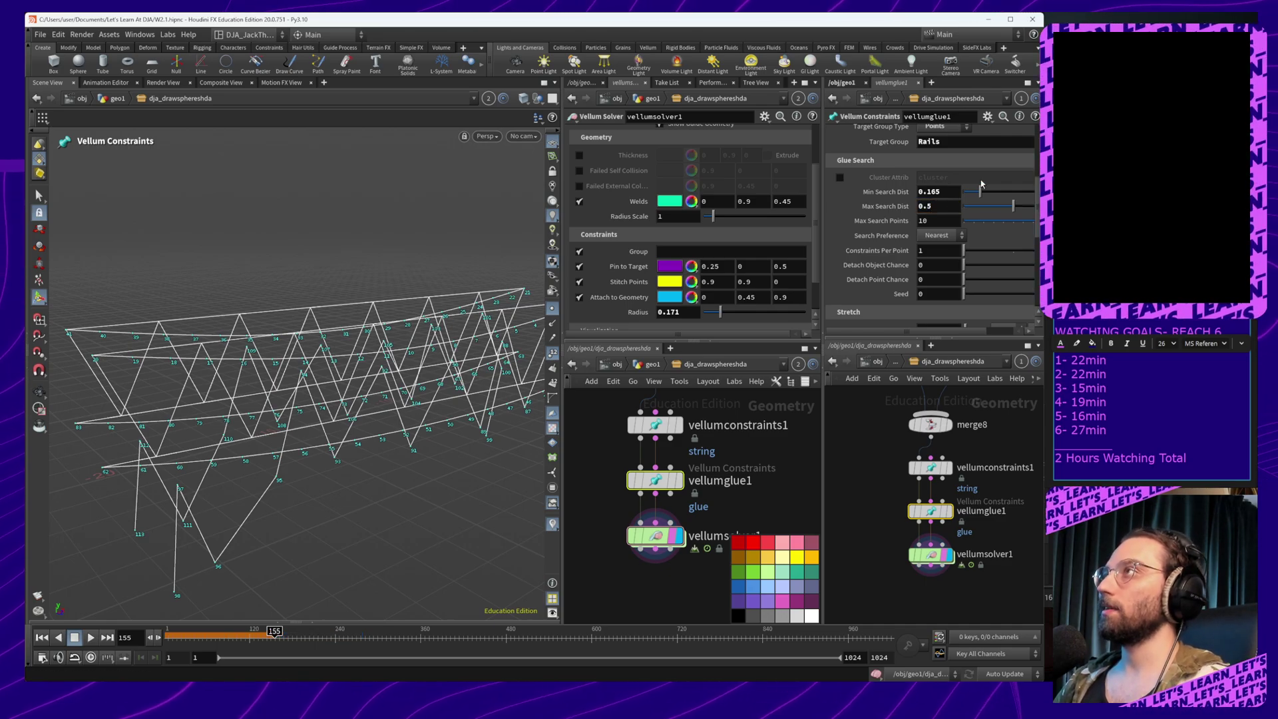
left_click_drag(981, 192, 971, 194)
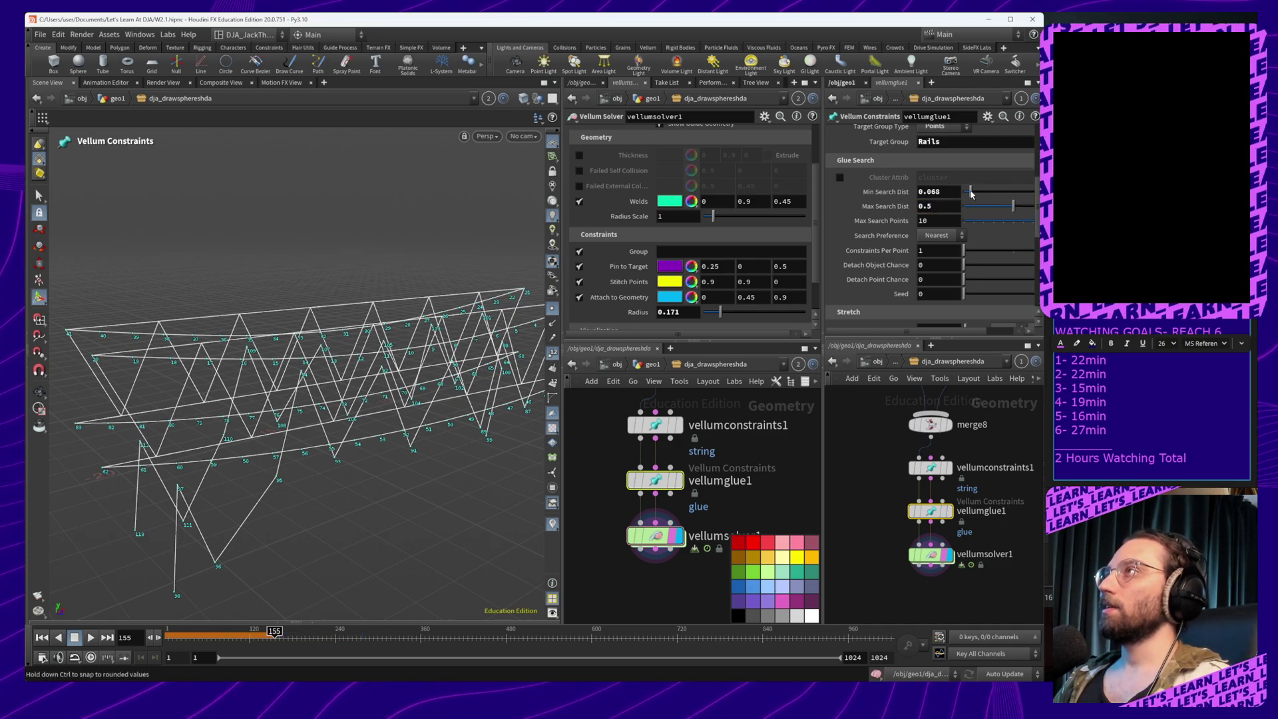
Play the vellumsolver1 simulation from frame 1 to about frame 100, and rewind it to frame 1
left_click(655, 535)
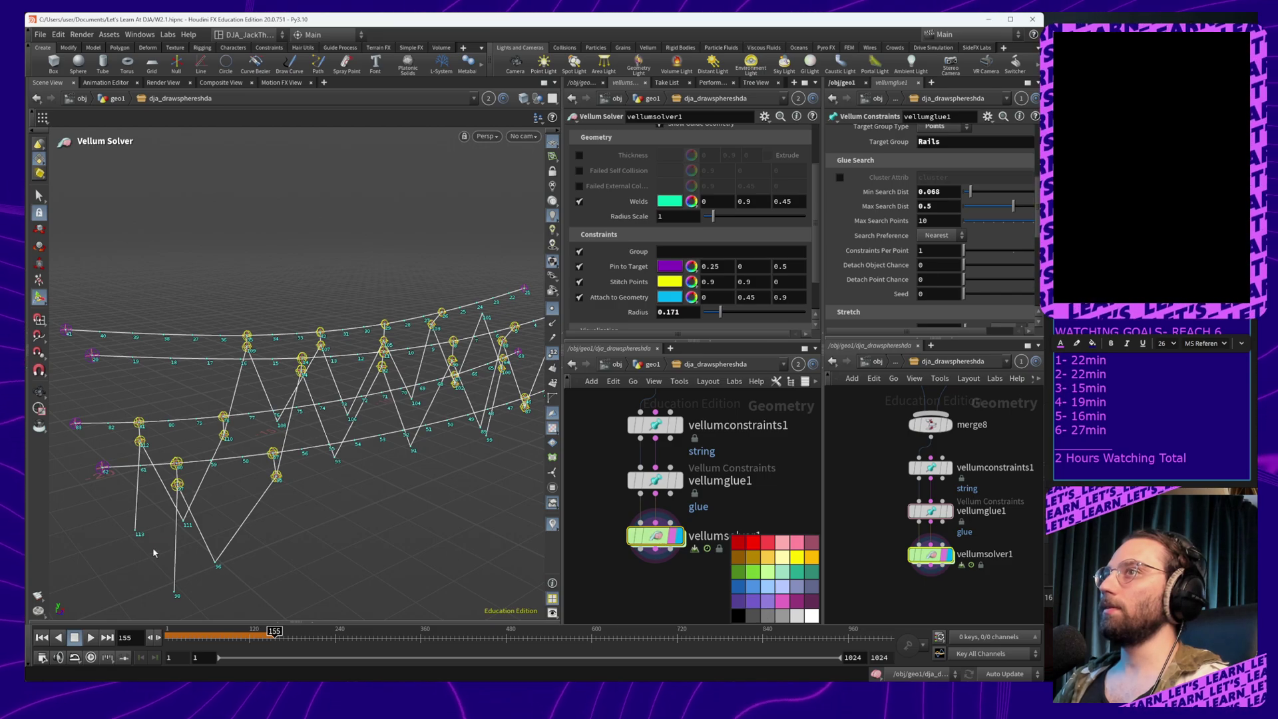
left_click_drag(179, 637, 110, 637)
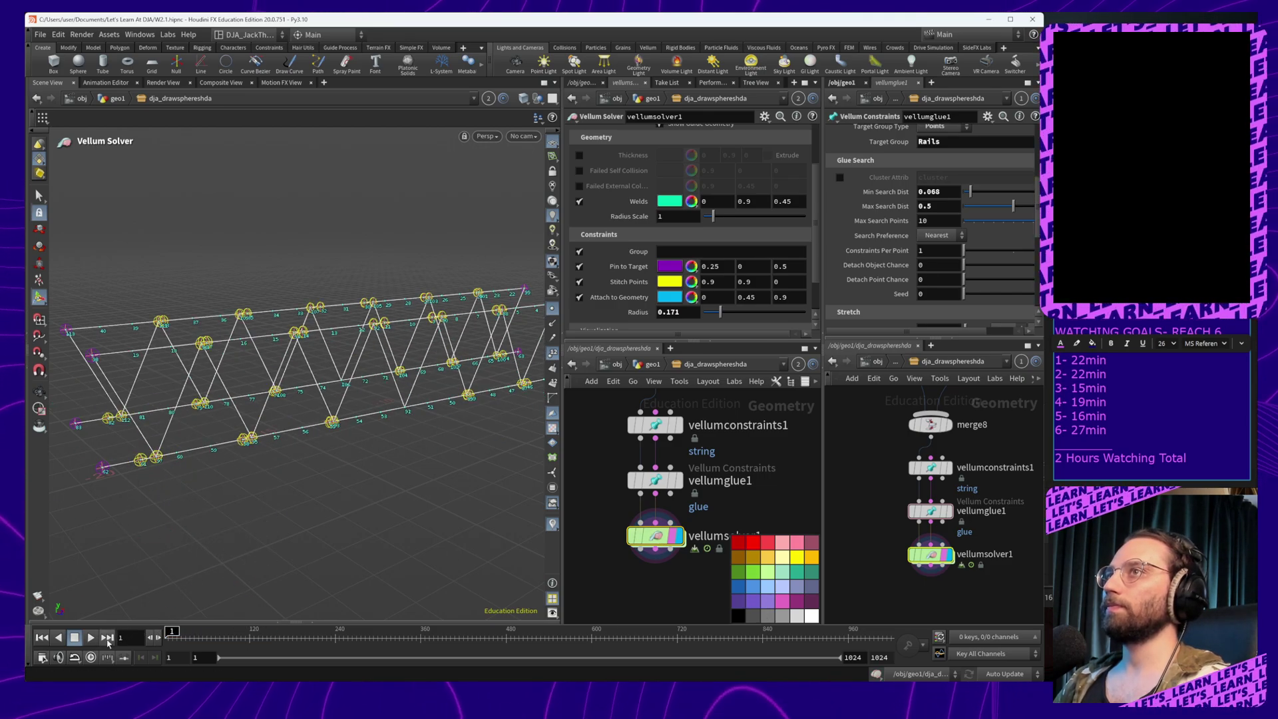
left_click(92, 638)
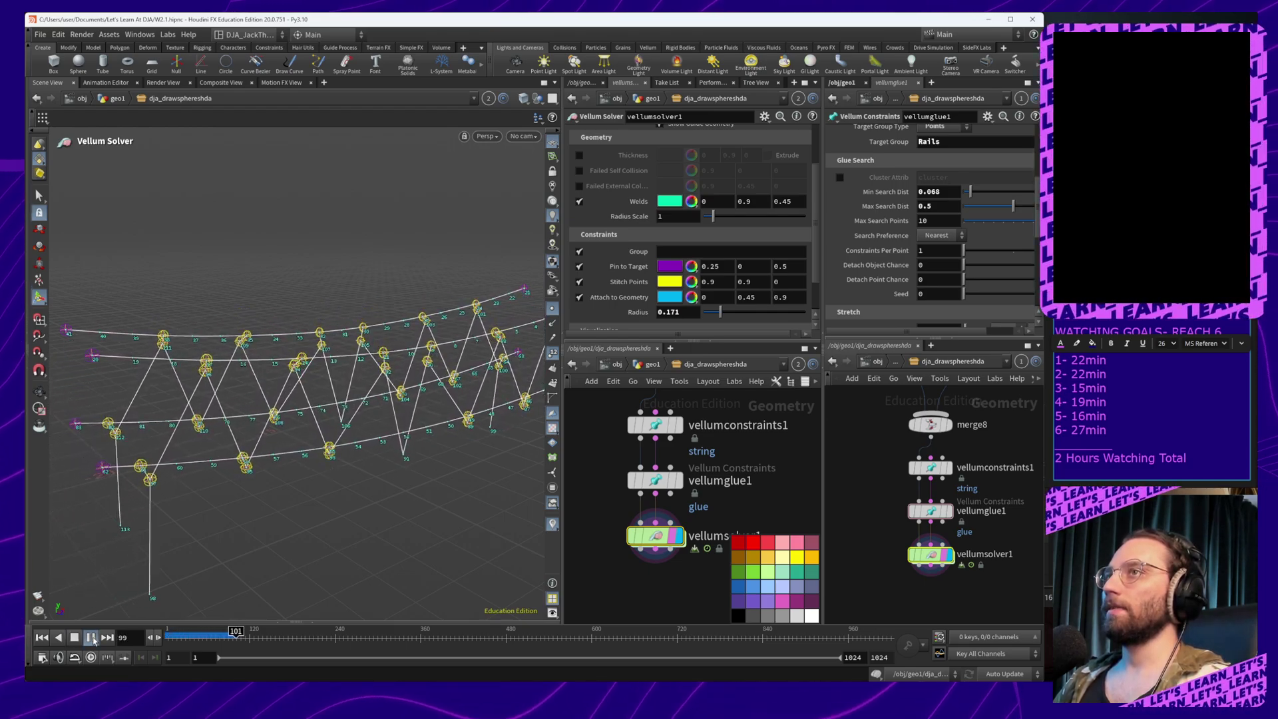
left_click(93, 640)
left_click_drag(235, 637, 79, 653)
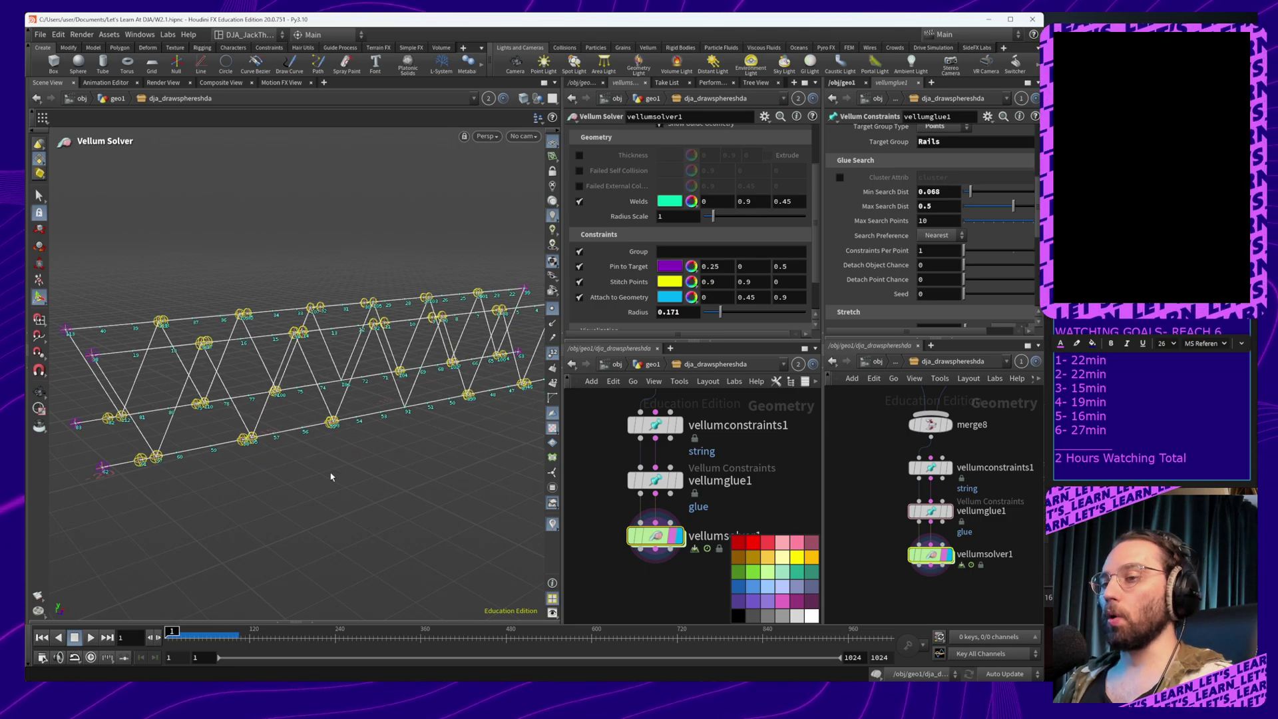
Examine where the diagonal ropes meet the rails at the bridge's end, with vellumglue1 selected
left_click_drag(330, 475, 335, 474, "alt")
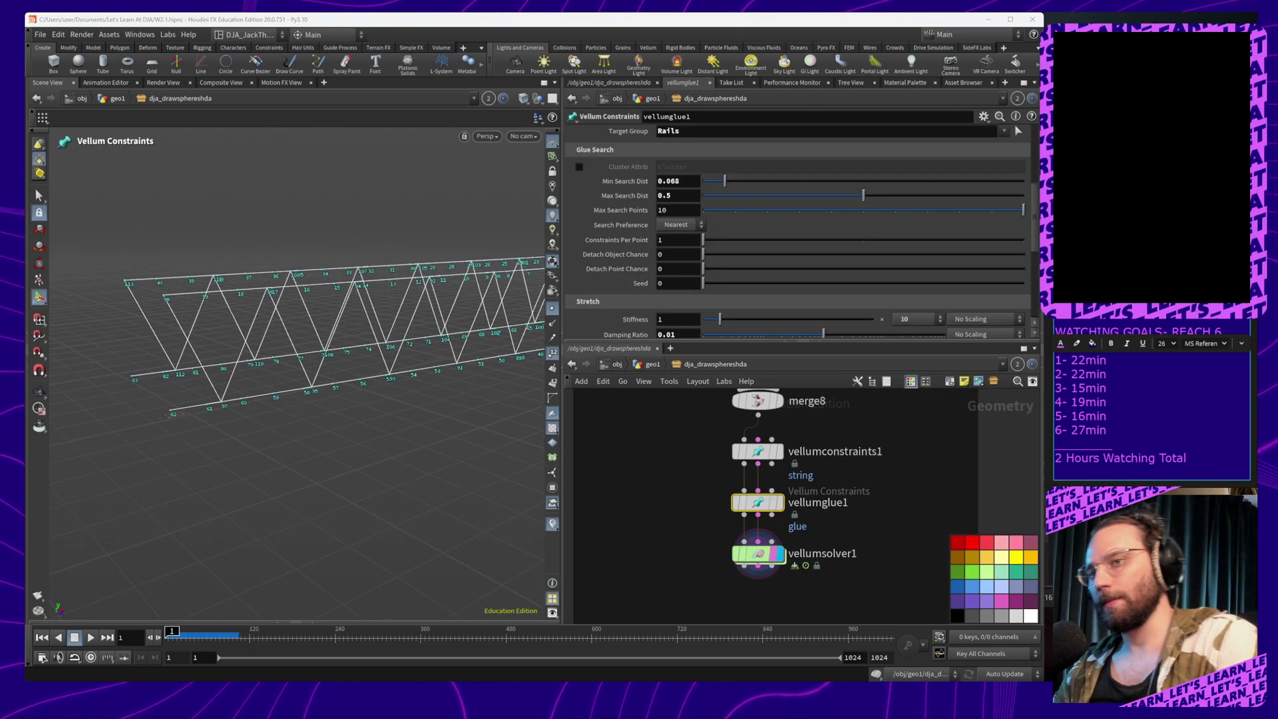
scroll(879, 517, "down", 5)
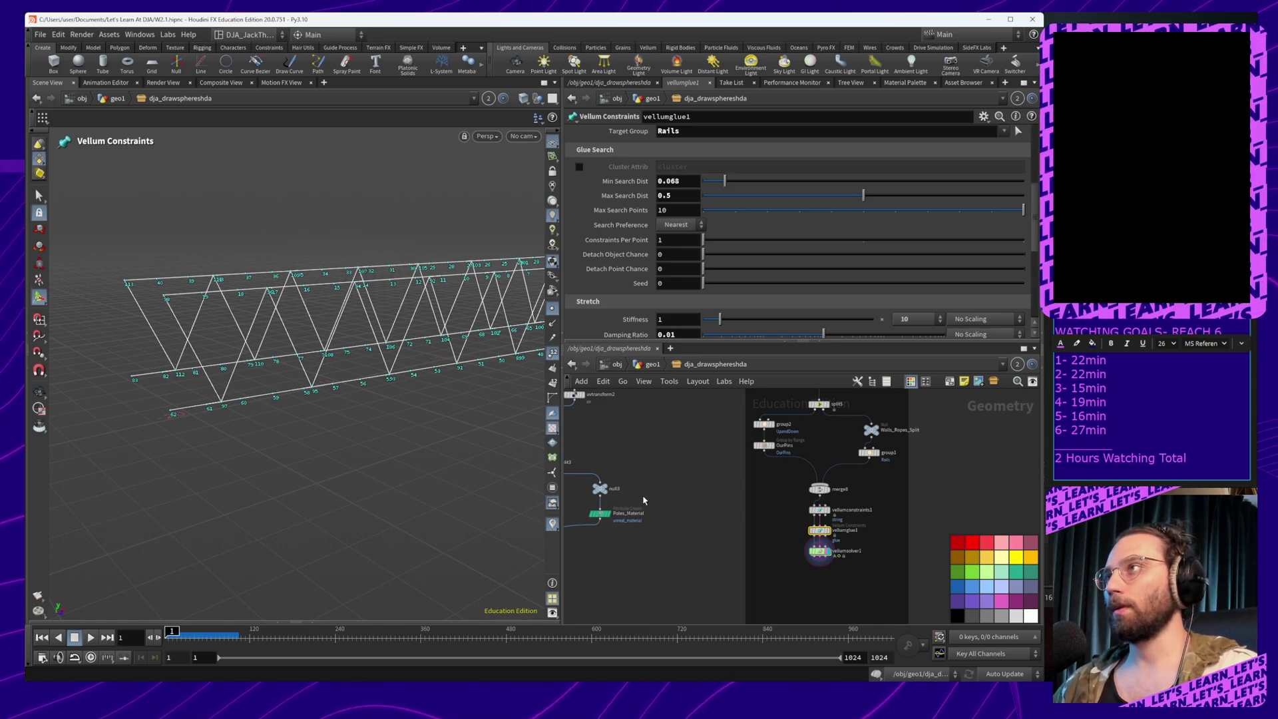
right_click_drag(238, 417, 251, 333, "alt")
left_click_drag(261, 339, 228, 346, "alt")
middle_click_drag(228, 347, 282, 355, "alt")
left_click_drag(282, 356, 285, 349, "alt")
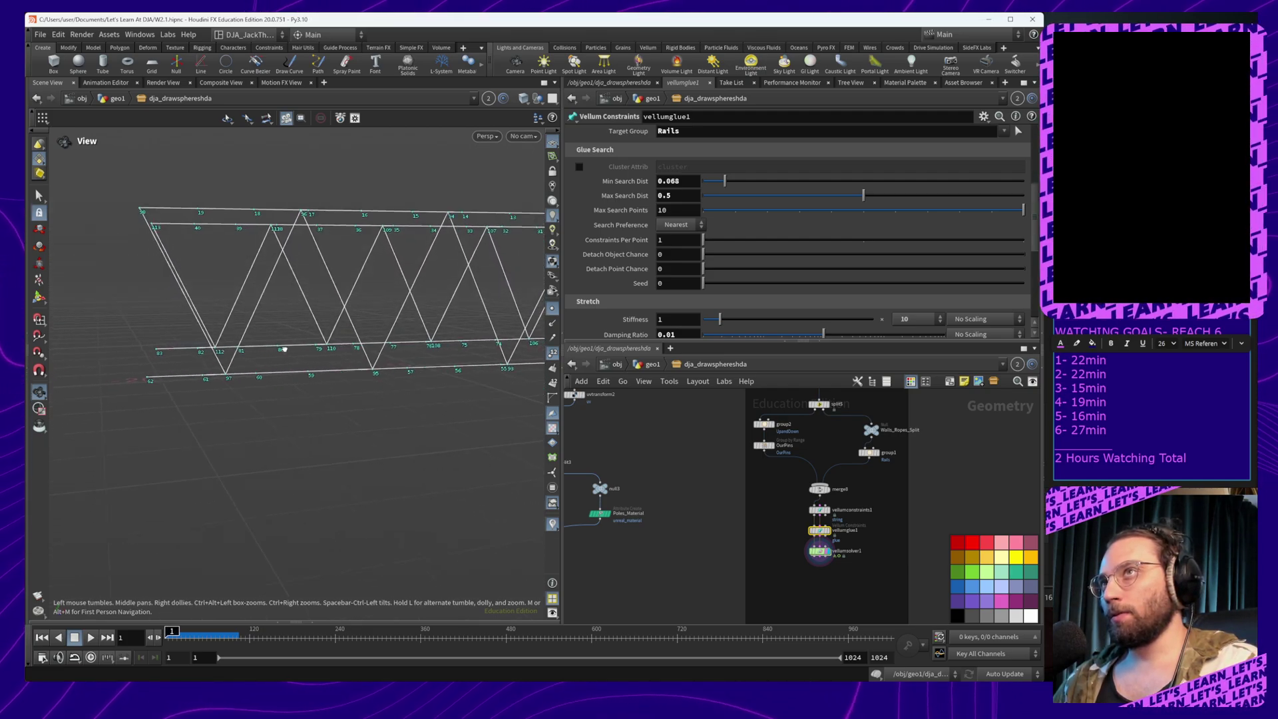
scroll(823, 537, "up", 5)
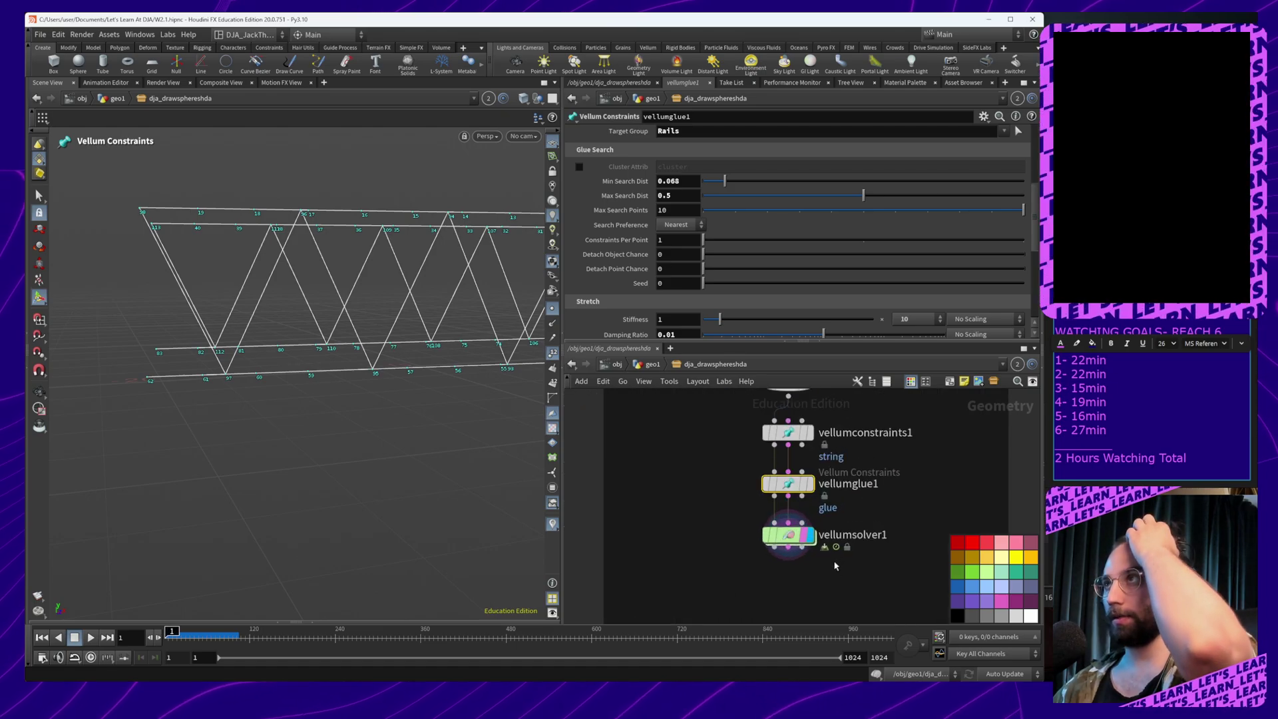
Inspect vellumsolver1's stitch points on the upper and lower rails from the bridge's end to its middle, comparing glued and unglued joints
left_click(766, 520)
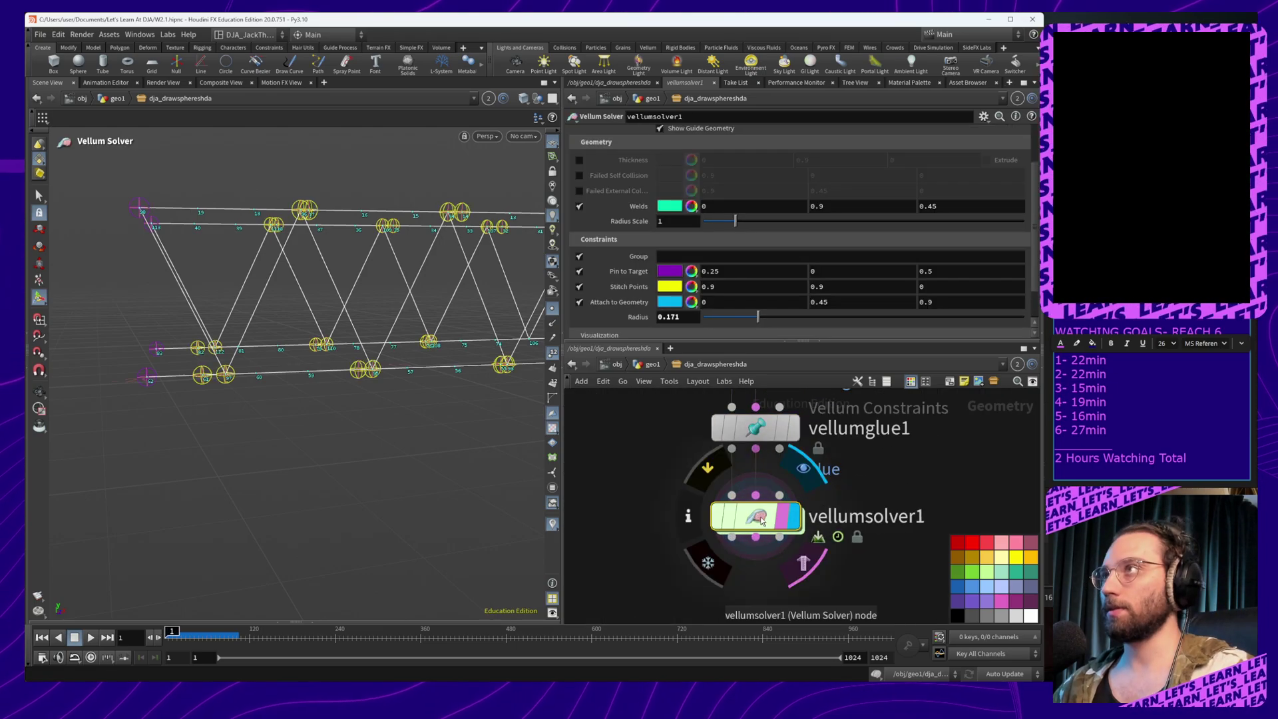
left_click_drag(326, 364, 399, 391, "alt")
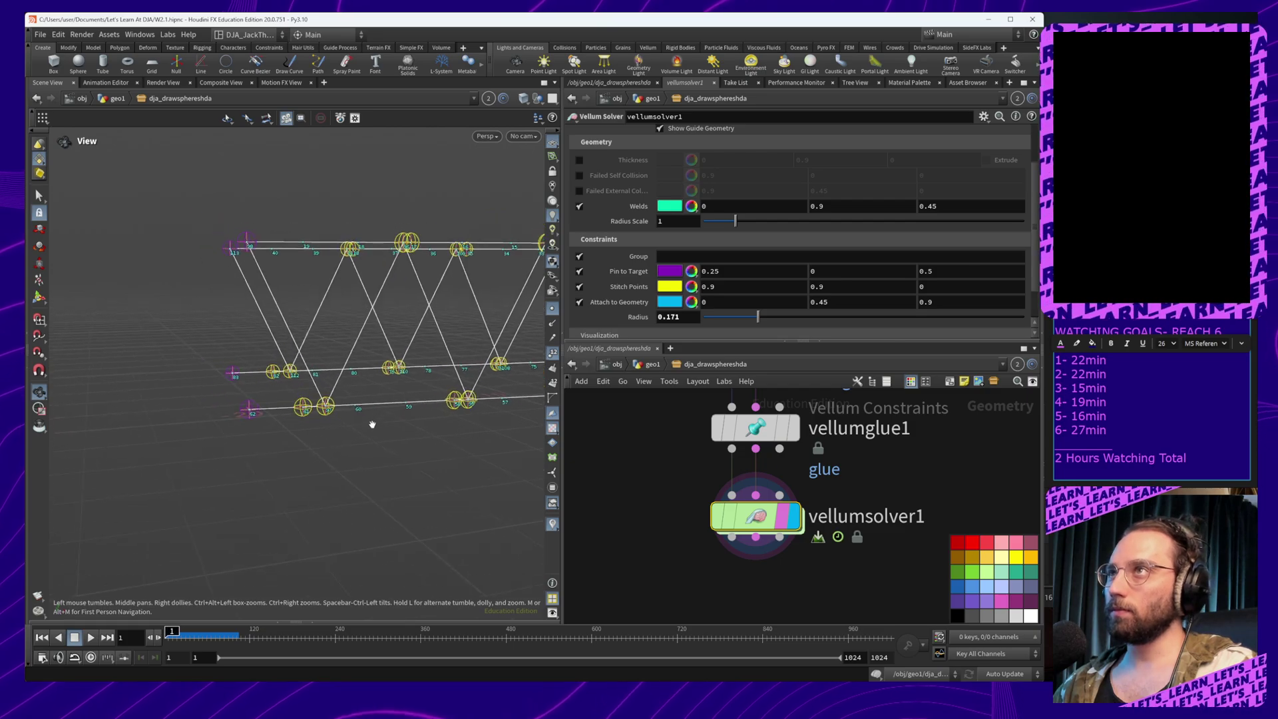
right_click_drag(369, 421, 360, 268, "alt")
left_click_drag(288, 368, 429, 422)
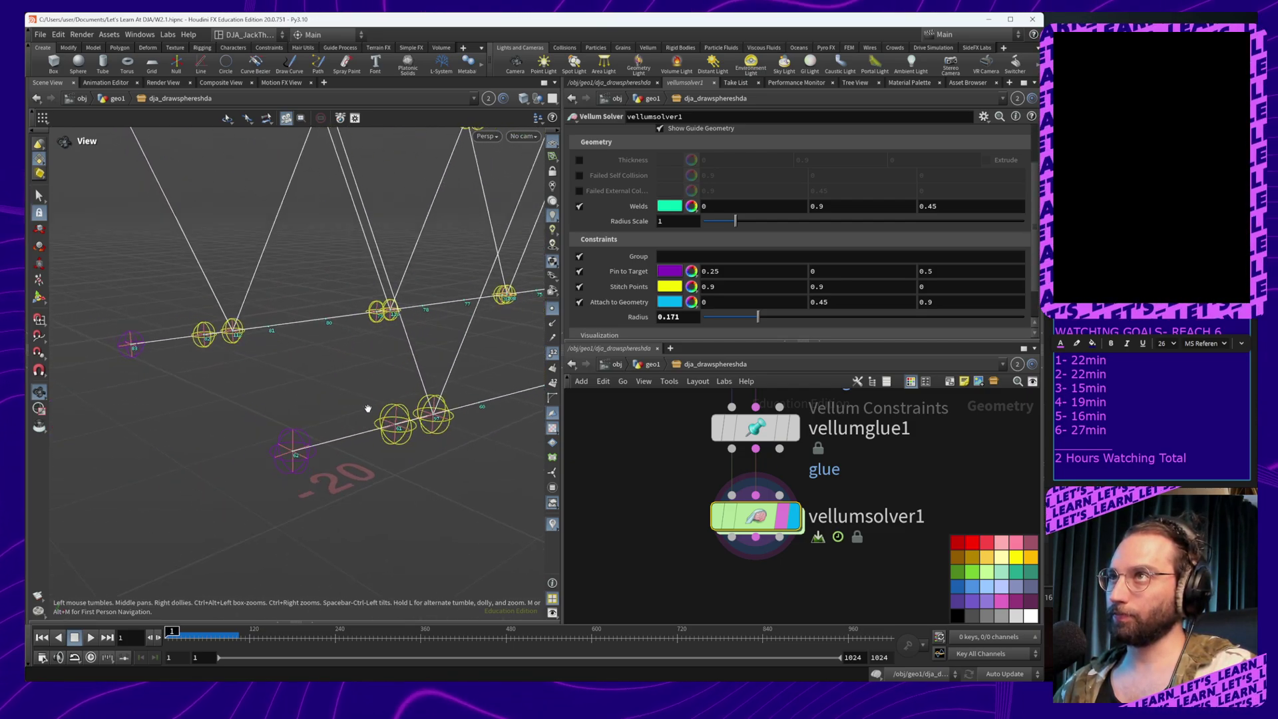
middle_click_drag(439, 440, 382, 431)
right_click_drag(367, 449, 349, 346)
left_click_drag(241, 335, 237, 447)
right_click_drag(381, 420, 288, 429)
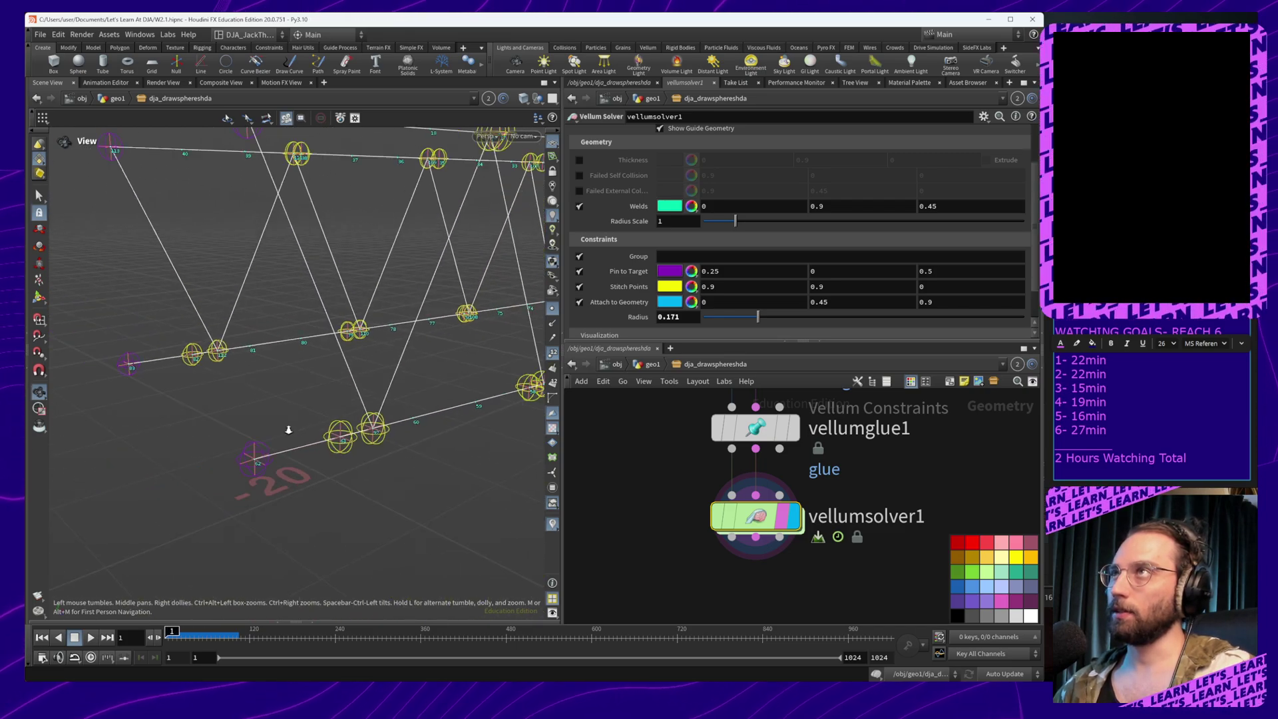
right_click_drag(369, 390, 371, 445)
left_click_drag(370, 445, 293, 426)
middle_click_drag(480, 414, 328, 496)
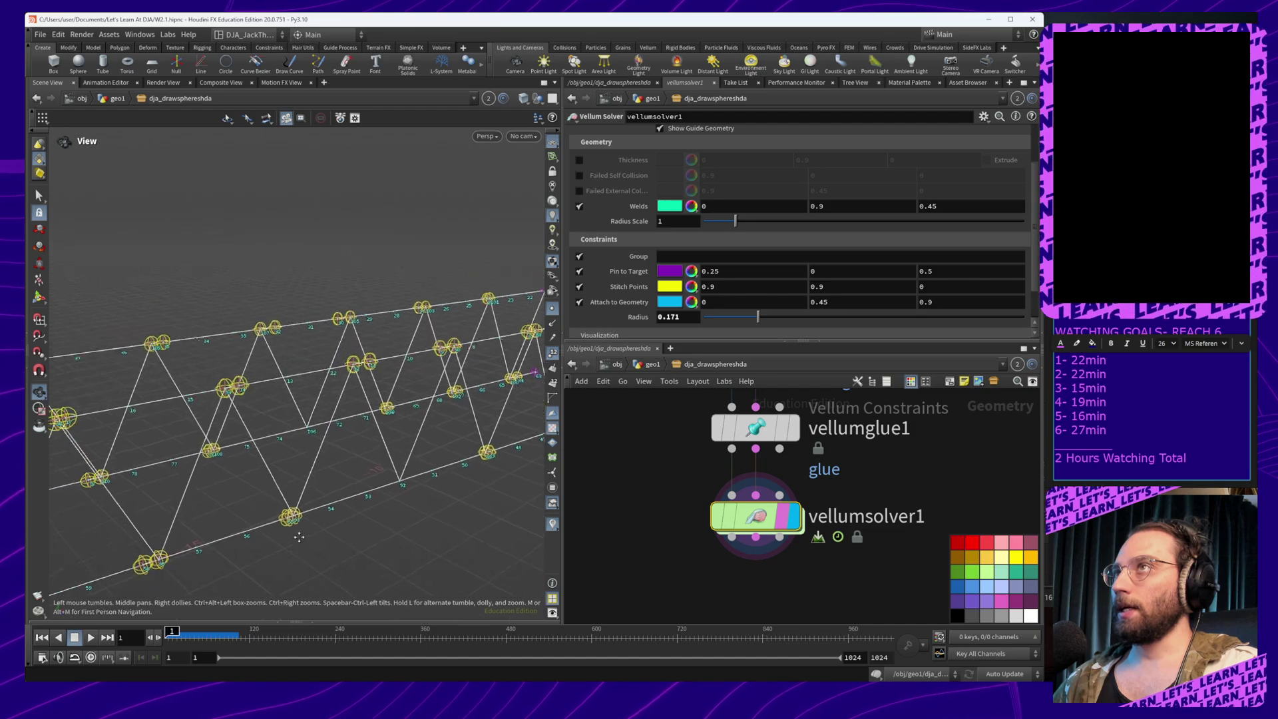
right_click_drag(319, 459, 283, 269)
middle_click_drag(523, 364, 424, 303)
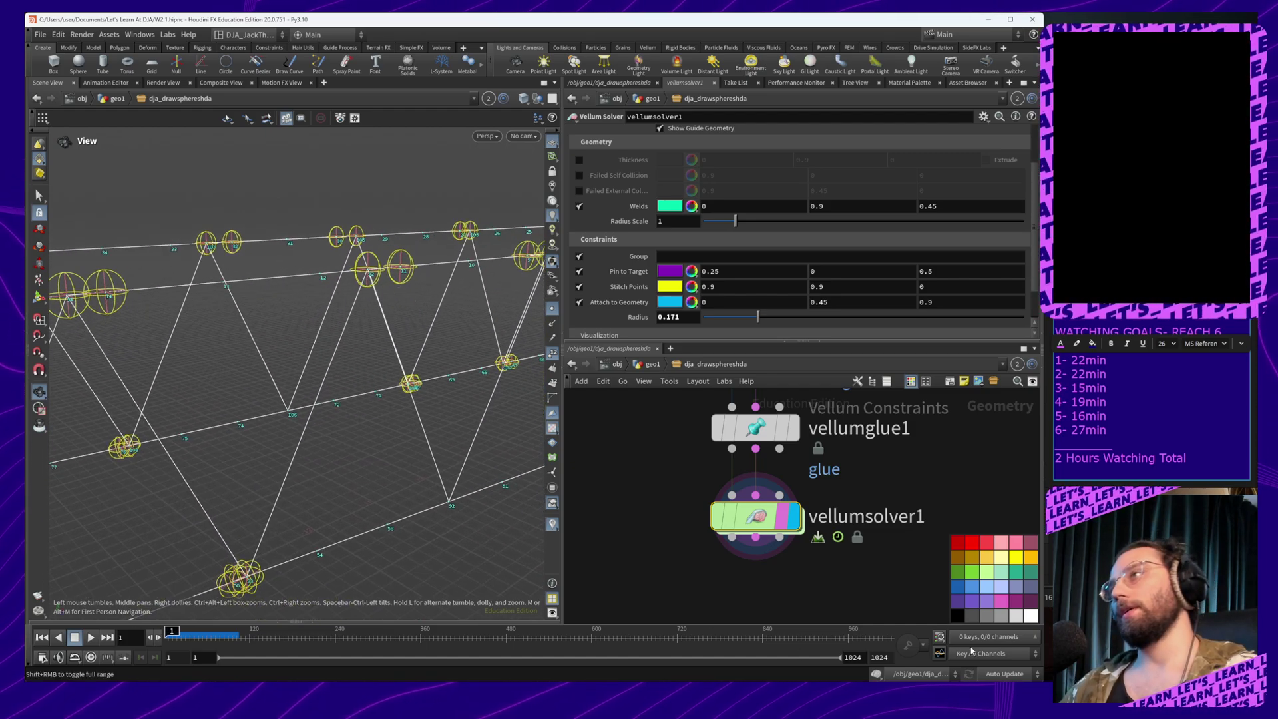
Swap vellumglue1's point groups so that Group is Rails and Target Group is UpandDown
middle_click_drag(870, 547, 887, 607)
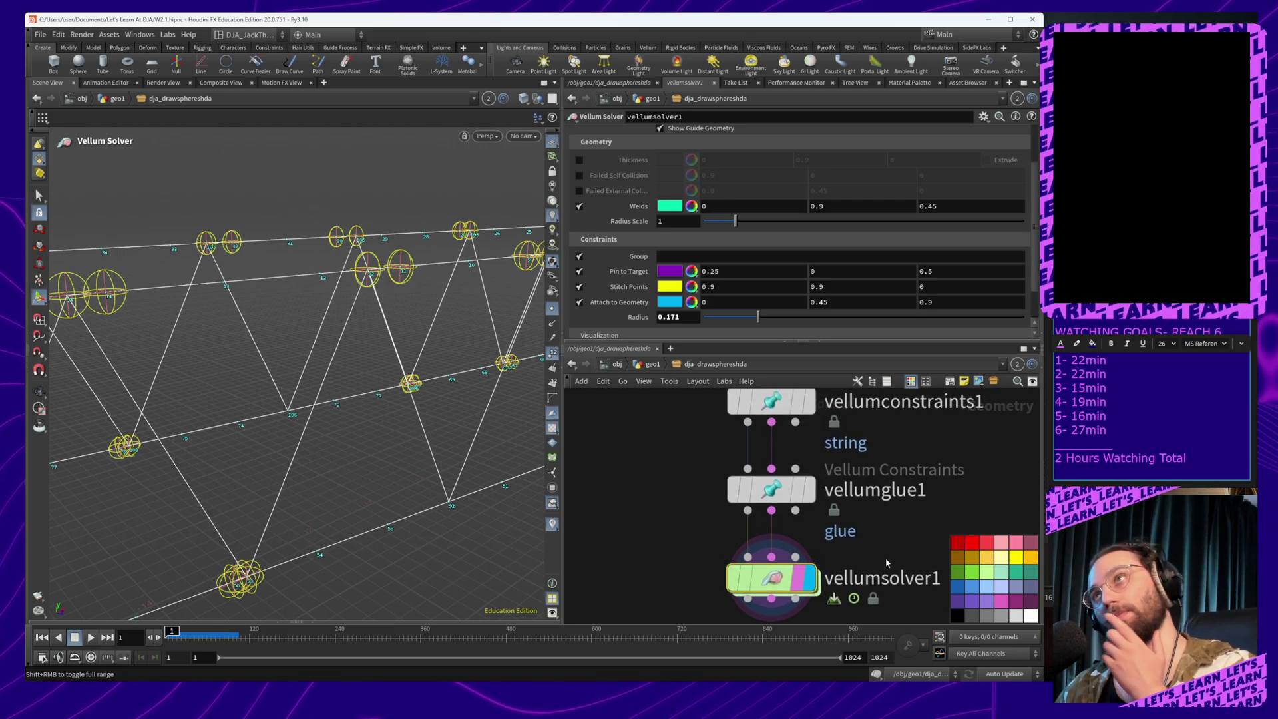
scroll(839, 487, "down", 5)
middle_click_drag(839, 489, 838, 554)
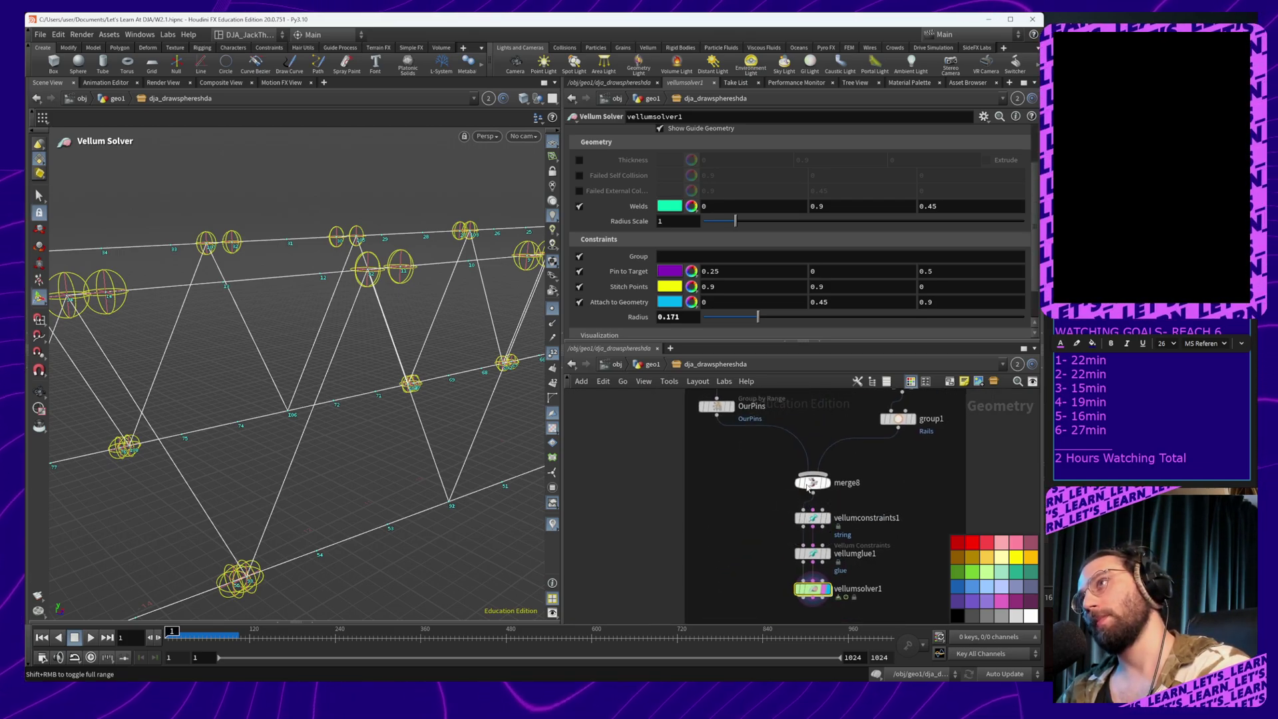
left_click(812, 554)
scroll(880, 180, "up", 5)
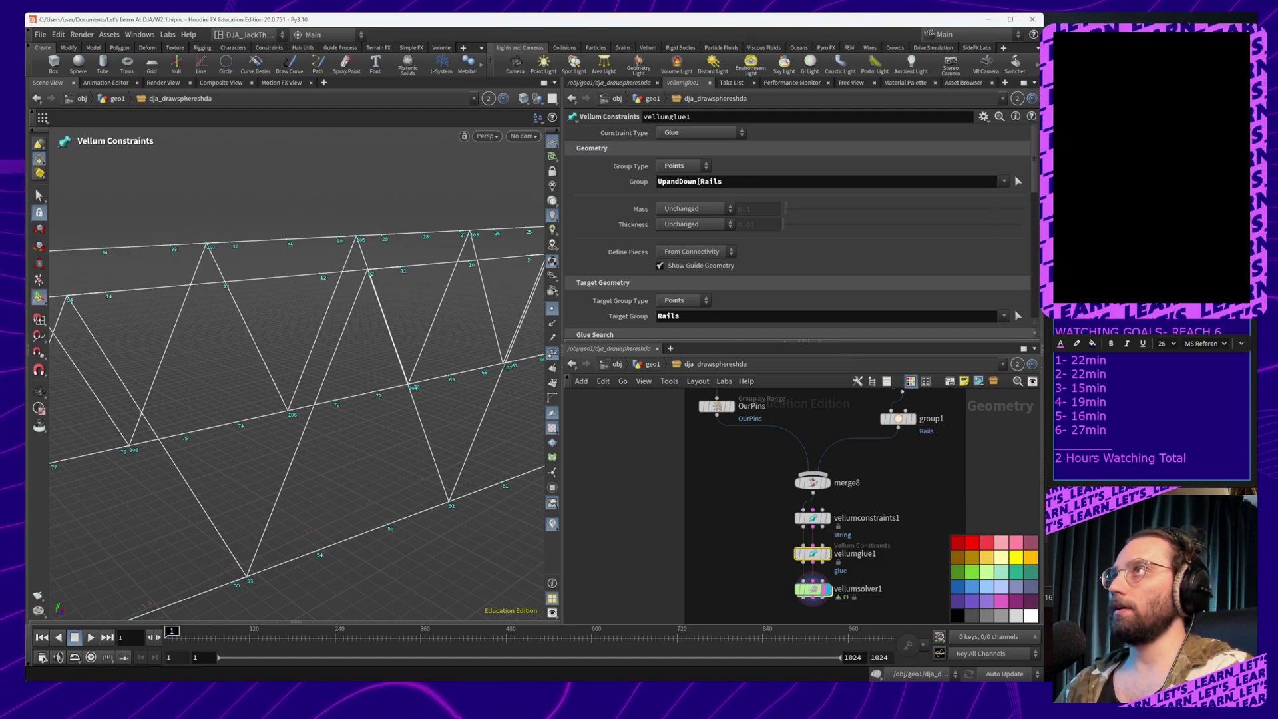
left_click_drag(699, 182, 657, 188)
key("BackSpace")
left_click(1004, 316)
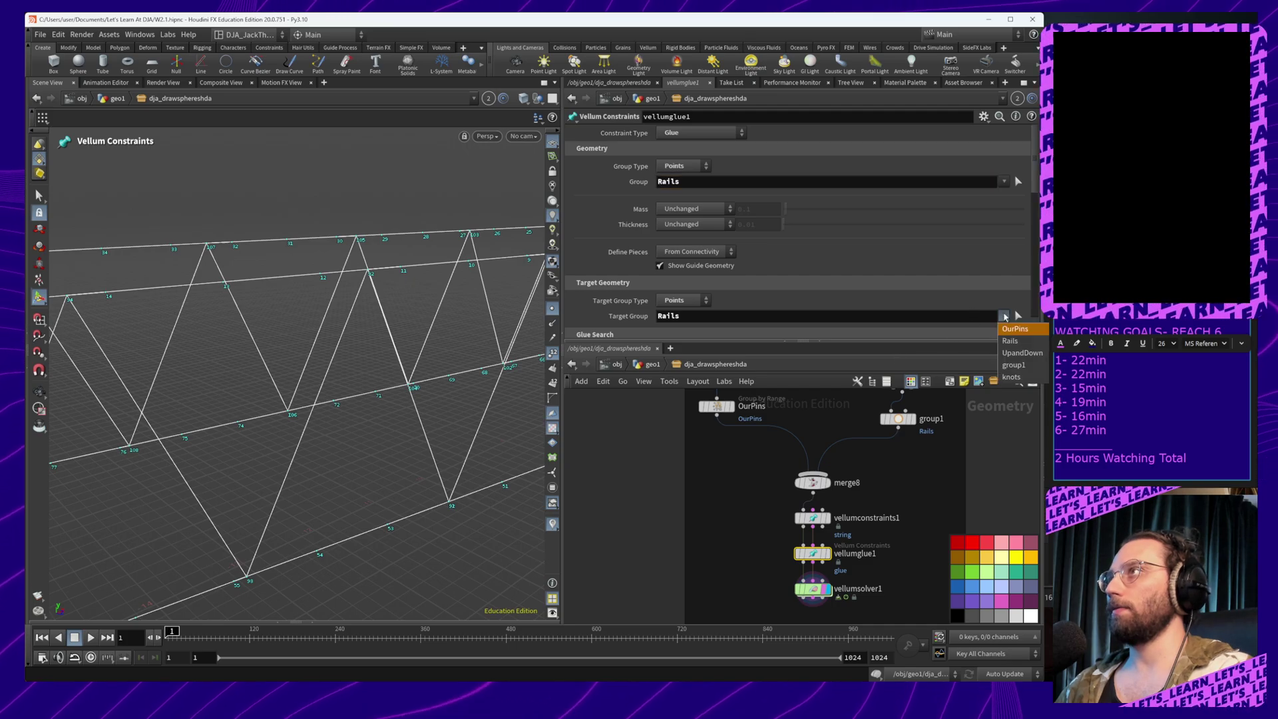
left_click(1022, 353)
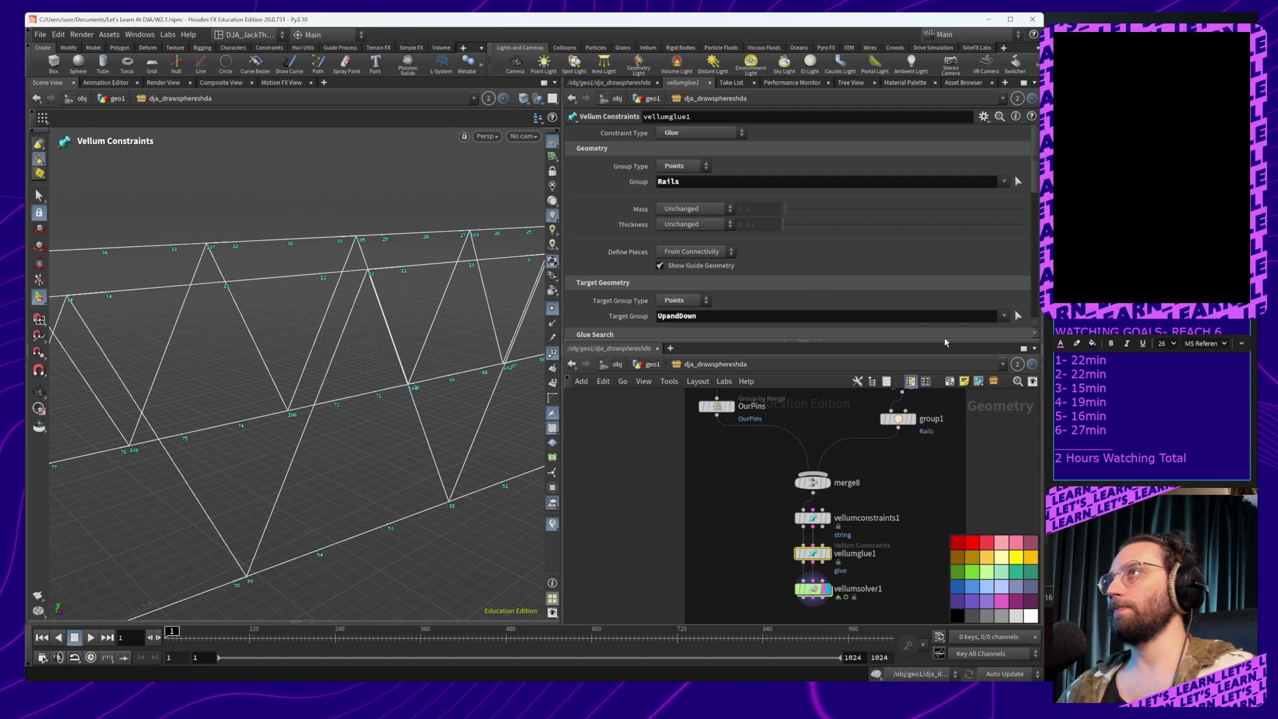
Inspect vellumsolver1's stitch points on the lower rails up close with the swapped glue groups
middle_click_drag(892, 540, 872, 468)
left_click(794, 518)
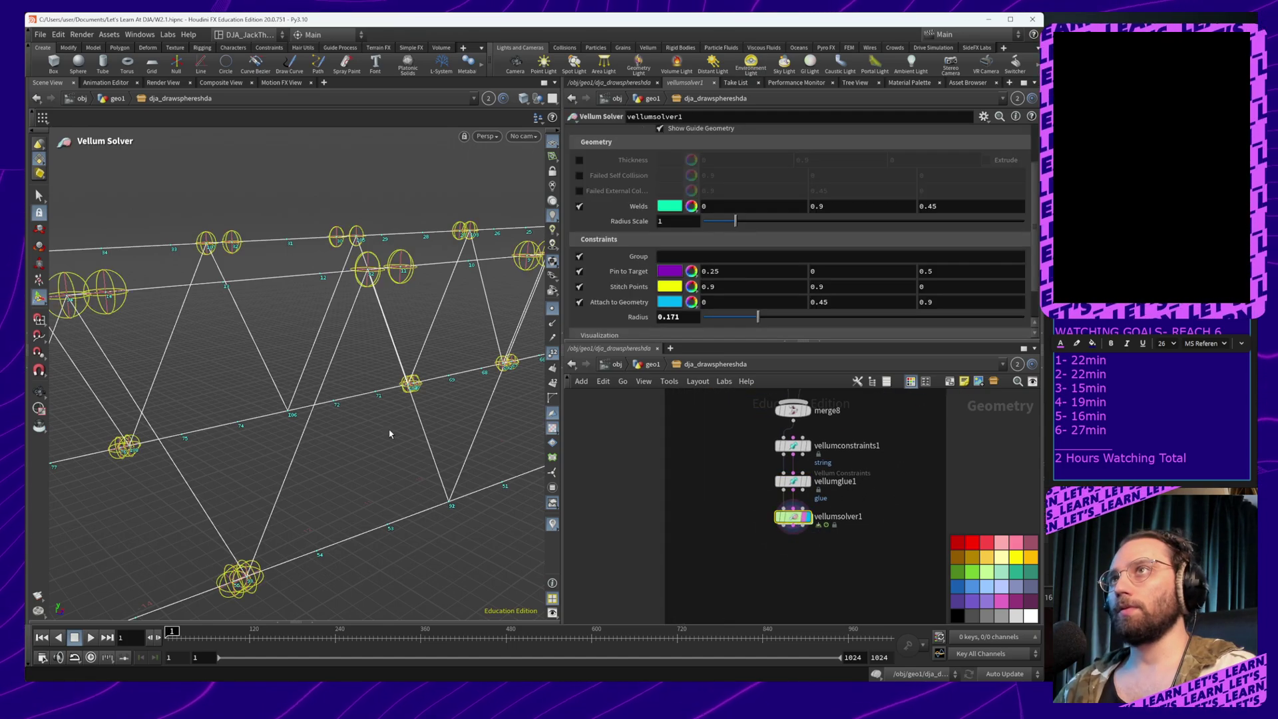
left_click_drag(372, 369, 169, 442, "alt")
middle_click_drag(169, 443, 313, 386, "alt")
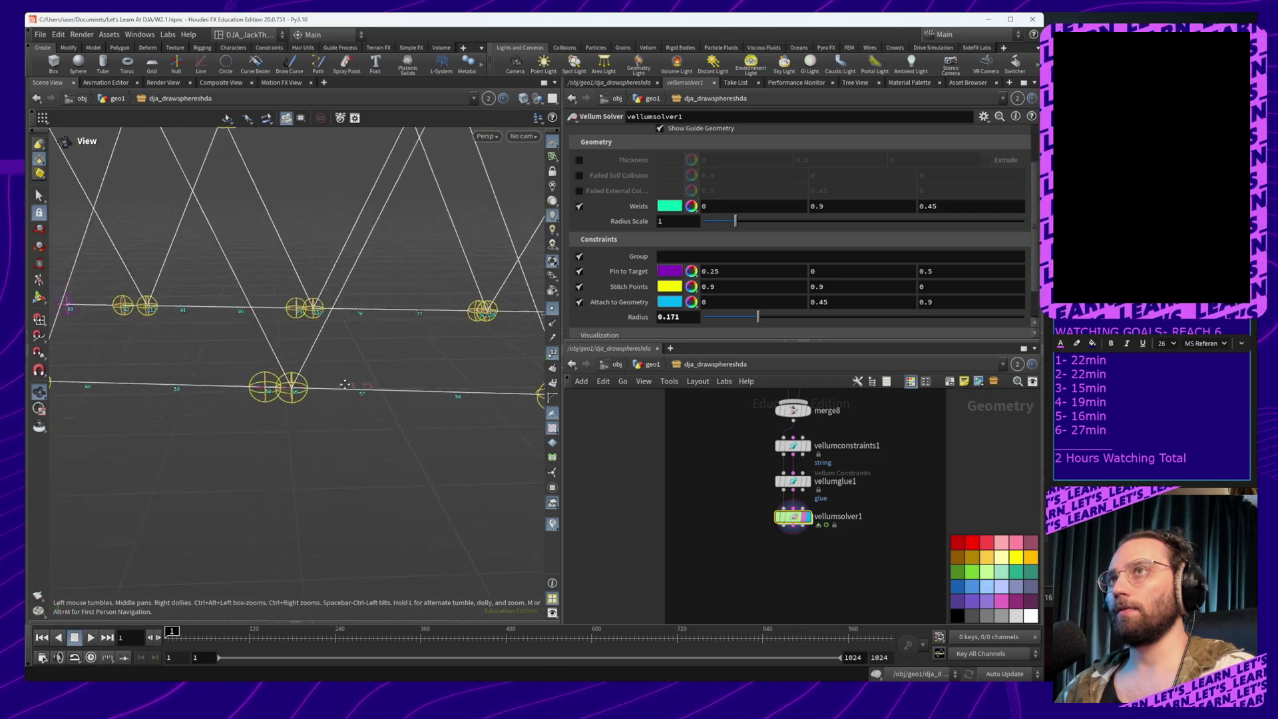
scroll(313, 370, "up", 8)
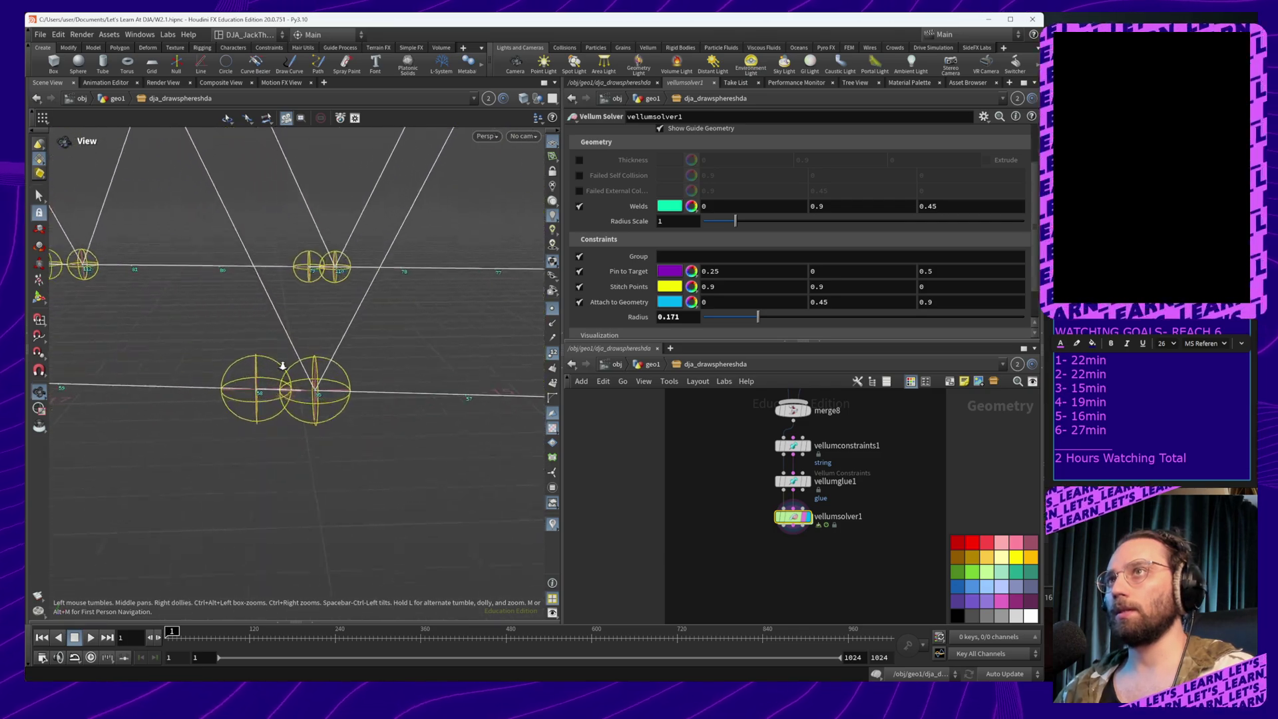
Set vellumglue1's search distances to minimum 0.211 and maximum 0.627, and inspect vellumsolver1's stitch points along the bridge
left_click(793, 482)
scroll(794, 286, "down", 4)
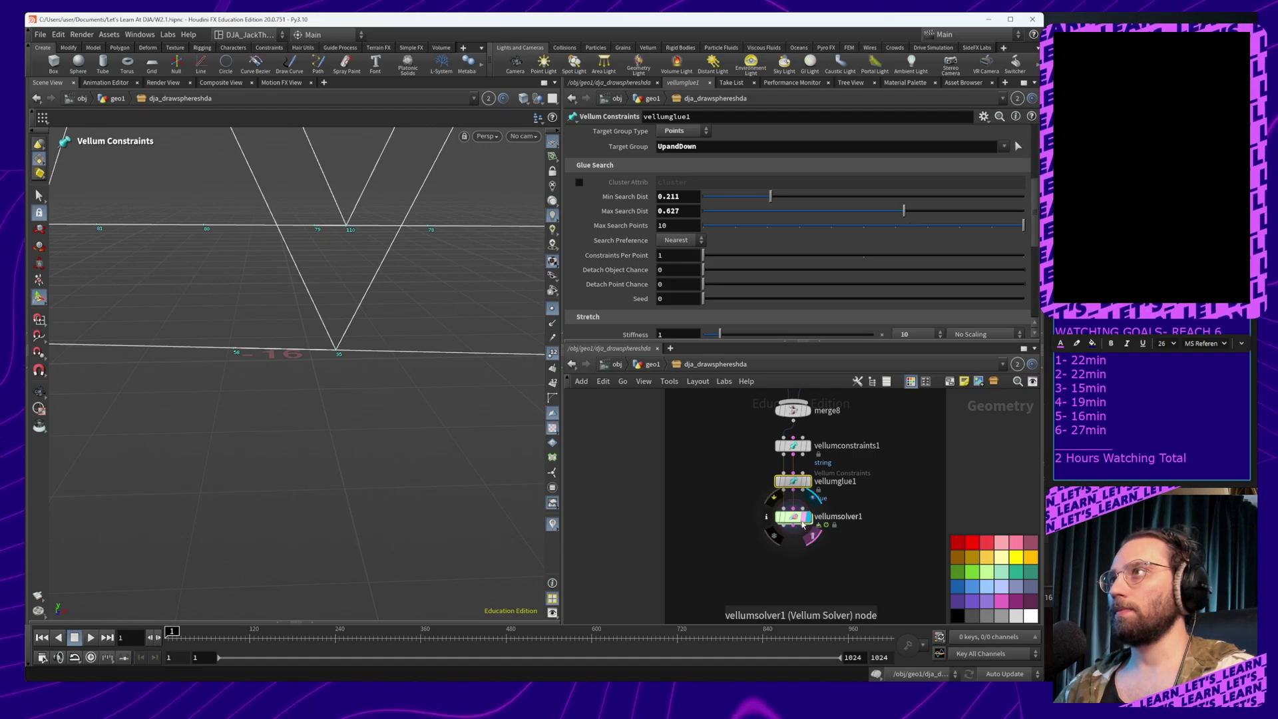
left_click(793, 518)
middle_click_drag(265, 336, 336, 356, "alt")
right_click_drag(336, 356, 334, 445, "alt")
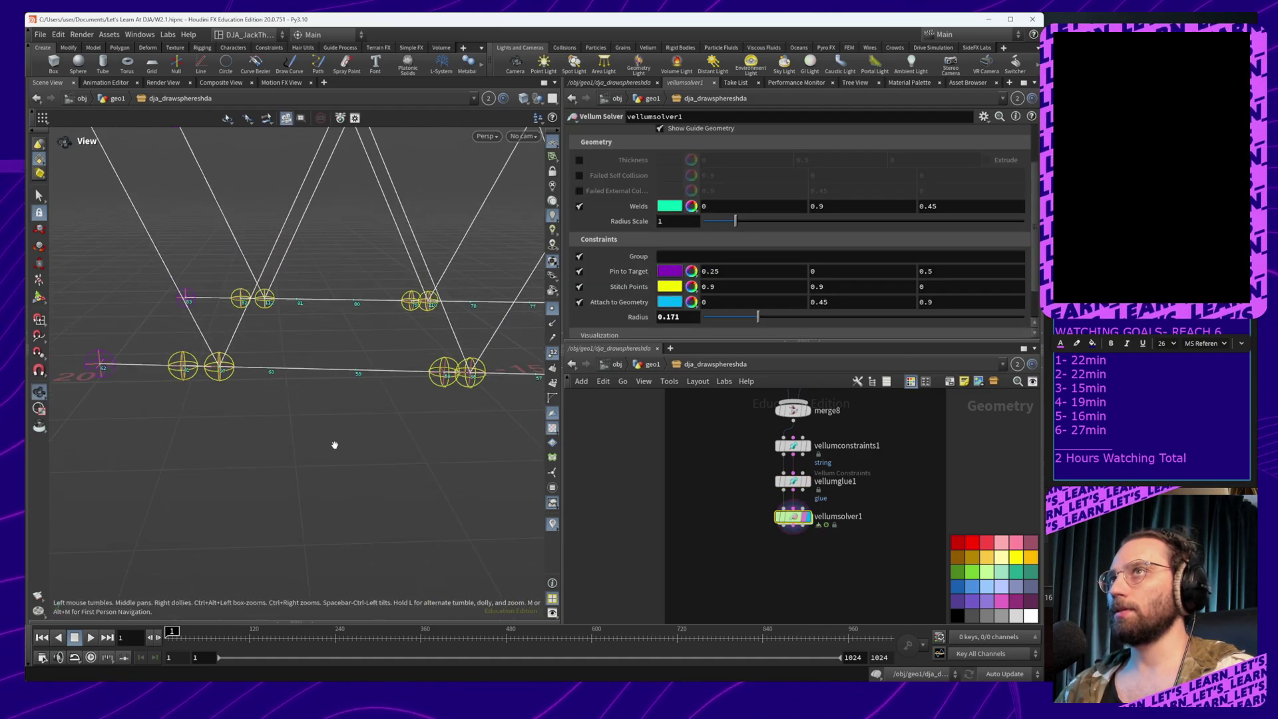
middle_click_drag(333, 445, 389, 495, "alt")
left_click_drag(359, 450, 380, 442, "alt")
mouse_move(380, 442)
middle_mouse_down()
mouse_move(261, 450)
mouse_move(360, 440)
middle_mouse_up()
left_click_drag(394, 428, 450, 426)
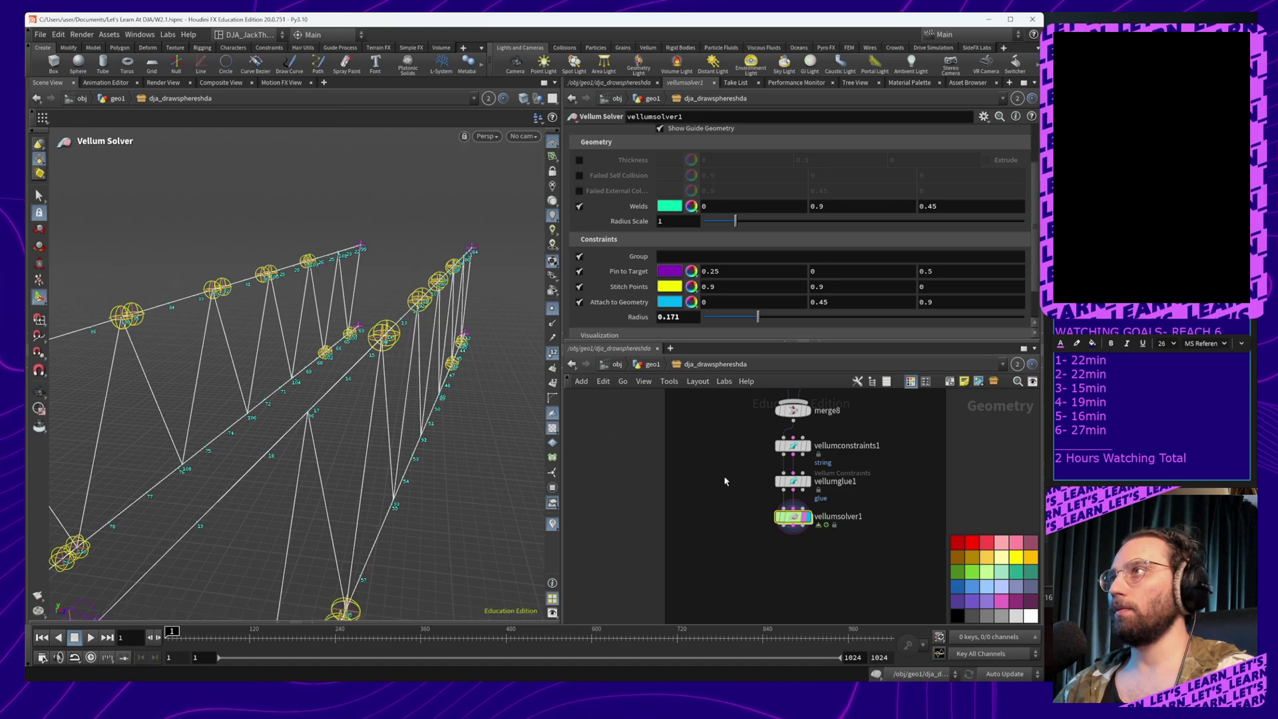
Set vellumglue1's minimum search distance to 0.05 and check the stitch points along the rails in vellumsolver1's display
left_click(795, 482)
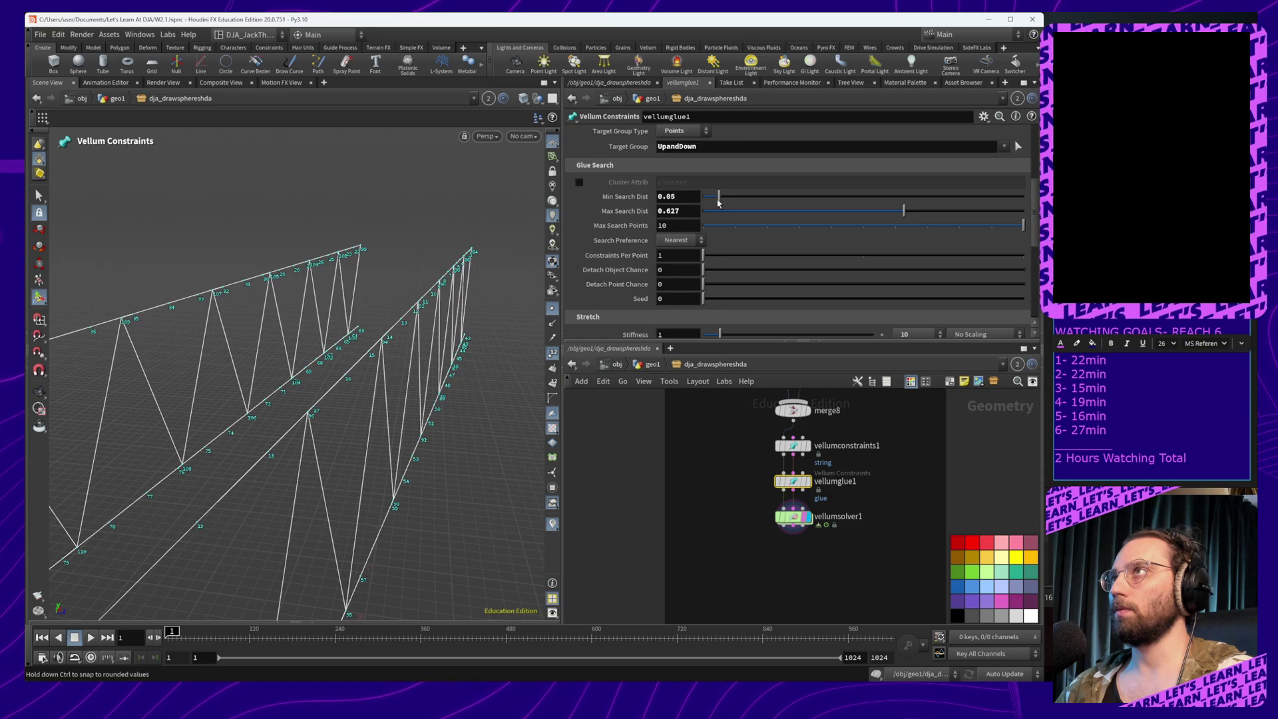
left_click(794, 518)
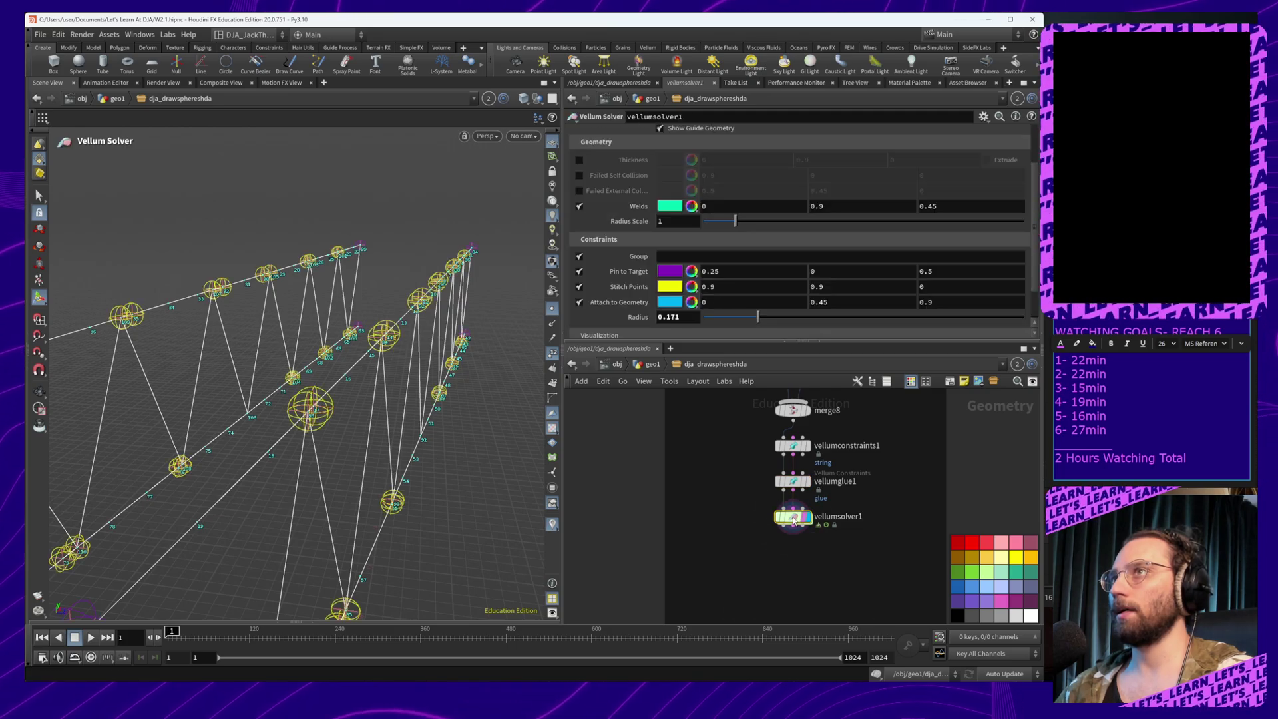
left_click_drag(315, 457, 166, 419, "alt")
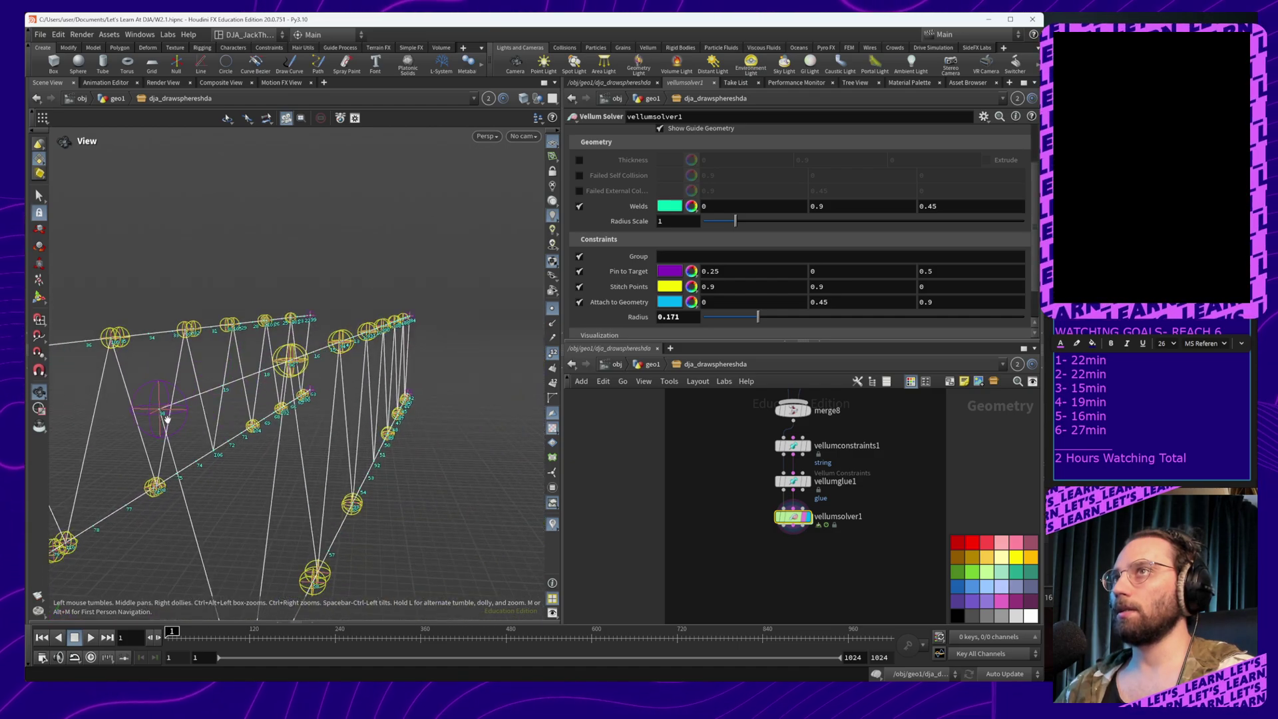
Inspect vellumsolver1's stitch points where the diagonal ropes meet the upper and lower rails
mouse_move(320, 424)
left_mouse_down("alt")
mouse_move(351, 420)
mouse_move(301, 423)
left_mouse_up("alt")
middle_click_drag(363, 472, 388, 522)
scroll(353, 470, "up", 3)
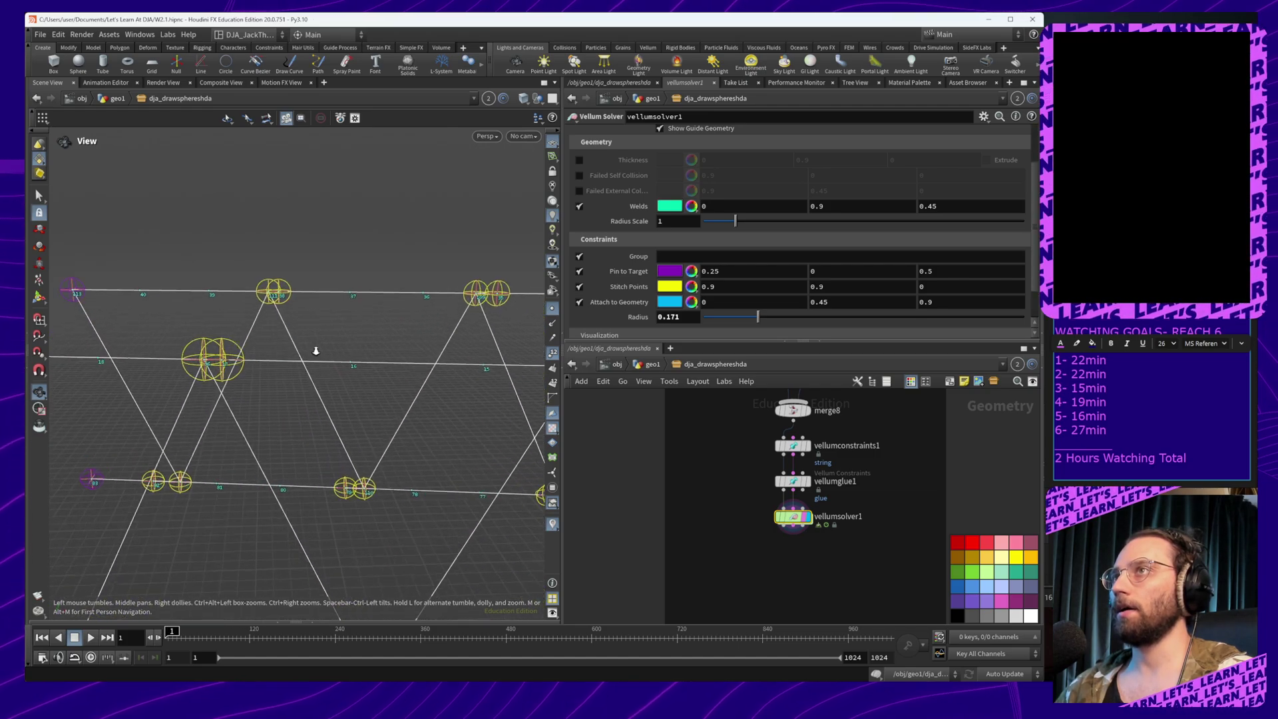
left_click_drag(314, 351, 328, 383)
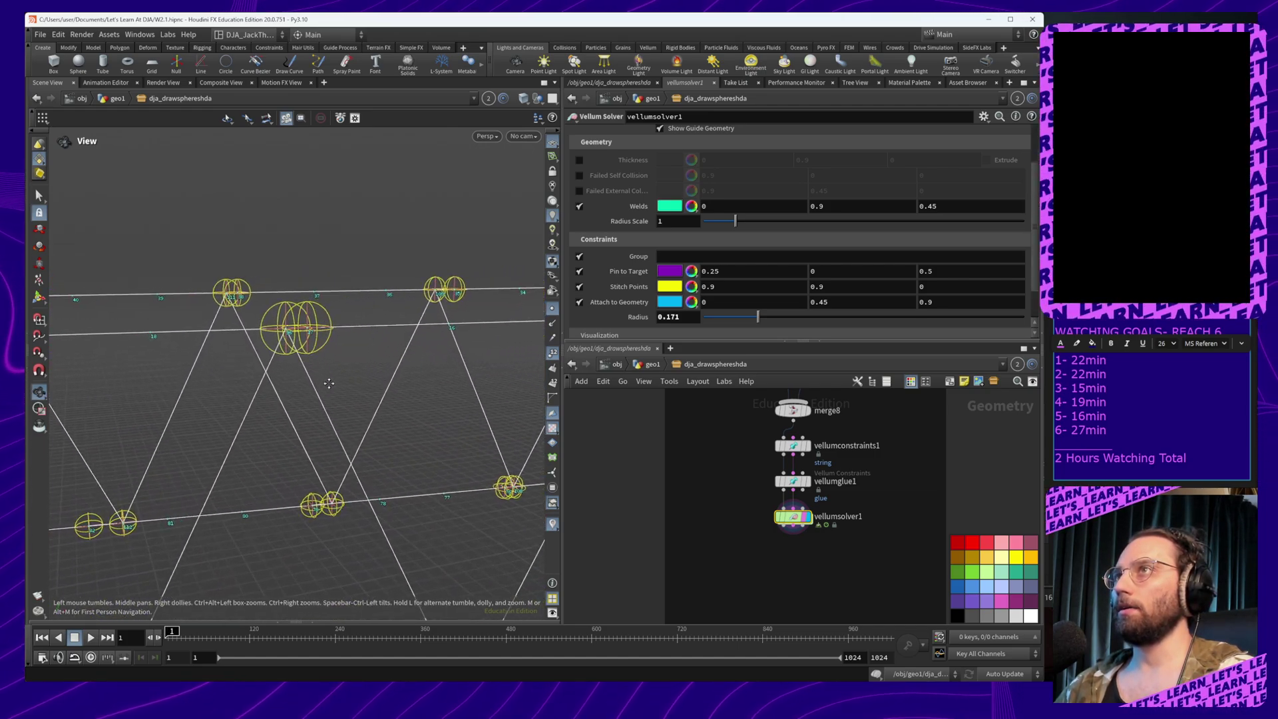
Insert a Resample node between group2 and OurPins in the rail branch
middle_click_drag(876, 431, 852, 559)
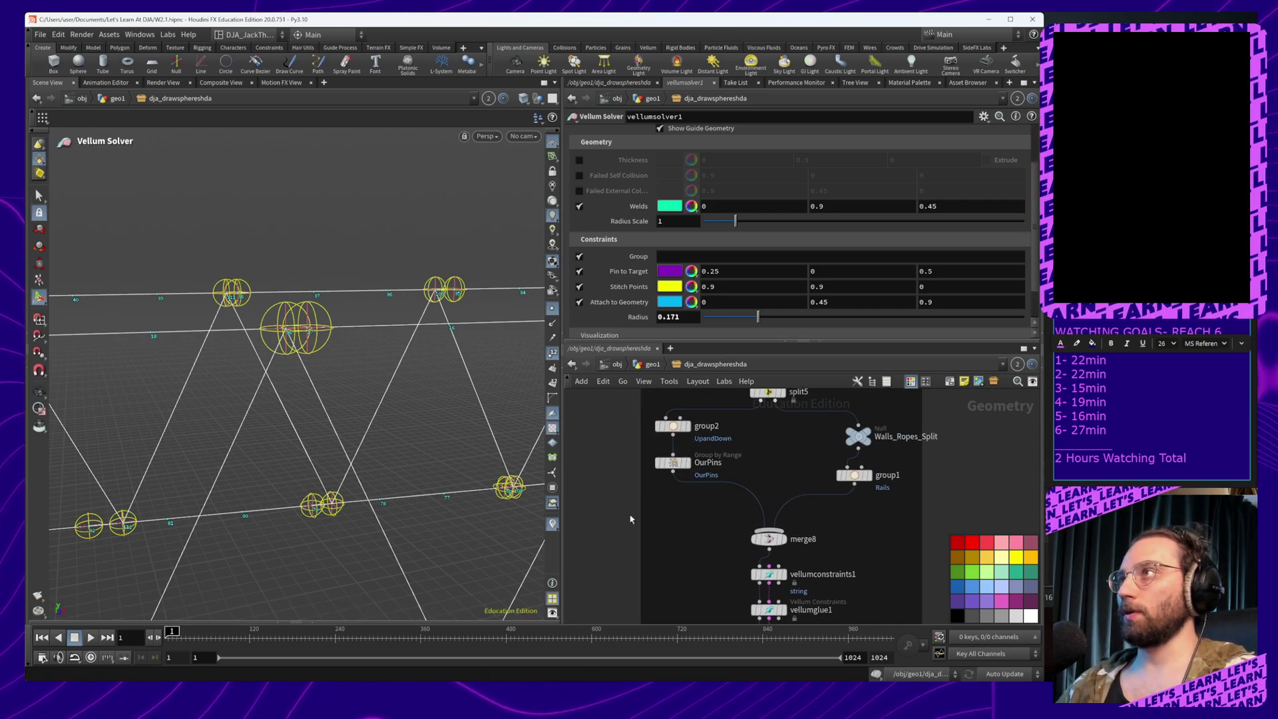
middle_click_drag(603, 508, 598, 550)
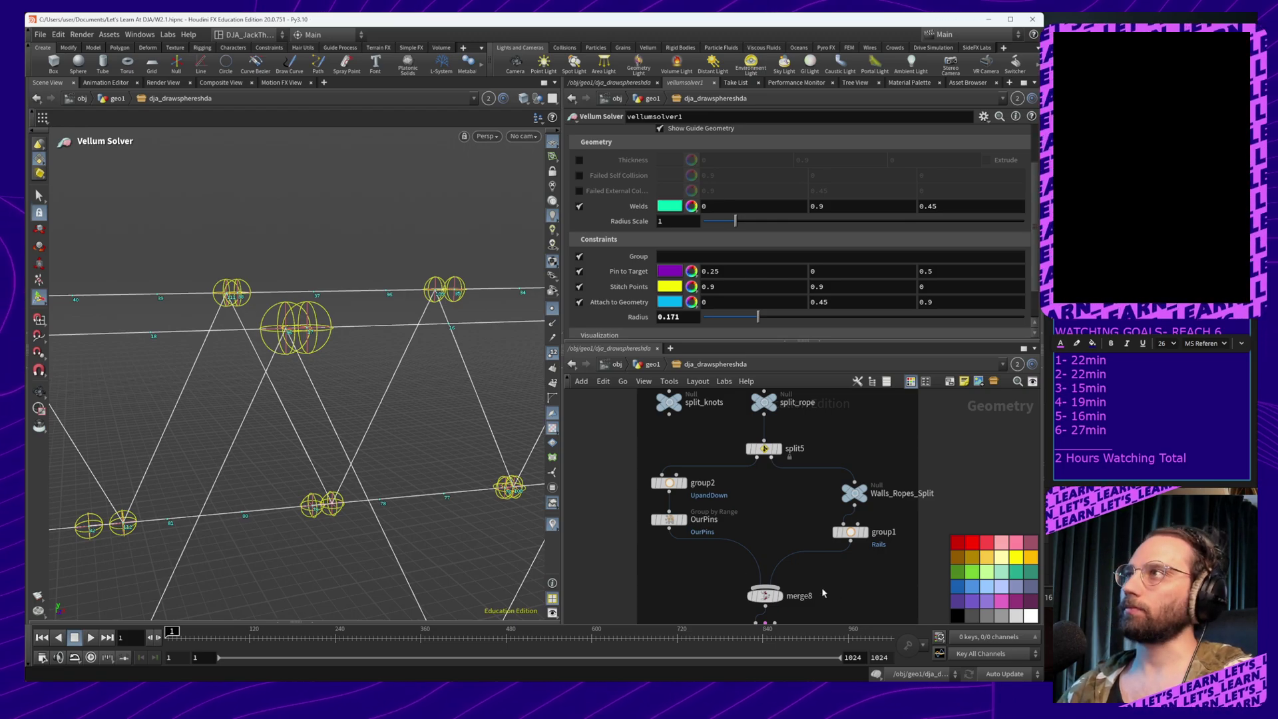
middle_click_drag(921, 541, 912, 516)
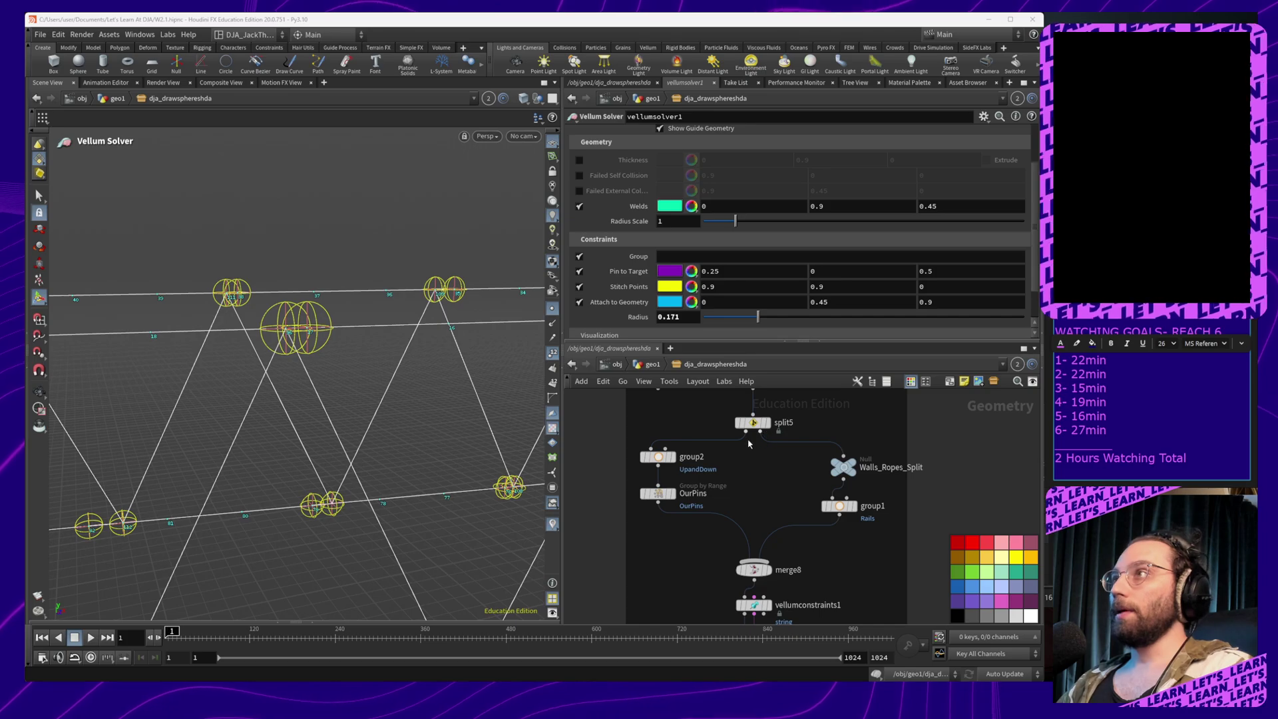
key("Tab")
type("resa")
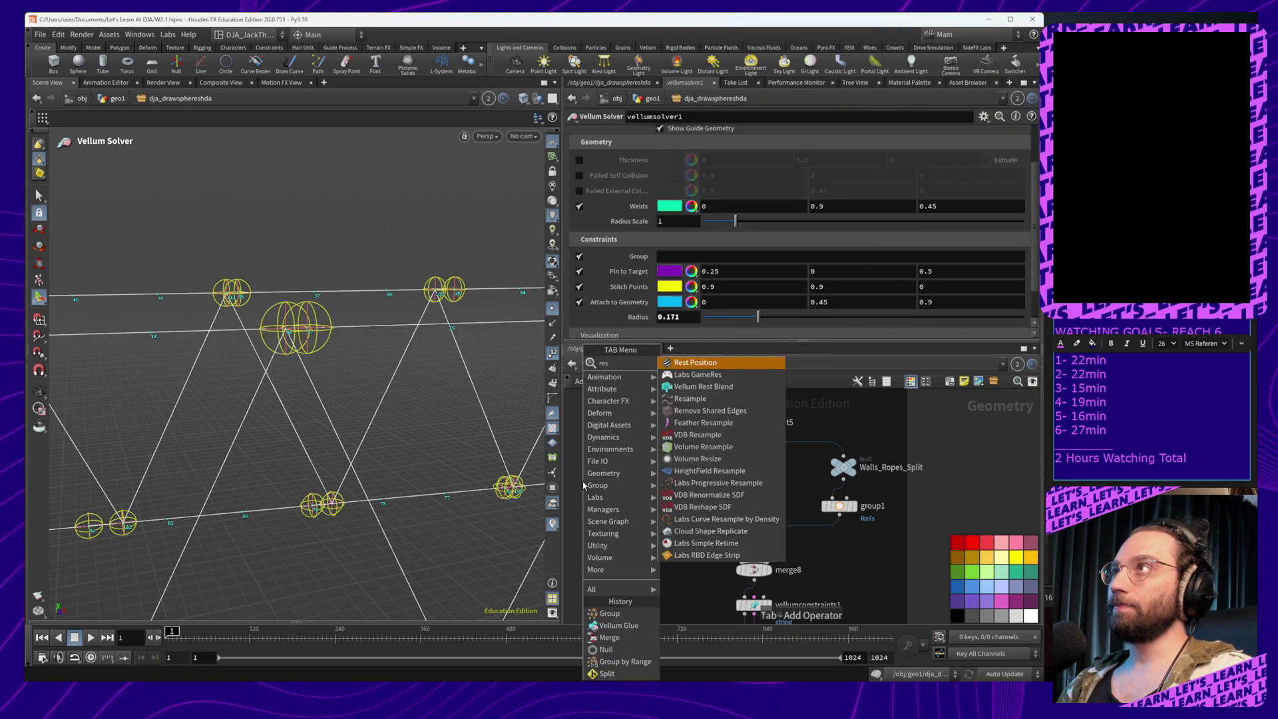
key("Return")
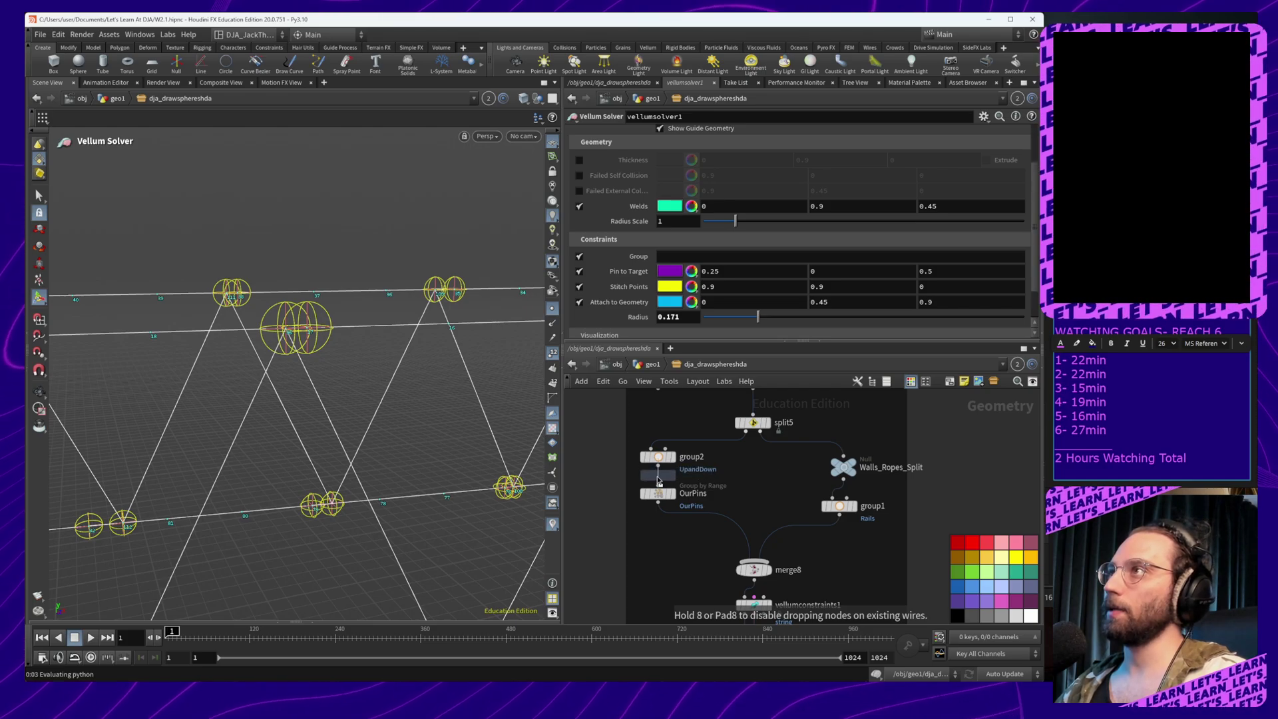
left_click(662, 478)
middle_click_drag(623, 492, 681, 435)
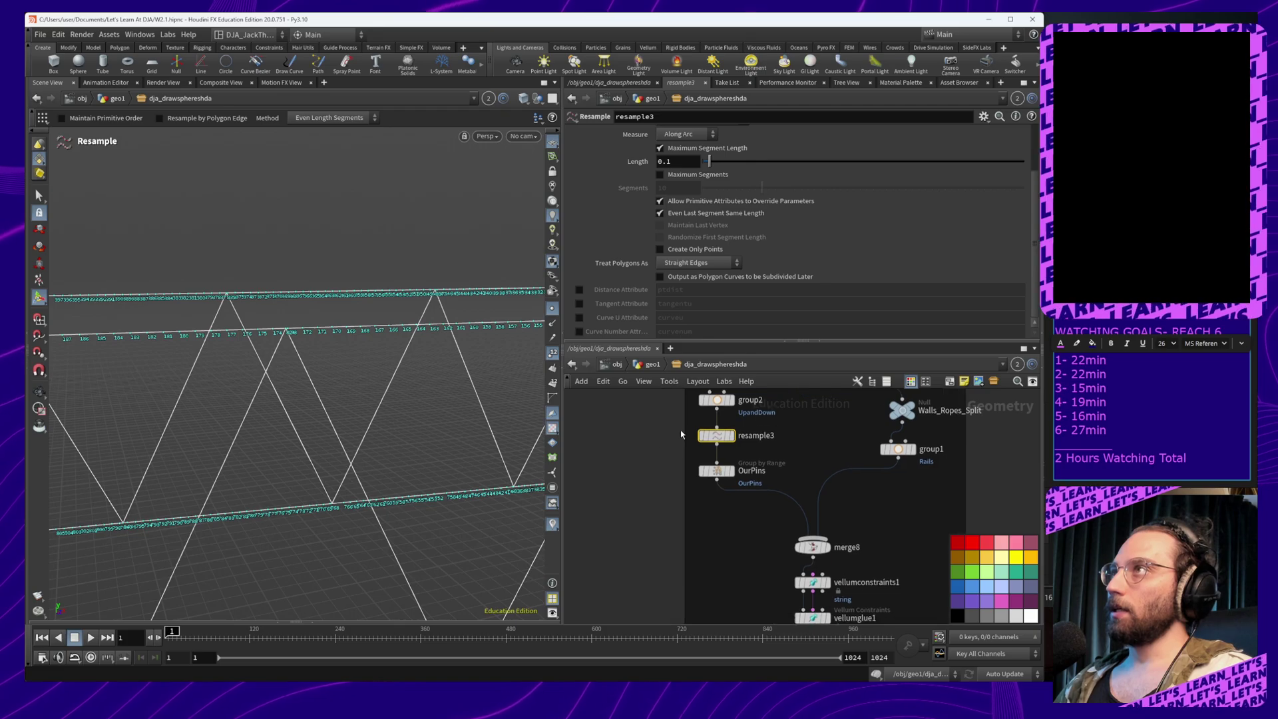
On resample3, disable Maximum Segment Length, enable Maximum Segments and set Segments to 49
left_click(663, 149)
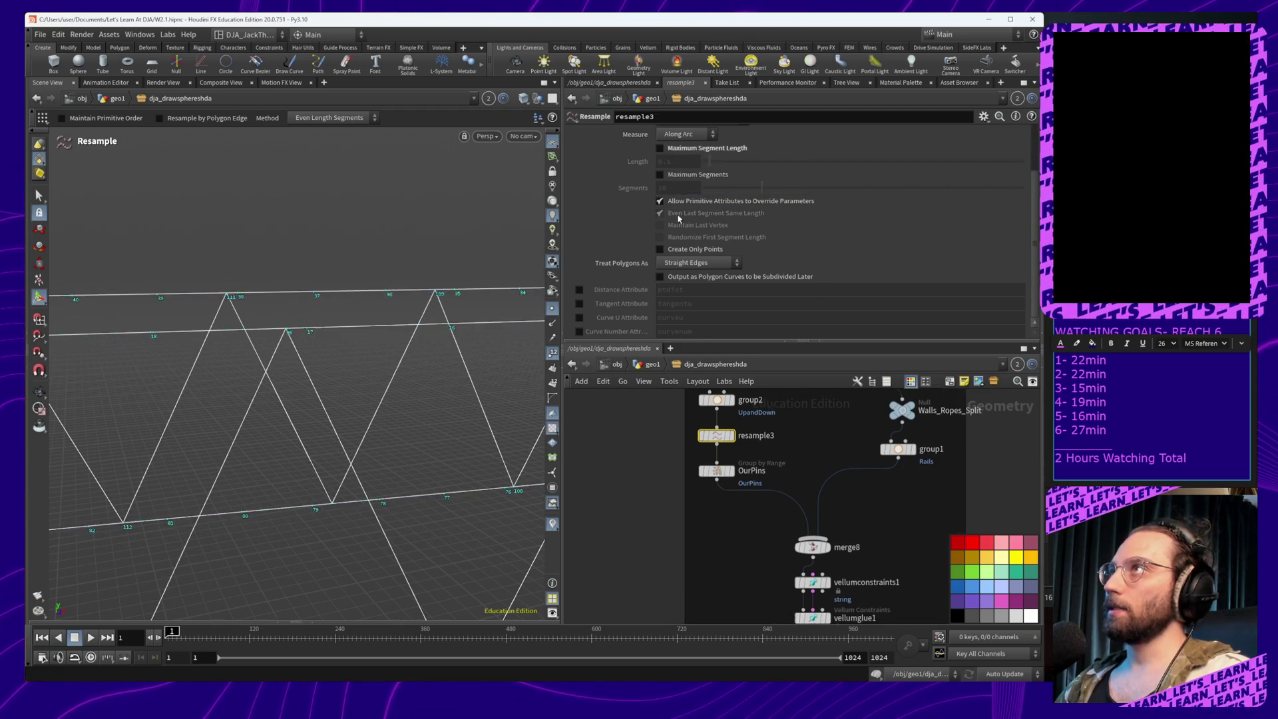
left_click(660, 175)
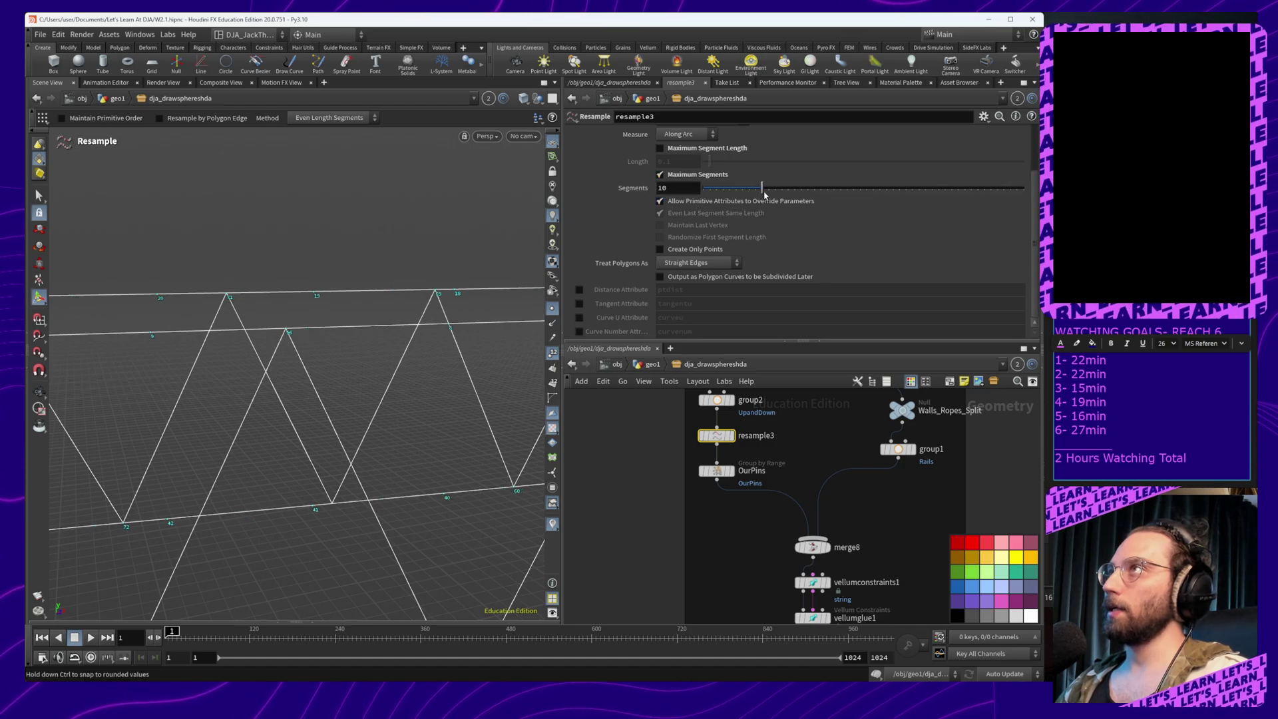
left_click_drag(762, 188, 1017, 192)
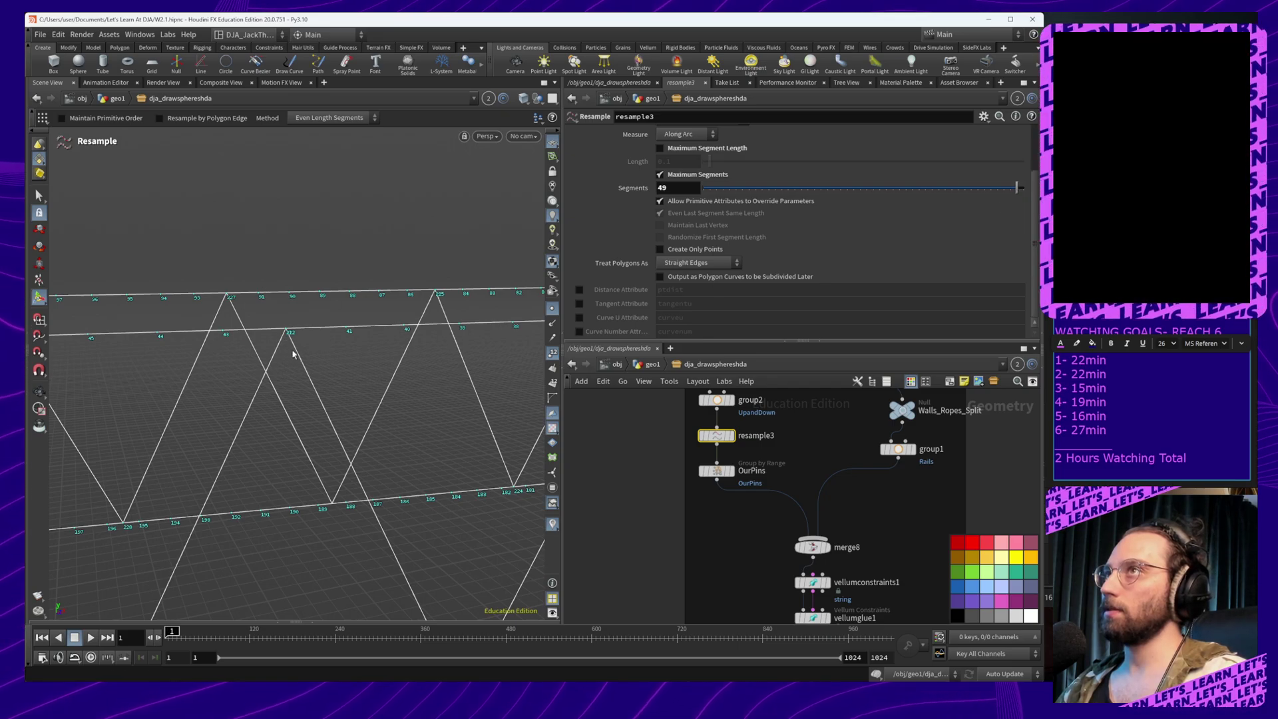
right_click_drag(284, 342, 280, 297, "alt")
left_click_drag(281, 297, 313, 350, "alt")
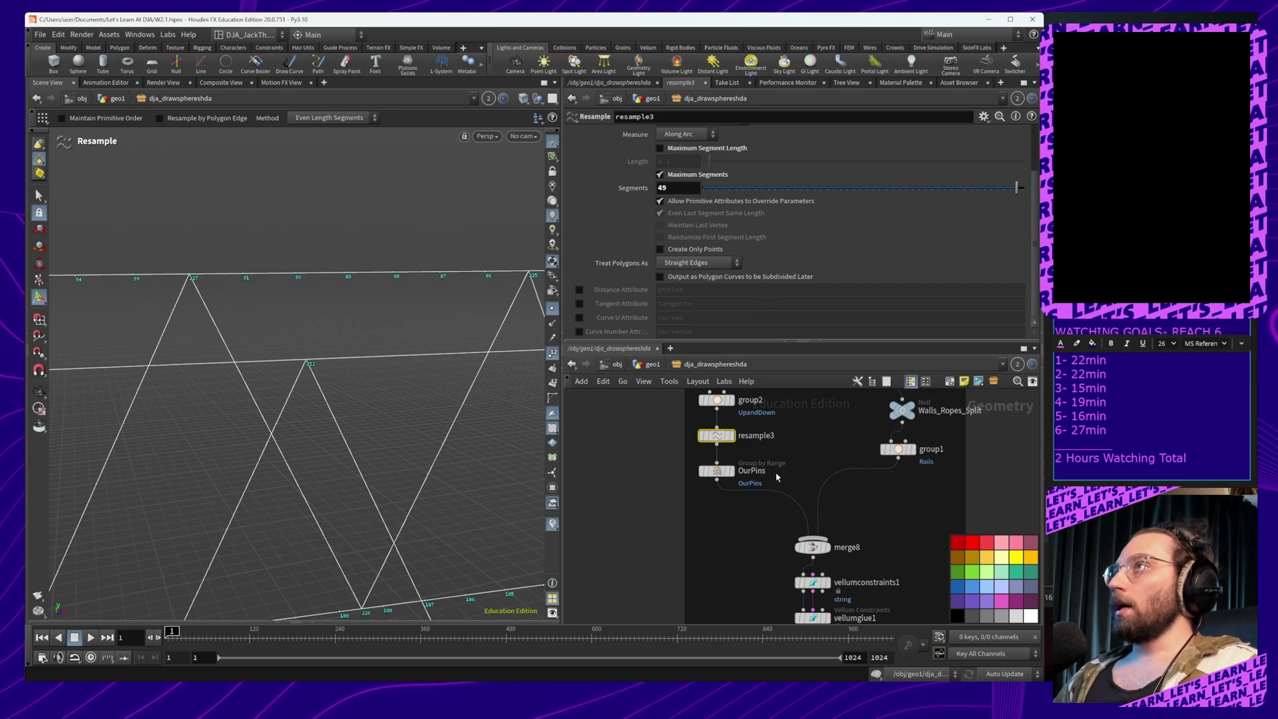
Display vellumsolver1 and examine the stitch points along the resampled rails, close up at the joints
middle_click_drag(646, 524, 627, 441)
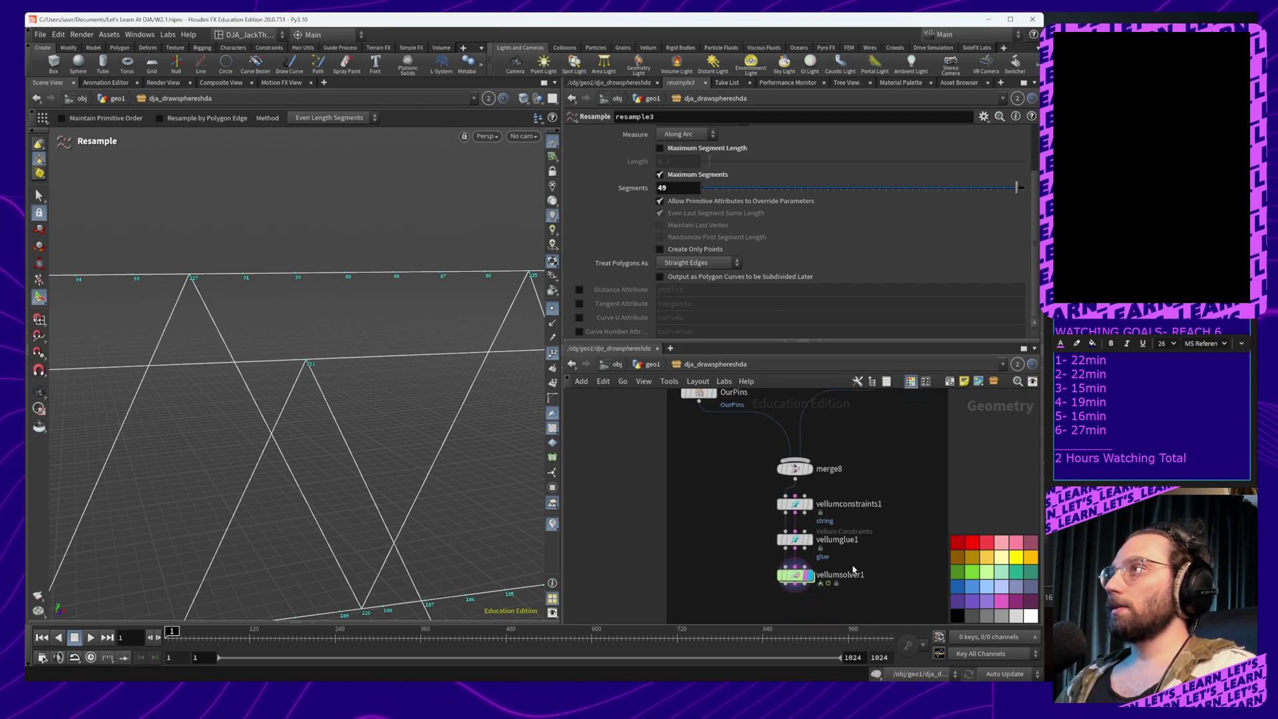
left_click(793, 579)
right_click_drag(402, 391, 411, 512, "alt")
mouse_move(434, 416)
left_mouse_down("alt")
mouse_move(437, 444)
mouse_move(431, 432)
left_mouse_up("alt")
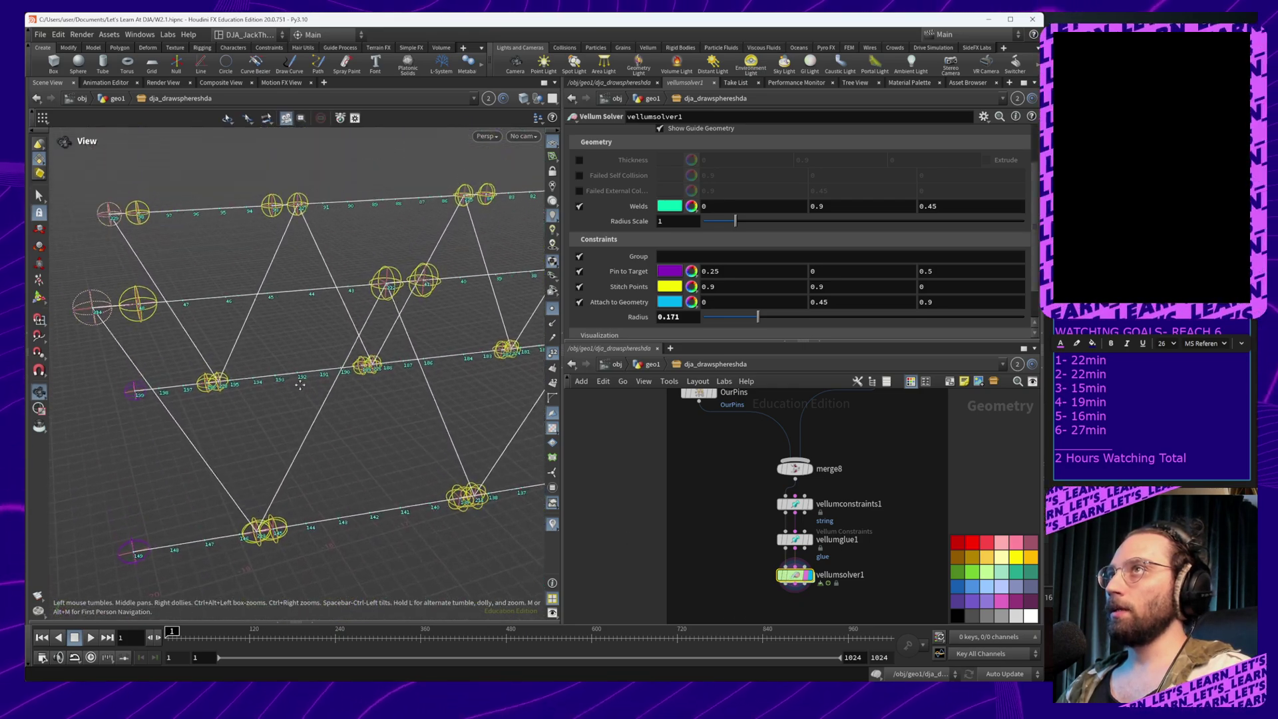
left_click_drag(313, 418, 303, 445, "alt")
middle_click_drag(368, 470, 233, 411, "alt")
right_click_drag(412, 447, 401, 349, "alt")
middle_click_drag(390, 350, 429, 379, "alt")
Duplicate resample3 and insert the copy between Walls_Ropes_Split and group1
middle_click_drag(714, 507, 710, 621)
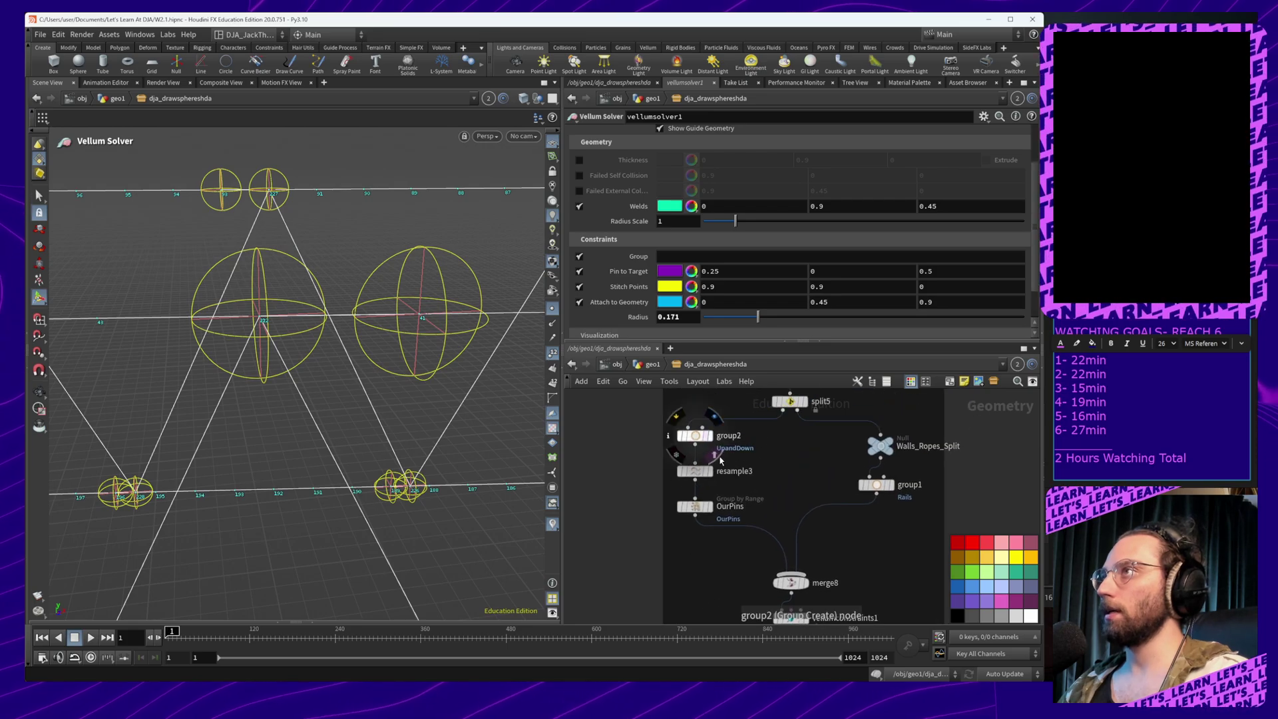
left_click(702, 476)
key("ctrl+c")
key("ctrl+v")
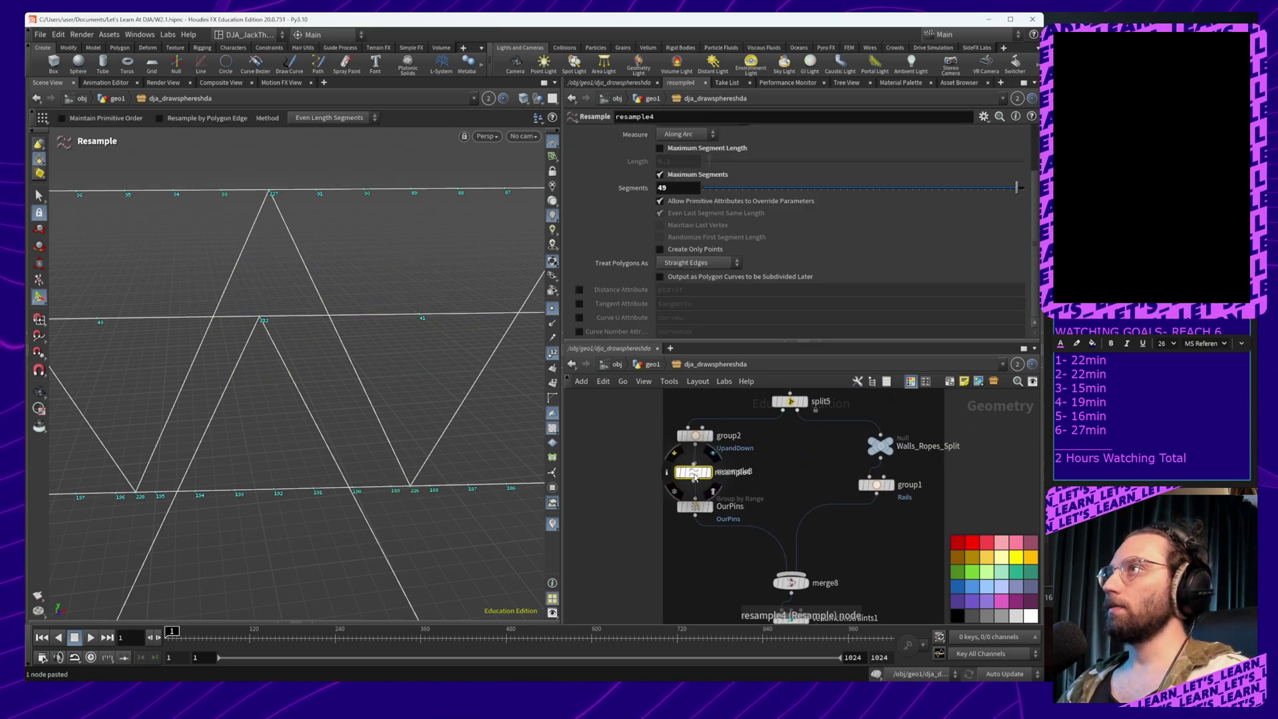
left_click(880, 494)
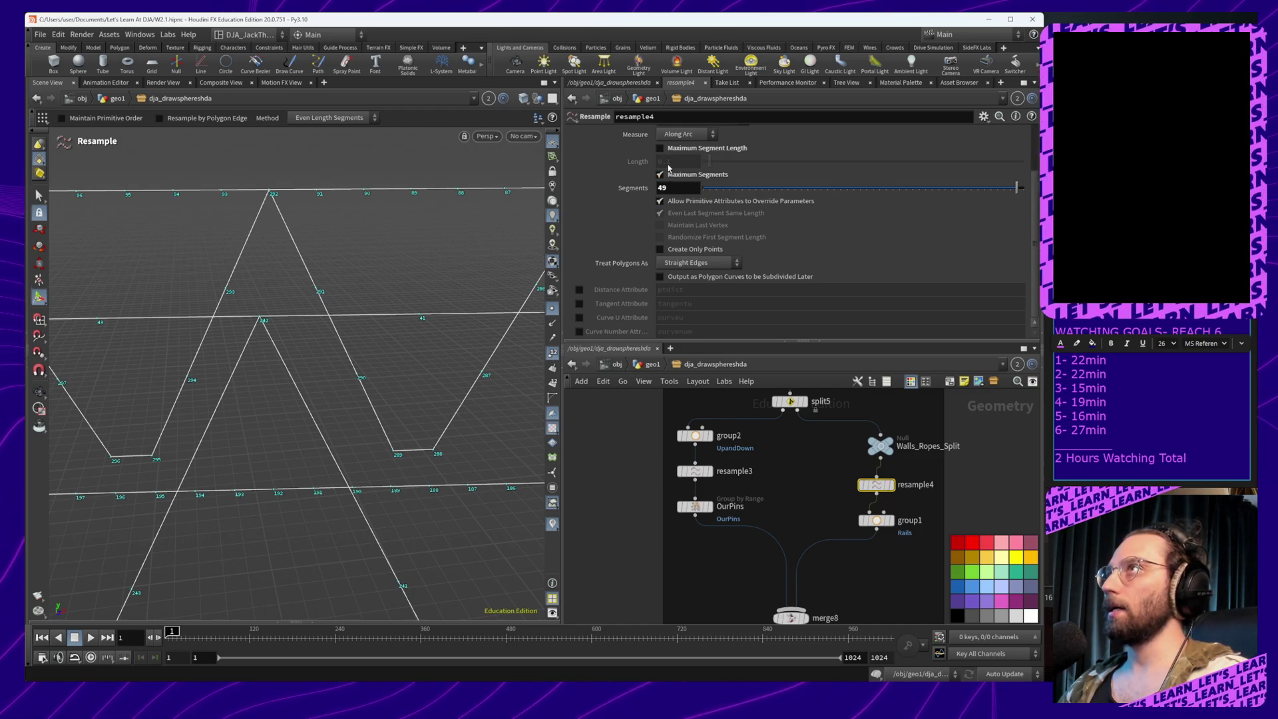
Try enabling Maximum Segment Length on resample4 and compare its output with Walls_Ropes_Split
left_click(662, 148)
middle_click_drag(422, 304, 408, 276, "alt")
right_click_drag(408, 276, 418, 338, "alt")
left_click(888, 488)
left_click(888, 488)
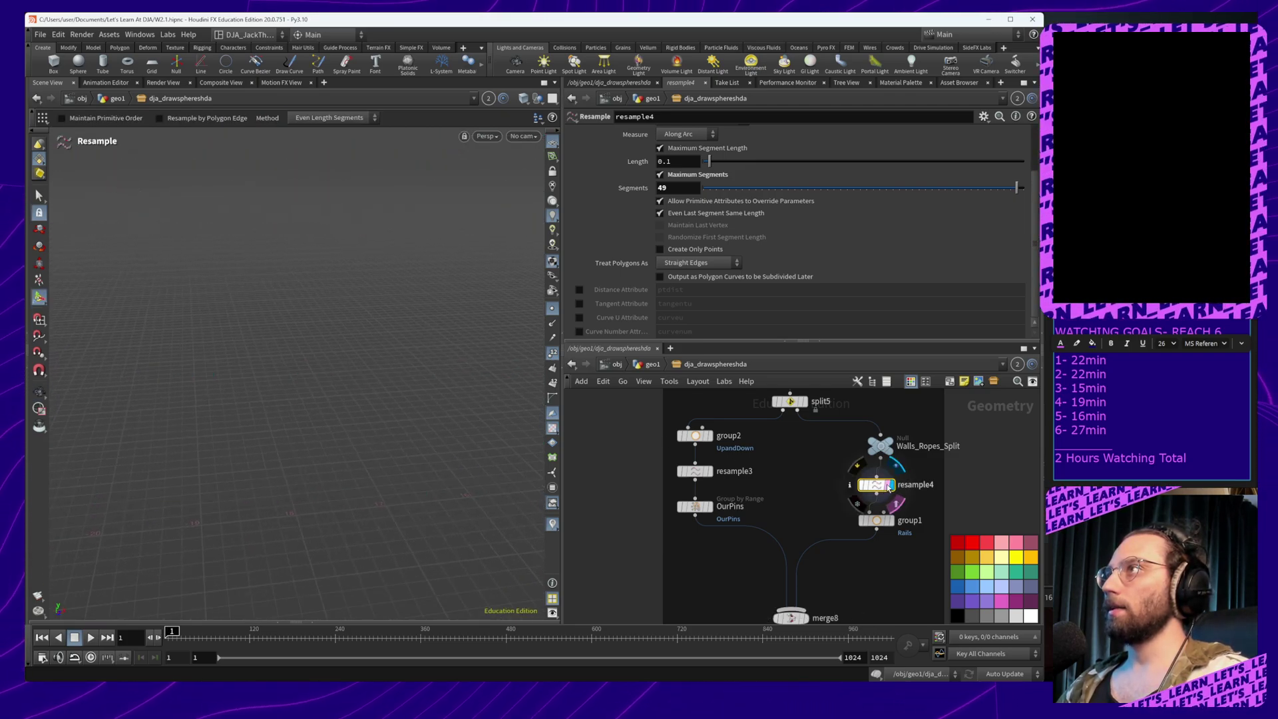
left_click_drag(876, 486, 887, 485)
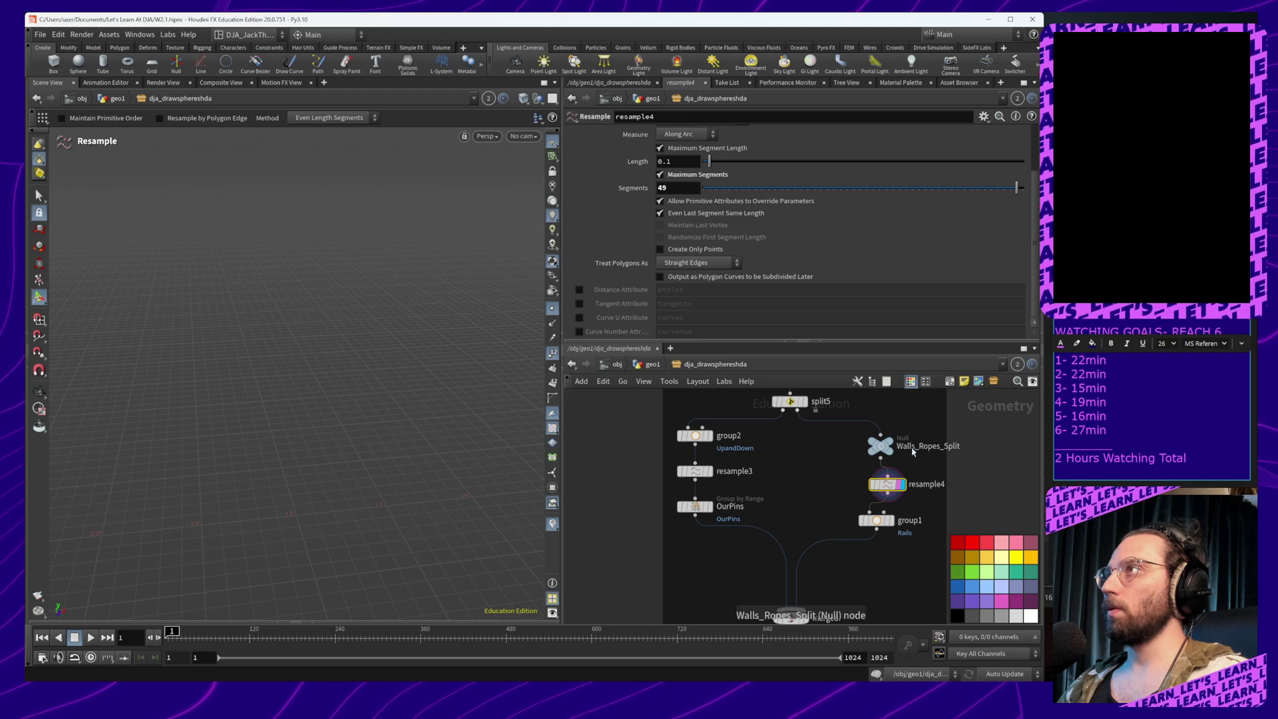
left_click(889, 442)
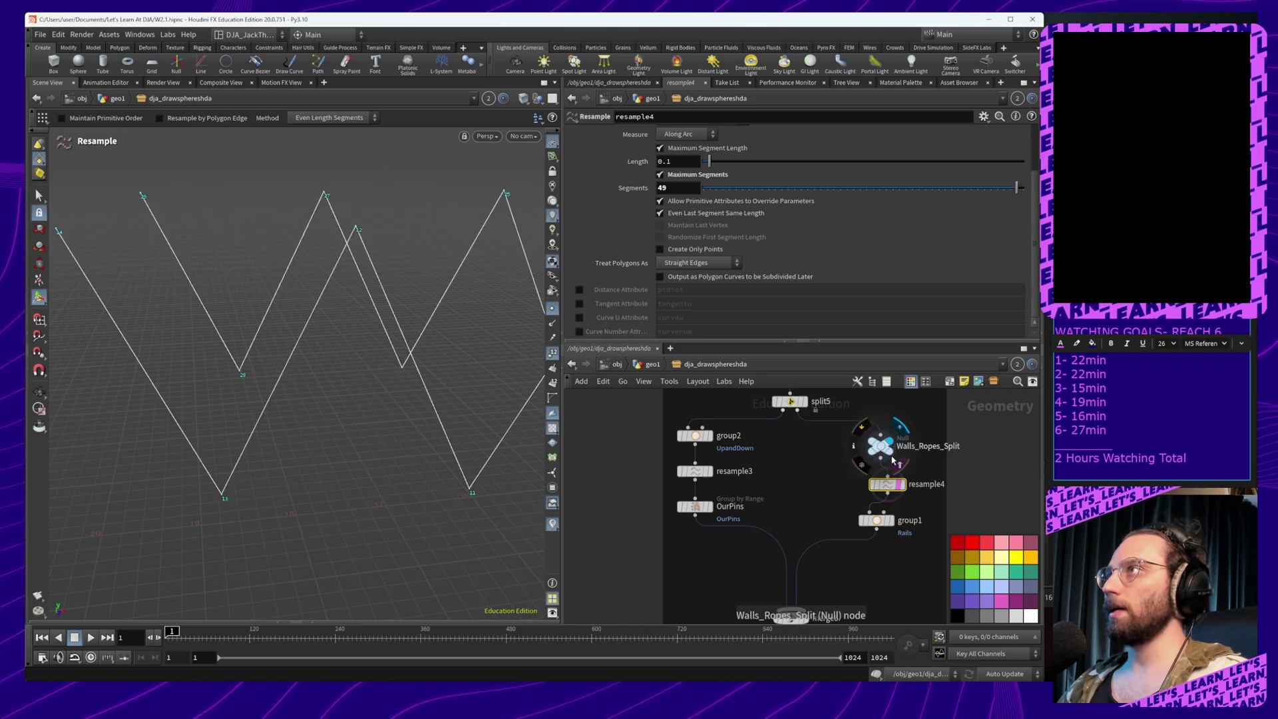
left_click(887, 488)
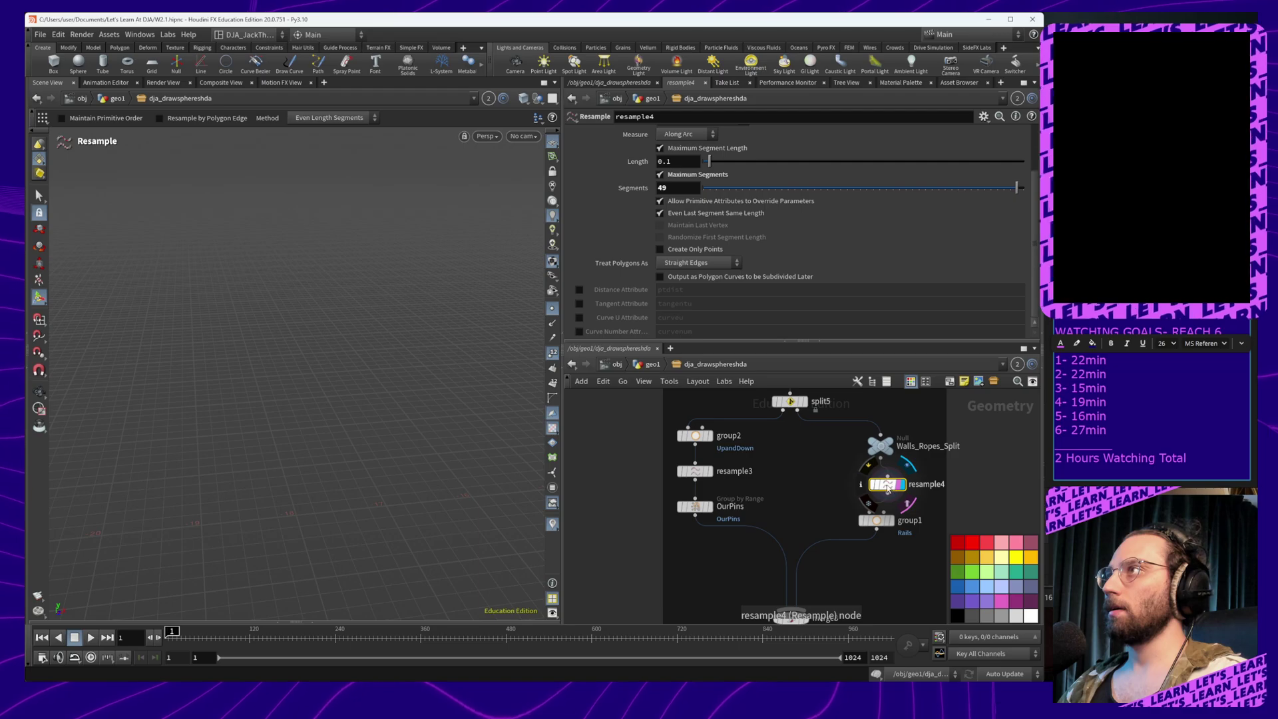
On resample4, disable Even Last Segment Same Length, Allow Primitive Attributes to Override Parameters and Maximum Segment Length
left_click(675, 215)
left_click(674, 202)
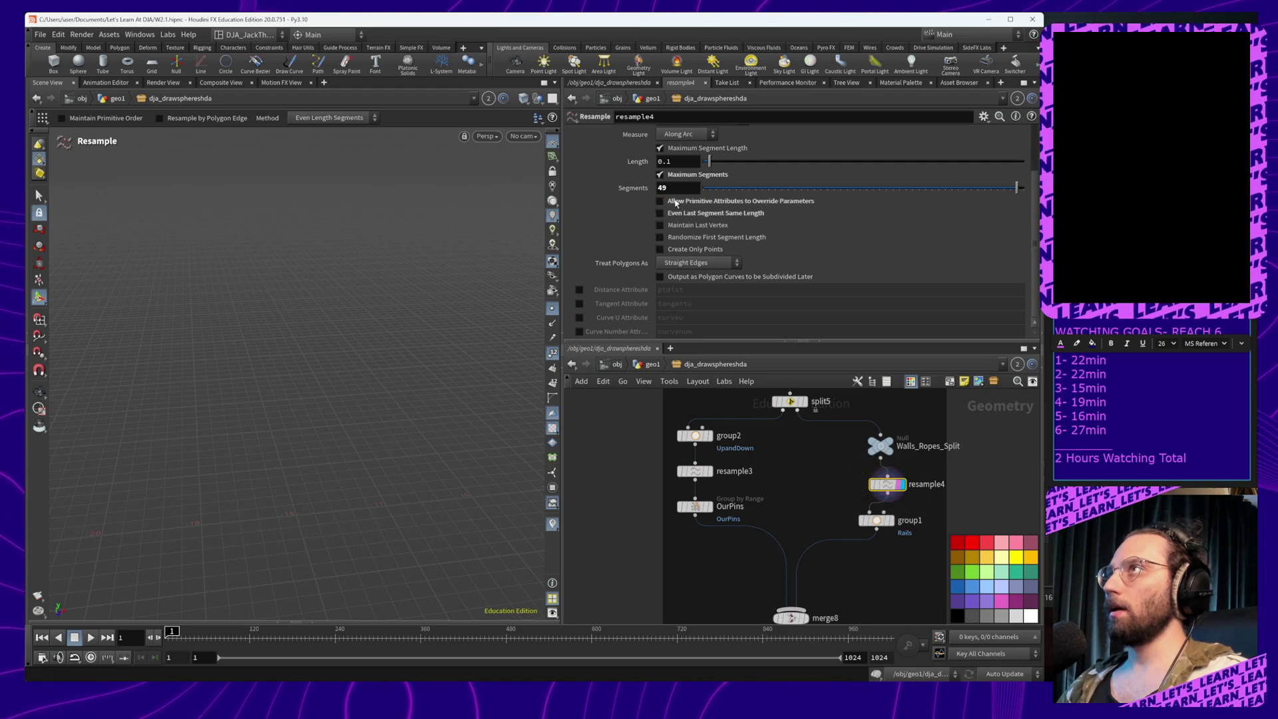
left_click(669, 177)
left_click(669, 177)
left_click(666, 149)
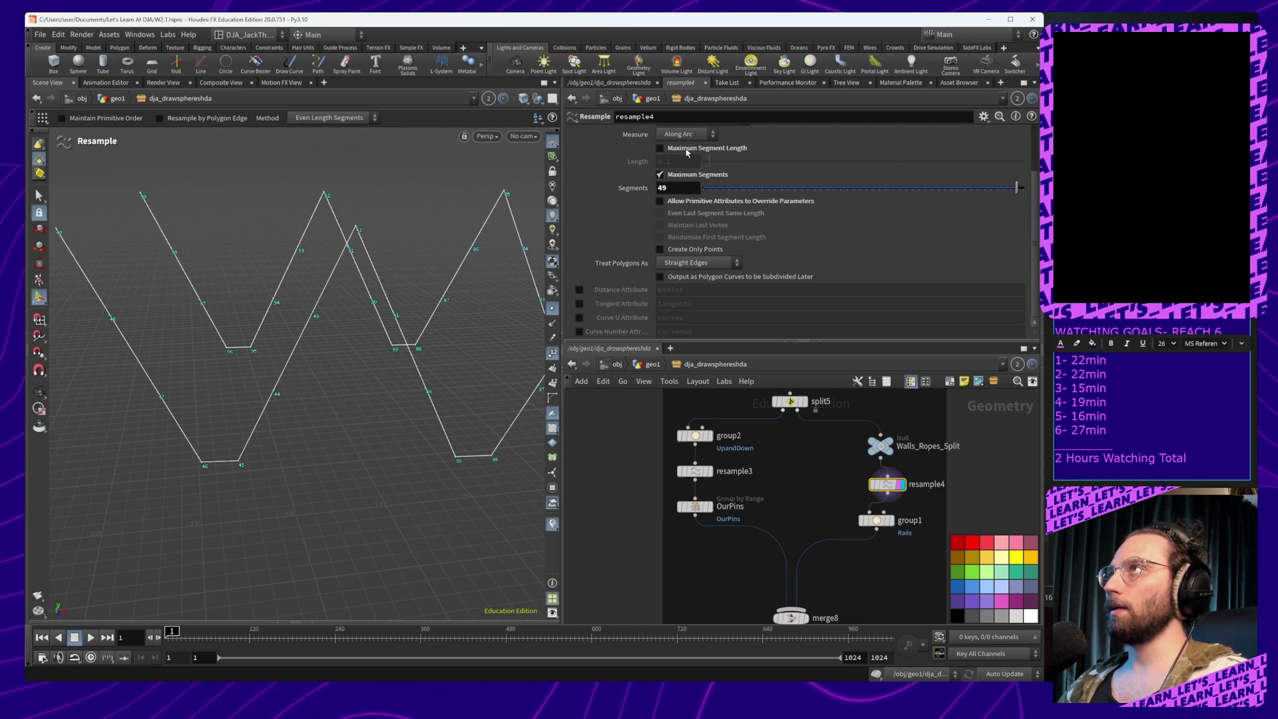
Enable Resample by Polygon Edge on resample4 and set its Segments to 6
scroll(713, 185, "up", 3)
left_click(671, 168)
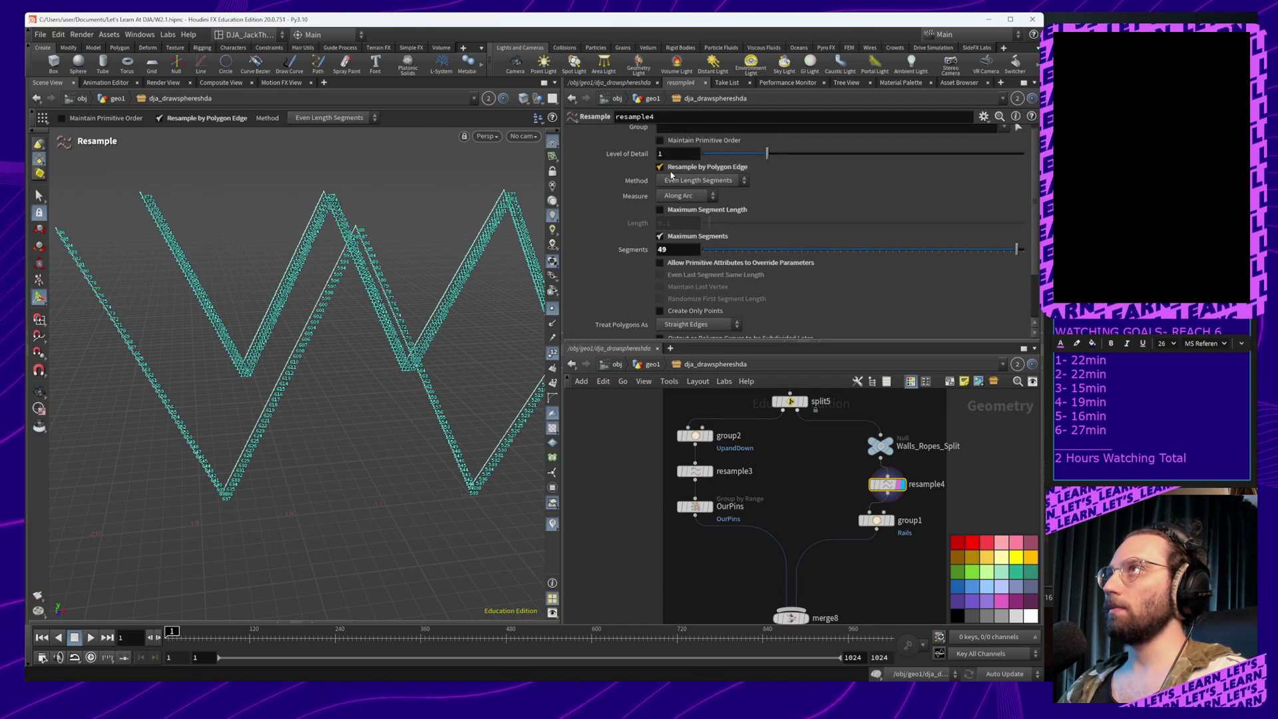
left_click_drag(968, 250, 736, 262)
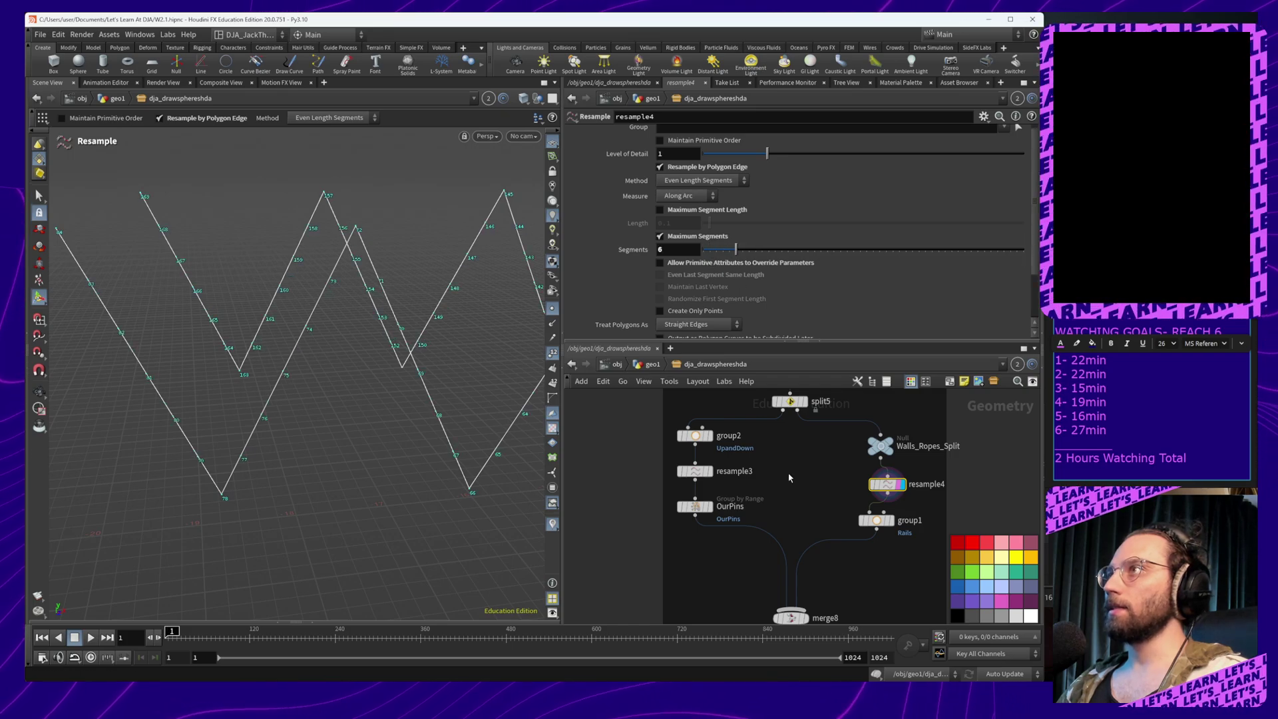
Display vellumsolver1 and inspect the stitch points along the resampled diagonal ropes and rails
middle_click_drag(802, 543, 767, 379)
left_click(760, 566)
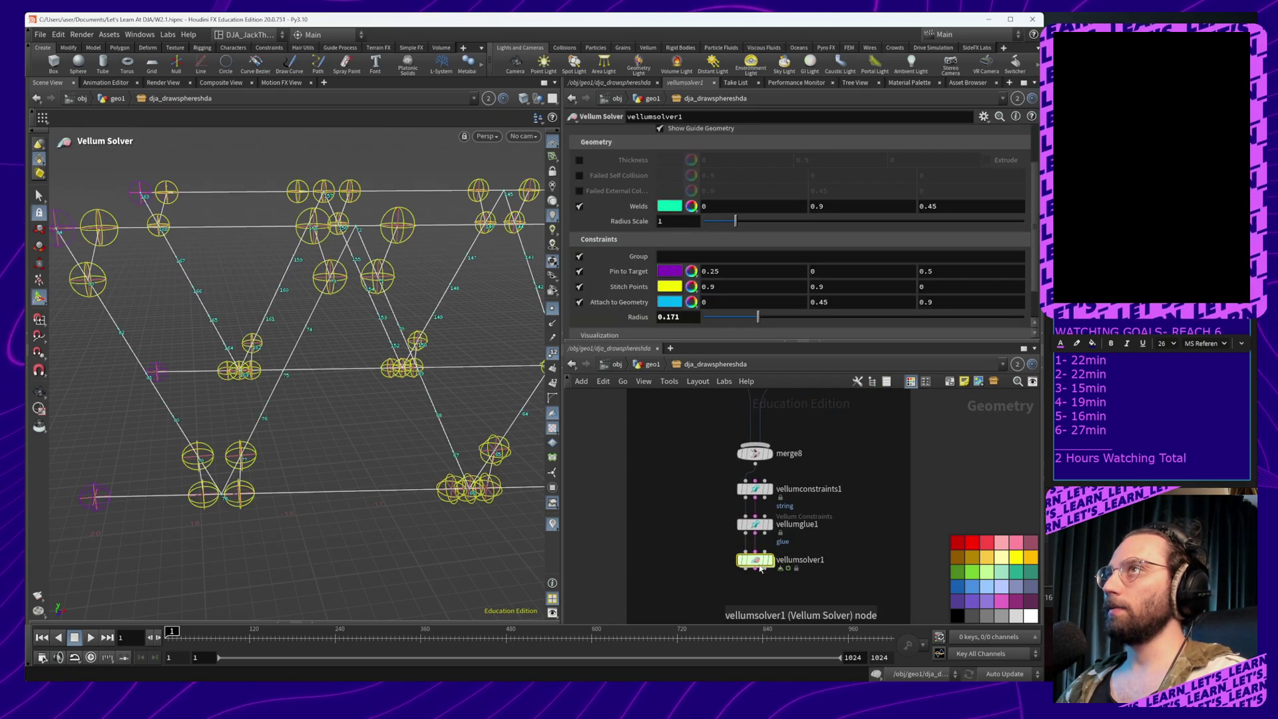
left_click_drag(489, 368, 459, 356, "alt")
middle_click_drag(460, 356, 319, 376, "alt")
left_click_drag(319, 376, 390, 366, "alt")
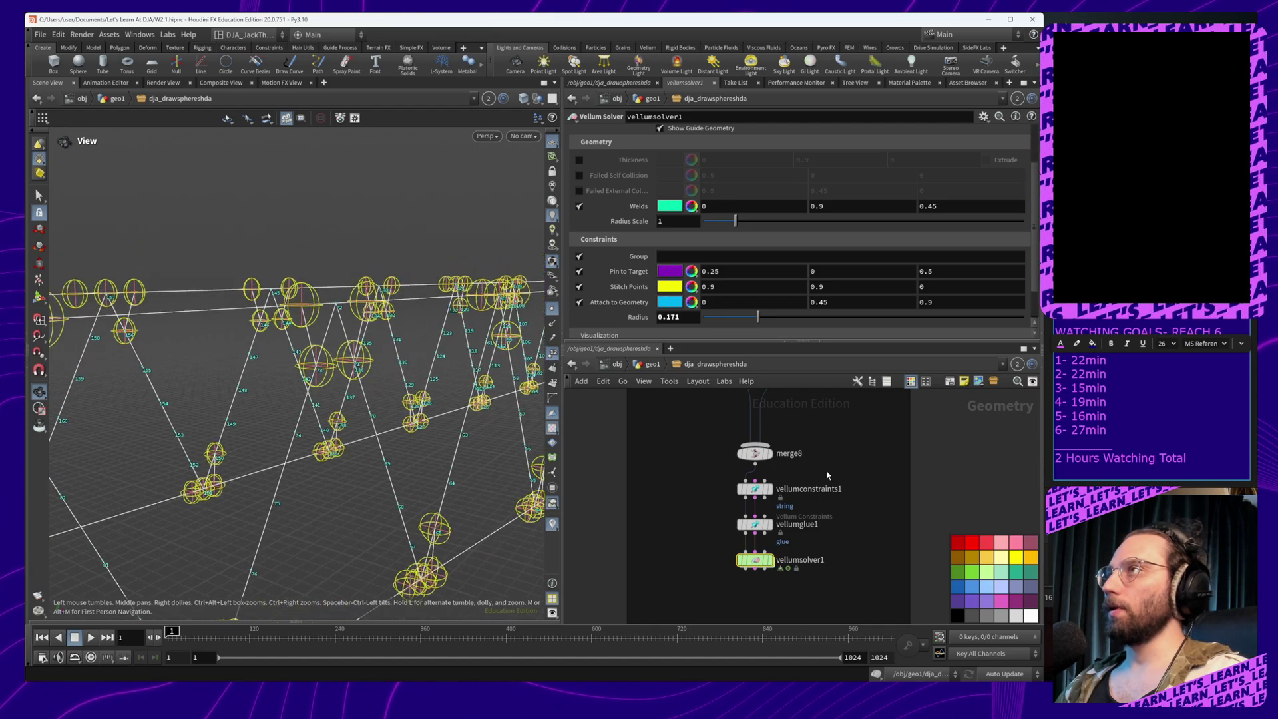
Display resample4 and reorder the diagonal rope branch so that group1 comes directly after Walls_Ropes_Split, ahead of resample4
middle_click_drag(887, 457, 860, 589)
middle_click_drag(880, 533, 895, 559)
left_click(930, 561)
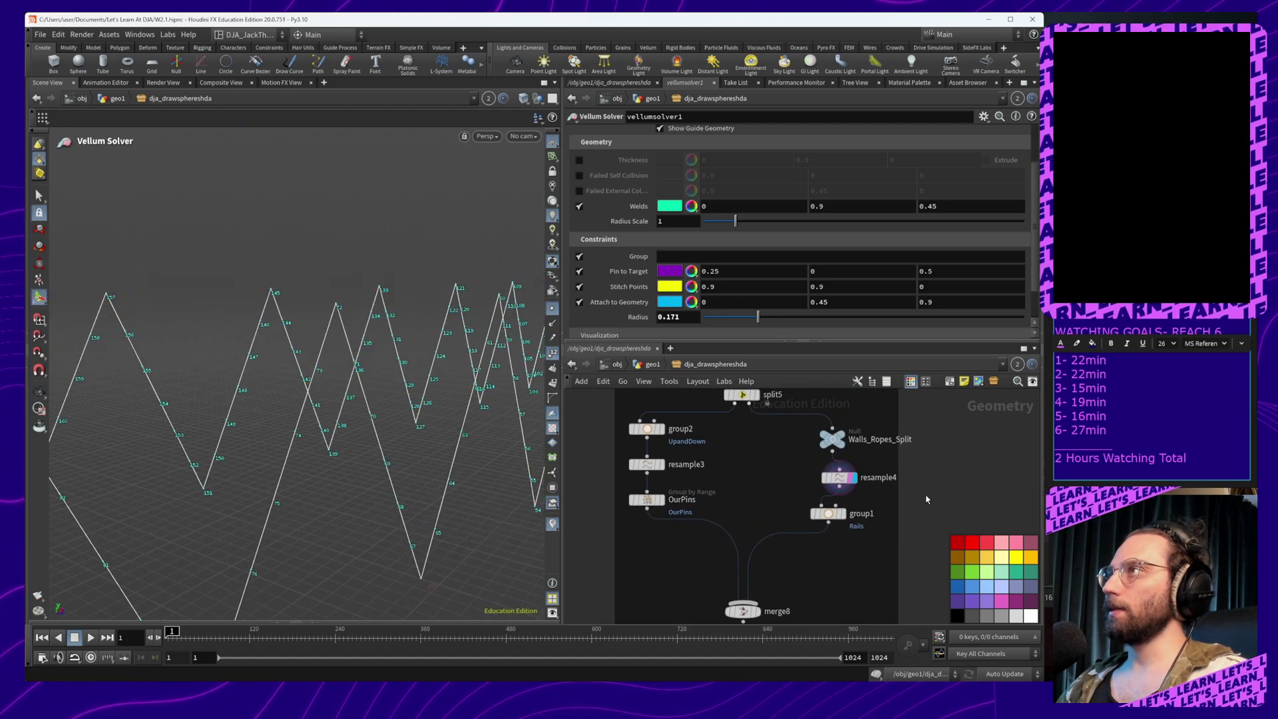
middle_click_drag(927, 469, 937, 482)
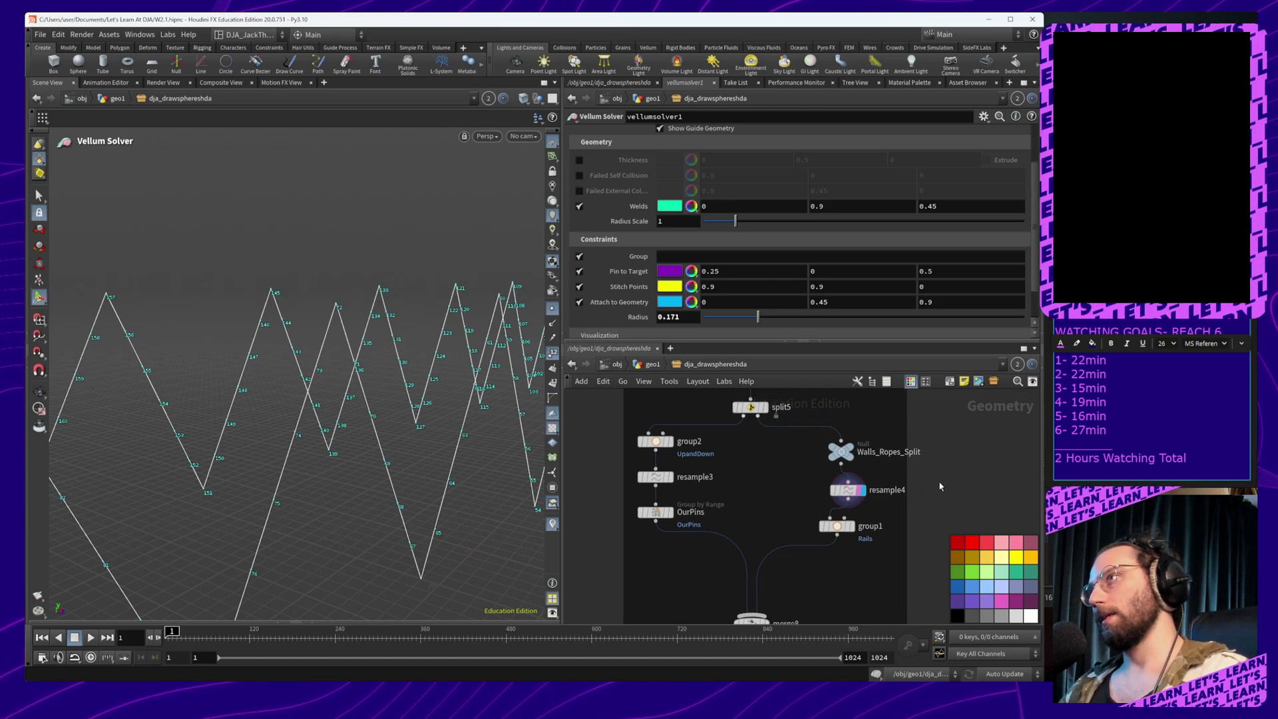
left_click_drag(835, 531, 848, 534)
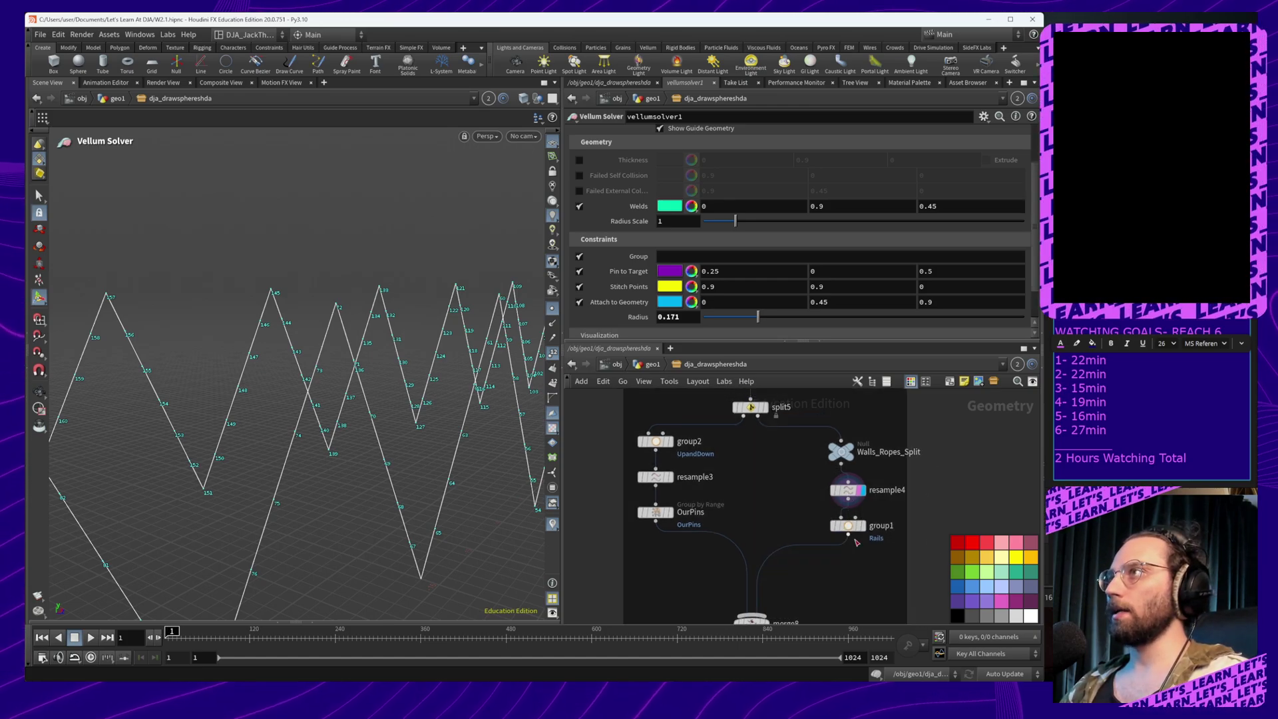
middle_click_drag(950, 527, 951, 459)
mouse_move(853, 424)
left_mouse_down()
mouse_move(853, 478)
mouse_move(851, 419)
left_mouse_up()
left_click_drag(854, 496, 852, 454)
middle_click_drag(928, 476, 941, 516)
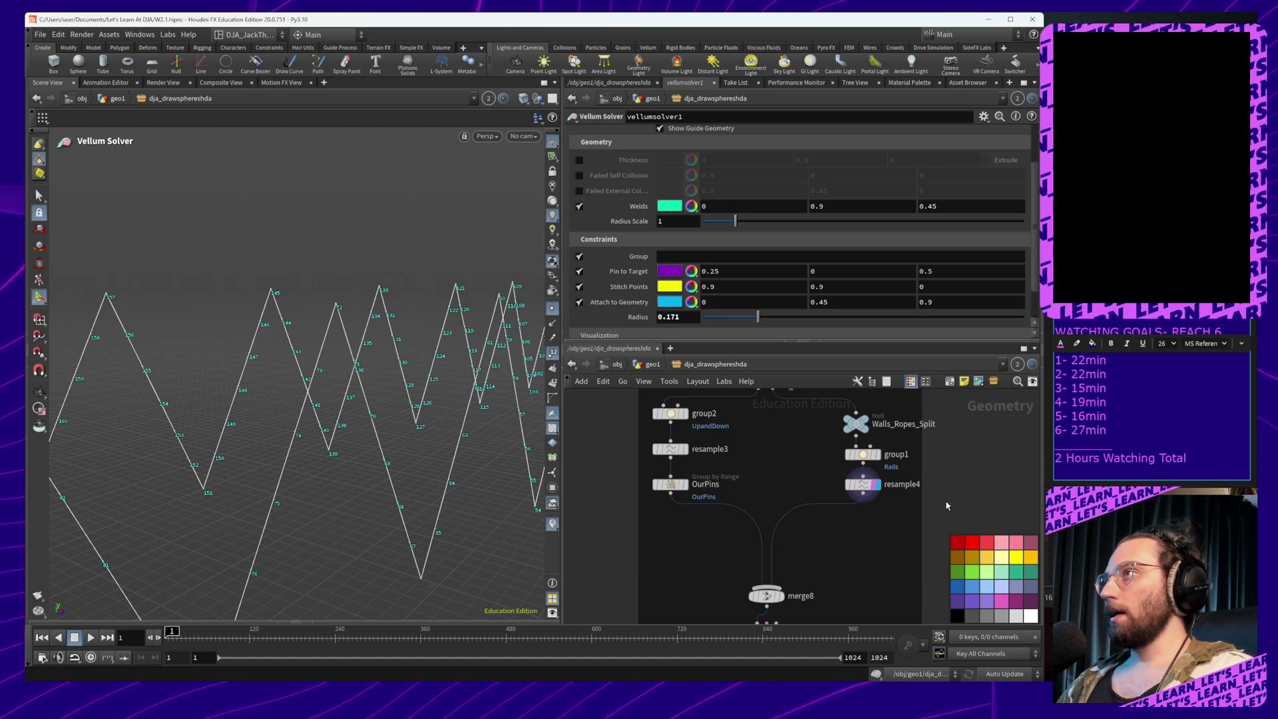
Add a Group Transfer node directly after resample4 and disable its Primitive Groups and Edge Groups
key("Tab")
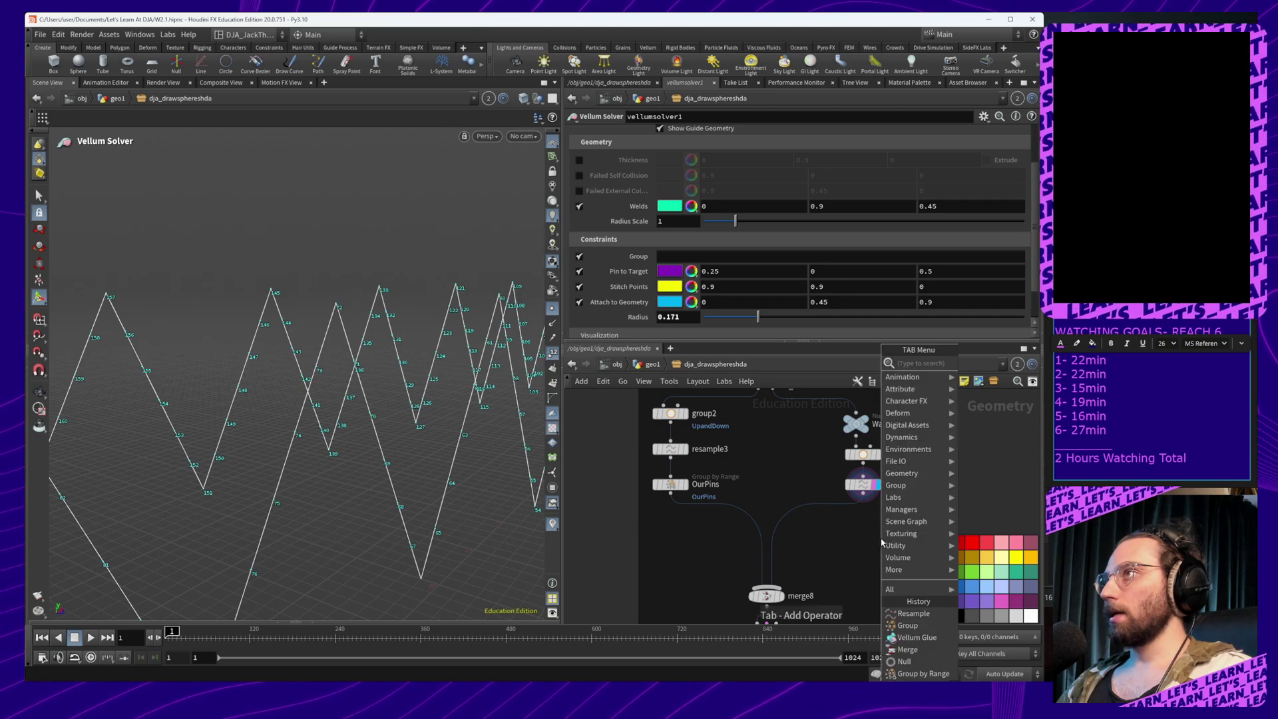
type("gr")
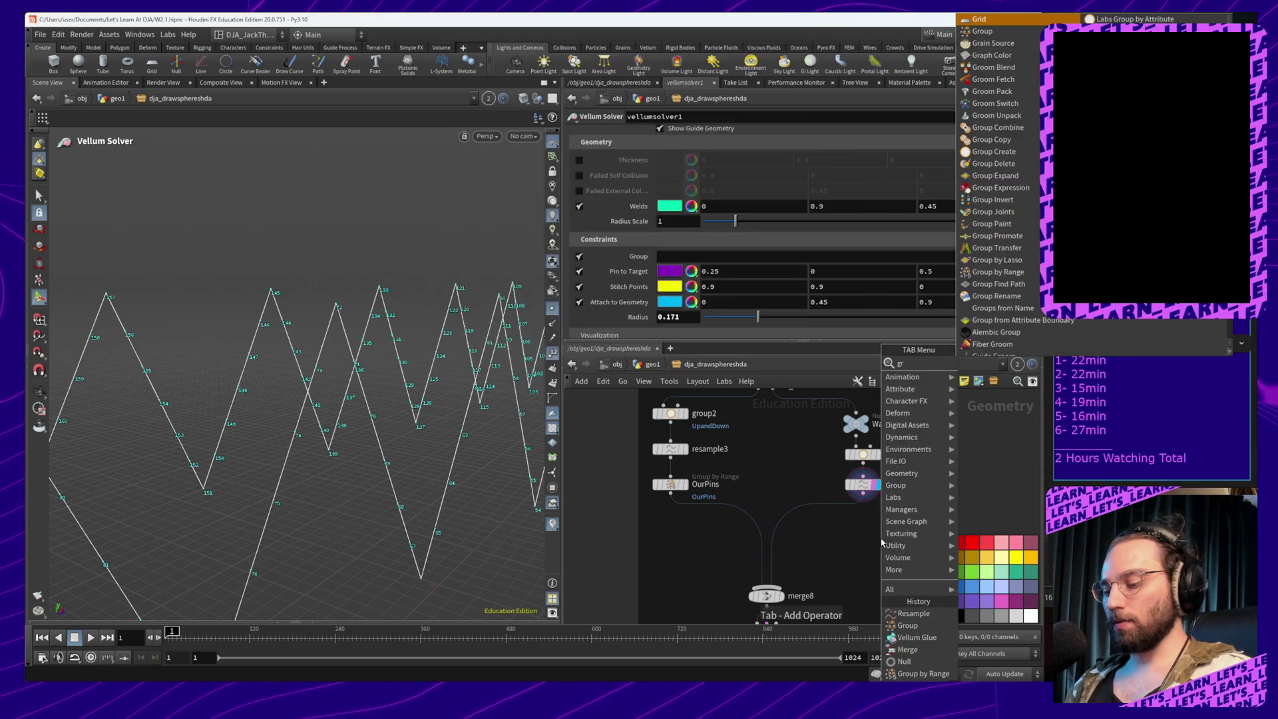
type("ouptra")
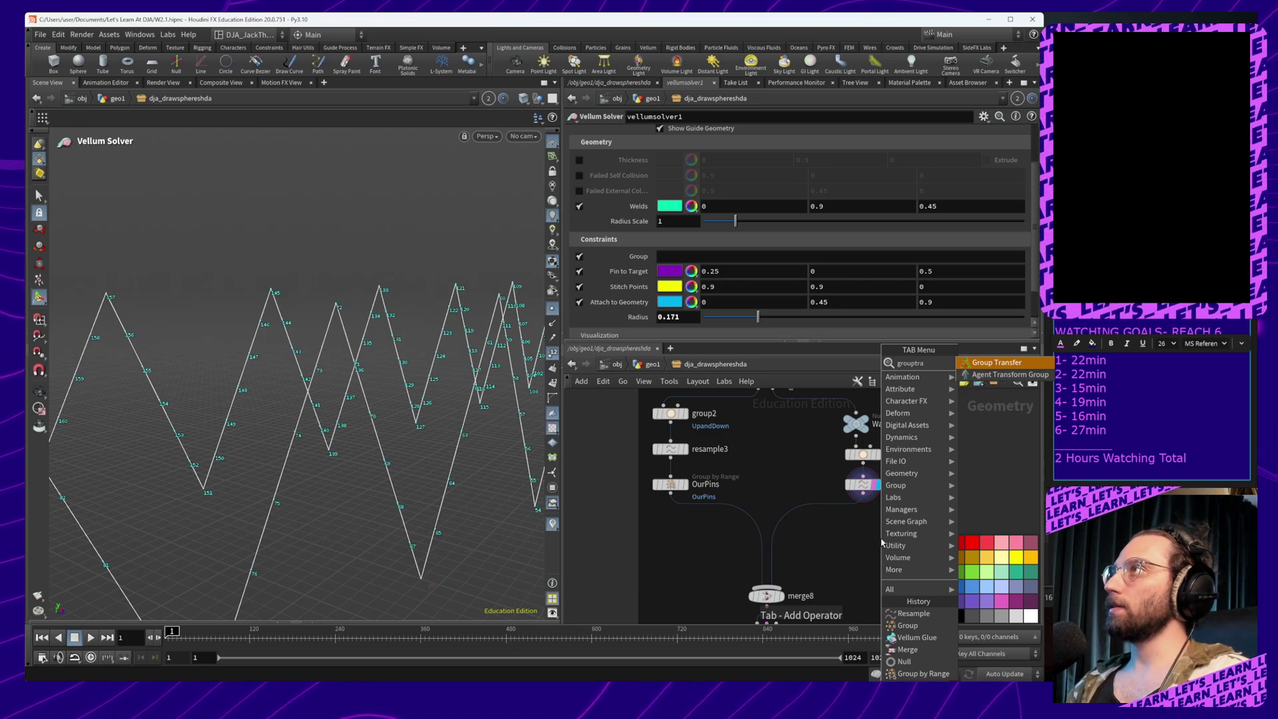
key("Return")
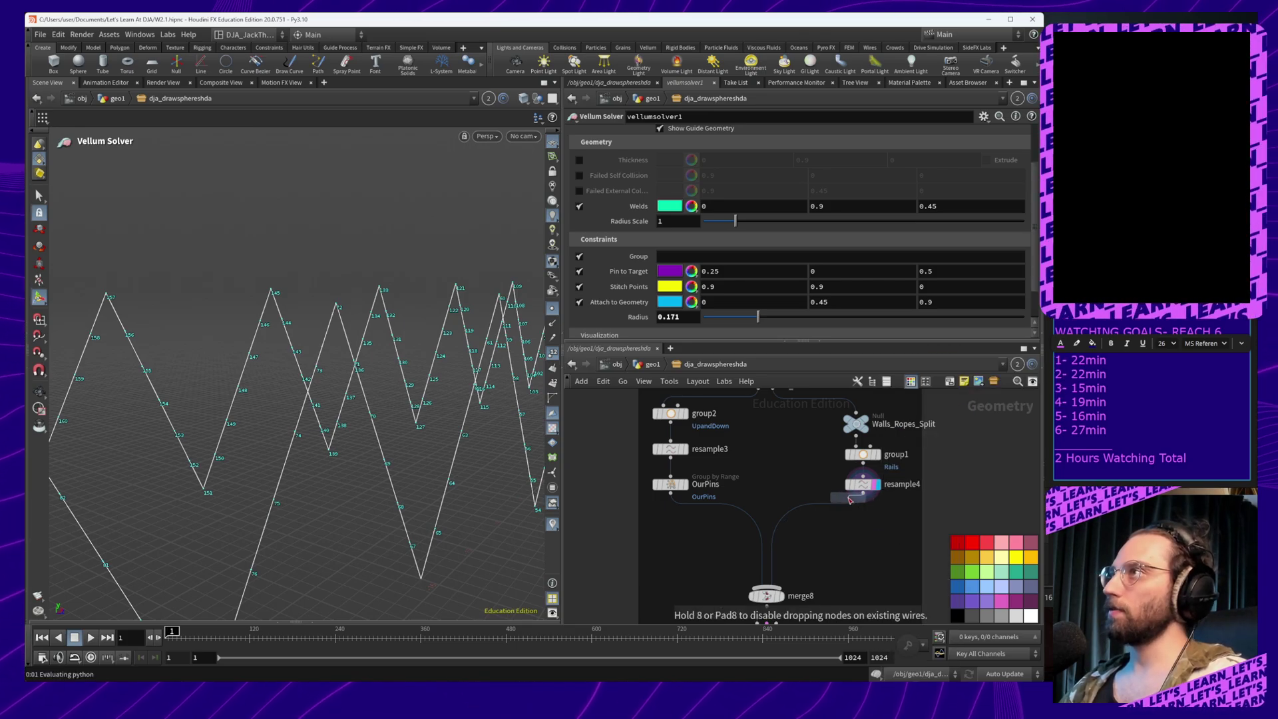
left_click(862, 521)
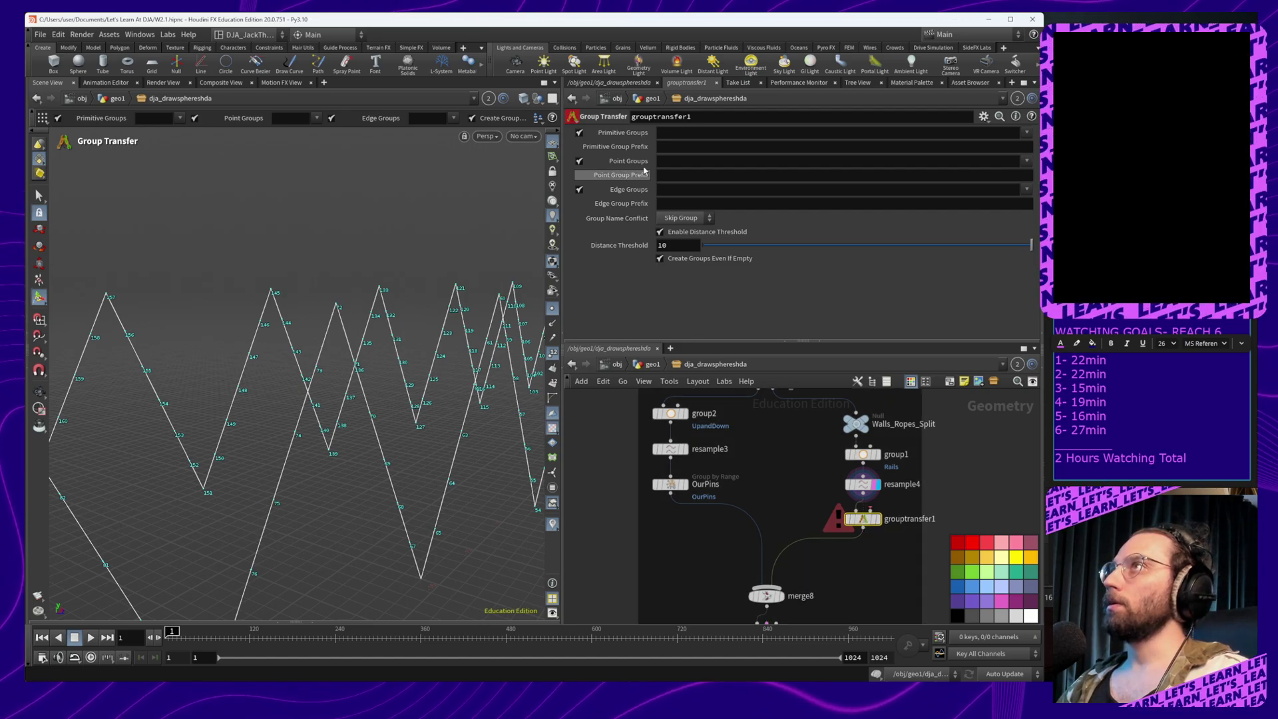
left_click(579, 132)
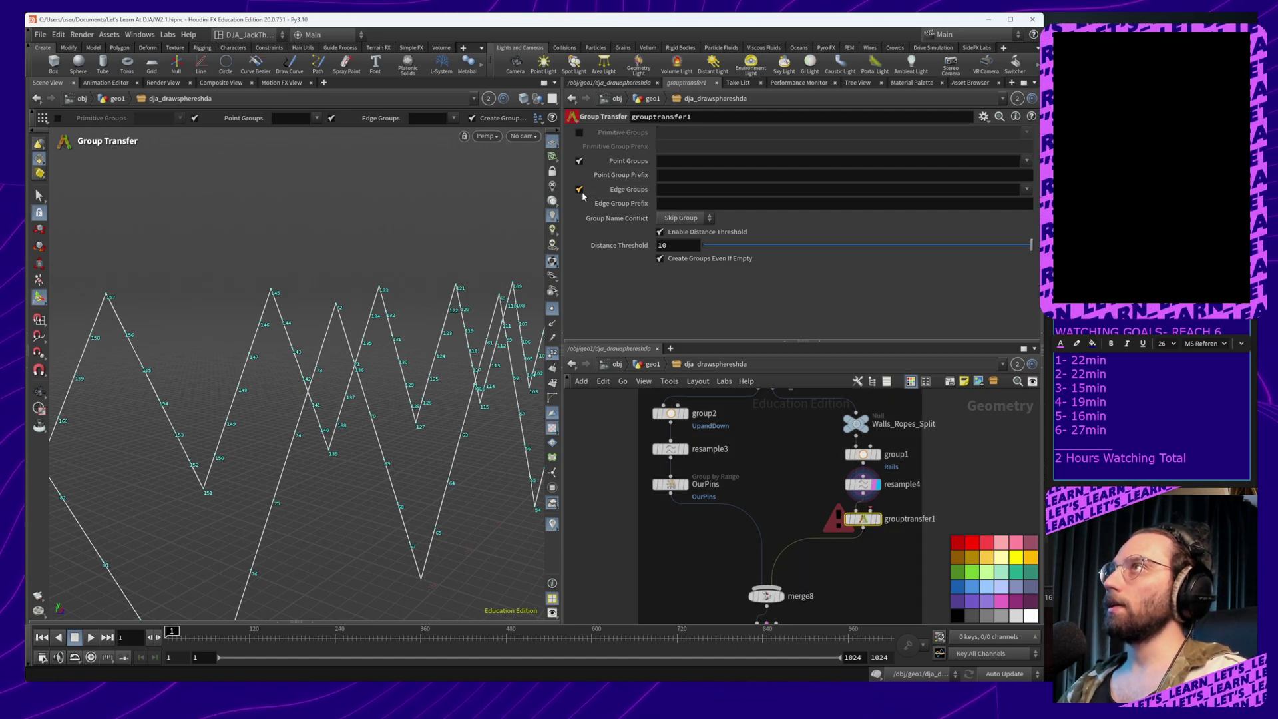
left_click(579, 189)
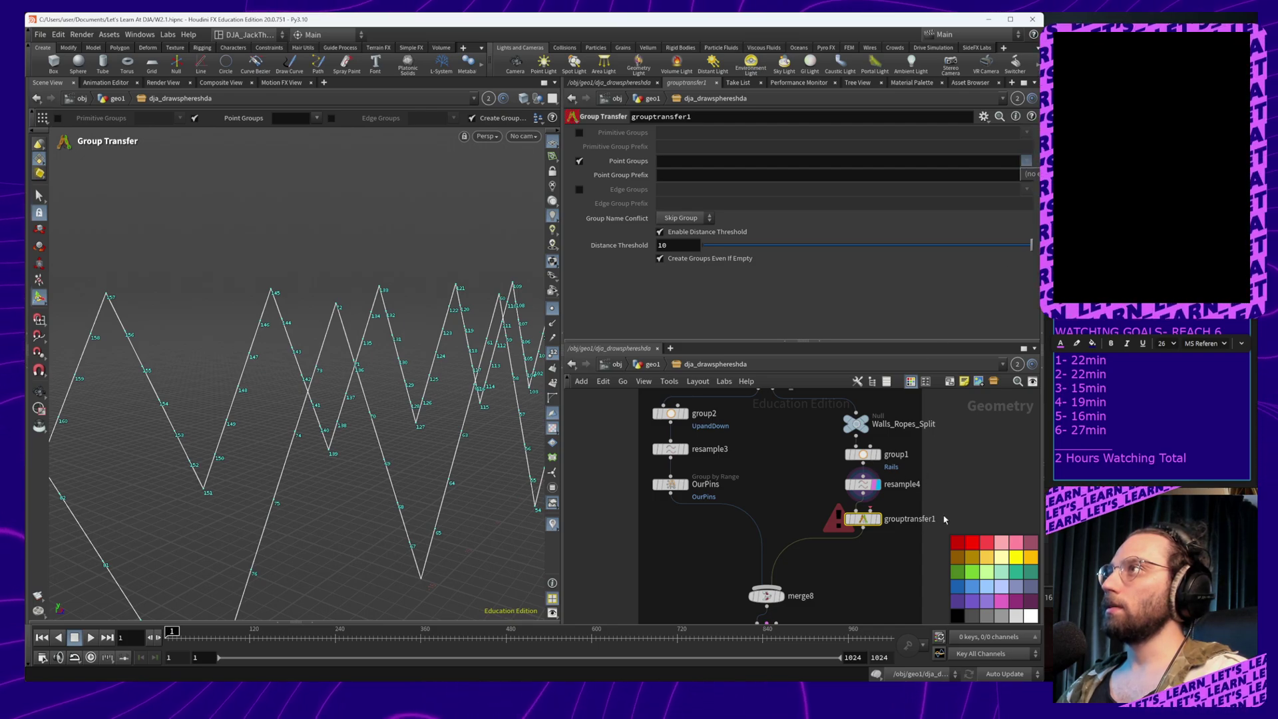
Check the error details on grouptransfer1 and review the settings of the group1 node
middle_click_drag(964, 515, 913, 480)
scroll(884, 485, "up", 4)
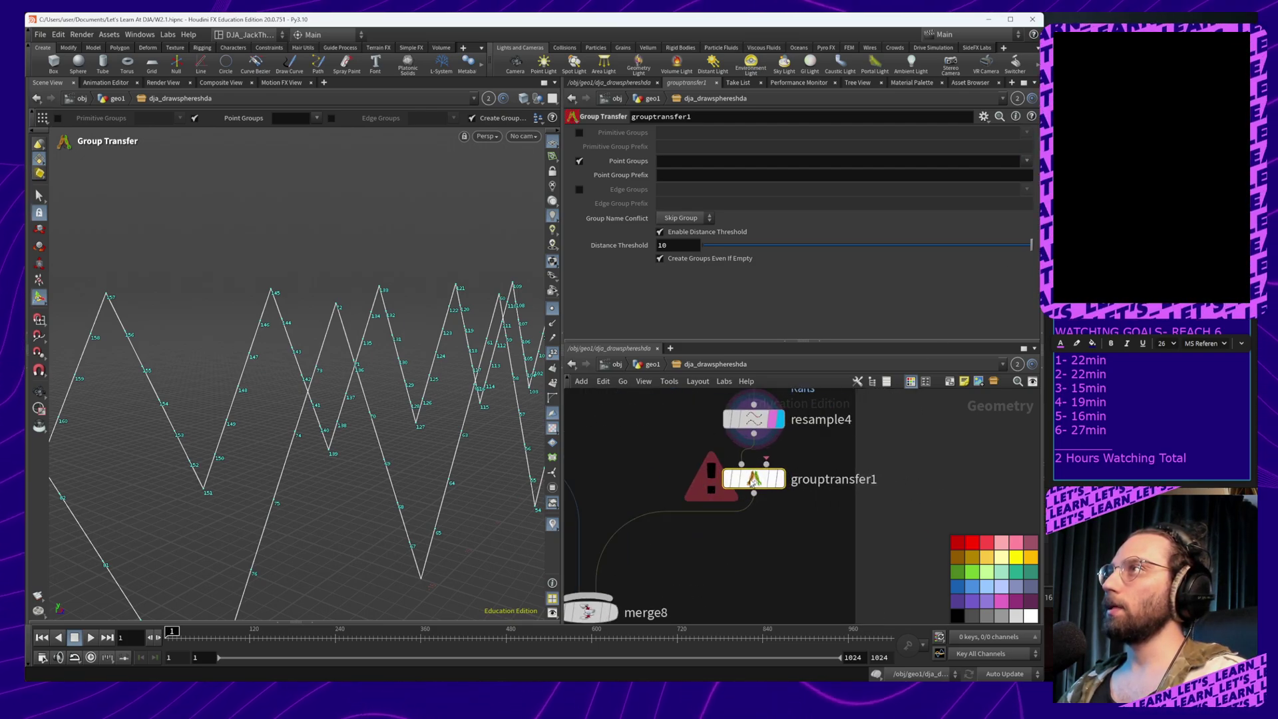
mouse_move(754, 482)
left_click(705, 481)
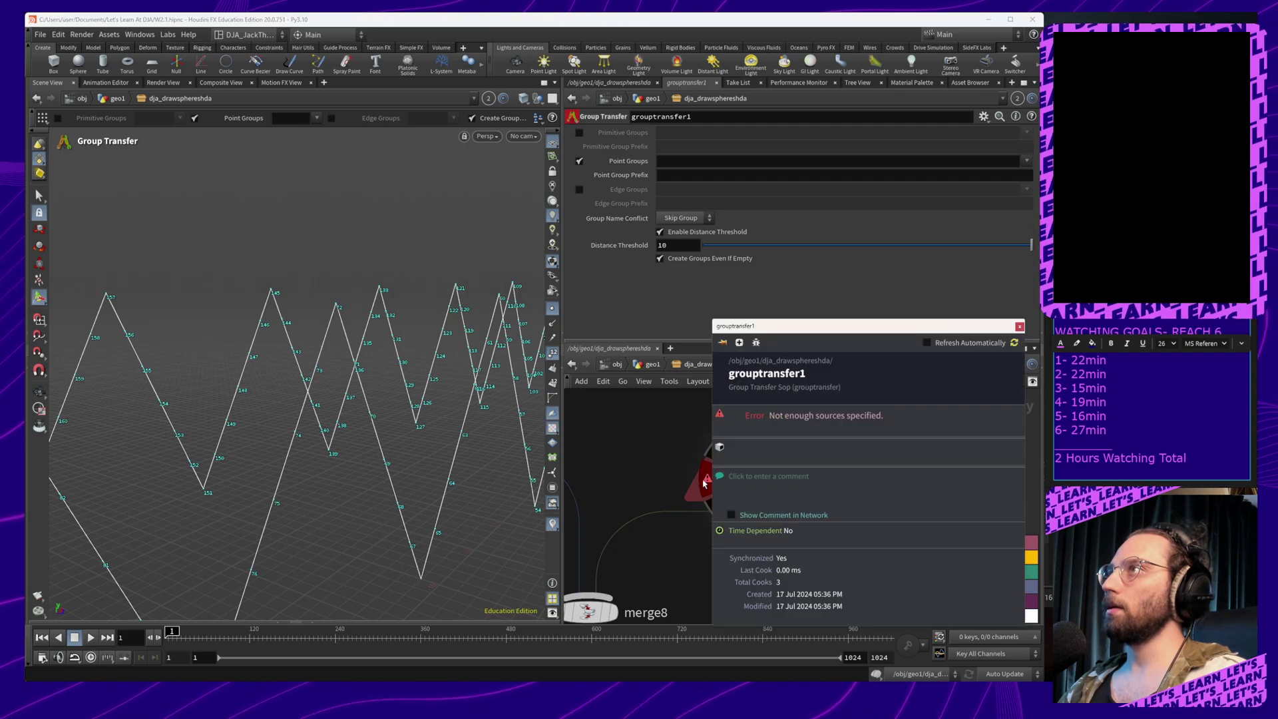
left_click(659, 480)
middle_click_drag(841, 418, 869, 496)
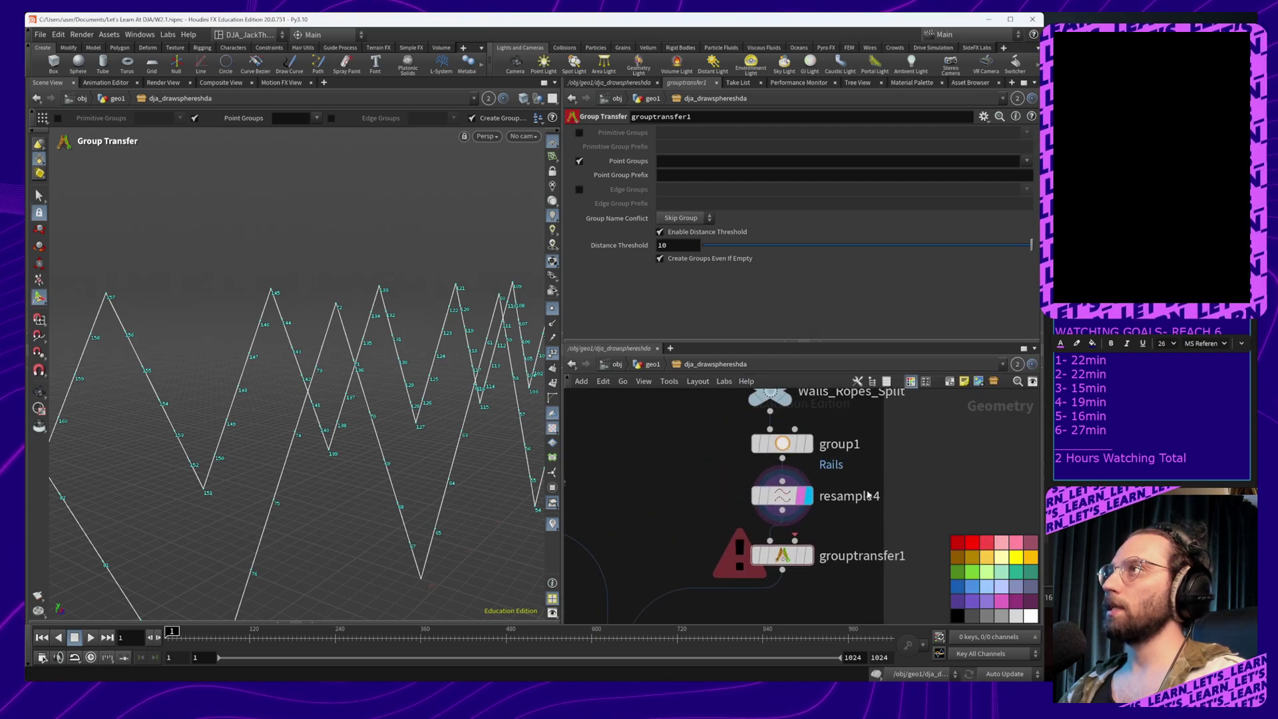
left_click(790, 446)
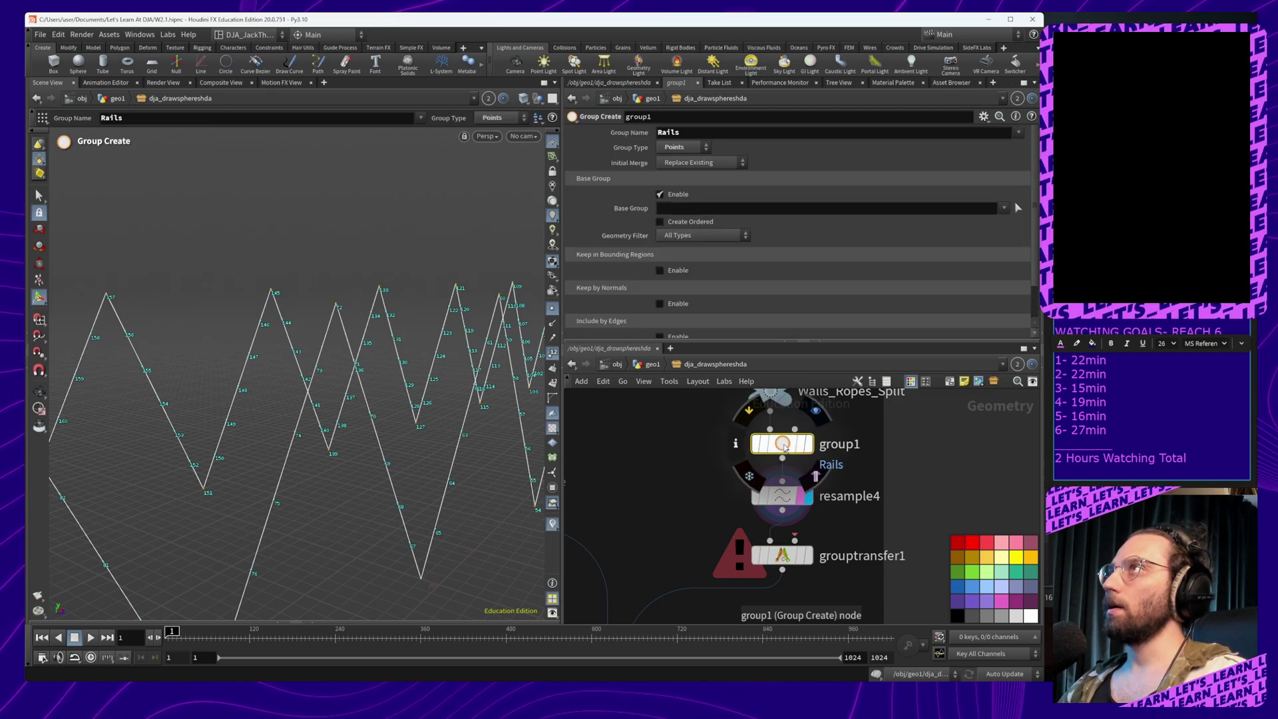
middle_click_drag(950, 510, 945, 534)
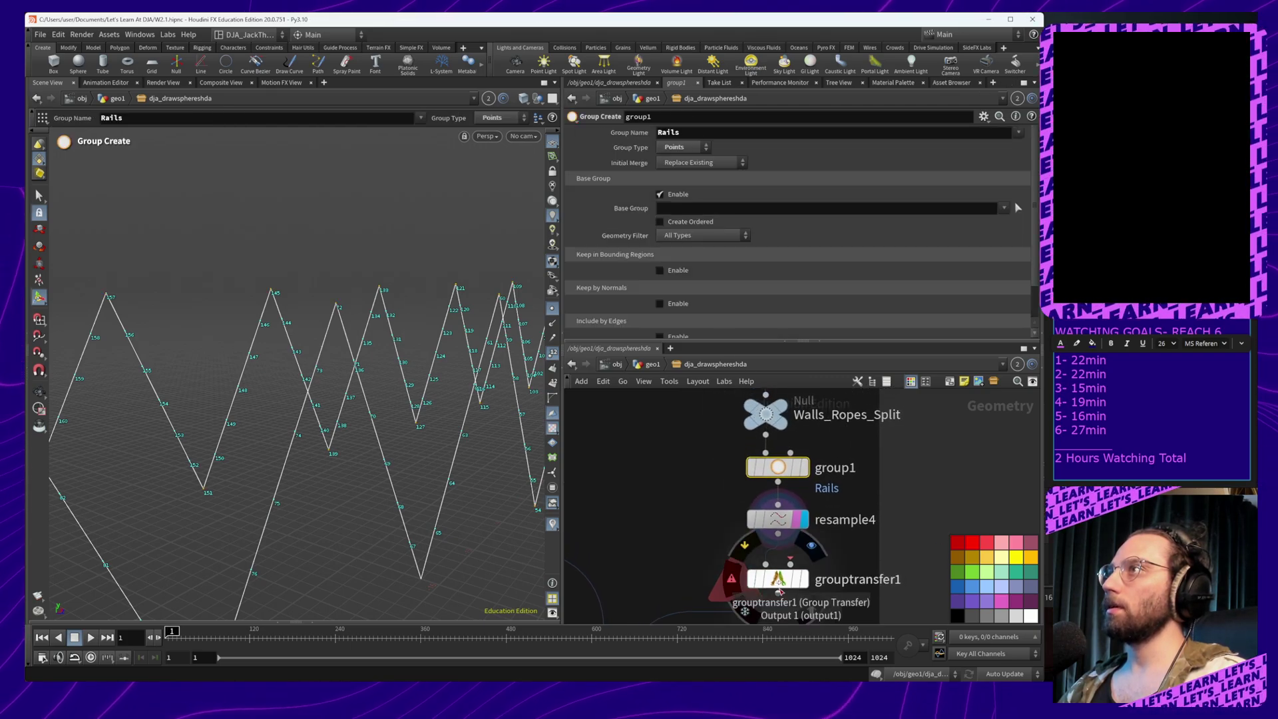
Try placing grouptransfer1 between group1 and resample4, and return it to its place after resample4
left_click_drag(777, 579, 789, 530)
left_click(789, 531)
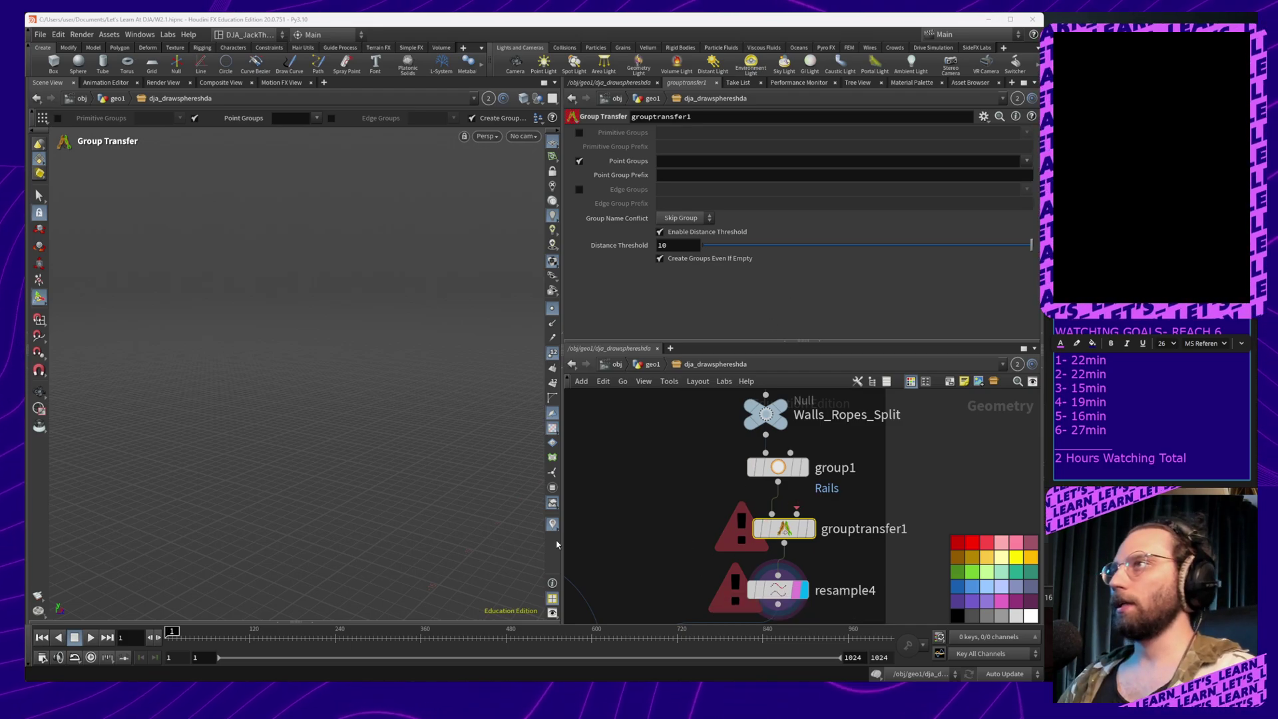
key("Escape")
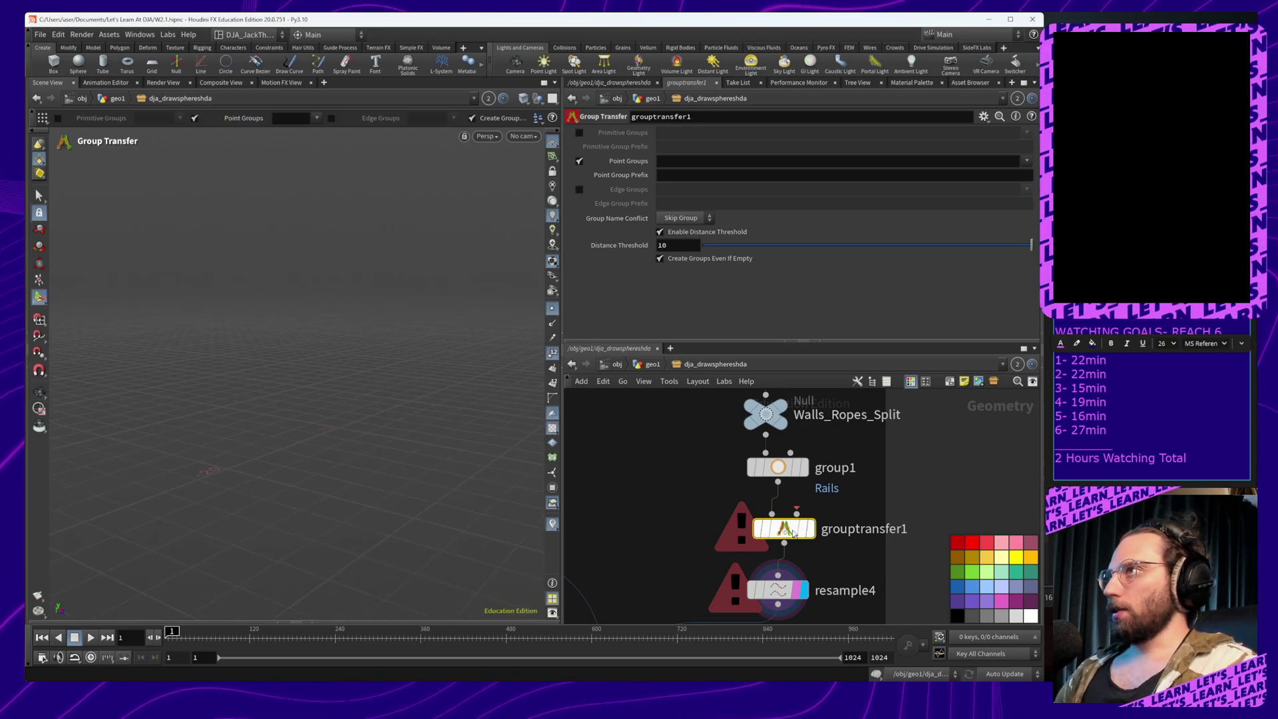
mouse_move(786, 531)
left_mouse_down()
mouse_move(828, 534)
mouse_move(778, 528)
left_mouse_up()
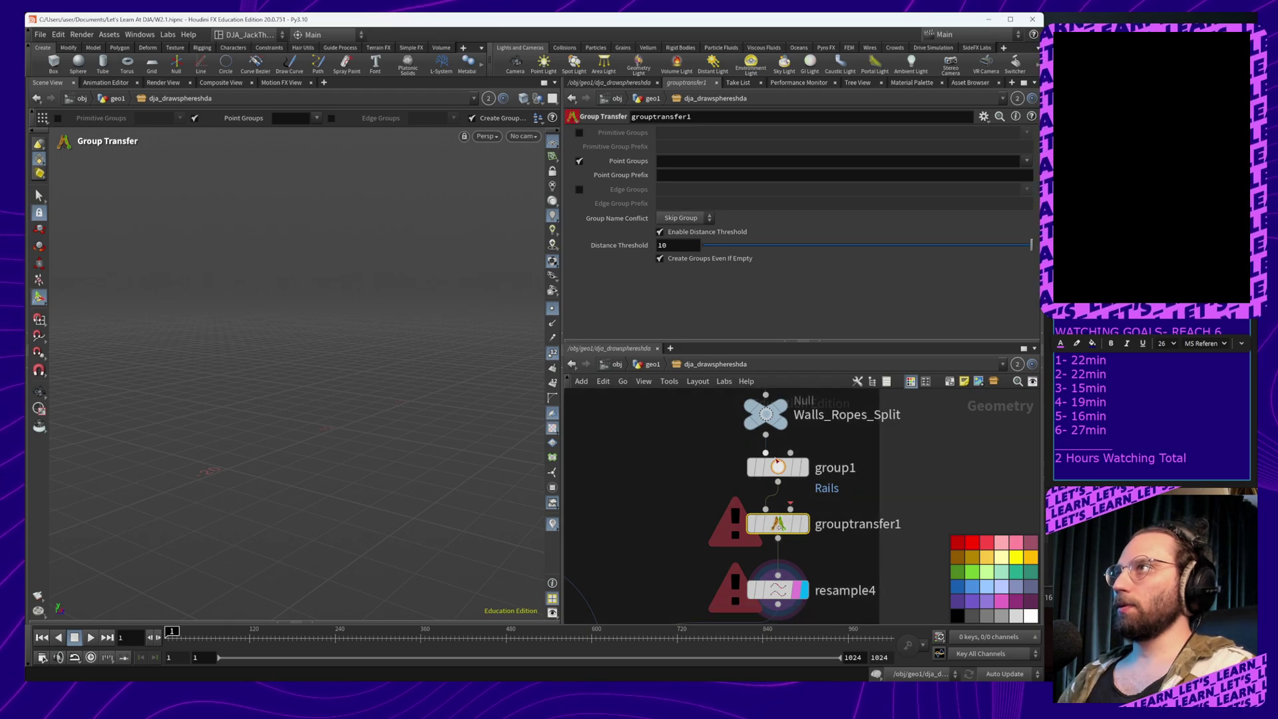
left_click_drag(770, 469, 687, 469)
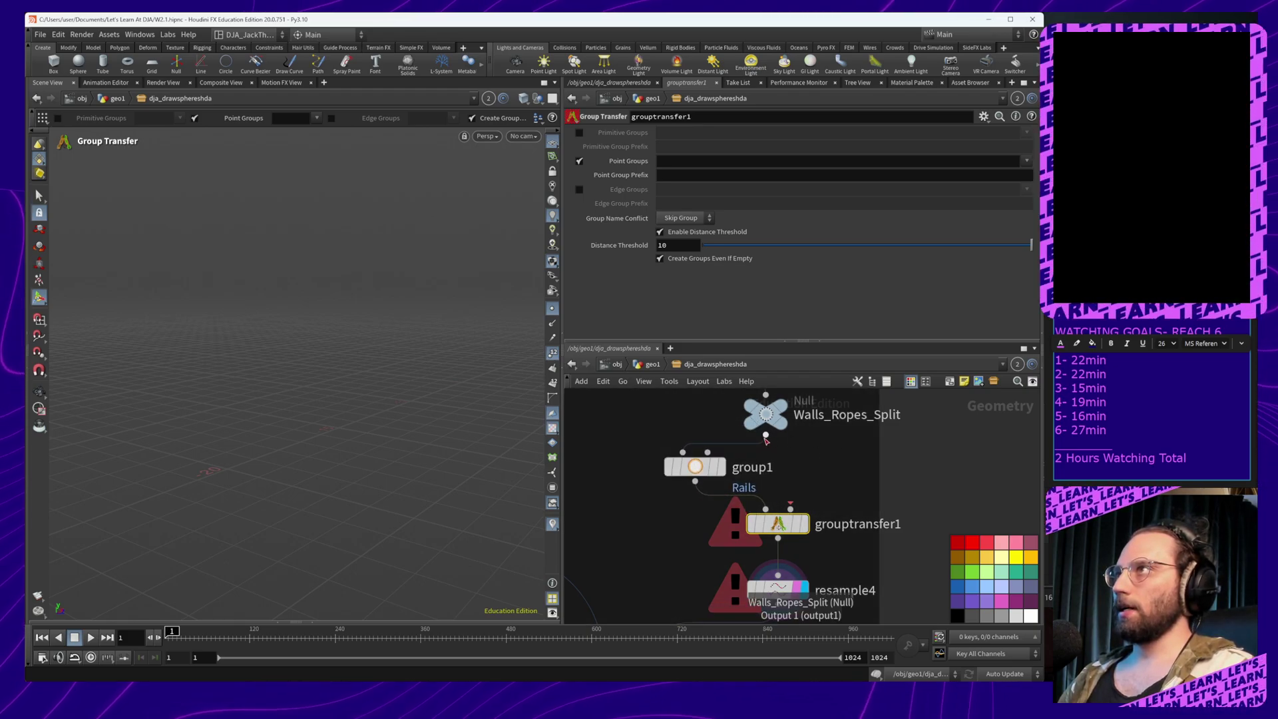
middle_click_drag(825, 504, 865, 514)
left_click_drag(828, 601, 772, 511)
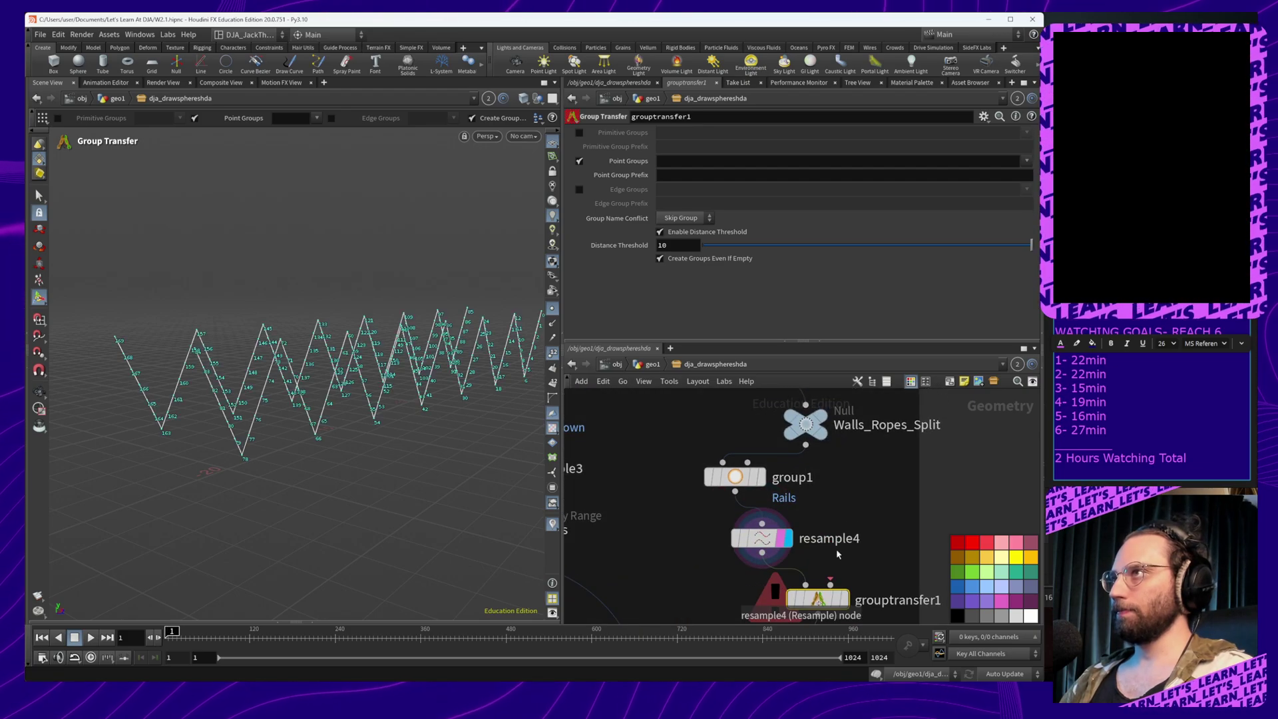
Connect group1 to the second input of grouptransfer1 and set its Point Groups to Rails
middle_click_drag(864, 580, 850, 494)
middle_click_drag(792, 453, 764, 485)
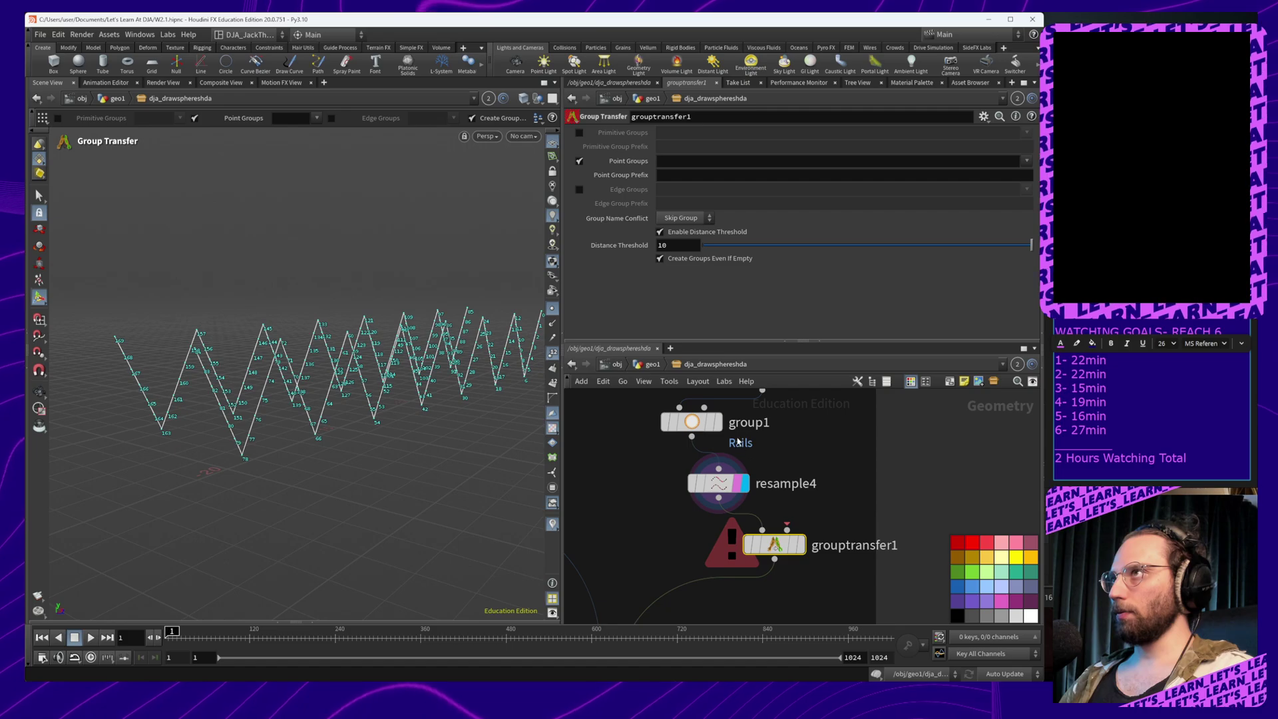
left_click_drag(699, 429, 787, 529)
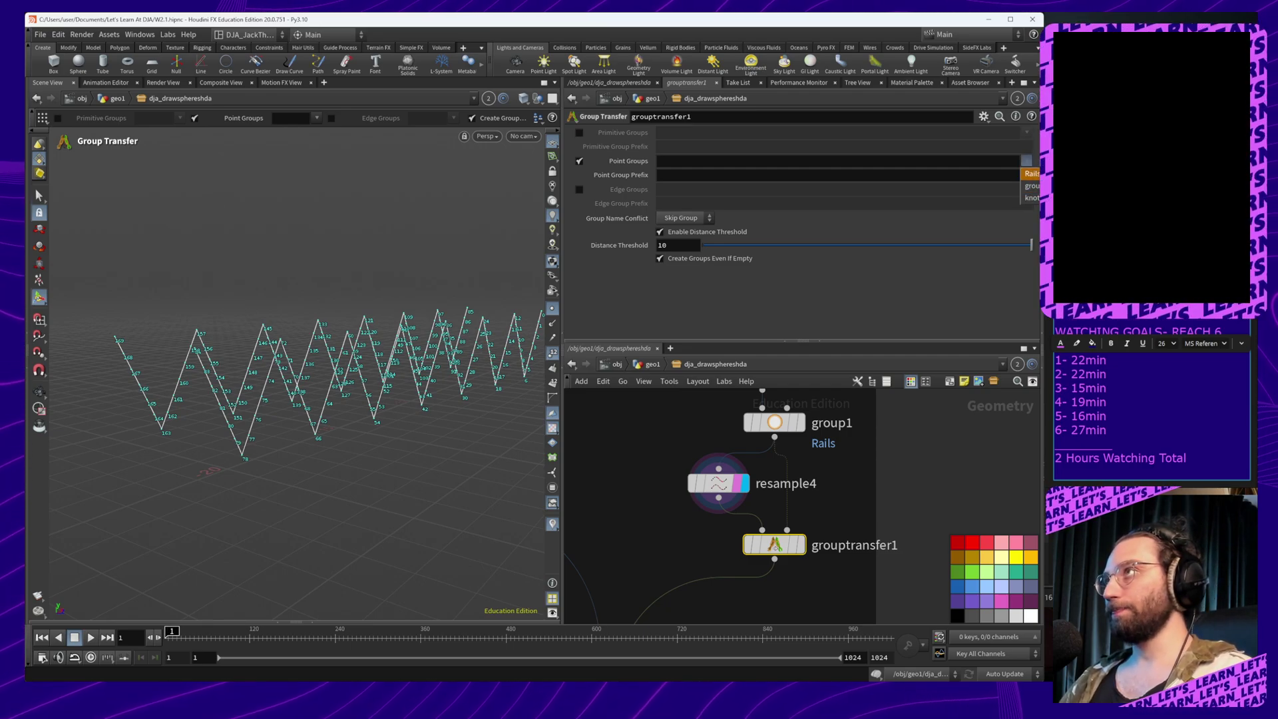
left_click(1031, 173)
middle_click_drag(862, 516, 896, 427)
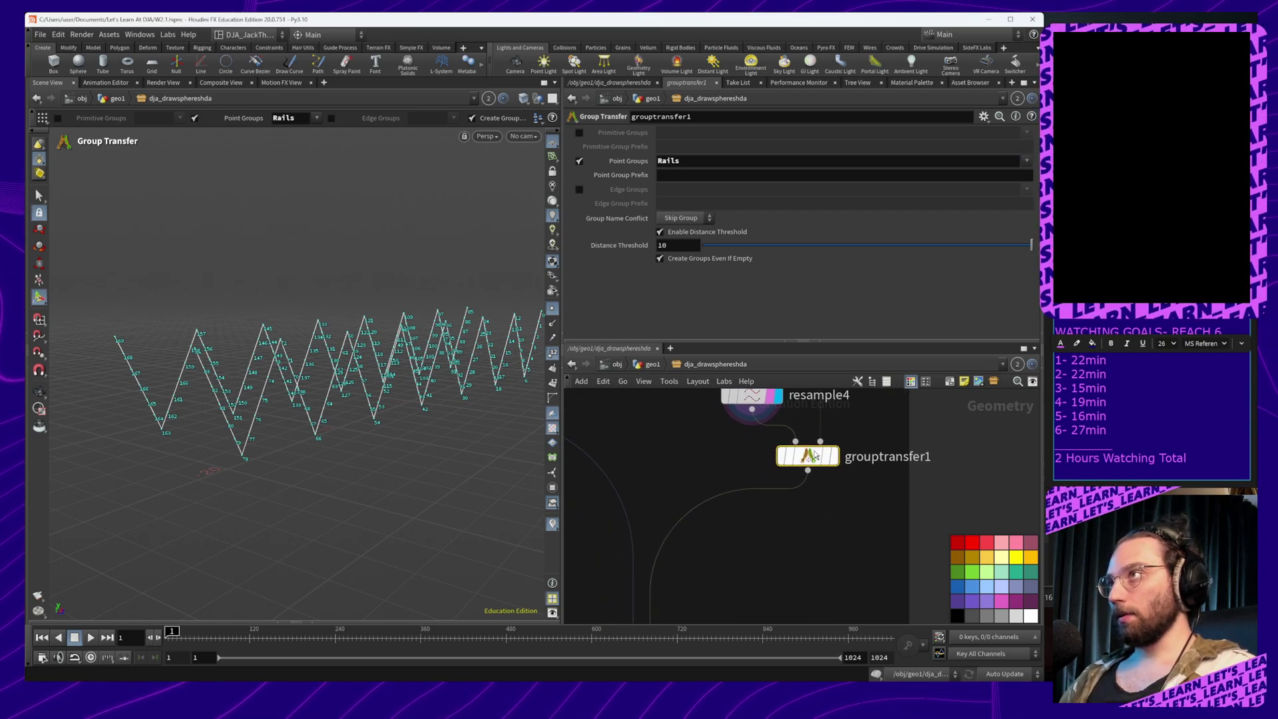
left_click_drag(812, 459, 810, 484)
middle_click_drag(969, 424, 959, 489)
scroll(945, 464, "down", 3)
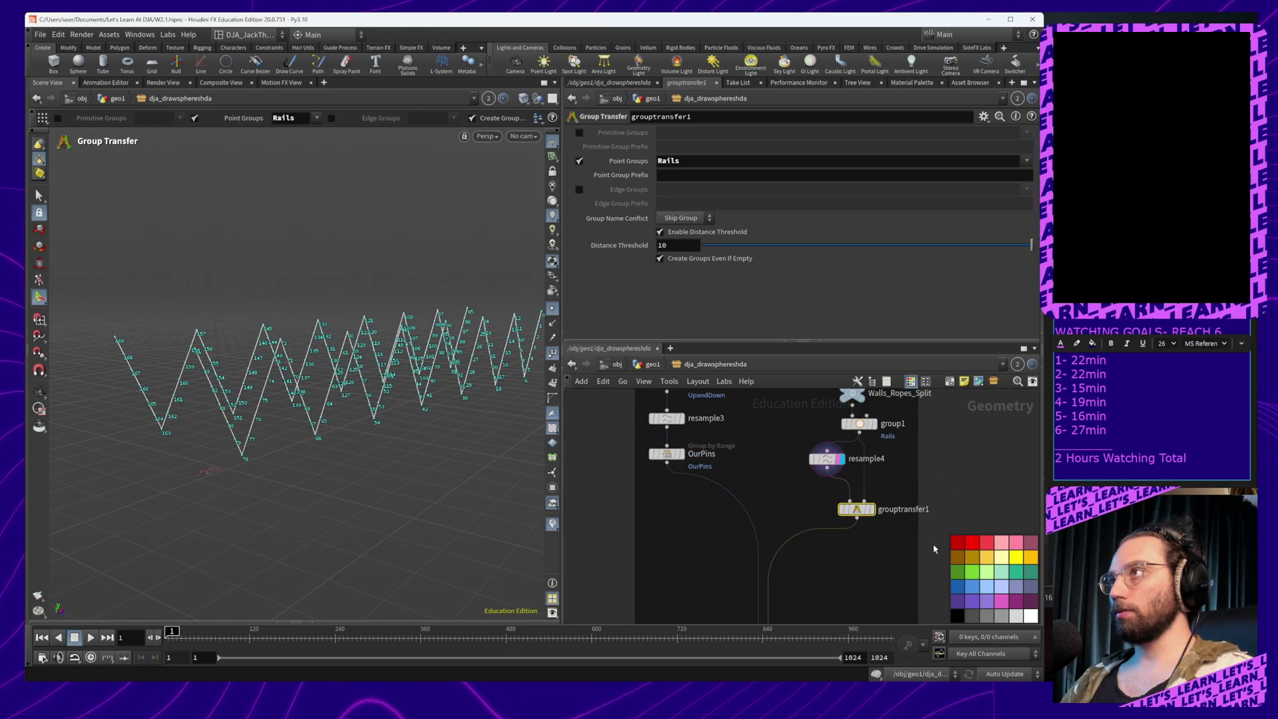
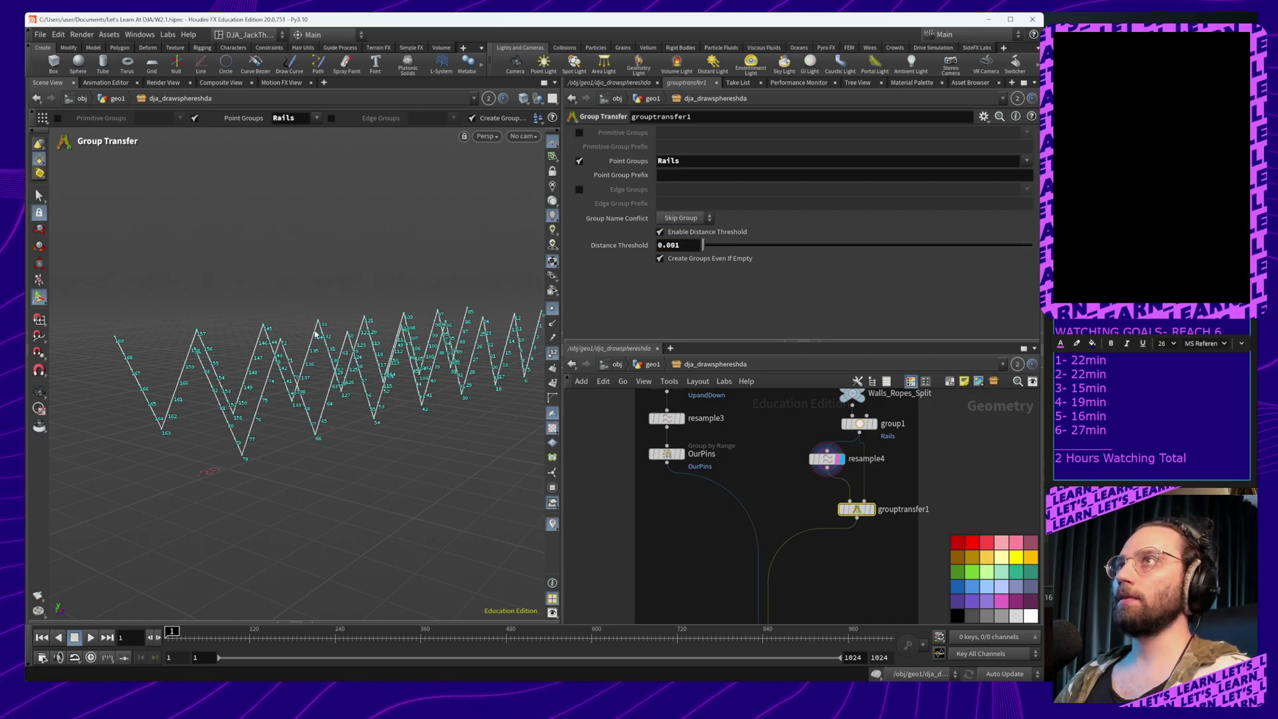
Display grouptransfer1 and examine the points along the diagonal ropes up close
left_click_drag(405, 399, 362, 454, "alt")
right_click_drag(361, 454, 387, 296, "alt")
middle_click_drag(386, 296, 410, 473, "alt")
right_click_drag(411, 473, 376, 267, "alt")
middle_click_drag(376, 267, 386, 455, "alt")
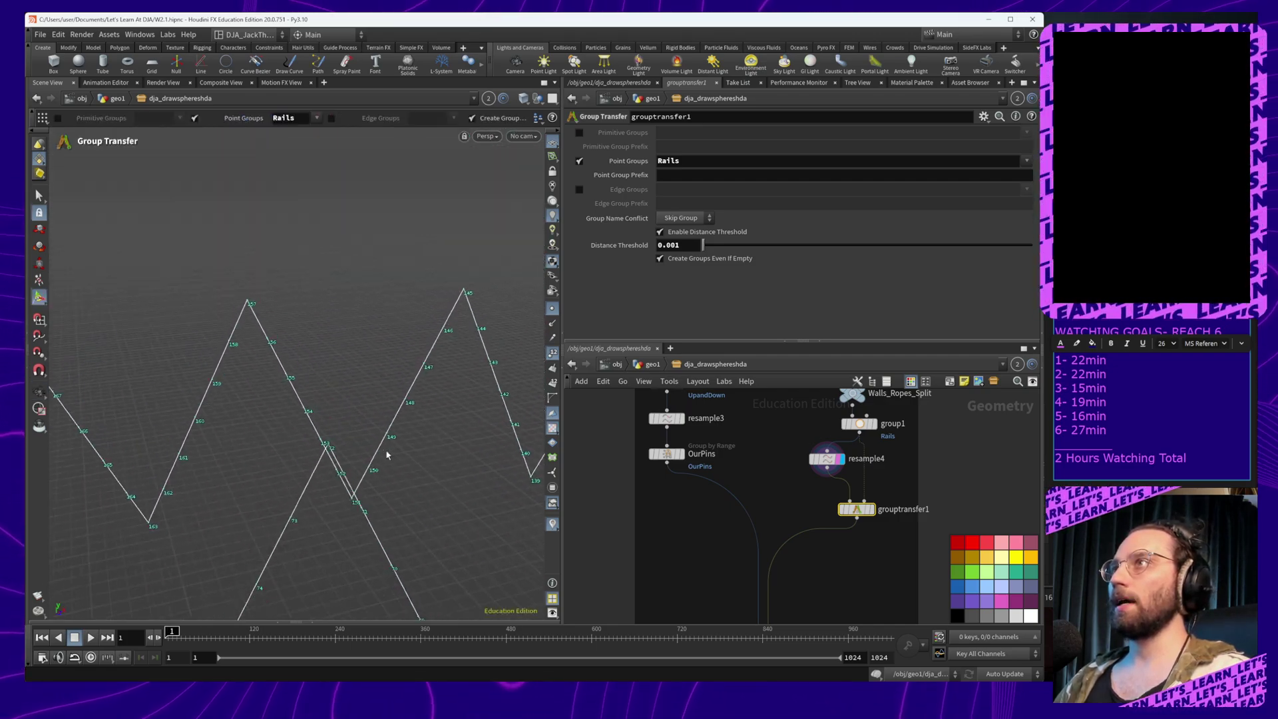
left_click(871, 511)
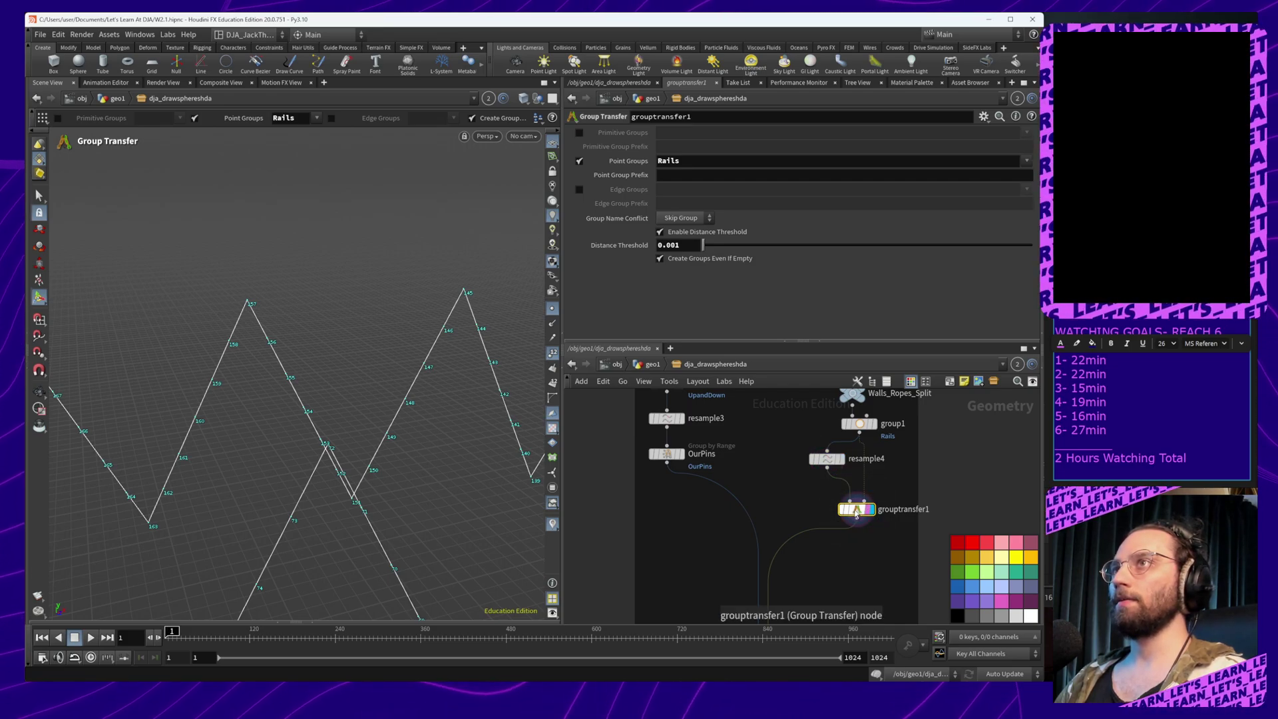
left_click_drag(357, 480, 325, 439, "alt")
right_click_drag(325, 439, 322, 422, "alt")
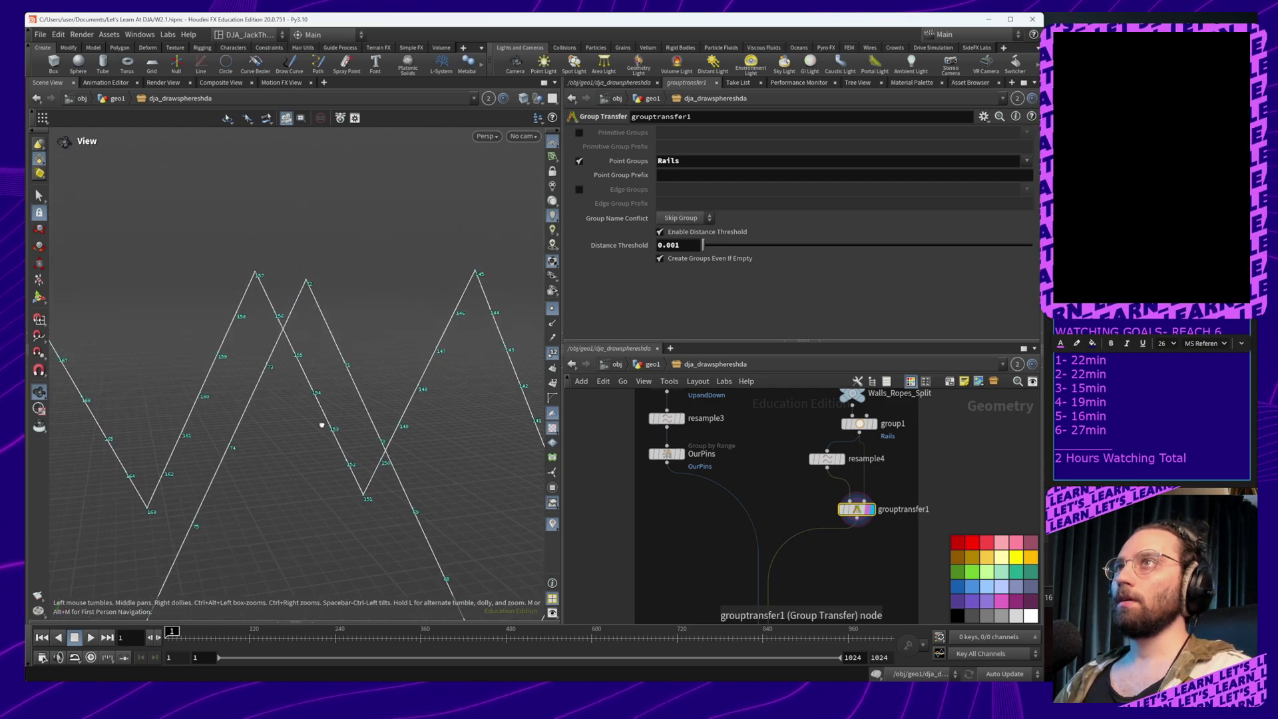
middle_click_drag(322, 422, 332, 461, "alt")
Test larger Distance Threshold values on grouptransfer1 and return the threshold to 0.001
left_click_drag(709, 248, 723, 248)
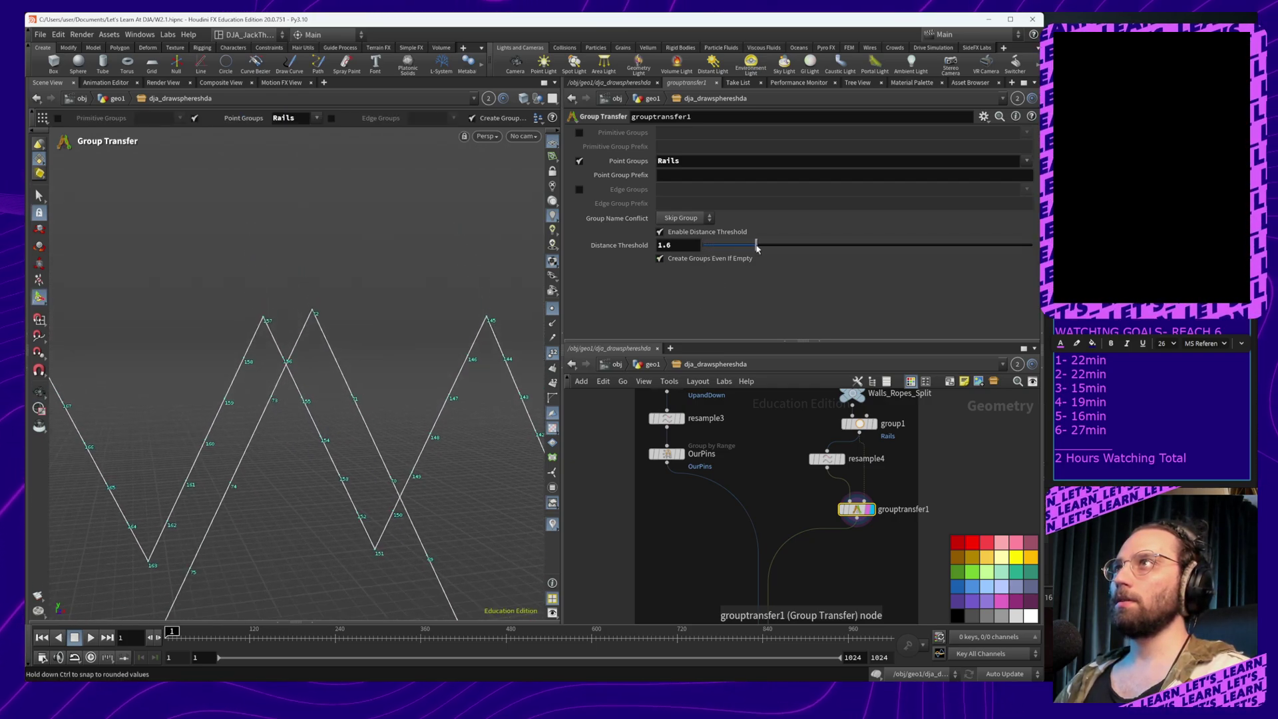
left_click_drag(837, 251, 893, 247)
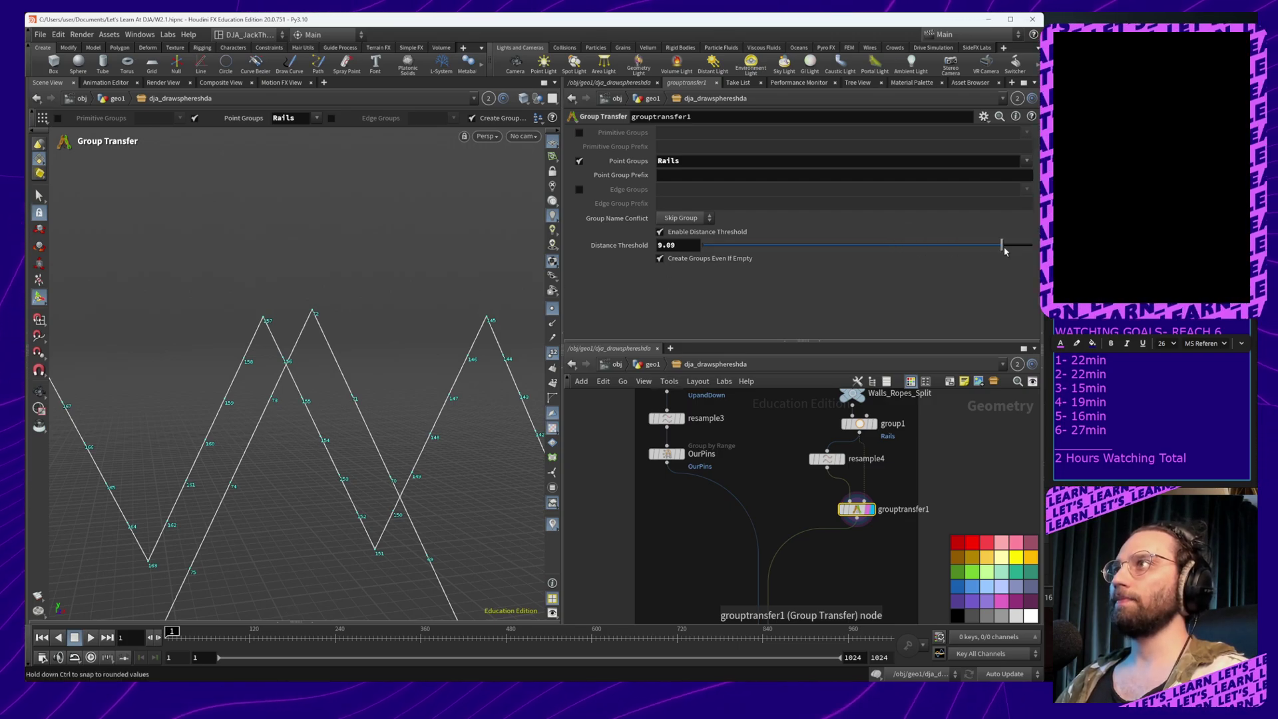
left_click_drag(932, 265, 840, 263)
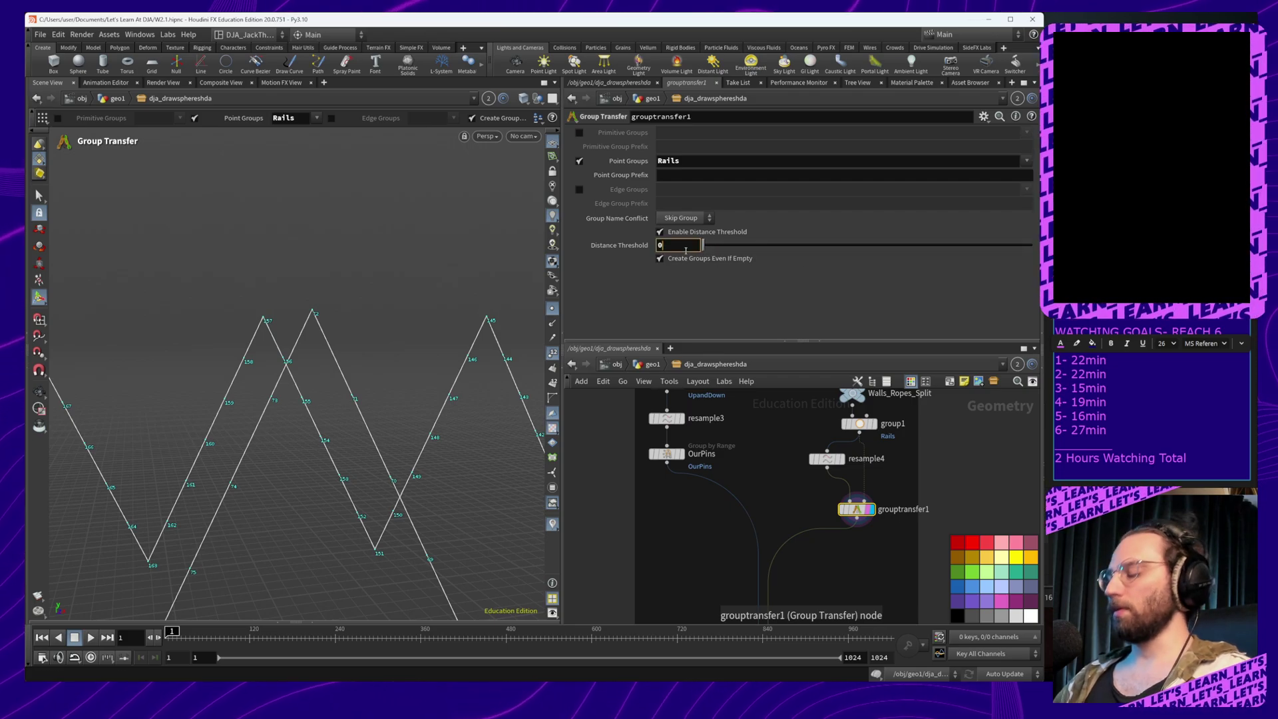
type(".001")
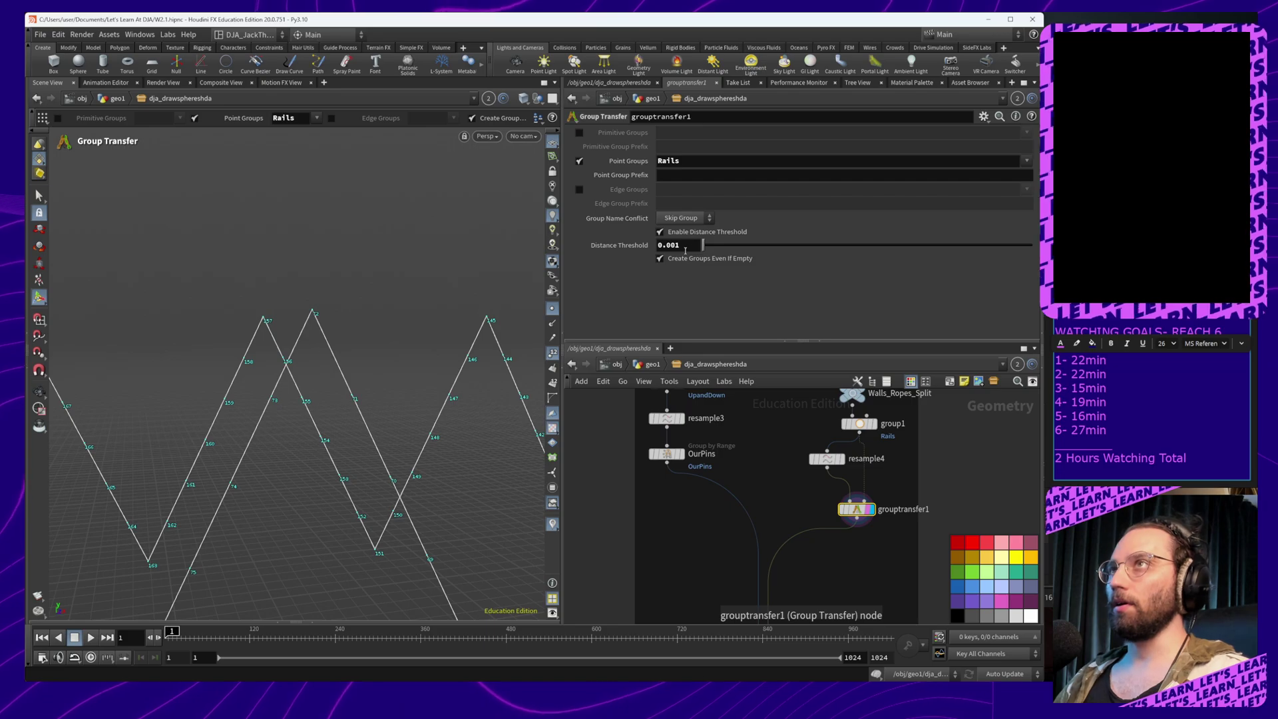
Display vellumsolver1 and check the stitch points where the diagonal ropes meet the rails
left_click_drag(346, 400, 332, 448, "alt")
scroll(368, 397, "down", 4)
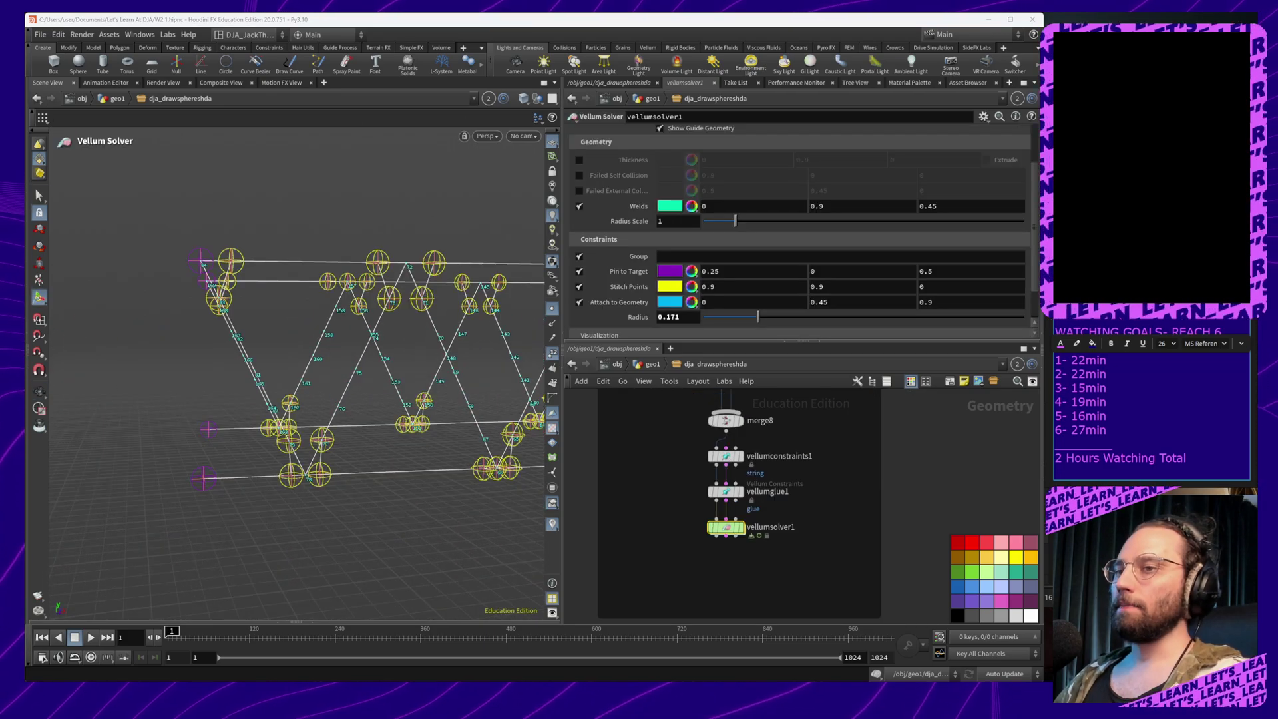
middle_click_drag(715, 400, 753, 565)
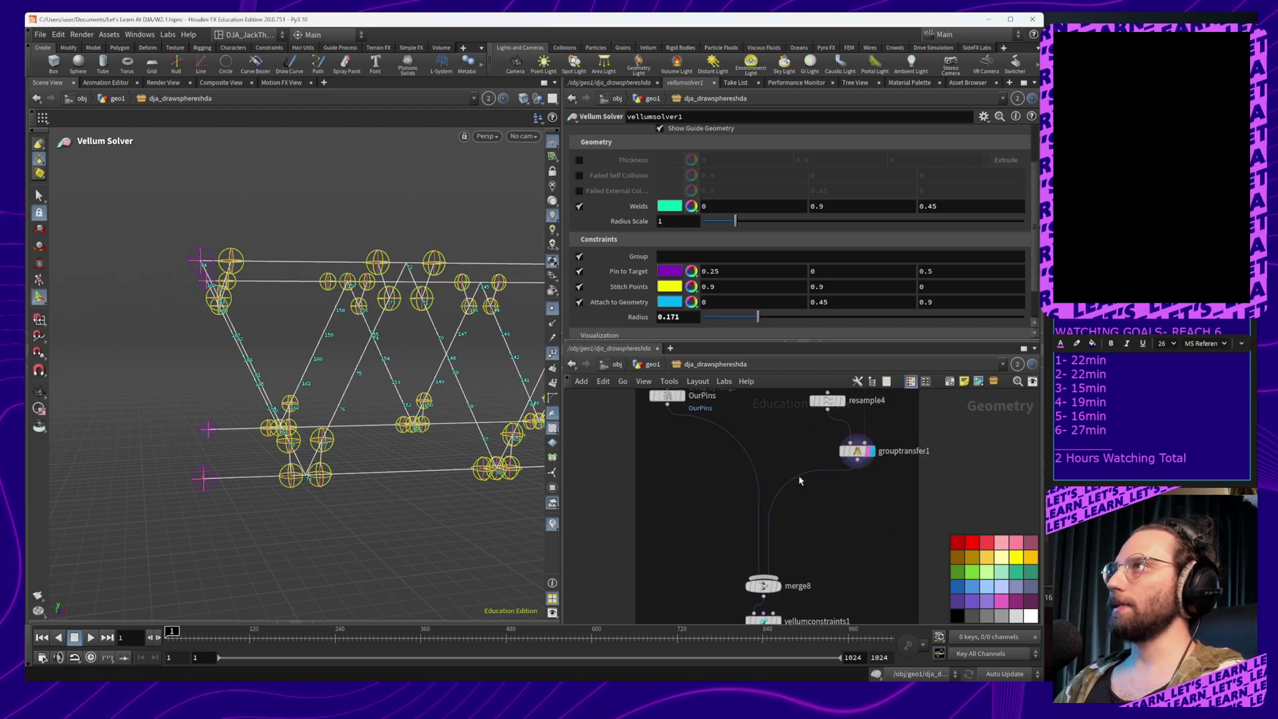
Set Group Name Conflict to Overwrite on the displayed grouptransfer1 and adjust its Distance Threshold to 0.23
left_click(858, 451)
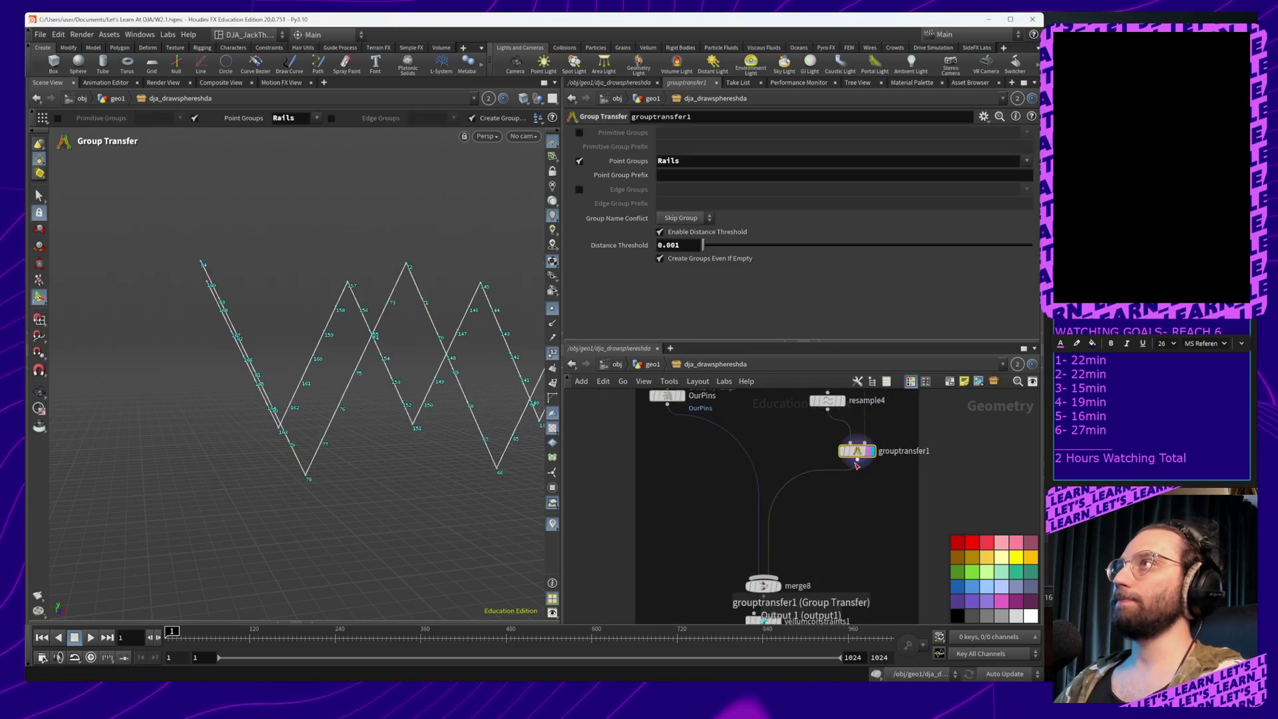
left_click(679, 217)
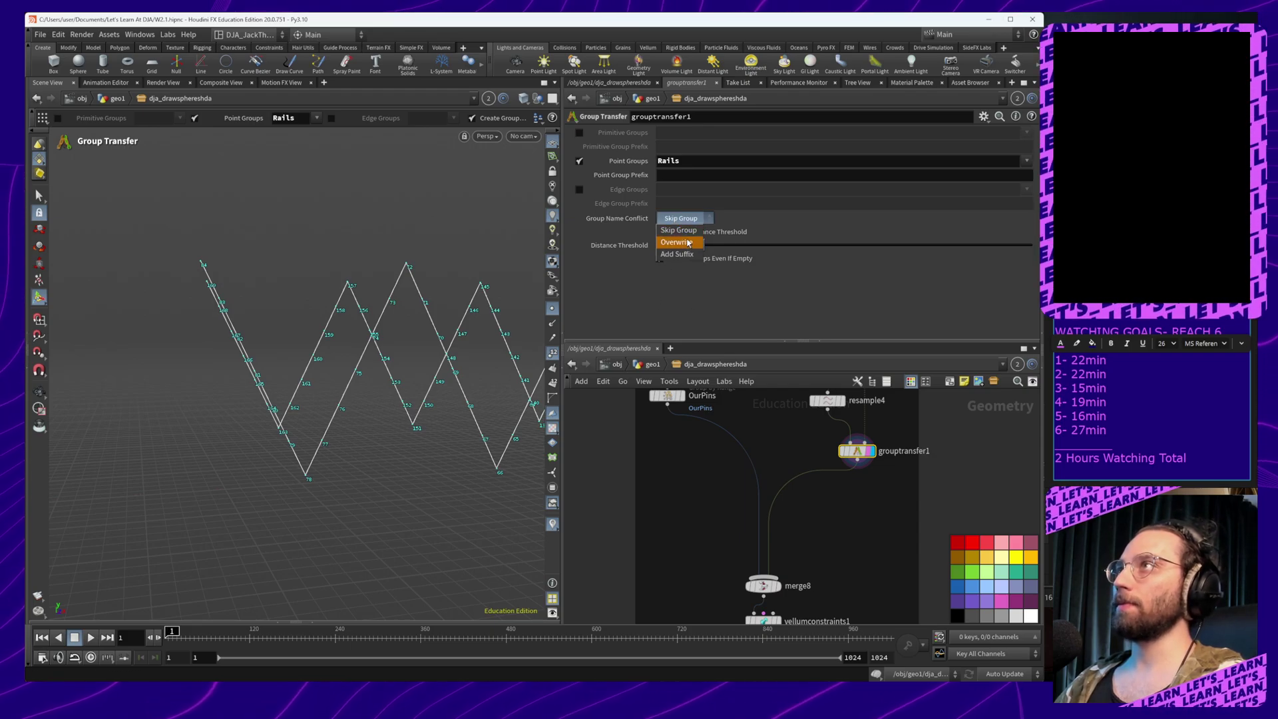
left_click(687, 244)
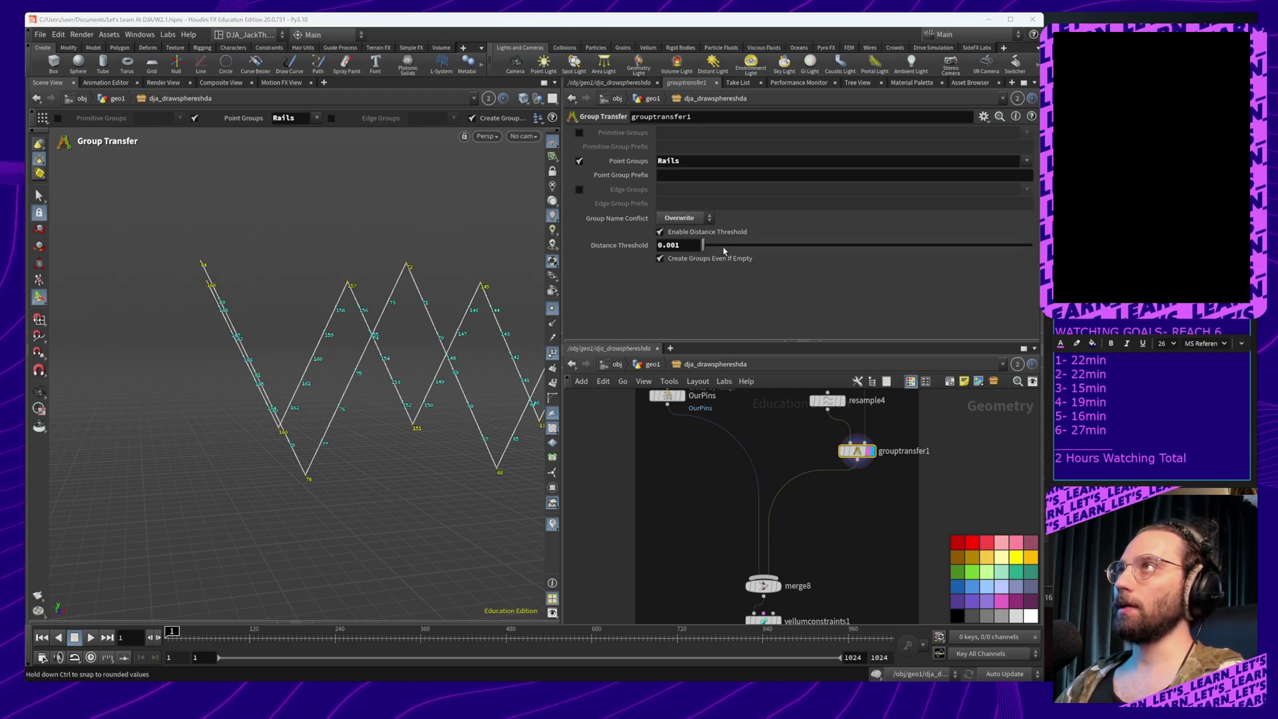
left_click_drag(703, 246, 916, 268)
left_click_drag(802, 269, 710, 266)
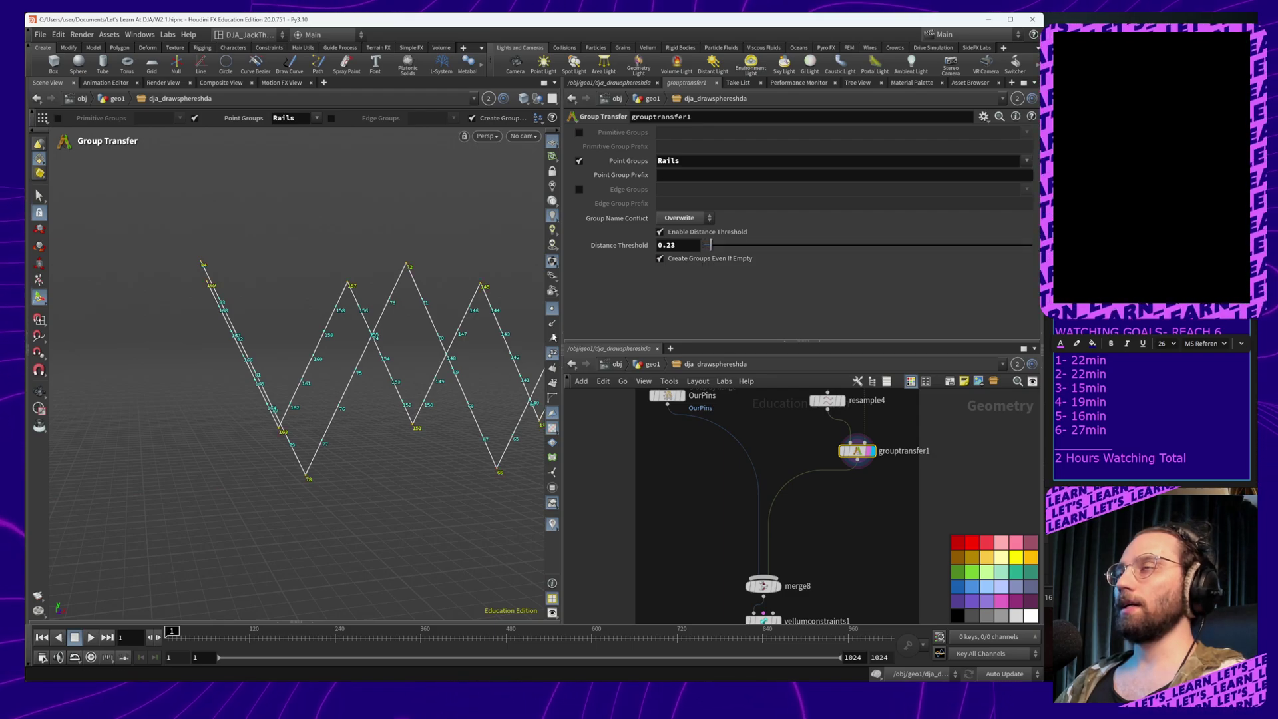
Examine the transferred Rails points along the diagonal ropes and return grouptransfer1's Distance Threshold to 0.001
left_click_drag(426, 383, 379, 438, "alt")
middle_click_drag(344, 470, 369, 442)
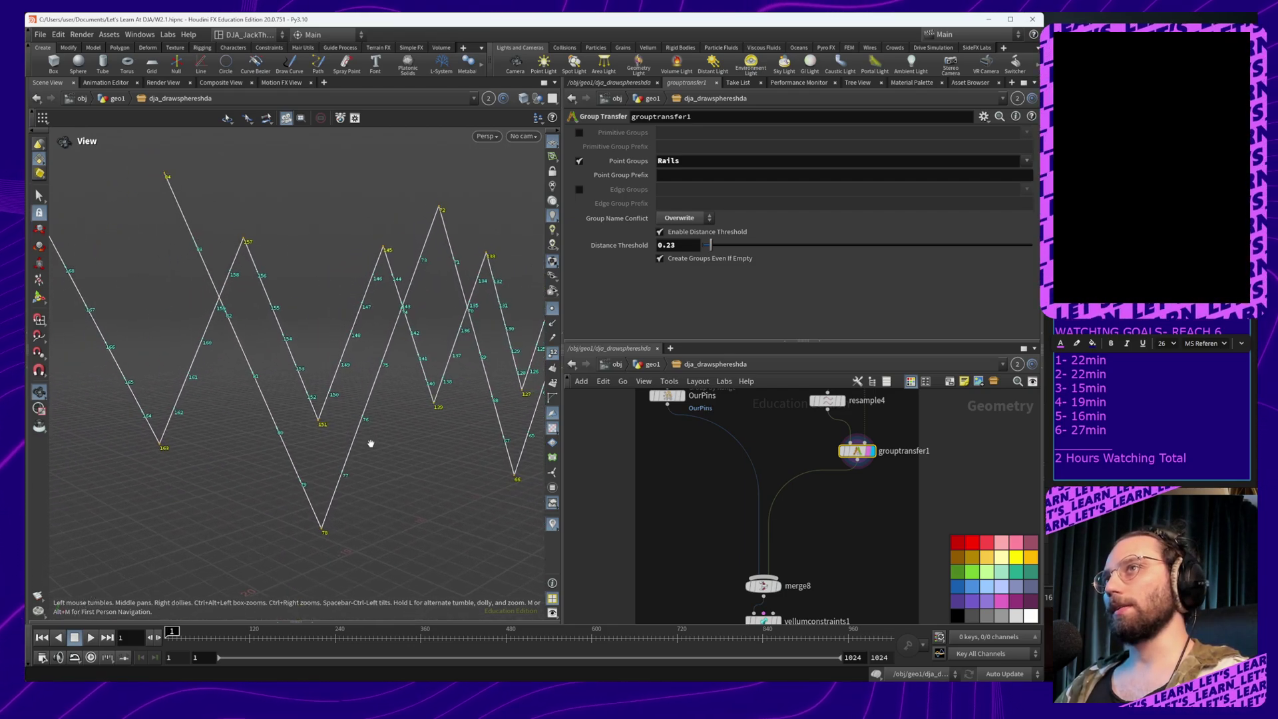
left_click_drag(299, 391, 314, 457)
middle_click_drag(927, 456, 893, 523)
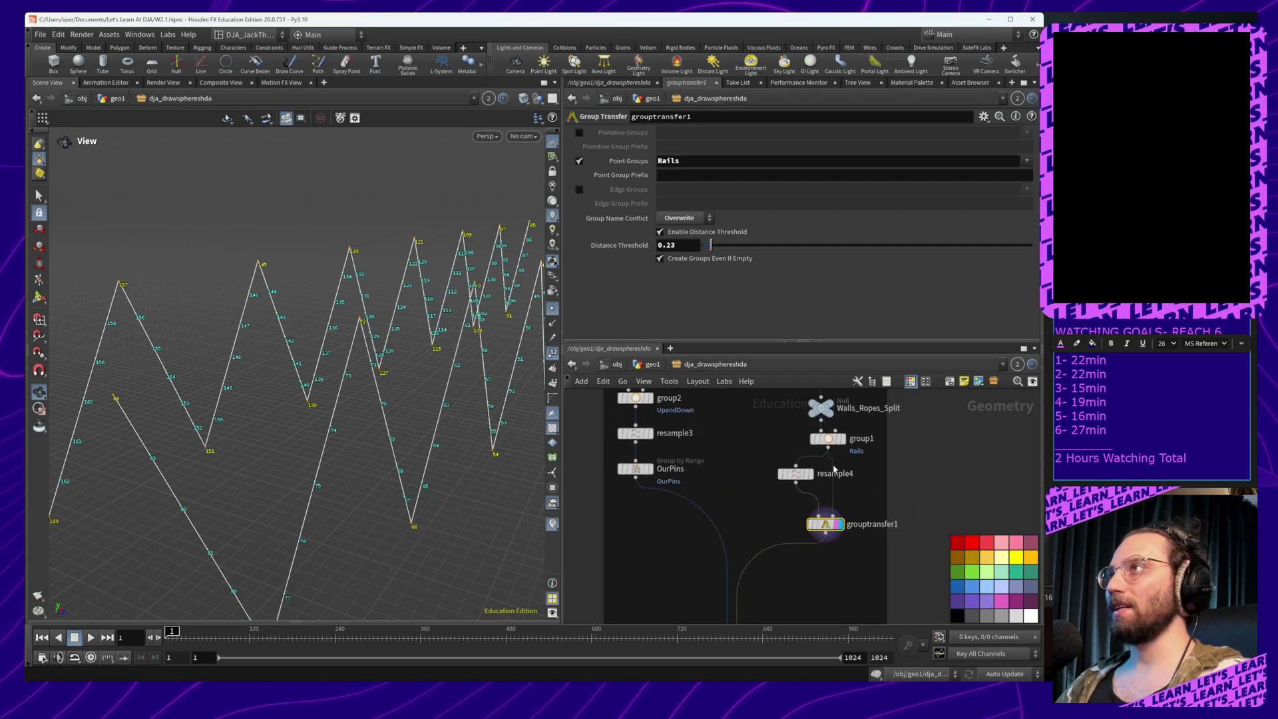
scroll(892, 523, "up", 3)
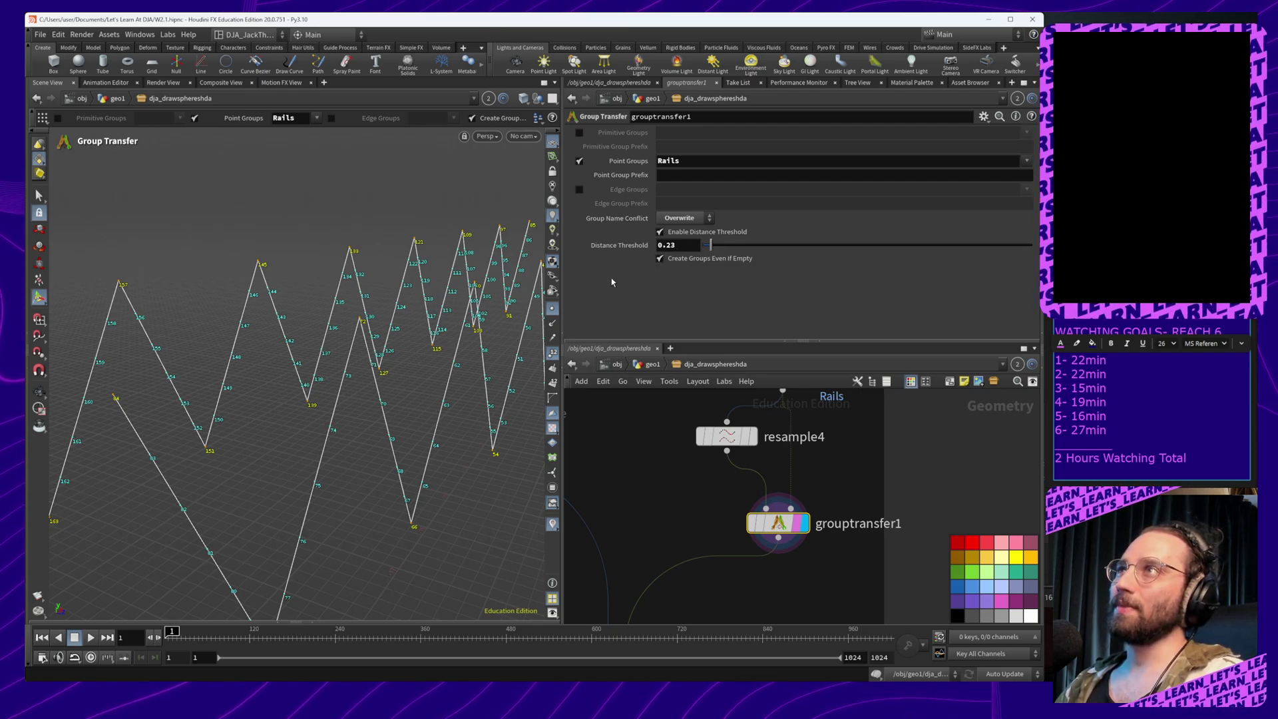
left_click_drag(452, 506, 361, 475, "alt")
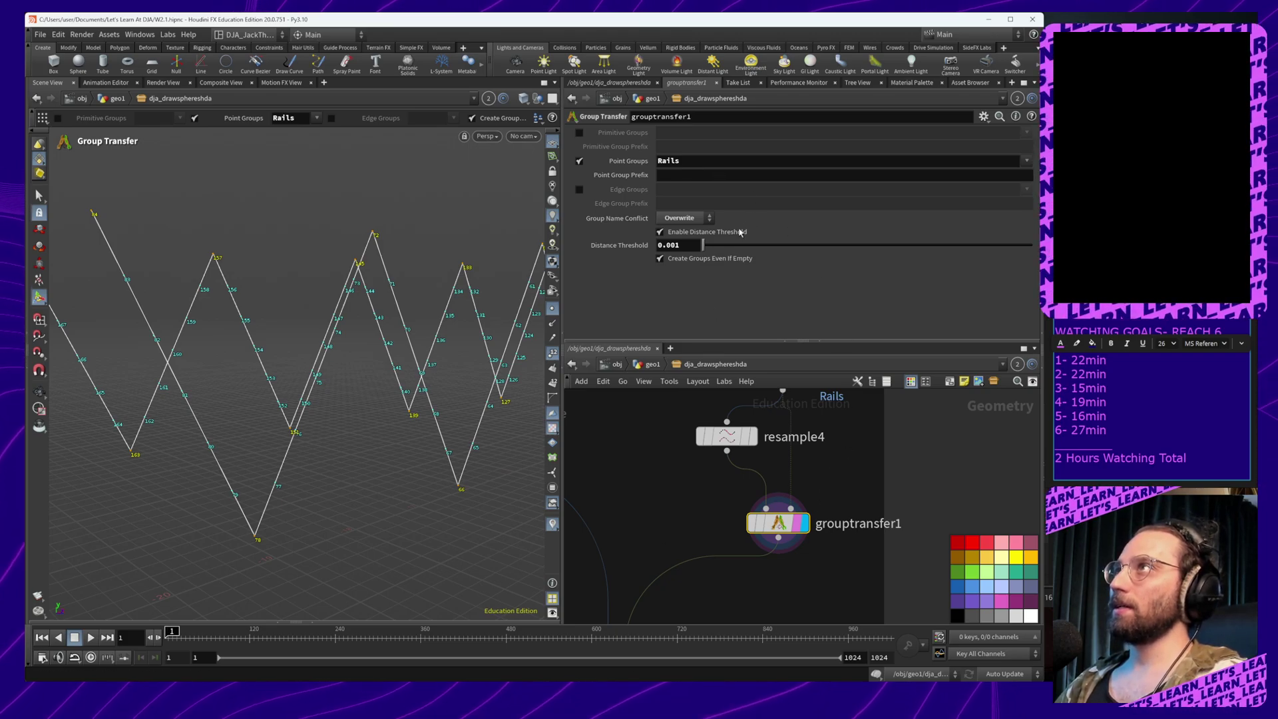
Review the glue search settings of vellumglue1 and check the stitch points drawn by vellumsolver1 at the joints
scroll(865, 493, "down", 6)
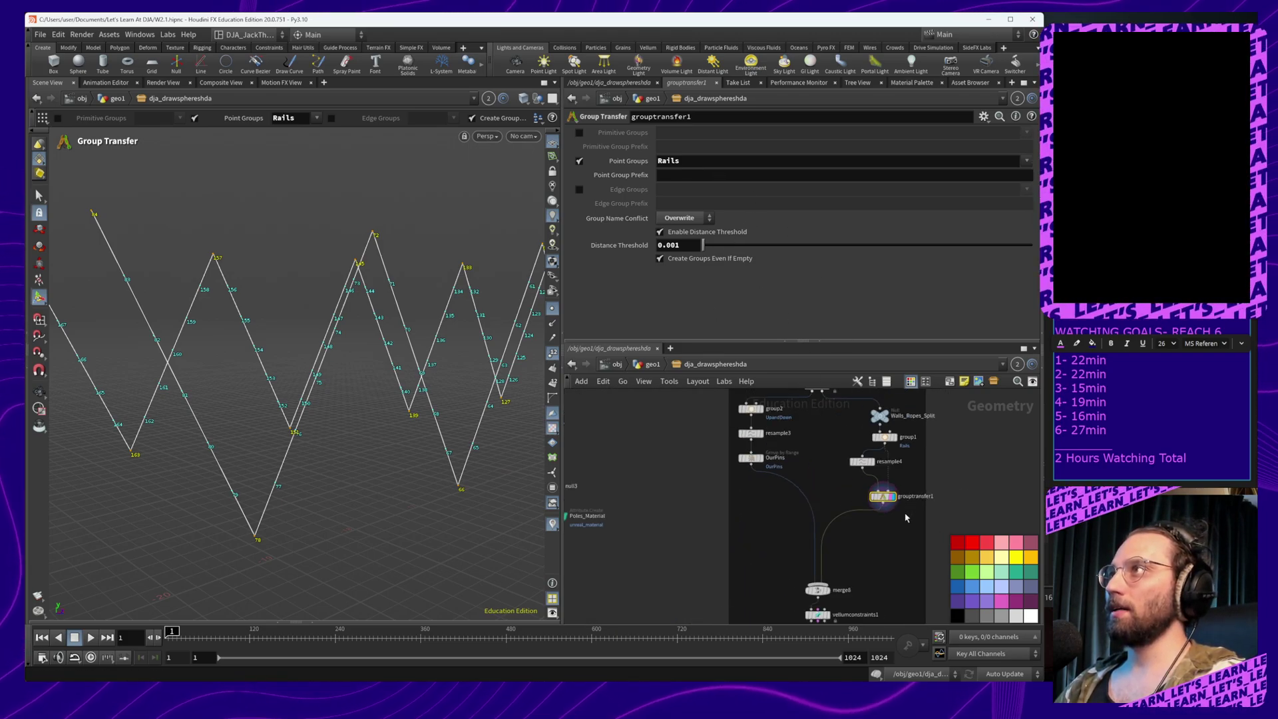
middle_click_drag(888, 539, 885, 445)
scroll(871, 476, "up", 3)
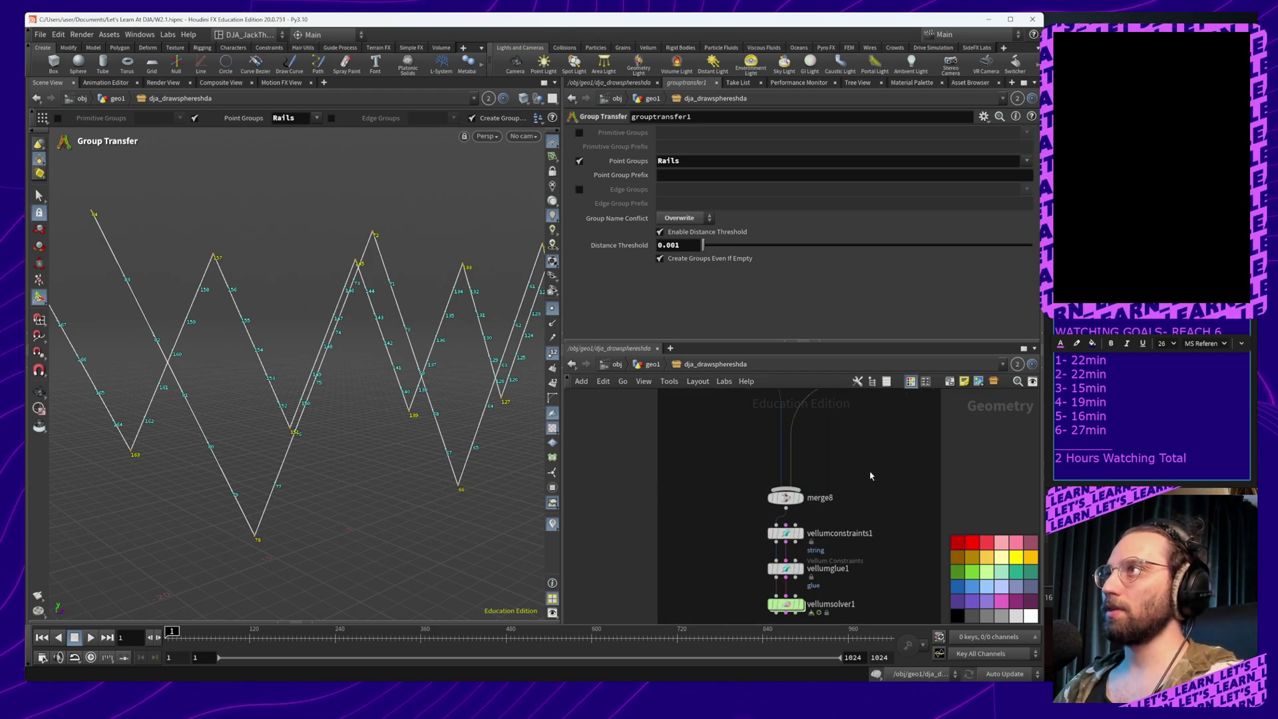
left_click(785, 569)
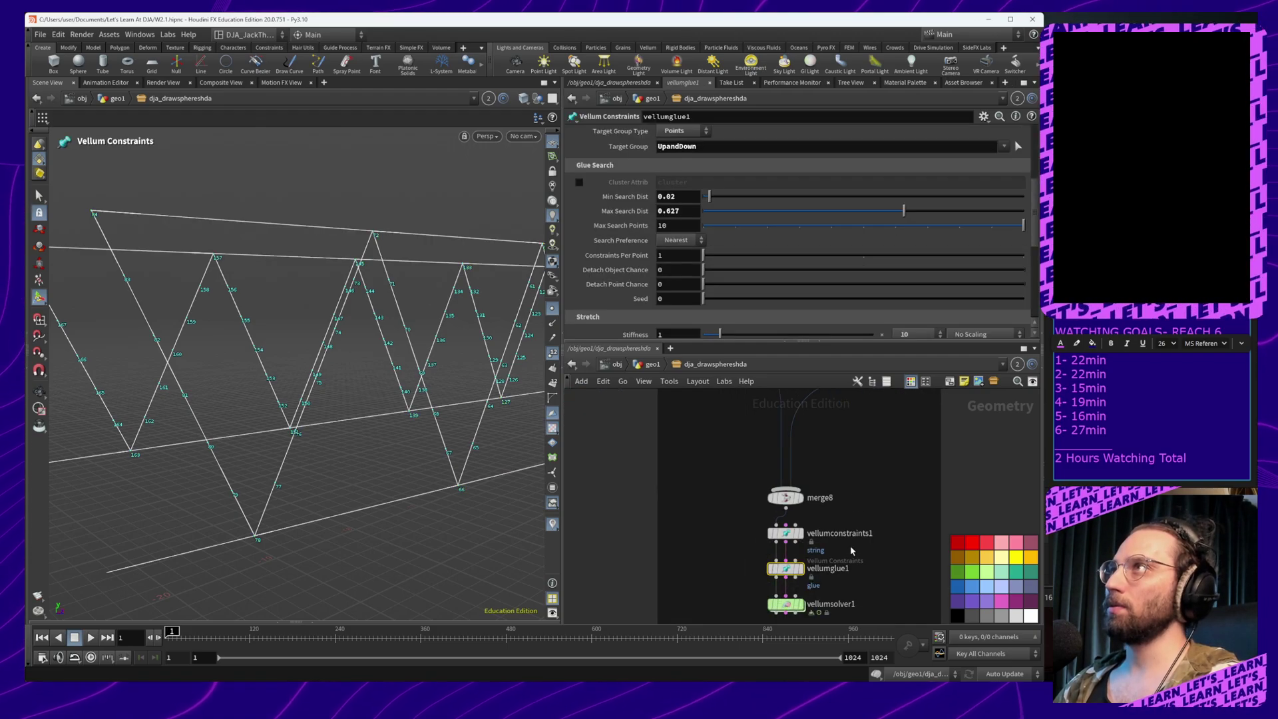
left_click_drag(403, 439, 366, 439, "alt")
scroll(787, 258, "up", 6)
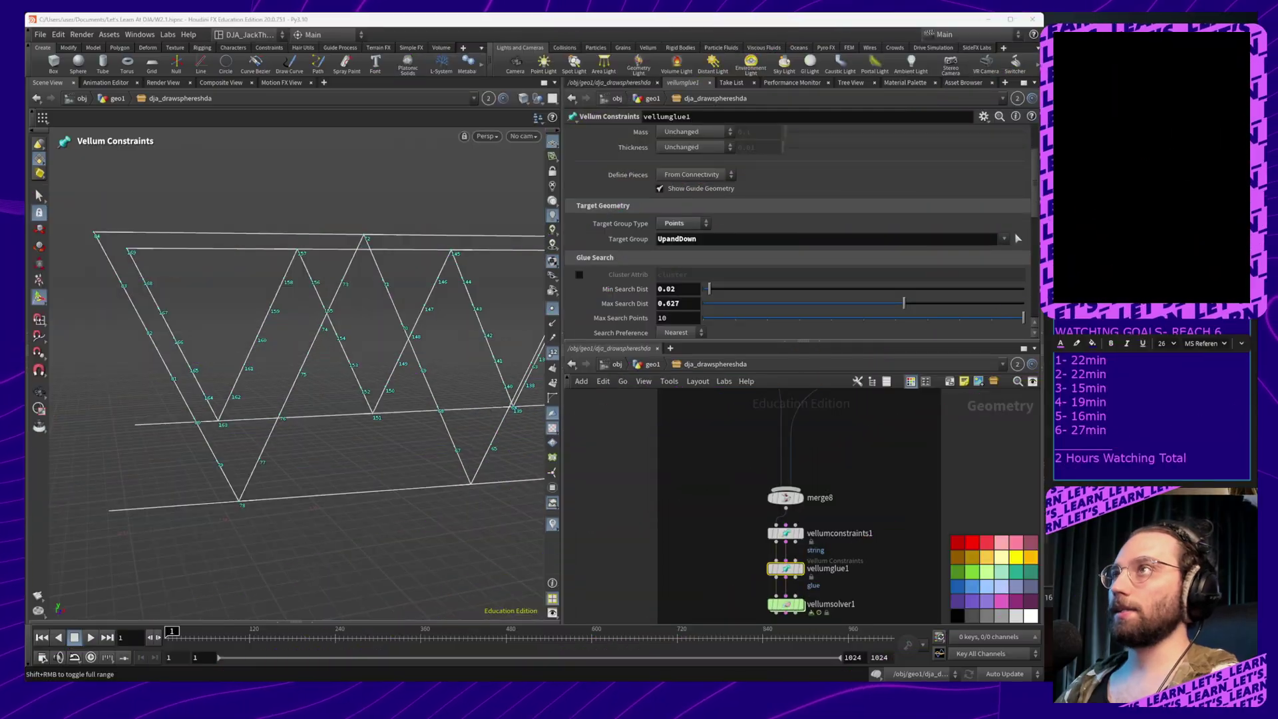
middle_click_drag(849, 567, 871, 498)
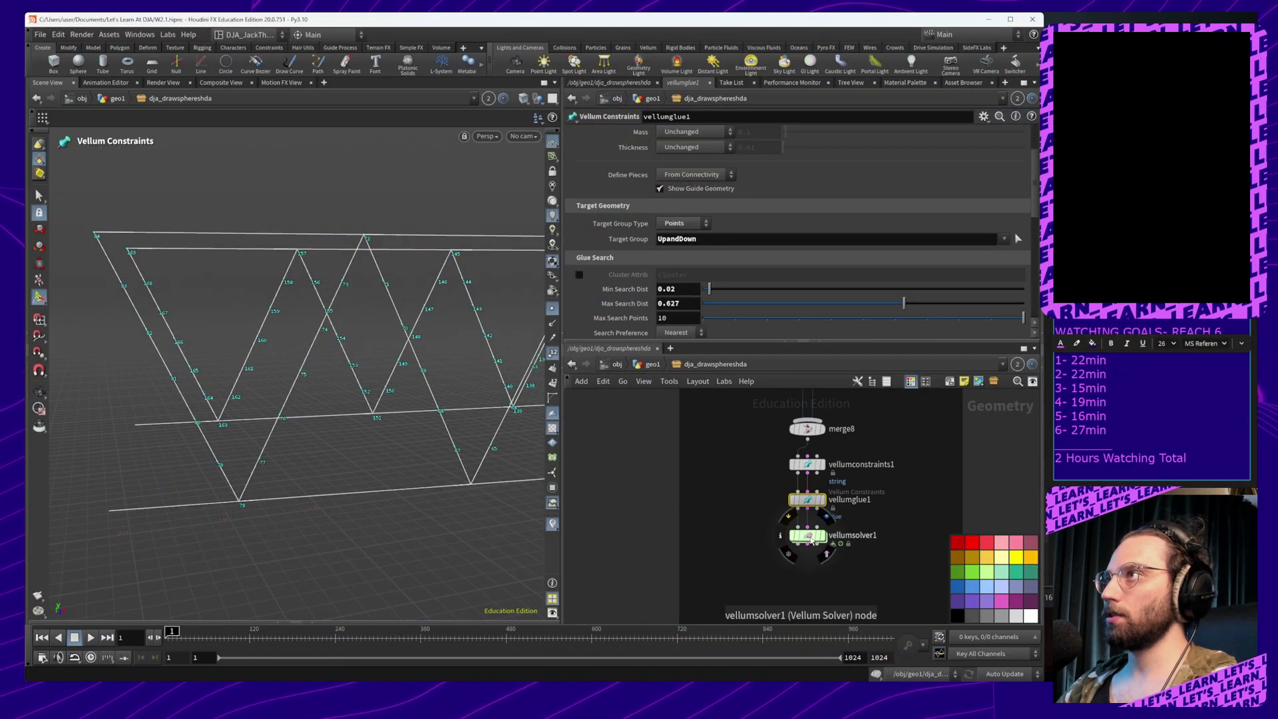
left_click(808, 537)
left_click_drag(469, 426, 470, 479, "alt")
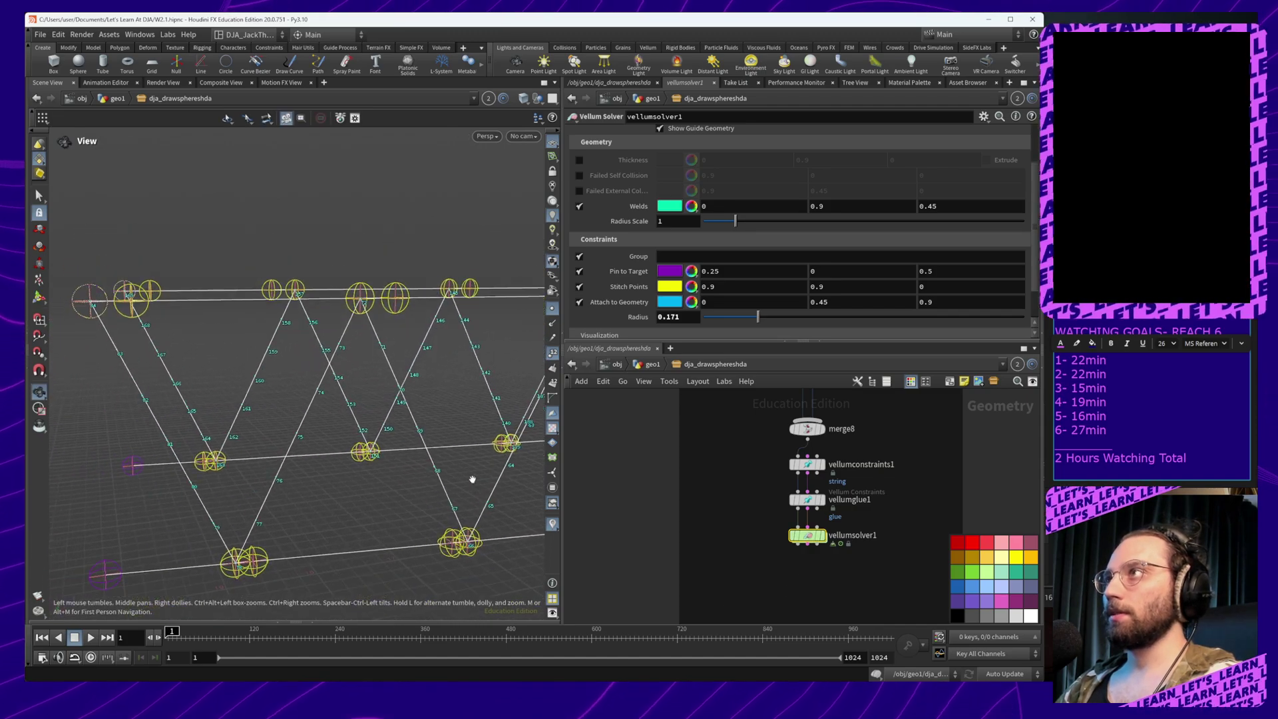
Try vellumglue1 without a source point group, and set its Group back to Rails
left_click(805, 500)
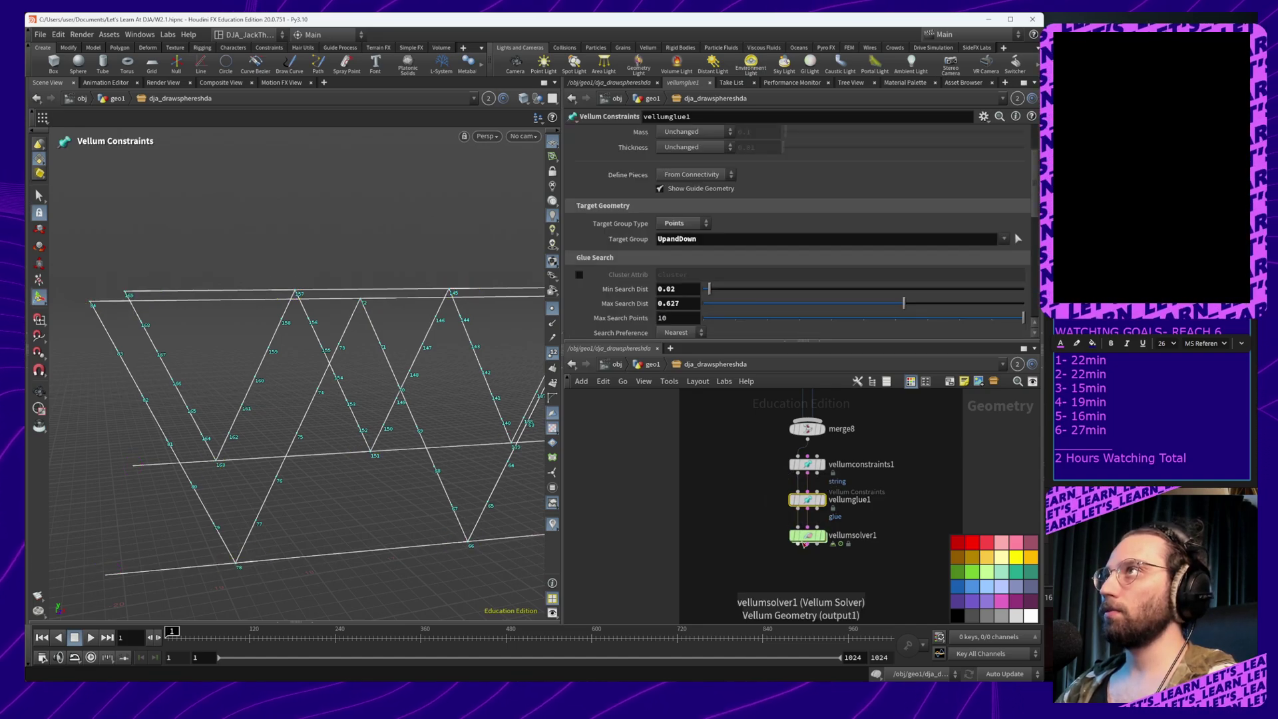
scroll(905, 278, "up", 3)
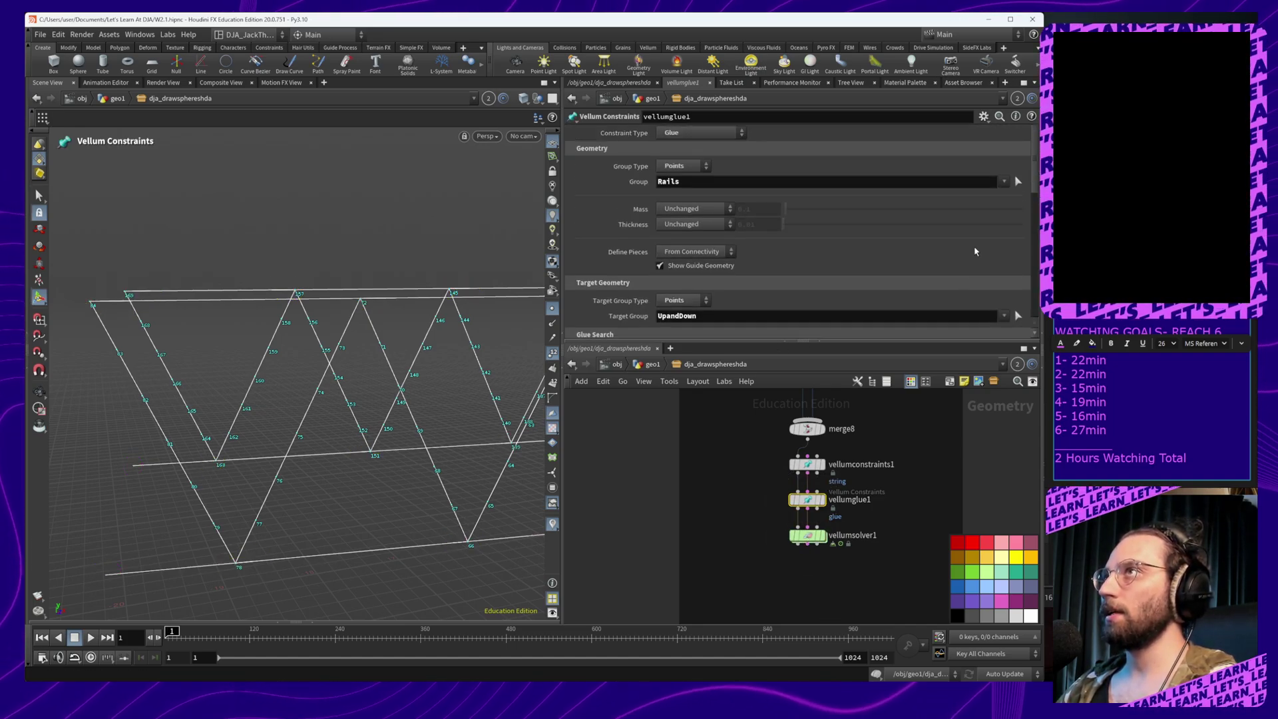
left_click(1004, 182)
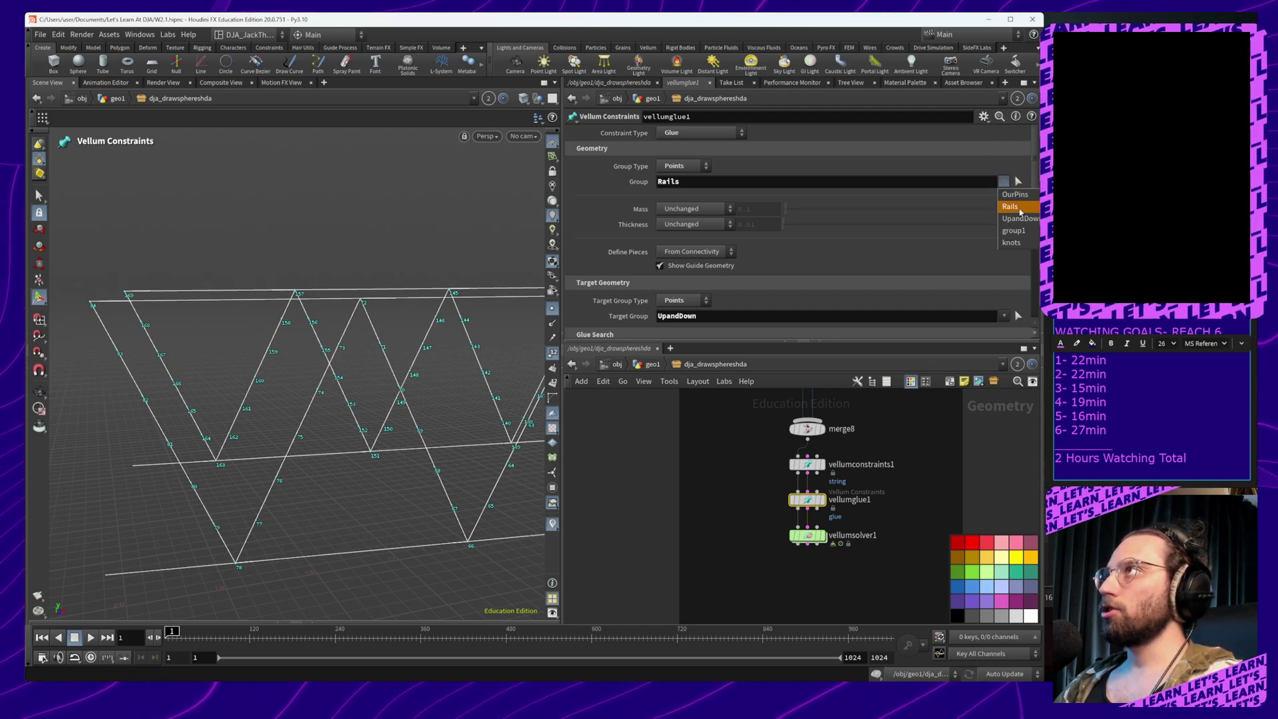
left_click(1019, 209)
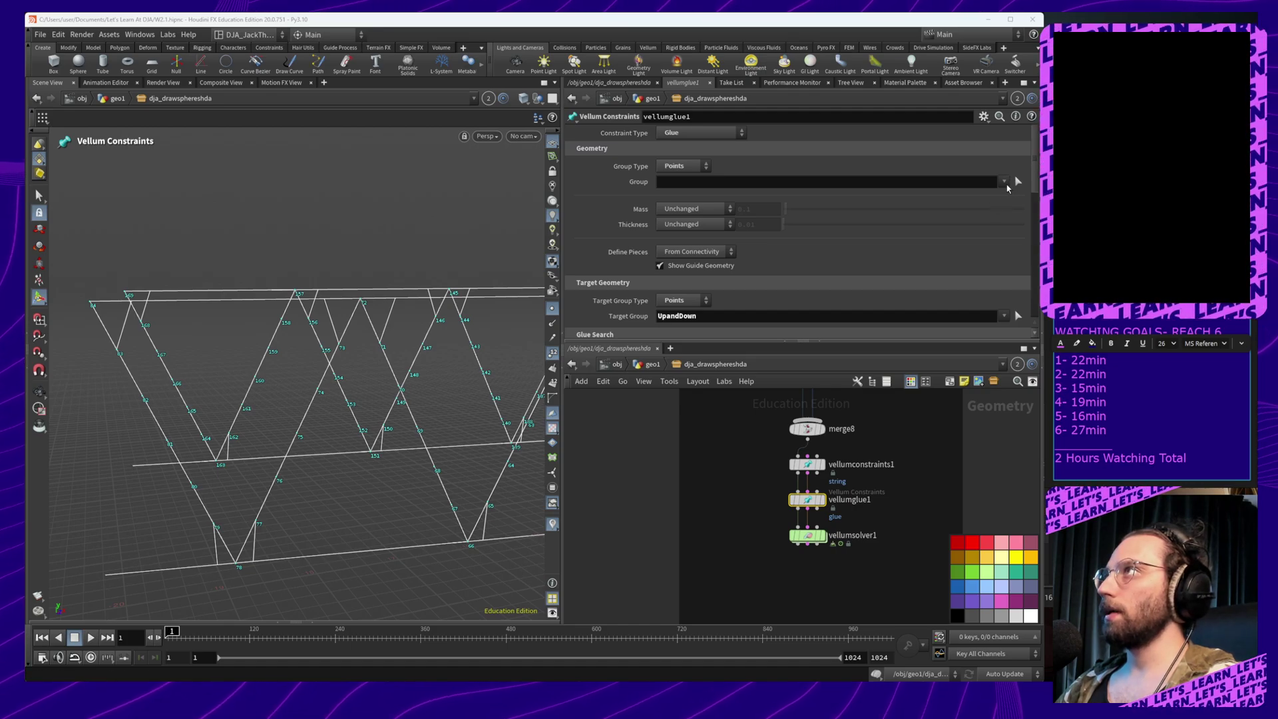
left_click(1004, 182)
left_click(1008, 210)
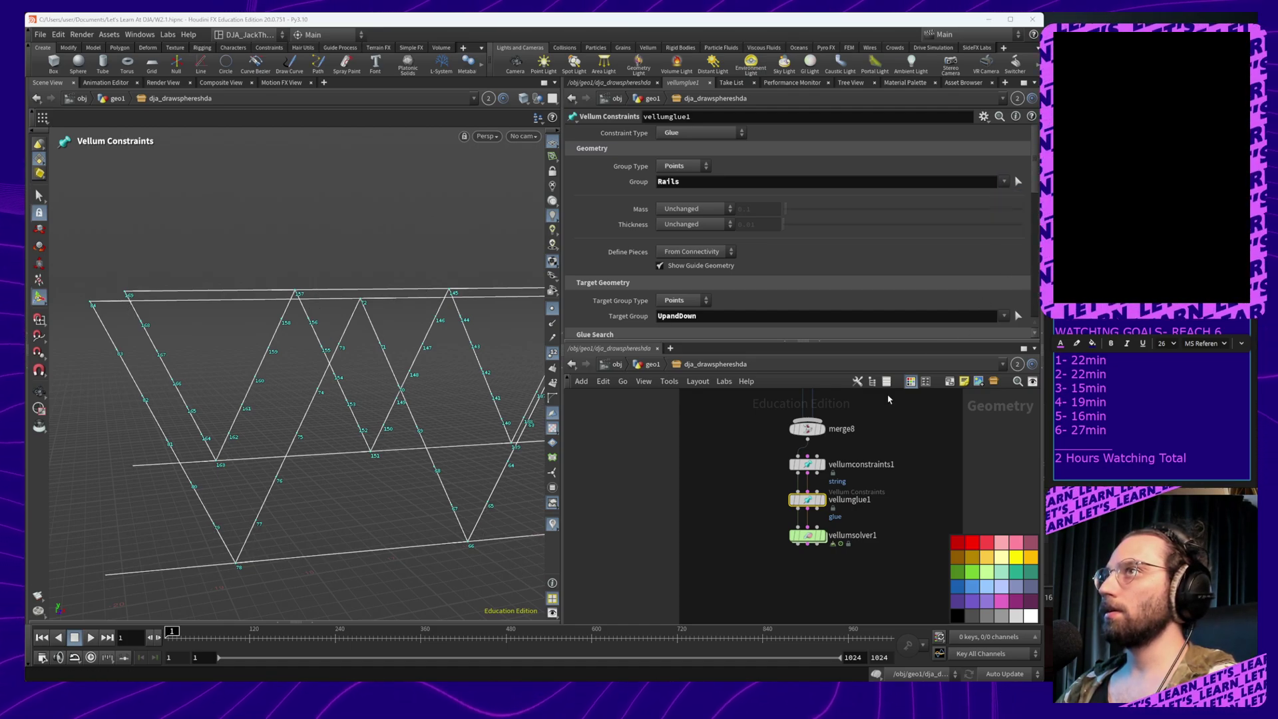
Lower vellumglue1's Max Search Dist to 0.466 and display vellumsolver1 to check the stitch points along both sides of the bridge
scroll(709, 253, "down", 4)
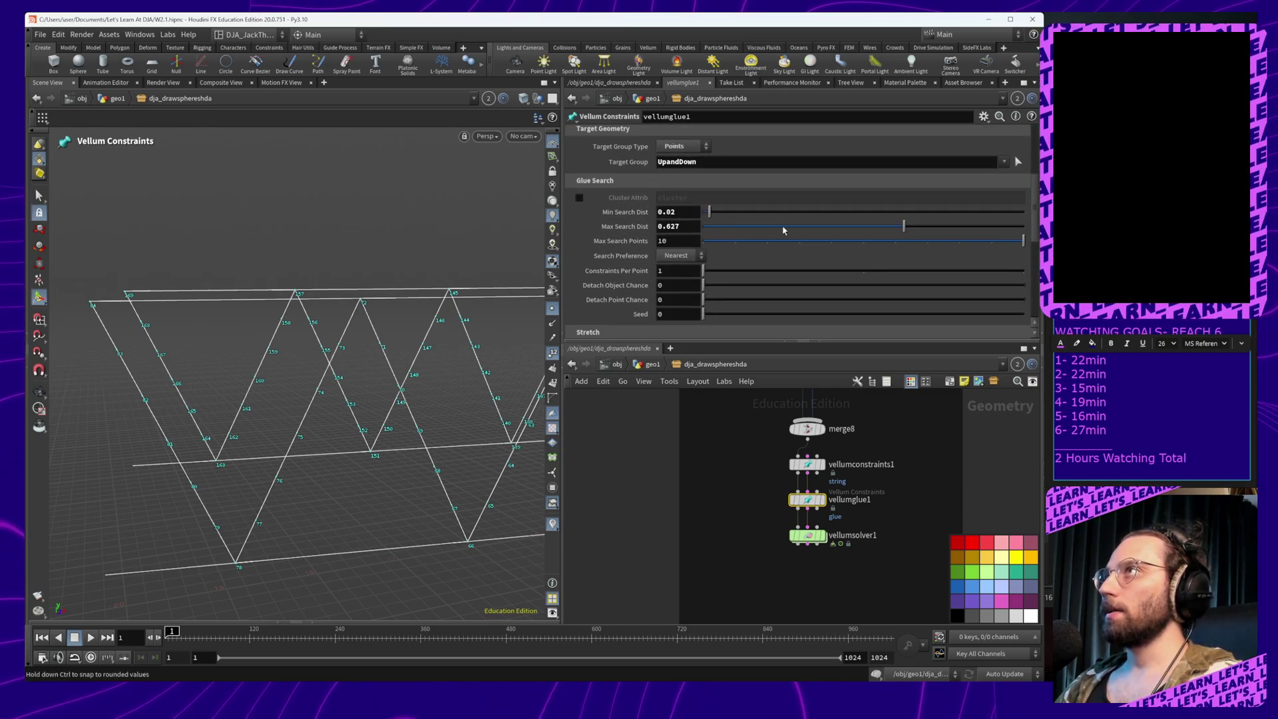
left_click_drag(903, 228, 852, 226)
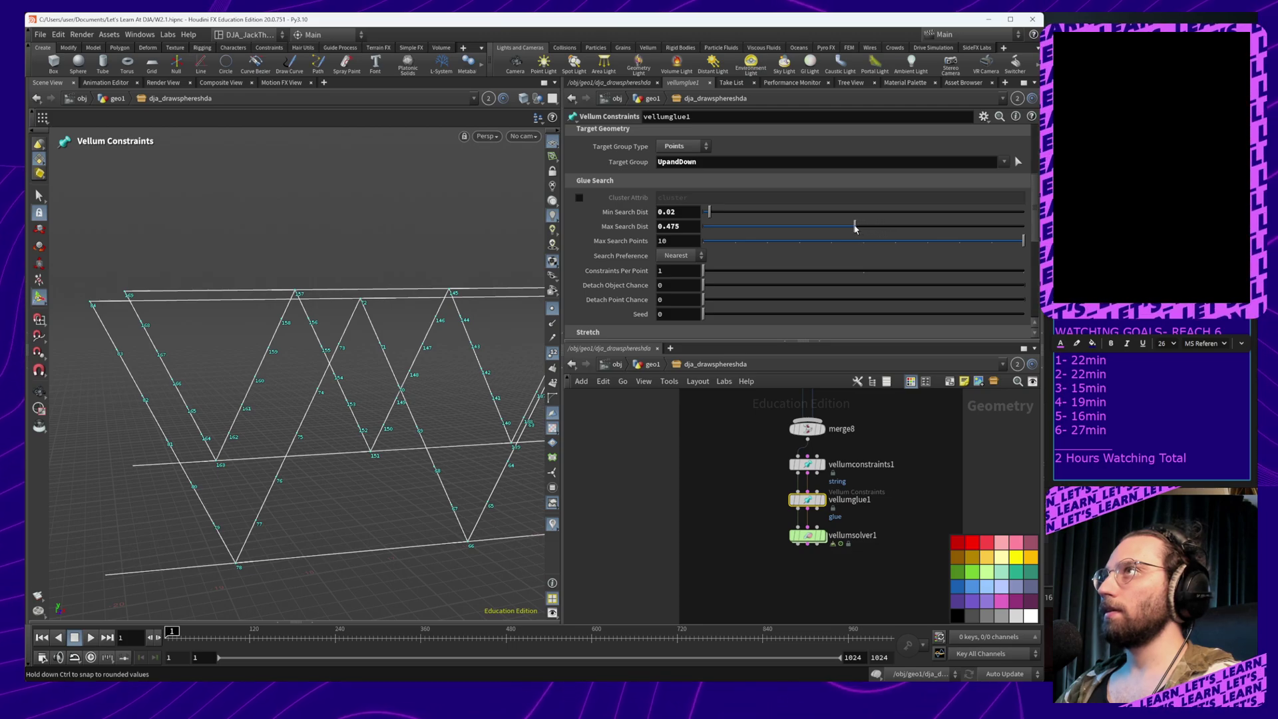
left_click(824, 537)
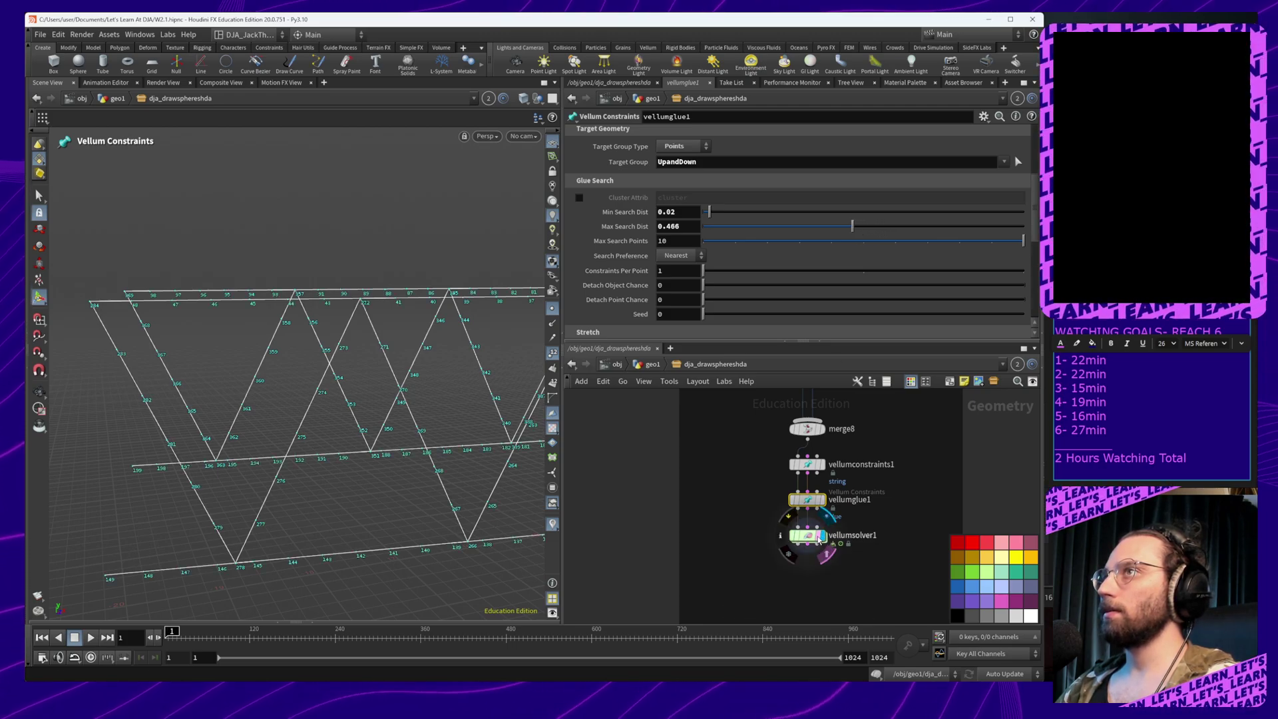
left_click(807, 542)
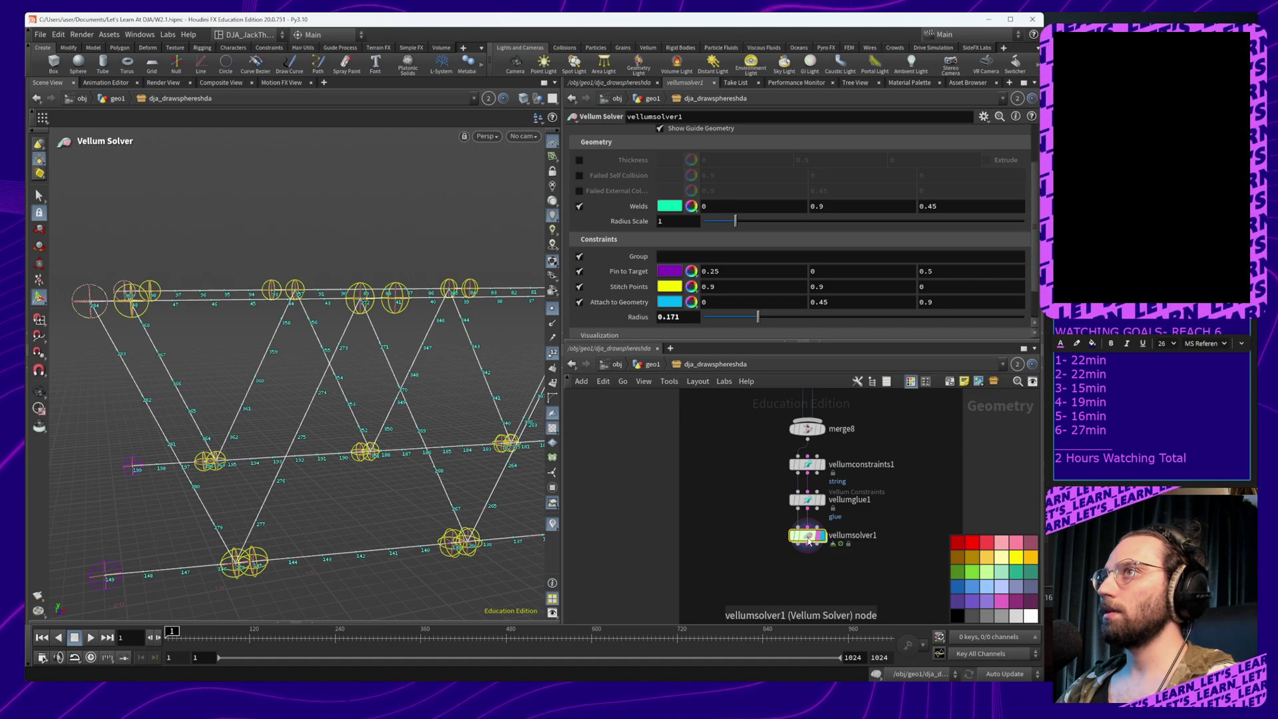
left_click_drag(242, 470, 350, 517, "alt")
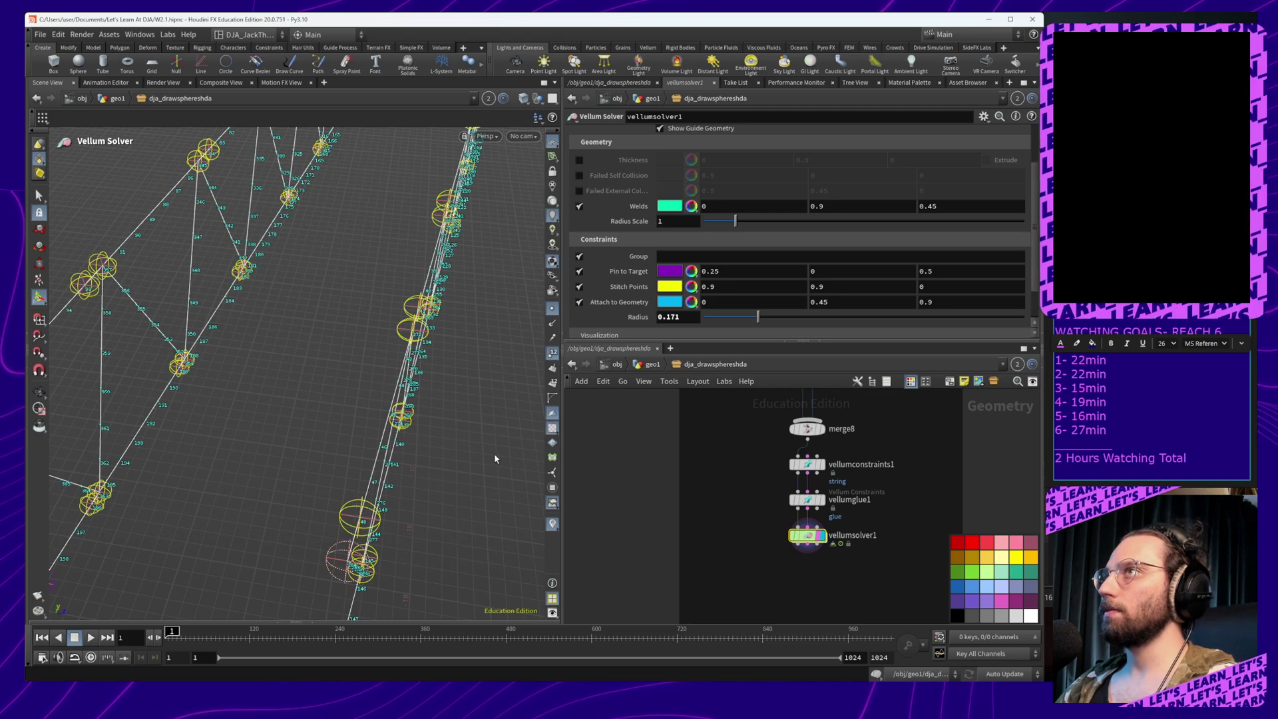
left_click_drag(495, 459, 363, 400, "alt")
Set the maximum number of segments on resample3 to 150
middle_click_drag(777, 402, 793, 598)
left_click(733, 443)
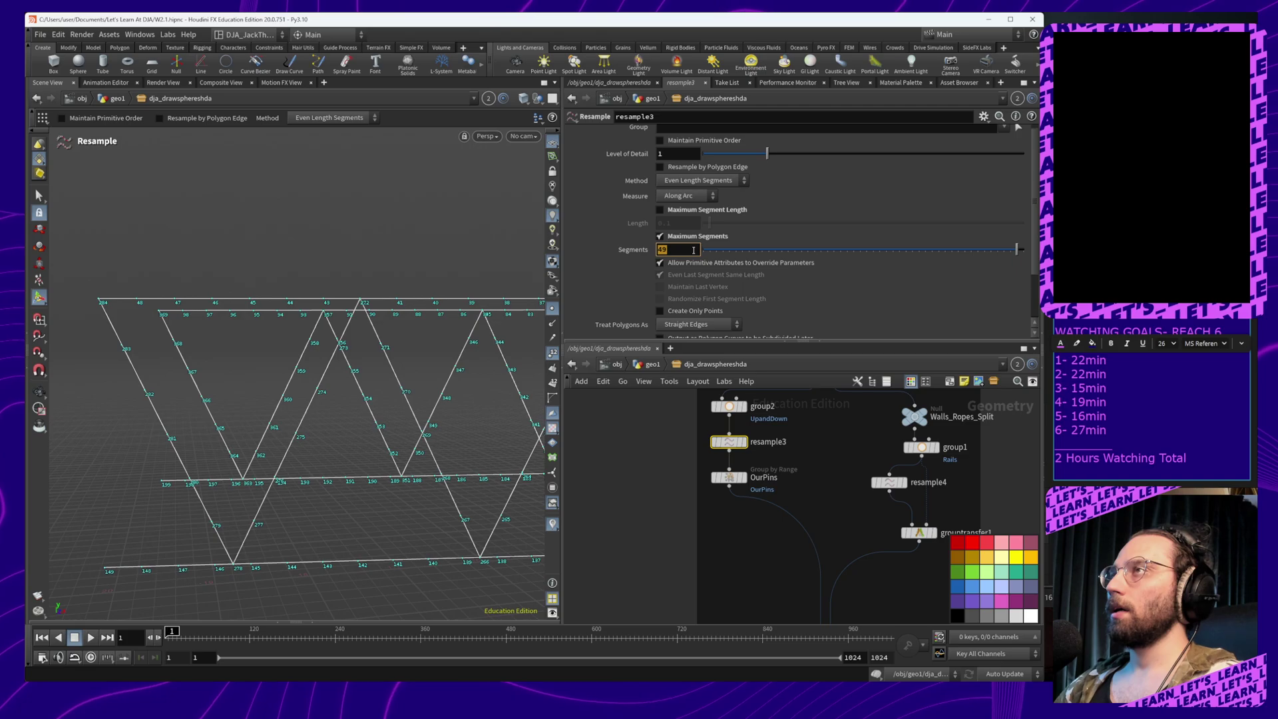
key("Return")
Inspect vellumsolver1's stitch points up close where the diagonal ropes meet the denser rails
scroll(748, 484, "down", 4)
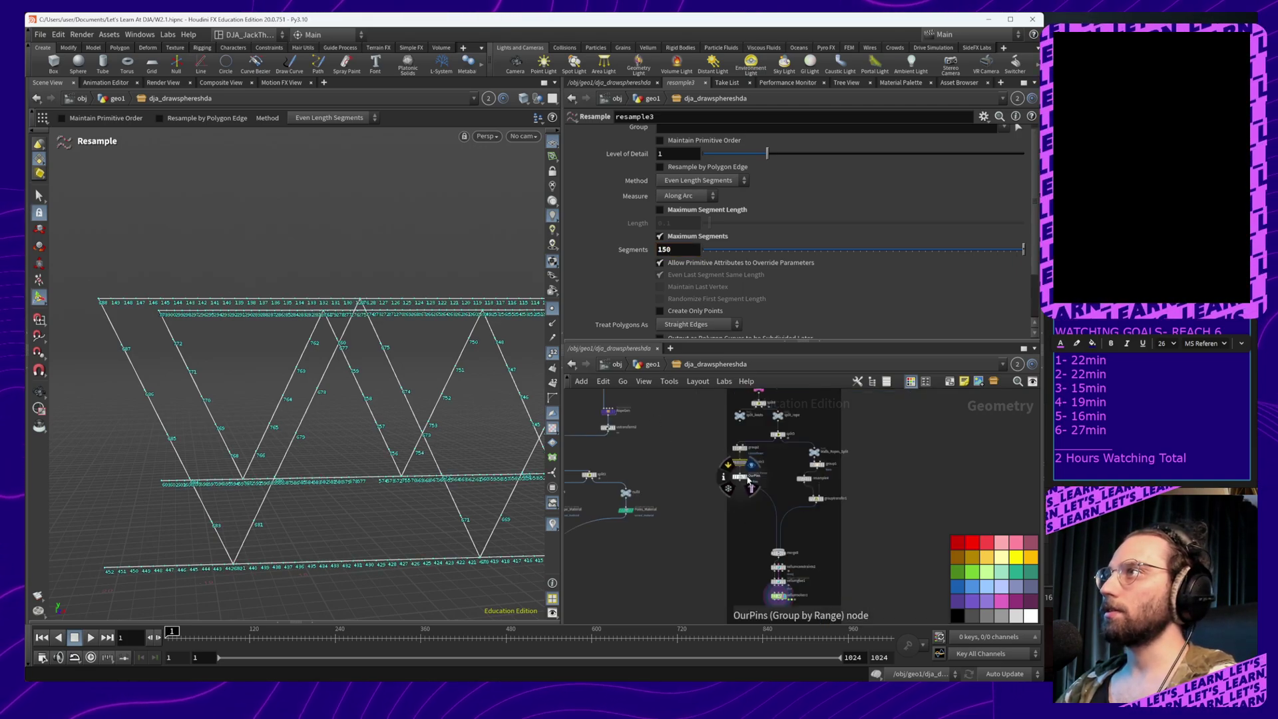
middle_click_drag(749, 545, 761, 473)
scroll(780, 501, "up", 7)
left_click(817, 595)
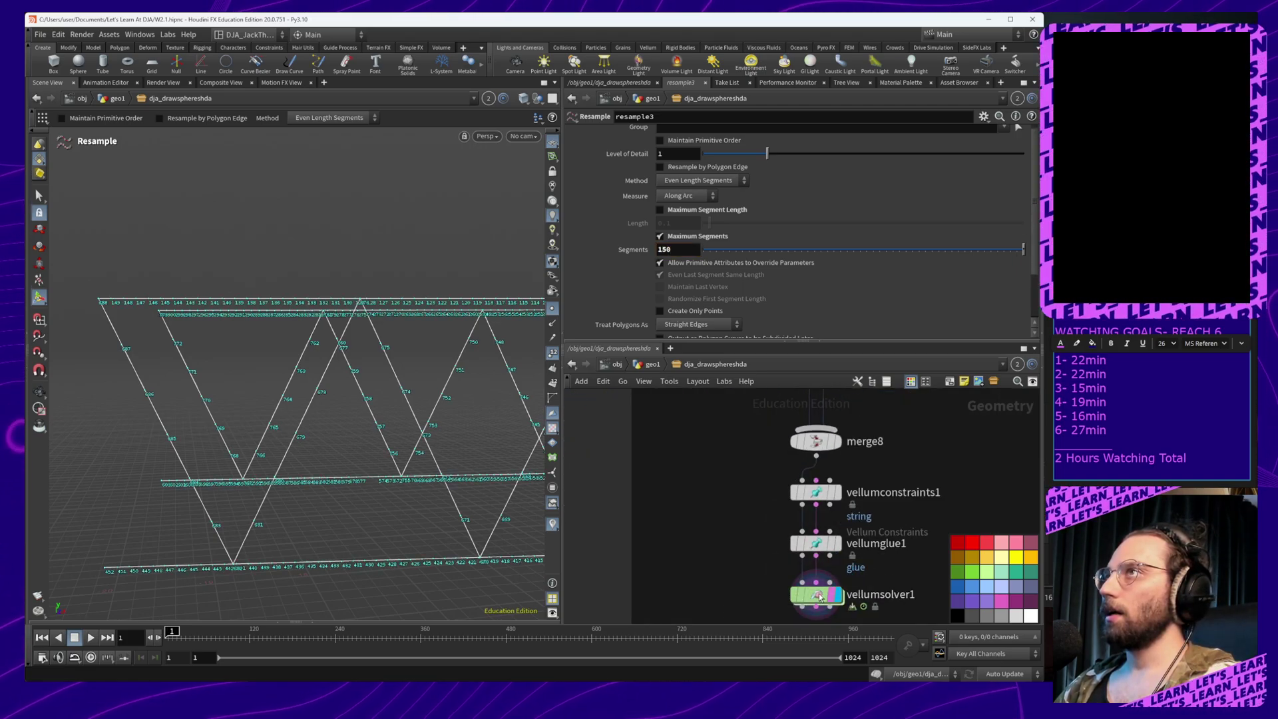
middle_click_drag(391, 400, 388, 469, "alt")
scroll(380, 426, "up", 5)
scroll(364, 440, "up", 3)
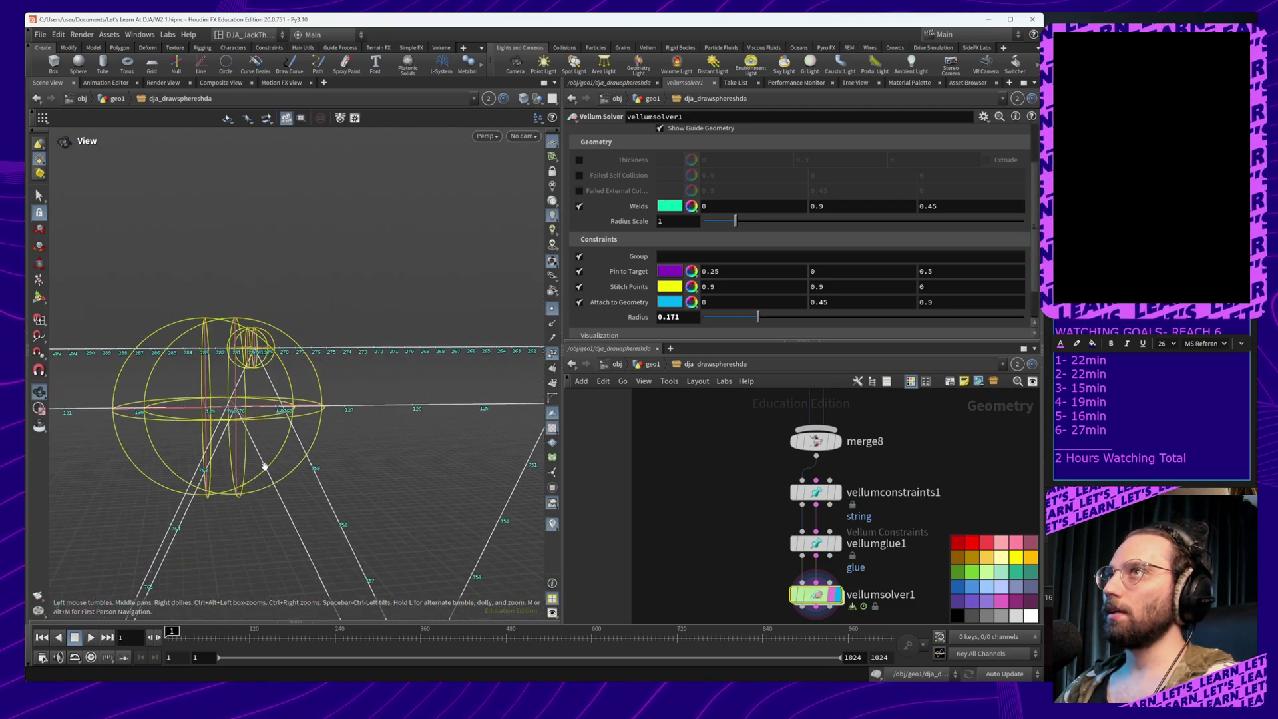
middle_click_drag(262, 465, 346, 467)
scroll(344, 442, "up", 5)
scroll(344, 442, "down", 4)
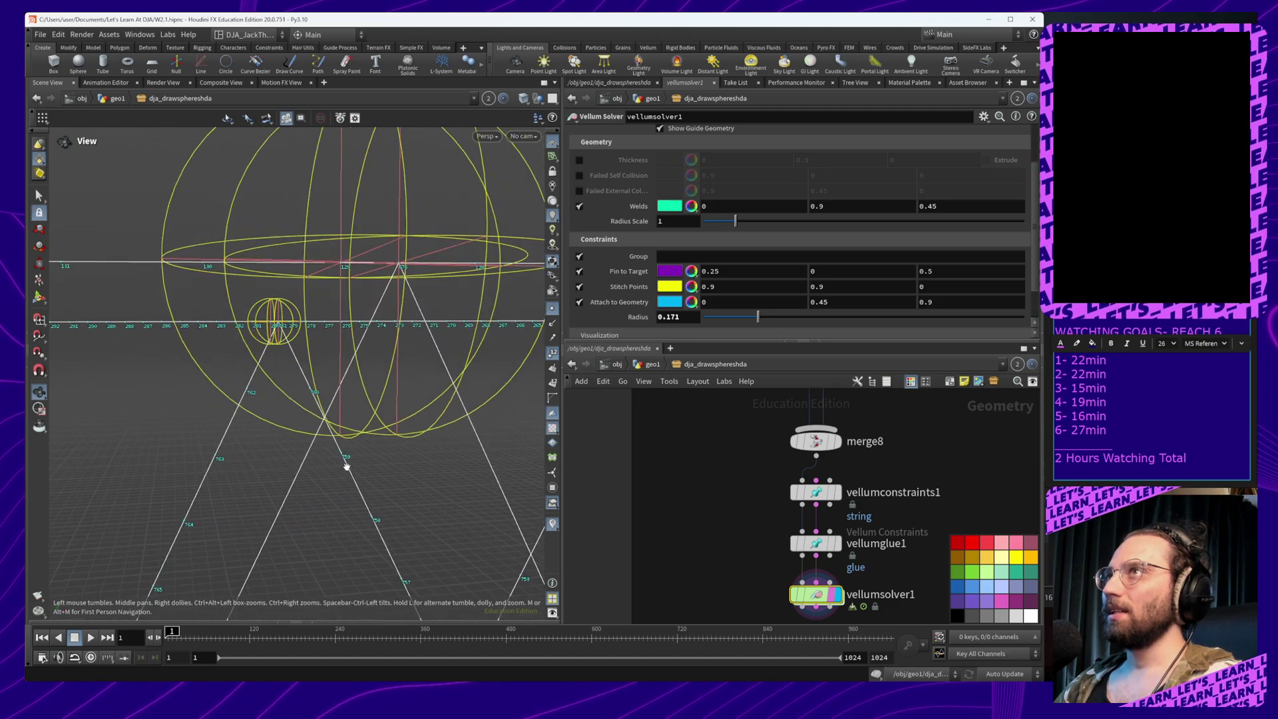
scroll(347, 470, "down", 3)
left_click_drag(348, 477, 340, 530)
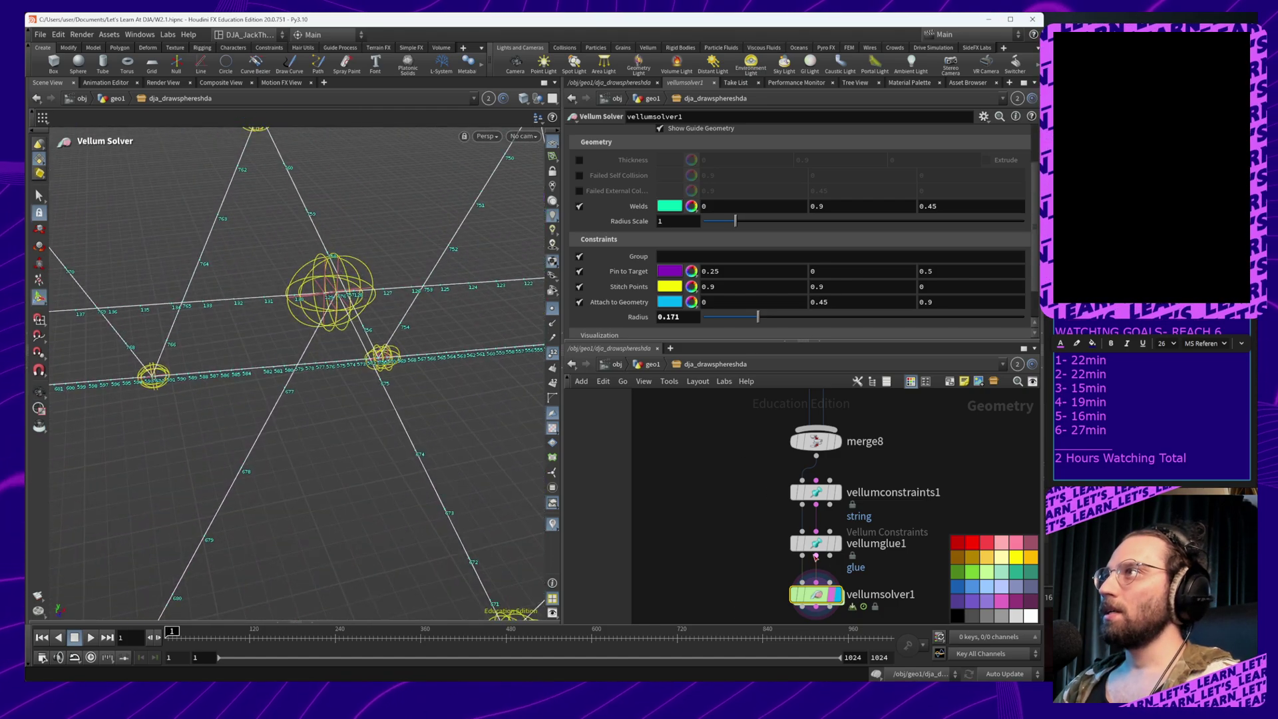
Set vellumglue1's Min Search Dist to 0.001 and Max Search Dist to 0.002
left_click(816, 545)
scroll(721, 215, "down", 4)
scroll(718, 237, "up", 3)
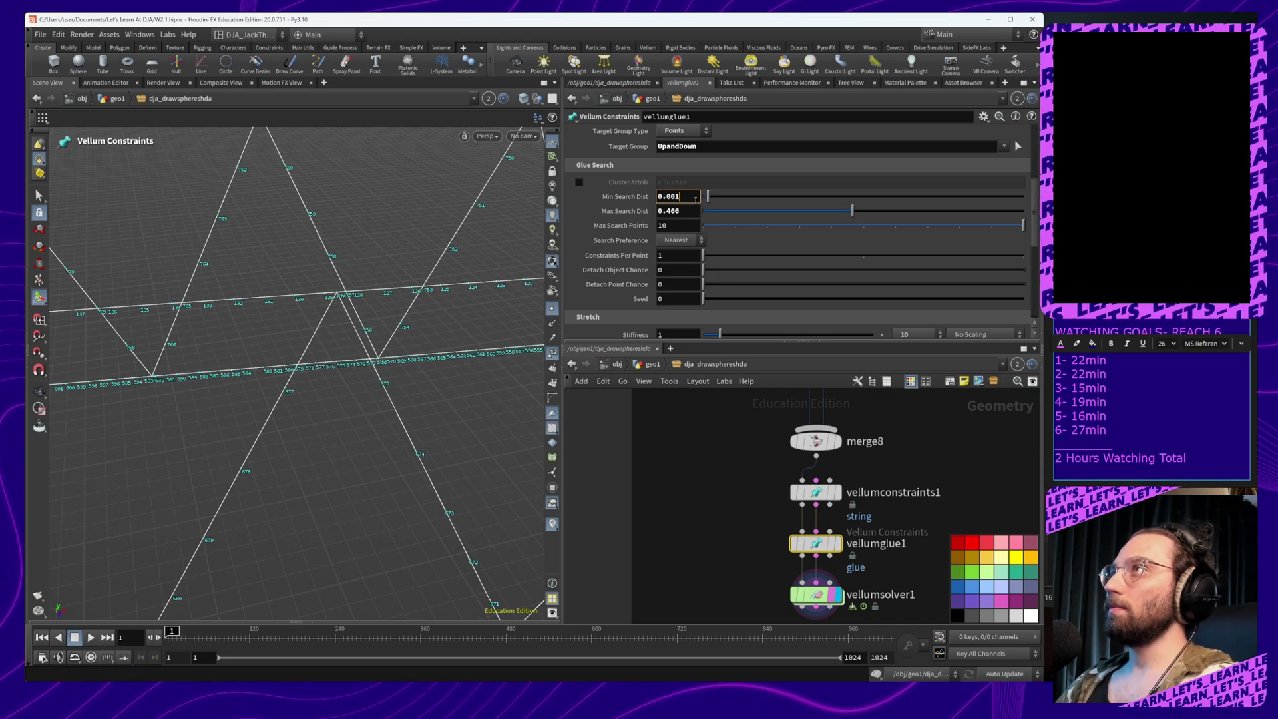
left_click(699, 212)
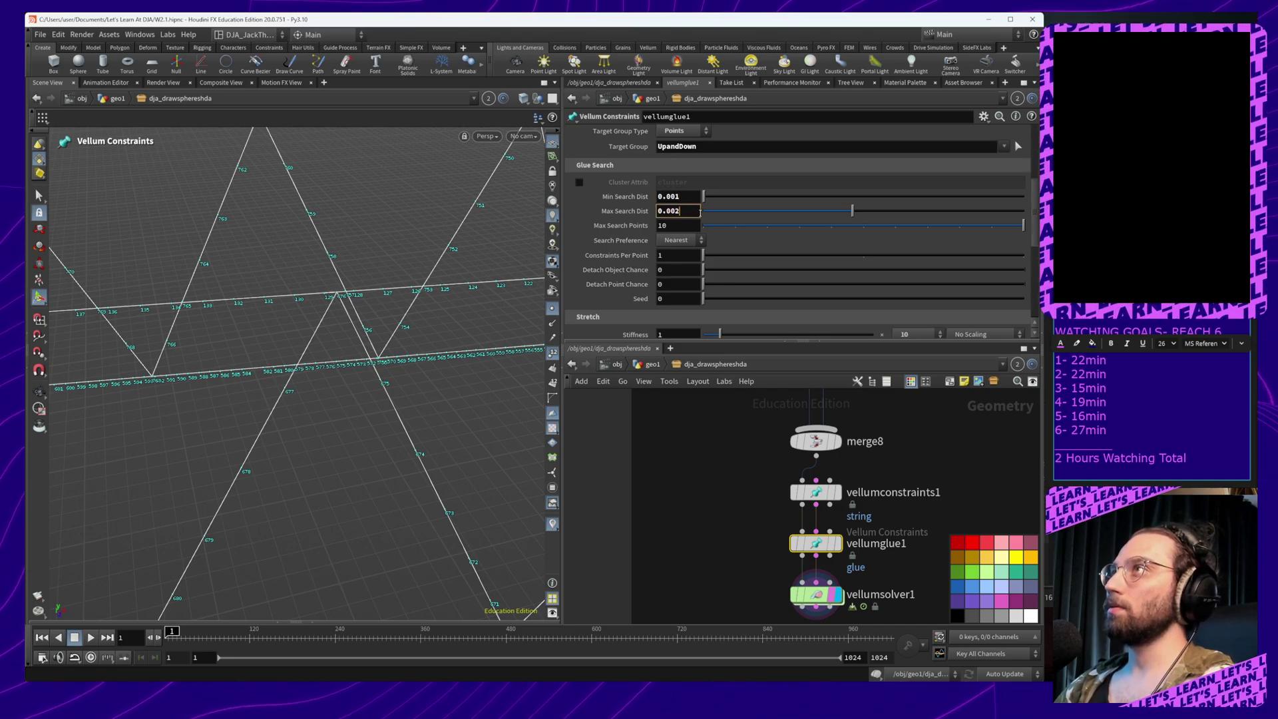
key("Return")
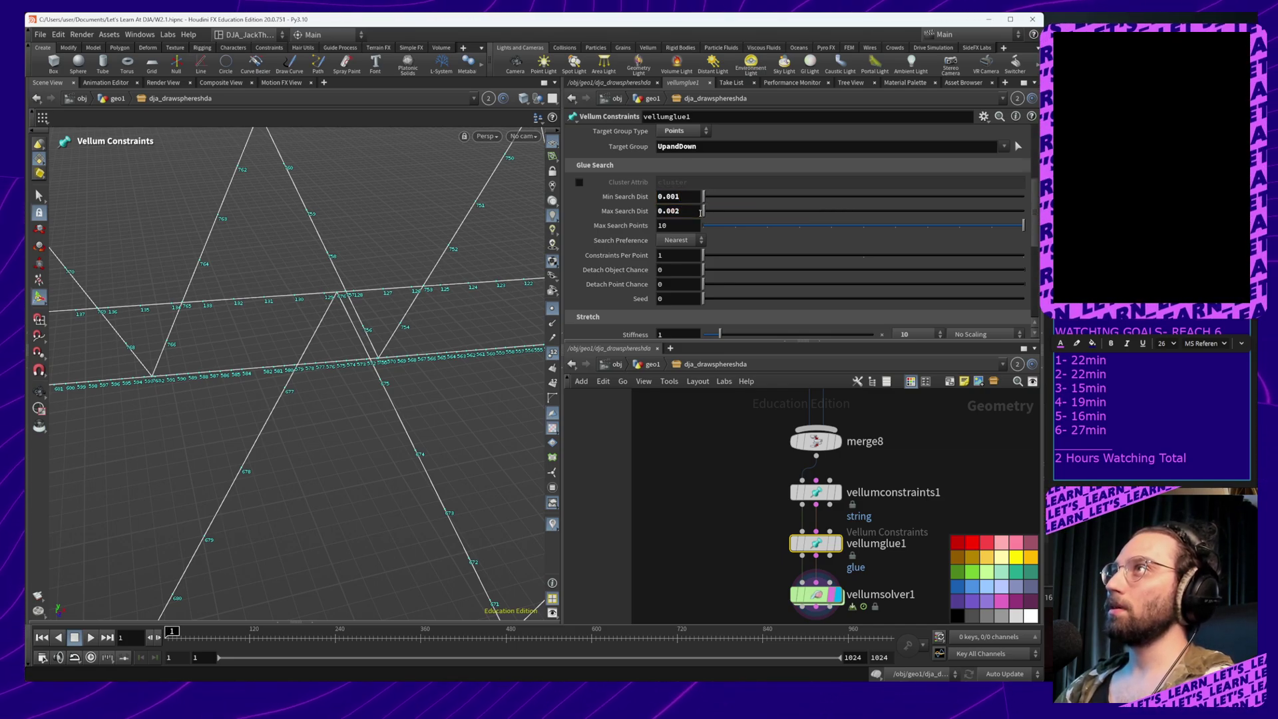
Check the rail joints in vellumsolver1 for stitch points with the very short glue search range
left_click(807, 595)
left_click_drag(398, 381, 456, 346, "alt")
middle_click_drag(457, 345, 125, 453, "alt")
right_click_drag(290, 373, 325, 371, "alt")
Widen vellumglue1's glue search range to a Min Search Dist of 0.01 and a Max Search Dist of 0.02
left_click(815, 547)
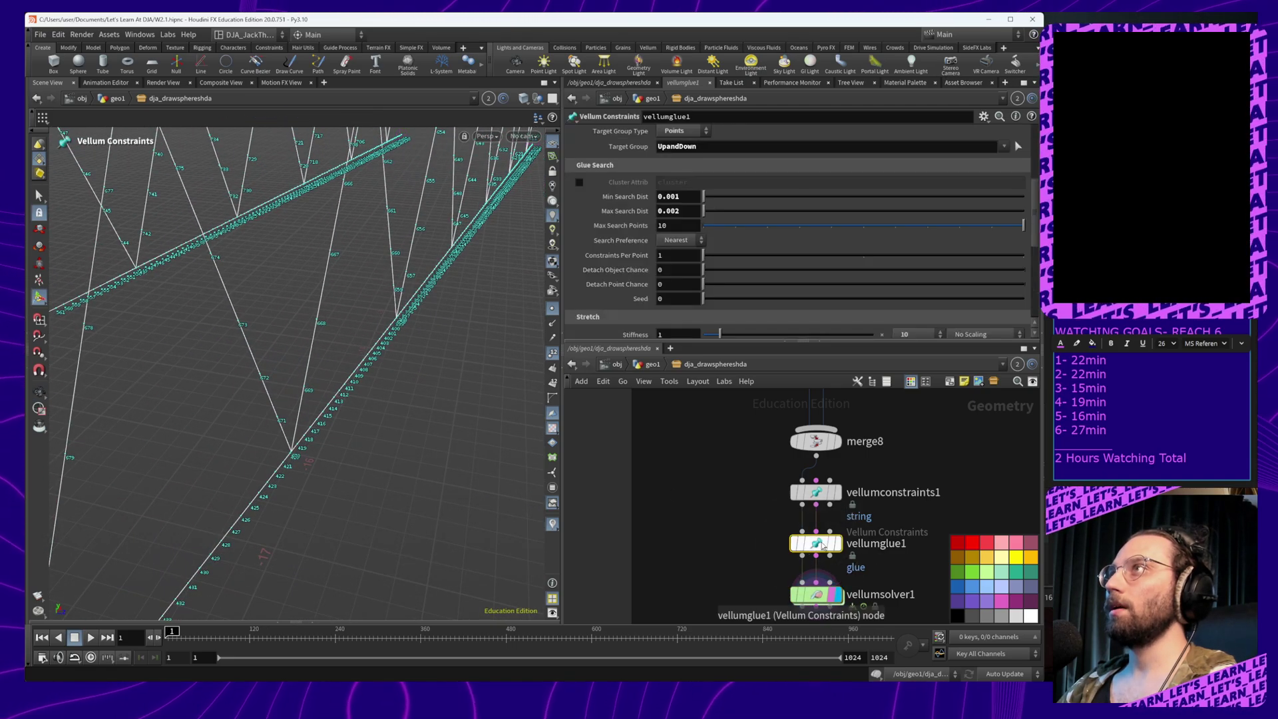
left_click(687, 211)
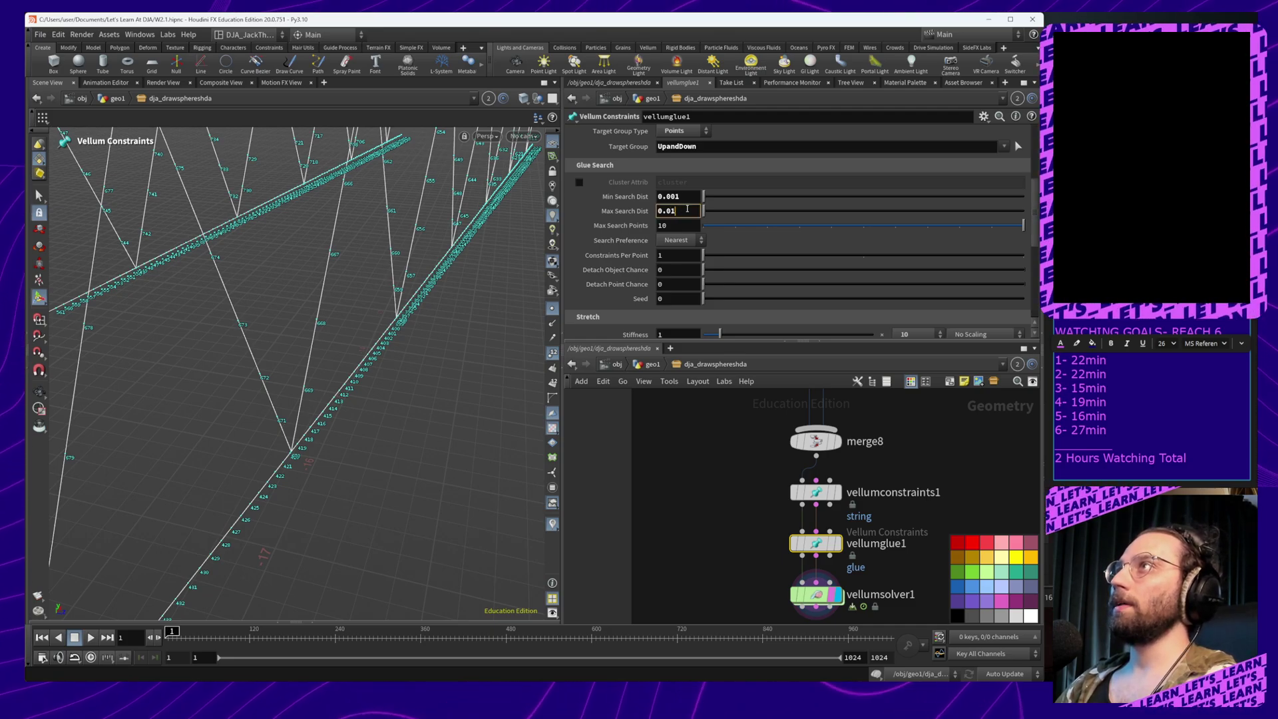
left_click(687, 196)
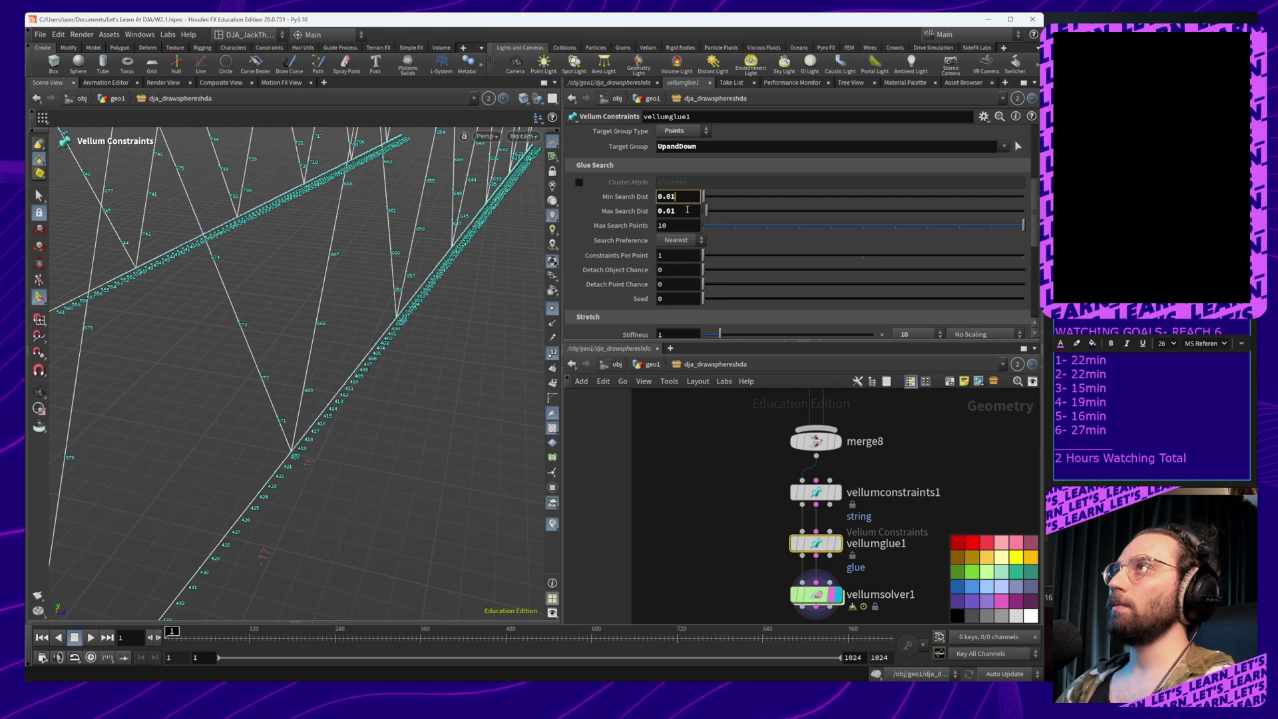
left_click(687, 210)
Select vellumsolver1 and inspect the stitch points along the rails and diagonal ropes up close
left_click(805, 589)
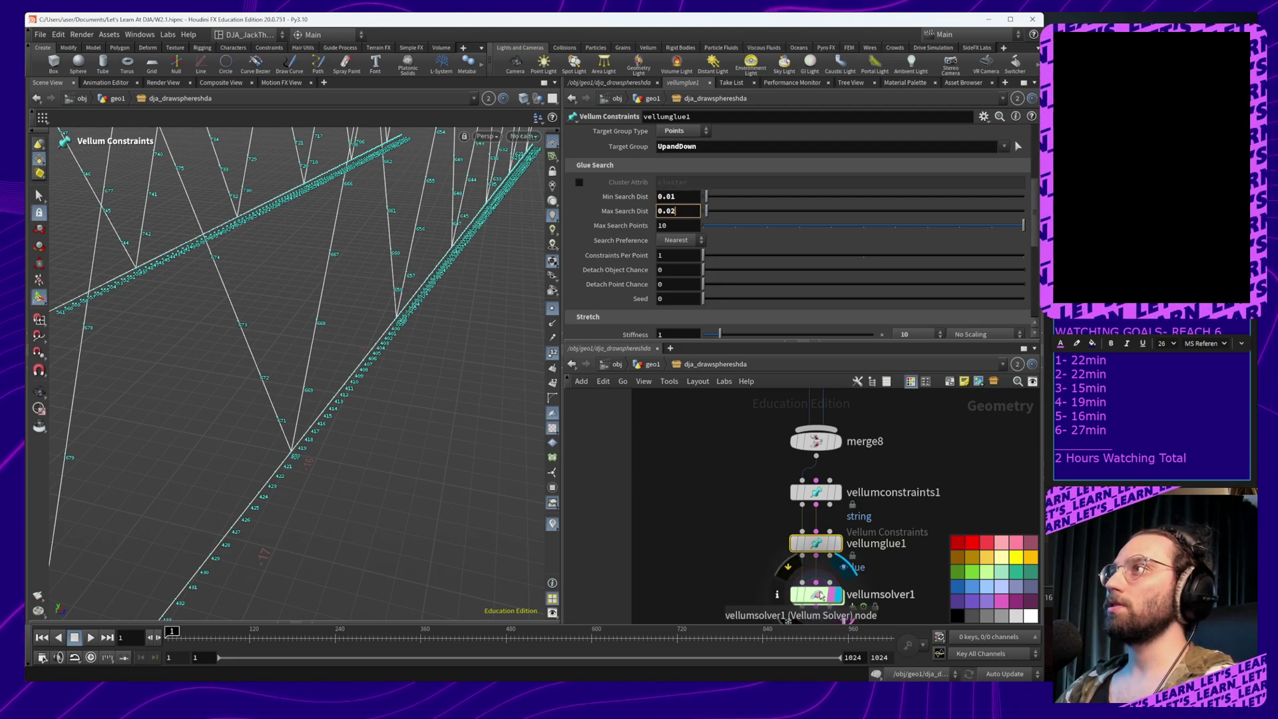
left_click_drag(302, 376, 341, 379, "alt")
middle_click_drag(341, 379, 371, 337, "alt")
scroll(371, 337, "up", 5)
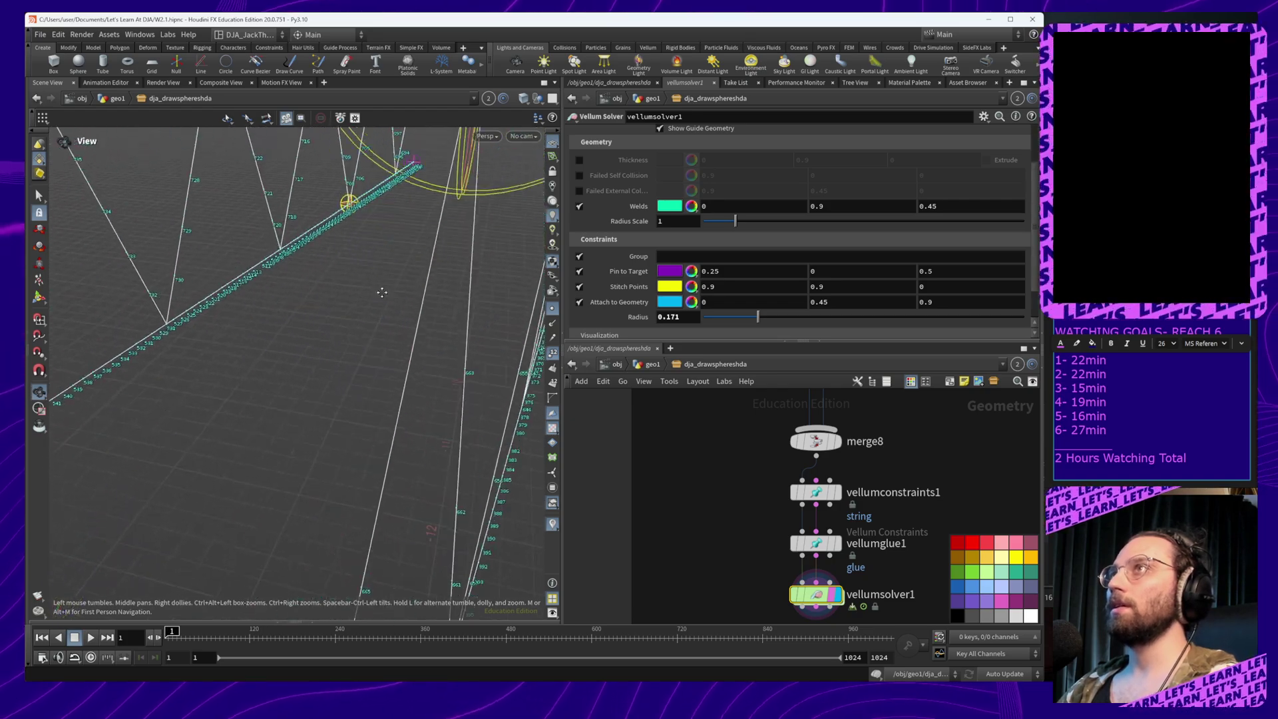
middle_click_drag(382, 291, 362, 353, "alt")
scroll(362, 348, "up", 4)
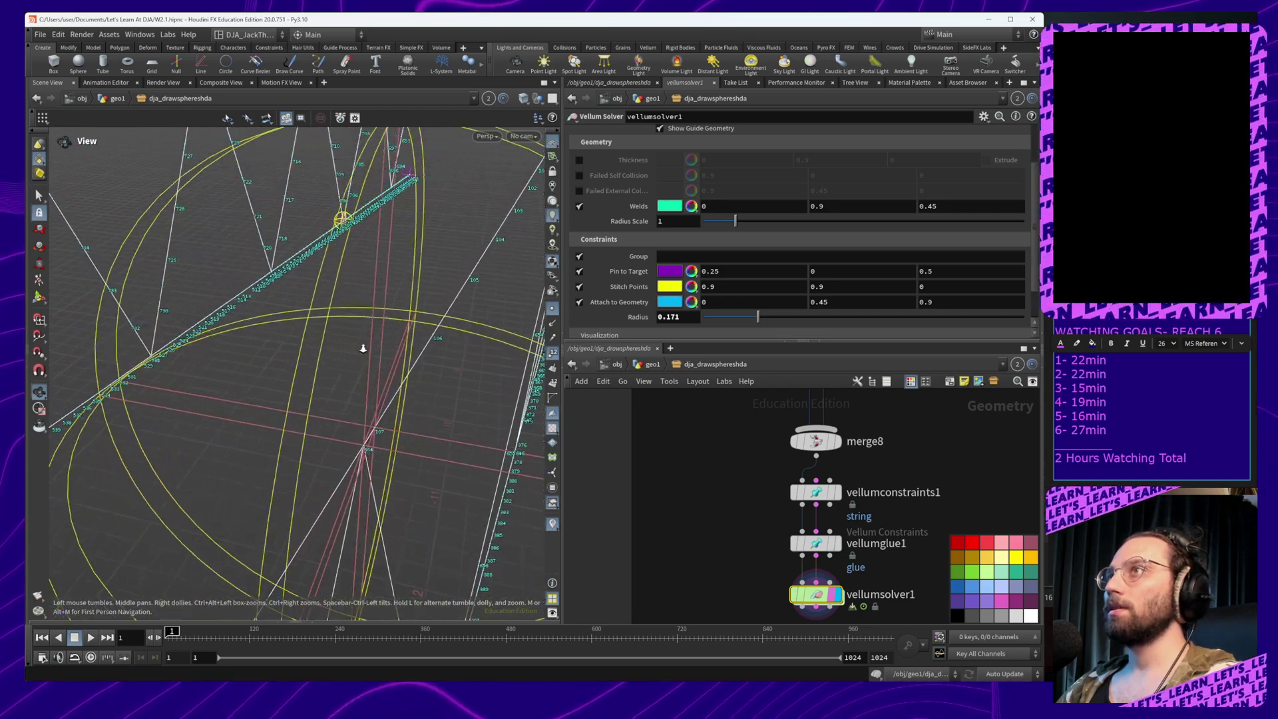
Limit vellumglue1's Max Search Points to 2 and leave the Search Preference on Nearest
left_click_drag(368, 377, 287, 363)
scroll(337, 371, "up", 4)
scroll(287, 363, "down", 1)
scroll(287, 362, "down", 4)
middle_click_drag(286, 363, 388, 412)
scroll(321, 465, "down", 2)
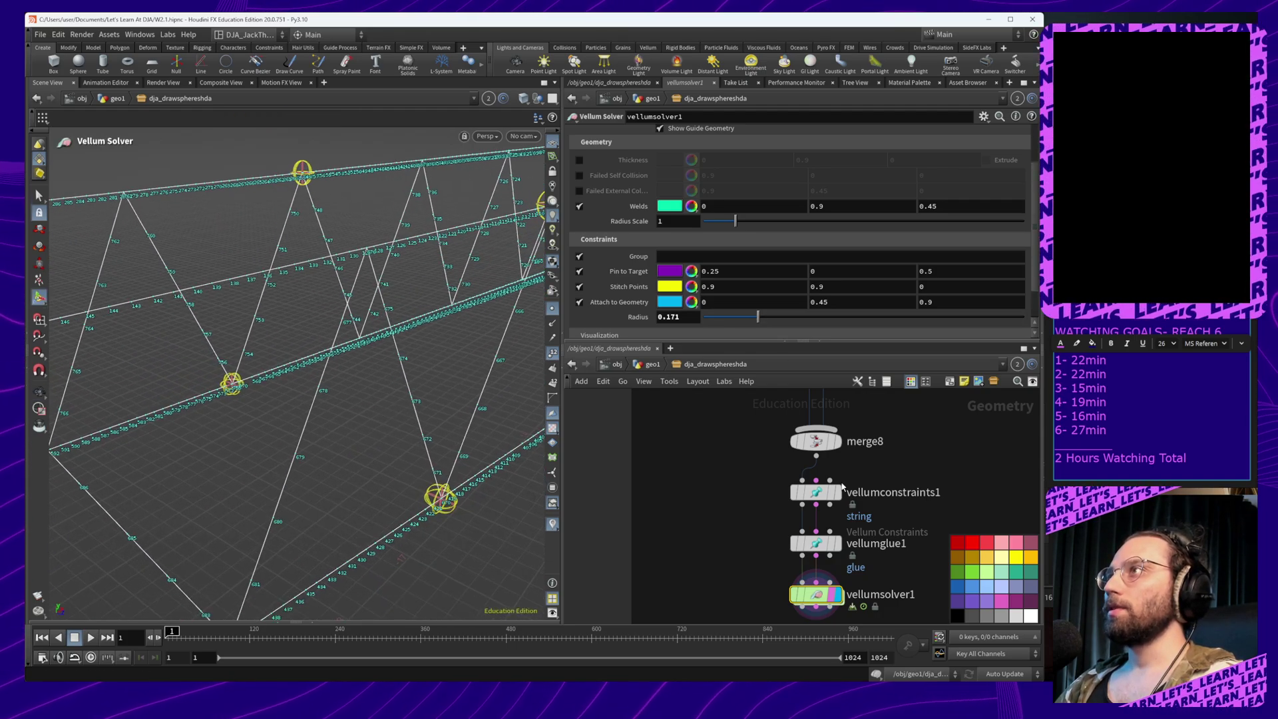
left_click(816, 493)
left_click(818, 545)
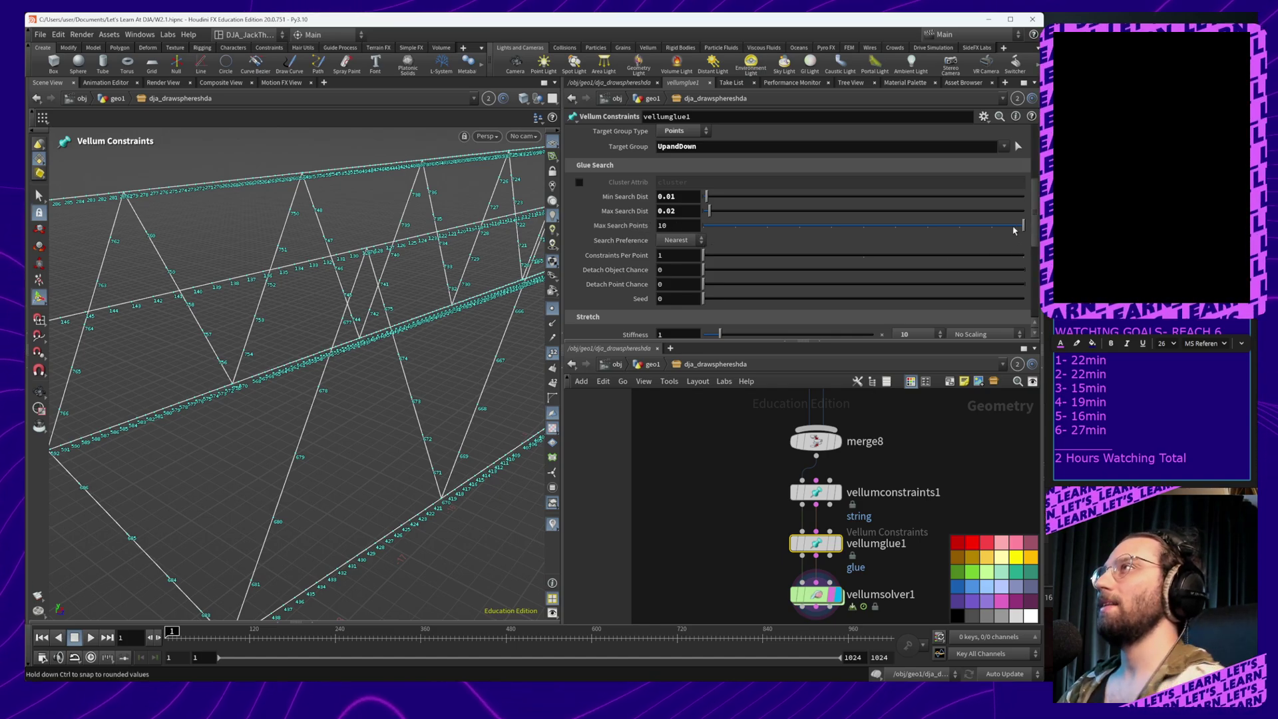
left_click_drag(955, 233, 704, 243)
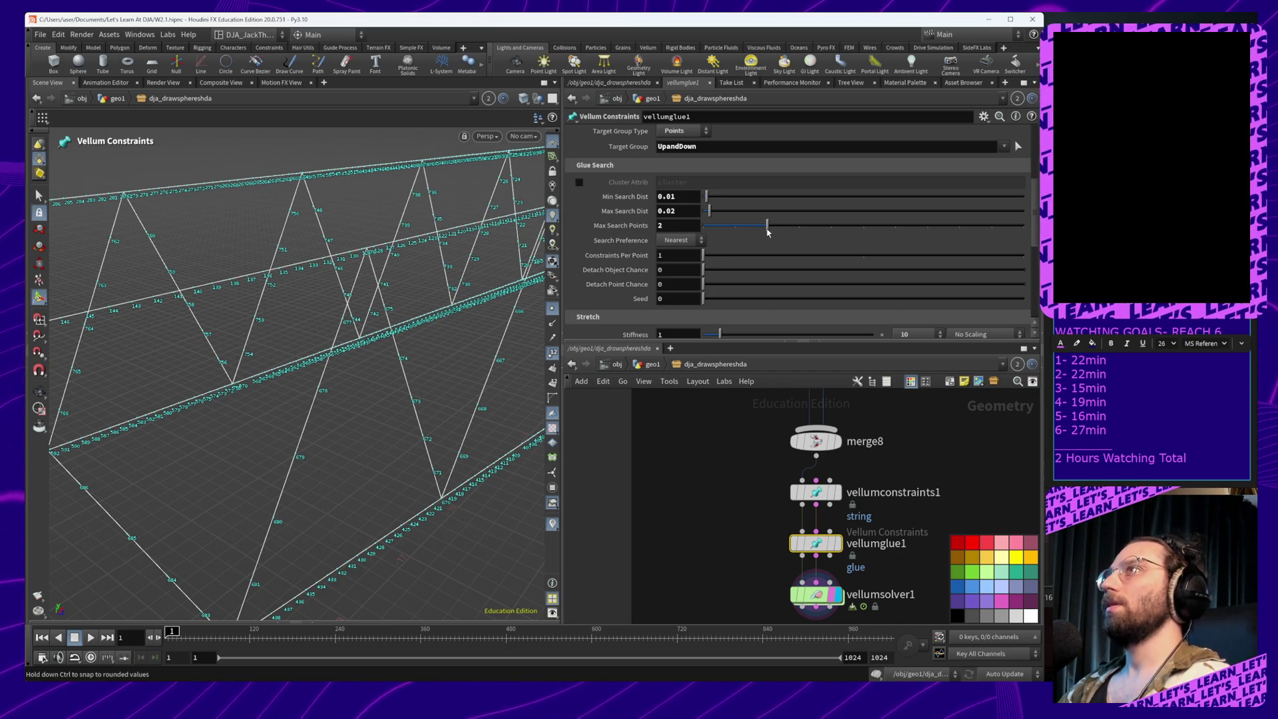
left_click(690, 245)
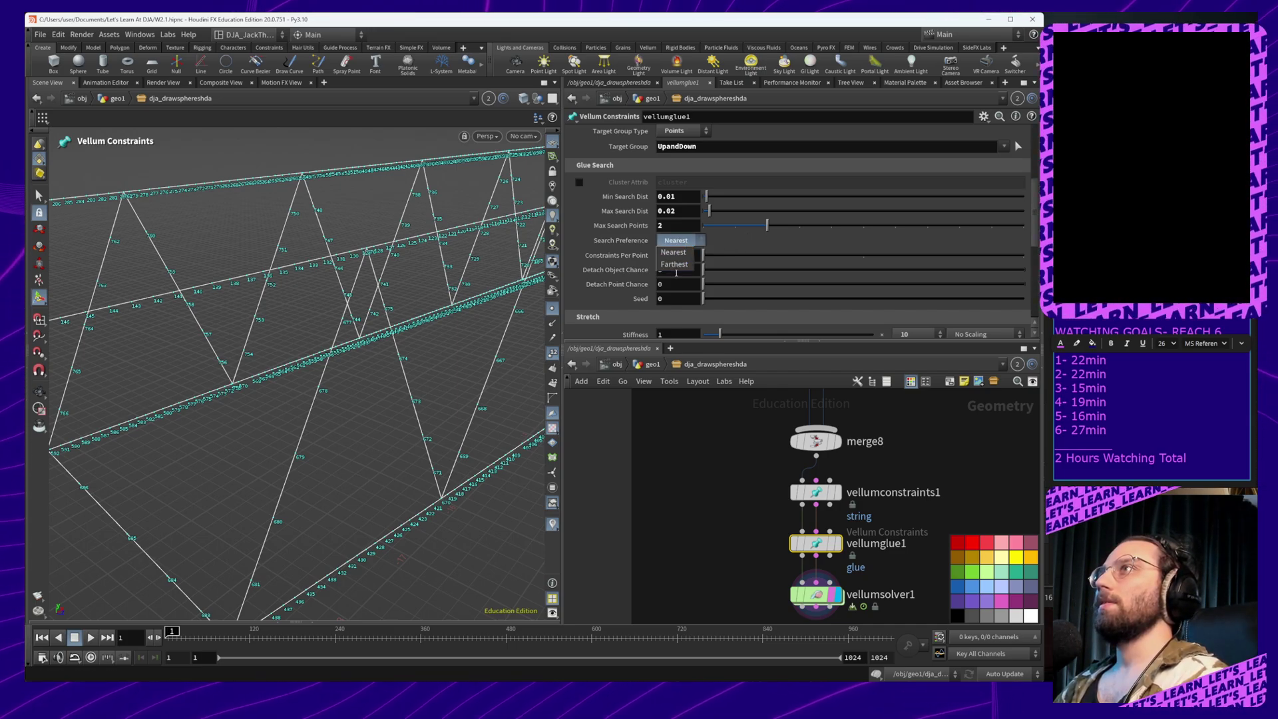
left_click(753, 243)
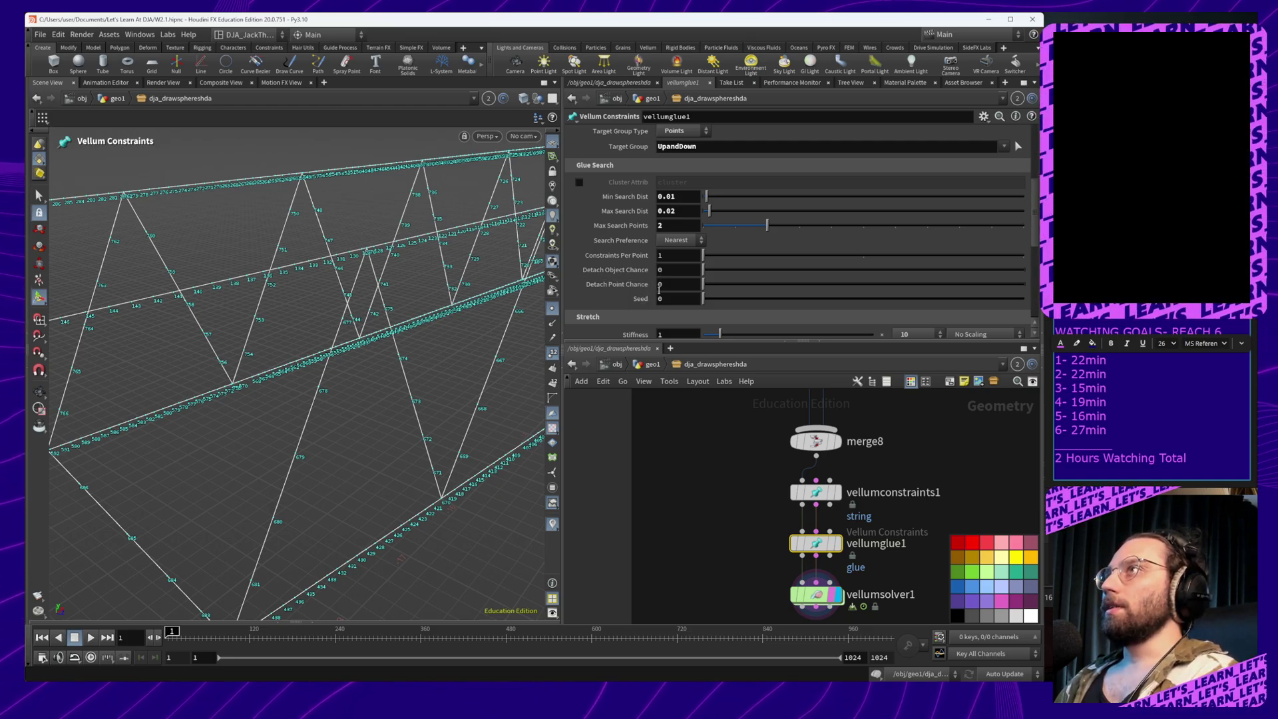
Set vellumglue1's Stretch Stiffness to 10 with a multiplier of 1e+10
scroll(633, 308, "down", 1)
scroll(633, 308, "down", 3)
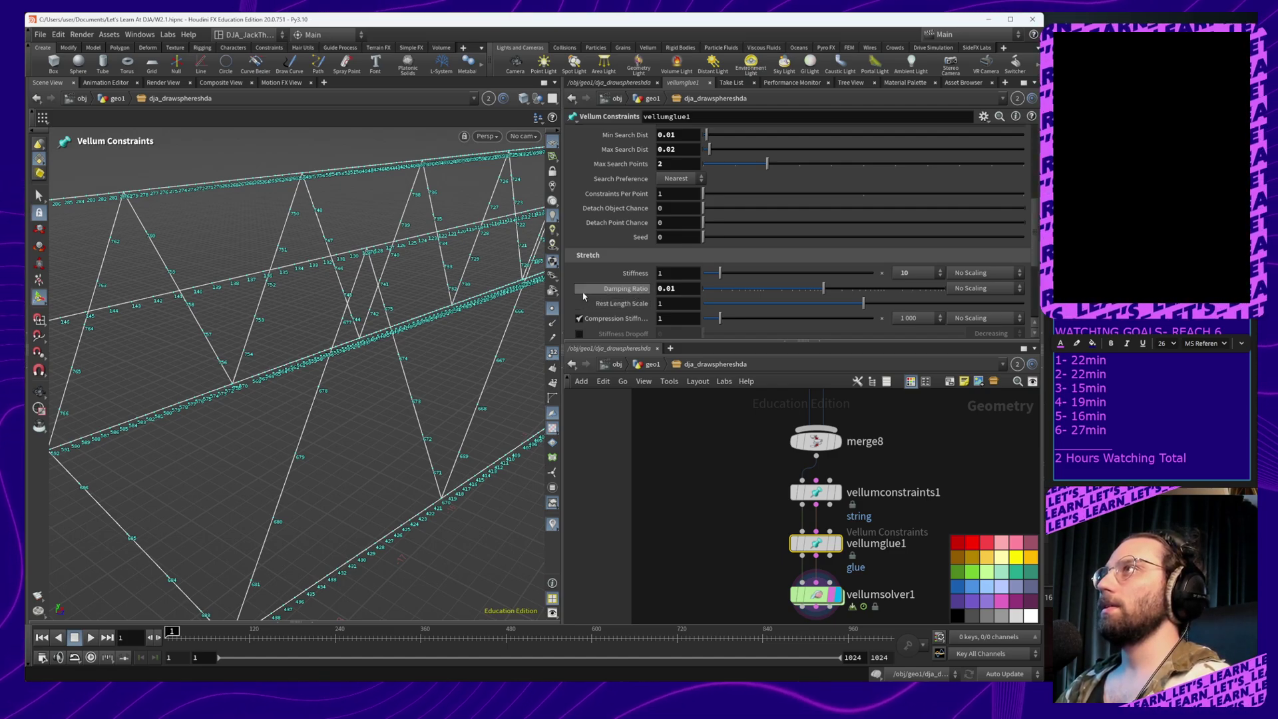
left_click(934, 273)
left_click(912, 297)
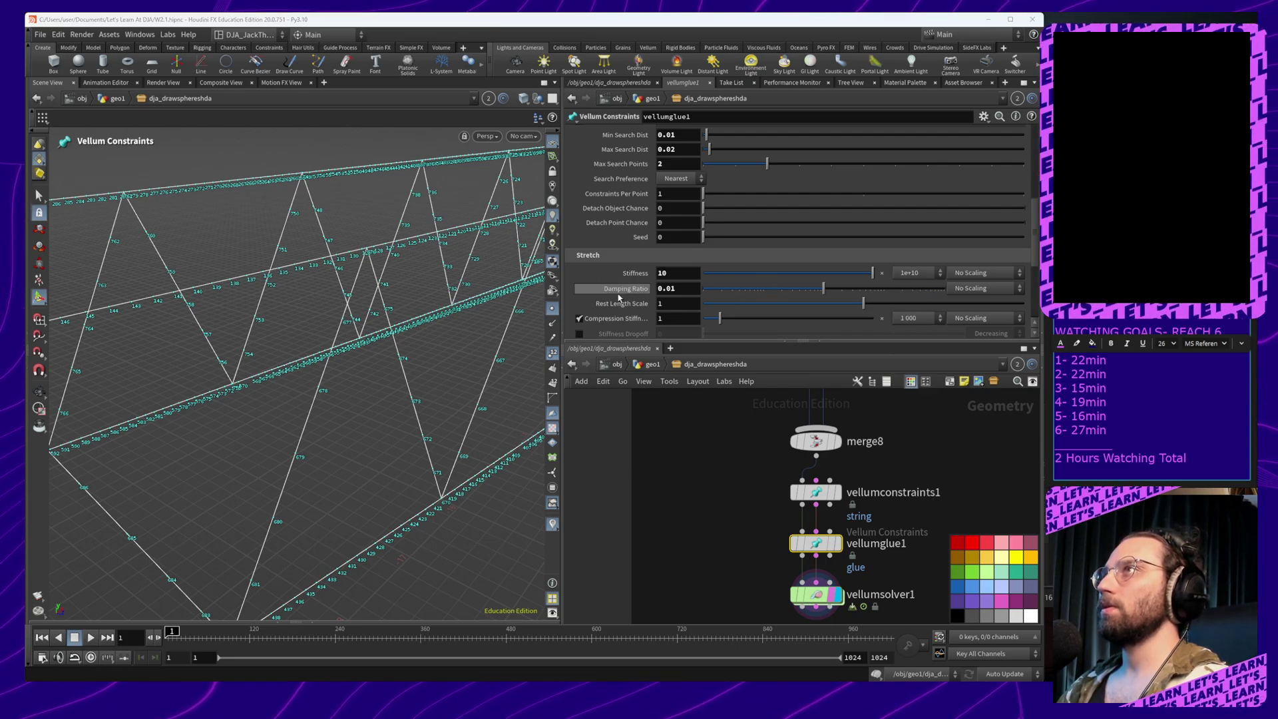
scroll(612, 293, "down", 3)
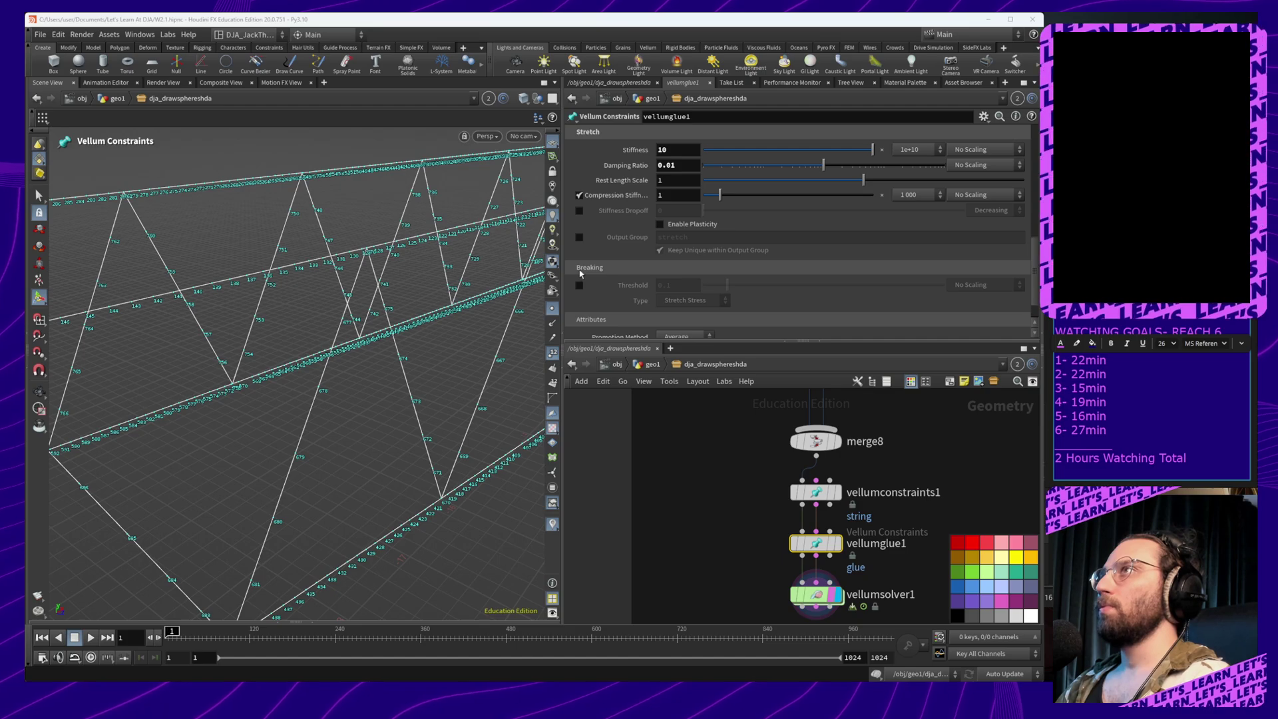
scroll(589, 283, "up", 1)
scroll(601, 300, "up", 2)
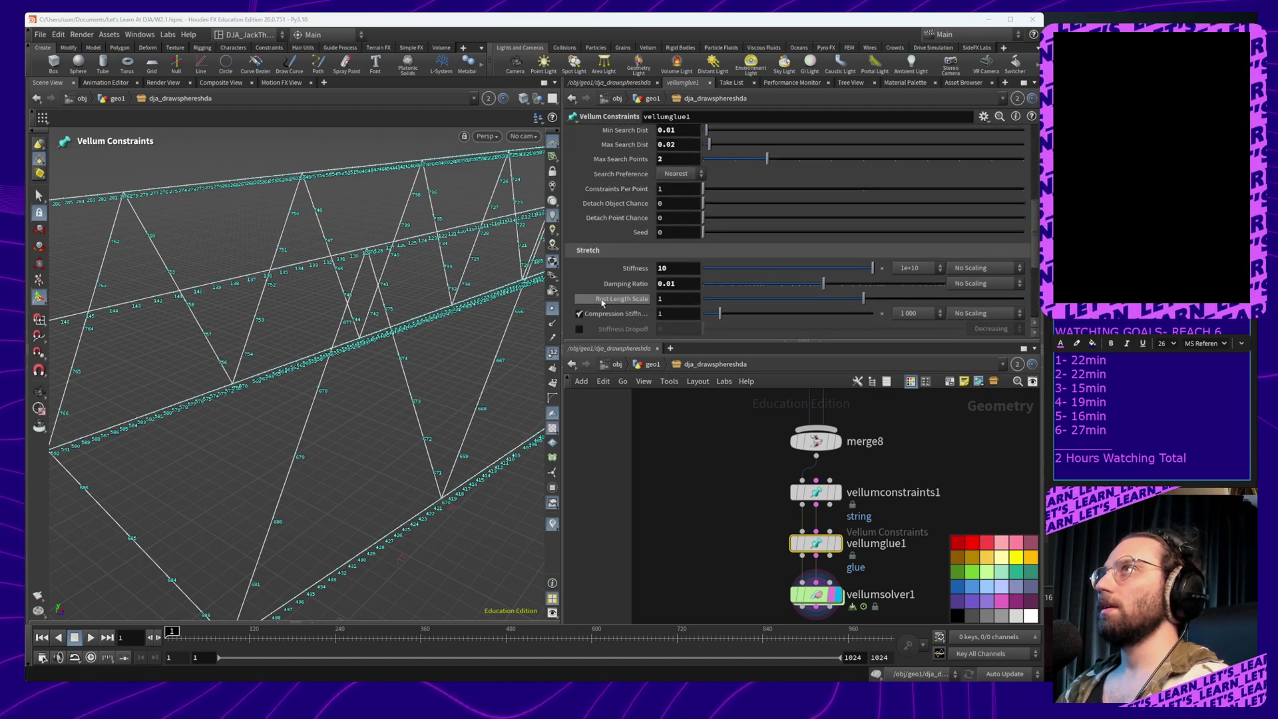
Set vellumglue1's Min Search Dist to 0.1 and Max Search Dist to 0.2
scroll(602, 303, "up", 3)
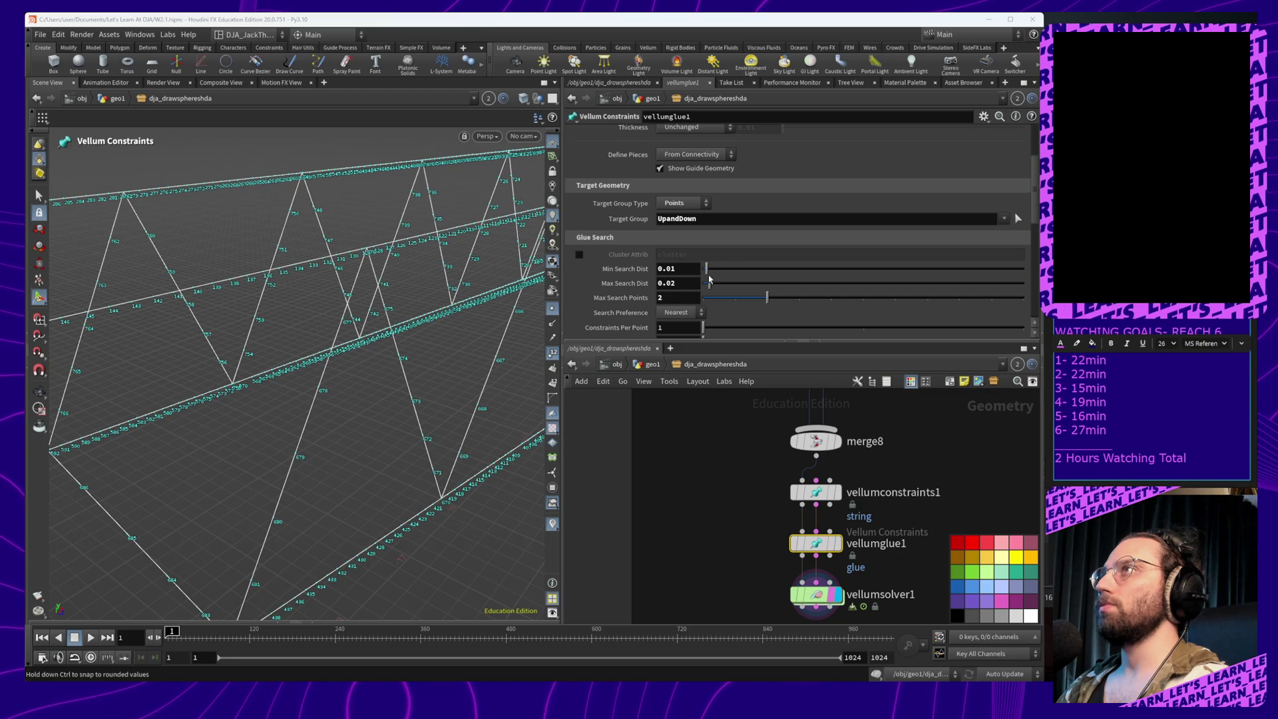
left_click(683, 287)
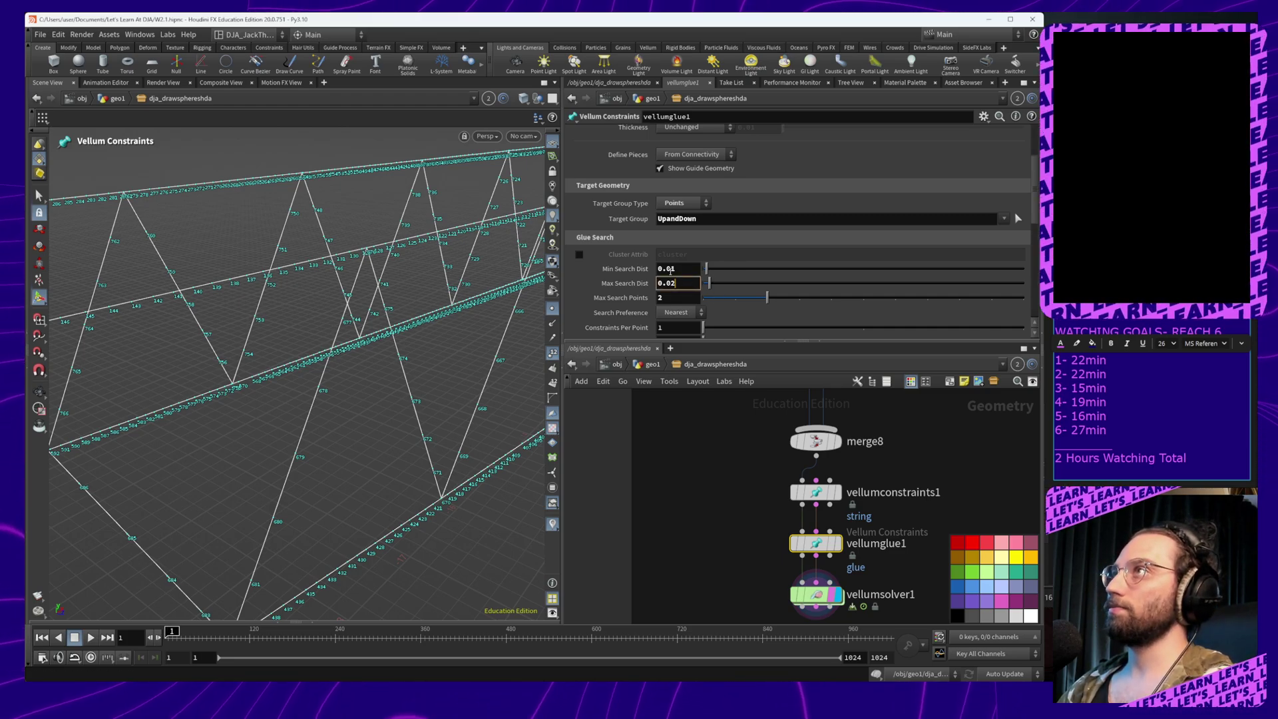
left_click(675, 269)
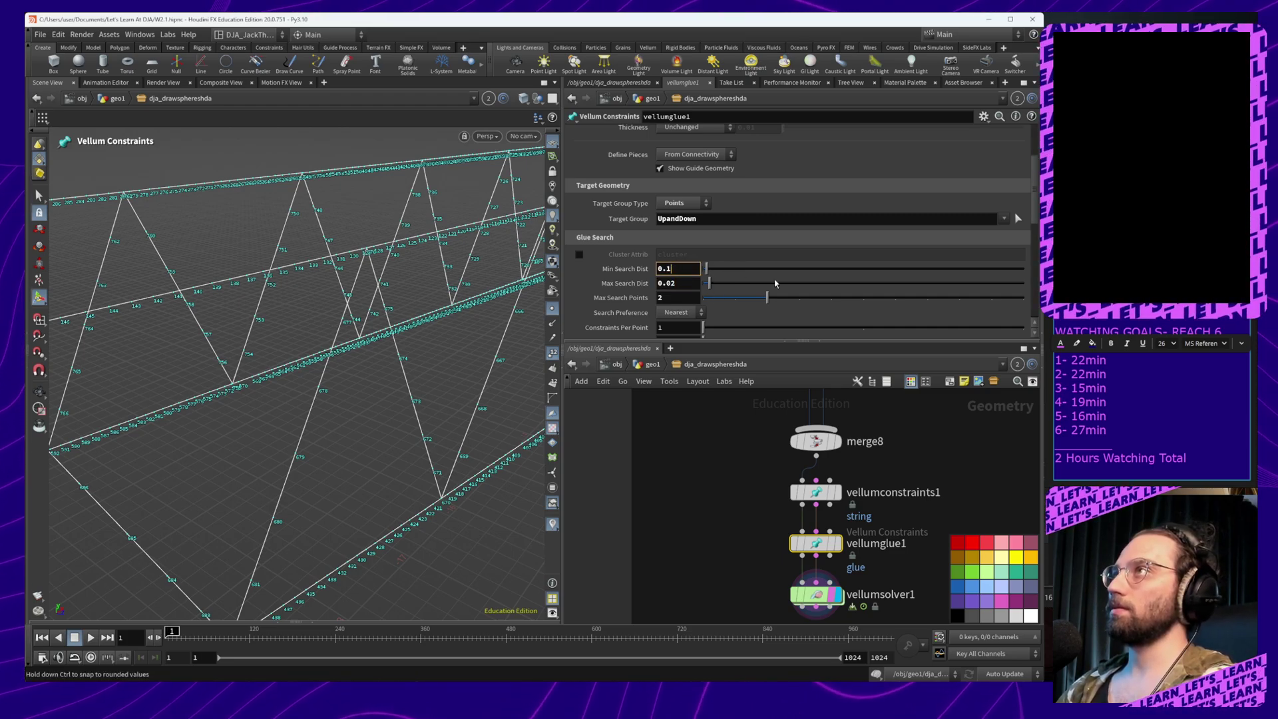
left_click(690, 283)
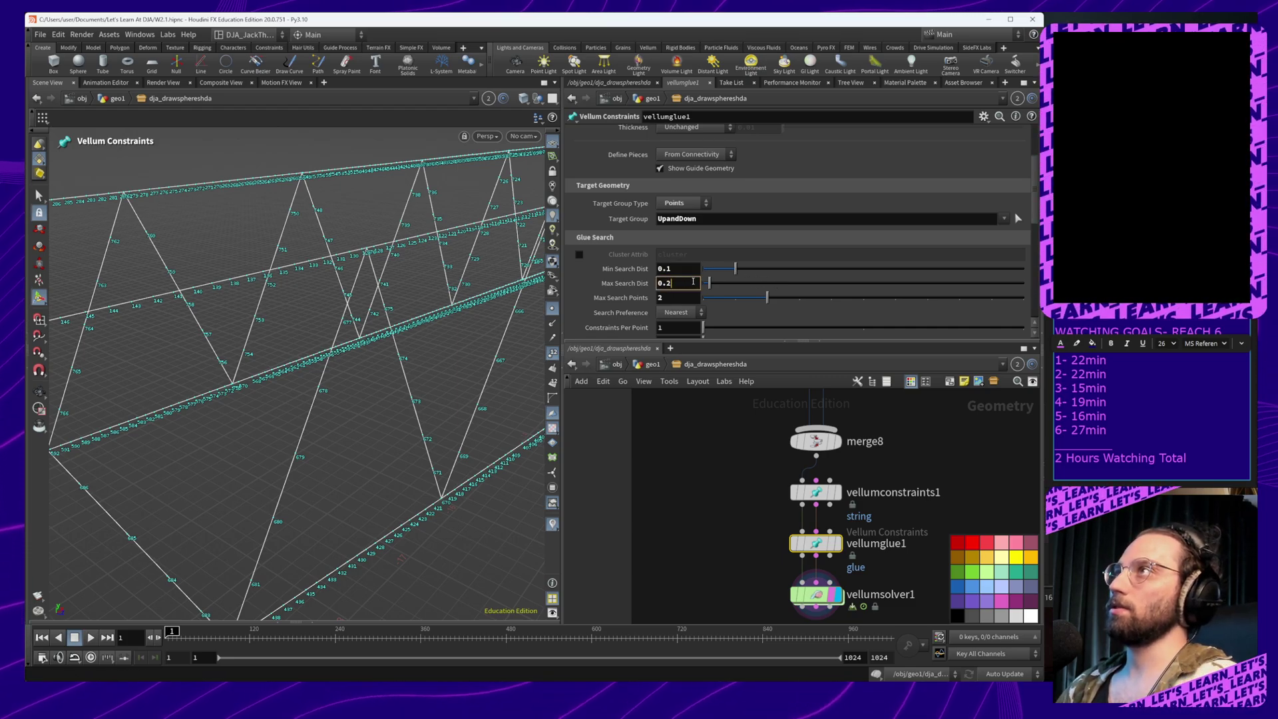
key("Return")
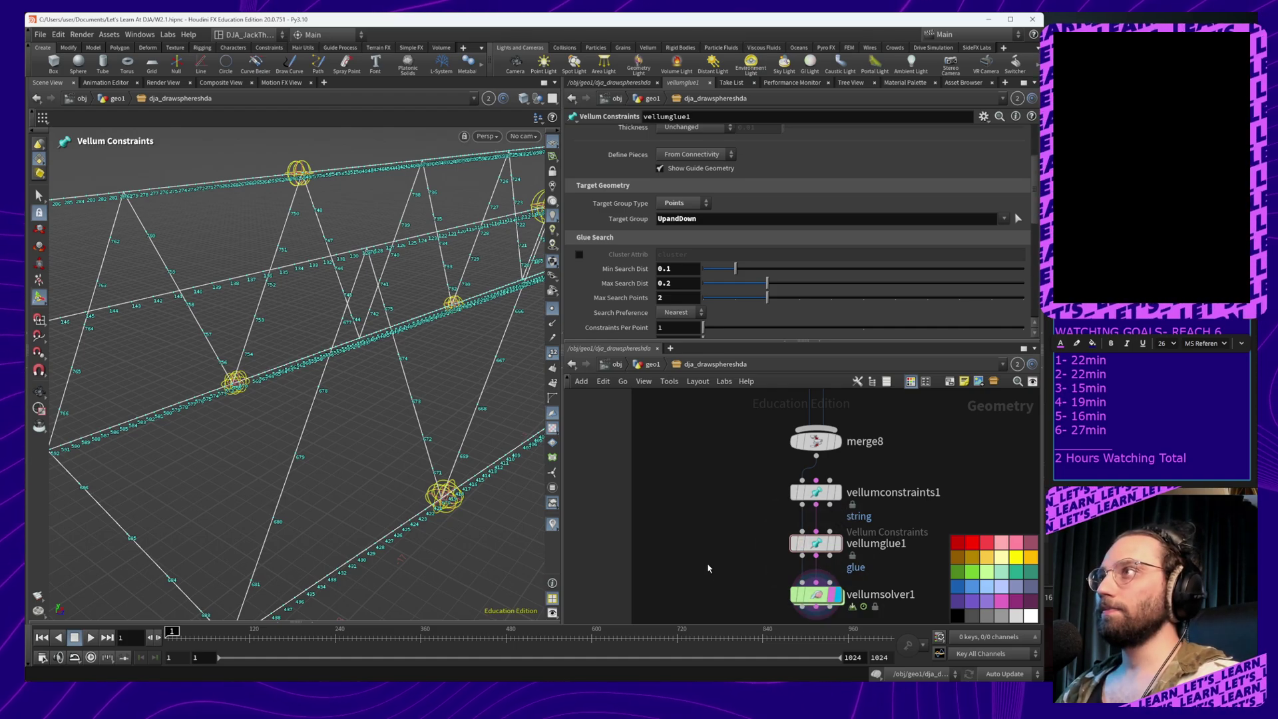
left_click_drag(452, 414, 484, 384, "alt")
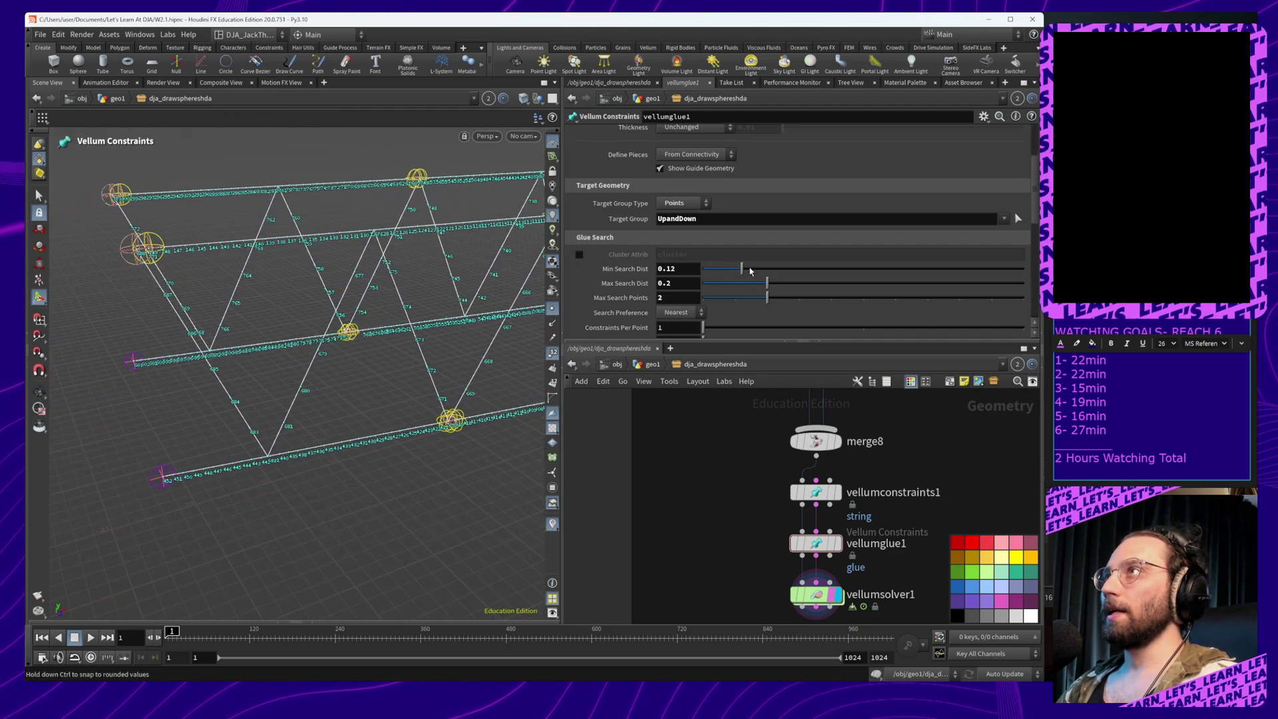
Try Min Search Dist values from 0.12 up to about 0.6 on vellumglue1, and bring it down to 0
left_click_drag(750, 270, 884, 274)
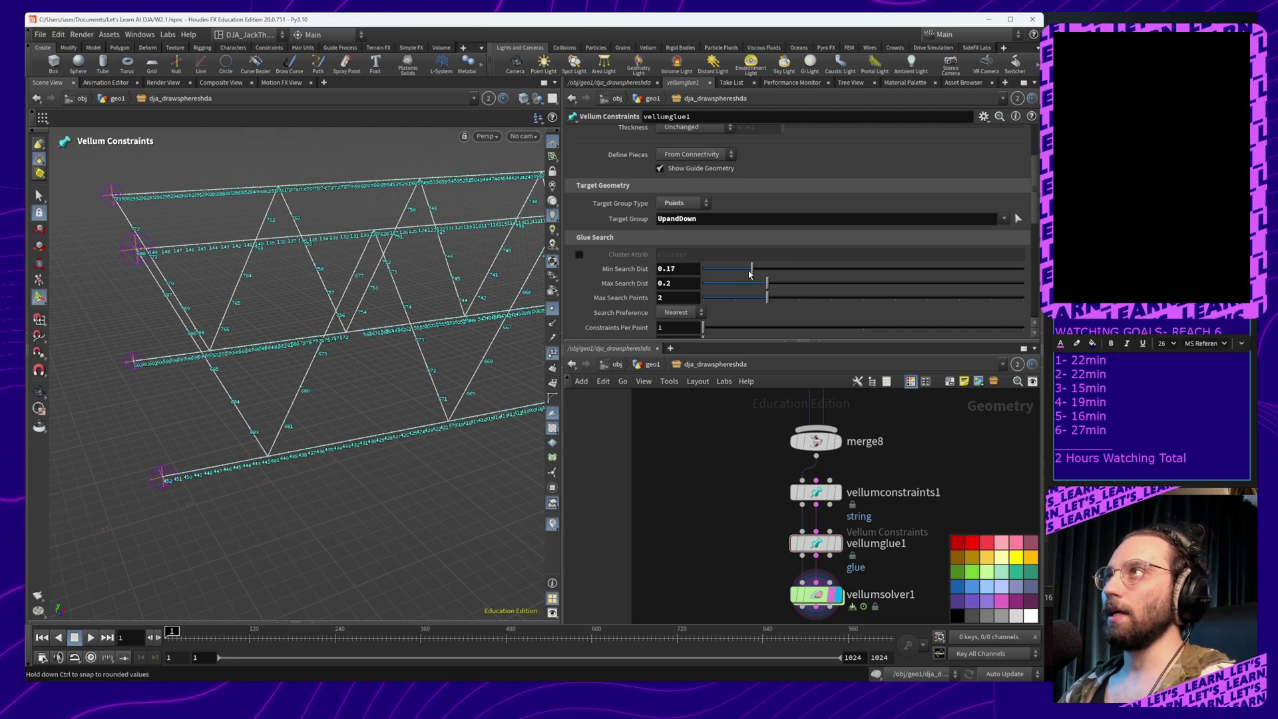
left_click_drag(749, 275, 775, 285)
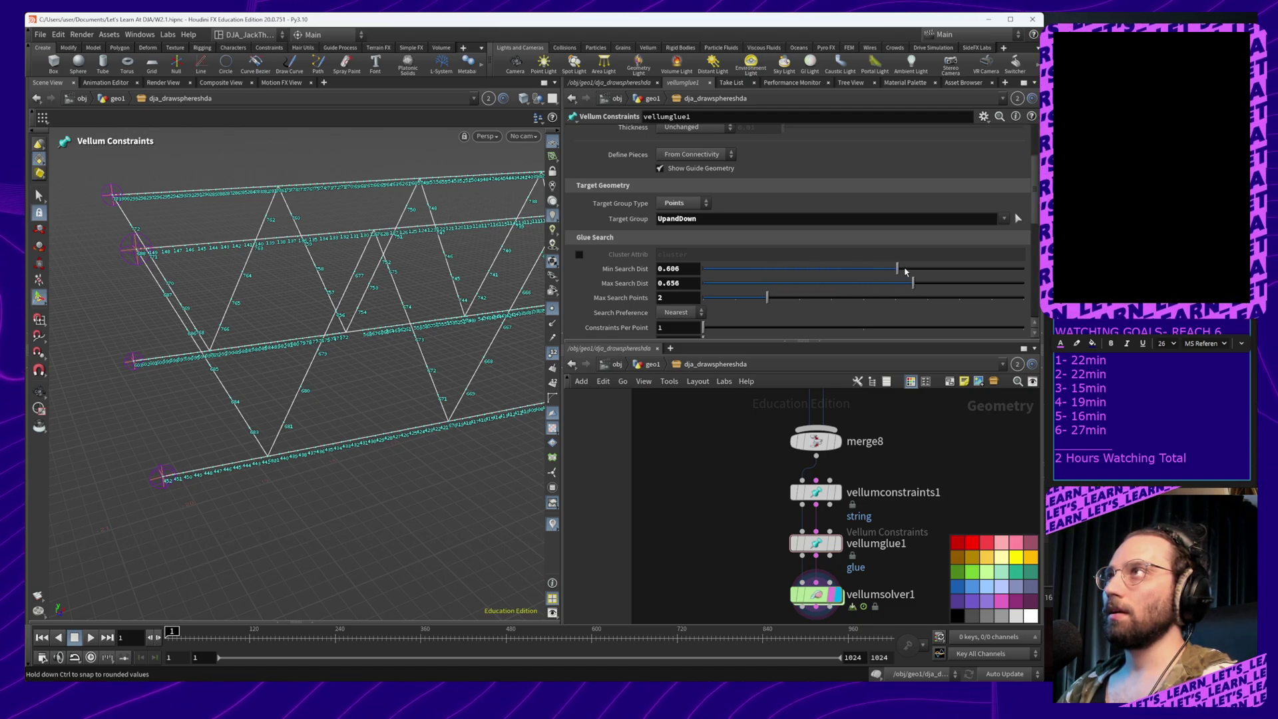
left_click_drag(858, 270, 656, 270)
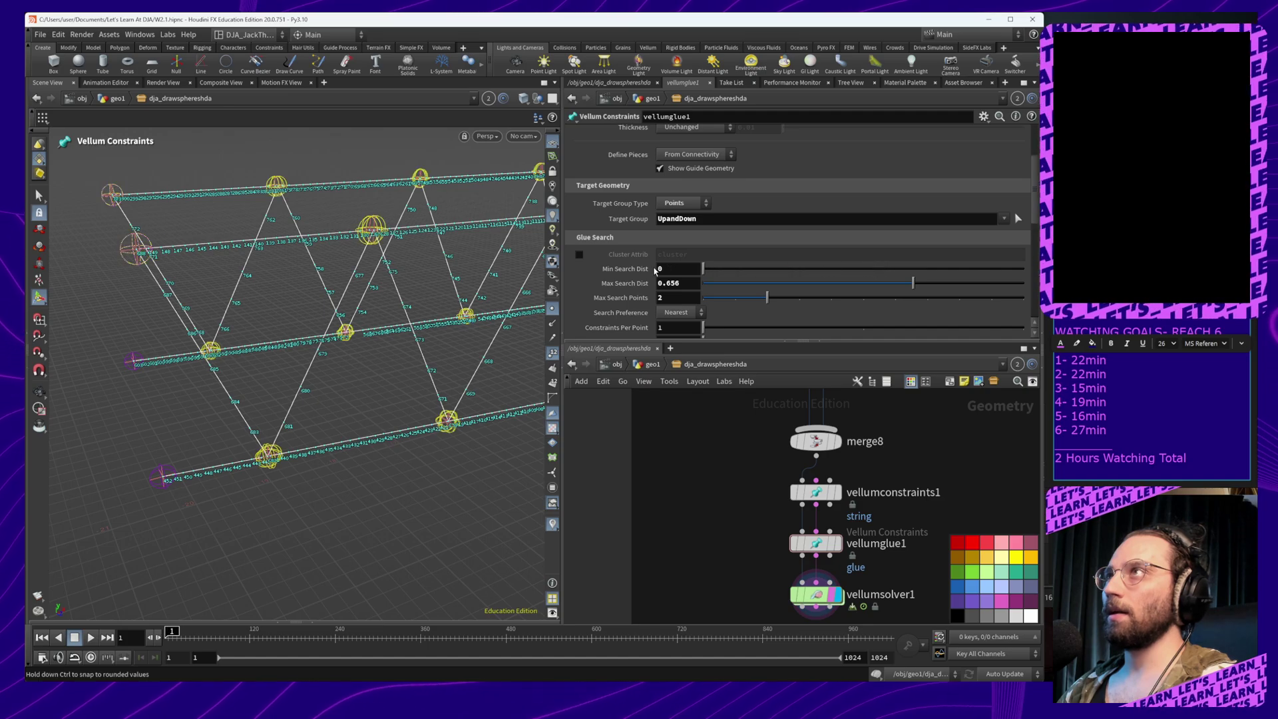
Adjust vellumglue1's glue search range to a Min Search Dist of 0.068 and a Max Search Dist of 0.583
middle_click_drag(461, 277, 424, 371, "alt")
right_click_drag(384, 398, 352, 289, "alt")
middle_click_drag(307, 314, 350, 317, "alt")
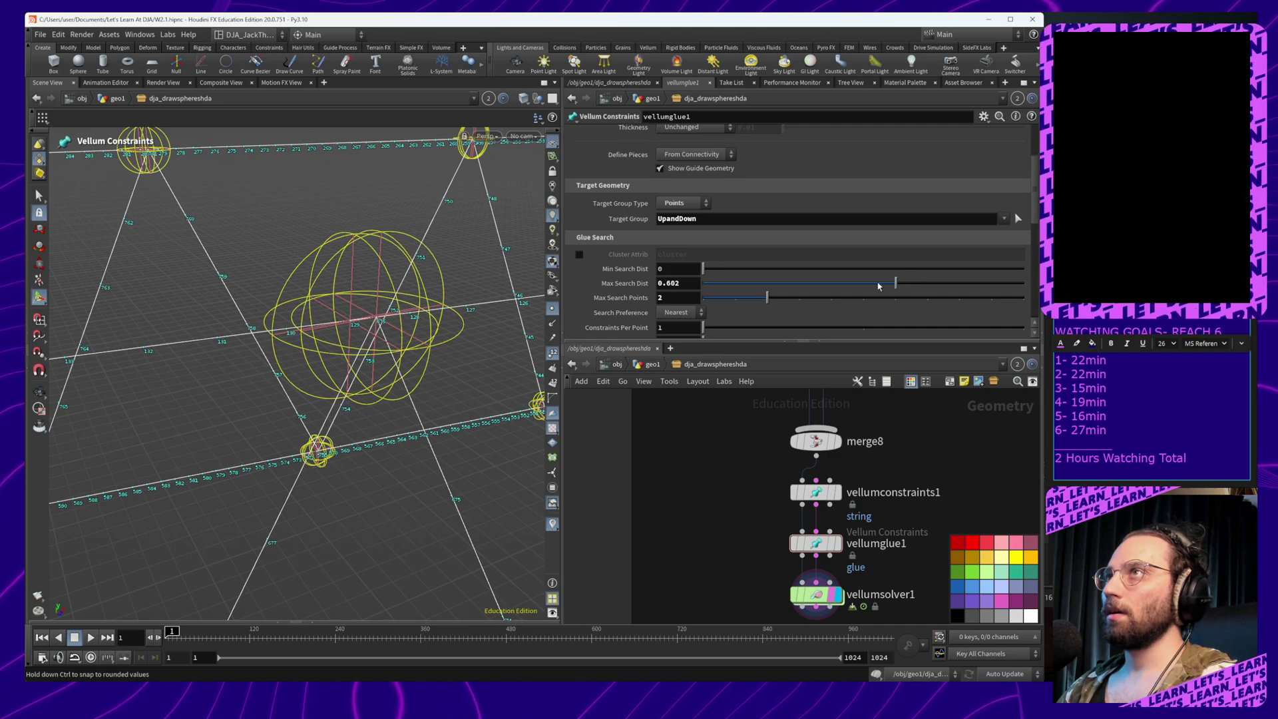
mouse_move(725, 294)
left_mouse_down()
mouse_move(712, 295)
mouse_move(736, 298)
left_mouse_up()
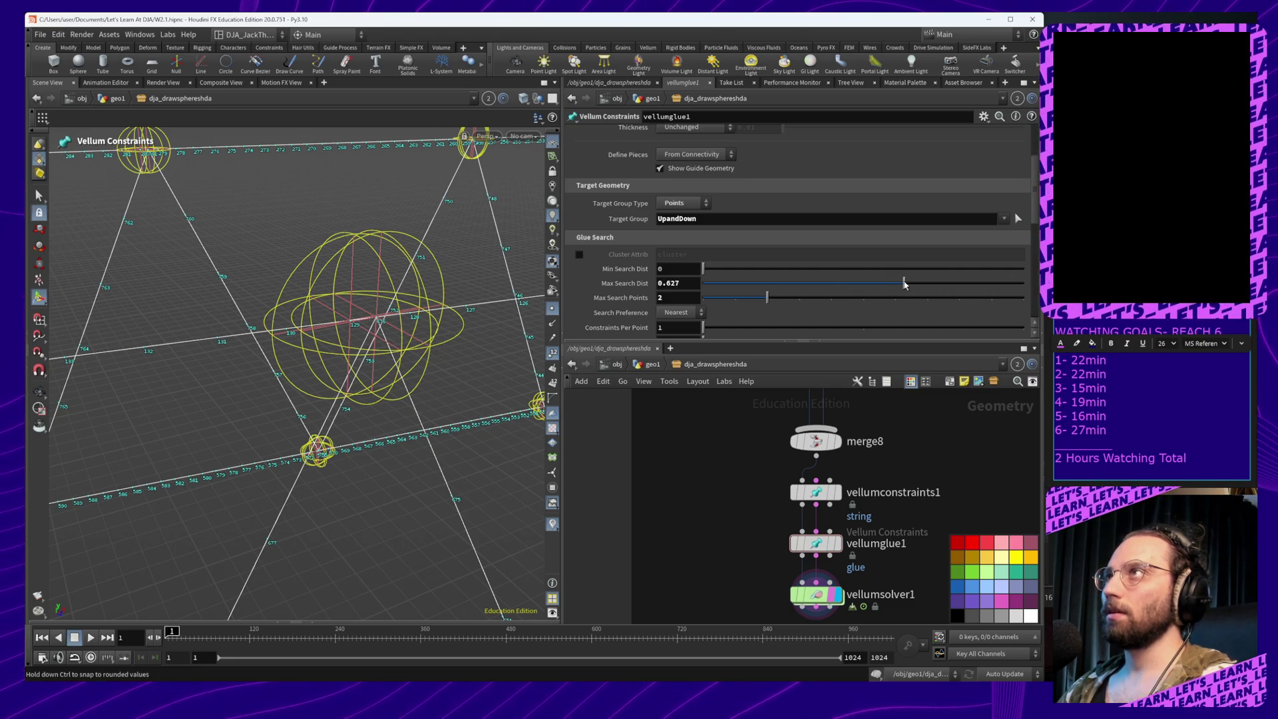
mouse_move(706, 271)
left_mouse_down()
mouse_move(742, 275)
mouse_move(725, 278)
left_mouse_up()
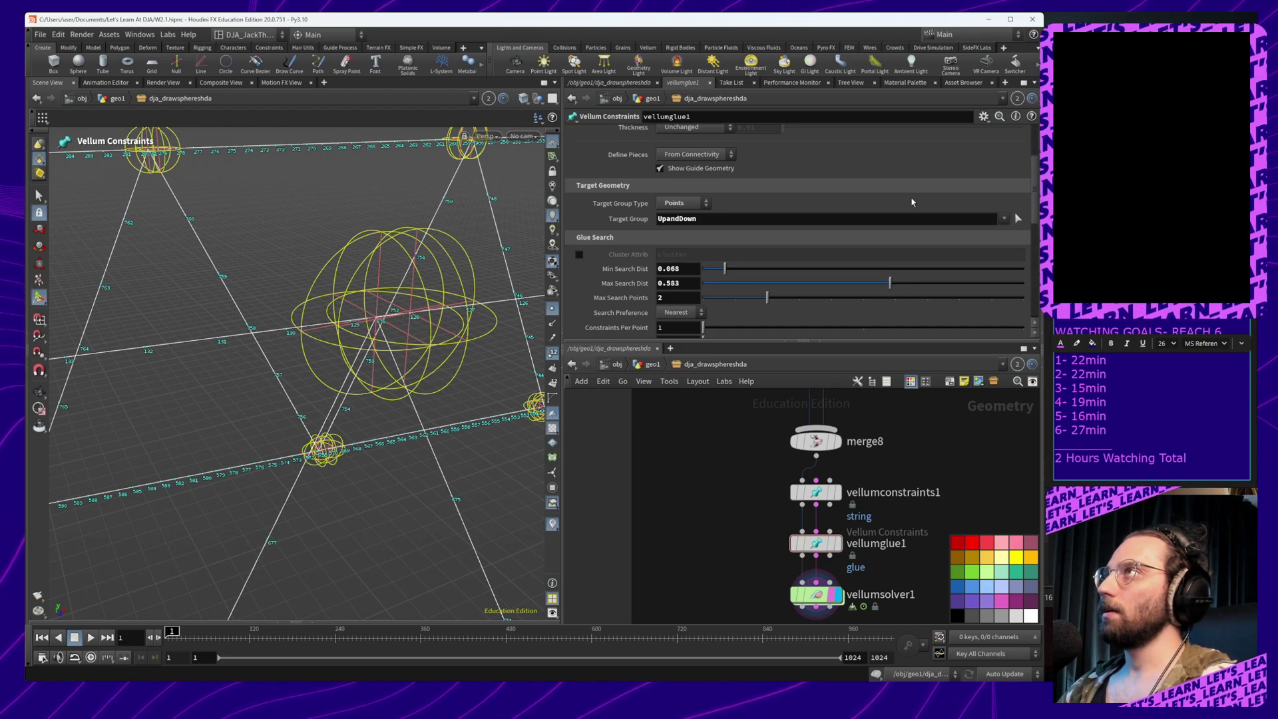
Select vellumsolver1 and play the bridge simulation to frame 188 to check how the glued joints hold
scroll(912, 202, "up", 1)
left_click_drag(386, 316, 325, 359, "alt")
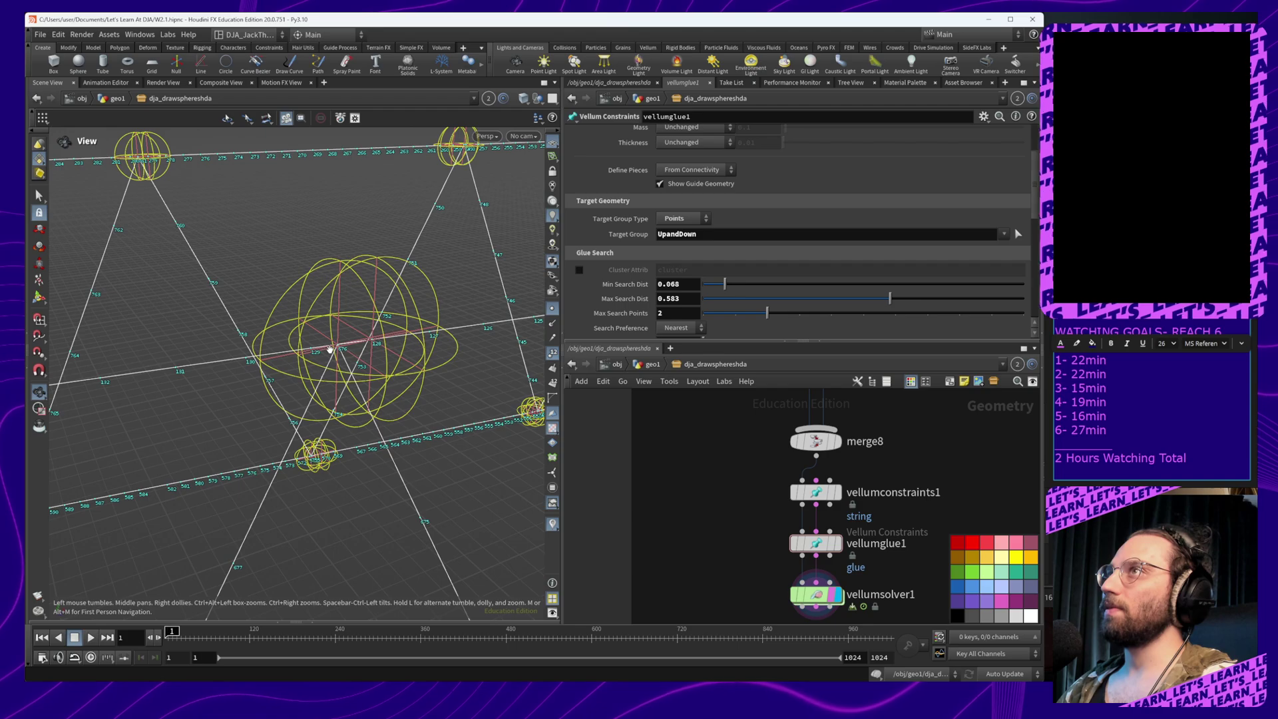
right_click_drag(329, 349, 357, 516, "alt")
left_click_drag(357, 517, 359, 465, "alt")
middle_click_drag(887, 563, 828, 494)
left_click(747, 532)
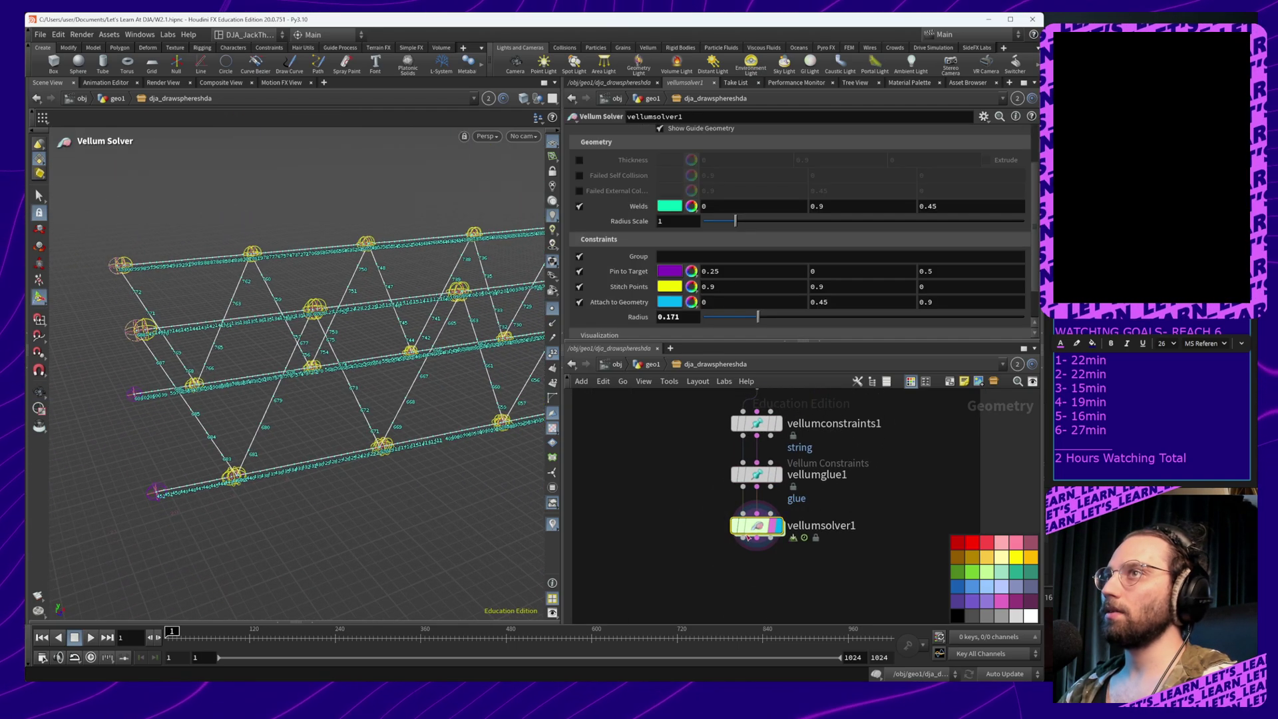
left_click(93, 639)
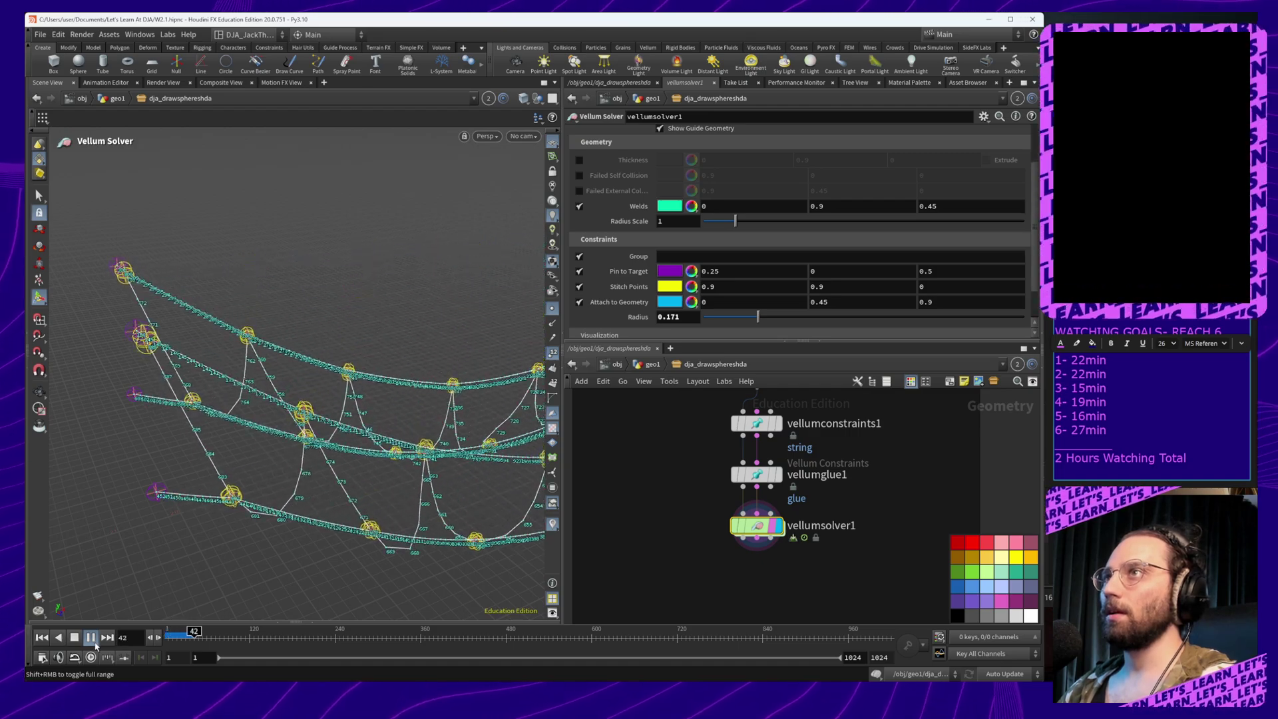
middle_click_drag(308, 487, 207, 471)
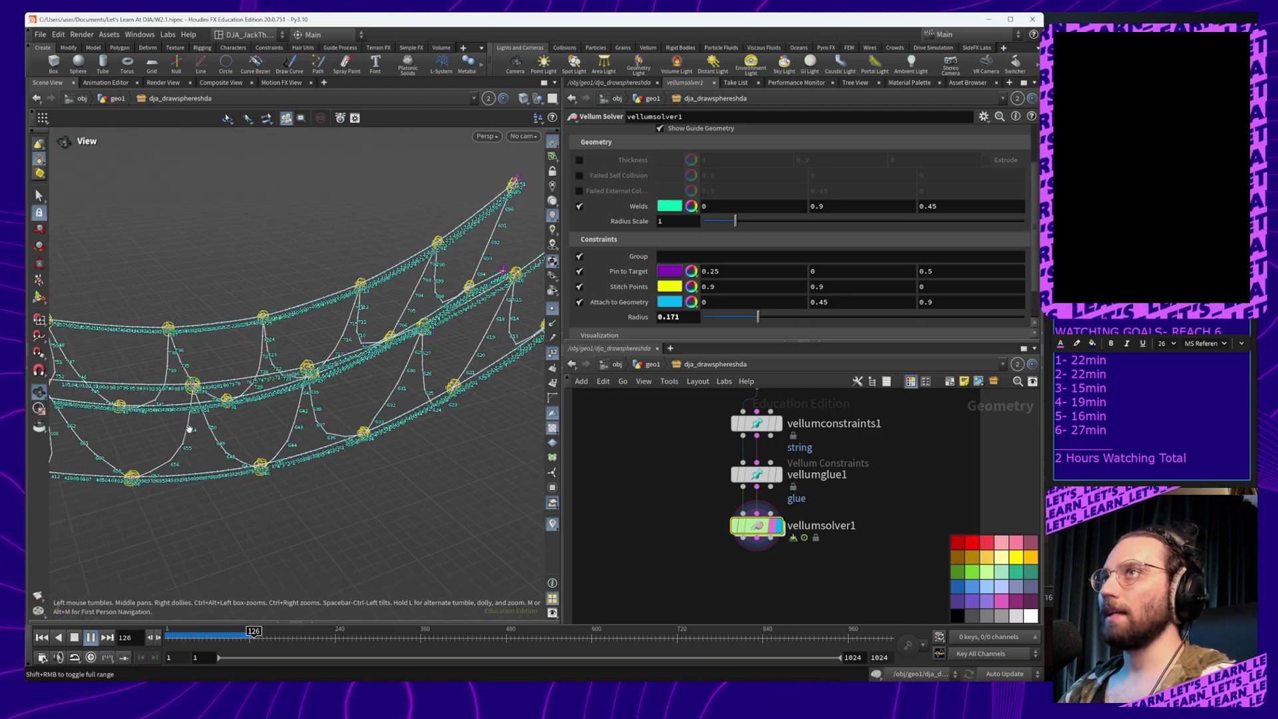
middle_click_drag(189, 429, 310, 476)
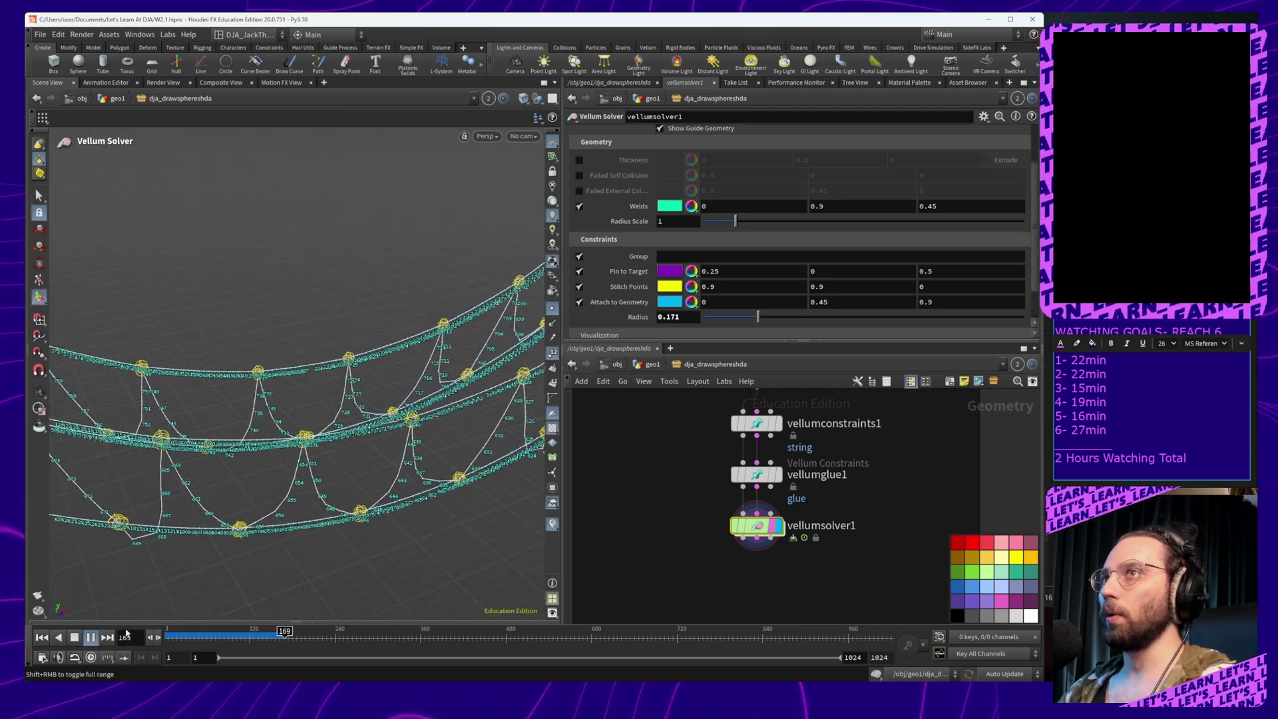
left_click(91, 637)
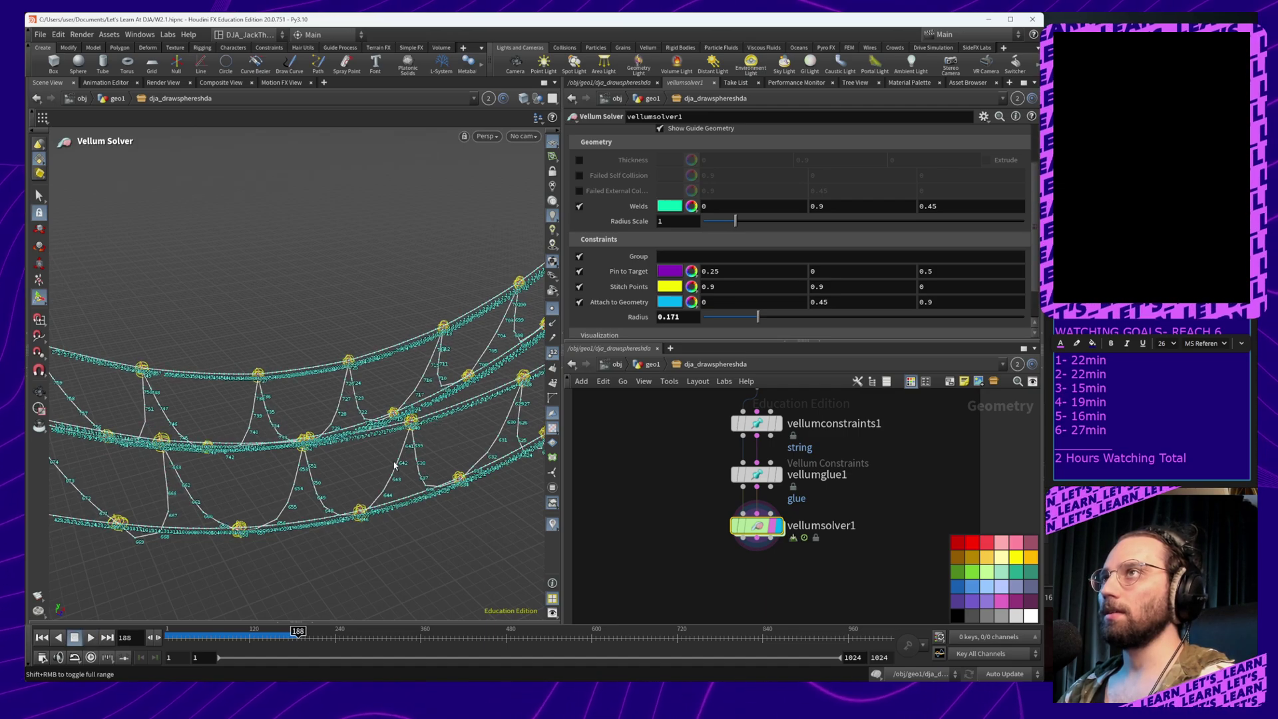
Inspect the stitch points on the sagging rails and diagonal ropes up close and from several angles
left_click_drag(348, 471, 390, 451, "alt")
middle_click_drag(349, 516, 373, 419, "alt")
scroll(373, 419, "up", 3, "alt")
left_click_drag(373, 420, 421, 426, "alt")
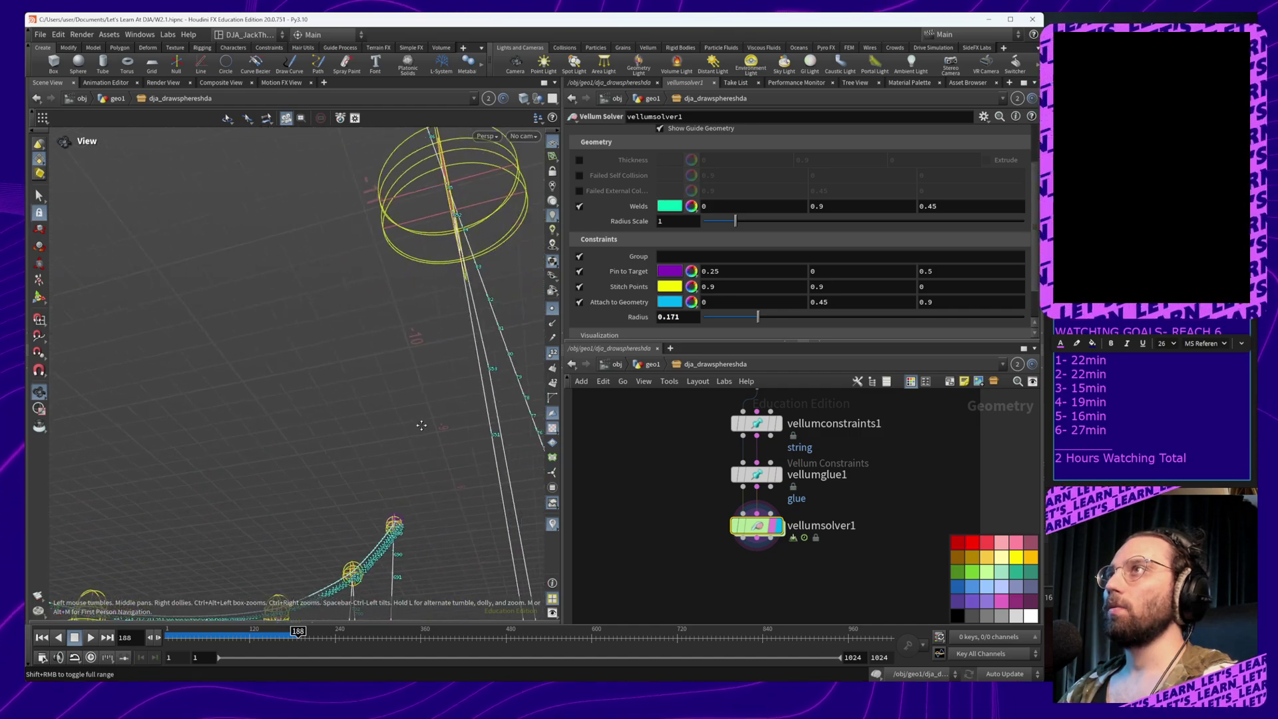
scroll(408, 442, "up", 1, "alt")
middle_click_drag(421, 425, 340, 397, "alt")
scroll(345, 414, "up", 2, "alt")
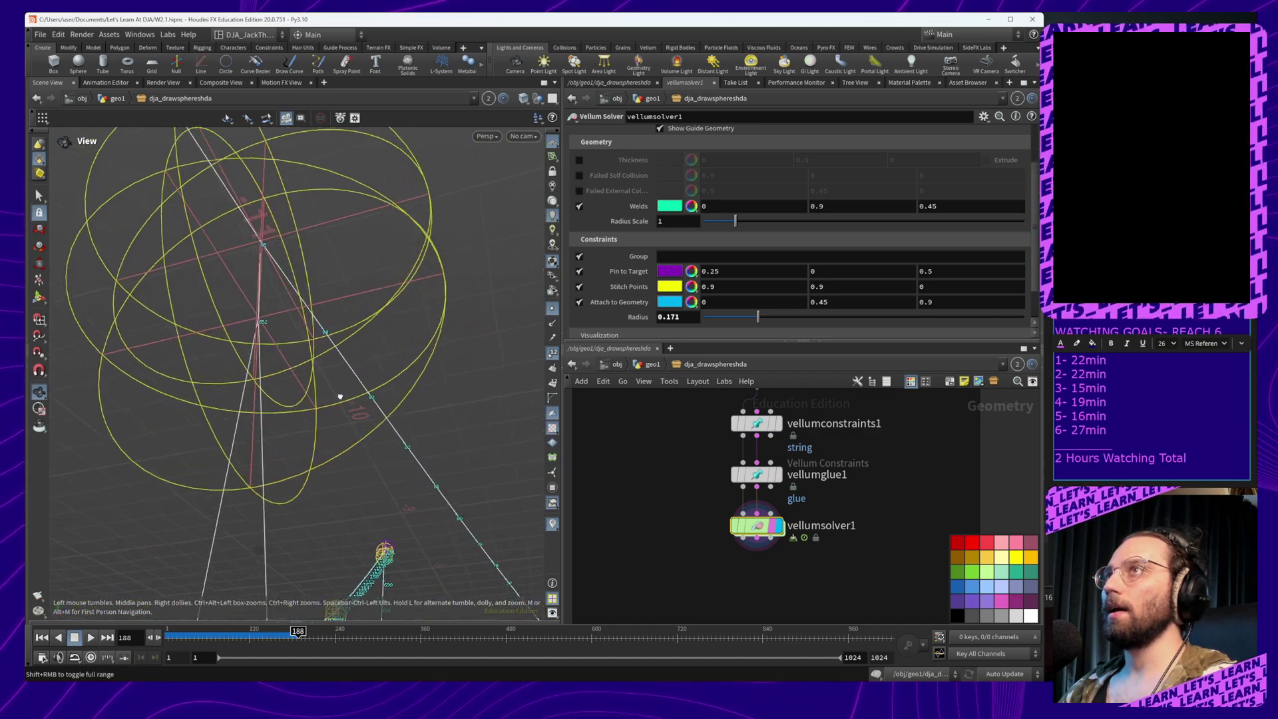
scroll(340, 397, "down", 3, "alt")
mouse_move(340, 397)
left_mouse_down("alt")
mouse_move(313, 414)
mouse_move(329, 418)
left_mouse_up("alt")
scroll(305, 351, "down", 2, "alt")
left_click_drag(433, 391, 368, 426, "alt")
middle_click_drag(368, 426, 391, 397, "alt")
left_click_drag(391, 397, 402, 382, "alt")
middle_click_drag(403, 383, 430, 400, "alt")
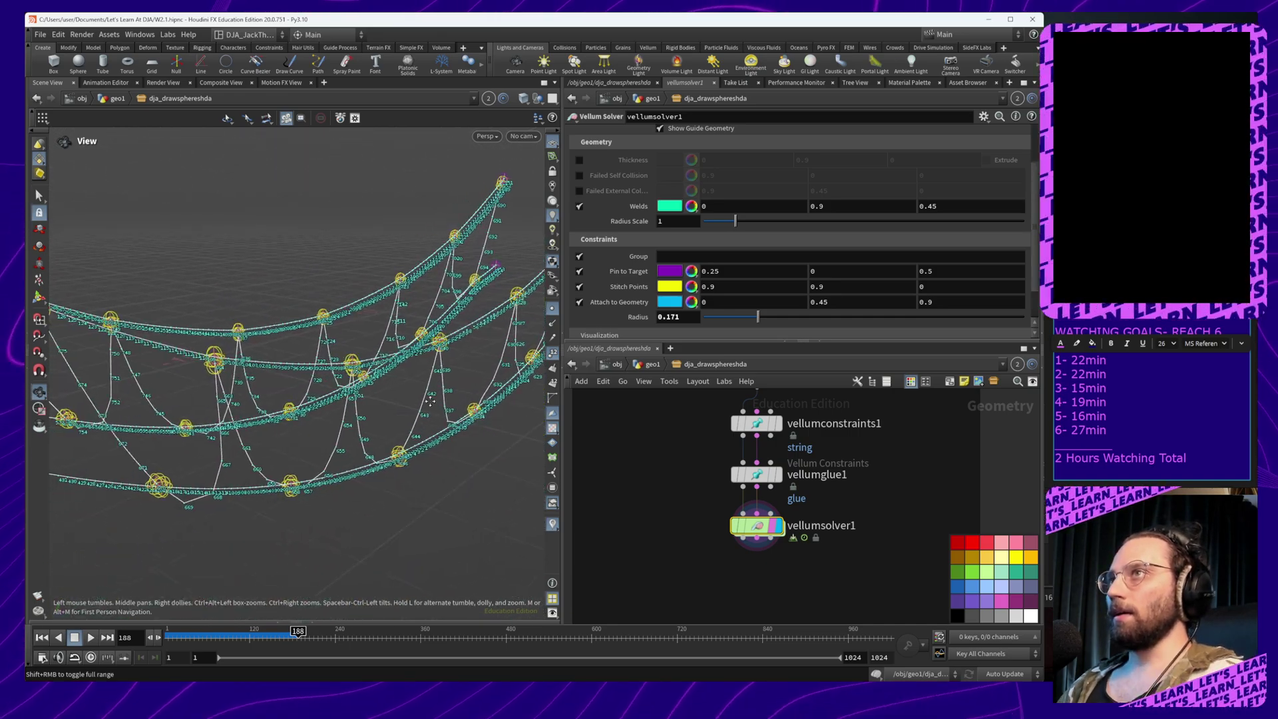
Set the Maximum Segments count of resample3, below the UpandDown group, to 50
scroll(766, 496, "up", 3)
scroll(765, 496, "down", 4)
middle_click_drag(713, 414, 701, 577)
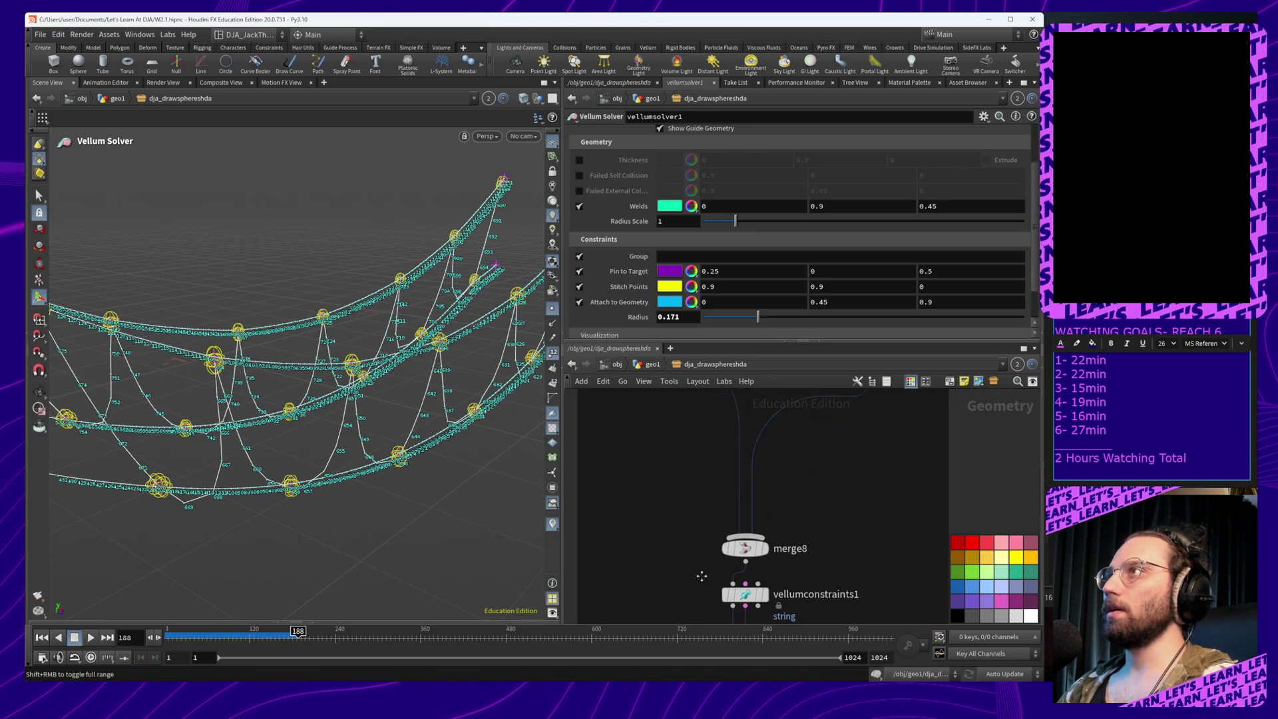
middle_click_drag(673, 426, 710, 638)
left_click(656, 456)
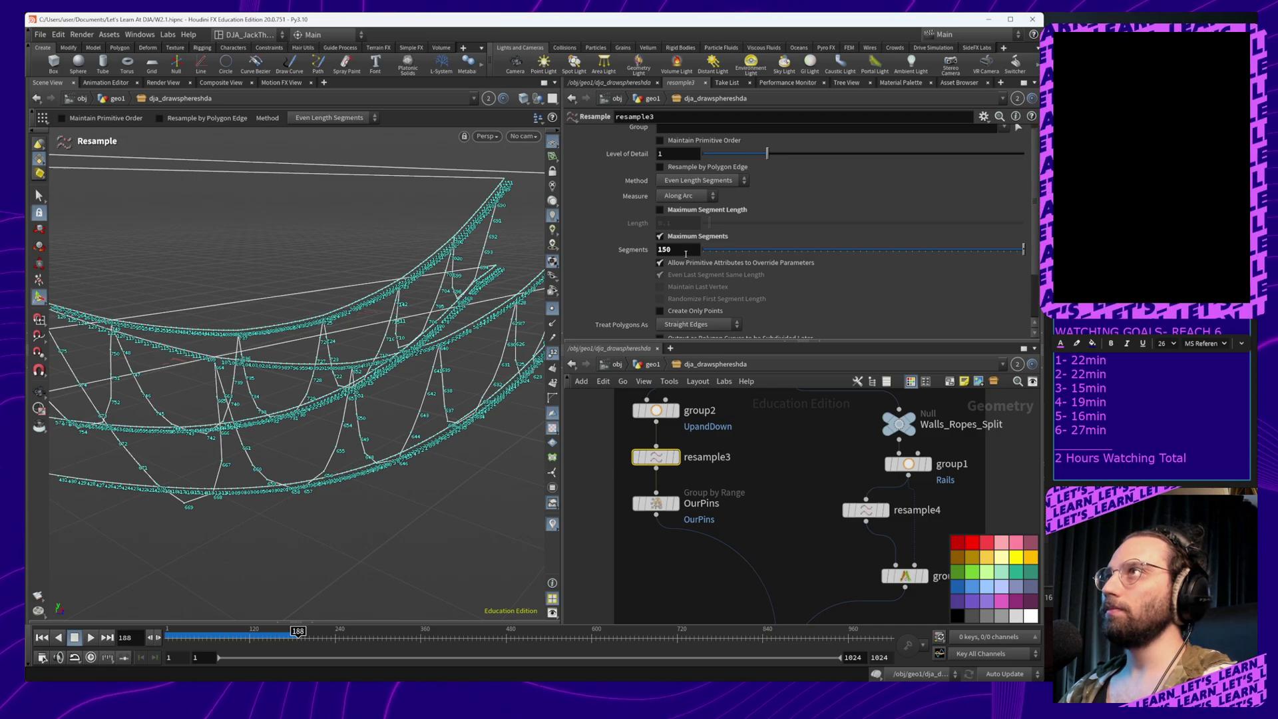
left_click_drag(1023, 249, 998, 255)
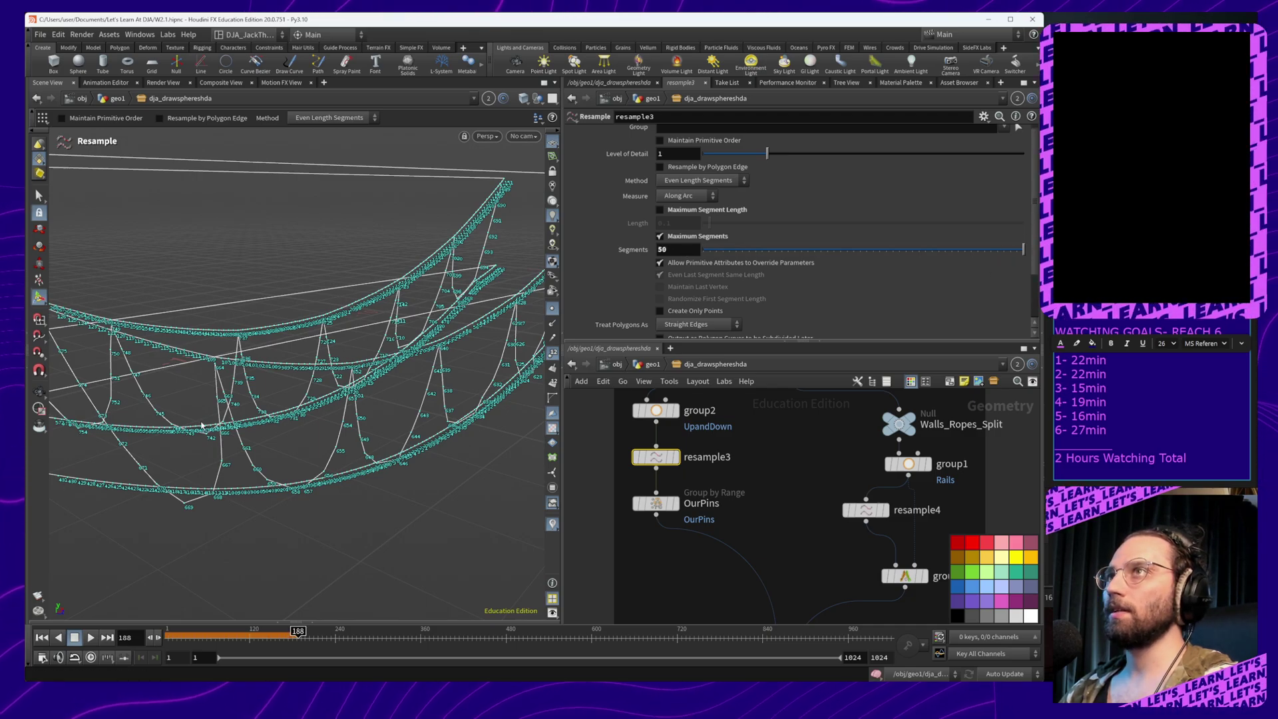
Select vellumglue1 and display its output to check the resampled ropes
middle_click_drag(756, 593, 773, 439)
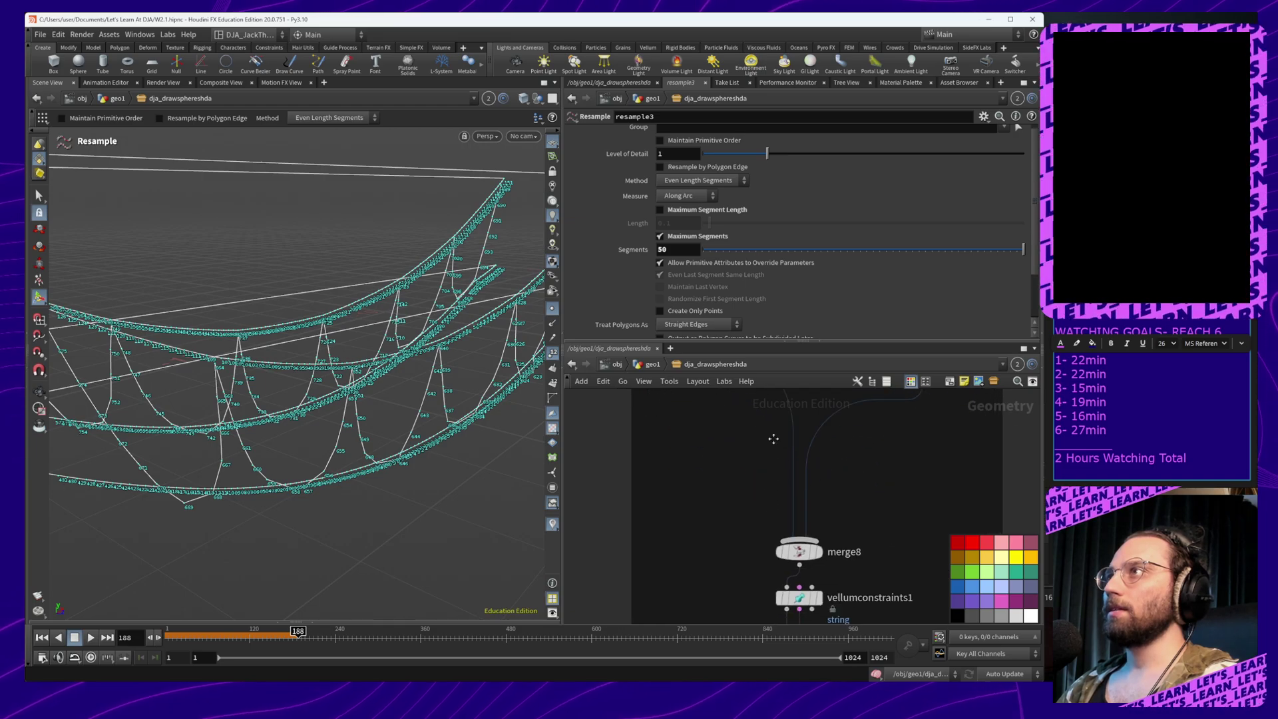
middle_click_drag(776, 613, 754, 442)
left_click(776, 472)
left_click(795, 473)
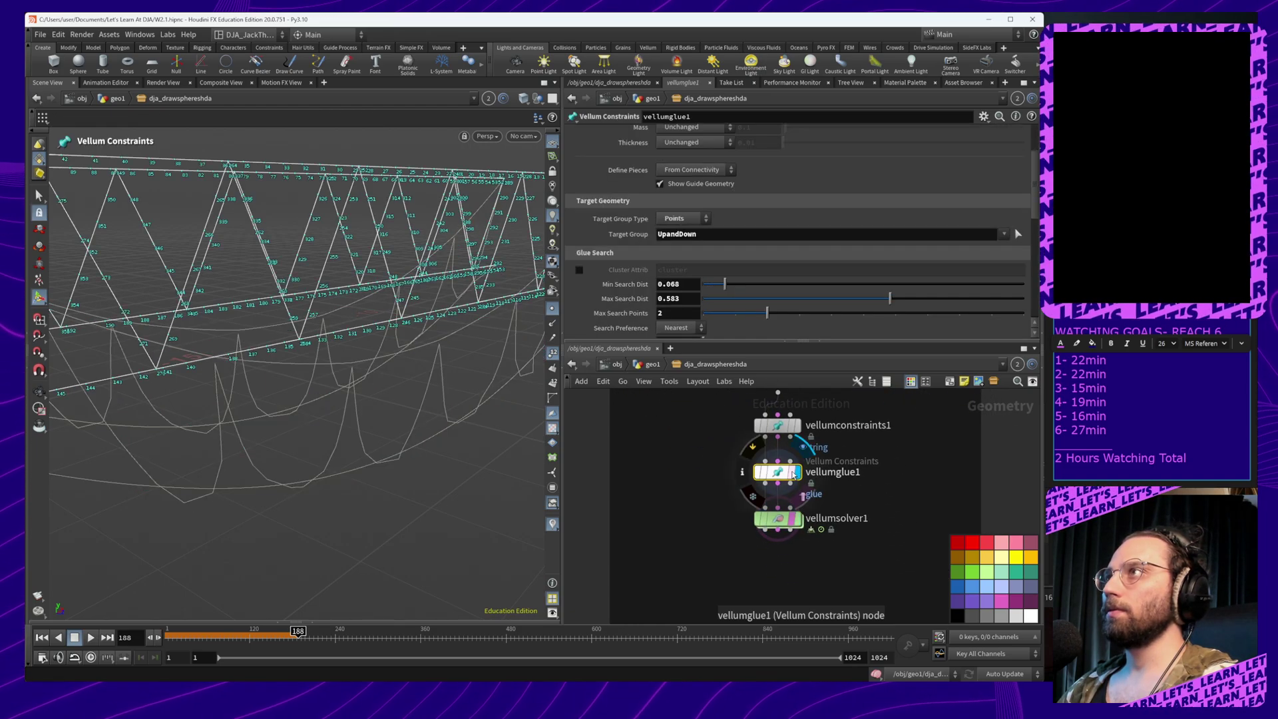
Display and select vellumsolver1, replay the bridge simulation from frame 1, and view the sagging ropes from several angles
left_click(798, 519)
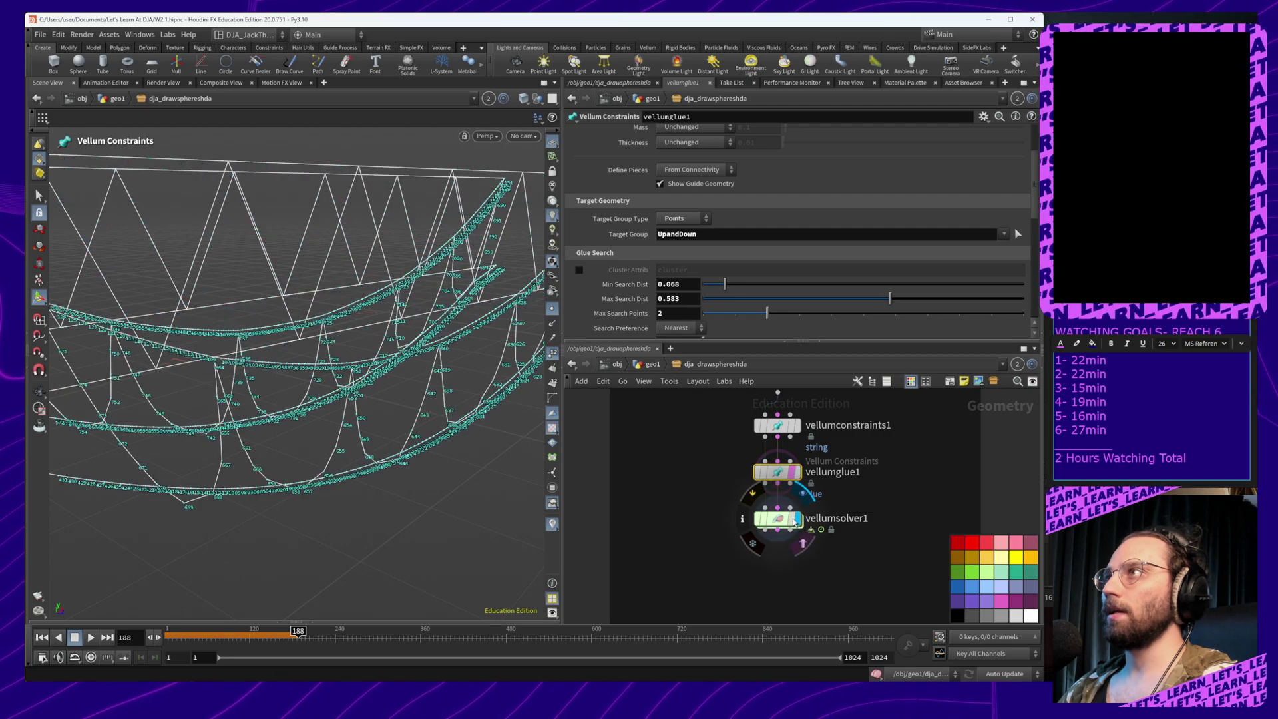
left_click(776, 519)
left_click_drag(198, 645, 160, 642)
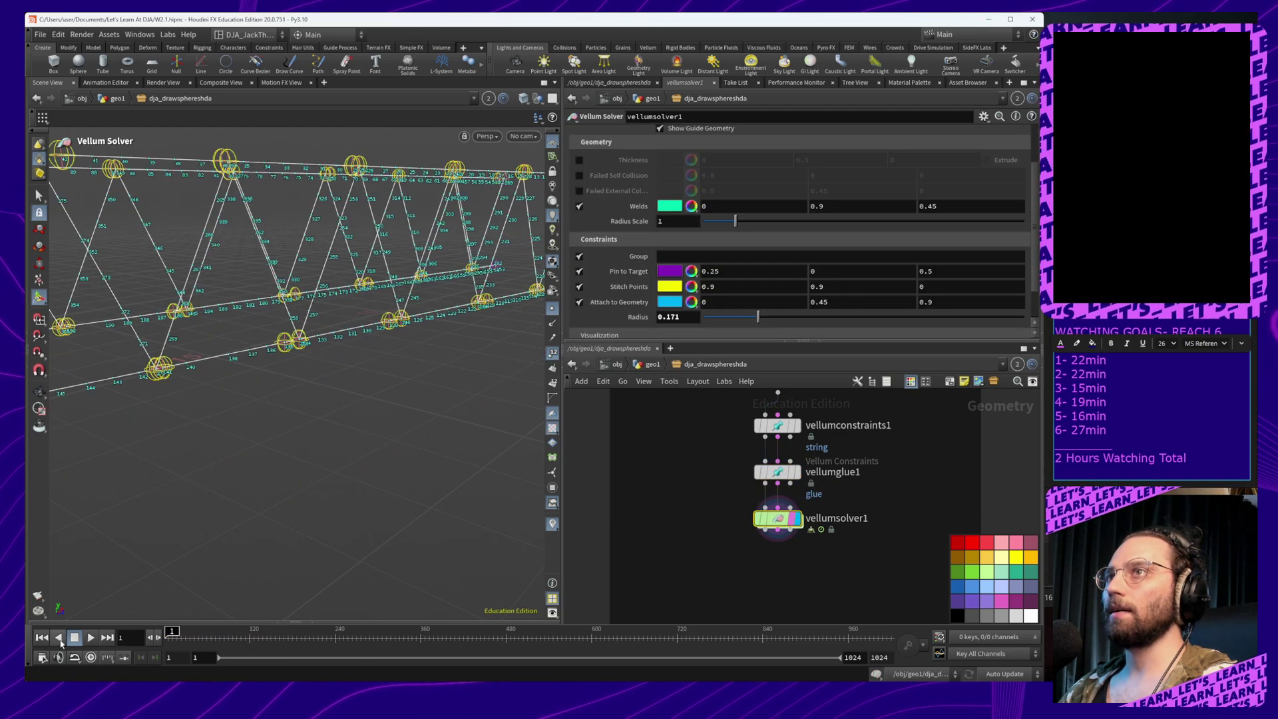
left_click(89, 640)
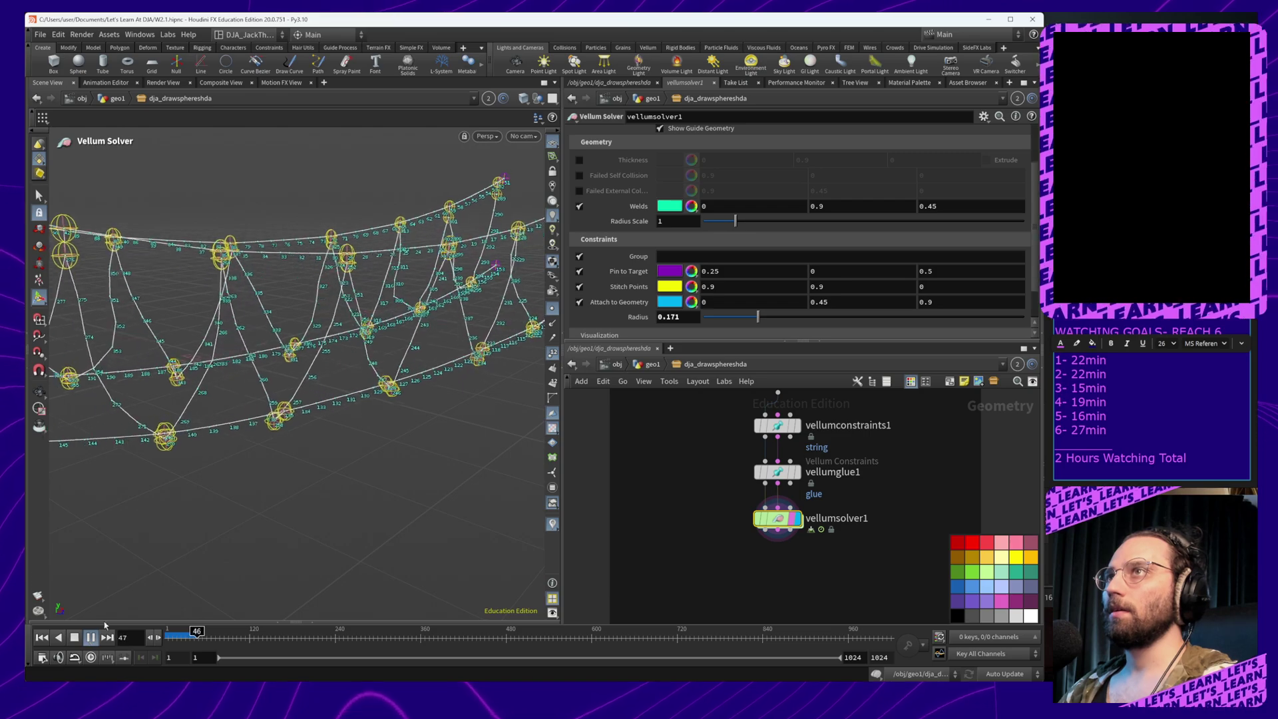
left_click_drag(267, 512, 328, 557, "alt")
middle_click_drag(328, 556, 314, 560, "alt")
left_click_drag(314, 561, 242, 554, "alt")
left_click_drag(326, 550, 353, 548, "alt")
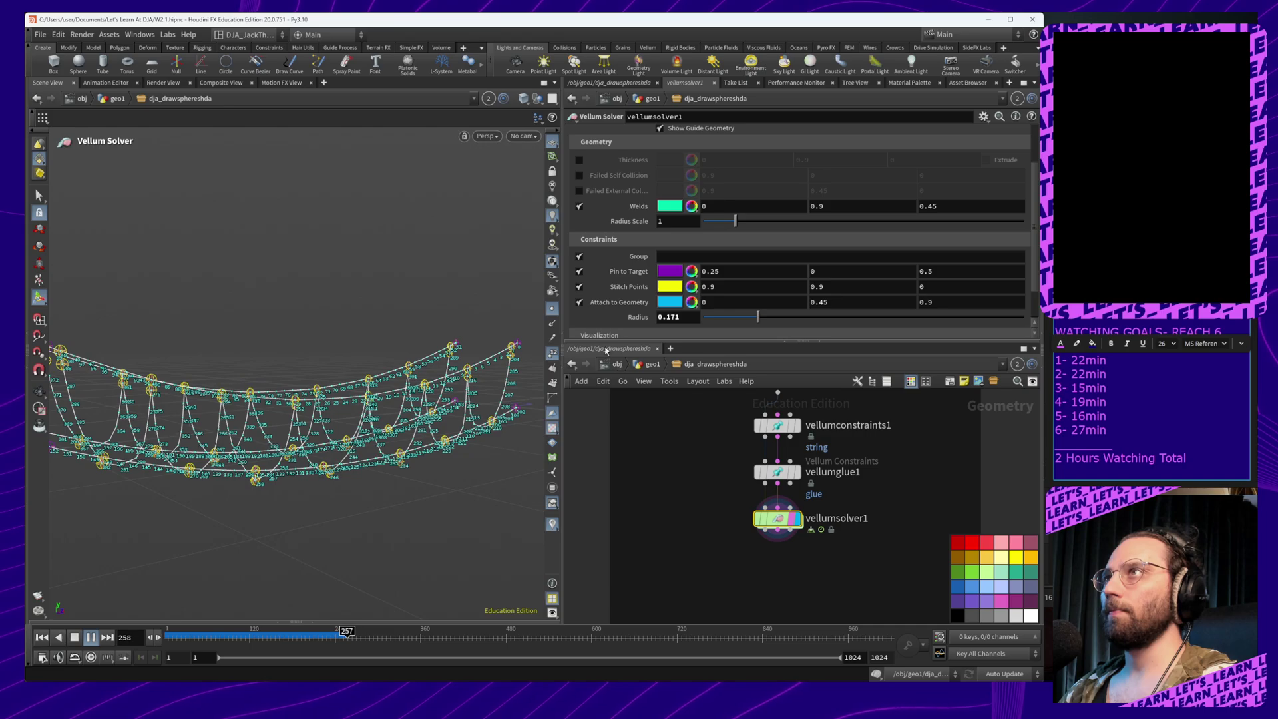
Hide the point numbers on the bridge and replay the simulation to frame 186
left_click(552, 354)
left_click_drag(265, 634, 231, 633)
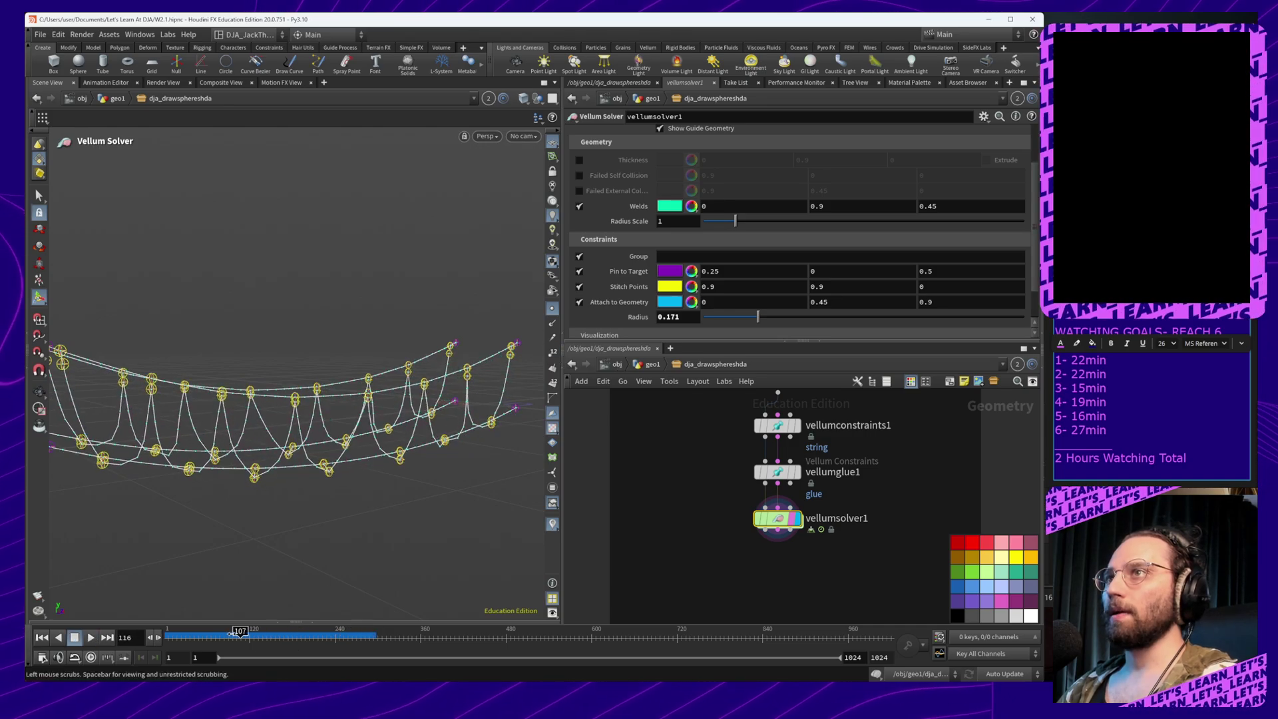
left_click(90, 637)
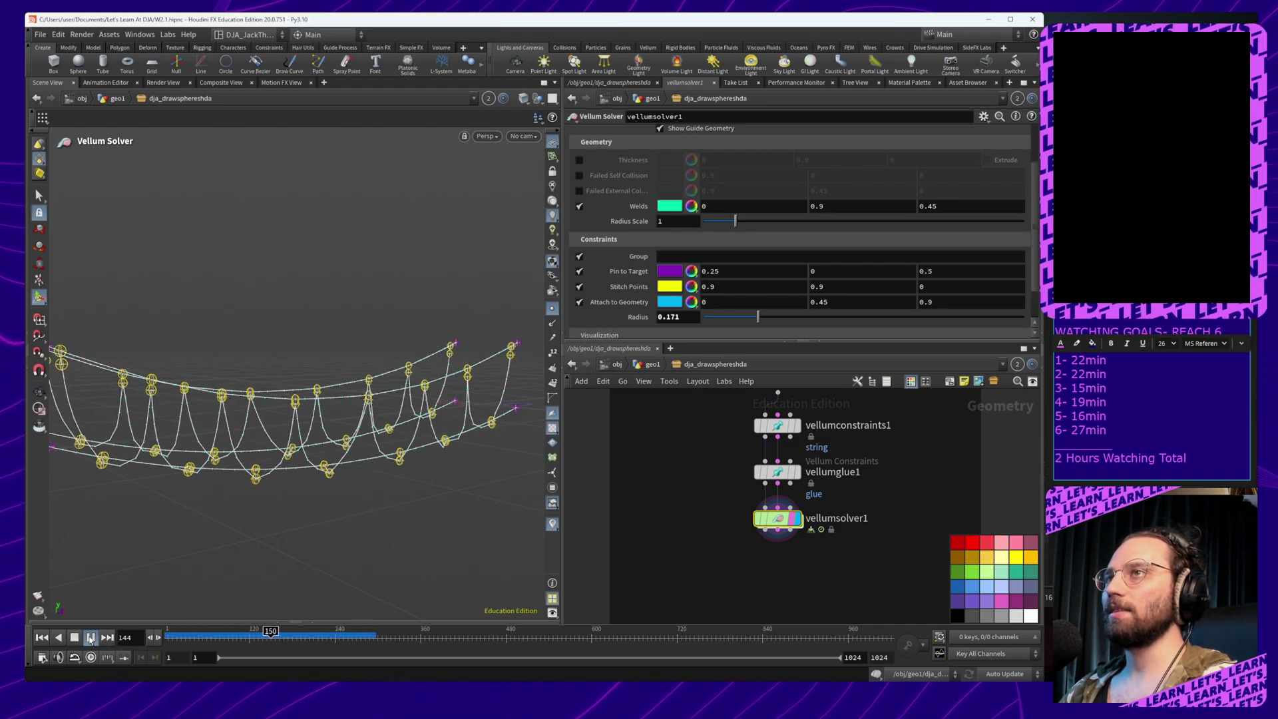
left_click(91, 639)
left_click_drag(347, 496, 357, 461, "alt")
middle_click_drag(358, 460, 394, 414, "alt")
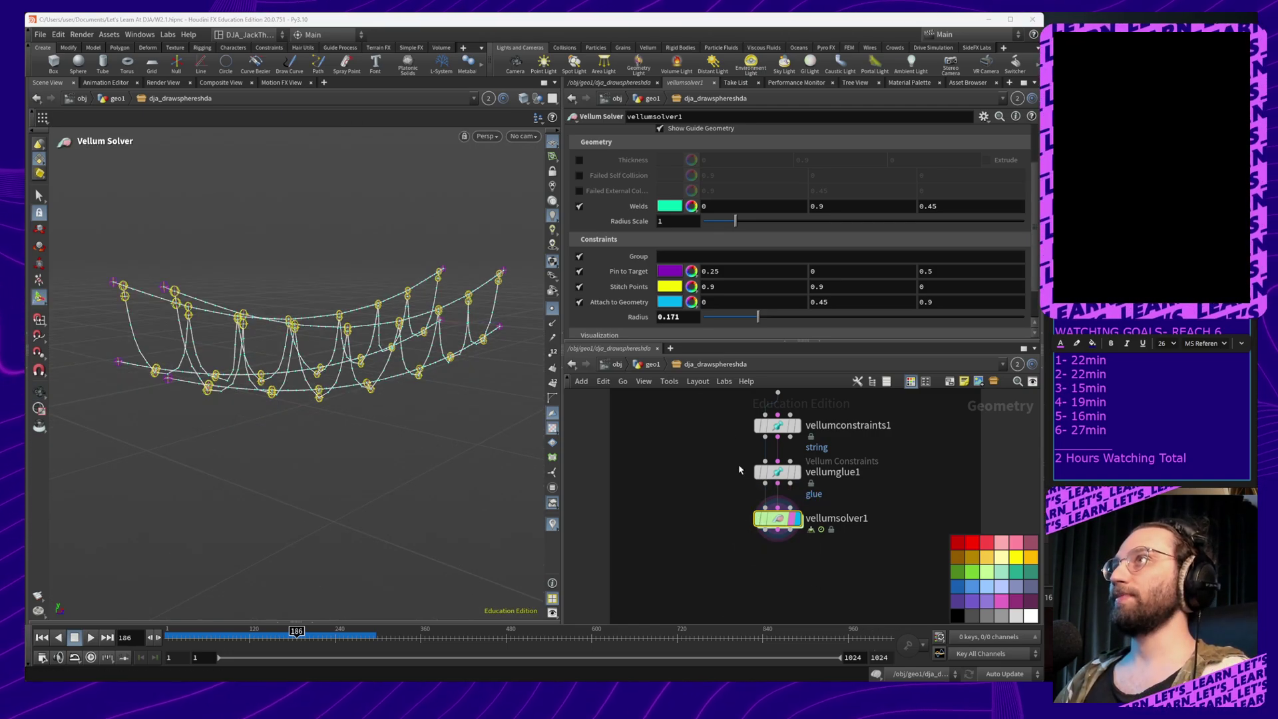
Review vellumsolver1's Simulation, Advanced, Forces and Solver parameters for settings that affect how firmly the constraints hold
scroll(681, 195, "up", 3)
left_click(640, 163)
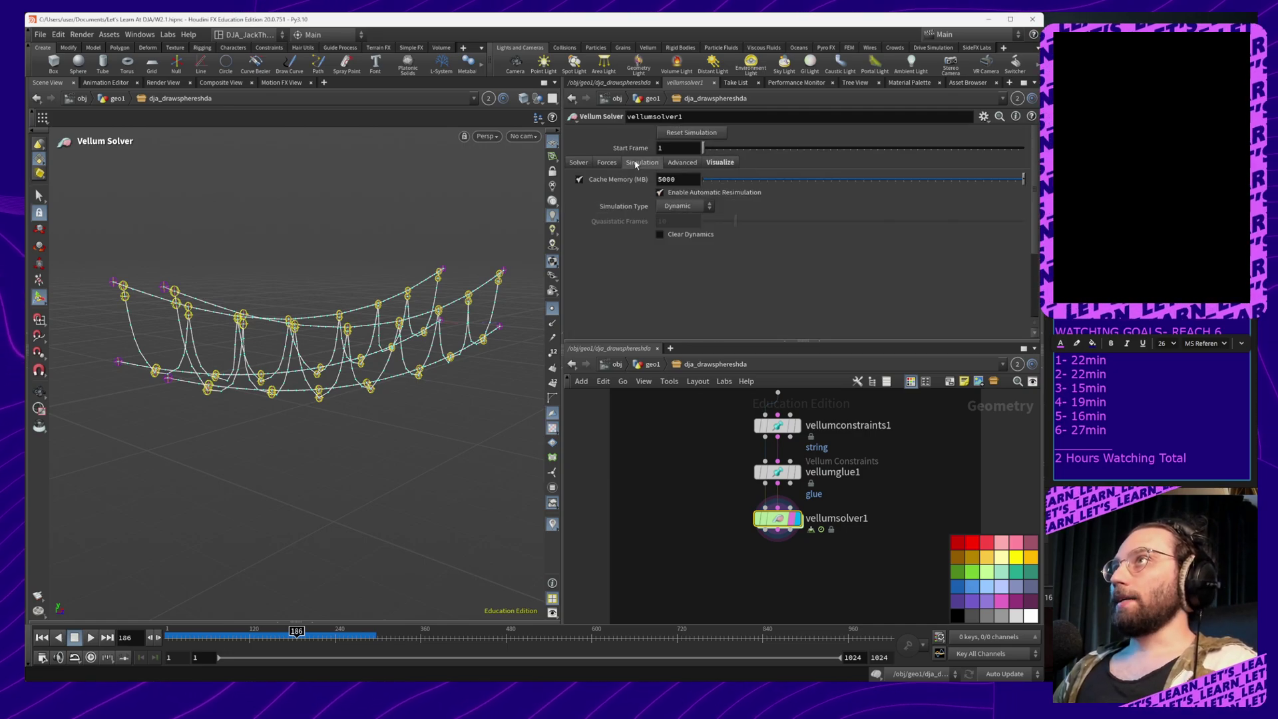
left_click(681, 163)
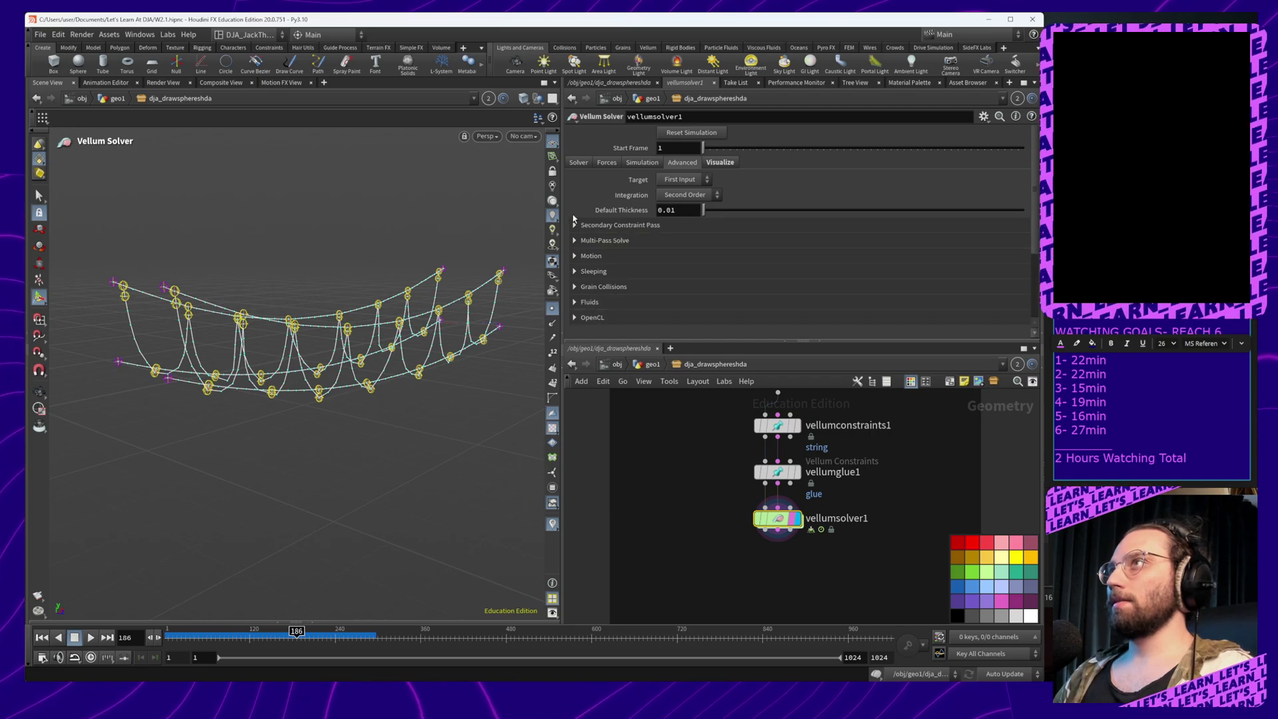
left_click(636, 163)
left_click(606, 162)
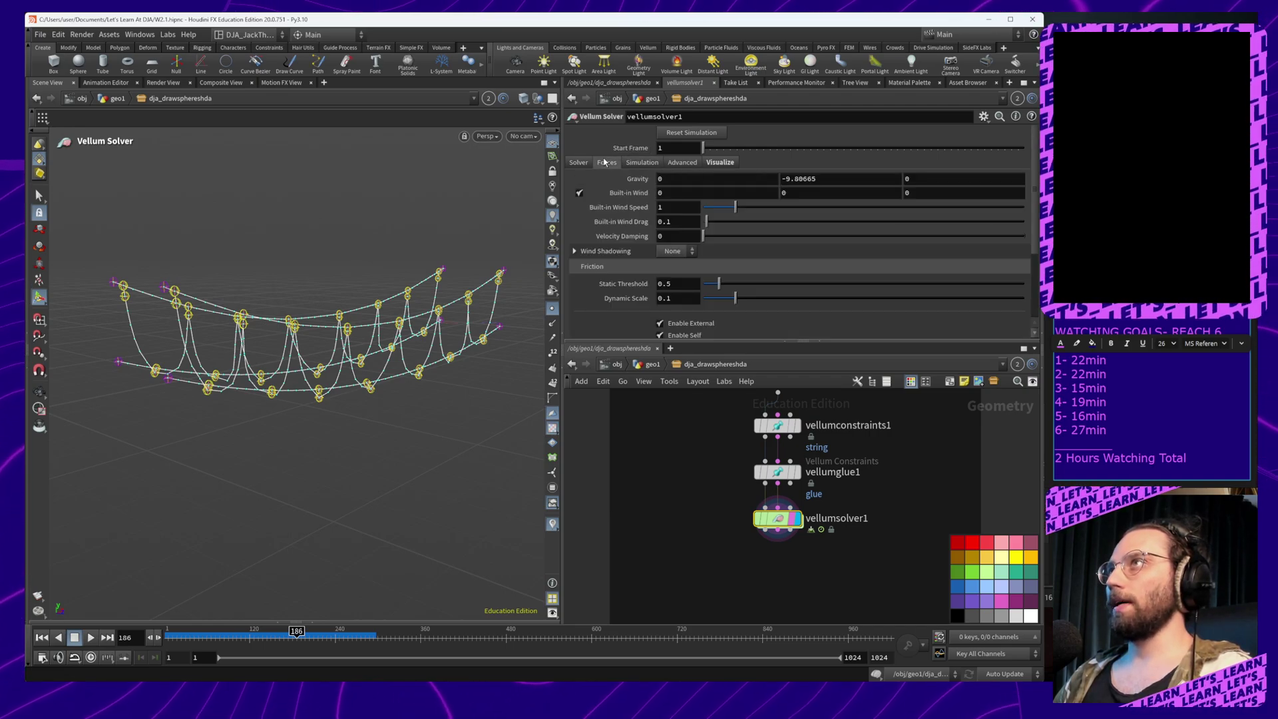
scroll(619, 279, "down", 5)
scroll(601, 286, "up", 5)
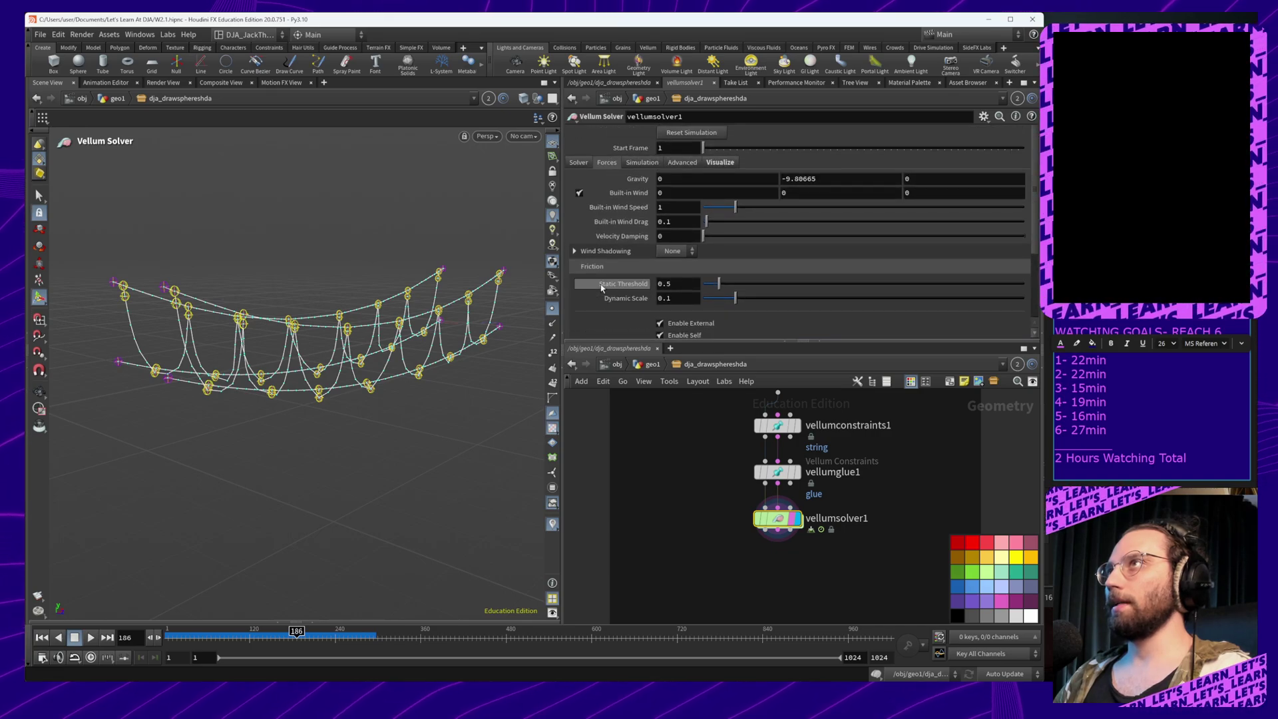
left_click(578, 163)
scroll(614, 256, "down", 1)
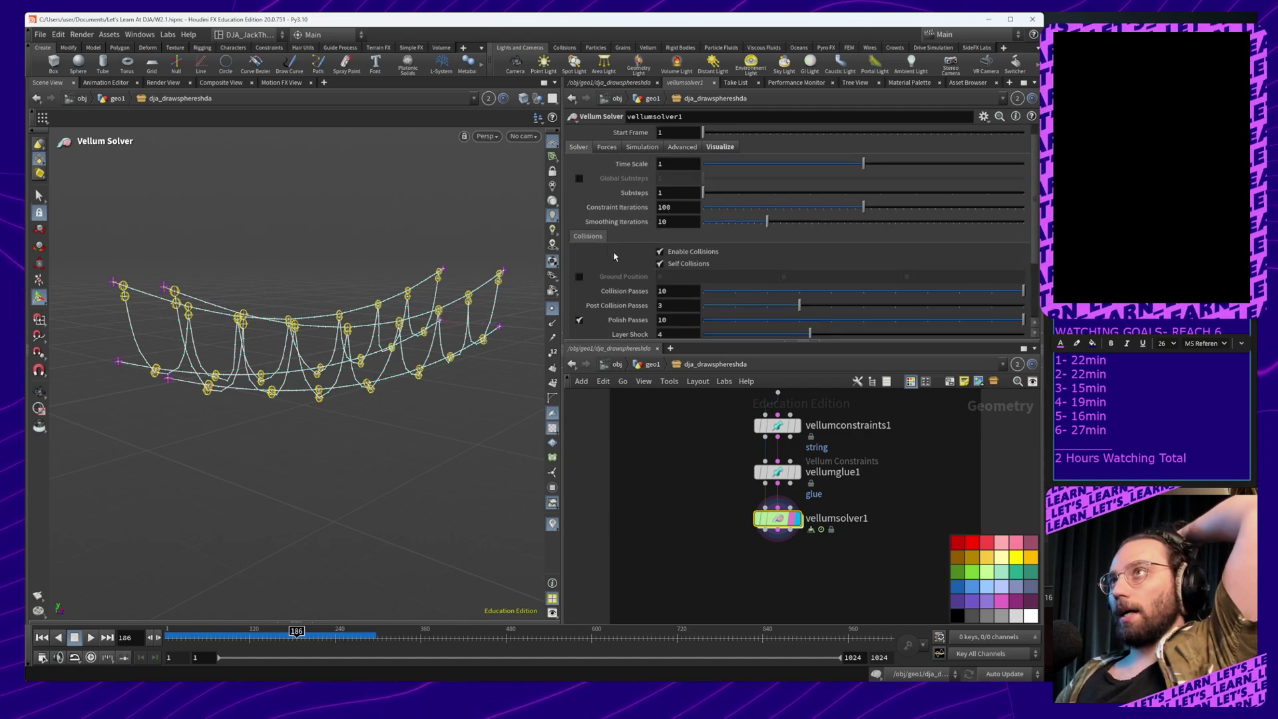
scroll(613, 257, "down", 3)
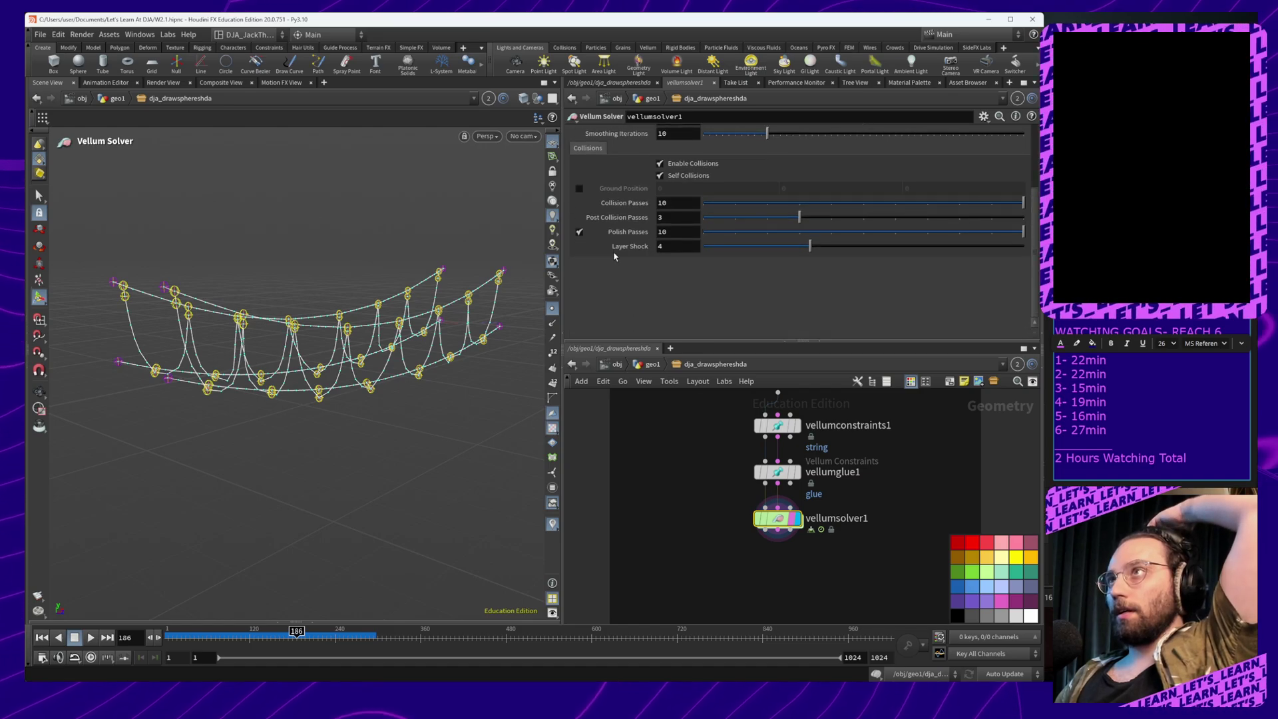
scroll(641, 313, "up", 4)
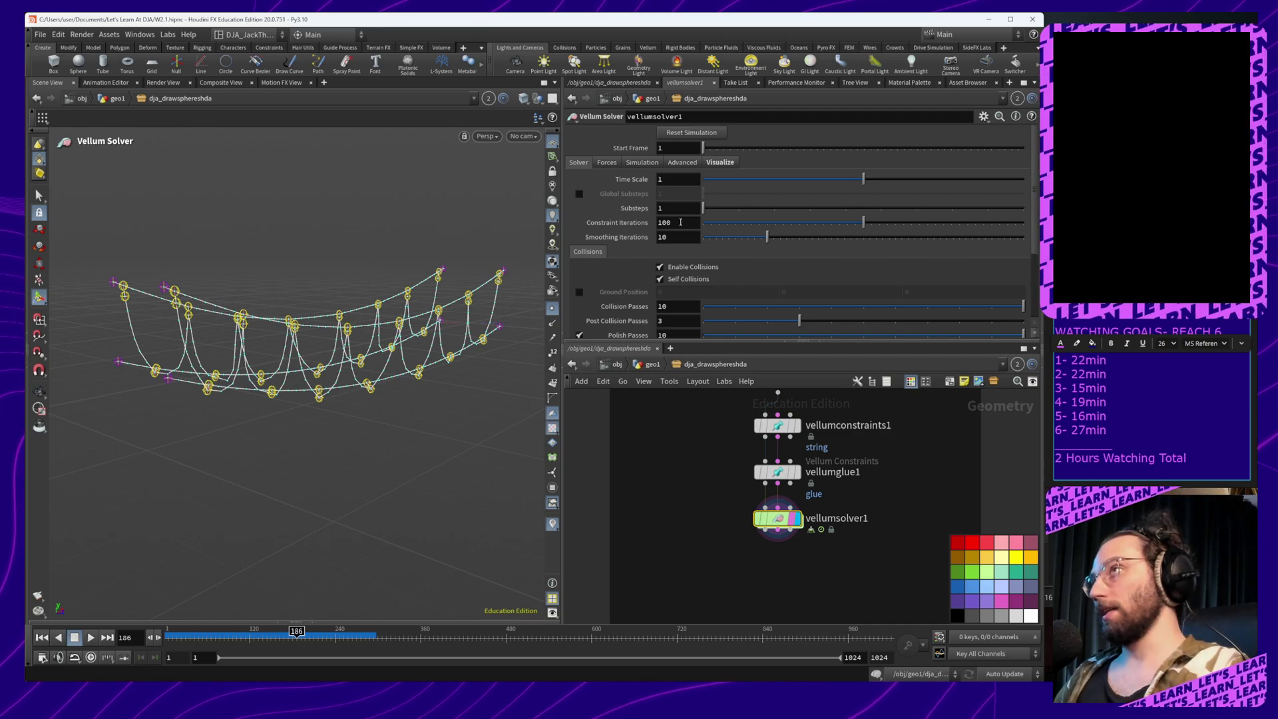
Set vellumsolver1's Constraint Iterations to 5 and replay the bridge simulation from frame 1 to frame 215
mouse_move(632, 226)
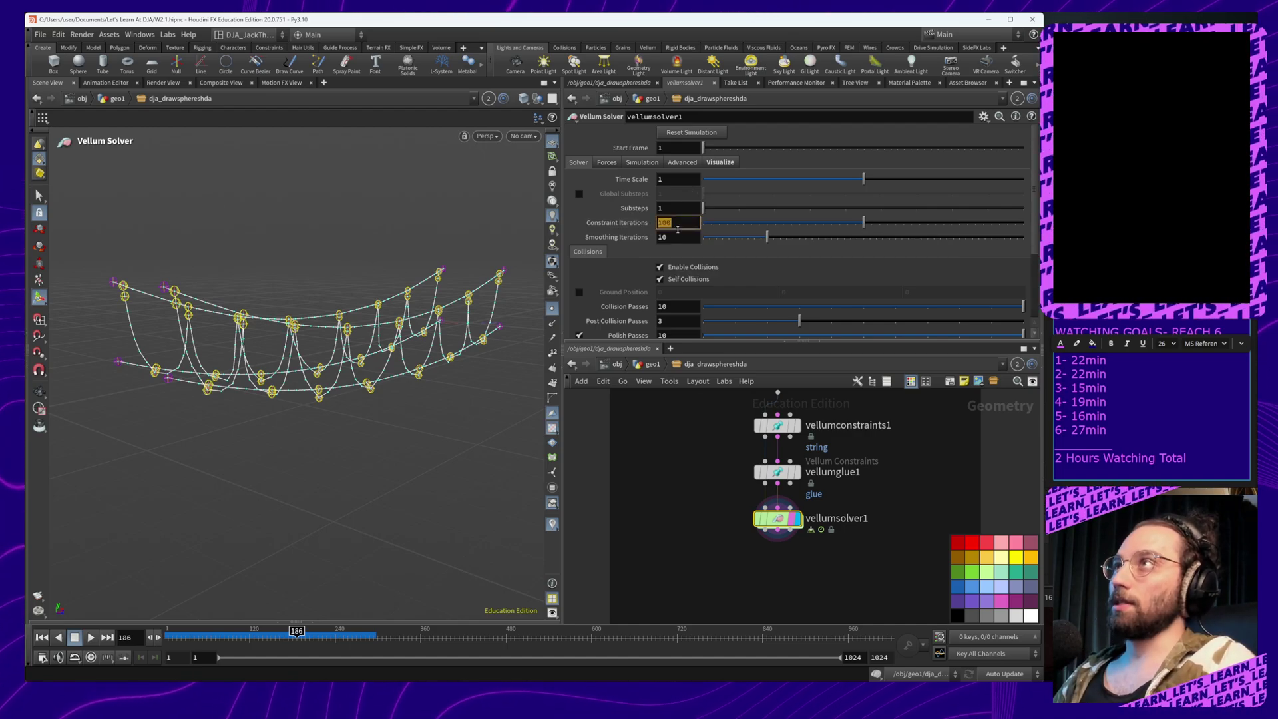
key("Return")
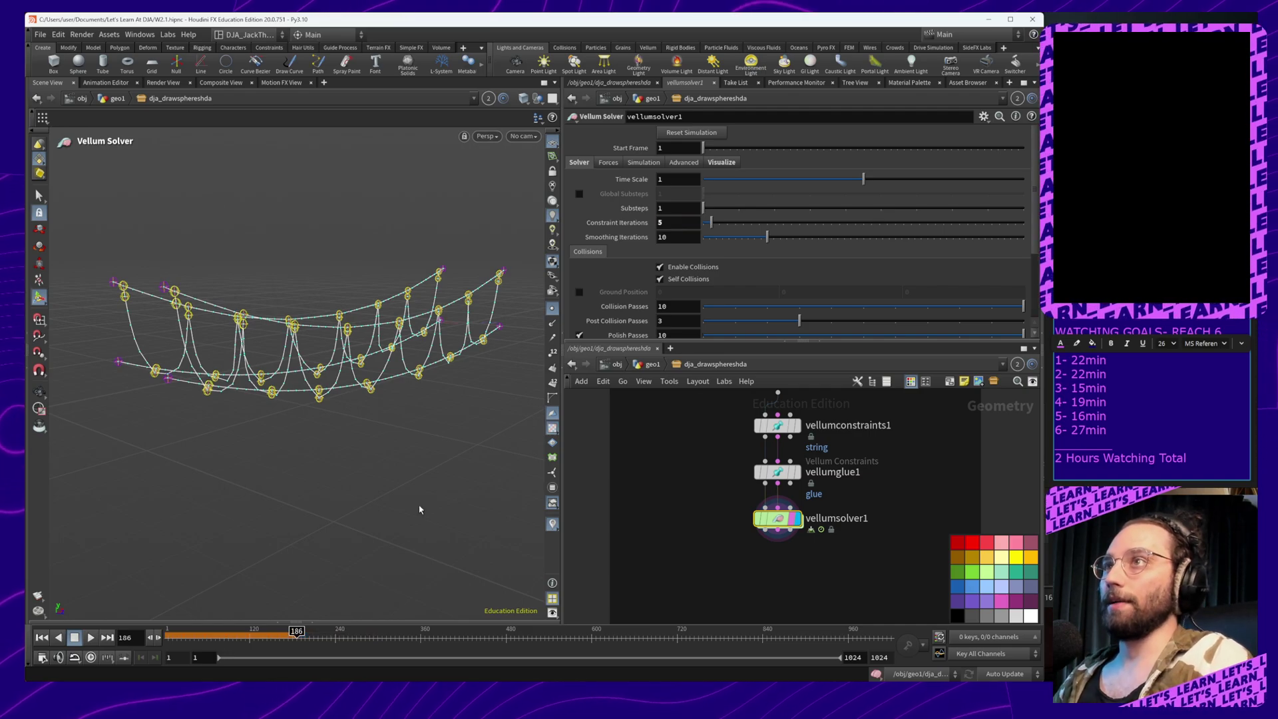
left_click(42, 637)
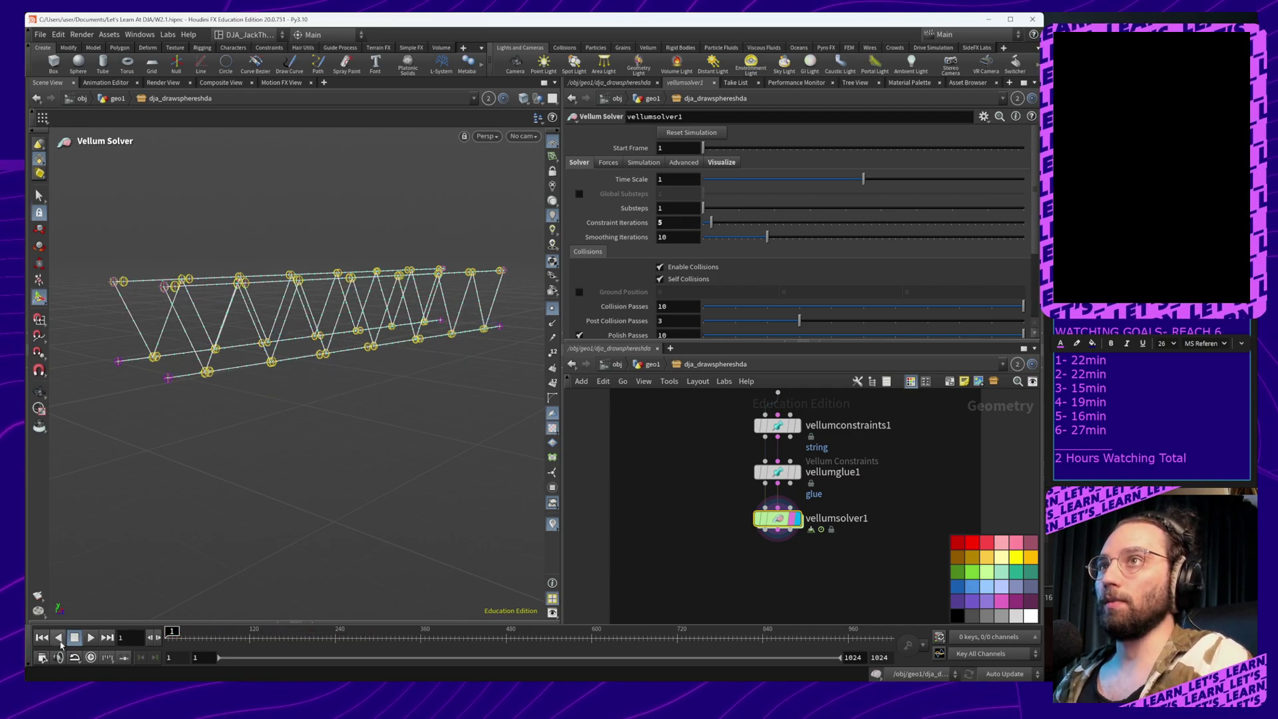
left_click(91, 638)
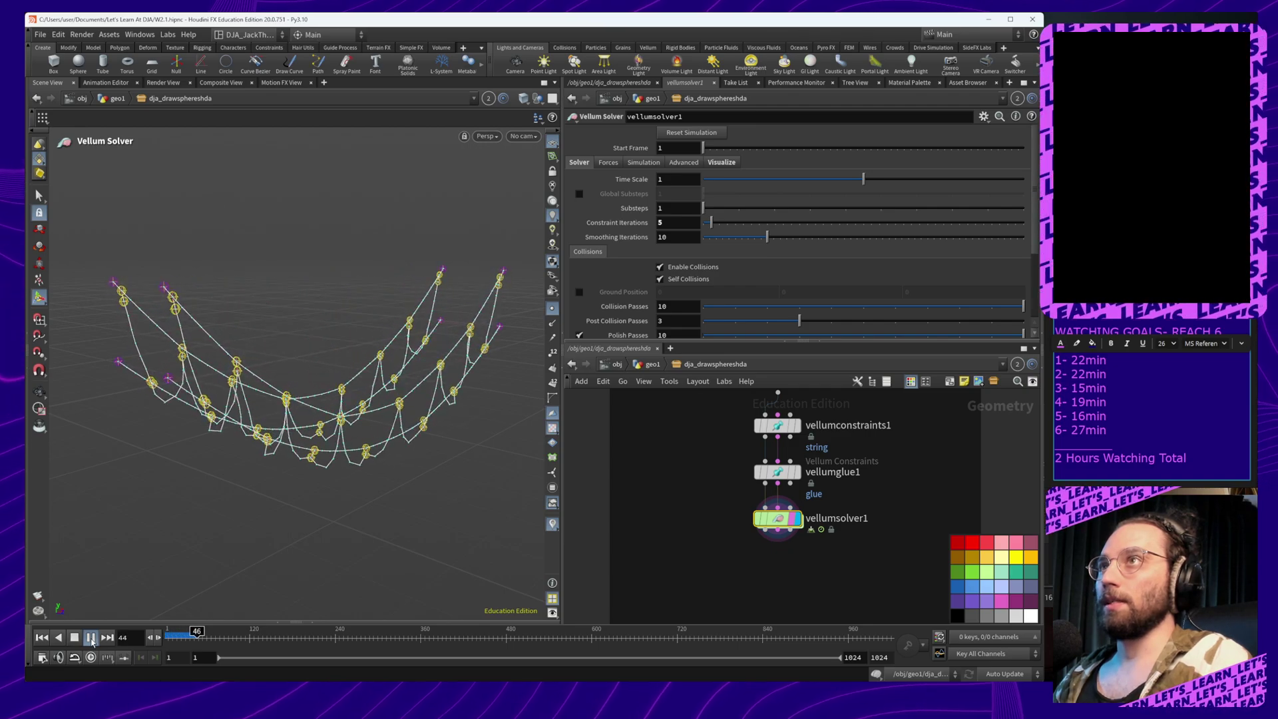
left_click_drag(314, 519, 273, 505, "alt")
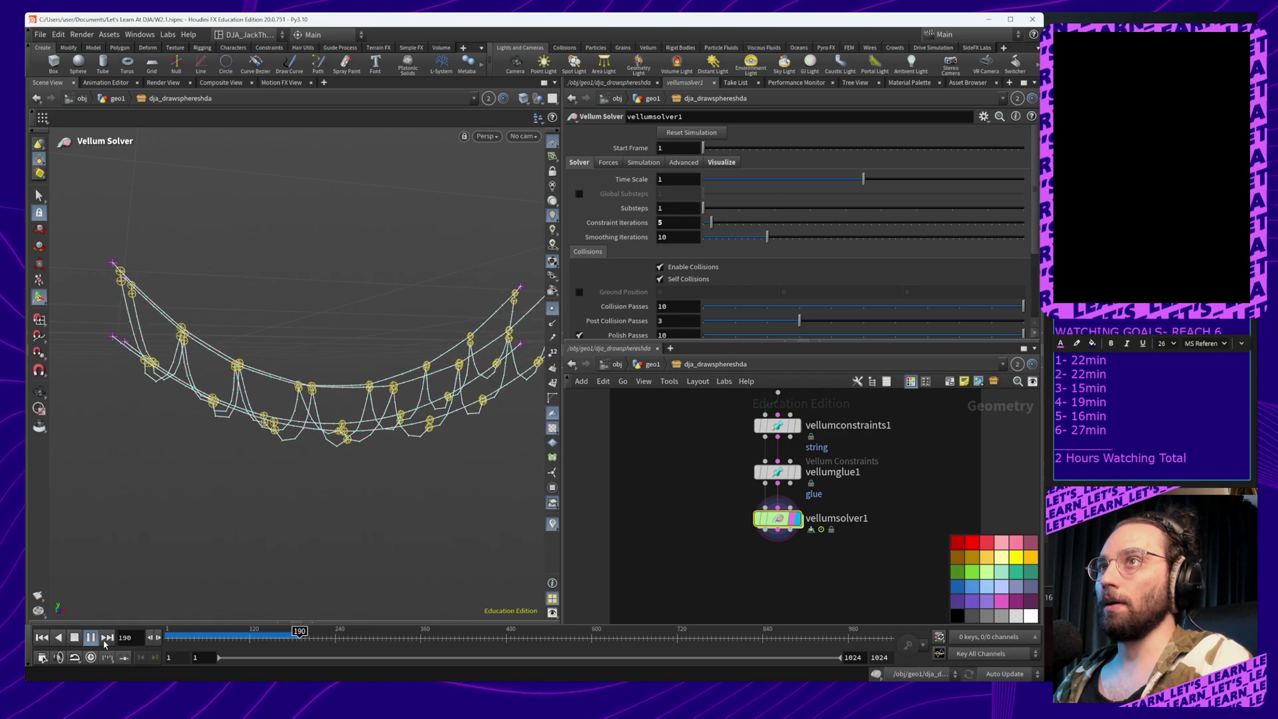
left_click(74, 640)
left_click_drag(327, 413, 354, 467, "alt")
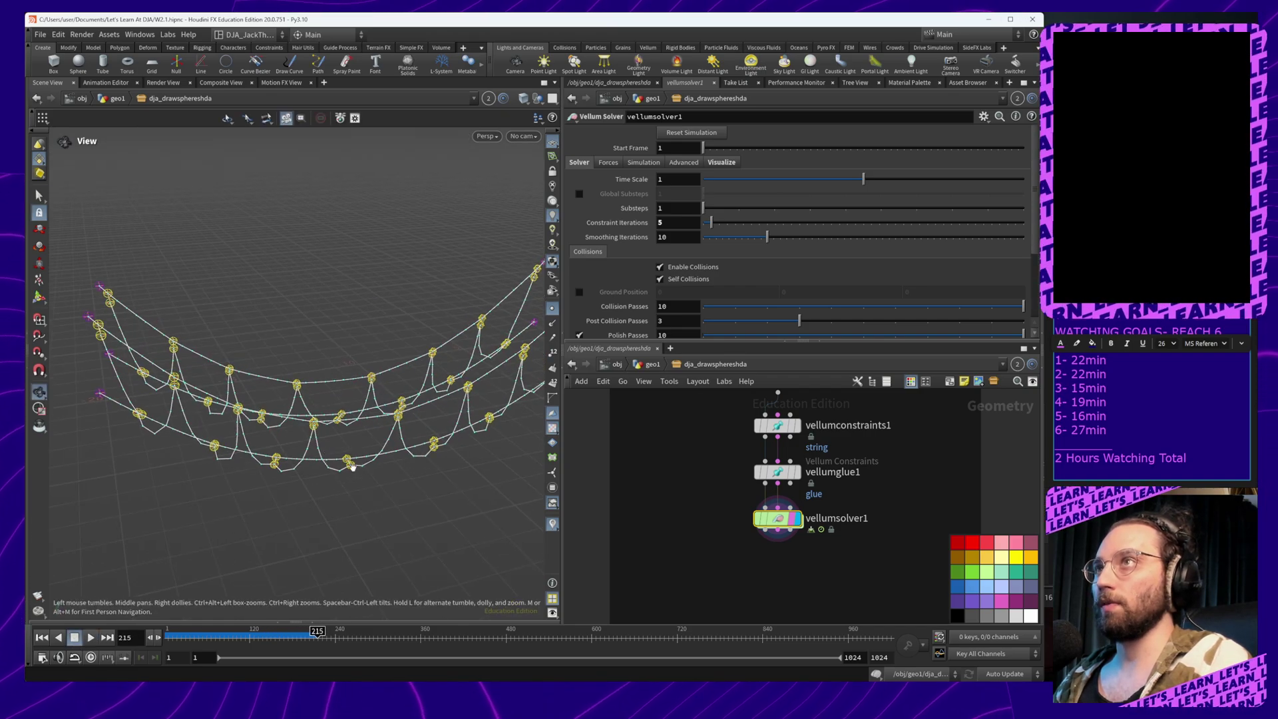
middle_click_drag(342, 521, 343, 489, "alt")
Set the Maximum Segments count of resample3, below the UpandDown group, to 150
middle_click_drag(742, 484, 678, 690)
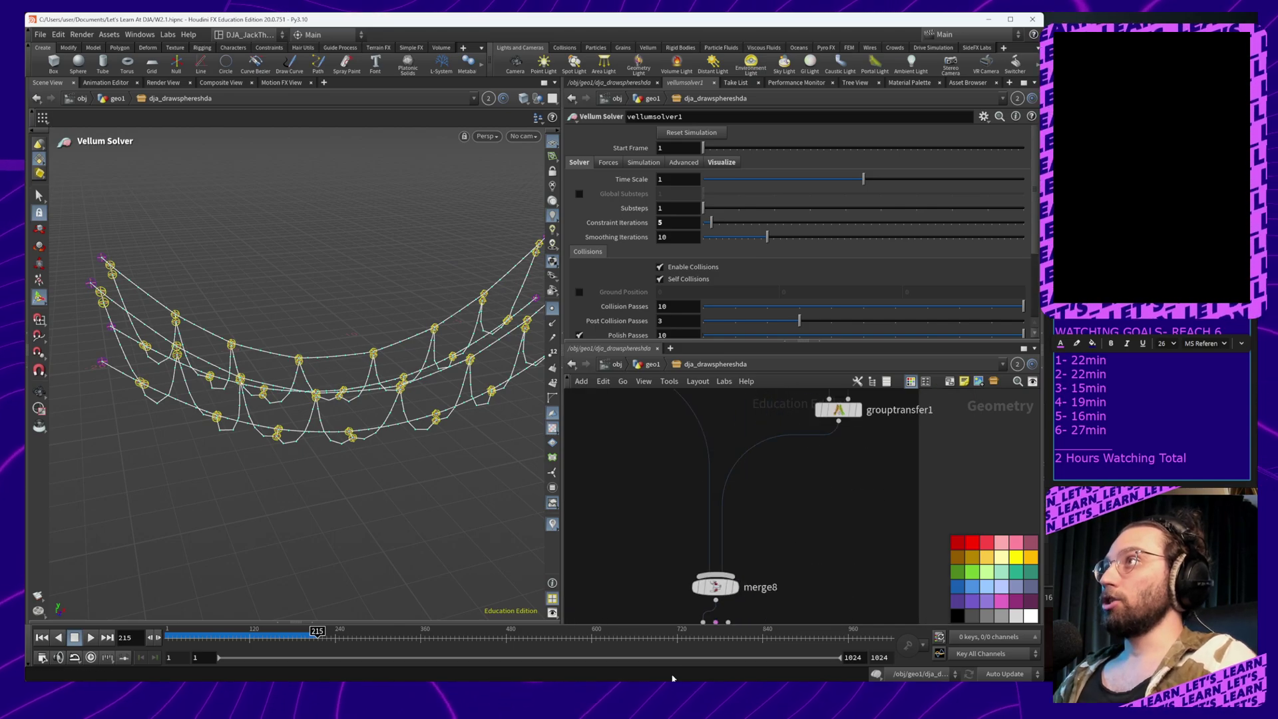
middle_click_drag(668, 539, 712, 664)
middle_click_drag(663, 517, 693, 548)
left_click(665, 450)
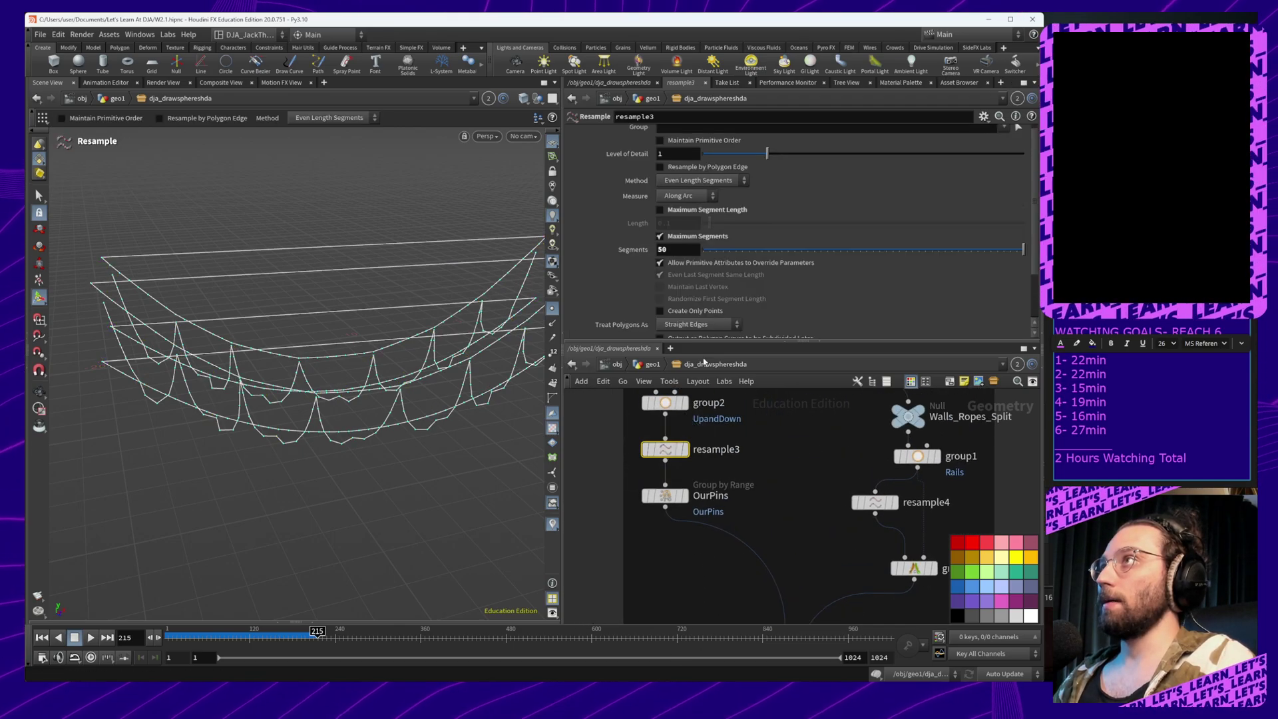
type("150")
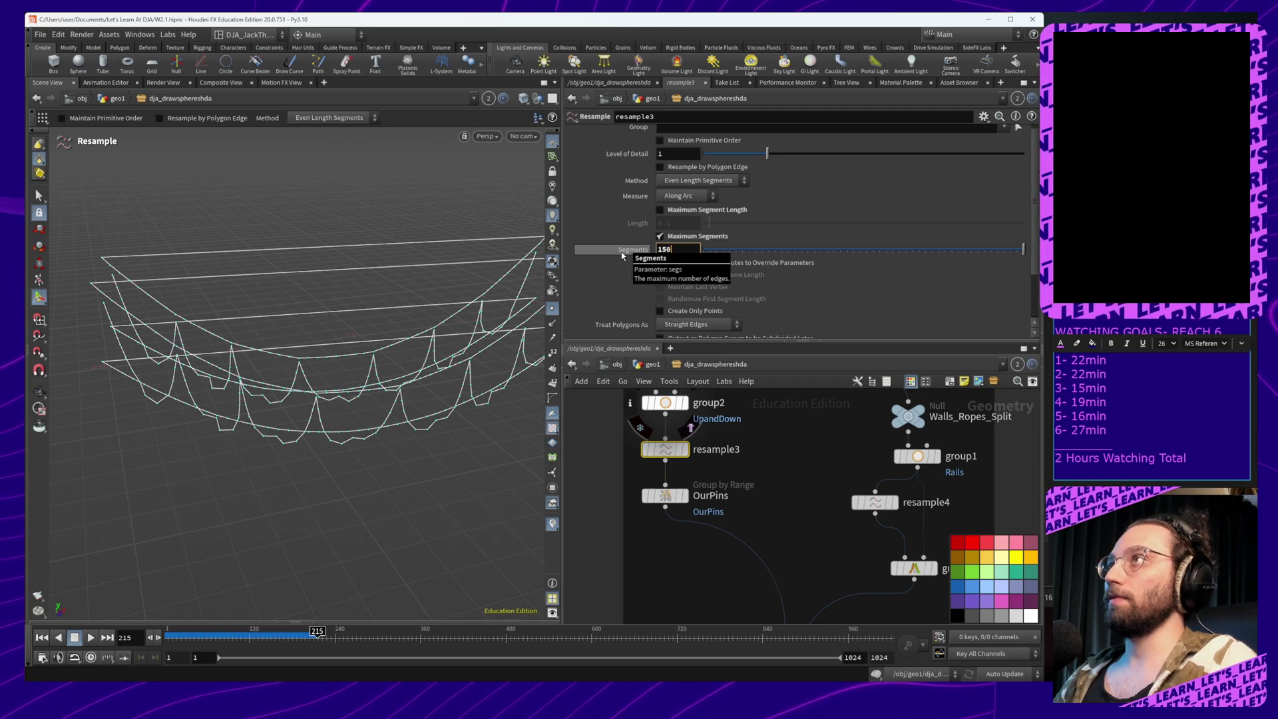
Set the Maximum Segments count of resample4, below the Rails group, to 60
left_click(876, 503)
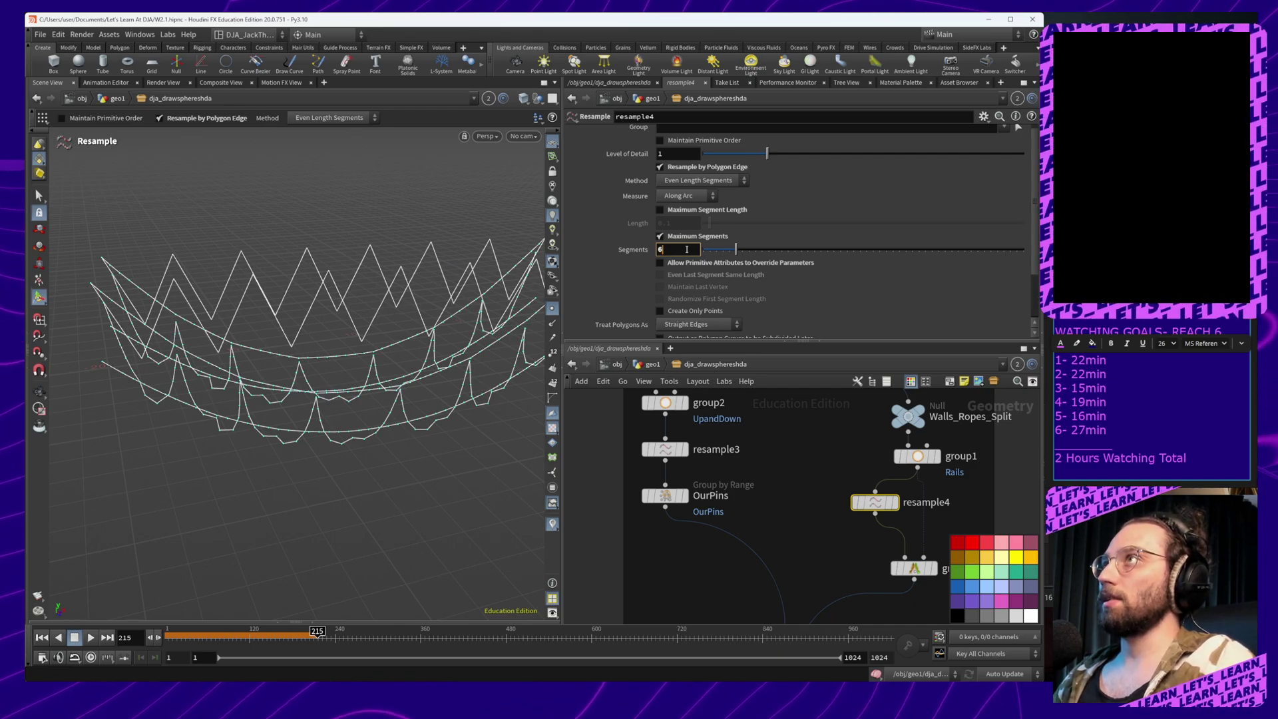
type("0")
key("Return")
Select vellumsolver1, replay the resampled bridge simulation to frame 563, and inspect the hanging ropes from several angles
middle_click_drag(753, 543, 776, 514)
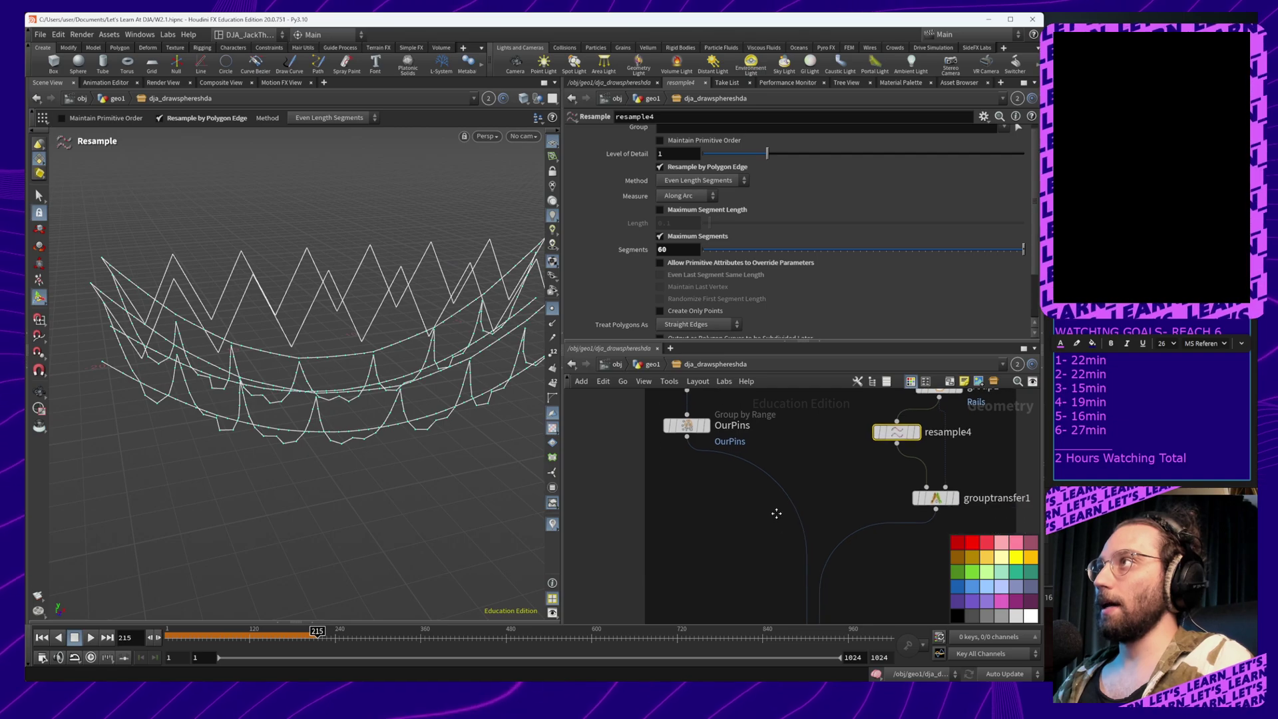
middle_click_drag(789, 593, 716, 418)
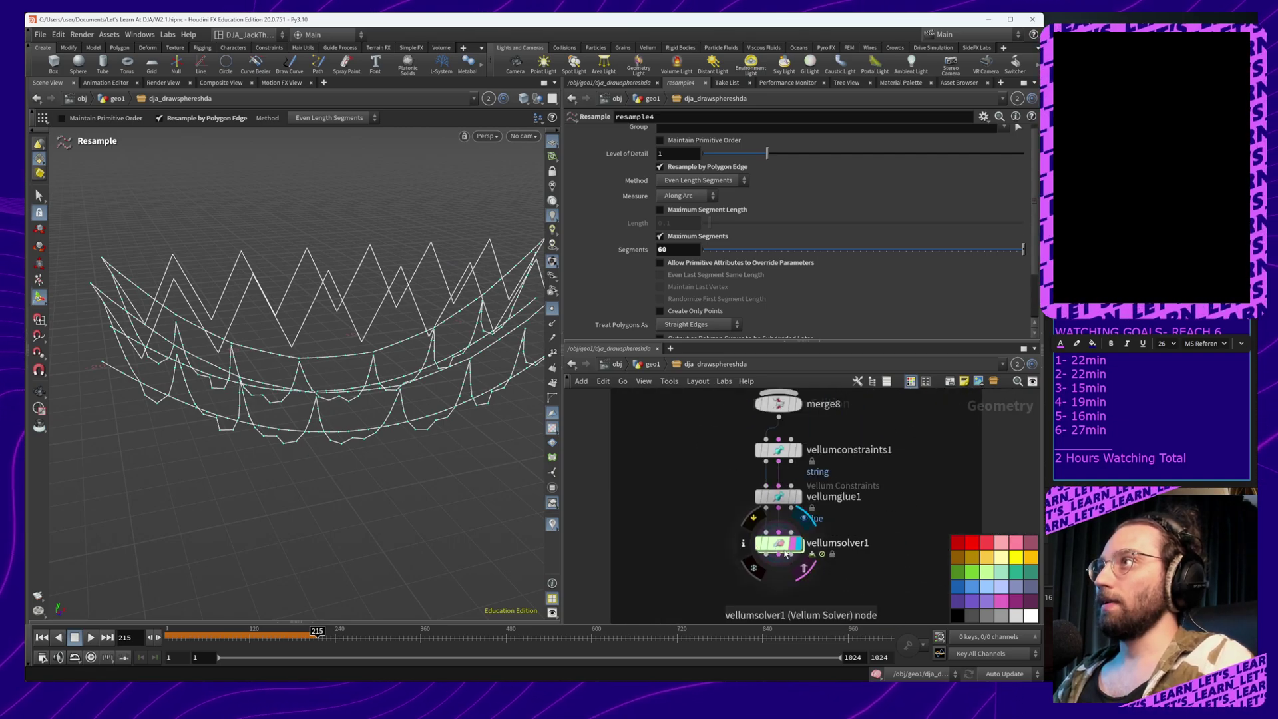
left_click(764, 544)
left_click_drag(248, 633, 73, 641)
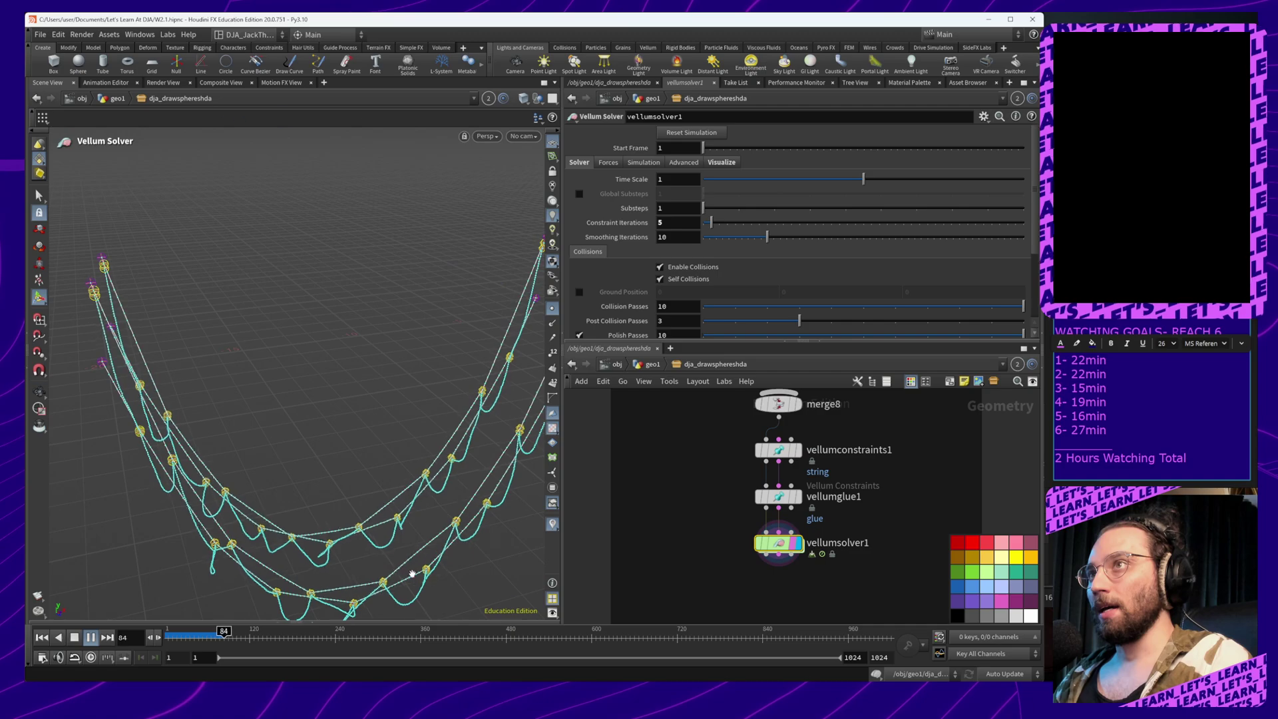
middle_click_drag(410, 555, 411, 466, "alt")
left_click_drag(411, 466, 468, 427, "alt")
middle_click_drag(468, 427, 459, 487, "alt")
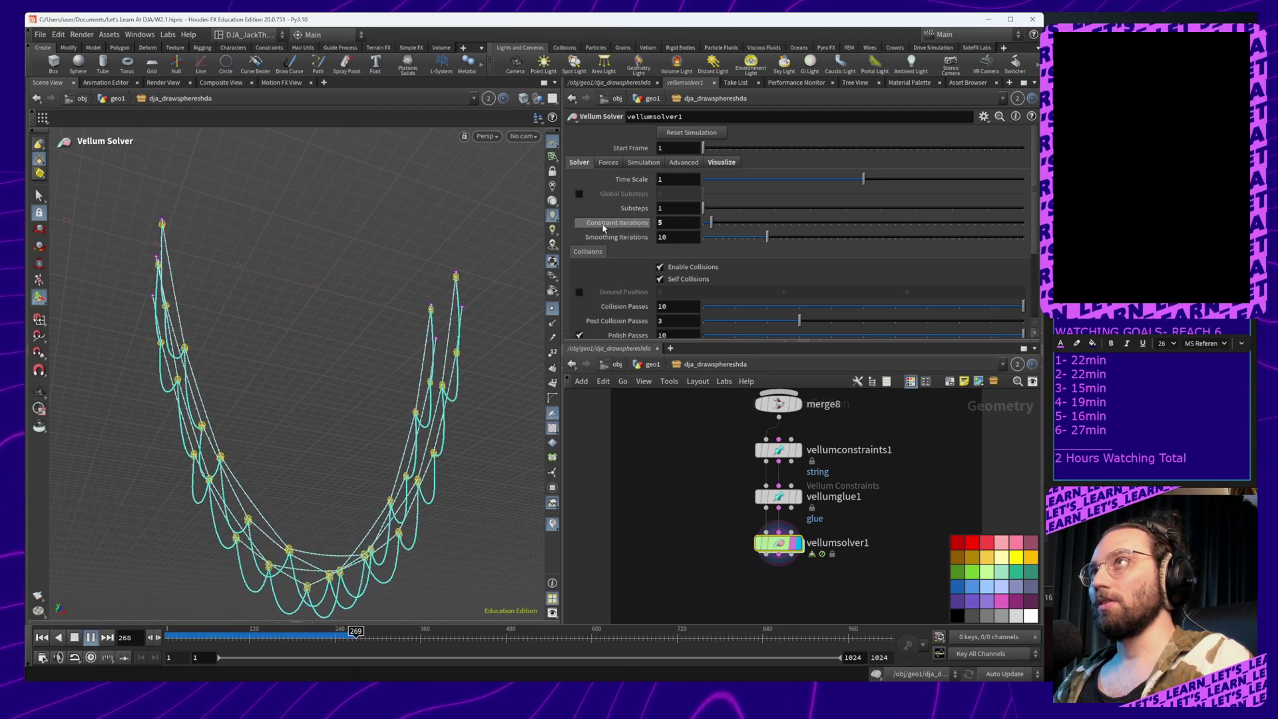
left_click_drag(357, 439, 378, 470, "alt")
middle_click_drag(378, 470, 299, 436, "alt")
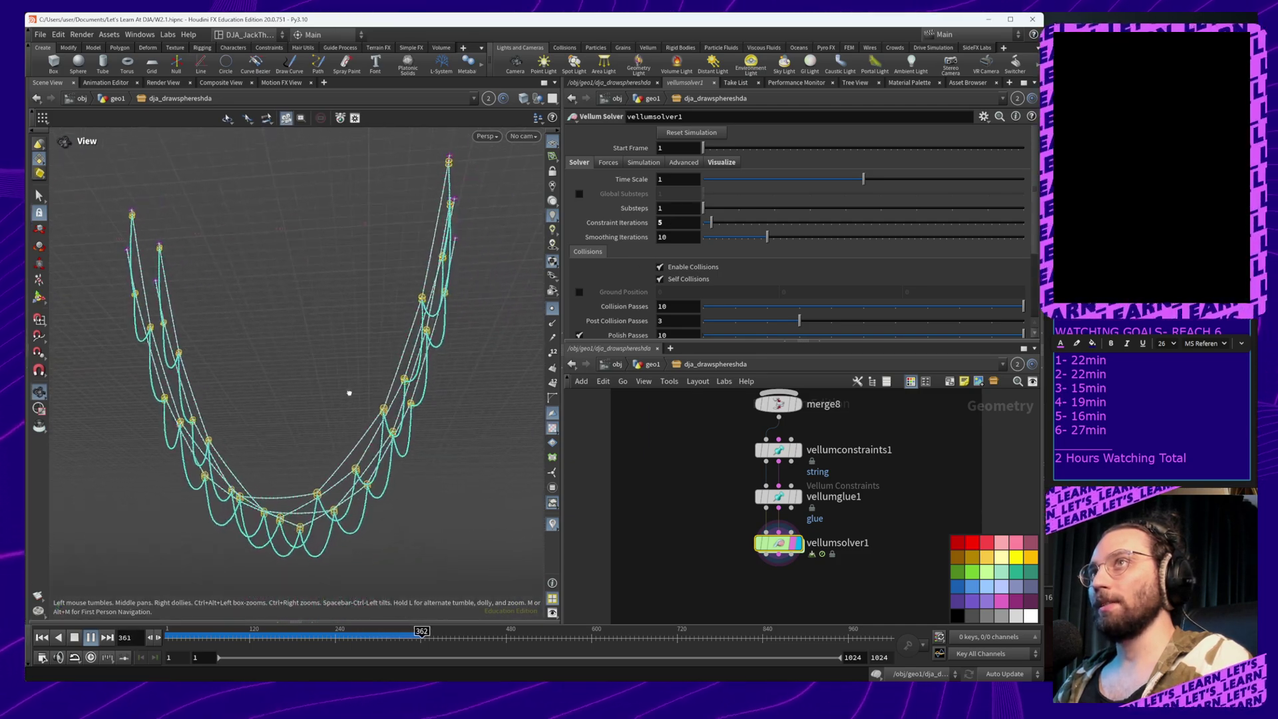
left_click_drag(300, 435, 383, 433, "alt")
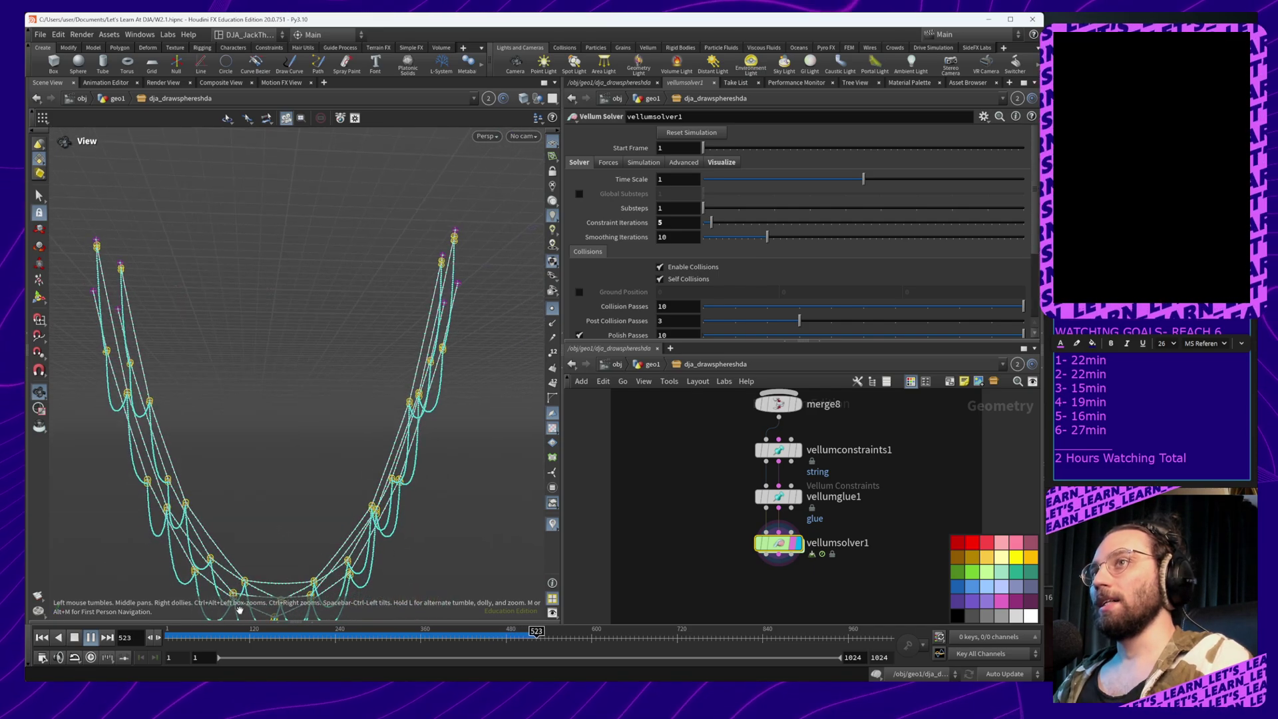
left_click(75, 638)
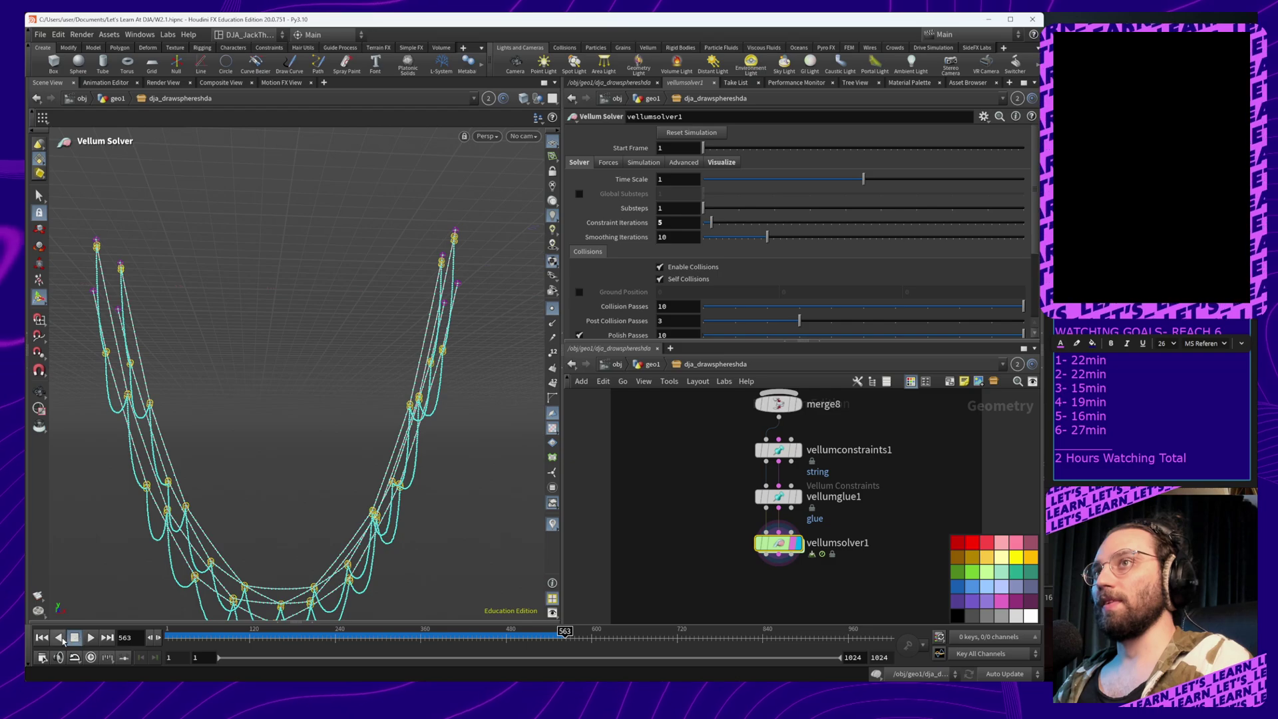
Set vellumsolver1's Constraint Iterations to 850, then replay the simulation from frame 1 and examine the bridge's sag
left_click(666, 222)
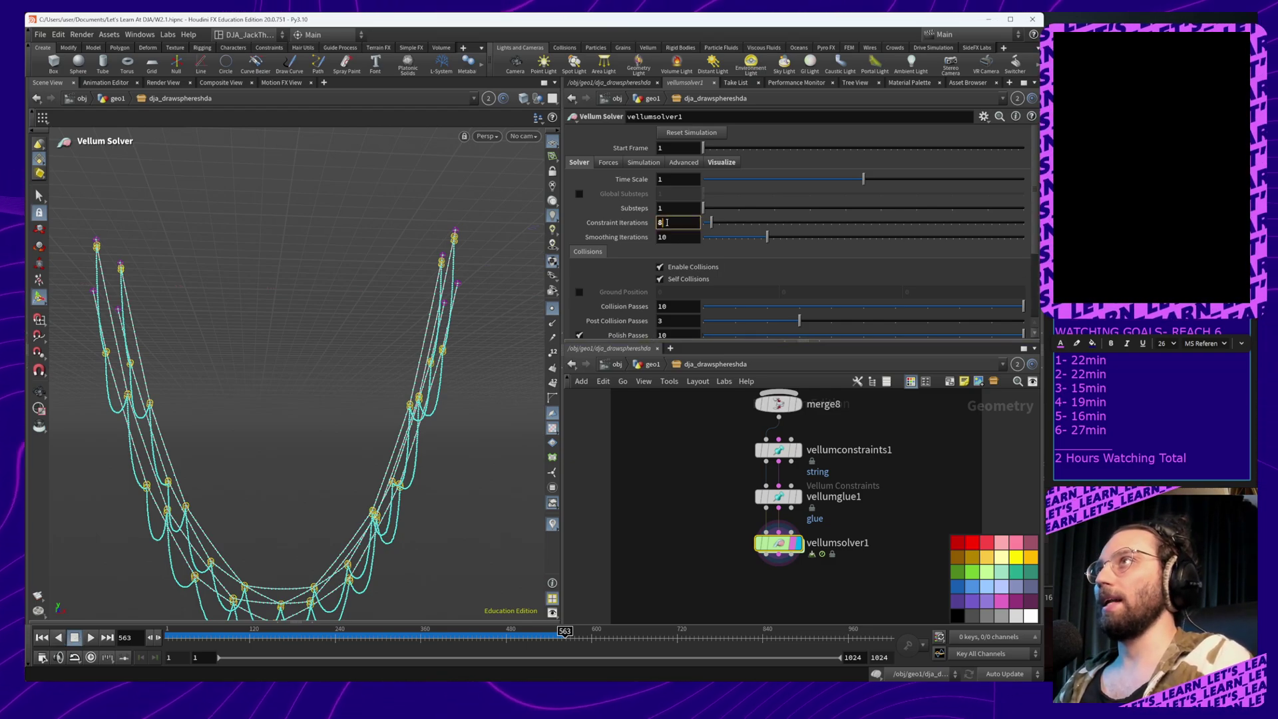
type("850")
key("Return")
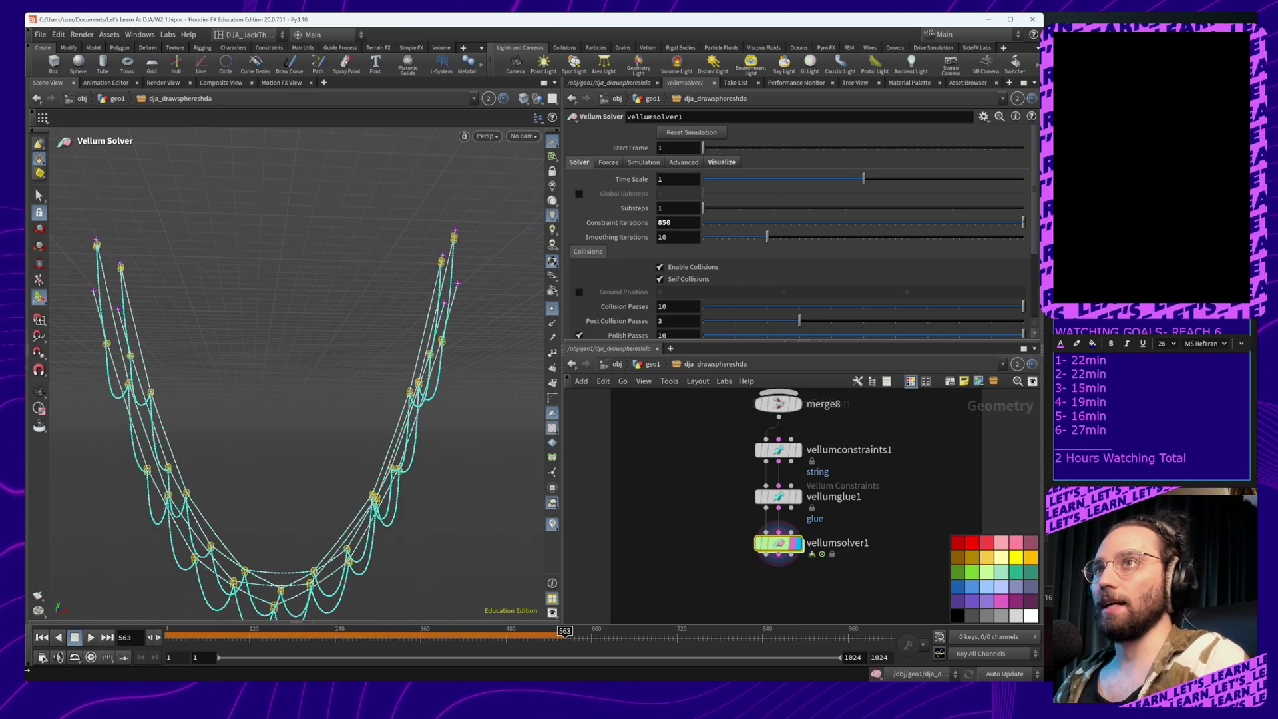
left_click(44, 637)
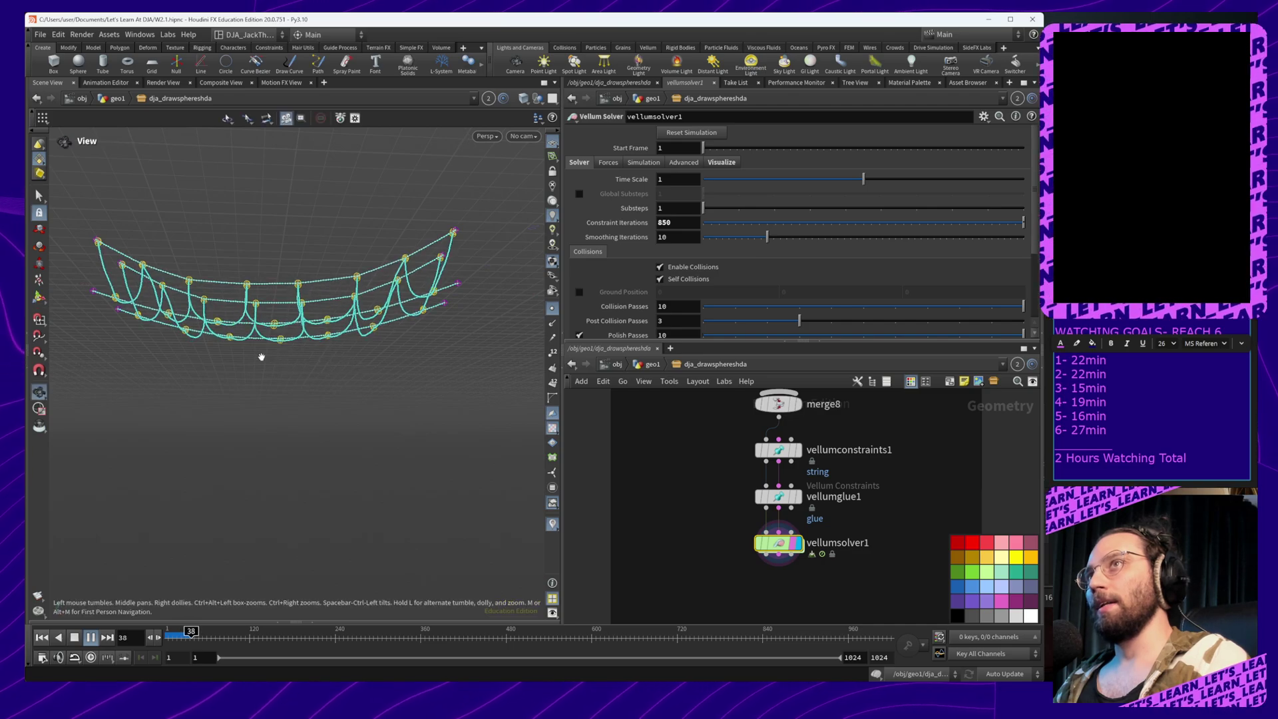
left_click_drag(239, 354, 325, 422, "alt")
middle_click_drag(325, 422, 354, 500, "alt")
right_click_drag(302, 408, 291, 324, "alt")
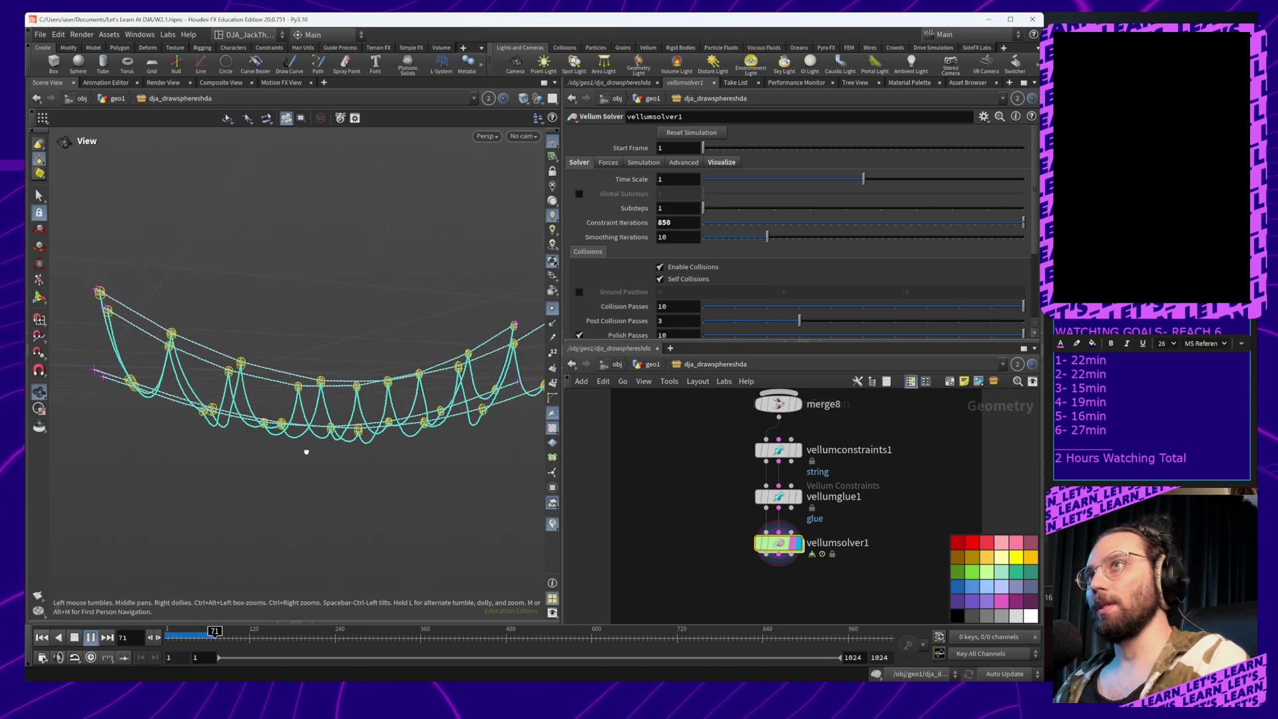
Replay the bridge simulation from the start through frame 129 and examine the rope sag
left_click_drag(306, 450, 316, 459, "alt")
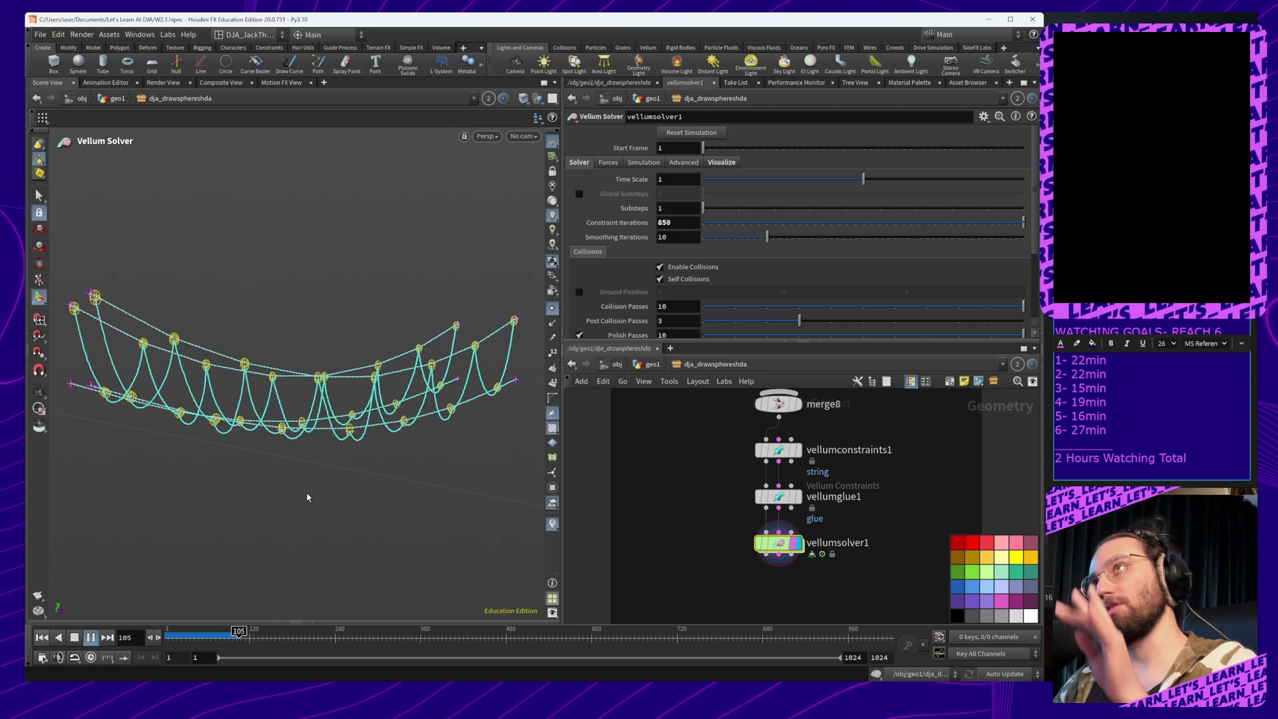
left_click(75, 638)
left_click(41, 637)
left_click(91, 638)
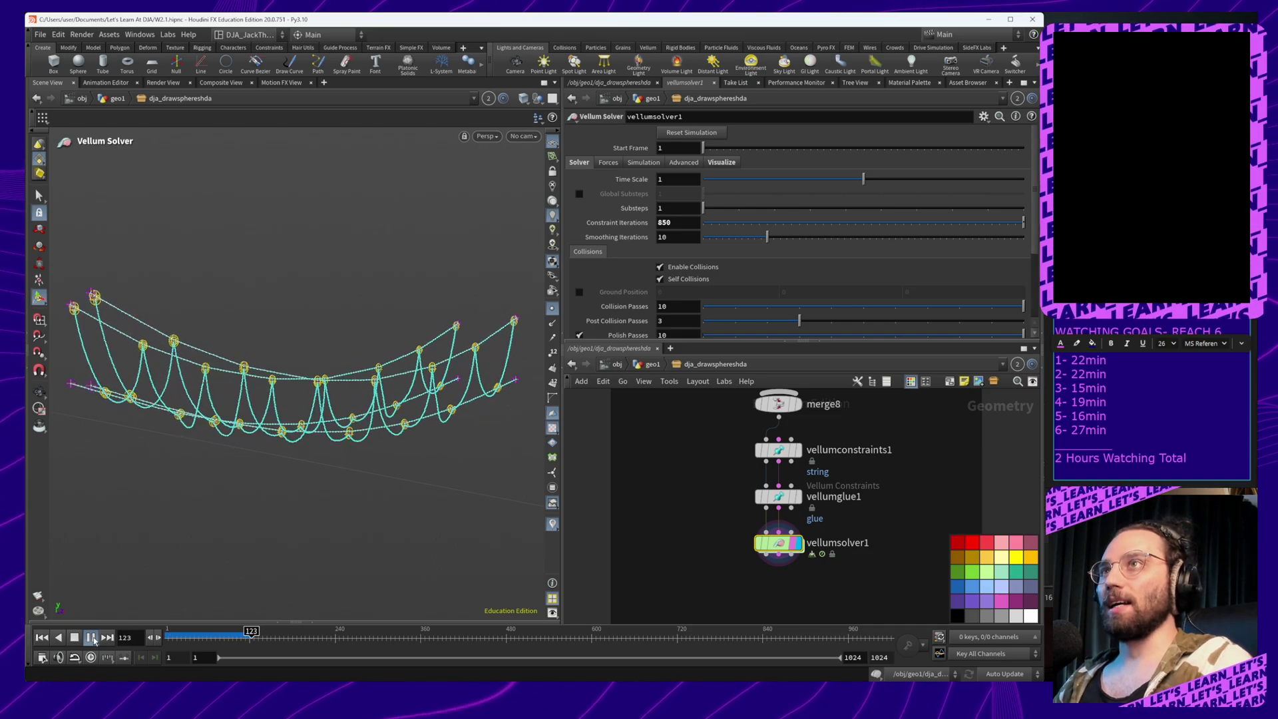
left_click(74, 638)
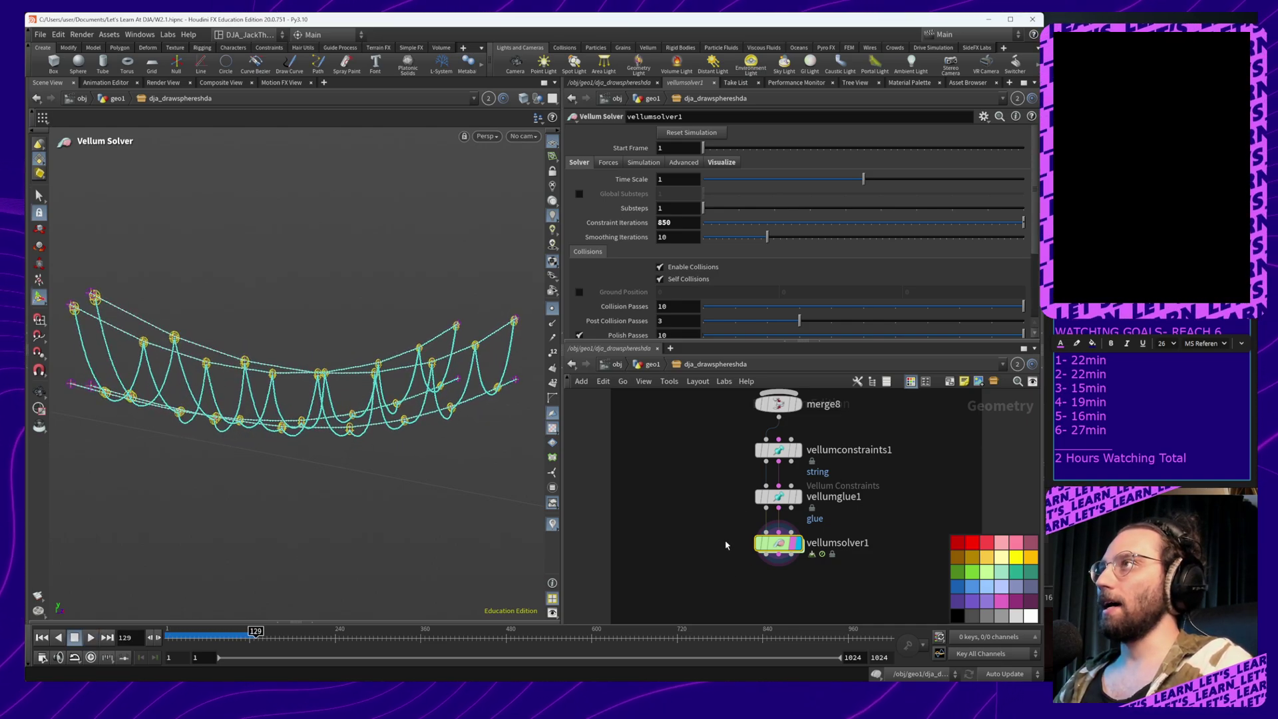
Set the Maximum Segments count of resample4, below the Rails group, to 30
middle_click_drag(725, 499, 710, 621)
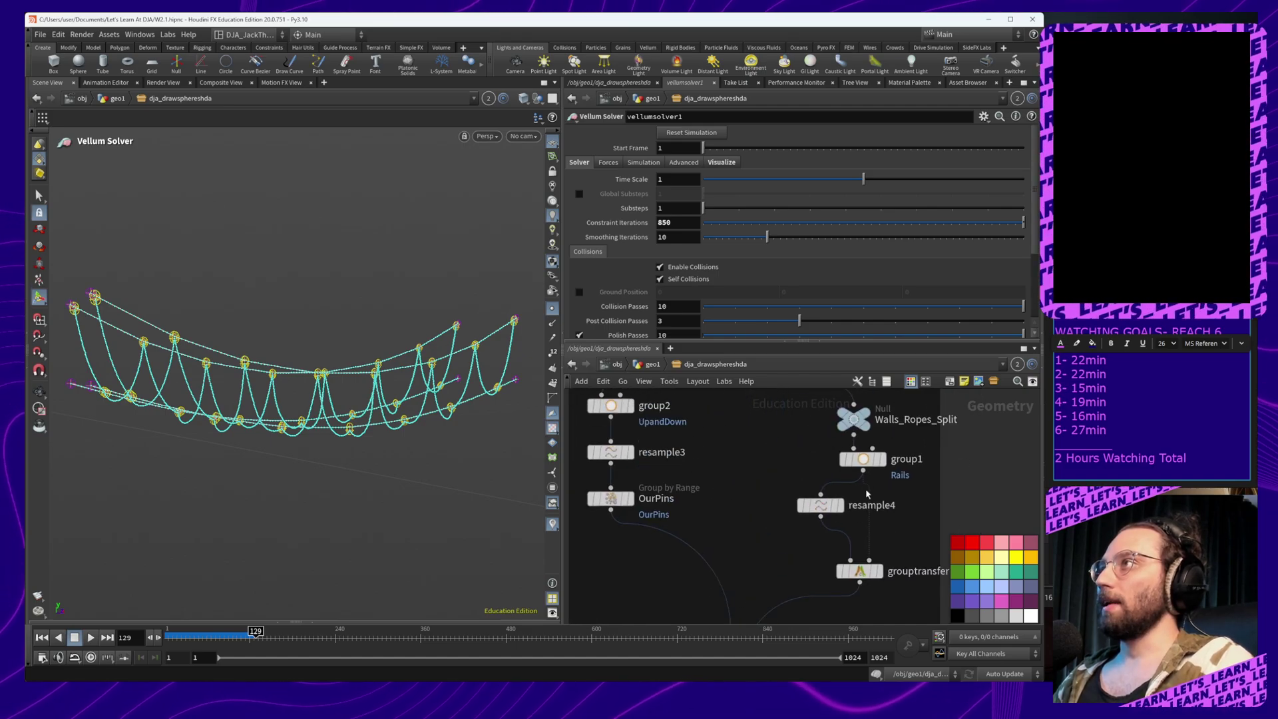
left_click(820, 505)
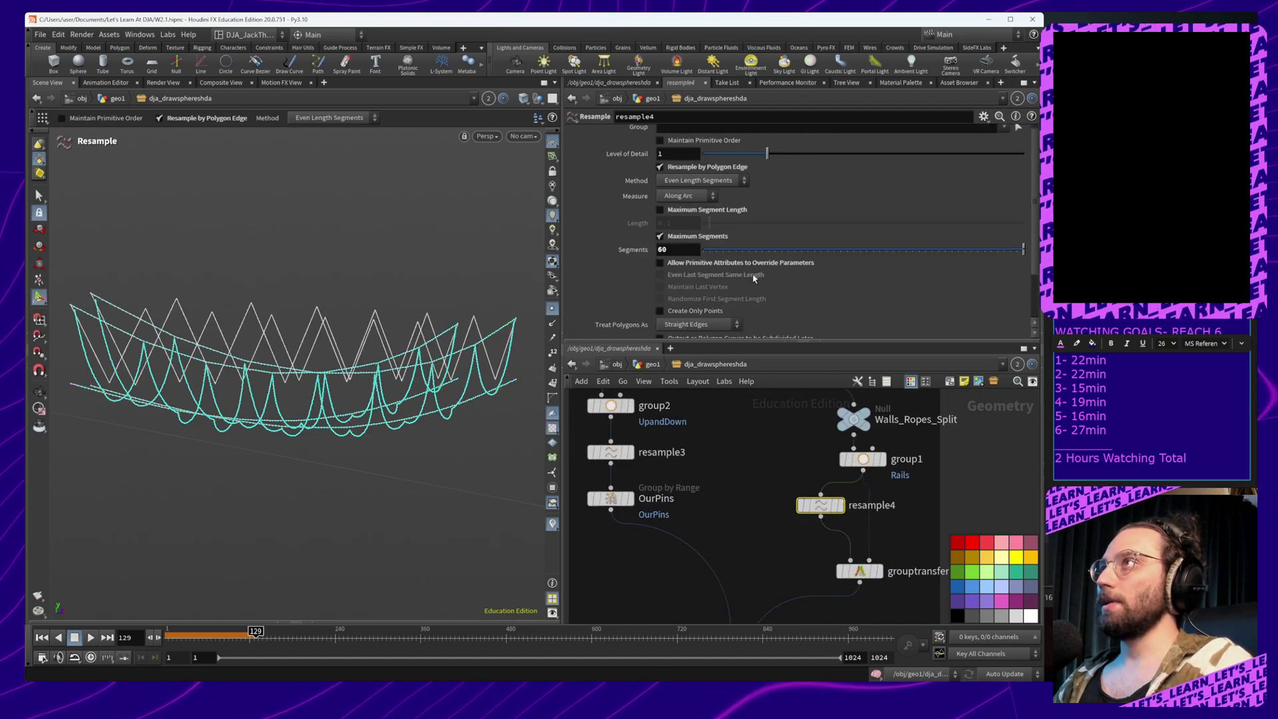
left_click(676, 250)
type("30")
key("Return")
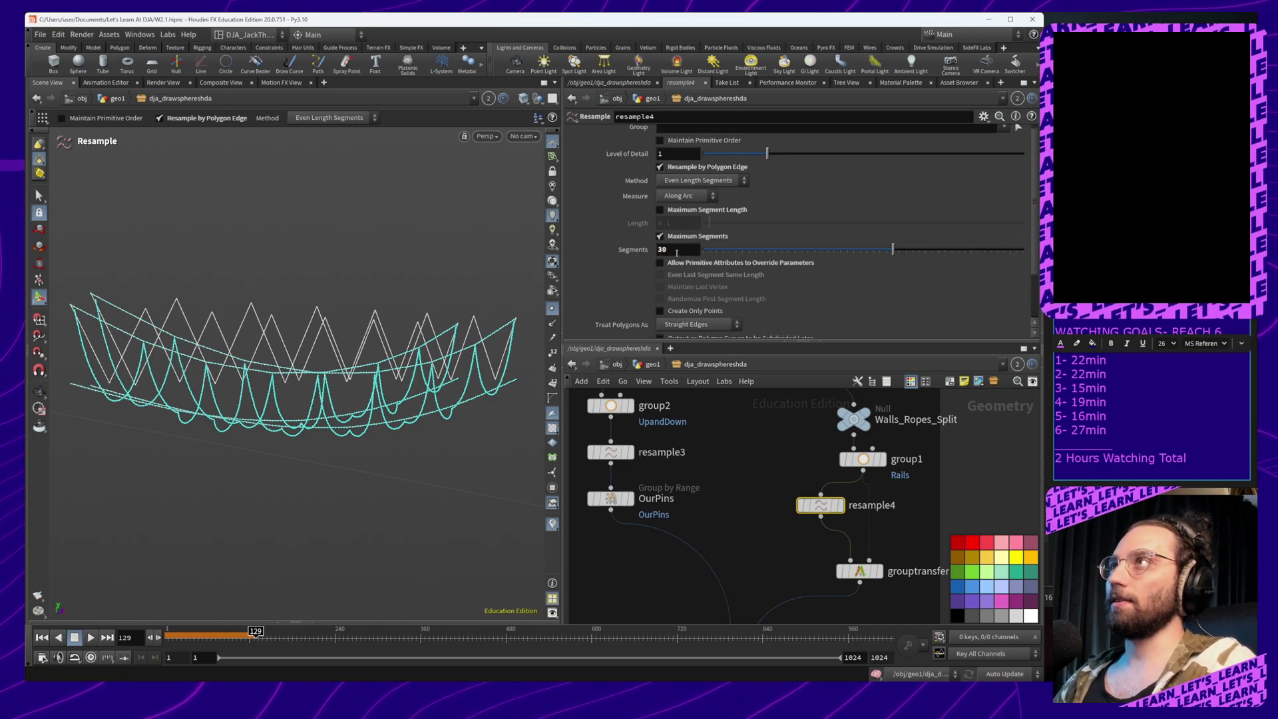
Halve the Maximum Segments count of resample3, below the UpandDown group, to 75
left_click(612, 453)
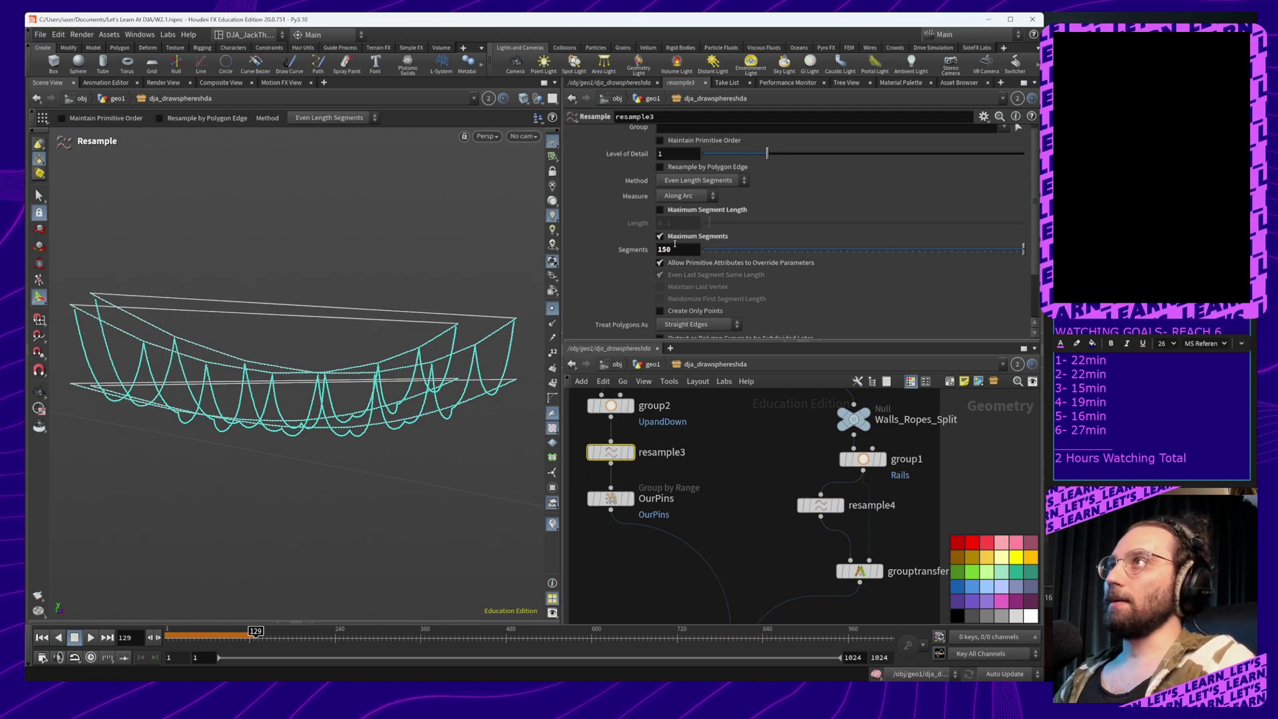
type("/2")
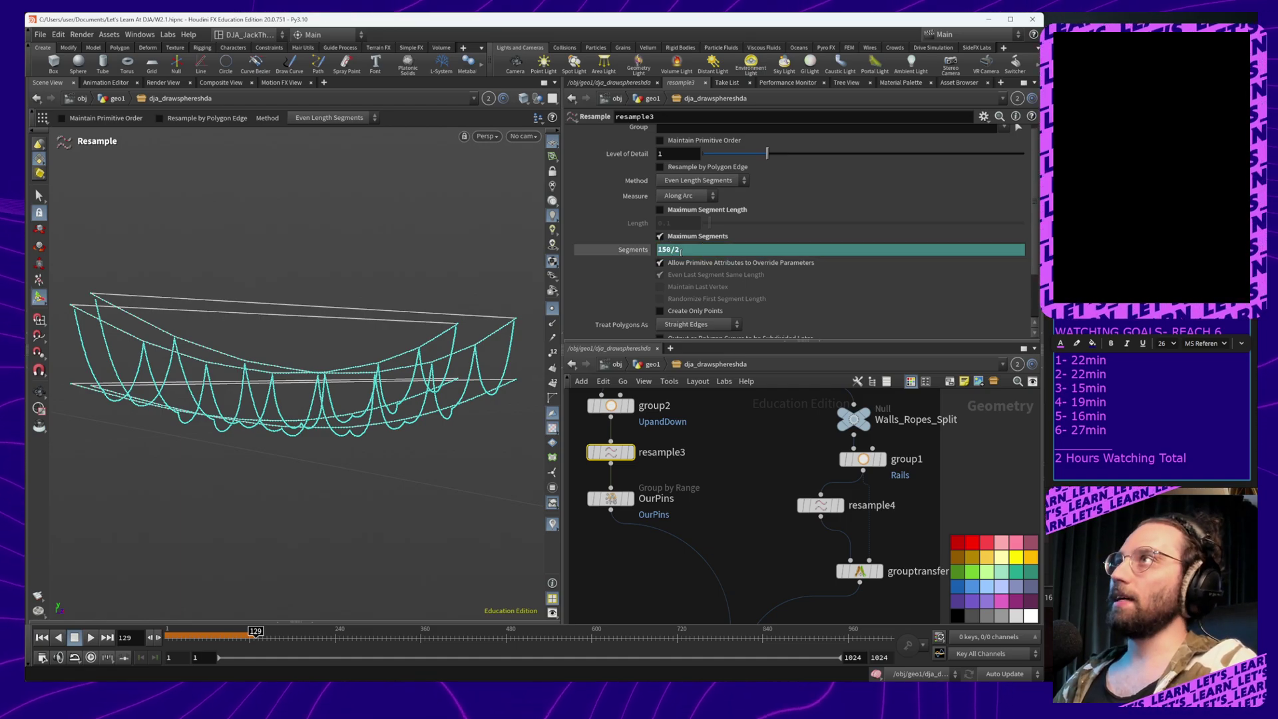
key("Return")
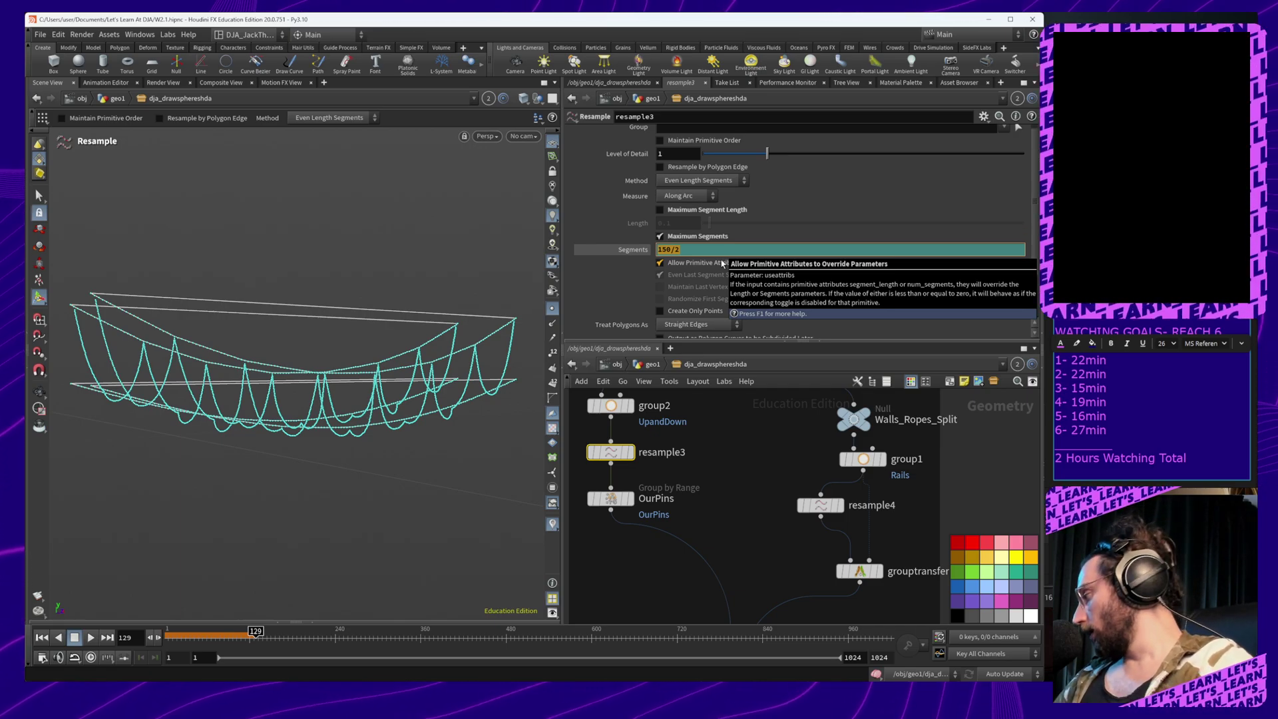
type("75")
key("Return")
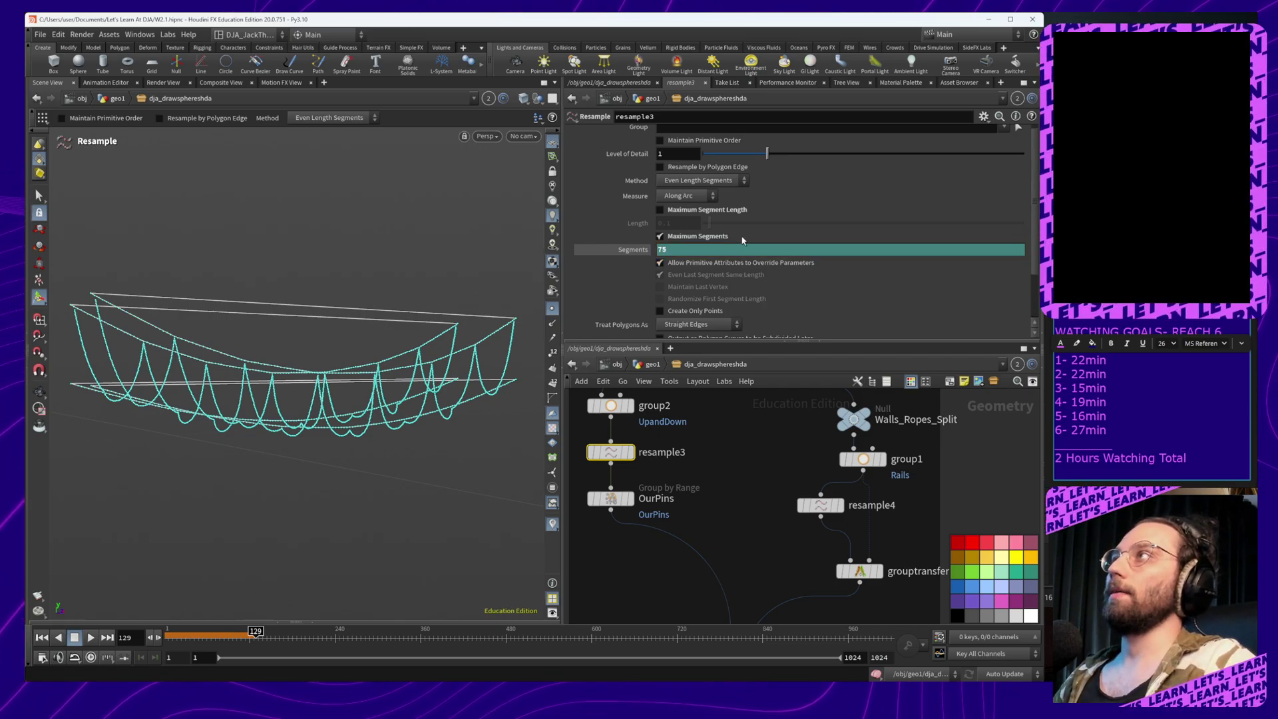
left_click(655, 255, "ctrl+shift")
left_click_drag(669, 251, 628, 256)
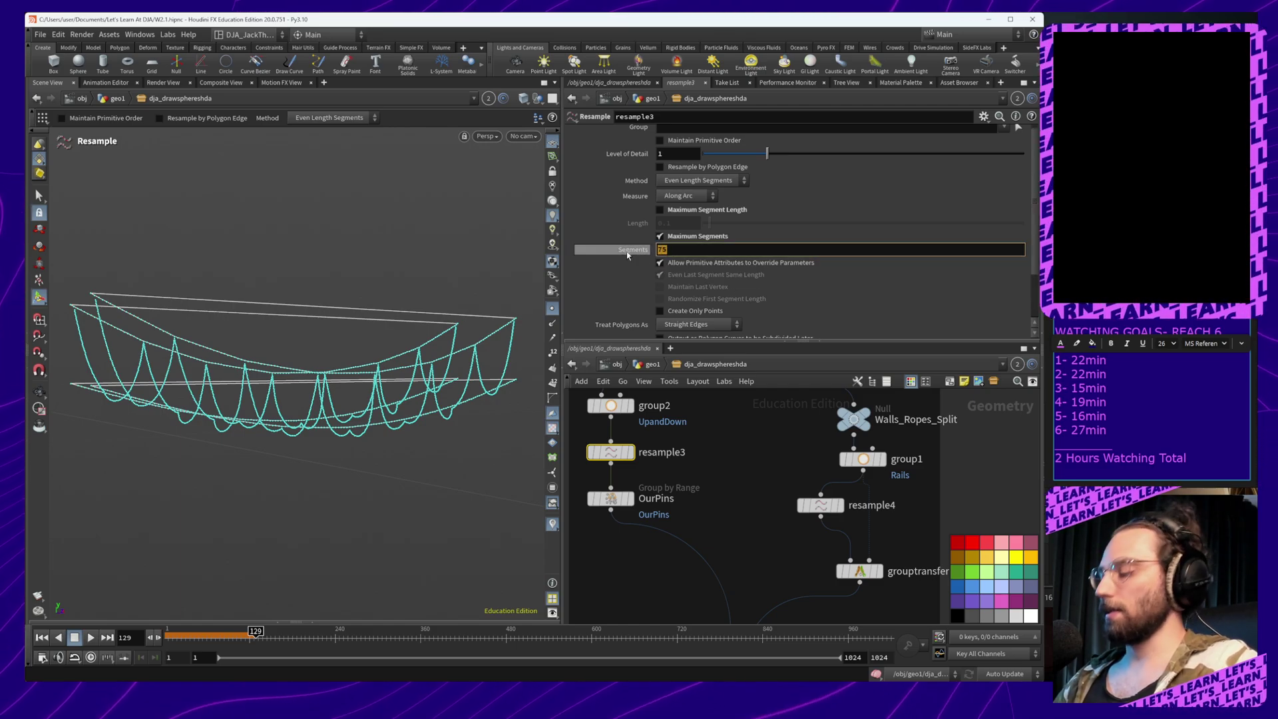
type("75")
key("Return")
Select vellumsolver1 and replay the simulation from frame 1 to frame 64 with the reduced segment counts
scroll(749, 429, "down", 5)
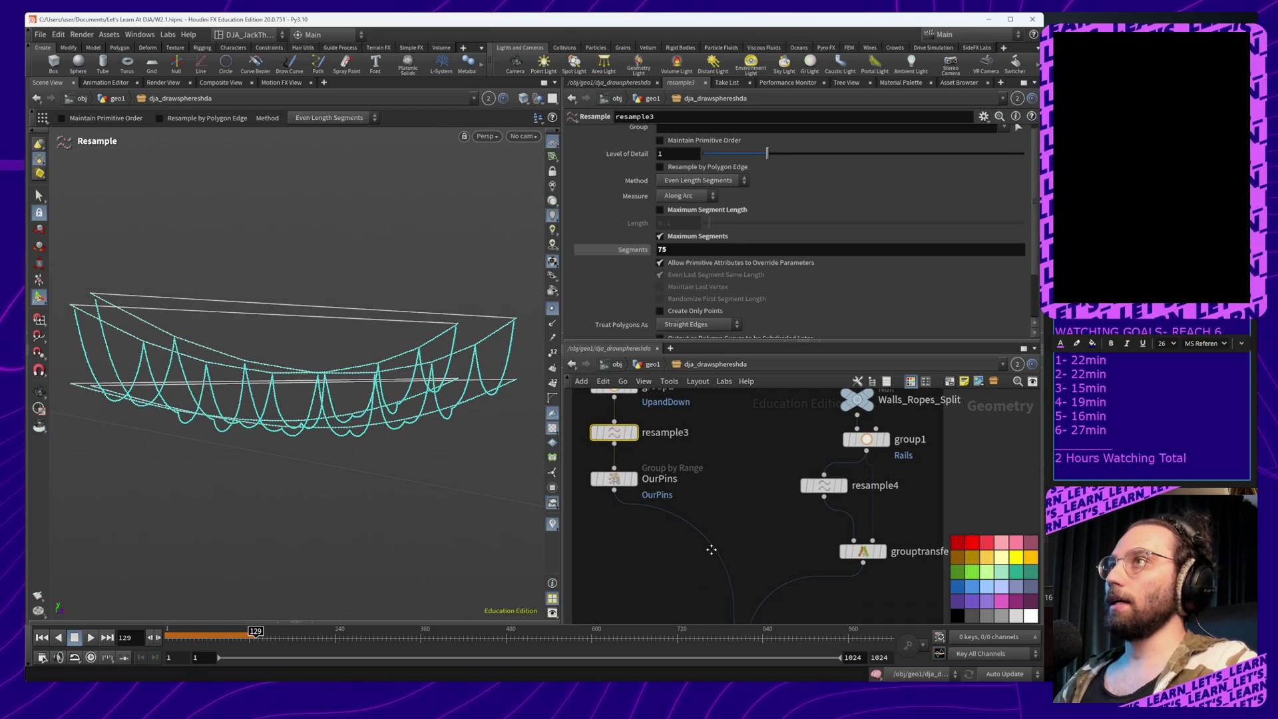
middle_click_drag(761, 576, 799, 439)
scroll(796, 476, "up", 5)
left_click(766, 462)
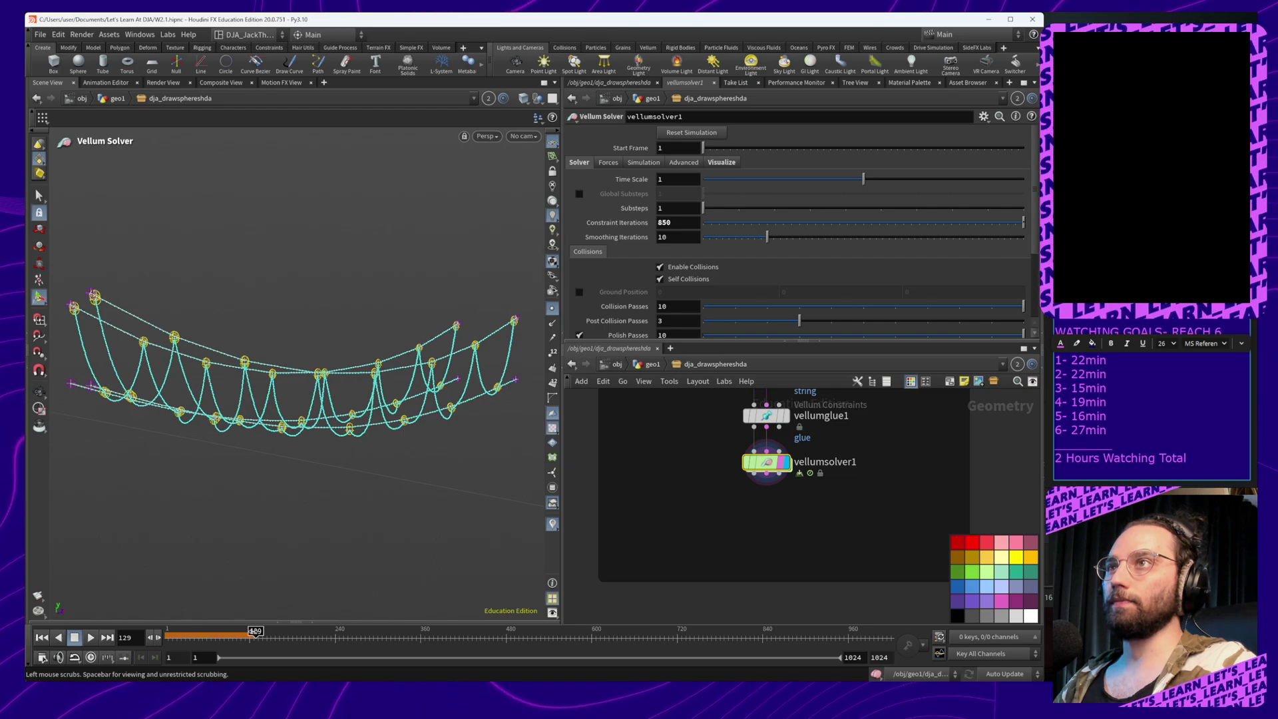
left_click_drag(254, 632, 165, 634)
left_click(96, 639)
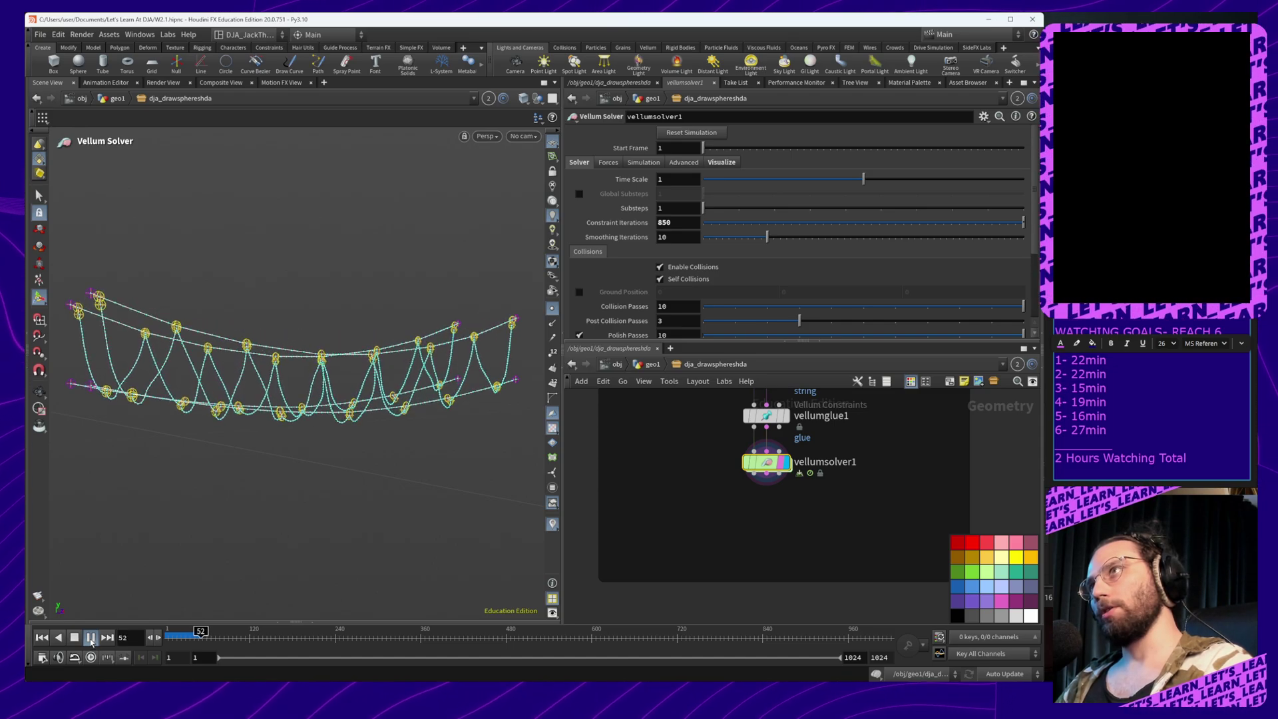
left_click(73, 642)
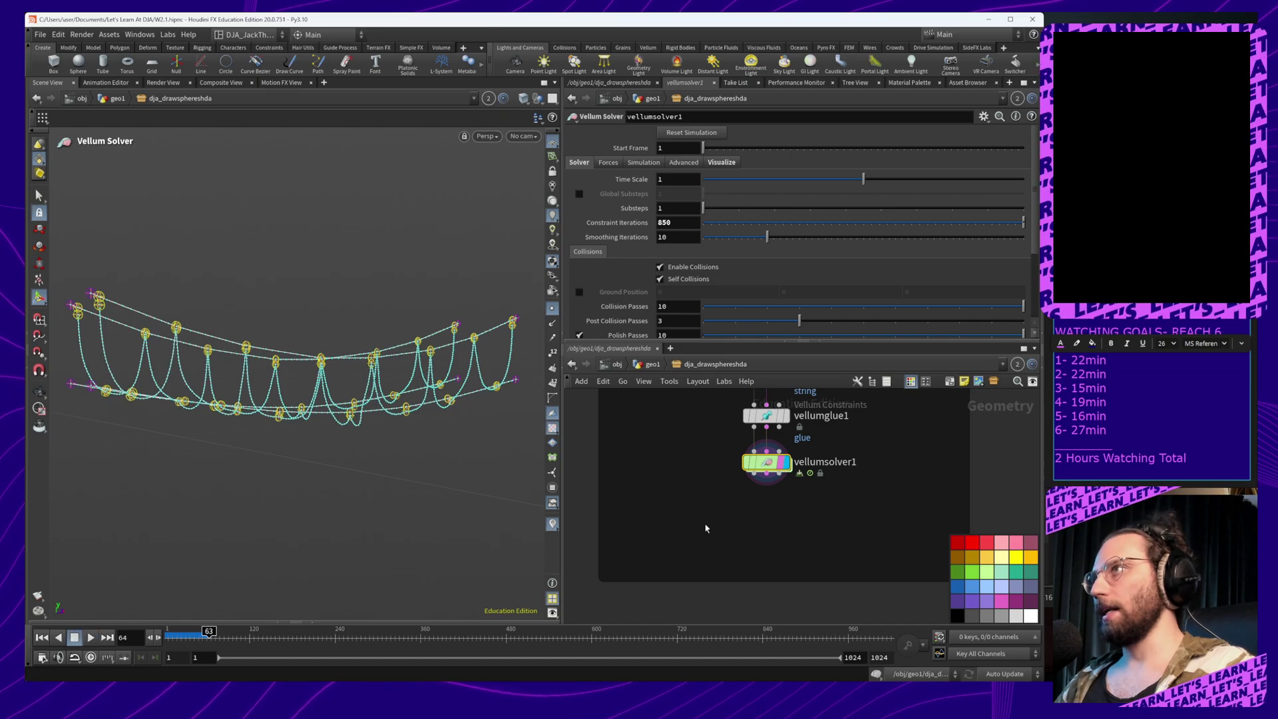
Review vellumglue1's group, glue search and stretch settings, and examine the bridge ropes from a higher, closer angle
middle_click_drag(760, 464, 762, 547)
middle_click_drag(730, 516, 725, 602)
left_click(772, 507)
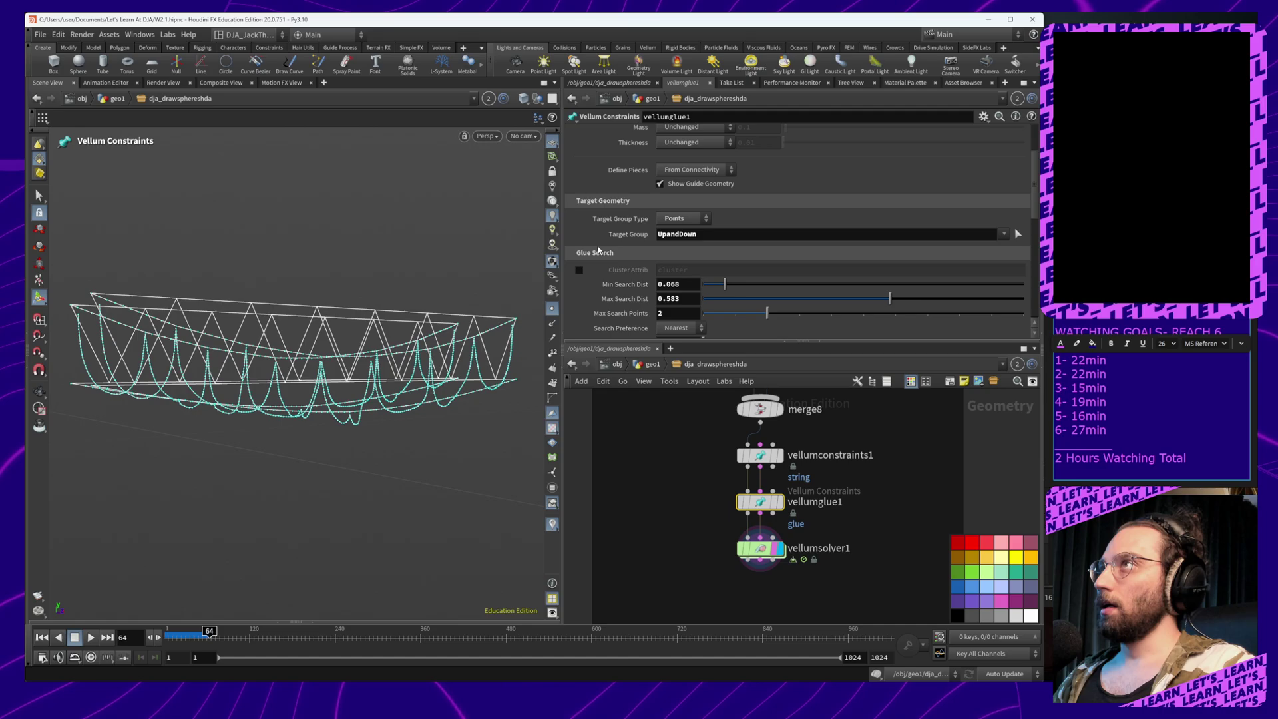
scroll(605, 210, "up", 2)
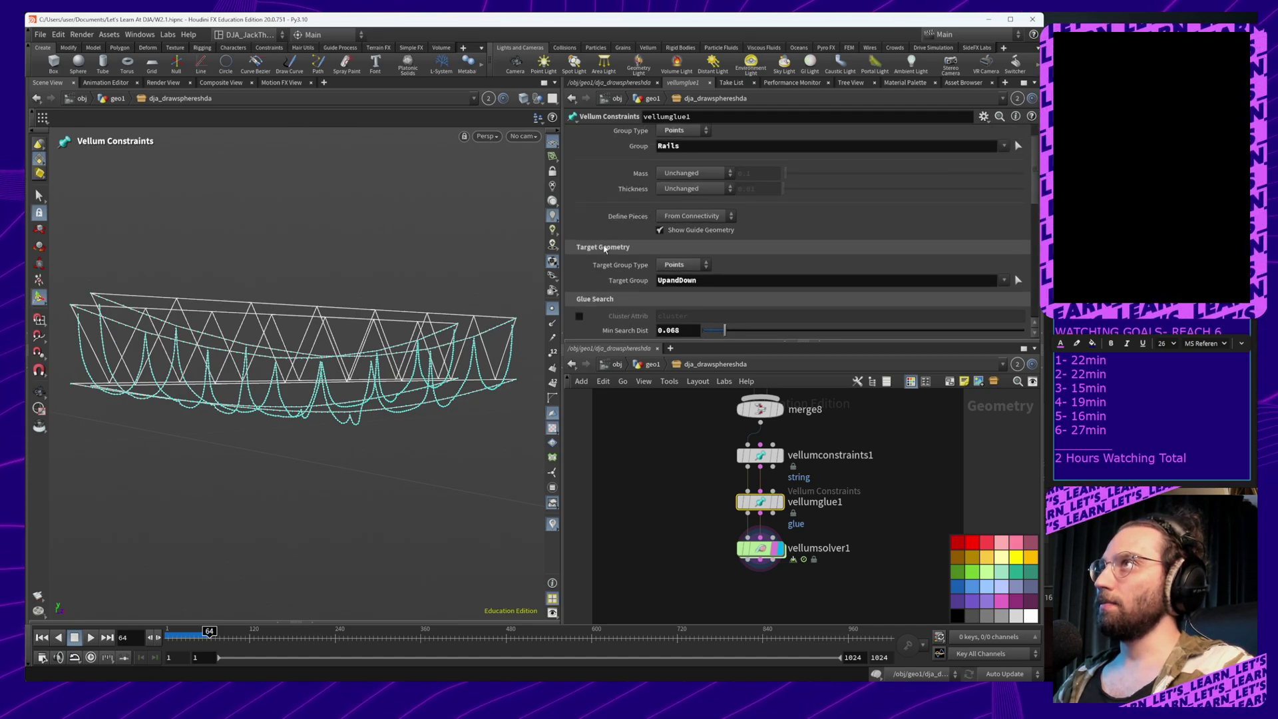
scroll(574, 266, "down", 8)
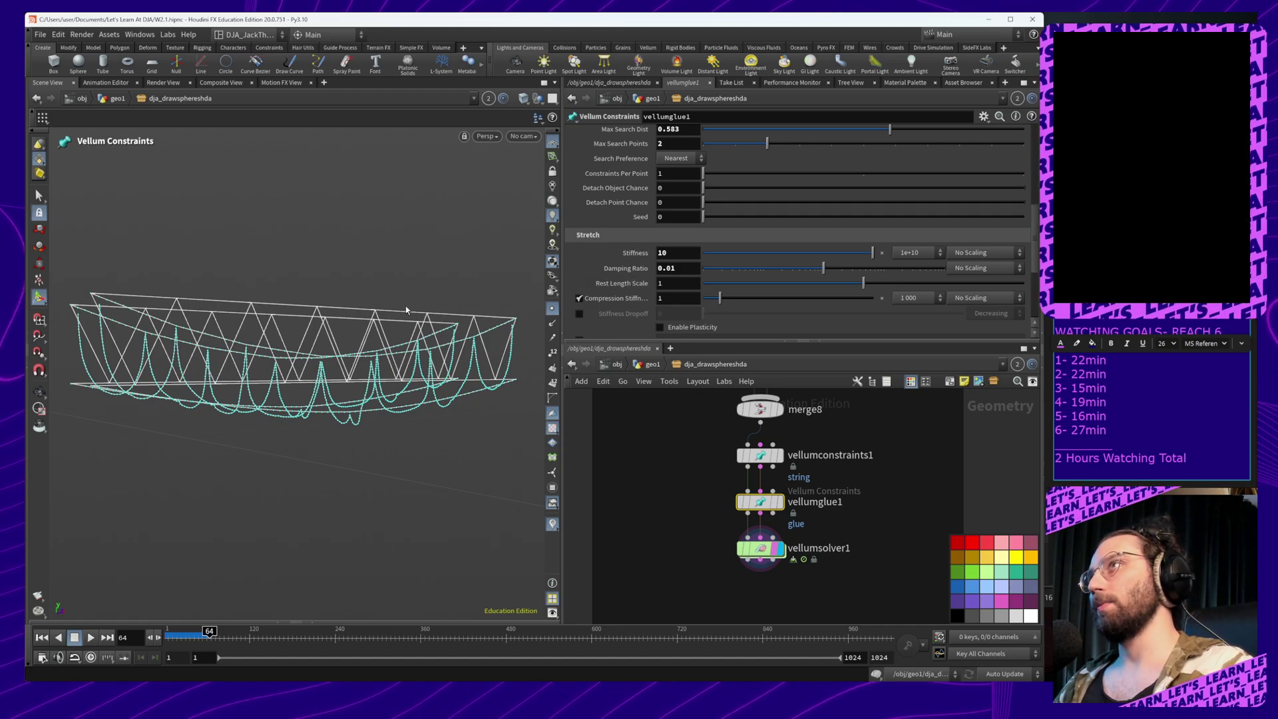
left_click_drag(406, 310, 364, 360, "alt")
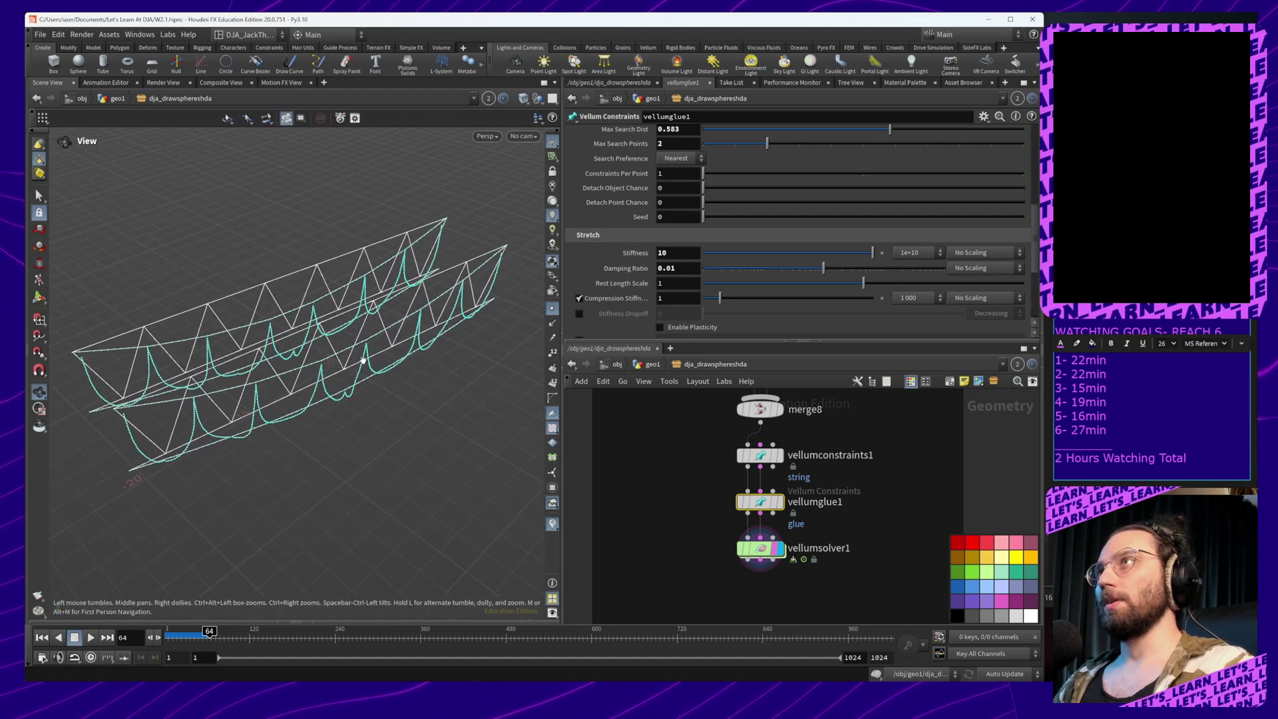
mouse_move(364, 360)
middle_mouse_down("alt")
mouse_move(454, 325)
mouse_move(362, 382)
middle_mouse_up("alt")
mouse_move(361, 381)
left_mouse_down()
mouse_move(408, 356)
mouse_move(356, 363)
left_mouse_up()
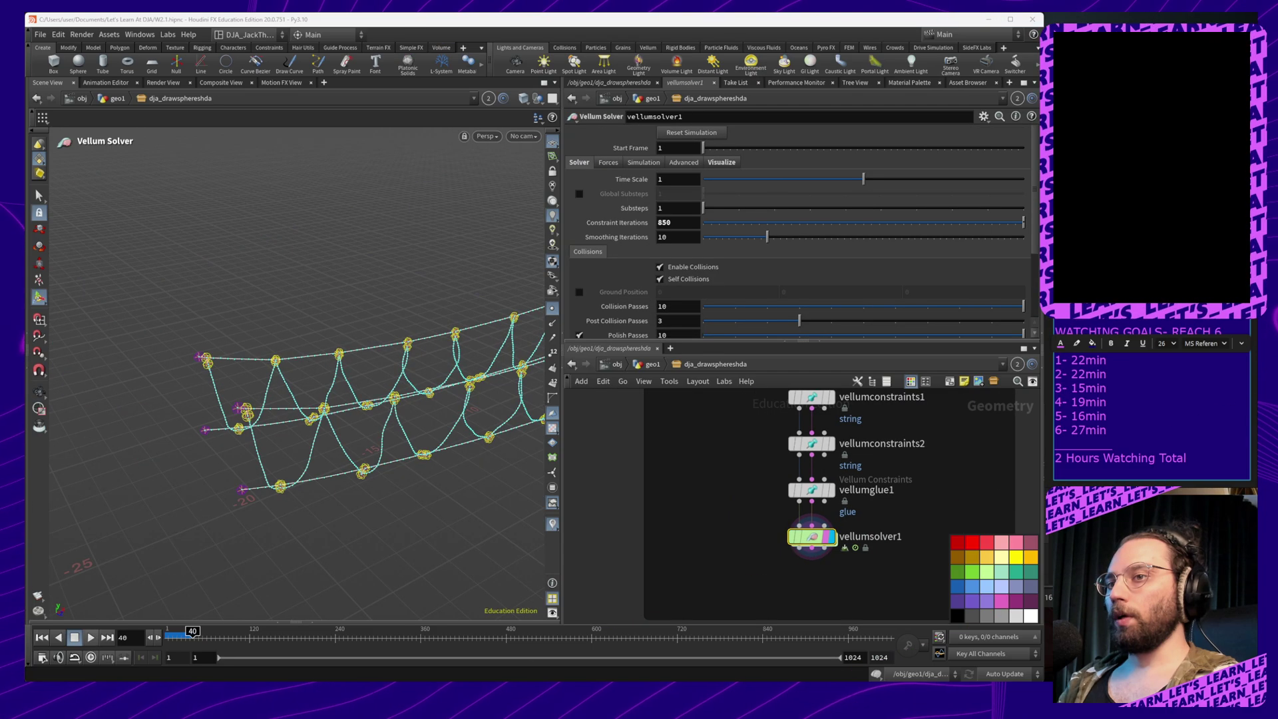
Set the Stretch Stiffness of vellumconstraints2, the string constraint for UpperRail and LowerRail, to 10 with the 1e+10 multiplier
middle_click_drag(882, 432, 830, 492)
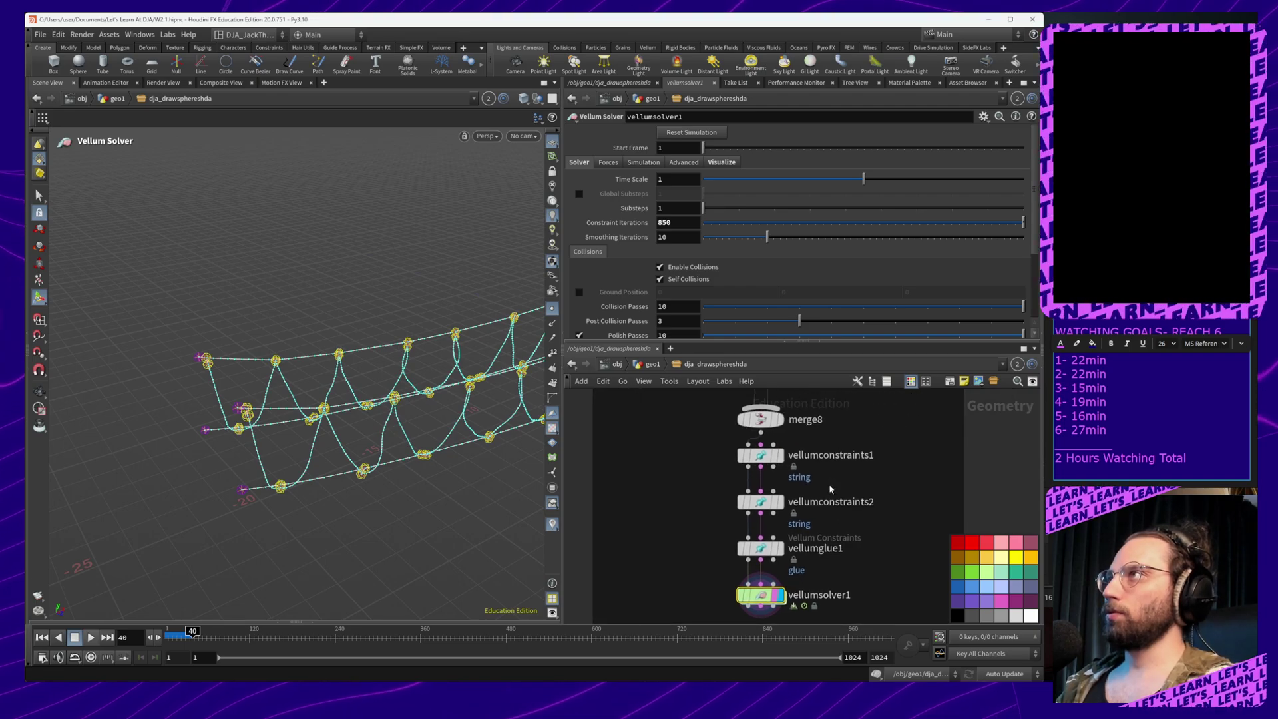
left_click(761, 456)
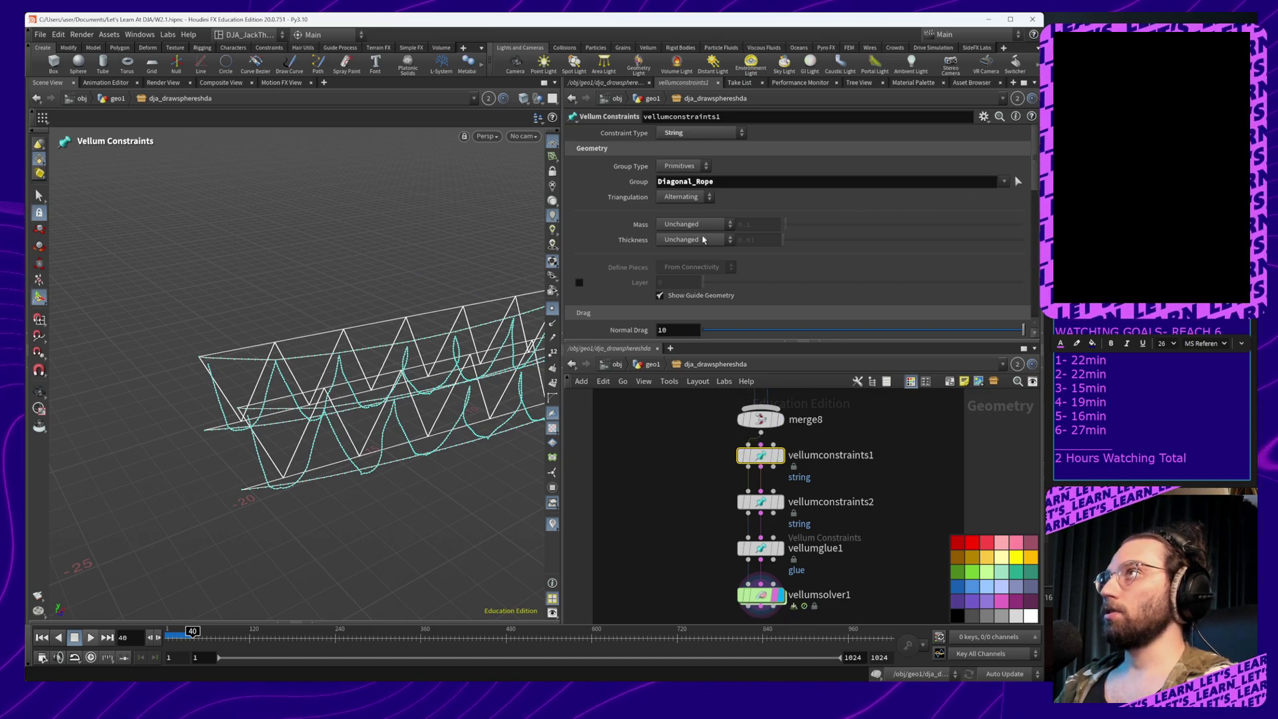
left_click(761, 502)
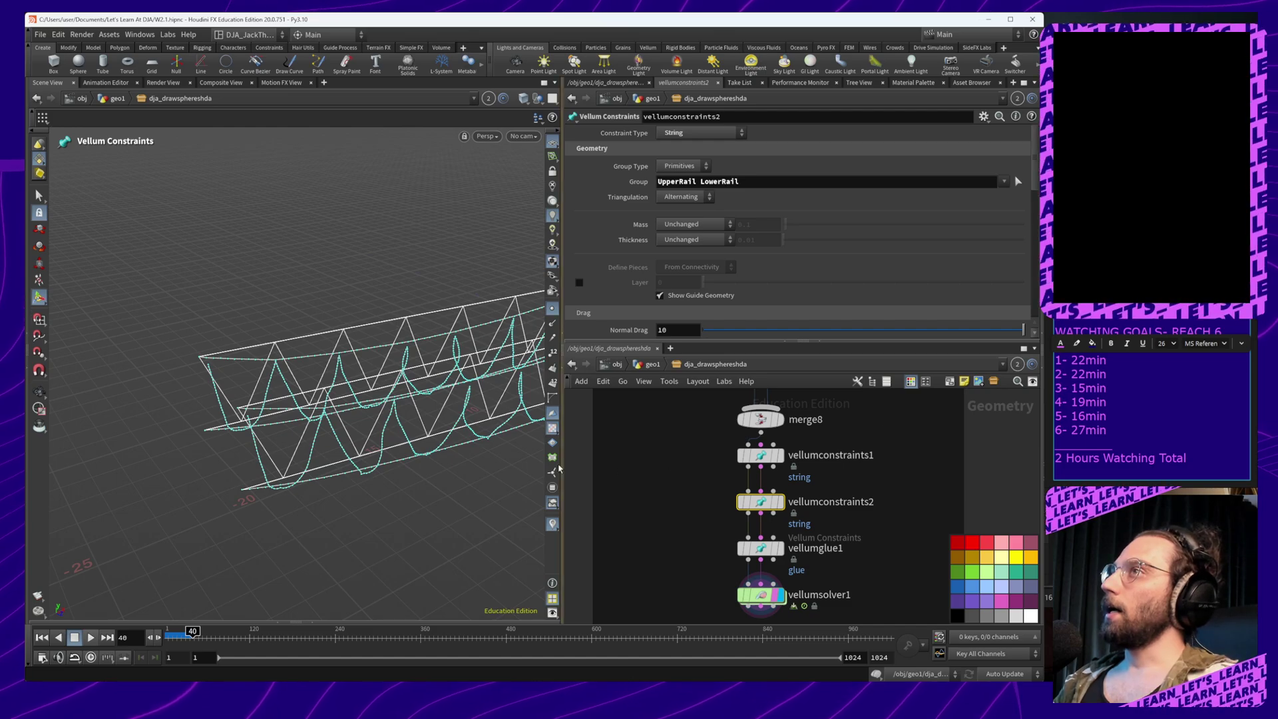
scroll(824, 223, "down", 2)
scroll(824, 222, "down", 4)
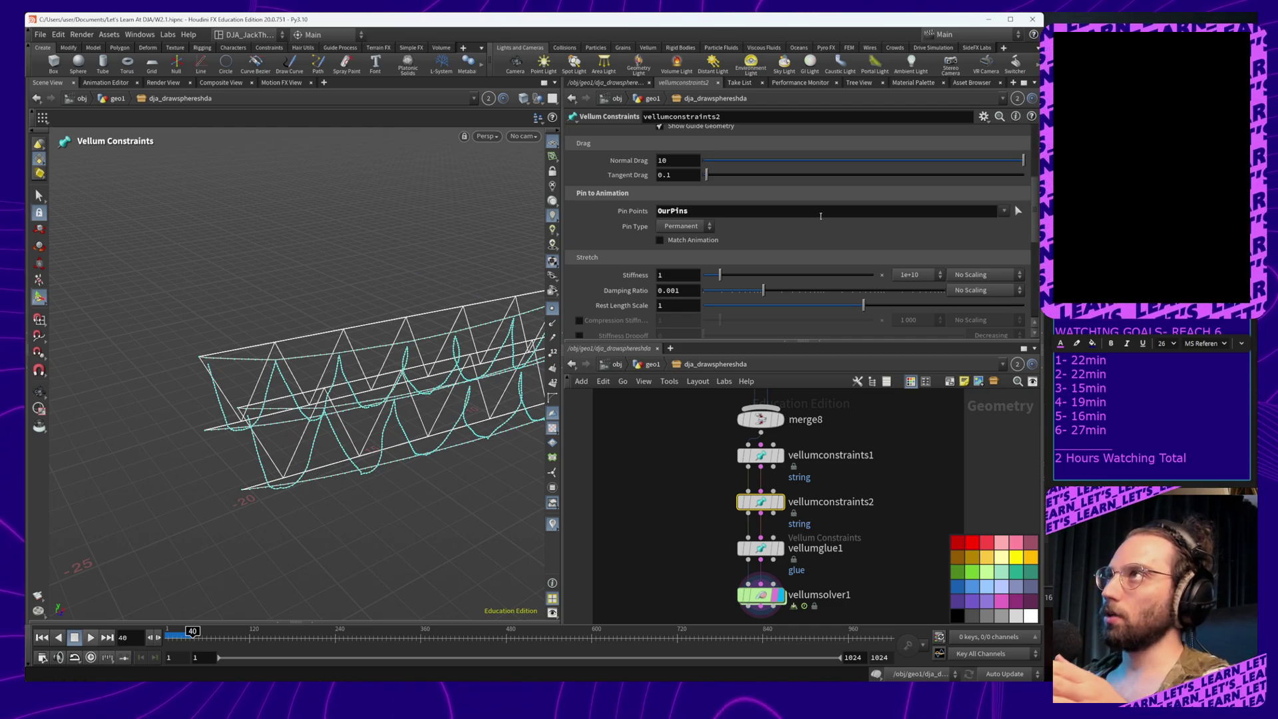
scroll(821, 216, "down", 1)
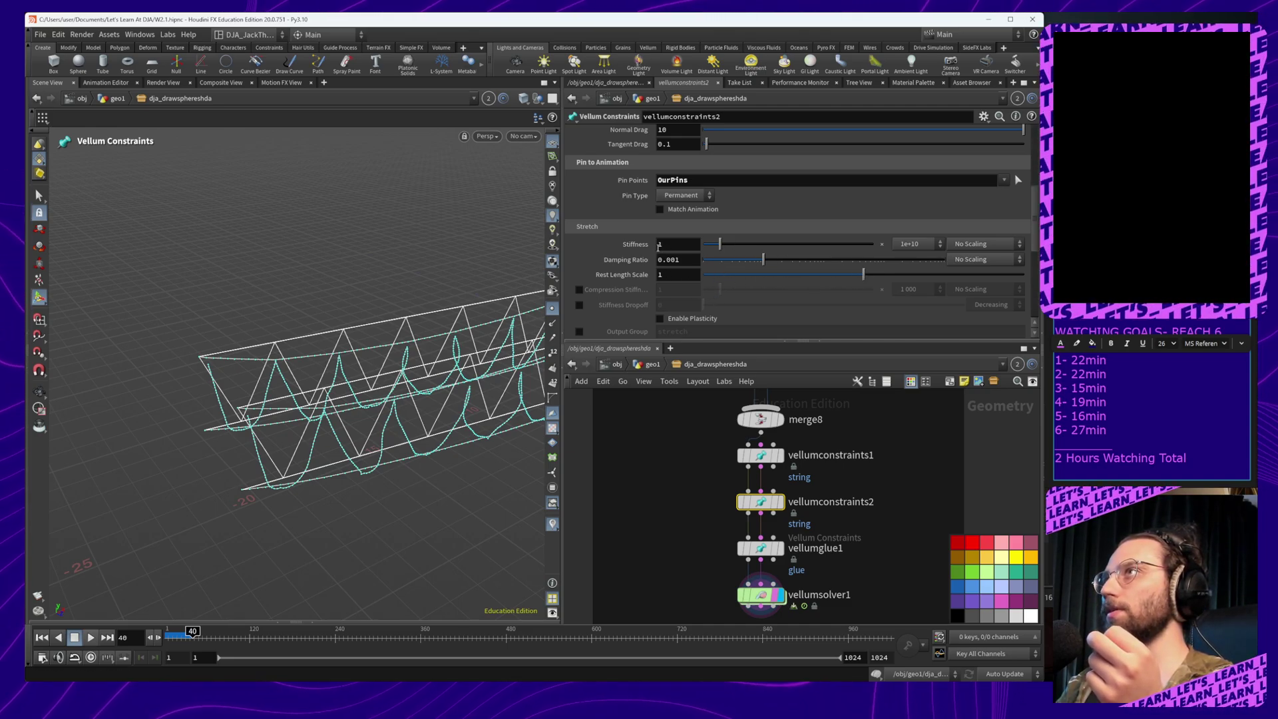
left_click_drag(720, 247, 883, 252)
left_click(909, 251)
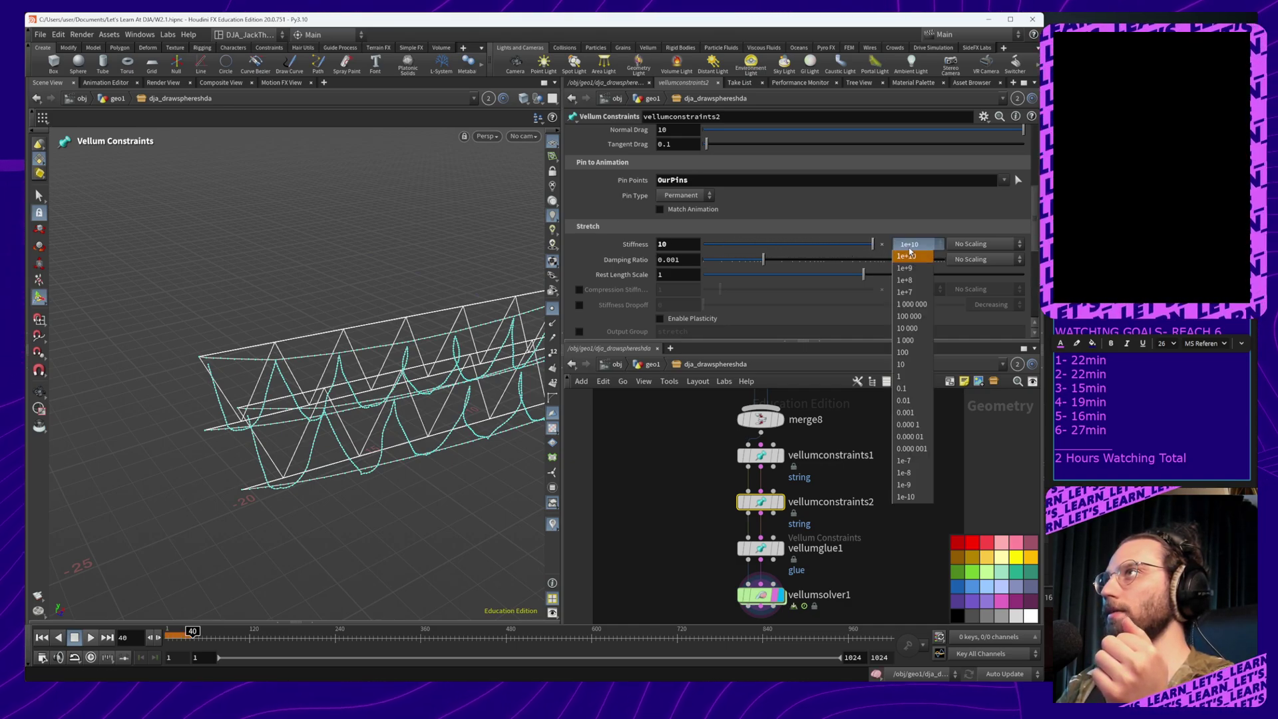
left_click(910, 250)
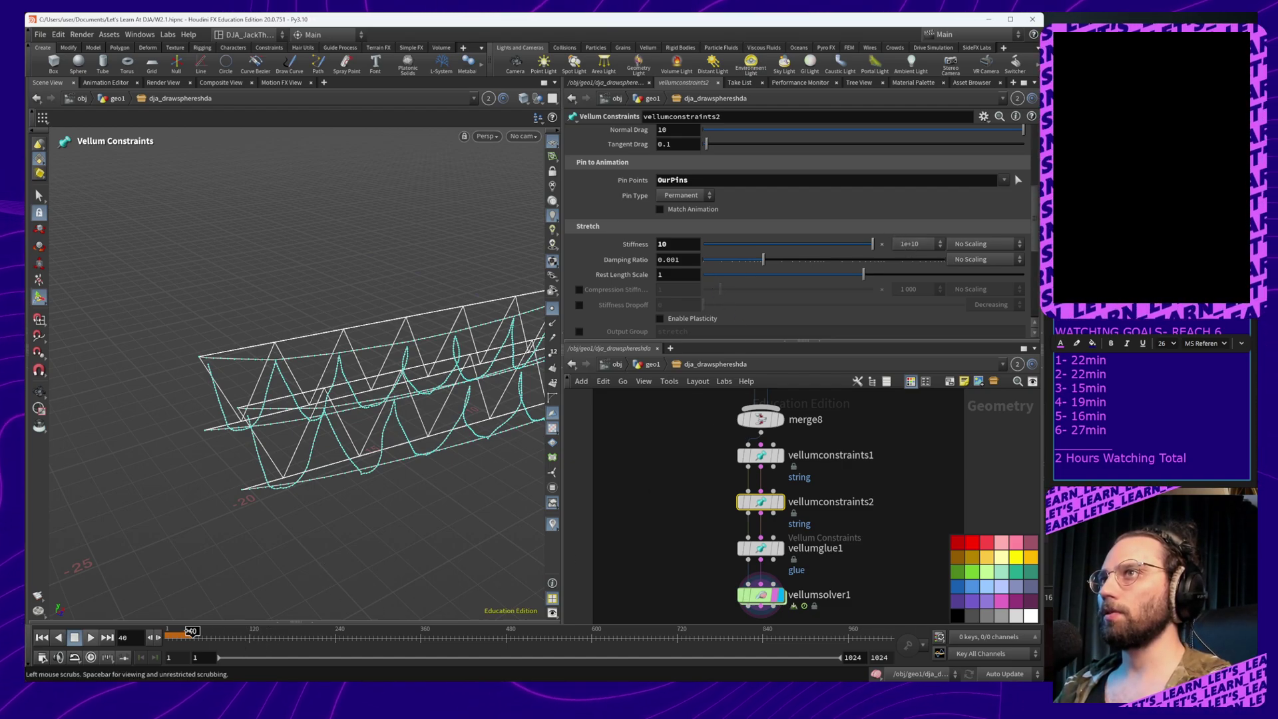
Replay the simulation from the start to frame 32 with the stiffer rail ropes
left_click_drag(191, 631, 100, 639)
left_click(91, 638)
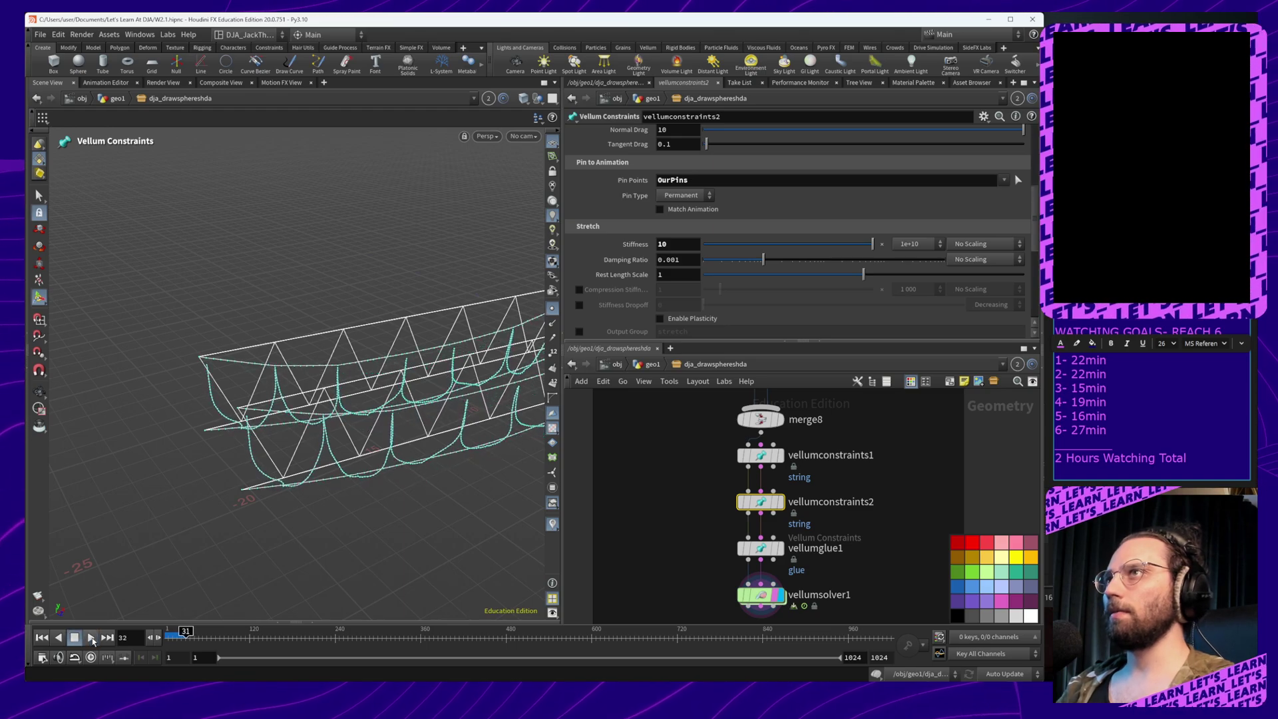
left_click(91, 638)
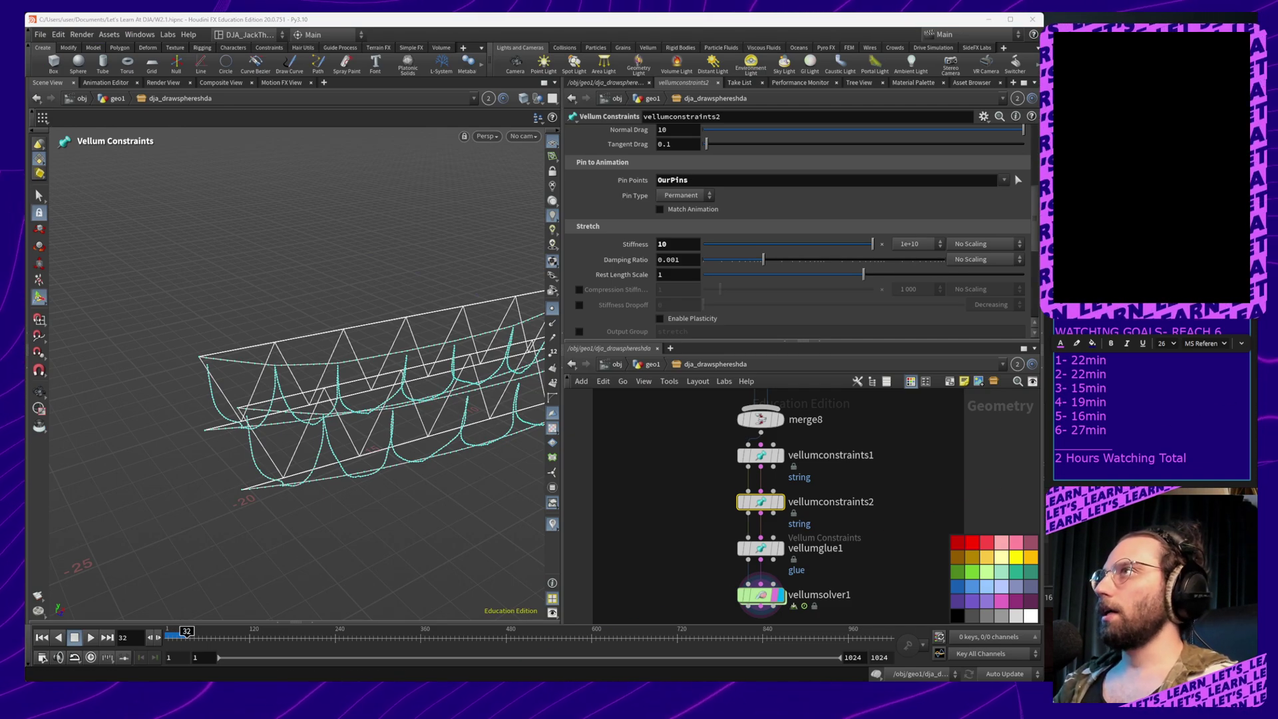
Open the Geometry Spreadsheet for vellumconstraints2, show the Constraint Geometry's primitive attributes, and widen the restlength column to read it
scroll(675, 290, "down", 1)
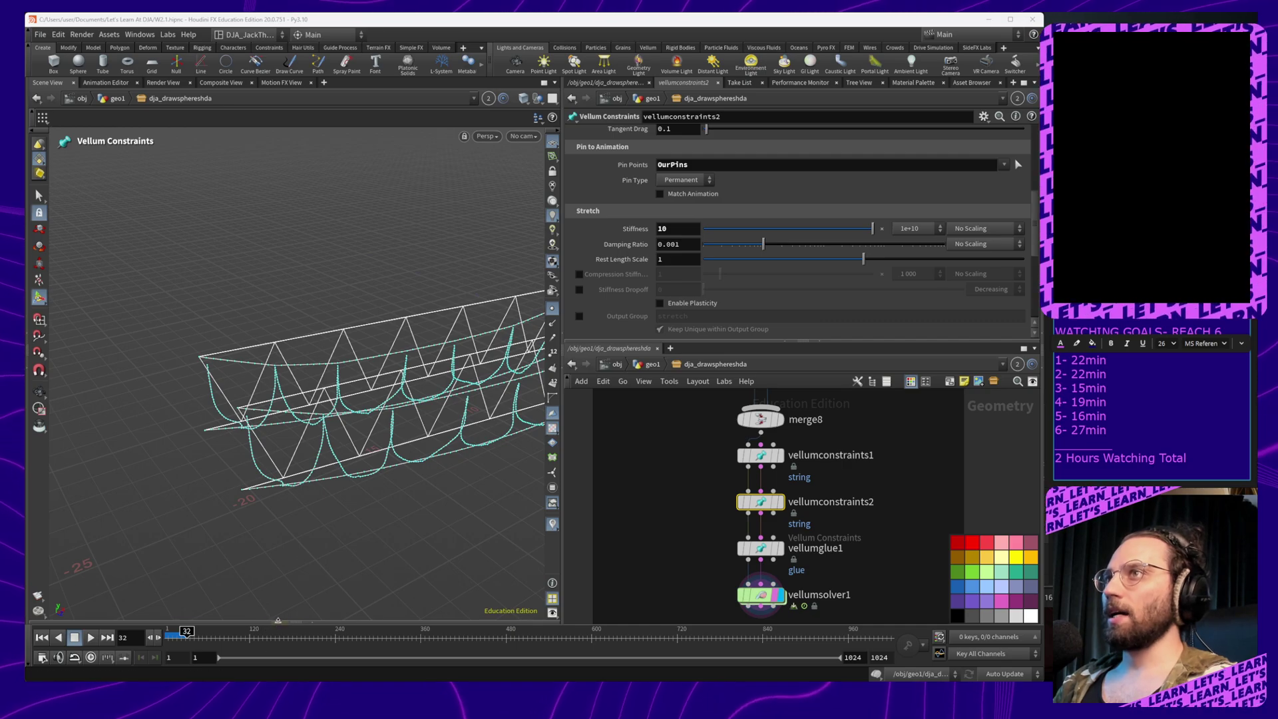
left_click(272, 622)
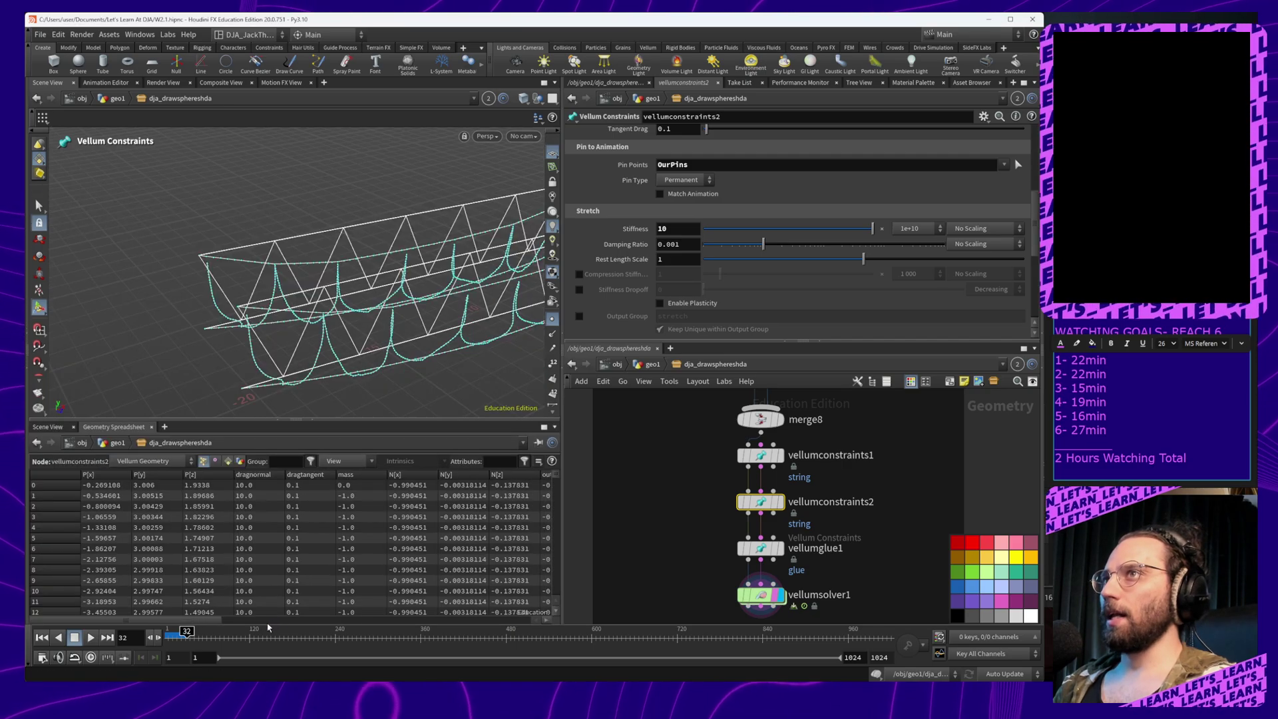
left_click(227, 462)
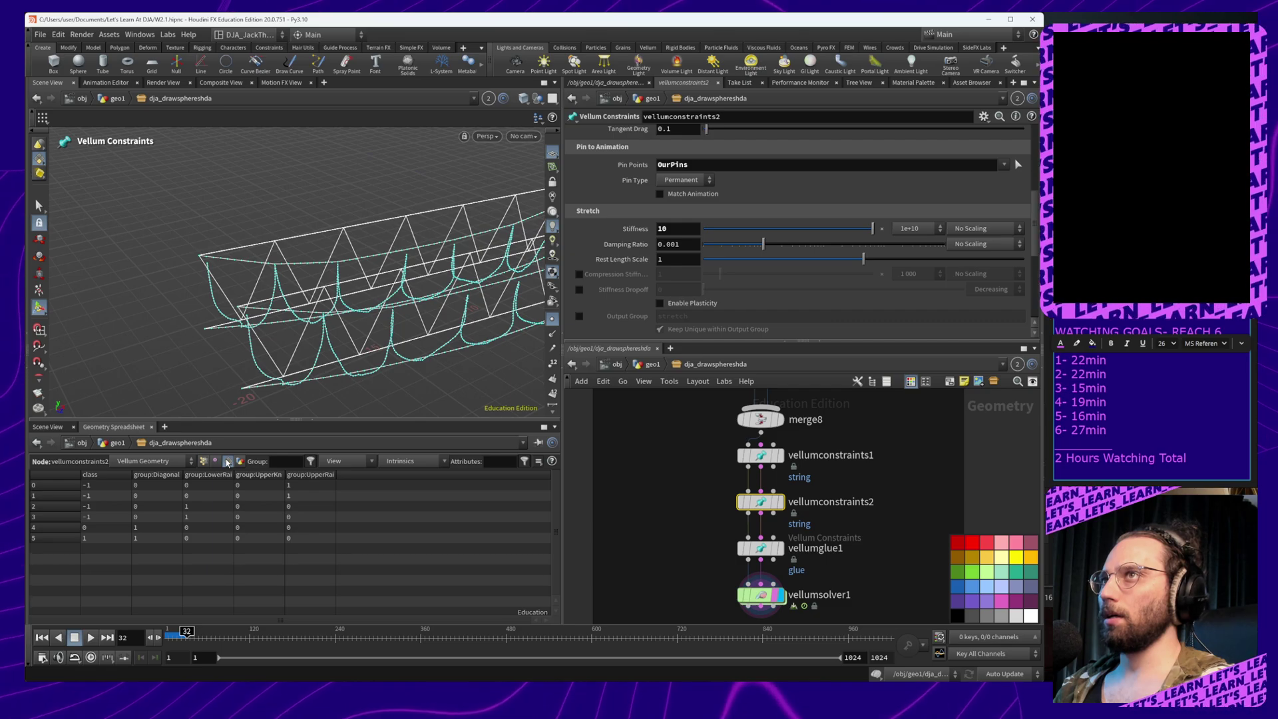
left_click(152, 461)
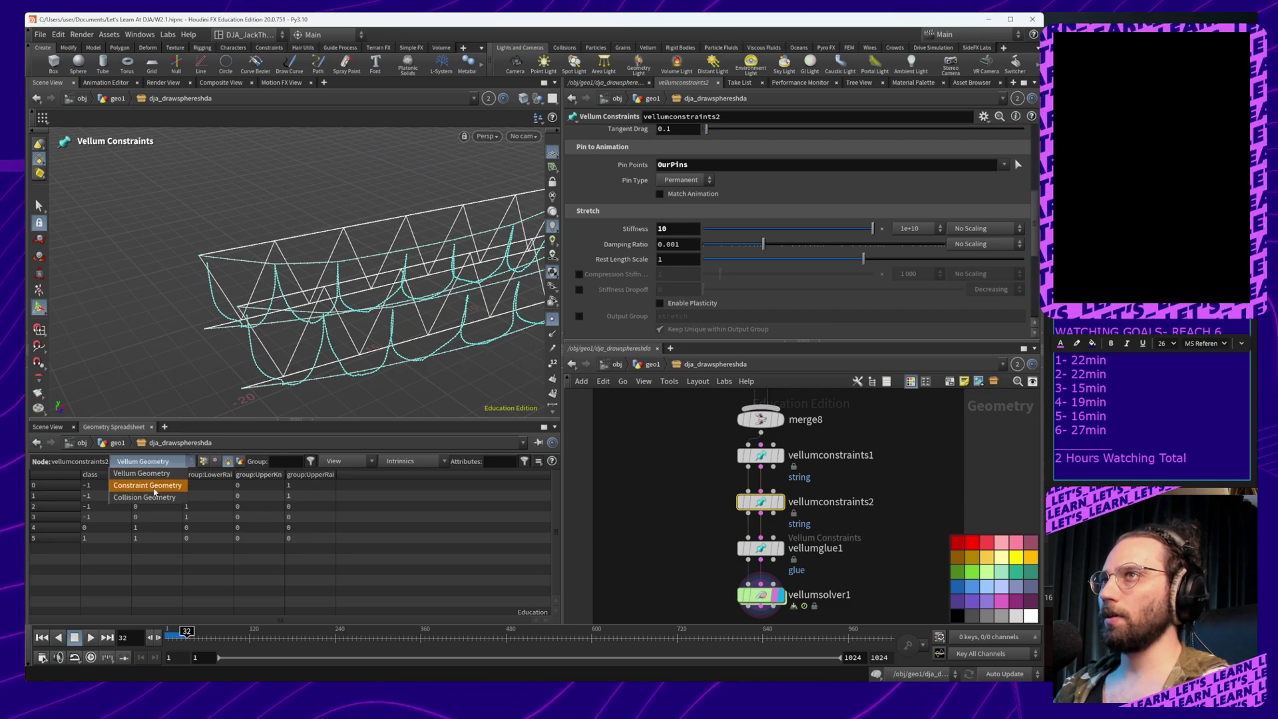
left_click(154, 491)
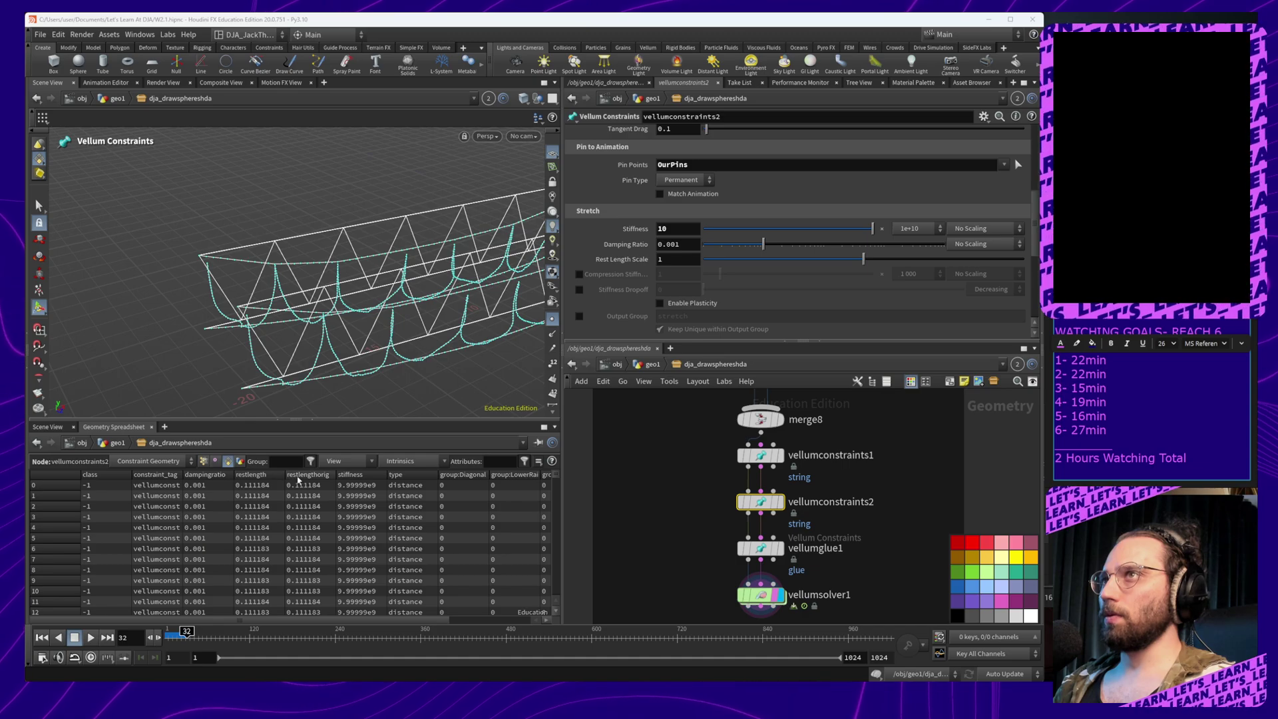
left_click_drag(285, 474, 353, 474)
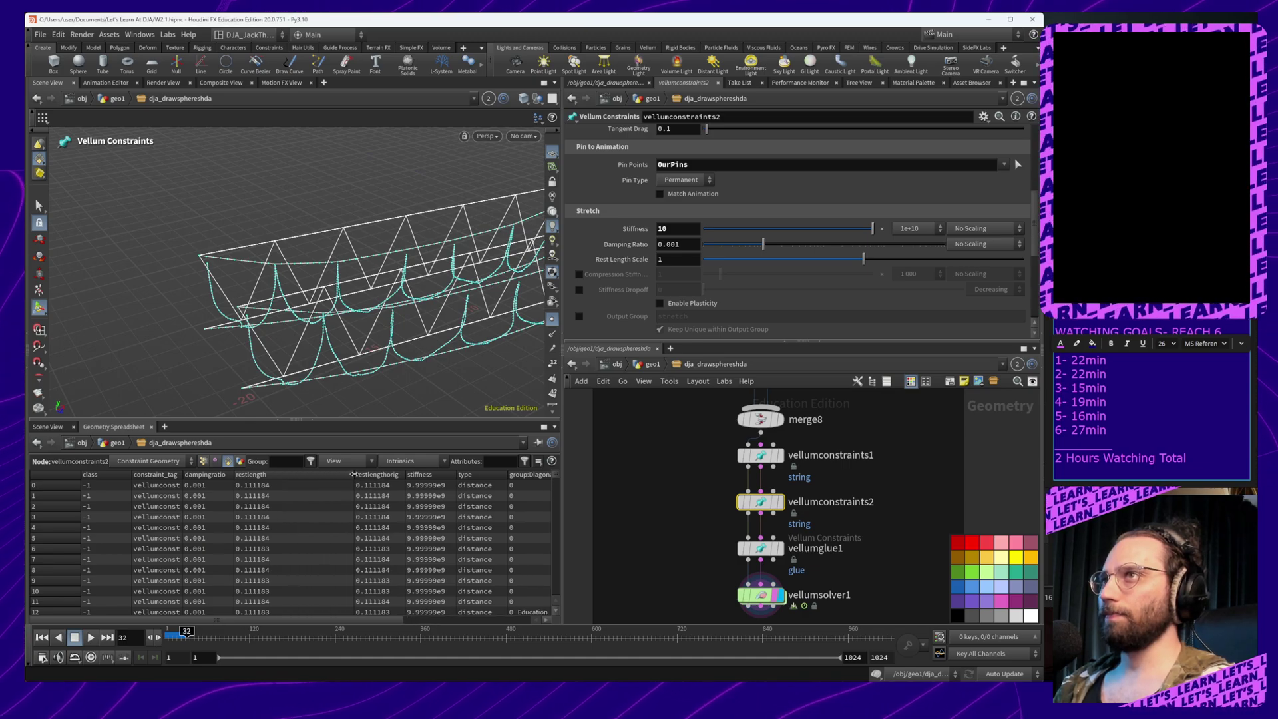
Sort the constraint primitives by restlength in descending order and set the Rest Length Scale of vellumconstraints2 to 1.678
left_click(299, 475)
left_click(300, 475)
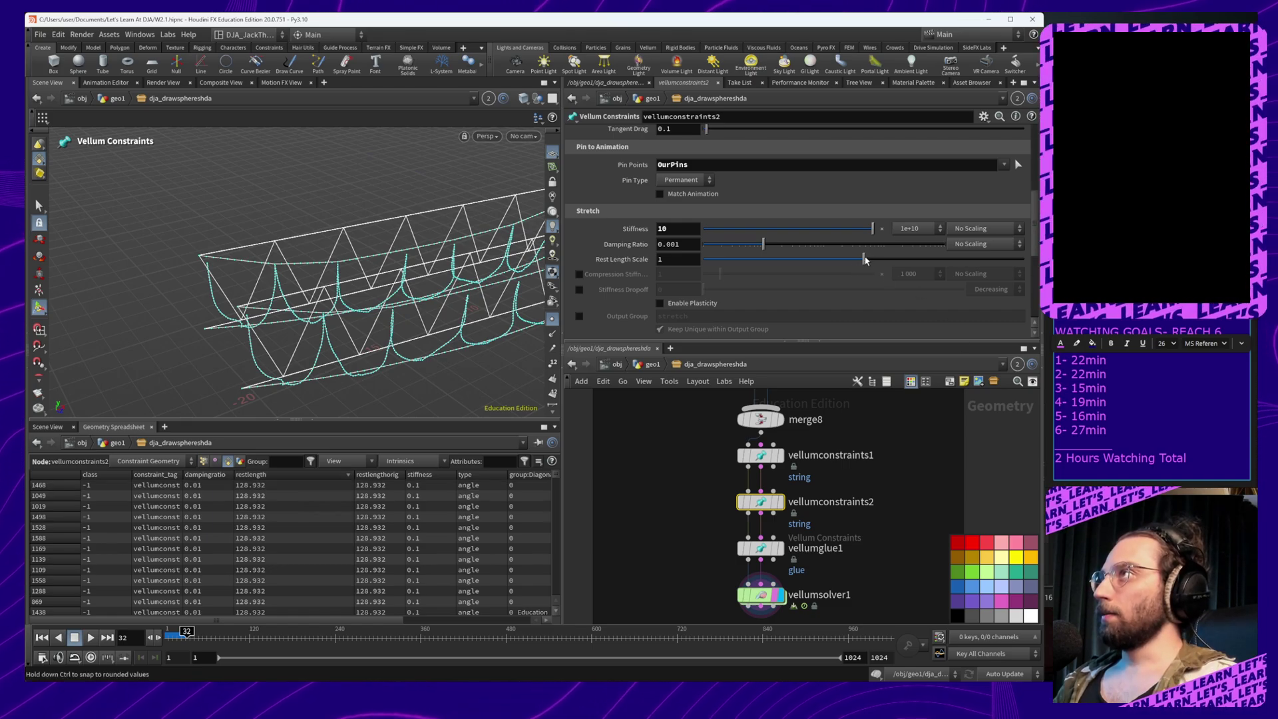
left_click_drag(864, 260, 973, 267)
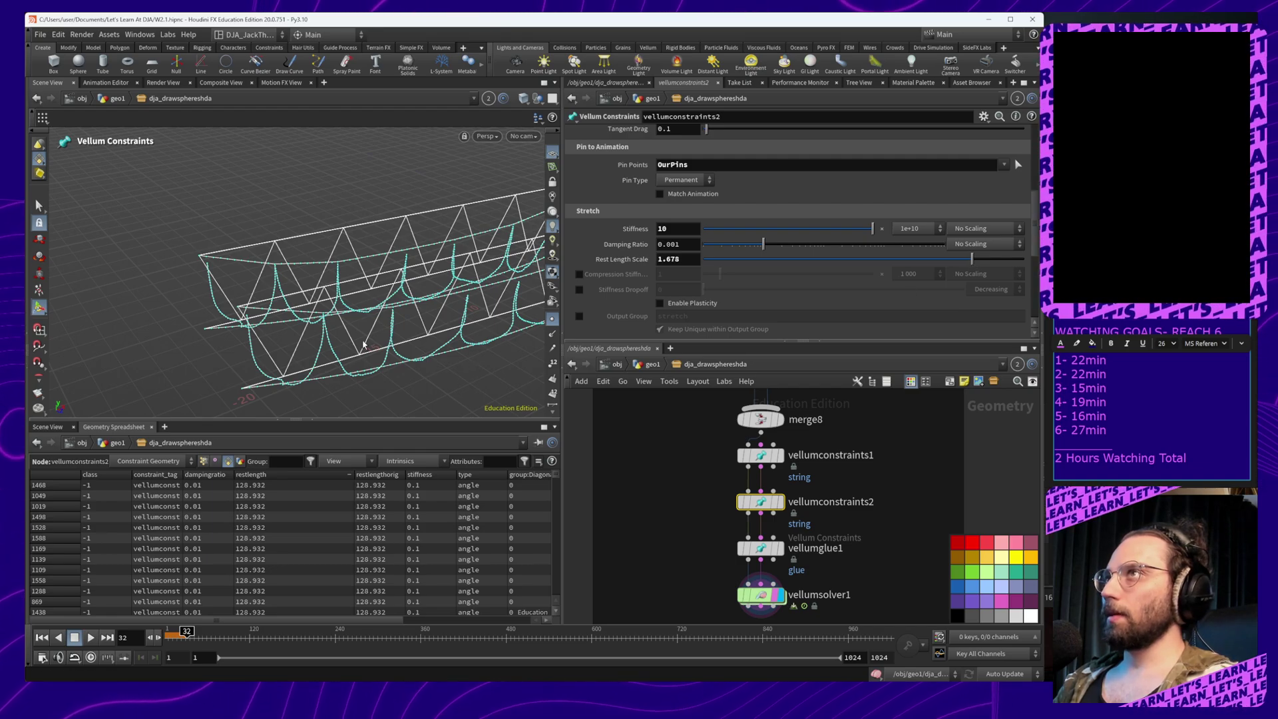
Run the vellumsolver1 simulation from the start to frame 115 and examine how the lengthened rail ropes sag
left_click(759, 594)
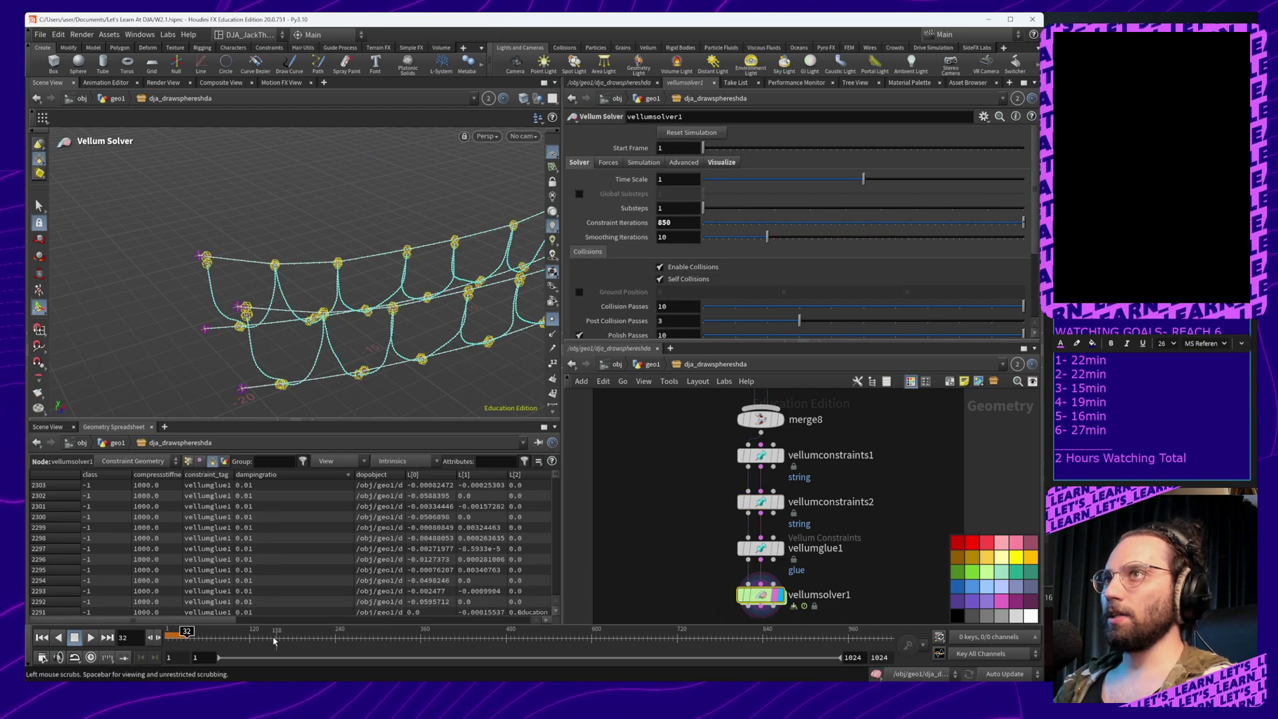
left_click_drag(190, 637, 165, 637)
left_click(91, 639)
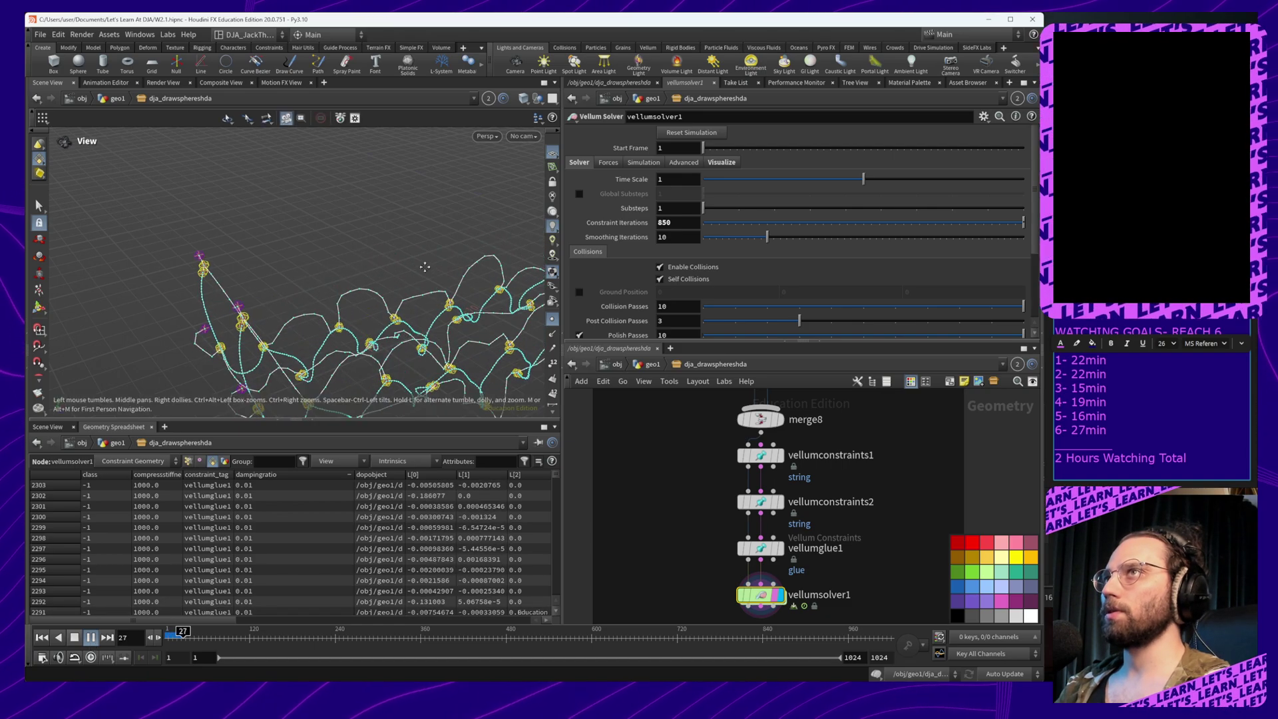
middle_click_drag(506, 366, 405, 280, "alt")
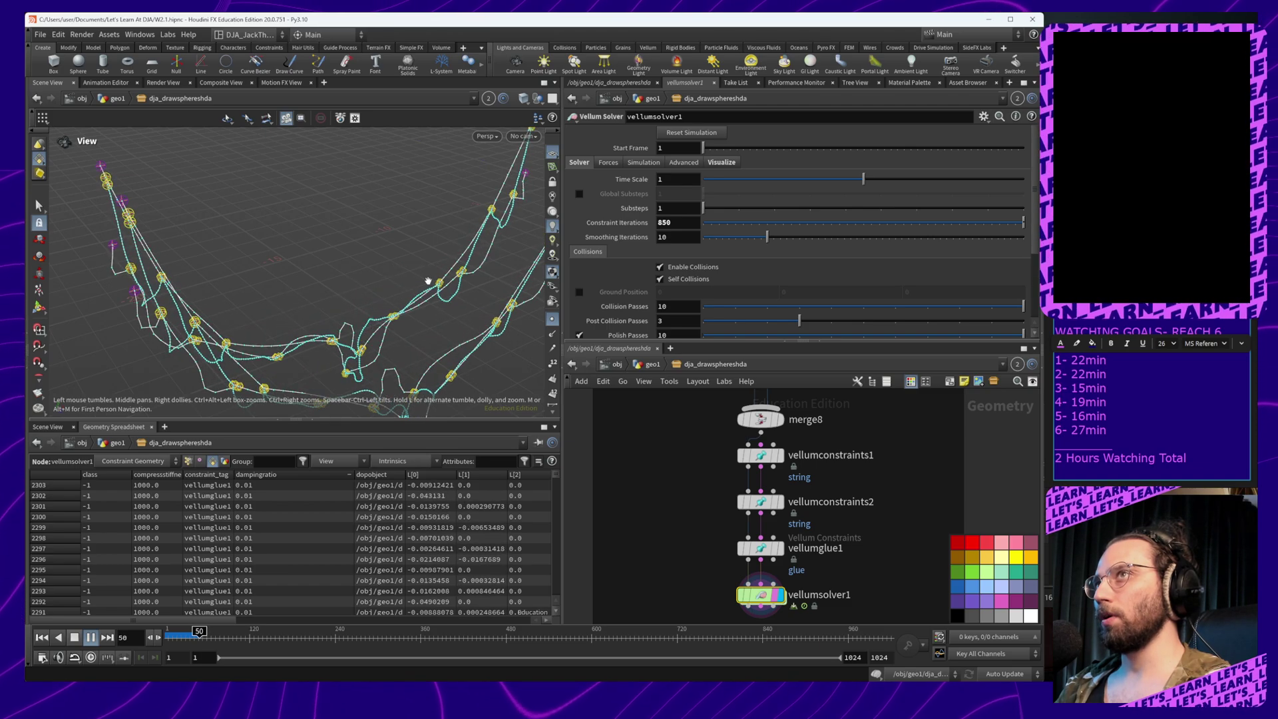
right_click_drag(434, 286, 455, 378, "alt")
middle_click_drag(455, 378, 384, 347)
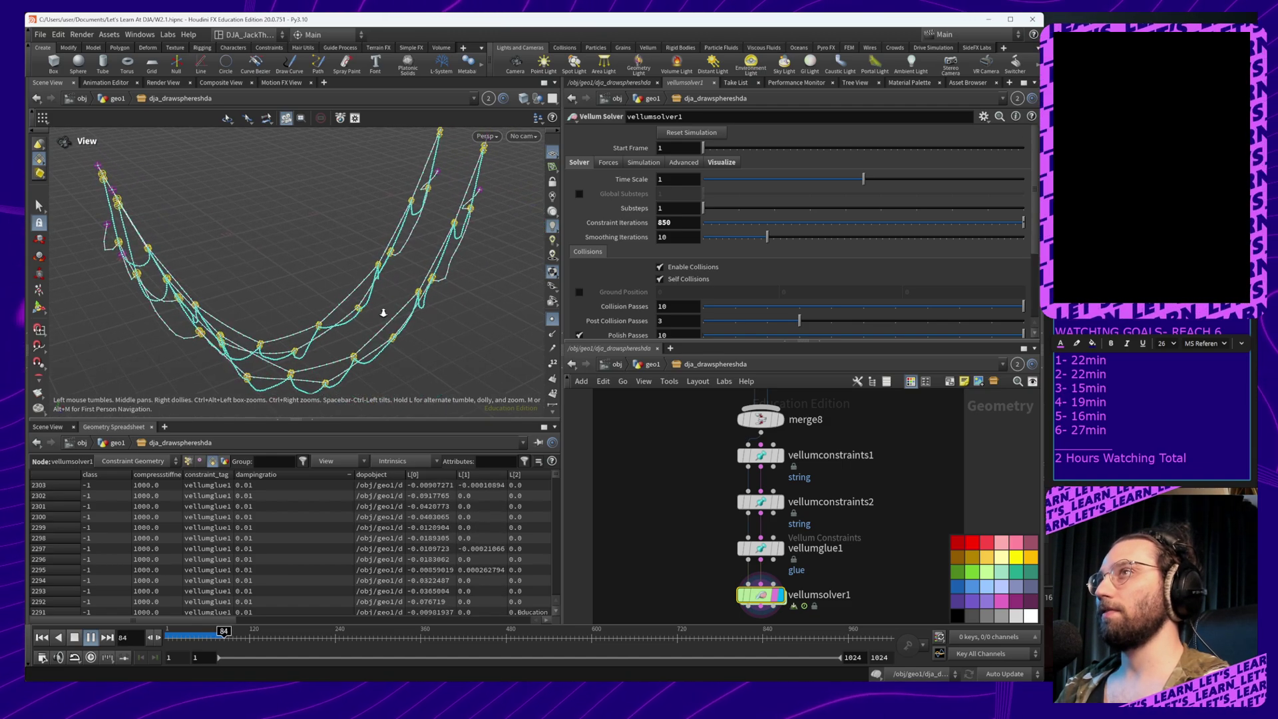
right_click_drag(383, 313, 385, 321)
middle_click_drag(376, 329, 365, 340)
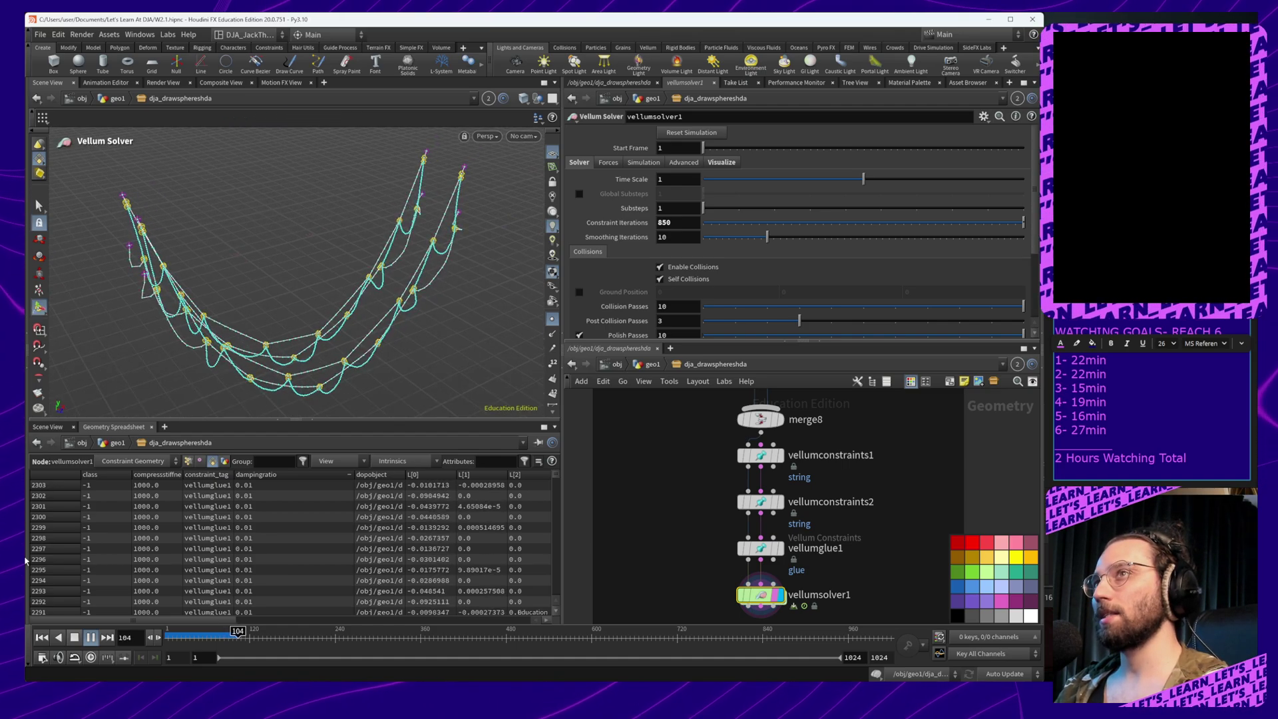
left_click(90, 638)
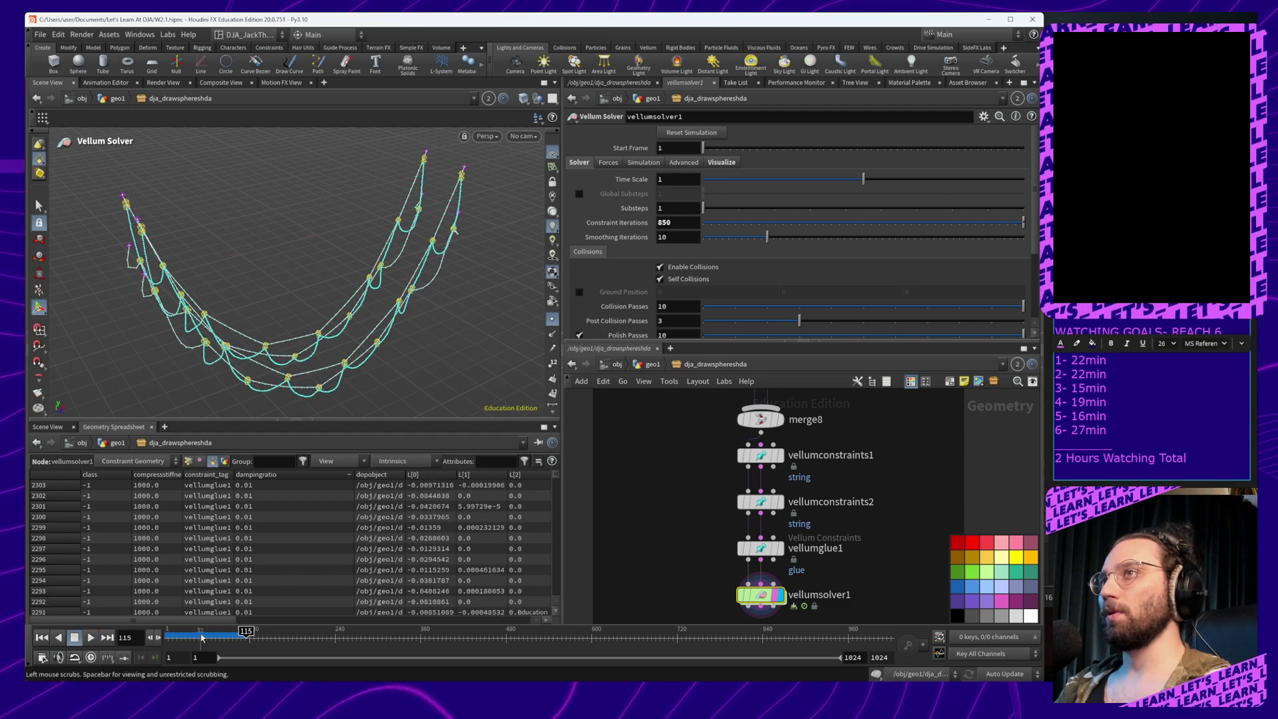
Replay the simulation to frame 118, return to frame 1 and review the collision settings of vellumsolver1
left_click_drag(248, 632, 171, 633)
left_click(89, 639)
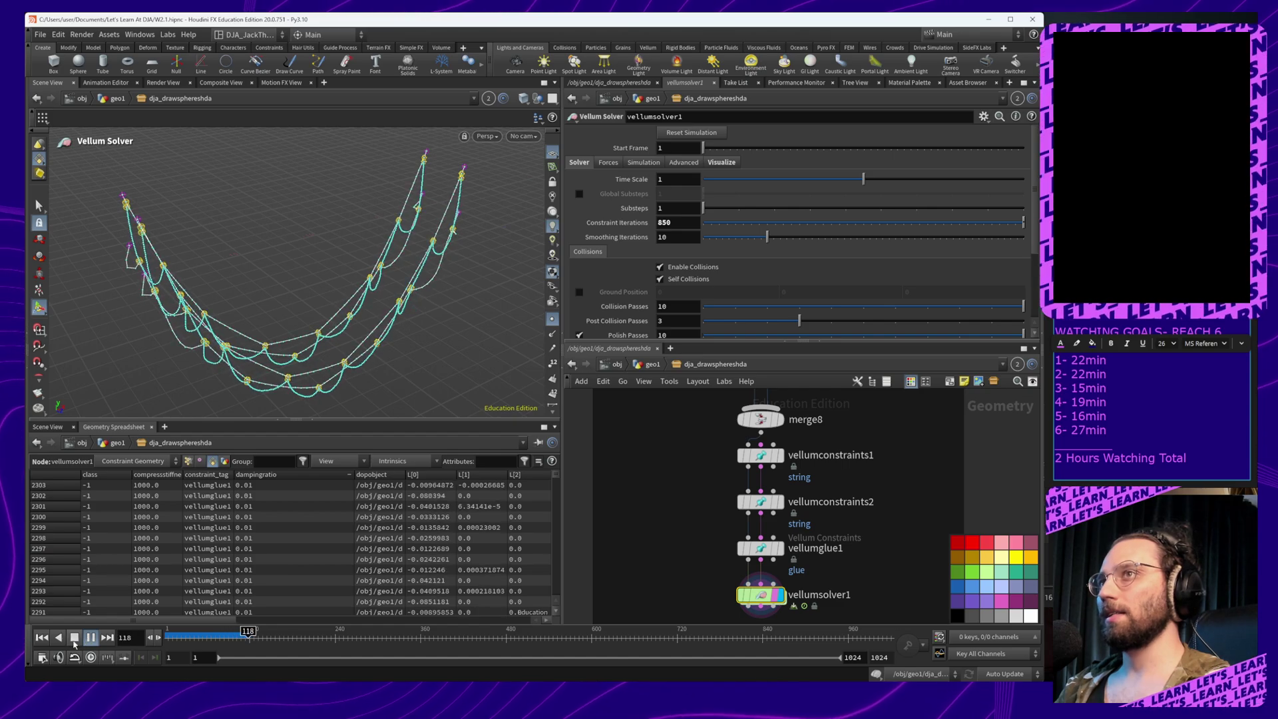
left_click(89, 638)
left_click_drag(248, 632, 168, 632)
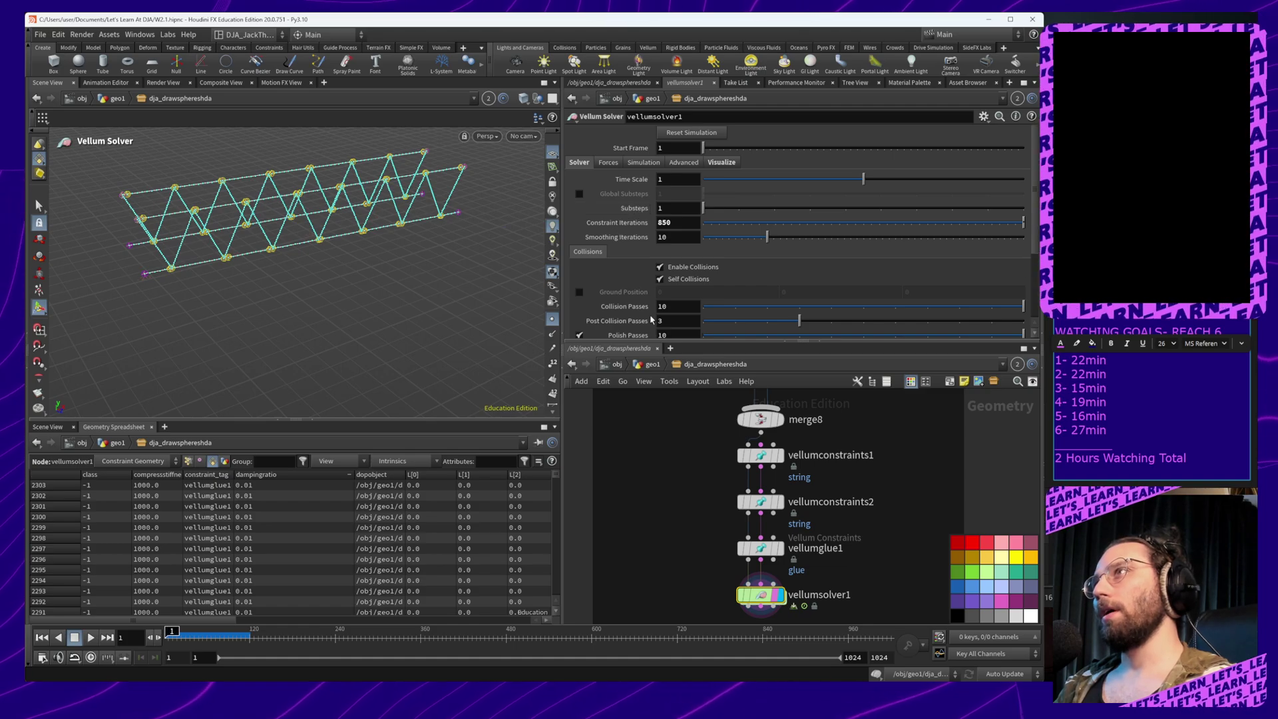
scroll(586, 292, "down", 5)
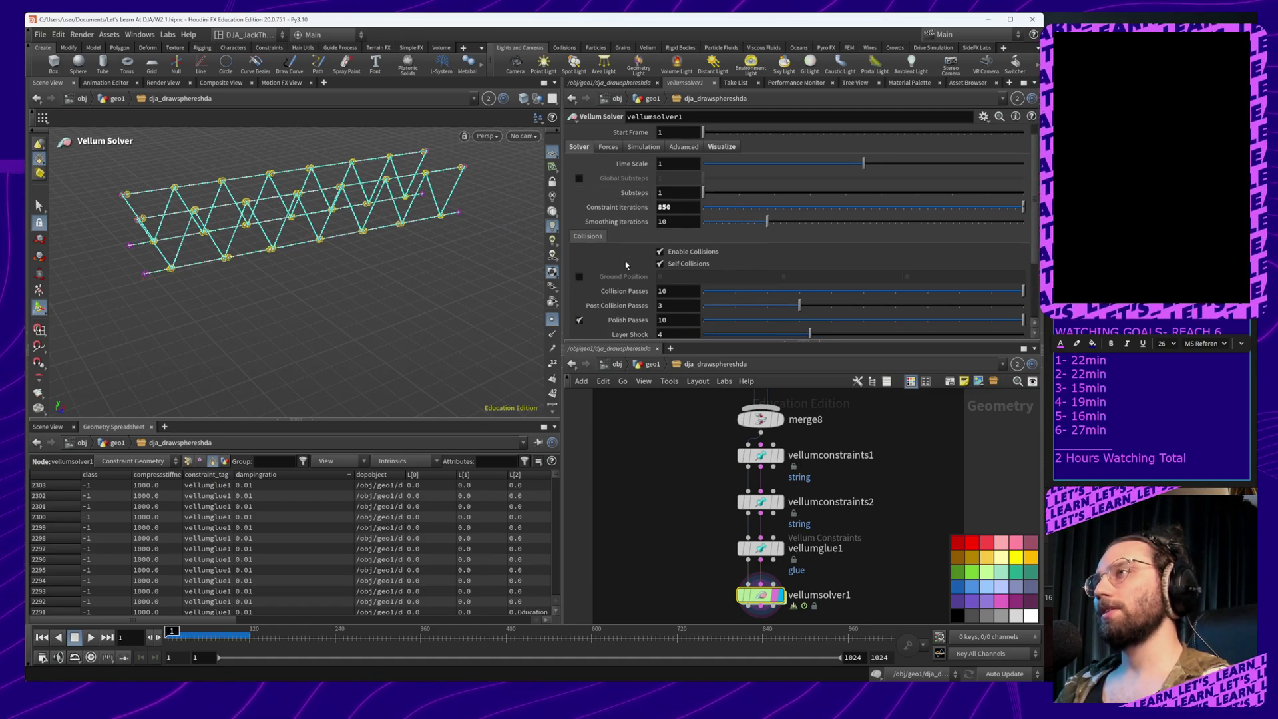
Set the Stretch Rest Length Scale of vellumconstraints2 to 0.2 to shorten the rail ropes
left_click(761, 504)
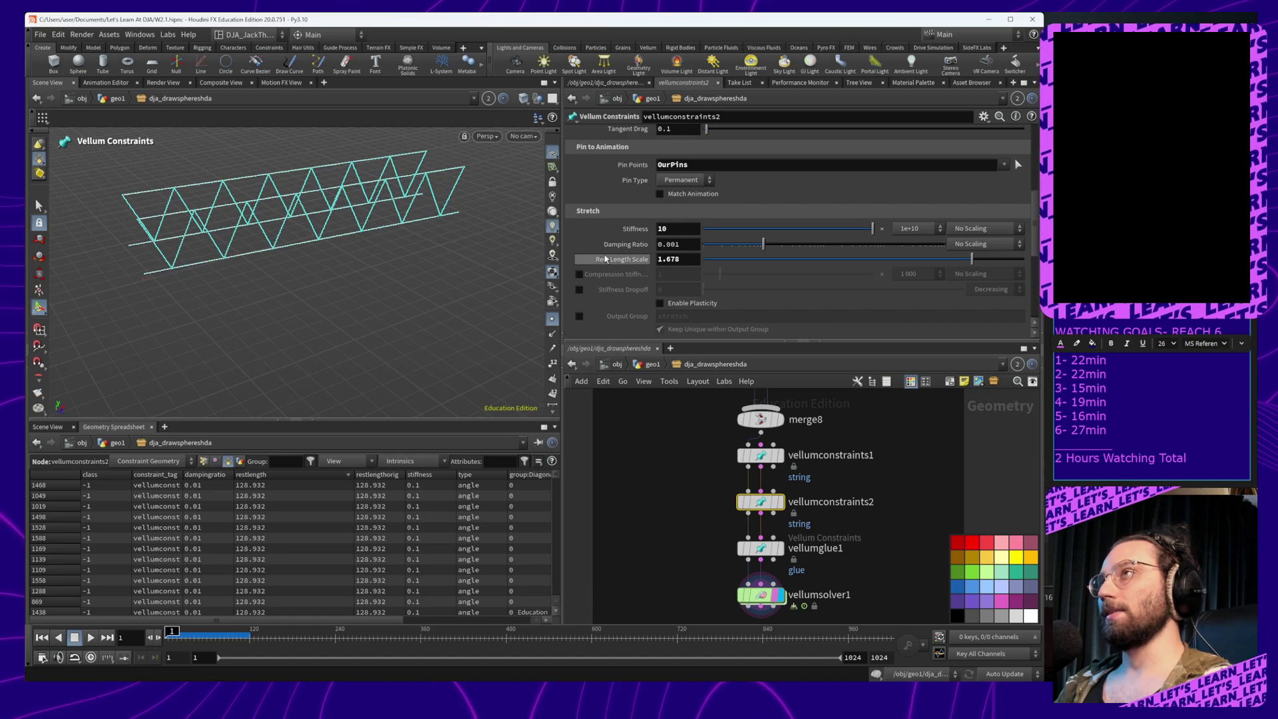
left_click_drag(693, 261, 643, 260)
type("0.")
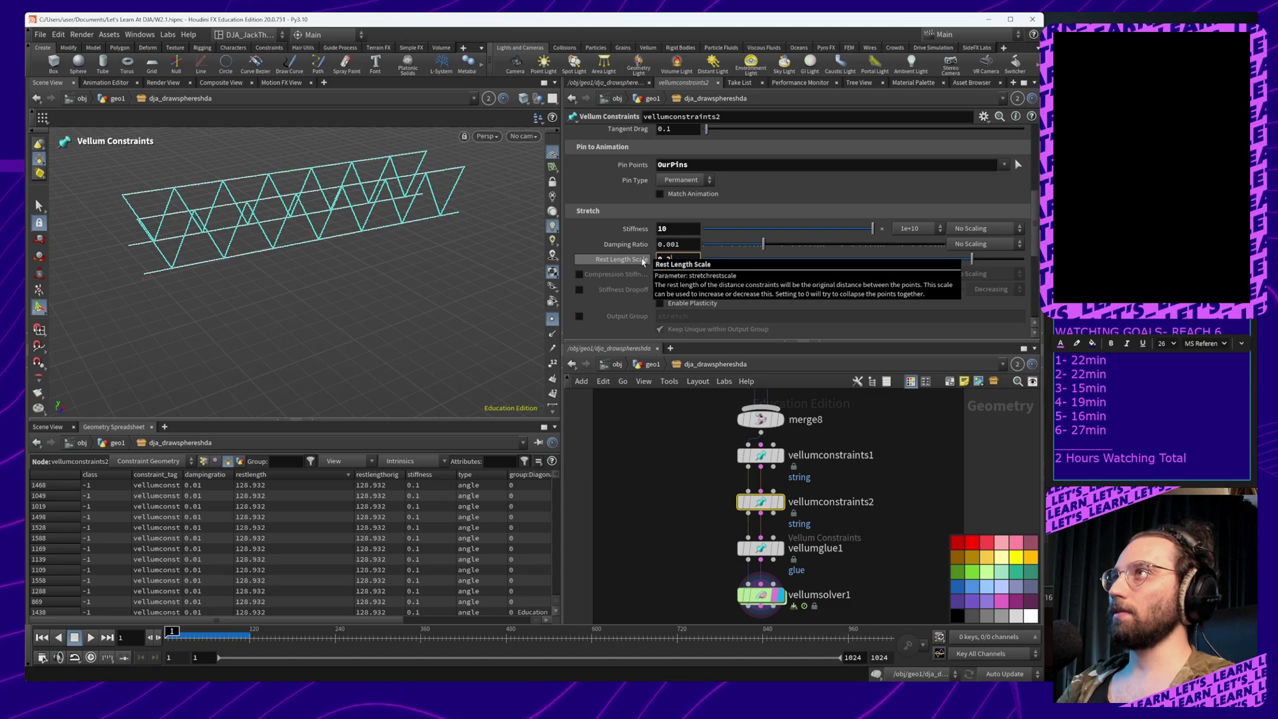
type("2")
key("Return")
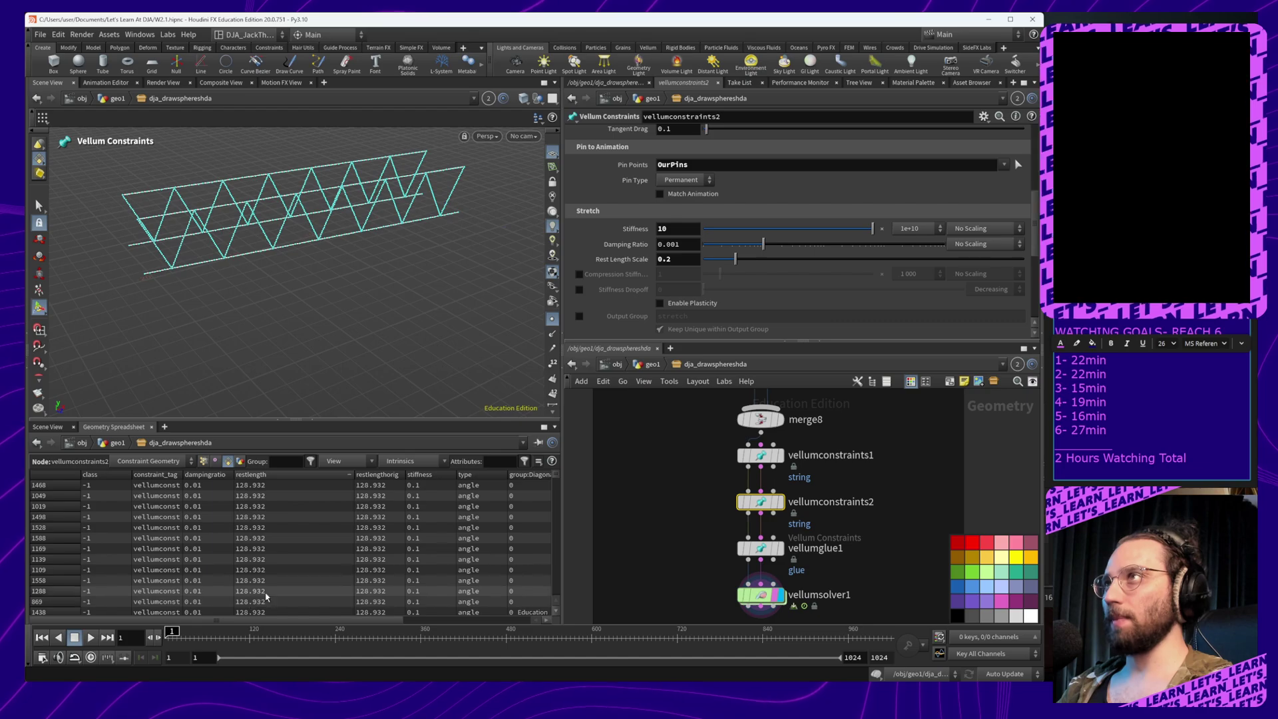
Run the vellumsolver1 simulation to frame 35 with the shortened rail ropes
left_click(758, 595)
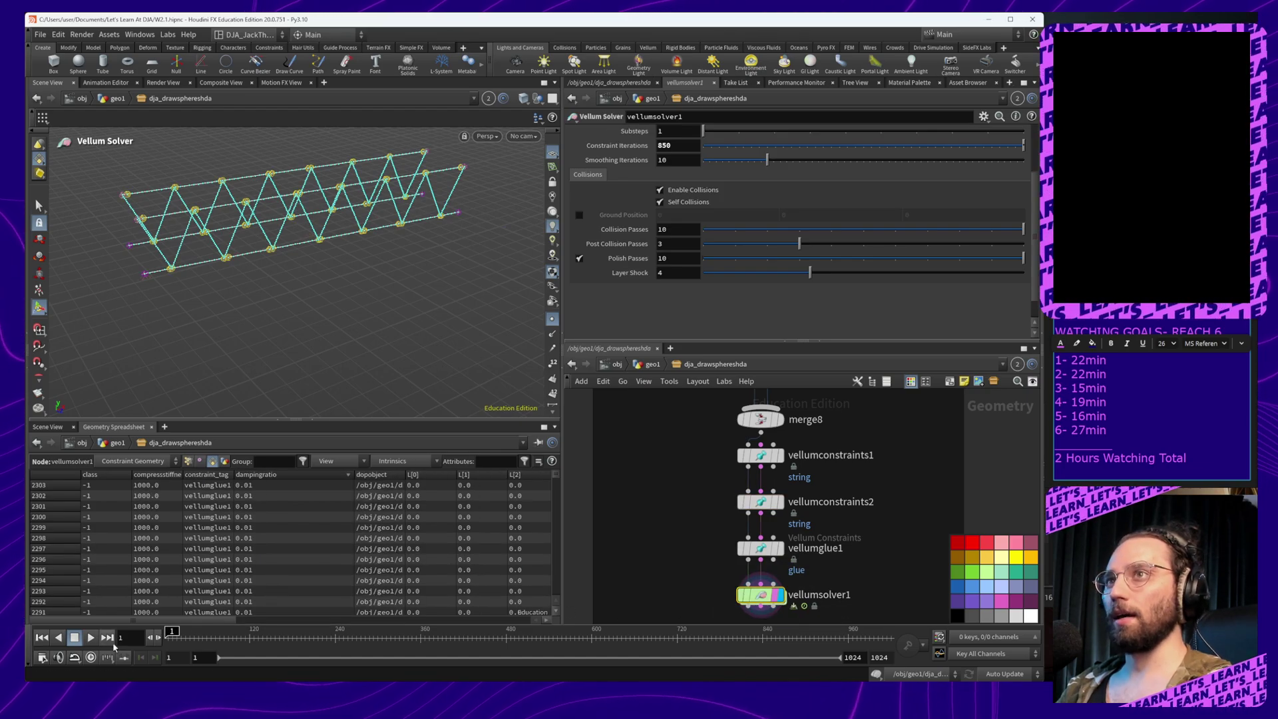
left_click(92, 638)
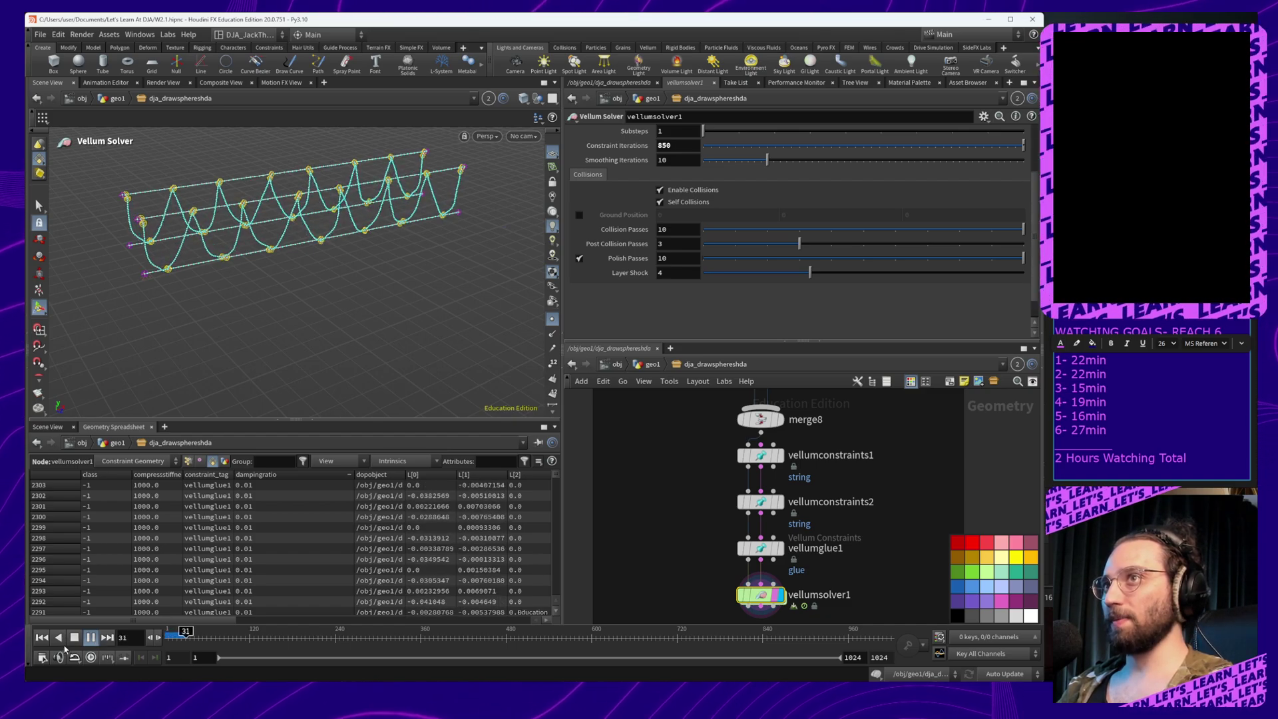
left_click(75, 639)
Set the Rest Length Scale of vellumconstraints2 to 0.65 and play the simulation to frame 69 with vellumsolver1 selected
left_click(761, 503)
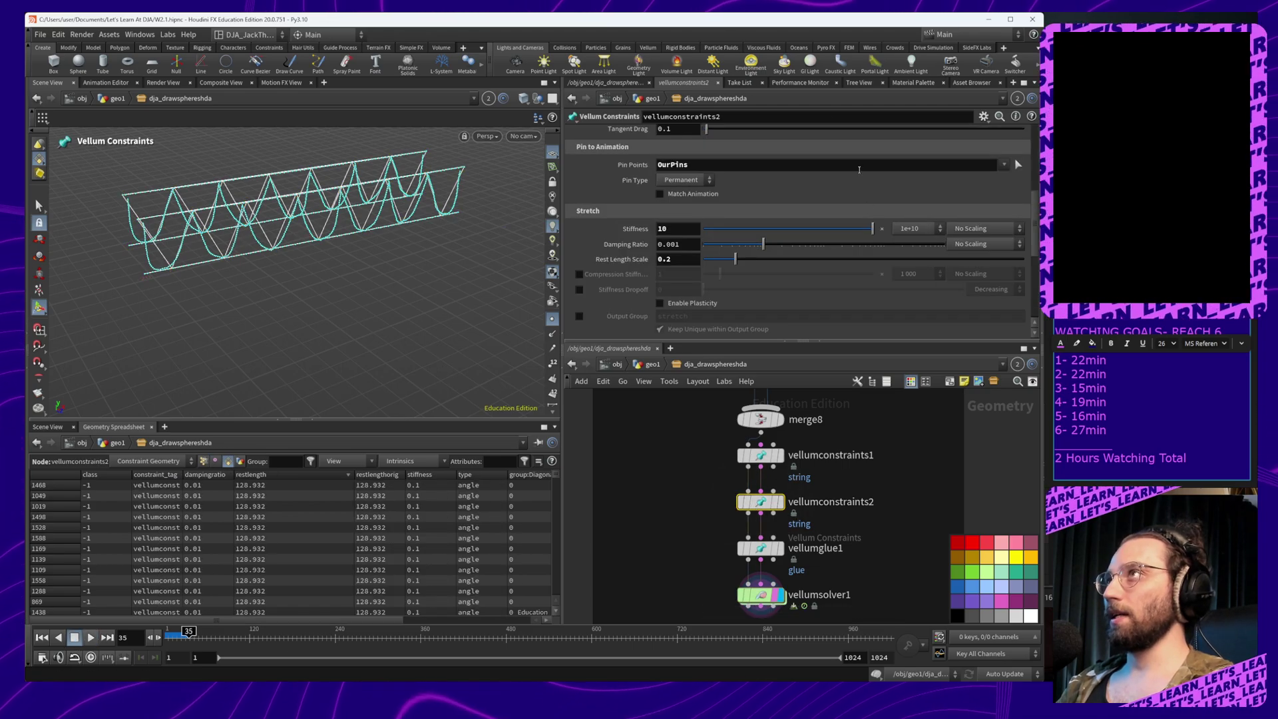
scroll(705, 216, "up", 10)
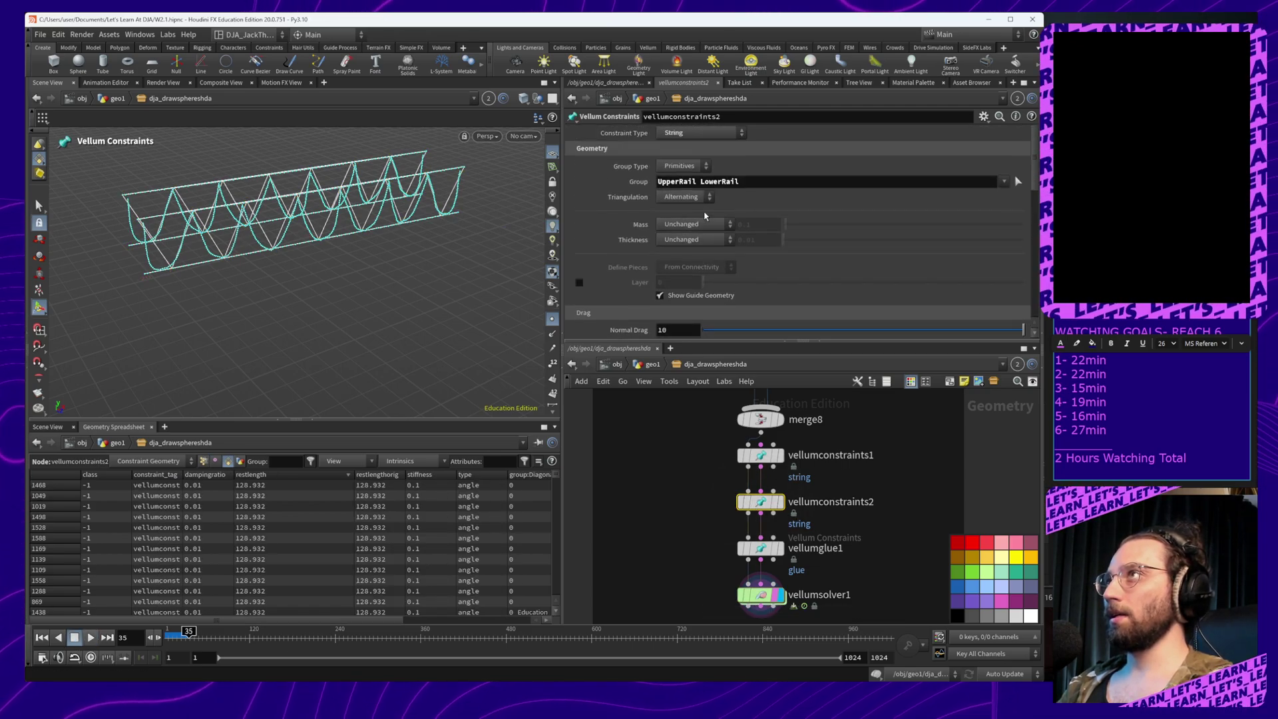
scroll(761, 295, "down", 10)
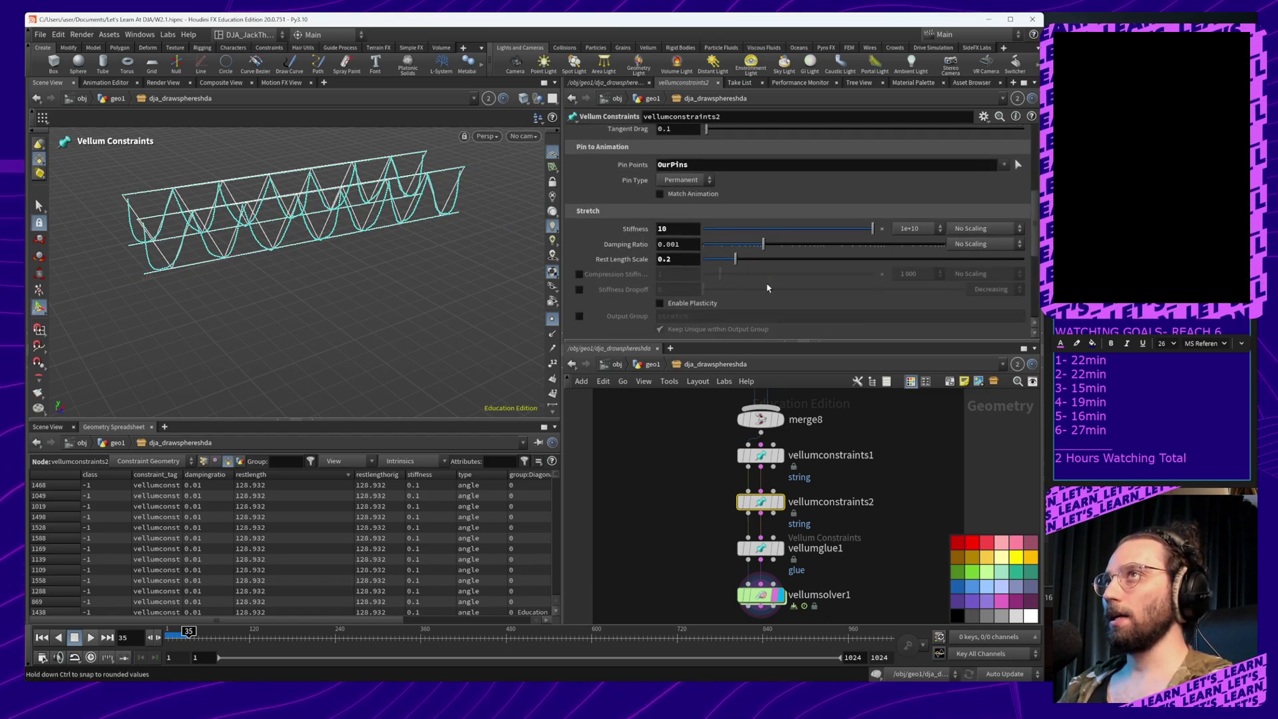
scroll(768, 288, "down", 1)
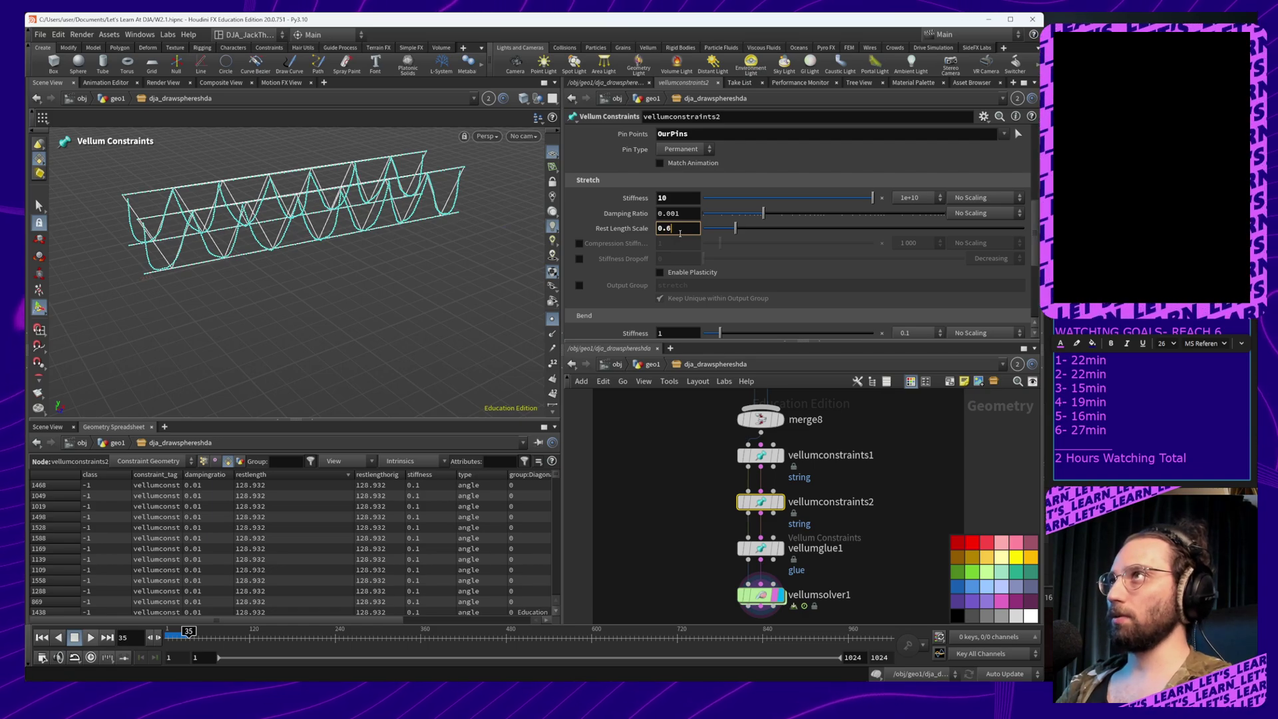
scroll(693, 569, "down", 1)
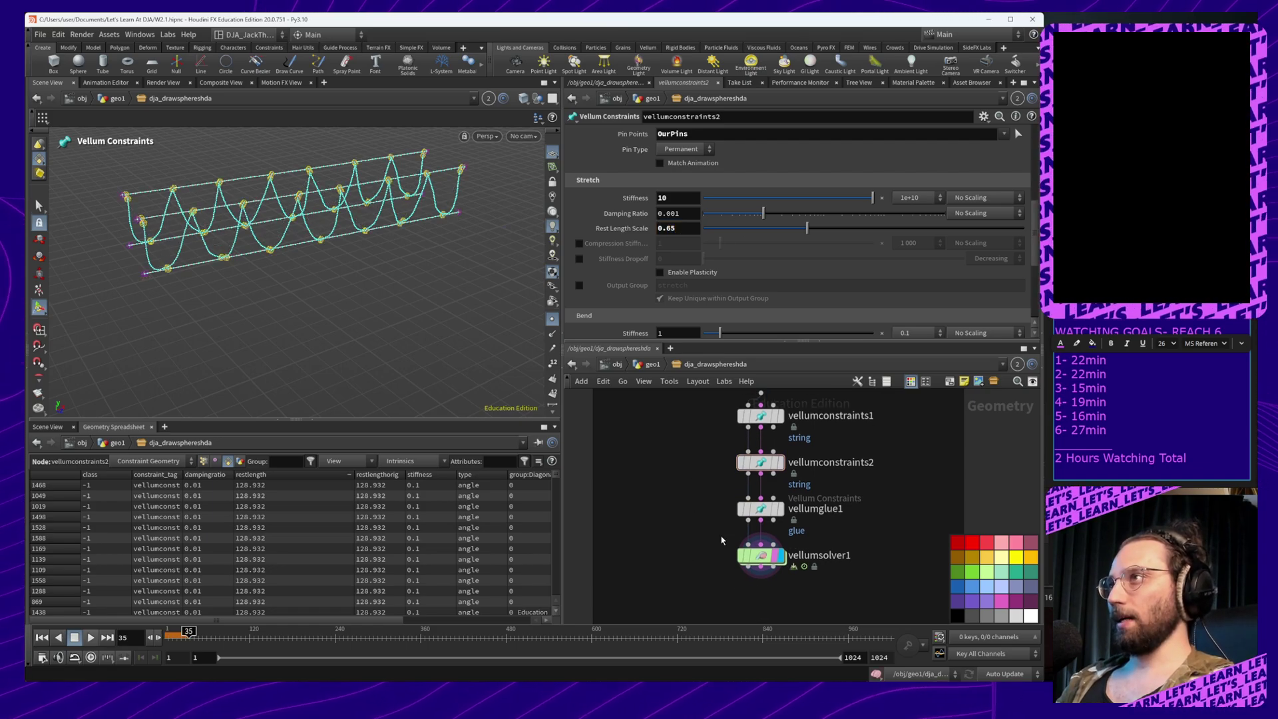
left_click(763, 555)
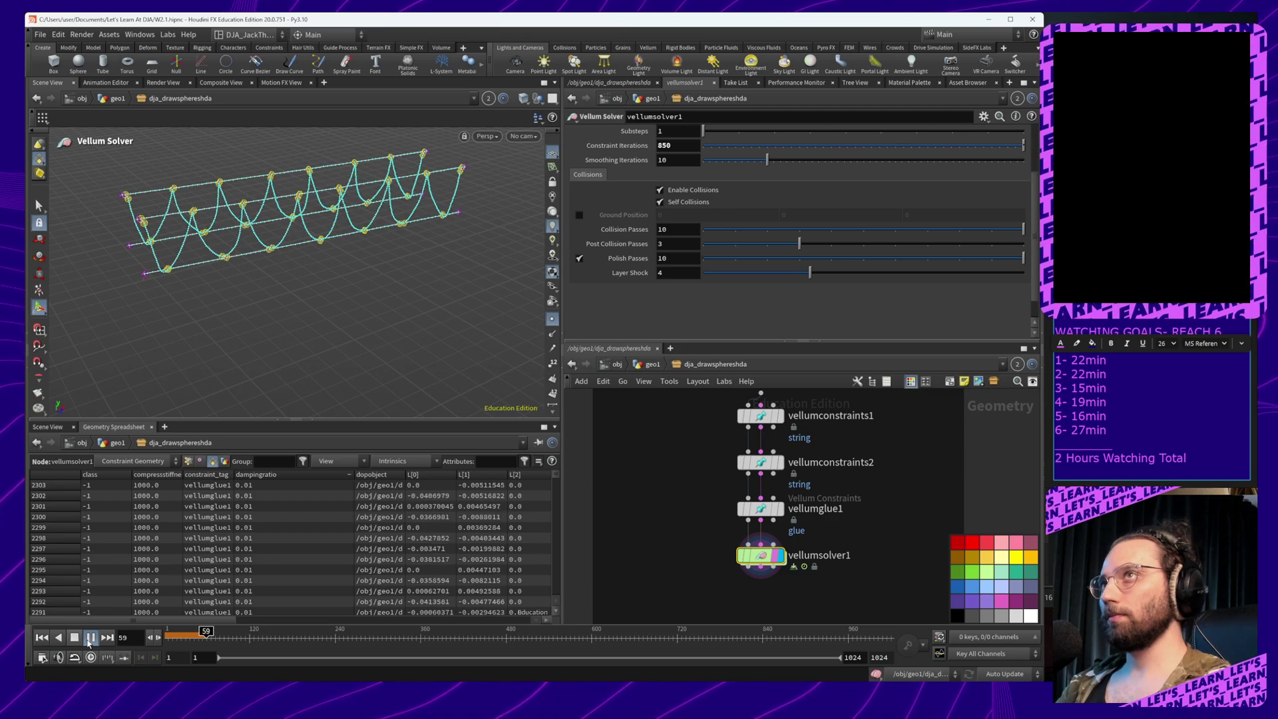
left_click(88, 643)
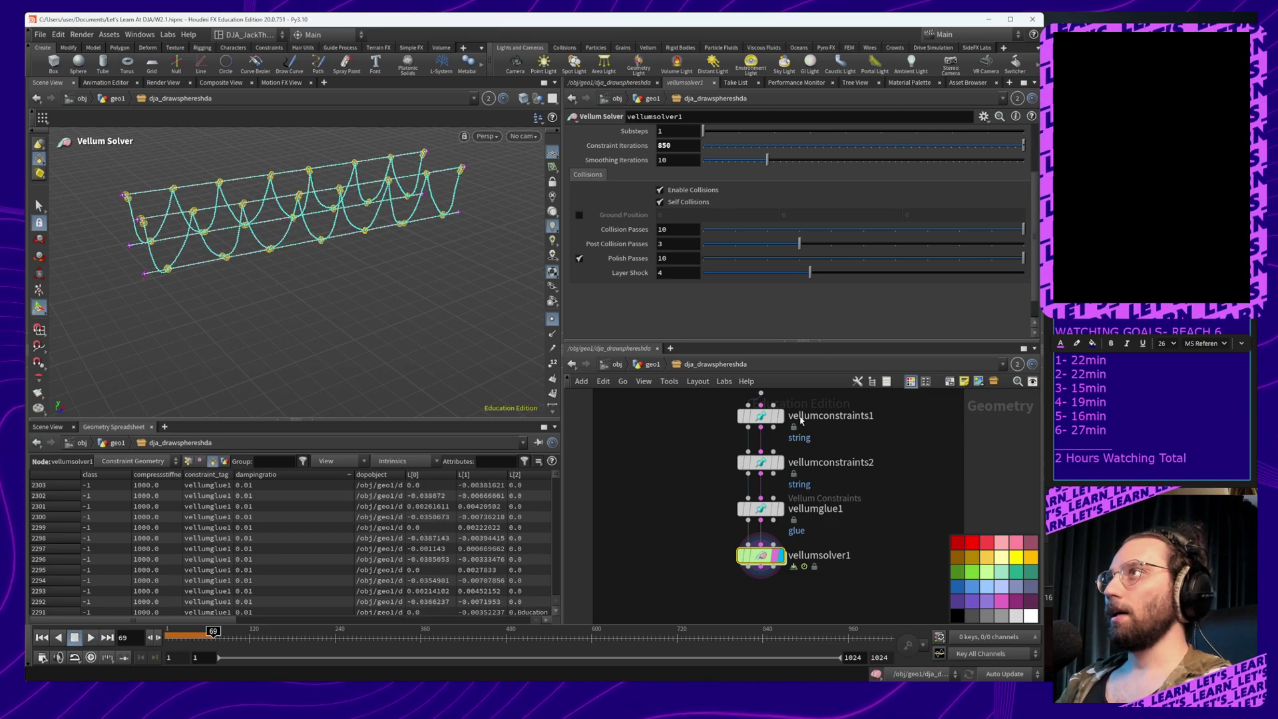
Set the Rest Length Scale of vellumconstraints2 to 0.85 and replay the simulation from frame 1 to frame 42
left_click(761, 464)
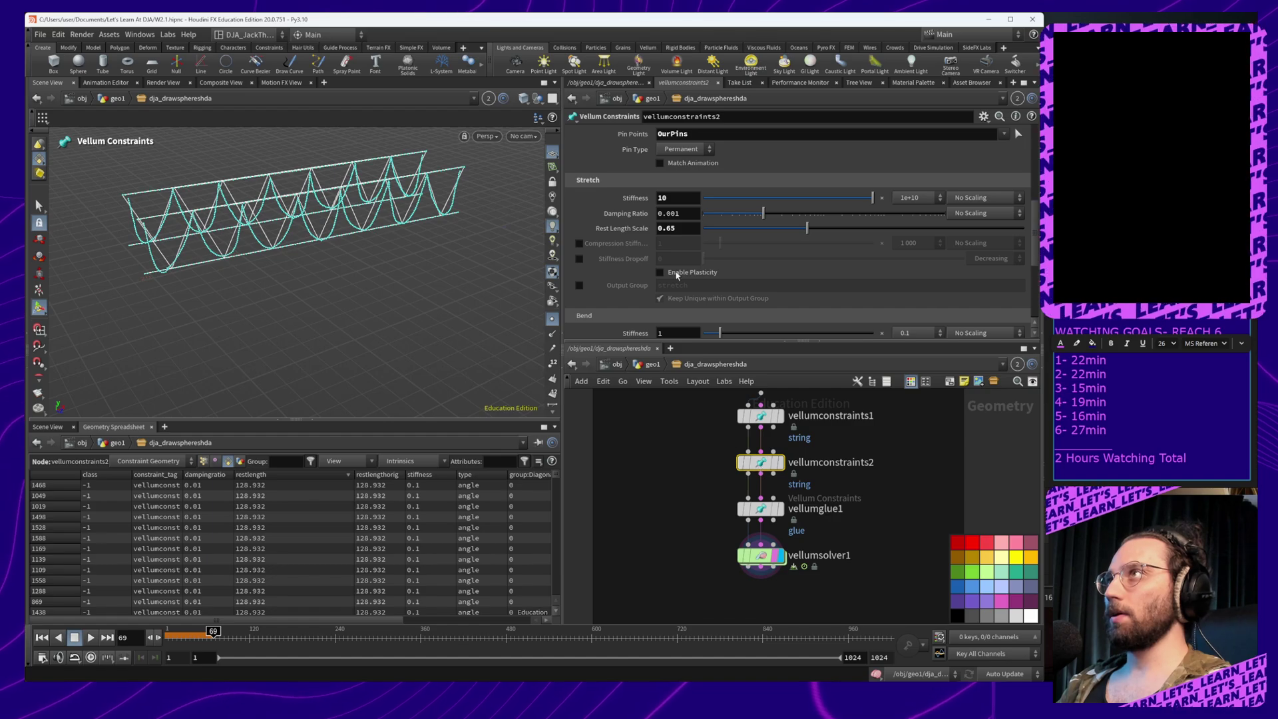
left_click(684, 225)
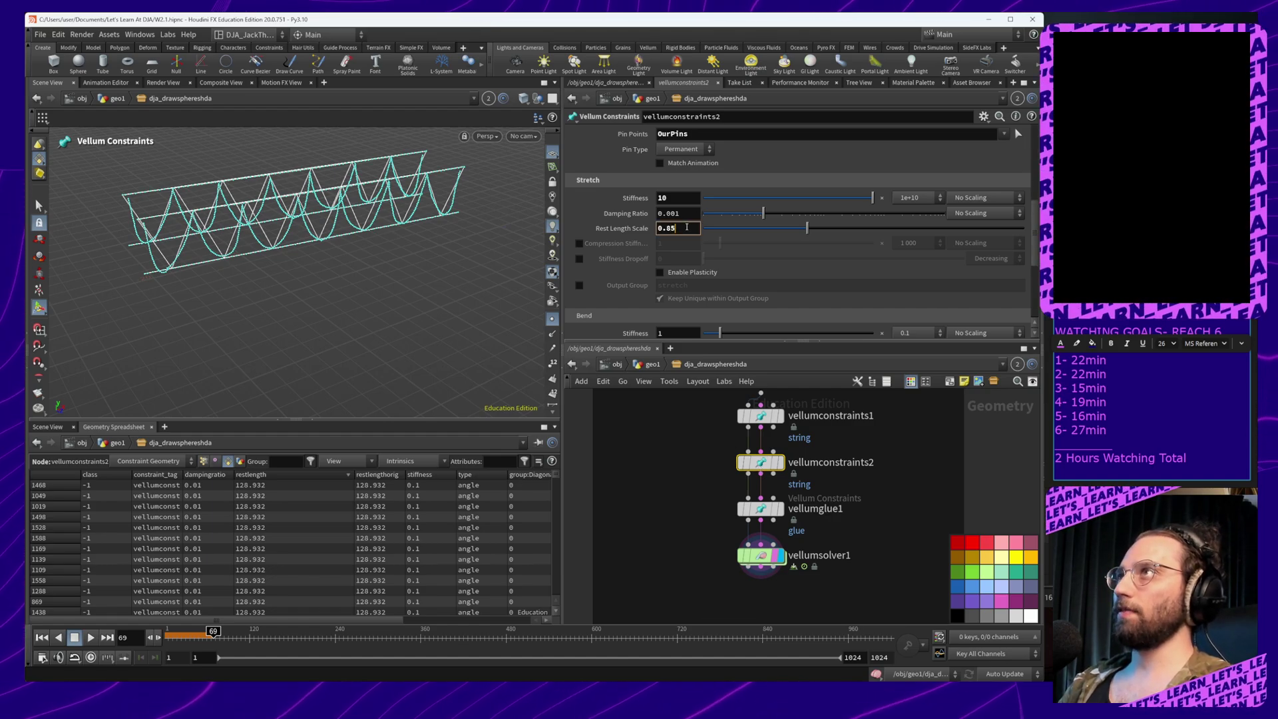
left_click(761, 556)
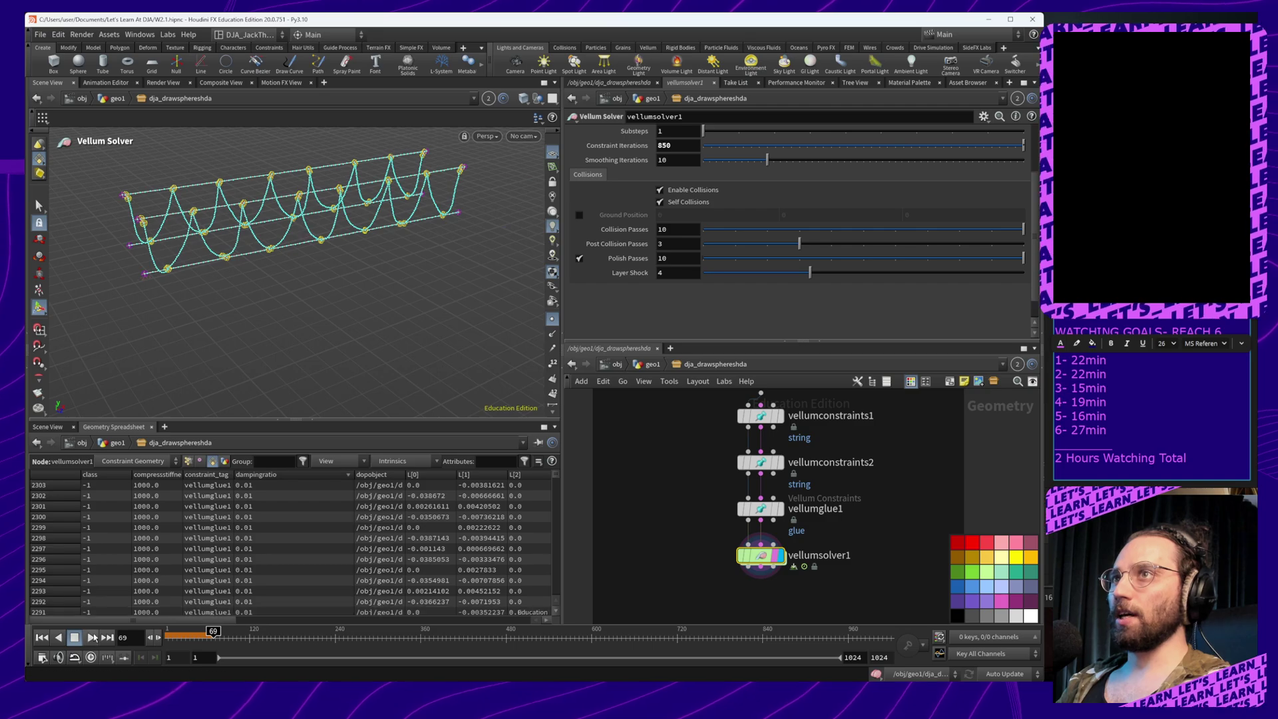
left_click(41, 638)
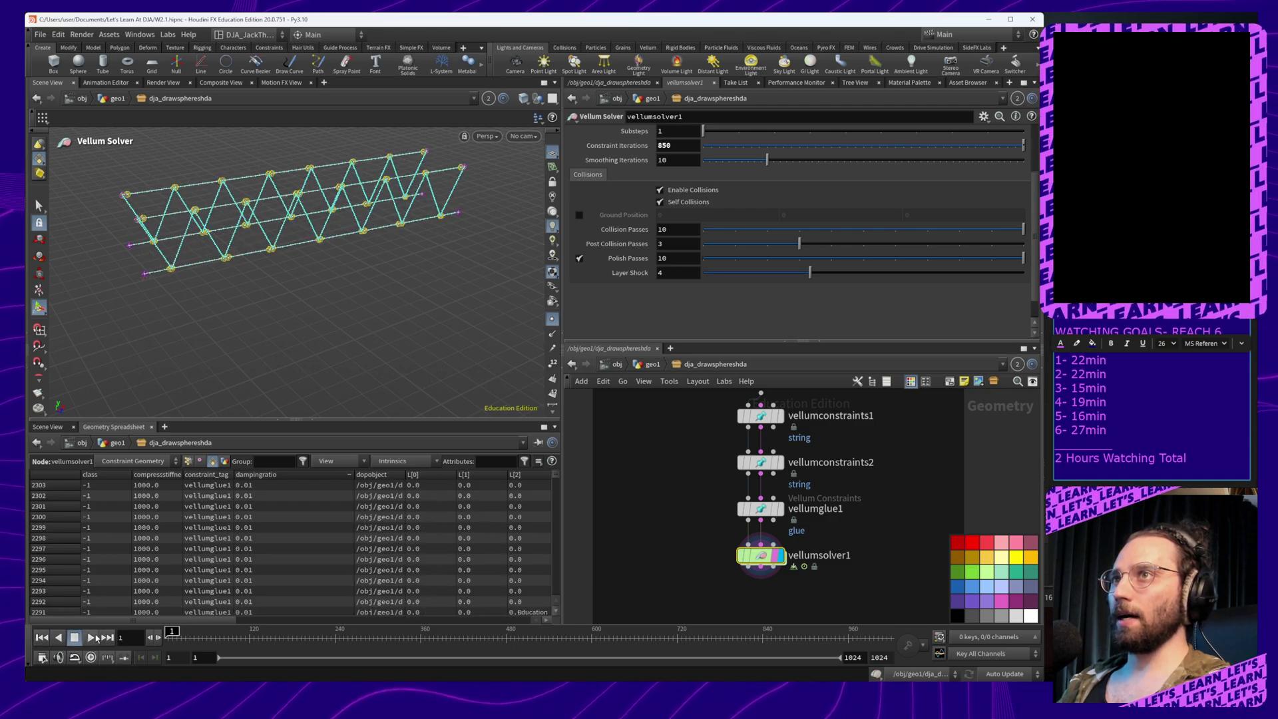
left_click(90, 638)
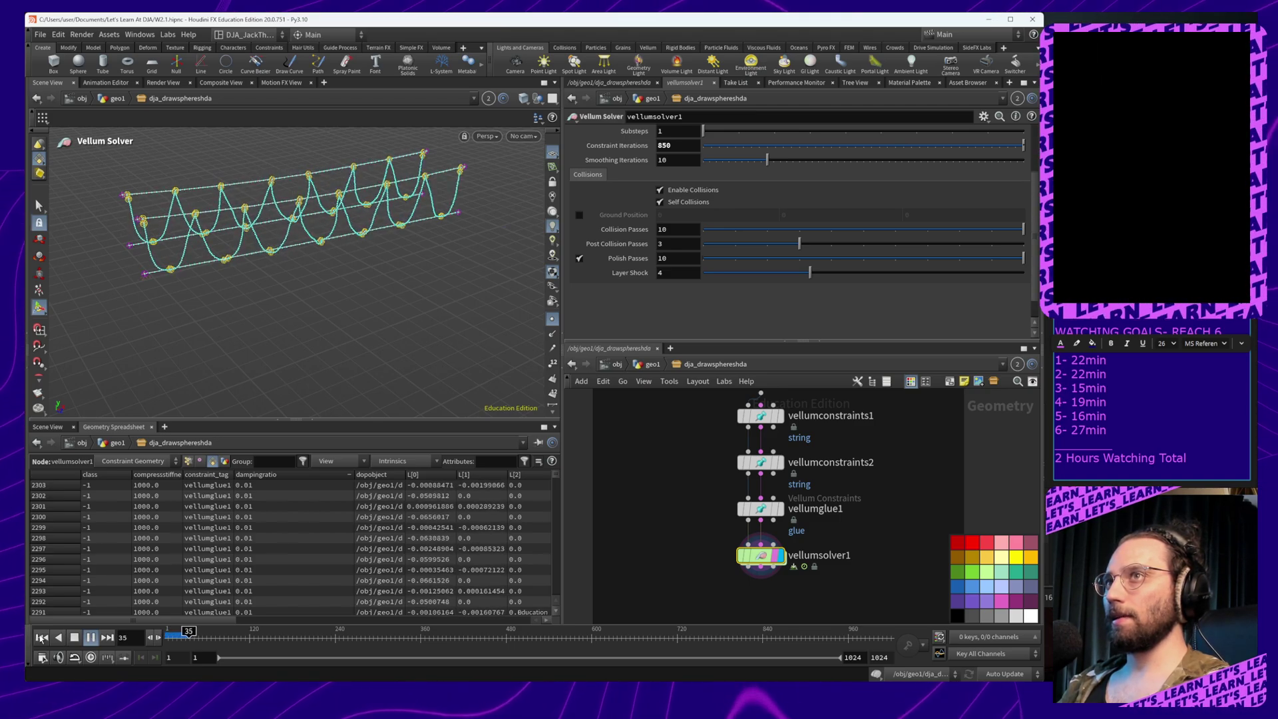
left_click(90, 637)
Examine the rail ropes, hanging diagonals and glued joints up close and from a lower side angle
right_click(217, 231)
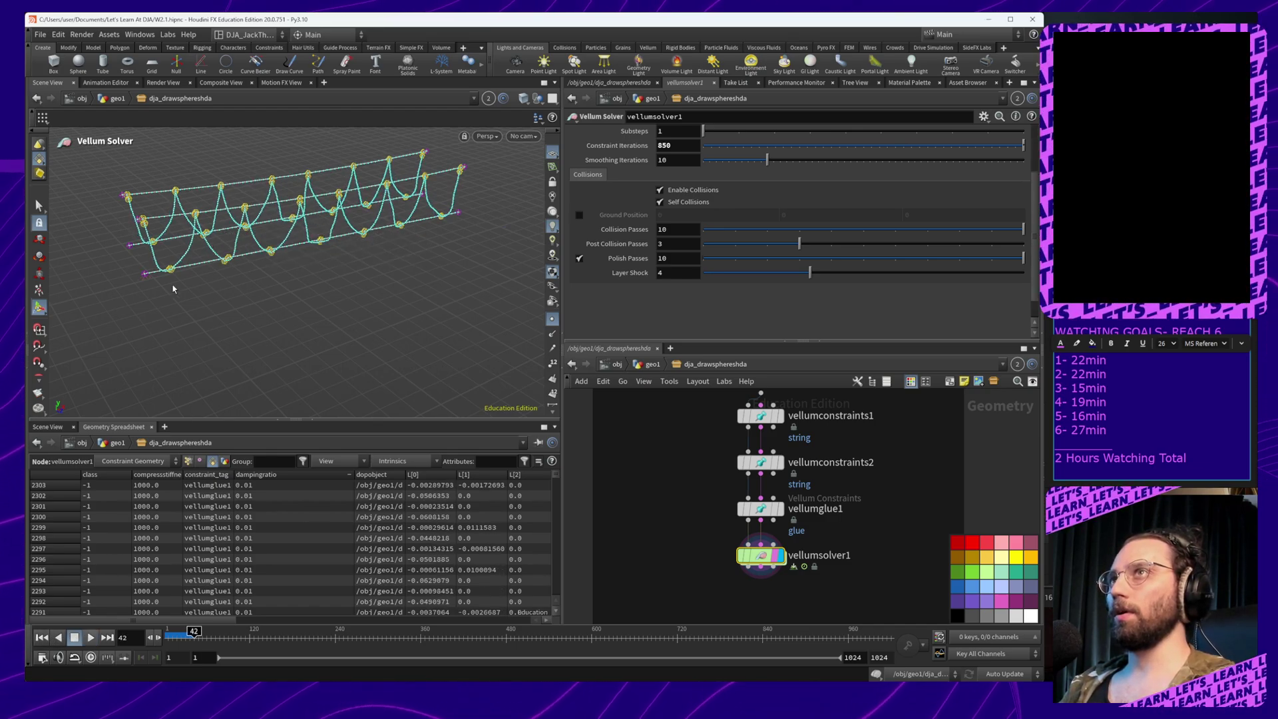
middle_click_drag(229, 277, 288, 306, "alt")
scroll(288, 306, "up", 5)
middle_click_drag(231, 266, 227, 277, "alt")
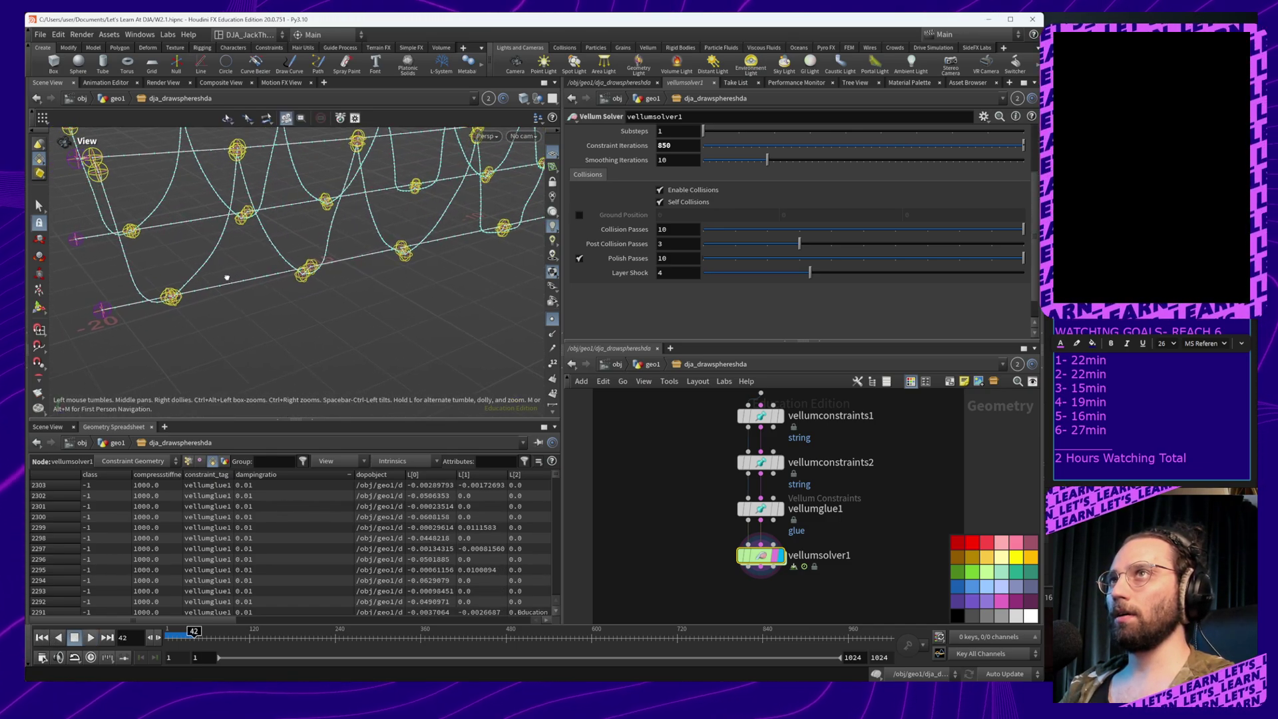
left_click_drag(227, 277, 366, 286, "alt")
right_click_drag(366, 286, 371, 349, "alt")
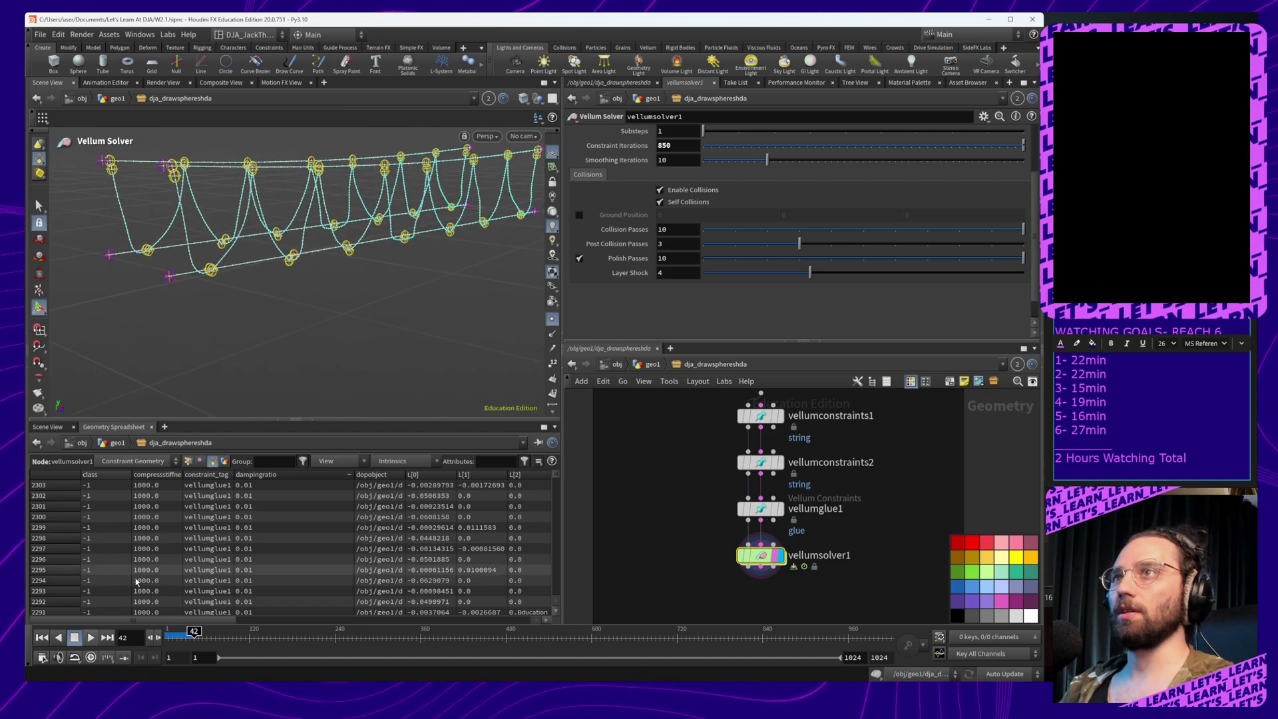
Set the Rest Length Scale of vellumconstraints2 to 0.95 and run the simulation from frame 1 to frame 24
left_click(42, 637)
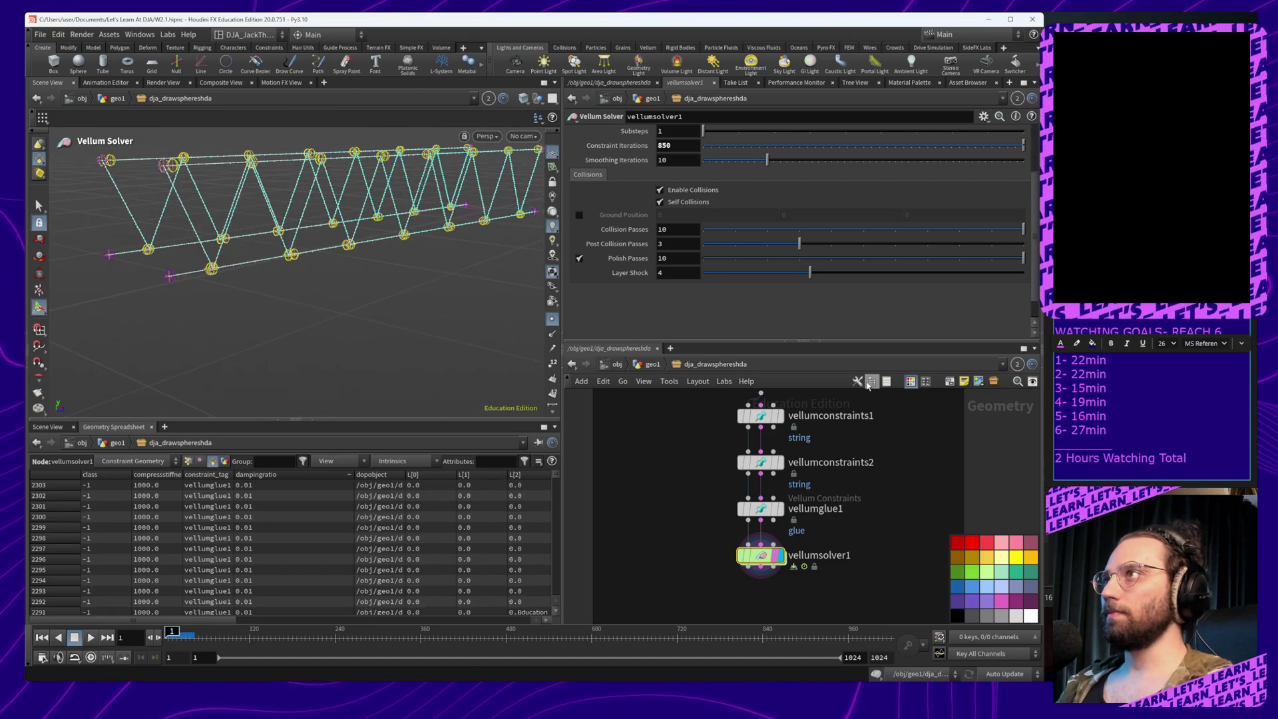
left_click(761, 462)
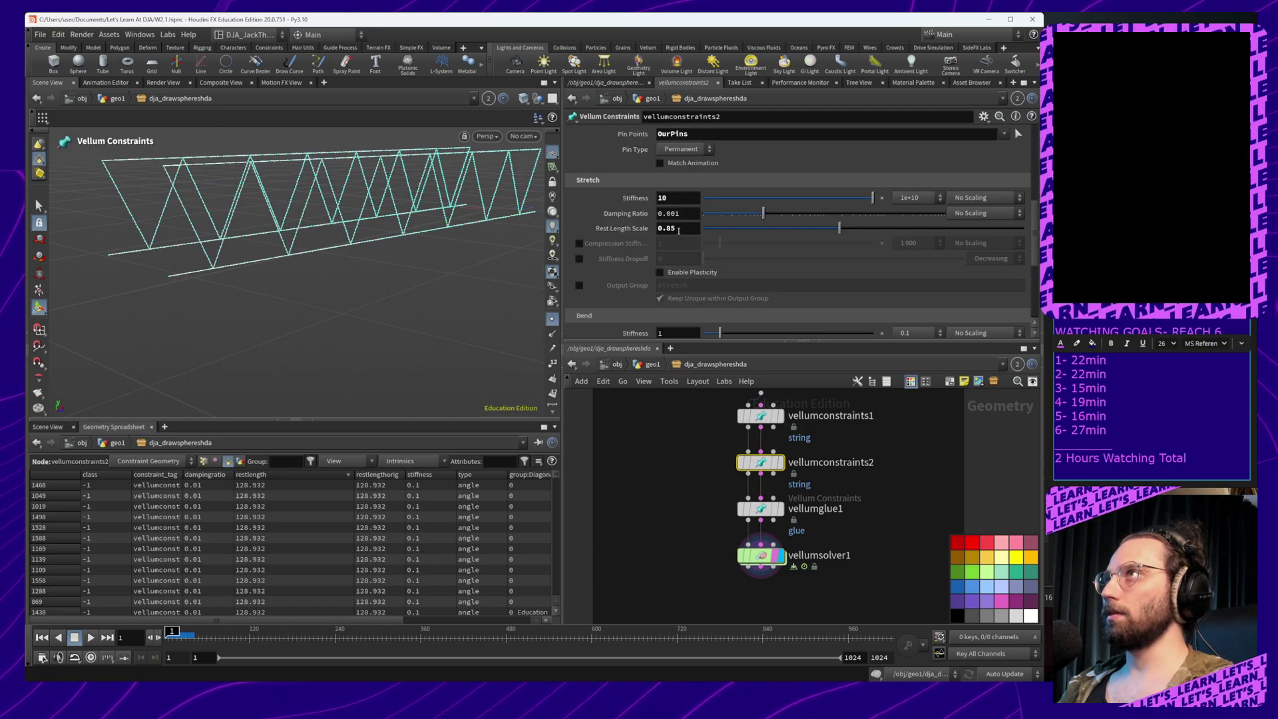
left_click(678, 228)
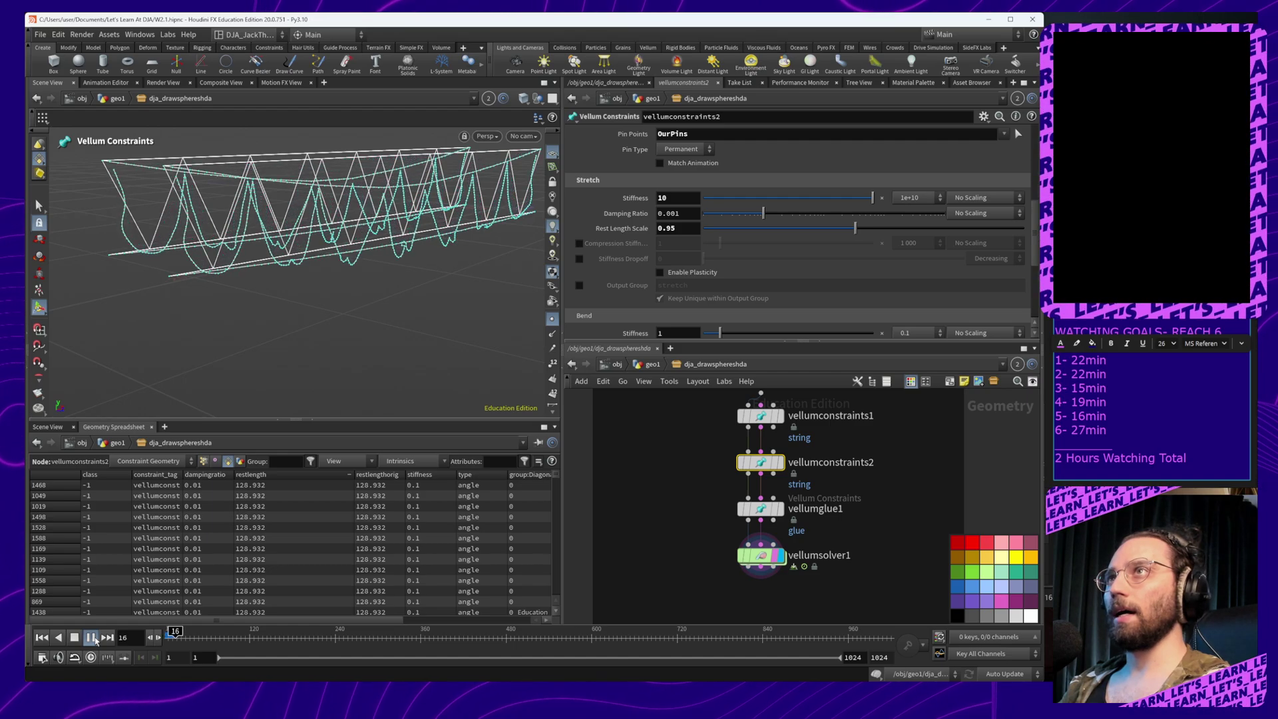
left_click(76, 639)
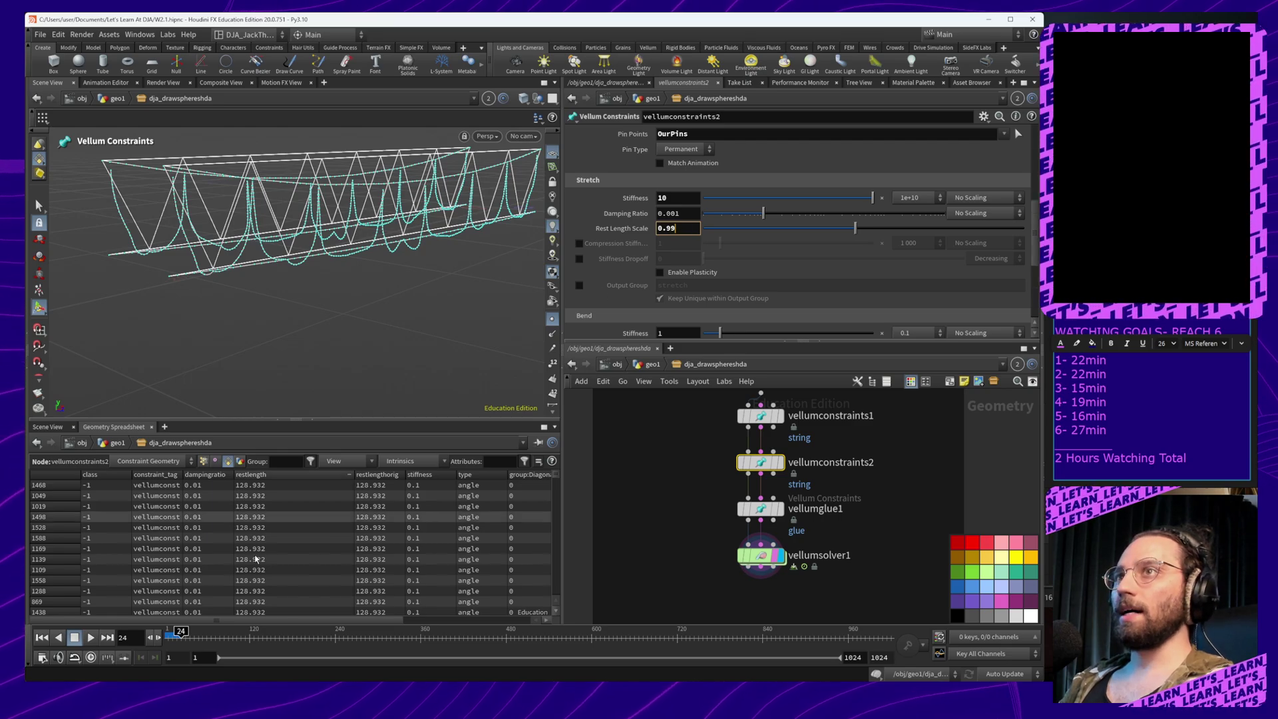
Set the Rest Length Scale of vellumconstraints2 to 0.99 and run the vellumsolver1 simulation from the start, checking the bridge's sag
left_click(42, 638)
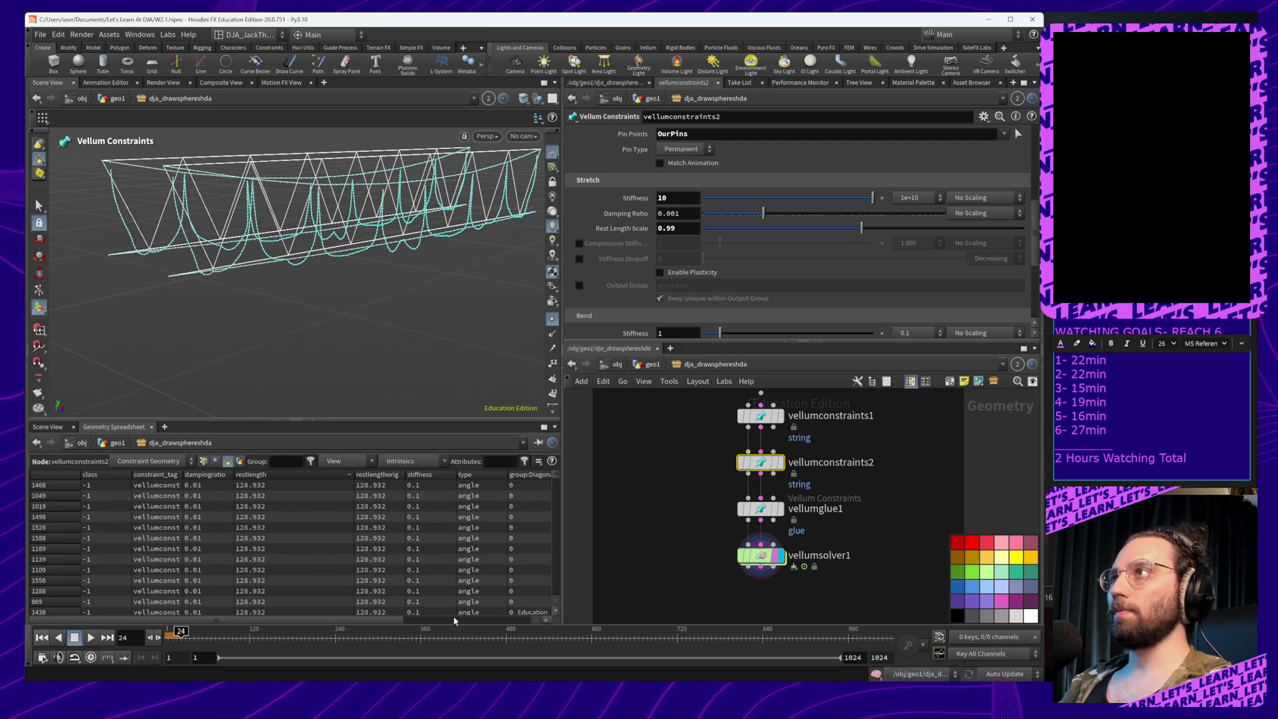
left_click(761, 556)
left_click(90, 639)
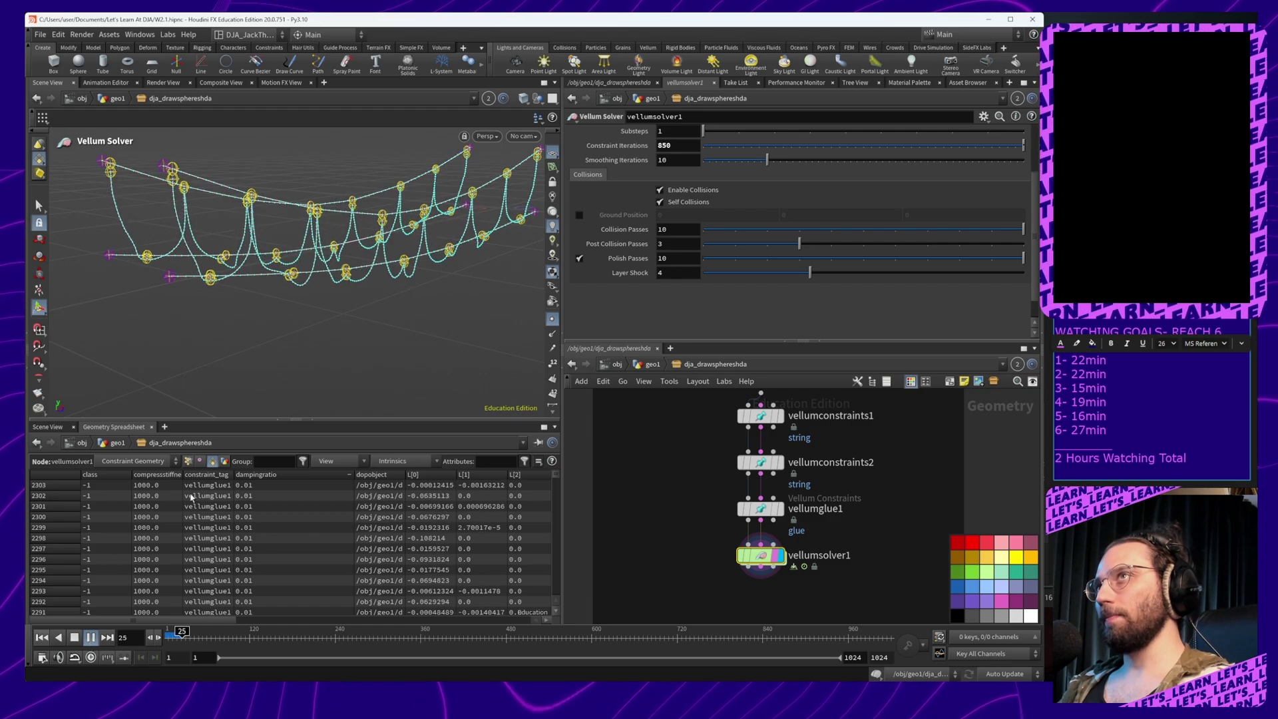
middle_click_drag(430, 299, 366, 359, "alt")
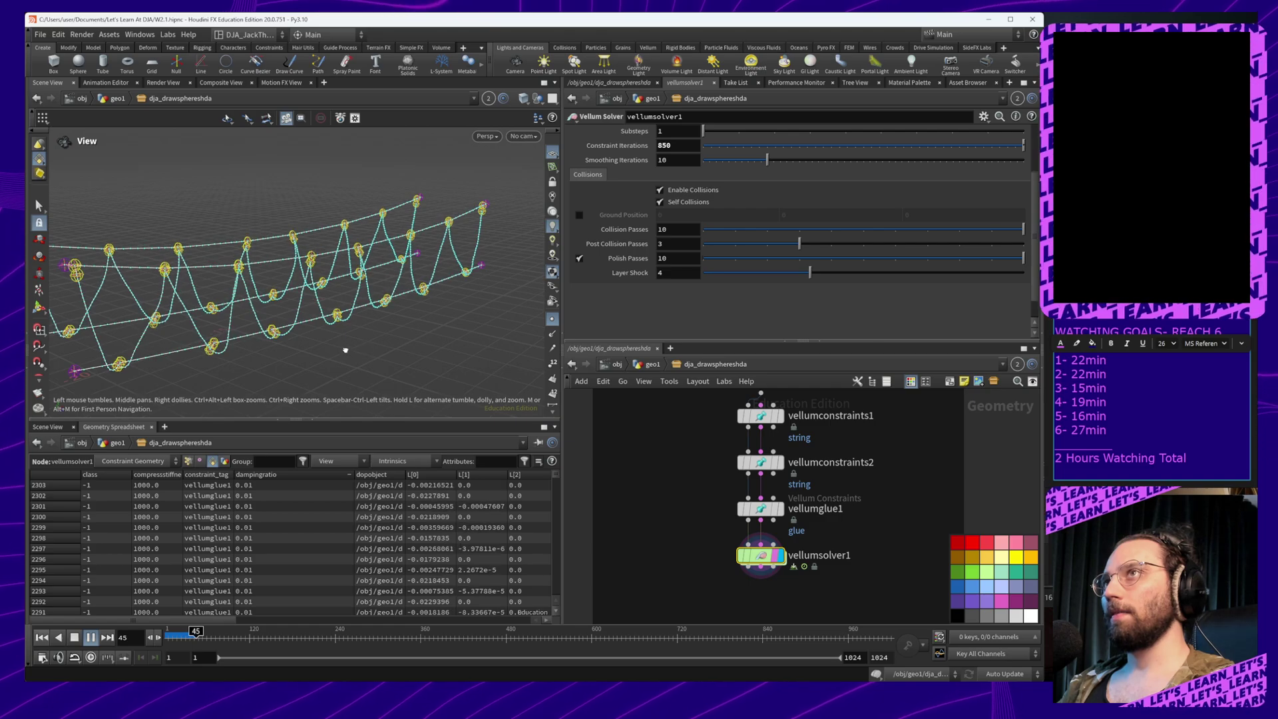
left_click_drag(345, 350, 305, 345, "alt")
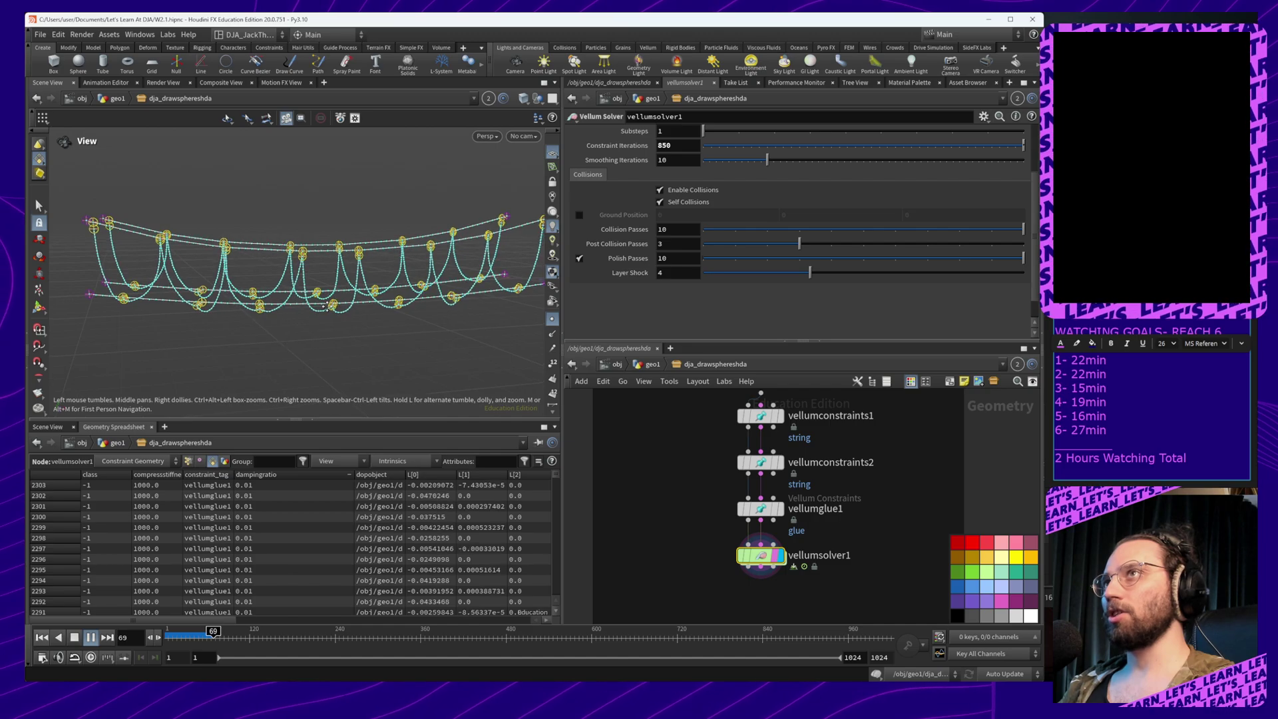
middle_click_drag(328, 293, 326, 313, "alt")
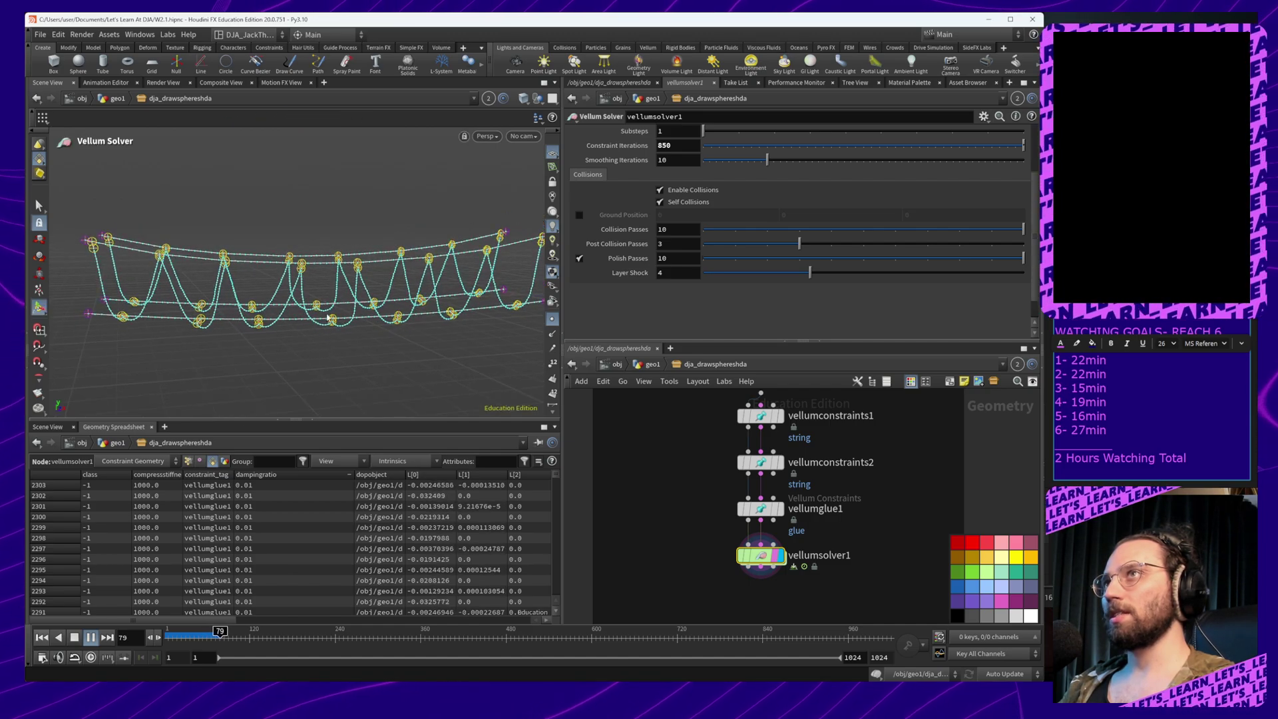
Replay the Vellum simulation from frame 1 to check how far the rope walls sag
left_click(91, 637)
left_click_drag(237, 630, 93, 637)
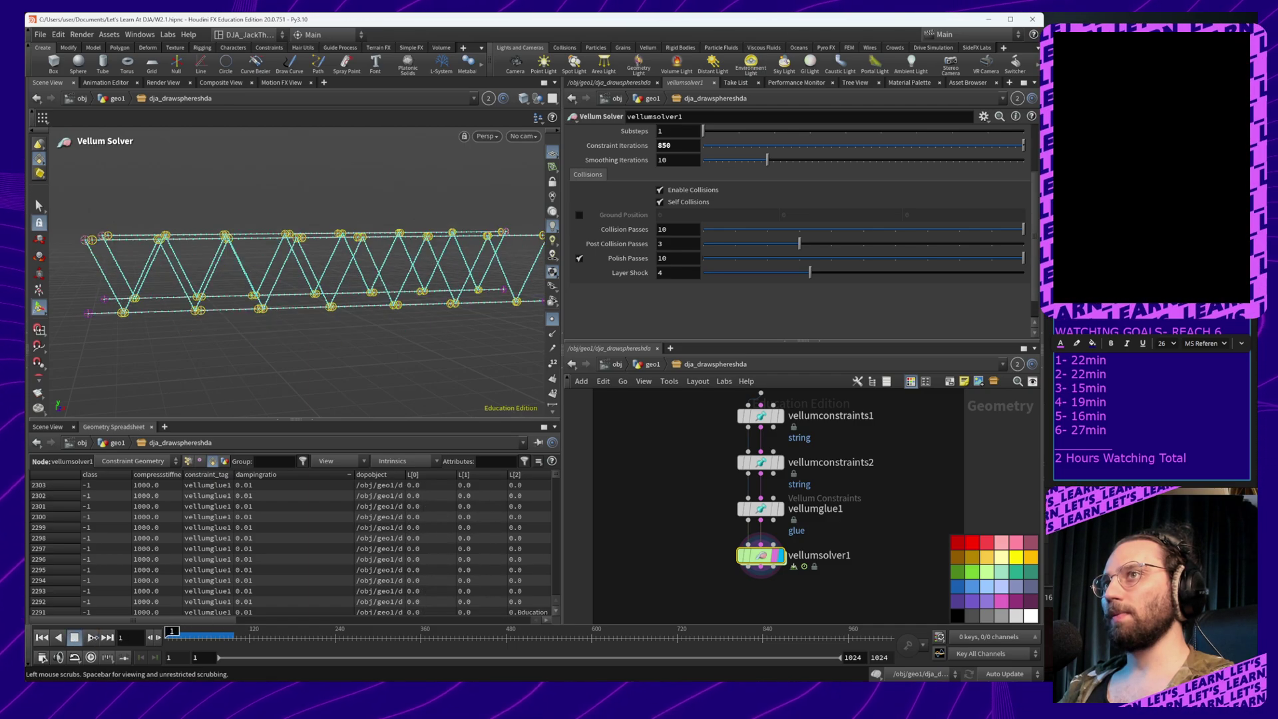
left_click(92, 639)
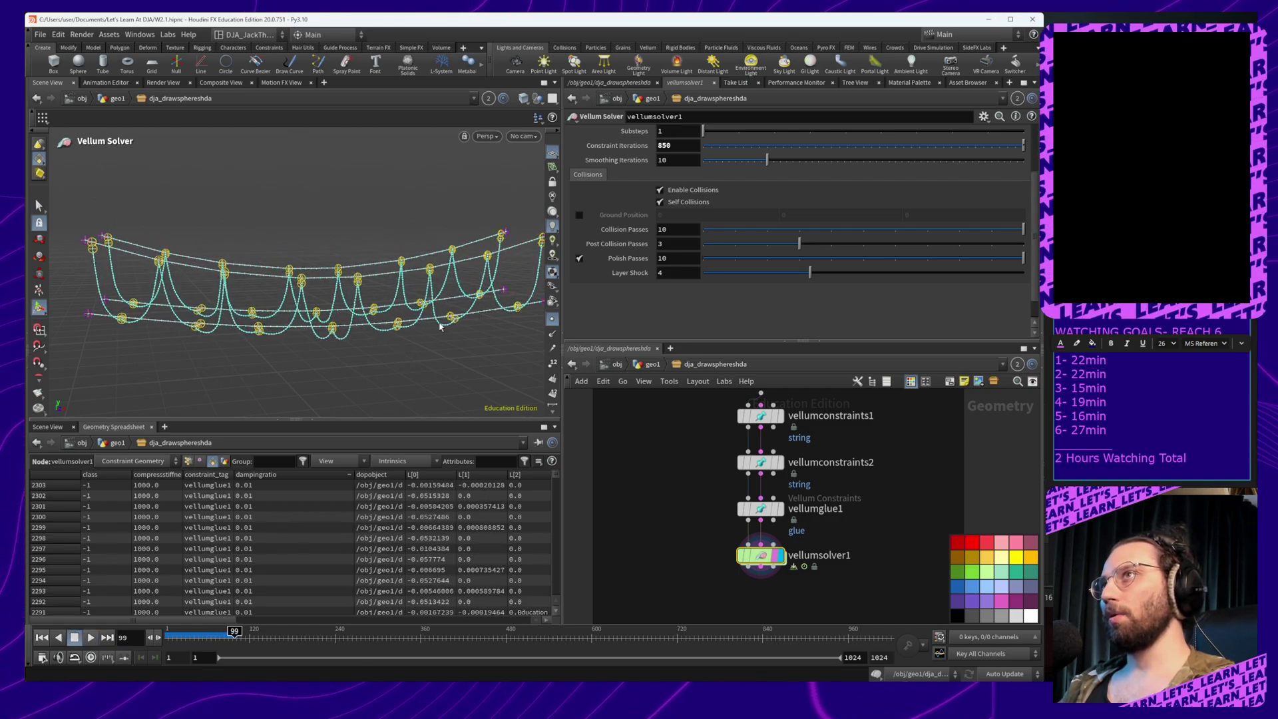
Set vellumconstraints1's bend stiffness to 10 with a 1e+10 multiplier and its rest angle scale to 1.164
middle_click_drag(905, 491, 909, 532)
left_click(774, 461)
scroll(657, 271, "down", 2)
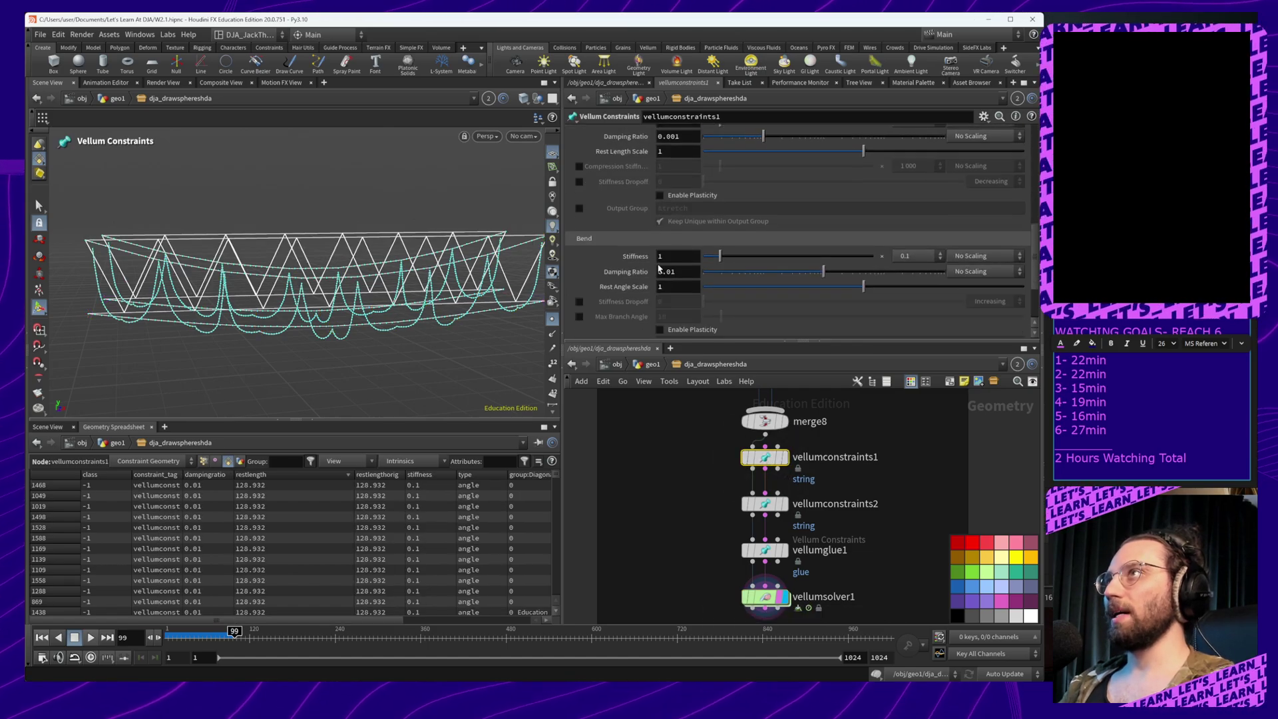
left_click(906, 197)
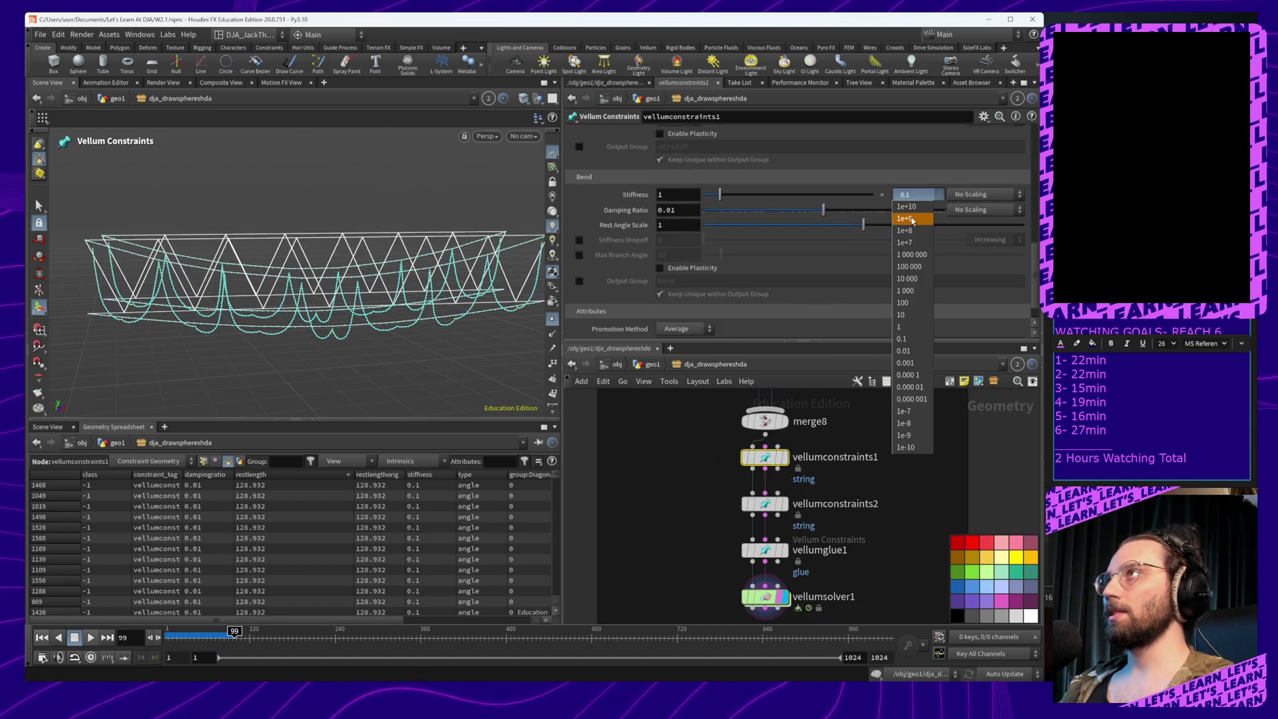
left_click(723, 197)
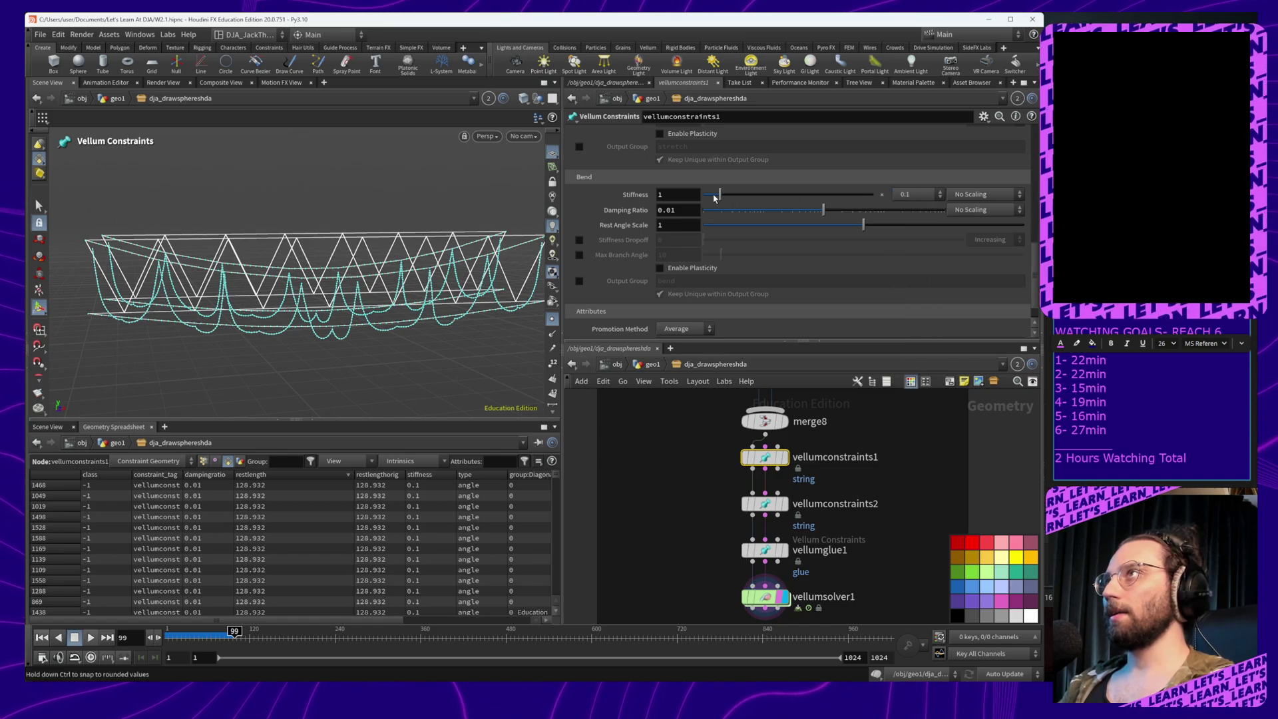
left_click_drag(804, 203, 894, 195)
left_click(916, 196)
left_click(915, 207)
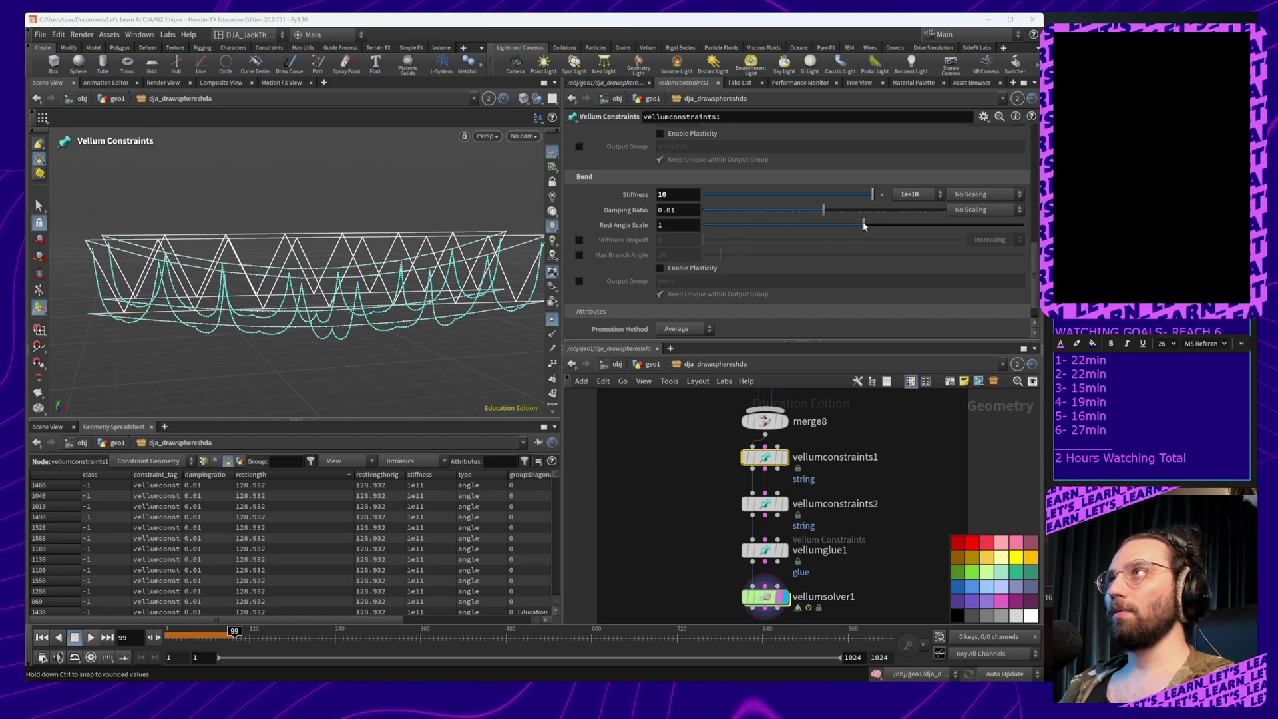
left_click_drag(863, 226, 885, 228)
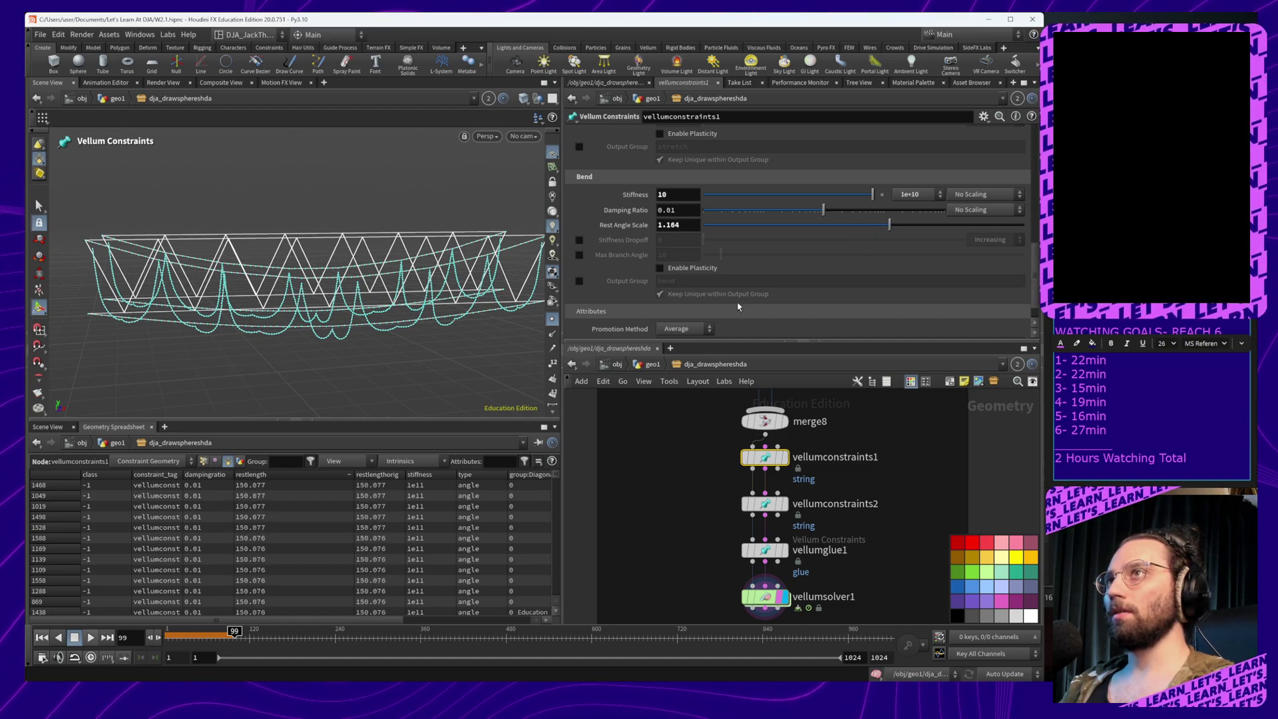
Run the vellumsolver1 simulation with the stiffer bend settings and inspect the diagonal ropes up close
left_click(766, 596)
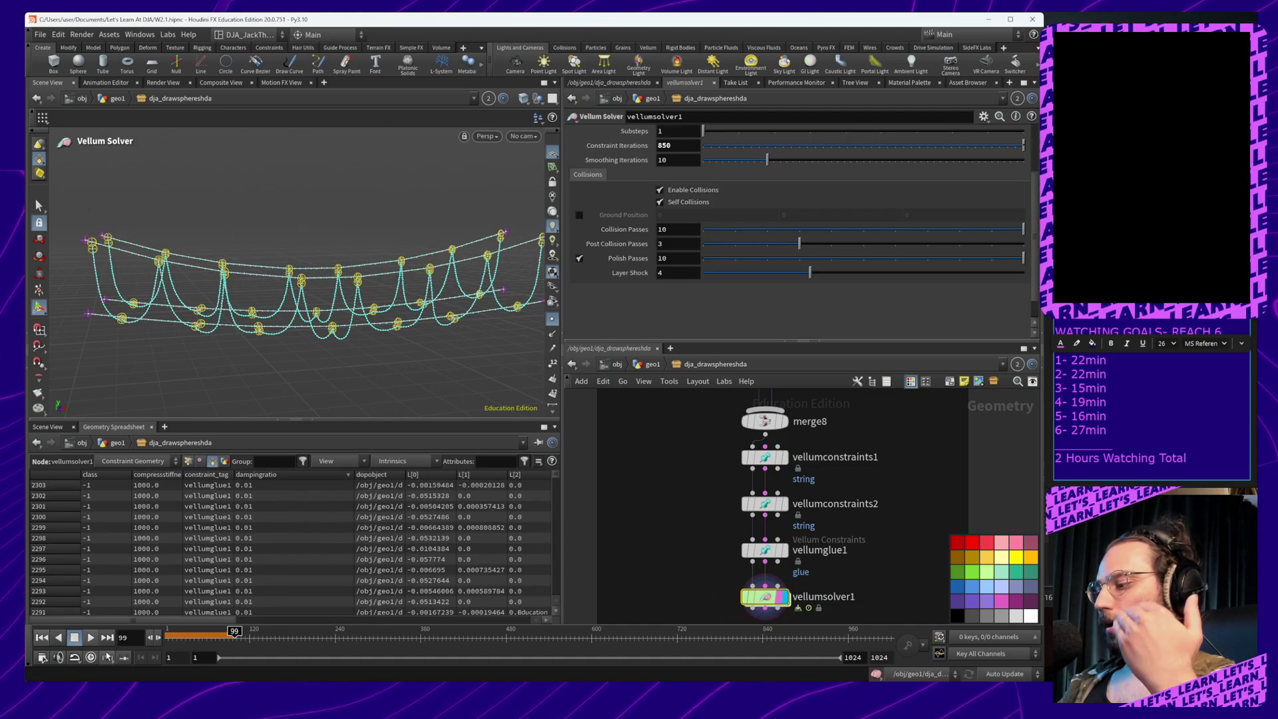
left_click(91, 638)
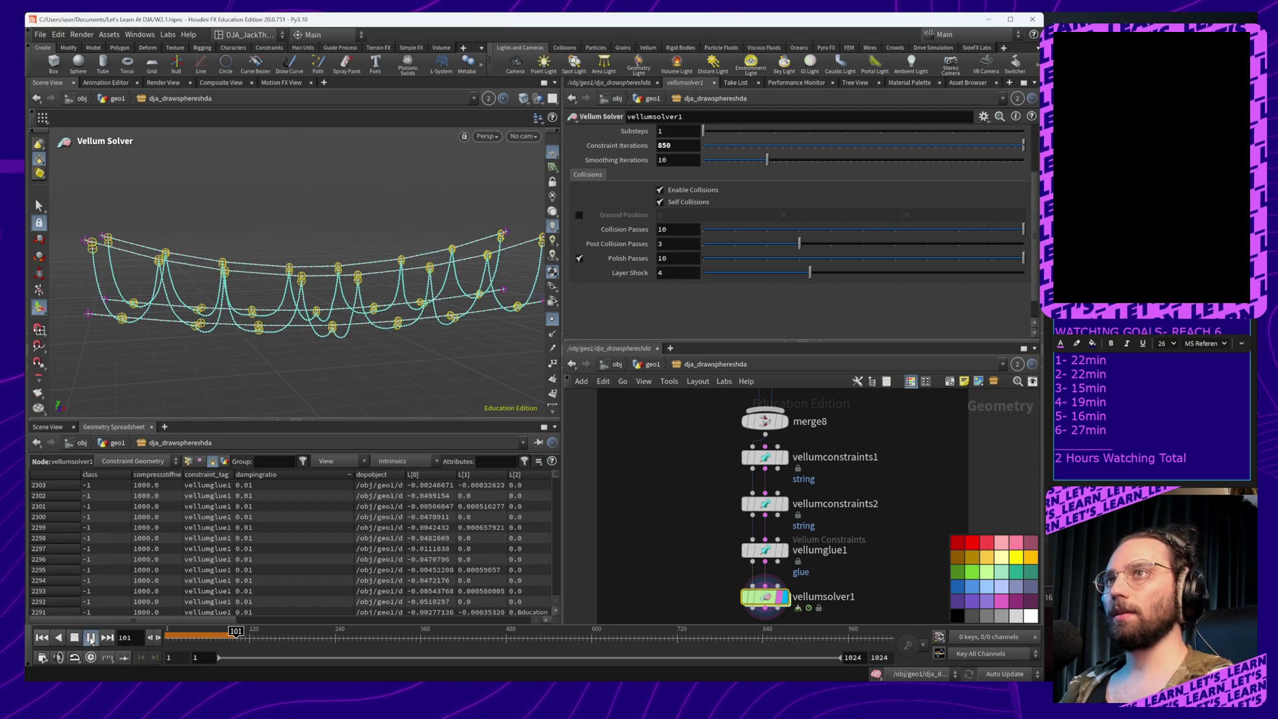
left_click(74, 638)
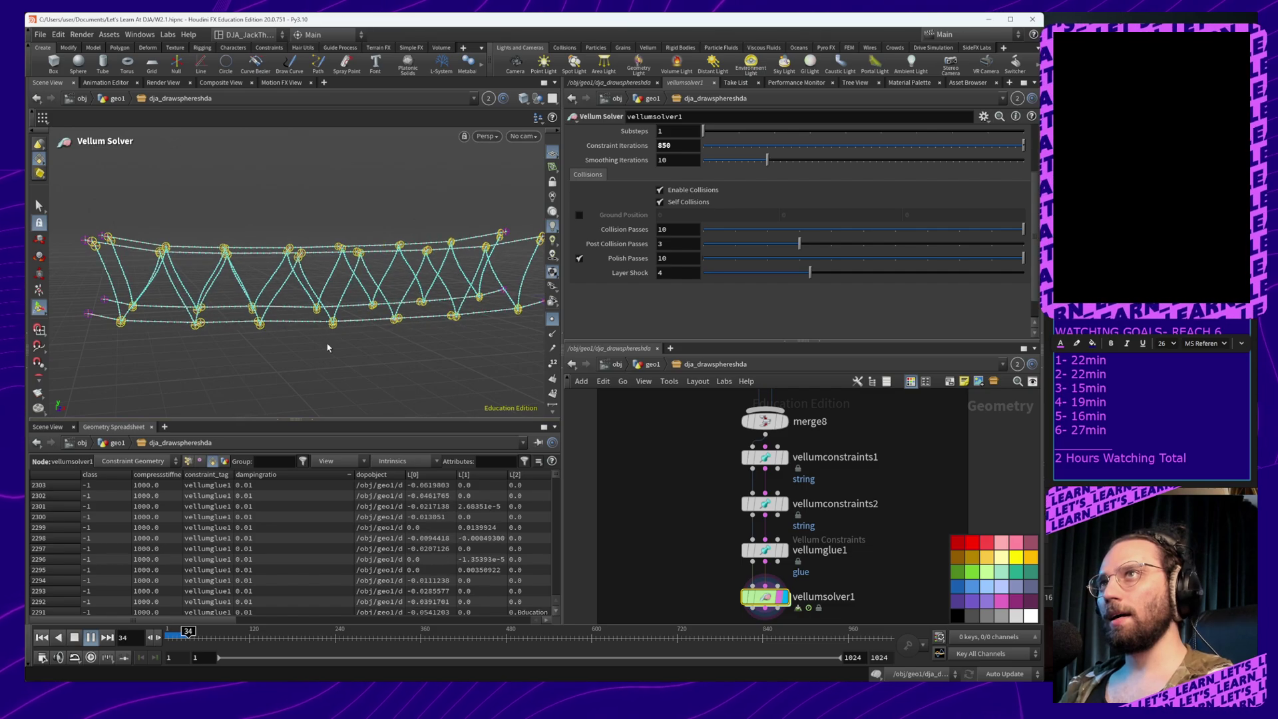
left_click_drag(322, 341, 347, 341, "alt")
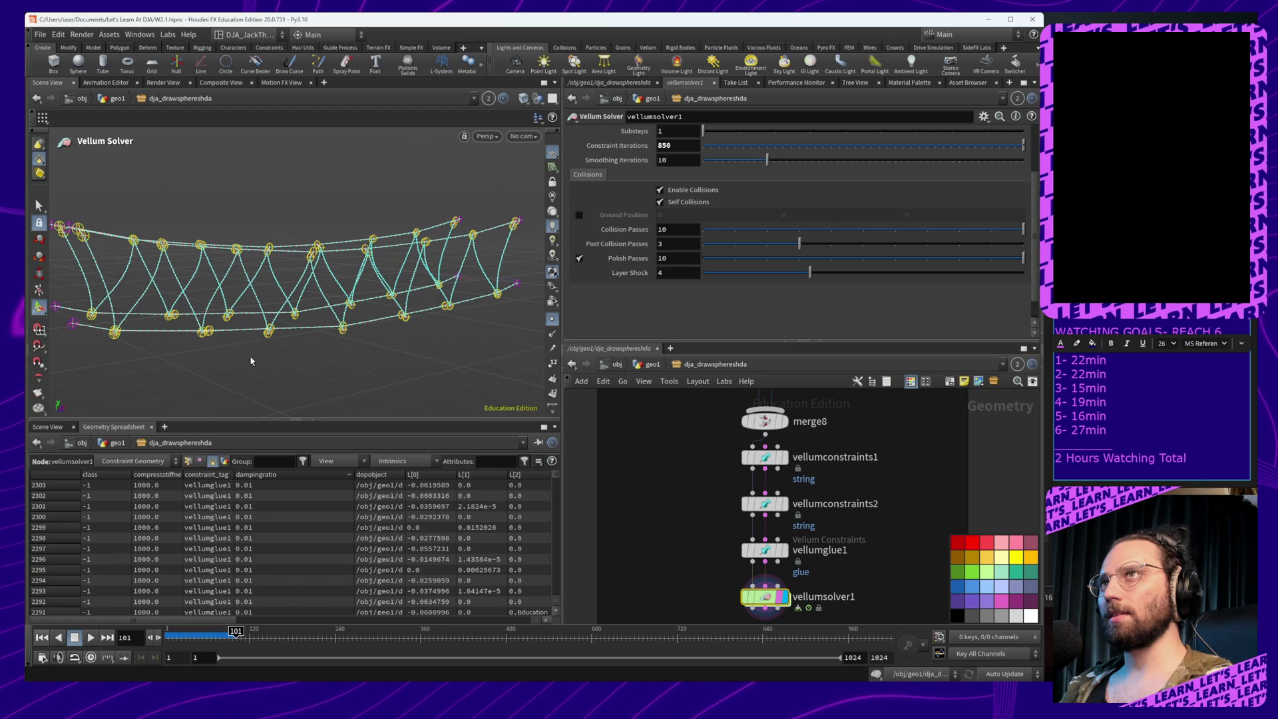
right_click_drag(253, 353, 318, 300, "alt")
left_click_drag(319, 300, 276, 216, "alt")
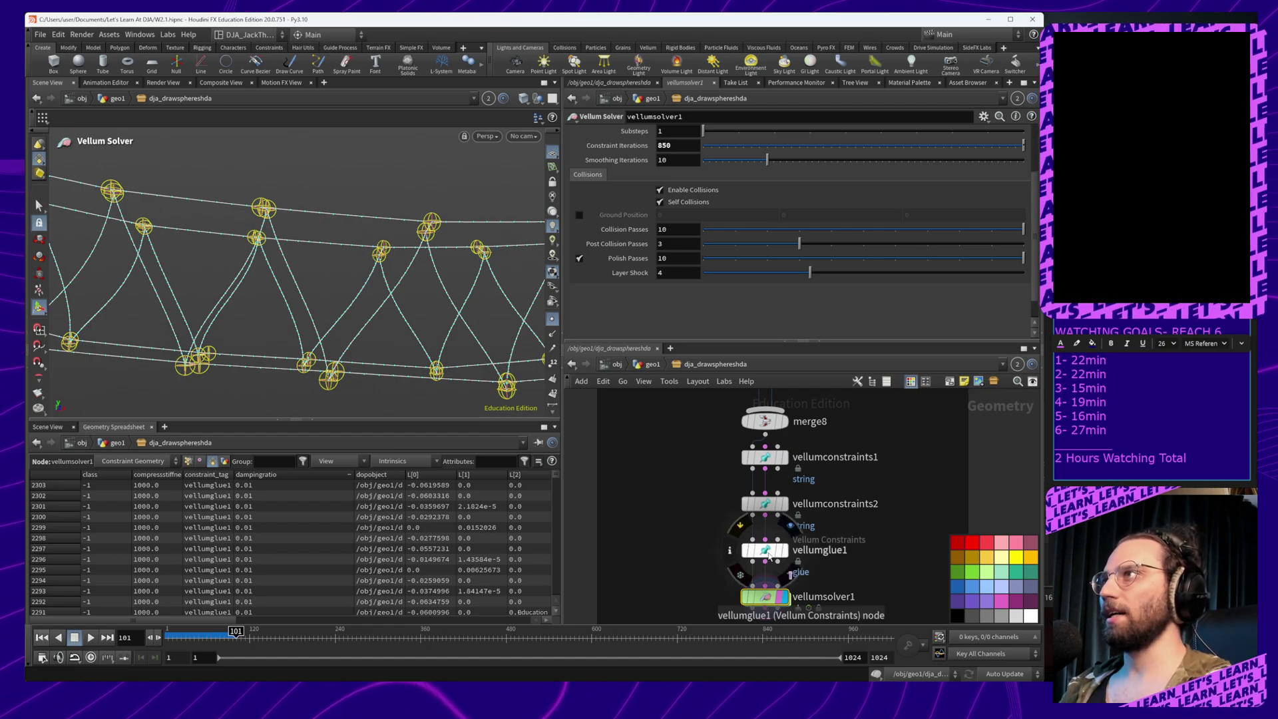
Set vellumconstraints1's bend stiffness value to 5.65 and rerun the vellumsolver1 simulation from frame 1
left_click(764, 454)
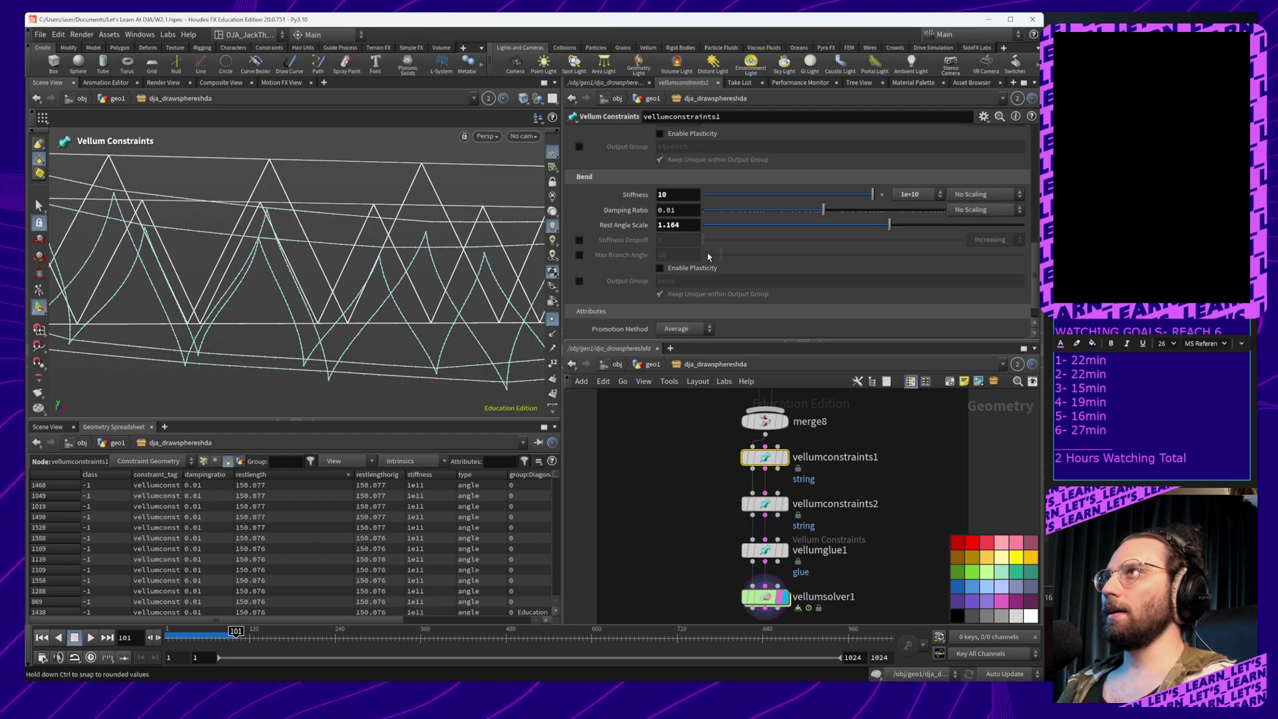
left_click_drag(872, 195, 806, 195)
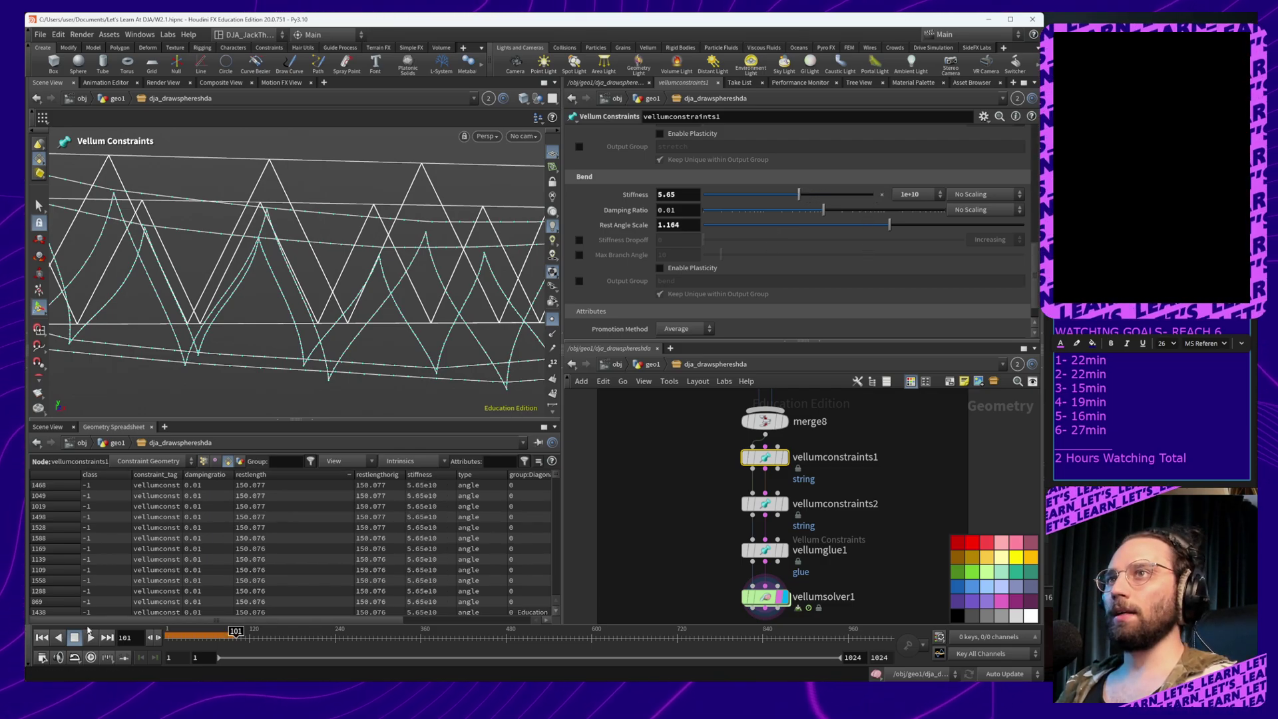
left_click(60, 637)
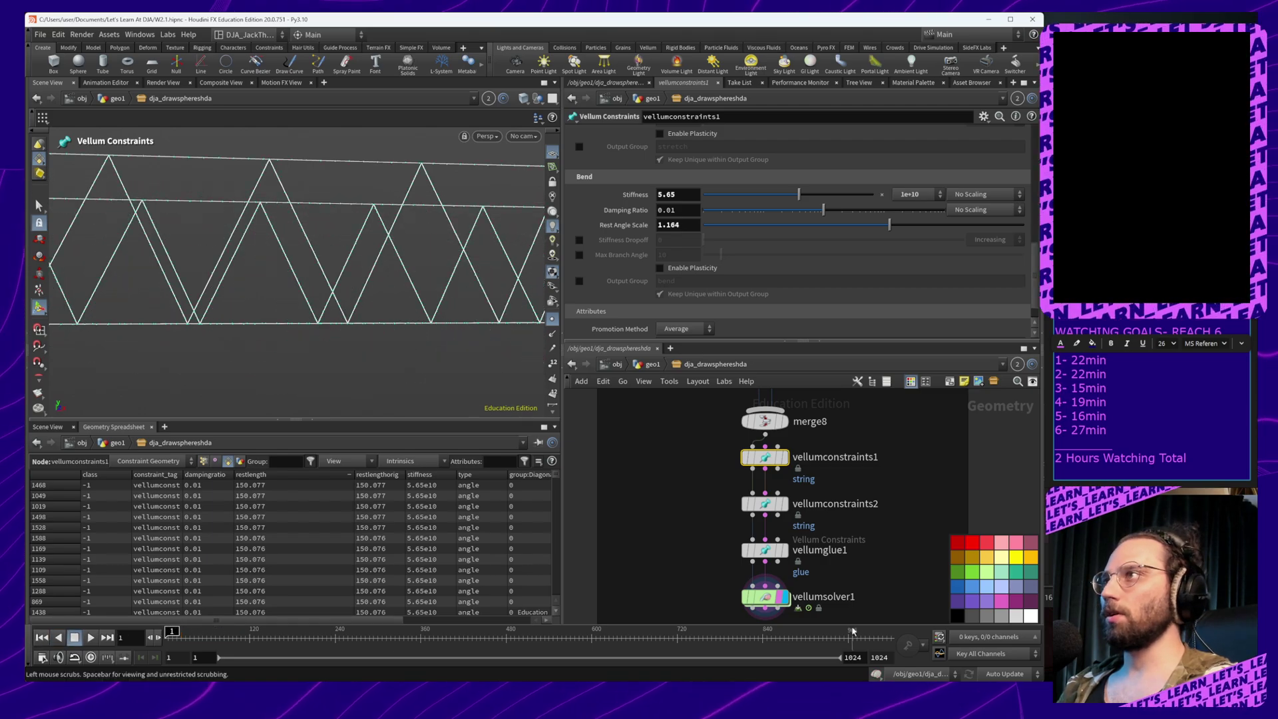
left_click(767, 597)
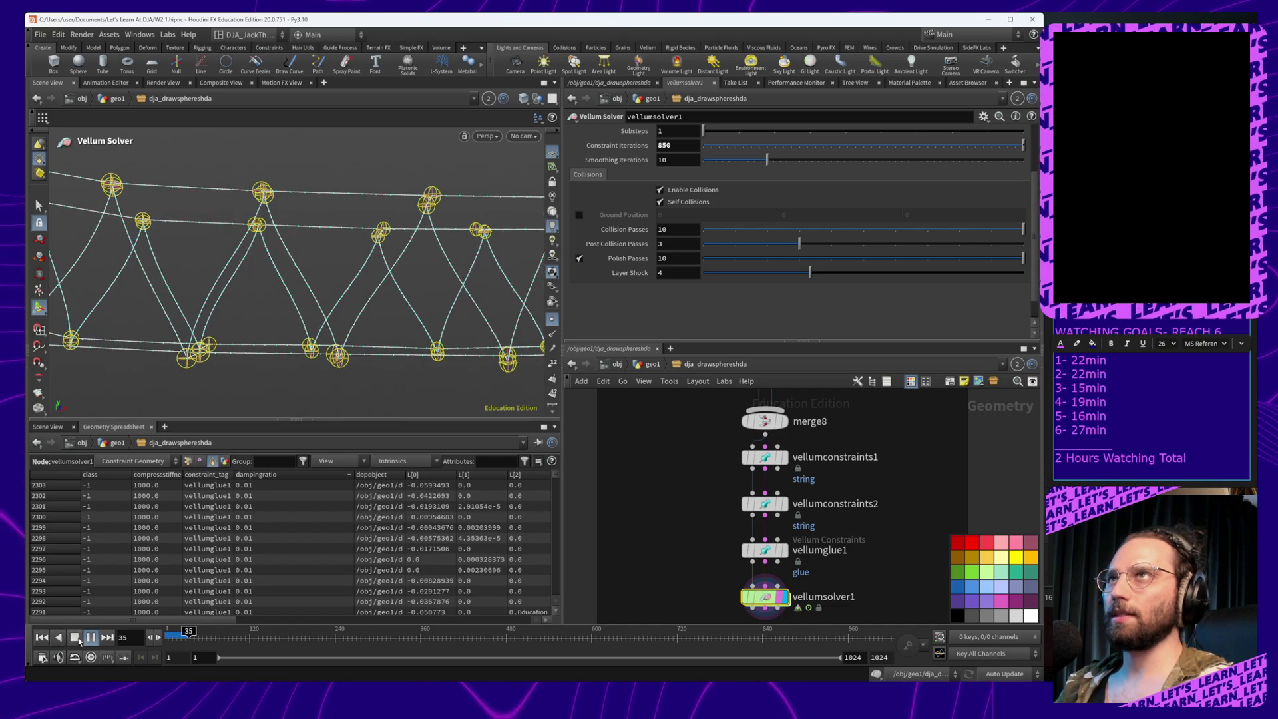
left_click(75, 637)
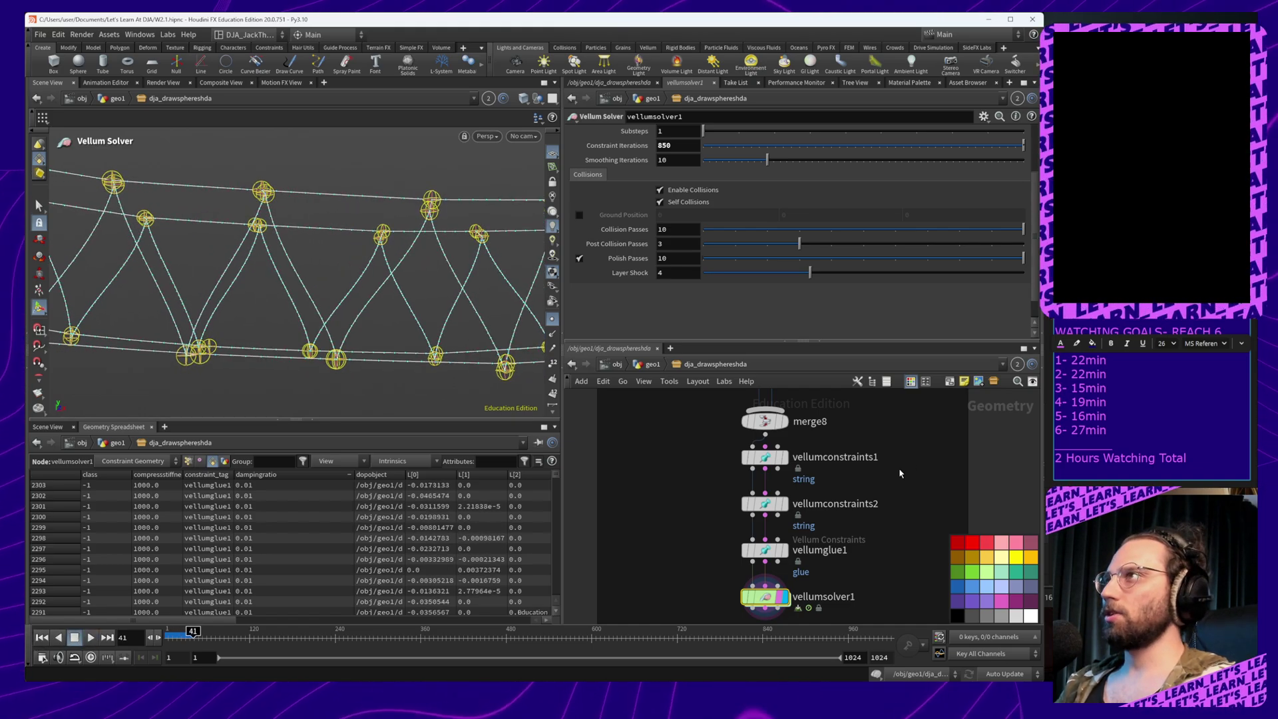
Set the bend rest angle scale of vellumconstraints1 to 0.99
left_click(765, 506)
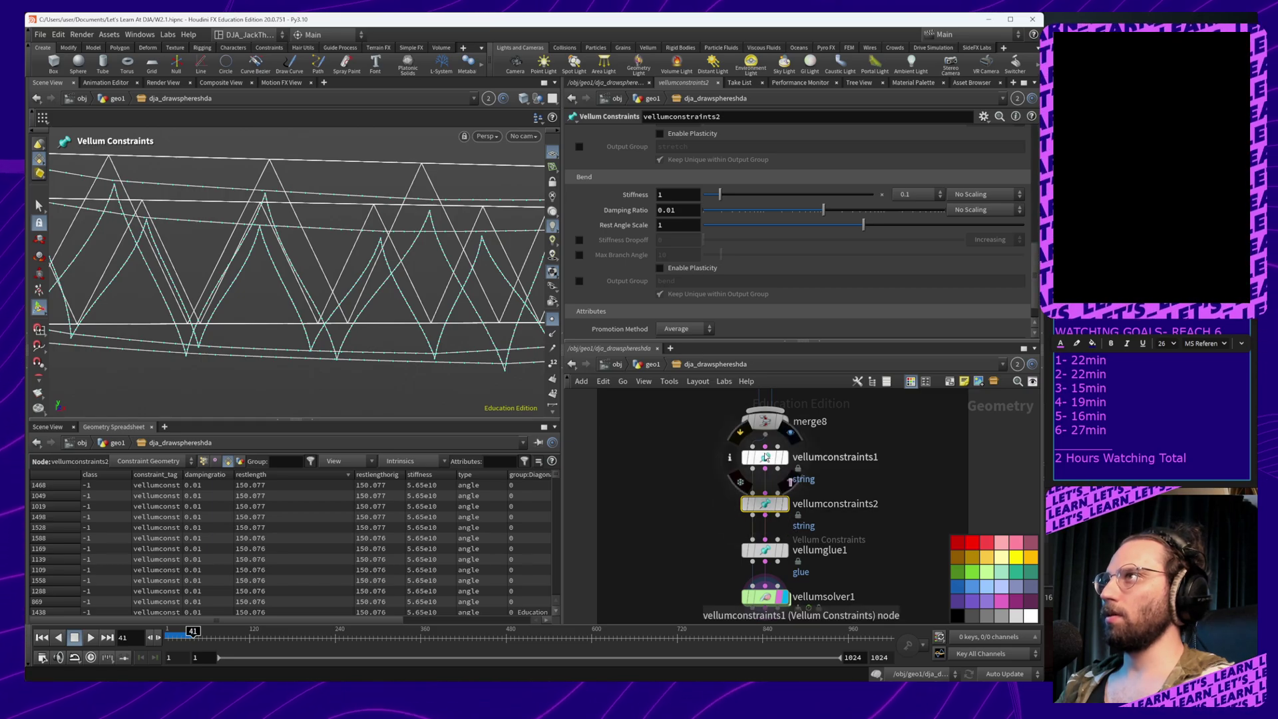
left_click(765, 458)
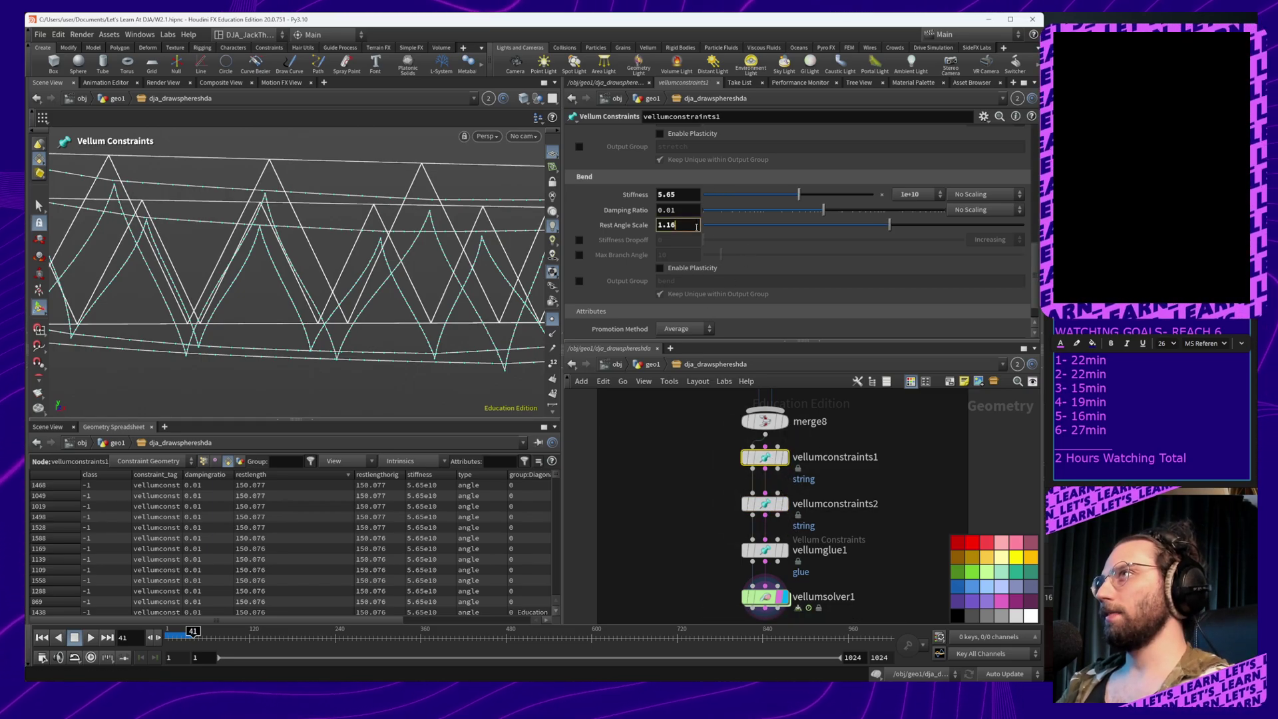
key("BackSpace")
key("BackSpace")
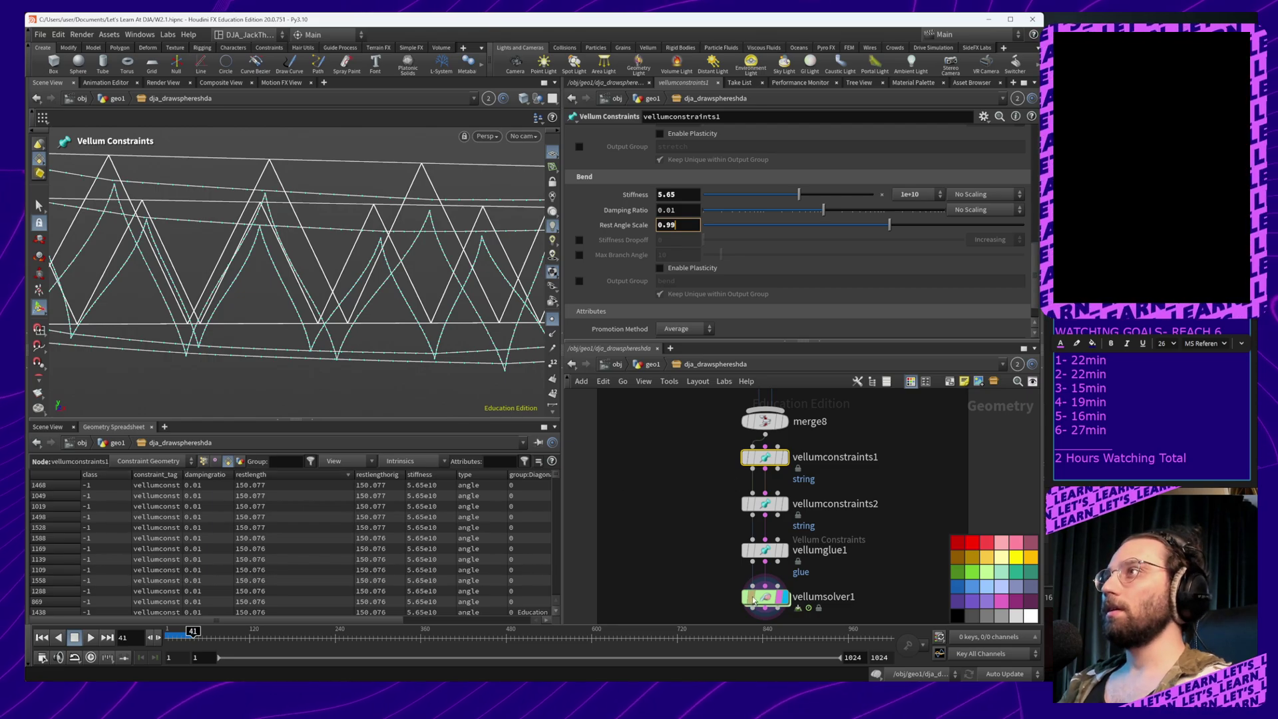
Simulate vellumsolver1 from the first frame to test the reduced rest angle scale
middle_click_drag(791, 613, 809, 568)
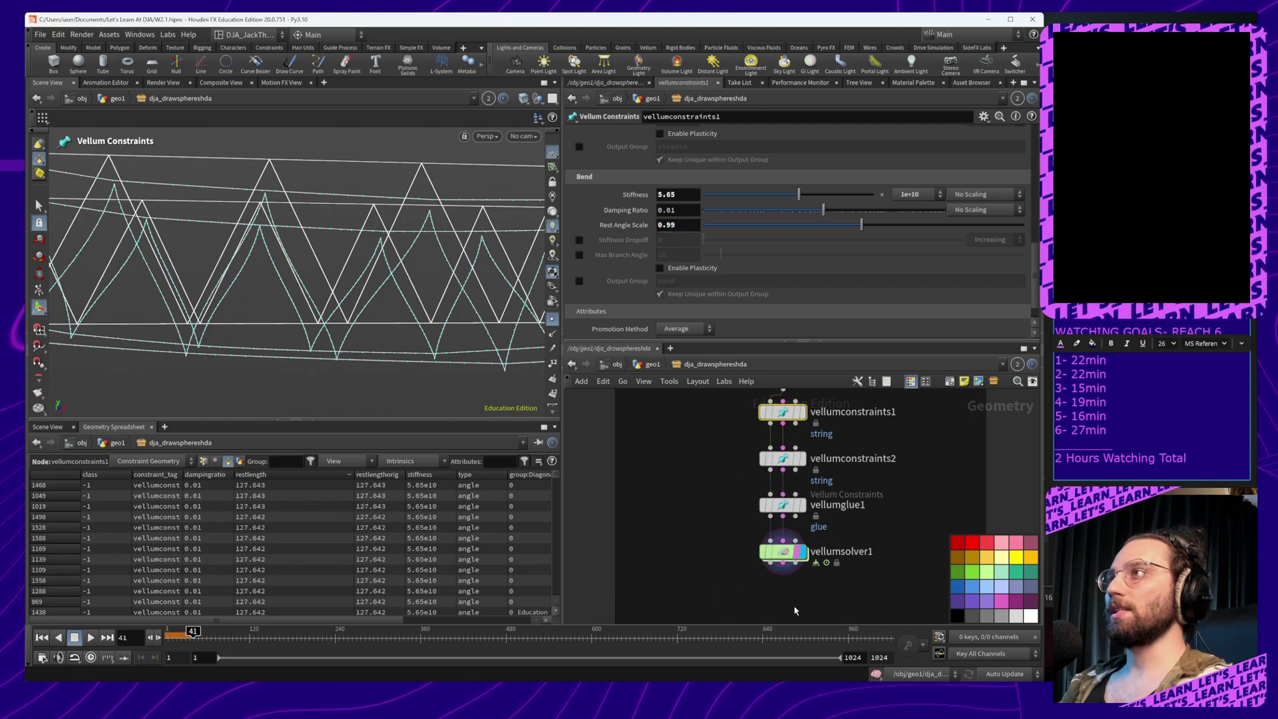
left_click(782, 552)
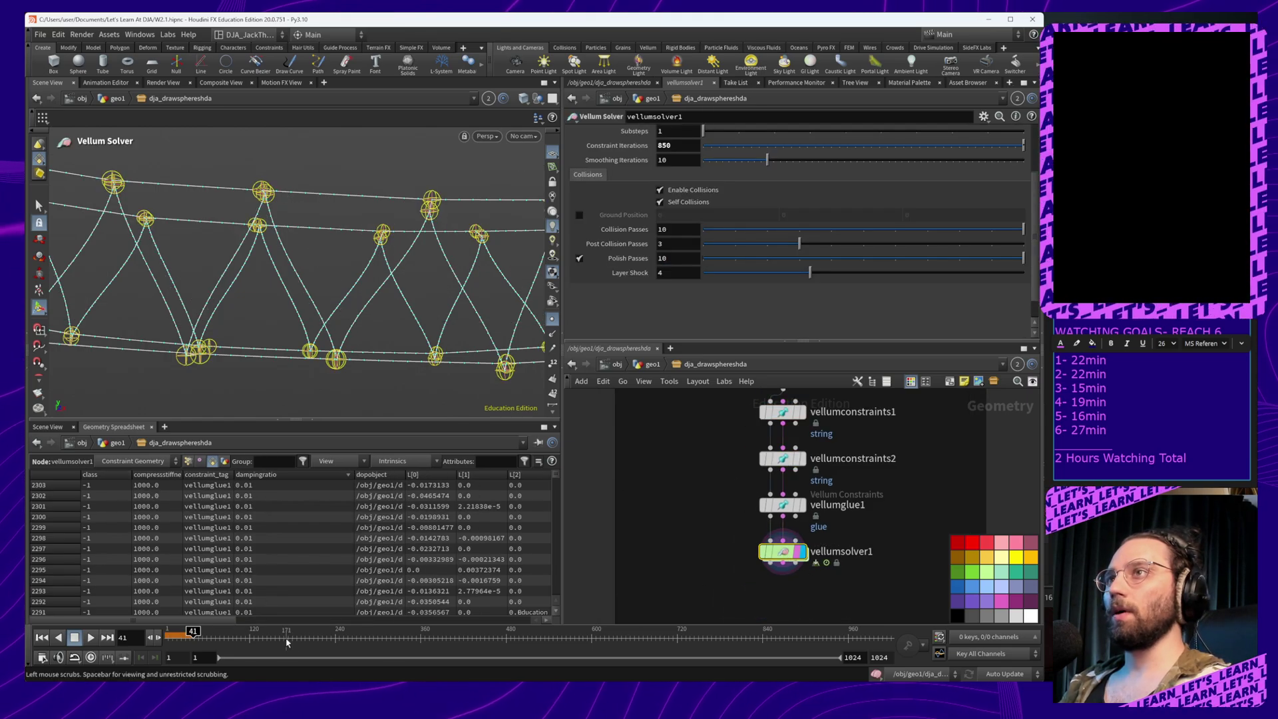
left_click(41, 638)
left_click(87, 639)
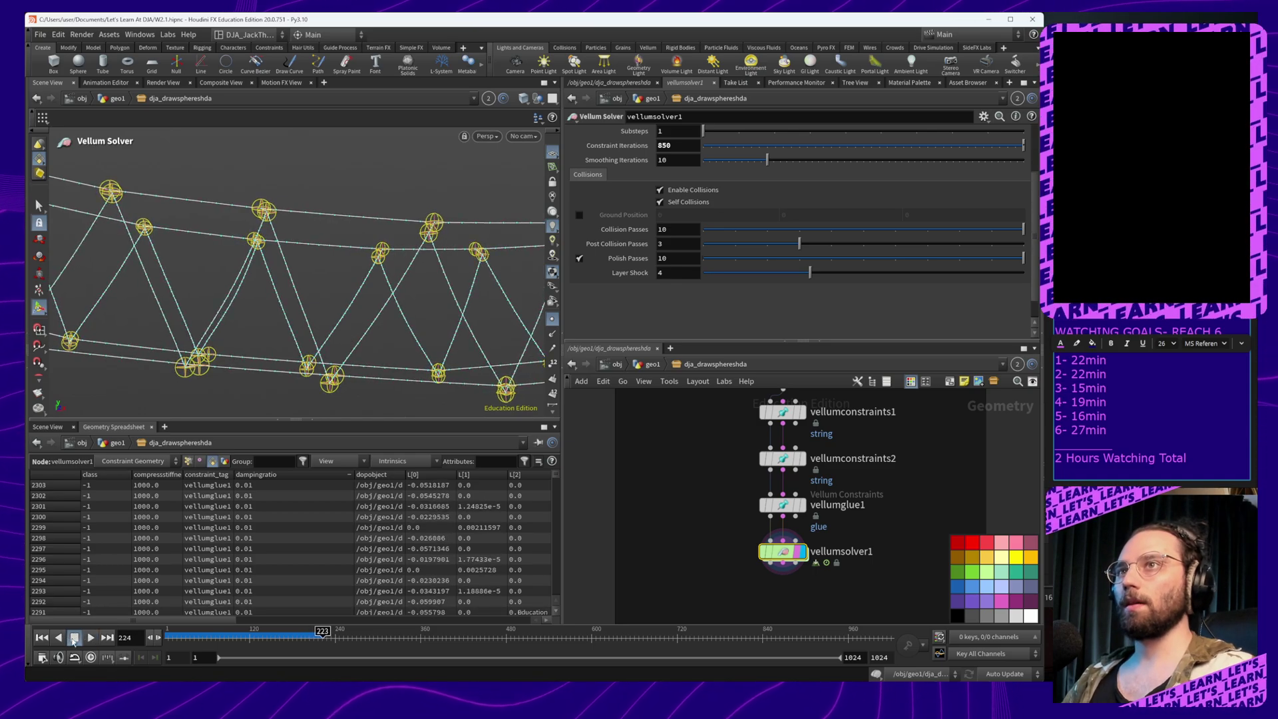
Replay the simulated rope bridge from the first frame and examine both walls from the side and lengthwise
left_click(41, 637)
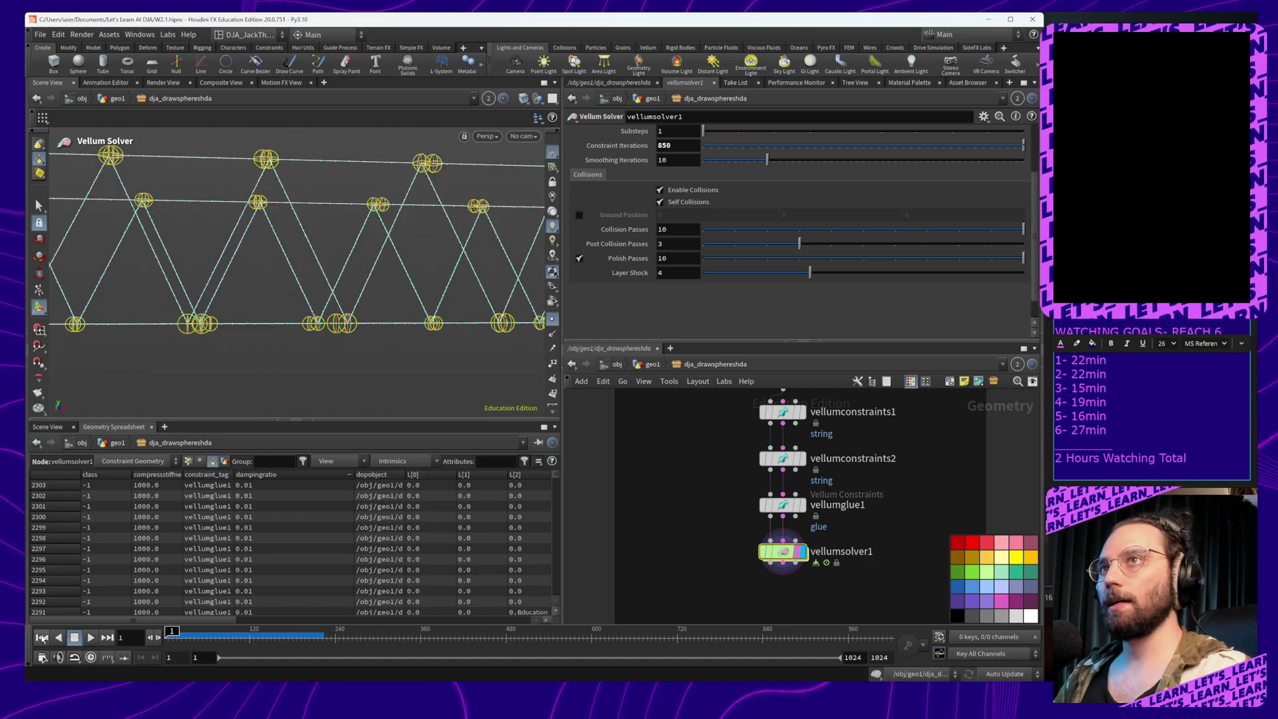
left_click(92, 640)
right_click_drag(352, 273, 371, 293, "alt")
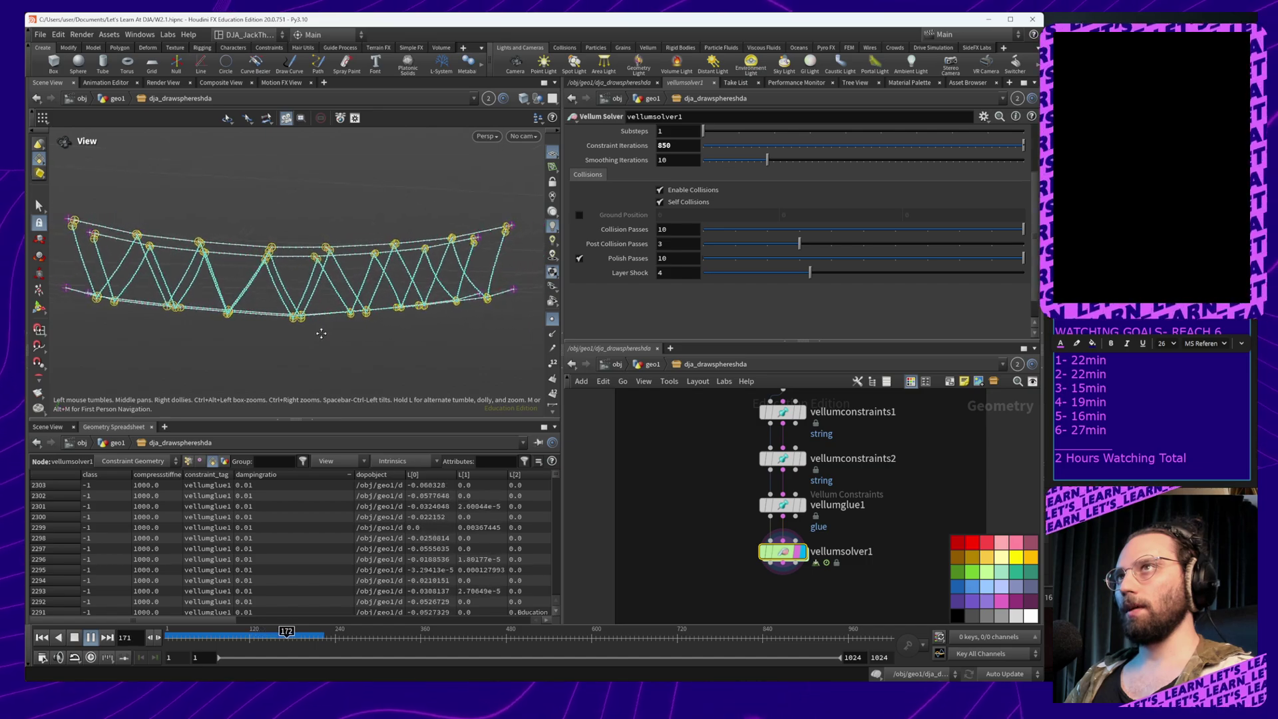
middle_click_drag(320, 333, 323, 333, "alt")
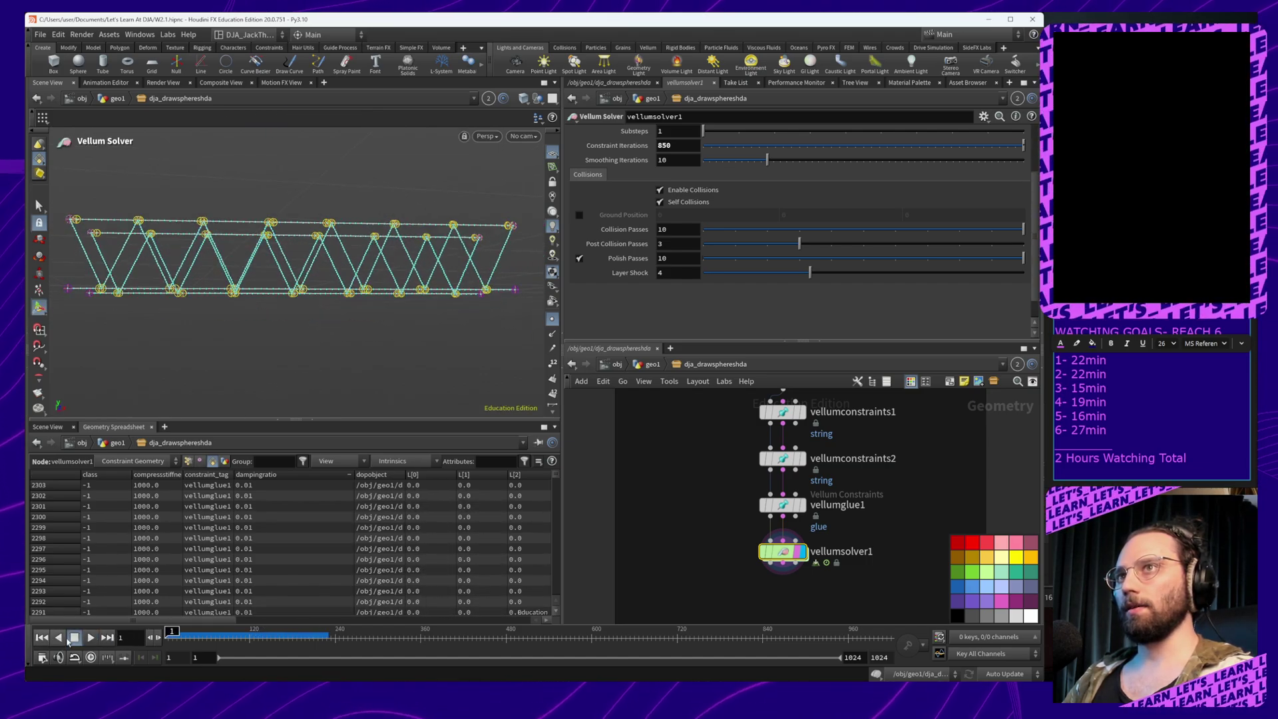
left_click(89, 638)
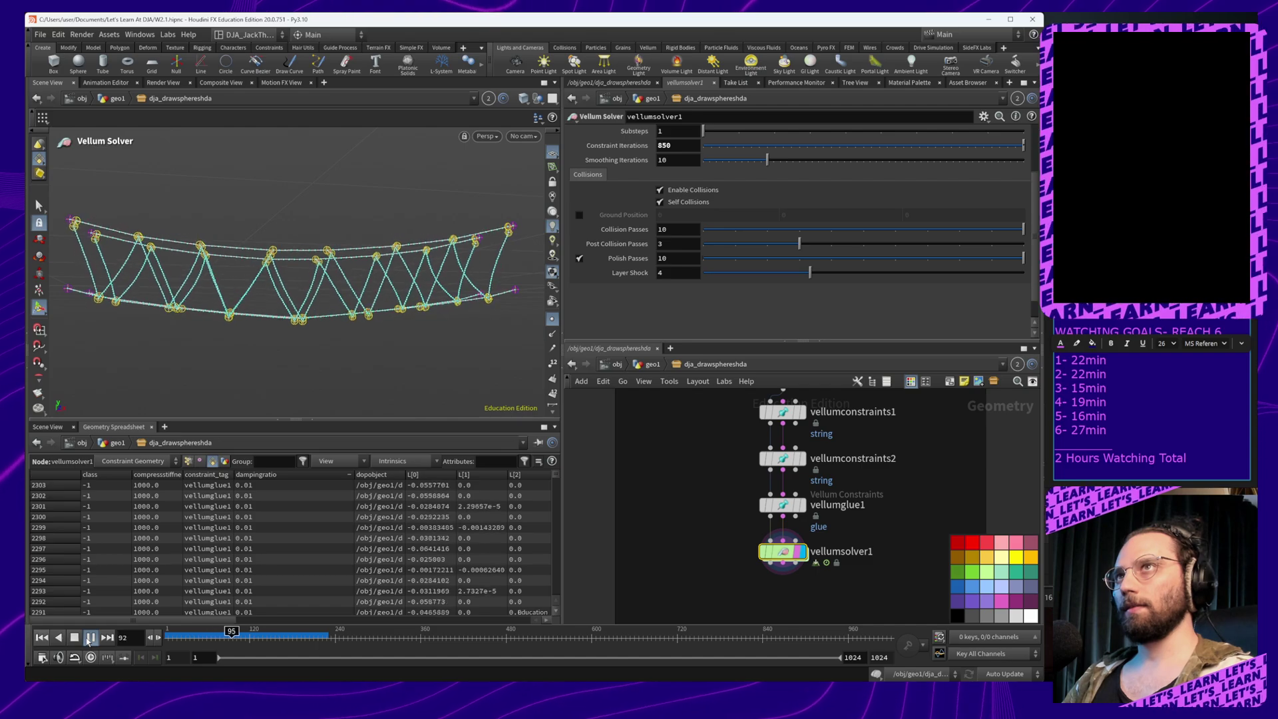
left_click(88, 641)
left_click_drag(300, 259, 386, 271, "alt")
left_click(42, 639)
left_click(90, 639)
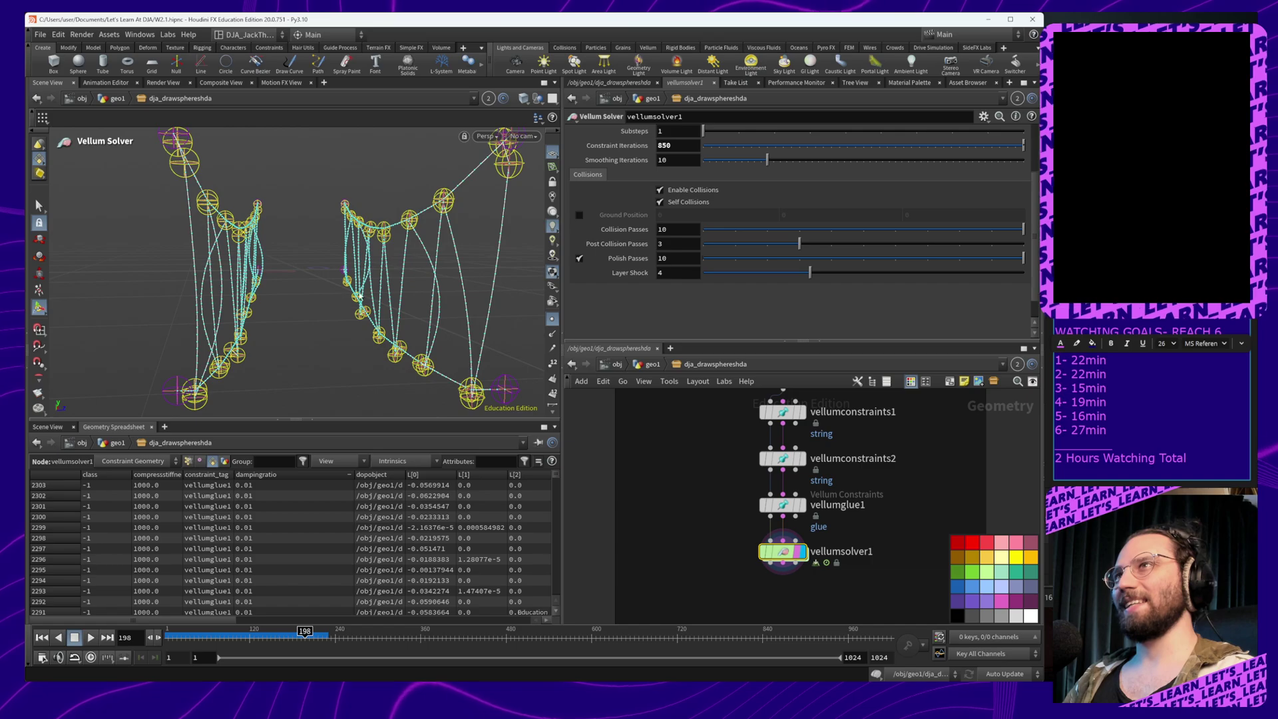
left_click_drag(399, 227, 426, 287, "alt")
Reduce the maximum segments of resample4, below the Rails group, to 16
middle_click_drag(901, 482, 914, 619)
left_click(825, 526)
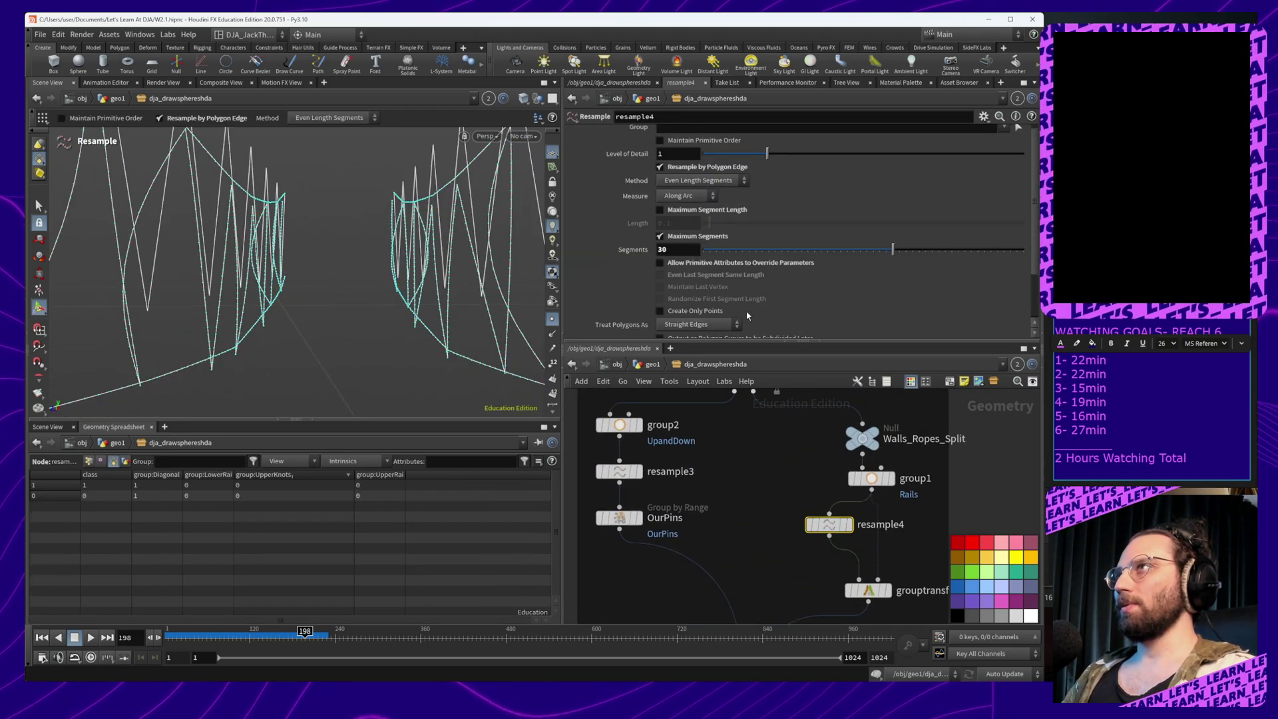
left_click_drag(890, 251, 848, 254)
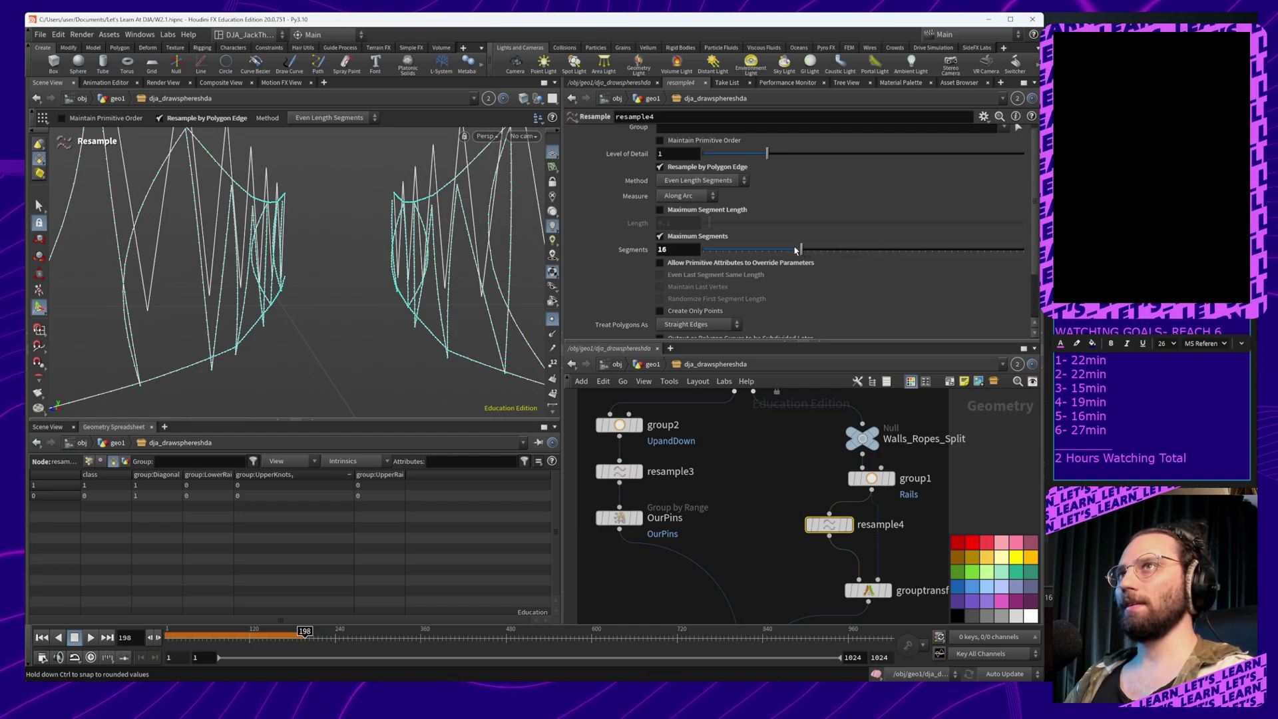
Rerun the vellumsolver1 simulation from the first frame and examine how the coarser ropes hang
middle_click_drag(746, 539, 731, 394)
middle_click_drag(709, 615, 672, 399)
middle_click_drag(724, 462, 746, 558)
left_click(757, 475)
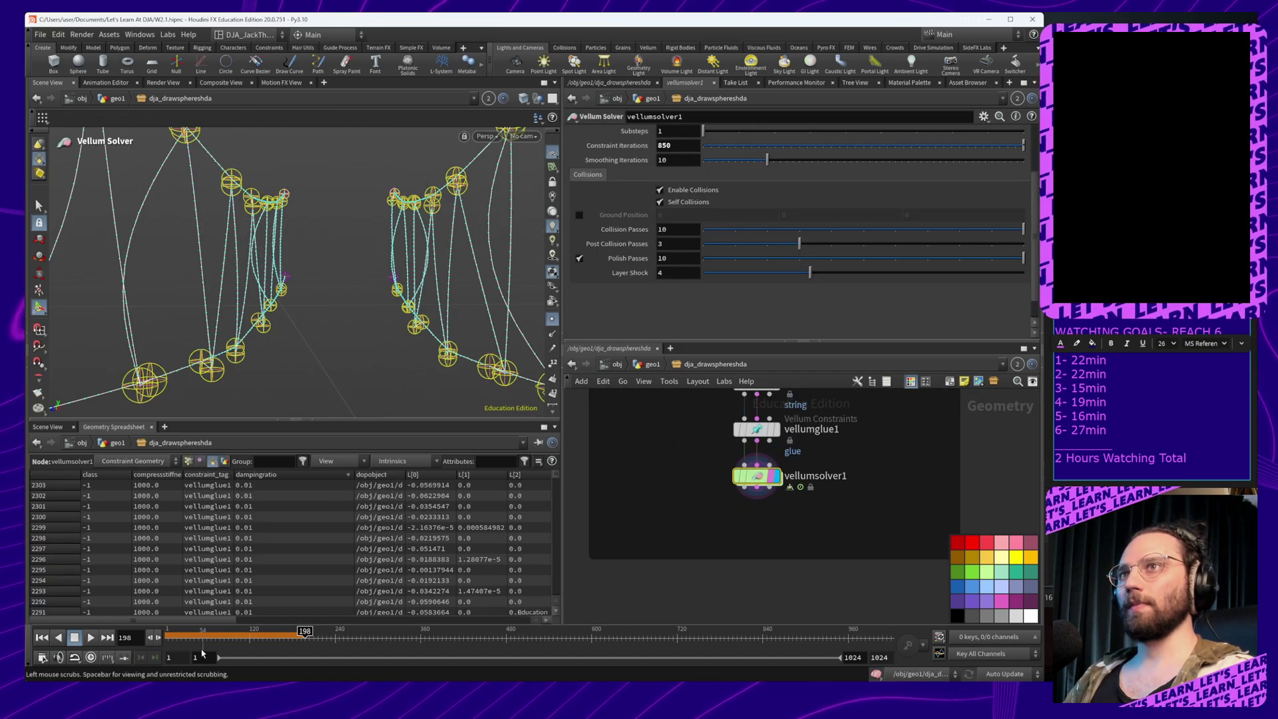
left_click(41, 637)
left_click(91, 637)
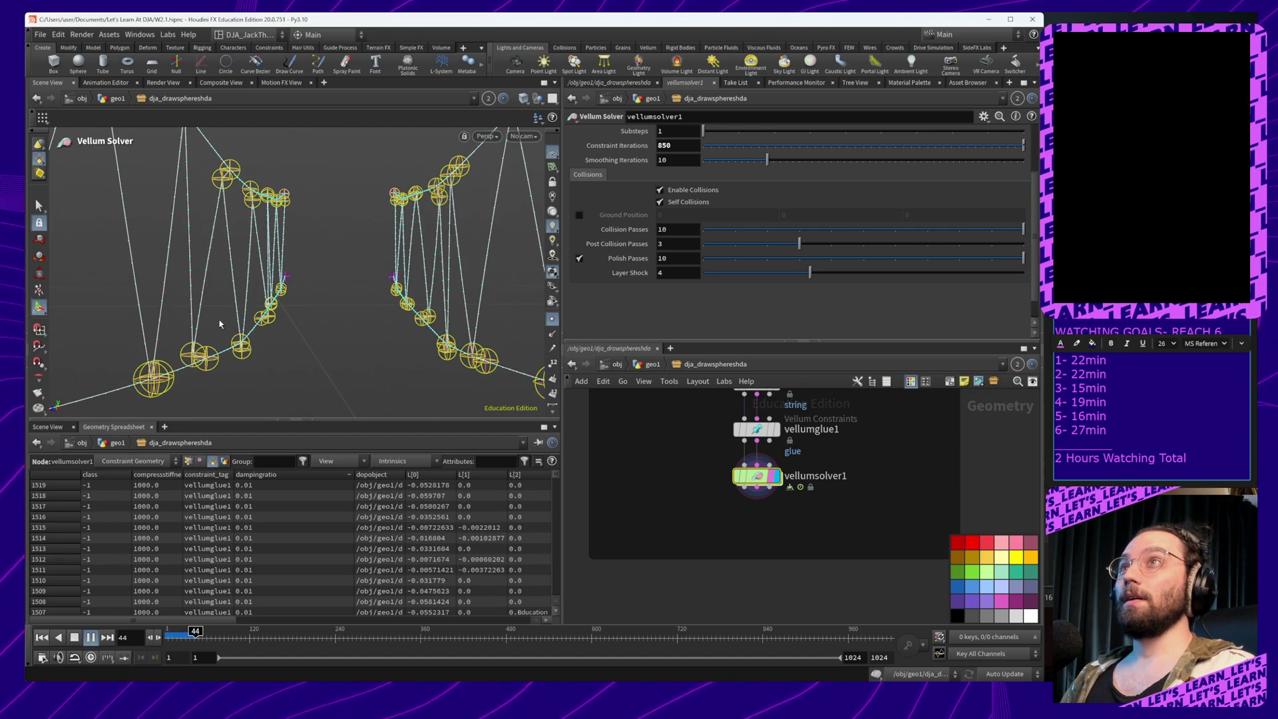
right_click_drag(350, 265, 350, 353, "alt")
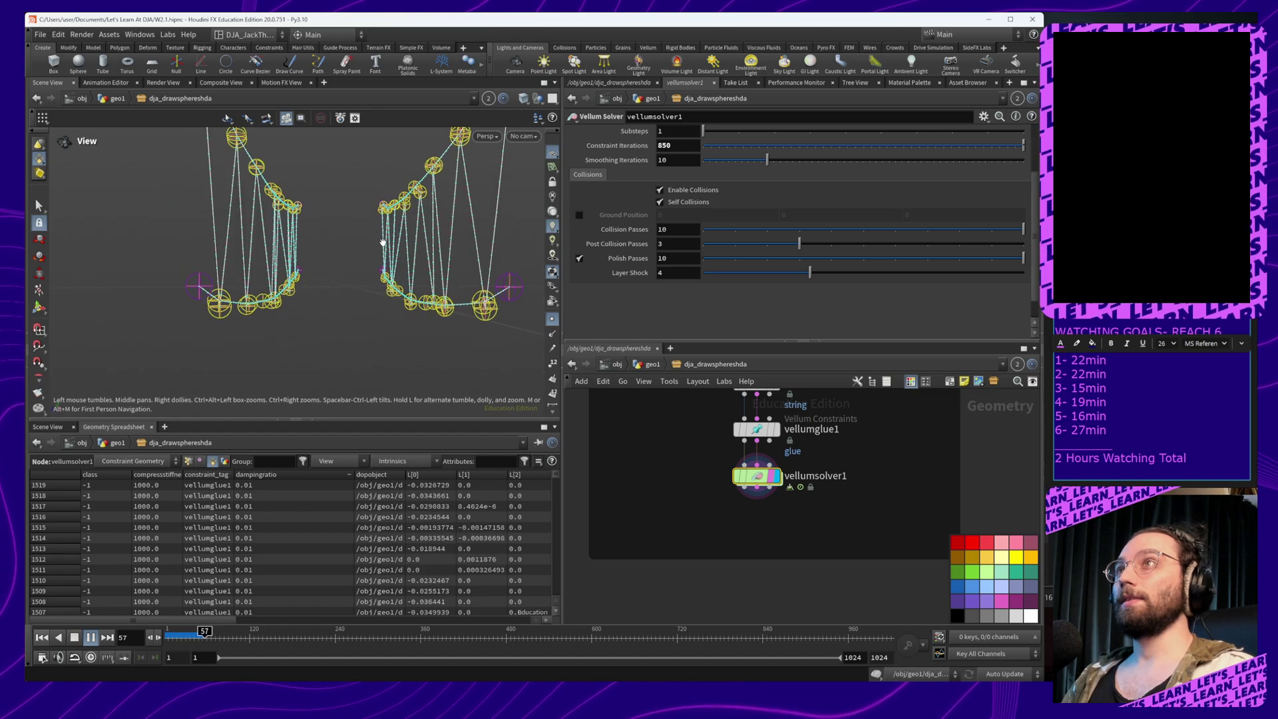
middle_click_drag(374, 269, 363, 294, "alt")
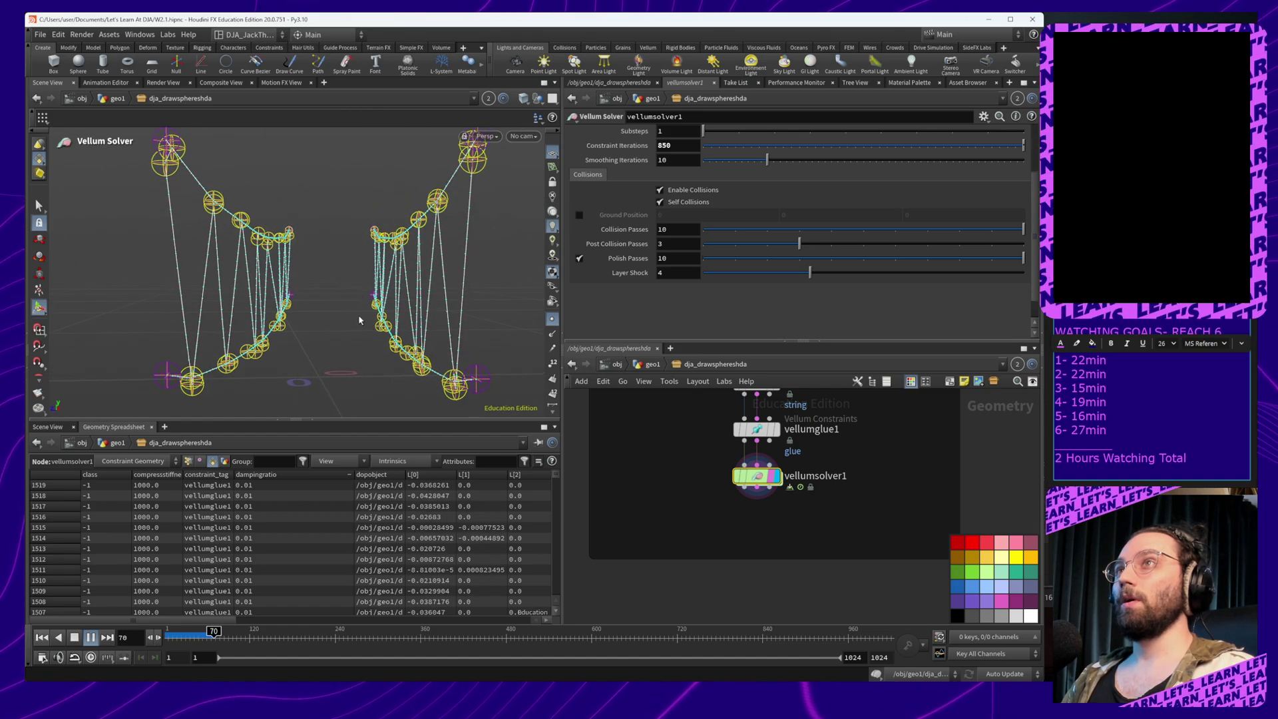
left_click(76, 637)
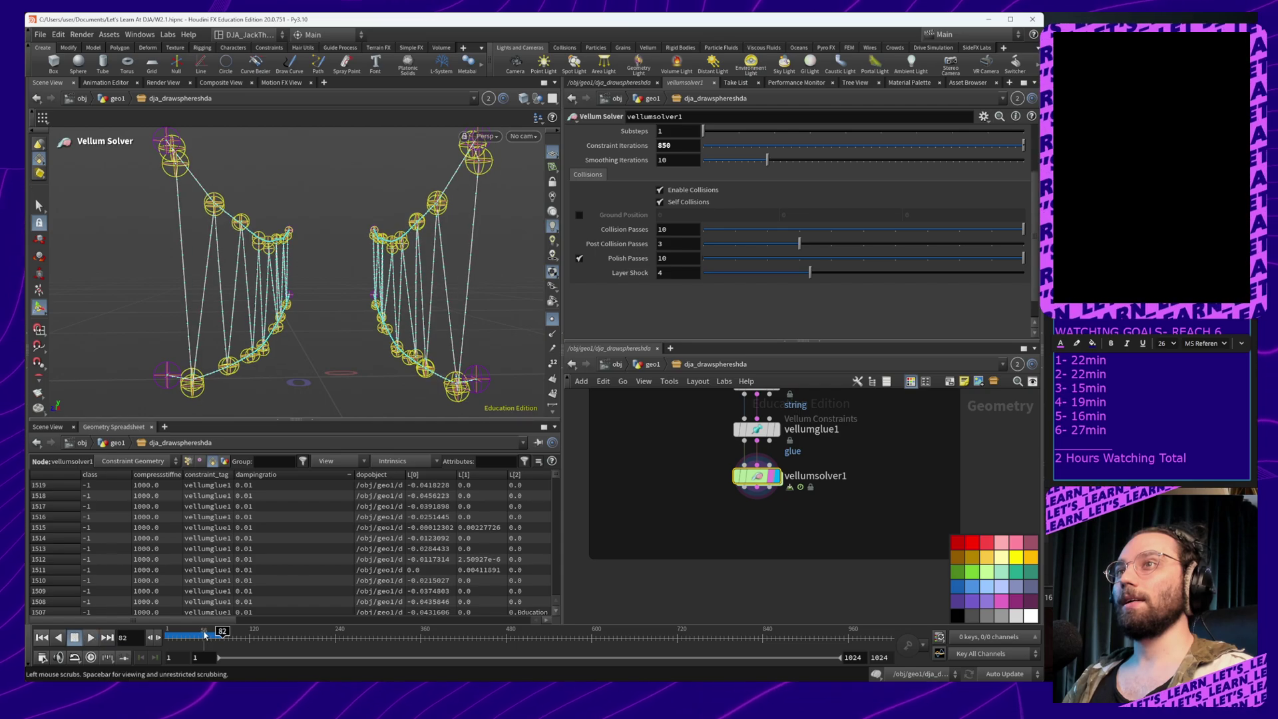
Replay the vellumsolver1 simulation from the first frame and examine the sag of both bridge walls from the side
left_click_drag(204, 633, 165, 632)
left_click(91, 637)
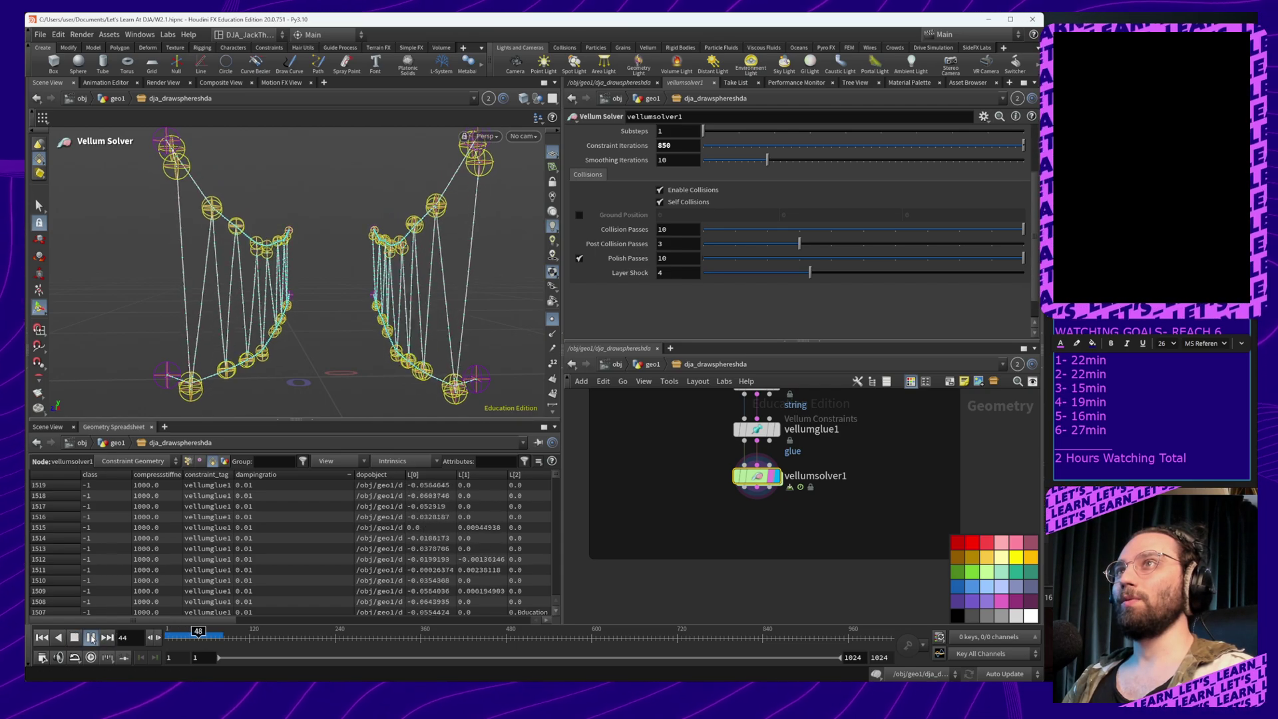
left_click(90, 637)
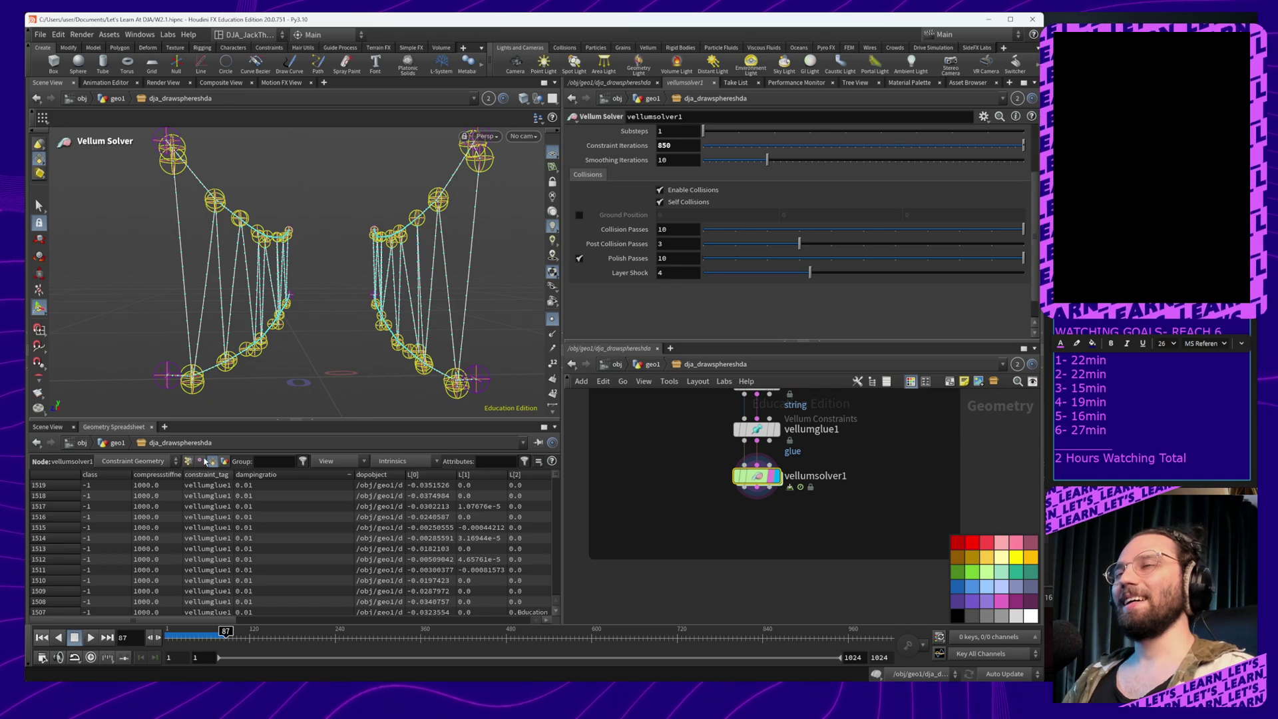
left_click_drag(289, 385, 406, 319, "alt")
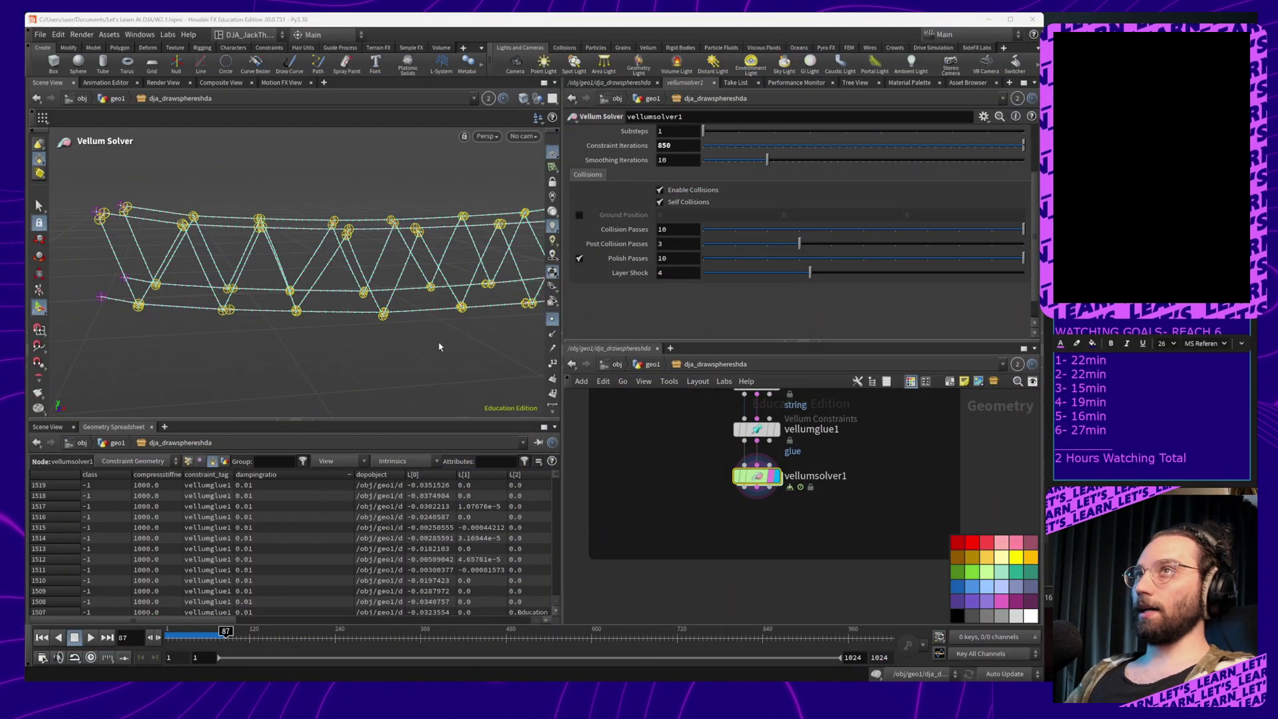
left_click_drag(440, 347, 468, 348, "alt")
left_click_drag(380, 337, 334, 332, "alt")
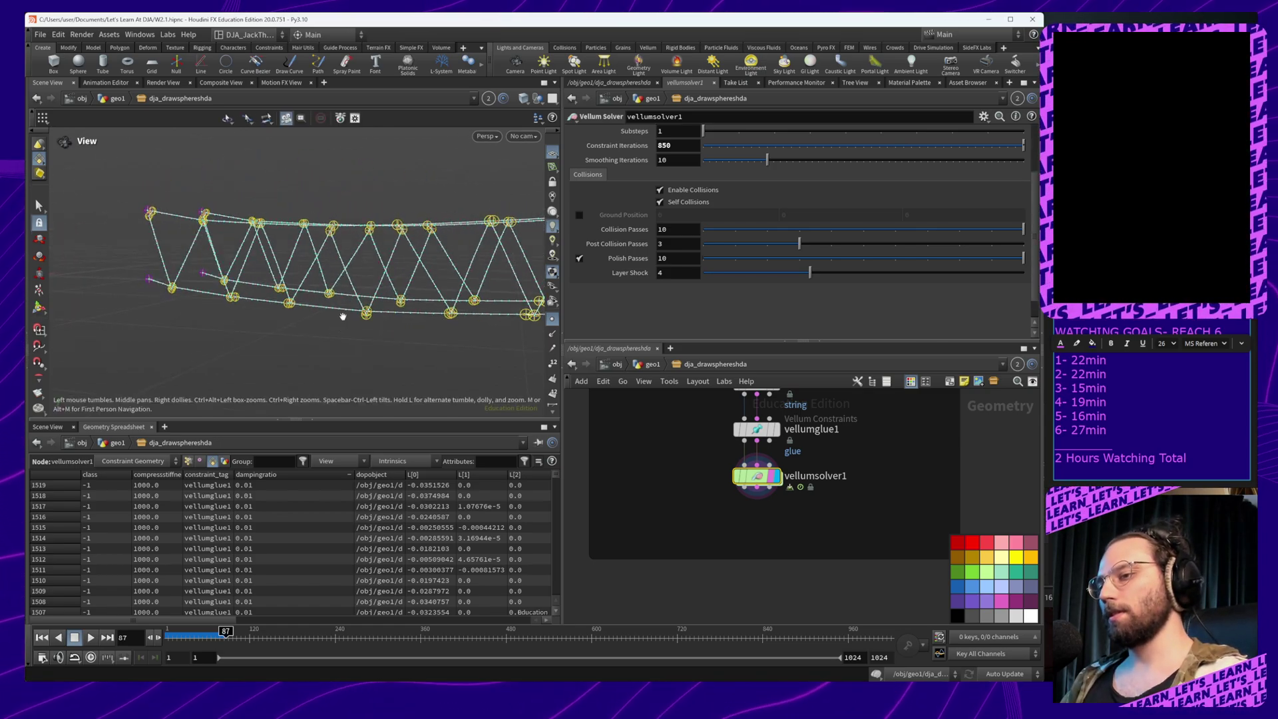
middle_click_drag(343, 317, 317, 277, "alt")
right_click_drag(317, 277, 360, 382, "alt")
middle_click_drag(357, 340, 357, 315, "alt")
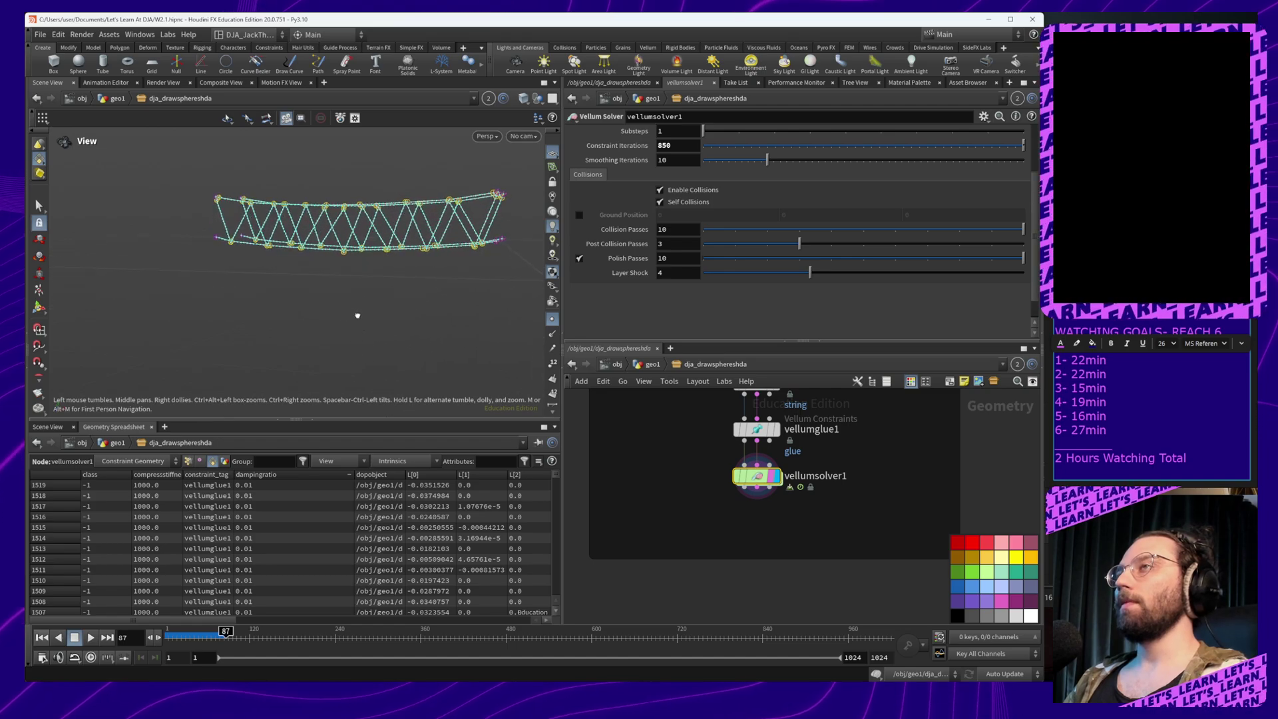
left_click_drag(357, 316, 523, 318, "alt")
middle_click_drag(523, 318, 499, 342, "alt")
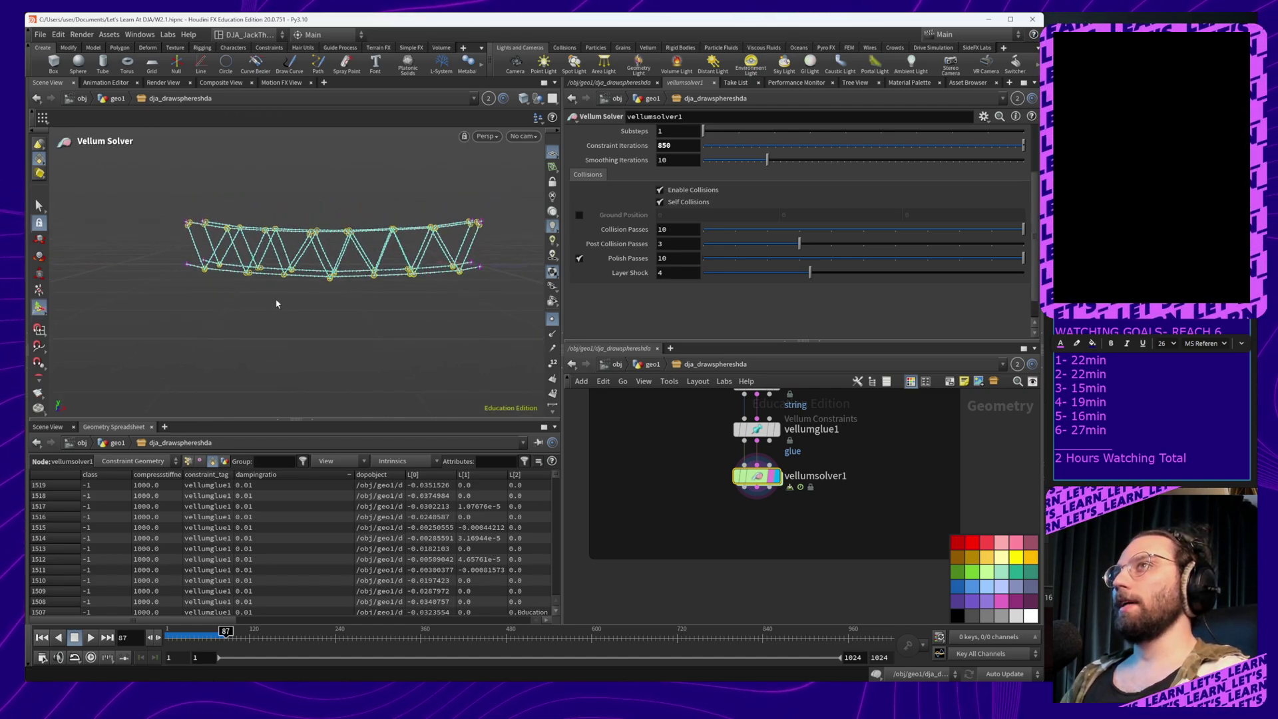
Capture a screen snip of the bridge's side view and bring it up in Snipping Tool
key("super+shift+s")
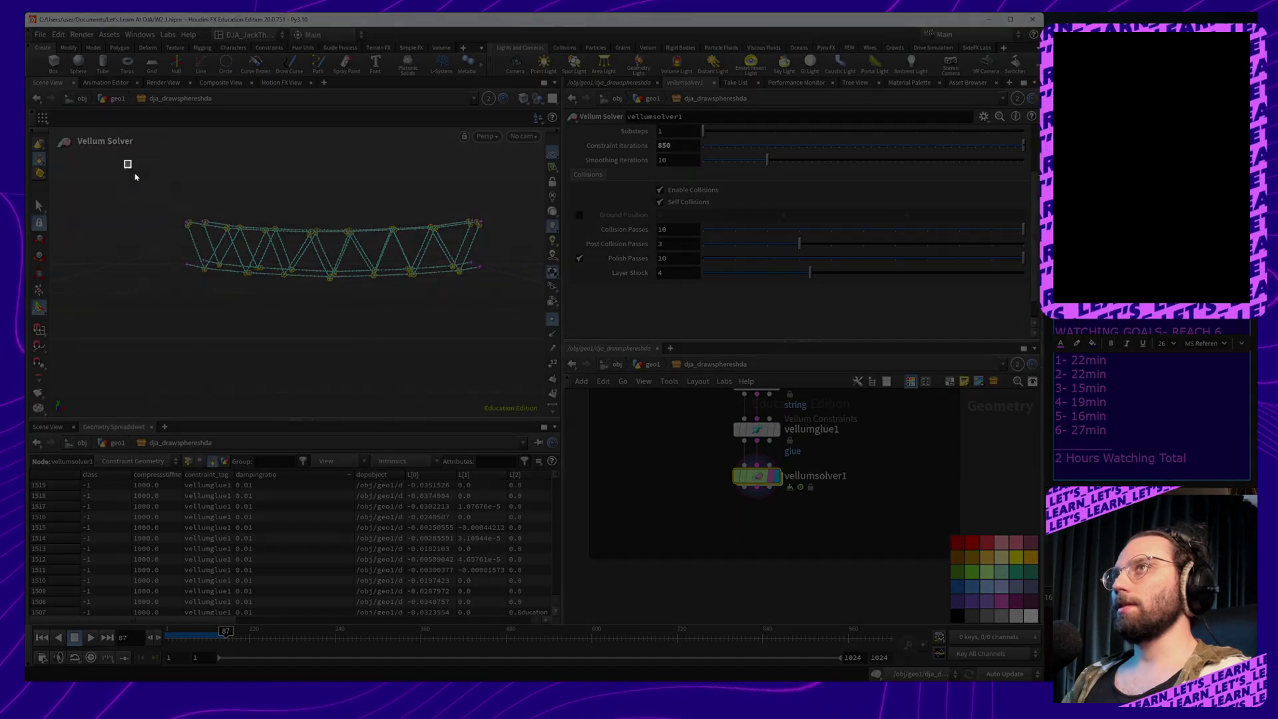
left_click_drag(125, 162, 504, 319)
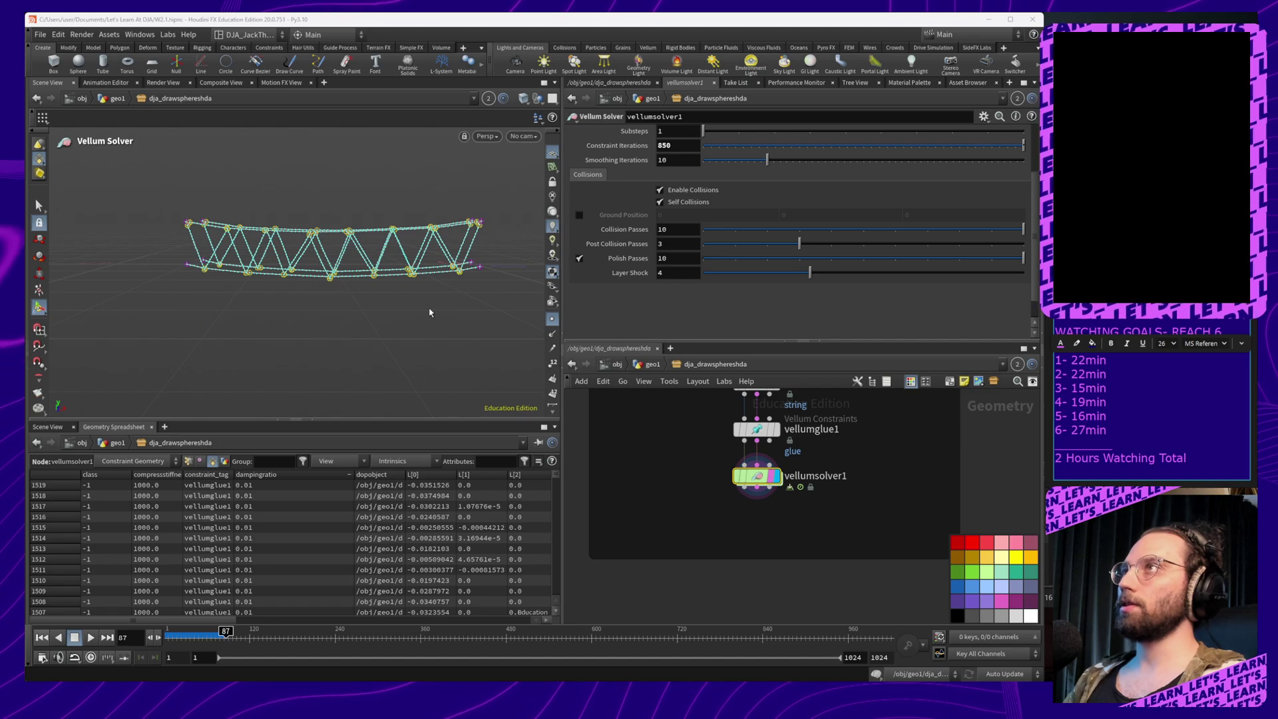
key("alt+Tab")
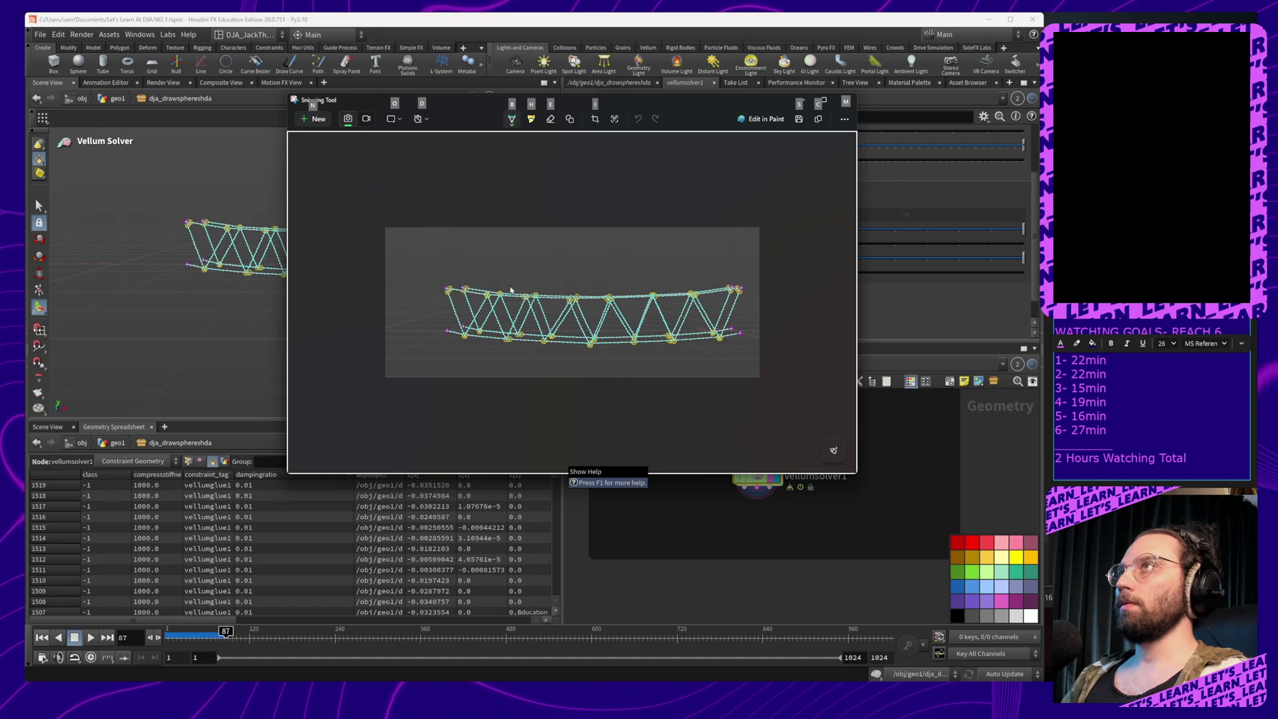
Trace the bridge's lower rope on the snip with the red pen and label it "stiff"
left_click(513, 120)
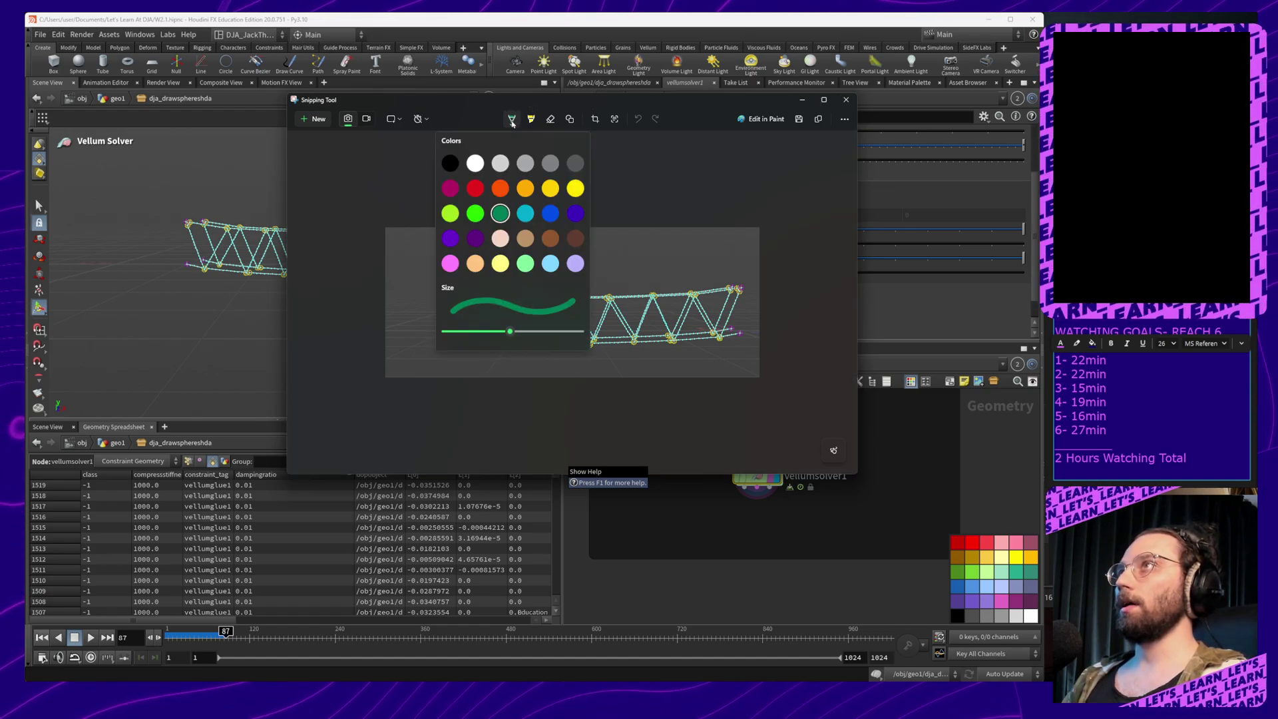
left_click(476, 190)
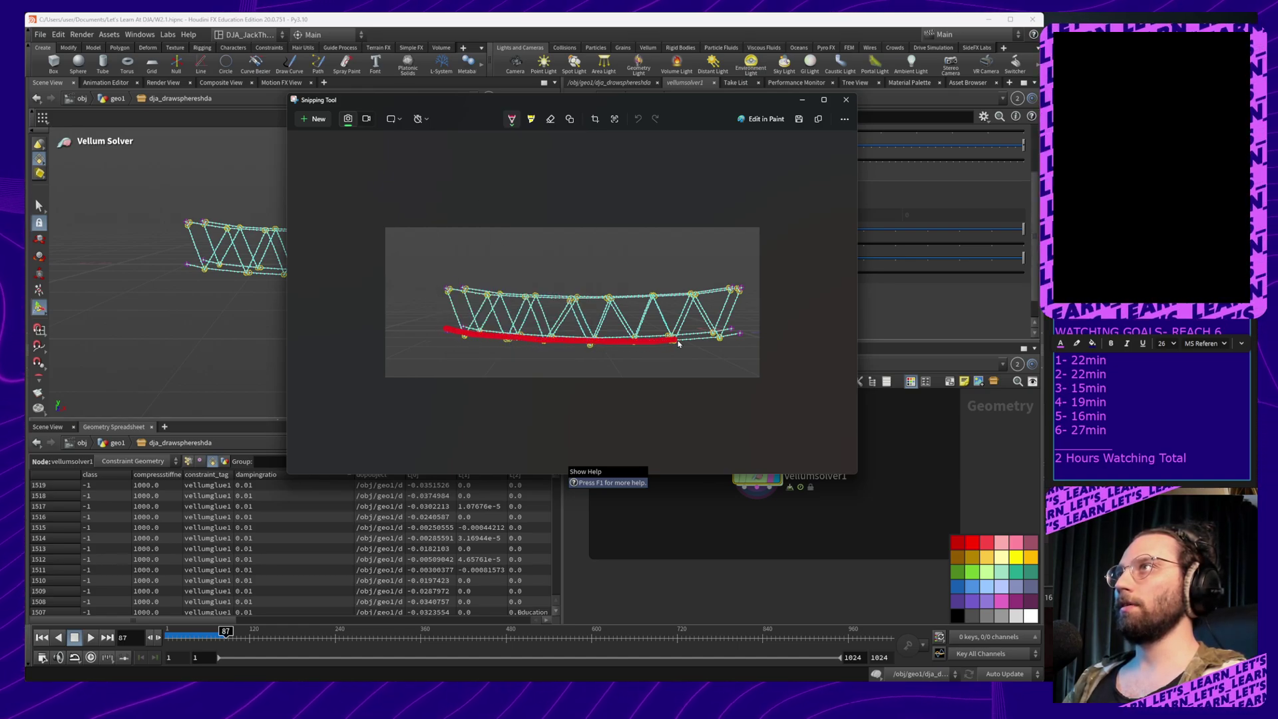
left_click_drag(679, 344, 730, 339)
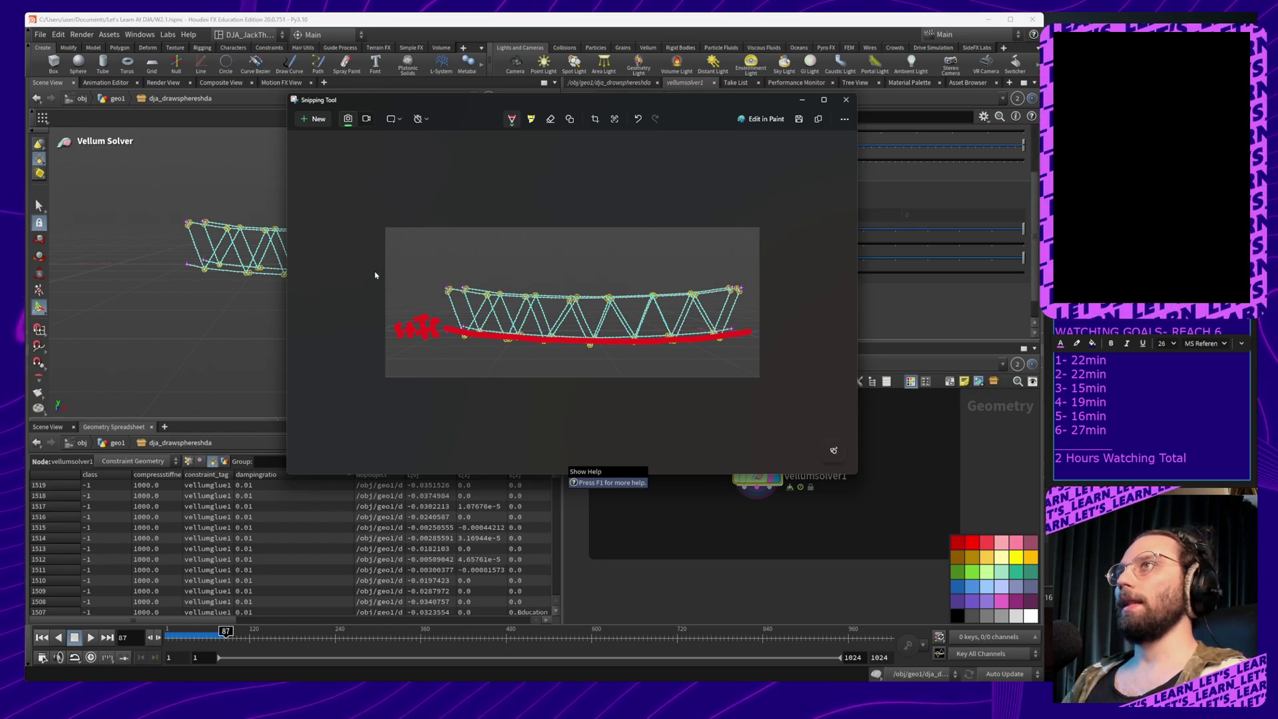
With the red pen at size 7, trace the upper rope, label it "NOT stiff", and mark the ropes "UP" and "Down"
left_click(511, 121)
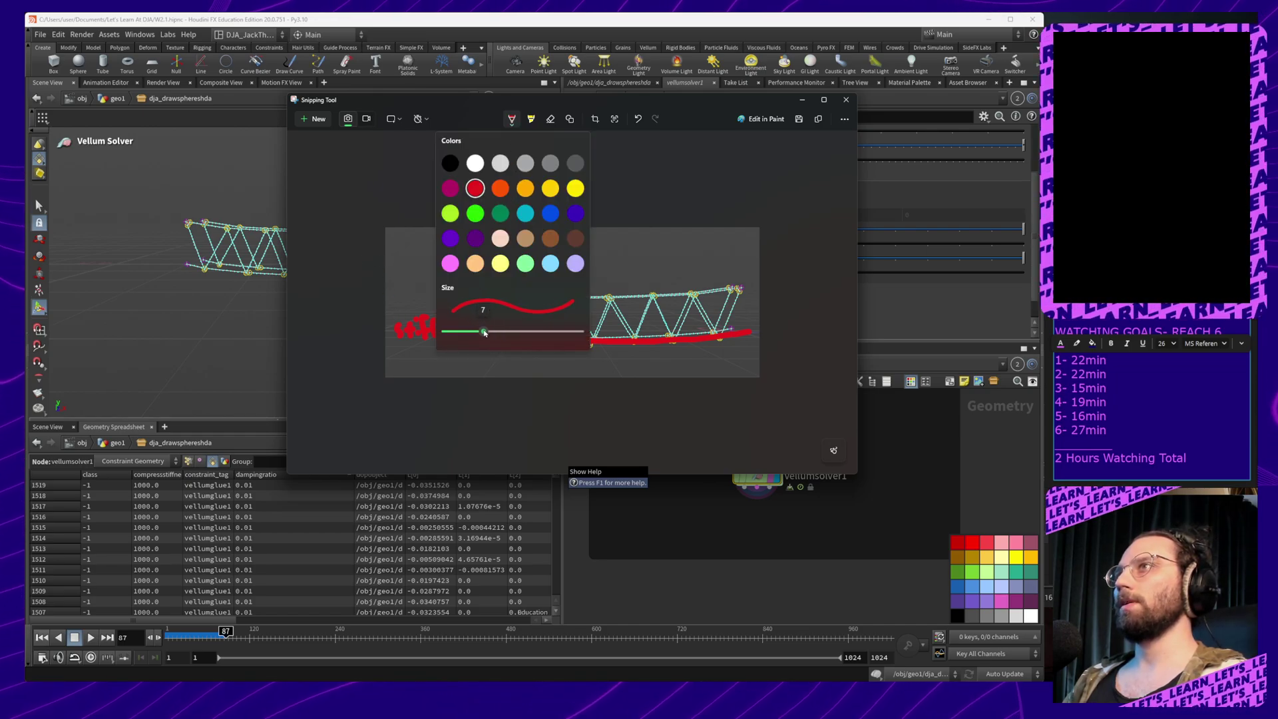
left_click(367, 289)
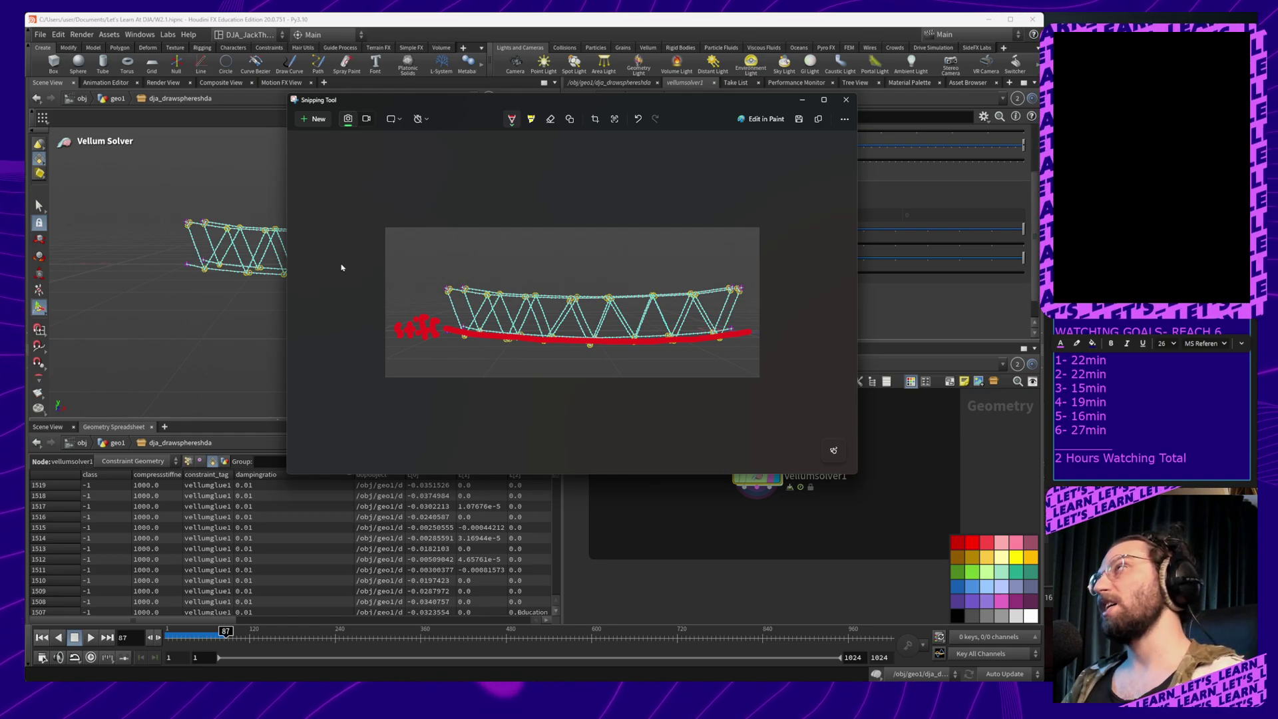
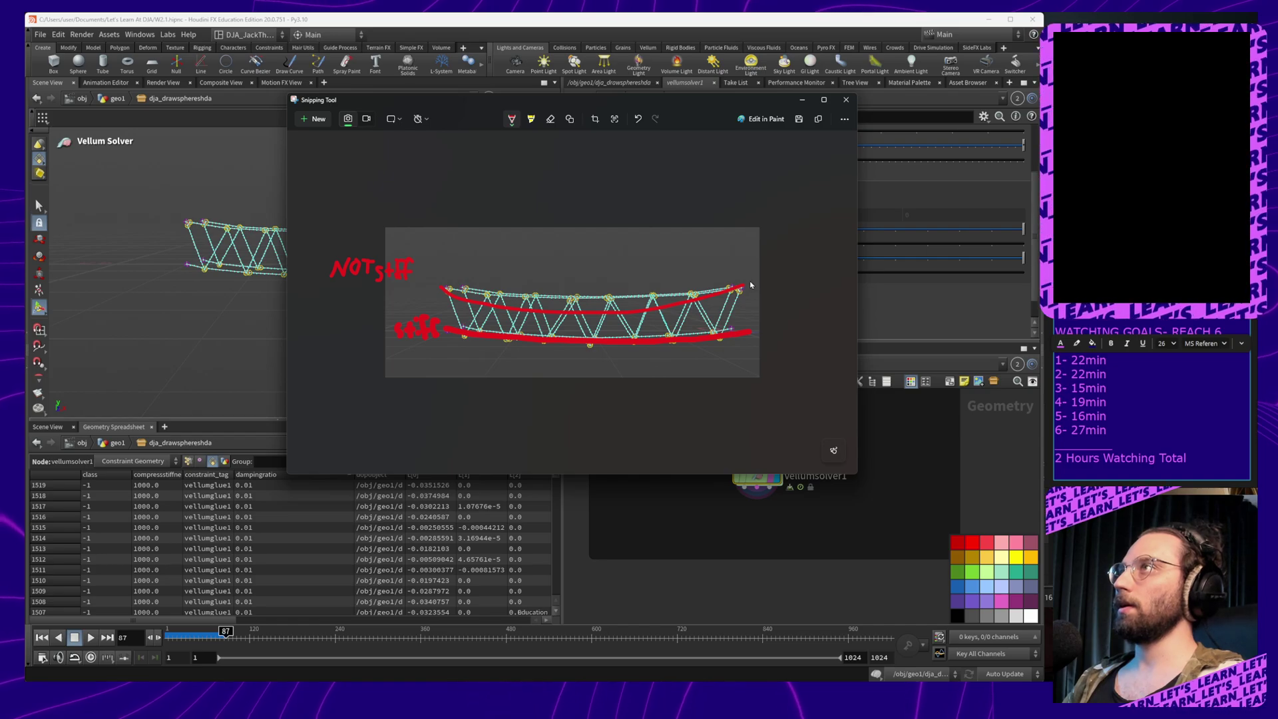
mouse_move(748, 281)
left_mouse_down()
mouse_move(772, 223)
mouse_move(819, 204)
mouse_move(823, 223)
mouse_move(832, 201)
mouse_move(822, 216)
left_mouse_up()
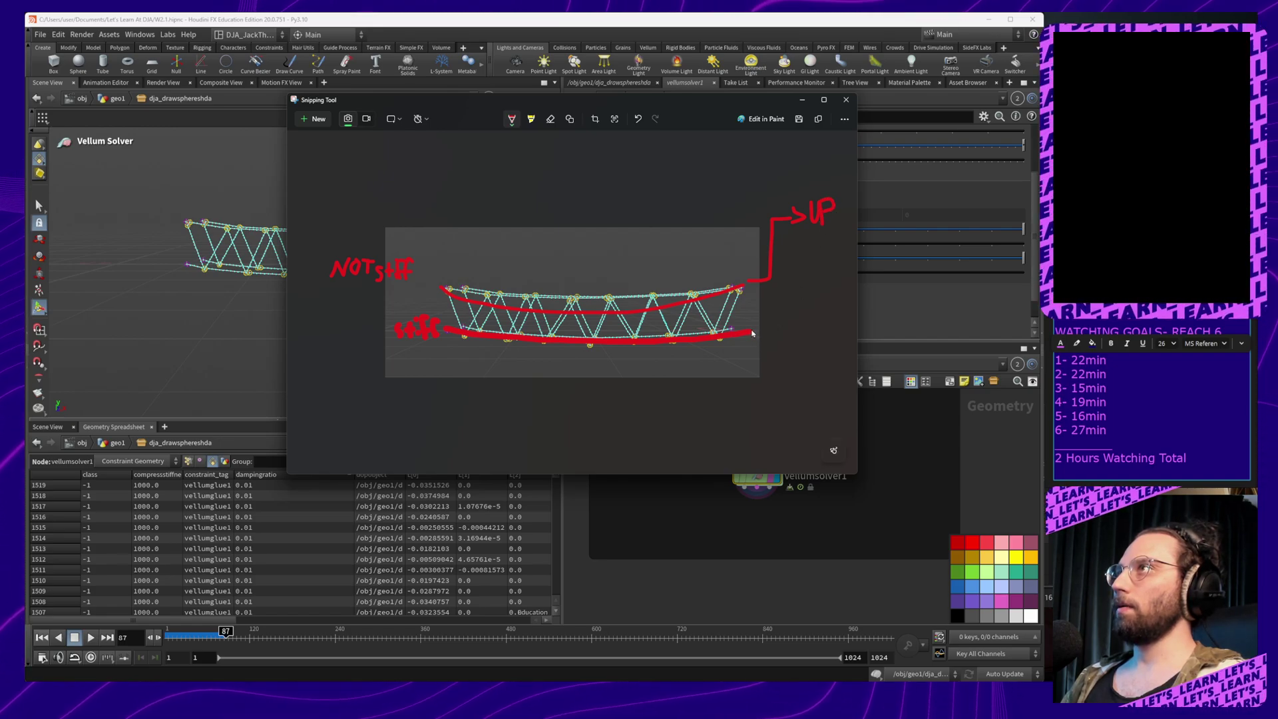
left_click_drag(751, 330, 848, 334)
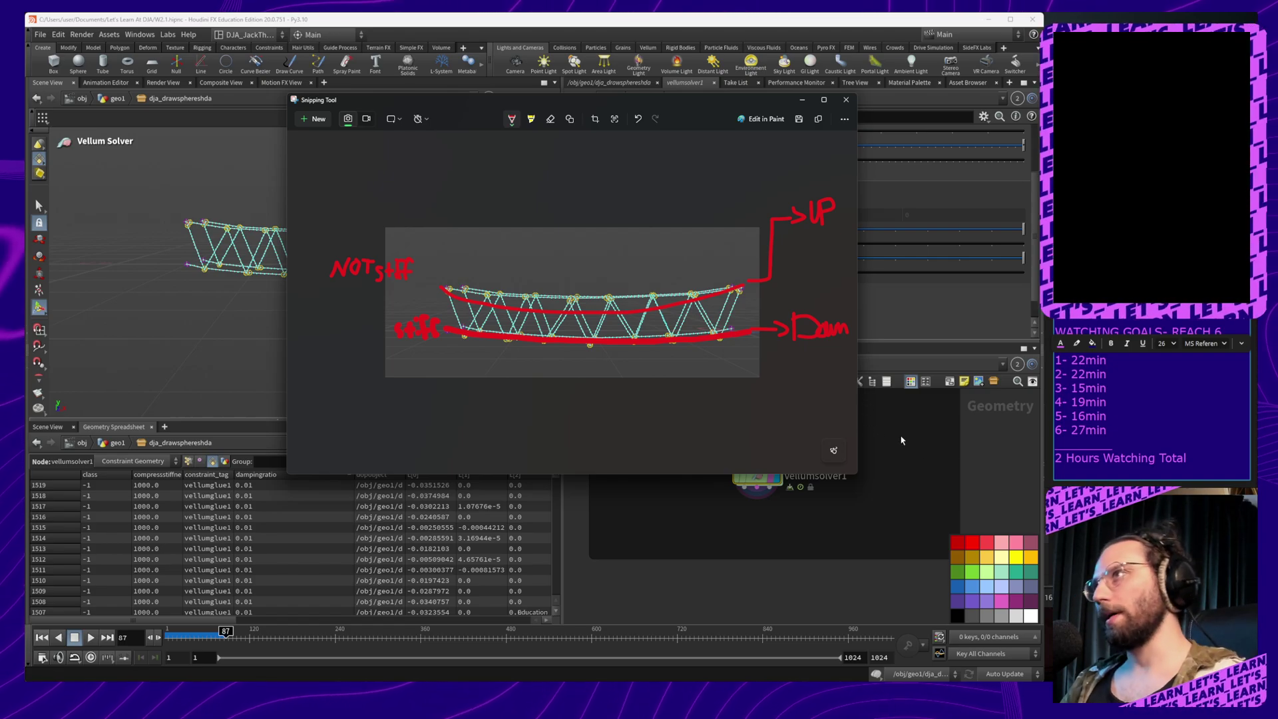
Return to Houdini and review the network from the split5 branches with group2 and group1 down to the Vellum constraints
left_click(920, 458)
middle_click_drag(921, 454, 900, 499)
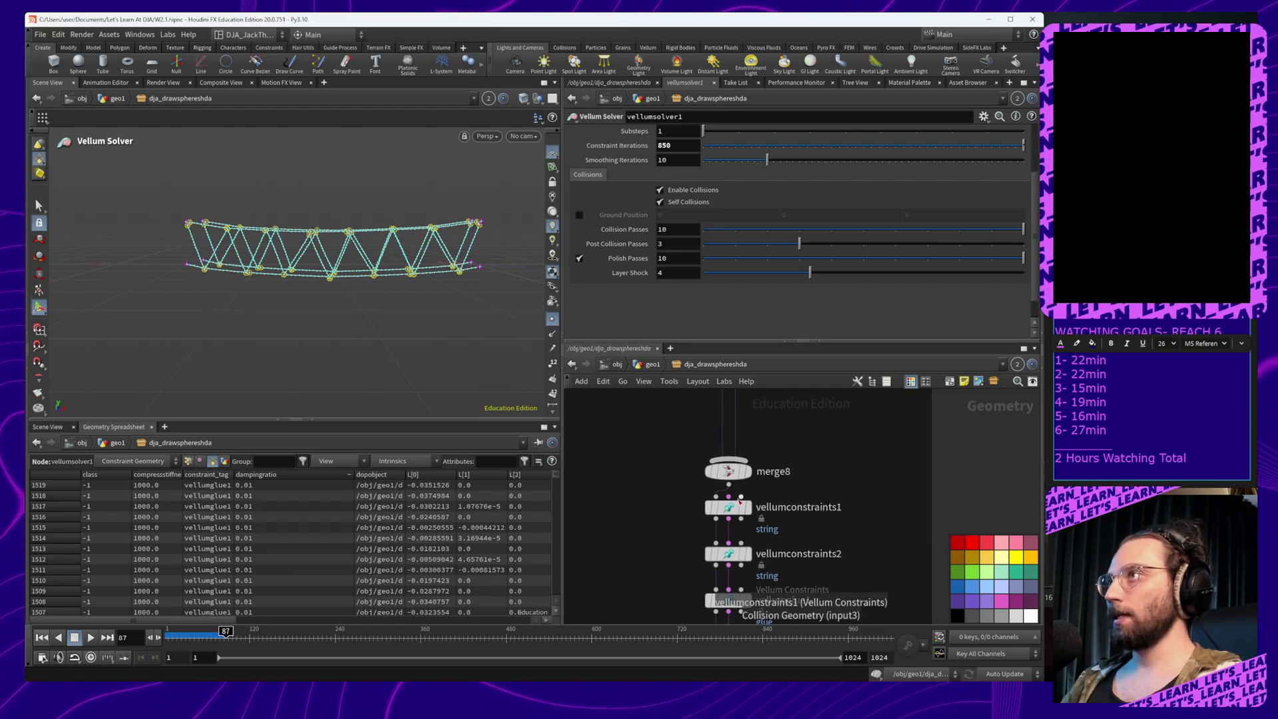
middle_click_drag(805, 471, 839, 586)
middle_click_drag(867, 416, 870, 533)
middle_click_drag(771, 463, 816, 573)
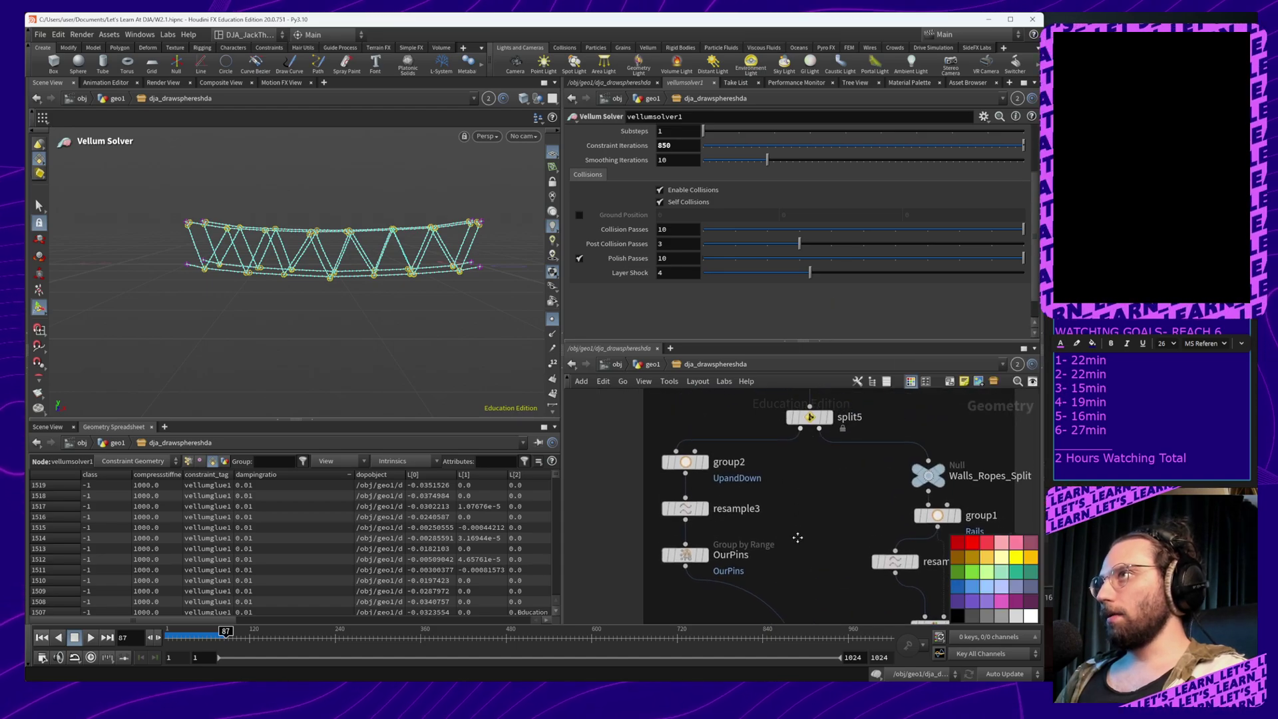
middle_click_drag(796, 527, 800, 497)
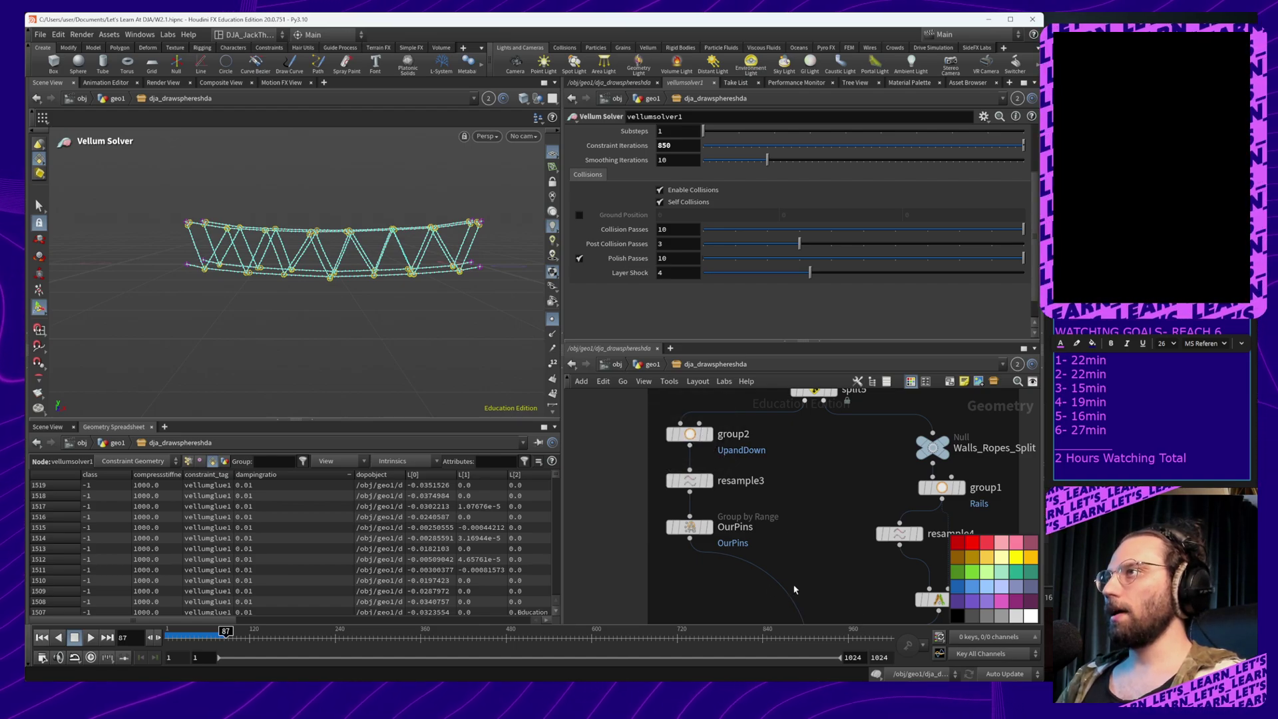
middle_click_drag(795, 599, 756, 394)
middle_click_drag(794, 553, 766, 417)
middle_click_drag(785, 485, 778, 498)
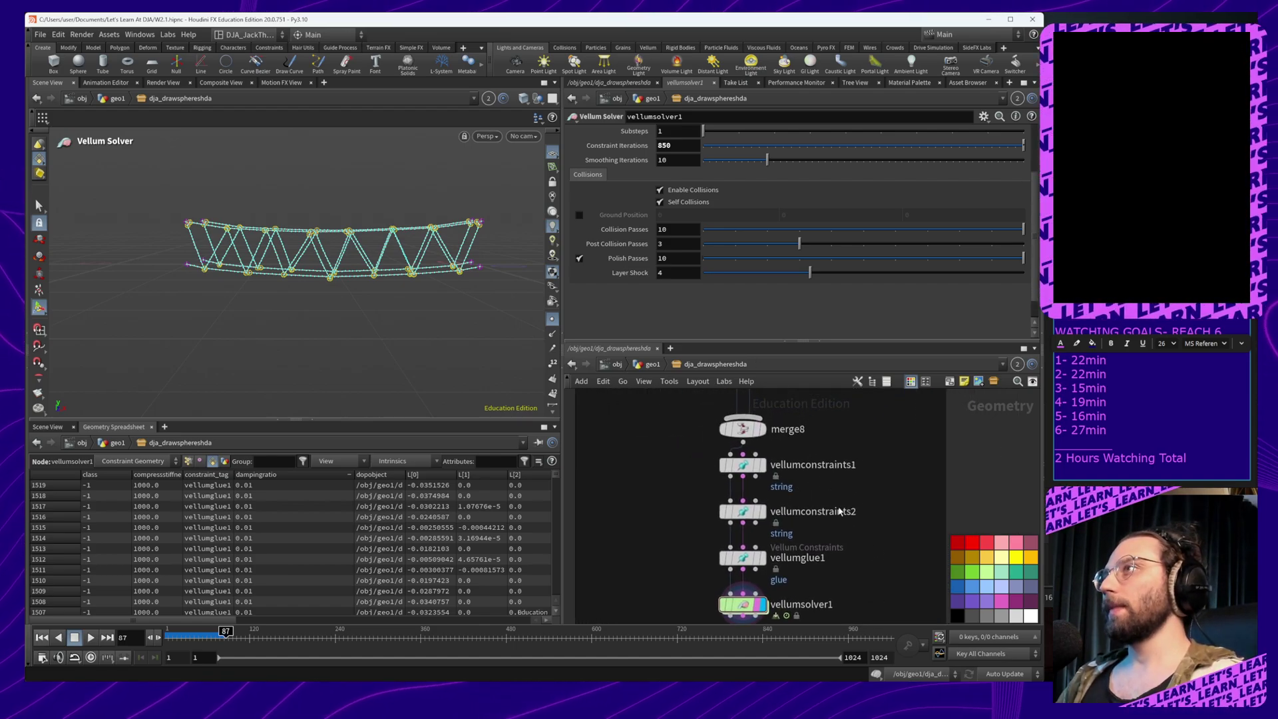
left_click(825, 466)
mouse_move(748, 473)
left_mouse_down("alt")
mouse_move(743, 492)
mouse_move(743, 454)
left_mouse_up("alt")
key("ctrl+z")
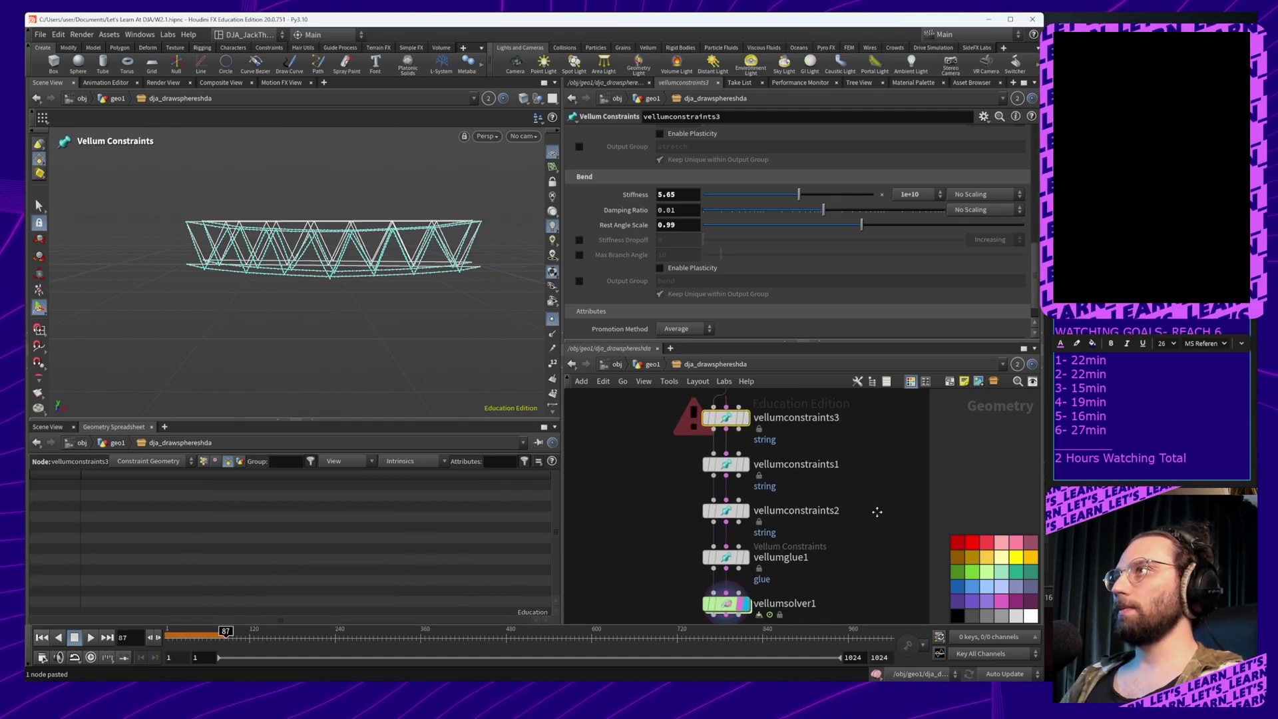
key("ctrl+z")
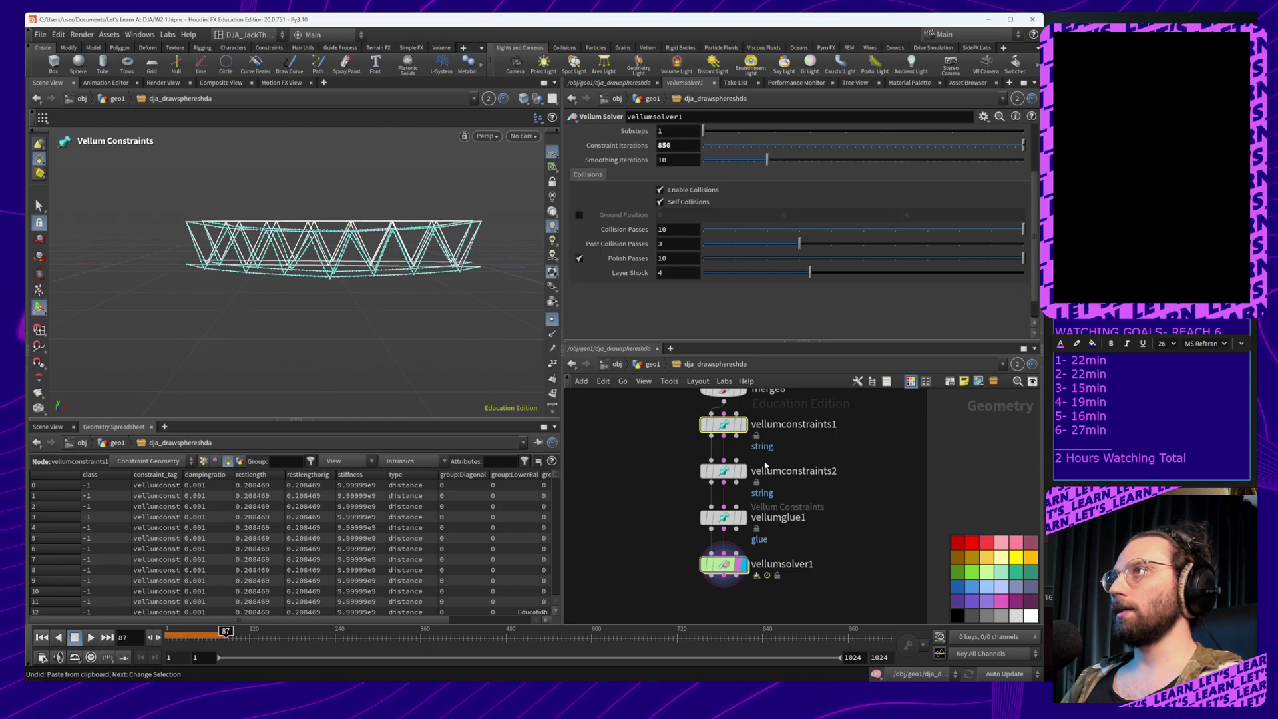
Duplicate vellumconstraints1 and insert the copy into the chain between vellumconstraints1 and vellumconstraints2
left_click(732, 428)
key("ctrl+c")
key("ctrl+v")
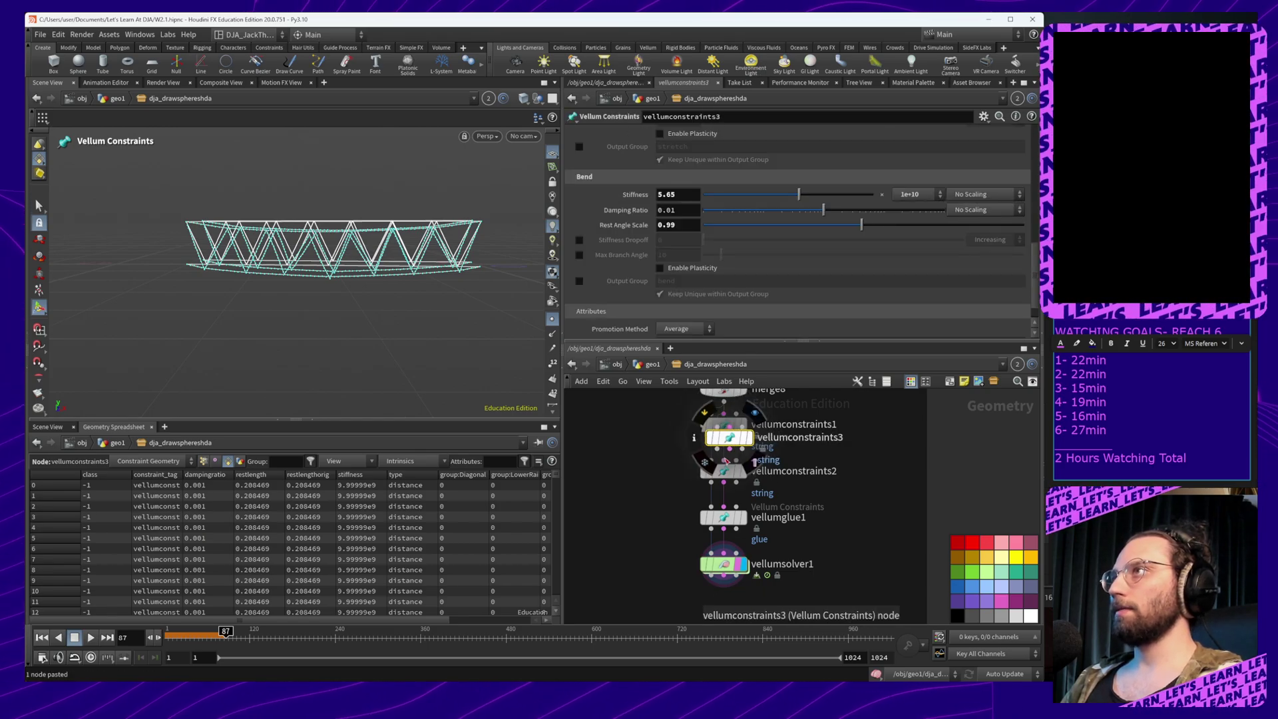
left_click(729, 460)
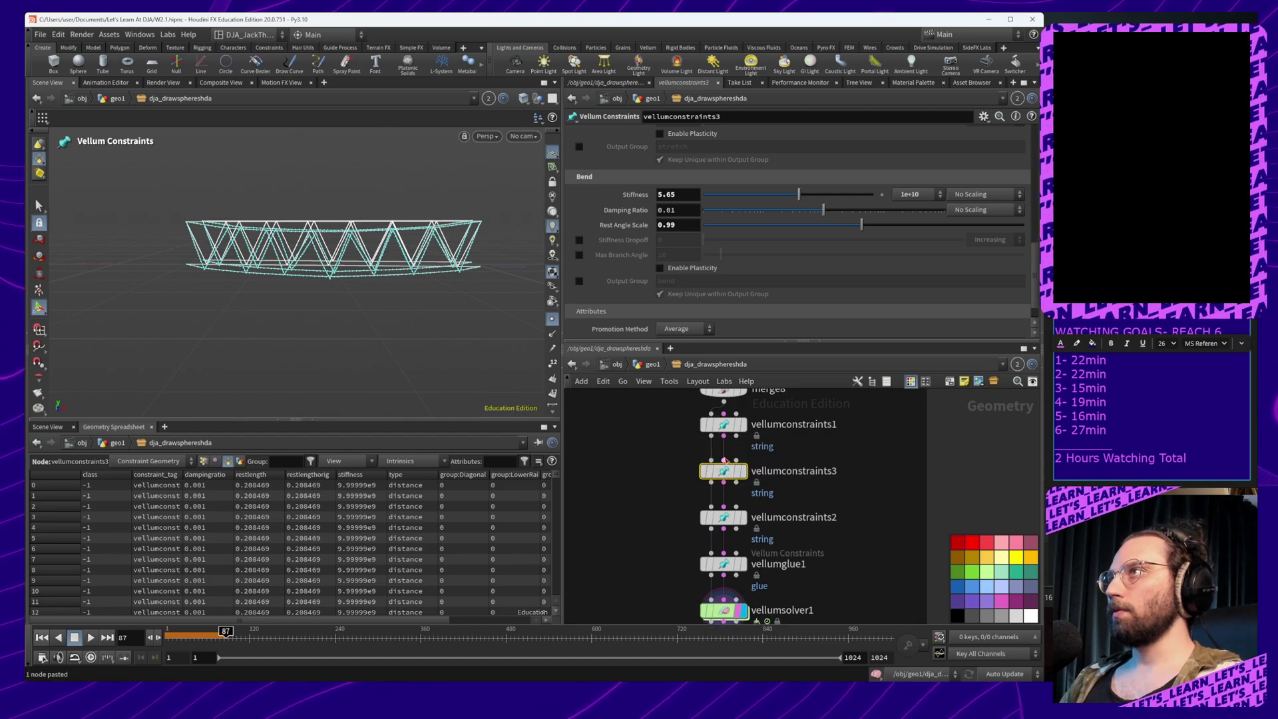
Rename vellumconstraints1 to constraint_up and its copy directly below to constraint_down
double_click(806, 423)
type("constraint_up")
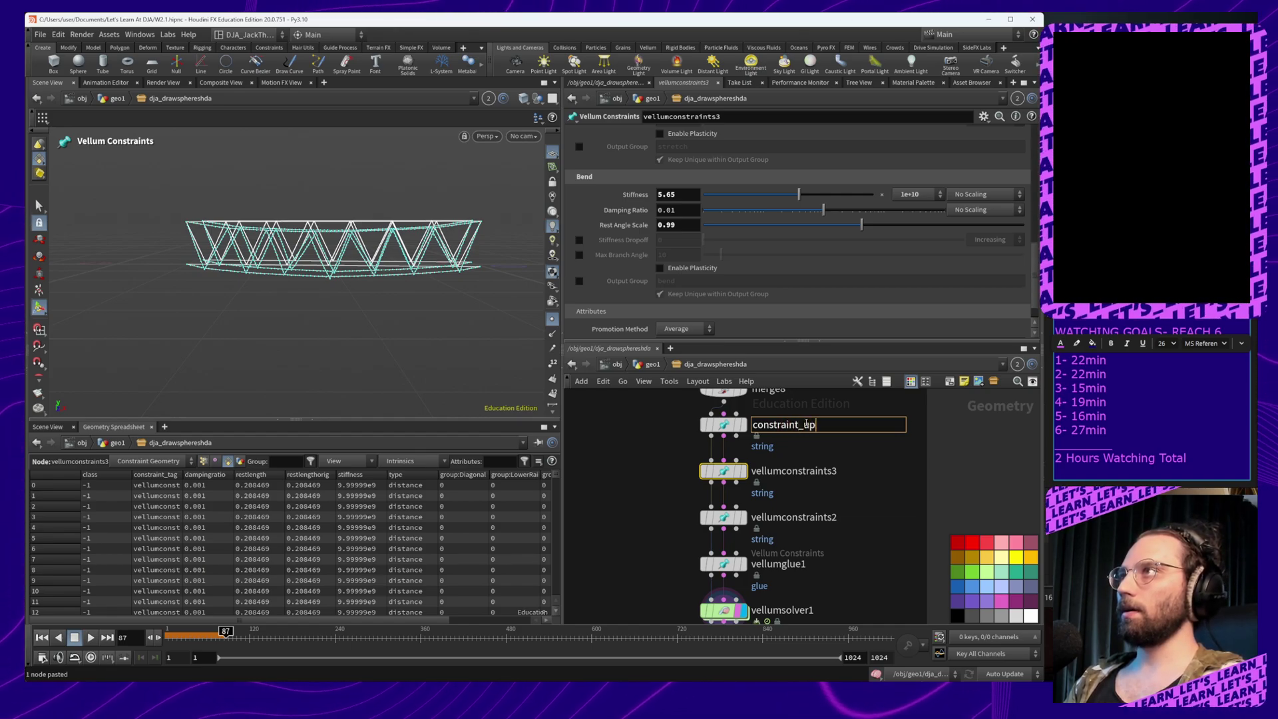
key("ctrl+a")
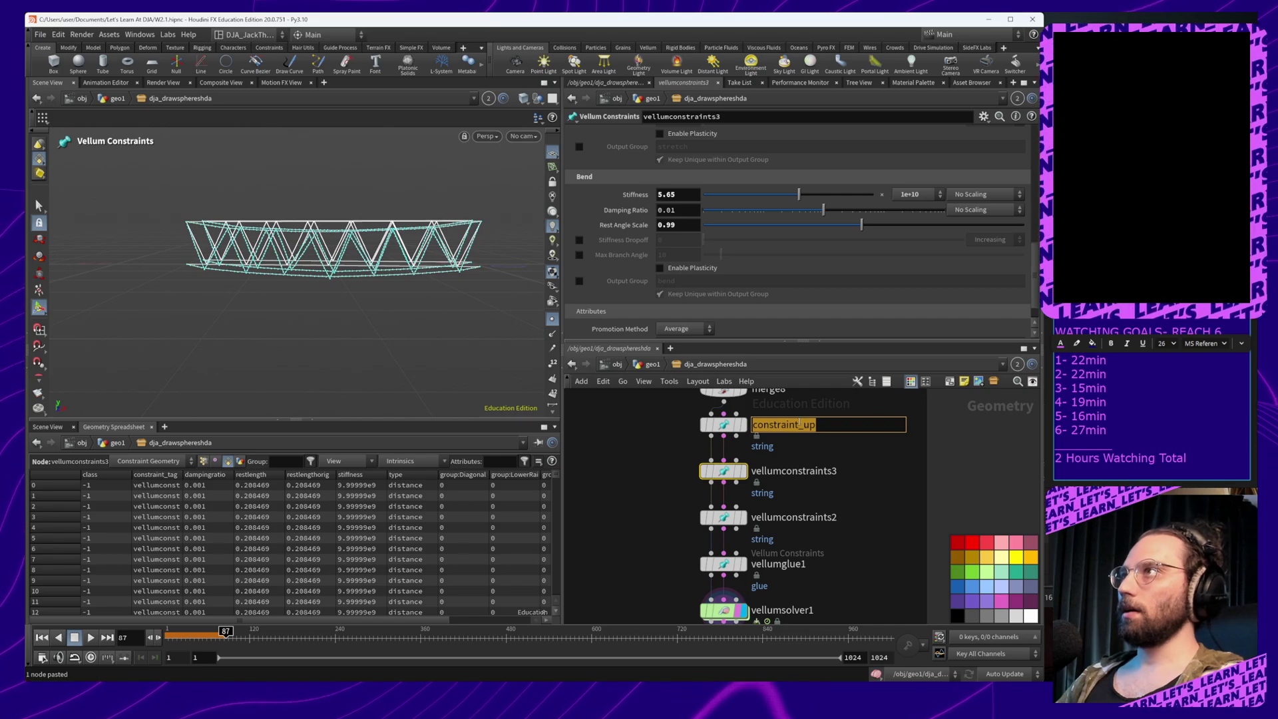
double_click(810, 473)
key("ctrl+v")
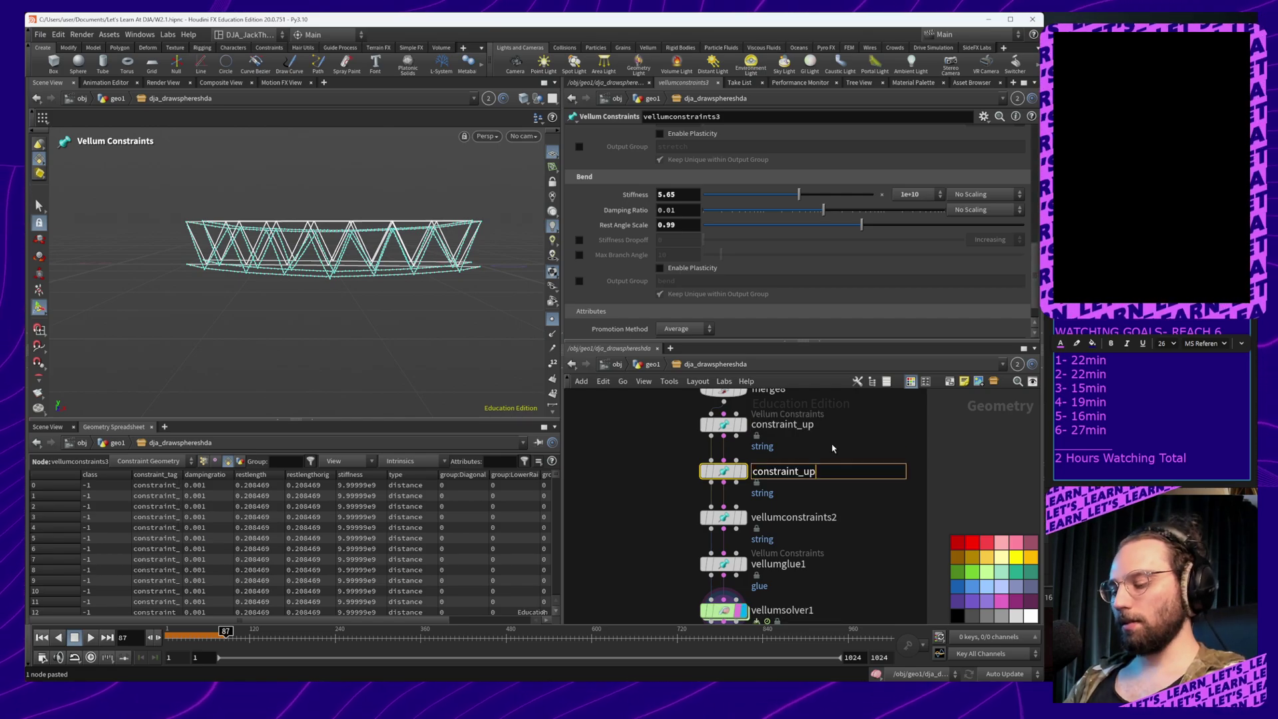
key("Return")
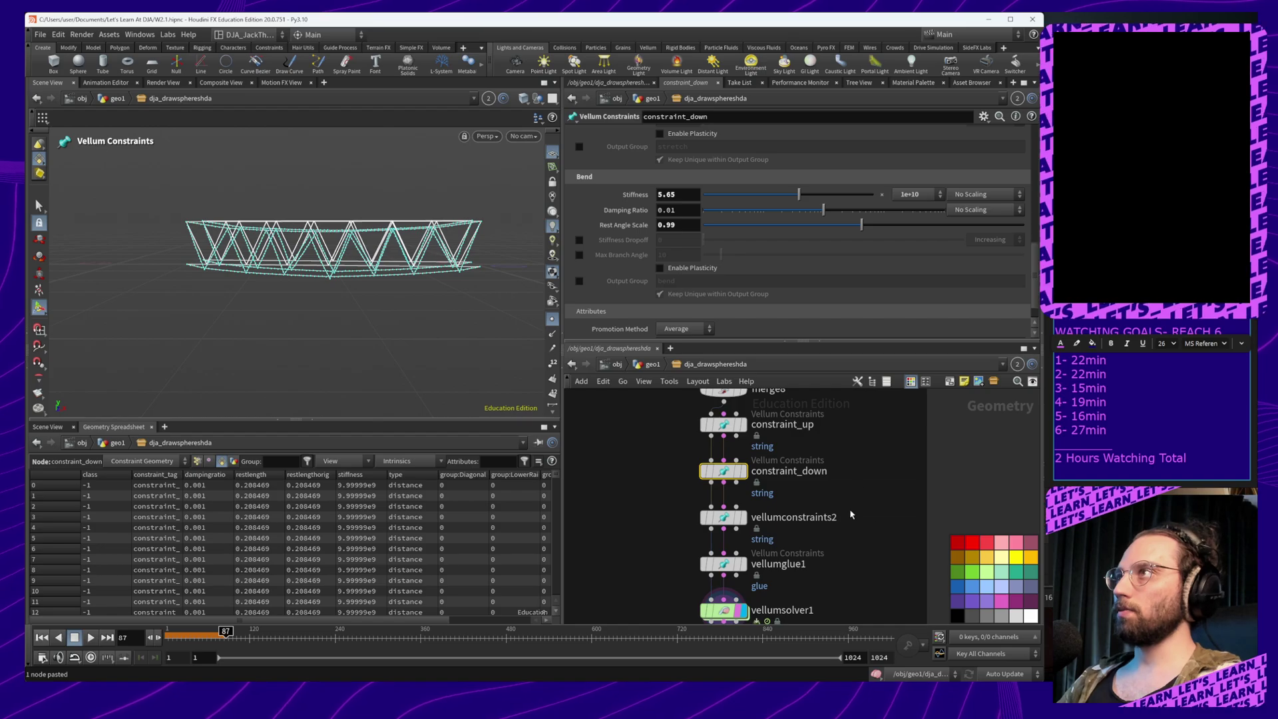
Rename vellumconstraints2 to constraint_walls
double_click(794, 517)
key("ctrl+v")
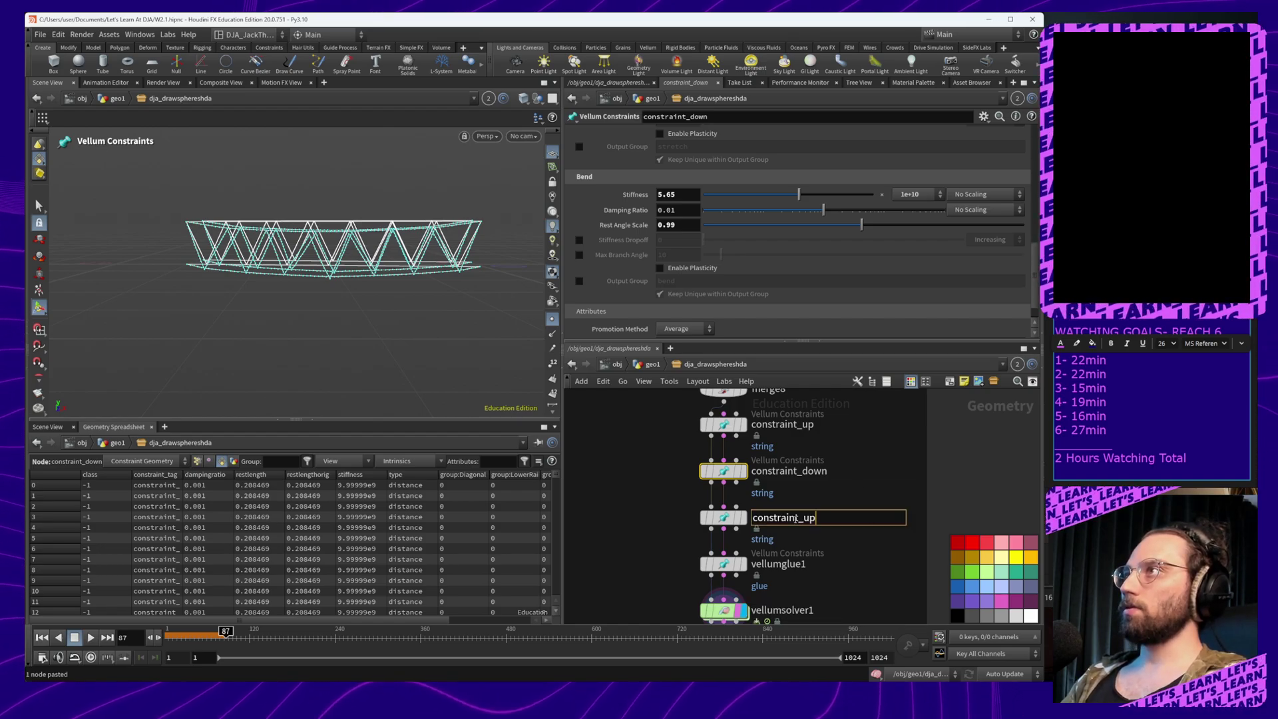
type("wal")
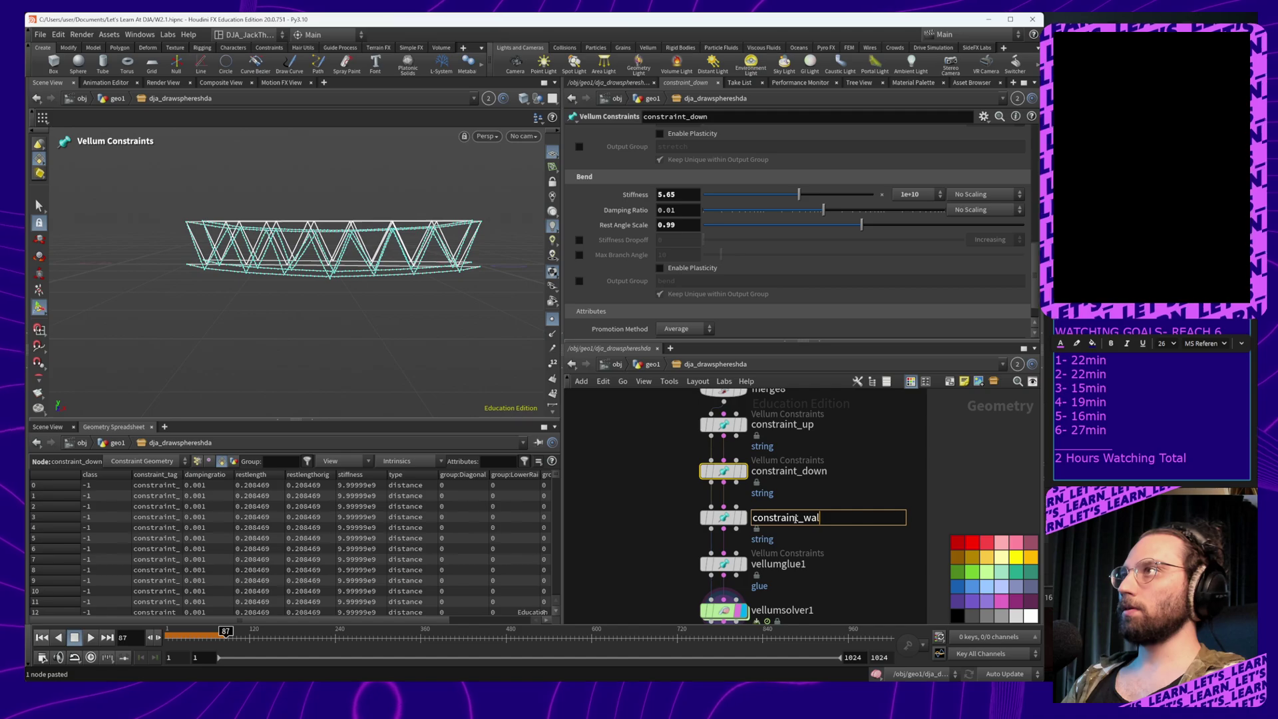
type("ls")
key("Return")
Rename the vellumglue1 node to glue_on_wall
double_click(797, 564)
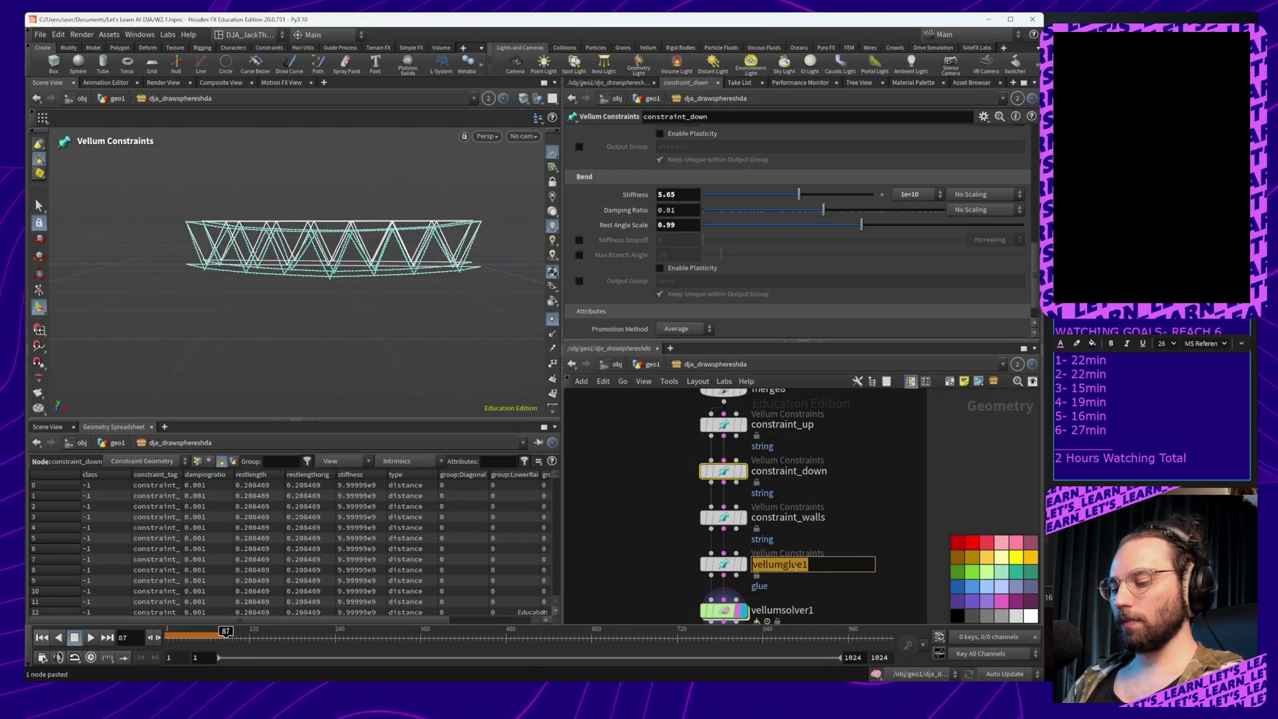
type("glue_on")
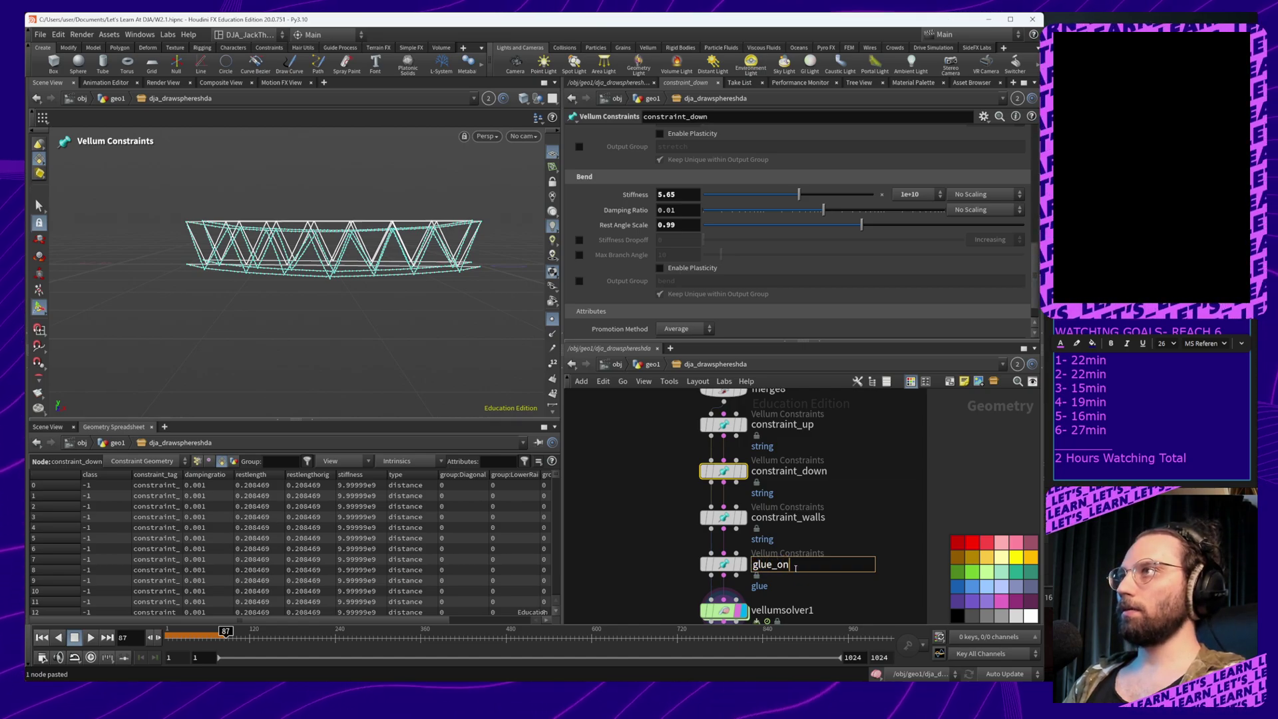
key("BackSpace")
key("BackSpace")
key("BackSpace")
key("BackSpace")
key("BackSpace")
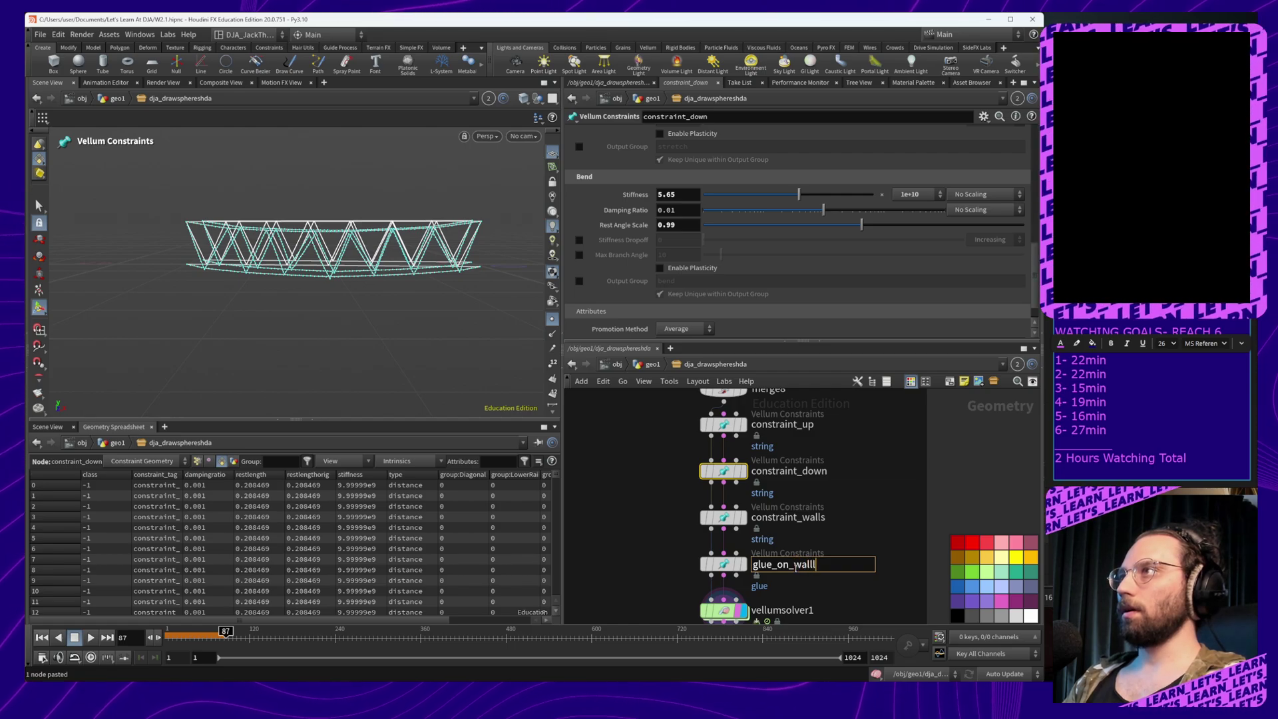
key("BackSpace")
key("Return")
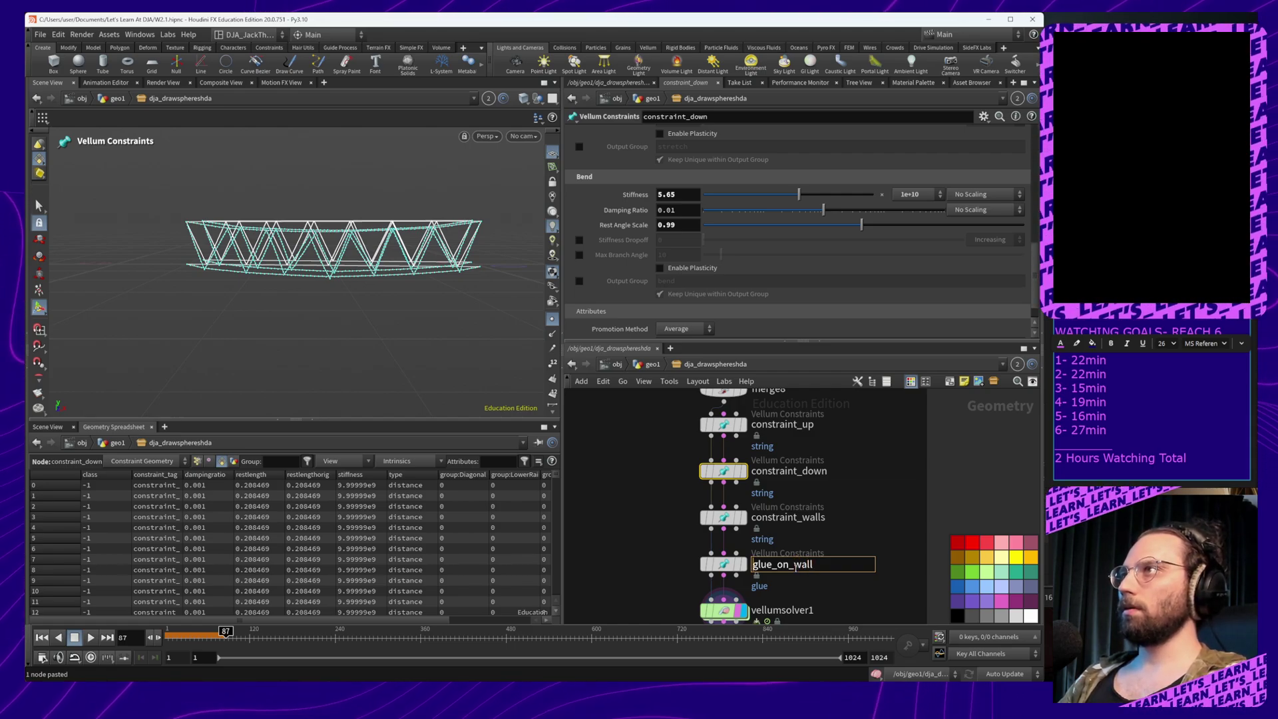
Rename the glue_on_wall node to glue_wall_on_up_and_down_rails
key("Delete")
key("Delete")
key("Delete")
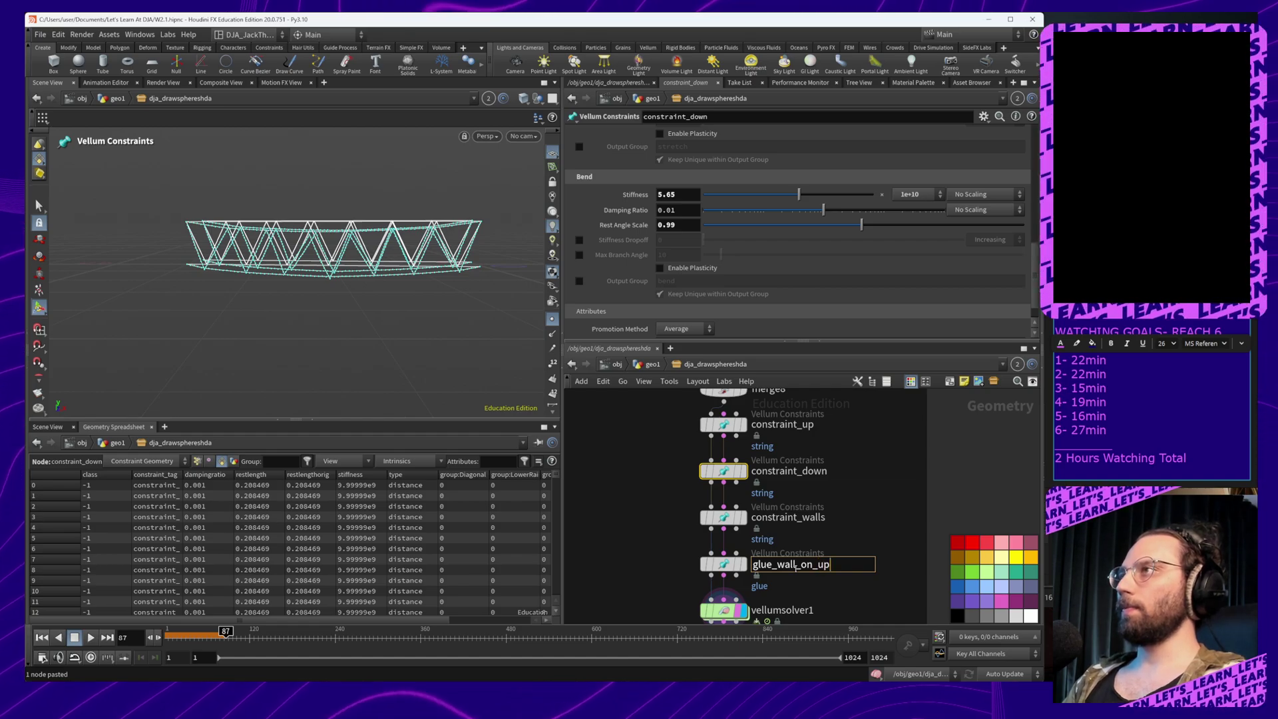
type("down_d")
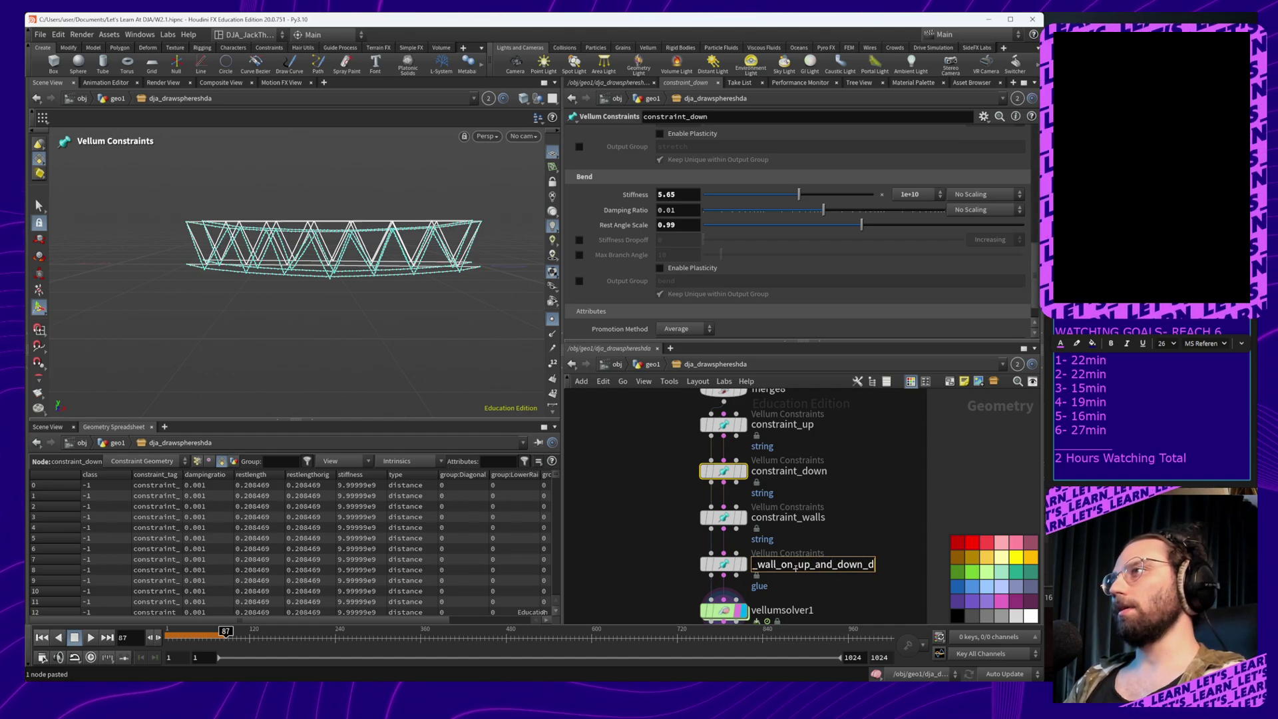
key("BackSpace")
type("rails")
key("Return")
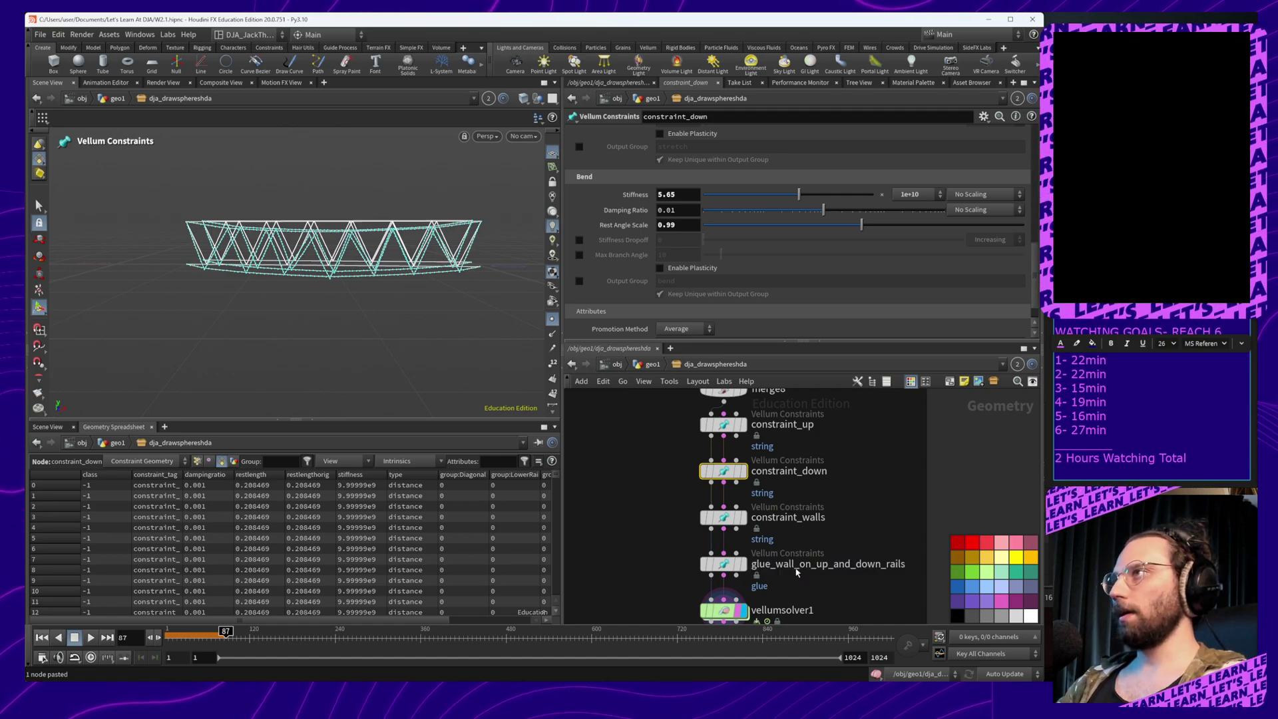
Rearrange the network so constraint_up and constraint_down sit side by side above constraint_walls, with the glue node offset beside the solver
middle_click_drag(899, 501, 807, 467)
left_click_drag(659, 516, 774, 515)
mouse_move(903, 457)
middle_mouse_down()
mouse_move(969, 501)
mouse_move(914, 470)
middle_mouse_up()
mouse_move(820, 486)
middle_mouse_down()
mouse_move(836, 550)
mouse_move(810, 506)
middle_mouse_up()
left_click_drag(745, 446, 676, 448)
left_click_drag(755, 496, 803, 476)
left_click_drag(829, 457, 820, 456)
middle_click_drag(739, 410, 758, 468)
left_click_drag(759, 468, 765, 426)
Add the UpperRail group to constraint_up's primitive group alongside Diagonal_Rope
left_click(692, 507)
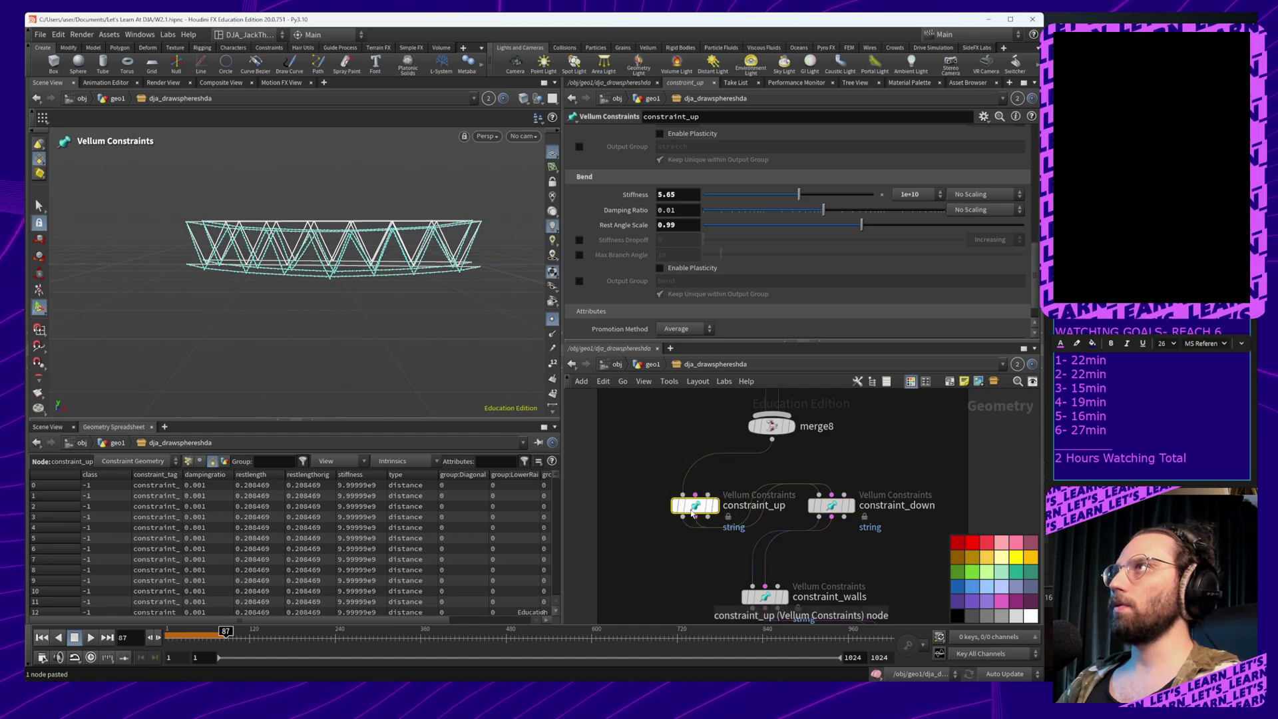
scroll(955, 207, "up", 5)
scroll(955, 207, "up", 5)
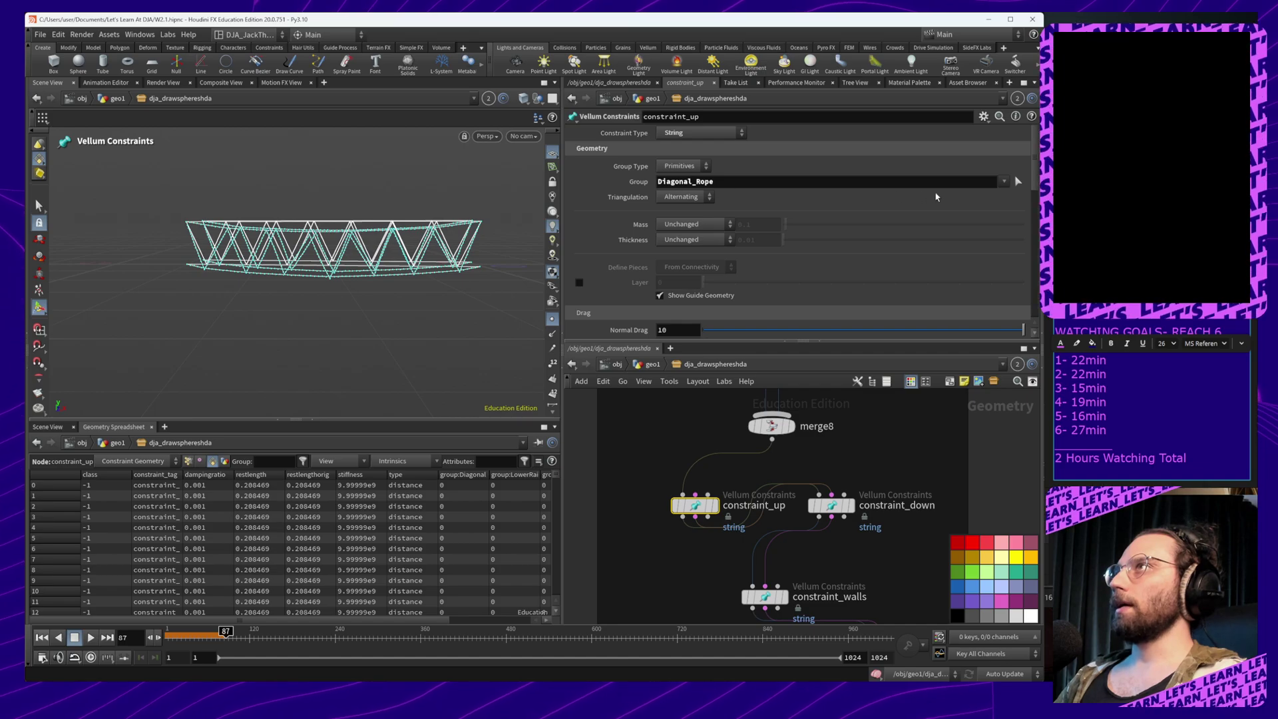
left_click(1003, 183)
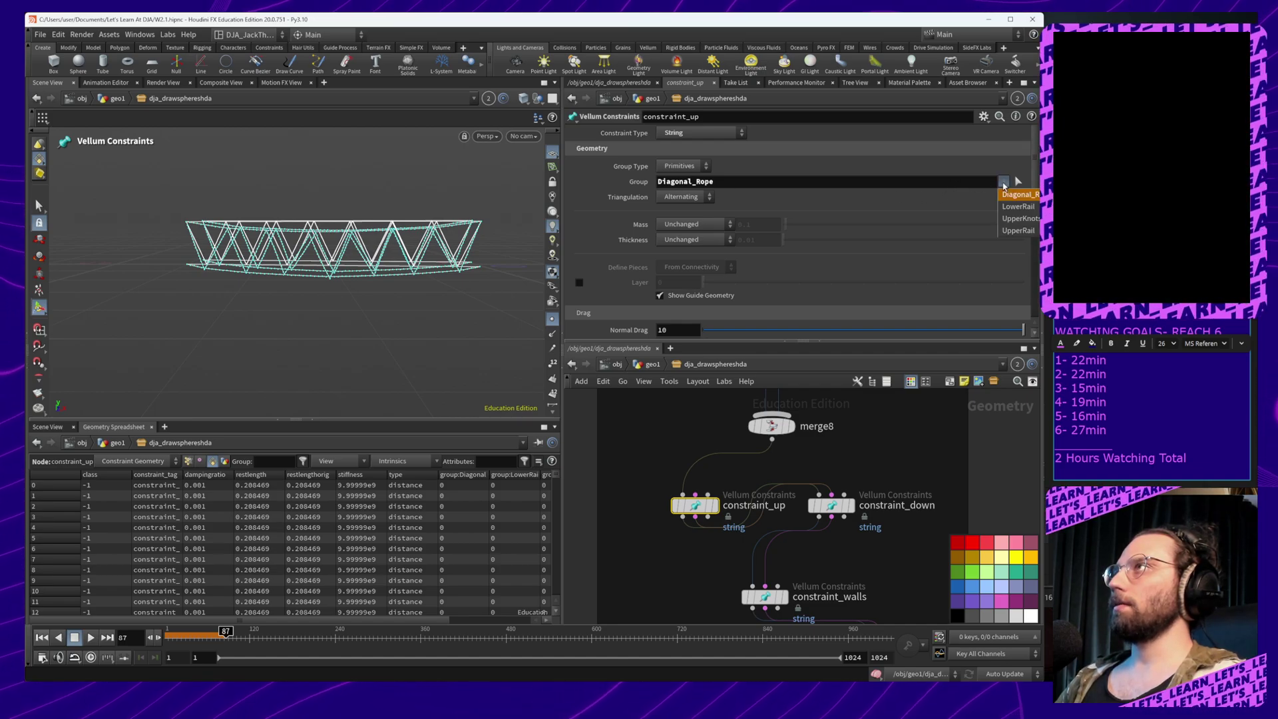
left_click(1032, 230)
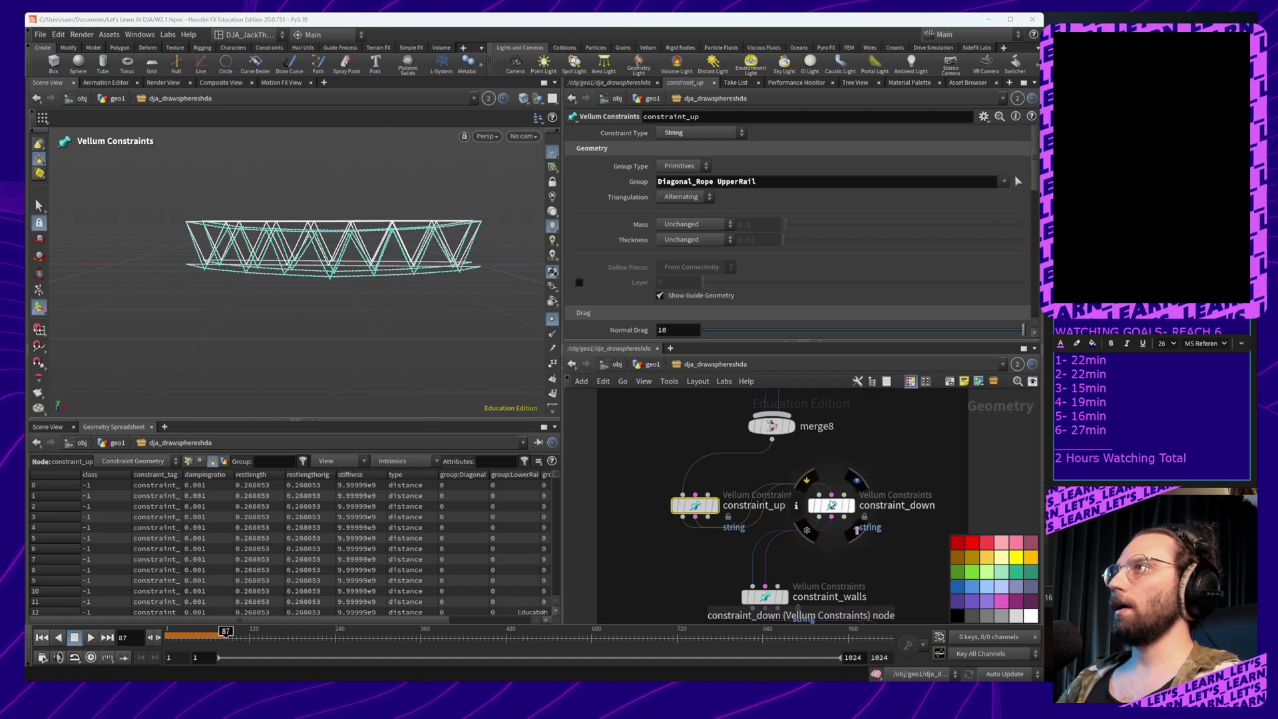
Add the LowerRail group to constraint_down's primitive group alongside Diagonal_Rope
left_click(832, 505)
left_click(1004, 184)
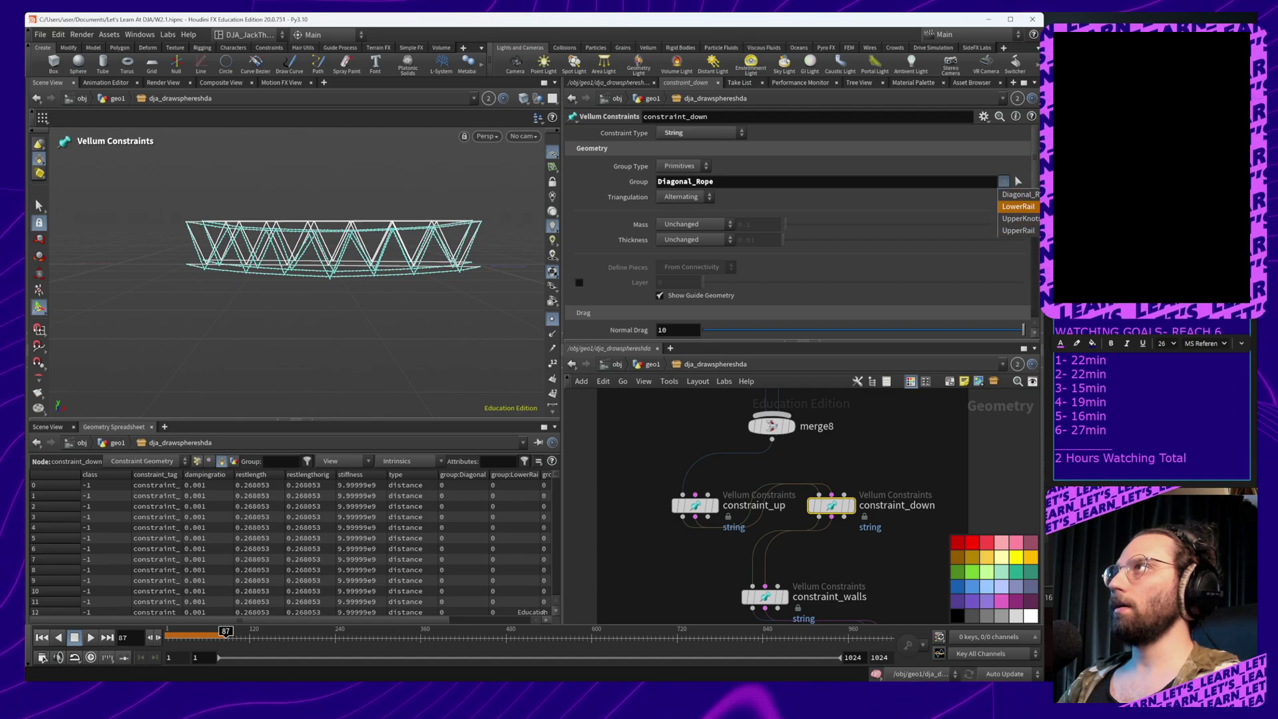
left_click(1025, 207)
Replace the primitive group of constraint_walls with Diagonal_Rope only
middle_click_drag(781, 573, 773, 480)
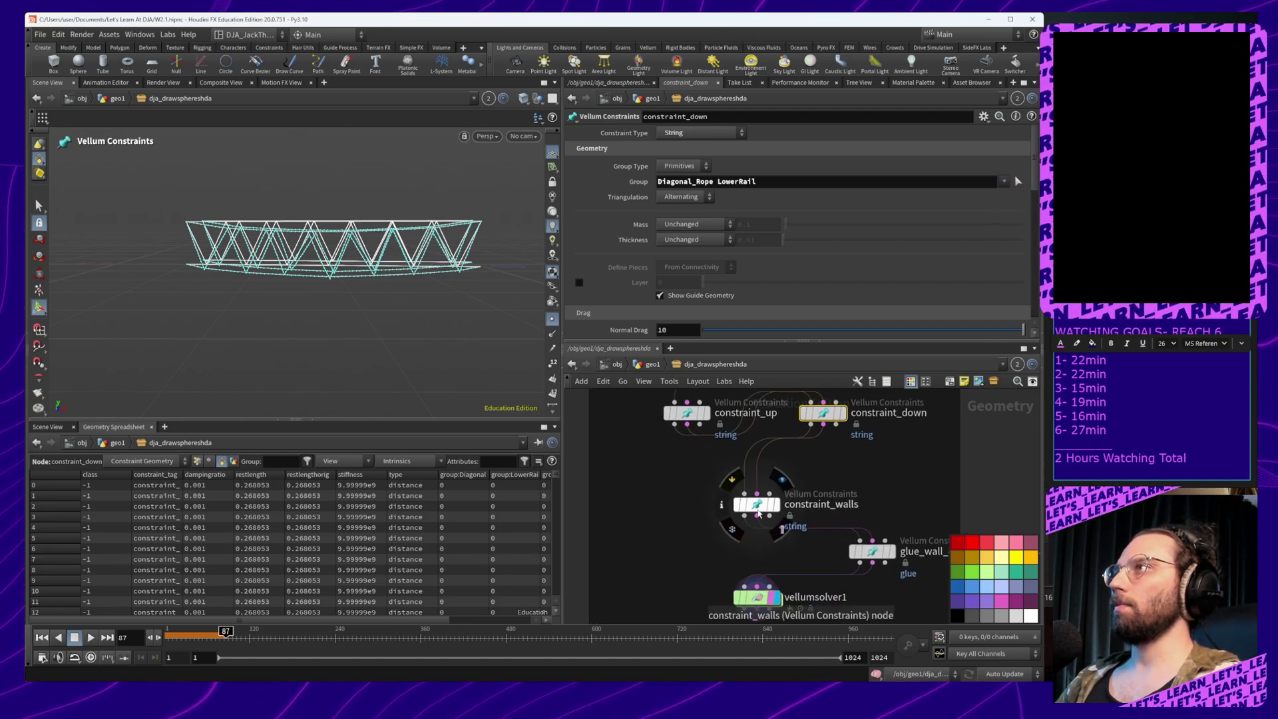
left_click(757, 503)
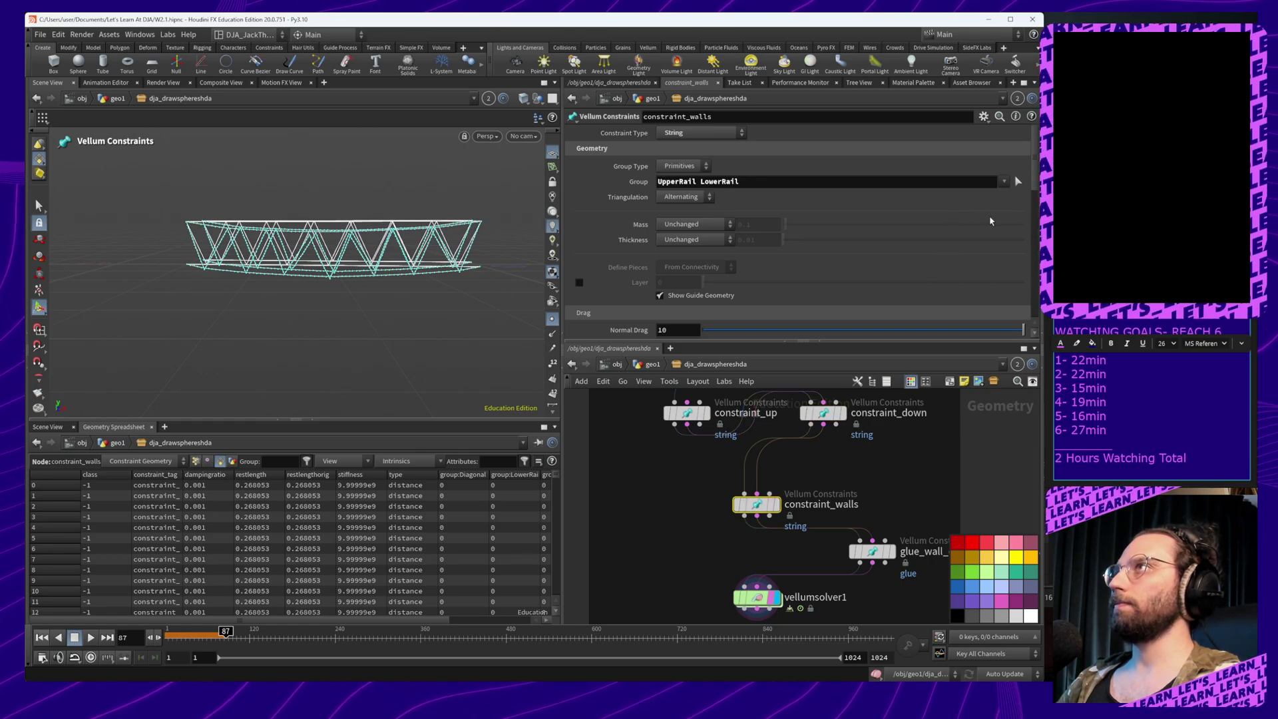
left_click(966, 185)
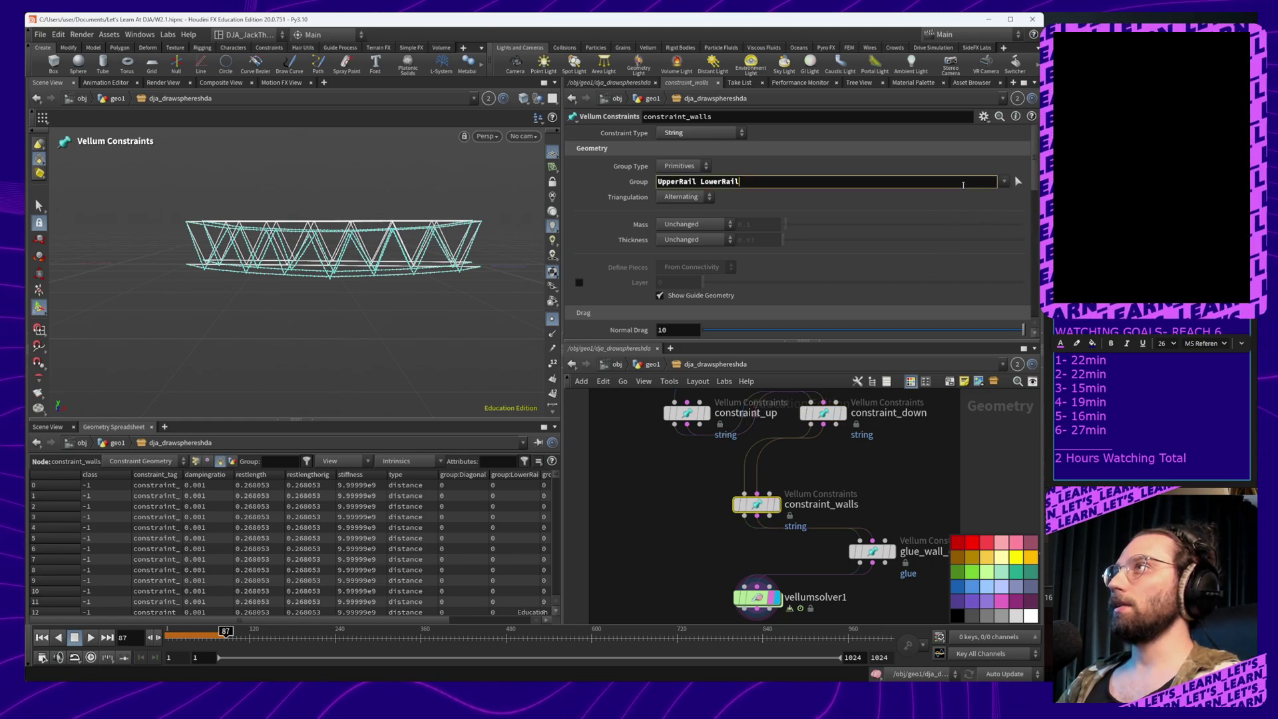
key("ctrl+a")
key("BackSpace")
left_click(1004, 183)
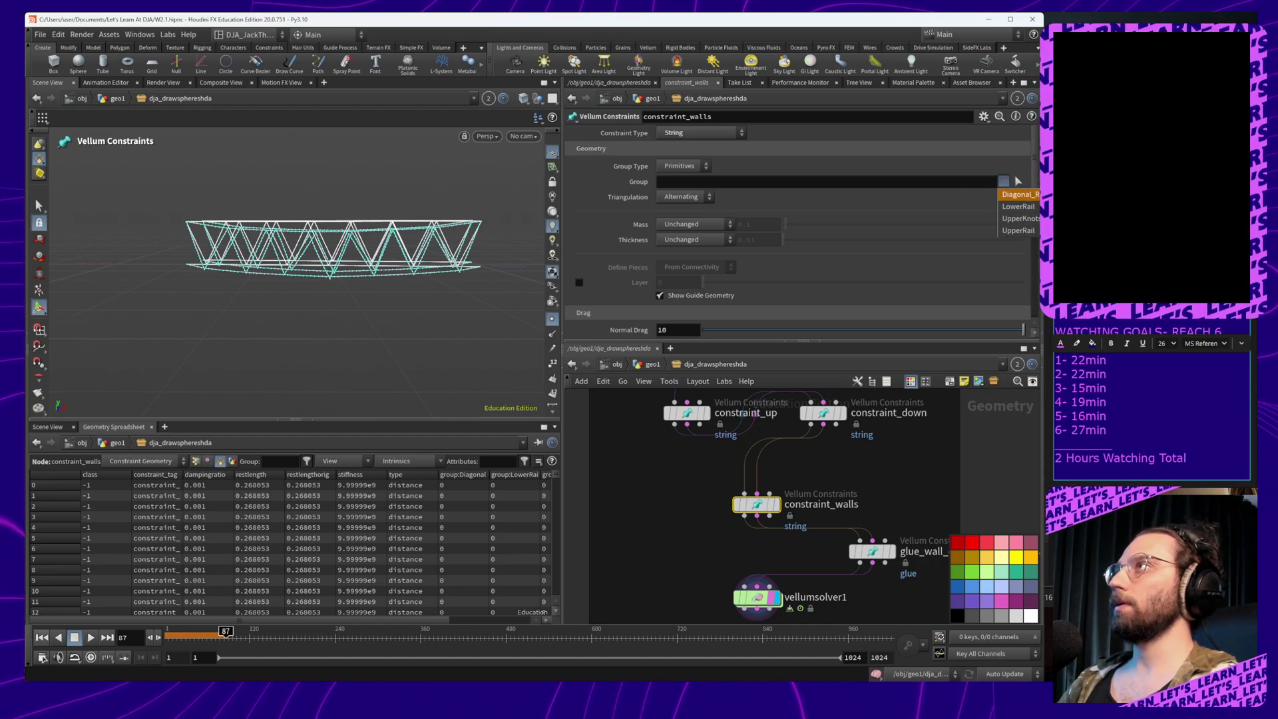
left_click(1018, 195)
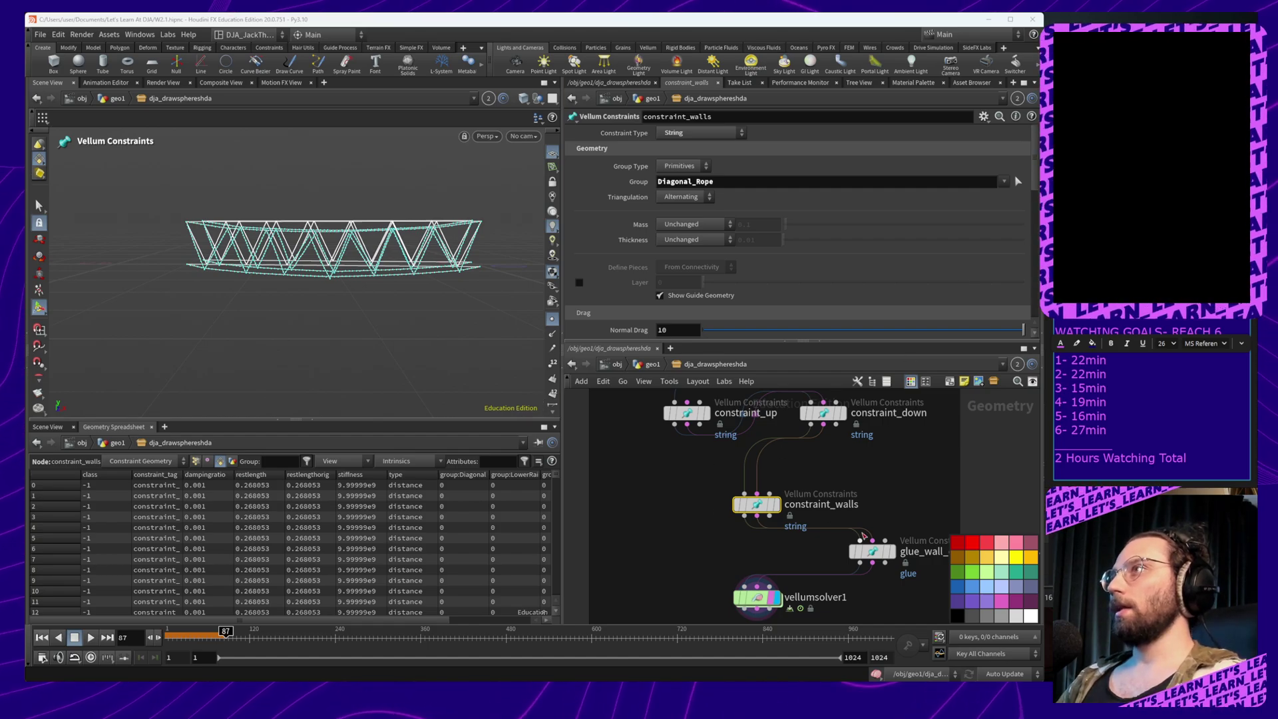
Select vellumsolver1 and play the bridge simulation from the first frame to about frame 56, inspecting the rope sag
middle_click_drag(810, 534, 826, 461)
left_click(773, 526)
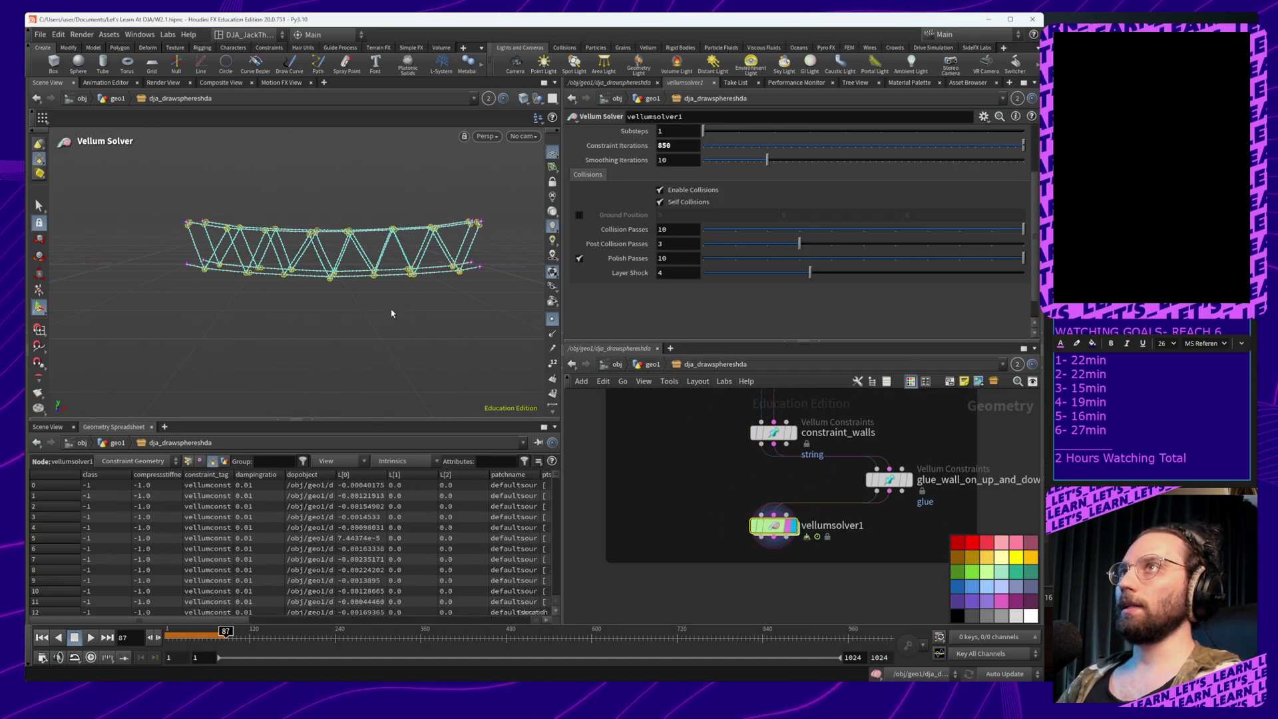
right_click_drag(333, 291, 373, 270, "alt")
middle_click_drag(373, 269, 401, 290, "alt")
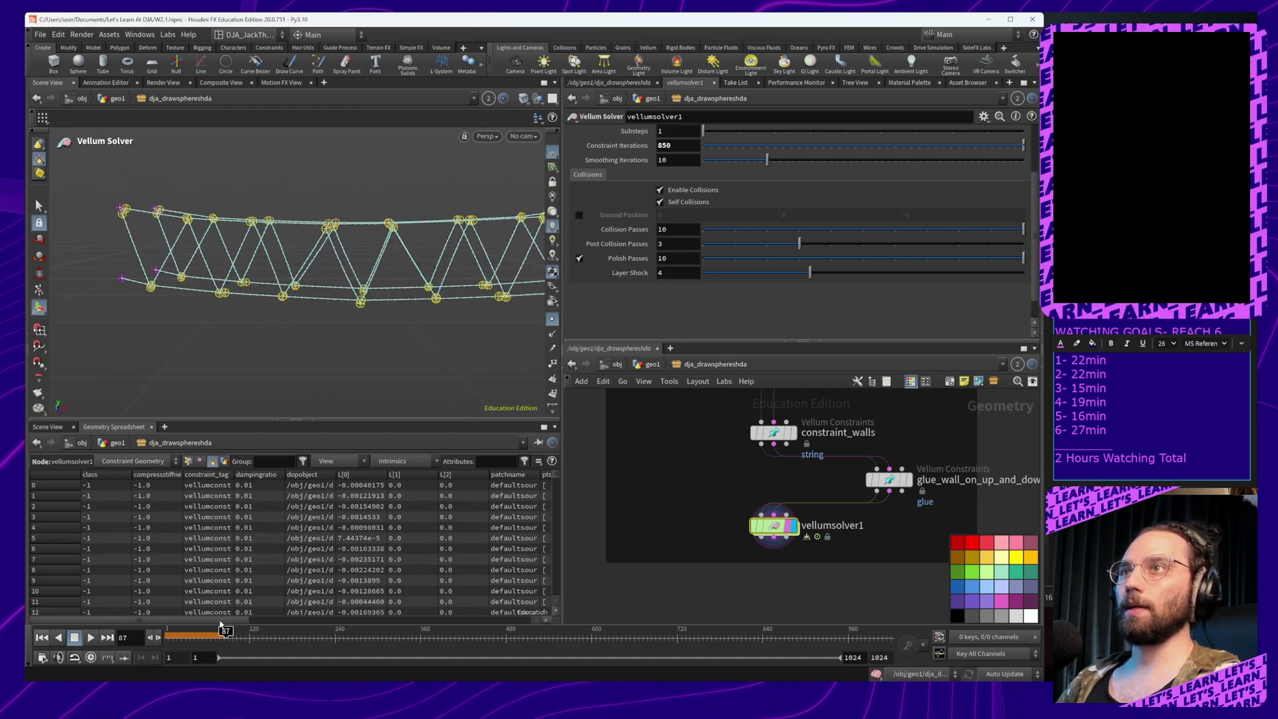
left_click_drag(224, 634, 48, 637)
left_click(91, 637)
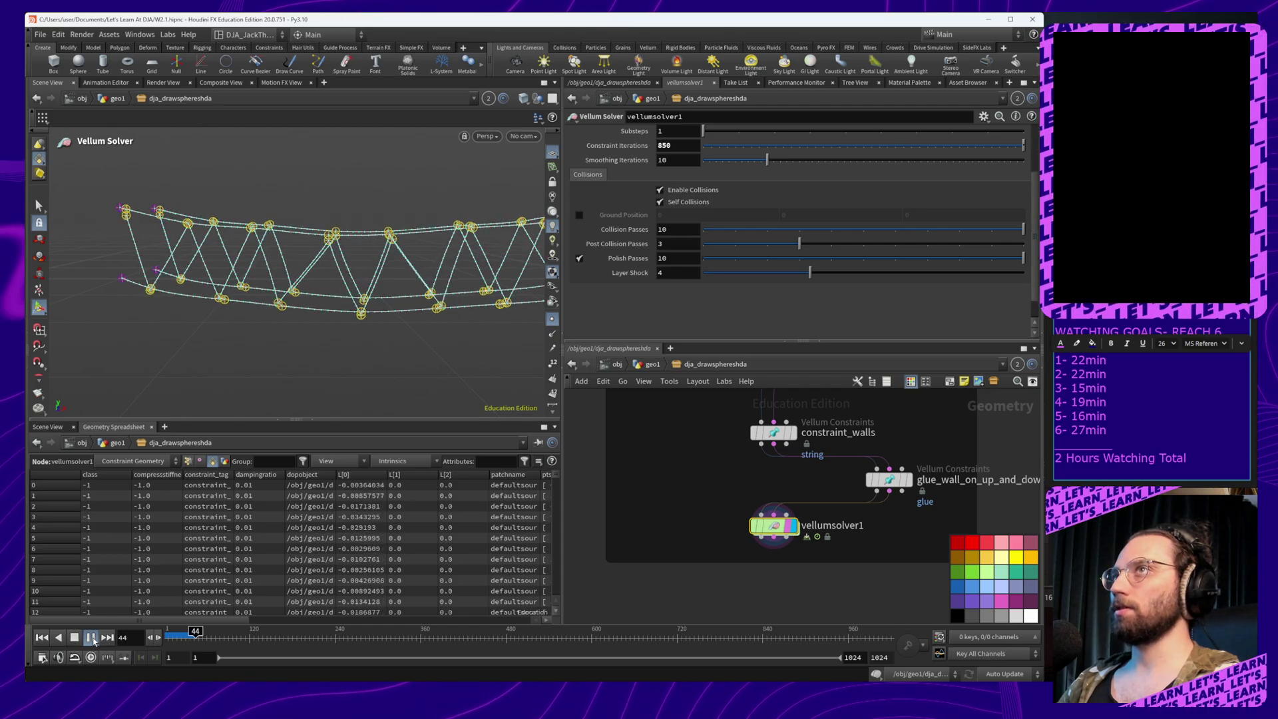
left_click(91, 639)
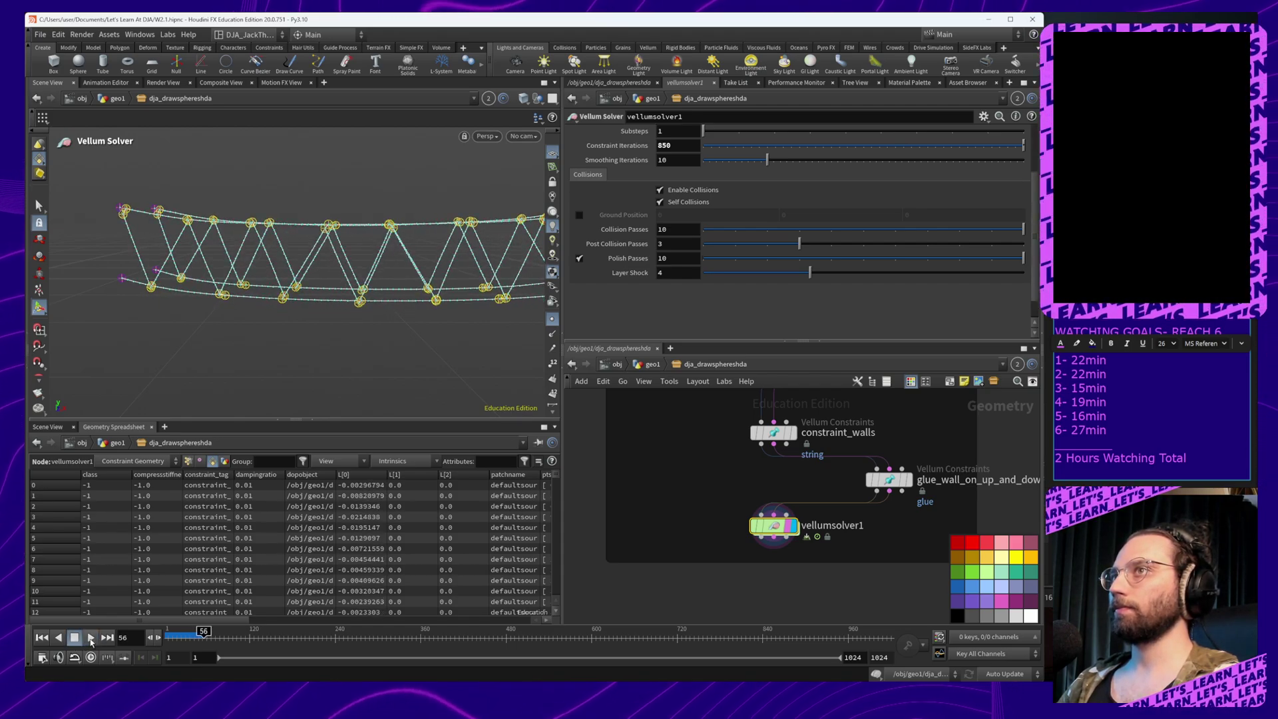
left_click_drag(291, 337, 333, 340, "alt")
Set constraint_up's bend stiffness to 4.29 and its rest angle scale to 1.287
middle_click_drag(846, 411, 840, 530)
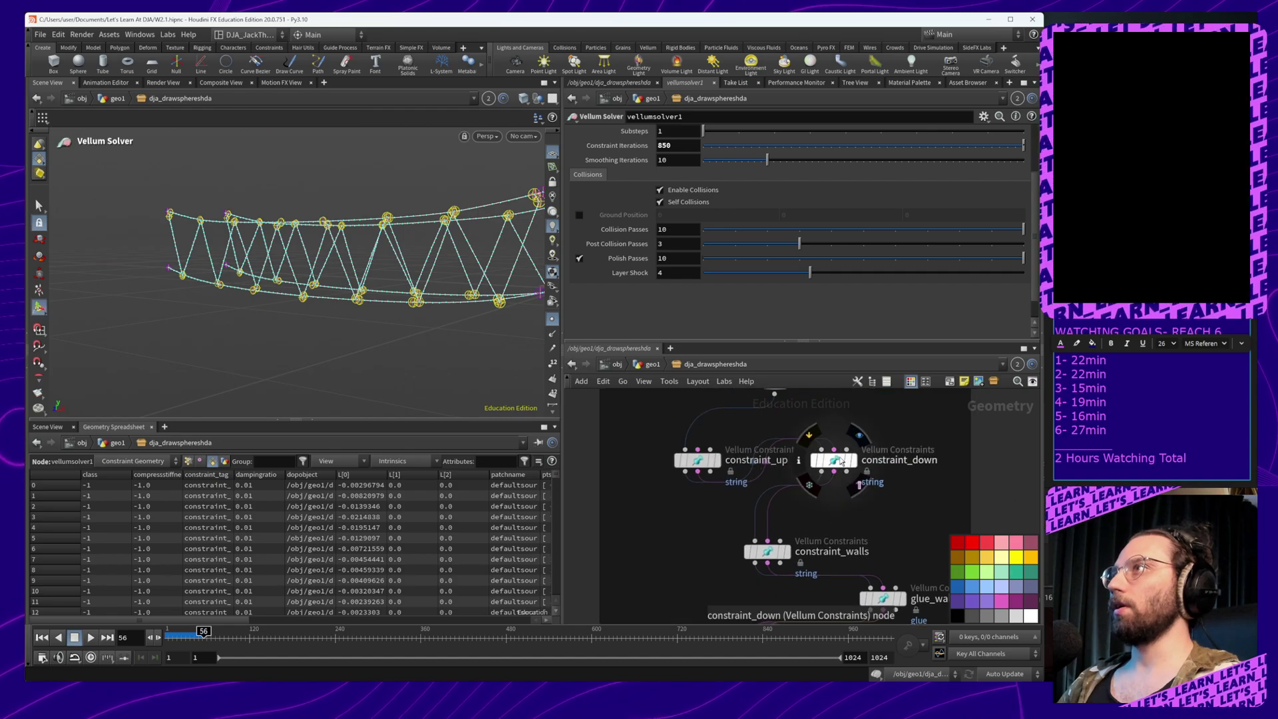
left_click(841, 462)
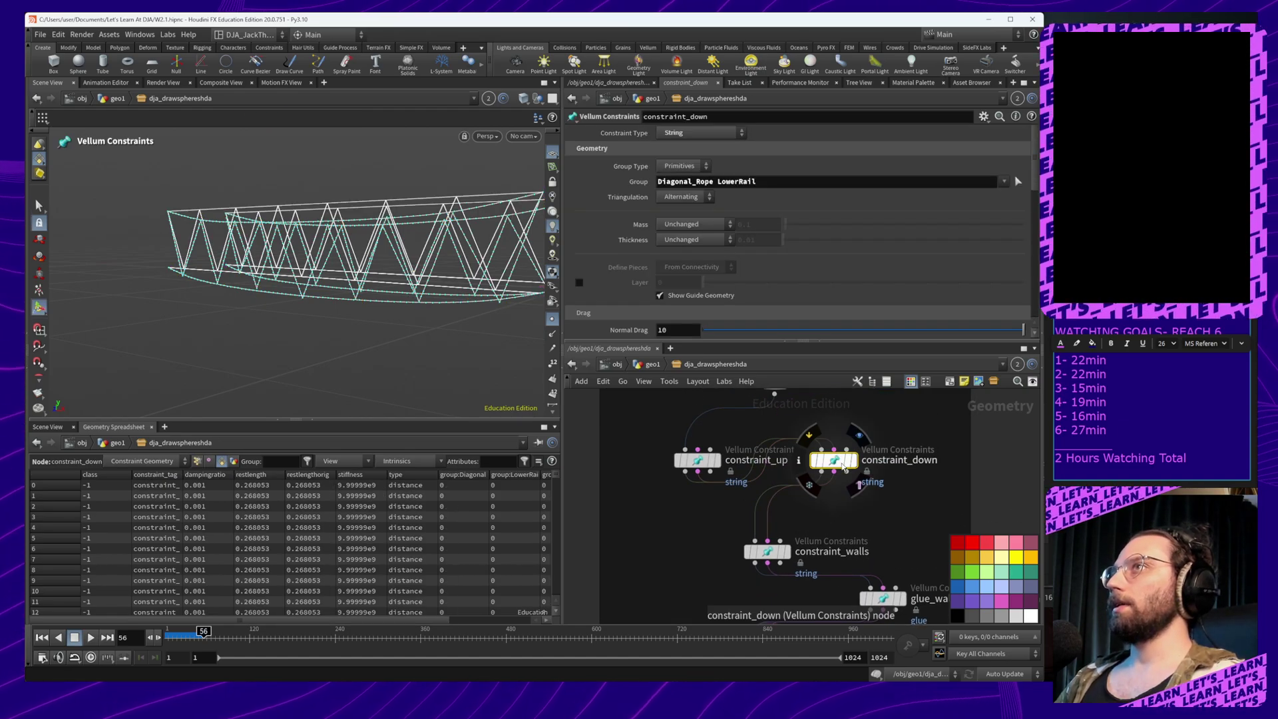
left_click(697, 463)
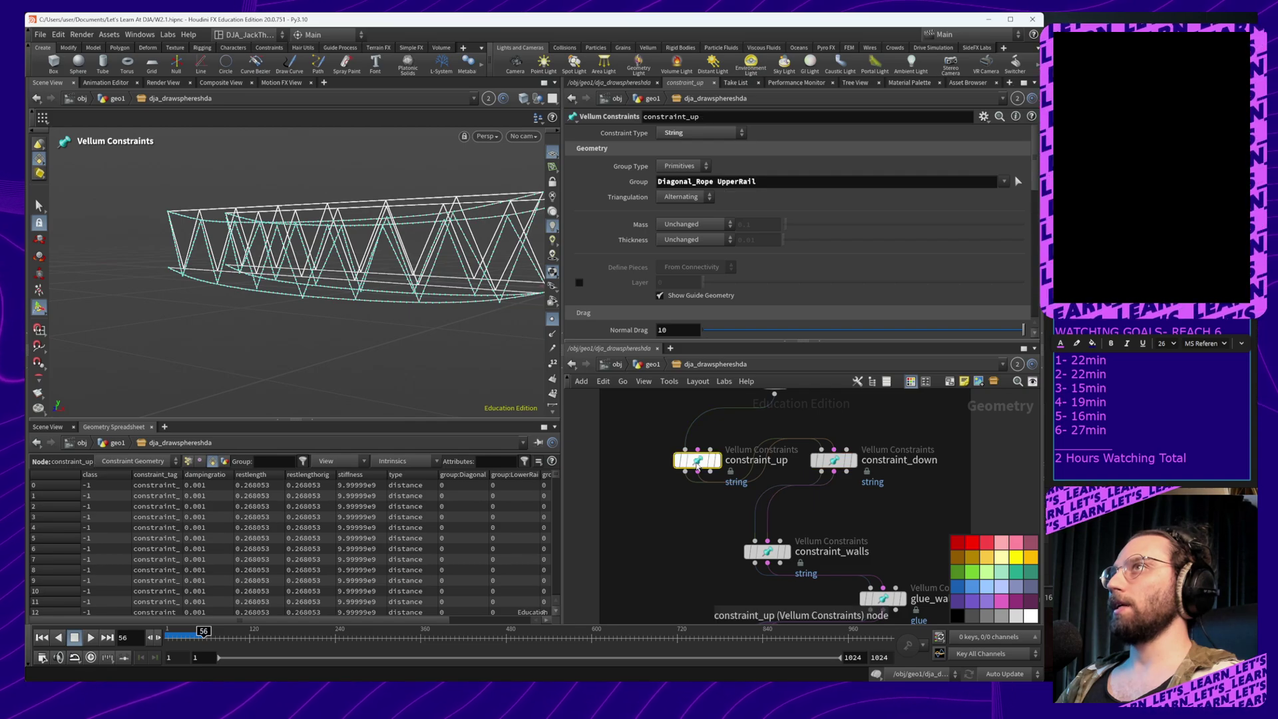
scroll(824, 284, "down", 10)
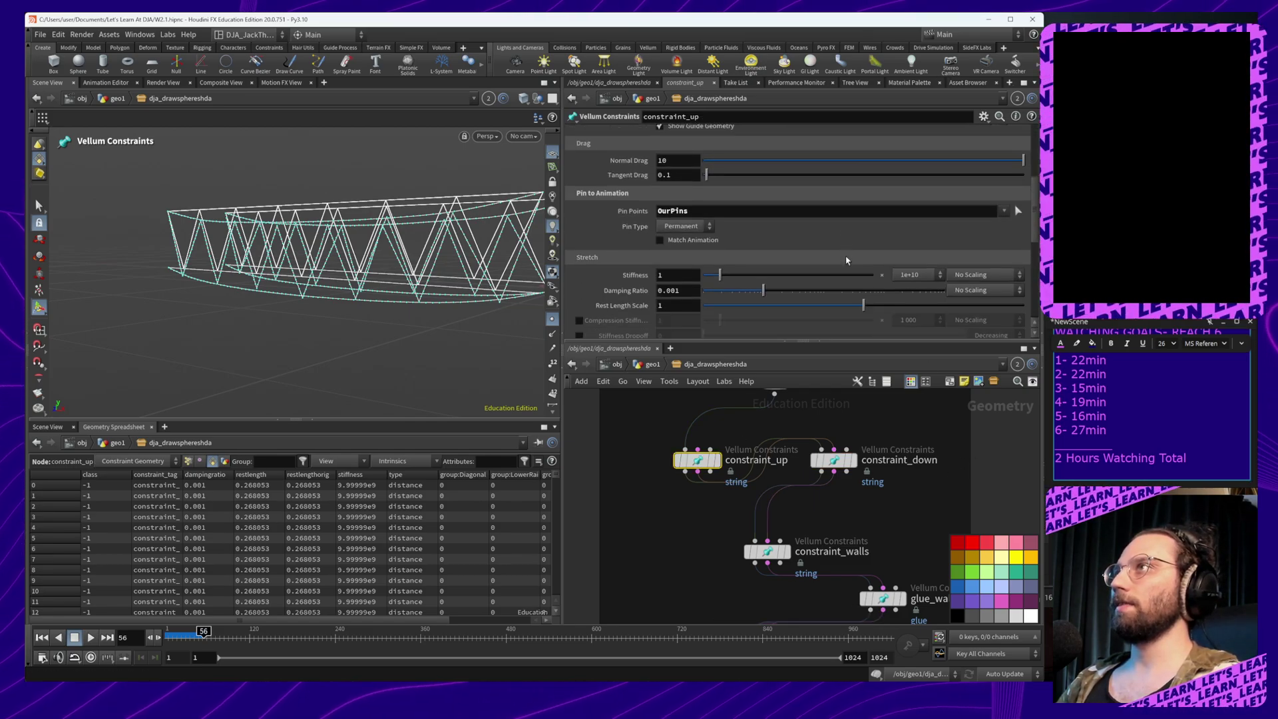
scroll(789, 263, "down", 3)
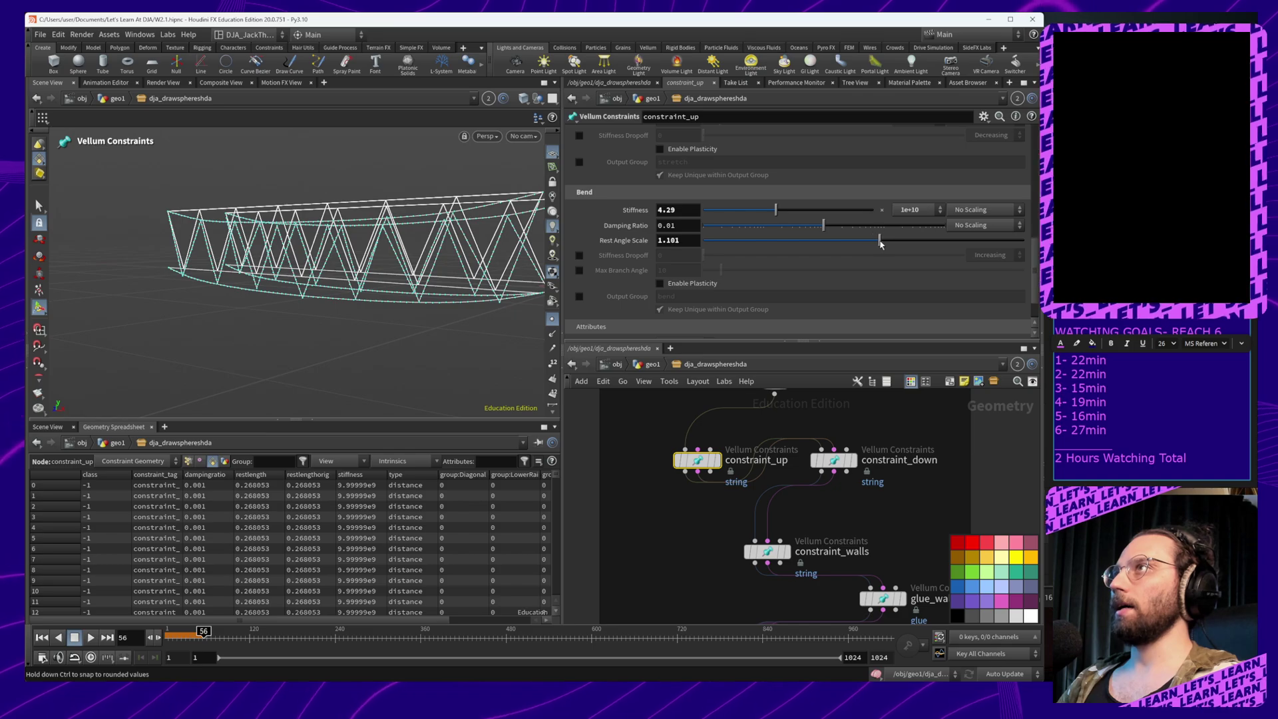
Replay vellumsolver1 from frame 1 to frame 83 and examine the bridge's sag from several angles and in the Front view
middle_click_drag(787, 606, 776, 414)
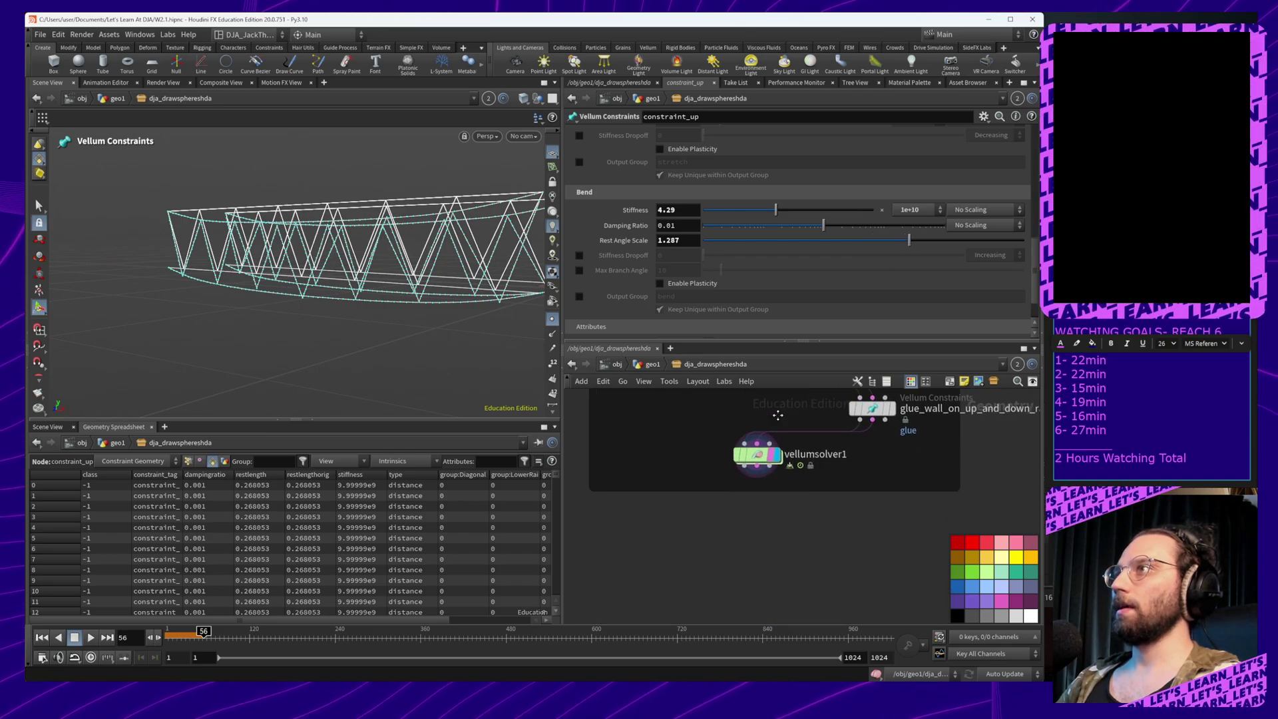
left_click(752, 454)
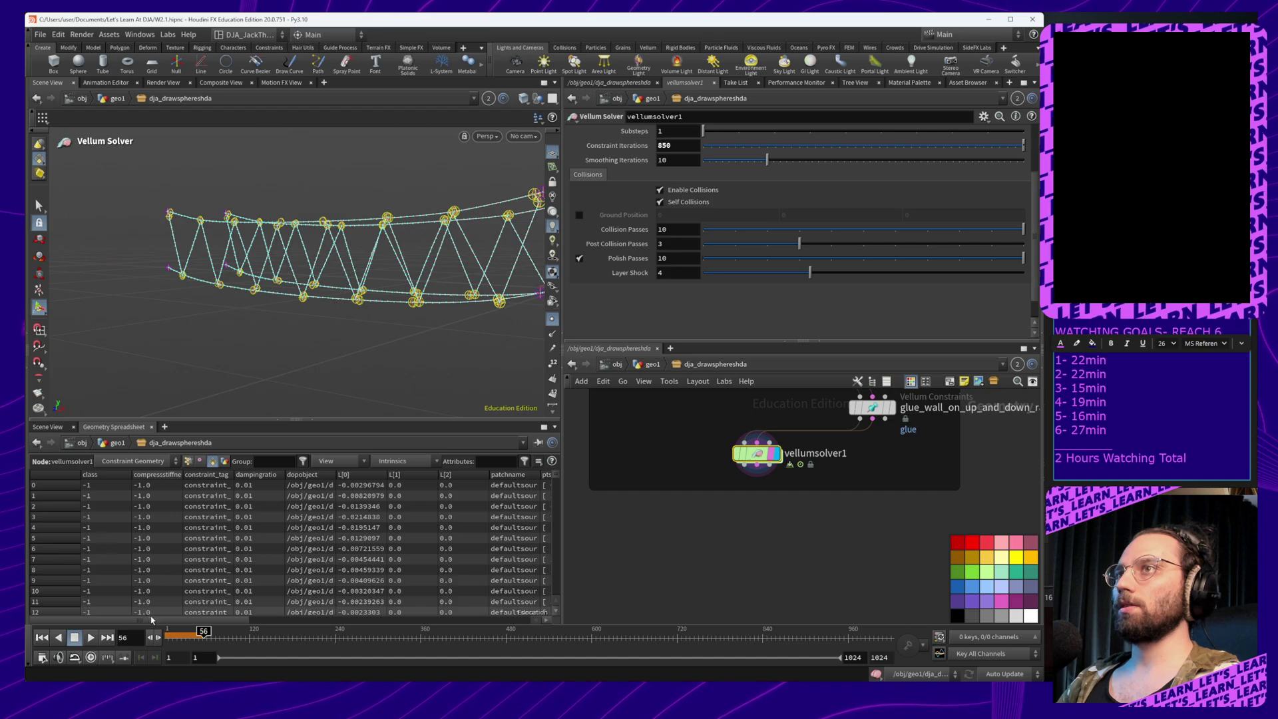
left_click_drag(207, 634, 116, 637)
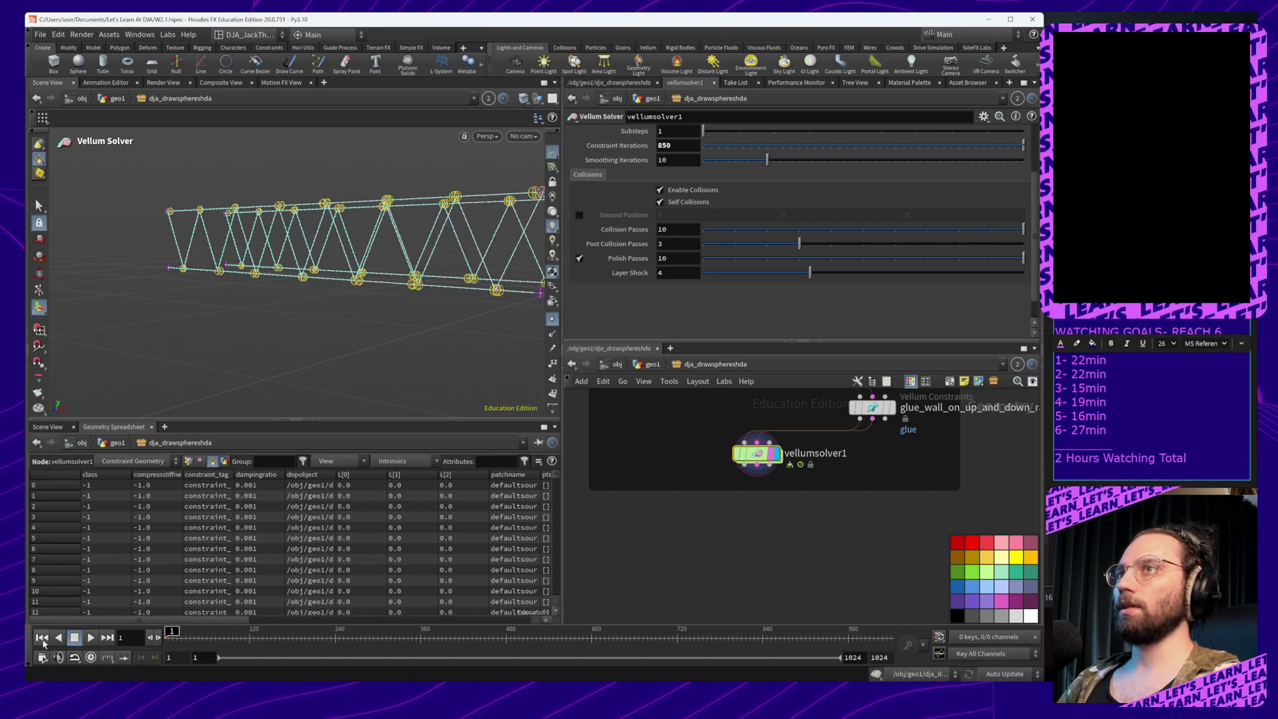
left_click(90, 637)
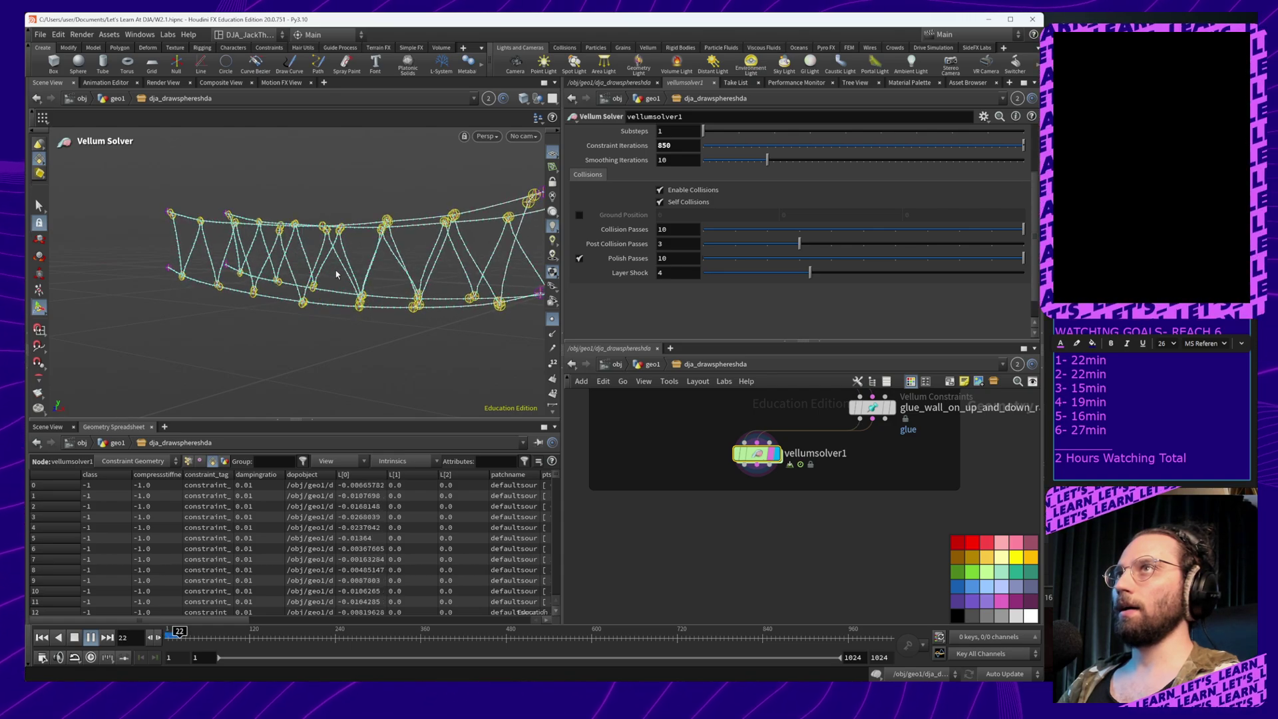
left_click_drag(326, 281, 341, 279, "alt")
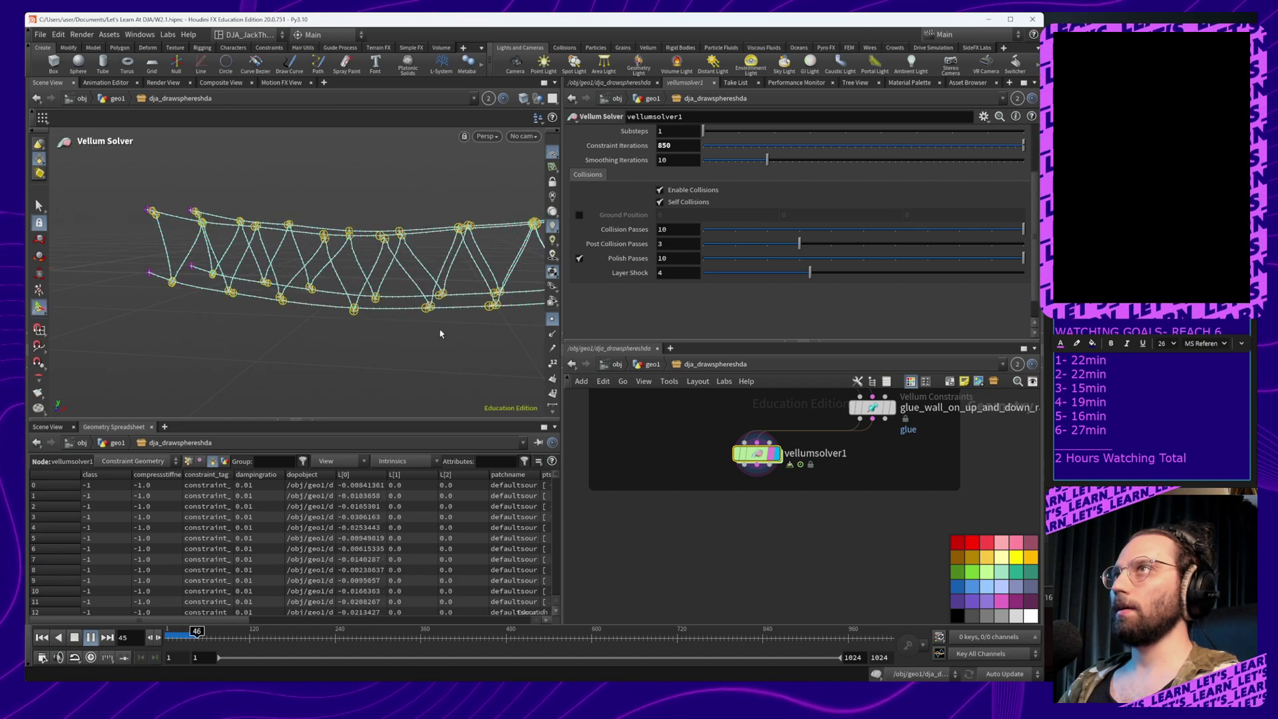
left_click_drag(429, 328, 388, 303, "alt")
left_click(91, 637)
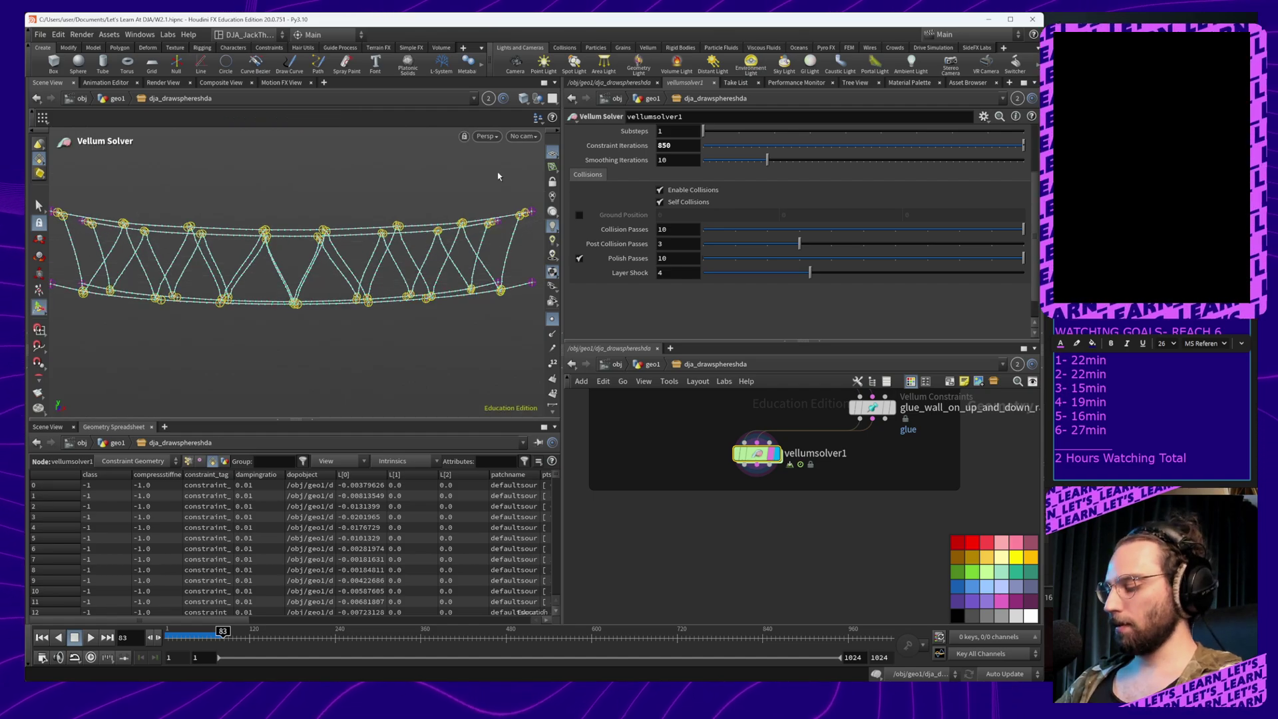
key("space+2")
key("space+3")
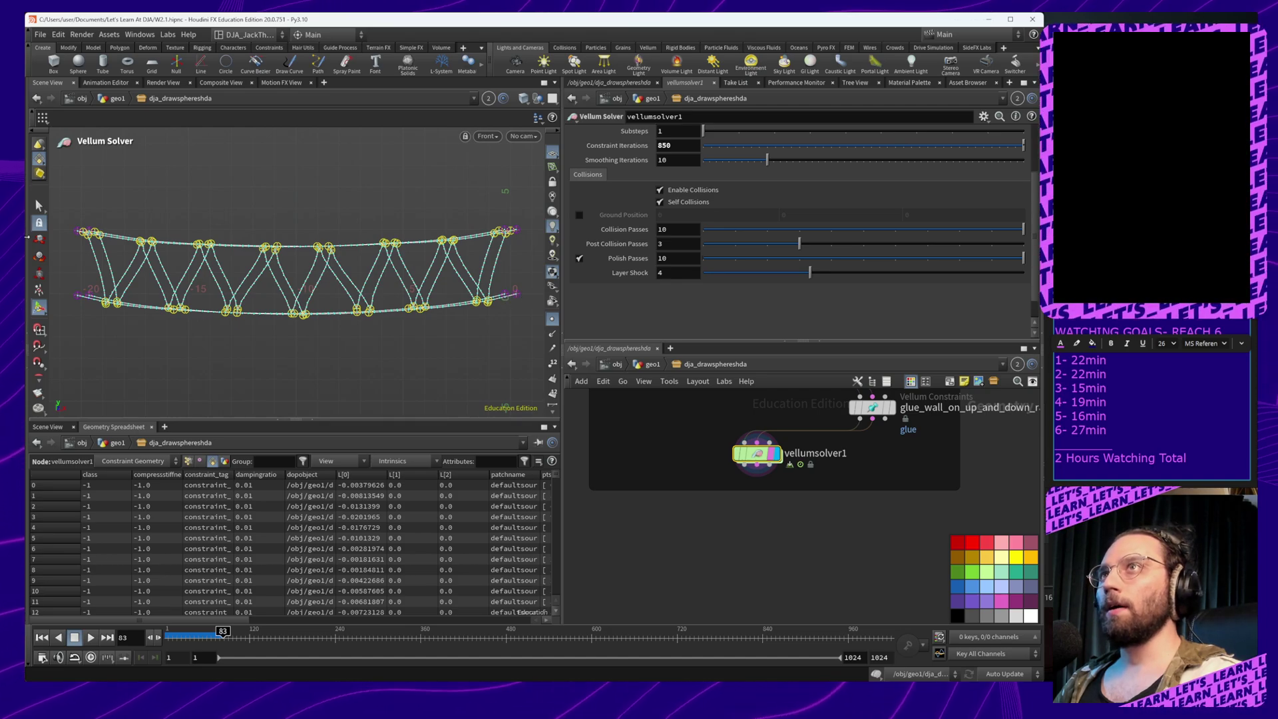
Set constraint_up's bend rest angle scale to 1.633
middle_click_drag(716, 422, 665, 593)
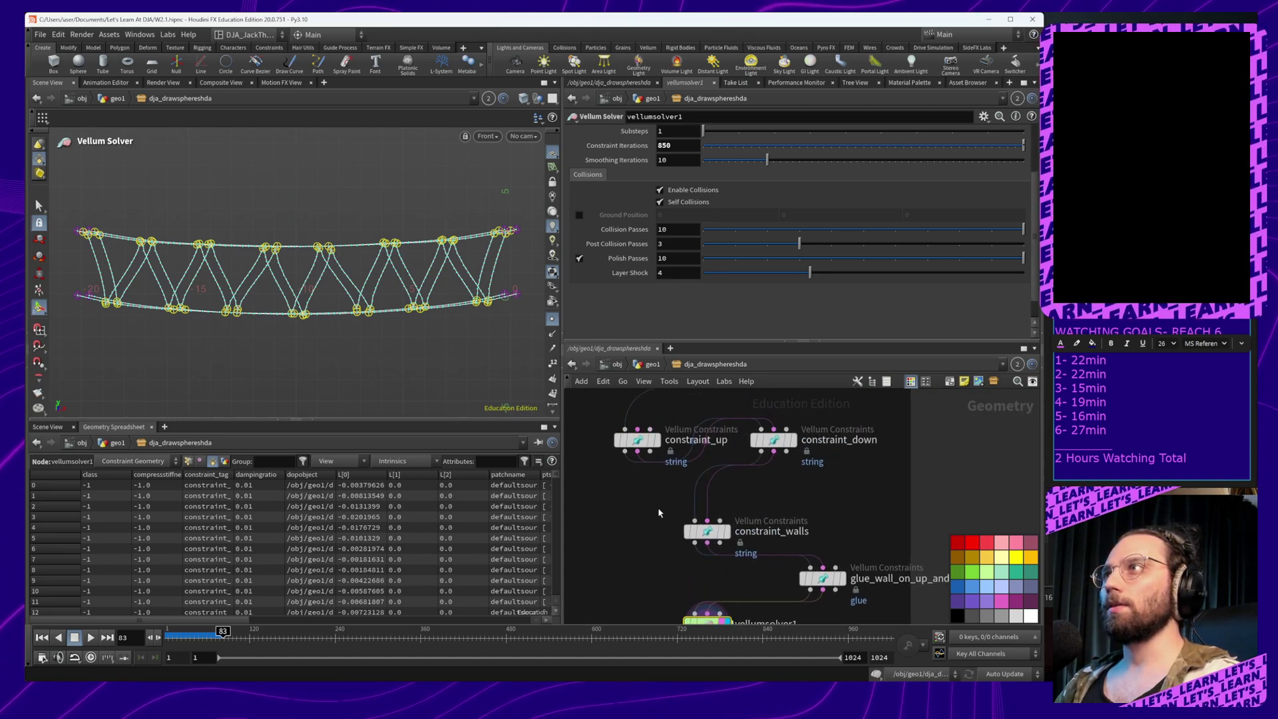
middle_click_drag(659, 513, 698, 534)
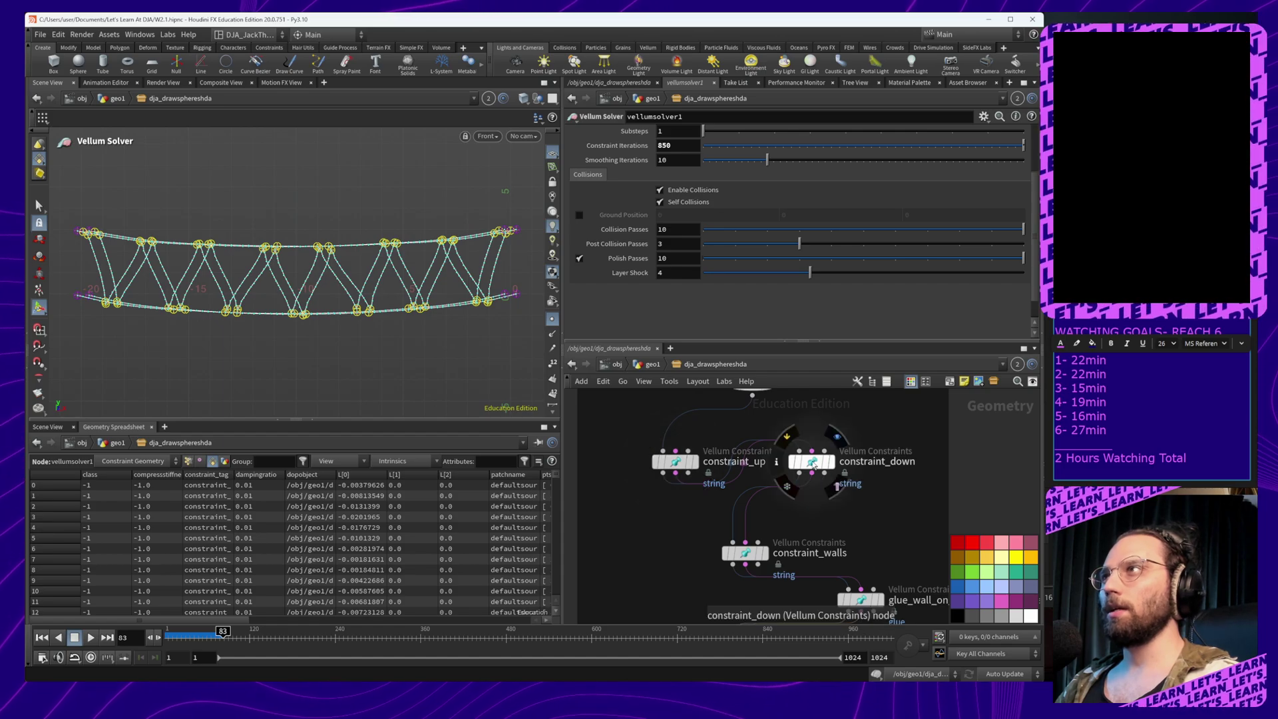
left_click(675, 461)
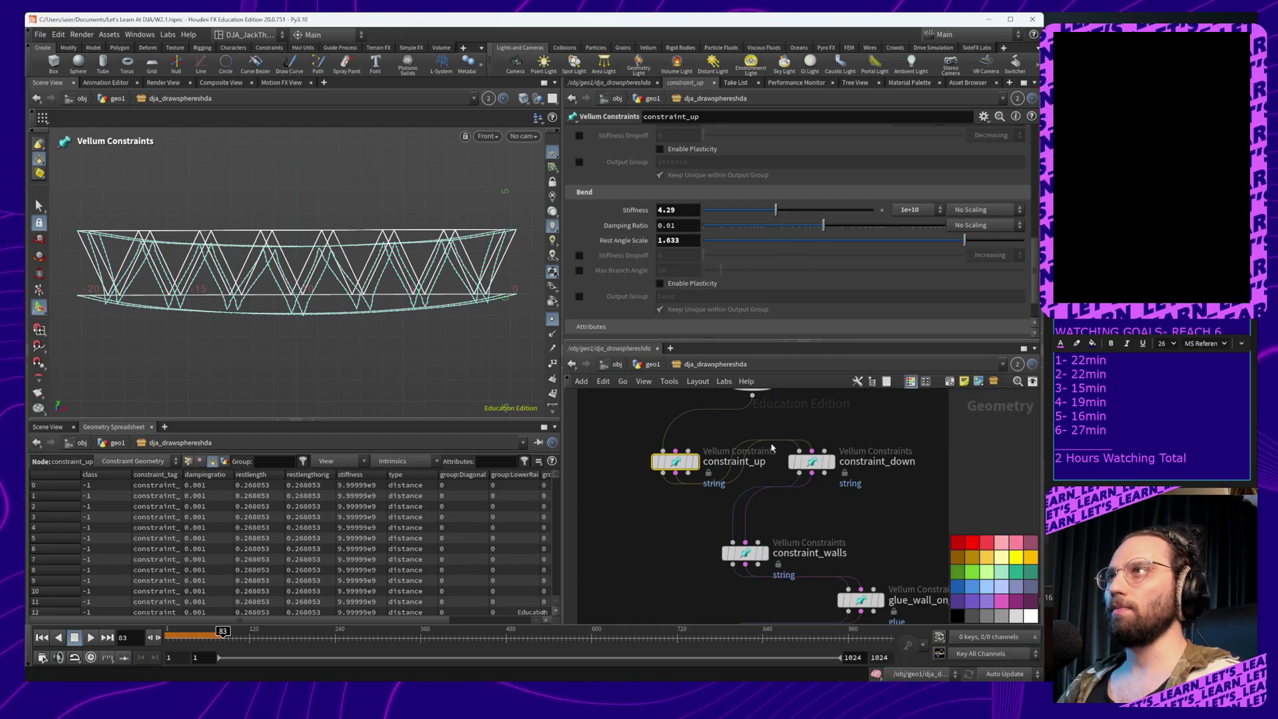
Select vellumsolver1 and capture a screenshot of the whole simulated bridge in the Front view
middle_click_drag(673, 553, 684, 452)
left_click(752, 545)
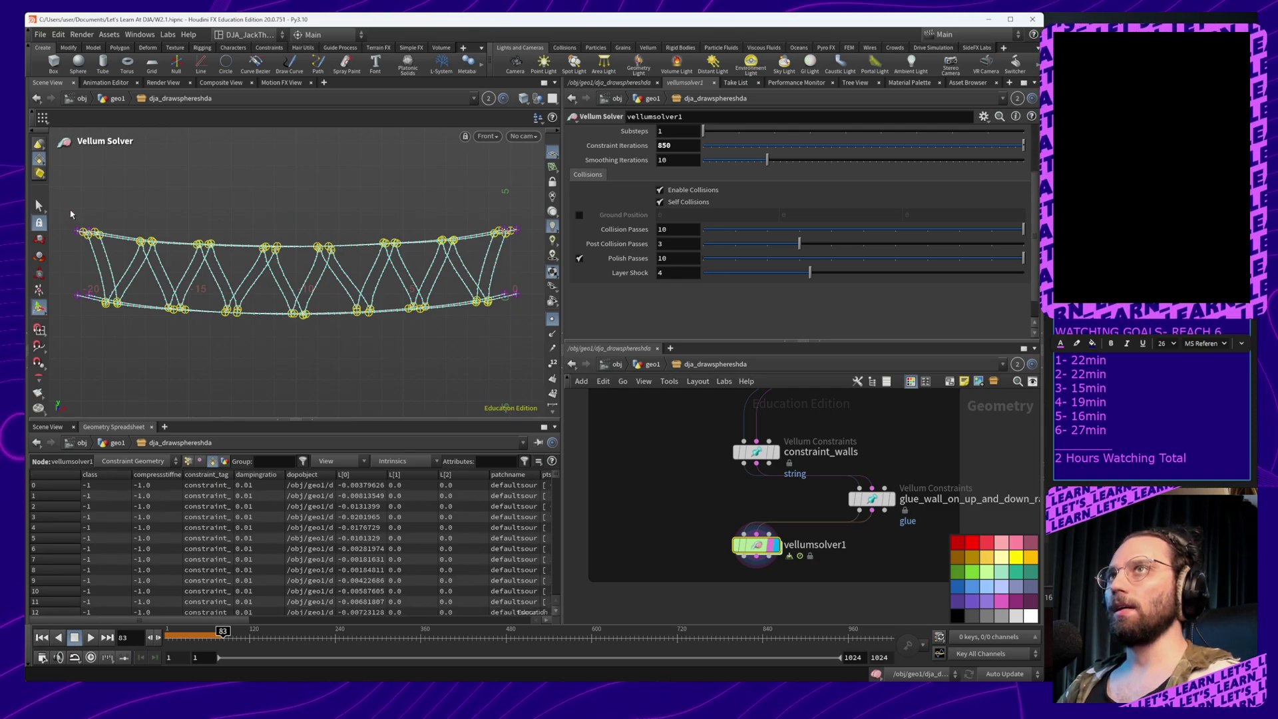
key("super+shift+s")
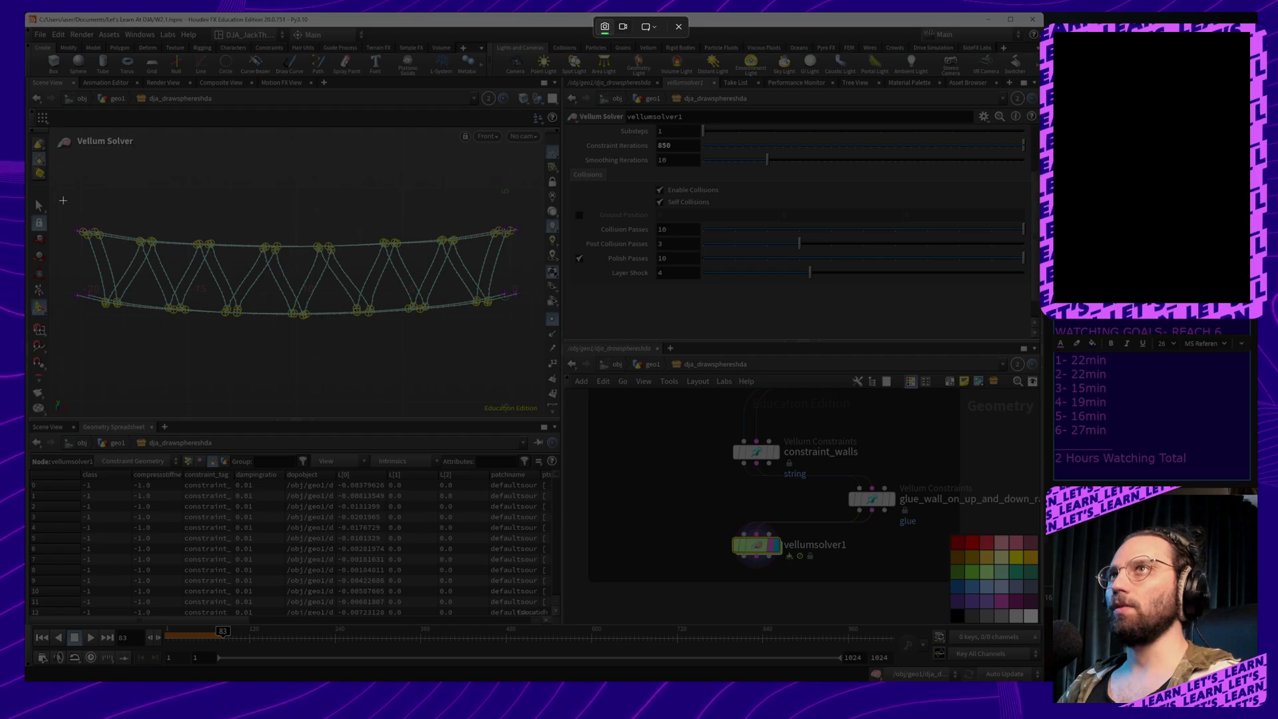
left_click_drag(63, 200, 549, 350)
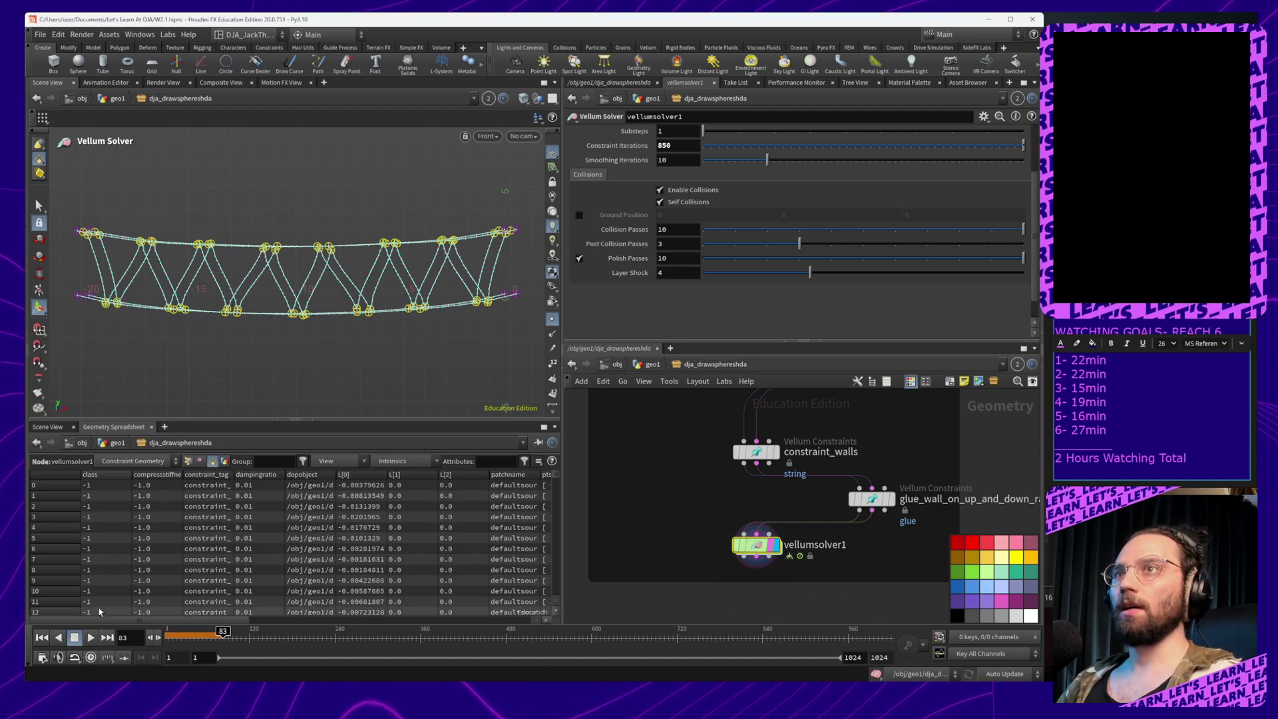
Replay the simulation from frame 1 to frame 79 and compare the bridge's sag with the captured screenshot in Snipping Tool
left_click(43, 638)
left_click(93, 639)
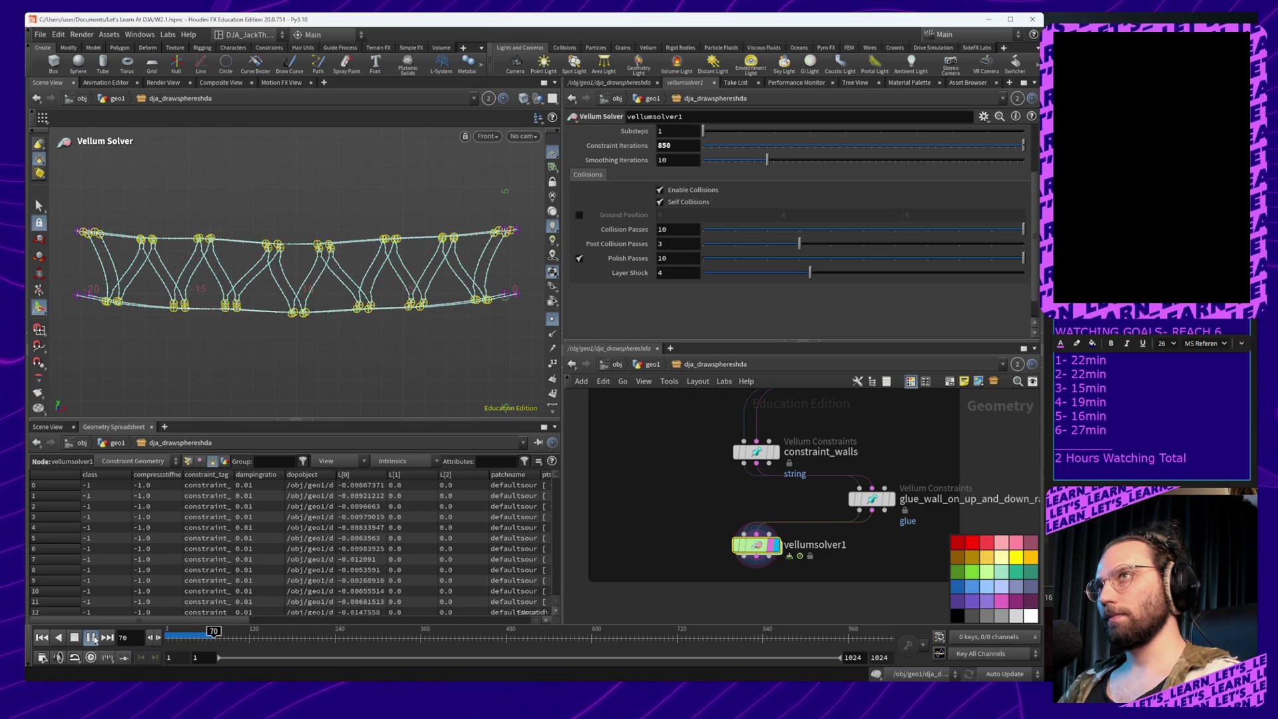
left_click(92, 637)
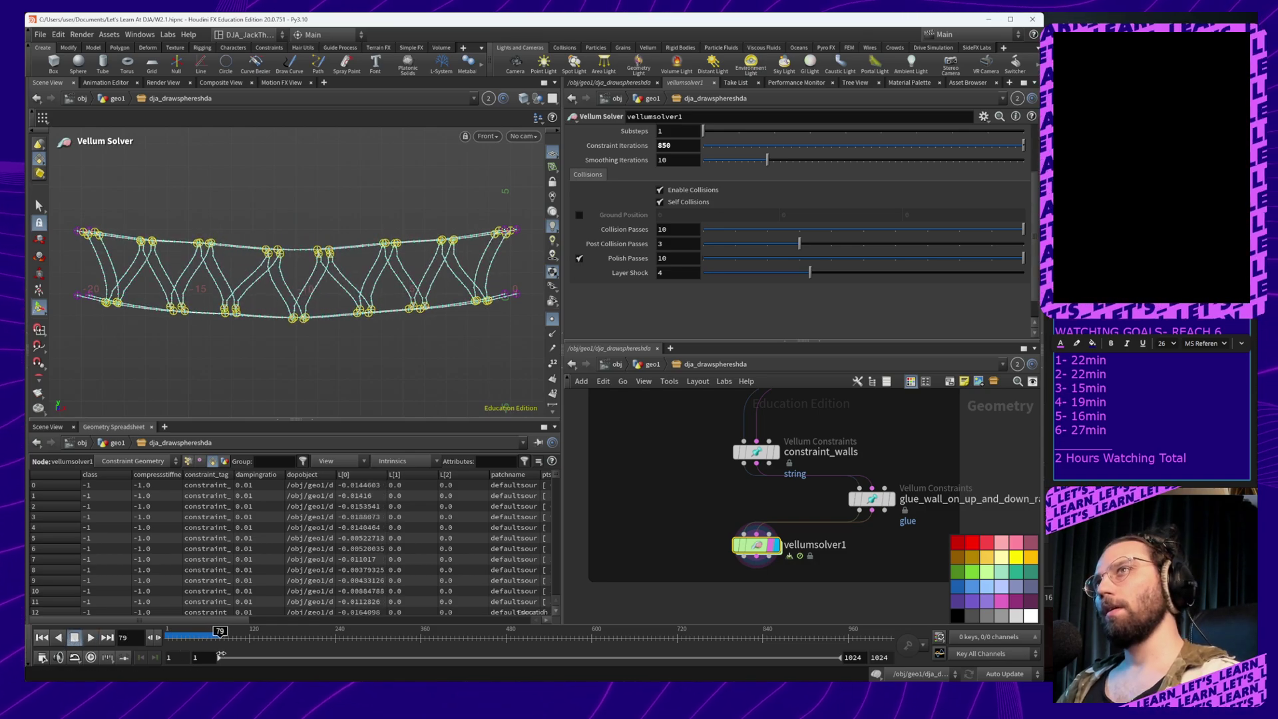
left_click(534, 693)
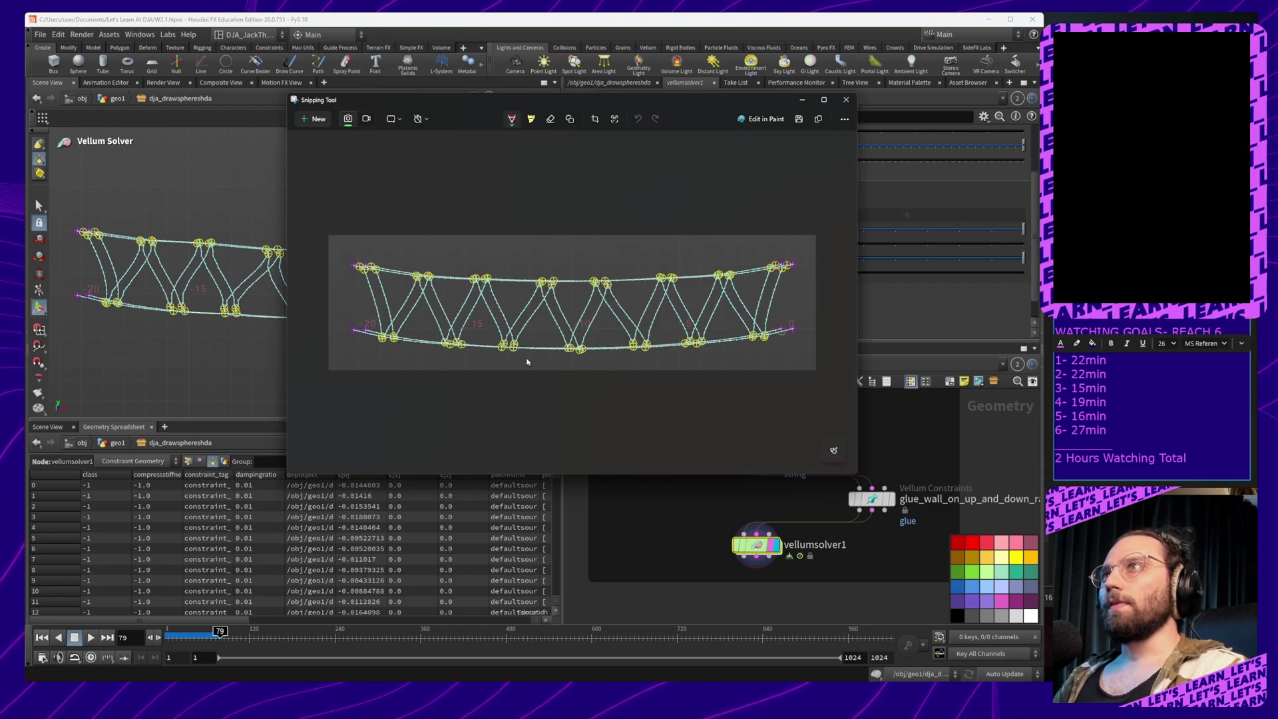
left_click_drag(608, 108, 874, 81)
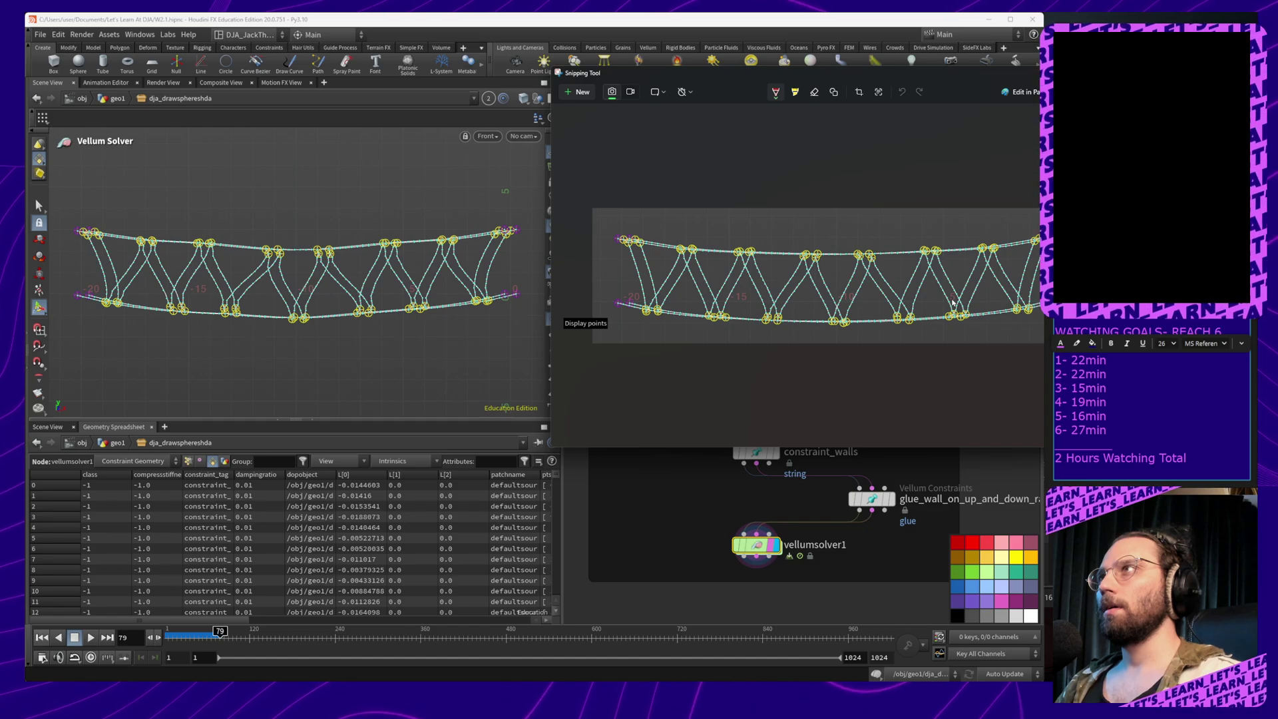
left_click(474, 384)
Remove Diagonal_Rope from the groups of constraint_up and constraint_down, leaving only UpperRail and LowerRail respectively
middle_click_drag(790, 404, 806, 507)
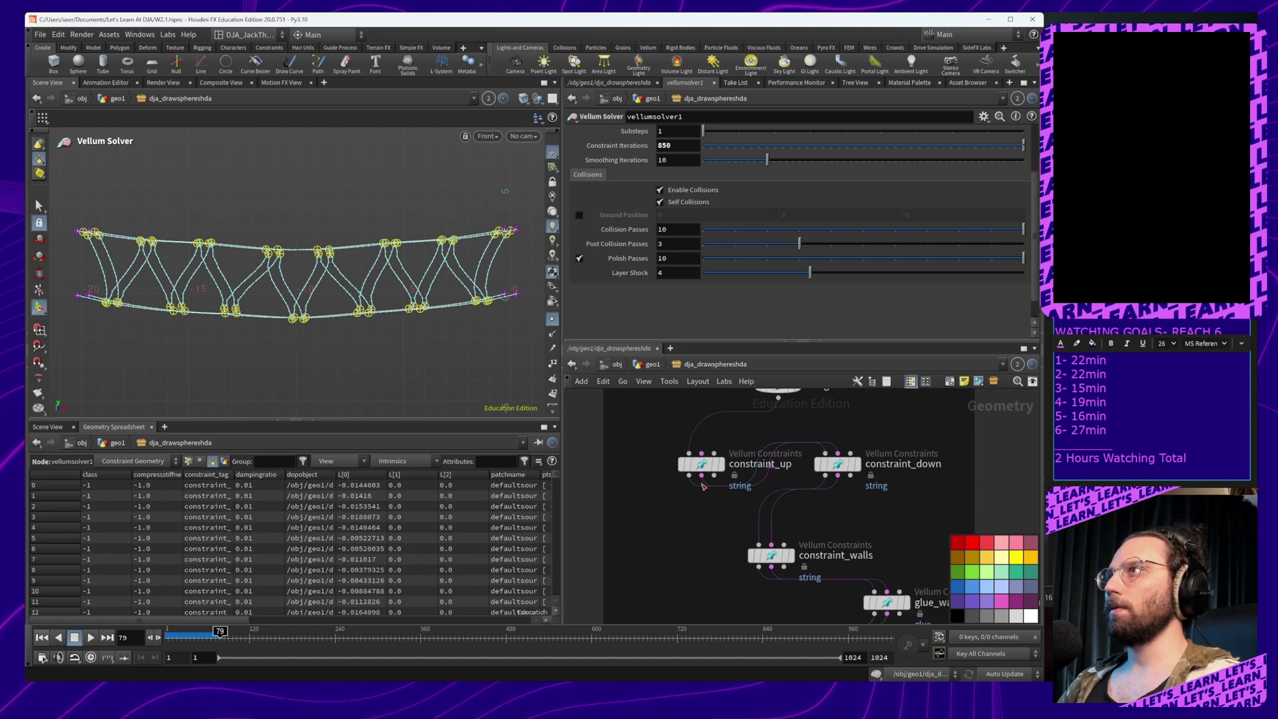
left_click(700, 471)
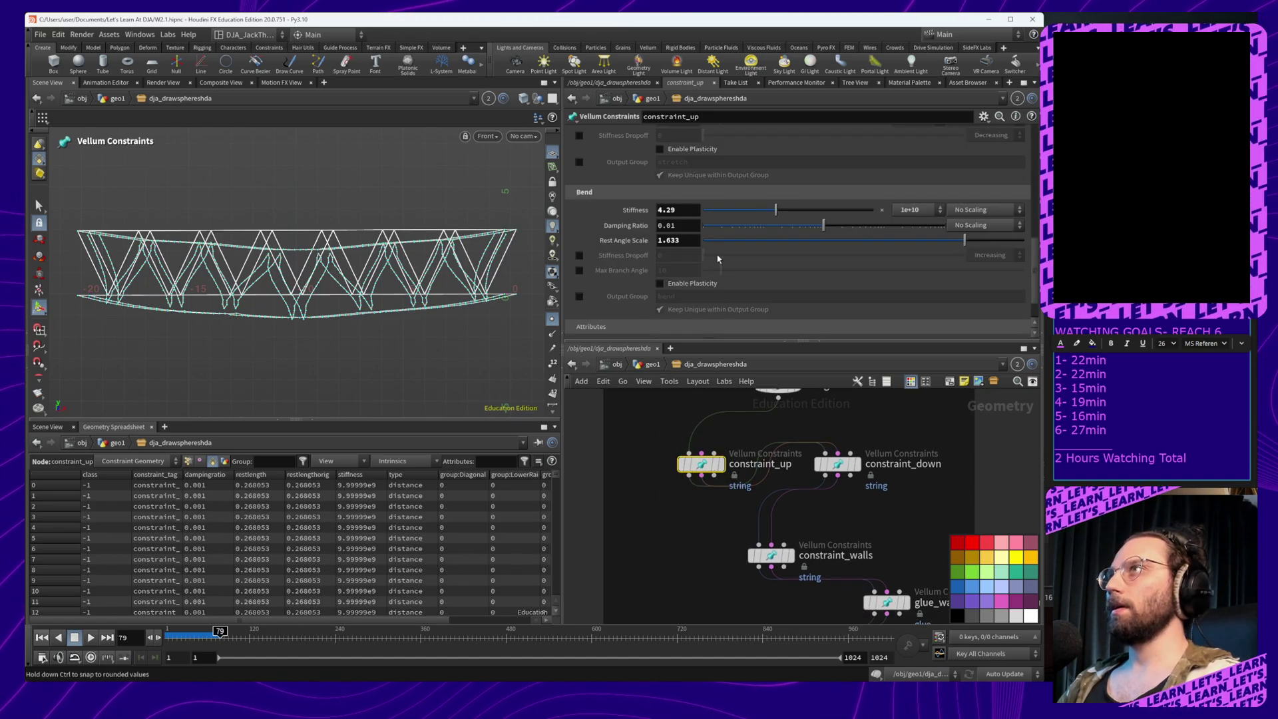
scroll(926, 238, "up", 10)
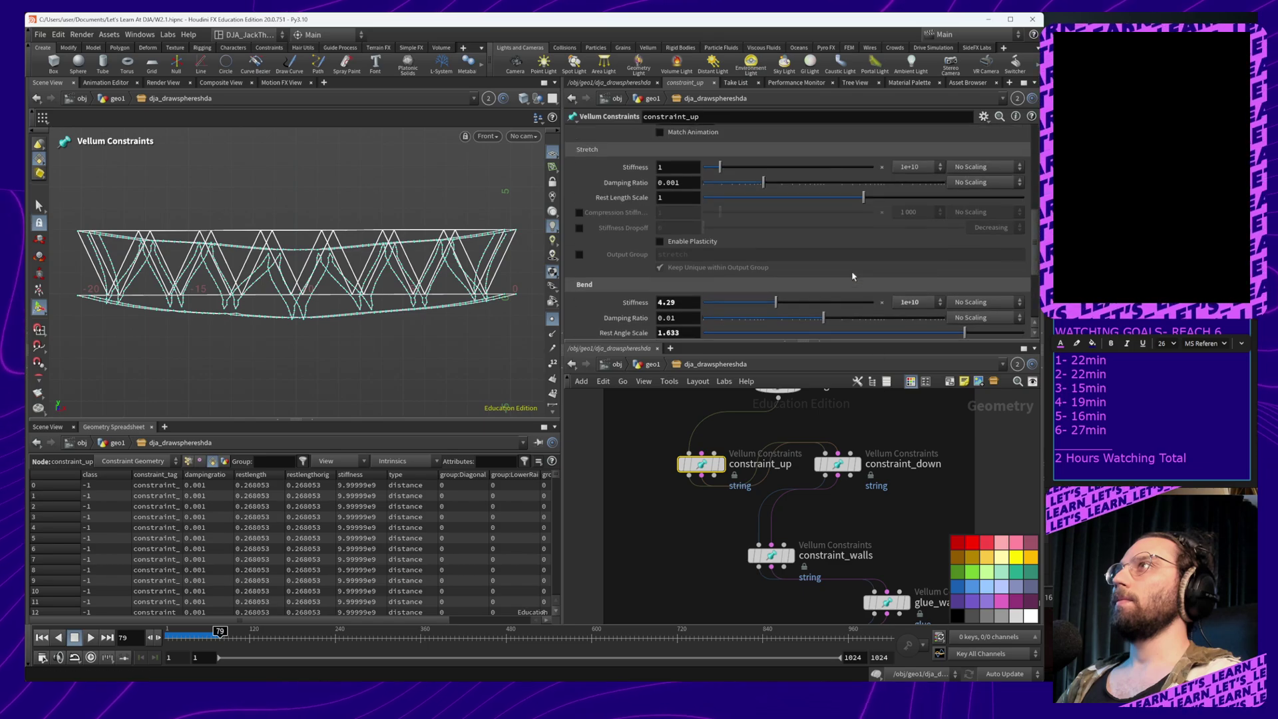
scroll(922, 250, "up", 2)
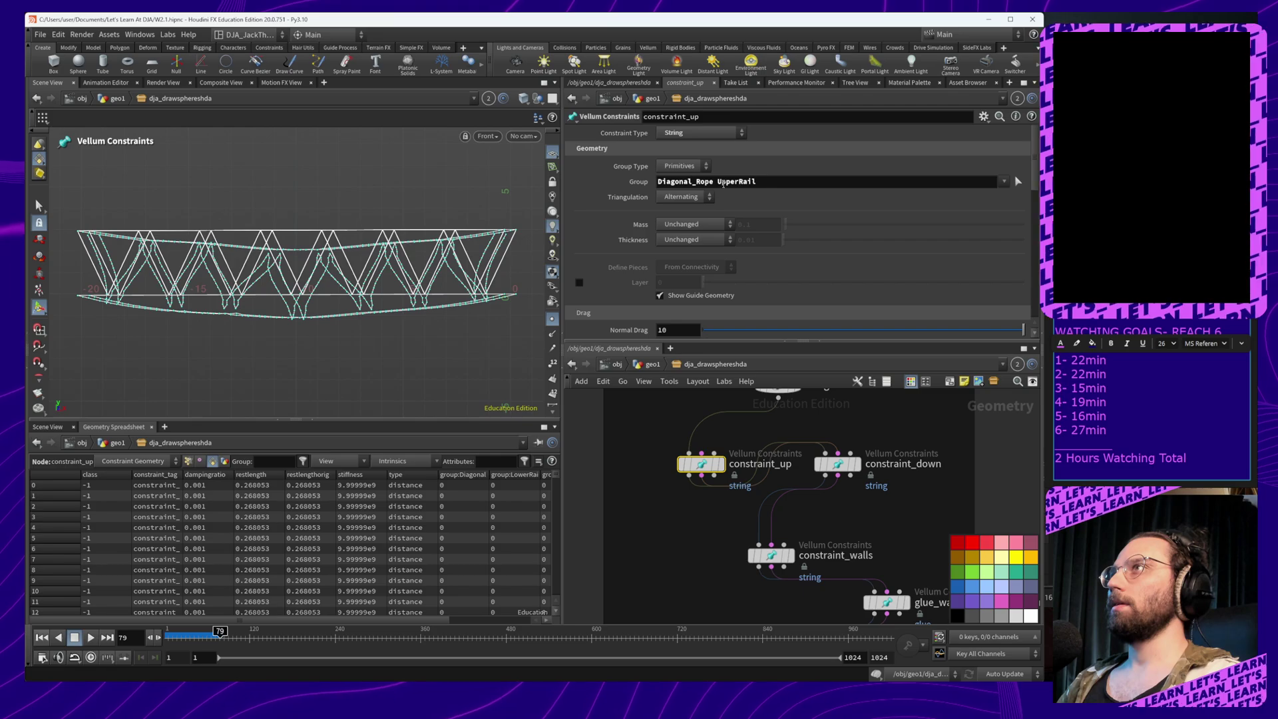
left_click_drag(717, 181, 631, 187)
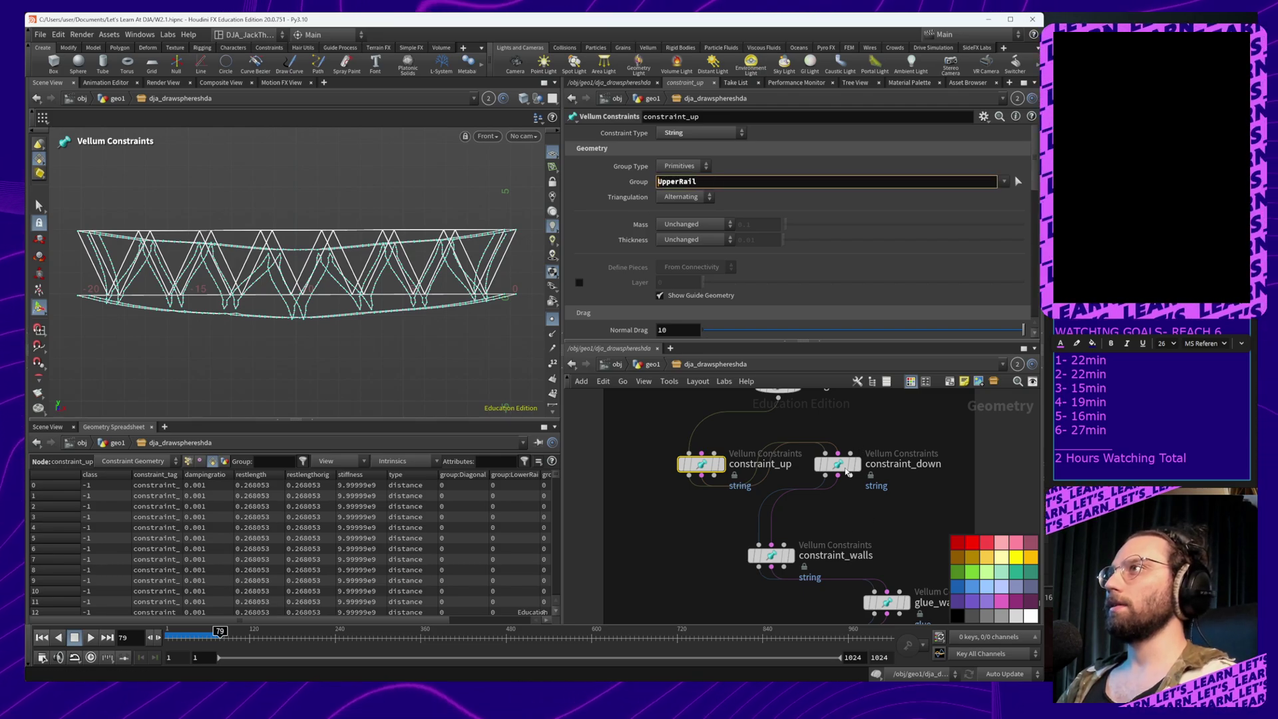
left_click(845, 470)
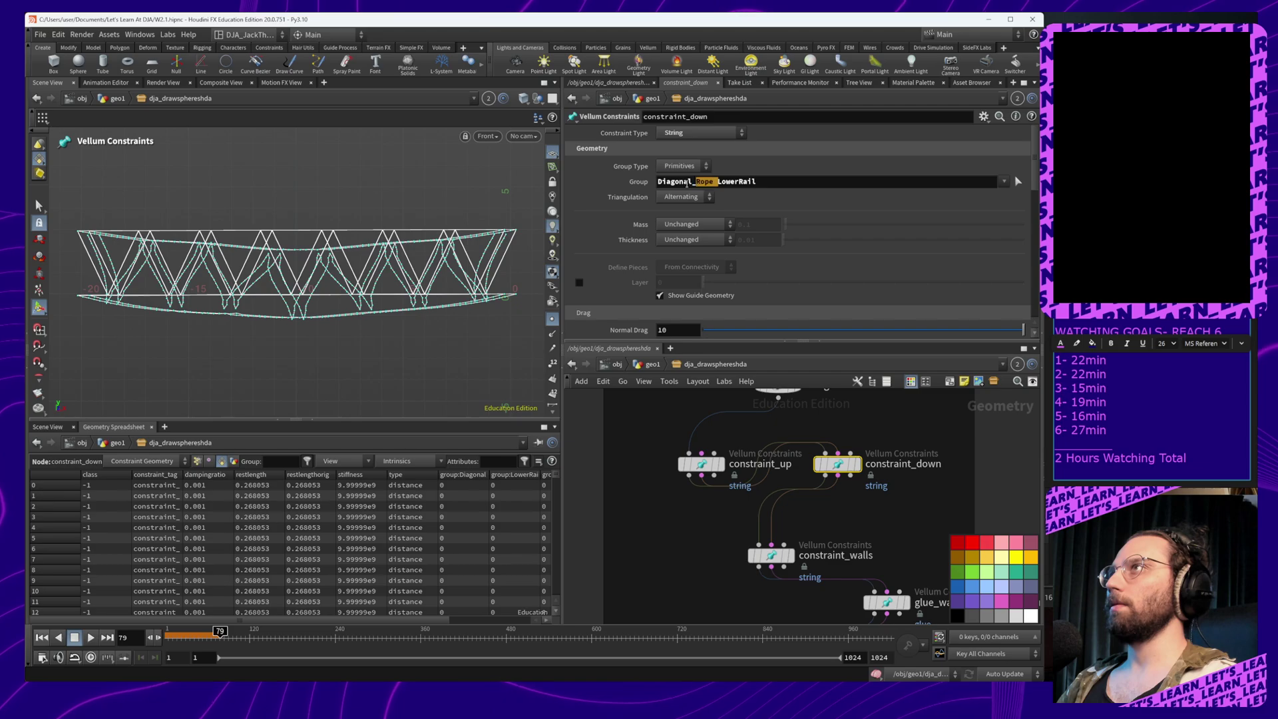
left_click(701, 464)
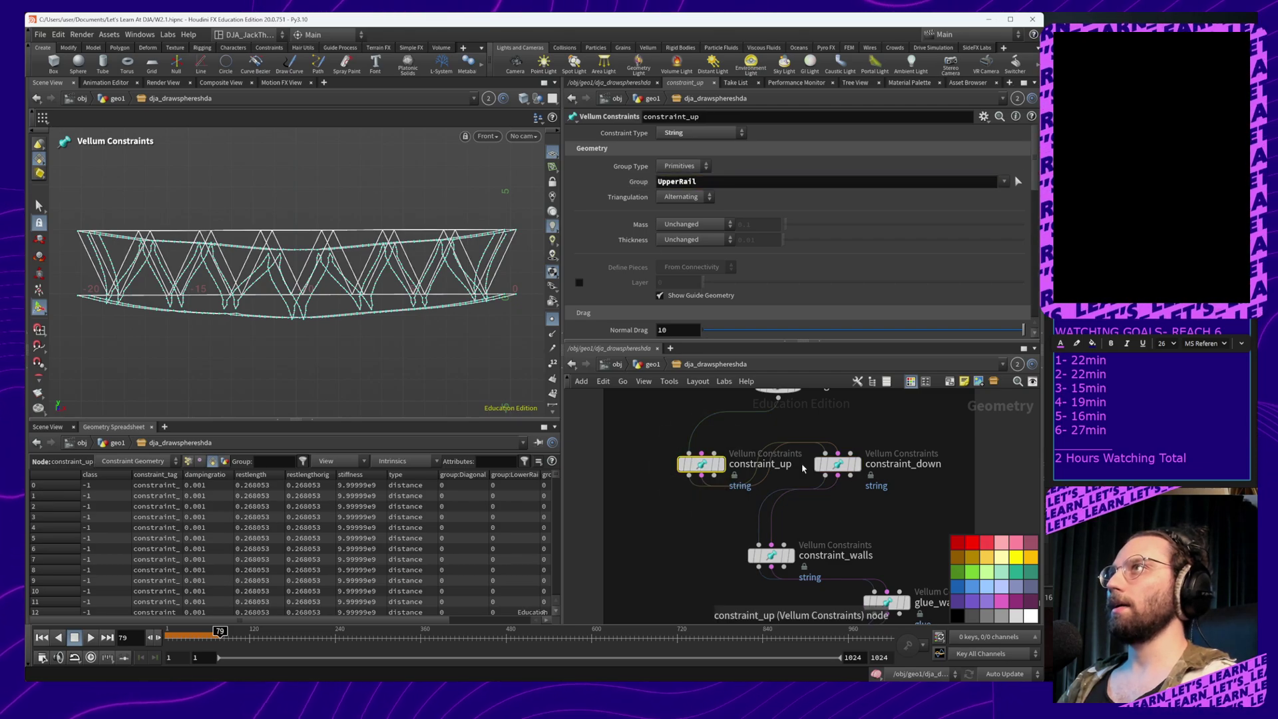
Replay vellumsolver1 from frame 1 to frame 90 and examine how the rails and diagonal ropes sag
middle_click_drag(862, 527, 841, 390)
left_click(747, 513)
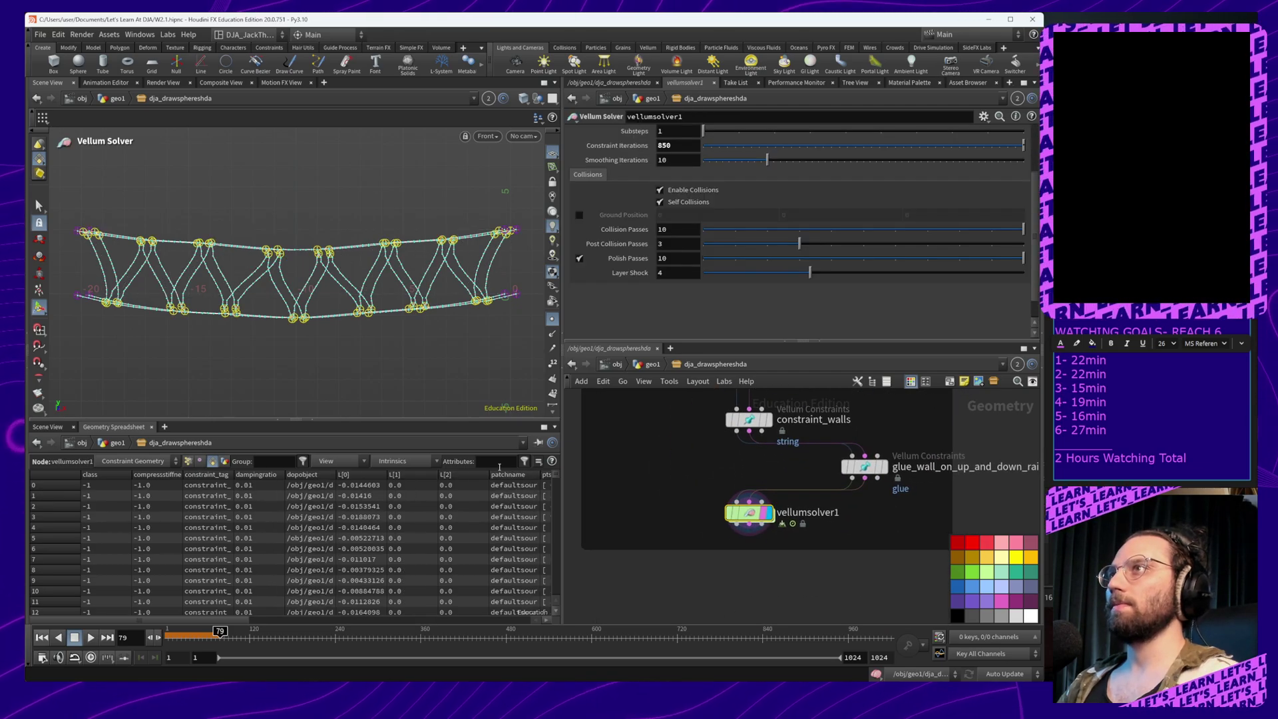
left_click(42, 638)
left_click(90, 637)
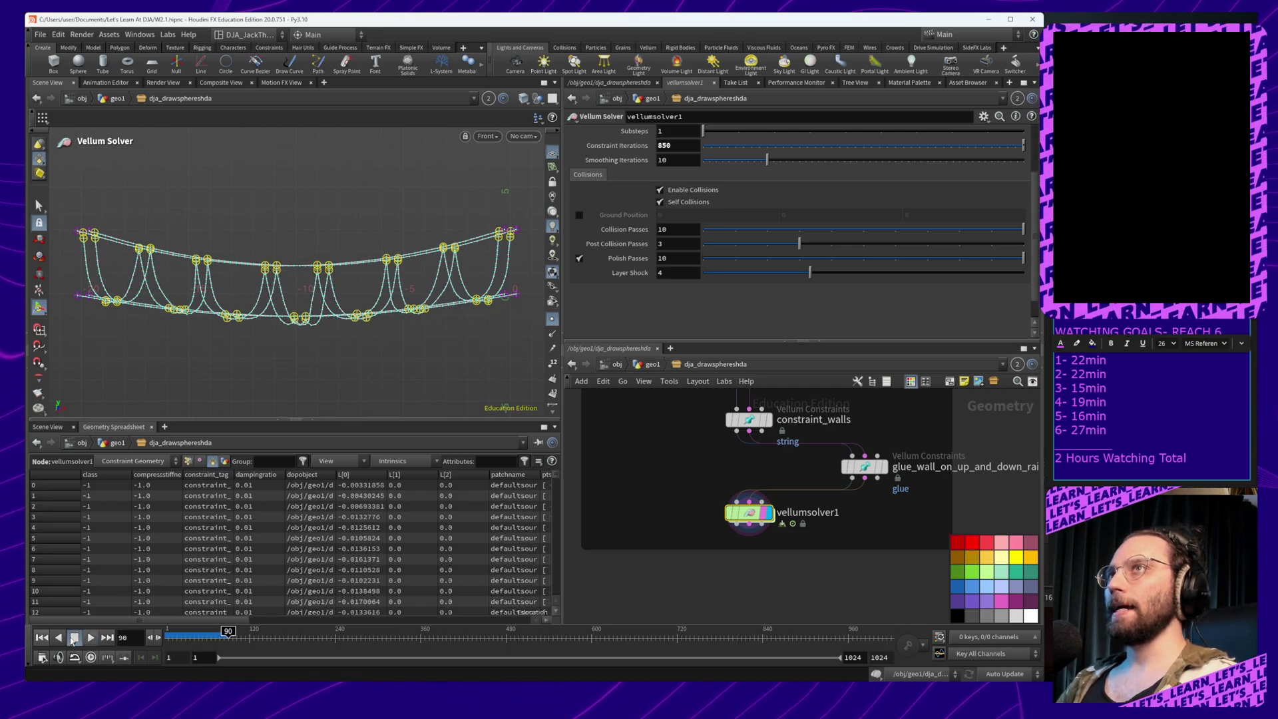
middle_click_drag(431, 308, 402, 342, "alt")
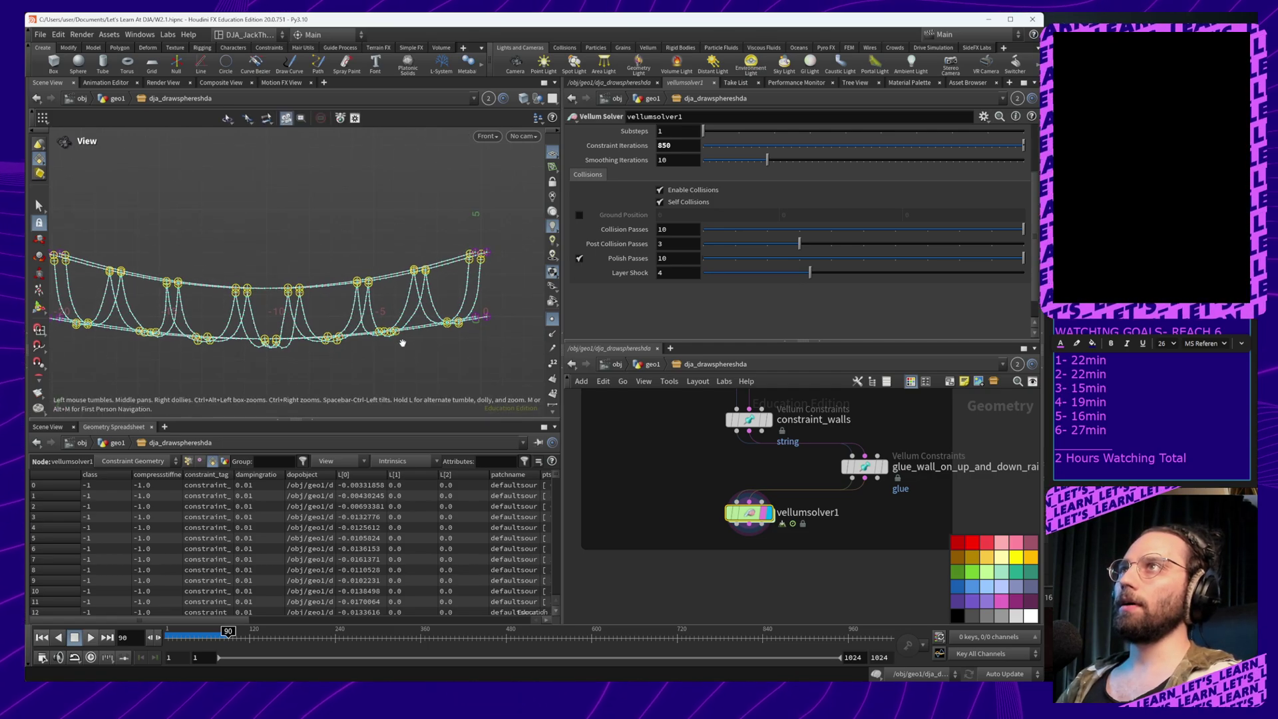
scroll(395, 293, "up", 5)
middle_click_drag(338, 272, 374, 274, "alt")
Try a stretch rest length scale of 0.731 on constraint_walls and replay the simulation from frame 1
middle_click_drag(840, 397, 824, 488)
left_click(733, 512)
scroll(807, 288, "down", 6)
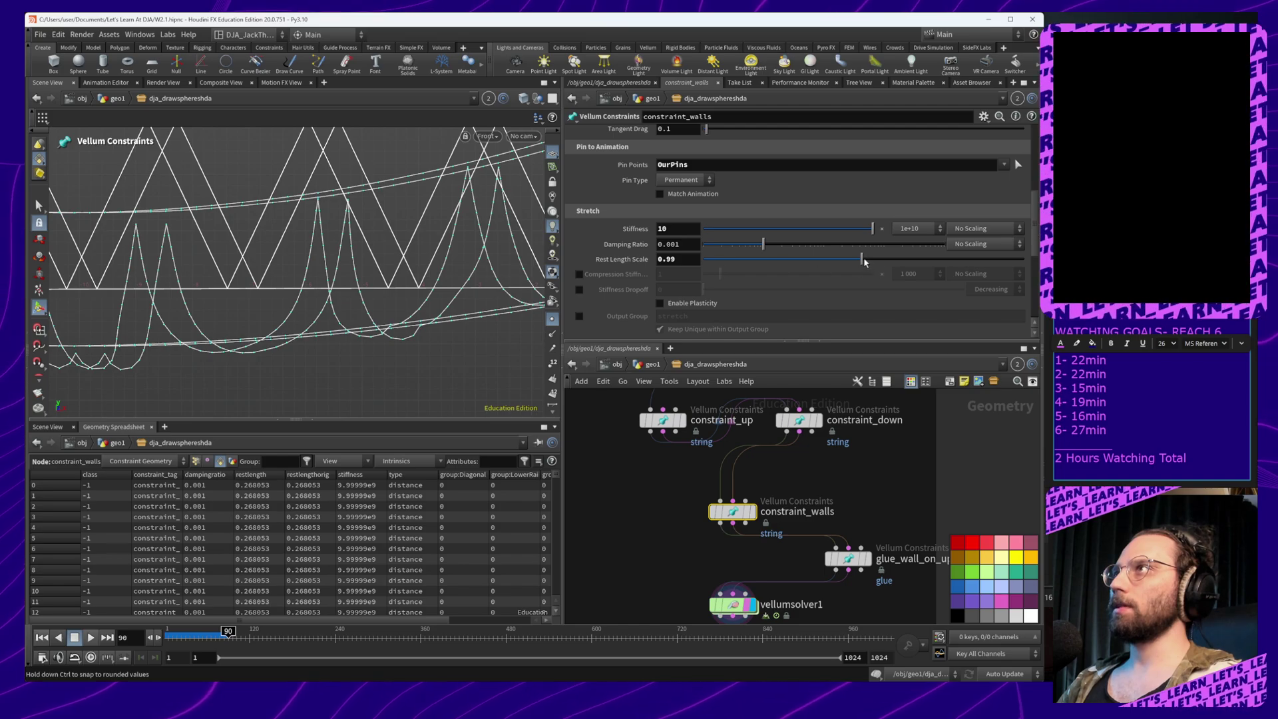
left_click_drag(862, 261, 821, 268)
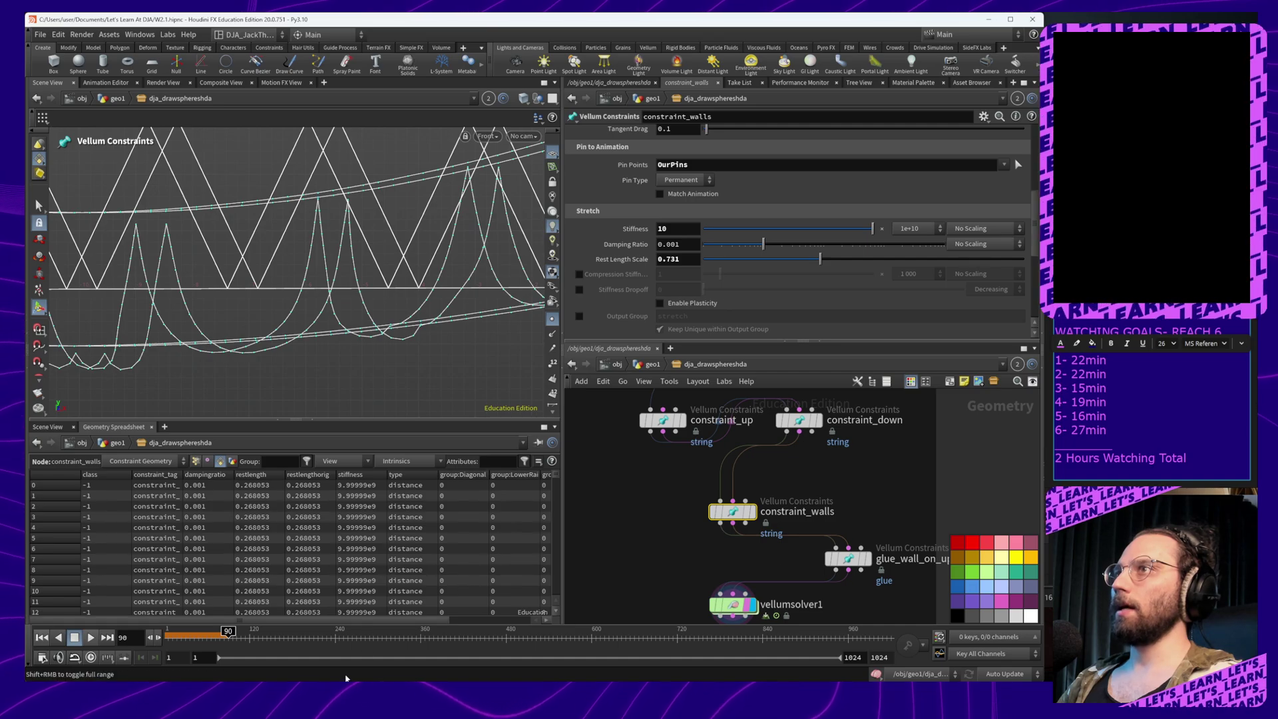
left_click(42, 638)
left_click(90, 638)
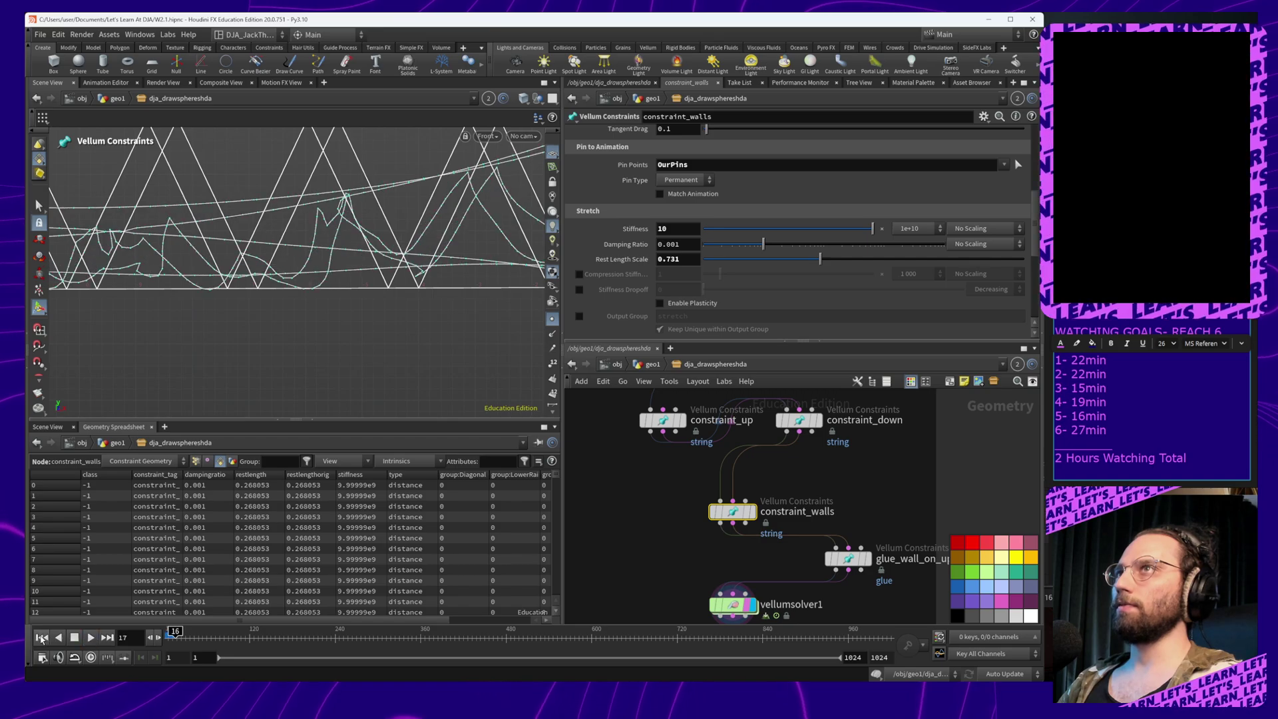
left_click(42, 637)
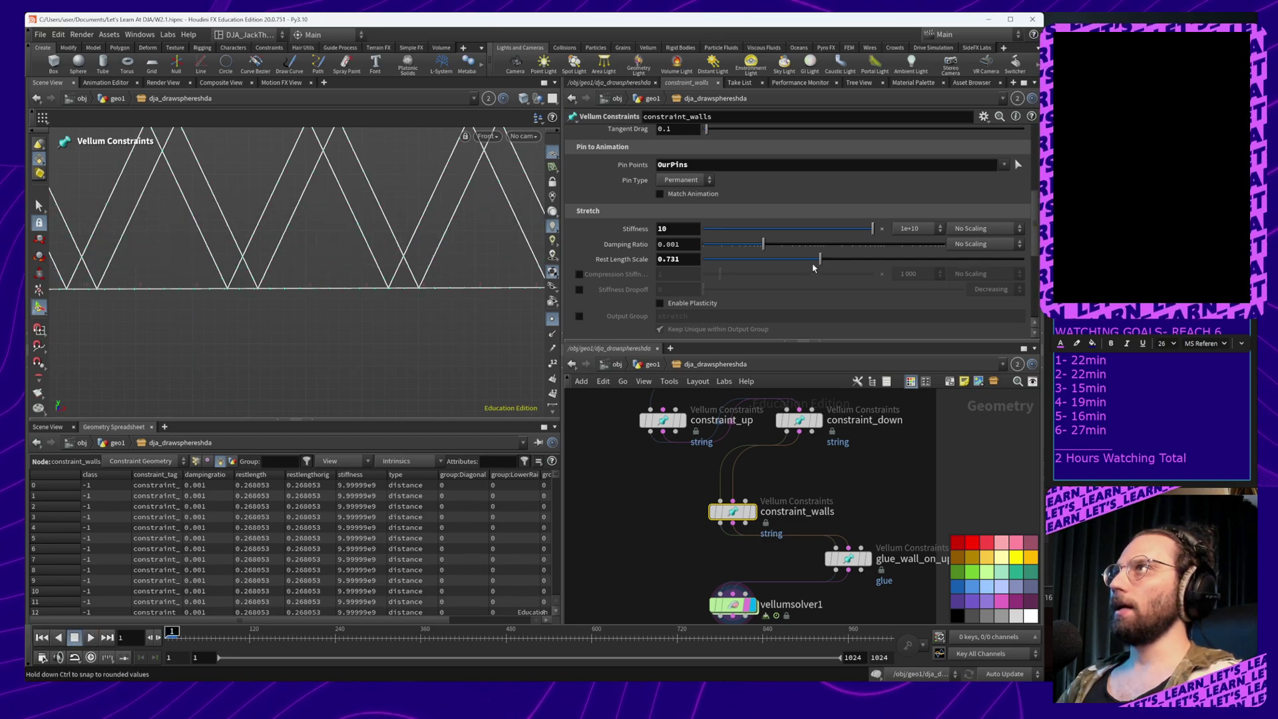
Try a stretch rest length scale of 0.869 on constraint_walls and run the simulation briefly
left_click_drag(820, 259, 844, 262)
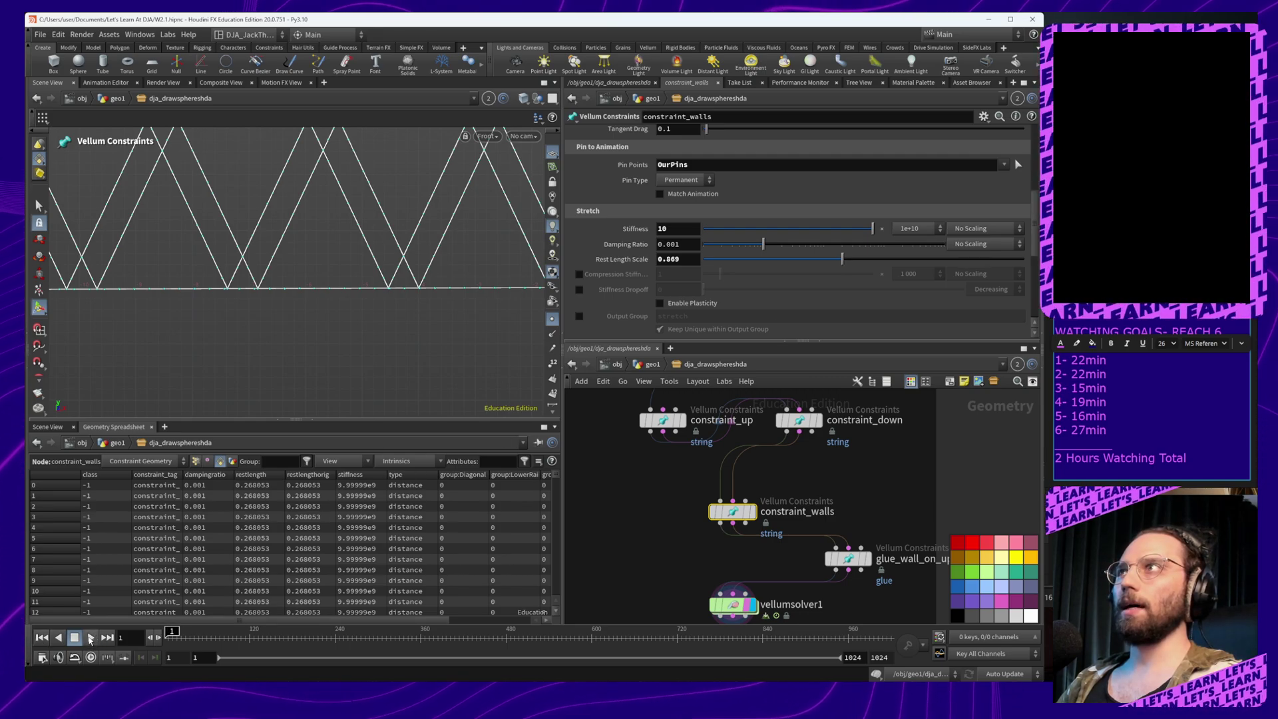
left_click(91, 638)
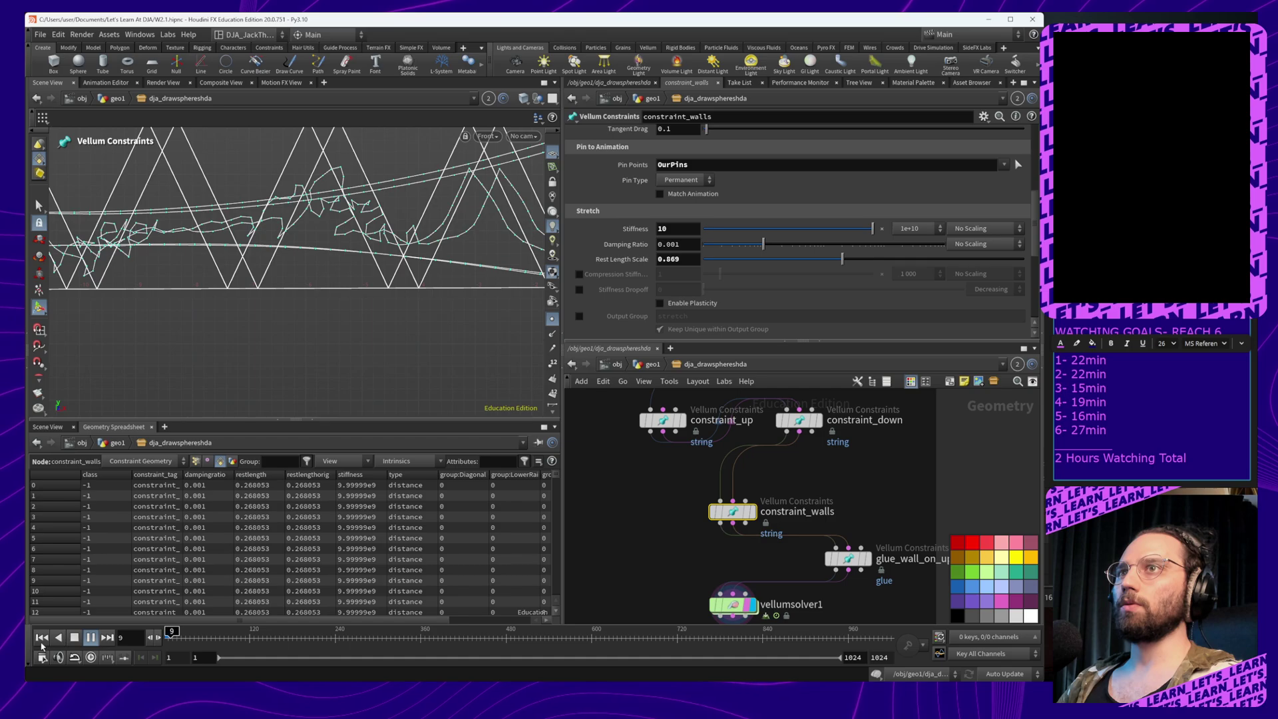
left_click(74, 638)
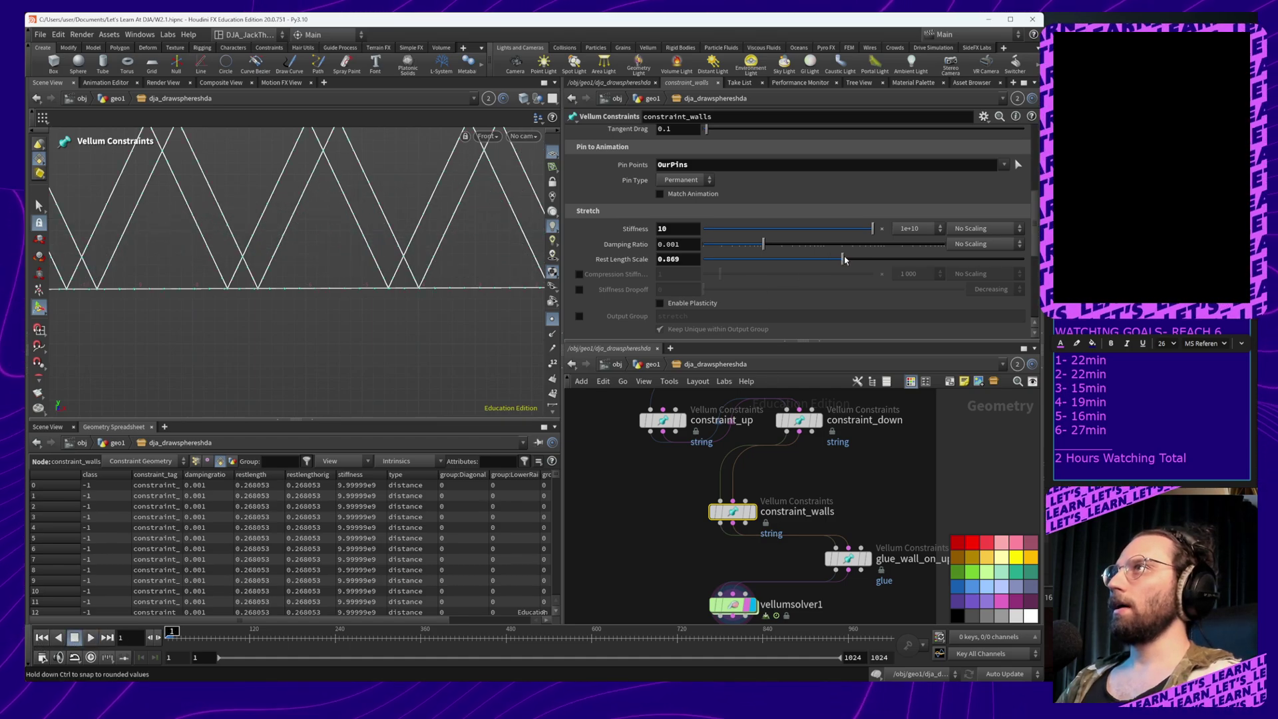
Try a stretch rest length scale of 0.932 on constraint_walls and check the ropes' sag up to about frame 49
left_click_drag(844, 259, 852, 259)
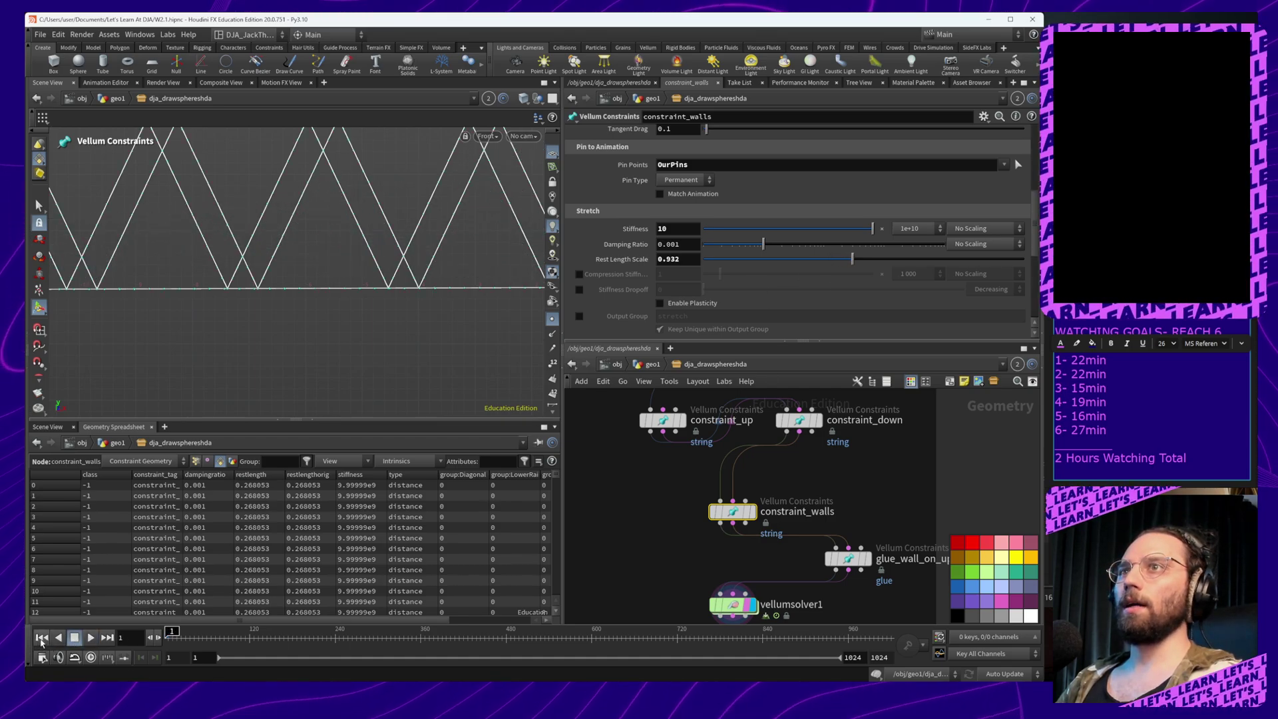
left_click(89, 638)
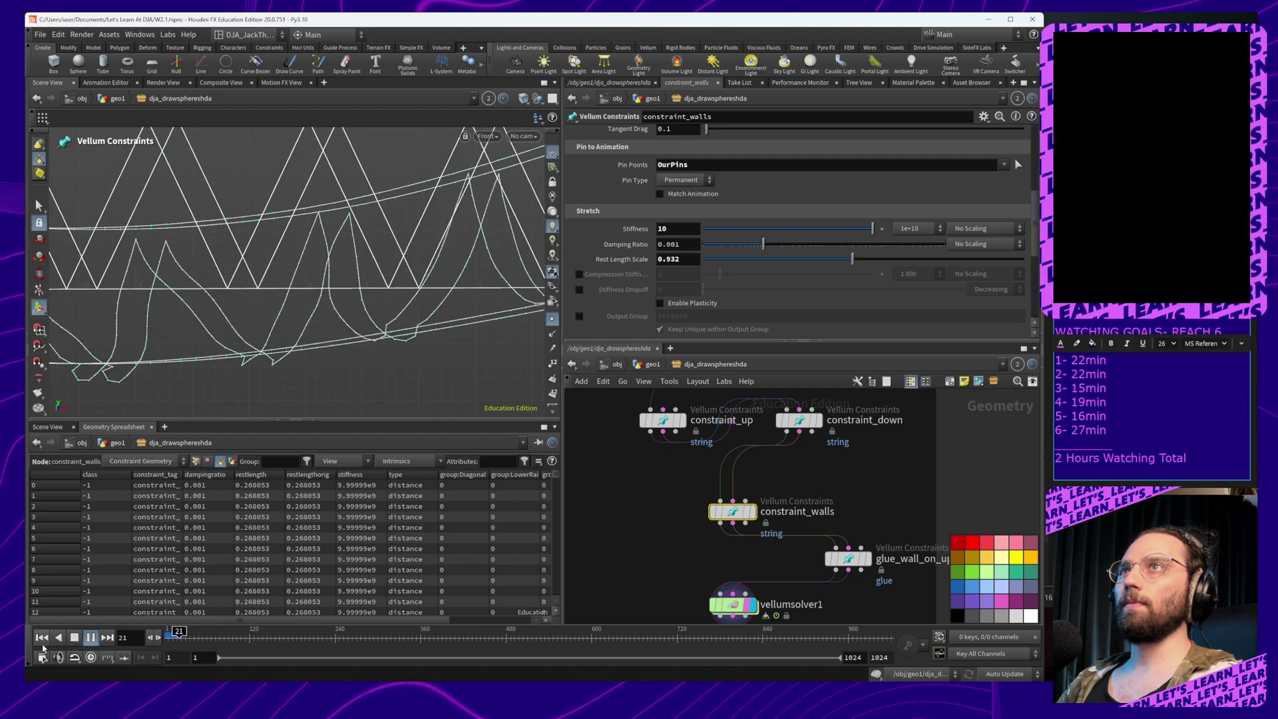
middle_click_drag(392, 255, 432, 258, "alt")
right_click_drag(431, 259, 424, 331, "alt")
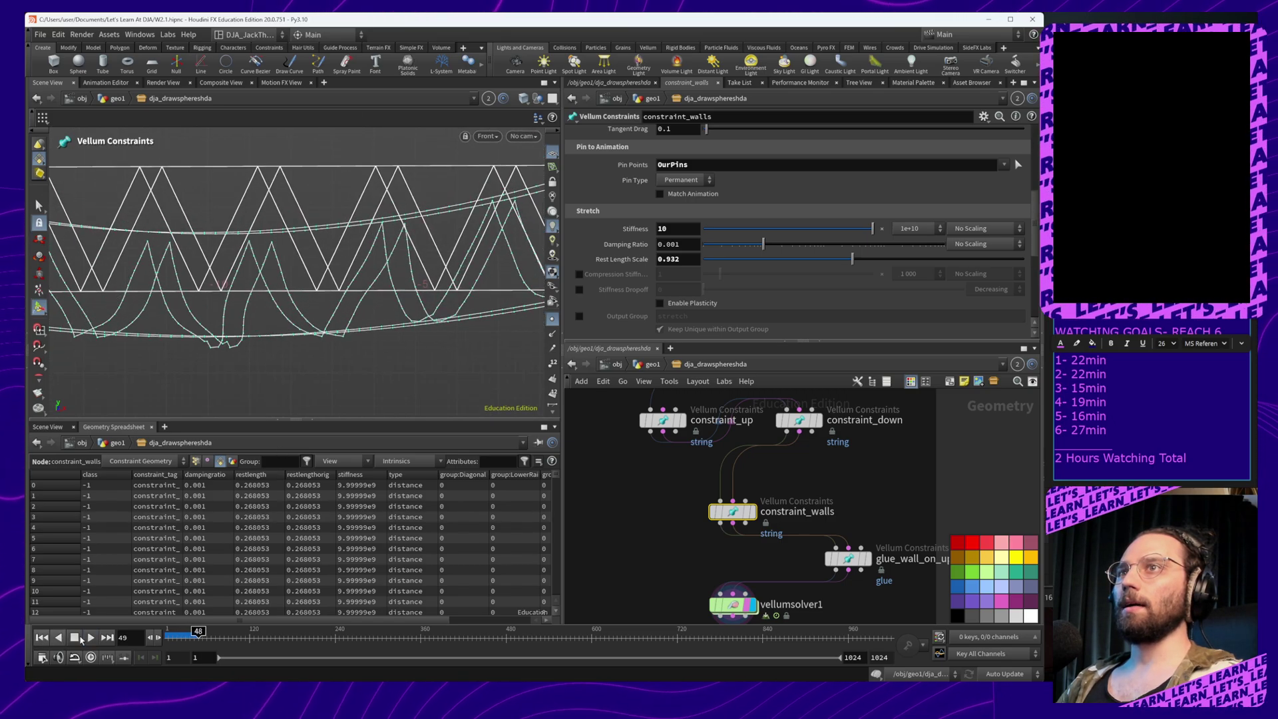
left_click(75, 637)
Set constraint_walls' stretch rest length scale to 0.983 and replay the simulation to frame 94 to check the sag
left_click_drag(853, 259, 861, 261)
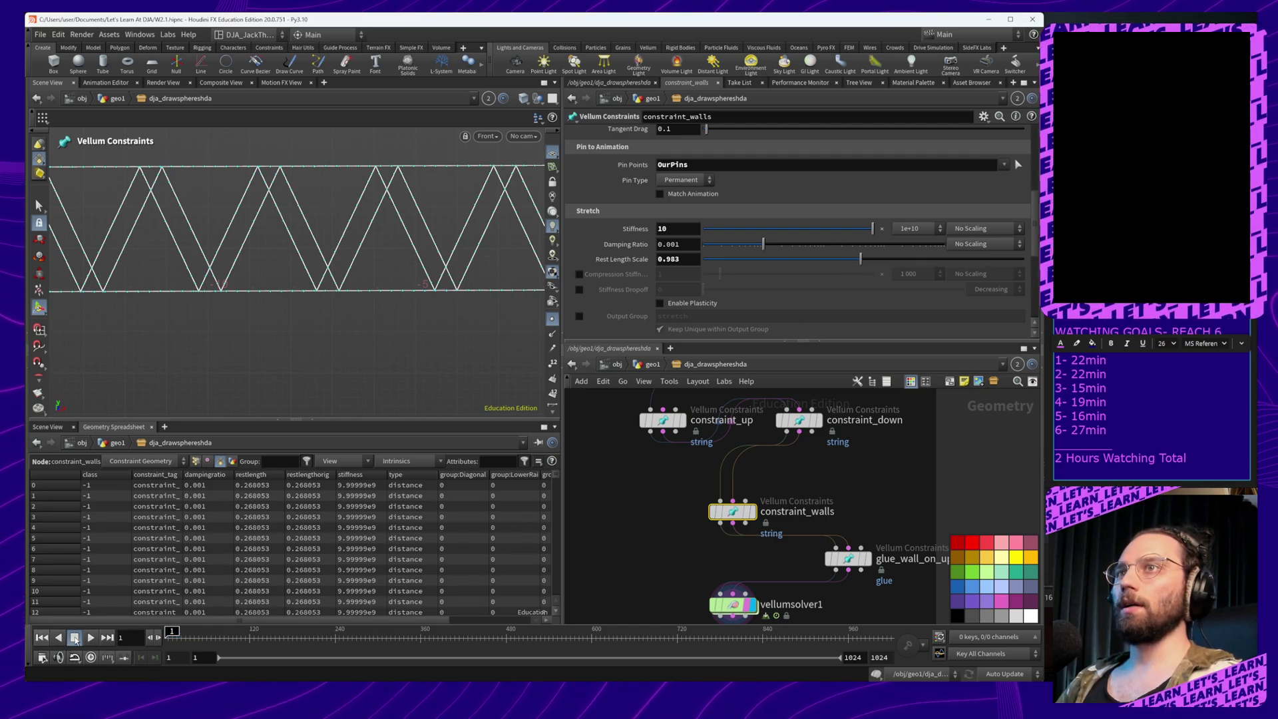
left_click(89, 639)
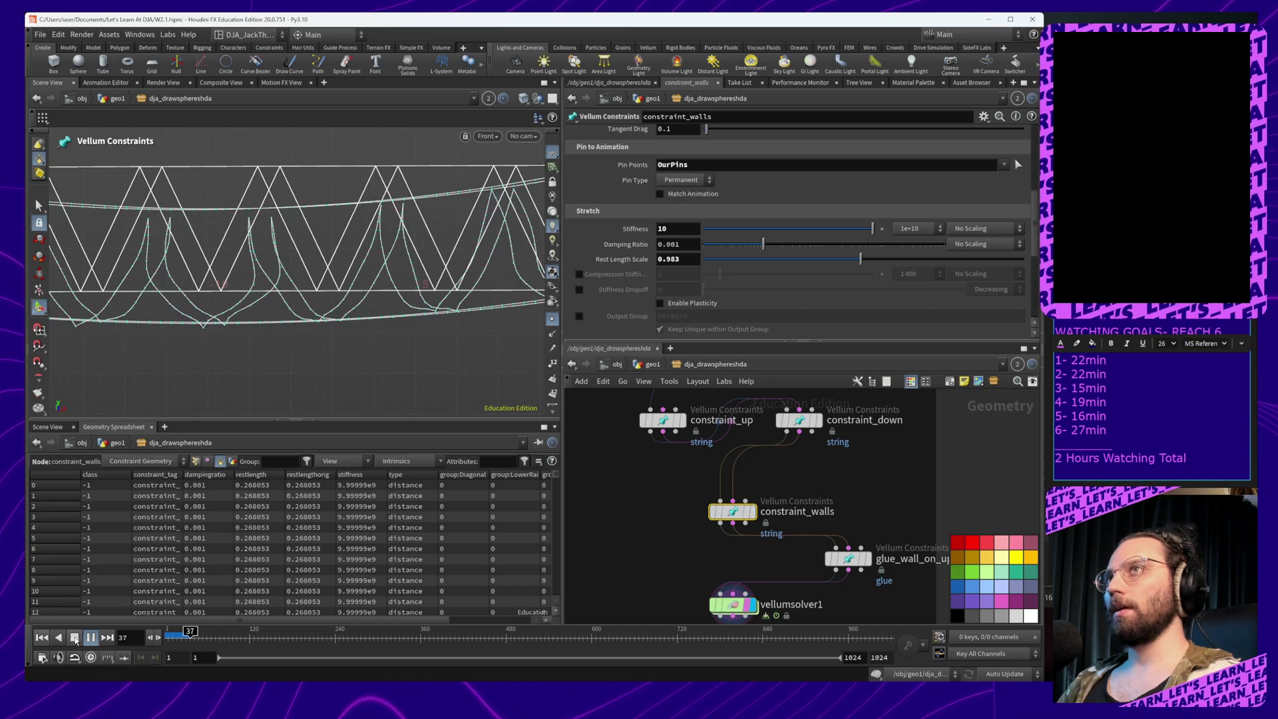
middle_click_drag(224, 333, 302, 328, "alt")
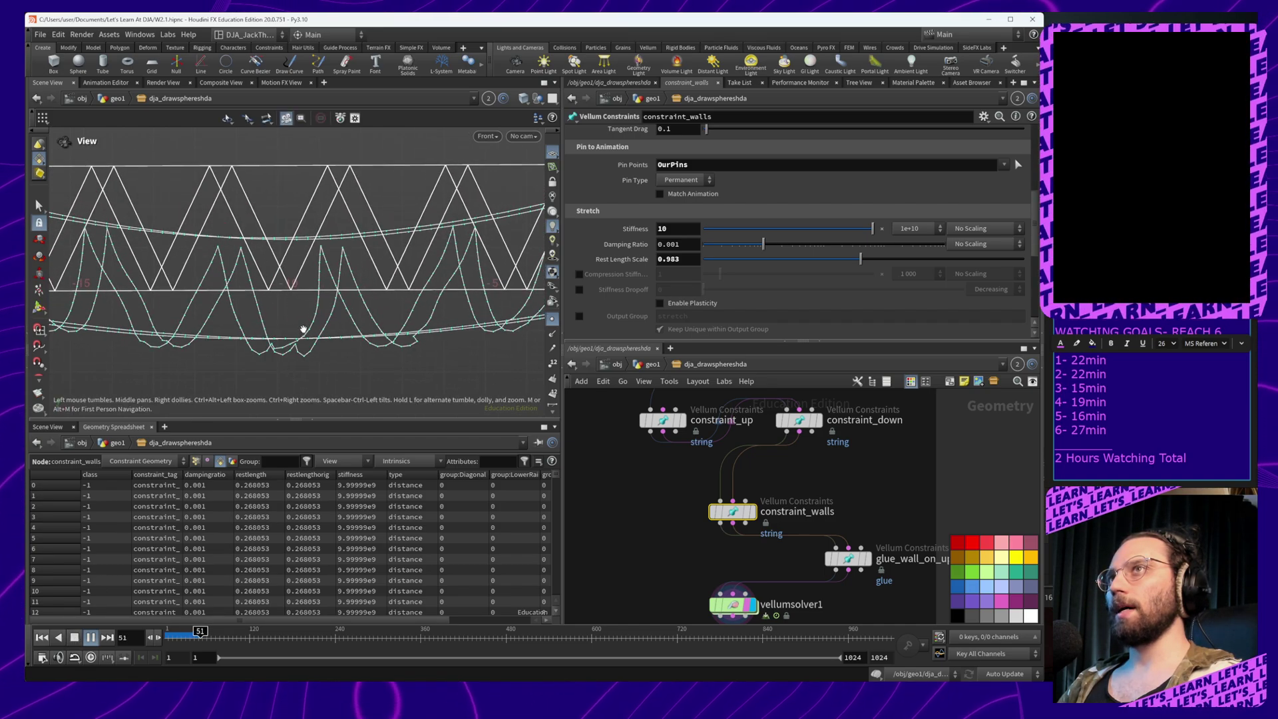
right_click_drag(302, 328, 285, 355, "alt")
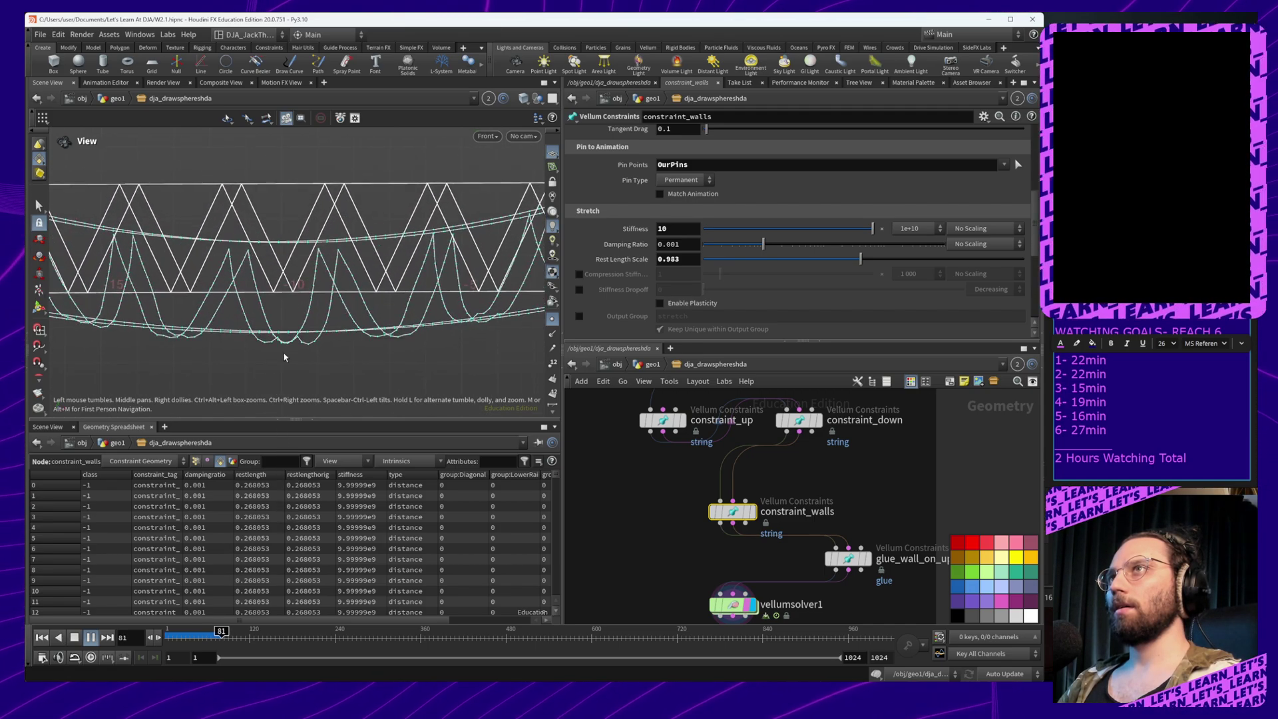
left_click(90, 637)
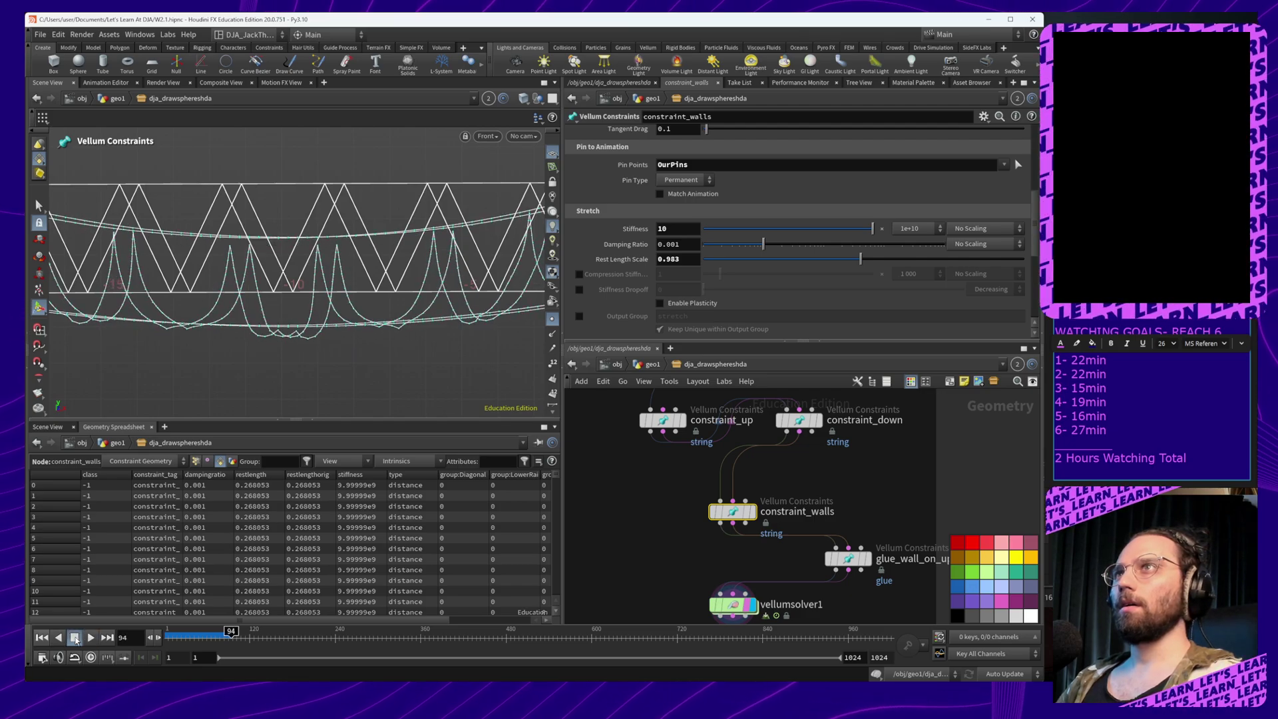
middle_click_drag(356, 334, 349, 349, "alt")
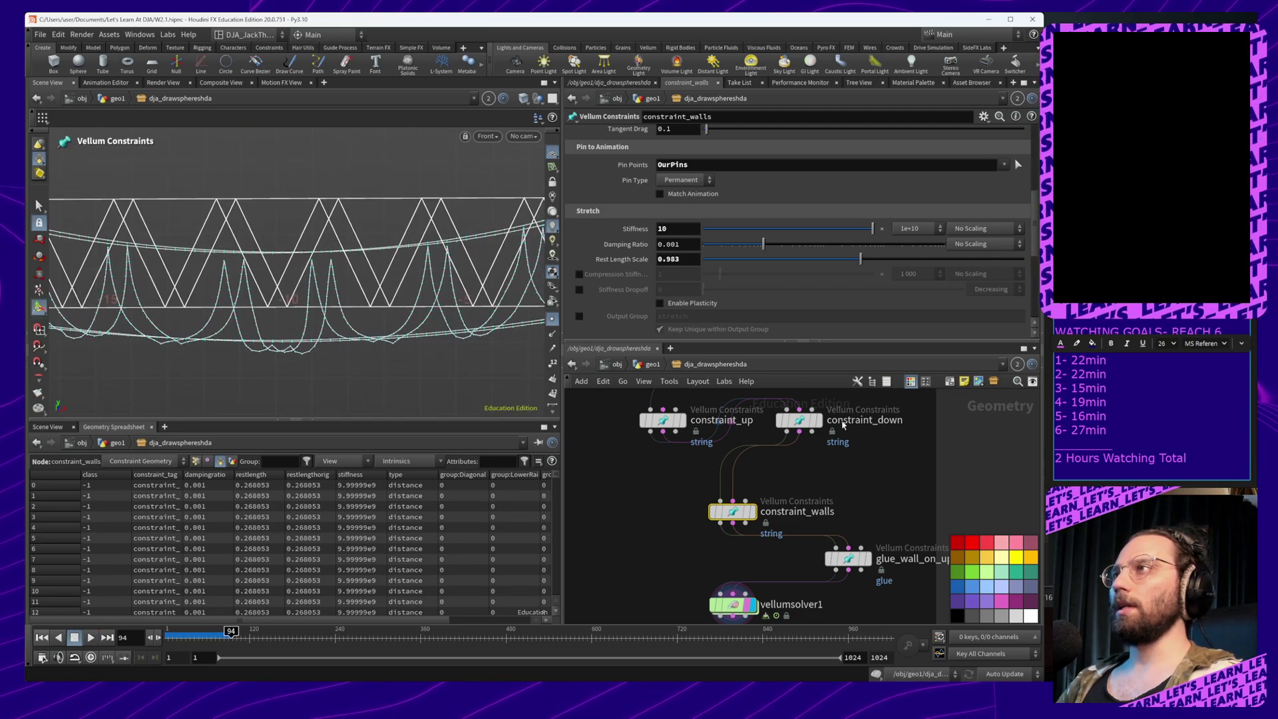
Reduce resample4's maximum segments to 4 and return the timeline to frame 1
mouse_move(868, 470)
middle_mouse_down()
mouse_move(834, 540)
mouse_move(839, 591)
middle_mouse_up()
mouse_move(785, 397)
middle_mouse_down()
mouse_move(818, 490)
mouse_move(787, 545)
middle_mouse_up()
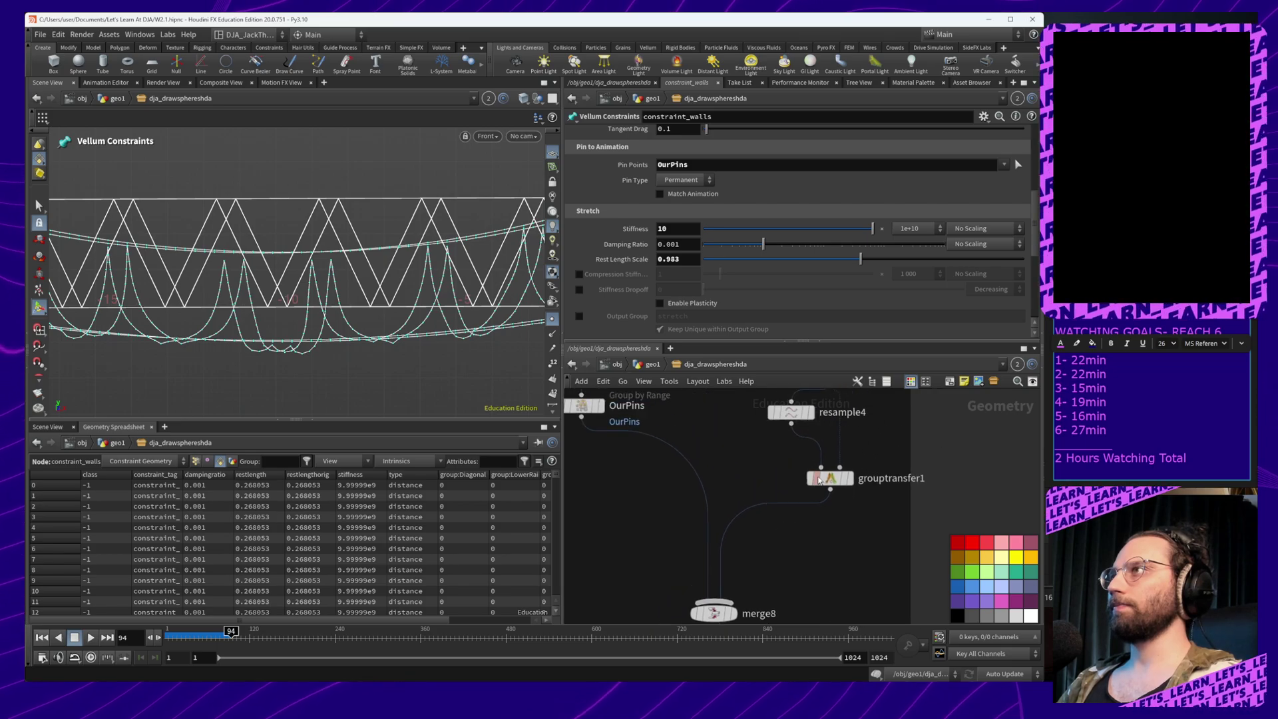
middle_click_drag(832, 434, 827, 488)
left_click(784, 467)
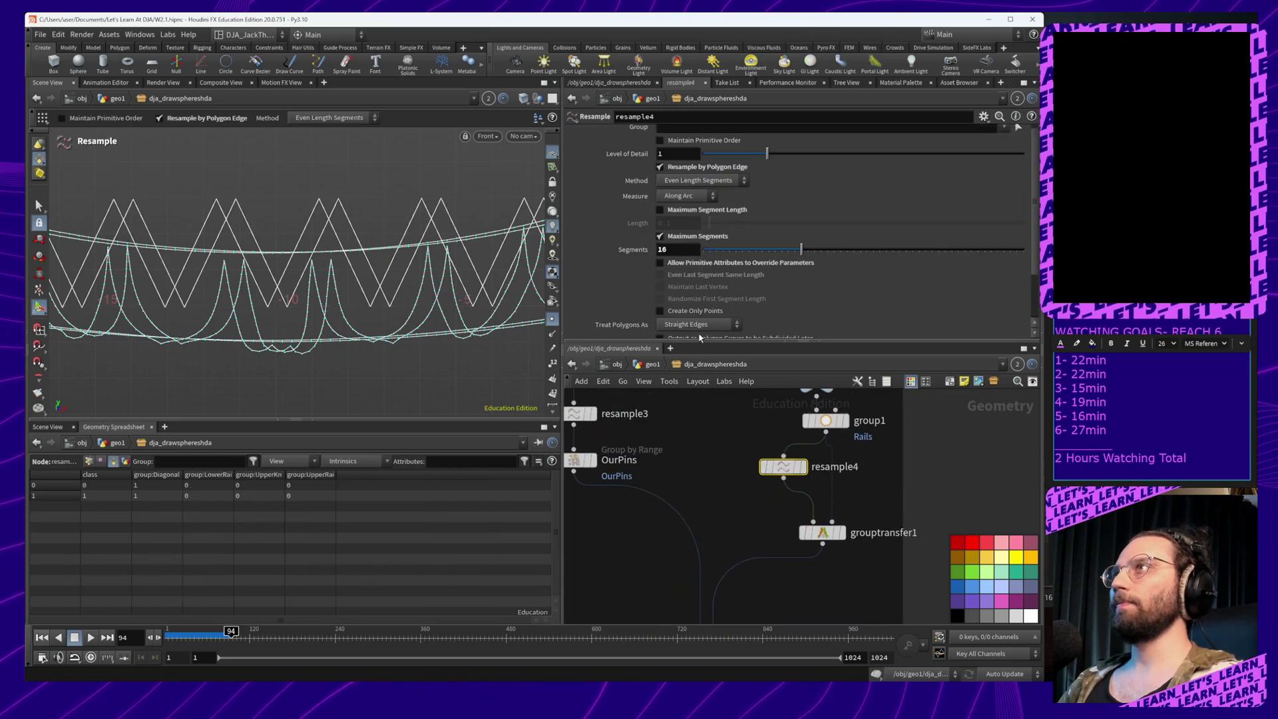
left_click_drag(787, 252, 757, 251)
left_click_drag(230, 631, 115, 637)
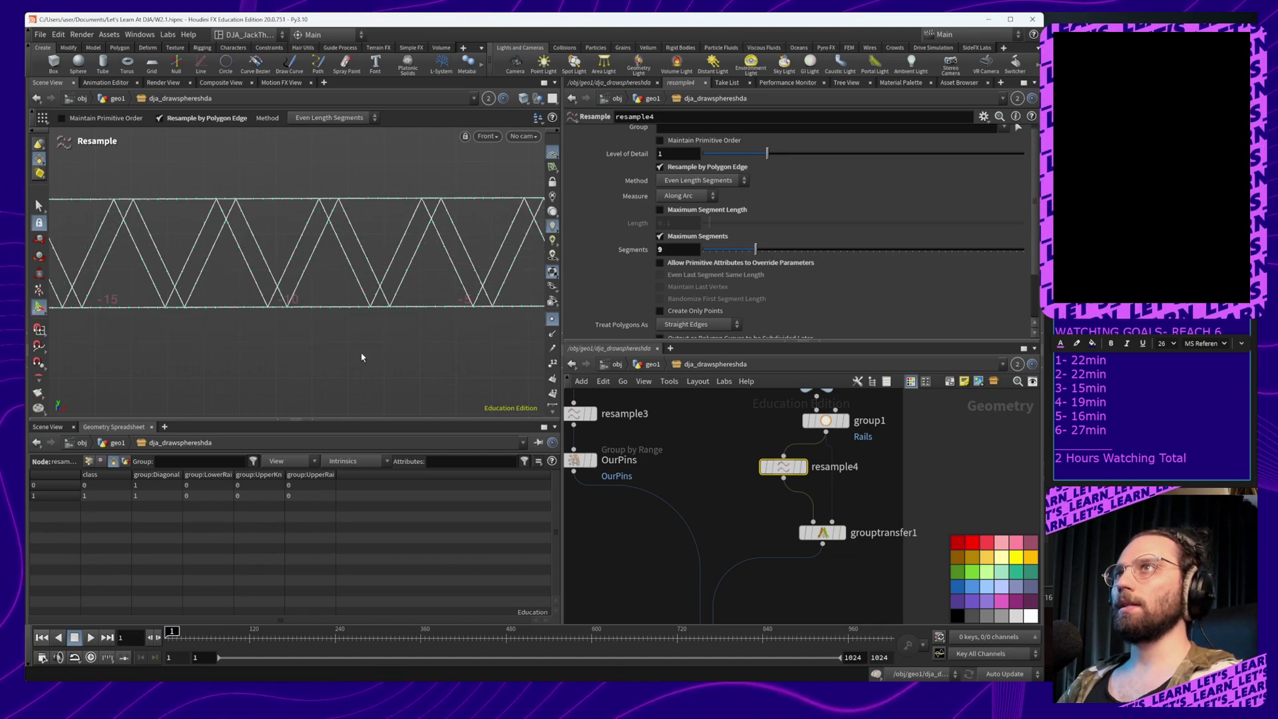
left_click_drag(756, 251, 723, 256)
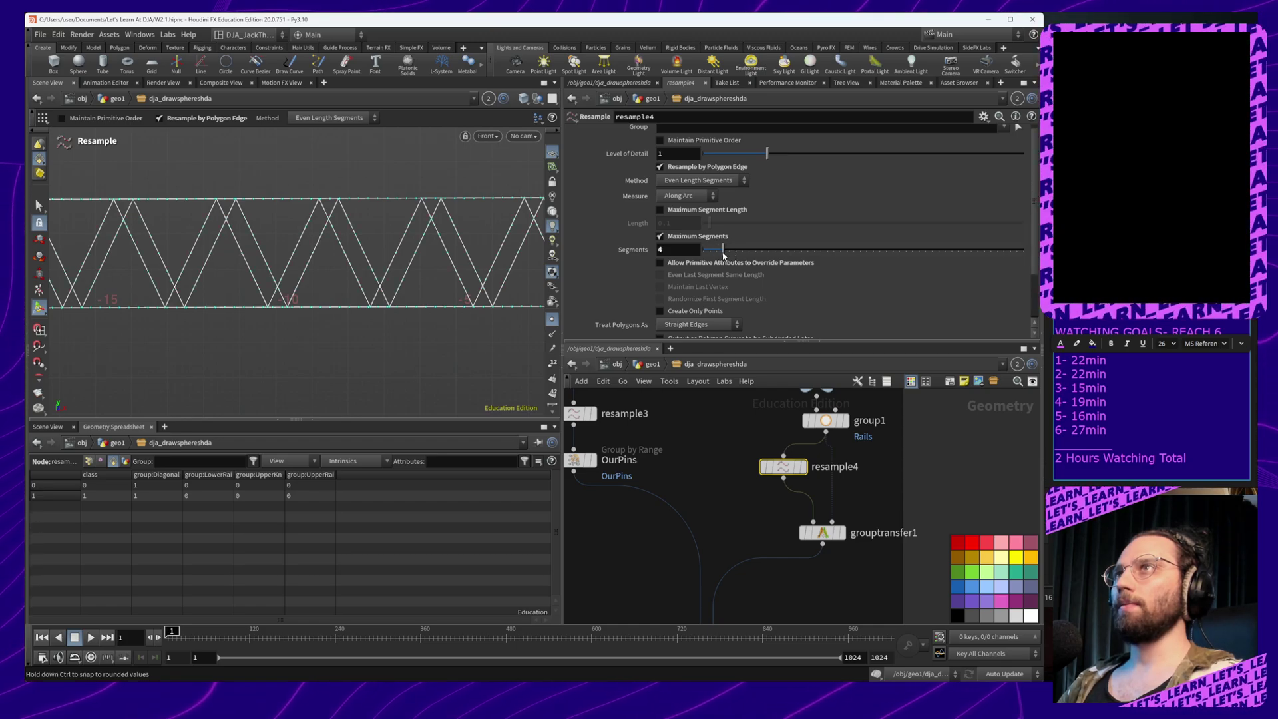
middle_click_drag(749, 490, 777, 386)
middle_click_drag(739, 528, 753, 373)
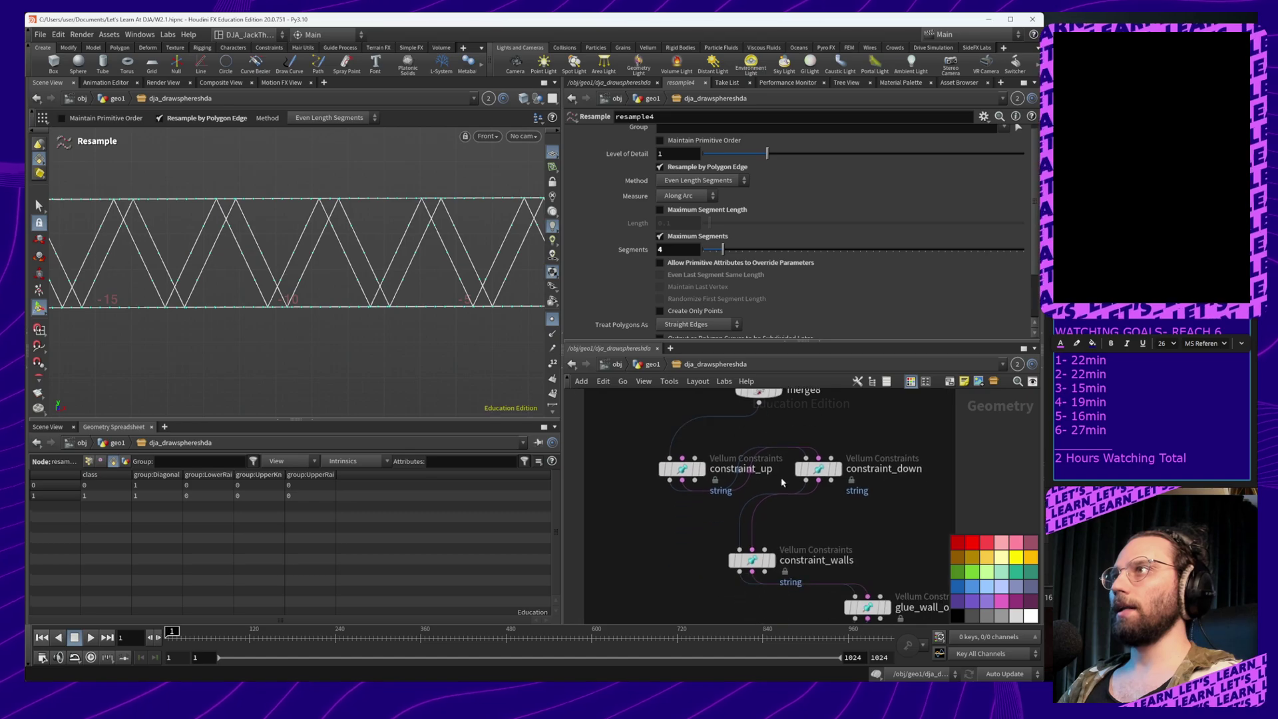
Run the simulation from vellumsolver1 up to about frame 92 to check how the bridge ropes sag
middle_click_drag(862, 616, 826, 517)
left_click(722, 505)
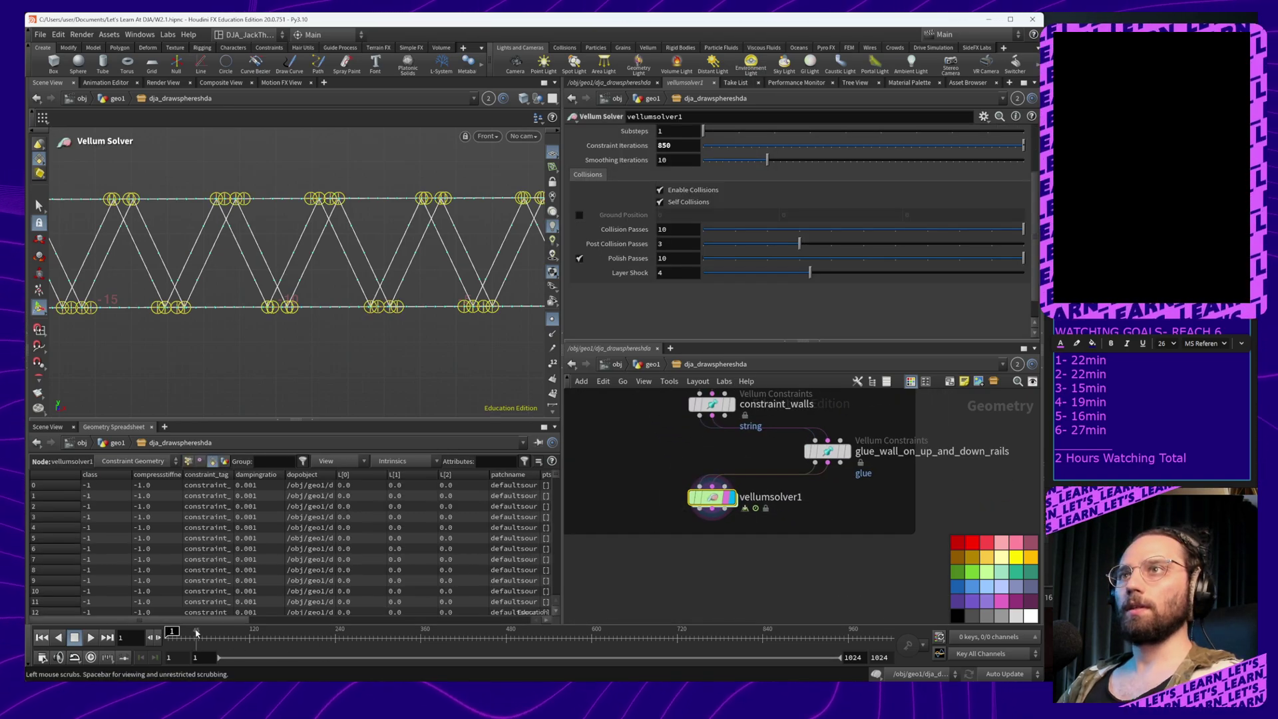
left_click(90, 638)
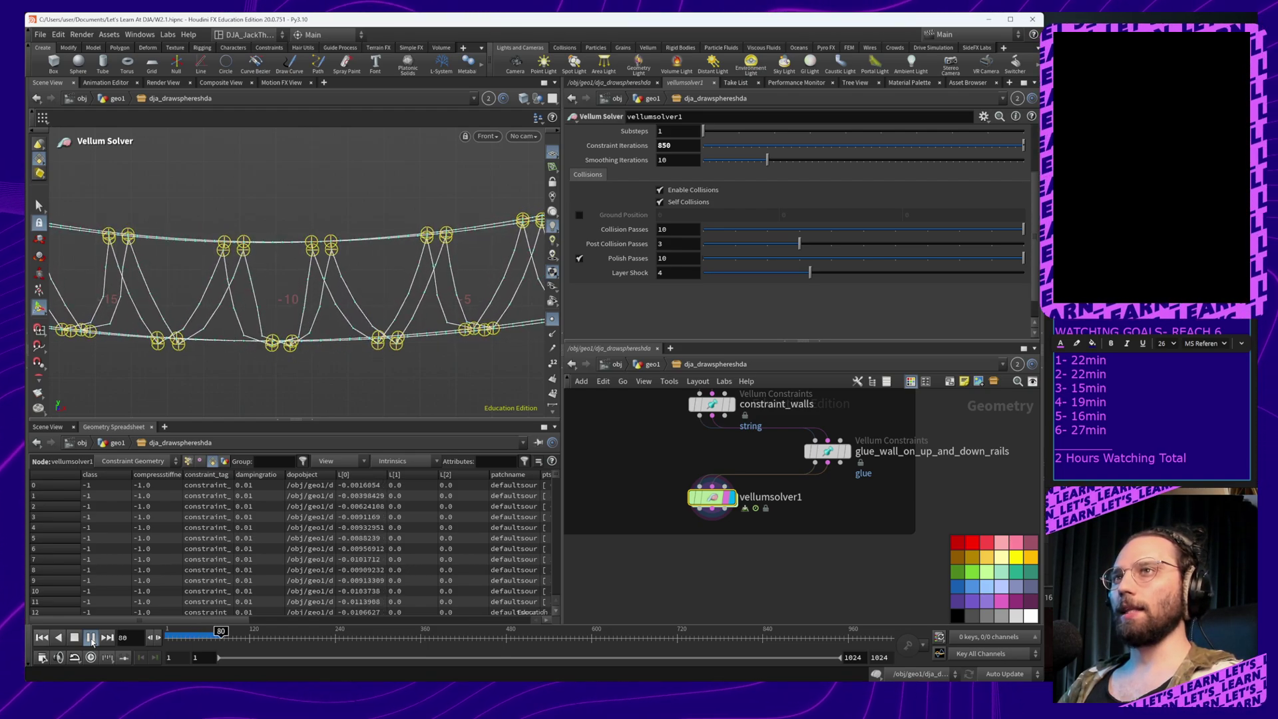
left_click(73, 638)
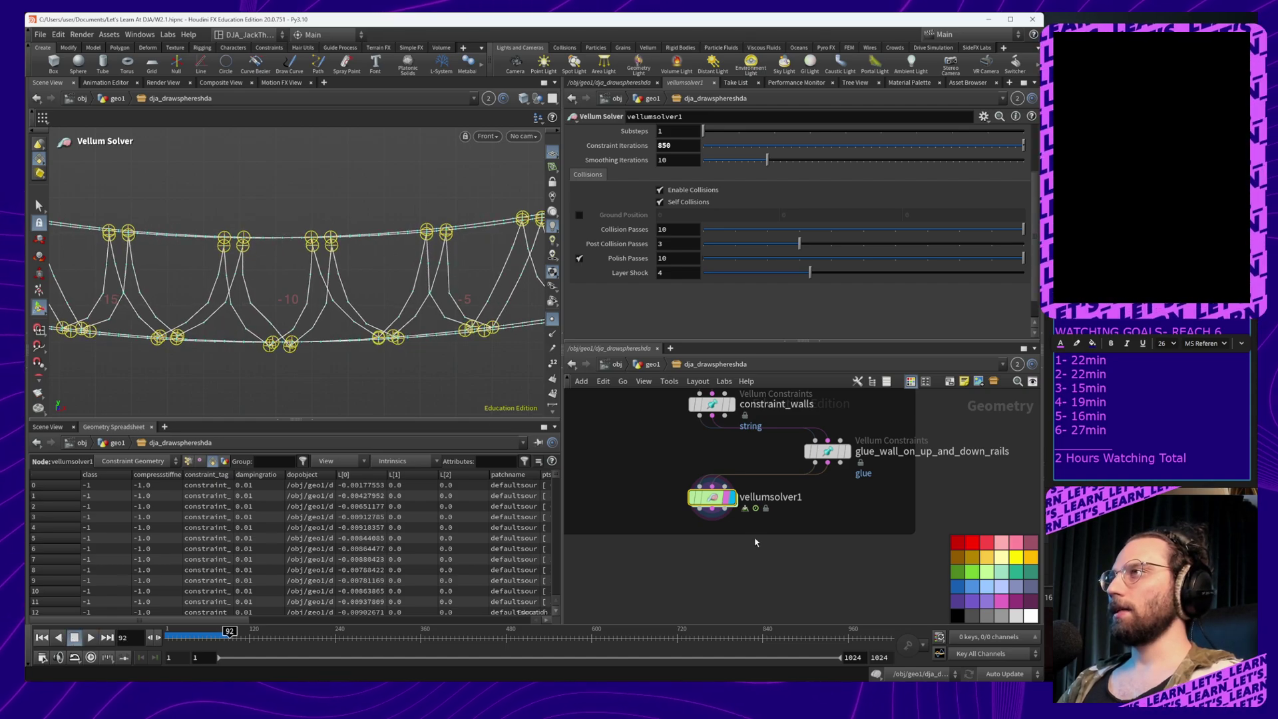
Try a stretch rest length scale of 1.2 on constraint_walls and replay the simulation from the start to frame 34
middle_click_drag(757, 463, 819, 612)
left_click(838, 464)
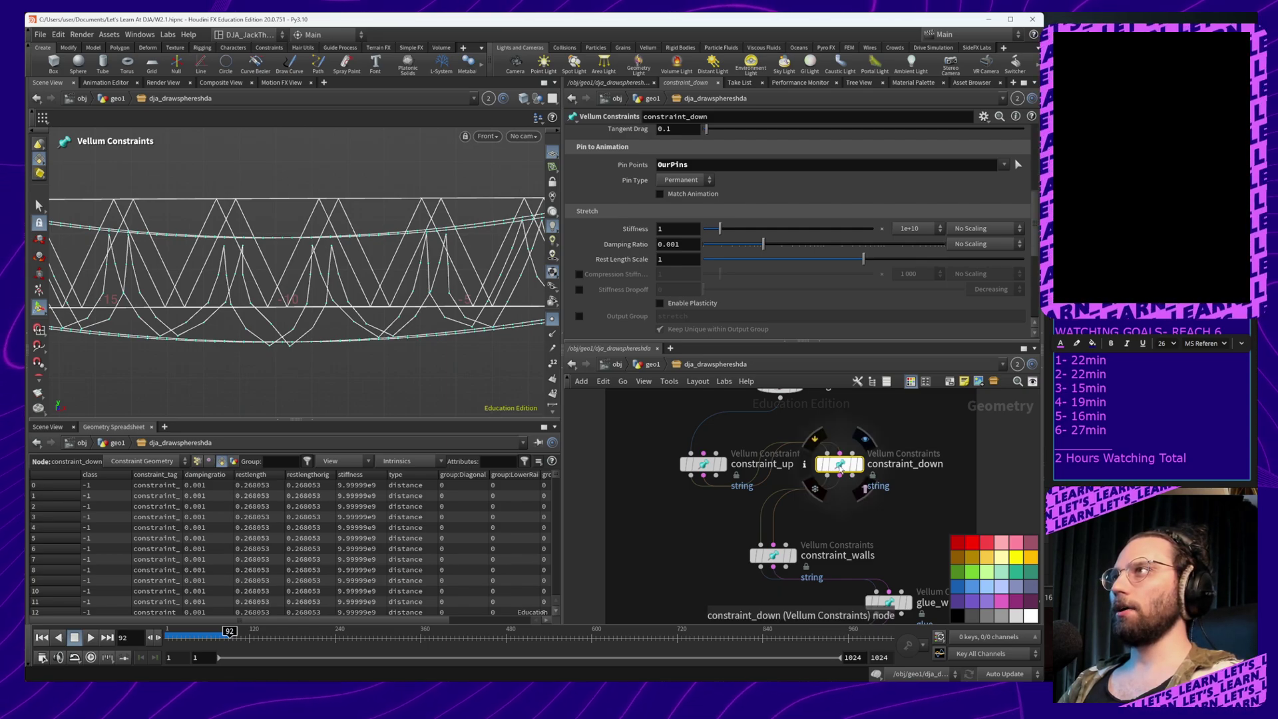
left_click(772, 554)
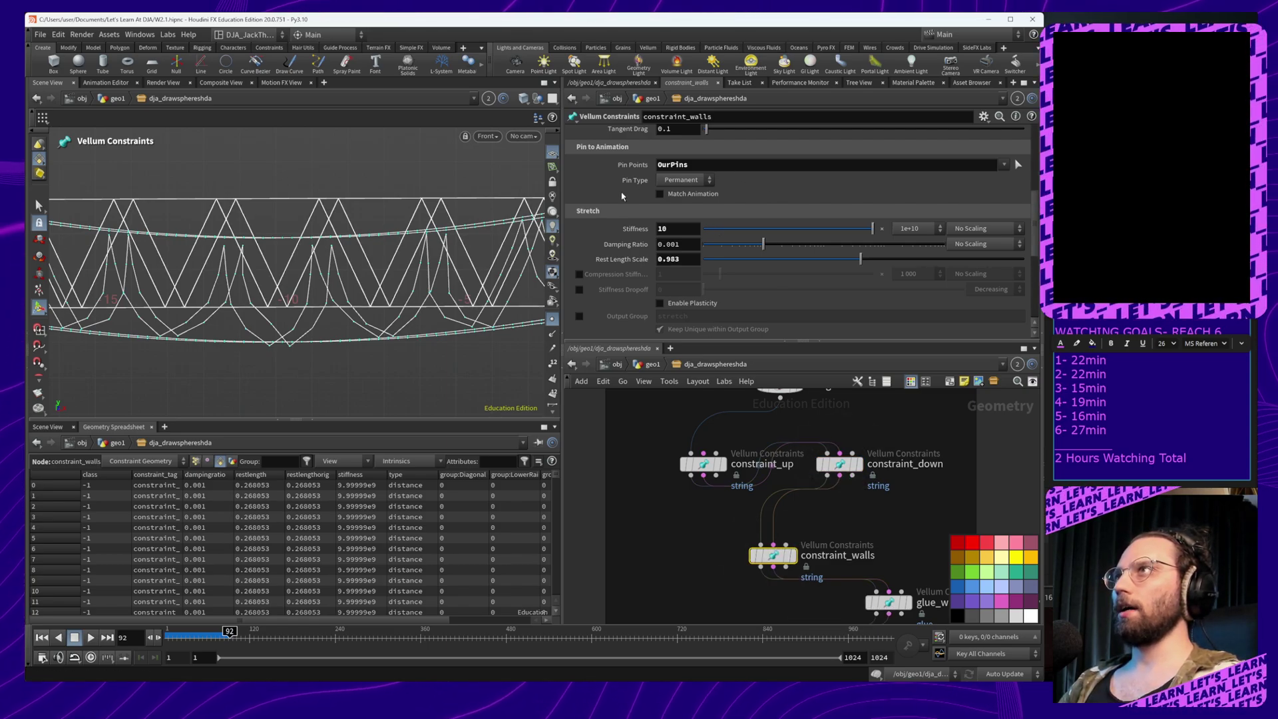
scroll(725, 200, "up", 5)
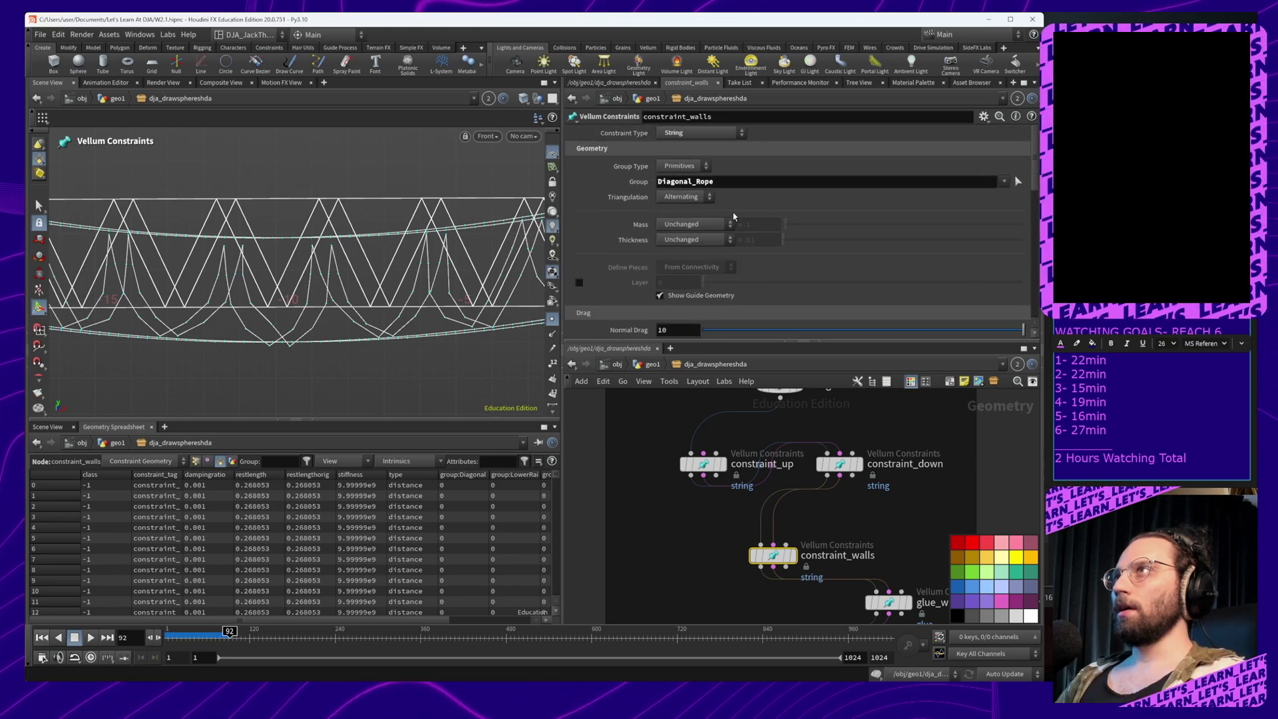
scroll(826, 286, "down", 4)
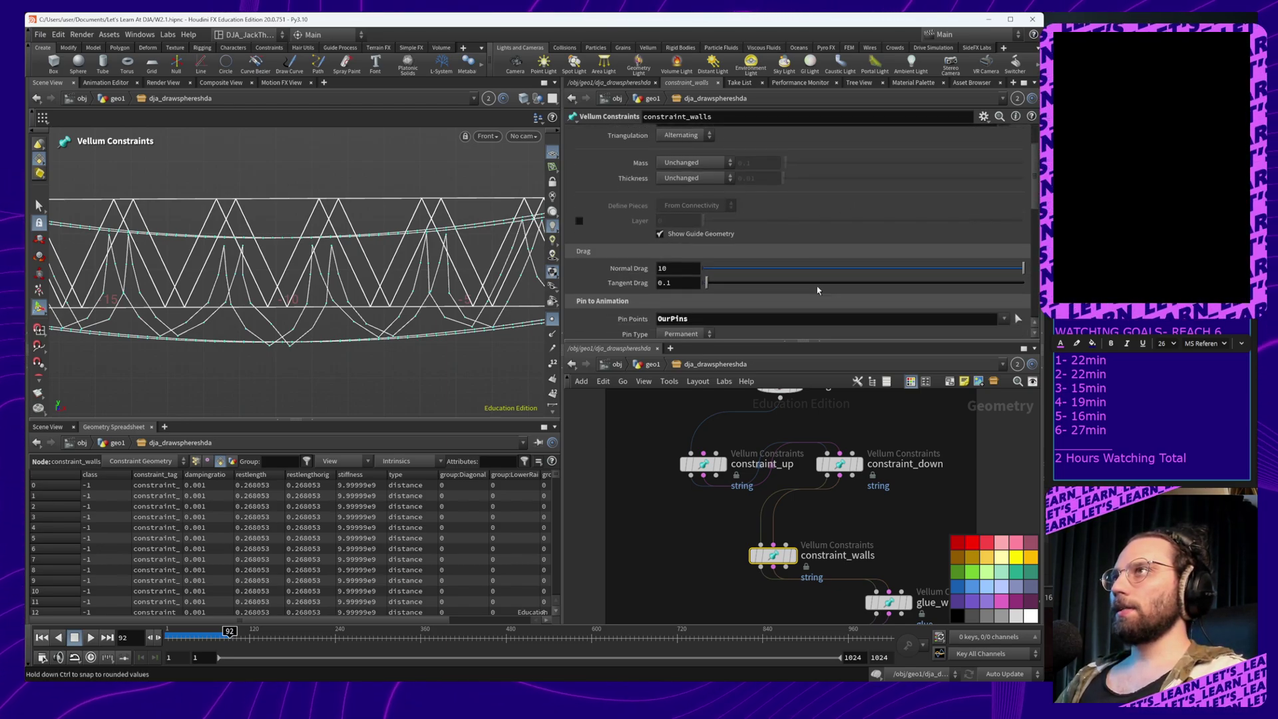
scroll(805, 293, "down", 3)
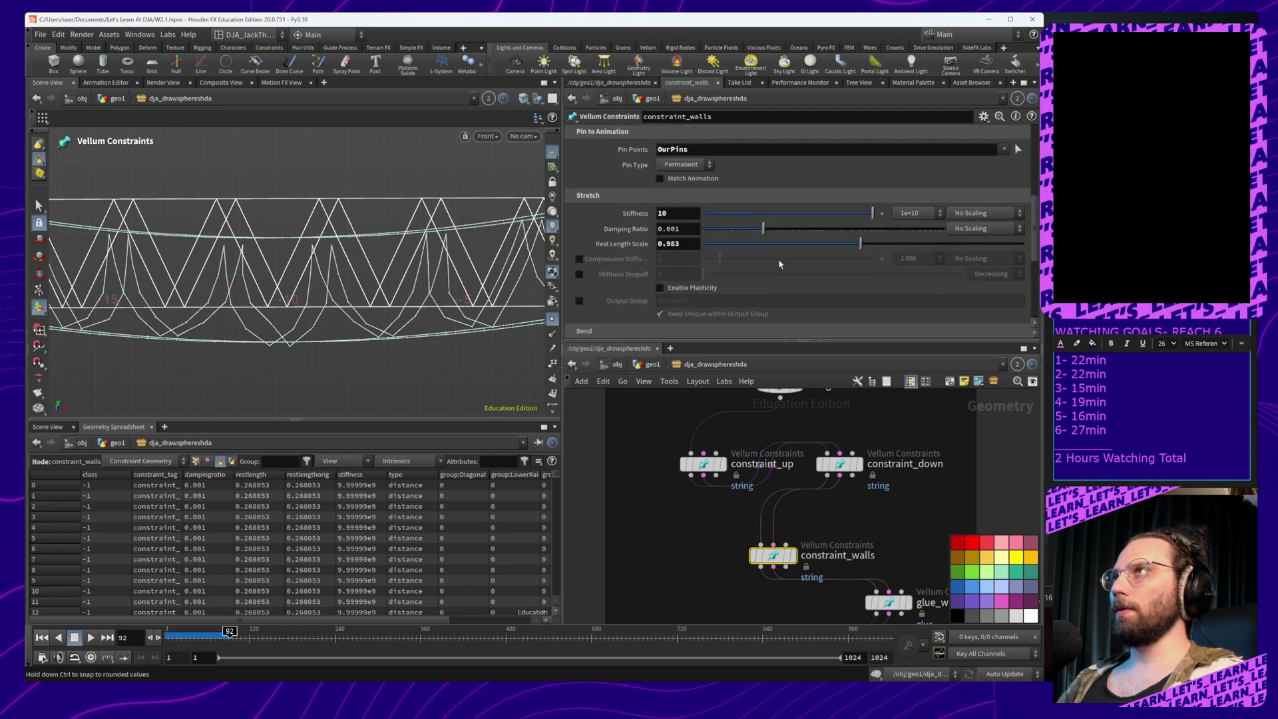
left_click(686, 244)
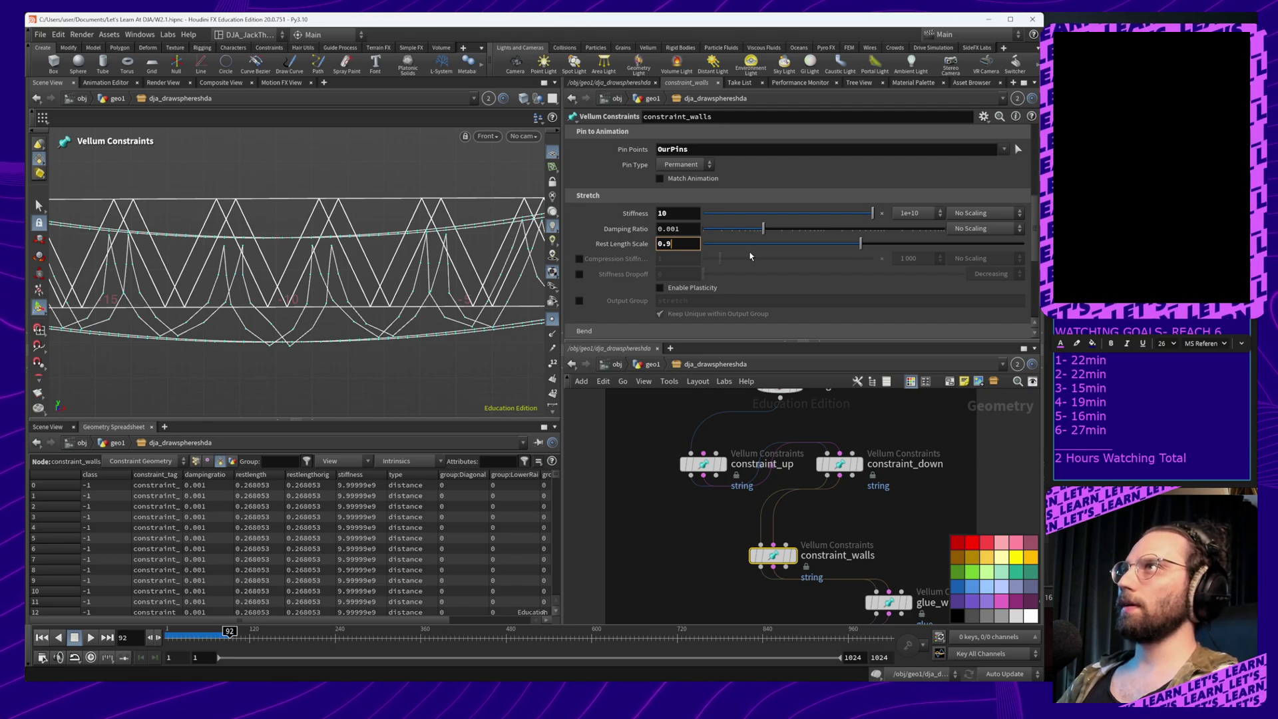
key("Return")
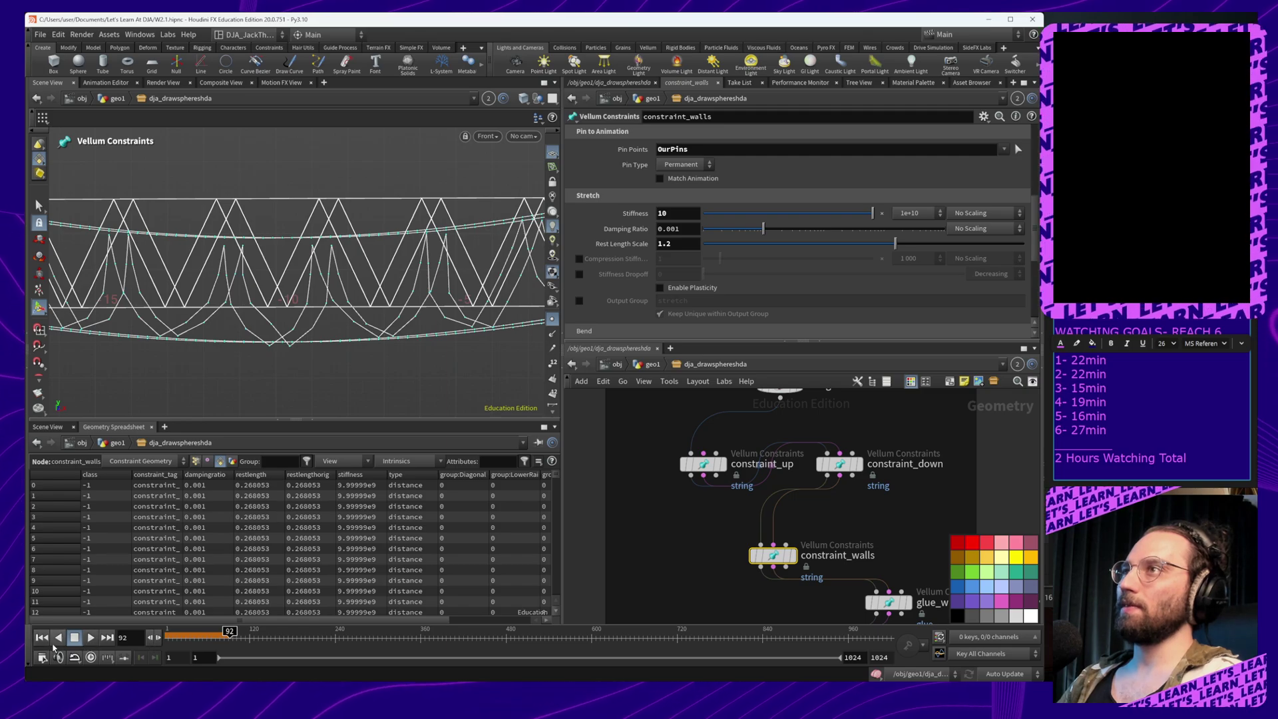
left_click(42, 639)
left_click(91, 638)
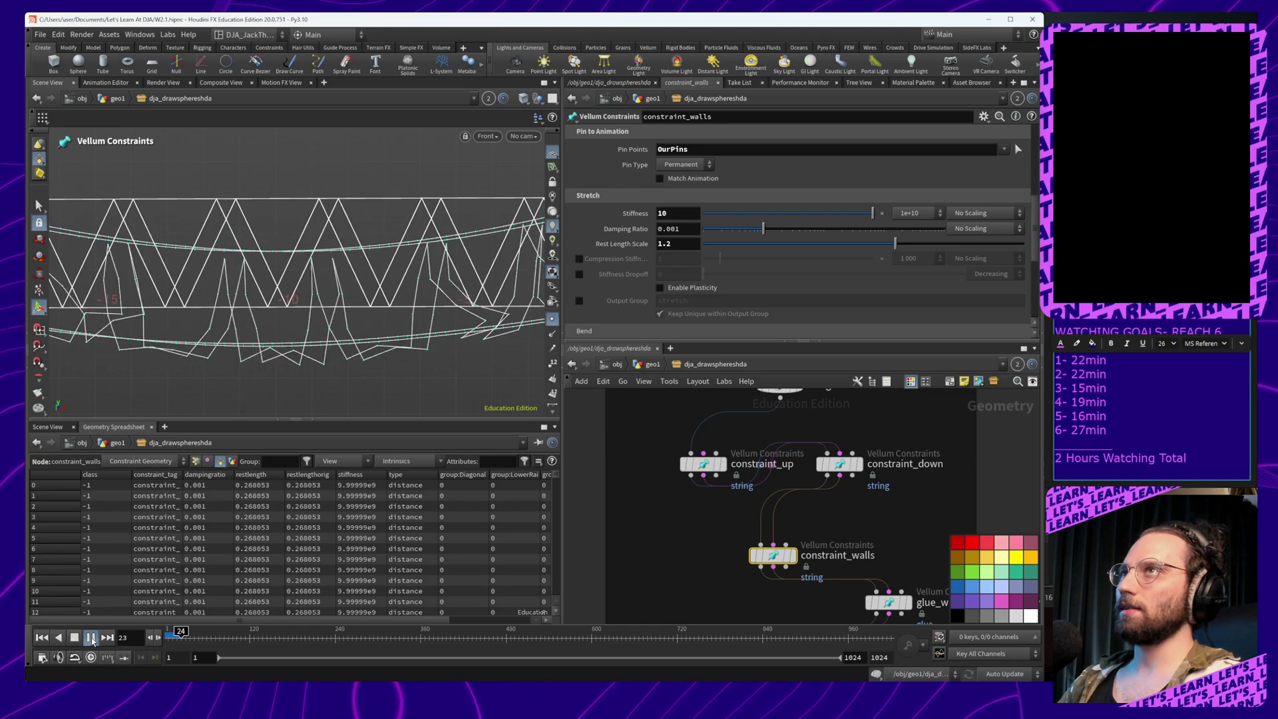
left_click(76, 638)
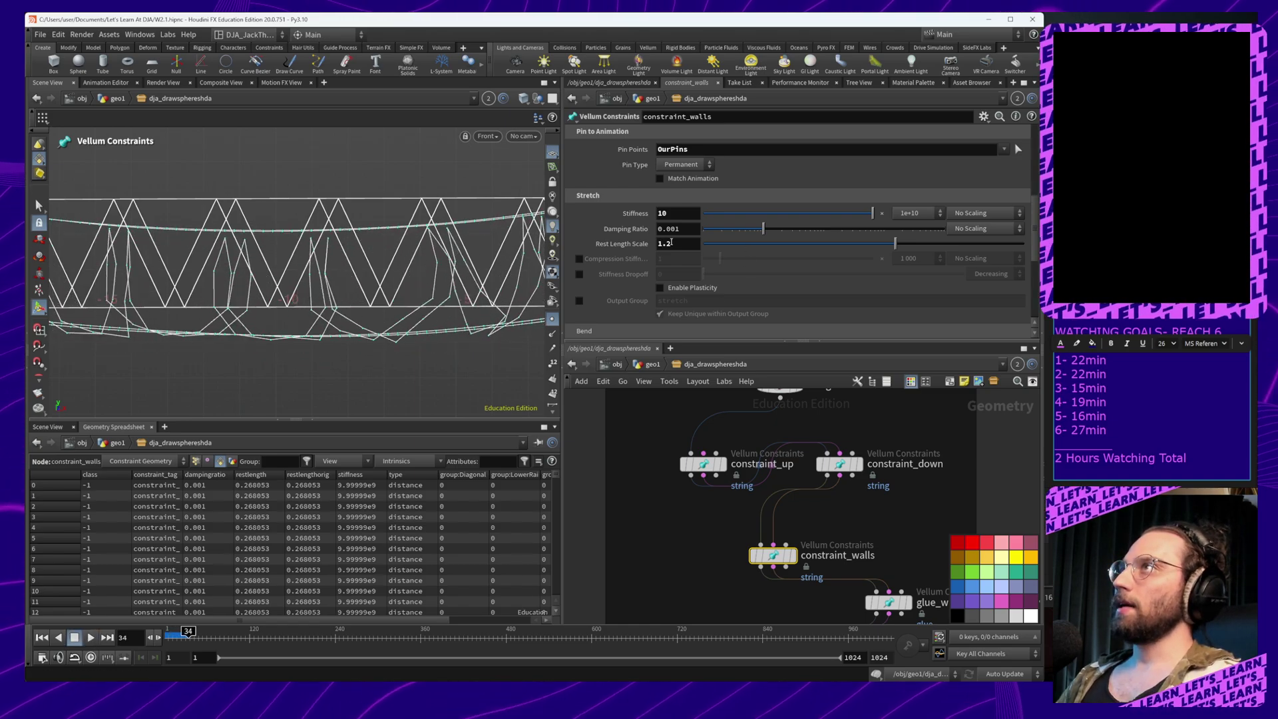
Try a stretch rest length scale of 0.8 on constraint_walls and replay the simulation from frame 1 to frame 65
left_click_drag(671, 242, 652, 246)
type("0.8")
key("Return")
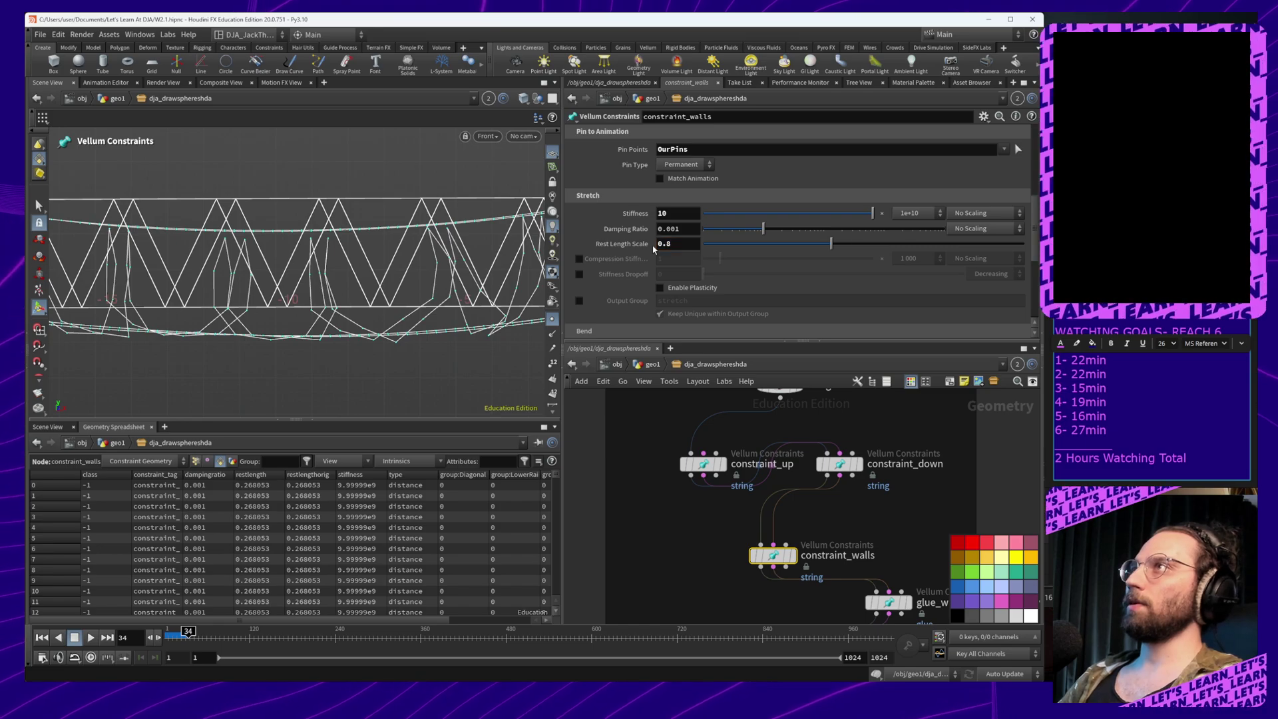
left_click(91, 639)
left_click(73, 641)
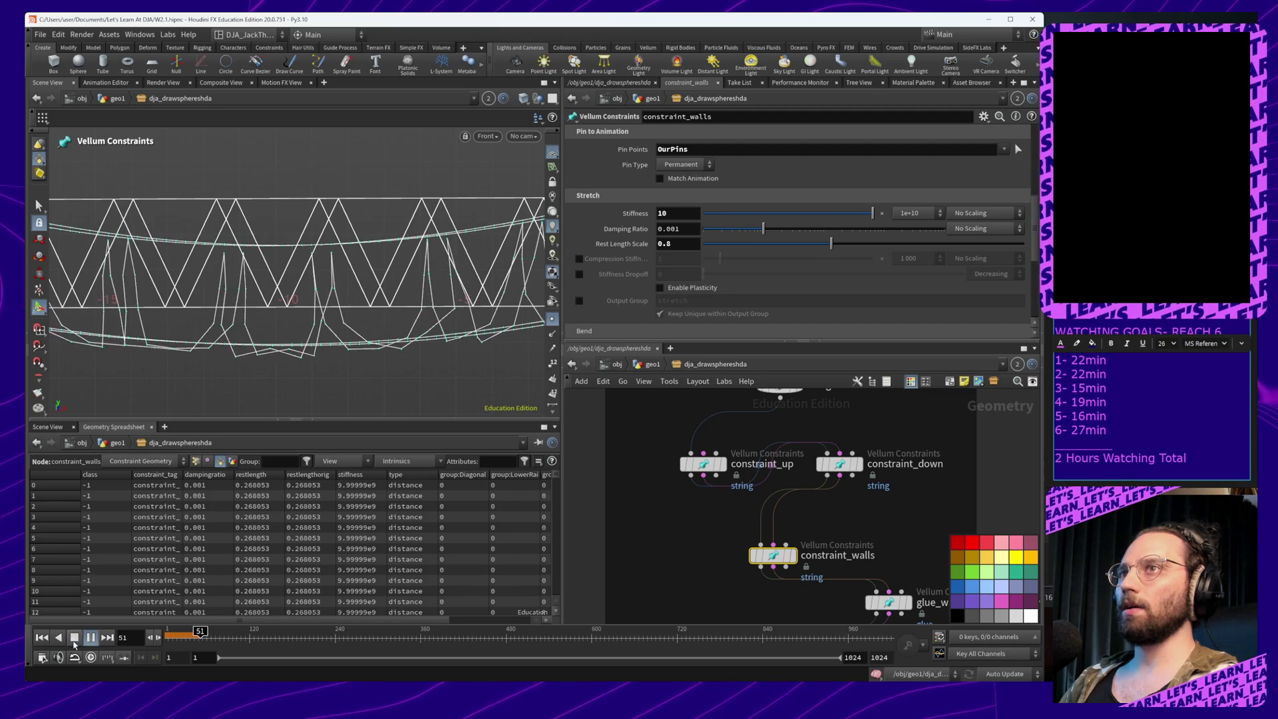
left_click(40, 638)
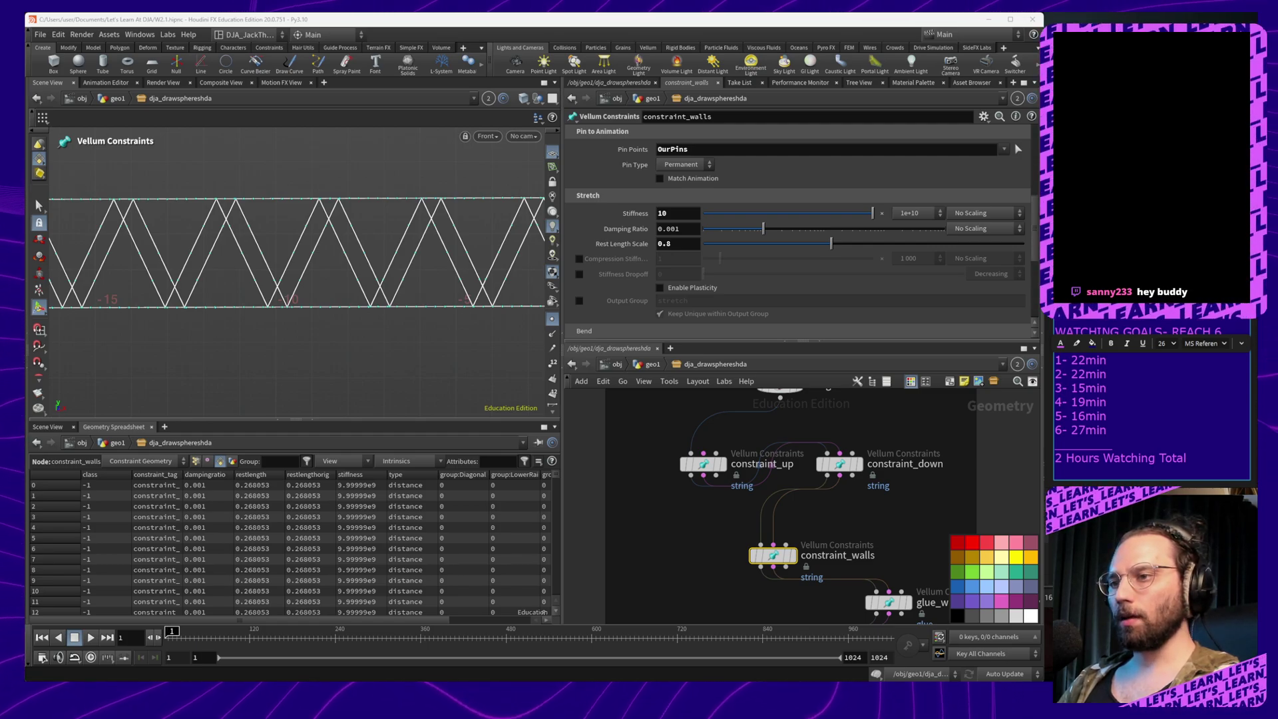
left_click(91, 637)
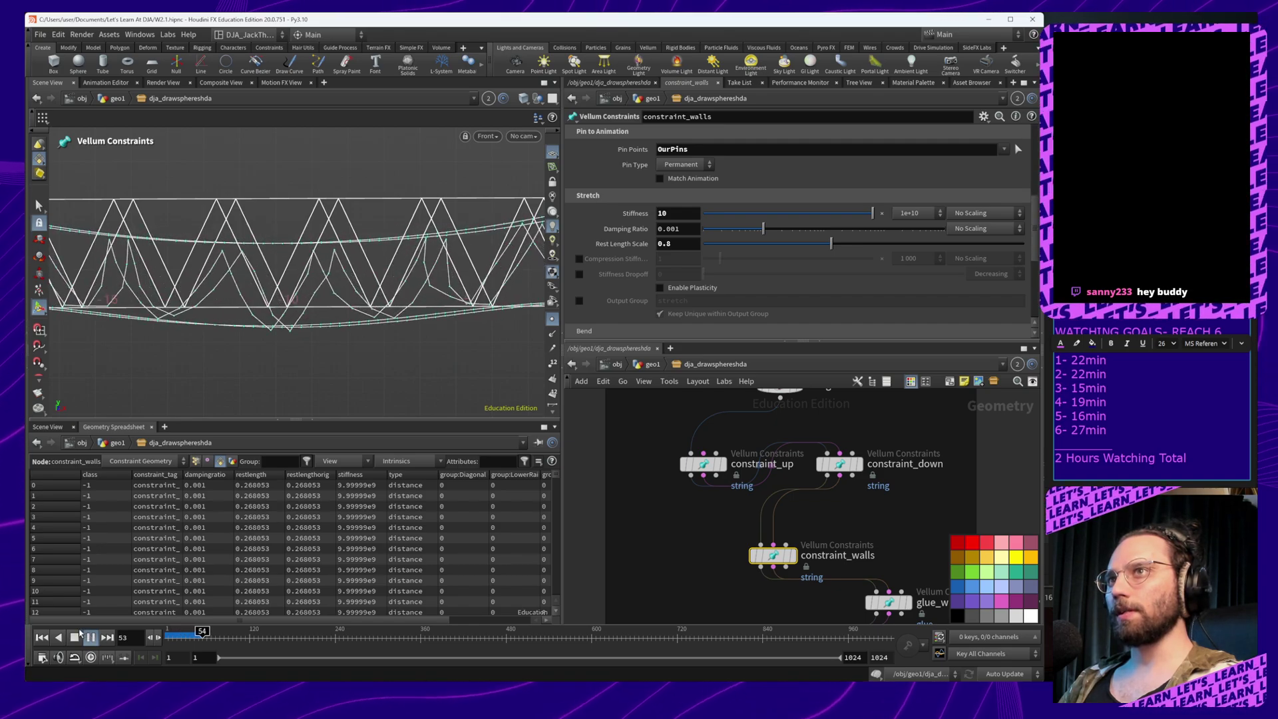
left_click(74, 638)
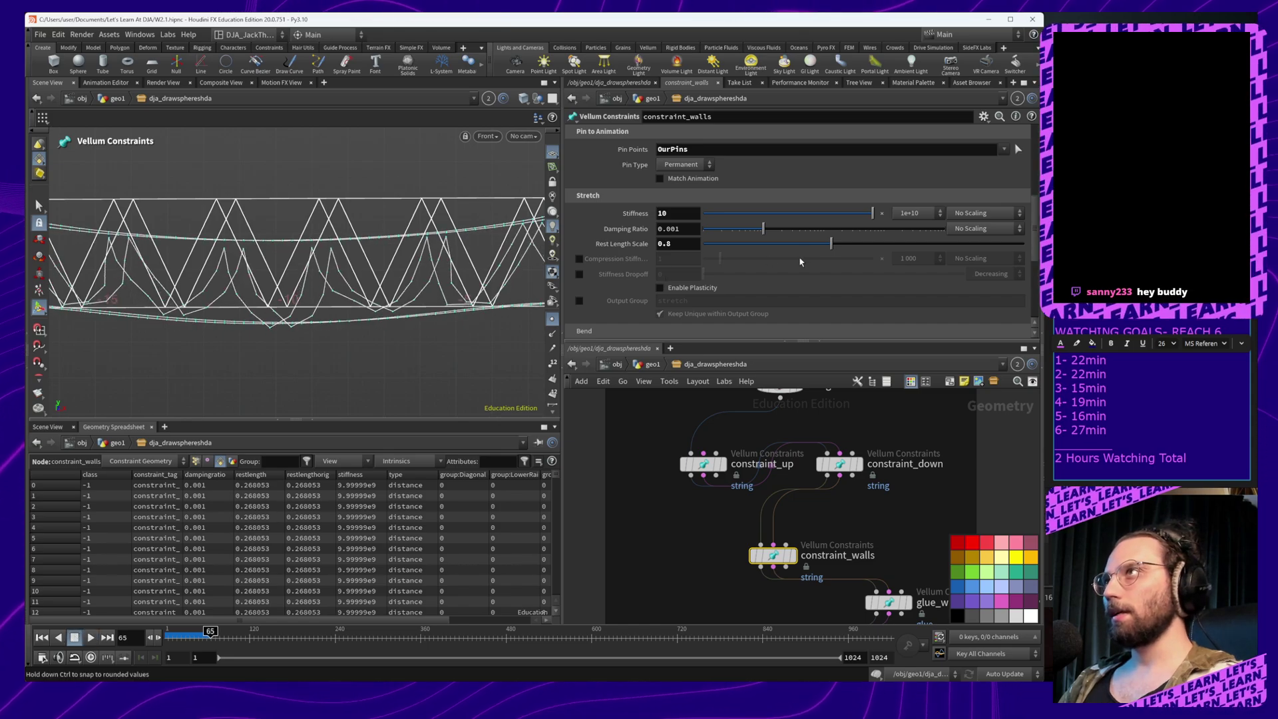
Set constraint_walls' stretch rest length scale to 0.899 and replay the simulation from the start to frame 88
left_click_drag(832, 248, 846, 247)
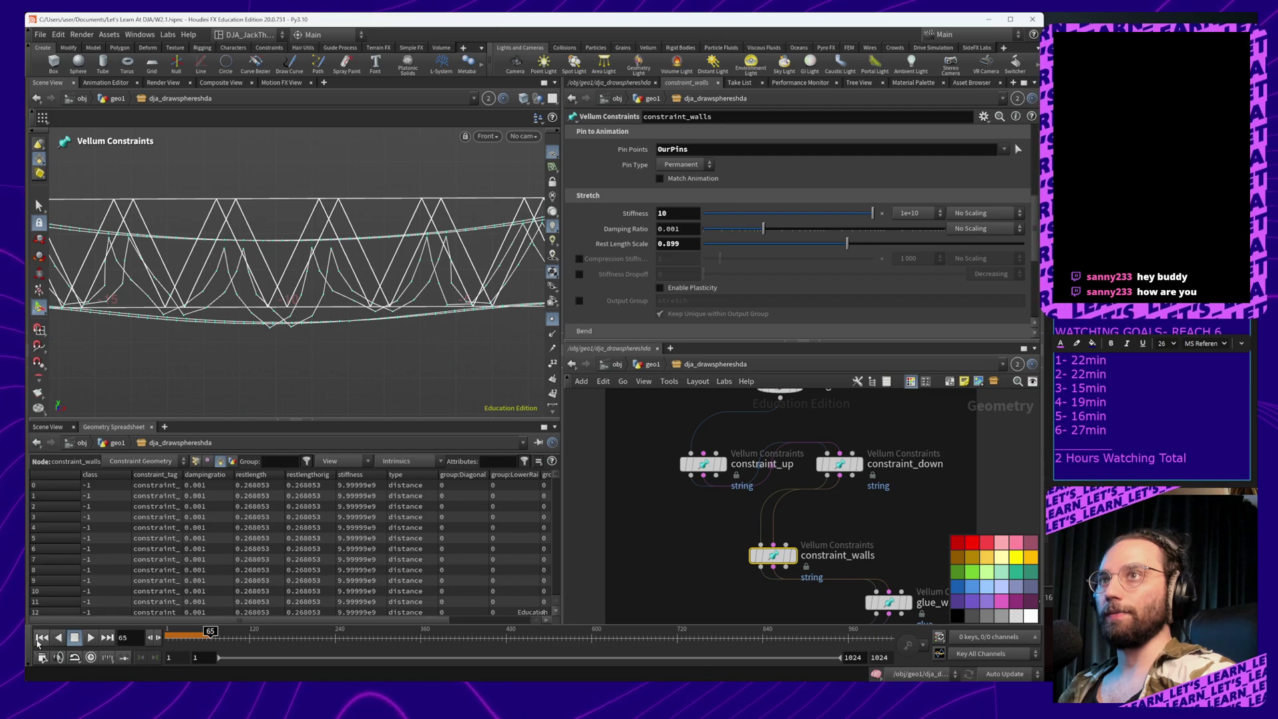
left_click(39, 639)
left_click(91, 638)
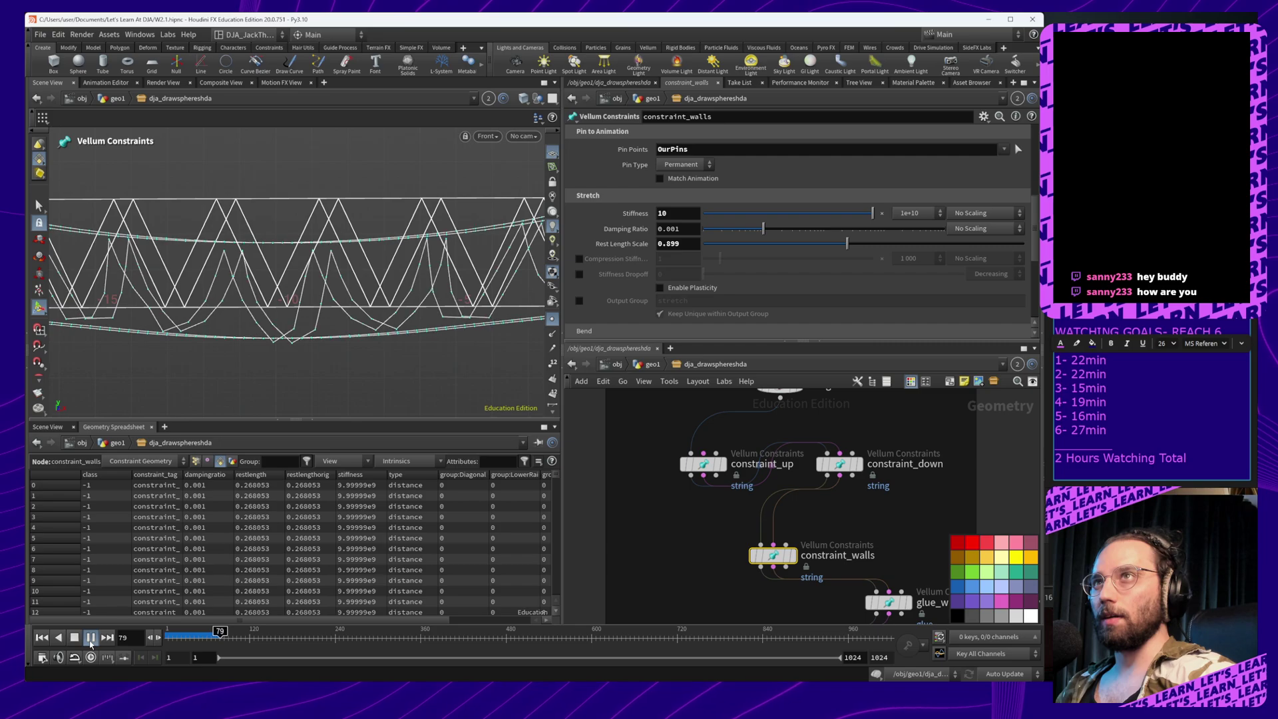
left_click(74, 638)
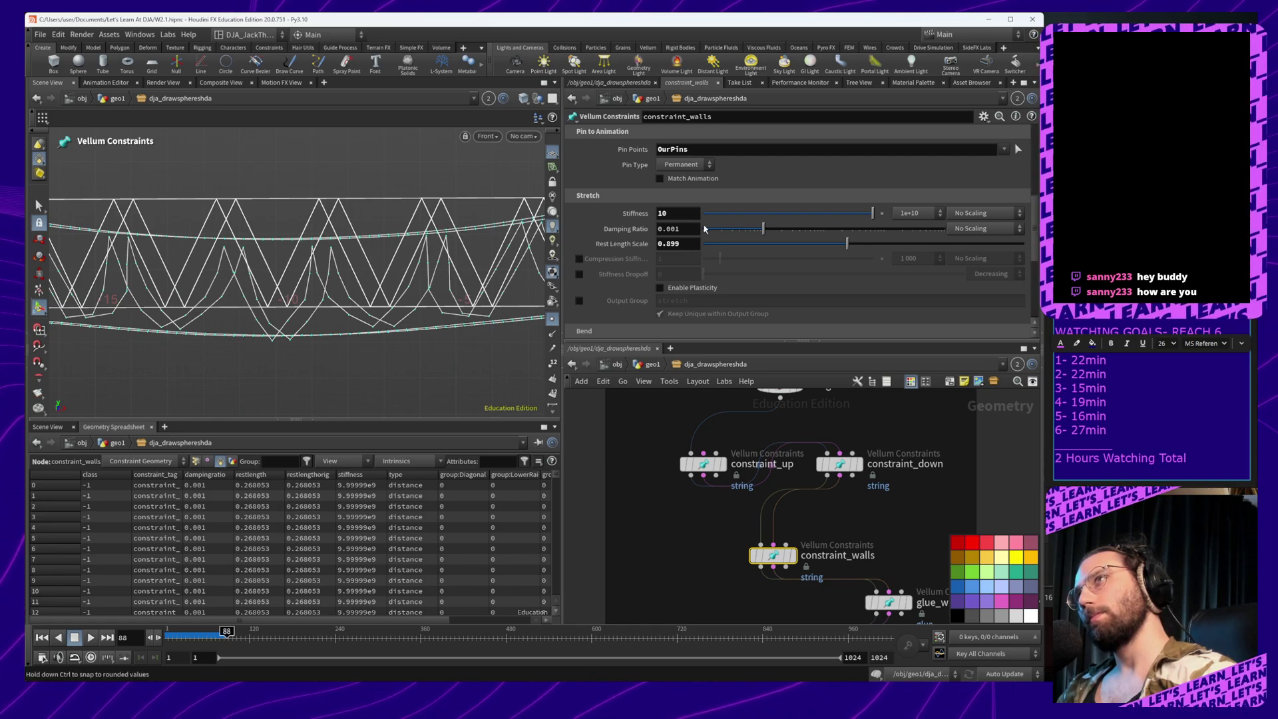
Try a stretch stiffness of 2 on constraint_walls and replay the simulation from the start to frame 81
left_click_drag(679, 215, 612, 223)
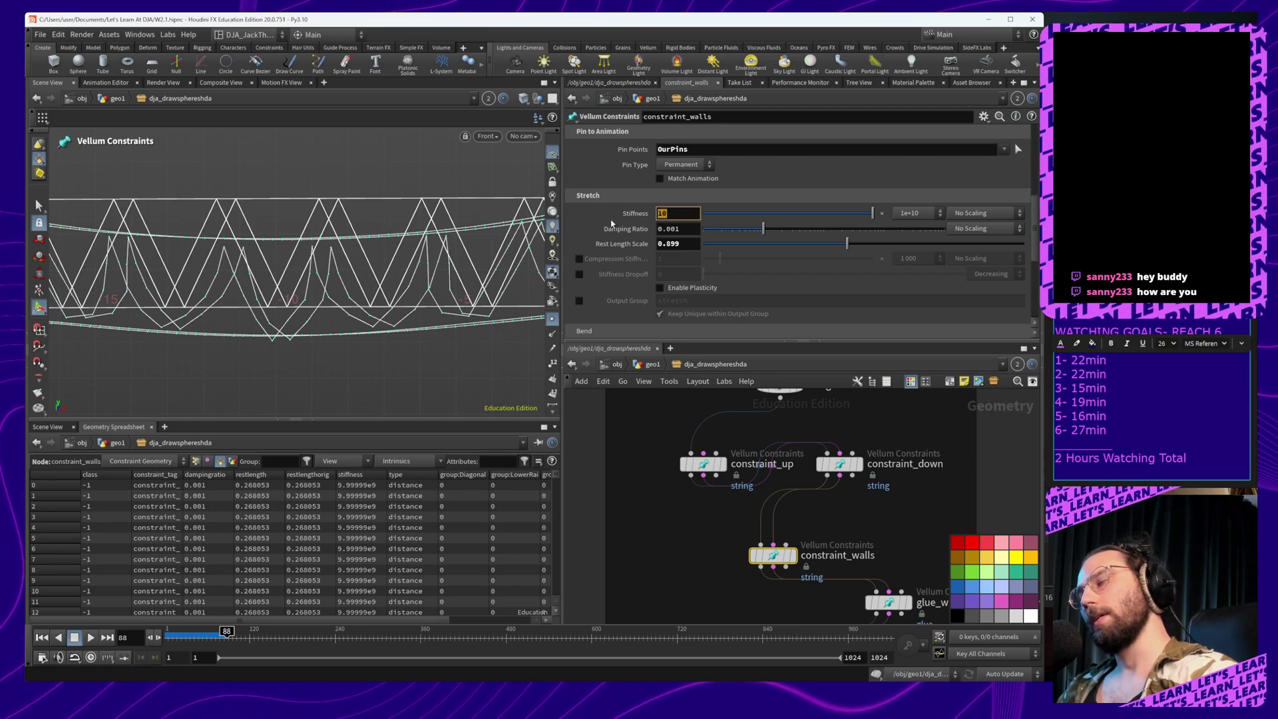
type("2")
key("Return")
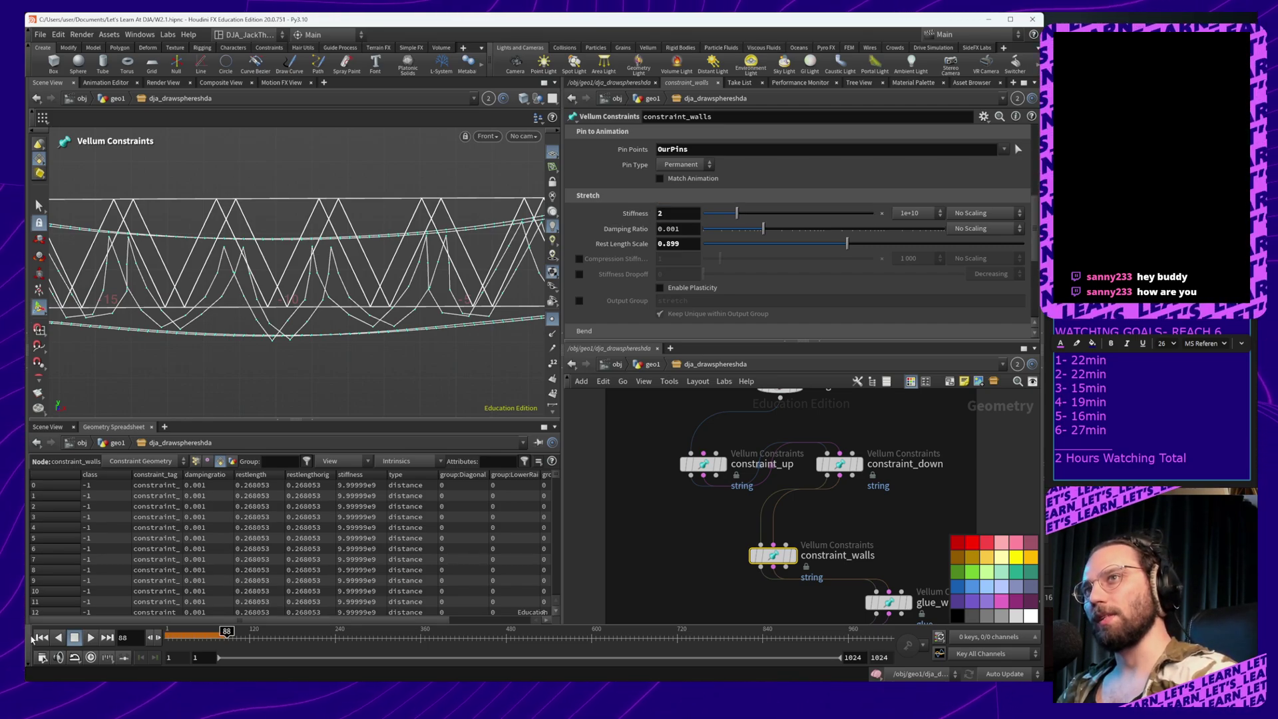
left_click(42, 638)
left_click(91, 638)
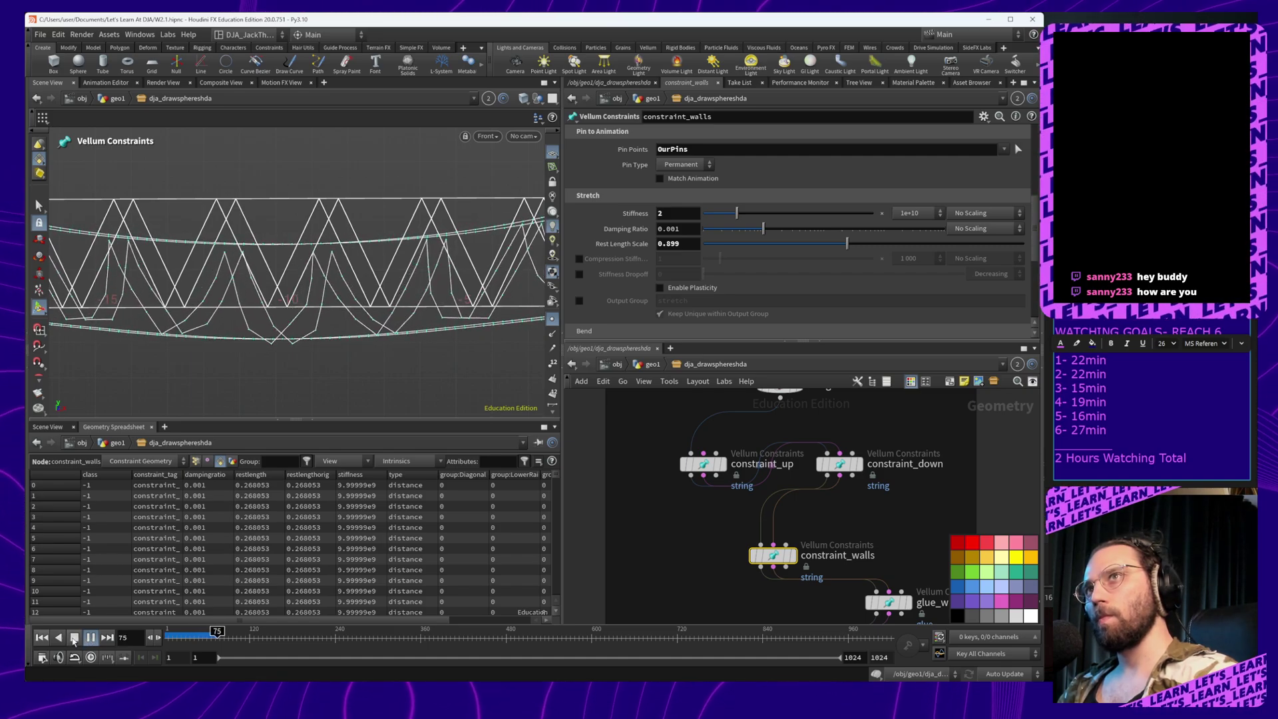
left_click(74, 637)
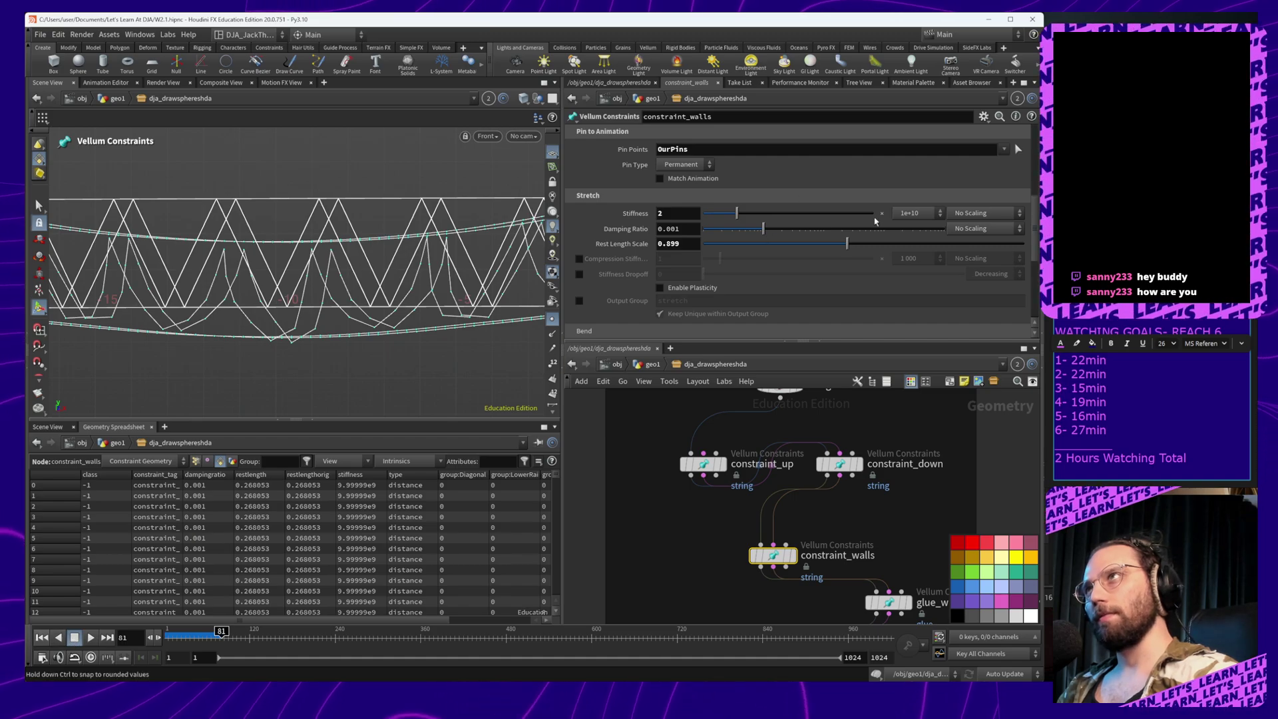
Return constraint_walls' stretch stiffness to 10, try a damping ratio of 0.301995, and replay the simulation to frame 73
left_click(917, 213)
left_click(917, 213)
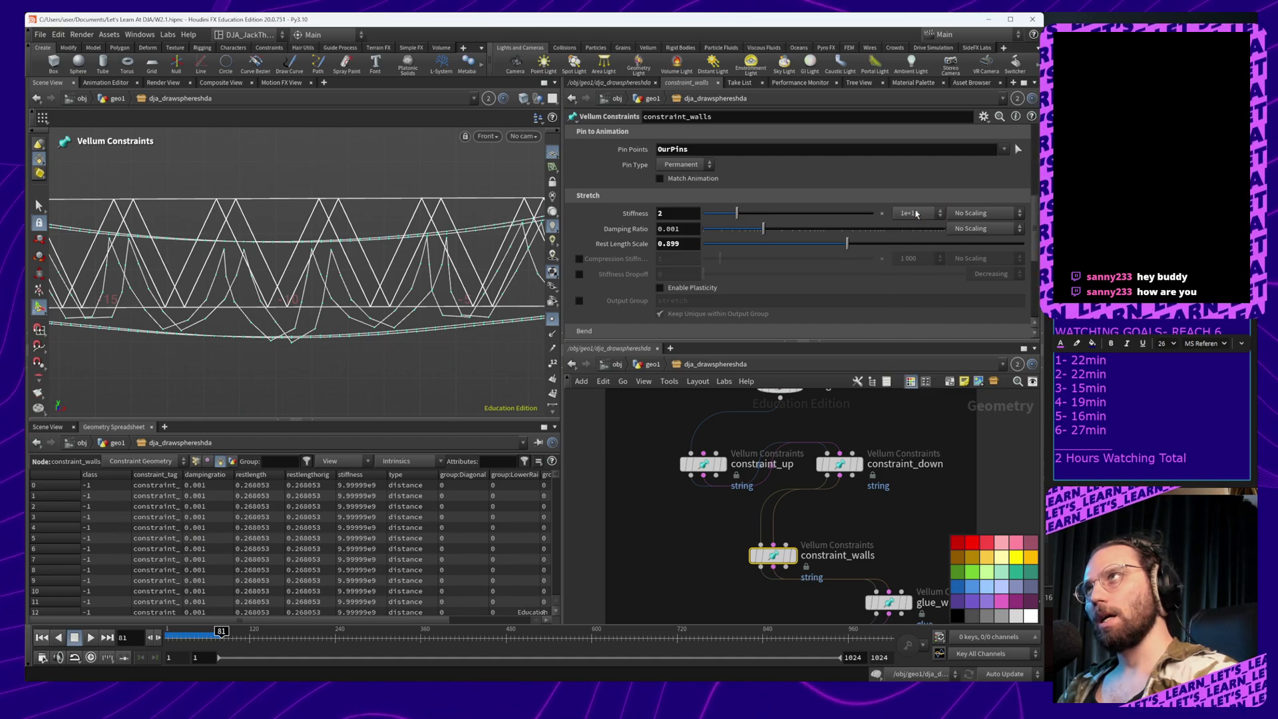
left_click_drag(737, 213, 957, 215)
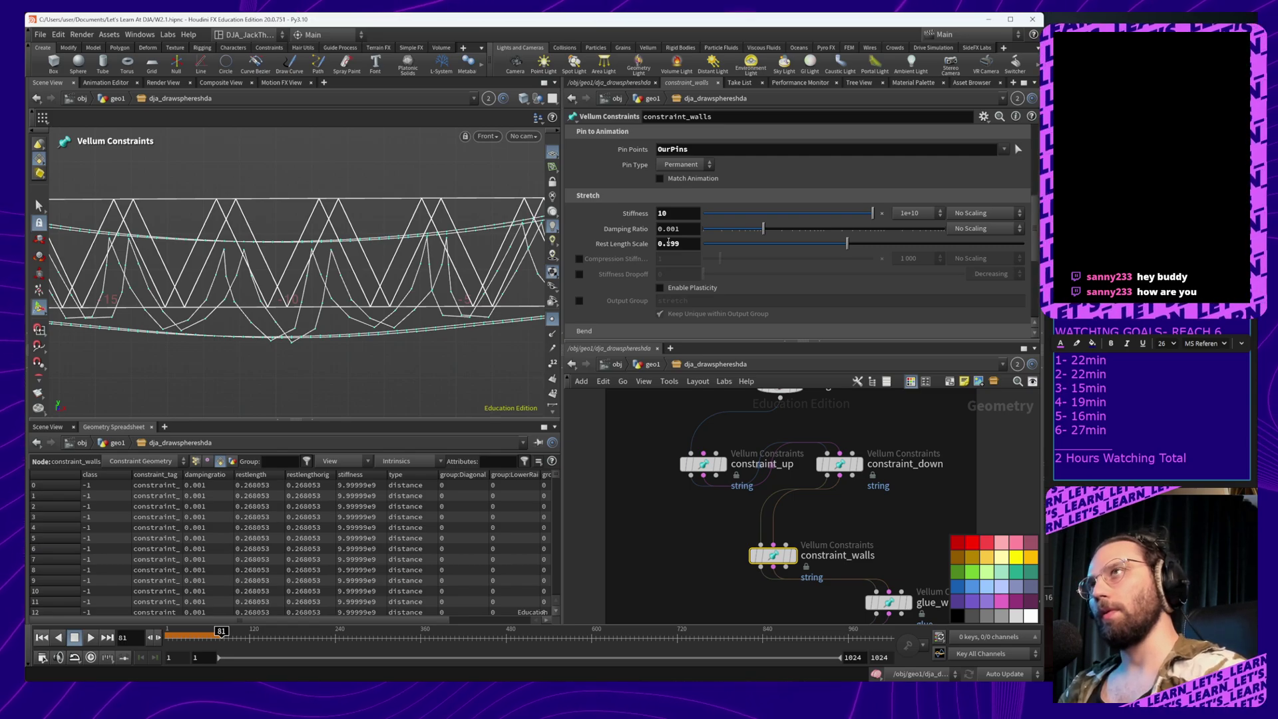
left_click_drag(839, 231, 912, 231)
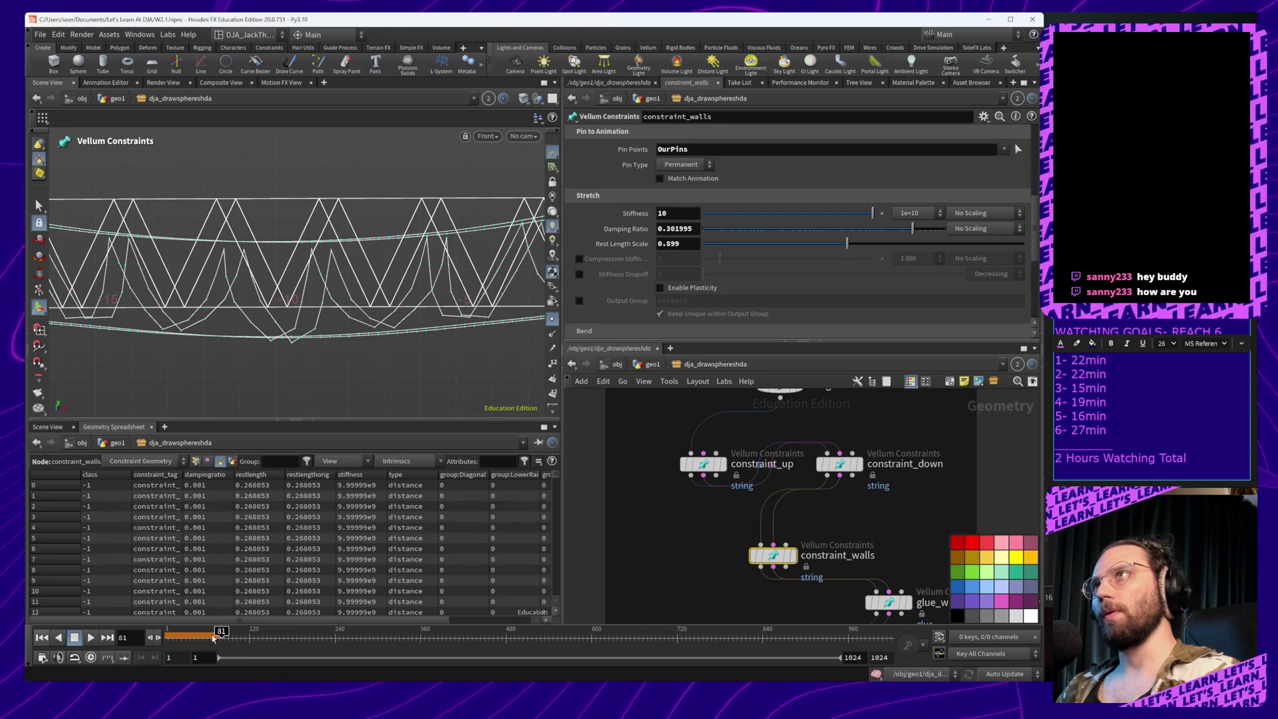
left_click(41, 637)
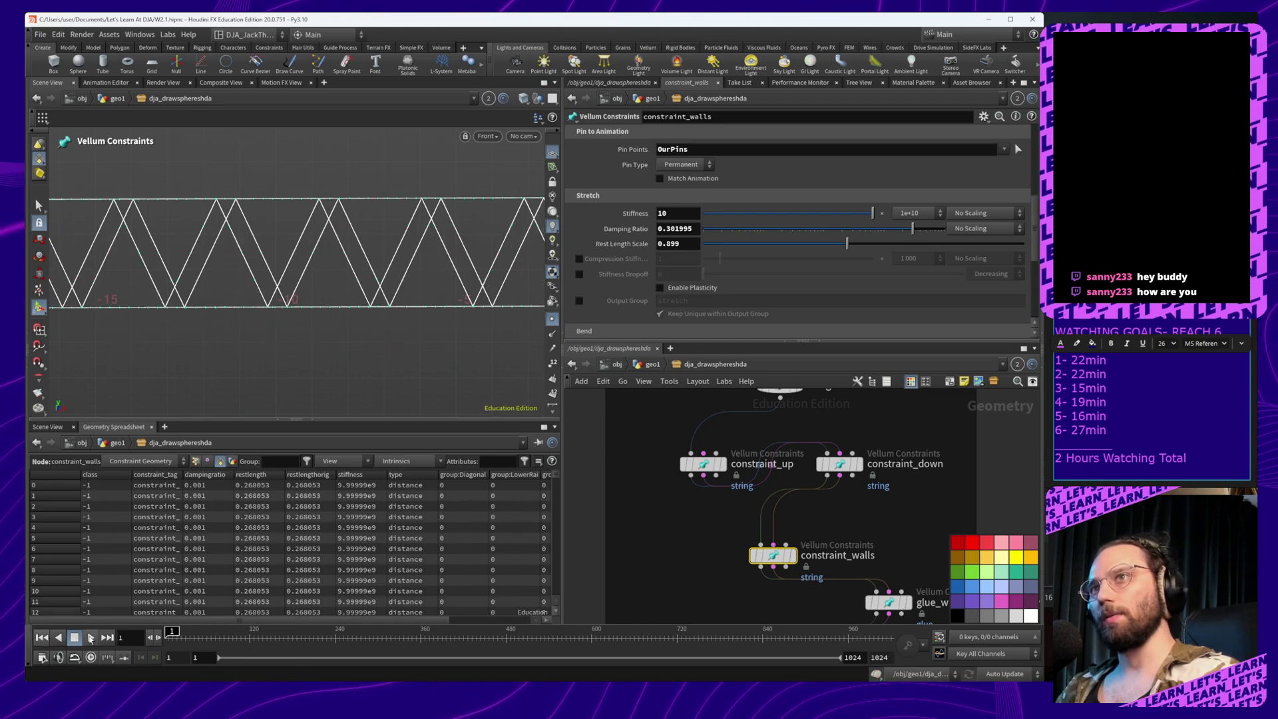
left_click(91, 637)
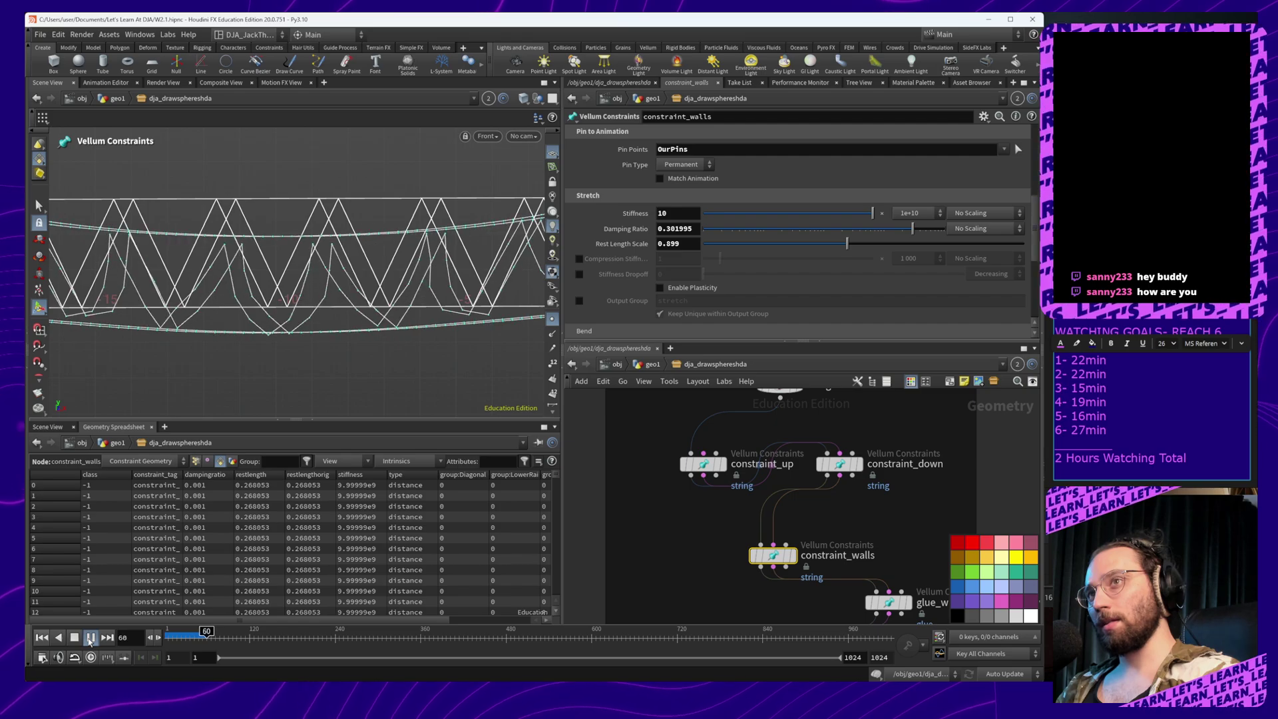
left_click(73, 638)
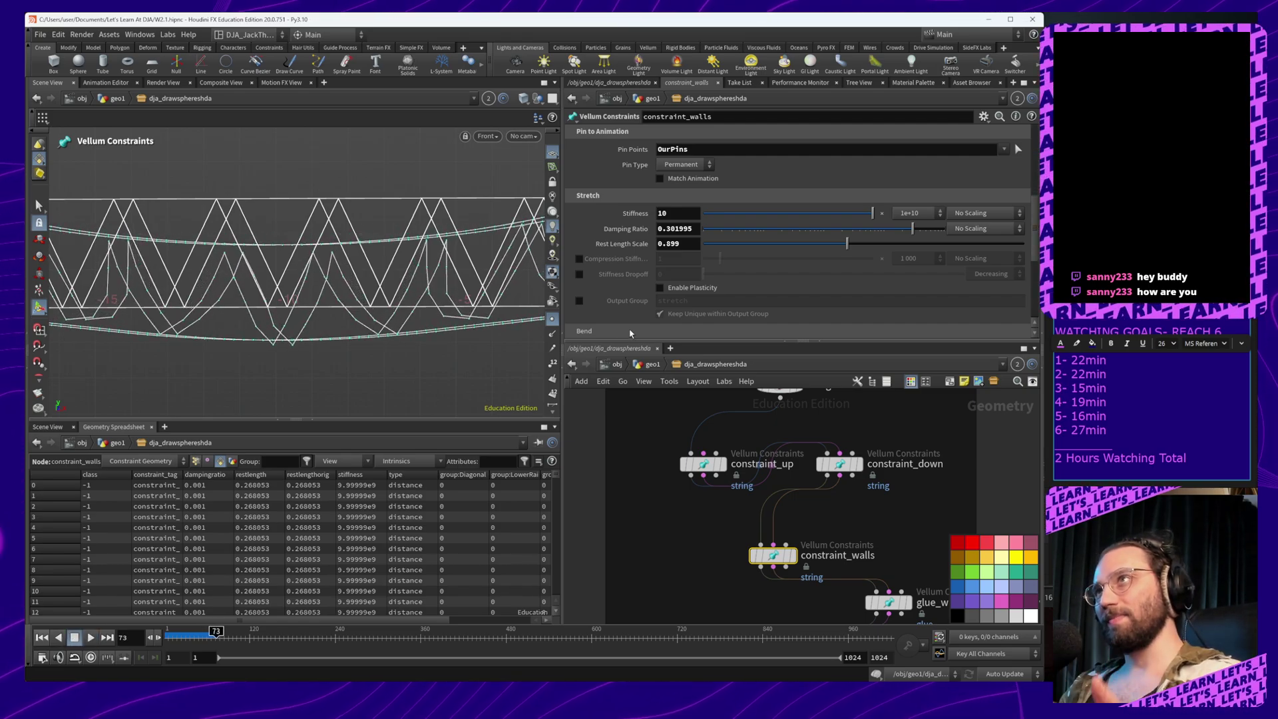
Try a stretch damping ratio of 0.847227 on constraint_walls, replay the simulation to about frame 64, and return to frame 1
left_click_drag(913, 238, 931, 233)
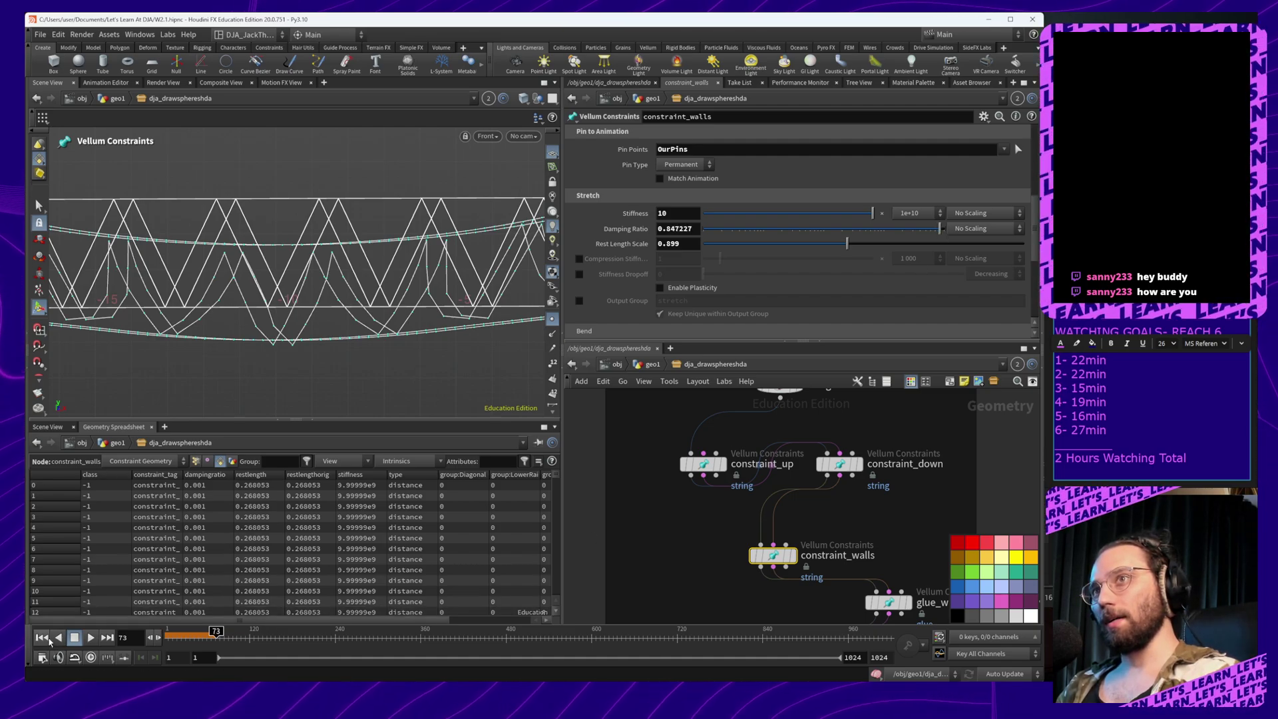
left_click(43, 637)
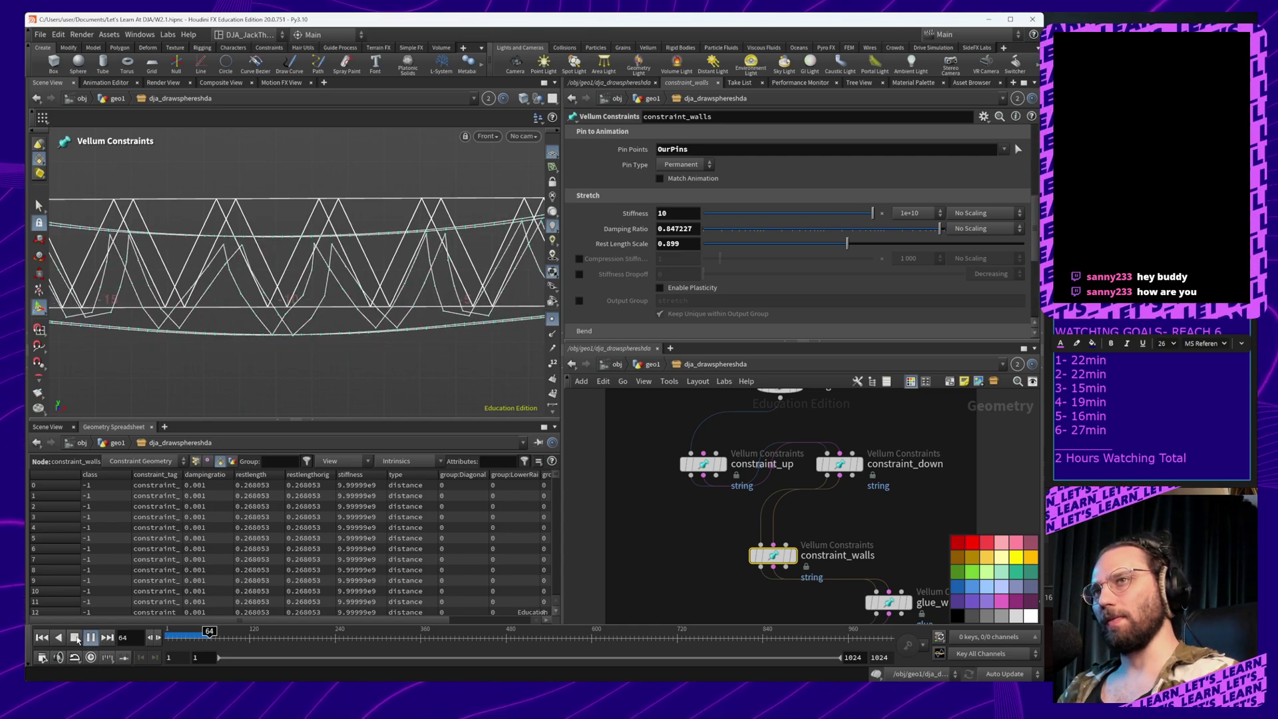
left_click(42, 638)
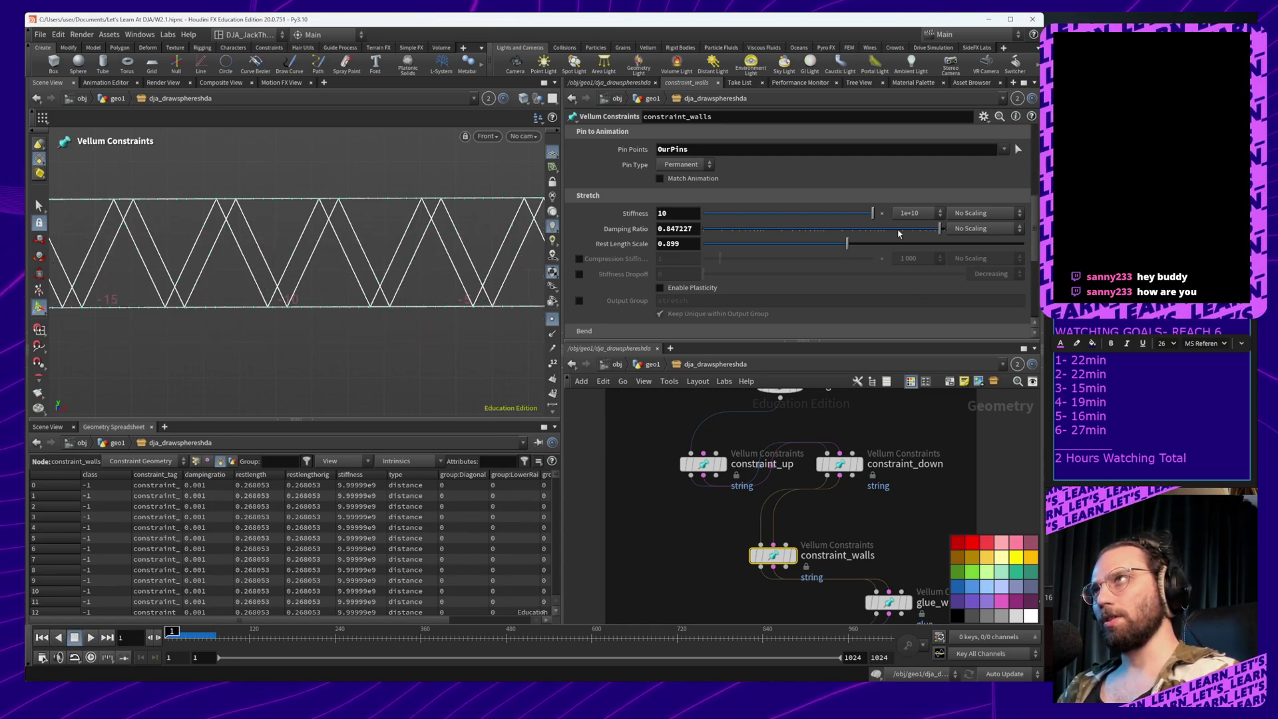
Try a stretch damping ratio of 1 on constraint_walls, replay the simulation briefly, and return to frame 1
left_click_drag(943, 233, 947, 231)
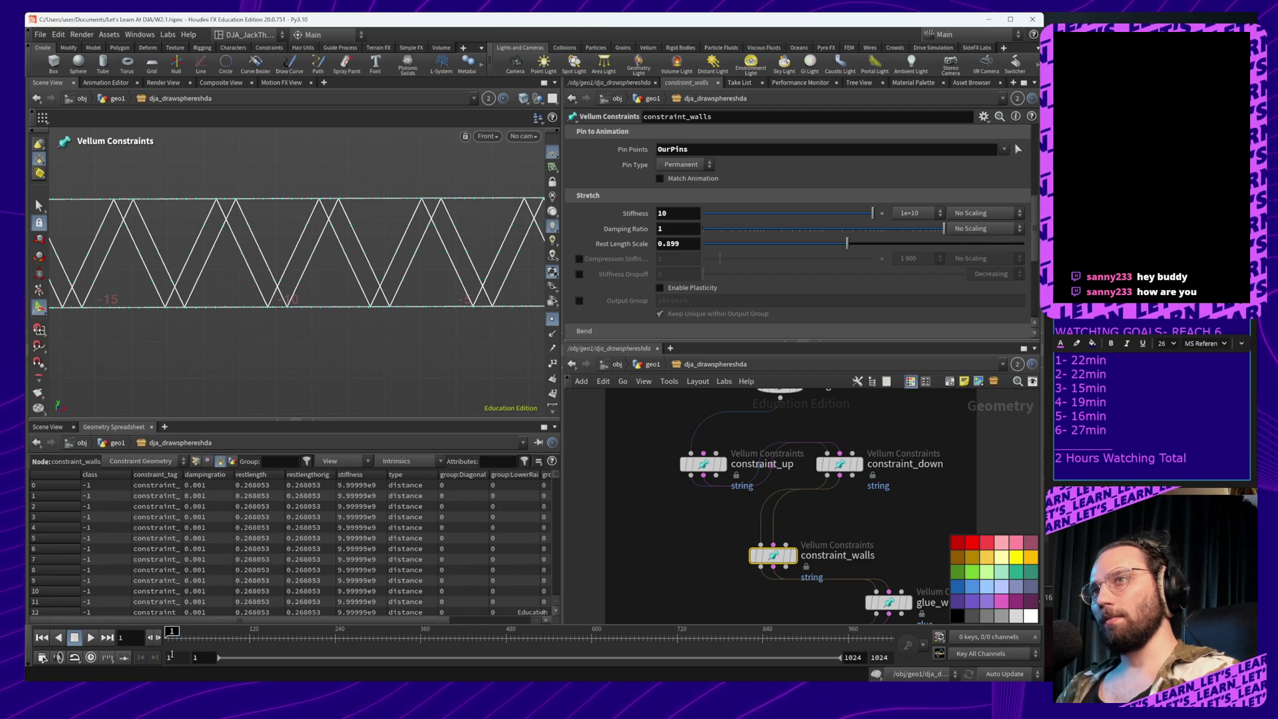
left_click(90, 638)
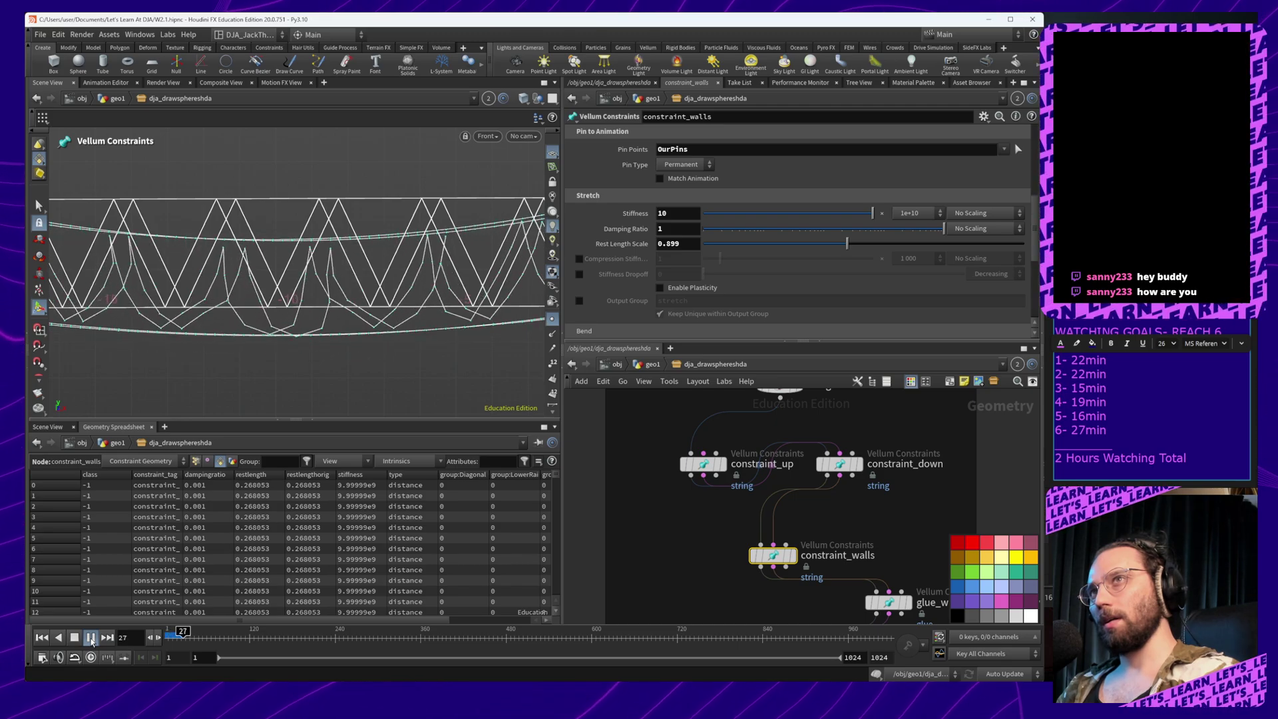
left_click(41, 638)
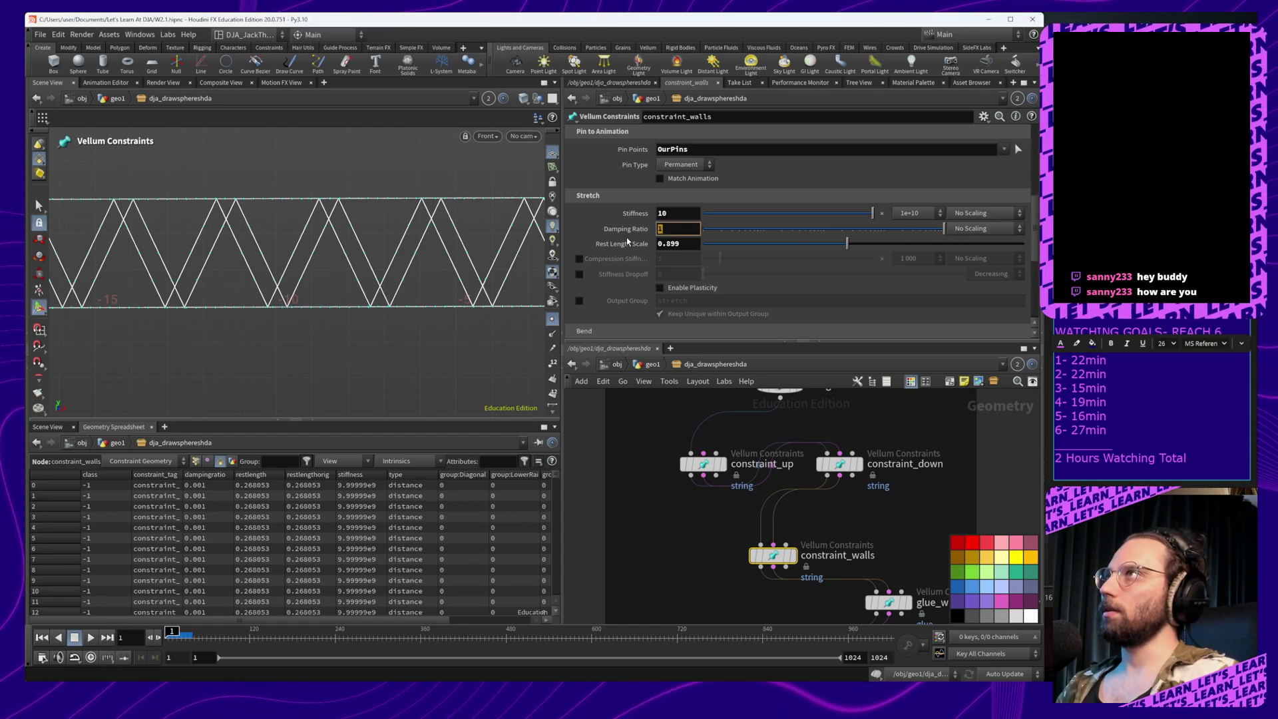
Set constraint_walls' stretch damping ratio to 0.1
mouse_move(797, 232)
left_mouse_down()
mouse_move(763, 231)
mouse_move(819, 232)
left_mouse_up()
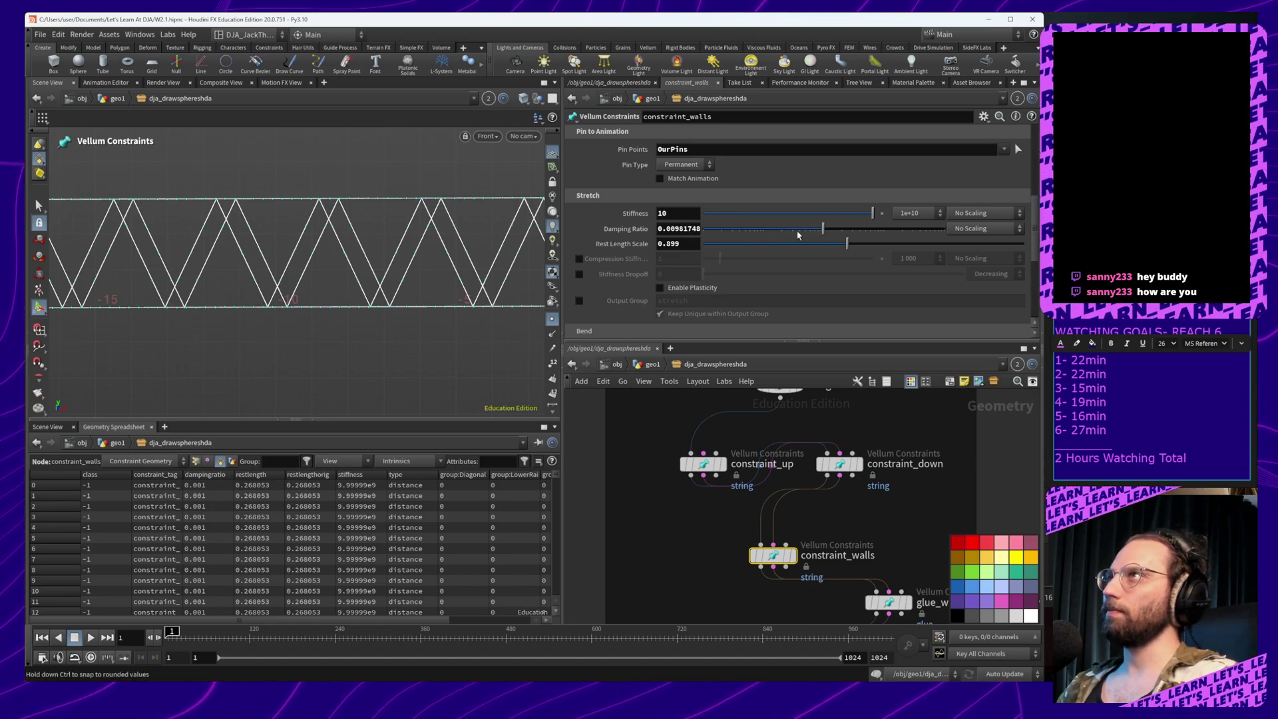
left_click(679, 228)
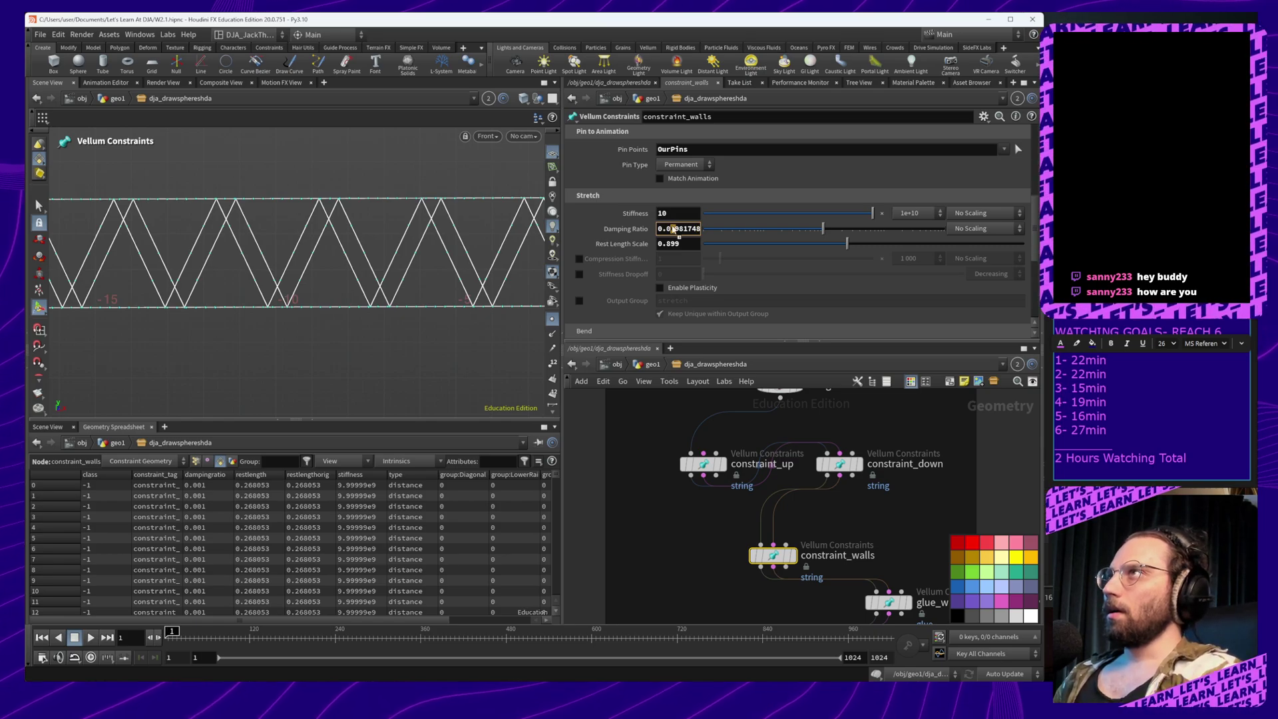
left_click_drag(671, 228, 741, 231)
key("BackSpace")
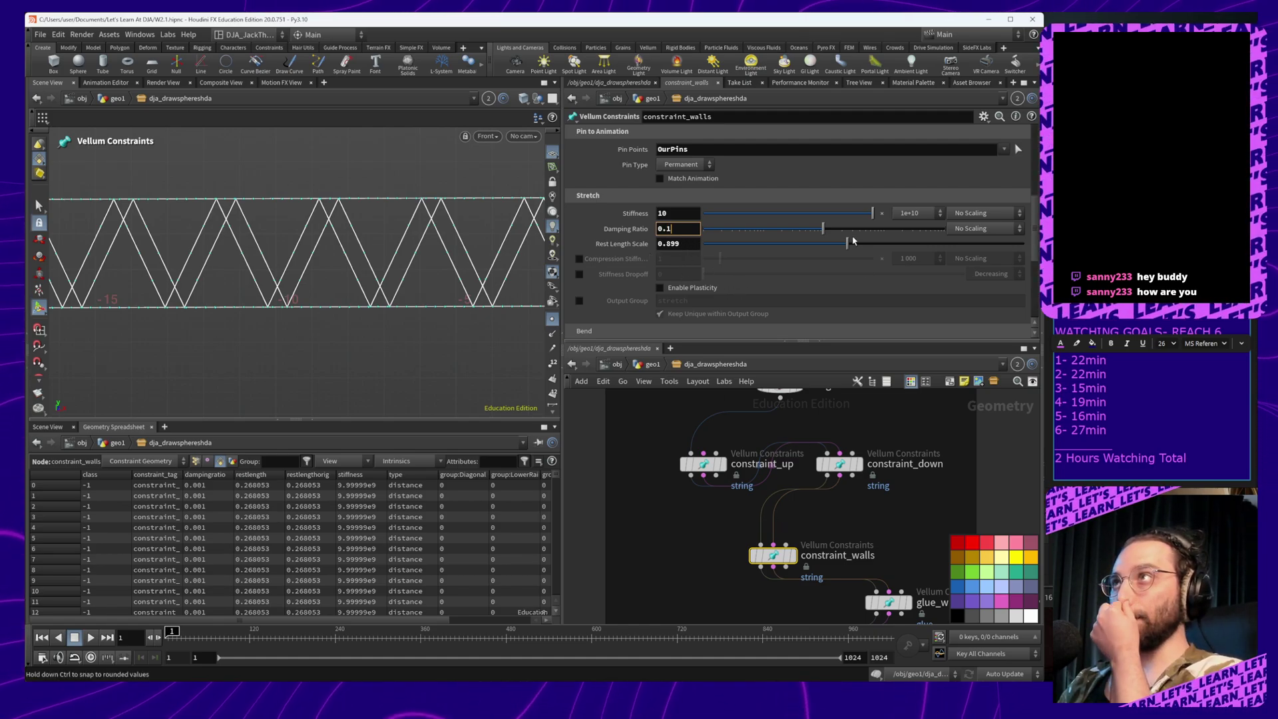
Try a normal drag of 1.47 on constraint_walls and replay the simulation through vellumsolver1 to frame 78
scroll(578, 194, "up", 5)
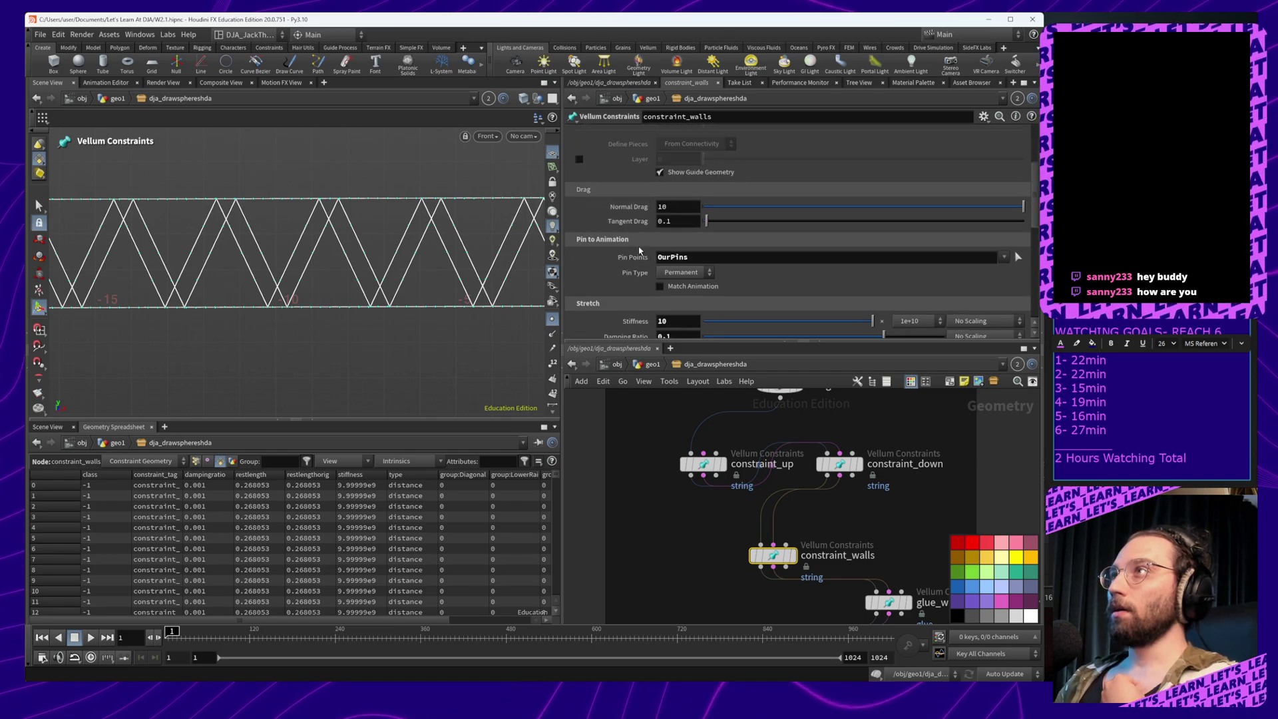
scroll(672, 282, "up", 3)
scroll(673, 313, "up", 3)
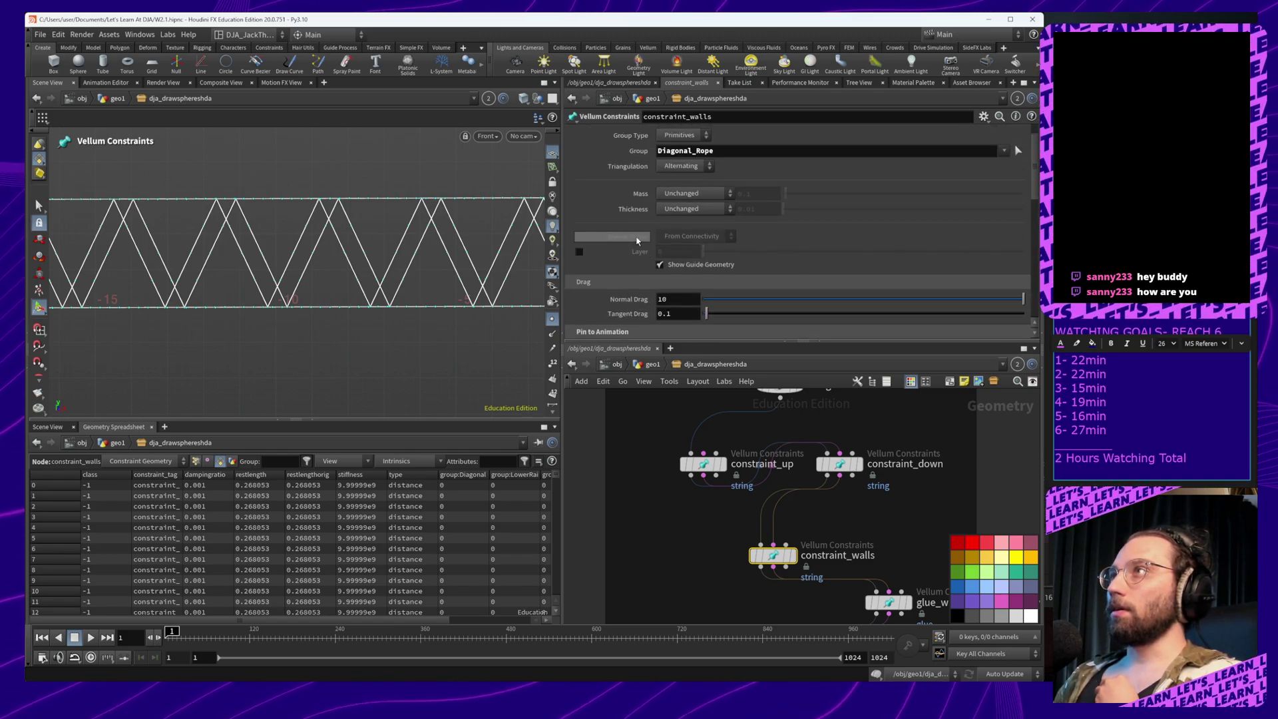
left_click_drag(831, 307, 749, 305)
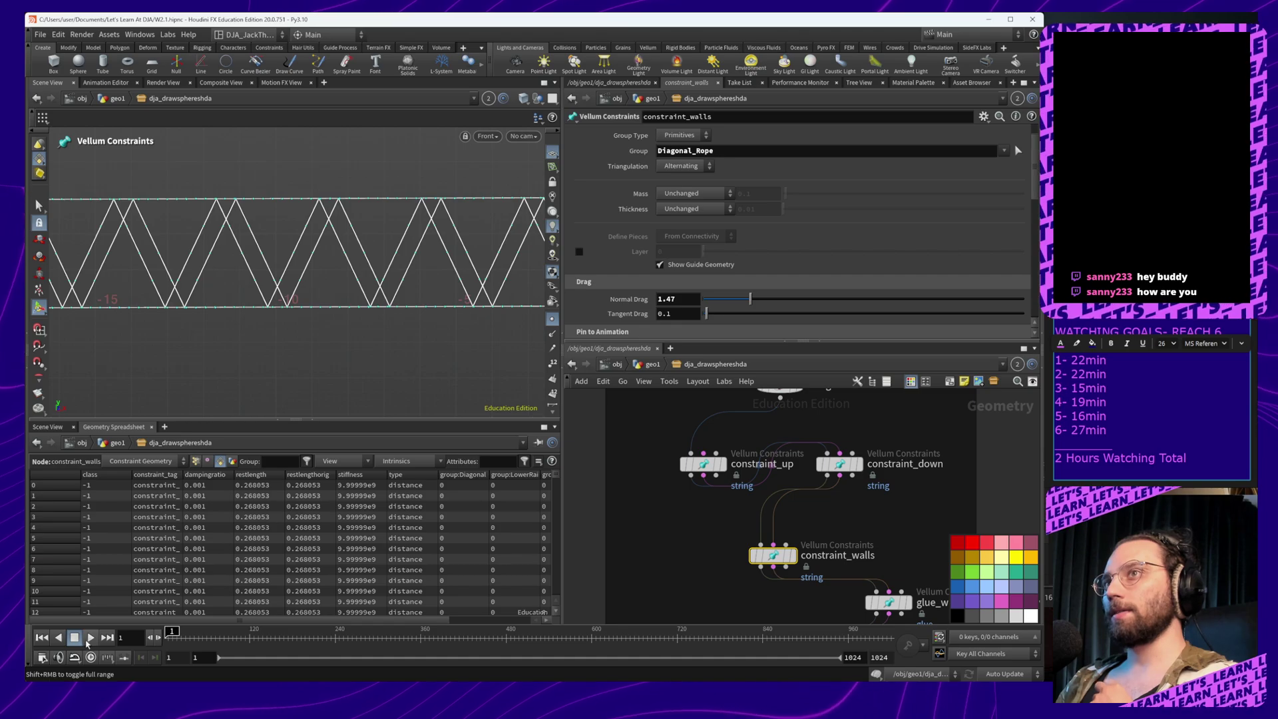
middle_click_drag(620, 589, 642, 477)
left_click(789, 537)
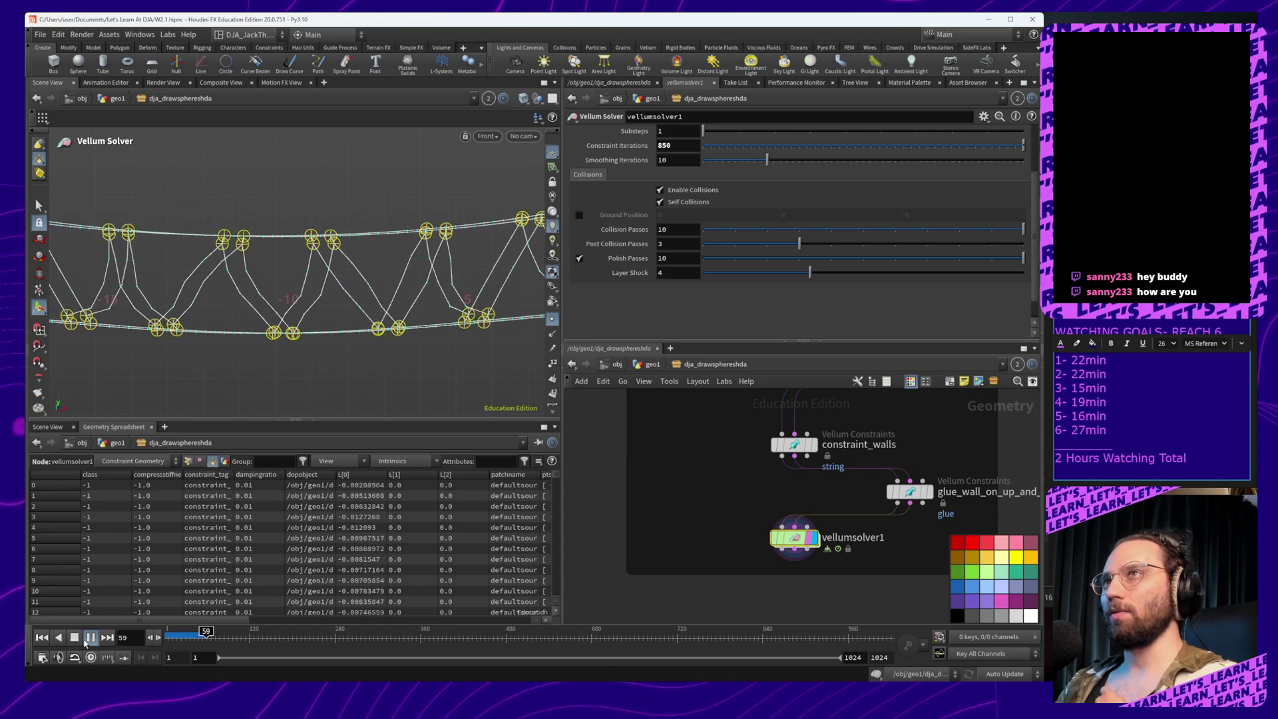
left_click(74, 638)
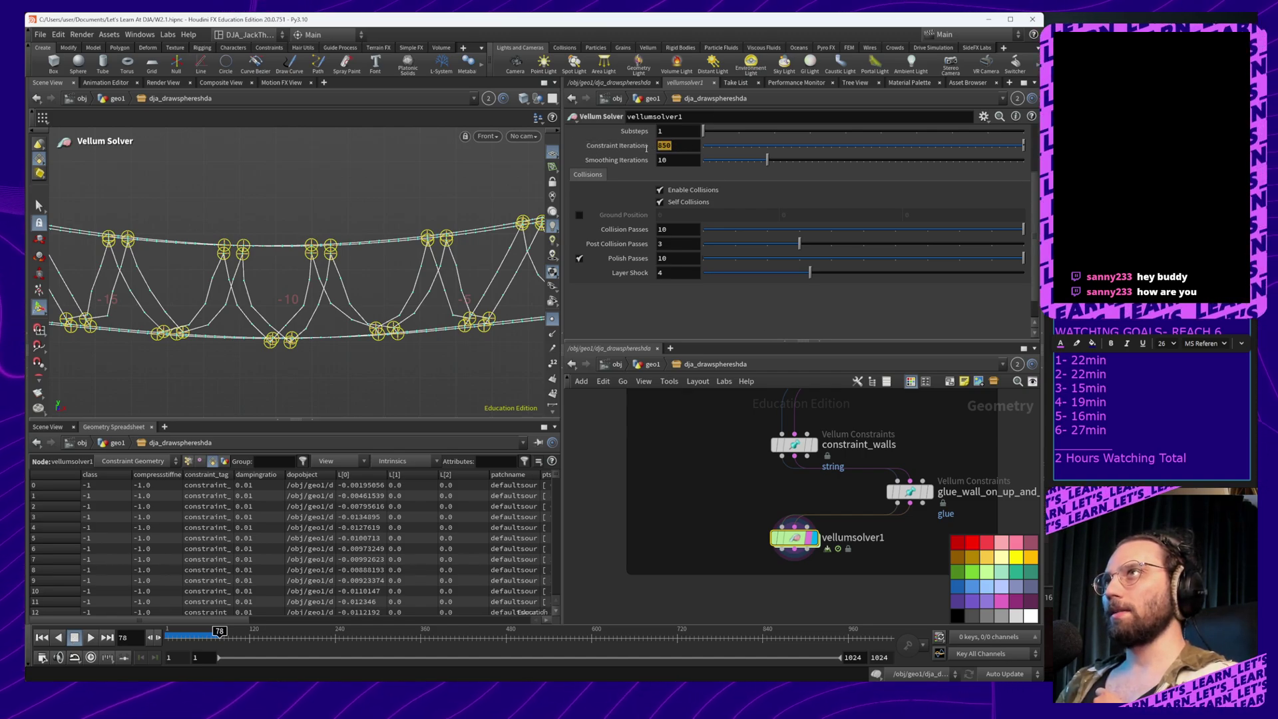
Try 1500 constraint iterations on vellumsolver1 and replay the simulation from the start to frame 69
left_click_drag(646, 149, 553, 151)
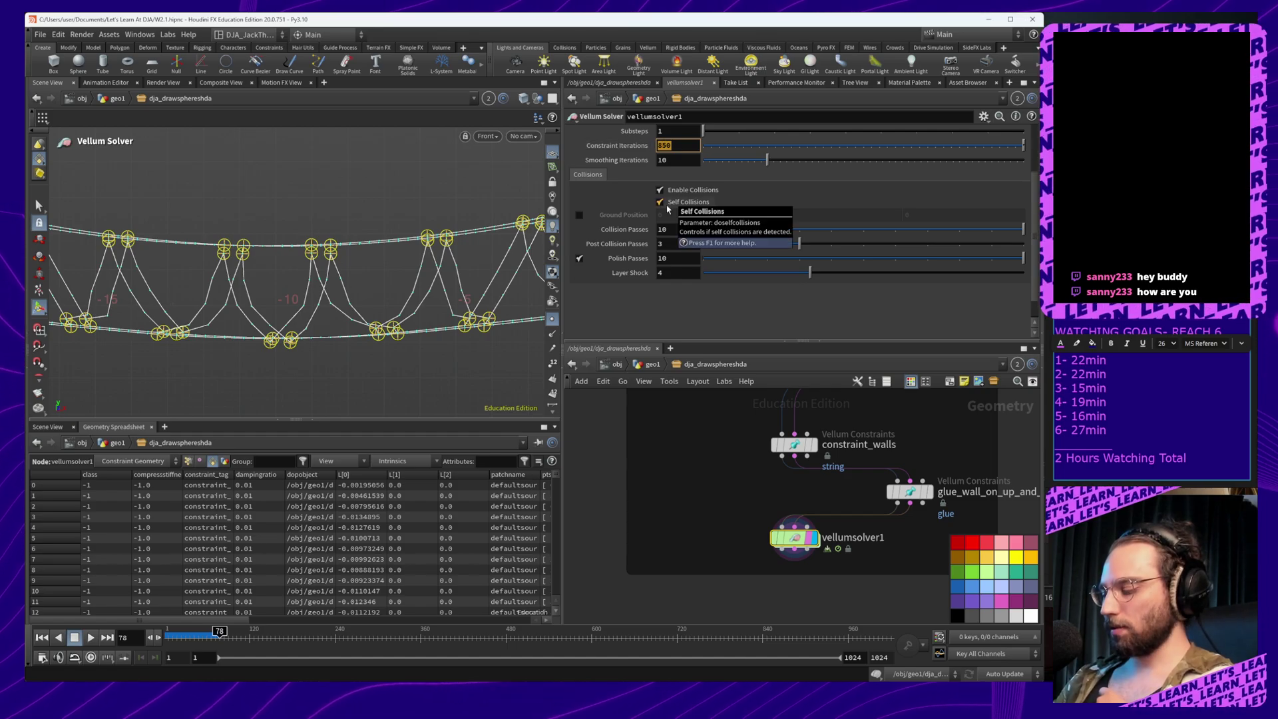
type("1500")
key("Return")
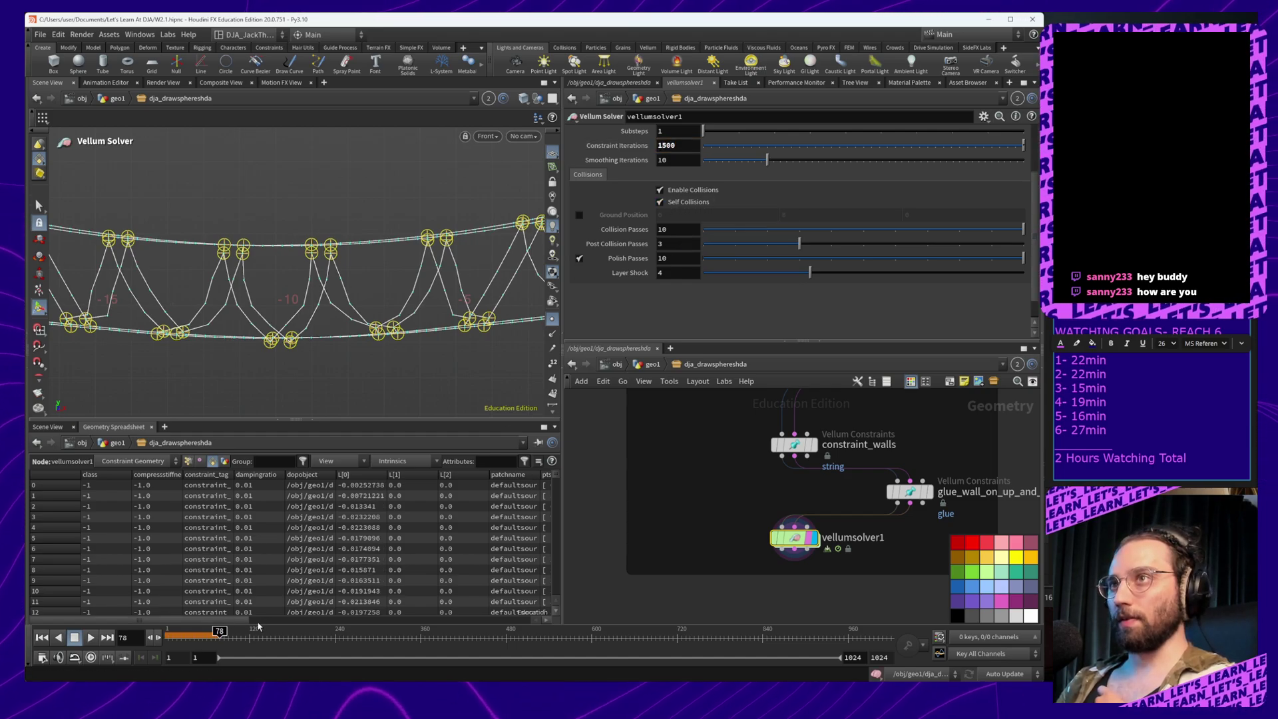
left_click_drag(219, 631, 168, 631)
left_click(91, 638)
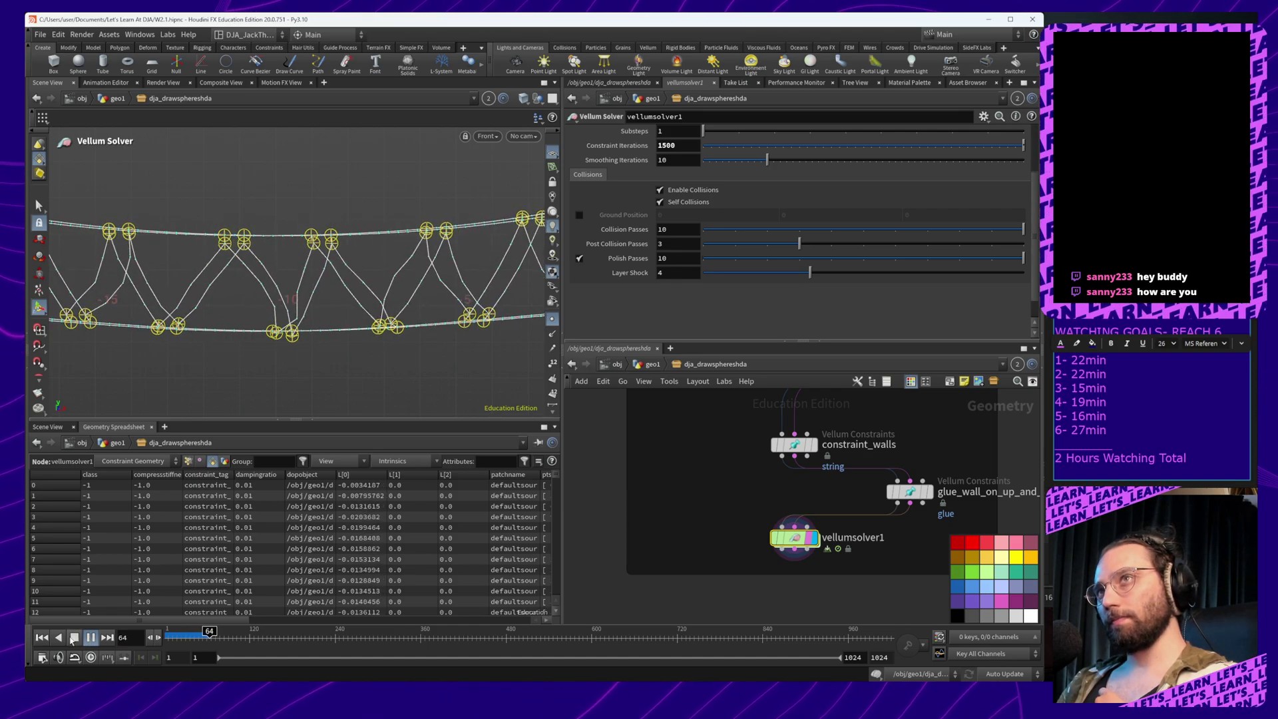
left_click(73, 638)
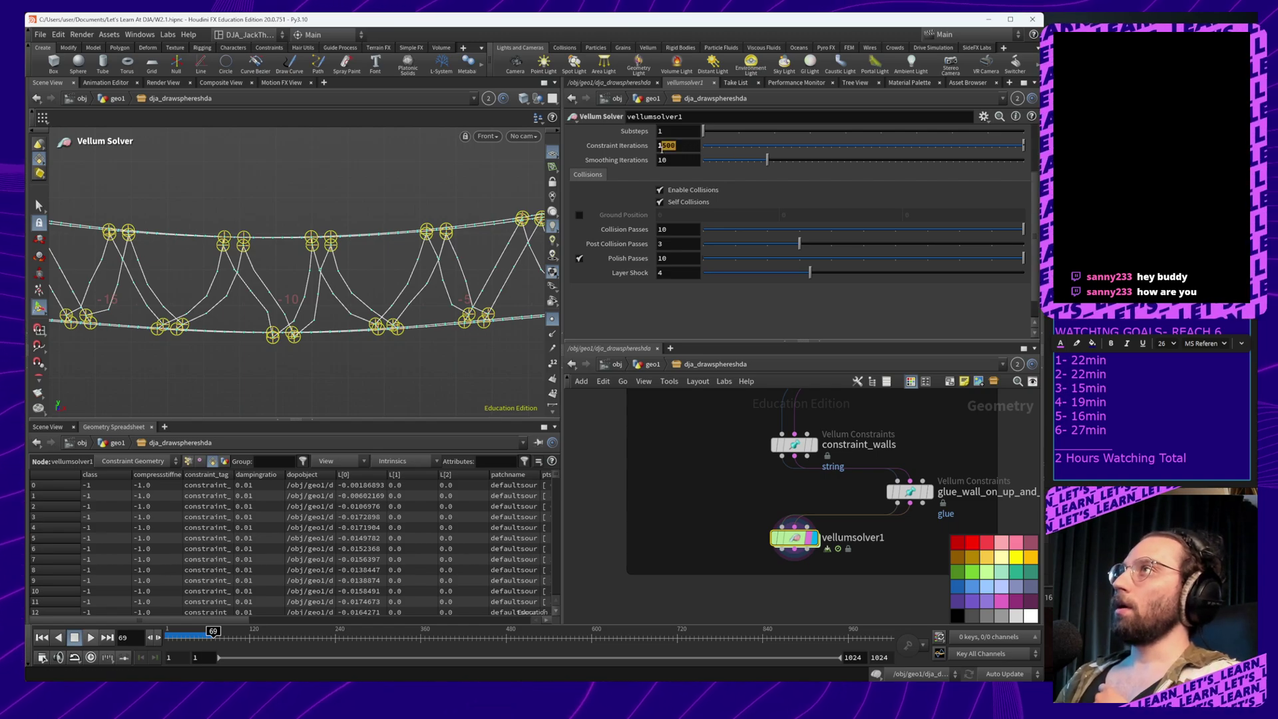
Set vellumsolver1's constraint iterations to 700 and return to frame 1
left_click_drag(662, 147, 616, 155)
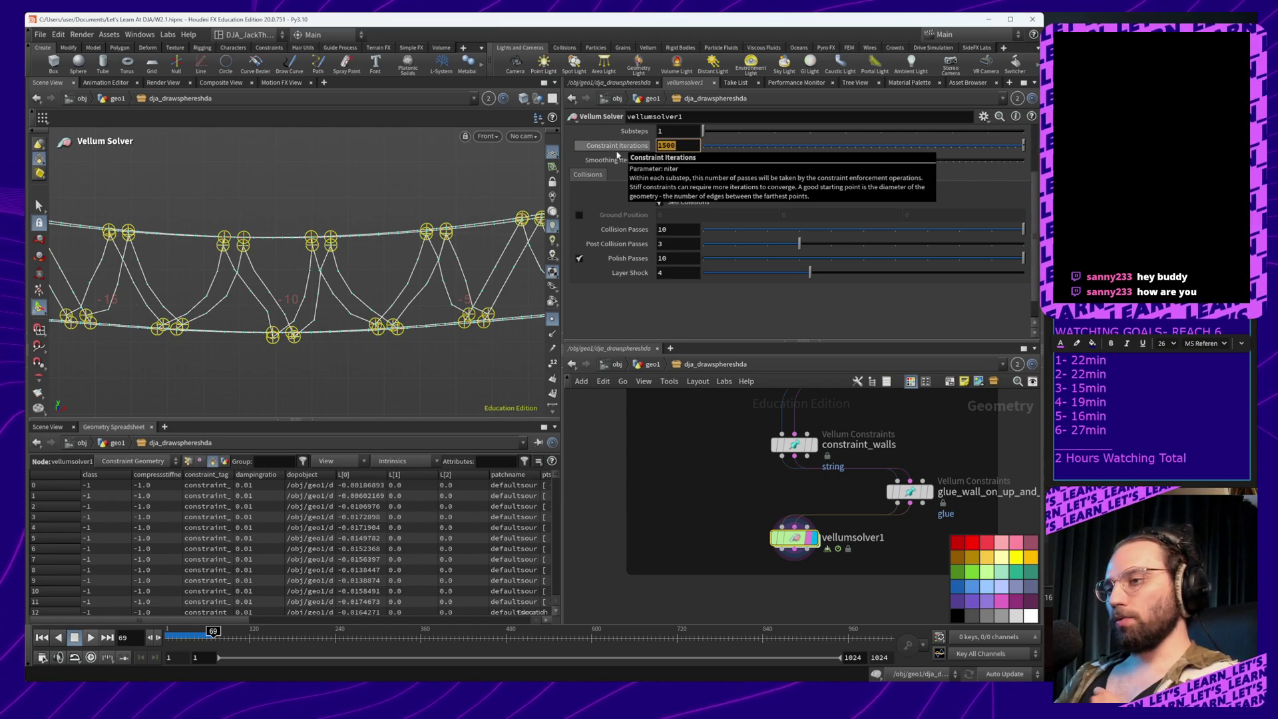
type("700")
key("Return")
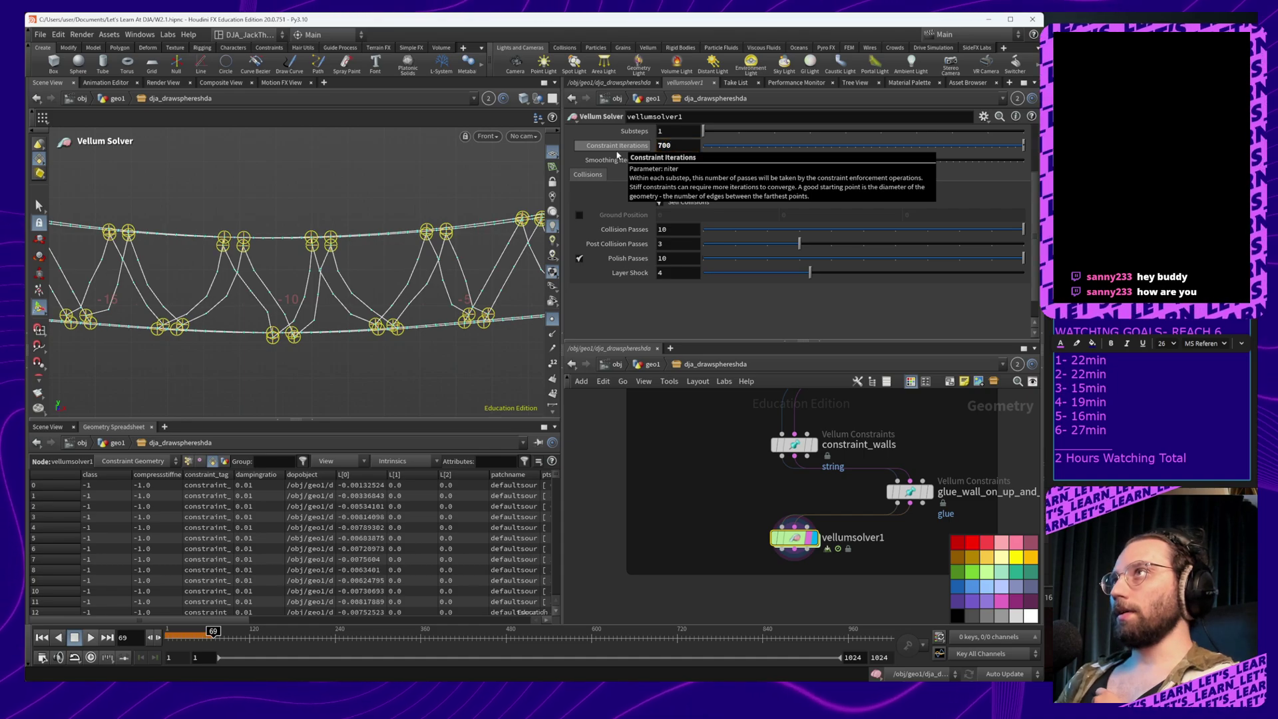
left_click(40, 638)
Examine the merge8 inputs and compare the group and drag settings of constraint_up, constraint_down and constraint_walls
middle_click_drag(748, 468, 699, 586)
middle_click_drag(743, 528, 720, 575)
middle_click_drag(772, 481, 776, 522)
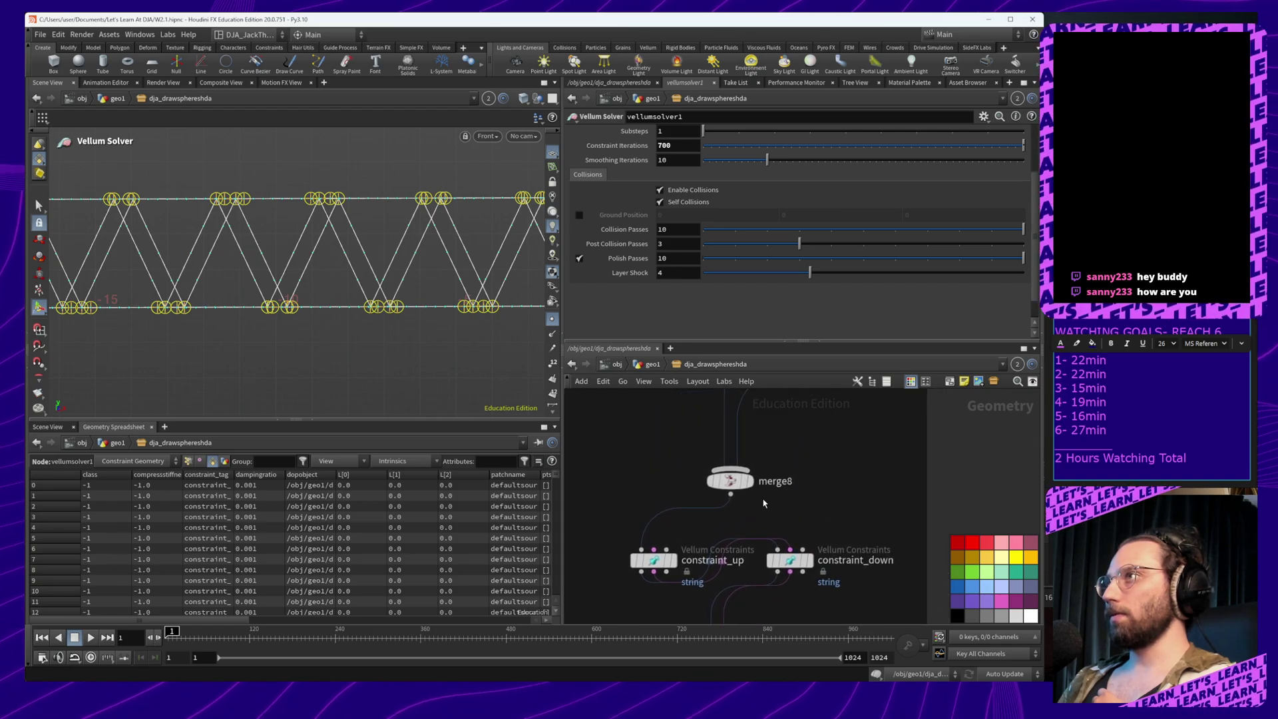
left_click(730, 480)
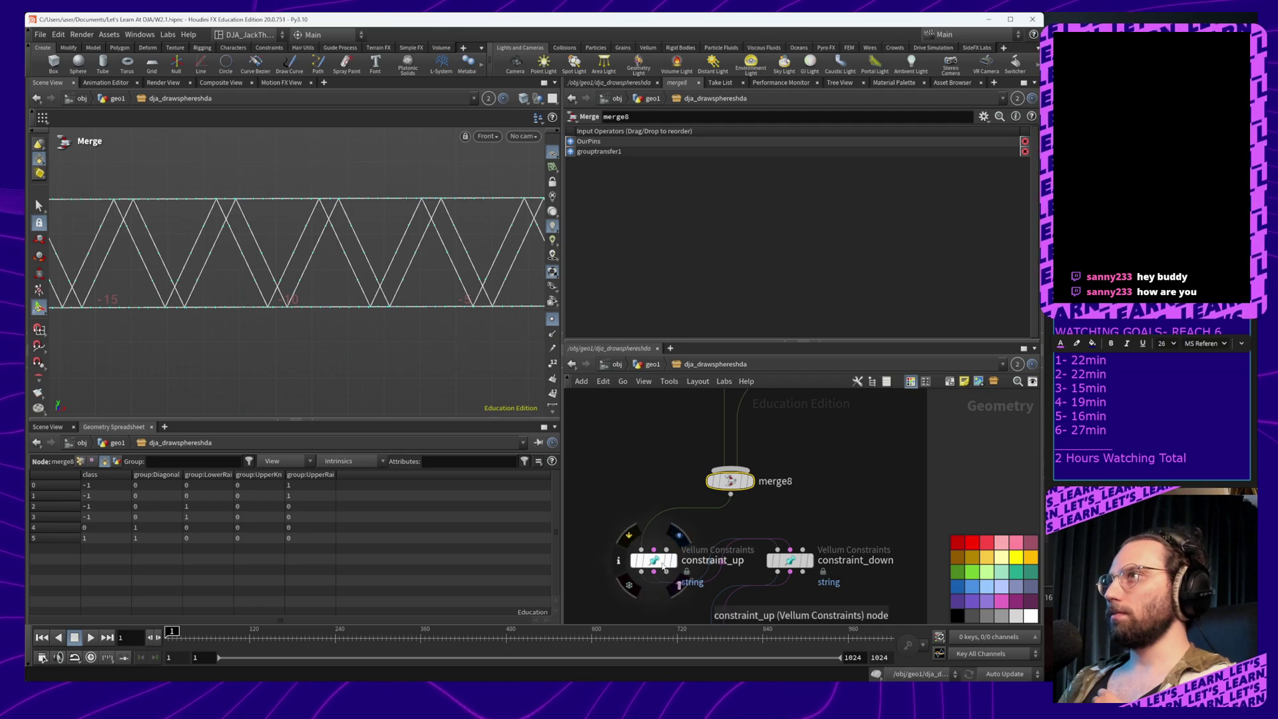
left_click(655, 561)
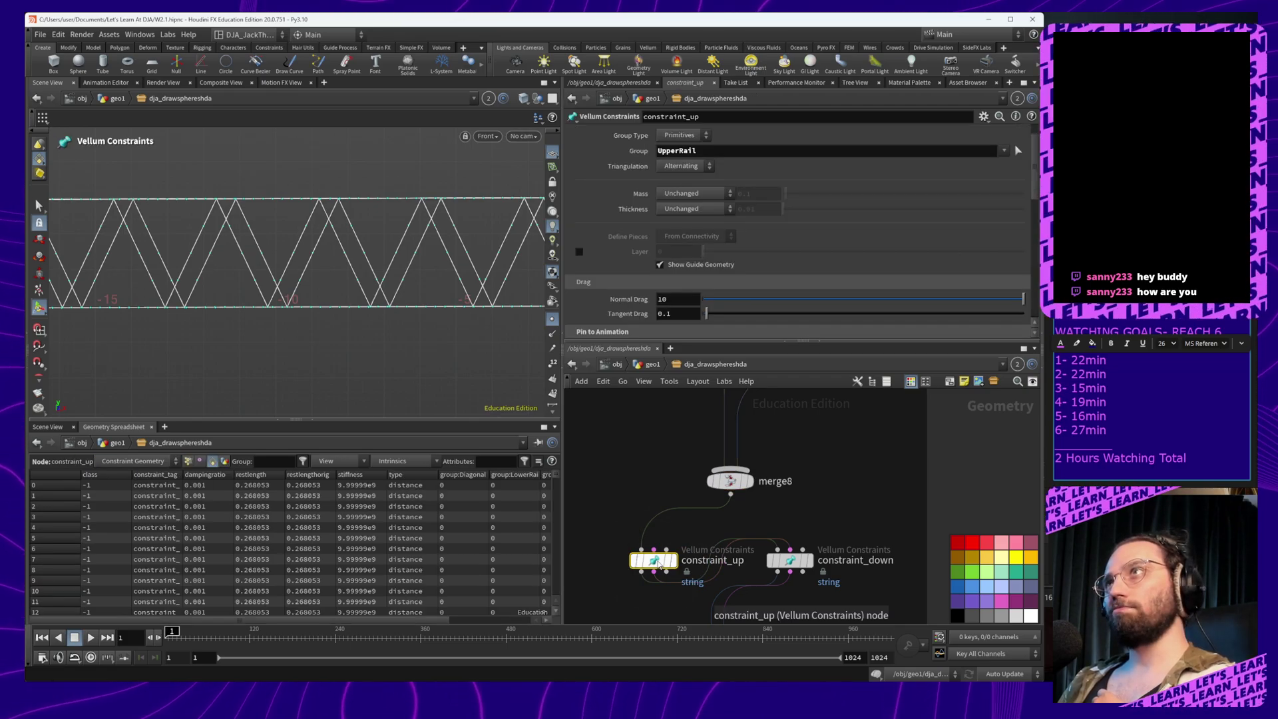
middle_click_drag(781, 493, 770, 430)
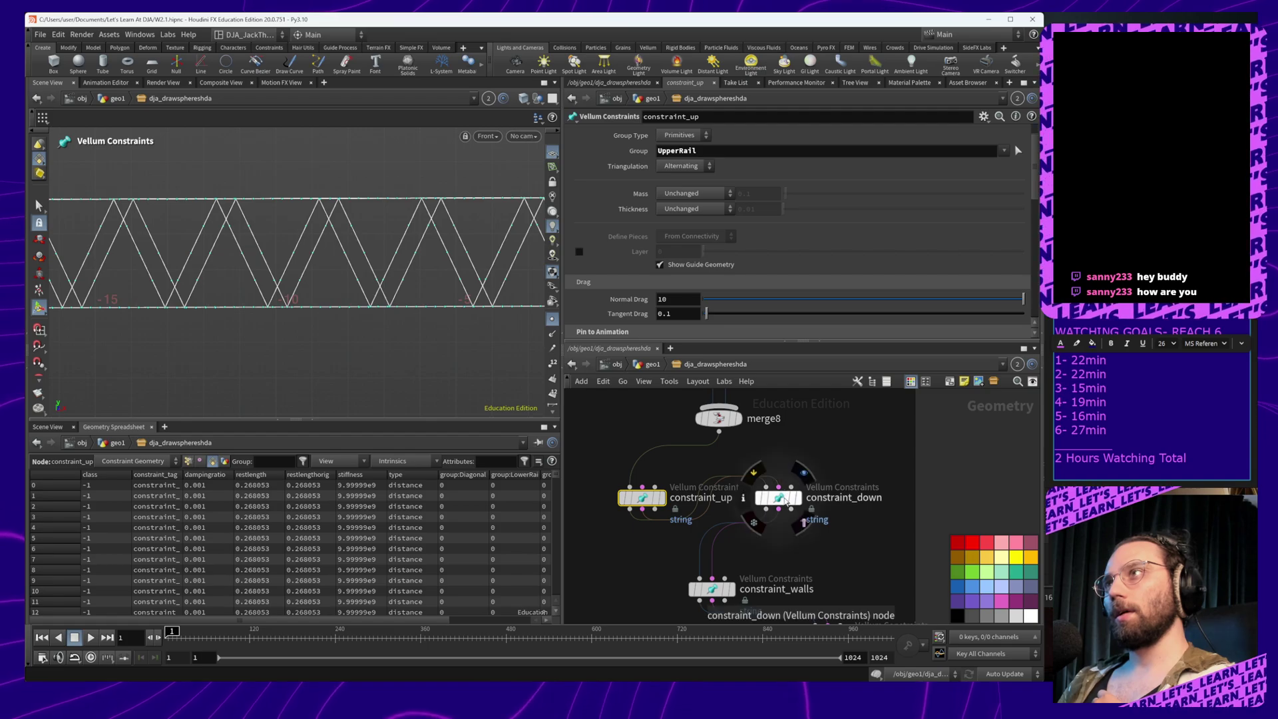
left_click(785, 501)
middle_click_drag(784, 524, 809, 406)
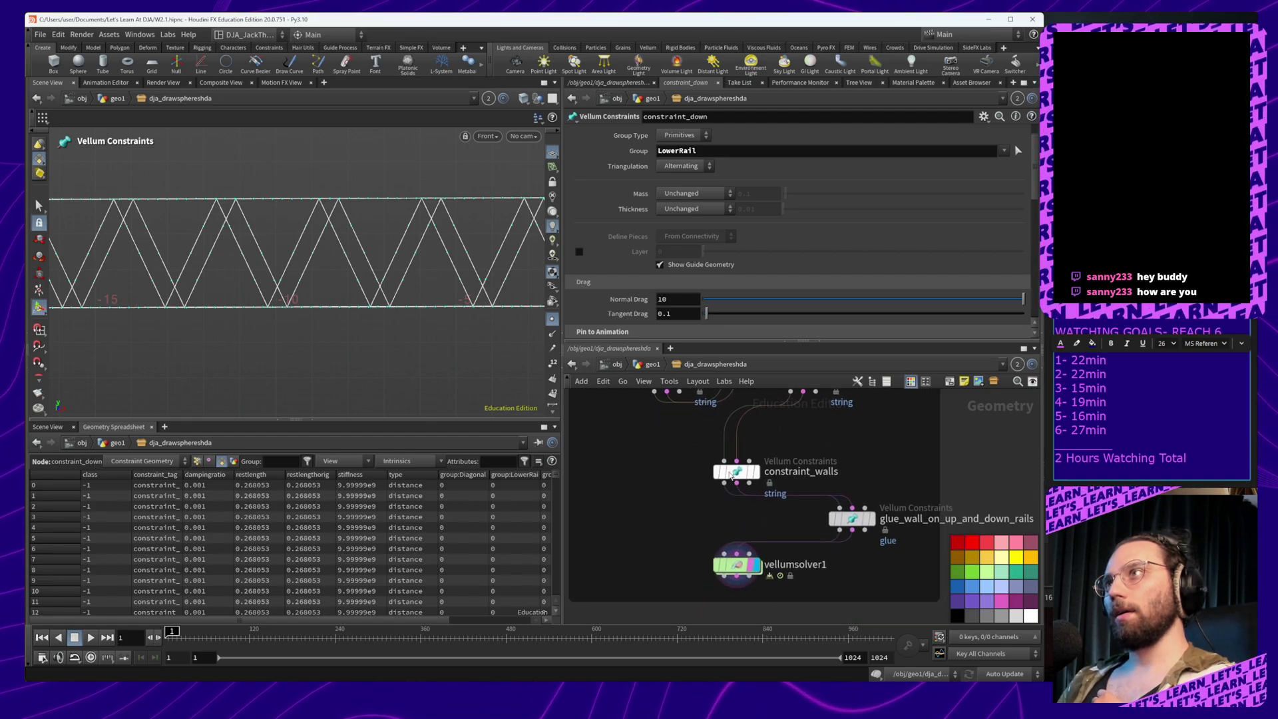
left_click(733, 474)
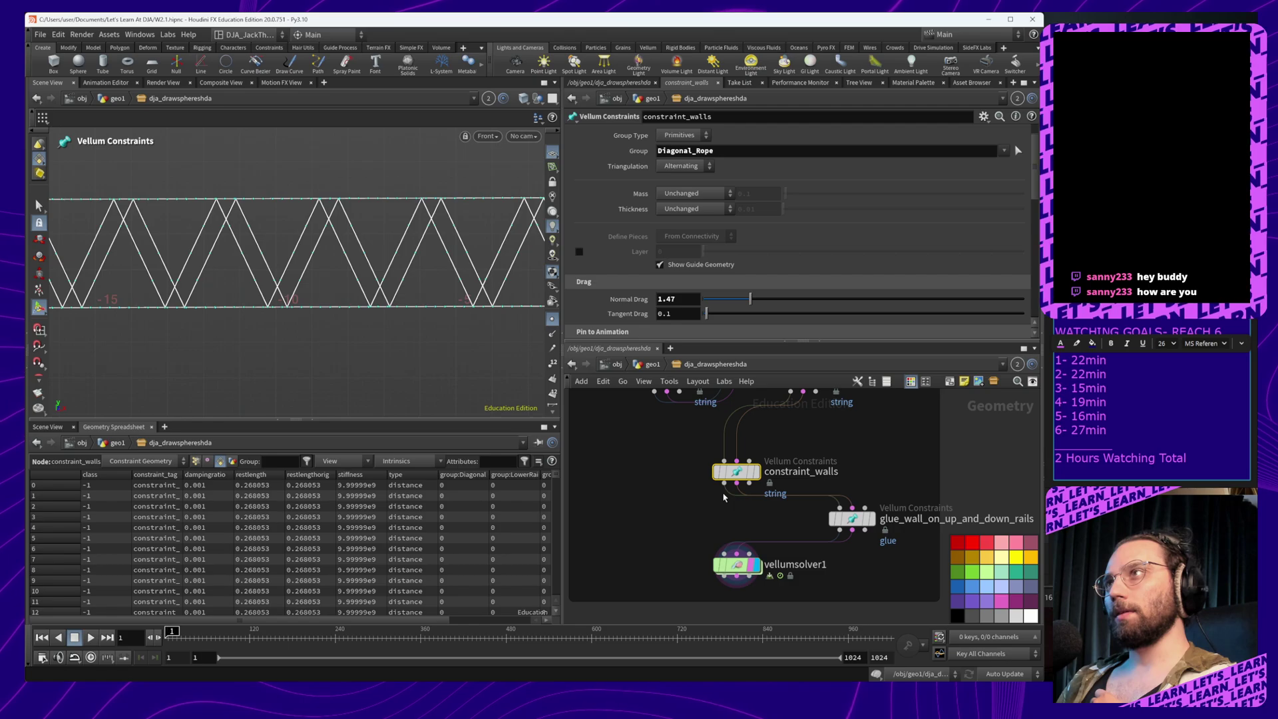
middle_click_drag(804, 503, 794, 518)
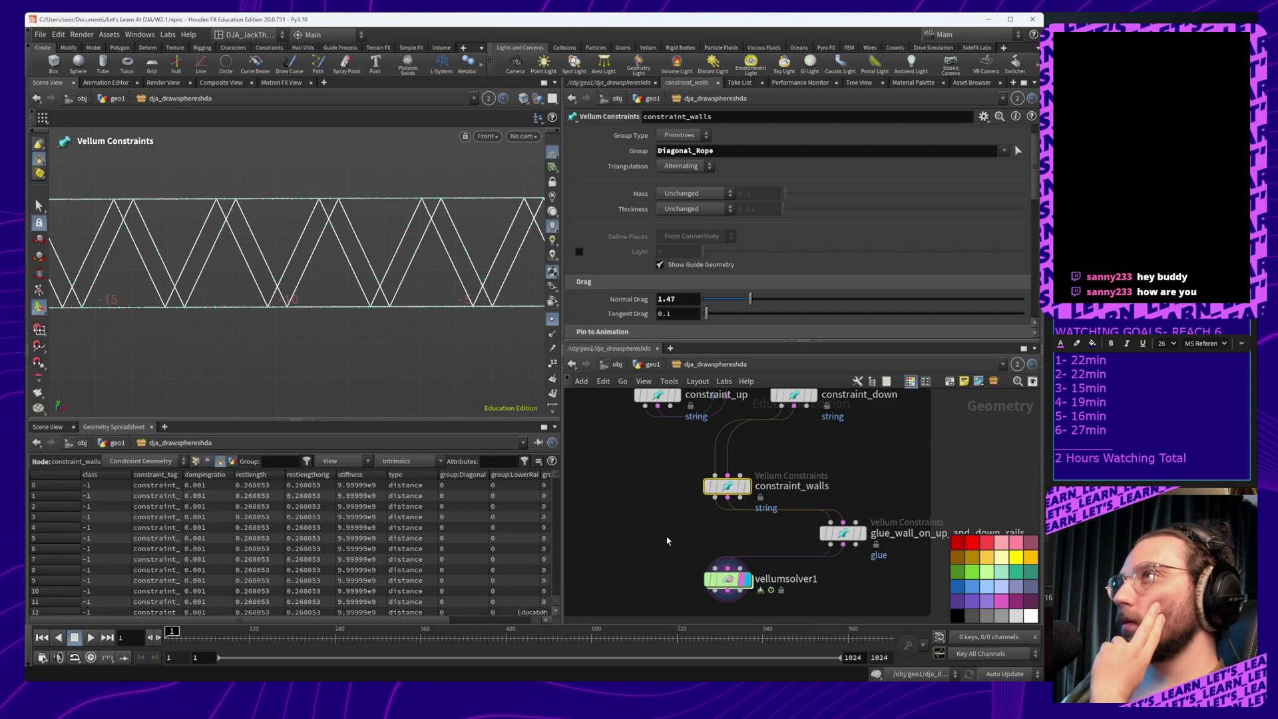
Set constraint_walls' normal drag to 10
double_click(682, 298)
type("1")
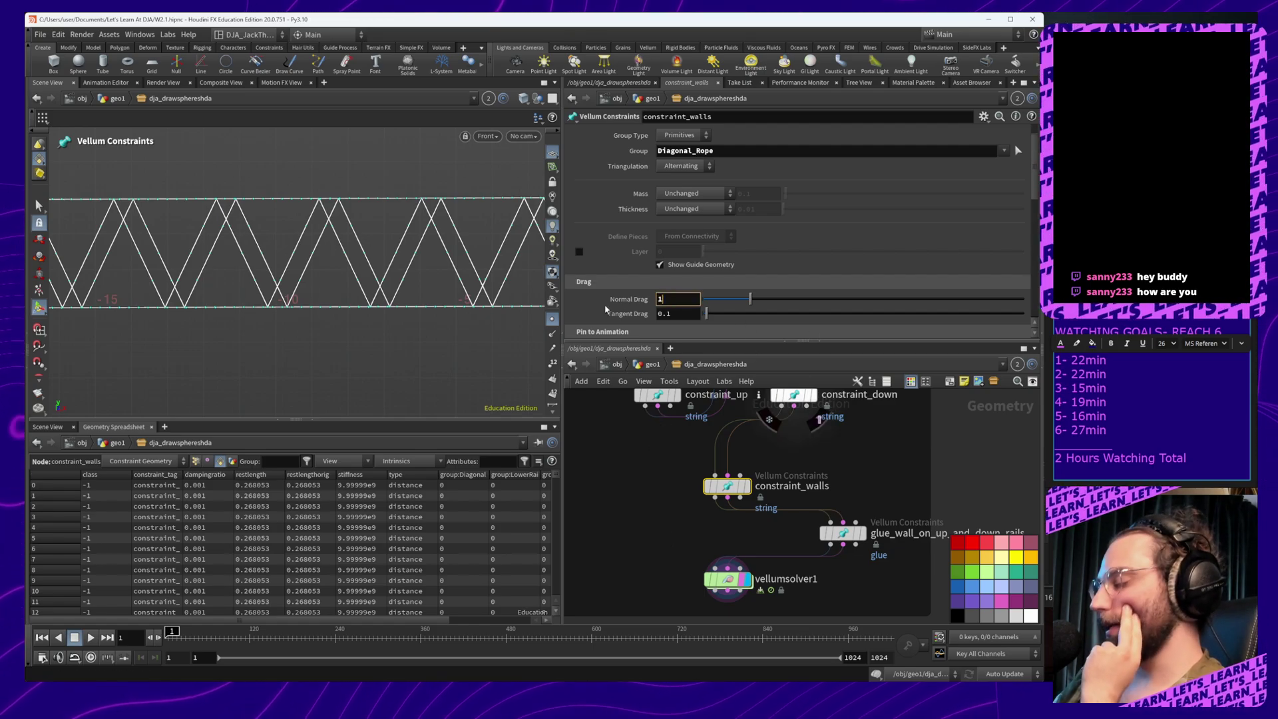
type("0")
key("Return")
Set the maximum segments on resample4 to 2 for the diagonal wall ropes
middle_click_drag(888, 469, 842, 680)
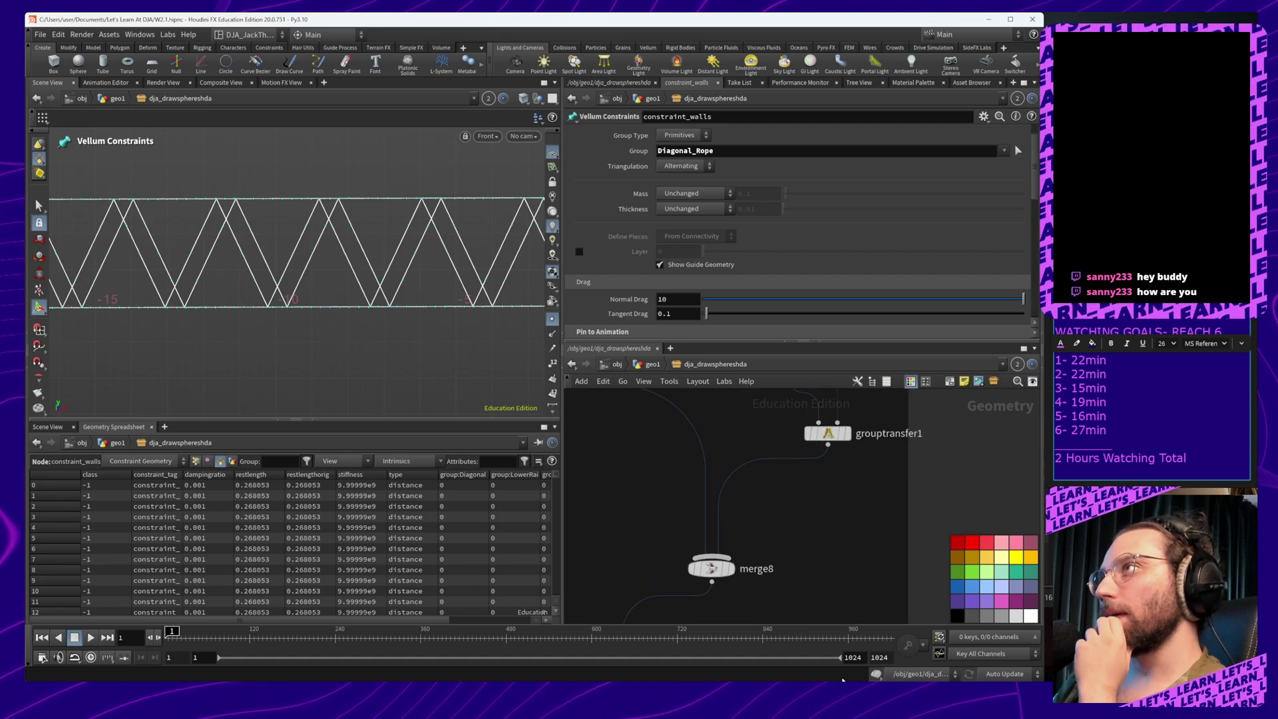
middle_click_drag(837, 575, 826, 674)
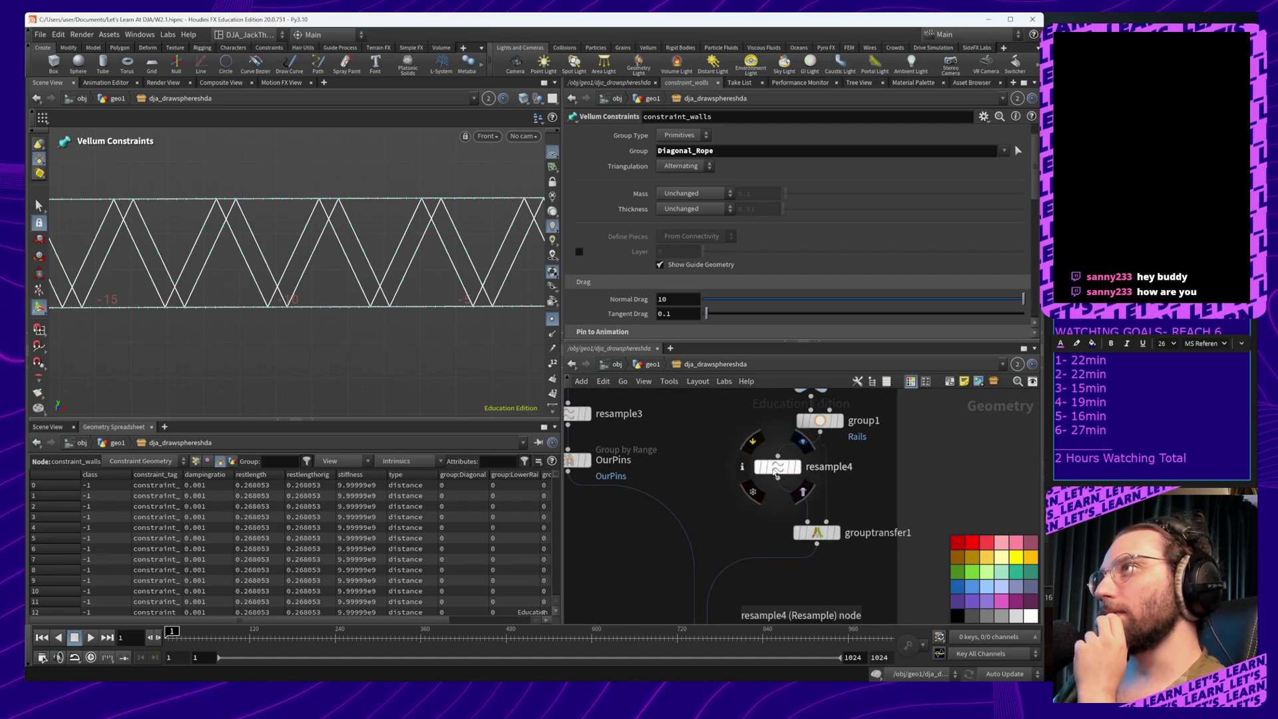
left_click(777, 469)
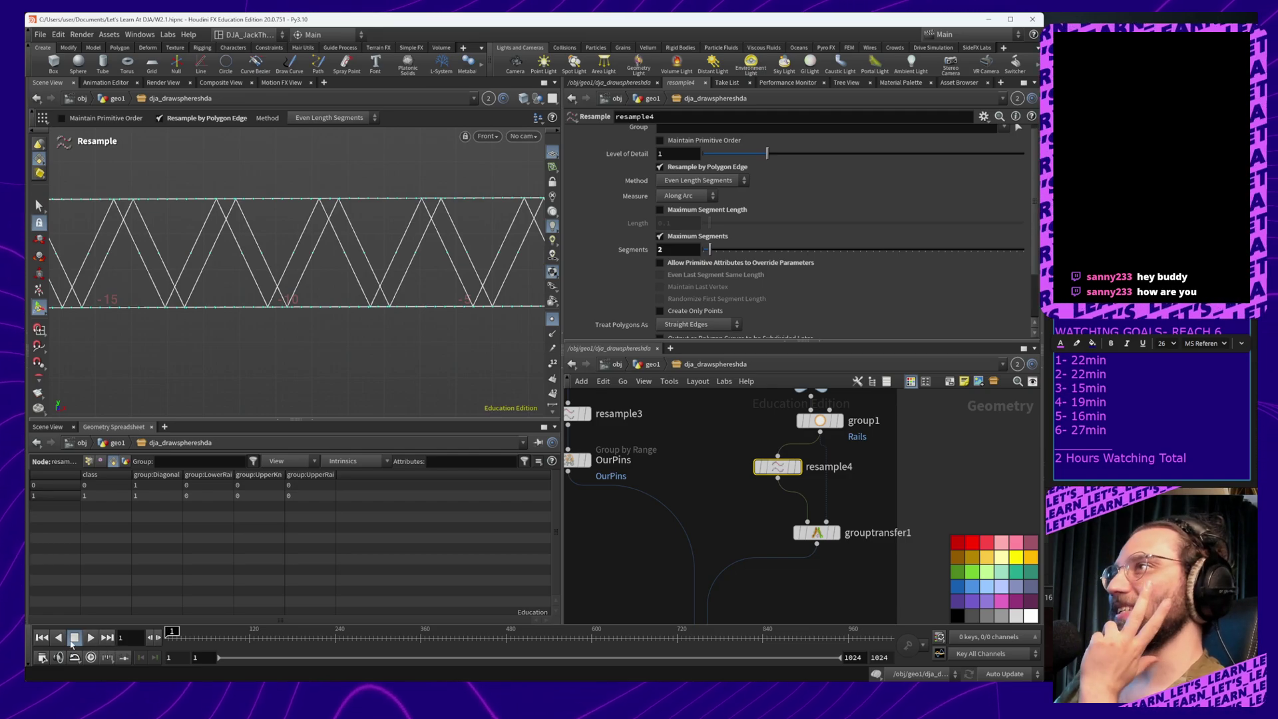
Select vellumsolver1 and replay the simulation from the start to frame 80
mouse_move(760, 552)
middle_mouse_down()
mouse_move(799, 496)
mouse_move(819, 426)
middle_mouse_up()
mouse_move(796, 551)
middle_mouse_down()
mouse_move(820, 395)
mouse_move(769, 450)
middle_mouse_up()
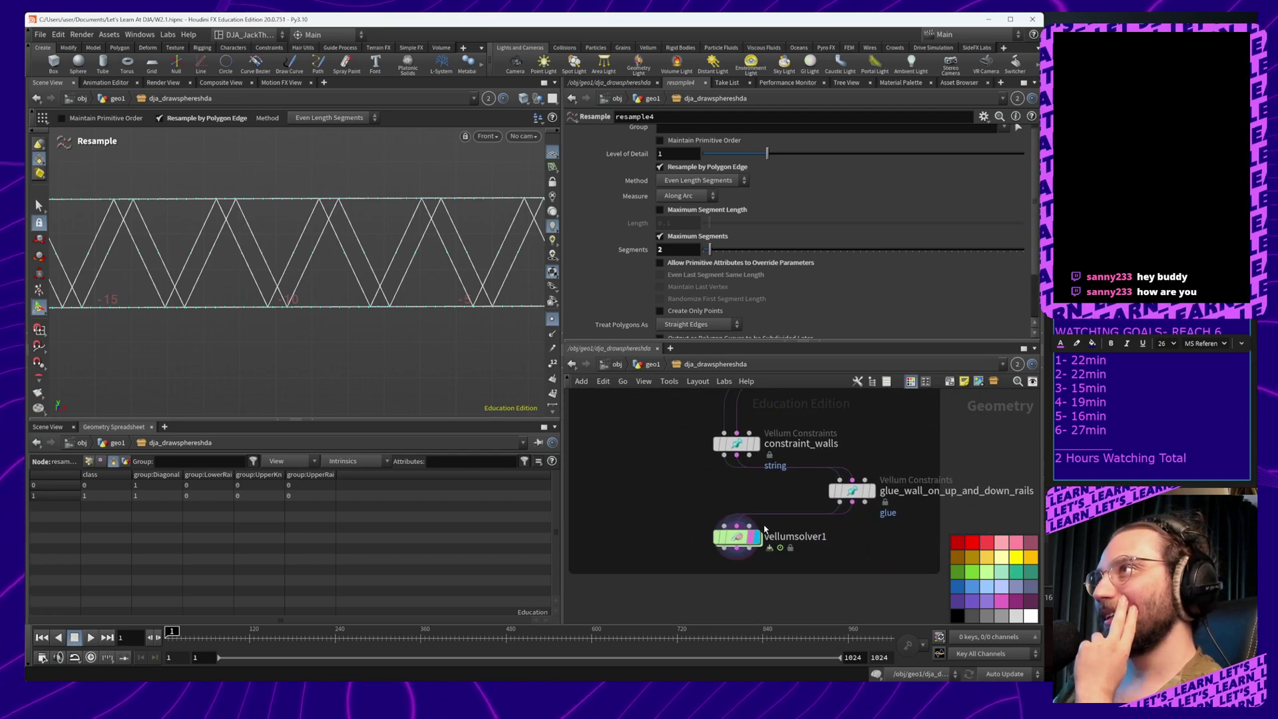
left_click(737, 536)
left_click(89, 639)
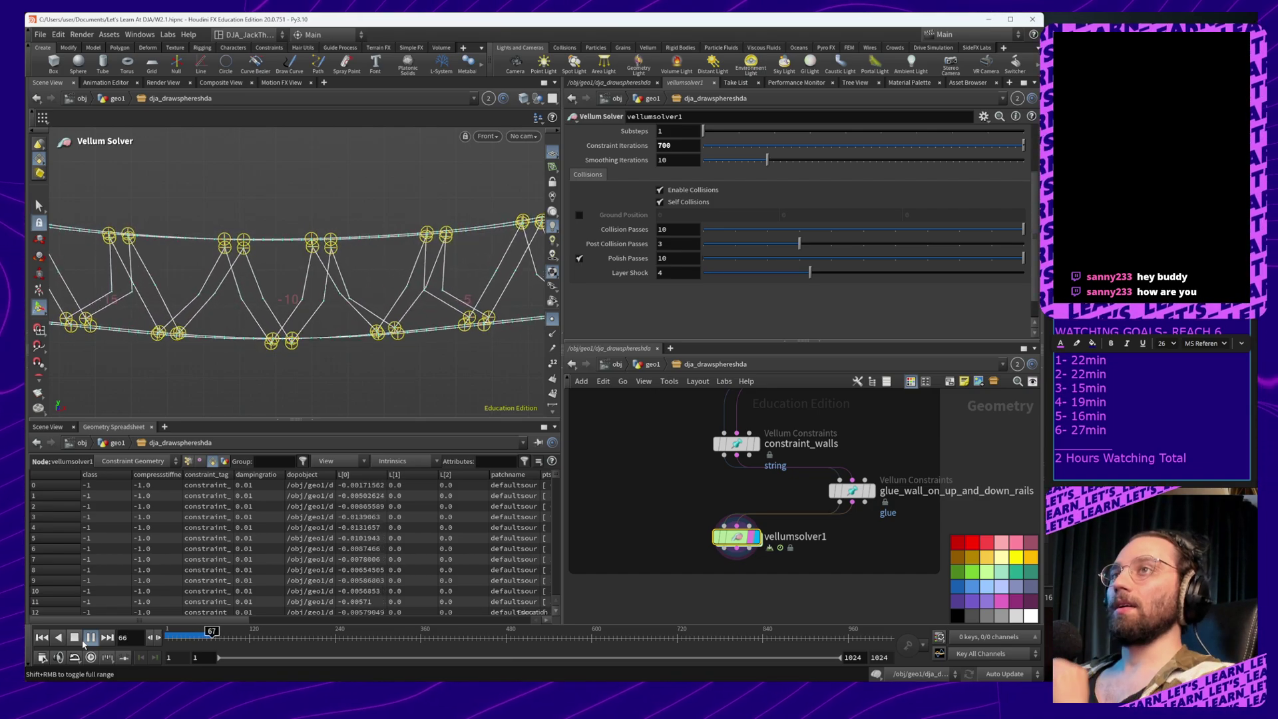
left_click(75, 639)
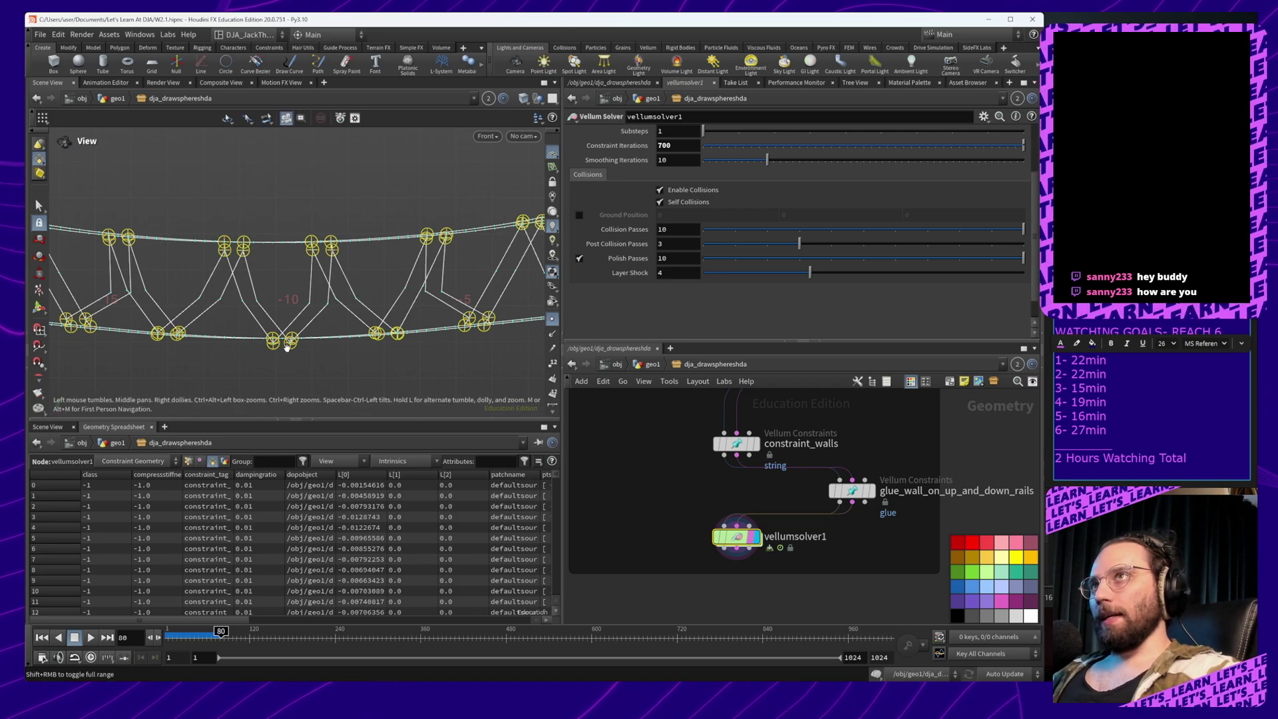
Inspect both simulated rope walls at frame 80 in the perspective view, looking along the length of the bridge
key("space+1")
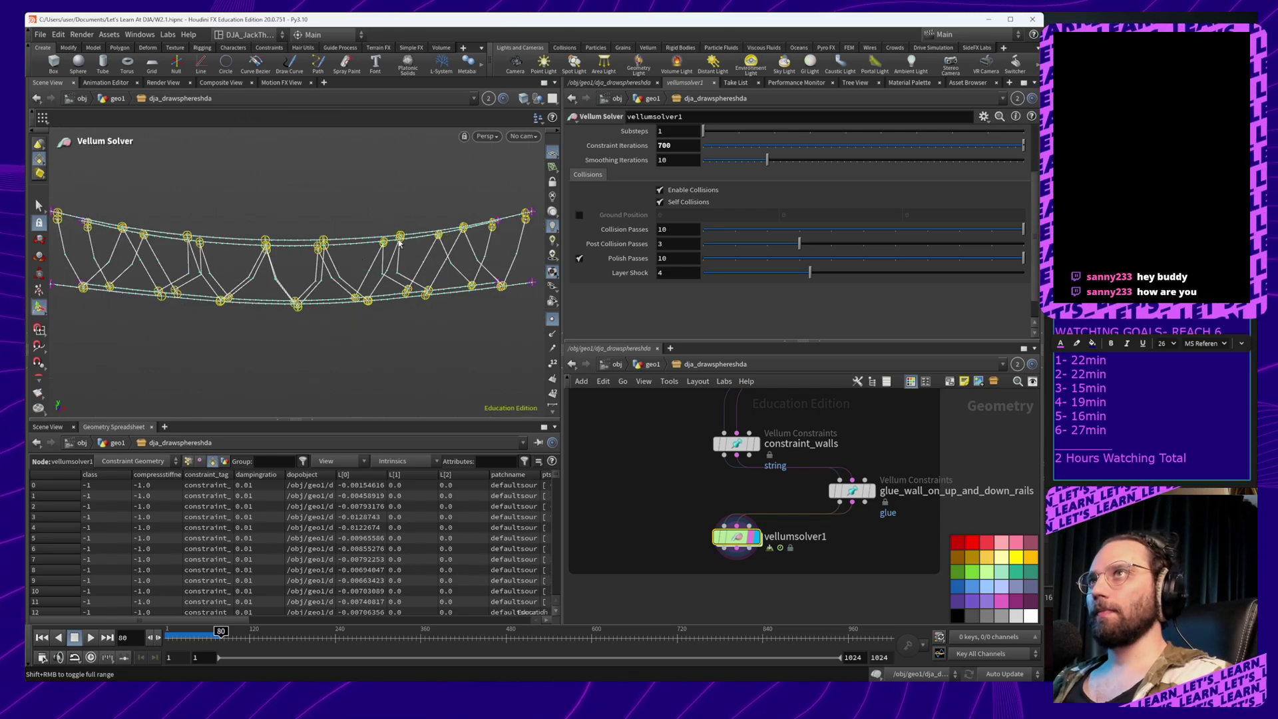
left_click_drag(431, 309, 370, 317, "alt")
right_click_drag(370, 317, 417, 220, "alt")
middle_click_drag(416, 220, 358, 305, "alt")
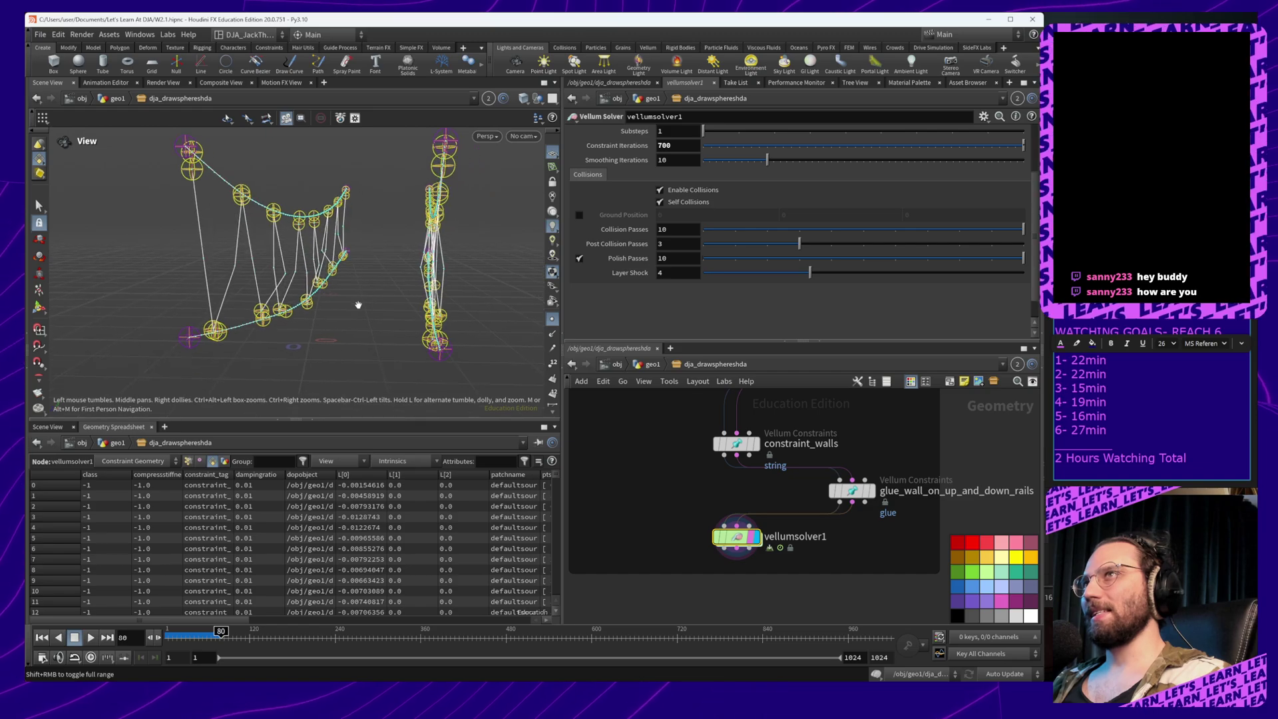
mouse_move(358, 305)
left_mouse_down("alt")
mouse_move(336, 315)
mouse_move(340, 330)
mouse_move(401, 308)
mouse_move(297, 320)
mouse_move(77, 309)
mouse_move(342, 324)
left_mouse_up("alt")
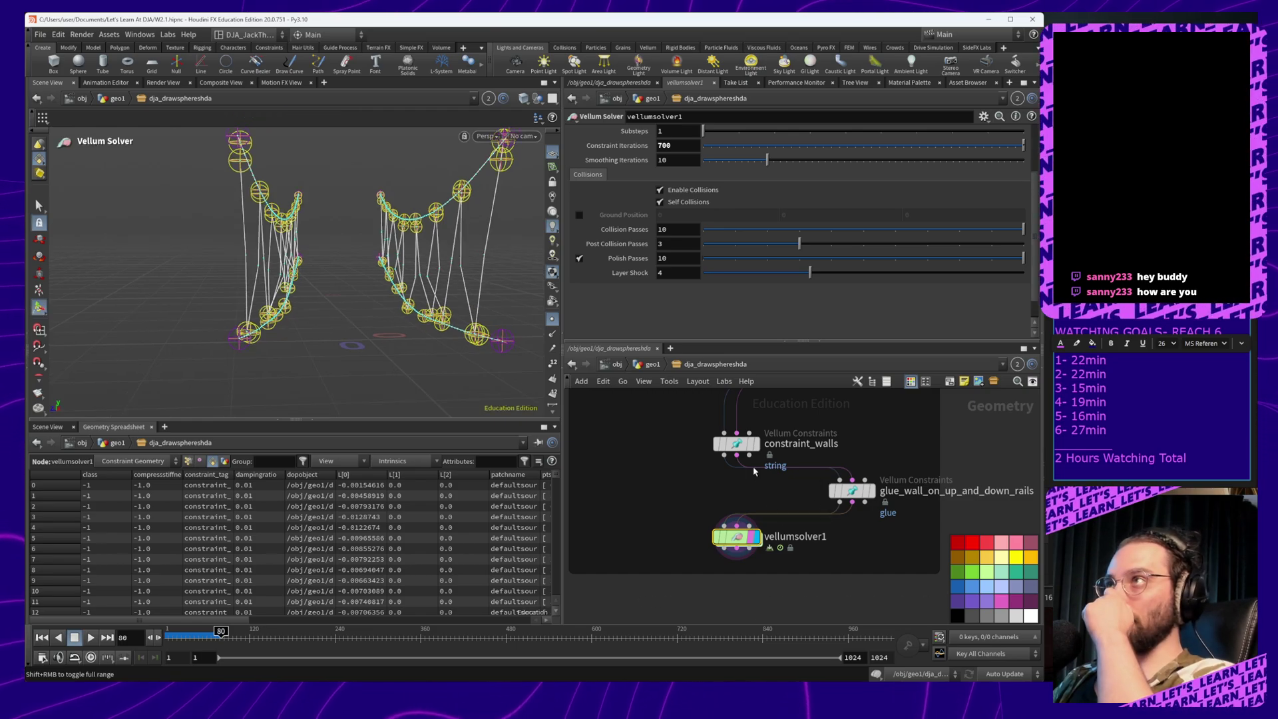
middle_click_drag(766, 398, 754, 509)
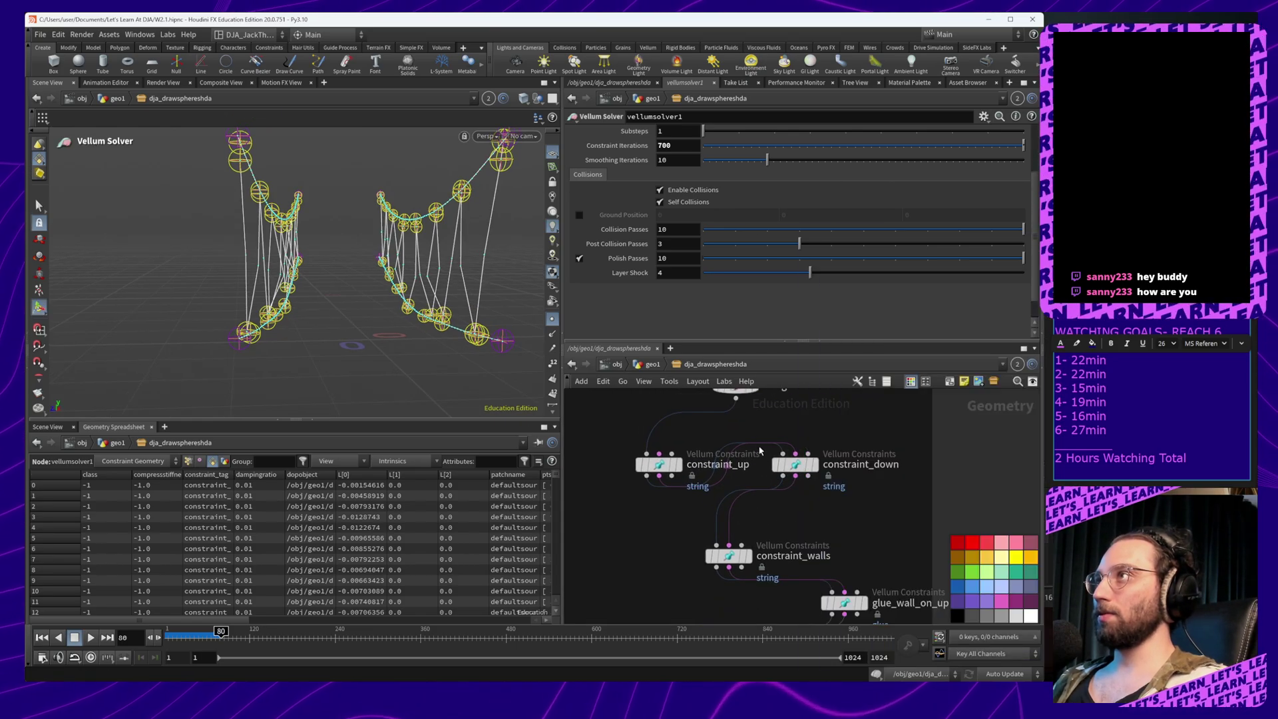
Set the maximum segments on resample4 to 8 for the diagonal wall ropes
middle_click_drag(770, 395, 745, 606)
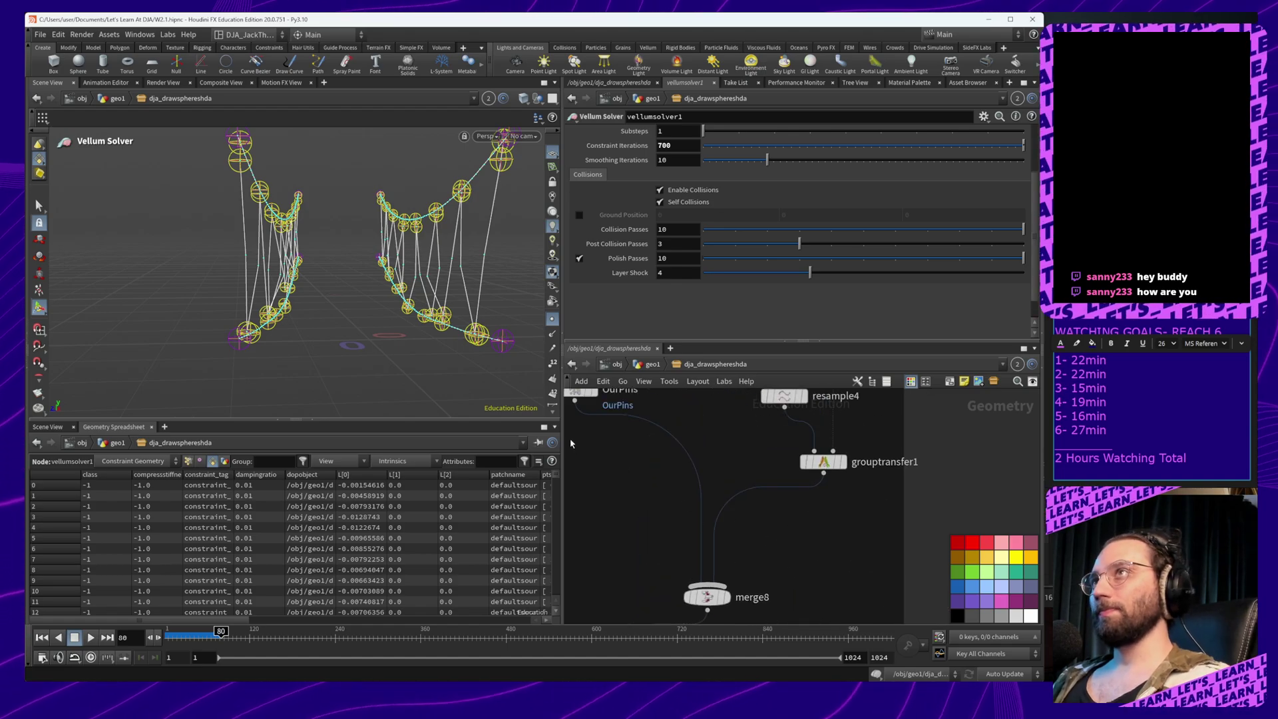
mouse_move(382, 301)
left_mouse_down()
mouse_move(452, 300)
mouse_move(405, 305)
left_mouse_up()
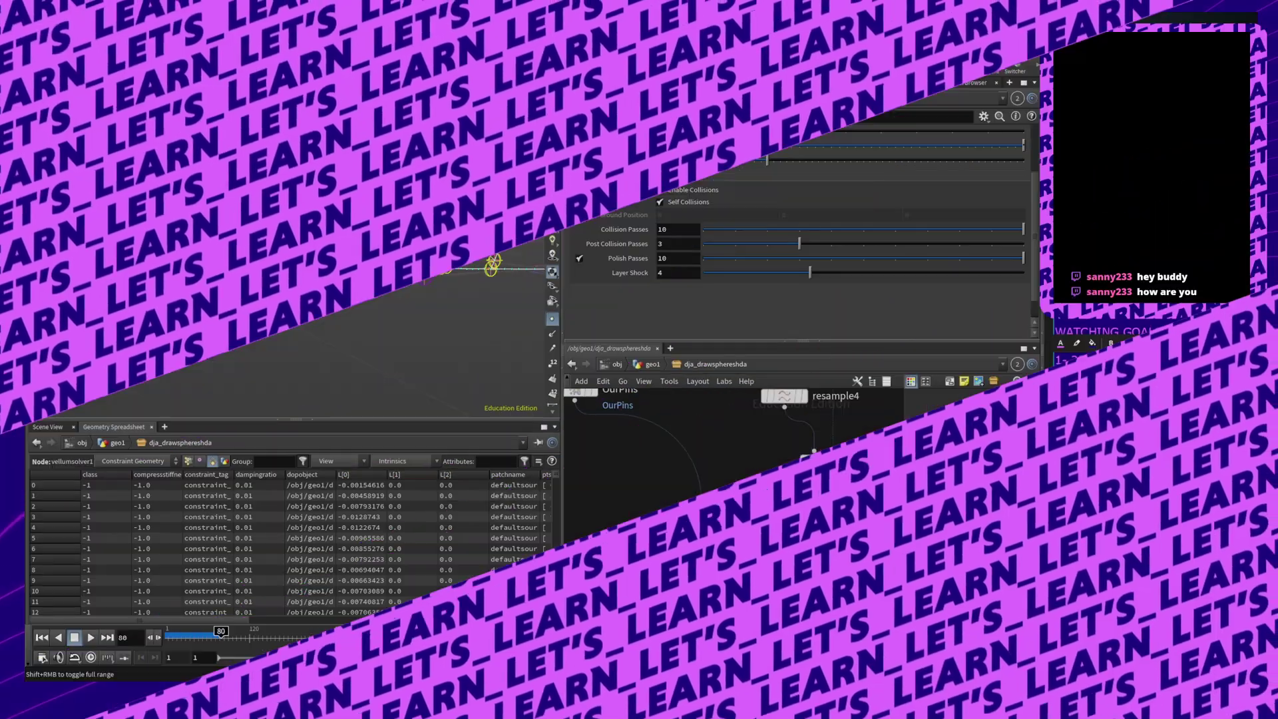
key("Return")
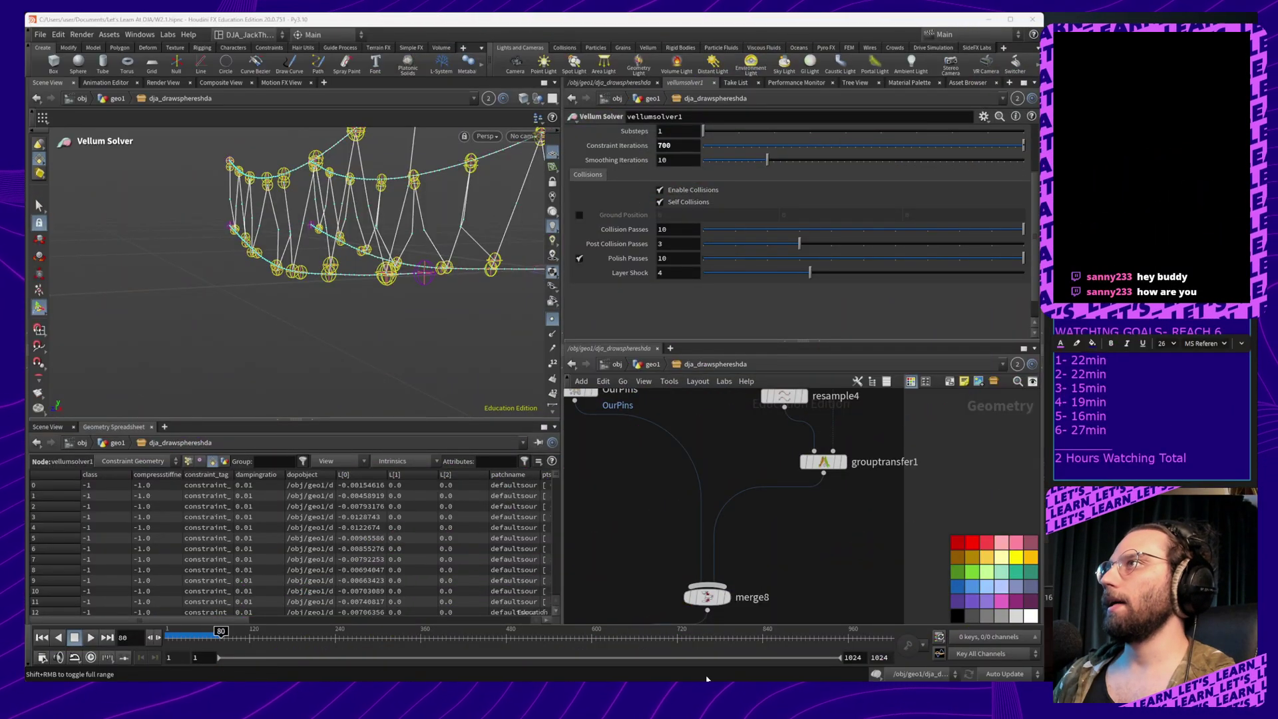
middle_click_drag(819, 567, 878, 414)
middle_click_drag(876, 512, 830, 508)
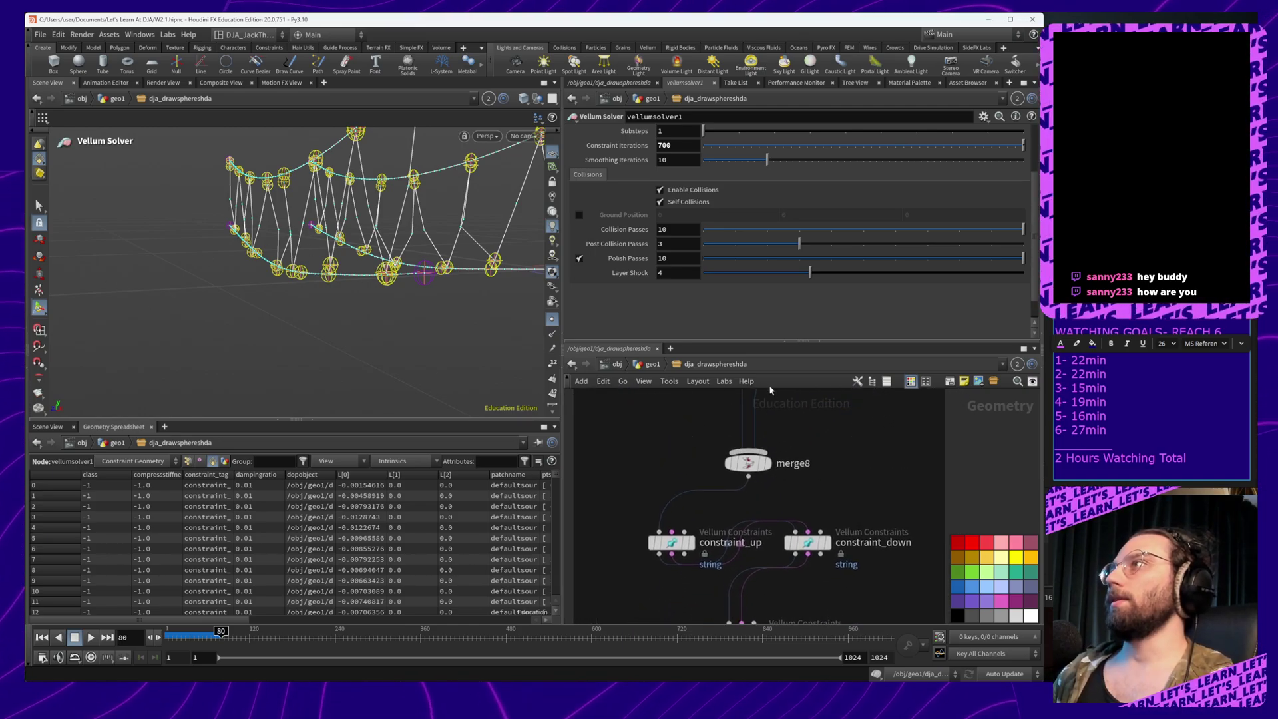
middle_click_drag(771, 391, 735, 635)
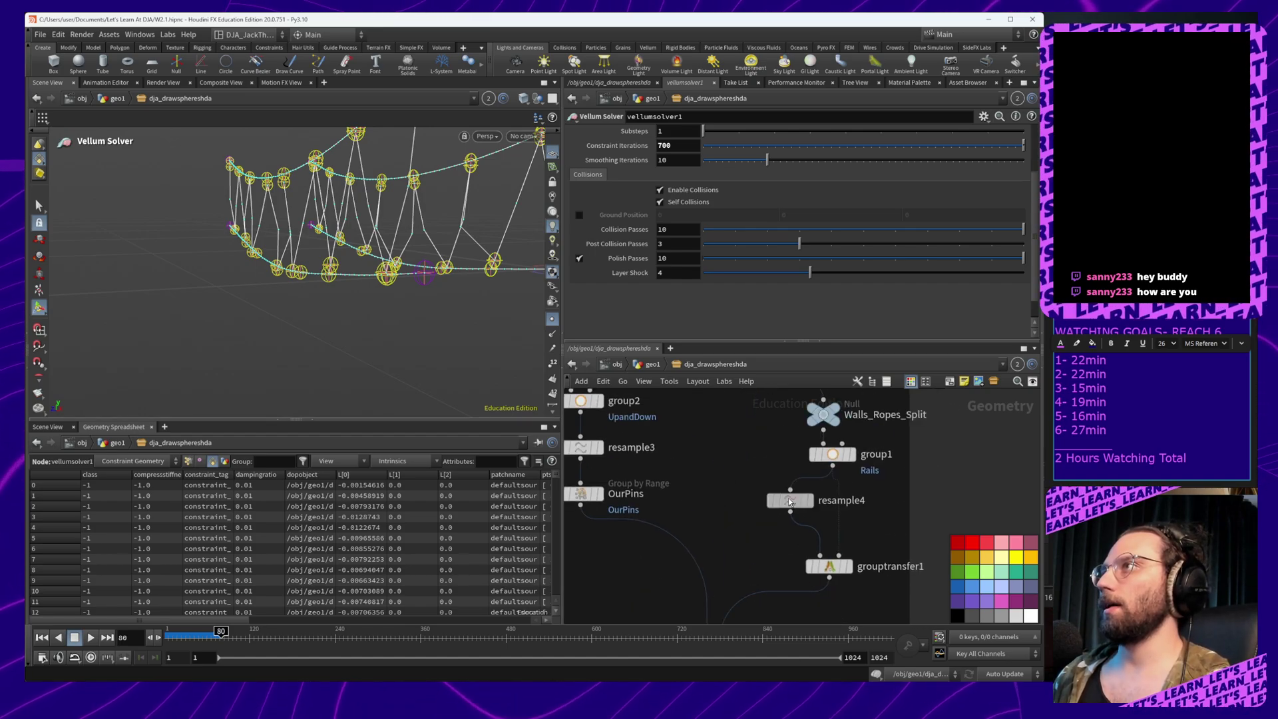
left_click(790, 502)
left_click_drag(288, 294, 401, 221, "alt")
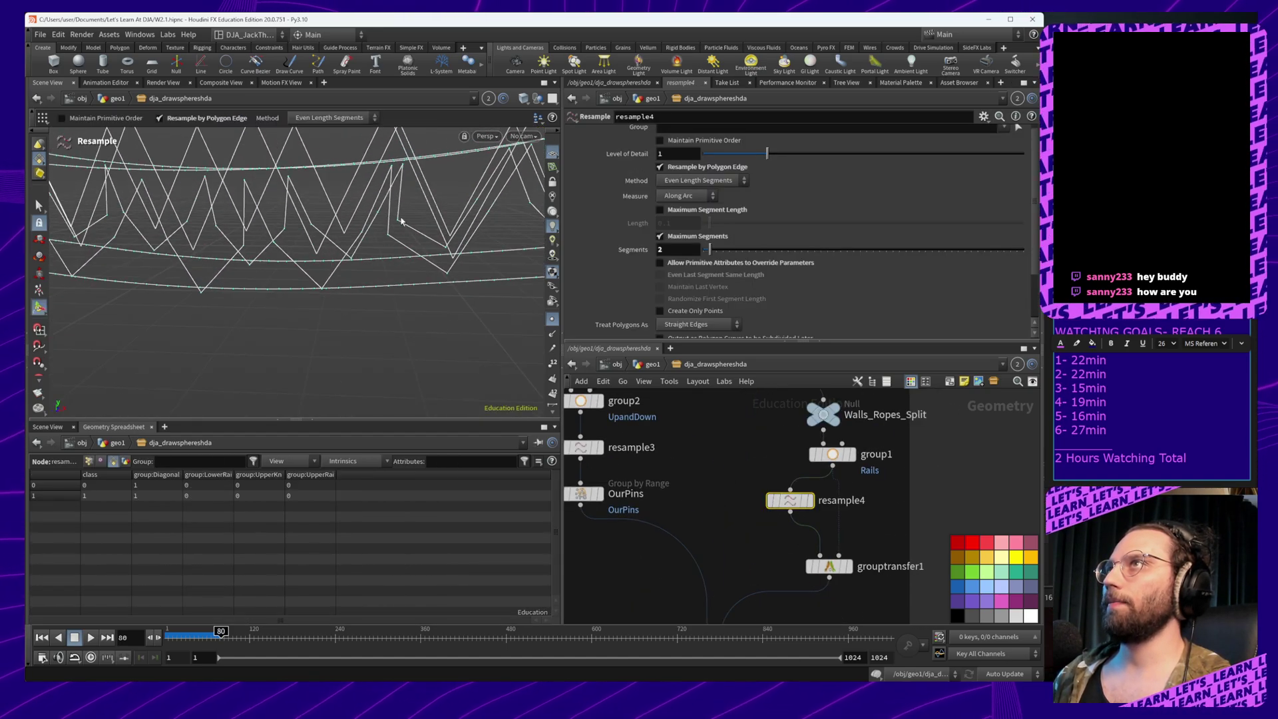
left_click_drag(714, 249, 738, 248)
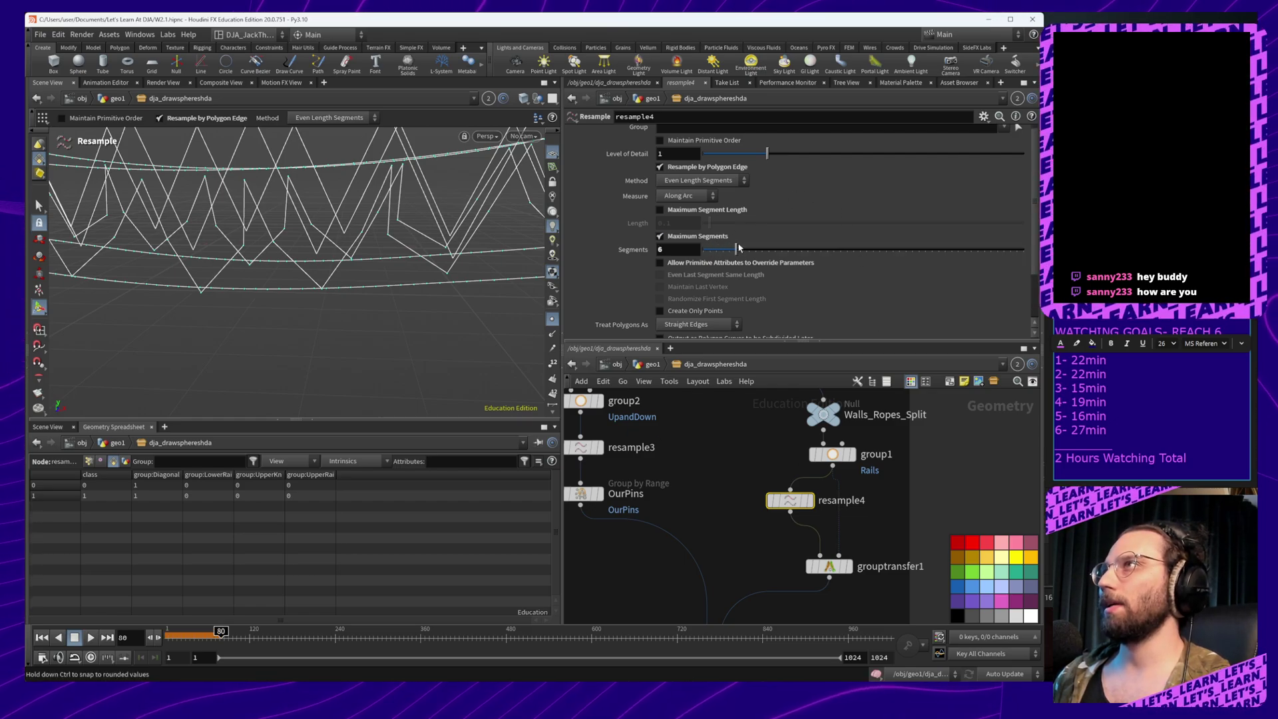
Select vellumsolver1, replay the simulation from the start to frame 52, and inspect the sag of the wall ropes
middle_click_drag(772, 607, 829, 399)
middle_click_drag(835, 511, 773, 448)
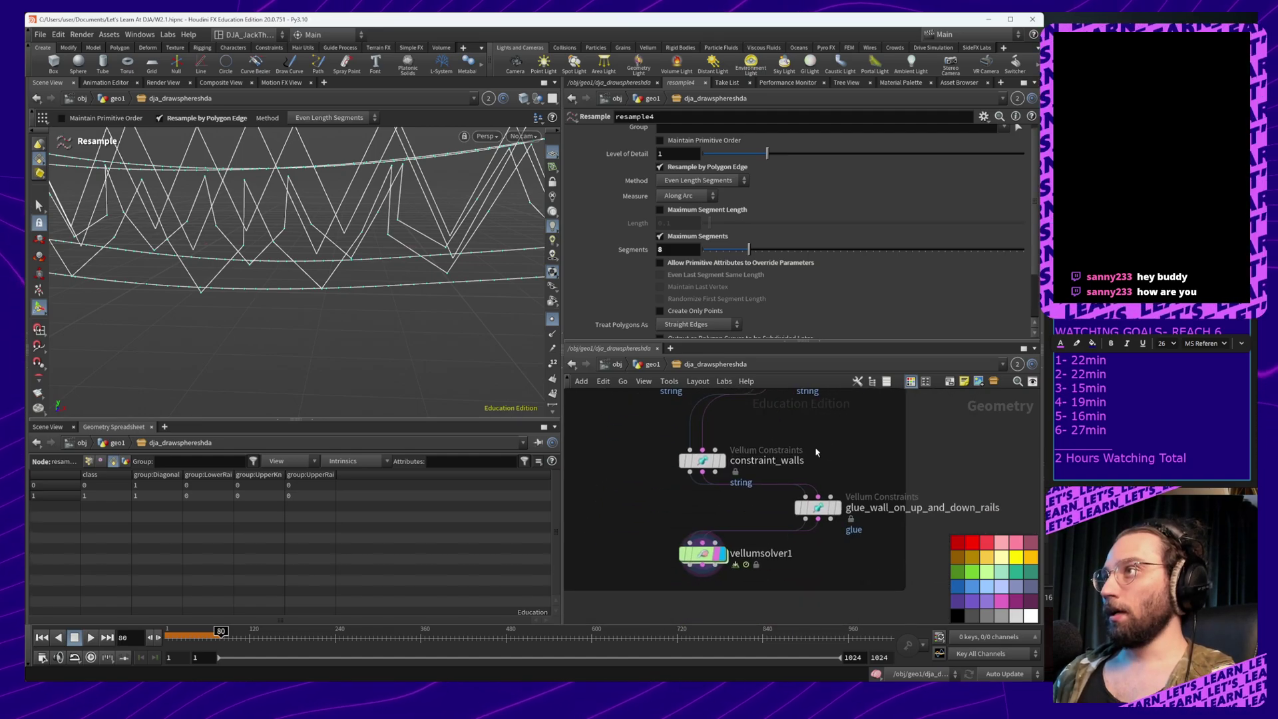
left_click(685, 556)
middle_click_drag(316, 331, 356, 365, "alt")
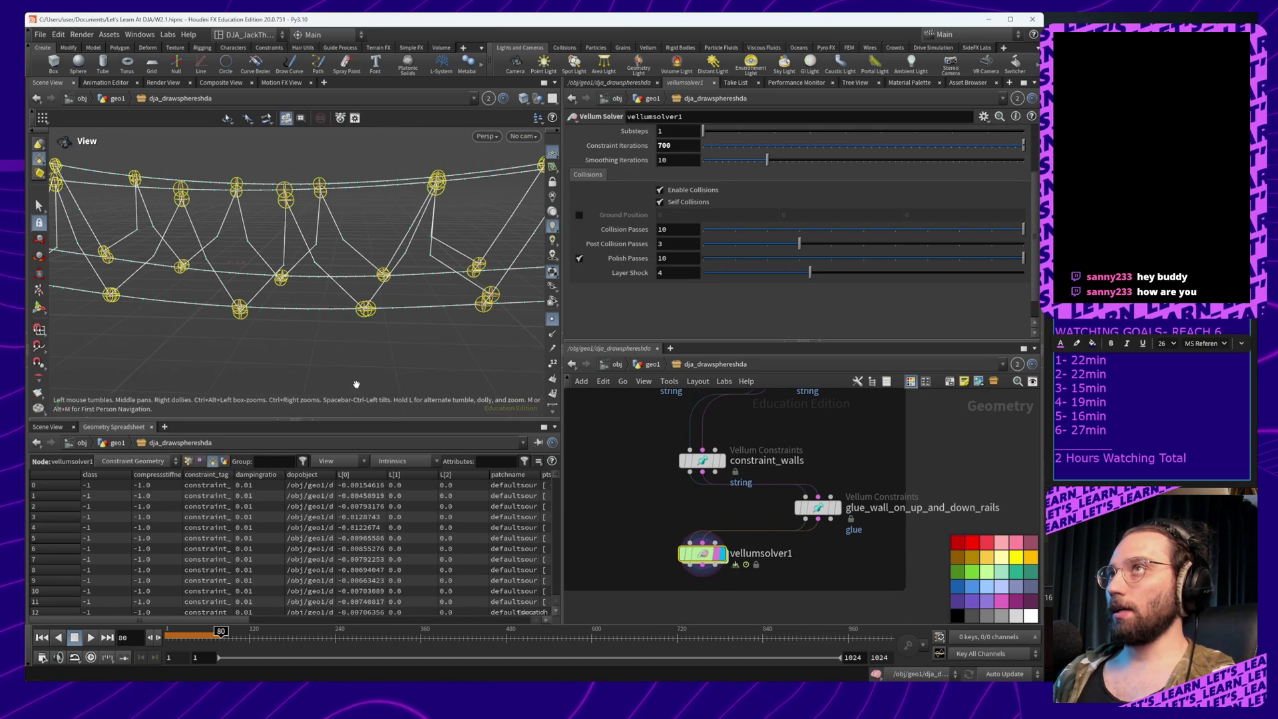
key("Left")
left_click_drag(197, 634, 165, 635)
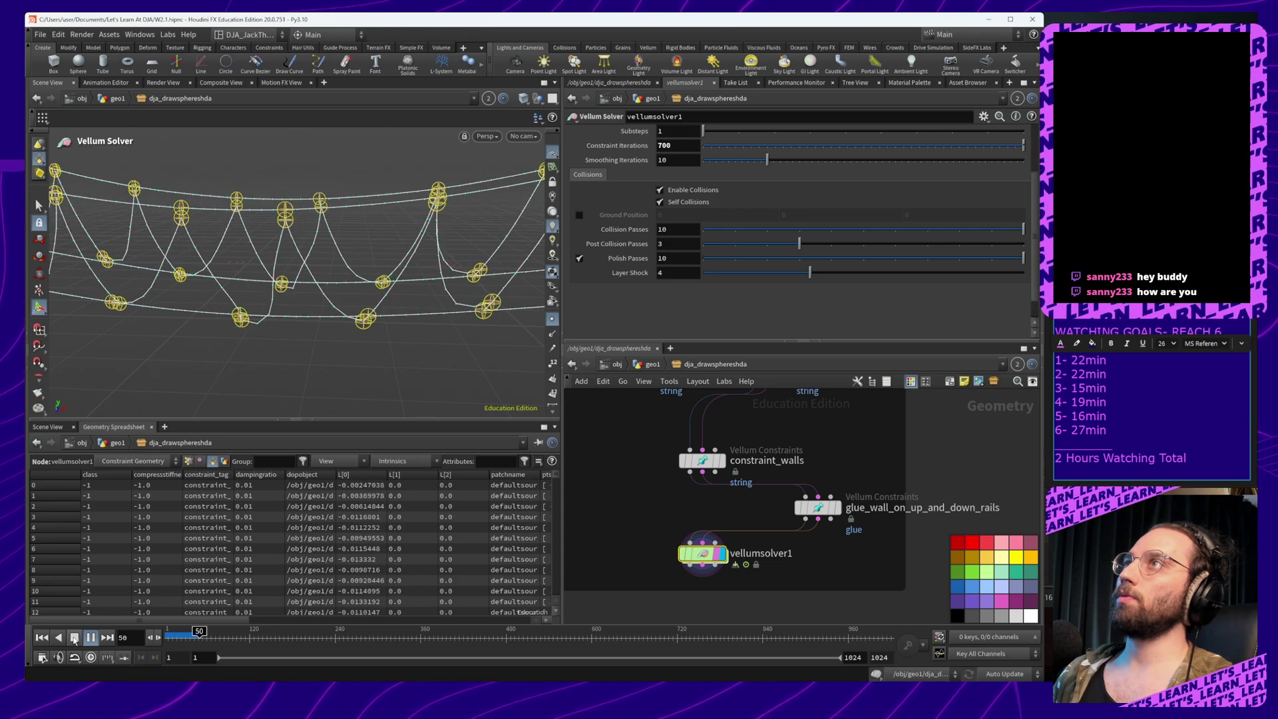
left_click(74, 638)
left_click_drag(405, 300, 520, 373, "alt")
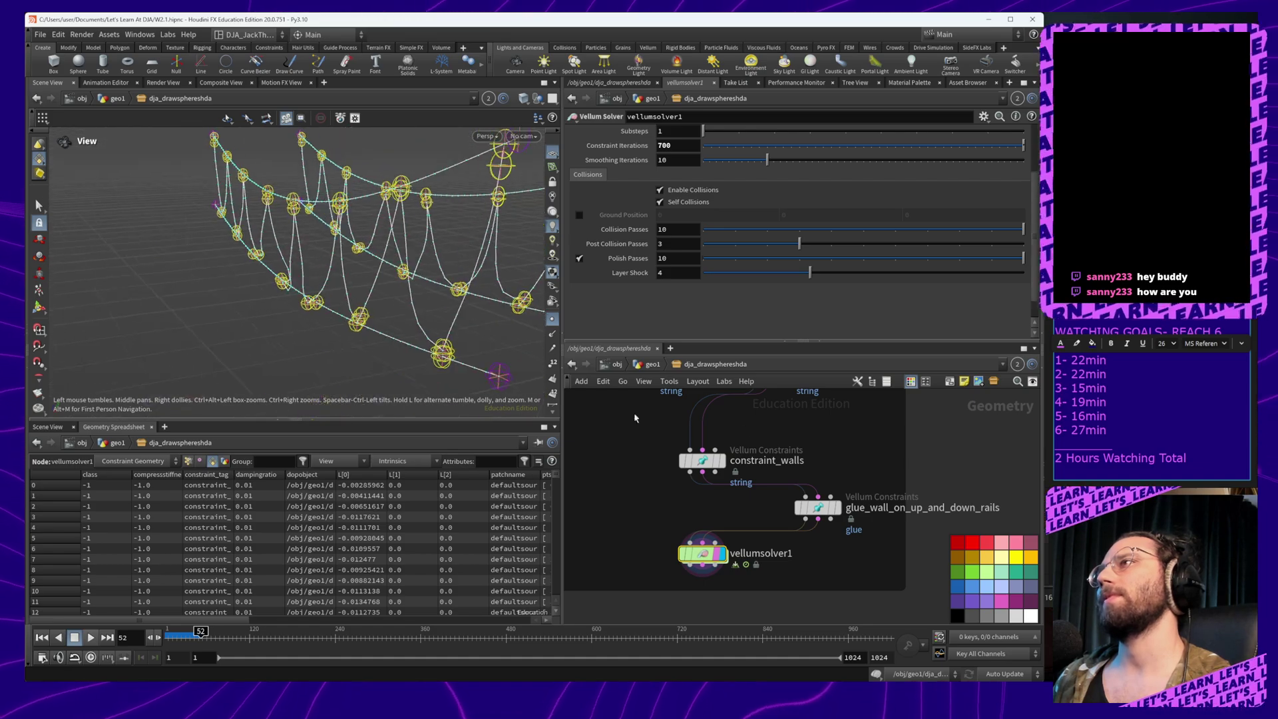
Set constraint_up's stretch rest length scale to 0.965 for the upper rail
middle_click_drag(934, 453, 907, 505)
right_click_drag(907, 504, 848, 498)
middle_click_drag(848, 498, 833, 536)
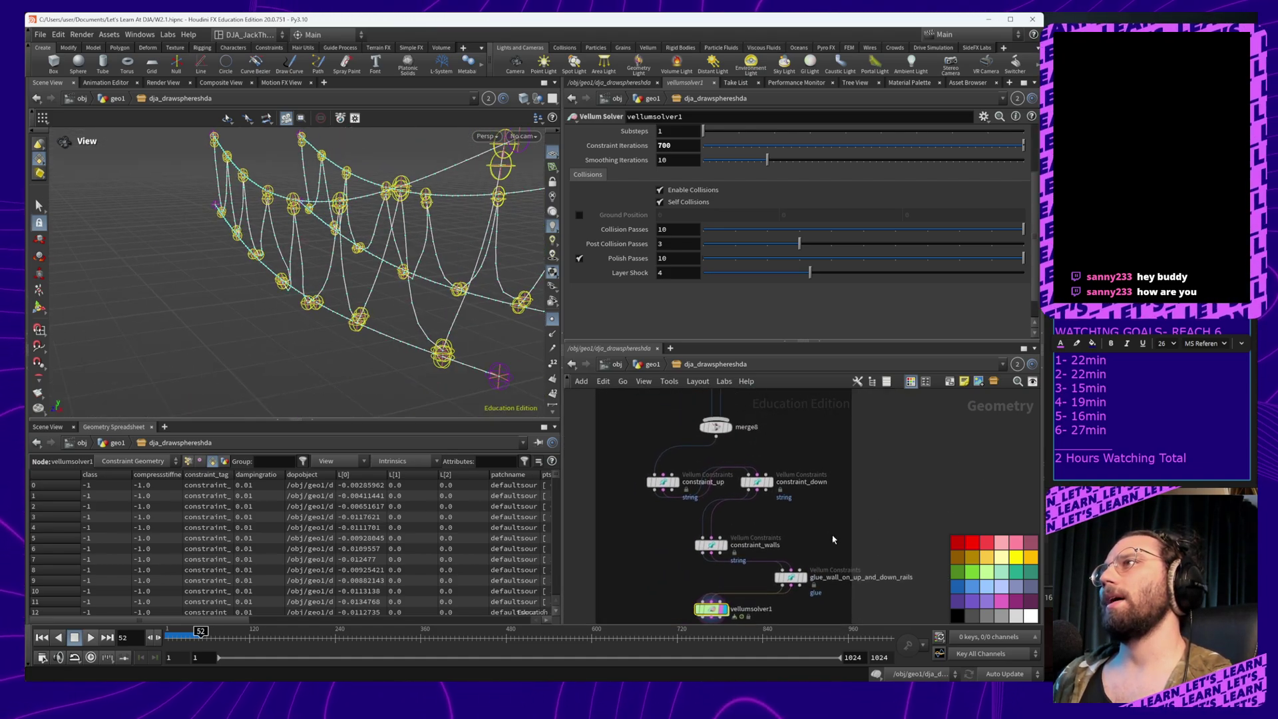
right_click_drag(816, 531, 781, 493)
middle_click_drag(781, 493, 811, 470)
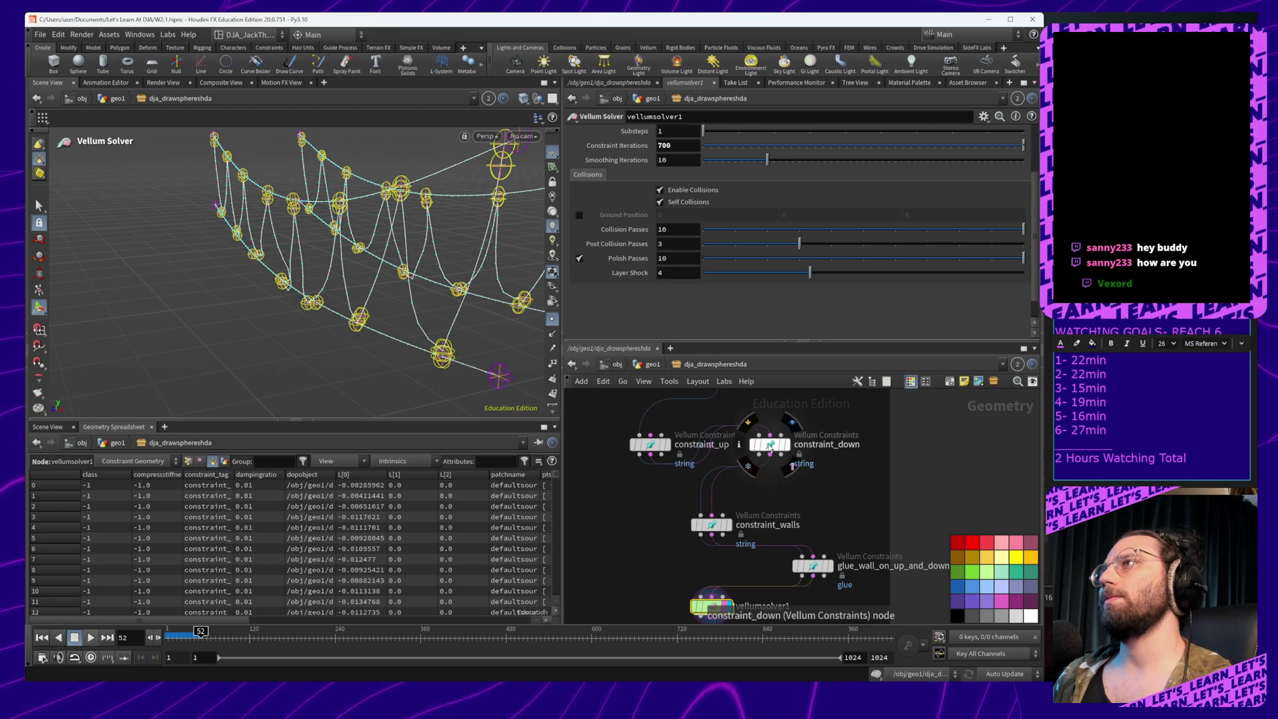
left_click(770, 448)
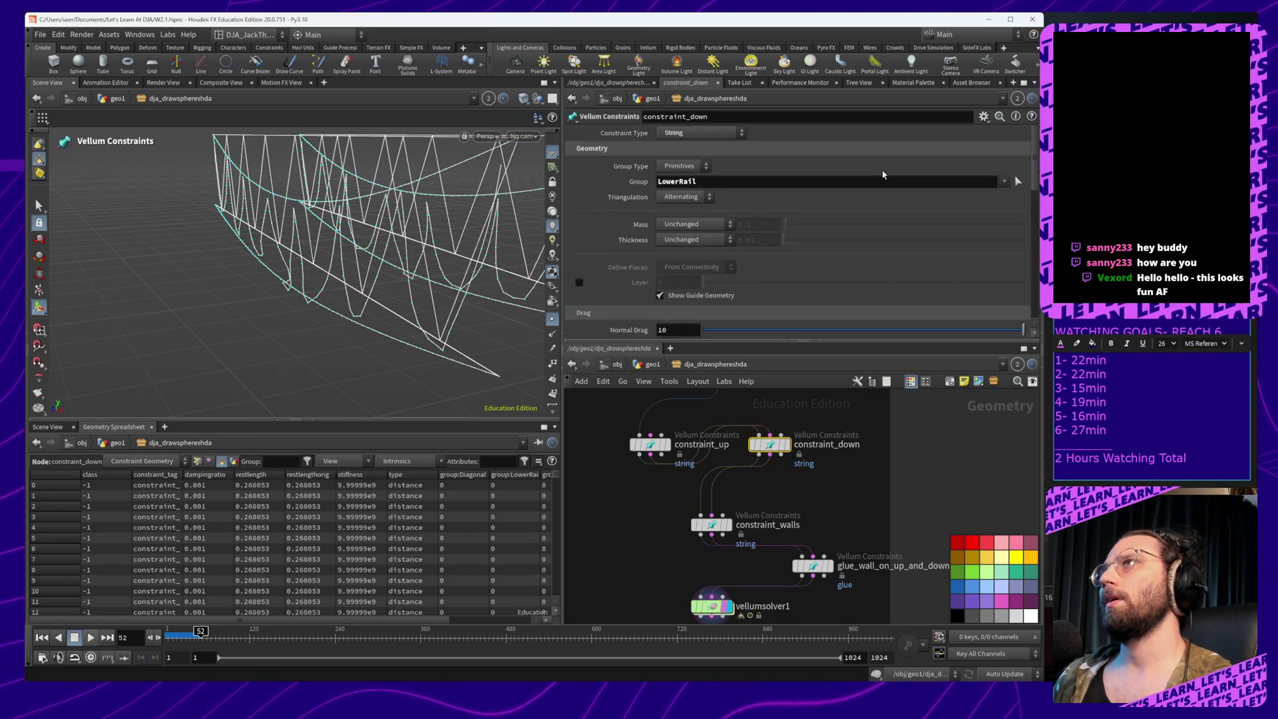
scroll(625, 201, "down", 1)
left_click(652, 446)
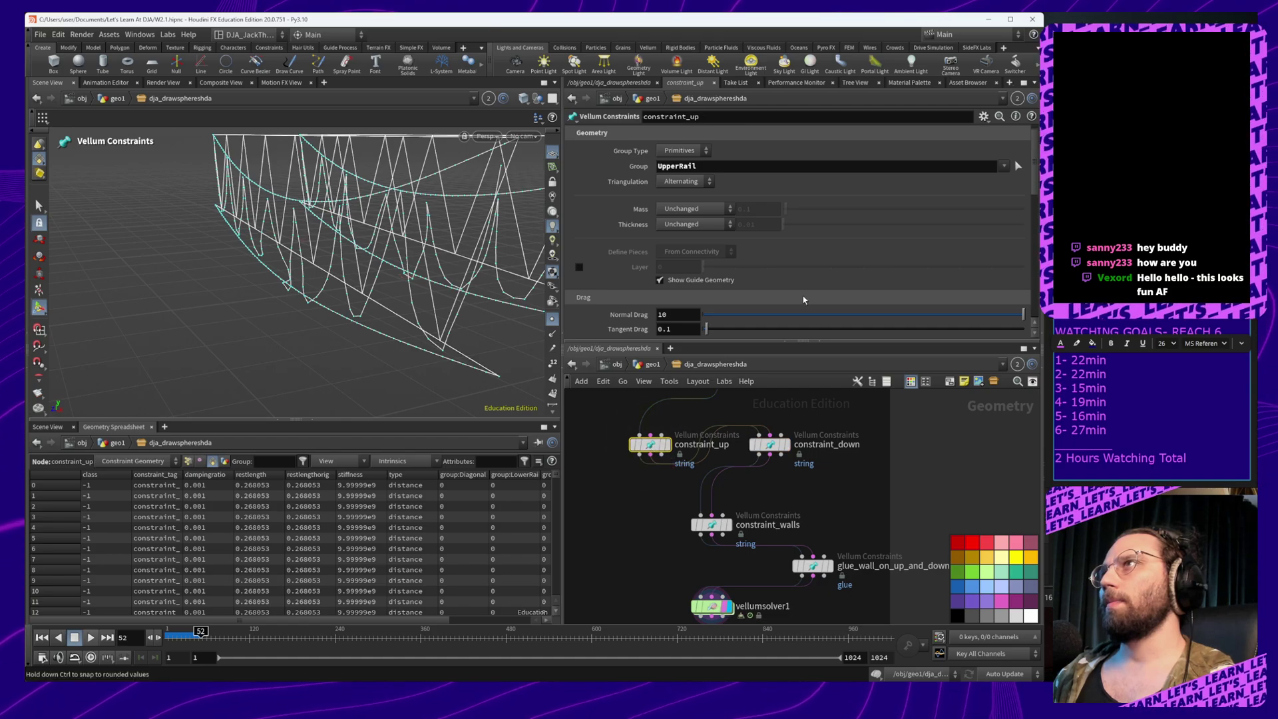
scroll(803, 300, "down", 6)
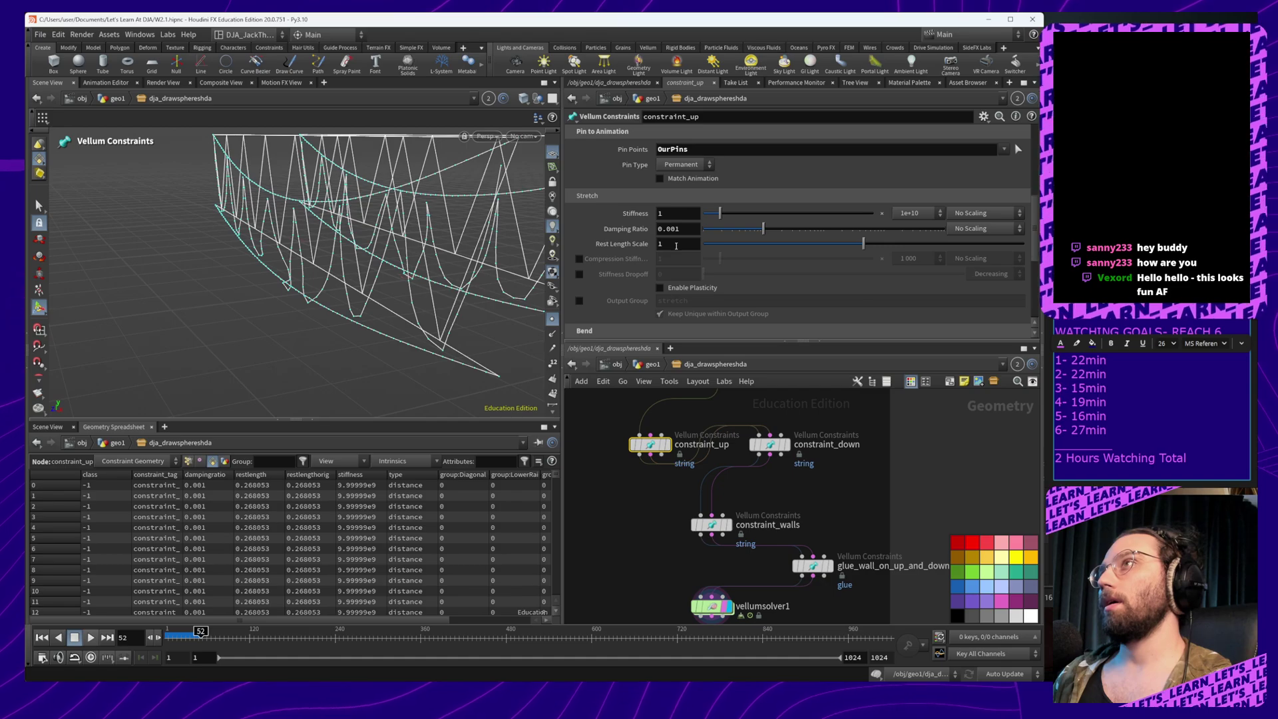
left_click_drag(417, 302, 468, 305, "alt")
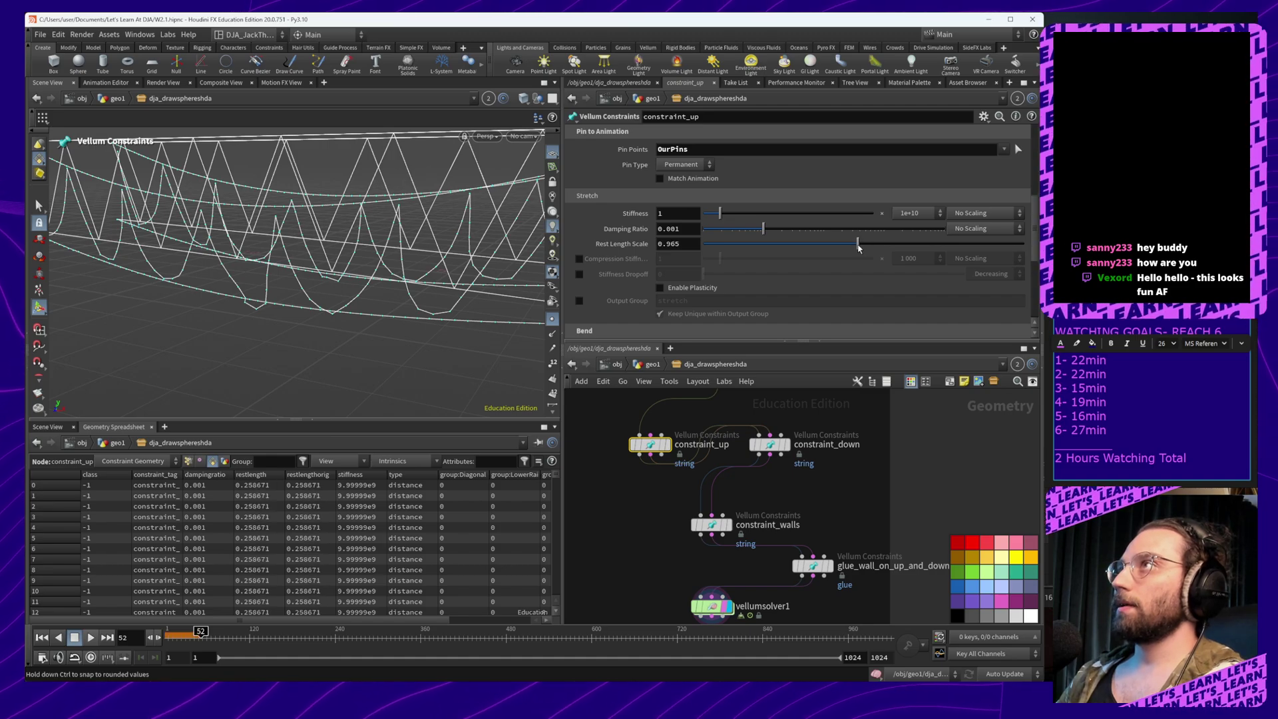
left_click_drag(858, 247, 858, 247)
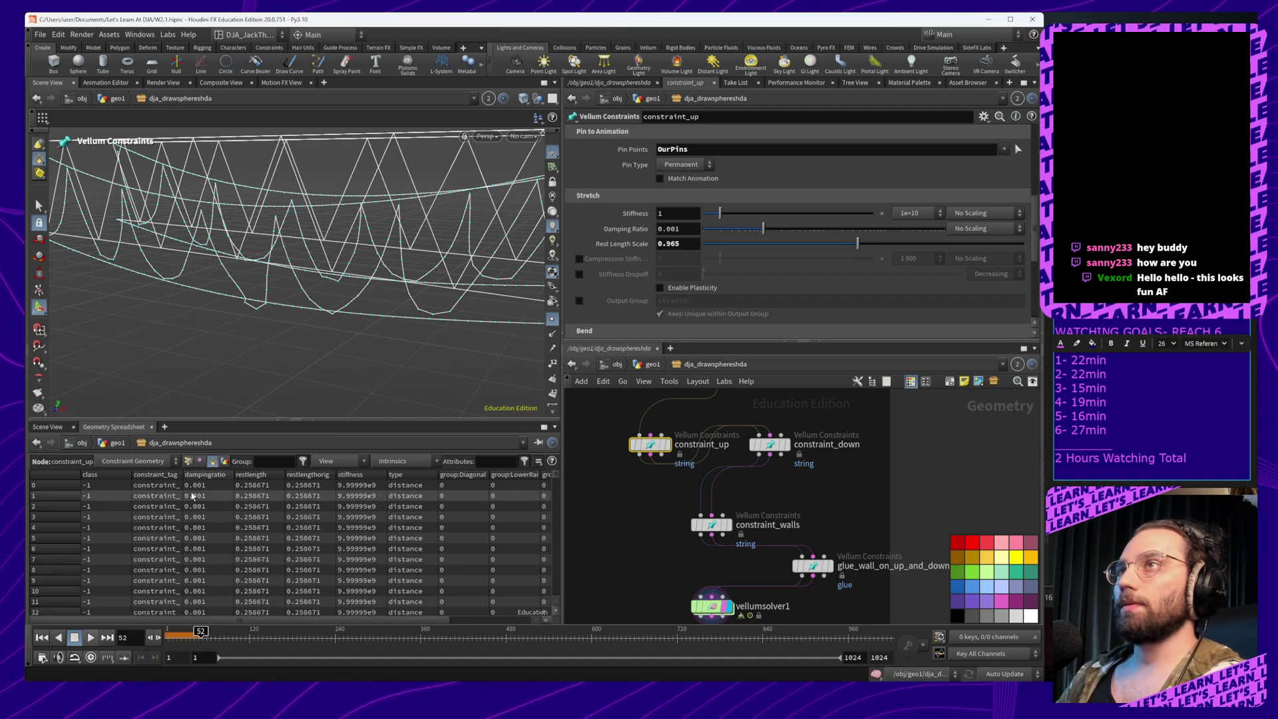
Select vellumsolver1 and replay the simulation from the start to frame 75, viewing both rope walls along the bridge
left_click(708, 607)
left_click(42, 638)
left_click(90, 638)
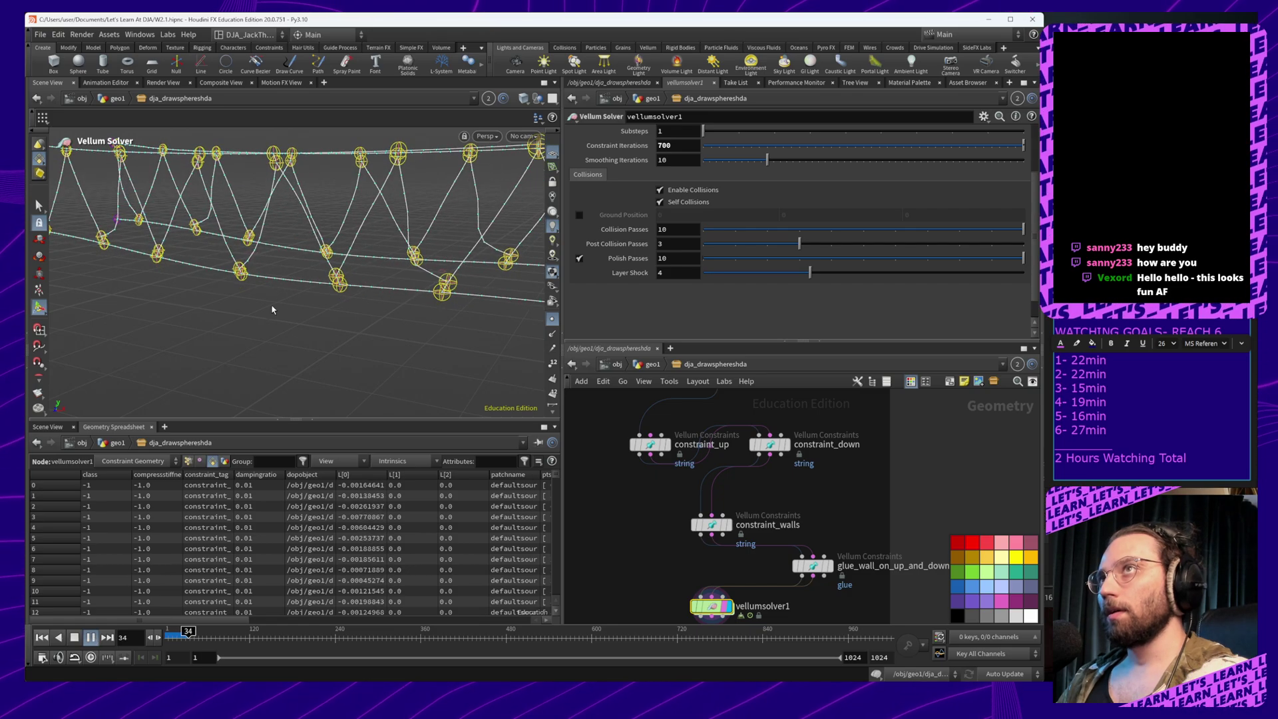
key("alt")
left_click_drag(351, 277, 254, 283)
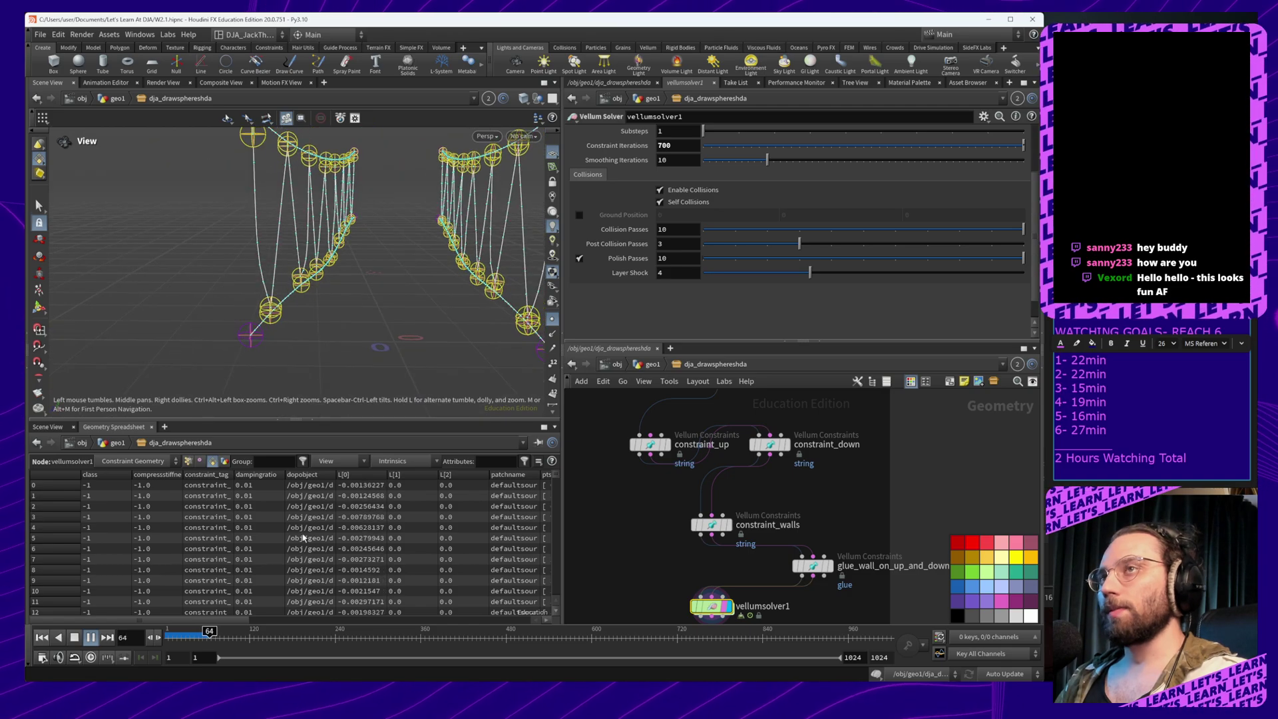
left_click(75, 637)
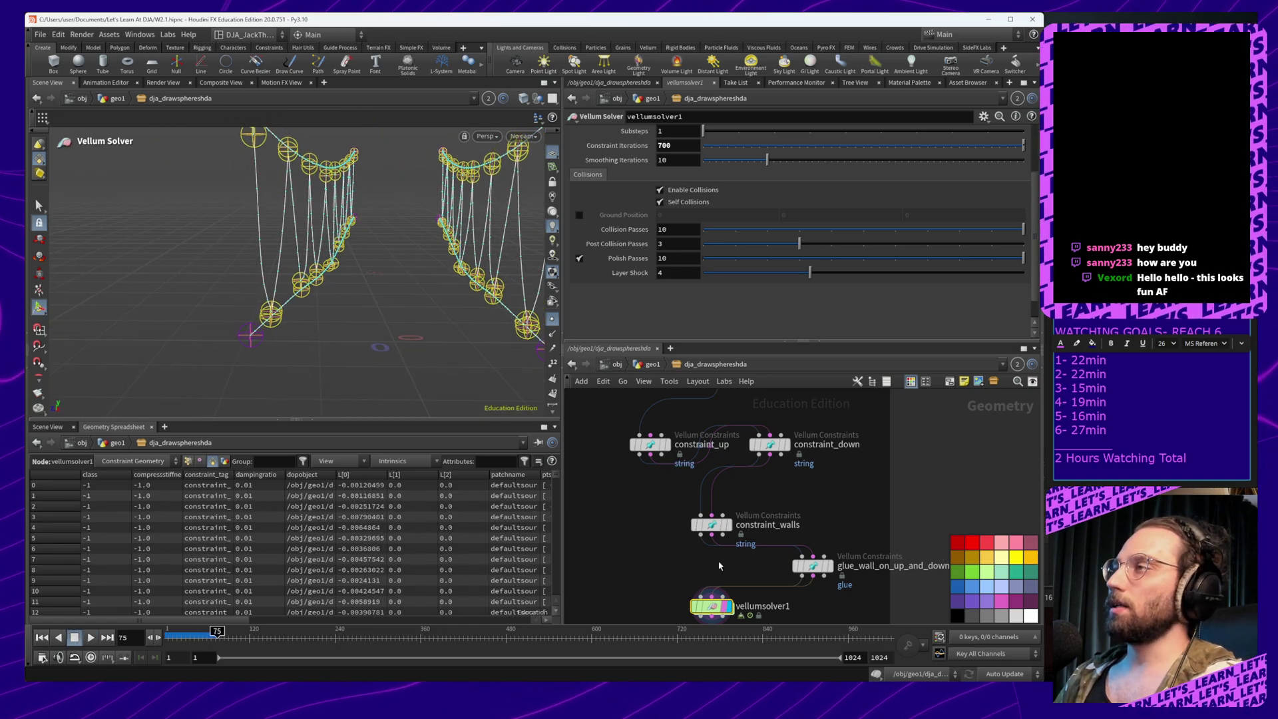
Collapse the 18 nodes of the Vellum wall-rope simulation, including its network box, into a single subnetwork
middle_click_drag(734, 614, 801, 623)
scroll(772, 533, "down", 5)
middle_click_drag(682, 575, 786, 590)
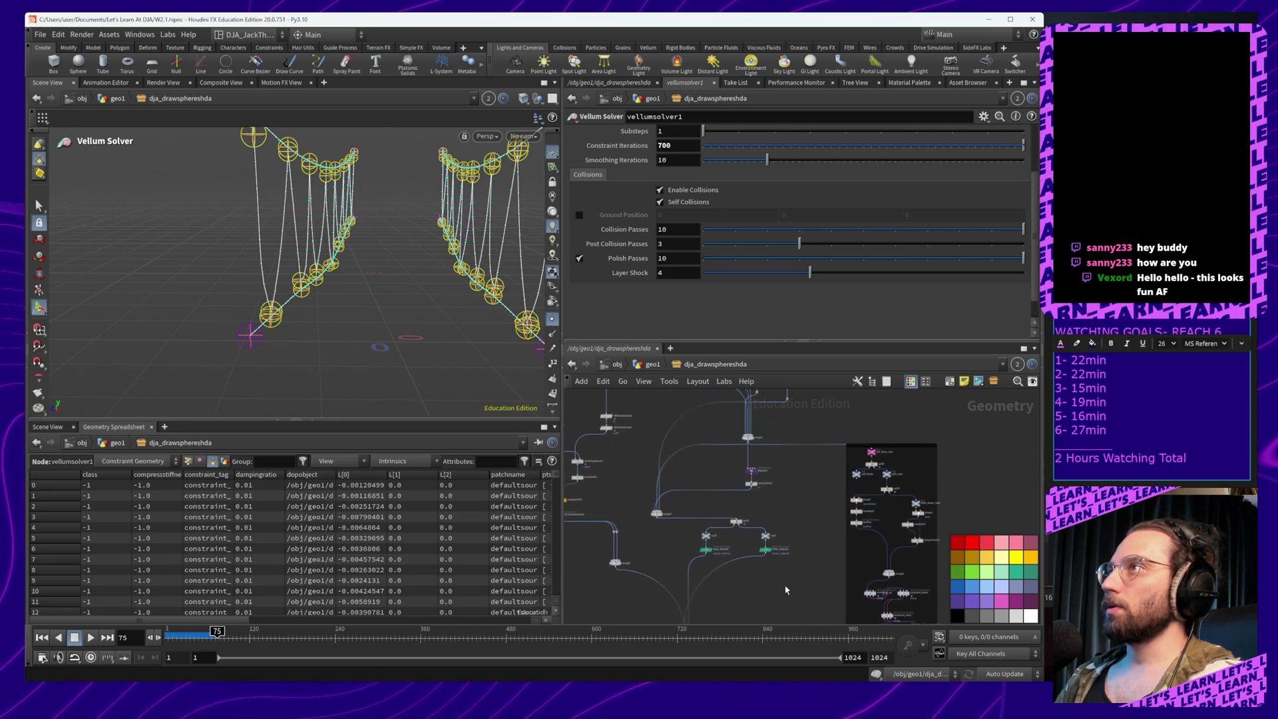
scroll(774, 480, "up", 6)
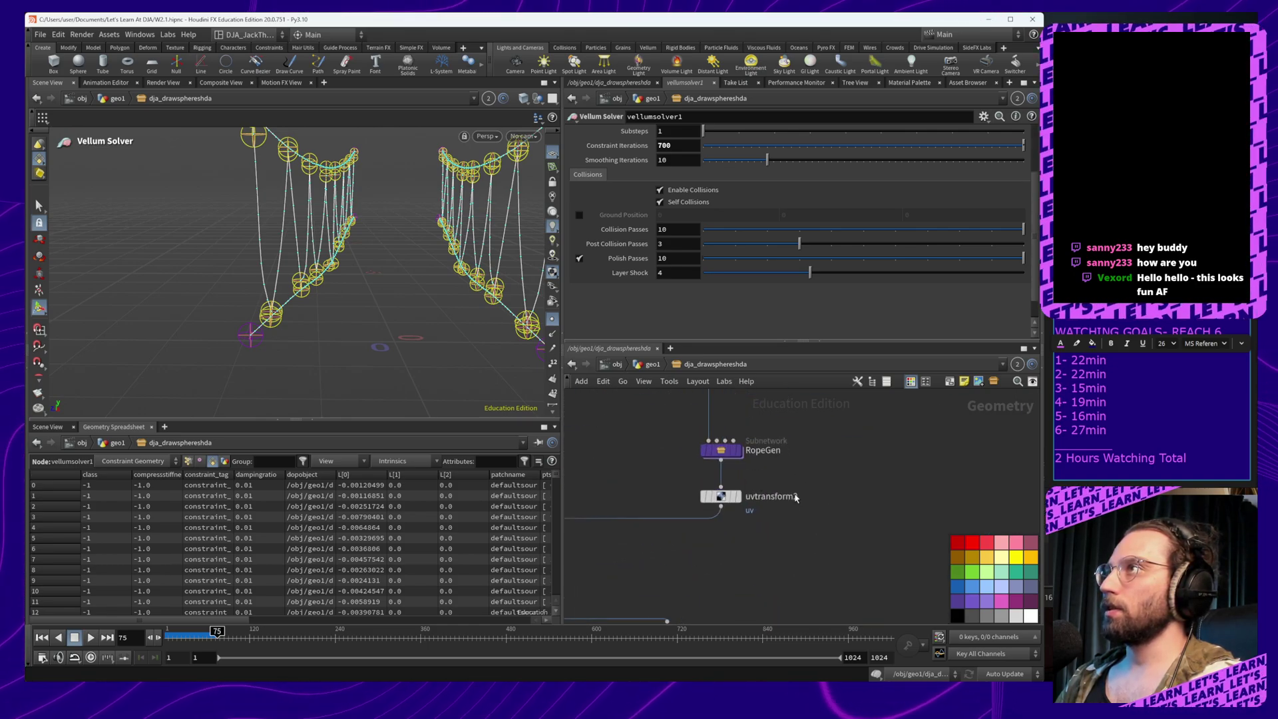
scroll(792, 426, "down", 8)
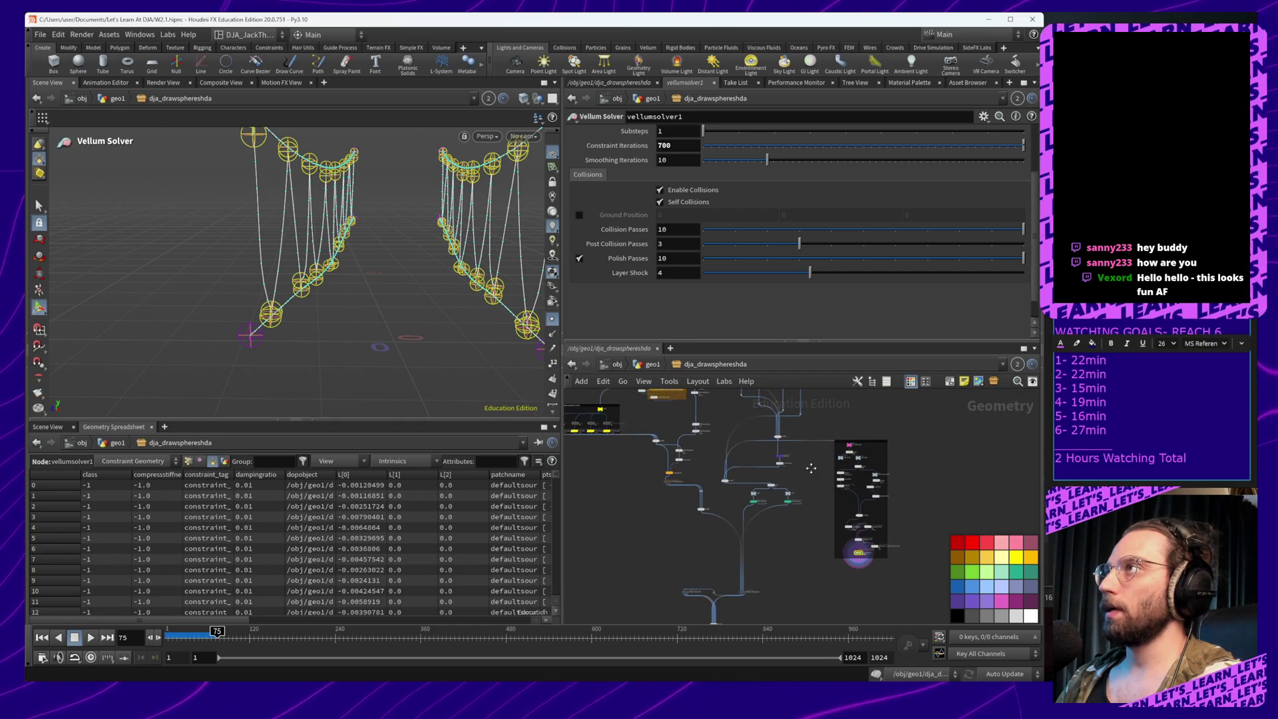
left_click_drag(824, 451, 908, 581)
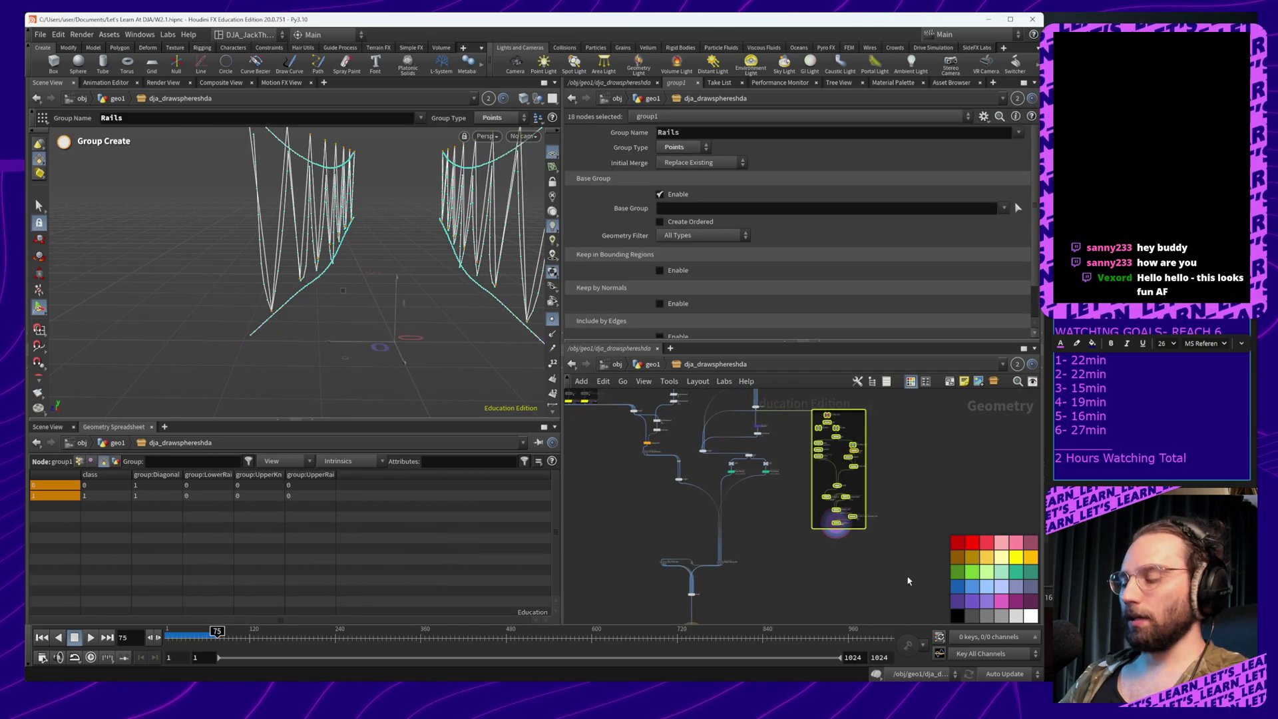
key("shift+s")
key("ctrl+z")
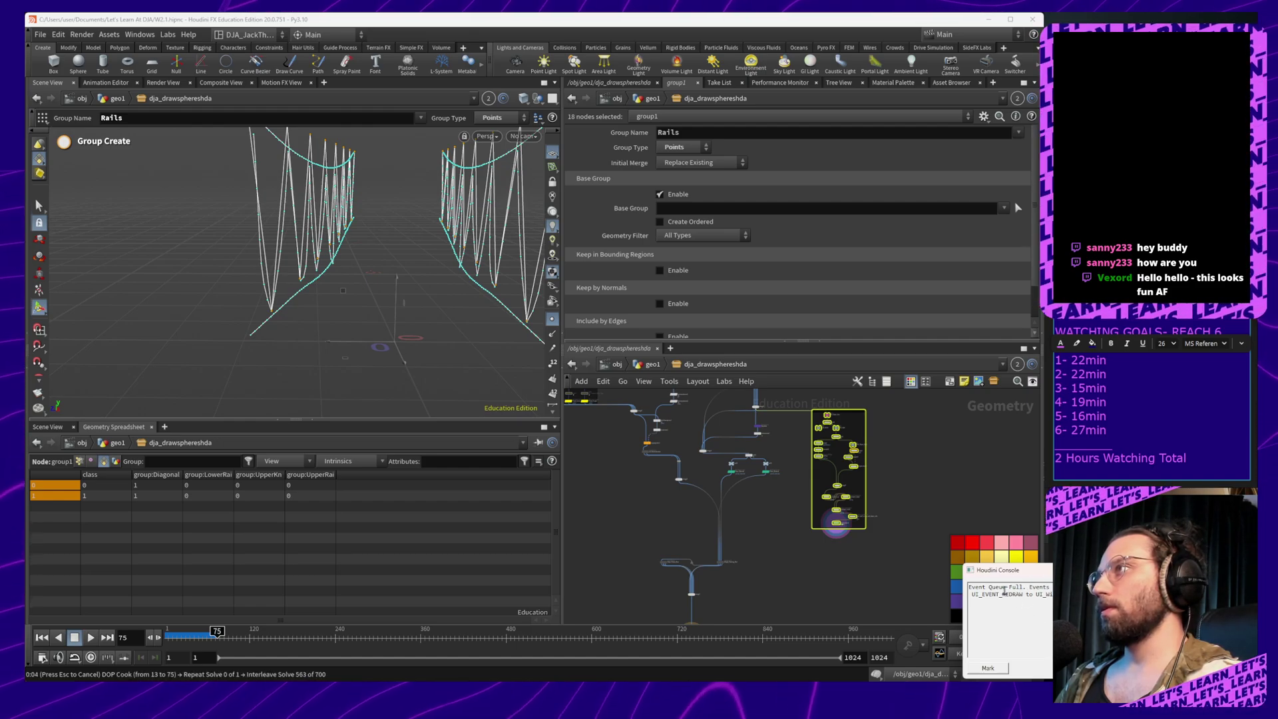
left_click(1243, 570)
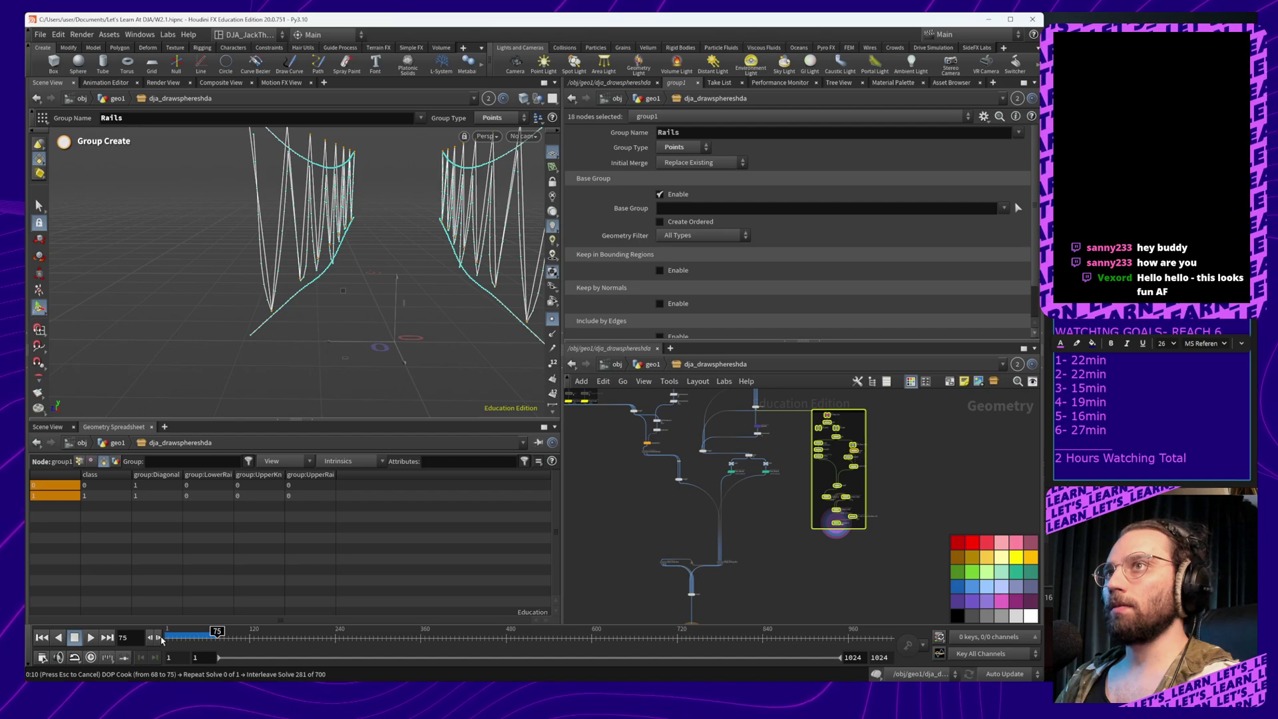
key("ctrl+z")
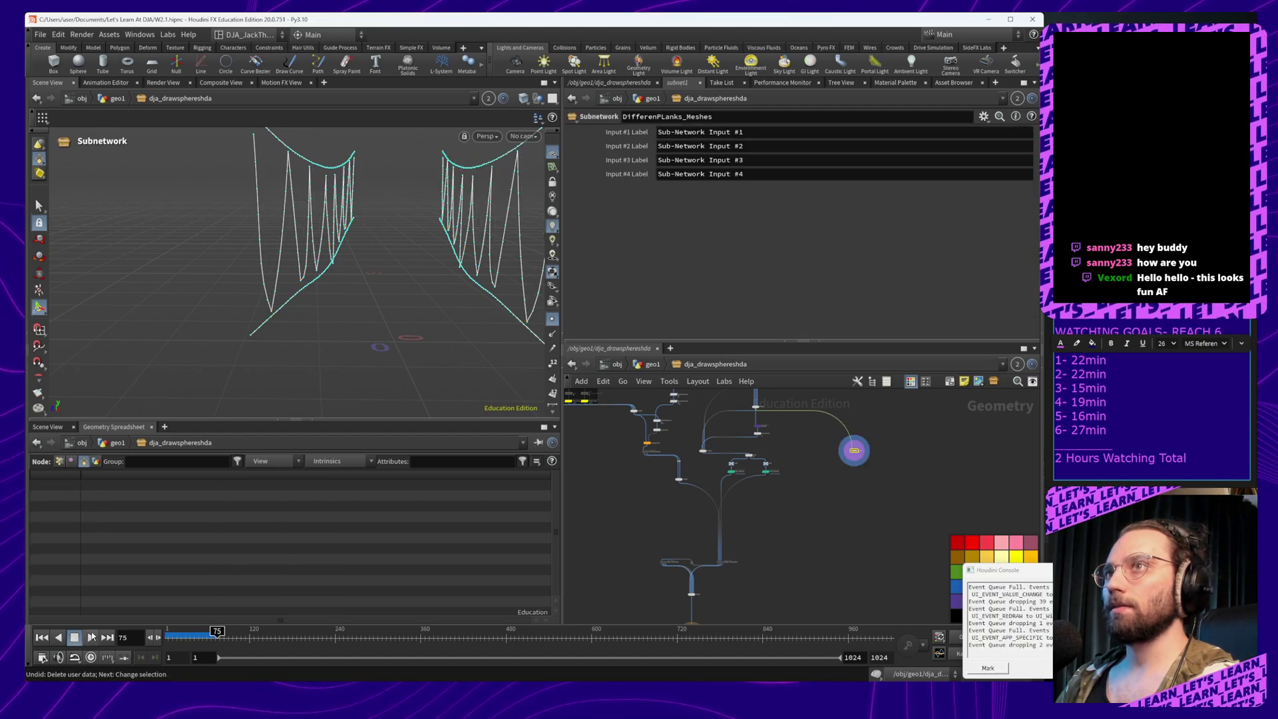
Clear and close the console, go to frame 1, and scrub to frame 36 to inspect the subnetwork's rope output
left_click_drag(217, 631, 144, 636)
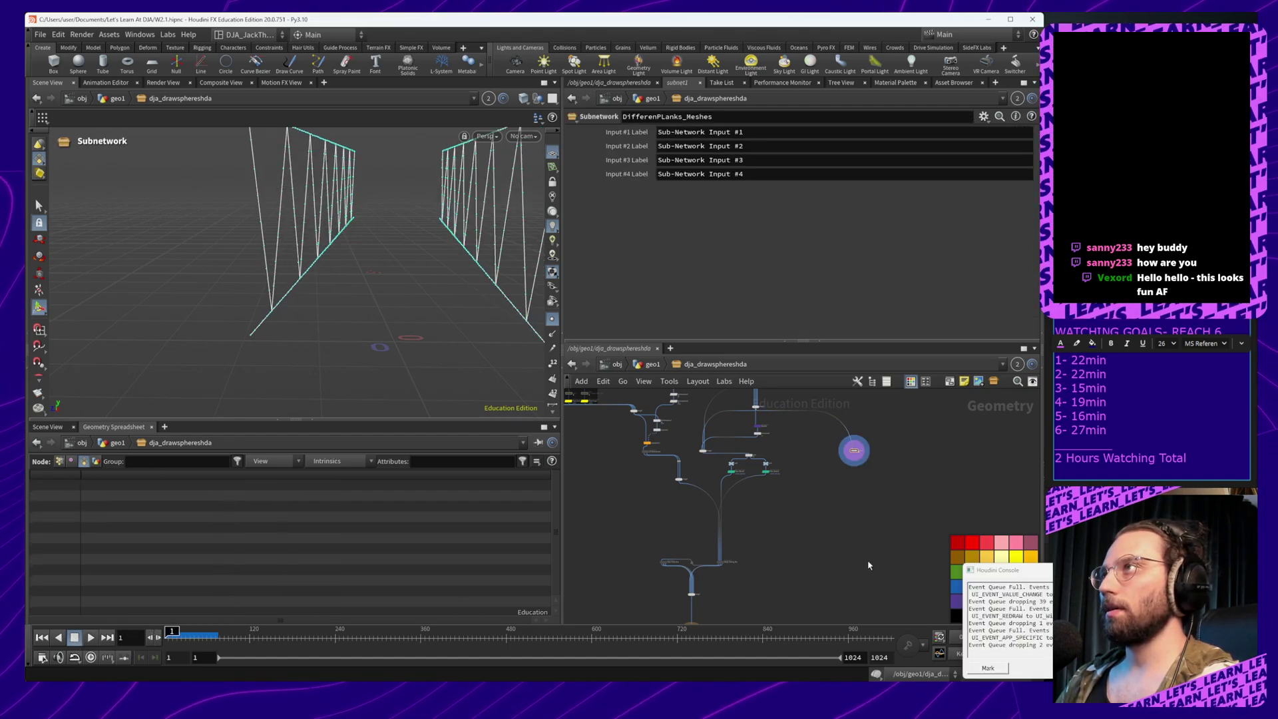
middle_click_drag(870, 497, 845, 568)
left_click(1080, 668)
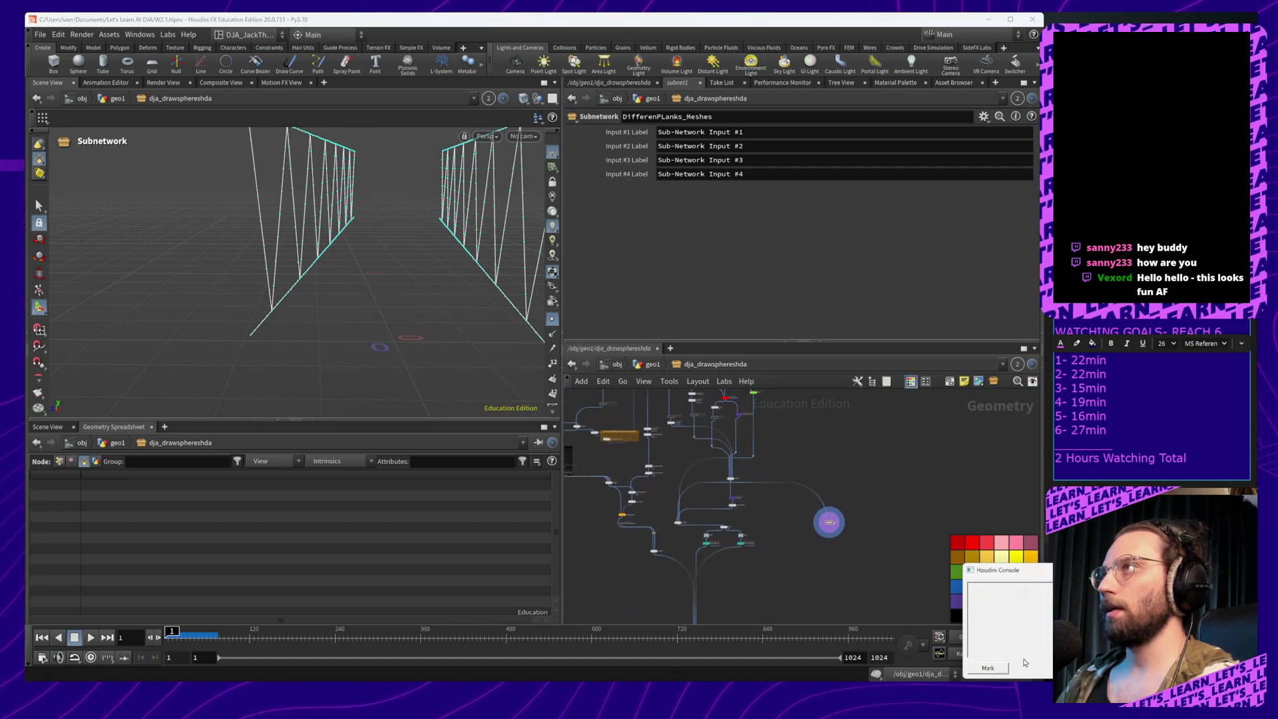
left_click(946, 622)
left_click_drag(169, 635, 192, 633)
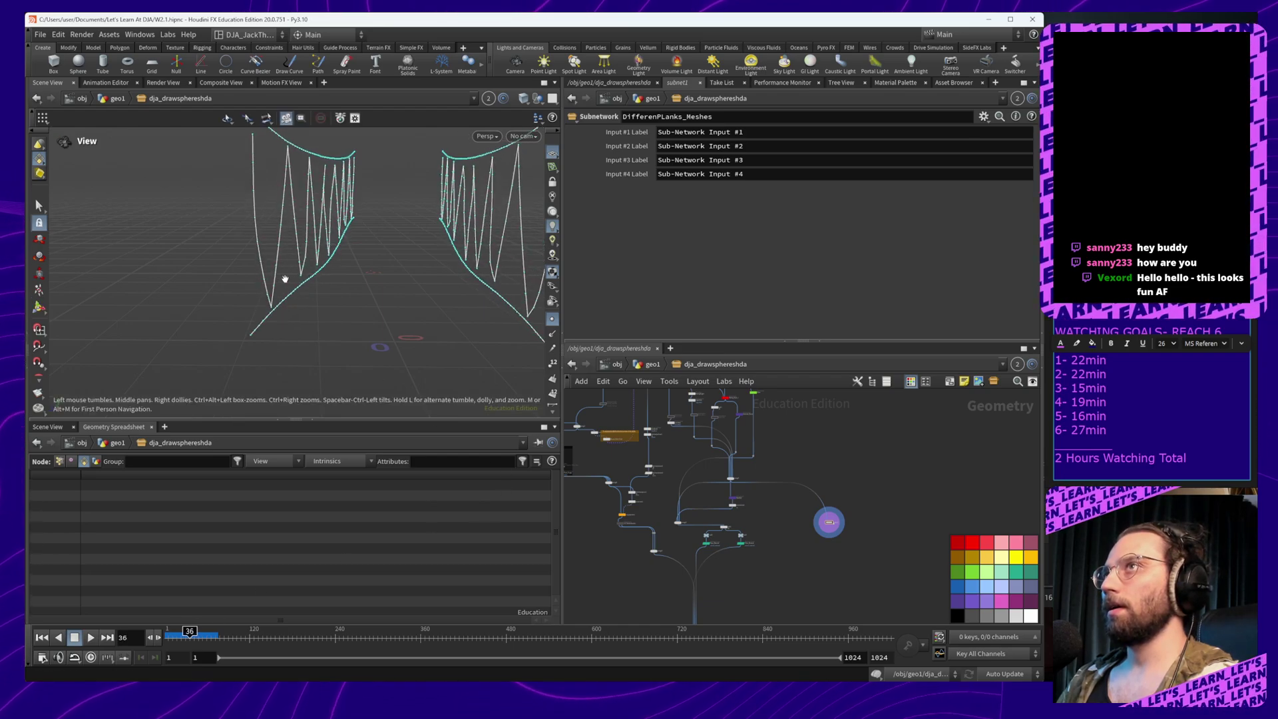
left_click_drag(284, 278, 307, 292, "alt")
Move the simulation subnetwork subnet1 next to the wire between merge5 and RopeGen
scroll(830, 547, "up", 5)
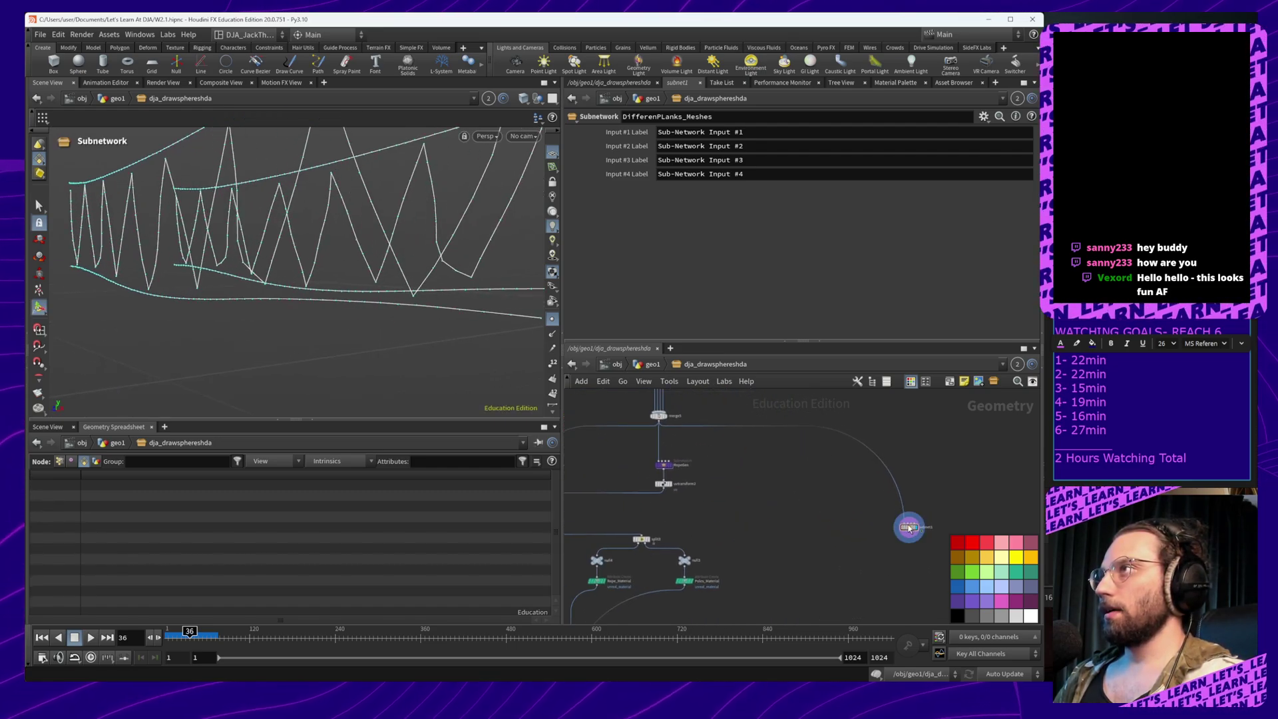
left_click_drag(910, 529, 719, 454)
scroll(719, 466, "up", 5)
middle_click_drag(705, 411, 884, 546)
scroll(813, 557, "up", 1)
left_click_drag(872, 460, 765, 432)
middle_click_drag(847, 480, 893, 529)
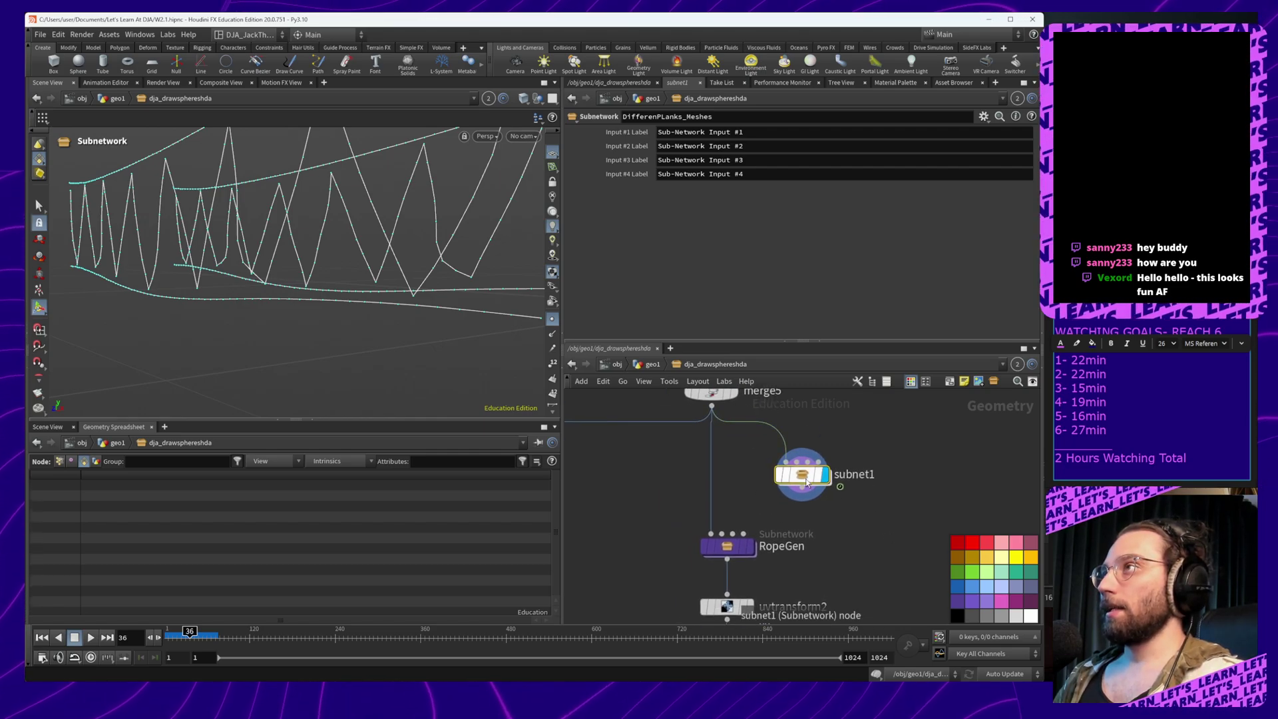
Add an Attribute Delete node below subnet1 and wire subnet1's output into it
key("Tab")
type("dele")
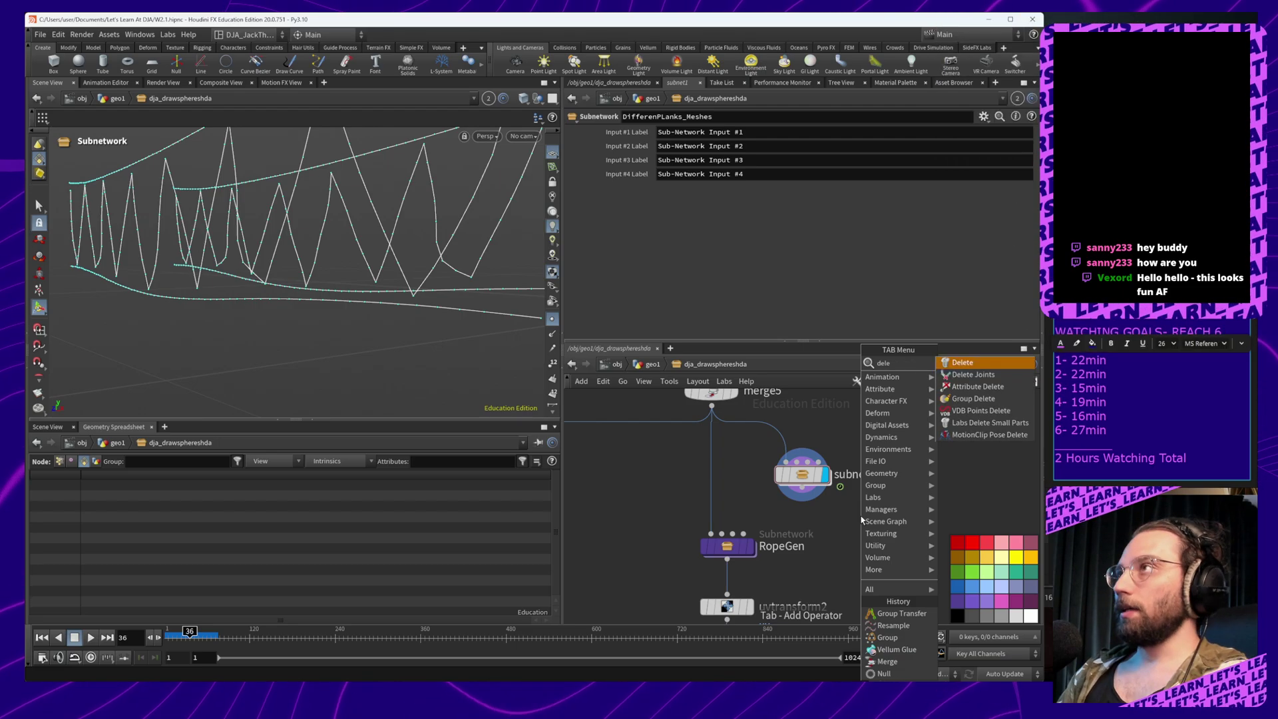
key("Return")
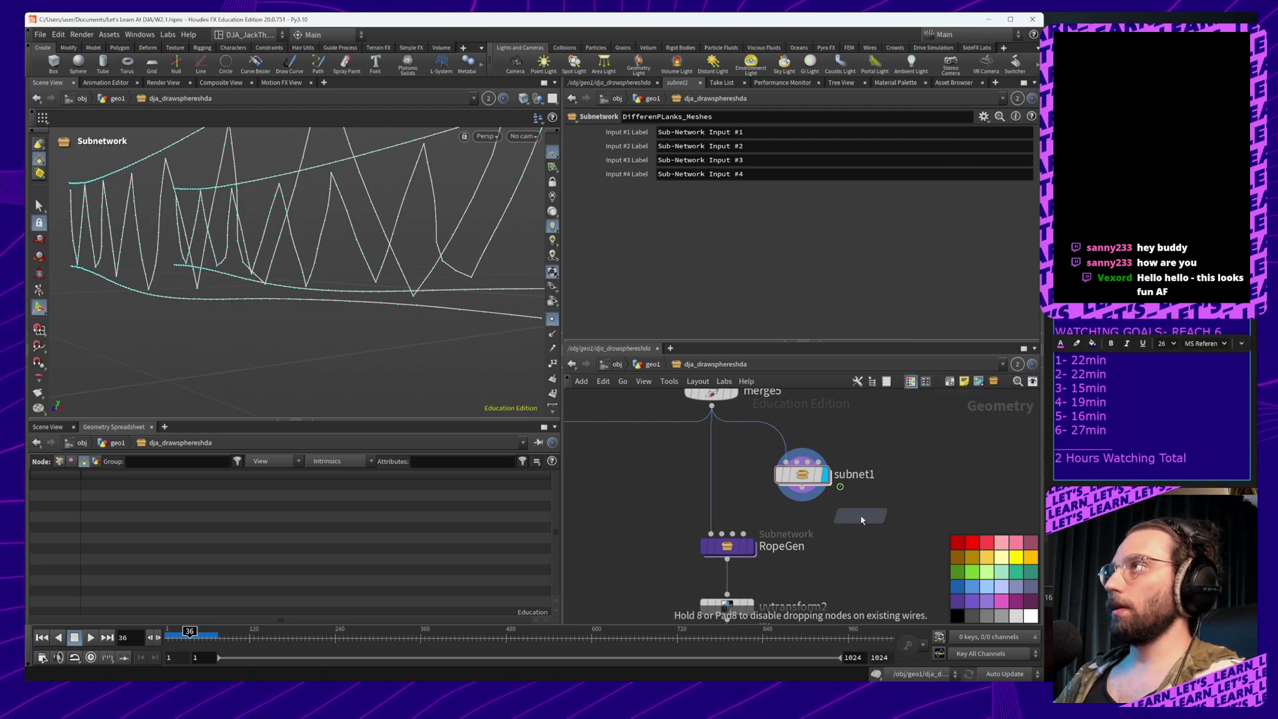
left_click(799, 509)
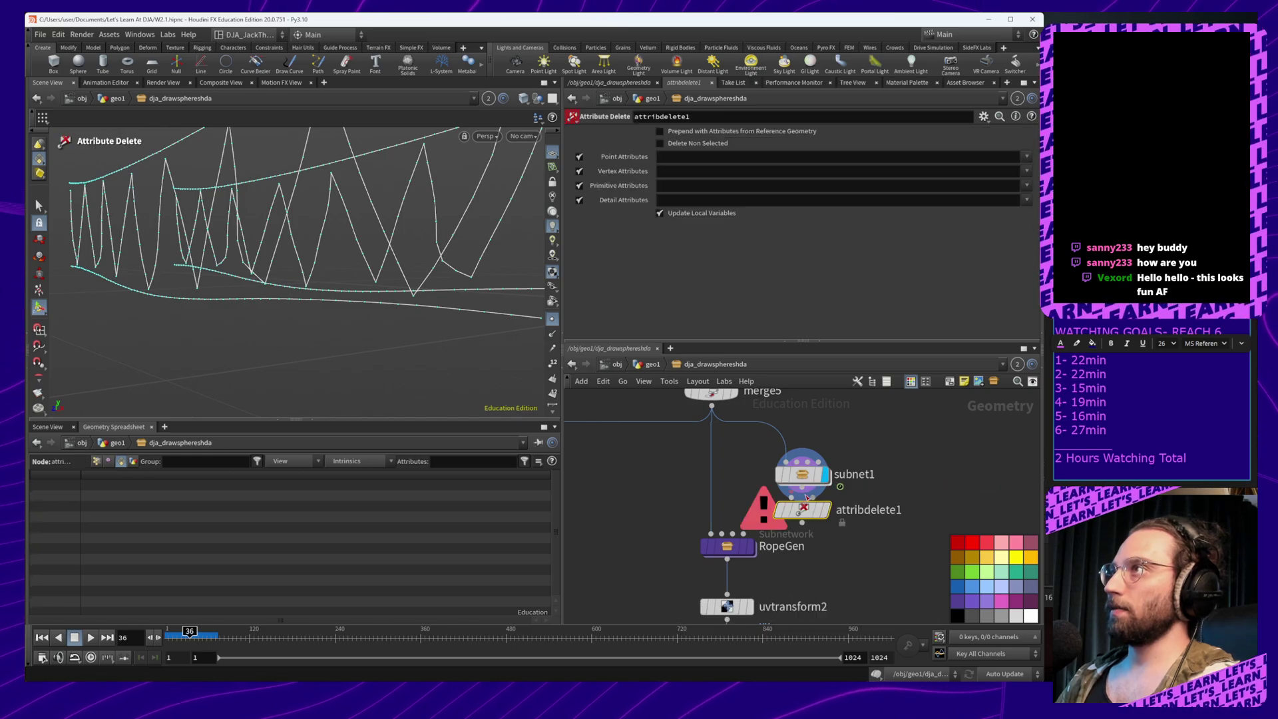
left_click(803, 489)
left_click(799, 501)
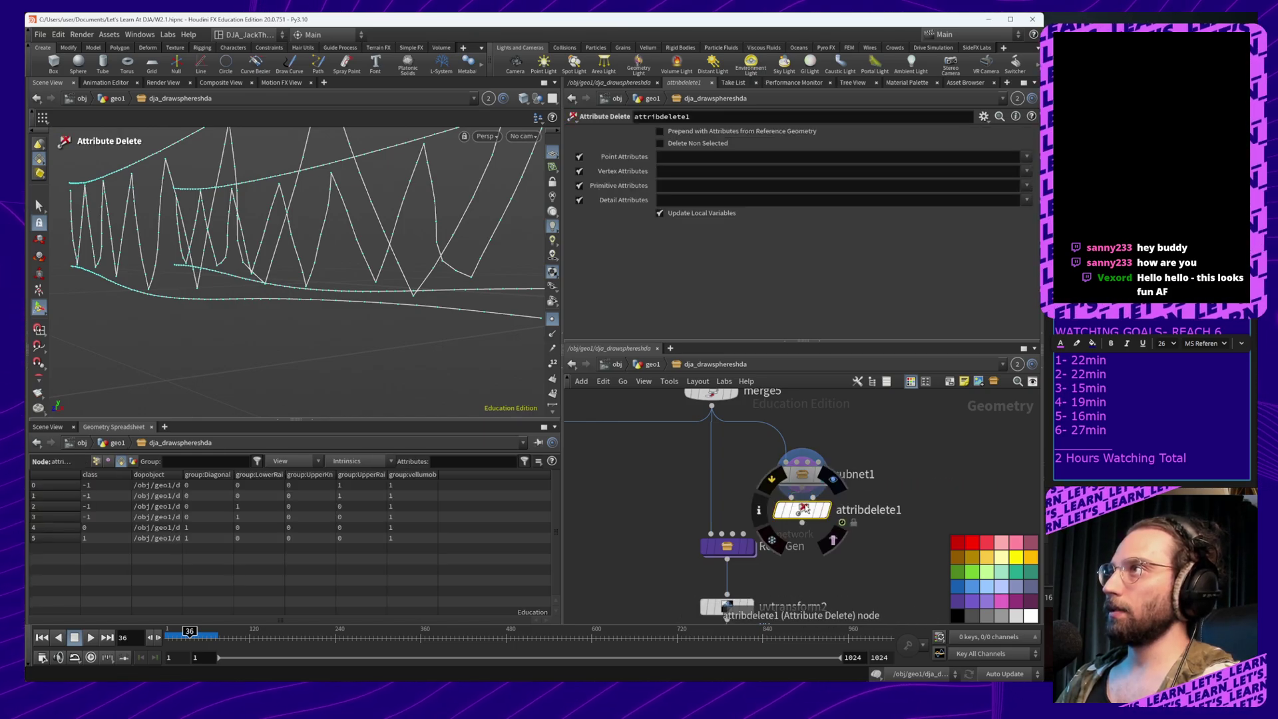
Set the point, vertex, primitive and detail attribute patterns of attribdelete1 to *
left_click(704, 161)
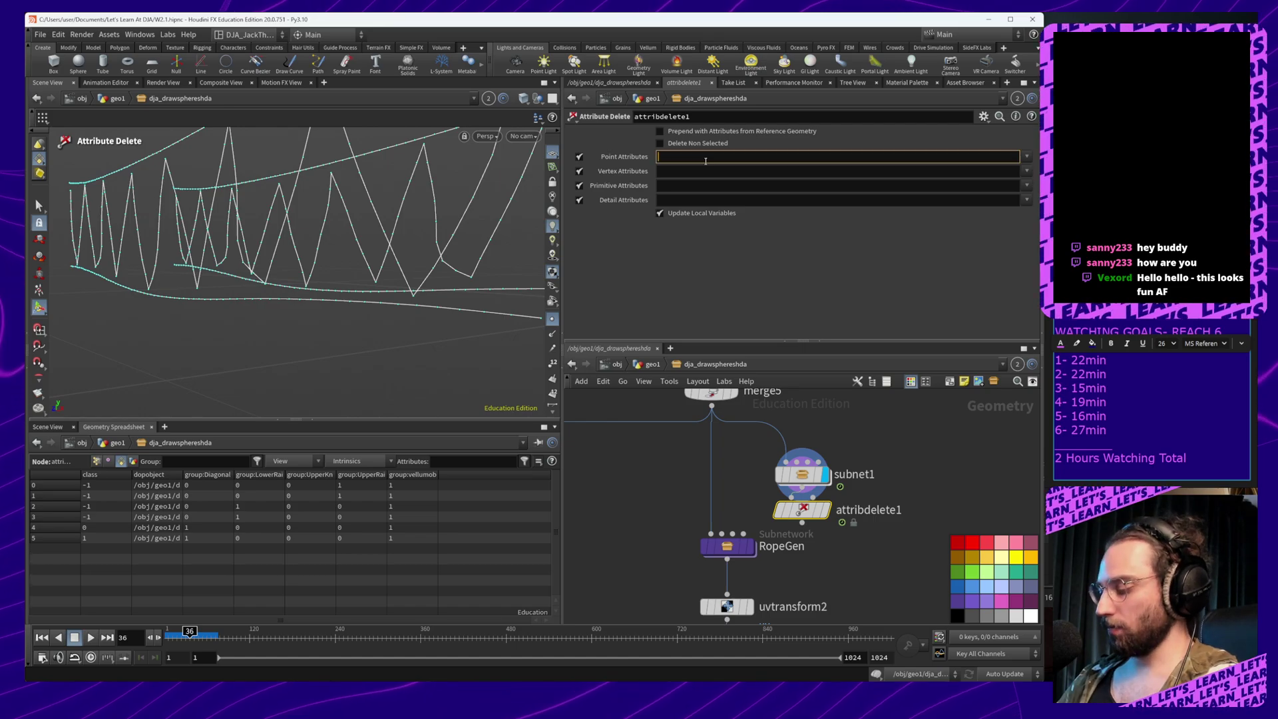
type("*")
key("Tab")
type("*")
key("Tab")
type("*")
key("Tab")
type("*")
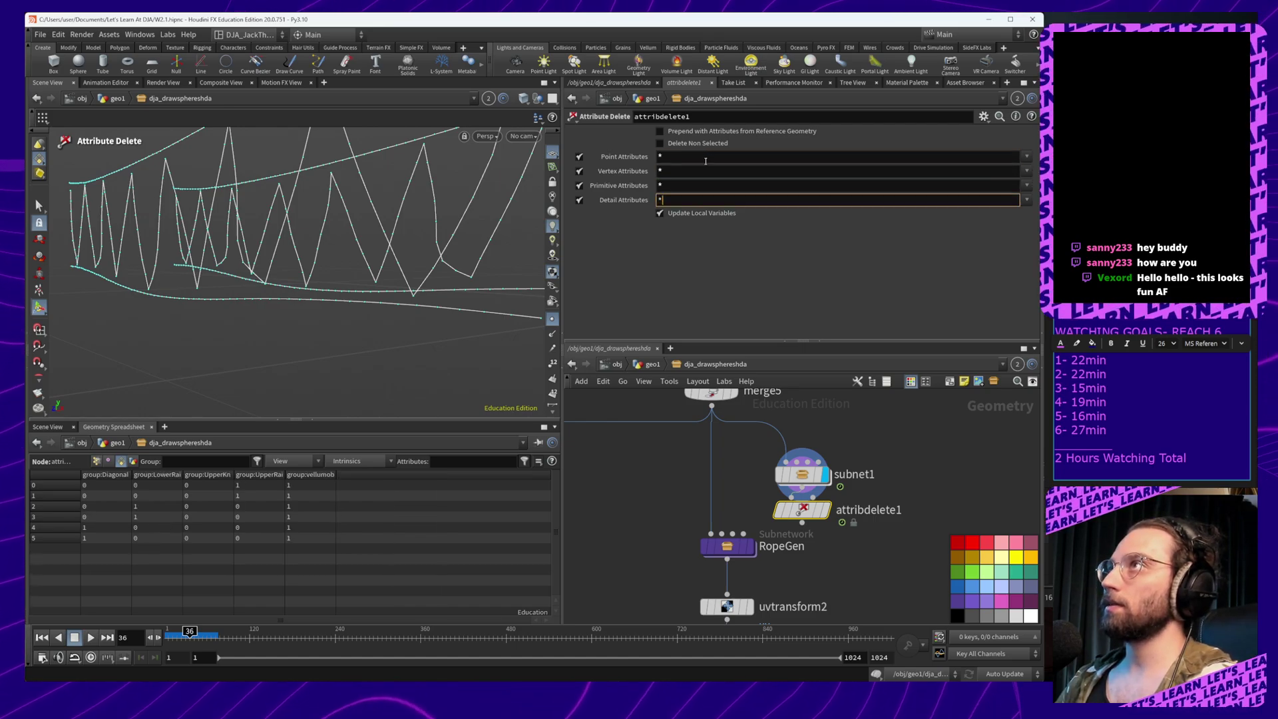
Connect attribdelete1 to RopeGen's first input in place of merge5 and display RopeGen's output
left_click_drag(802, 523, 711, 534)
left_click(729, 547)
left_click(756, 518)
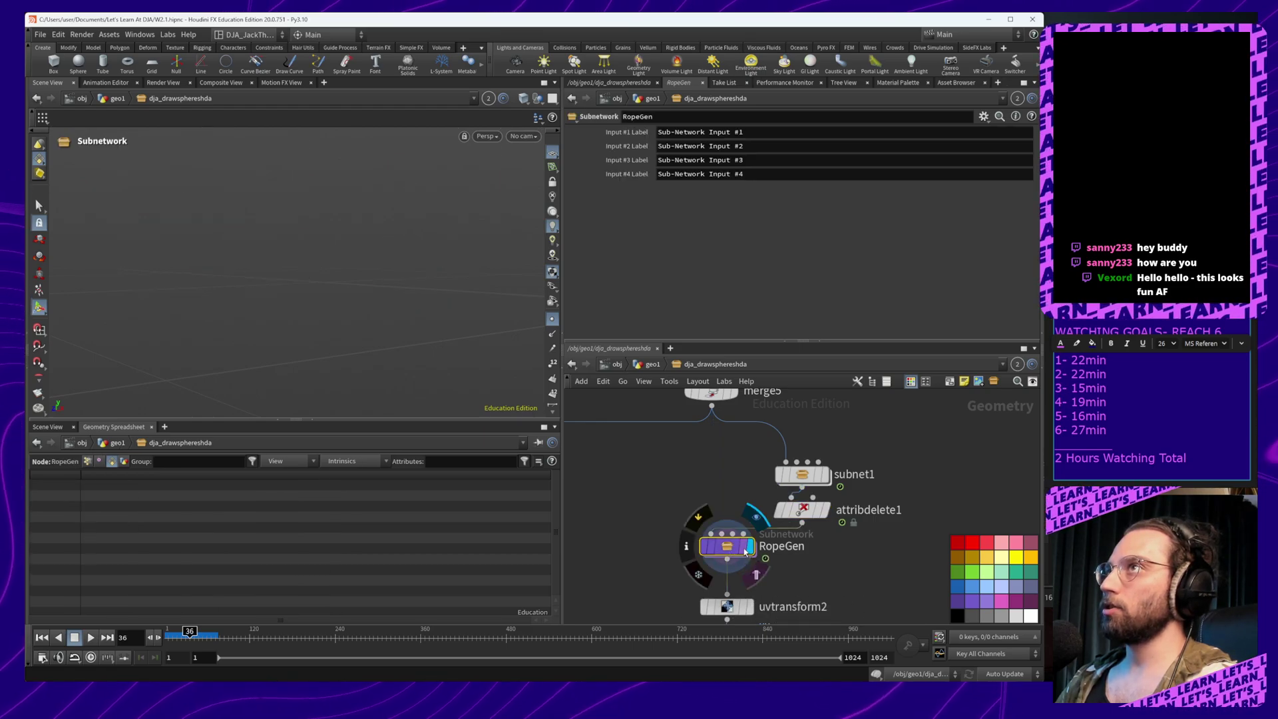
left_click(756, 574)
right_click_drag(351, 256, 355, 310, "alt")
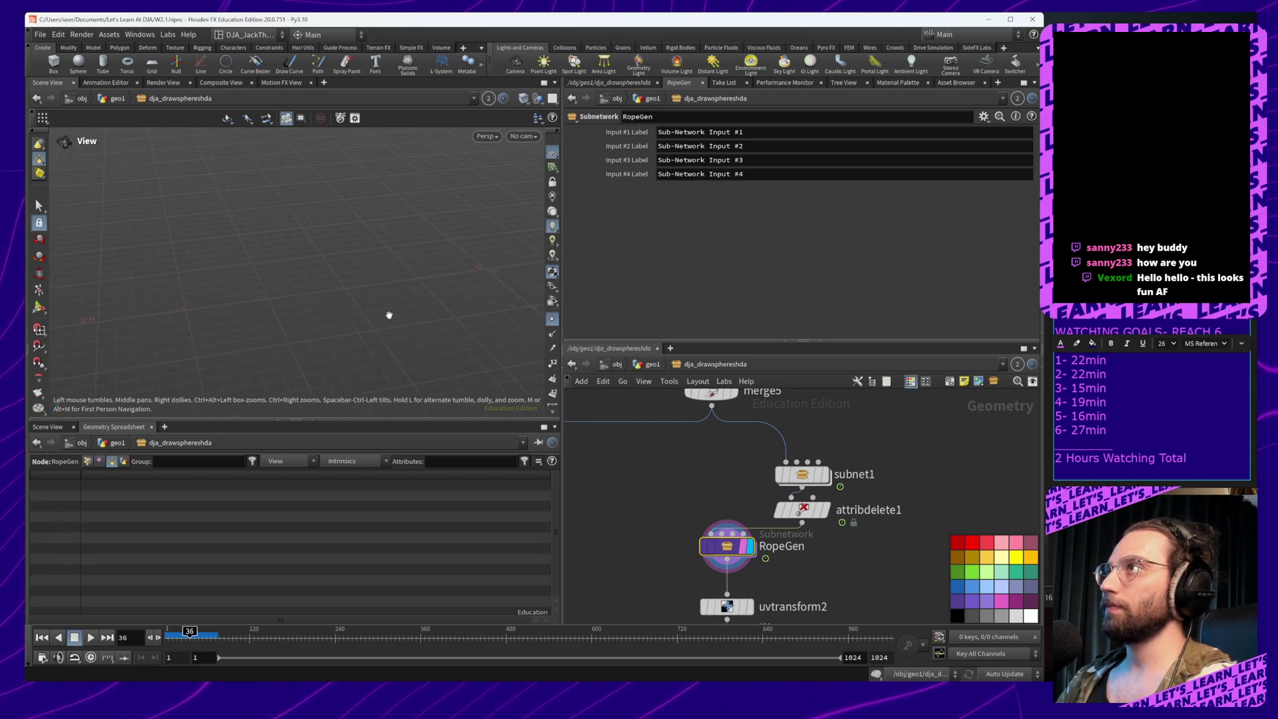
middle_click_drag(431, 305, 474, 313, "alt")
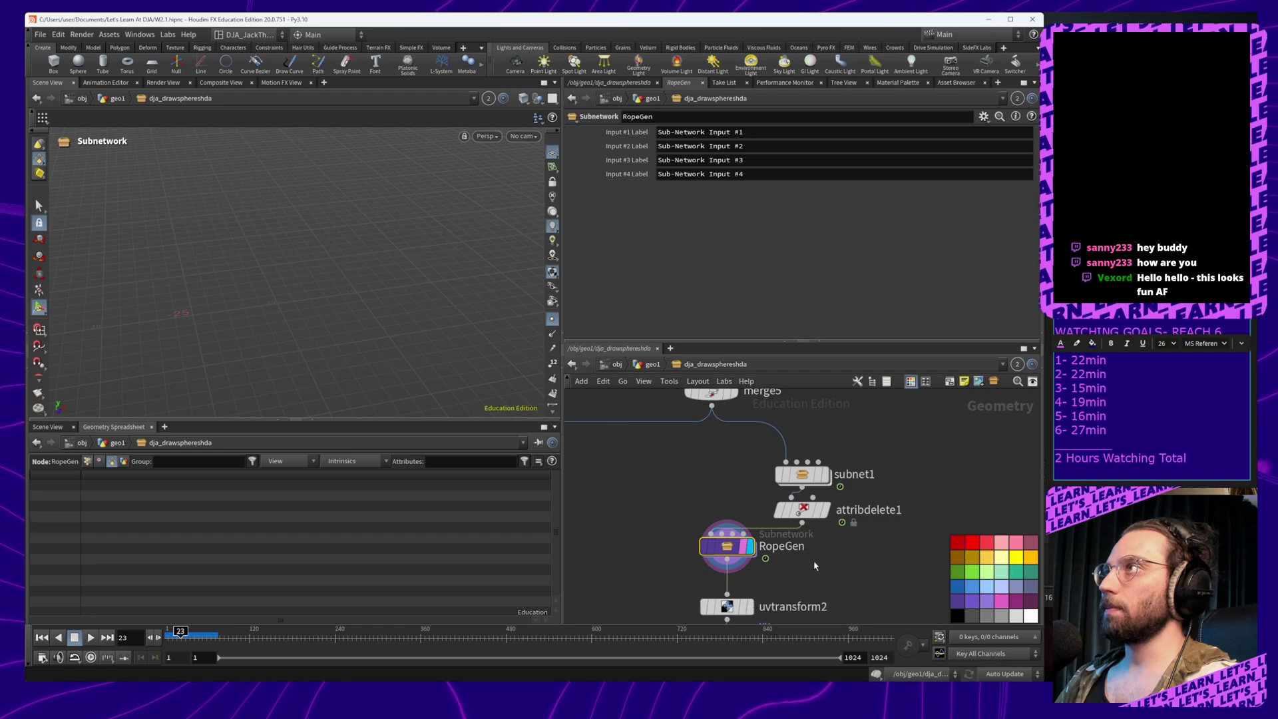
Clear the Point Attributes pattern of attribdelete1, displaying its output briefly before returning the display to RopeGen
left_click(803, 510)
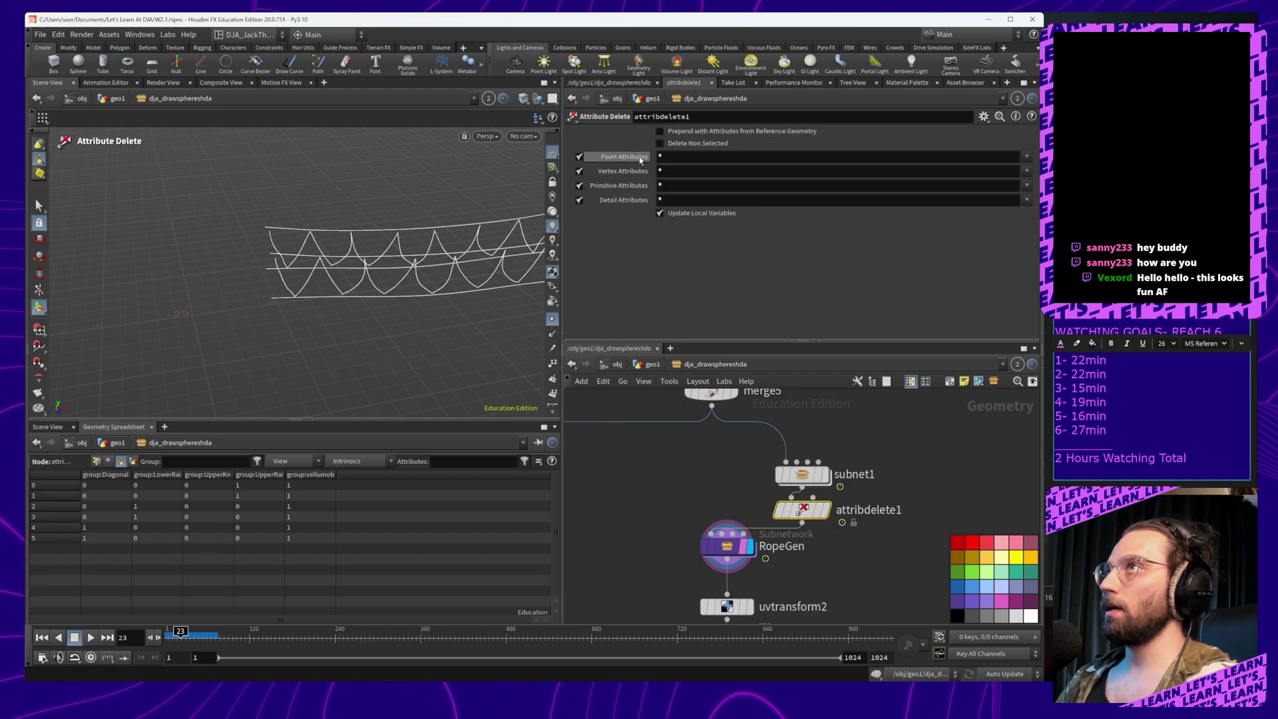
left_click_drag(685, 158, 612, 164)
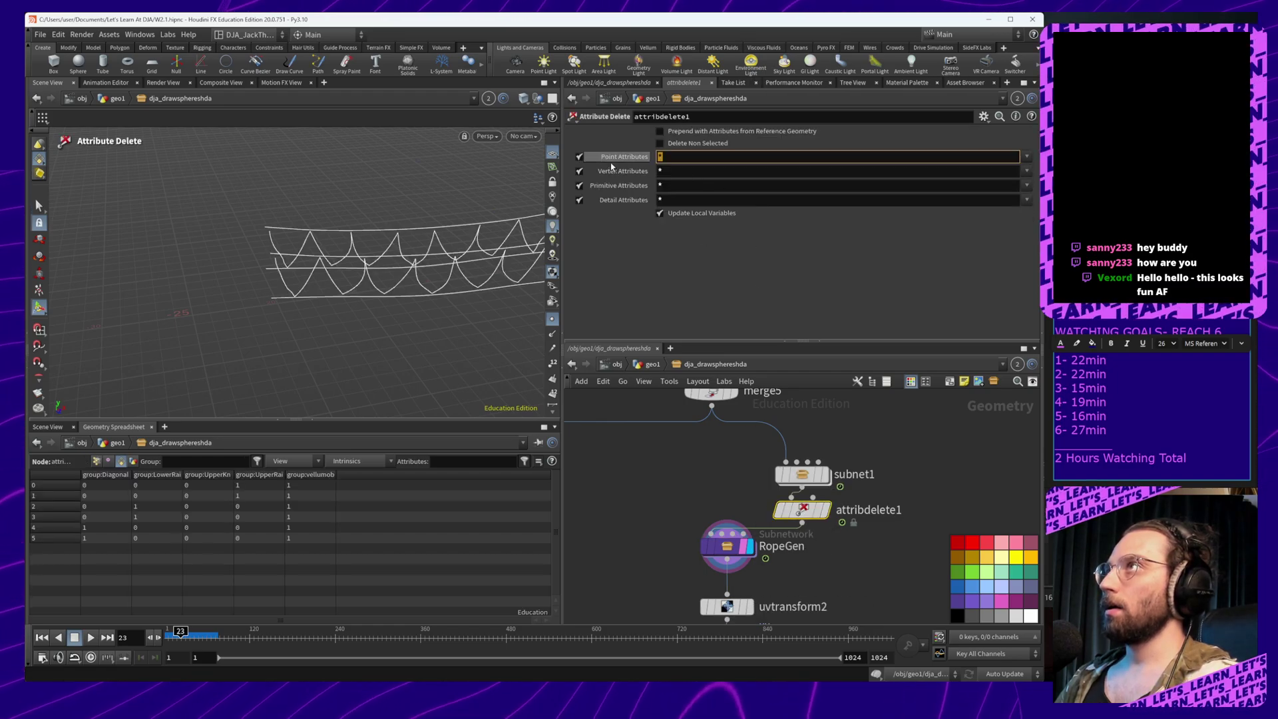
left_click(869, 556)
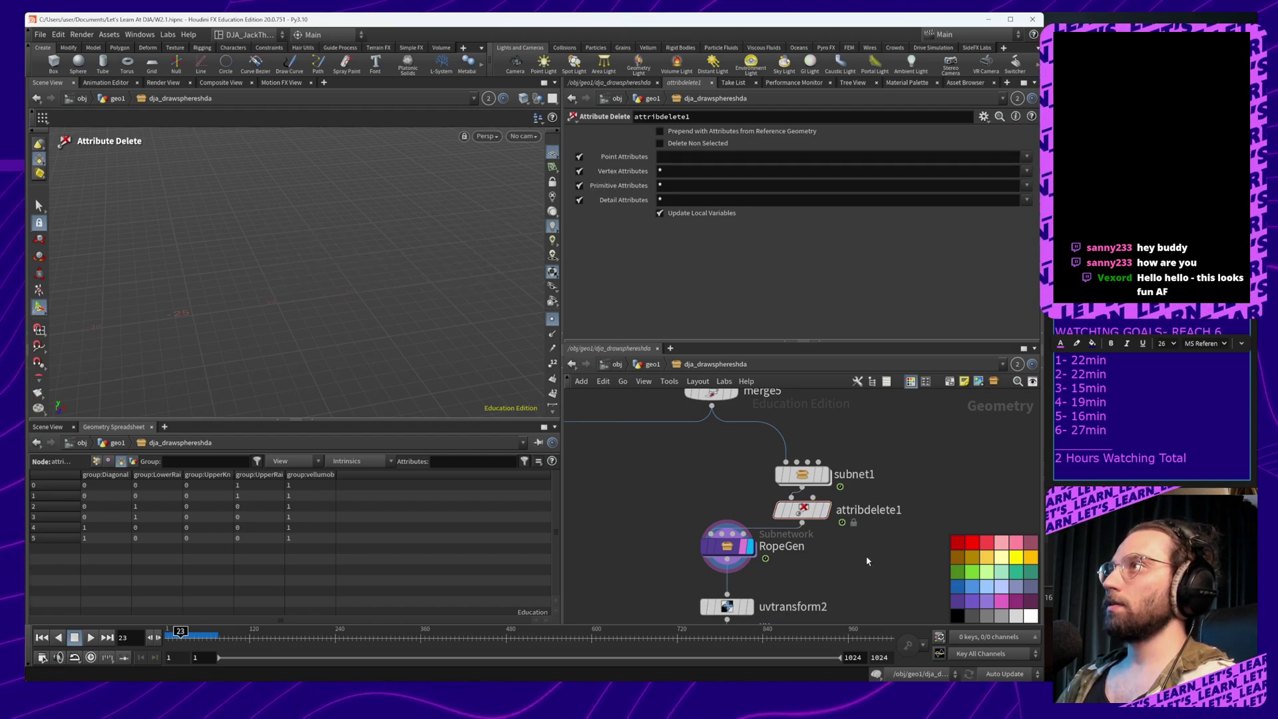
left_click(812, 511)
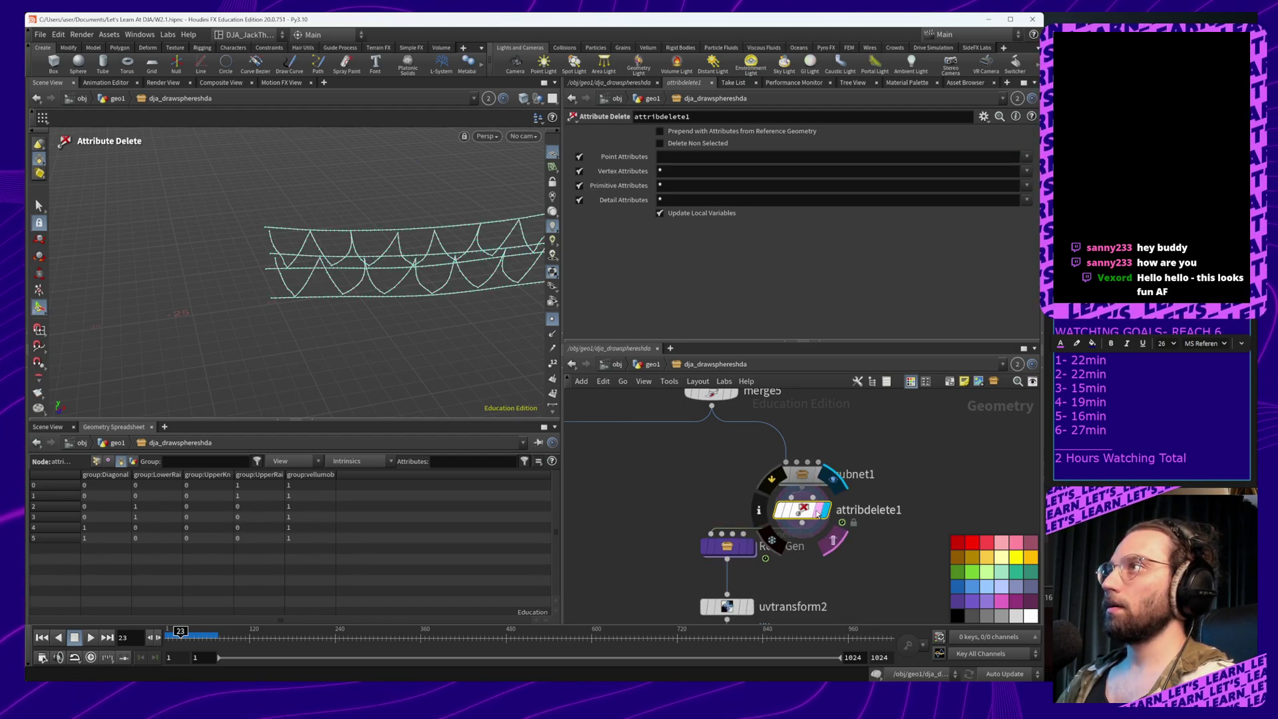
left_click(748, 552)
left_click(748, 550)
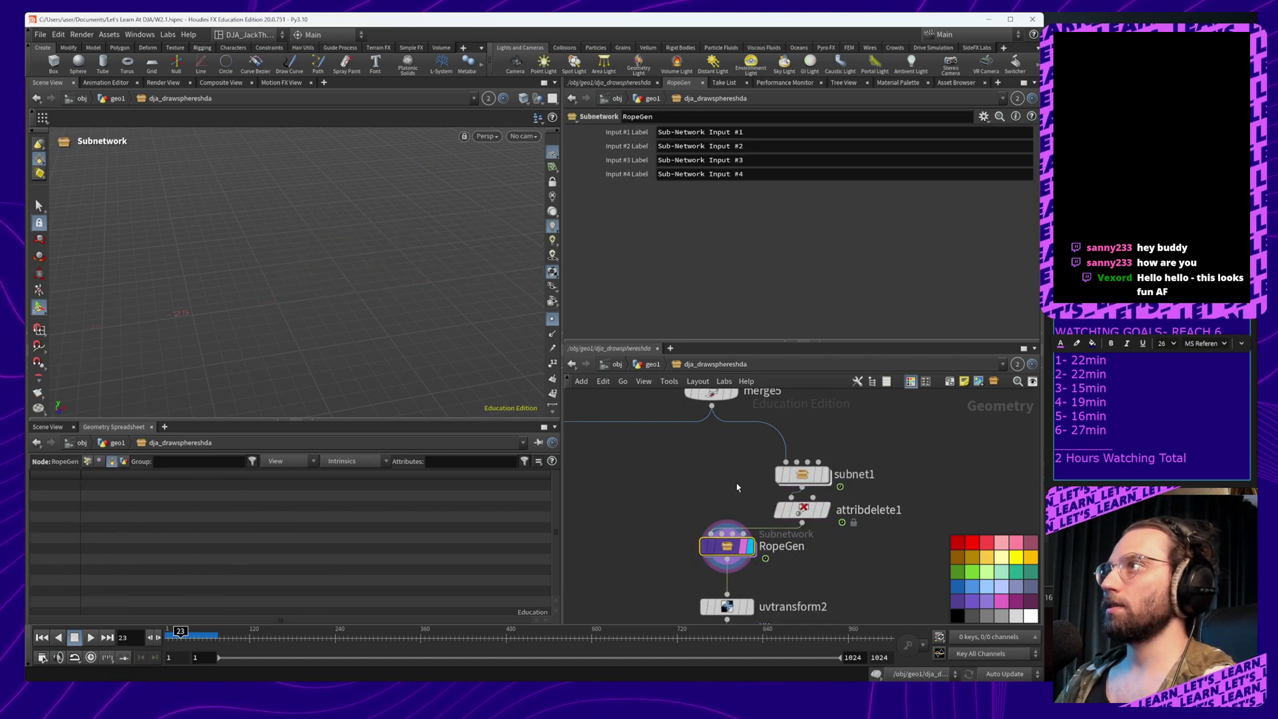
Open RopeGen, examine the rope knots and posts along the bridge at frames 23 and 1, and return to the parent network
double_click(727, 548)
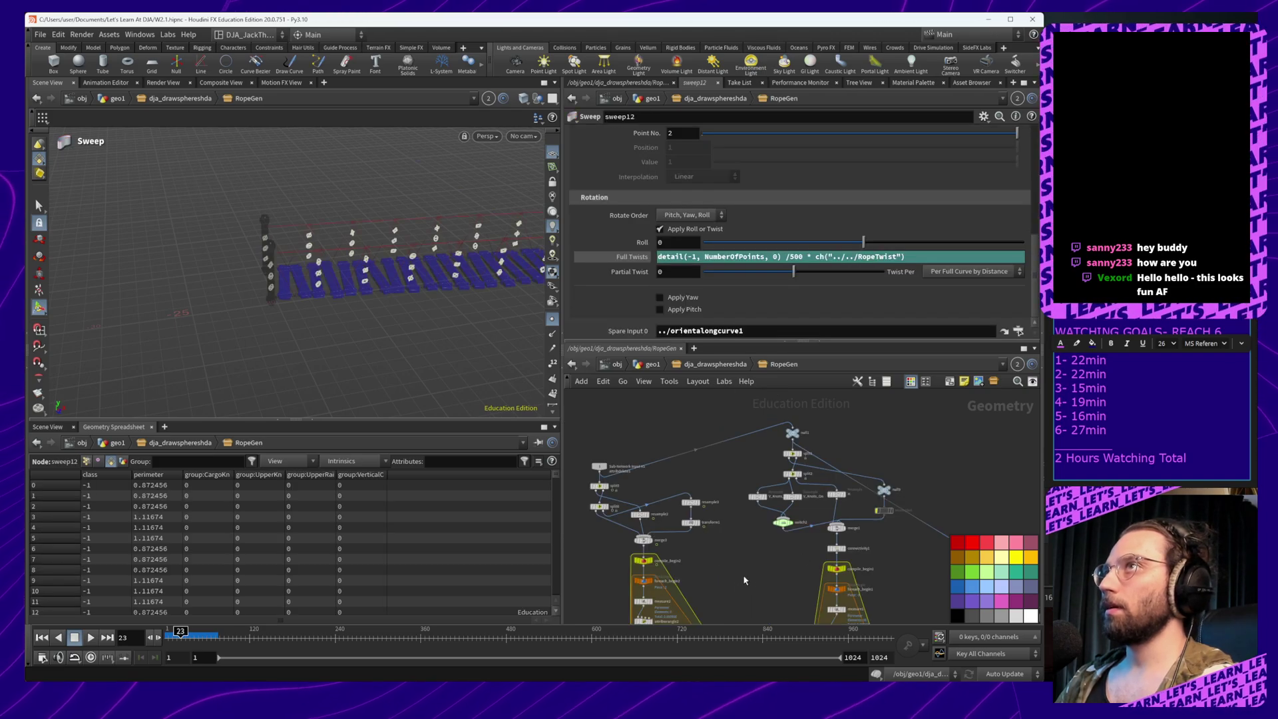
left_click_drag(392, 313, 436, 311, "alt")
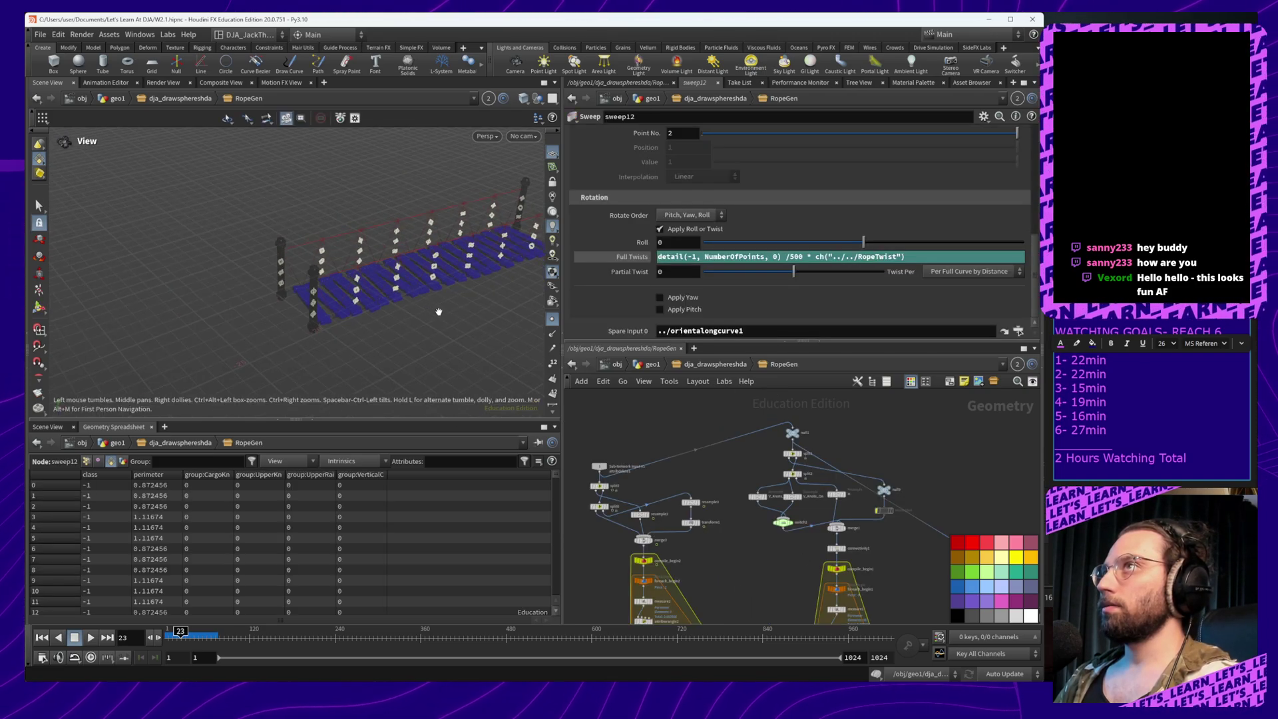
right_click_drag(437, 311, 428, 233, "alt")
left_click_drag(425, 297, 393, 320, "alt")
middle_click_drag(394, 320, 442, 377, "alt")
mouse_move(442, 377)
left_mouse_down("alt")
mouse_move(365, 373)
mouse_move(444, 375)
left_mouse_up("alt")
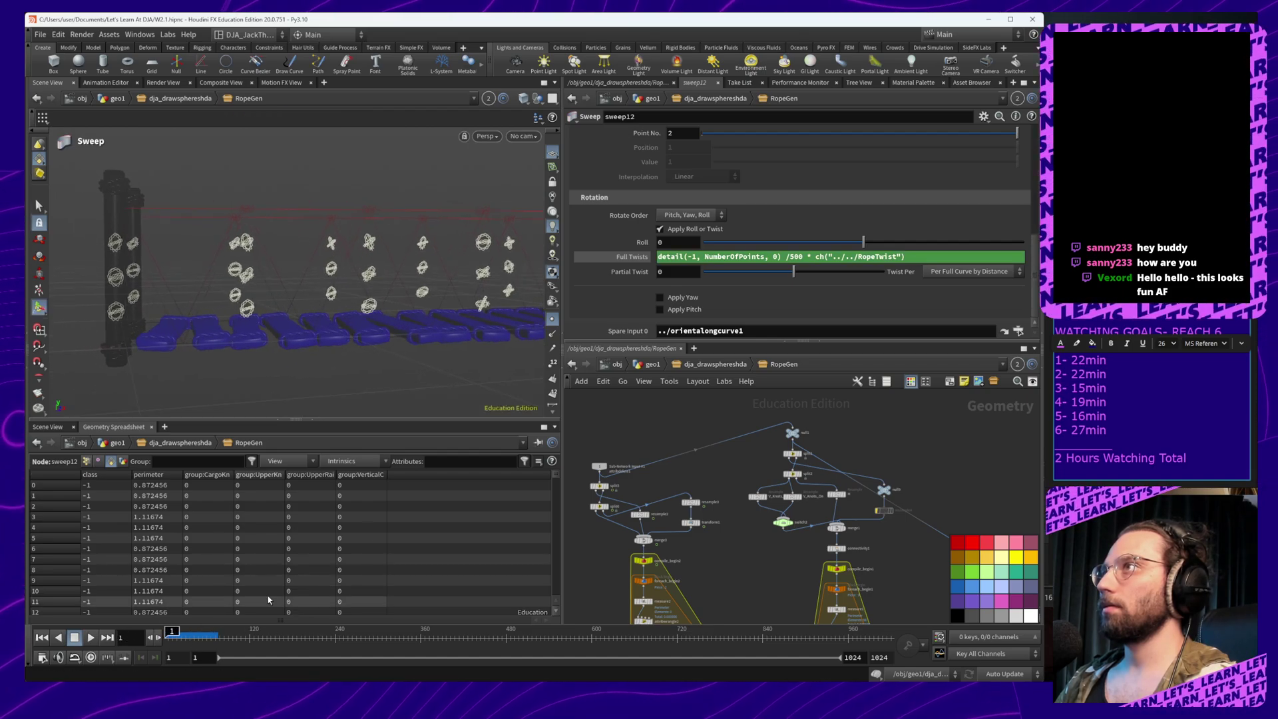
middle_click_drag(761, 466, 793, 429)
left_click(714, 364)
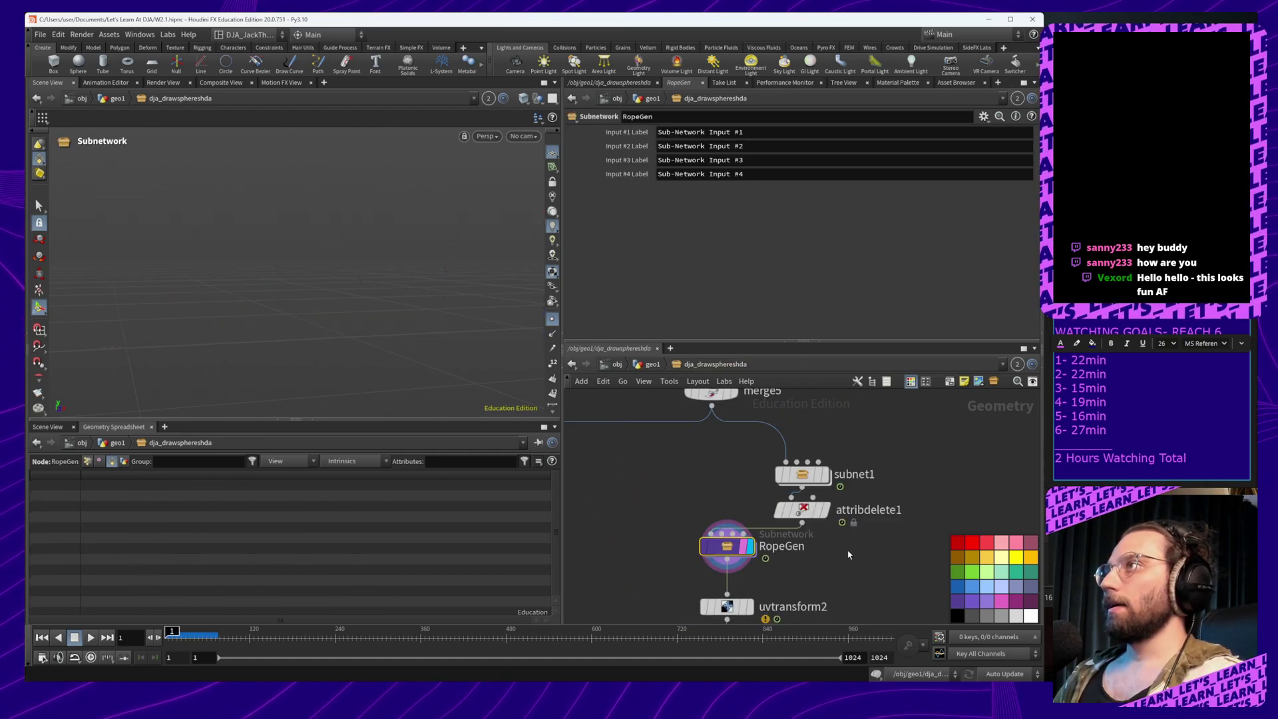
Move subnet1 and attribdelete1 together slightly higher above RopeGen
left_click_drag(752, 457, 836, 524)
left_click_drag(812, 480, 810, 455)
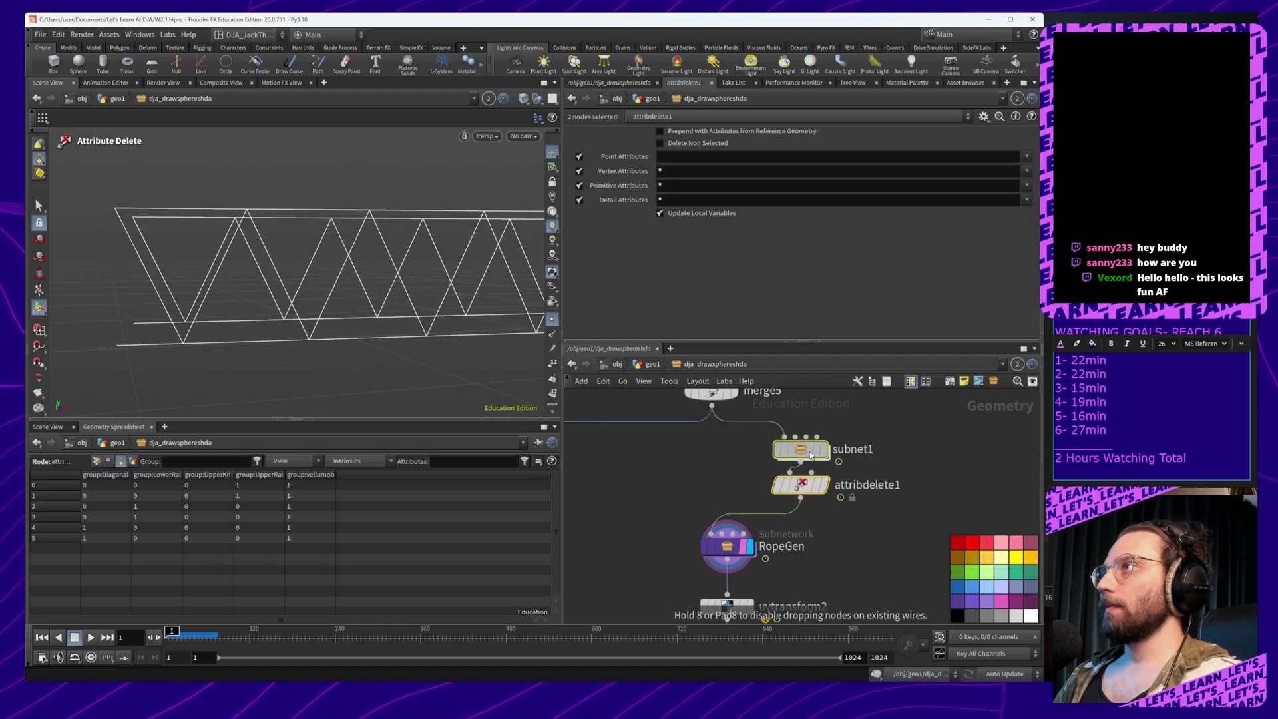
left_click(914, 519)
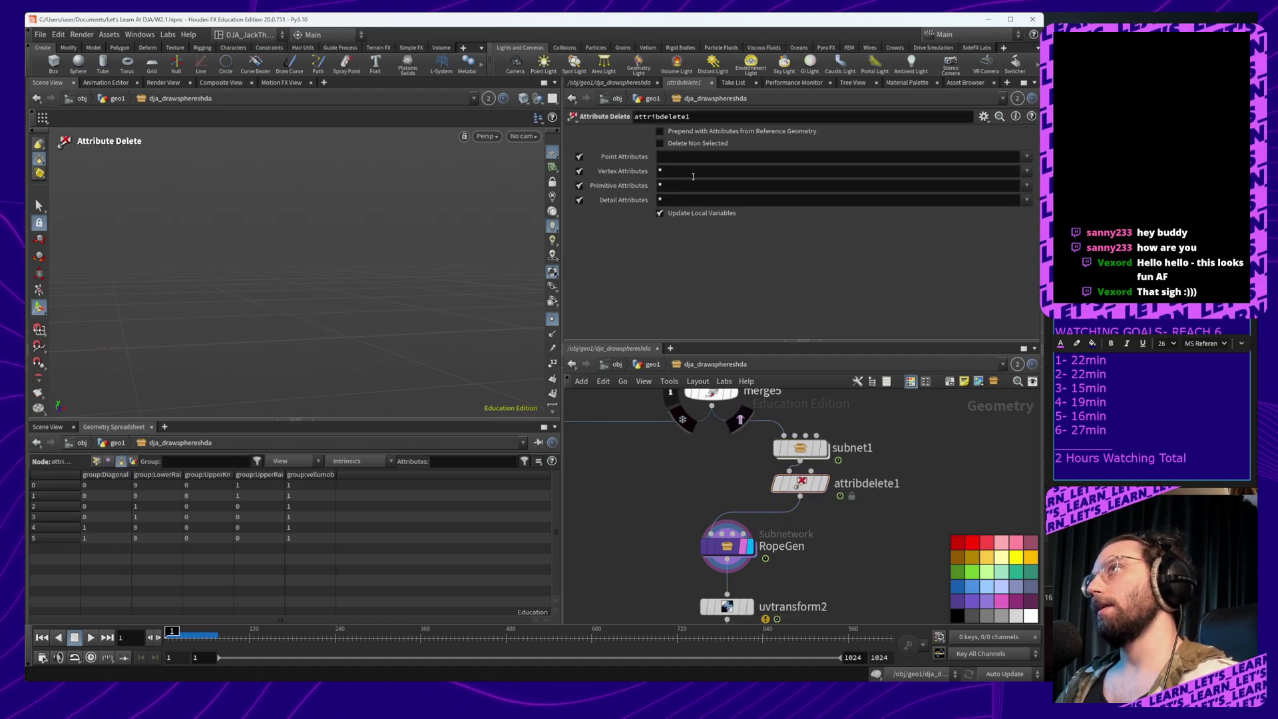
Clear the vertex, primitive and detail attribute patterns of attribdelete1
left_click_drag(691, 173, 615, 191)
left_click_drag(697, 187, 613, 203)
key("BackSpace")
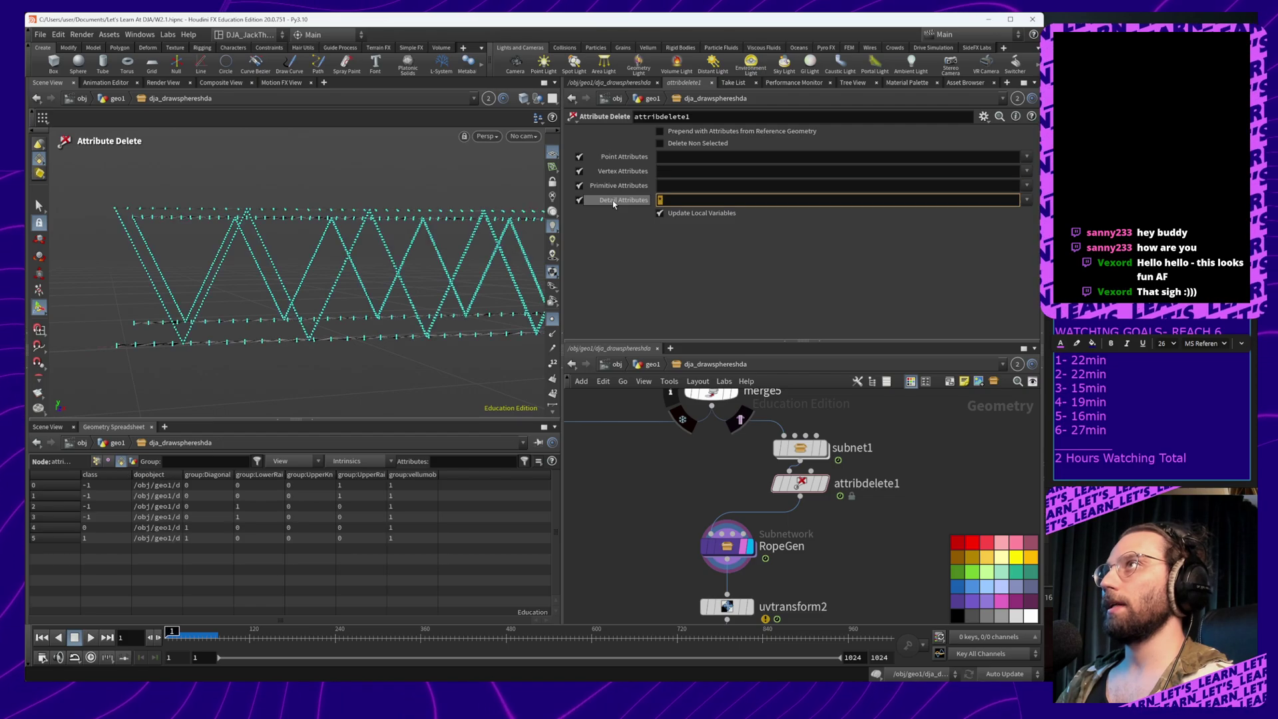
key("BackSpace")
left_click(852, 563)
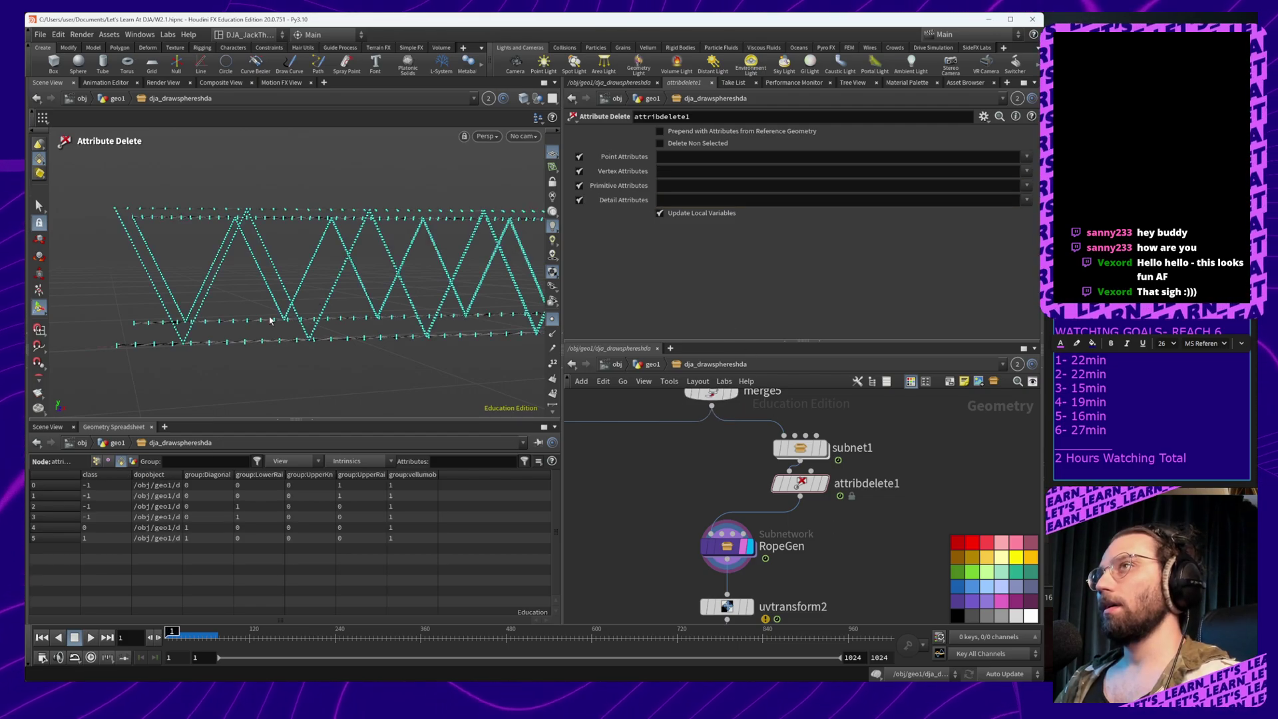
Examine the rope curves' points up close at frame 1 and the ropes generated by RopeGen at frame 64
middle_click_drag(269, 321, 330, 330, "alt")
scroll(320, 285, "up", 5, "alt")
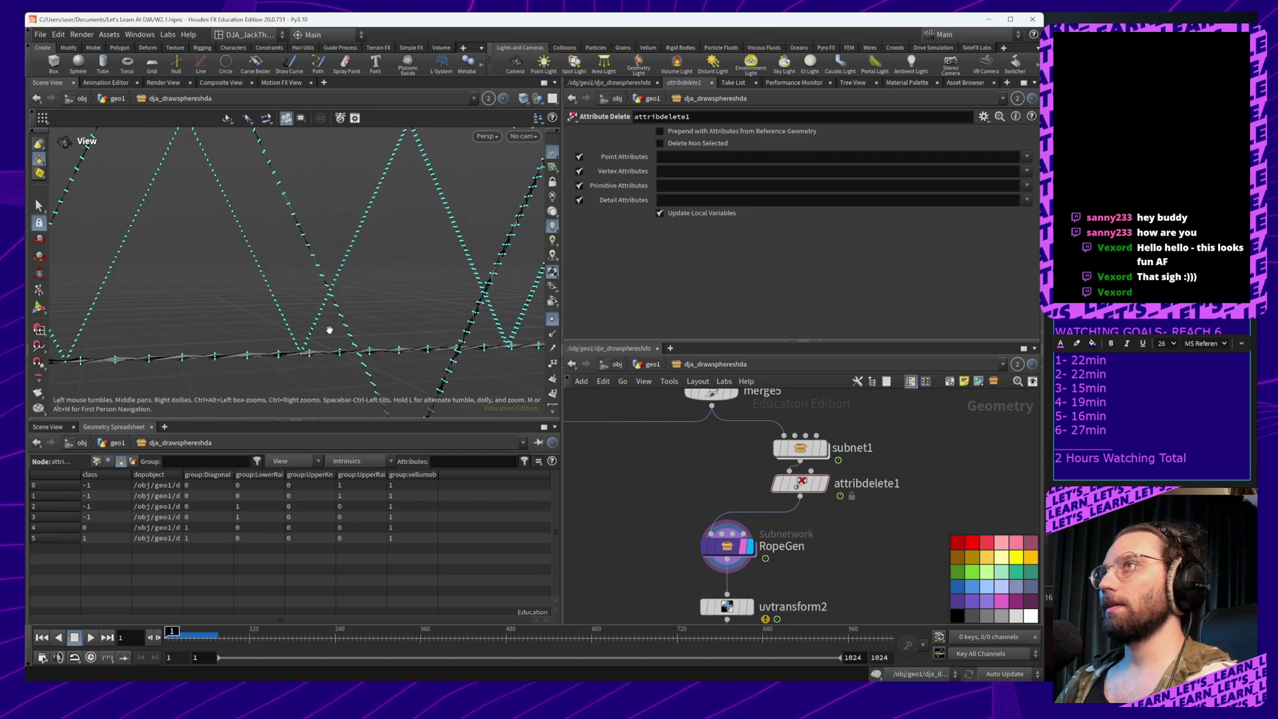
left_click_drag(330, 330, 310, 342, "alt")
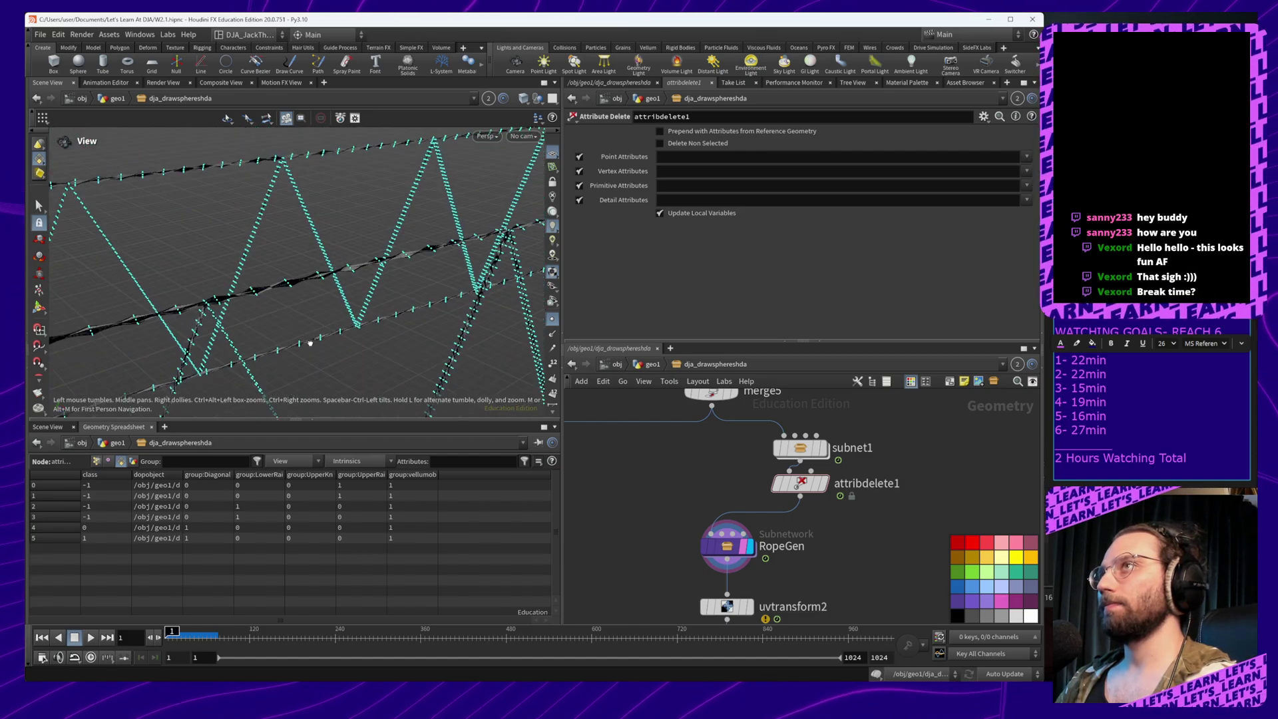
middle_click_drag(364, 356, 440, 355, "alt")
left_click(803, 486)
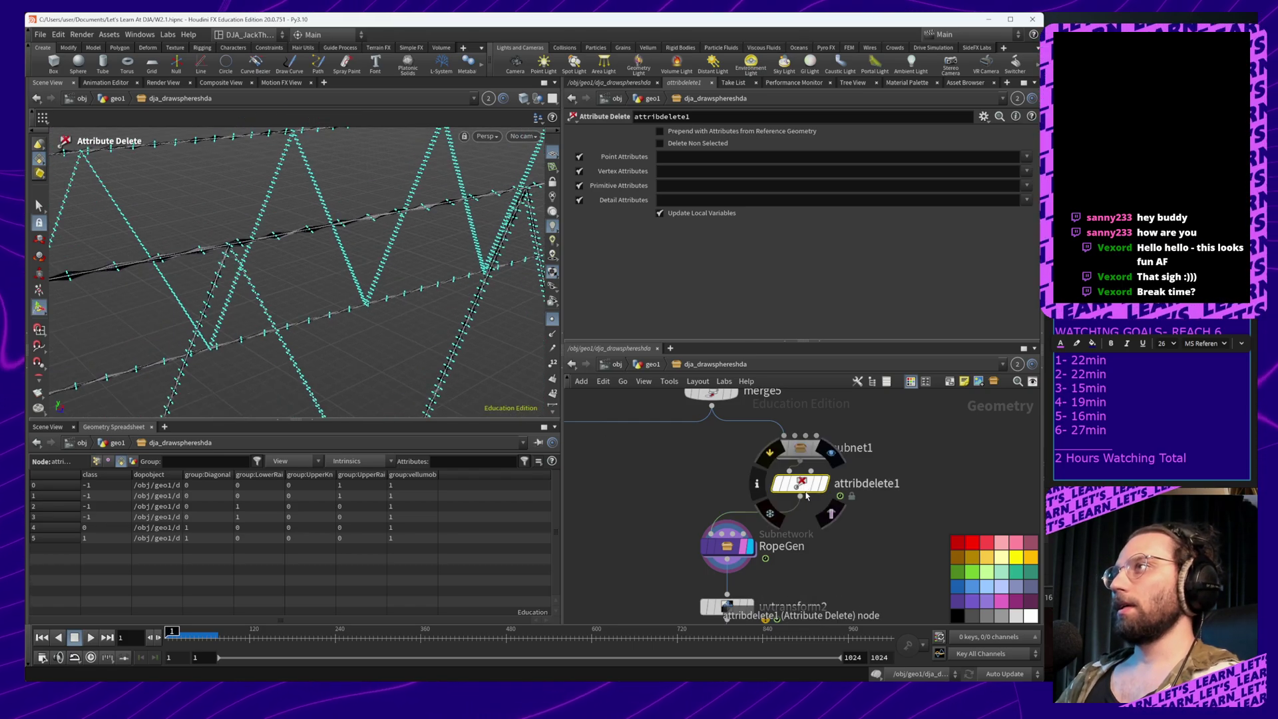
key("Delete")
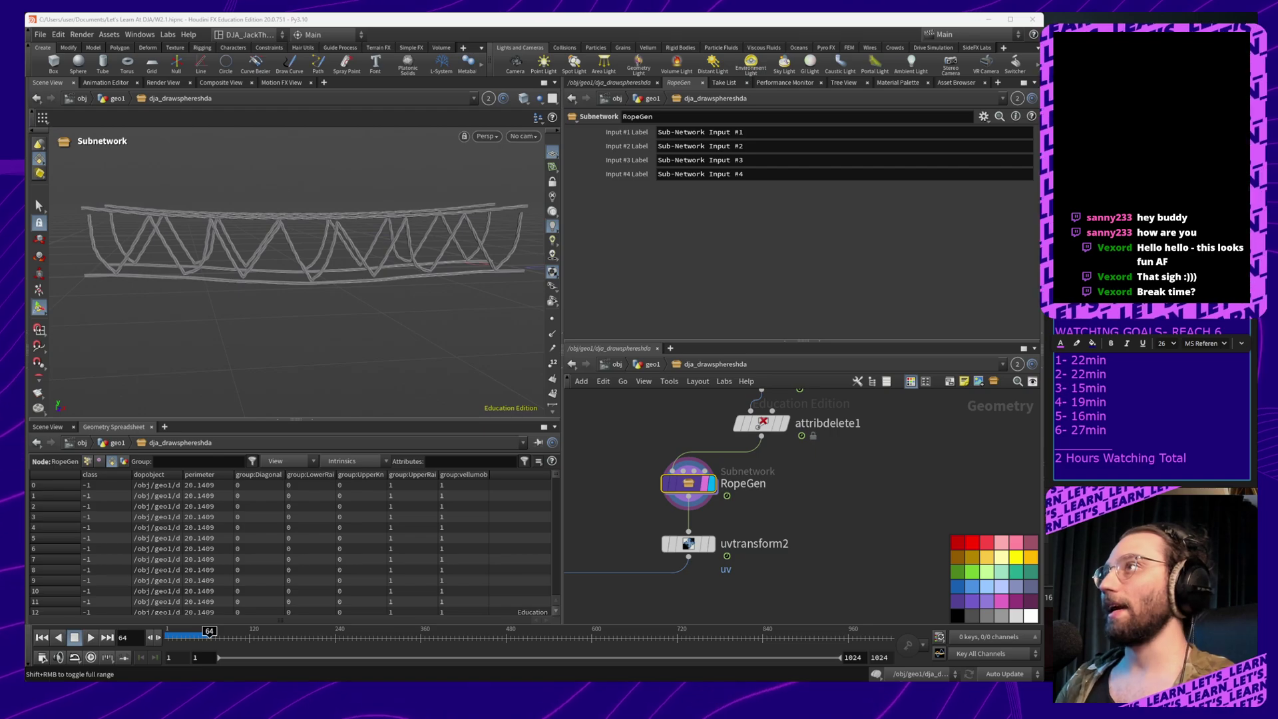
middle_click_drag(897, 567, 918, 614)
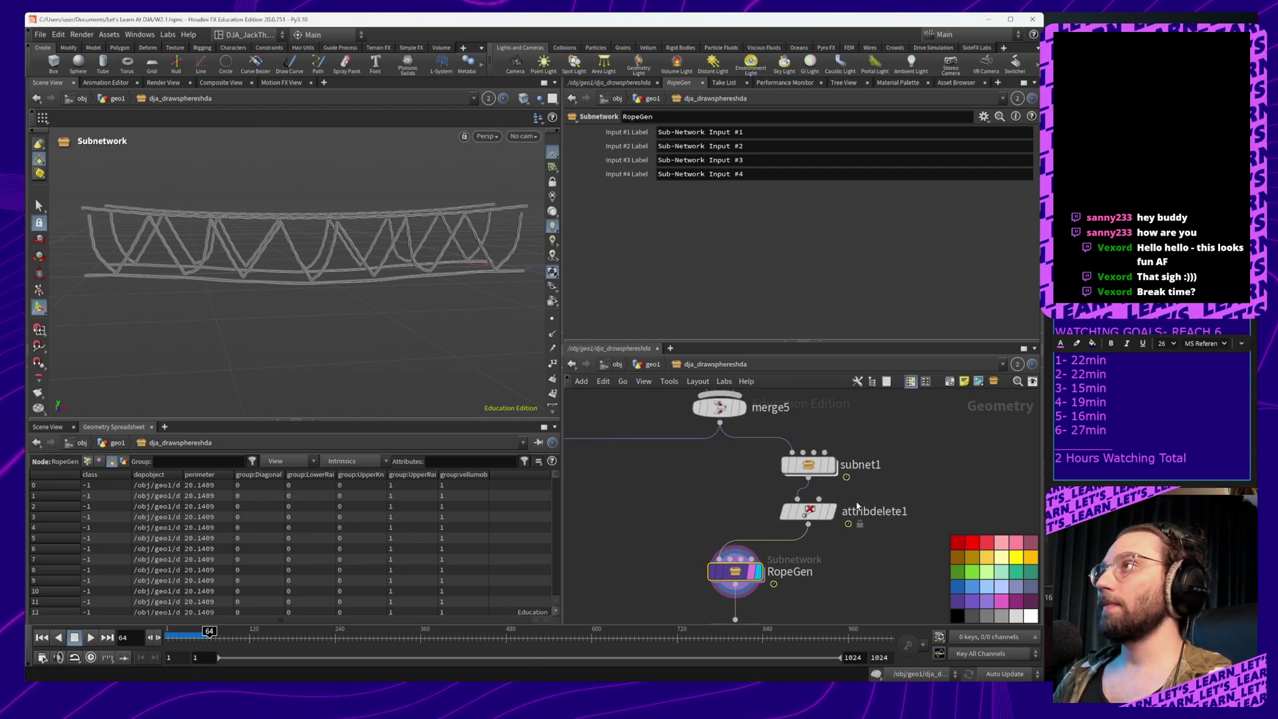
mouse_move(721, 580)
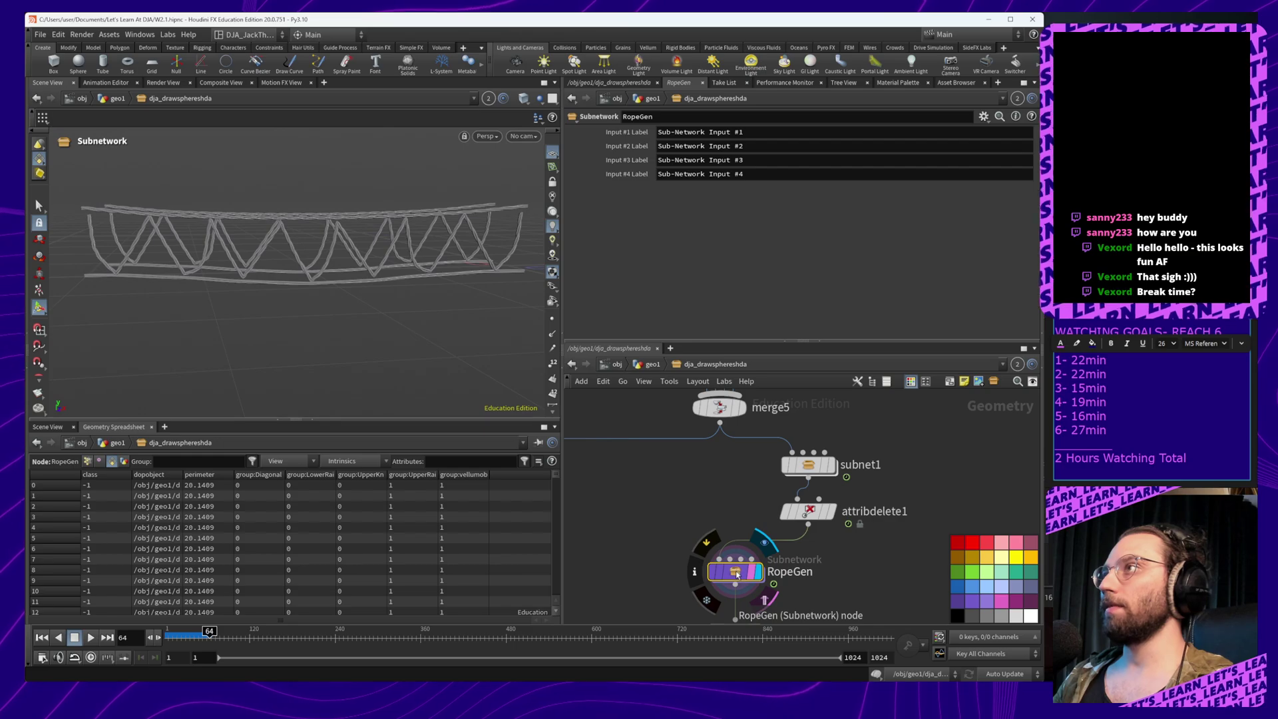
Inside subnet1, line up constraint_up, constraint_down, glue_wall_on_up_and_down_rails and vellumsolver1 vertically beneath constraint_walls
double_click(819, 468)
middle_click_drag(804, 541, 785, 614)
scroll(772, 569, "up", 2)
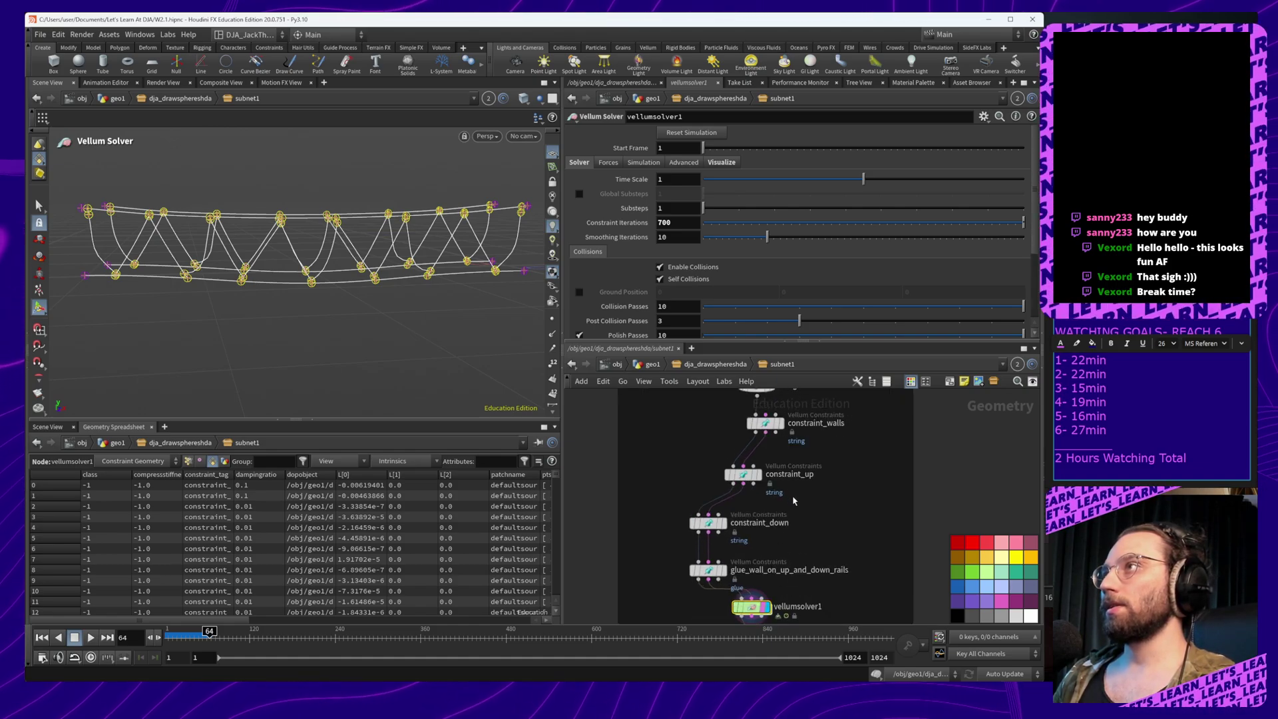
left_click_drag(745, 479, 766, 464)
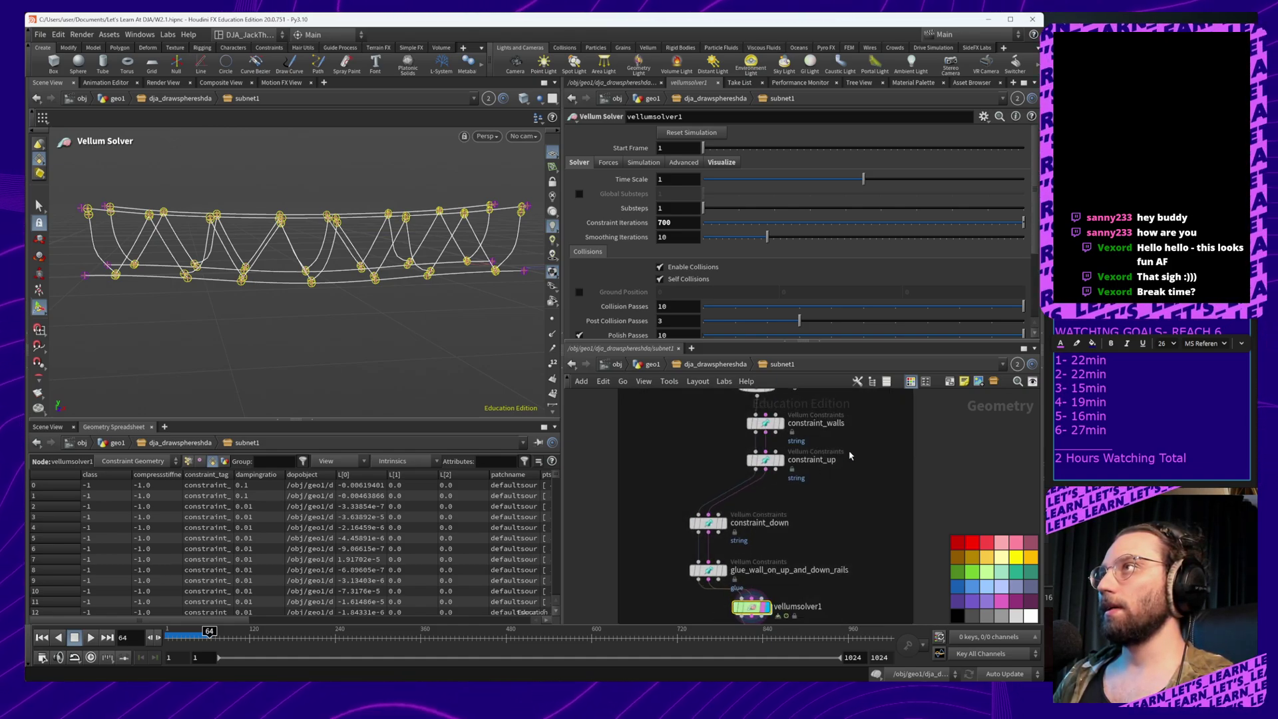
middle_click_drag(846, 466, 858, 439)
scroll(803, 467, "up", 2)
left_click_drag(705, 558, 788, 528)
middle_click_drag(793, 552, 777, 442)
left_click_drag(685, 512, 773, 480)
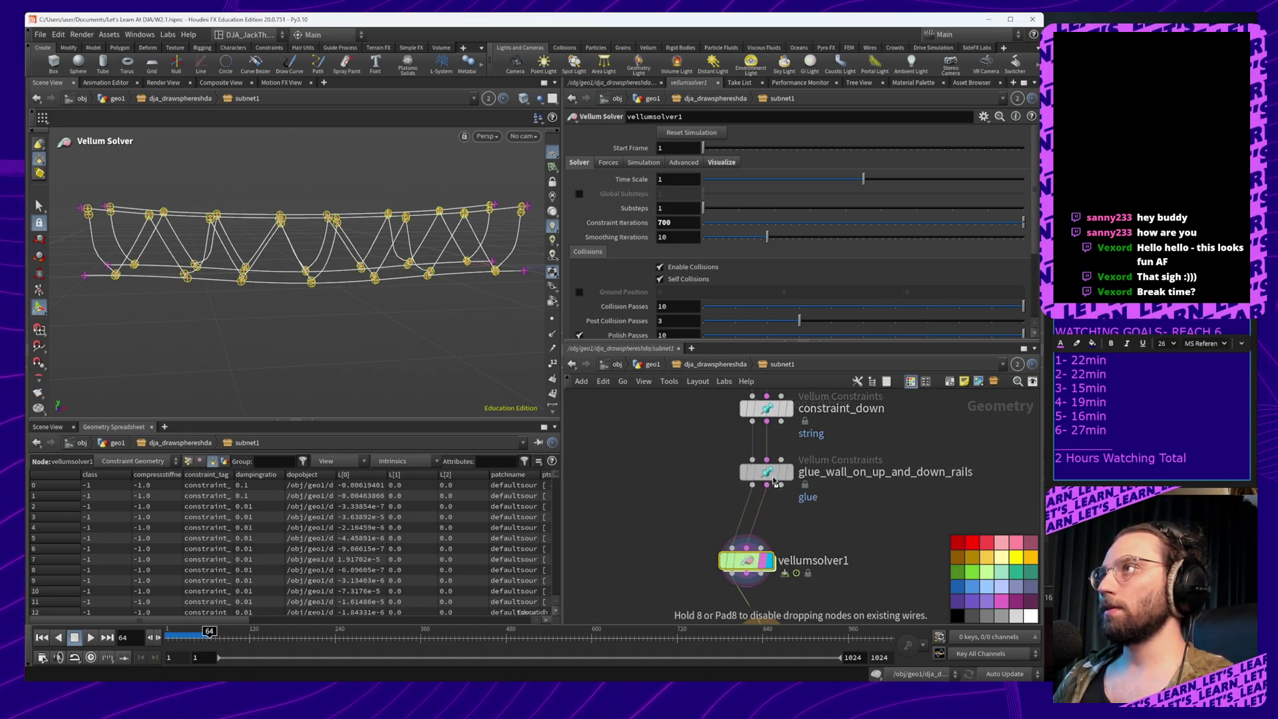
middle_click_drag(816, 555, 819, 451)
left_click_drag(750, 462, 770, 444)
Examine the simulated rope walls and their glue points at frame 64 in perspective and in the front view
right_click_drag(343, 328, 337, 110)
middle_click_drag(364, 323, 338, 280)
right_click_drag(338, 279, 359, 453)
middle_click_drag(443, 177, 449, 254)
right_click_drag(449, 254, 442, 264)
middle_click_drag(442, 264, 454, 246)
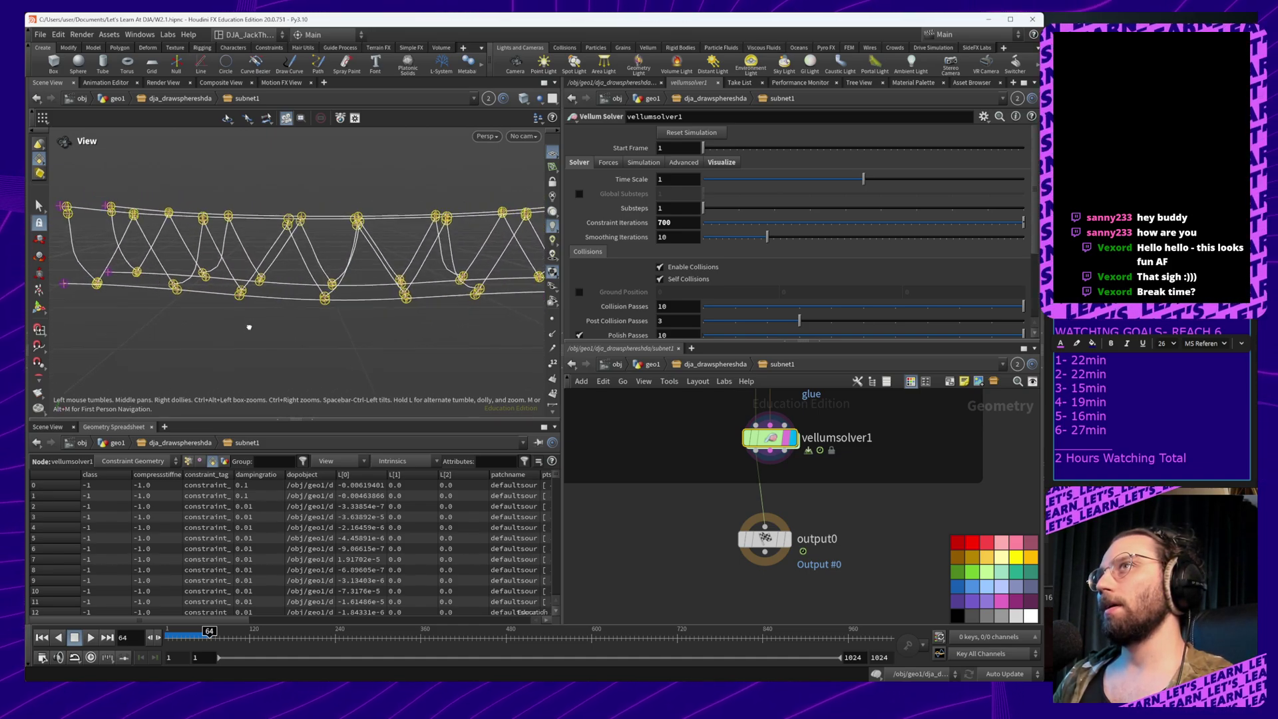
left_click_drag(249, 326, 242, 365)
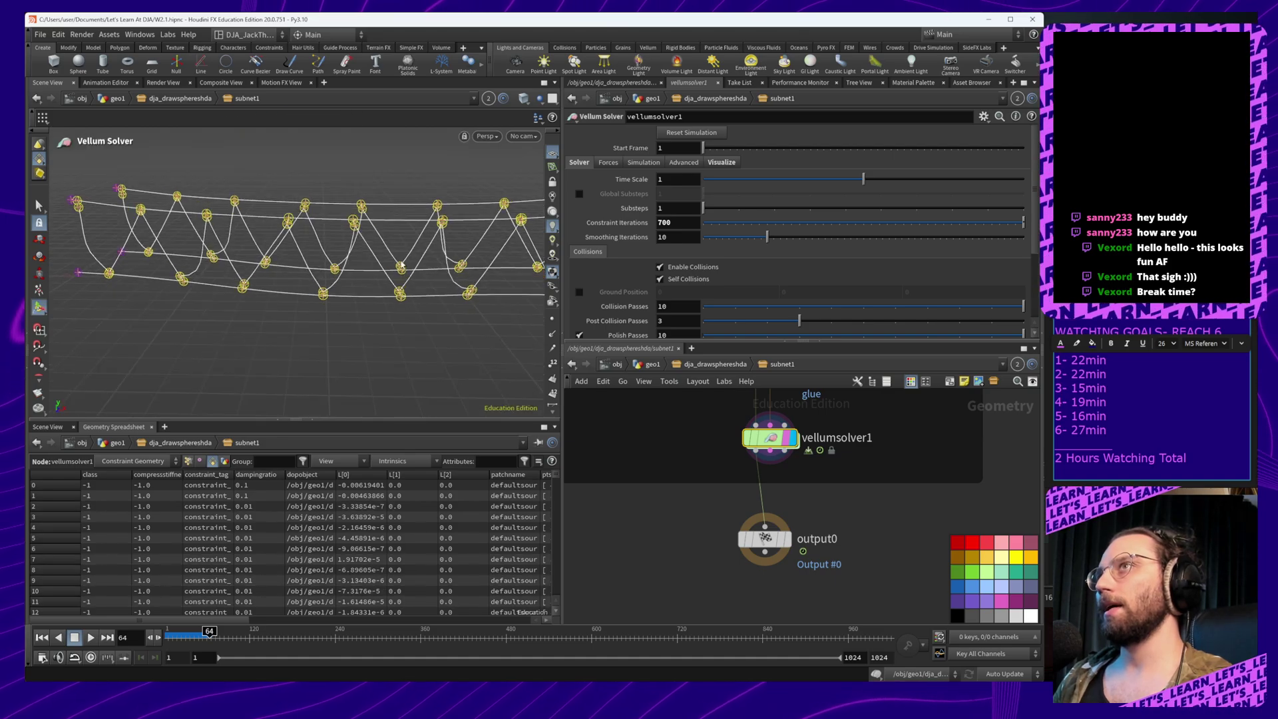
key("space")
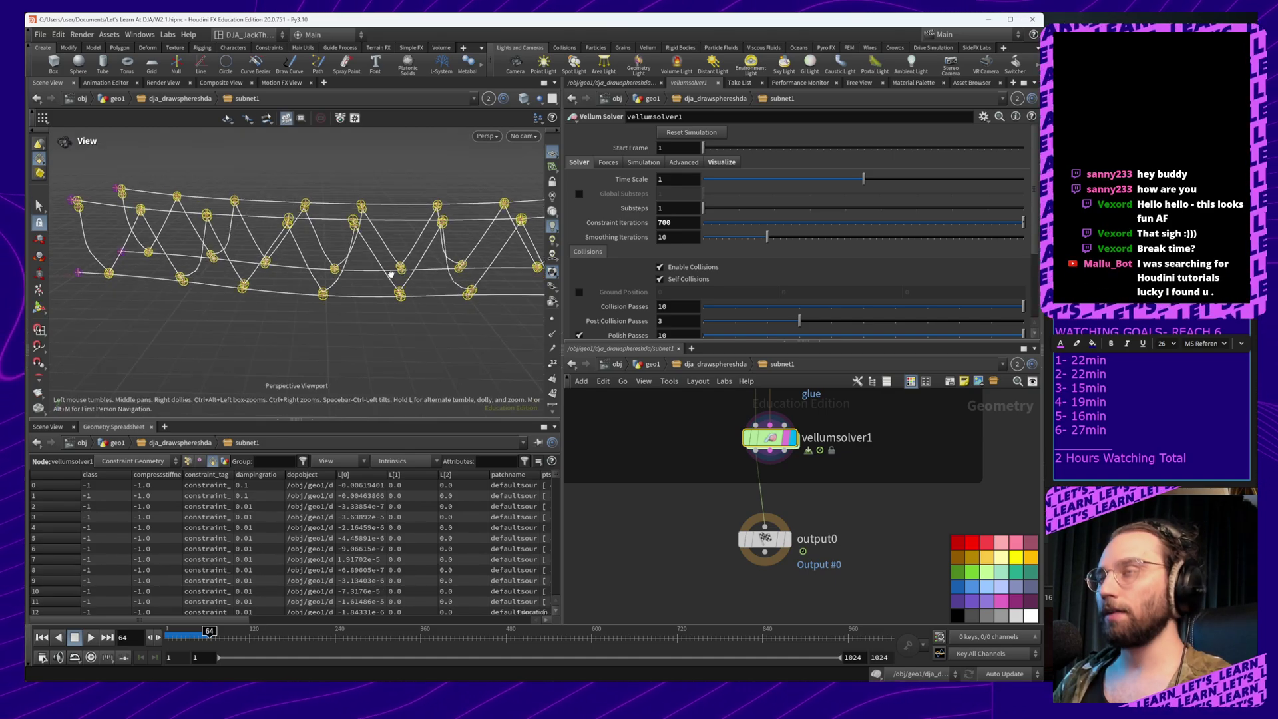
key("space+3")
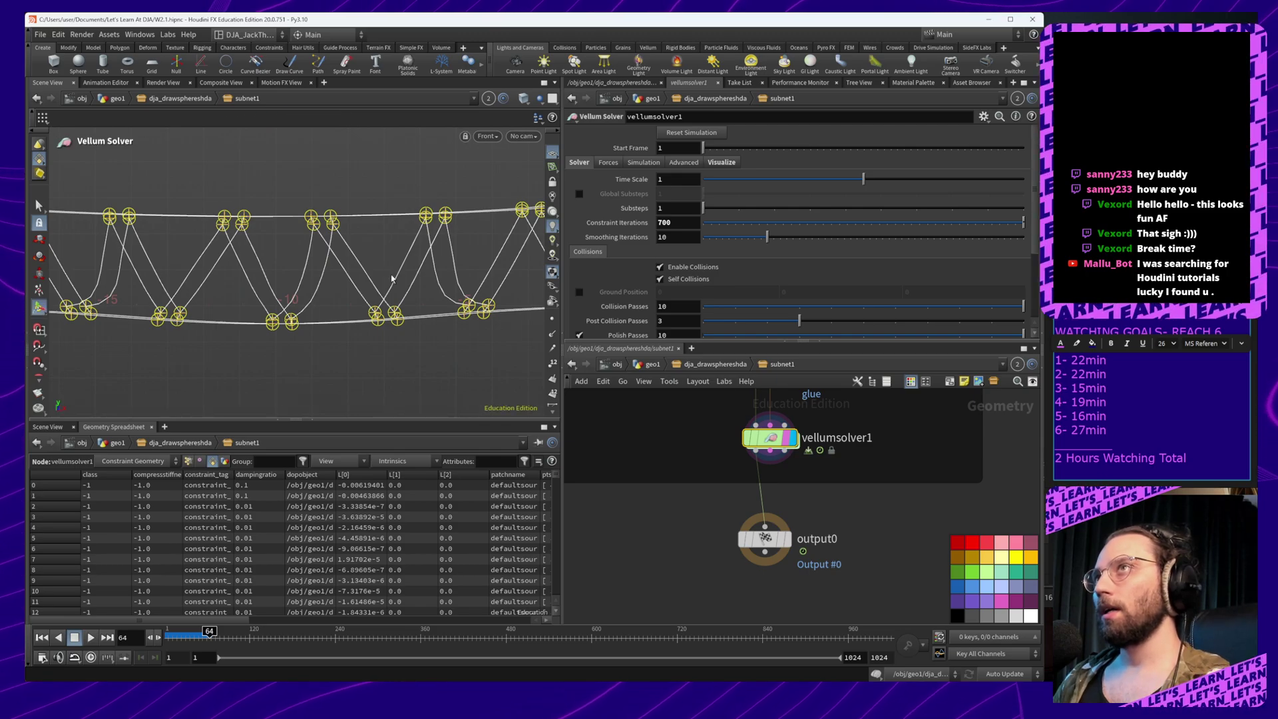
Examine the simulated rope walls in the front view and the stretch and bend settings of constraint_down and constraint_up
right_click_drag(413, 307, 347, 303)
middle_click_drag(405, 303, 486, 314)
right_click_drag(487, 316, 448, 331)
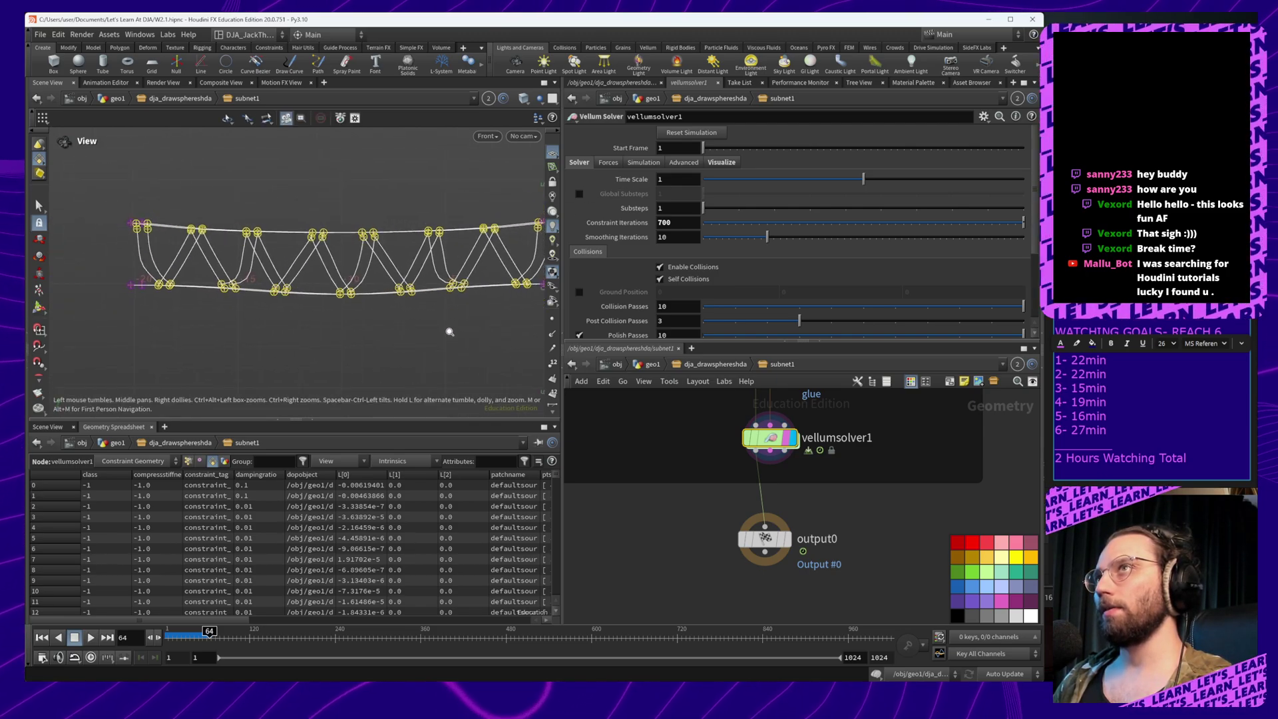
middle_click_drag(532, 286, 459, 281)
middle_click_drag(201, 306, 243, 311)
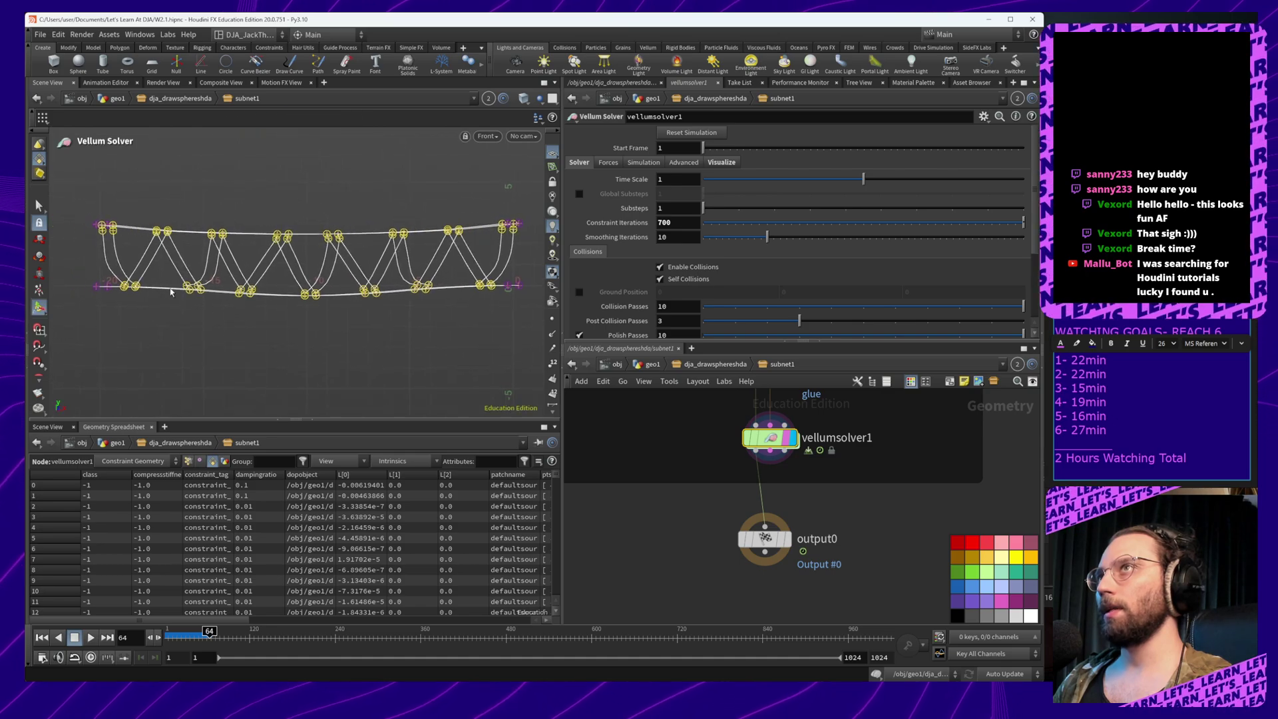
middle_click_drag(921, 444, 881, 592)
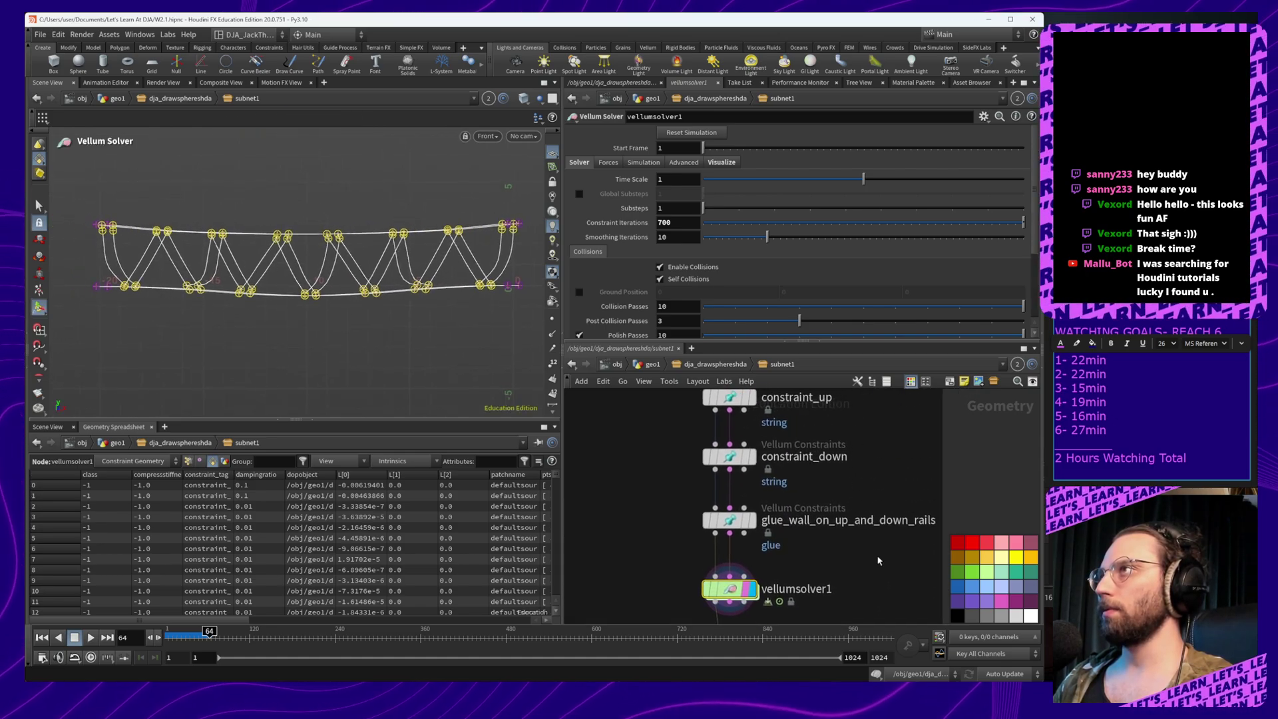
middle_click_drag(861, 527, 920, 579)
left_click(795, 509)
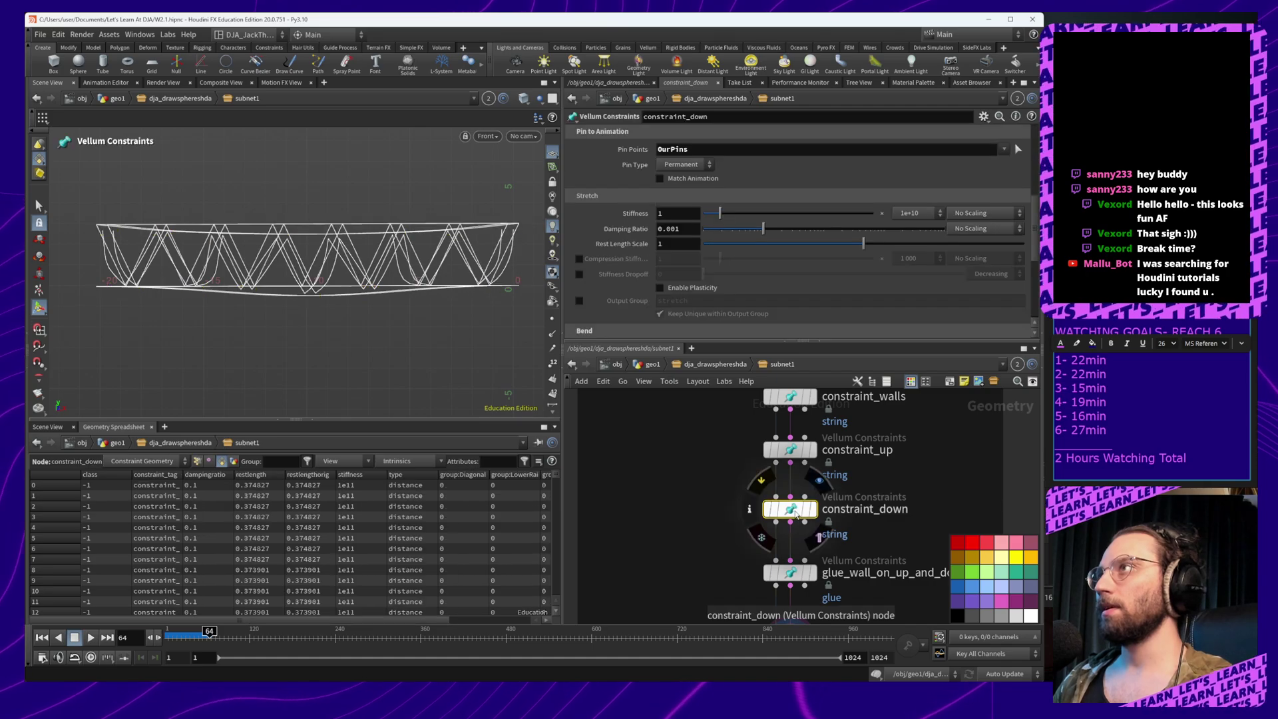
scroll(770, 243, "down", 1)
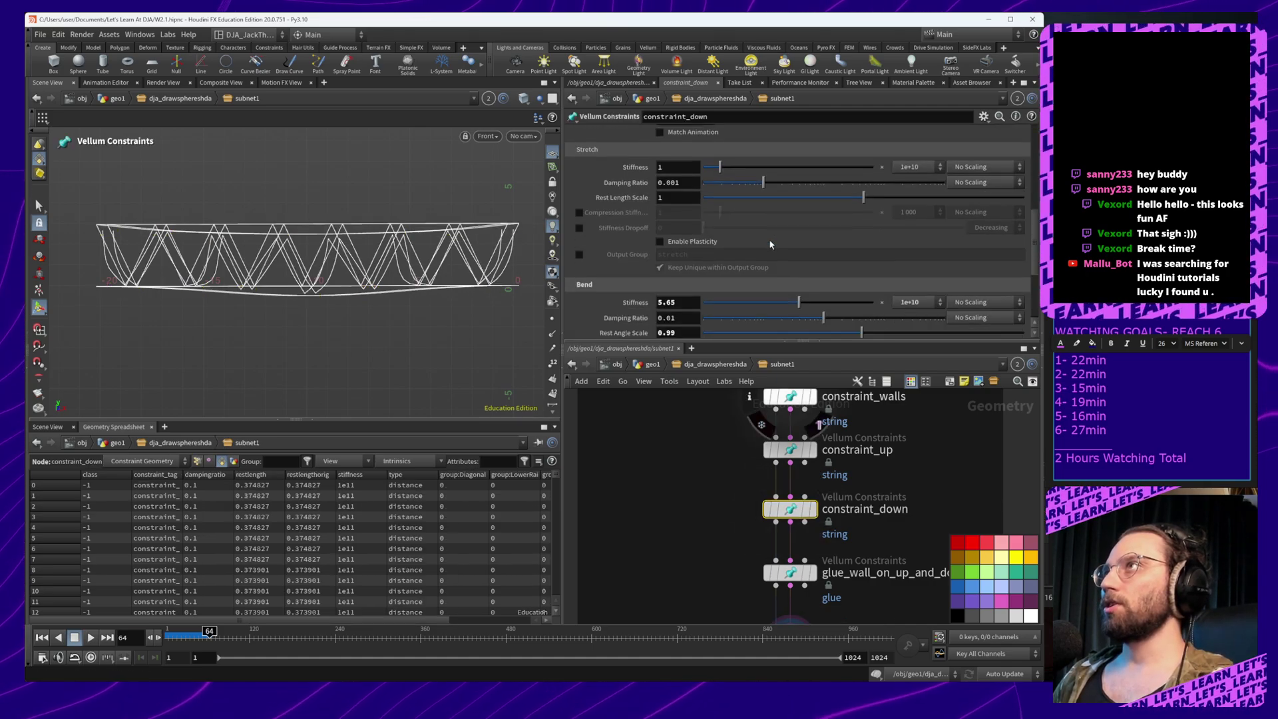
left_click(790, 454)
scroll(735, 261, "down", 5)
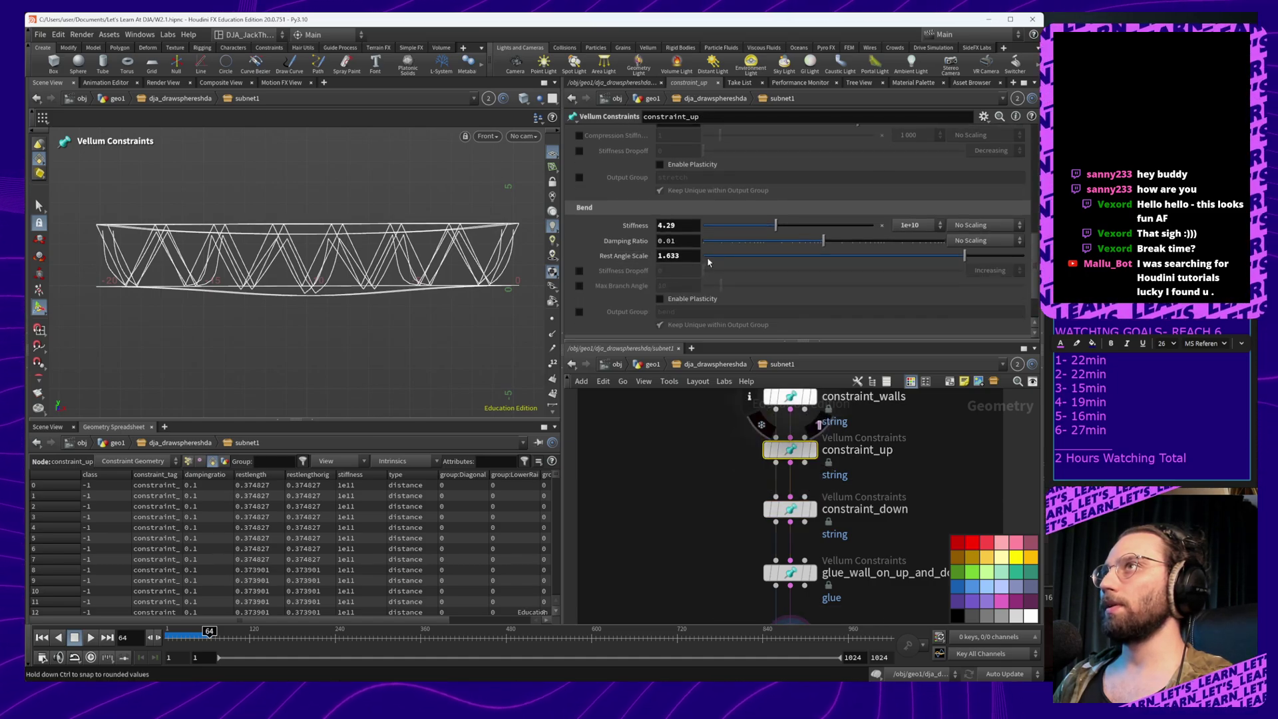
scroll(874, 260, "up", 15)
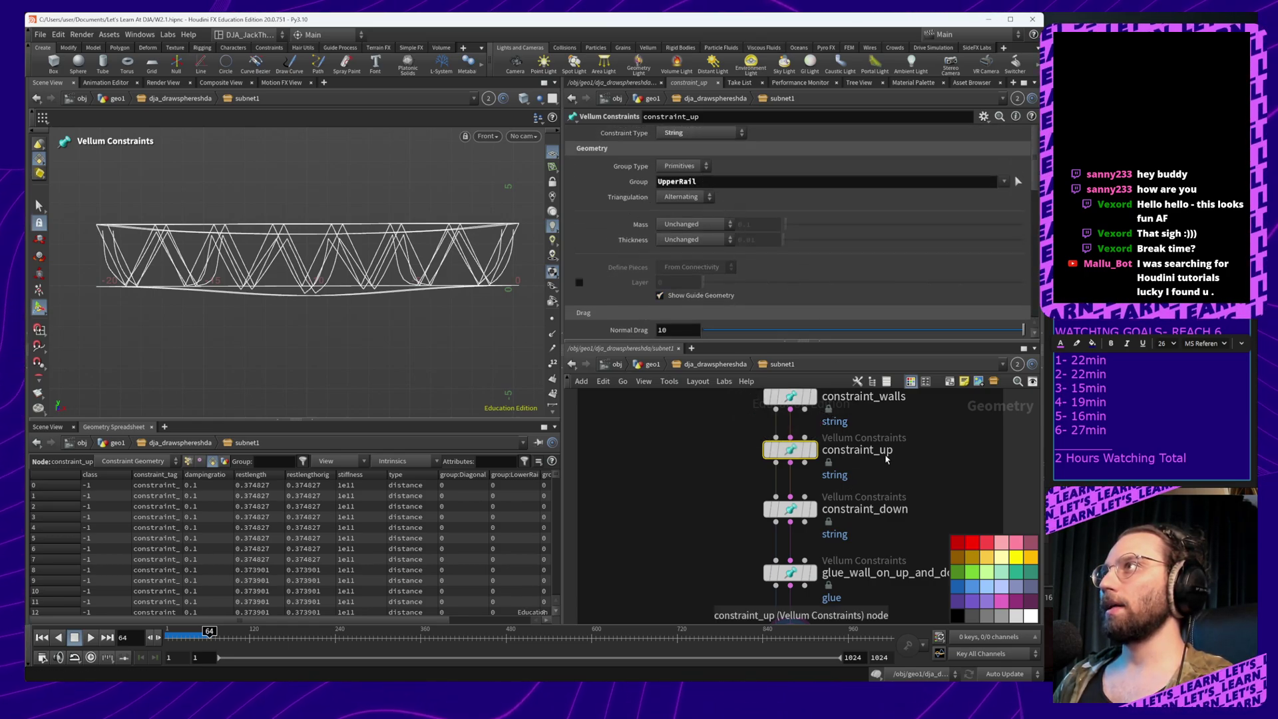
Set the bend Rest Angle Scale of constraint_up to 1.3
middle_click_drag(885, 457, 856, 519)
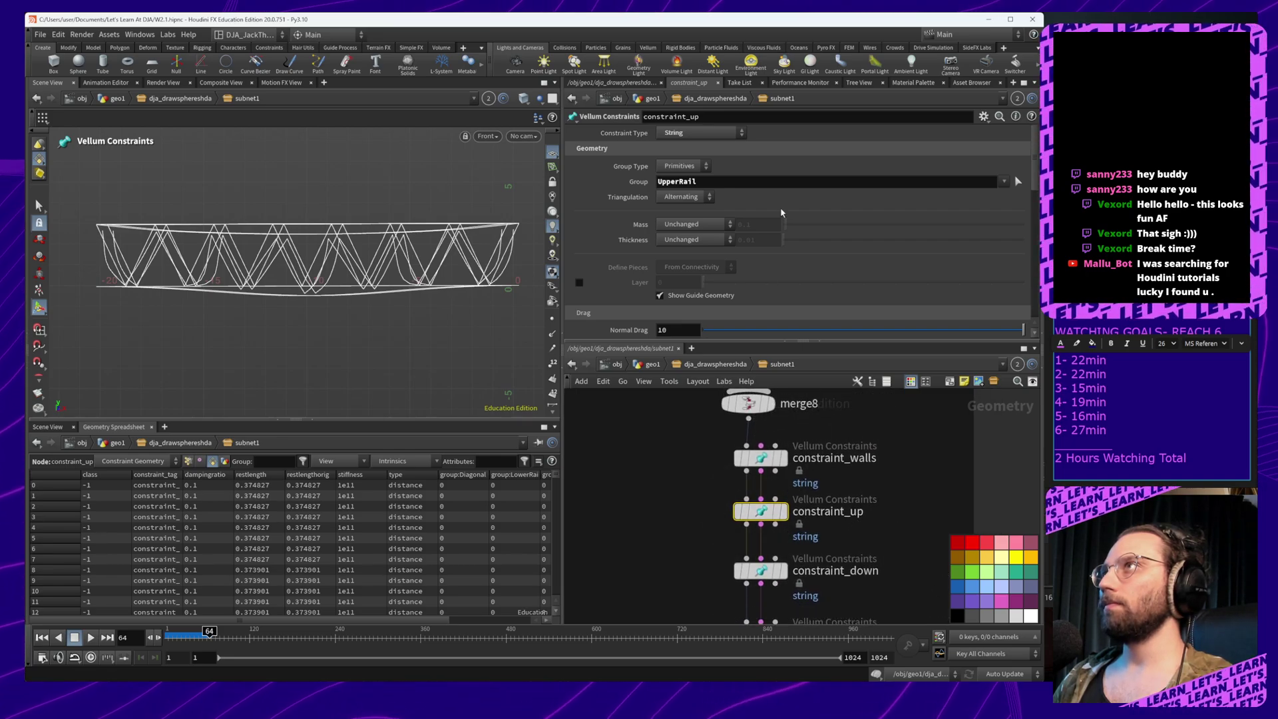
scroll(785, 198, "down", 8)
scroll(697, 223, "down", 4)
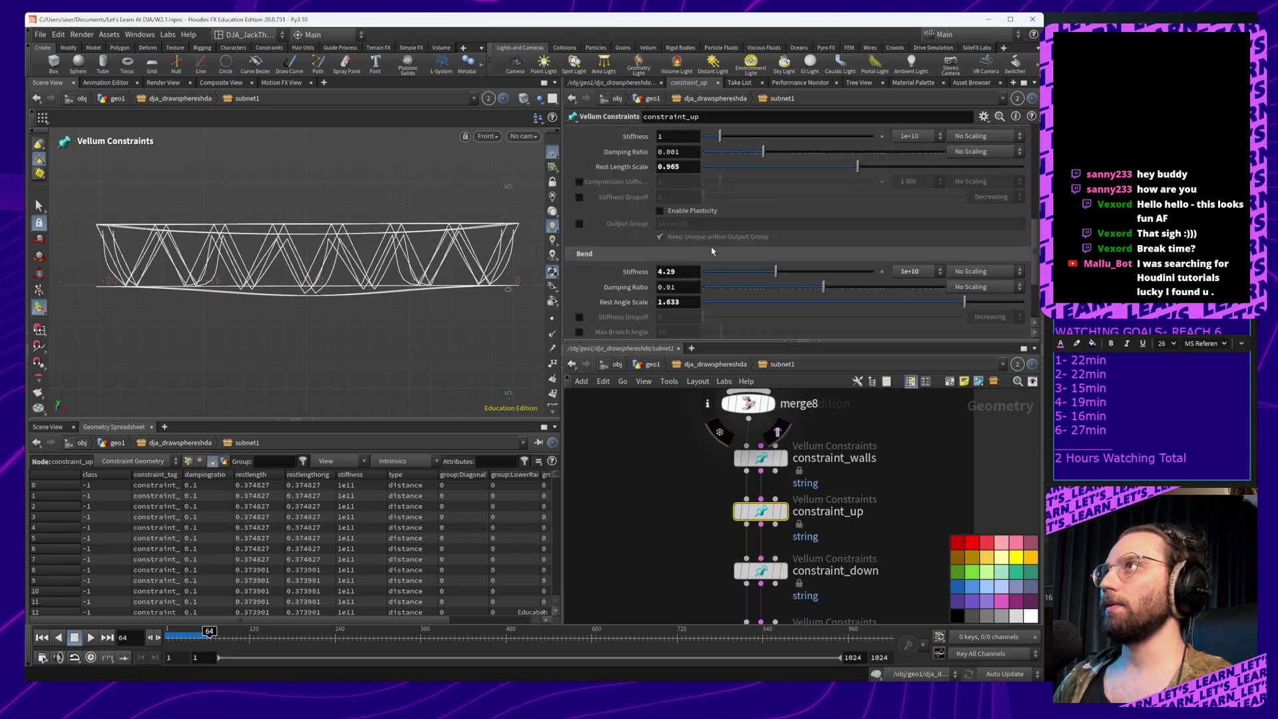
left_click(685, 256)
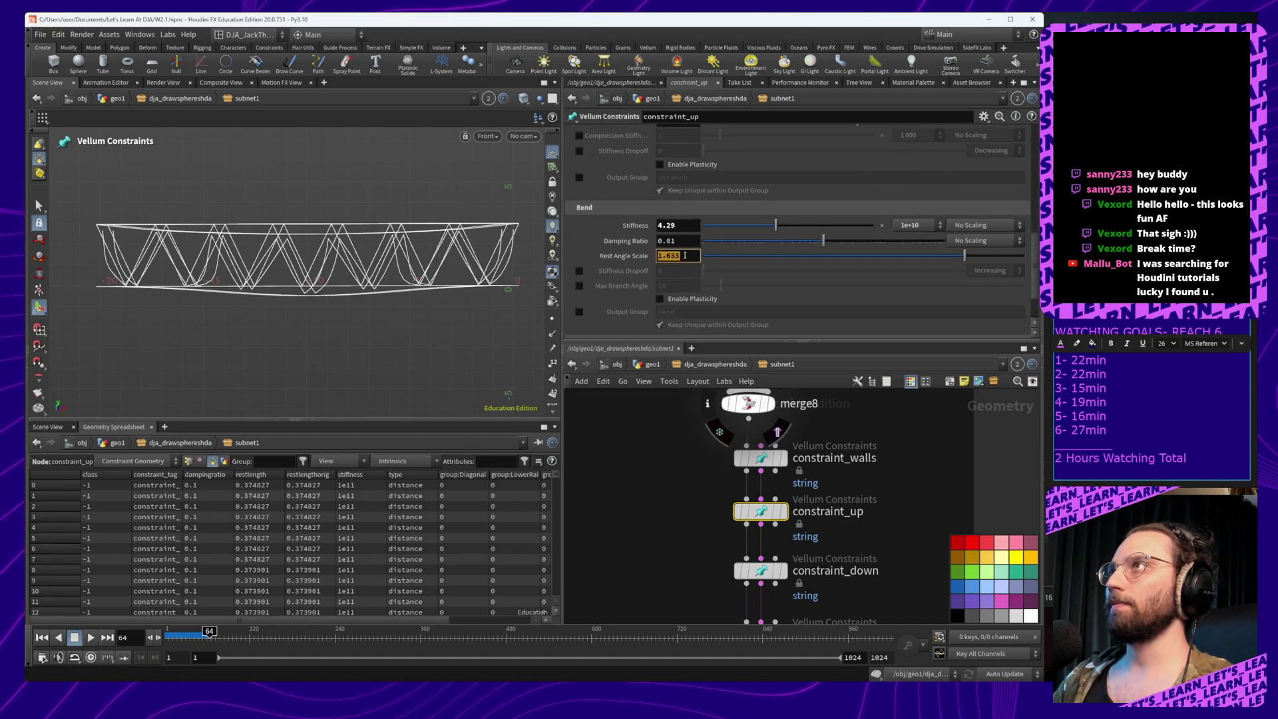
key("Return")
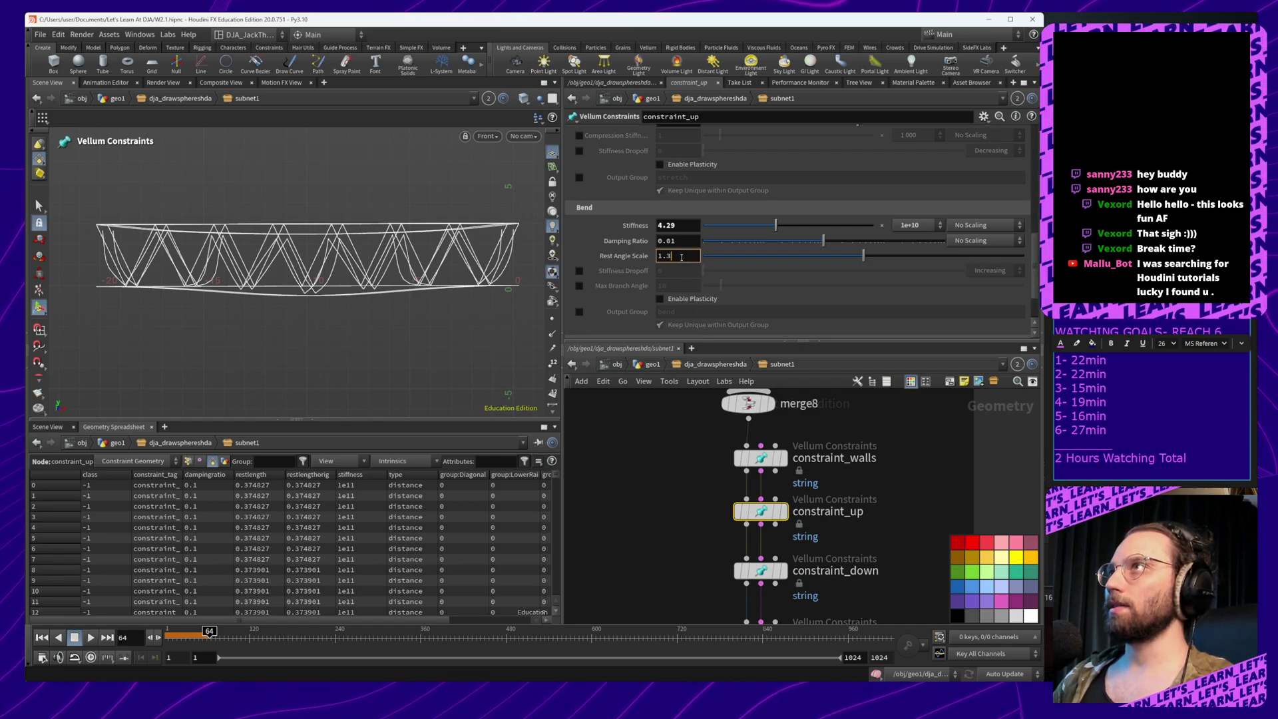
Select vellumsolver1 and replay the rope wall simulation from frame 1 to about frame 115 in the front view
middle_click_drag(798, 496, 799, 334)
left_click(756, 542)
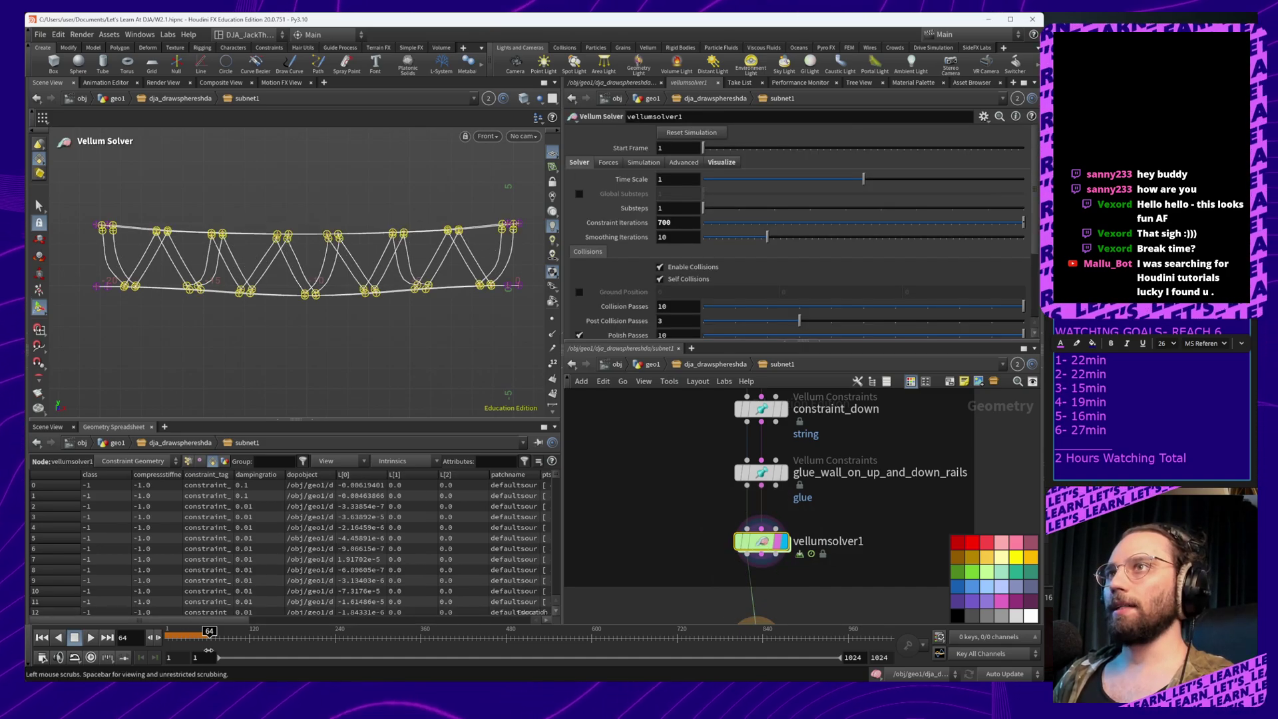
left_click(59, 638)
left_click(42, 638)
left_click(91, 637)
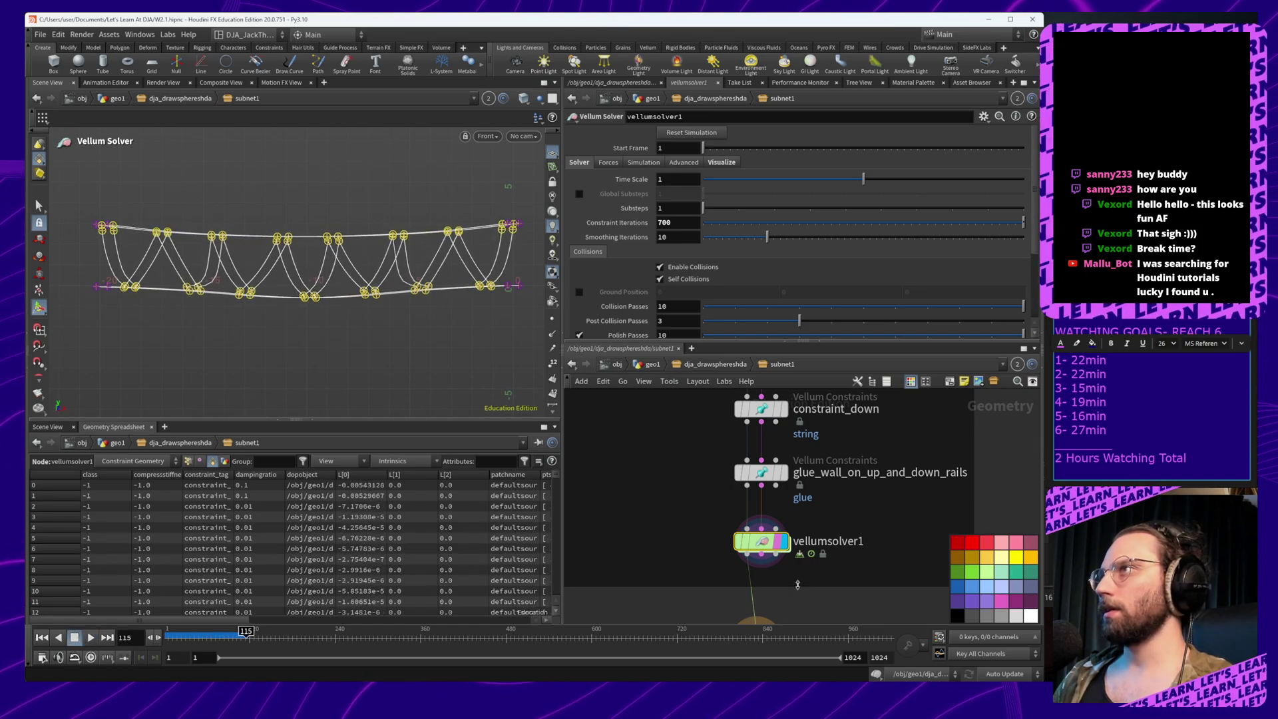
Return to the parent dja_drawsphereshda network and view the ropes generated by RopeGen in perspective
middle_click_drag(797, 584, 822, 434)
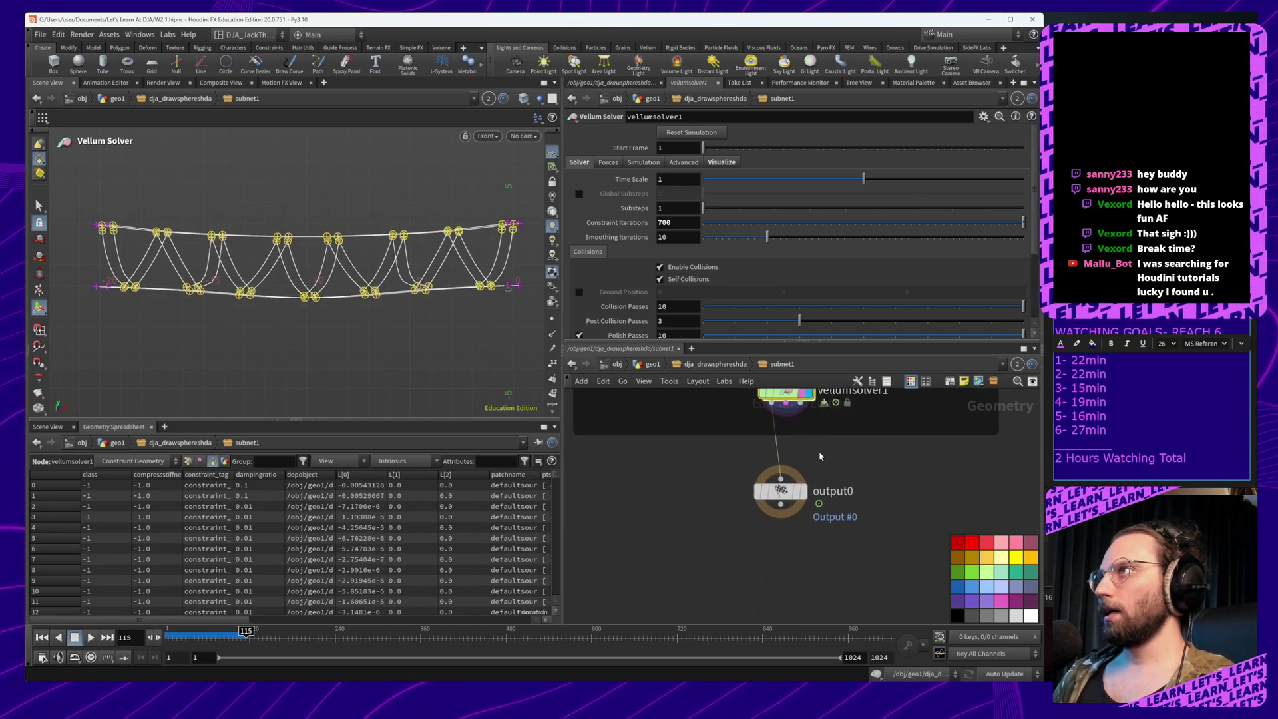
left_click(726, 366)
right_click_drag(365, 295, 331, 231, "alt")
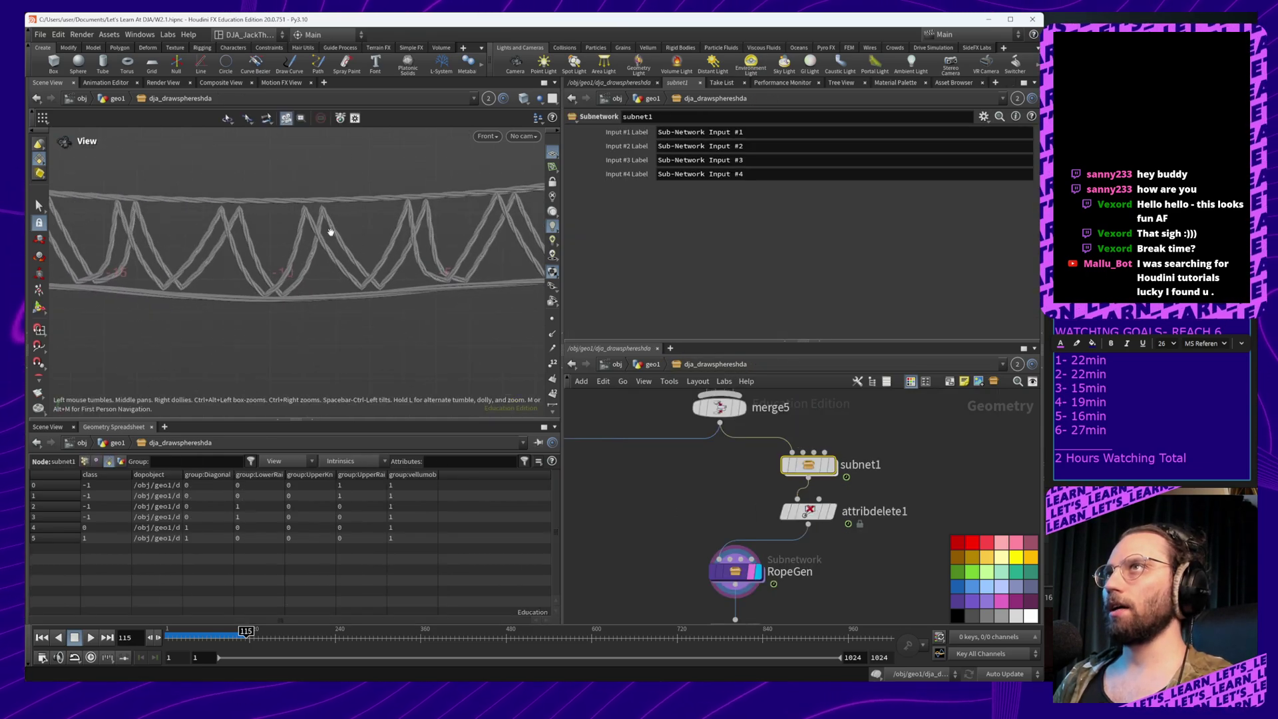
key("space+1")
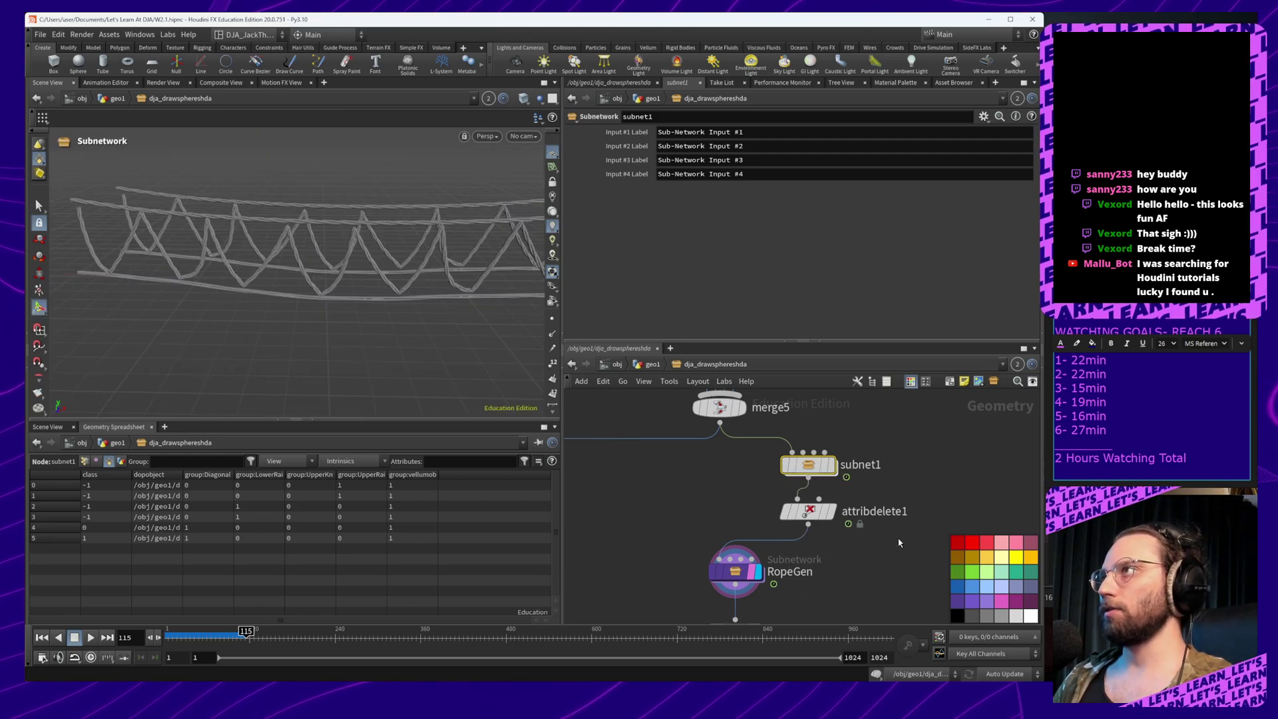
Compare the attribute information of subnet1 and attribdelete1, and review attribdelete1's point, vertex, primitive and detail patterns
middle_click_drag(897, 538, 751, 508)
middle_click(662, 434)
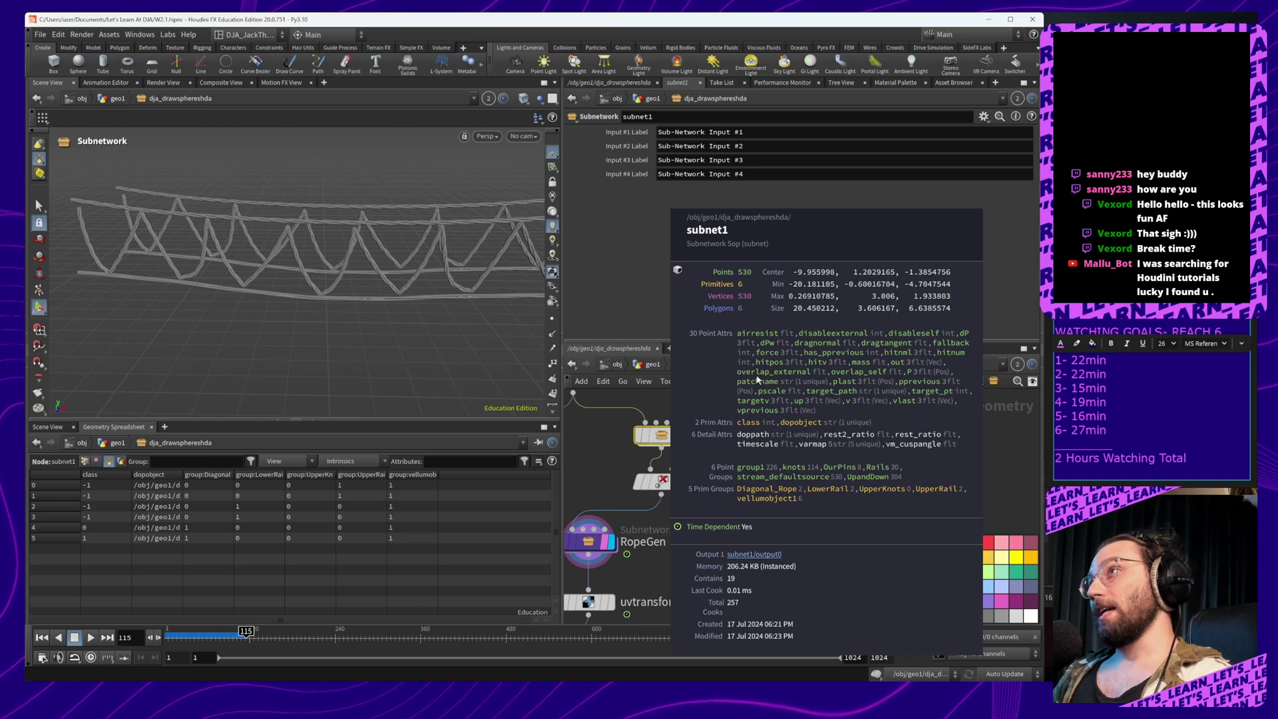
middle_click(659, 490)
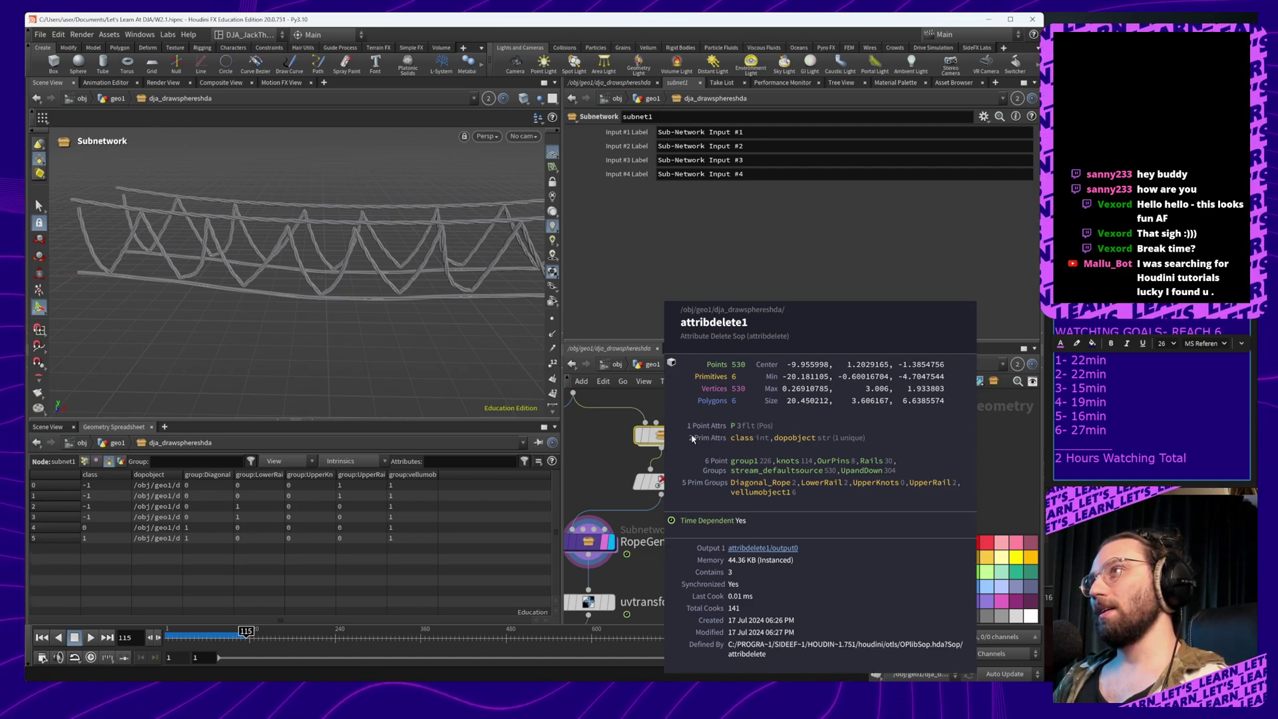
left_click(661, 481)
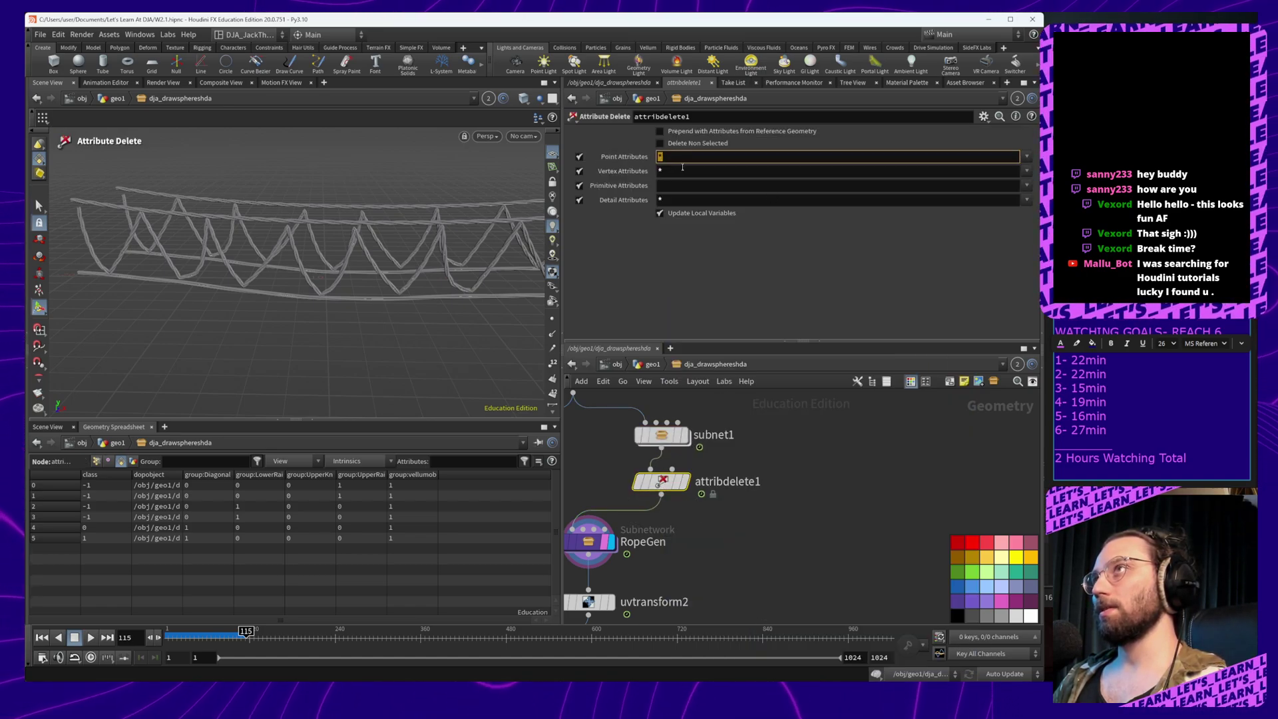
left_click_drag(677, 171, 653, 204)
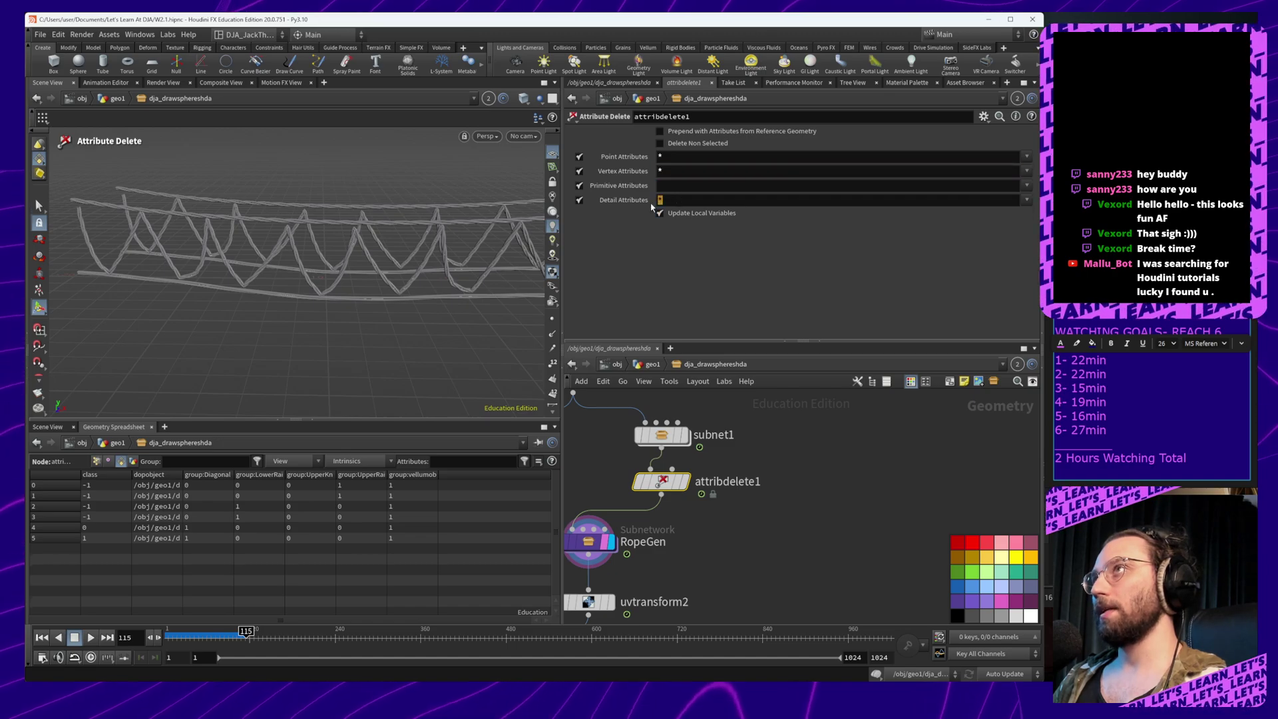
left_click(788, 559)
Inspect RopeGen and its ropes, and select subnet1 and attribdelete1 together
middle_click_drag(739, 536, 864, 525)
left_click(715, 541)
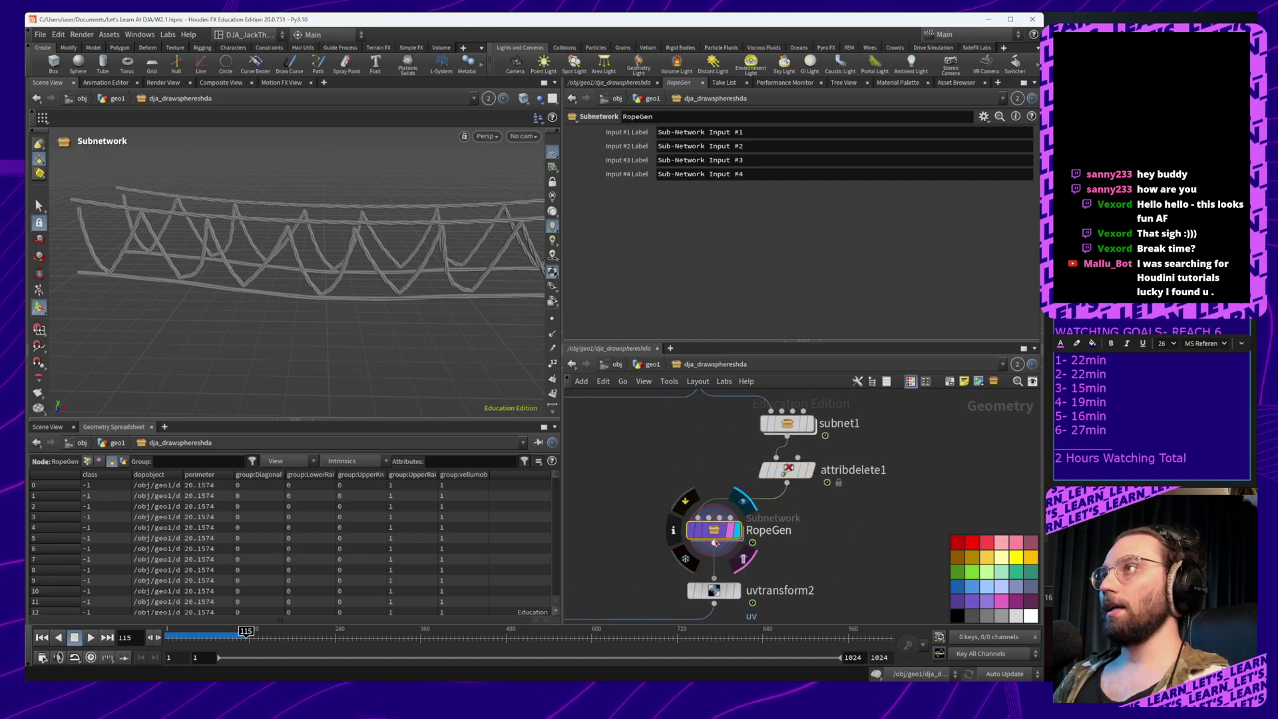
mouse_move(395, 333)
left_mouse_down("alt")
mouse_move(412, 357)
mouse_move(416, 323)
mouse_move(486, 313)
mouse_move(394, 338)
left_mouse_up("alt")
middle_click_drag(738, 492, 744, 571)
left_click_drag(737, 495, 835, 561)
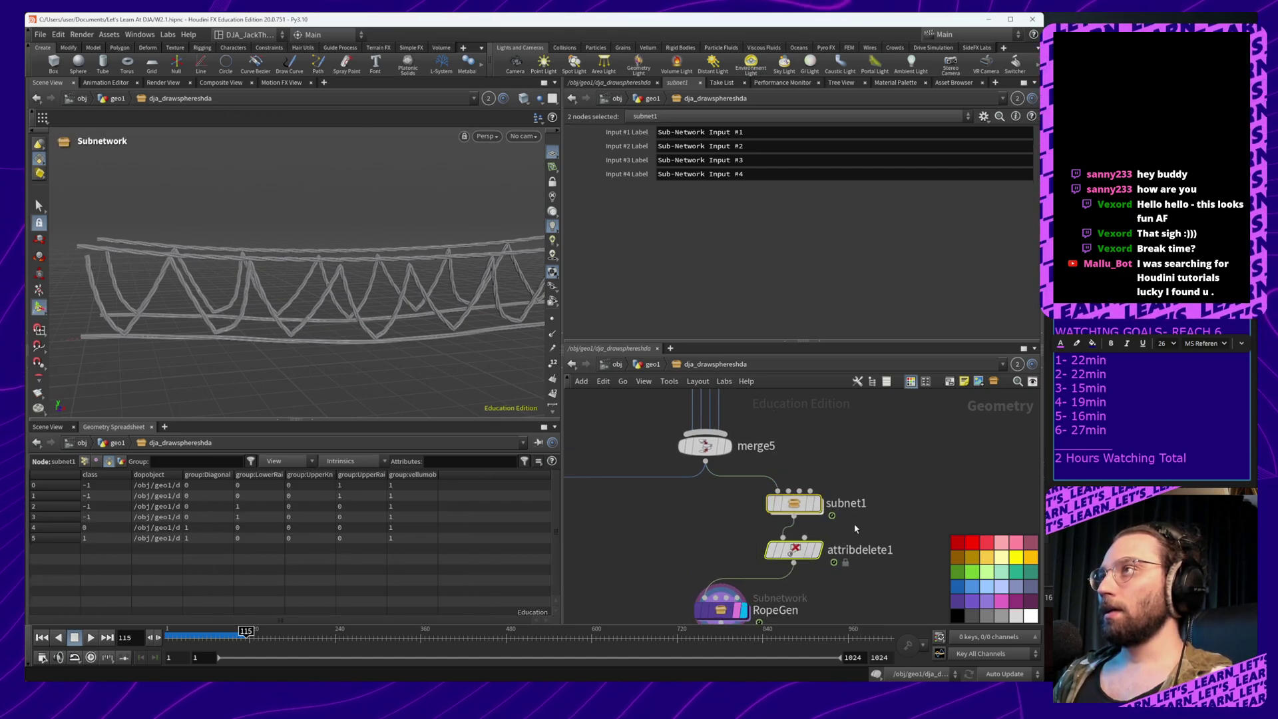
middle_click_drag(874, 534, 819, 547)
scroll(870, 463, "down", 4)
scroll(820, 507, "up", 2)
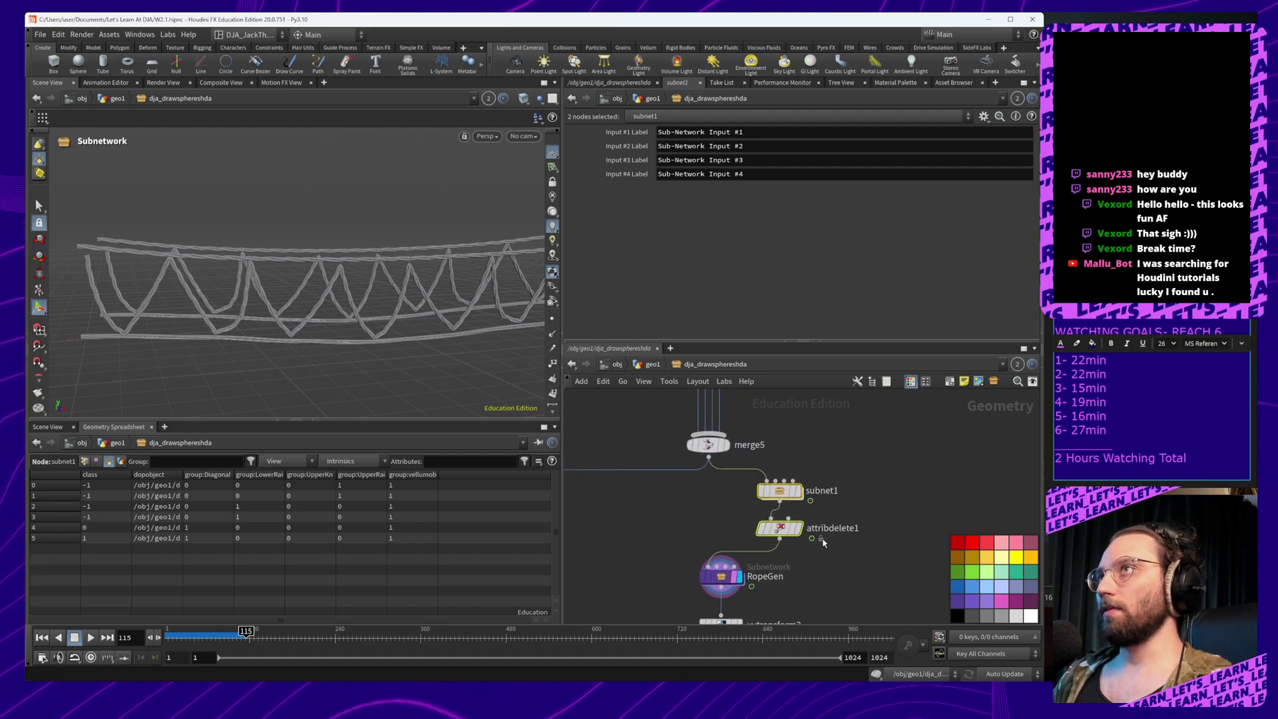
Replay the generated rope animation from frame 1 twice in perspective, stopping at frame 74
left_click_drag(320, 349, 354, 371, "alt")
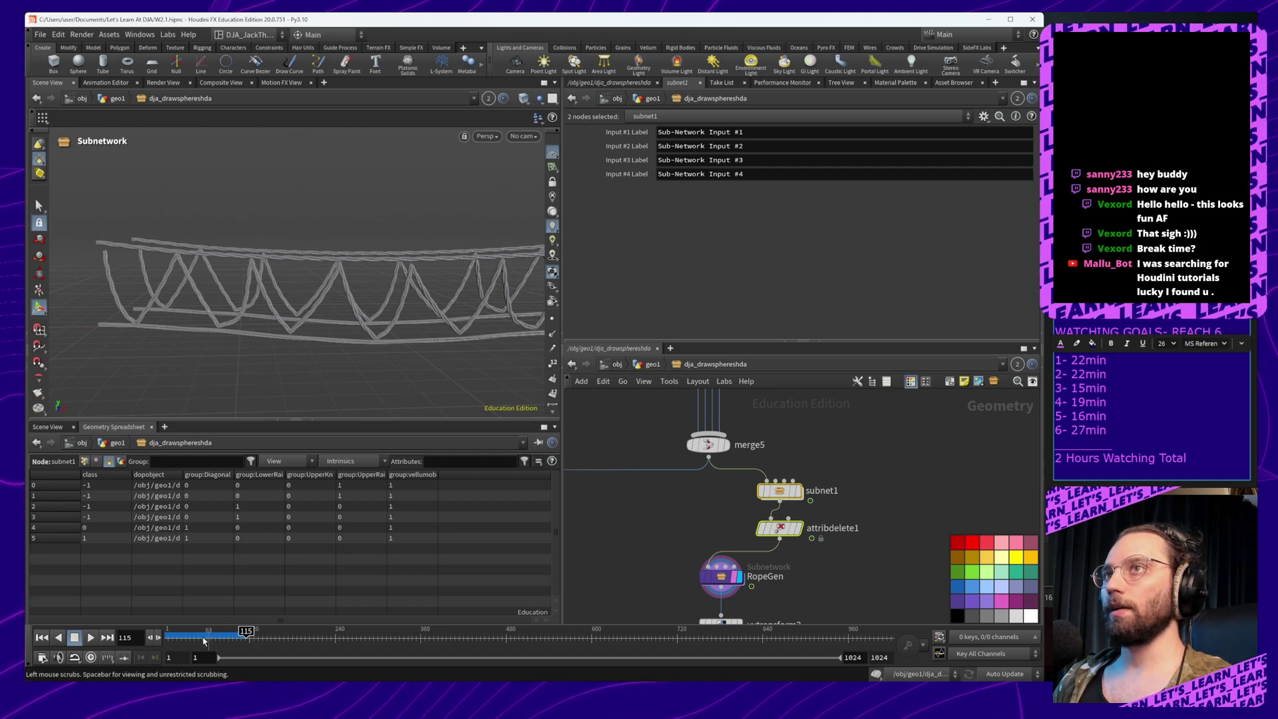
left_click(41, 637)
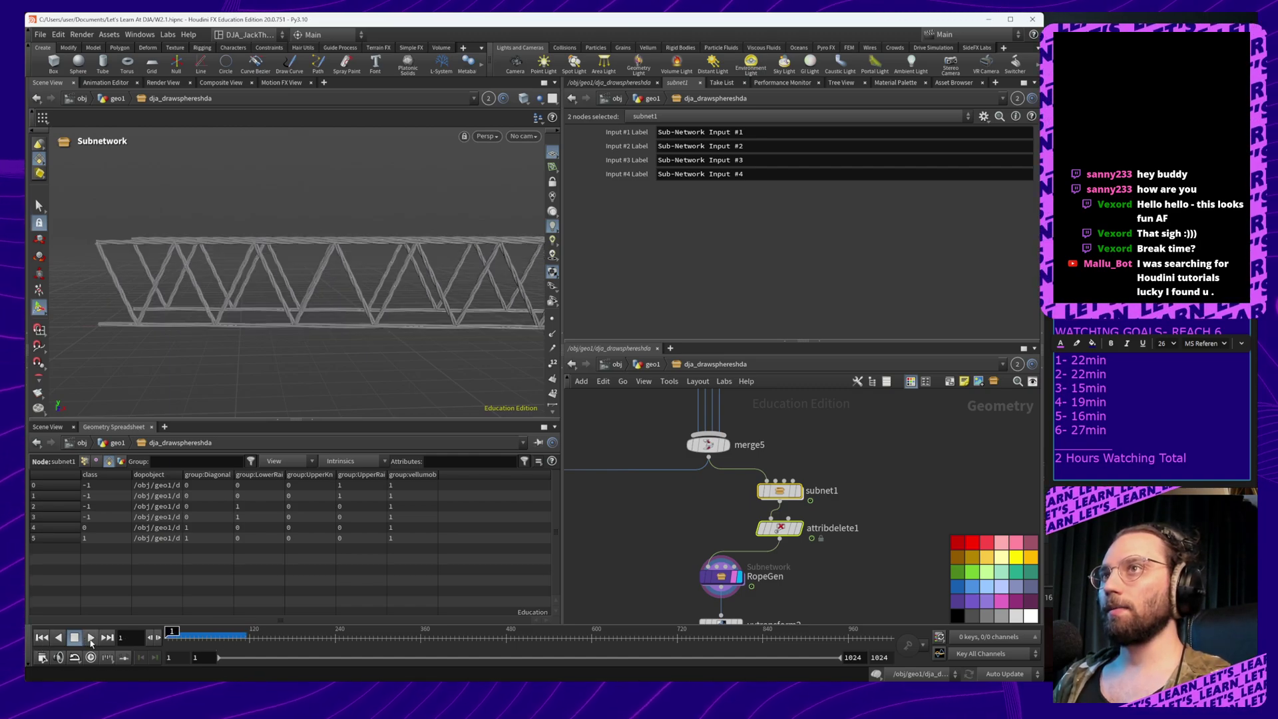
left_click(90, 637)
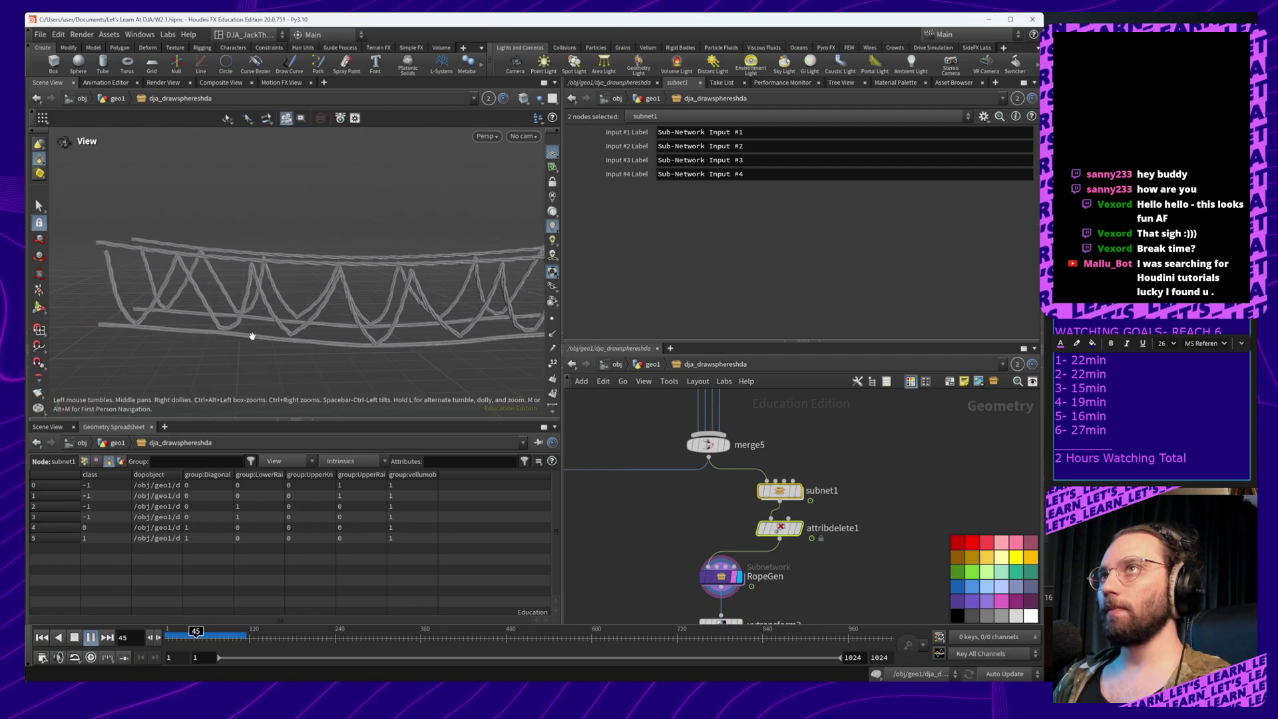
left_click_drag(252, 337, 246, 374, "alt")
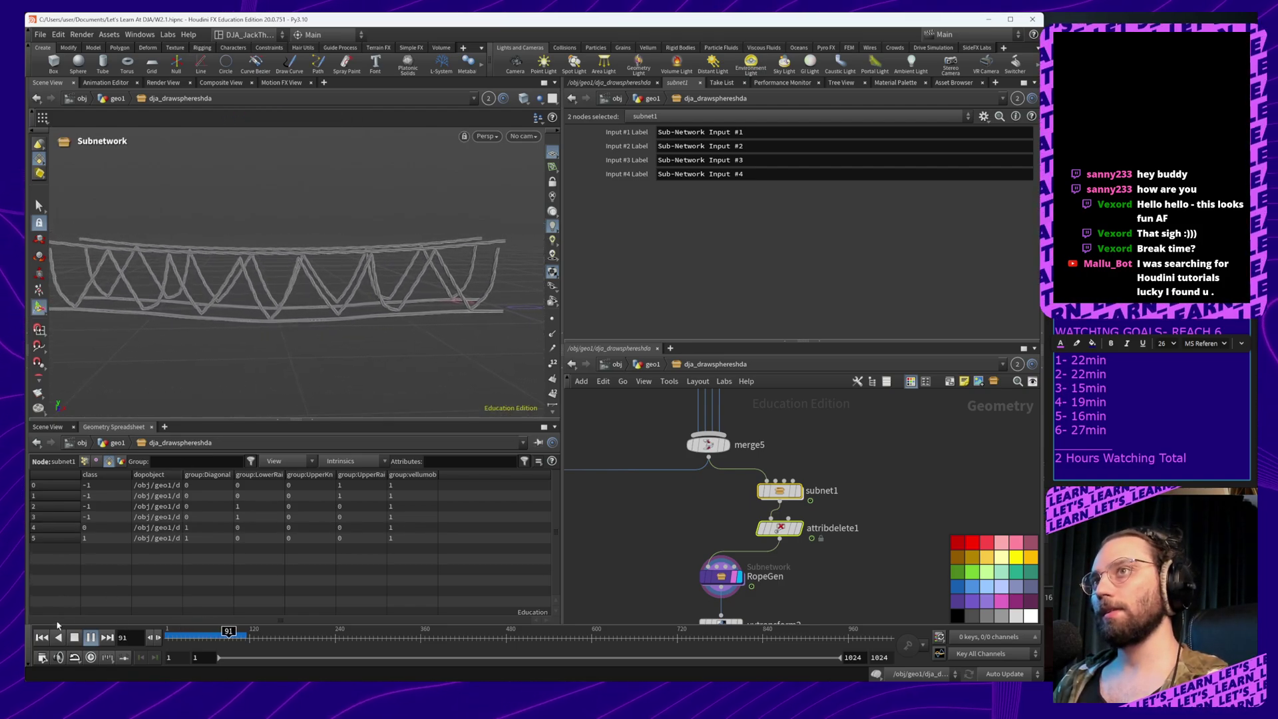
left_click(42, 637)
left_click(90, 638)
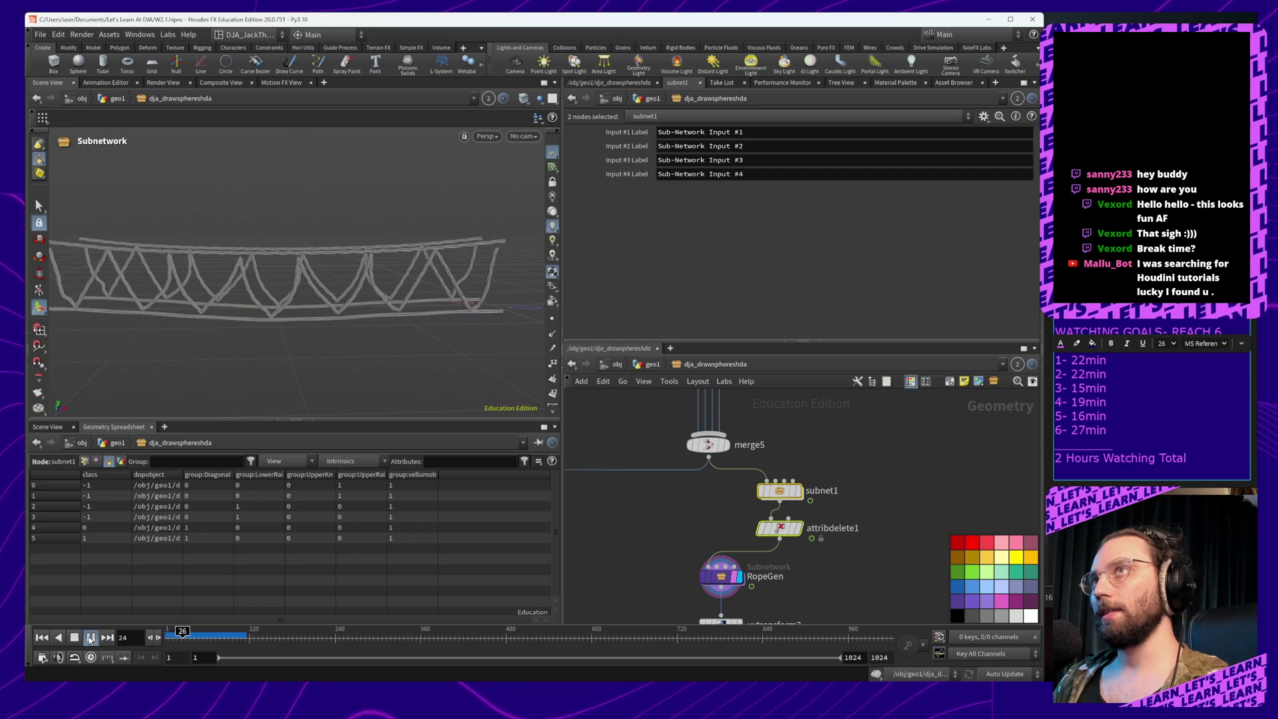
left_click(73, 637)
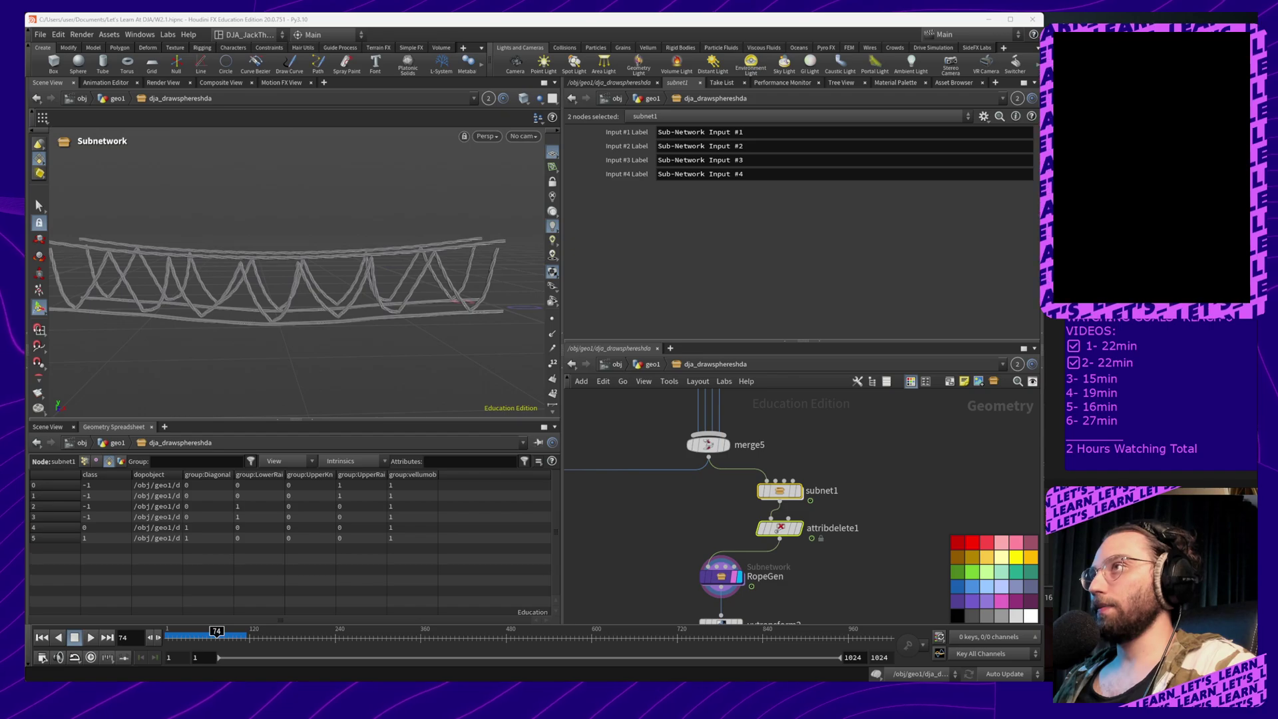
Locate the merge4 node that combines the coloured planks and display its geometry in the viewport
scroll(897, 523, "down", 8)
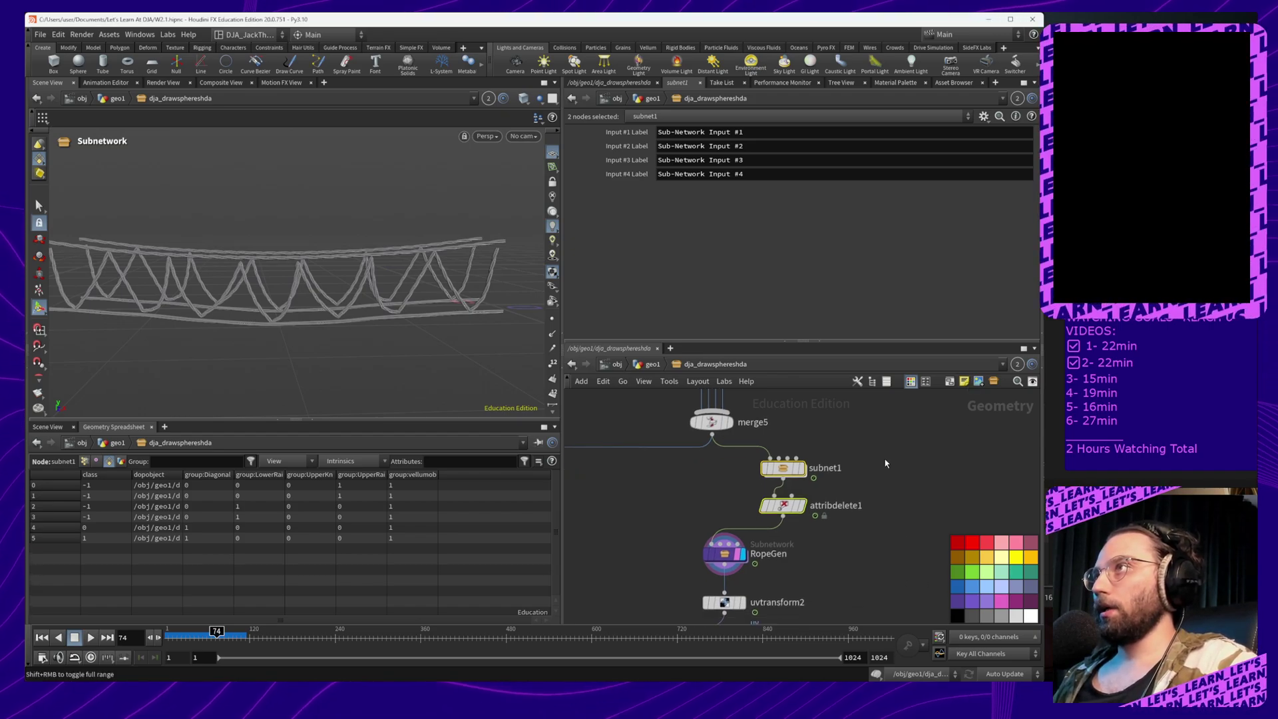
middle_click_drag(772, 474, 855, 557)
middle_click_drag(698, 491, 741, 516)
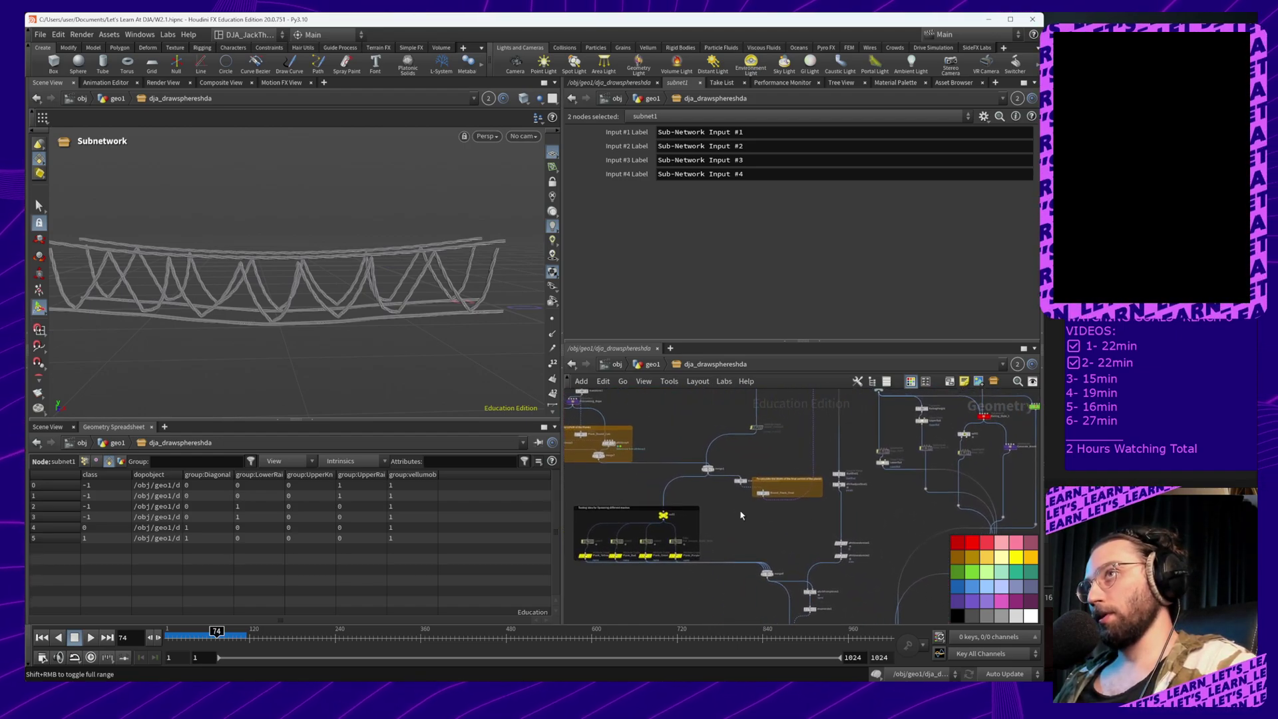
middle_click_drag(801, 549, 734, 484)
middle_click_drag(820, 493, 818, 563)
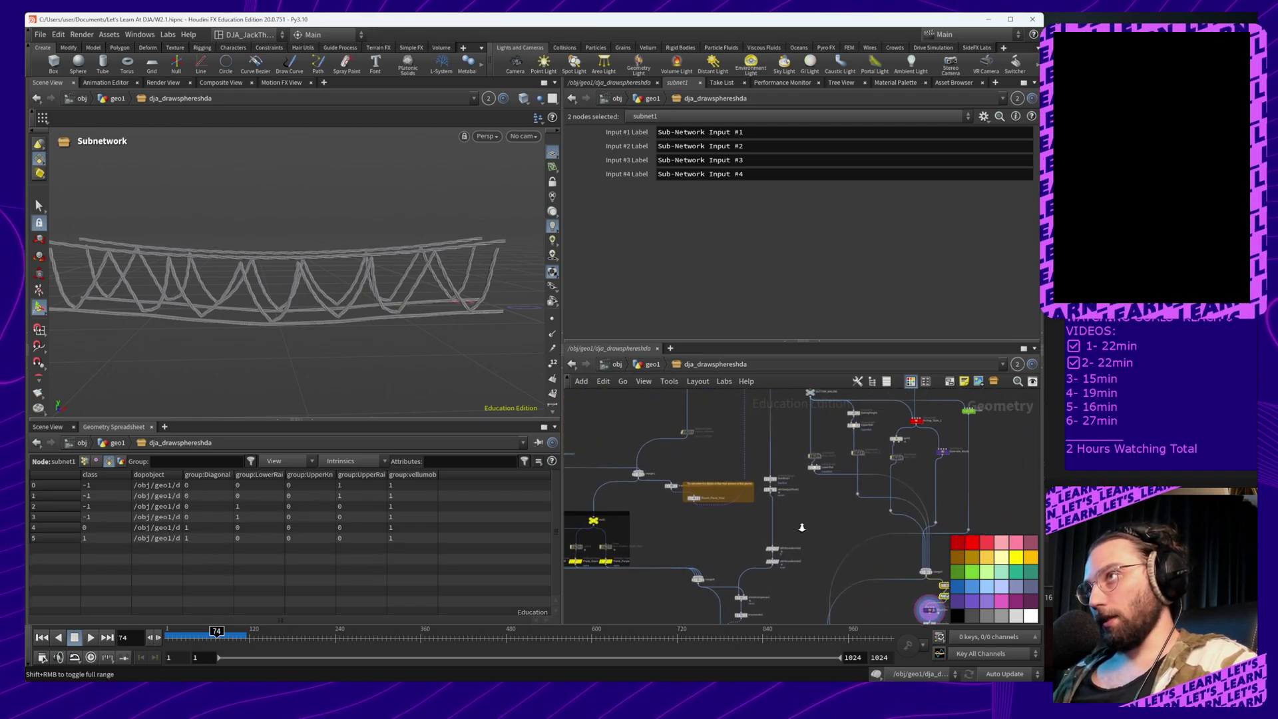
scroll(802, 525, "up", 3)
middle_click_drag(796, 505, 890, 566)
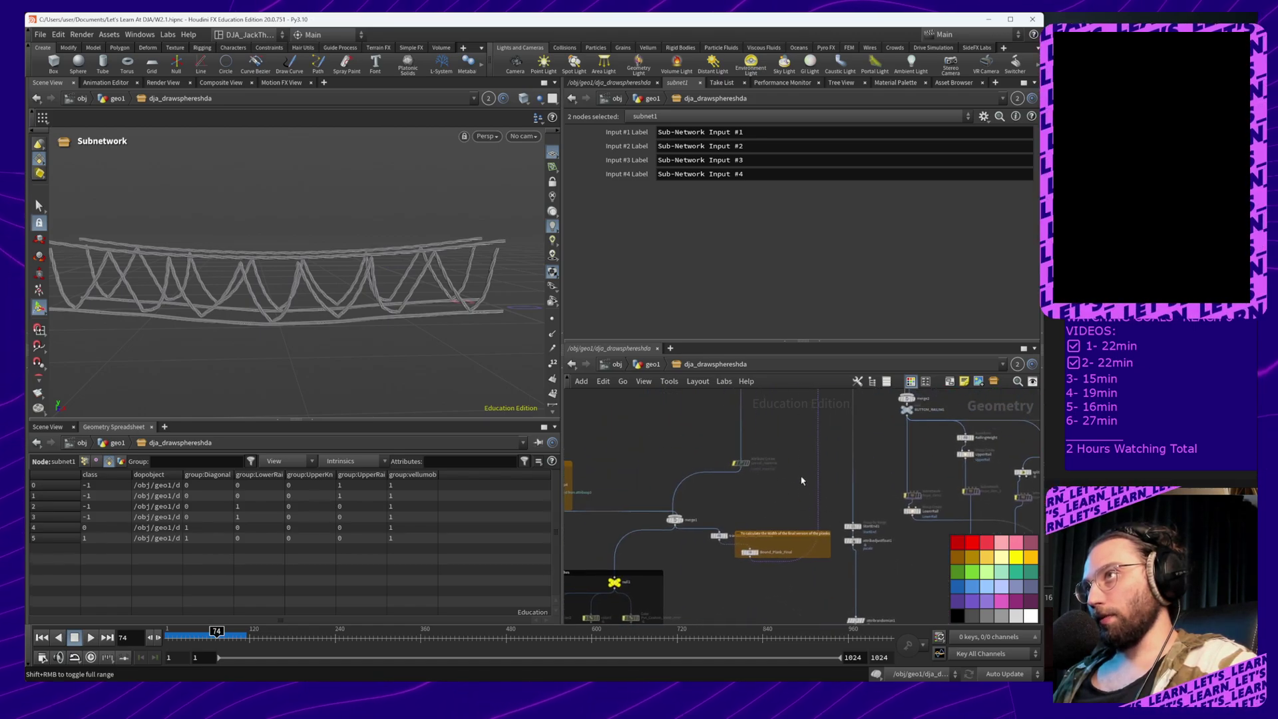
middle_click_drag(769, 600, 793, 476)
middle_click_drag(767, 499, 772, 447)
right_click_drag(772, 447, 765, 539)
middle_click_drag(876, 445, 859, 581)
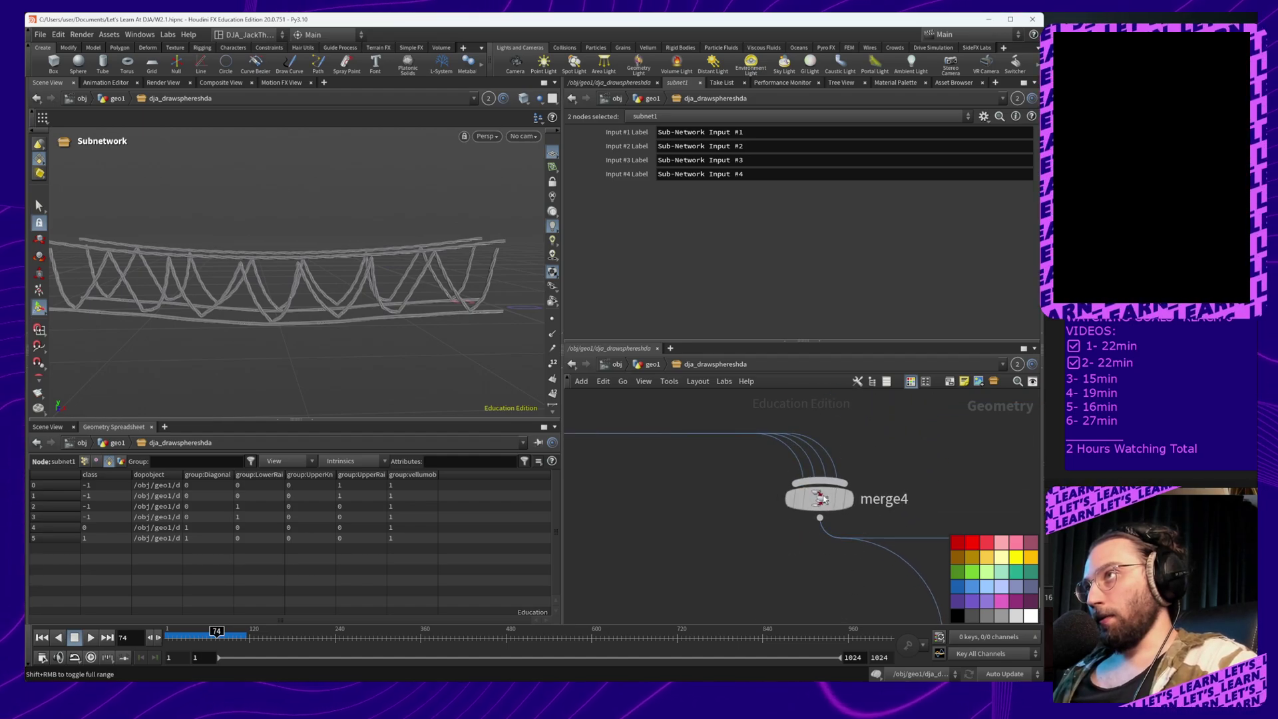
left_click(852, 501)
left_click(857, 535)
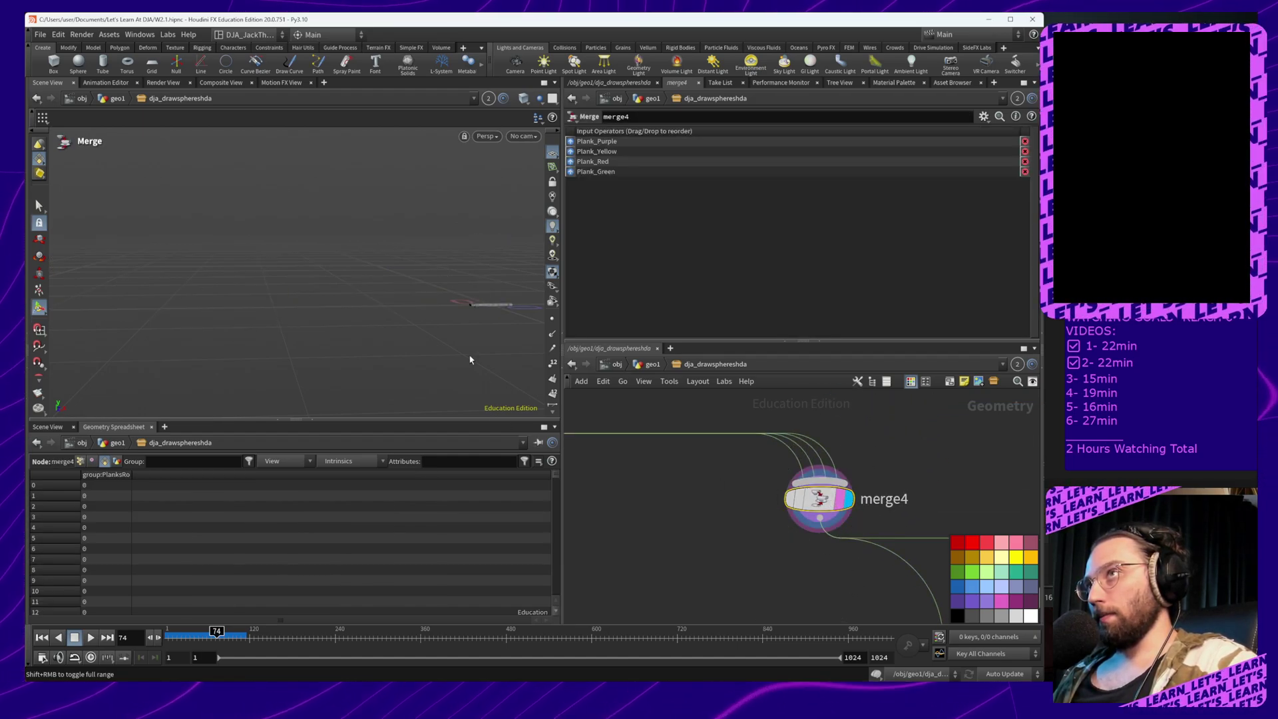
Locate the copytopoints1 node that distributes the planks, select it and display its result in the viewport
scroll(847, 527, "down", 5)
middle_click_drag(847, 528, 753, 473)
scroll(738, 499, "up", 4)
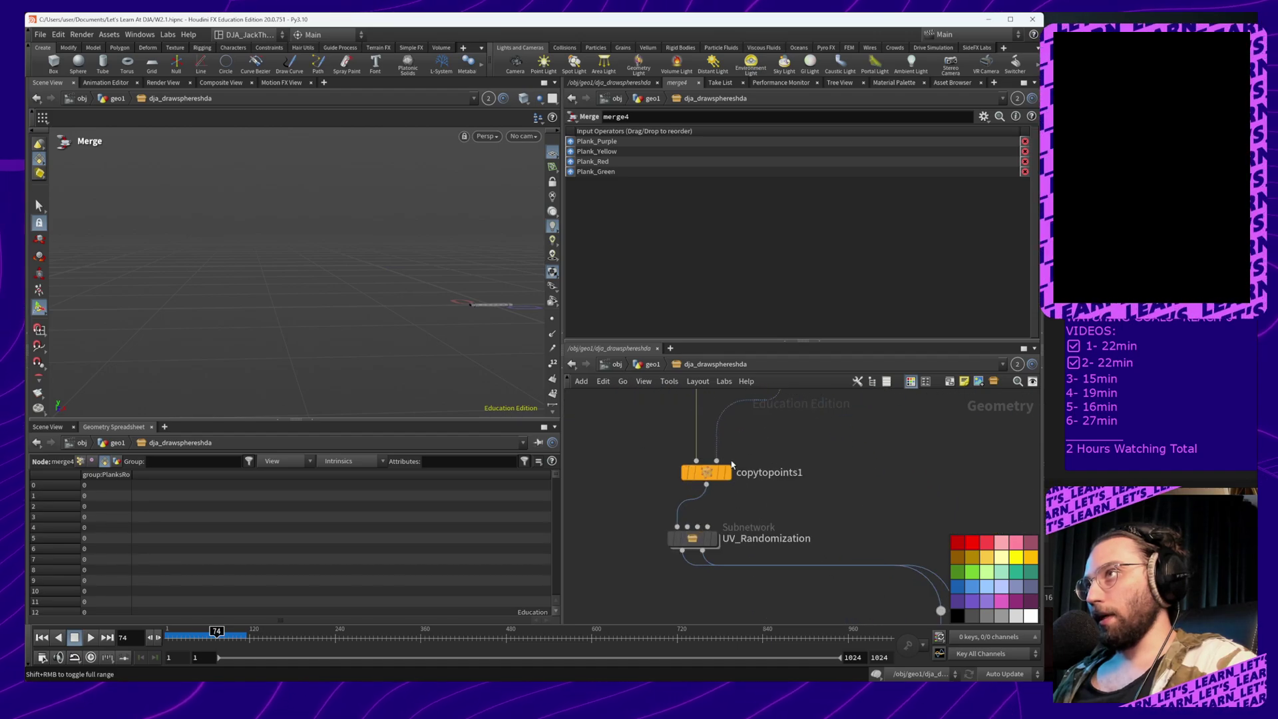
left_click(708, 474)
left_click(727, 473)
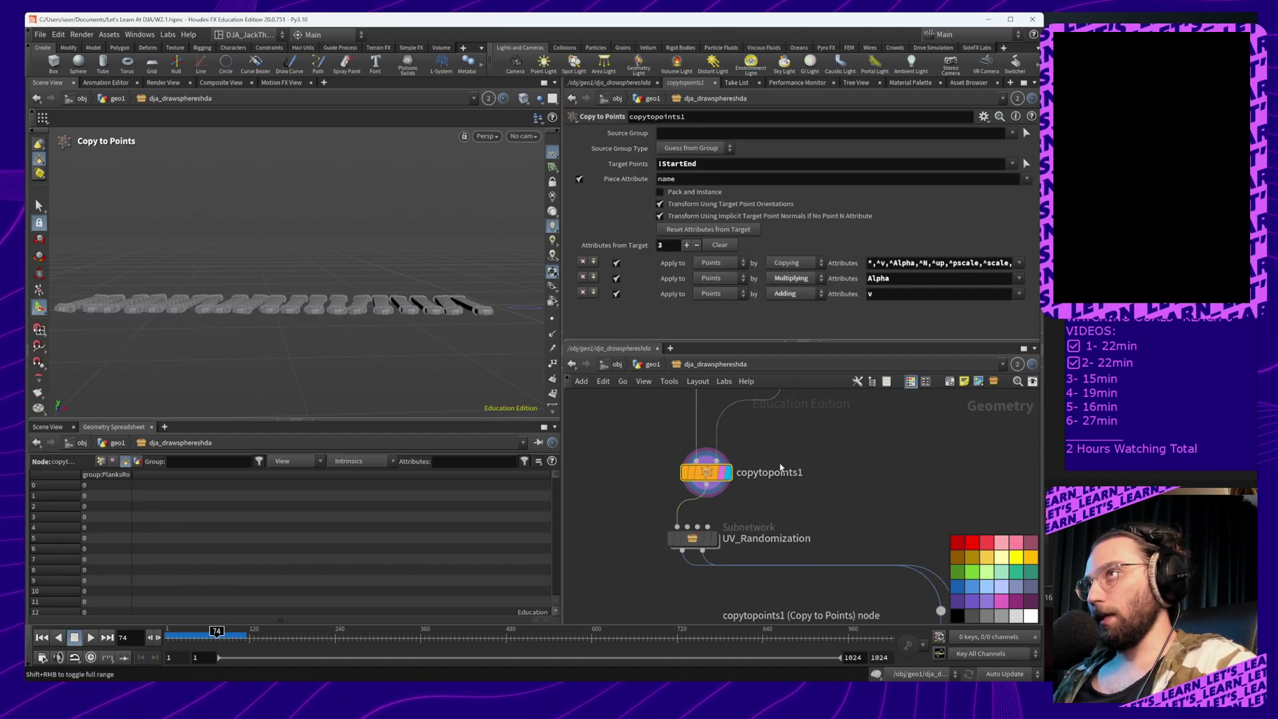
Set the attribute type of the enumerate1 node above copytopoints1 to String, keeping its group type as Points
middle_click_drag(802, 454, 736, 567)
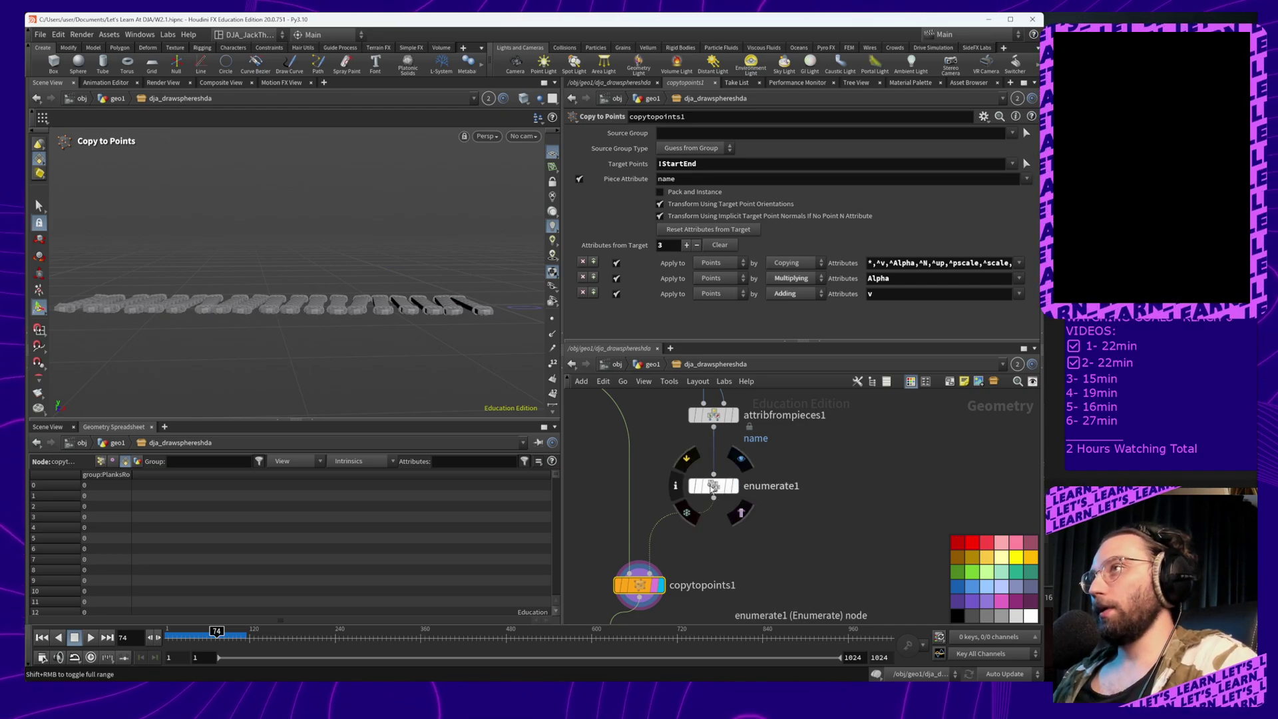
left_click(713, 487)
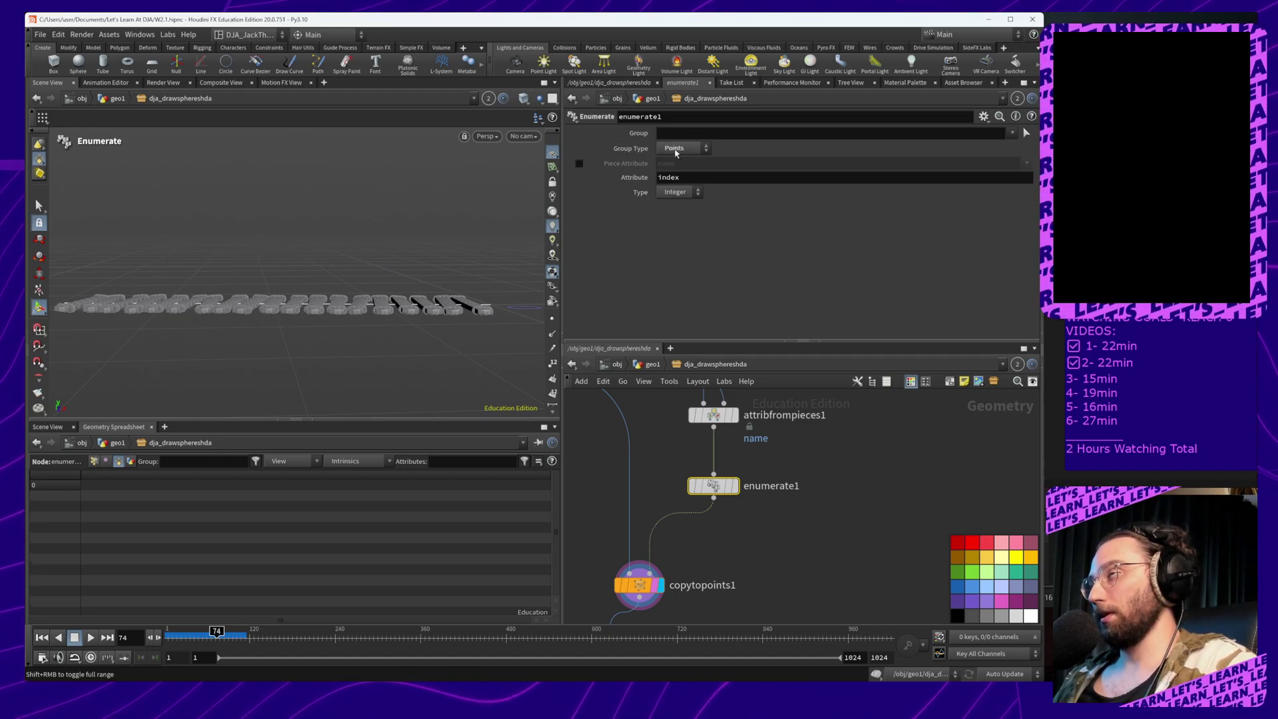
left_click(686, 150)
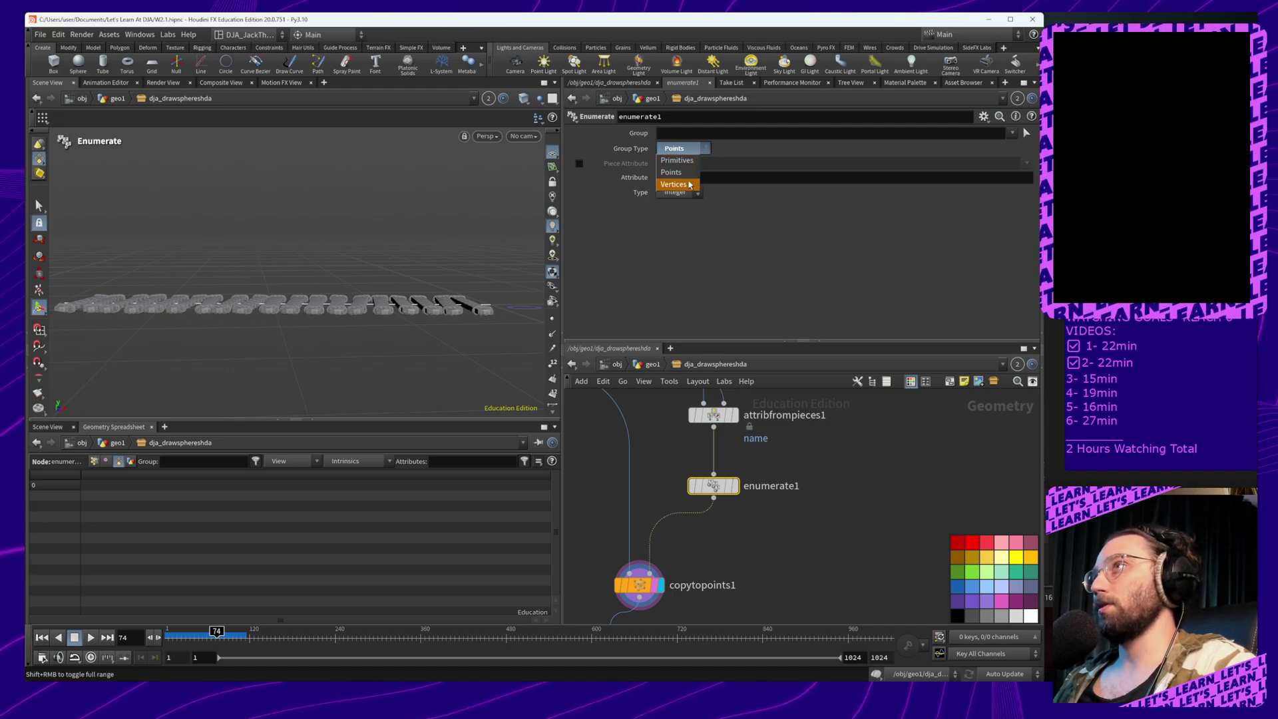
left_click(771, 265)
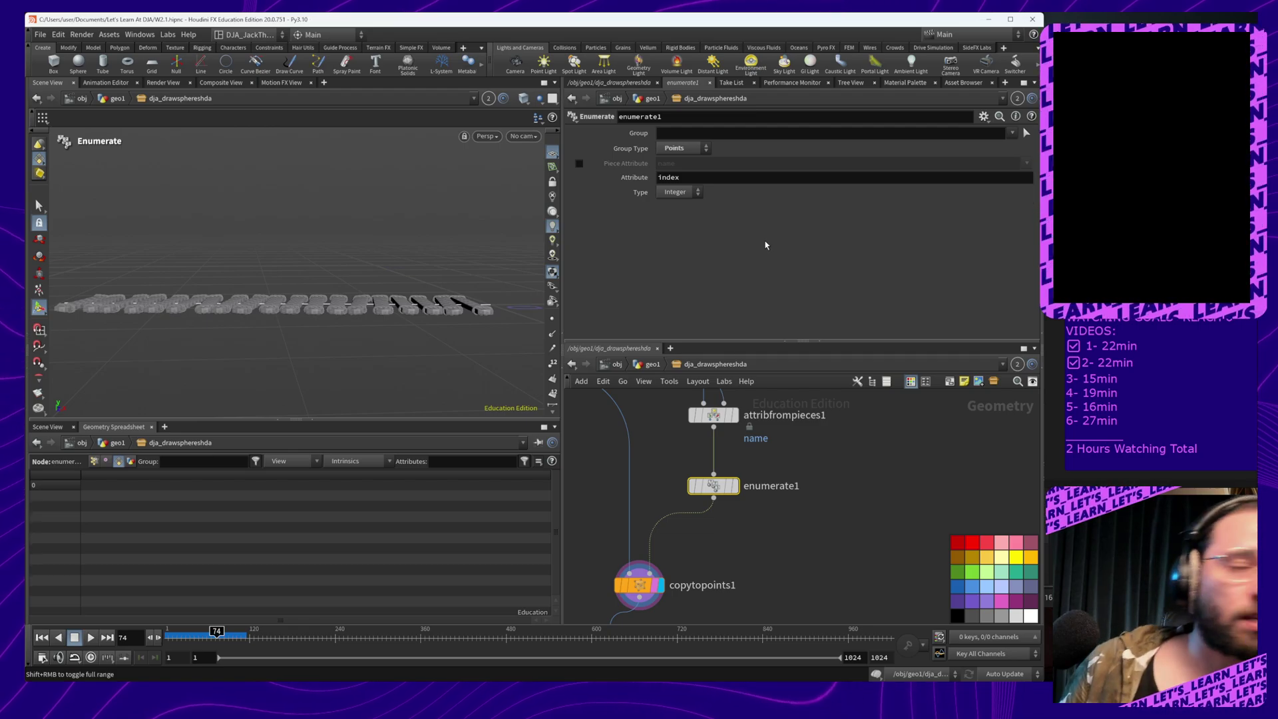
left_click(689, 195)
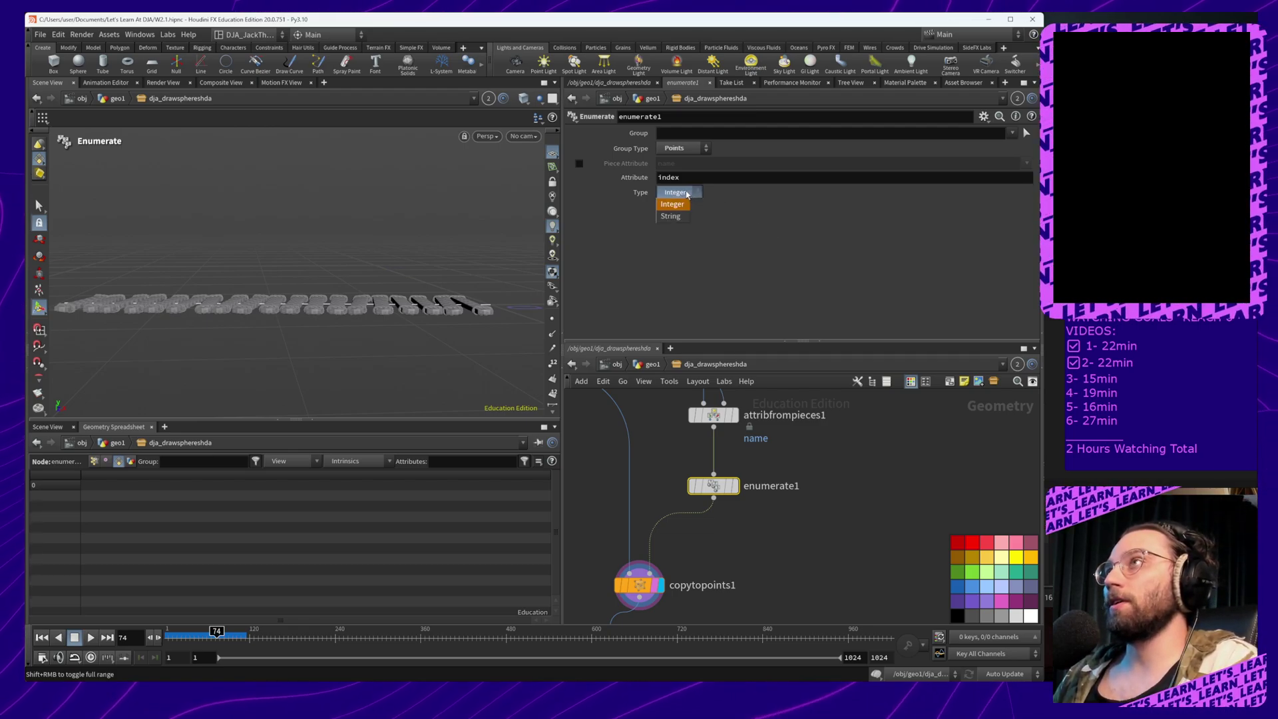
left_click(671, 217)
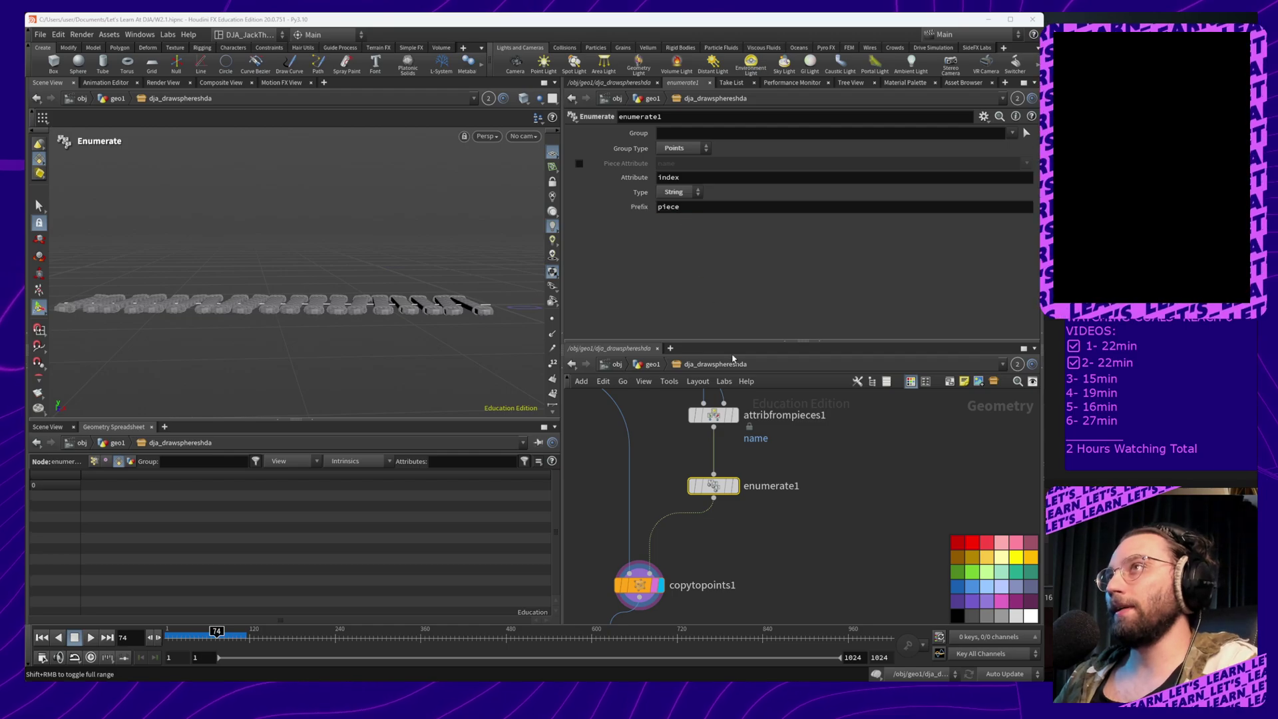
Branch a Null node off the copytopoints1 output and name it Plank_Full_Out
middle_click_drag(800, 562, 741, 471)
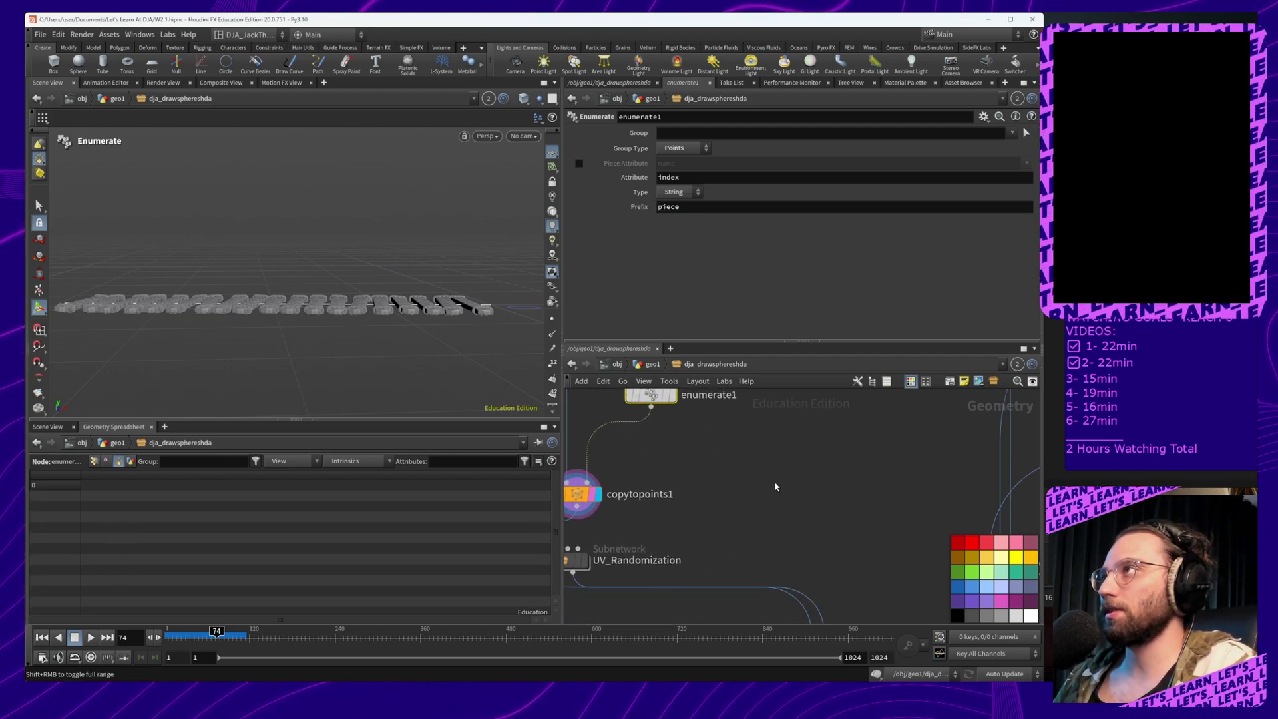
scroll(776, 485, "down", 5)
middle_click_drag(790, 542, 709, 461)
left_click(607, 420)
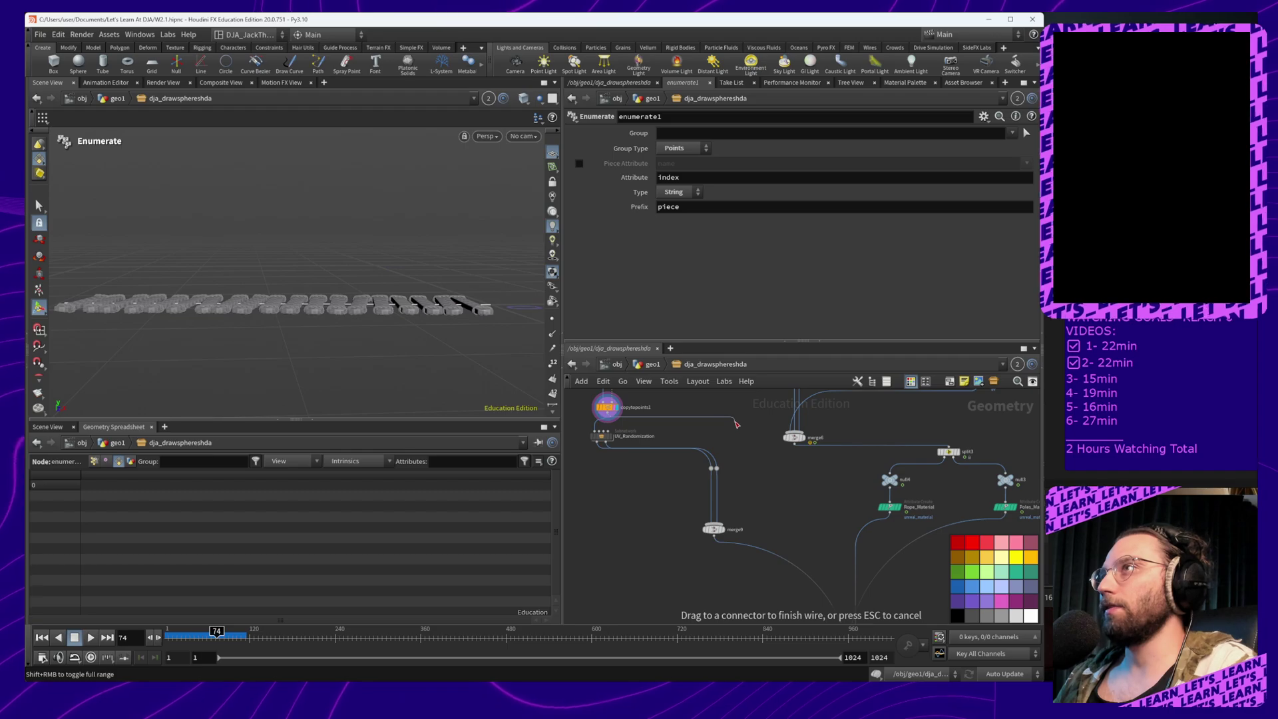
key("Tab")
type("null")
key("Return")
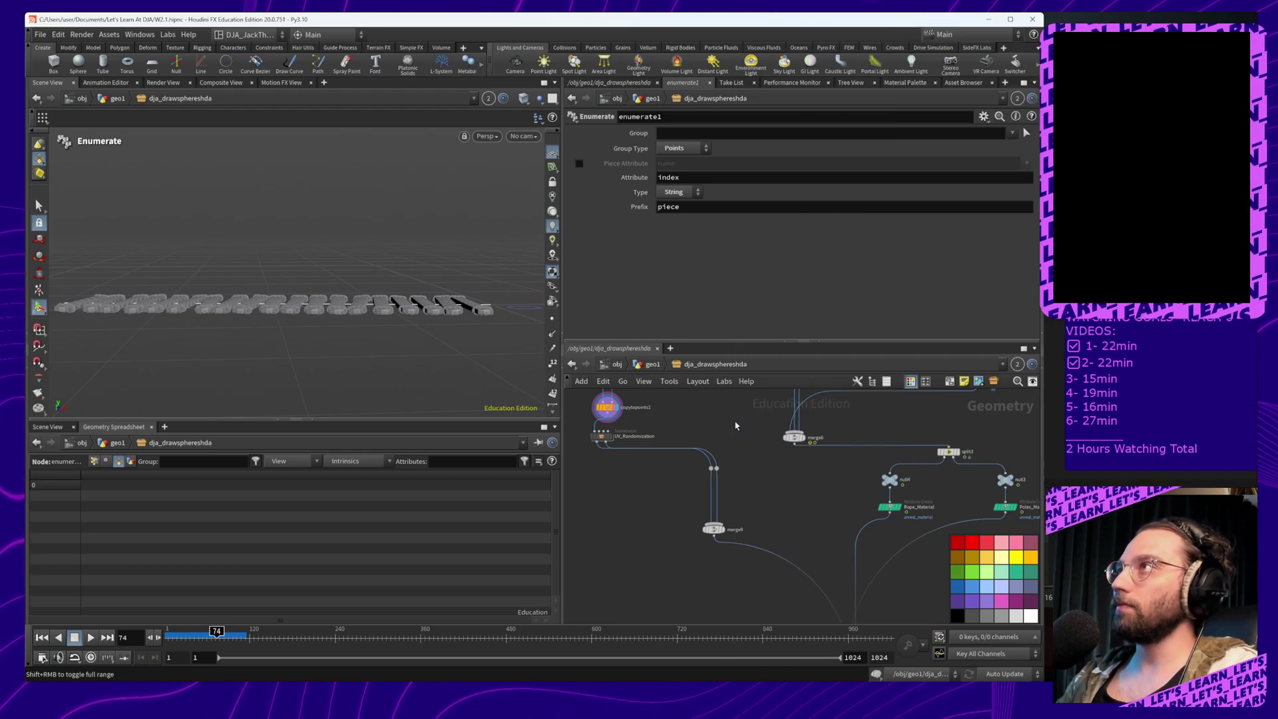
left_click(735, 424)
left_click(750, 432)
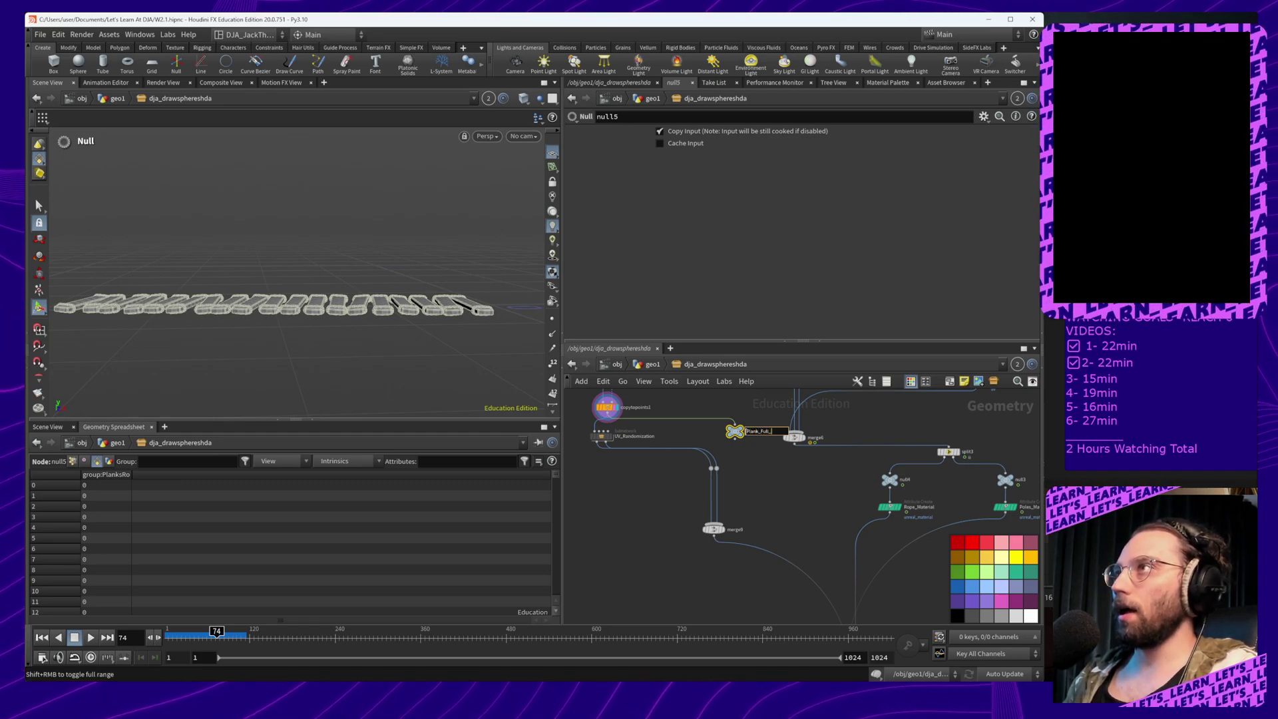
key("Return")
Move the Plank_Full_Out null across the network to beside the rope branch
middle_click_drag(750, 443, 586, 490)
left_click_drag(578, 483, 951, 478)
middle_click(943, 484)
scroll(707, 519, "down", 8)
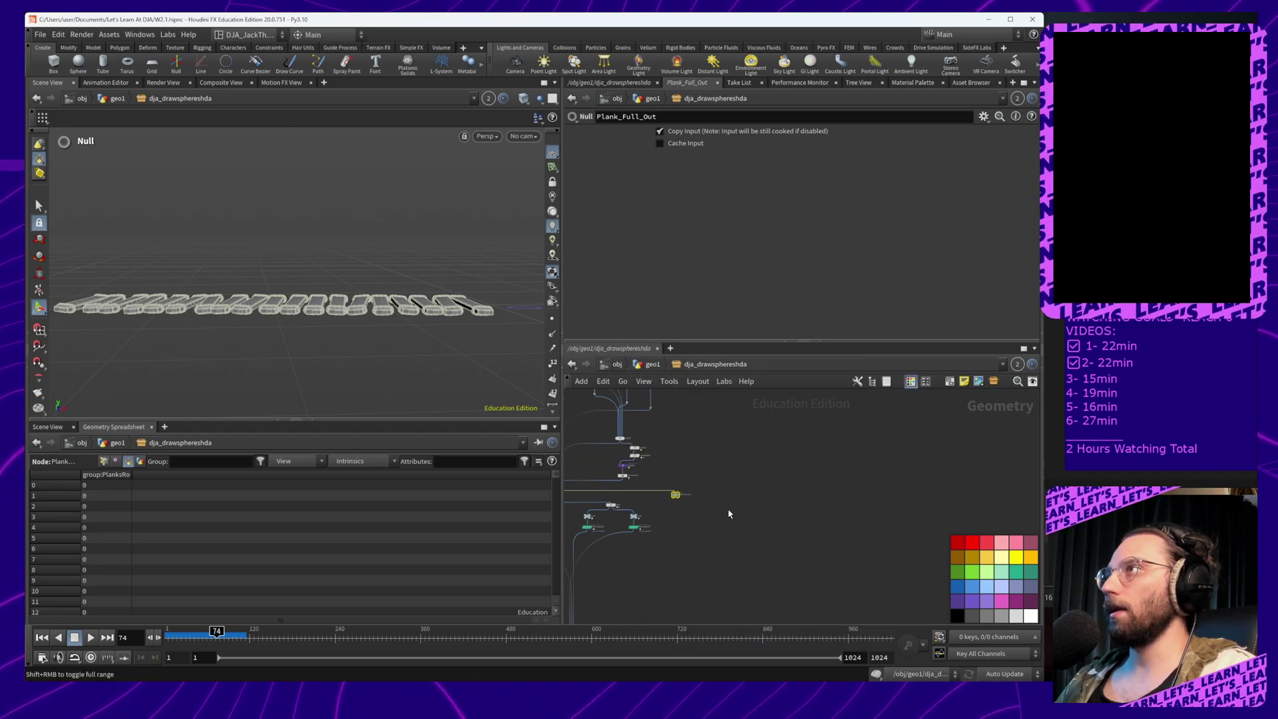
Wire Plank_Full_Out into the second input of subnet1, and open subnet1's network
middle_click_drag(745, 553, 855, 587)
scroll(772, 591, "up", 7)
scroll(720, 432, "up", 4)
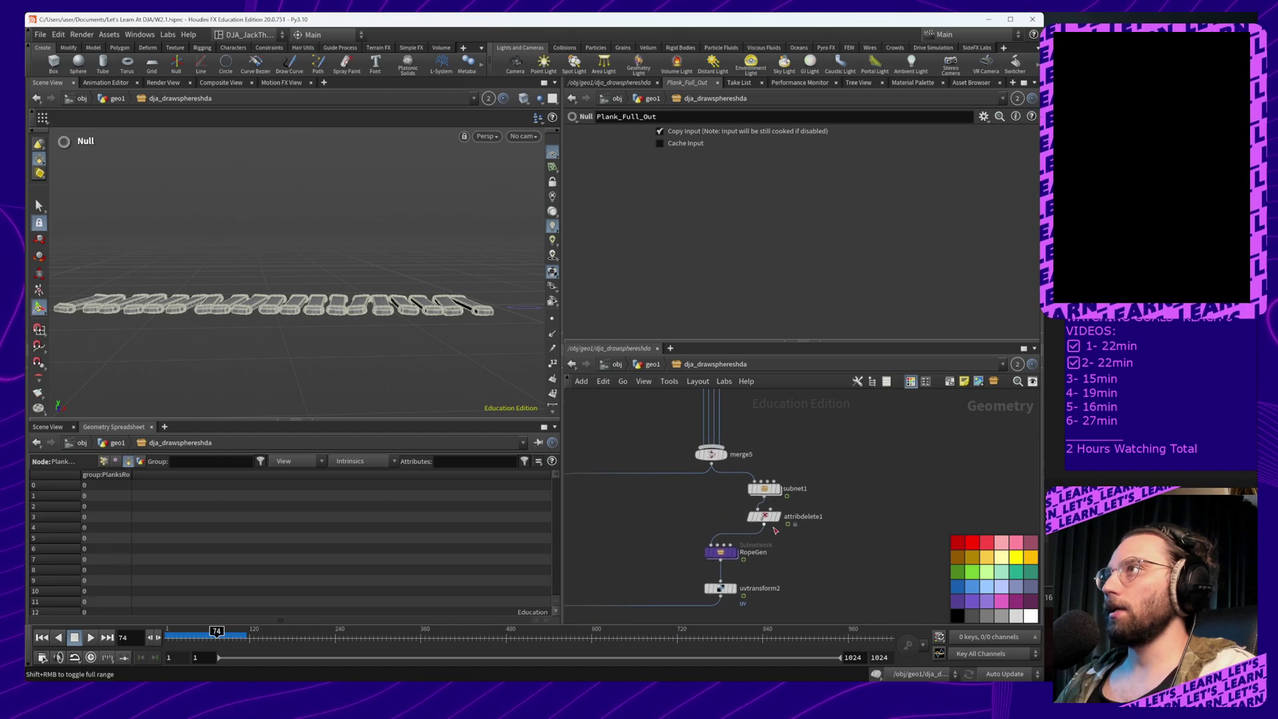
left_click(764, 489)
left_click(972, 542)
middle_click_drag(855, 511, 872, 425)
left_click(872, 426)
left_click_drag(930, 570, 678, 433)
middle_click_drag(687, 455, 823, 508)
left_click_drag(814, 490, 915, 447)
double_click(920, 456)
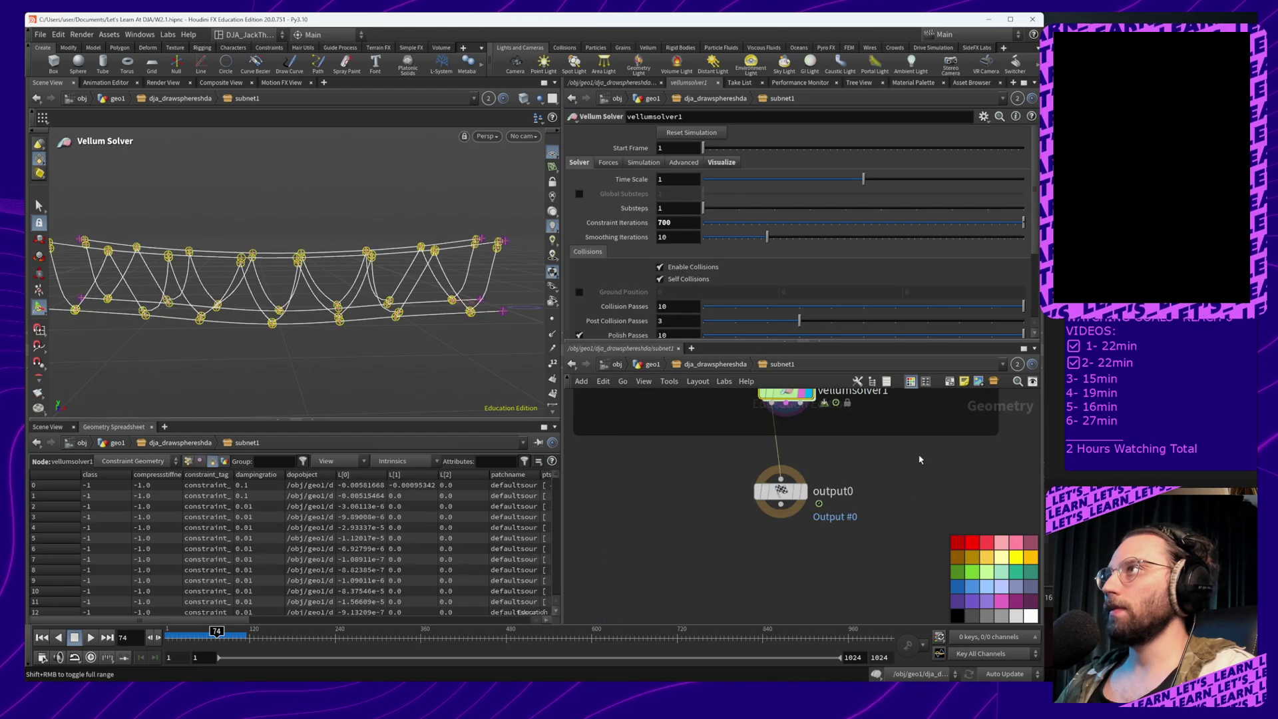
Move Sub-Network Inputs #2, #3 and #4 into clear space beside the rope network box, and save the scene
middle_click_drag(920, 460, 871, 593)
scroll(855, 499, "down", 10)
middle_click_drag(875, 442, 770, 565)
scroll(765, 568, "up", 6)
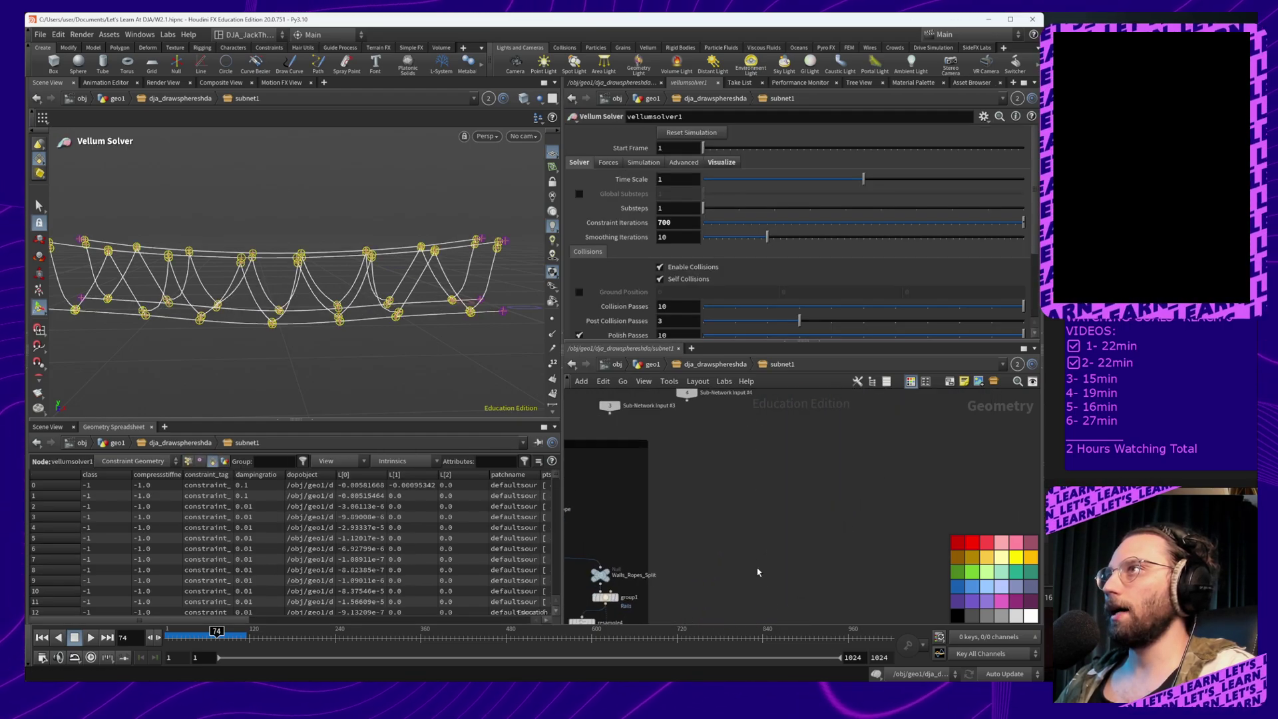
middle_click_drag(709, 522, 805, 543)
scroll(804, 538, "down", 4)
left_click_drag(693, 454, 960, 469)
left_click_drag(707, 484, 822, 485)
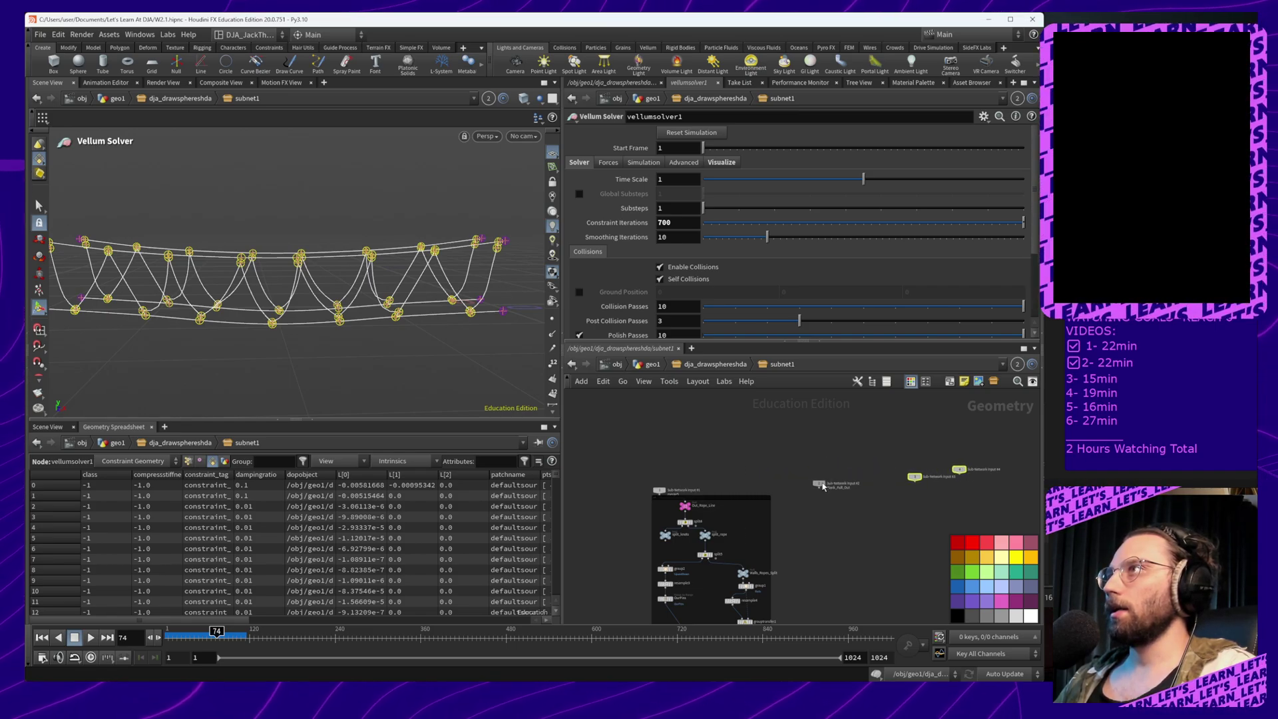
left_click(875, 449)
left_click_drag(875, 449, 981, 485)
left_click(806, 539)
key("ctrl+s")
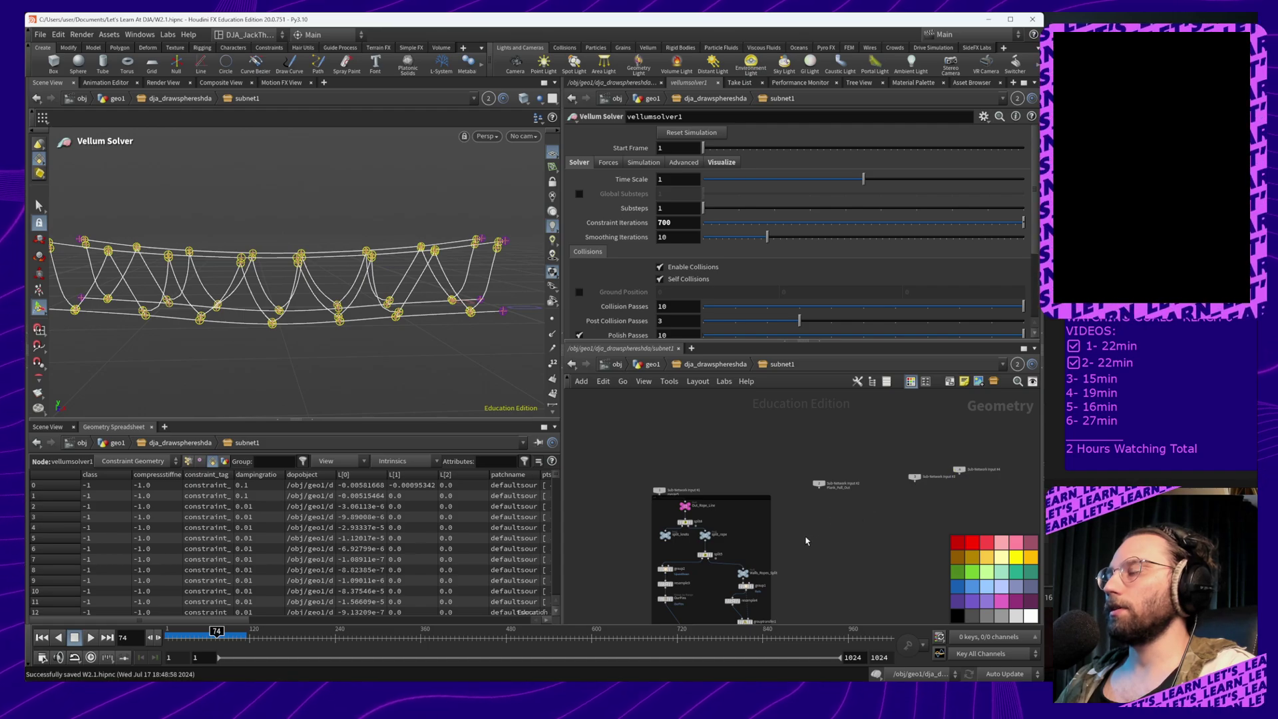
Add a Pack node beneath Sub-Network Input #2, connect it to the Plank_Full_Out input and display its result
scroll(805, 540, "up", 4)
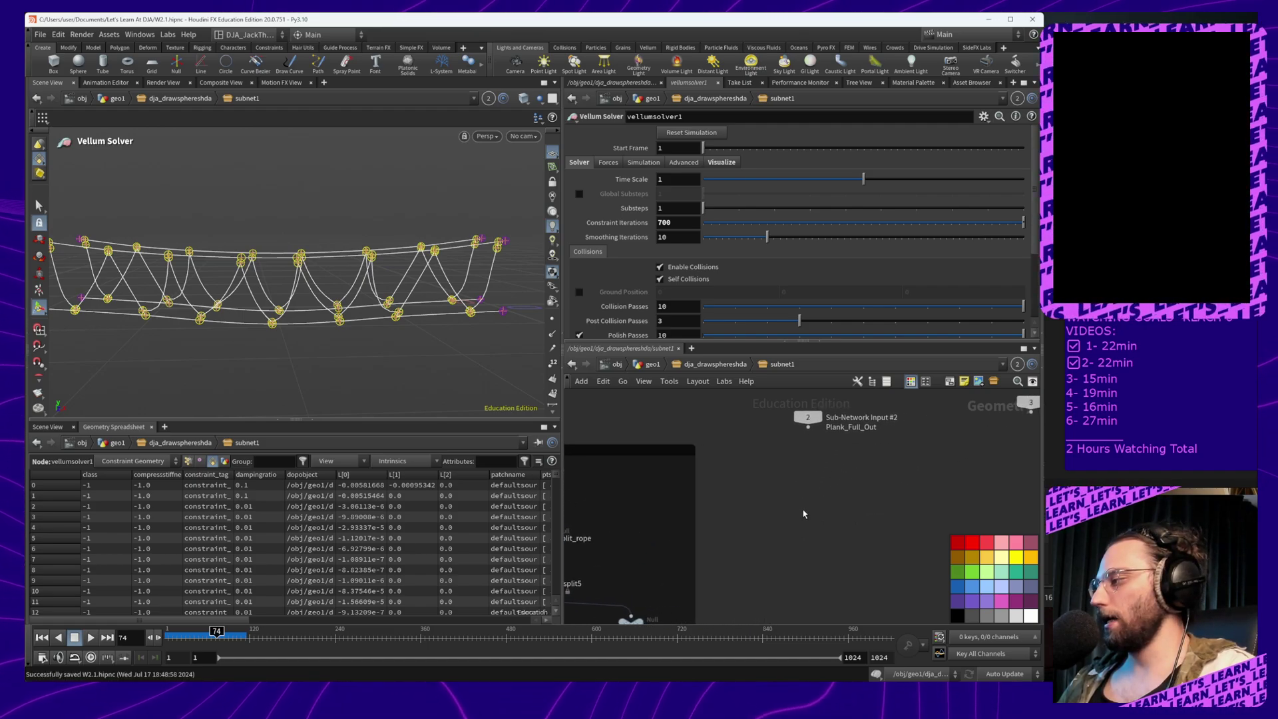
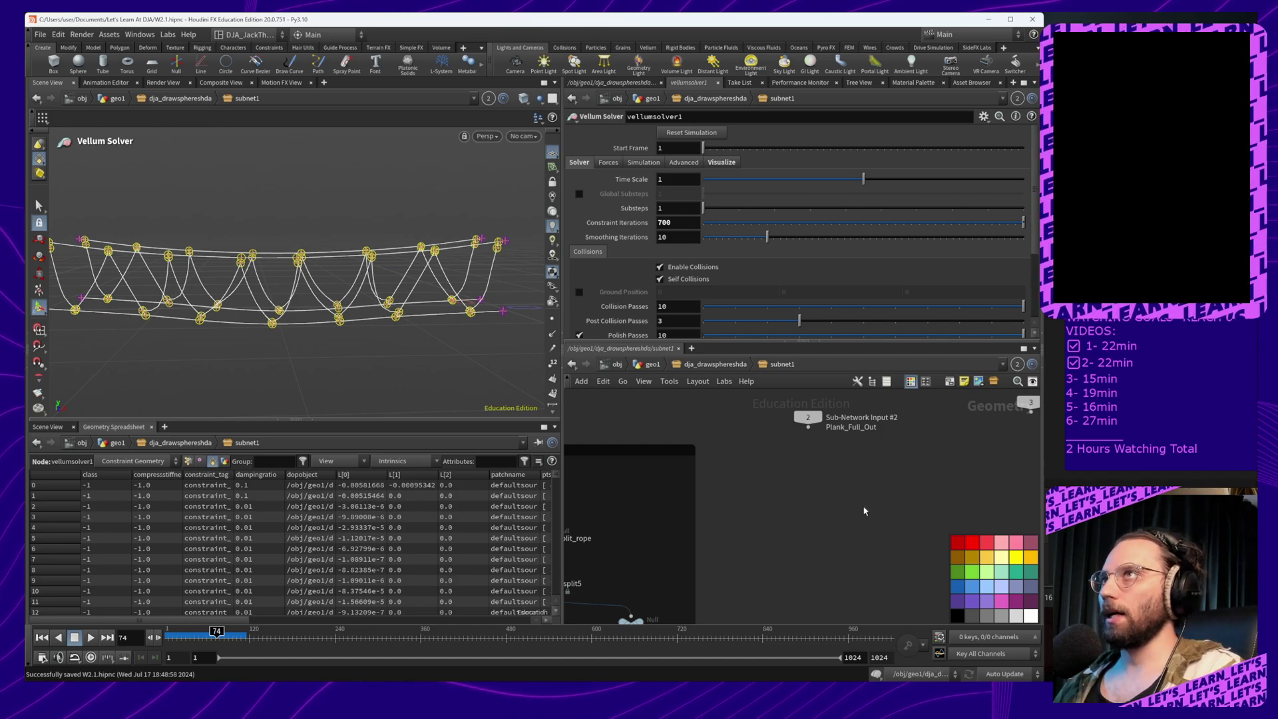
scroll(809, 502, "up", 3)
key("Tab")
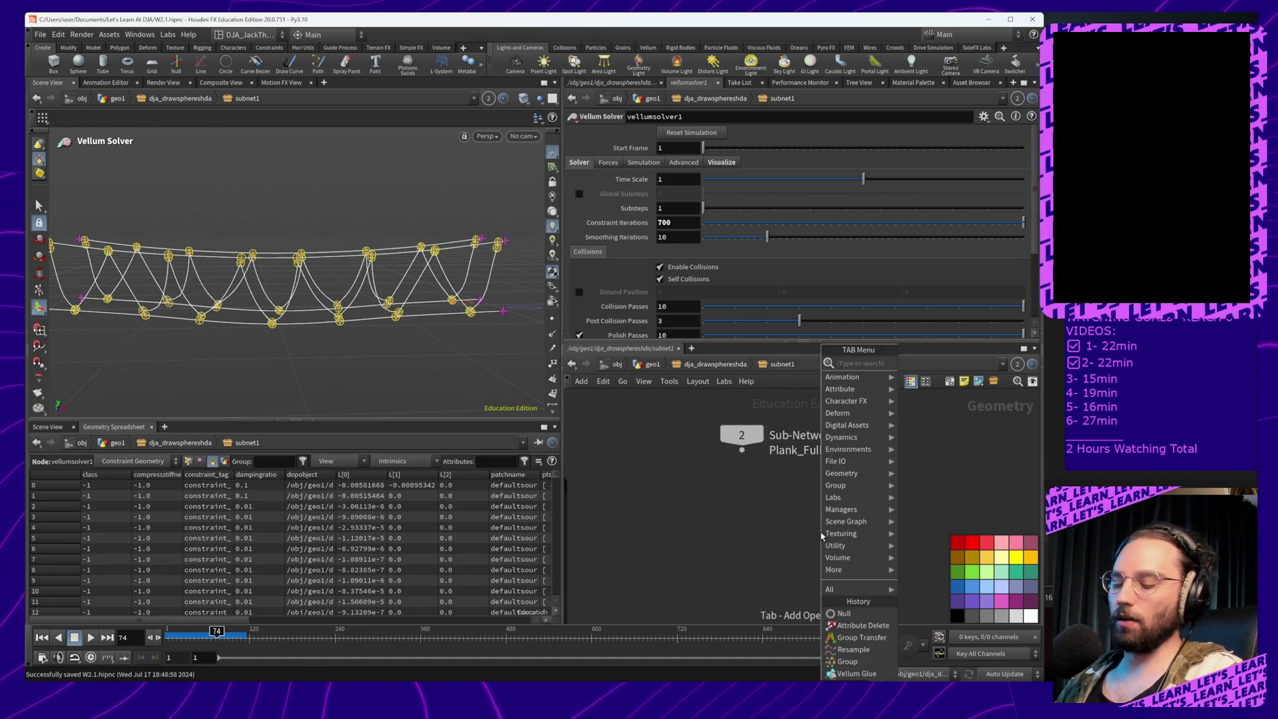
type("n")
key("BackSpace")
type("pacl")
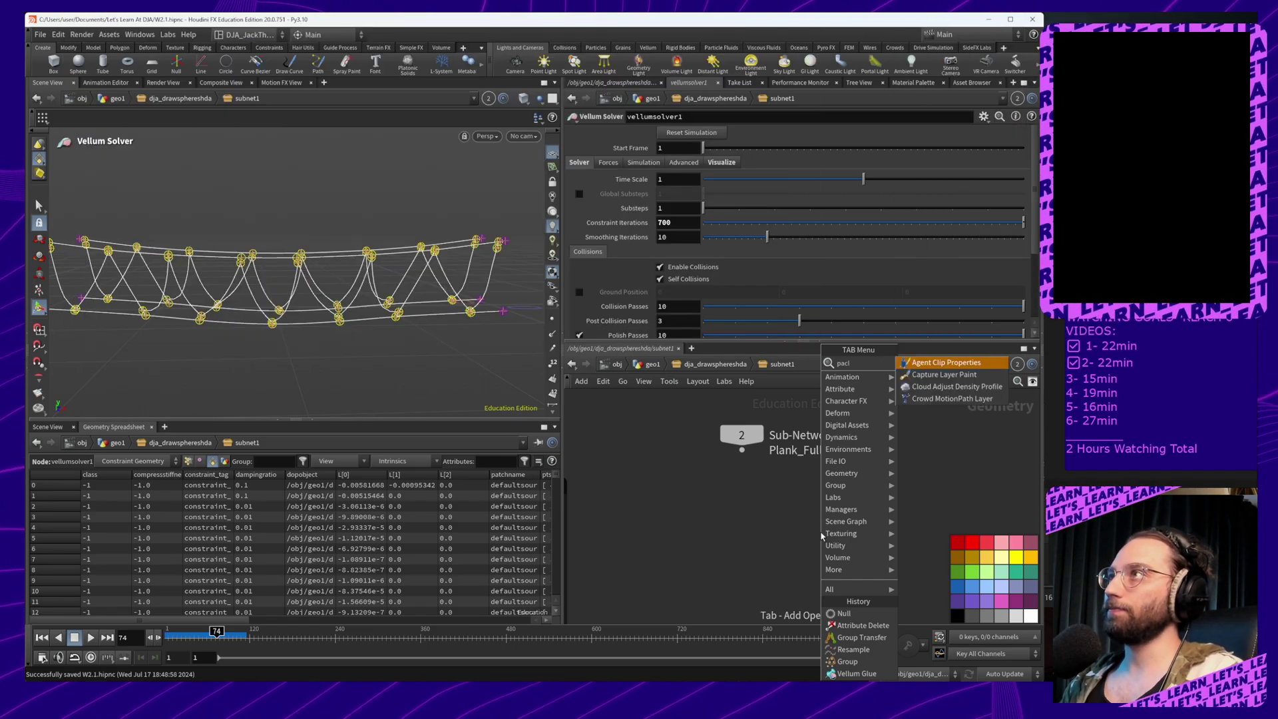
key("BackSpace")
type("k")
key("Return")
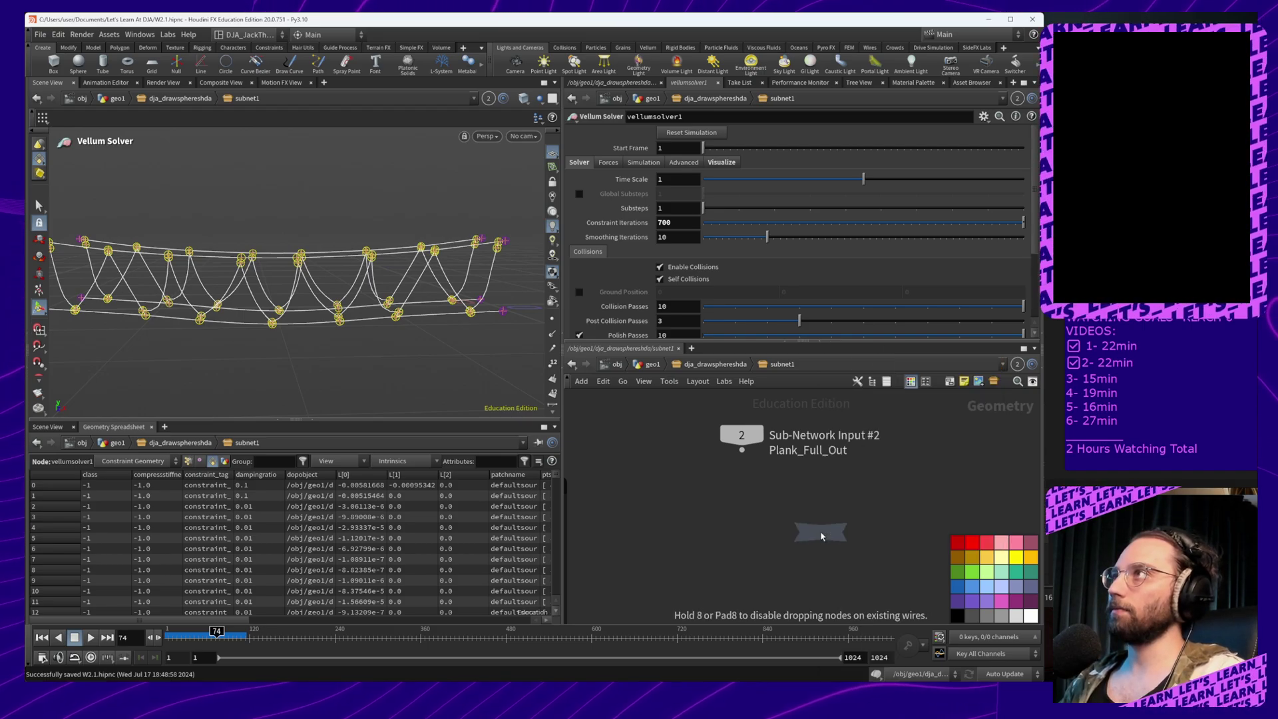
left_click(746, 504)
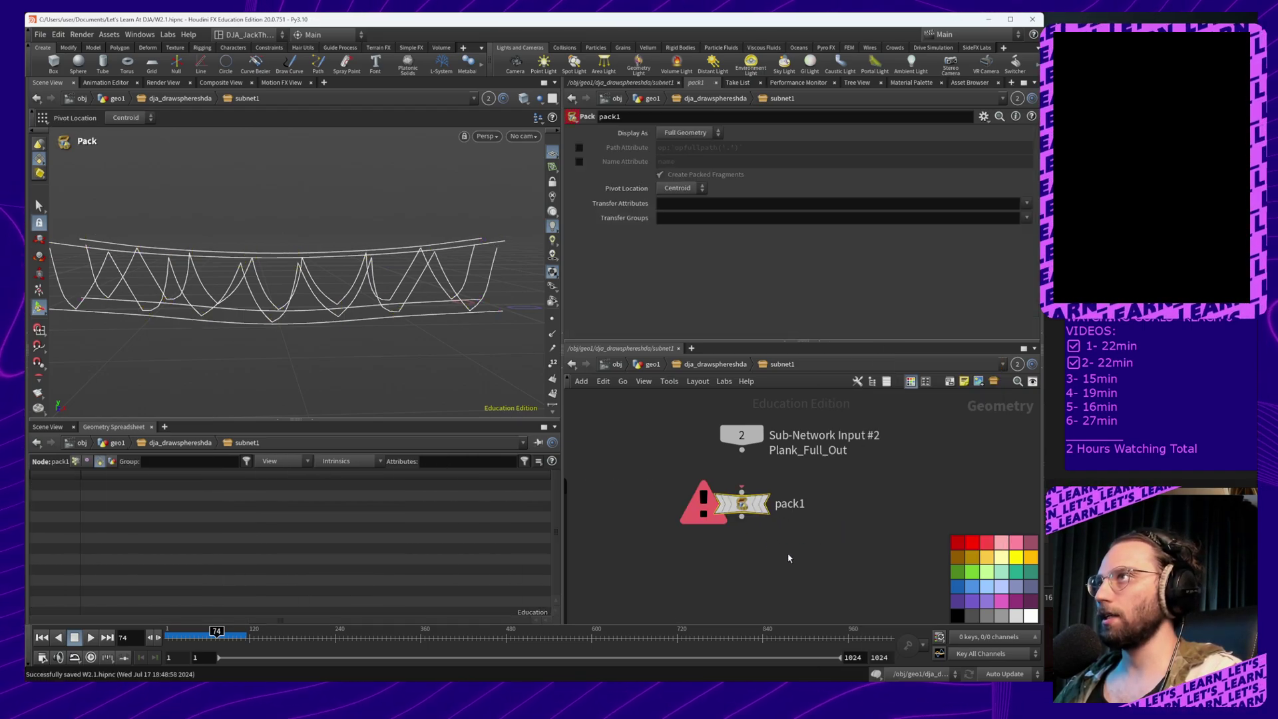
middle_click_drag(794, 537, 796, 536)
left_click_drag(757, 458, 751, 481)
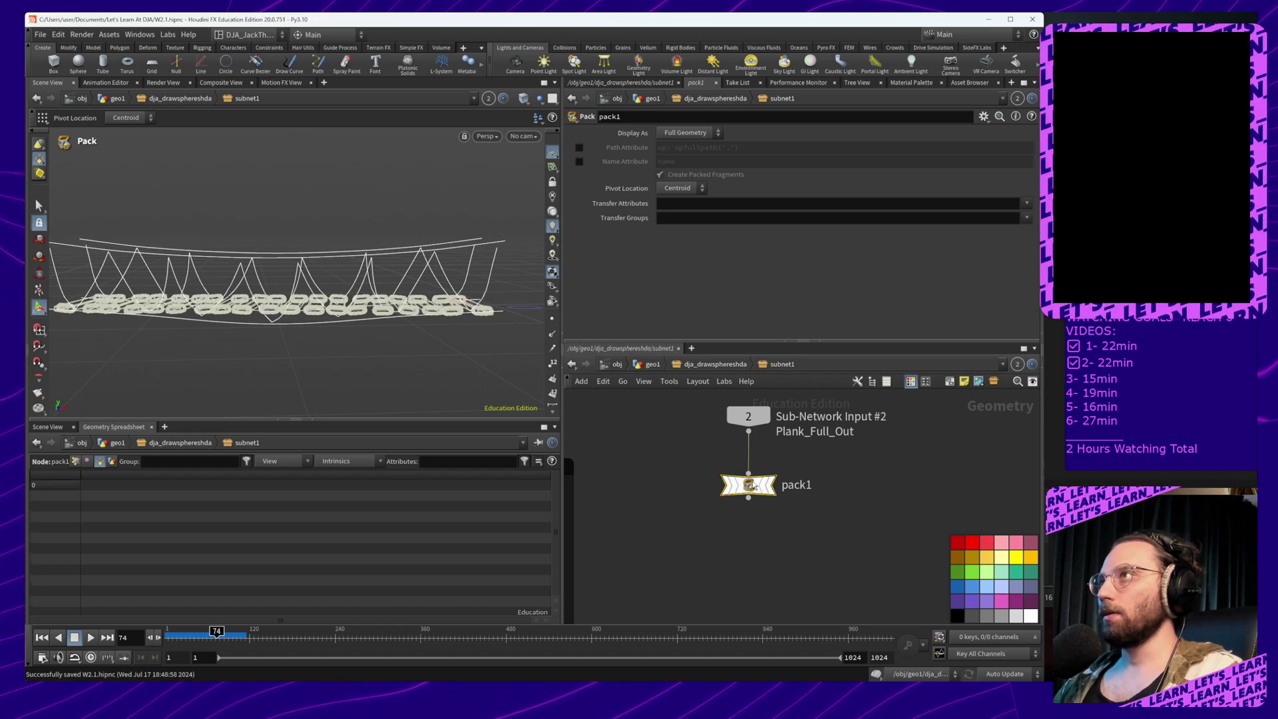
left_click(770, 494)
left_click(773, 514)
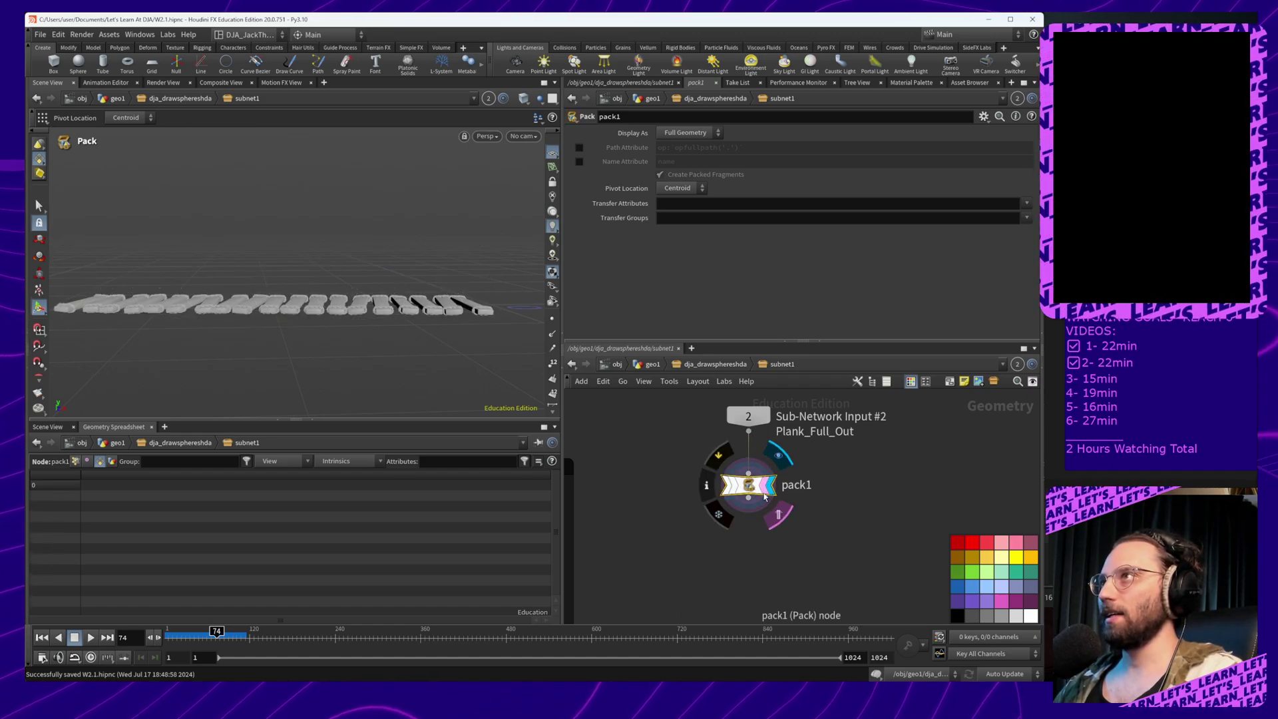
Add a Vellum Configure Grain node directly below pack1
key("Tab")
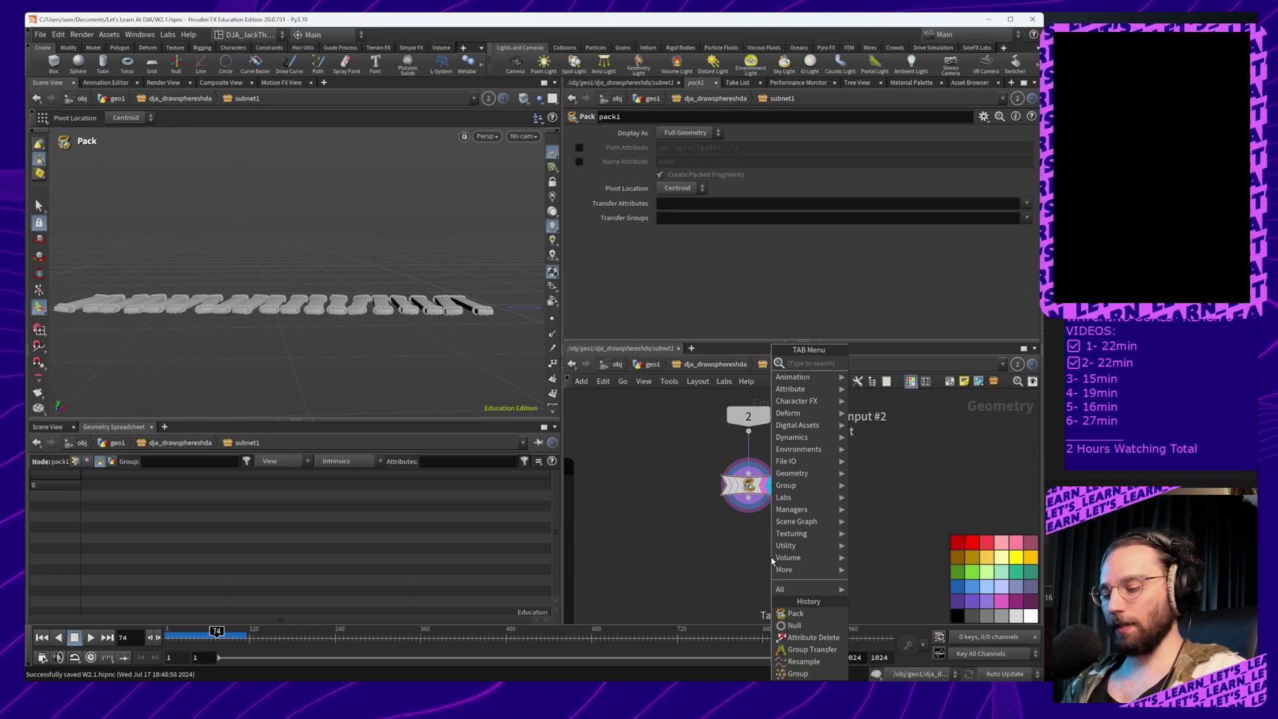
type("vel")
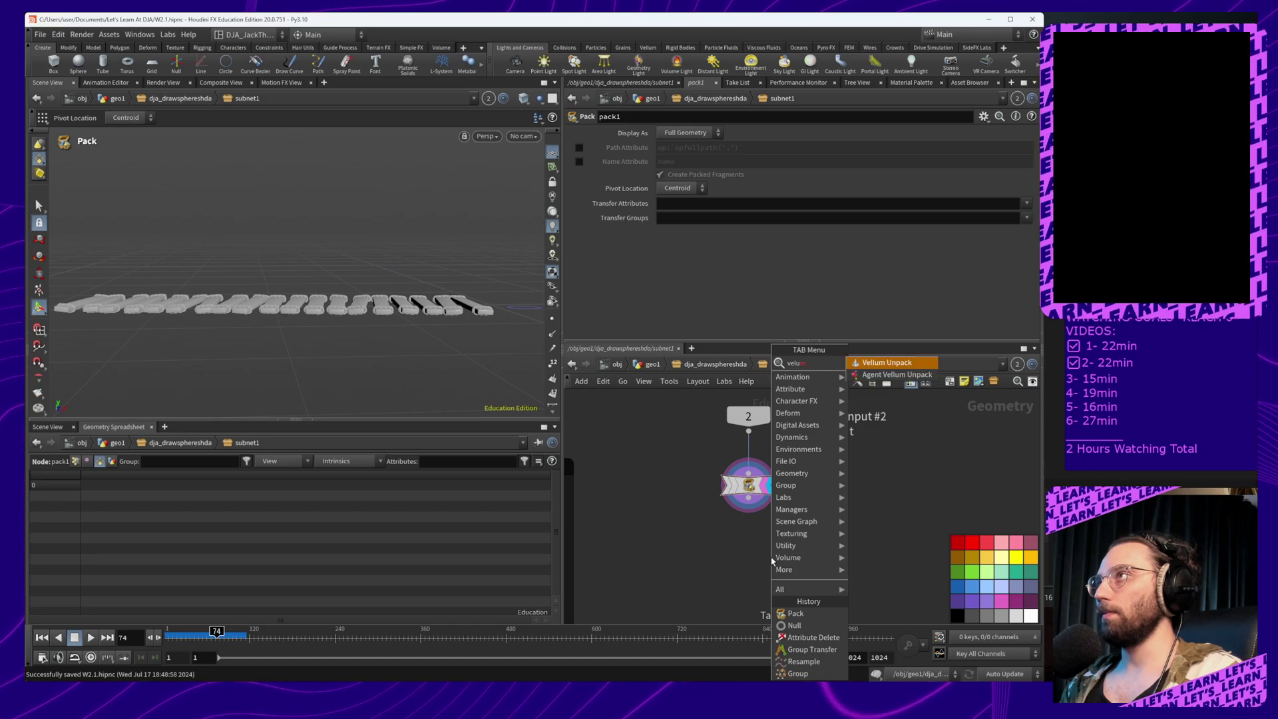
type("u")
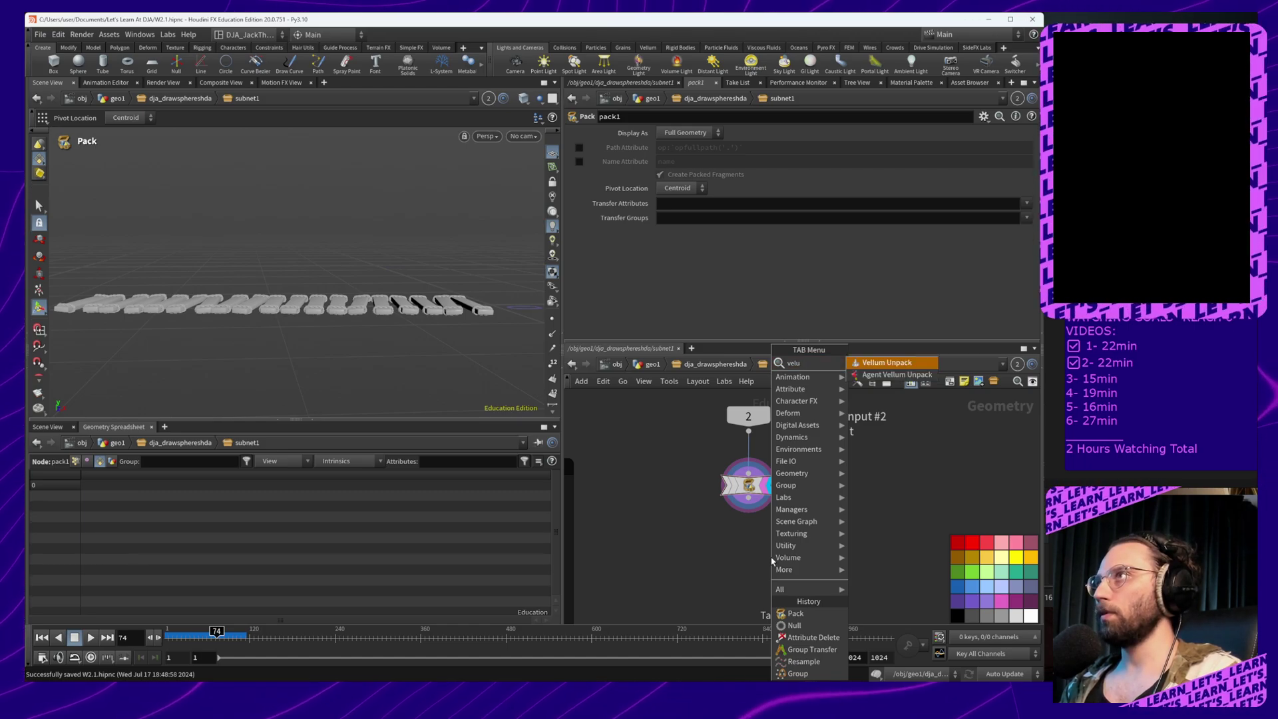
key("BackSpace")
type("e")
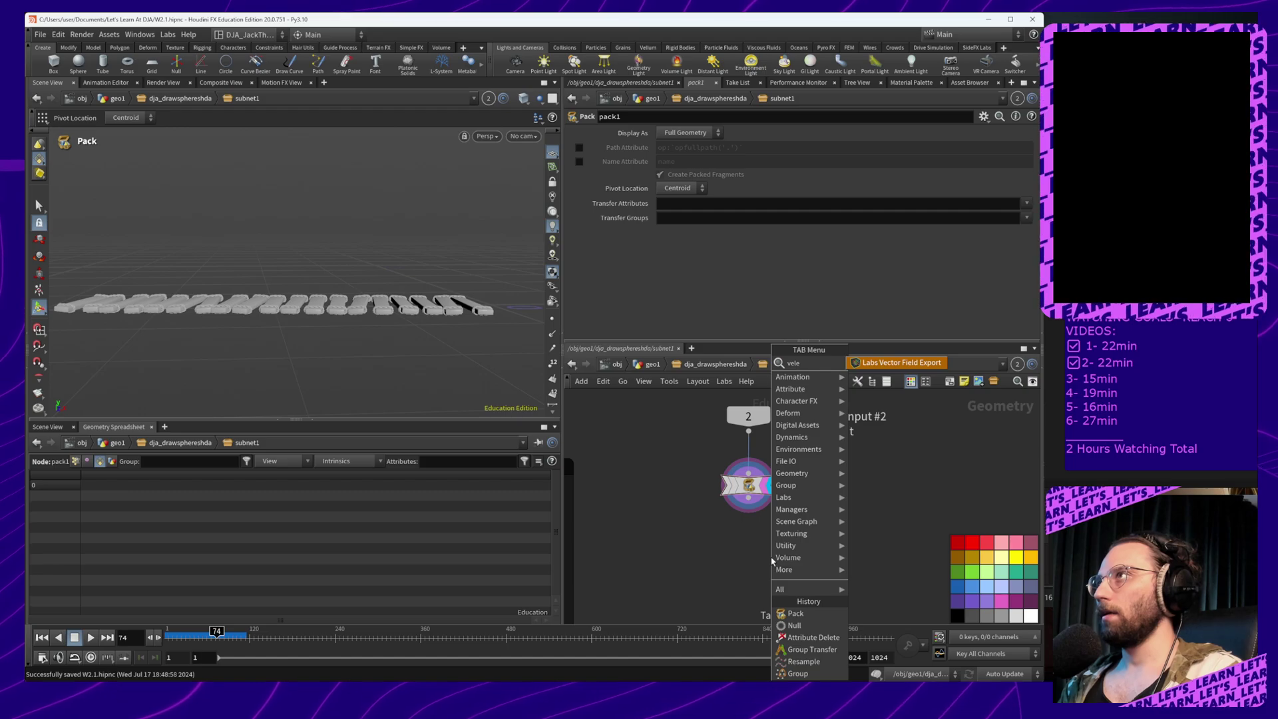
key("BackSpace")
key("BackSpace")
key("BackSpace")
type("u")
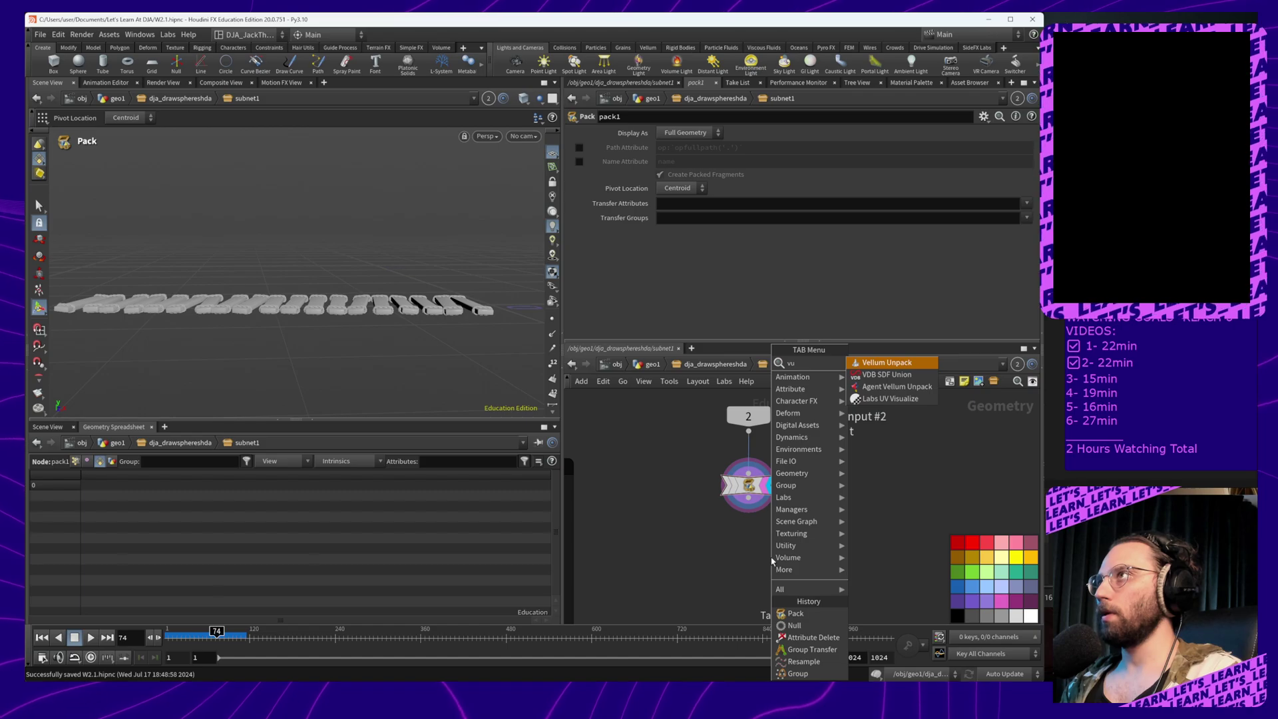
key("BackSpace")
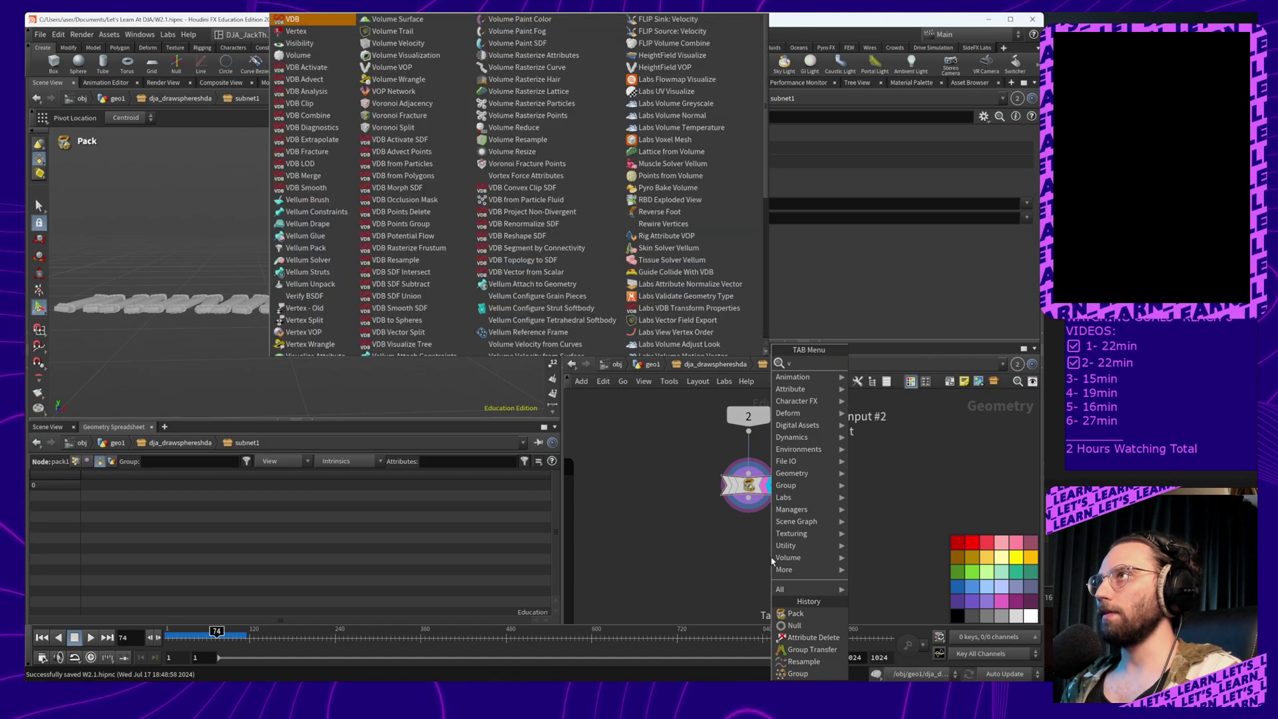
type("ellum")
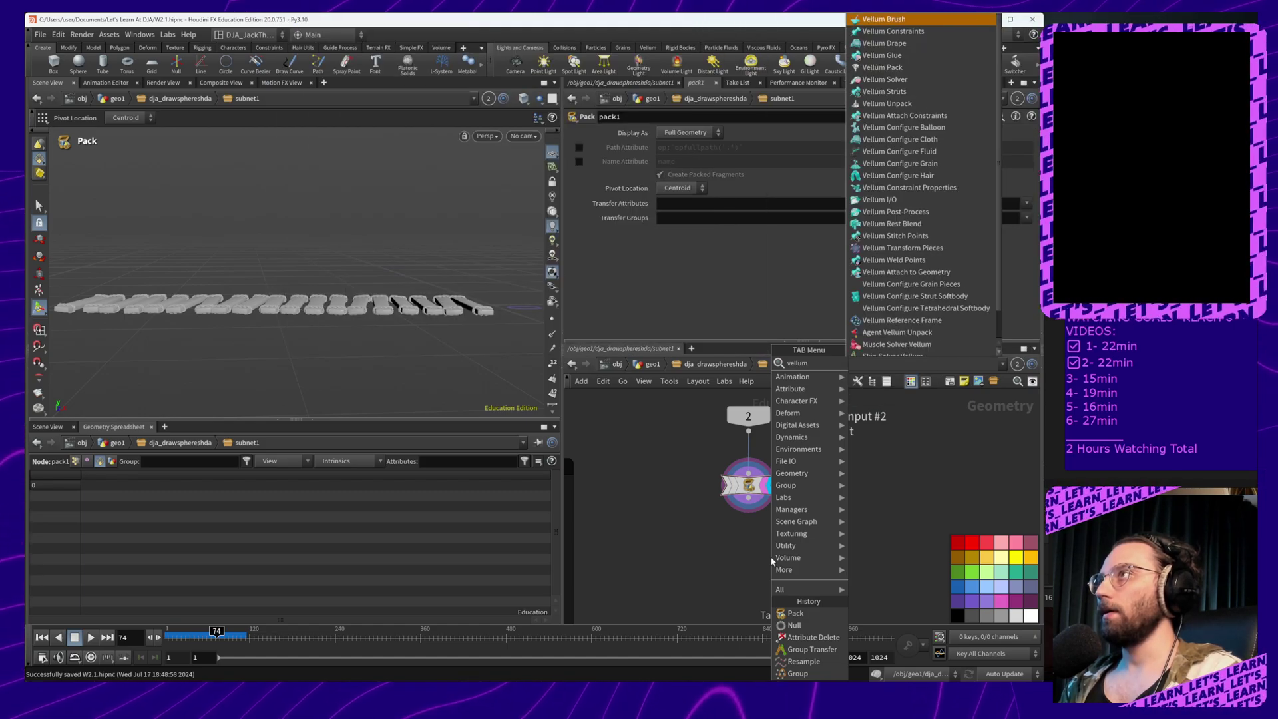
type(" gr")
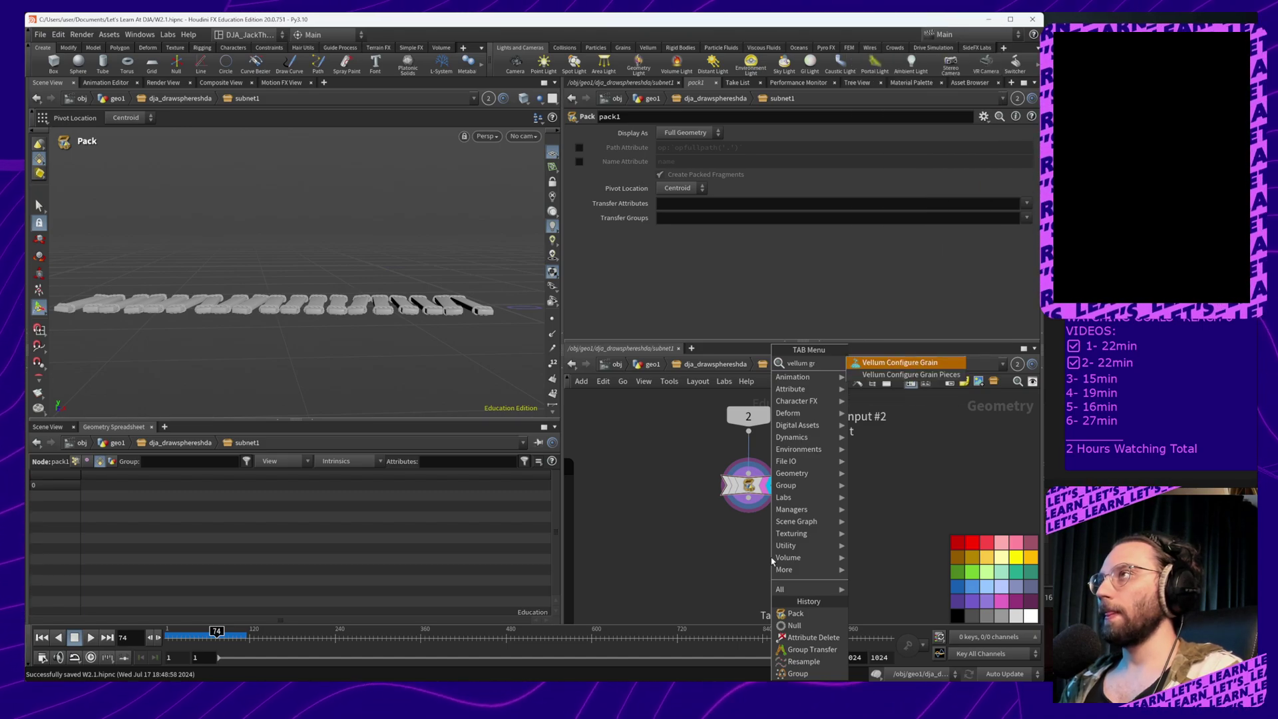
key("Return")
left_click(750, 535)
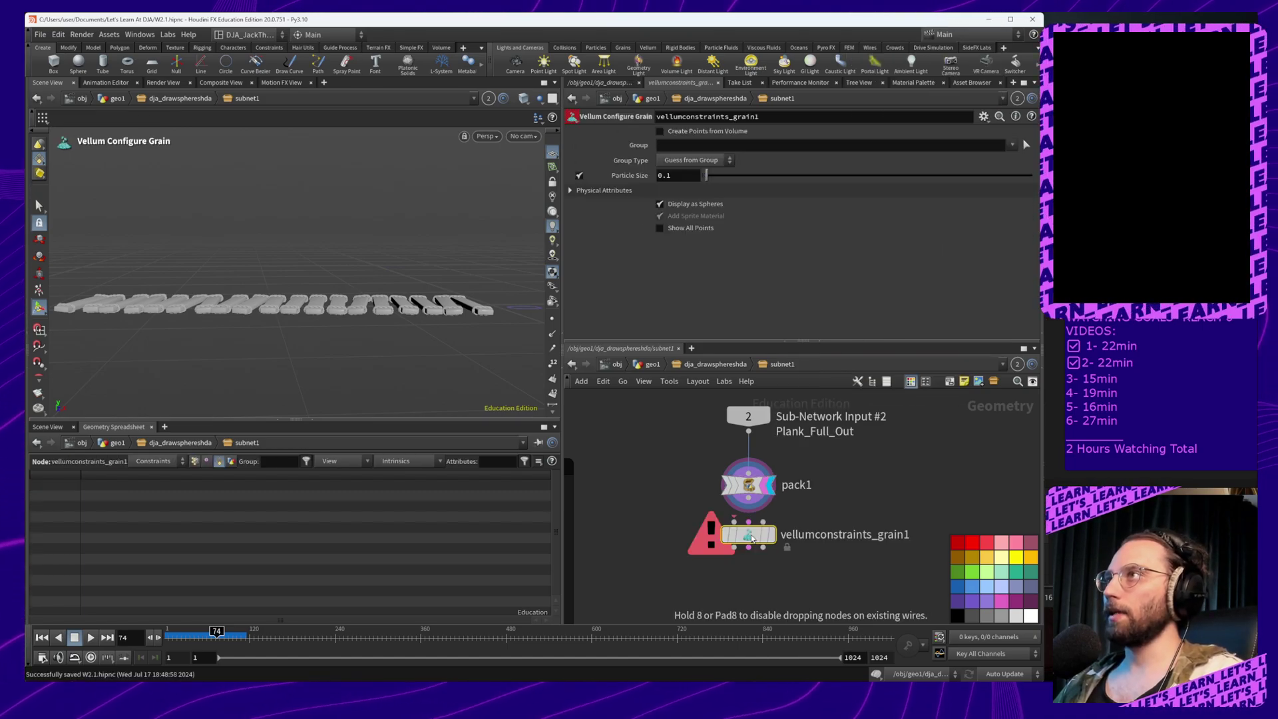
Move the vellumconstraints_grain1 node slightly further down to leave more space beneath pack1
middle_click_drag(799, 542, 811, 463)
left_click_drag(776, 457, 776, 472)
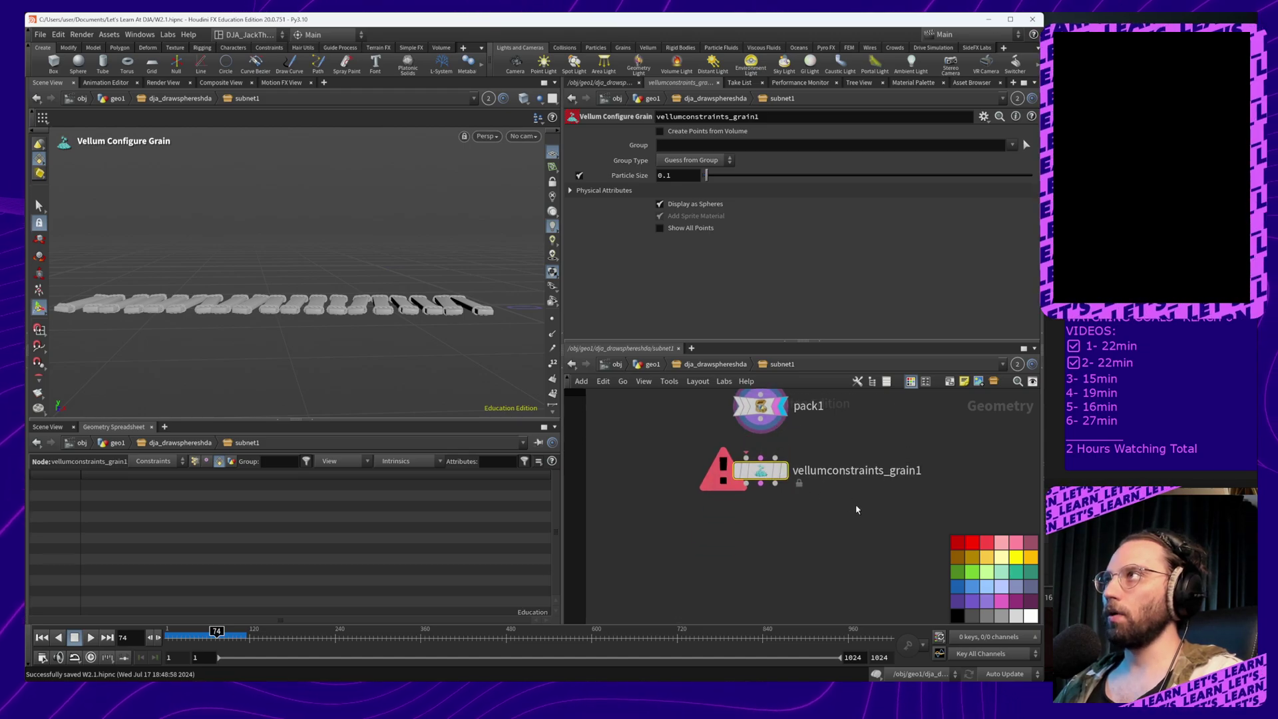
left_click(862, 511)
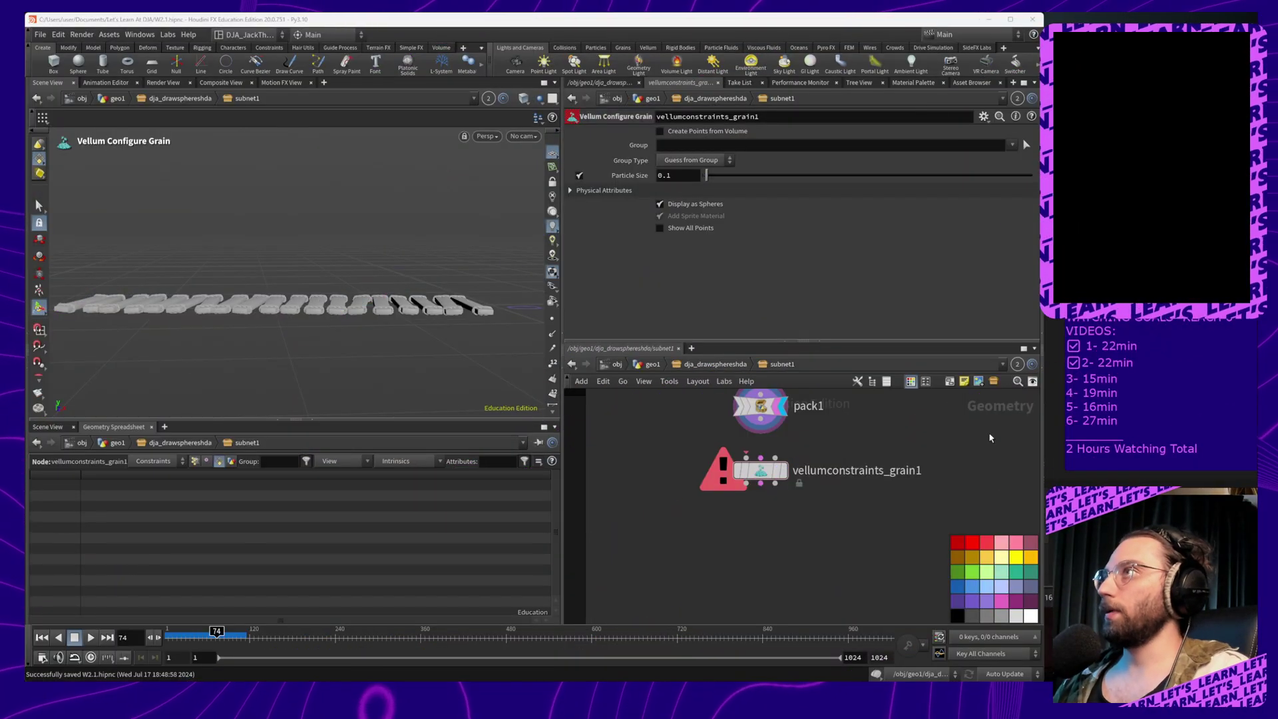
Enable the Name Attribute on pack1 and set it to index so the planks are packed by that attribute
key("h")
left_click(750, 477)
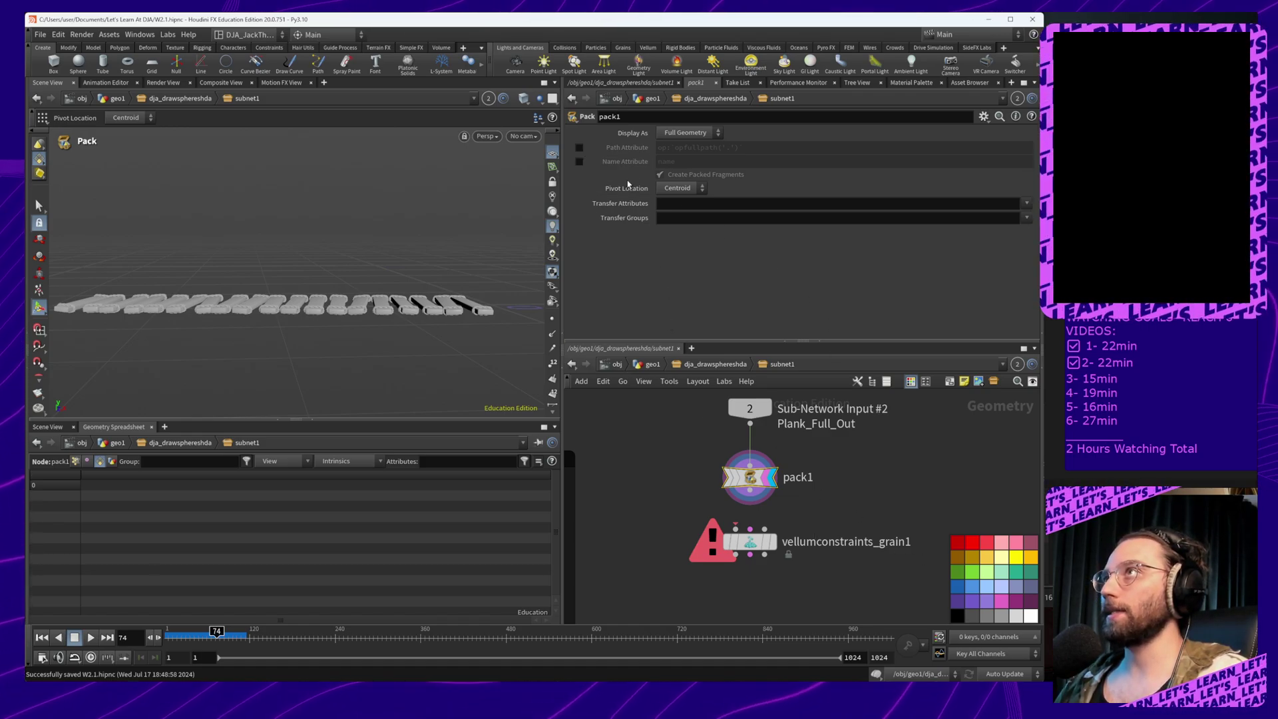
left_click(579, 161)
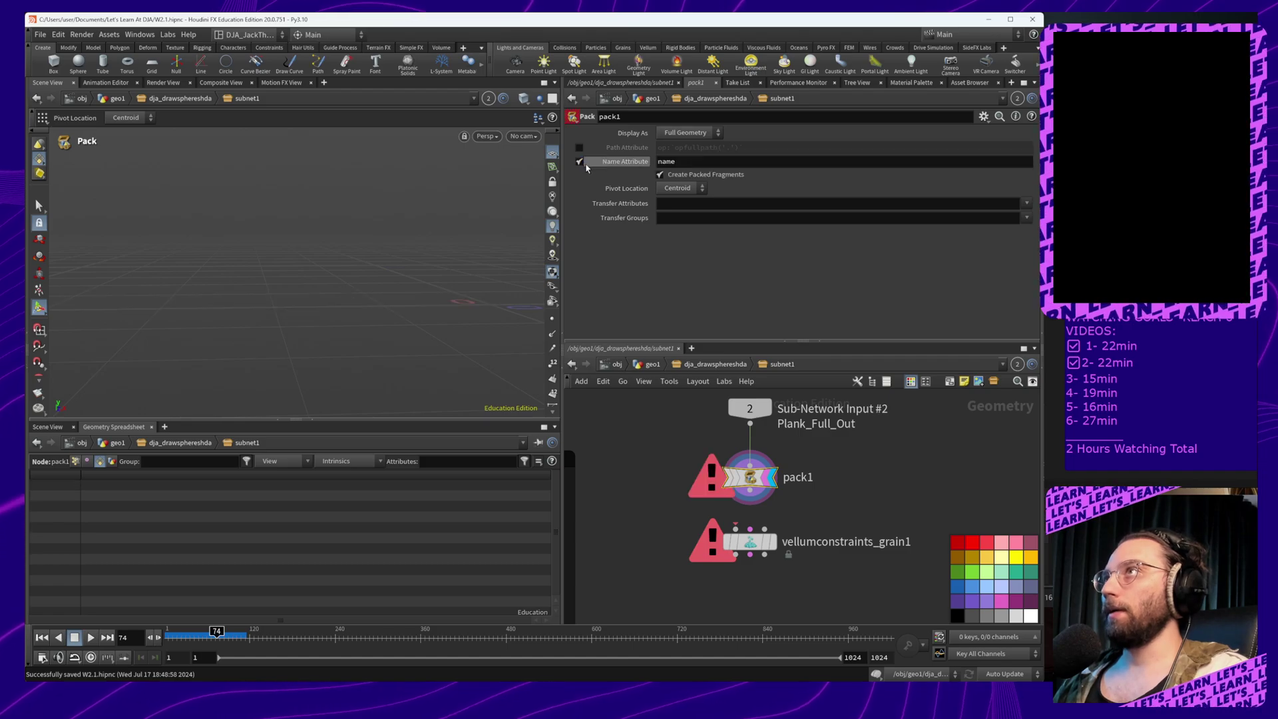
left_click(735, 159)
type("inde")
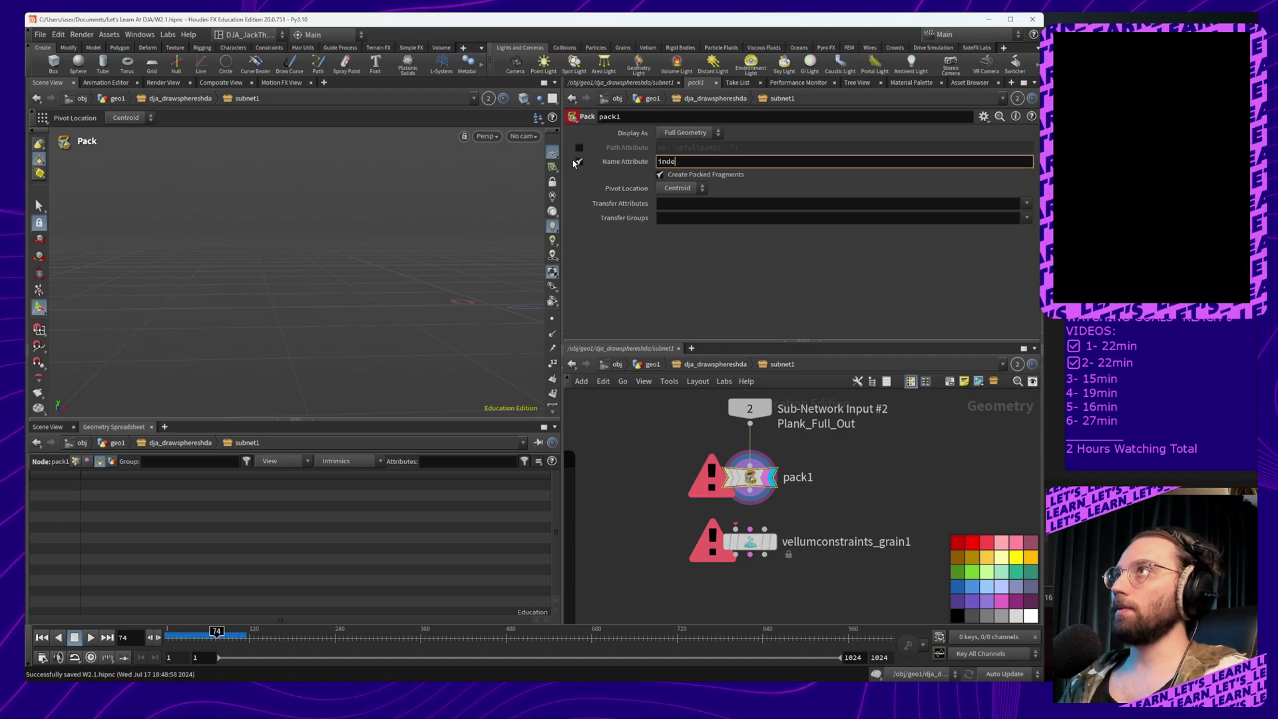
type("x")
key("Return")
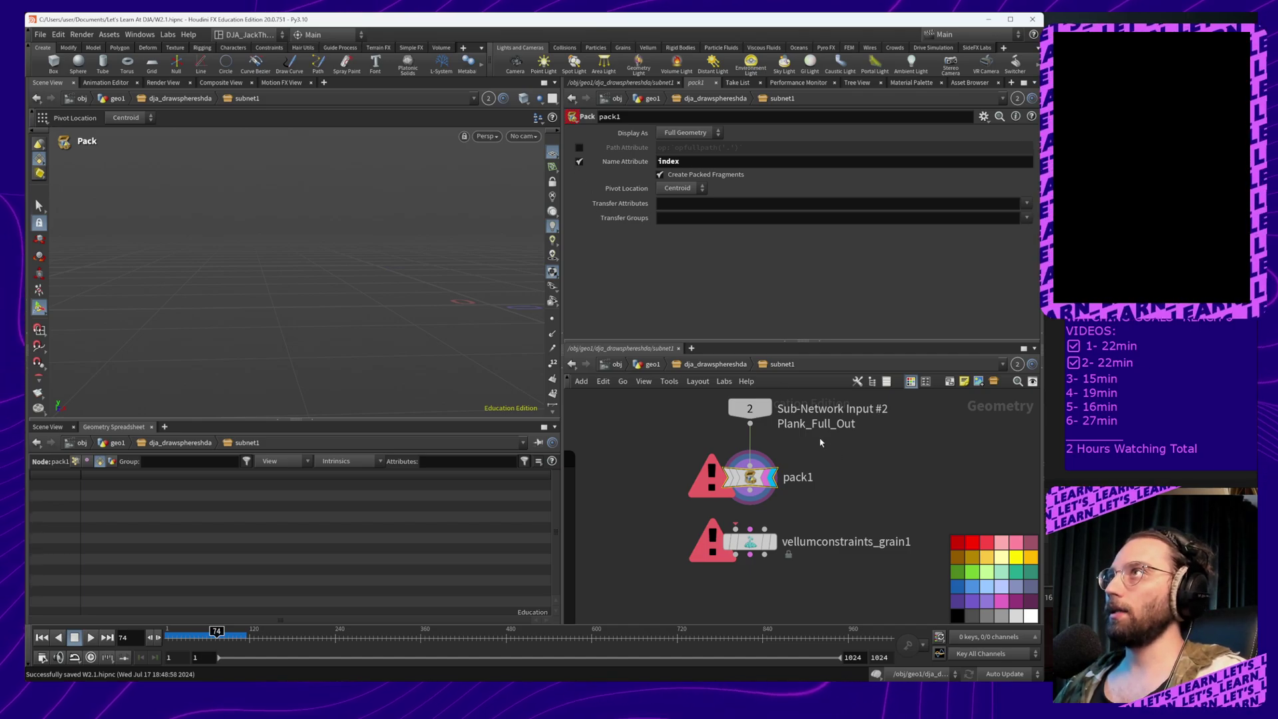
Examine the pack1 node's error information and the attributes on the Plank_Full_Out null in the parent network
middle_click_drag(825, 475, 866, 484)
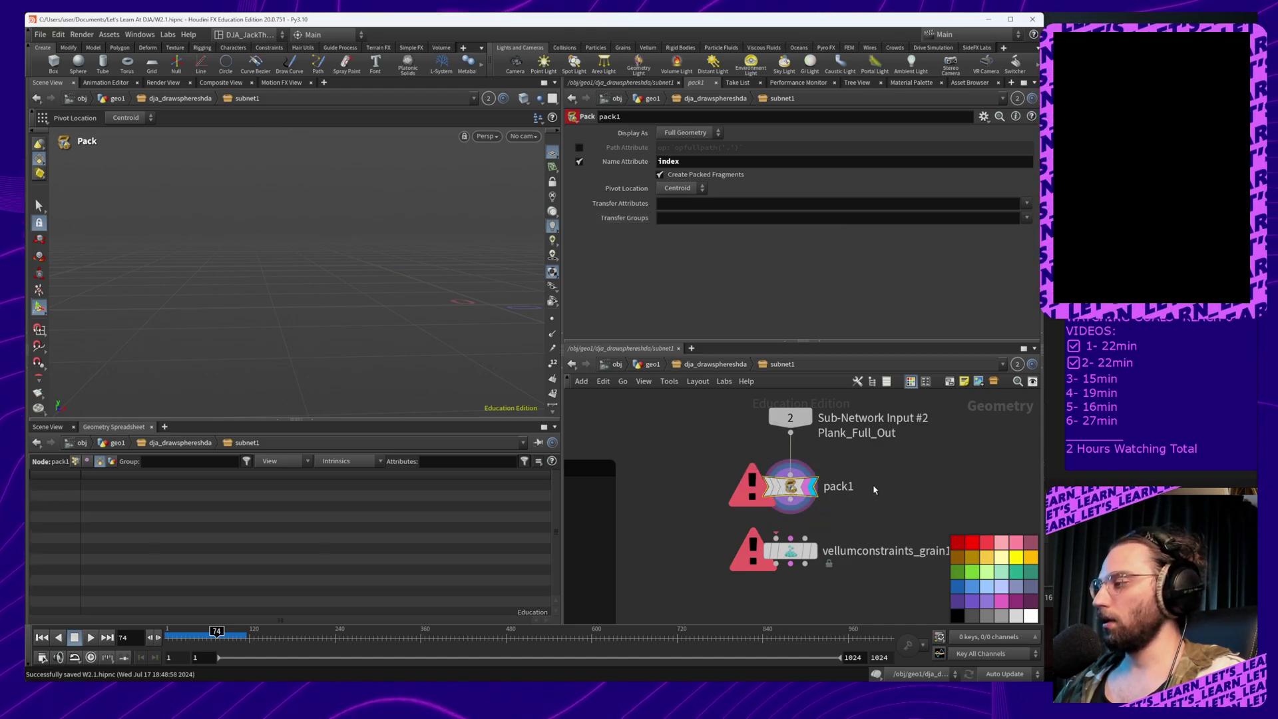
middle_click(793, 485)
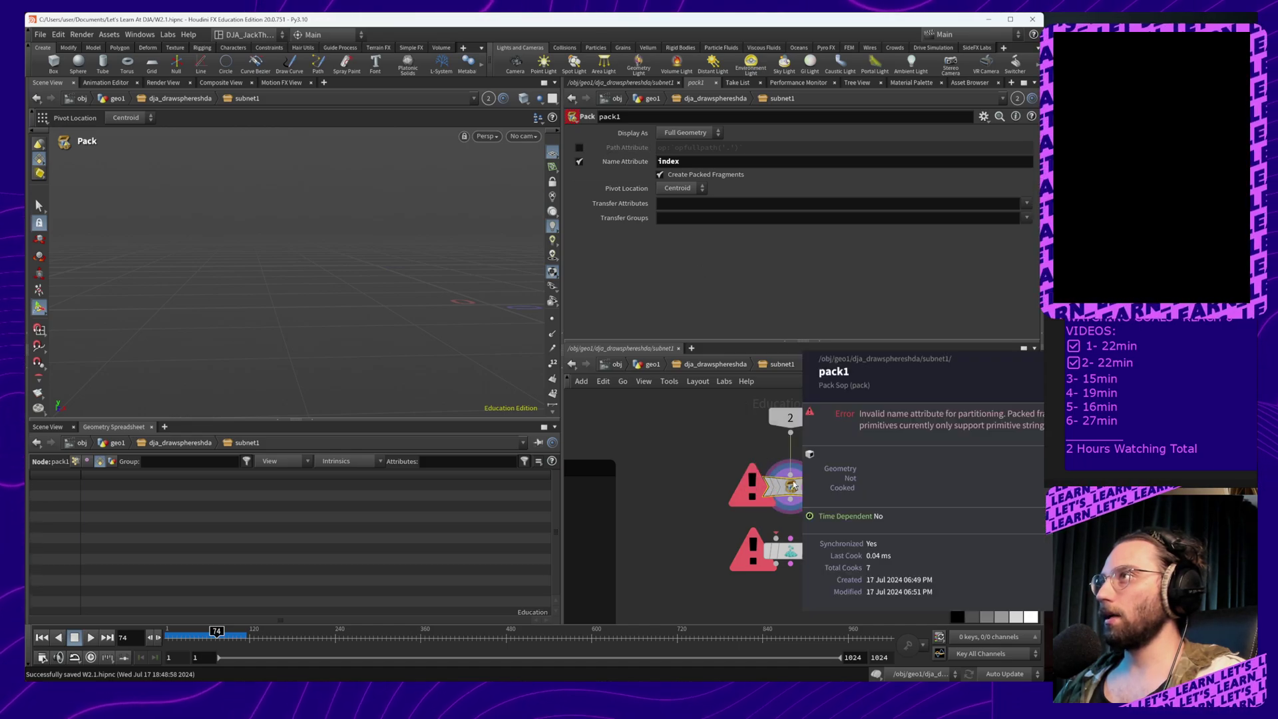
left_click(714, 366)
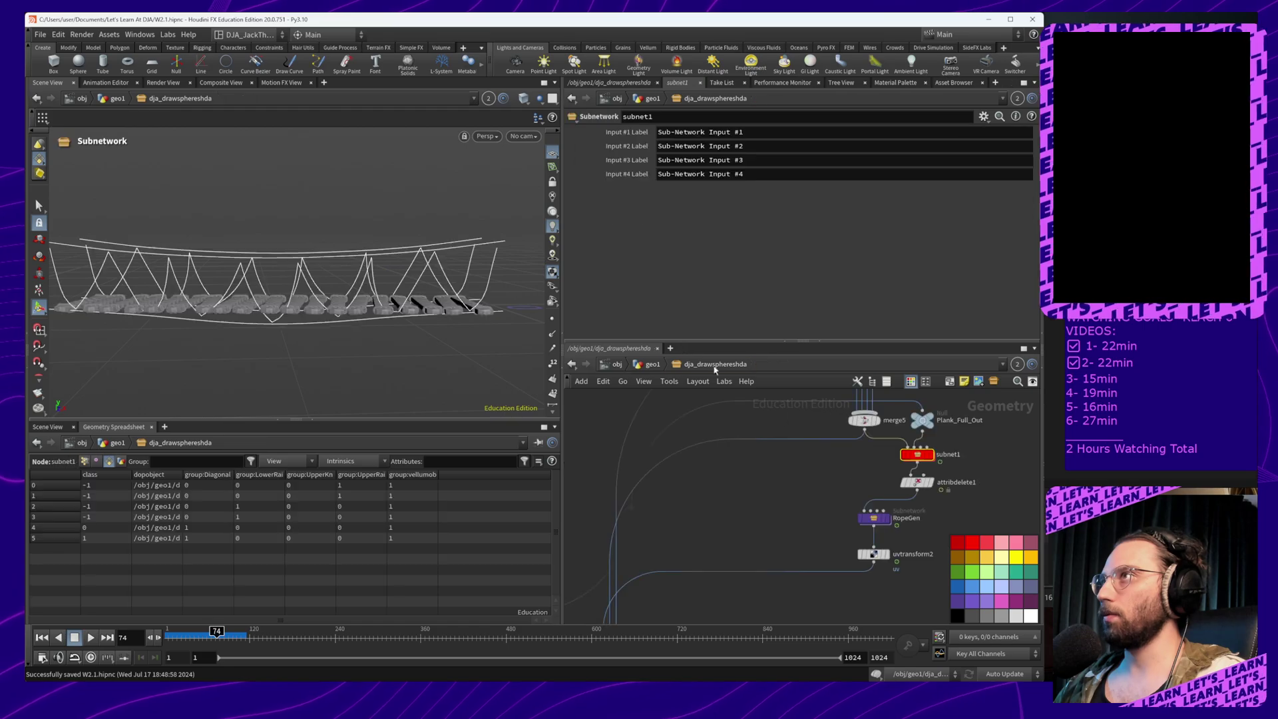
middle_click_drag(870, 461, 804, 500)
middle_click_drag(909, 478, 878, 485)
middle_click(825, 468)
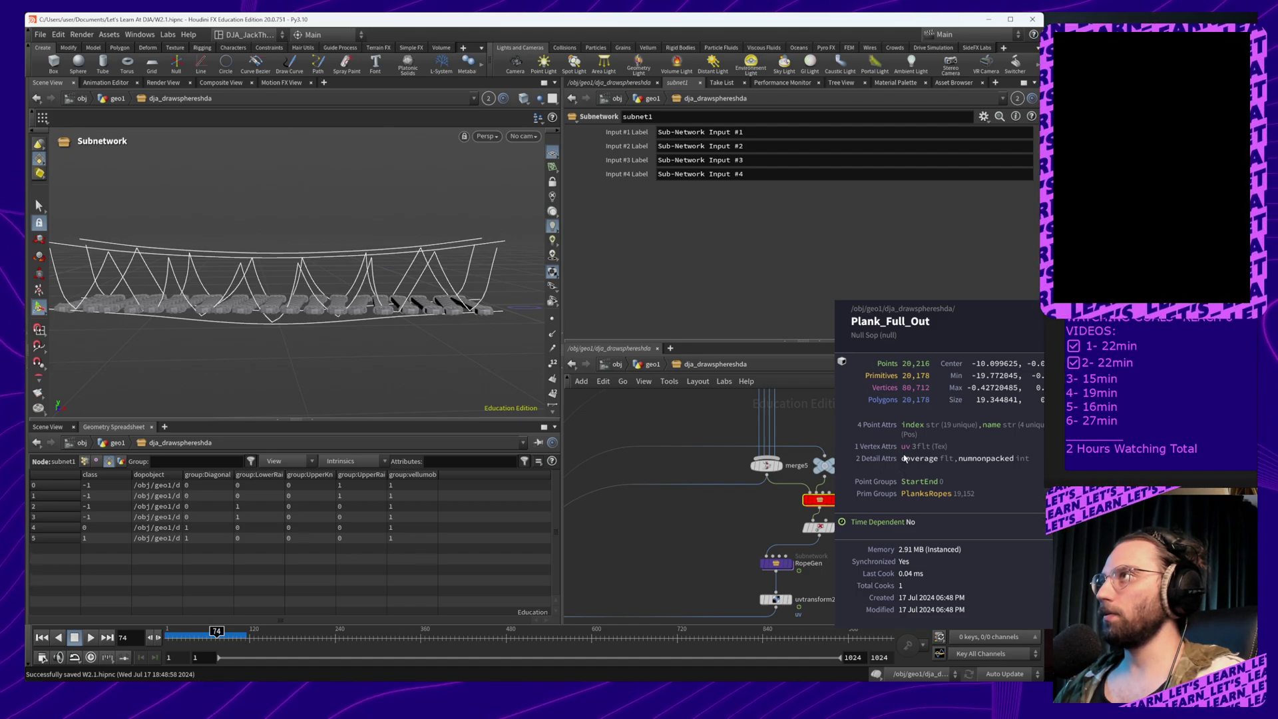
middle_click_drag(699, 484, 870, 485)
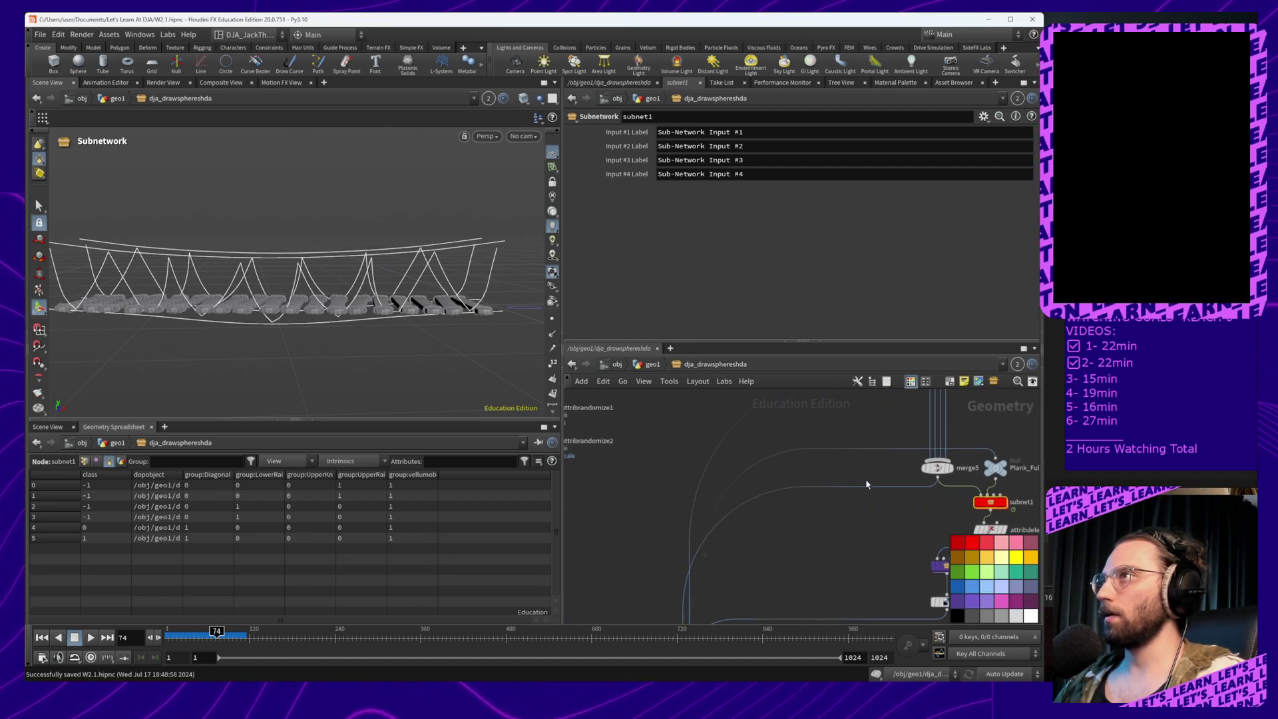
scroll(869, 486, "down", 3)
scroll(974, 484, "up", 4)
middle_click_drag(974, 485, 854, 493)
middle_click(822, 476)
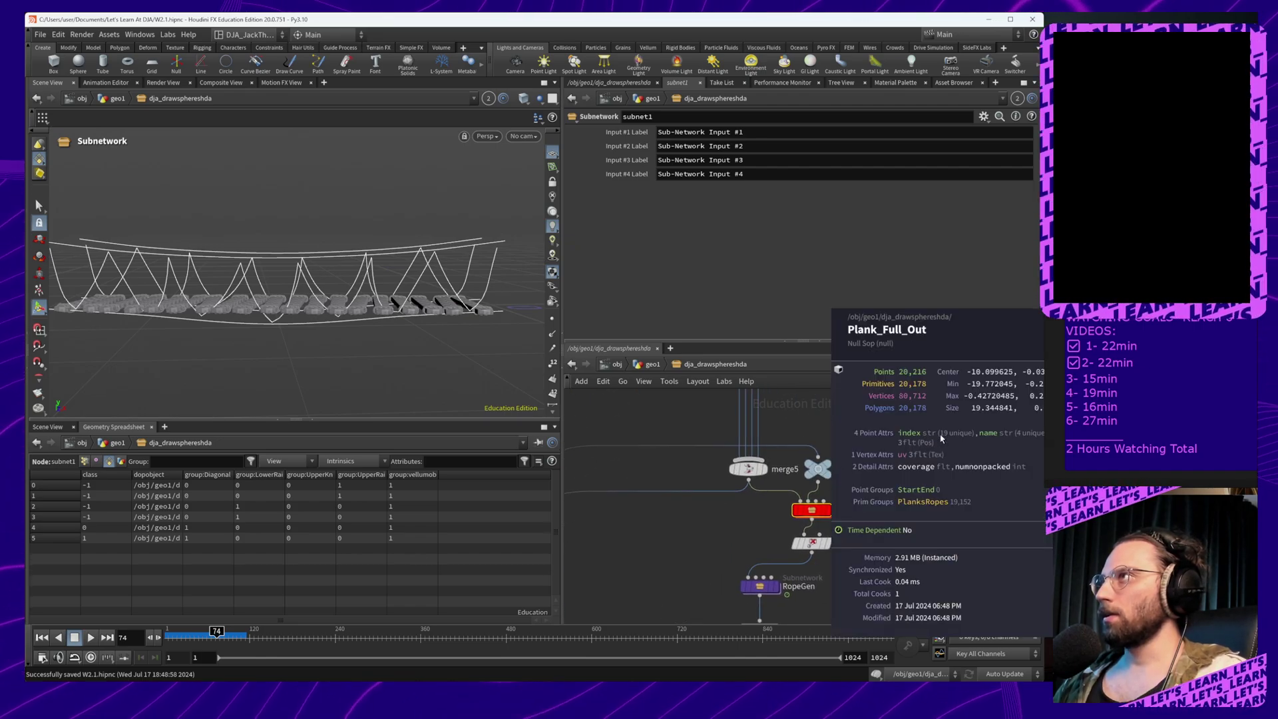
double_click(814, 511)
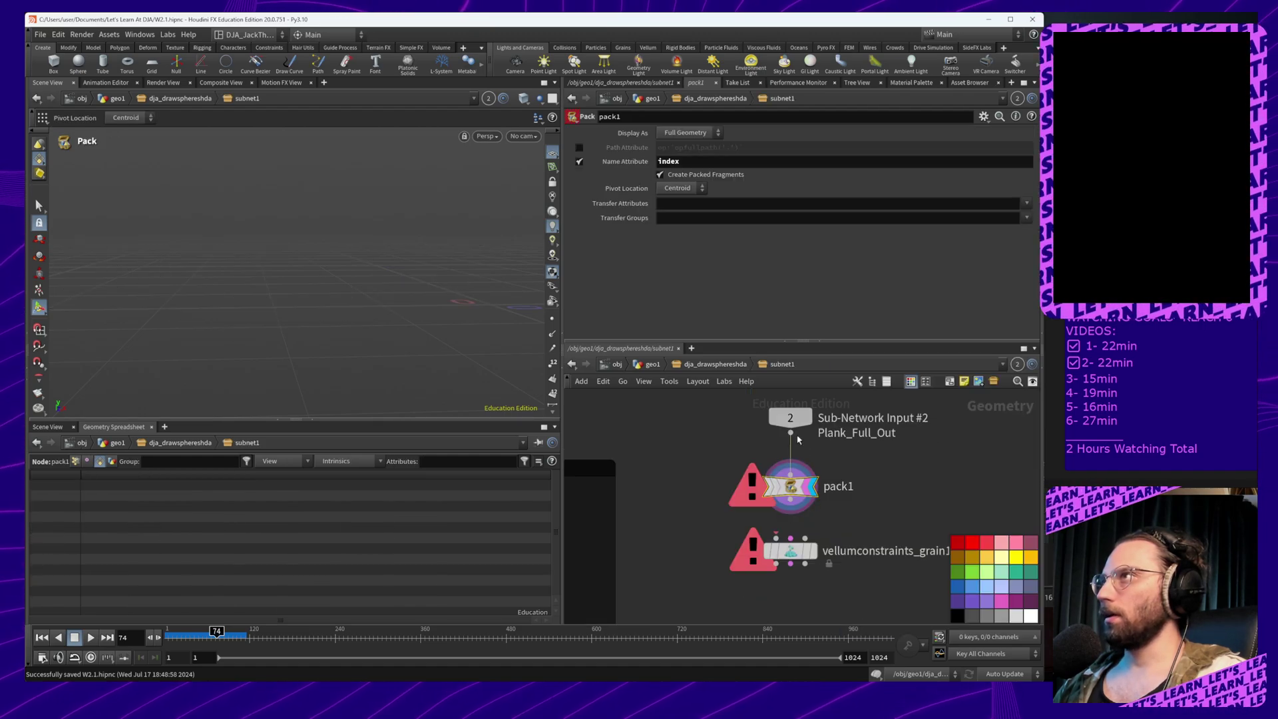
middle_click(792, 491)
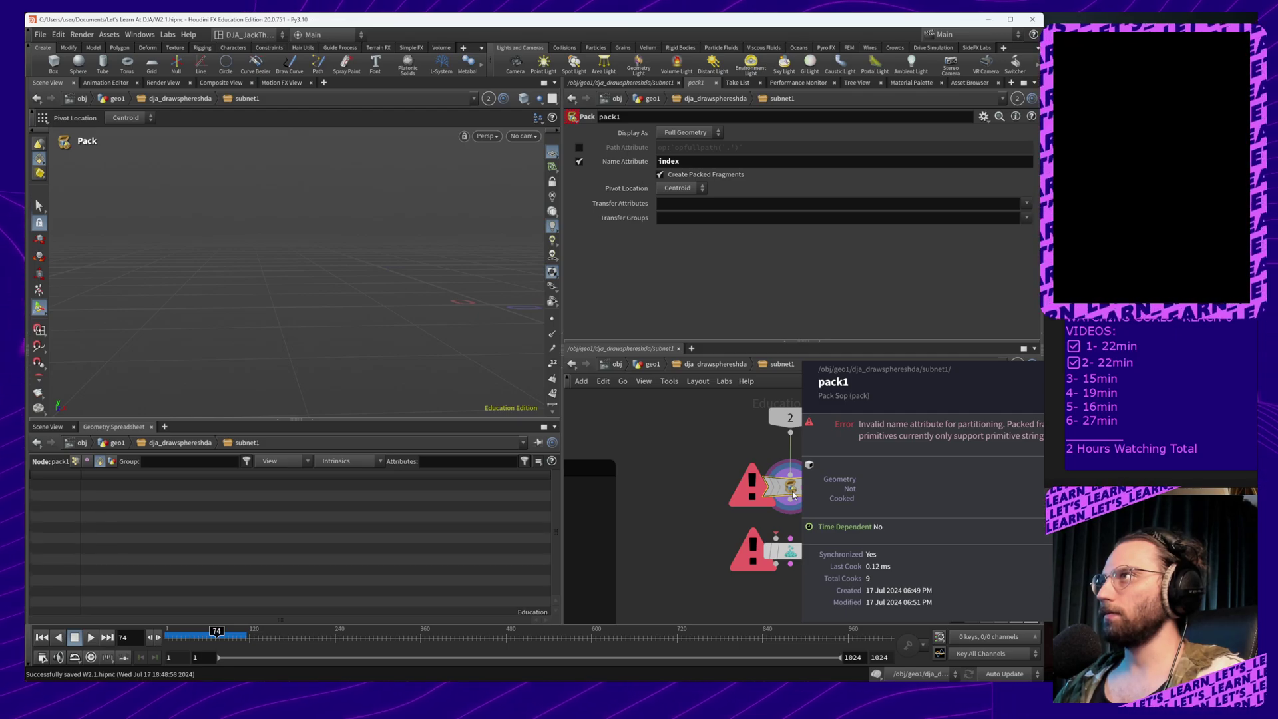
Make room below sub-network input 2 and insert a Null node between that input and pack1
left_click_drag(875, 476, 764, 578)
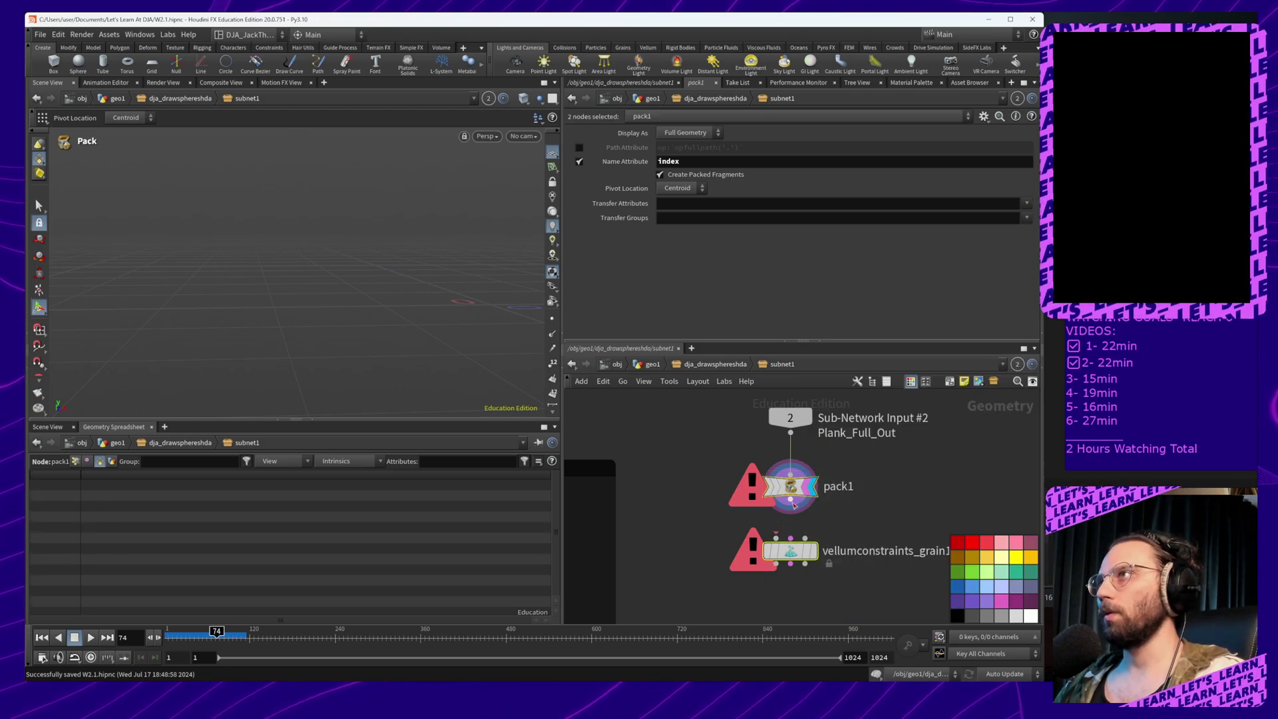
left_click_drag(791, 489, 785, 589)
left_click(857, 515)
key("Tab")
type("null")
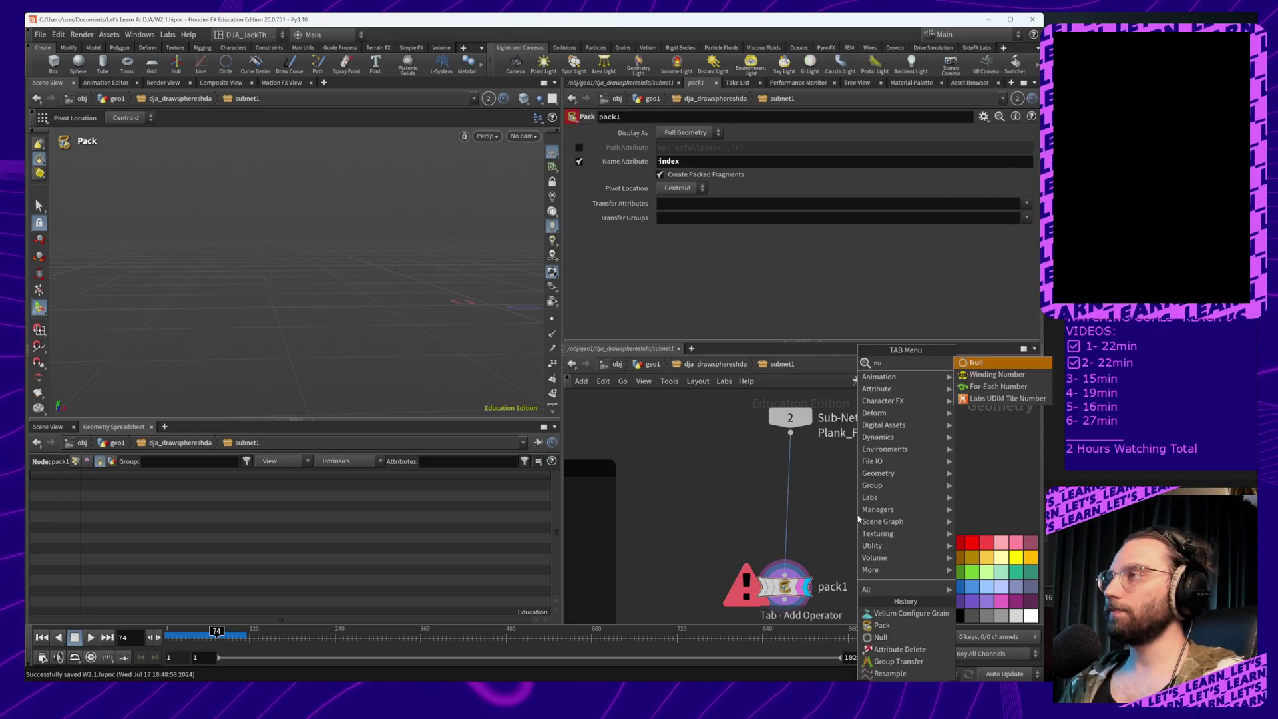
key("Return")
left_click(789, 475)
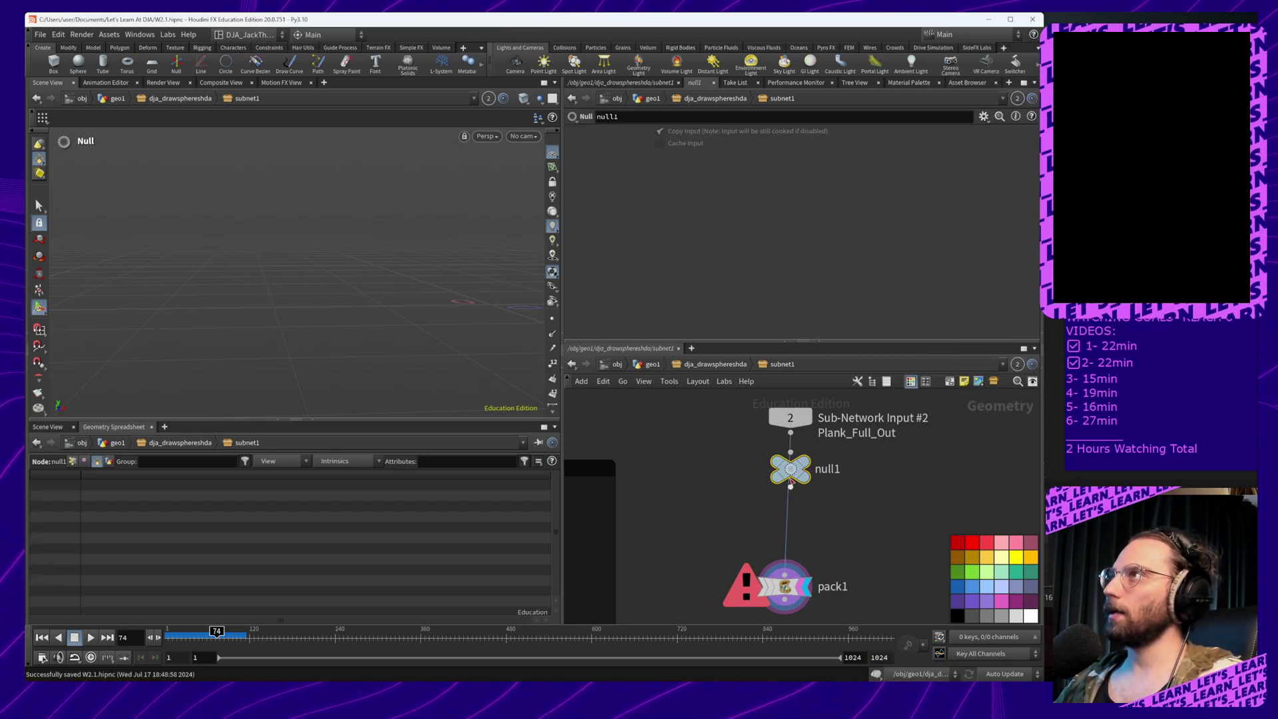
left_click_drag(789, 475, 789, 484)
Inspect the new null's geometry information and align pack1 directly beneath it
middle_click(790, 484)
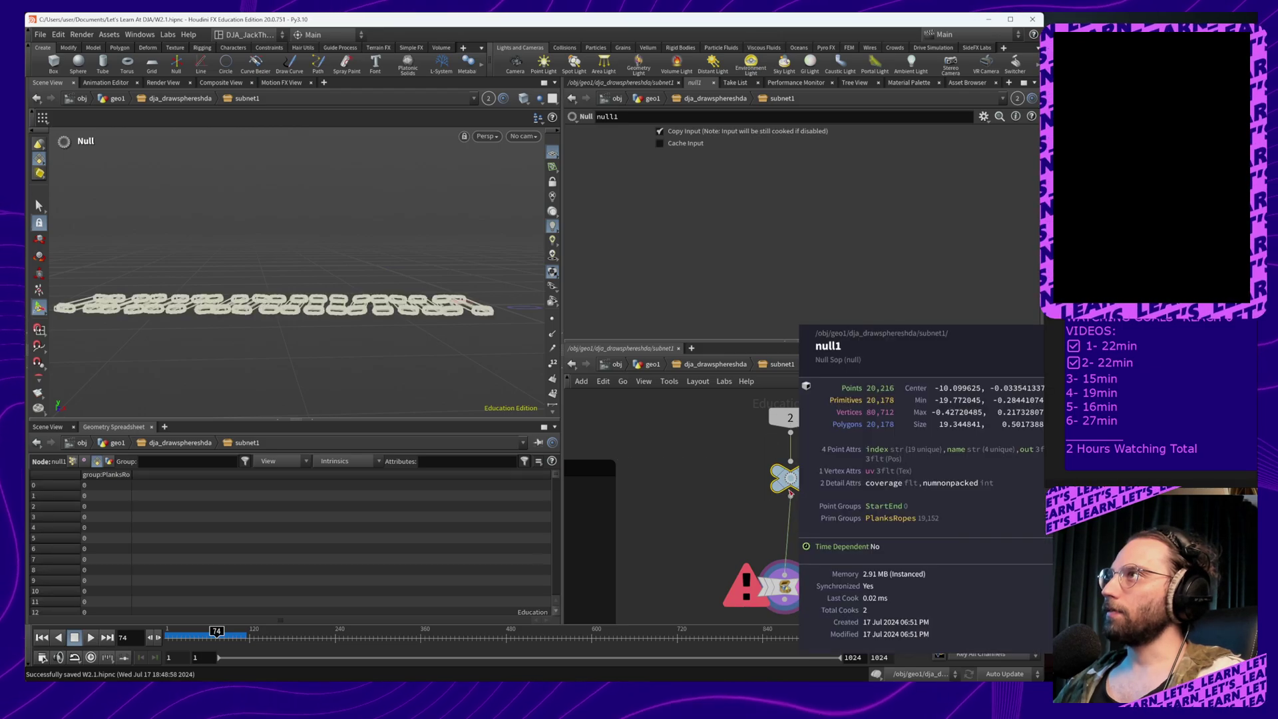
left_click(792, 591)
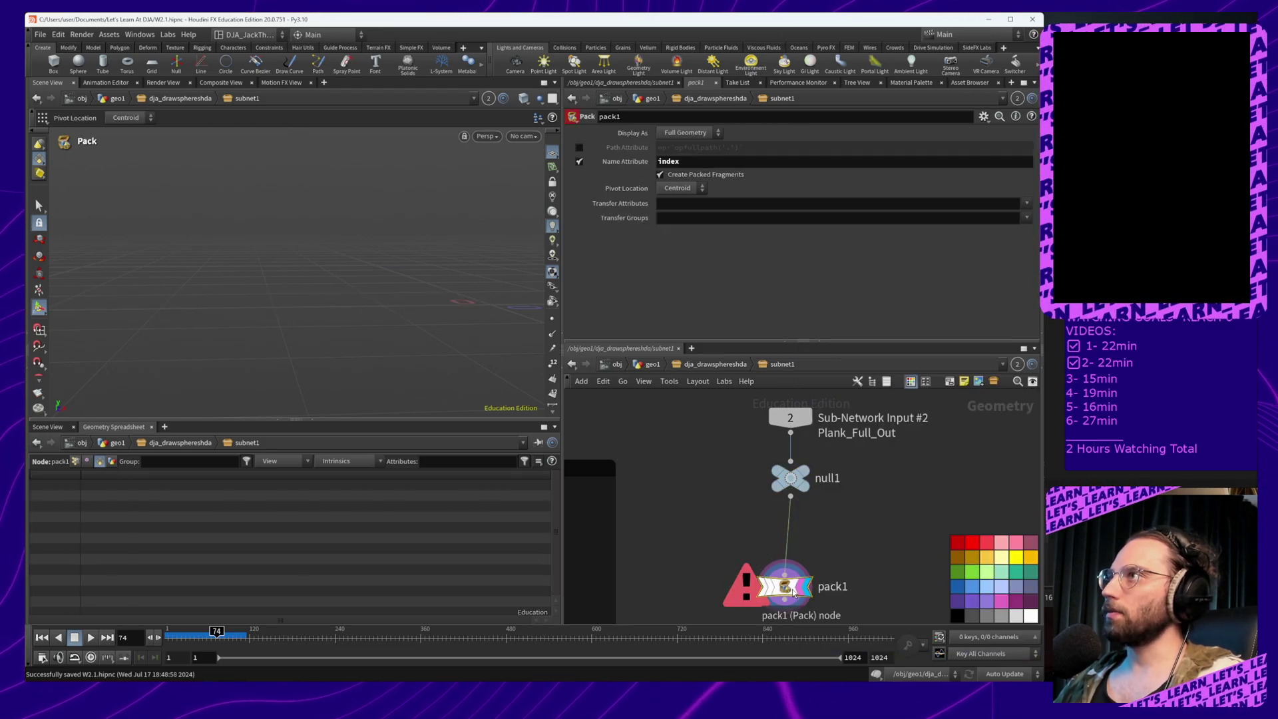
left_click_drag(792, 591, 799, 551)
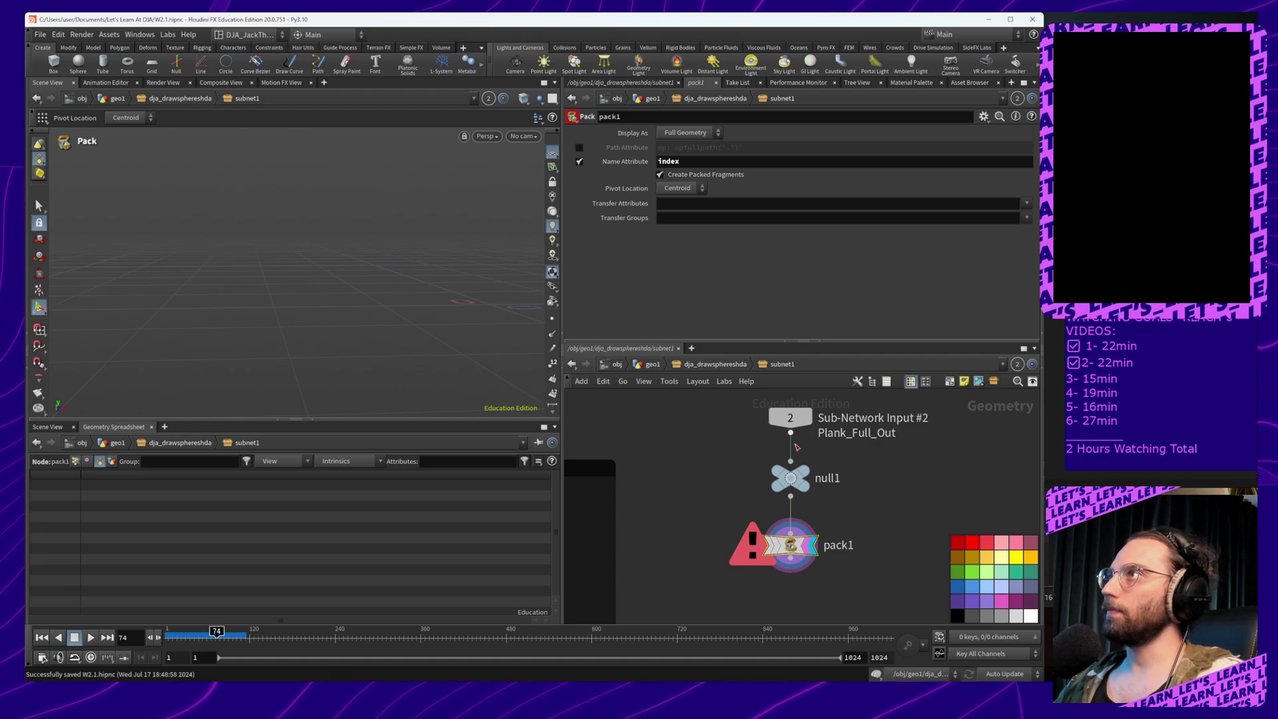
middle_click(795, 477)
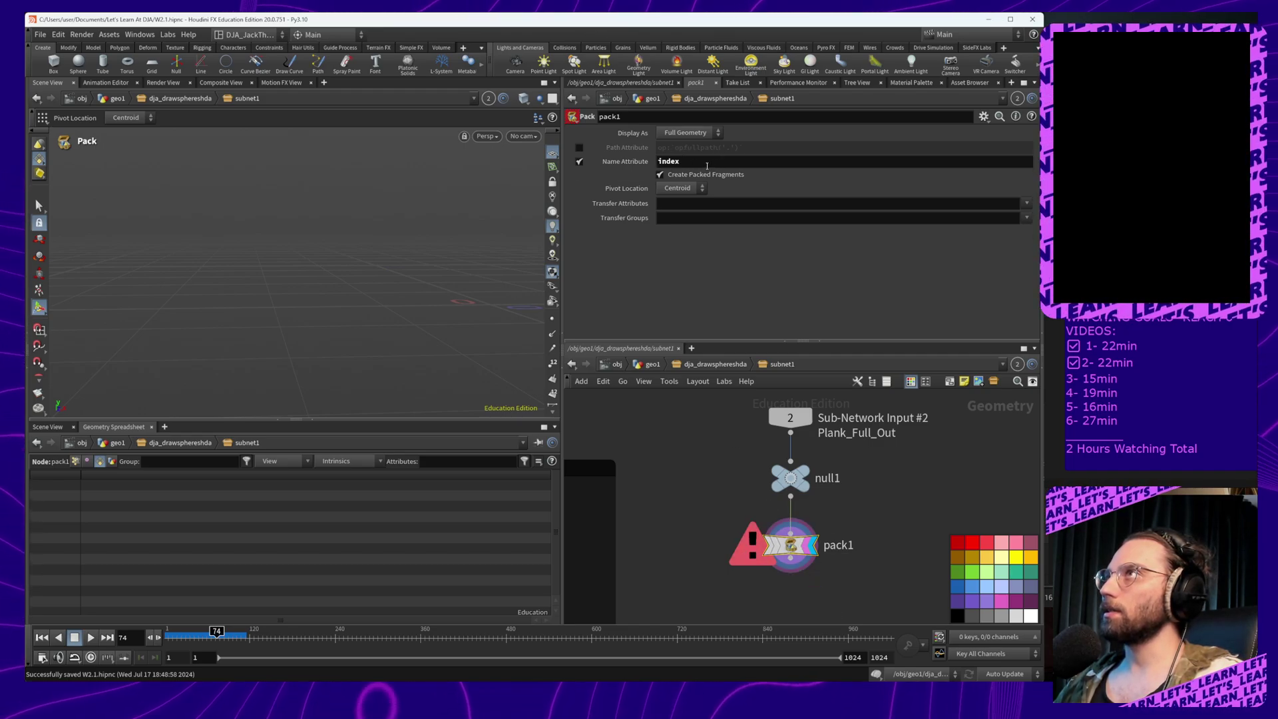
Review pack1's Name Attribute toggle and its available Display As and Pivot Location options
left_click(579, 162)
left_click(579, 163)
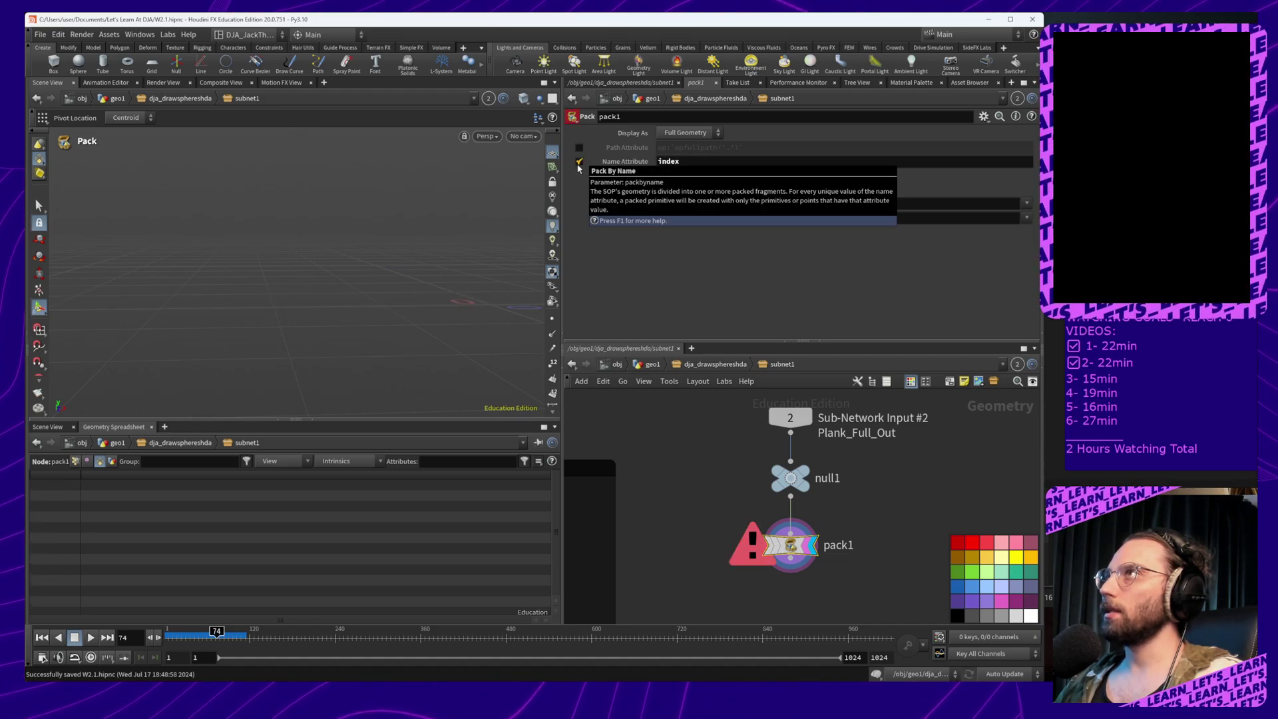
left_click(705, 133)
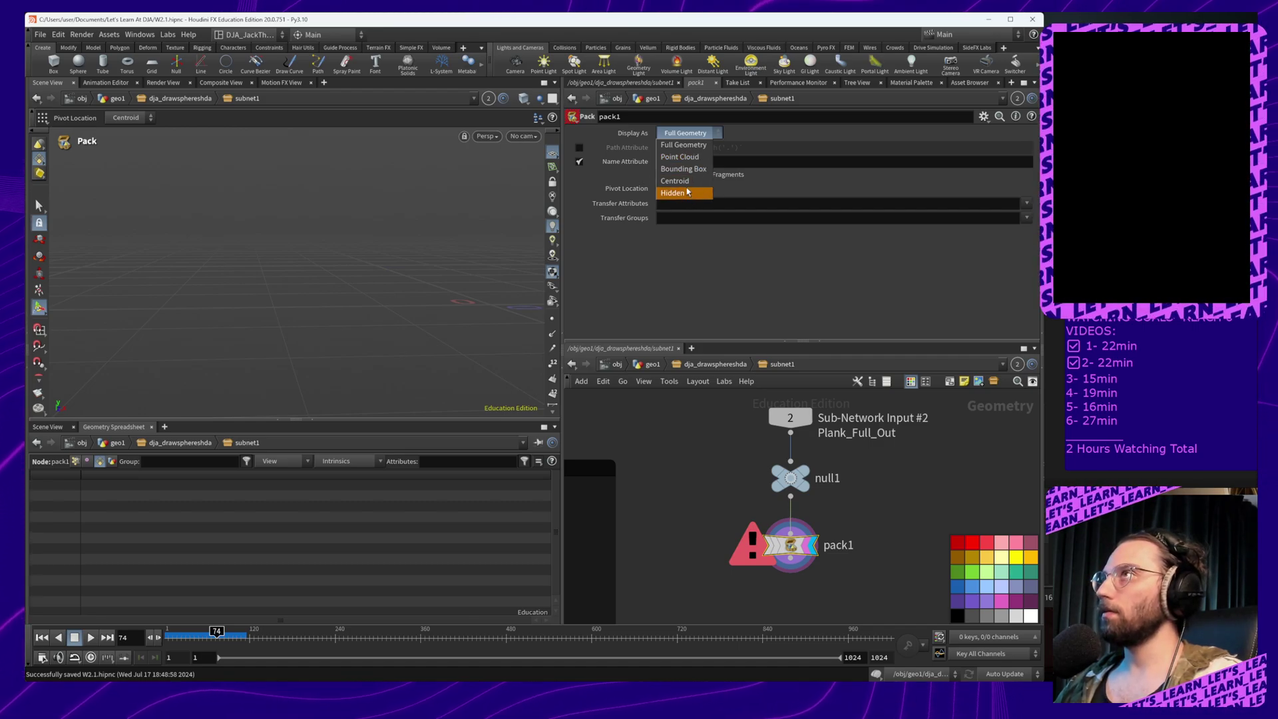
left_click(680, 149)
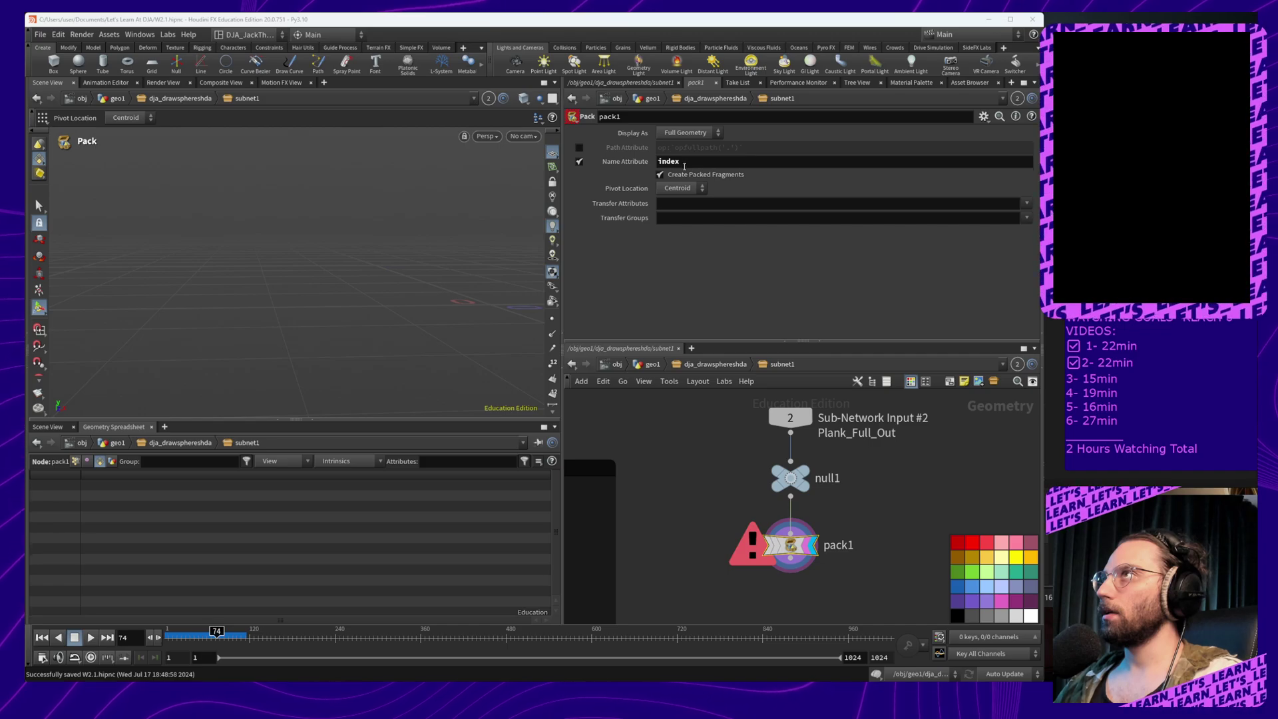
left_click(679, 188)
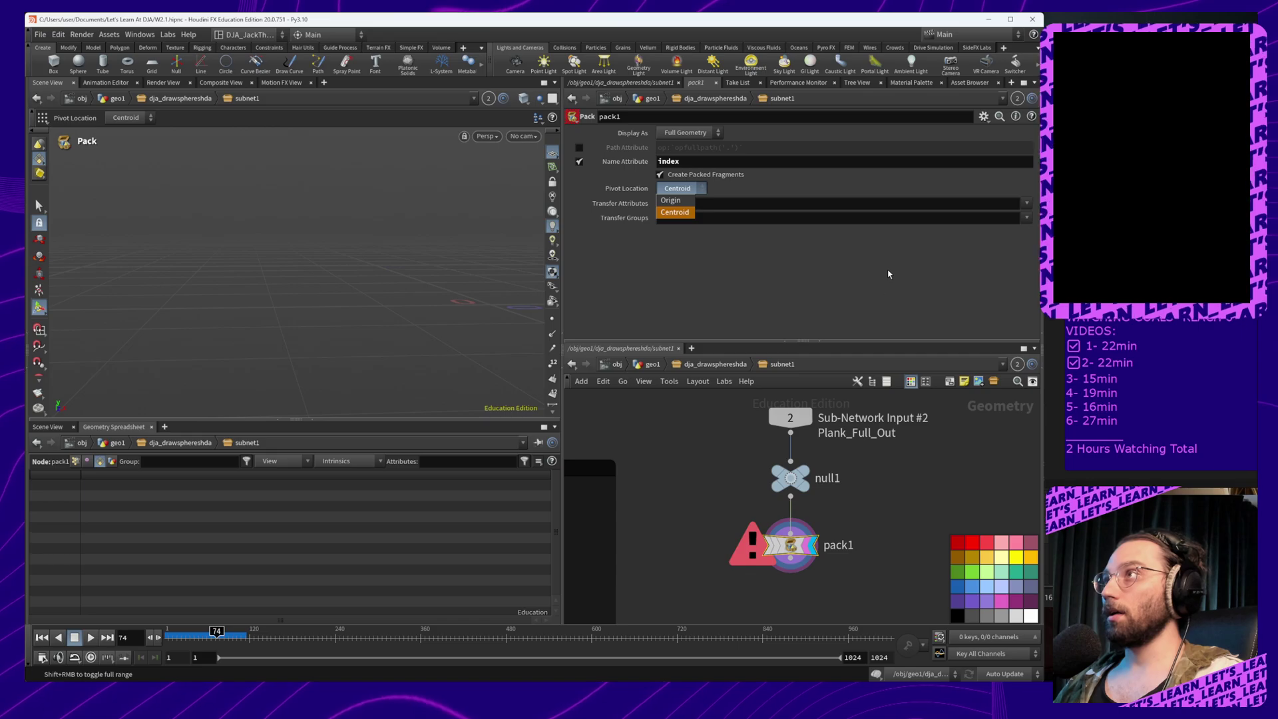
left_click(732, 369)
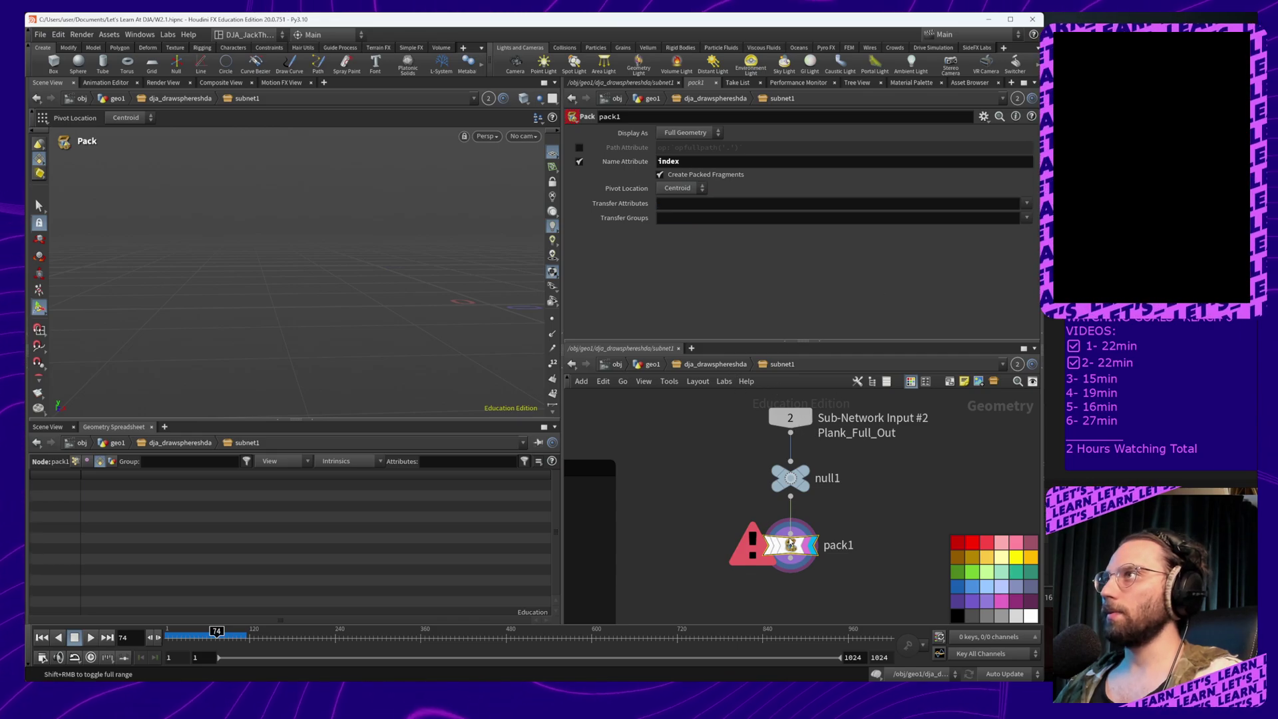
Try Primitives as the group type of the enumerate1 node in dja_drawsphereshda and restore it to Points
left_click(732, 365)
scroll(799, 503, "down", 6)
scroll(766, 522, "up", 8)
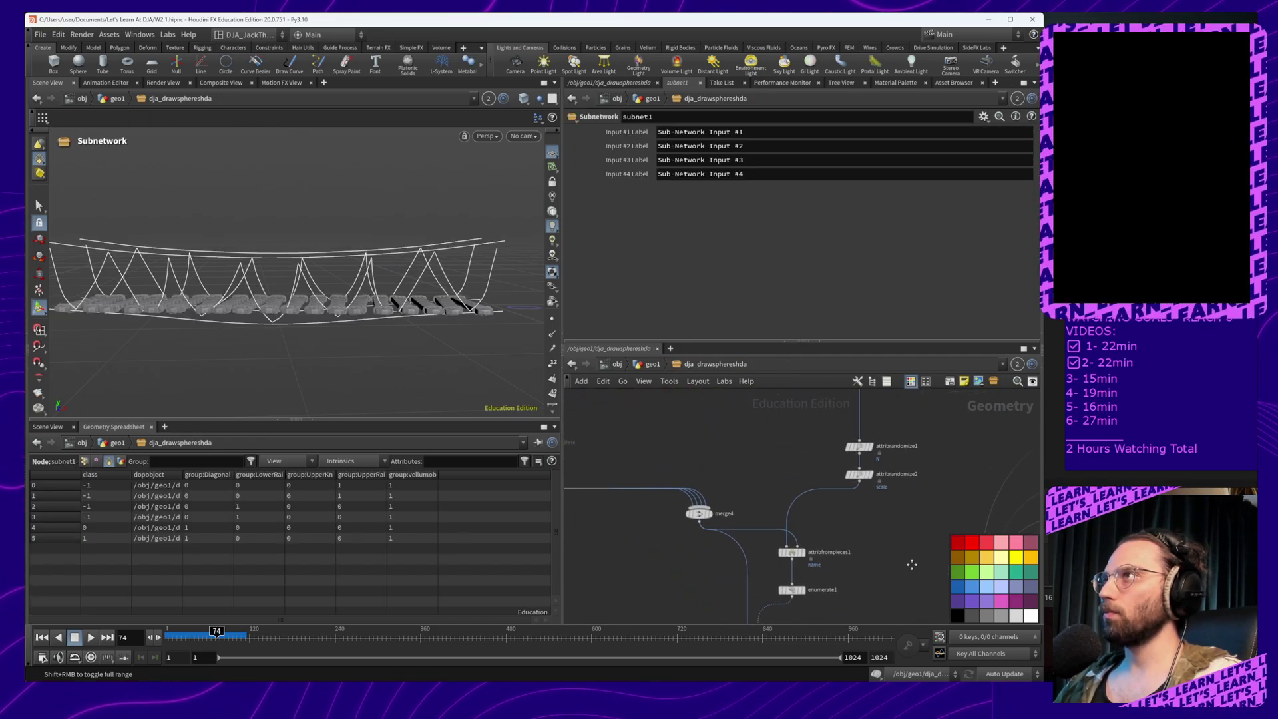
scroll(763, 523, "up", 2)
left_click(718, 516)
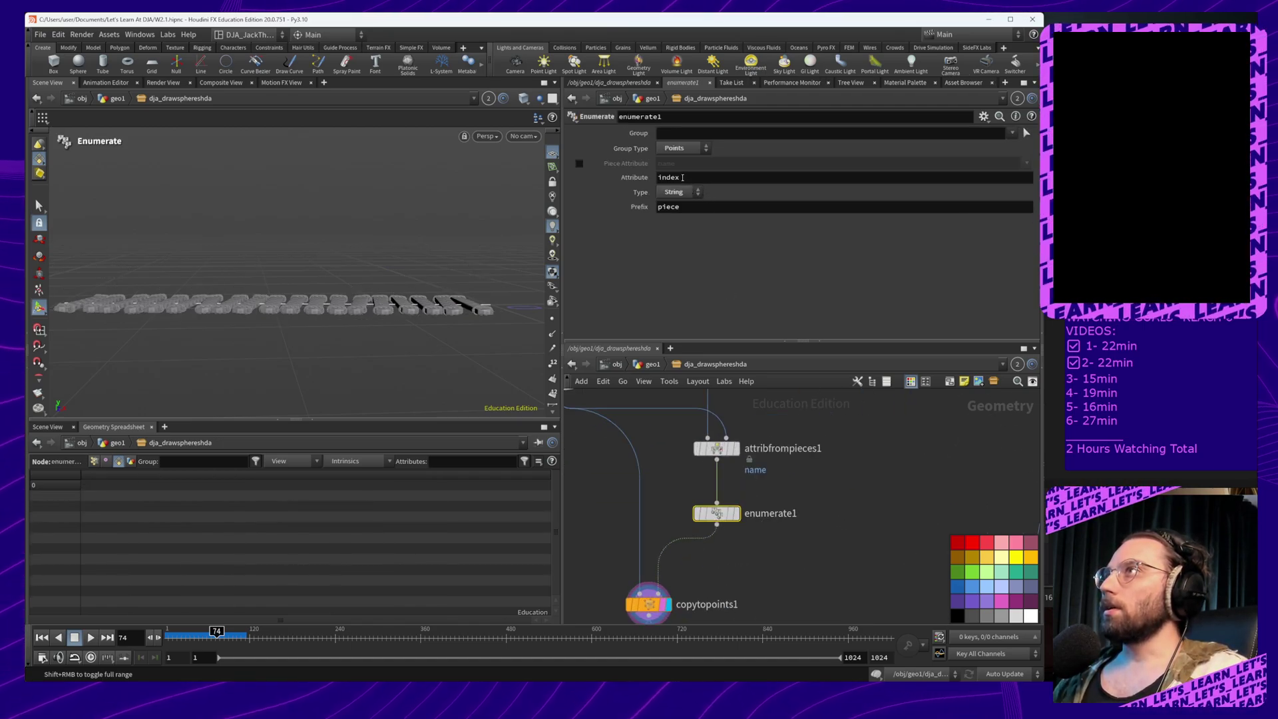
left_click(686, 148)
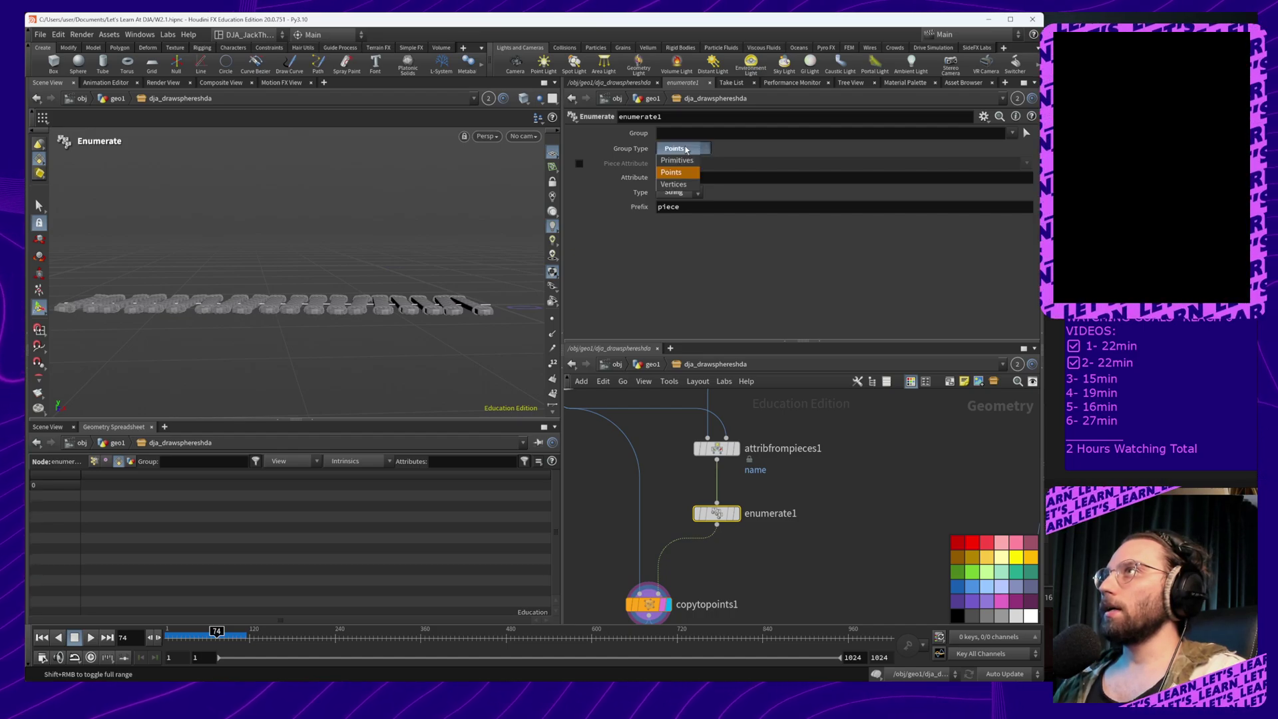
left_click(684, 161)
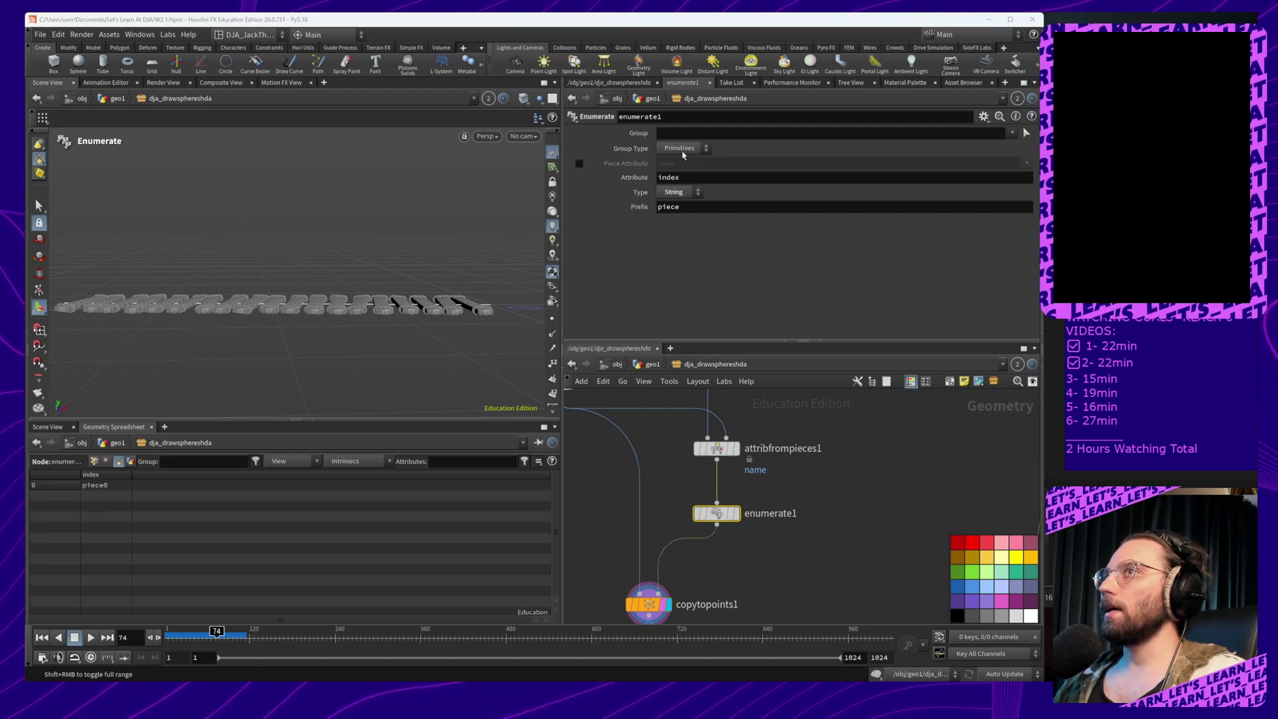
left_click(682, 148)
left_click(679, 175)
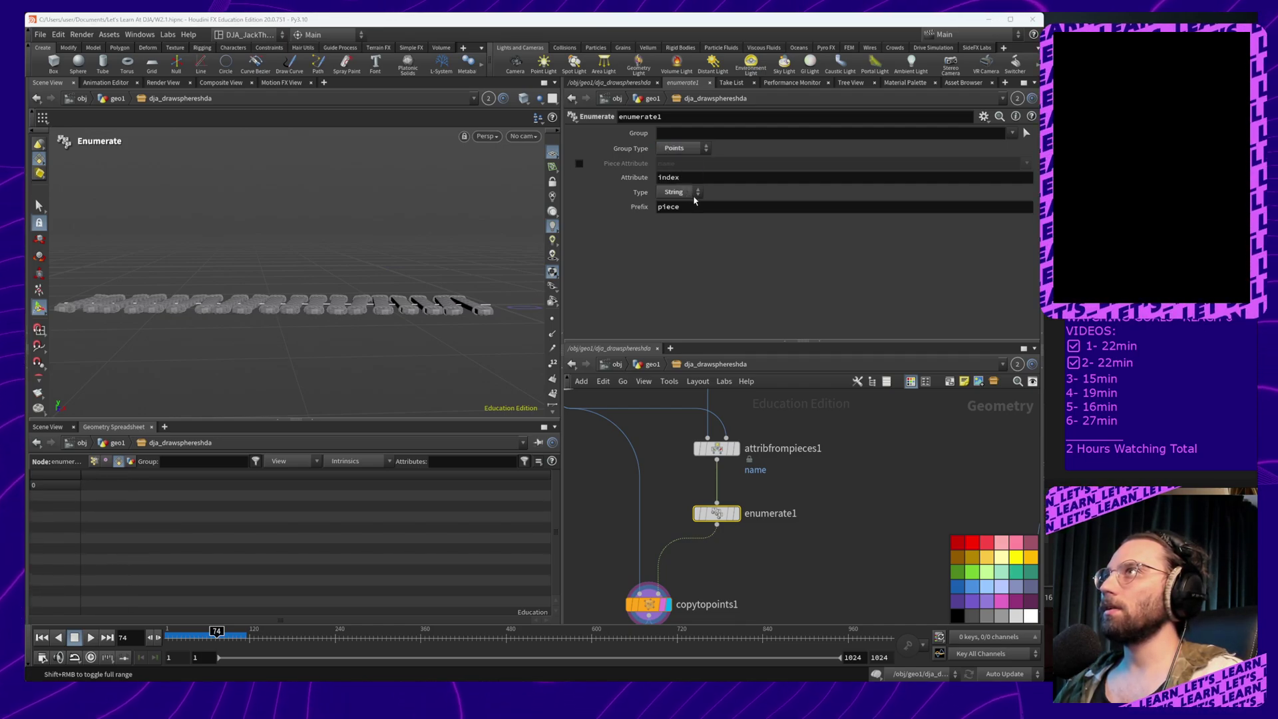
Inspect the geometry information of copytopoints1 below enumerate1 and return to the pack1 setup in subnet1
middle_click_drag(794, 535, 764, 464)
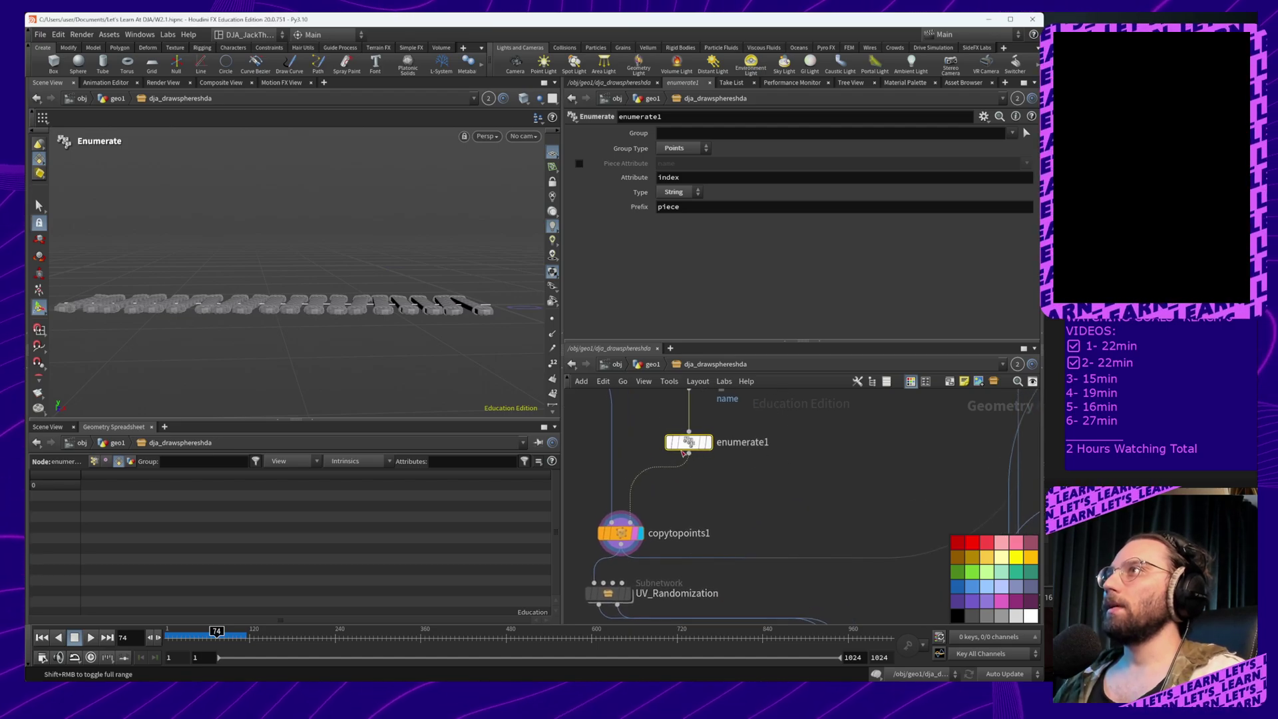
middle_click(624, 539)
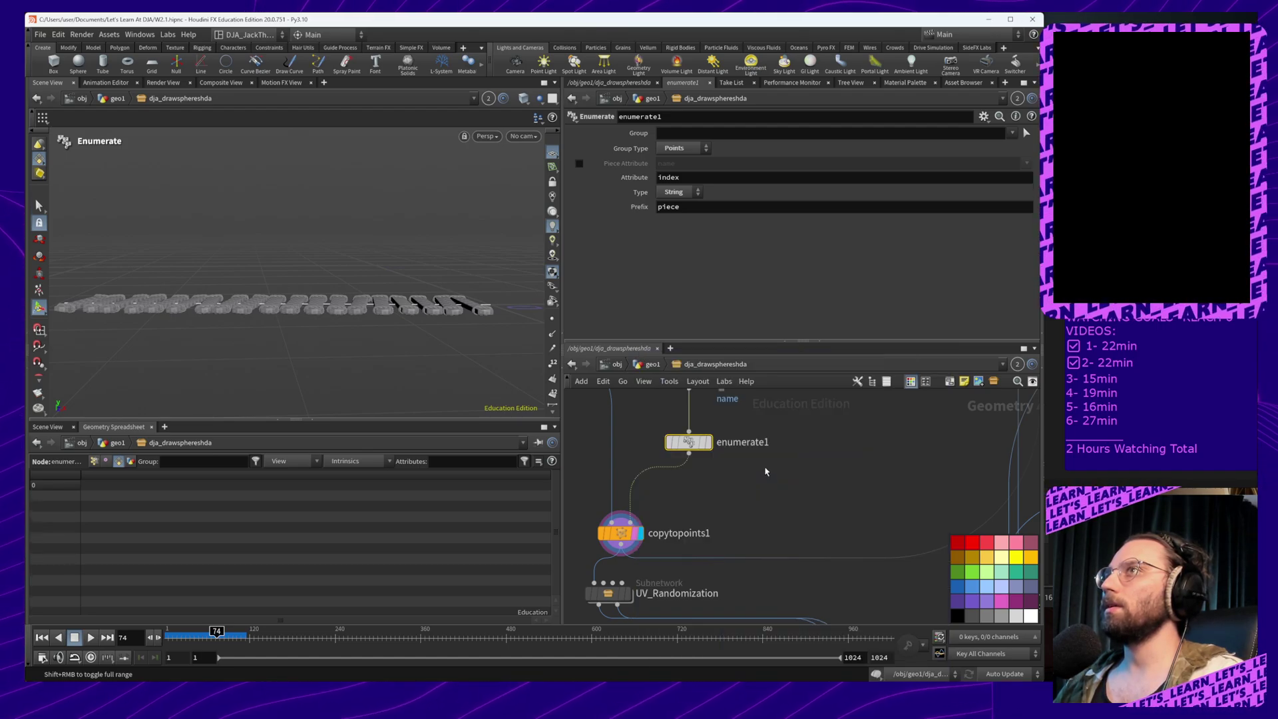
middle_click_drag(886, 494, 776, 480)
scroll(773, 478, "down", 5)
middle_click_drag(891, 522, 837, 537)
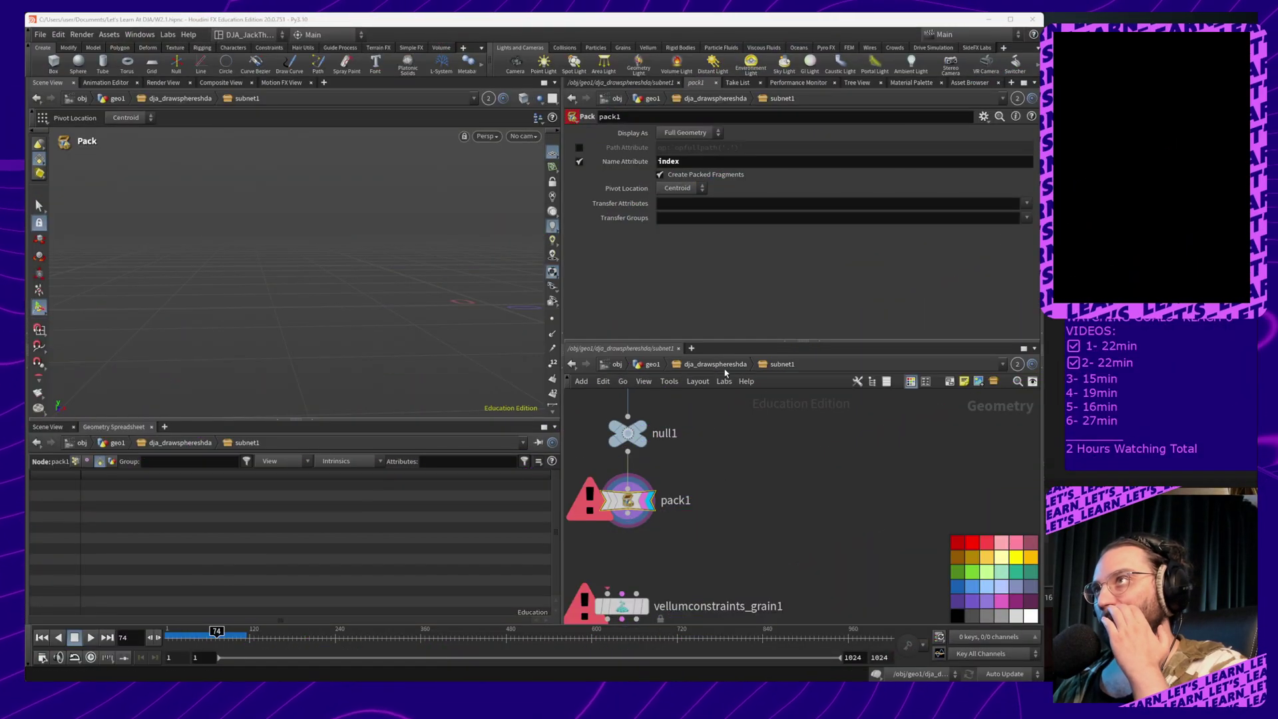
Relocate the Plank_Full_Out null in dja_drawsphereshda from above subnet1 to the plank branch below copytopoints1
left_click(725, 367)
middle_click_drag(672, 510, 816, 469)
scroll(765, 532, "down", 5)
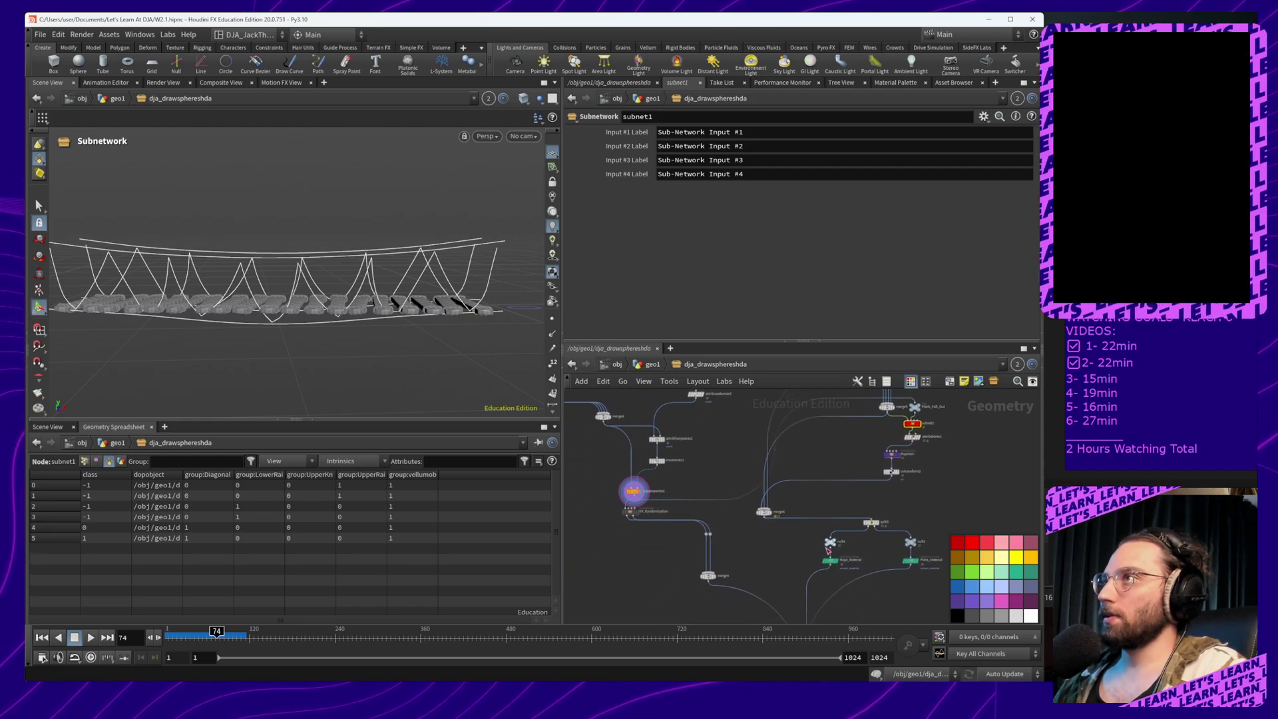
mouse_move(829, 551)
middle_mouse_down()
mouse_move(890, 403)
mouse_move(829, 537)
middle_mouse_up()
middle_click_drag(908, 431, 844, 500)
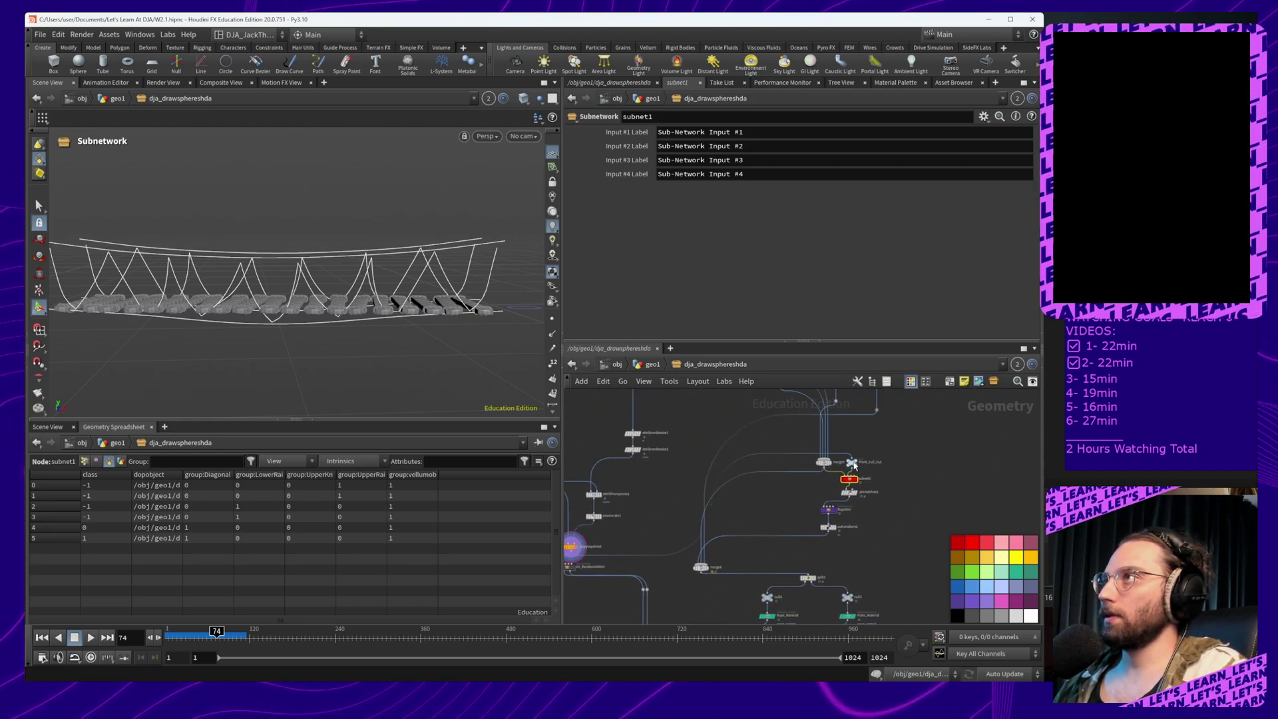
left_click_drag(853, 466, 614, 612)
middle_click_drag(705, 604, 807, 419)
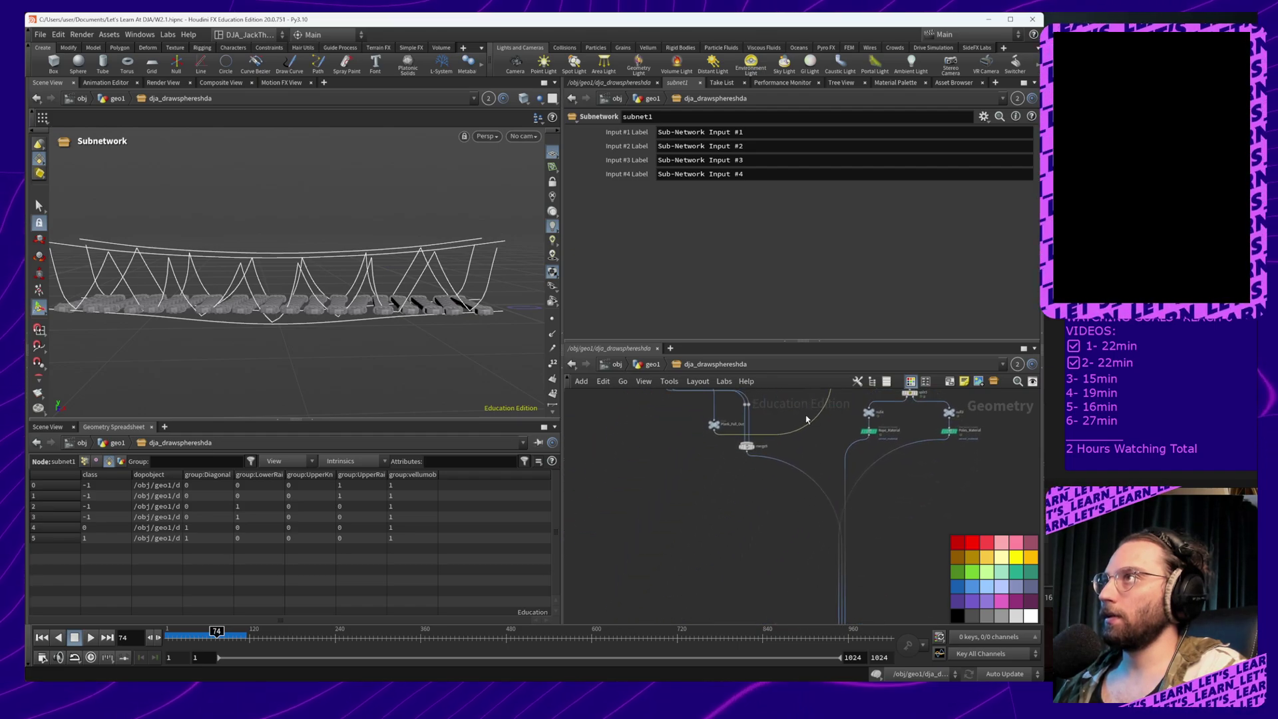
left_click_drag(714, 426, 738, 519)
middle_click_drag(694, 475, 716, 570)
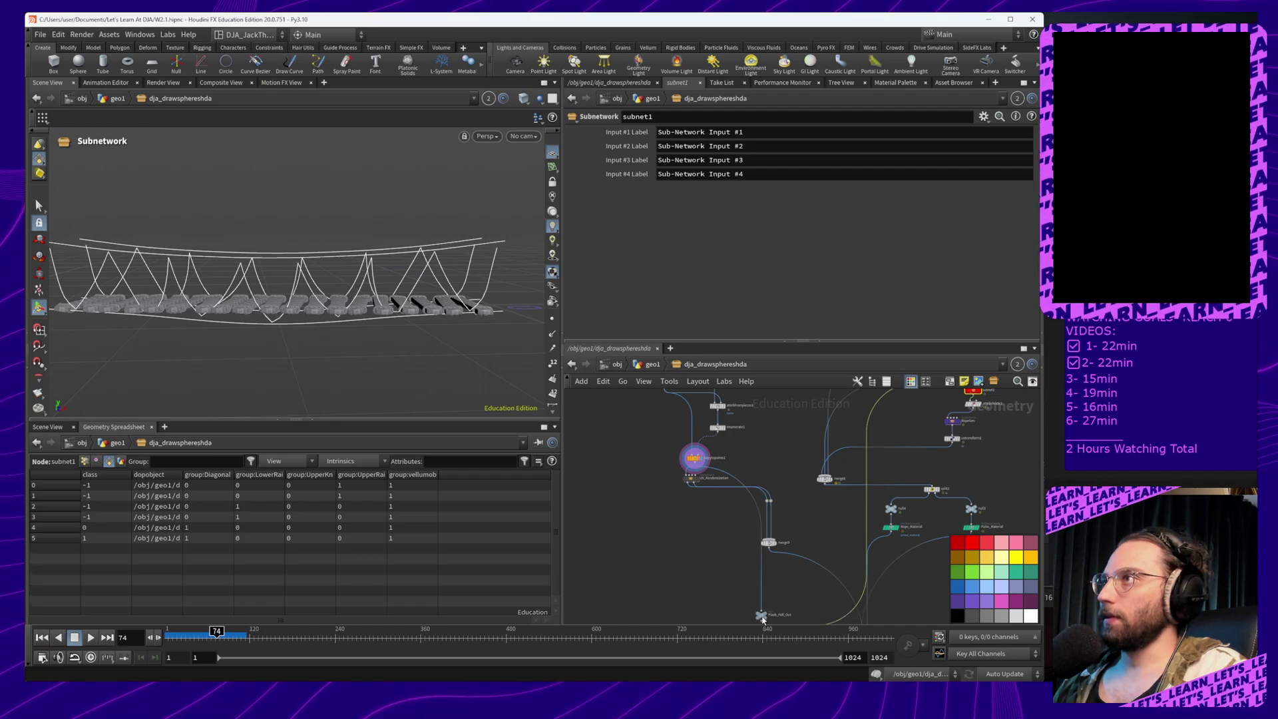
Place the Plank_Full_Out null below the UV_Randomization subnetwork, offset sideways so its input wire is clear of that node's center
left_click_drag(763, 617, 695, 527)
scroll(681, 511, "up", 5)
scroll(705, 513, "up", 2)
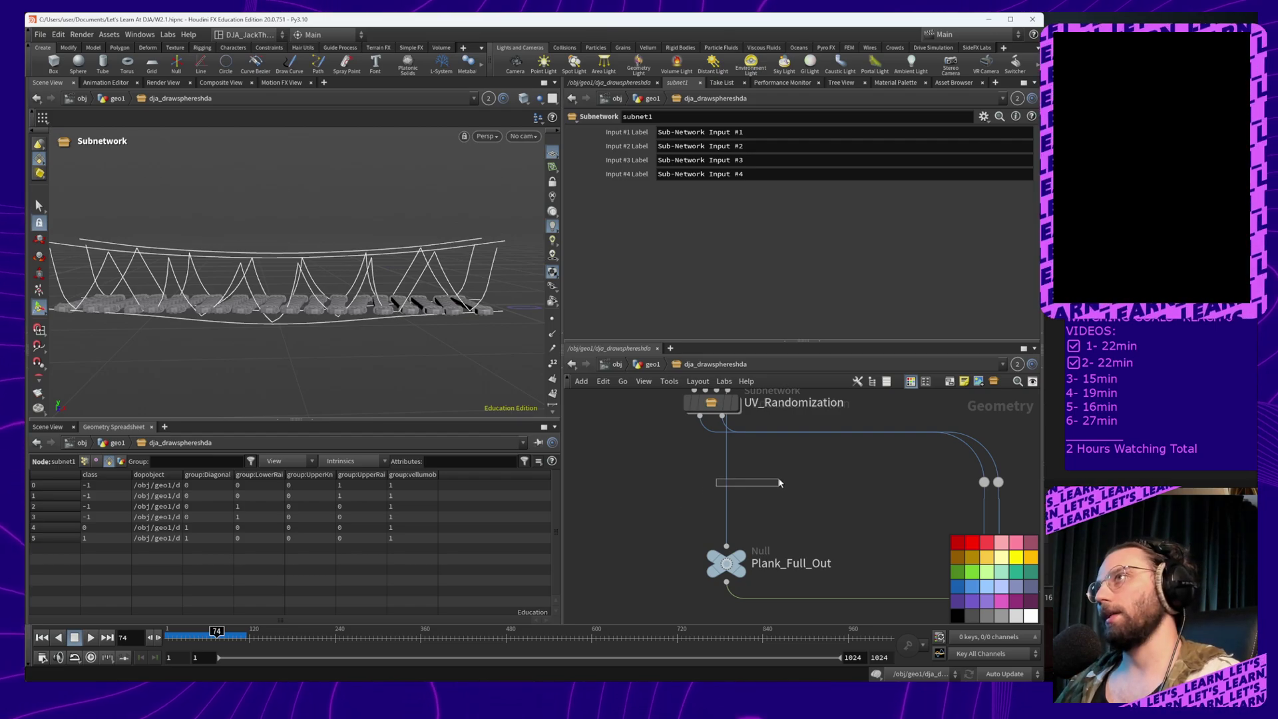
left_click_drag(774, 485, 779, 486)
middle_click_drag(884, 463, 835, 518)
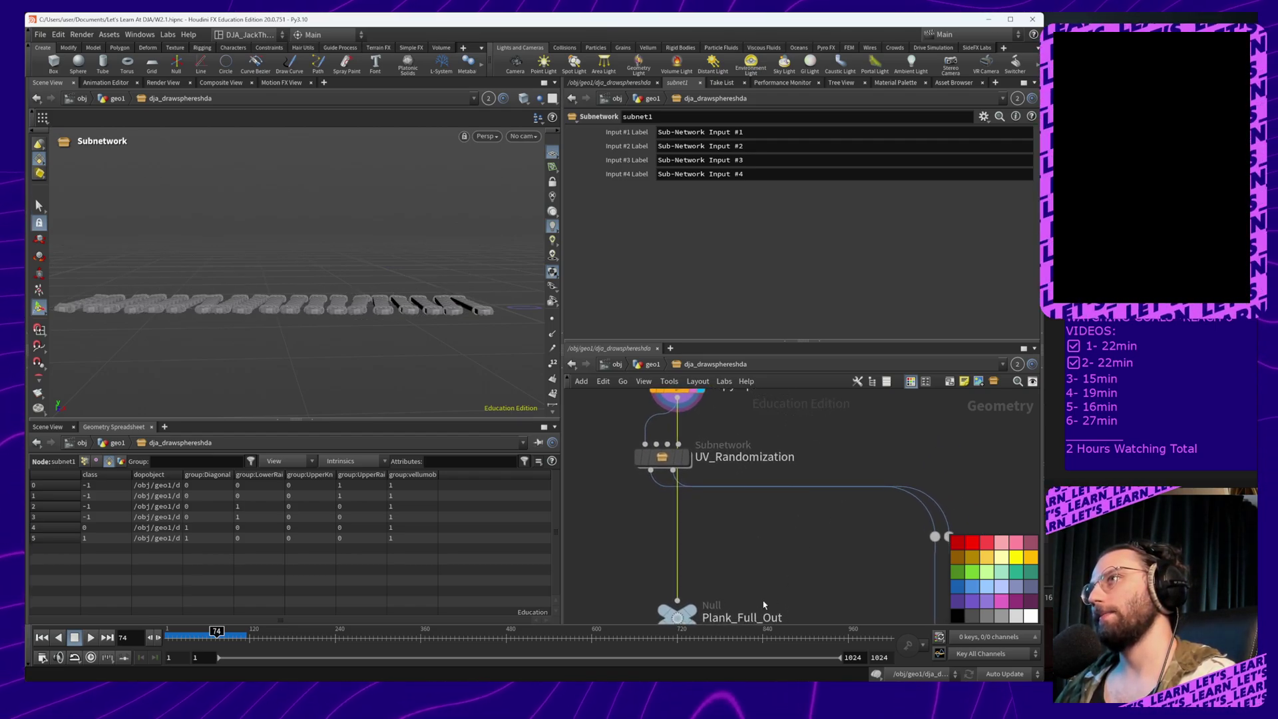
left_click_drag(687, 622, 748, 591)
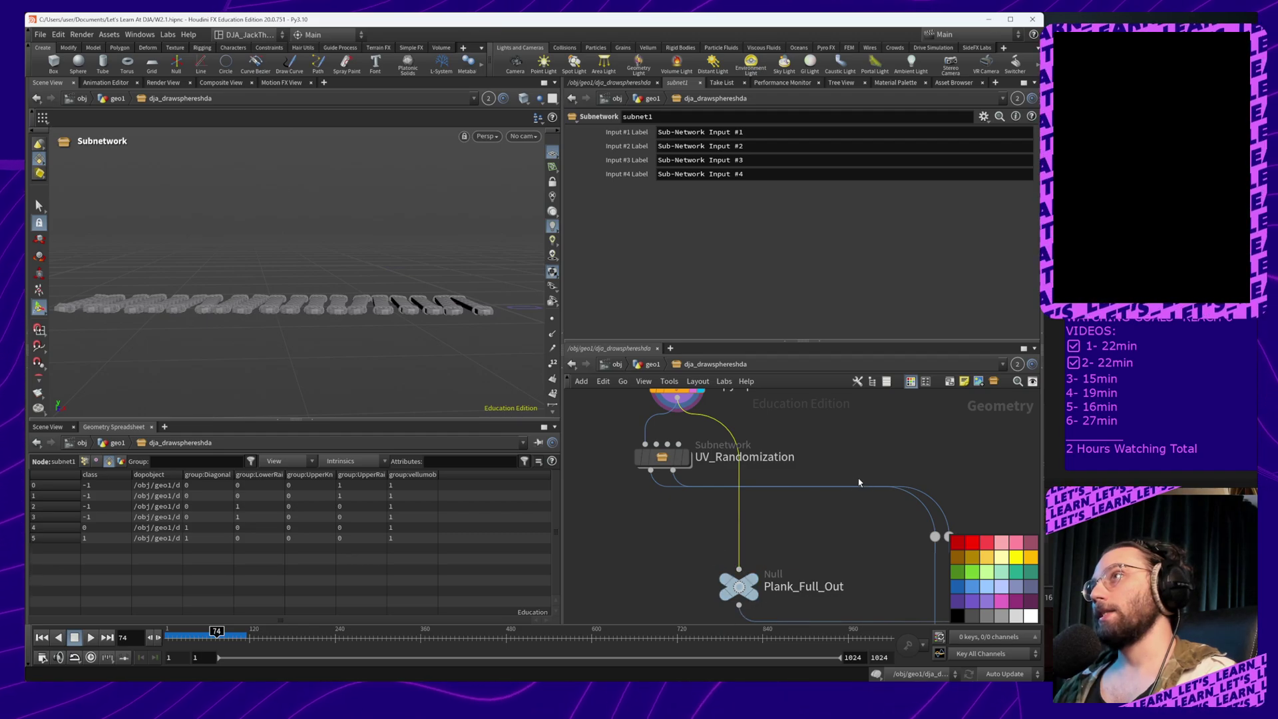
Separate the two wire dots beside the UV_Randomization subnetwork by moving one closer to that node
middle_click_drag(869, 524, 772, 416)
middle_click_drag(749, 478, 861, 572)
left_click_drag(948, 524, 850, 526)
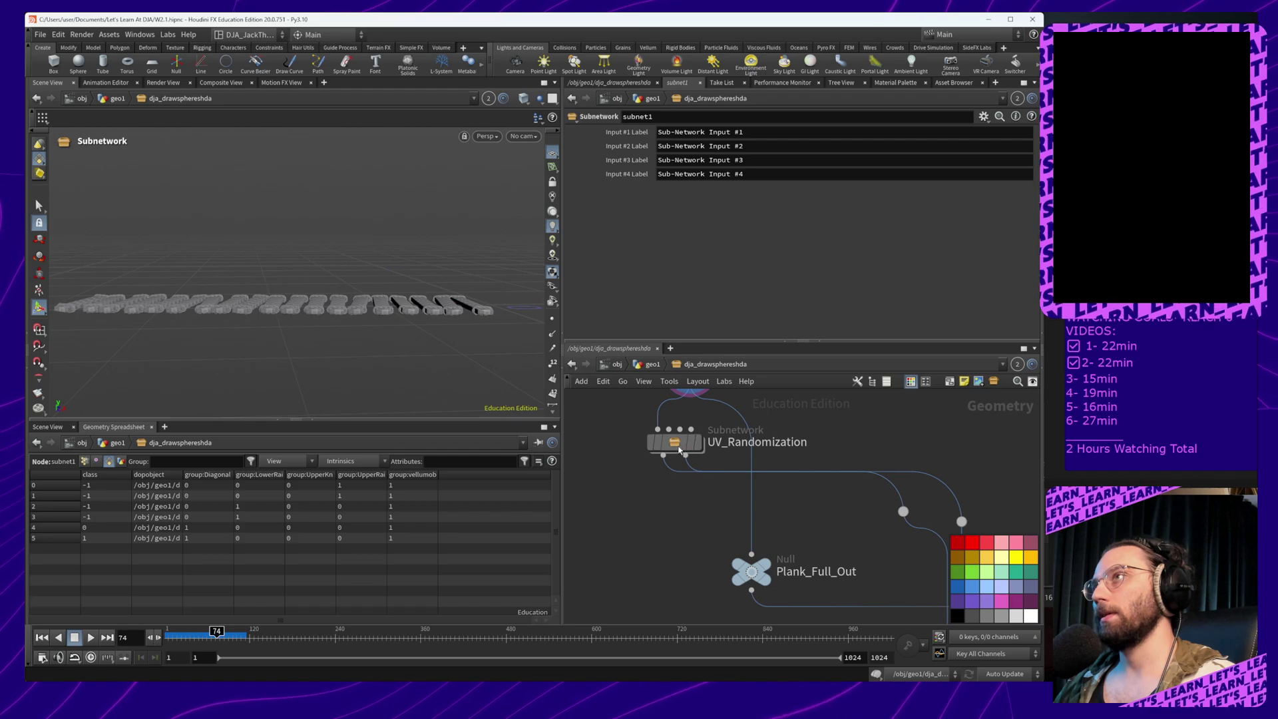
Inside UV_Randomization, move output0 farther below foreach_end1 and return to the dja_drawsphereshda network
double_click(675, 443)
scroll(809, 533, "up", 5)
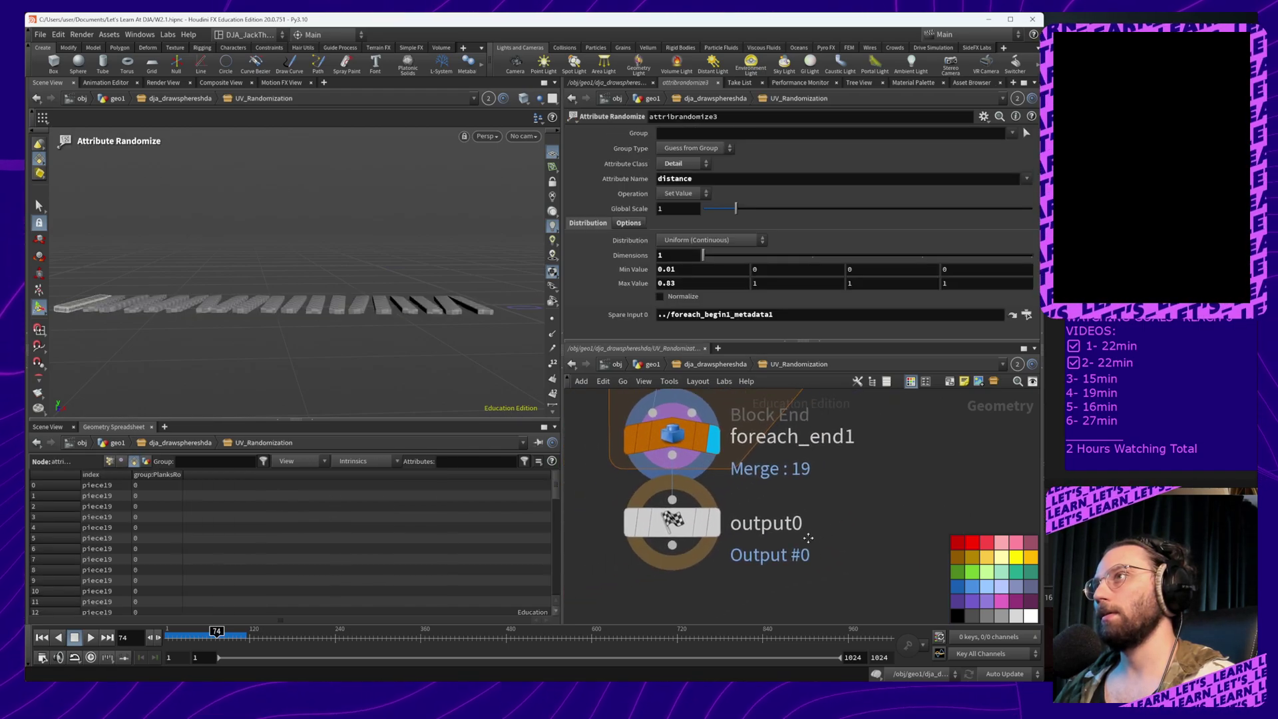
left_click_drag(679, 521, 678, 596)
middle_click_drag(842, 524, 852, 534)
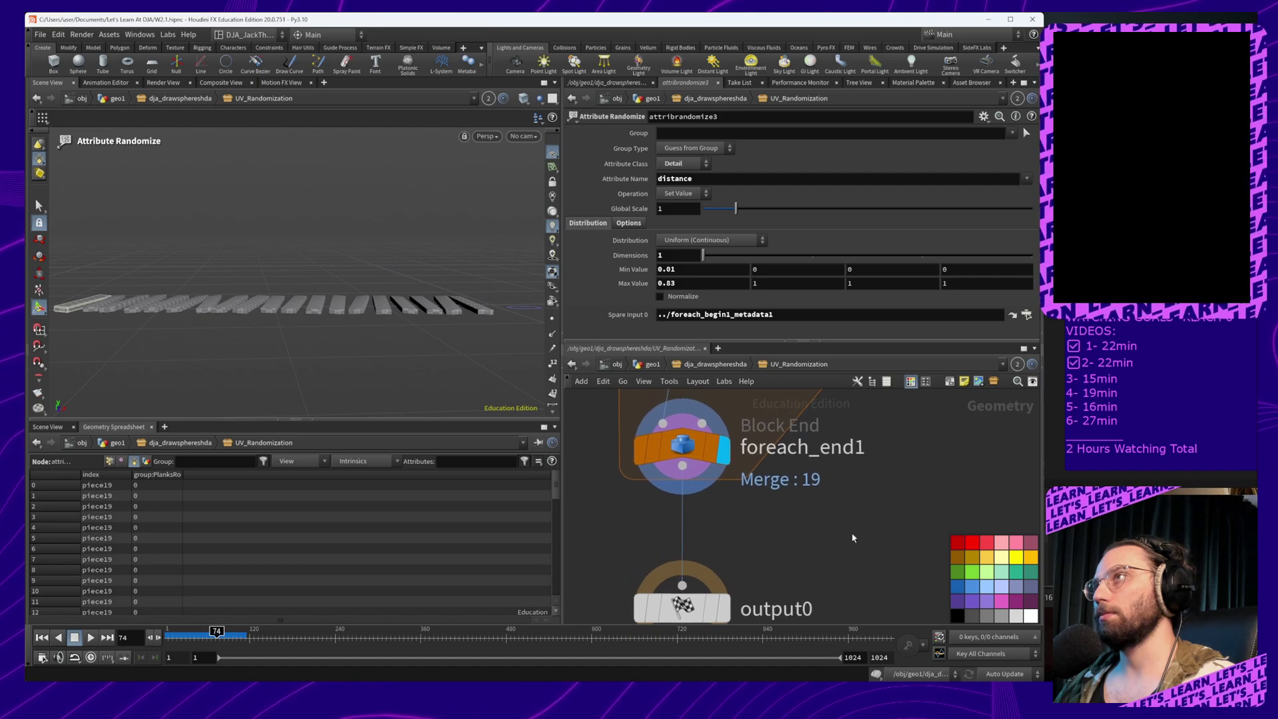
left_click(715, 365)
Display the Plank_Full_Out null below UV_Randomization, offset it toward the wire dots, and inspect the planks' UV checker up close
left_click_drag(755, 571, 678, 511)
mouse_move(681, 512)
left_click(703, 482)
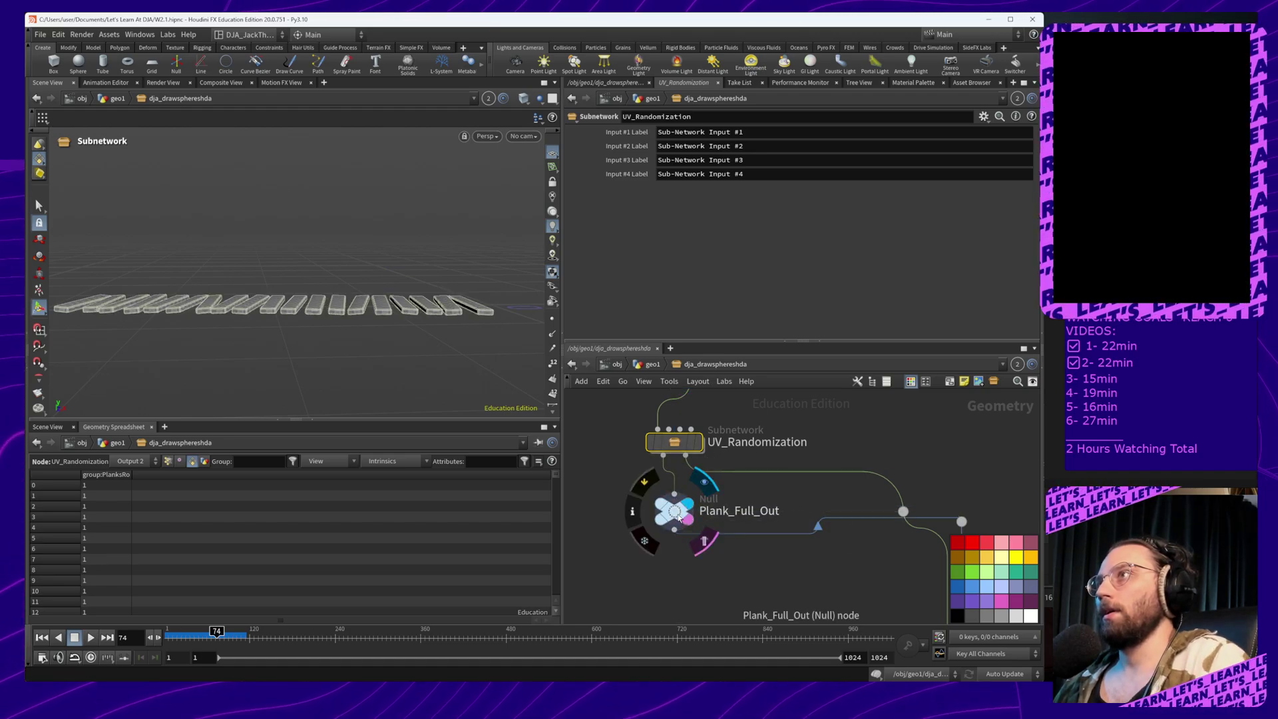
left_click_drag(678, 516, 842, 475)
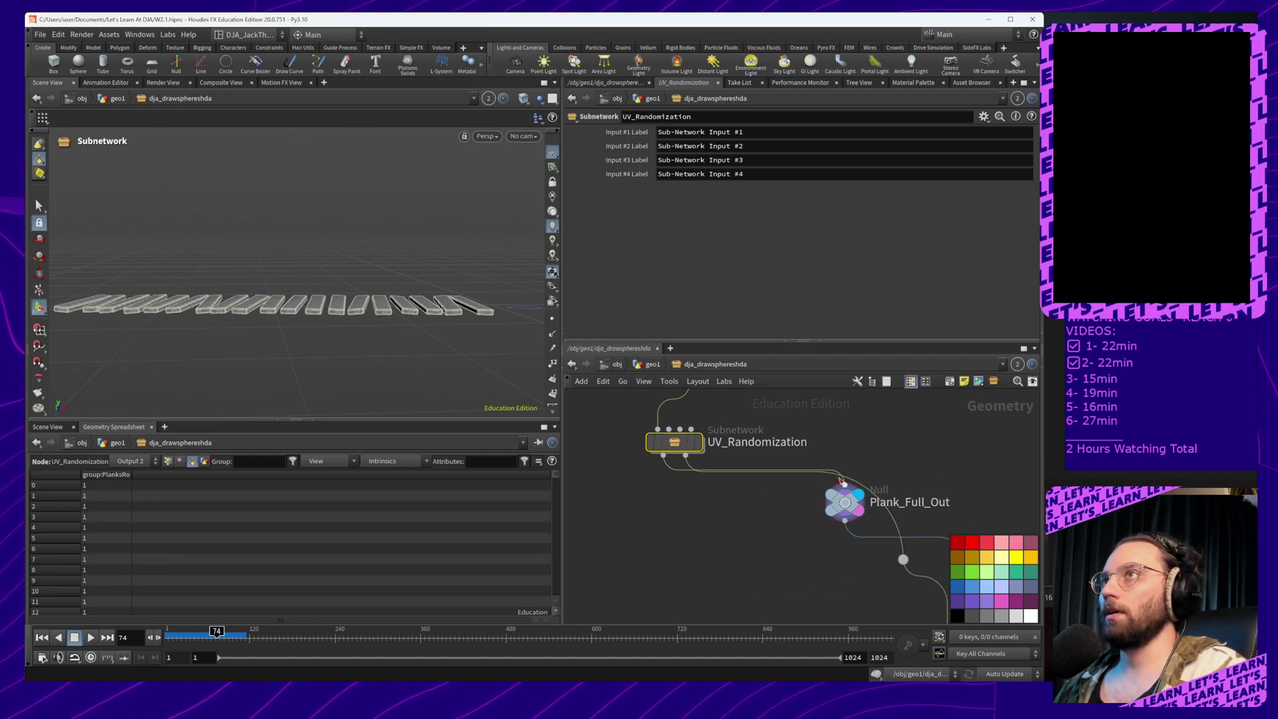
left_click_drag(444, 337, 371, 368, "alt")
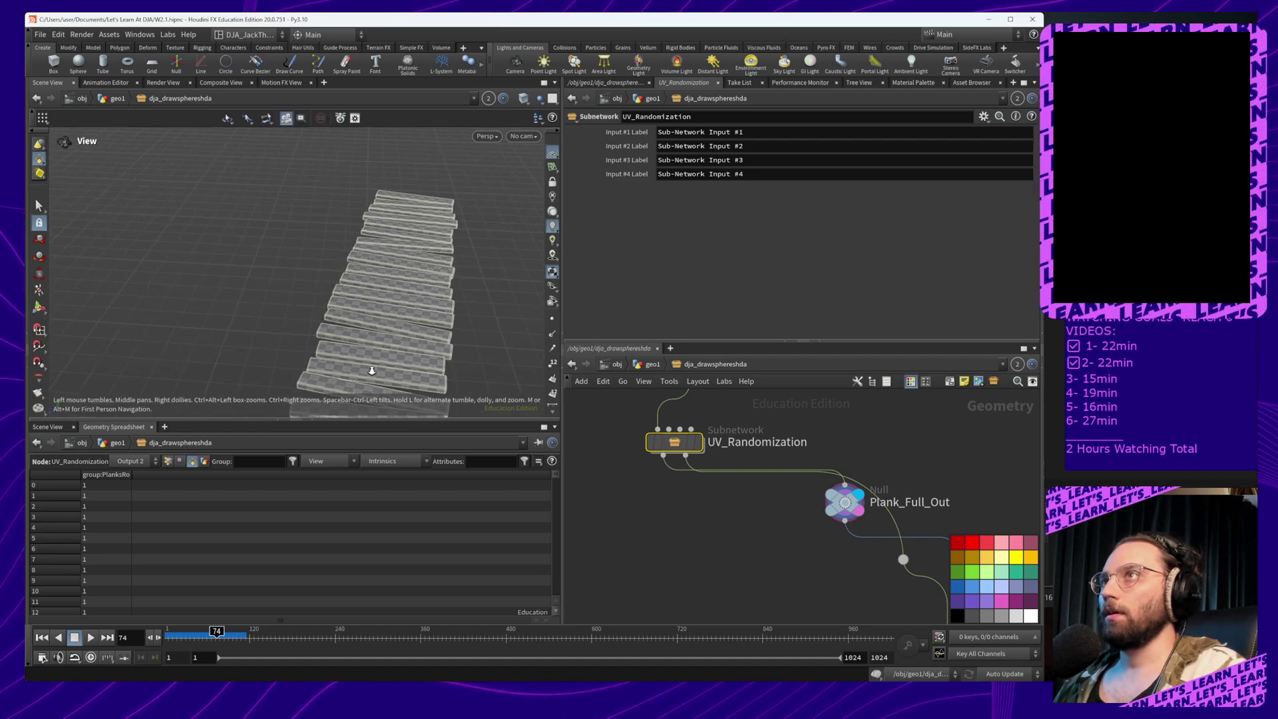
scroll(402, 245, "up", 5)
scroll(408, 271, "down", 3)
scroll(408, 271, "down", 2)
middle_click_drag(408, 271, 347, 257, "alt")
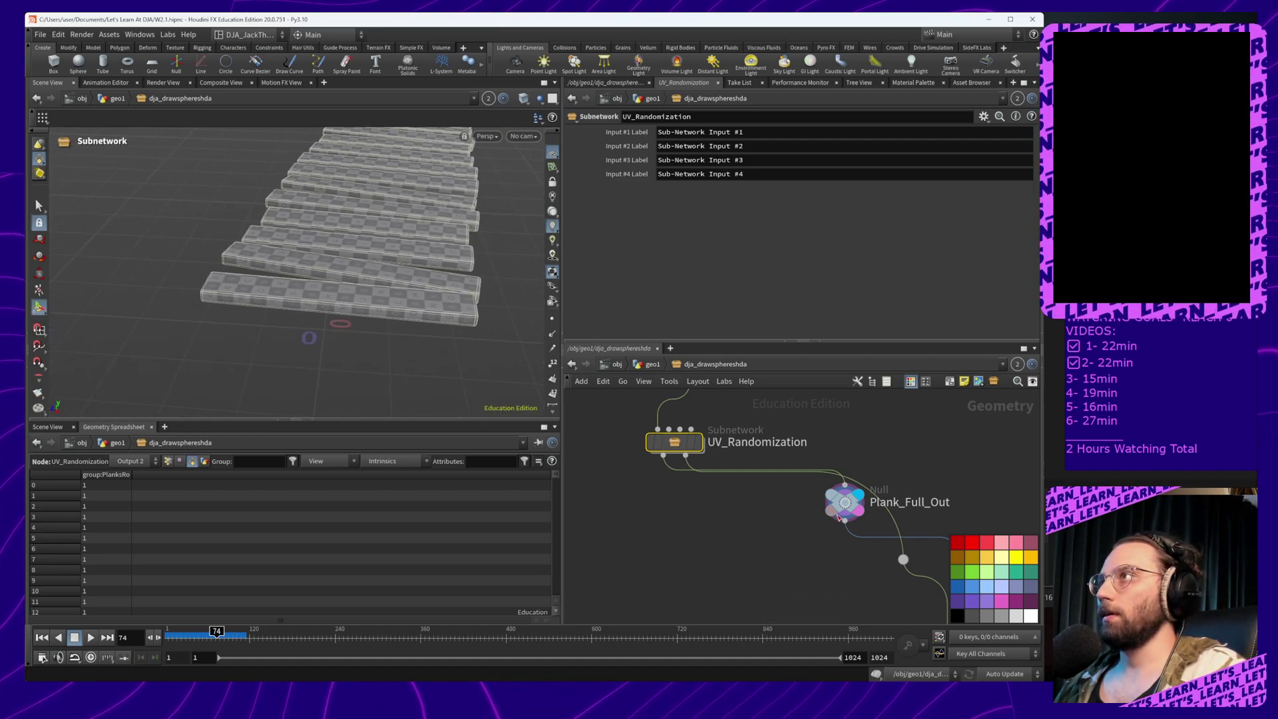
Relocate the Plank_Full_Out null from the UV_Randomization branch to the open space above subnet1, beside merge5
mouse_move(844, 507)
left_mouse_down()
mouse_move(893, 515)
mouse_move(772, 528)
mouse_move(881, 485)
mouse_move(881, 502)
left_mouse_up()
middle_click_drag(794, 535, 650, 542)
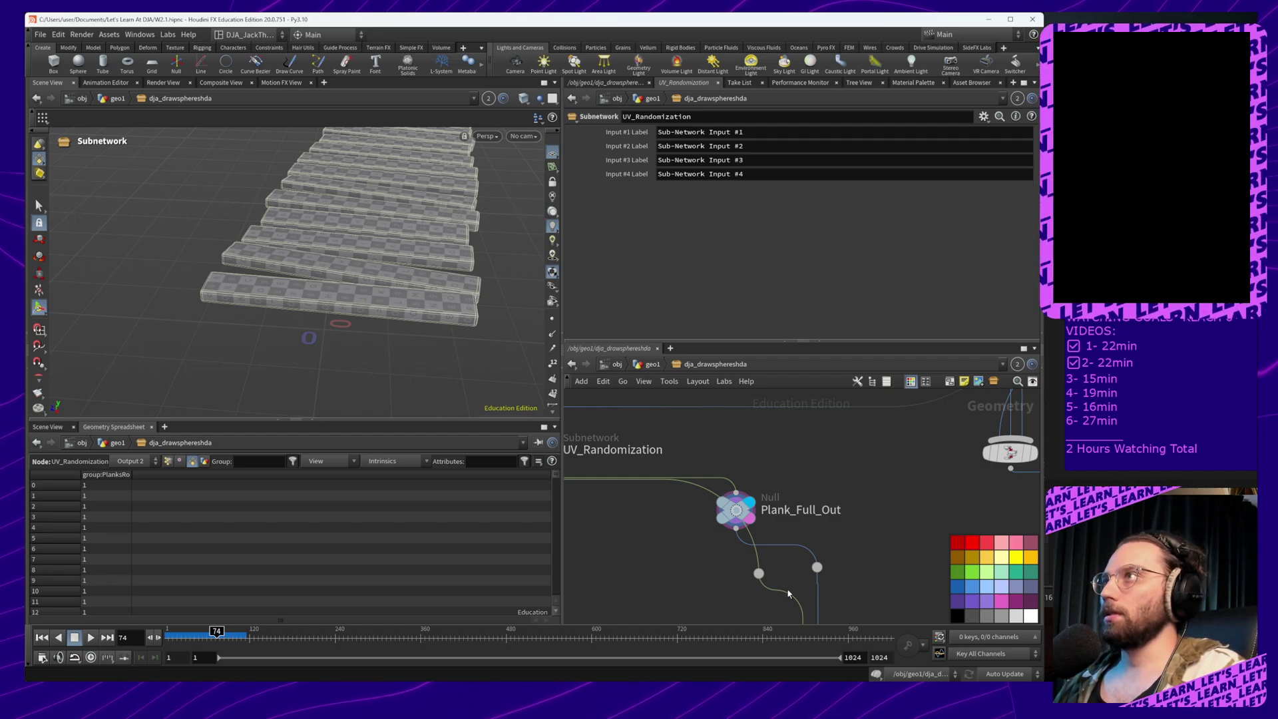
scroll(860, 519, "down", 4)
scroll(865, 526, "down", 4)
scroll(876, 537, "up", 3)
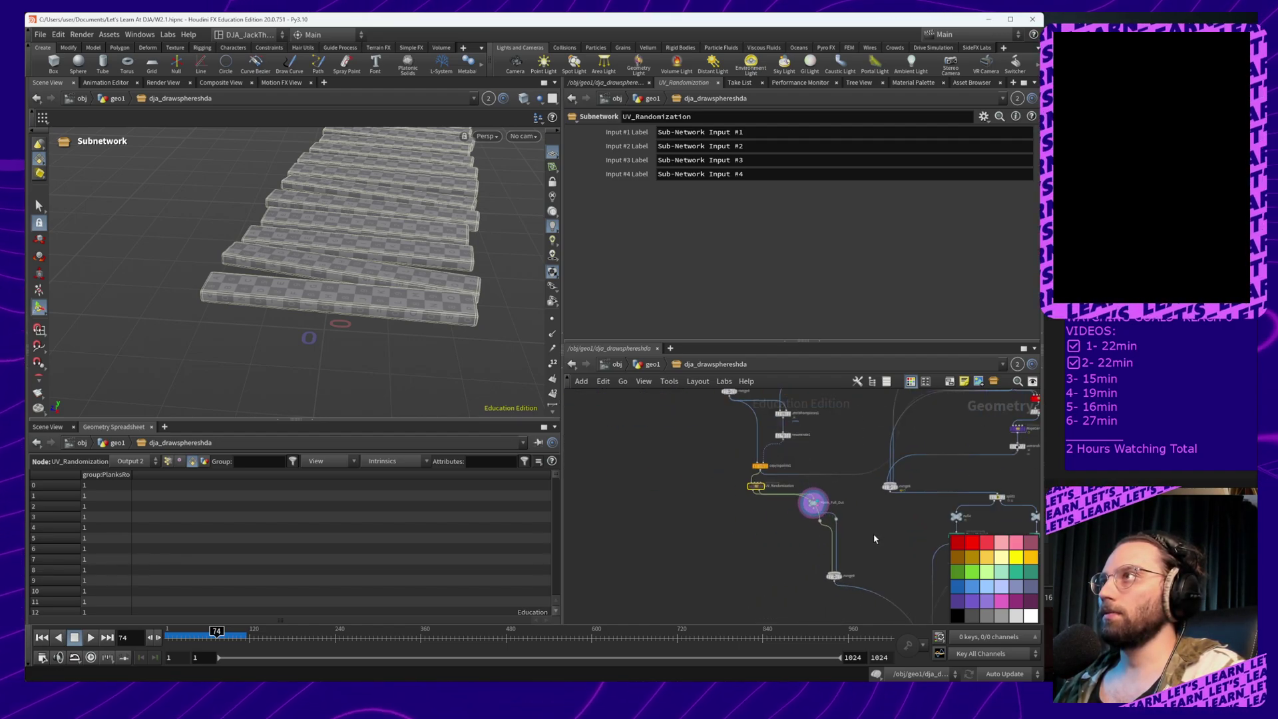
middle_click_drag(876, 537, 796, 564)
scroll(766, 555, "up", 2)
left_click_drag(712, 531, 912, 442)
middle_click_drag(982, 483, 807, 545)
left_click_drag(737, 502, 837, 424)
scroll(828, 477, "up", 5)
middle_click_drag(870, 409, 829, 509)
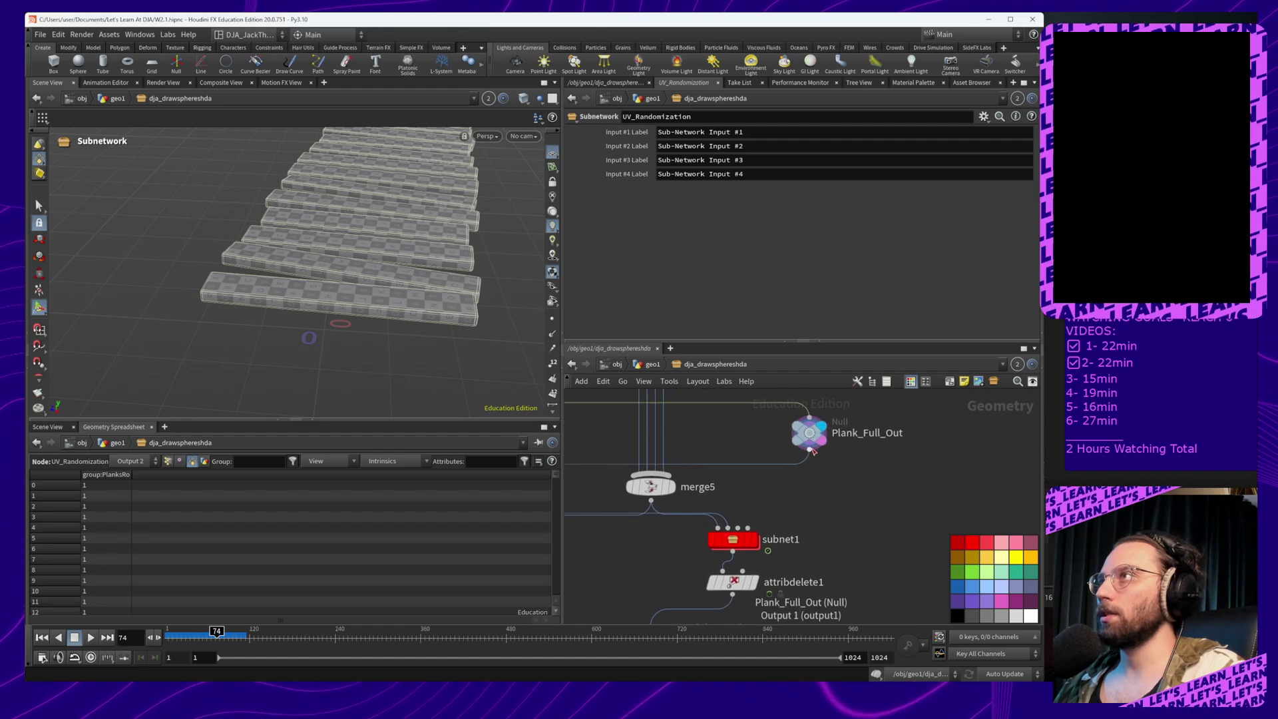
Wire the Plank_Full_Out null into subnet1 and inspect the packed planks at pack1 inside it
left_click_drag(811, 451, 738, 528)
double_click(739, 543)
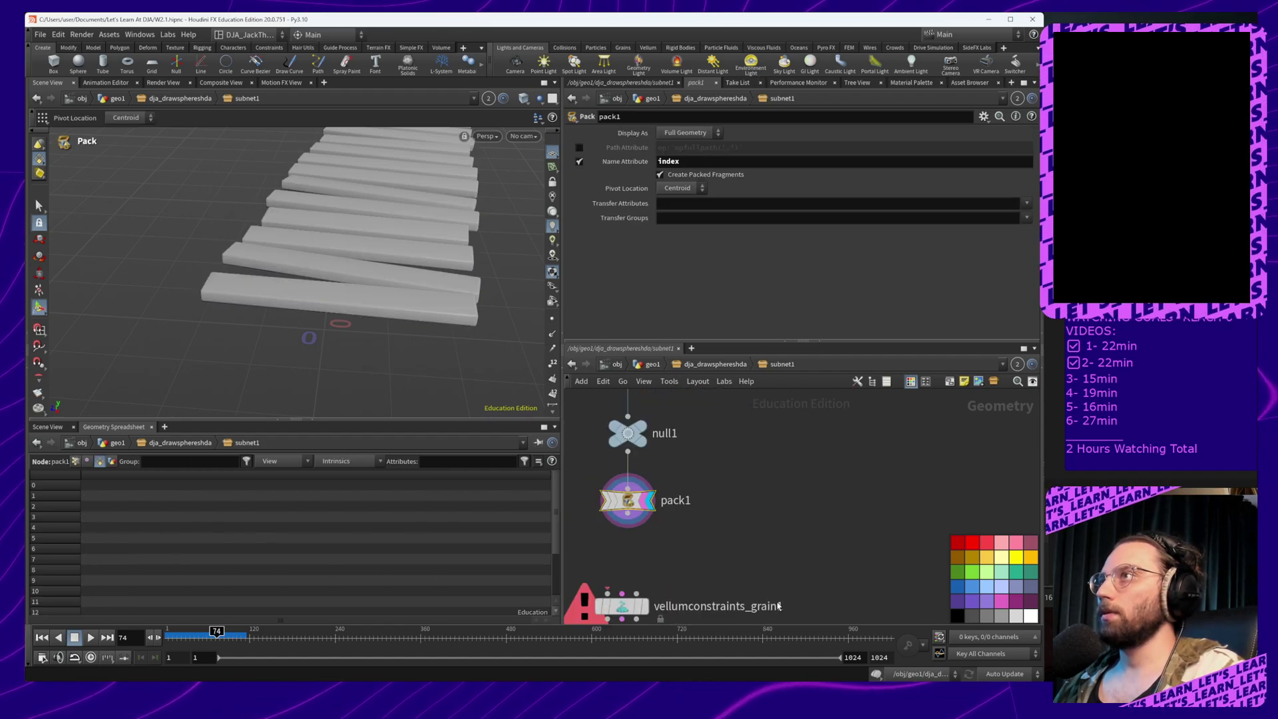
middle_click_drag(687, 556, 889, 543)
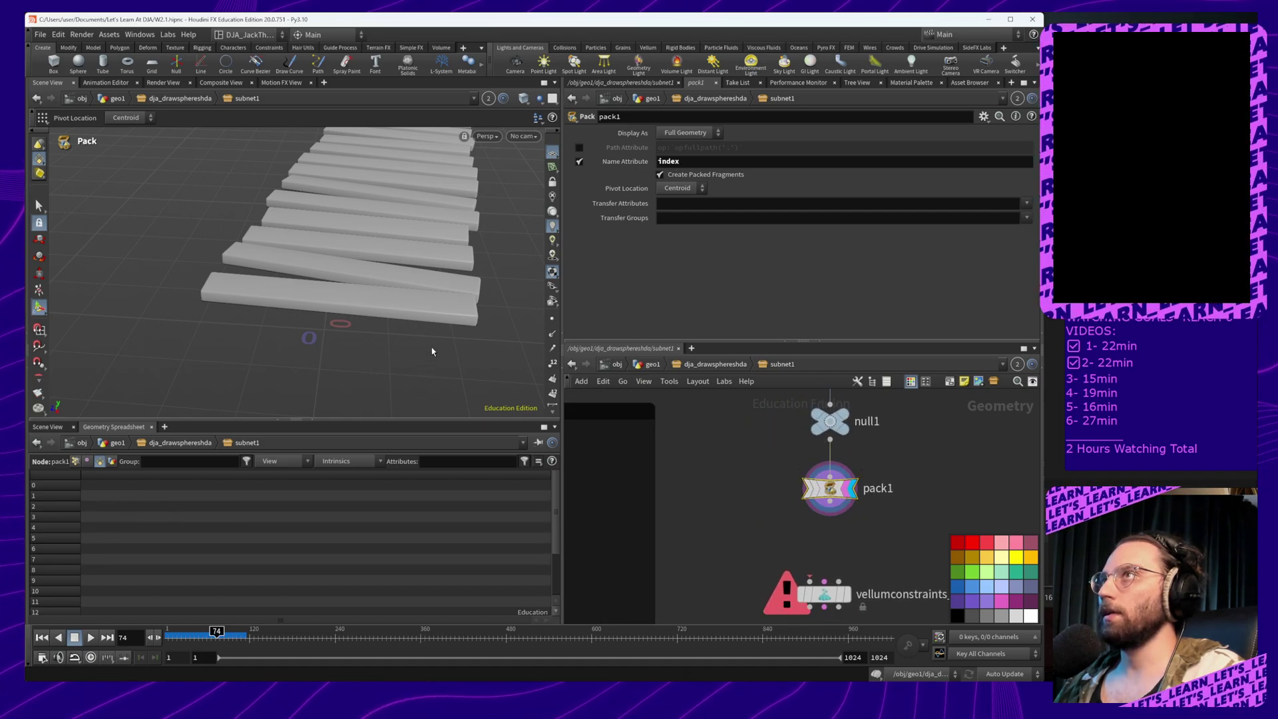
left_click_drag(432, 351, 177, 291, "alt")
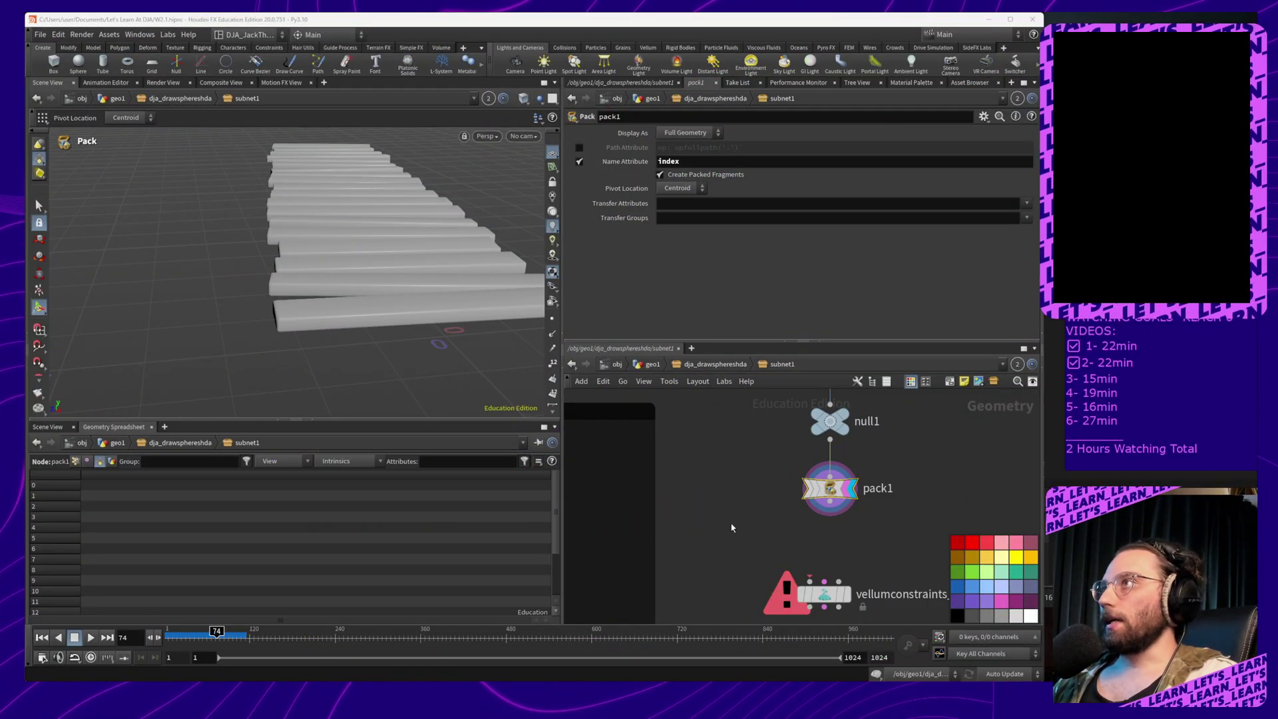
Return to dja_drawsphereshda and insert the Plank_Full_Out null below the merge node that combines UV_Randomization's outputs
left_click(698, 367)
middle_click_drag(718, 492, 777, 507)
scroll(778, 508, "down", 6)
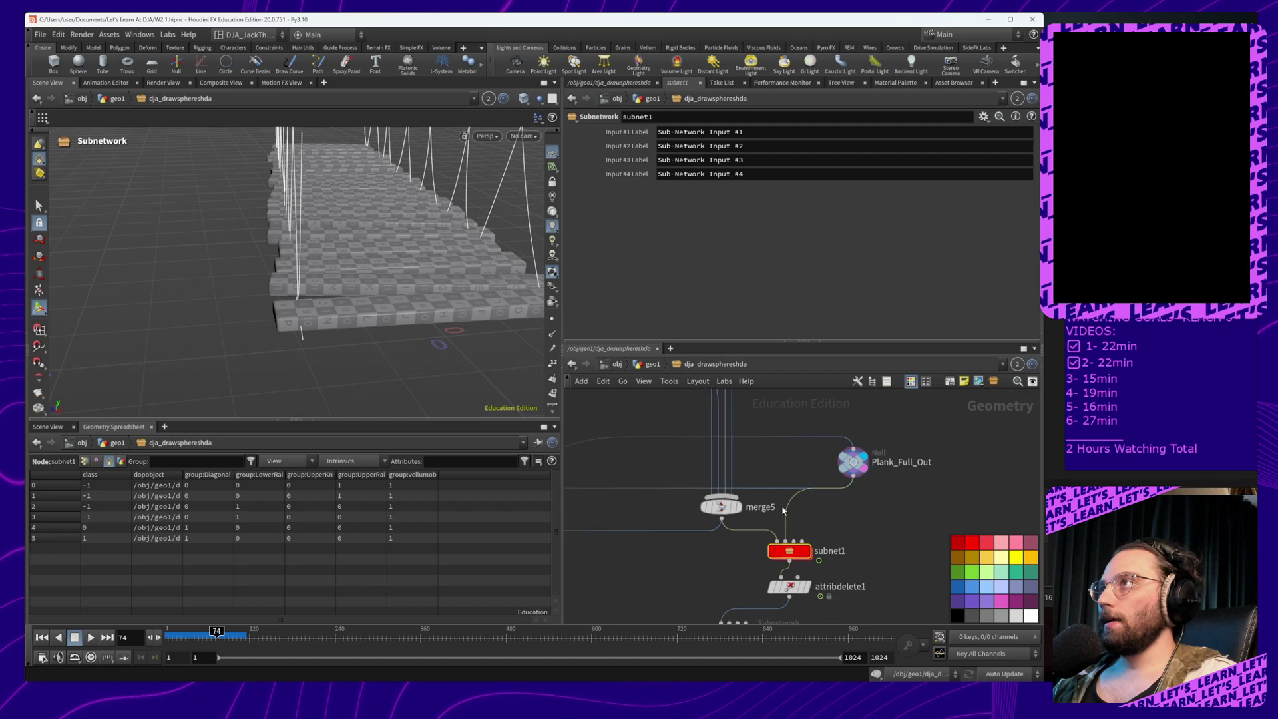
middle_click_drag(700, 589, 771, 550)
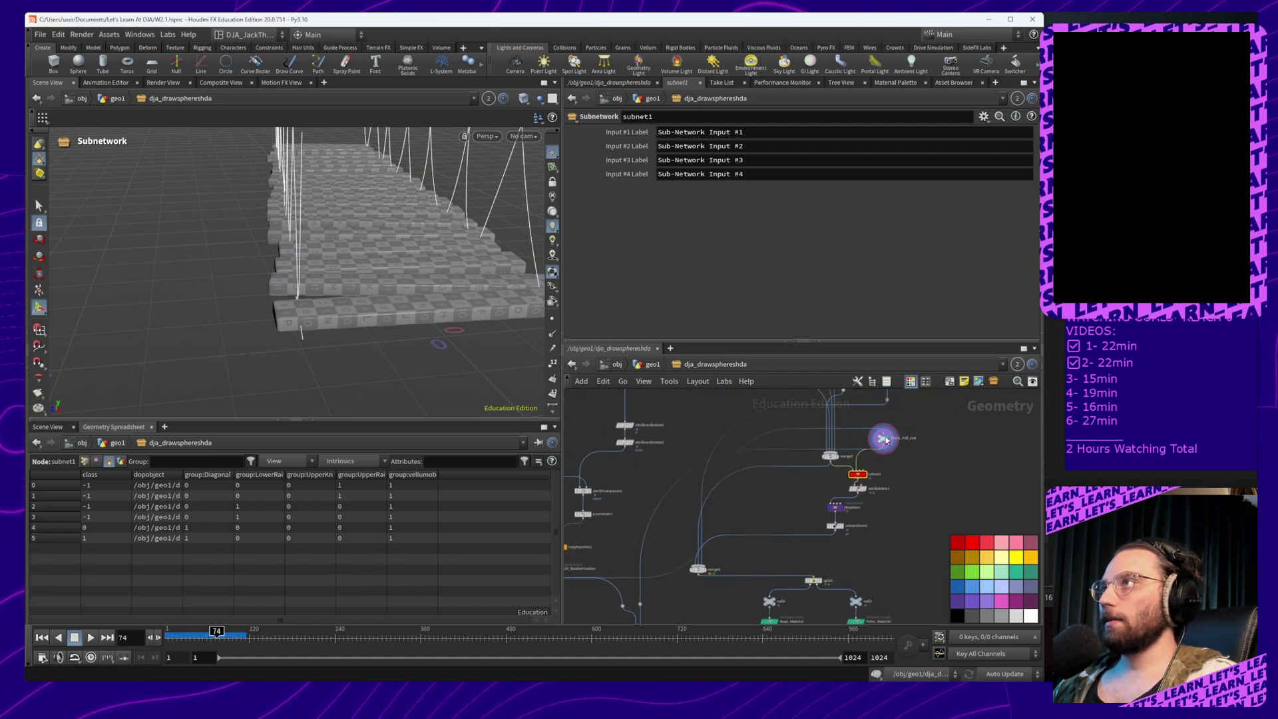
left_click_drag(885, 439, 594, 618)
middle_click_drag(730, 606, 801, 465)
left_click_drag(668, 478, 734, 545)
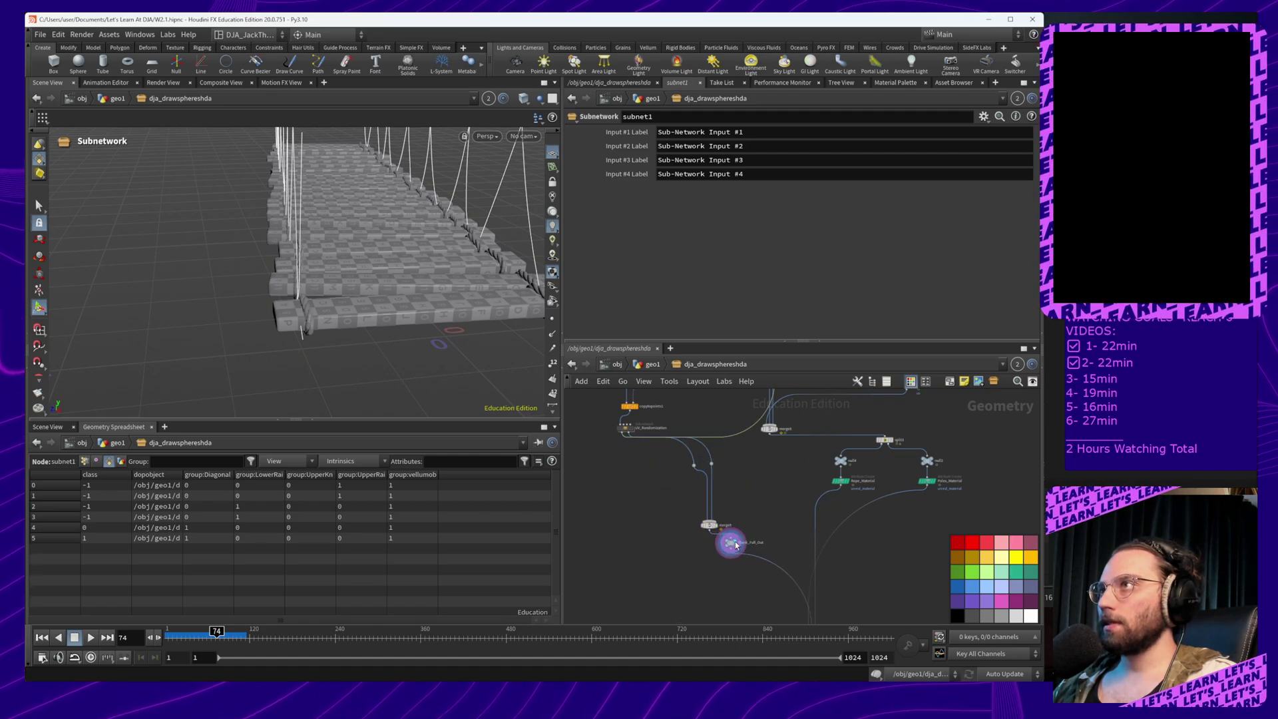
Adjust the Plank_Full_Out null's wiring between the plank merge and subnet1, and reposition the null above subnet1
middle_click_drag(804, 533, 776, 557)
left_click_drag(710, 618, 906, 439)
middle_click_drag(783, 575, 807, 503)
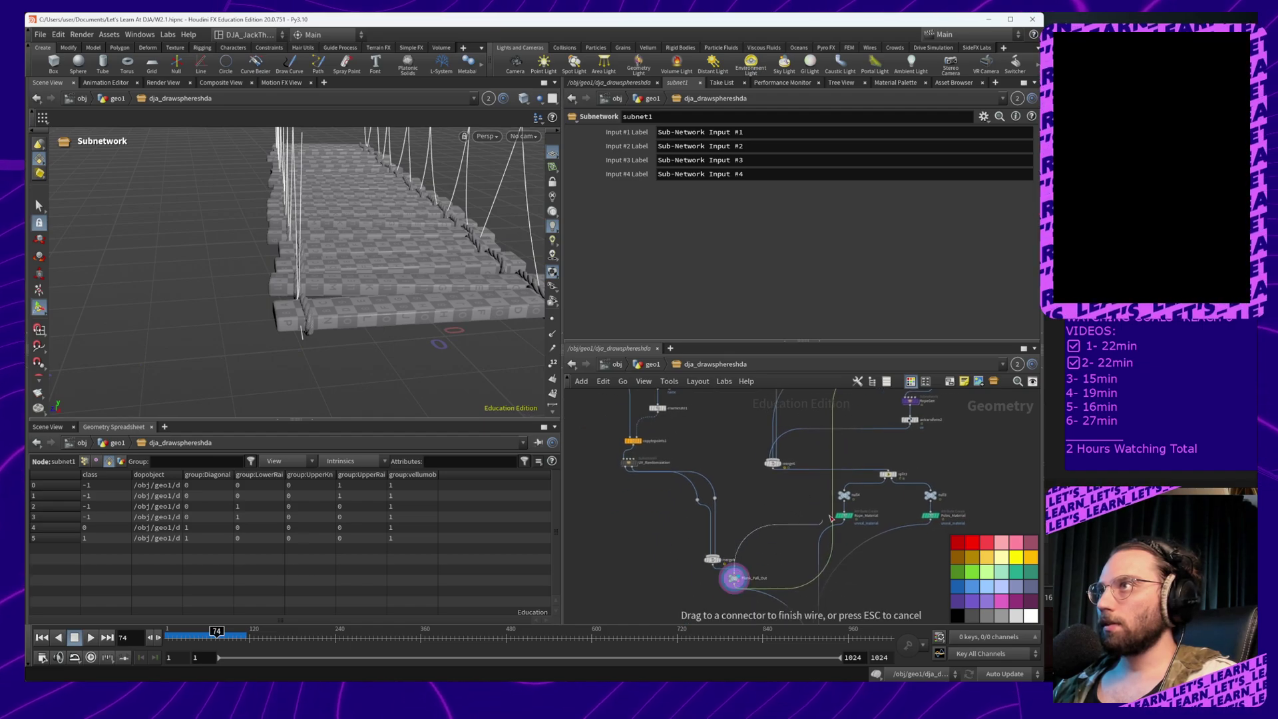
left_click_drag(736, 581, 778, 530)
middle_click_drag(830, 551, 744, 567)
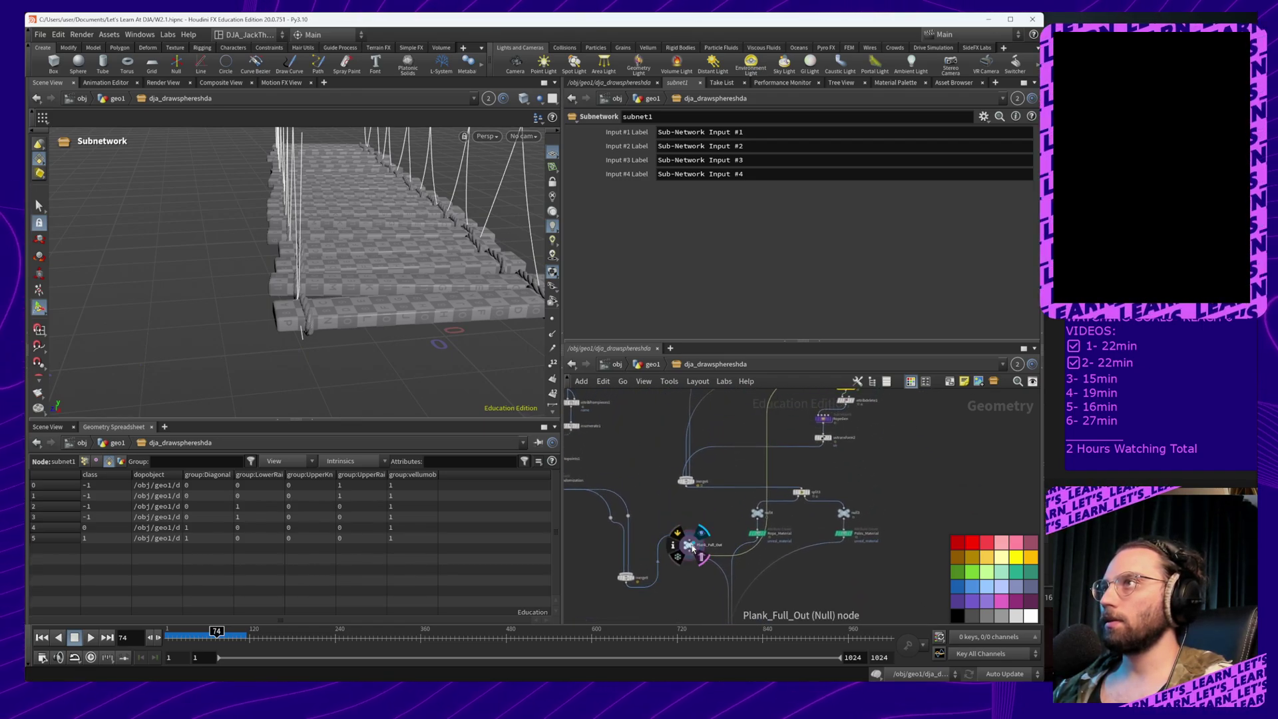
left_click_drag(685, 546, 876, 450)
middle_click_drag(886, 477, 836, 561)
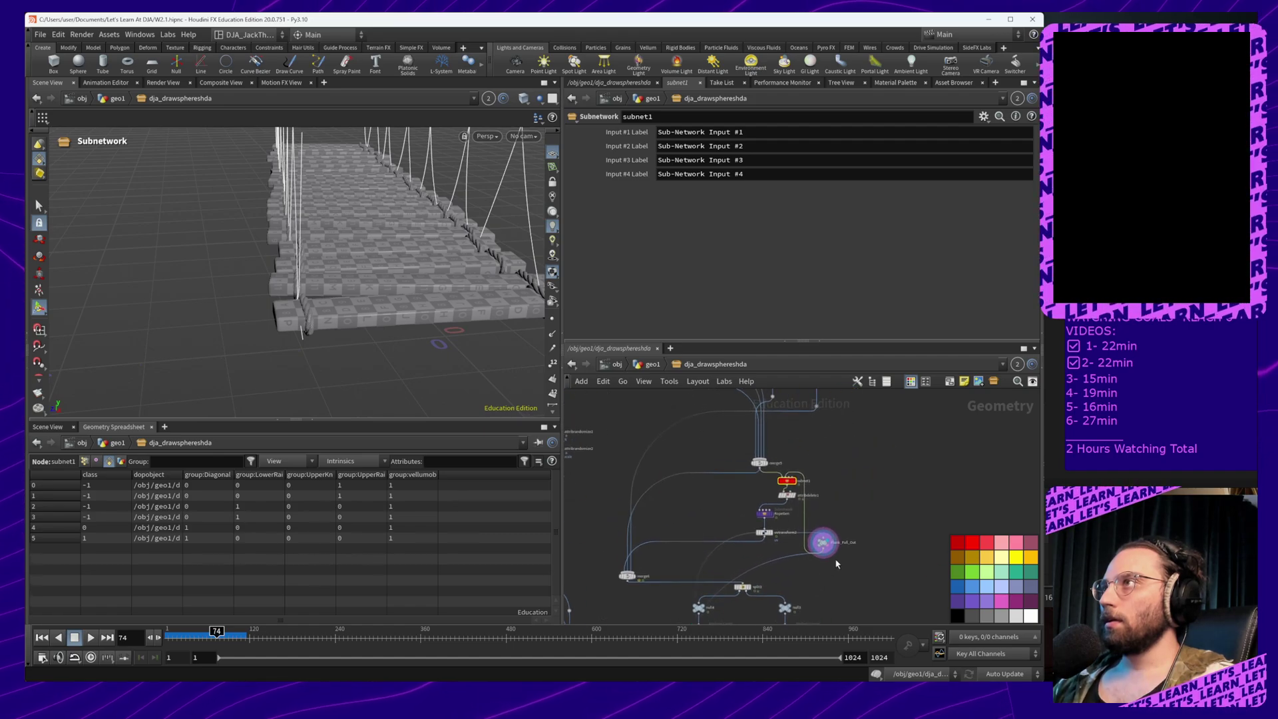
scroll(836, 559, "up", 4)
left_click_drag(803, 533, 820, 440)
middle_click_drag(825, 493, 811, 623)
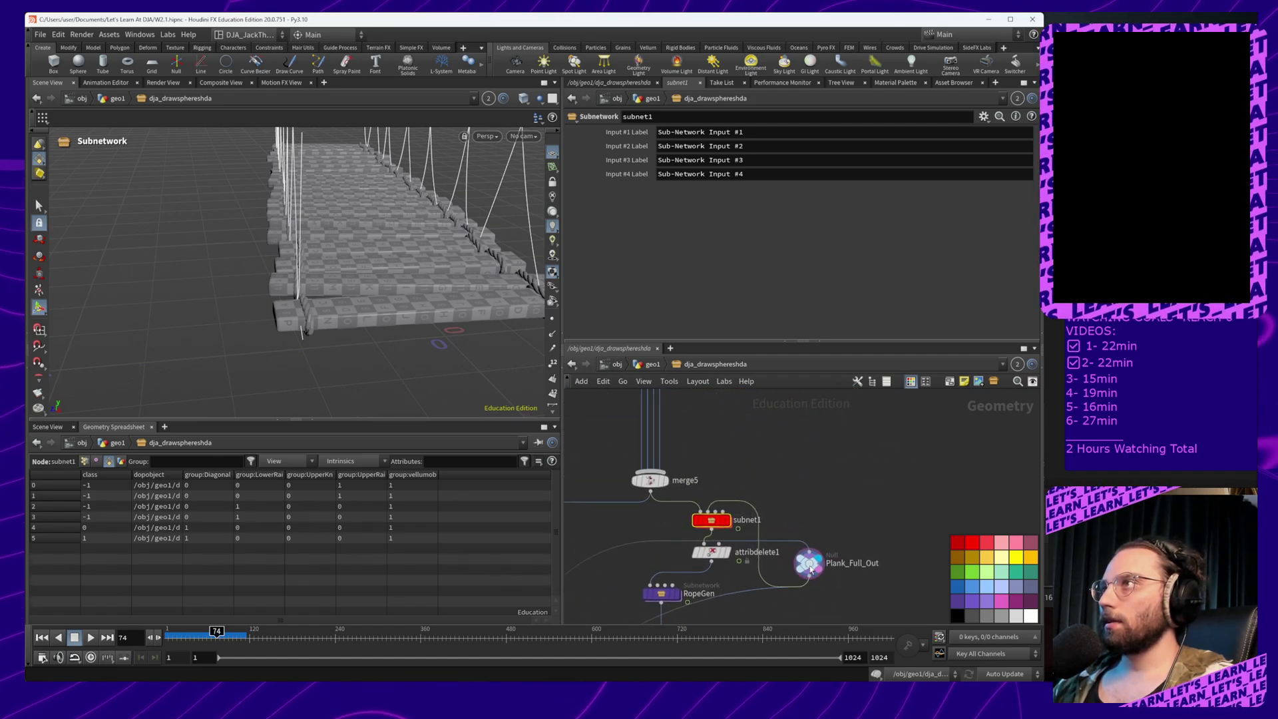
left_click_drag(809, 570, 743, 446)
Trace the wiring from the plank merge node through the Plank_Full_Out null to subnet1
scroll(787, 516, "down", 6)
middle_click_drag(789, 579, 851, 502)
scroll(746, 577, "up", 6)
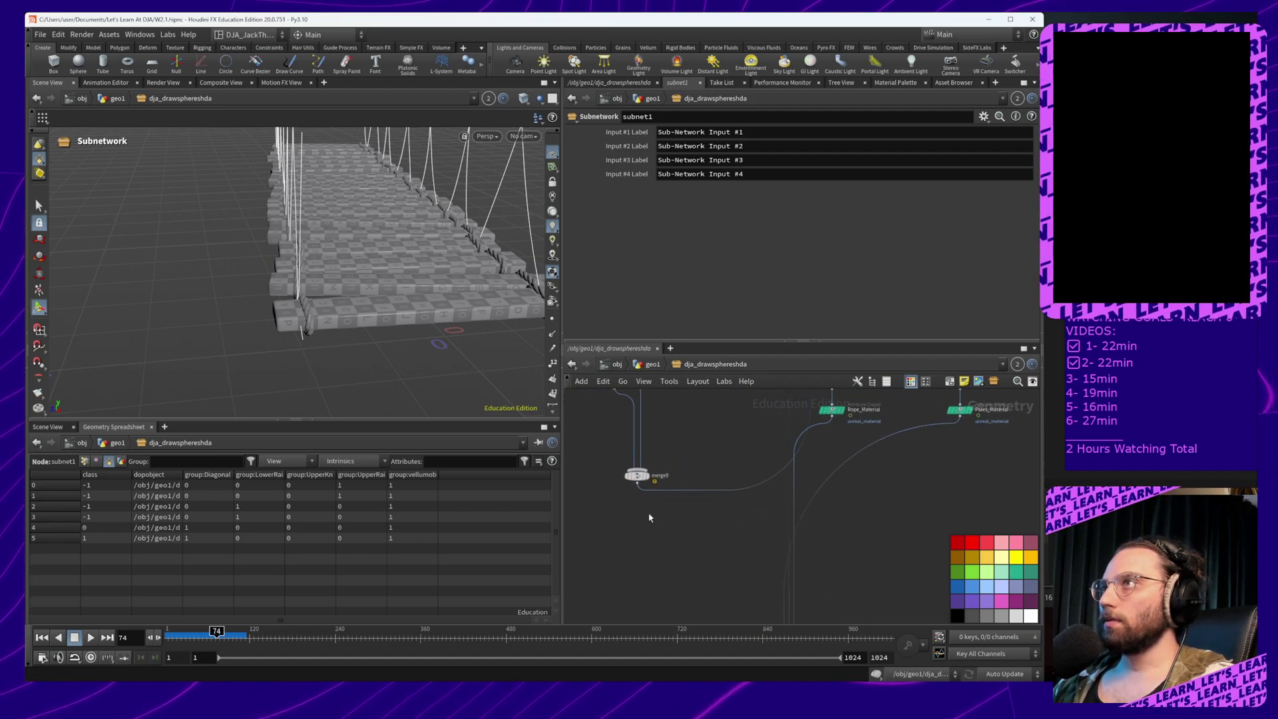
middle_click_drag(728, 527, 639, 617)
middle_click_drag(794, 518, 714, 620)
middle_click_drag(792, 531, 727, 617)
middle_click_drag(783, 545, 808, 585)
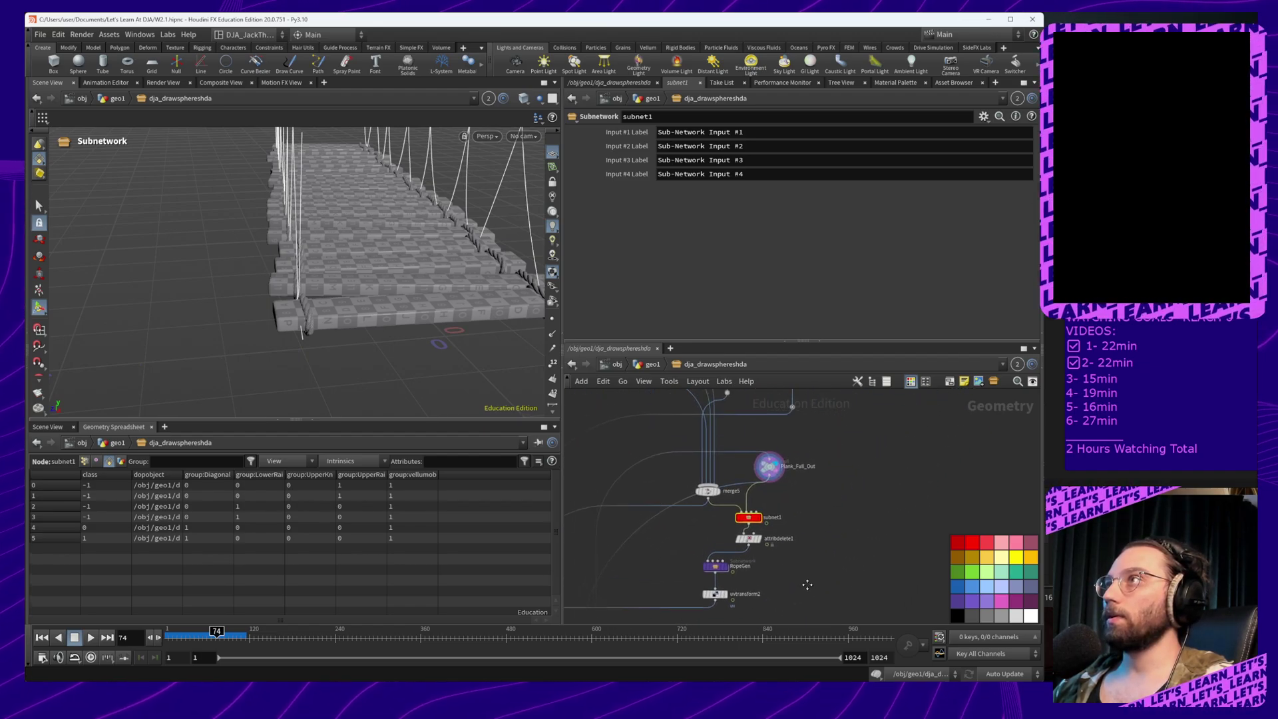
Inside subnet1, align vellumconstraints_grain1 below pack1, wire pack1 into its first input, and display the grain node
double_click(752, 517)
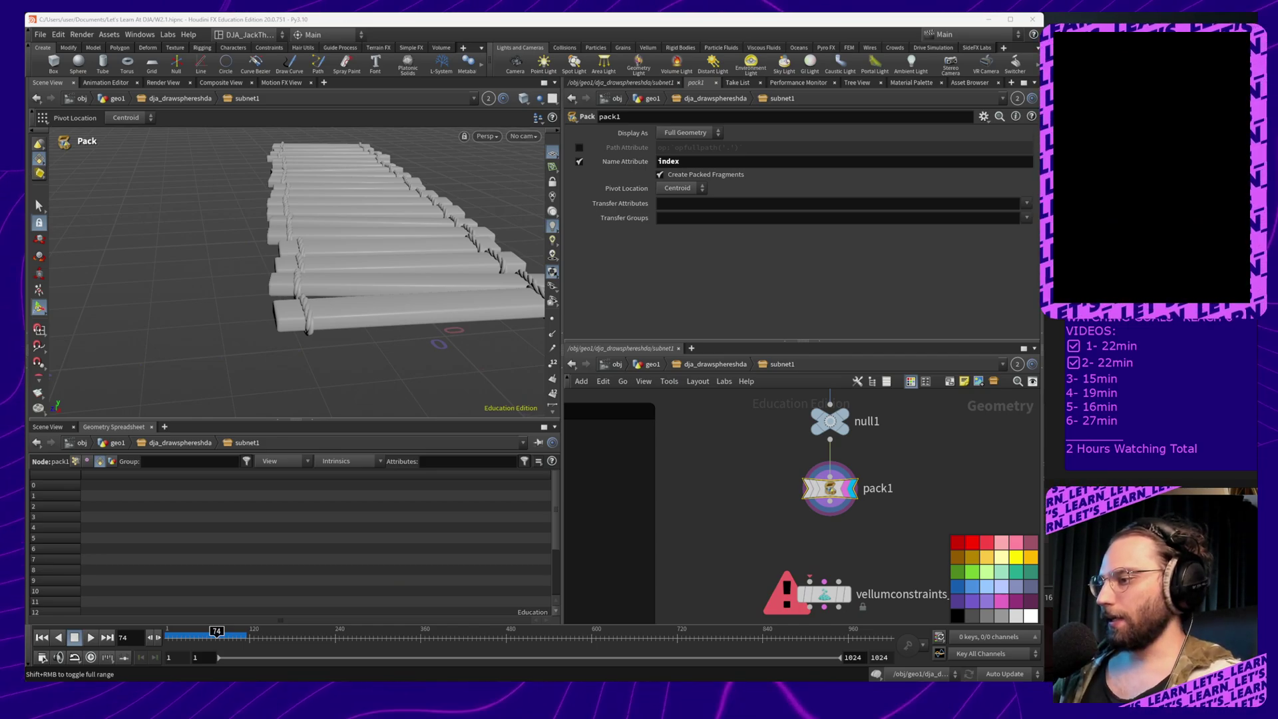
middle_click_drag(785, 490, 730, 461)
middle_click_drag(828, 522, 808, 506)
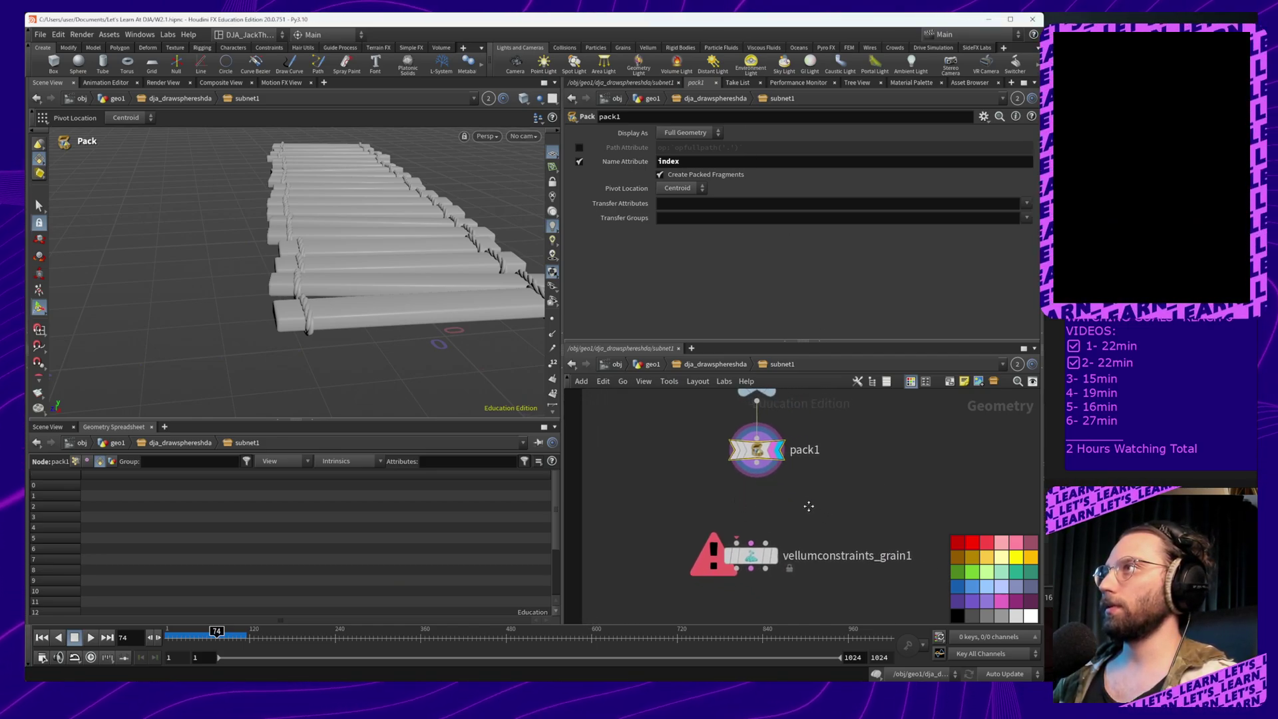
left_click_drag(762, 555, 768, 548)
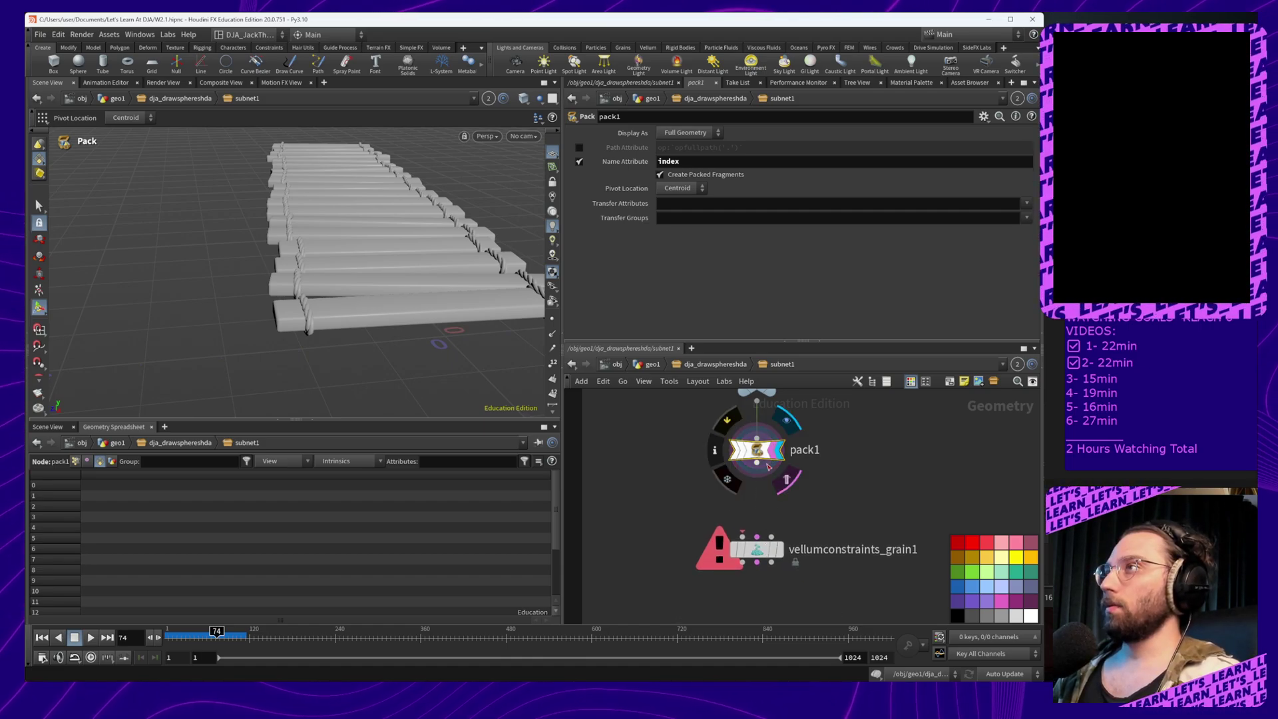
left_click(763, 555)
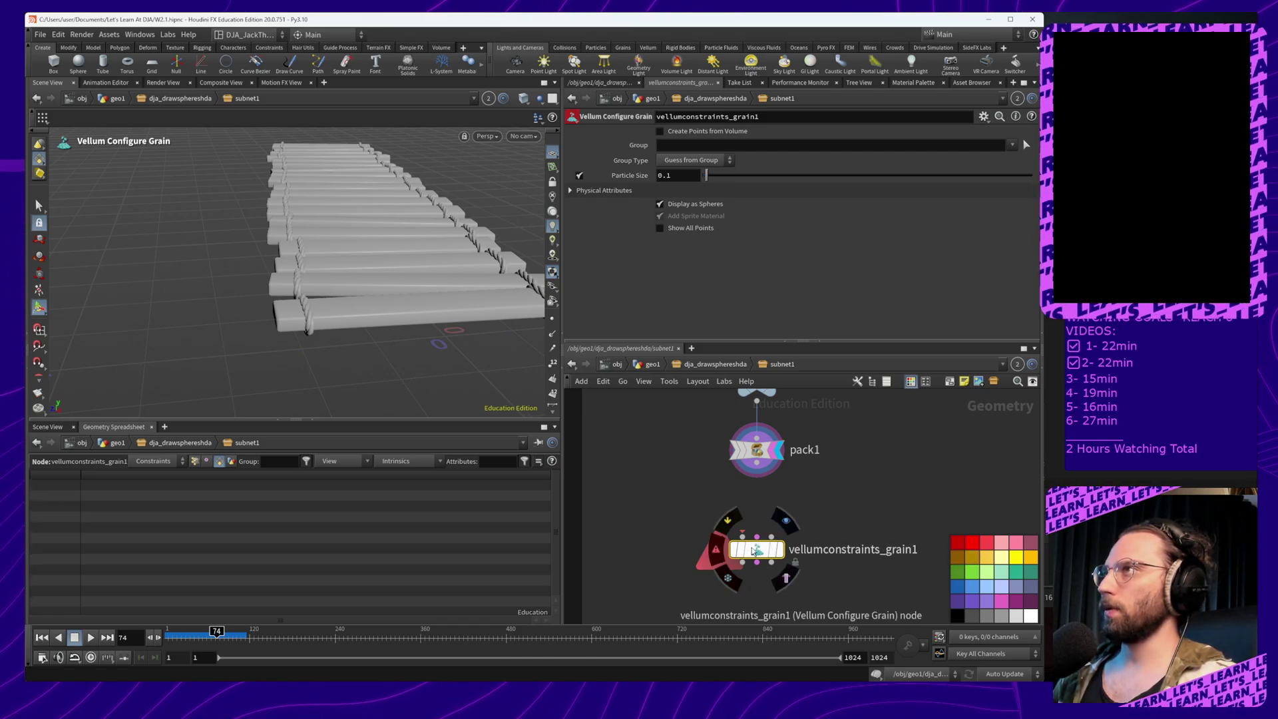
left_click_drag(756, 466, 743, 536)
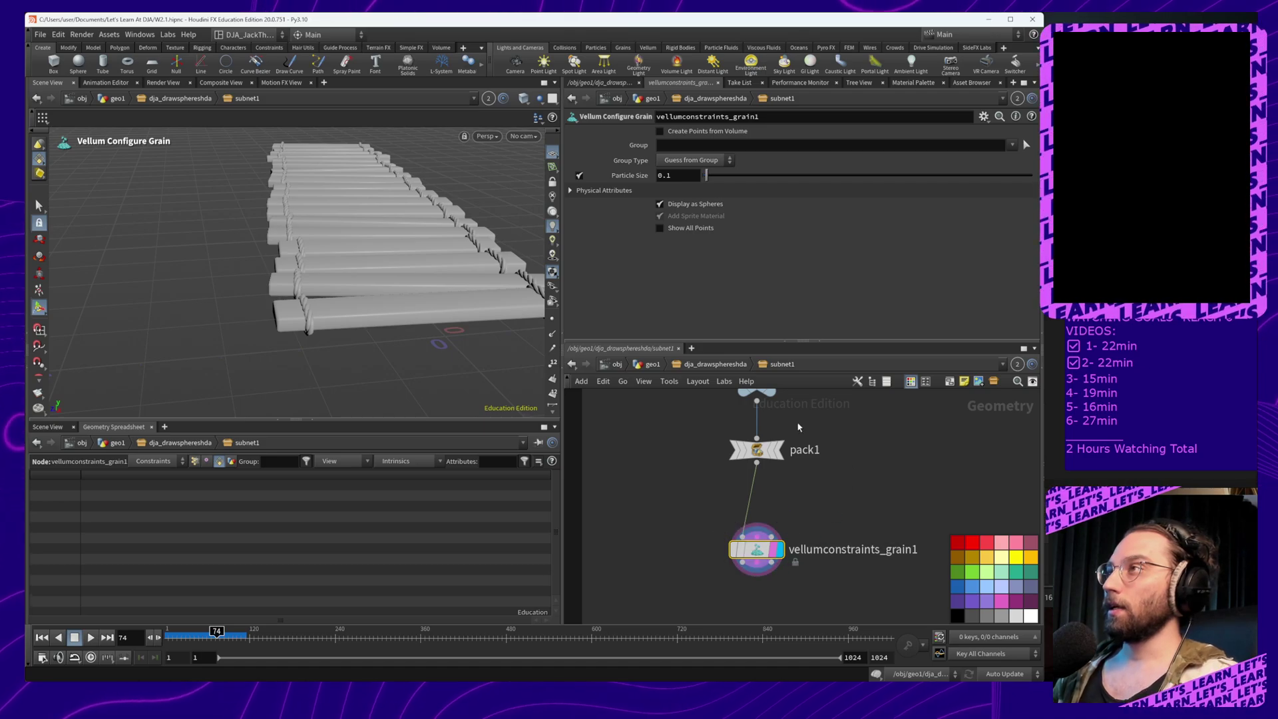
Enable Create Points from Volume on vellumconstraints_grain1 with the whole bridge in view
left_click_drag(271, 242, 274, 318, "alt")
right_click_drag(274, 318, 288, 362, "alt")
middle_click_drag(289, 362, 363, 342, "alt")
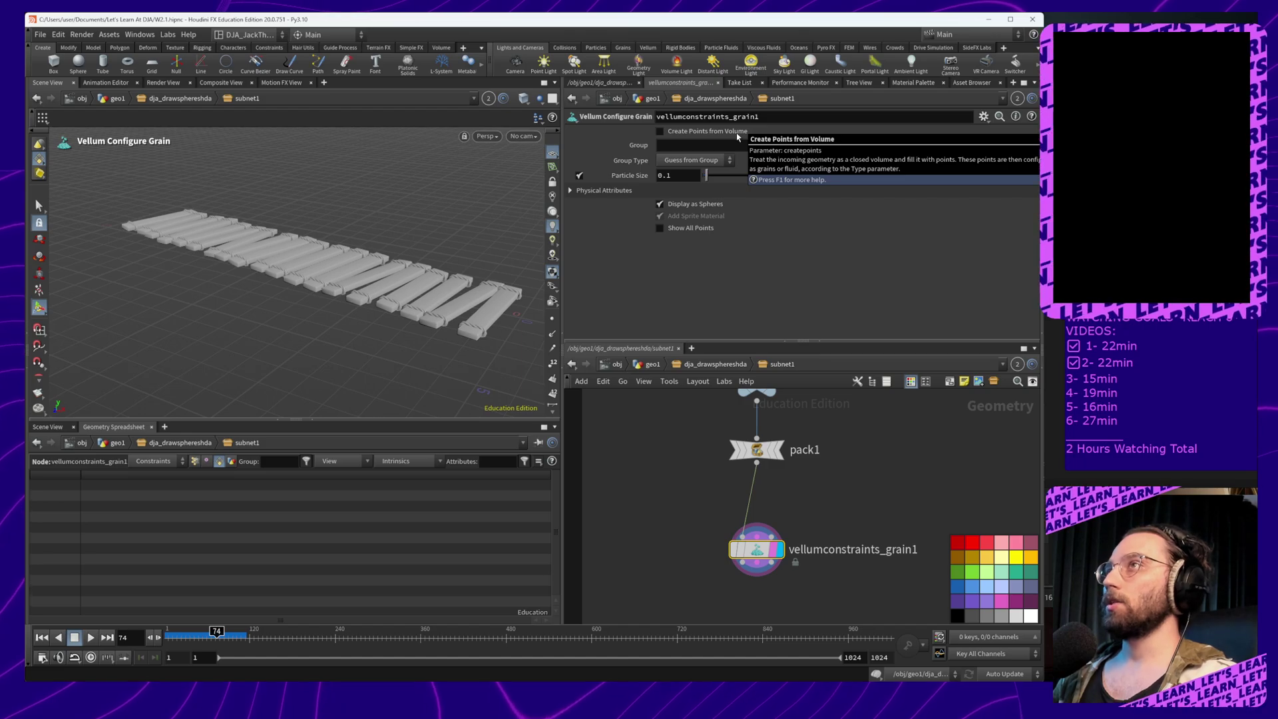
left_click_drag(368, 256, 341, 274, "alt")
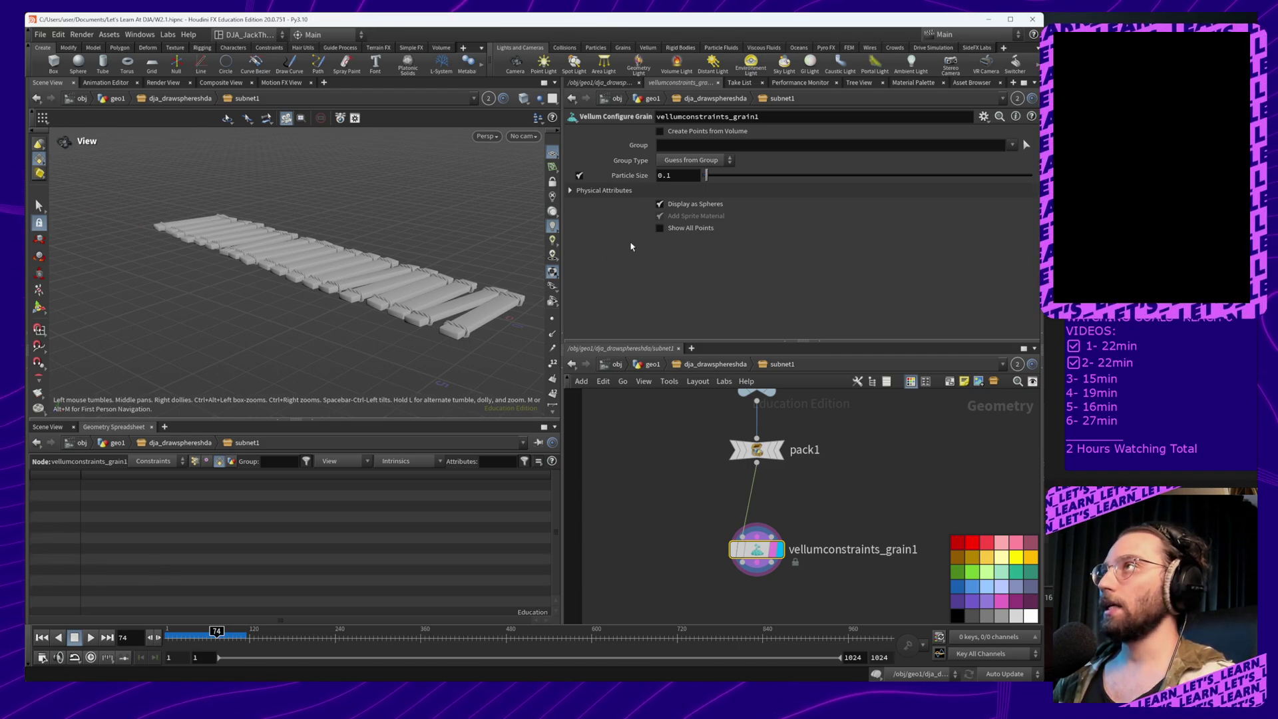
left_click(659, 132)
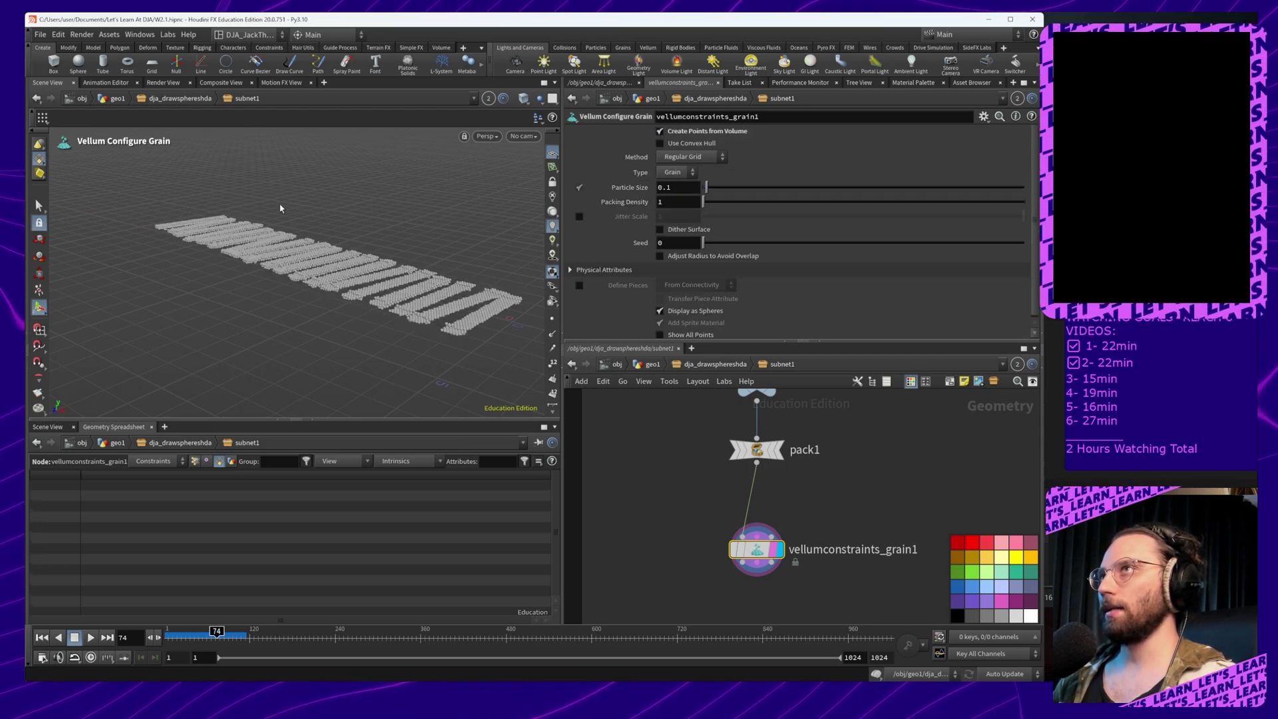
Examine how the grain points fill the bridge planks from several angles and distances
left_click_drag(311, 225, 532, 306, "alt")
middle_click_drag(533, 305, 379, 332, "alt")
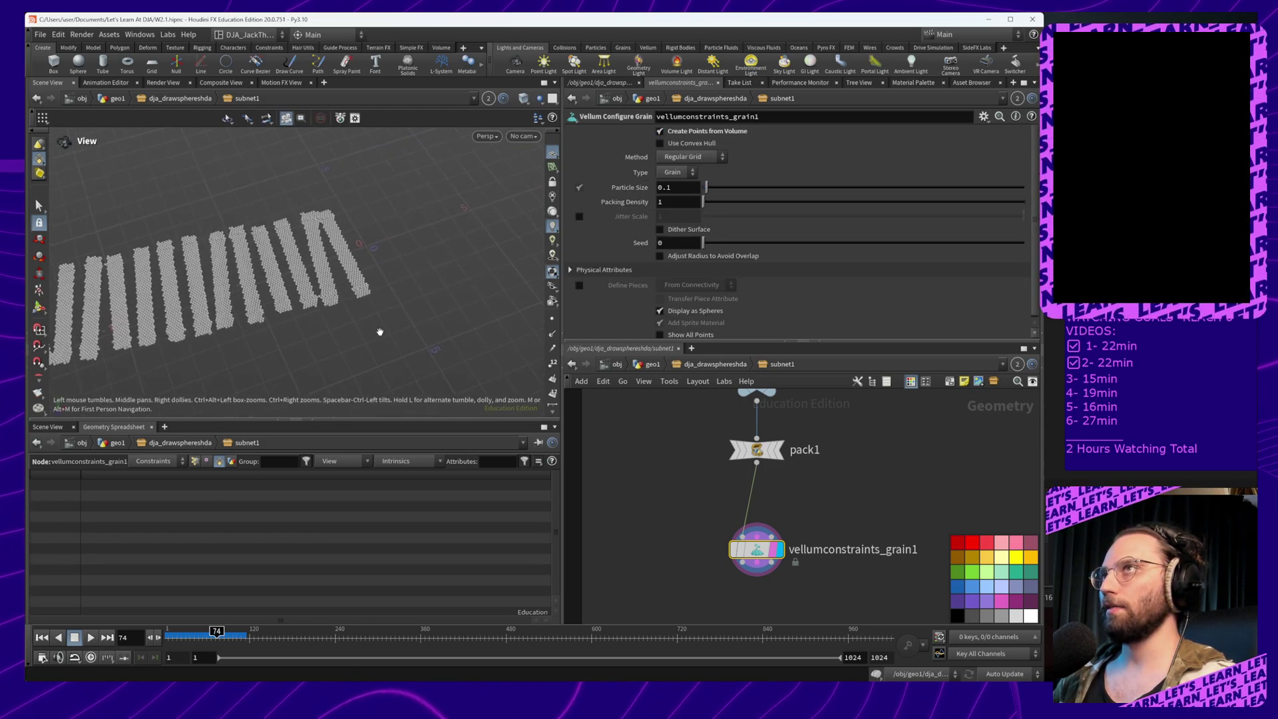
right_click_drag(380, 333, 353, 187, "alt")
middle_click_drag(354, 187, 396, 311, "alt")
left_click_drag(396, 311, 231, 237, "alt")
right_click_drag(231, 237, 278, 171, "alt")
left_click_drag(326, 268, 294, 342, "alt")
middle_click_drag(294, 342, 245, 309, "alt")
left_click_drag(245, 309, 393, 313, "alt")
right_click_drag(393, 313, 445, 199, "alt")
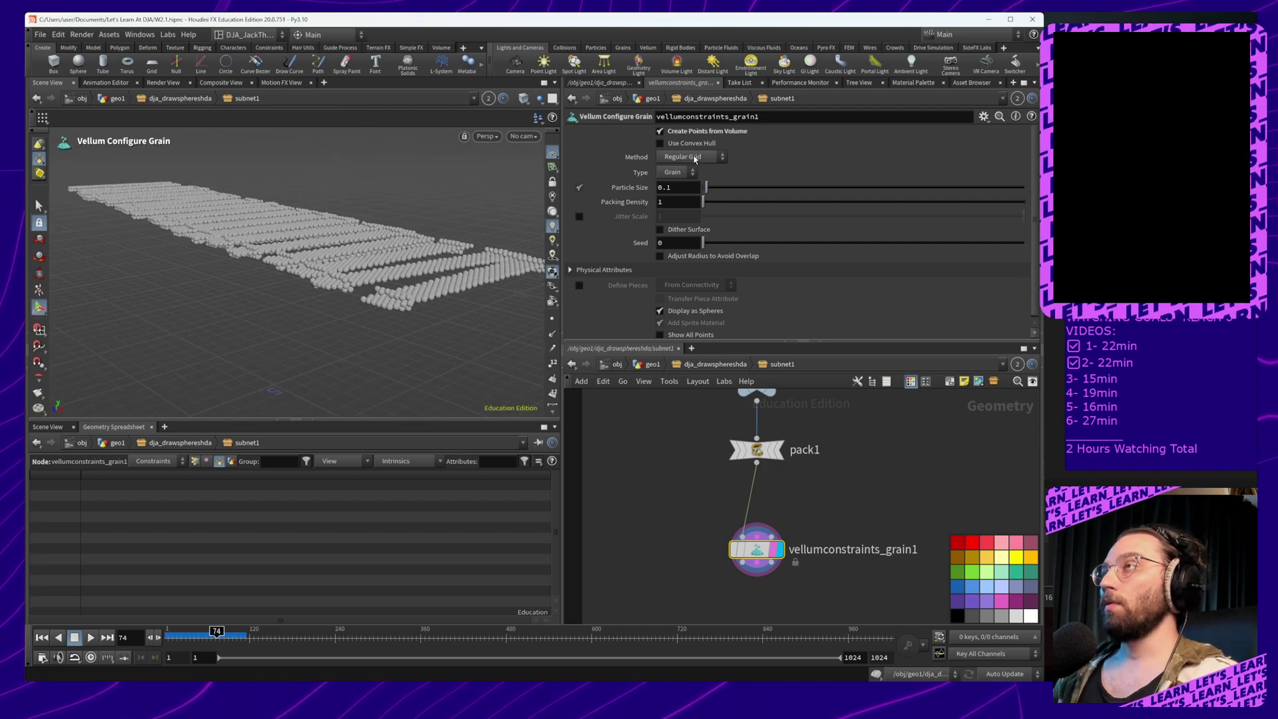
Set the point creation method of vellumconstraints_grain1 to Sphere Packing and inspect the distribution along the planks
left_click(695, 159)
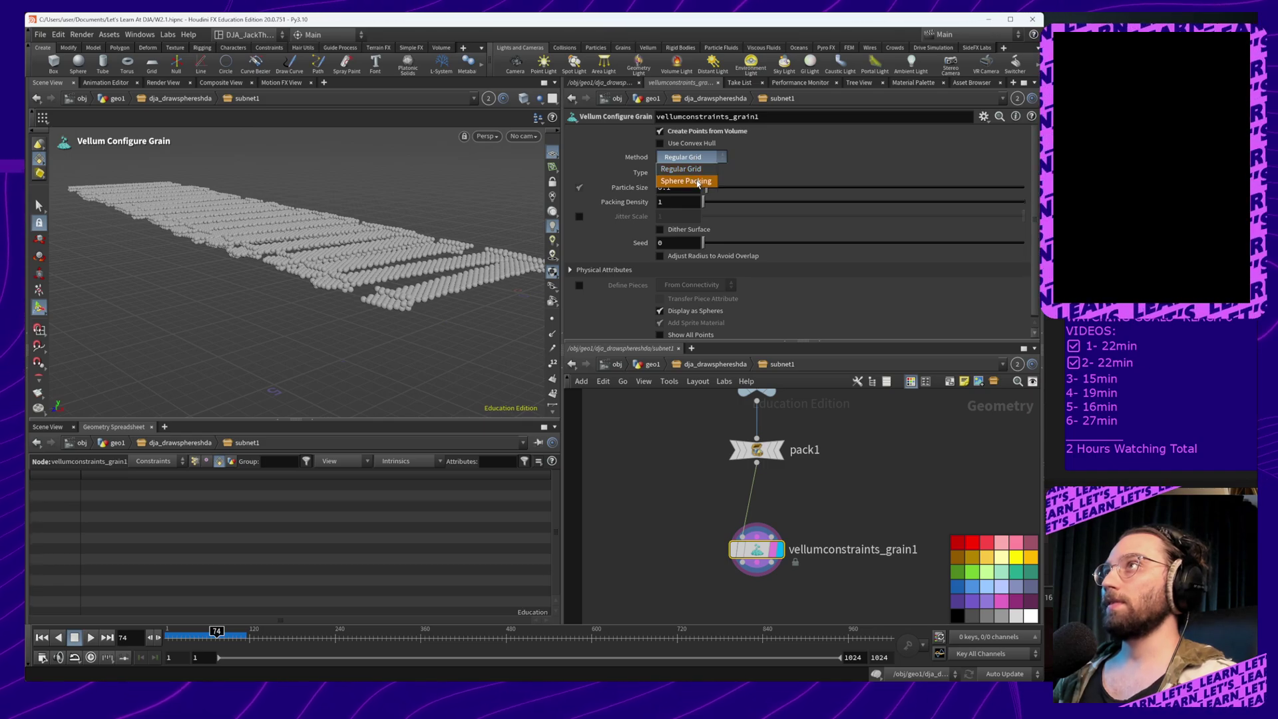
left_click(697, 183)
left_click_drag(406, 206, 423, 233, "alt")
right_click_drag(422, 233, 429, 253, "alt")
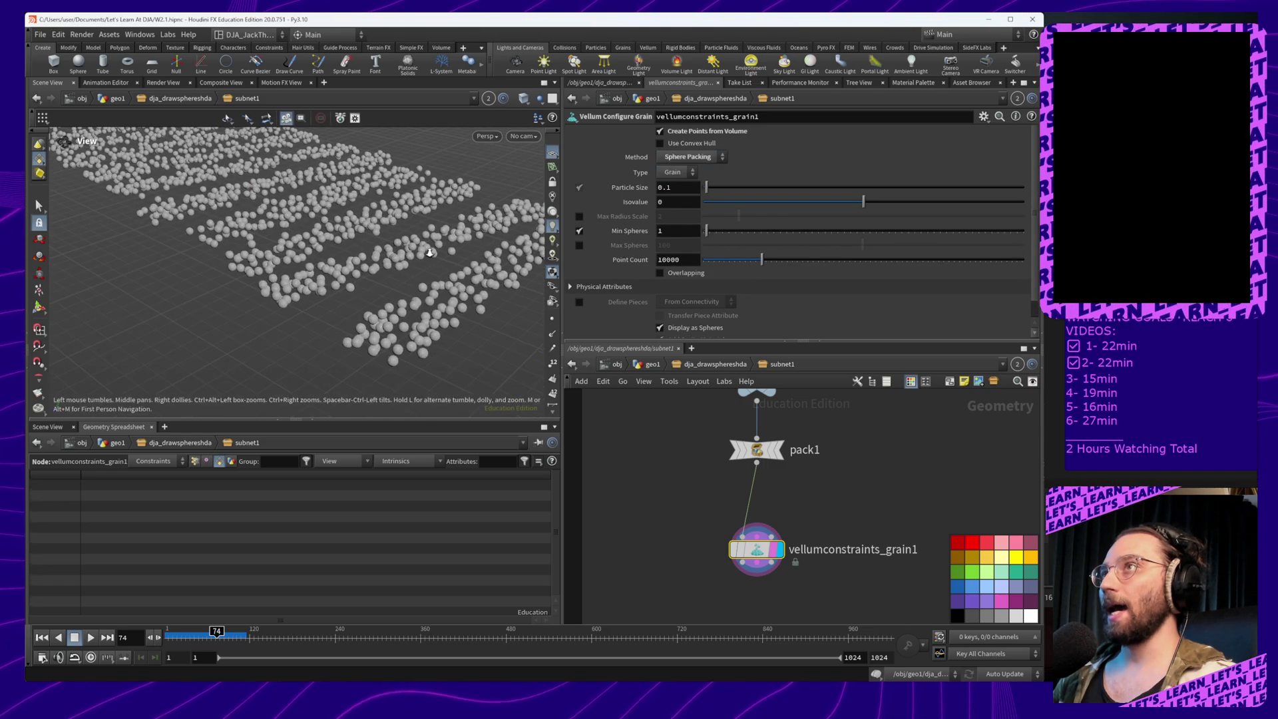
left_click_drag(426, 310, 320, 293, "alt")
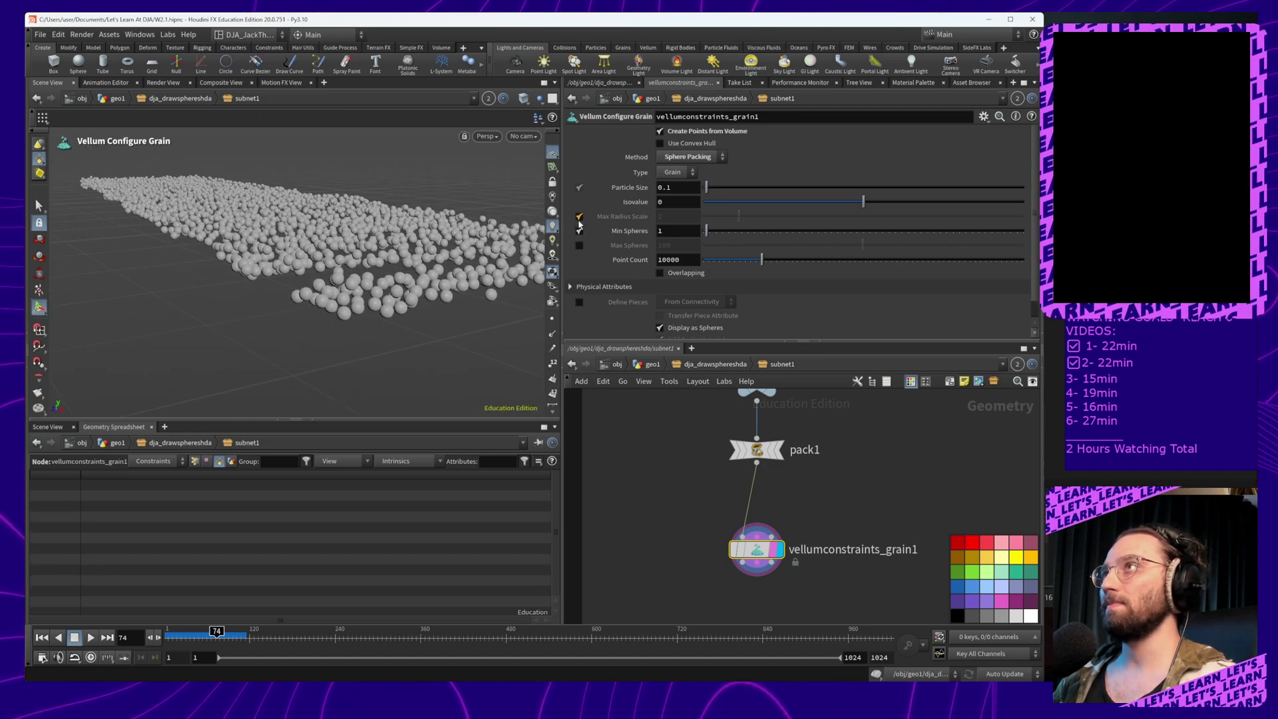
Enable Max Radius Scale on vellumconstraints_grain1, set it to 3, and reduce Min Spheres to 0
left_click(579, 217)
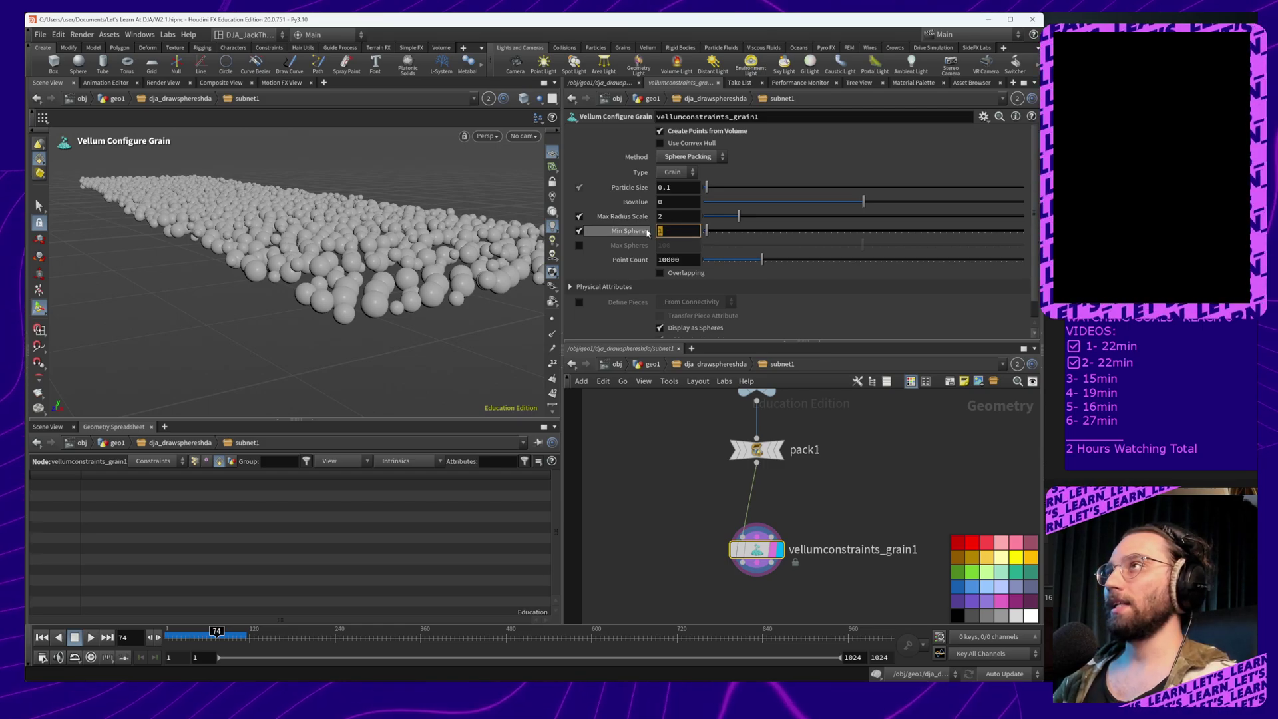
type(".0")
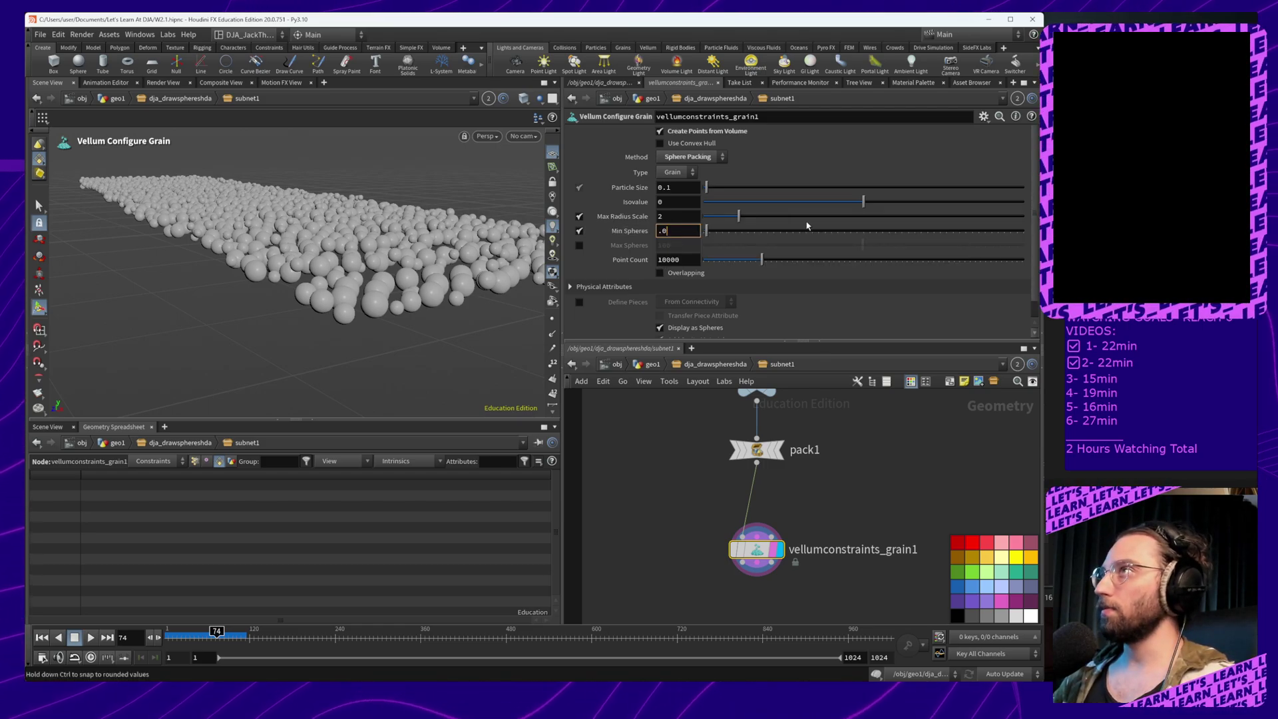
type("5")
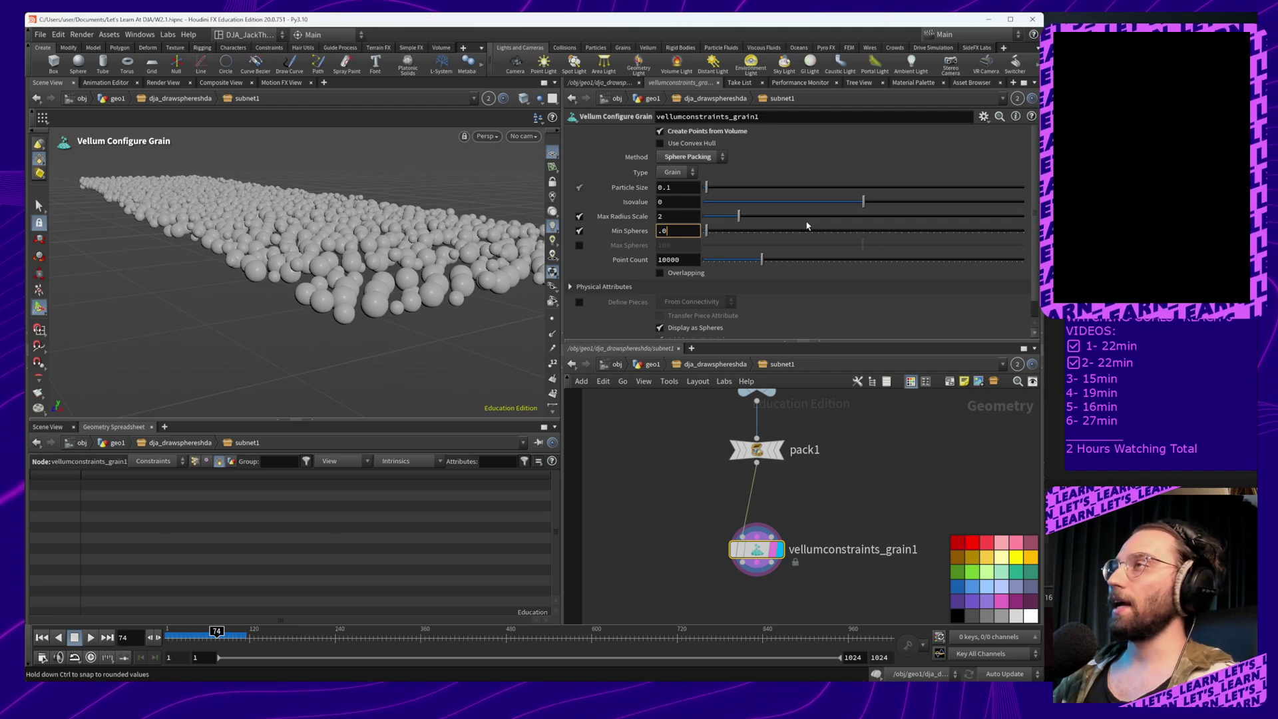
left_click(685, 217)
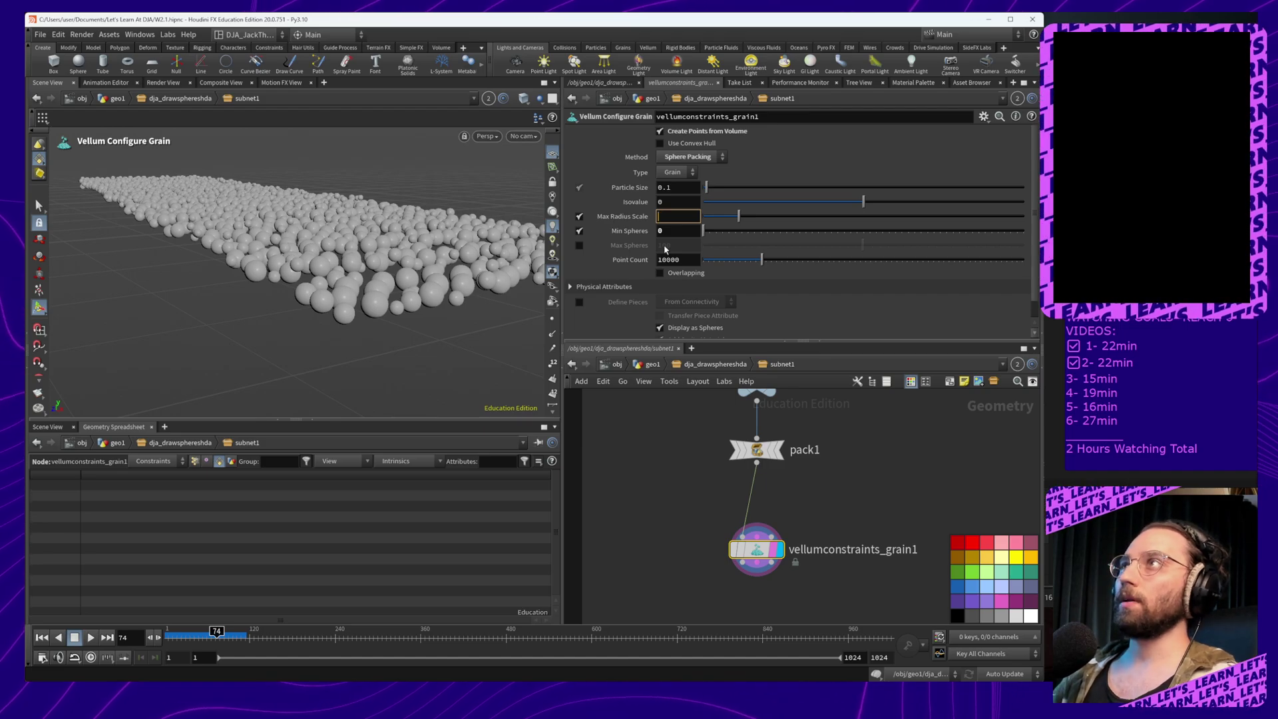
type("3")
key("Return")
left_click_drag(489, 246, 264, 254, "alt")
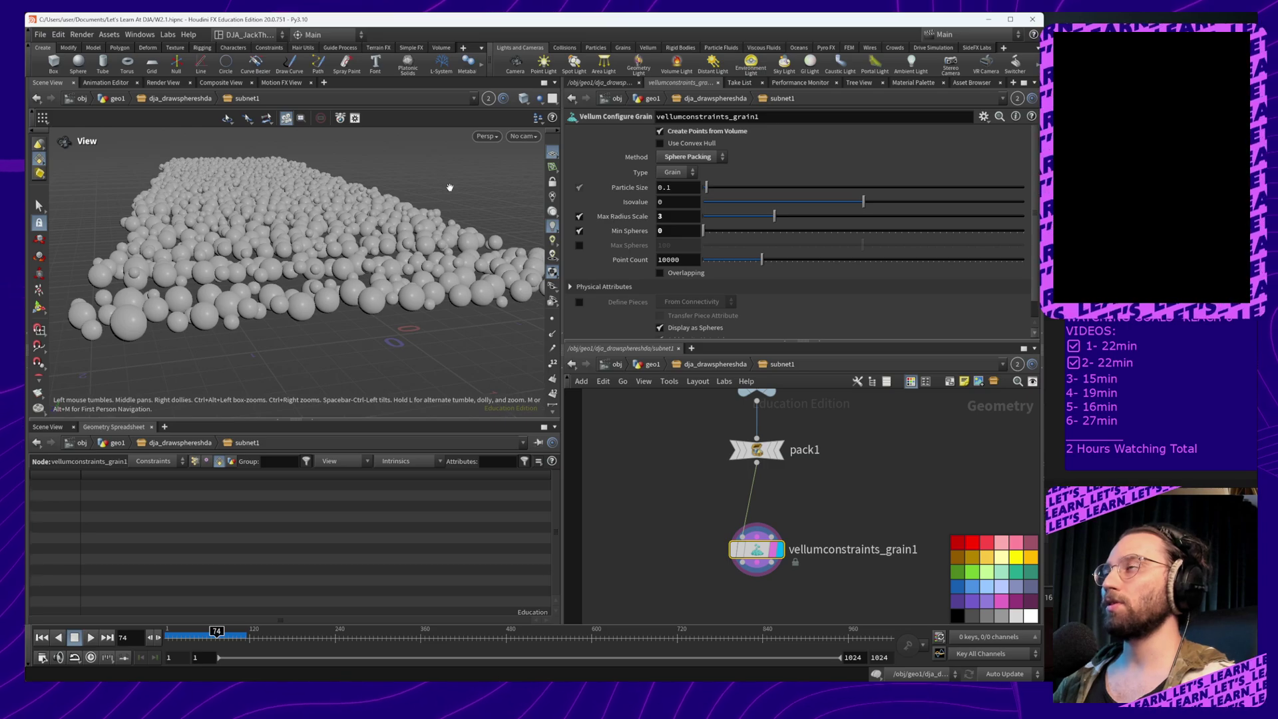
middle_click_drag(450, 188, 501, 194, "alt")
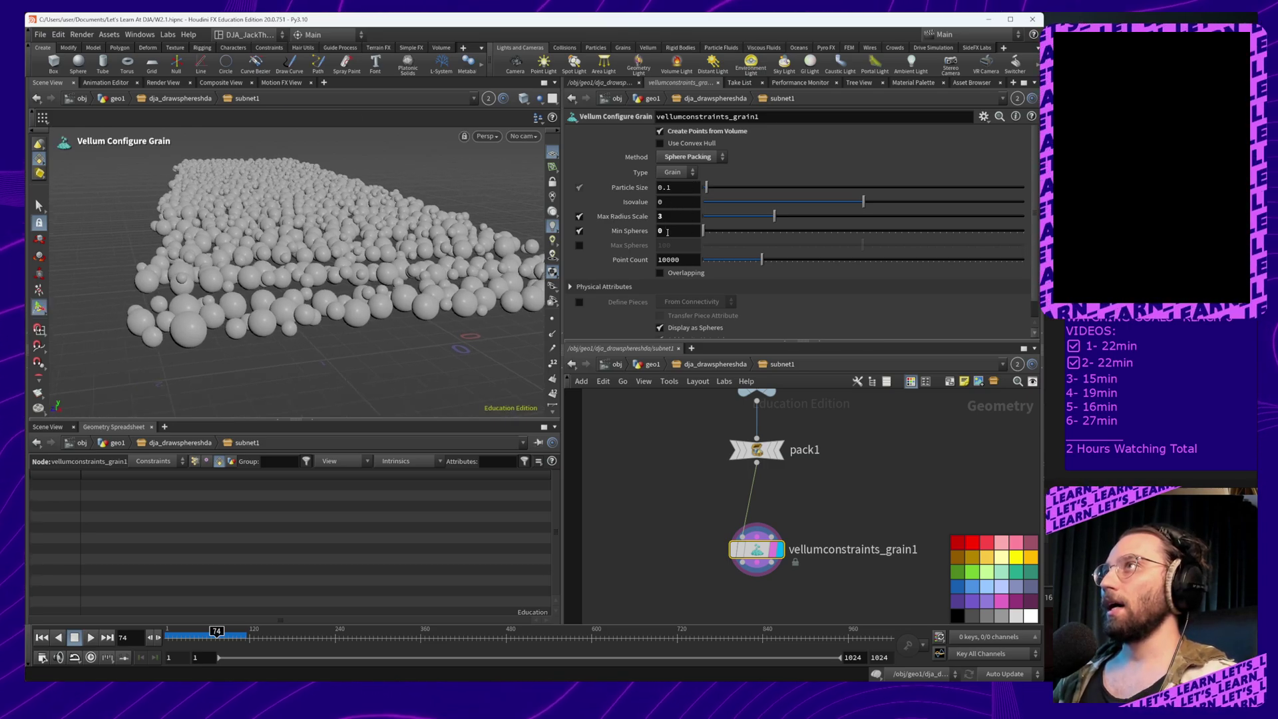
Set the grain Particle Size to 0.05 and allow overlapping spheres on vellumconstraints_grain1
left_click(670, 231)
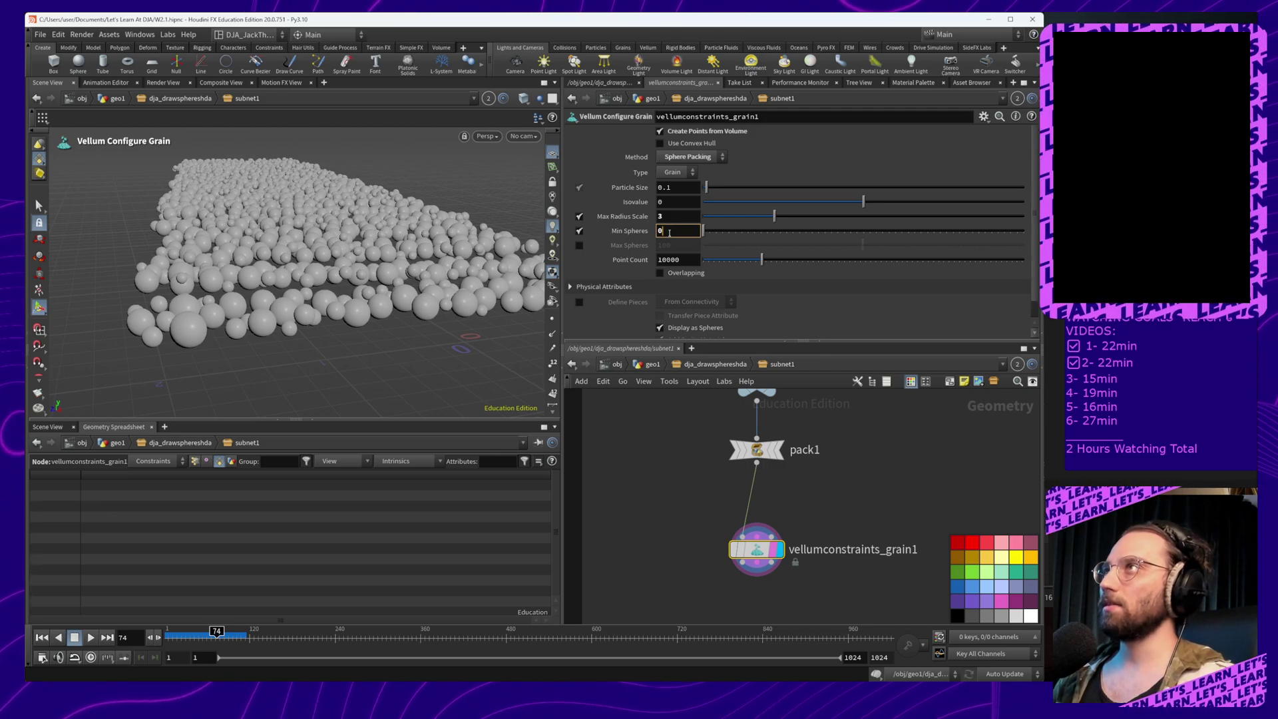
left_click(675, 189)
key("BackSpace")
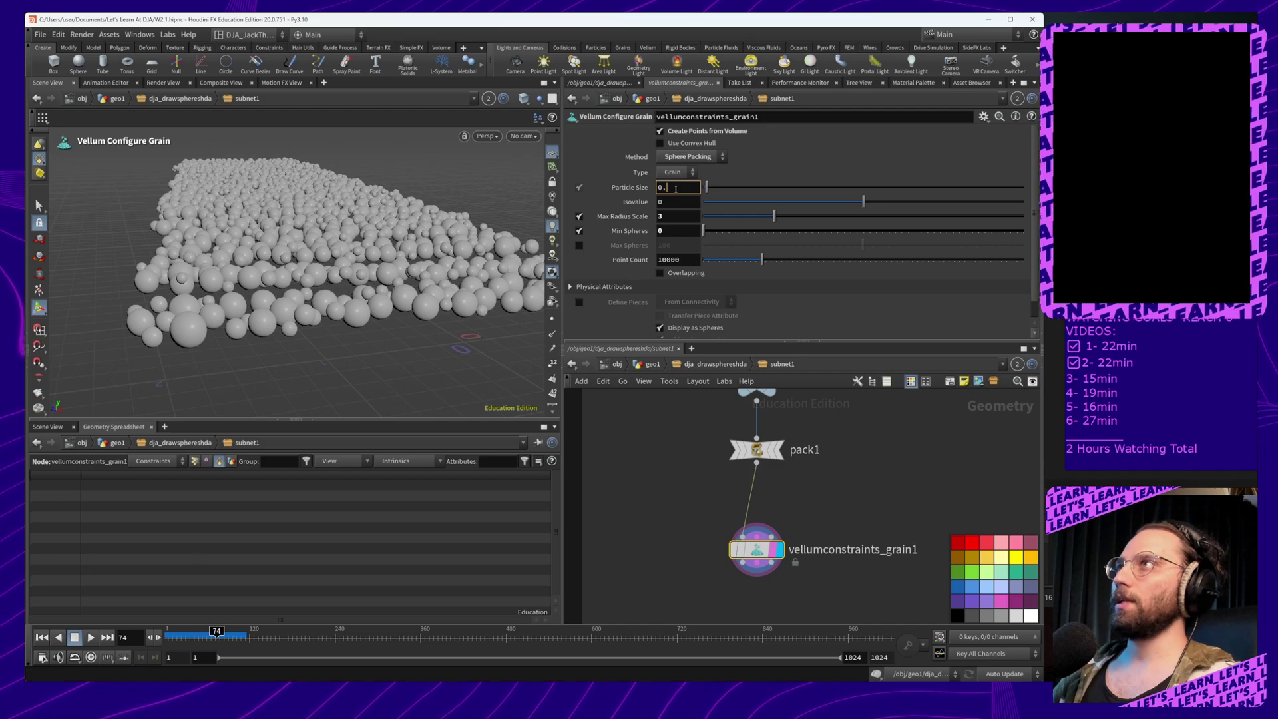
type("05")
key("Return")
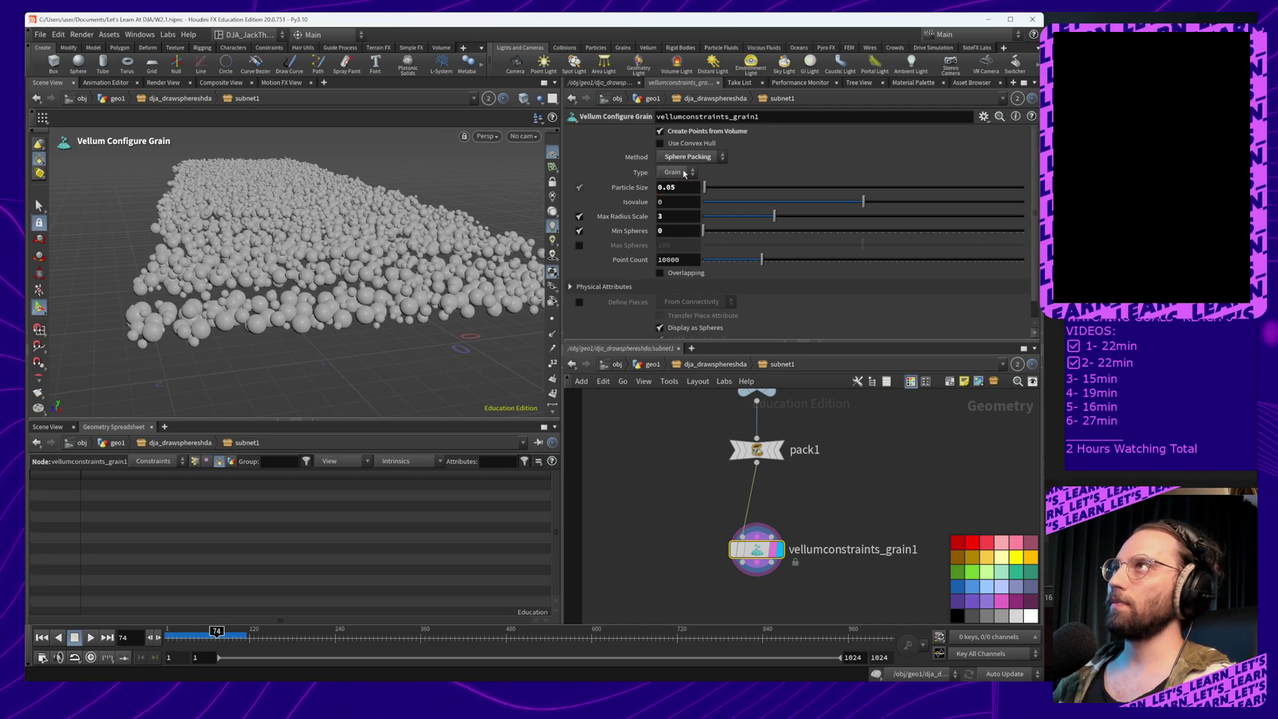
left_click(660, 274)
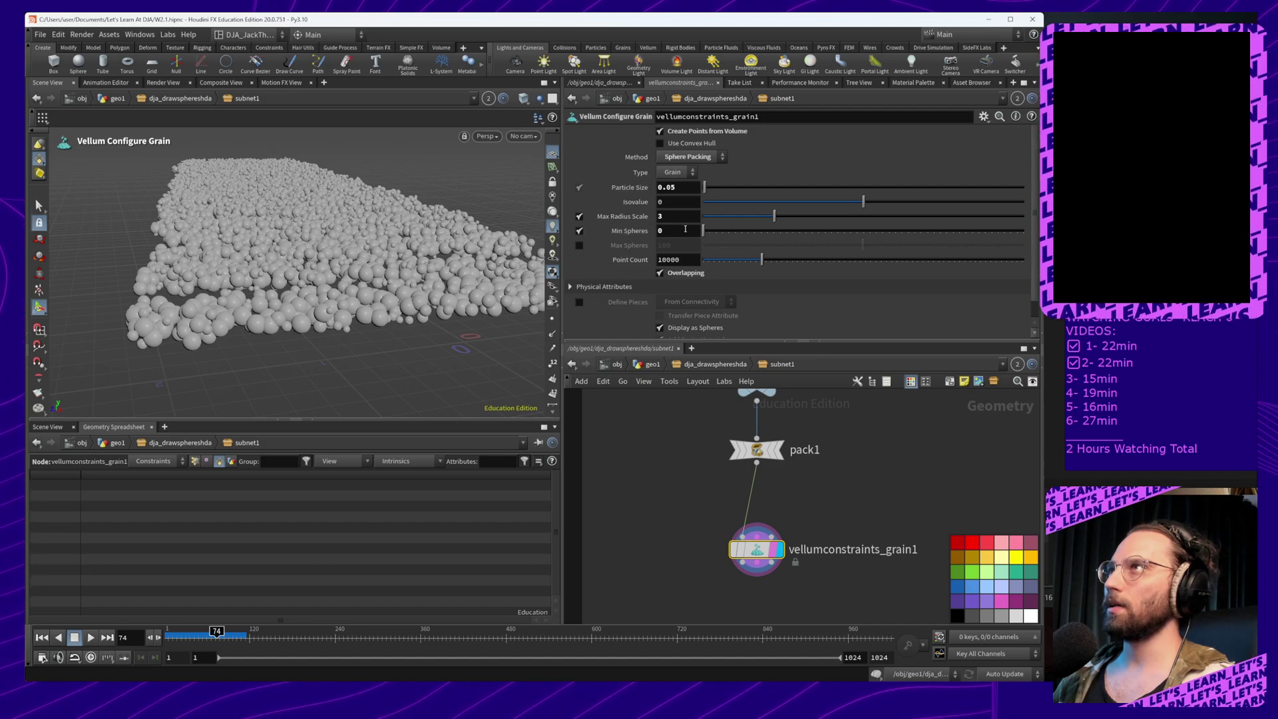
Set Min Spheres of vellumconstraints_grain1 to 1, keeping the Grain type
left_click_drag(665, 231, 631, 234)
type("1")
key("Return")
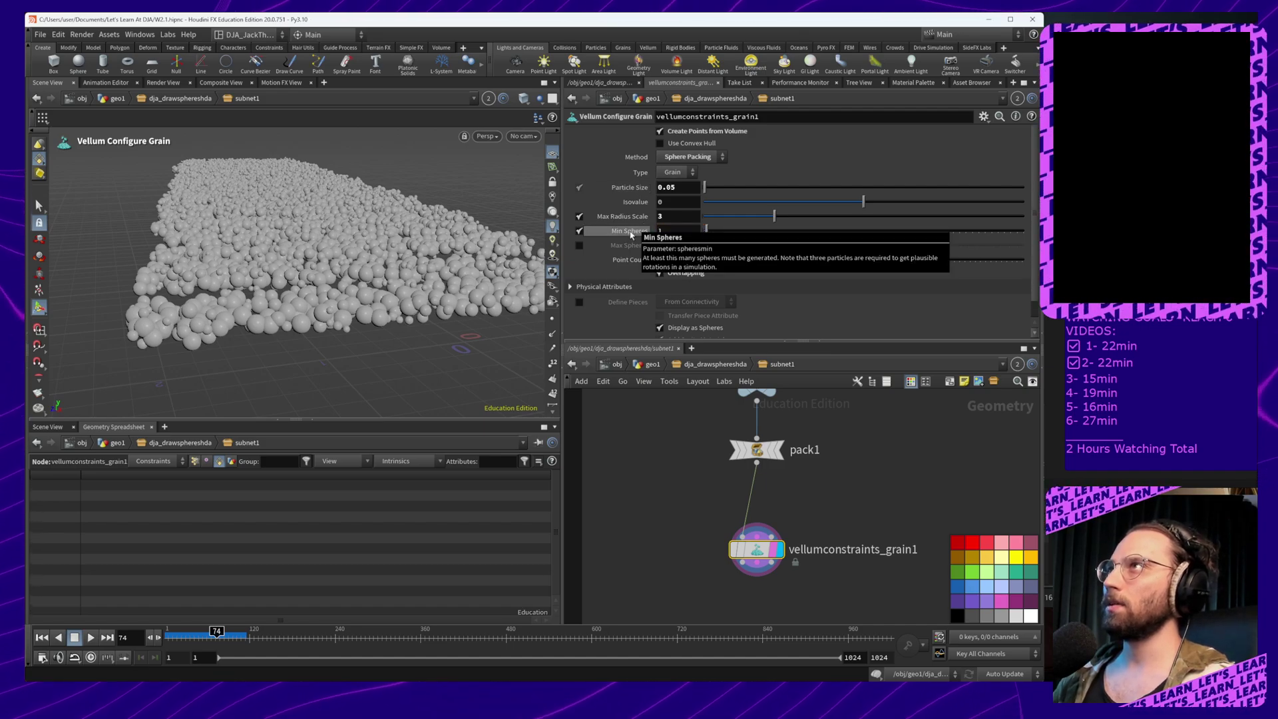
left_click(674, 173)
left_click(675, 175)
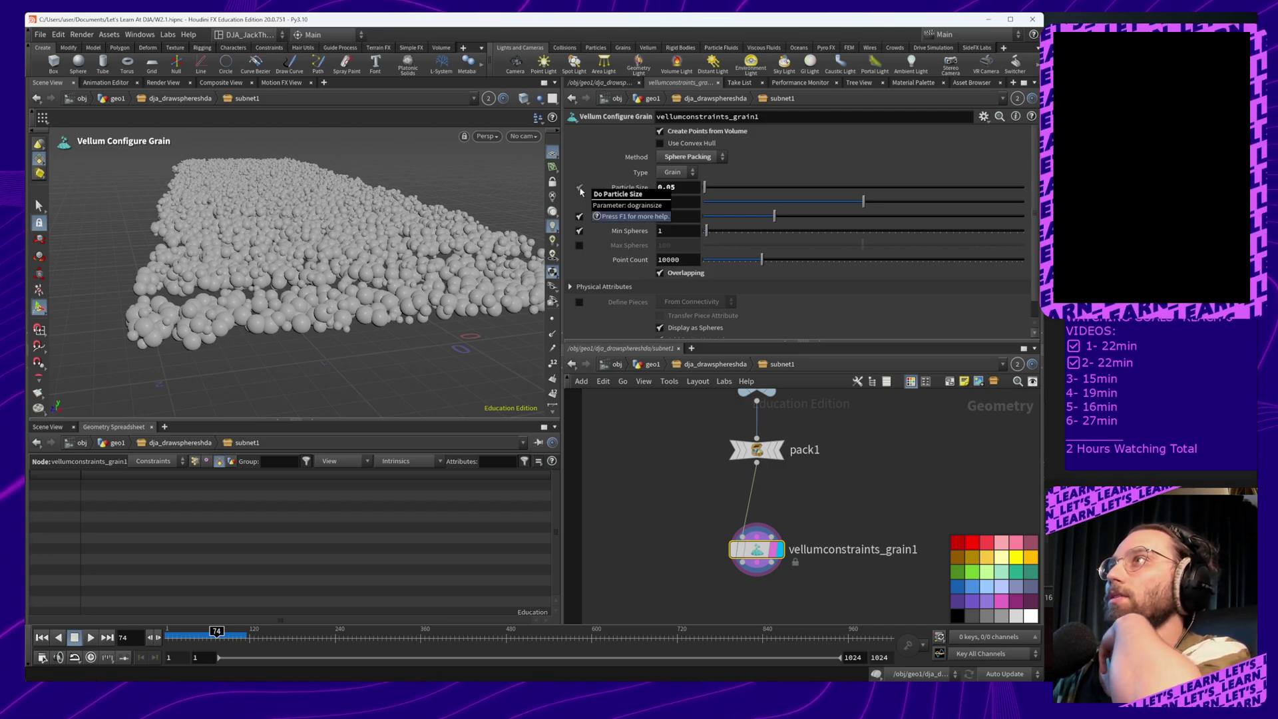
Raise the grain Point Count to 20674 and set Max Radius Scale to 2, checking the fill at the bridge end
scroll(644, 281, "down", 1)
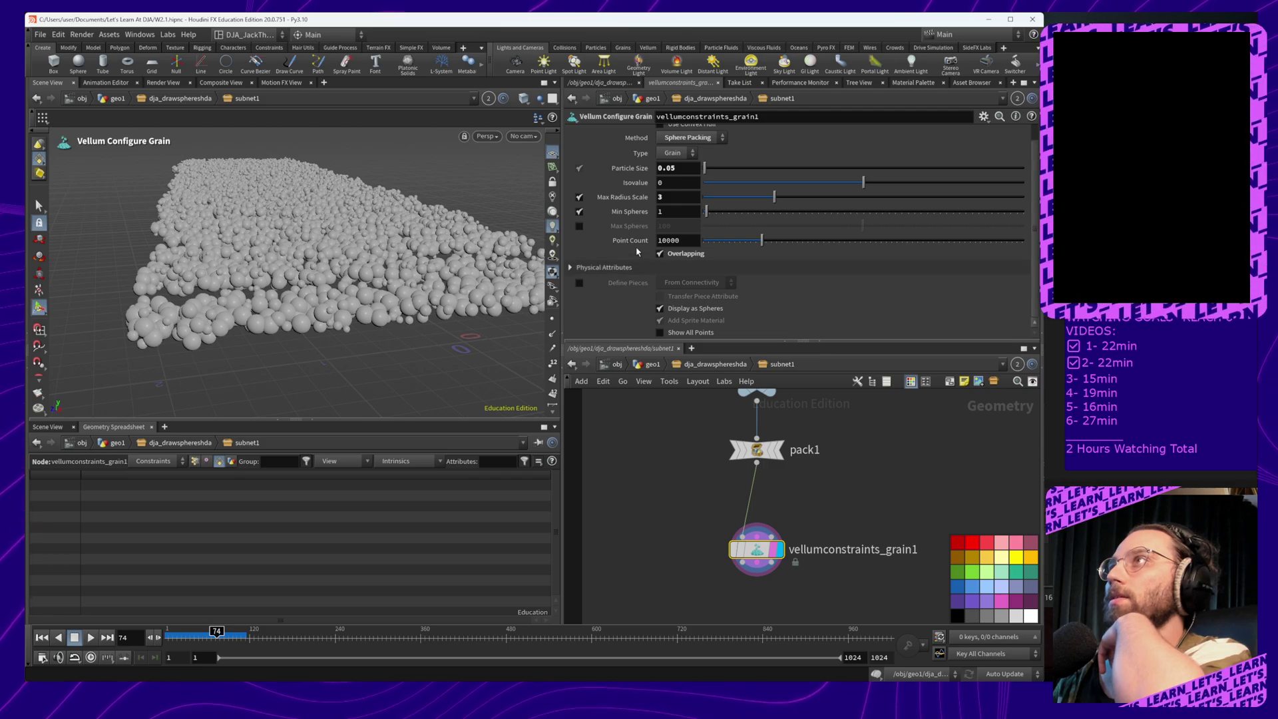
scroll(636, 248, "up", 1)
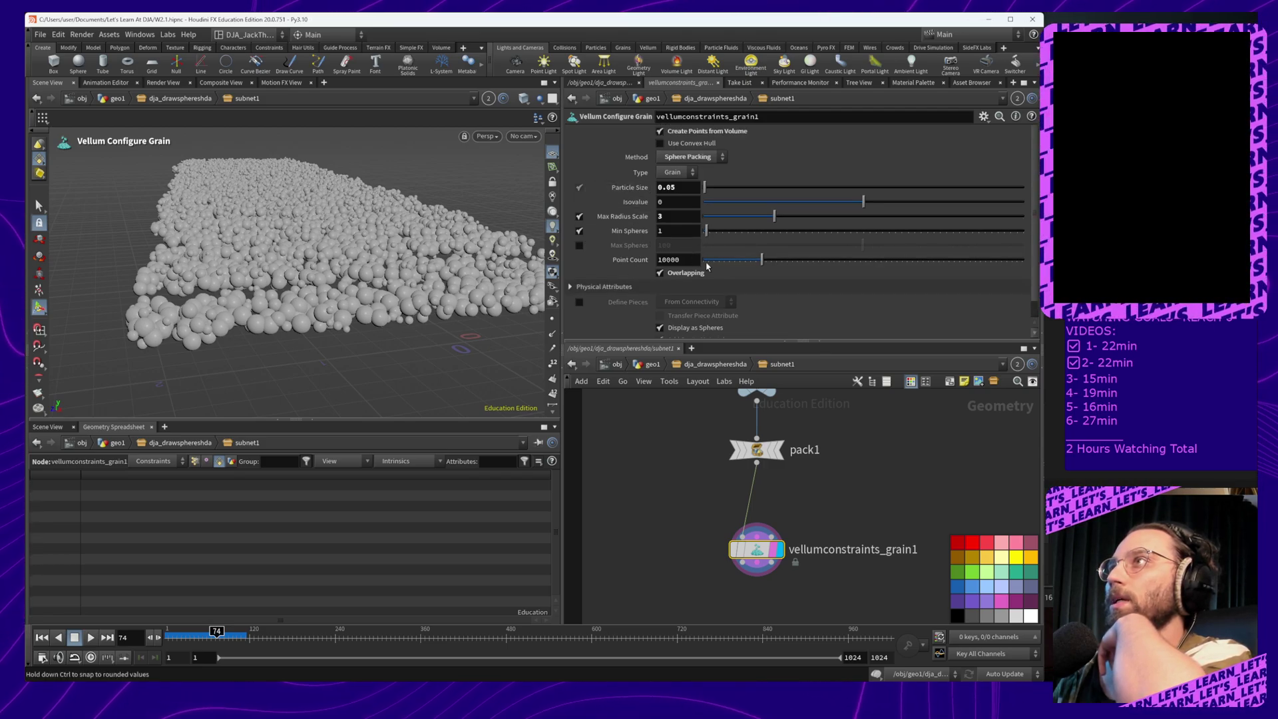
left_click_drag(771, 260, 832, 260)
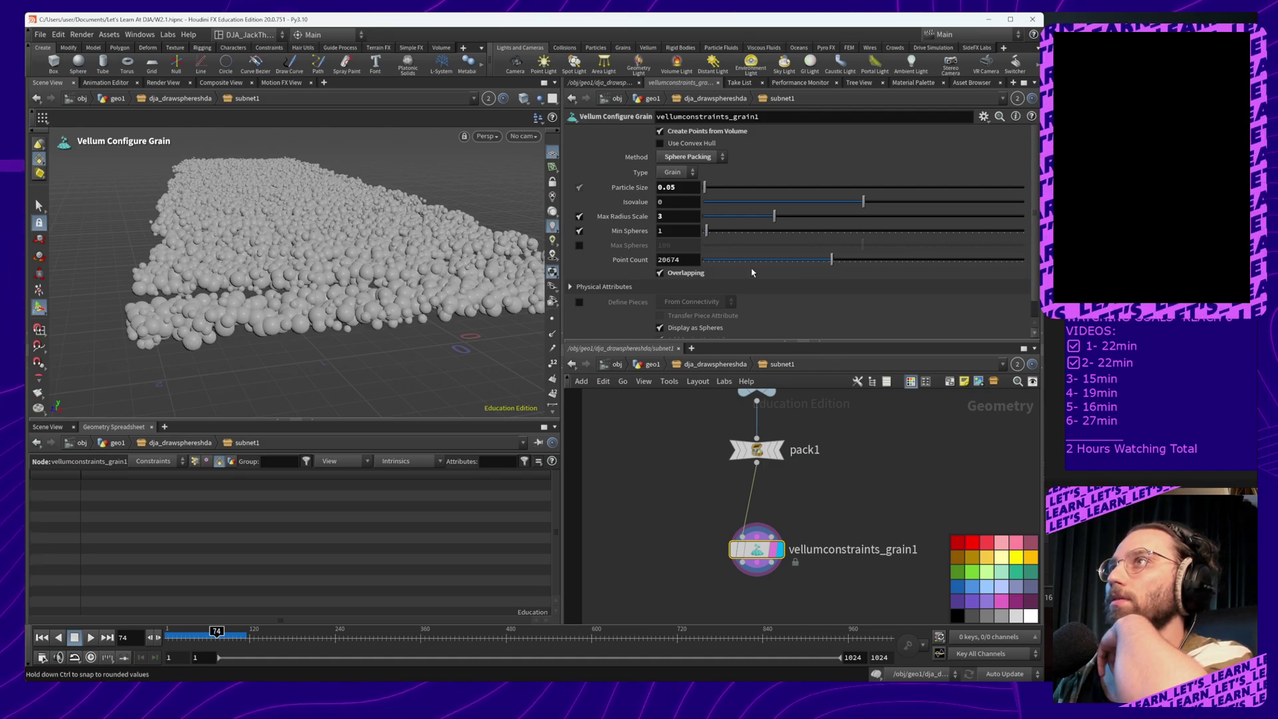
double_click(671, 215)
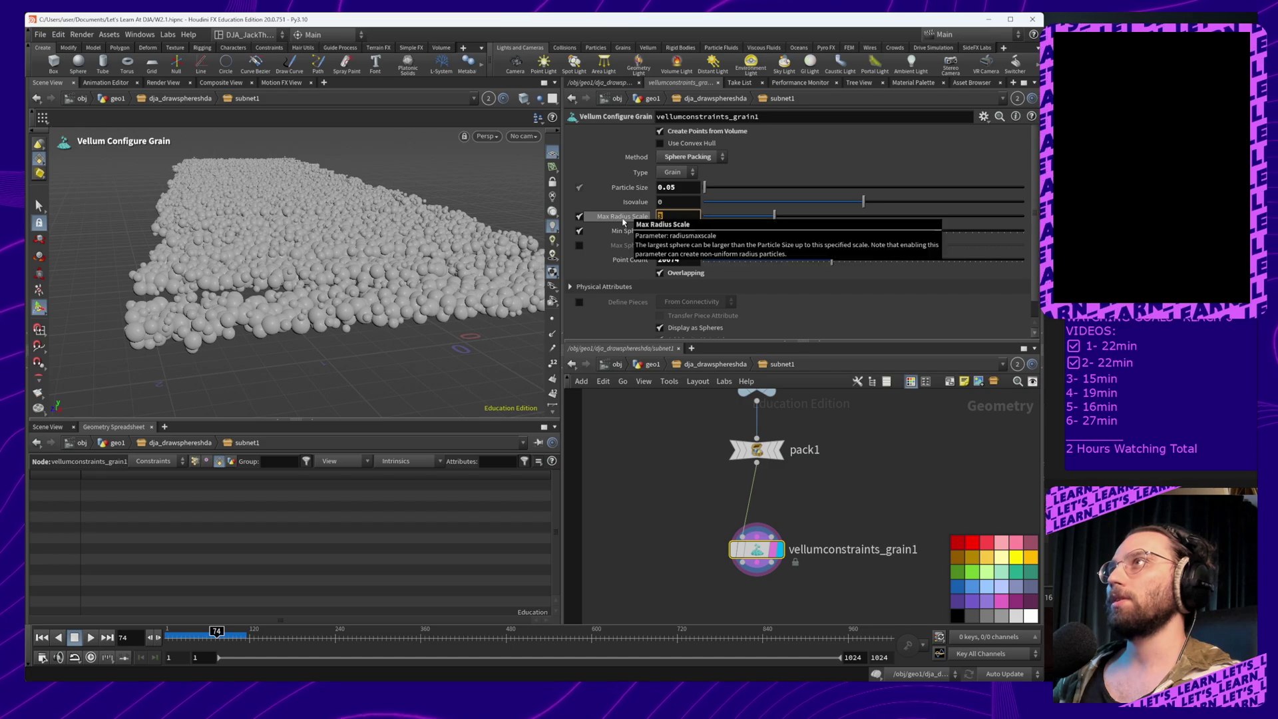
type("2")
key("Return")
left_click_drag(261, 334, 270, 264, "alt")
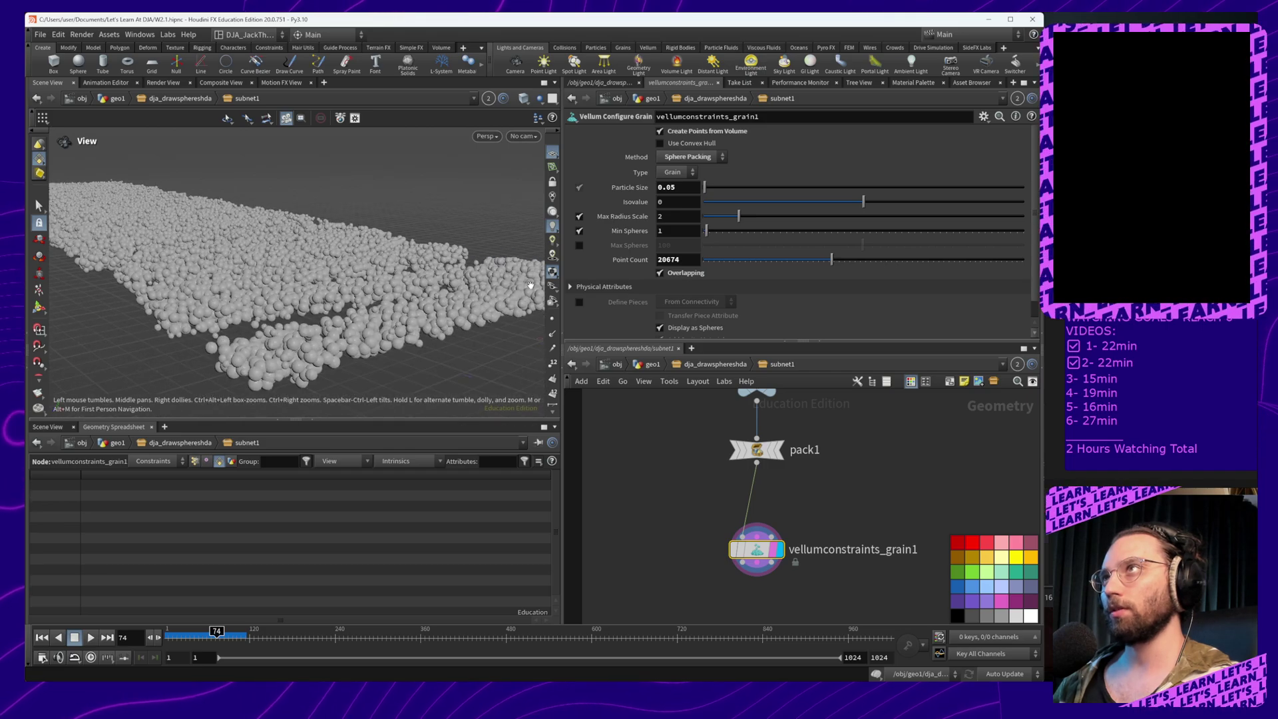
Try capping the grains with the Max Spheres limit and switch the limit off again
left_click(579, 246)
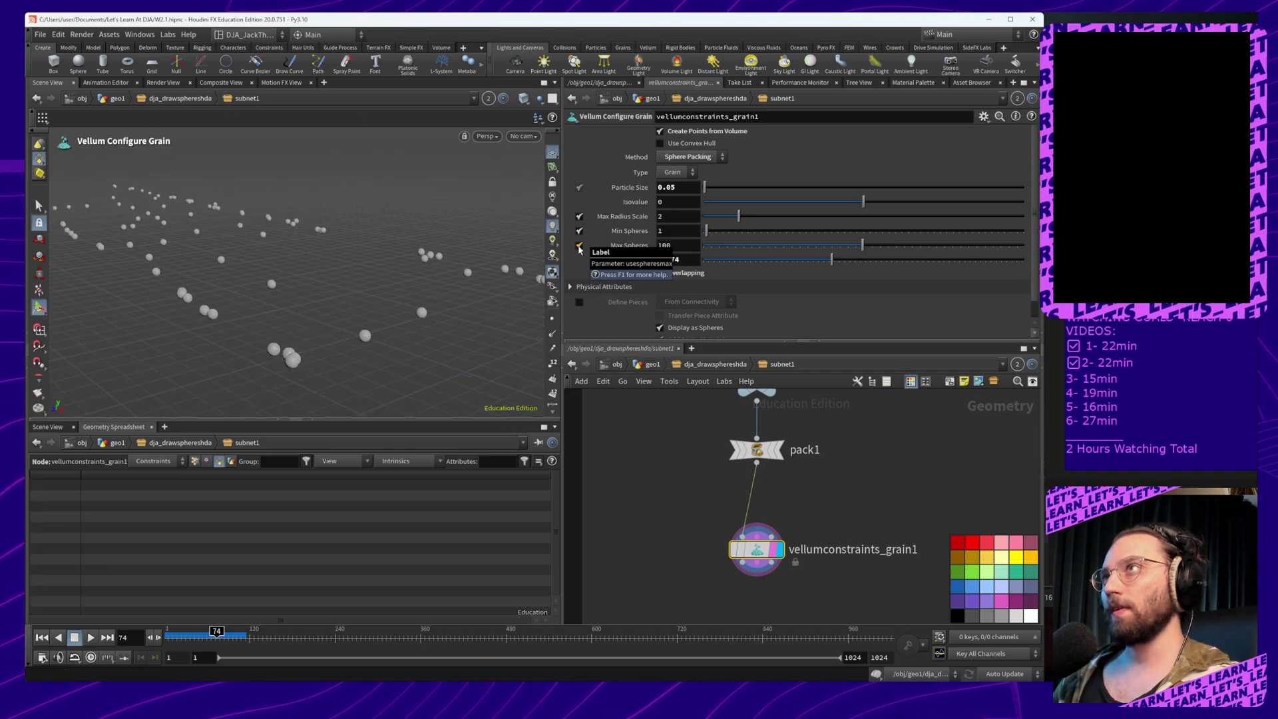
left_click(579, 247)
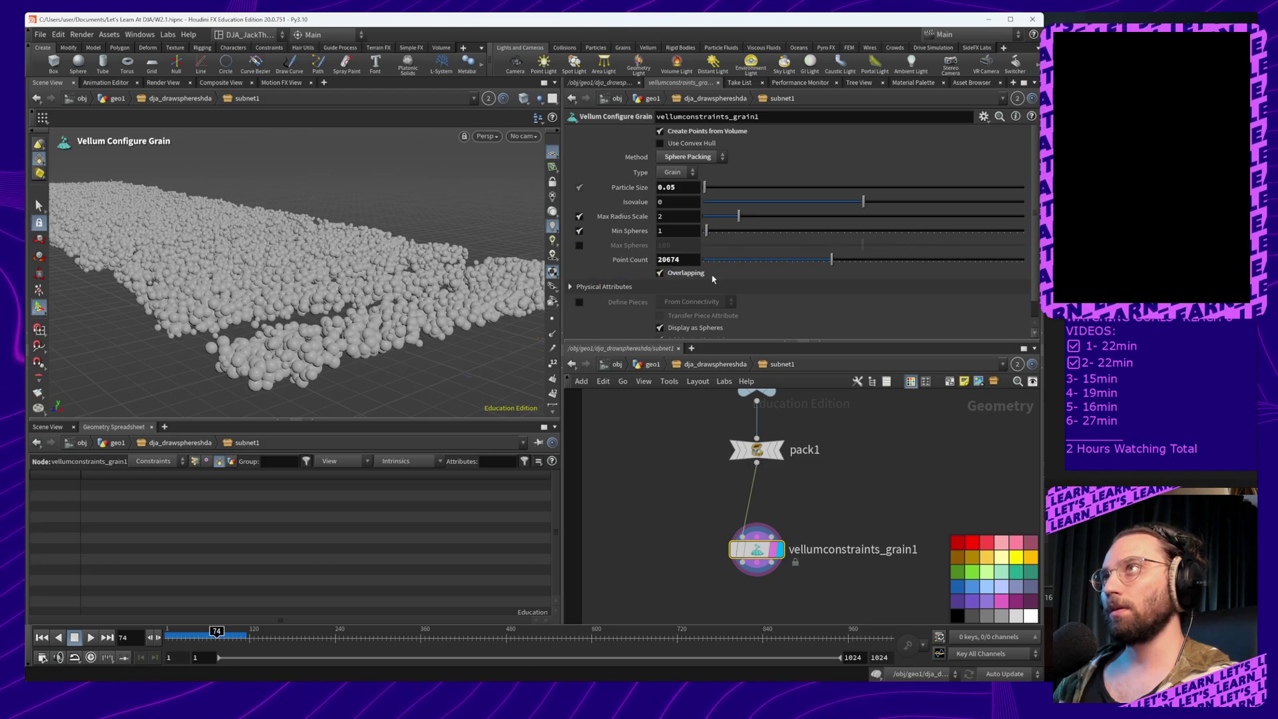
scroll(696, 292, "down", 1)
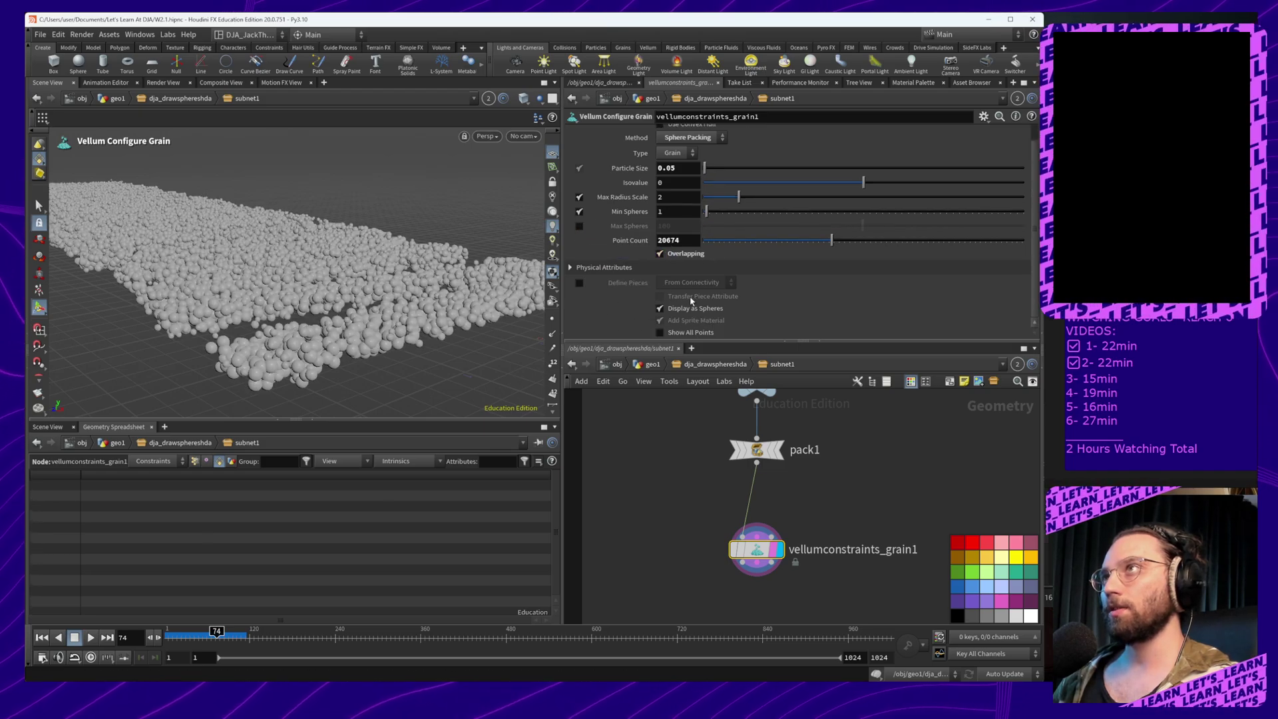
scroll(691, 301, "up", 1)
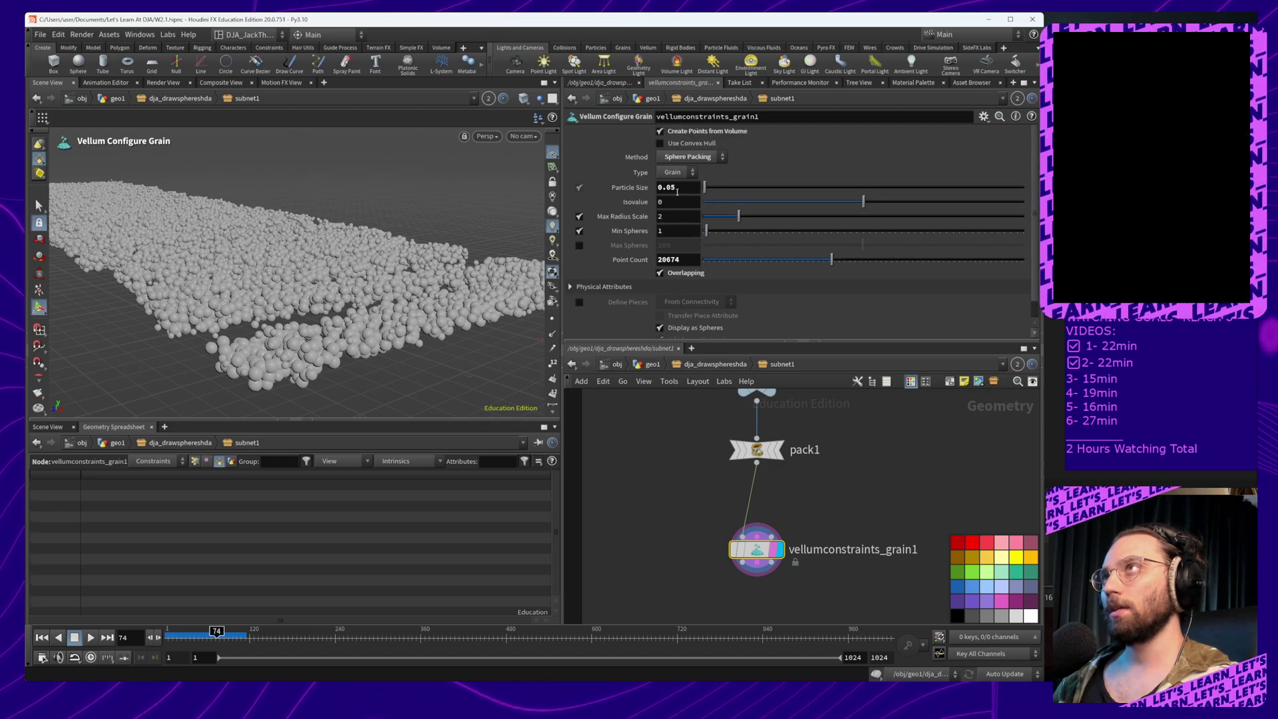
Try a grain Particle Size of 0.3 and restore it to 0.05
left_click_drag(705, 188, 713, 188)
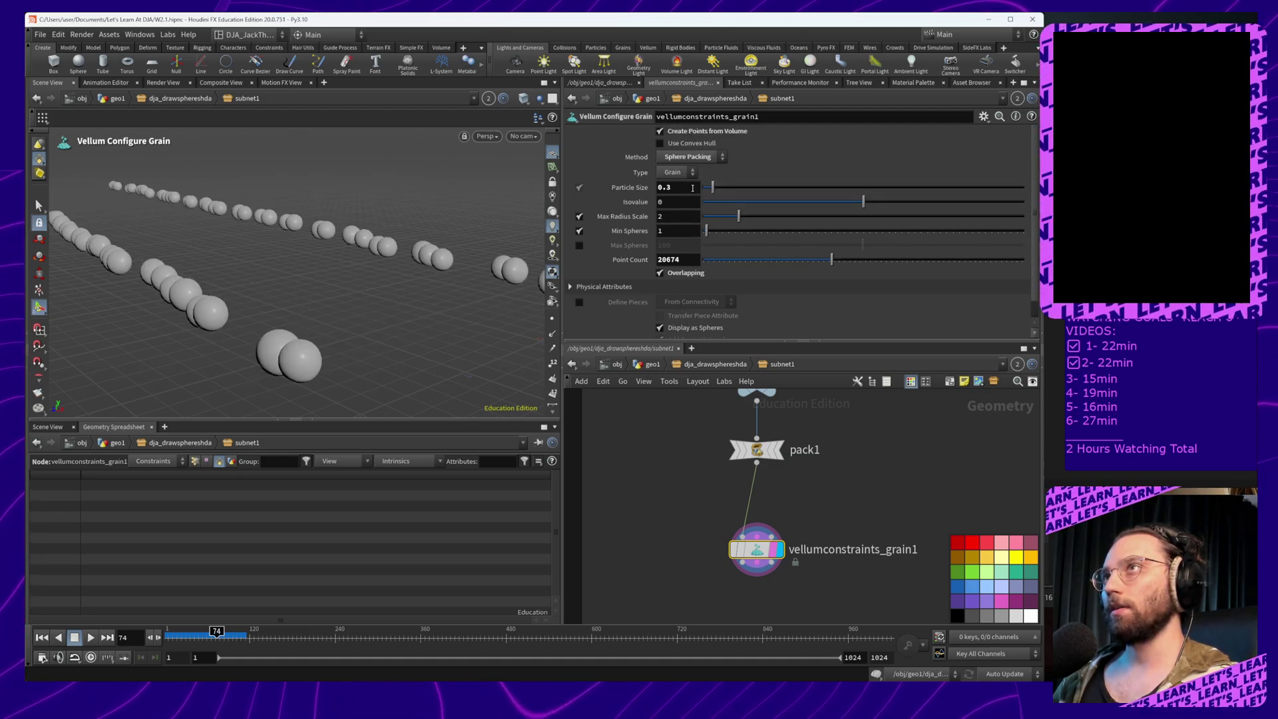
left_click(692, 188)
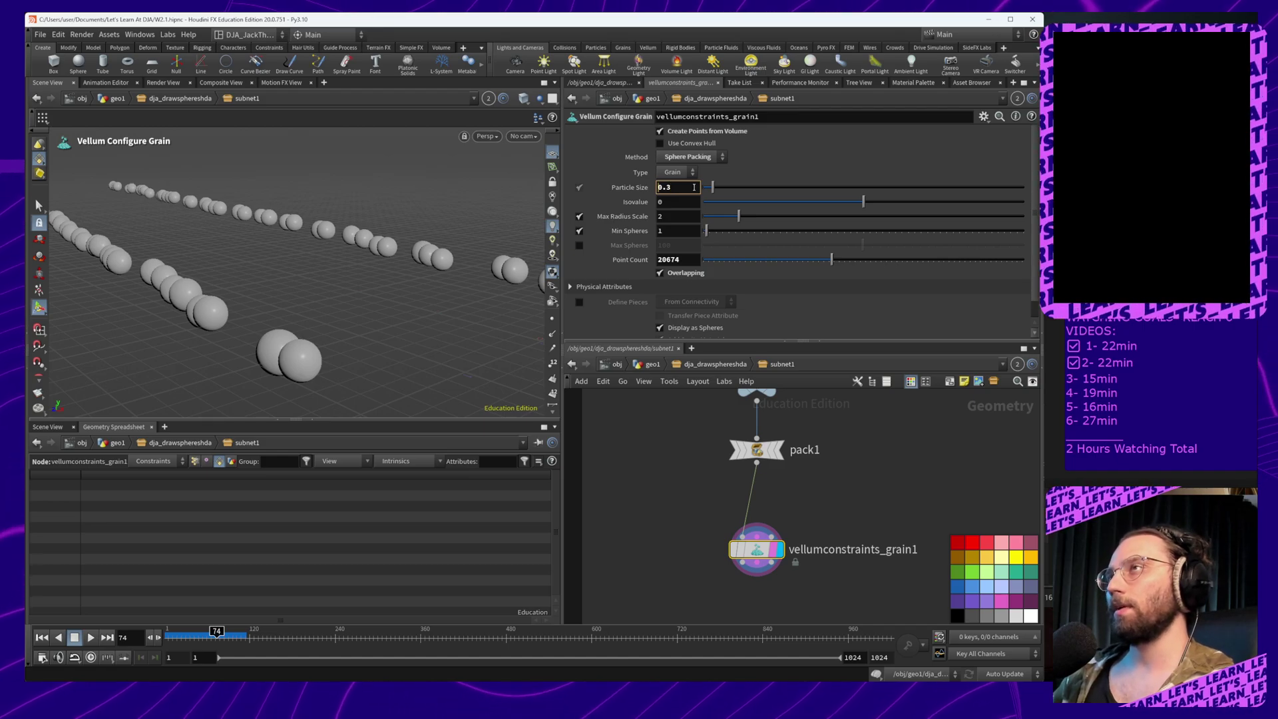
type("0.05")
key("Return")
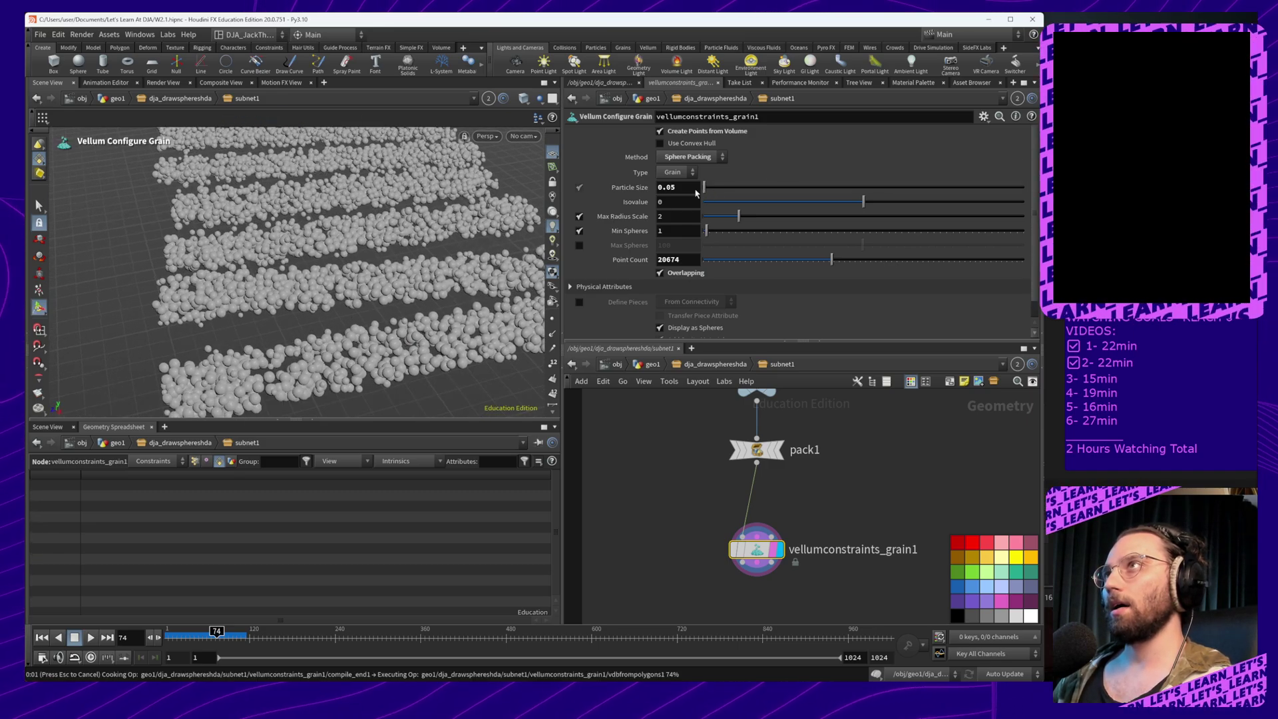
Try a much smaller grain Particle Size of 0.01 on the planks
middle_click_drag(679, 192, 731, 183)
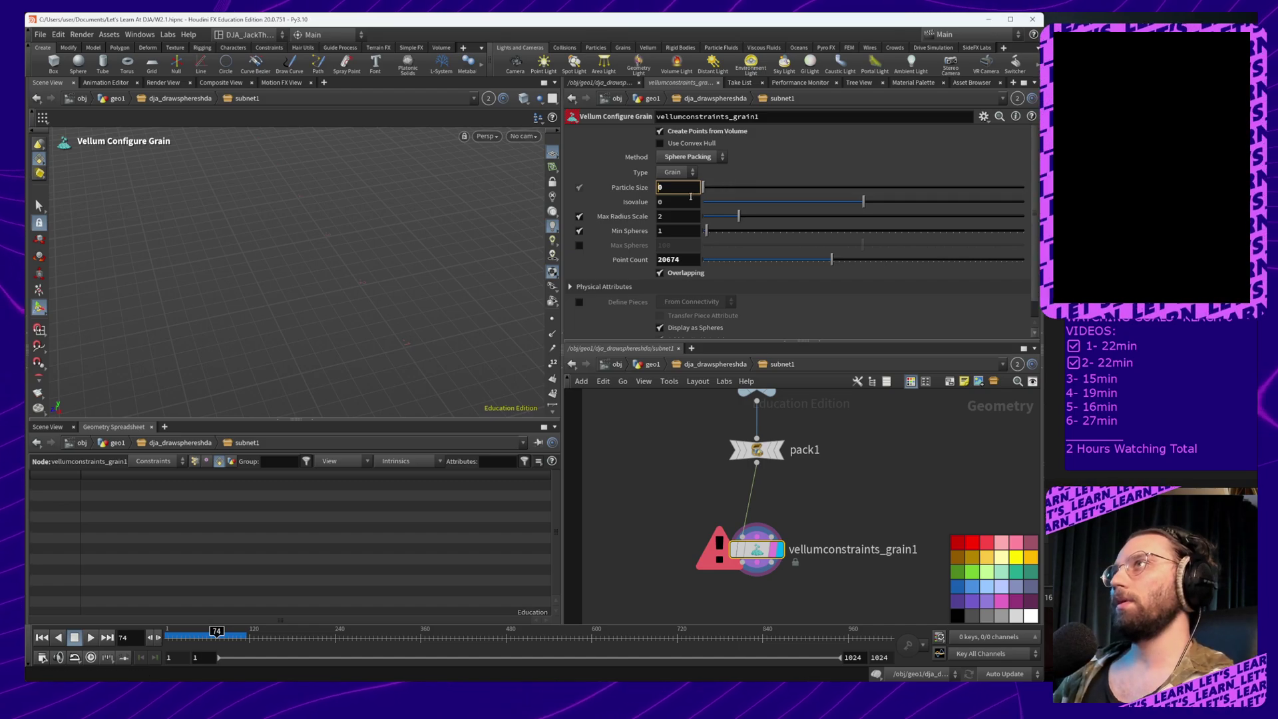
type("0")
key("BackSpace")
type(".")
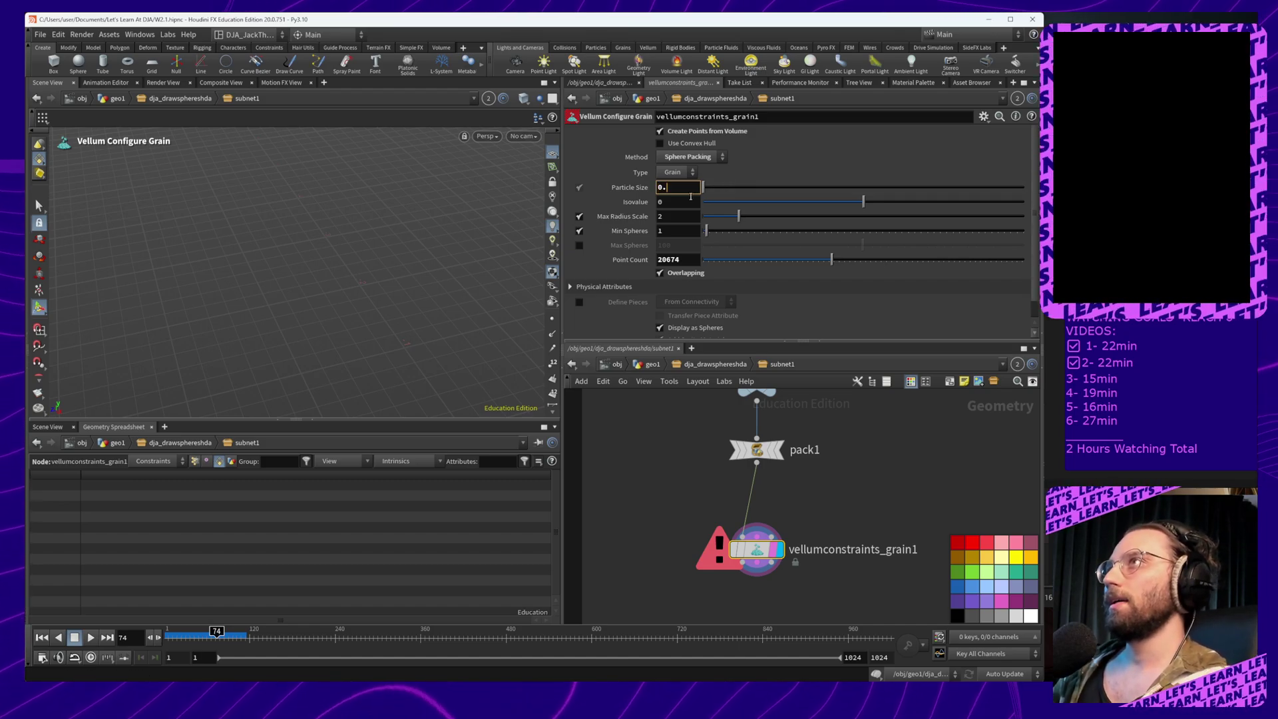
type("01")
key("Return")
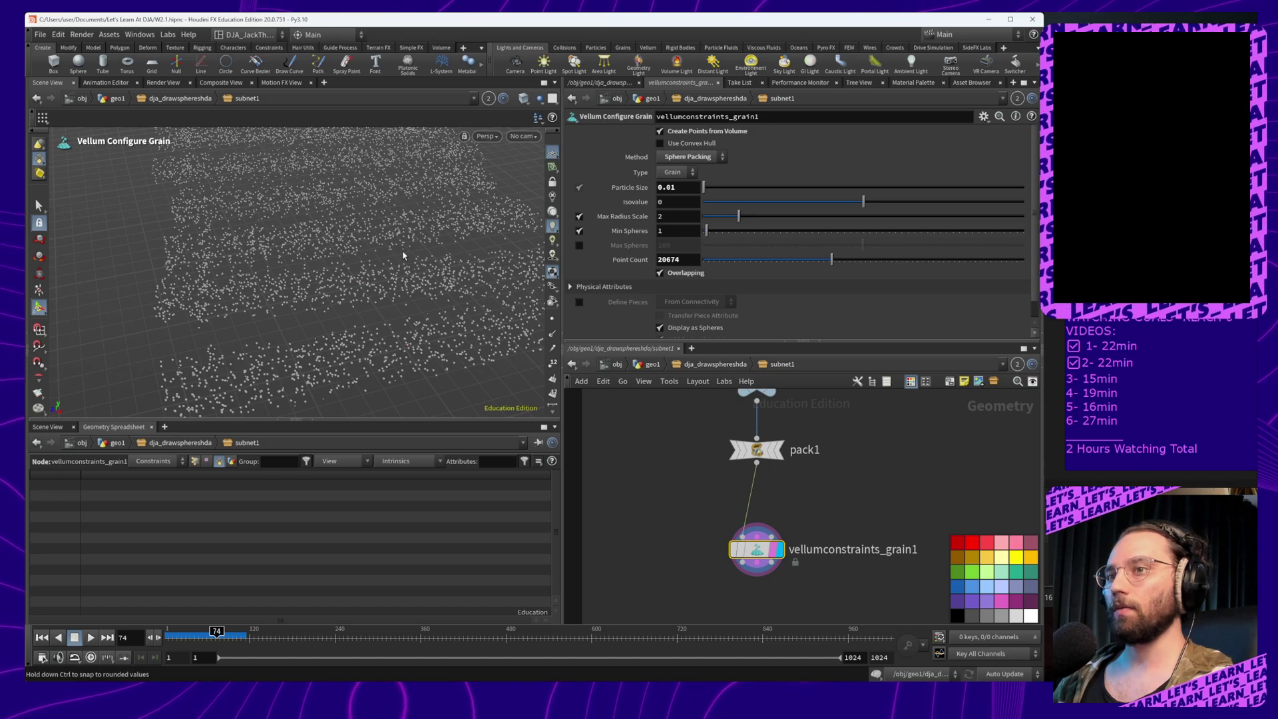
Inspect the end plank up close, set the grain Particle Size to 0.02 and Max Radius Scale to 5
left_click_drag(261, 297, 340, 285, "alt")
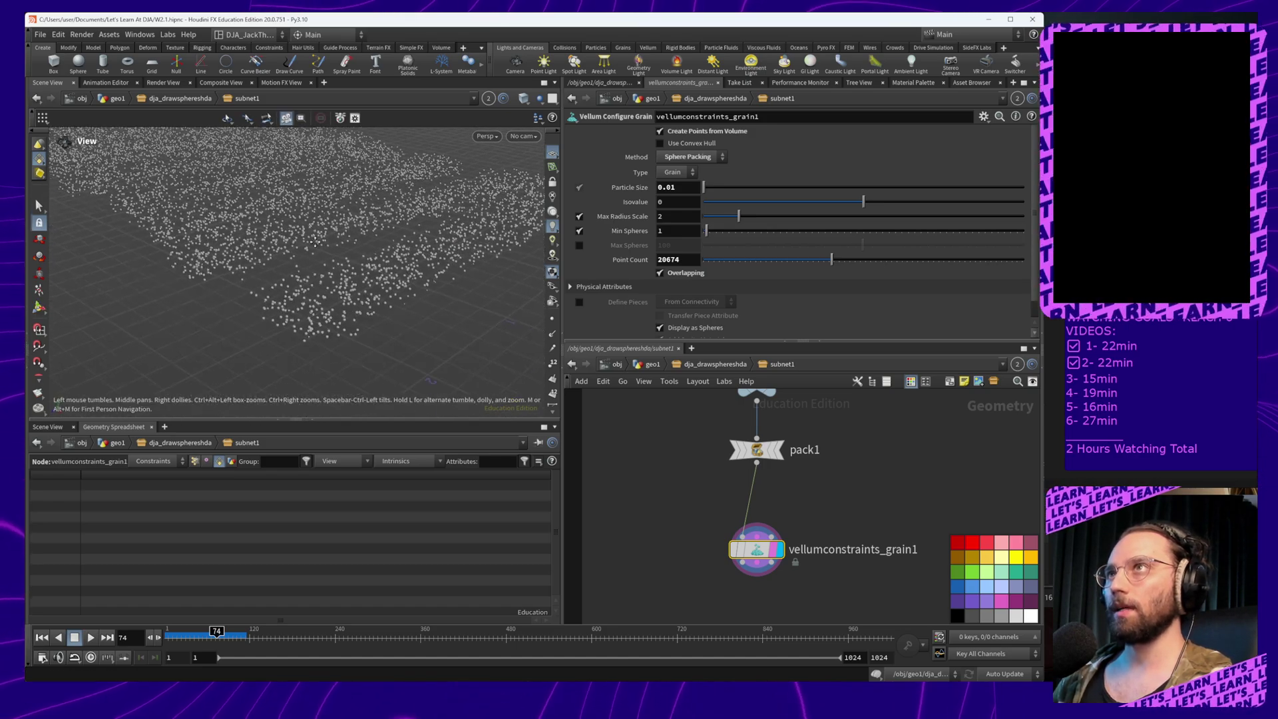
right_click_drag(339, 285, 333, 176, "alt")
left_click(679, 189)
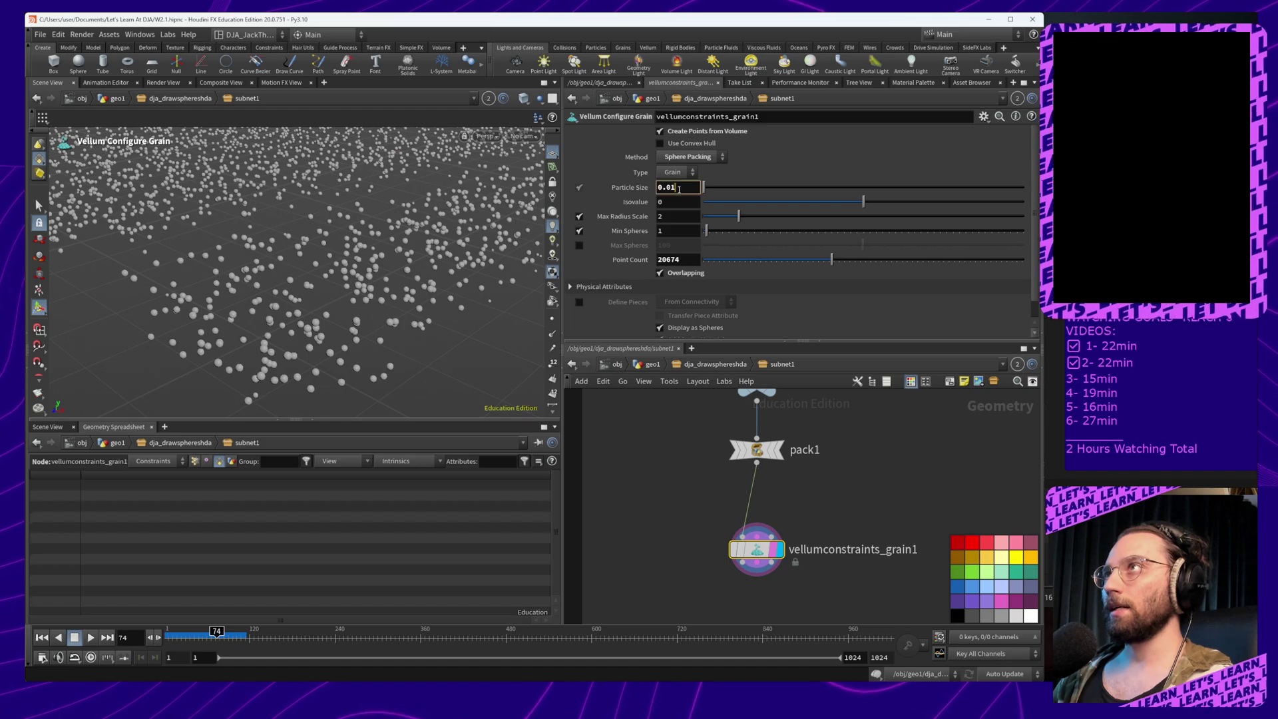
key("BackSpace")
type("2")
key("Return")
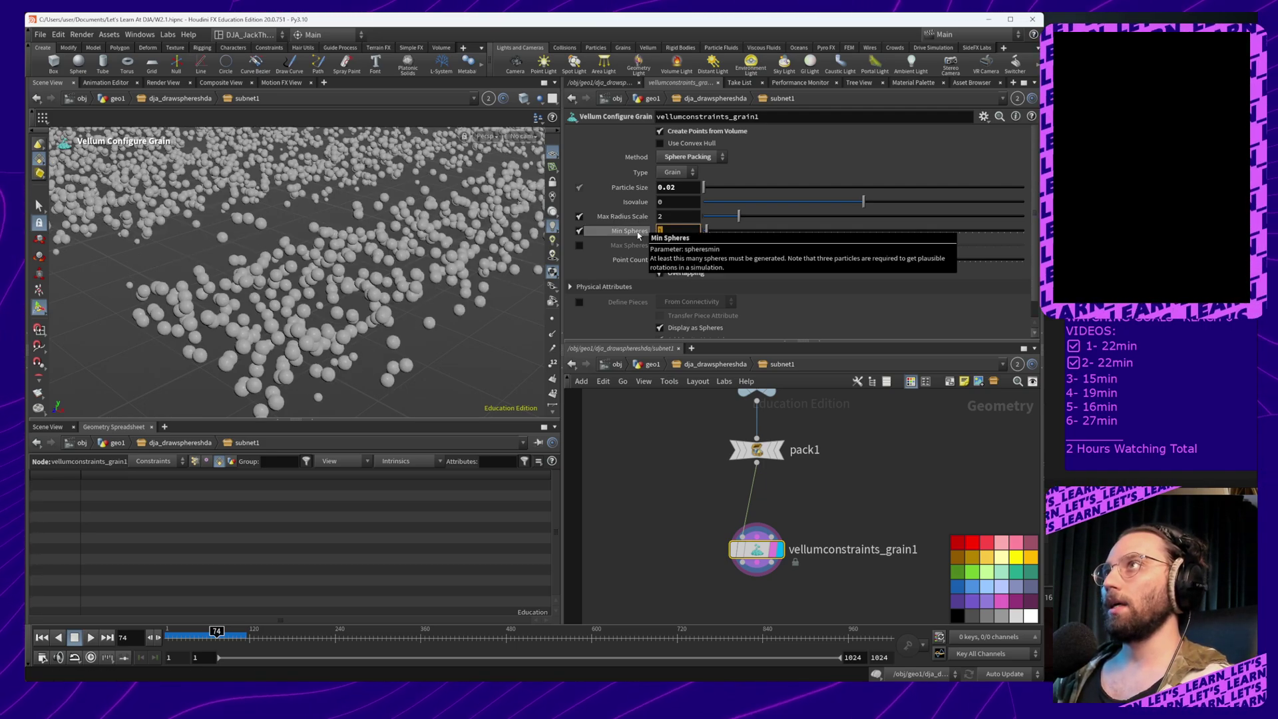
left_click(671, 220)
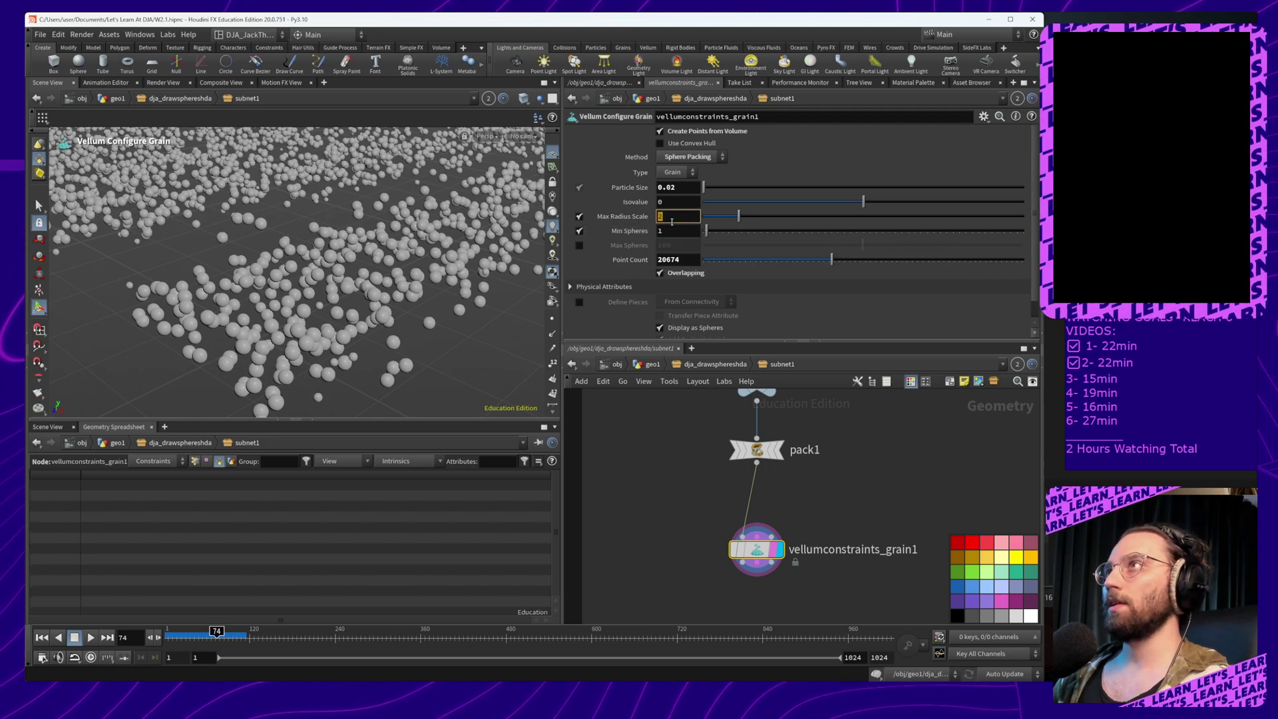
type("5")
key("Return")
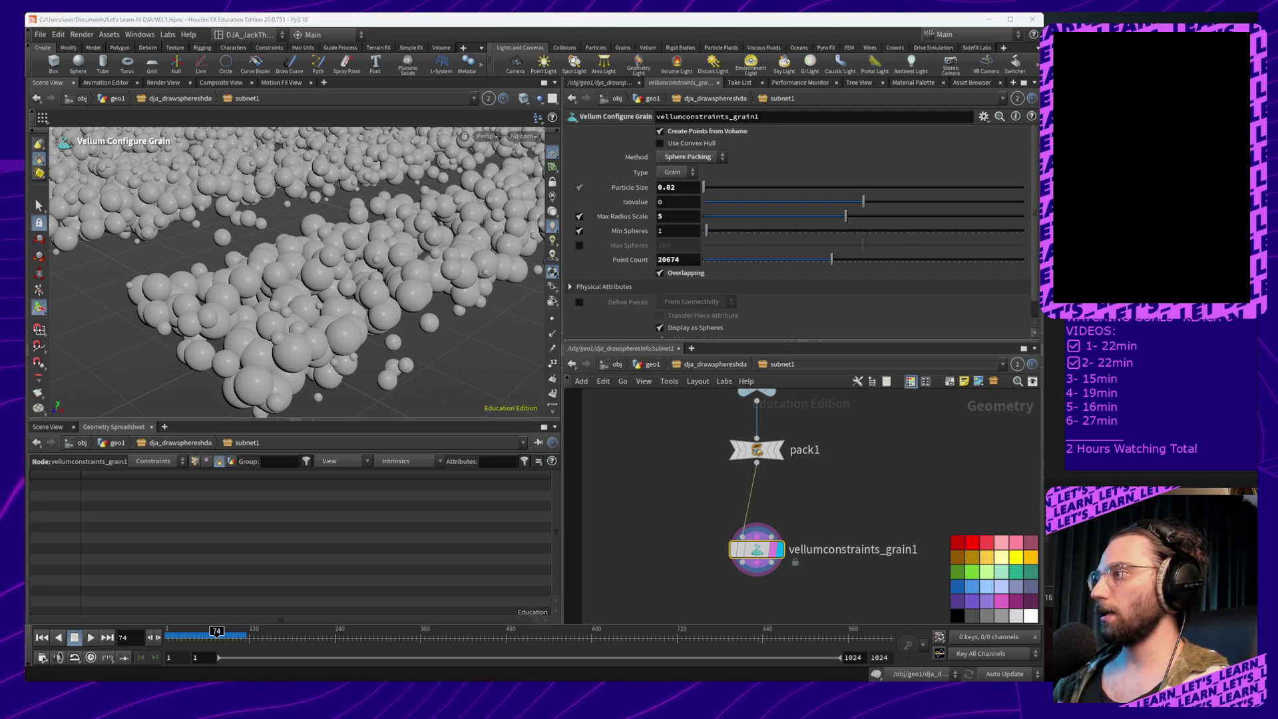
Set the Point Count of vellumconstraints_grain1 to 10000
left_click(687, 259)
type("1")
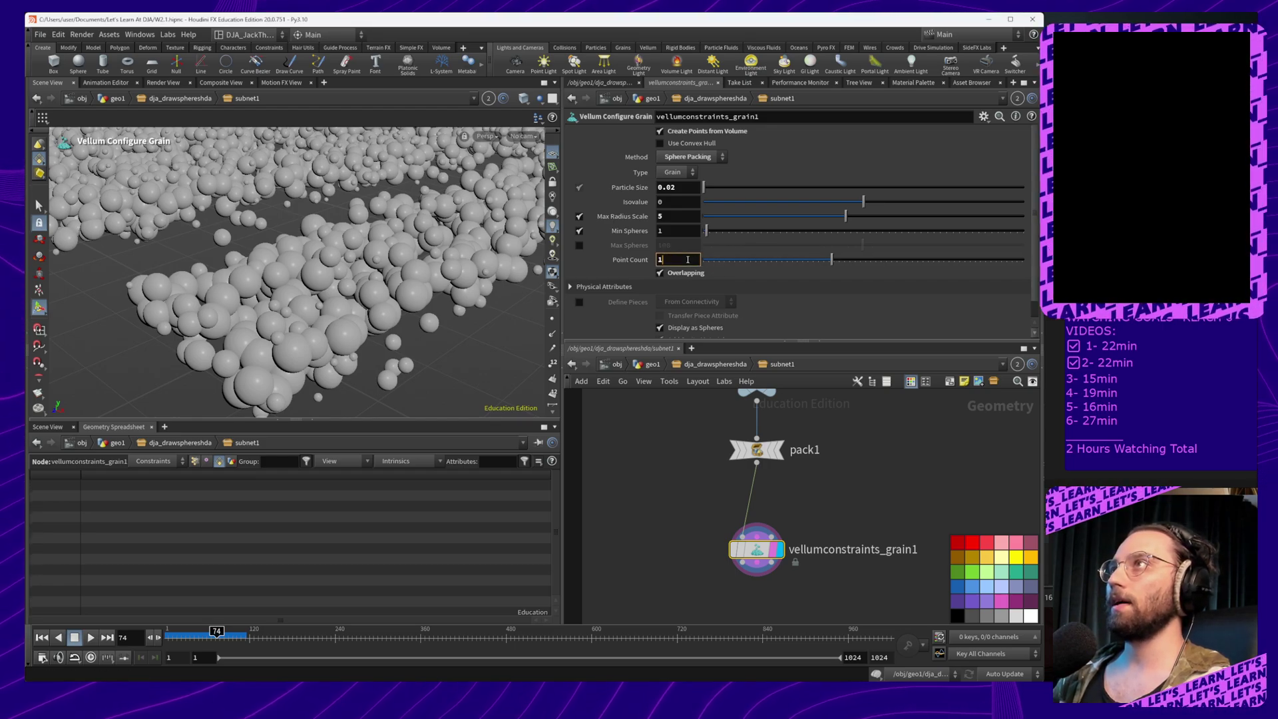
type("000")
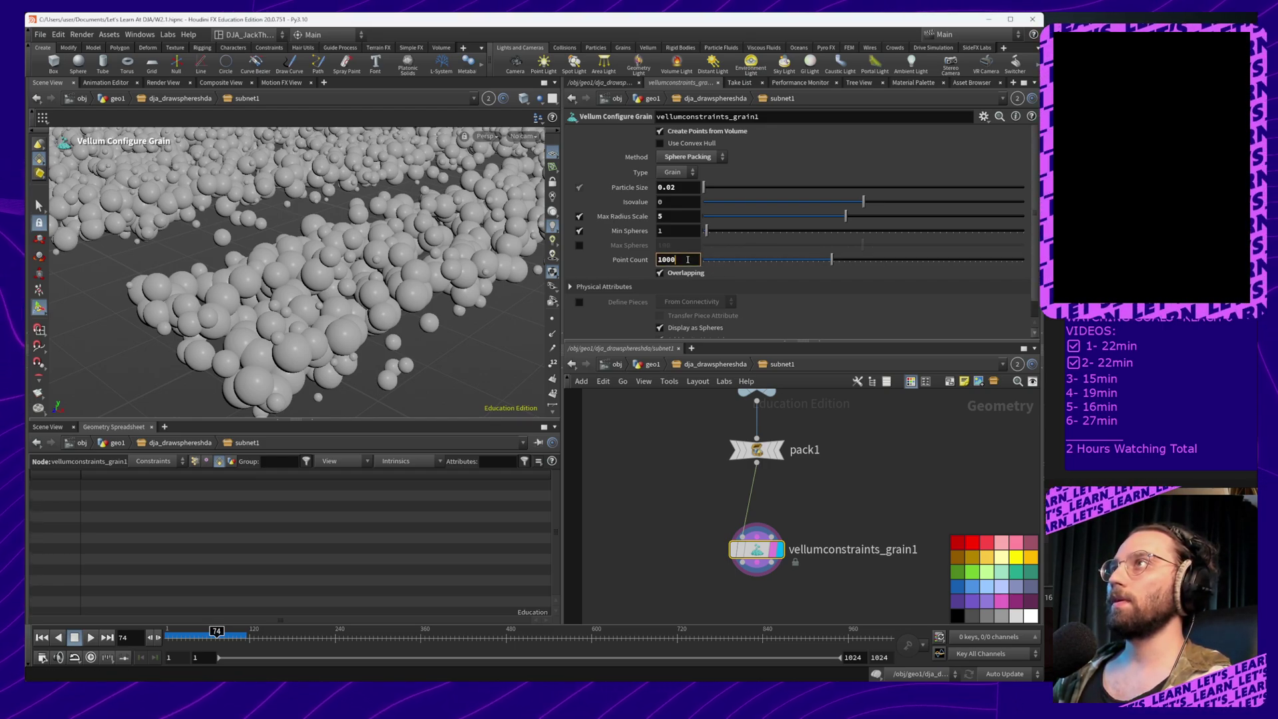
type("0")
key("Return")
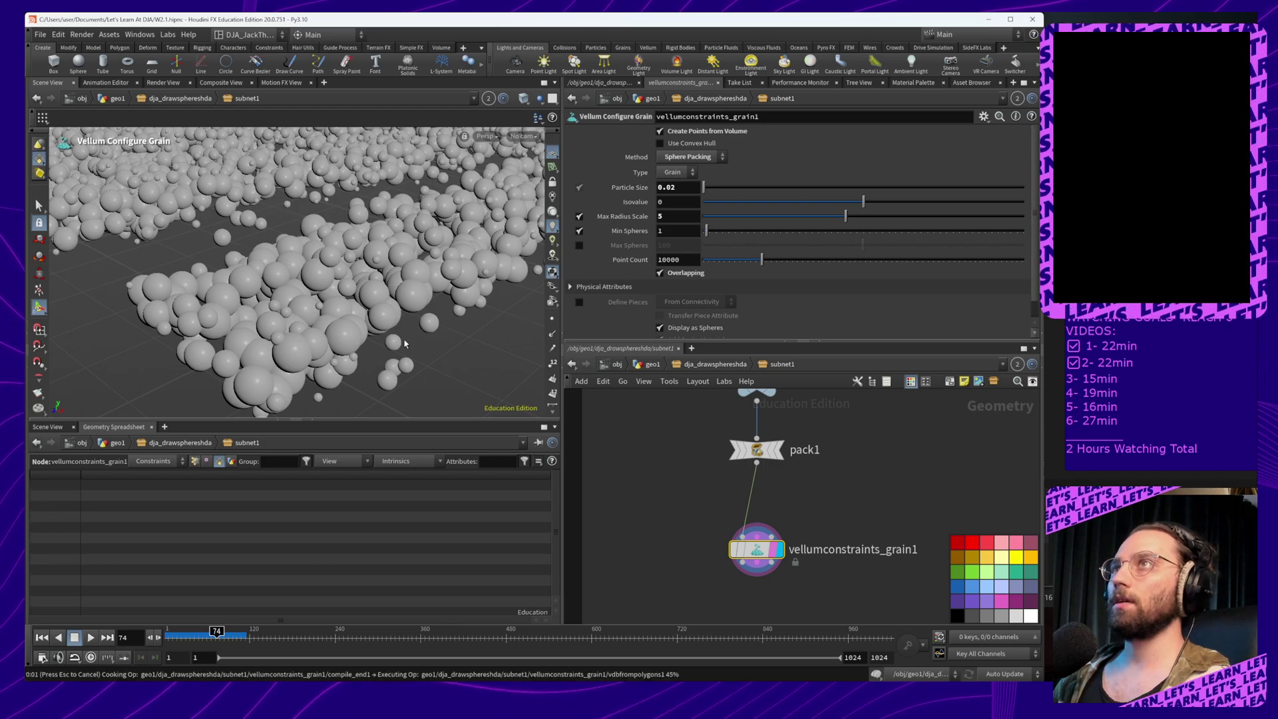
Examine how densely the grains fill the bridge planks, both up close and across the whole row
left_click_drag(362, 361, 386, 356, "alt")
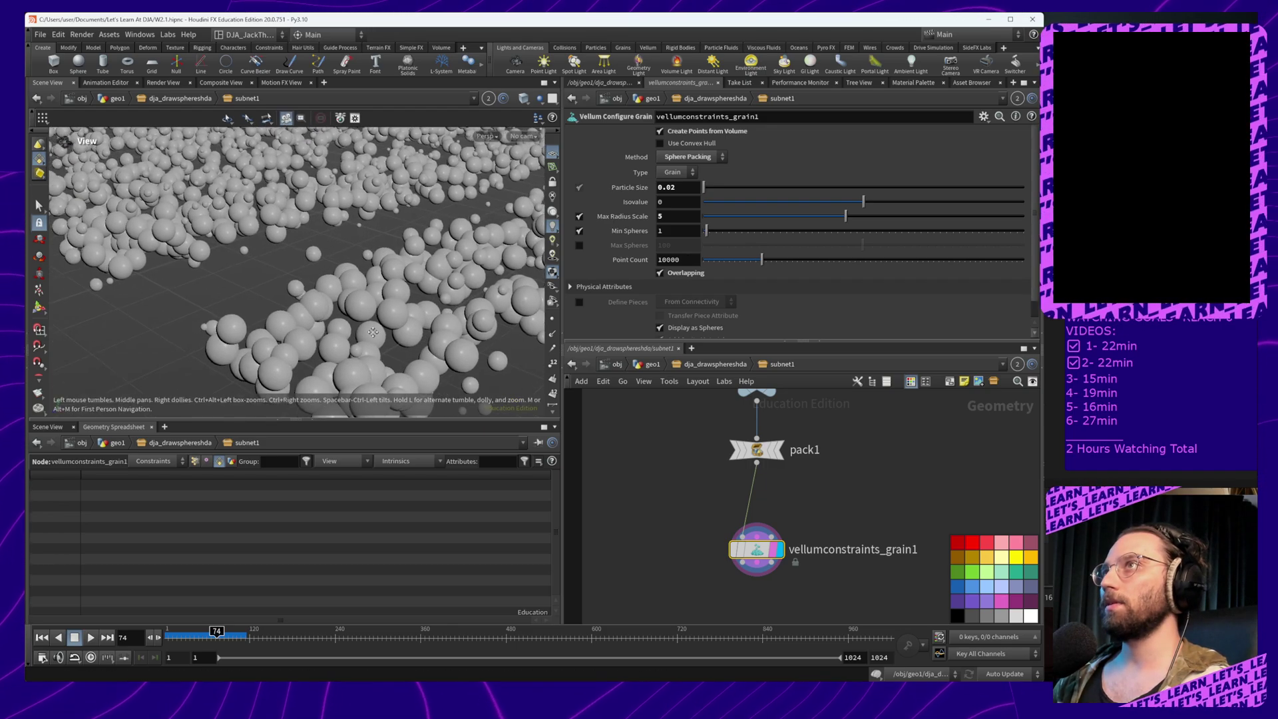
right_click_drag(386, 356, 363, 228, "alt")
middle_click_drag(363, 227, 355, 347, "alt")
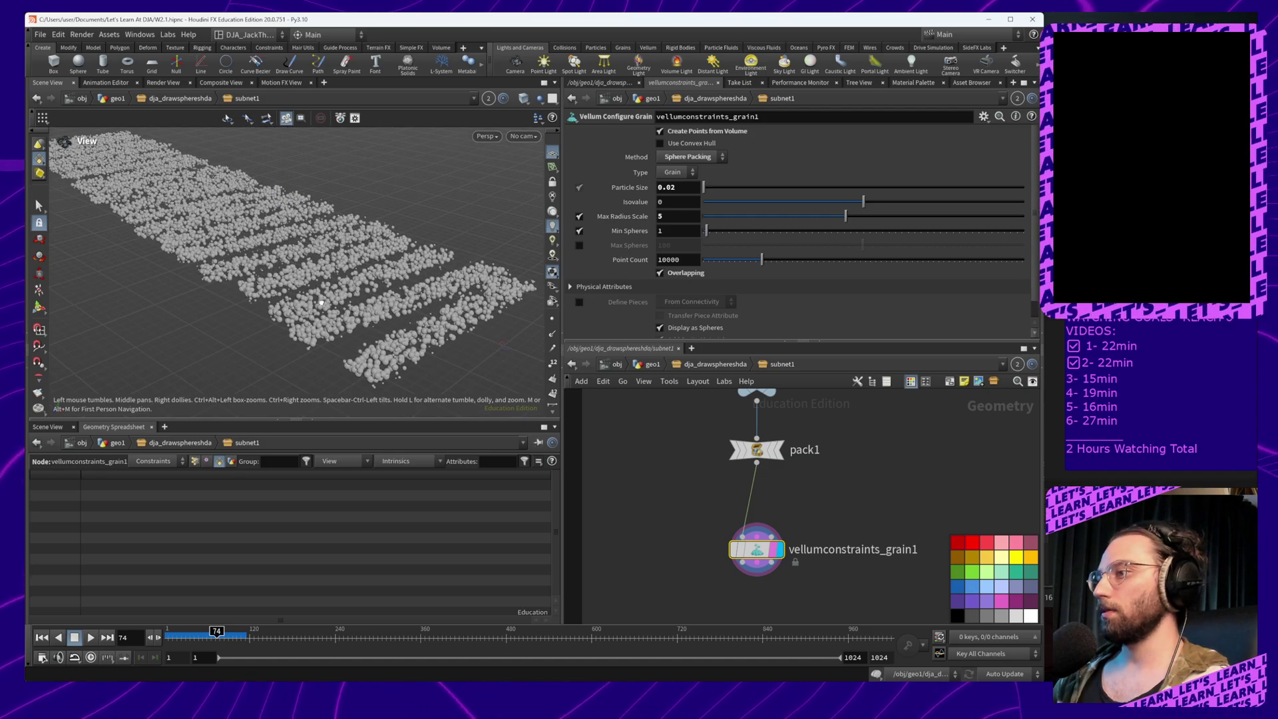
left_click_drag(322, 296, 386, 360, "alt")
middle_click_drag(386, 361, 466, 351, "alt")
right_click_drag(428, 251, 426, 179, "alt")
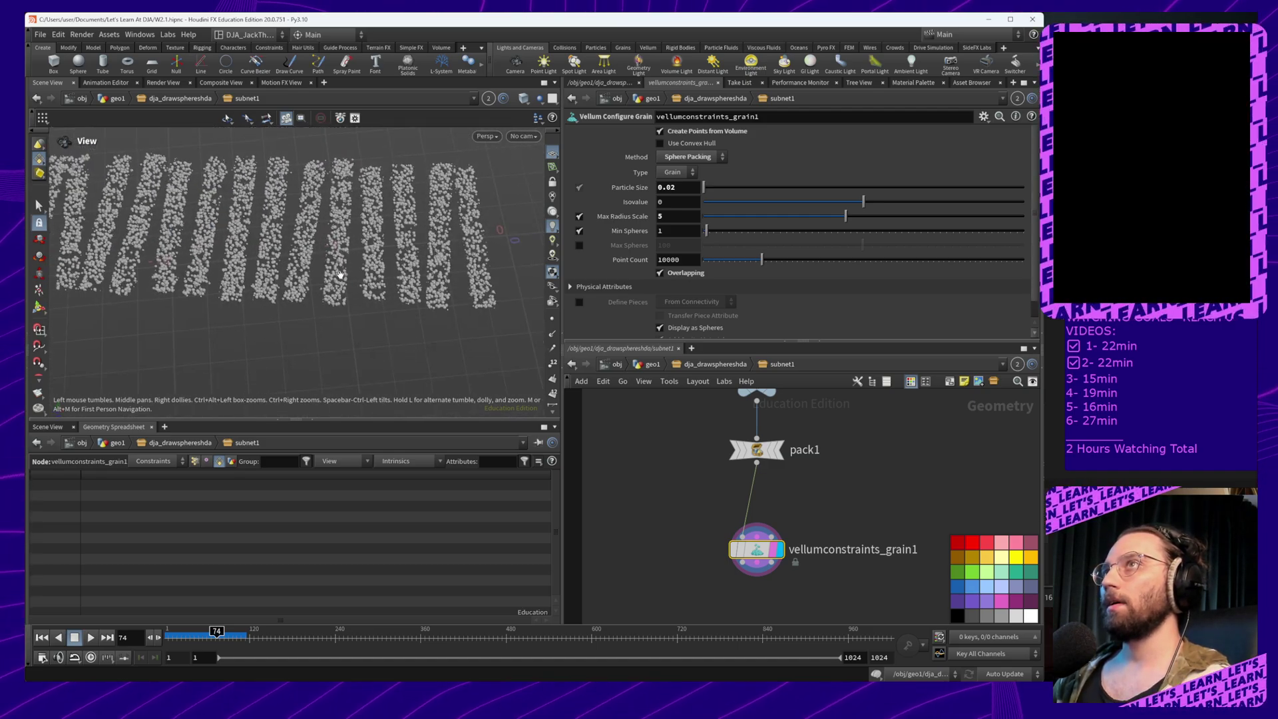
middle_click_drag(380, 311, 434, 337, "alt")
right_click_drag(434, 337, 438, 289, "alt")
middle_click_drag(438, 289, 472, 294, "alt")
Try a grain Particle Size of 0.01 and inspect the end planks
left_click(693, 187)
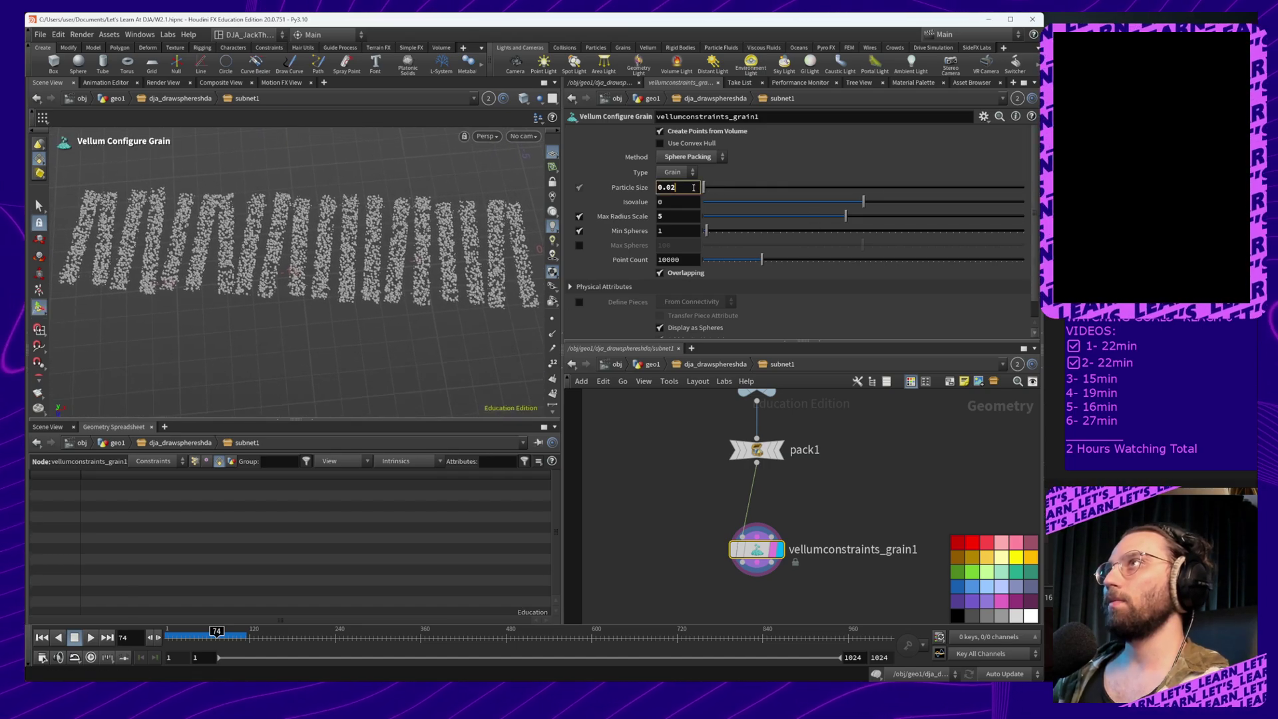
key("BackSpace")
type("1")
key("Return")
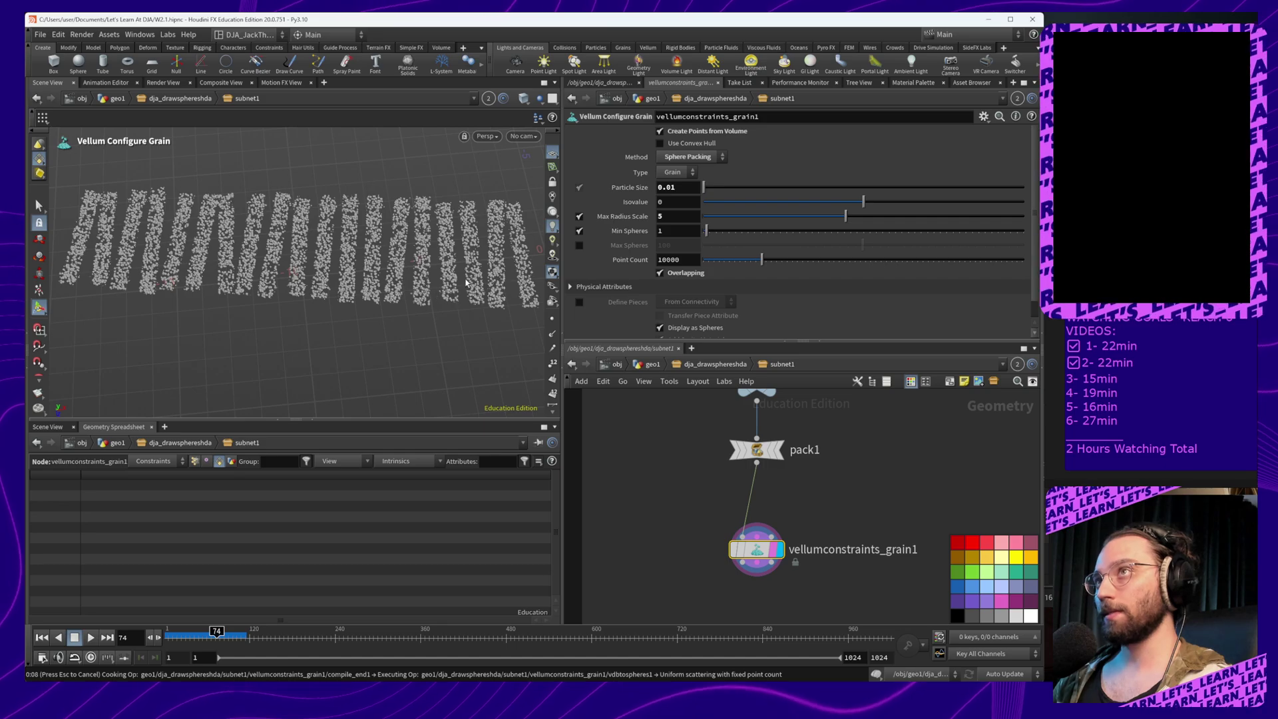
mouse_move(459, 268)
middle_mouse_down("alt")
mouse_move(449, 287)
mouse_move(367, 304)
middle_mouse_up("alt")
right_click_drag(367, 304, 423, 220, "alt")
middle_click_drag(431, 280, 406, 275, "alt")
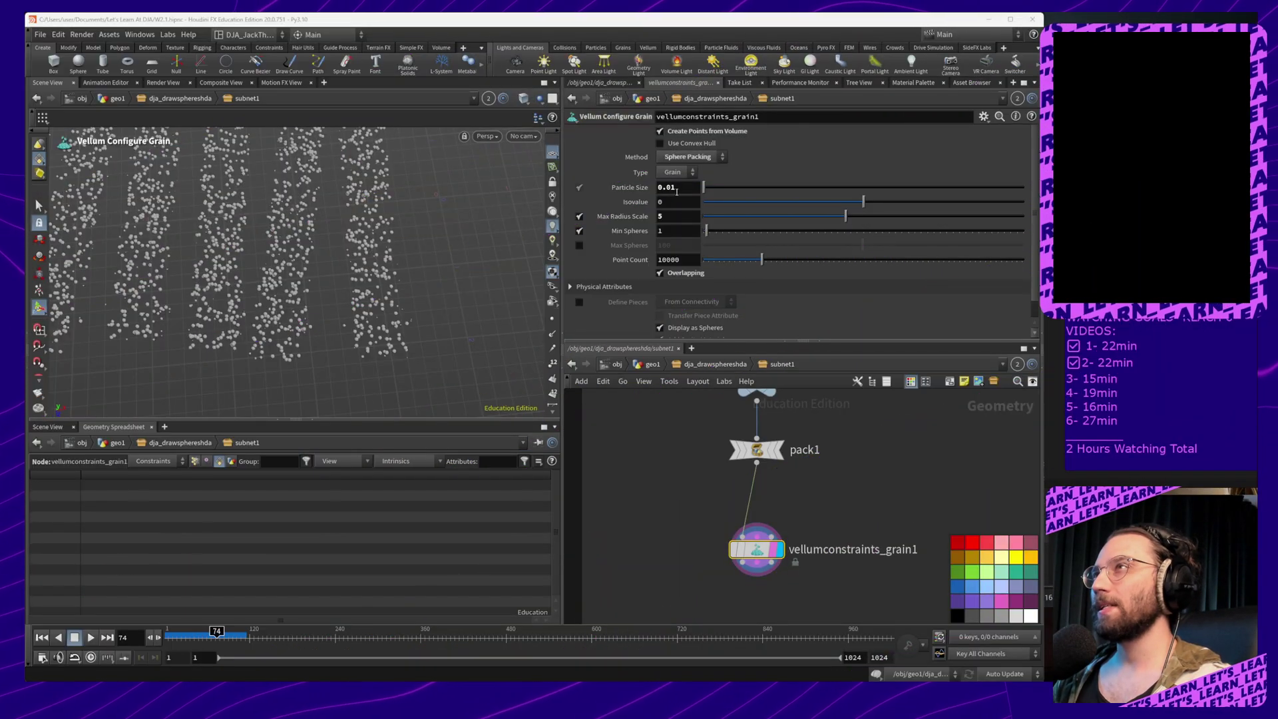
Set the Particle Size of vellumconstraints_grain1 to 0.05 and inspect the planks from an angle
left_click(681, 190)
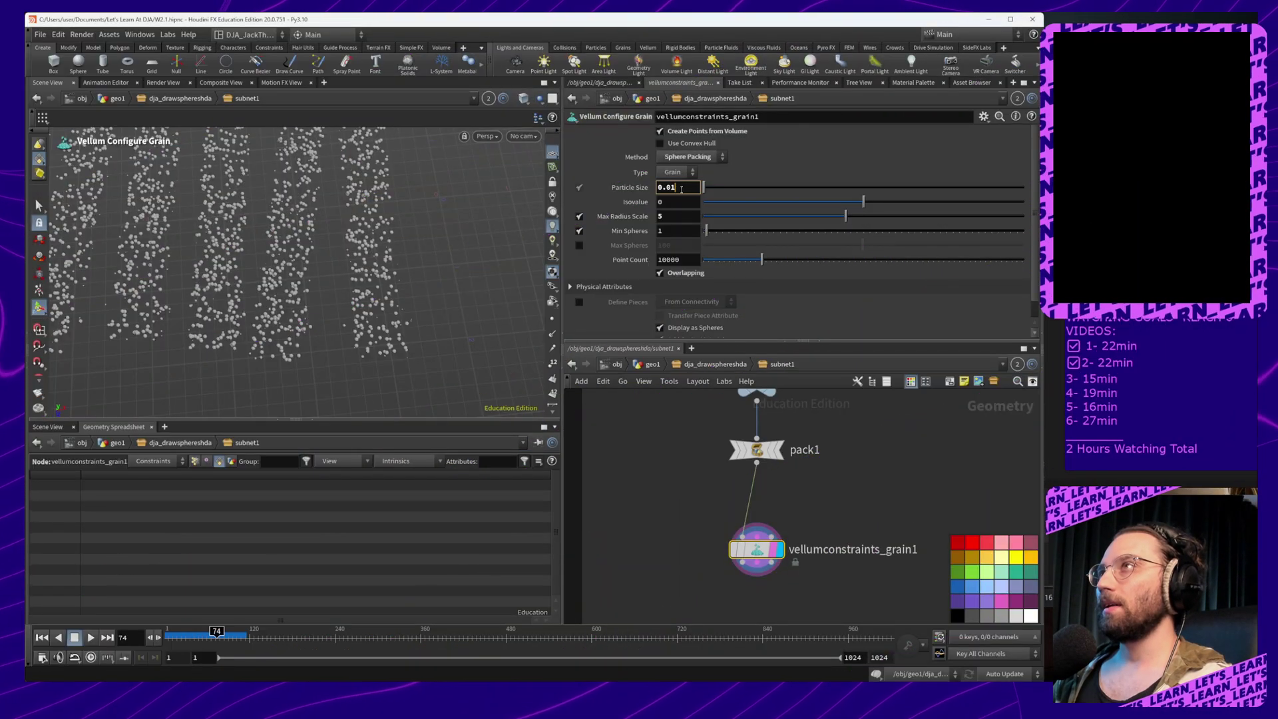
key("BackSpace")
type("5")
key("Return")
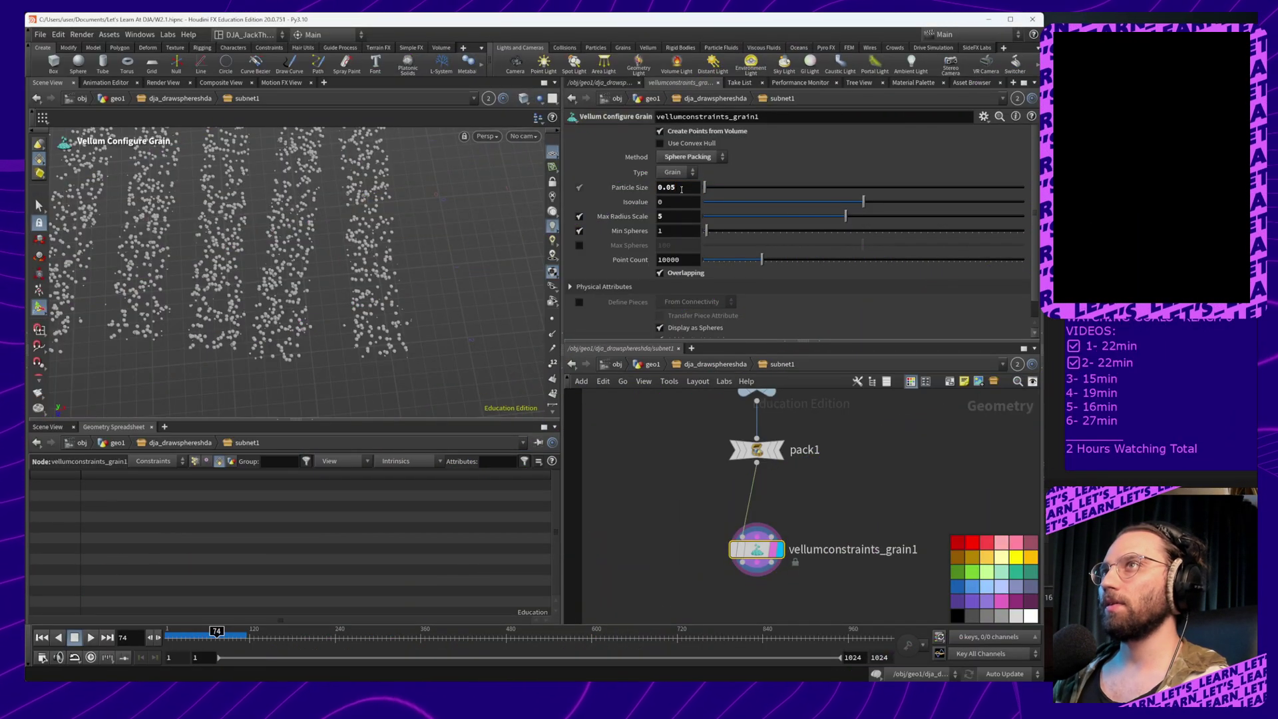
mouse_move(376, 289)
left_mouse_down("alt")
mouse_move(332, 293)
mouse_move(457, 287)
mouse_move(267, 324)
mouse_move(383, 293)
mouse_move(353, 298)
mouse_move(362, 288)
left_mouse_up("alt")
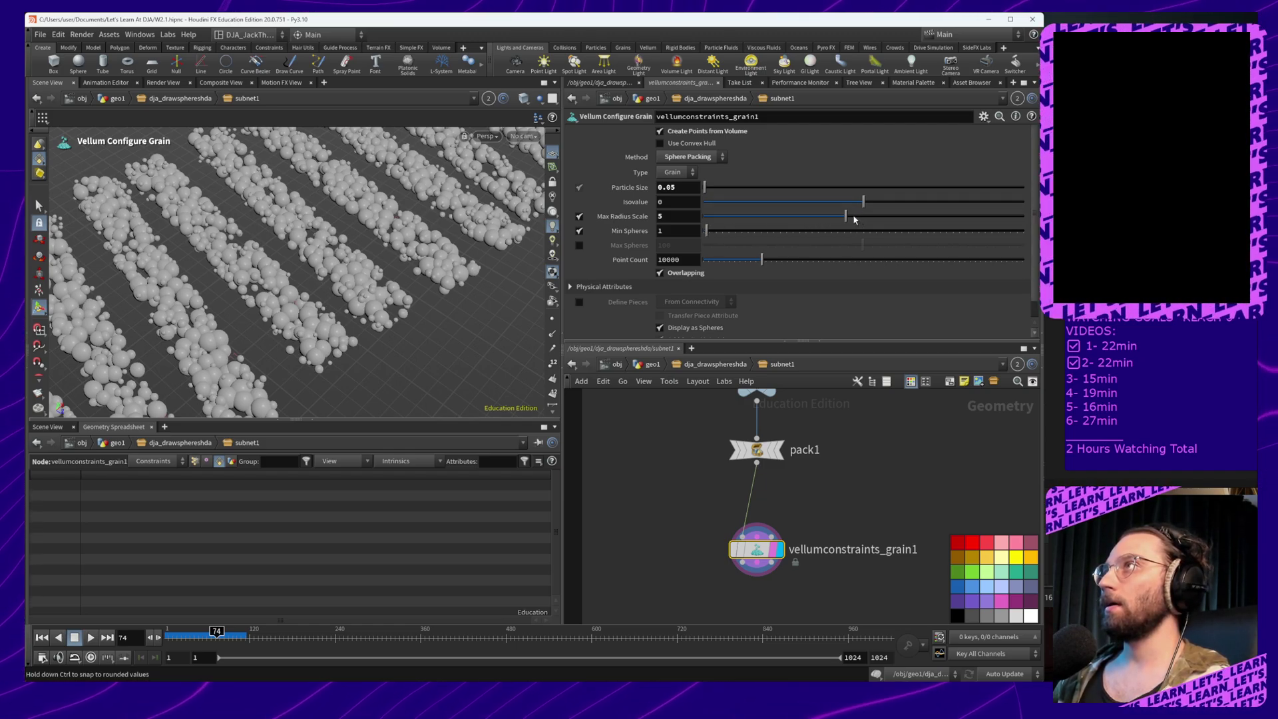
Set the grain Max Radius Scale to 3 and inspect the sphere packing in the planks
left_click_drag(854, 219, 776, 221)
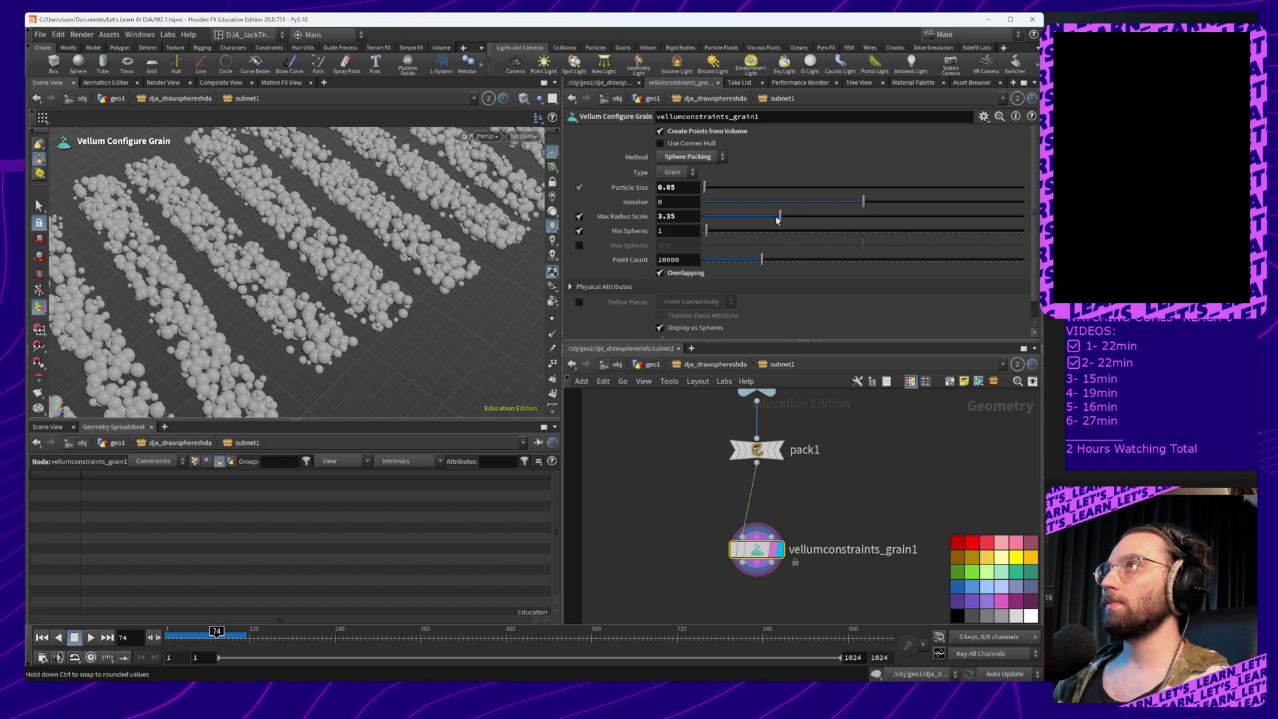
left_click(678, 216)
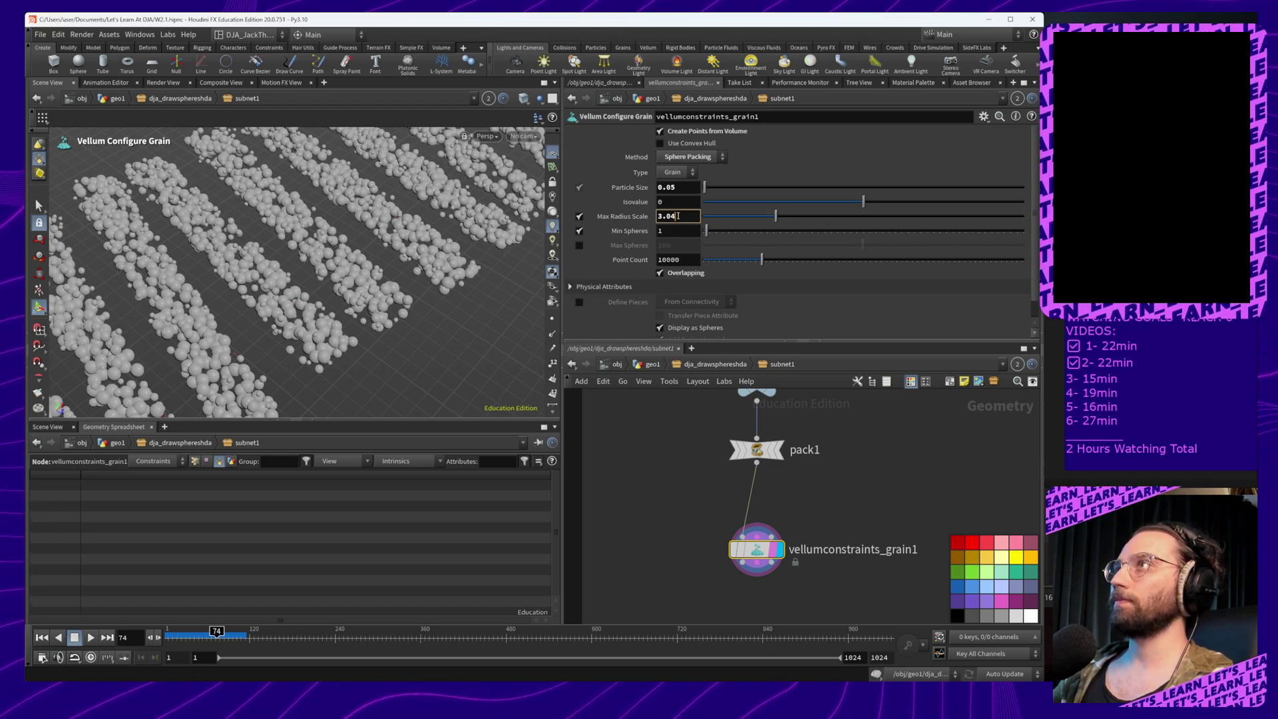
double_click(678, 215)
type("30")
key("Return")
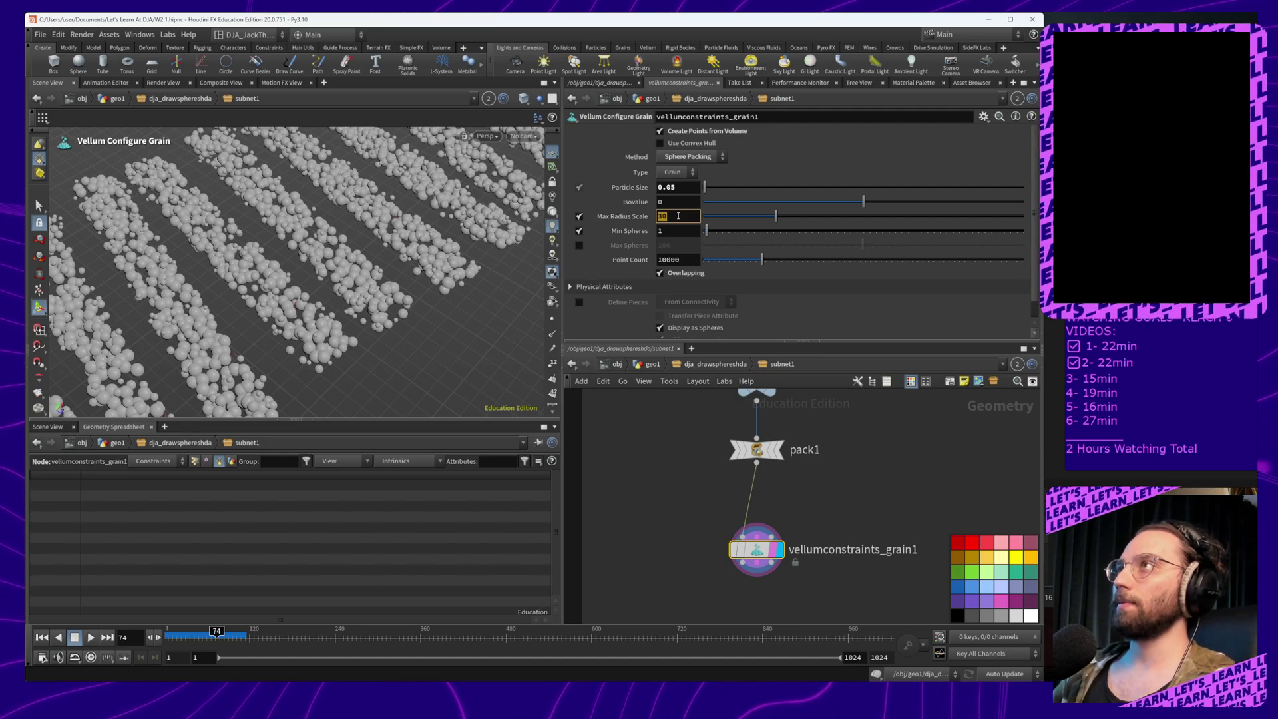
type("3")
key("Return")
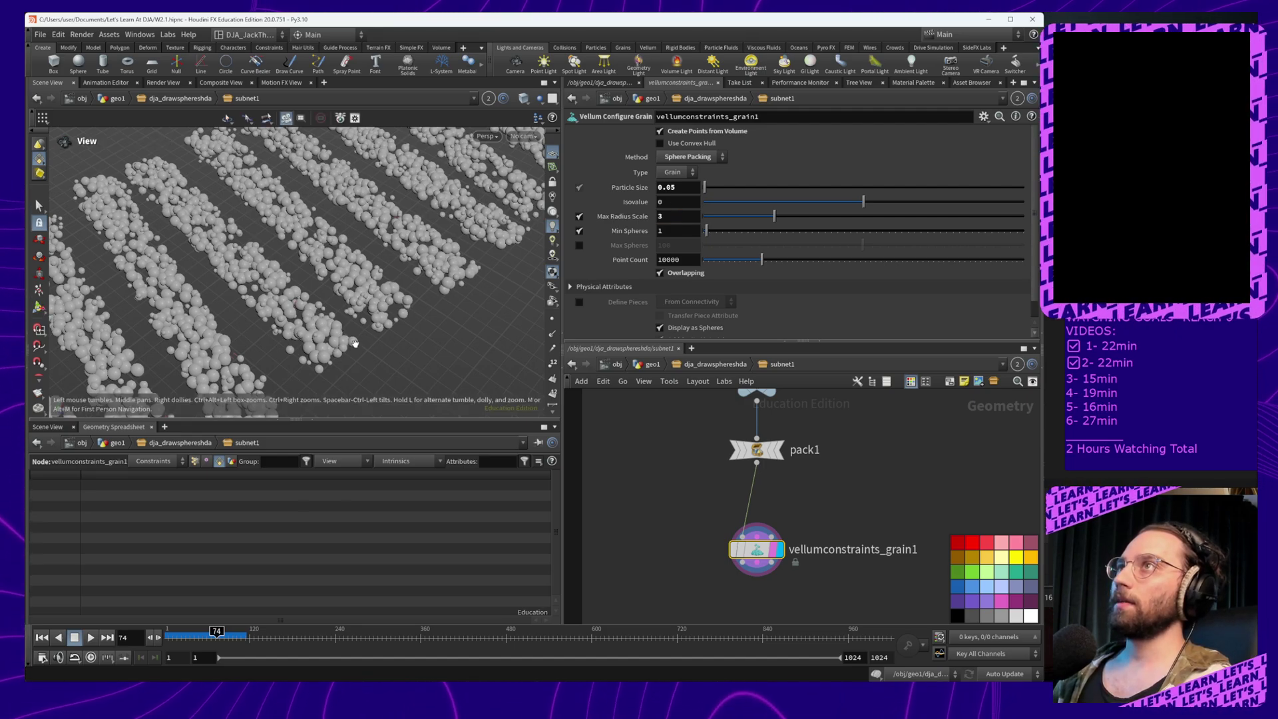
left_click_drag(354, 339, 392, 301, "alt")
scroll(367, 282, "up", 6)
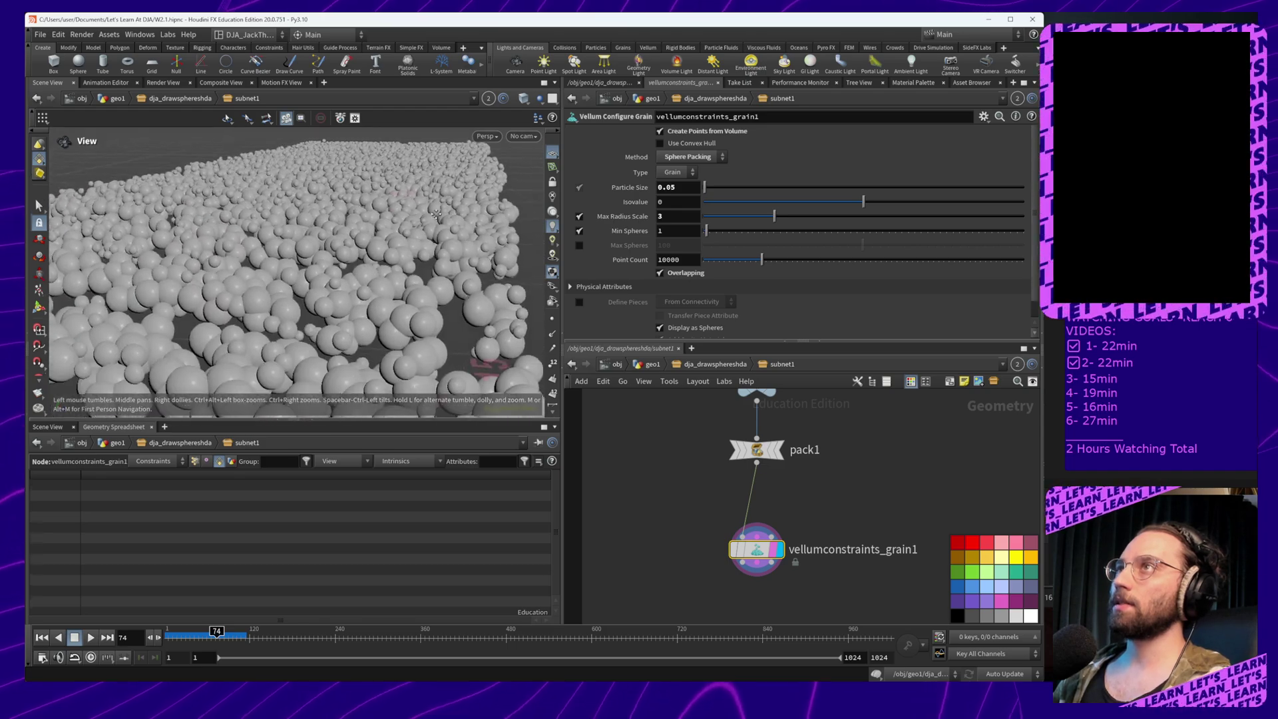
left_click_drag(380, 300, 449, 217)
scroll(392, 317, "down", 8)
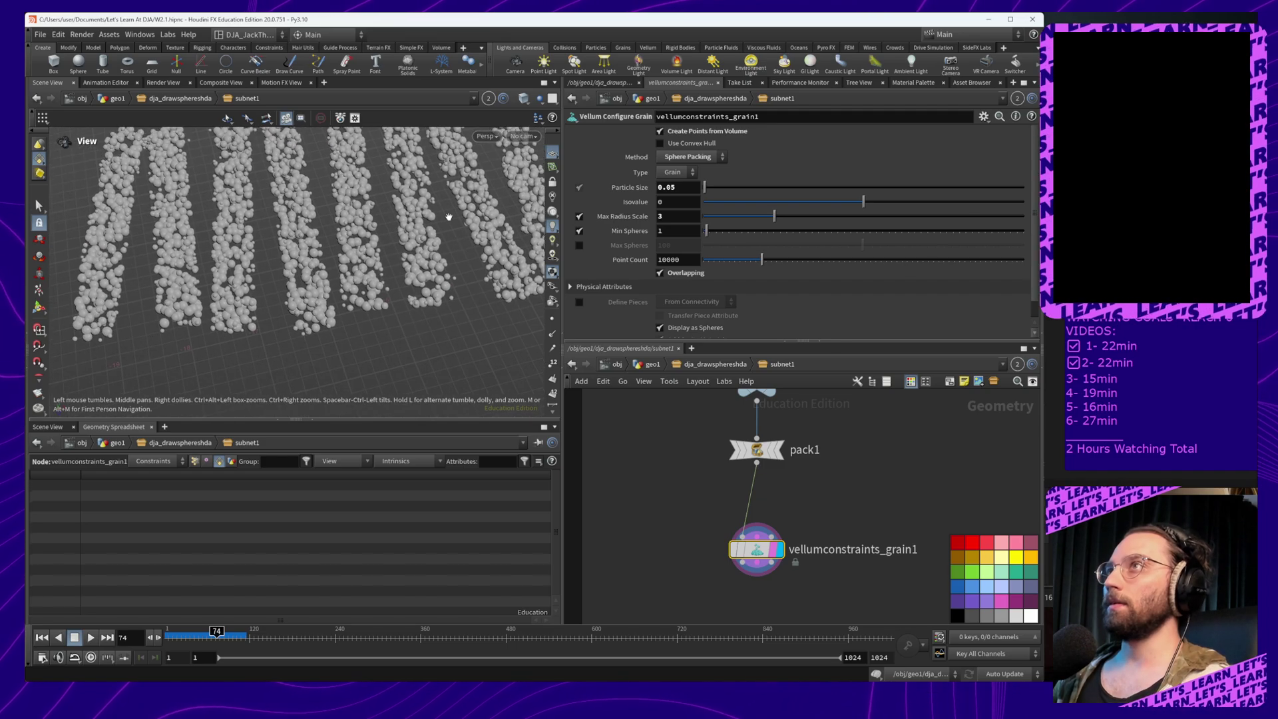
middle_click_drag(449, 217, 437, 252)
Try the Regular Grid Method for the grains and inspect a plank end up close
left_click(671, 175)
left_click(669, 186)
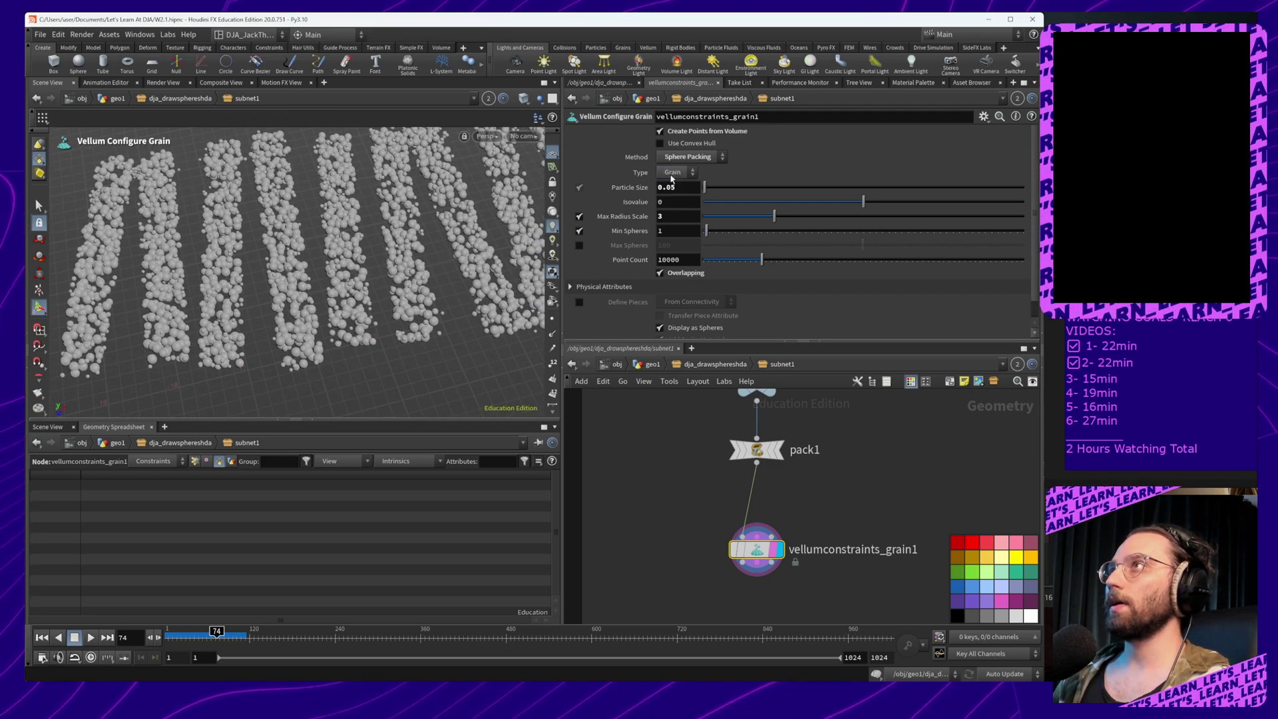
left_click(684, 158)
left_click(684, 169)
middle_click_drag(391, 272, 453, 269)
left_click_drag(399, 286, 422, 268)
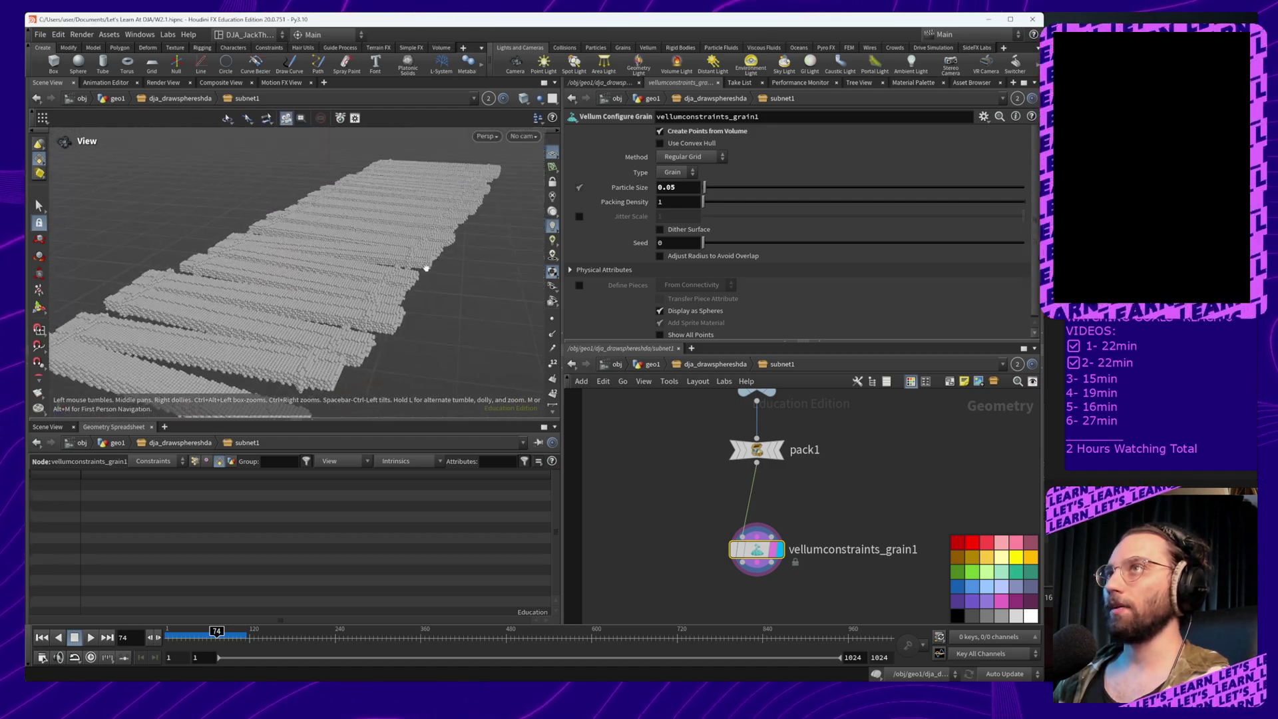
right_click_drag(389, 340, 421, 208)
left_click_drag(435, 270, 310, 277)
right_click_drag(395, 273, 400, 259)
middle_click_drag(373, 268, 358, 275)
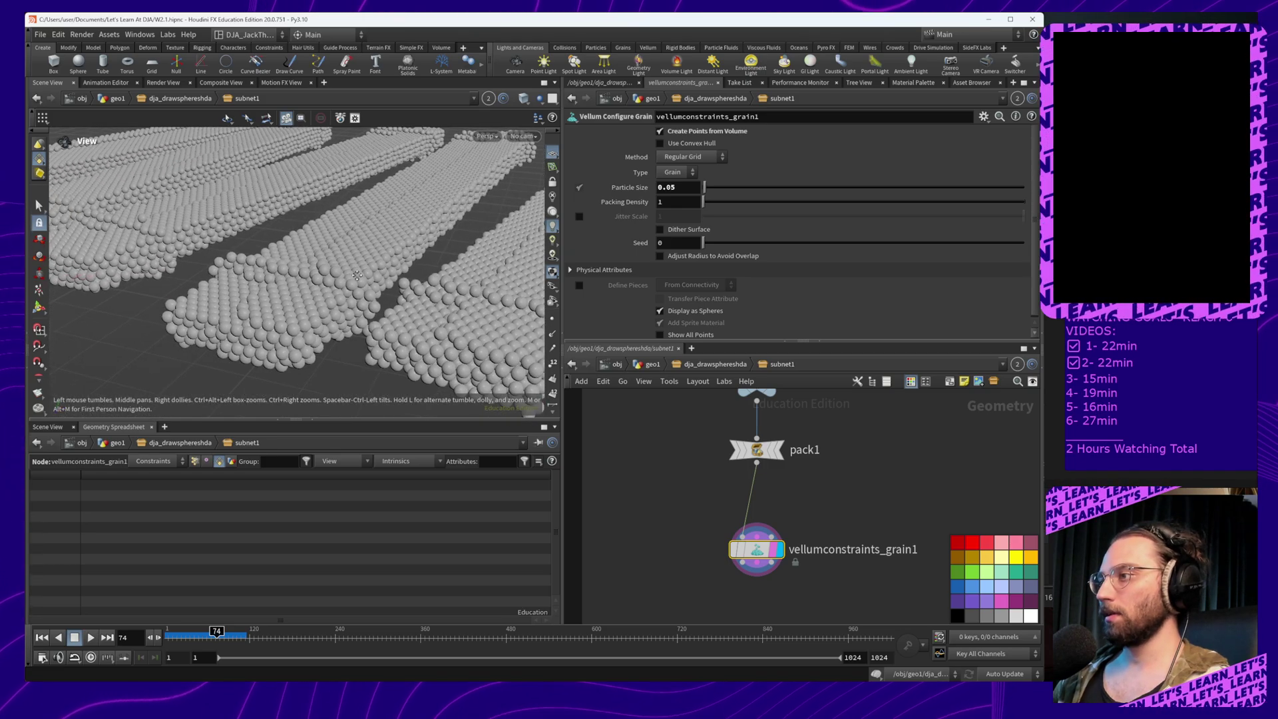
Switch the grain Method back to Sphere Packing to compare it with the regular grid
left_click(688, 158)
left_click(686, 181)
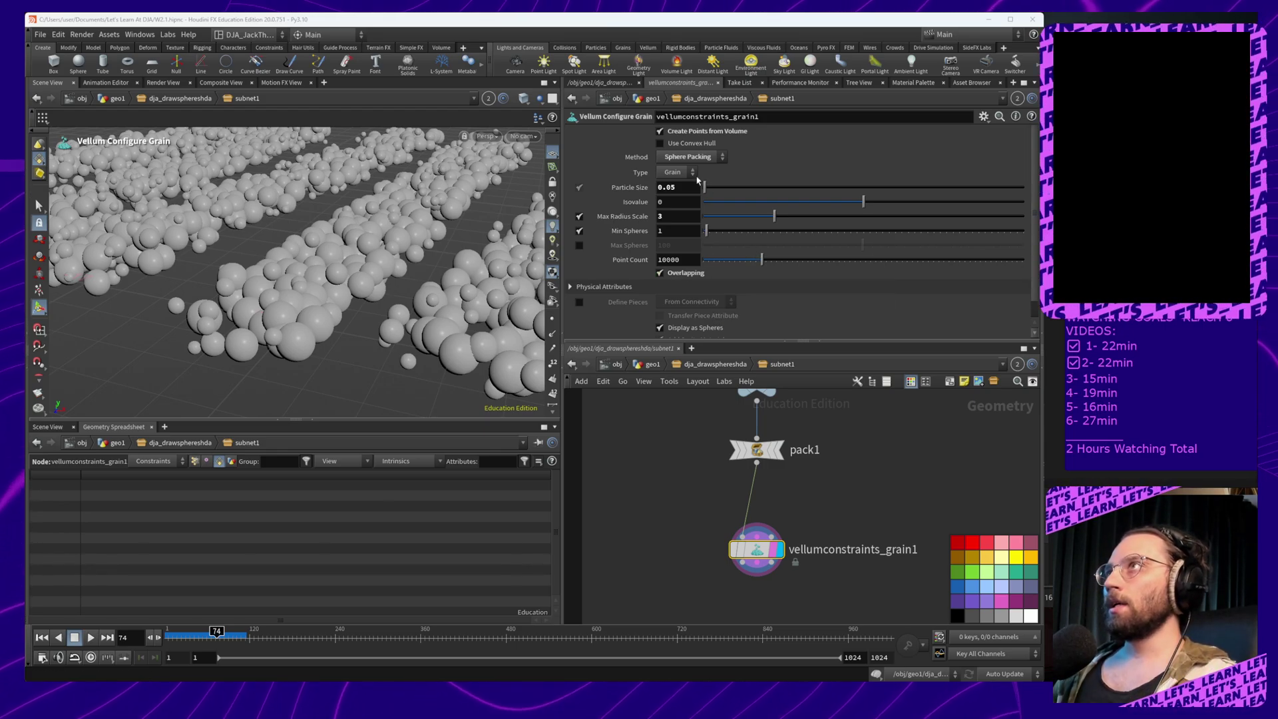
left_click(674, 172)
left_click(680, 160)
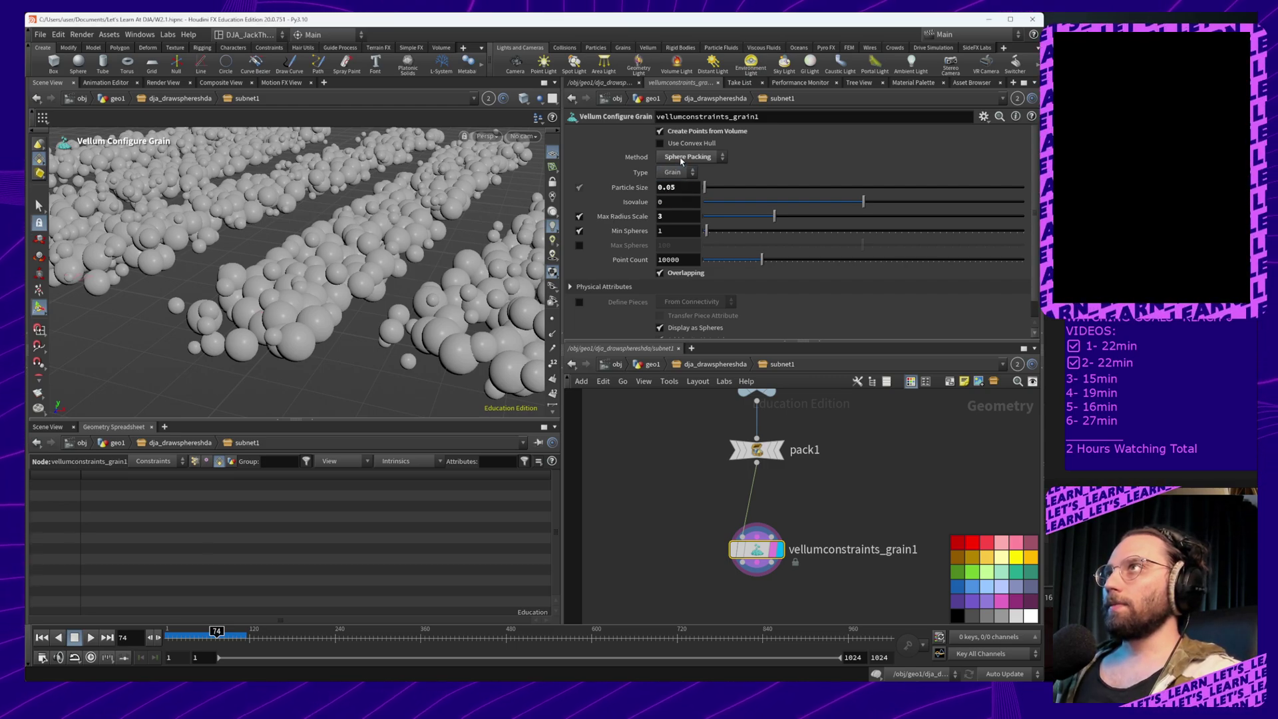
left_click(682, 162)
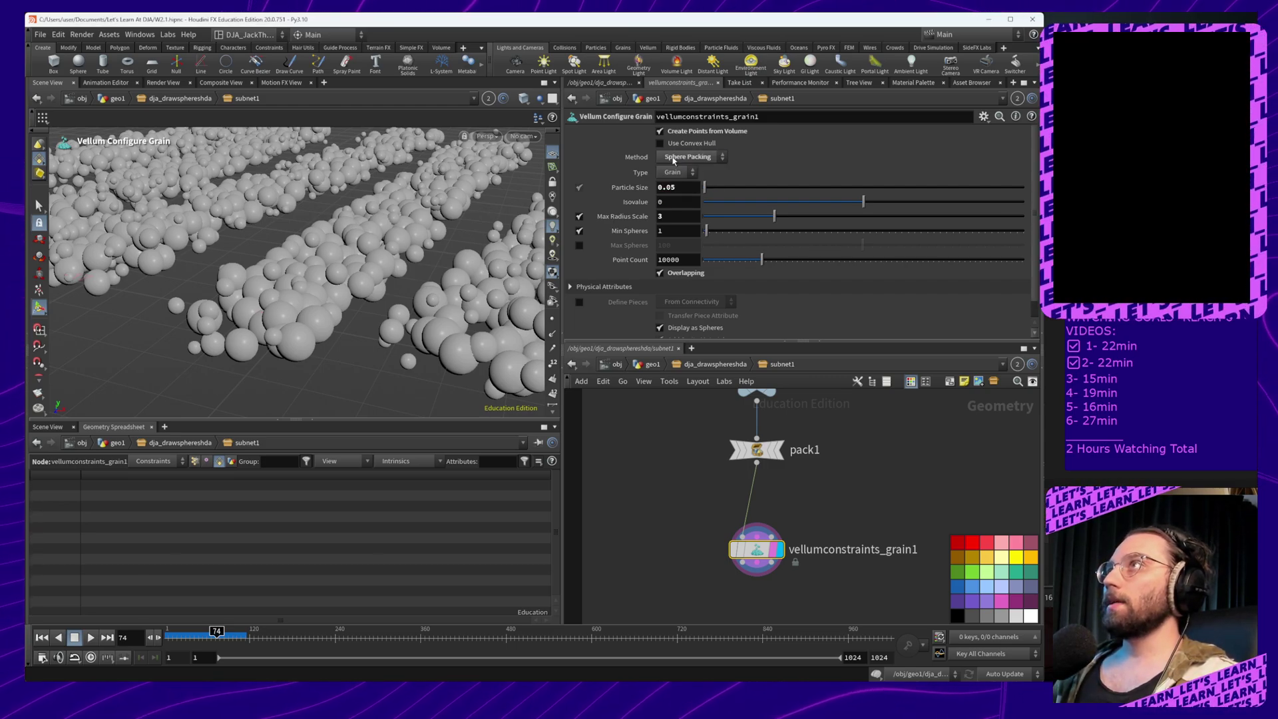
Switch the grain Method to Regular Grid again and try a Particle Size of 0.03
left_click(673, 160)
left_click(677, 172)
right_click_drag(459, 221, 426, 401, "alt")
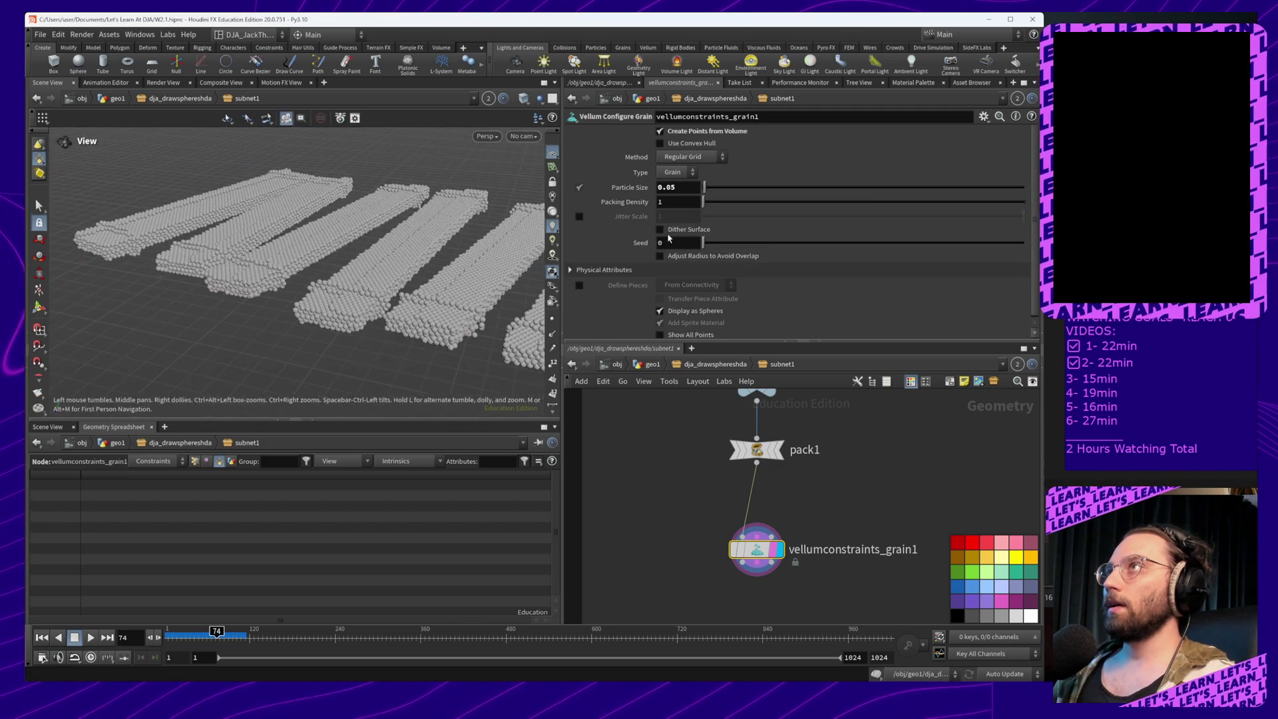
left_click(699, 188)
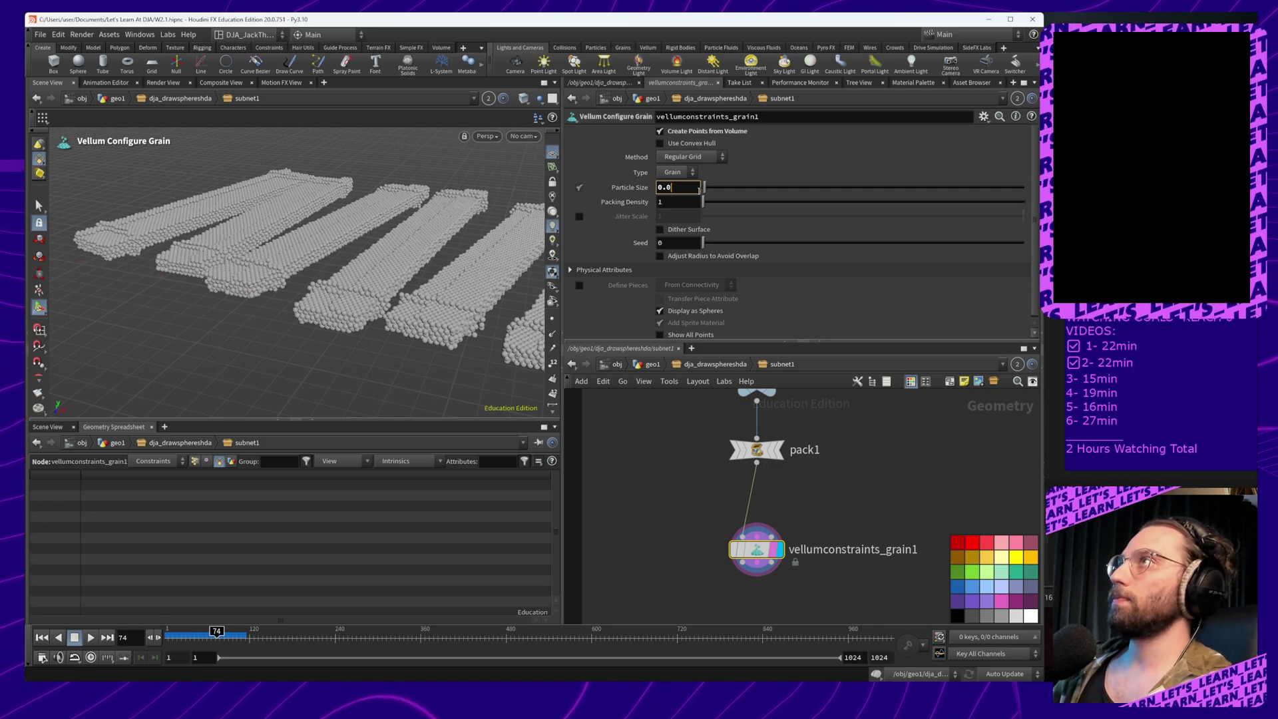
key("Return")
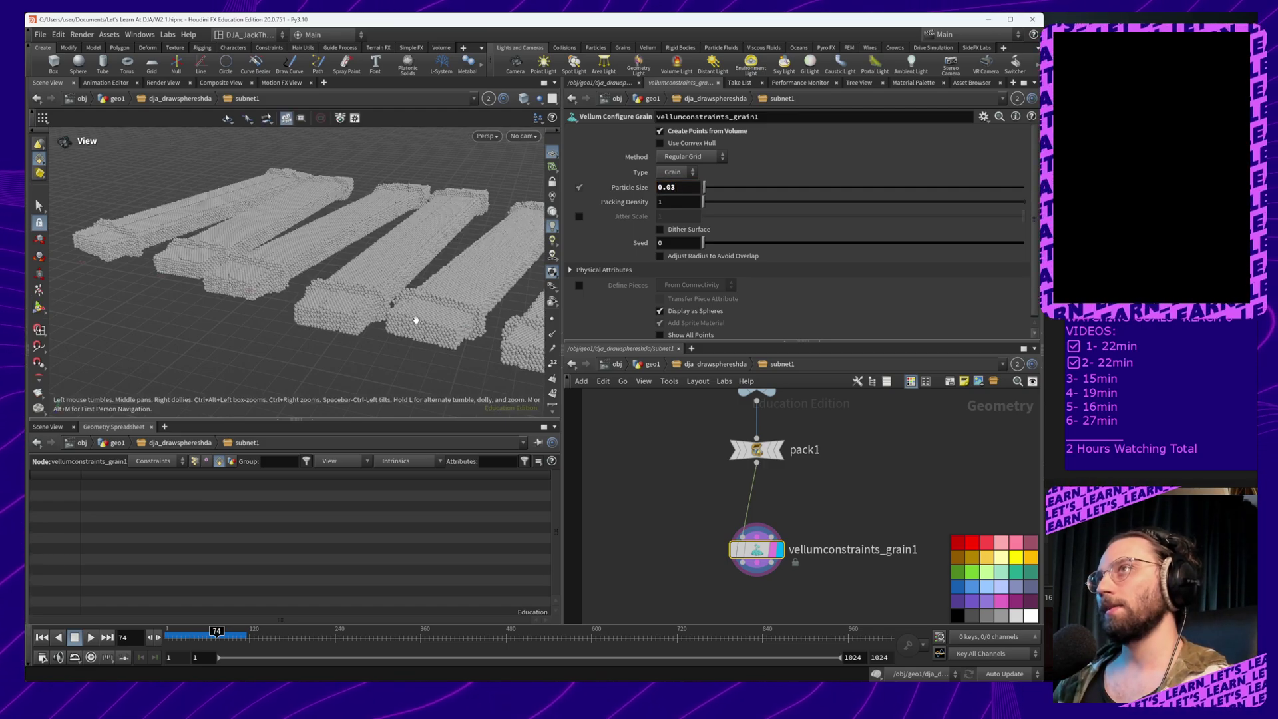
Examine the shape and coverage of the regular-grid grains at the plank ends and along the whole bridge
left_click_drag(414, 320, 473, 327, "alt")
right_click_drag(473, 327, 443, 220, "alt")
middle_click_drag(421, 258, 400, 251, "alt")
left_click_drag(401, 251, 383, 285, "alt")
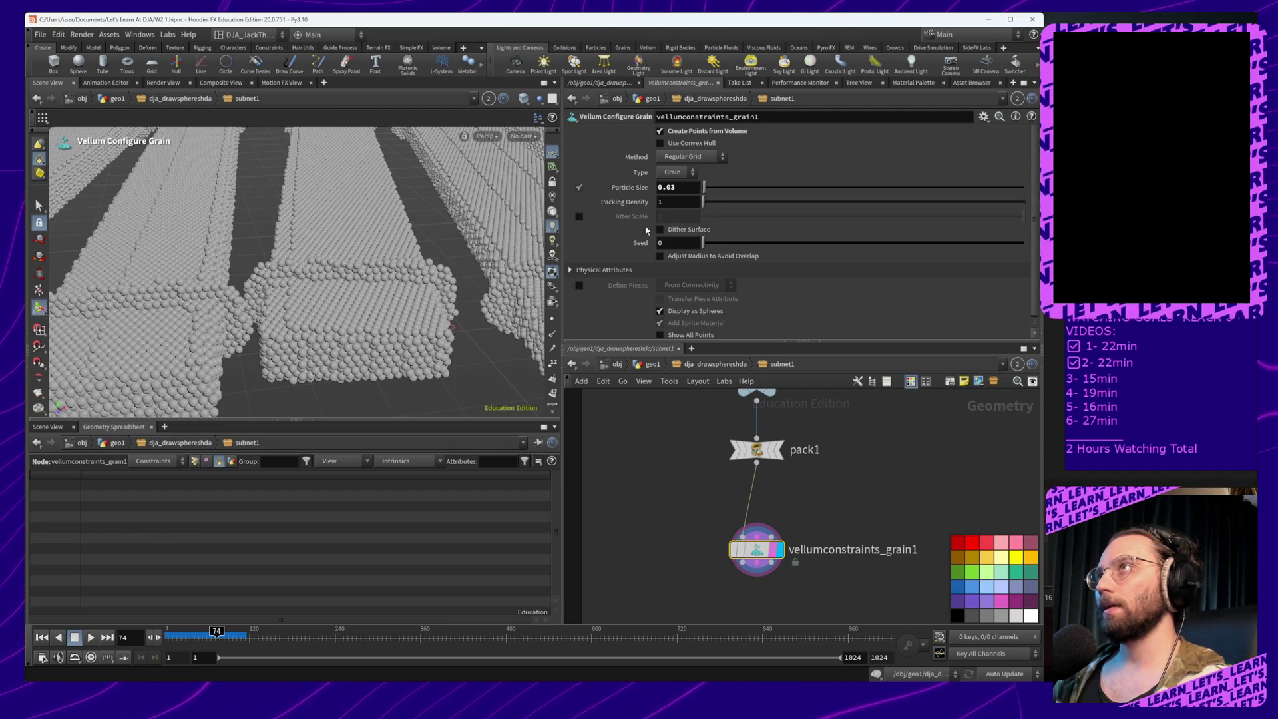
left_click_drag(460, 282, 373, 253, "alt")
right_click_drag(373, 253, 339, 351, "alt")
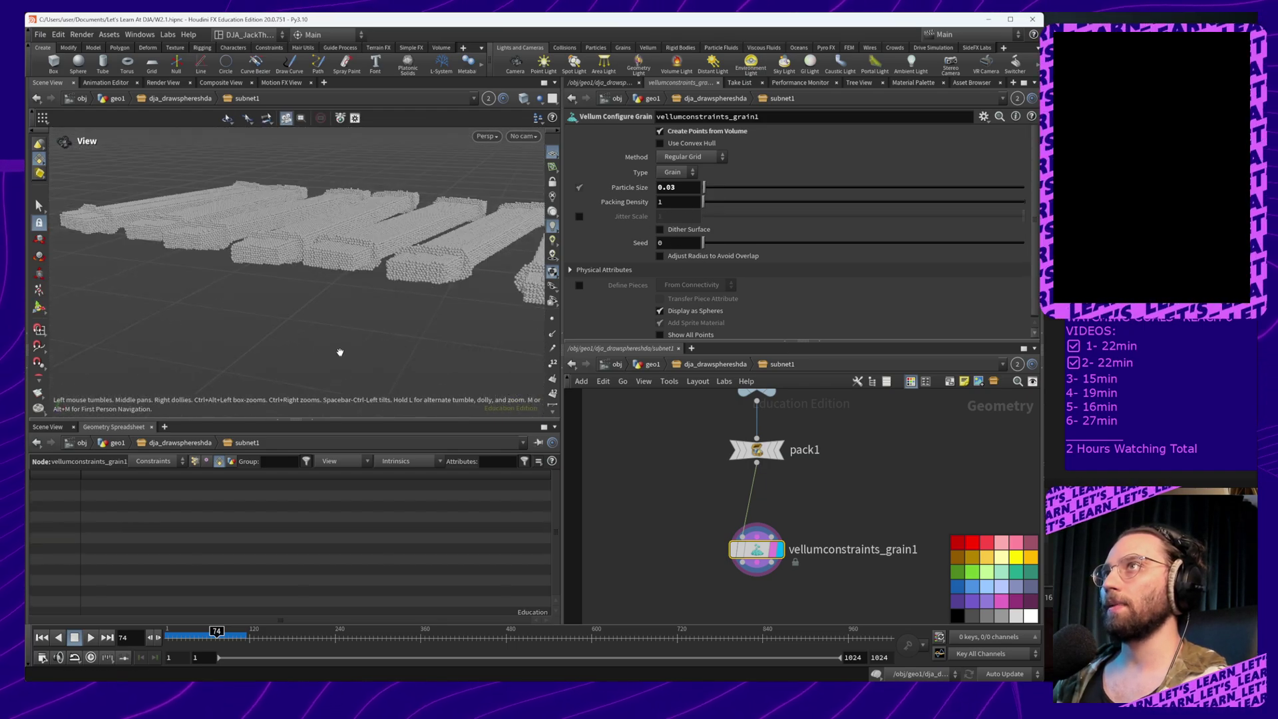
left_click_drag(340, 351, 442, 245, "alt")
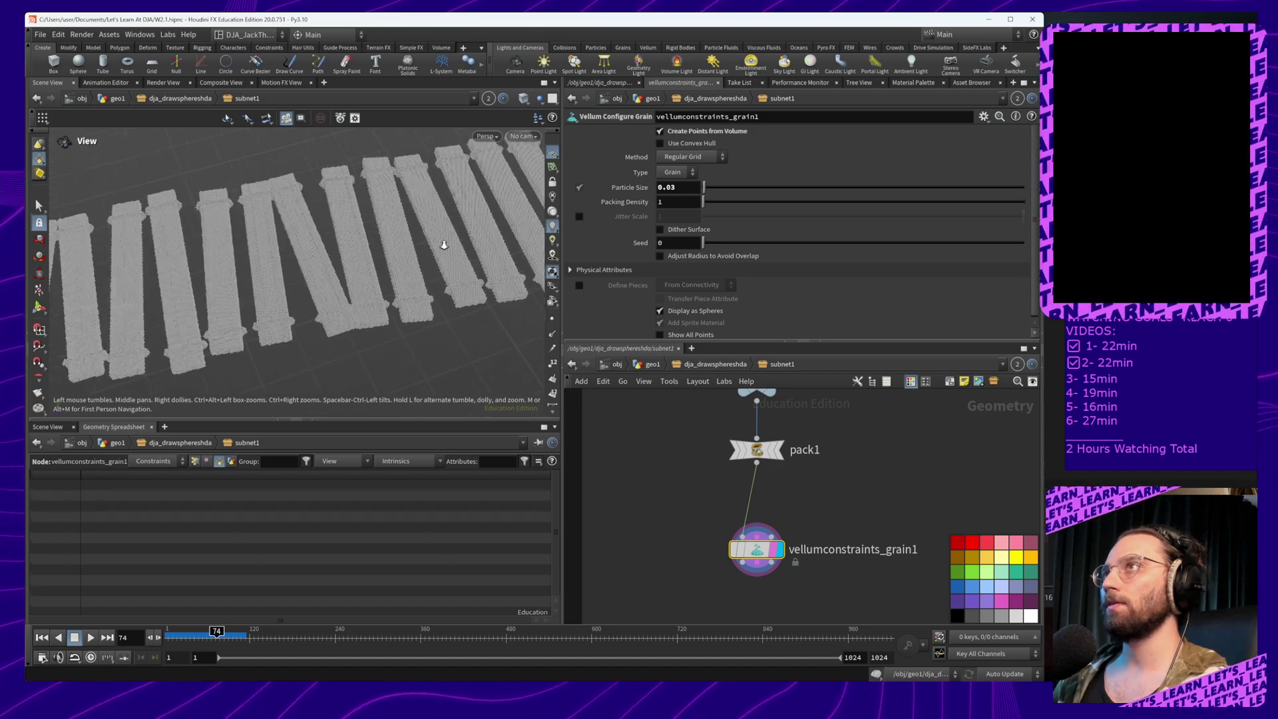
right_click_drag(442, 245, 388, 295, "alt")
middle_click_drag(388, 295, 199, 303, "alt")
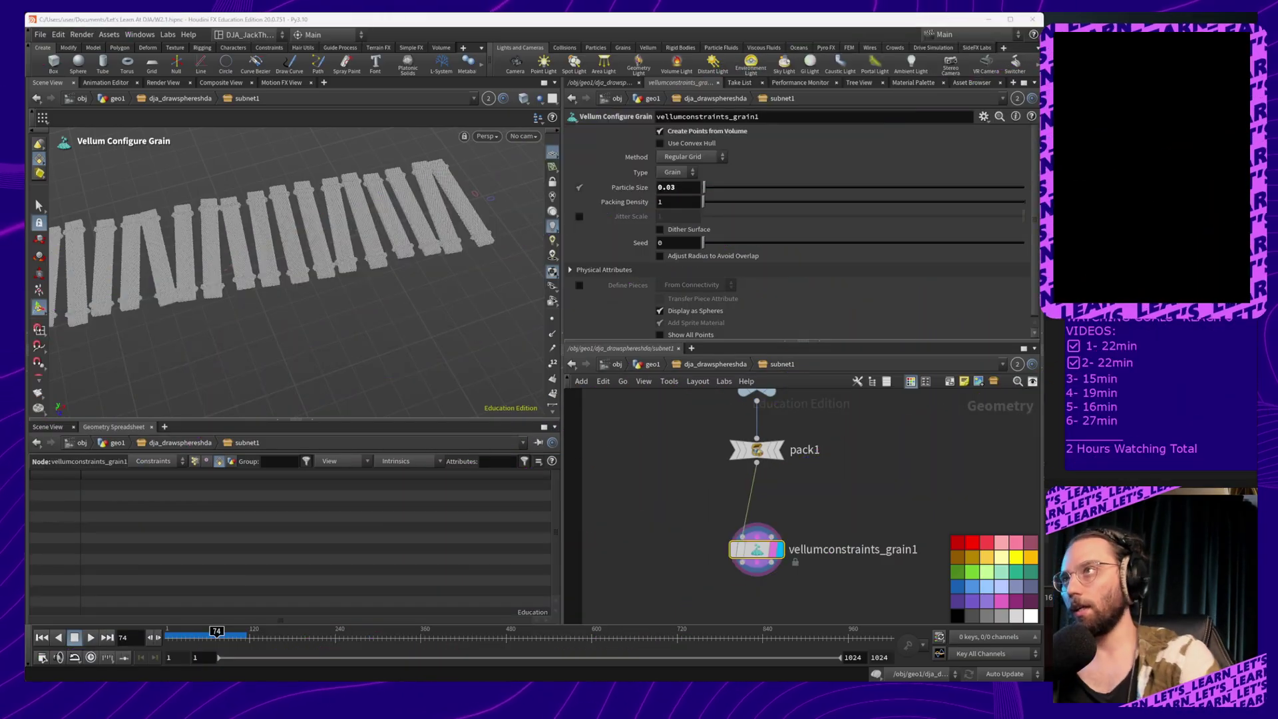
middle_click_drag(301, 202, 373, 212, "alt")
right_click_drag(373, 211, 397, 287, "alt")
middle_click_drag(397, 287, 354, 279, "alt")
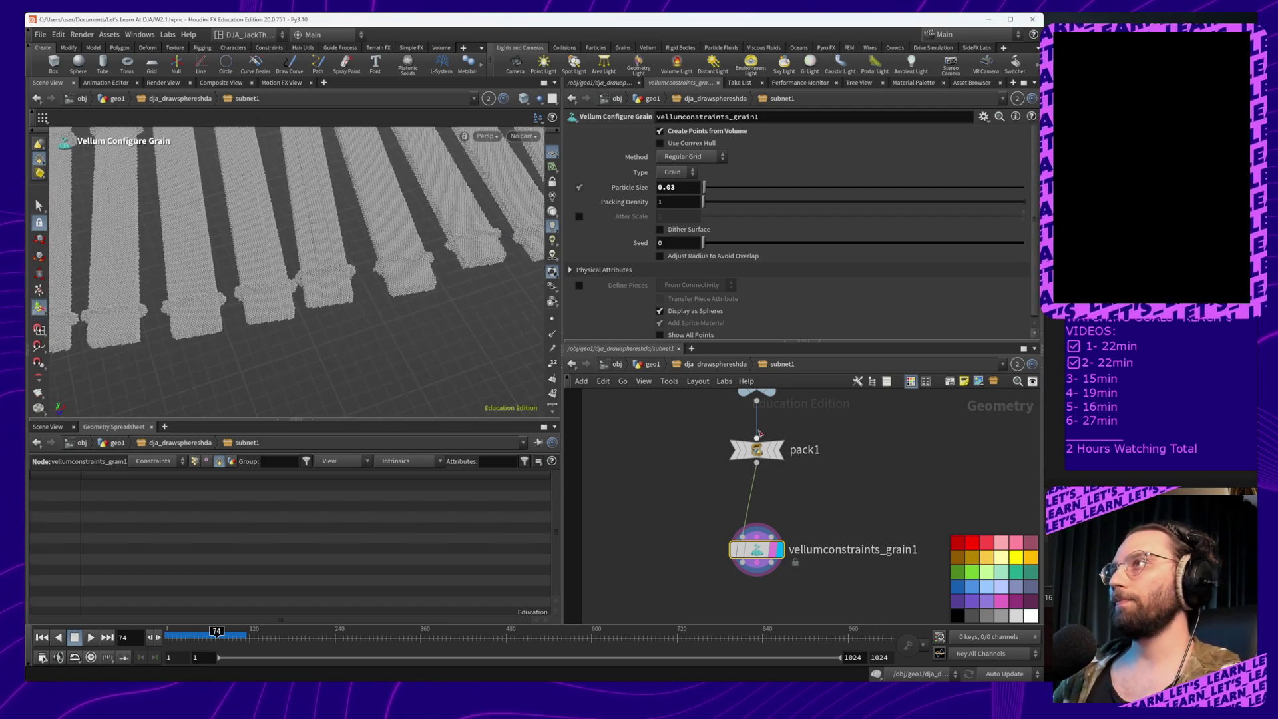
Check the settings of pack1, then set the Particle Size of vellumconstraints_grain1 back to 0.05
left_click(757, 450)
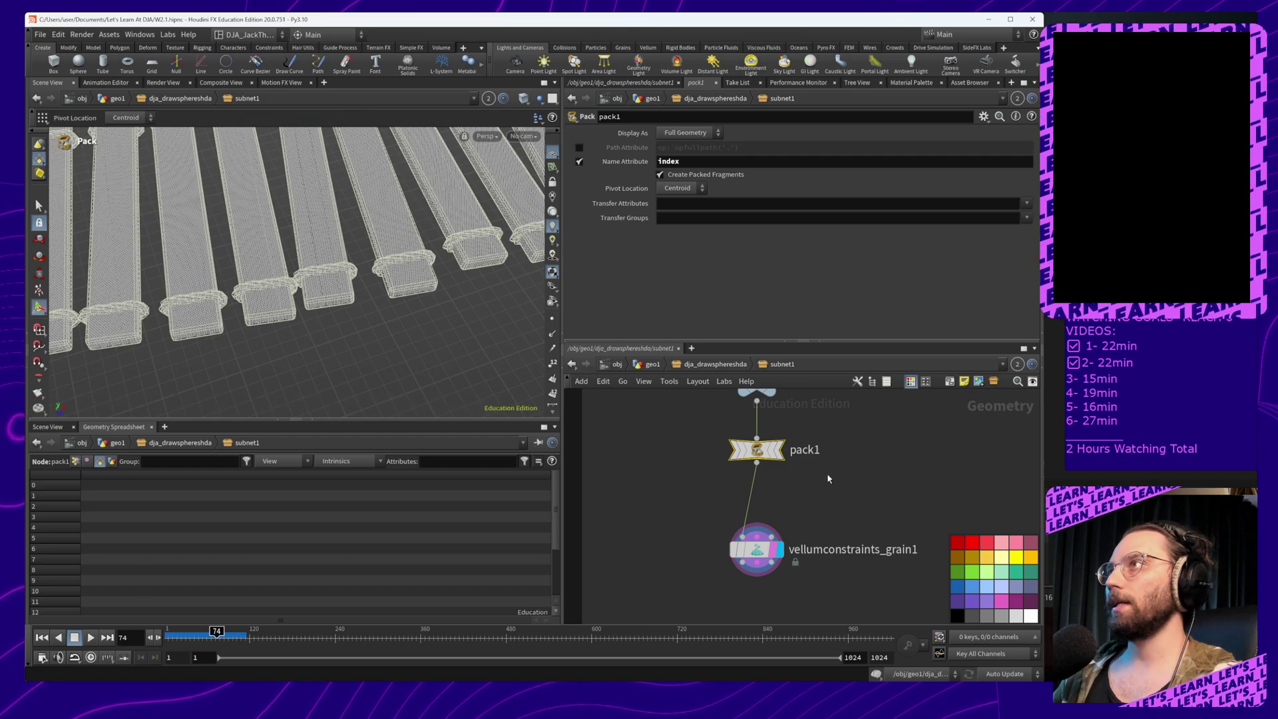
left_click(757, 549)
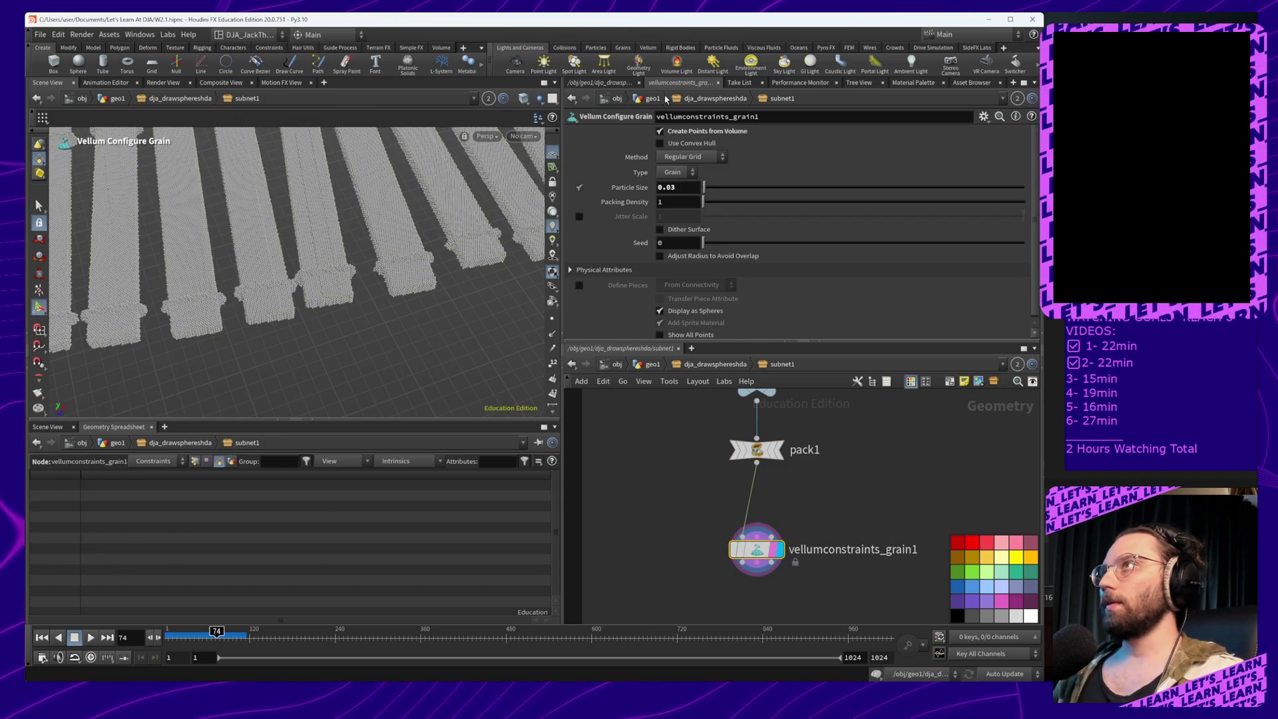
left_click(683, 191)
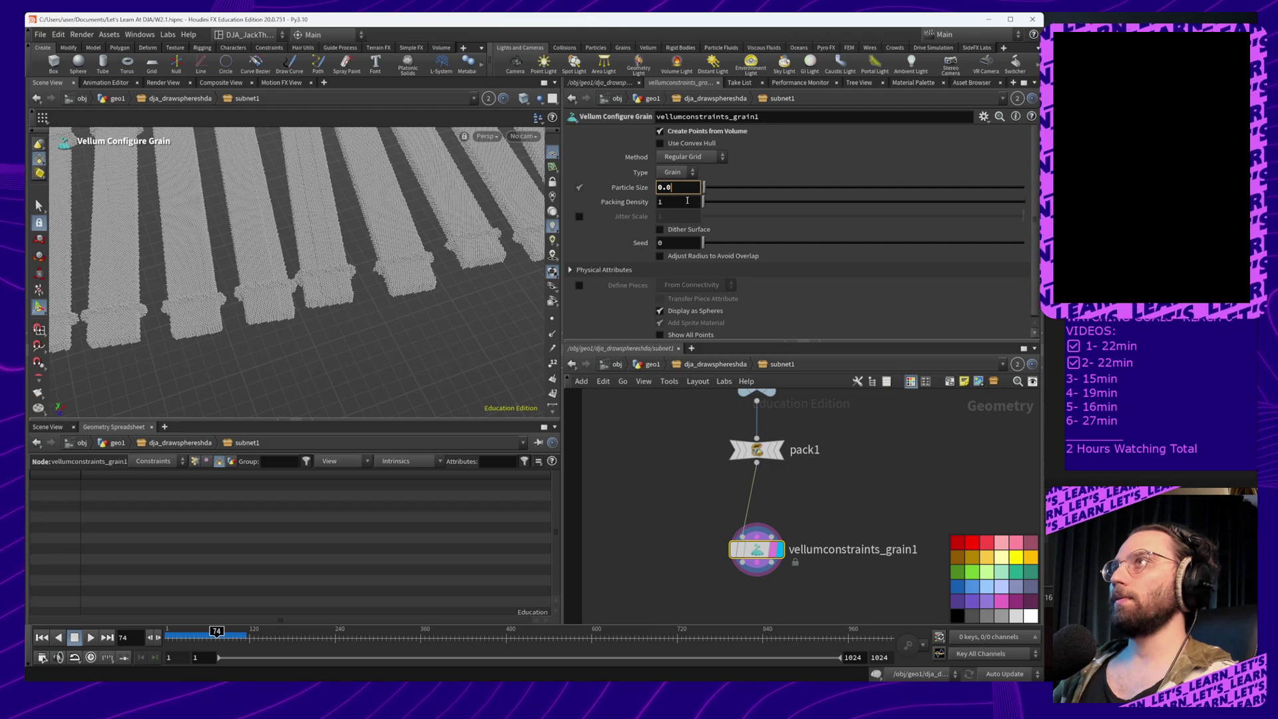
key("Return")
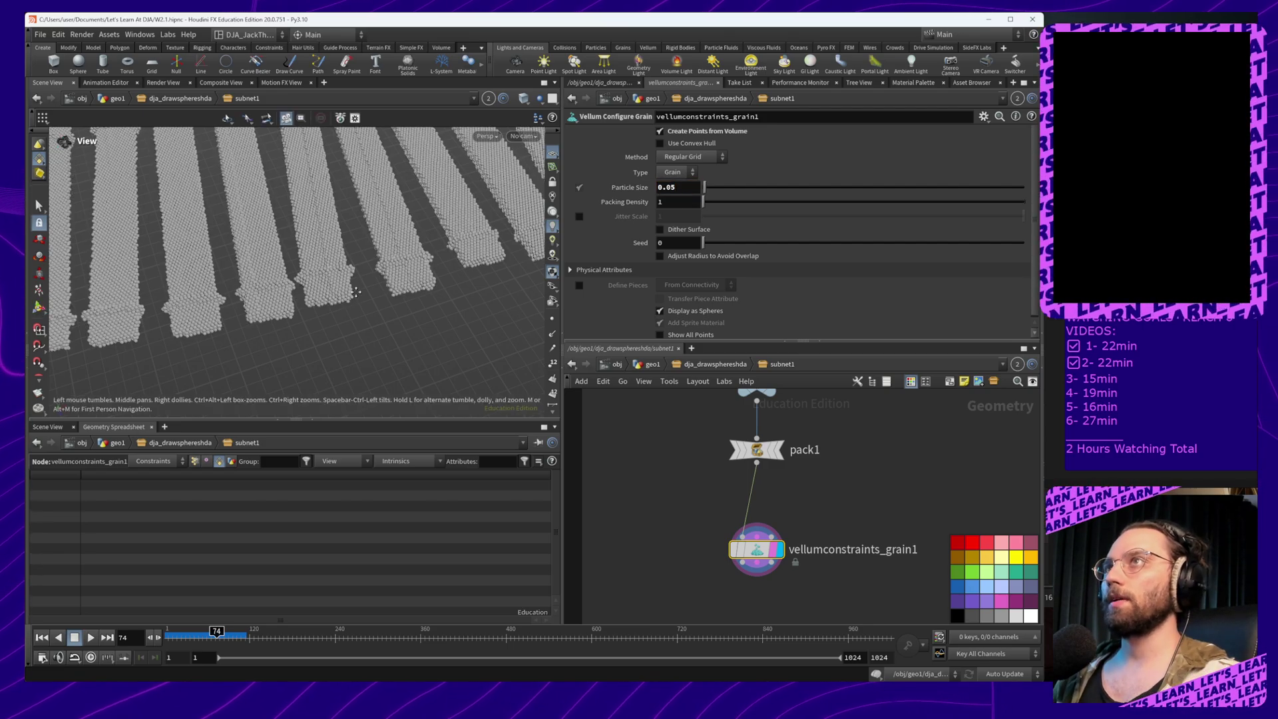
Inspect the plank ends up close and change the grain Method to Sphere Packing, keeping the Type as Grain
right_click_drag(379, 270, 439, 283, "alt")
left_click_drag(438, 283, 314, 264, "alt")
left_click(684, 173)
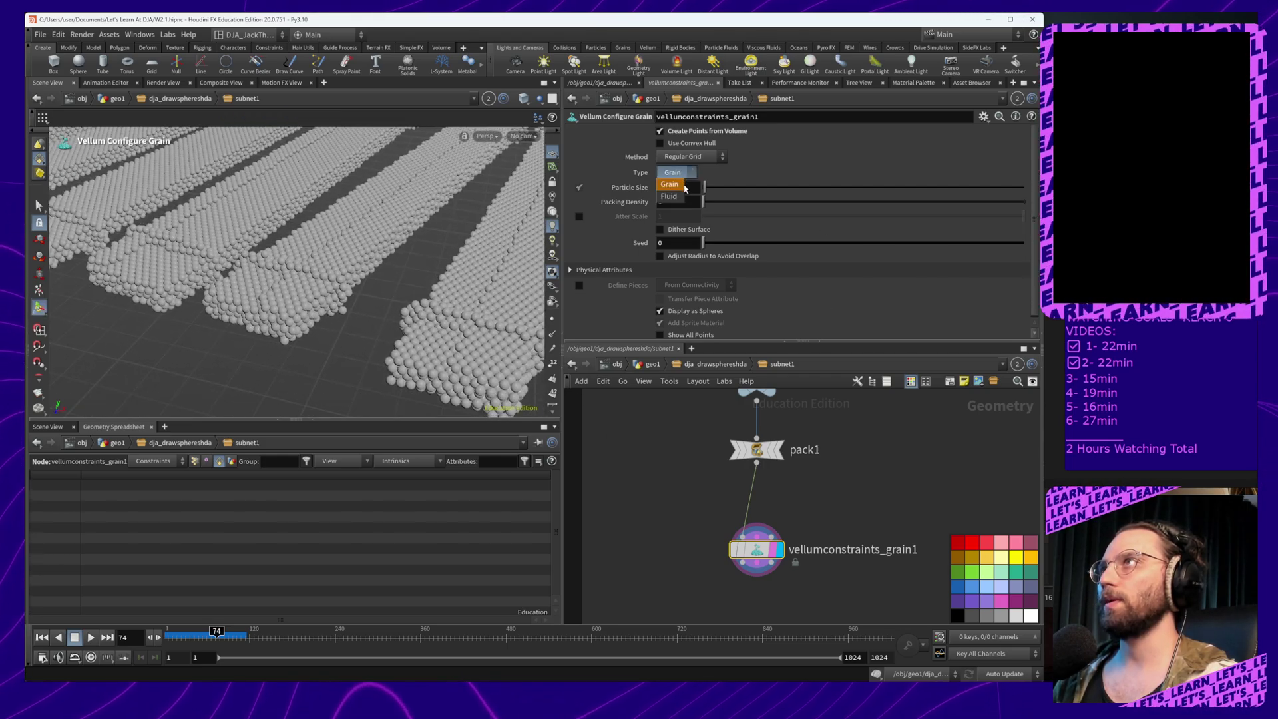
left_click(694, 159)
left_click(694, 160)
left_click(691, 171)
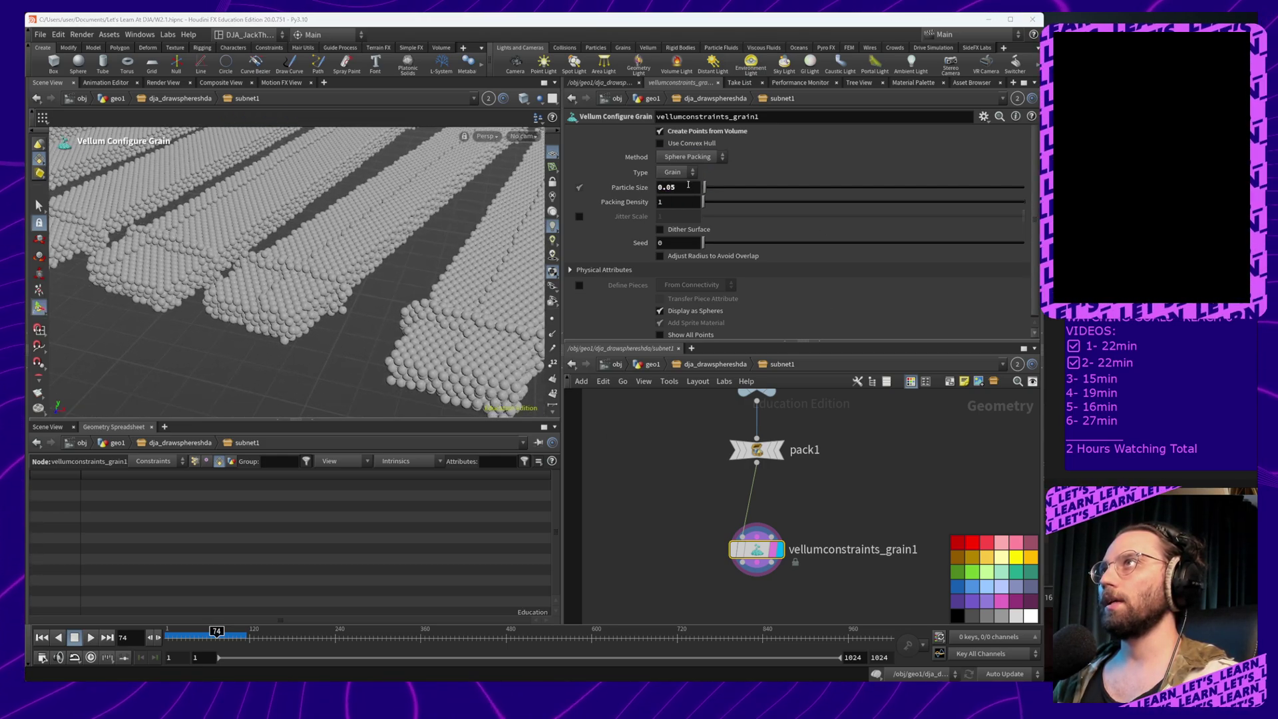
Try an Isovalue of 100 for the Sphere Packing grains
left_click_drag(420, 242, 373, 243, "alt")
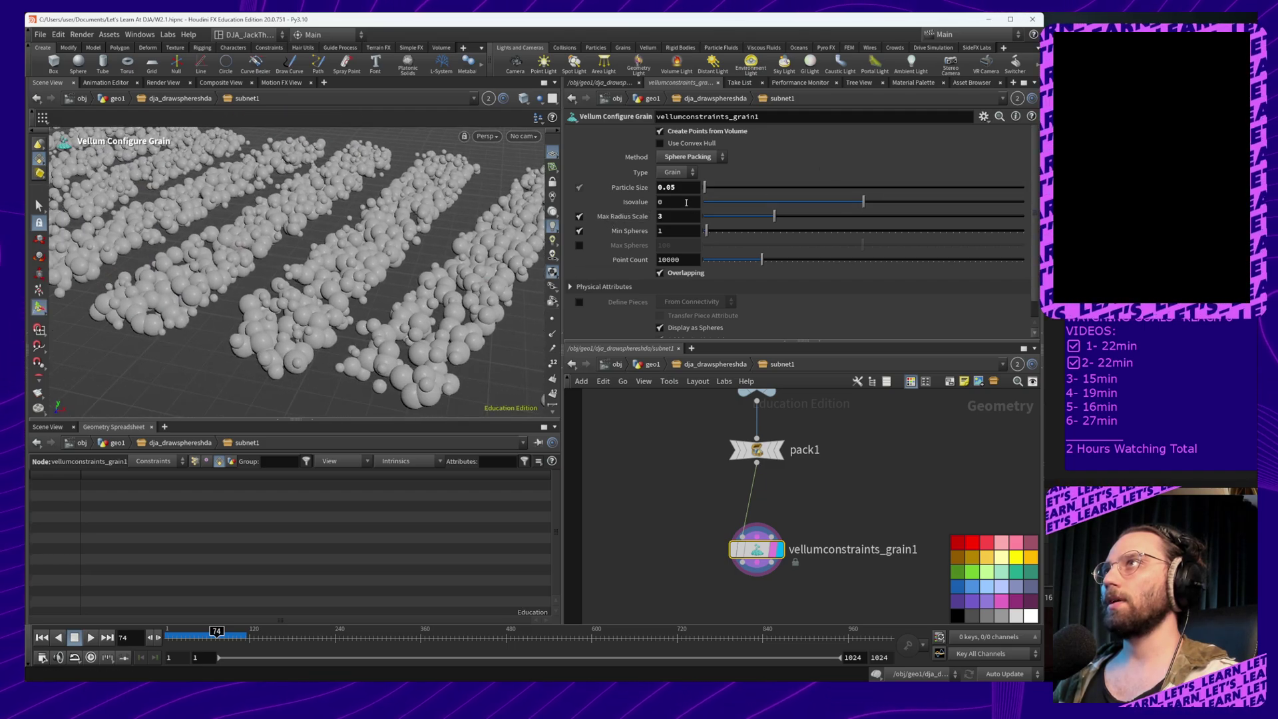
left_click_drag(684, 202, 643, 203)
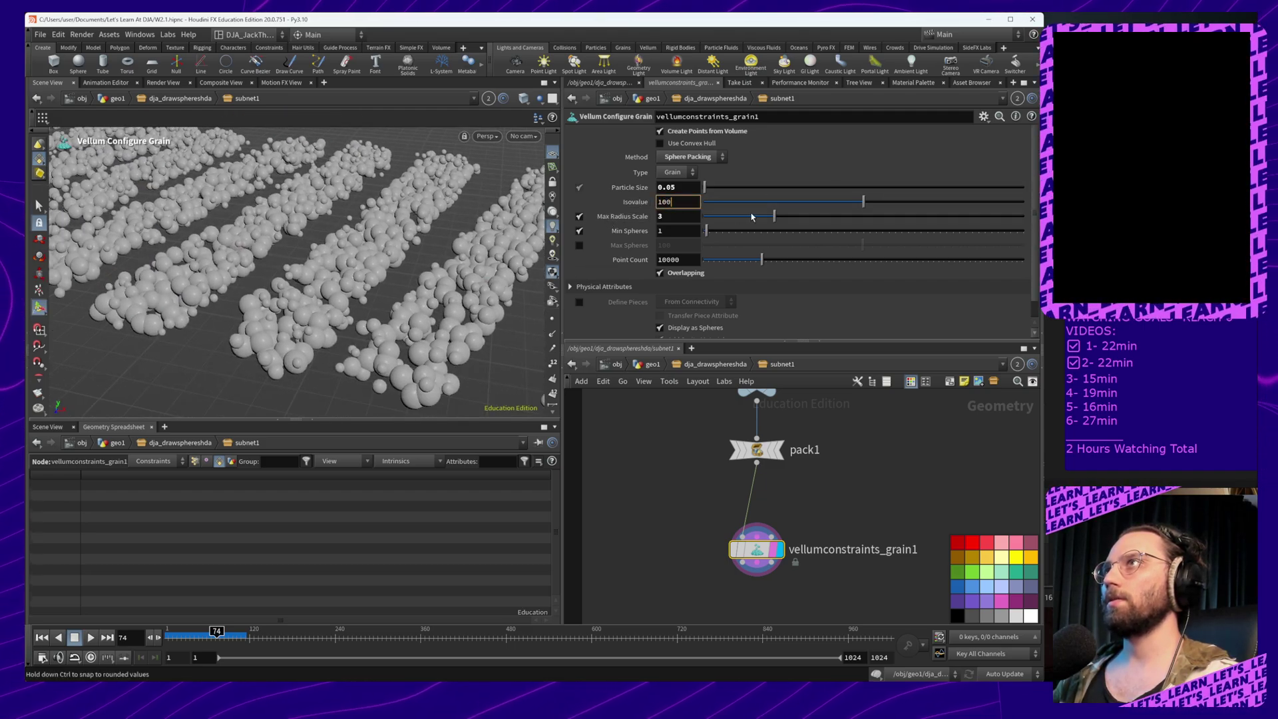
key("Return")
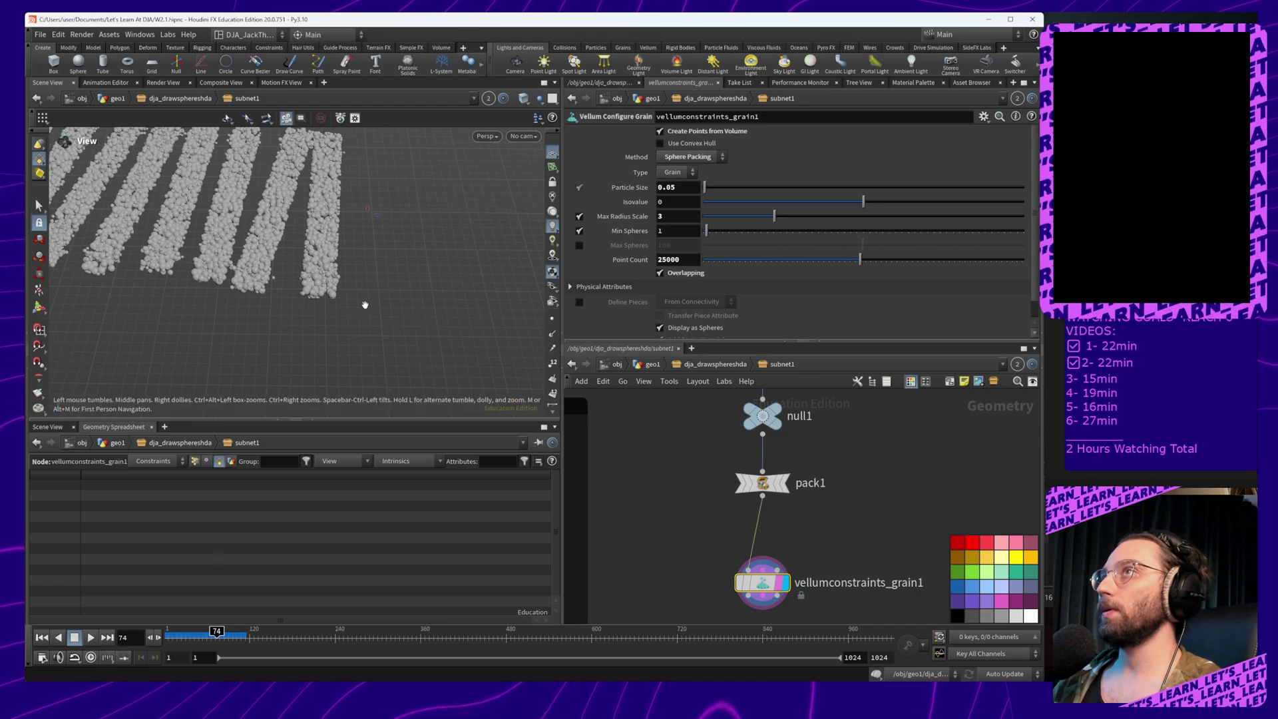
Try an Isovalue of 0.086 on the grain-filled planks, then set it back to 0
middle_click_drag(366, 305, 453, 356, "alt")
left_click_drag(454, 356, 361, 296, "alt")
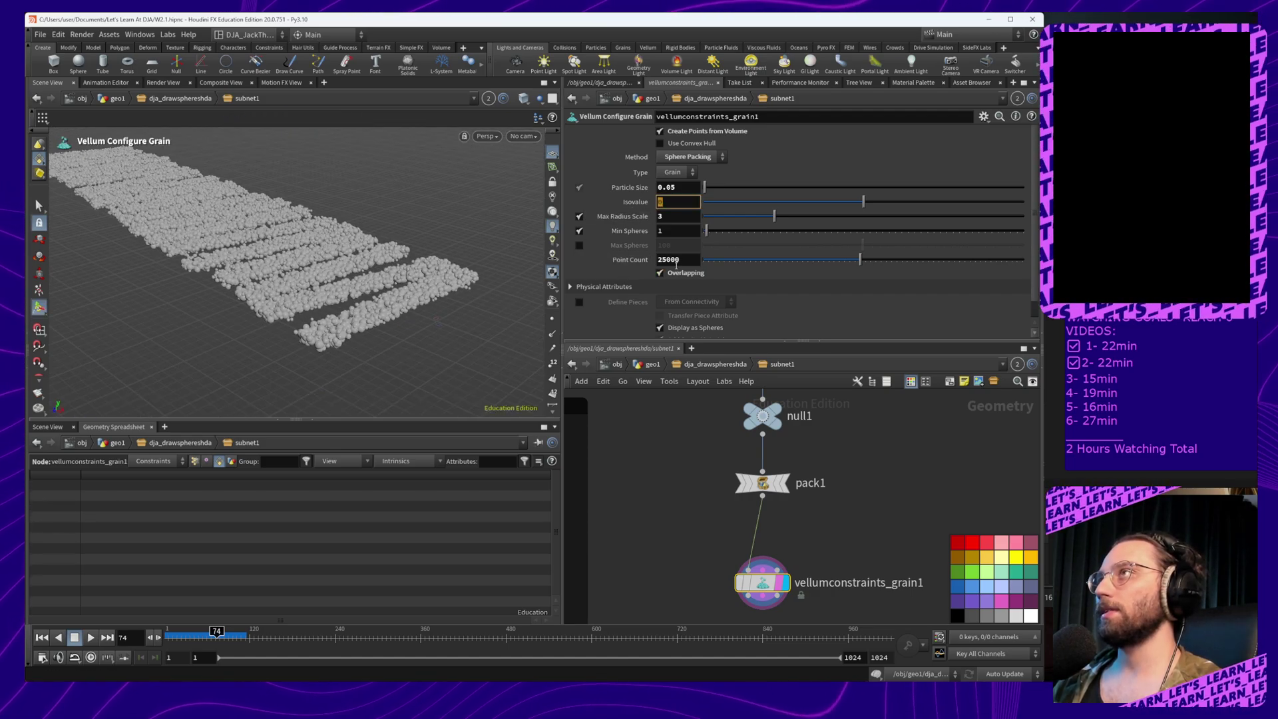
left_click(683, 262)
double_click(683, 261)
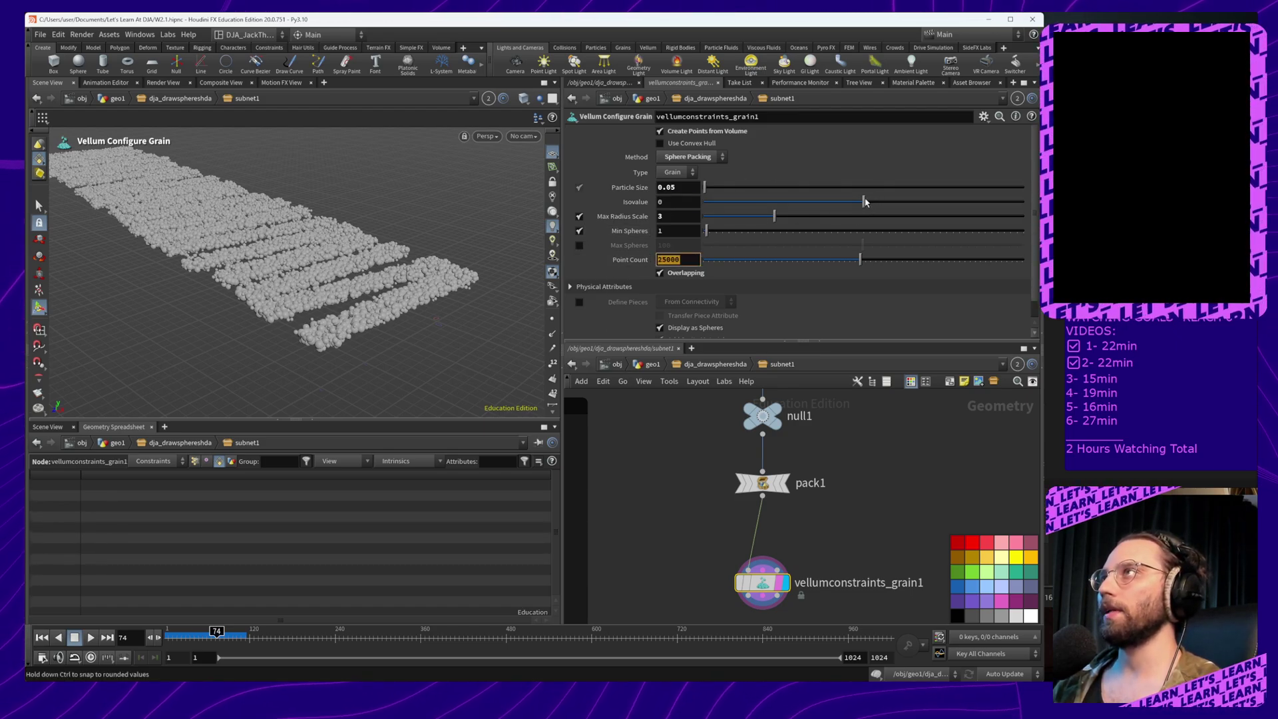
left_click_drag(864, 202, 876, 212)
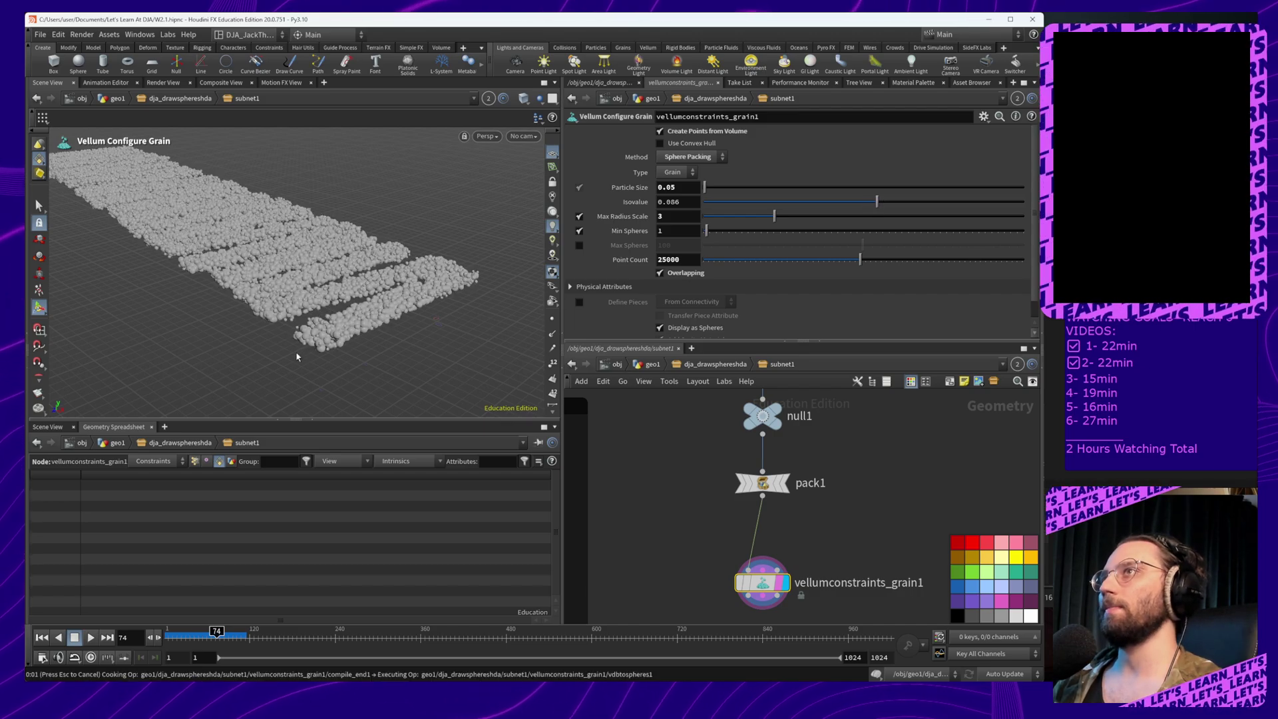
left_click_drag(691, 204, 651, 204)
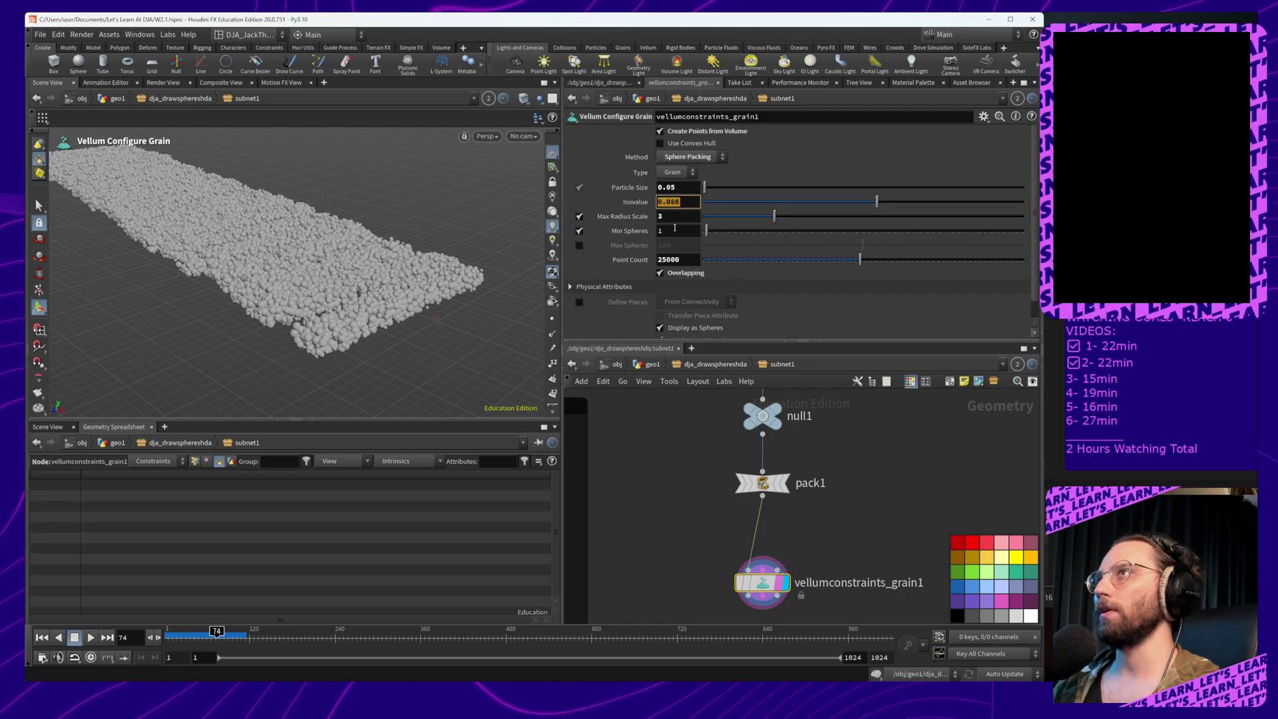
type("0")
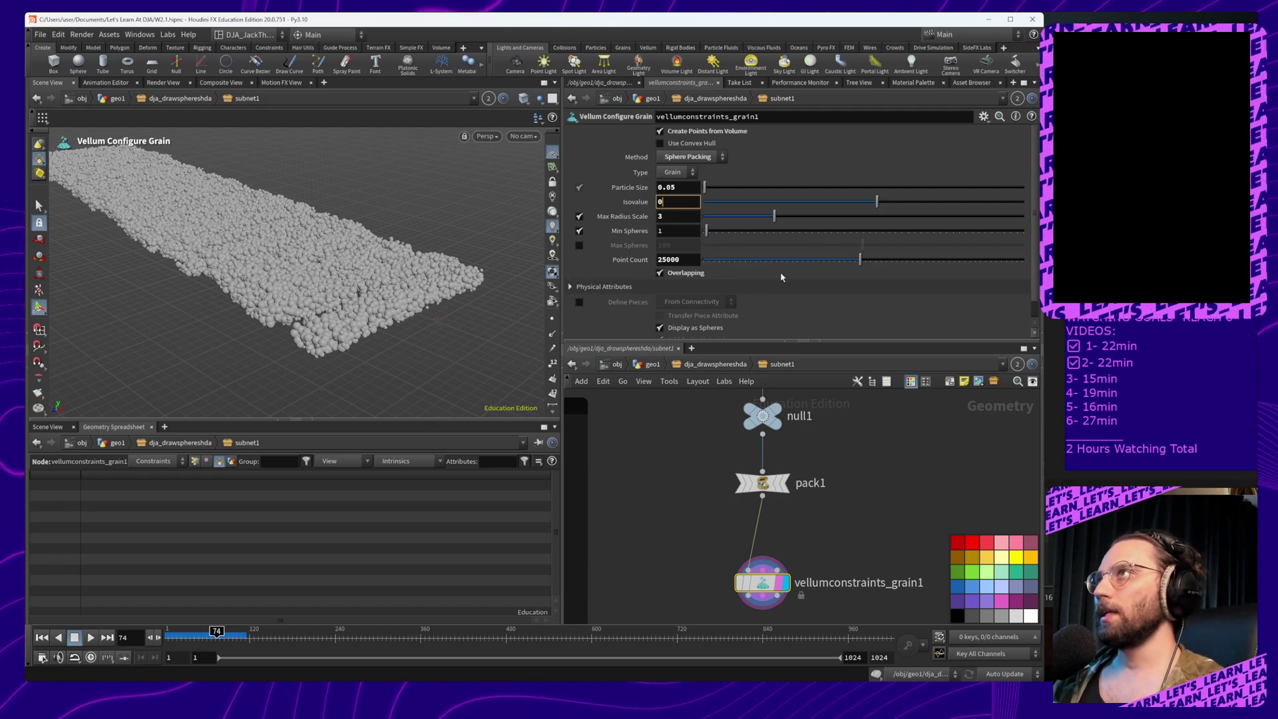
key("Return")
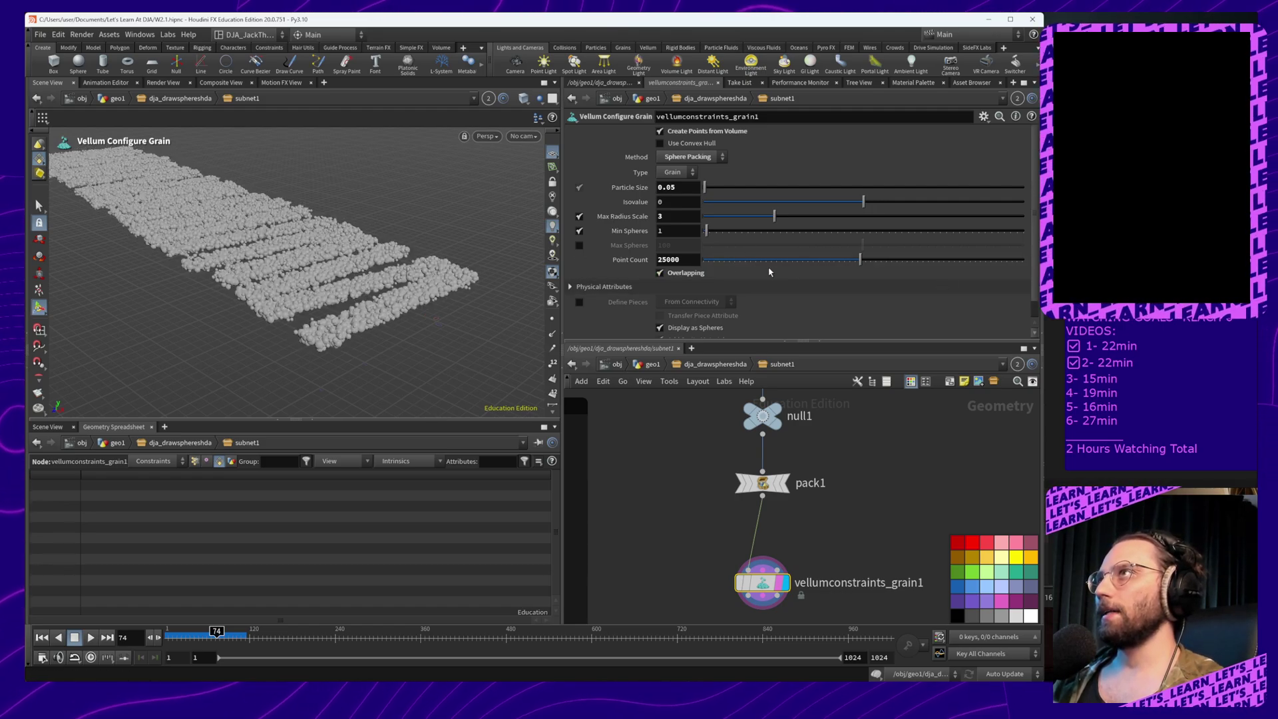
Try a Point Count of 30000 for the packed spheres and inspect the planks up close
left_click_drag(689, 261, 597, 265)
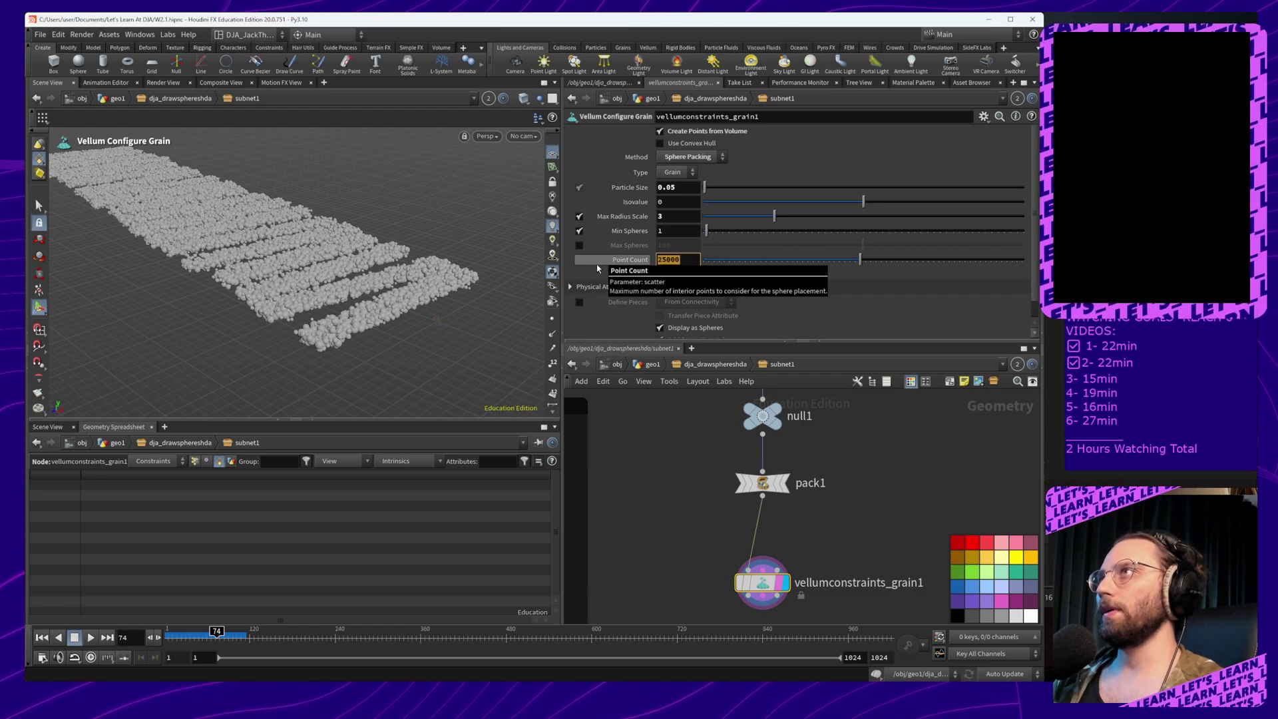
key("Right")
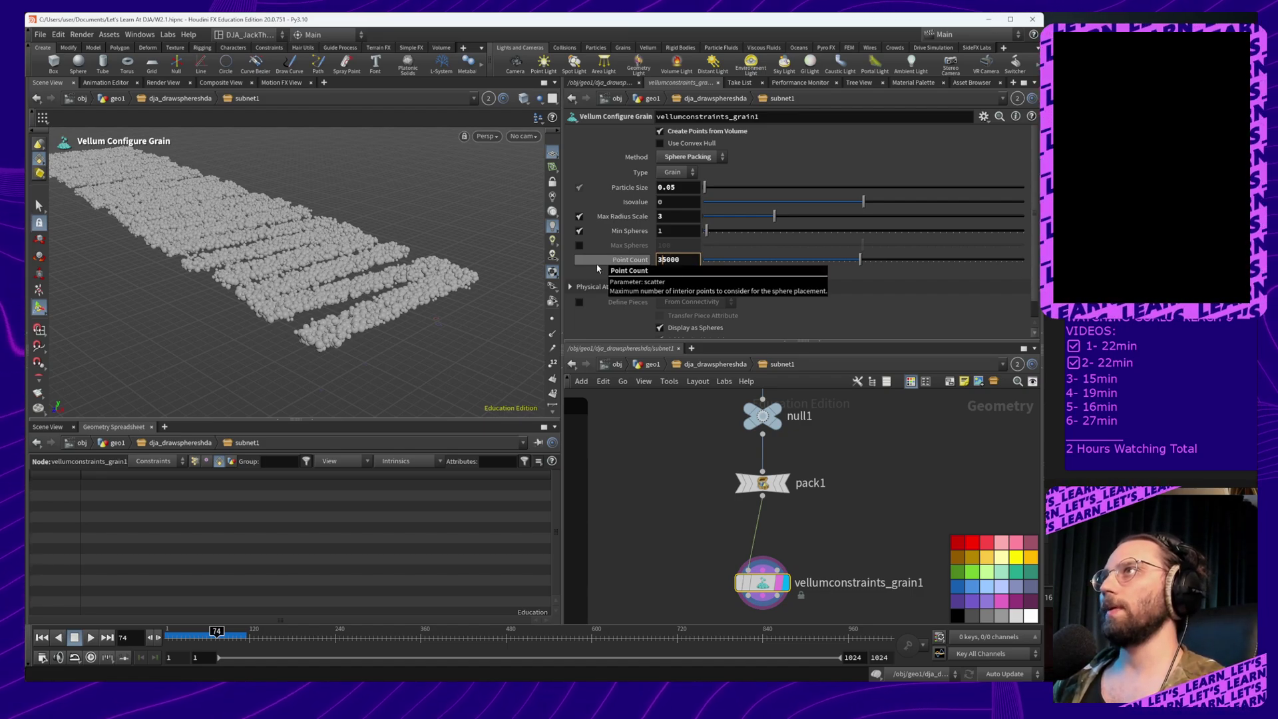
key("Return")
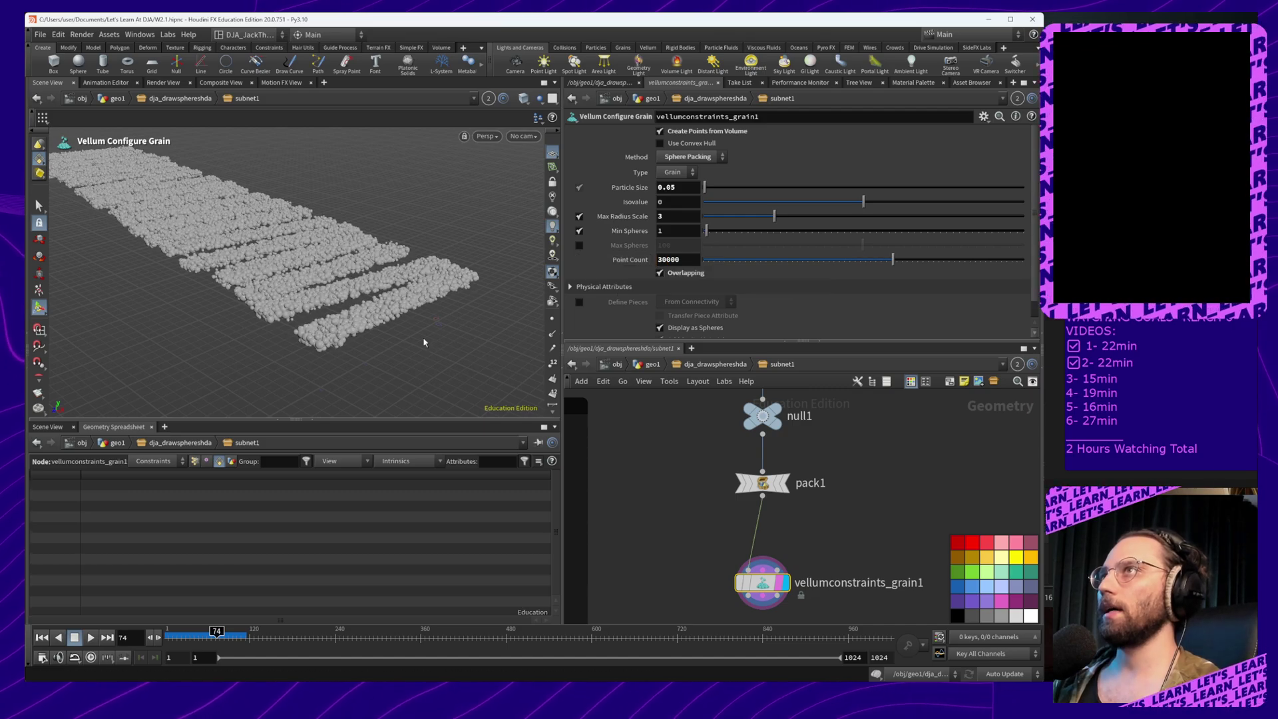
left_click_drag(386, 288, 443, 343, "alt")
middle_click_drag(442, 343, 365, 336, "alt")
scroll(389, 240, "up", 5)
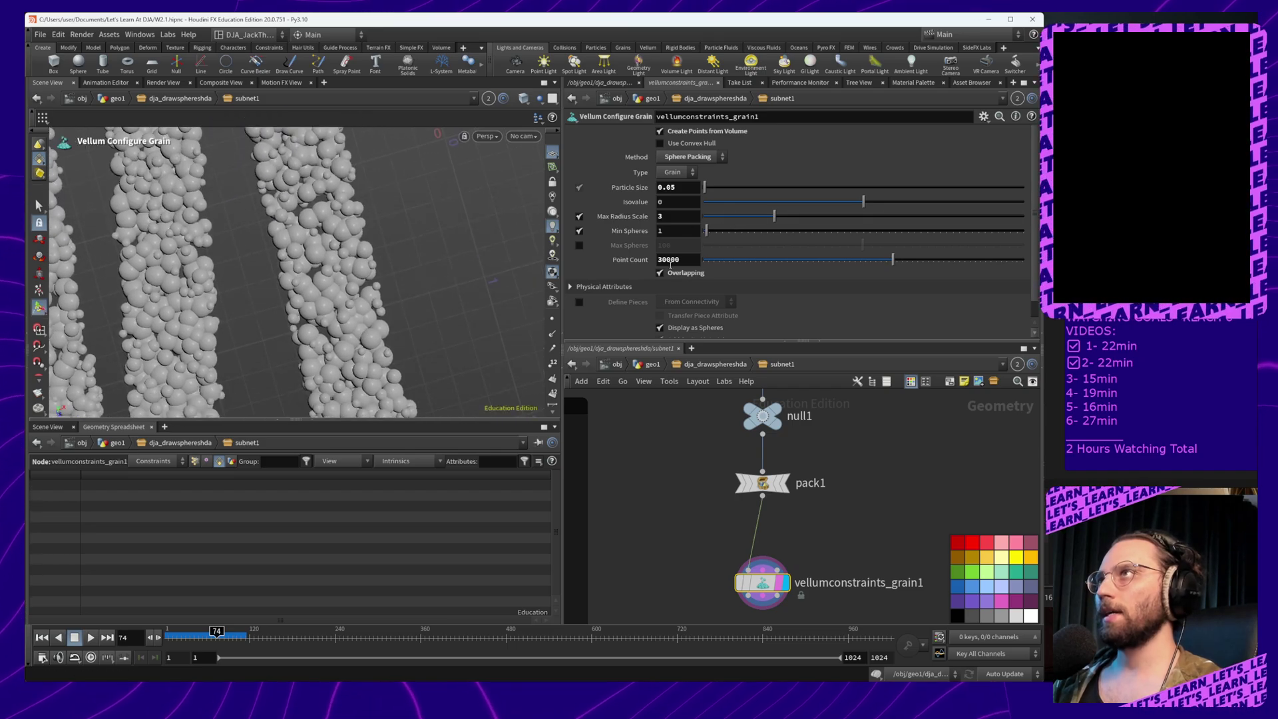
Raise the grain Point Count to 35000 and check how the spheres fill the plank ends
left_click(668, 261)
key("BackSpace")
type("5")
key("Return")
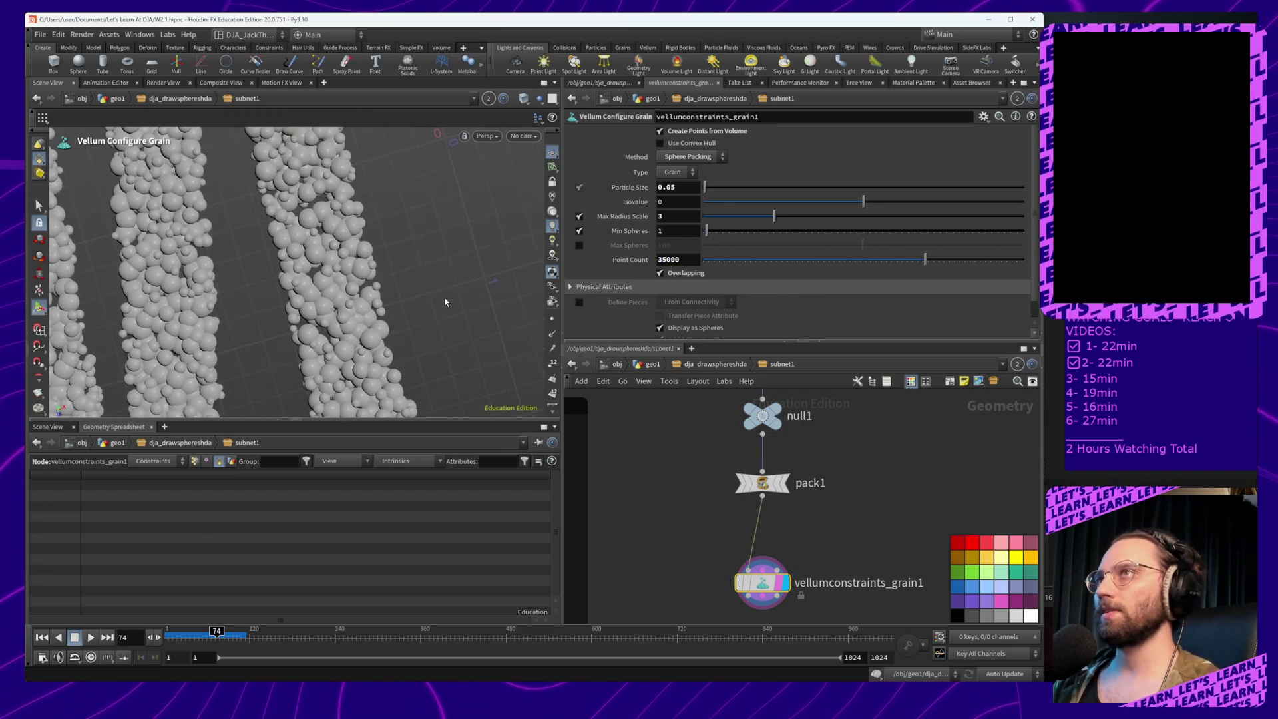
mouse_move(433, 299)
left_mouse_down("alt")
mouse_move(394, 248)
mouse_move(401, 192)
mouse_move(331, 211)
mouse_move(439, 300)
left_mouse_up("alt")
left_click_drag(364, 264, 453, 250, "alt")
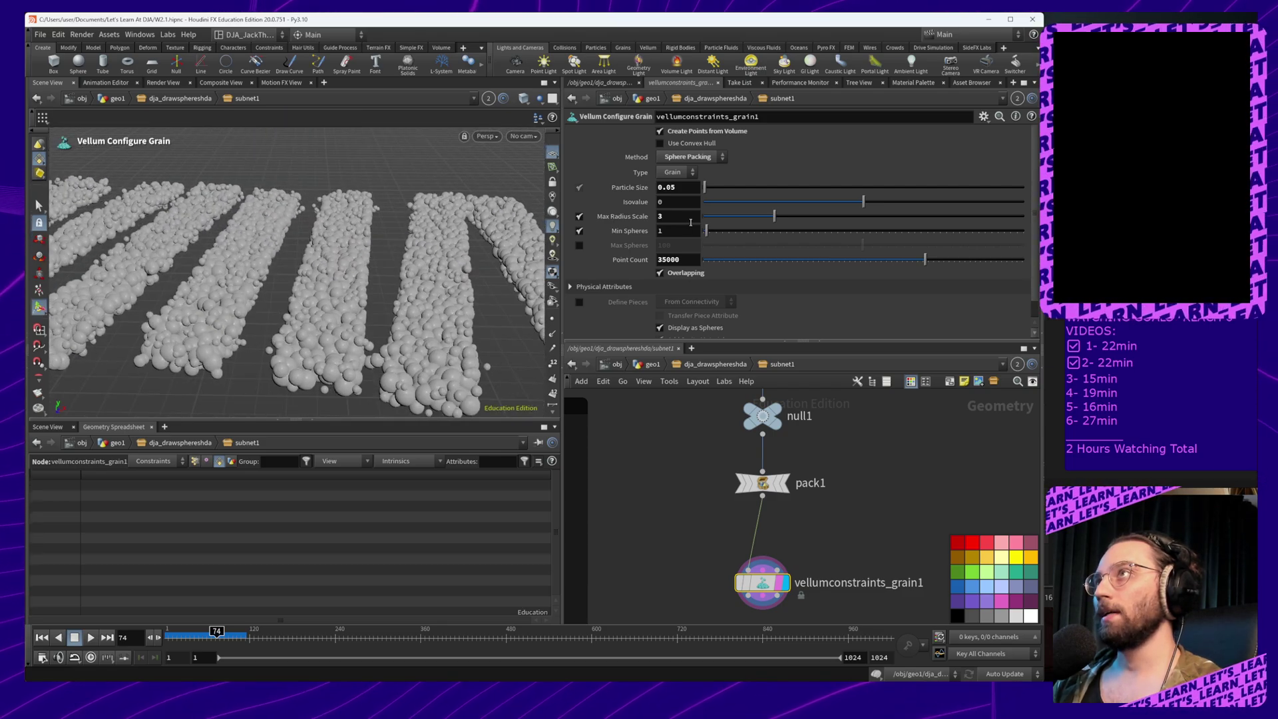
Set the Max Radius Scale to 4 and review the grains on single planks and along the whole bridge
left_click(671, 216)
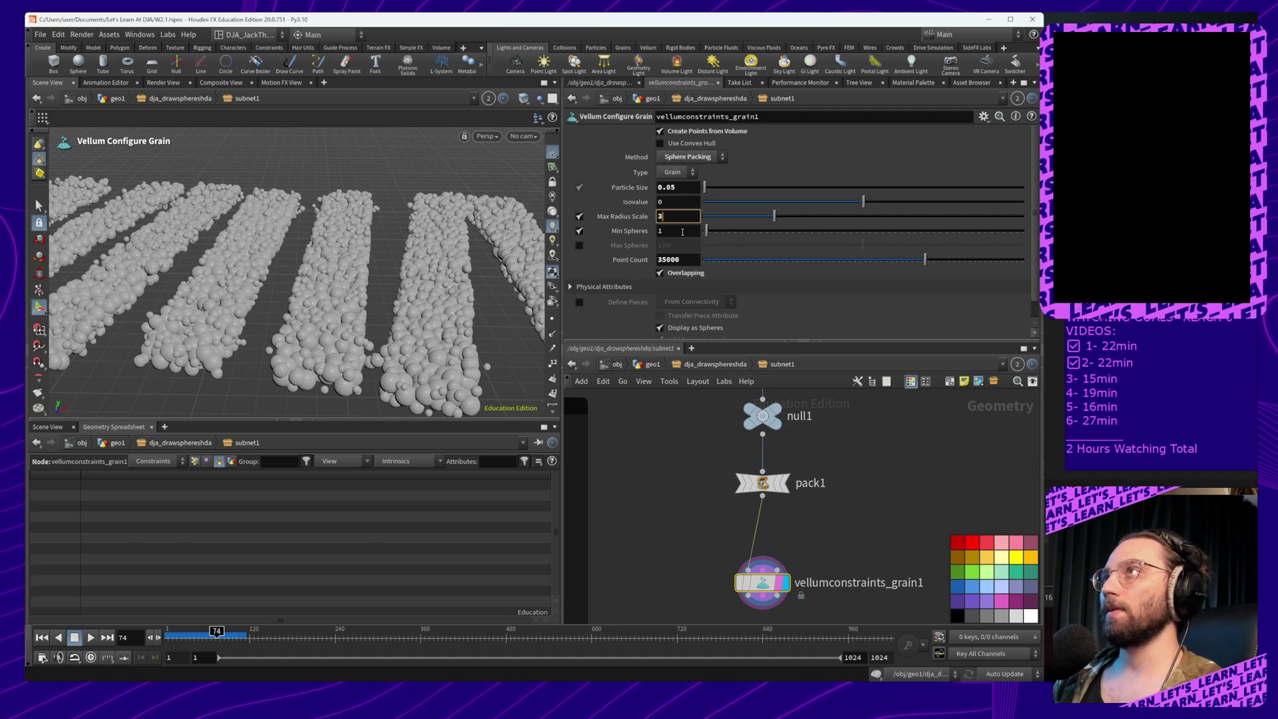
type("4")
key("Return")
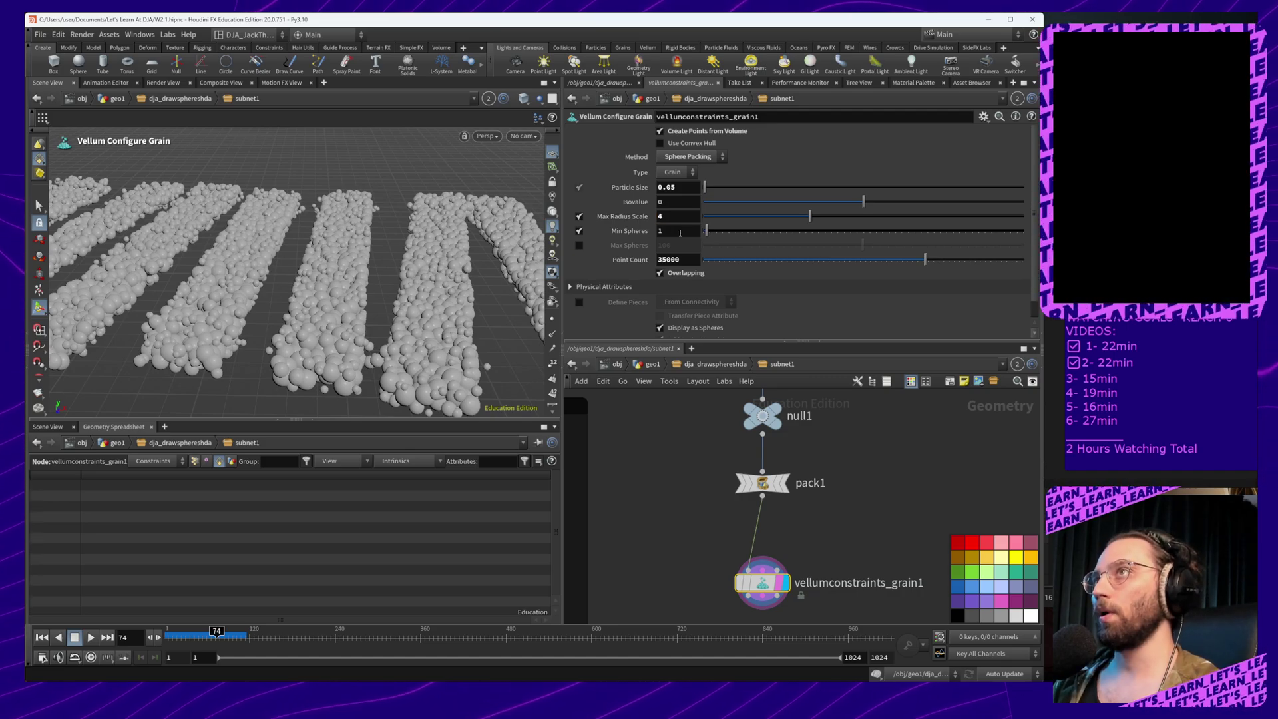
left_click_drag(344, 292, 386, 281, "alt")
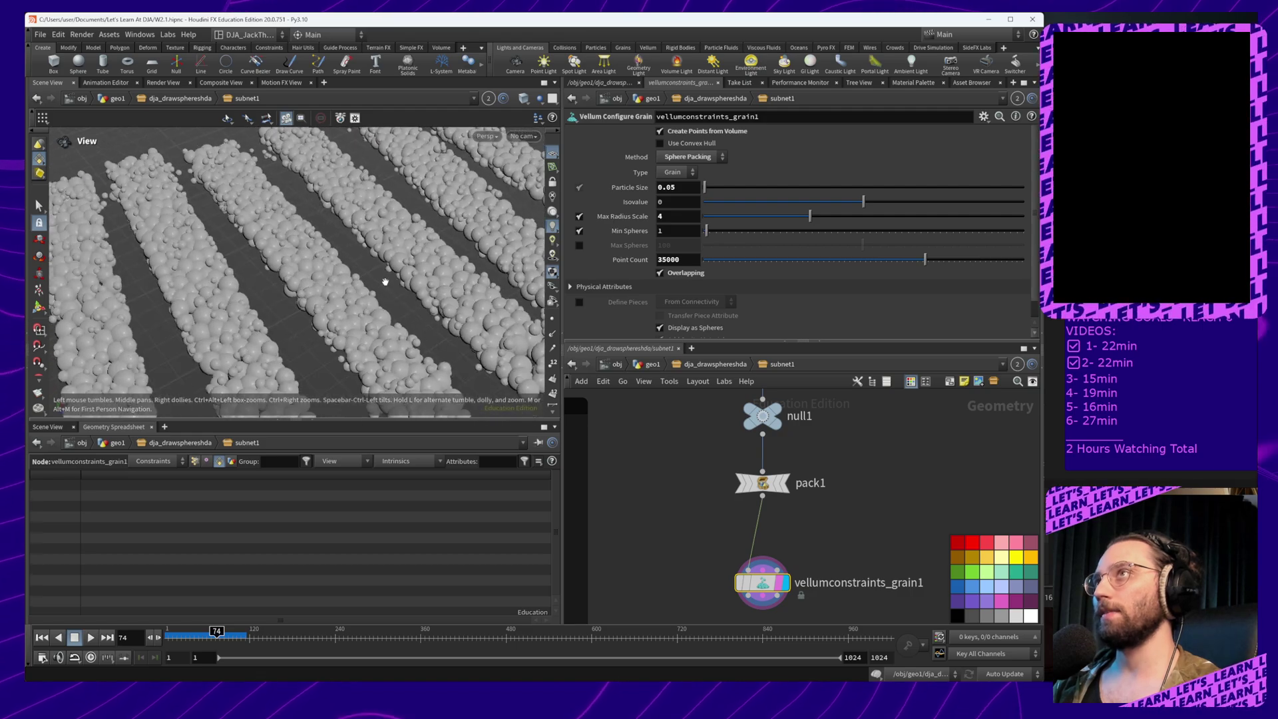
right_click_drag(386, 281, 371, 348, "alt")
left_click_drag(371, 348, 391, 300, "alt")
right_click_drag(391, 300, 361, 384, "alt")
left_click_drag(362, 383, 340, 308, "alt")
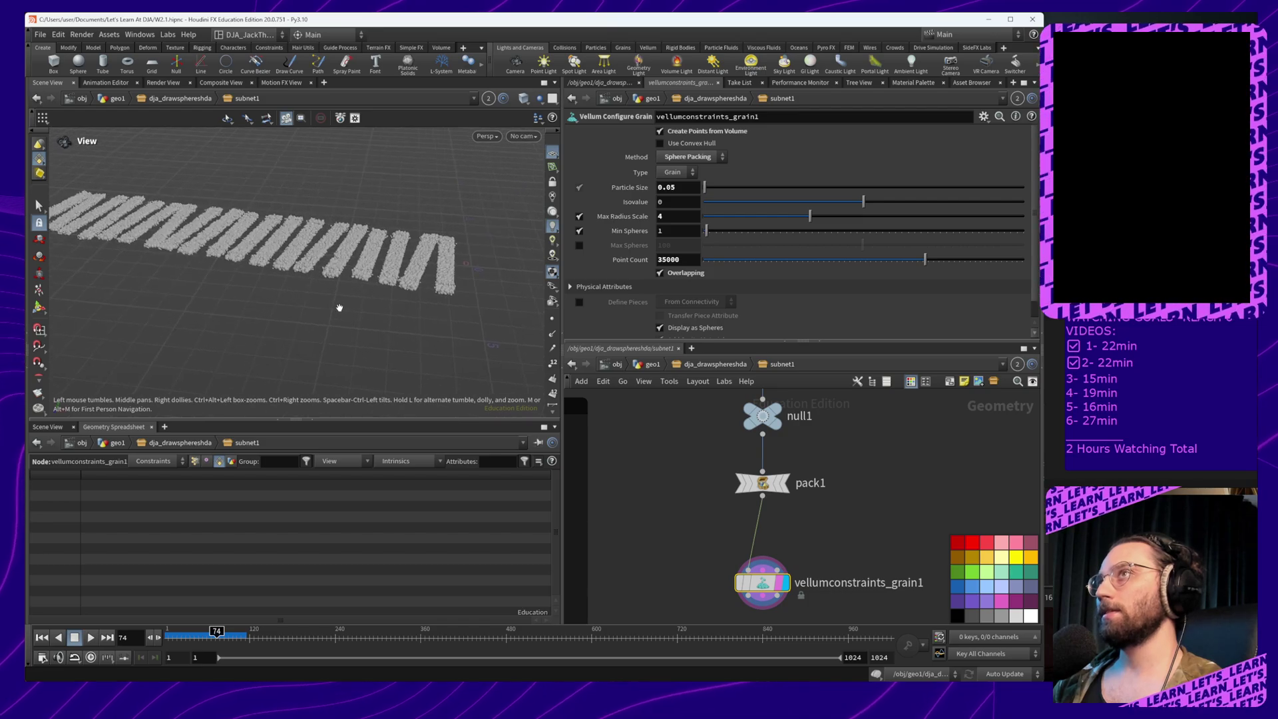
middle_click_drag(339, 308, 402, 287, "alt")
Add a Vellum Constraints node below vellumconstraints_grain1 and feed it the grain node's geometry and constraint outputs
left_click_drag(767, 596, 766, 553)
key("Tab")
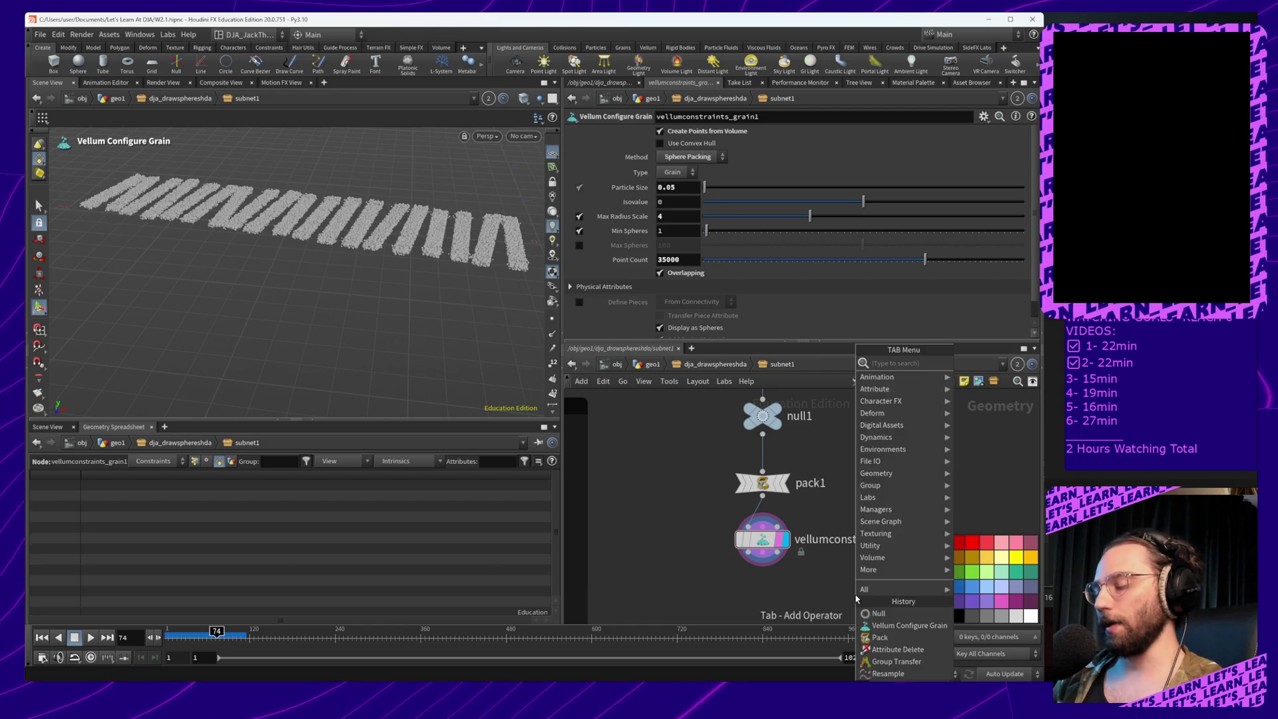
type("vell")
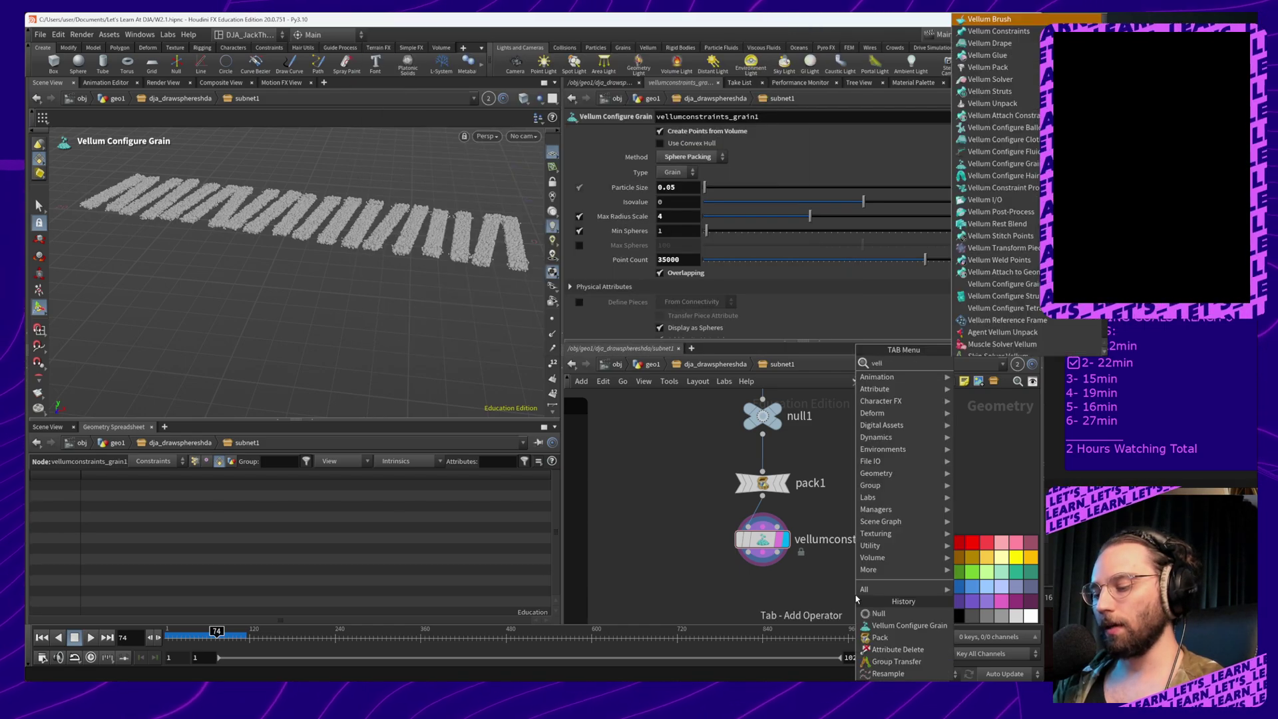
type("um constr")
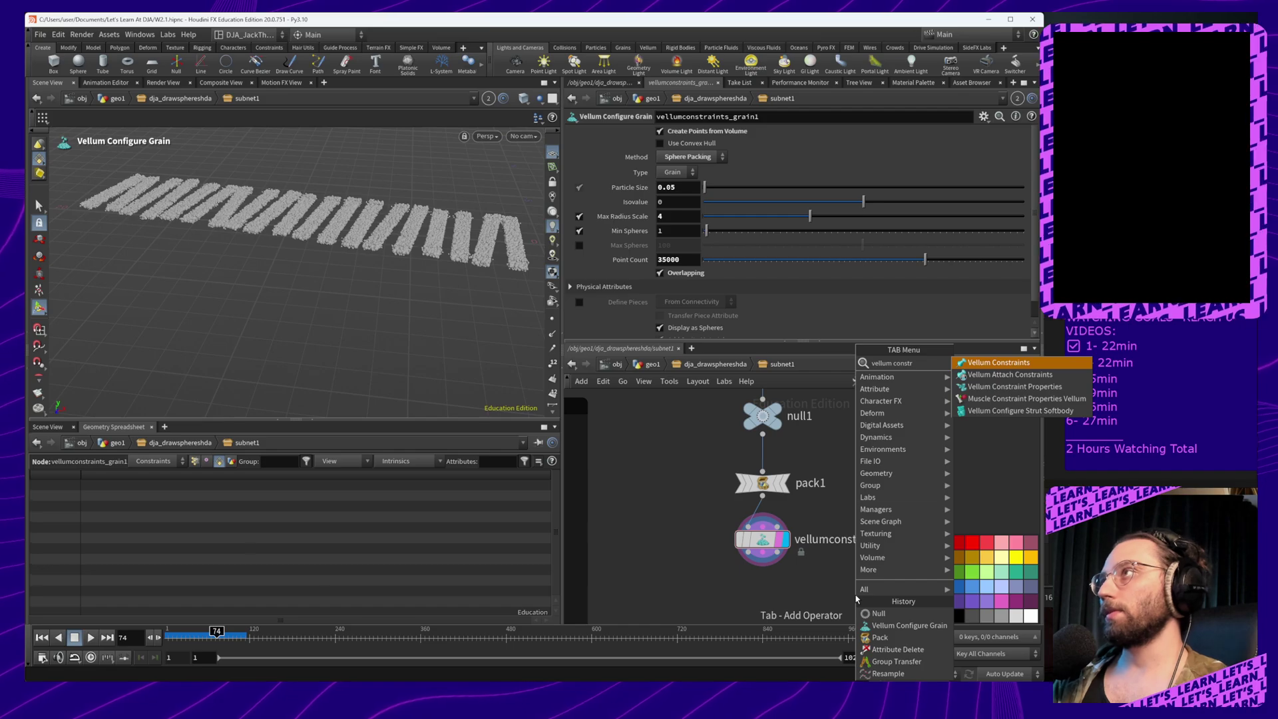
key("Return")
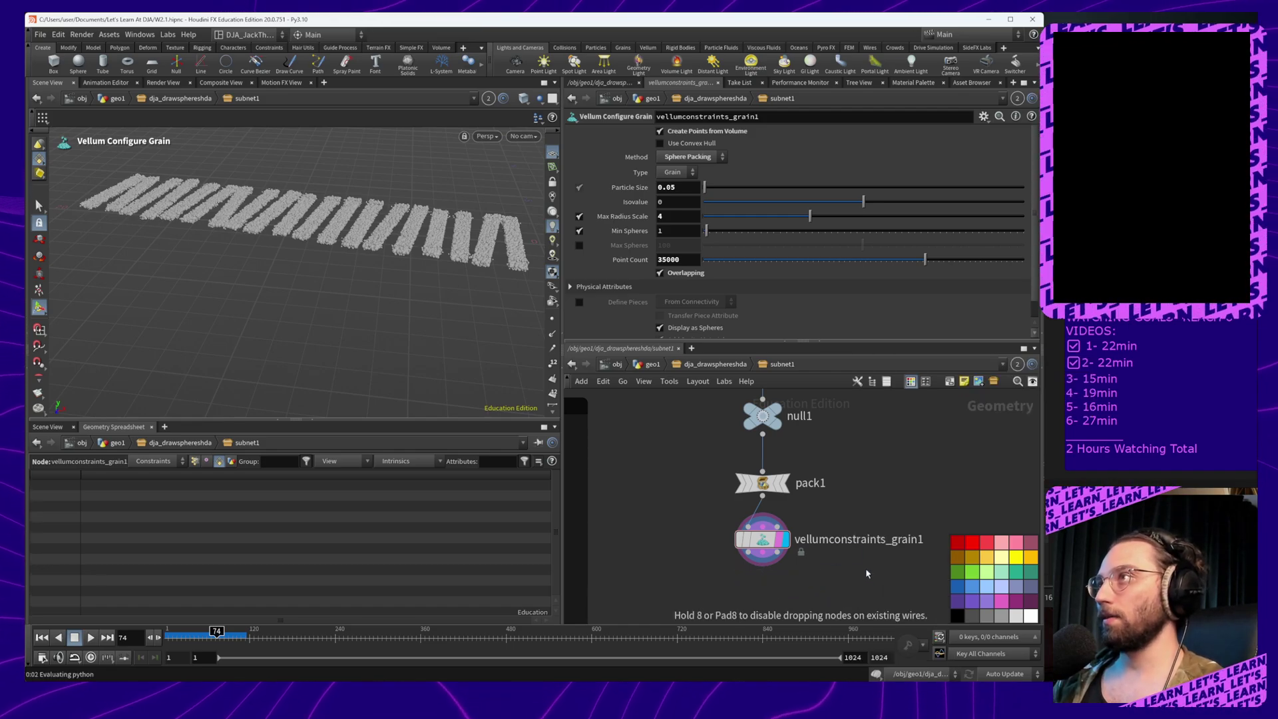
left_click(762, 586)
left_click_drag(766, 494, 766, 514)
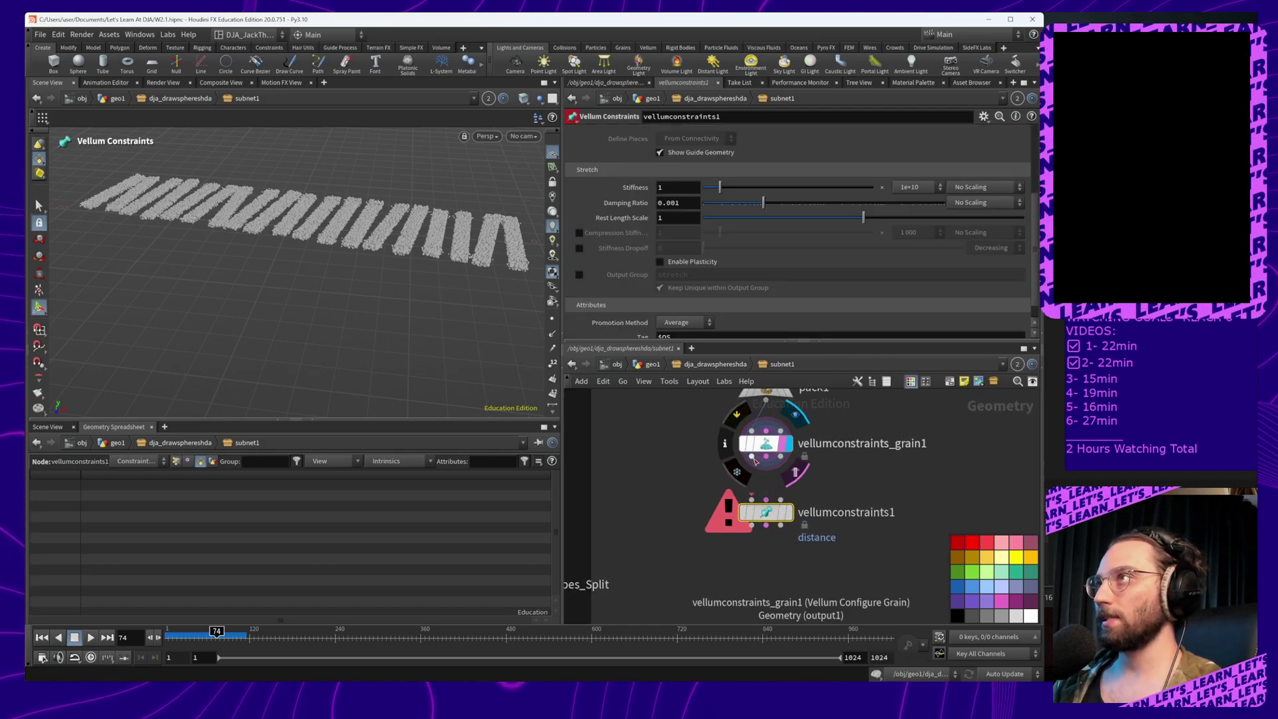
left_click_drag(751, 457, 766, 499)
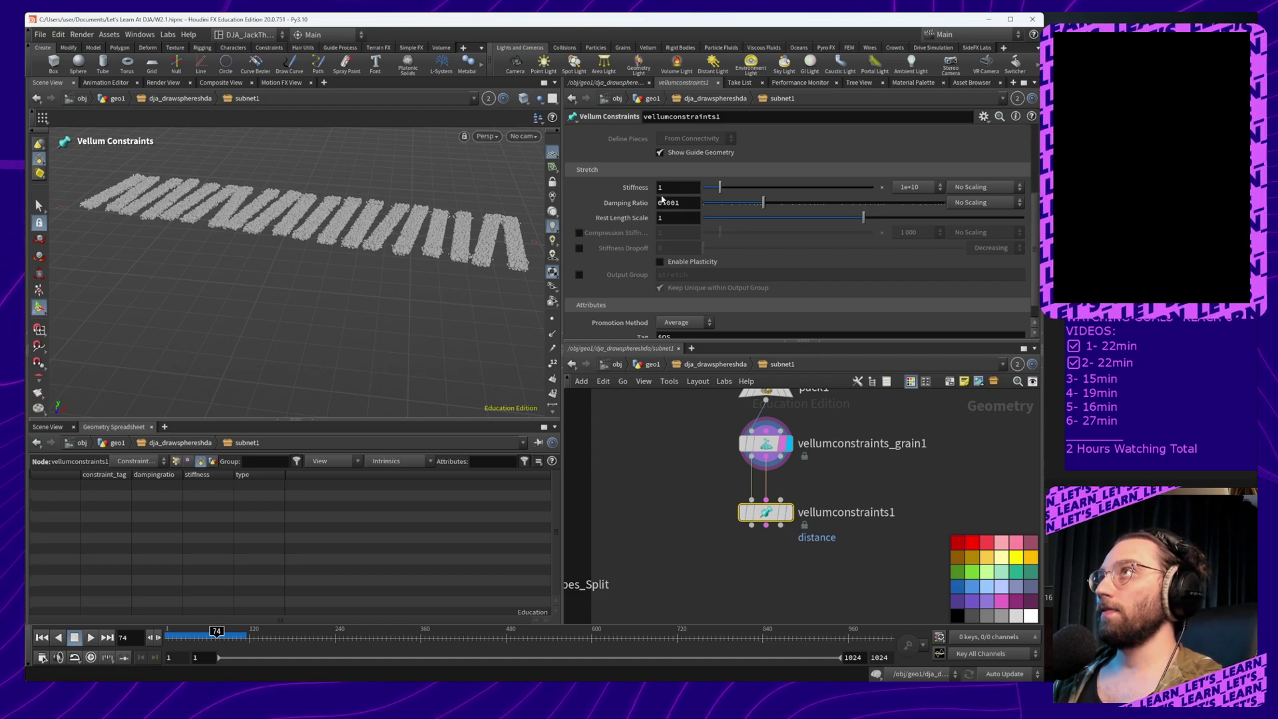
Set the Constraint Type of vellumconstraints1 to Shape Match
scroll(647, 154, "up", 2)
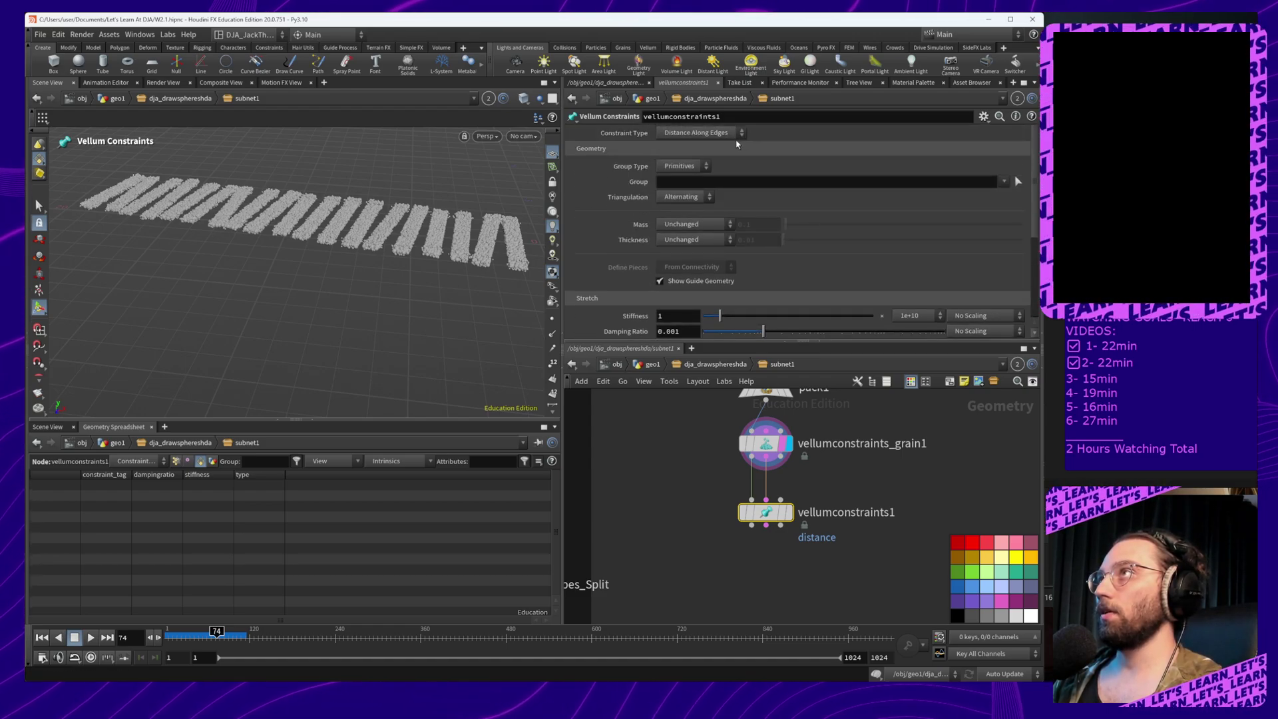
left_click(689, 134)
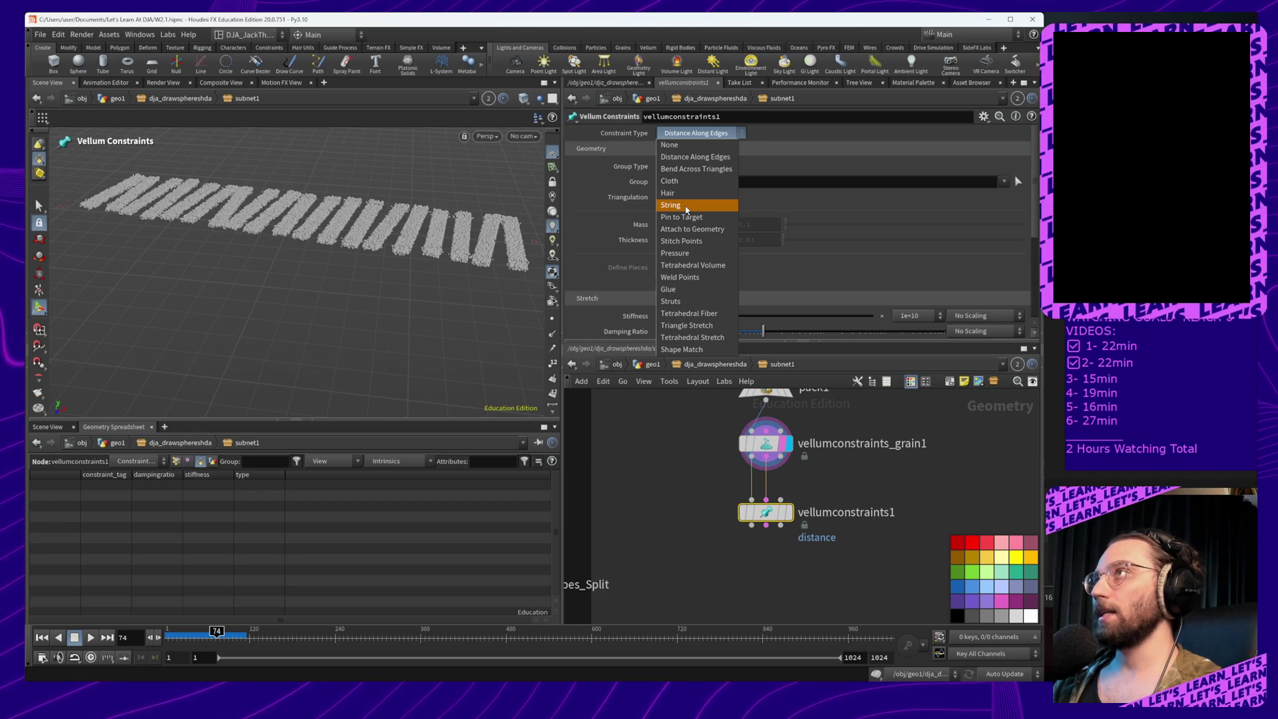
left_click(681, 349)
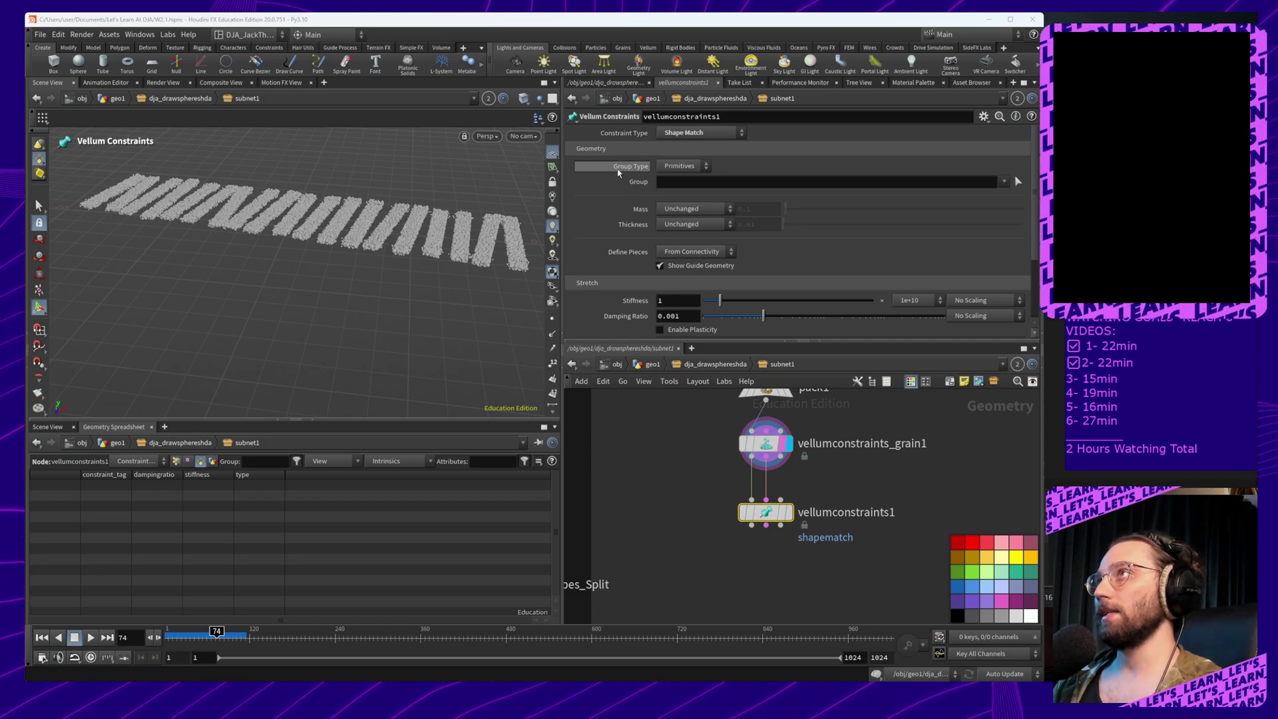
Define the shape-match pieces From Attribute, using pieces as the Piece Attrib
scroll(669, 203, "down", 2)
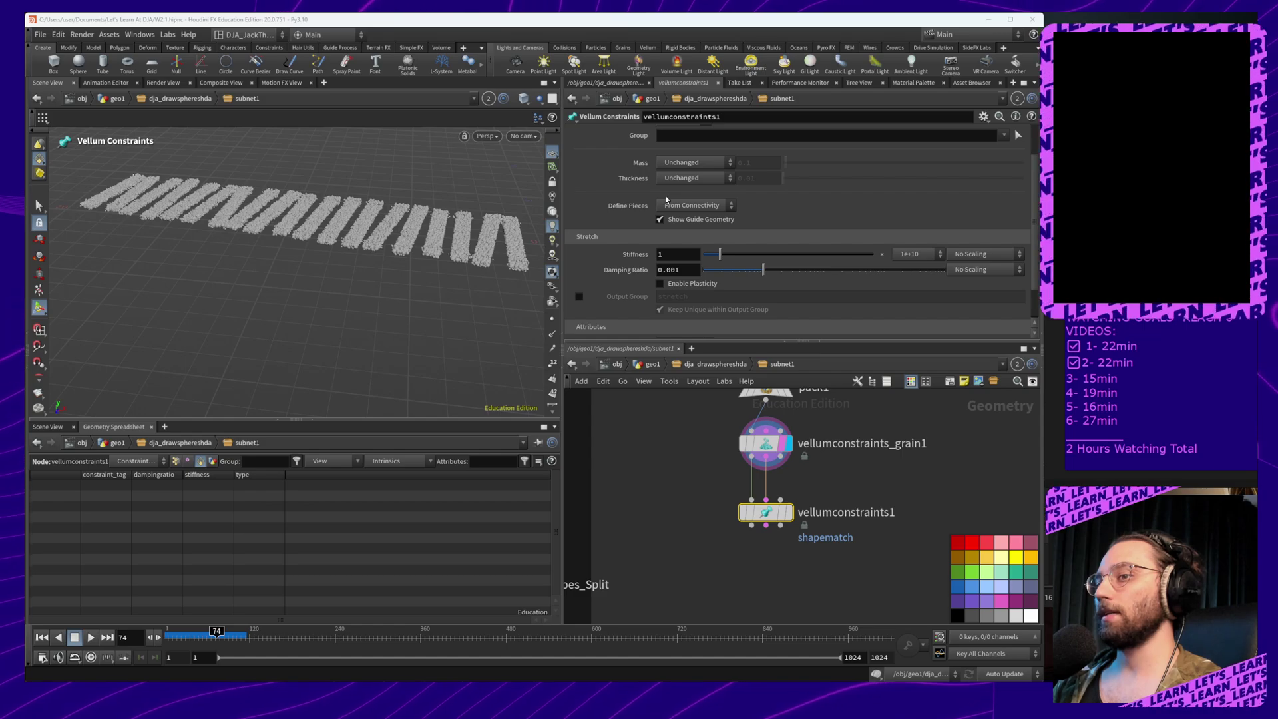
scroll(666, 202, "down", 3)
scroll(664, 208, "up", 5)
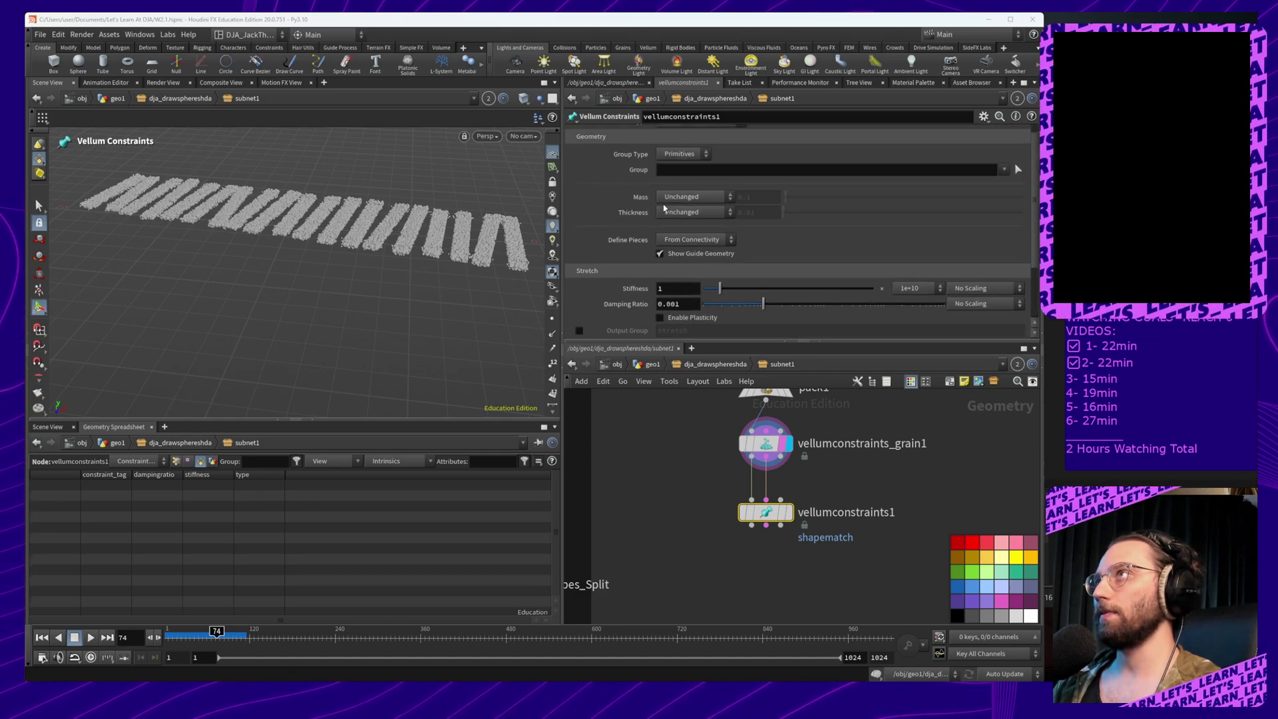
scroll(664, 205, "up", 1)
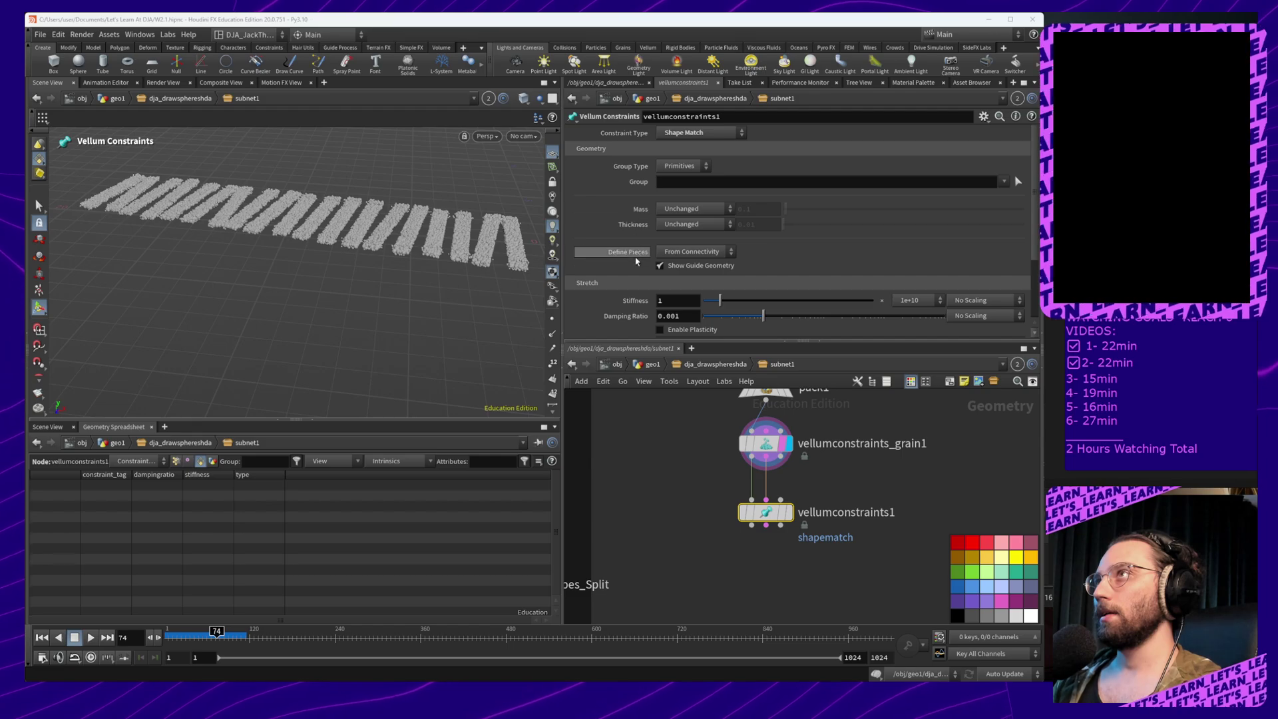
left_click(689, 255)
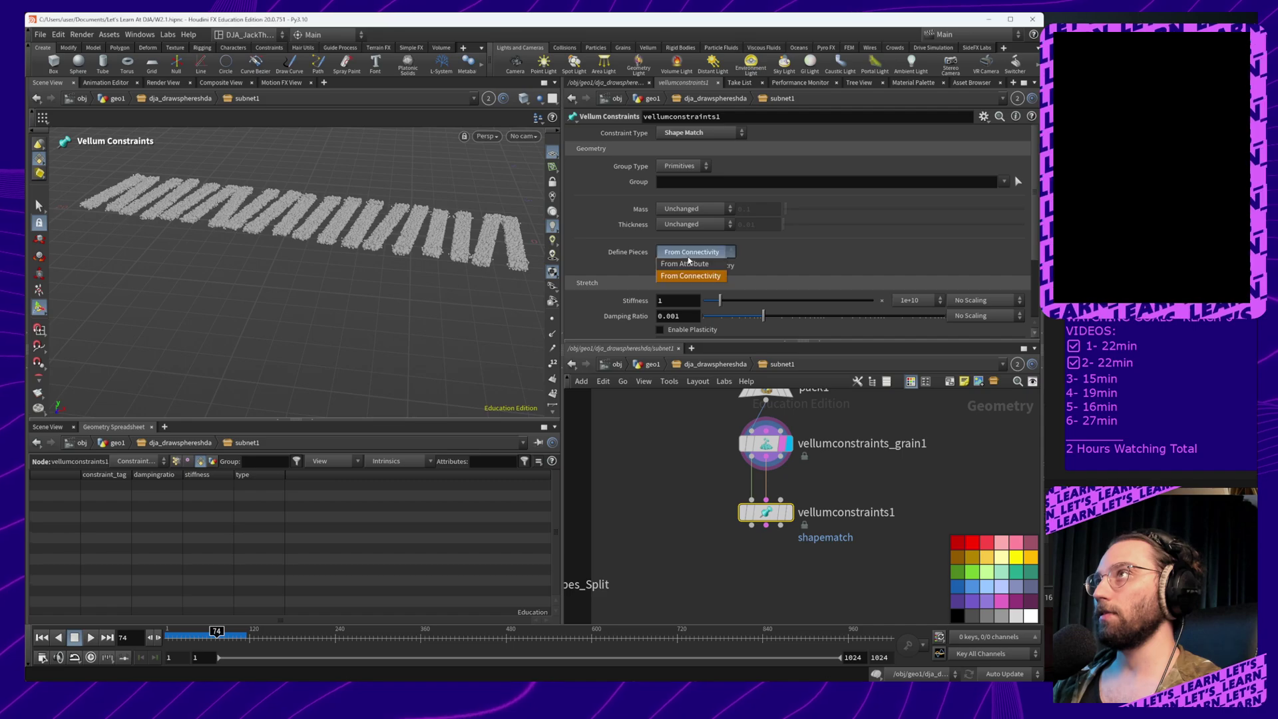
left_click(692, 265)
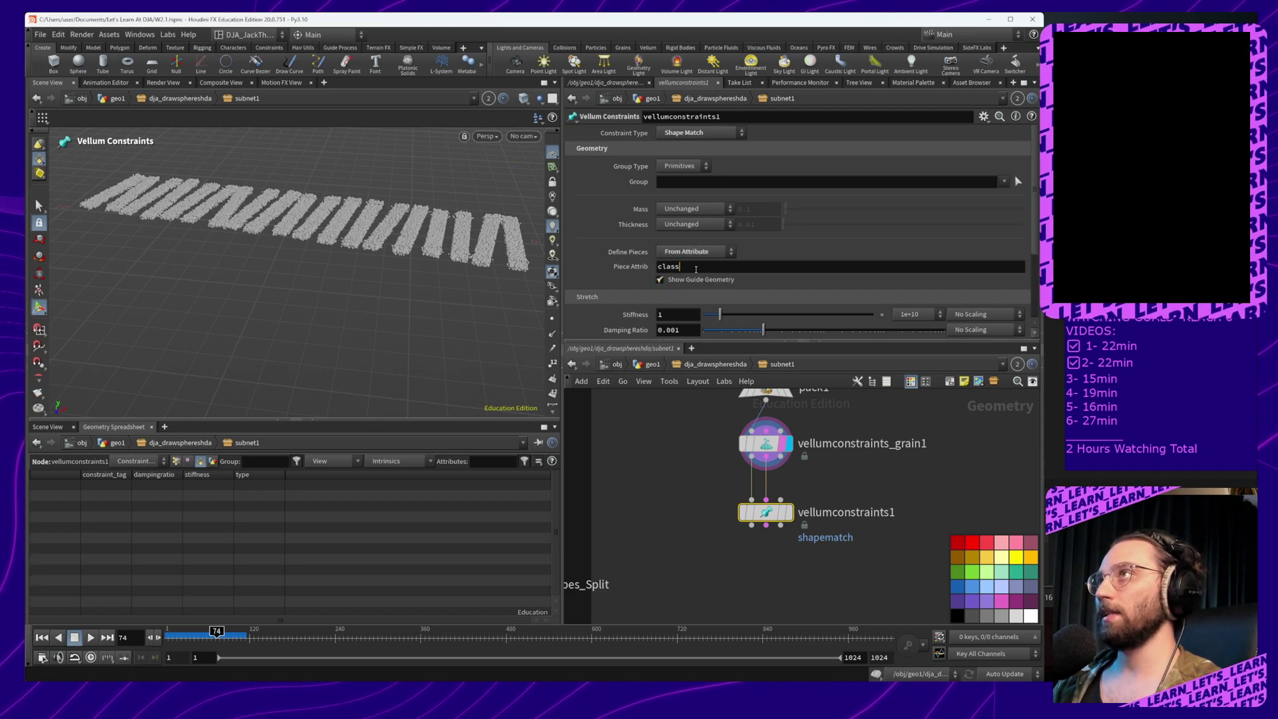
left_click_drag(695, 267, 587, 274)
type("p")
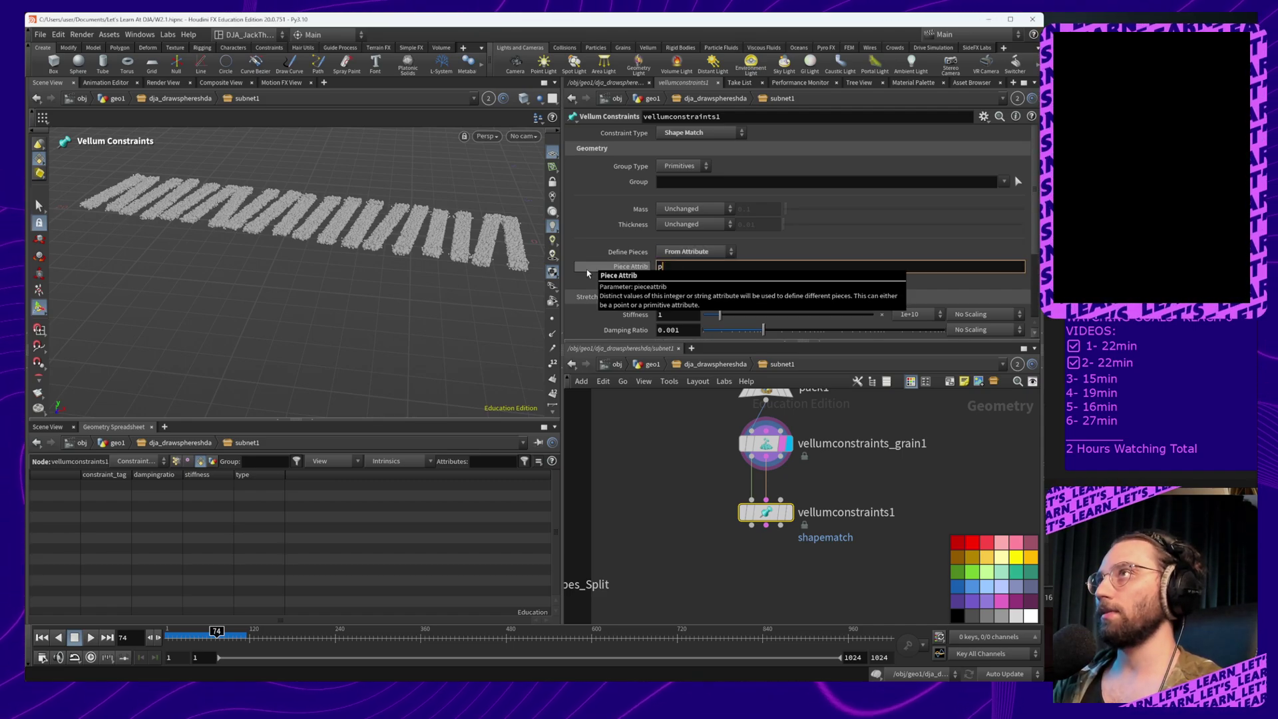
type("ieces")
key("Return")
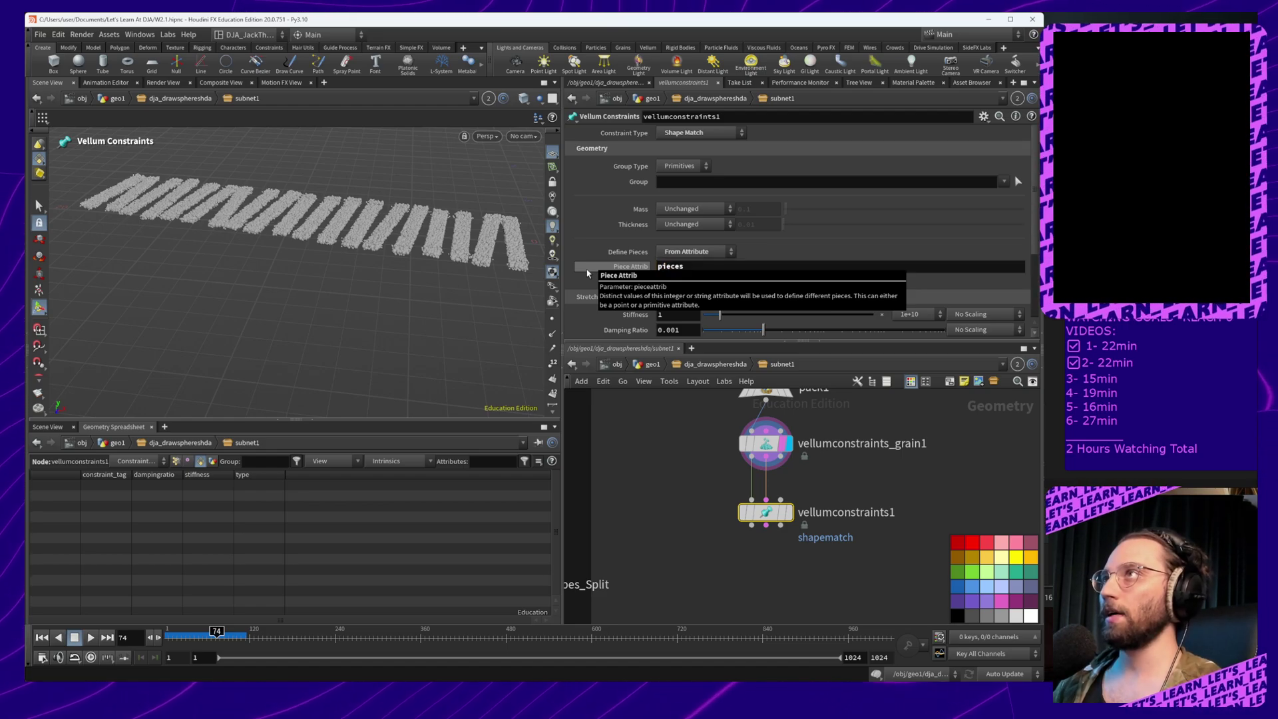
Inspect the node information of null1 in subnet1 to see which attributes the unpacked planks carry
left_click(756, 271)
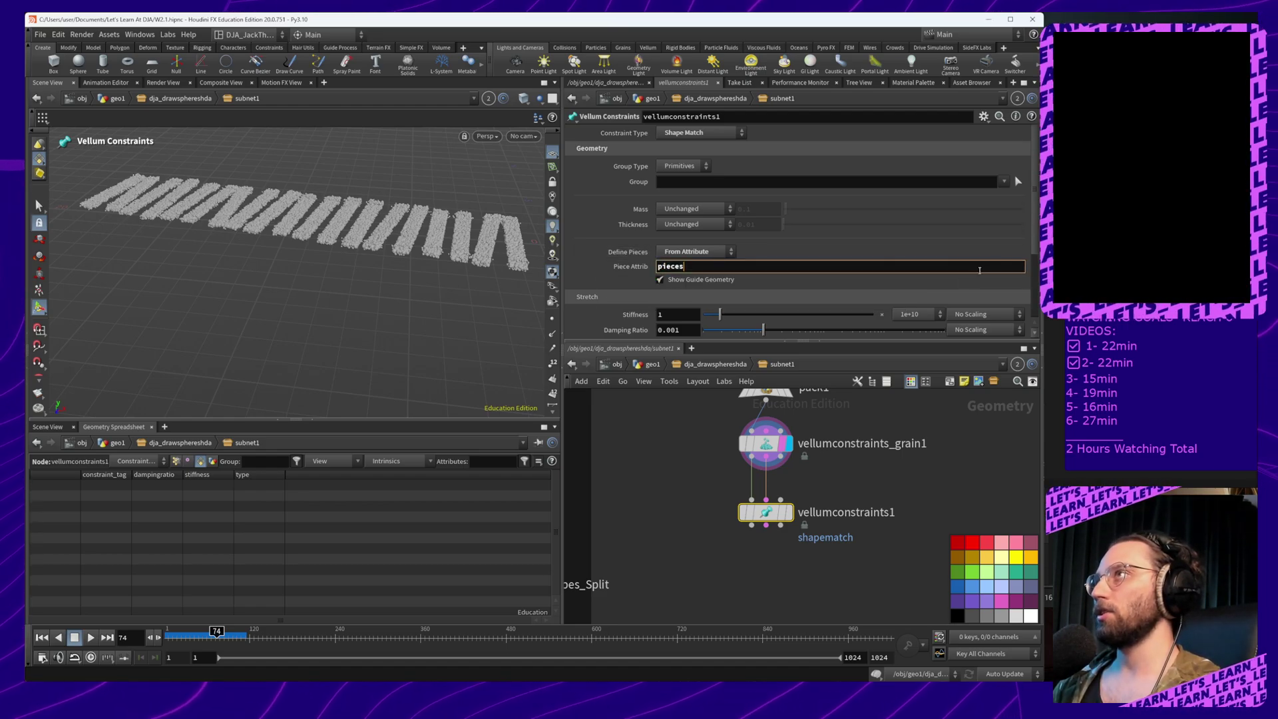
middle_click_drag(808, 482, 757, 631)
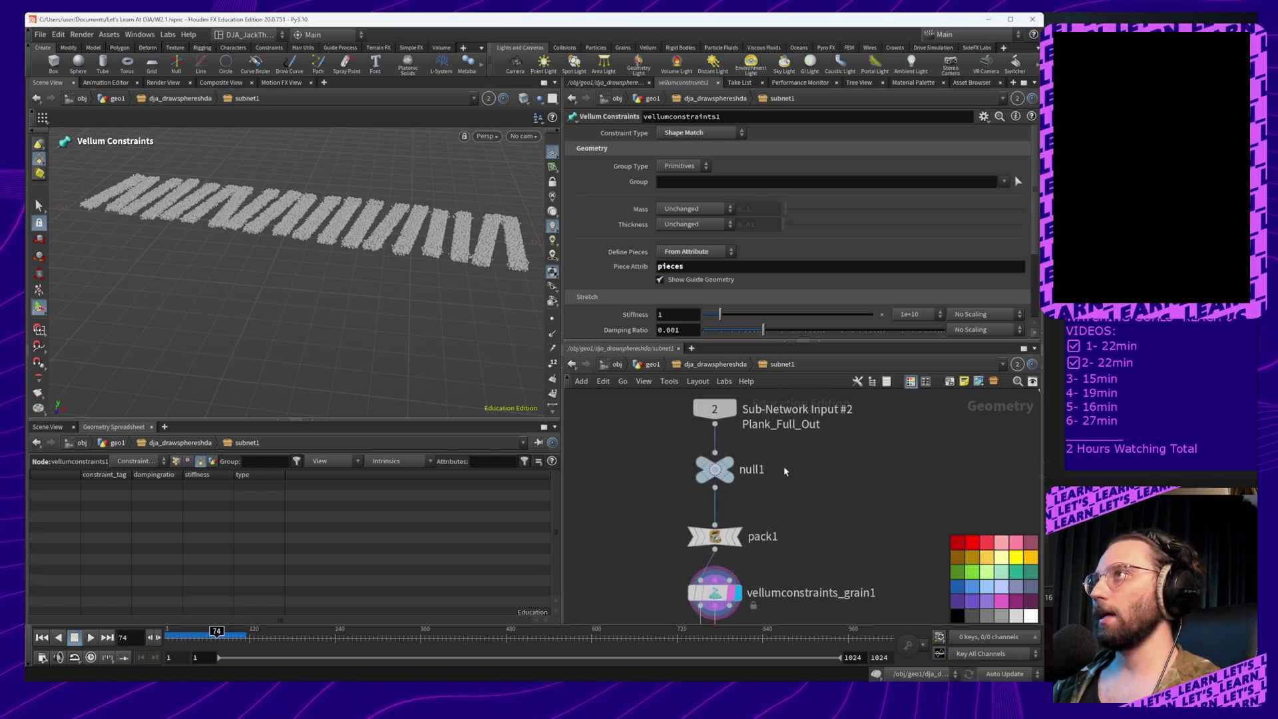
right_click(720, 475)
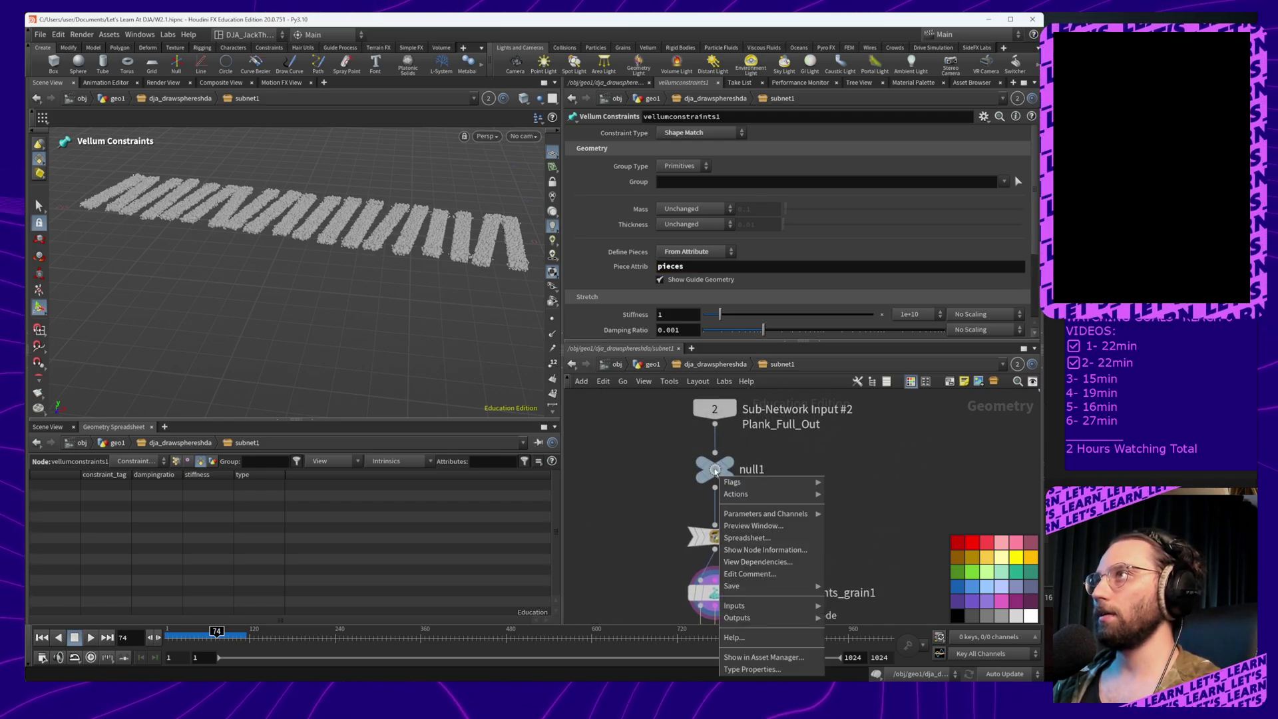
left_click(710, 475)
middle_click(710, 475)
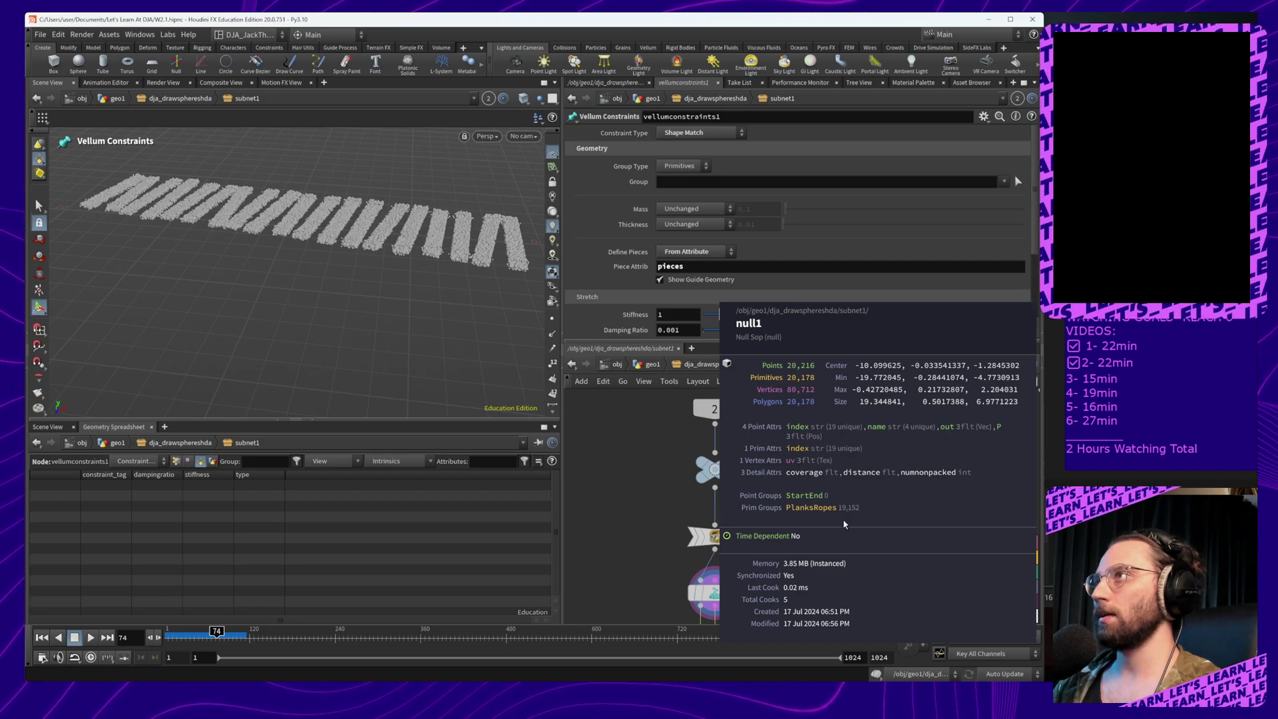
Go up to the parent network and review the attribute name and prefix settings on enumerate1, above copytopoints1
left_click(717, 365)
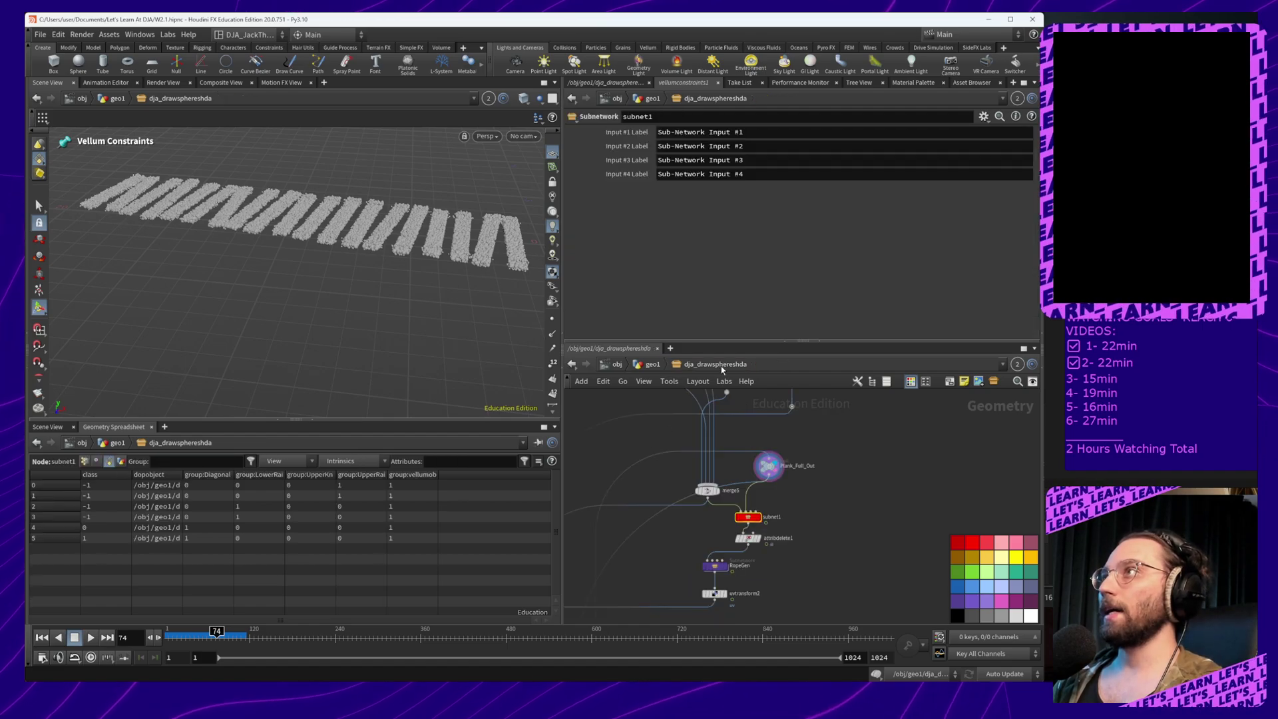
middle_click_drag(722, 490, 934, 482)
scroll(934, 482, "down", 3)
scroll(932, 479, "up", 5)
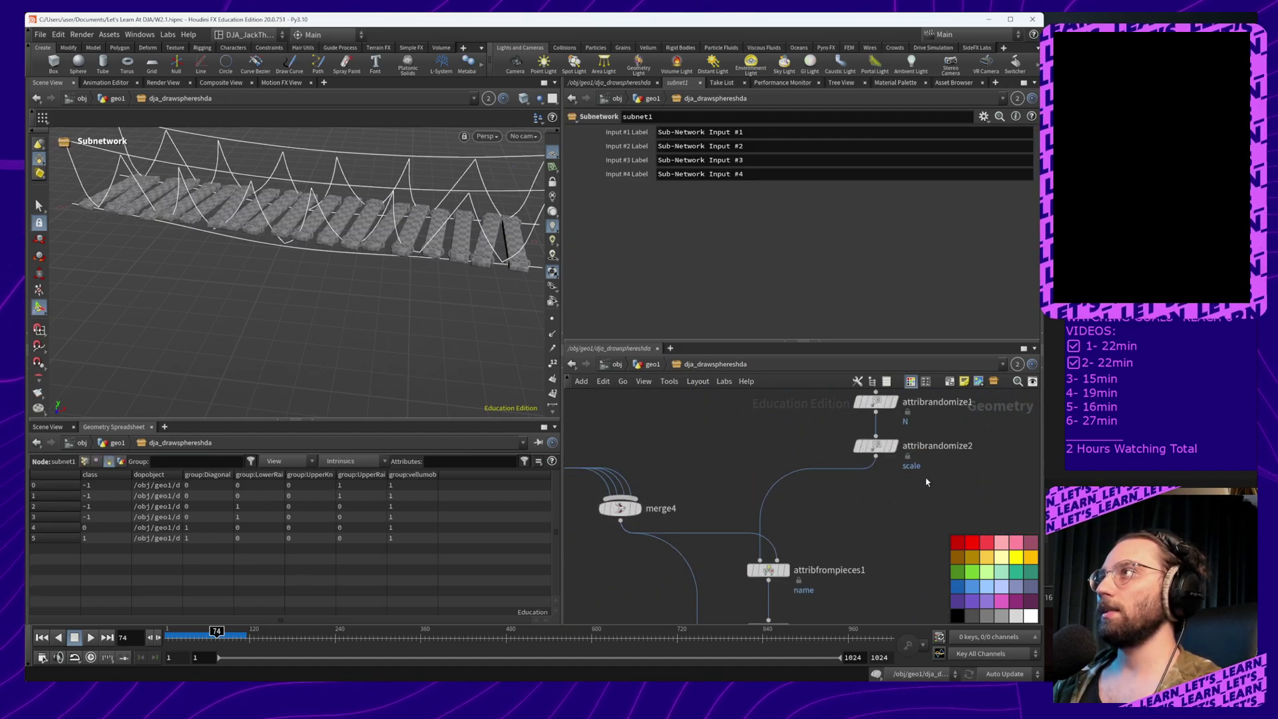
middle_click_drag(770, 619, 810, 416)
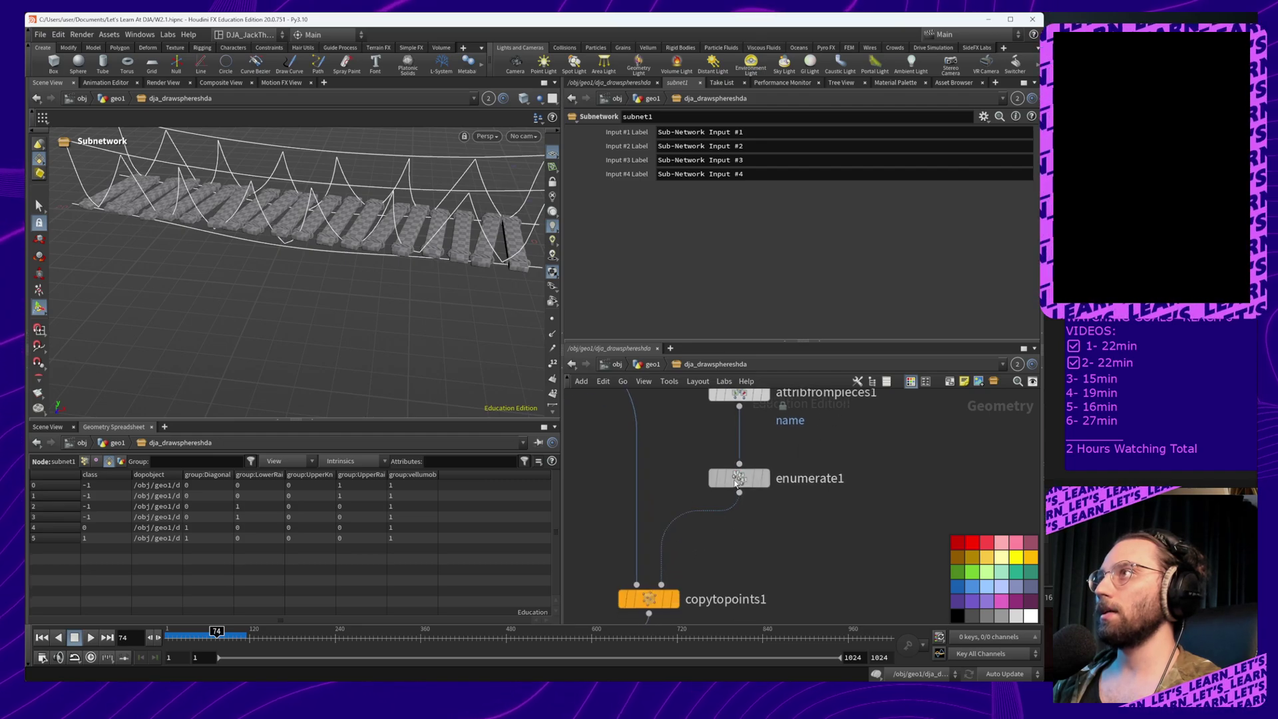
left_click(736, 476)
left_click_drag(680, 207, 640, 208)
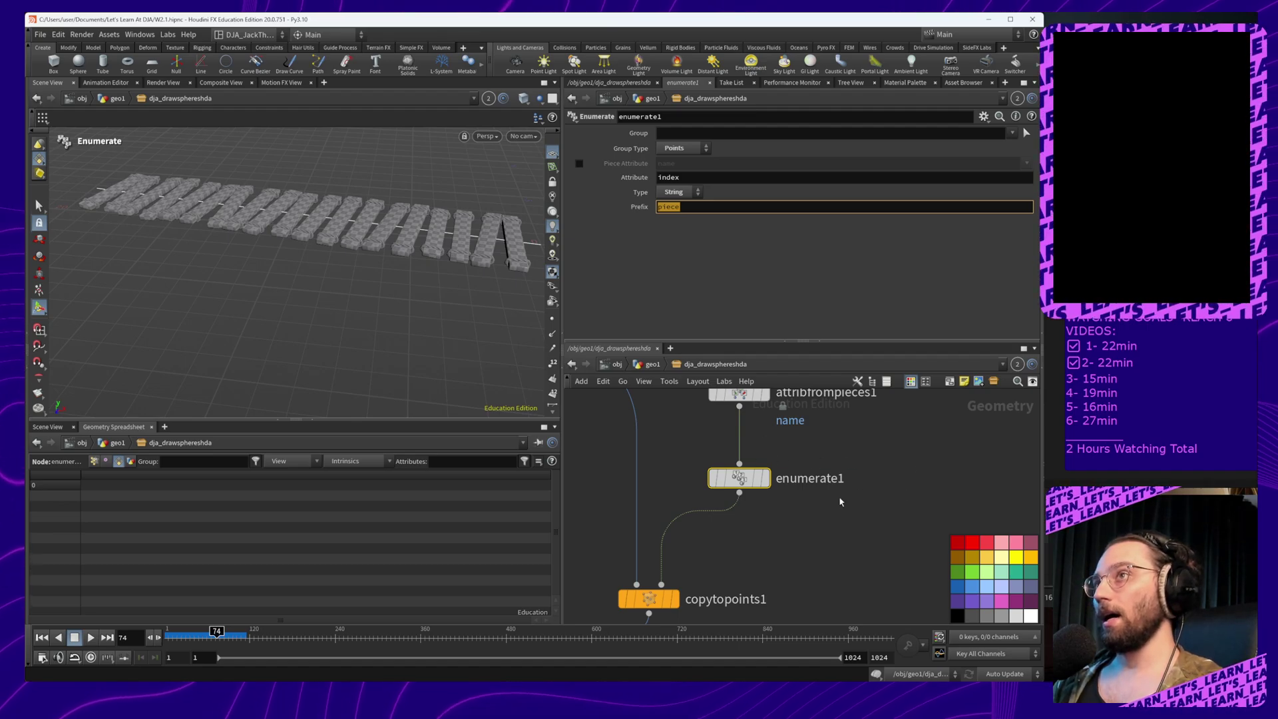
left_click(756, 508)
left_click(738, 479)
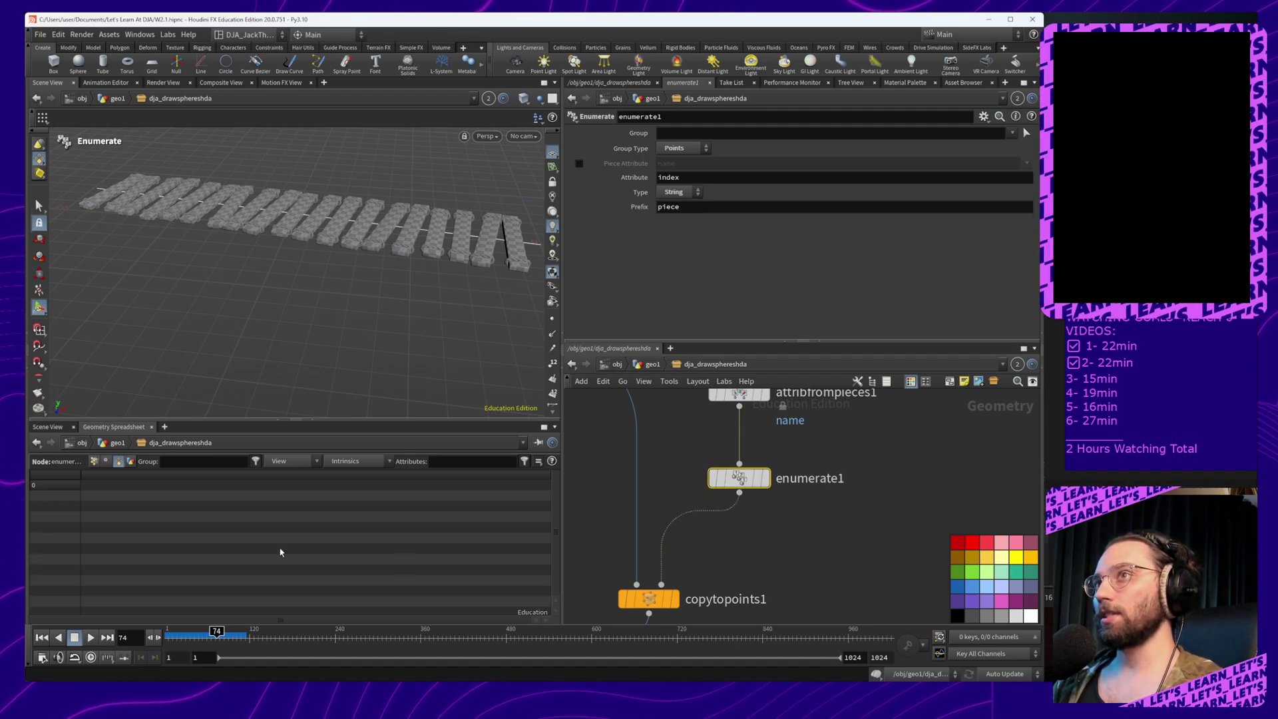
Compare enumerate1's data classes in the geometry spreadsheet and examine the index values on its points
left_click(131, 461)
left_click(120, 461)
left_click(107, 461)
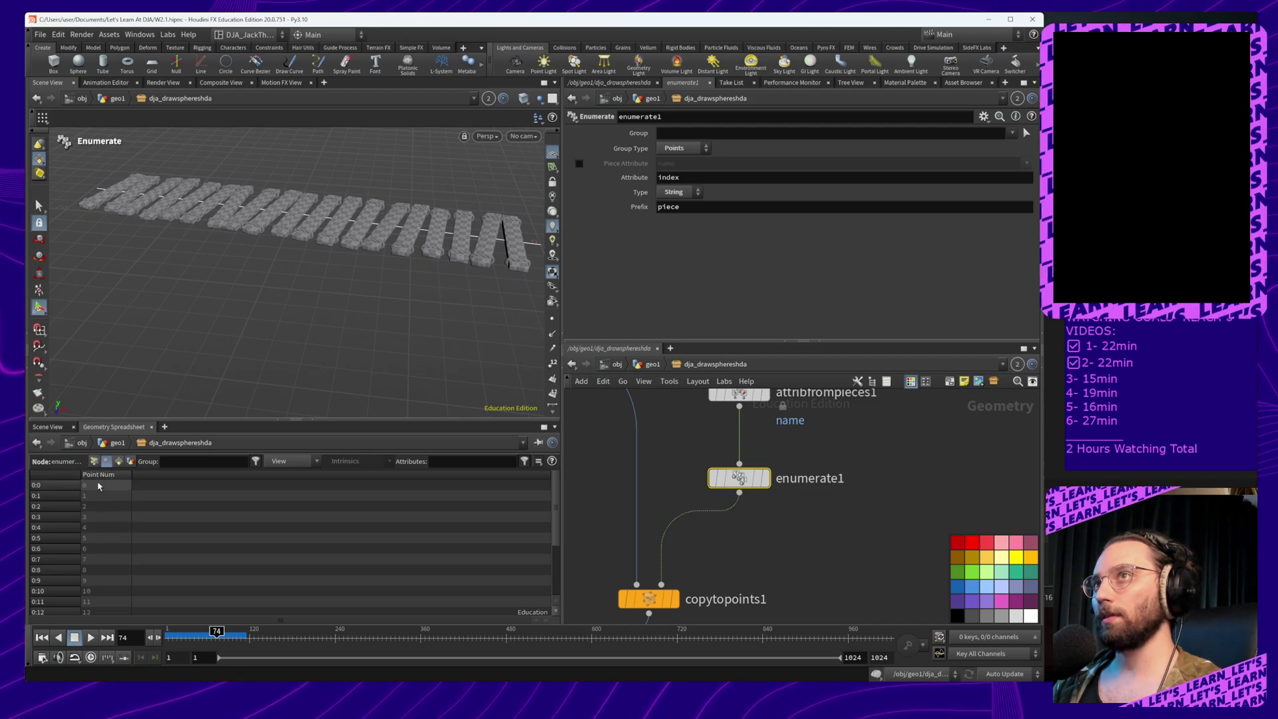
left_click(94, 461)
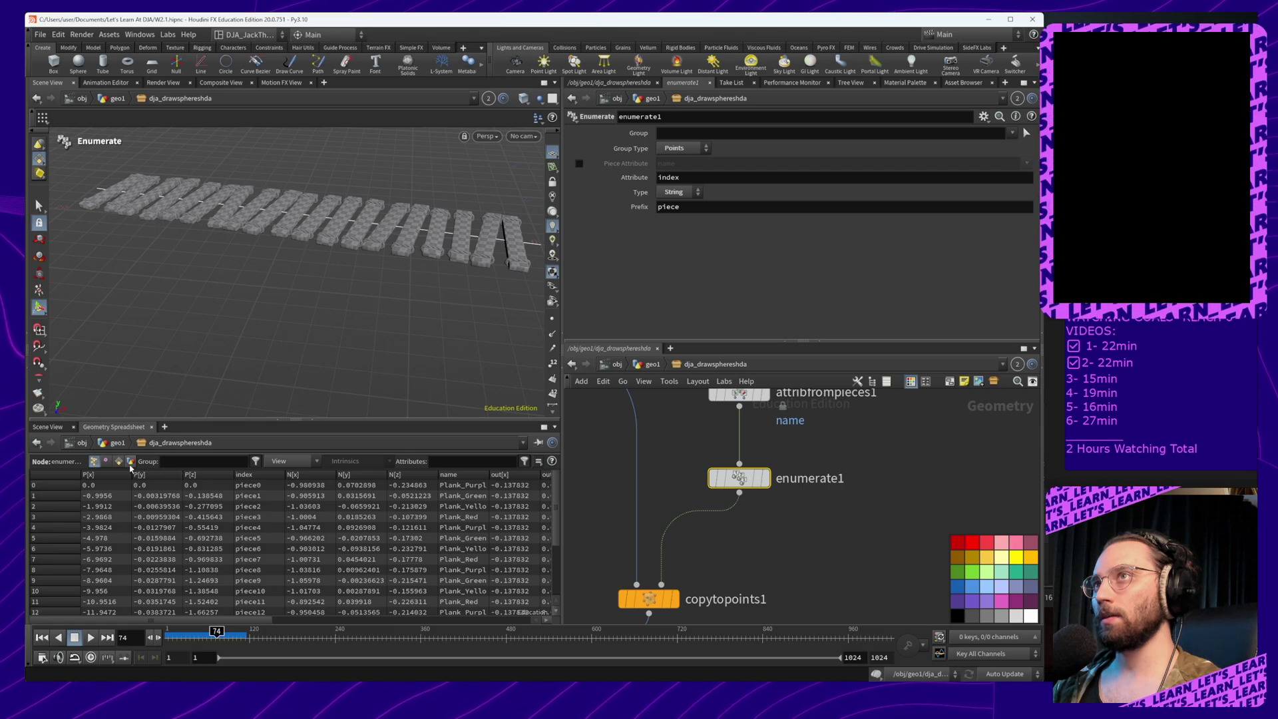
left_click(130, 461)
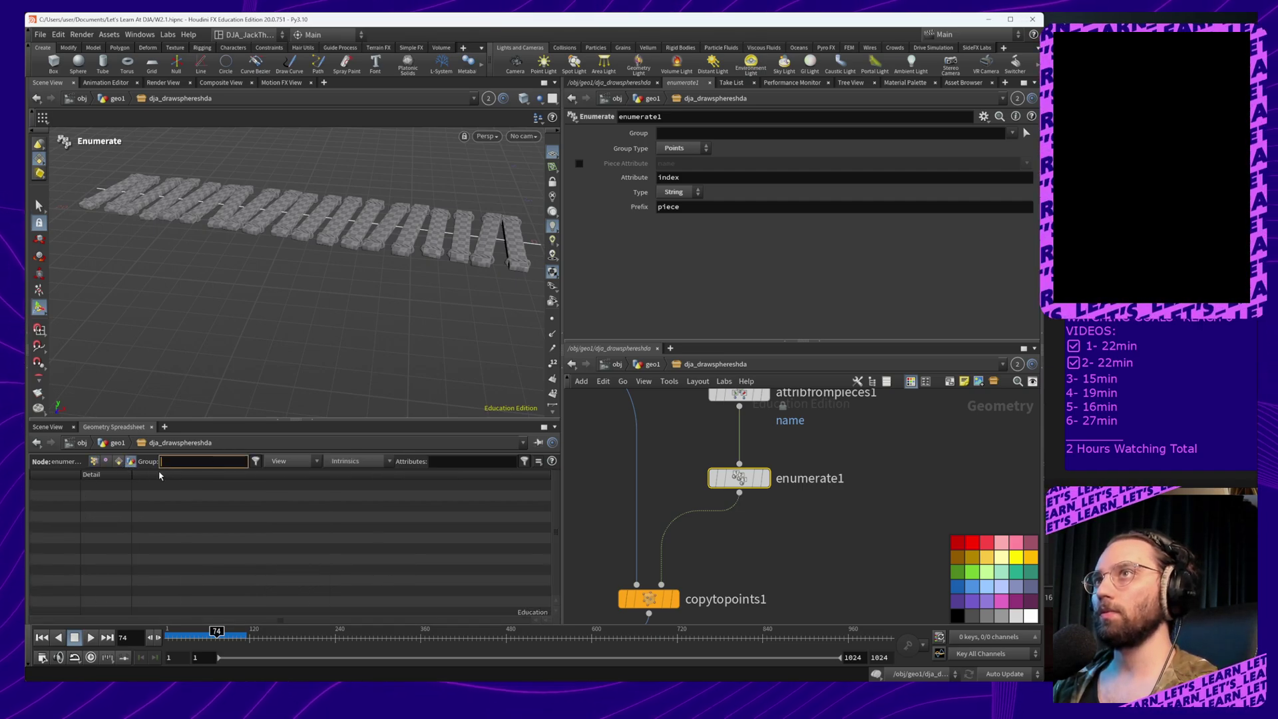
left_click(94, 462)
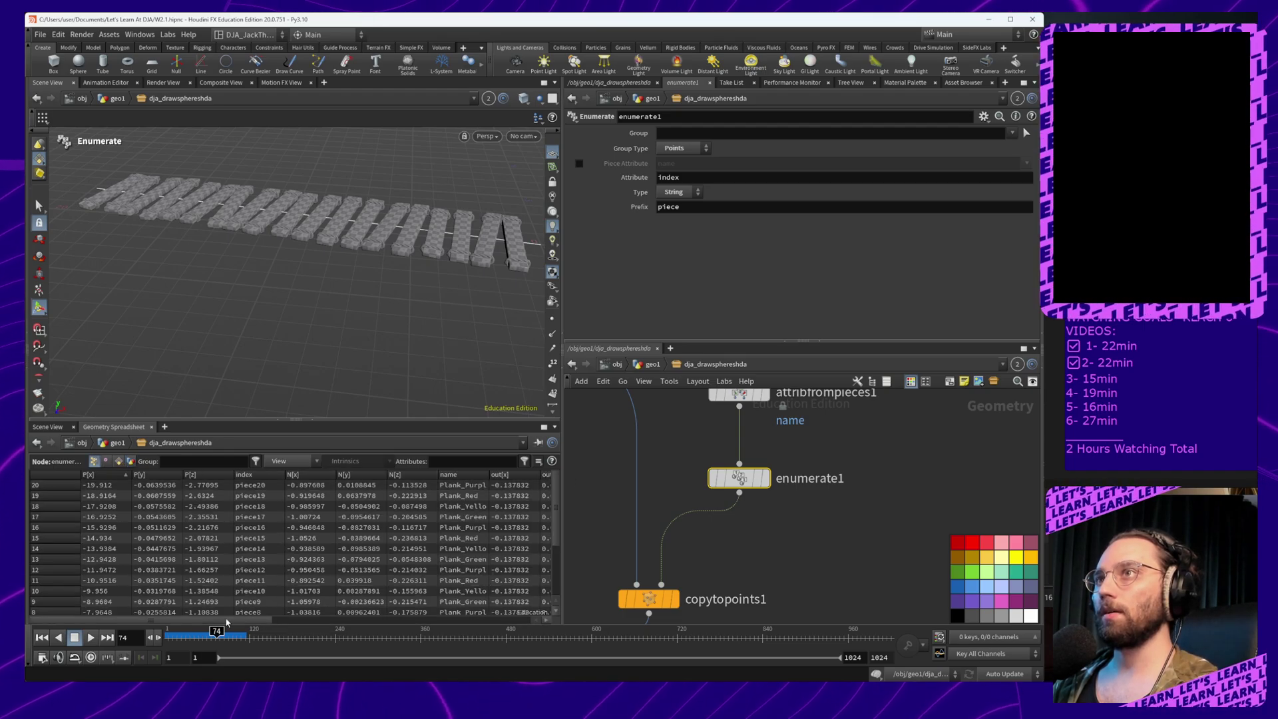
mouse_move(227, 625)
left_mouse_down()
mouse_move(519, 616)
mouse_move(224, 613)
left_mouse_up()
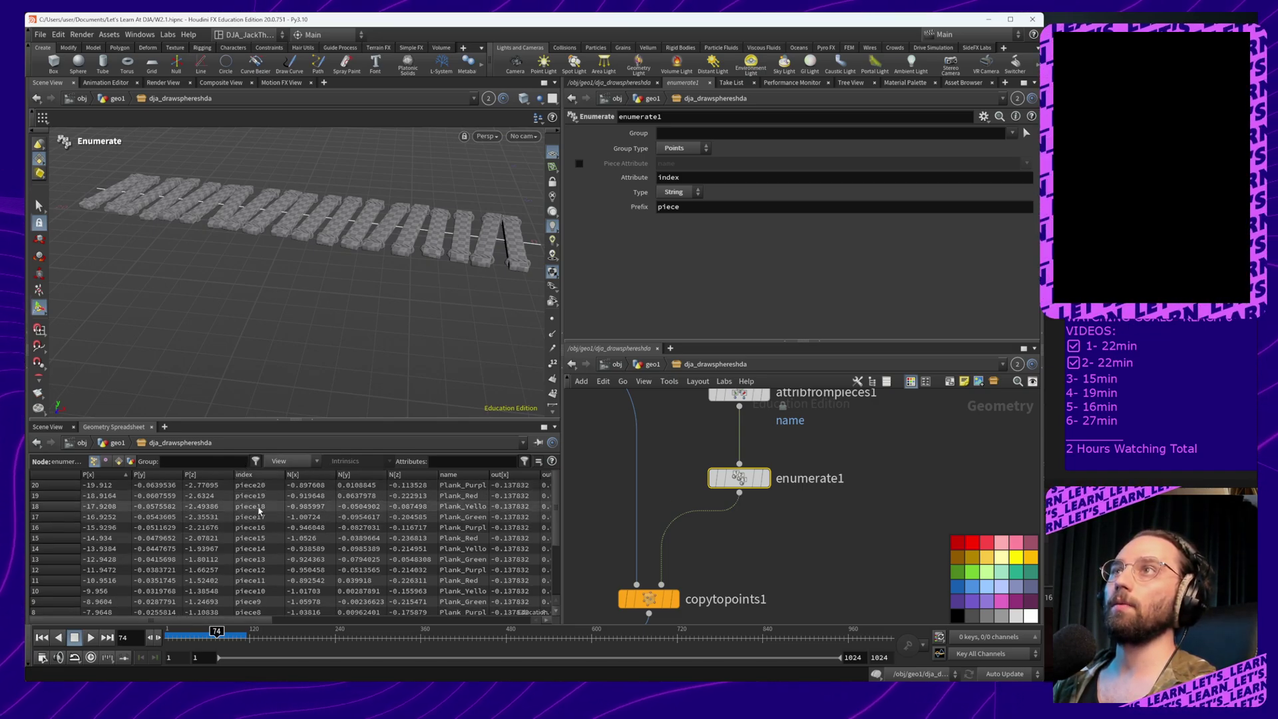
Return inside subnet1 and inspect the node information of pack1 and vellumconstraints_grain1 for available attributes
middle_click_drag(897, 534, 699, 454)
scroll(699, 455, "down", 5)
middle_click_drag(775, 477, 640, 453)
middle_click_drag(864, 509, 874, 410)
scroll(794, 463, "up", 4)
scroll(788, 550, "down", 4)
left_click(782, 483)
key("Escape")
double_click(780, 478)
middle_click(790, 440)
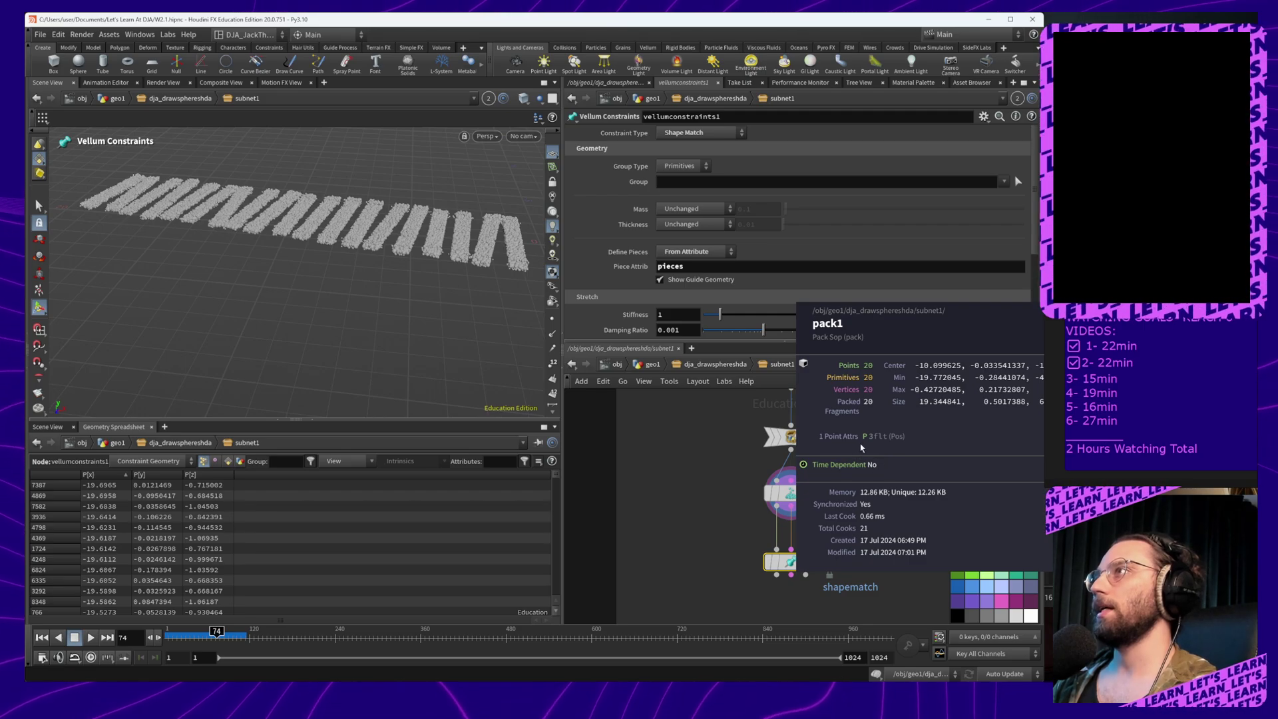
middle_click(801, 497)
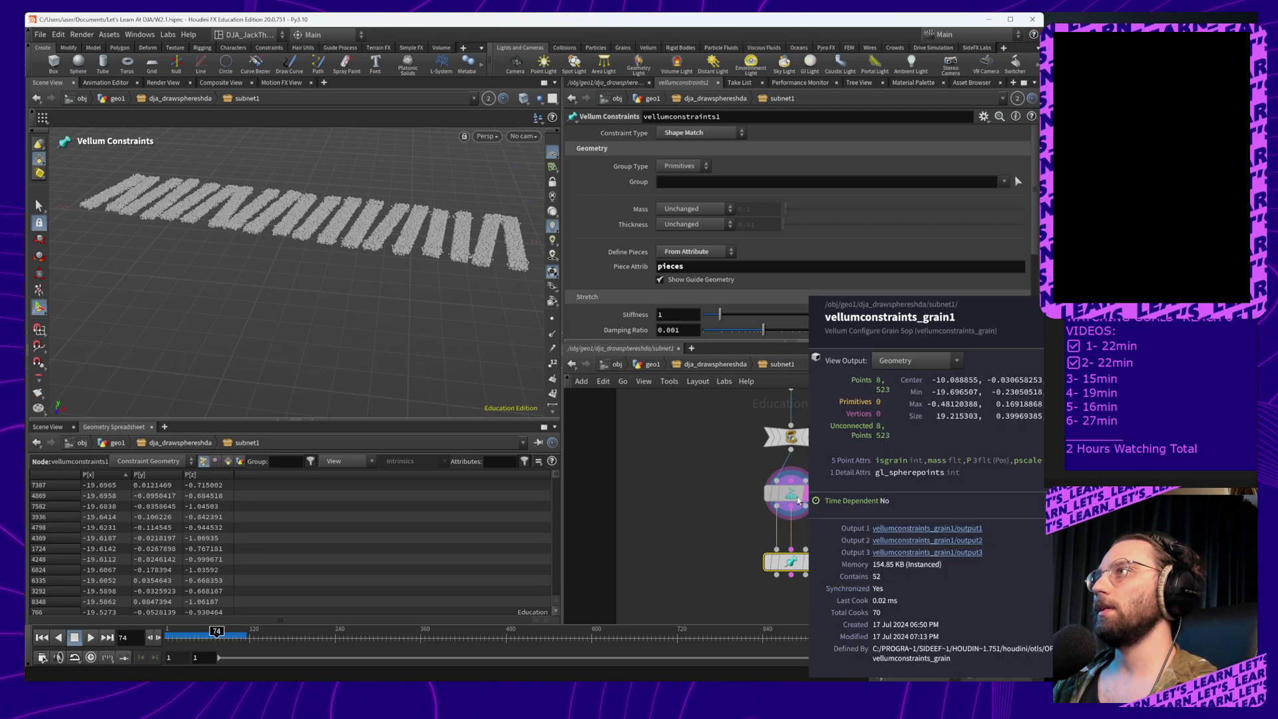
middle_click_drag(661, 494, 471, 475)
middle_click(602, 475)
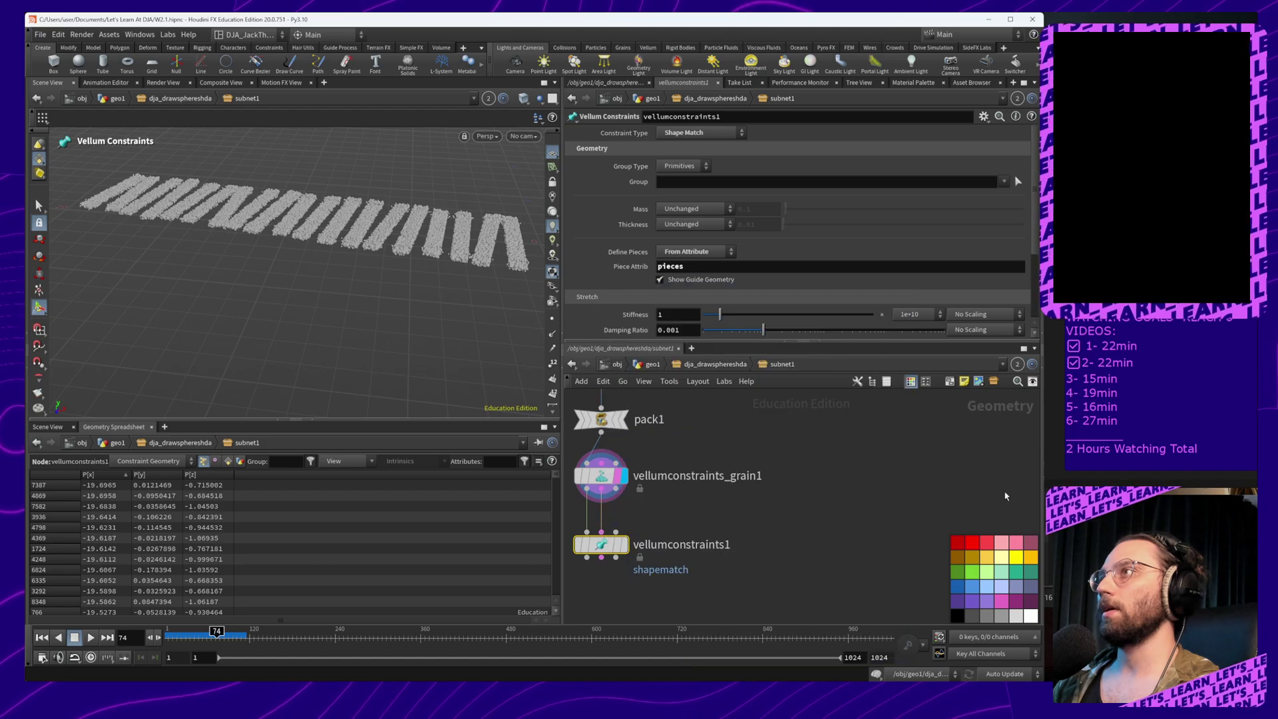
Set the Piece Attrib of vellumconstraints1 to piece and its Group Type to Points
middle_click_drag(631, 559, 716, 505)
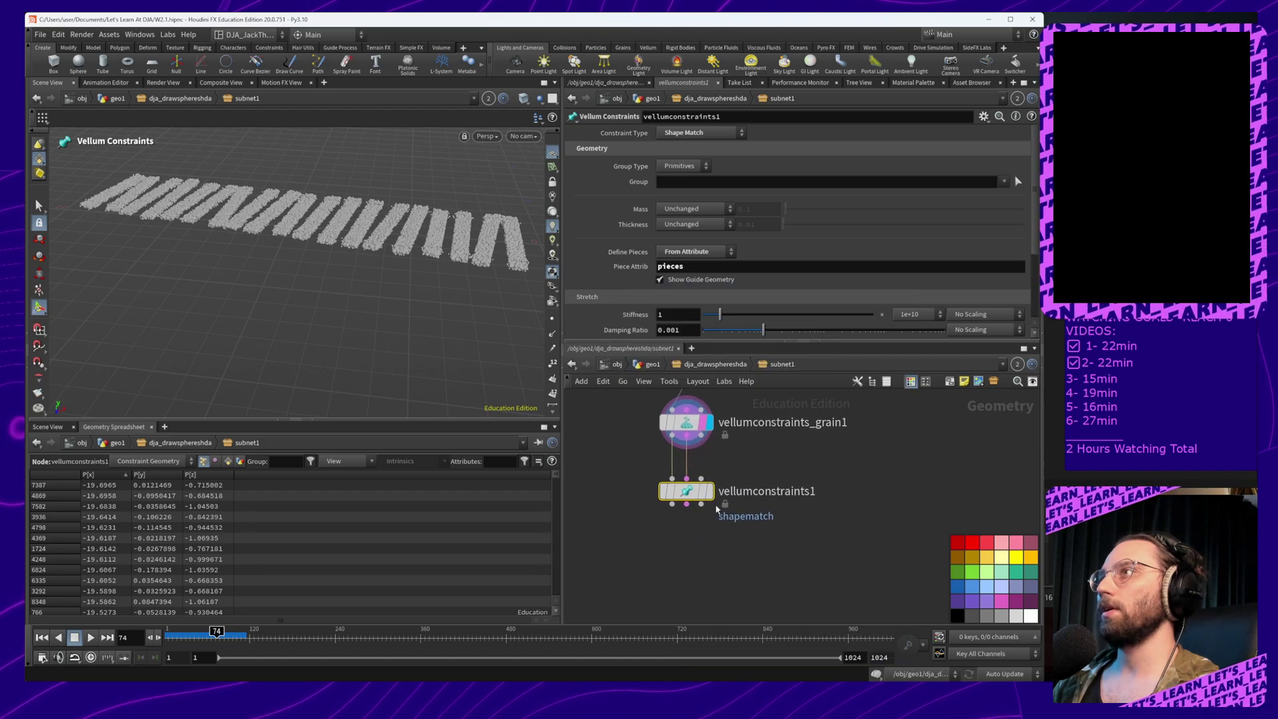
left_click(708, 267)
key("BackSpace")
key("Return")
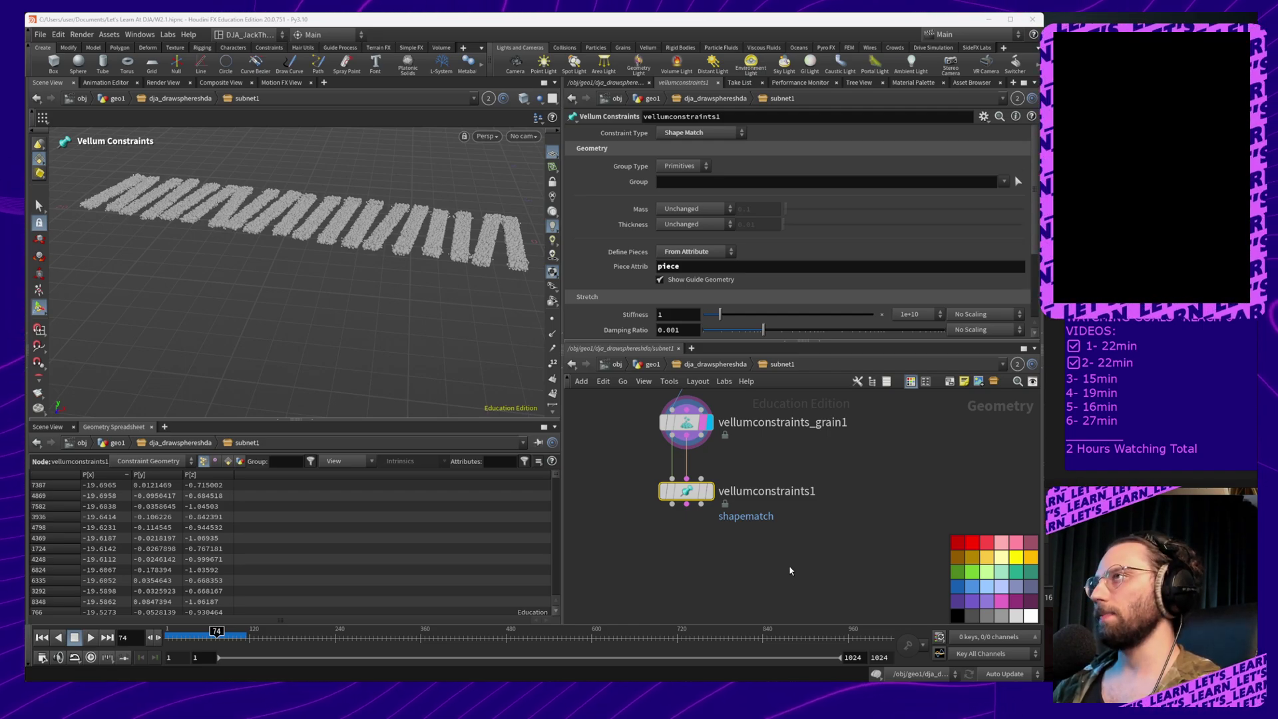
middle_click_drag(702, 550, 756, 559)
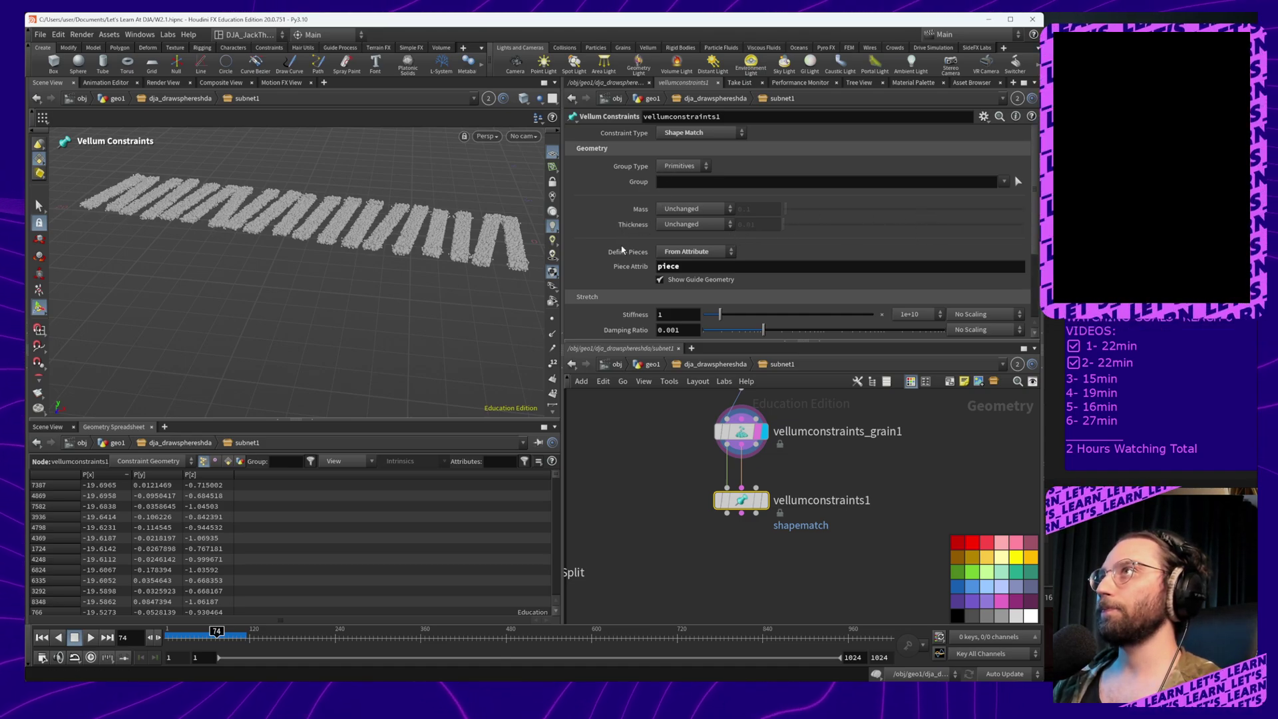
left_click(670, 169)
left_click(673, 197)
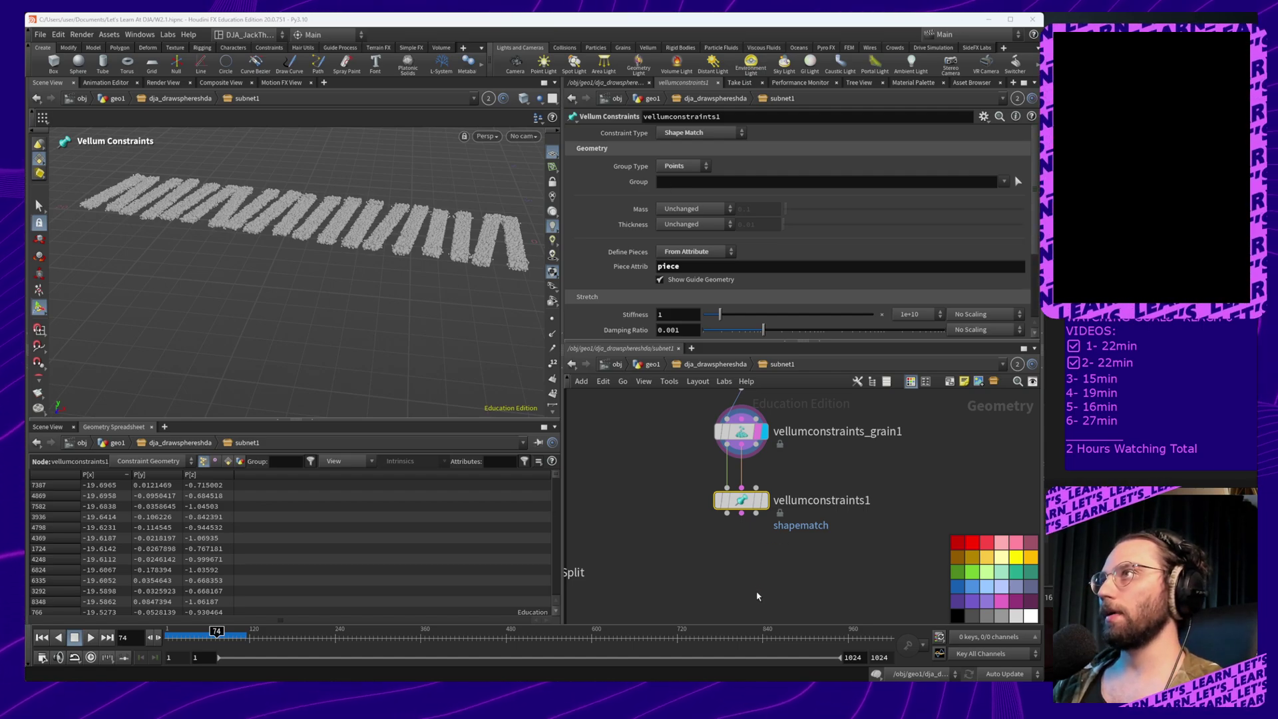
Add a Vellum Solver below vellumconstraints1 and feed it the node's geometry and constraint outputs
middle_click_drag(756, 587, 753, 561)
left_click(753, 562)
key("Tab")
type("v")
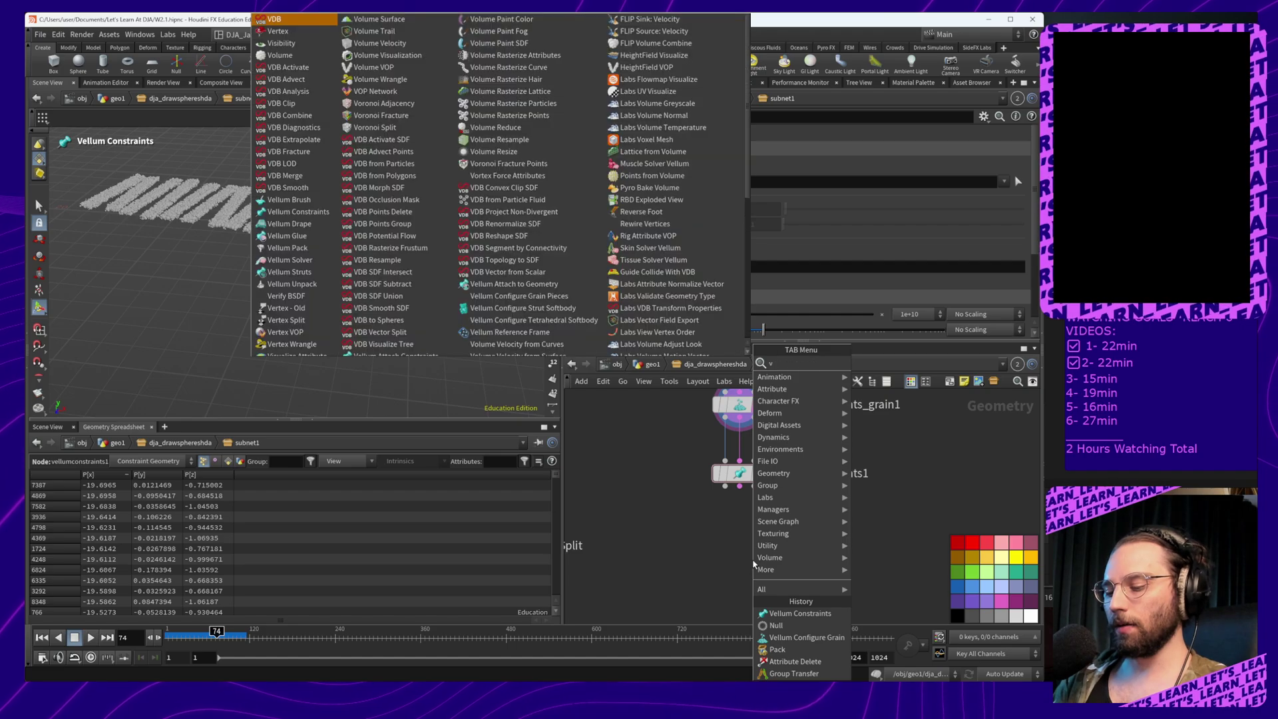
type("ellum so")
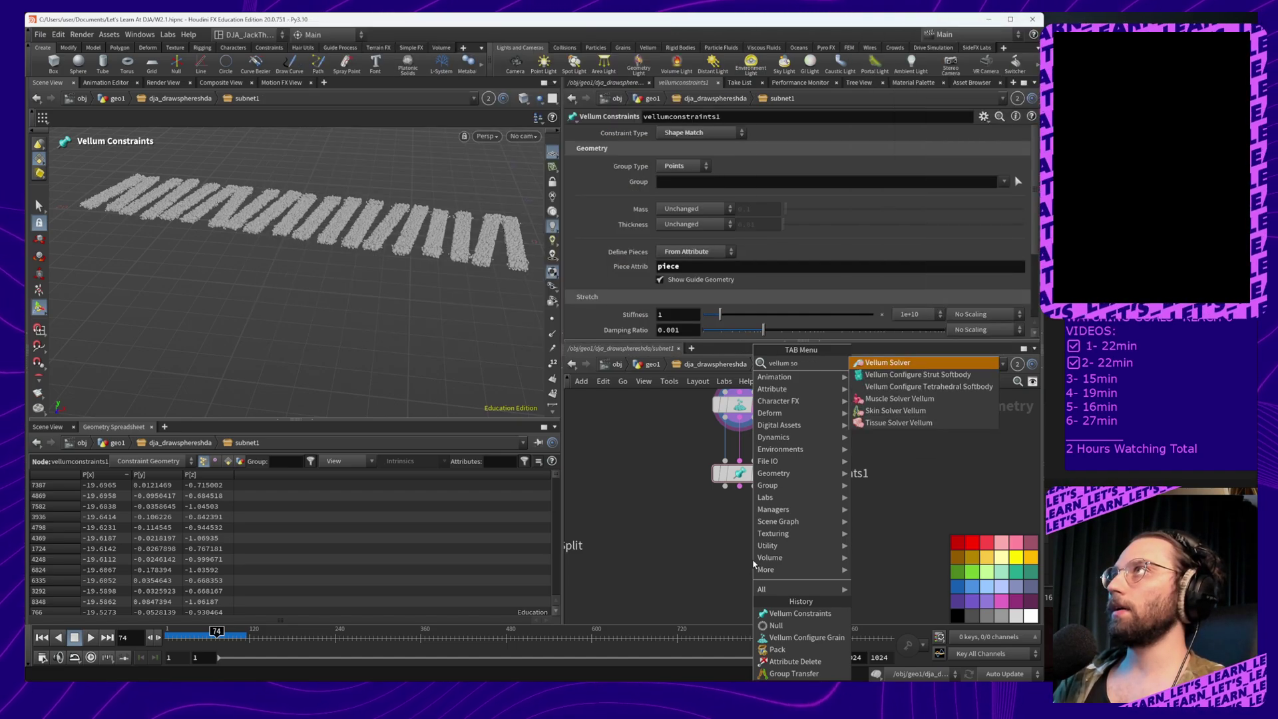
key("Return")
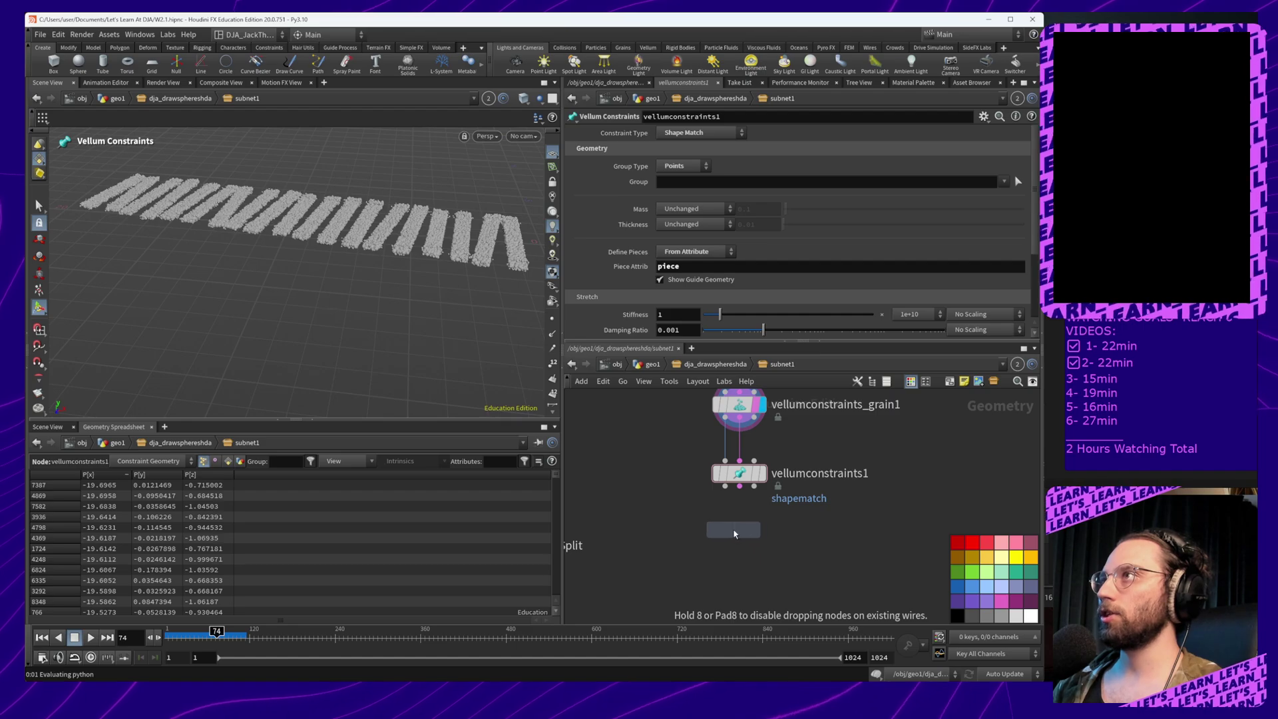
left_click(740, 530)
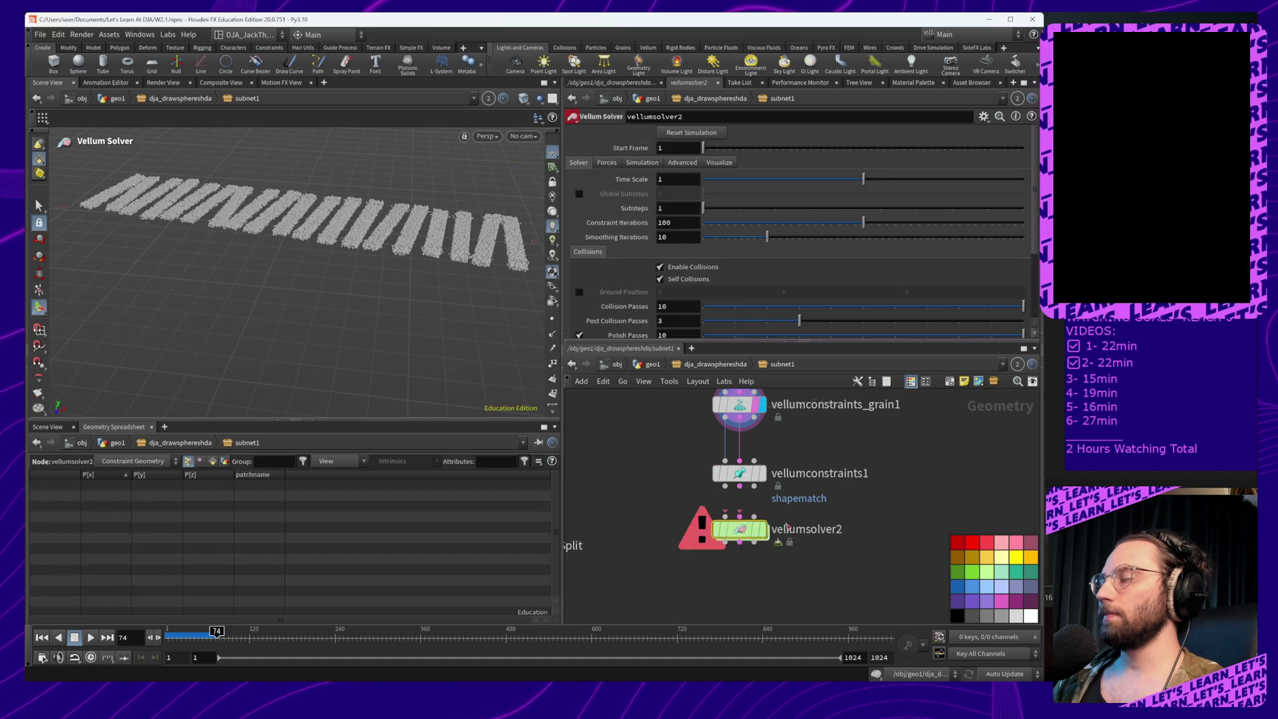
left_click_drag(739, 486, 740, 515)
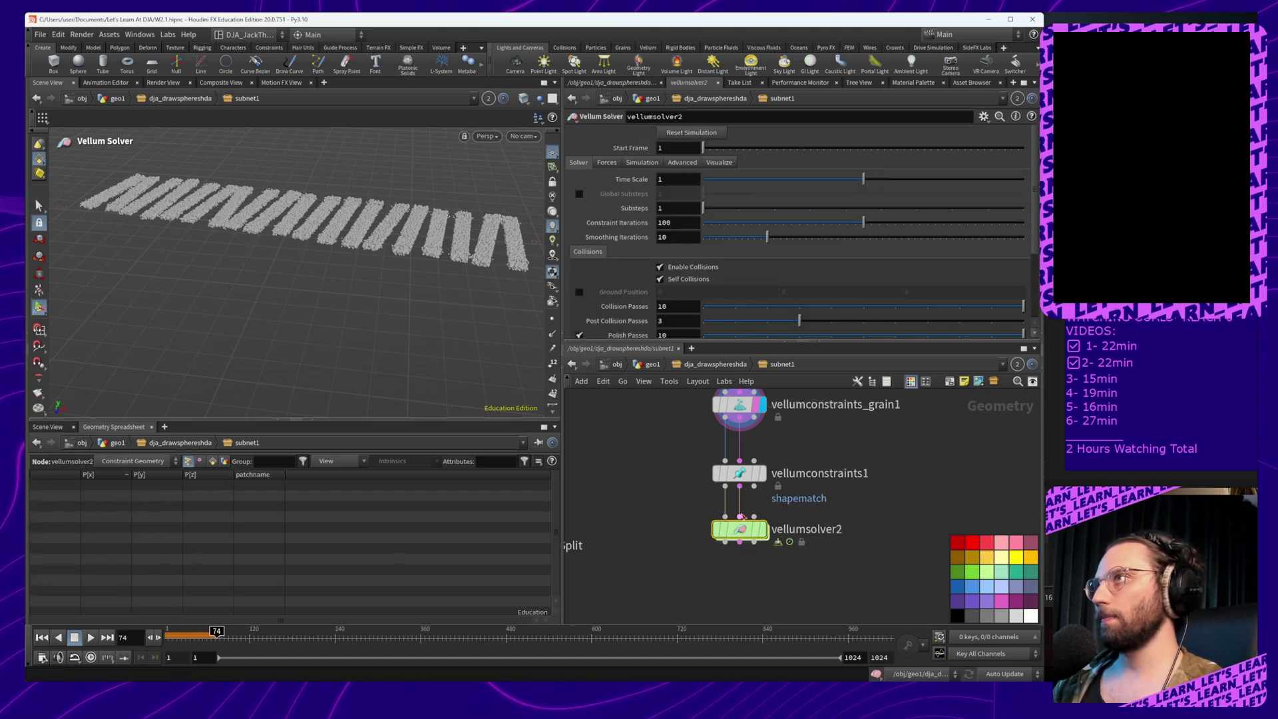
Play the simulation, restart it from frame 1 and stop playback
left_click(90, 638)
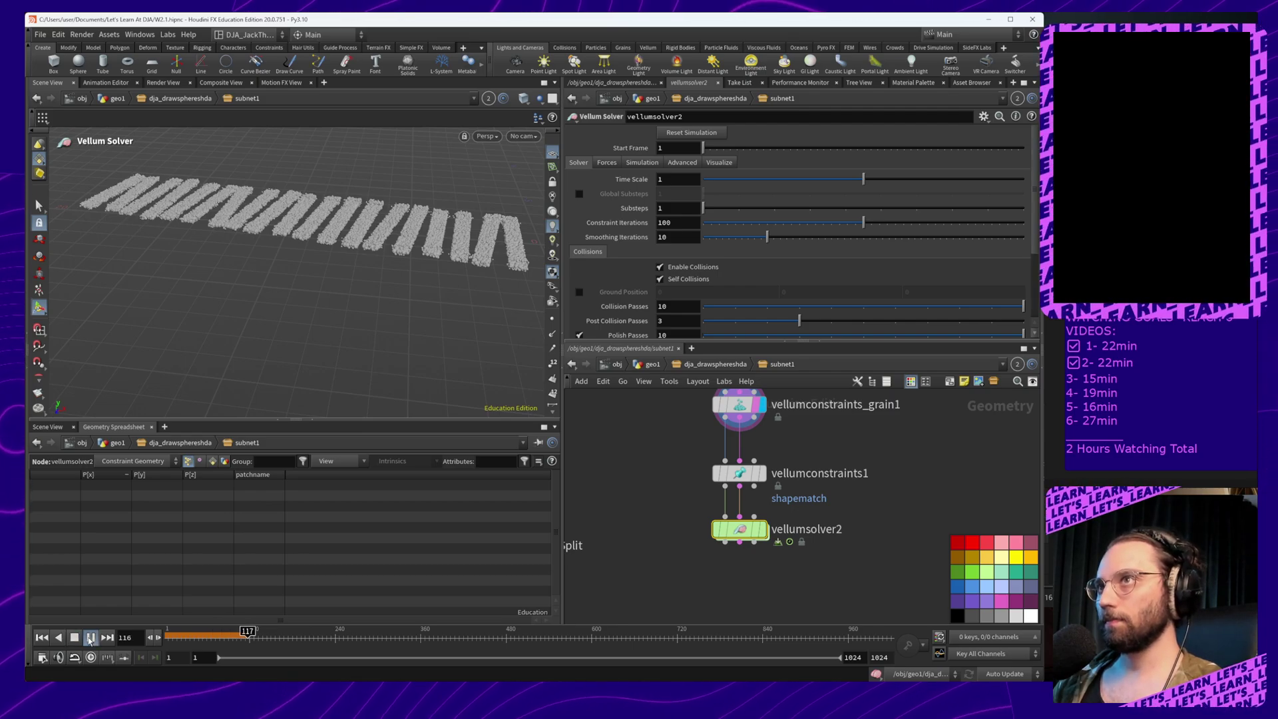
key("ctrl+Up")
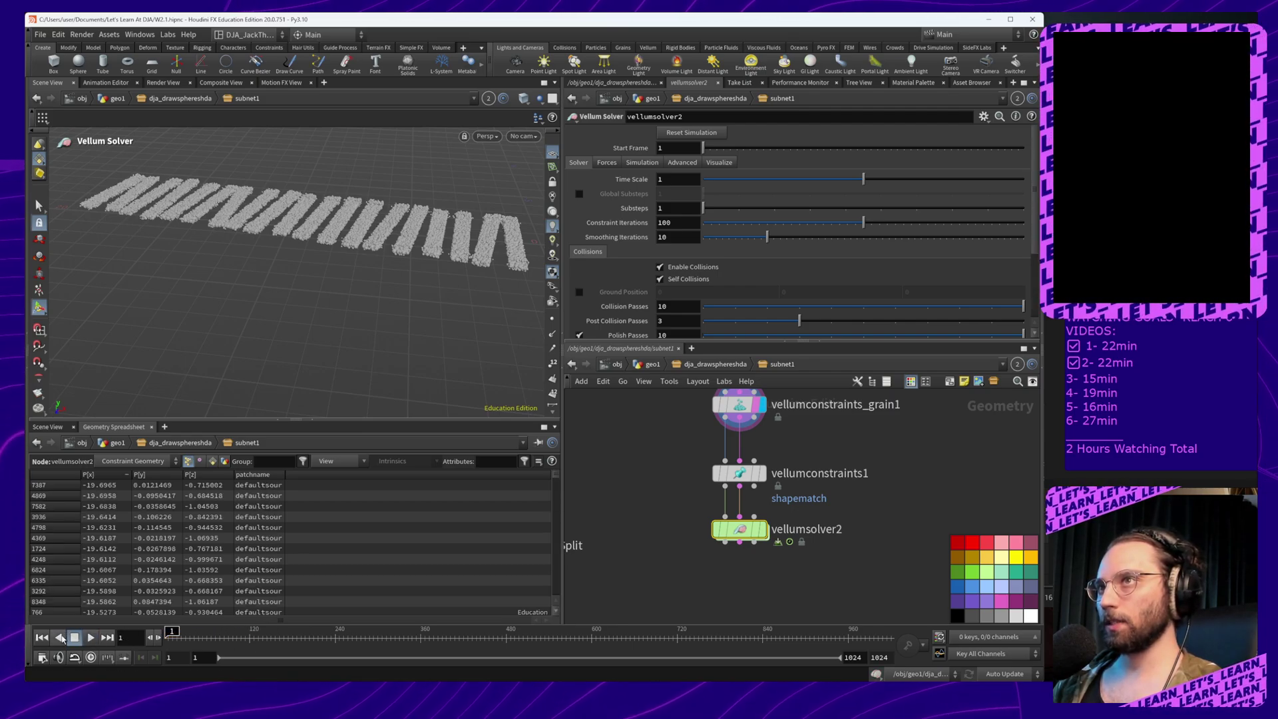
left_click(88, 639)
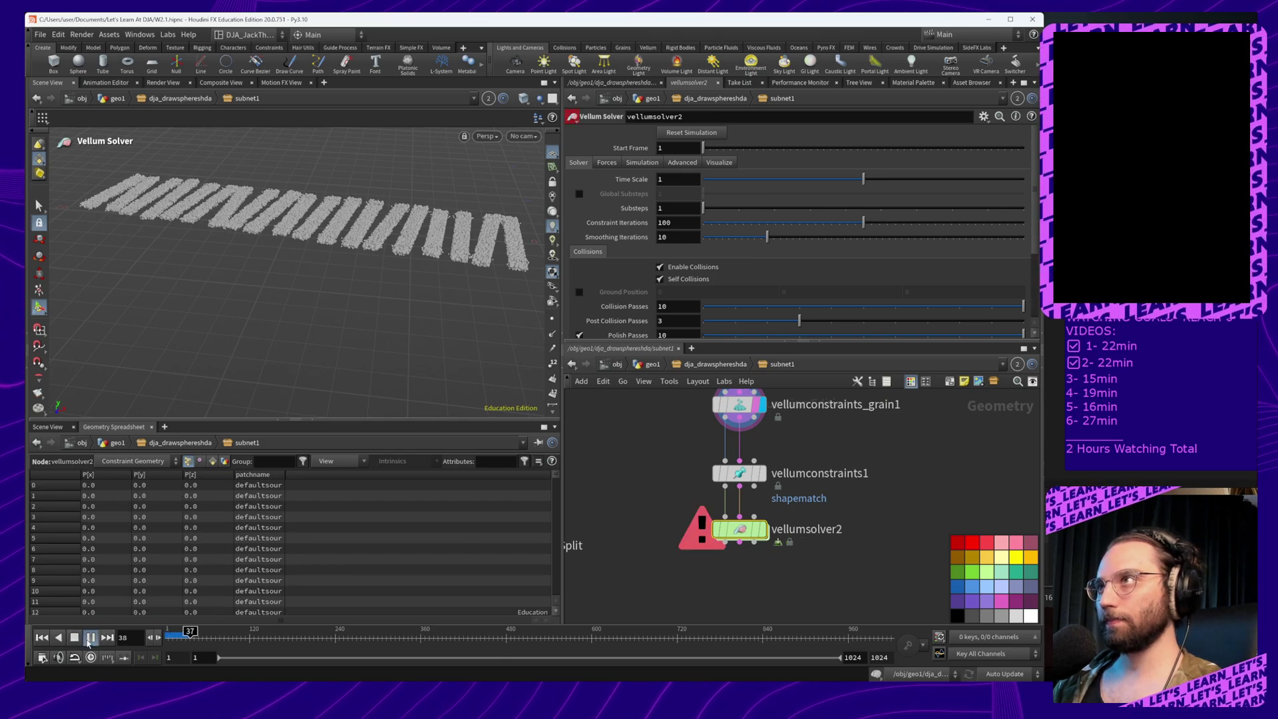
left_click(89, 639)
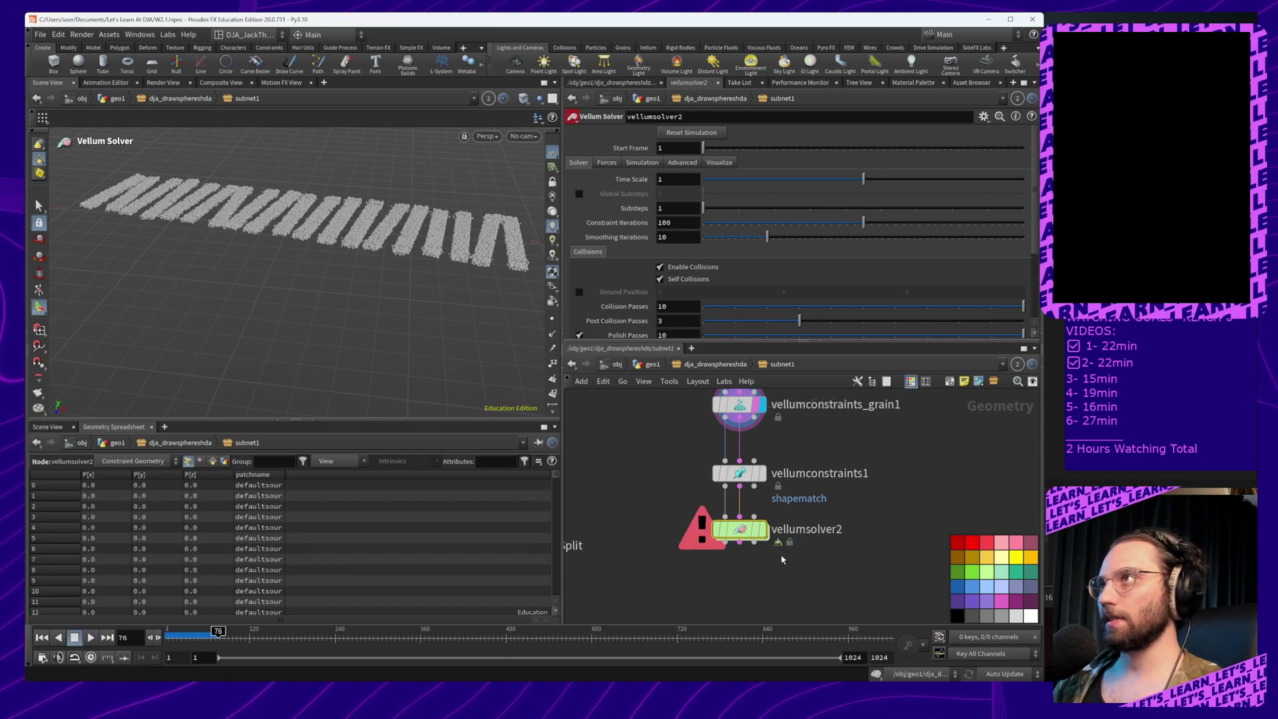
Place vellumsolver2 slightly lower in the network and make it the displayed node
middle_click(746, 534)
right_click(738, 533)
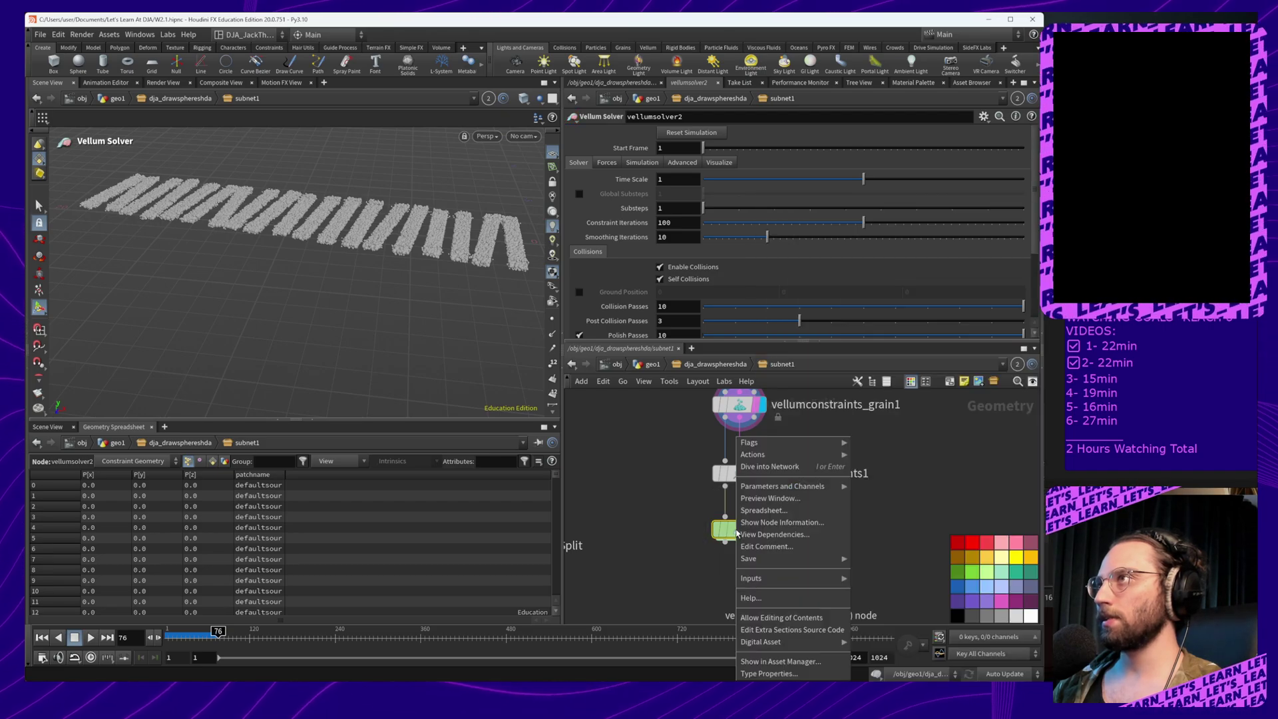
left_click(670, 553)
left_click_drag(740, 531, 740, 550)
left_click(760, 554)
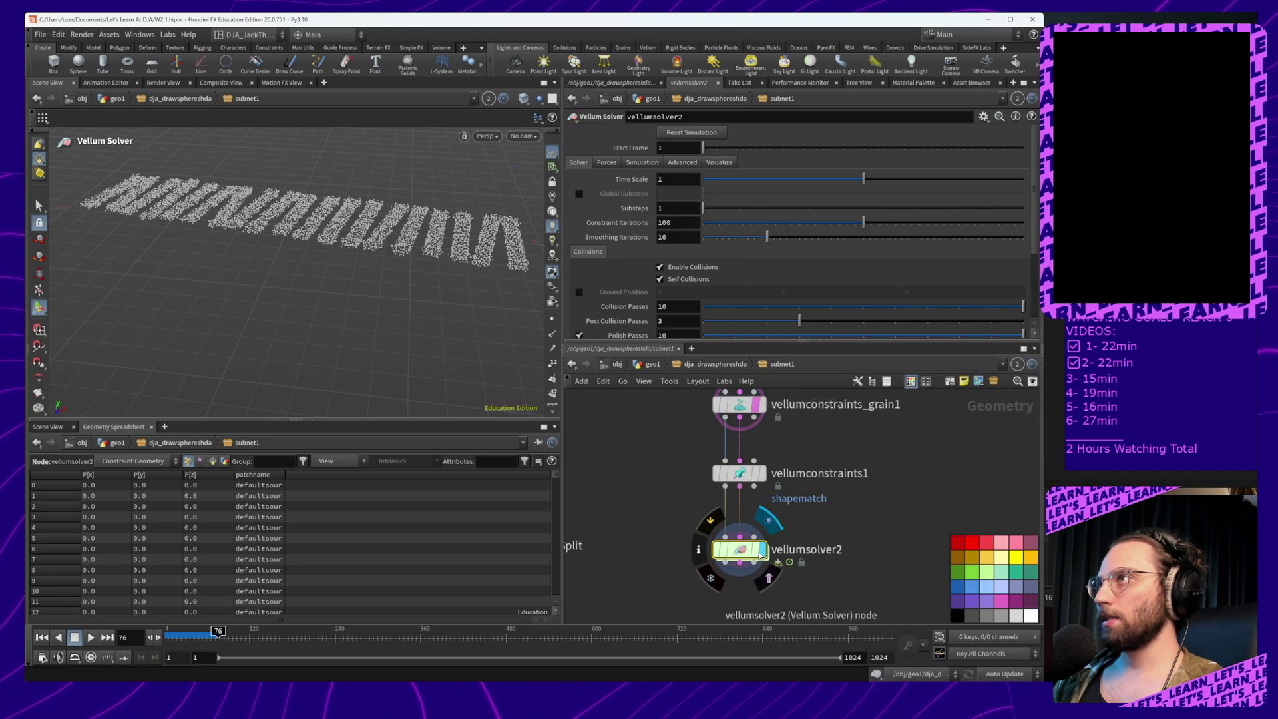
key("Escape")
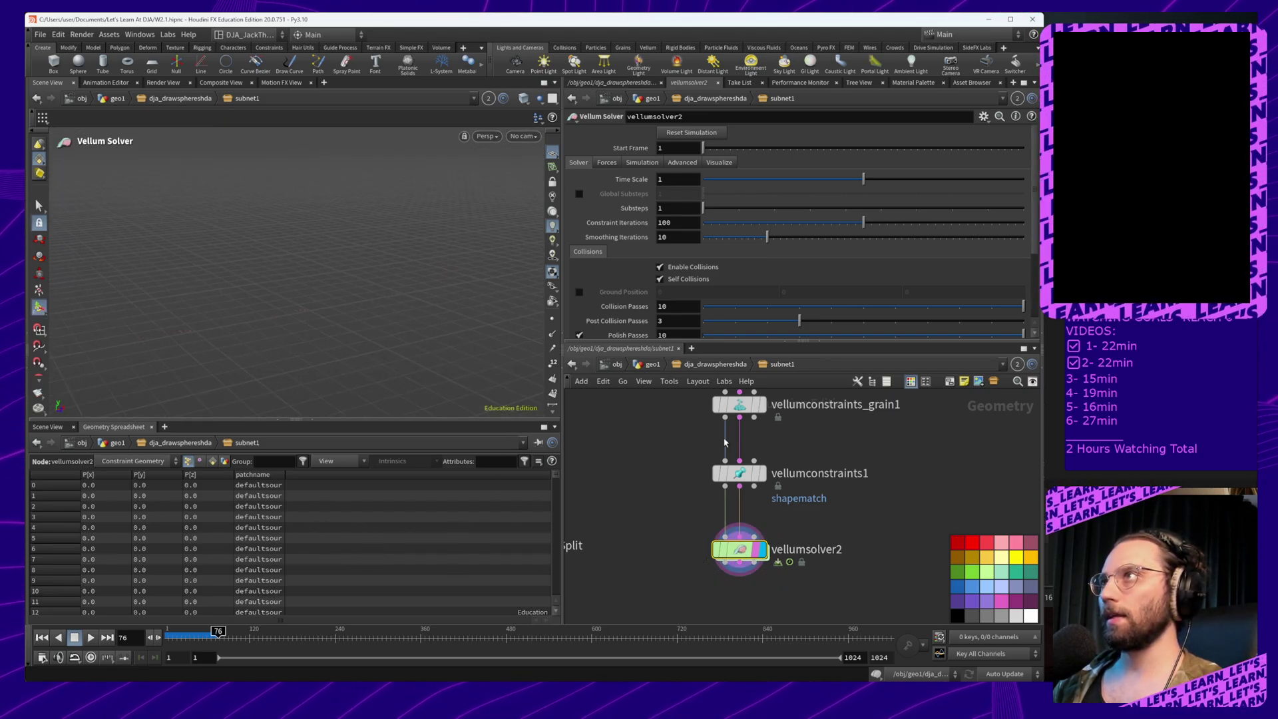
Compare the display of vellumconstraints1 with that of vellumsolver2, ending on the solver
left_click(752, 477)
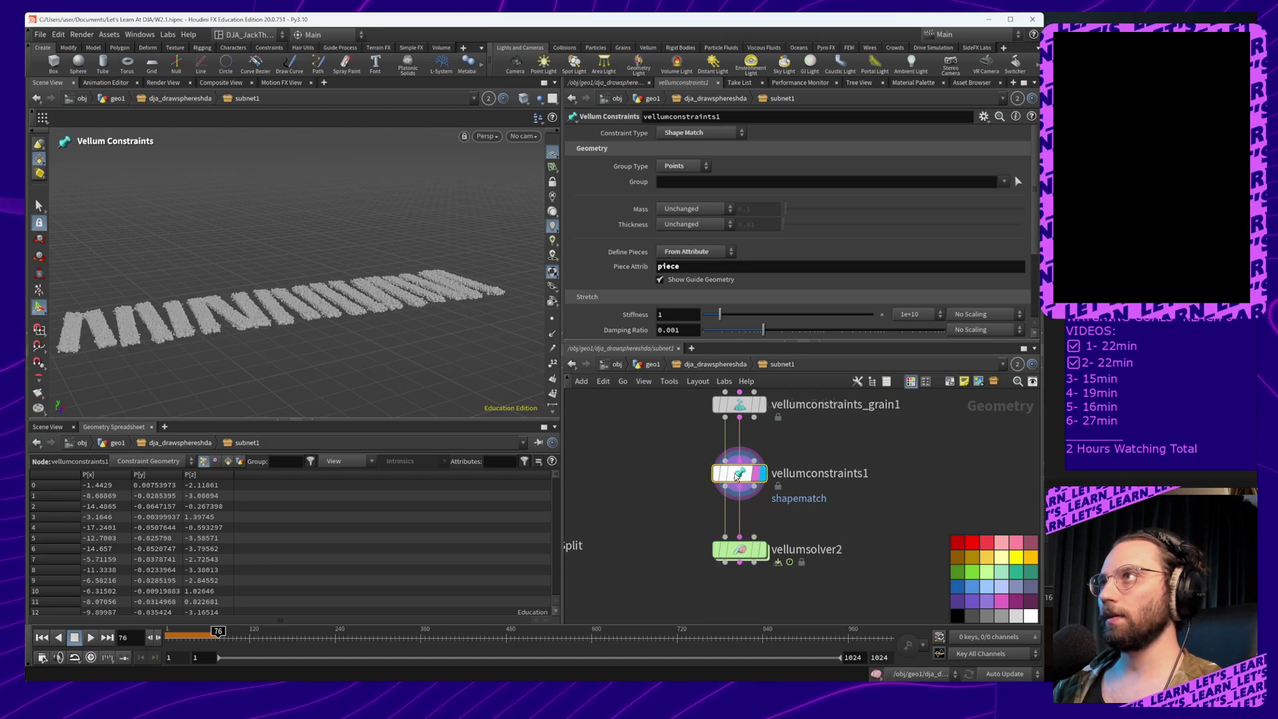
left_click(765, 551)
left_click(763, 550)
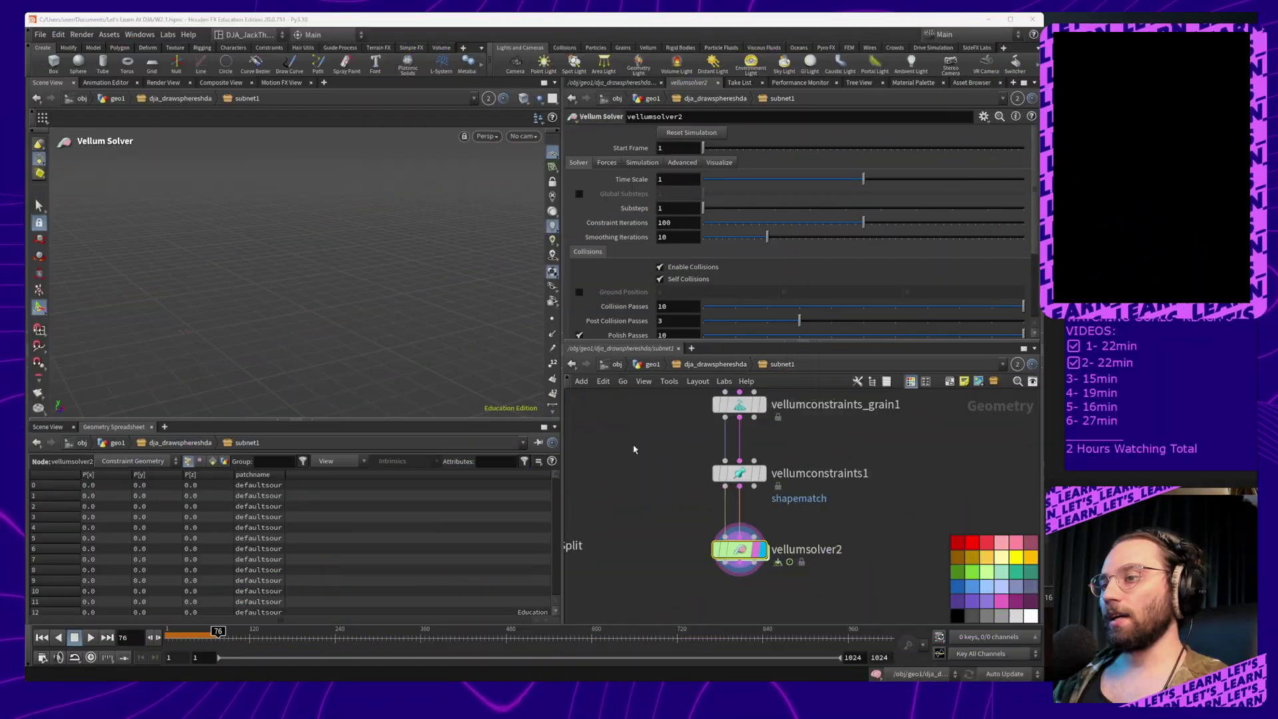
Select vellumconstraints1 and examine the grain points filling the bridge planks up close
middle_click_drag(657, 484, 690, 484)
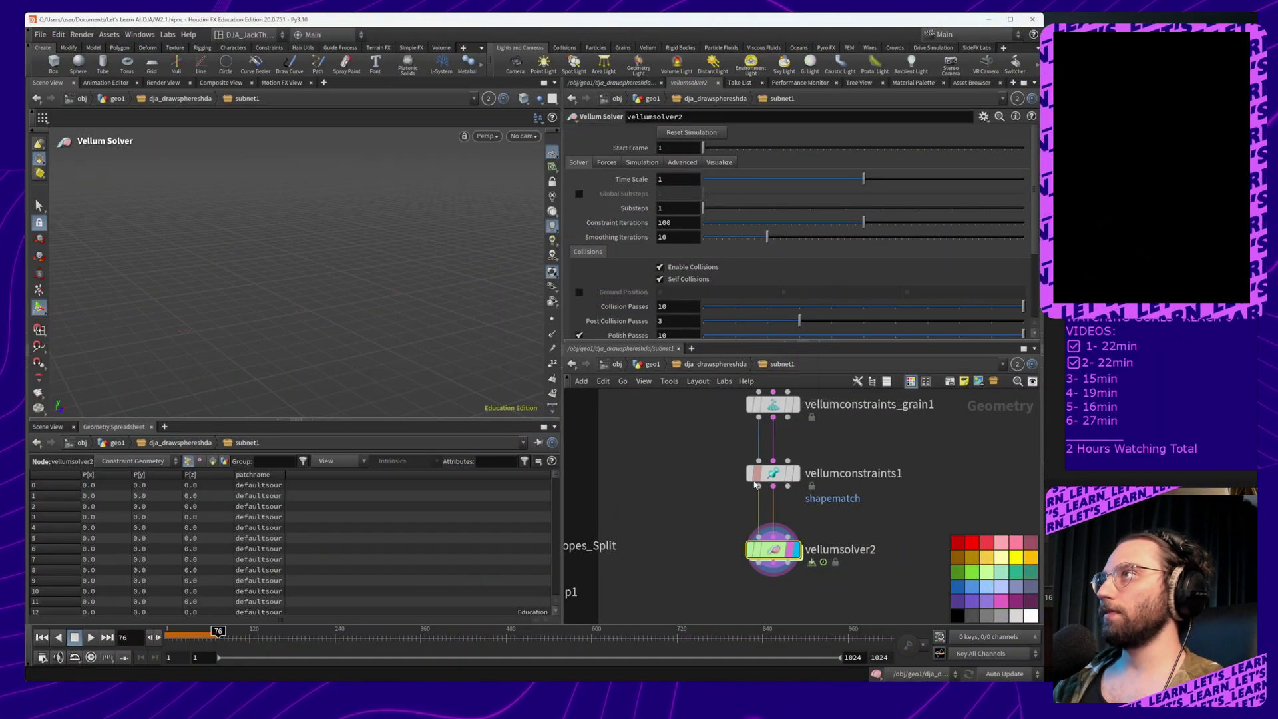
left_click(765, 474)
left_click_drag(307, 263, 333, 356, "alt")
middle_click_drag(366, 357, 317, 368, "alt")
right_click_drag(333, 336, 365, 180, "alt")
middle_click_drag(365, 180, 372, 328, "alt")
right_click_drag(374, 254, 366, 326, "alt")
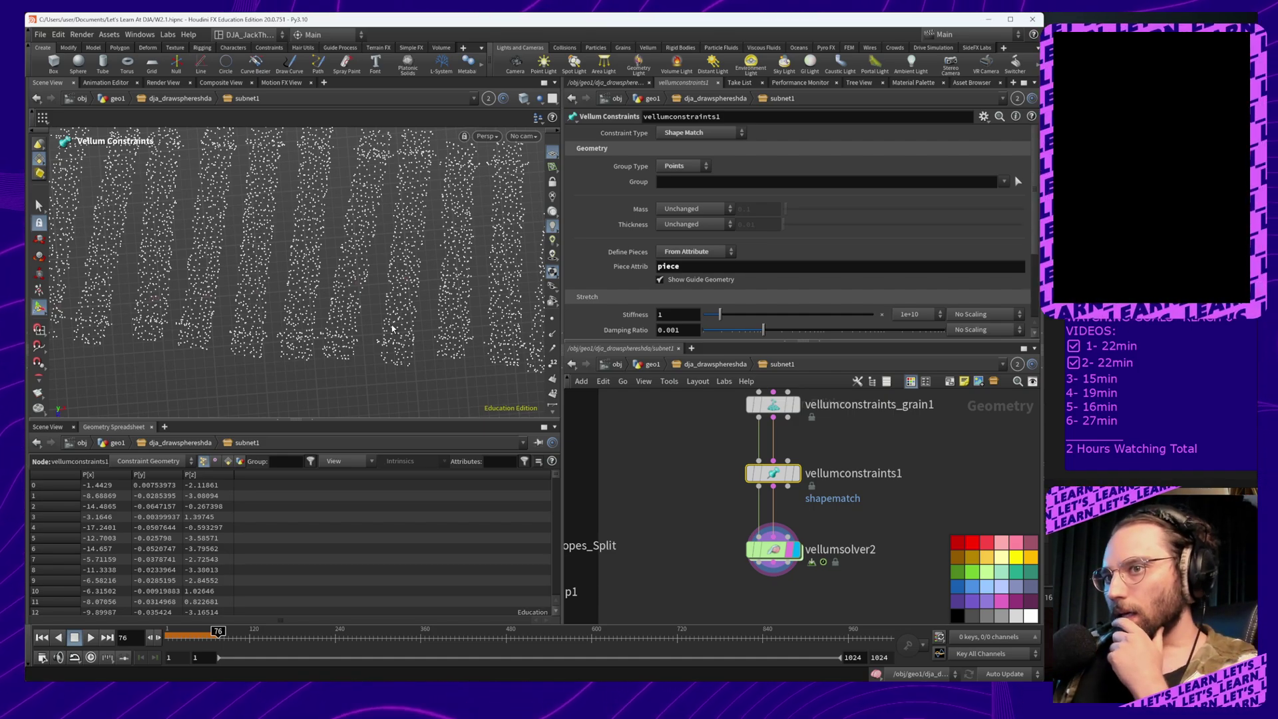
Try the Primitives and Edges group types on the vellumconstraints1 Shape Match constraint
left_click(684, 167)
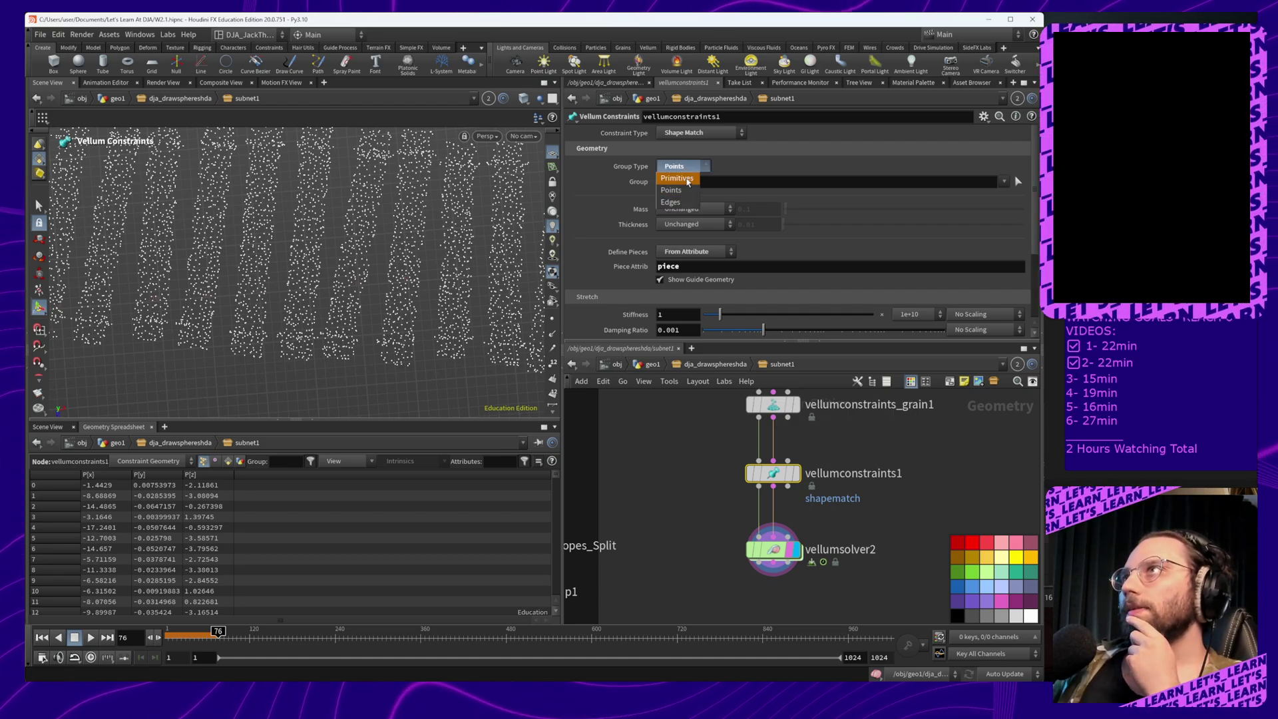
left_click(684, 177)
left_click(684, 169)
left_click(684, 189)
left_click(681, 167)
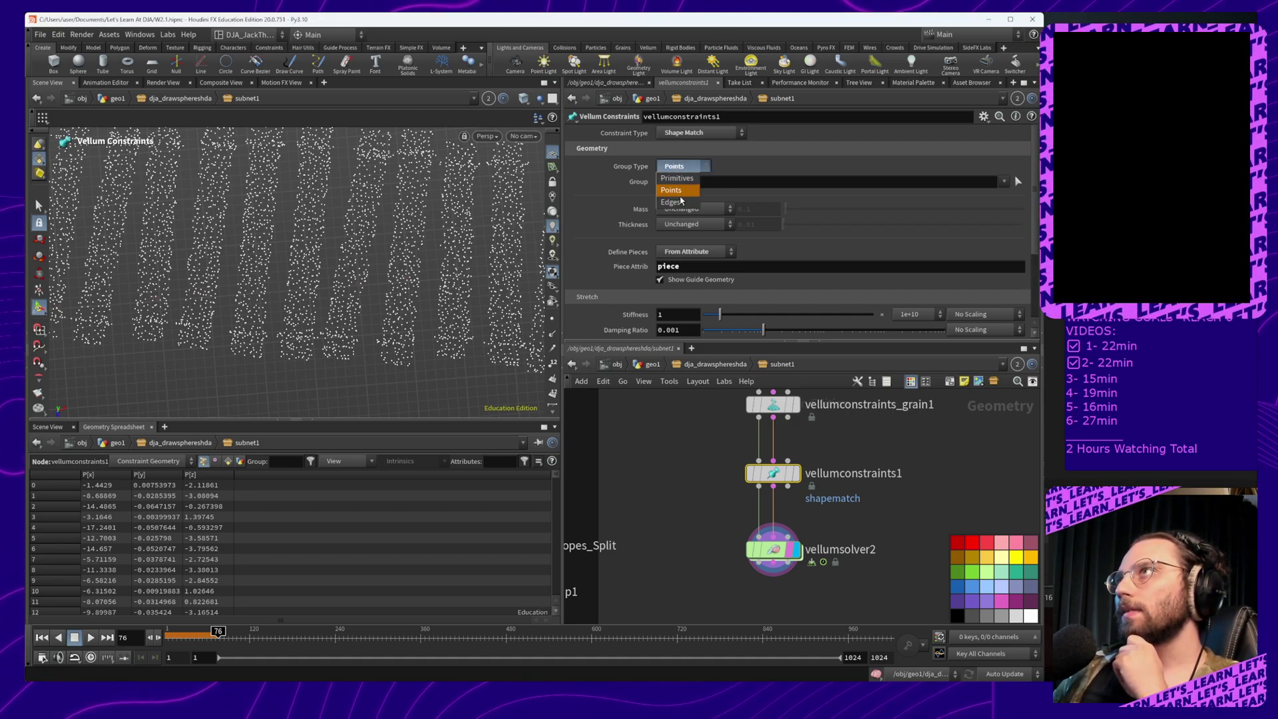
left_click(682, 201)
left_click(679, 165)
left_click(679, 177)
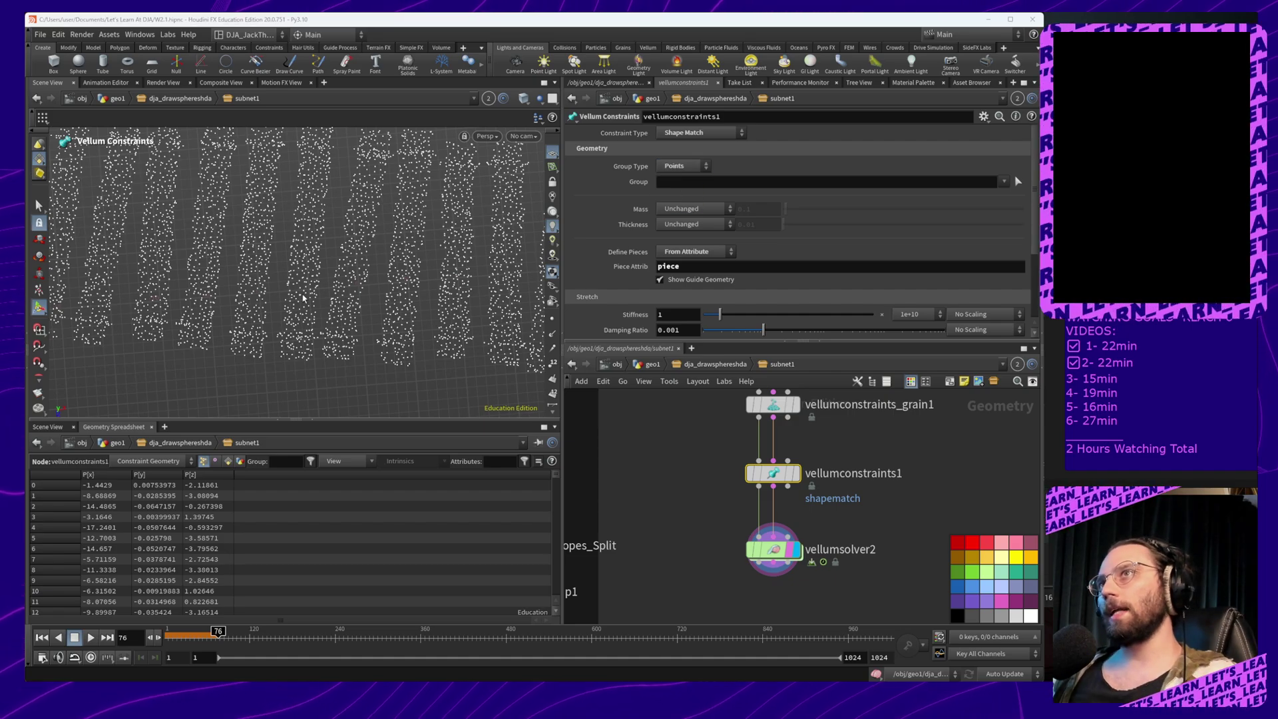
Make vellumconstraints1 the displayed node, with the whole row of planks in view
middle_click_drag(303, 299, 363, 323, "alt")
right_click_drag(363, 324, 378, 229, "alt")
middle_click_drag(383, 253, 374, 282, "alt")
right_click_drag(374, 282, 359, 422, "alt")
middle_click_drag(363, 332, 308, 310, "alt")
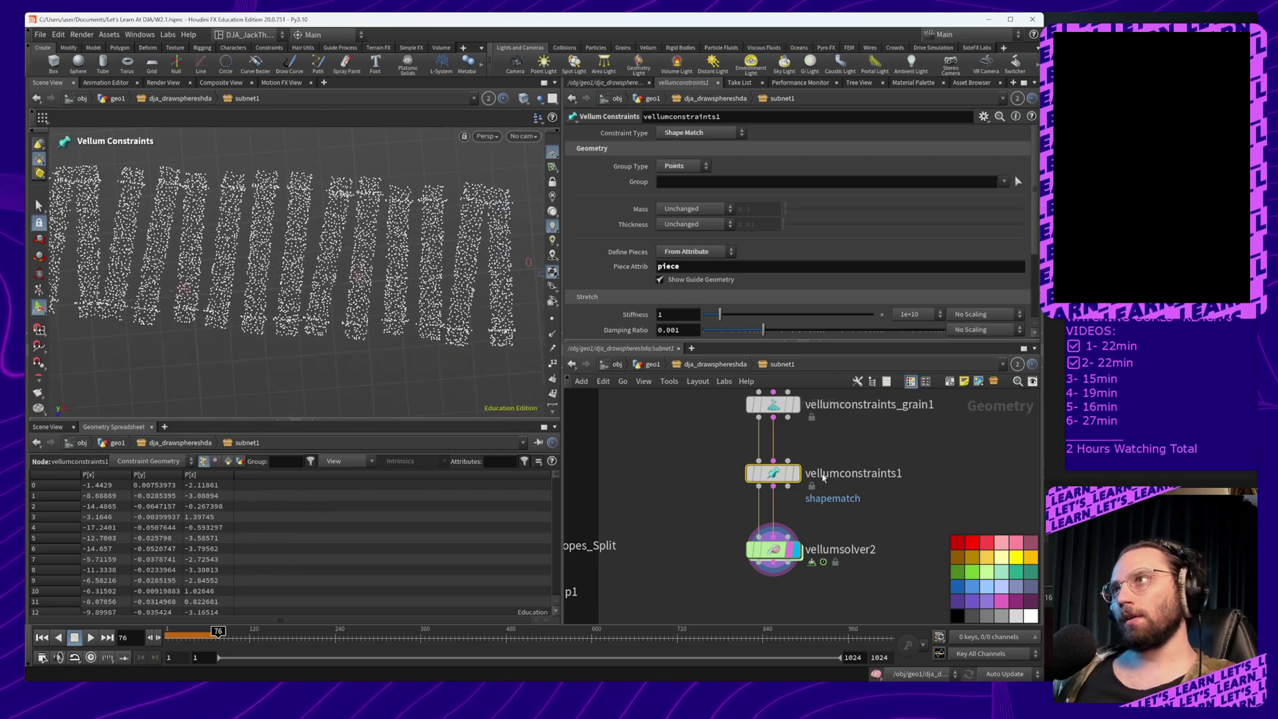
left_click(793, 474)
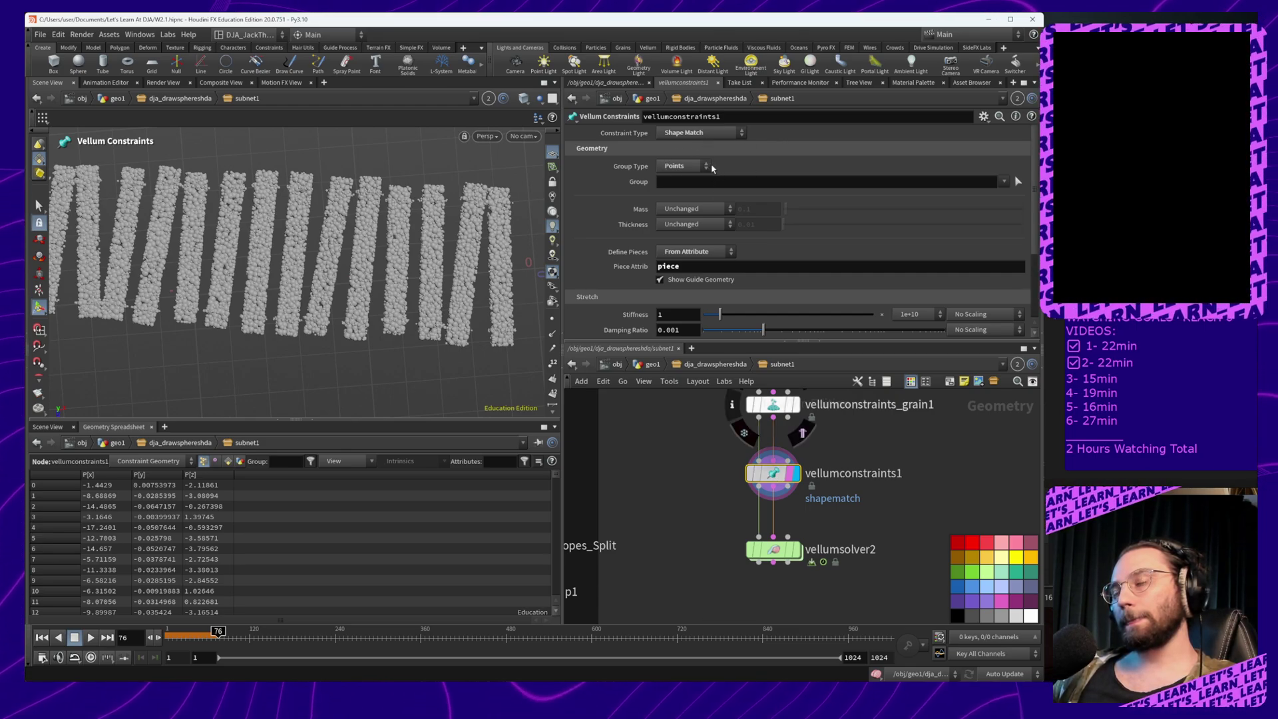
Inspect the plank grains with point display and with shaded and wireframe shading, ending in wireframe
left_click(554, 318)
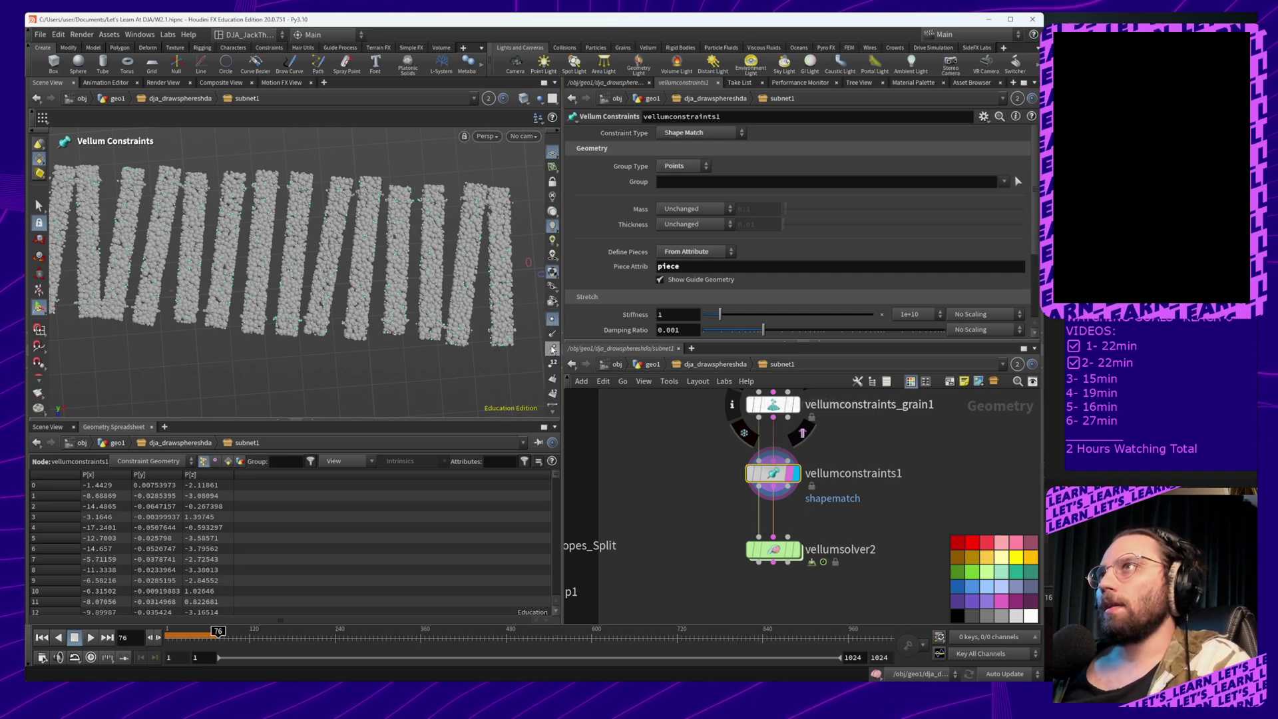
left_click(553, 319)
key("w")
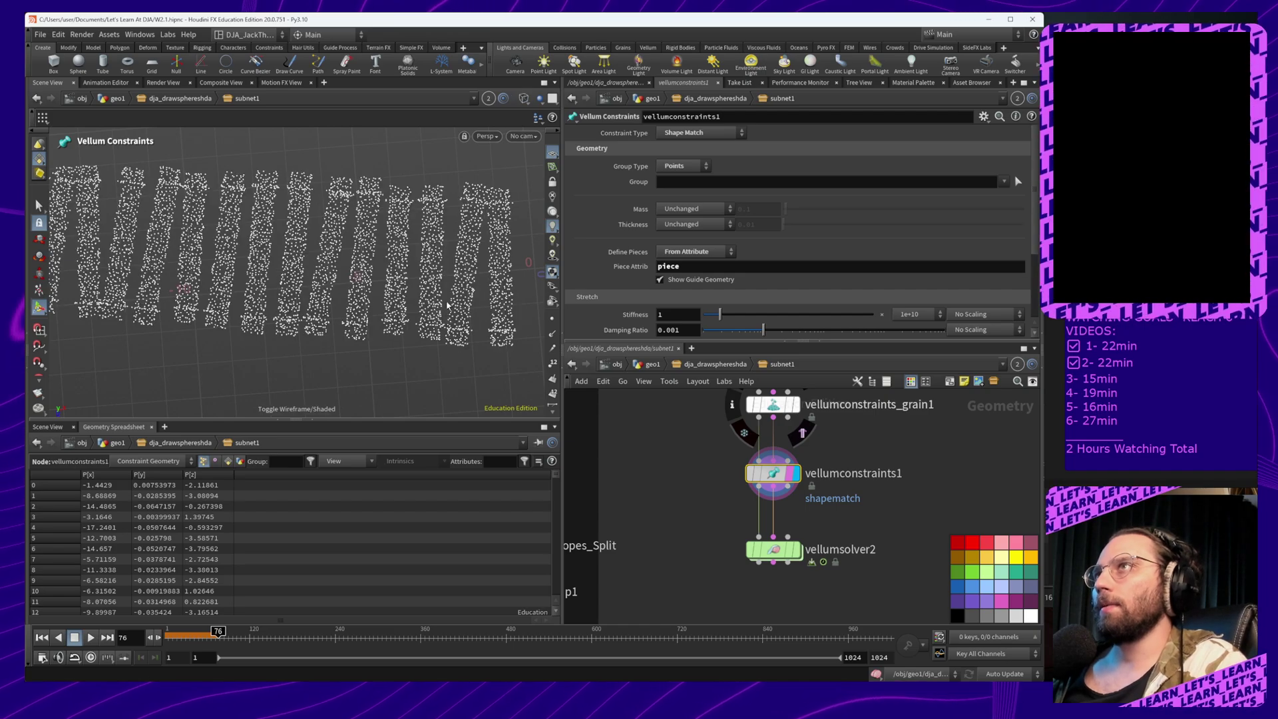
middle_click_drag(447, 306, 362, 297, "alt")
key("w")
key("w")
key("w")
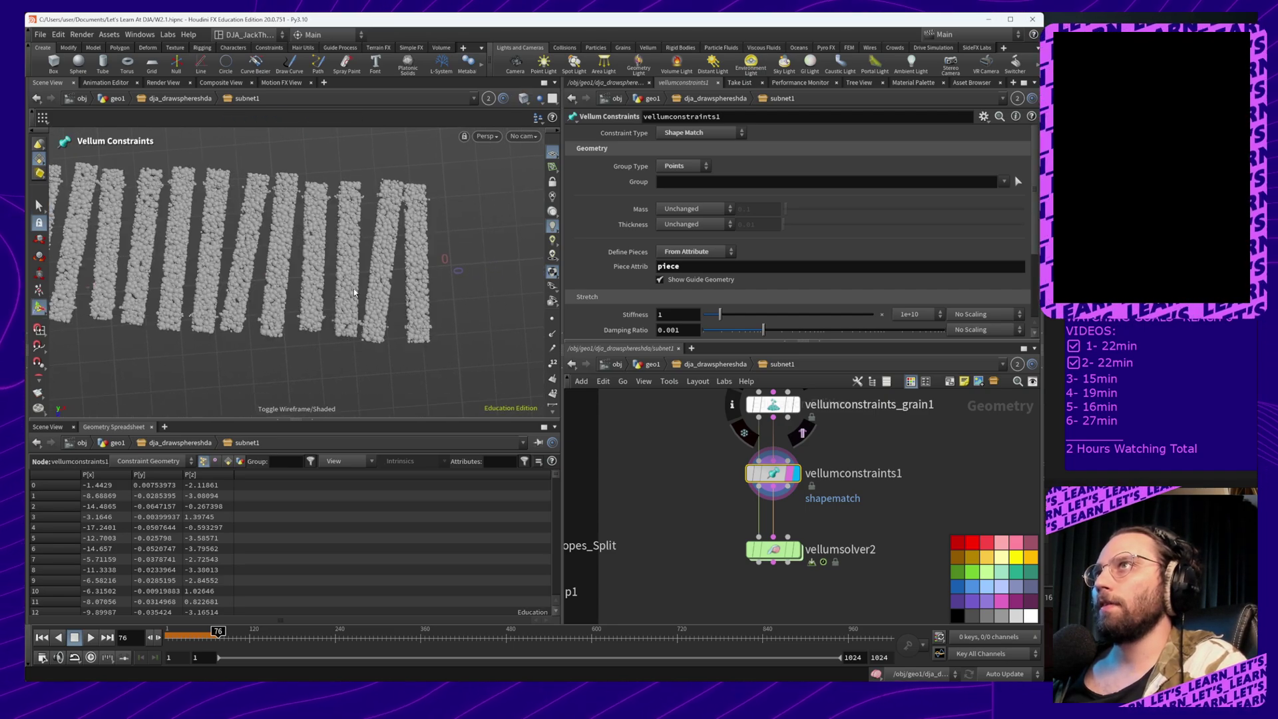
key("w")
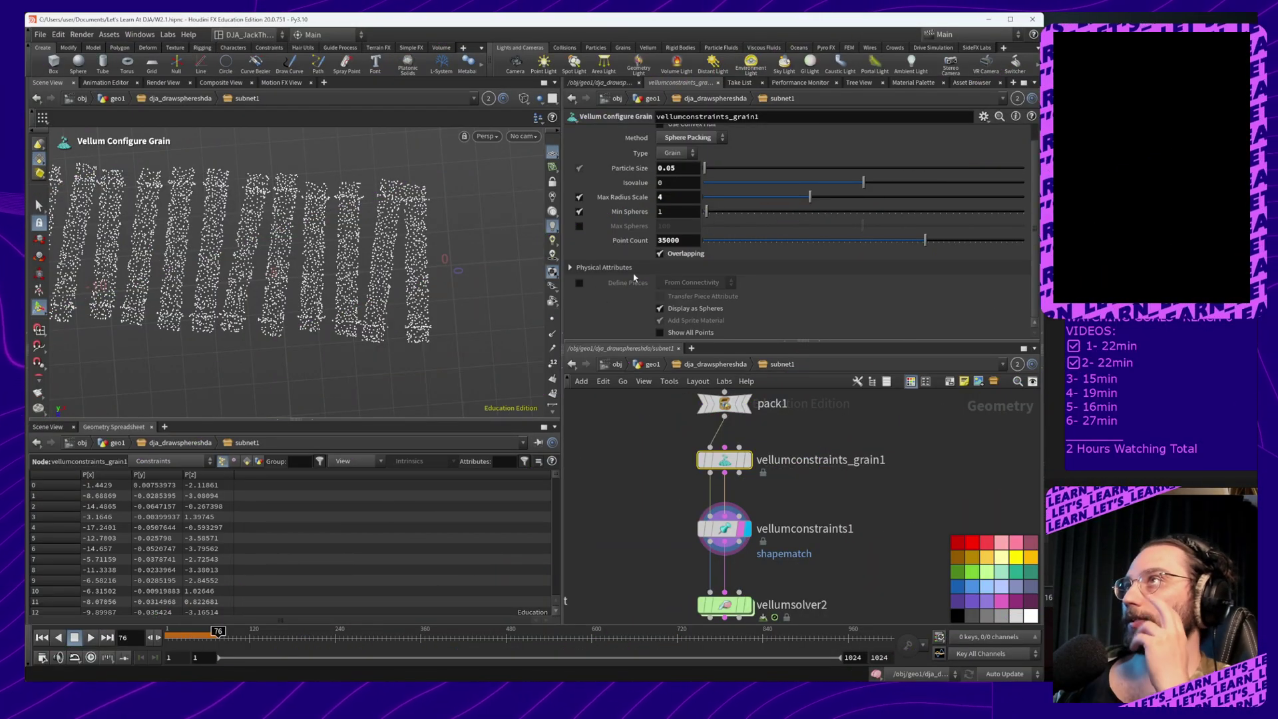
Check the attributes of vellumconstraints_grain1 and enable its Define Pieces option set to From Connectivity
middle_click(720, 460)
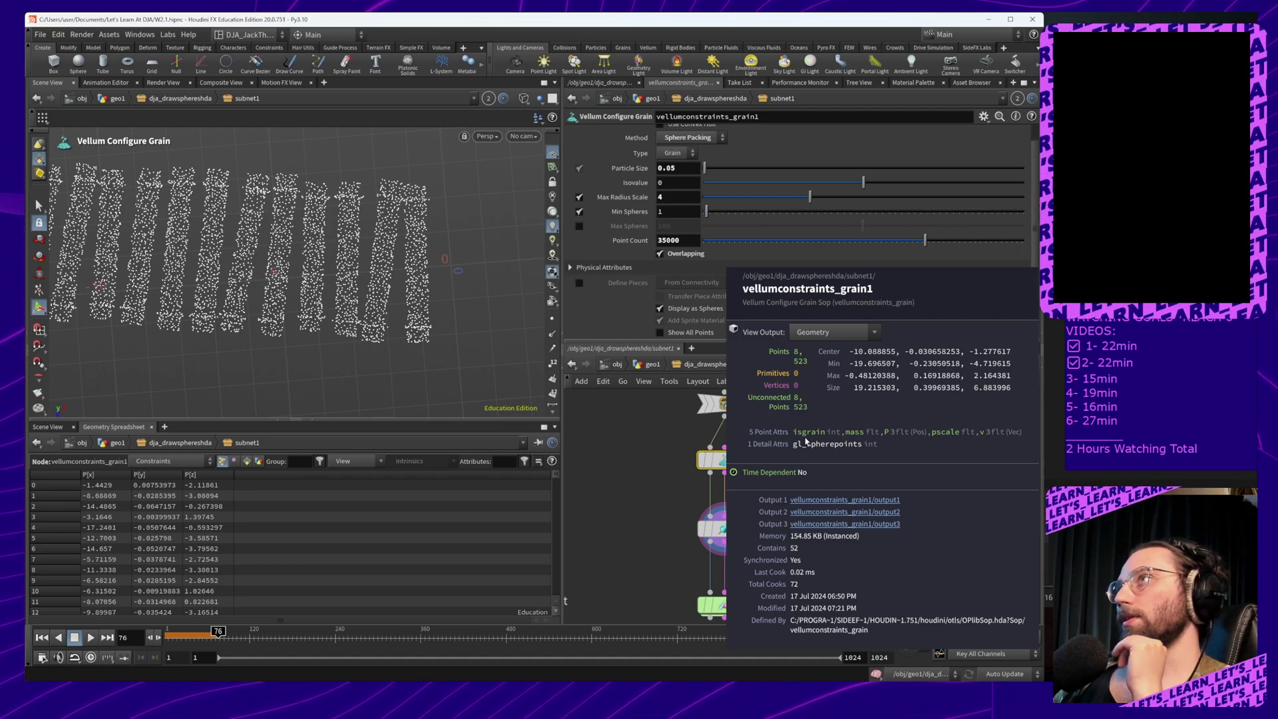
left_click(669, 445)
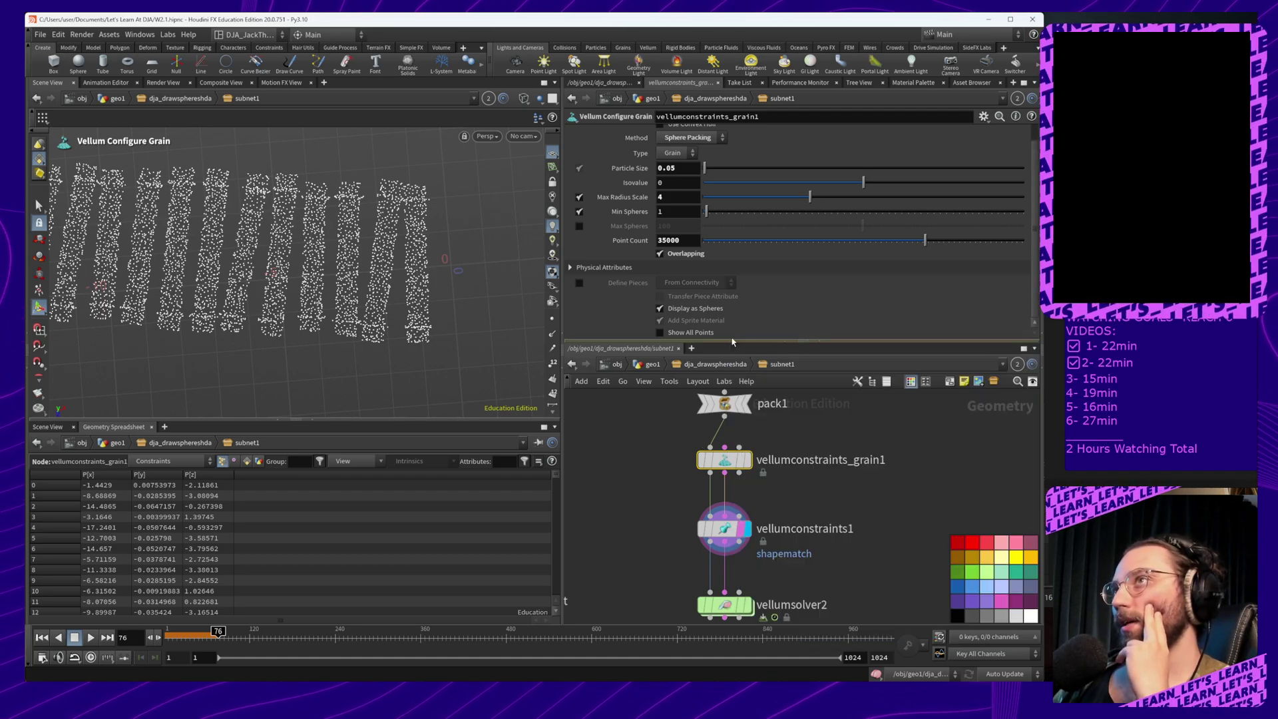
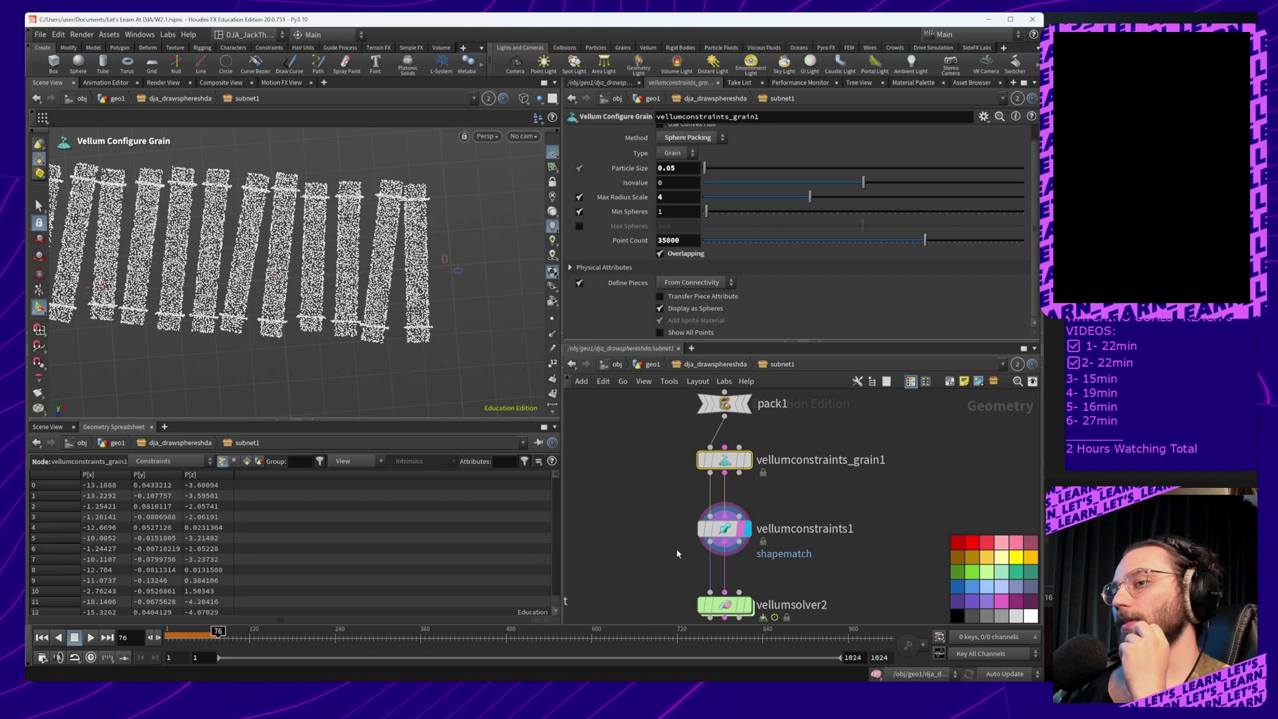
left_click(724, 529)
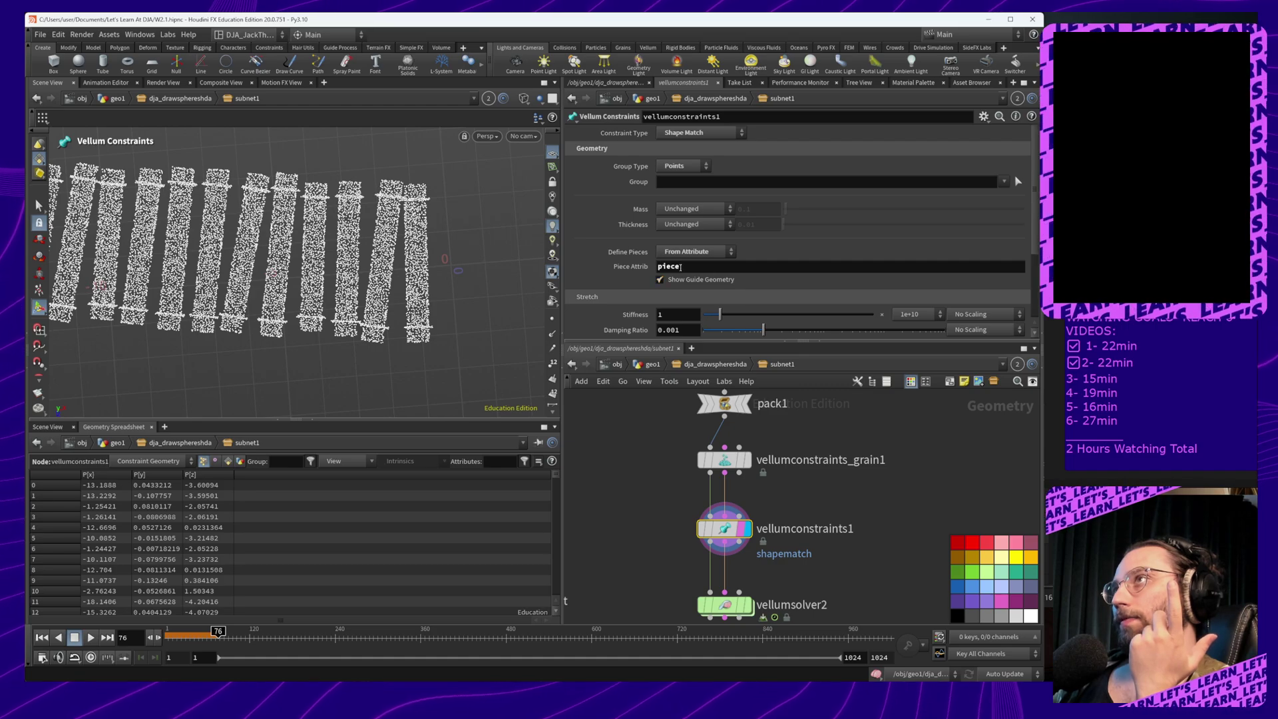
middle_click(725, 460)
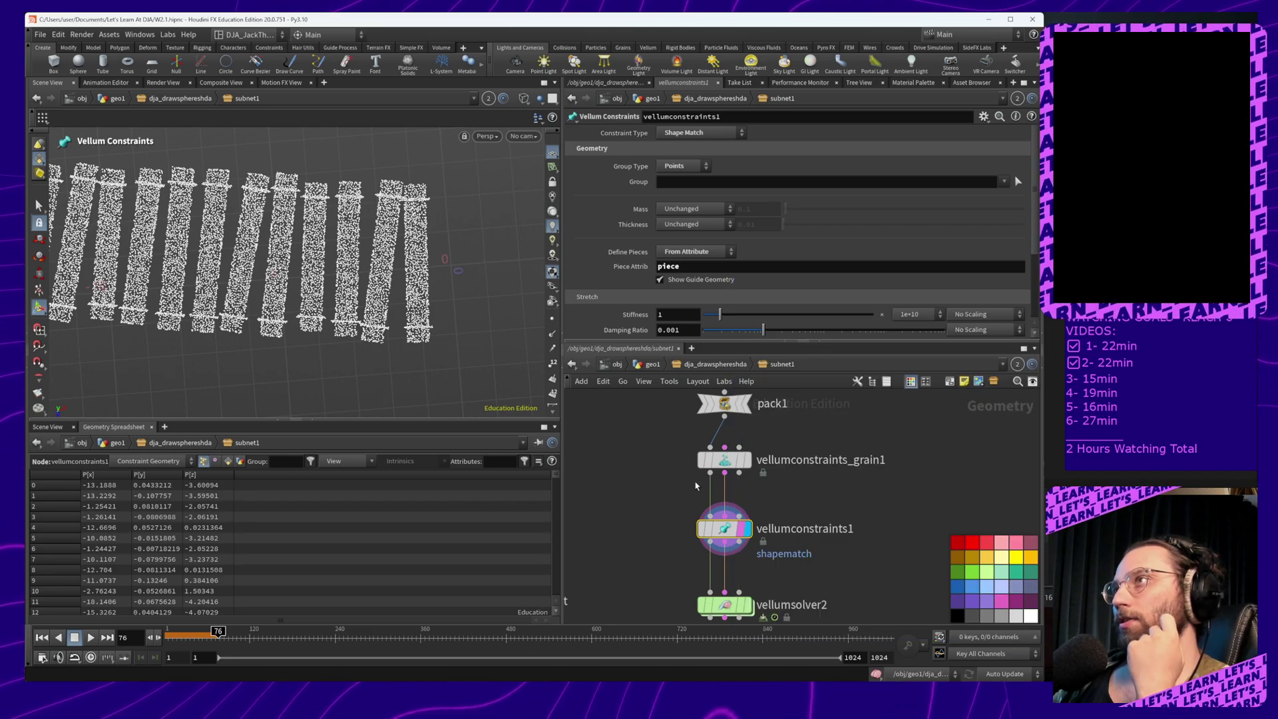
Enable Transfer Piece Attribute on vellumconstraints_grain1 and check its point attributes for piece
left_click(724, 460)
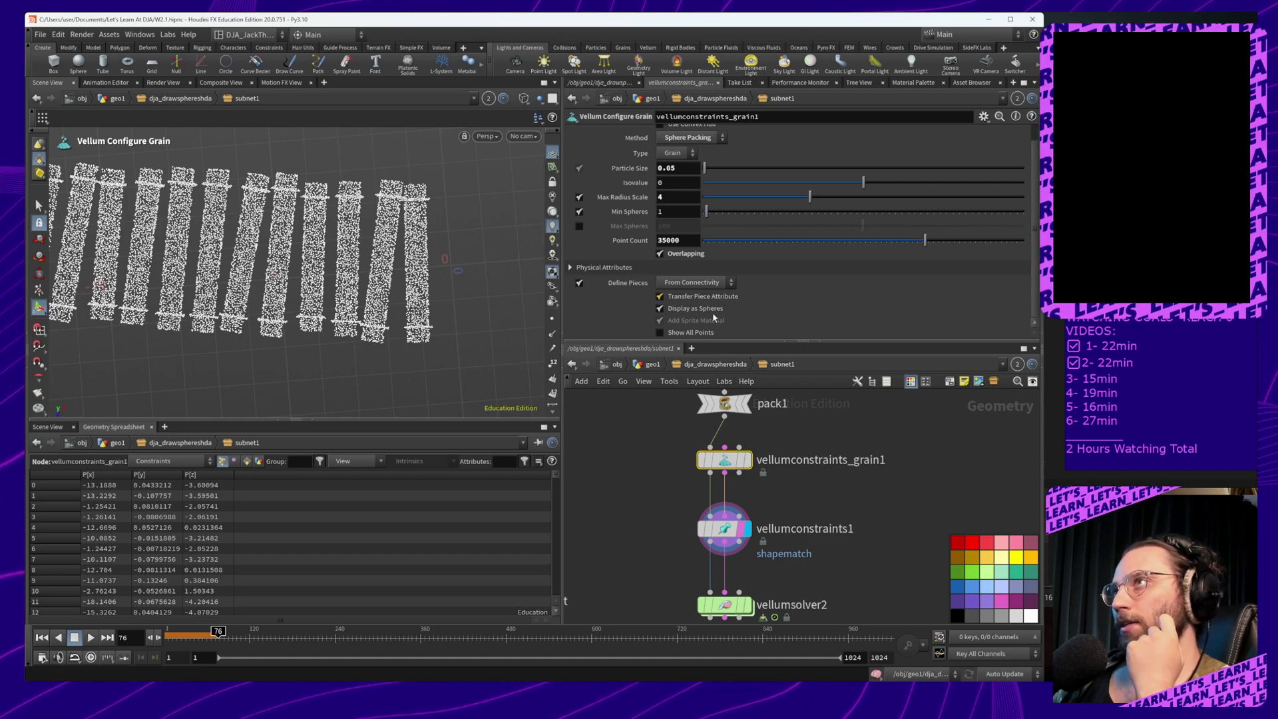
middle_click(726, 460)
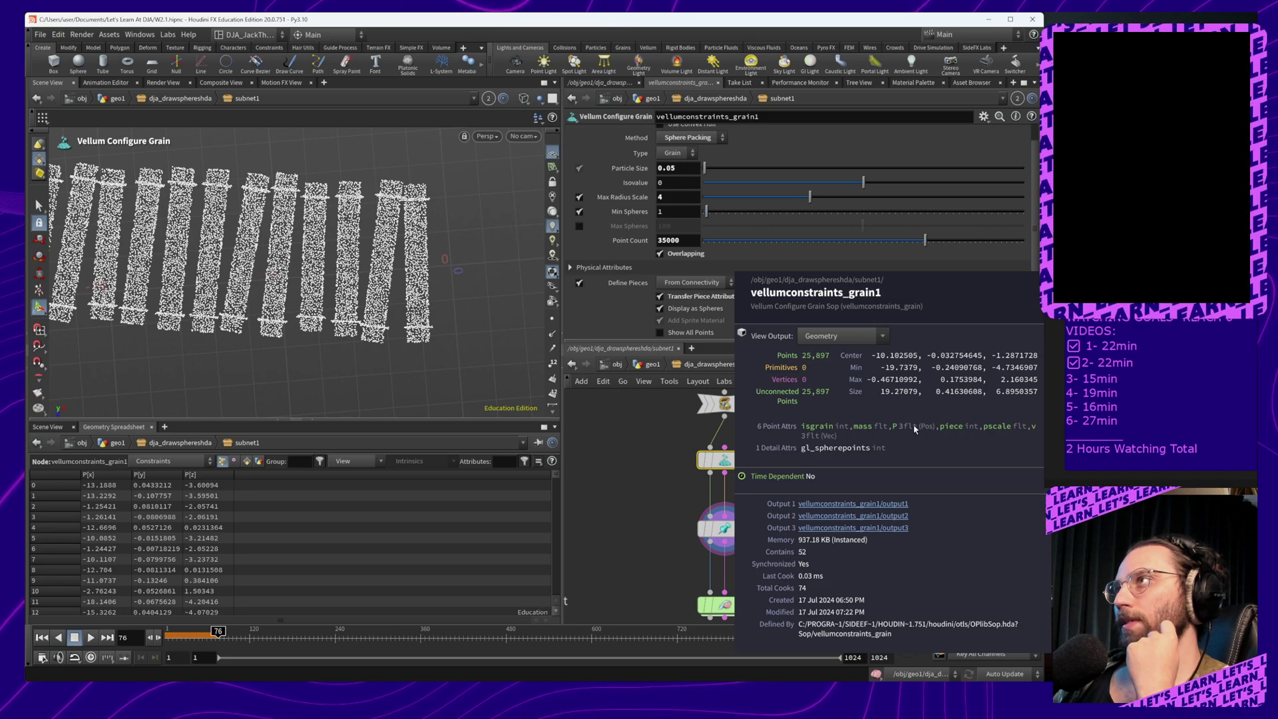
left_click(659, 494)
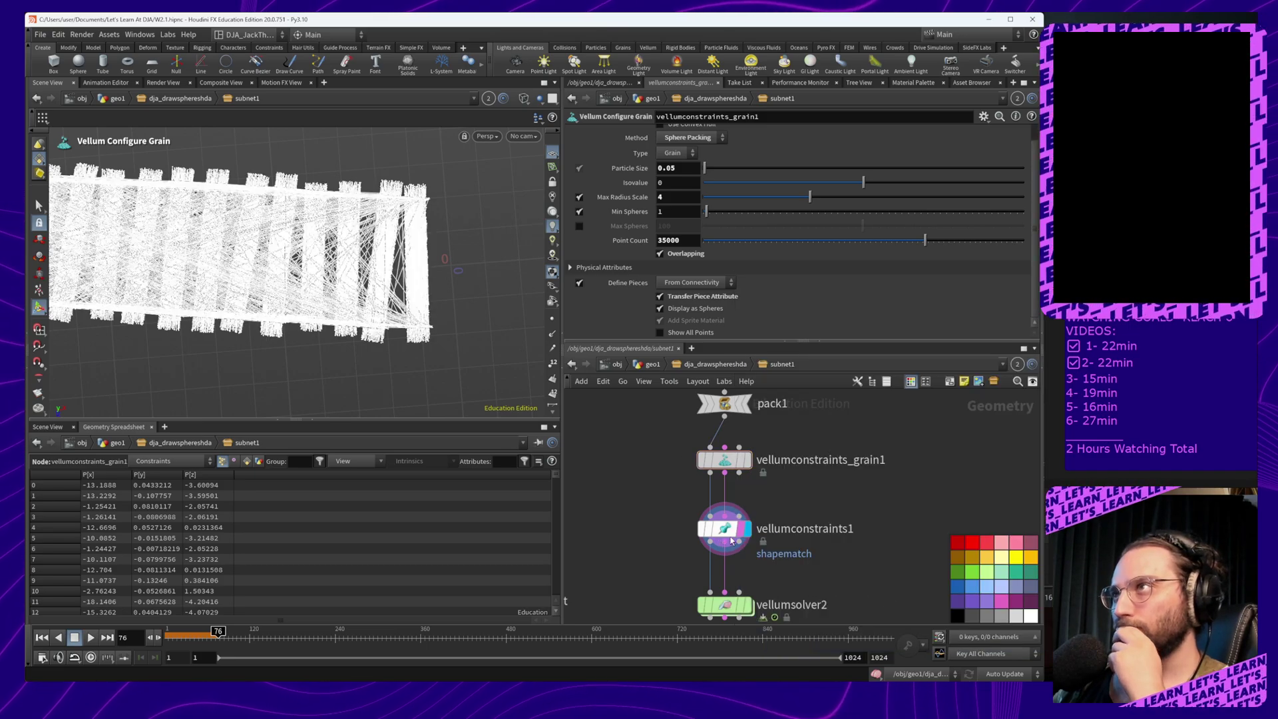
Select vellumconstraints1 and examine how its constraint lines connect the planks along the bridge
left_click(731, 531)
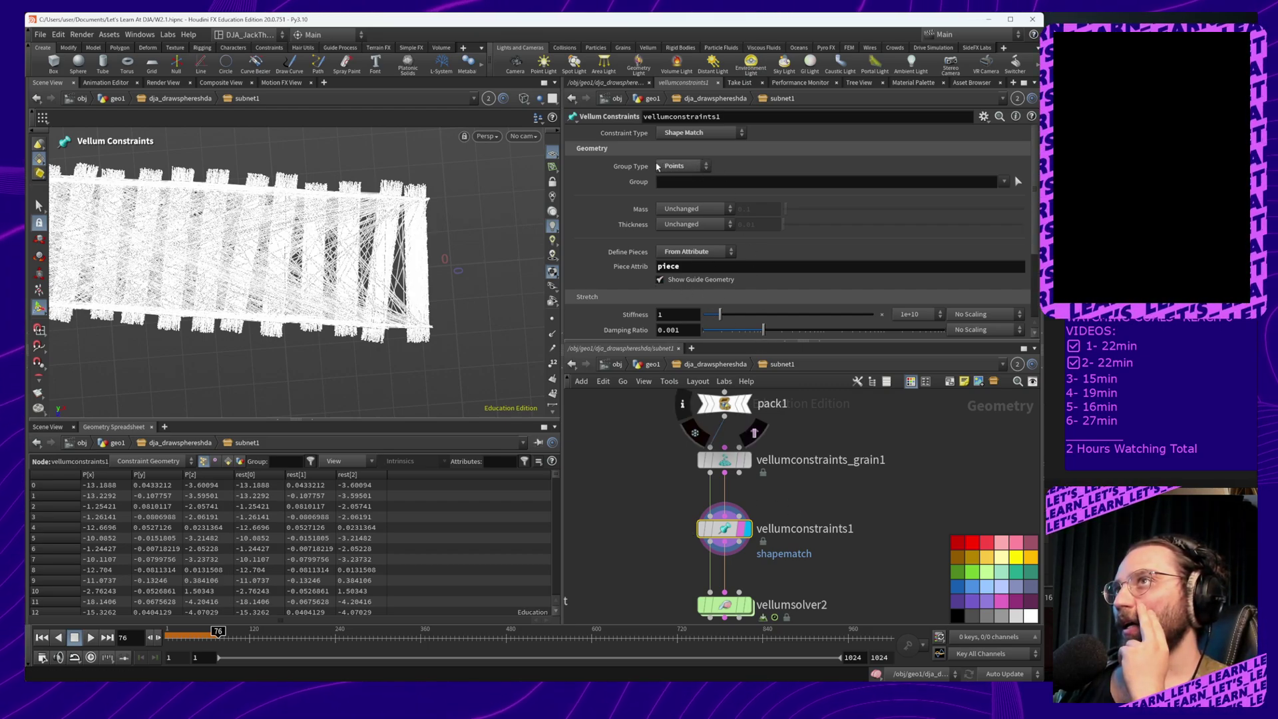
left_click_drag(394, 320, 246, 333, "alt")
middle_click_drag(245, 333, 66, 286, "alt")
scroll(275, 260, "down", 1)
Clear the piece attribute of vellumconstraints1 and re-enter it as piece to compare the constraint guides
left_click(742, 263)
double_click(742, 263)
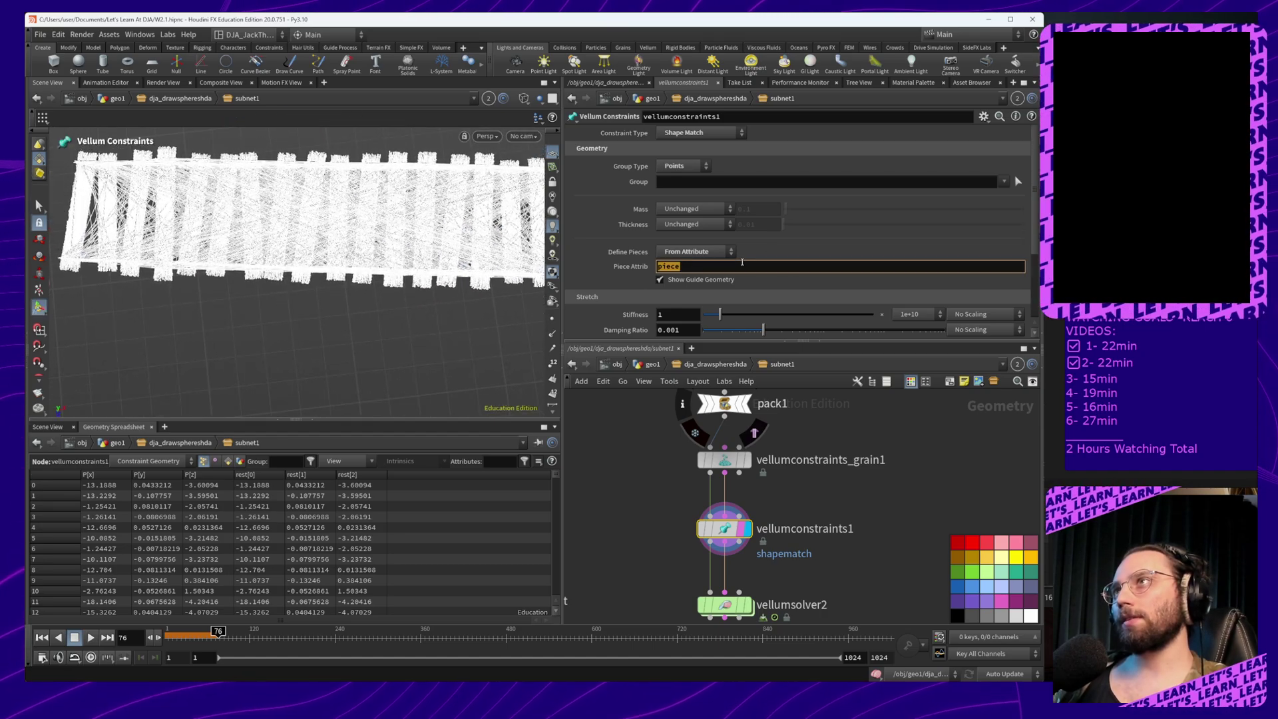
key("BackSpace")
key("Return")
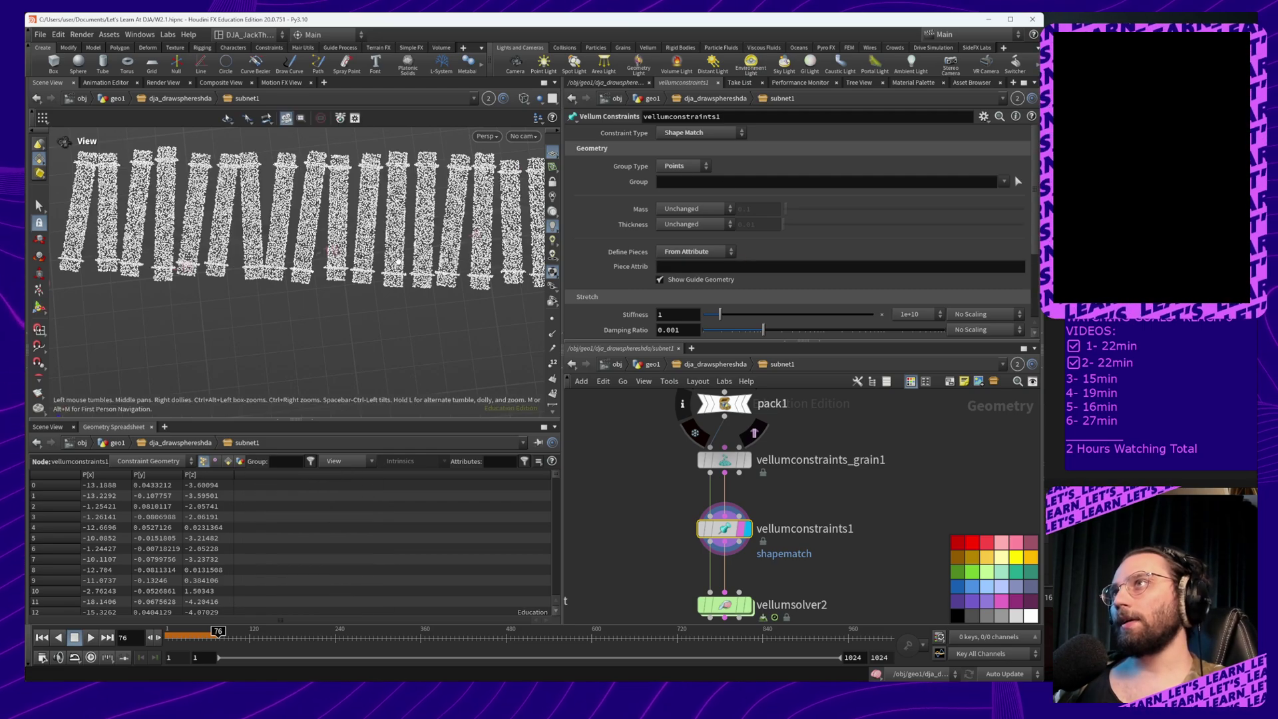
left_click(692, 267)
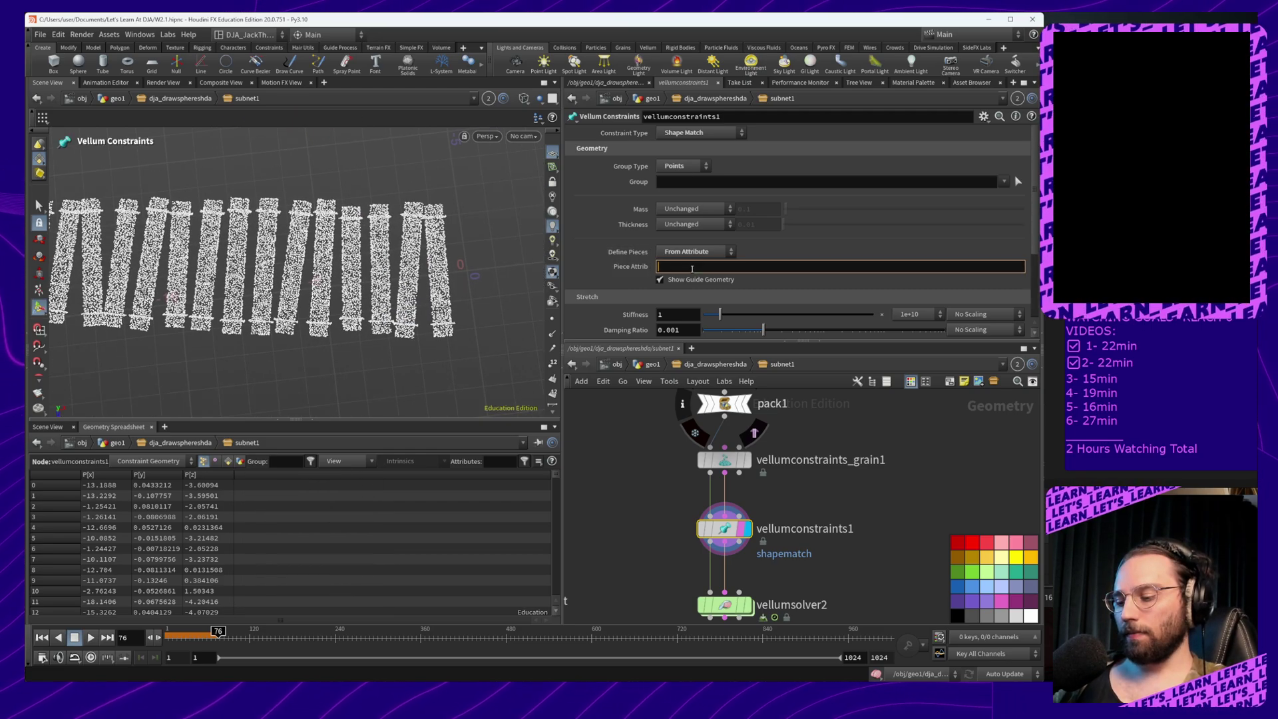
type("piece")
key("Return")
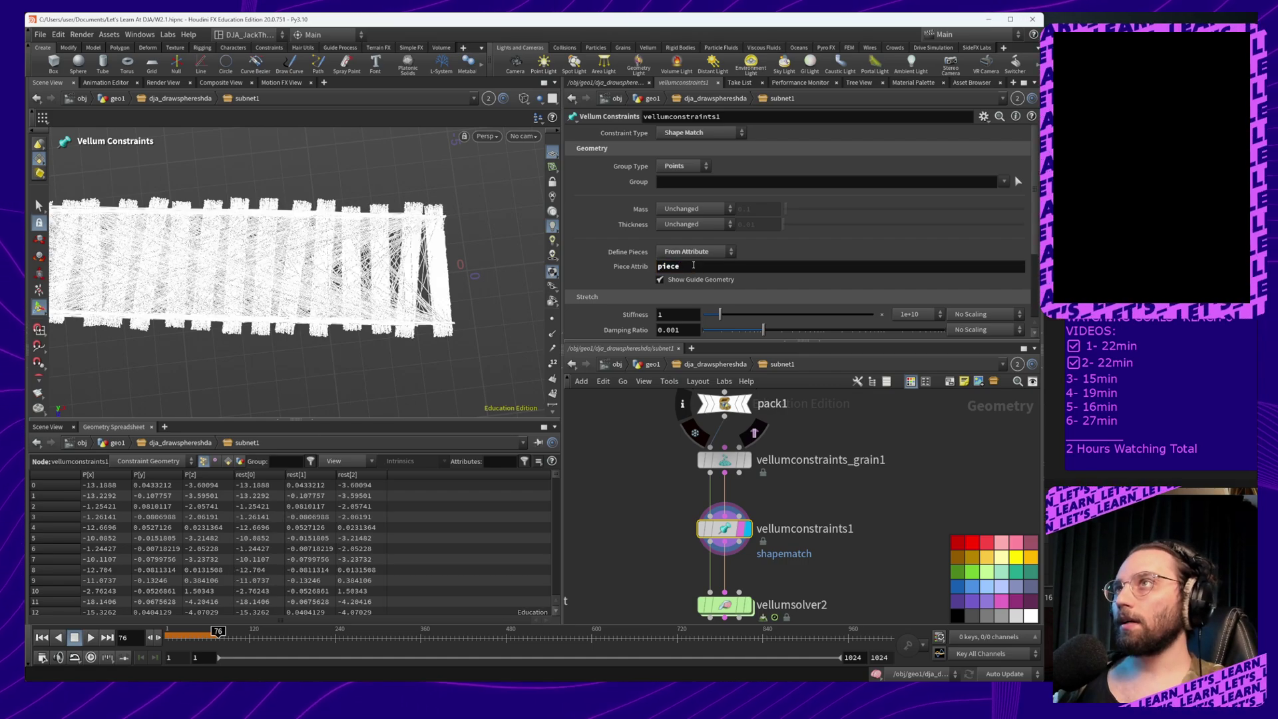
mouse_move(266, 331)
middle_mouse_down("alt")
mouse_move(486, 332)
mouse_move(287, 339)
middle_mouse_up("alt")
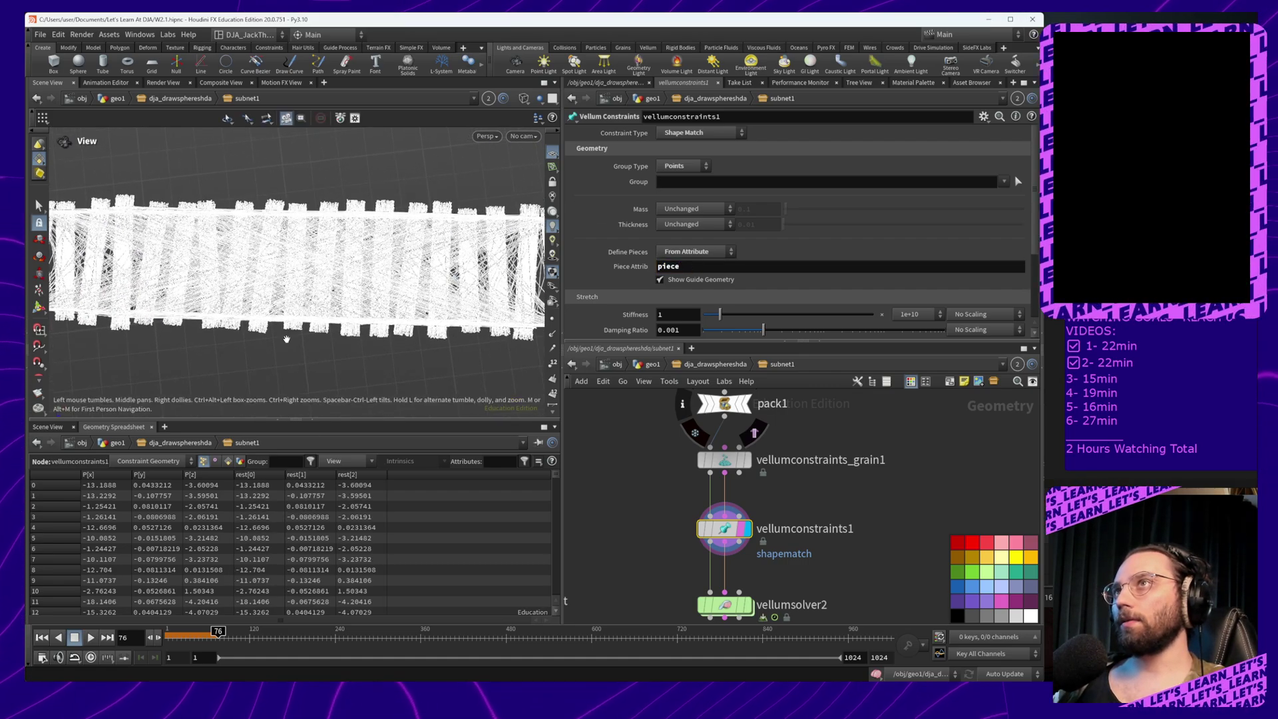
Try defining the pieces of vellumconstraints_grain1 From Attribute using the piece attribute
middle_click_drag(846, 468, 827, 498)
left_click(711, 490)
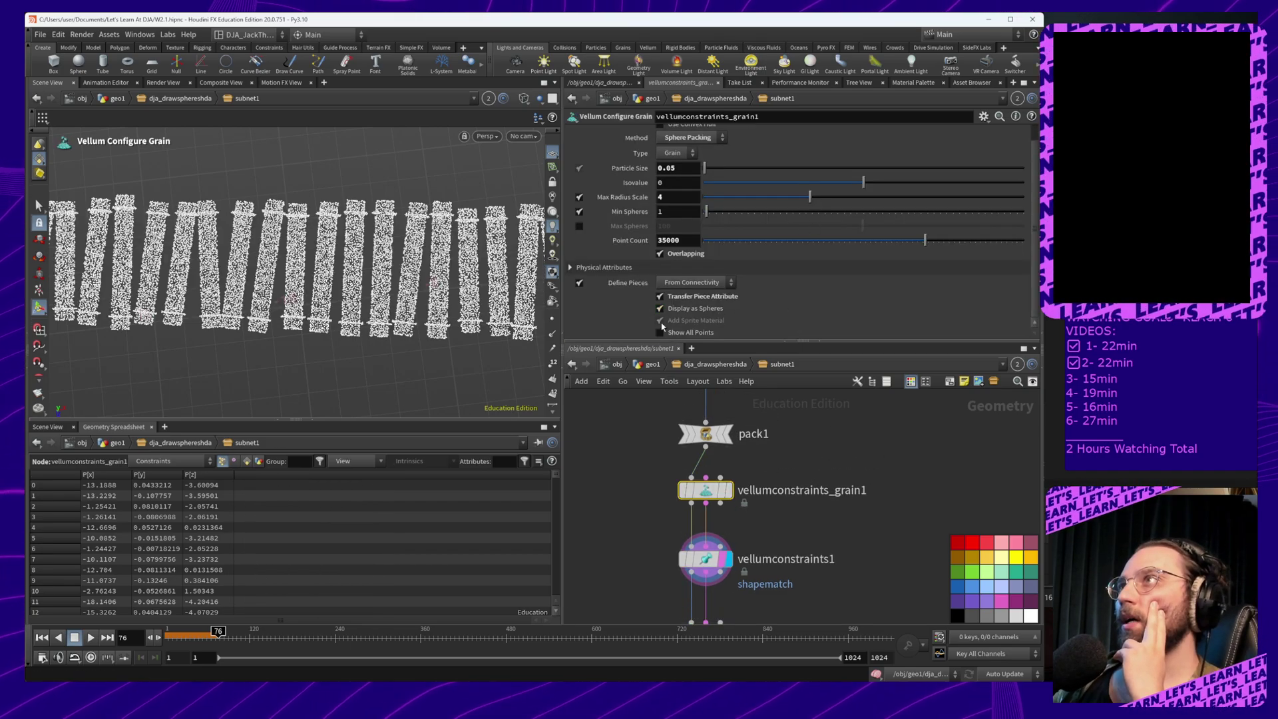
left_click(692, 283)
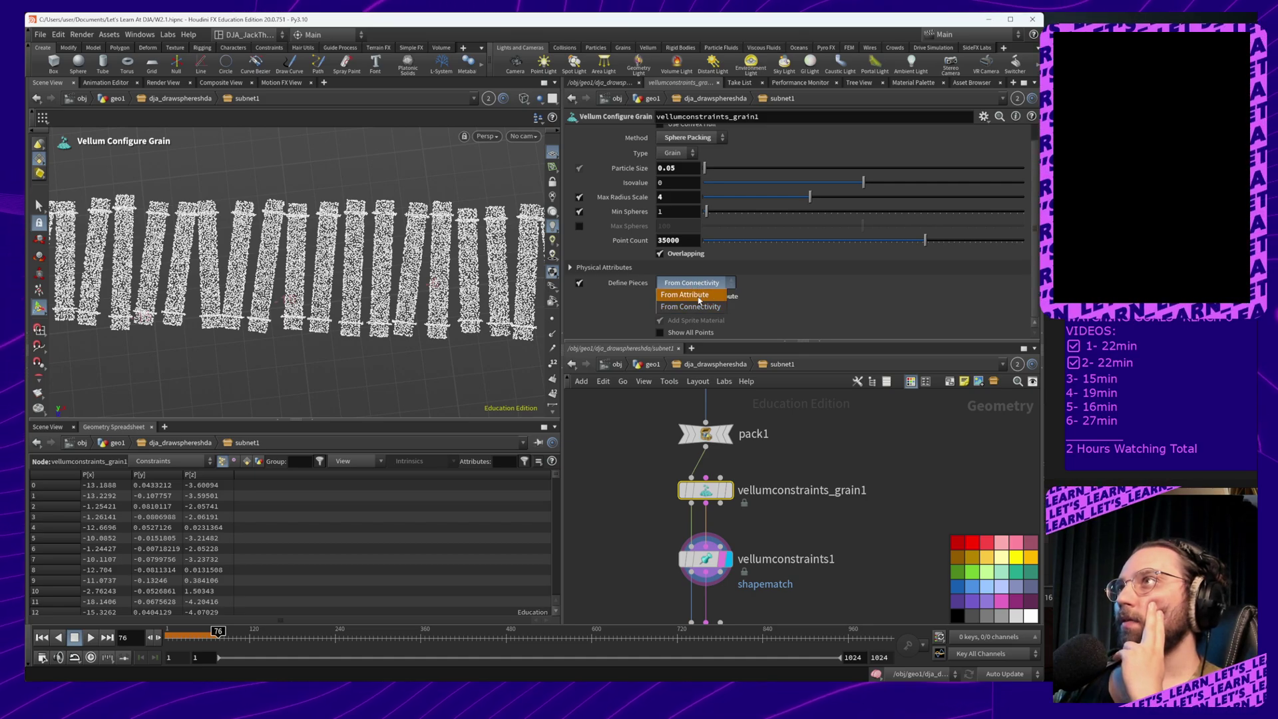
left_click(692, 295)
left_click(700, 284)
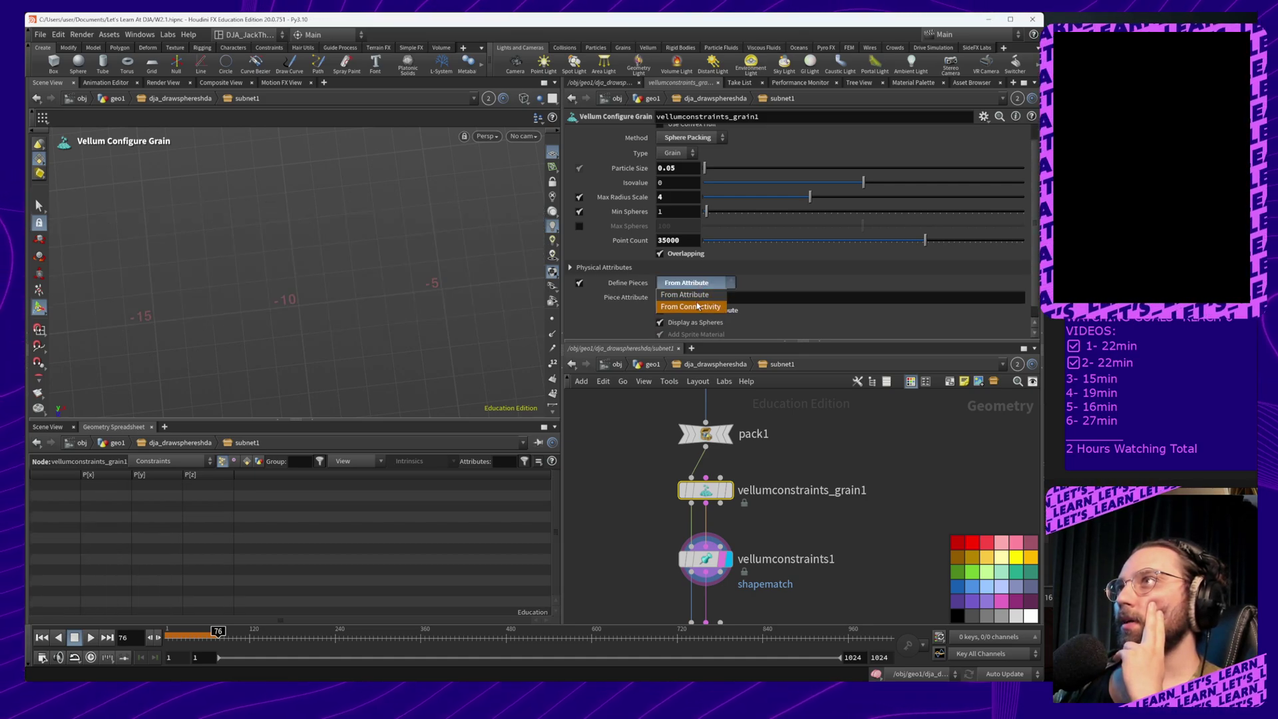
left_click(840, 289)
left_click(779, 297)
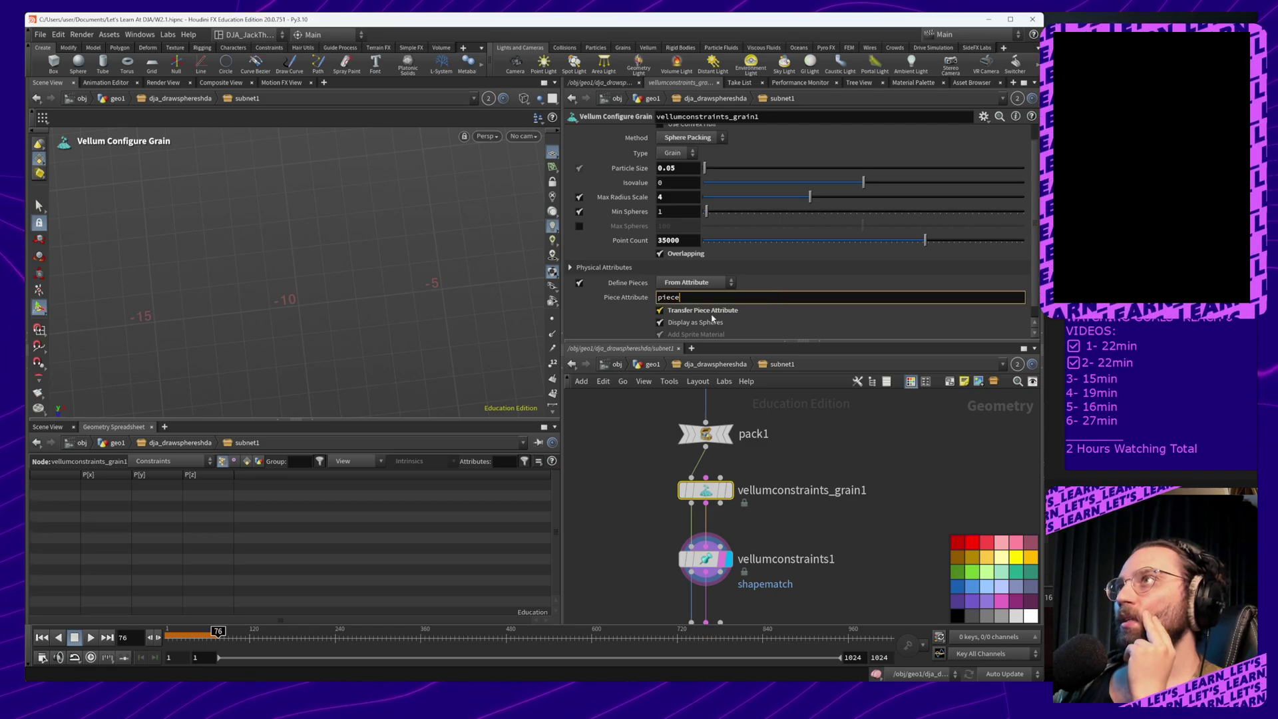
scroll(631, 322, "down", 1)
left_click(705, 558)
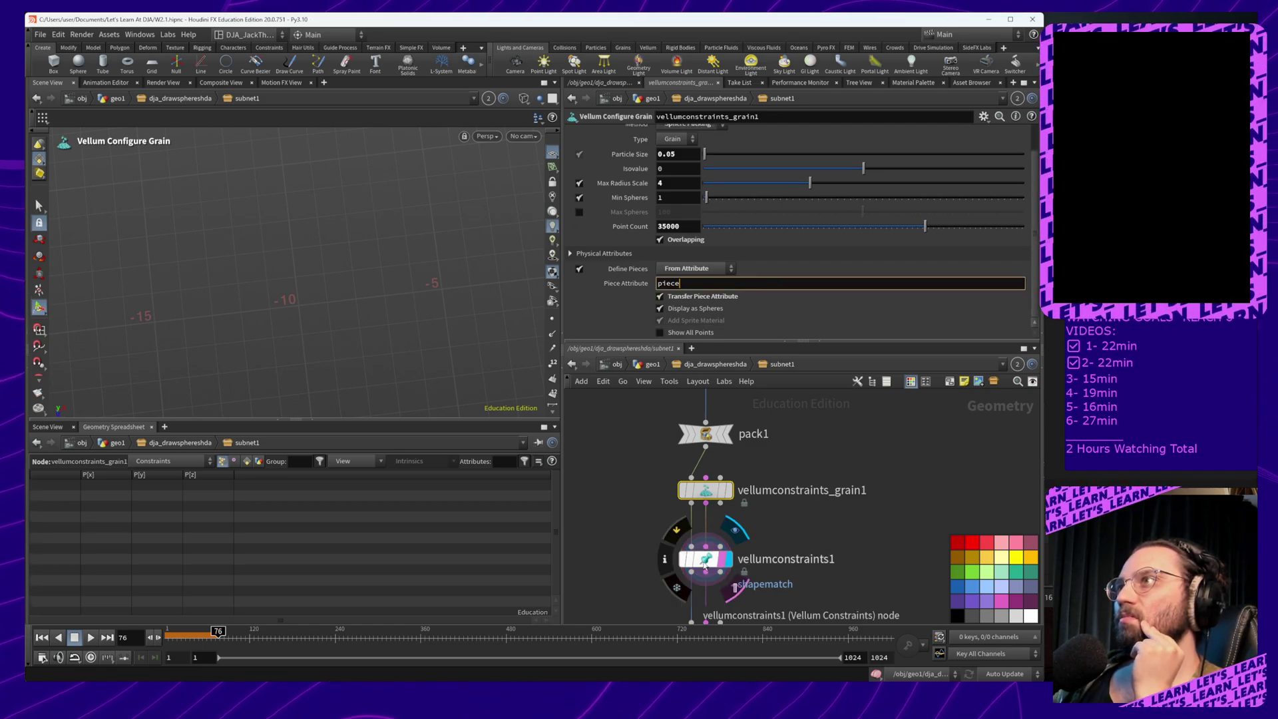
Check the settings of pack1 and set Define Pieces on vellumconstraints_grain1 back to From Connectivity
left_click(705, 433)
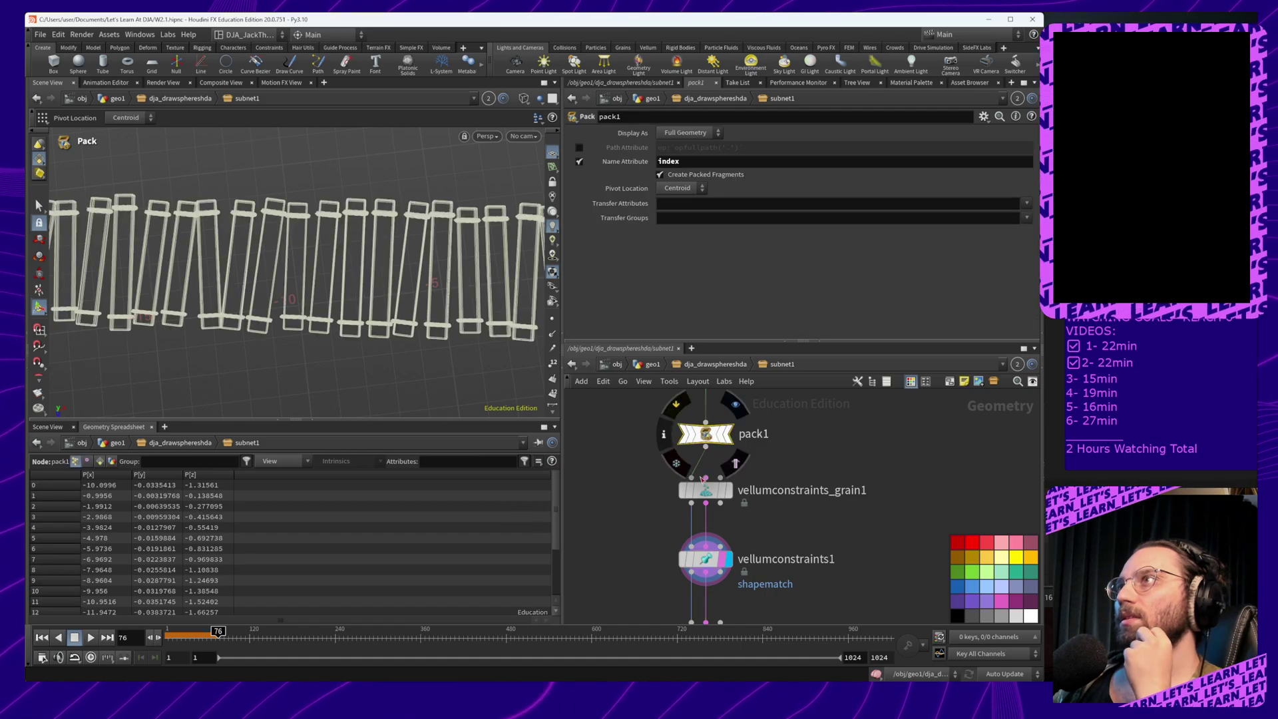
left_click(706, 490)
left_click(705, 269)
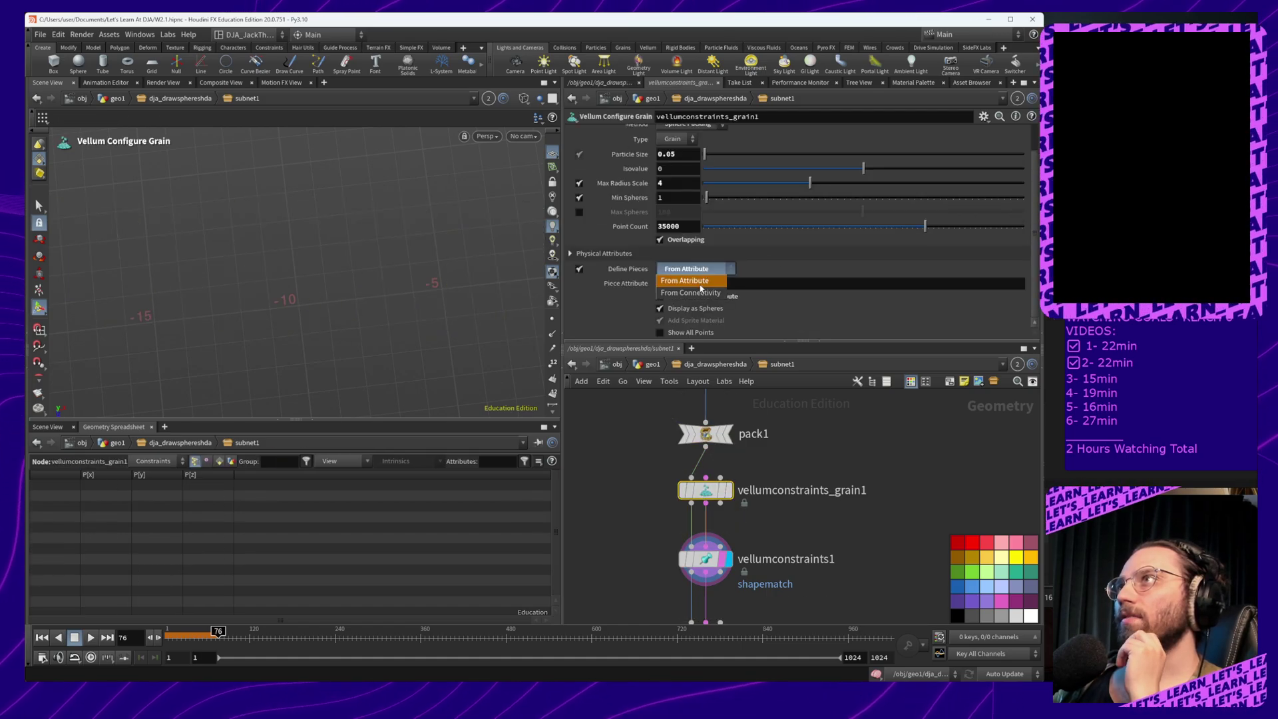
left_click(699, 289)
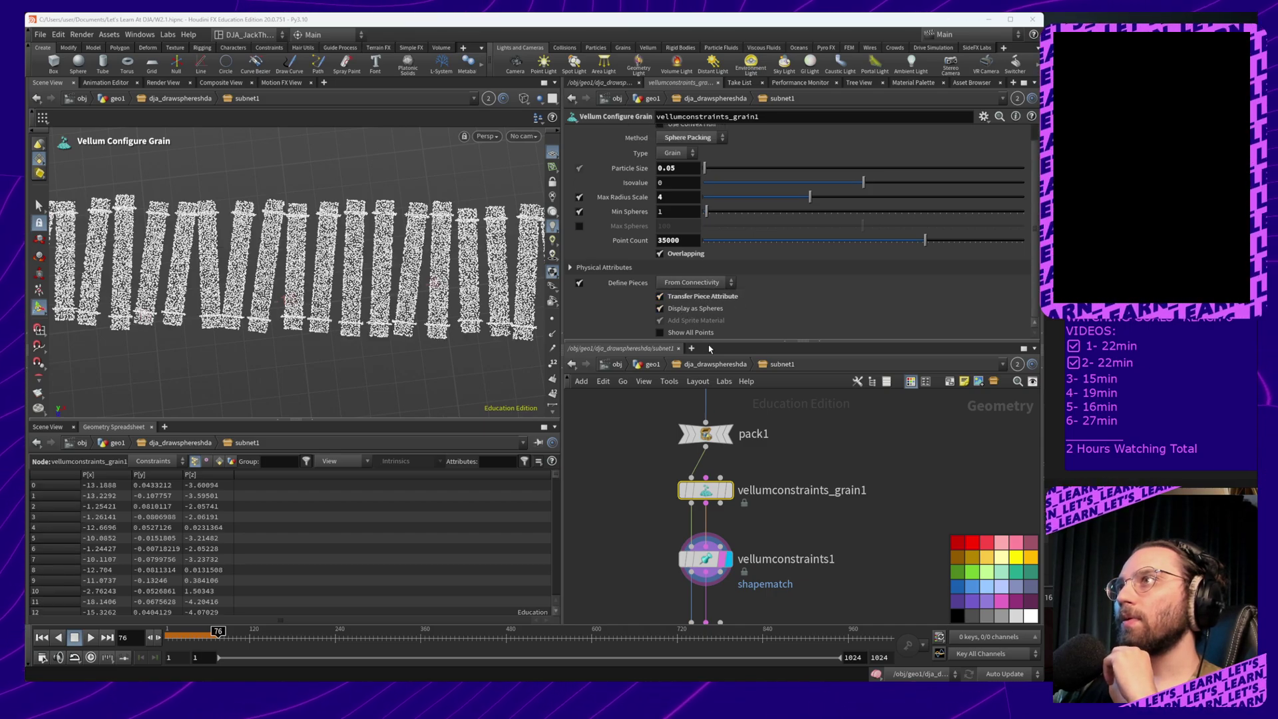
Compare the constraint output of vellumconstraints1 with the grains of vellumconstraints_grain1
left_click(704, 559)
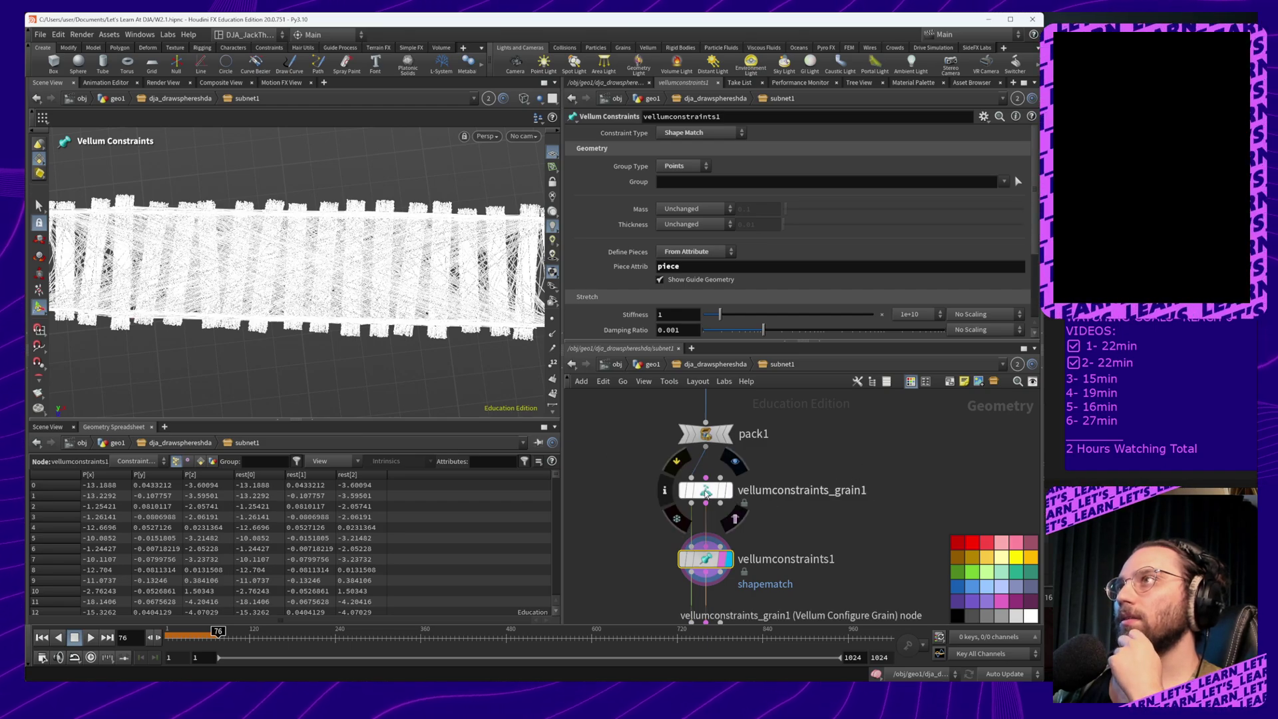
left_click(706, 492)
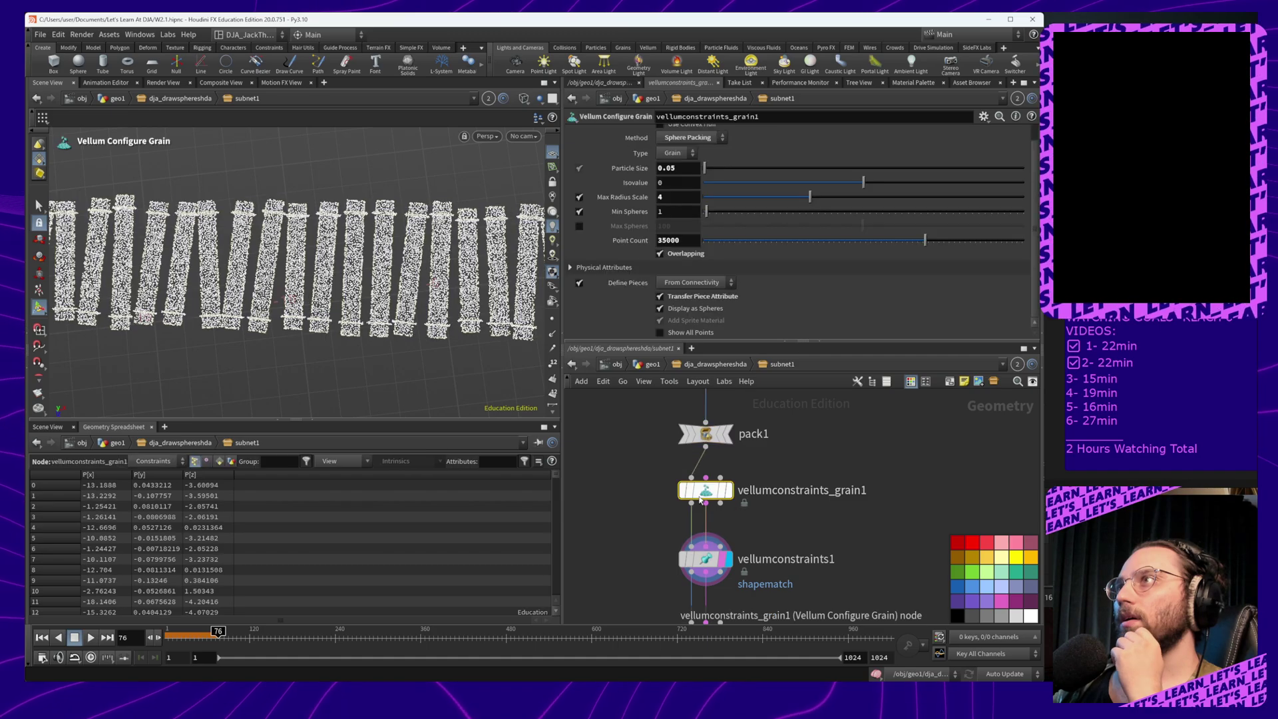
Check the settings of pack1 and the geometry information of null1 above it
left_click(706, 433)
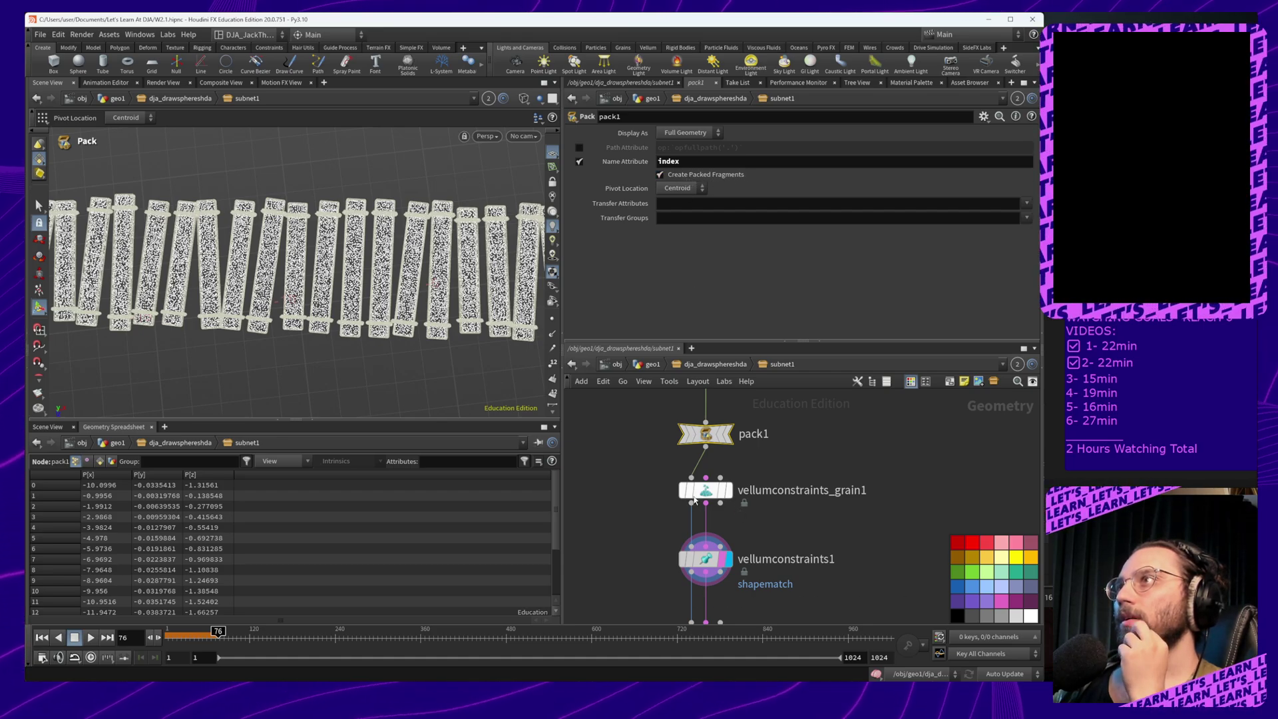
middle_click_drag(793, 457, 786, 543)
middle_click(704, 454)
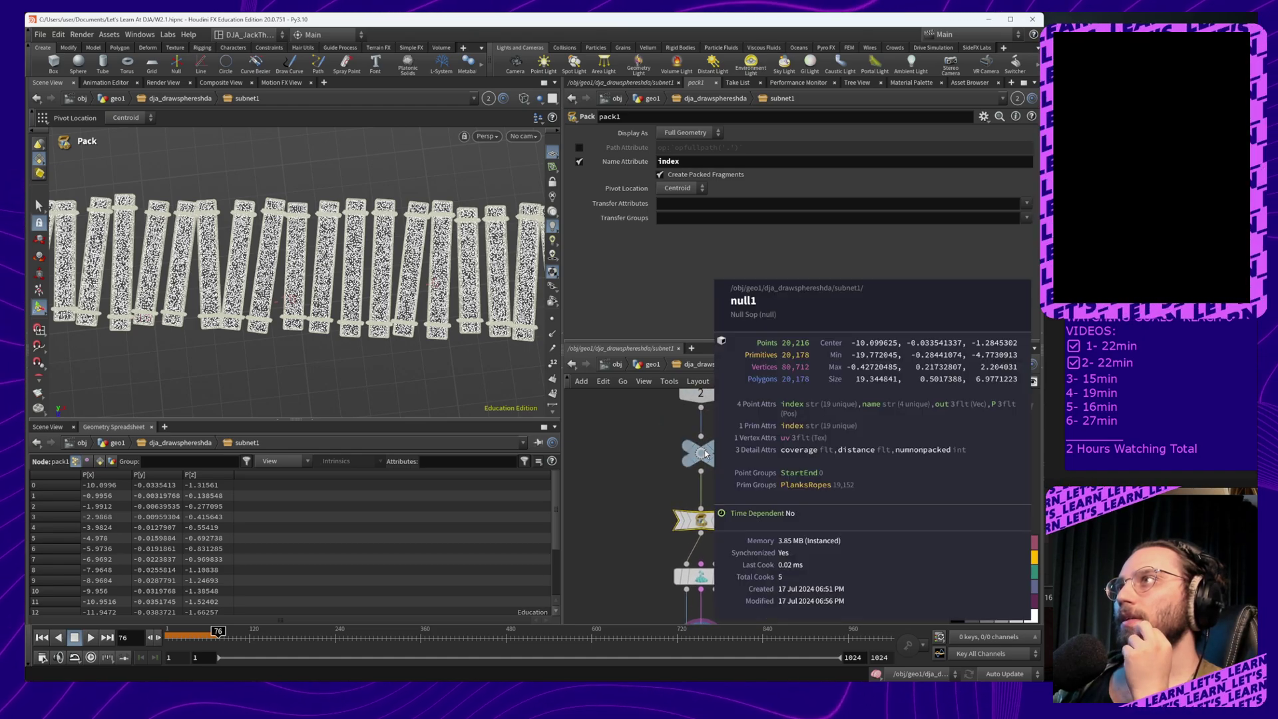
middle_click_drag(823, 494, 795, 404)
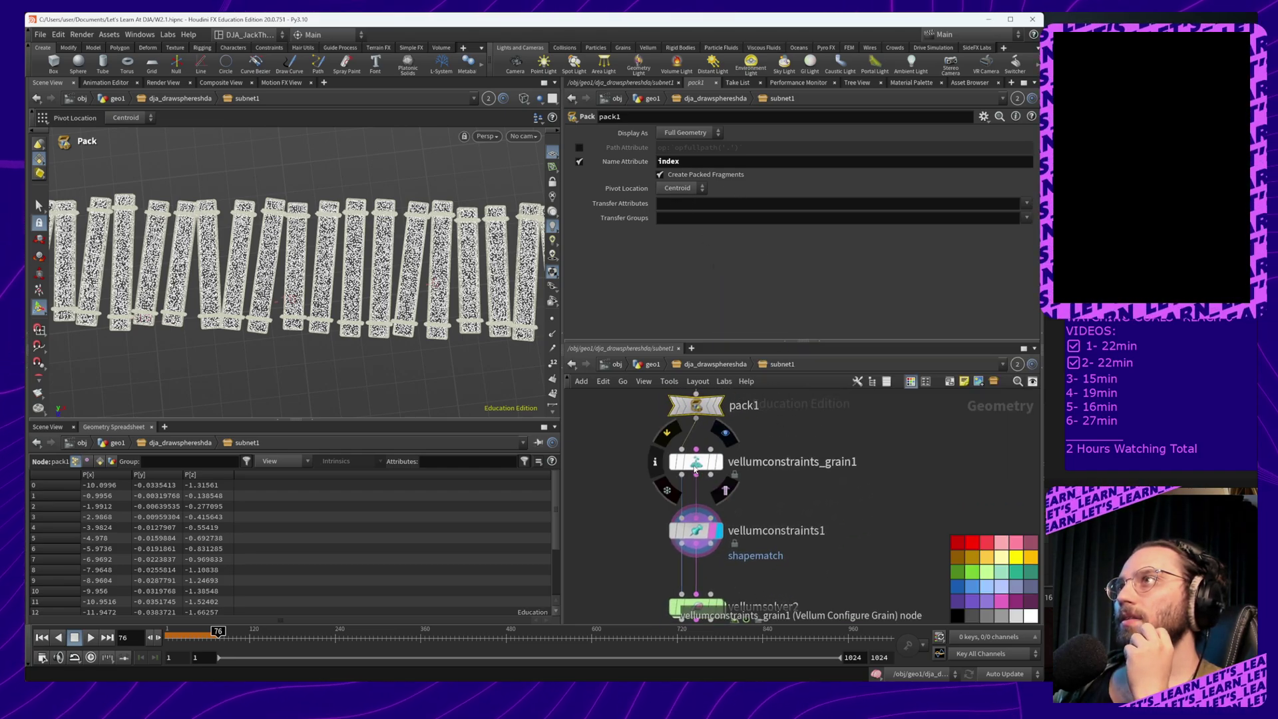
Try a Point Count of 1000 on vellumconstraints_grain1, and set it to 10000
left_click(696, 464)
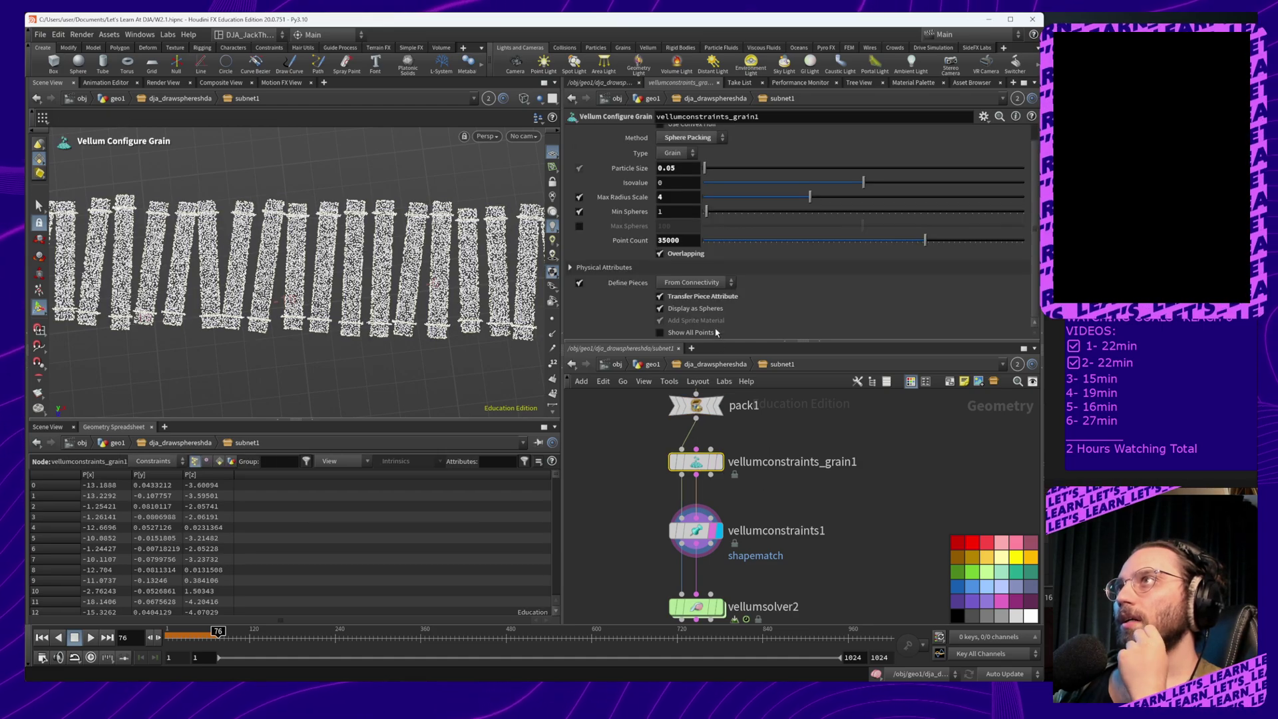
scroll(732, 293, "up", 1)
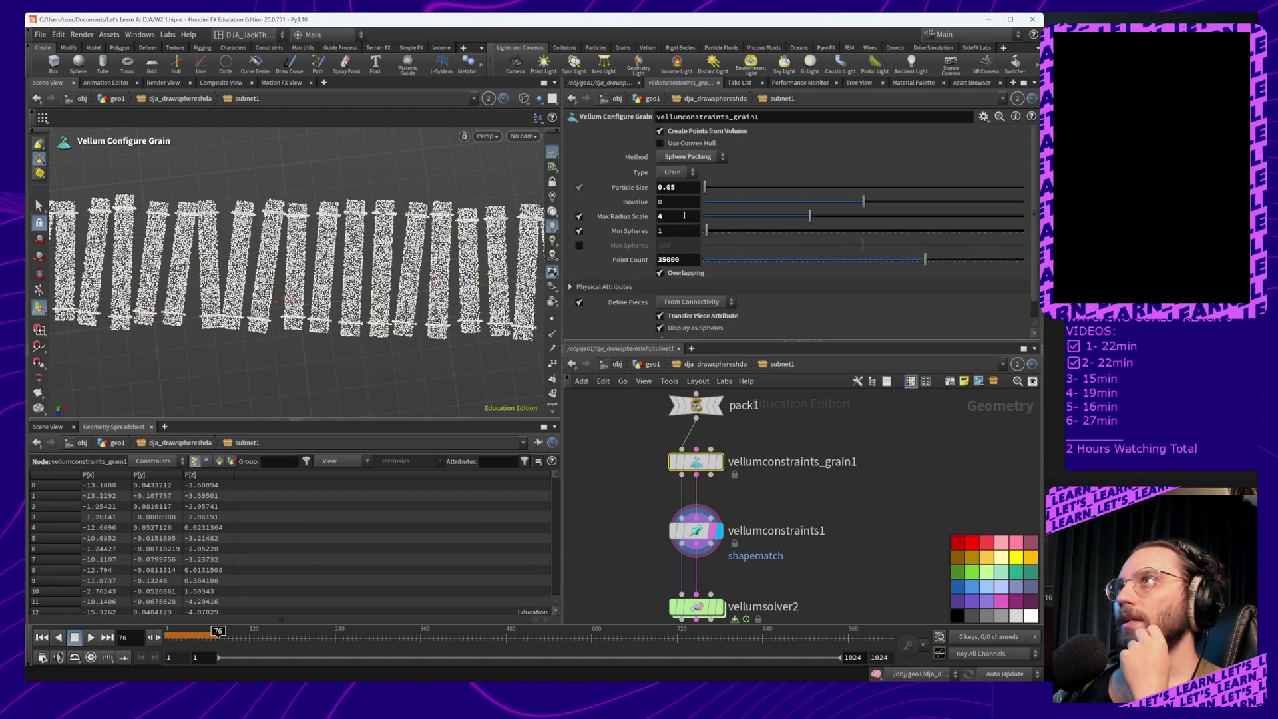
left_click_drag(684, 259, 603, 262)
type("1")
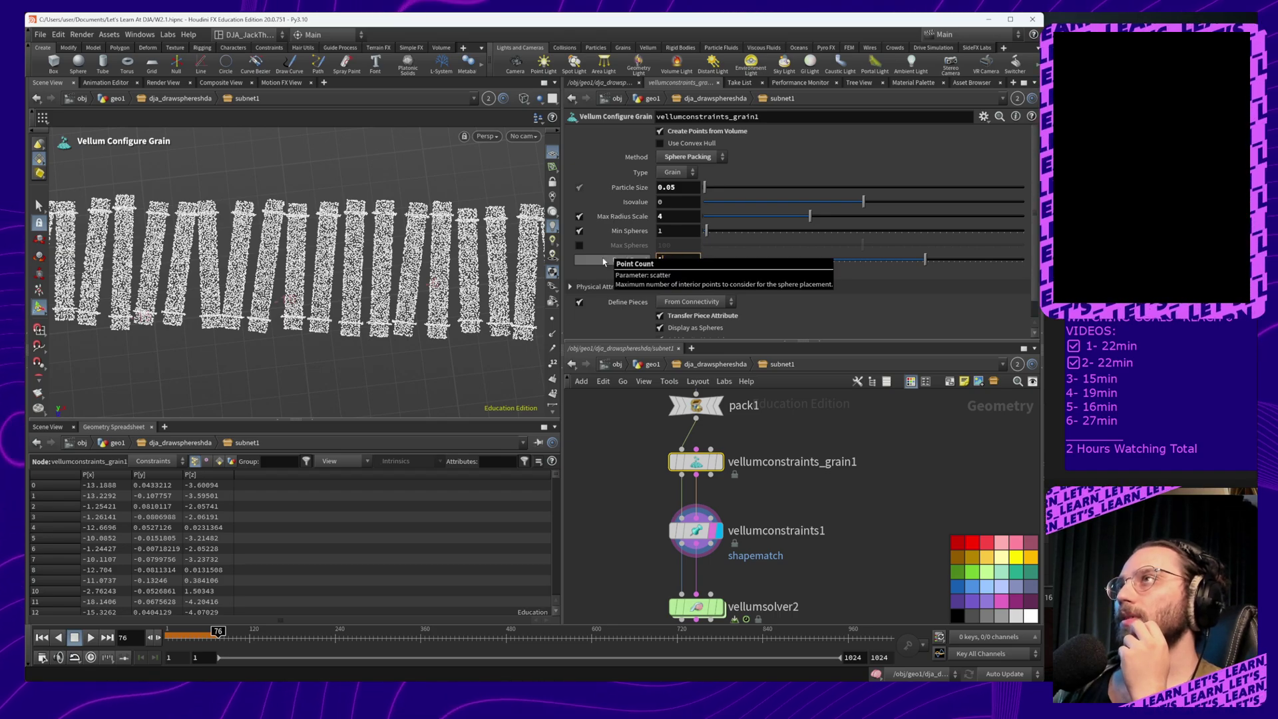
type("000")
key("Return")
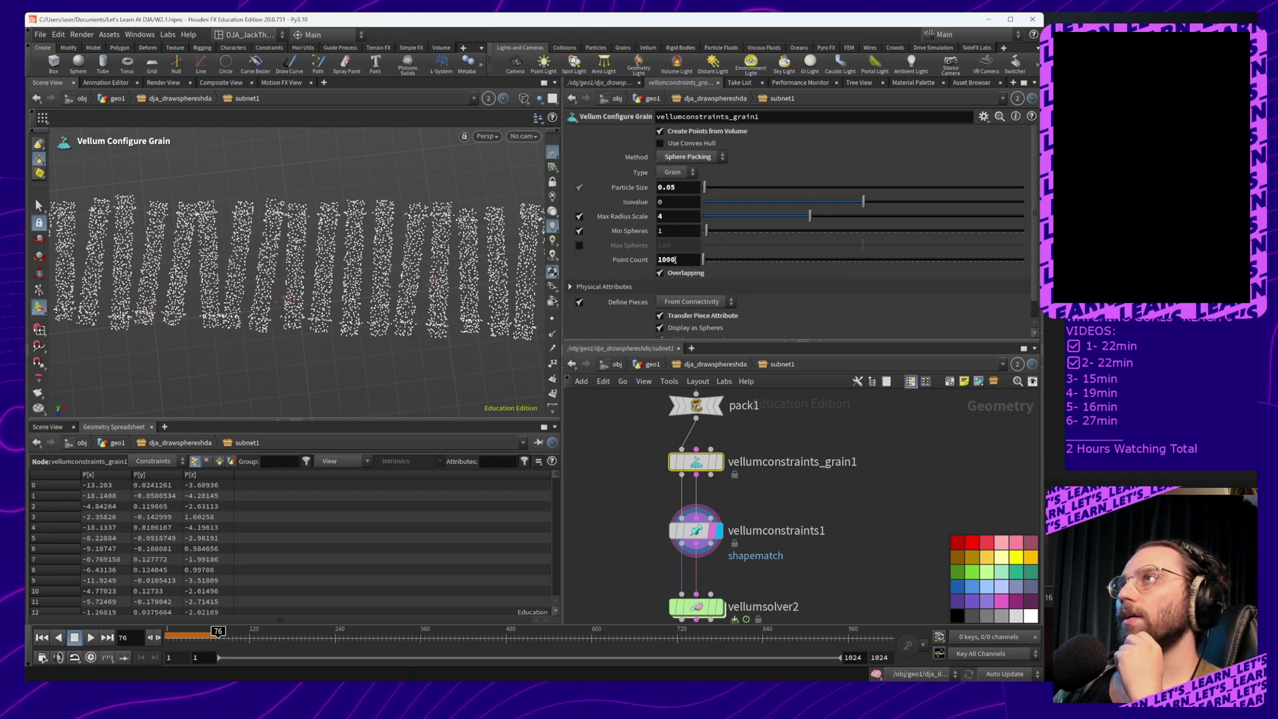
left_click(675, 260)
key("Return")
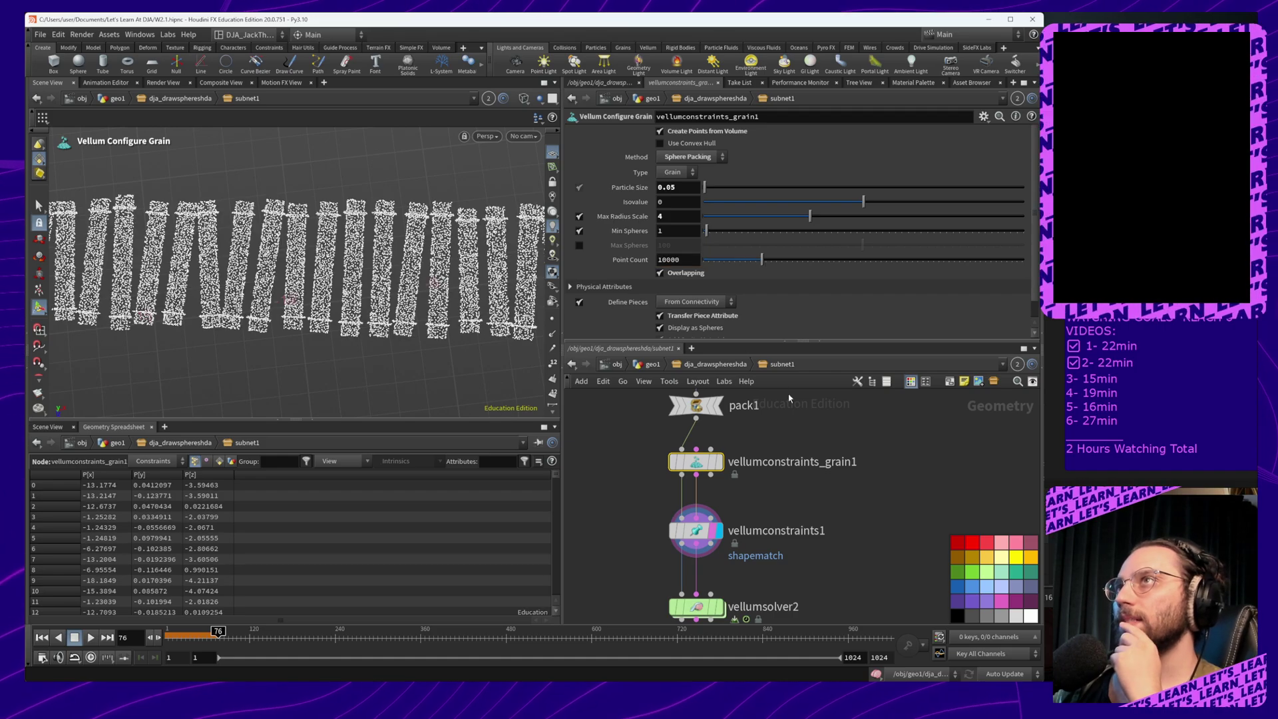
Examine the Shape Match guide lines of vellumconstraints1 around the planks at the bridge's end
middle_click_drag(790, 552, 816, 504)
left_click(721, 483)
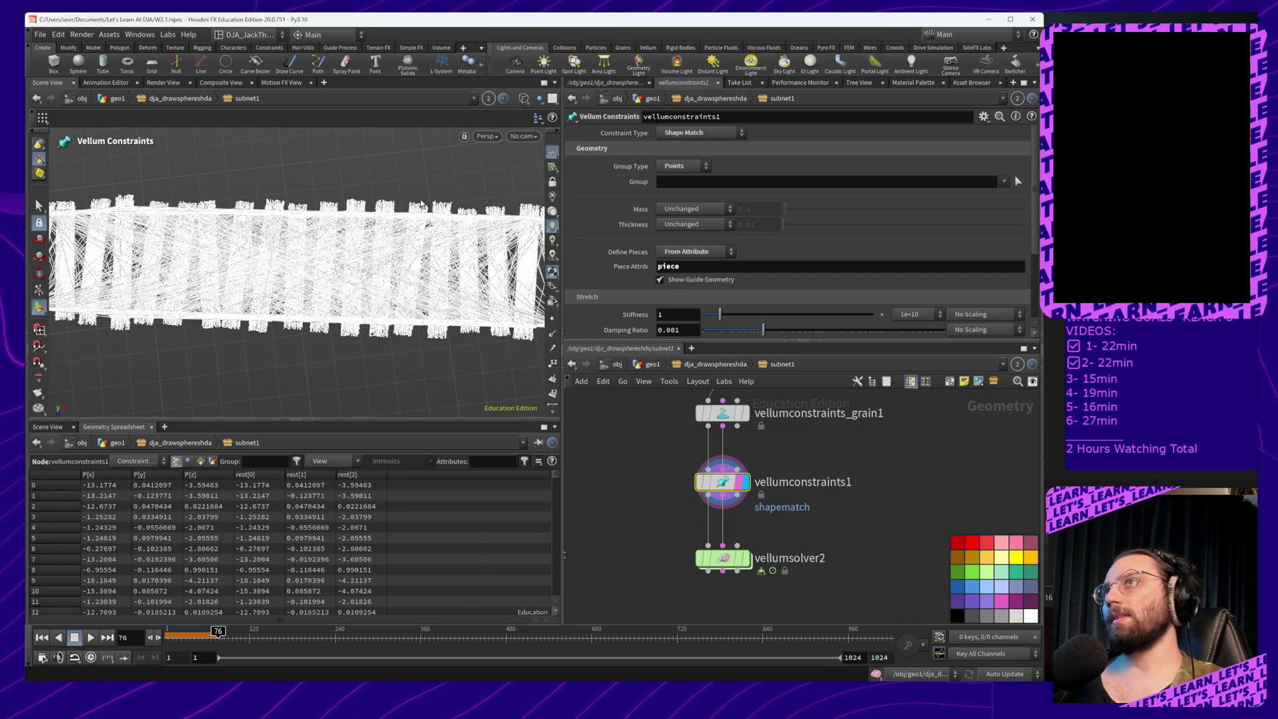
middle_click_drag(330, 312, 286, 294, "alt")
left_click_drag(286, 294, 368, 325, "alt")
middle_click_drag(367, 325, 276, 353, "alt")
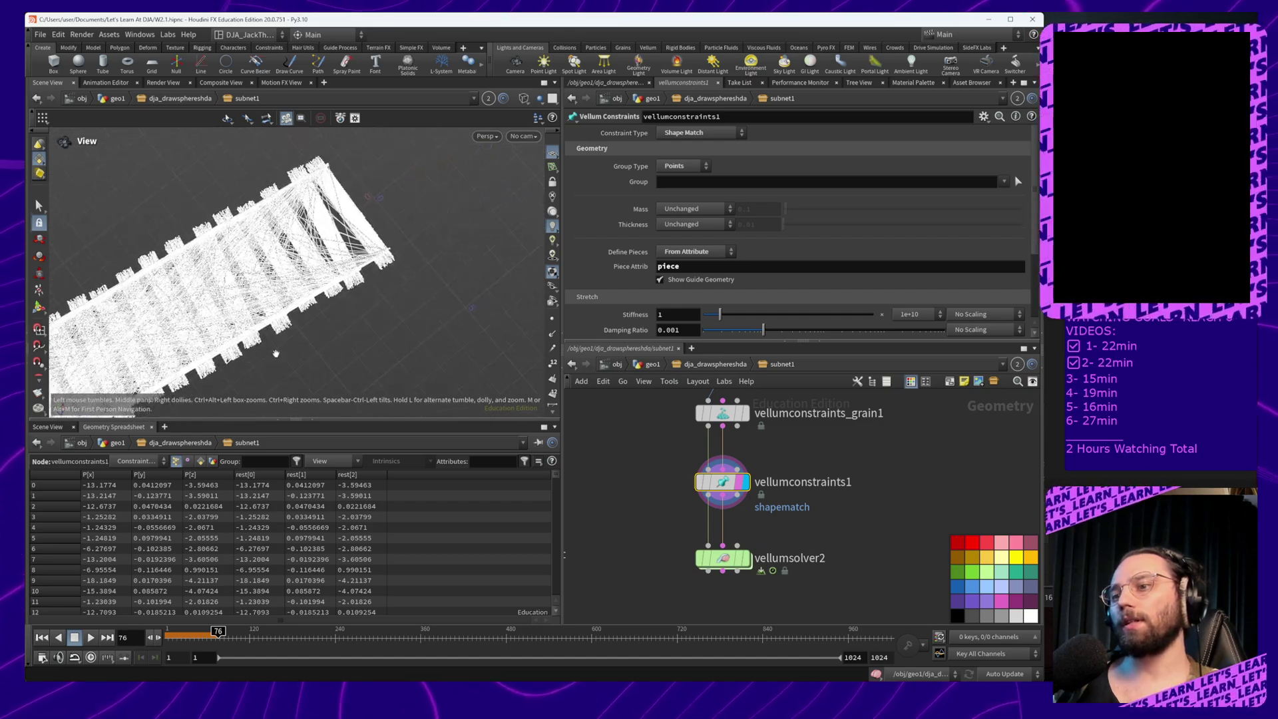
left_click_drag(358, 324, 309, 341, "alt")
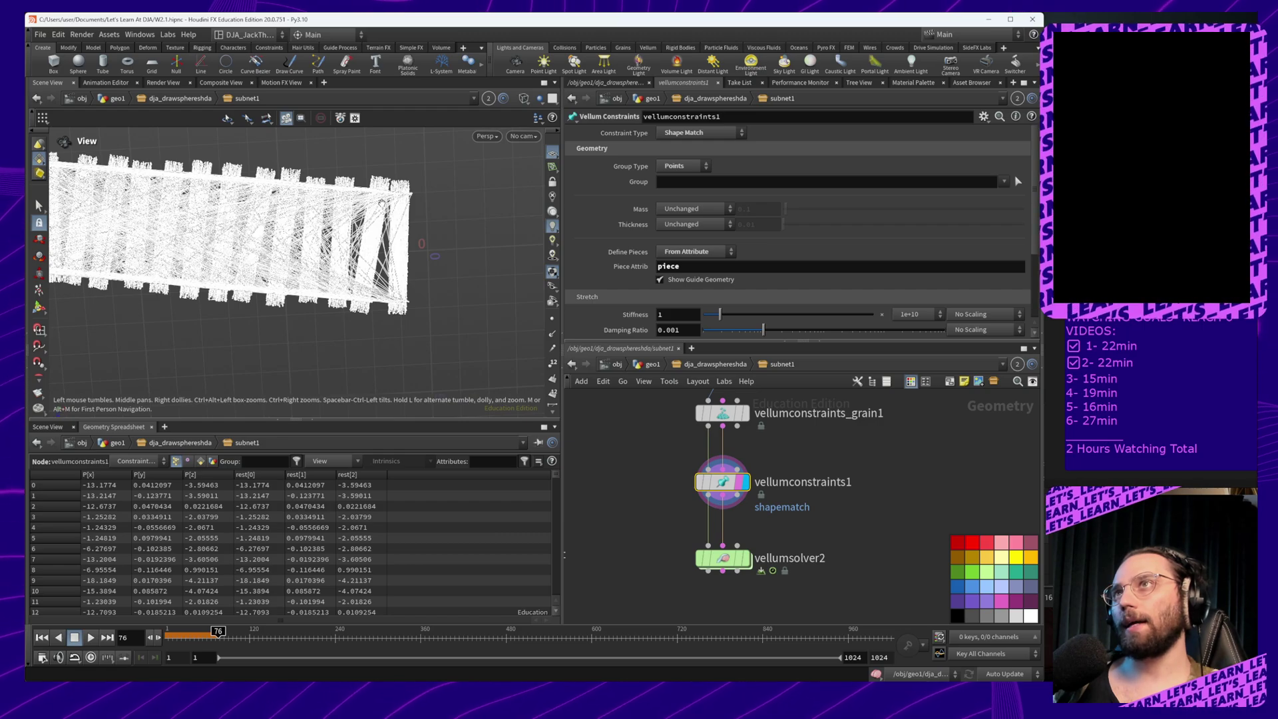
middle_click_drag(439, 263, 388, 248, "alt")
right_click_drag(387, 249, 370, 180, "alt")
right_click_drag(383, 276, 364, 177, "alt")
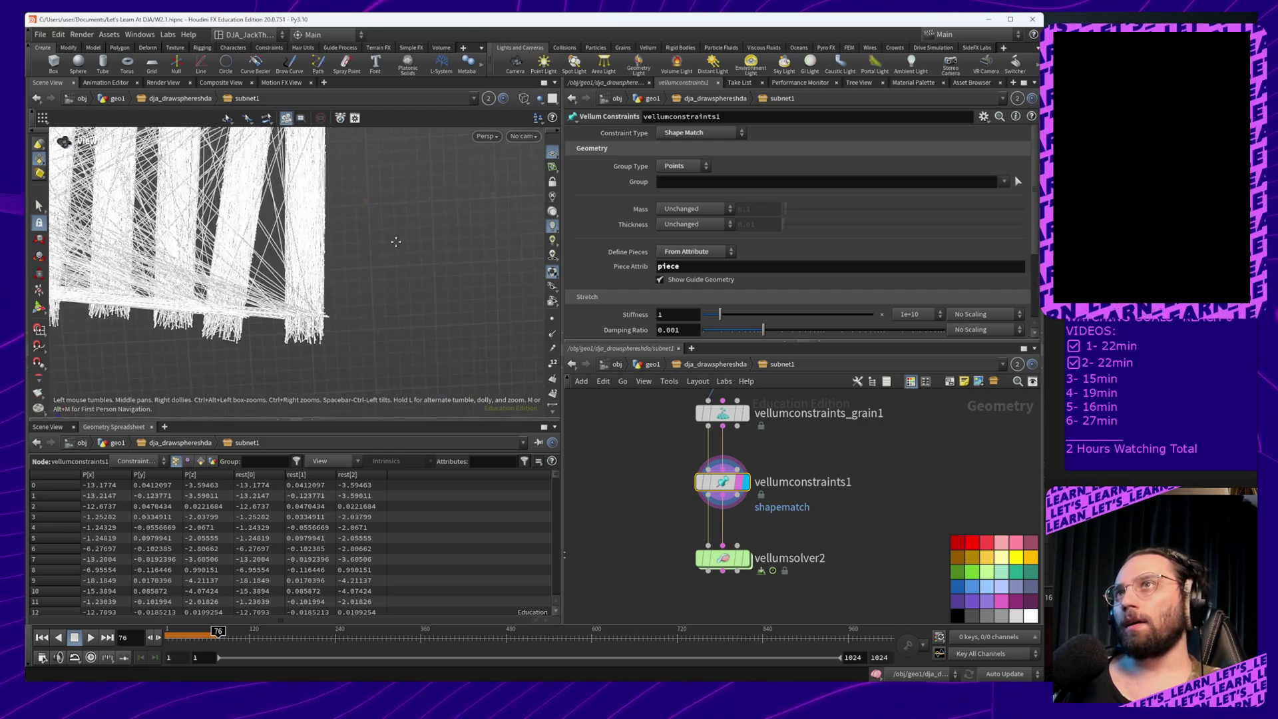
middle_click_drag(398, 241, 440, 311, "alt")
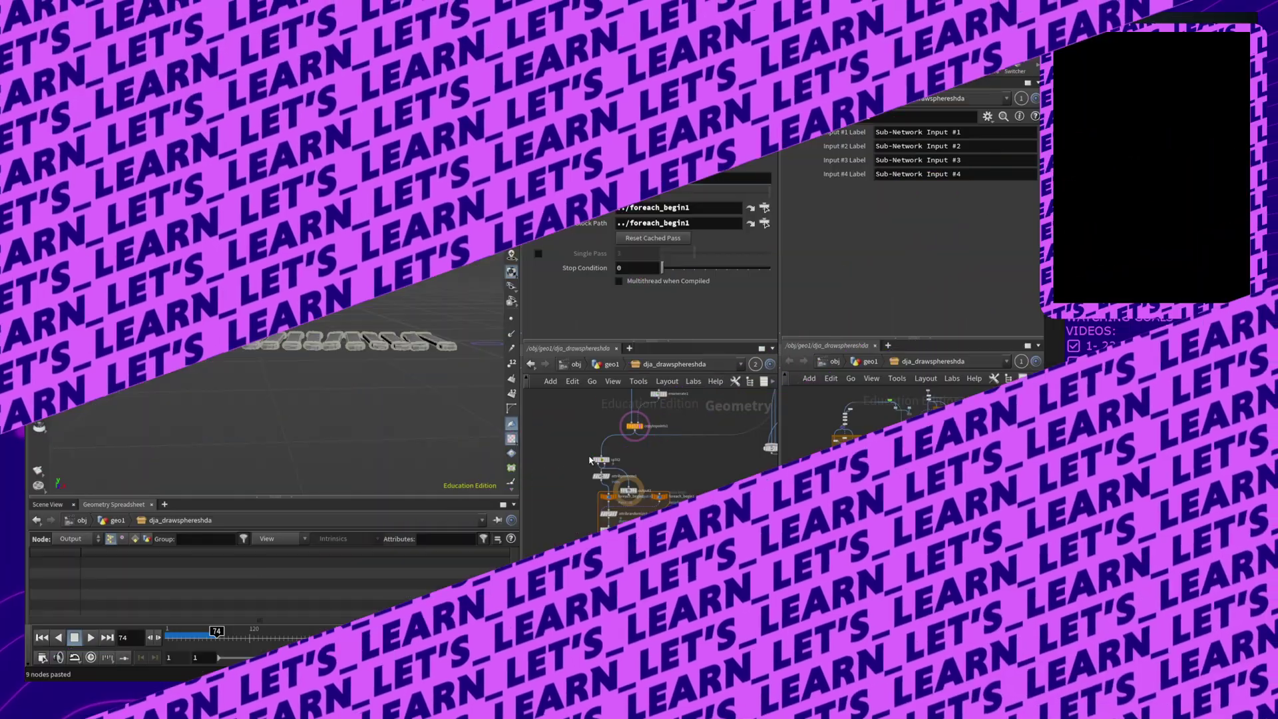
Delete the output2 node below foreach_end1 in the plank network
scroll(703, 471, "up", 3)
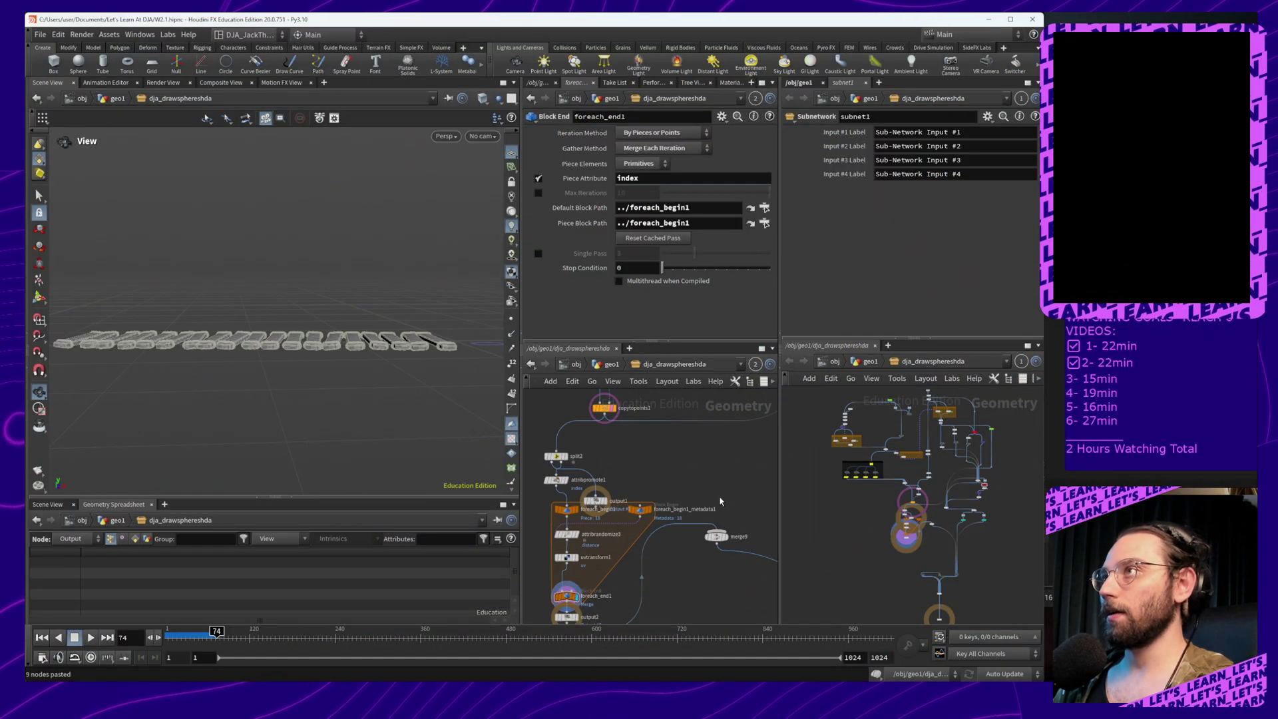
middle_click_drag(720, 504, 717, 479)
middle_click_drag(674, 528, 717, 517)
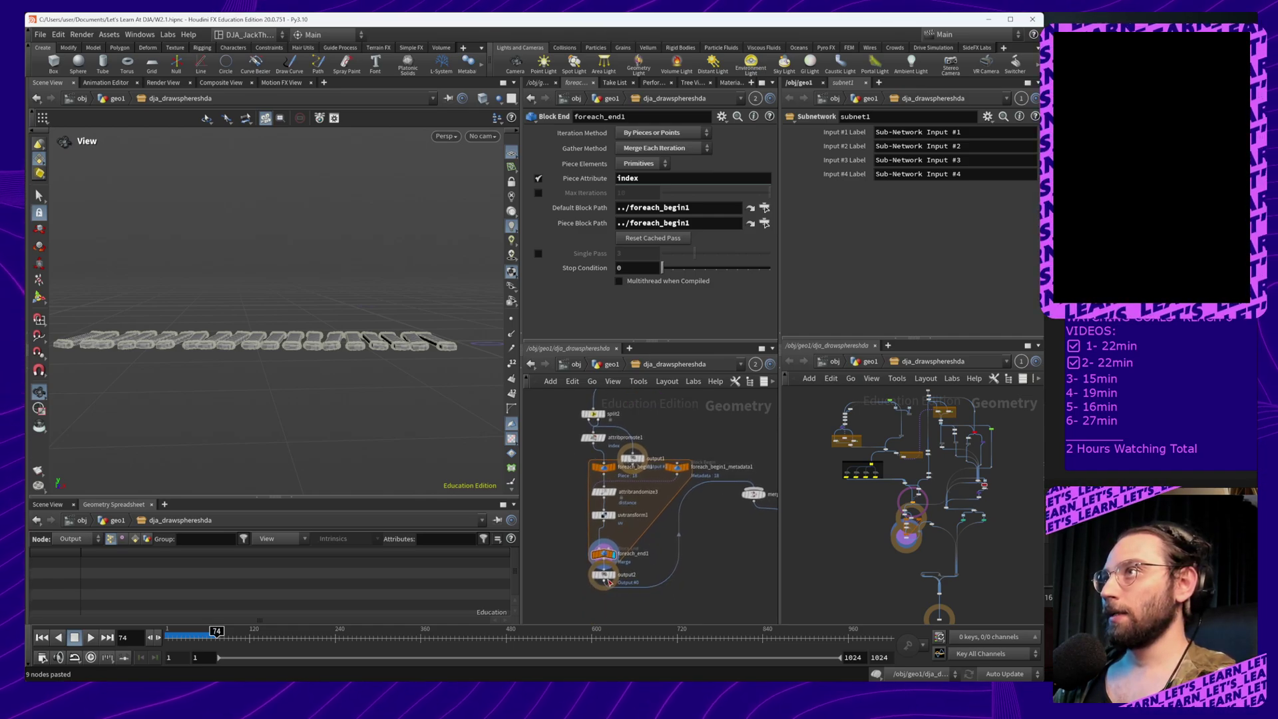
left_click_drag(603, 576, 604, 589)
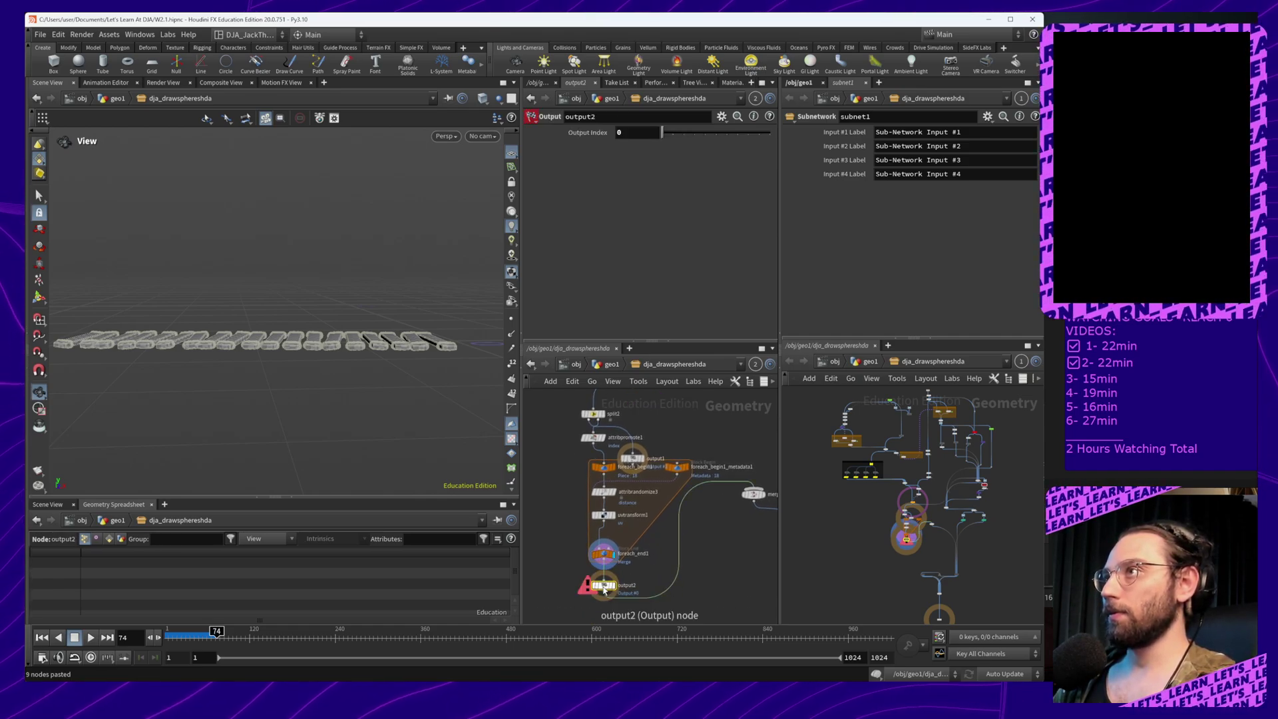
key("Delete")
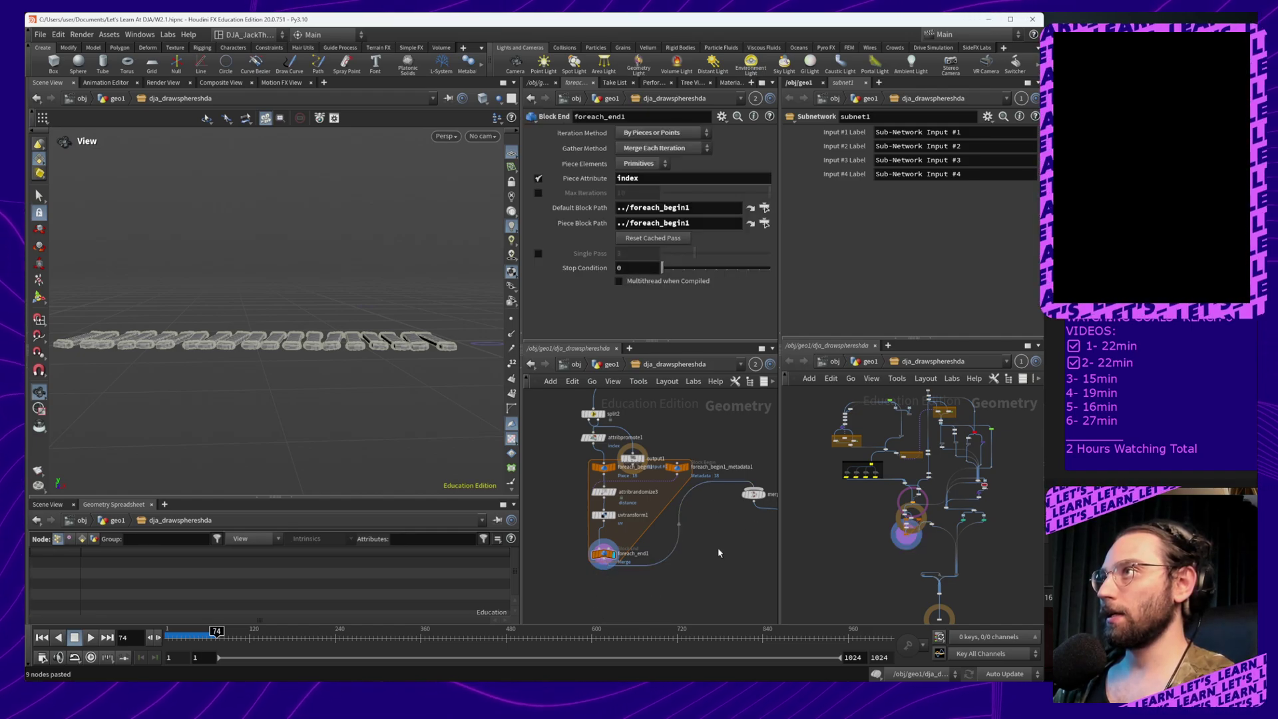
Add a Null node connected to the output of foreach_end1
middle_click_drag(711, 550, 669, 544)
left_click_drag(561, 558, 628, 599)
key("Tab")
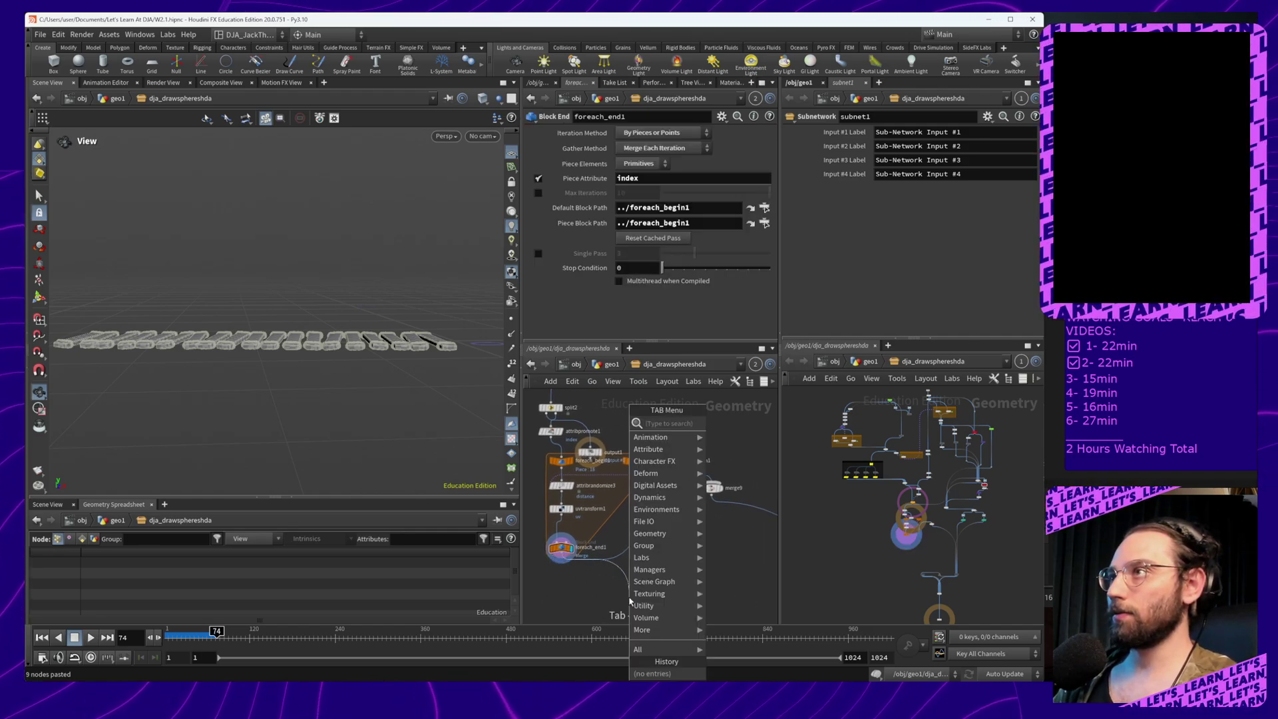
type("null")
key("Return")
left_click(629, 598)
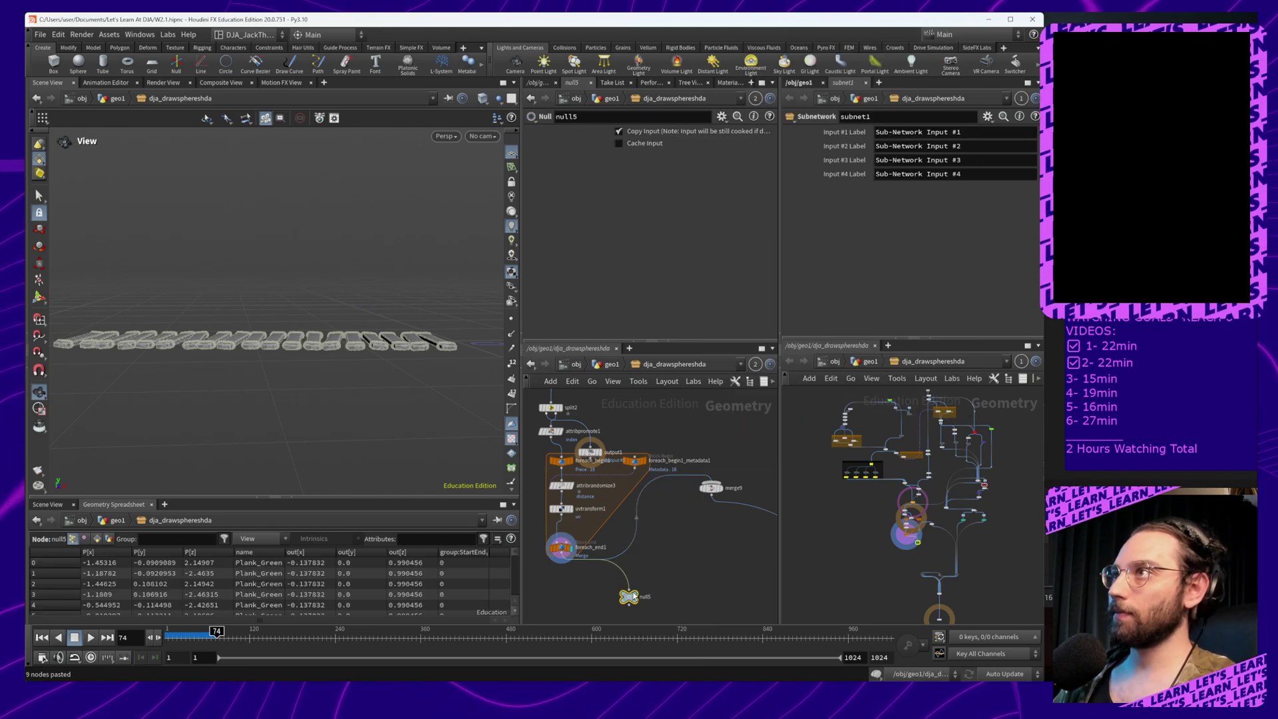
left_click(628, 593)
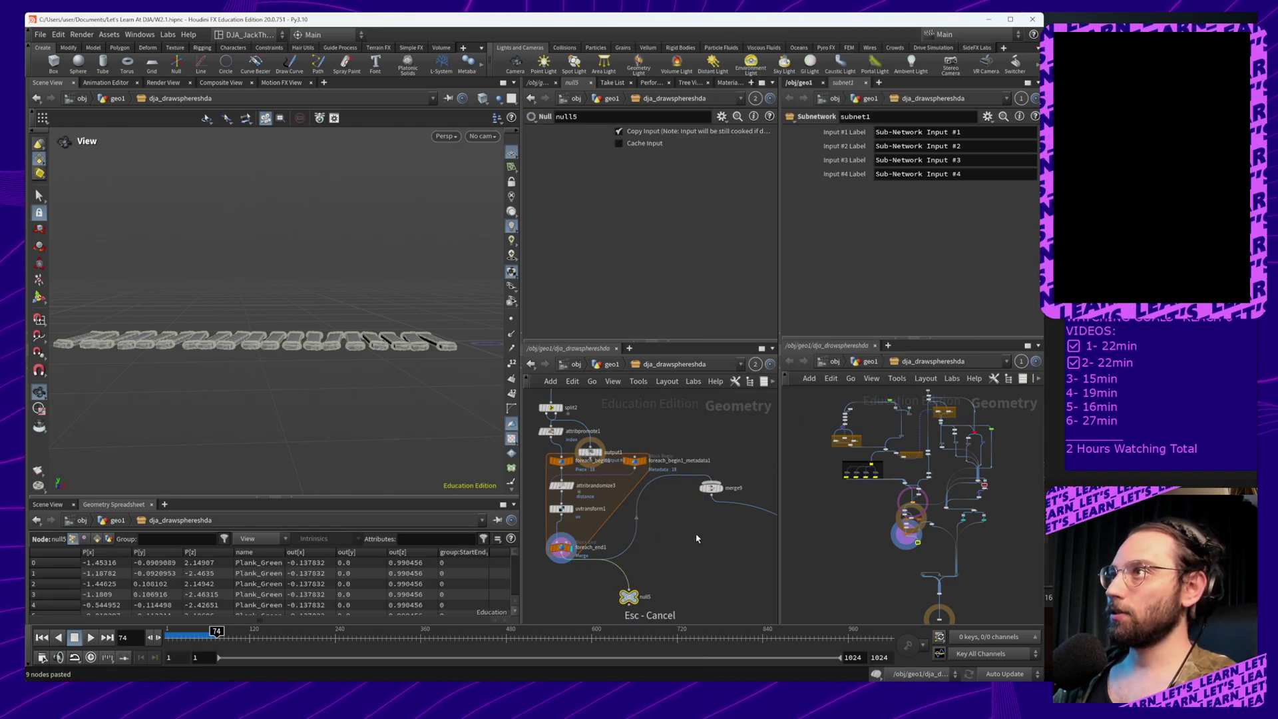
Place the new null beside the Plank_Full_Out node above subnet1
left_click_drag(627, 602, 726, 447)
middle_click_drag(740, 468, 588, 533)
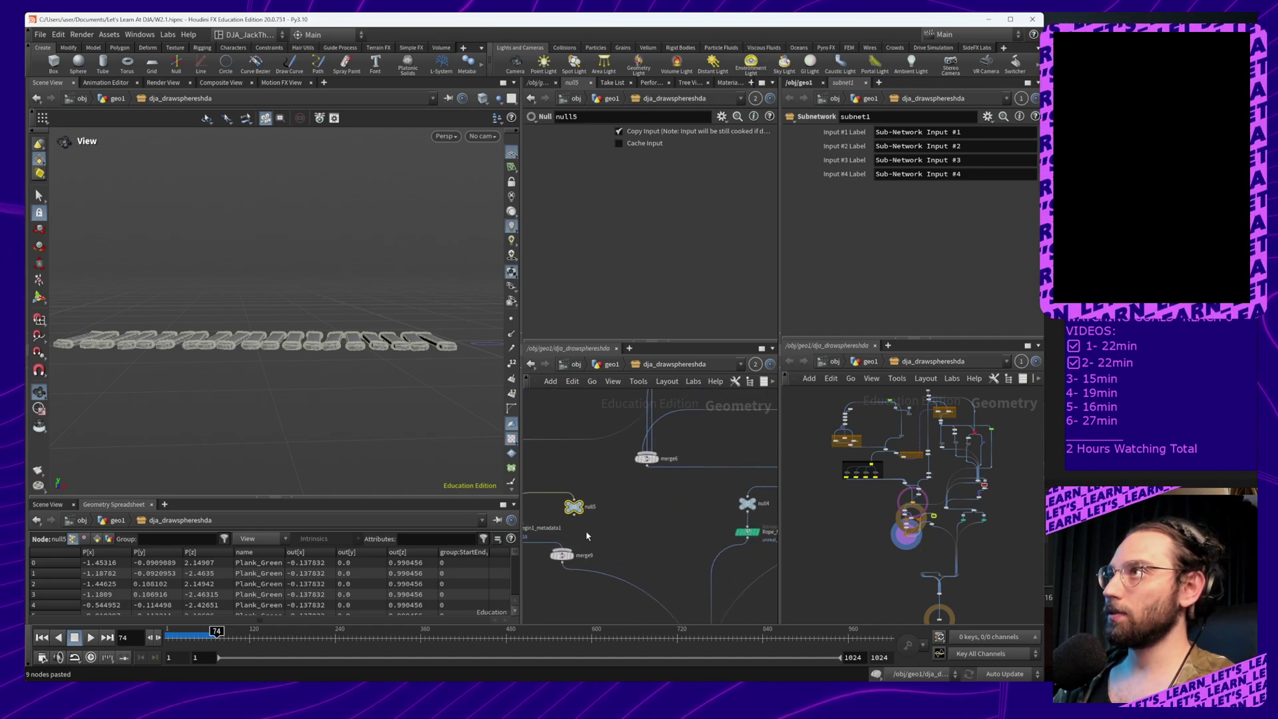
scroll(643, 499, "down", 8)
right_click(648, 475)
mouse_move(640, 490)
right_mouse_down()
mouse_move(641, 505)
mouse_move(650, 487)
right_mouse_up()
right_click(639, 508)
middle_click_drag(650, 487, 598, 545)
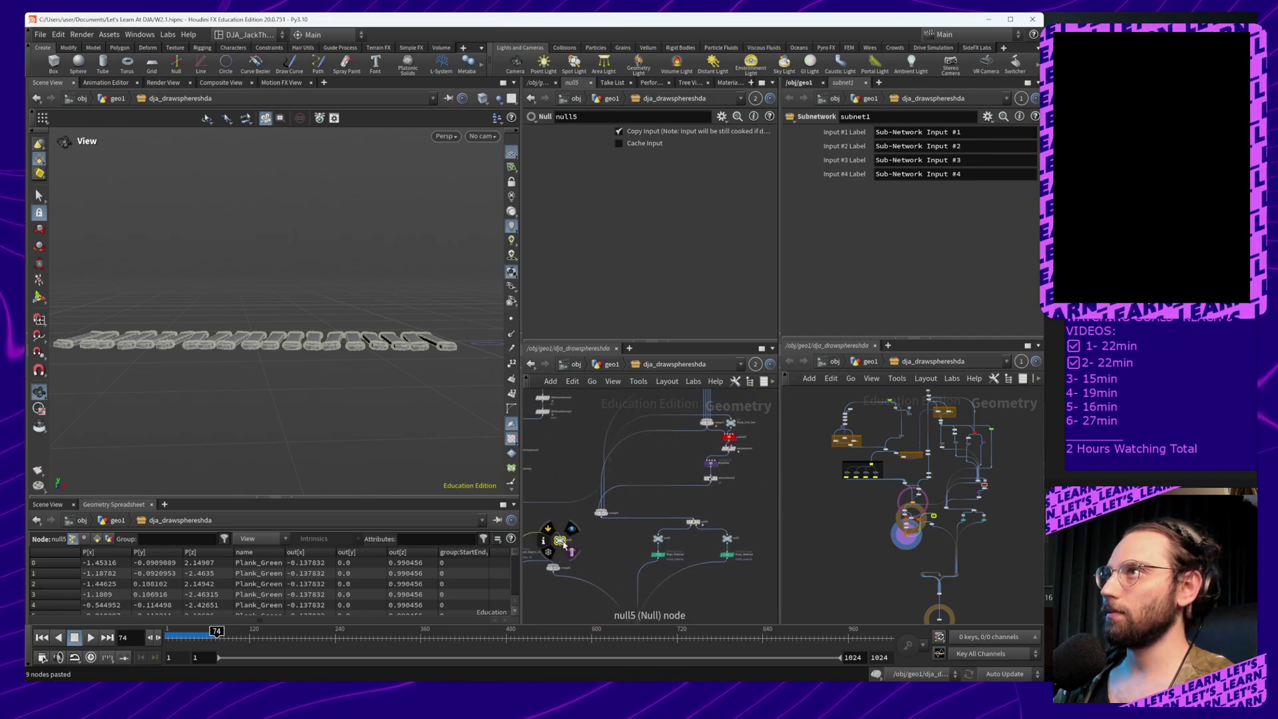
left_click_drag(562, 543, 752, 487)
middle_click_drag(753, 487, 689, 562)
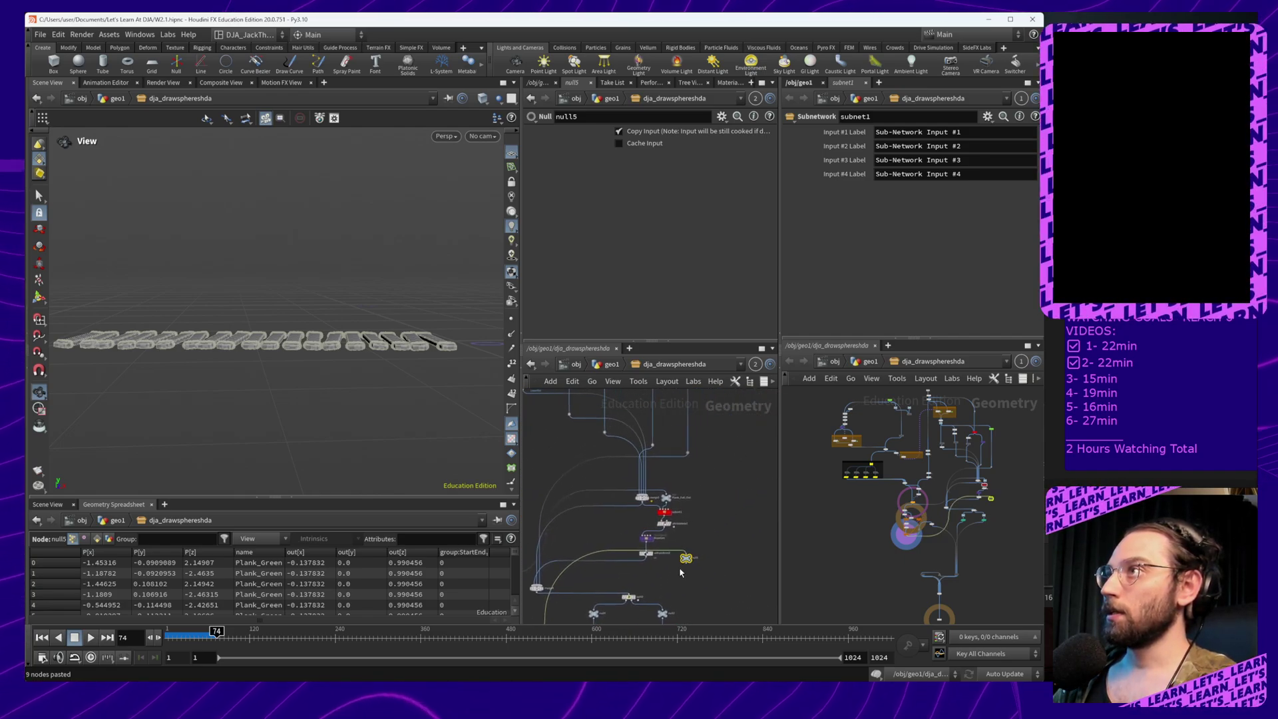
left_click_drag(687, 559, 693, 506)
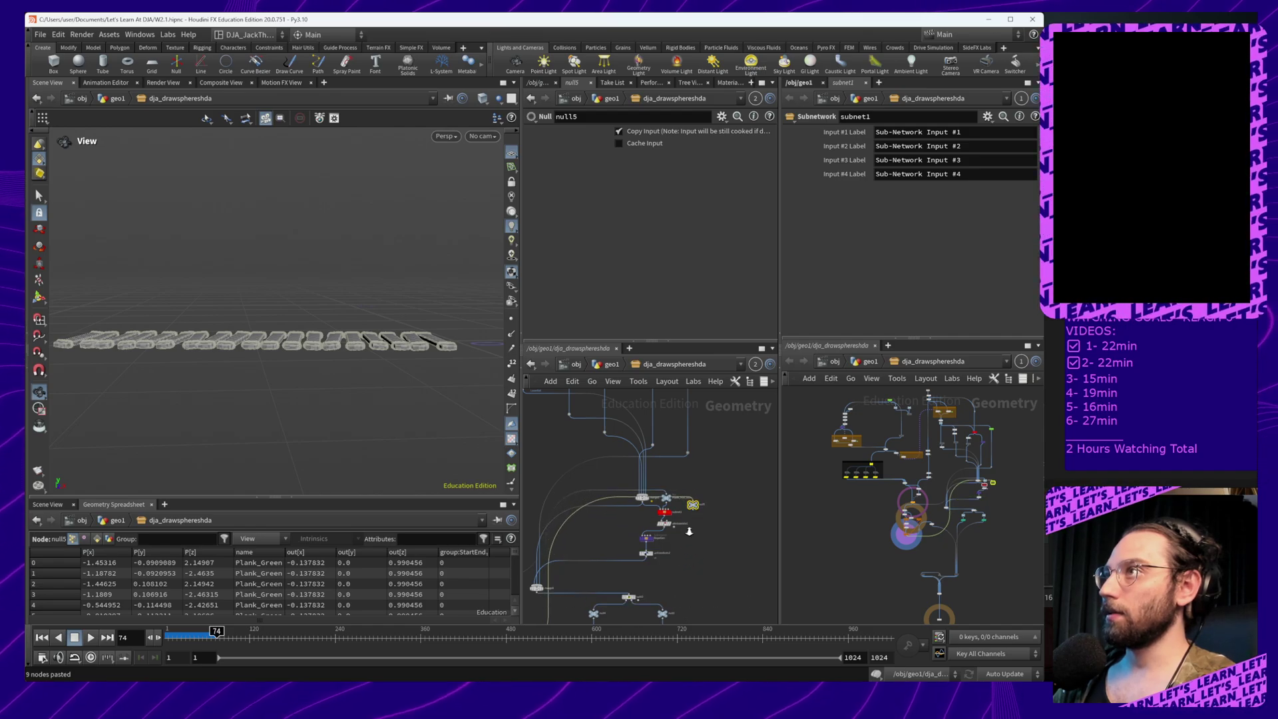
right_click_drag(688, 531, 671, 488)
middle_click_drag(671, 488, 707, 550)
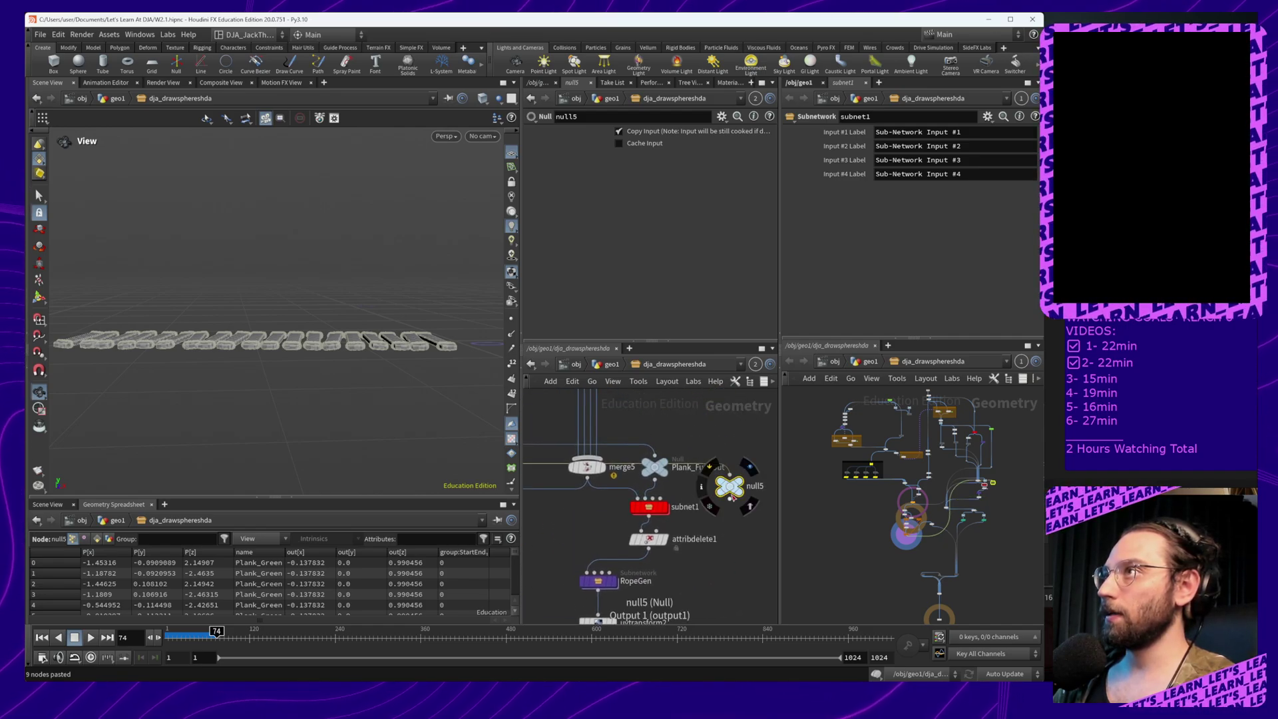
left_click_drag(731, 492, 759, 470)
Copy the name Plank_Full_Out from the existing null and give it to the new null
left_click(701, 467)
key("ctrl+a")
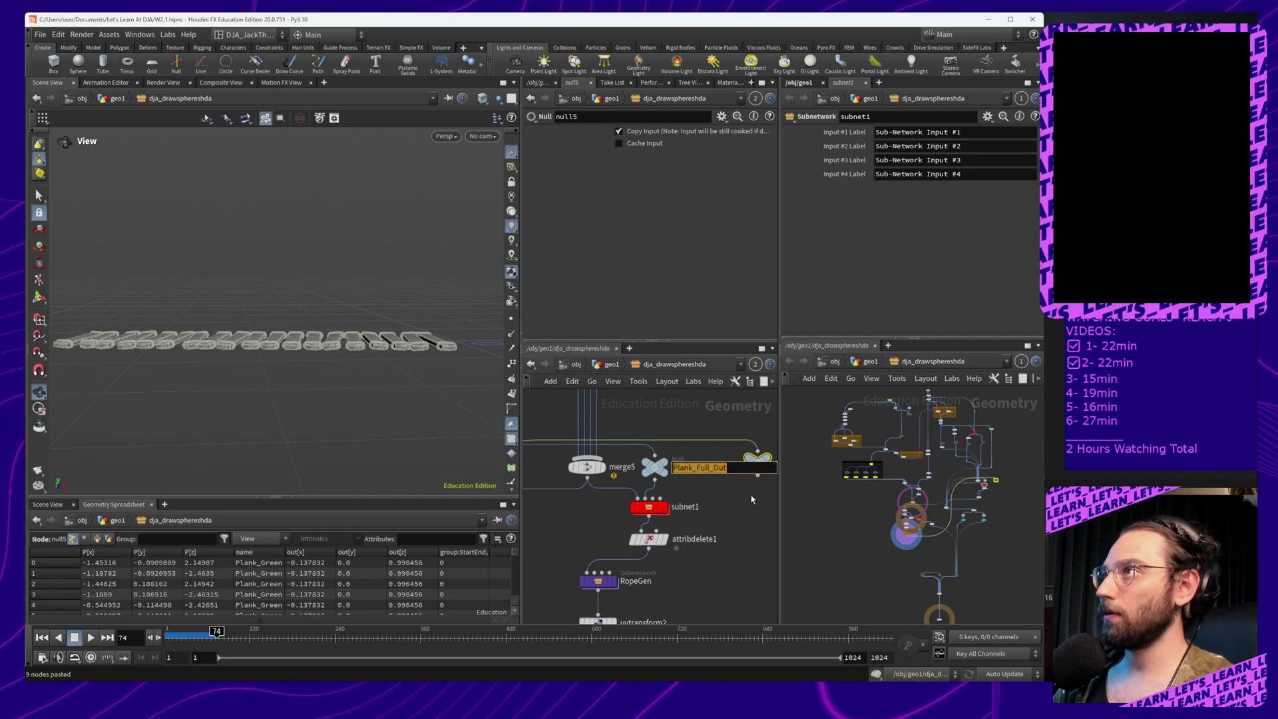
left_click(753, 500)
middle_click_drag(754, 513, 702, 511)
double_click(731, 460)
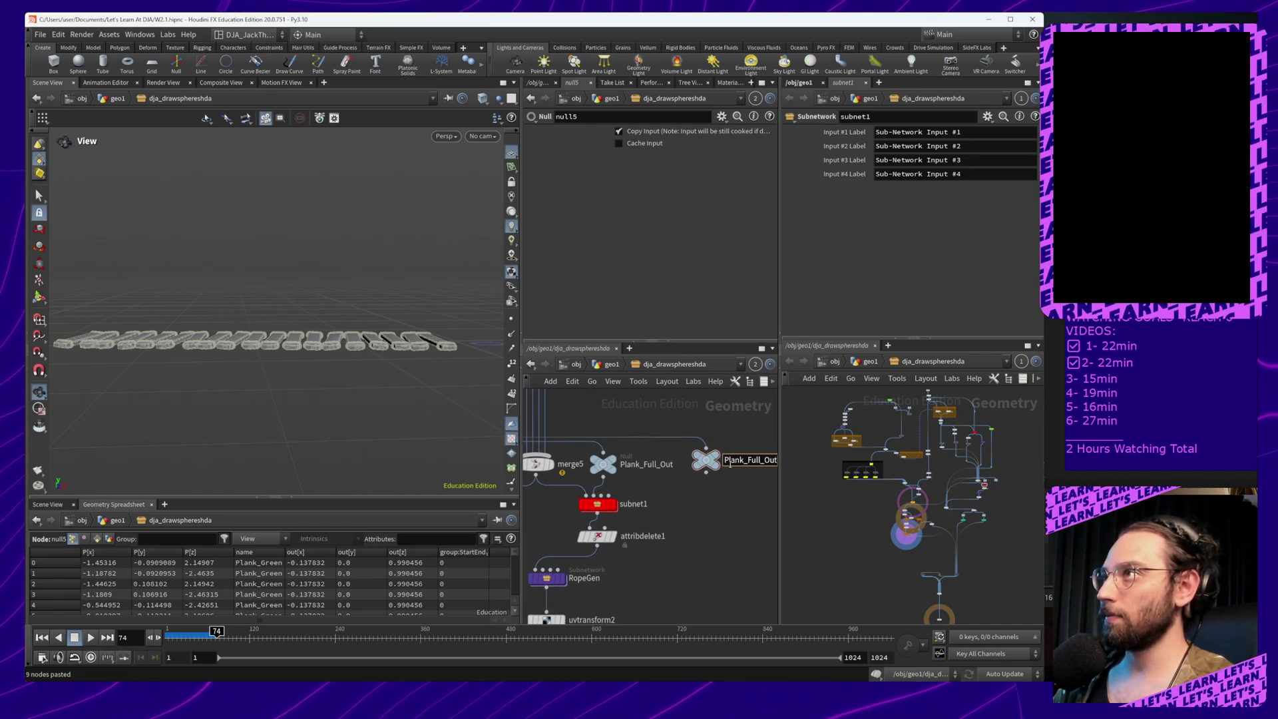
left_click(676, 504)
Delete the old Plank_Full_Out null and connect the new one to the second input of subnet1
left_click(604, 465)
key("Delete")
left_click_drag(706, 473, 593, 495)
middle_click_drag(597, 534, 673, 513)
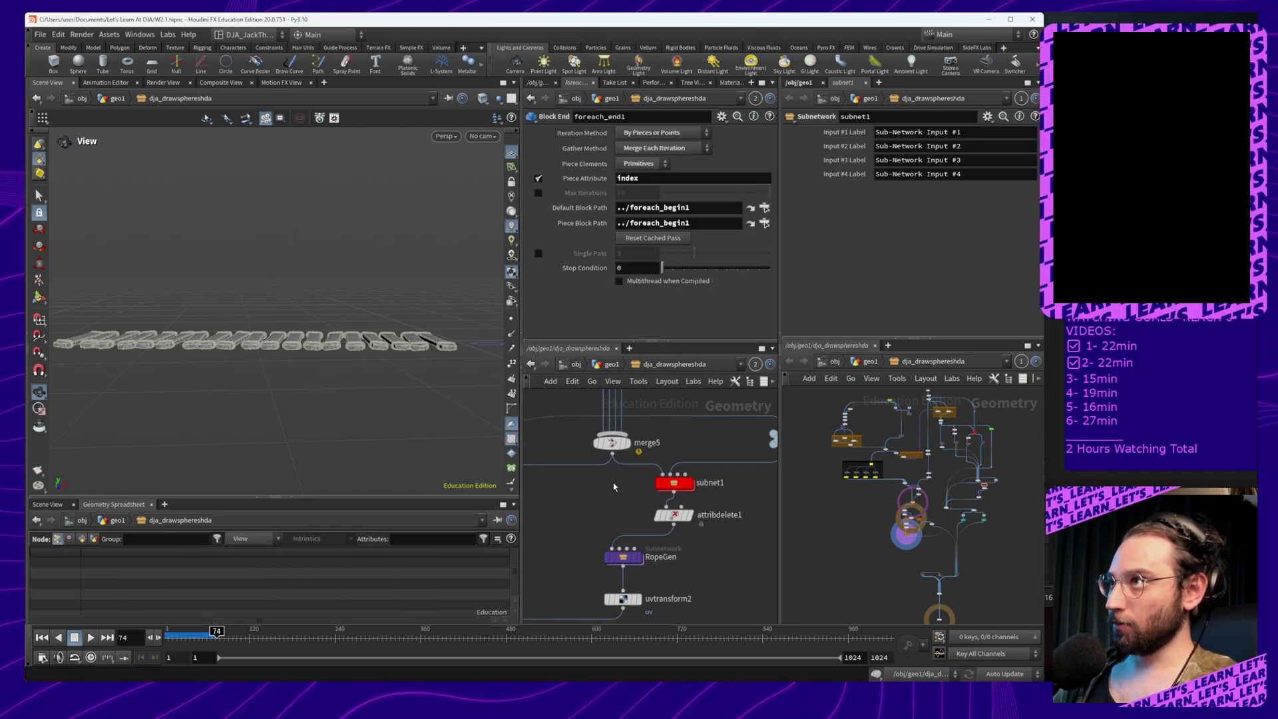
scroll(613, 487, "down", 6)
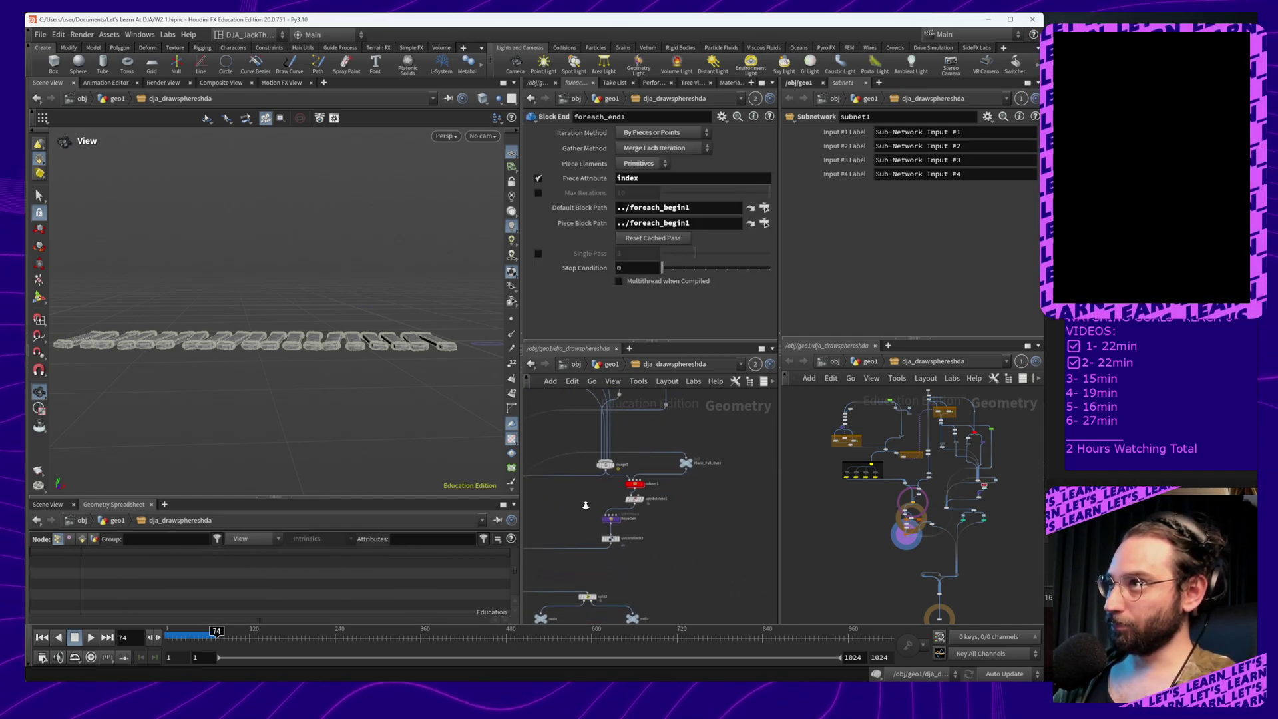
Switch to a single wide network pane and check the settings of enumerate1 above the plank copy node
left_click(780, 370)
mouse_move(714, 432)
middle_mouse_down()
mouse_move(710, 516)
mouse_move(767, 559)
mouse_move(730, 443)
middle_mouse_up()
scroll(751, 540, "up", 4)
middle_click_drag(862, 459, 788, 554)
left_click(755, 495)
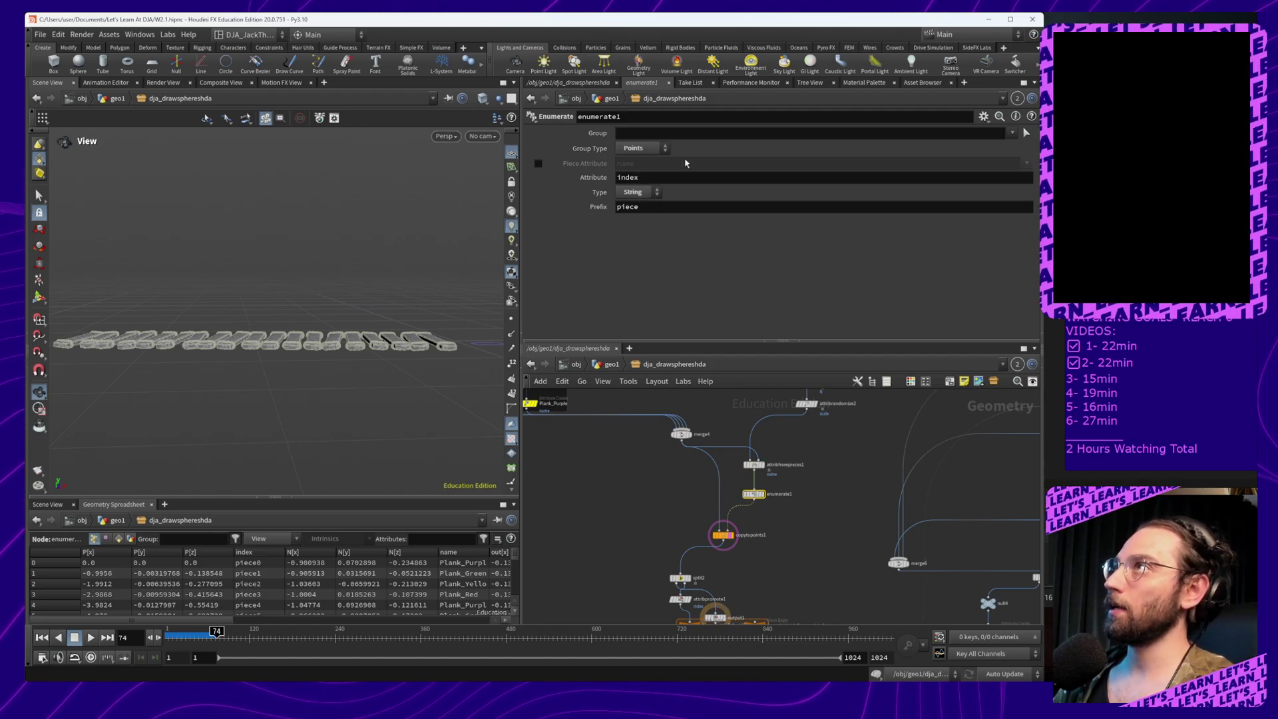
Enter subnet1 and locate the plank geometry arriving through Sub-Network Input #2
mouse_move(780, 535)
middle_mouse_down()
mouse_move(781, 520)
mouse_move(595, 370)
middle_mouse_up()
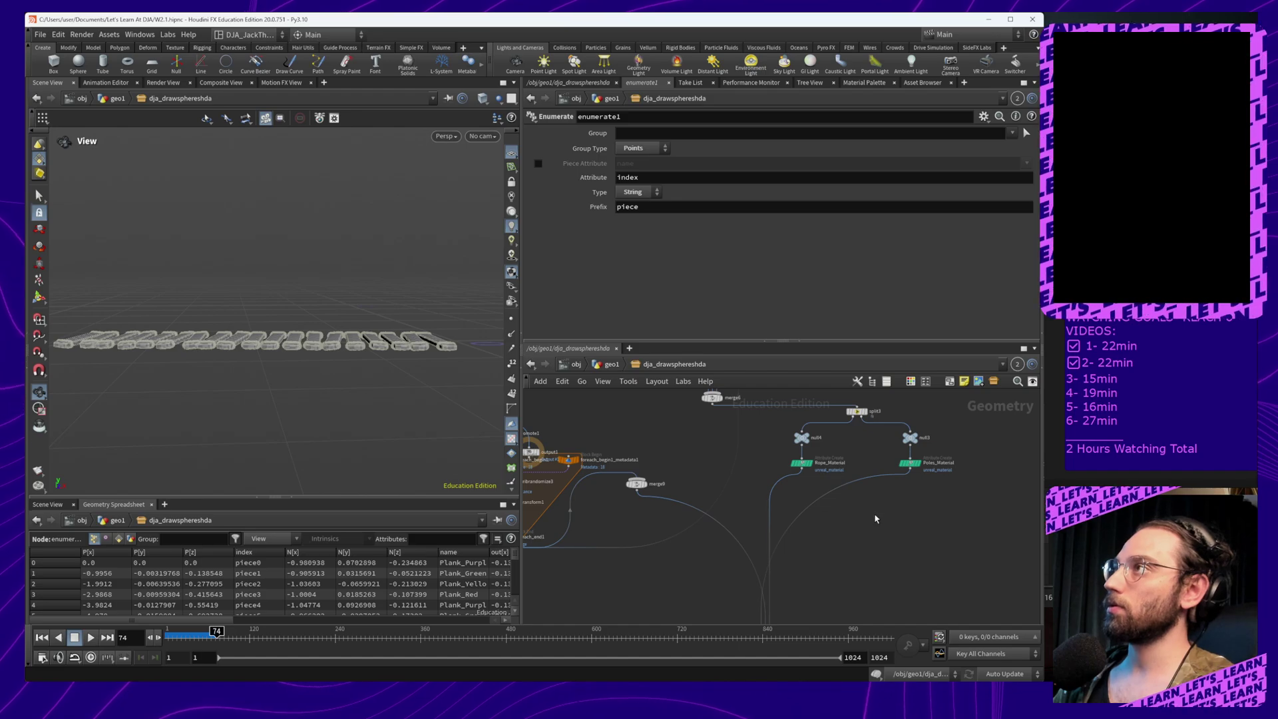
mouse_move(876, 518)
middle_mouse_down()
mouse_move(723, 555)
mouse_move(759, 525)
mouse_move(810, 550)
middle_mouse_up()
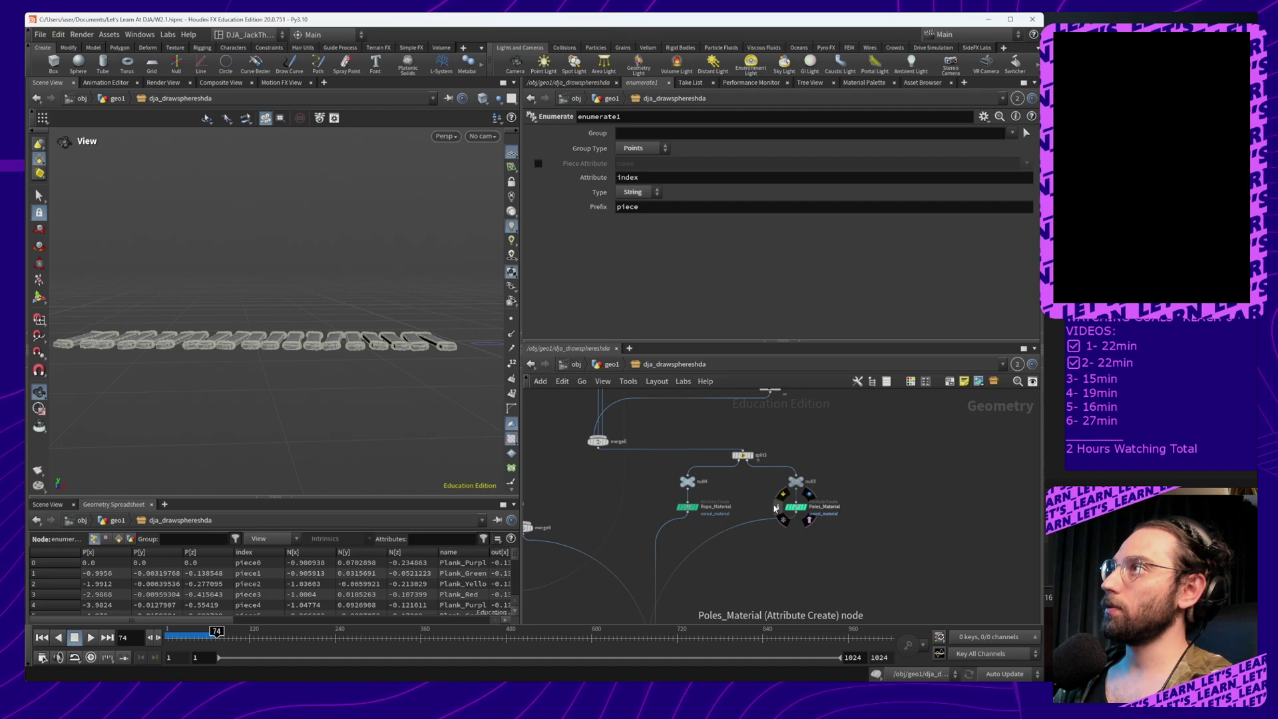
scroll(757, 509, "up", 5)
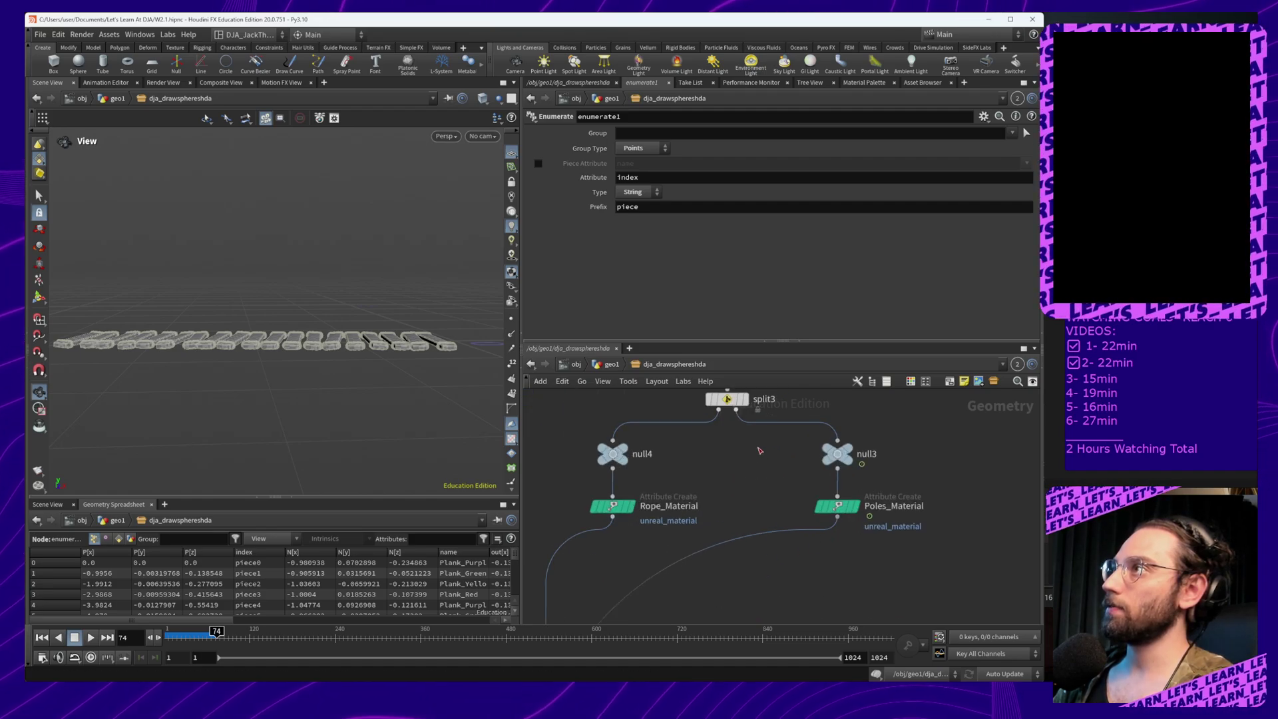
middle_click_drag(758, 450, 726, 562)
scroll(765, 466, "down", 3)
middle_click_drag(802, 465, 763, 613)
middle_click_drag(805, 509, 765, 522)
scroll(783, 512, "up", 3)
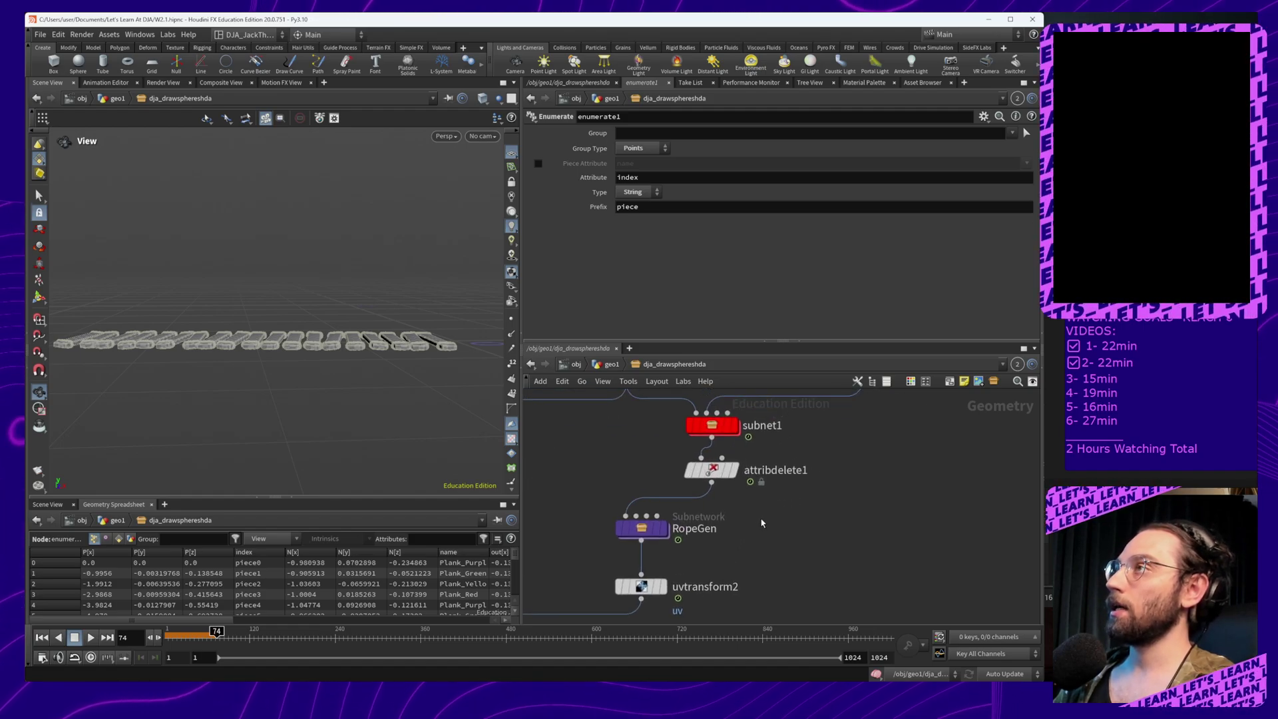
double_click(712, 433)
middle_click_drag(814, 569, 781, 529)
scroll(752, 463, "up", 3)
middle_click_drag(751, 462, 876, 511)
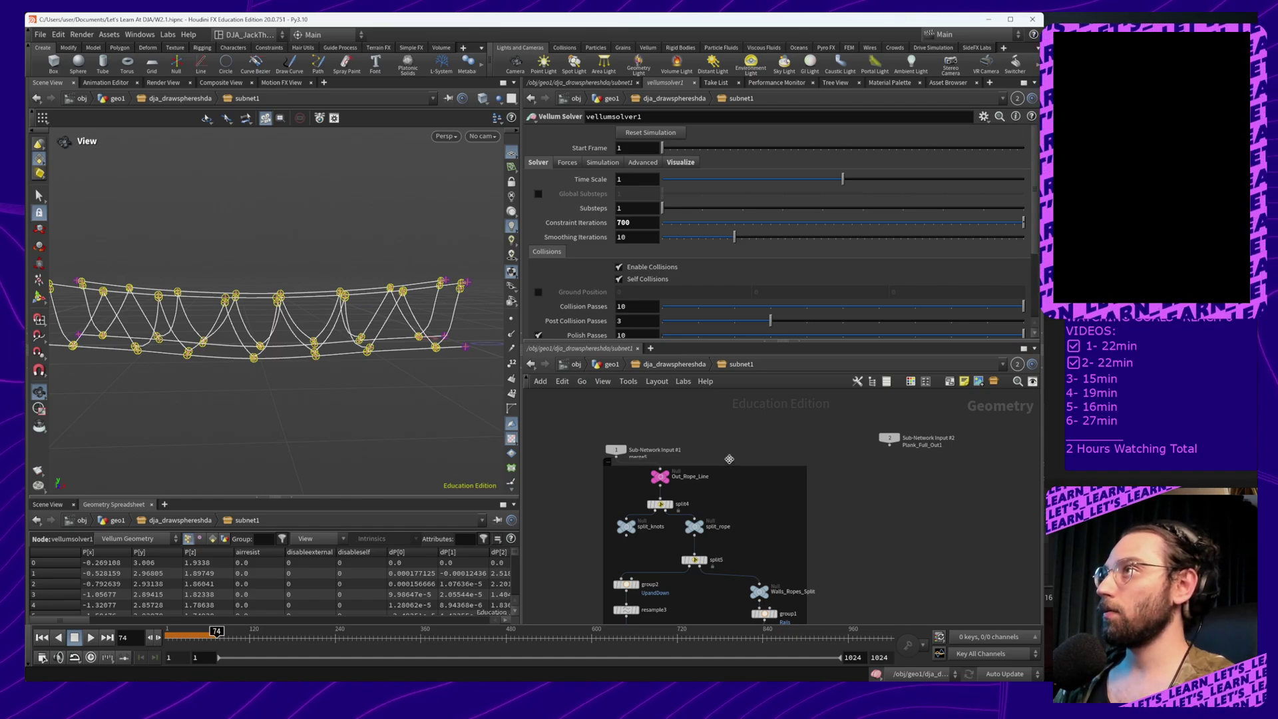
Add a Pack node below Sub-Network Input #2 and show only its output in the viewport
left_click_drag(733, 461, 724, 509)
key("Tab")
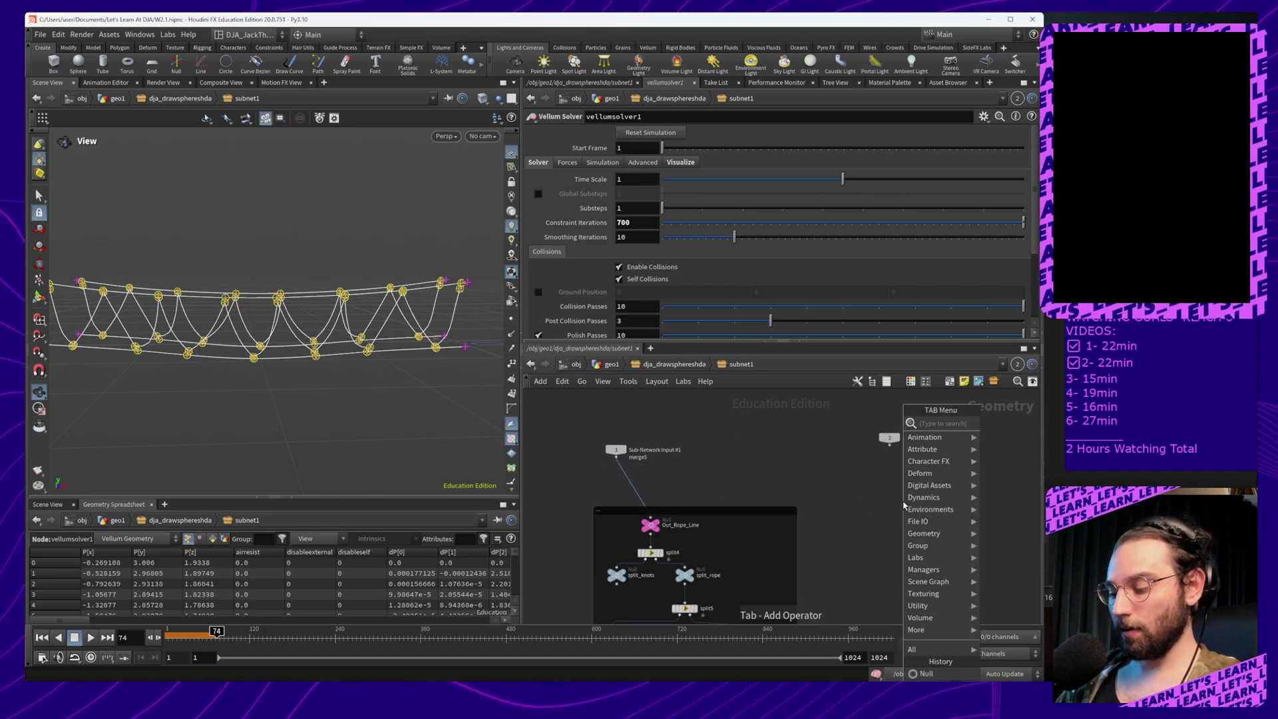
type("pack")
key("Return")
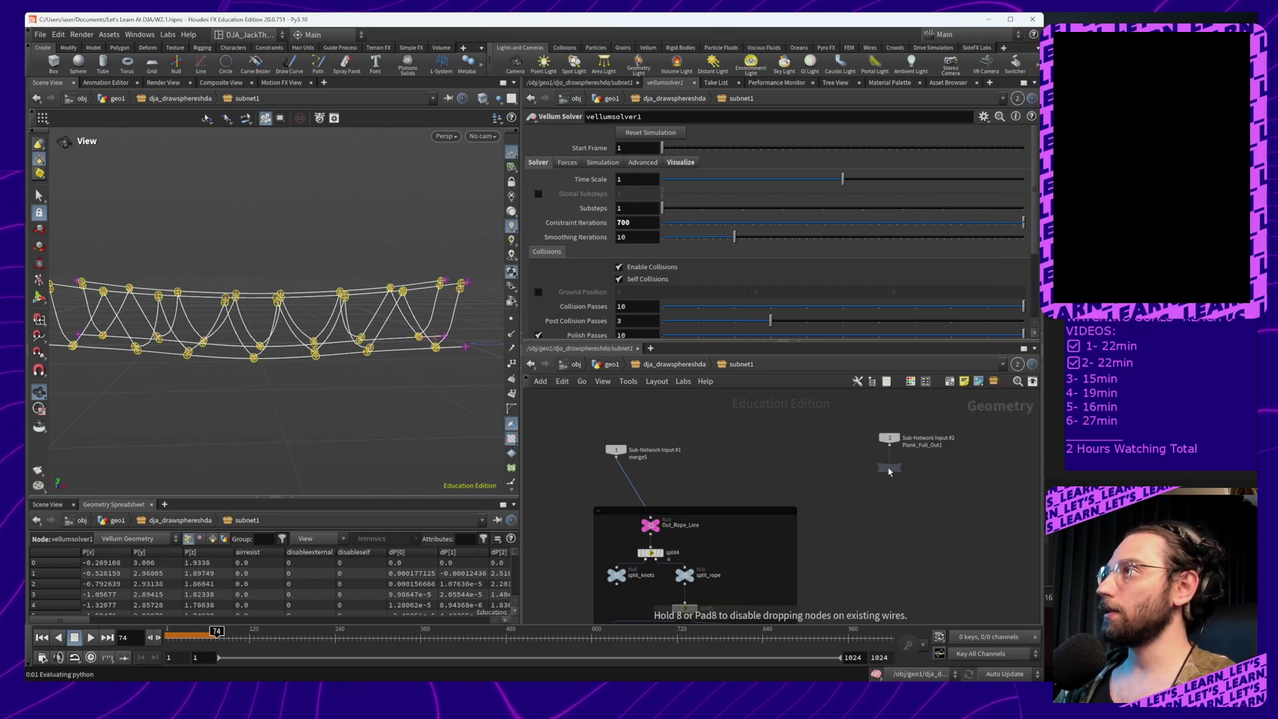
left_click(889, 472)
key("r")
left_click(898, 473)
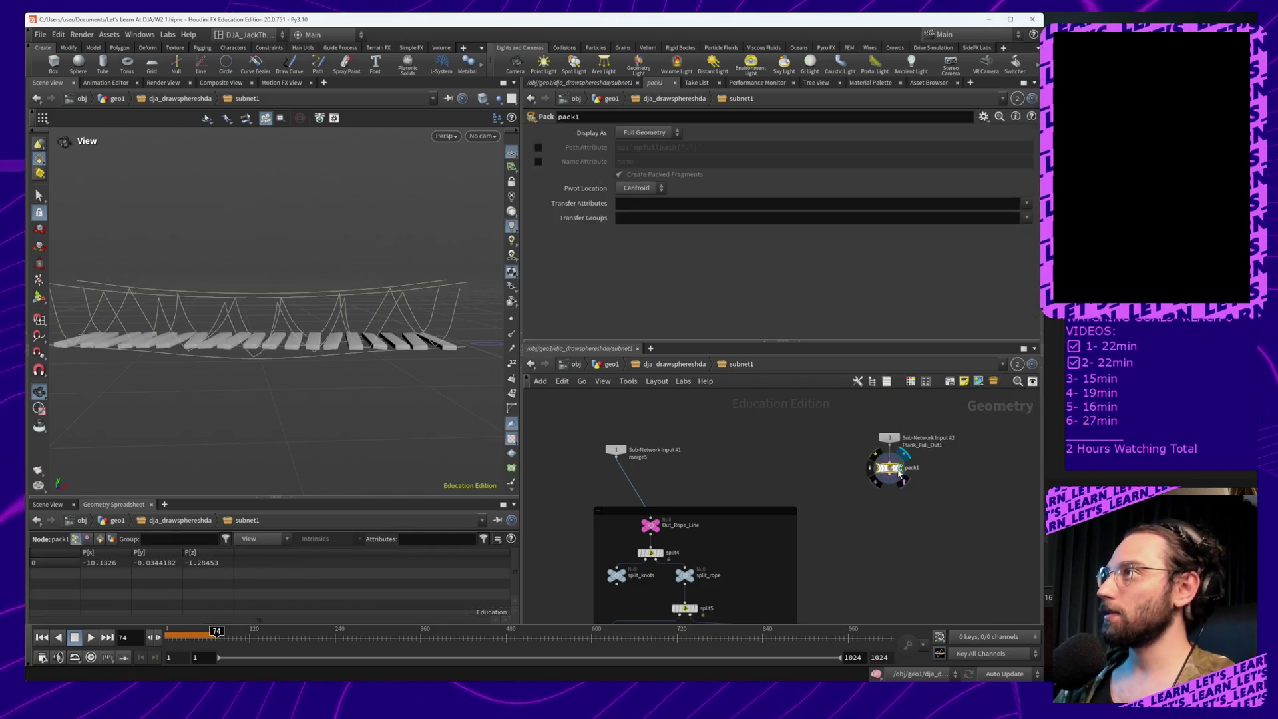
key("r")
left_click(899, 473)
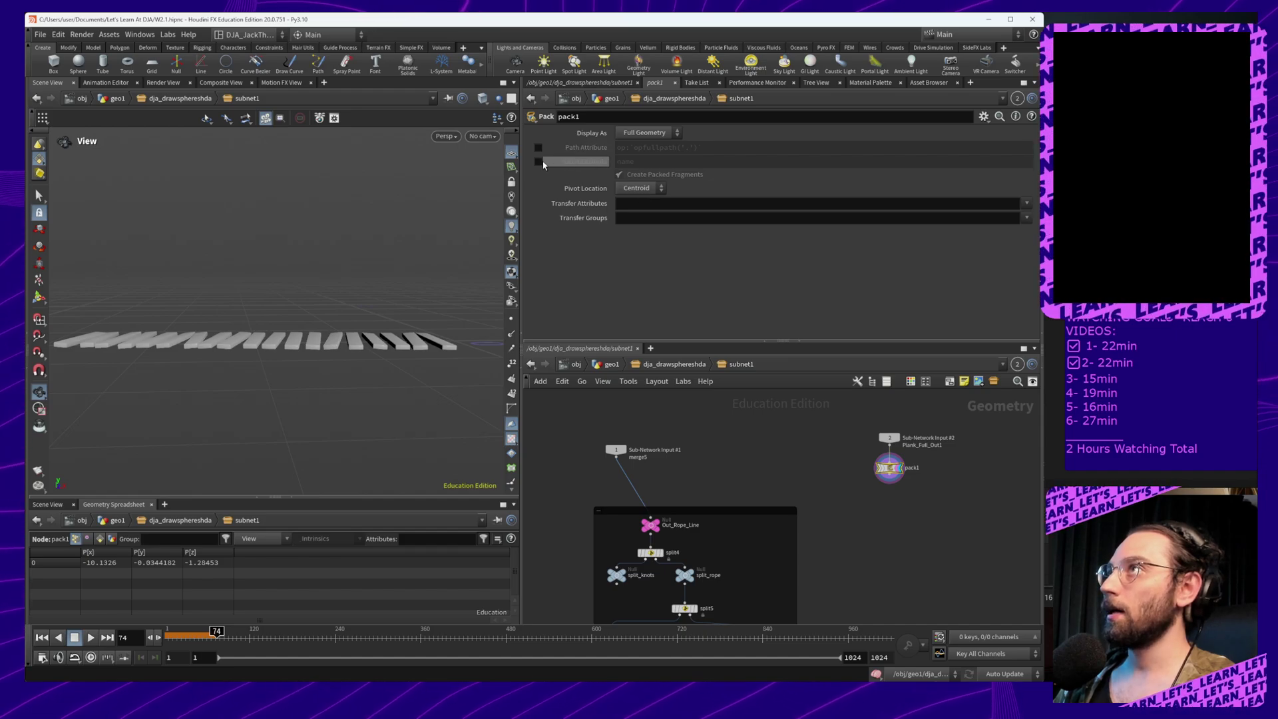
Enable the Name Attribute on pack1, set it to index, and inspect the packed planks
left_click(539, 163)
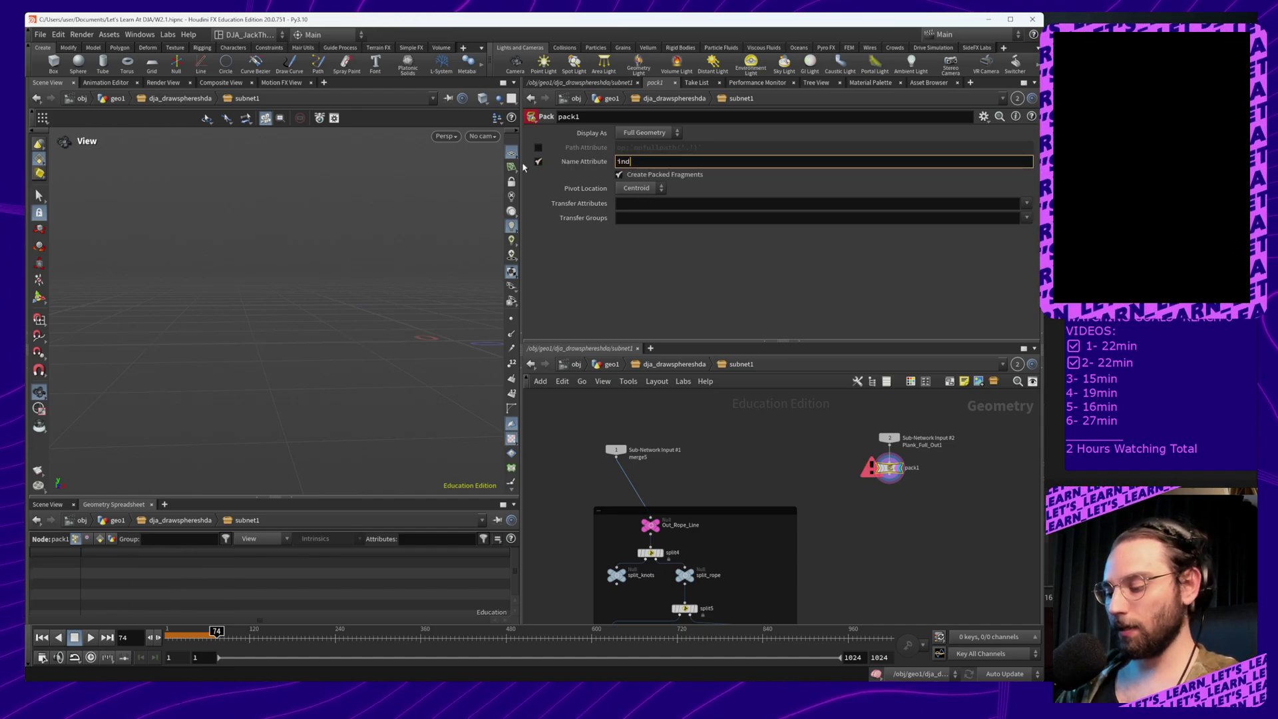
key("Return")
left_click_drag(370, 293, 365, 376)
middle_click_drag(386, 389, 351, 339)
left_click_drag(351, 340, 360, 374)
right_click_drag(360, 374, 222, 450)
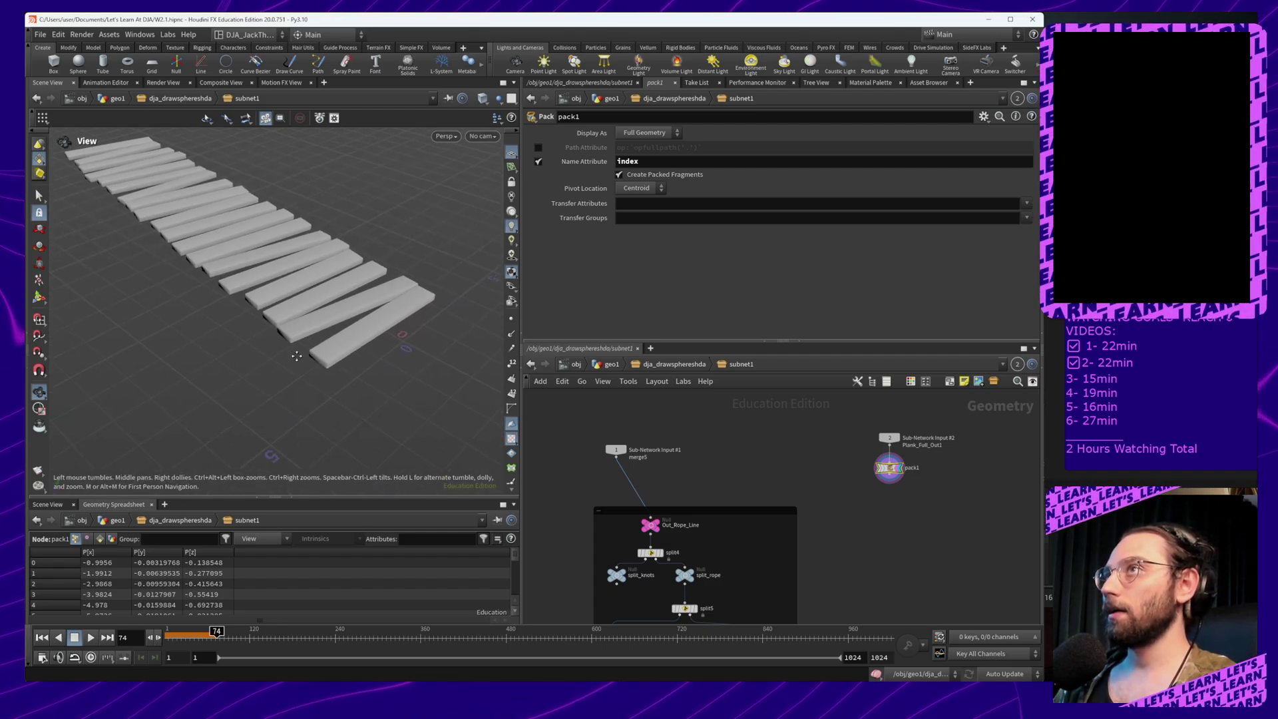
middle_click_drag(408, 297, 431, 330)
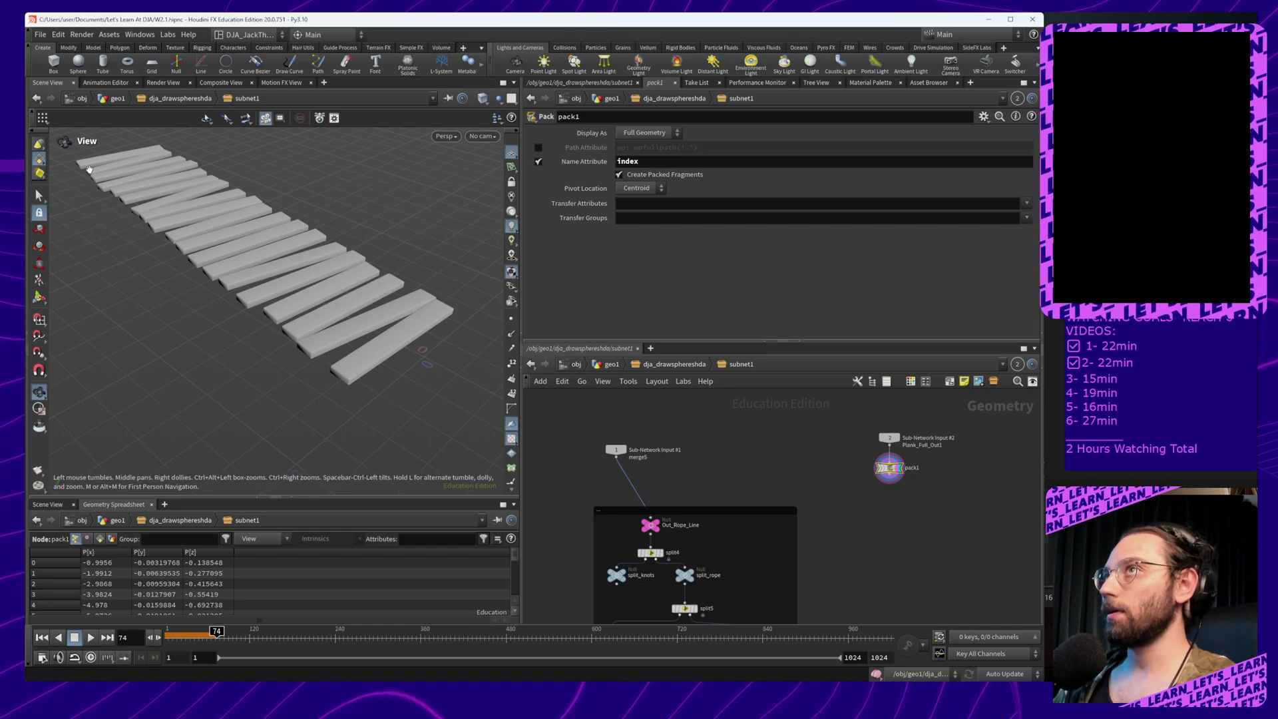
Add a Vellum Configure Grain node below pack1, connect it to pack1's output and display it
middle_click_drag(782, 530, 743, 517)
scroll(833, 523, "up", 3)
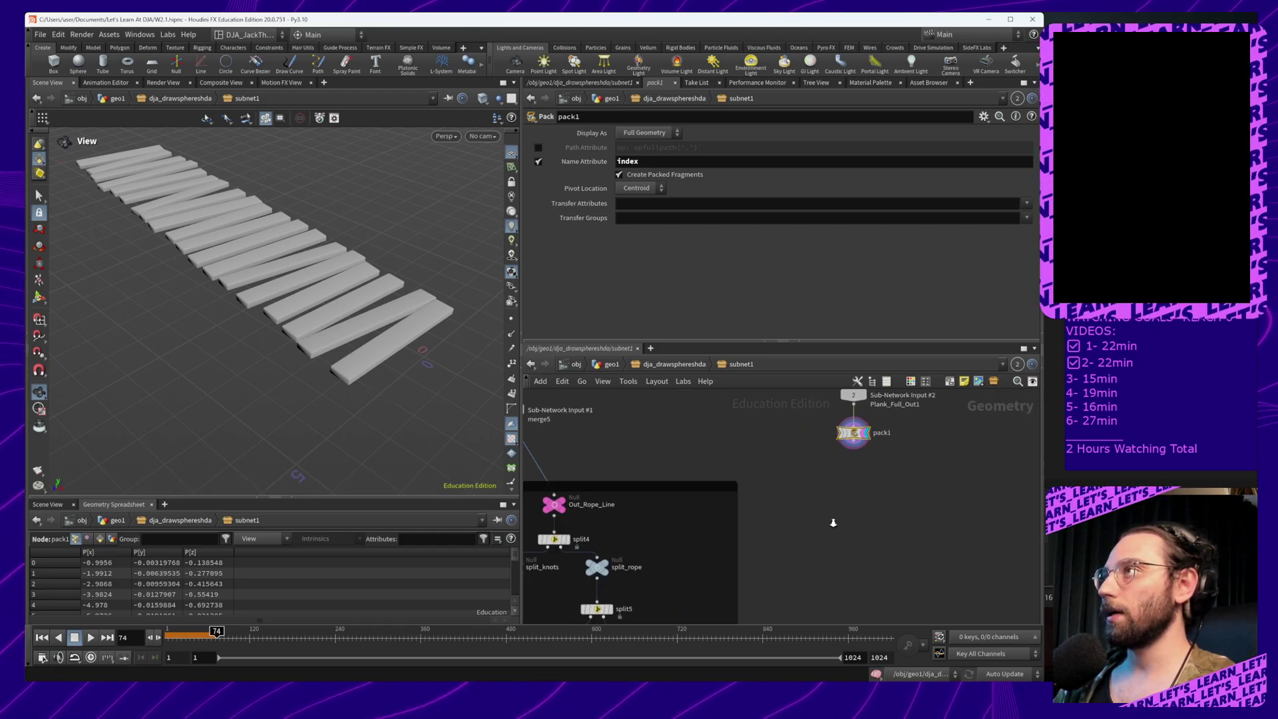
middle_click_drag(866, 500, 778, 564)
middle_click_drag(864, 509, 853, 517)
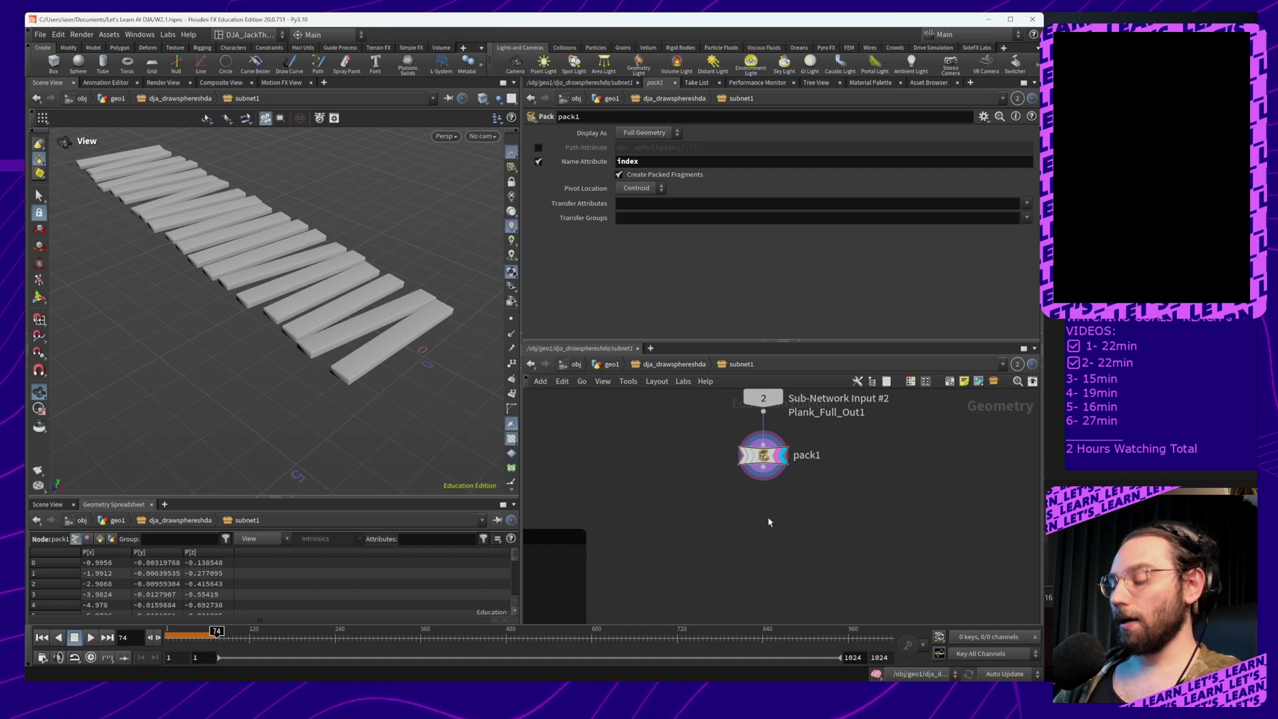
key("Tab")
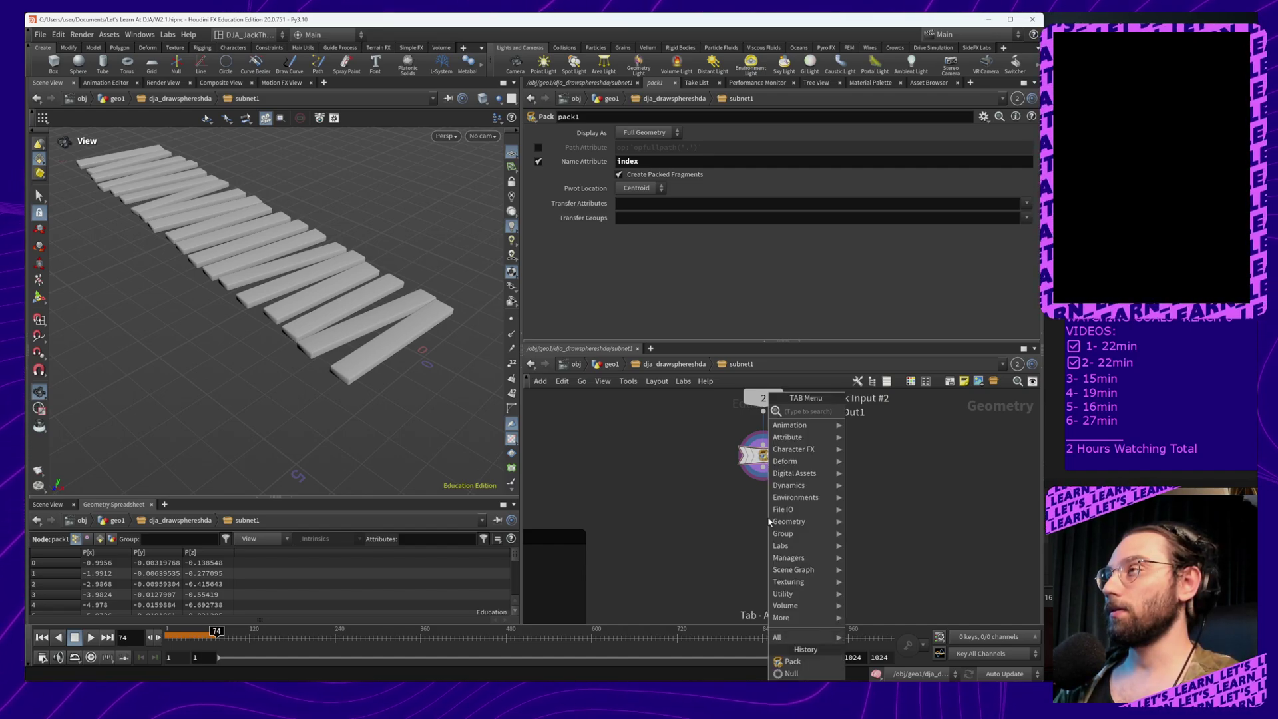
type("grain")
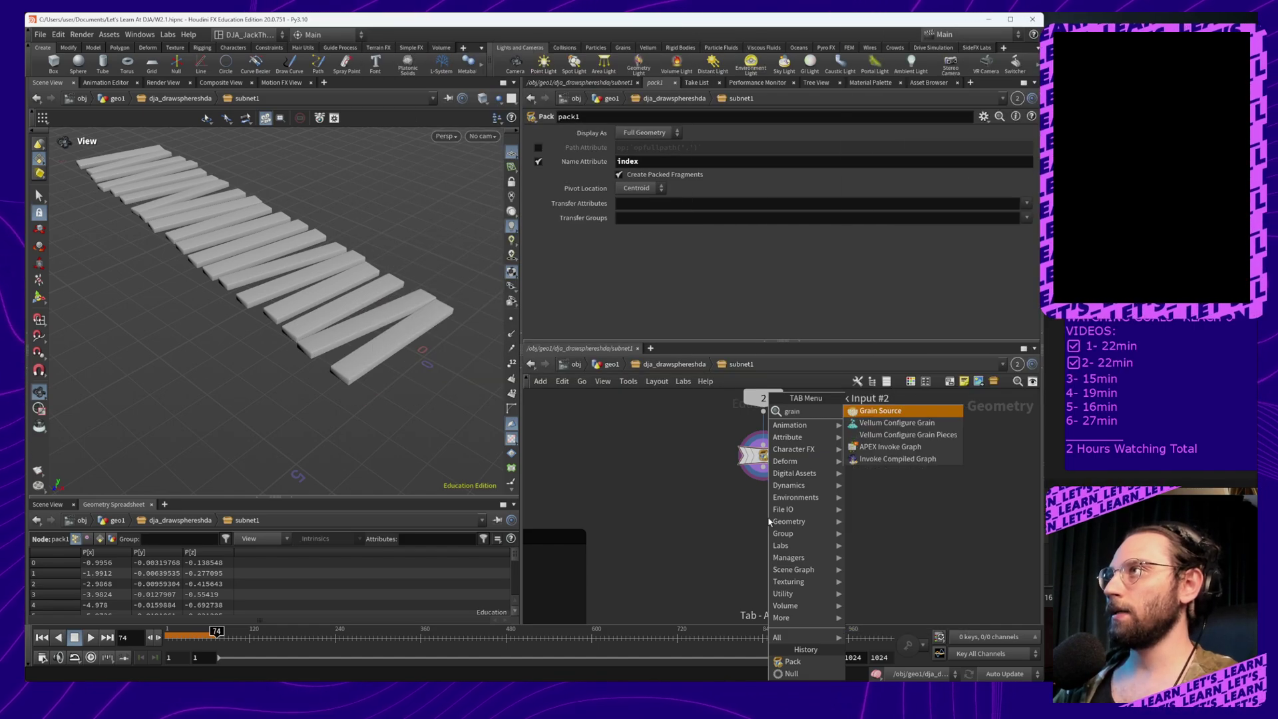
key("Return")
left_click(768, 521)
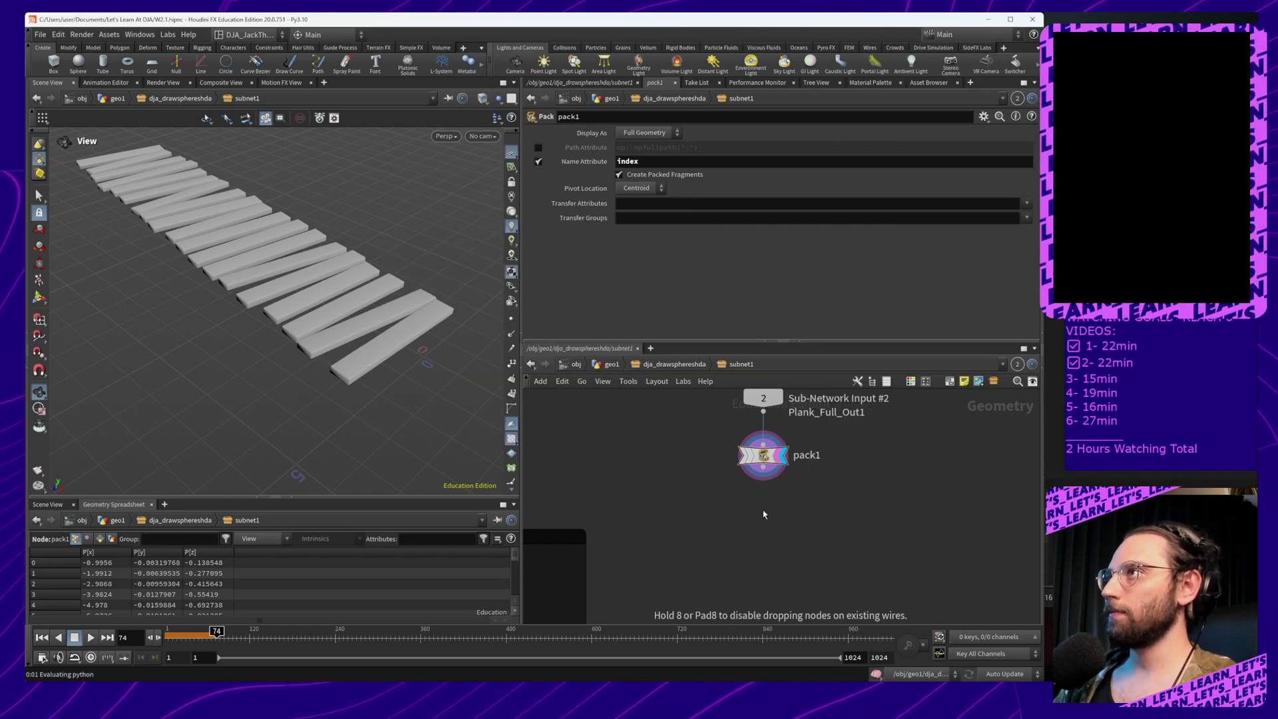
left_click(763, 506)
left_click_drag(764, 504, 764, 468)
left_click(764, 468)
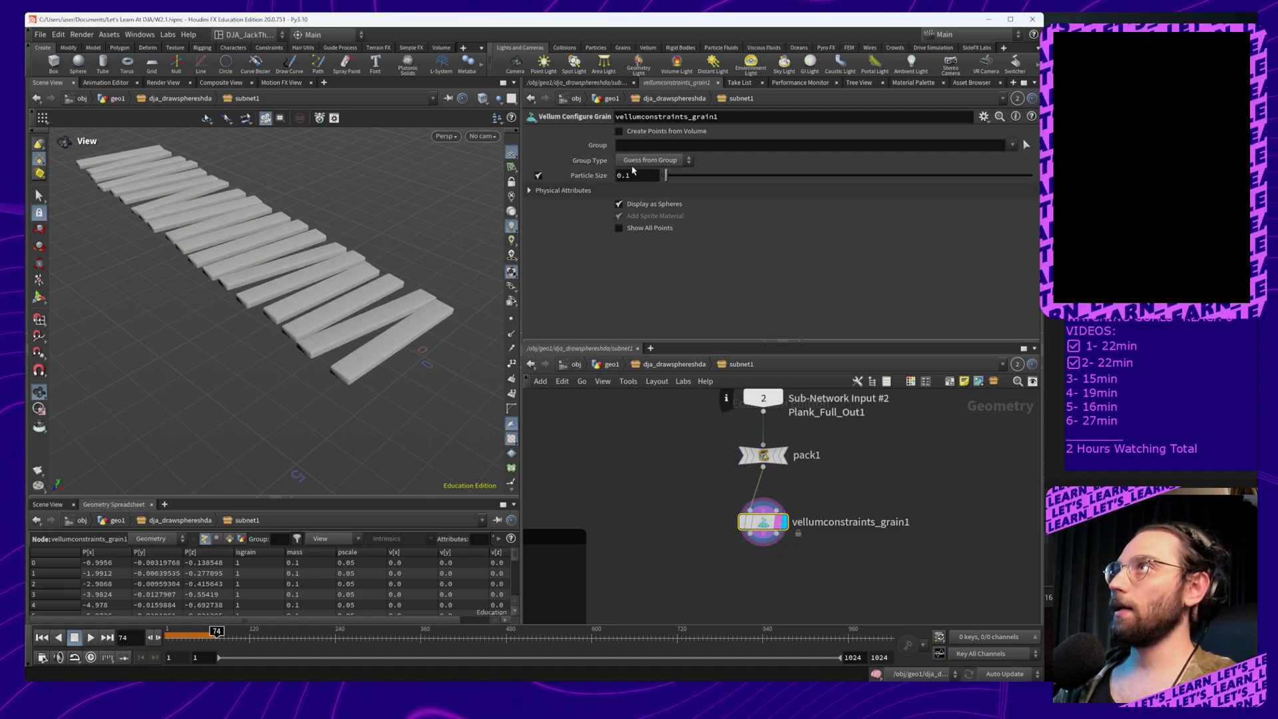
Set the grain node's group type to Points and create points from volume using the Sphere Packing method
left_click(654, 160)
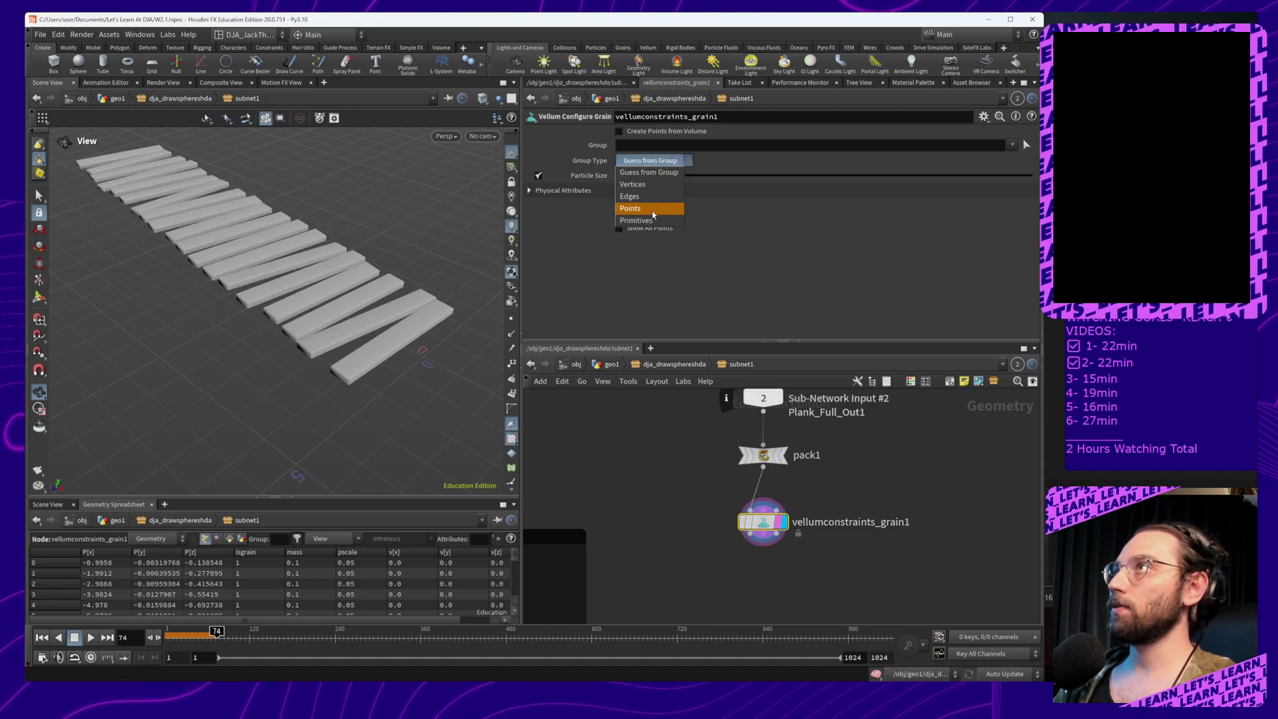
left_click(652, 209)
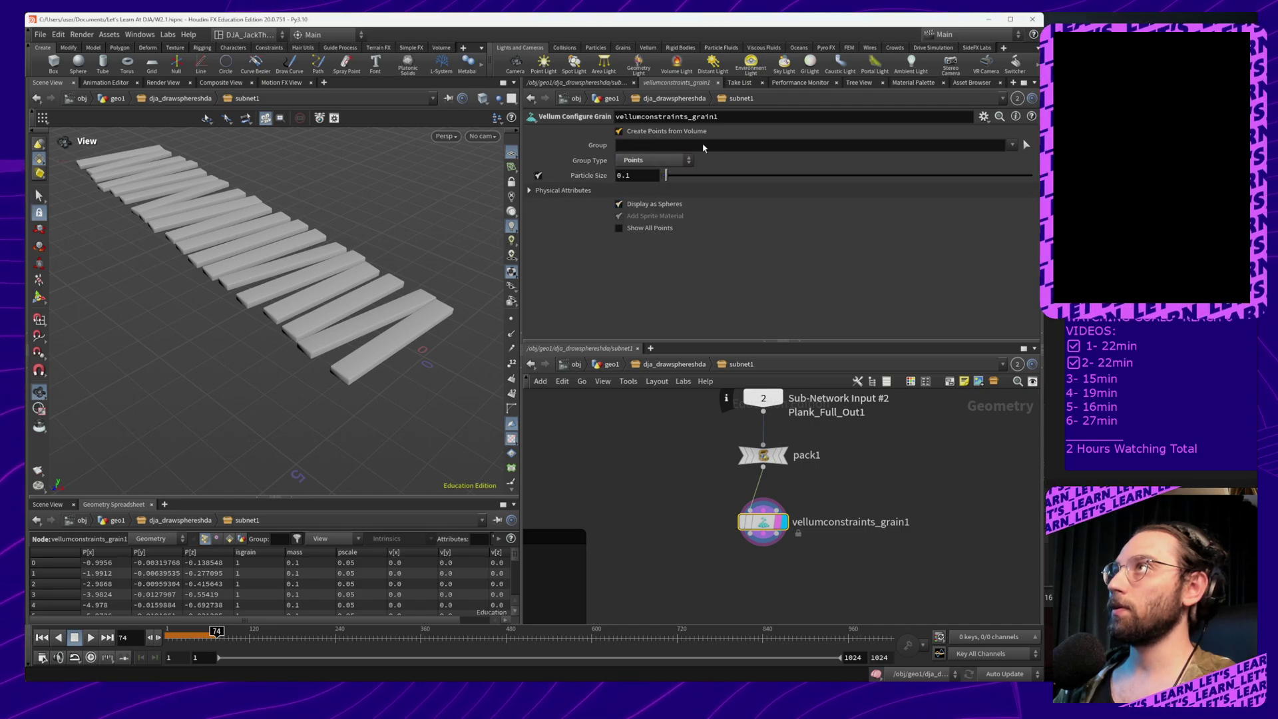
left_click(656, 159)
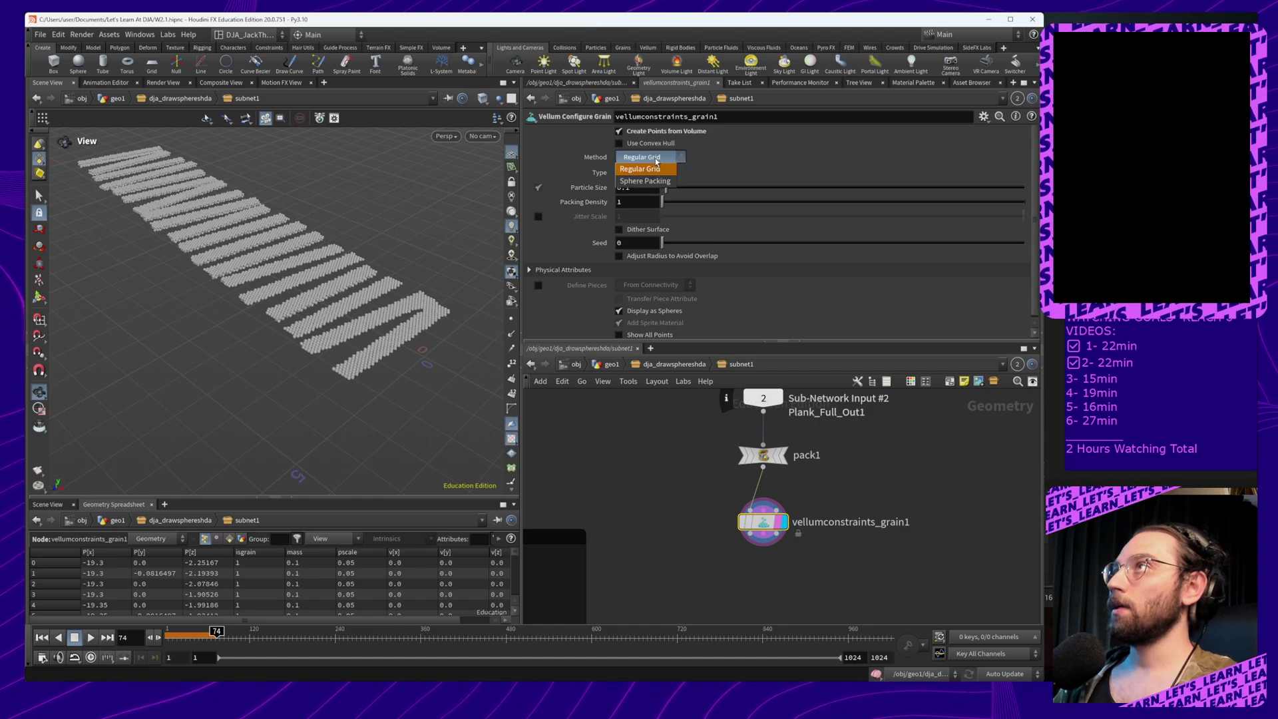
left_click(645, 178)
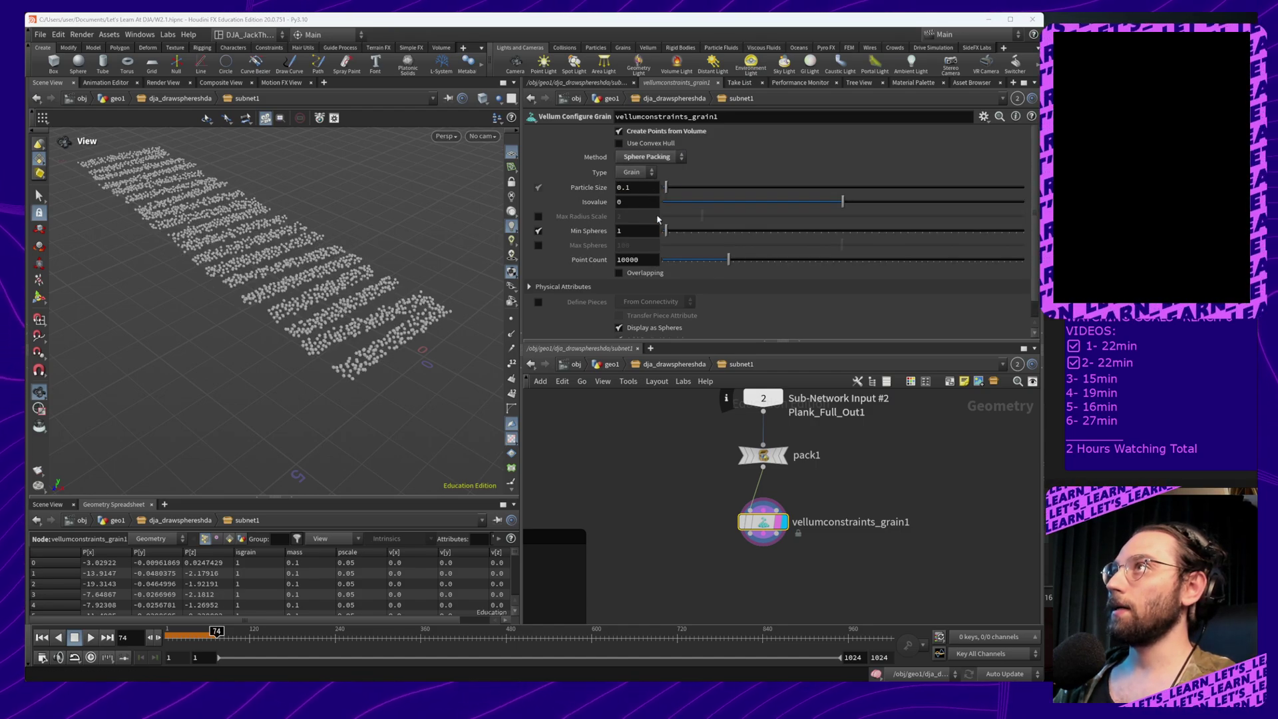
Set the grain Particle Size to 0.05 and enable Max Radius Scale and Overlapping
left_click(636, 189)
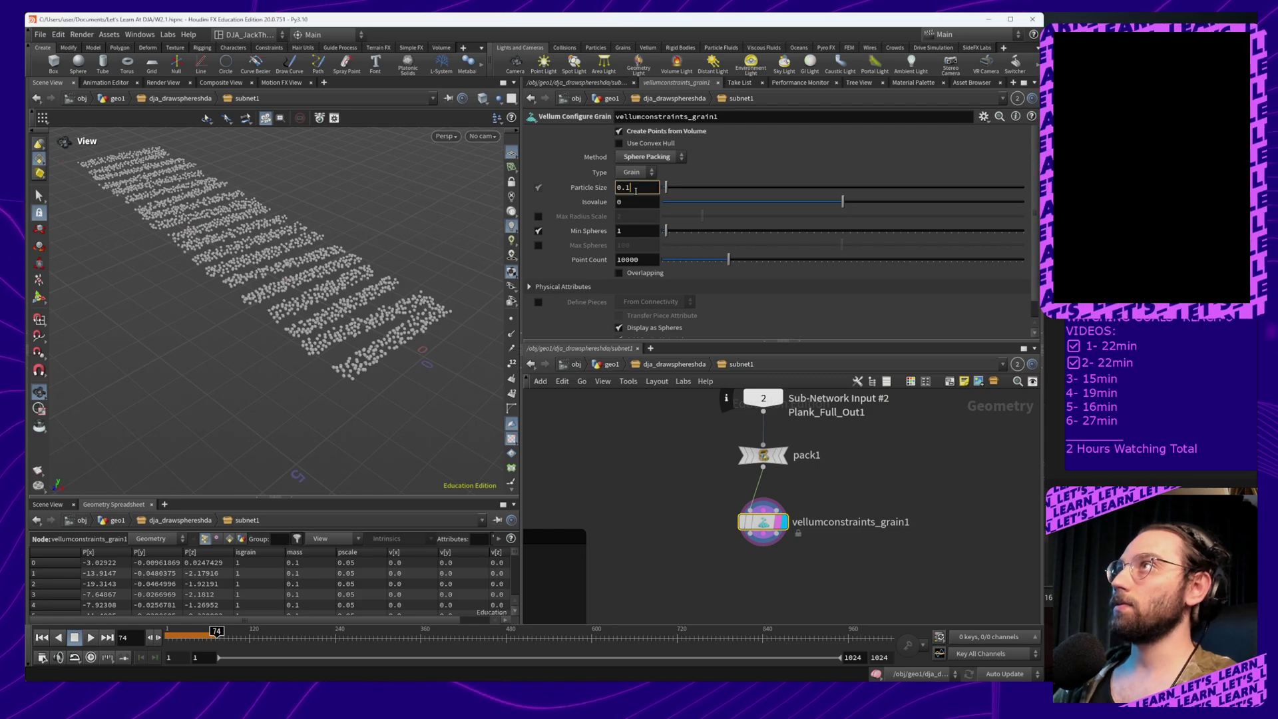
left_click(539, 216)
left_click(620, 274)
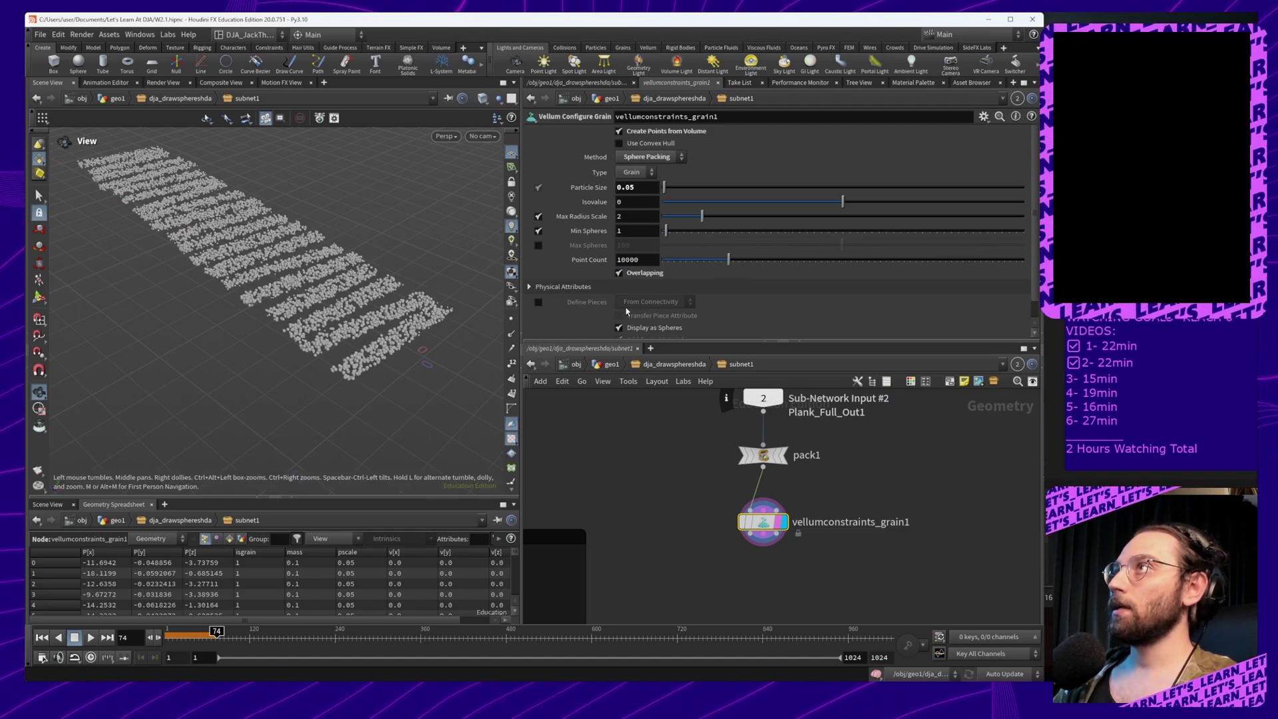
Enable Define Pieces from connectivity on the grain node and transfer the piece attribute
left_click(539, 302)
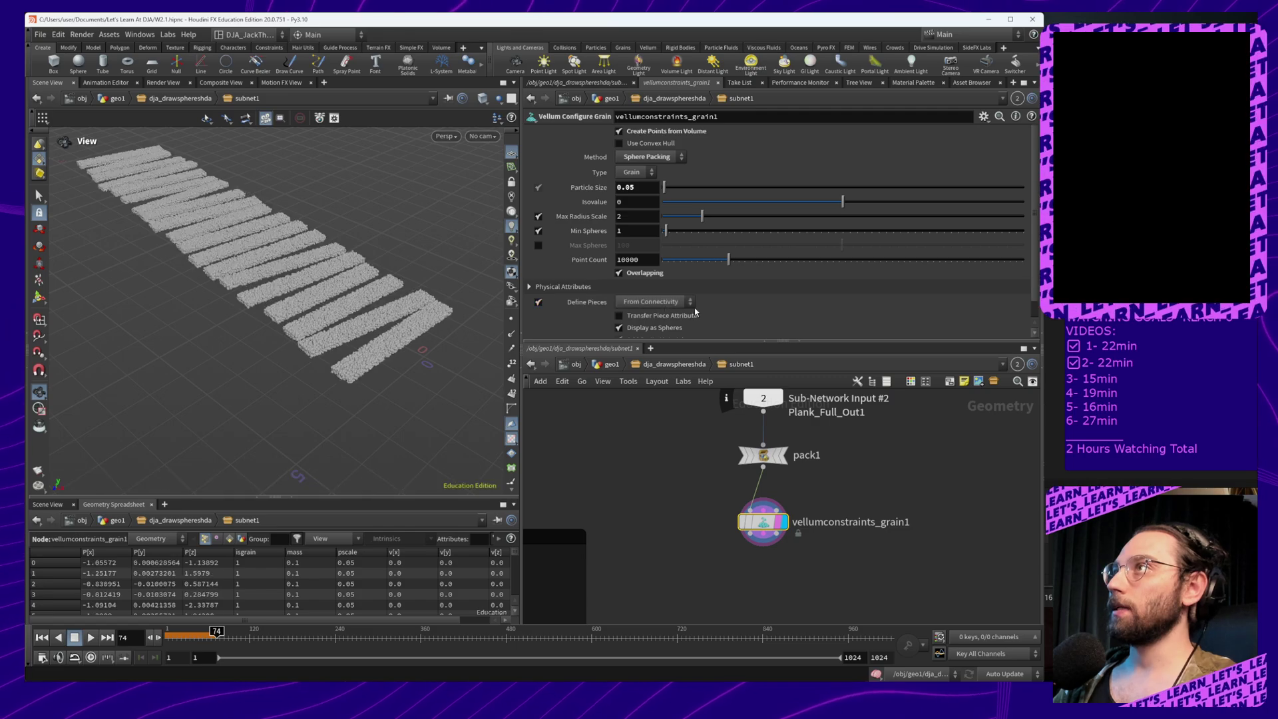
left_click_drag(334, 341, 380, 396)
right_click_drag(380, 396, 366, 265)
middle_click_drag(366, 265, 394, 286)
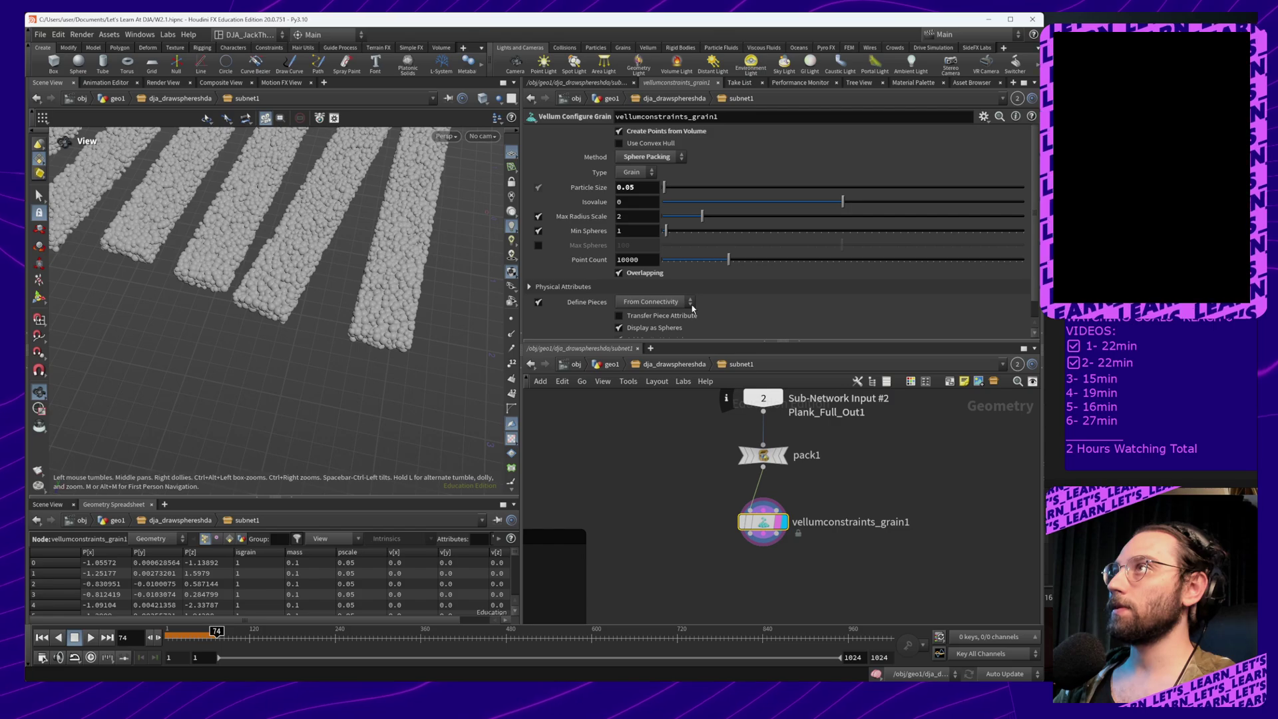
left_click(631, 317)
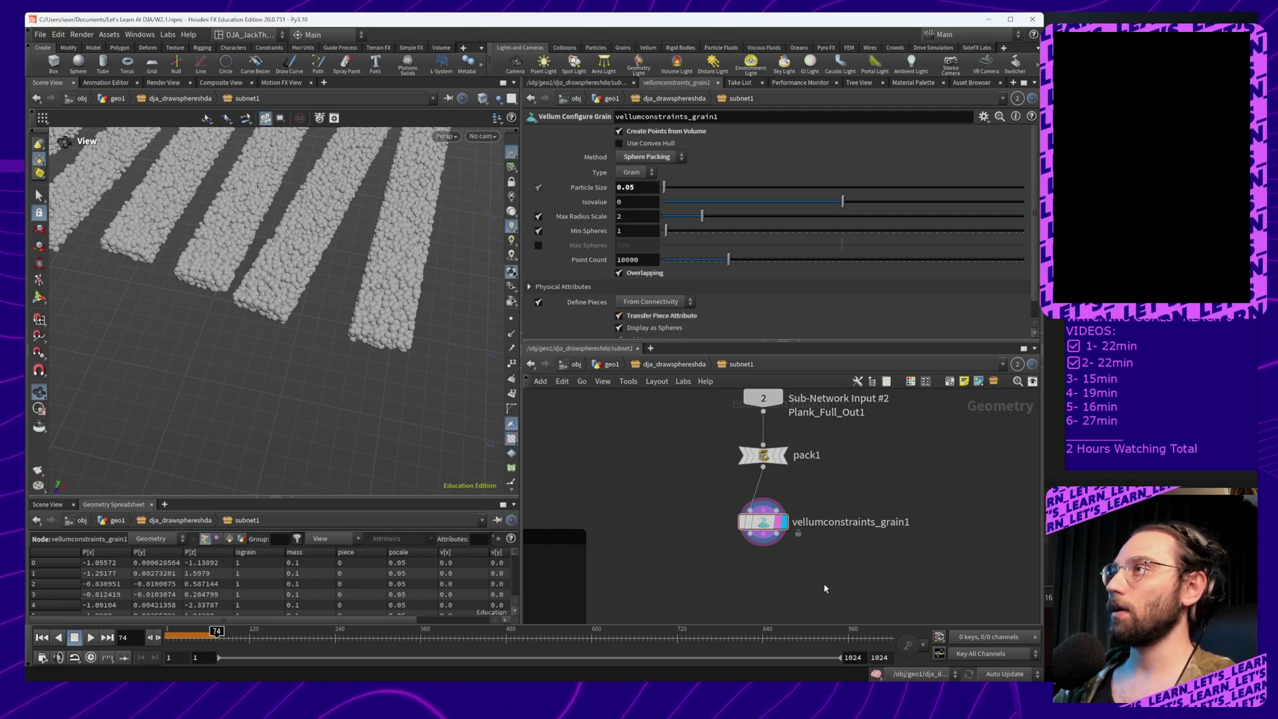
Add a Vellum Constraints node below vellumconstraints_grain1 and wire the grain node's outputs into it
middle_click_drag(824, 588, 804, 524)
key("Tab")
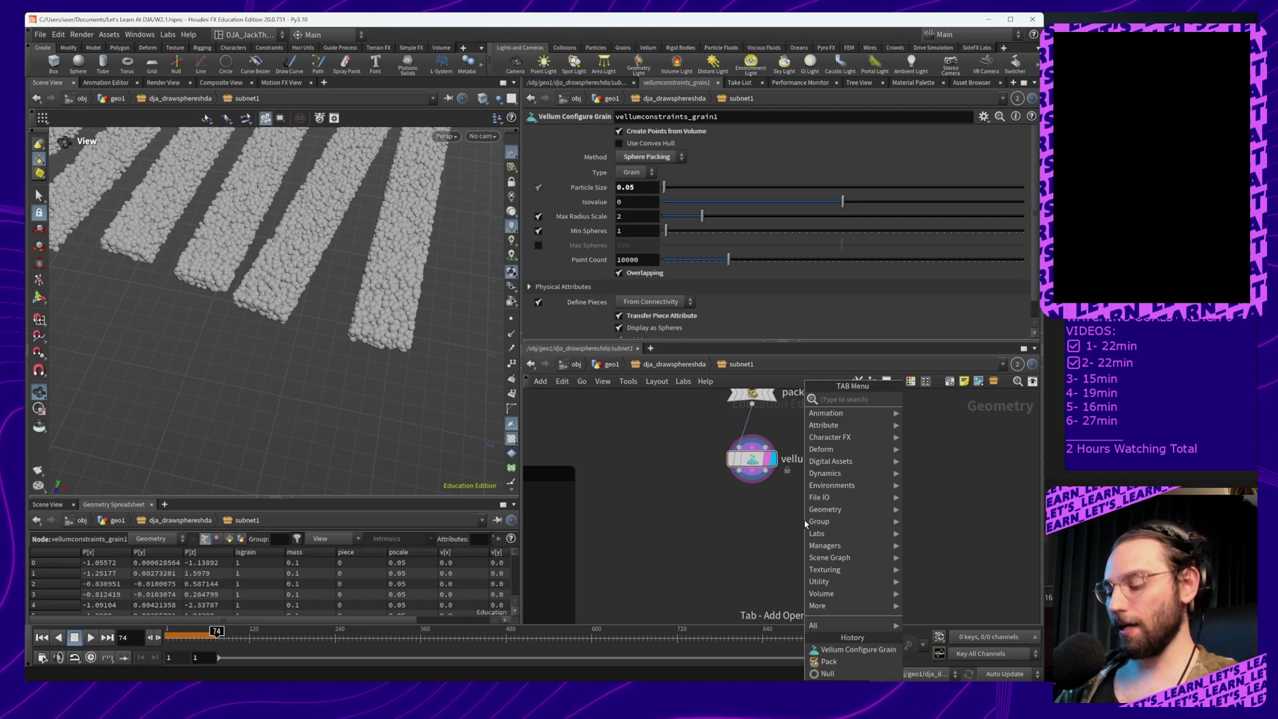
type("vellu")
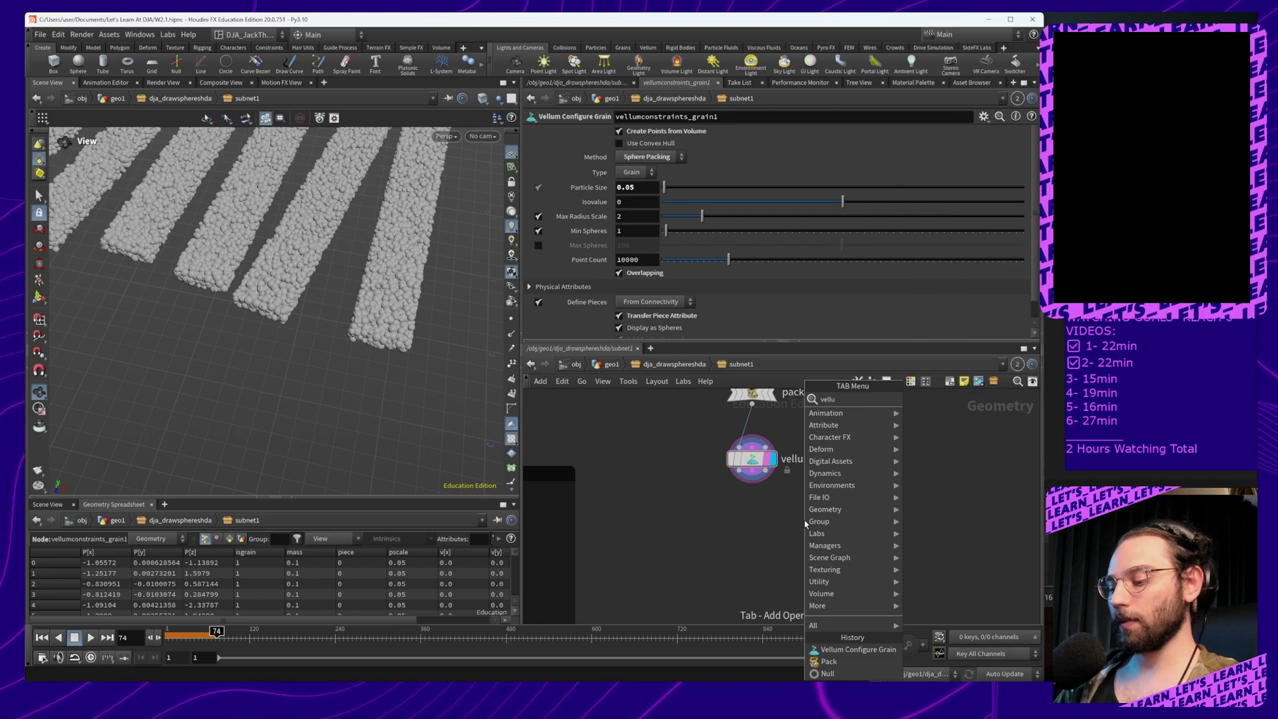
type("m so")
key("Return")
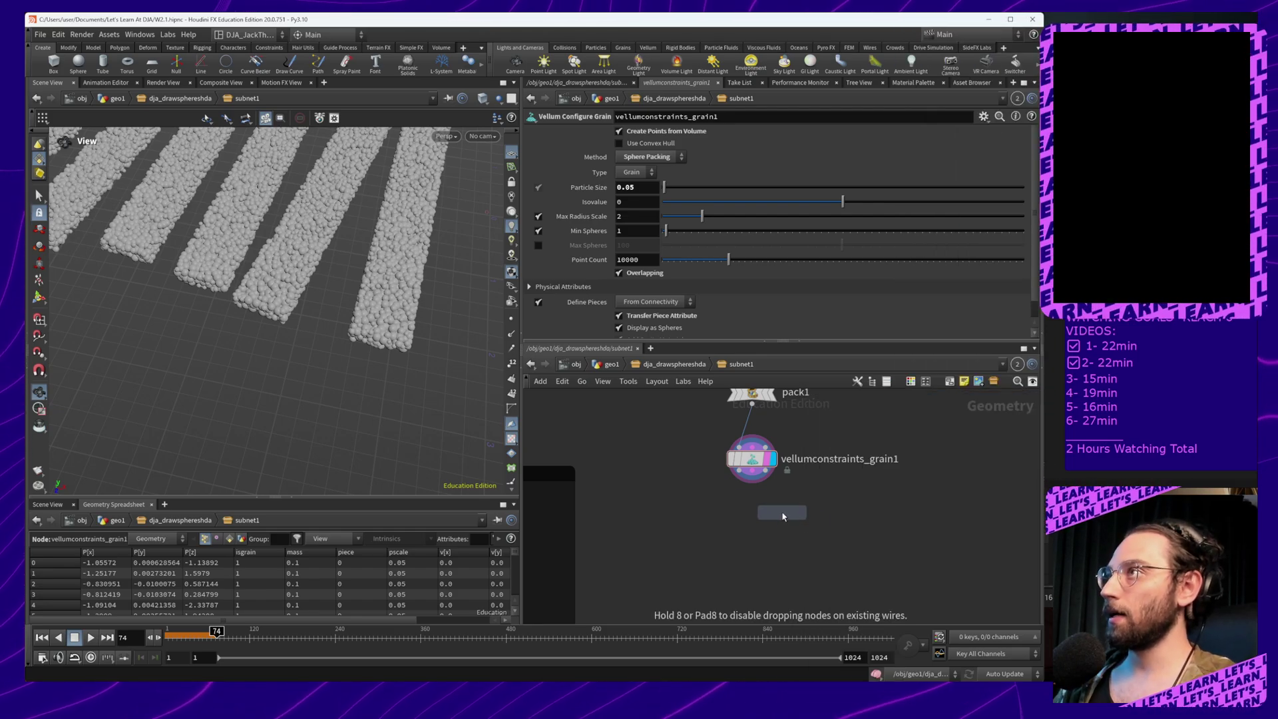
left_click(754, 516)
left_click_drag(739, 470, 752, 502)
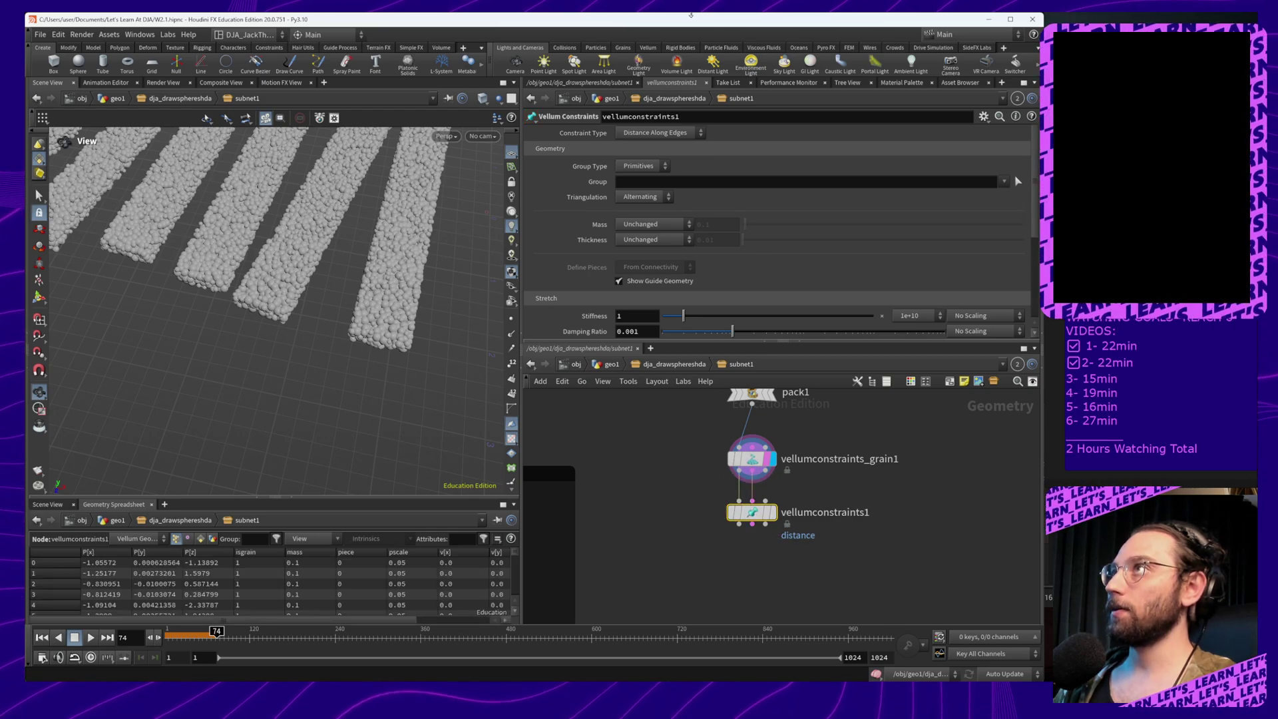
Set vellumconstraints1 to the Shape Match constraint type with Points as the group type
left_click(650, 136)
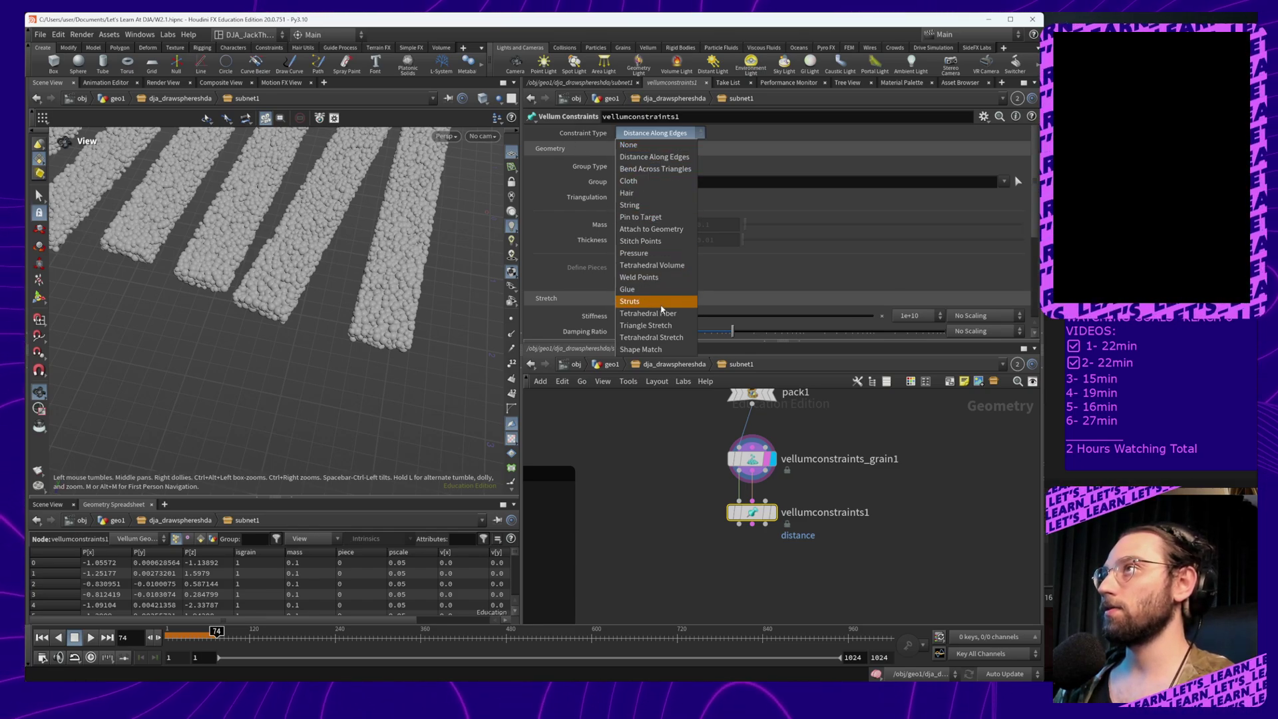
left_click(671, 349)
left_click(647, 168)
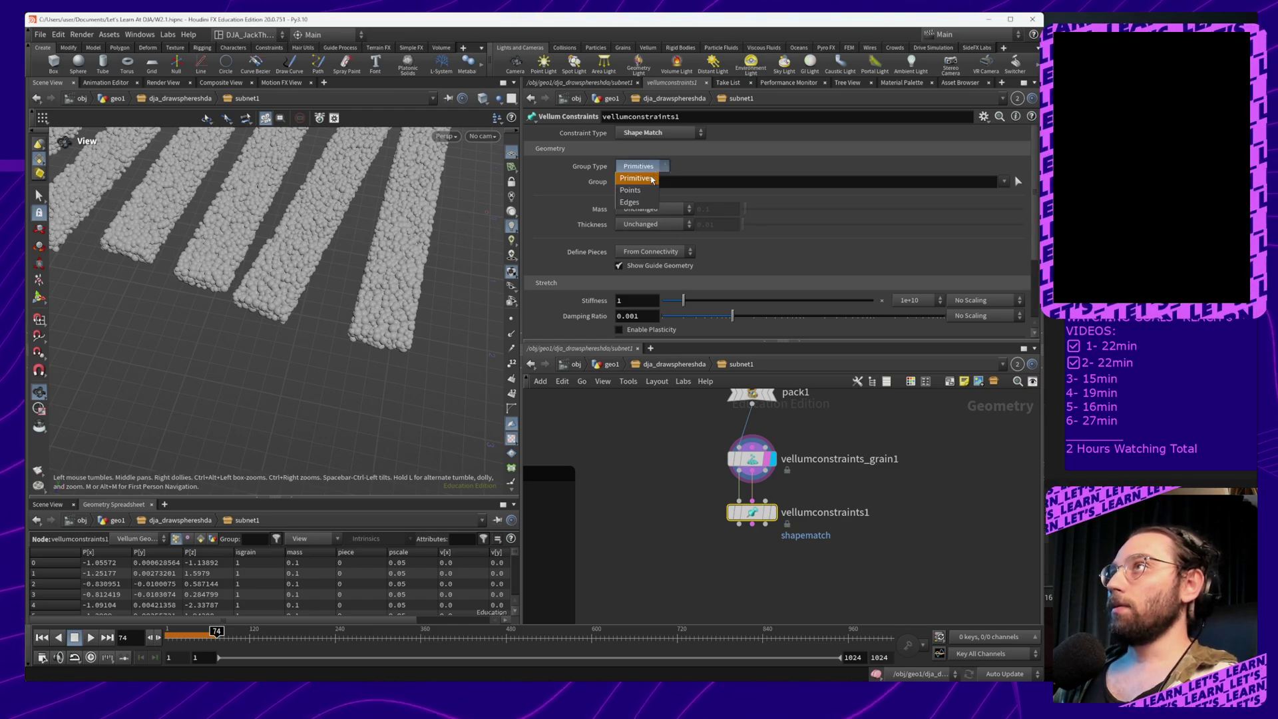
left_click(645, 188)
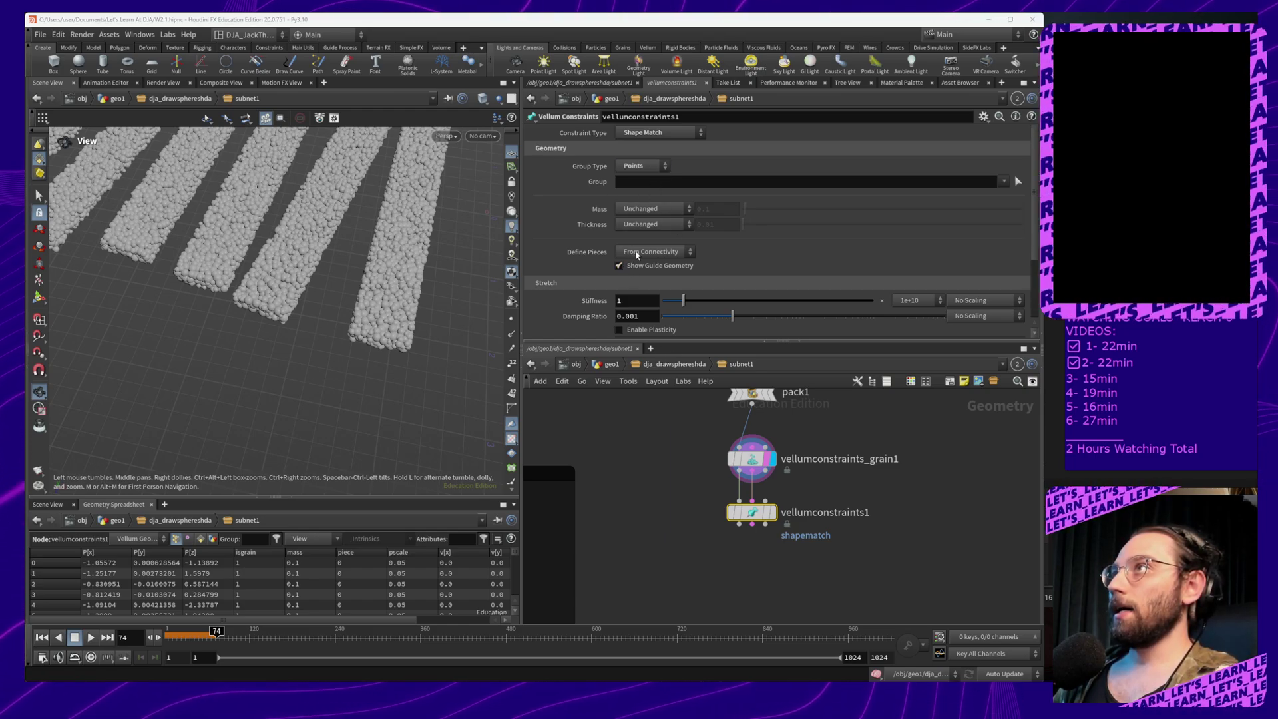
Define the shape match pieces from the attribute piece and check the available point groups
left_click(637, 253)
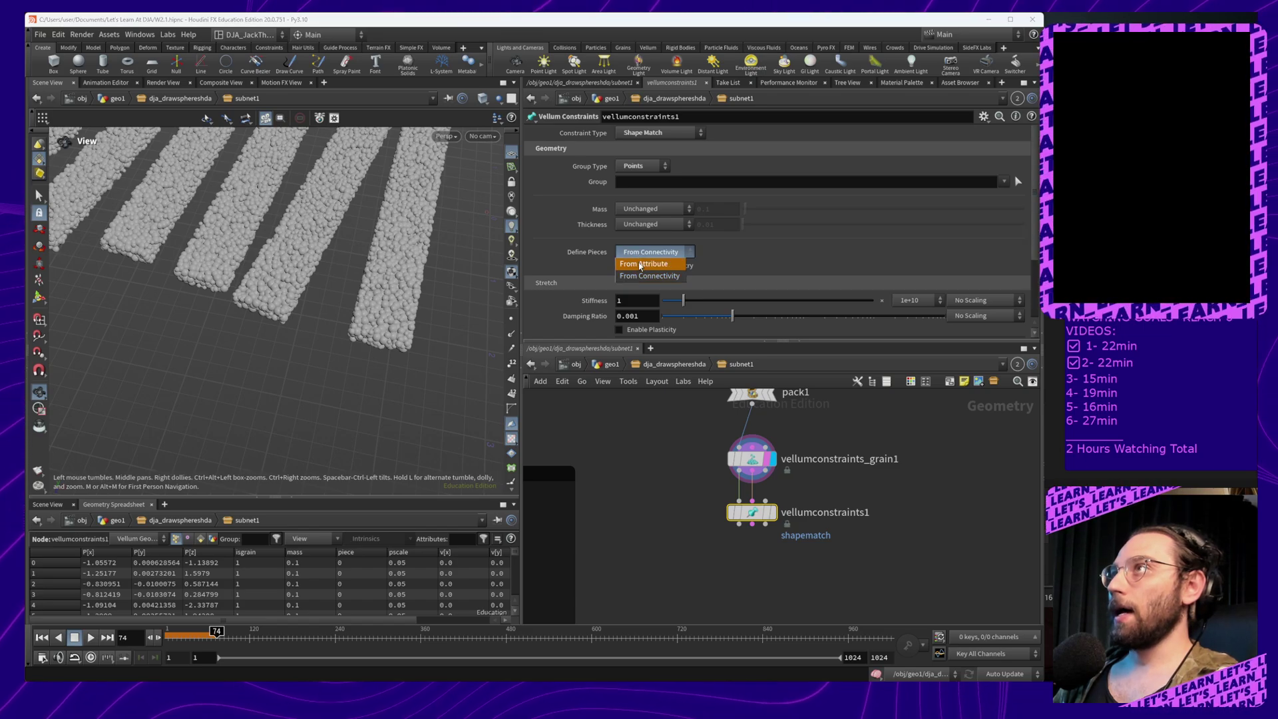
left_click(642, 264)
left_click_drag(641, 267, 591, 267)
type("pi")
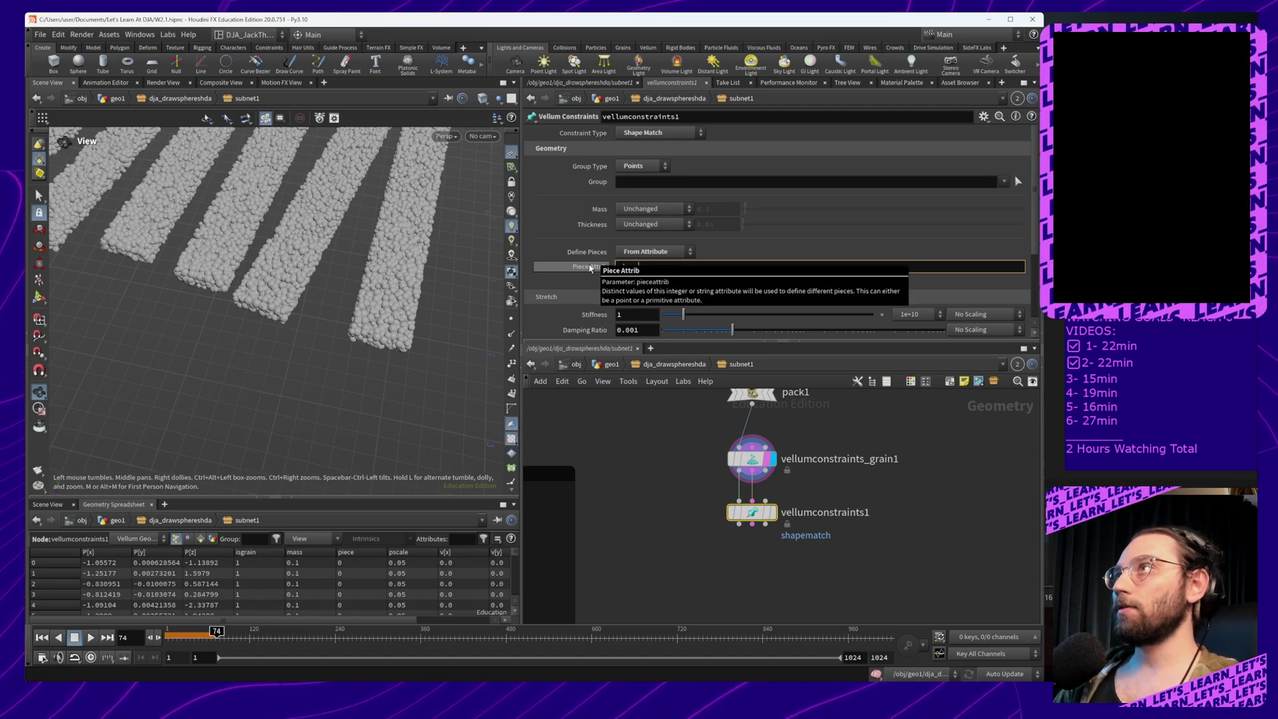
type("ece")
key("Return")
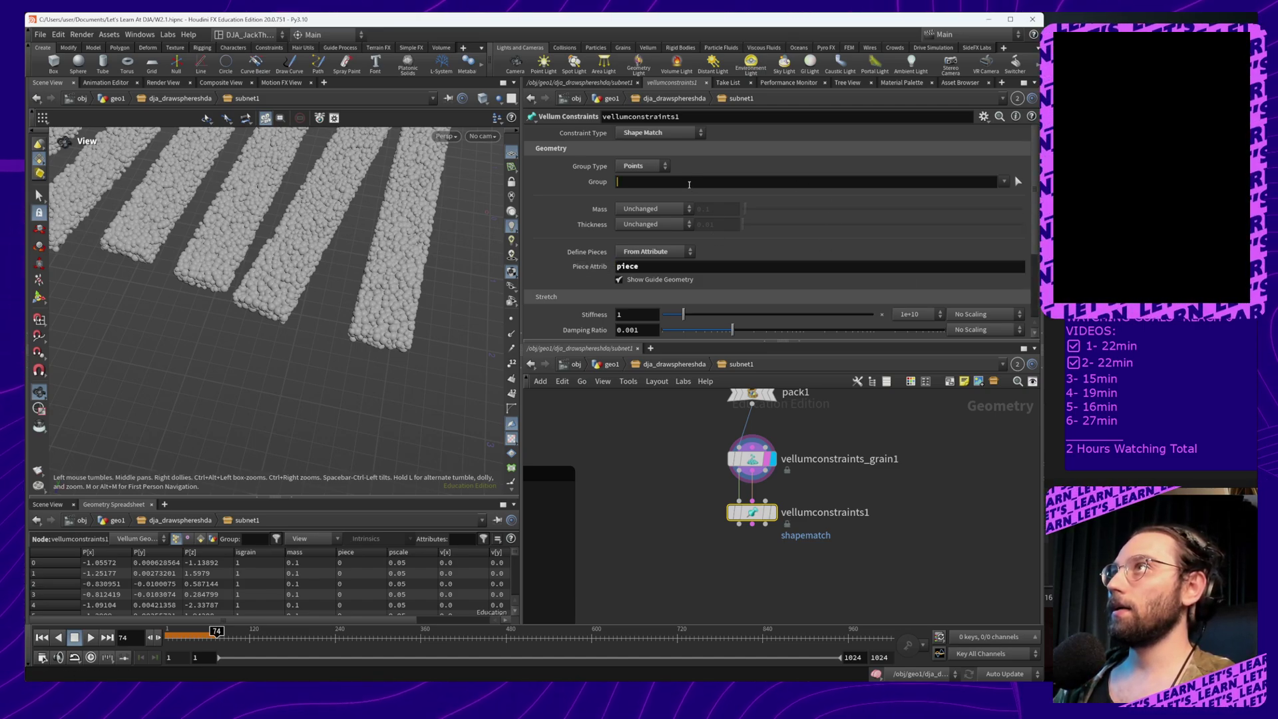
left_click(1003, 181)
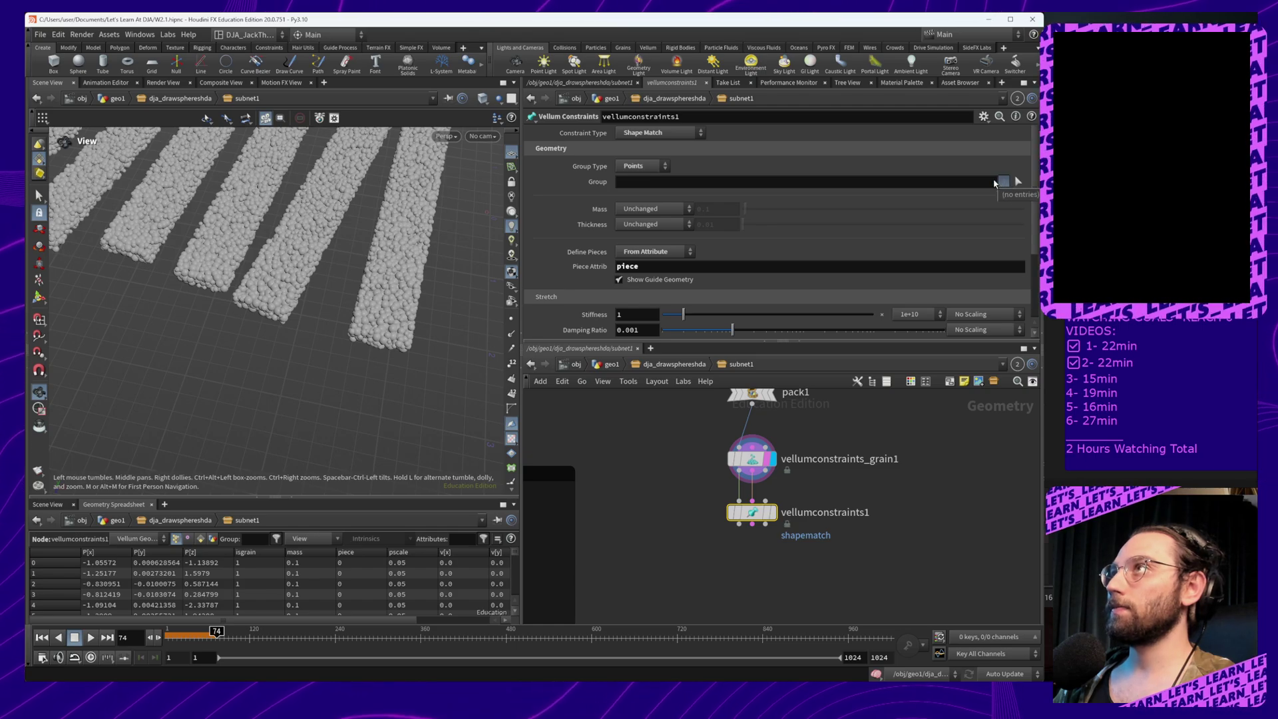
left_click(997, 182)
left_click(920, 182)
Toggle the viewport to wireframe shading and display vellumconstraints1 to inspect the plank constraints
left_click_drag(380, 263, 386, 324)
key("shift+w")
middle_click_drag(386, 325, 380, 366)
left_click_drag(380, 366, 410, 333)
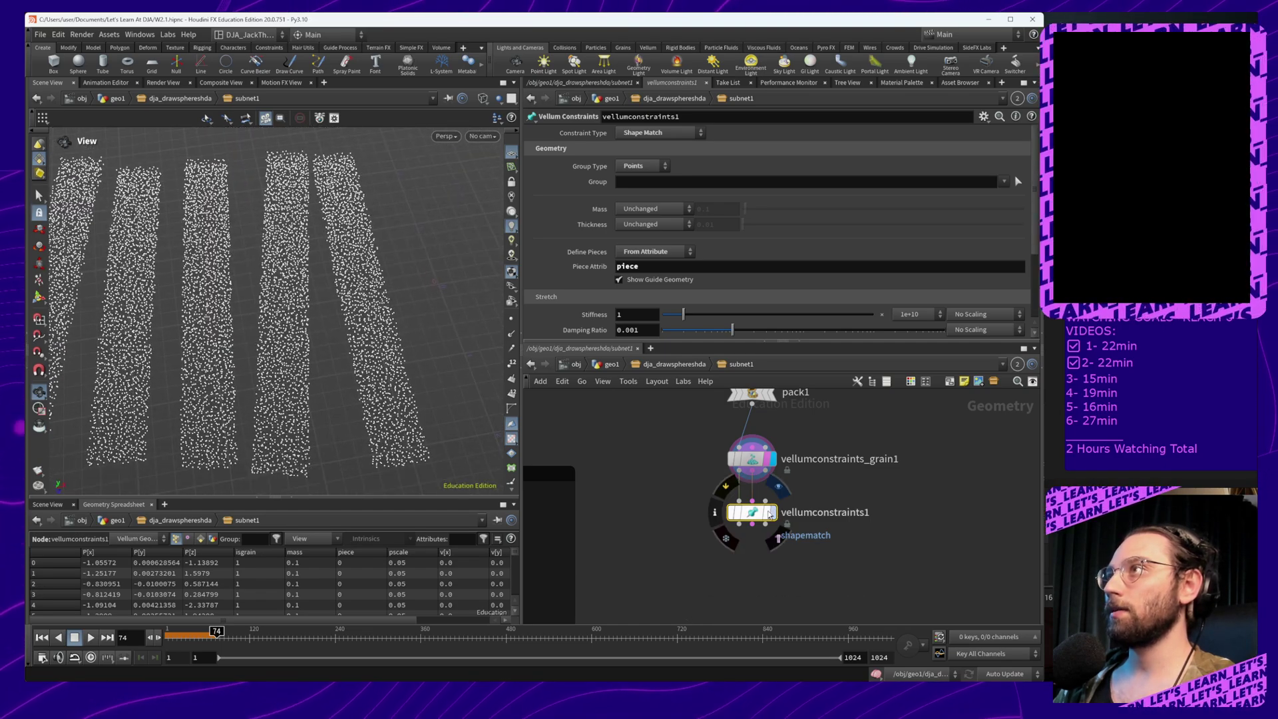
left_click(773, 513)
left_click_drag(300, 307, 384, 267)
right_click_drag(384, 267, 262, 243)
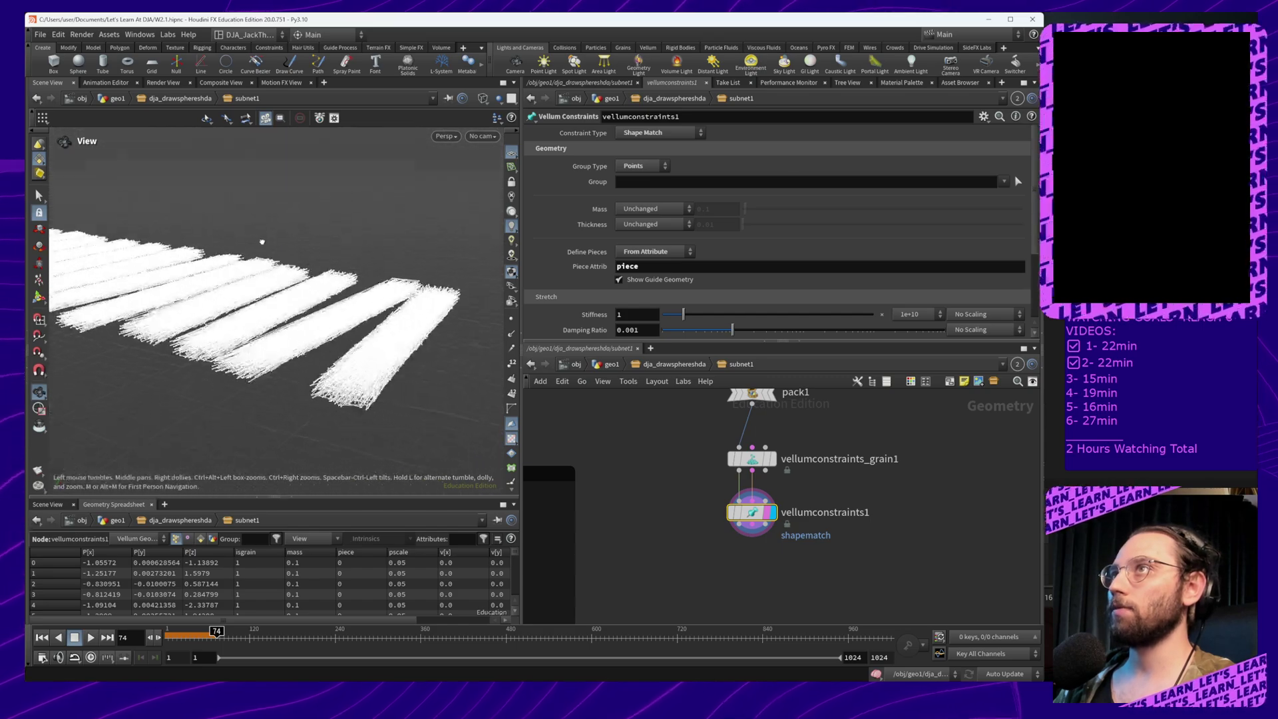
Save the scene and add a Vellum Solver node below vellumconstraints1
left_click_drag(262, 242, 225, 349)
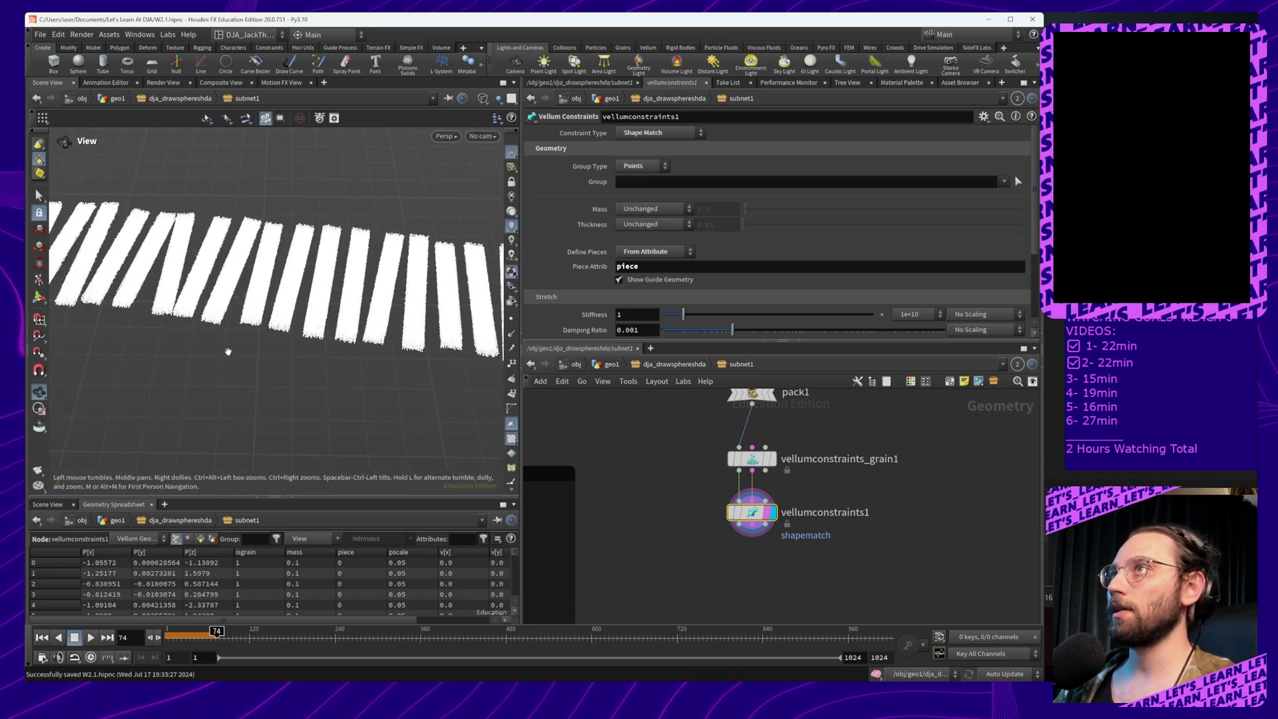
key("ctrl+s")
key("Tab")
type("vellum")
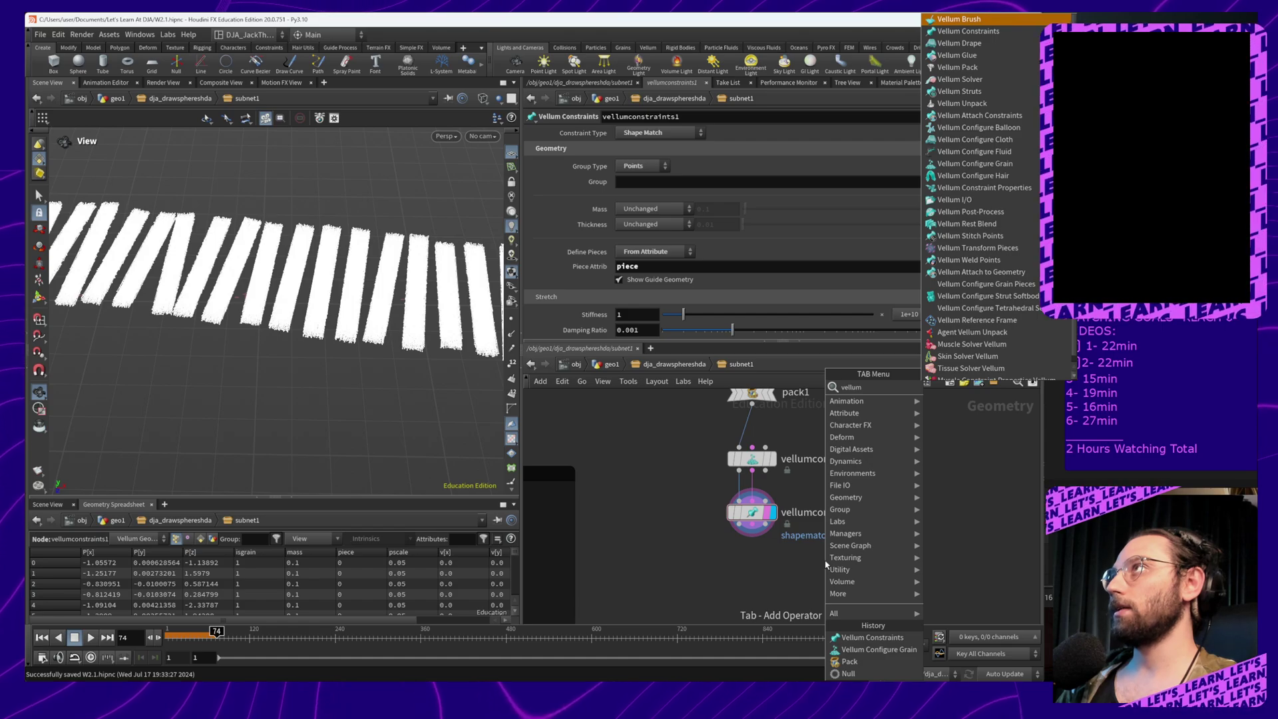
type("solv")
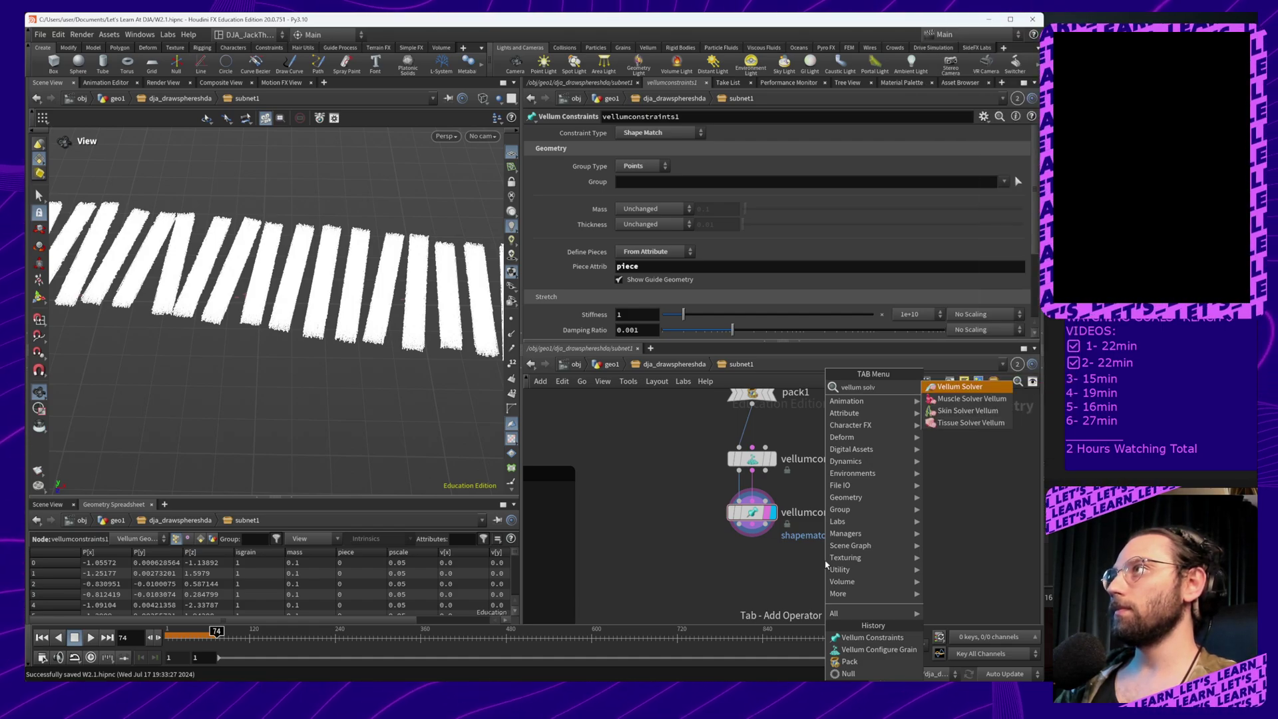
key("Return")
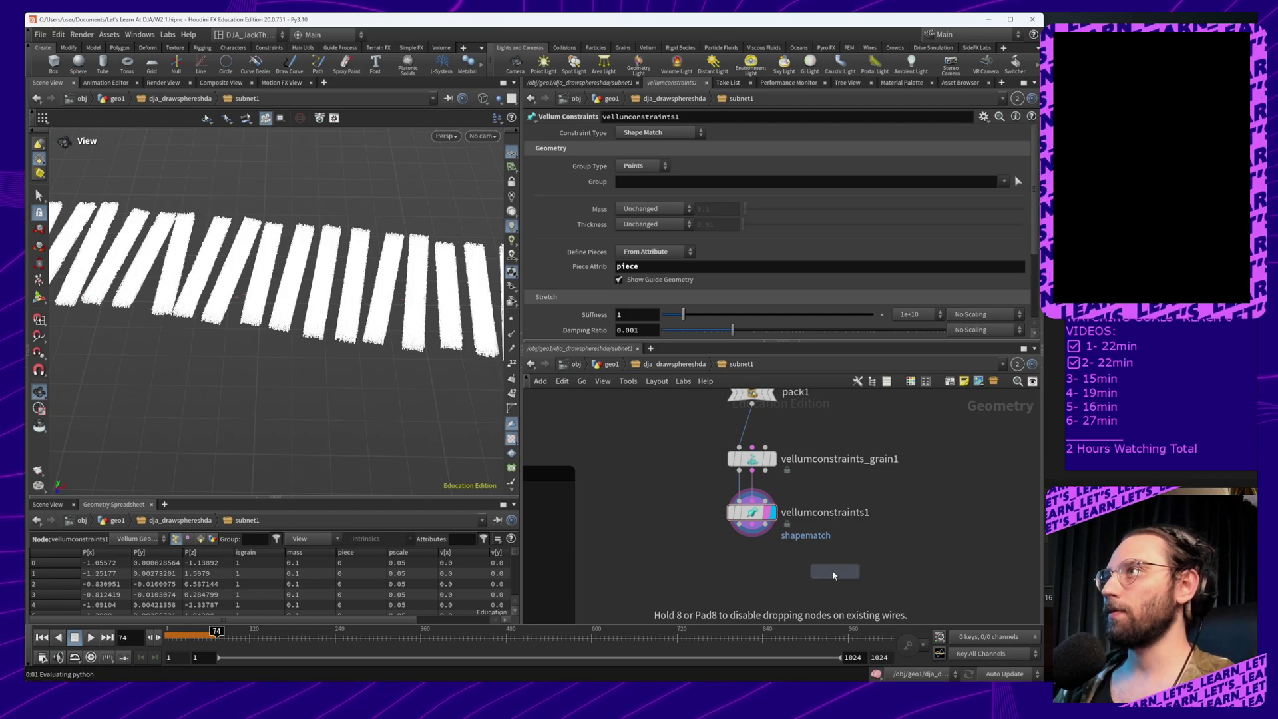
left_click(751, 563)
Wire the vellumconstraints1 outputs into vellumsolver2, space the solver below it and make it the displayed node
middle_click_drag(816, 581, 815, 505)
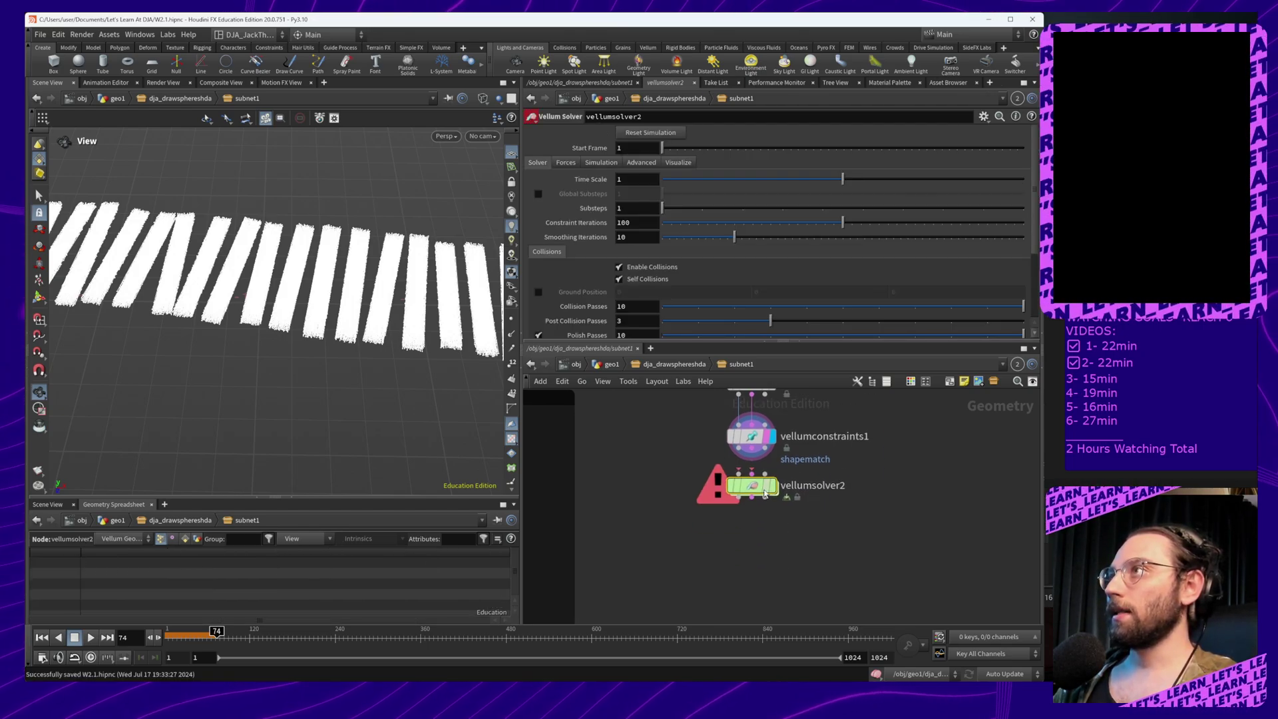
left_click_drag(751, 448, 752, 515)
left_click(778, 486)
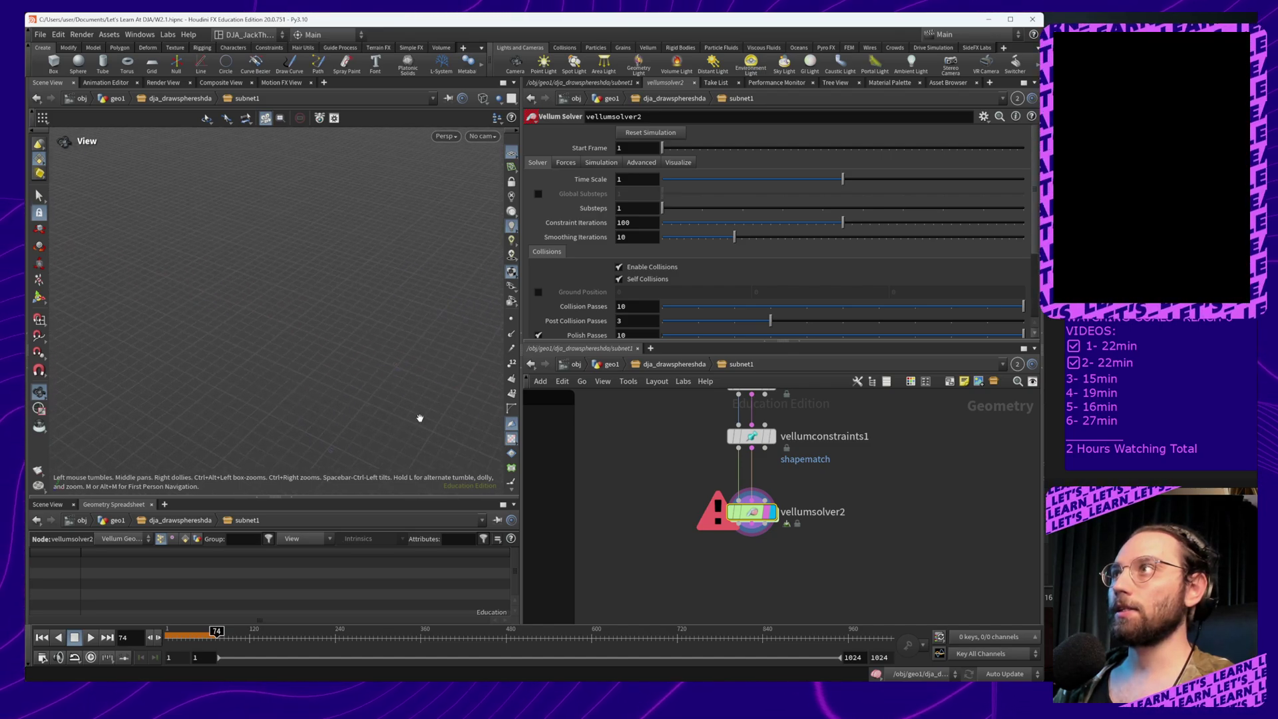
left_click_drag(752, 519, 752, 537)
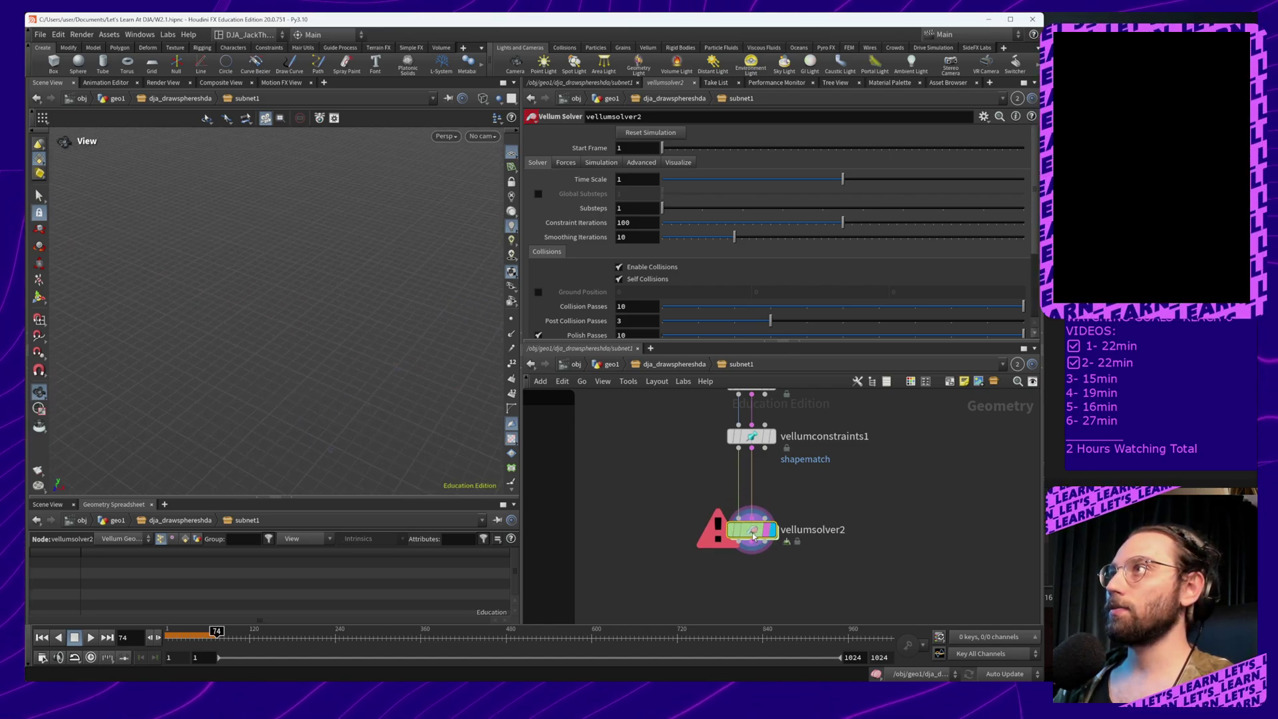
left_click(753, 438)
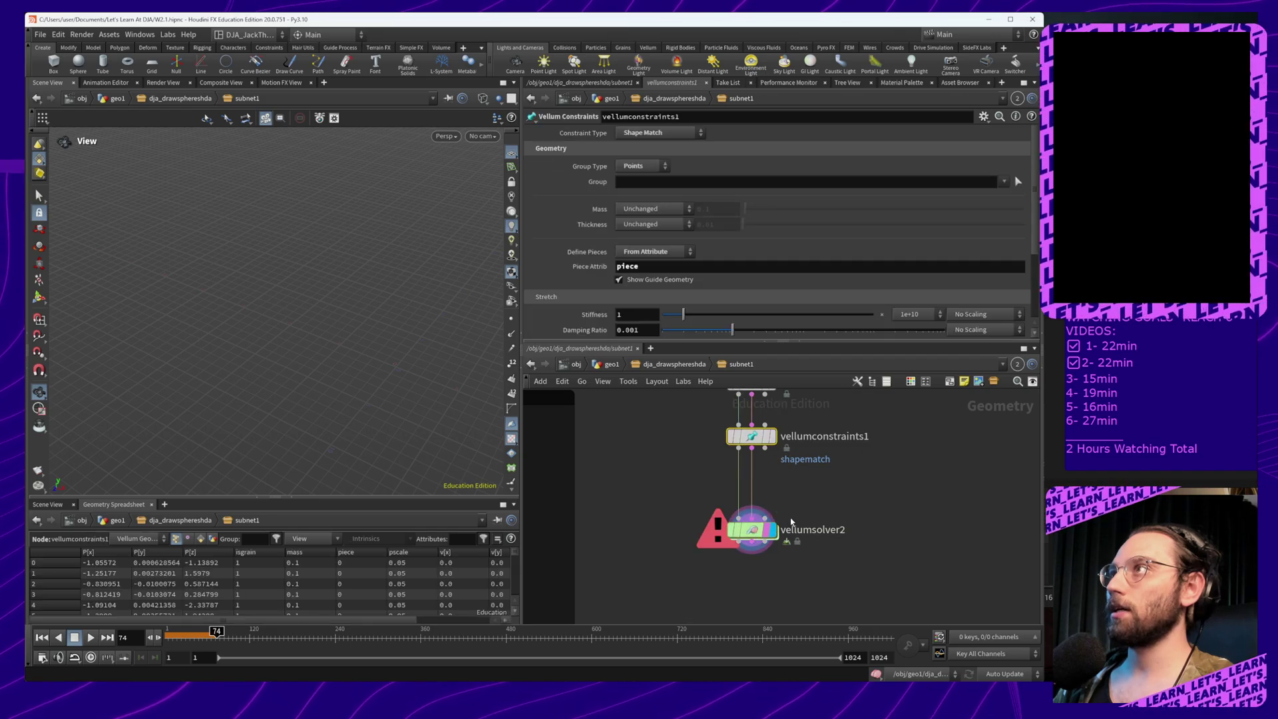
left_click(753, 531)
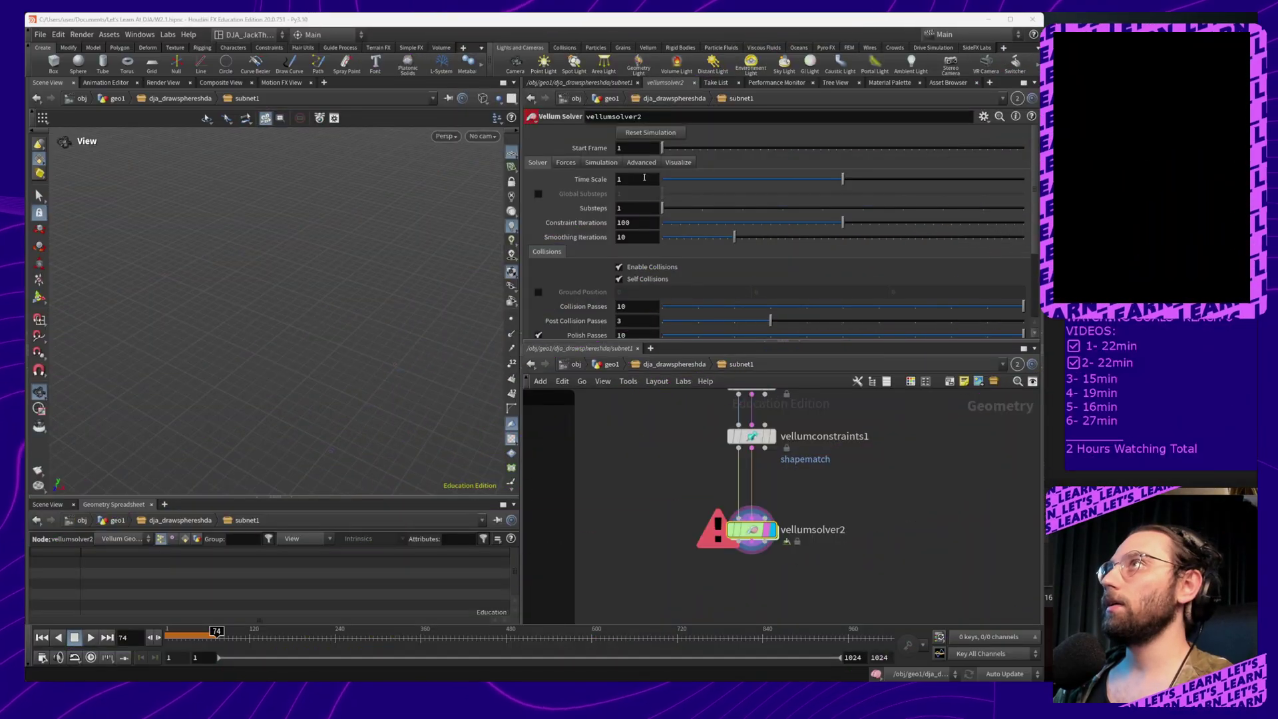
Turn off OpenCL Neighbor Search in the advanced settings of vellumsolver2 and look over its force and solver settings
left_click(641, 163)
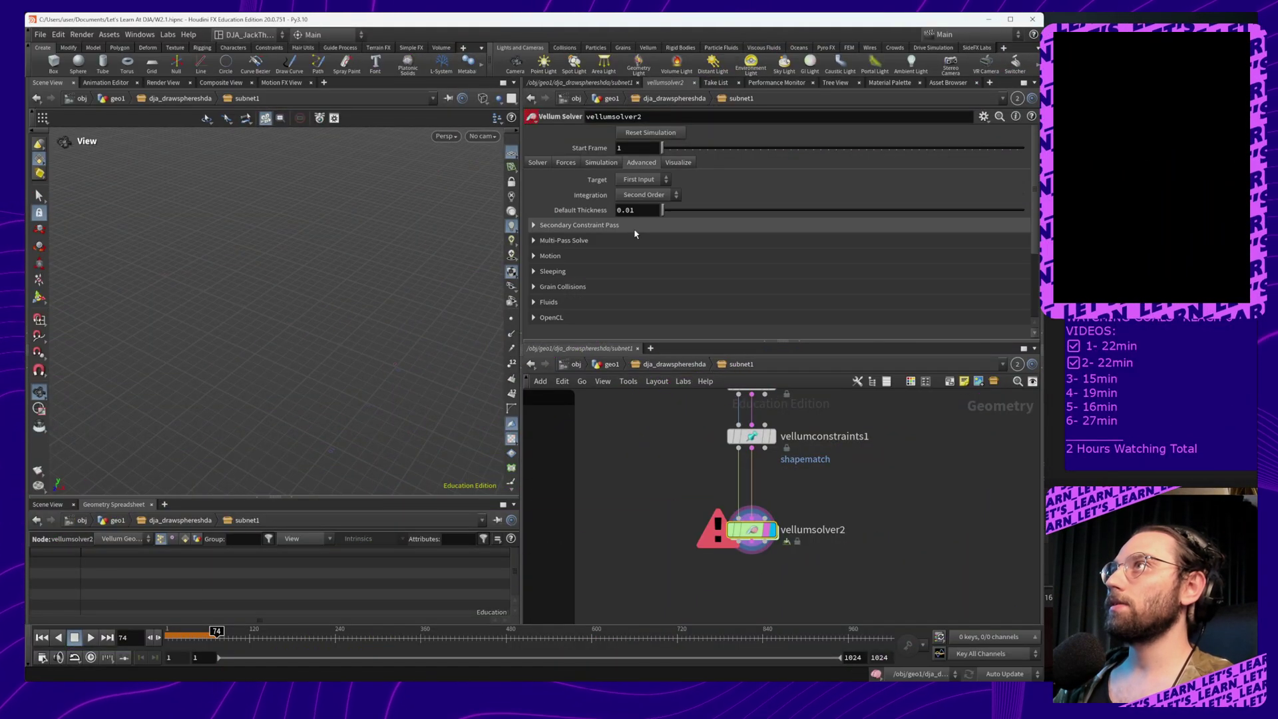
left_click(538, 320)
scroll(616, 282, "down", 3)
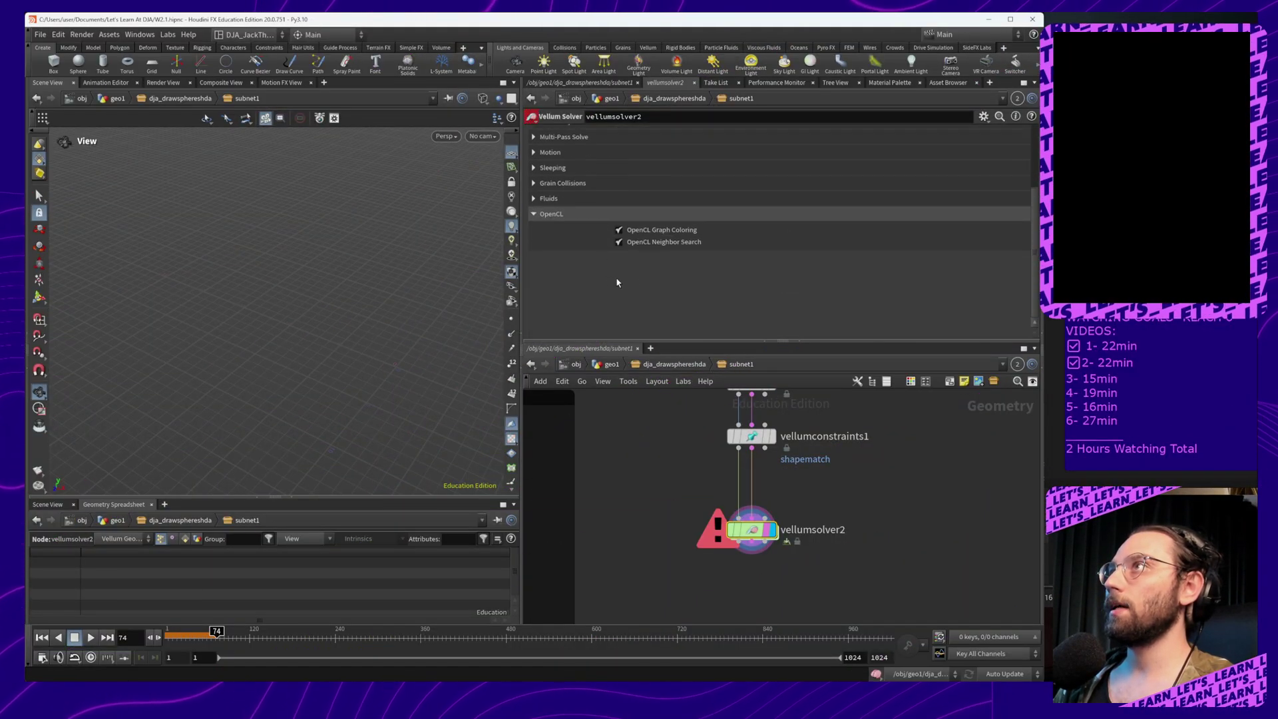
left_click(626, 243)
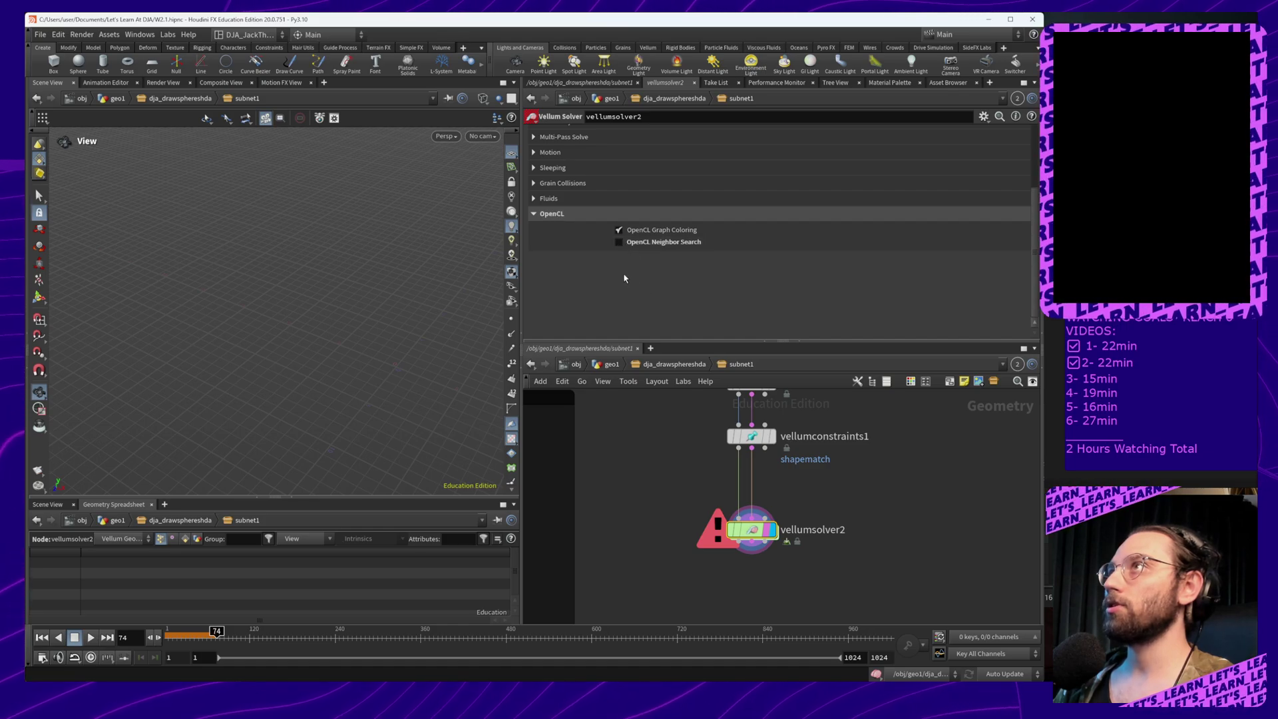
scroll(672, 279, "up", 3)
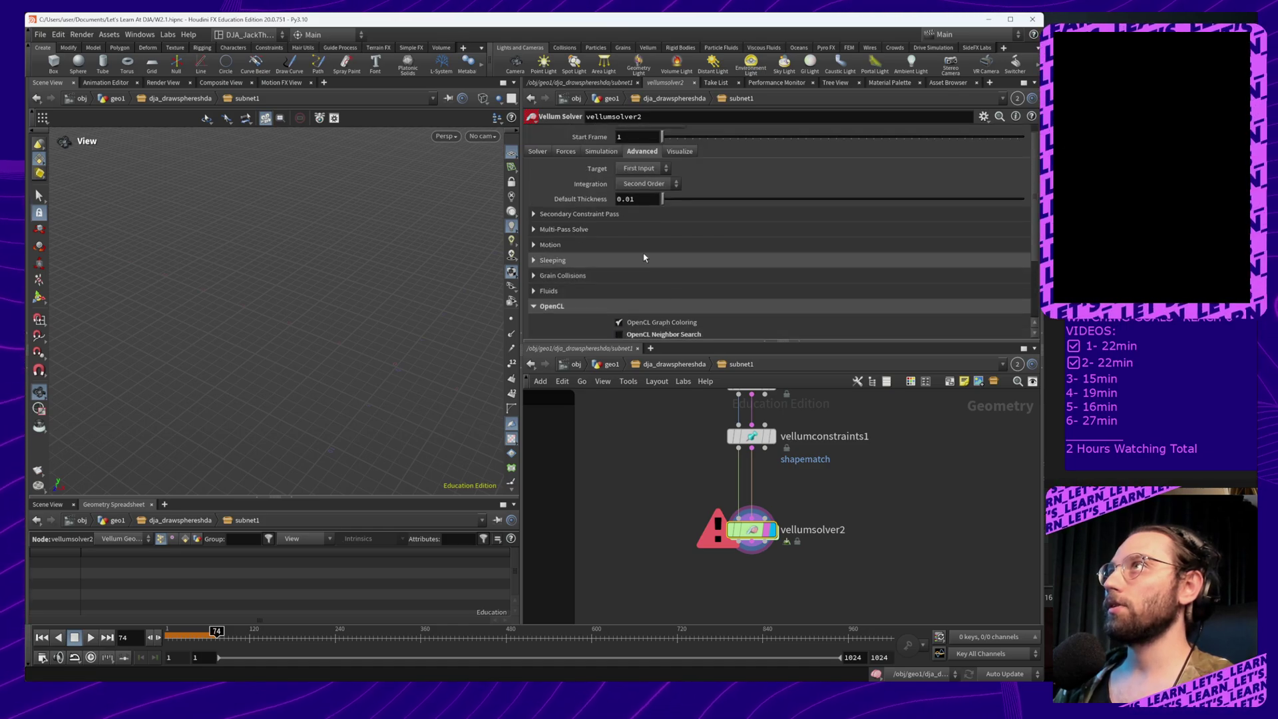
left_click(603, 152)
left_click(565, 152)
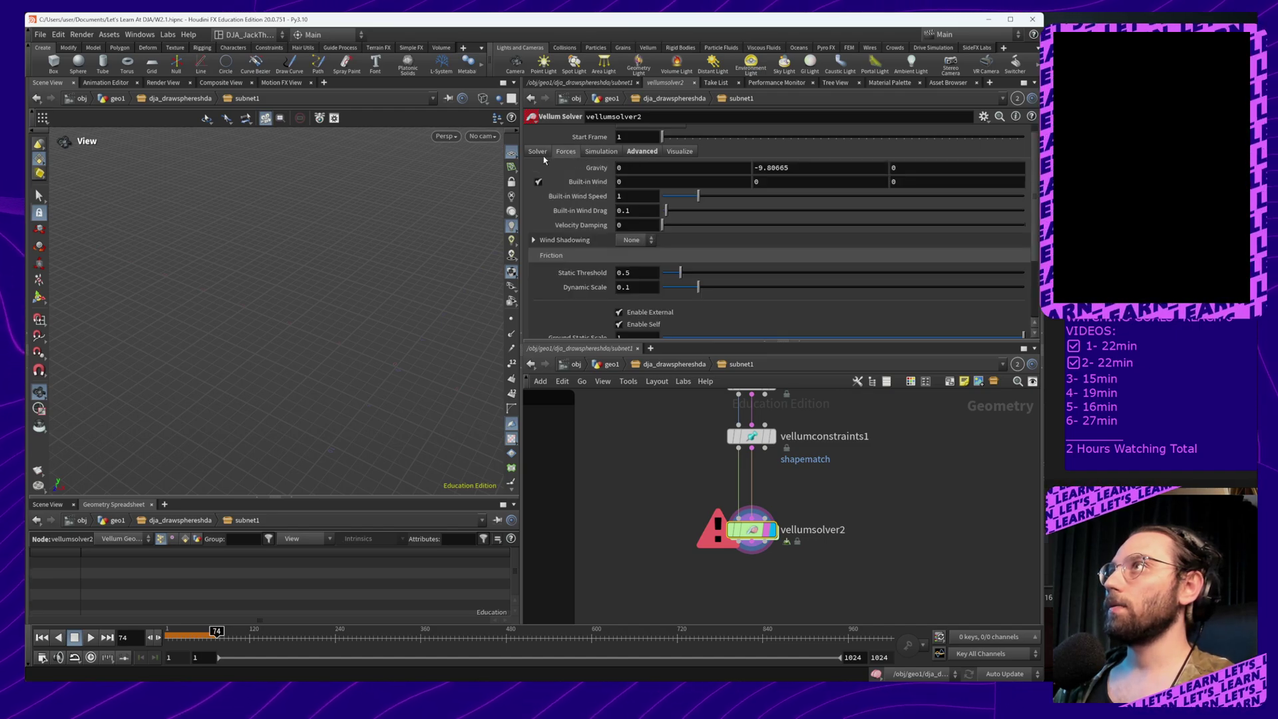
left_click(543, 154)
middle_click_drag(836, 545, 797, 573)
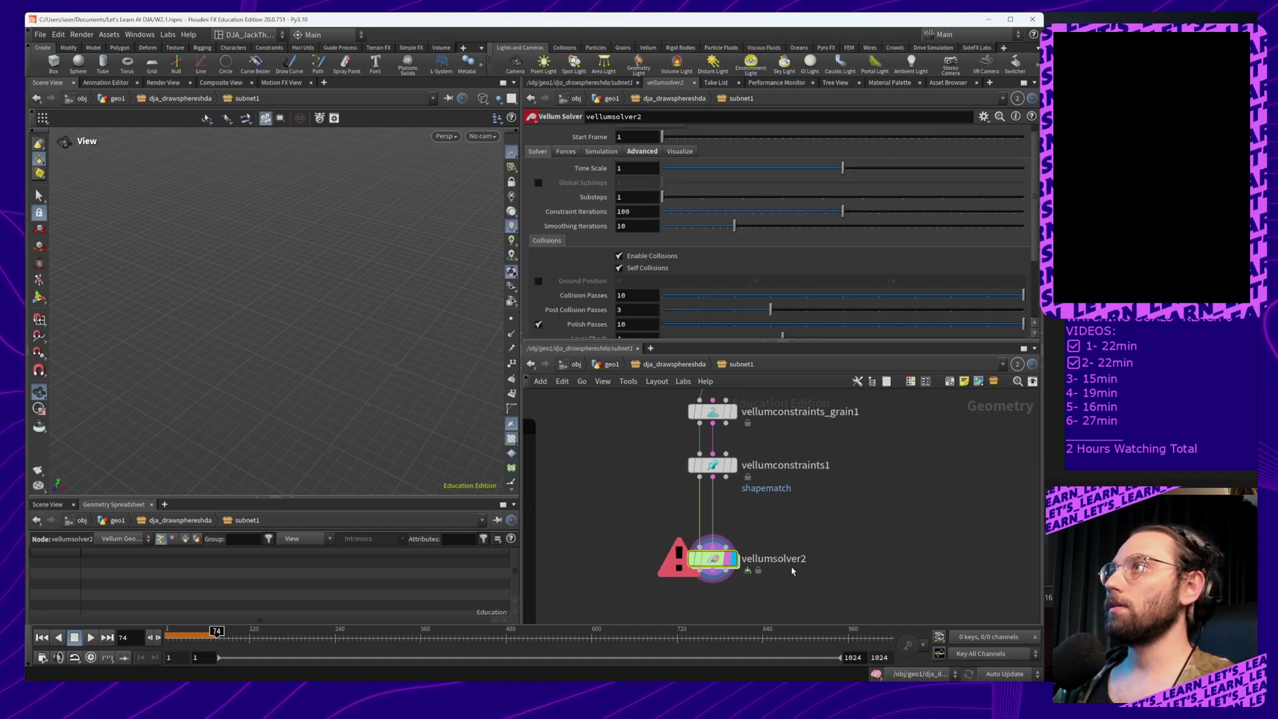
Rewind to frame 1 and play the vellumsolver2 simulation to check how the planks fall
left_click(709, 470)
left_click(734, 467)
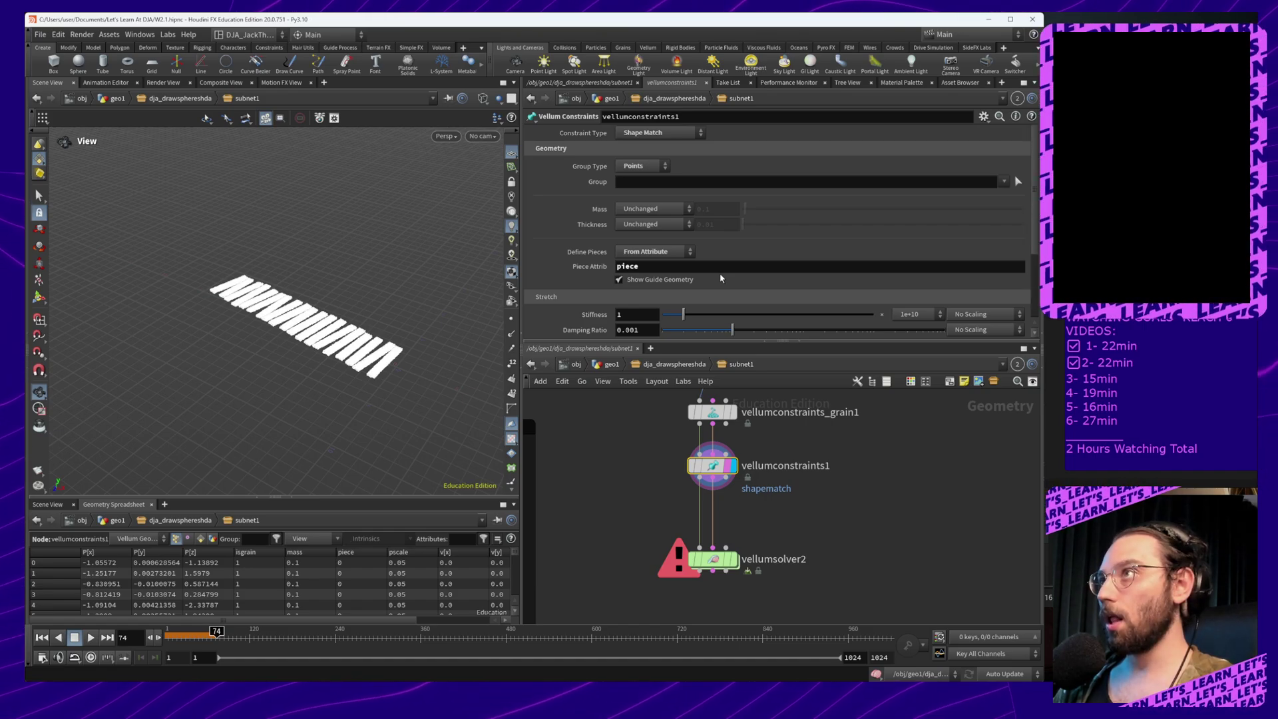
left_click(712, 559)
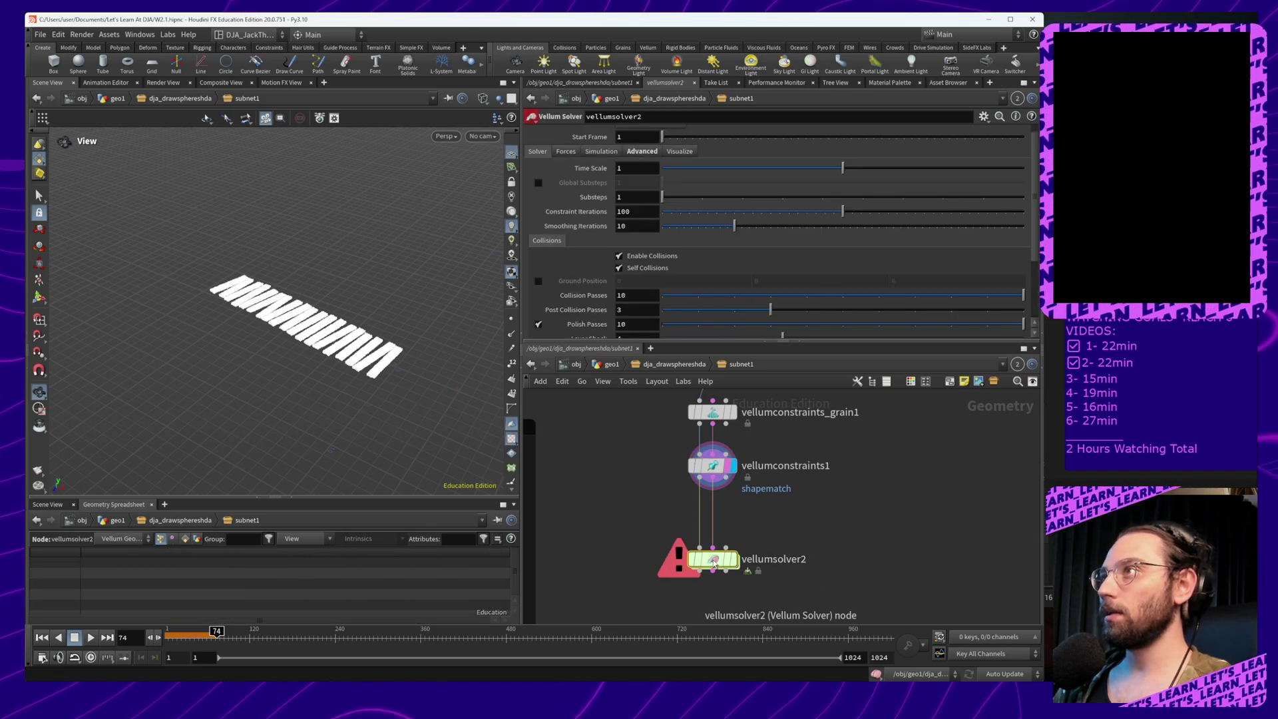
left_click_drag(215, 631, 166, 629)
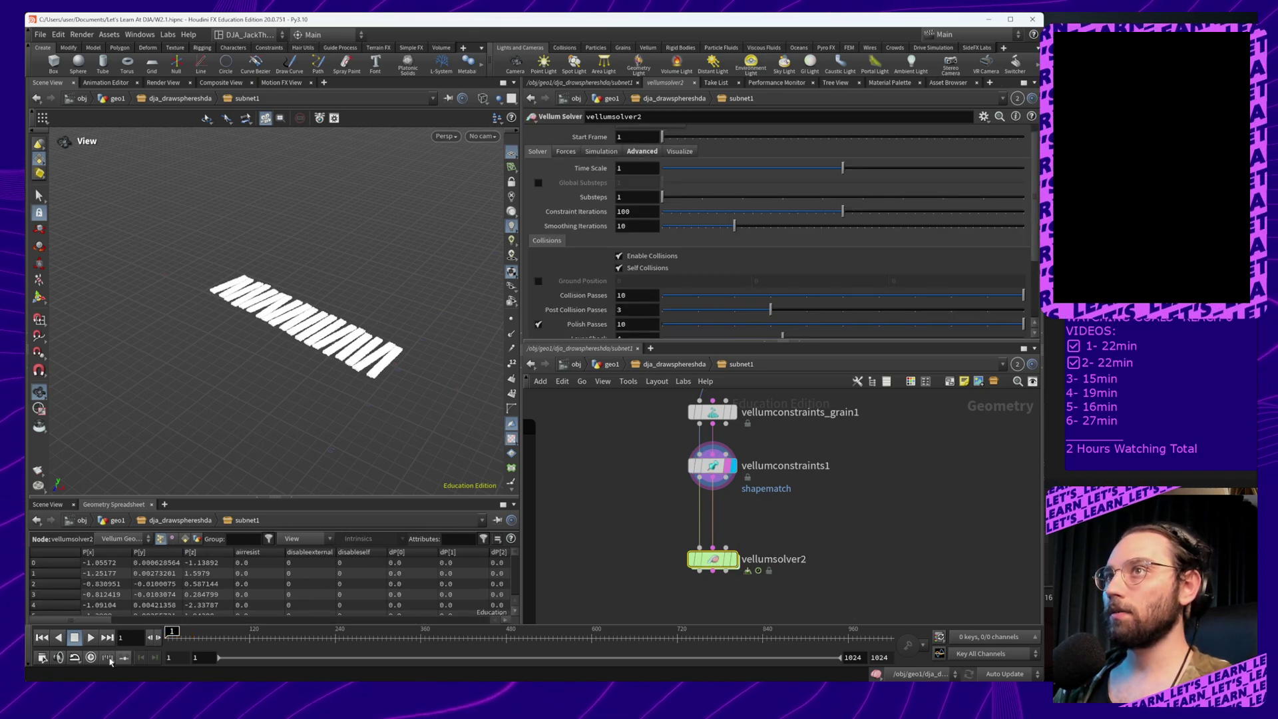
left_click(91, 638)
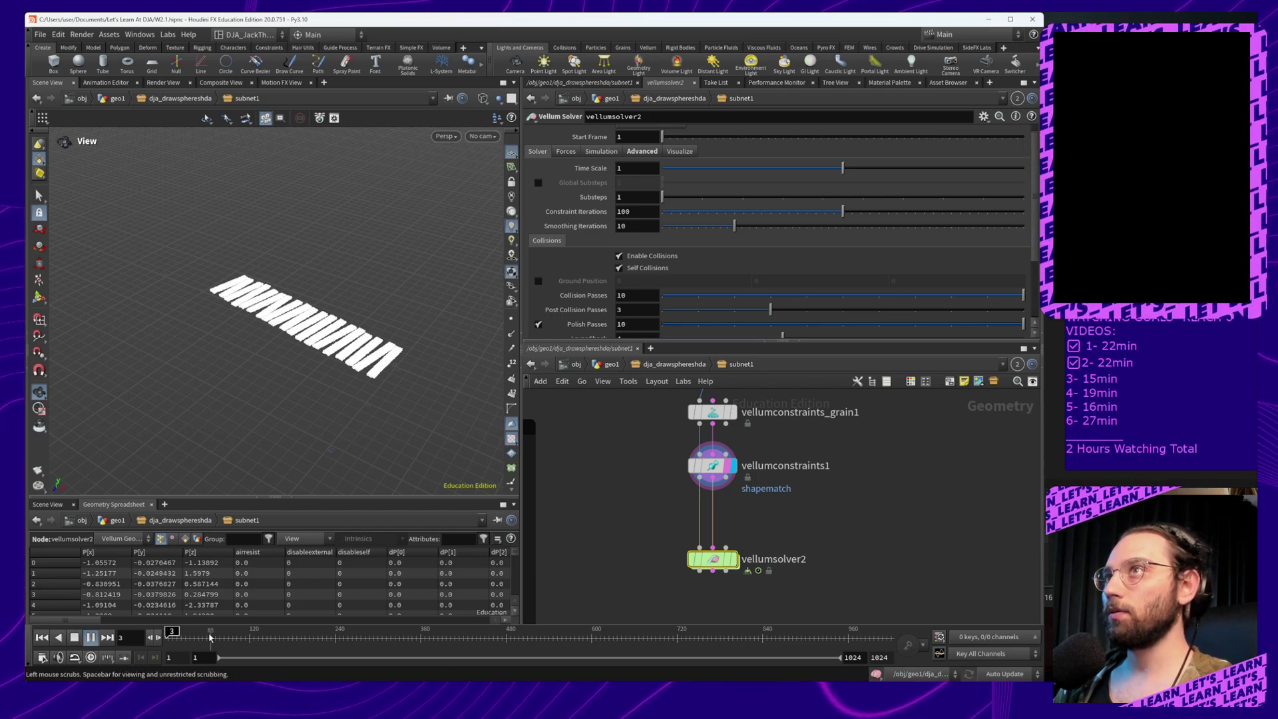
left_click(75, 638)
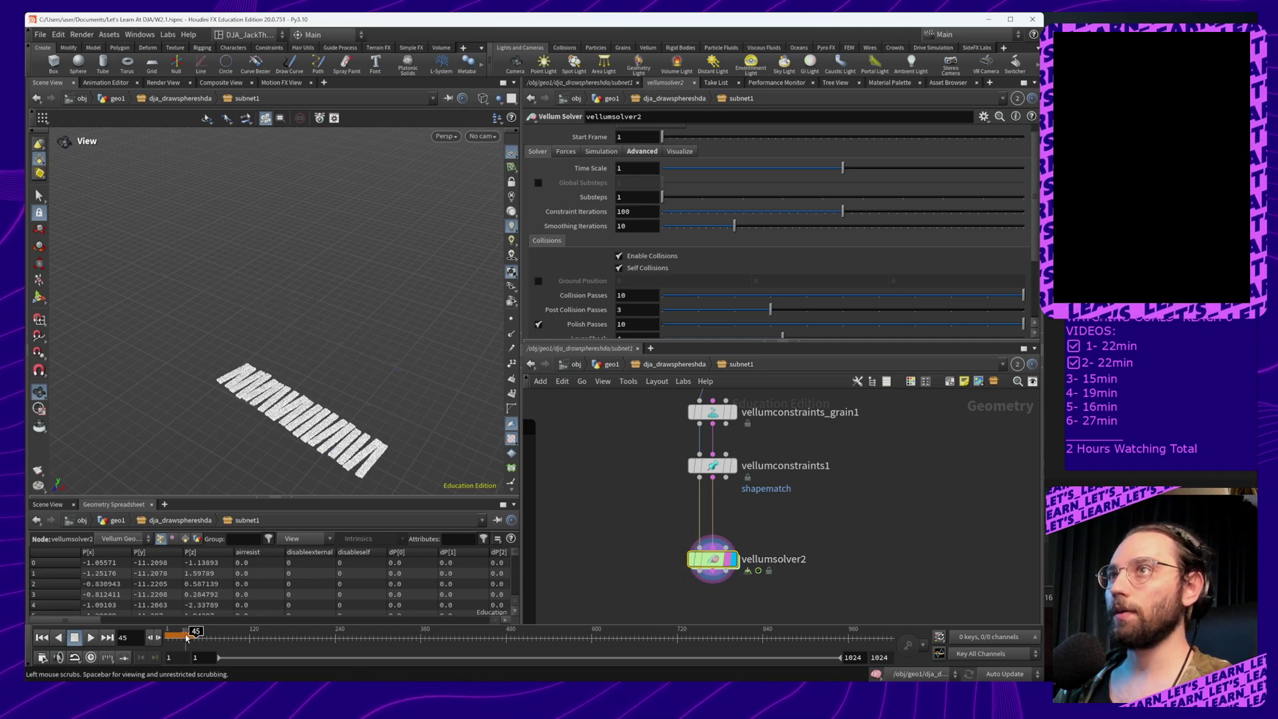
left_click_drag(190, 636, 110, 637)
left_click(89, 637)
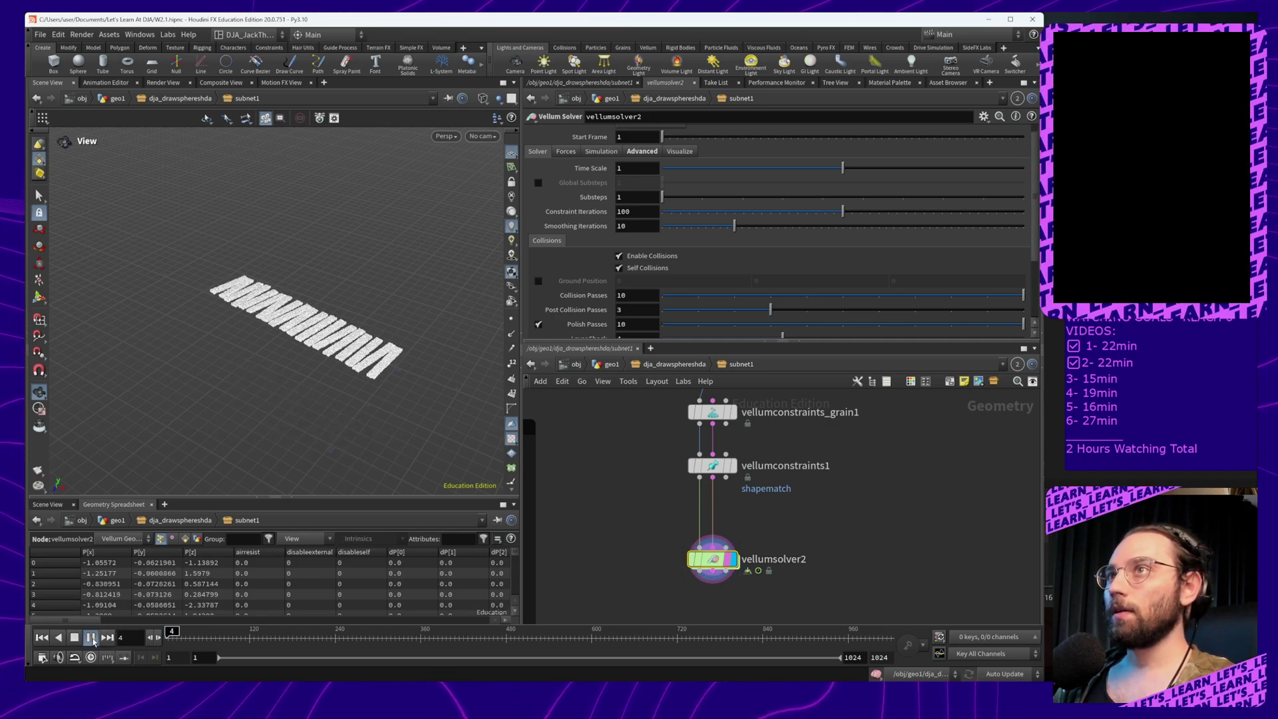
left_click(88, 638)
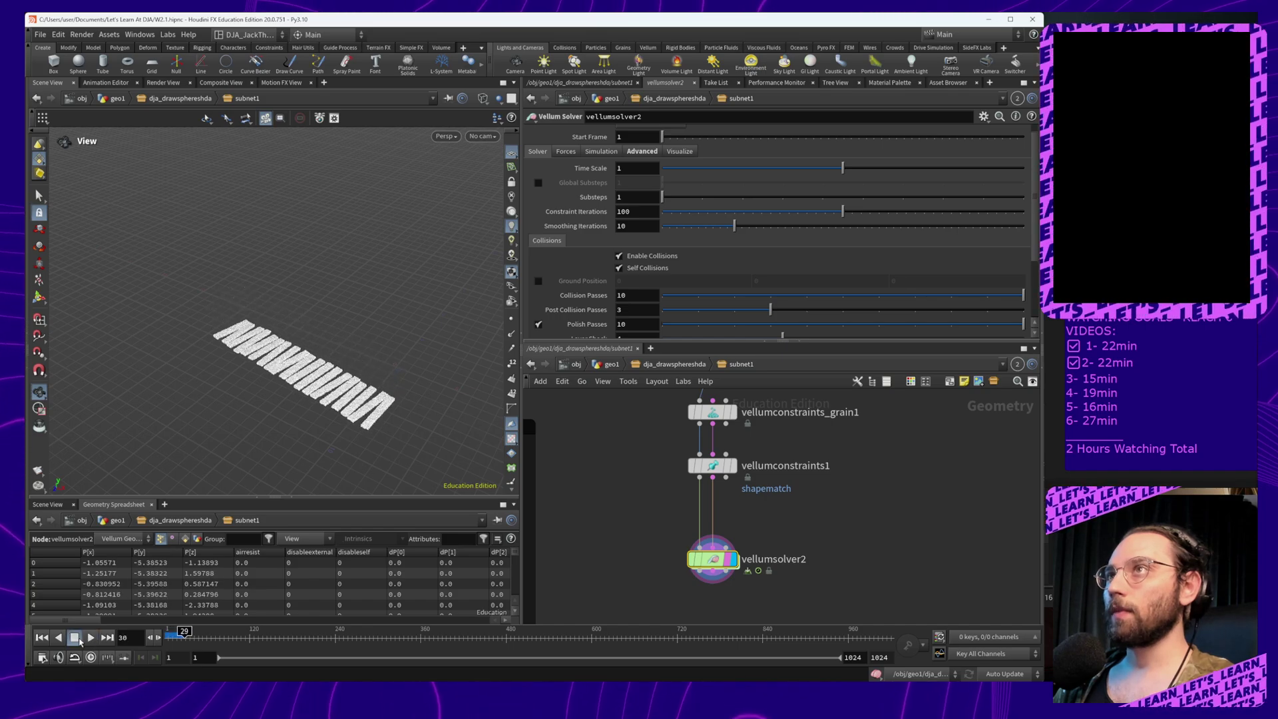
Enable the ground plane in the vellumsolver2 collision settings and set its Y position to -5
scroll(768, 261, "down", 4)
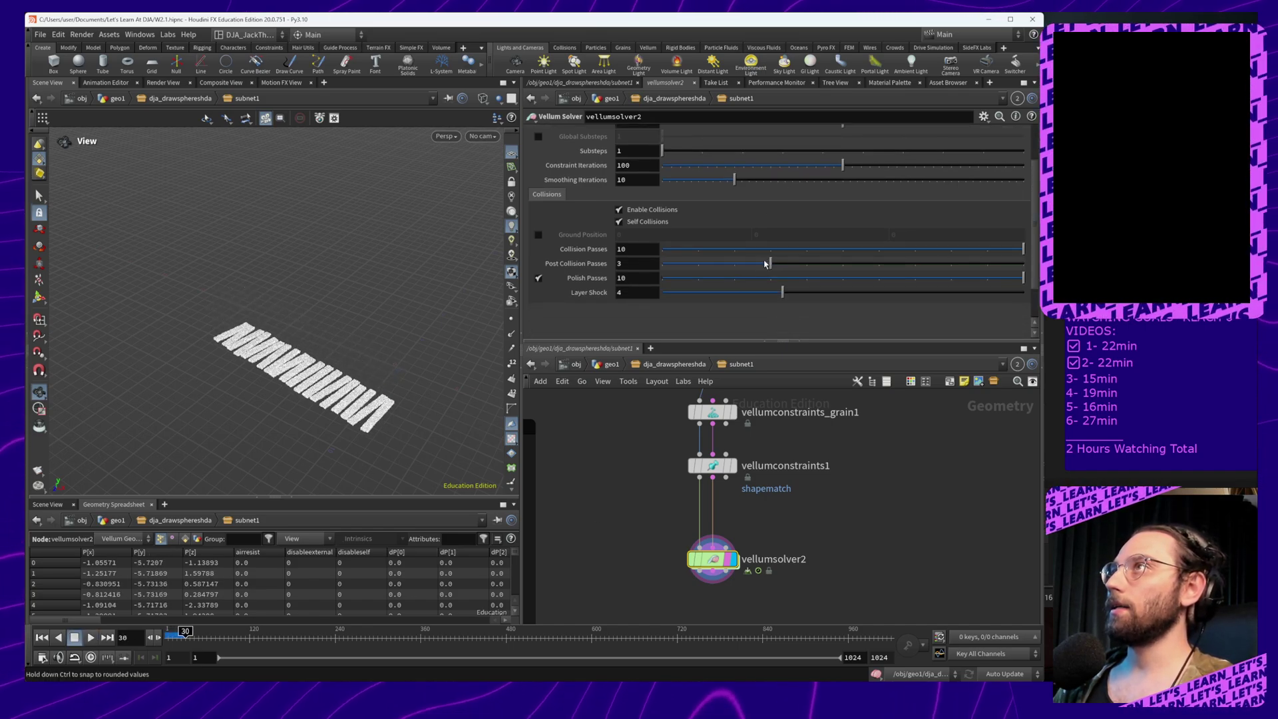
scroll(766, 262, "up", 5)
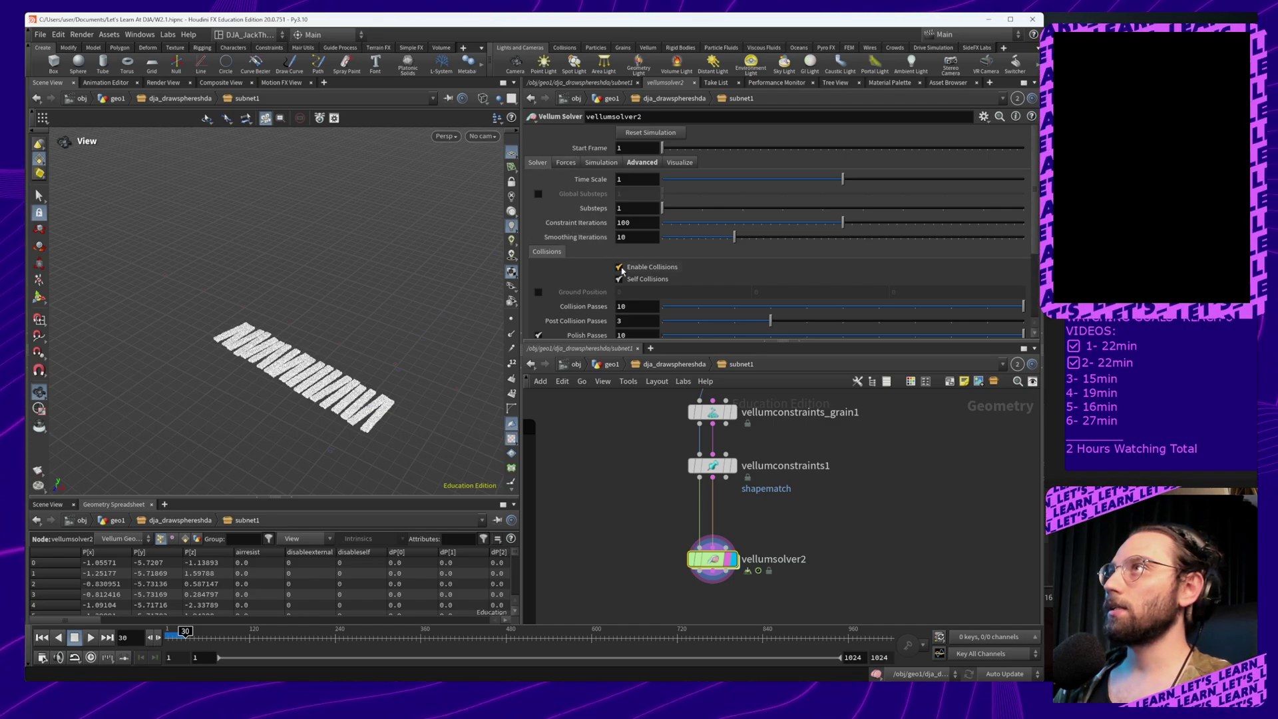
left_click(538, 292)
left_click_drag(378, 360, 406, 330)
left_click(812, 288)
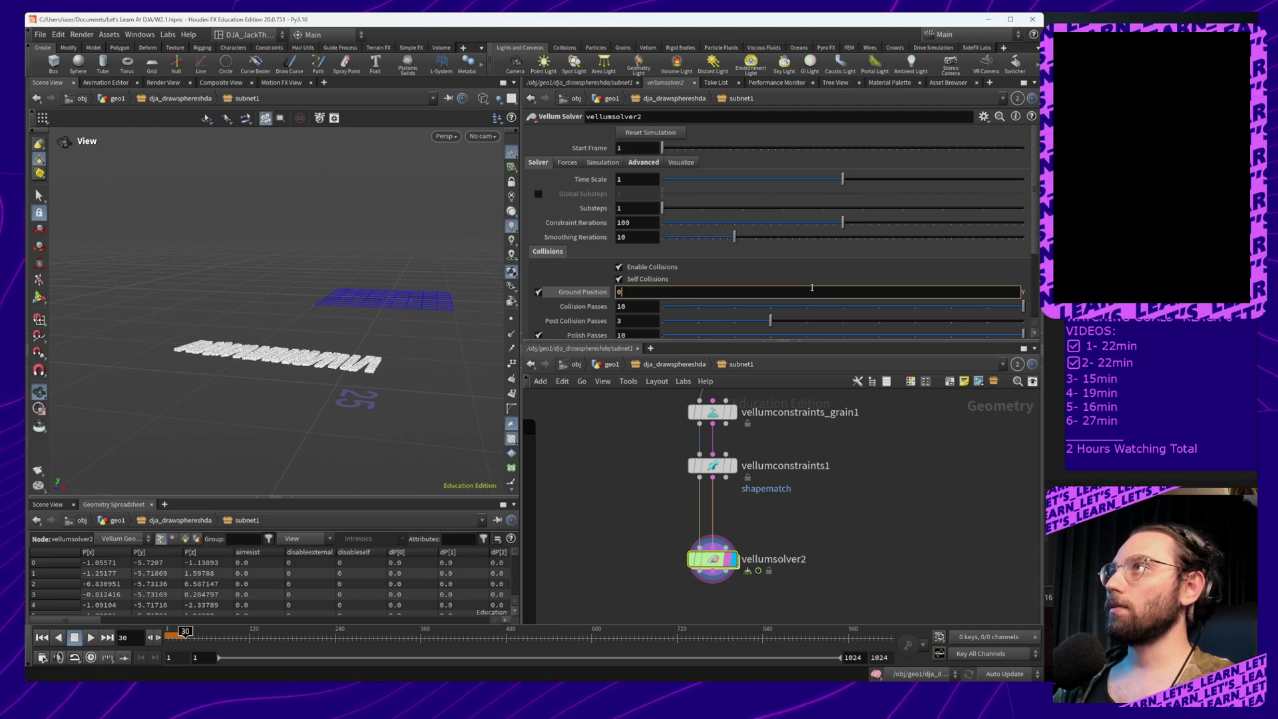
type("-5")
key("Return")
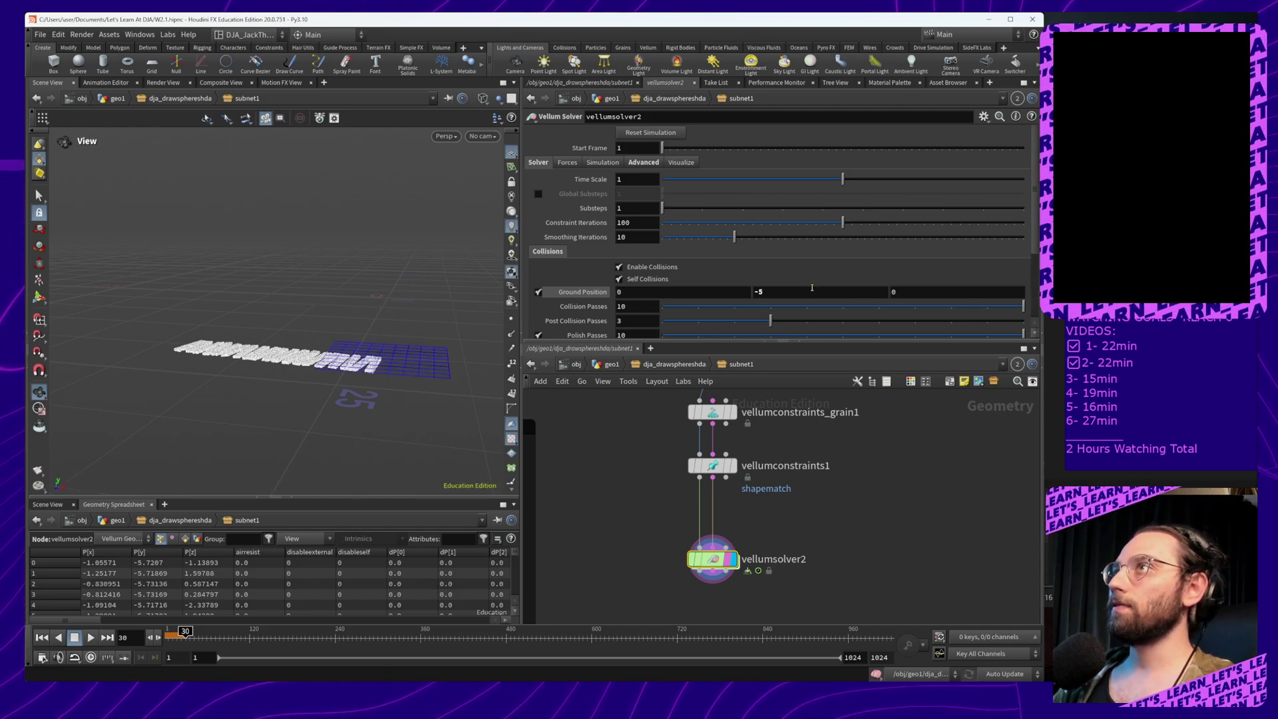
middle_click_drag(361, 435, 322, 419)
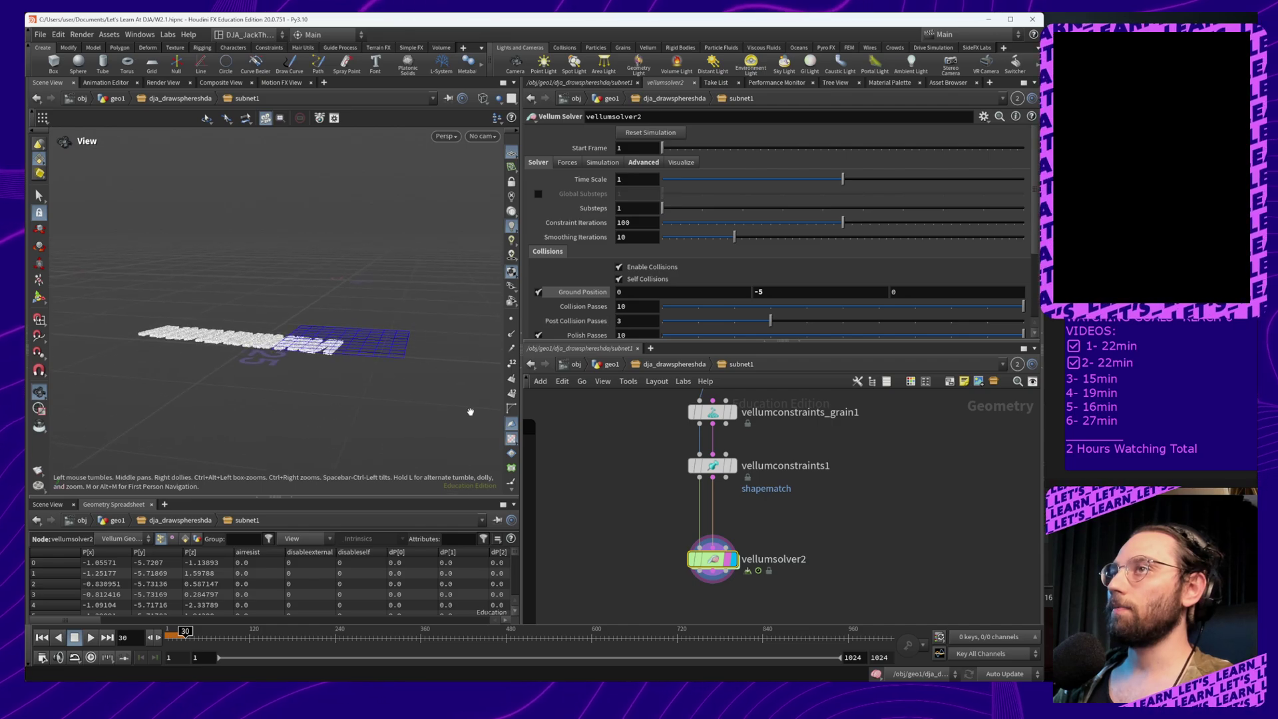
Replay the simulation from the first frame and inspect how the planks land on the ground plane
left_click(42, 637)
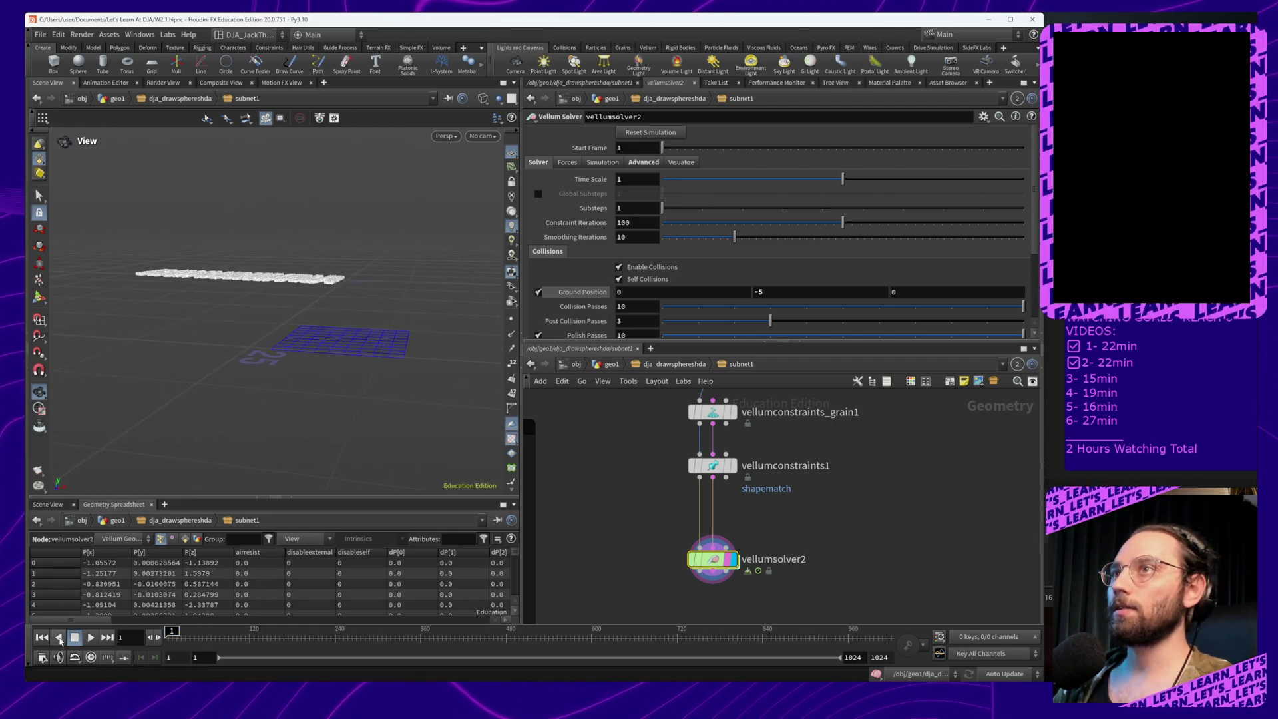
left_click(93, 639)
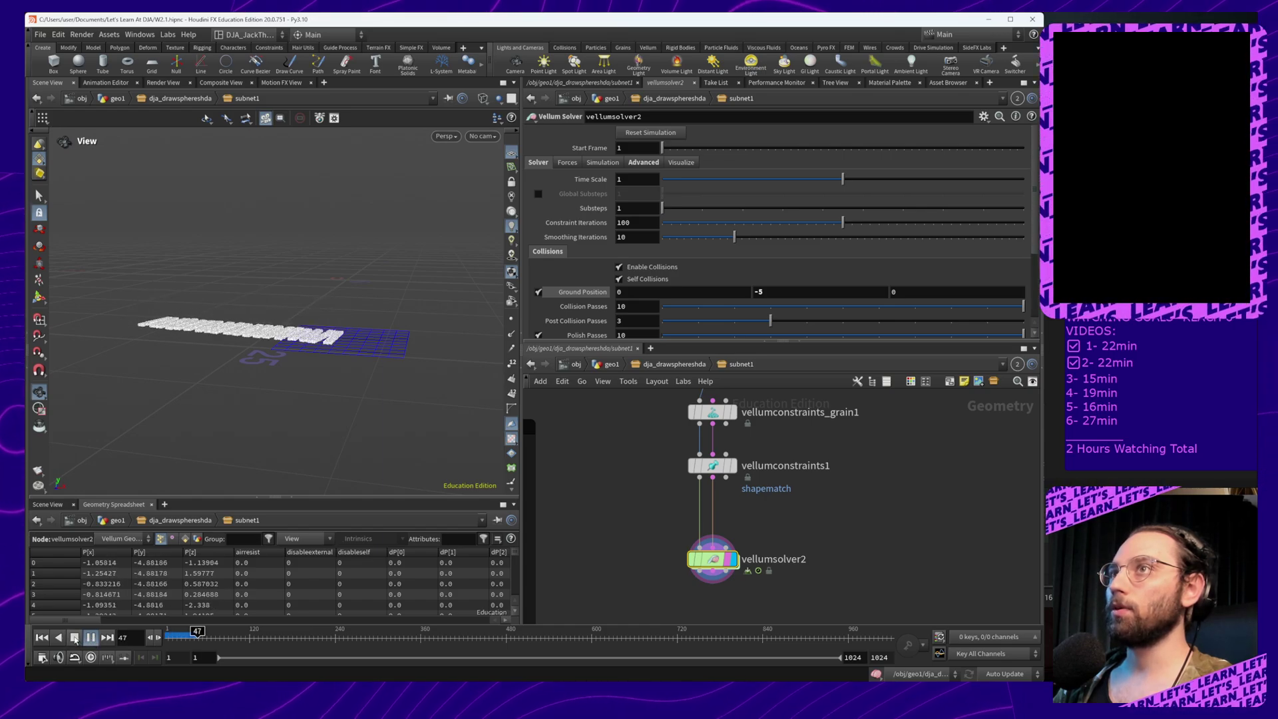
left_click(94, 639)
left_click_drag(331, 312, 311, 430)
right_click_drag(311, 431, 342, 353)
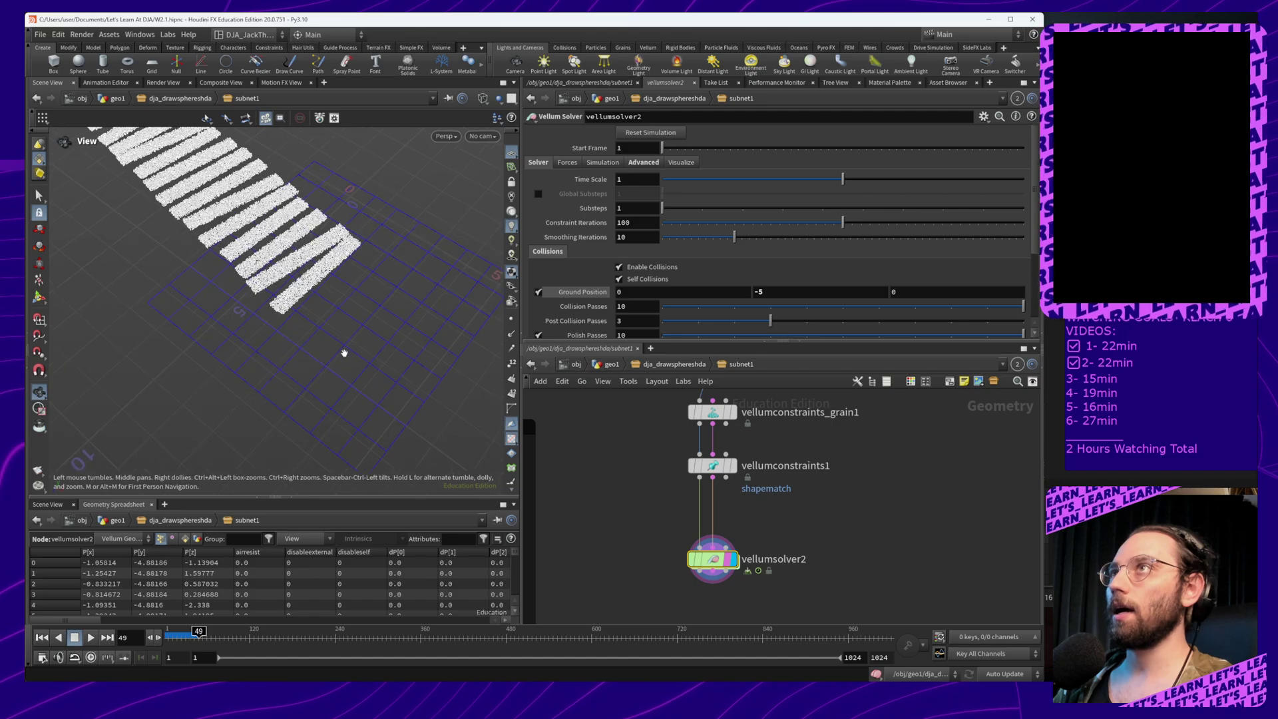
left_click_drag(343, 353, 379, 322)
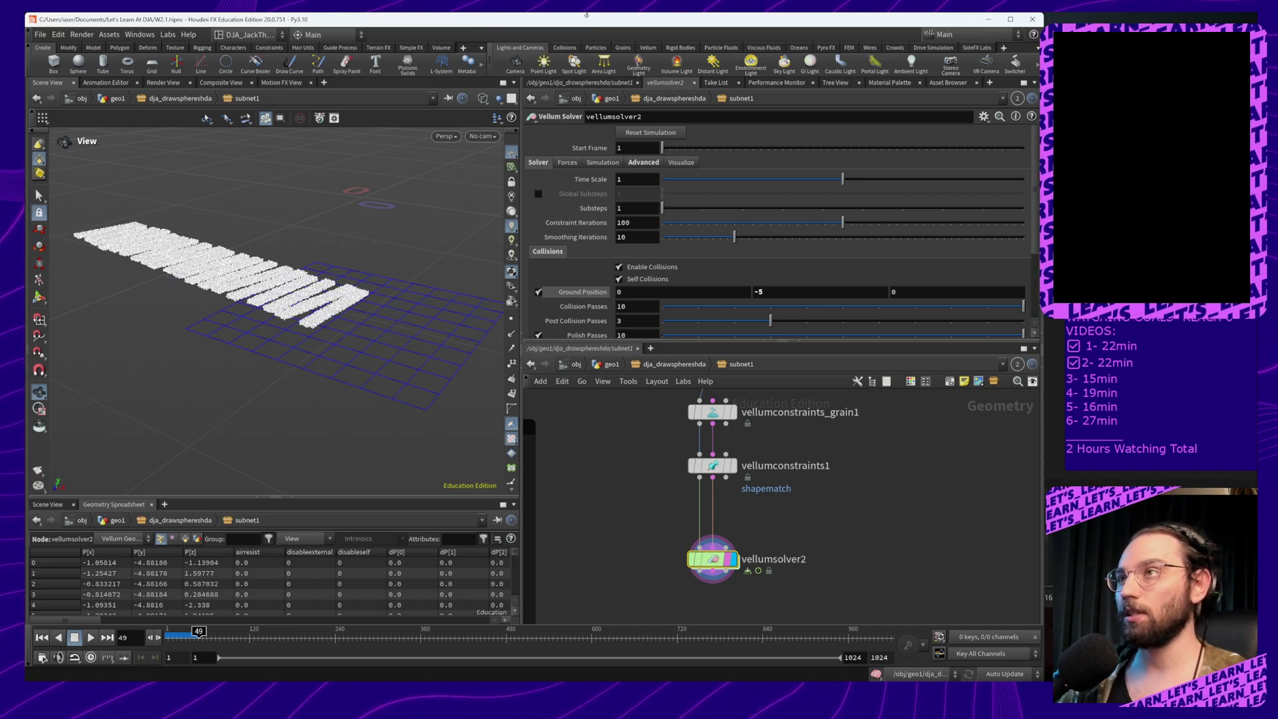
Switch to the Unreal Editor level and fly around it to examine the scene
left_click(445, 690)
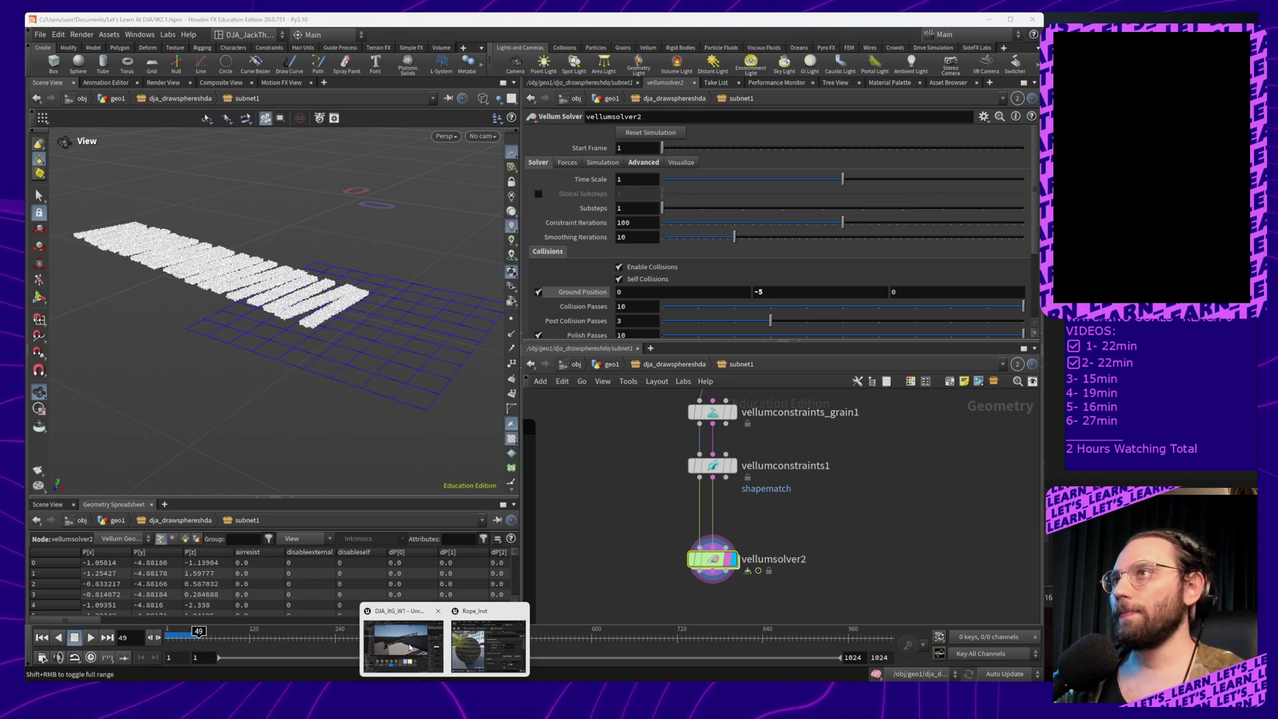
left_click(420, 644)
right_click_drag(423, 265, 642, 265)
key("w")
key("a")
key("s")
key("w")
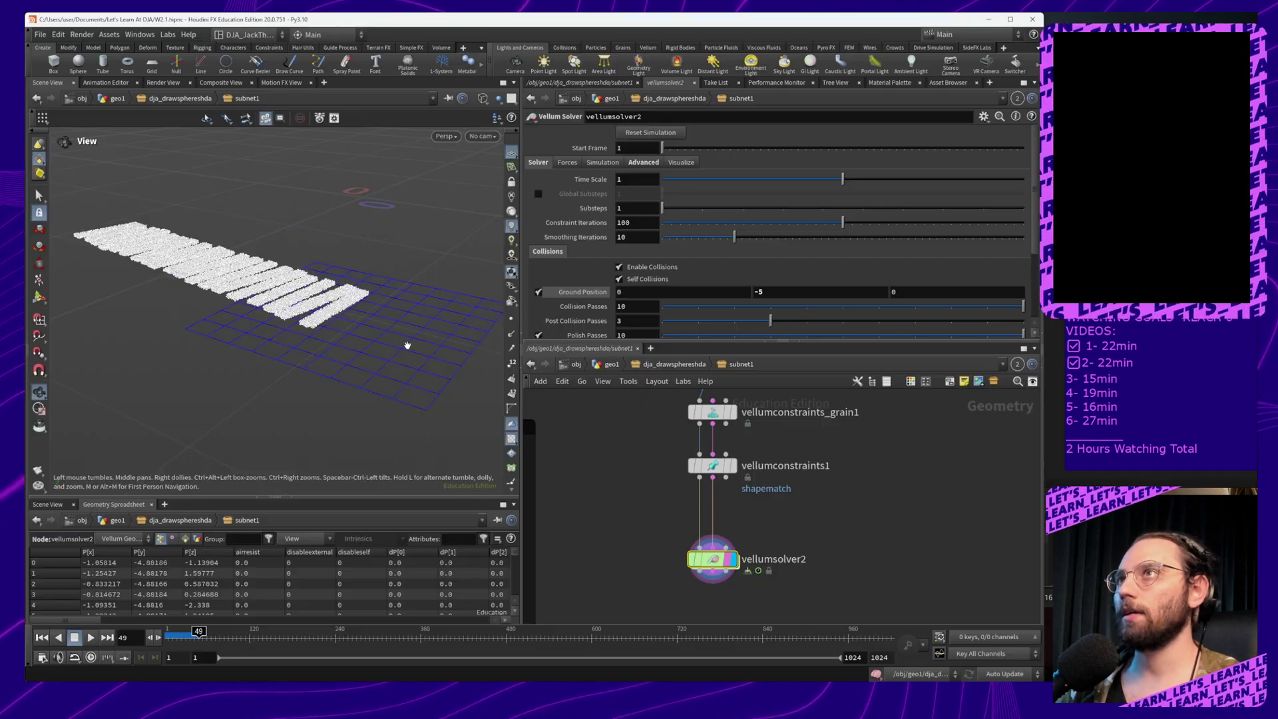
Back in Houdini, locate the rope constraint network and select its vellumsolver1 node to view the solver settings
left_click_drag(370, 388, 354, 367)
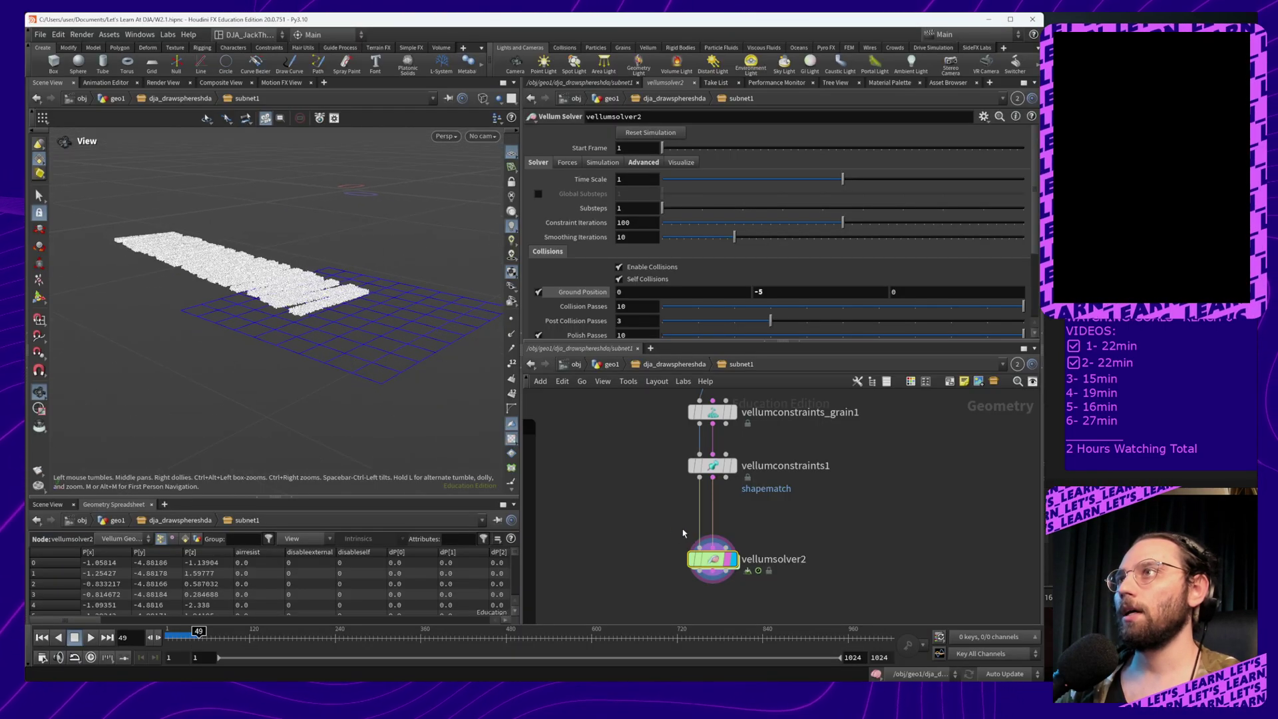
middle_click_drag(653, 533, 780, 481)
scroll(732, 538, "down", 7)
middle_click_drag(716, 619, 775, 484)
middle_click_drag(770, 585, 790, 513)
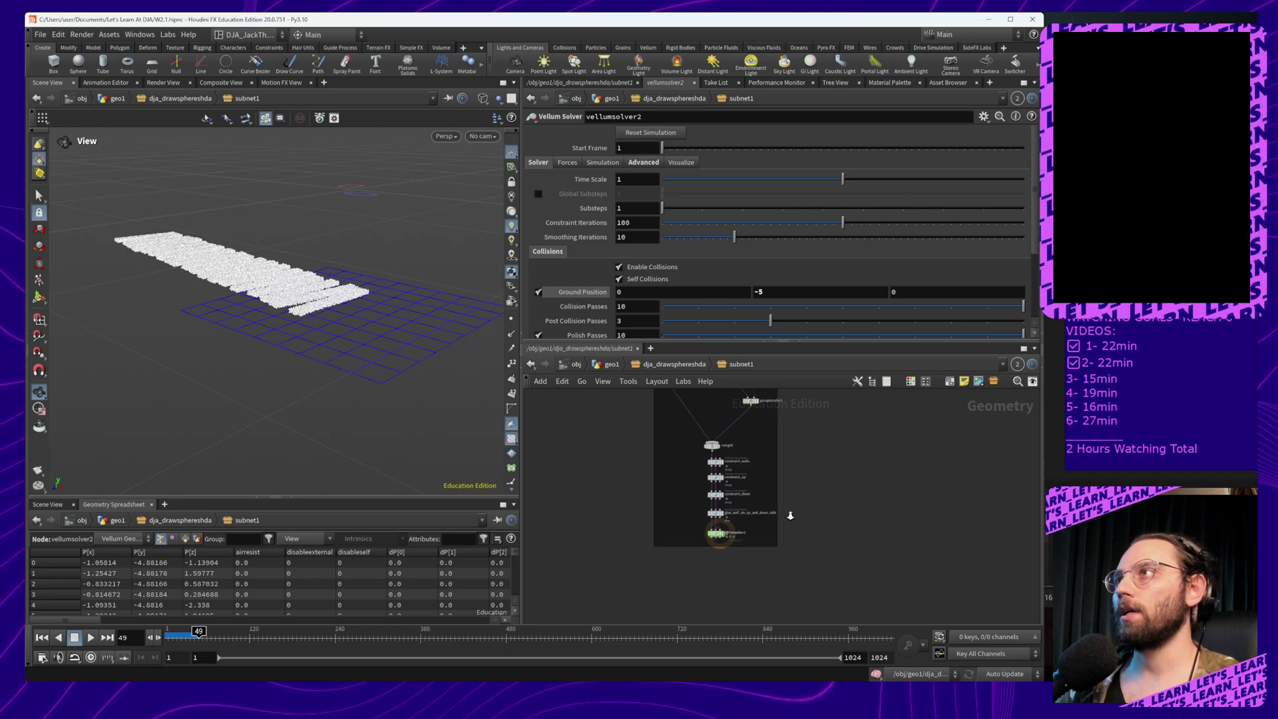
scroll(792, 513, "up", 2)
left_click(682, 546)
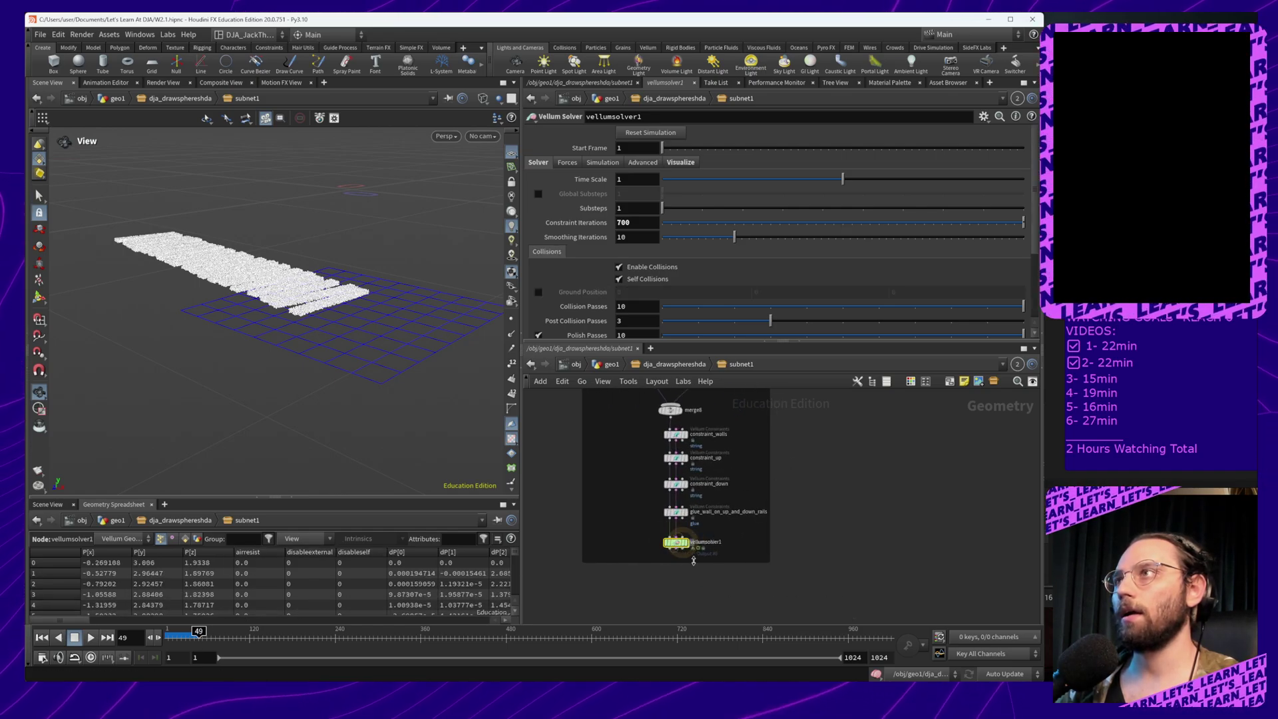